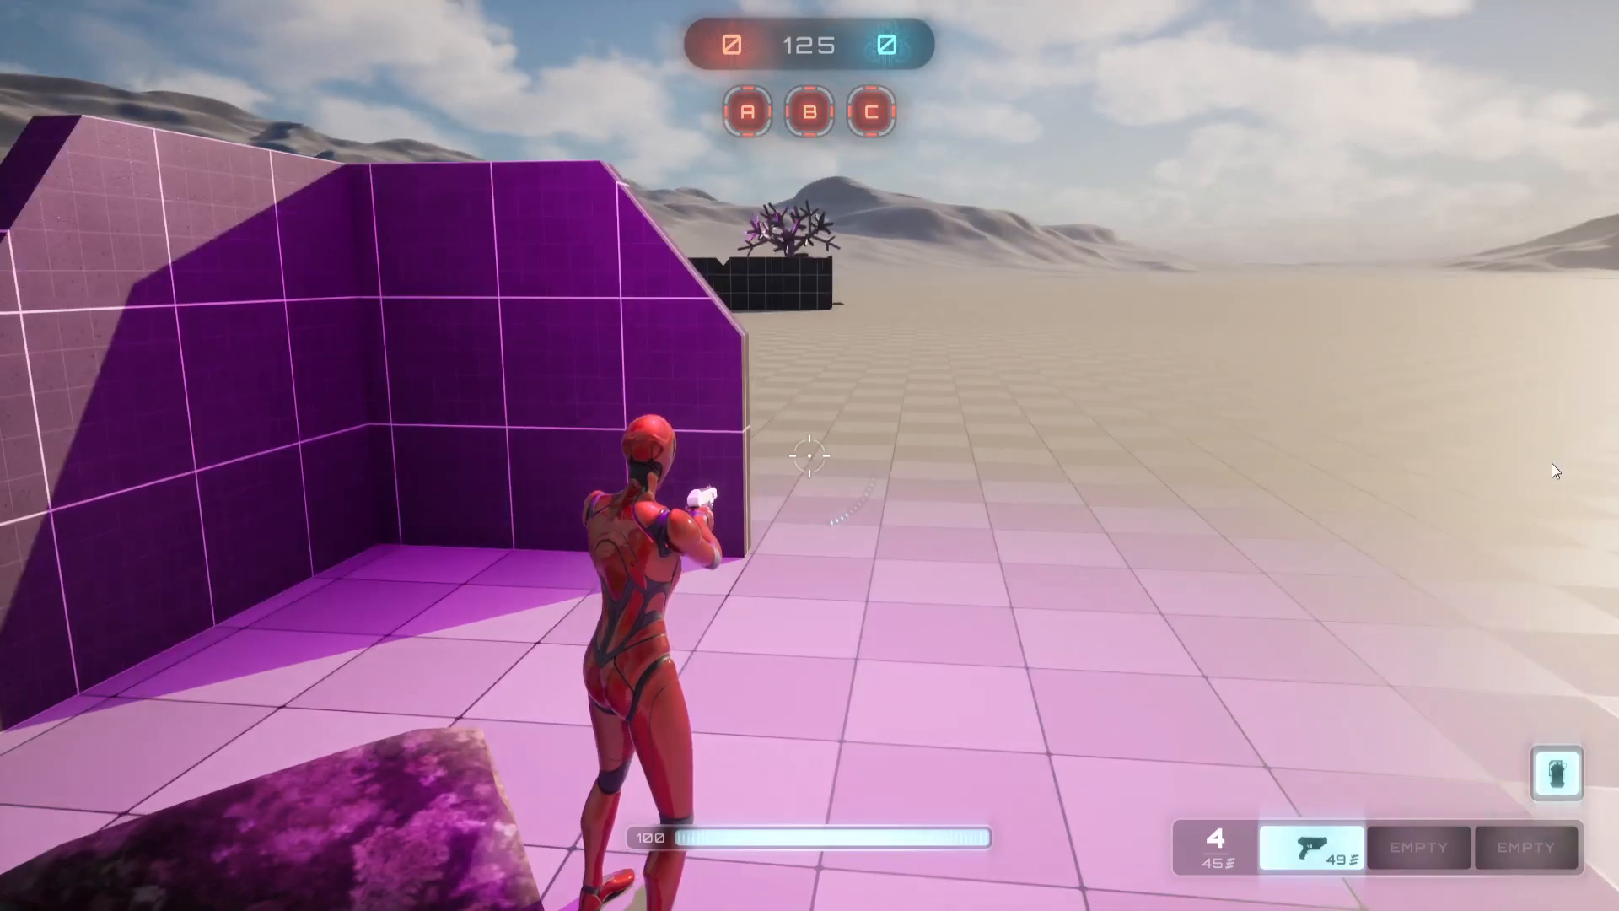
Step: Stop the play session and survey the desert ruins across the level from above
key("Escape")
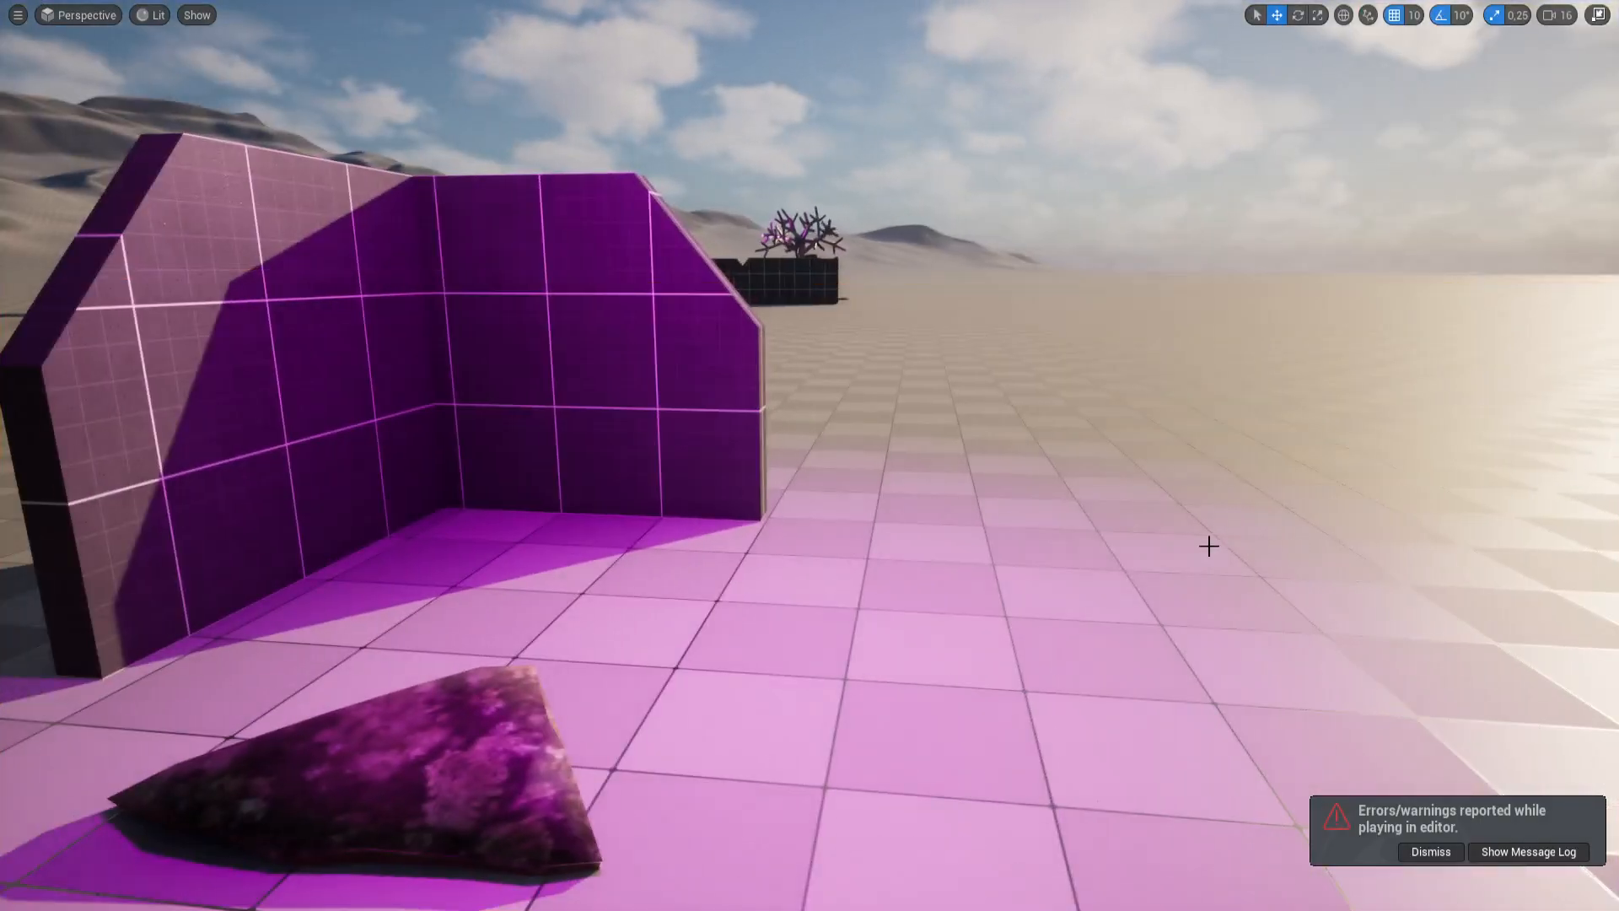
mouse_move(1209, 547)
right_mouse_down()
mouse_move(1233, 501)
mouse_move(1138, 497)
mouse_move(1199, 546)
right_mouse_up()
key("e")
key("s")
key("q")
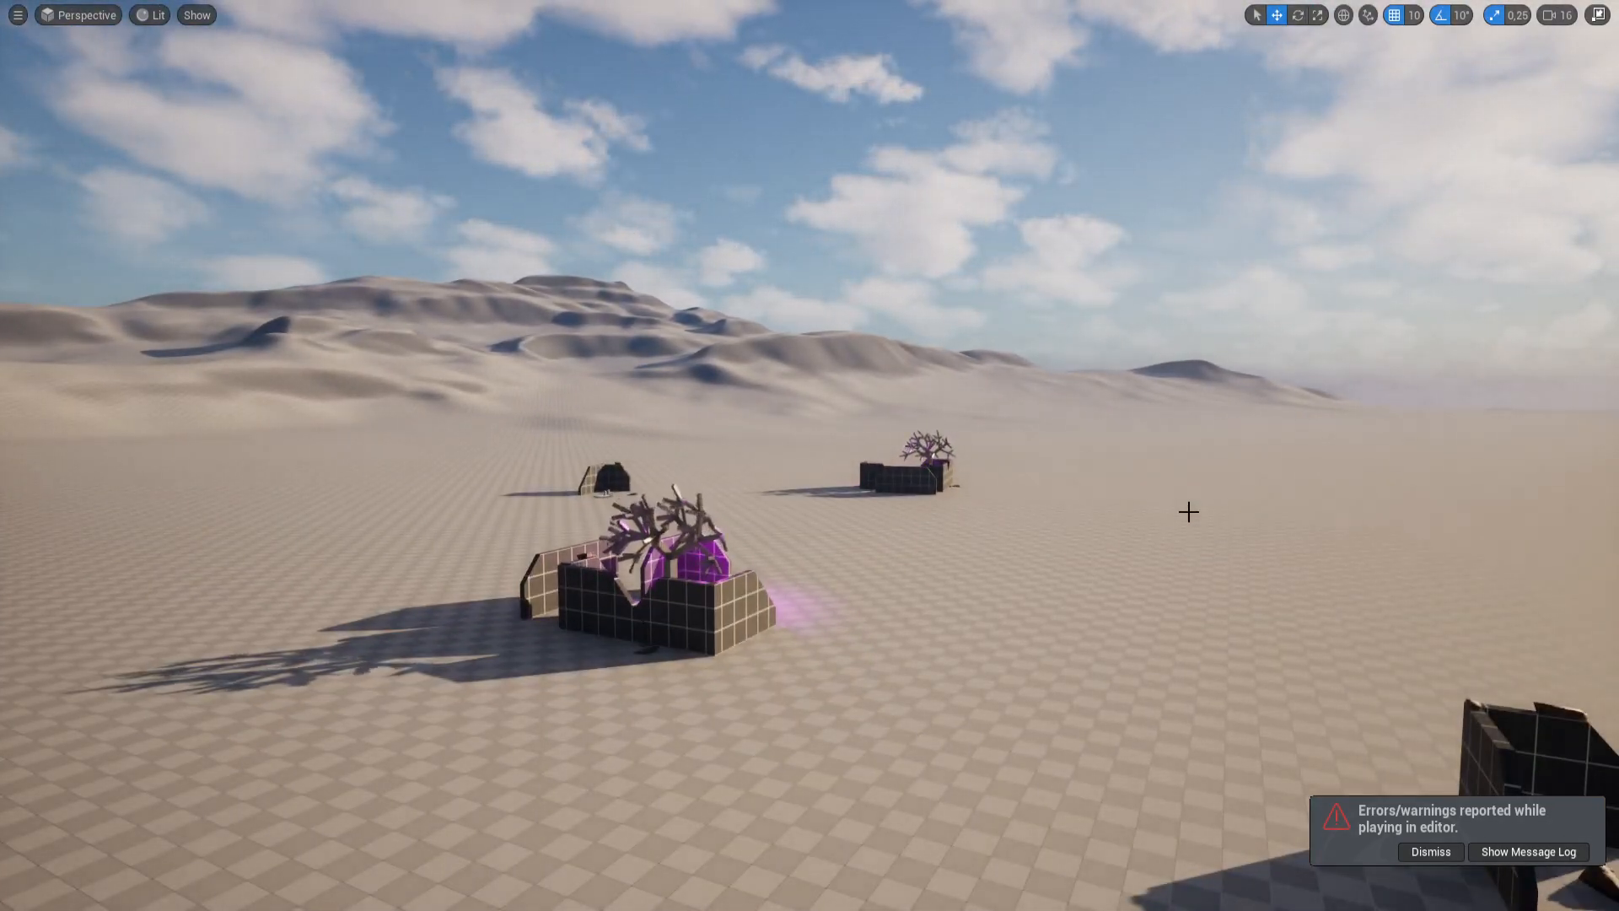
right_click_drag(1223, 531, 933, 438)
key("e")
key("w")
key("w")
key("w")
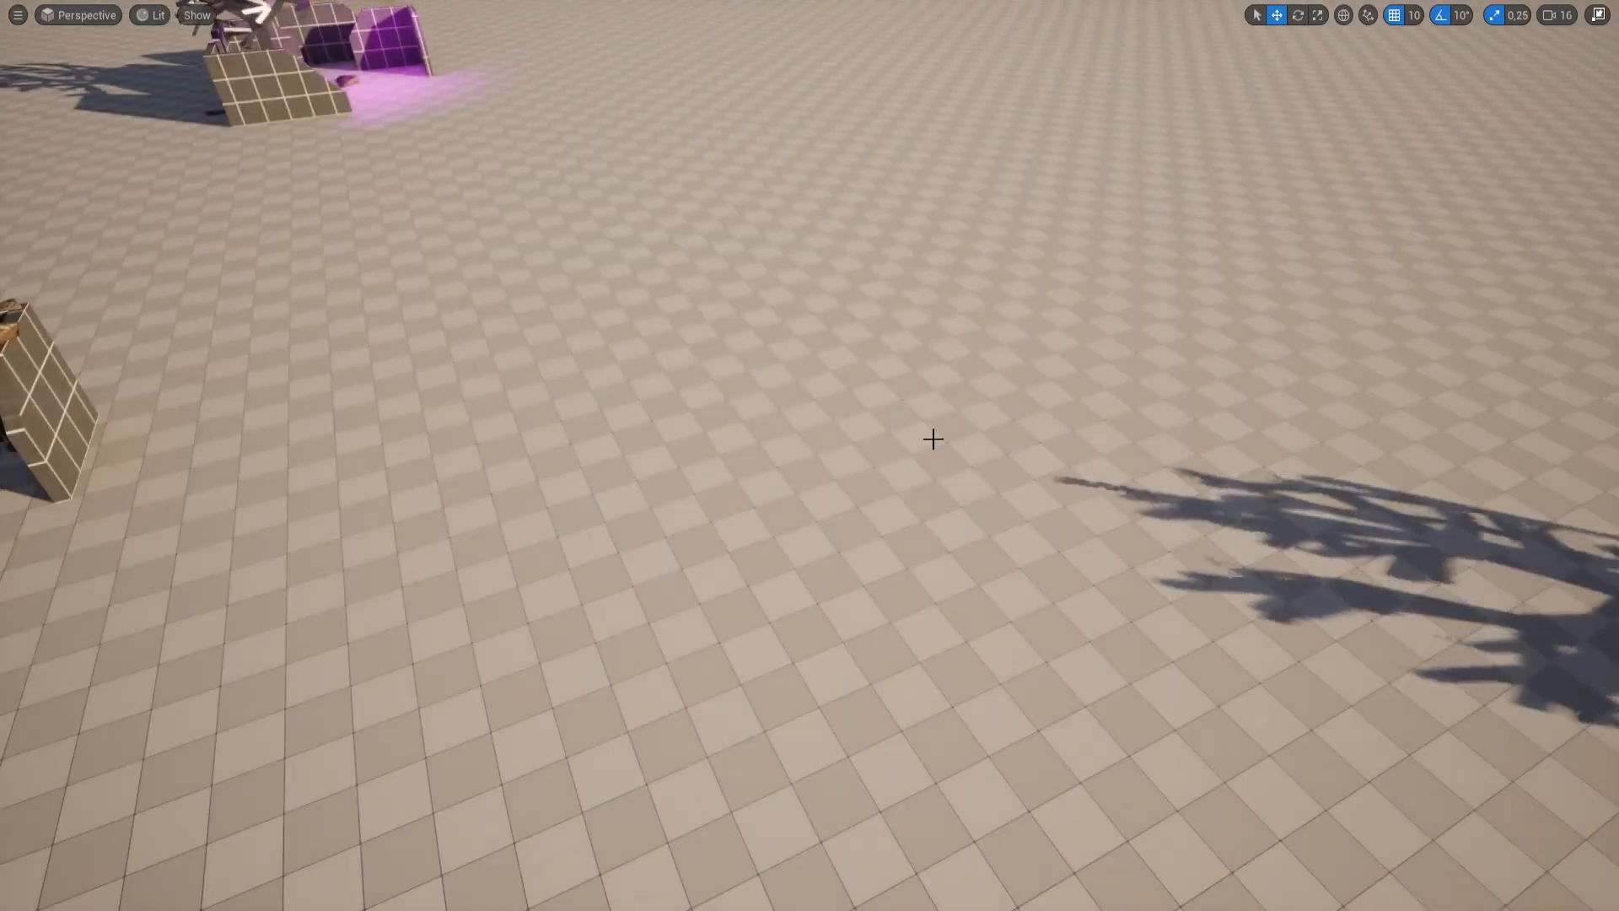
Step: Leave the immersive viewport and enlarge the level viewport by shrinking the Content Browser
key("F11")
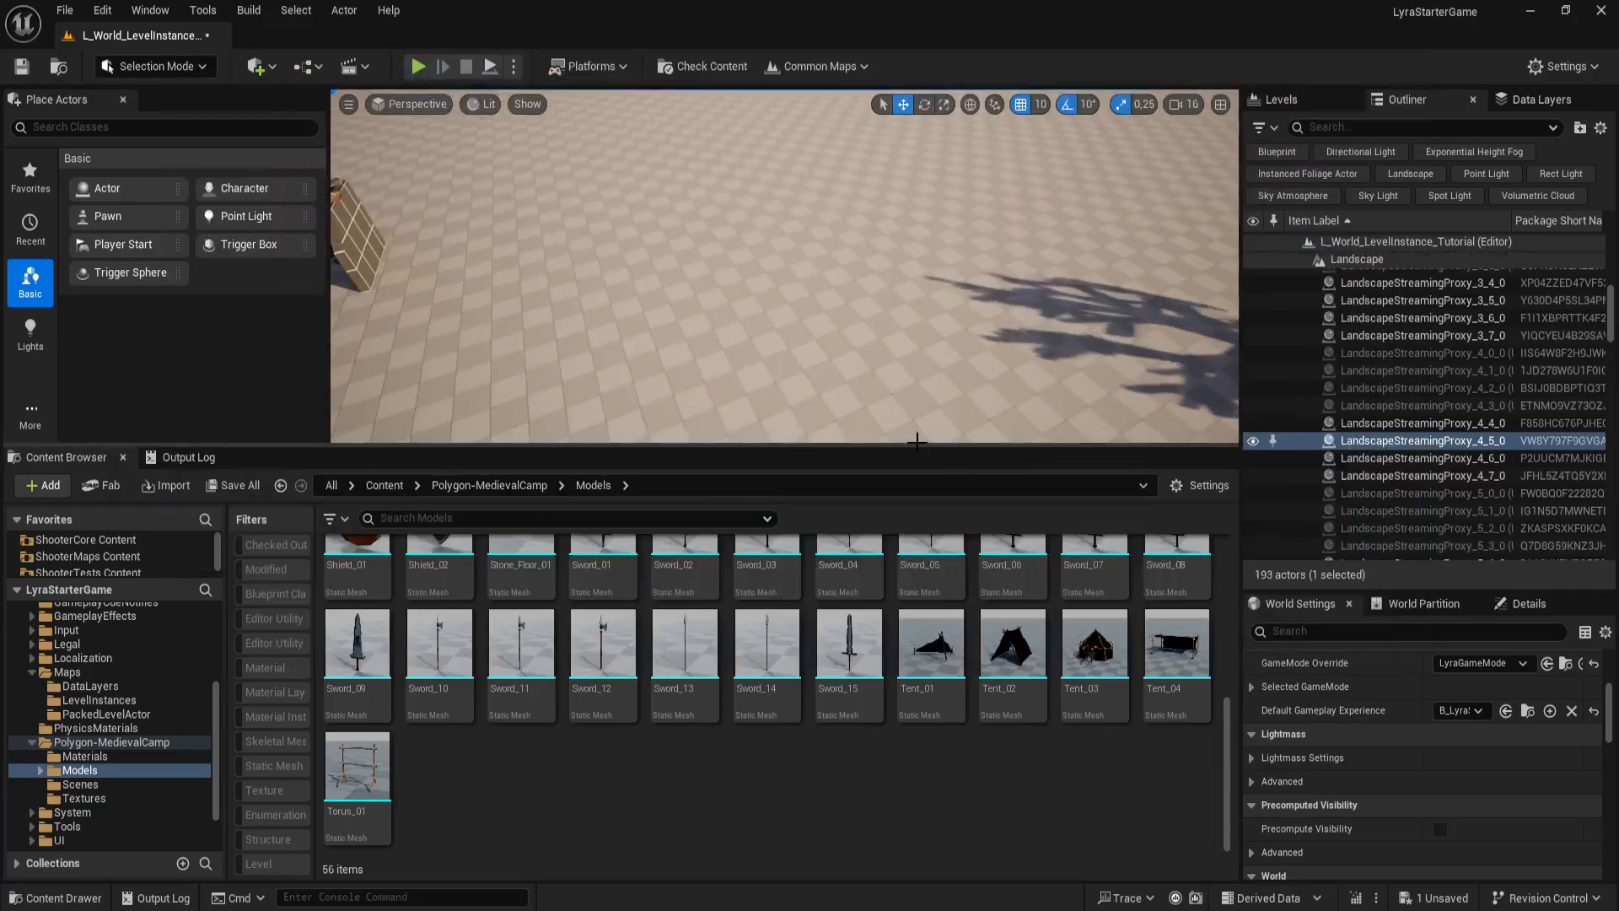
left_click_drag(917, 442, 928, 571)
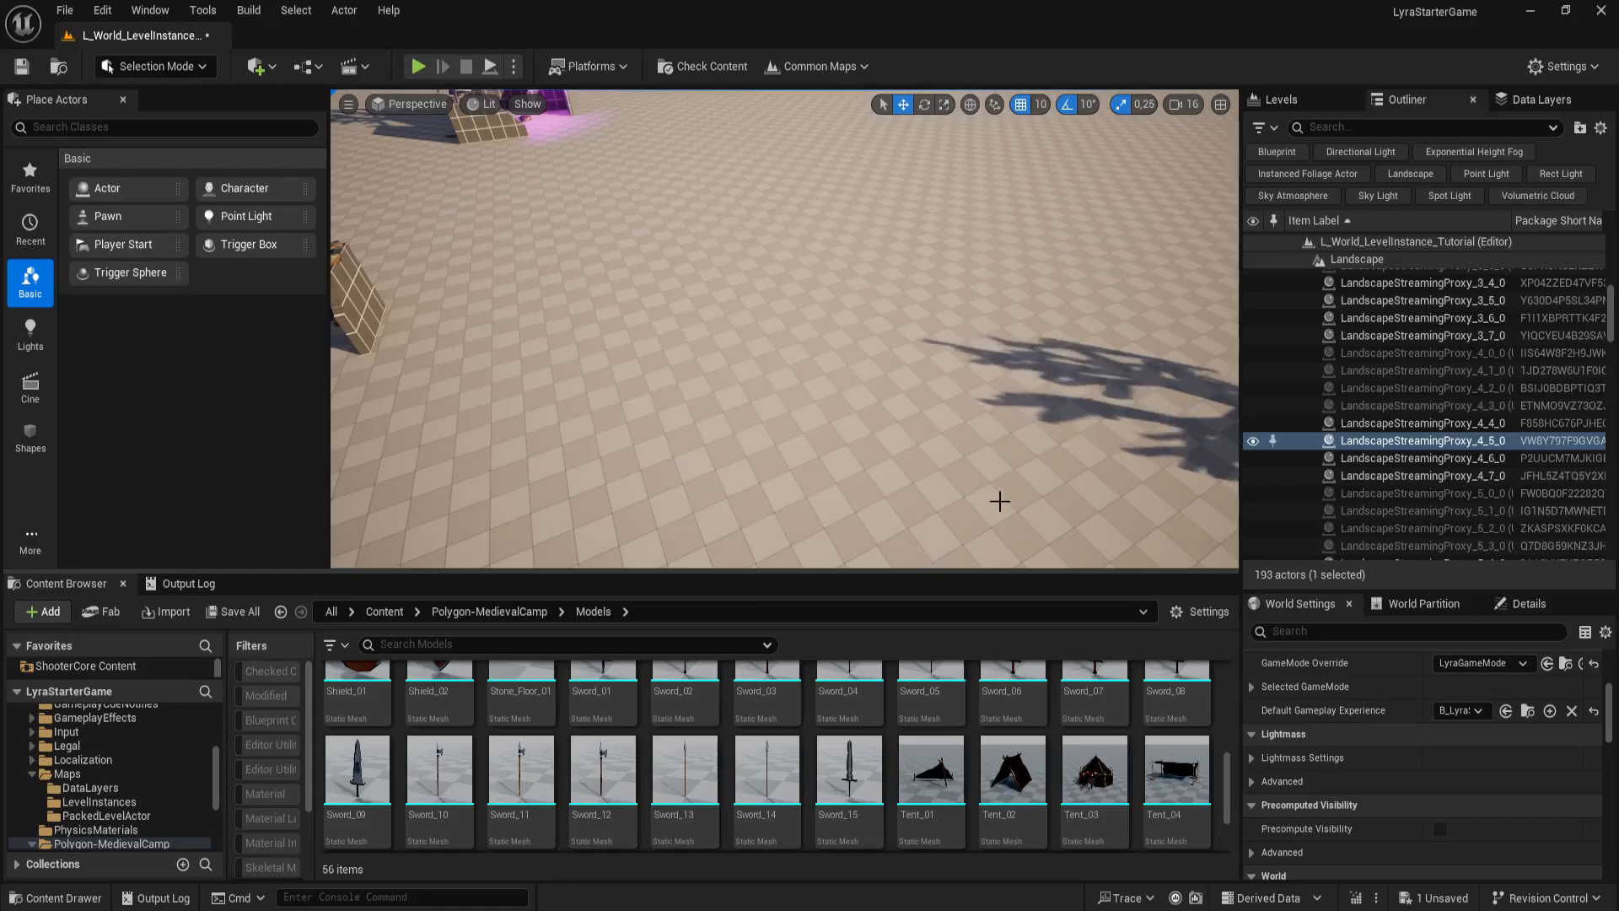
right_click_drag(998, 495, 921, 419)
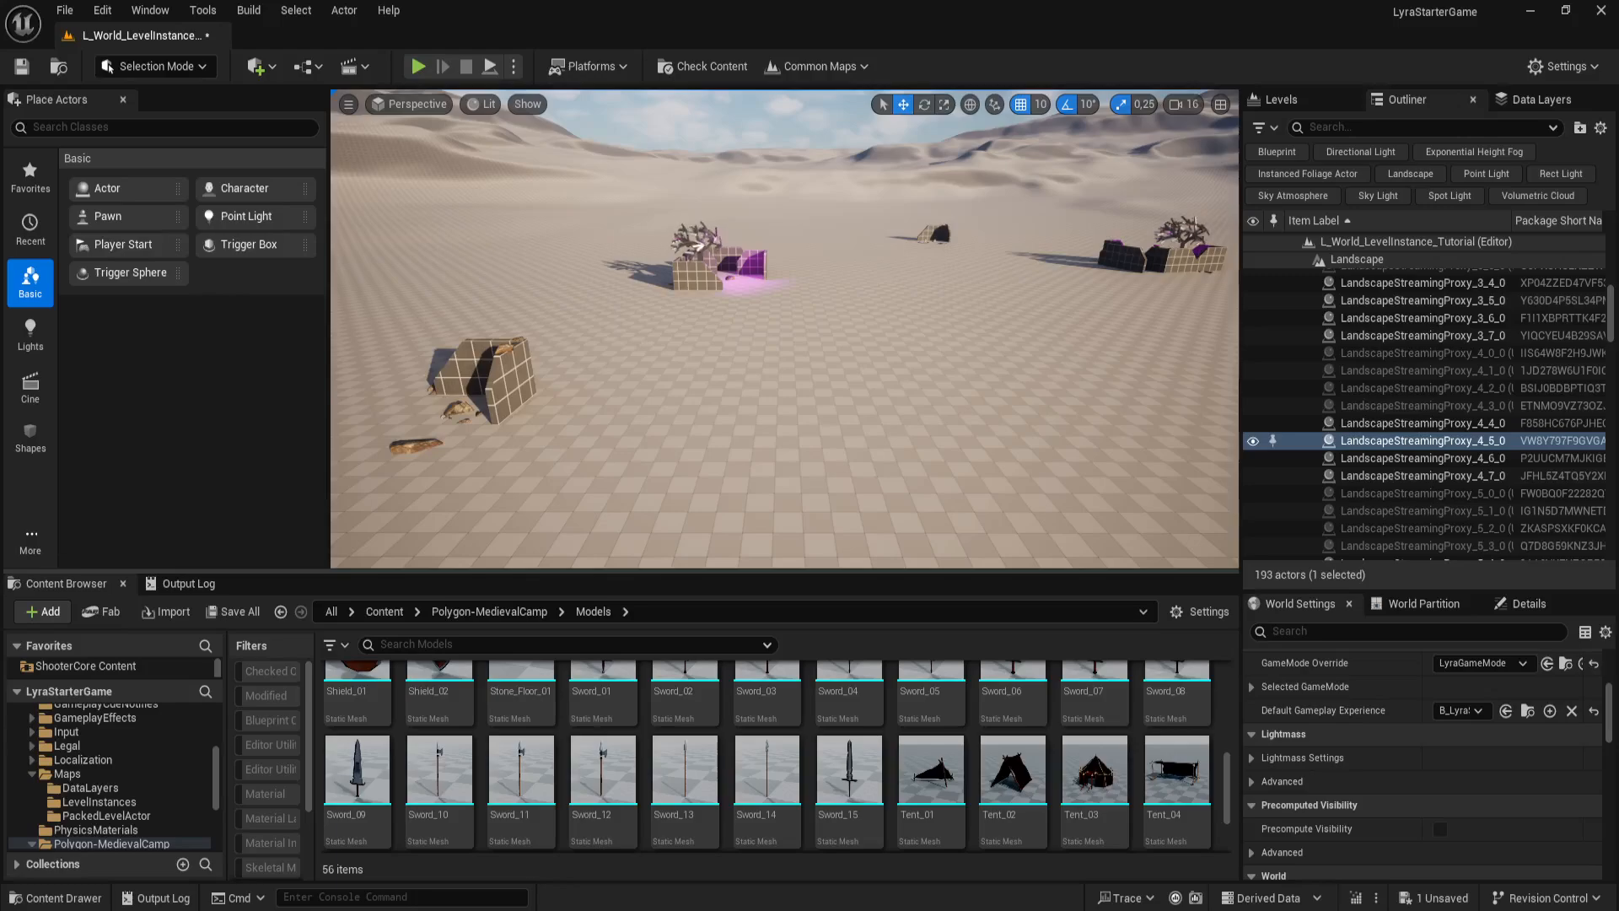
Step: Examine the ruins scattered across the desert, closing in on the purple-lit ruin
mouse_move(933, 473)
right_mouse_down()
mouse_move(950, 473)
mouse_move(932, 473)
right_mouse_up()
key("w")
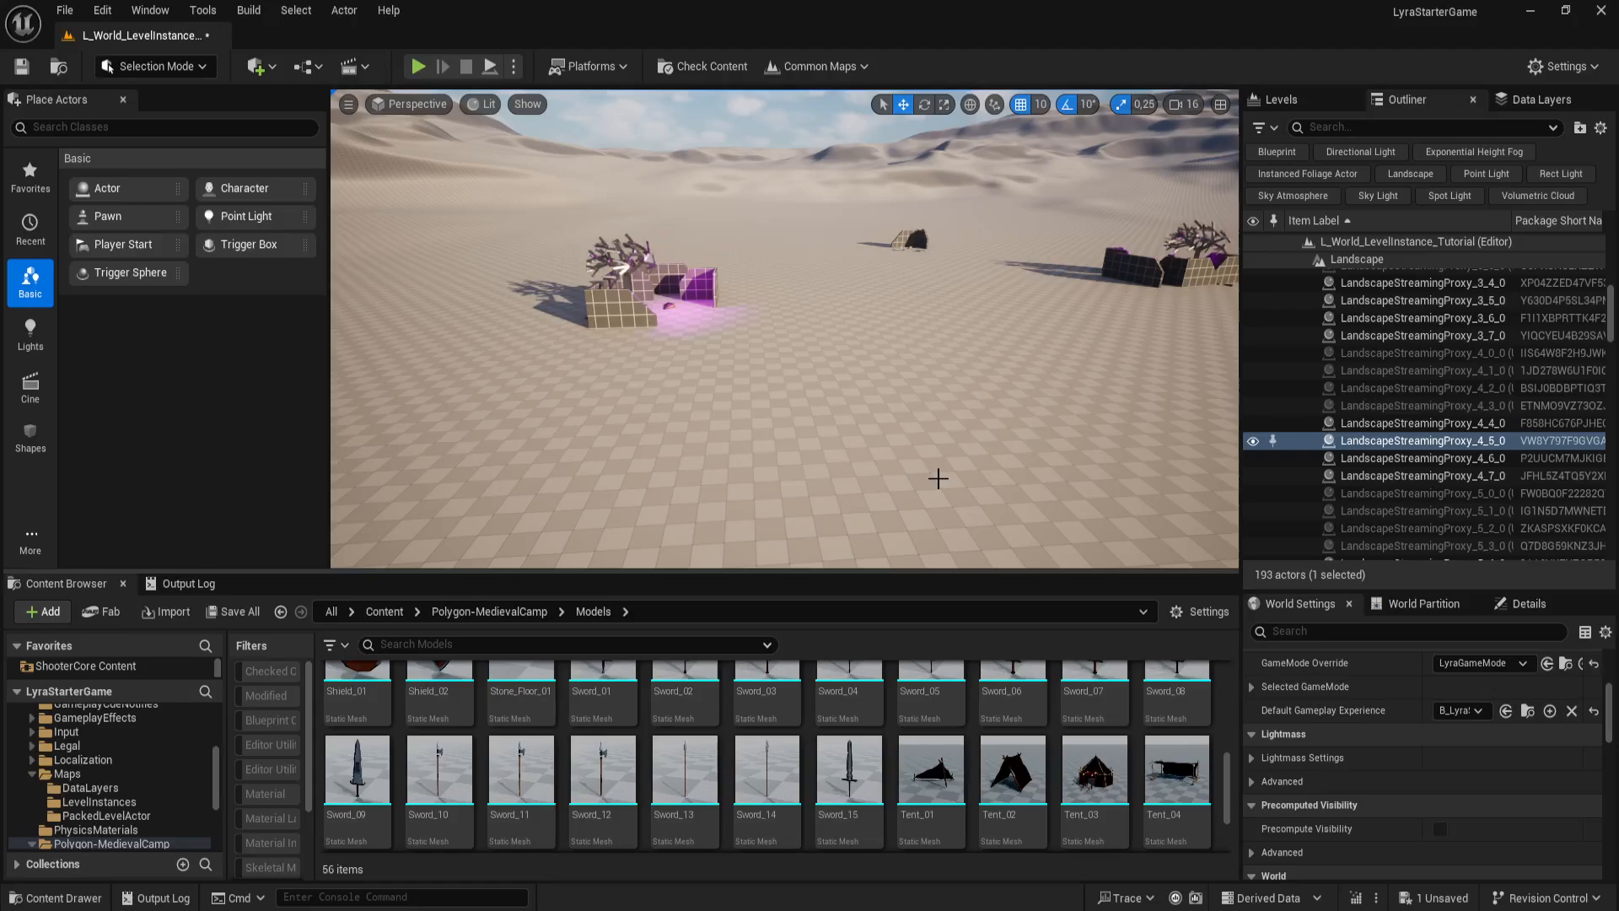
mouse_move(938, 479)
right_mouse_down()
mouse_move(961, 474)
mouse_move(949, 506)
right_mouse_up()
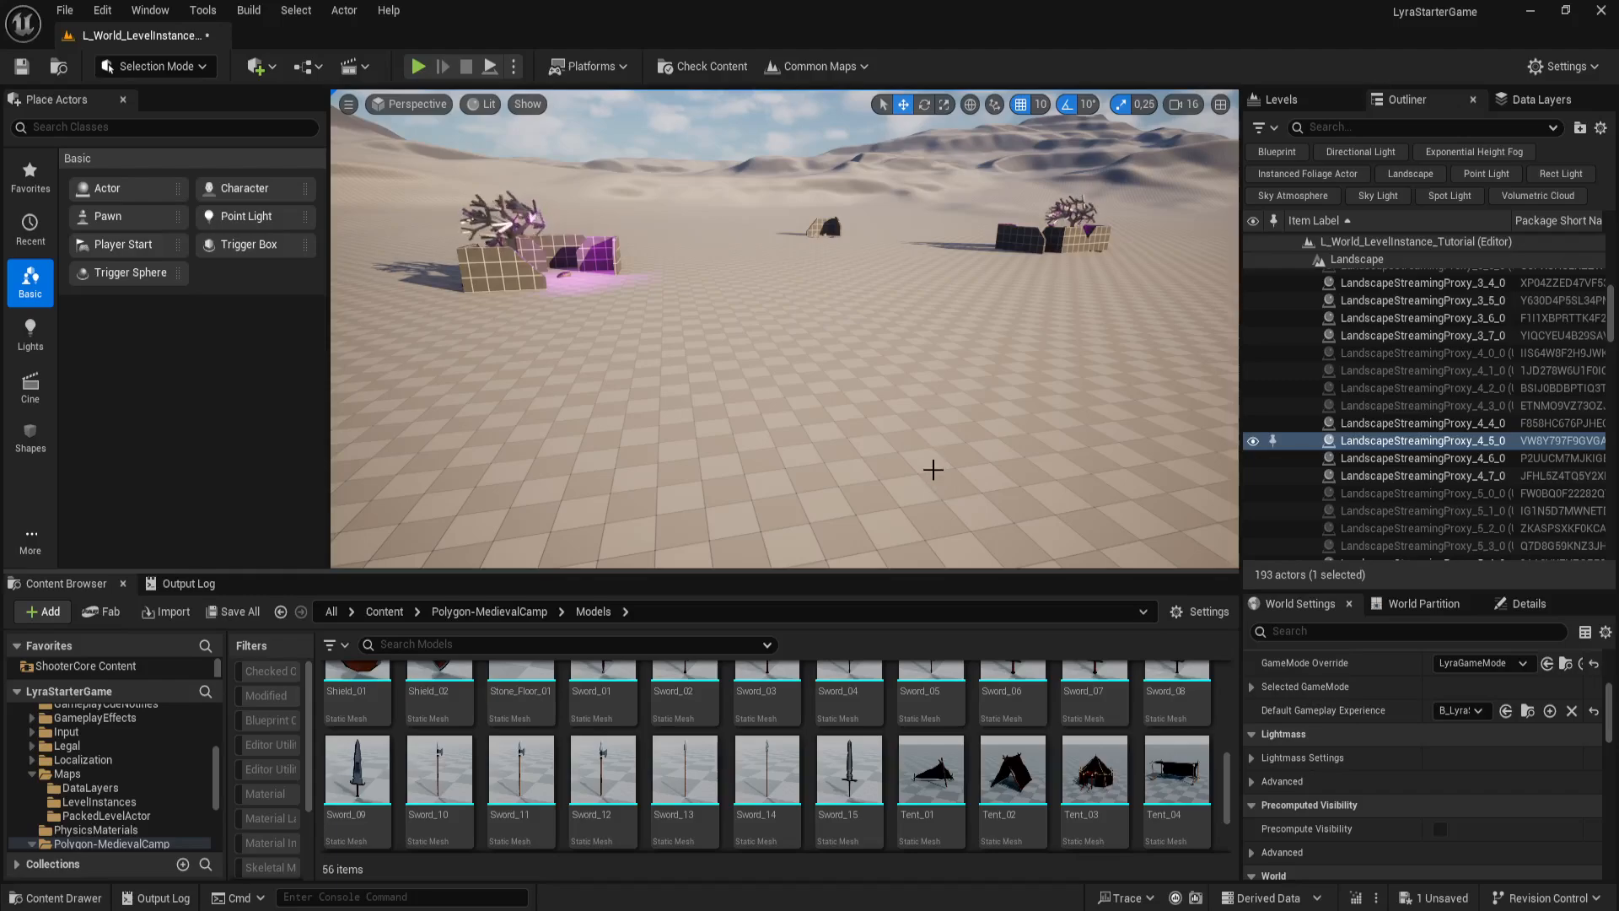
right_click_drag(936, 464, 830, 484)
key("w")
right_click_drag(926, 465, 925, 465)
key("w")
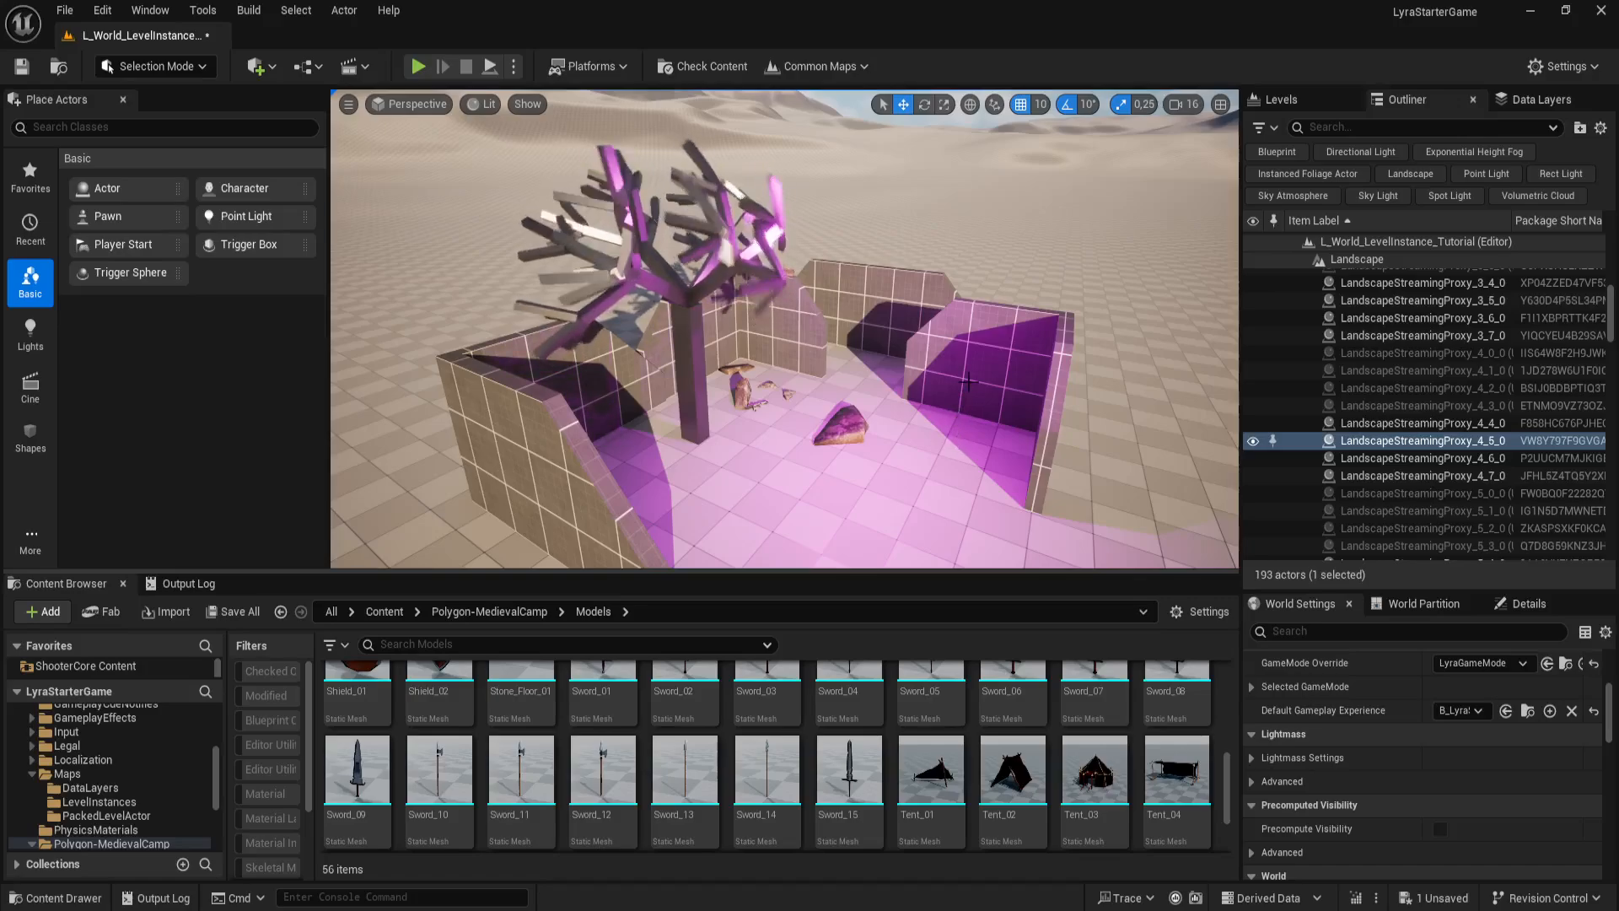
Step: Select and frame the purple-lit ruin's level instance, and toggle game view to hide the selection overlays
left_click(946, 474)
key("f")
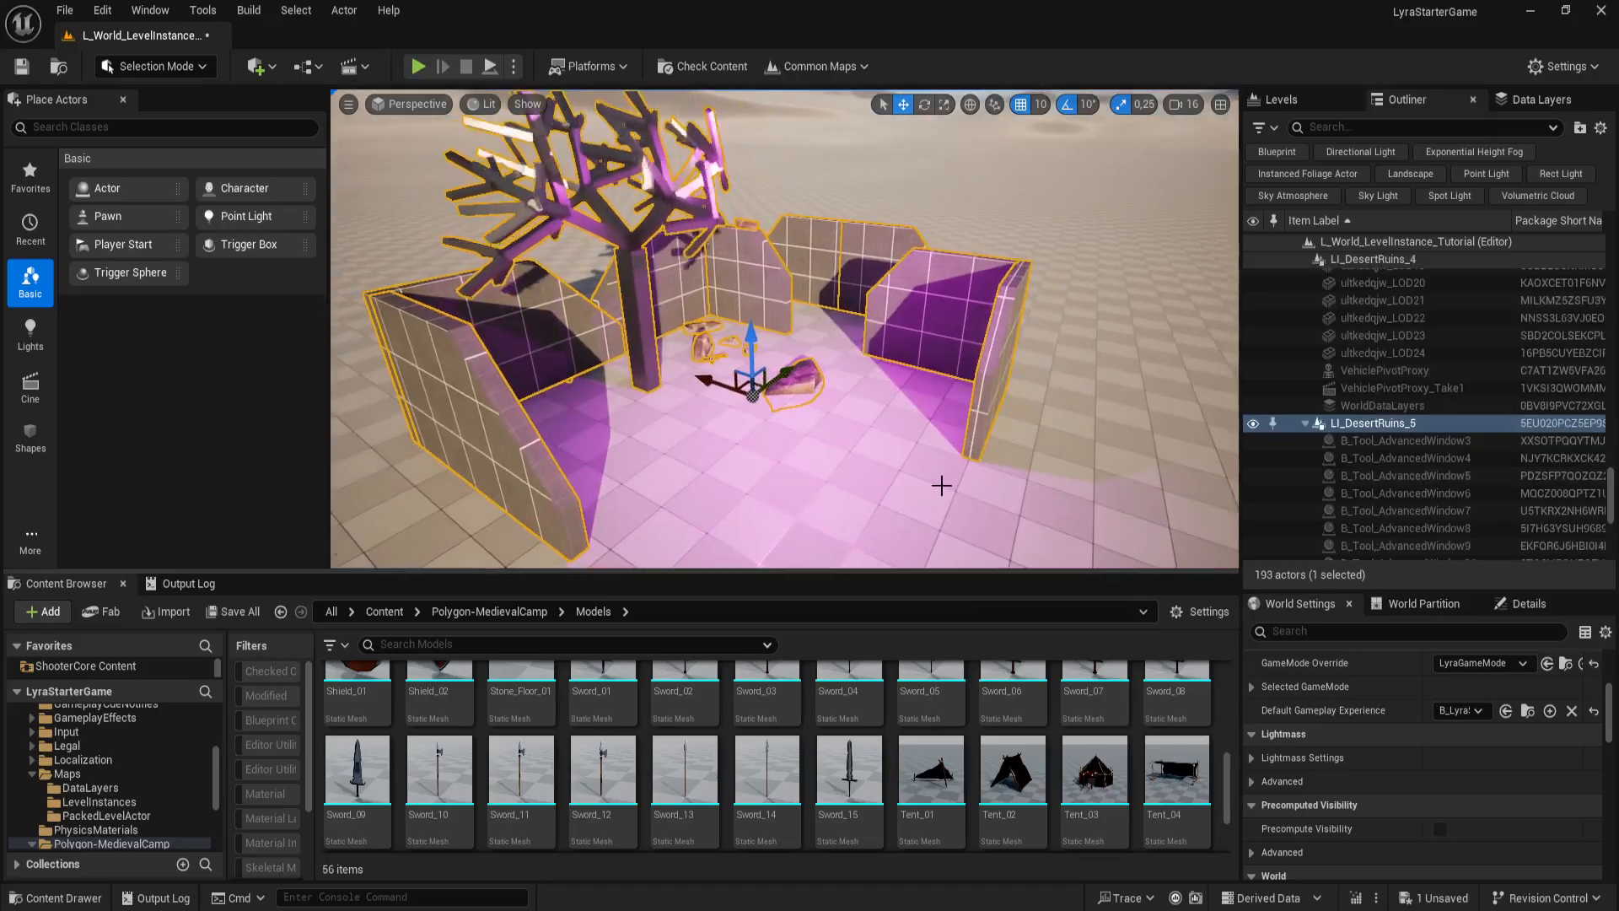
key("g")
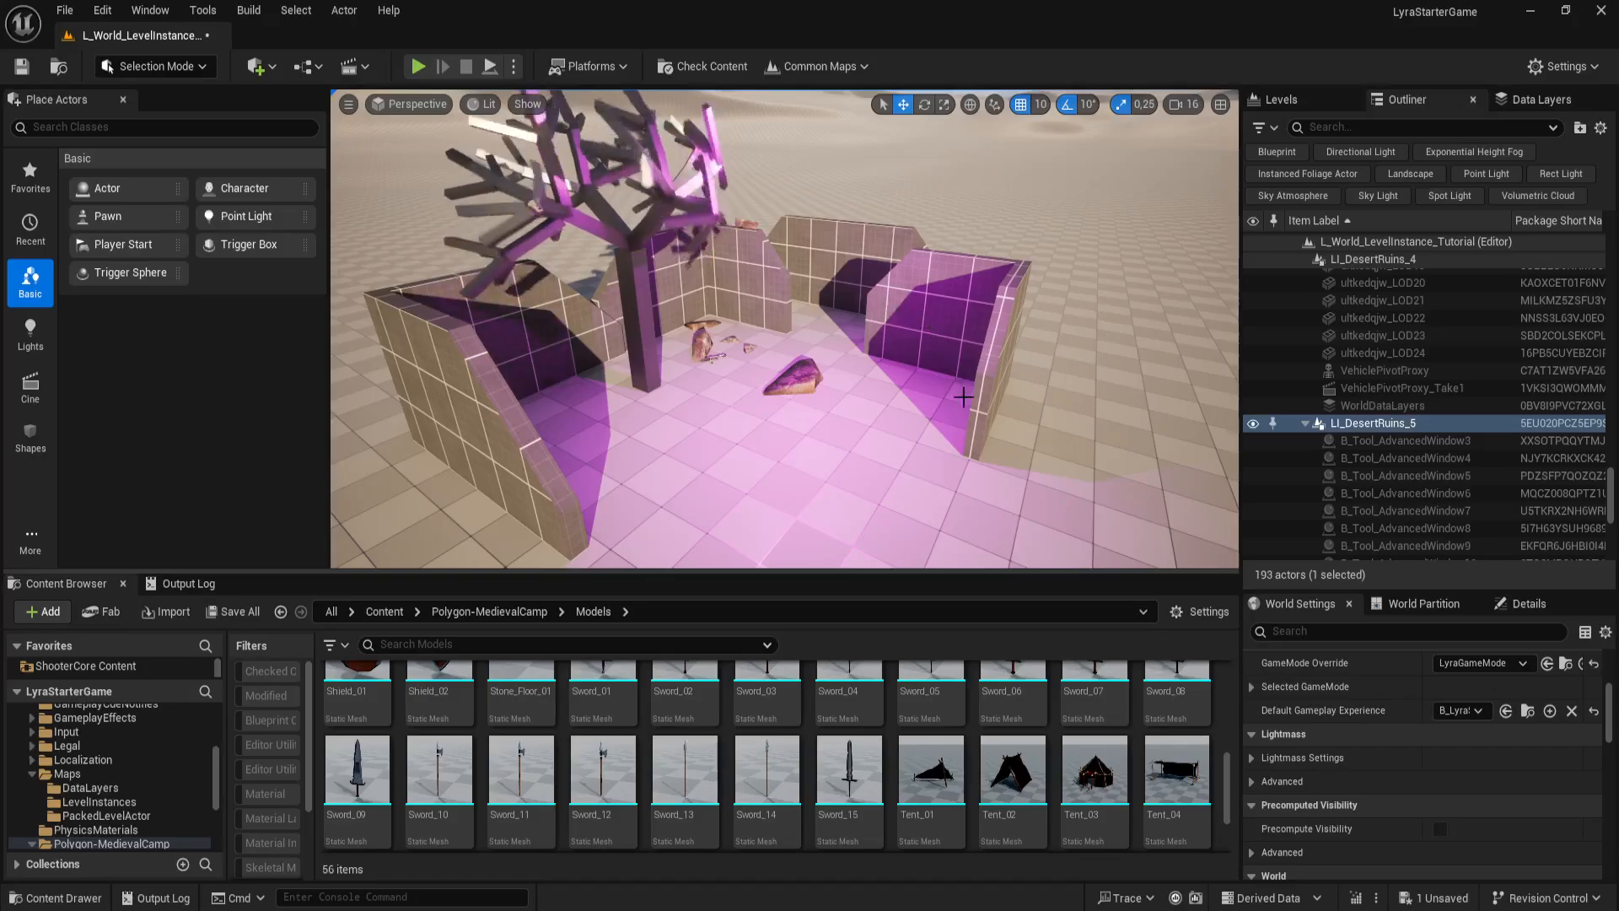
Step: Inspect the purple-lit ruin's walls, tree and rocks from all sides
key("d")
mouse_move(925, 442)
right_mouse_down()
mouse_move(982, 441)
mouse_move(920, 461)
right_mouse_up()
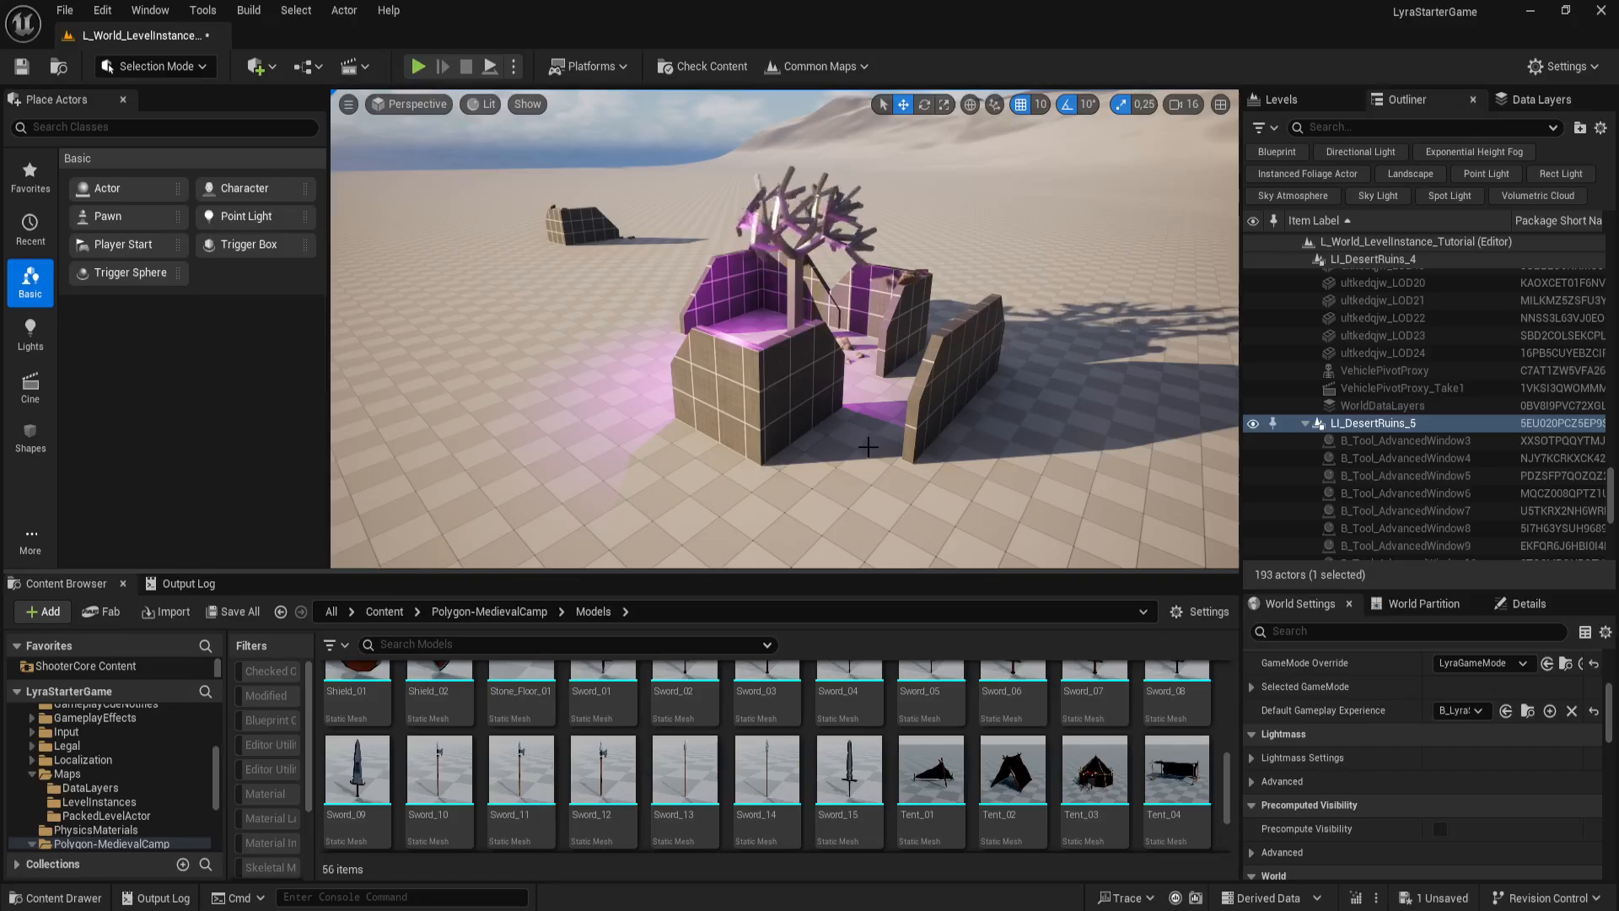
mouse_move(877, 456)
right_mouse_down()
mouse_move(548, 468)
mouse_move(893, 462)
mouse_move(863, 454)
right_mouse_up()
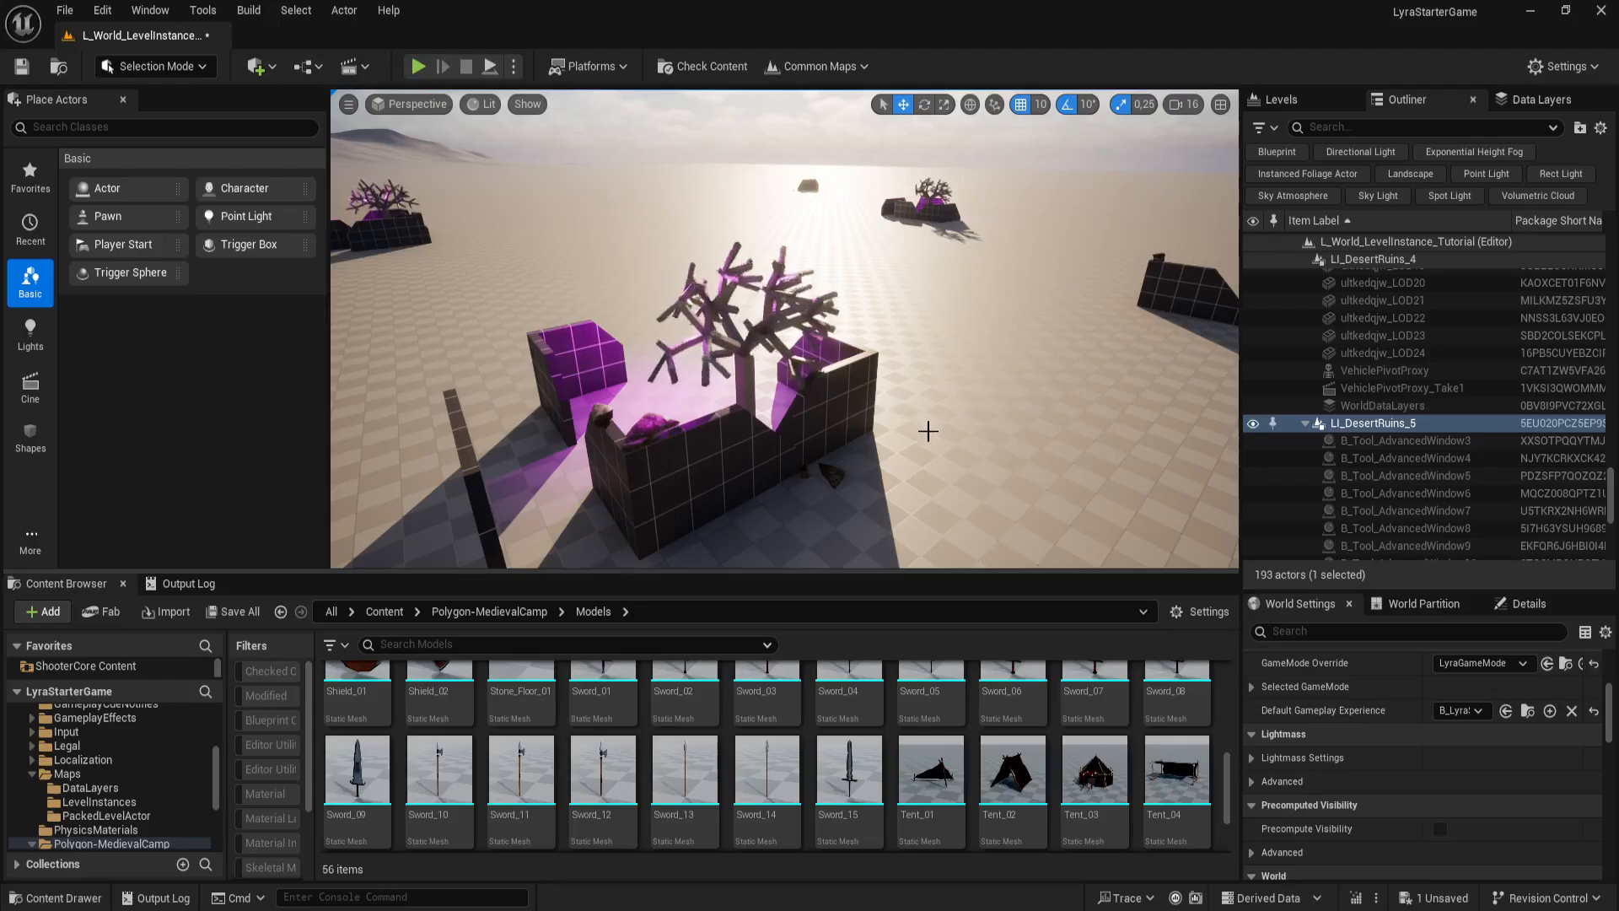
right_click_drag(932, 450, 725, 450)
key("d")
key("d")
key("d")
key("w")
key("d")
key("a")
key("a")
key("w")
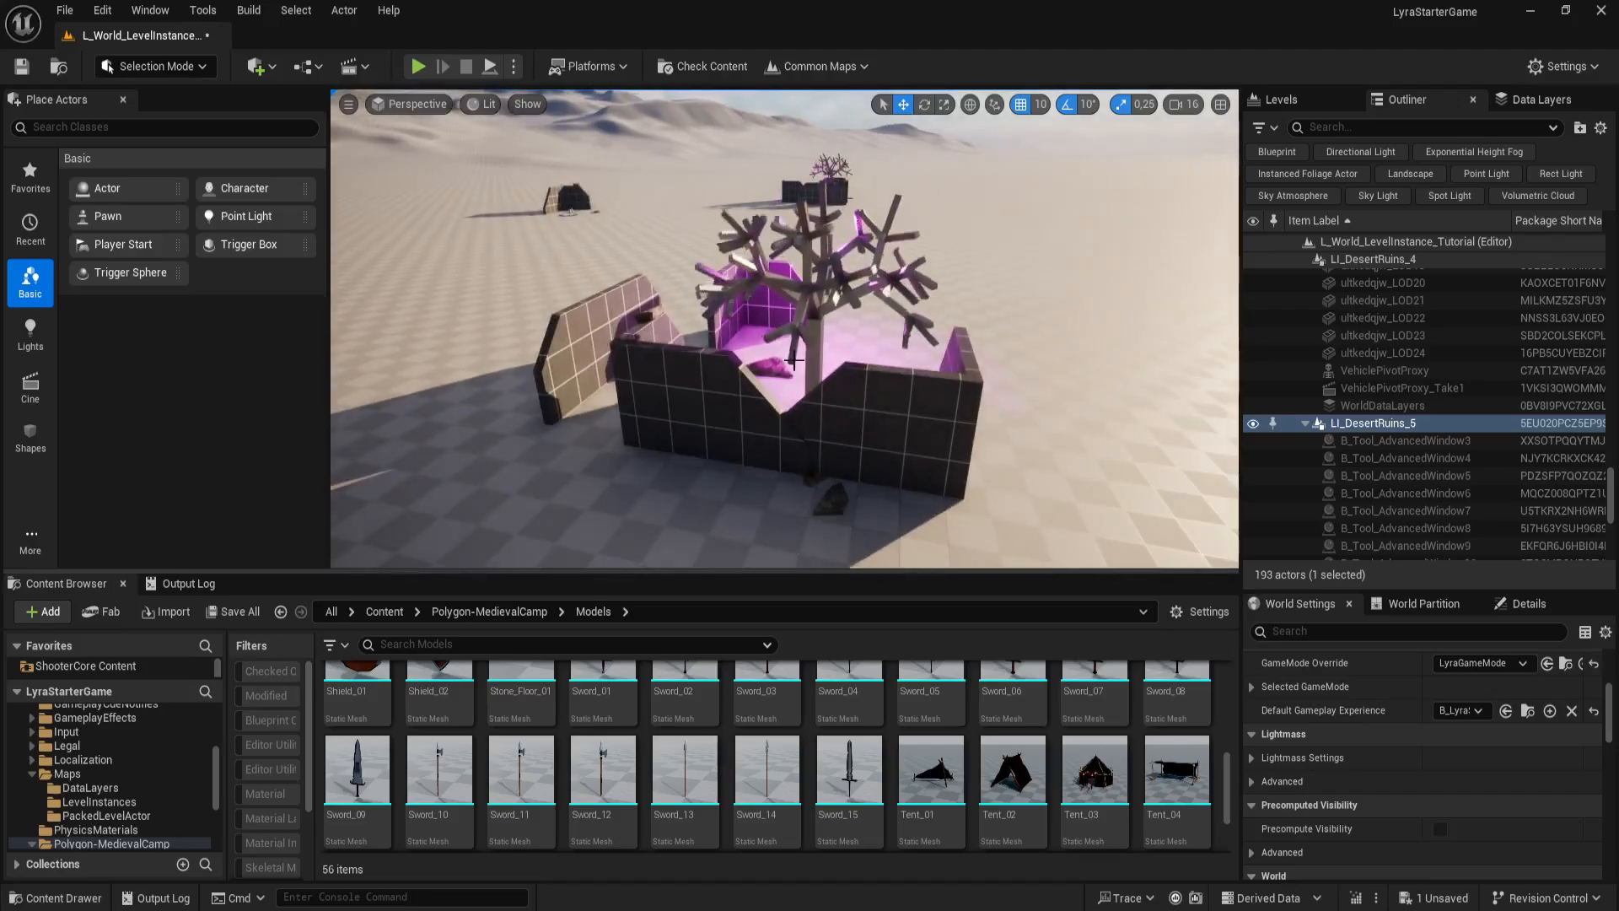
right_click_drag(910, 431, 953, 432)
key("a")
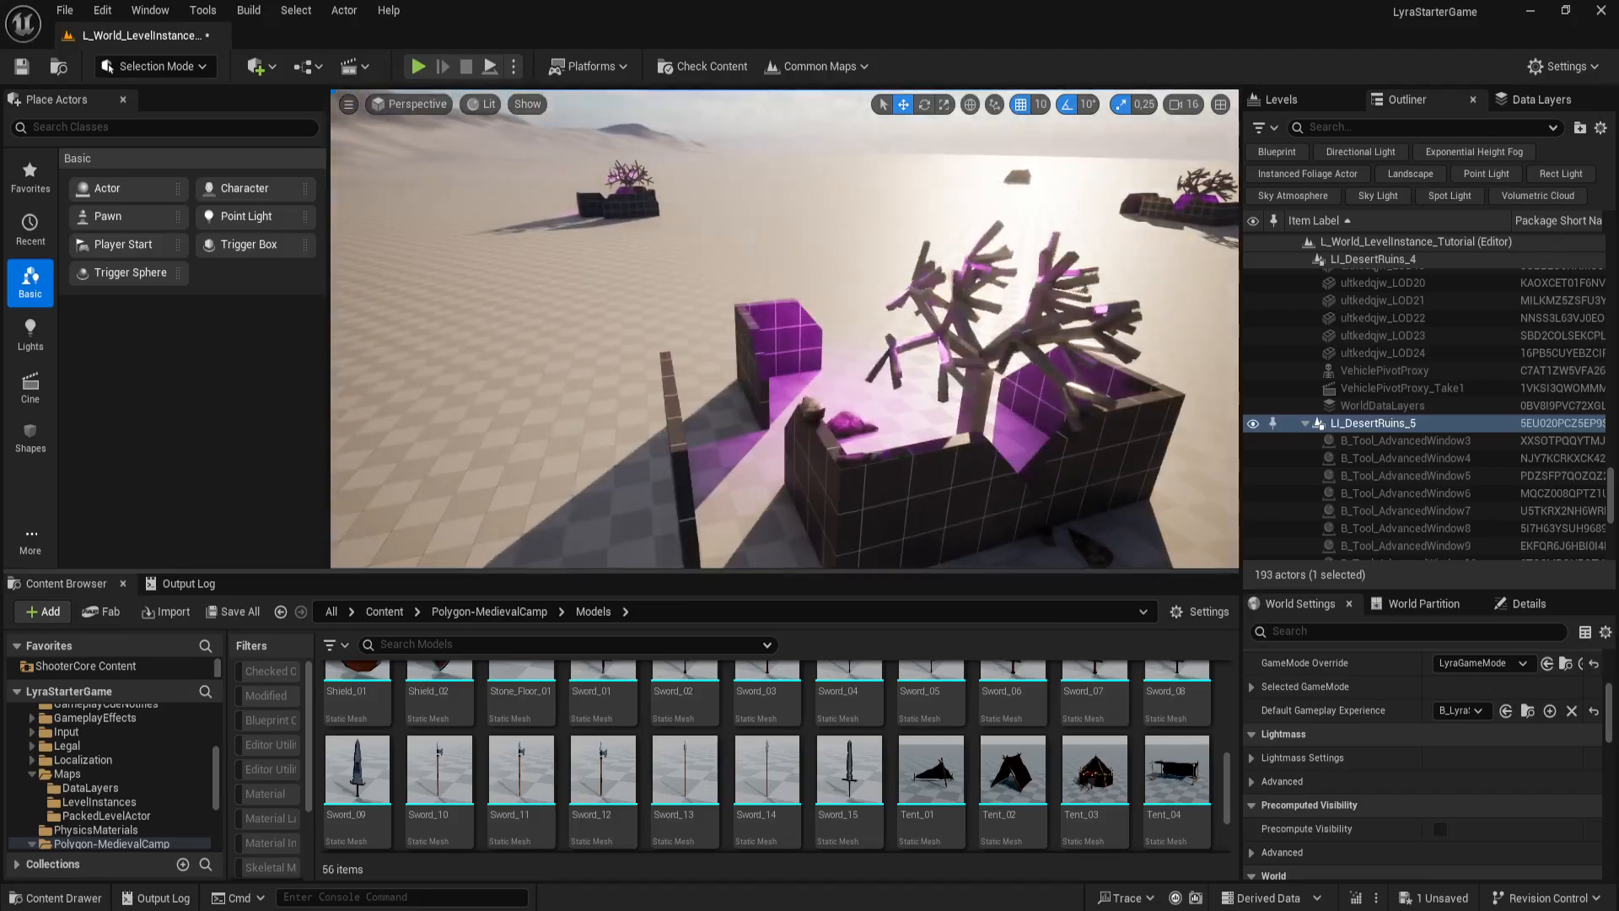
Step: Create a new level from the Open World template without saving the current level
left_click(65, 10)
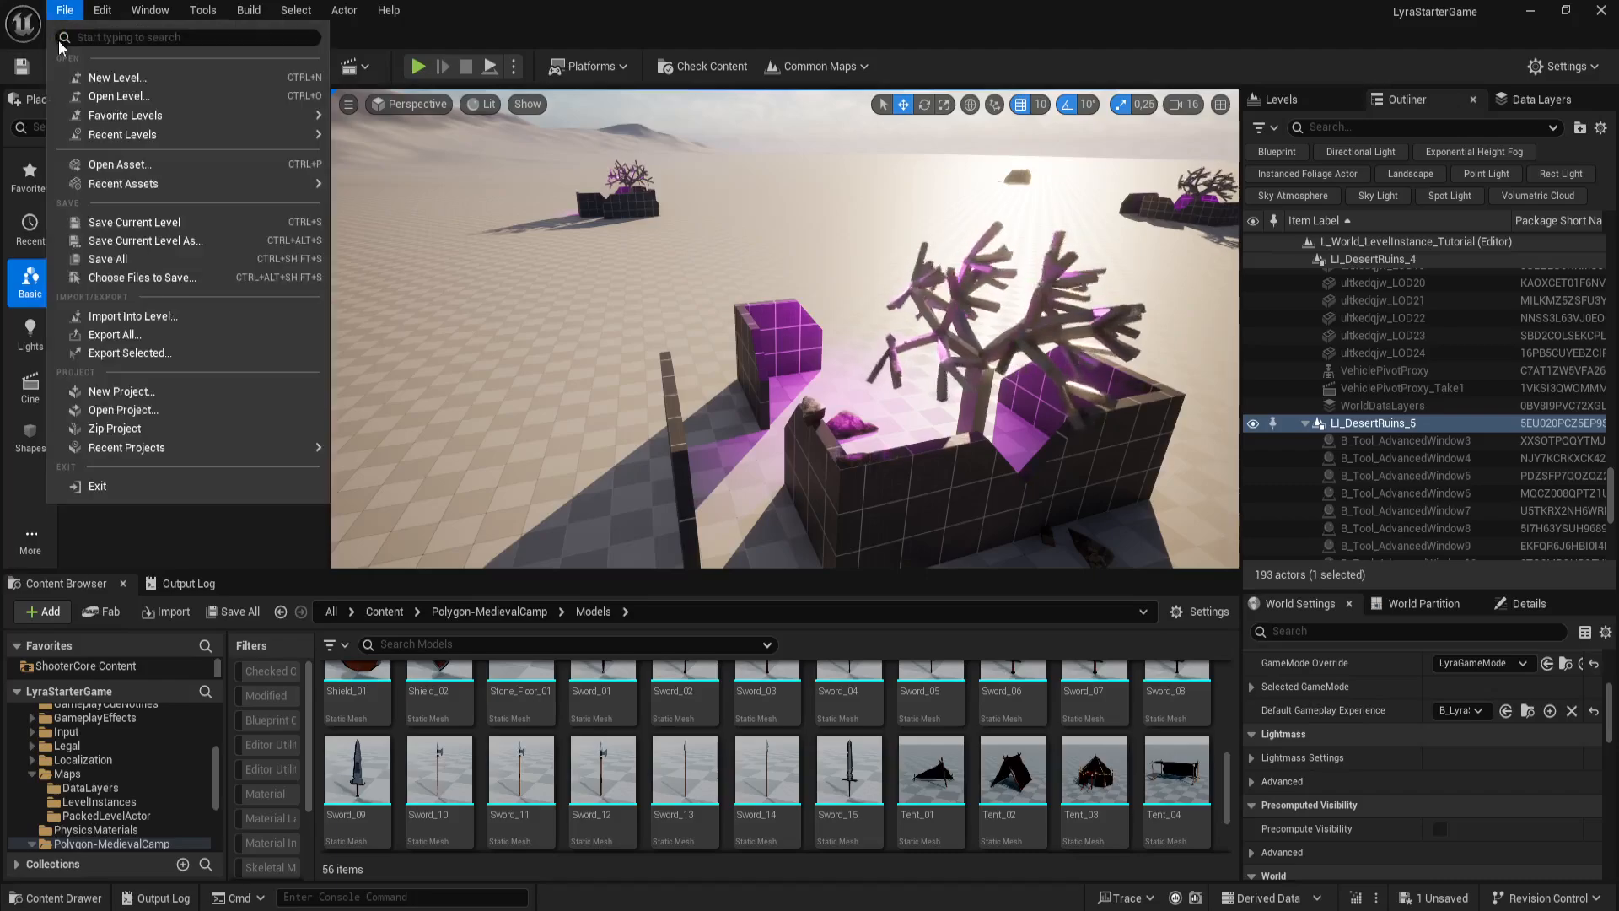
left_click(112, 76)
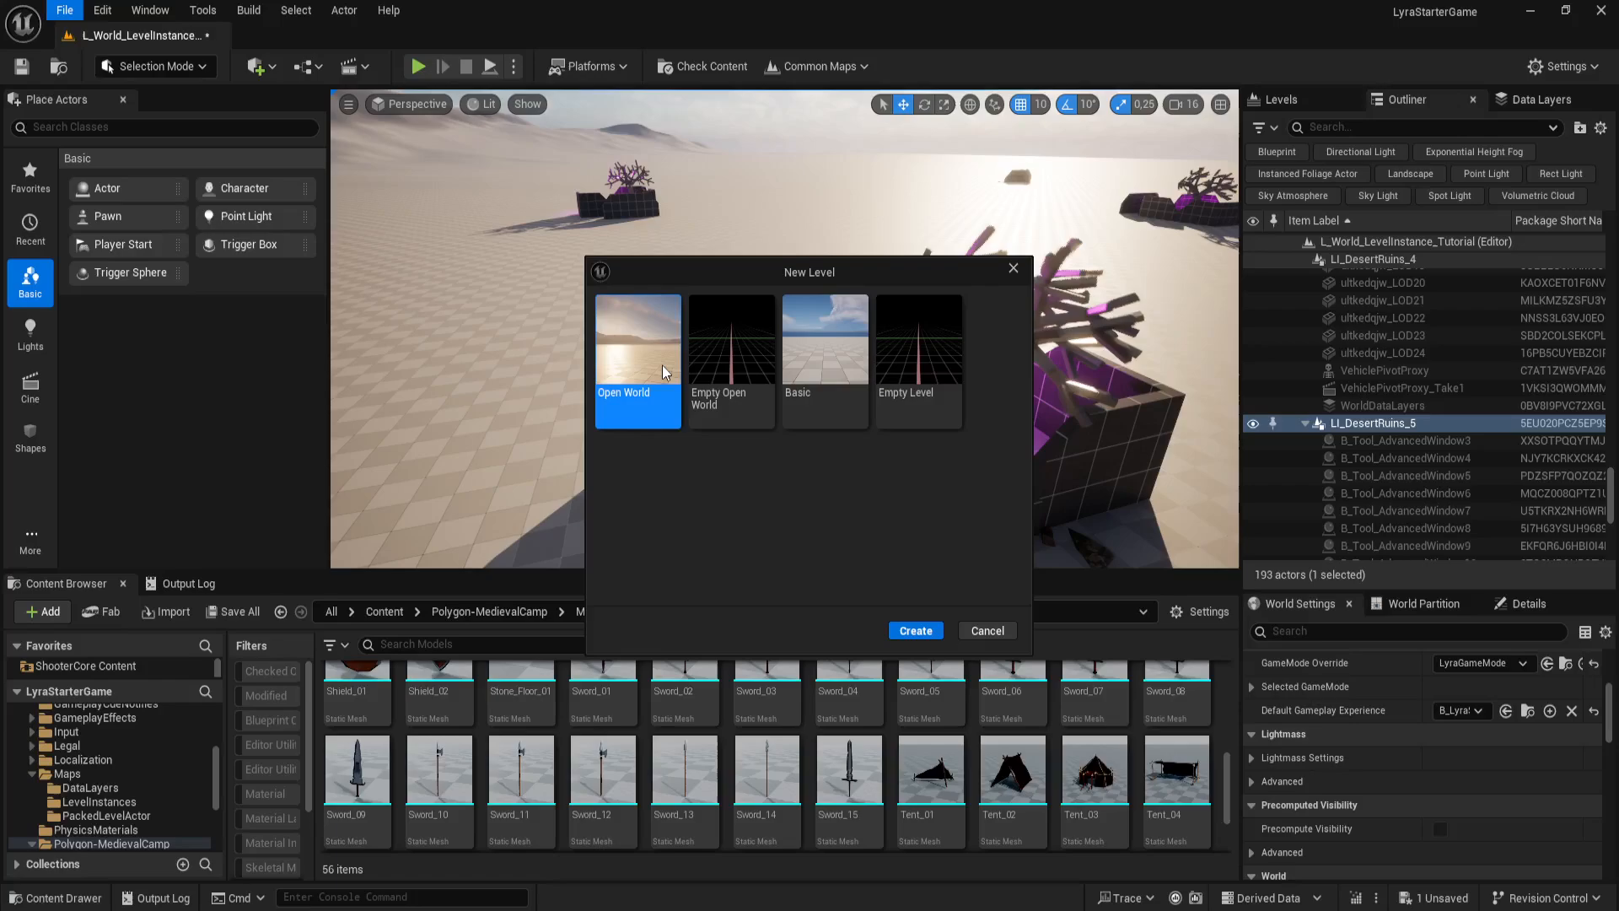
left_click(926, 638)
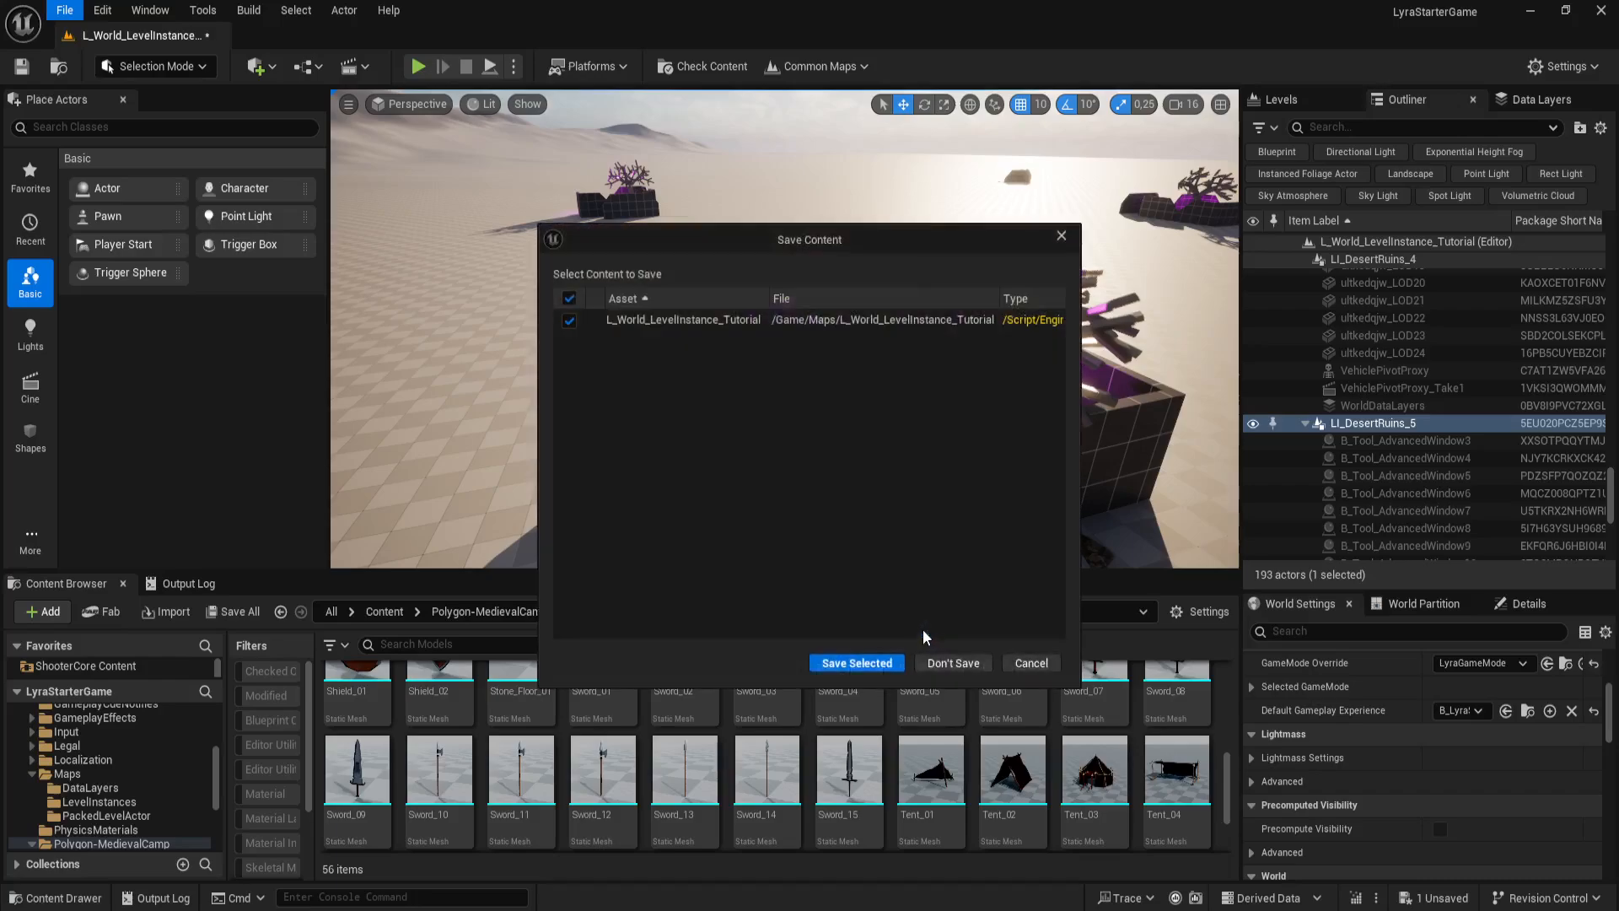
left_click(959, 664)
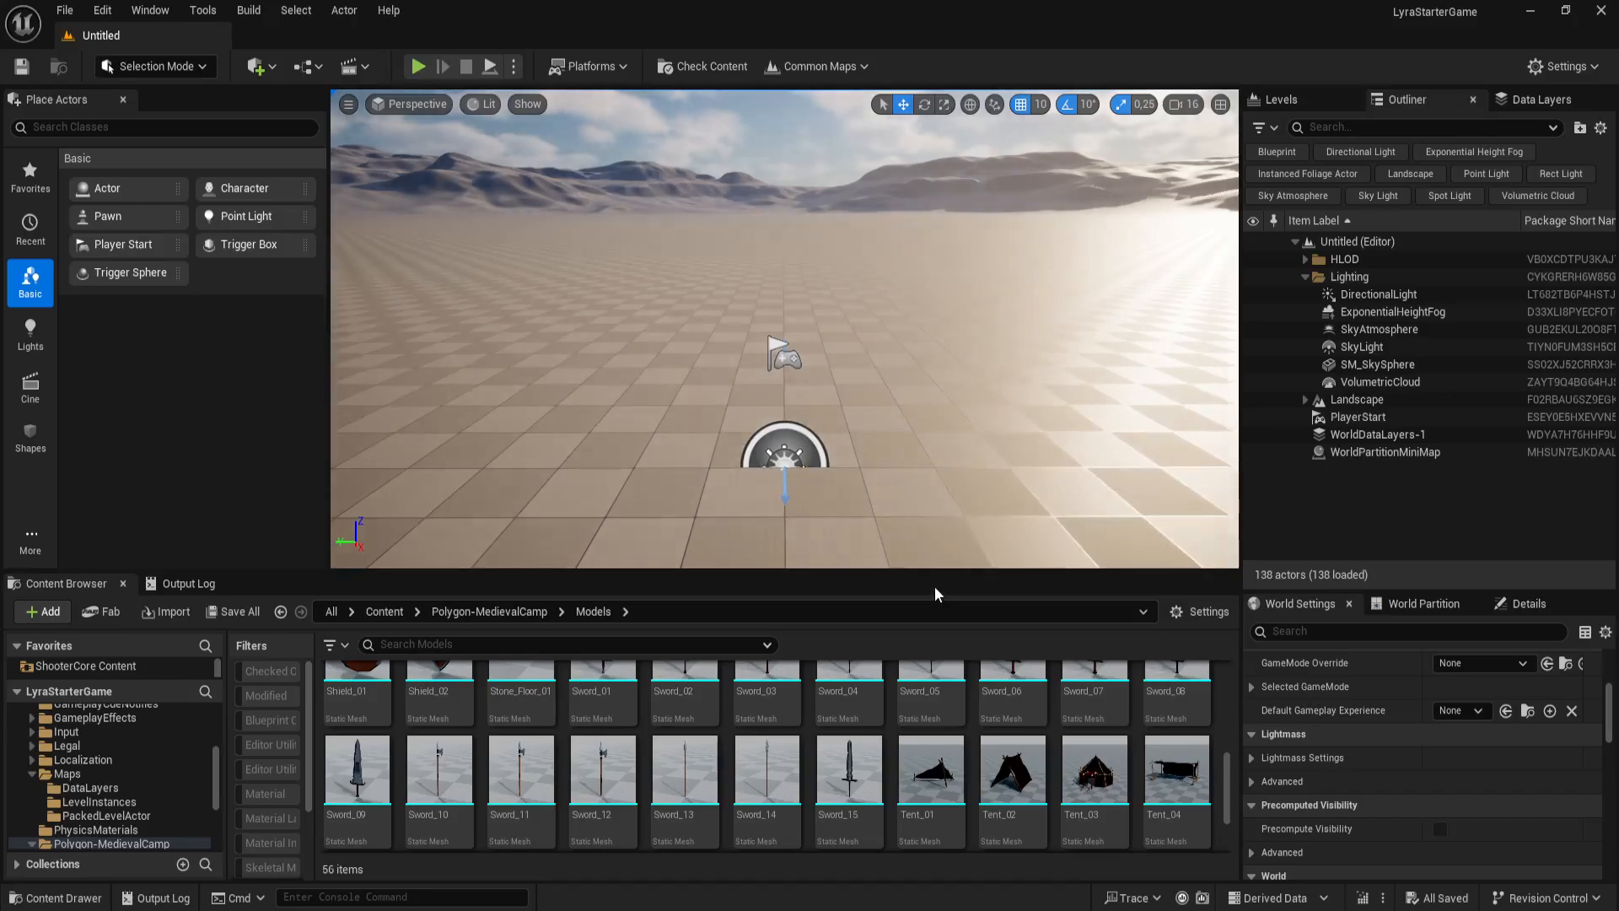
Step: Look over the new level and check the contents of its Lighting and HLOD folders in the Outliner, leaving both collapsed
key("d")
right_click_drag(943, 494, 928, 540)
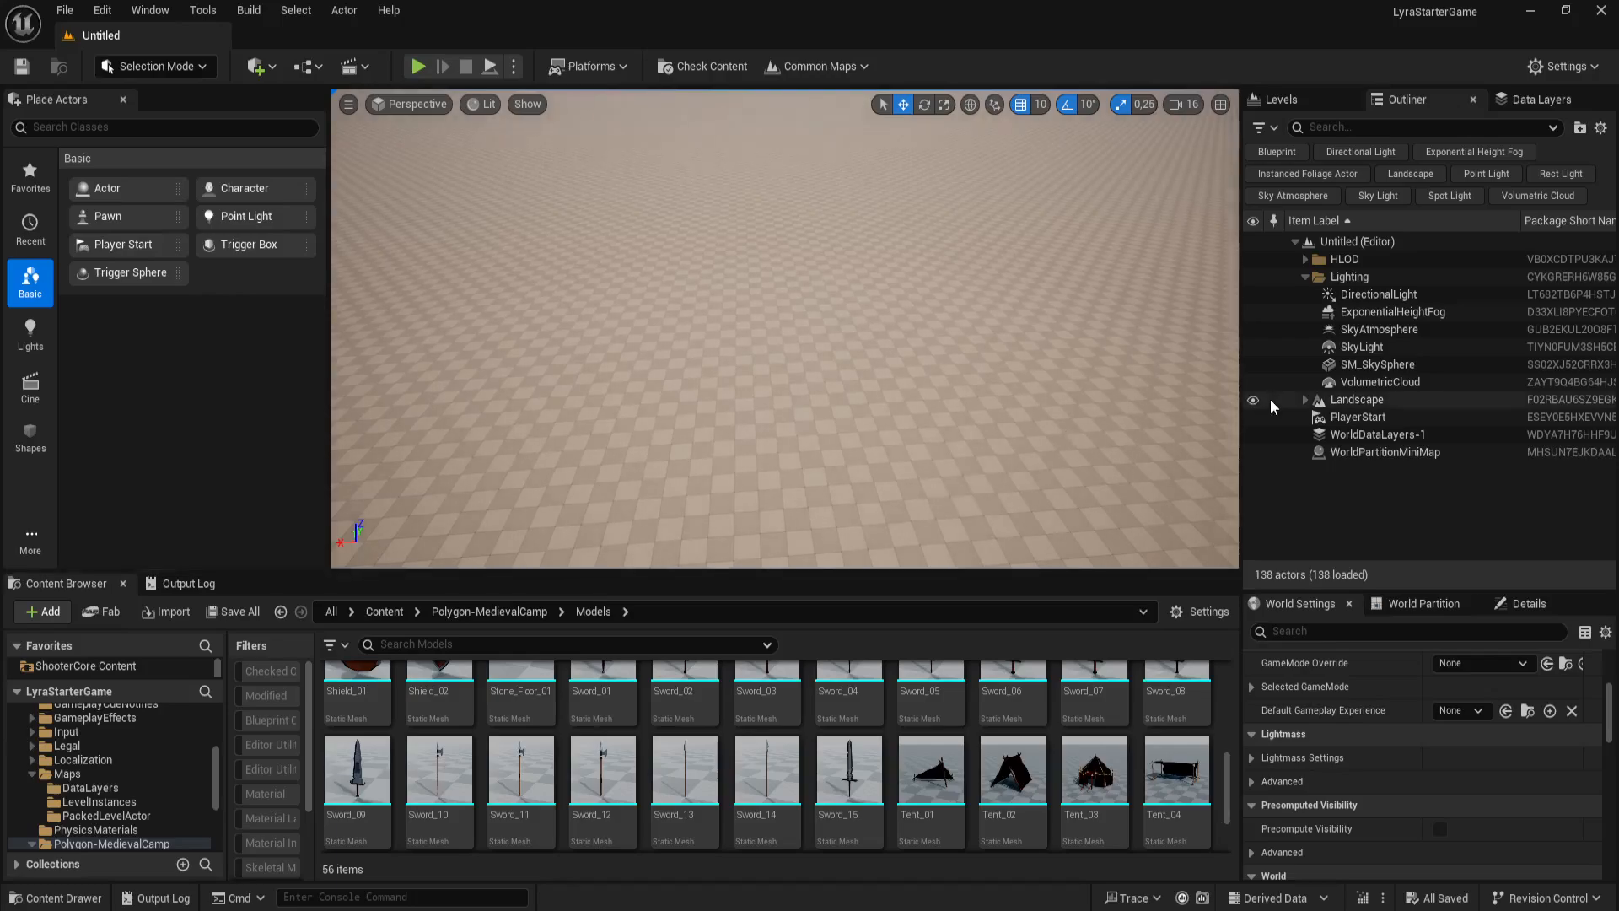
right_click_drag(1001, 495, 1001, 495)
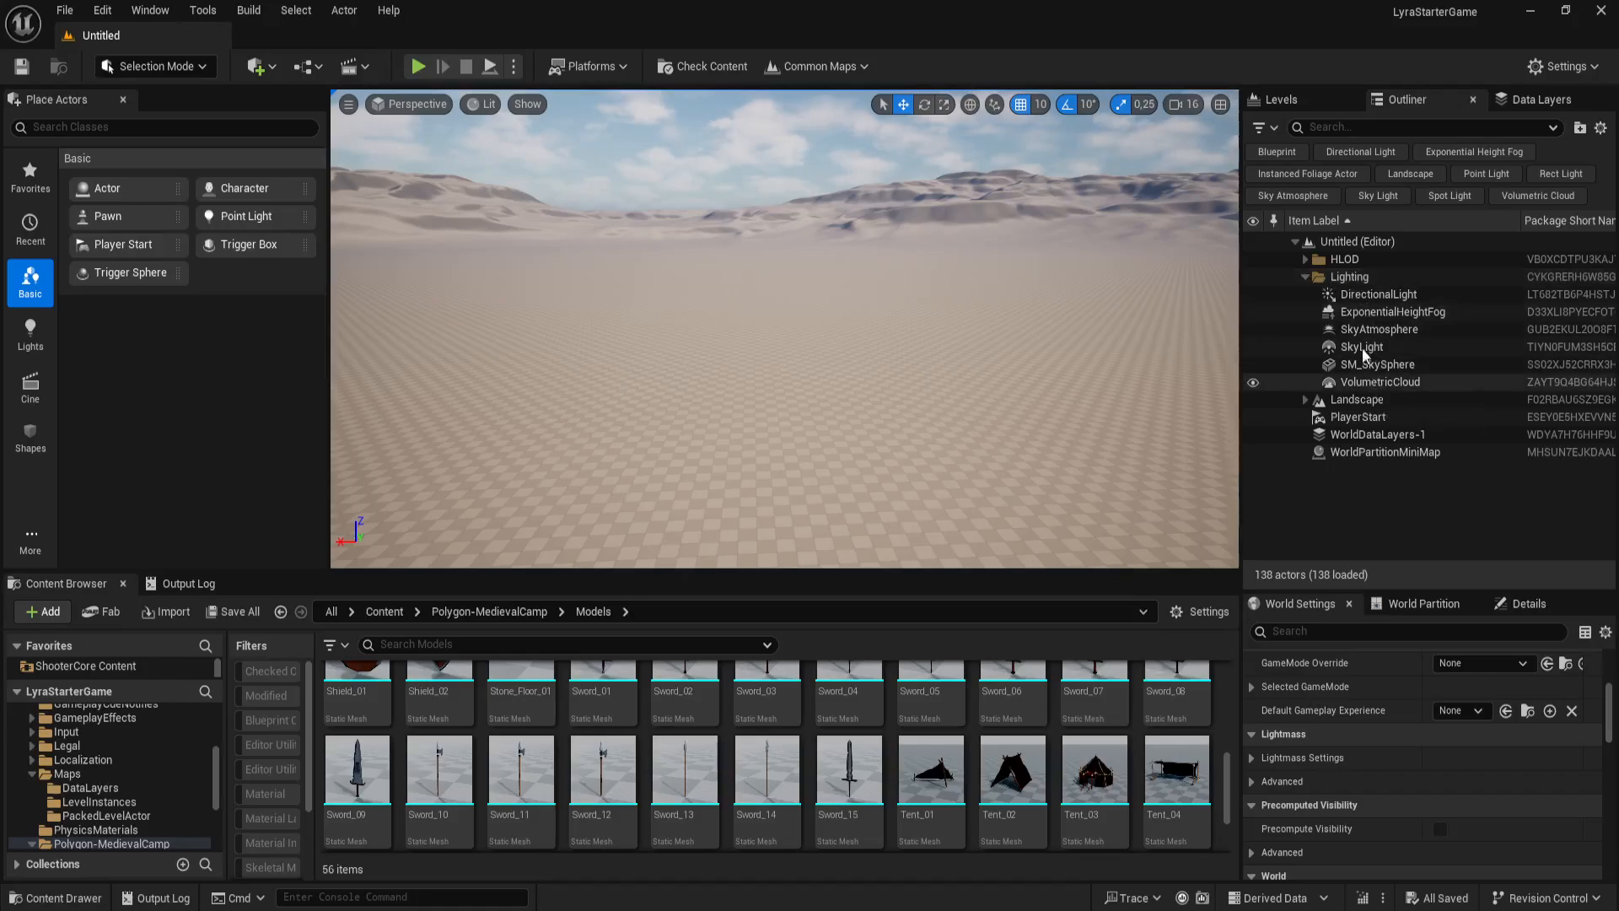
left_click(1297, 276)
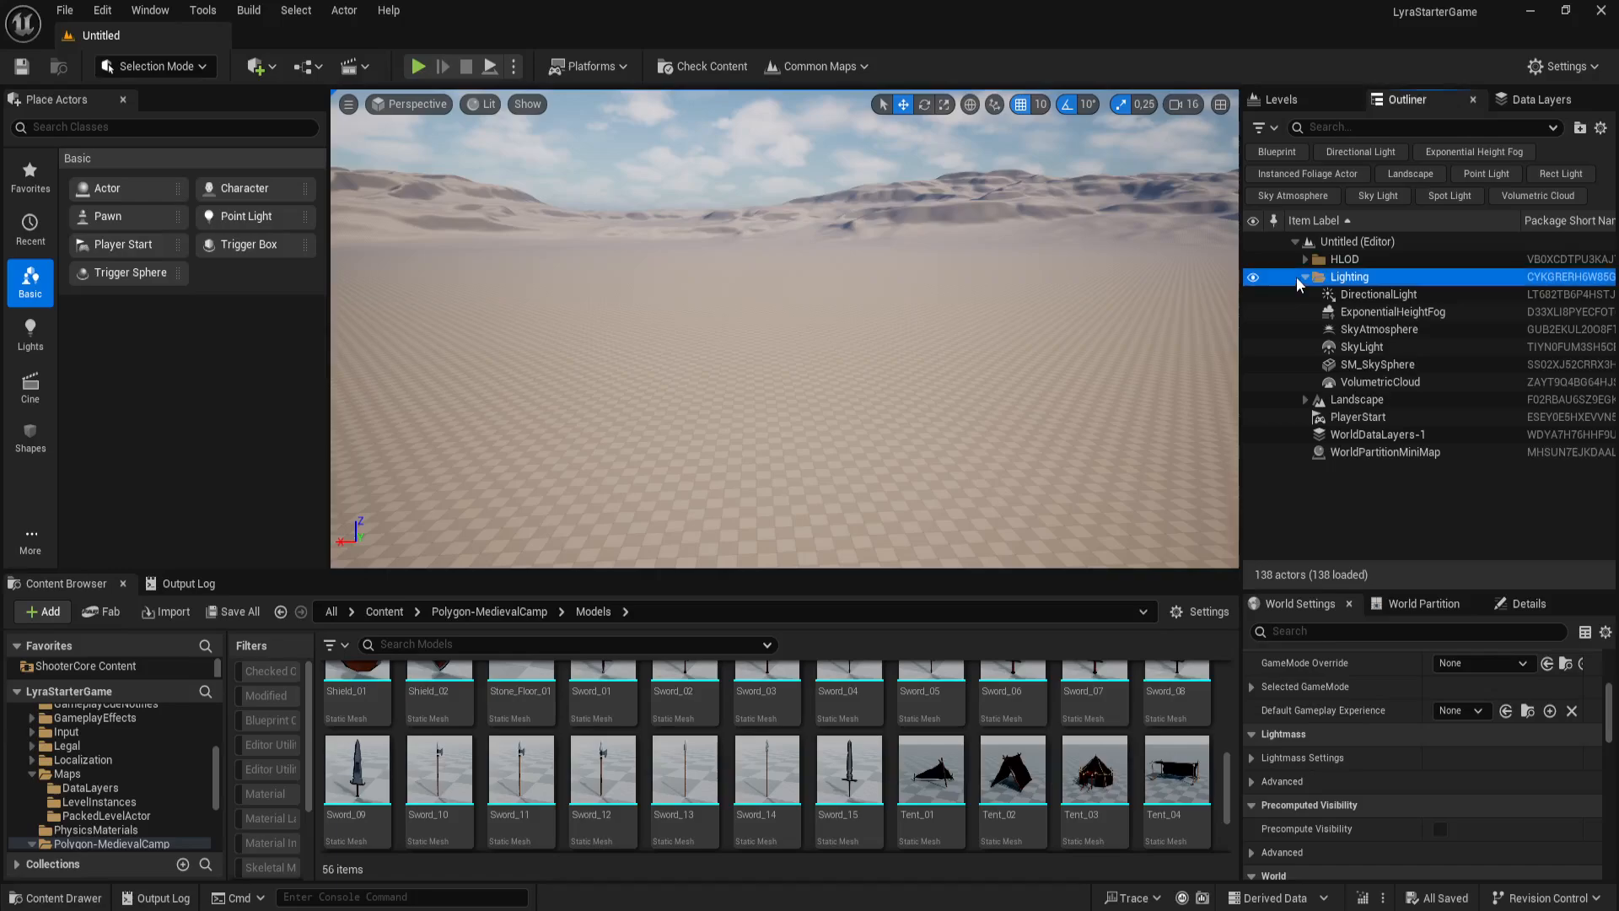
left_click(1304, 276)
left_click(1303, 260)
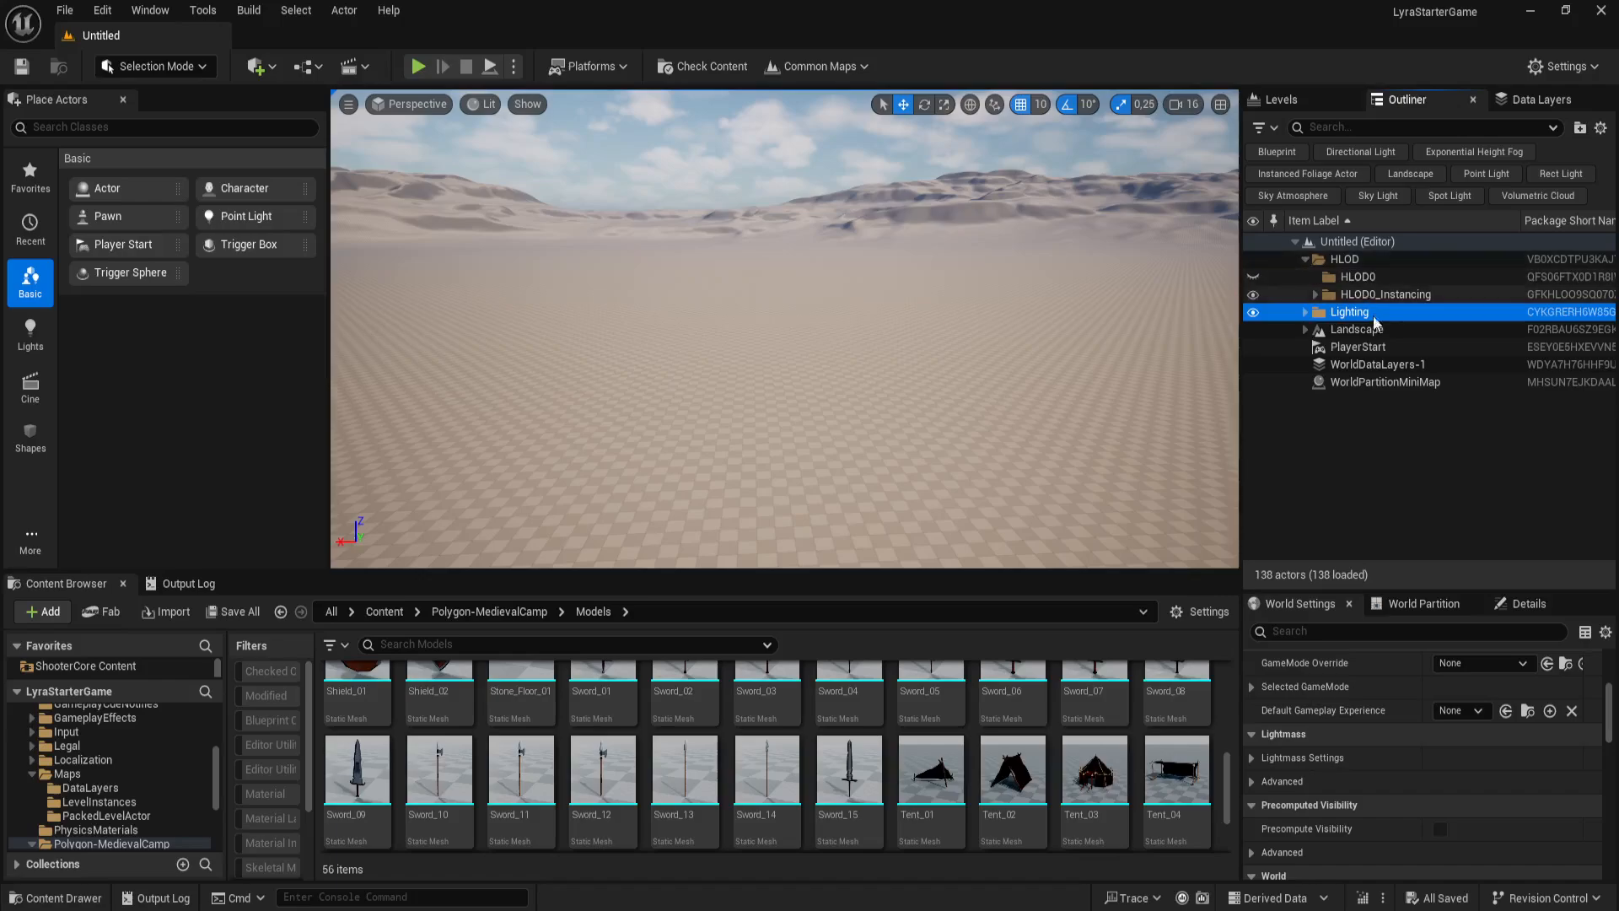
left_click(1304, 260)
left_click(1304, 259)
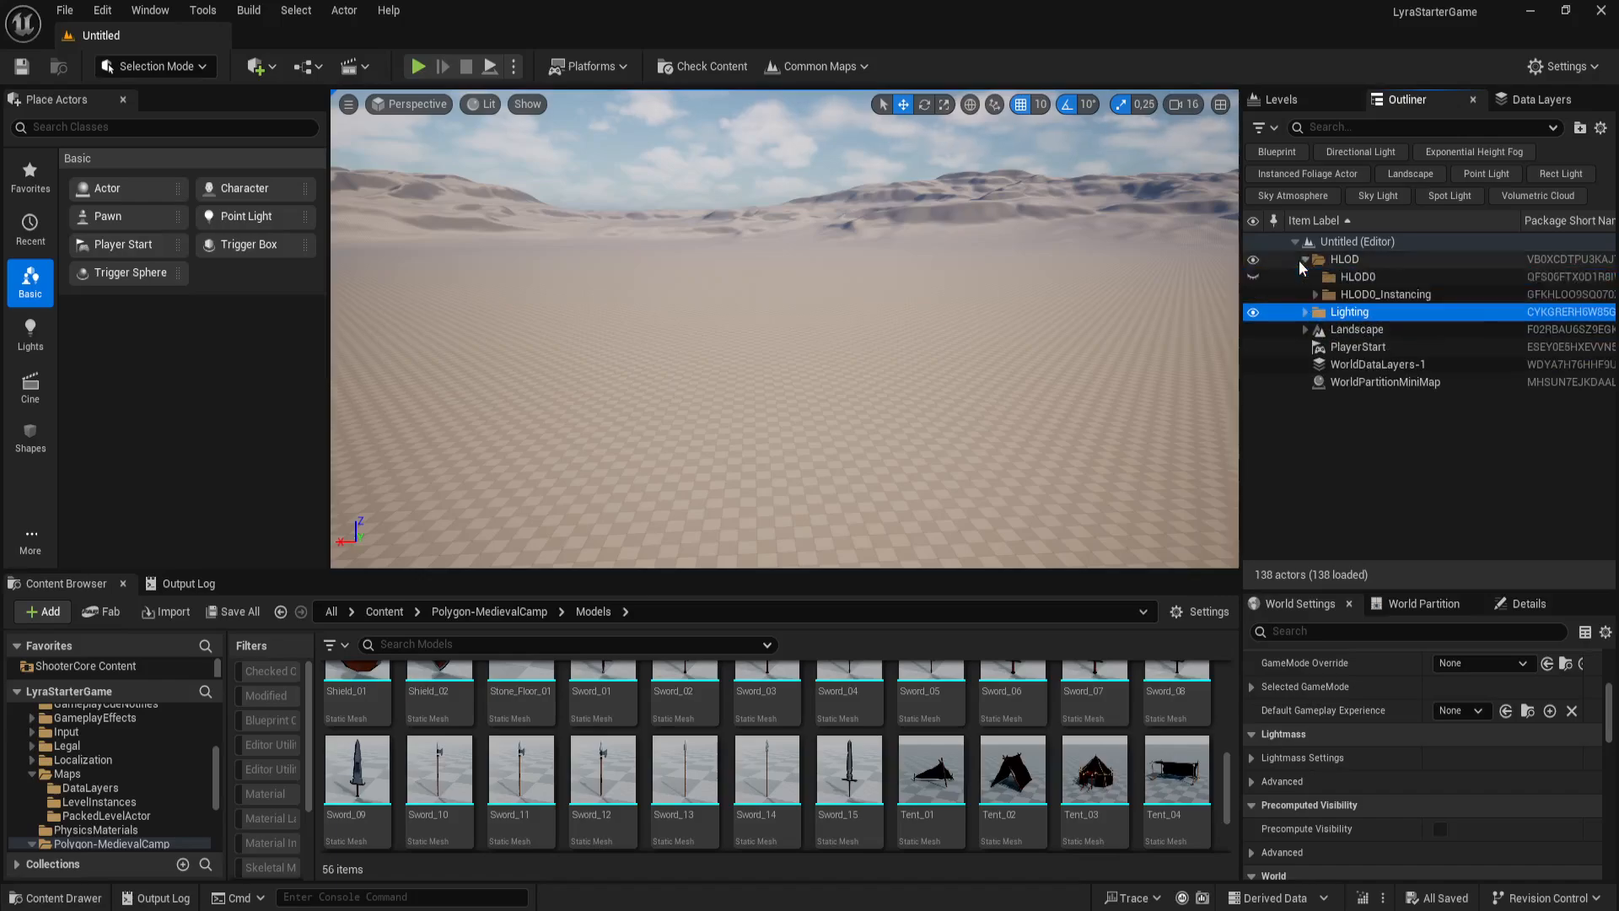
left_click(1314, 293)
left_click(1314, 294)
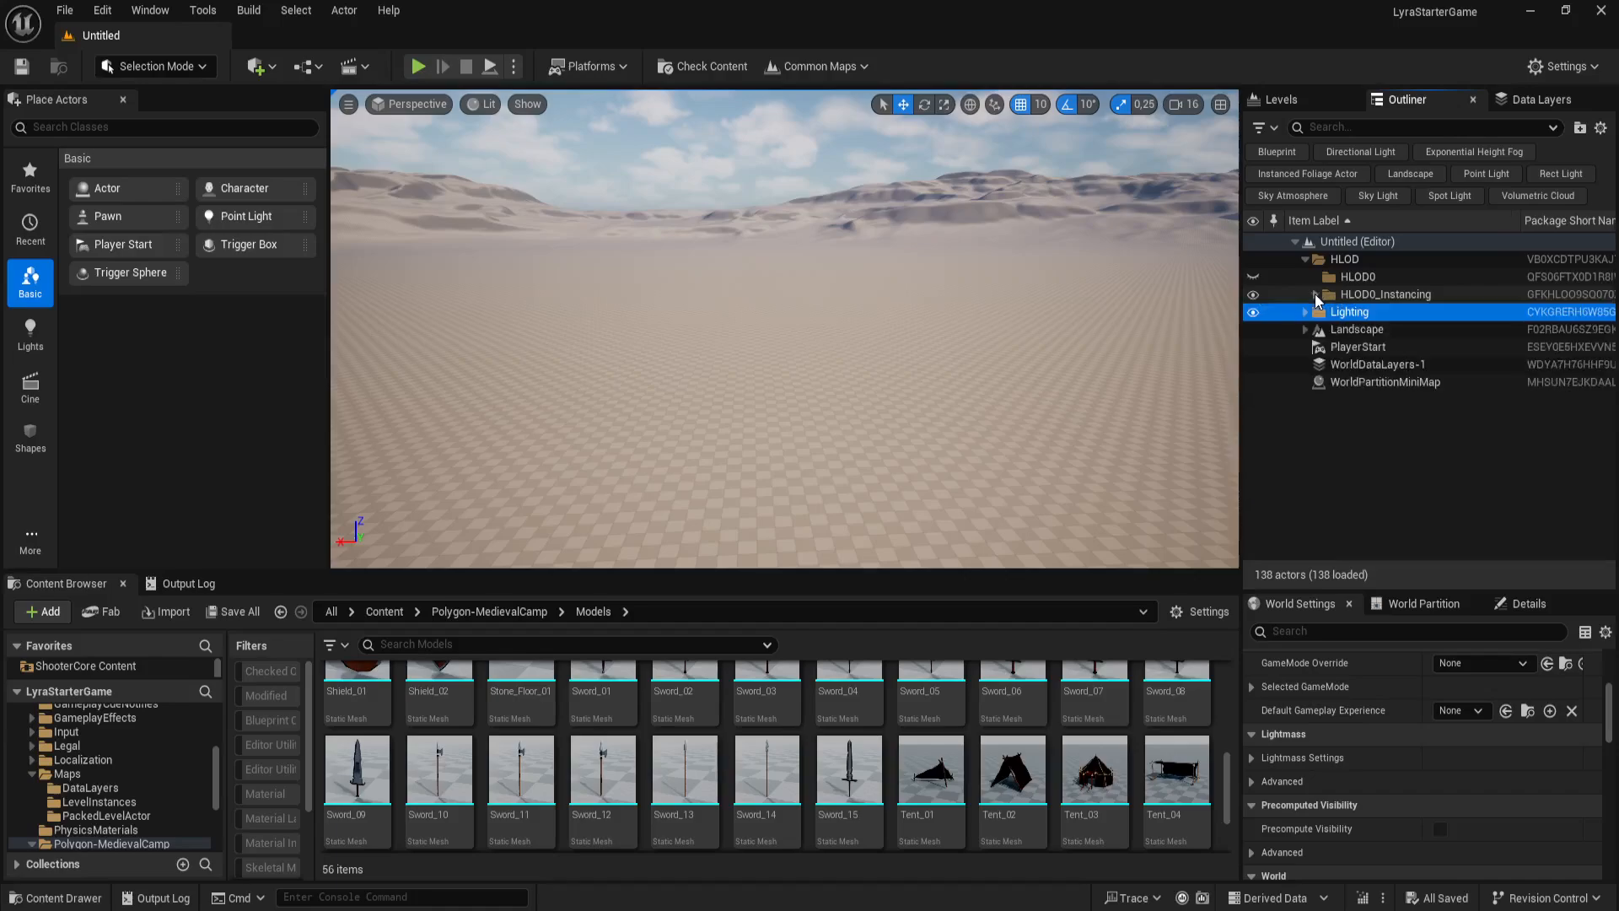
left_click(1304, 263)
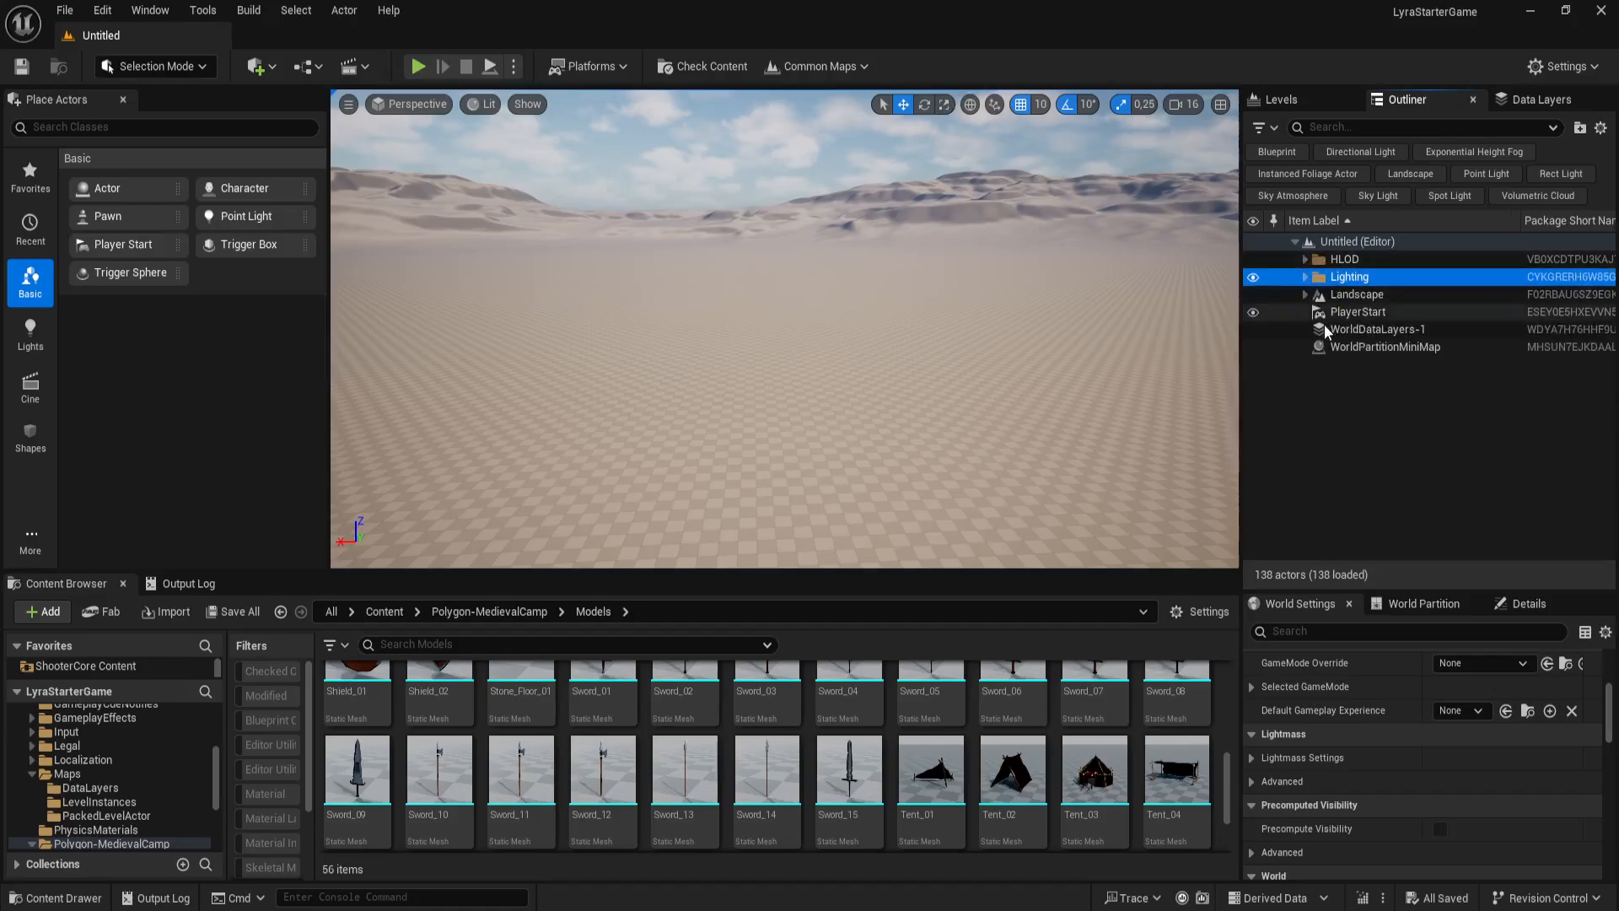
Step: Select the Landscape actor, show the World Partition map, and clear the selection
left_click(1363, 297)
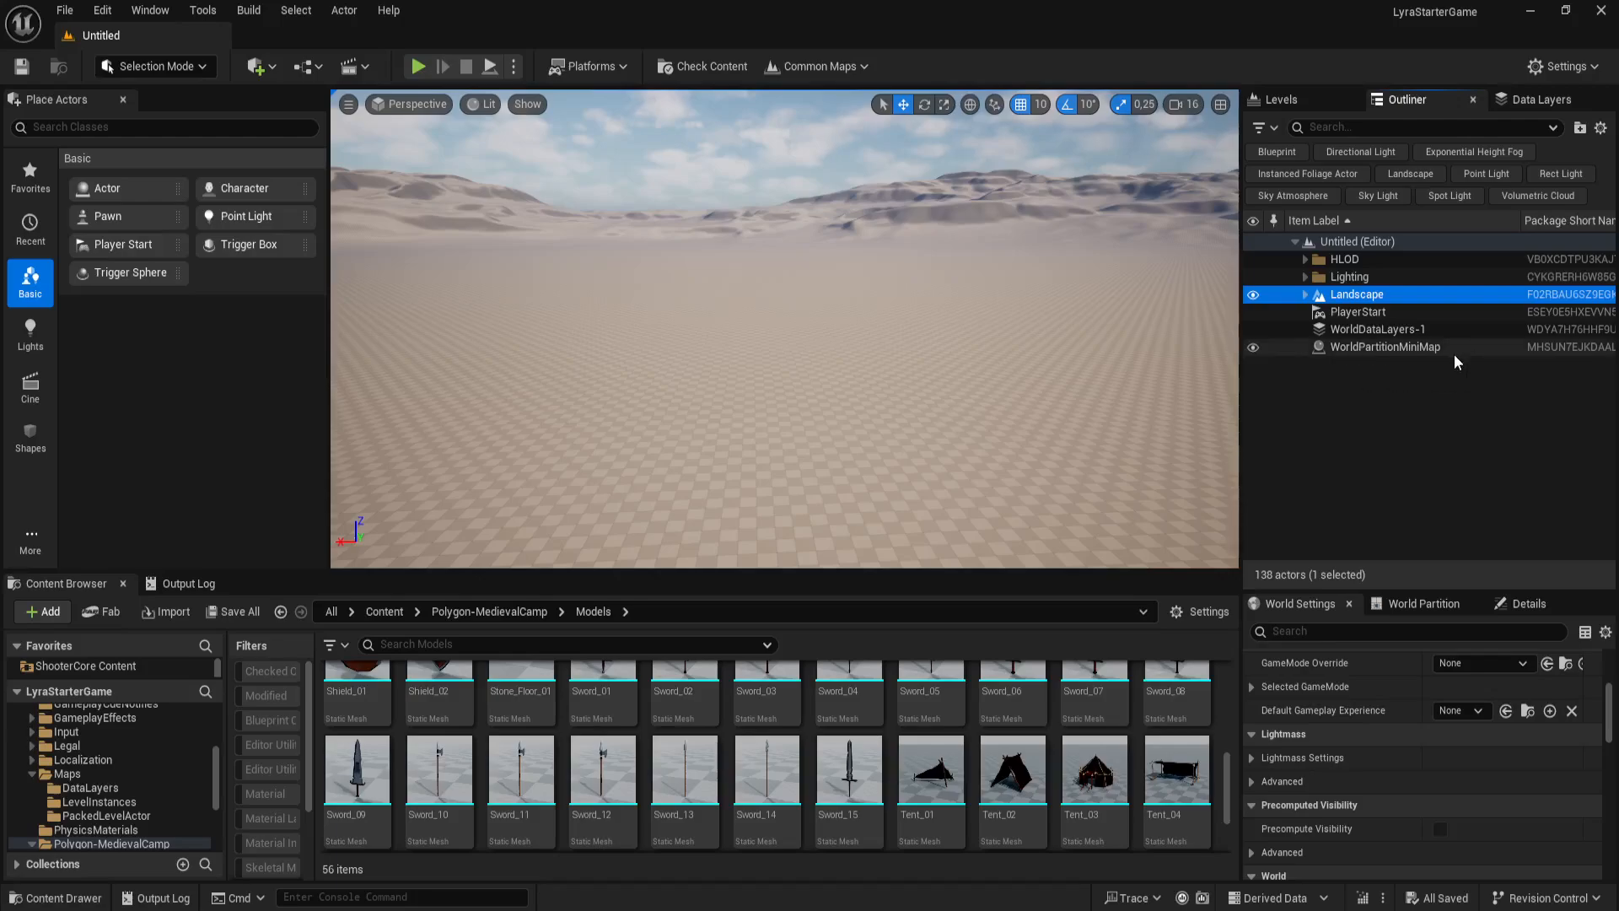
left_click(1410, 602)
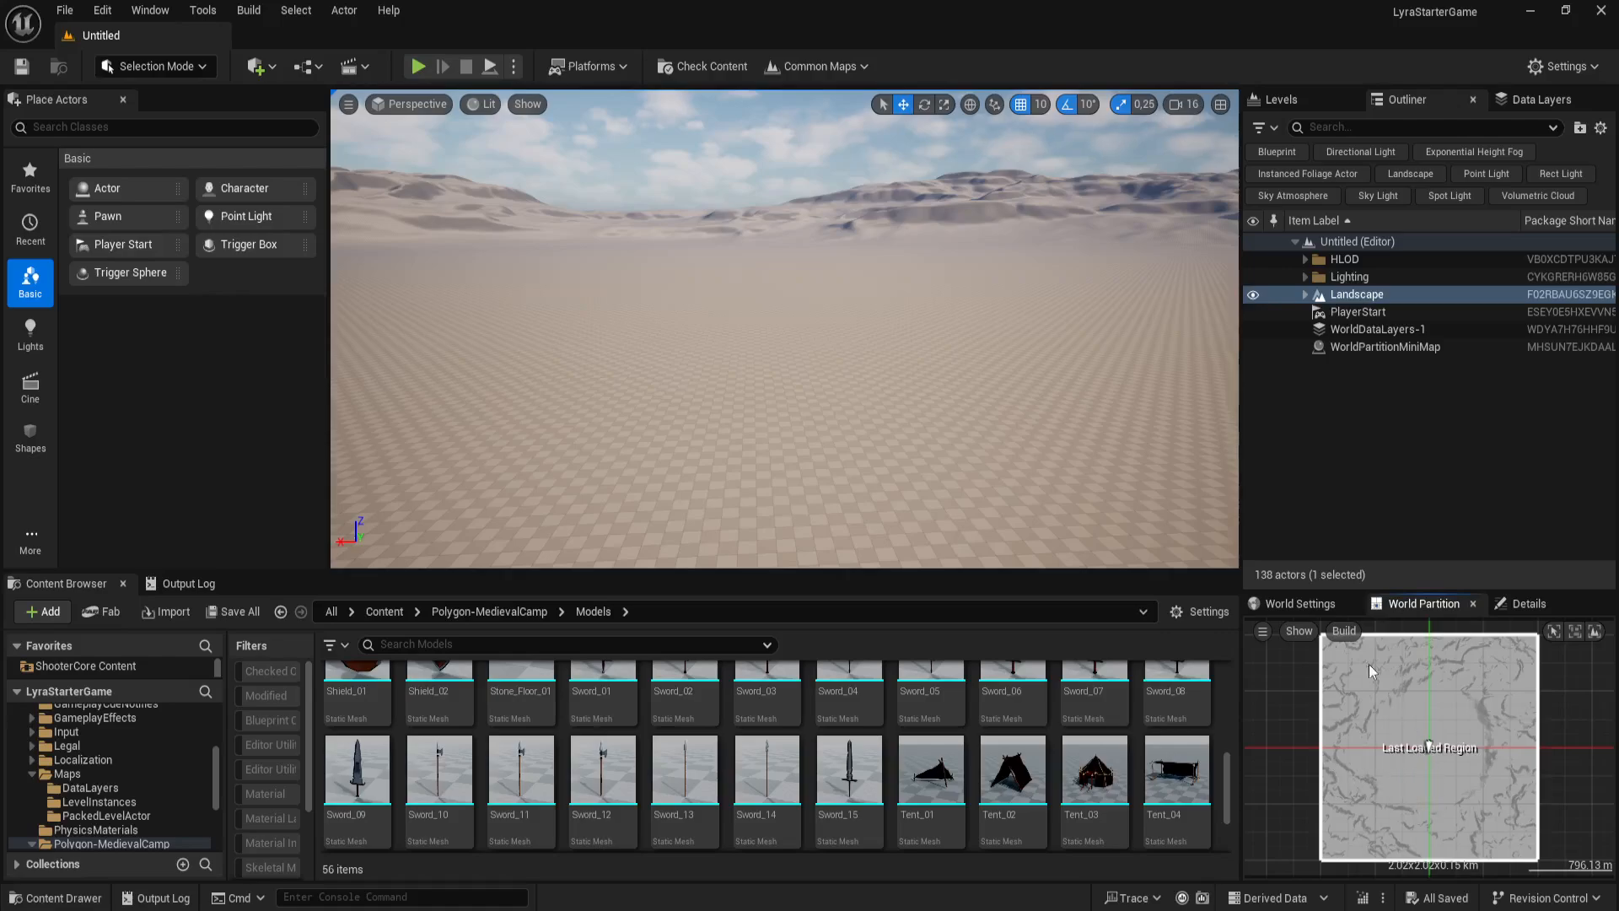
left_click(1334, 529)
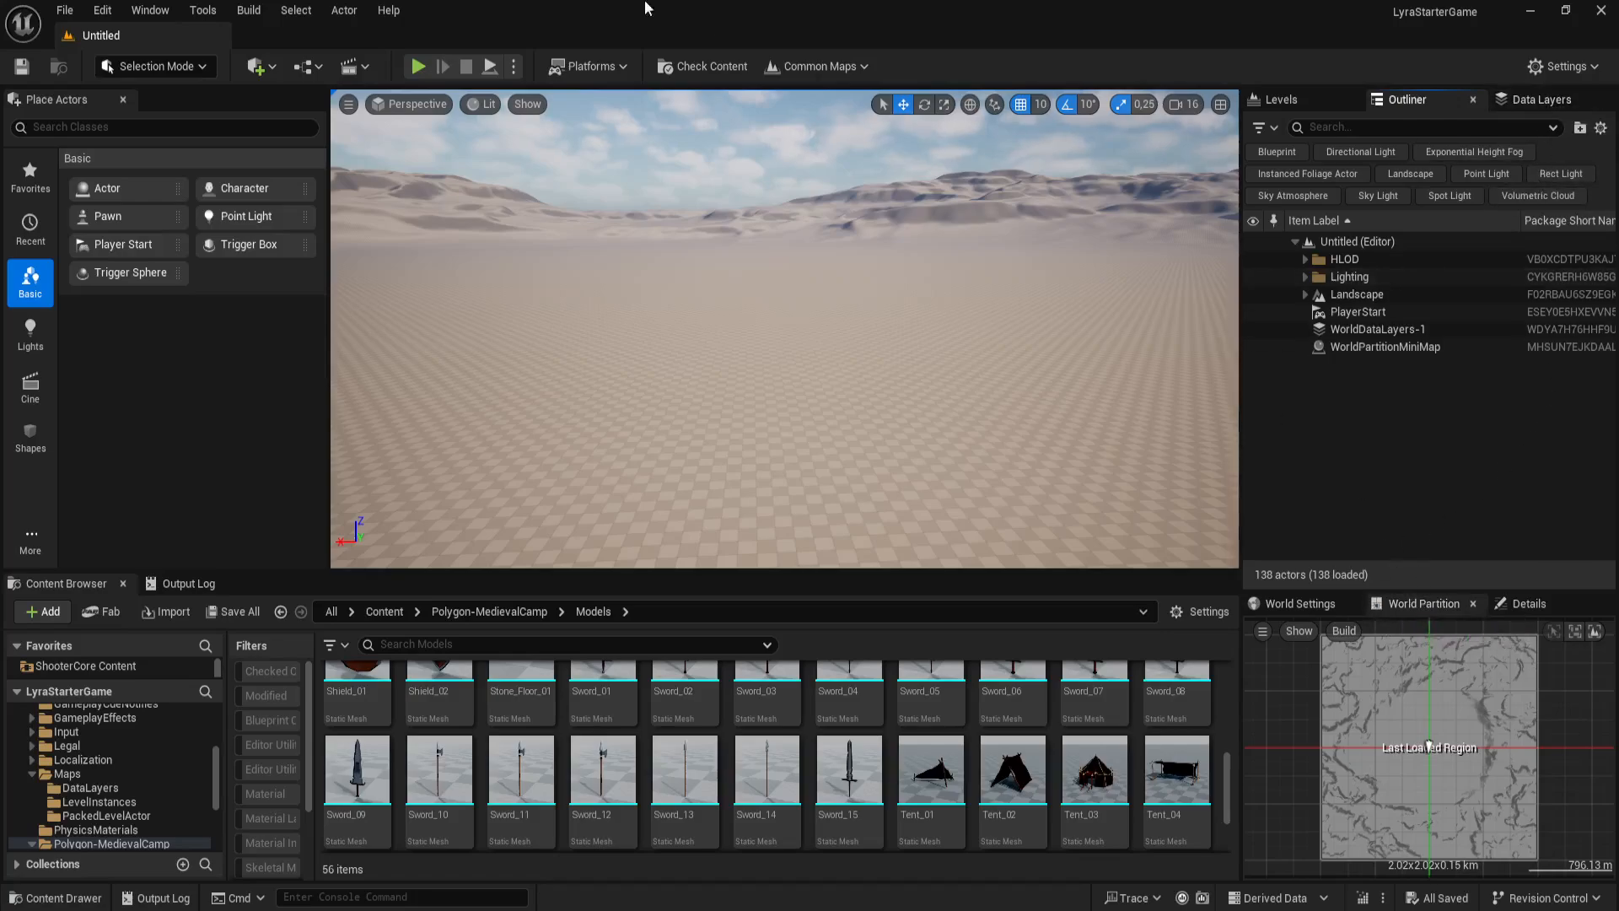
Step: Check which World Partition windows are enabled, and bring up the Levels panel
left_click(145, 10)
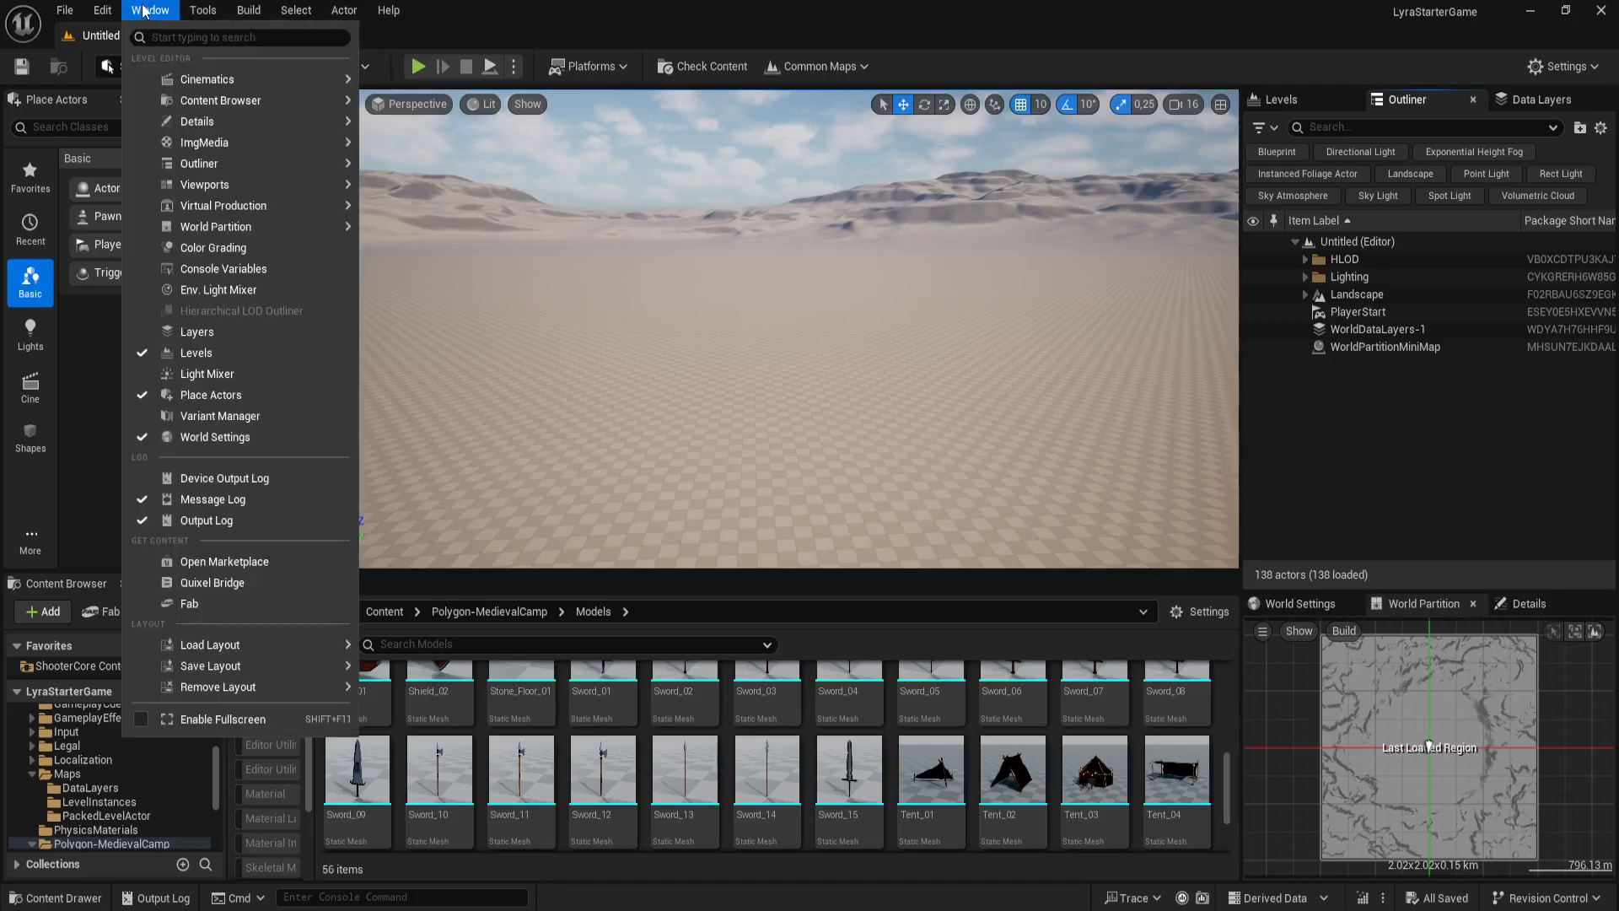
left_click(160, 12)
left_click(156, 14)
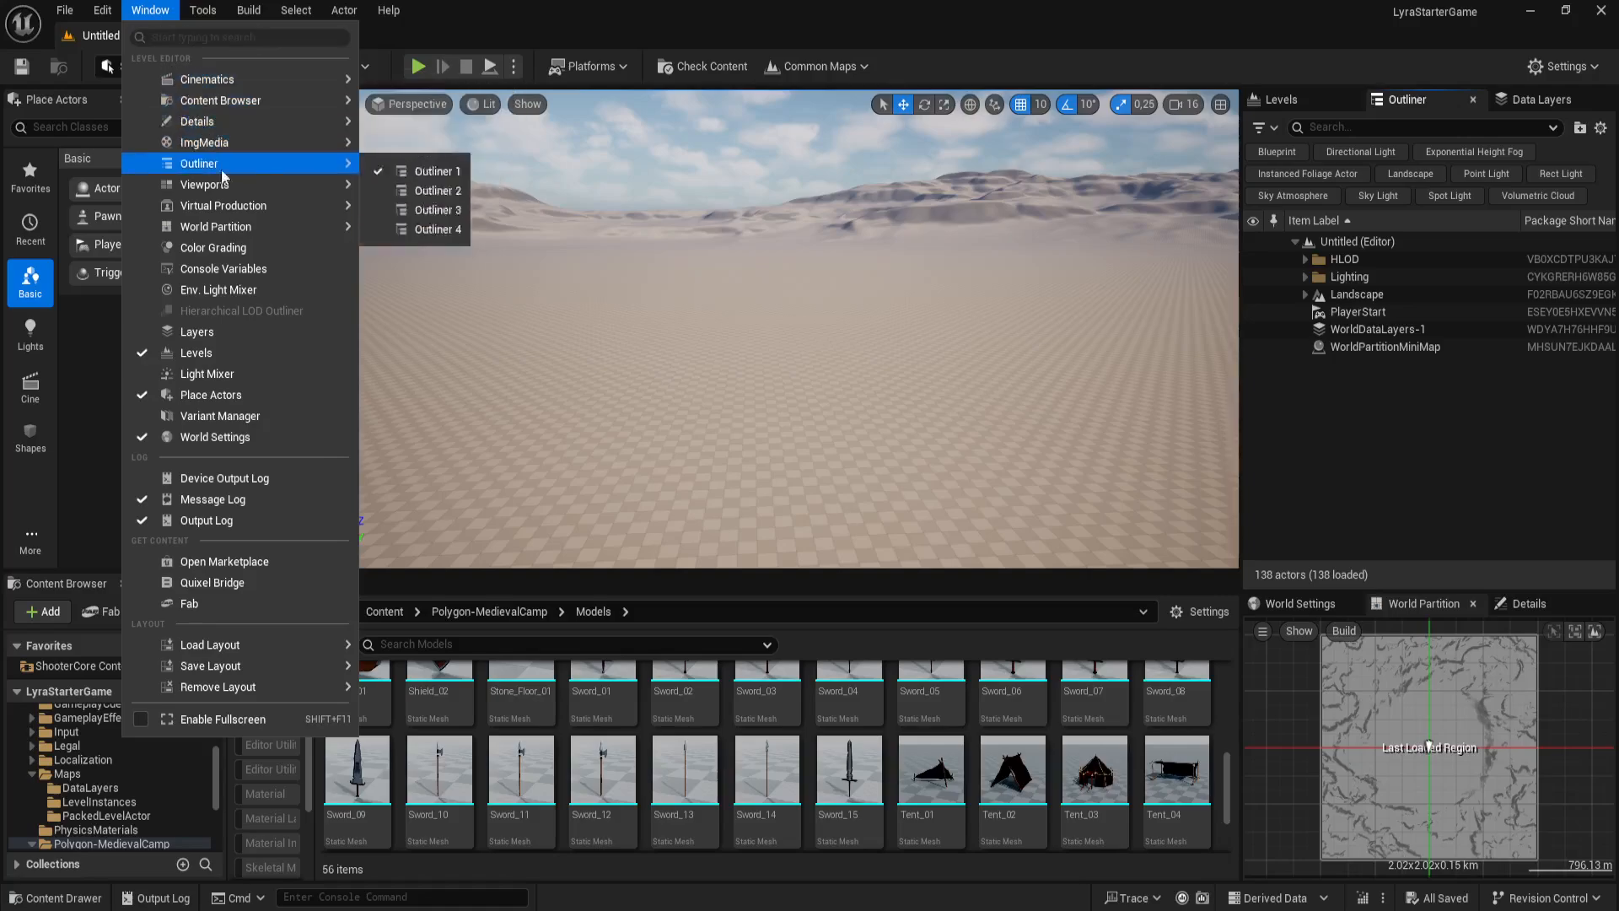
mouse_move(235, 226)
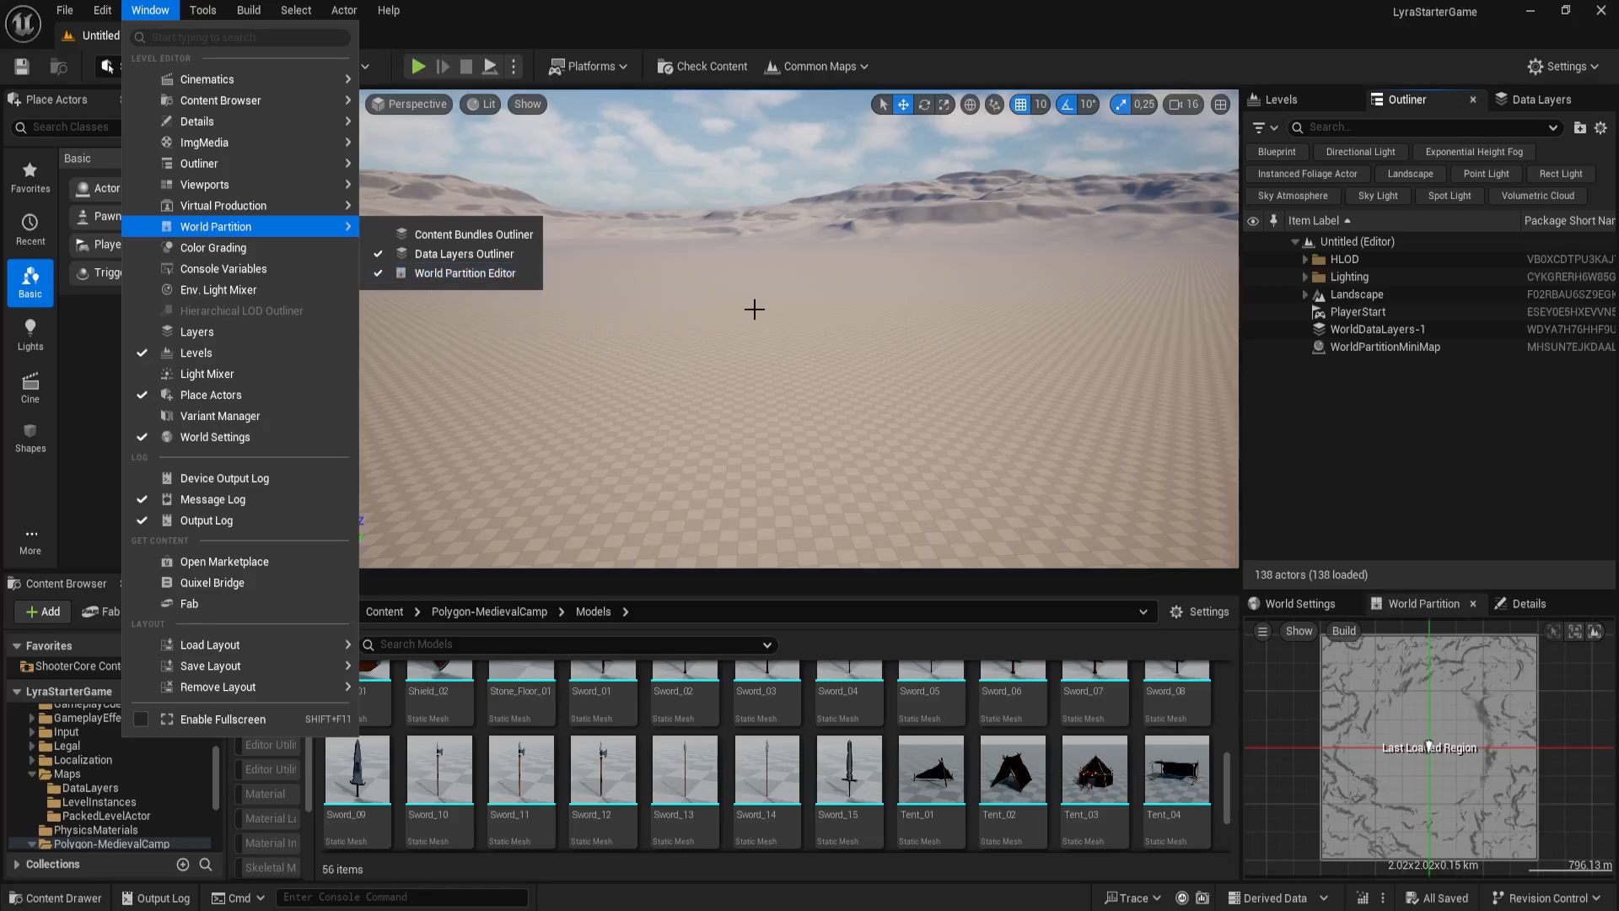
left_click(1442, 504)
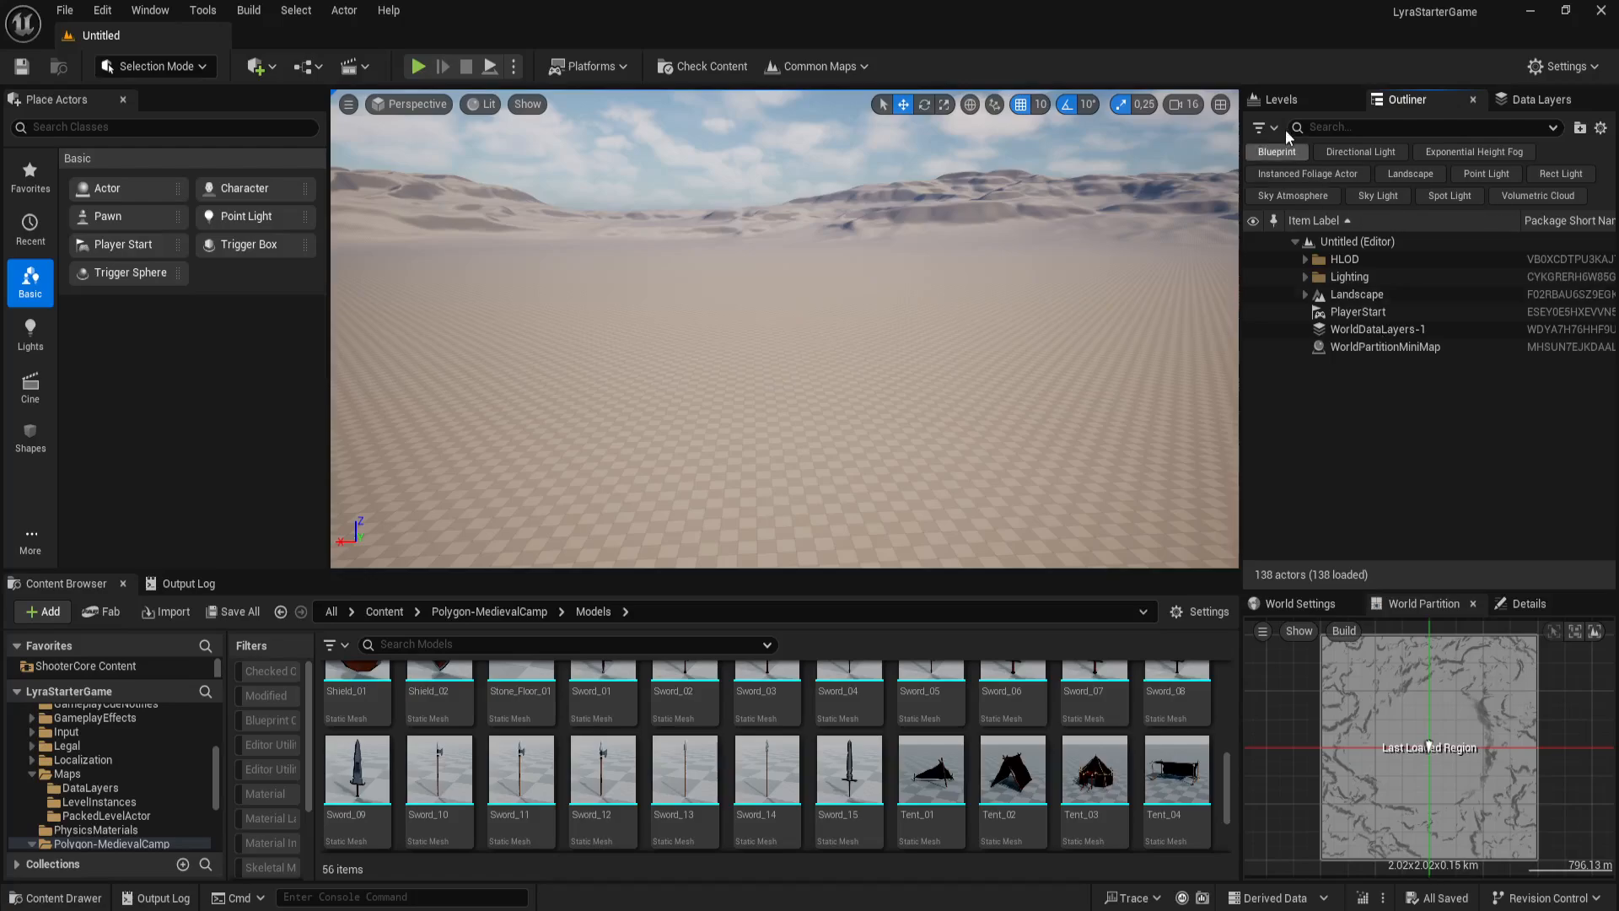
left_click(1285, 101)
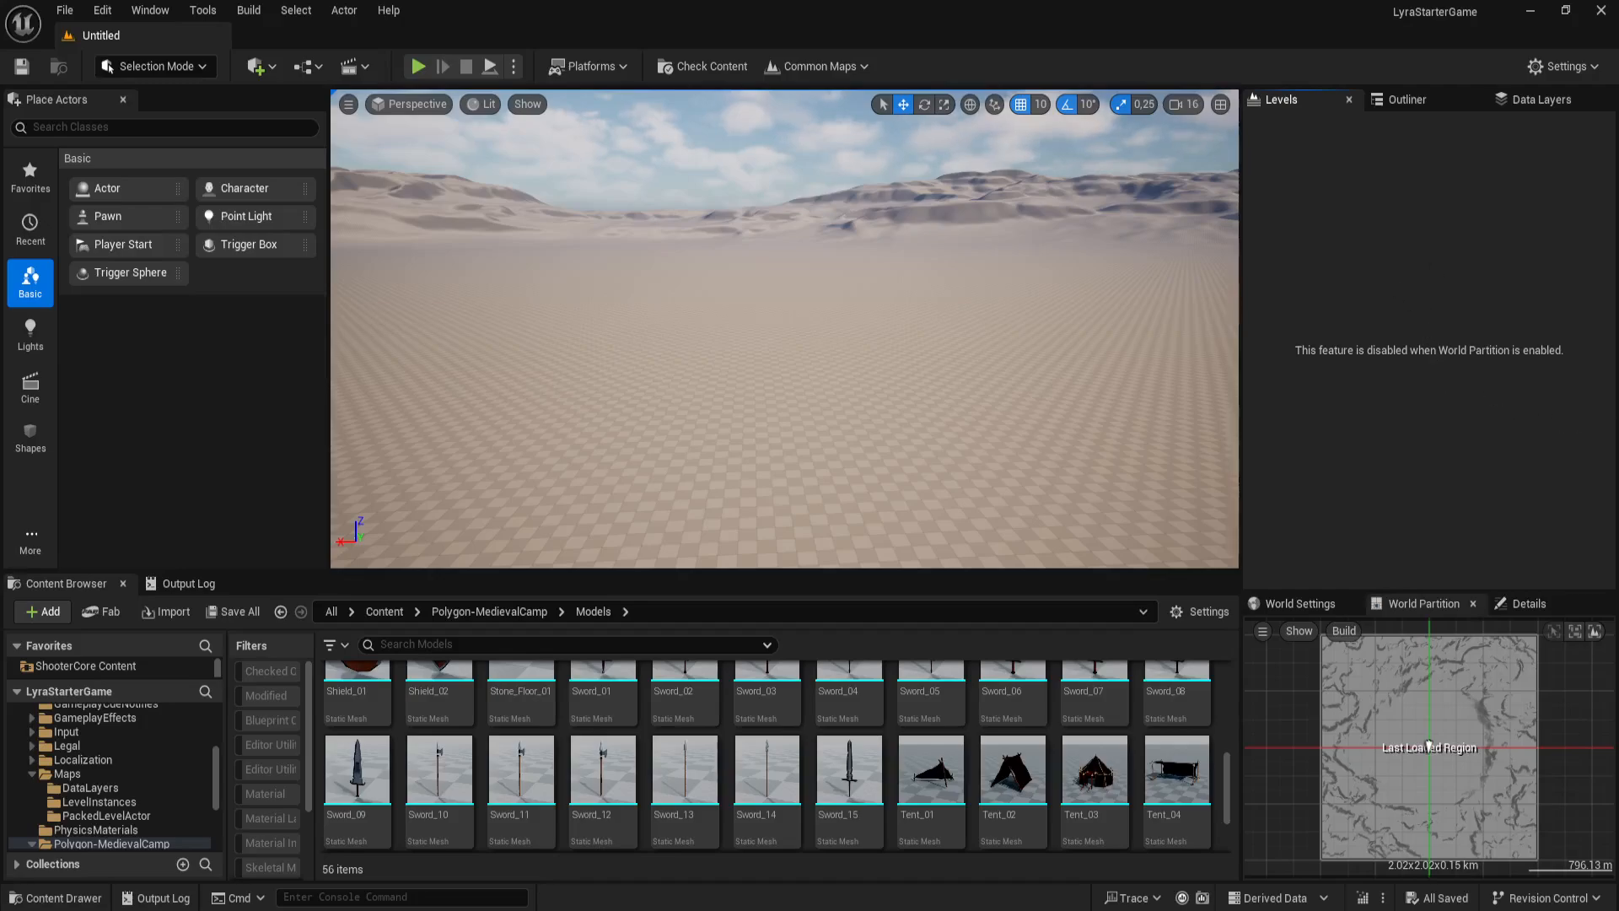
right_click_drag(1027, 388, 1000, 394)
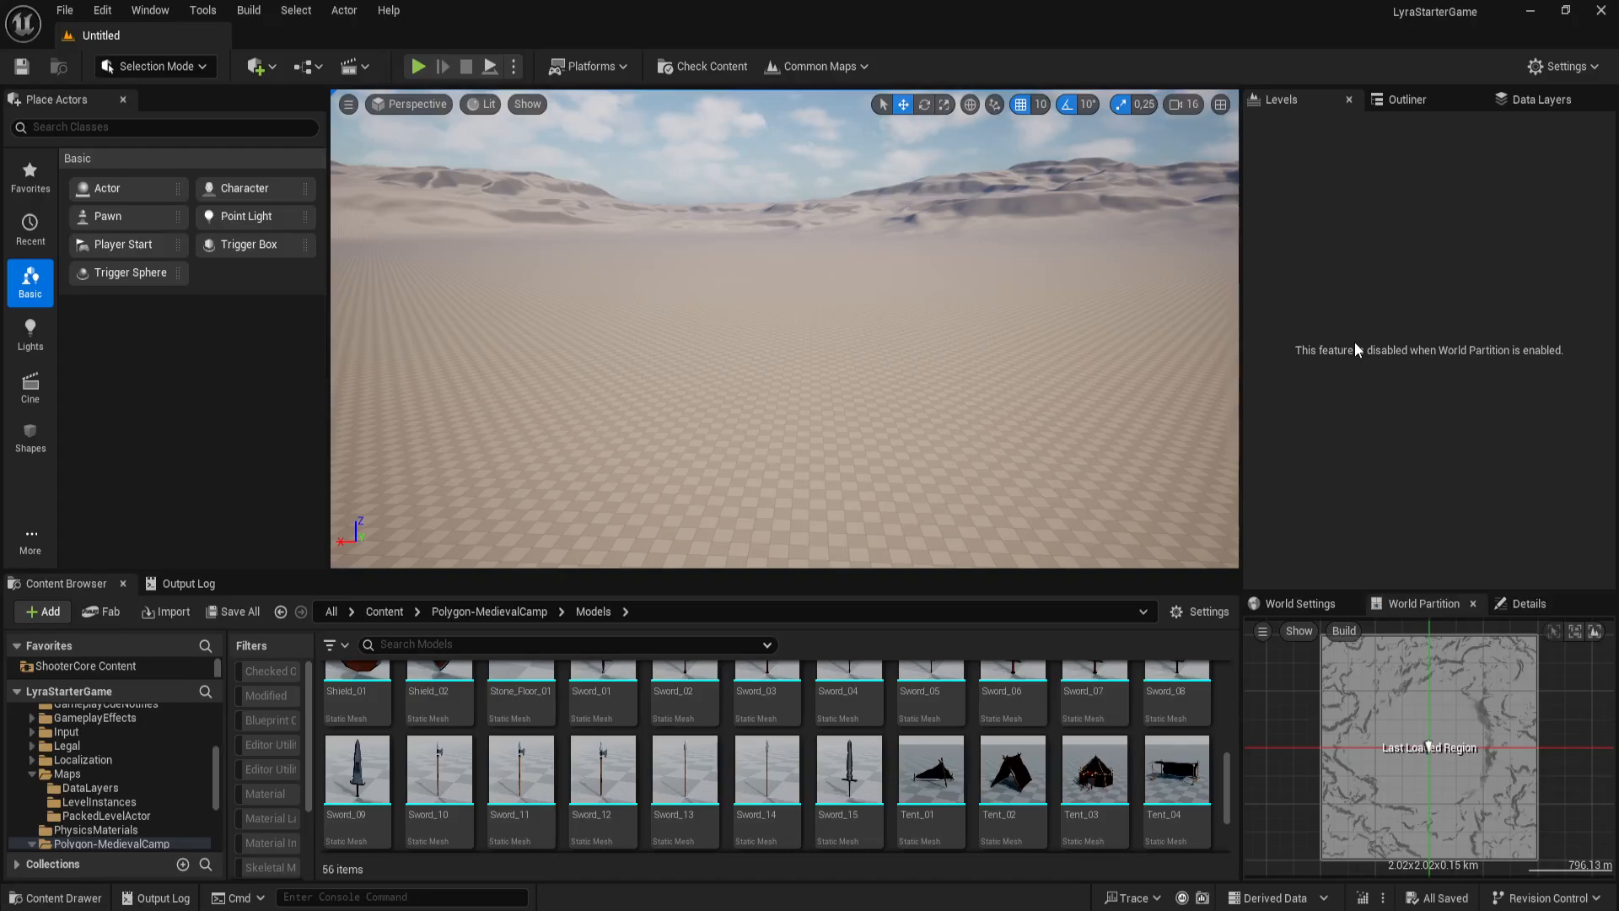
Step: Check the available revision control actions and look around the empty landscape
left_click(1570, 899)
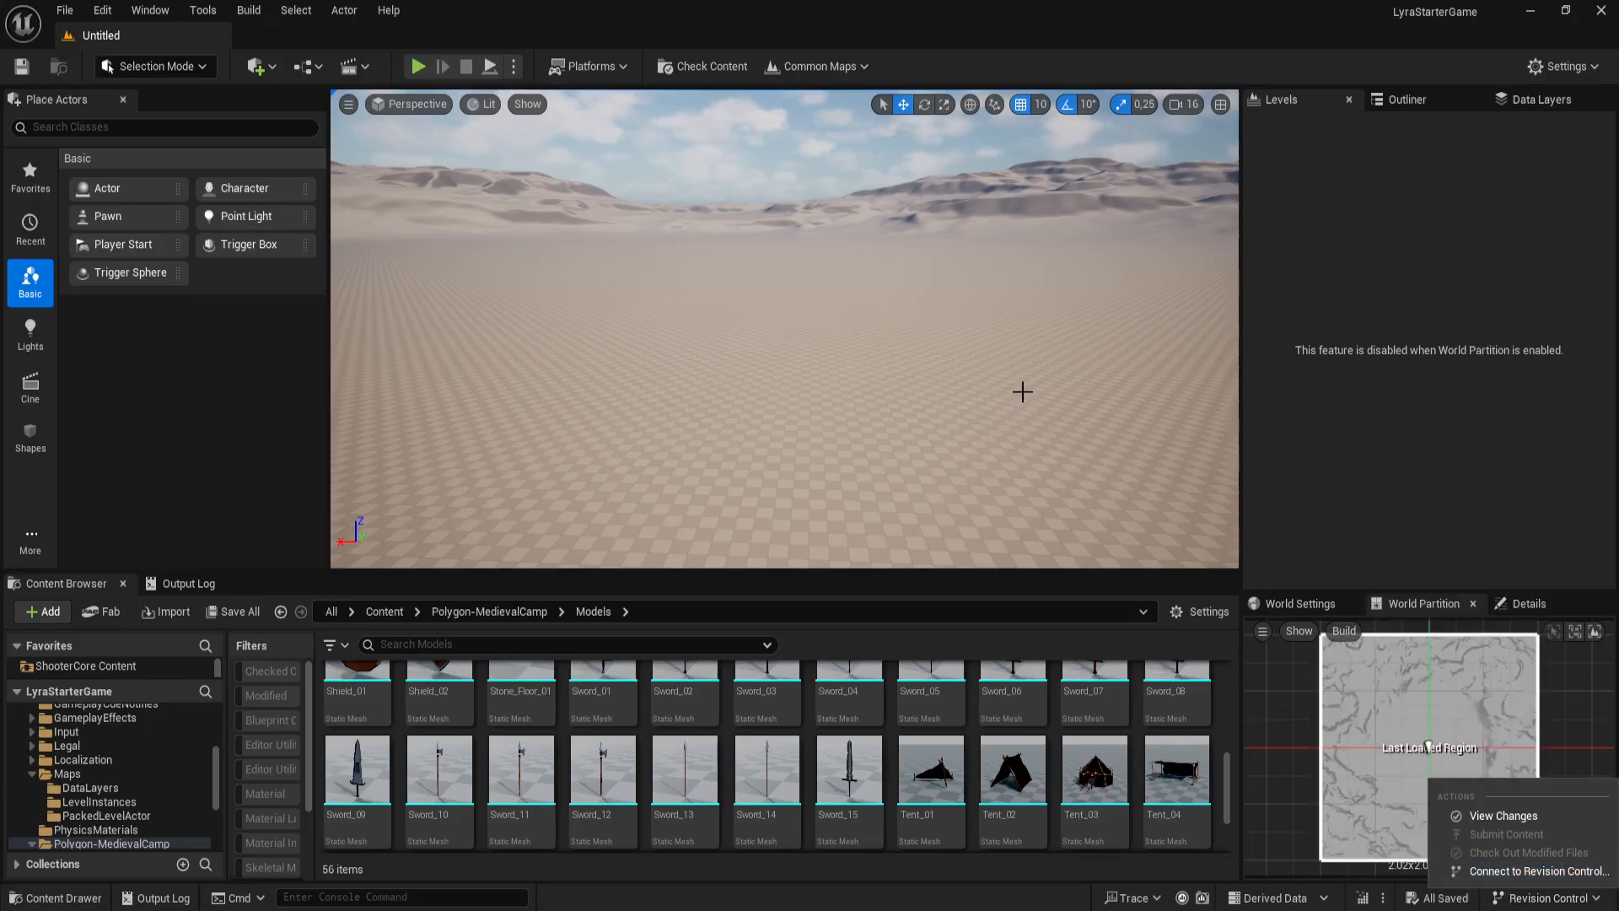
right_click_drag(1023, 398, 1009, 399)
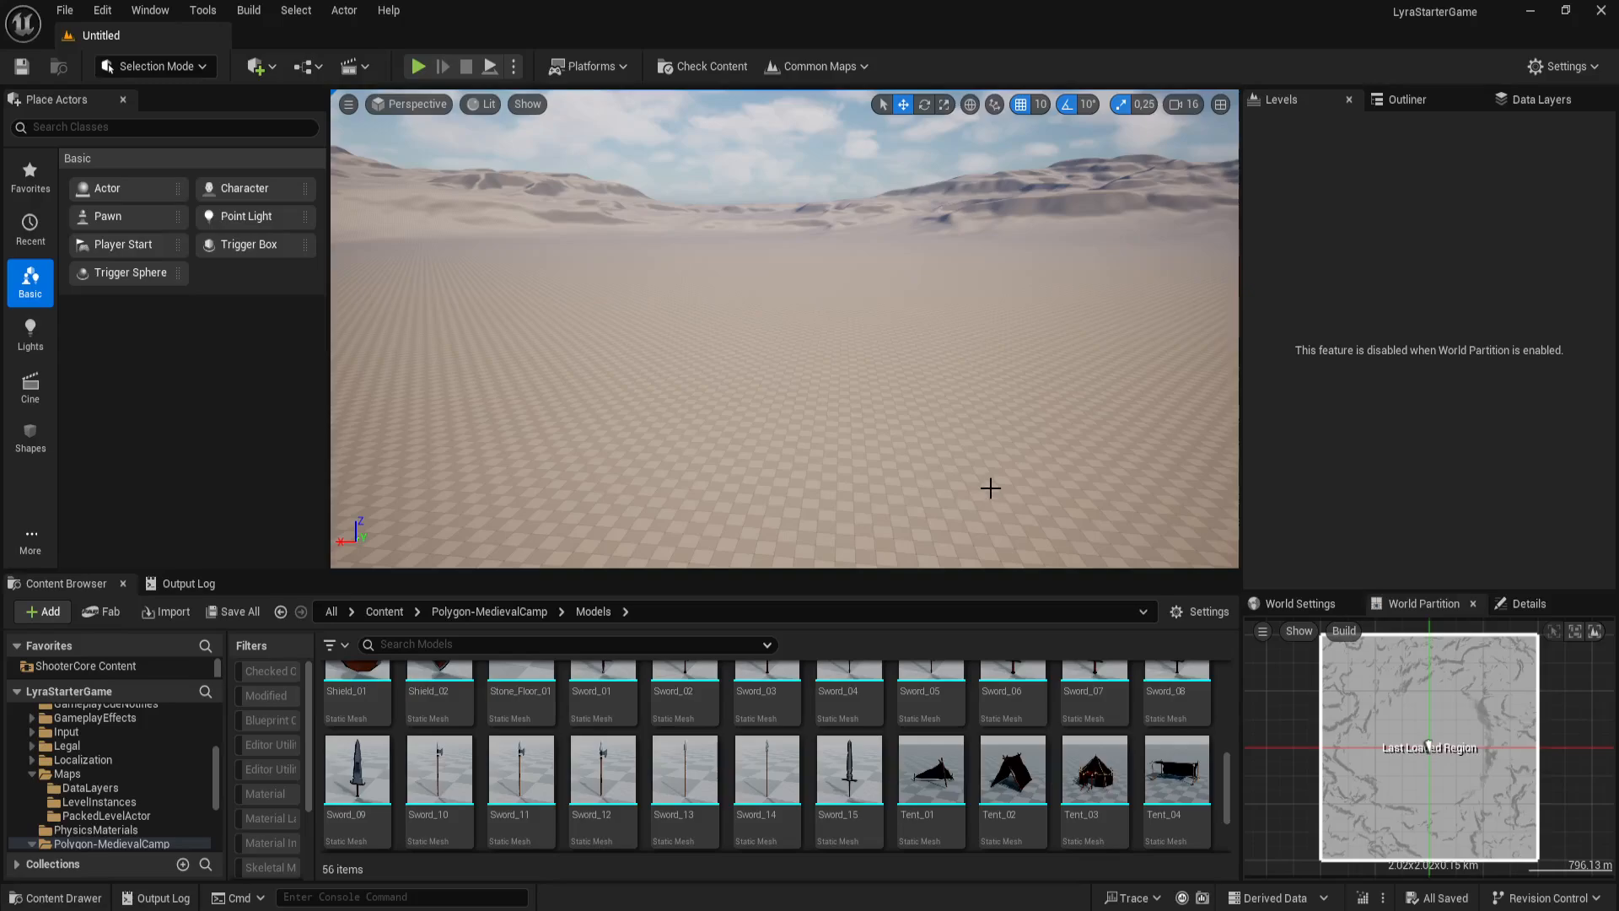
right_click_drag(1082, 407, 920, 407)
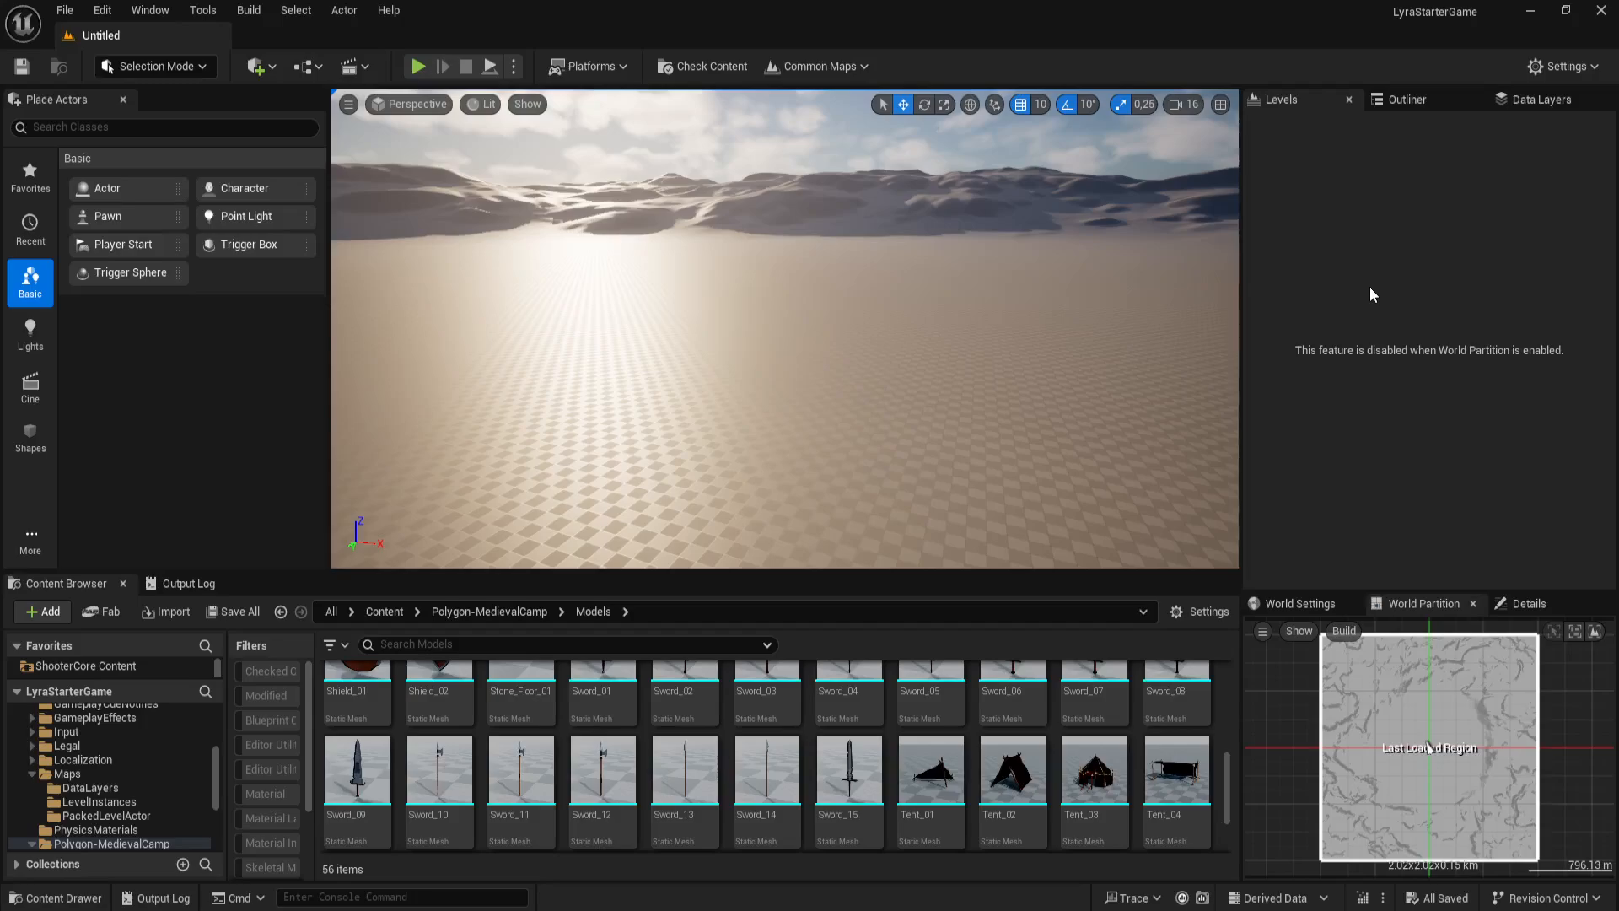
Step: Show the Outliner and place the Tent_01 static mesh on the landscape
left_click(1396, 99)
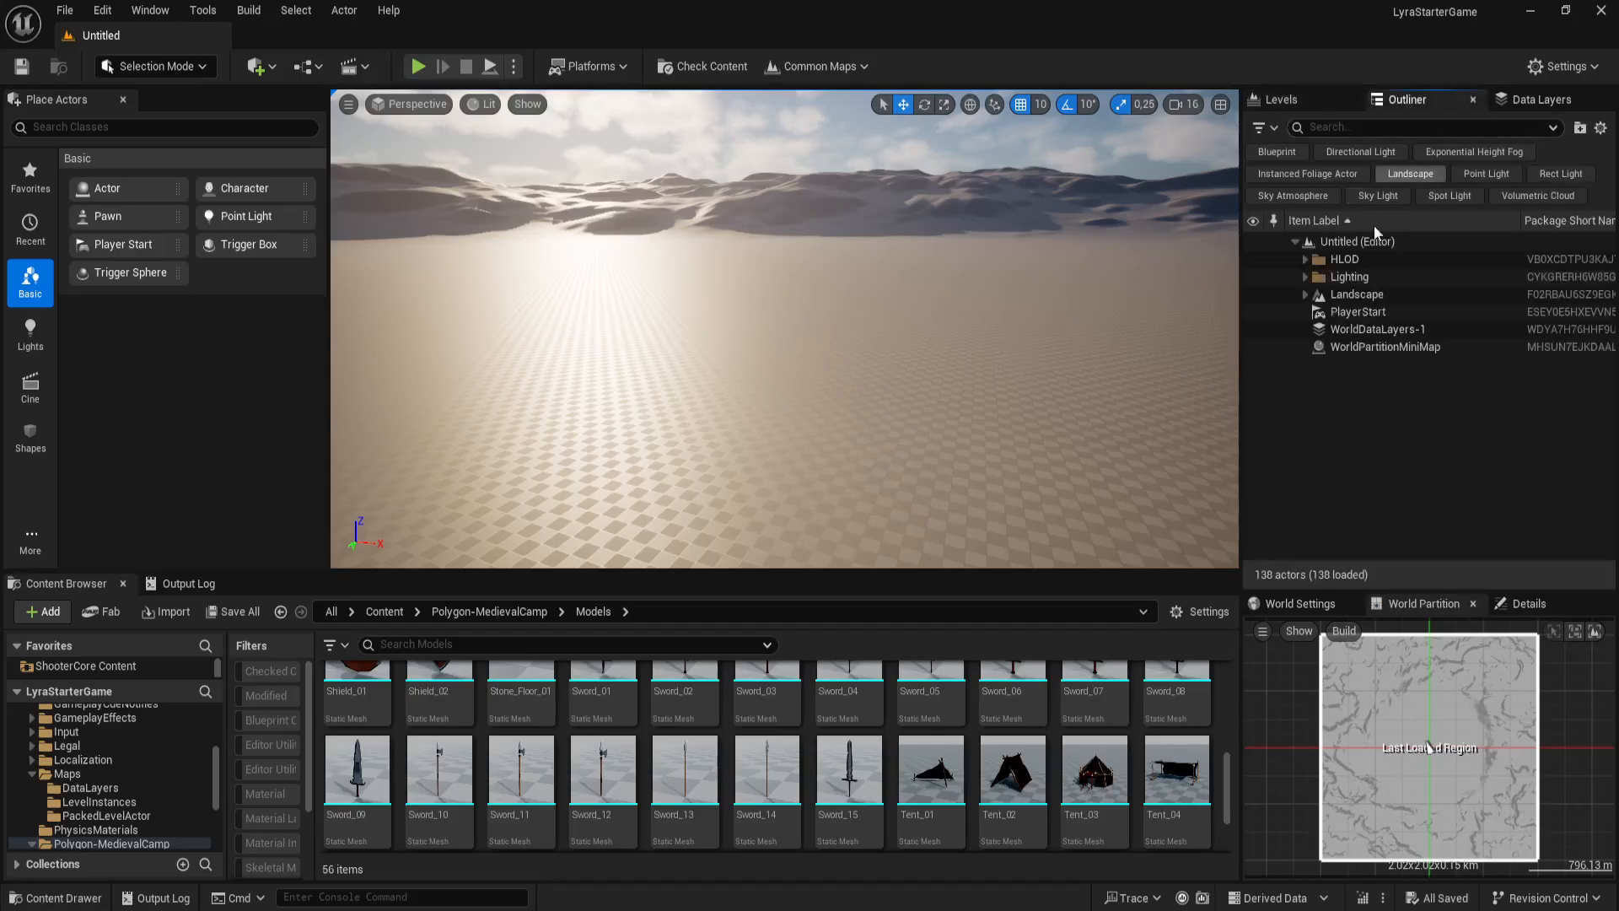
right_click_drag(999, 416, 943, 422)
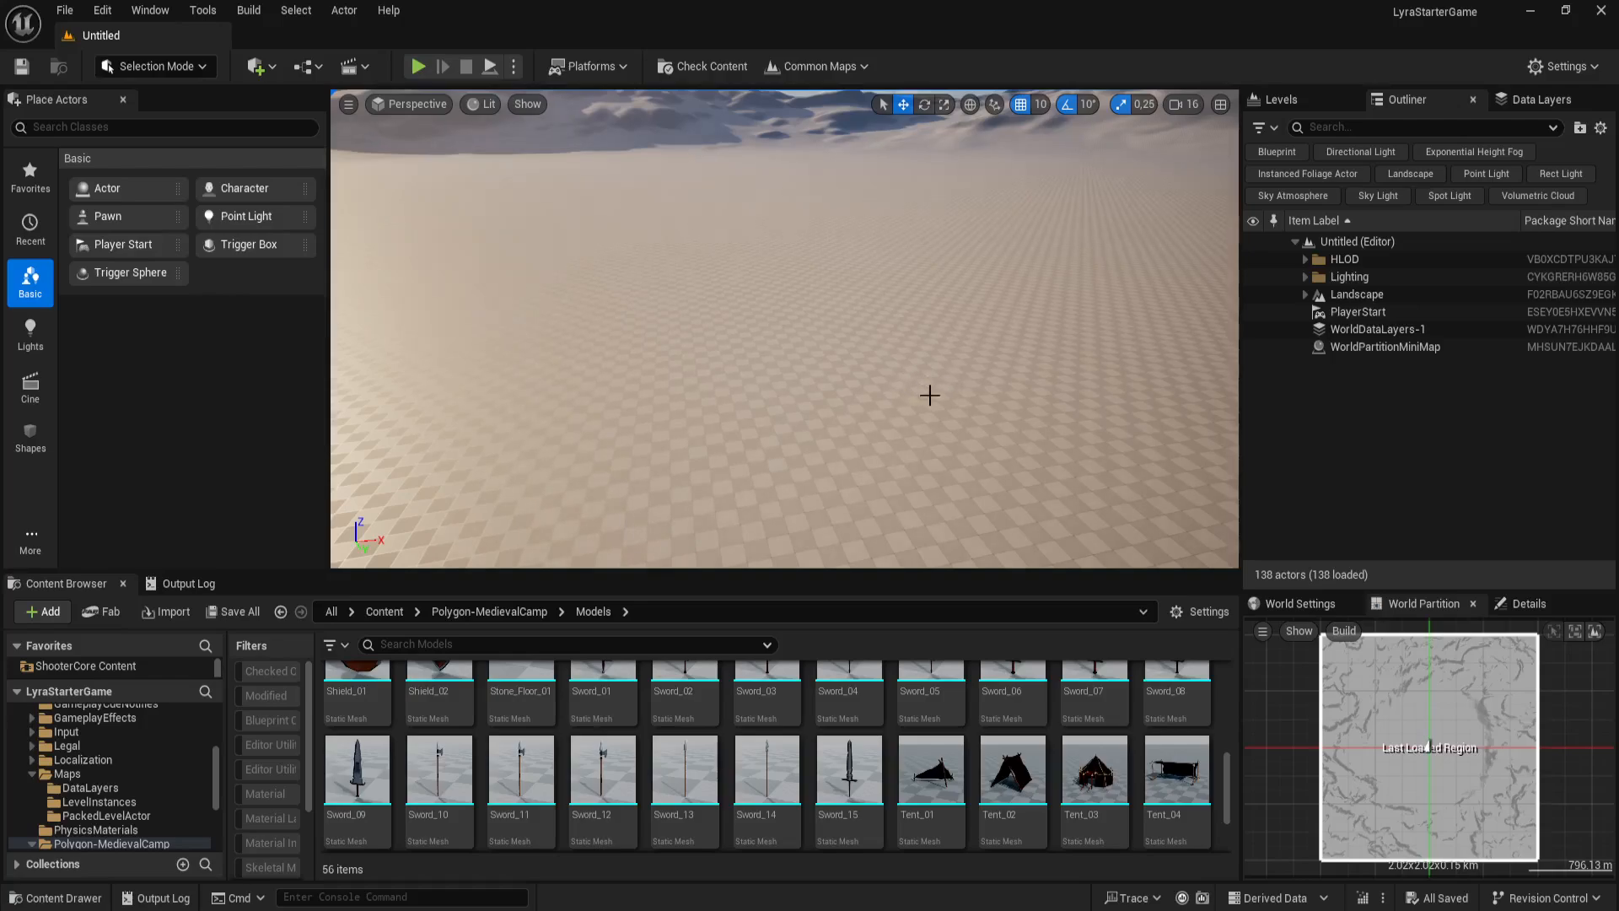
mouse_move(928, 391)
right_mouse_down()
mouse_move(894, 393)
mouse_move(940, 397)
right_mouse_up()
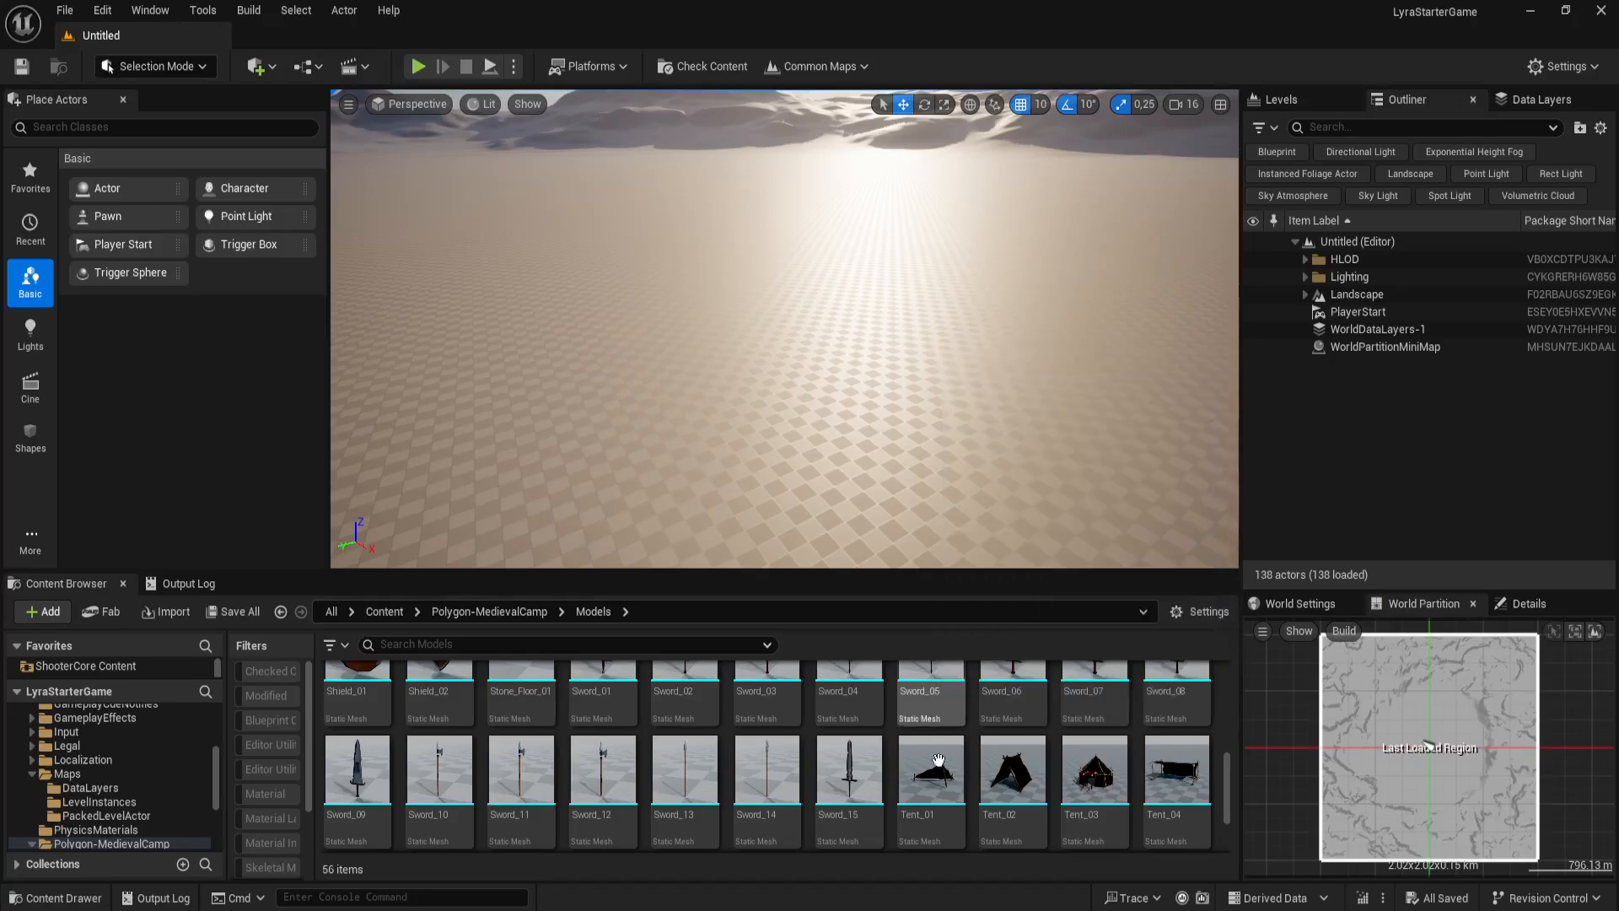
left_click_drag(931, 769, 792, 463)
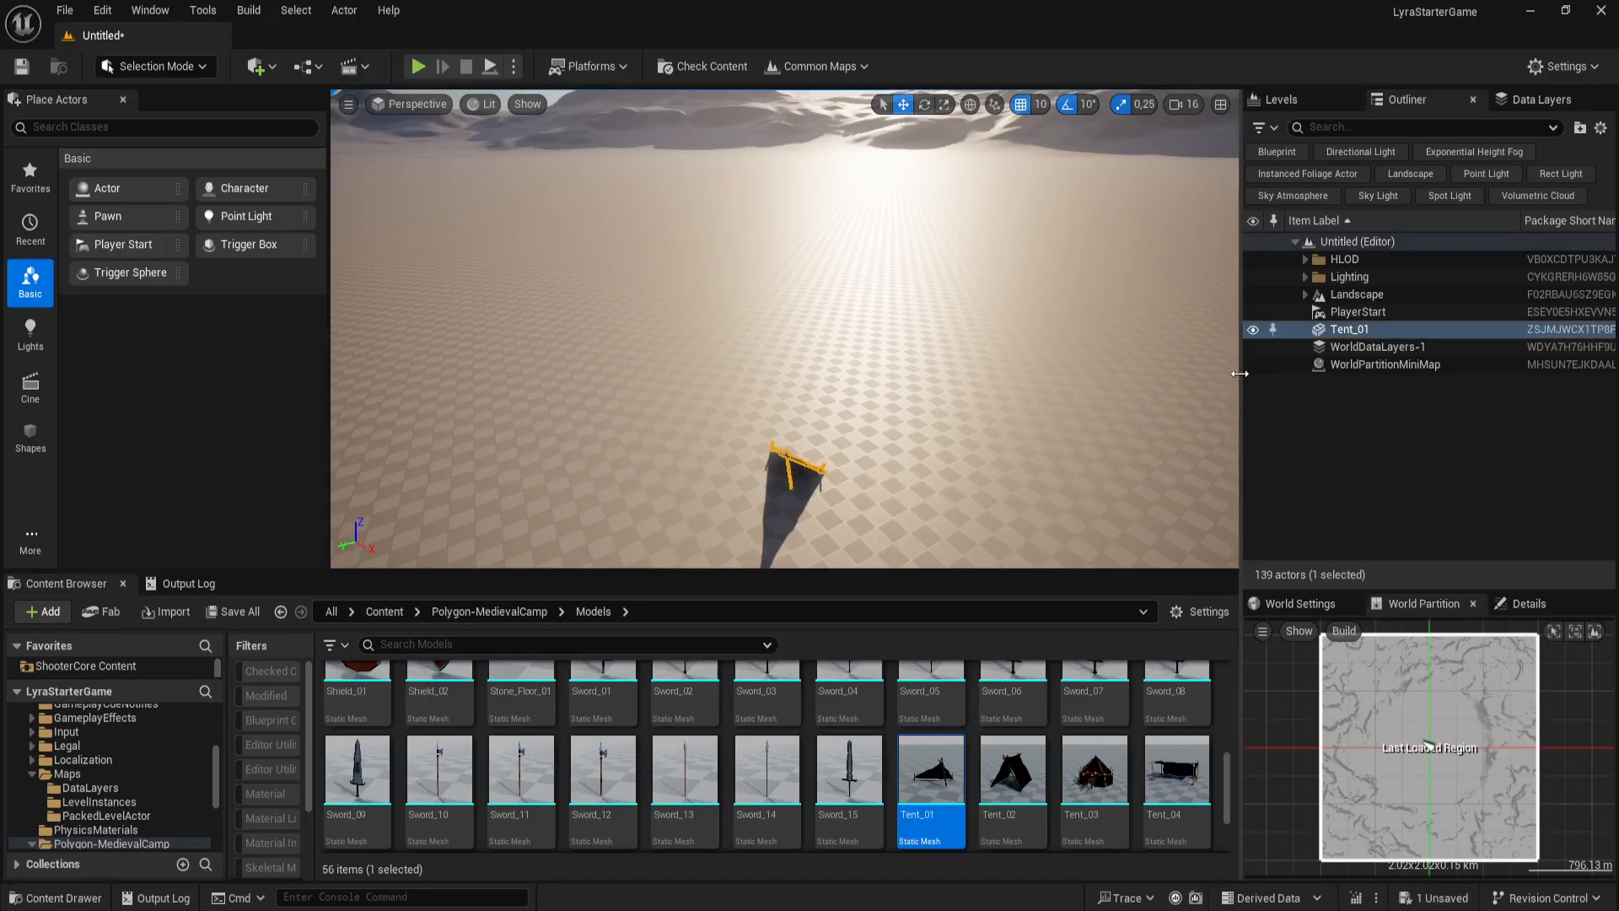
Step: Widen the Outliner area to show the full package short names, and focus on the placed tent
left_click_drag(1239, 374, 1029, 374)
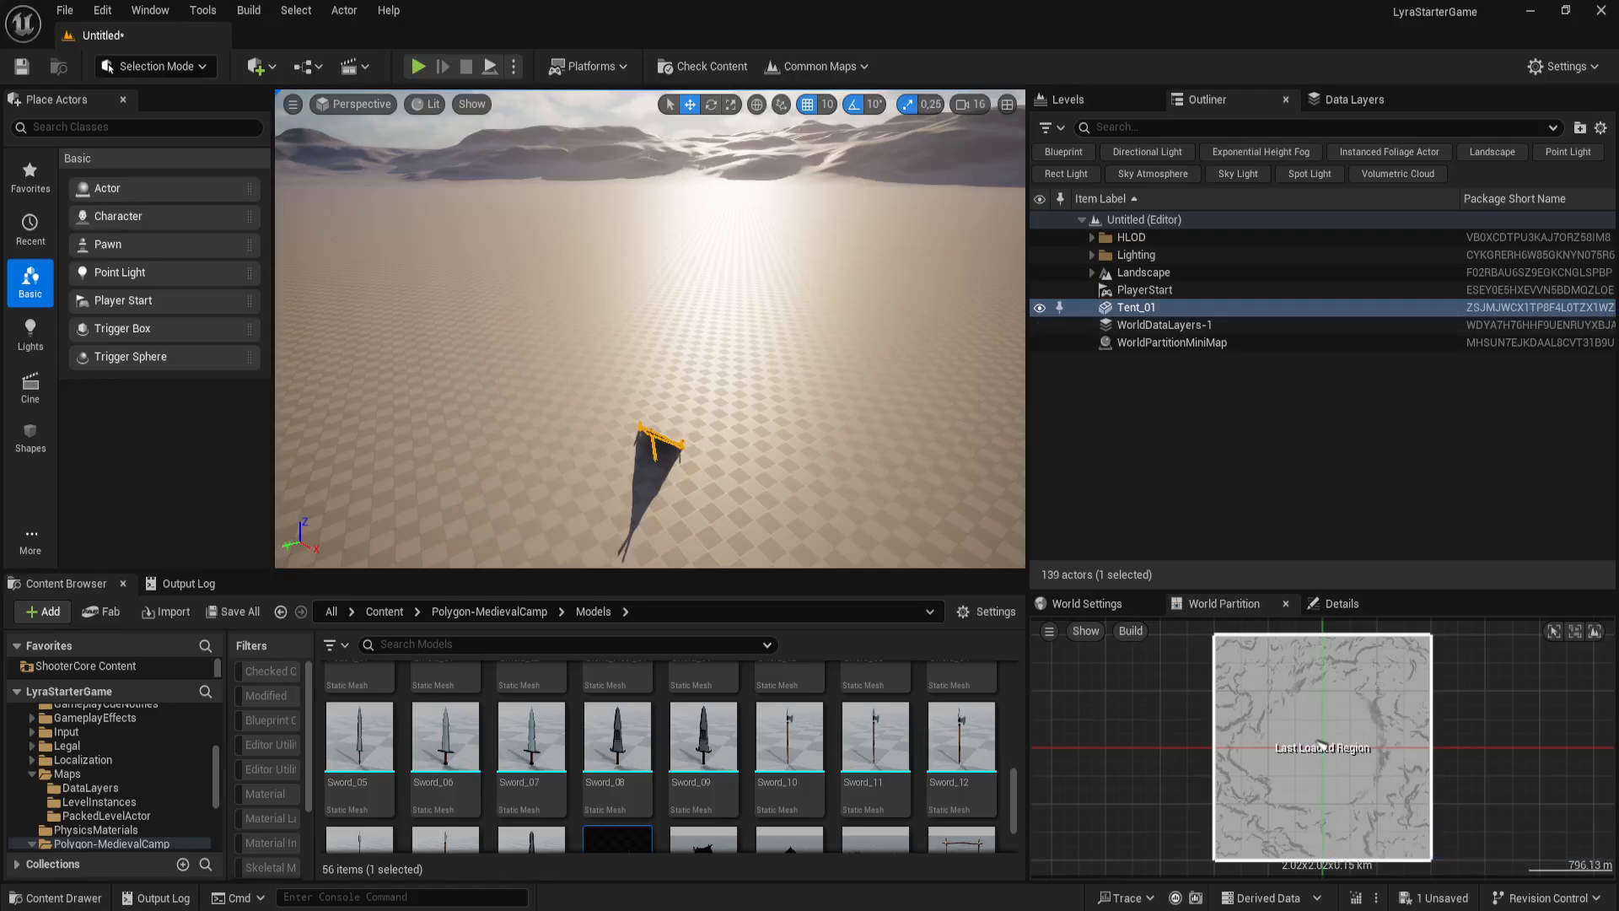
key("f")
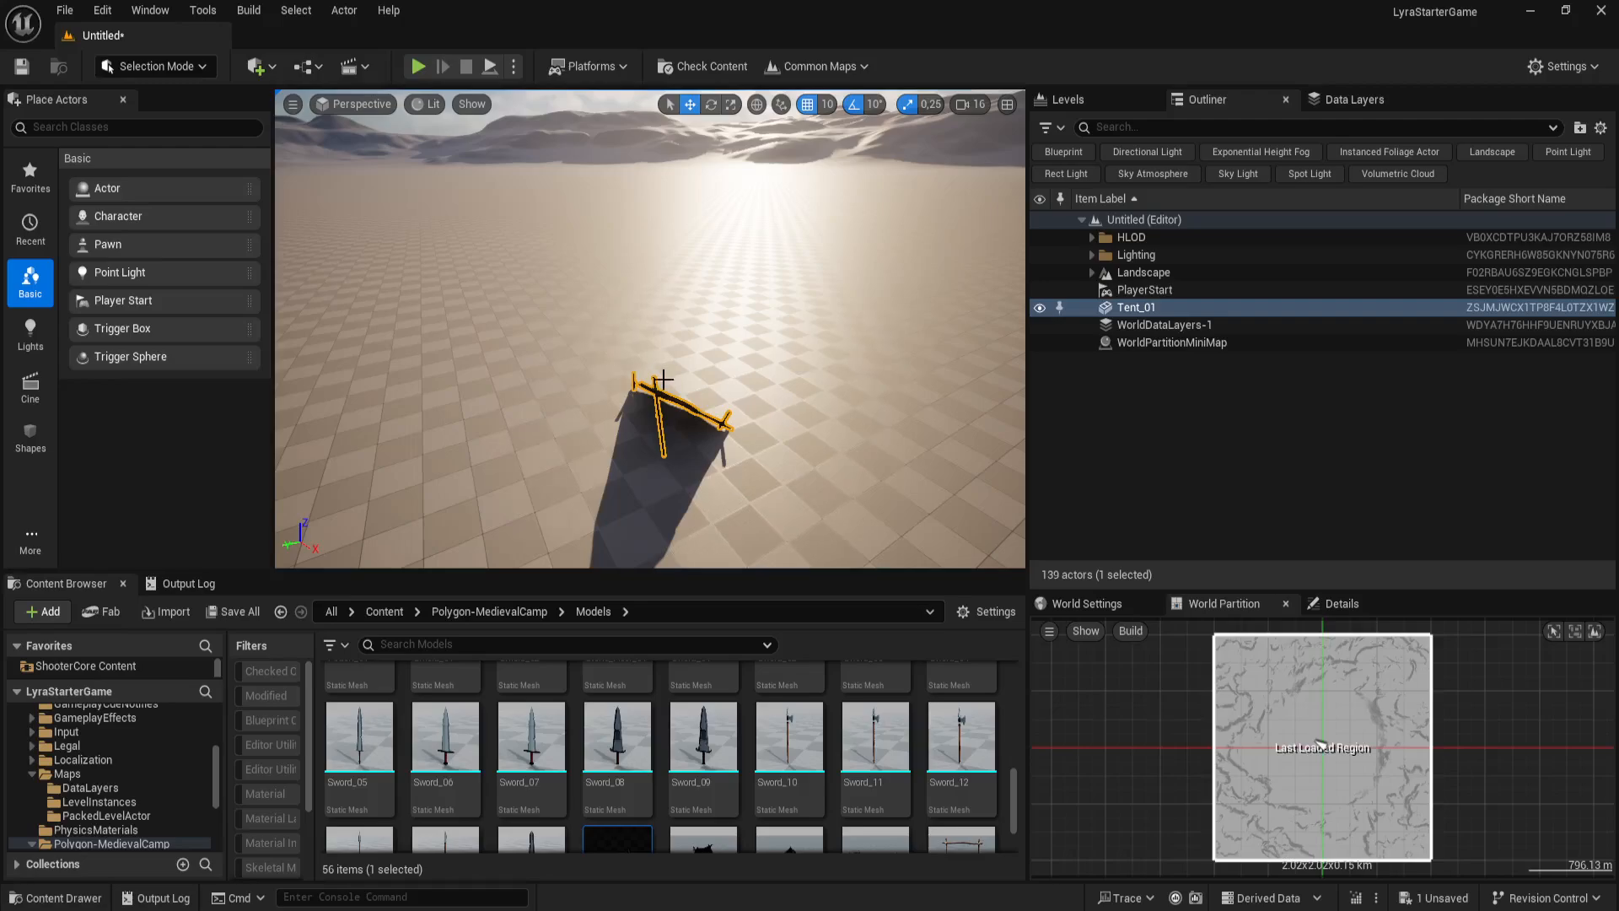
key("d")
right_click_drag(666, 380, 536, 397)
left_click(635, 738)
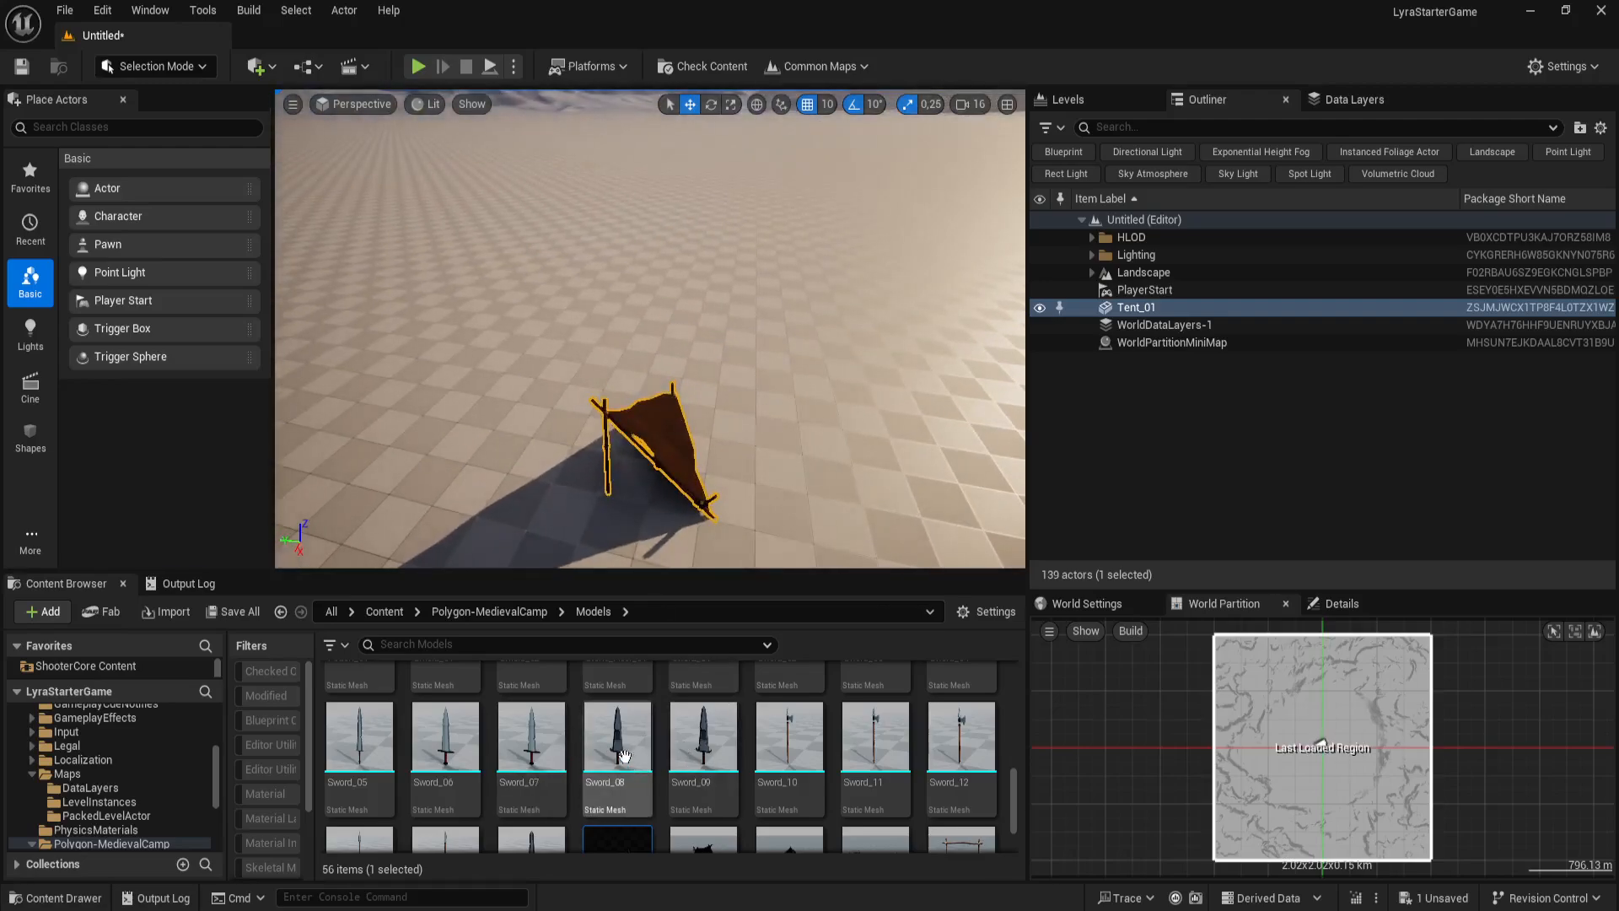
left_click(675, 788)
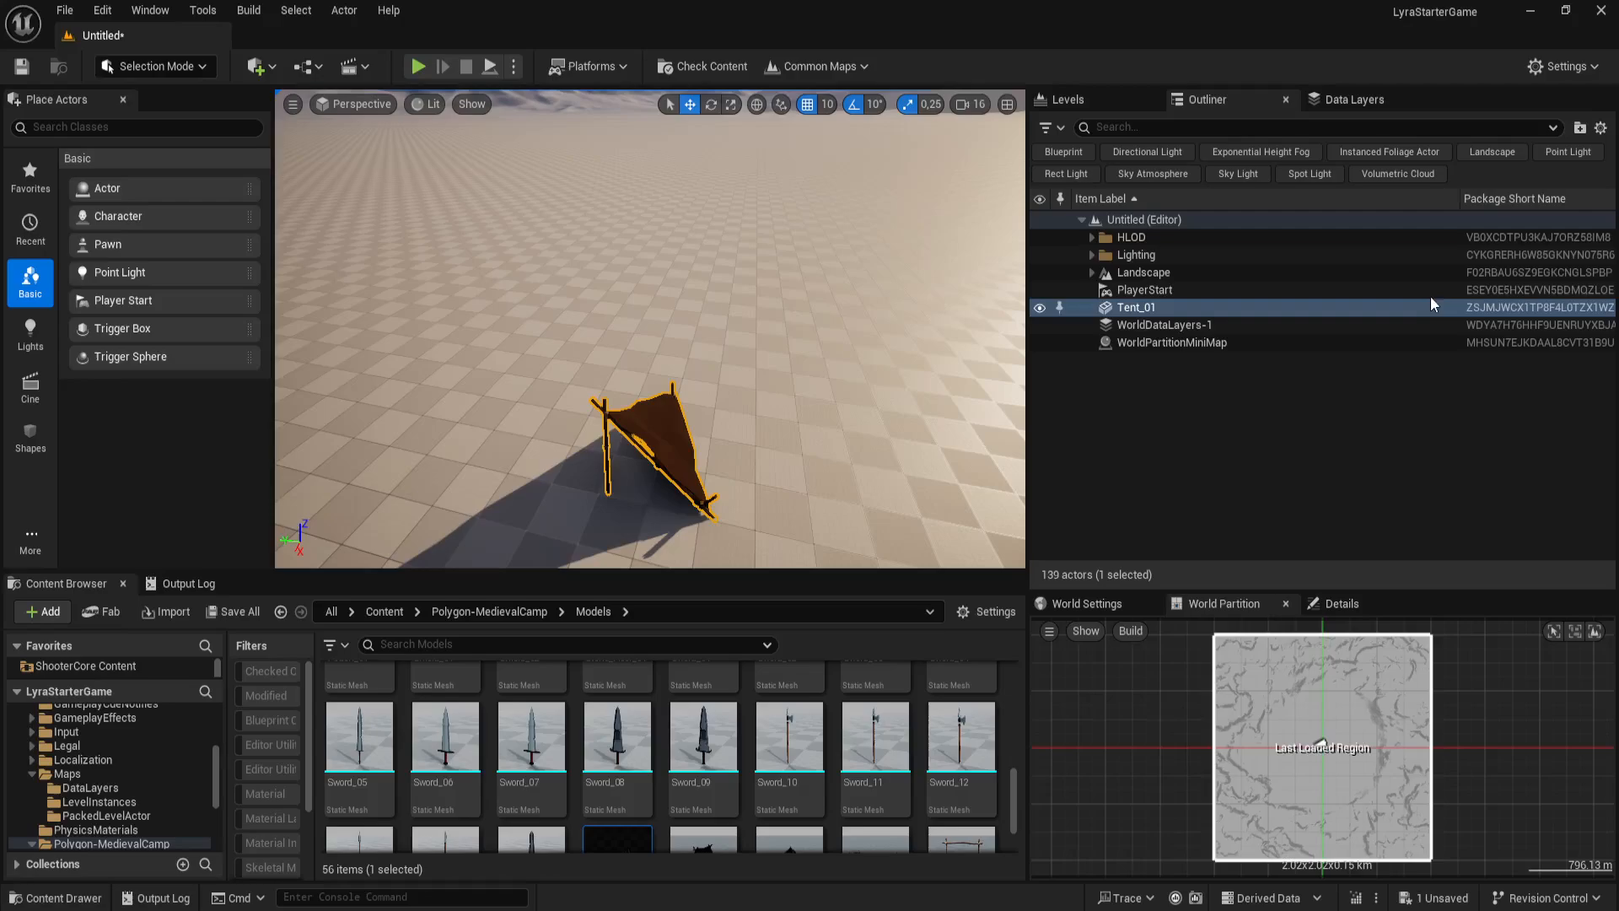
mouse_move(698, 715)
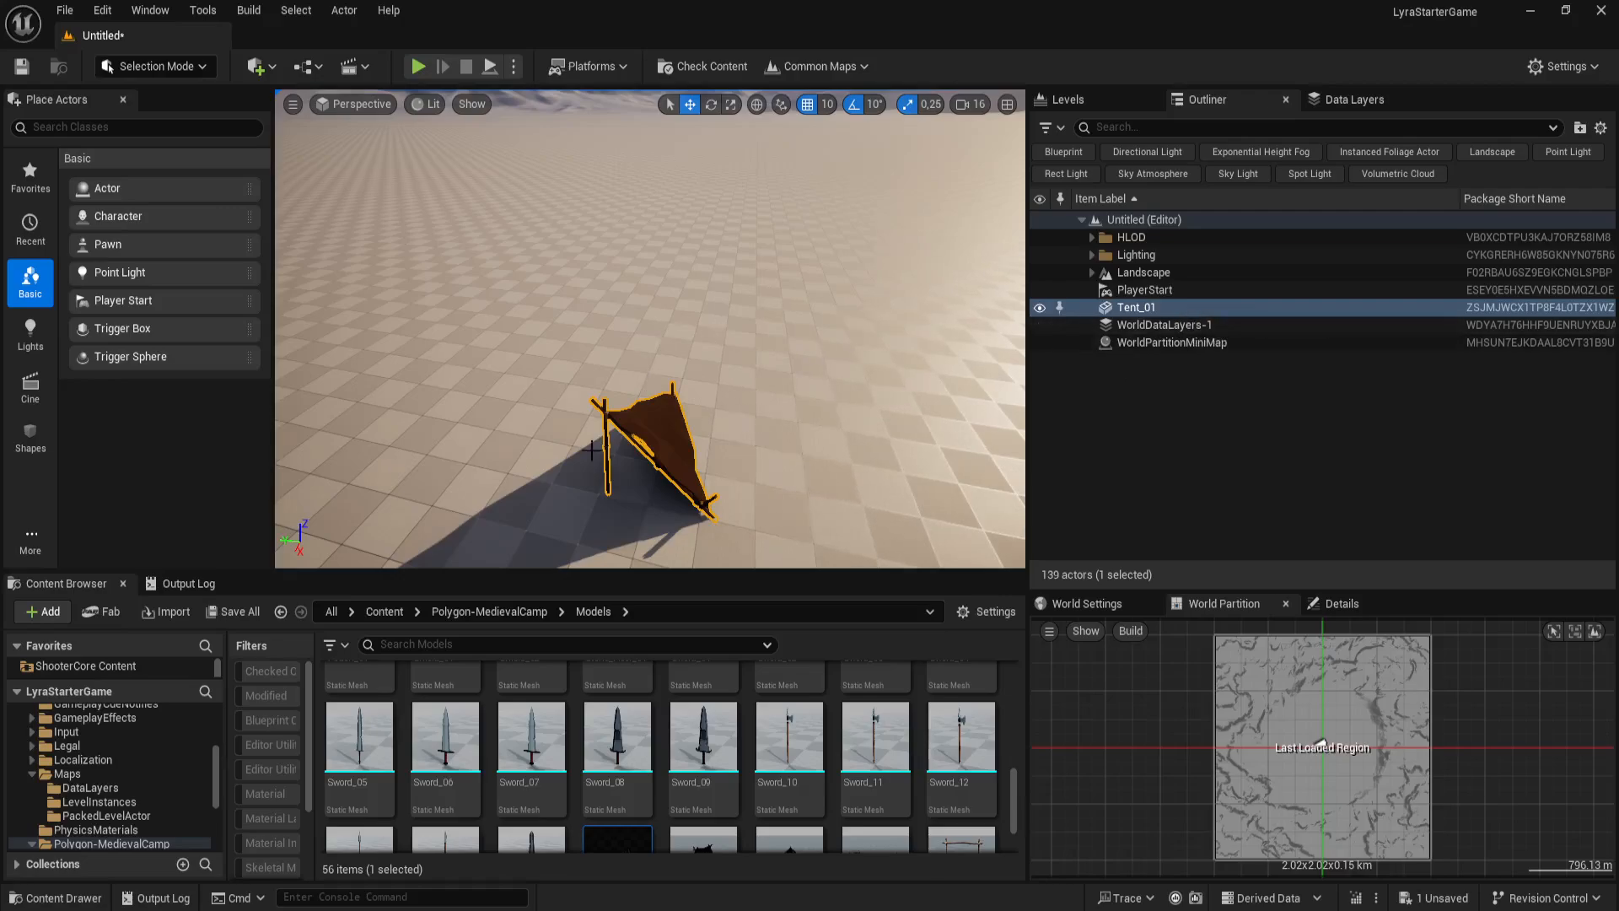
Step: Look at the Save Level As dialog for the untitled level and close it without saving
key("d")
right_click_drag(713, 468, 641, 468)
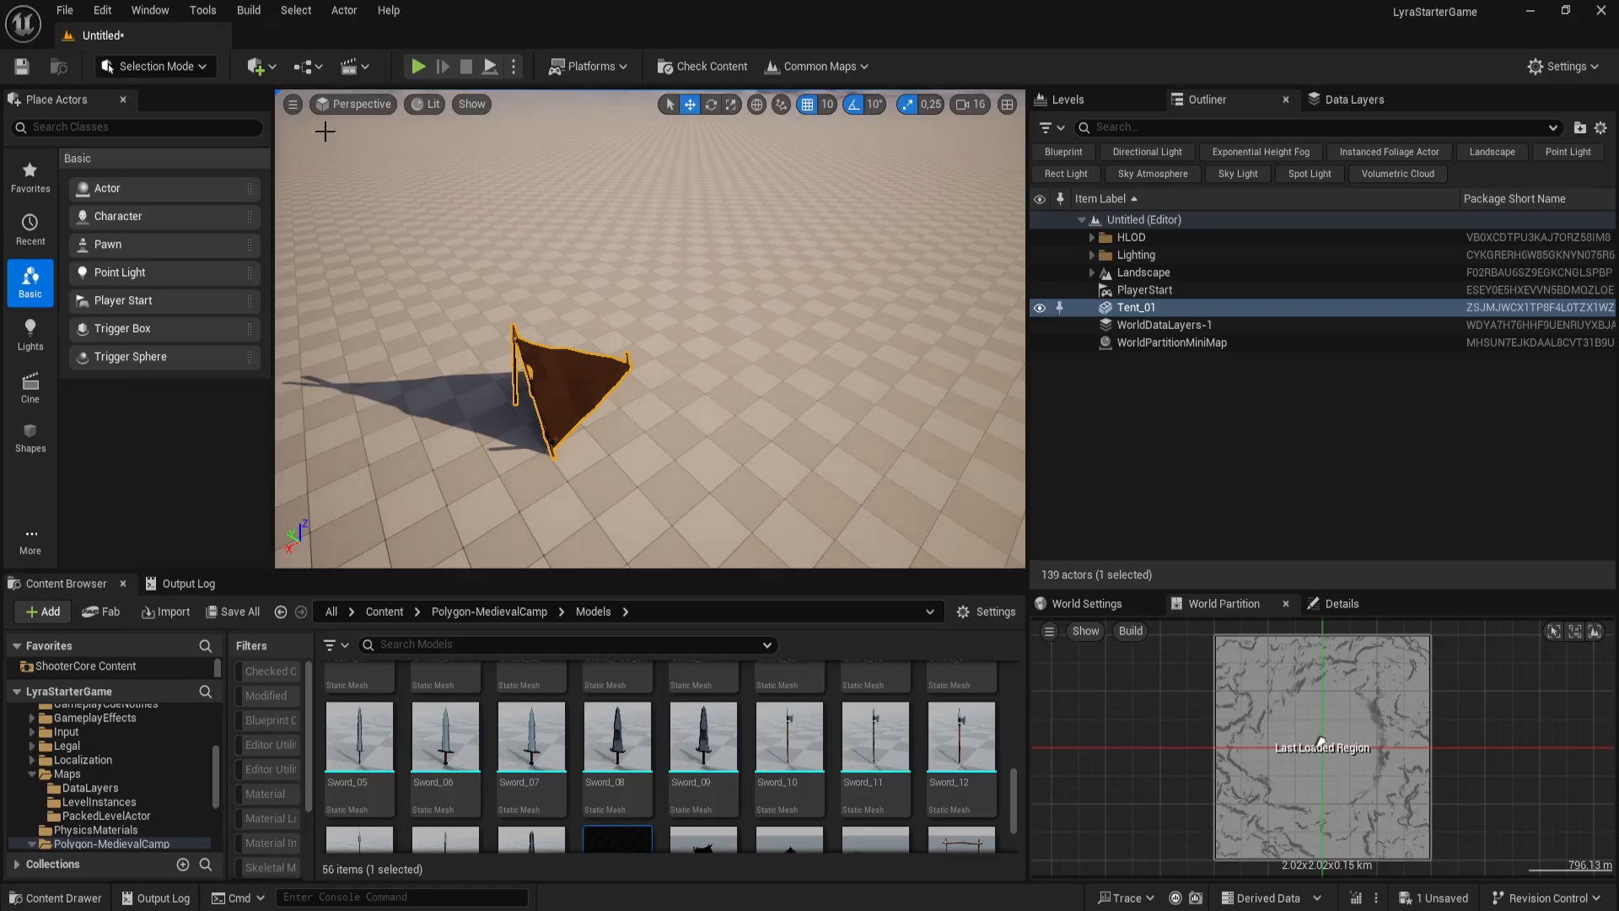
left_click(24, 68)
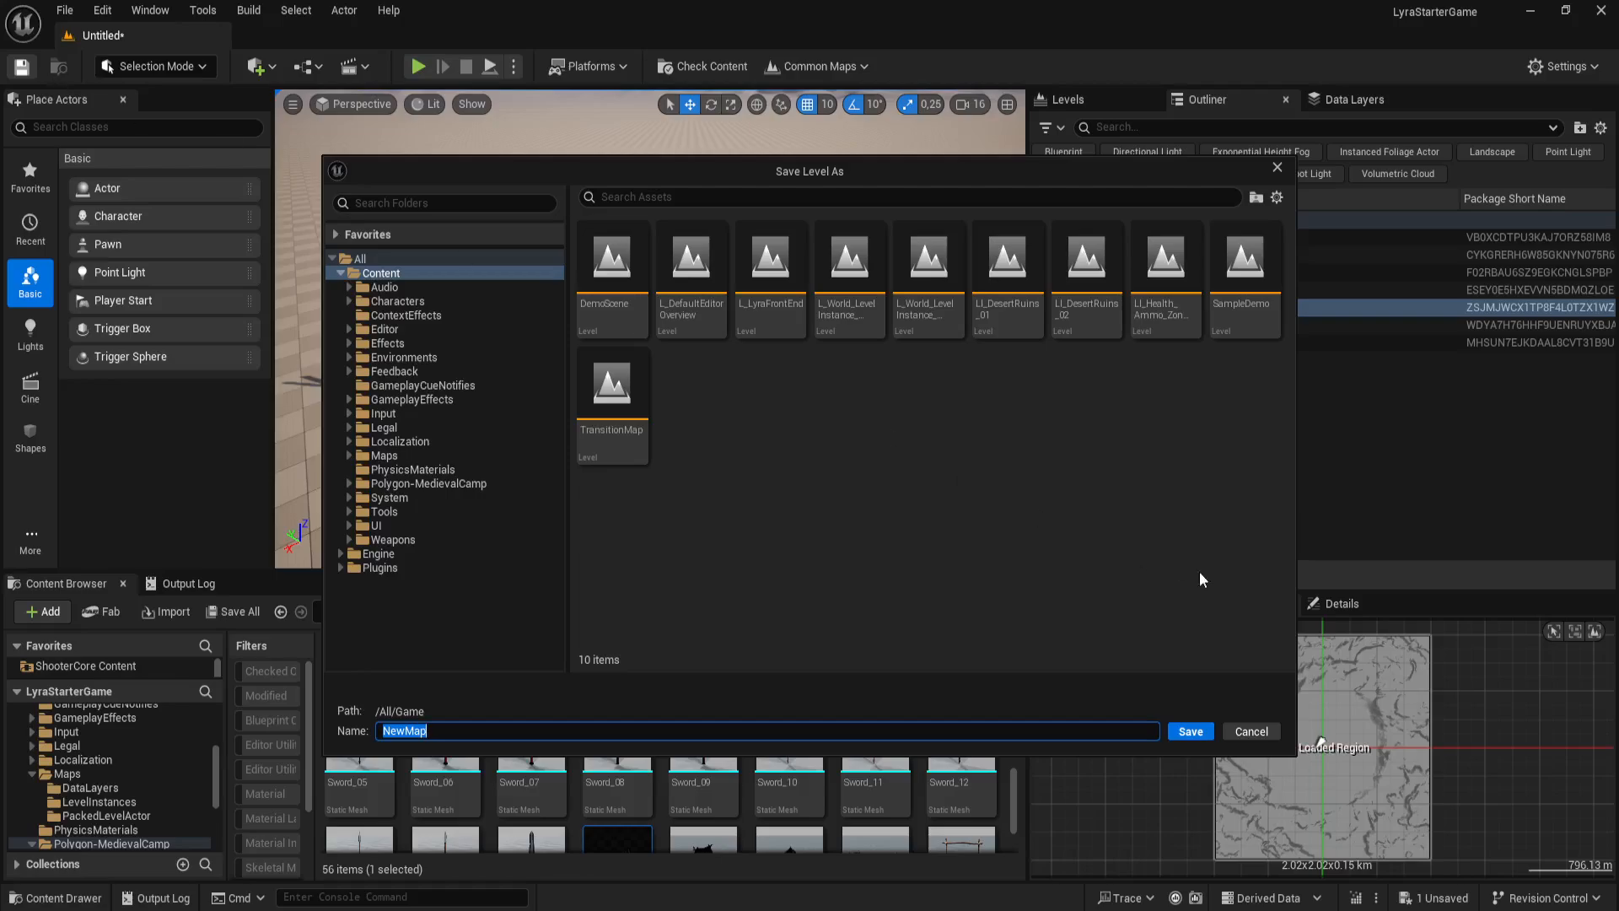
left_click(1250, 726)
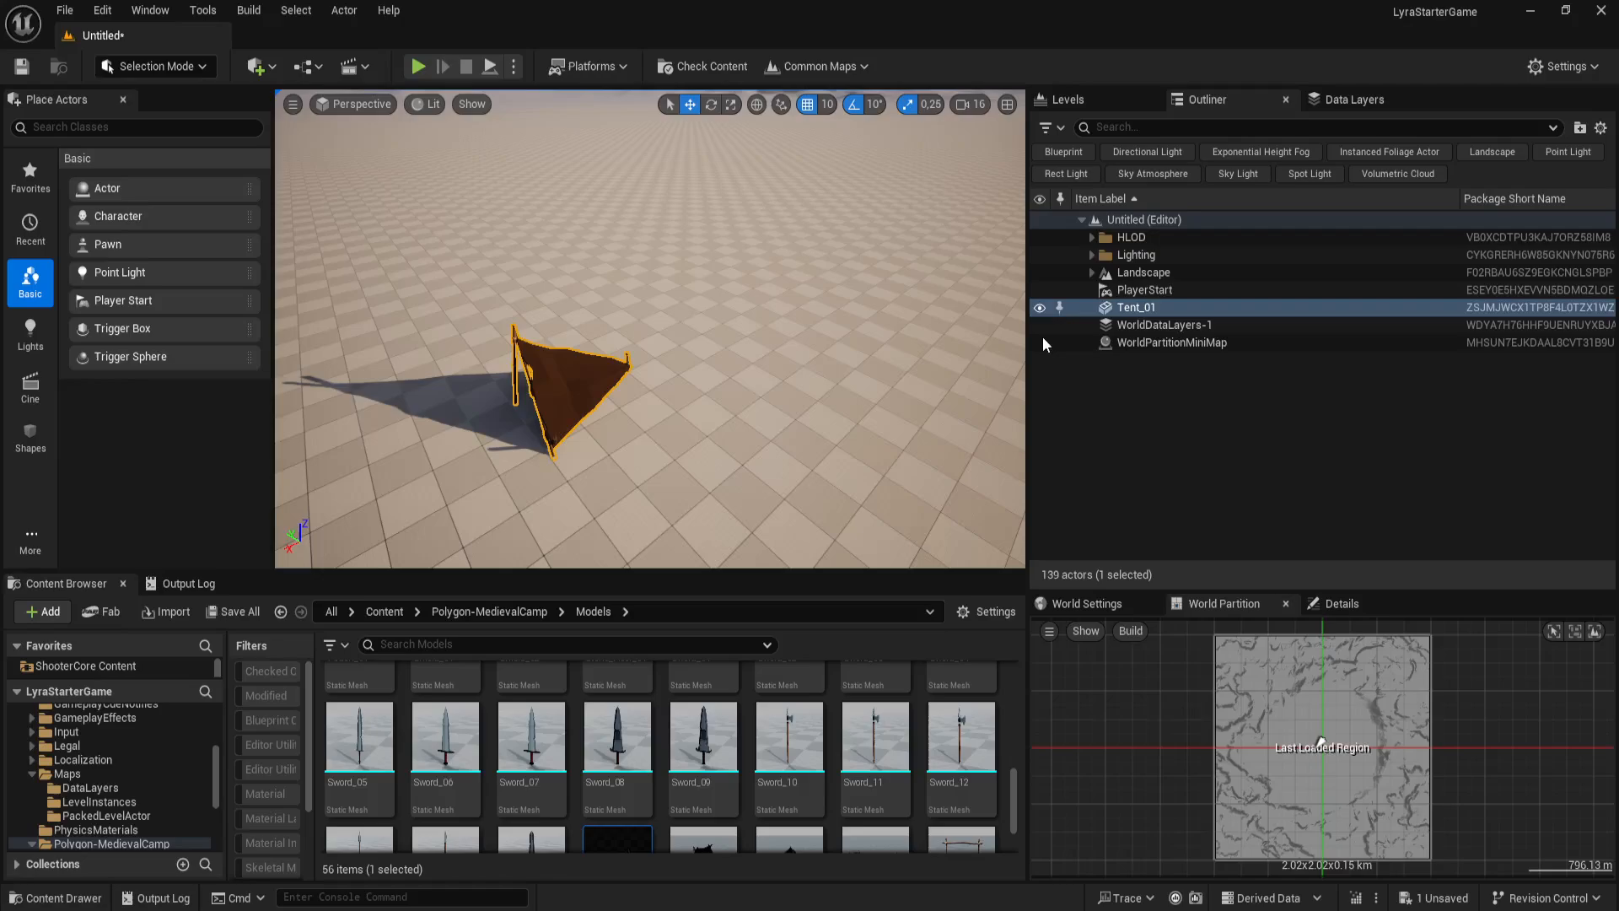
Step: Examine the placed tent from several sides and distances in the viewport
key("w")
right_click_drag(763, 347, 707, 346)
key("s")
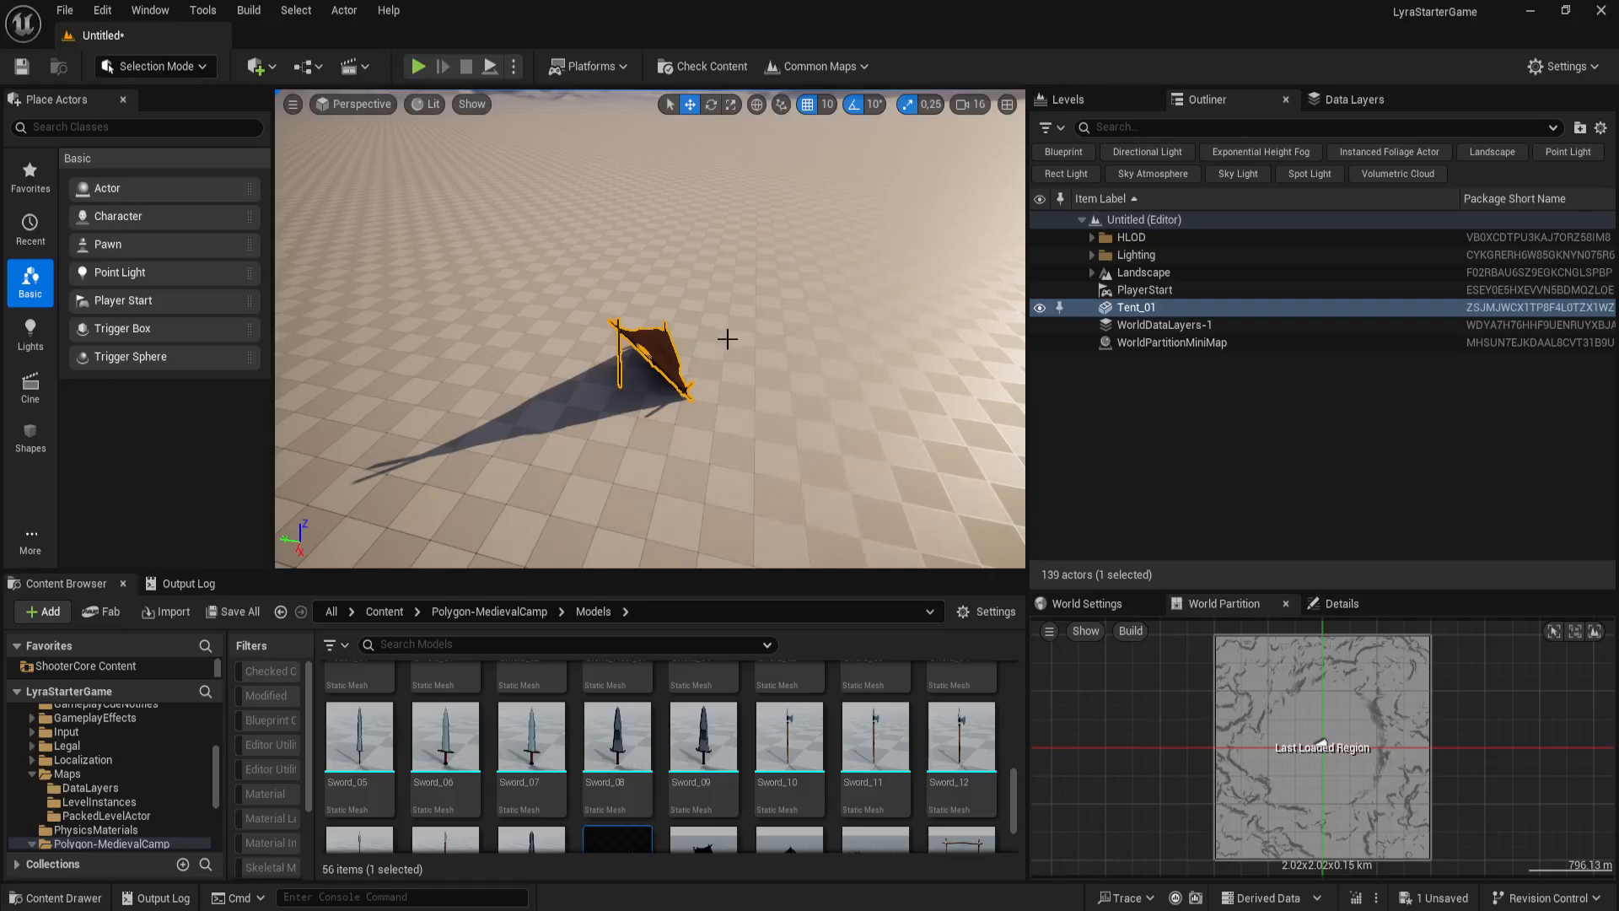
left_click_drag(752, 401, 761, 346)
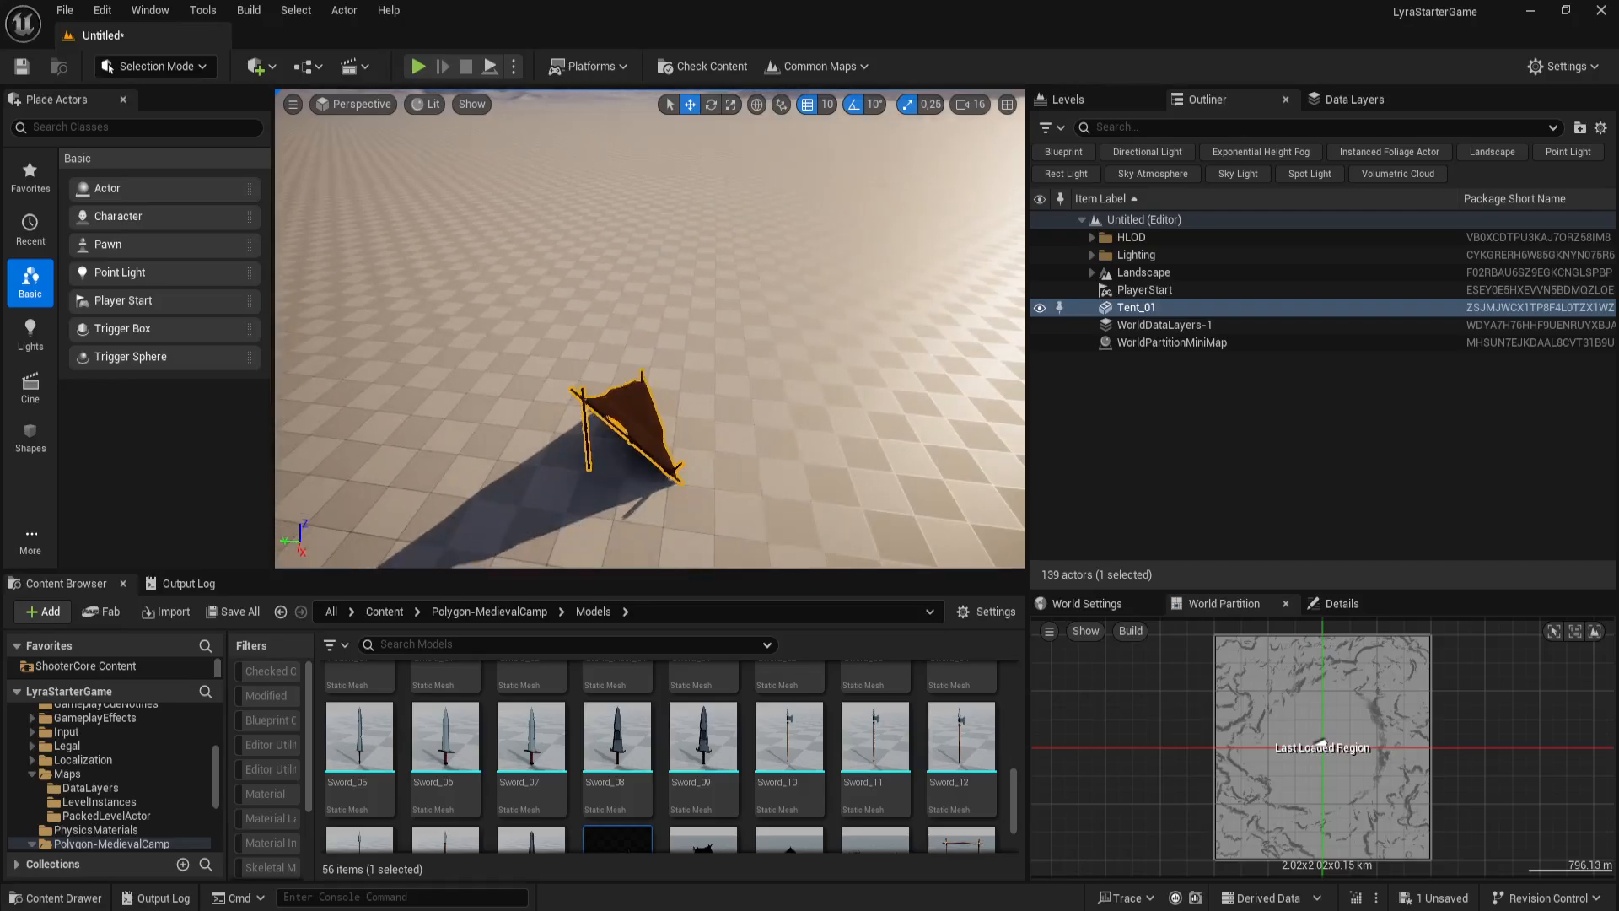
mouse_move(751, 387)
right_mouse_down()
mouse_move(753, 421)
mouse_move(791, 440)
mouse_move(751, 382)
mouse_move(779, 384)
right_mouse_up()
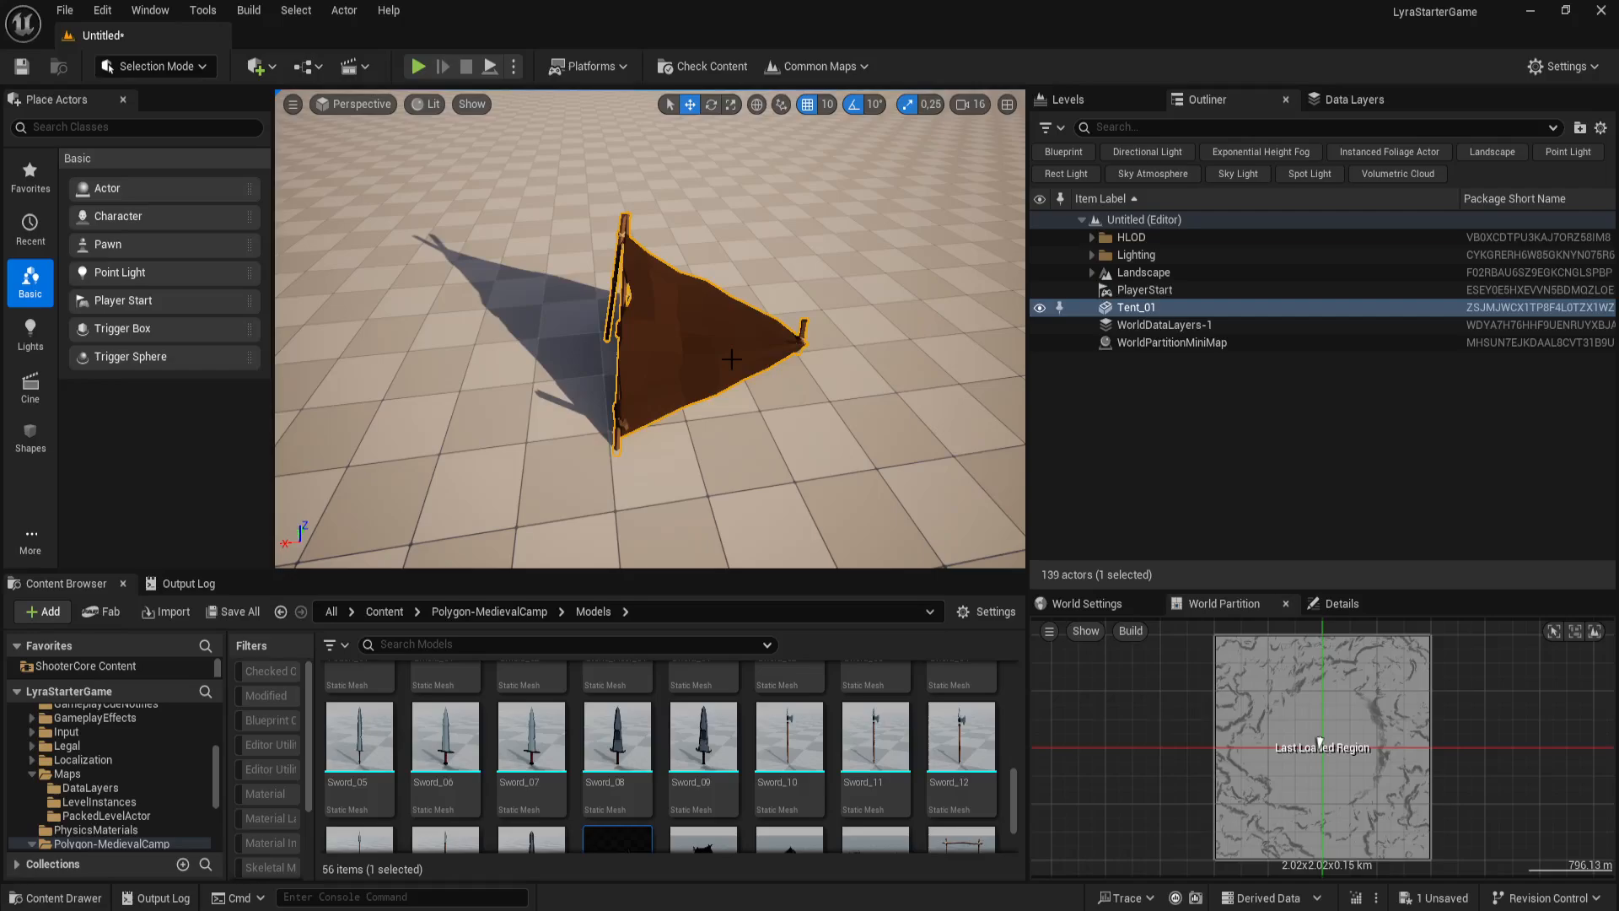
right_click_drag(731, 360, 844, 387)
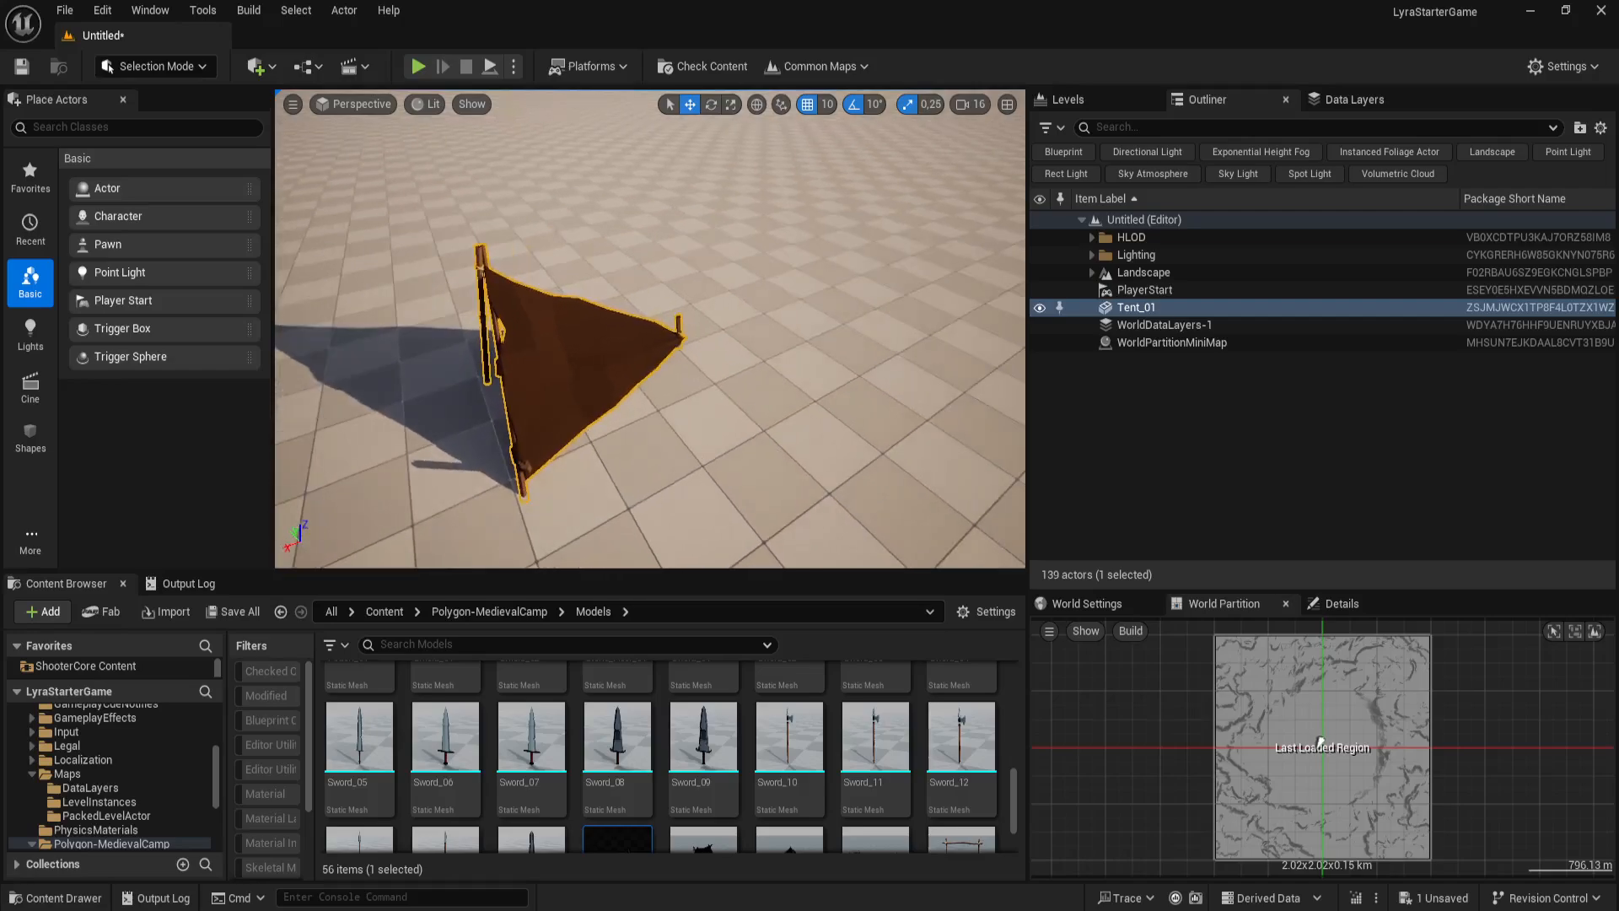
key("a")
right_click_drag(659, 341, 831, 341)
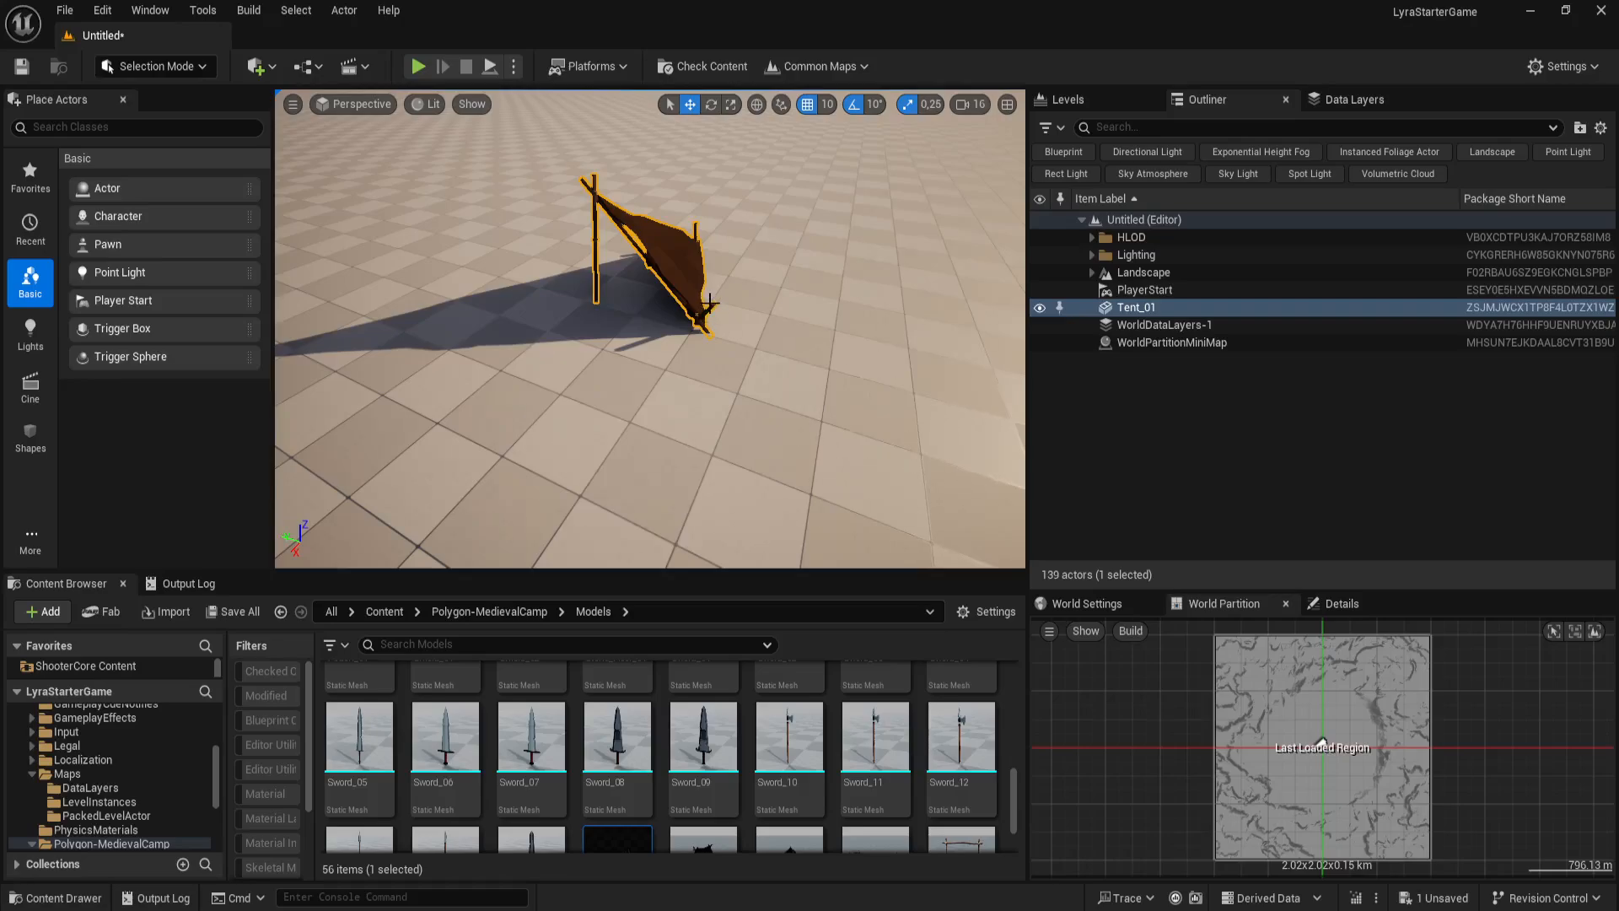
right_click_drag(709, 304, 578, 285)
key("d")
key("w")
key("a")
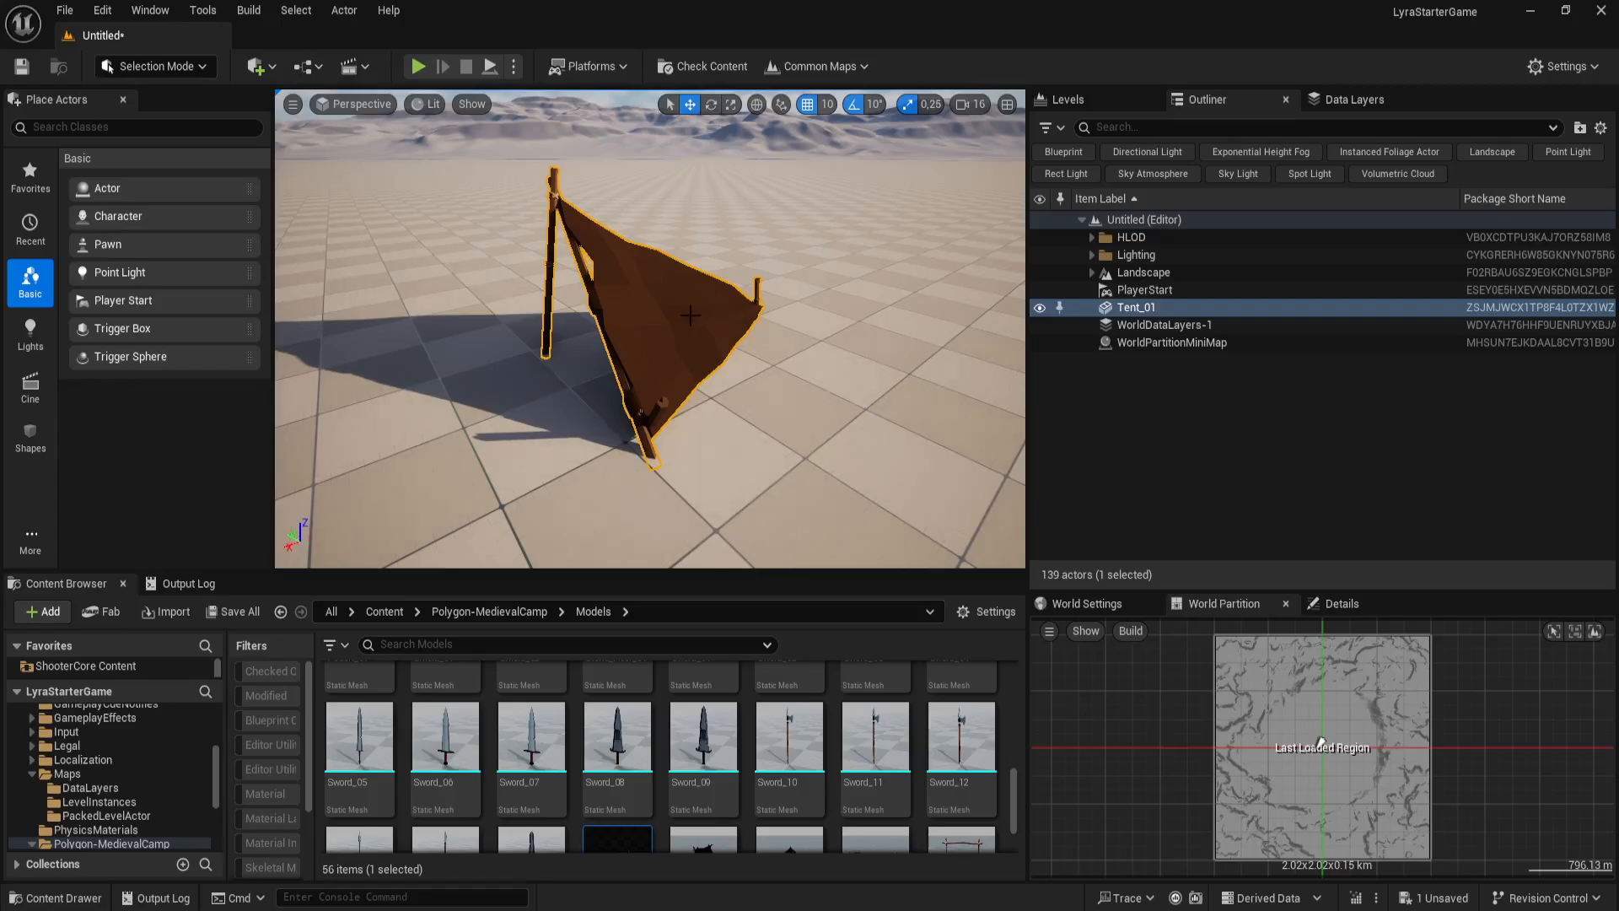
right_click_drag(752, 352, 573, 341)
key("a")
key("f")
key("d")
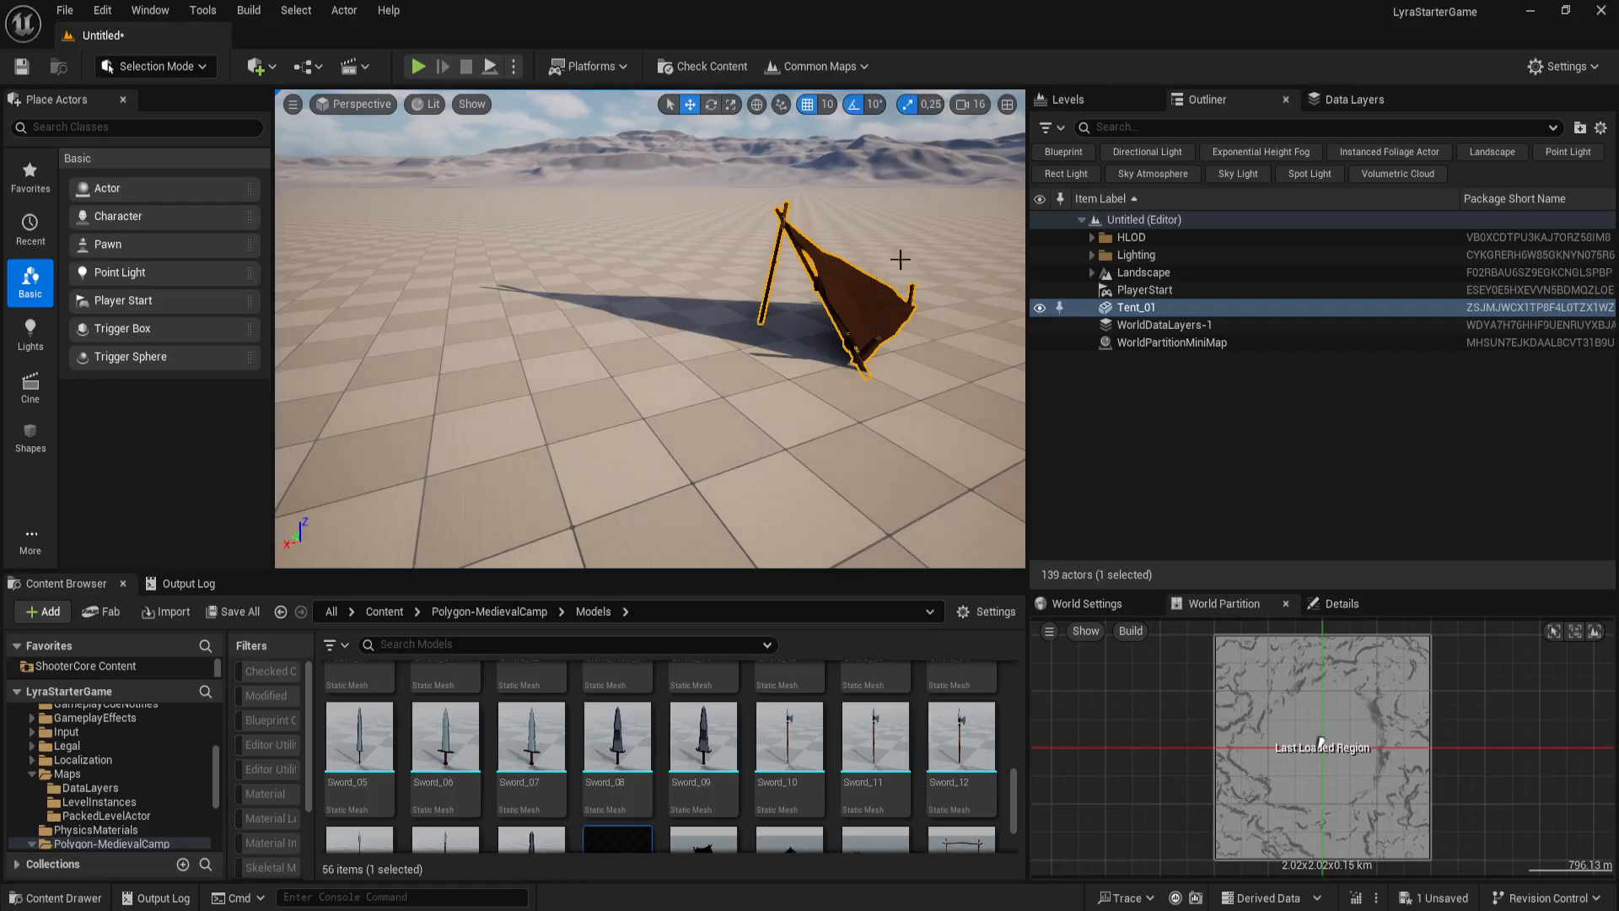
right_click_drag(951, 350, 1008, 330)
left_click_drag(947, 494, 948, 464)
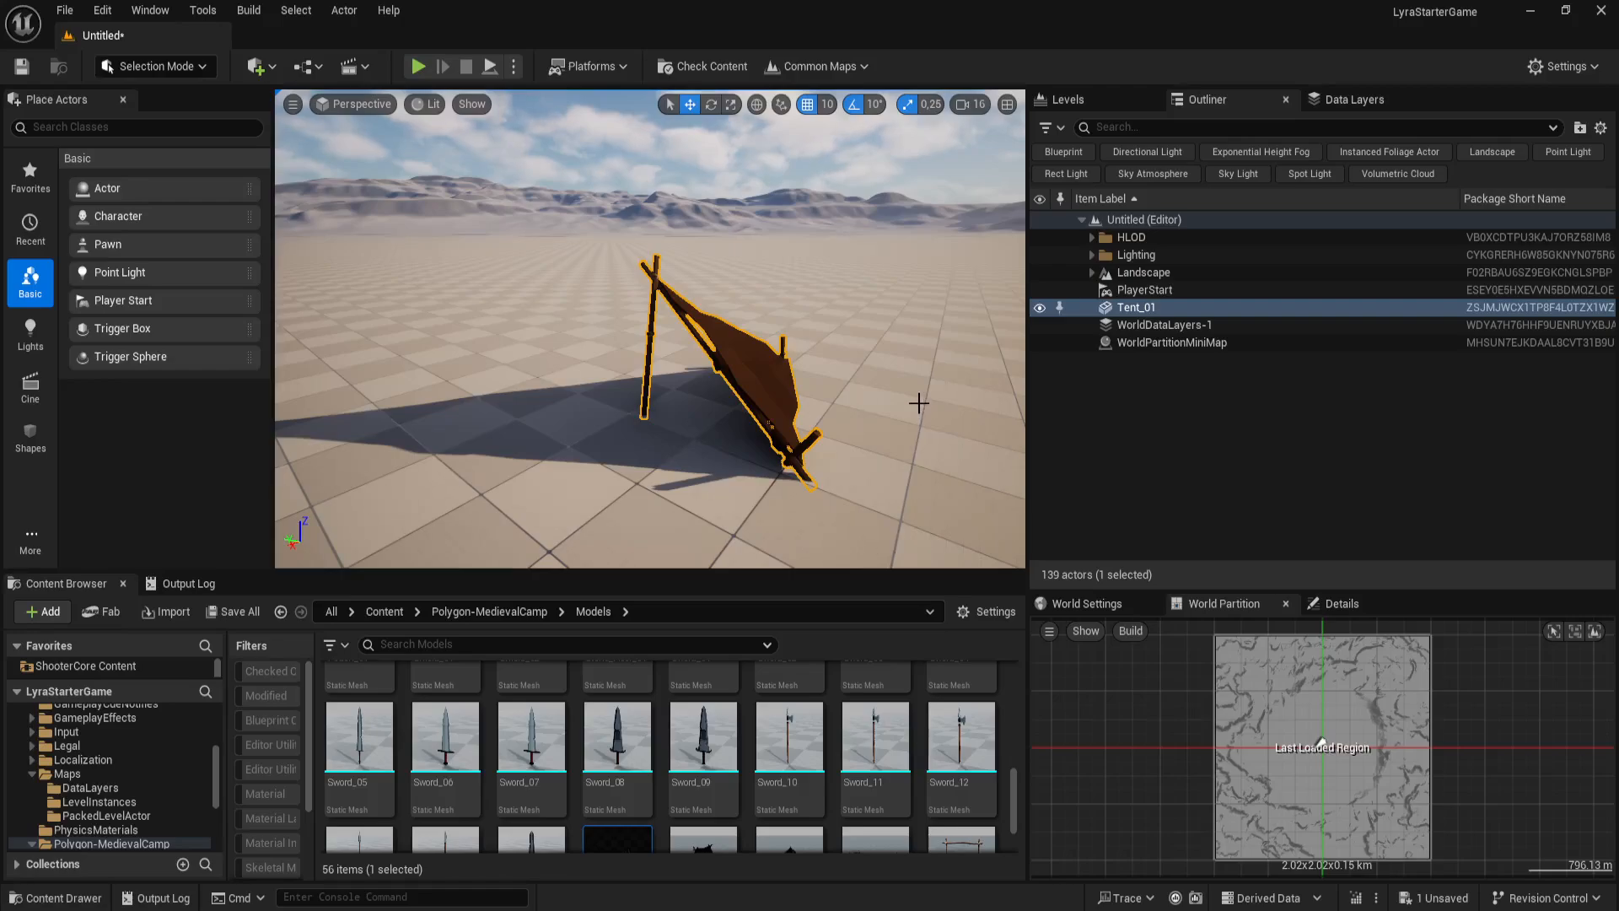
Step: Compare the Levels, Outliner and Data Layers views for the World Partition level, ending on Data Layers
left_click(1093, 96)
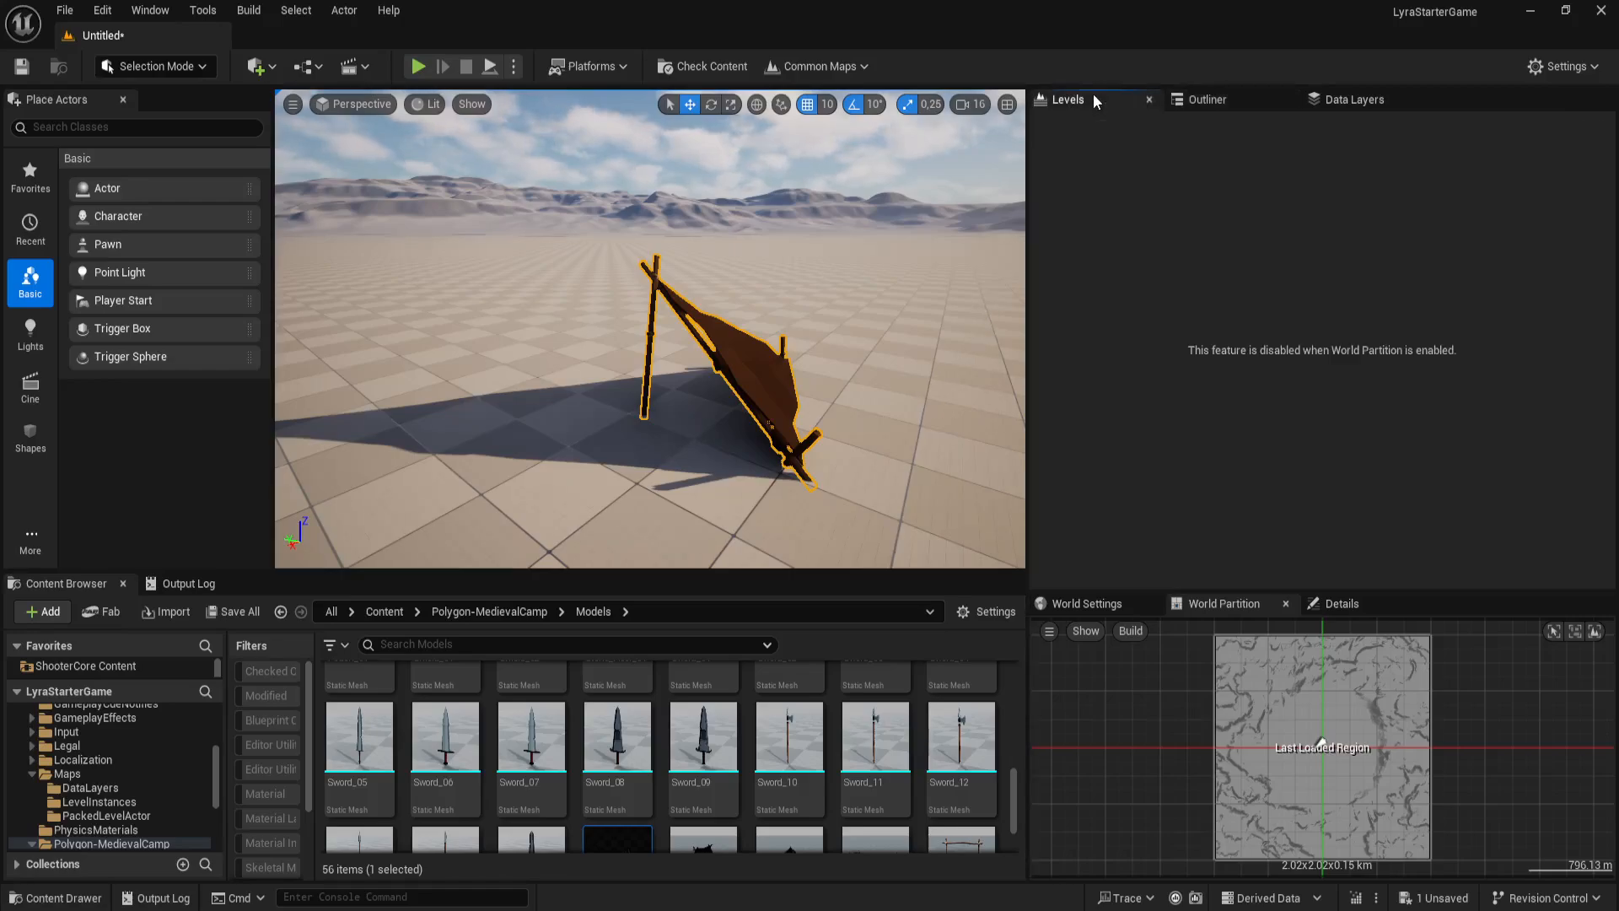
left_click(1204, 100)
left_click(1087, 97)
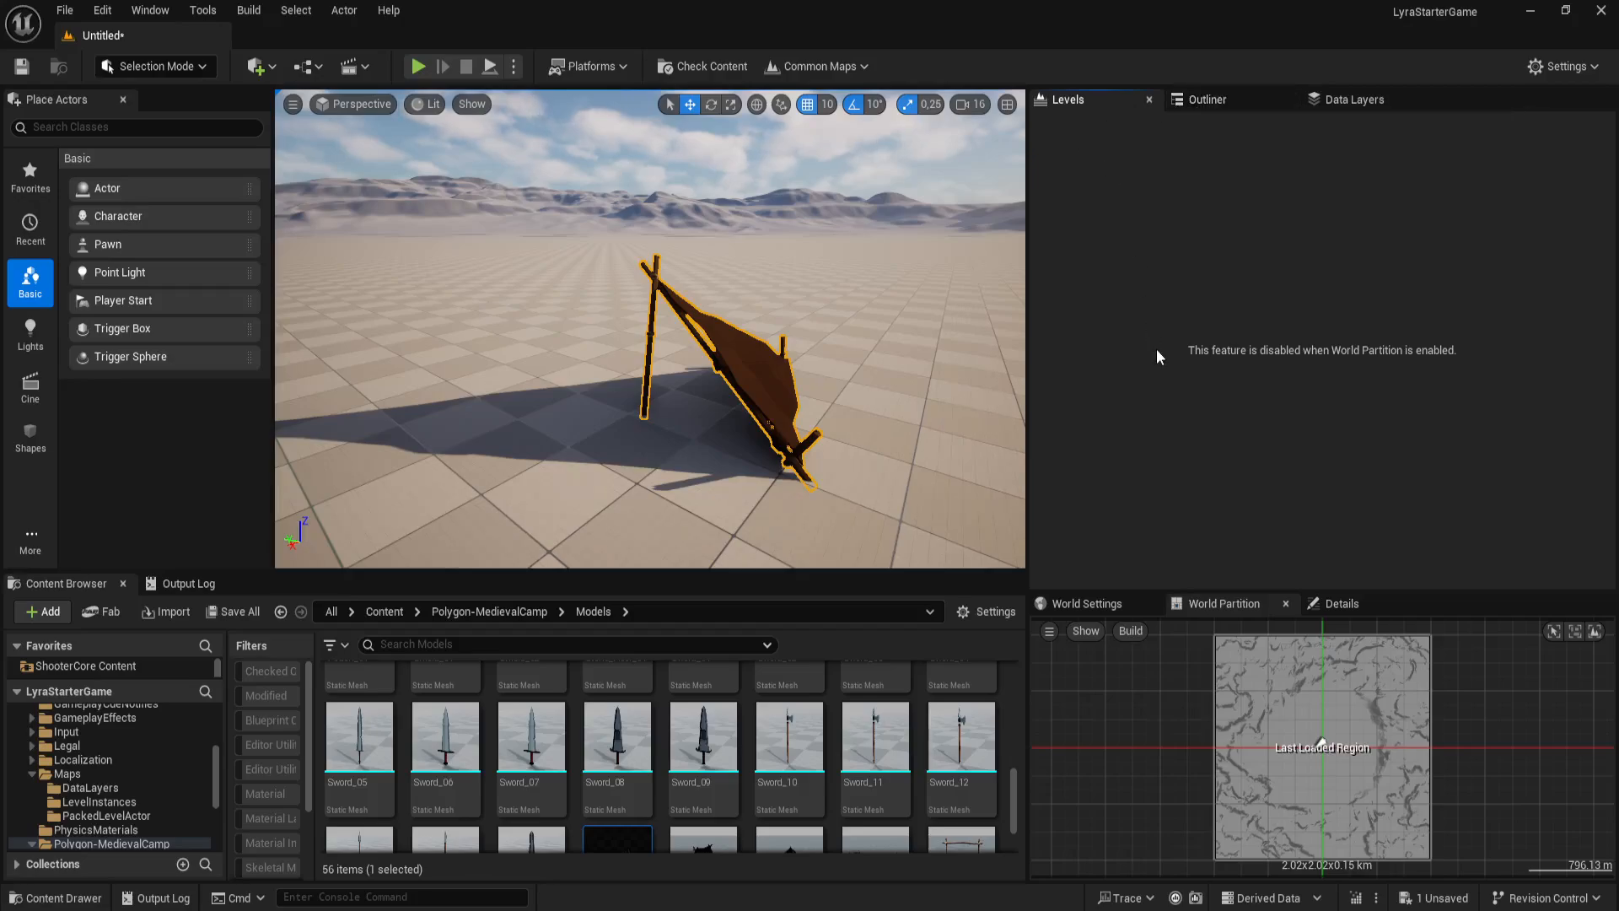
left_click(1341, 99)
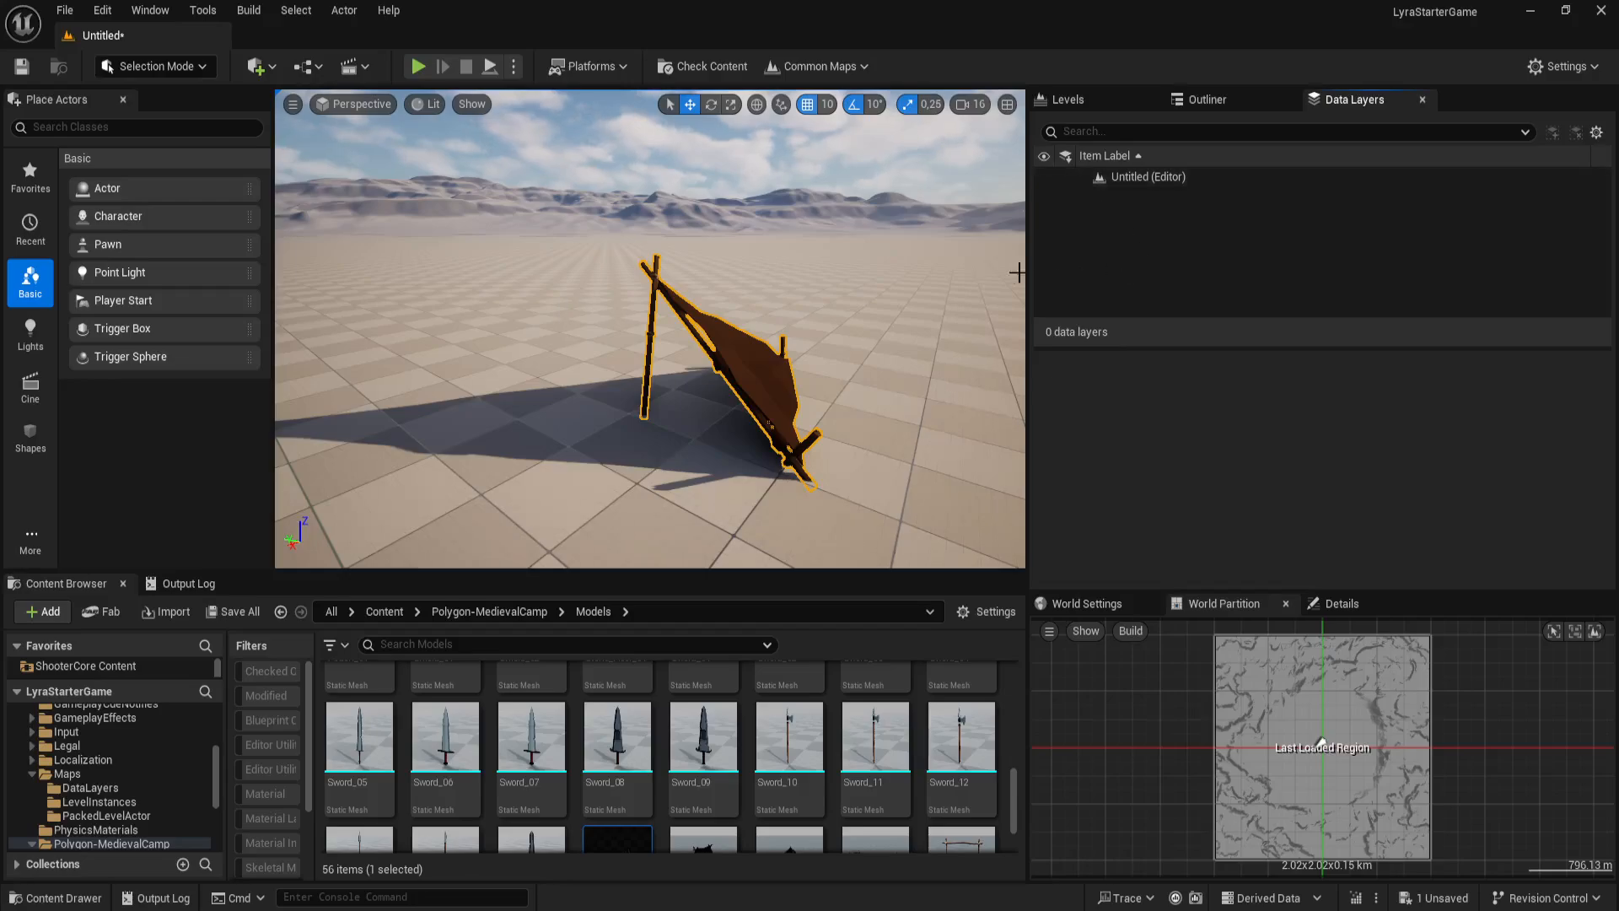
left_click(1078, 97)
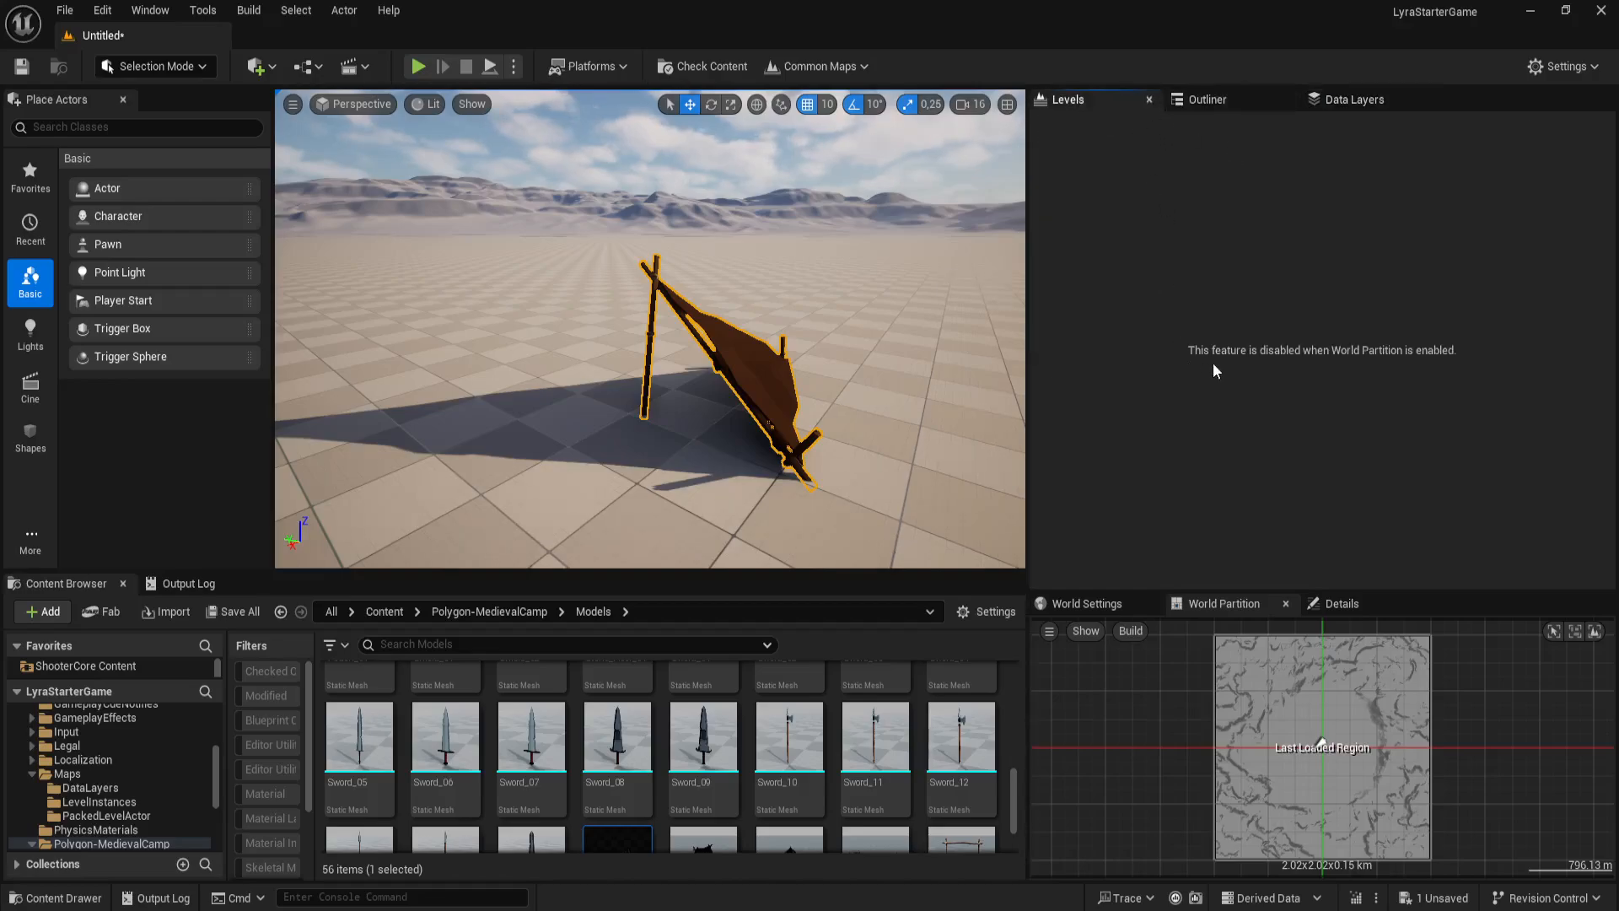
left_click(1368, 98)
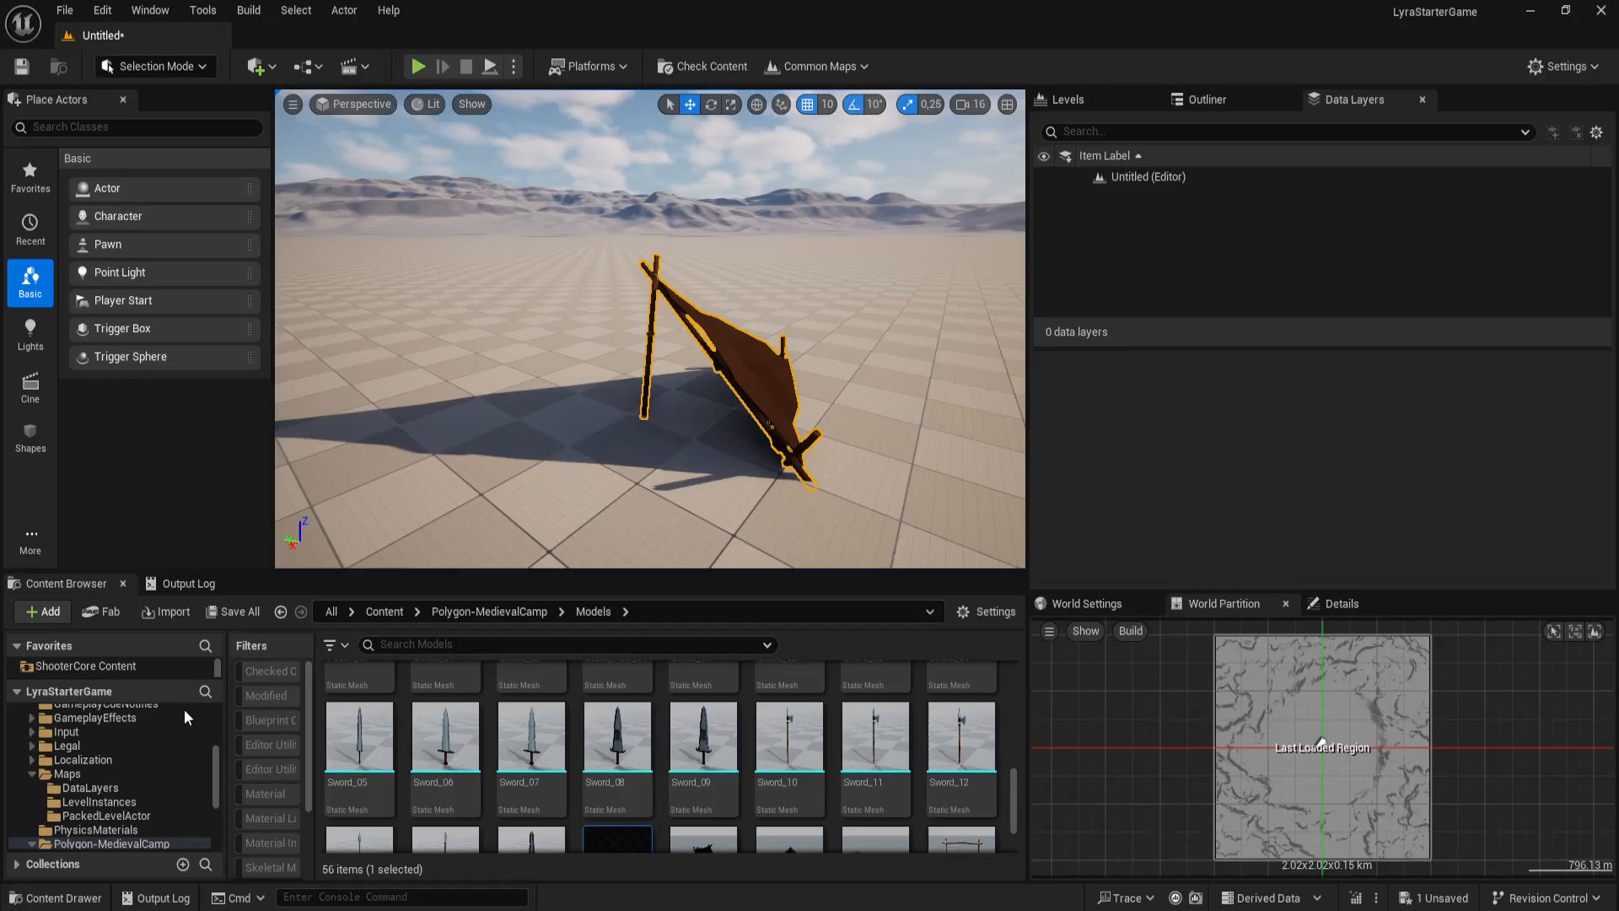
Step: Show the contents of the Polygon-MedievalCamp folder in the Content Browser
scroll(215, 779, "down", 3)
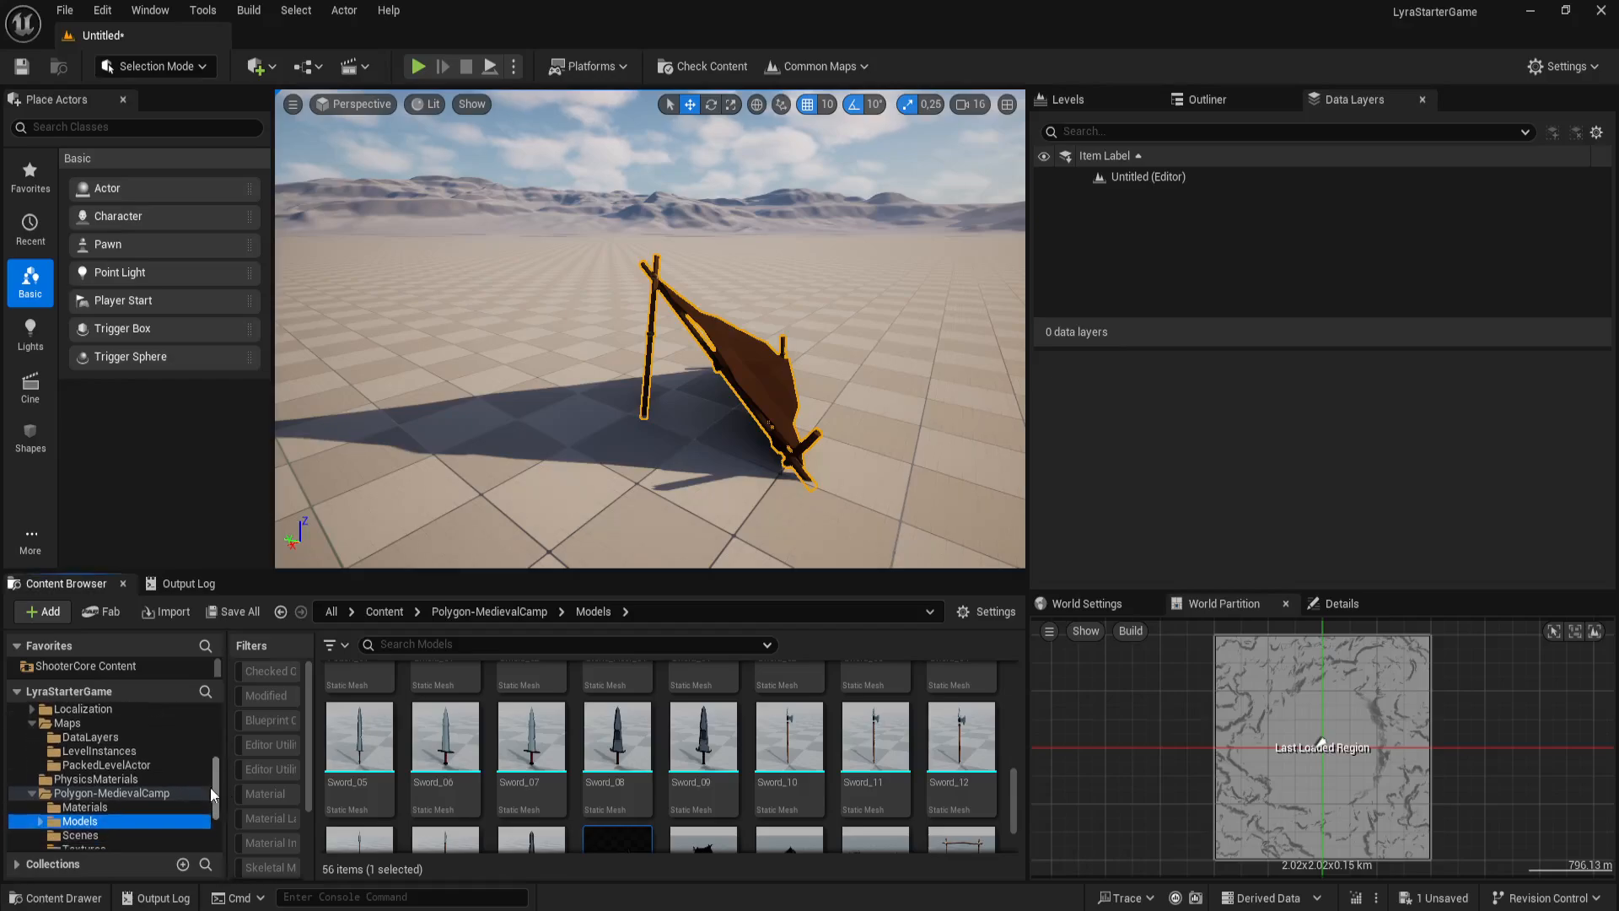
left_click(155, 795)
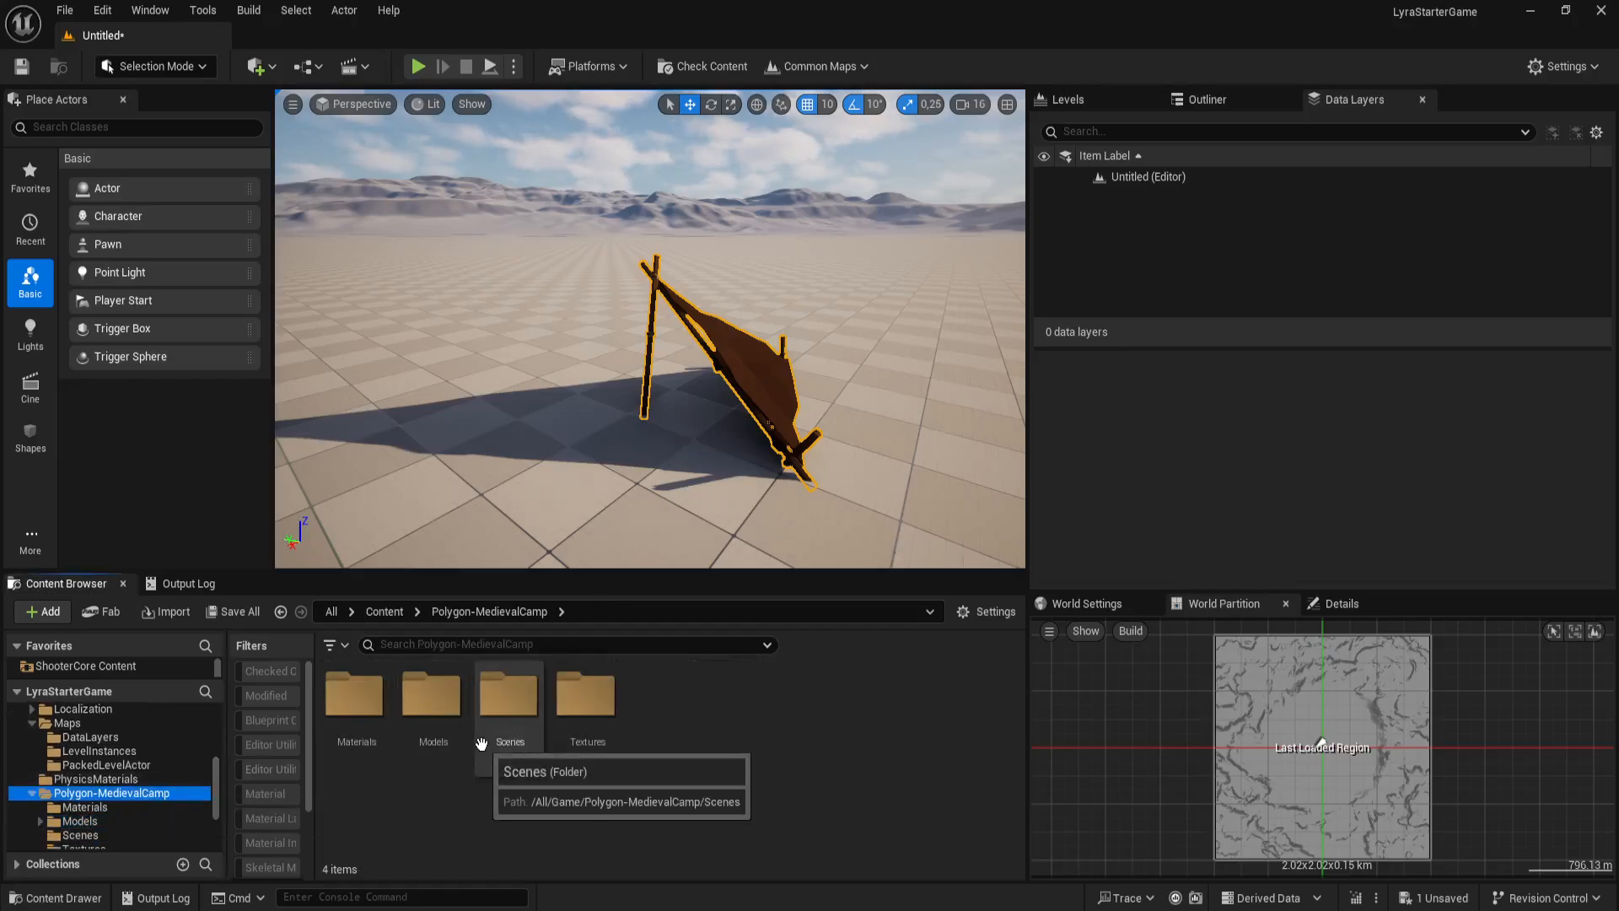
right_click_drag(600, 491, 776, 498)
key("a")
key("s")
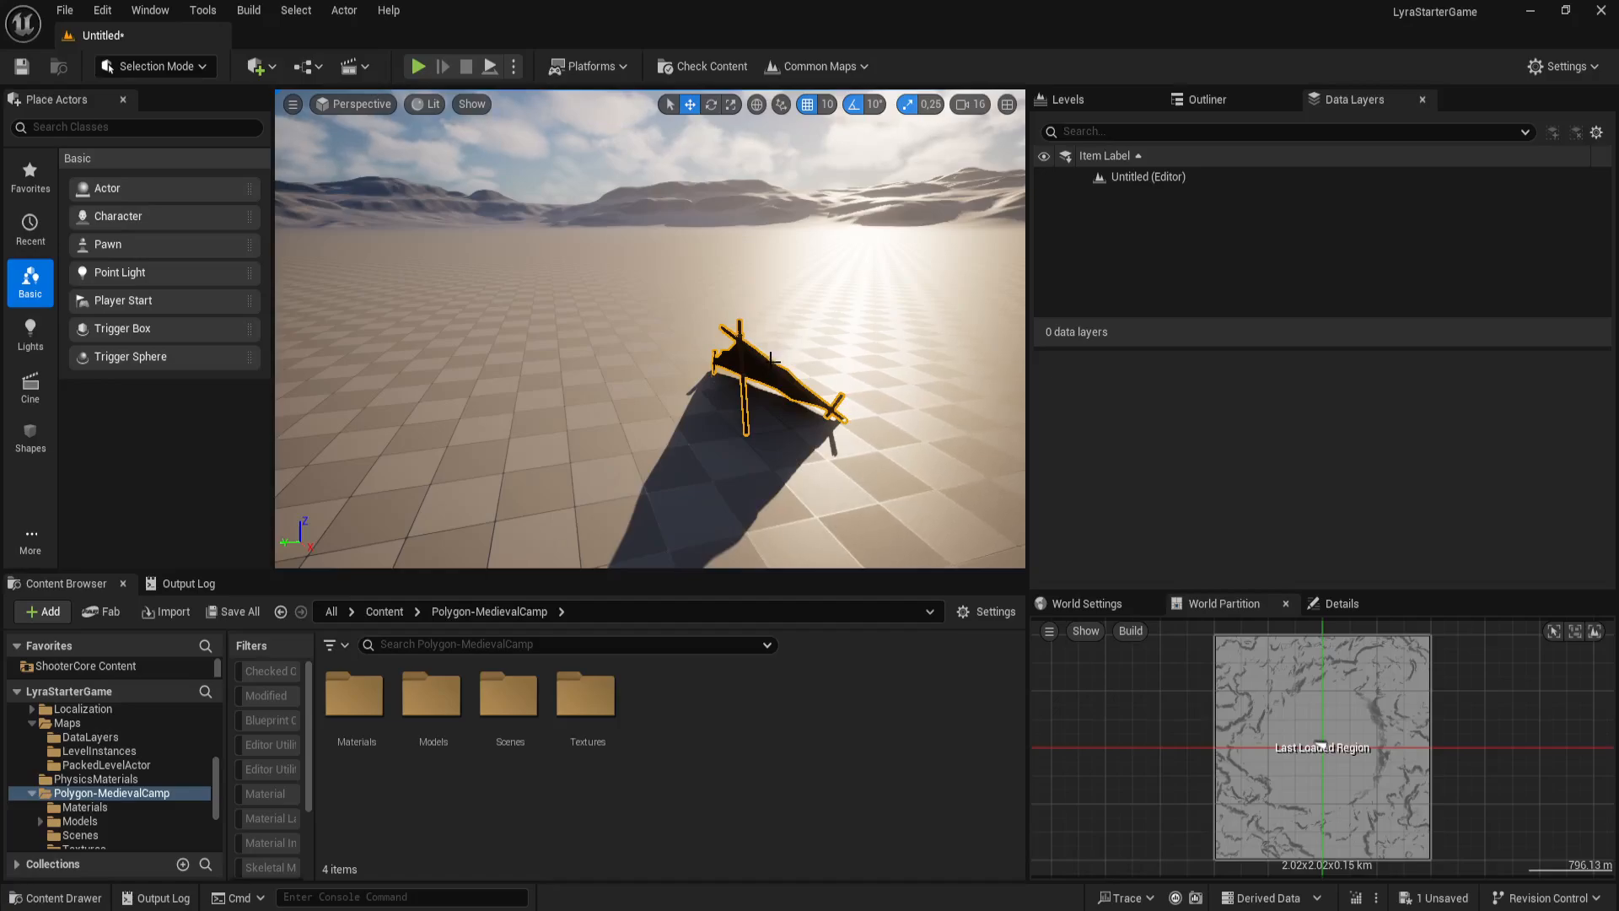
key("w")
right_click_drag(766, 387, 732, 400)
key("d")
key("s")
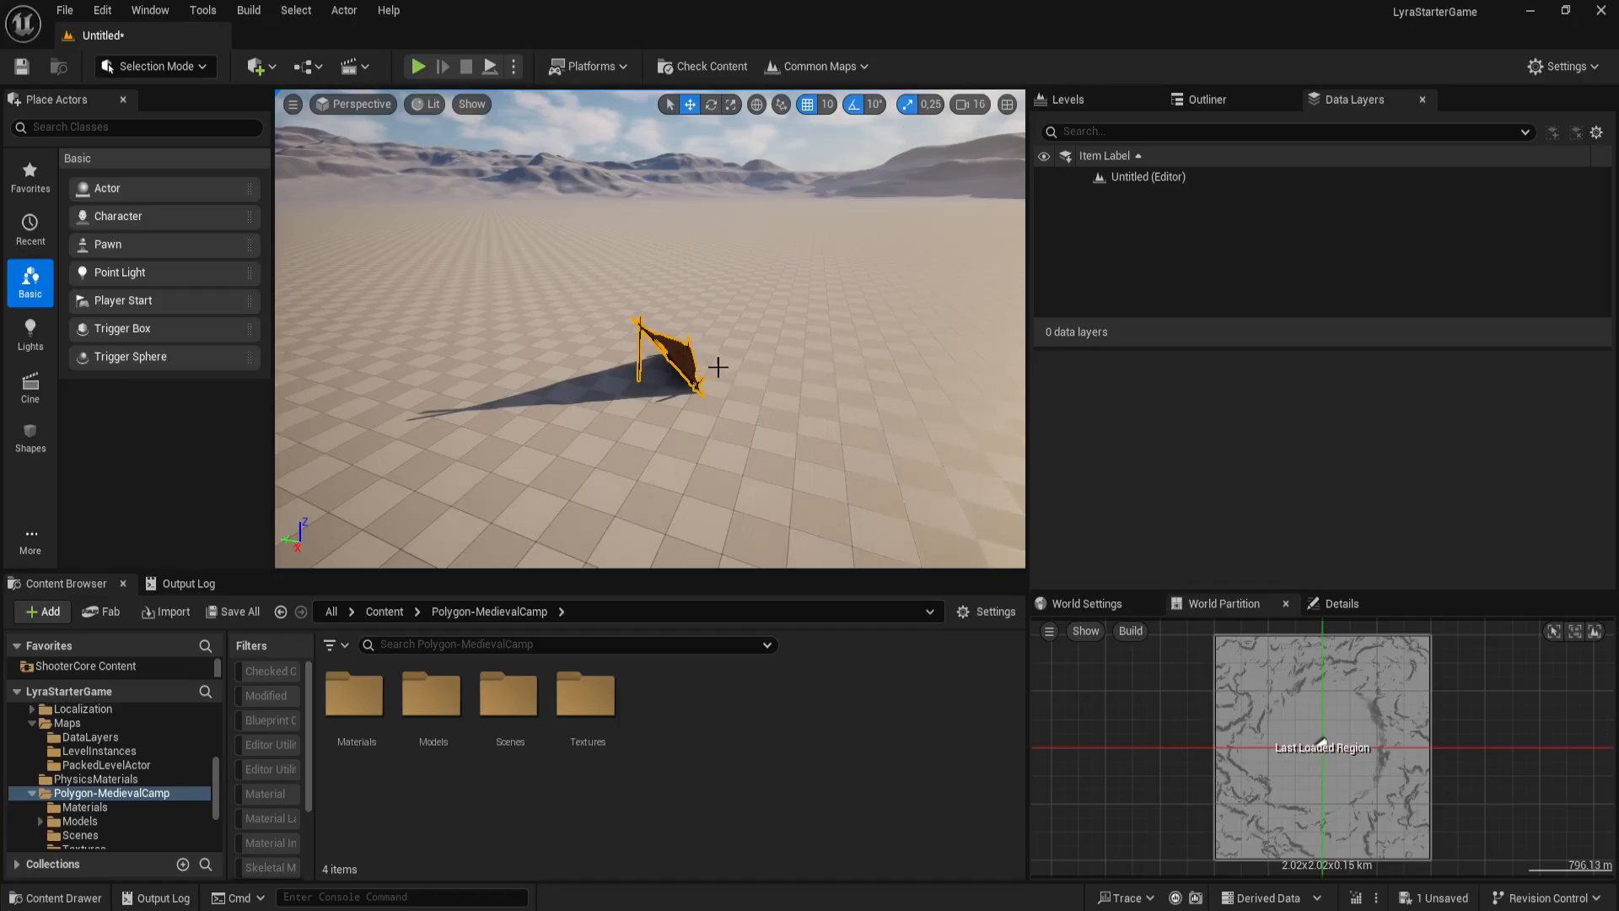
right_click_drag(716, 365, 436, 135)
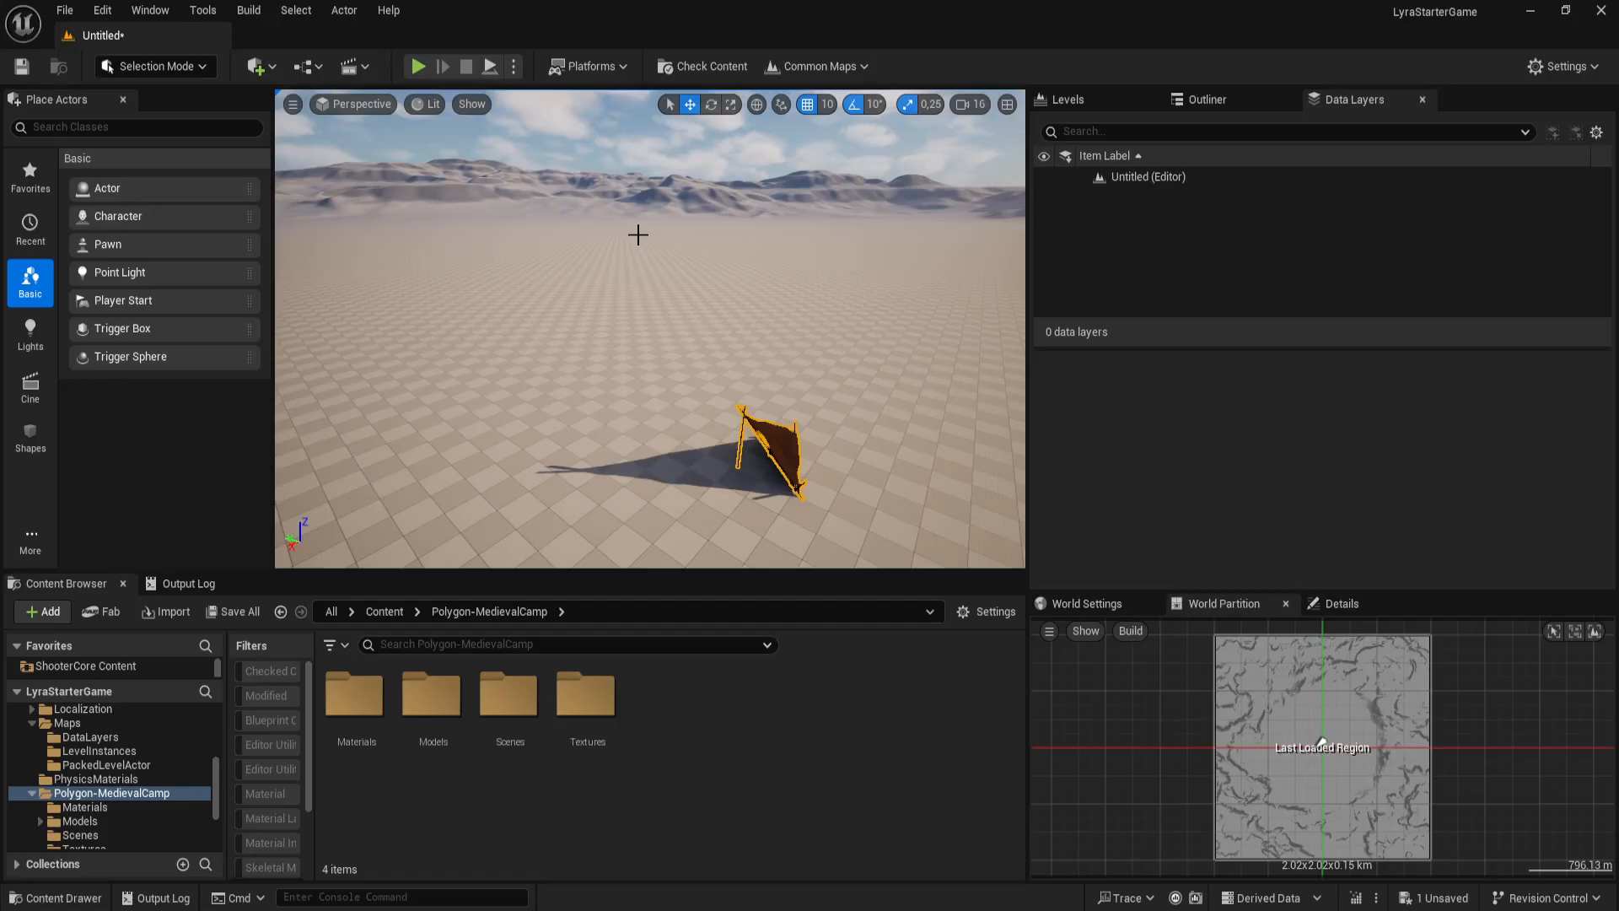
right_click_drag(739, 398, 802, 448)
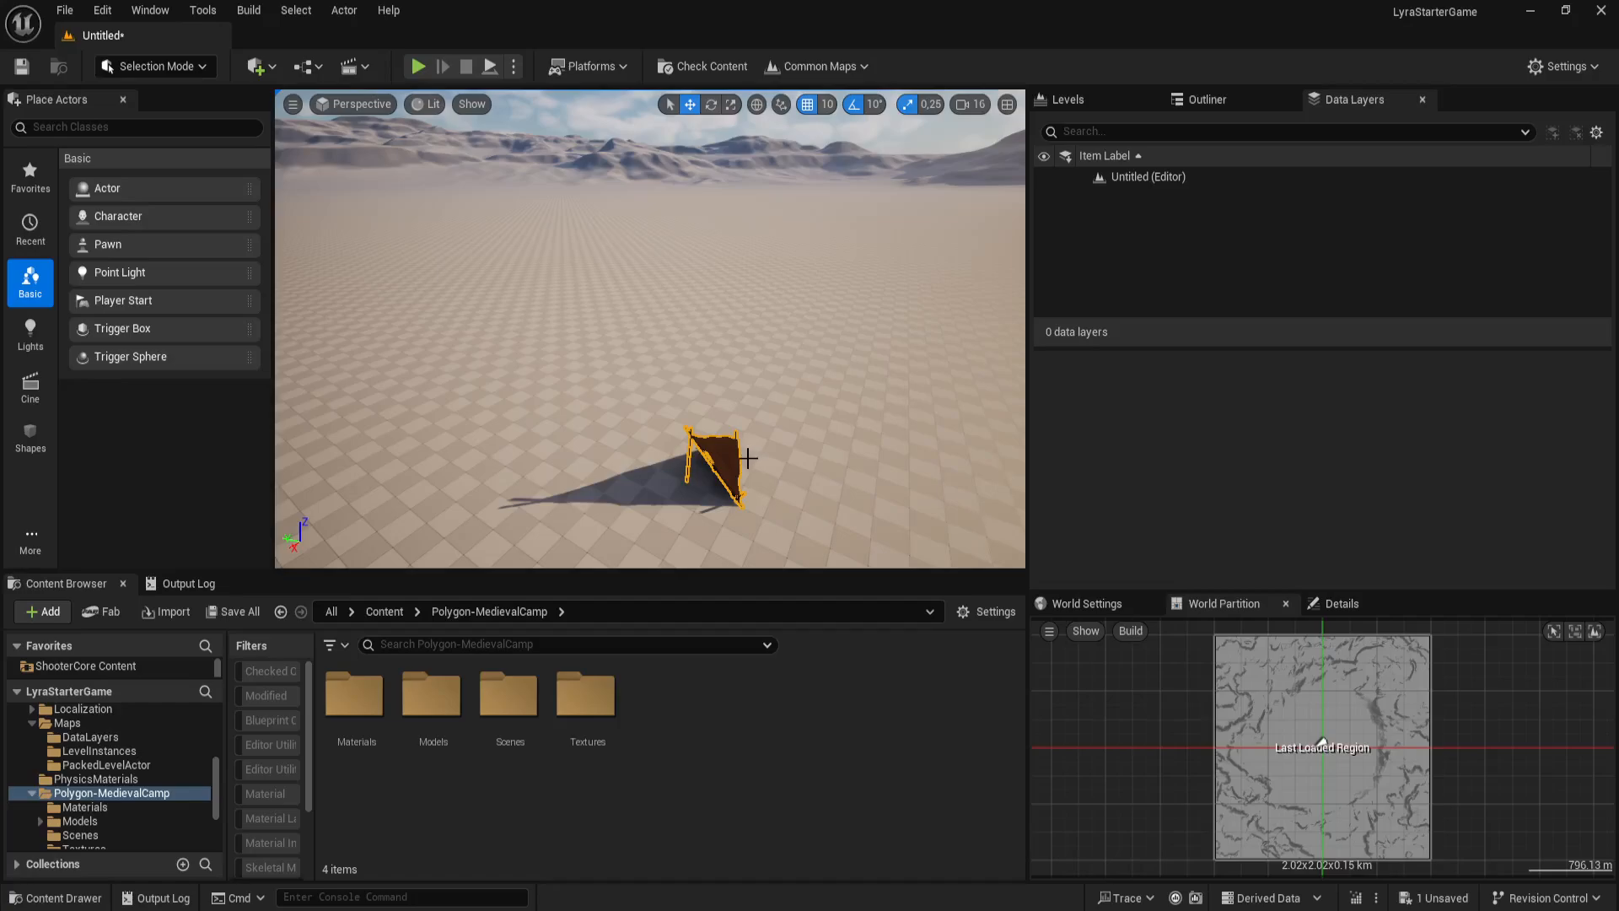
mouse_move(749, 458)
right_mouse_down()
mouse_move(749, 426)
mouse_move(743, 454)
right_mouse_up()
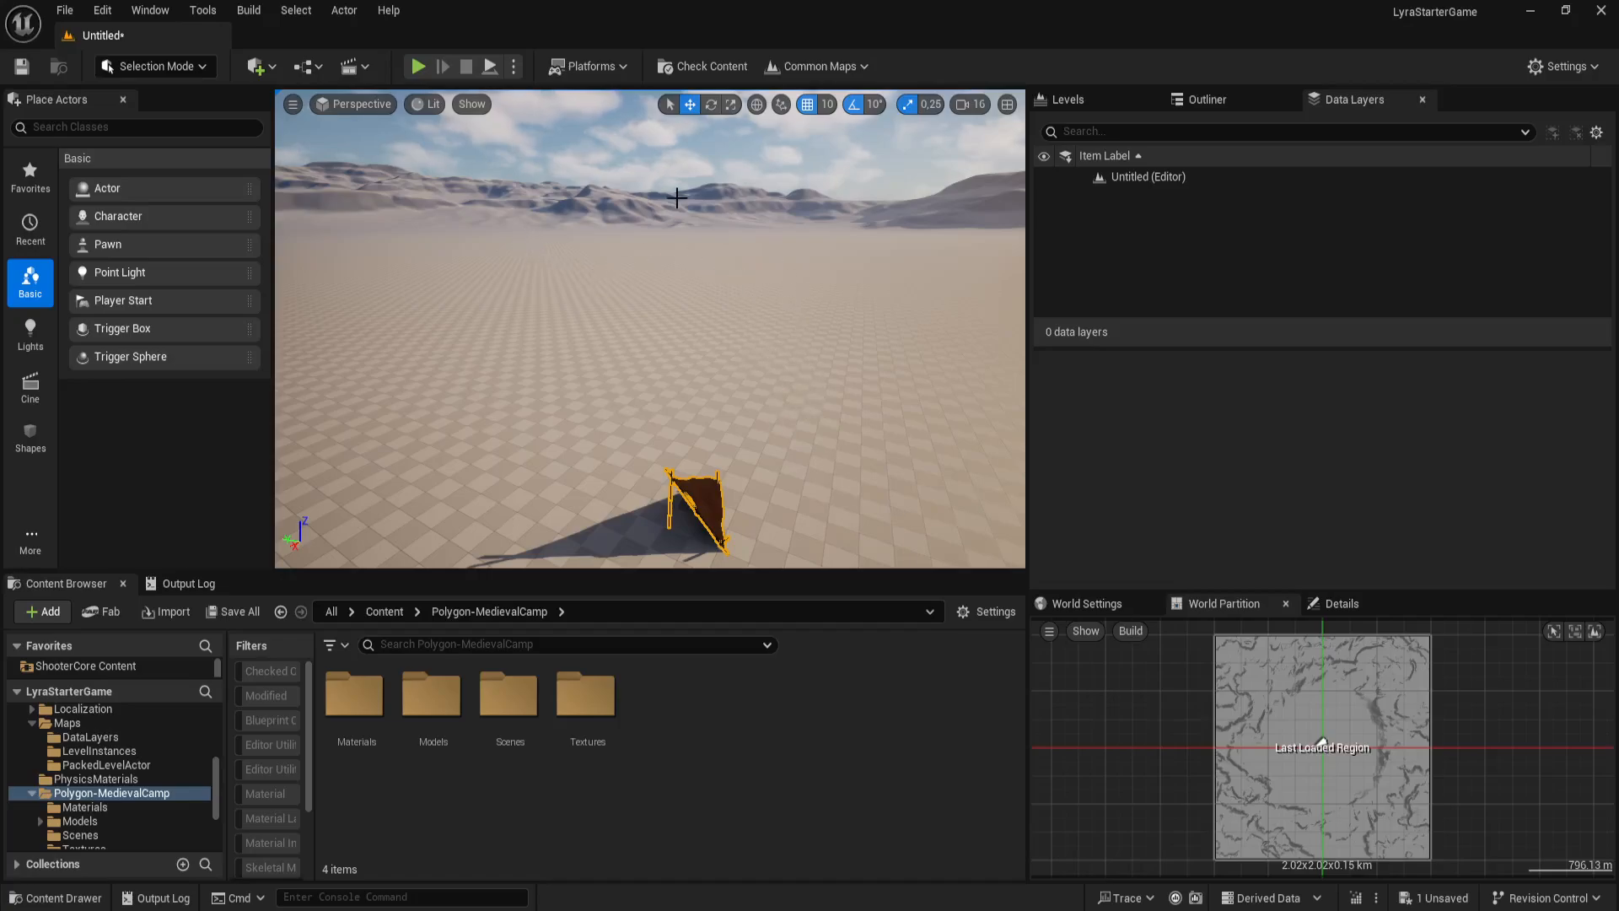
Step: Examine the tent and the surrounding landscape from different angles and distances in the viewport
right_click_drag(759, 388, 759, 358)
middle_click_drag(759, 358, 776, 460)
scroll(742, 401, "up", 2)
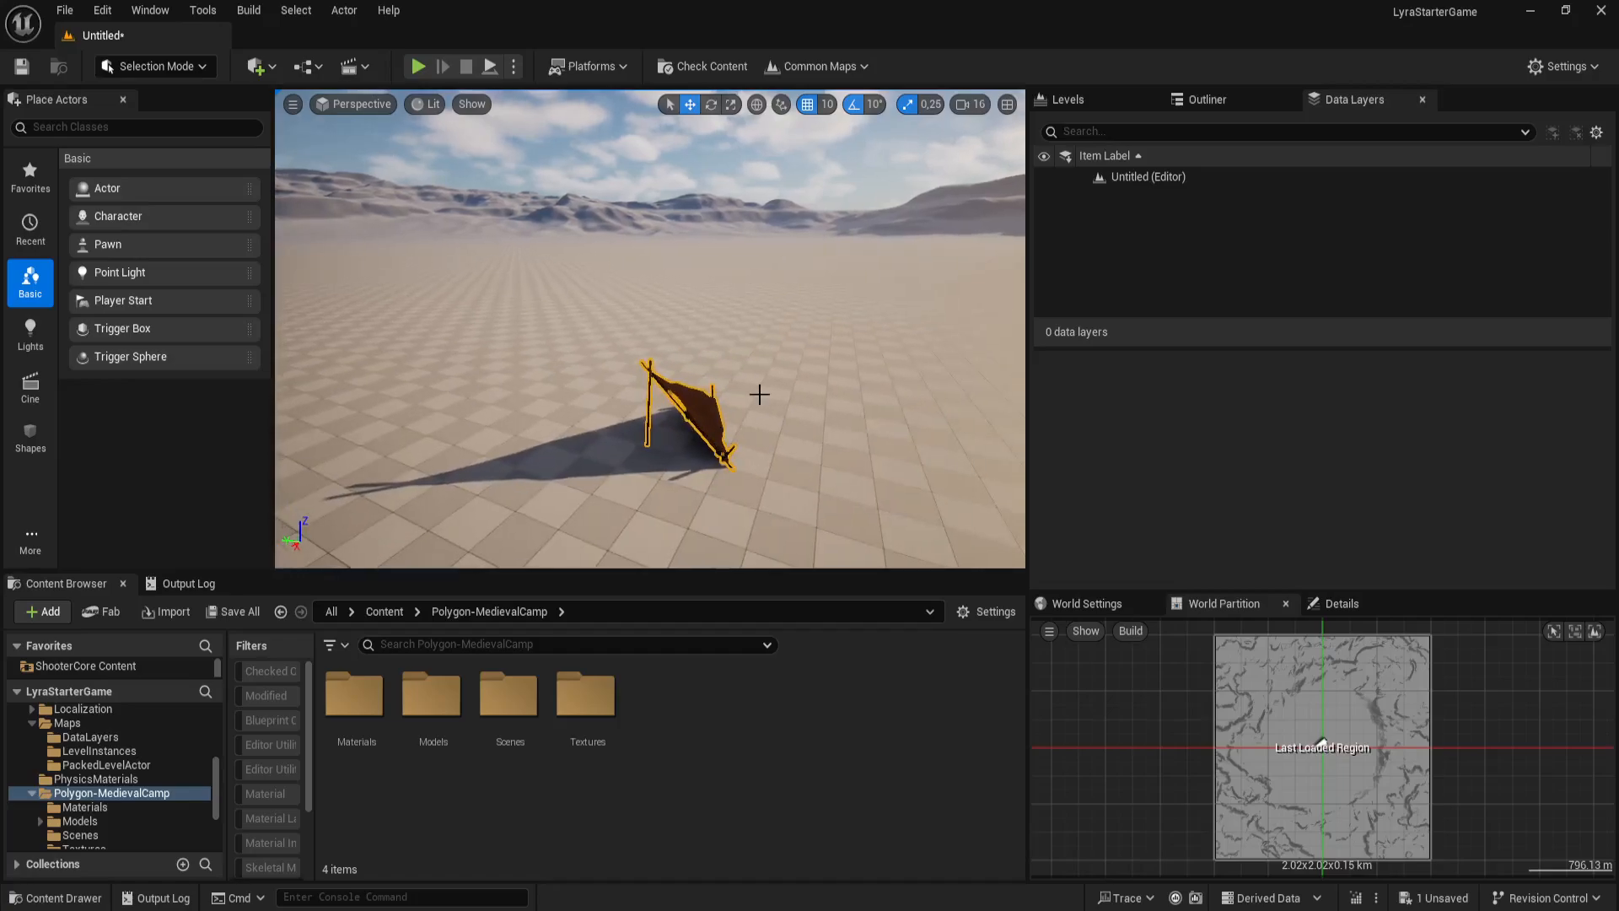
right_click_drag(759, 390, 759, 426)
left_click_drag(749, 404, 749, 371)
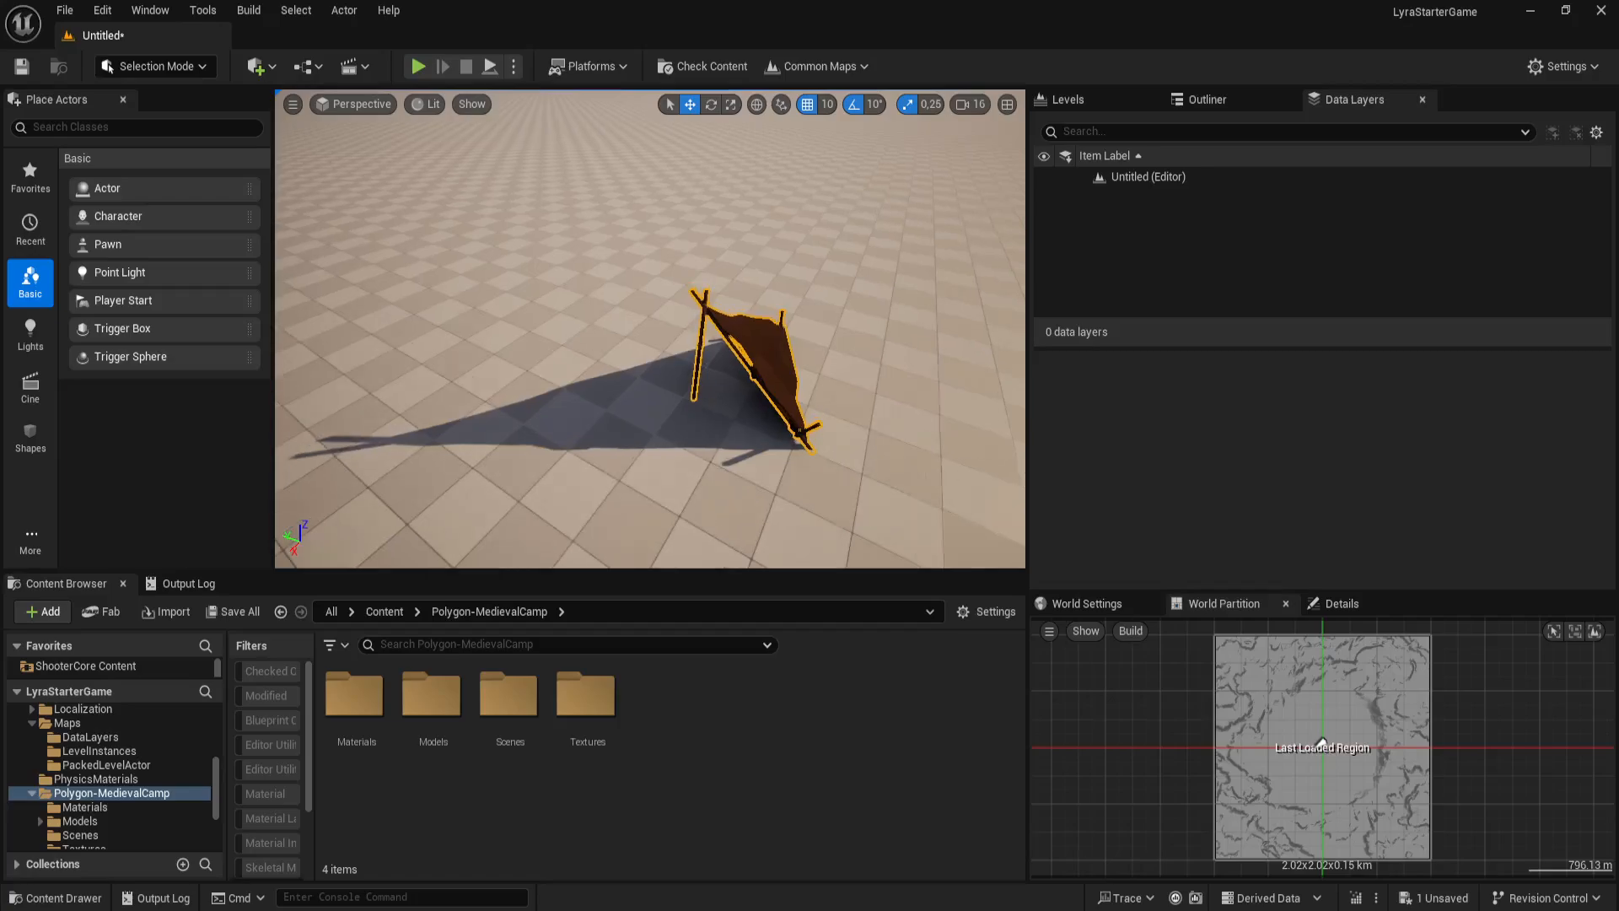
right_click_drag(732, 412, 639, 446)
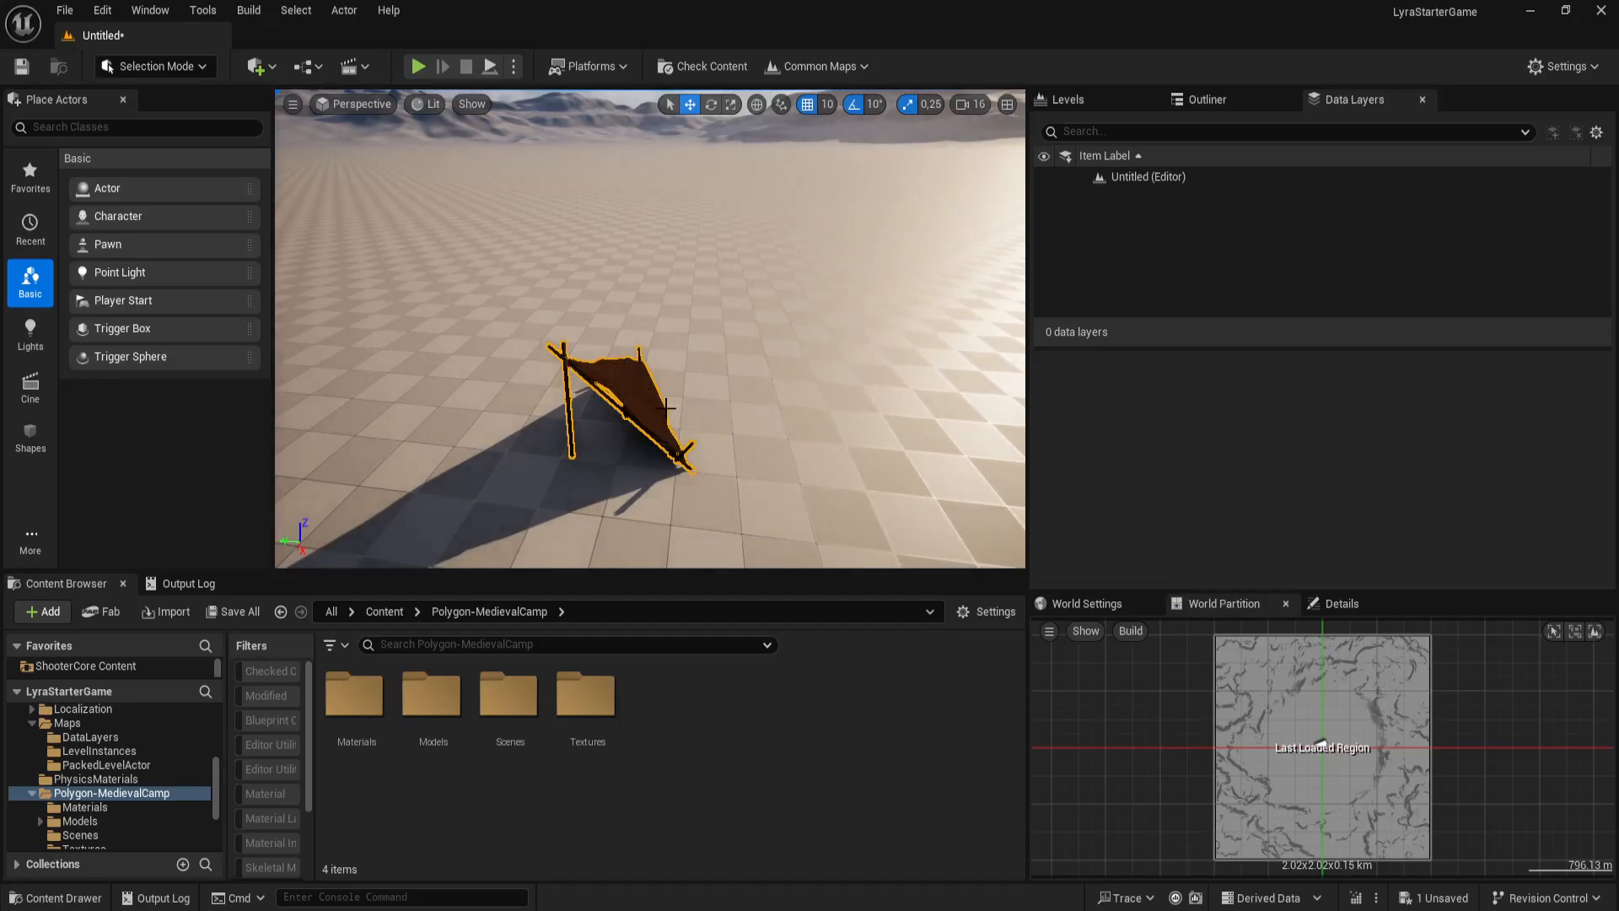
right_click_drag(622, 364, 523, 255)
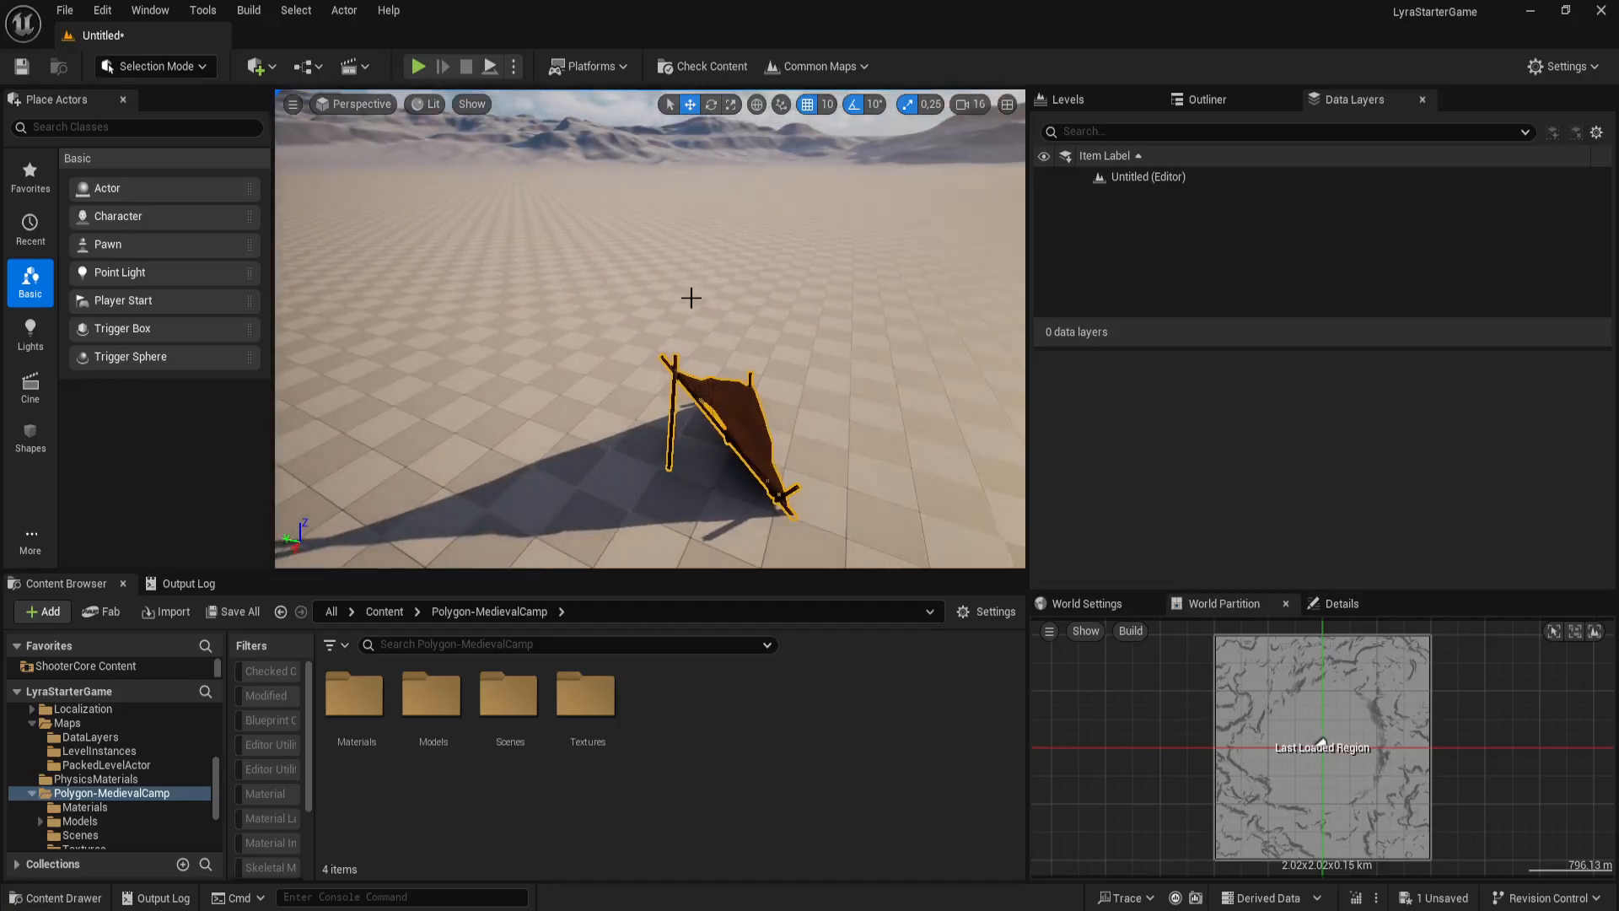
right_click_drag(913, 388, 991, 363)
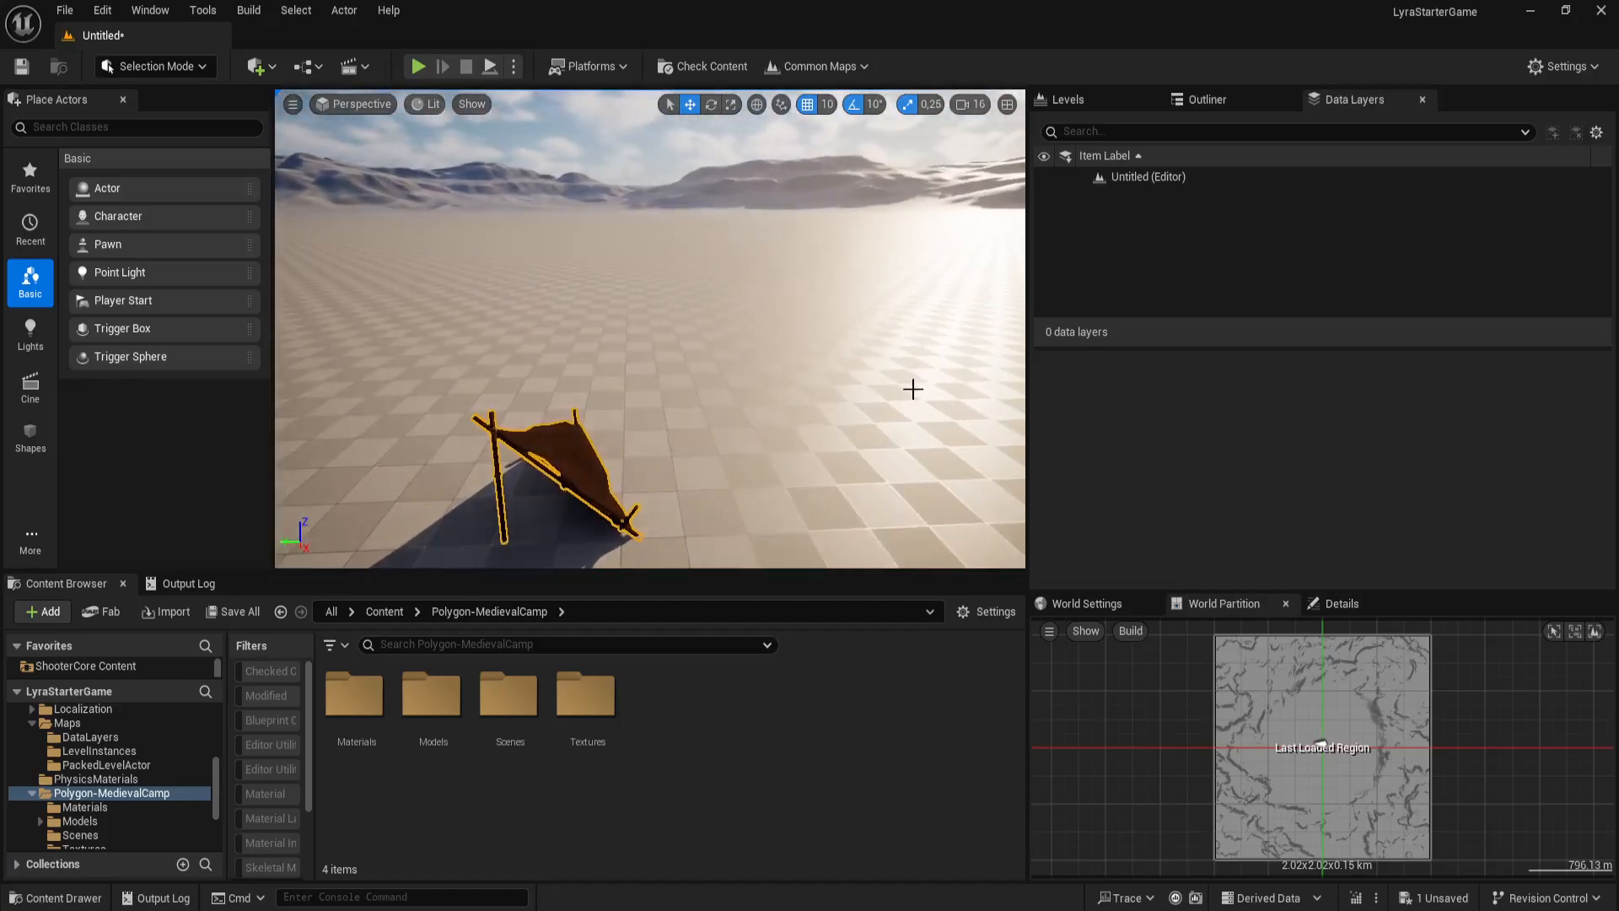
right_click_drag(712, 479, 608, 499)
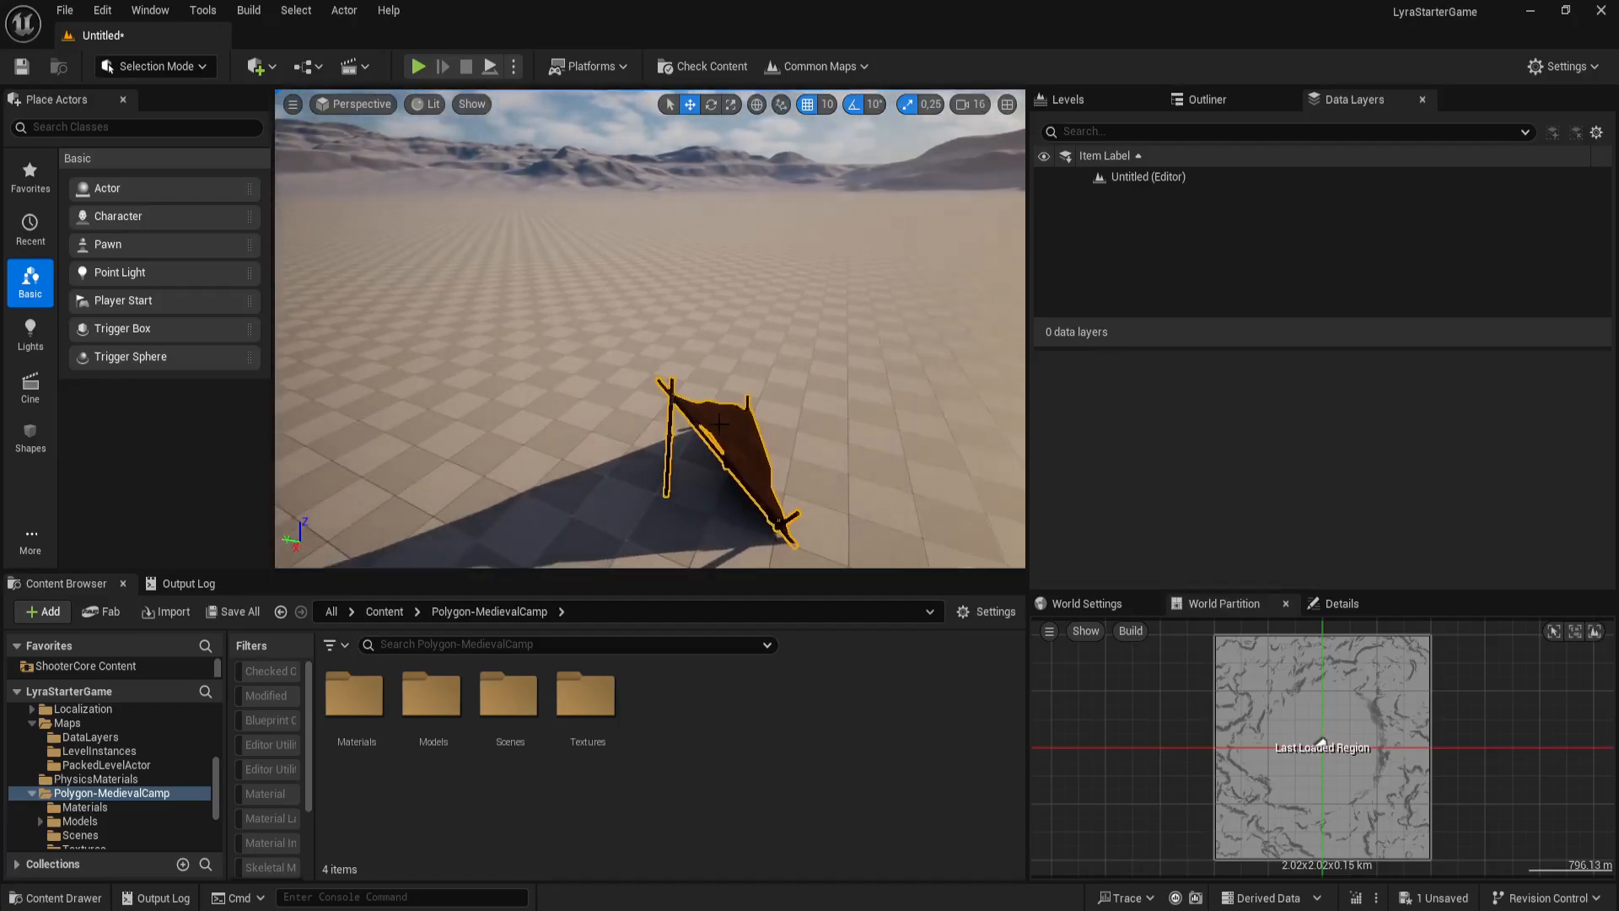
left_click_drag(731, 298, 780, 379)
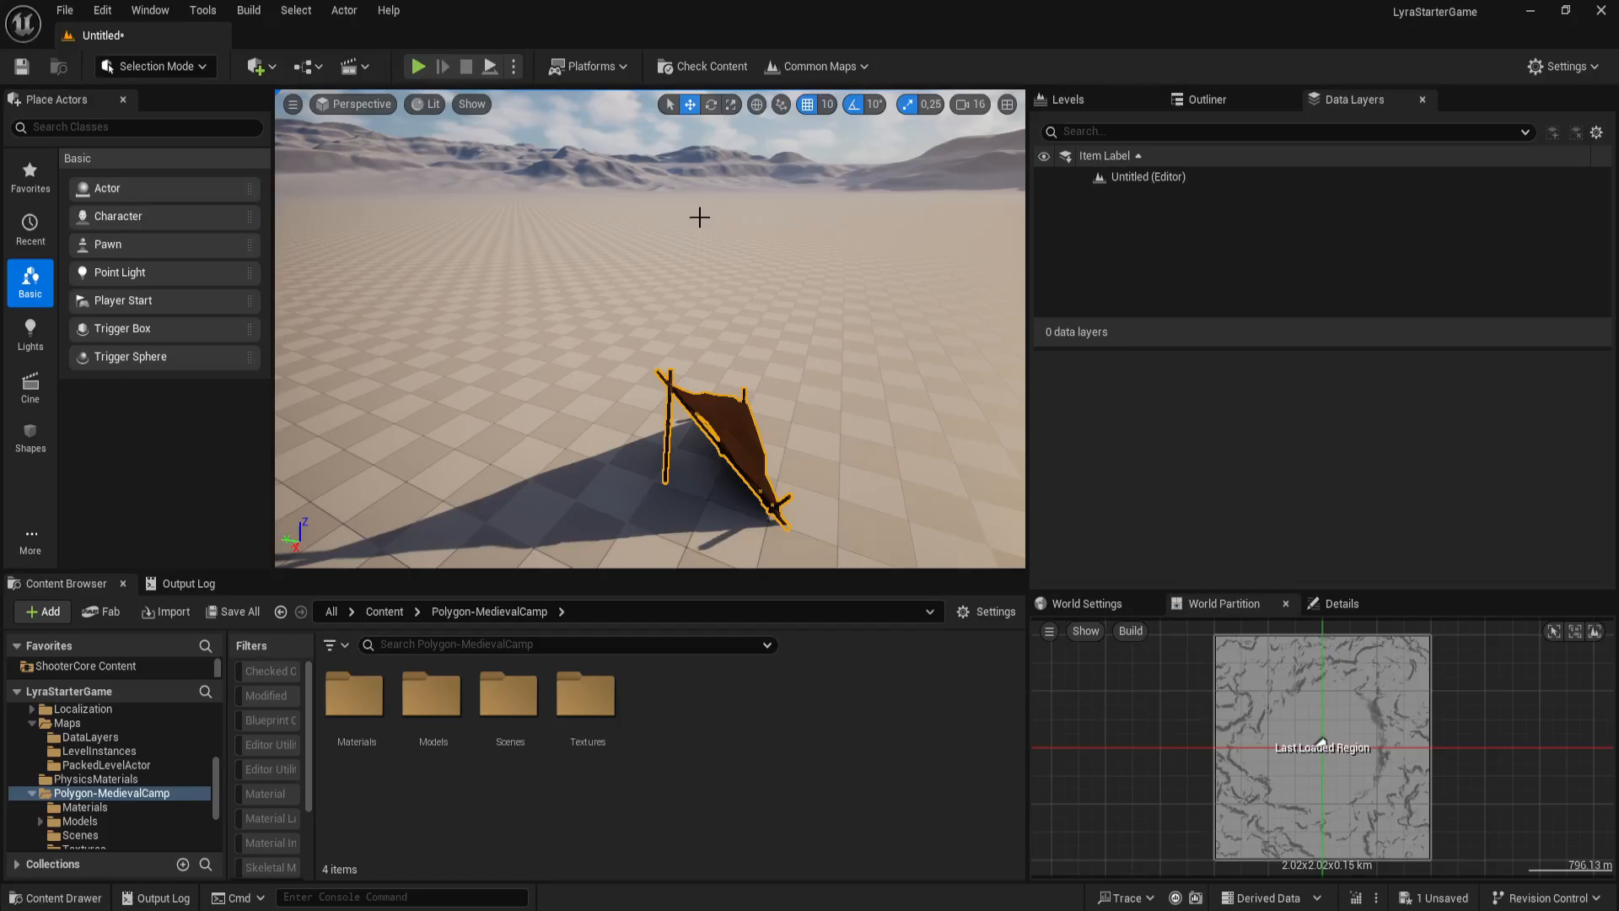
mouse_move(812, 305)
right_mouse_down()
mouse_move(771, 301)
mouse_move(805, 302)
right_mouse_up()
key("s")
key("a")
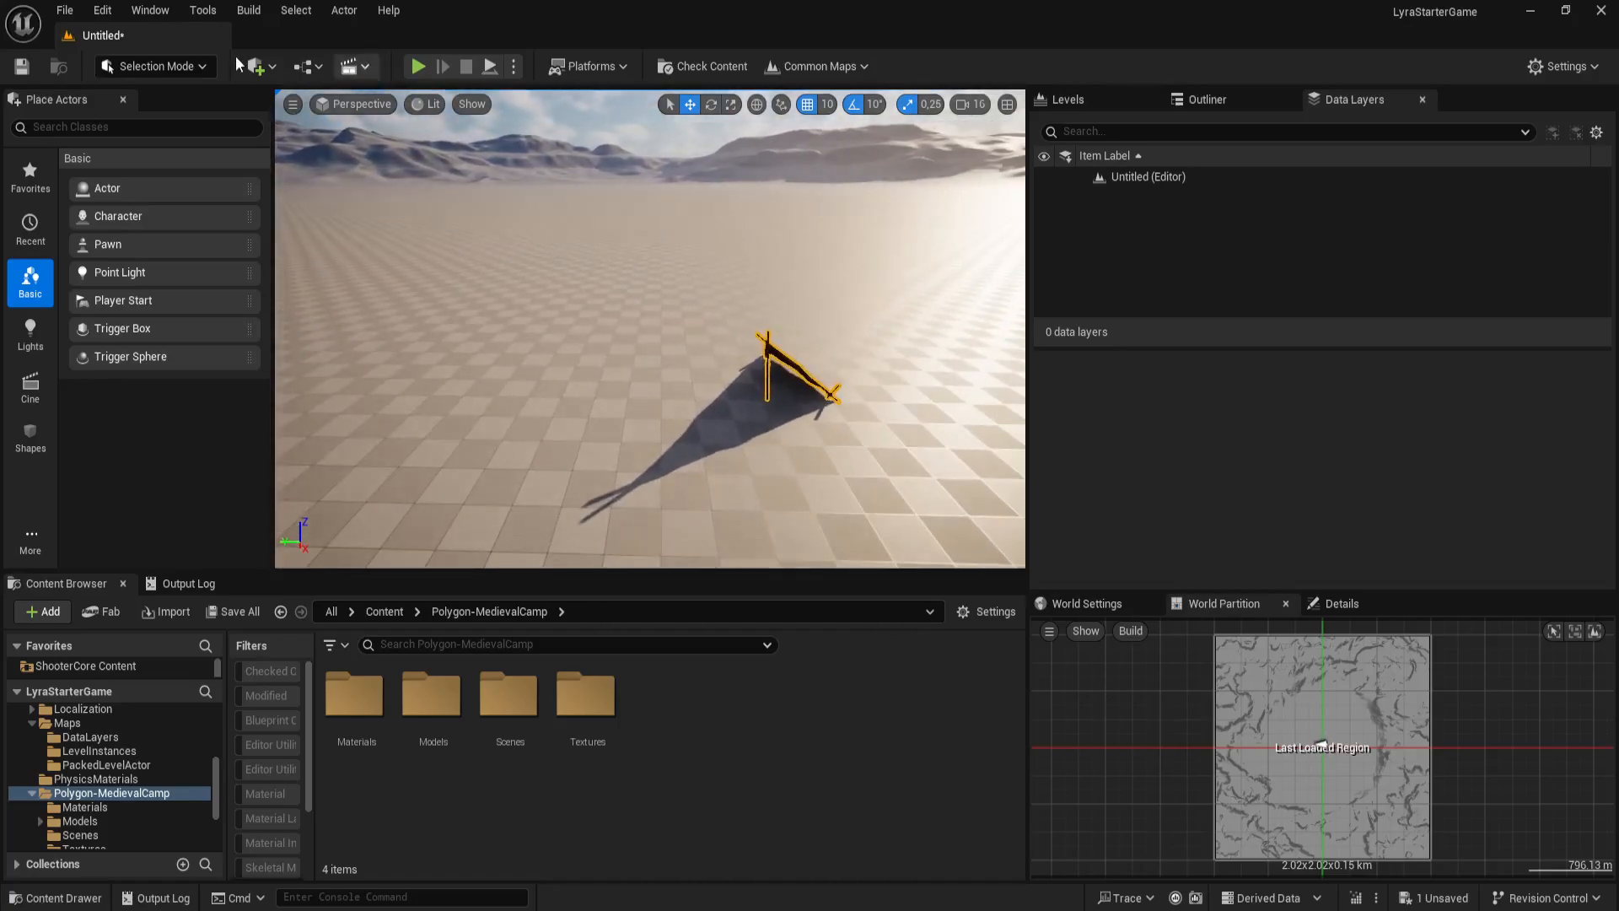
Step: Save the untitled level as L_World_LevelInstance_Tutorial_03 in the Maps folder, basing the name on the existing L_World_LevelInstance_Tutorial level
left_click(65, 10)
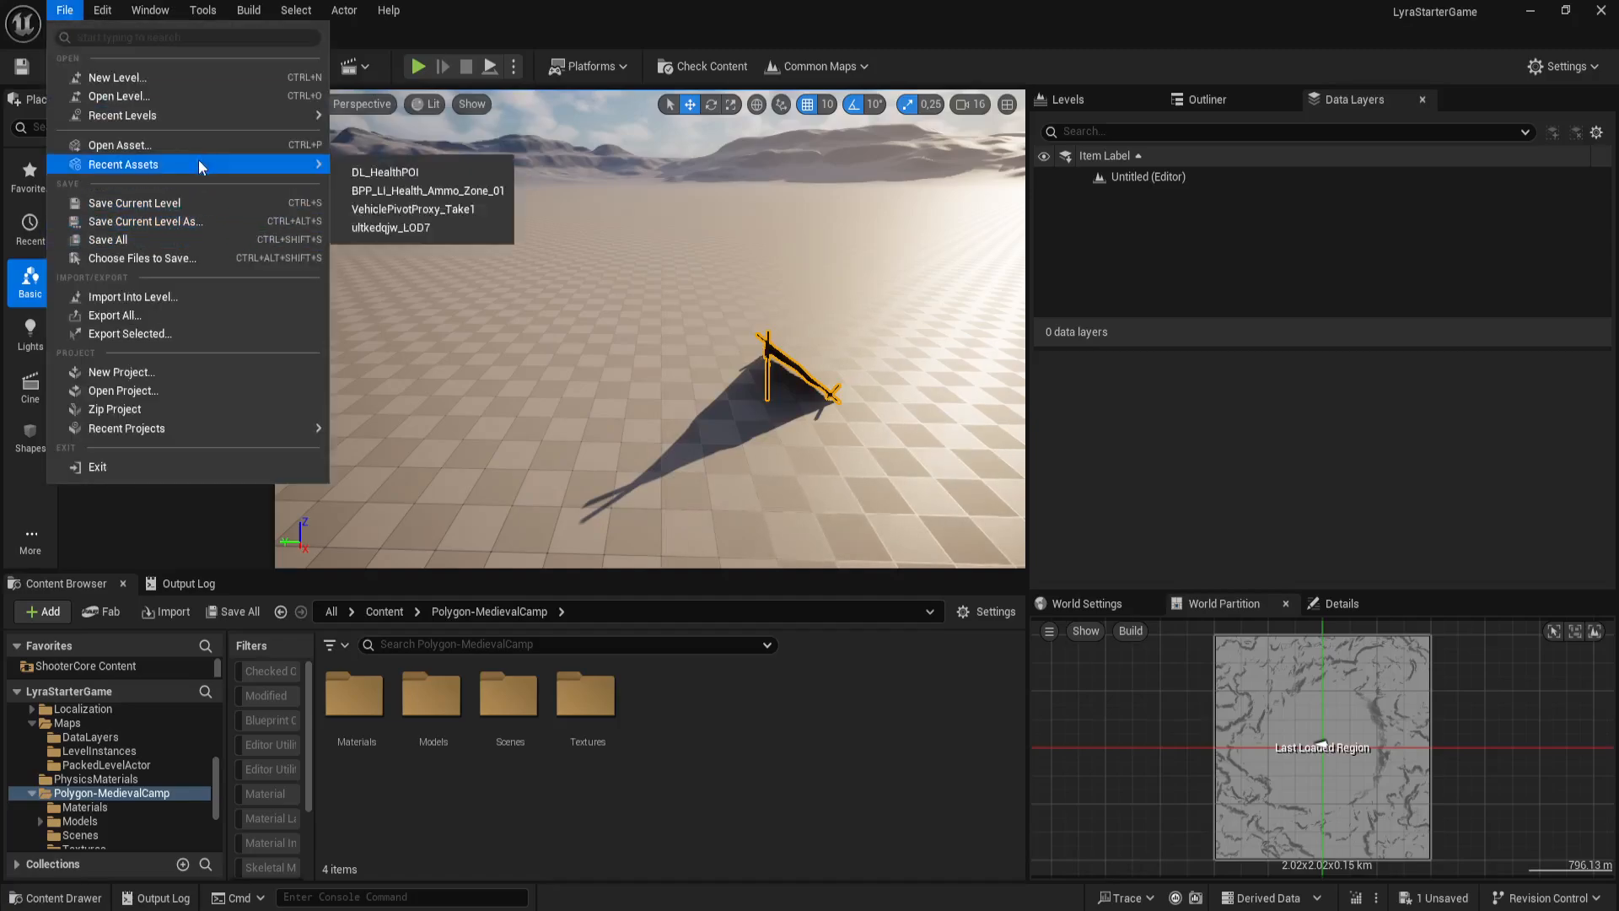
left_click(209, 217)
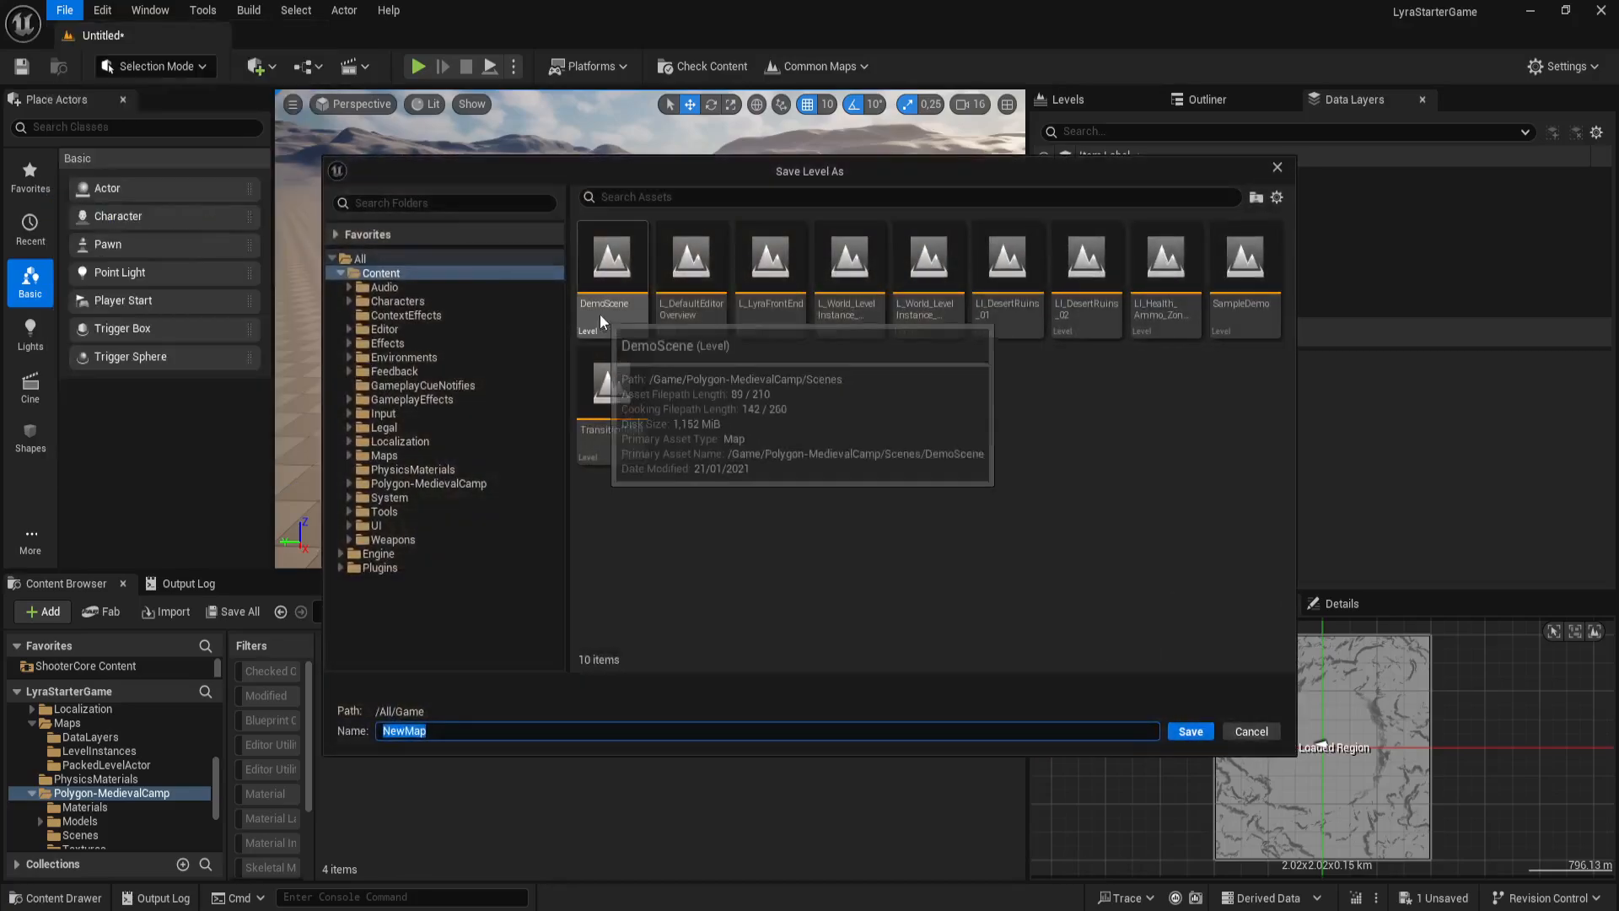
left_click(781, 303)
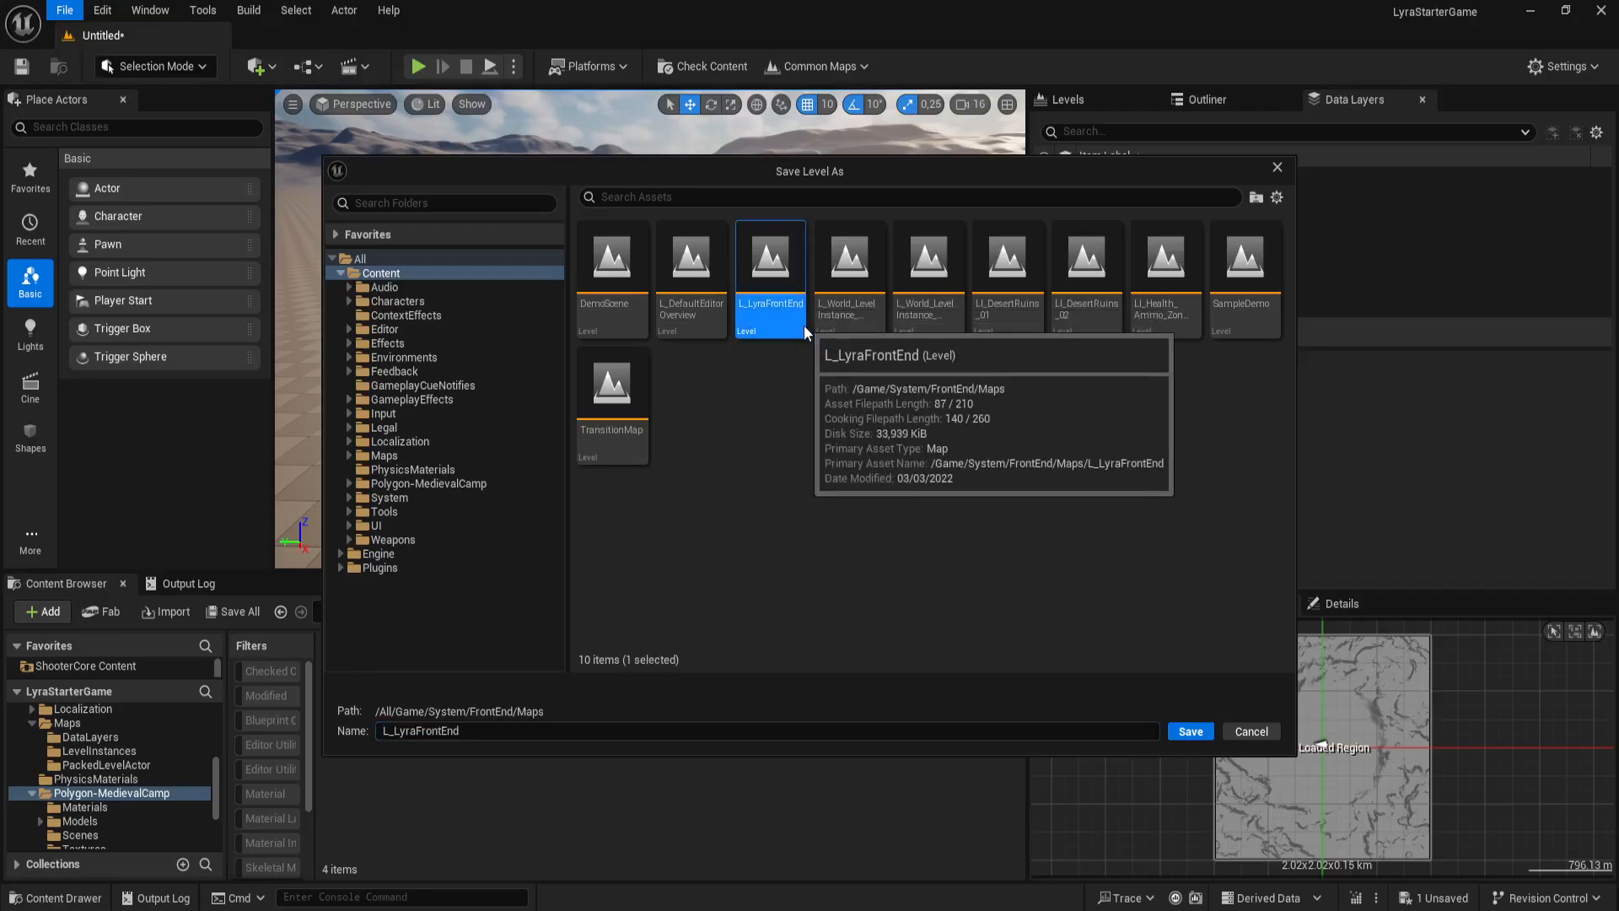
left_click(849, 320)
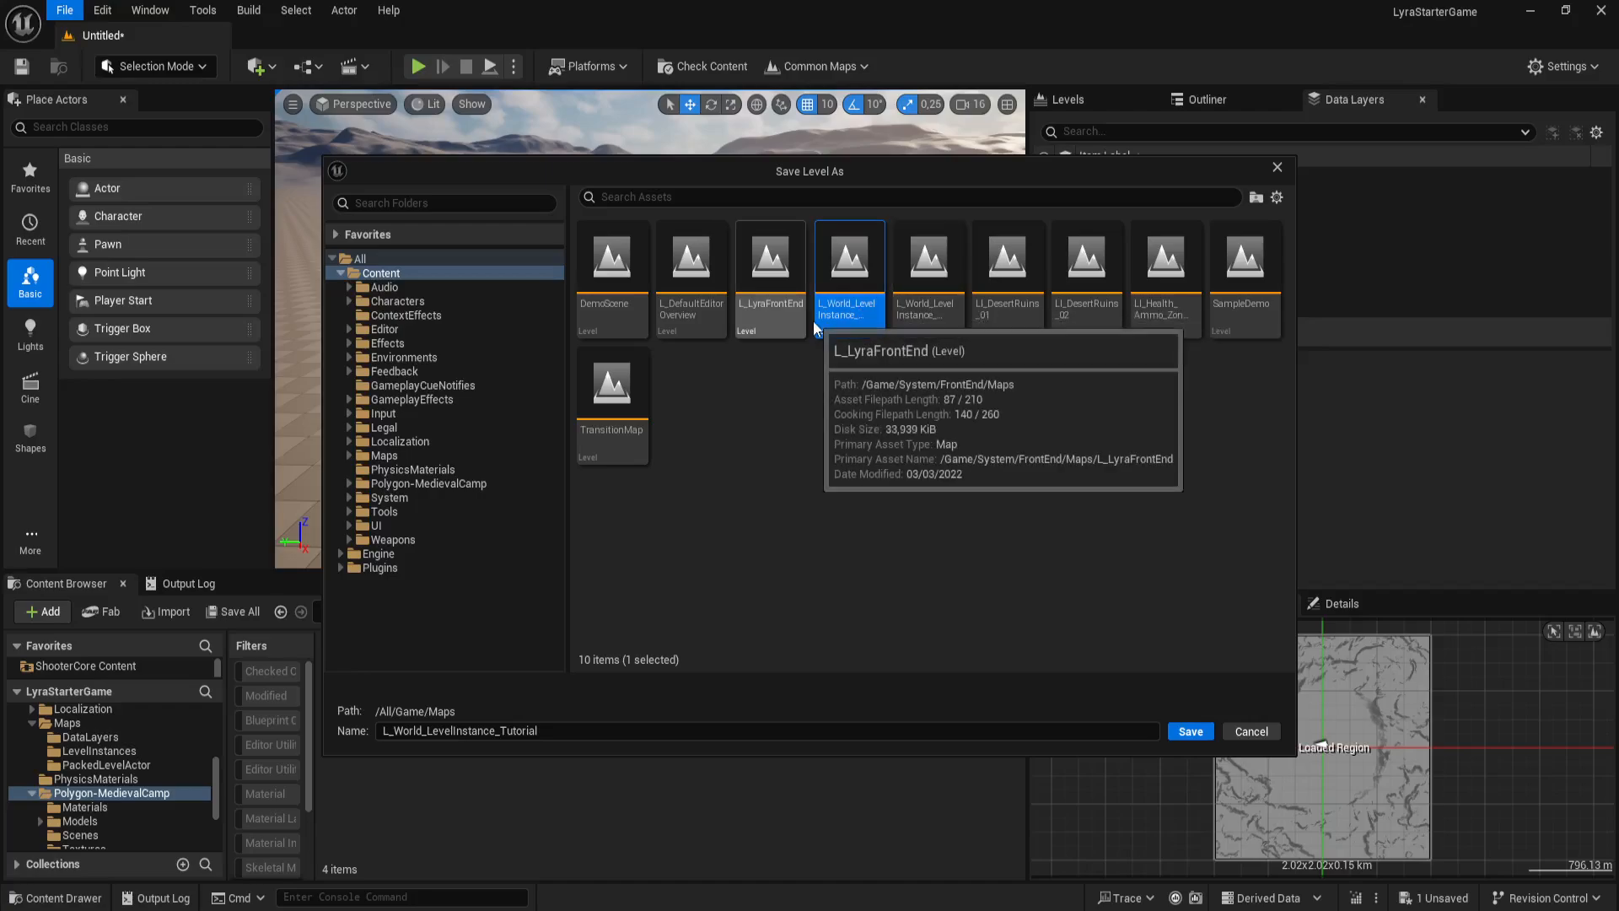
left_click(871, 324)
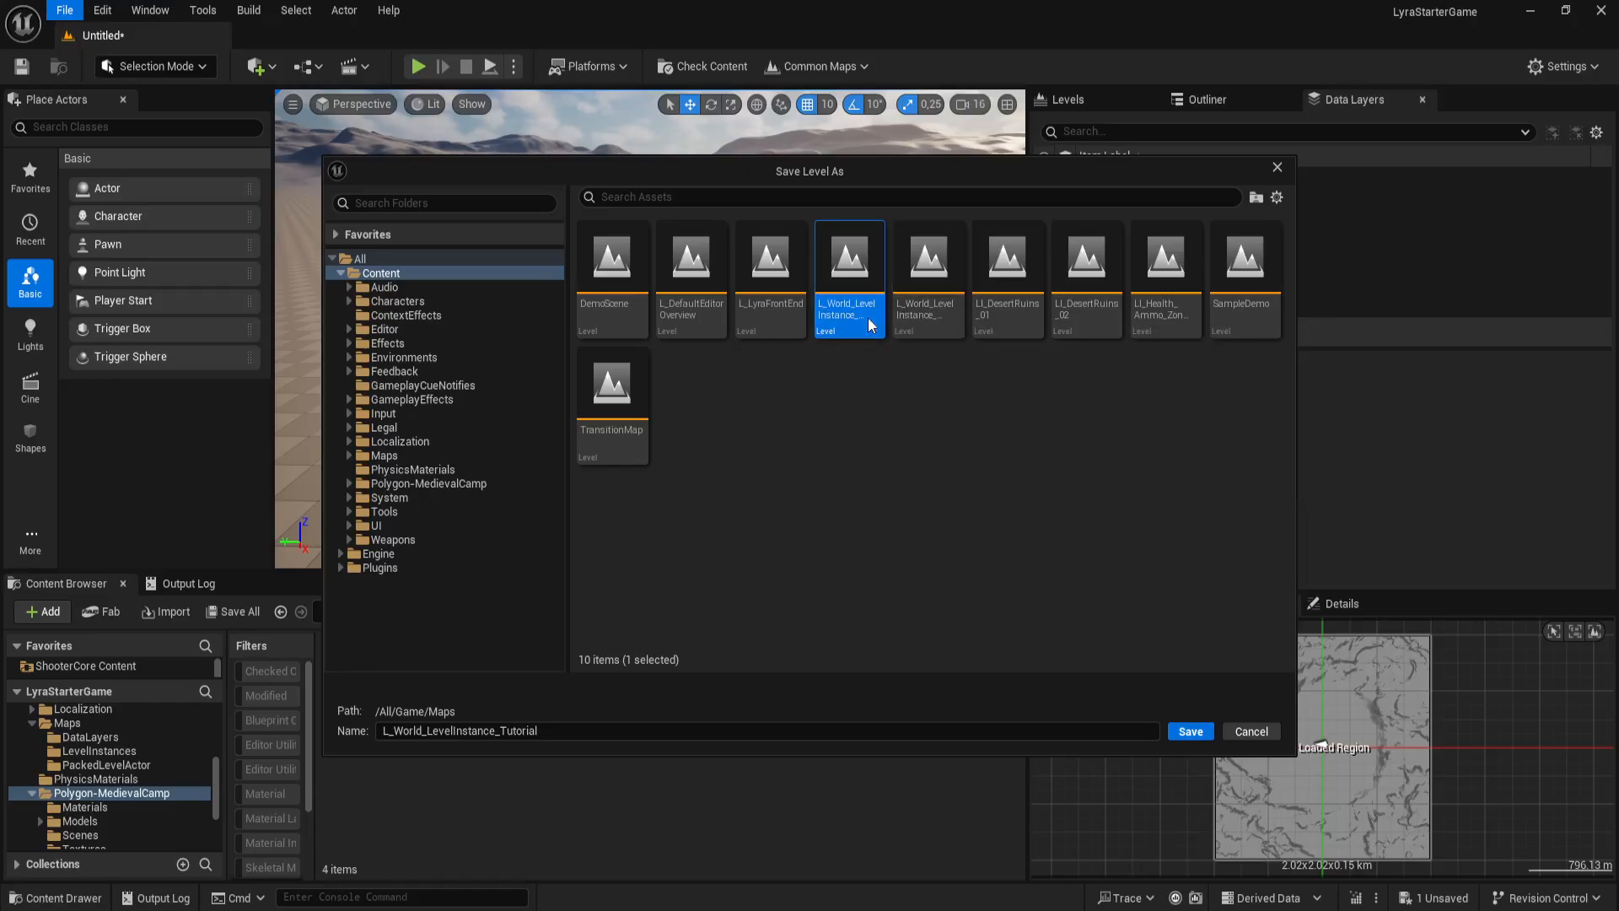
left_click(865, 267)
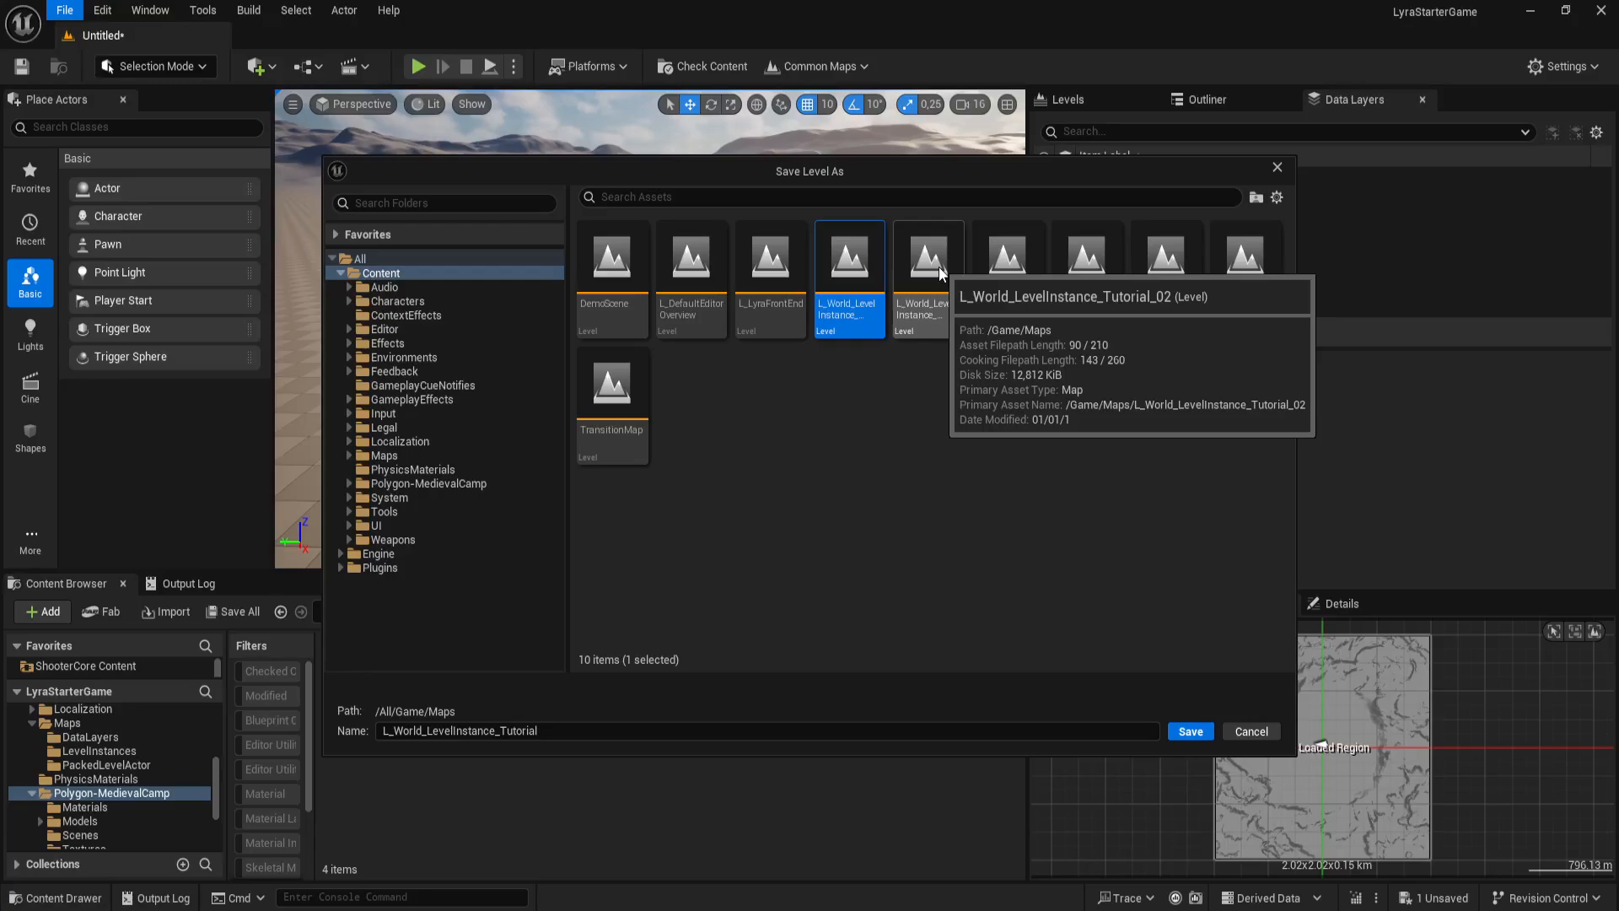
left_click(550, 732)
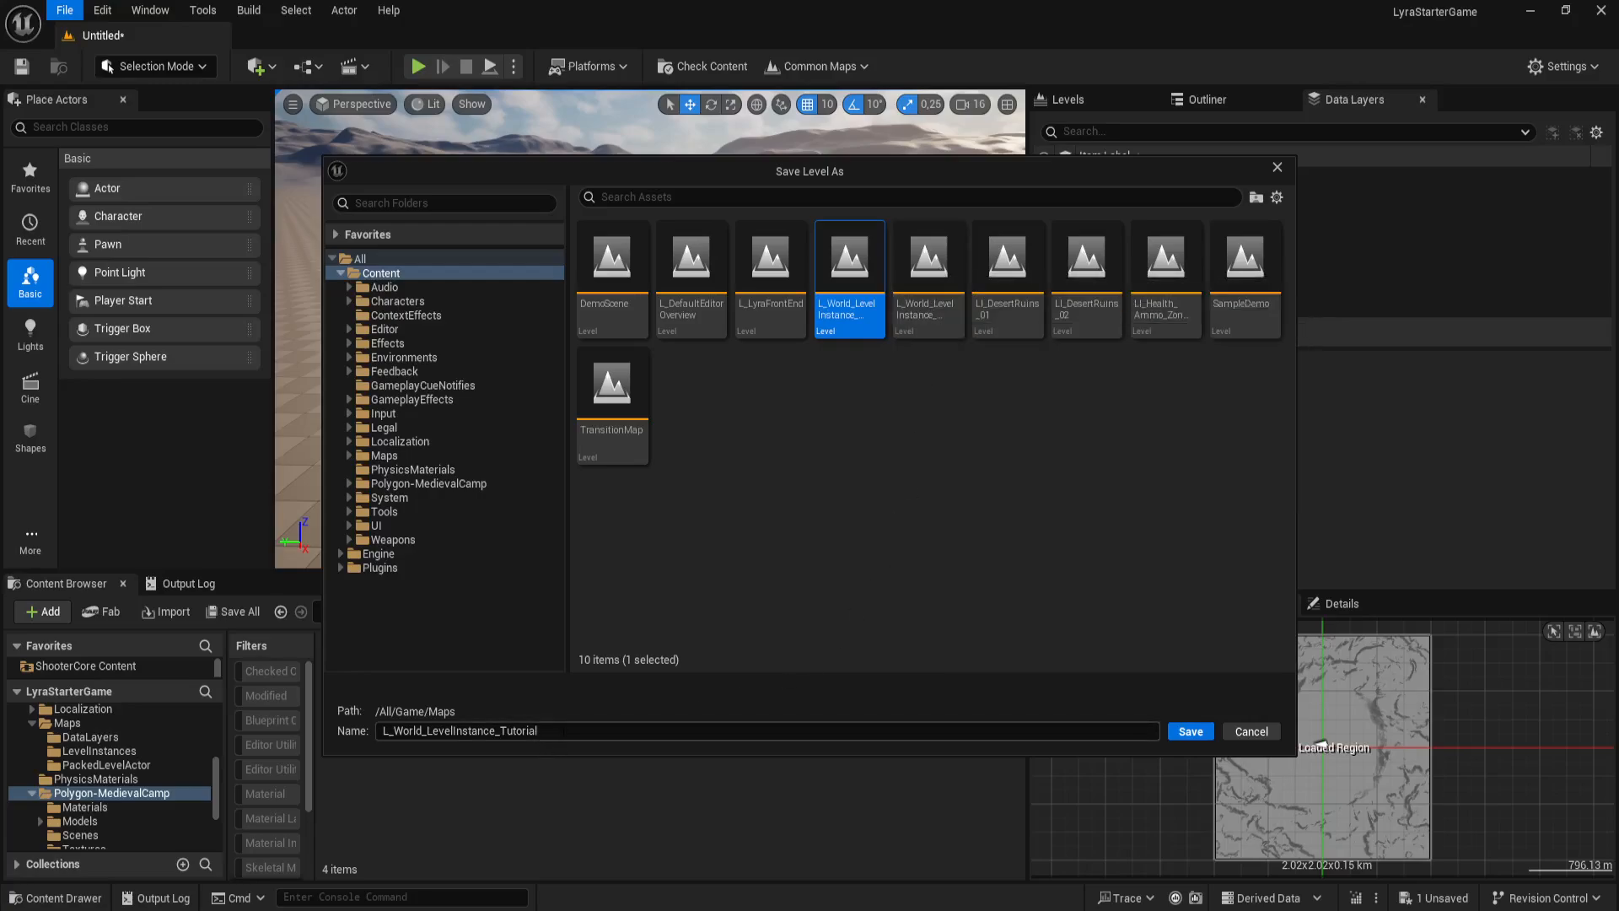
left_click(567, 731)
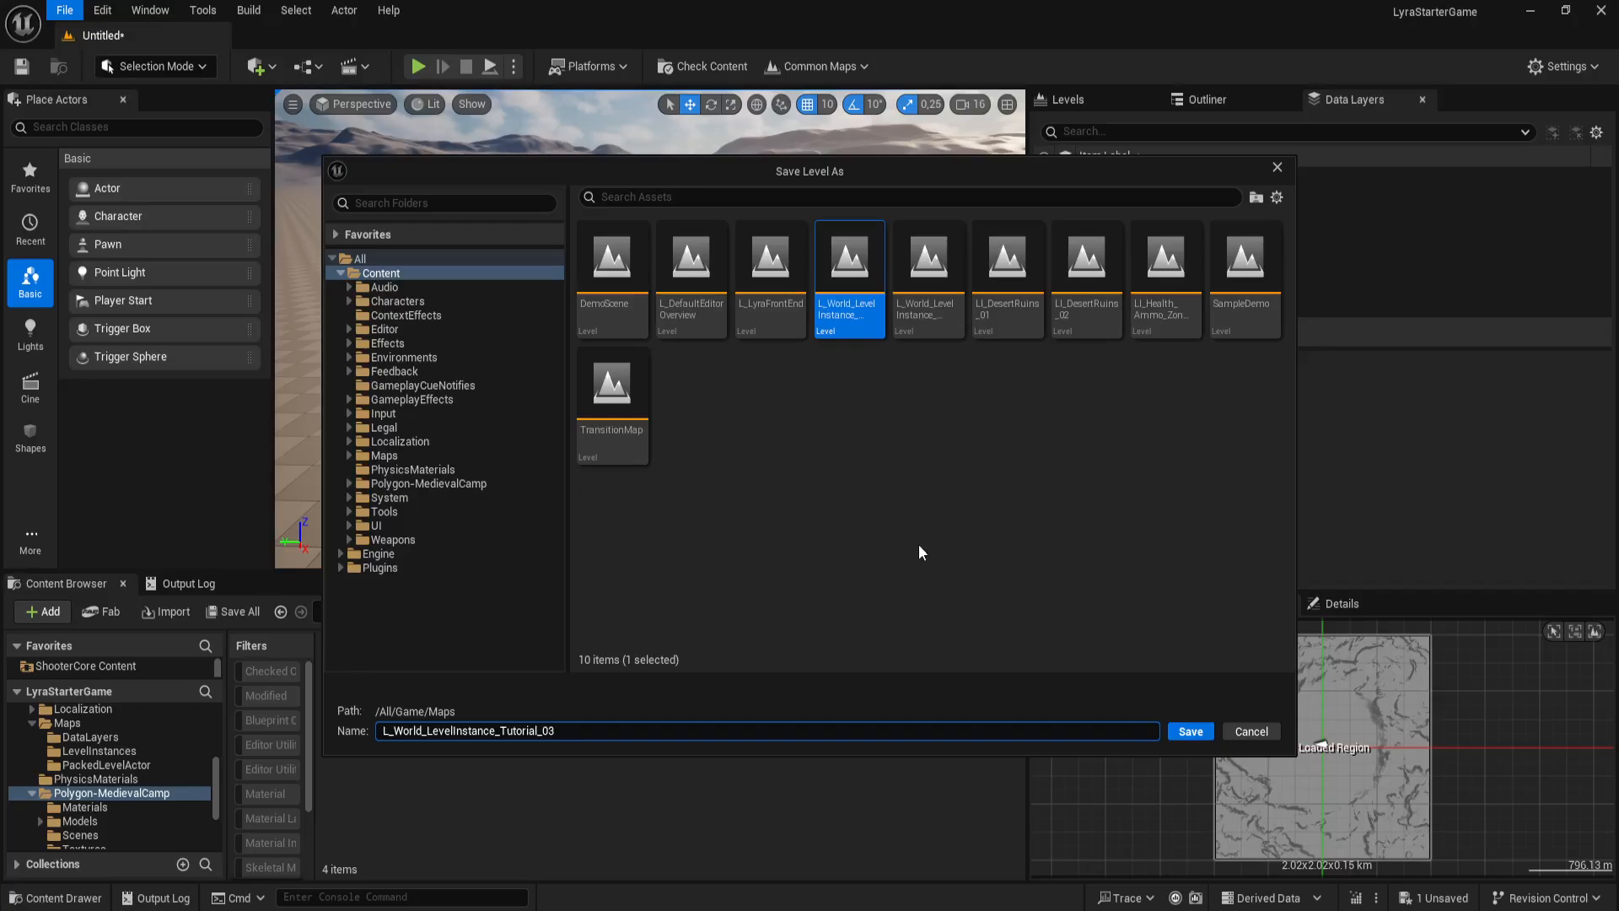
left_click(811, 696)
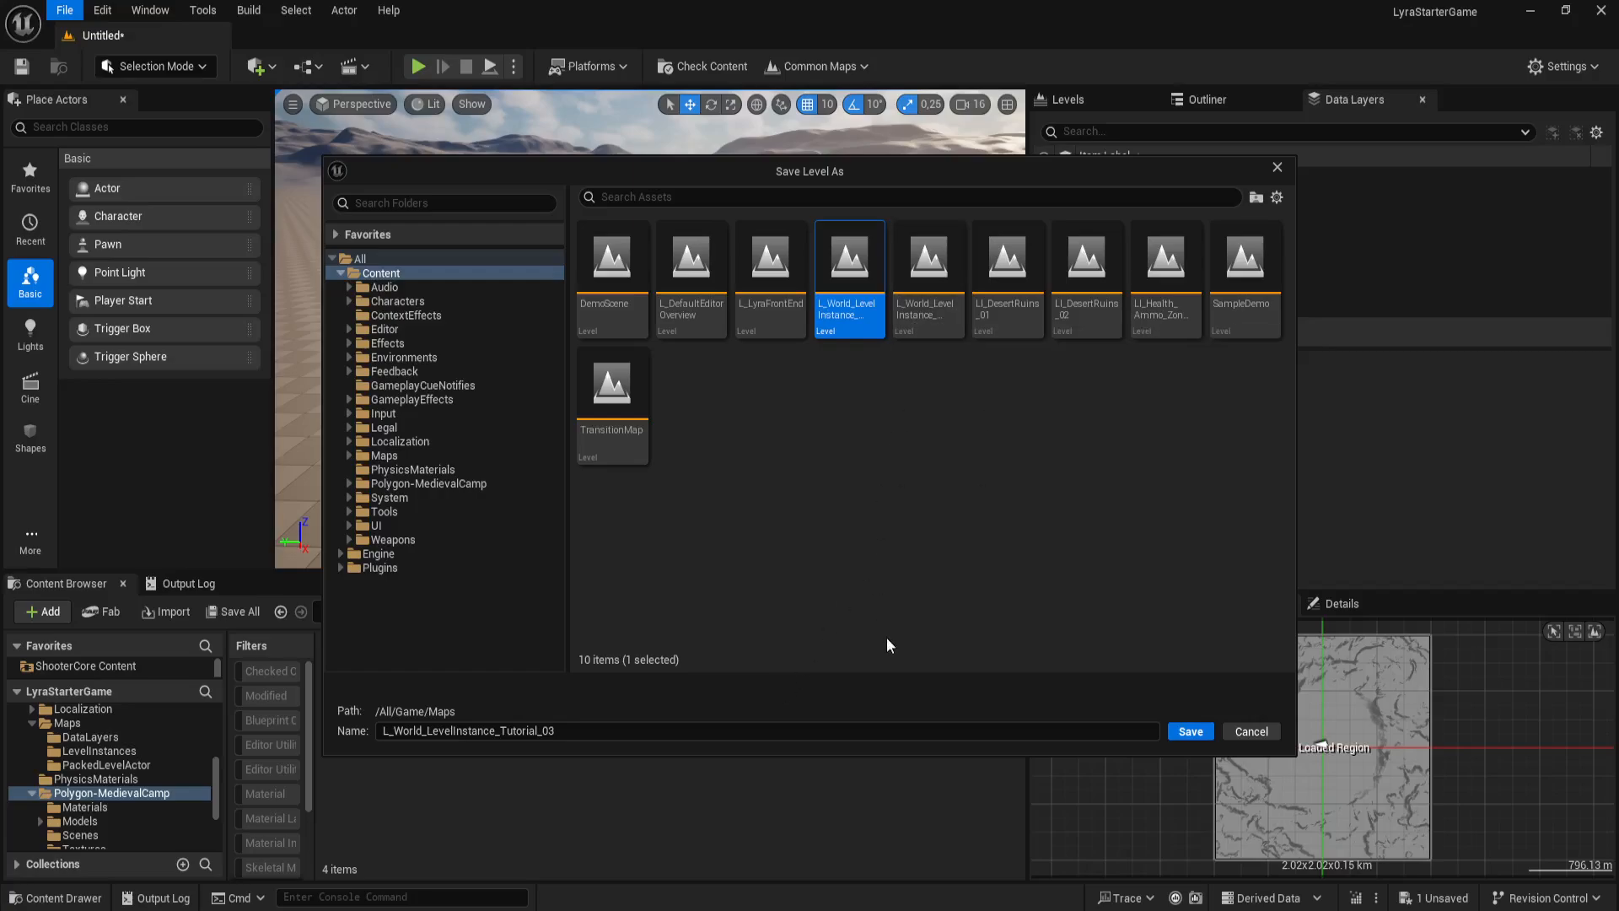
left_click(1184, 732)
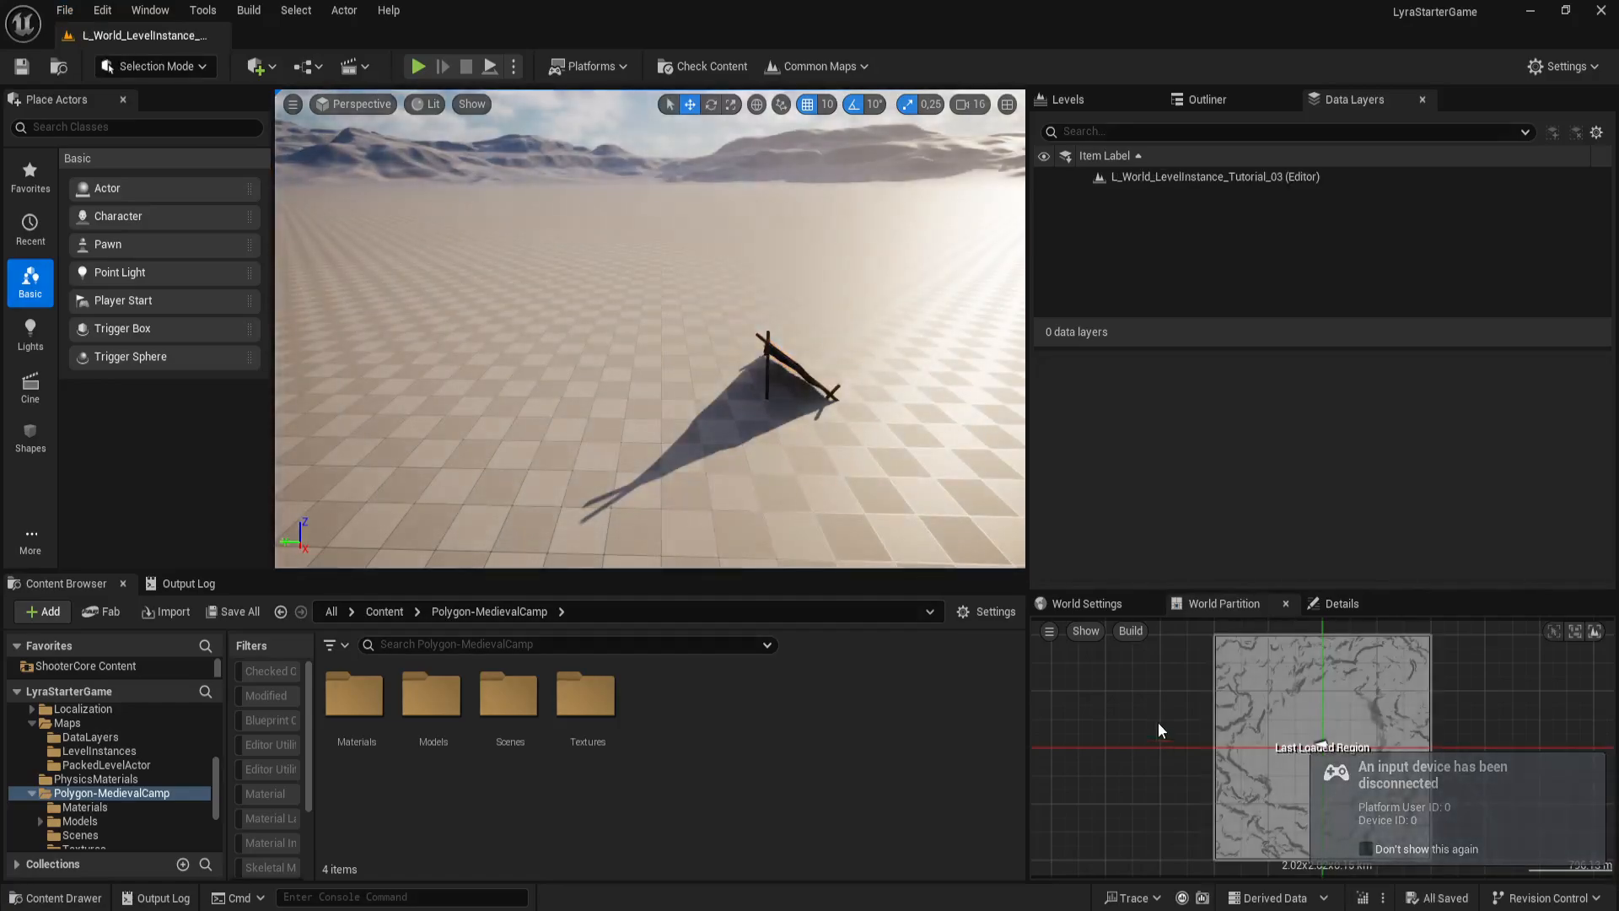
Step: Show the Levels view for the saved level and widen the viewport area
left_click(1124, 104)
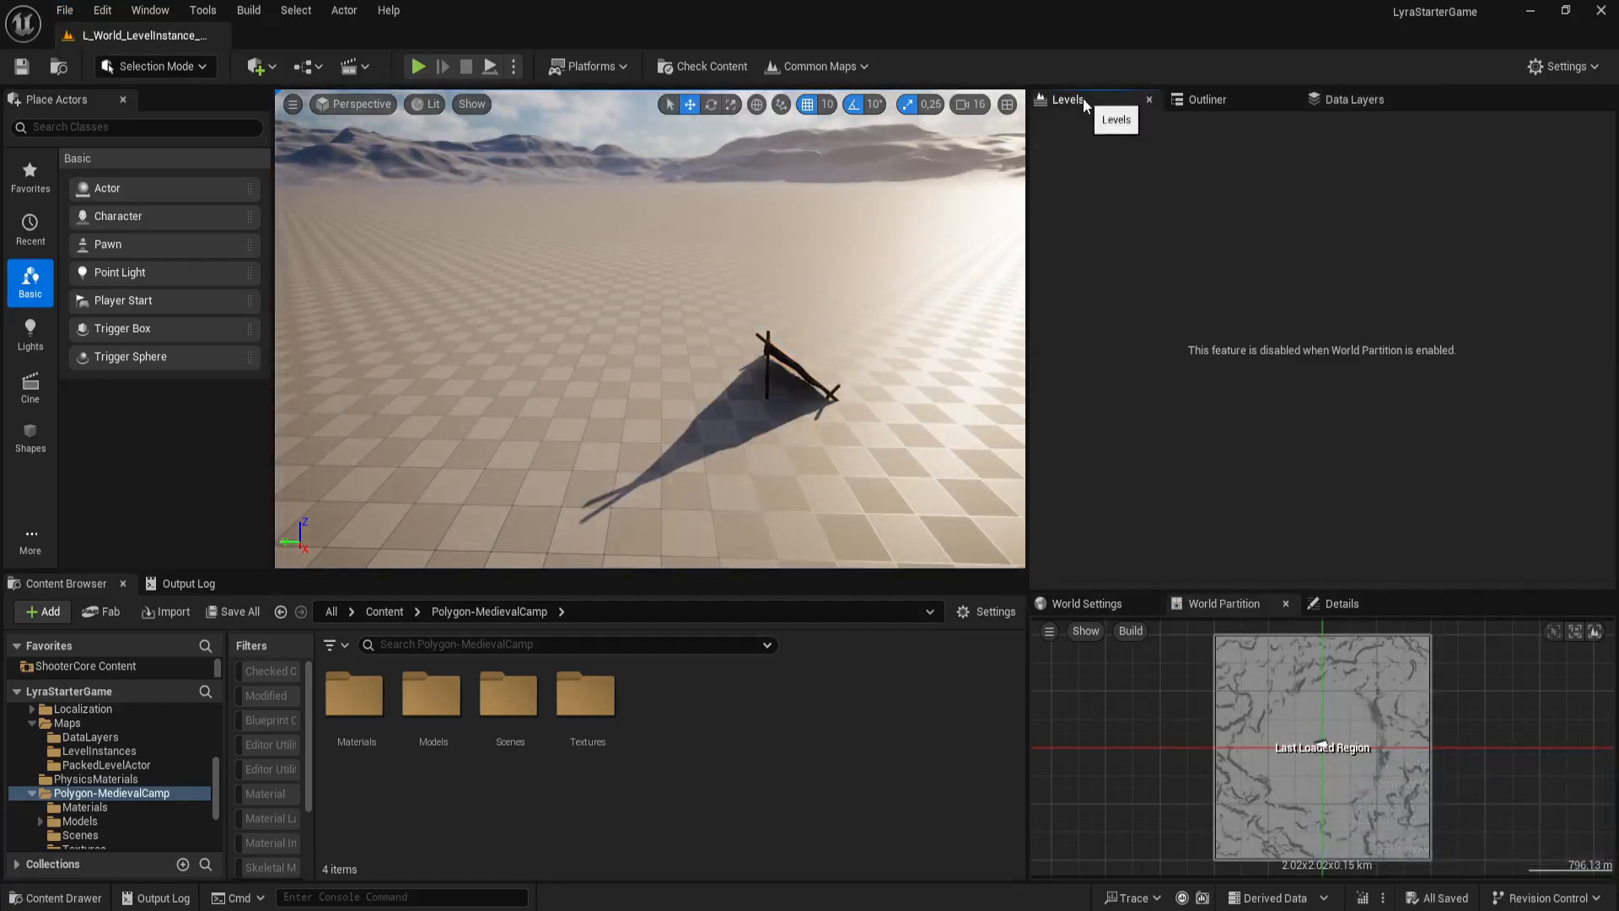
right_click_drag(849, 462, 1016, 453)
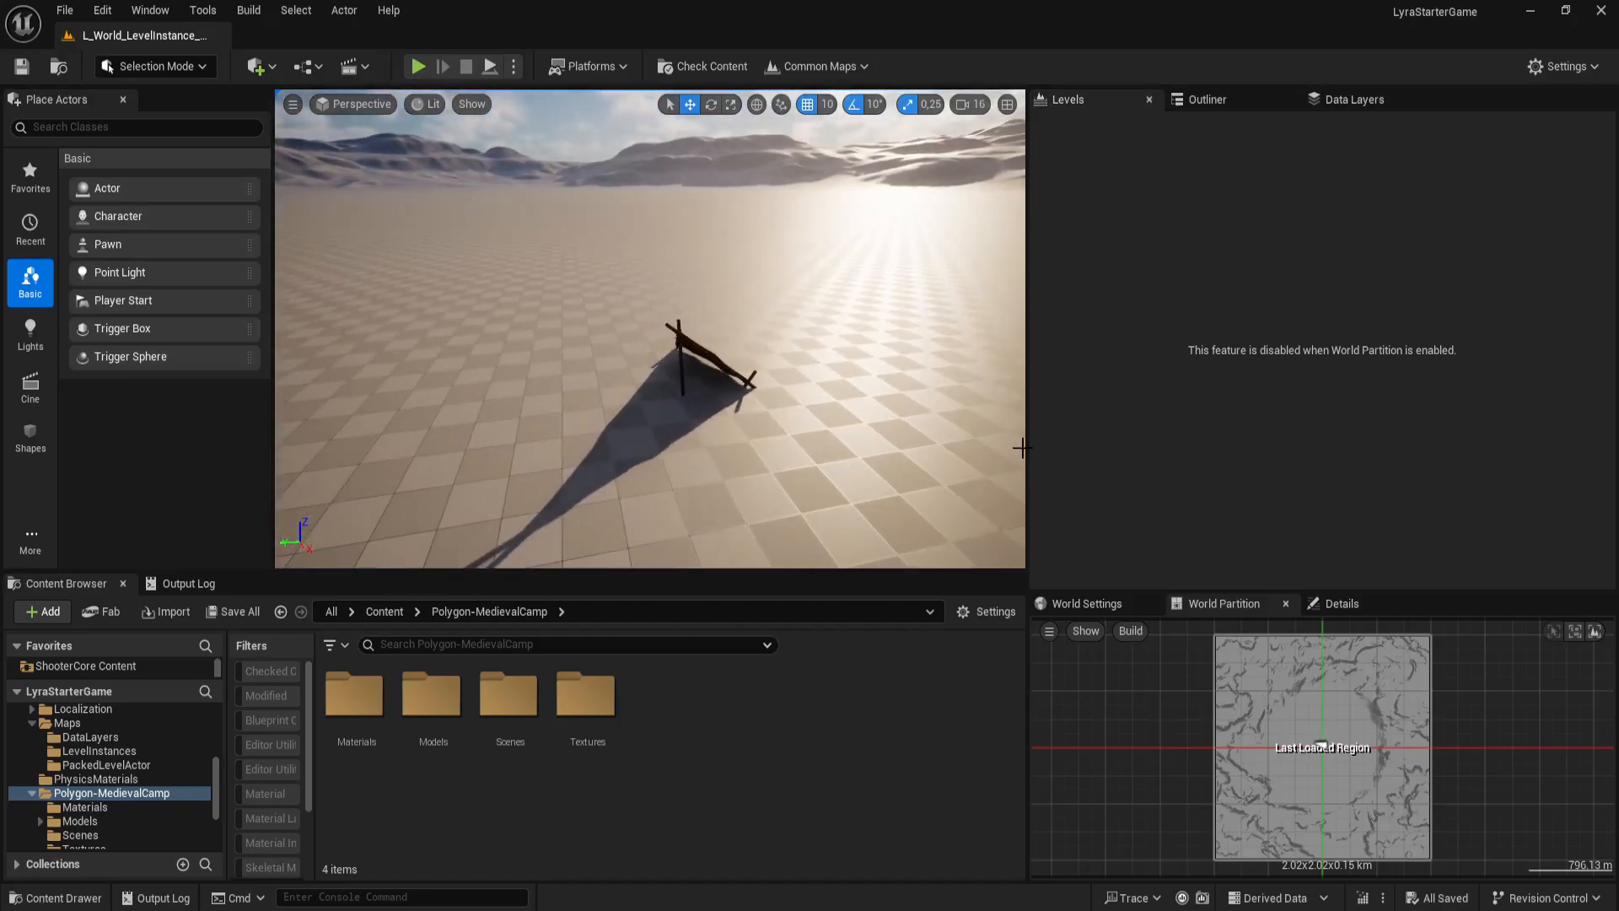
left_click_drag(1037, 445, 1105, 447)
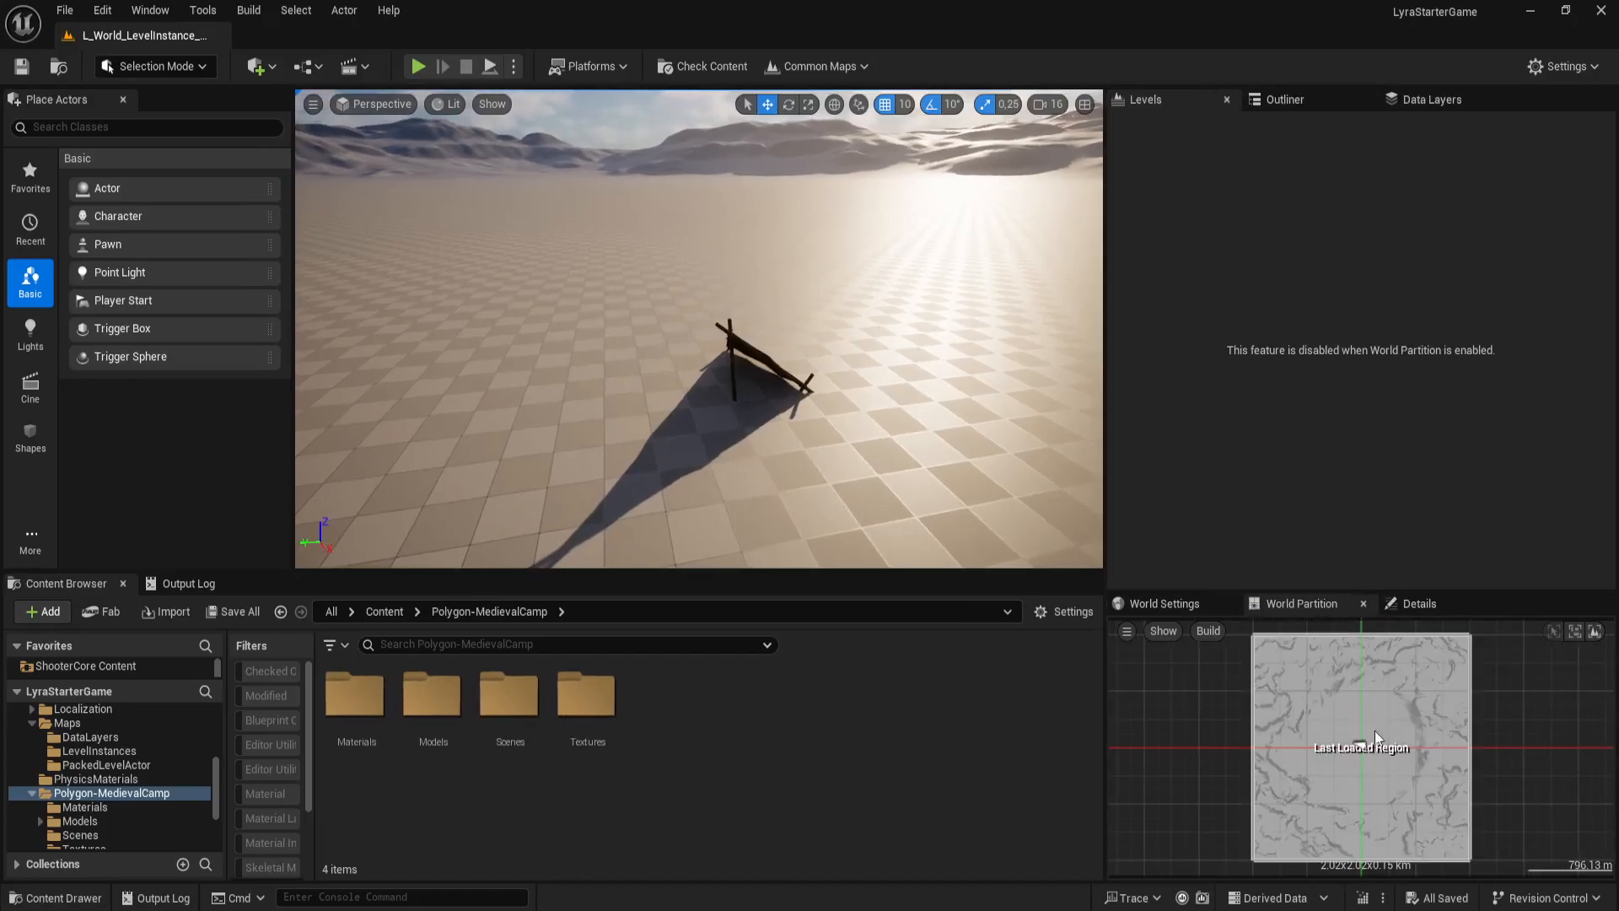
Step: Examine the landscape's loaded region on the World Partition map at several zoom levels
scroll(1350, 717, "down", 2)
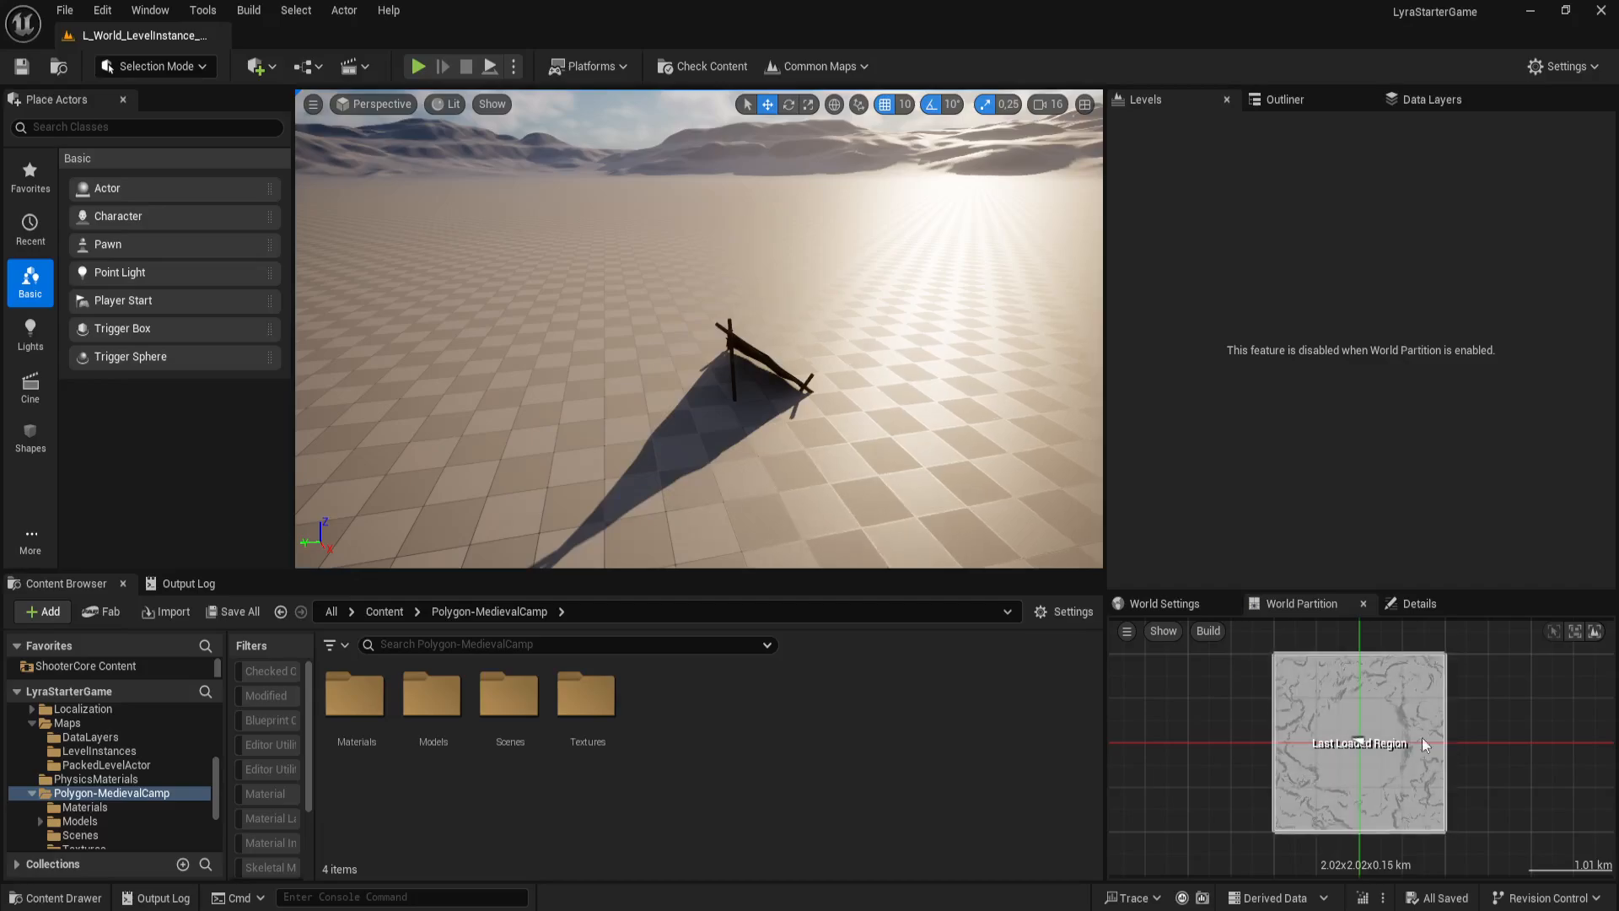
left_click(1409, 700)
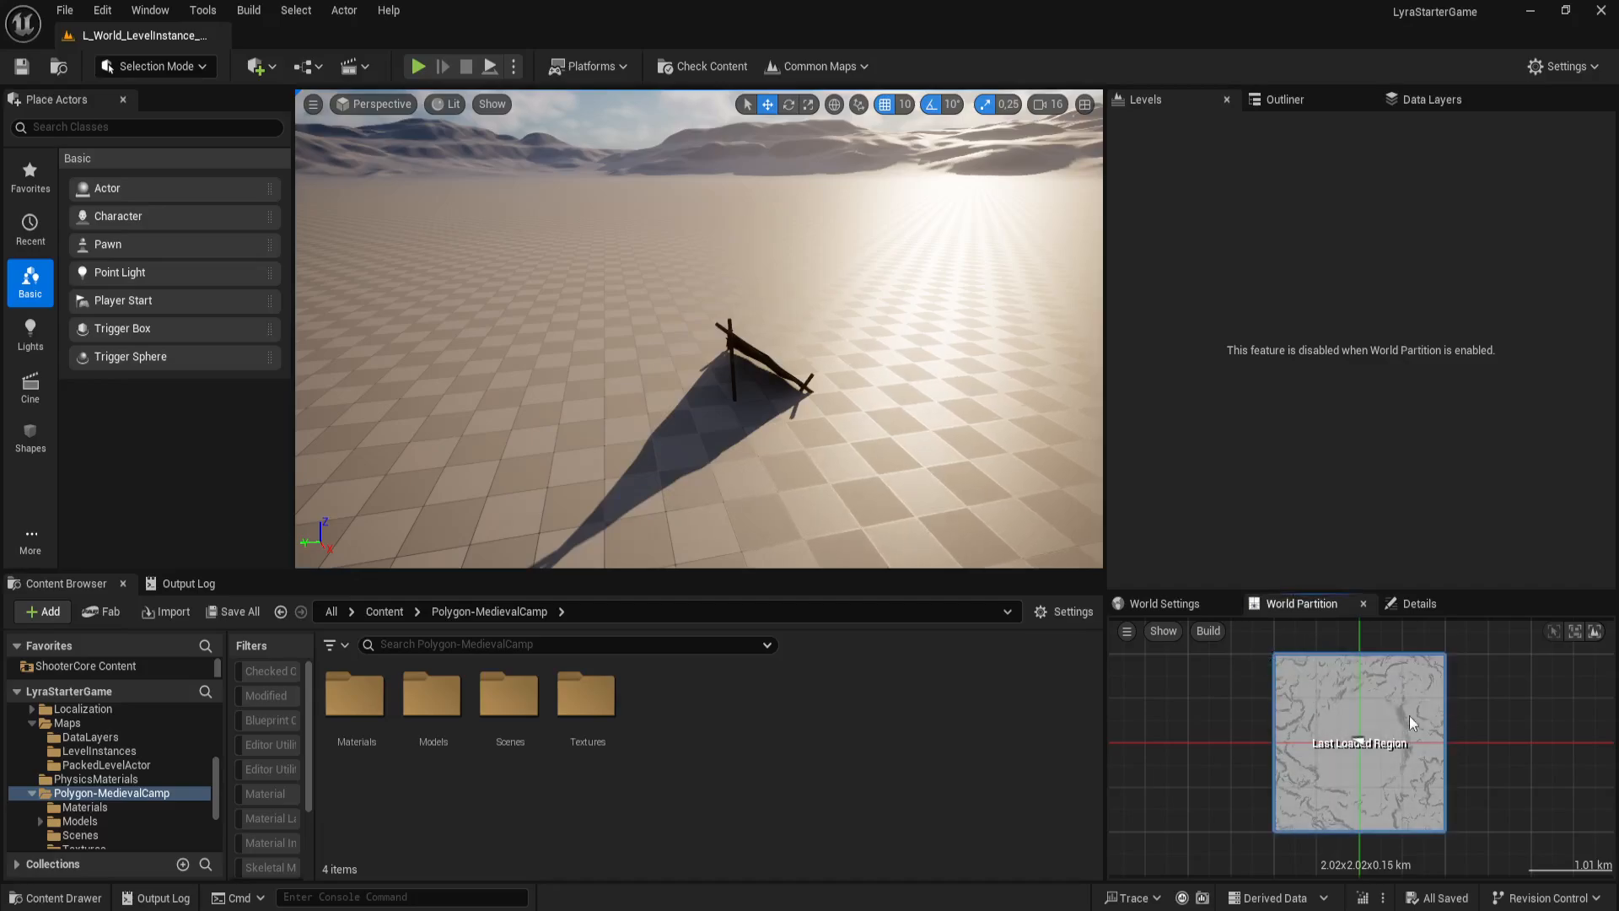
right_click_drag(1505, 782, 1454, 810)
scroll(1432, 785, "down", 3)
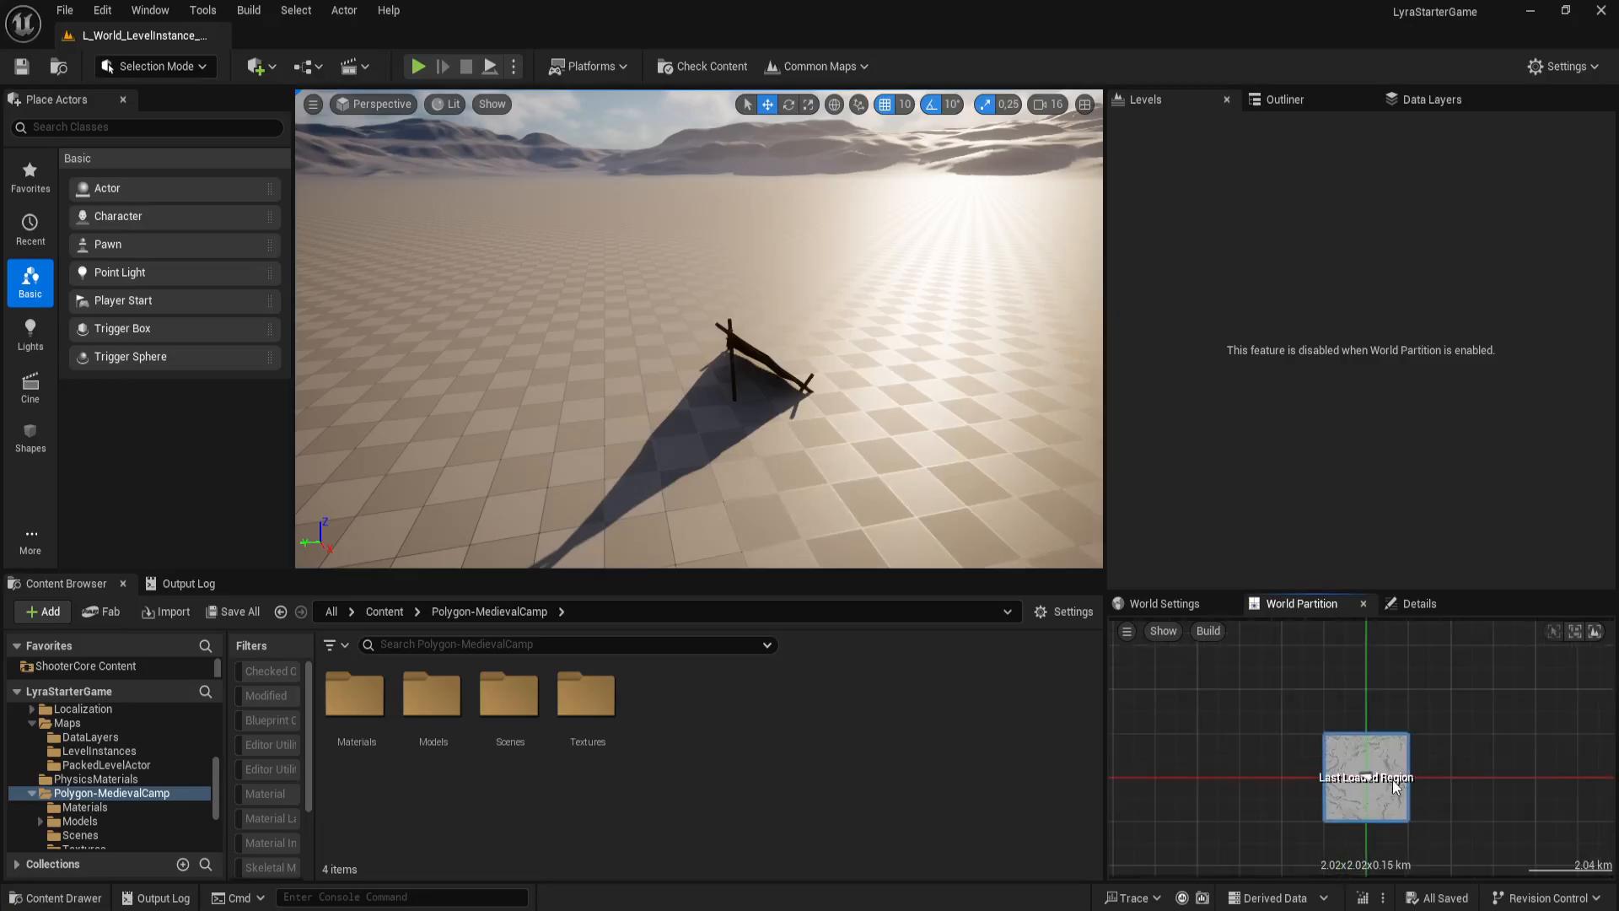
scroll(1383, 772, "up", 3)
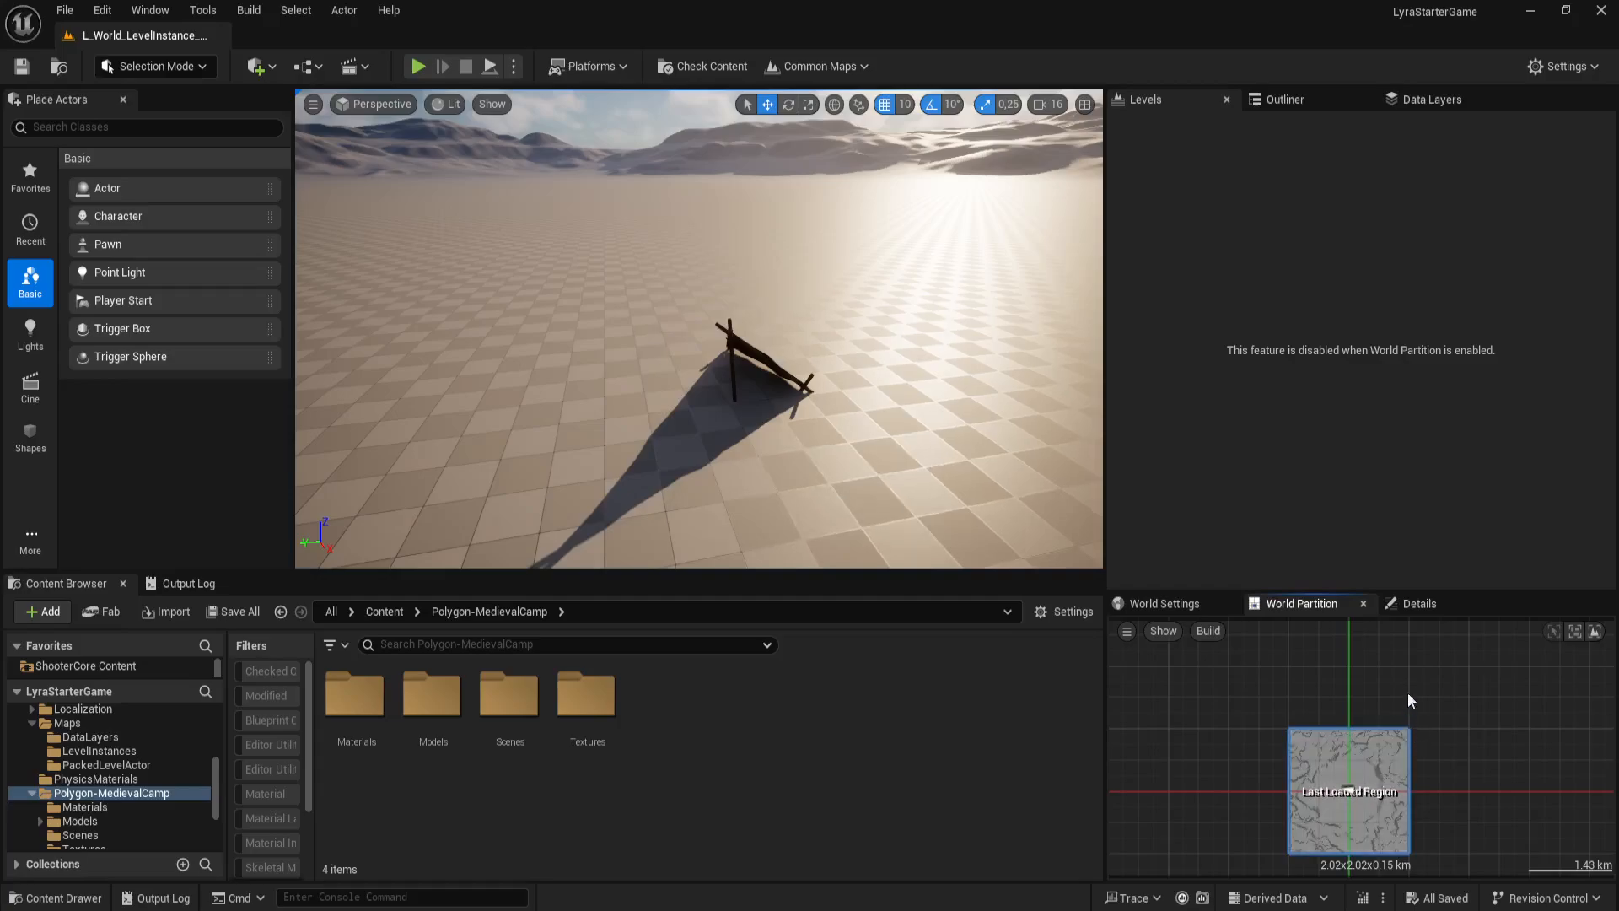
scroll(1307, 713, "down", 5)
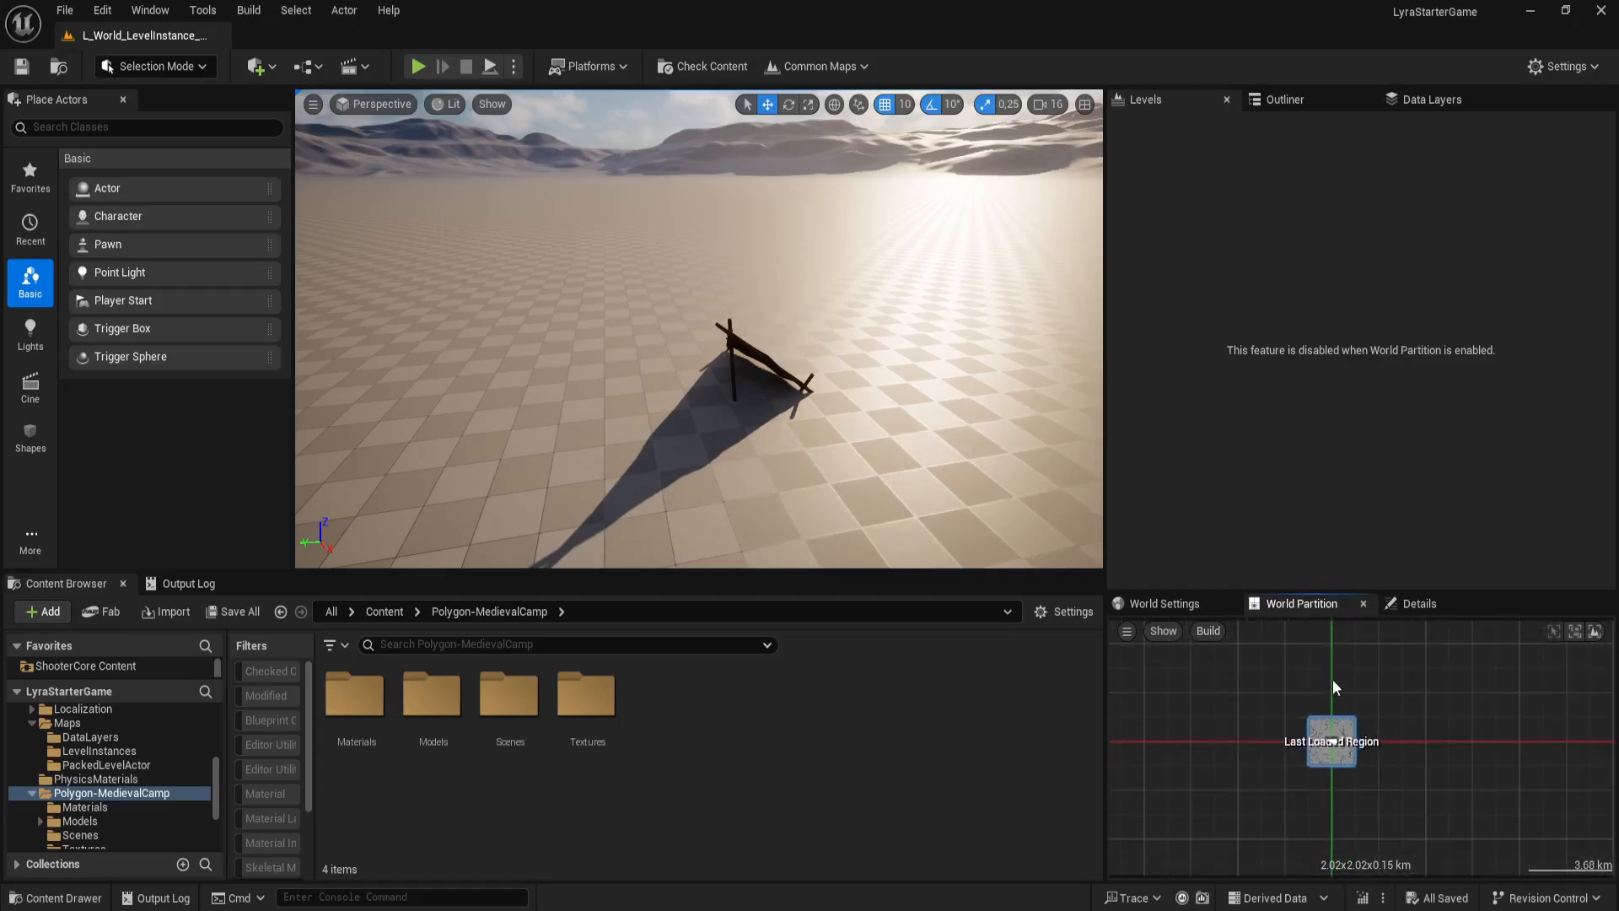
scroll(1335, 711, "up", 12)
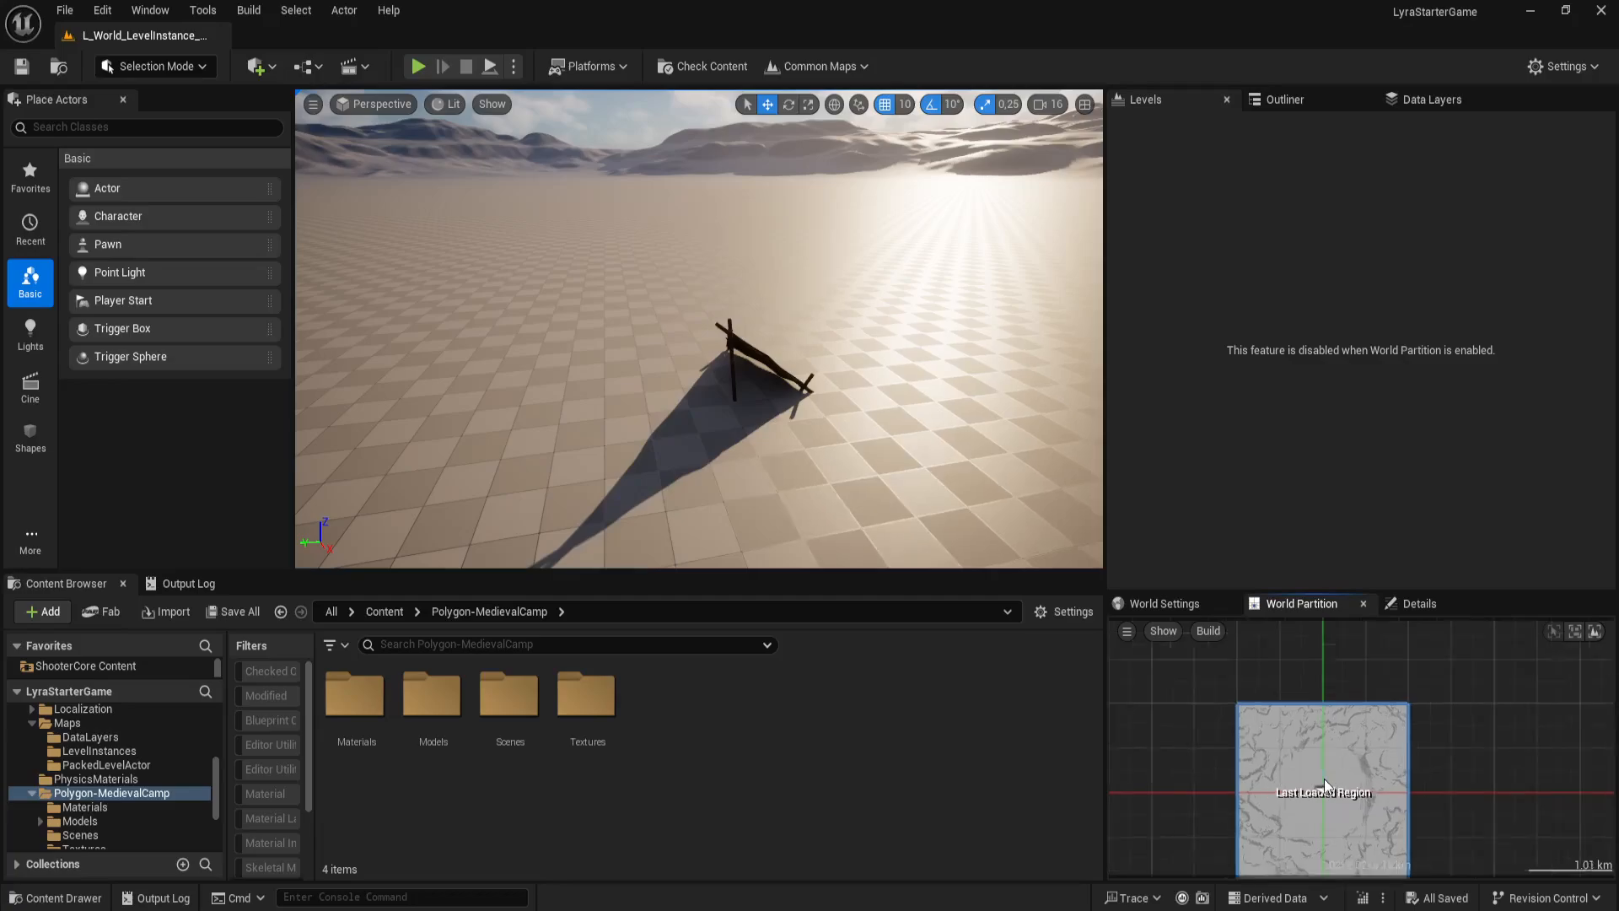
scroll(1329, 785, "down", 4)
right_click_drag(1469, 730, 1460, 698)
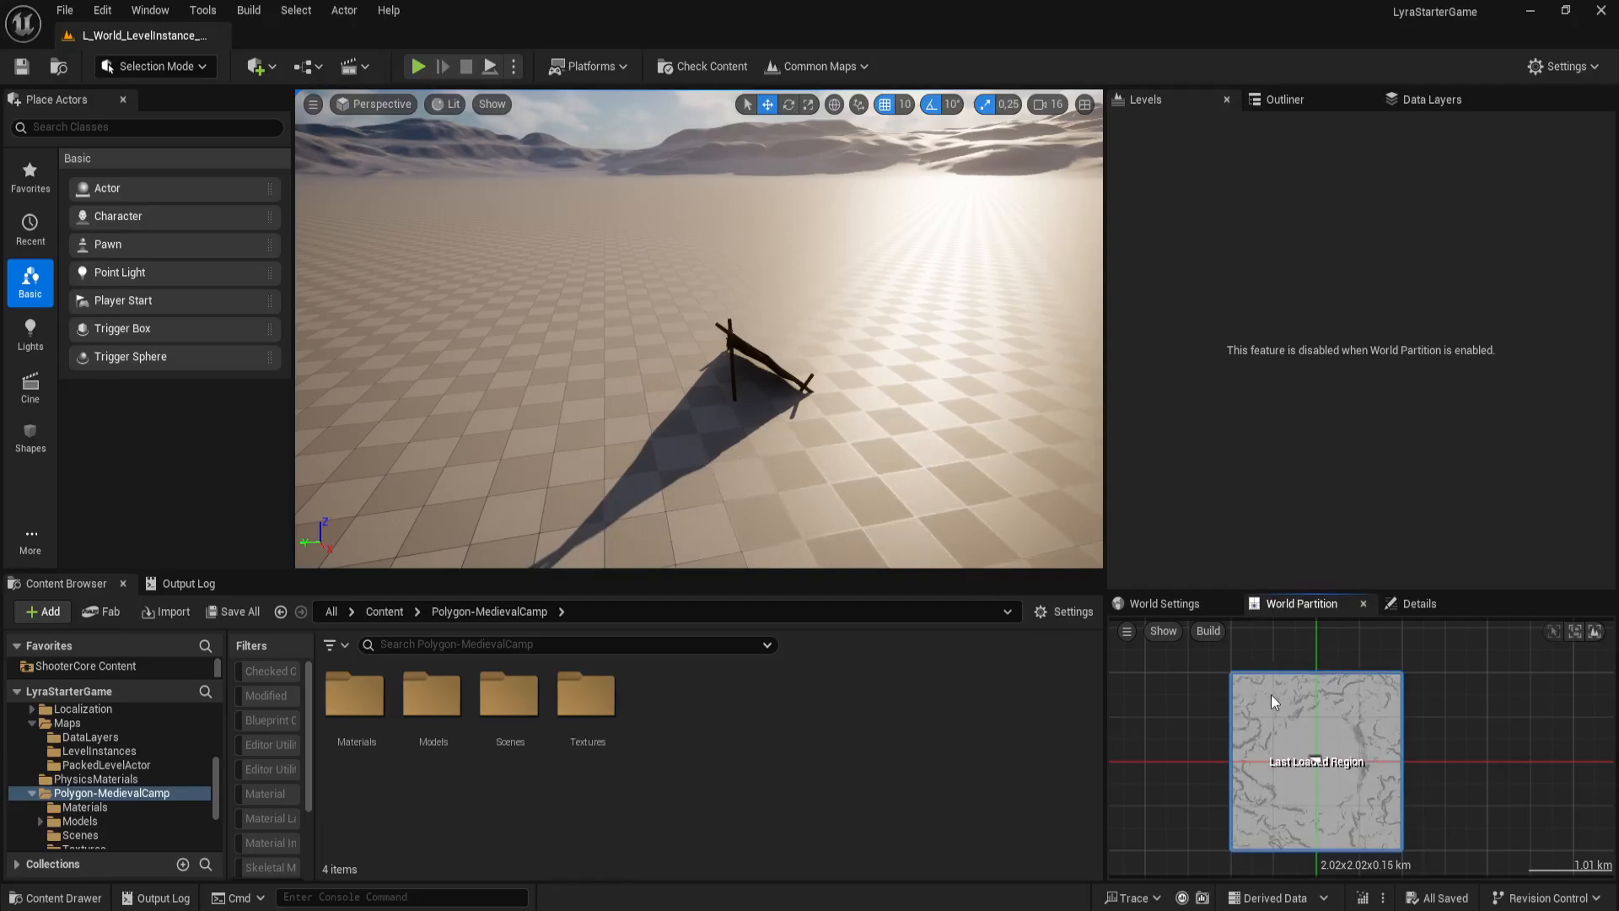
scroll(1273, 730, "up", 3)
scroll(1278, 727, "down", 4)
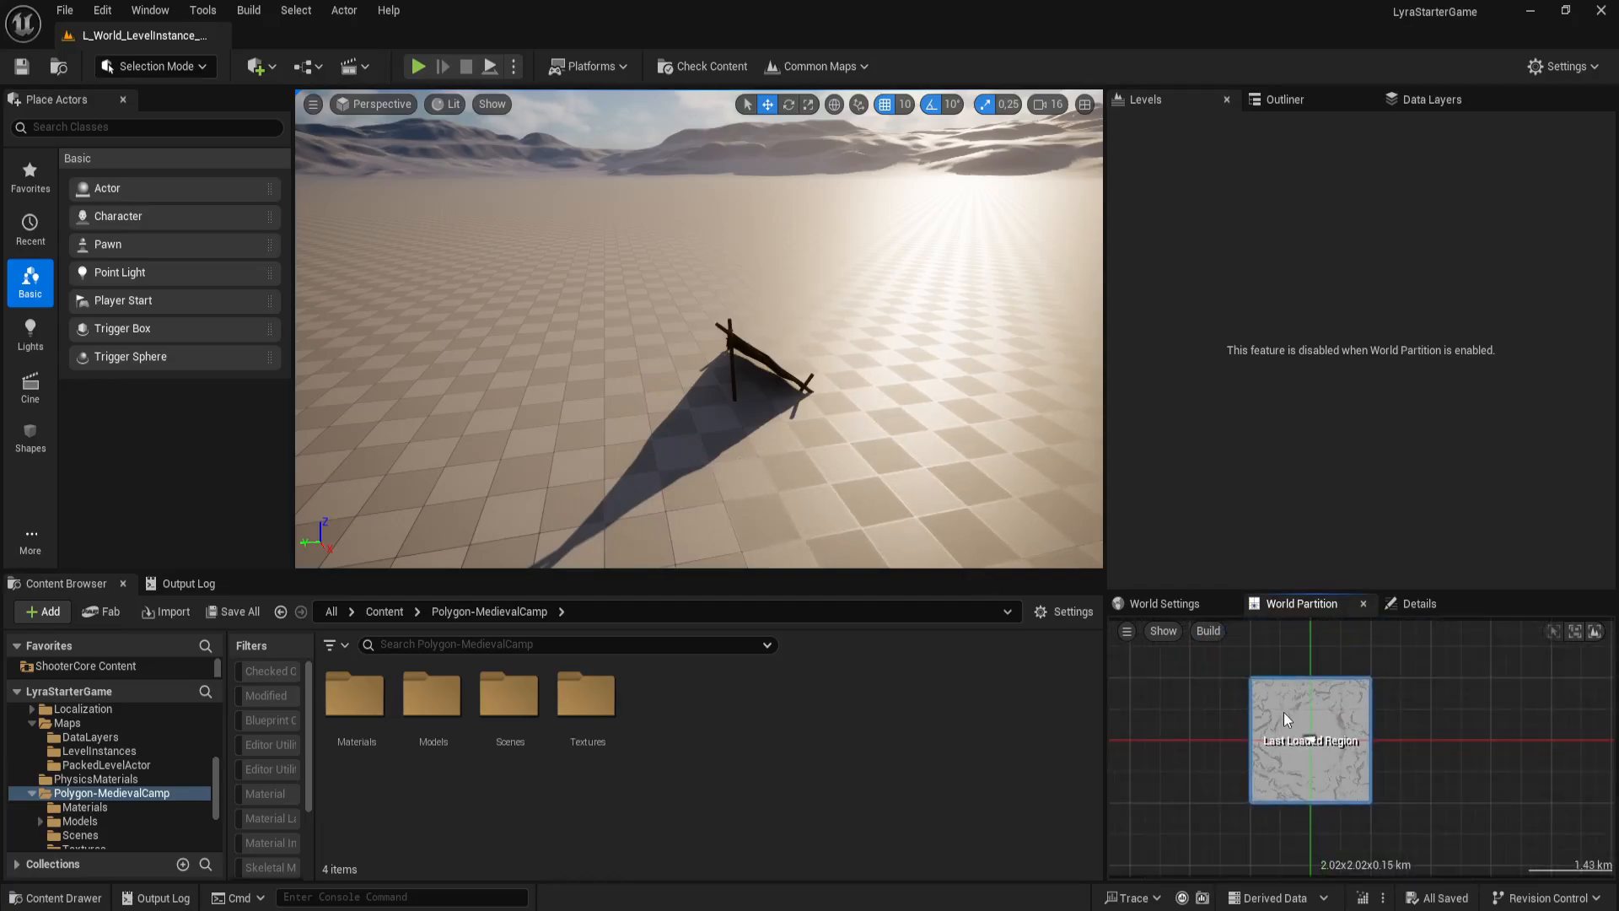
scroll(1273, 696, "down", 8)
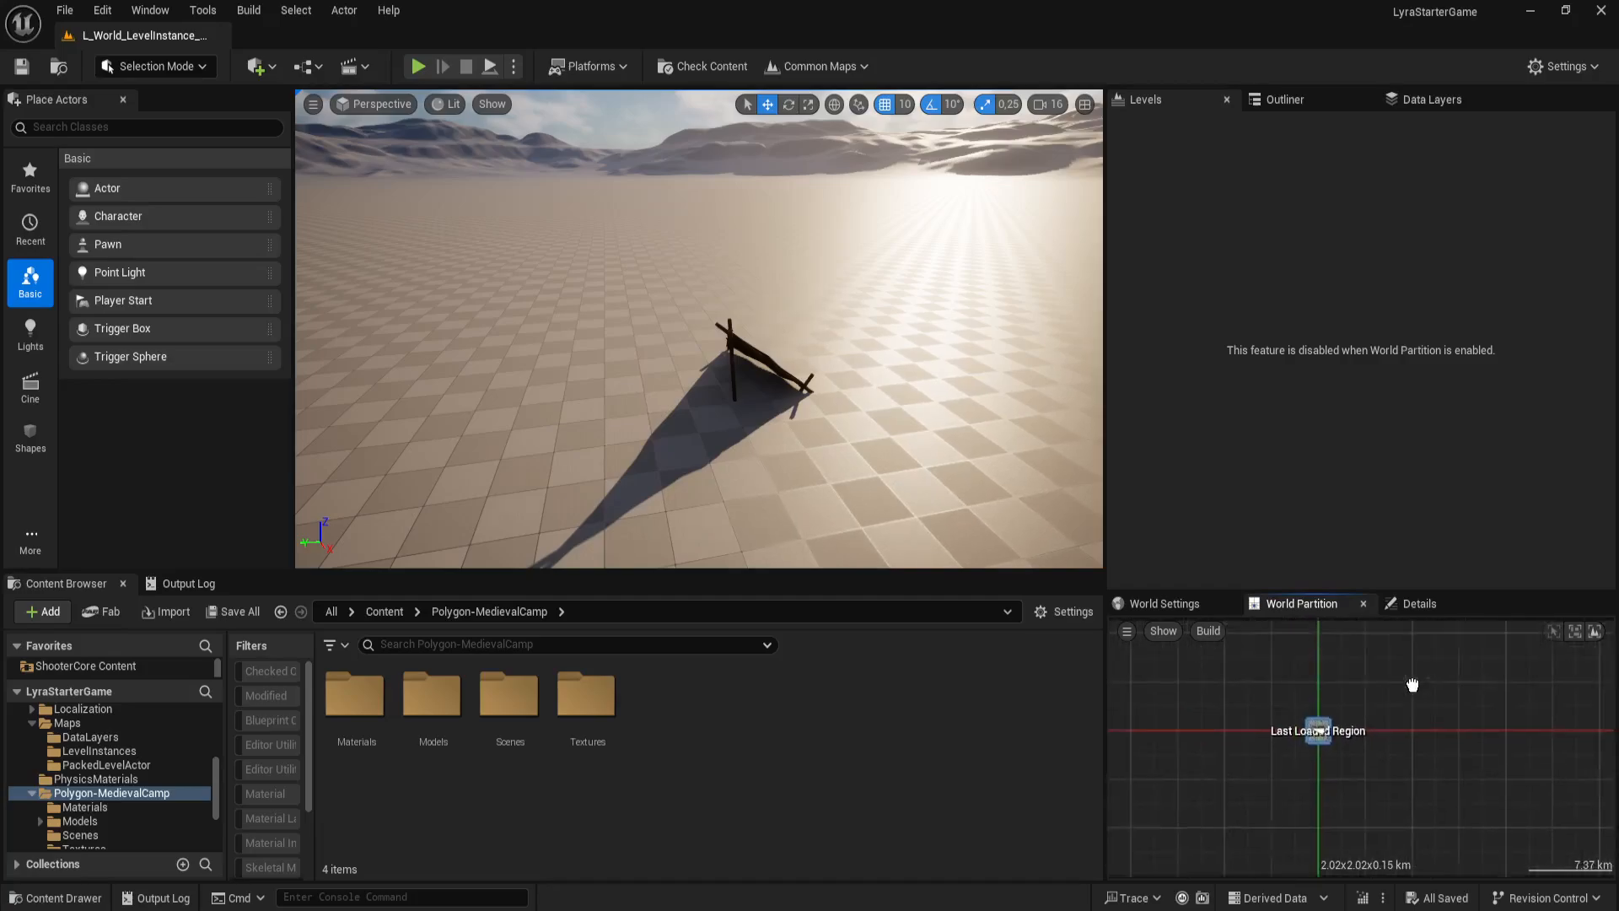
scroll(1358, 751, "up", 12)
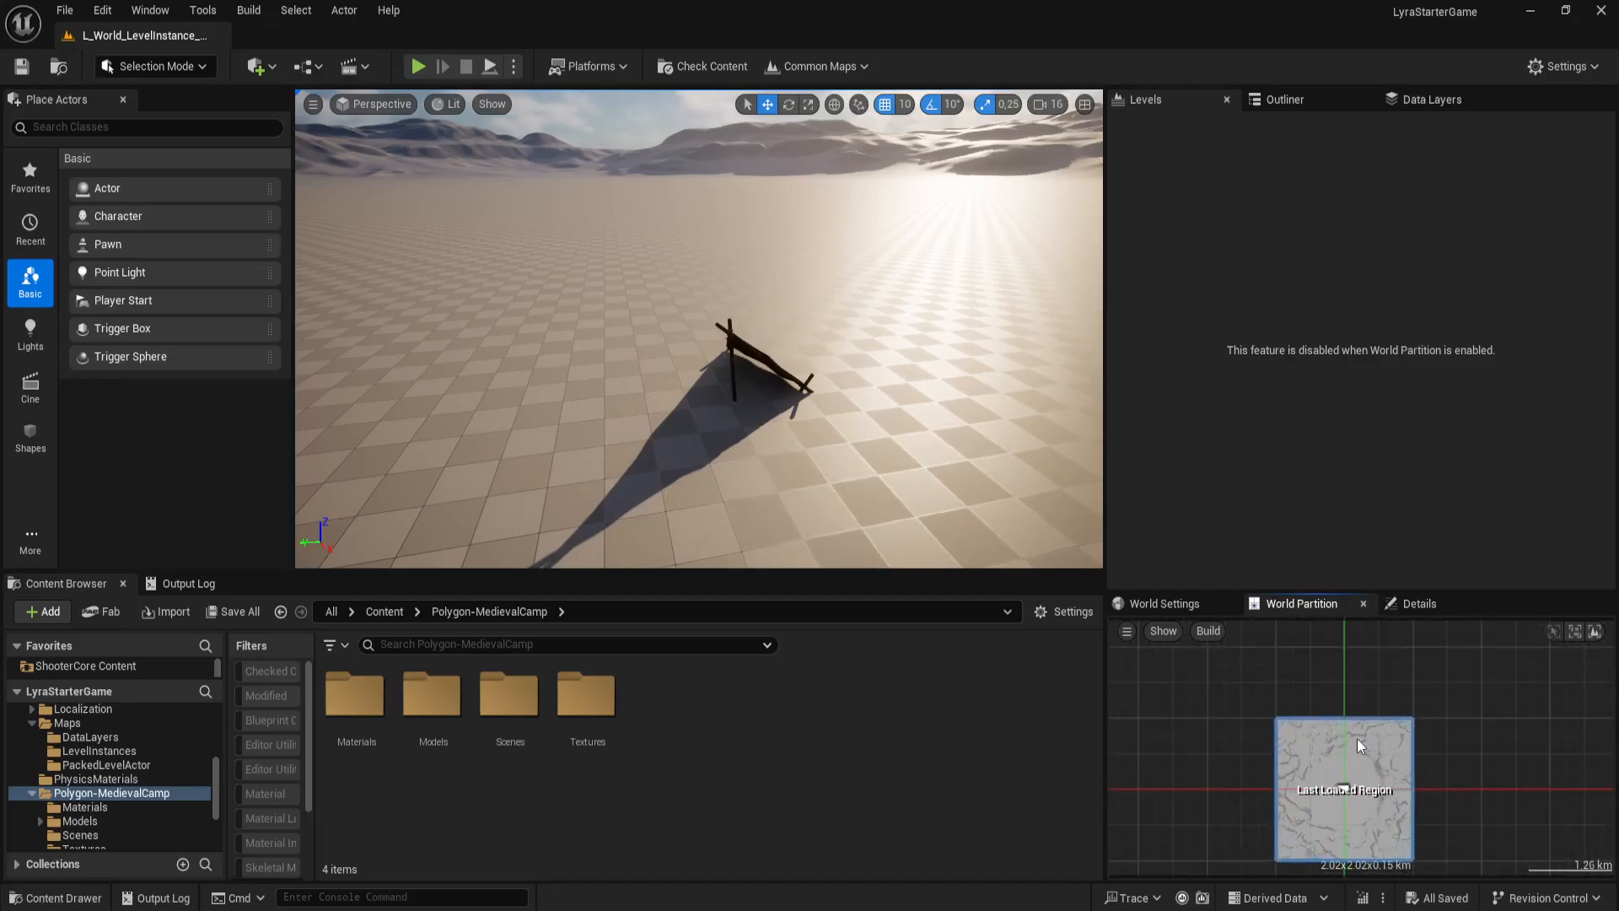
scroll(1347, 742, "up", 2)
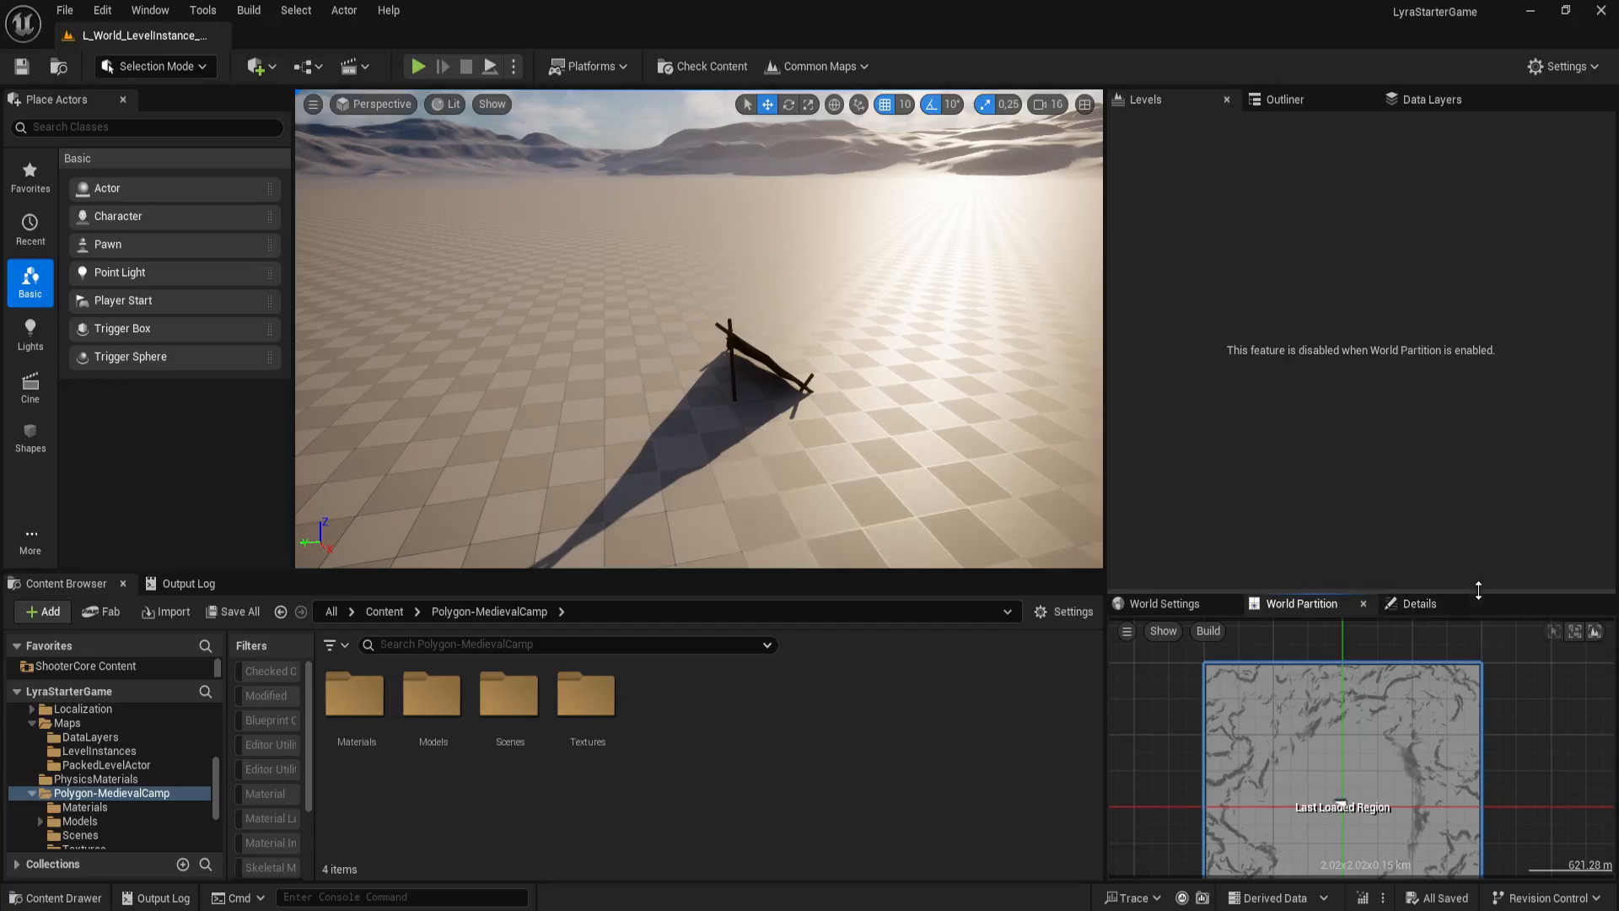
Step: Enlarge the World Partition map, then select the area covering the whole landscape and unload its region
left_click_drag(1482, 588, 1495, 460)
right_click_drag(1568, 659, 1574, 613)
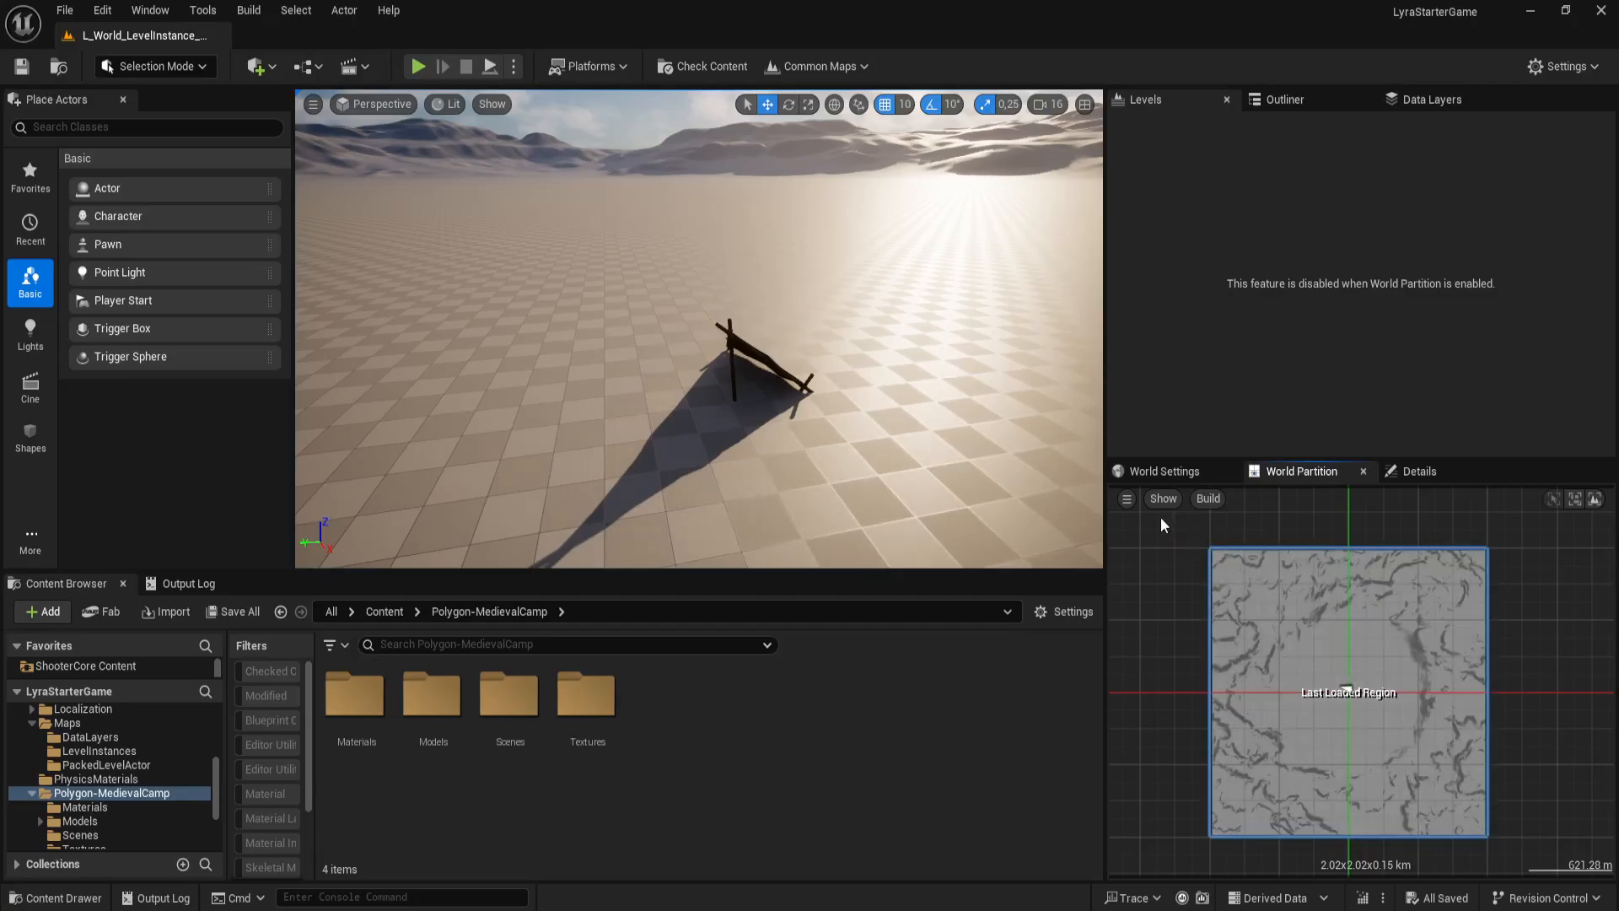
left_click_drag(1161, 518, 1535, 848)
right_click(1390, 723)
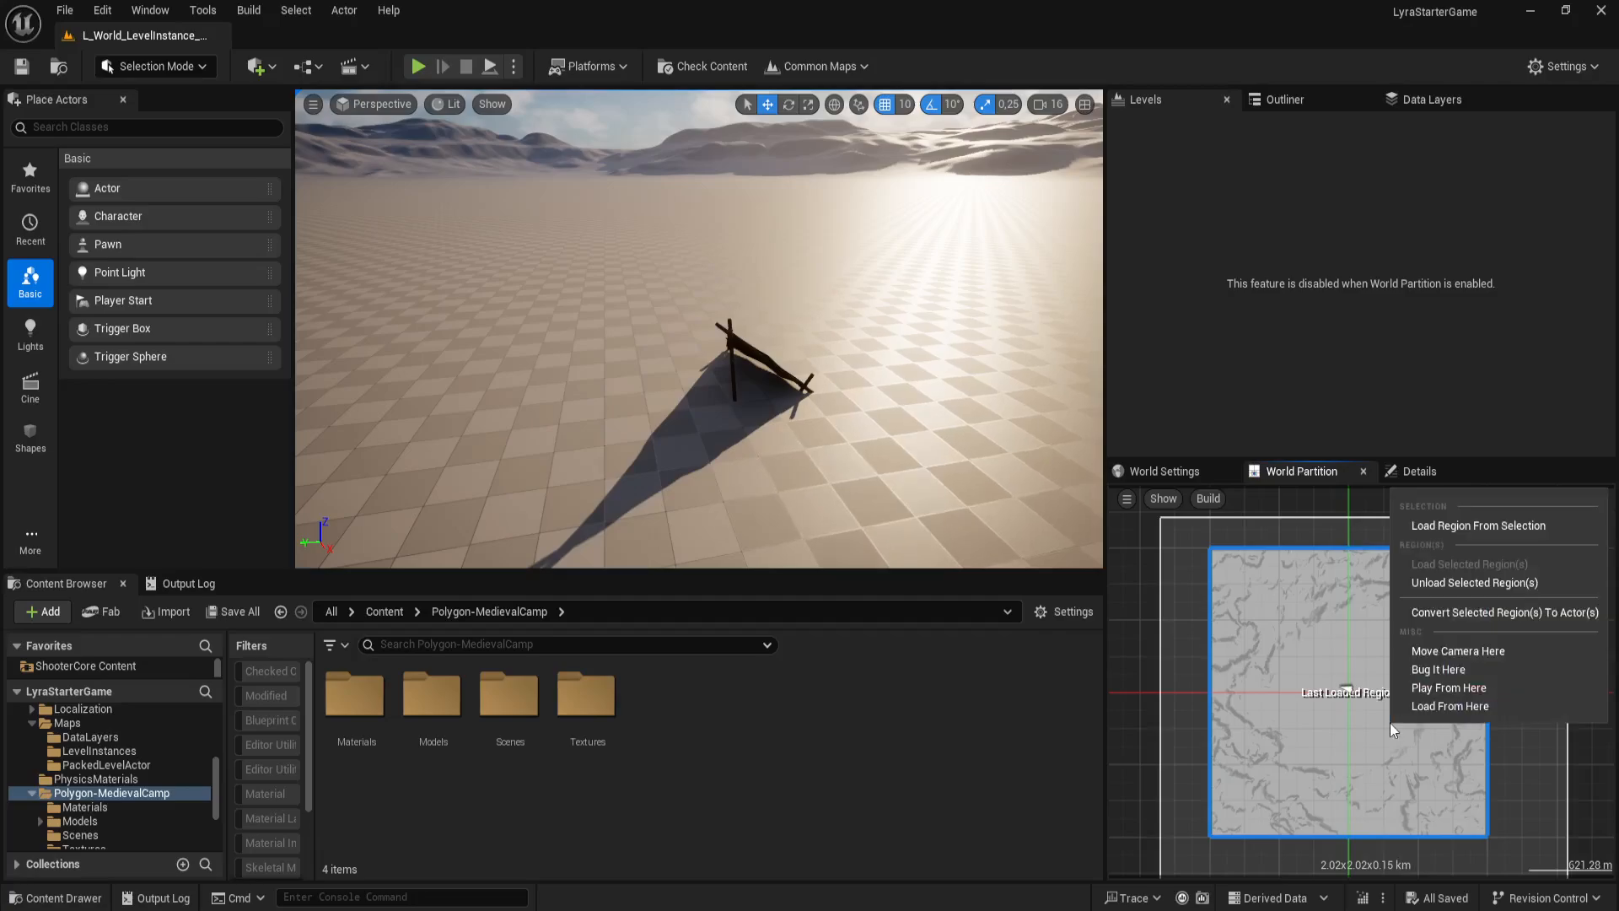
left_click(1487, 585)
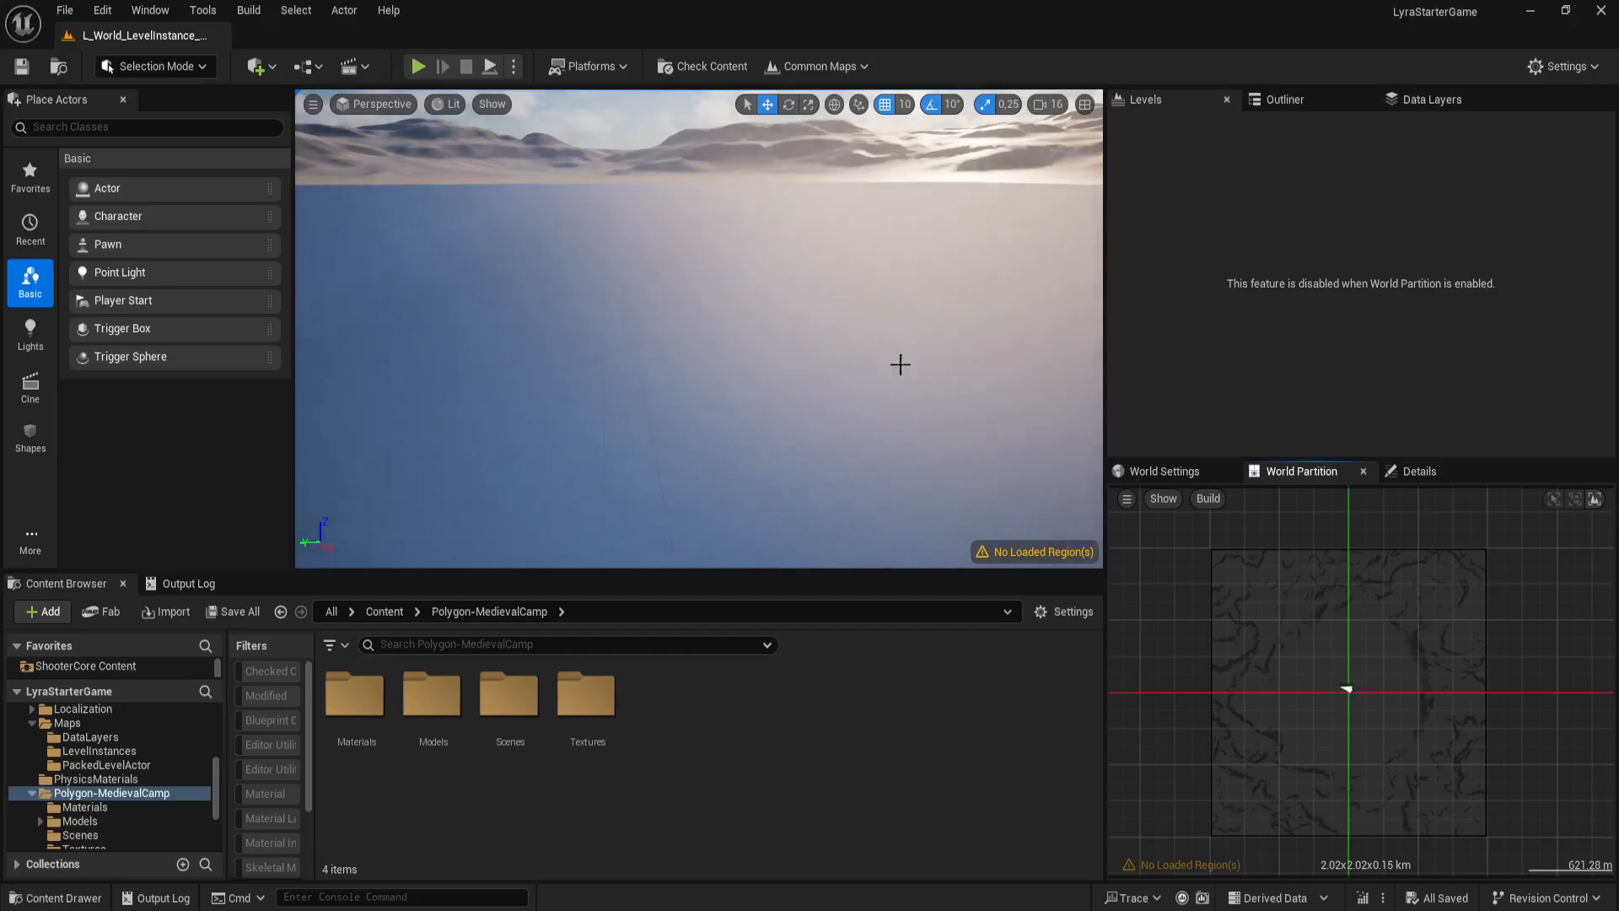
Step: In the Outliner, collapse the HLOD0_Instancing folder and toggle its visibility off and back on
right_click_drag(901, 364, 910, 419)
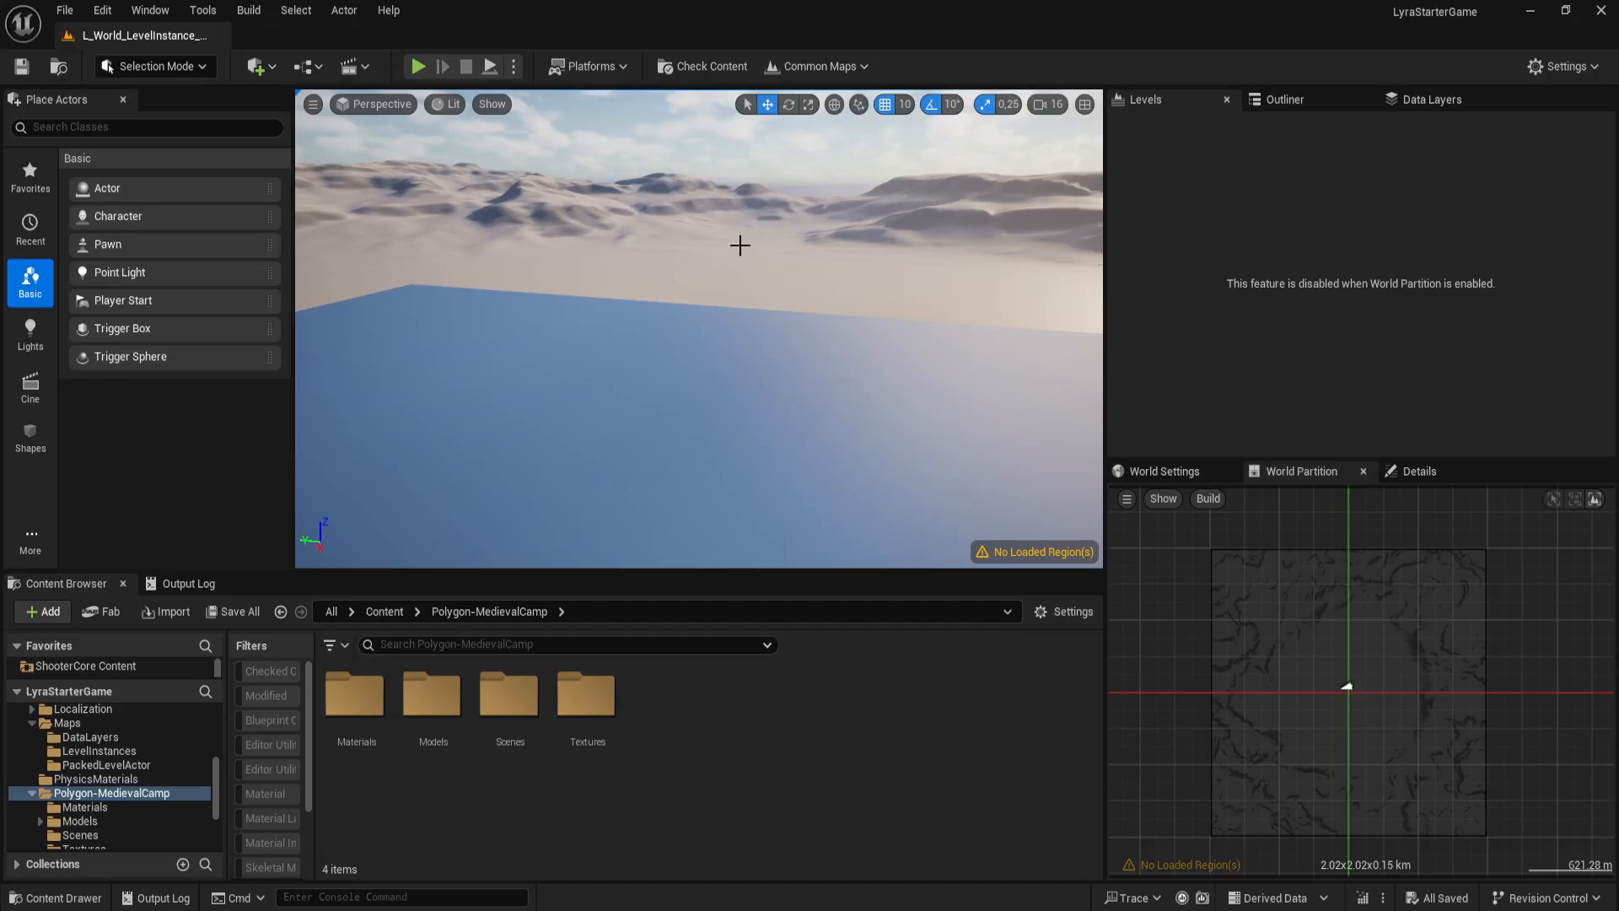
right_click_drag(766, 264, 766, 264)
left_click(1282, 100)
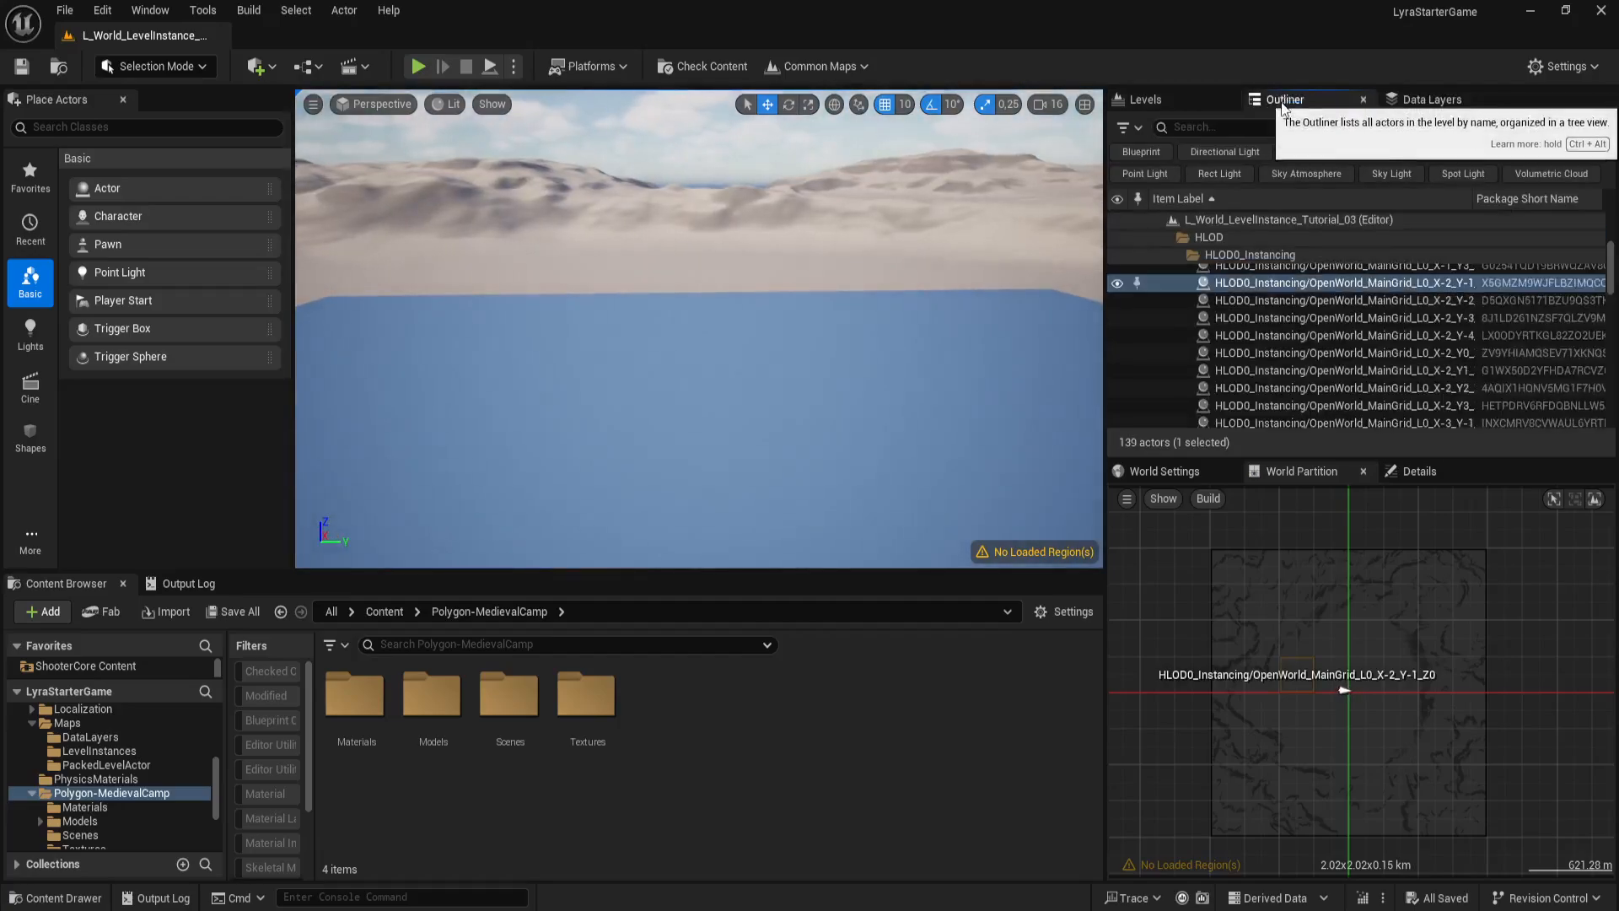
scroll(1215, 321, "up", 5)
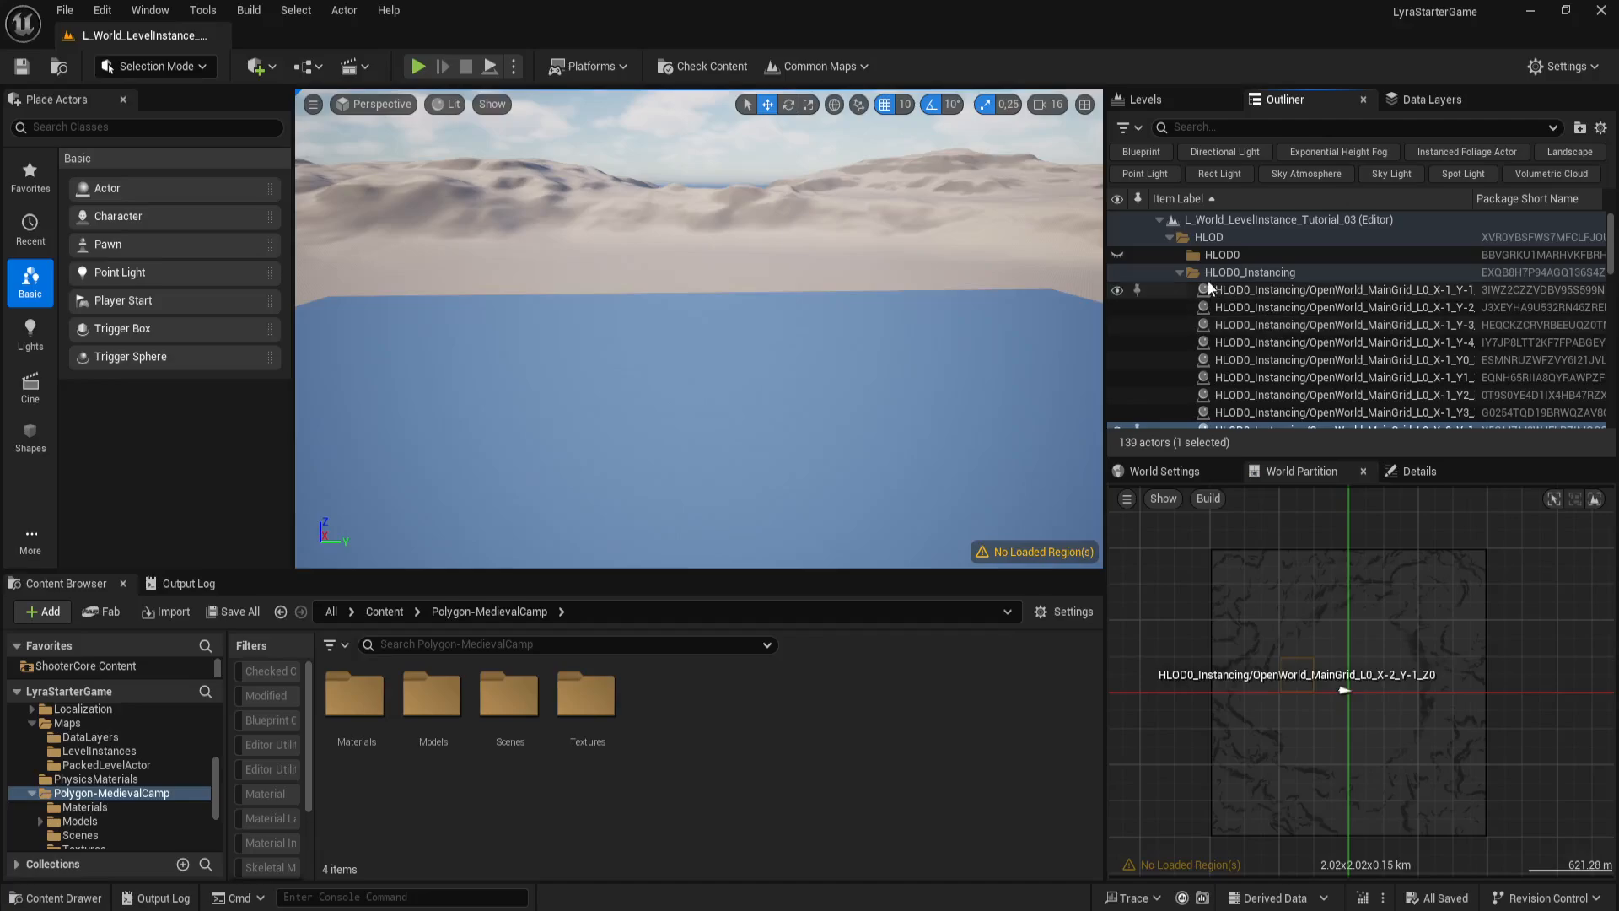
left_click(1180, 272)
left_click(1118, 273)
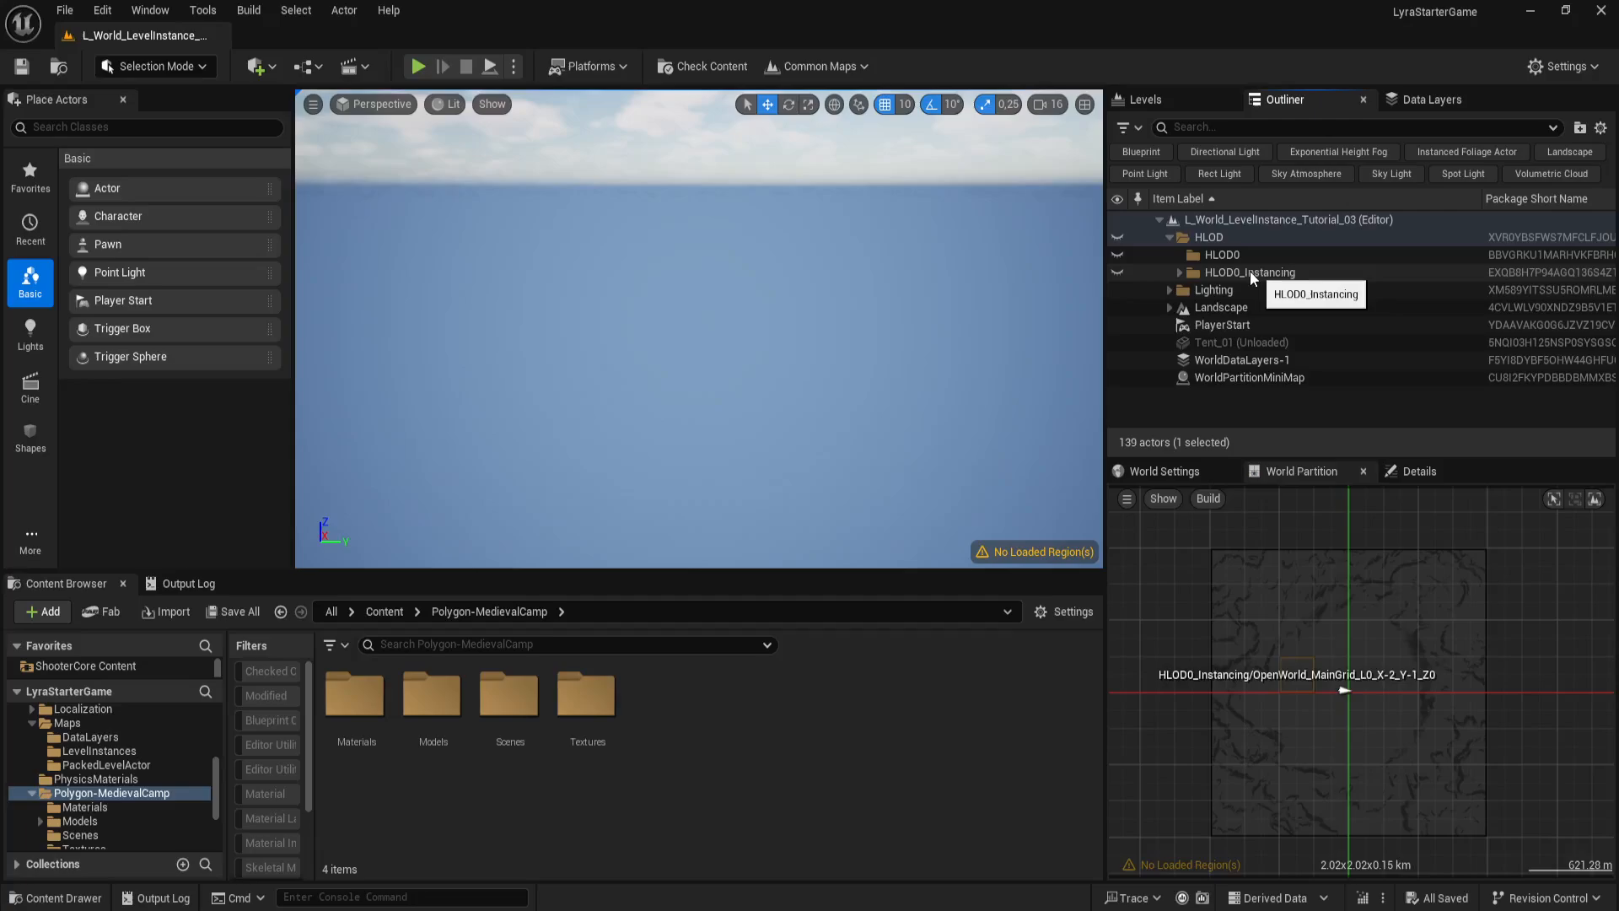
left_click(1118, 272)
Step: Inspect the distant landscape in the viewport, then toggle the whole HLOD folder's visibility off and back on
right_click_drag(640, 312, 750, 329)
key("s")
key("w")
right_click_drag(972, 419, 1139, 413)
mouse_move(889, 429)
right_mouse_down()
mouse_move(936, 414)
mouse_move(889, 429)
right_mouse_up()
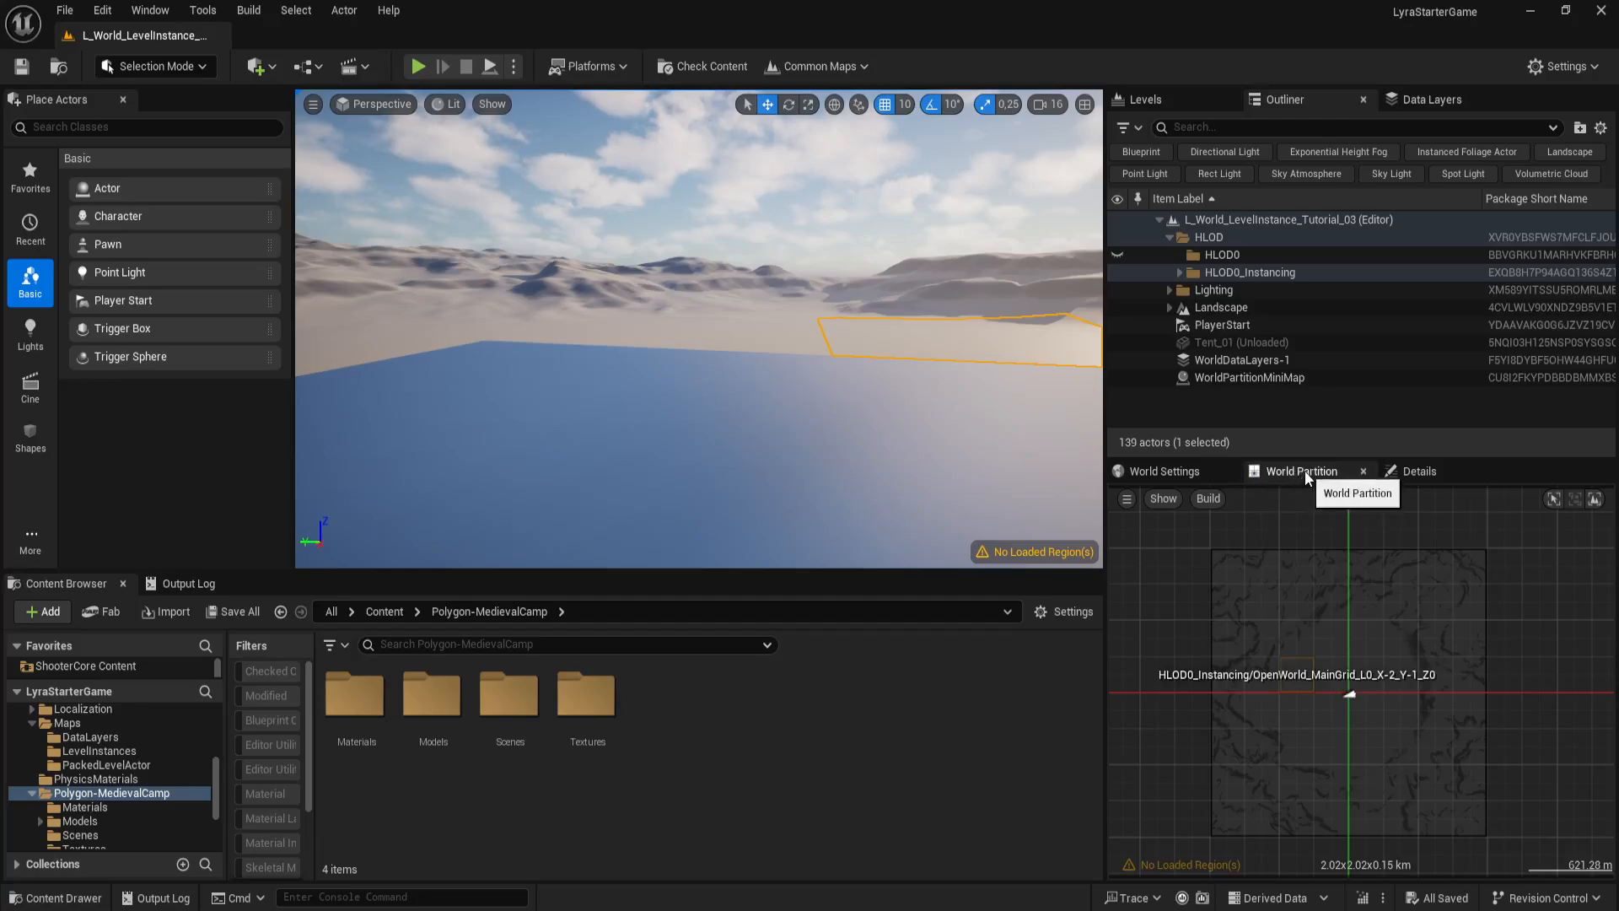
left_click(1117, 238)
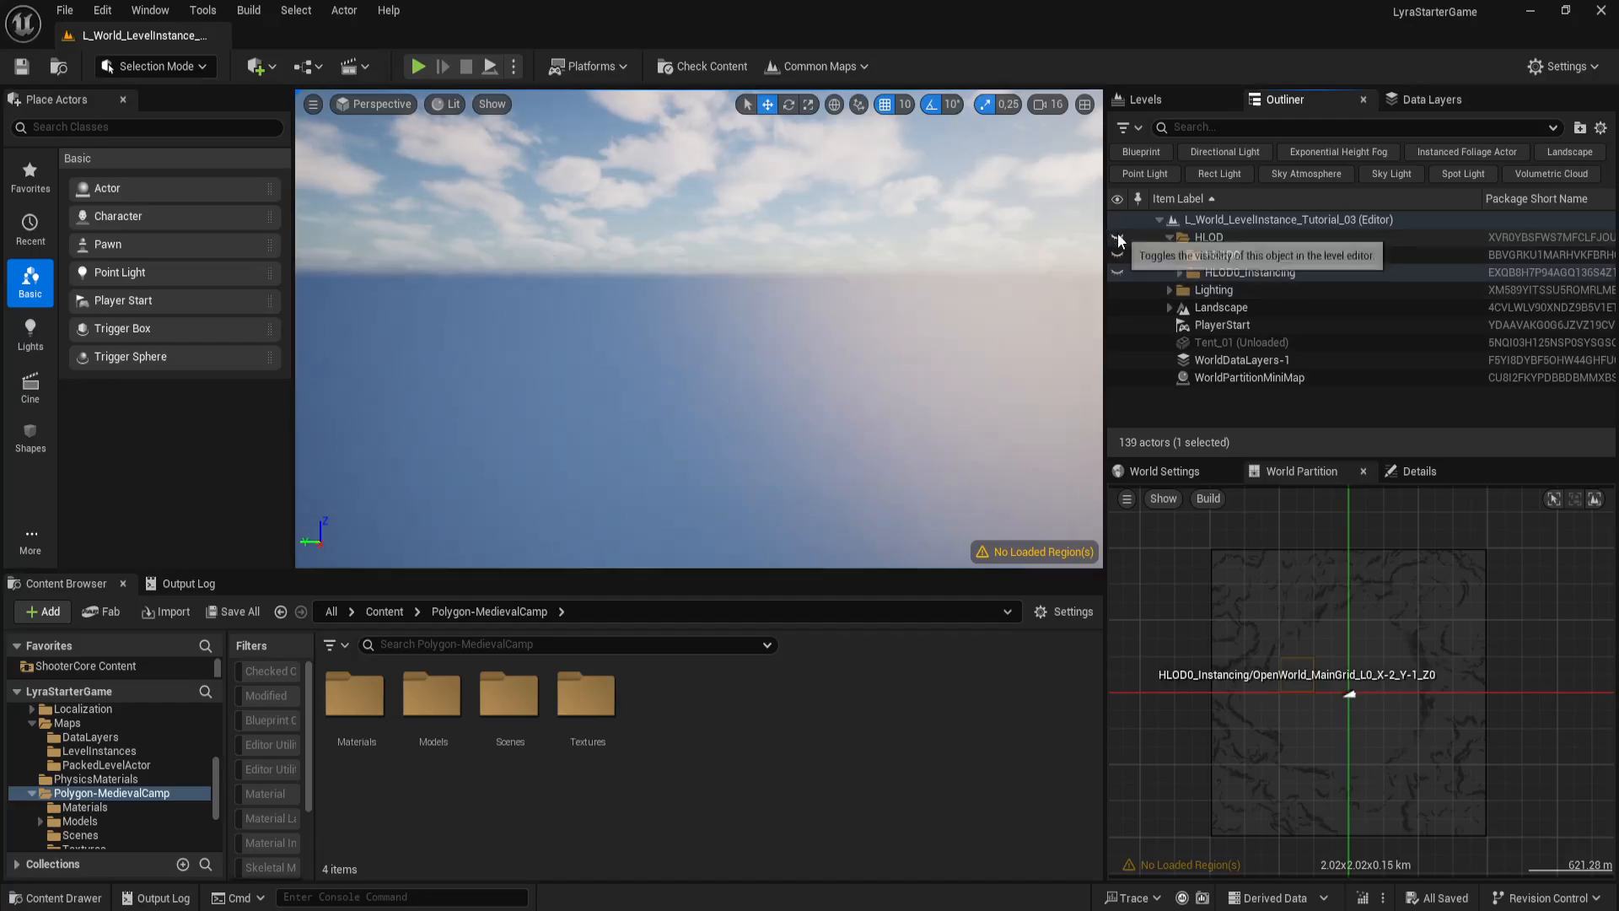
left_click(1117, 238)
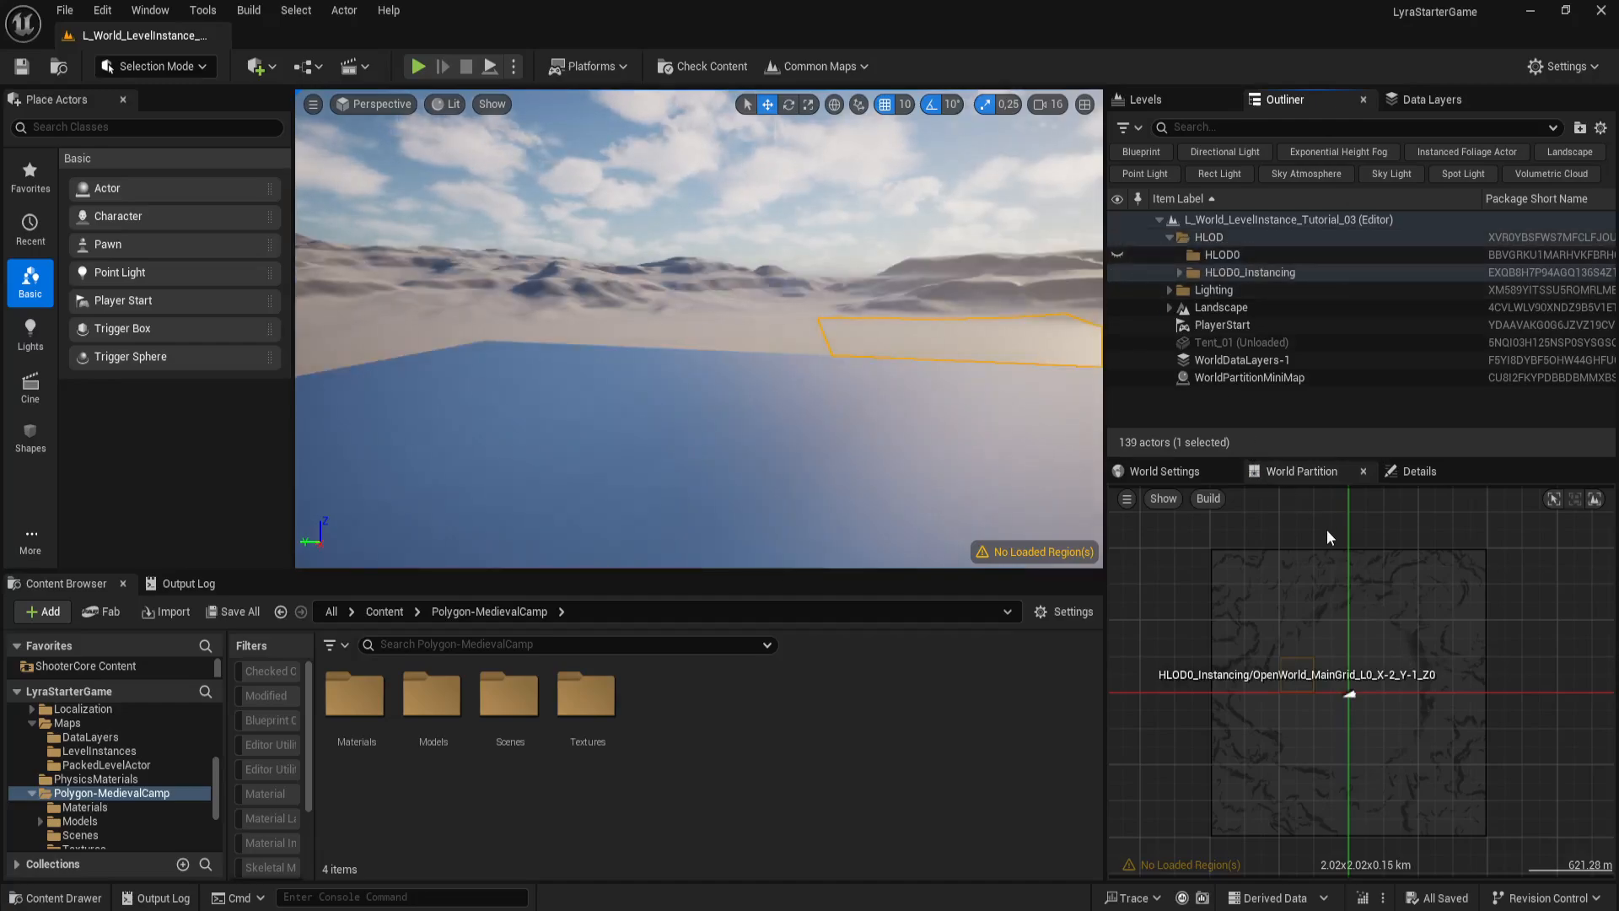
Step: Delete the level's HLODs through the World Partition HLOD build operation
left_click(1211, 499)
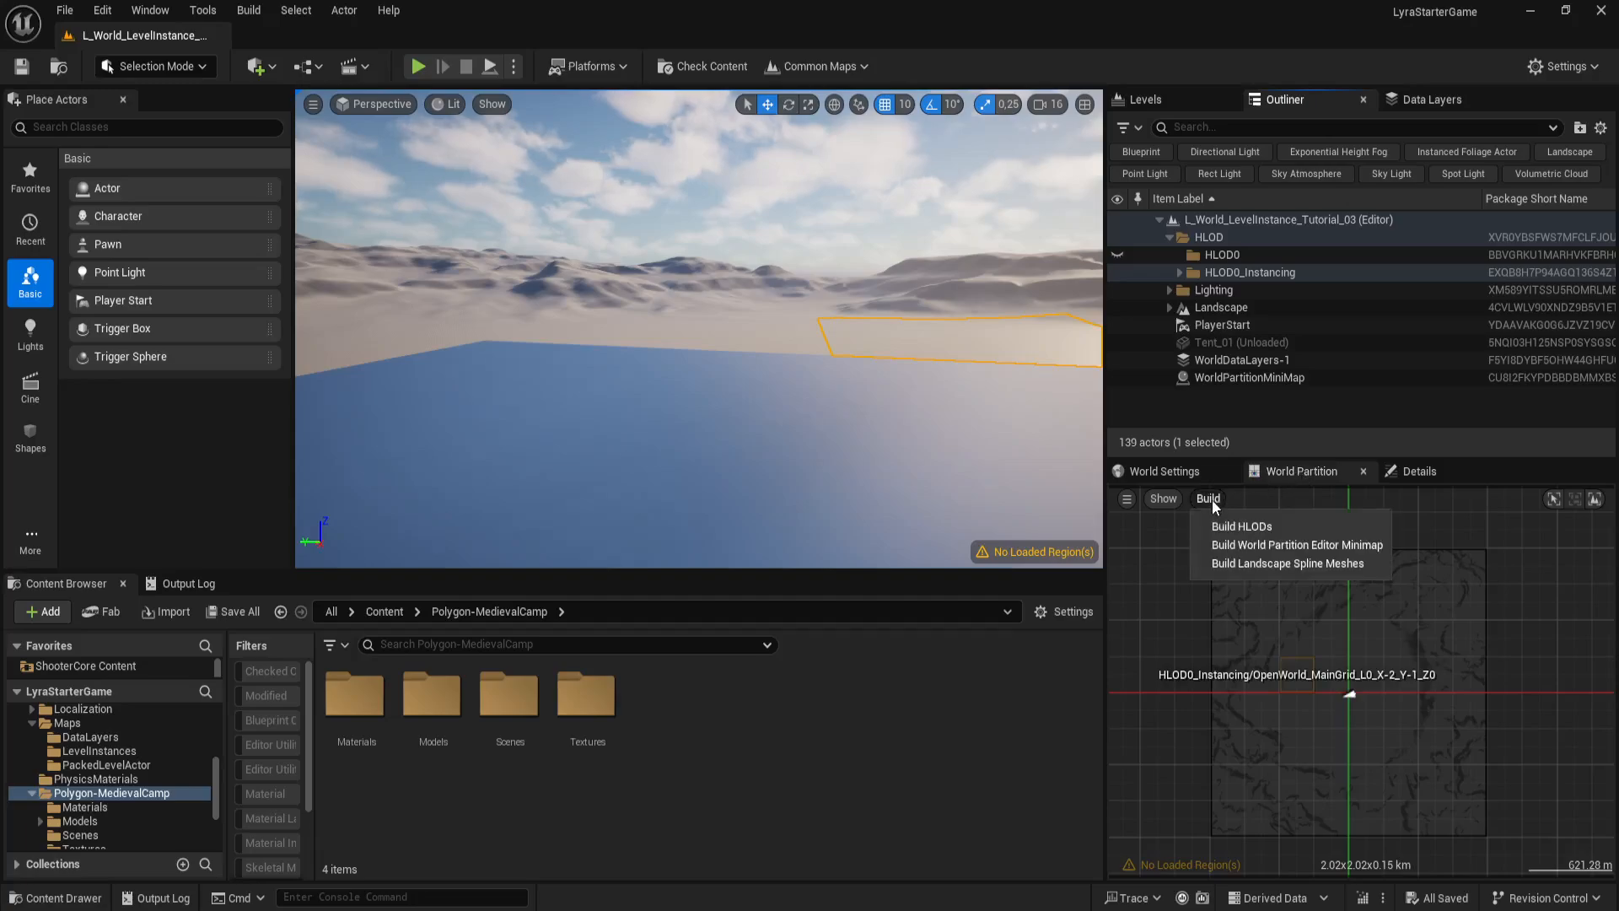
left_click(1284, 528)
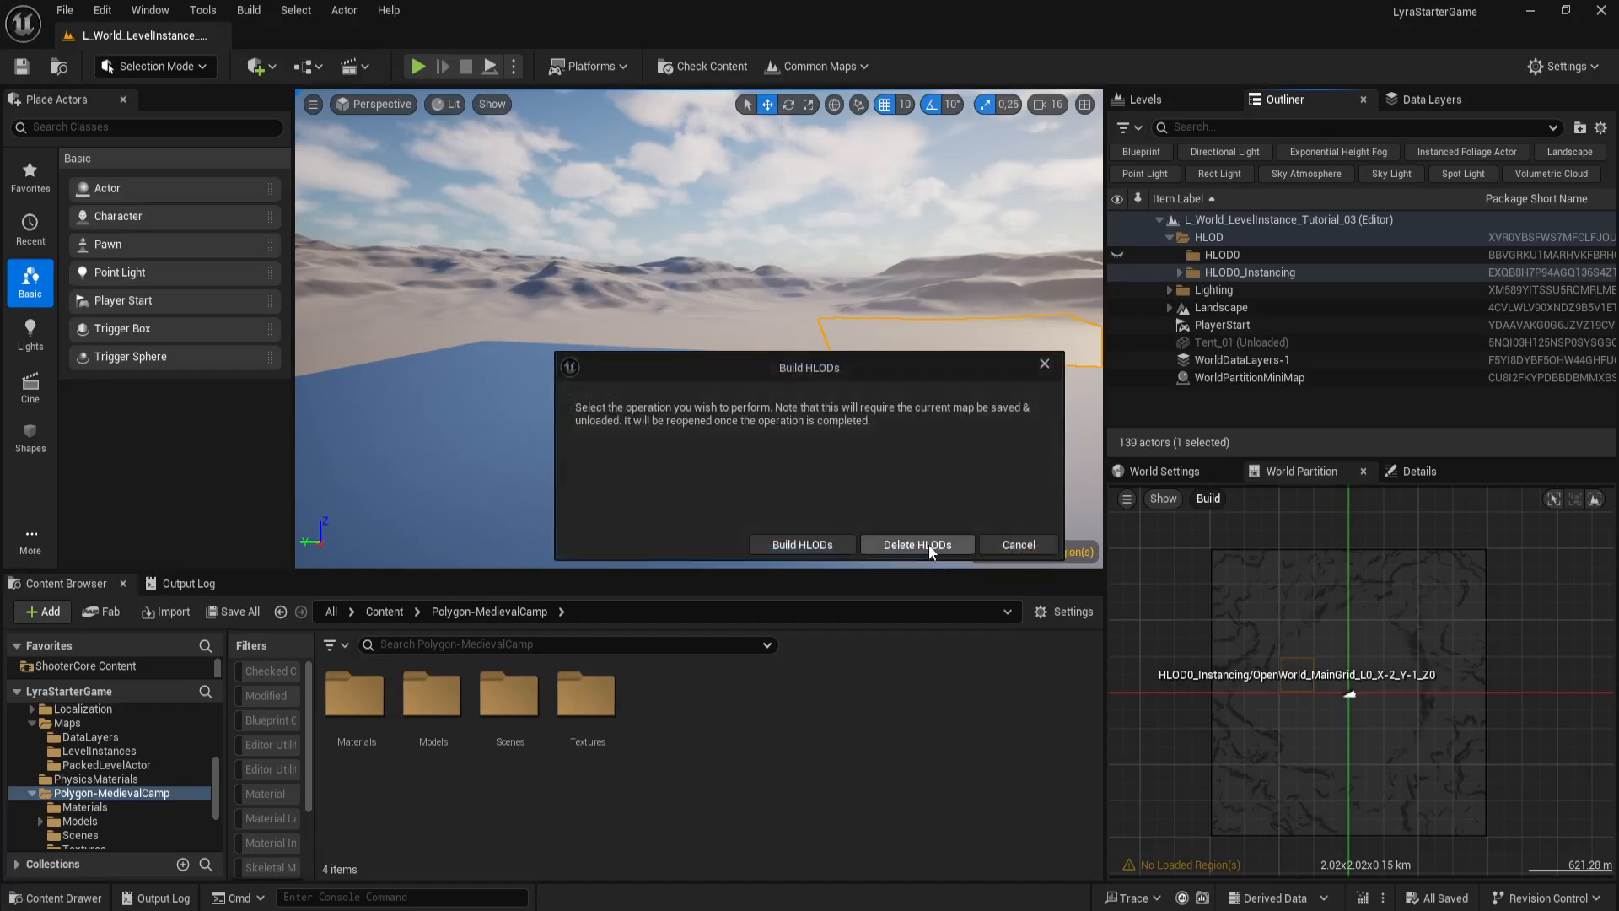
left_click(931, 547)
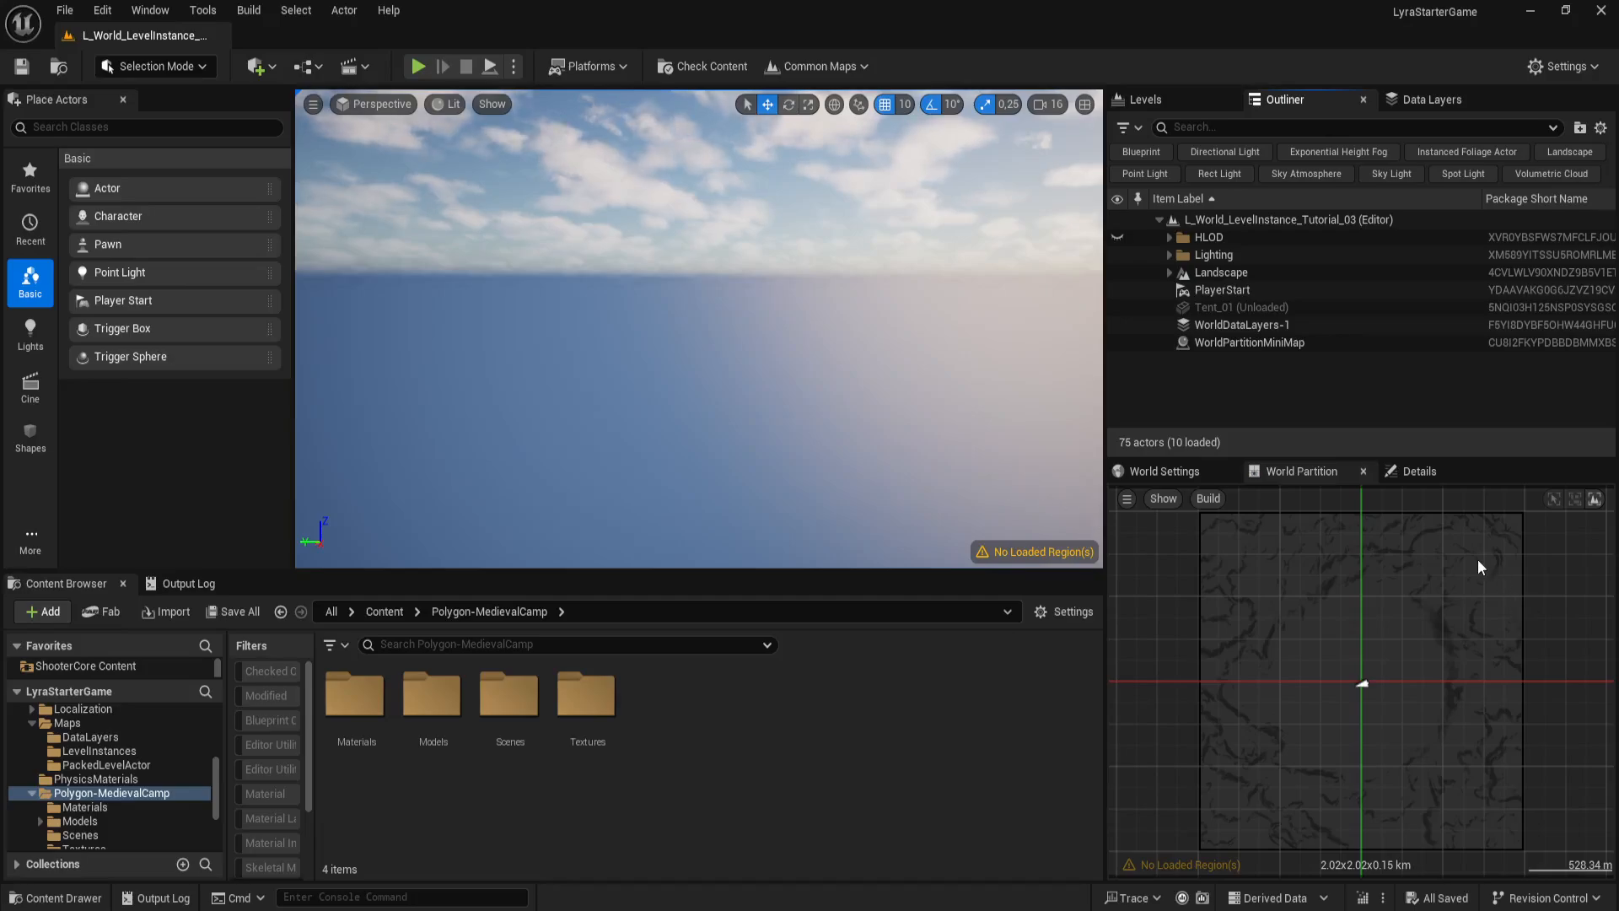
left_click_drag(1445, 511, 1521, 593)
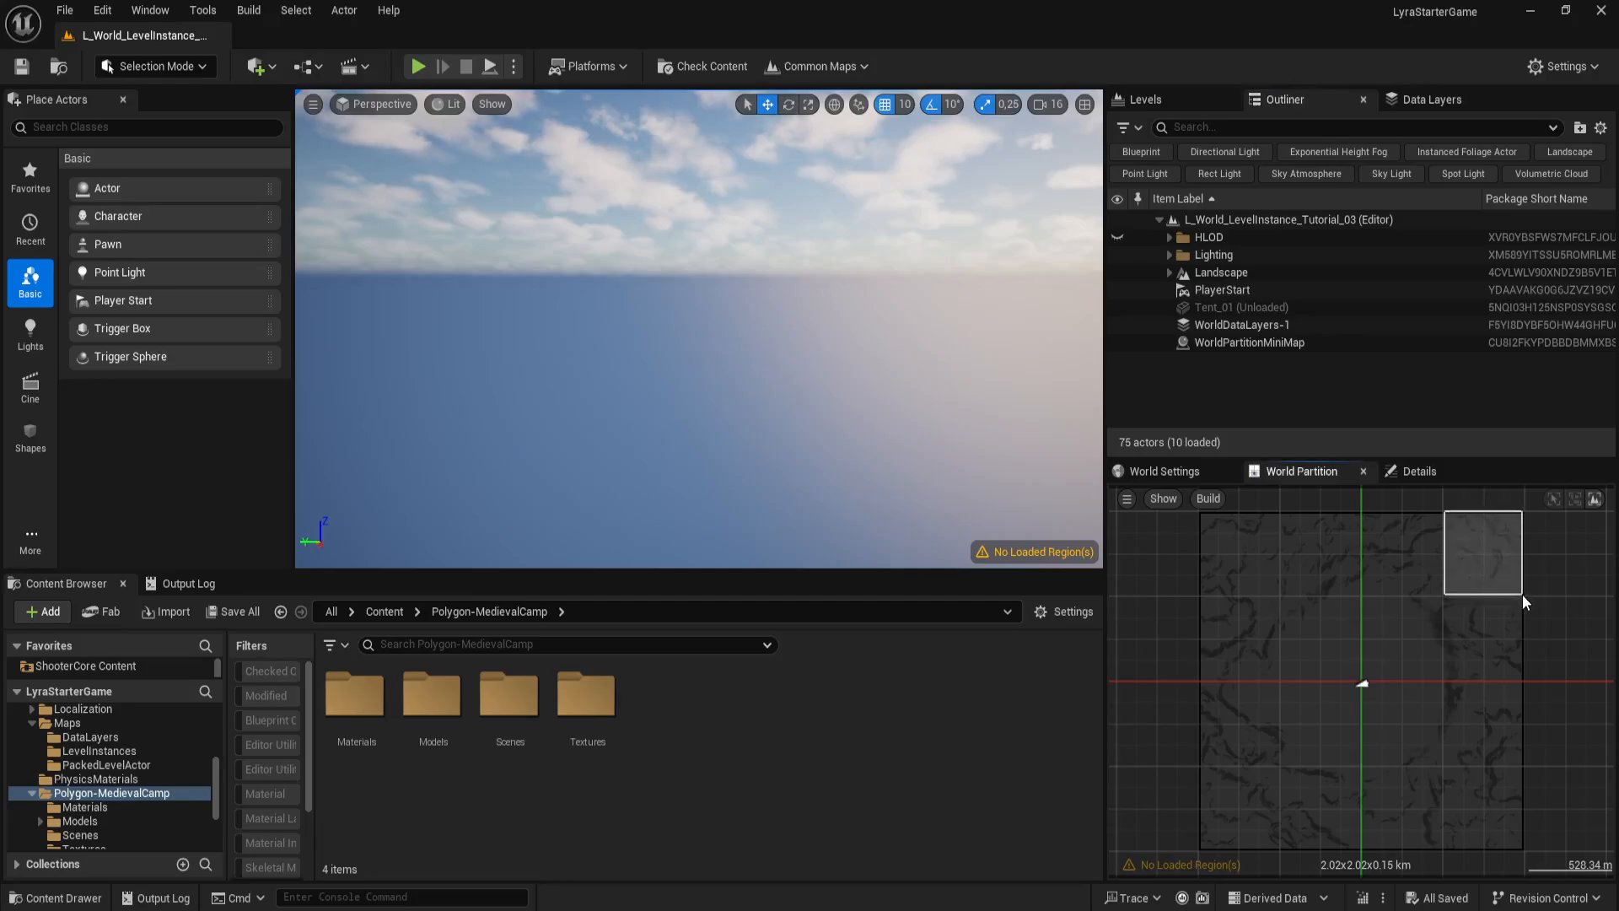
right_click(1485, 565)
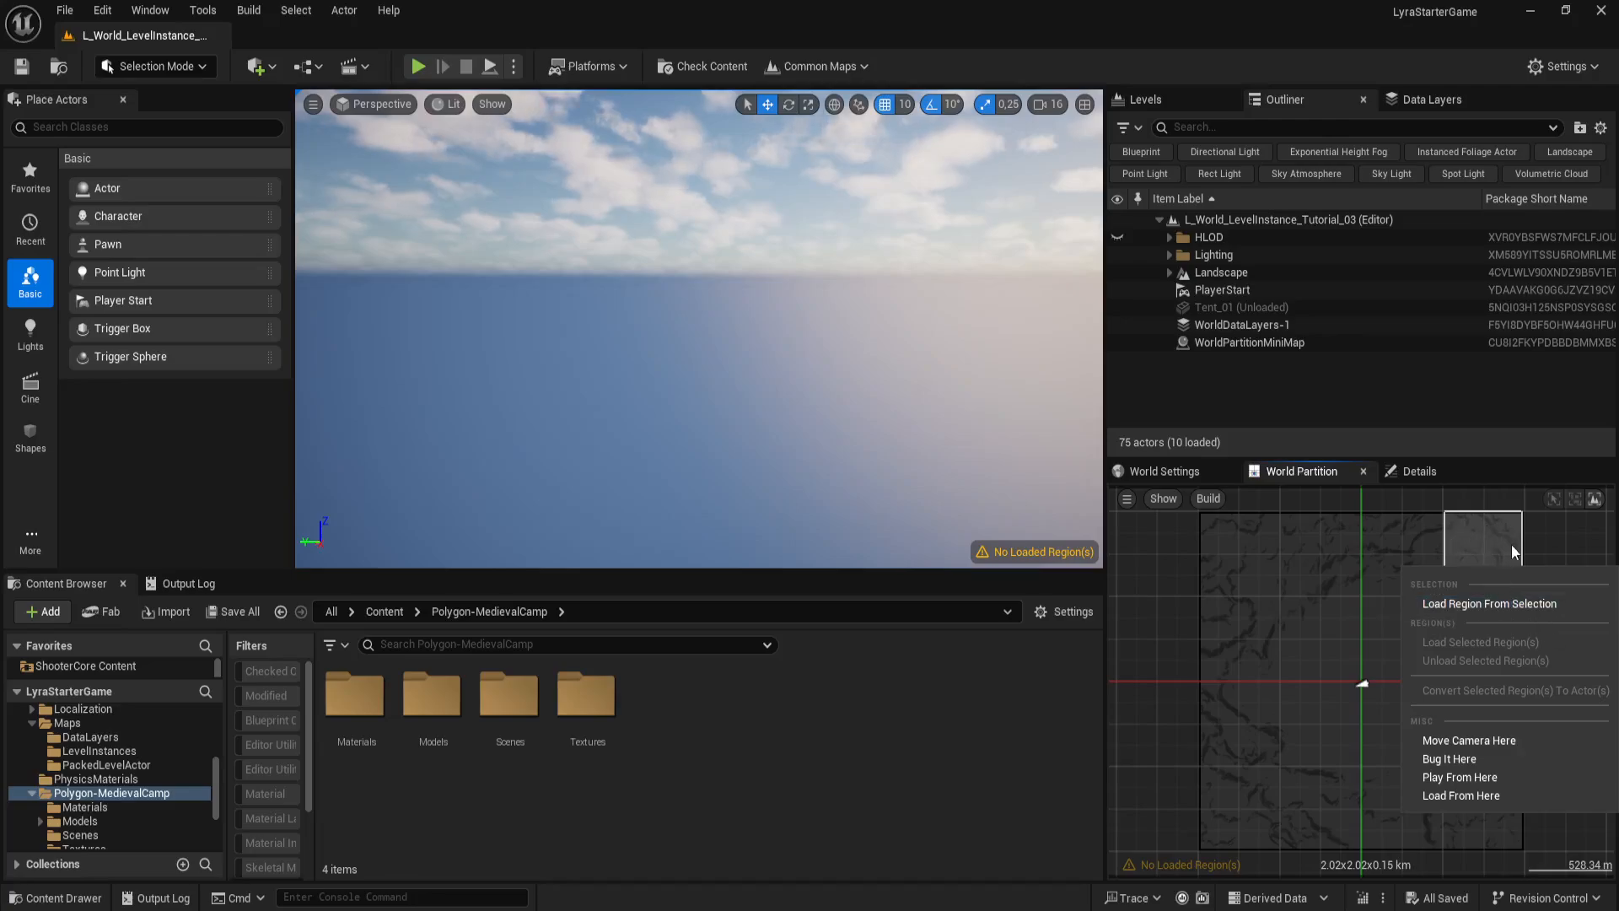
left_click(1446, 515)
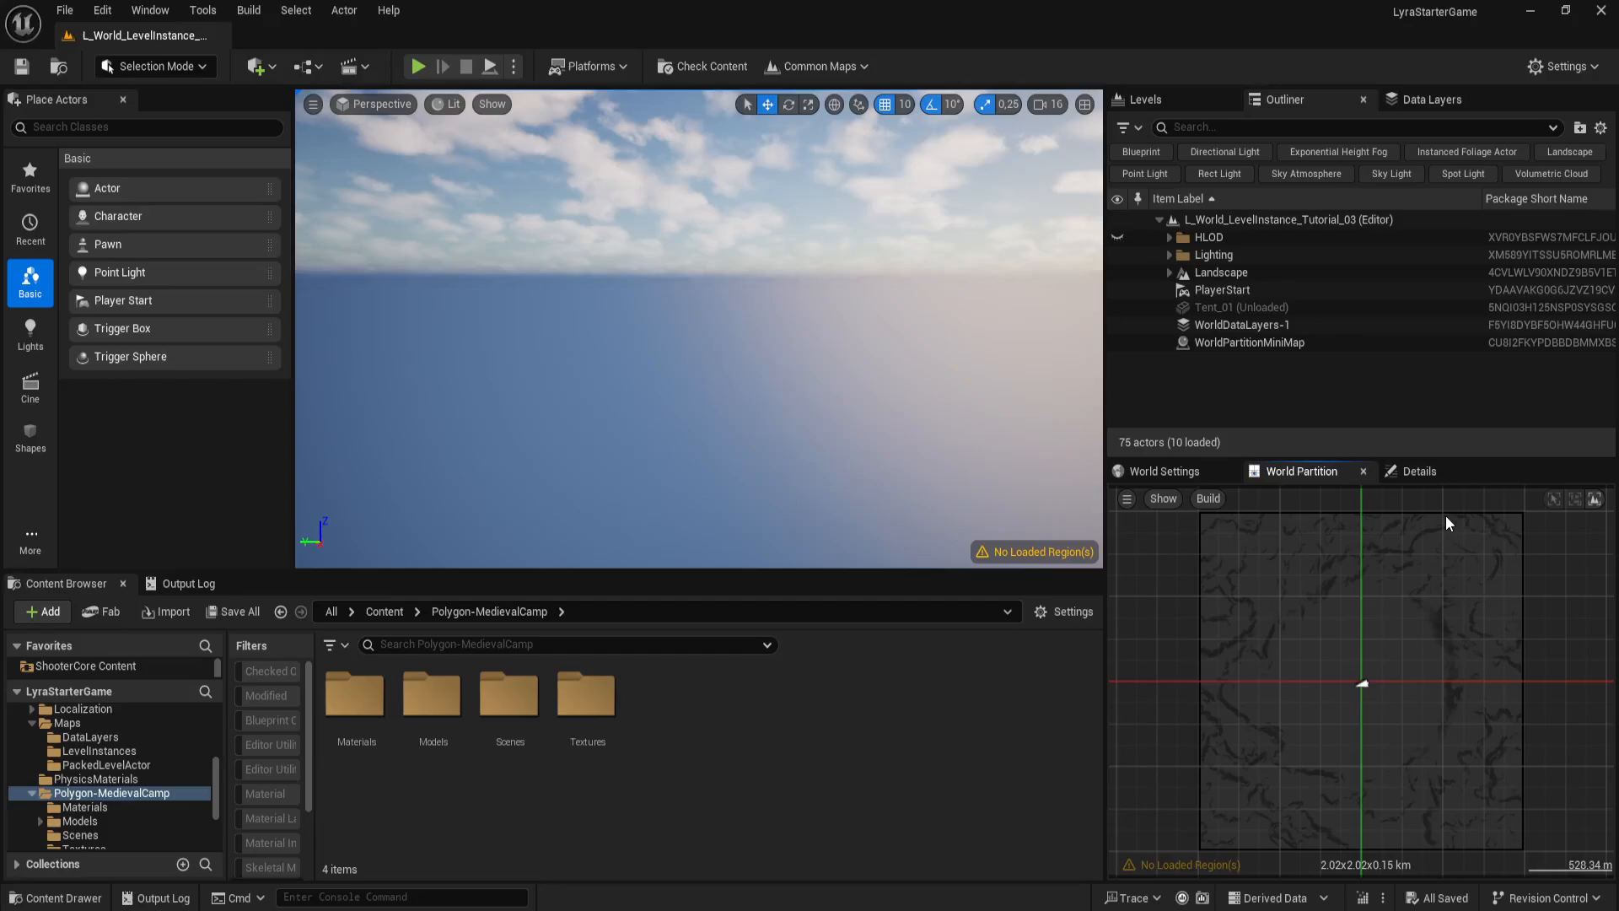
Step: Select the upper-right corner of the landscape on the World Partition map and load that region
left_click_drag(1440, 513, 1521, 594)
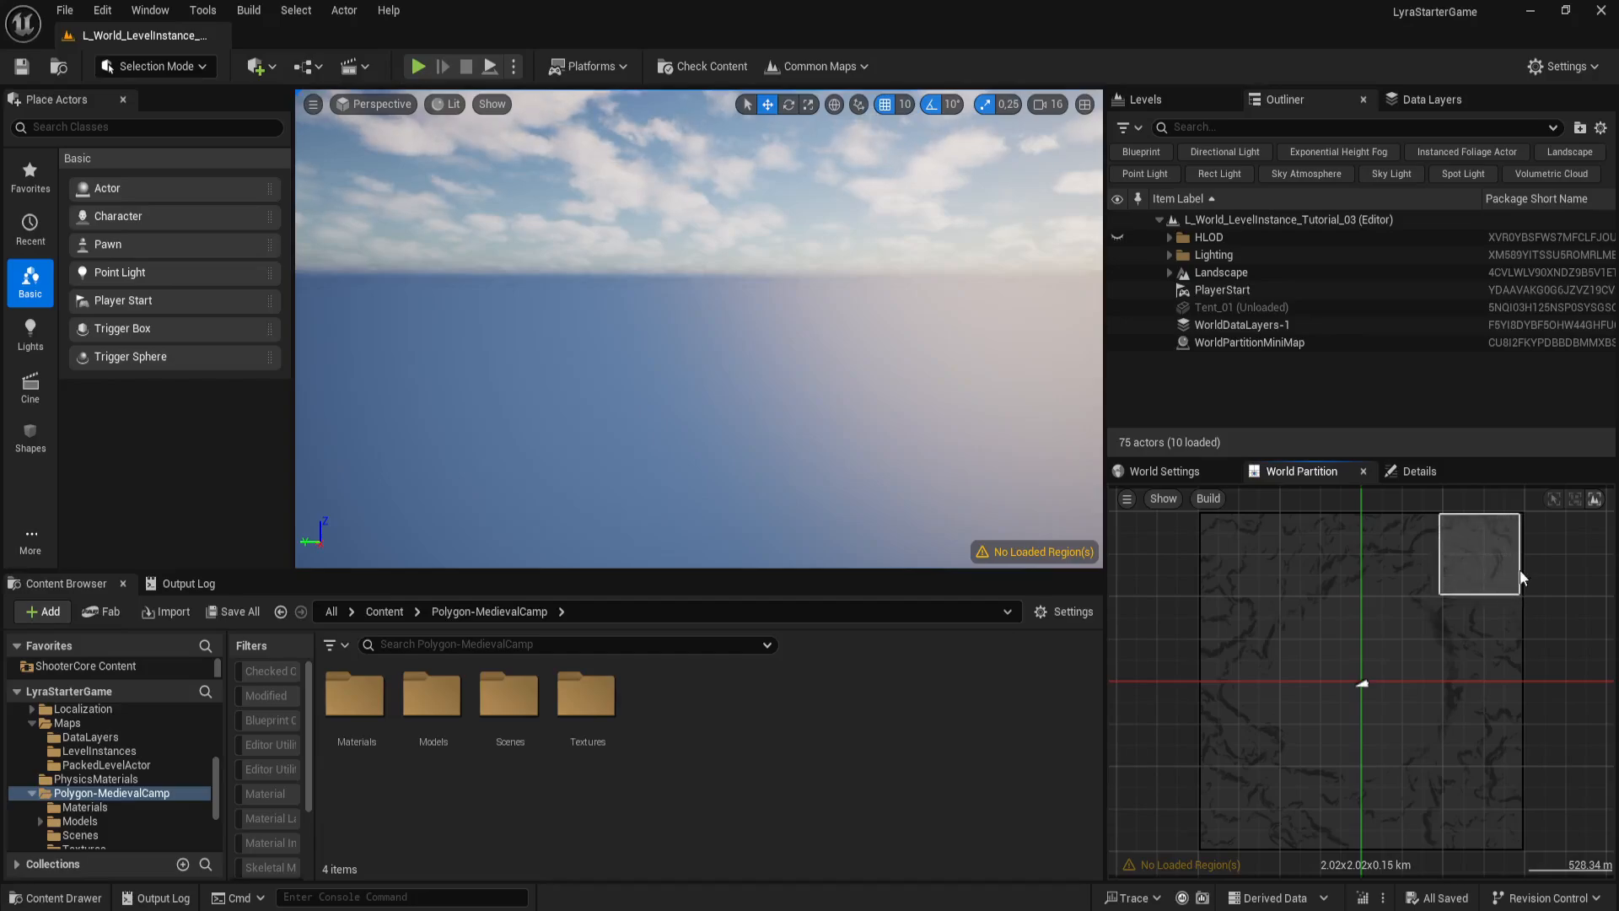
right_click(1476, 547)
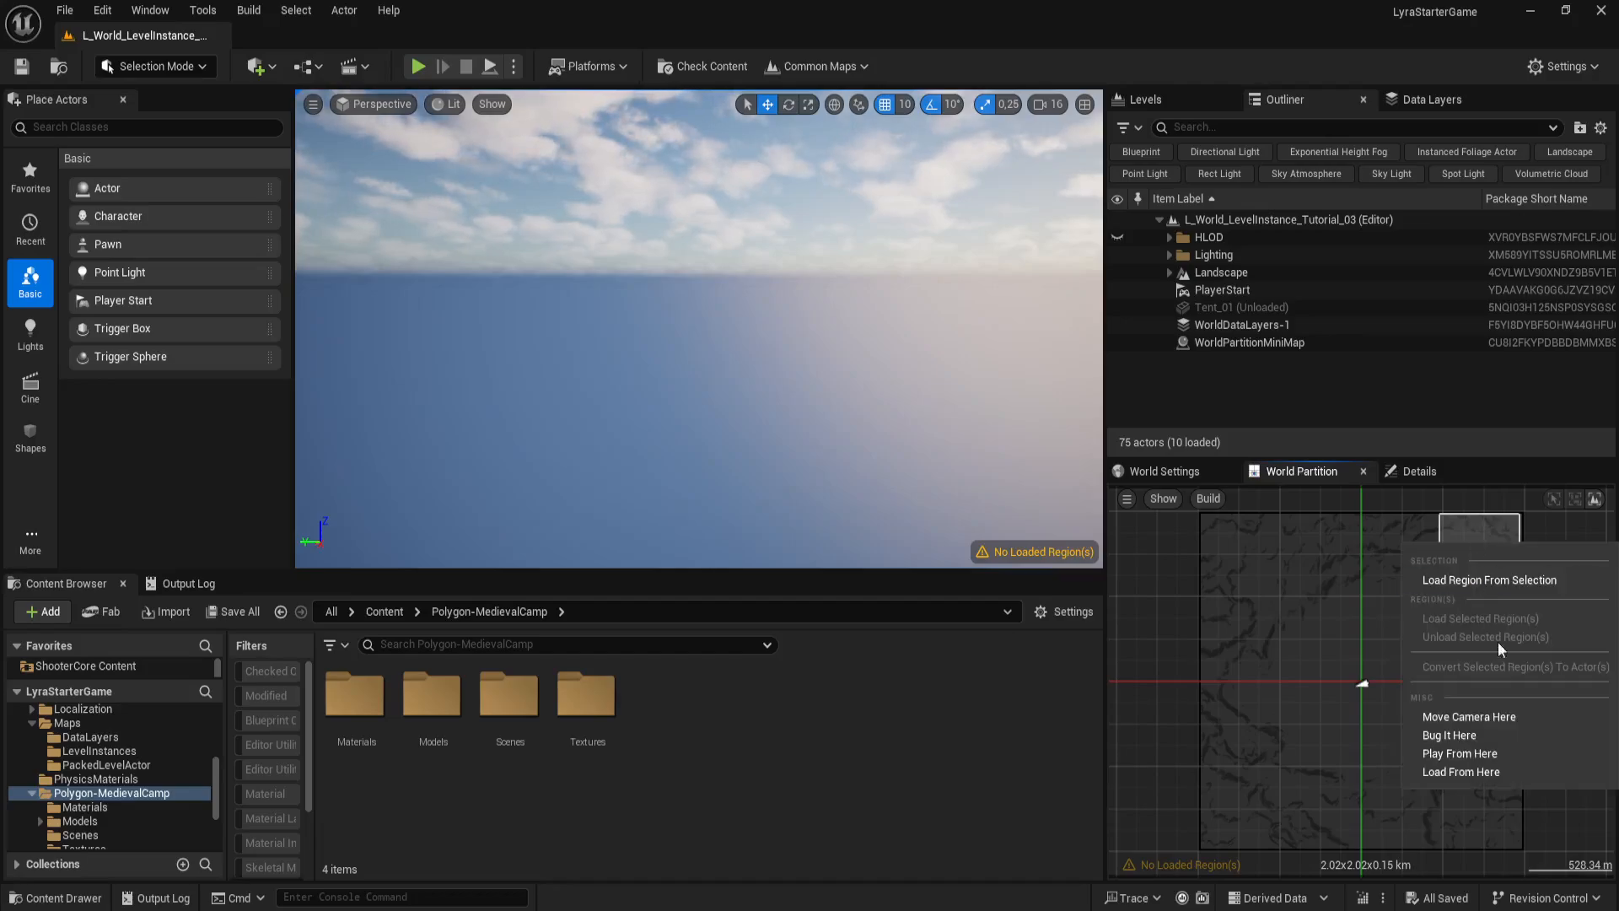
left_click(1504, 582)
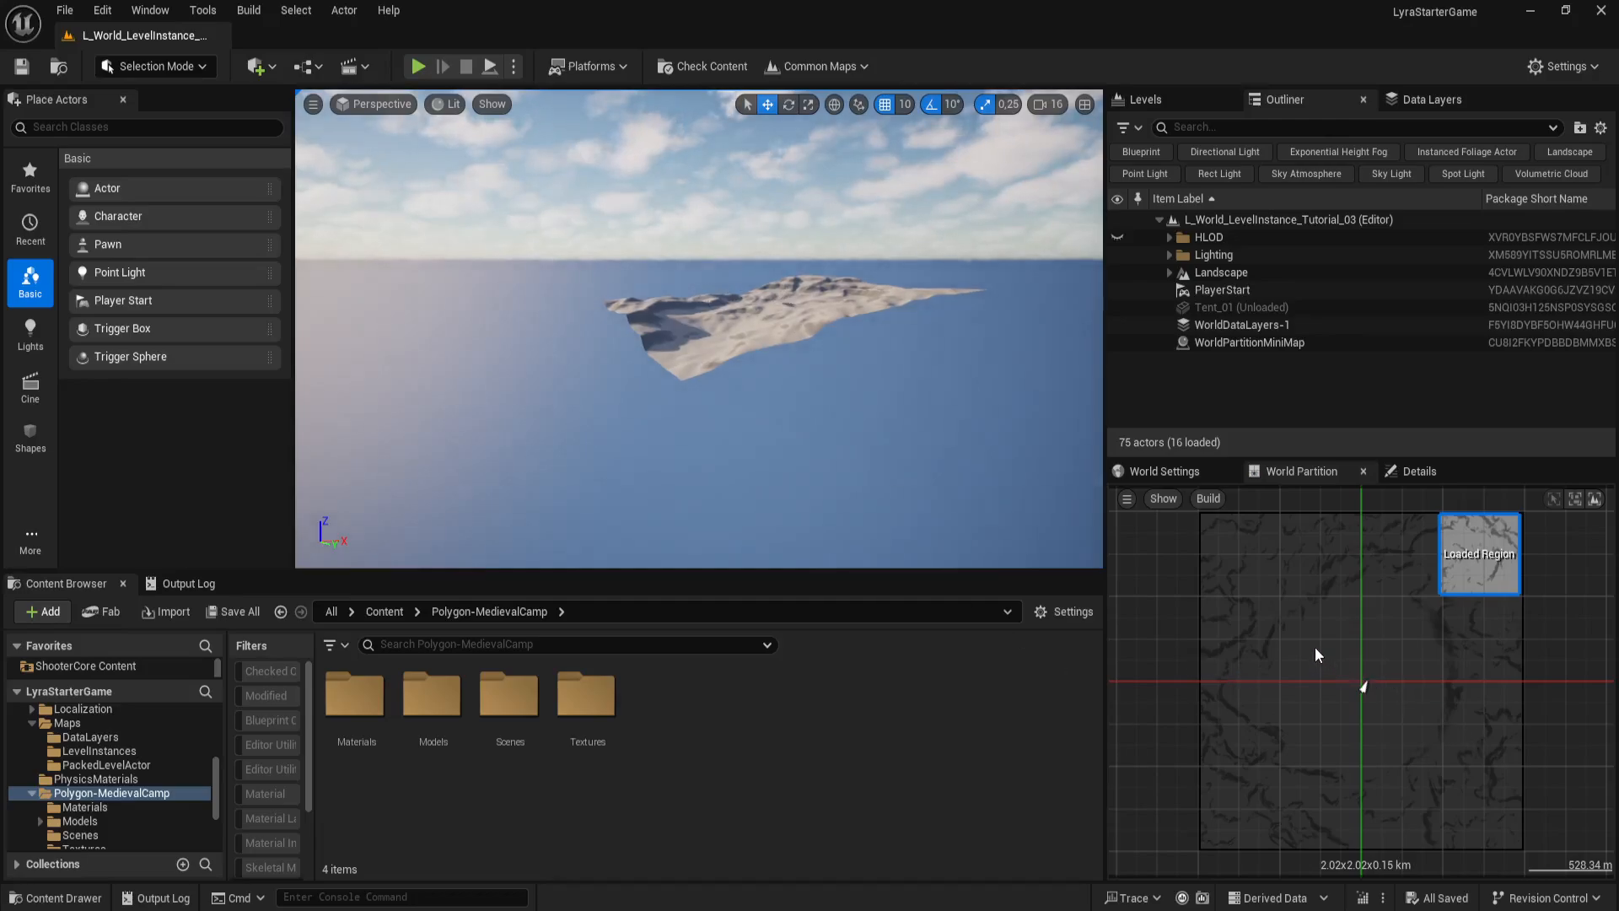
Step: Select a square area around the map's origin in World Partition and load it as a second region
left_click_drag(1314, 646, 1408, 737)
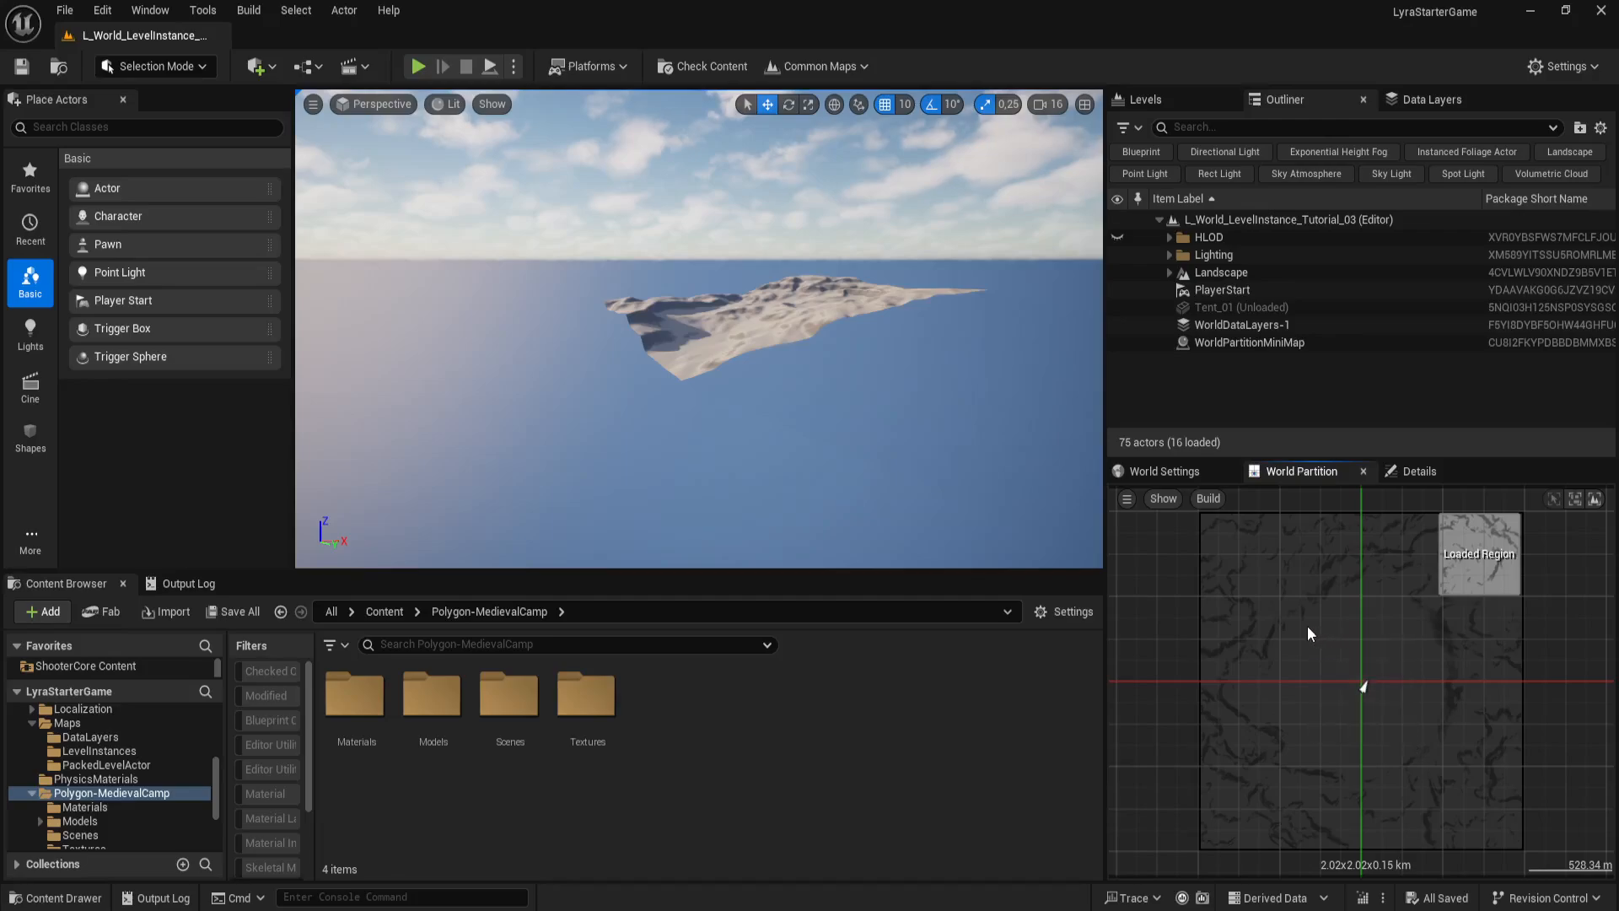
left_click_drag(1308, 626, 1418, 743)
right_click(1419, 744)
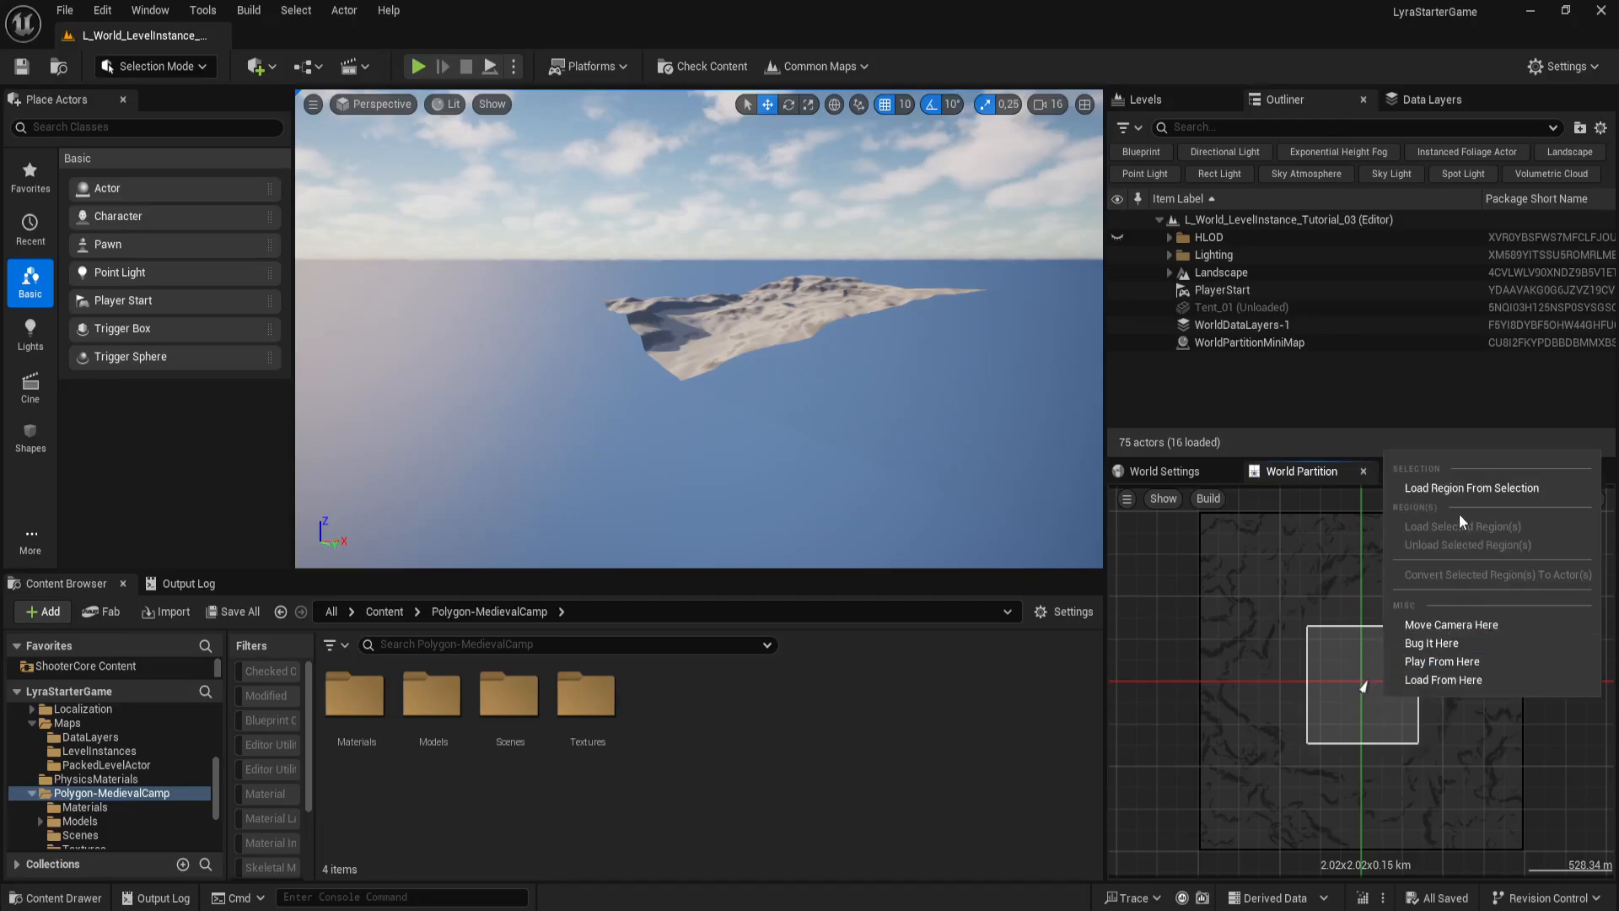
left_click(1476, 488)
Step: Examine the two loaded landscape regions in the viewport and move in close to the tent
right_click_drag(708, 411, 724, 452)
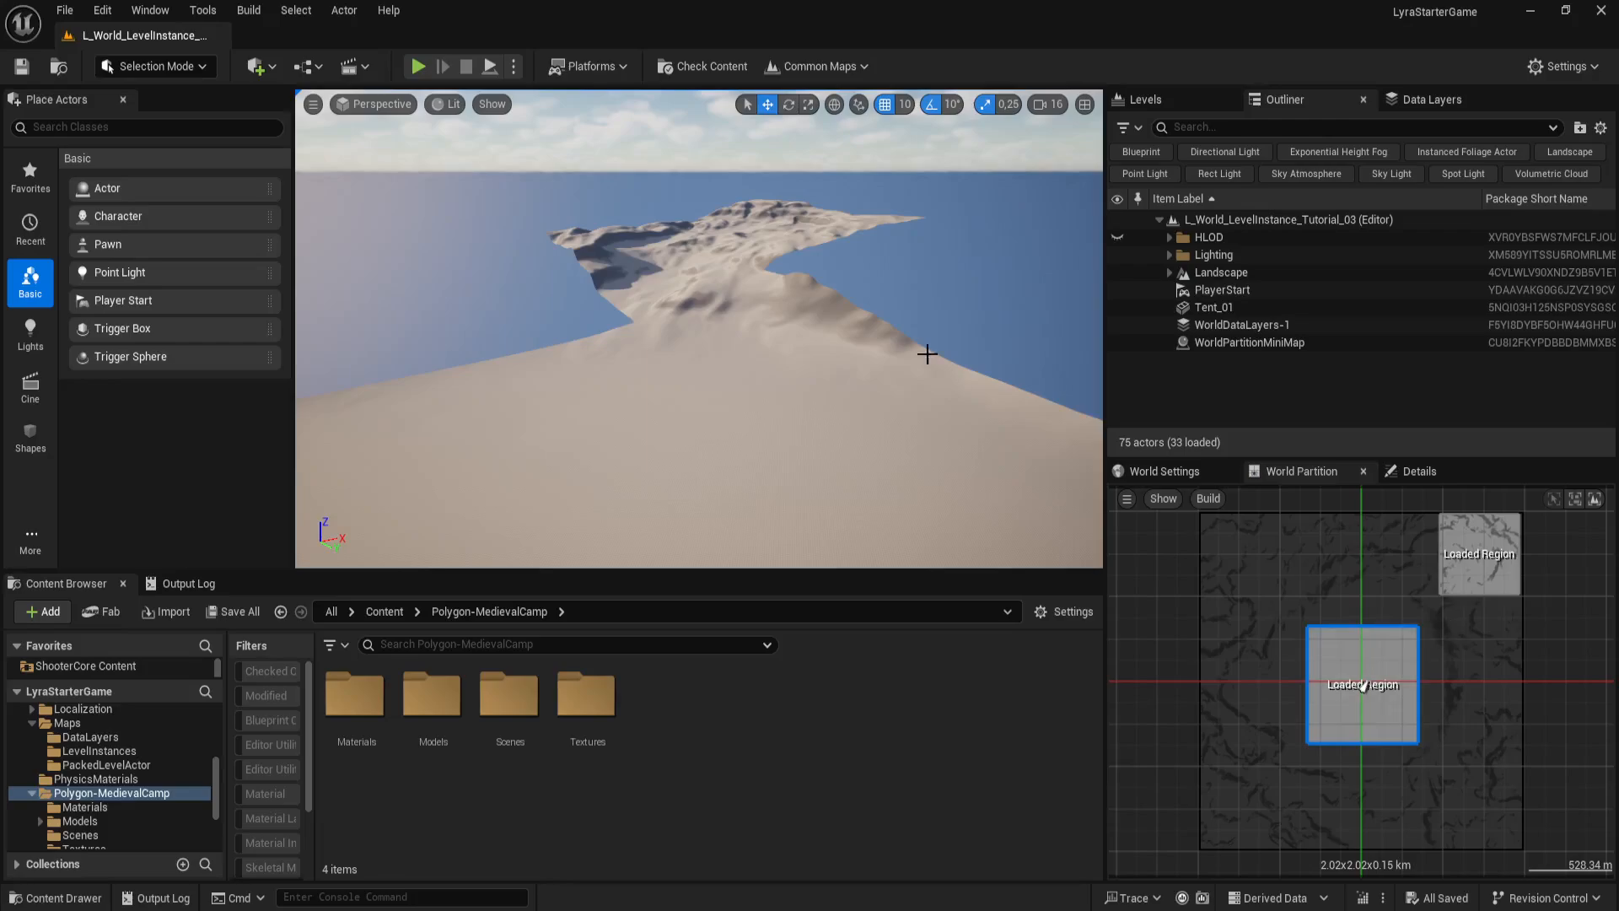
right_click_drag(766, 327, 783, 374)
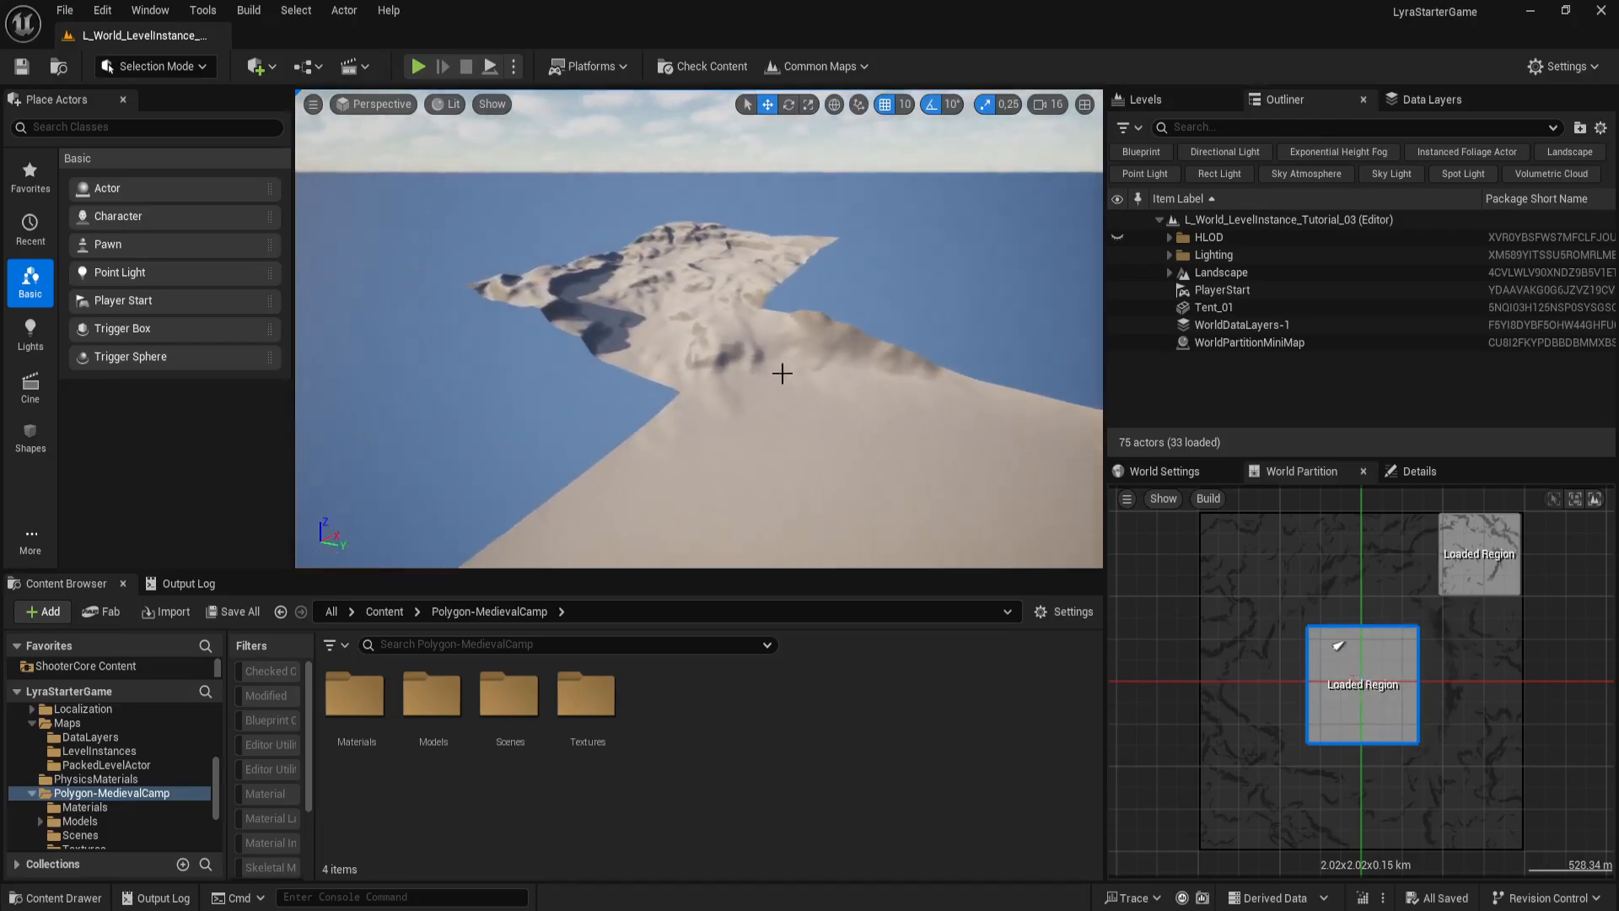
mouse_move(885, 397)
right_mouse_down()
mouse_move(1054, 431)
mouse_move(864, 499)
right_mouse_up()
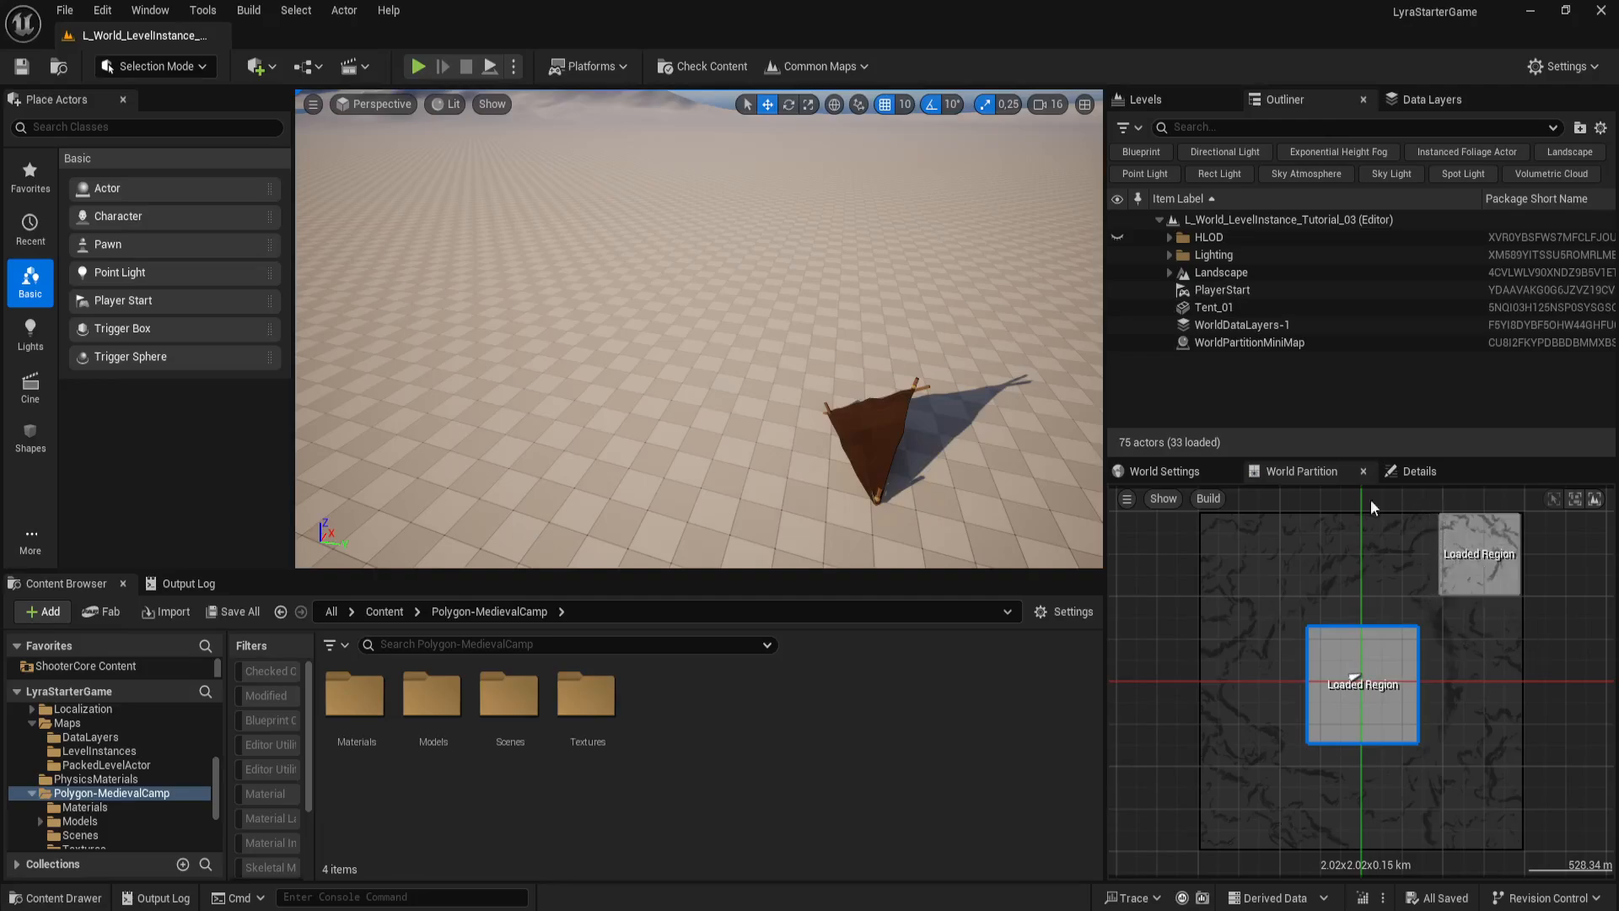
mouse_move(1033, 431)
right_mouse_down()
mouse_move(1079, 386)
mouse_move(1030, 387)
mouse_move(1084, 388)
mouse_move(1031, 427)
right_mouse_up()
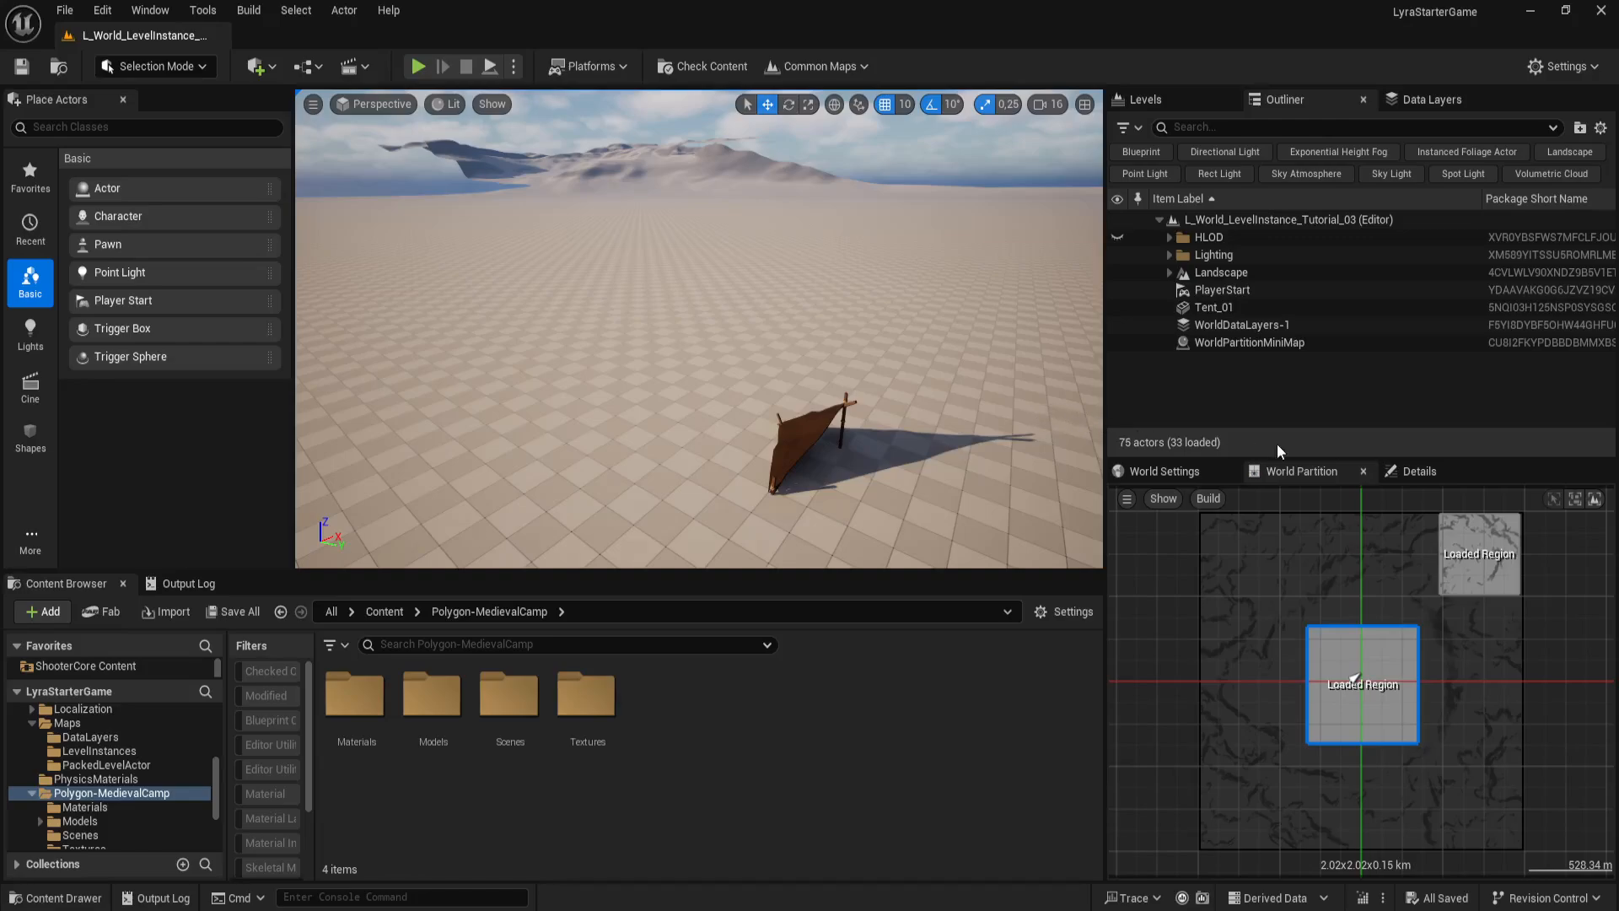
key("w")
right_click_drag(946, 472, 978, 481)
right_click_drag(734, 368, 744, 369)
key("d")
key("q")
Step: Select the Tent_01 actor and rotate it 120° about its vertical axis
left_click(689, 348)
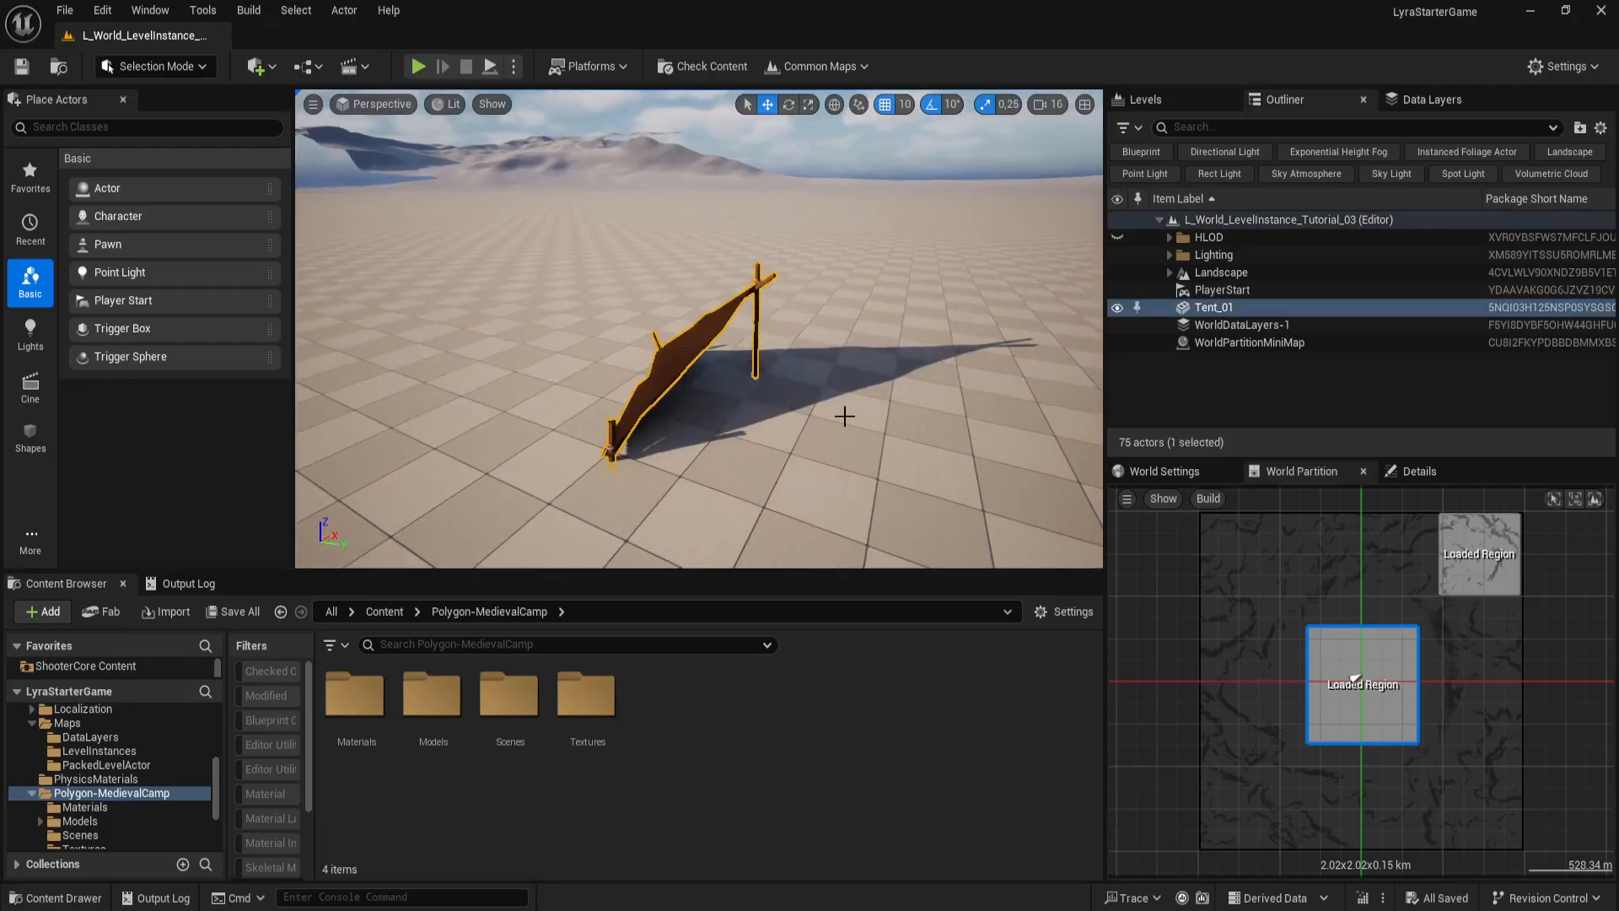
right_click_drag(861, 412, 845, 415)
key("e")
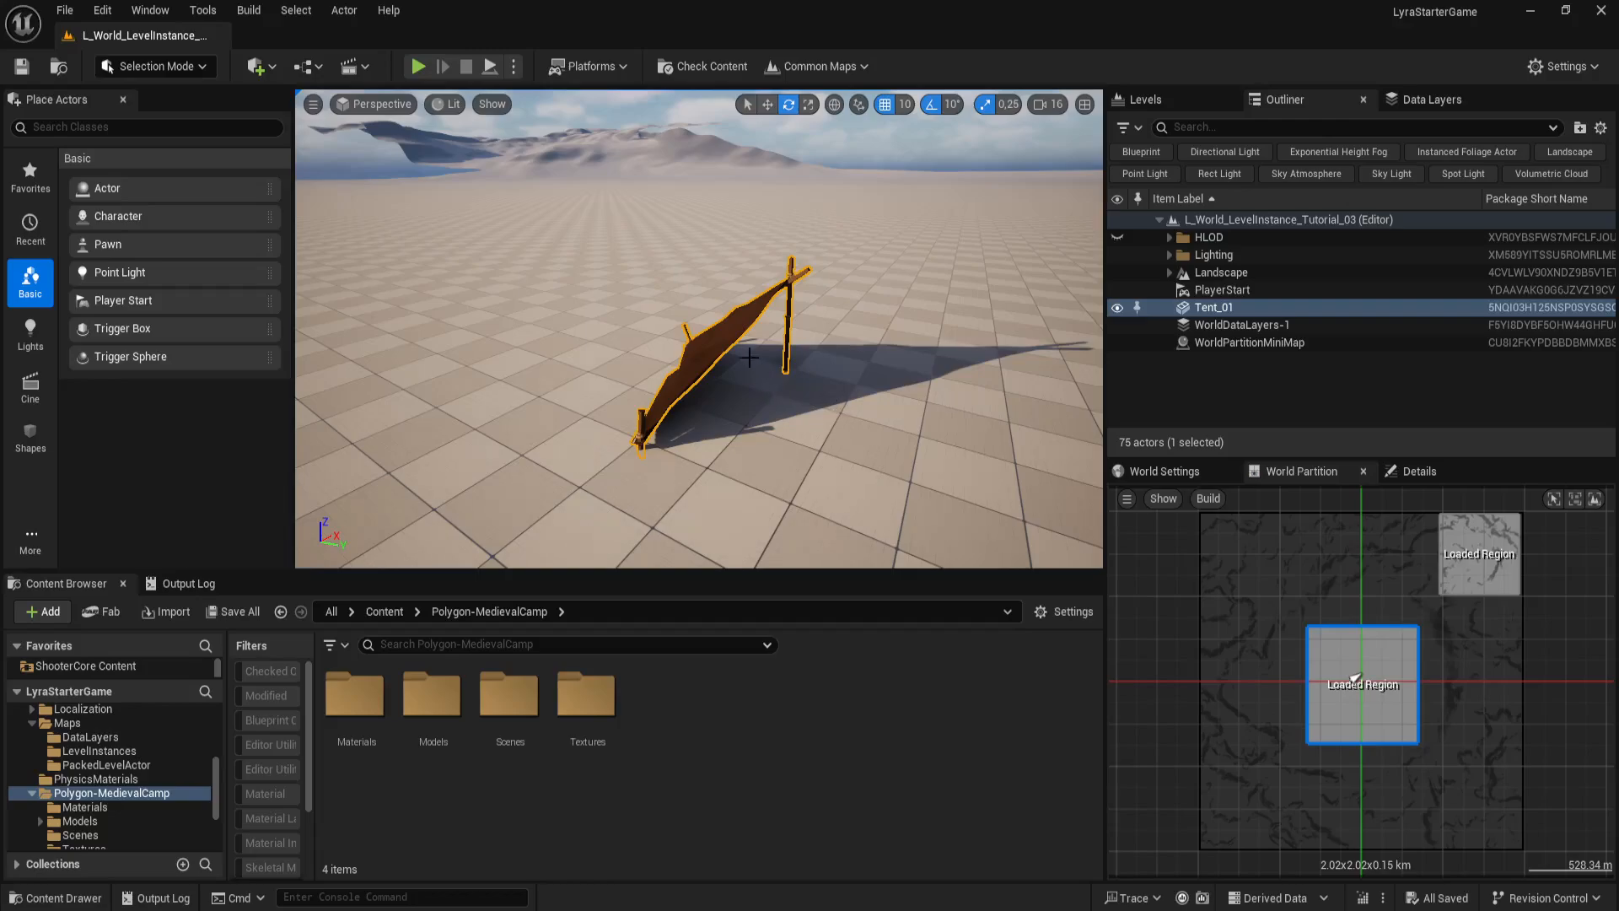
right_click_drag(663, 265, 678, 266)
key("g")
key("g")
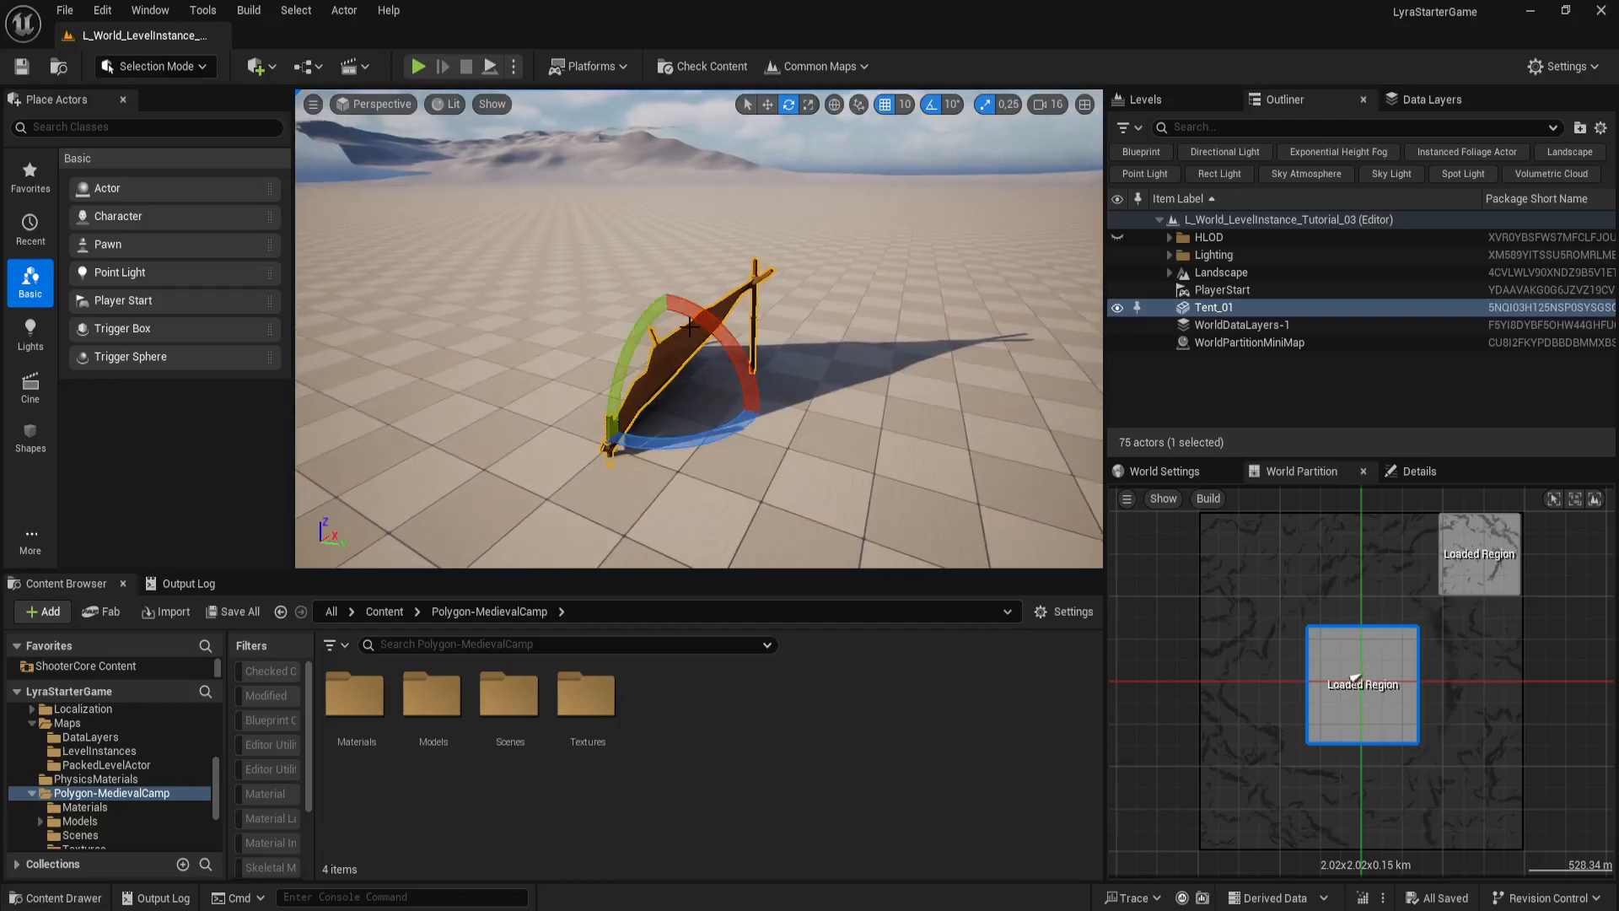
left_click_drag(728, 421, 749, 456)
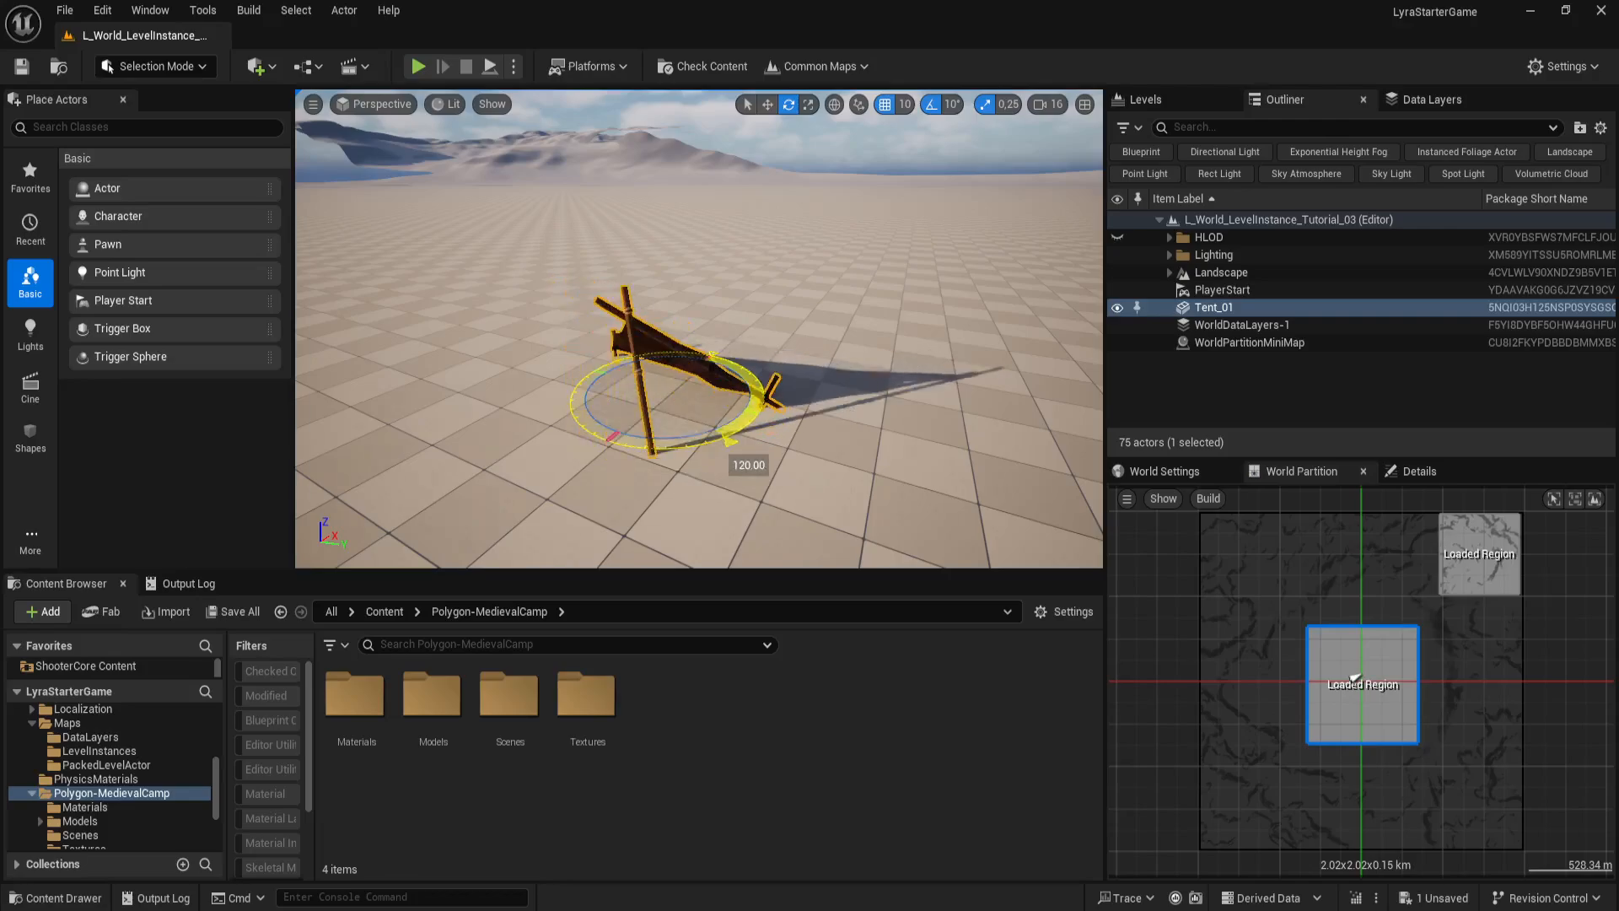
Step: Rotate the tent further about its vertical axis to a Z rotation of about 90°, checking it from different sides
right_click_drag(974, 423, 1050, 433)
key("a")
key("s")
left_click_drag(720, 385, 762, 406)
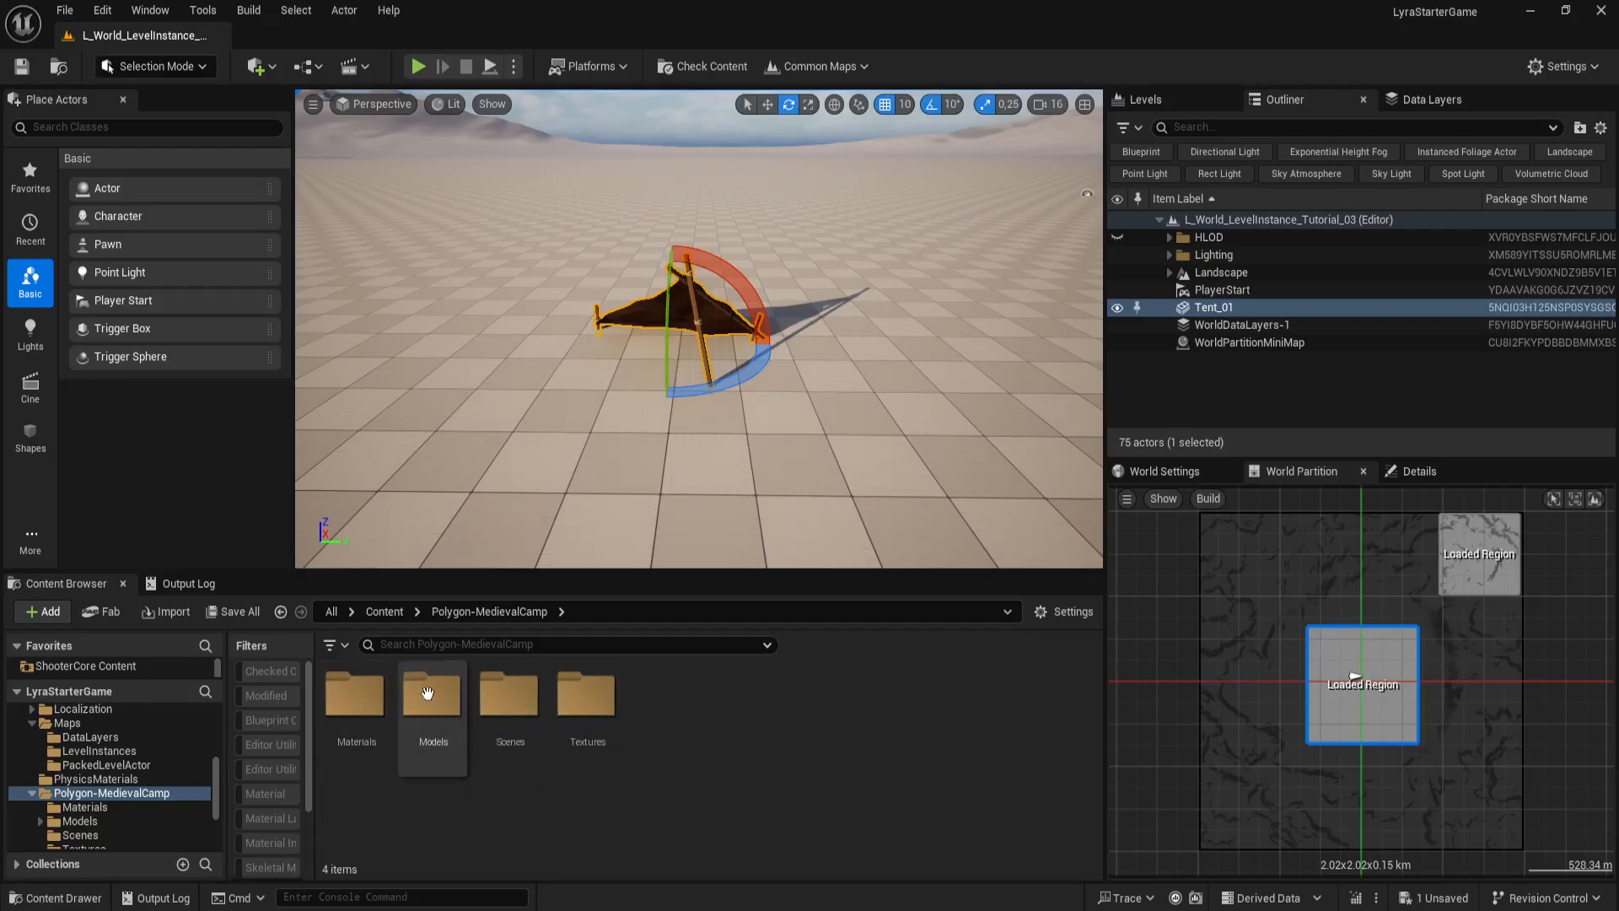
key("w")
right_click_drag(578, 494, 422, 560)
left_click_drag(763, 463, 620, 499)
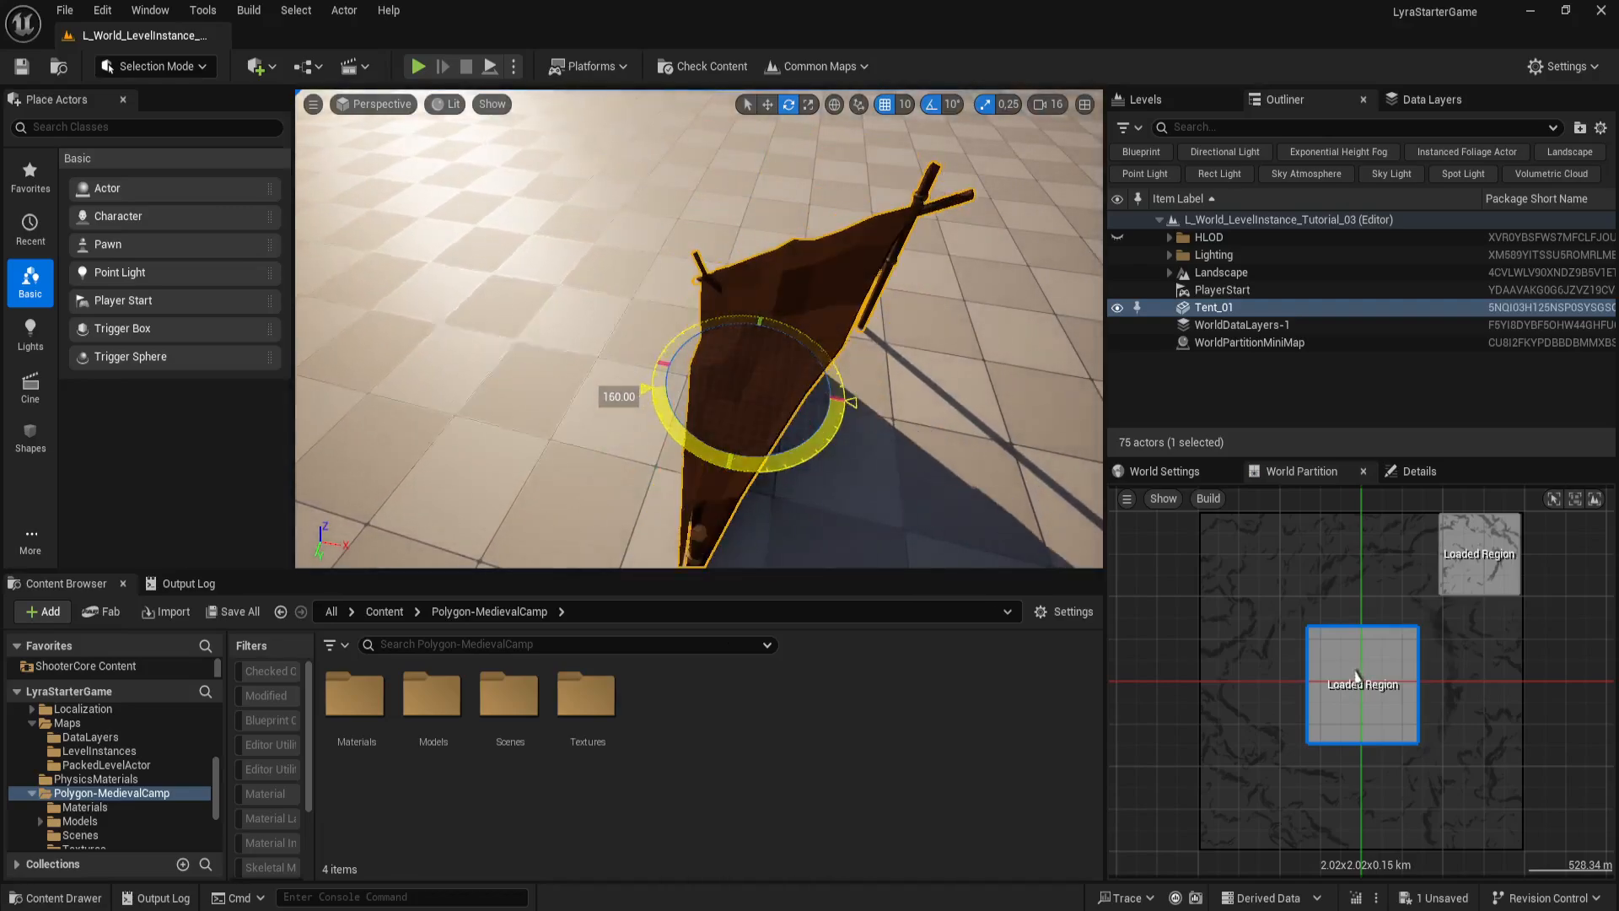
left_click_drag(646, 389, 835, 372)
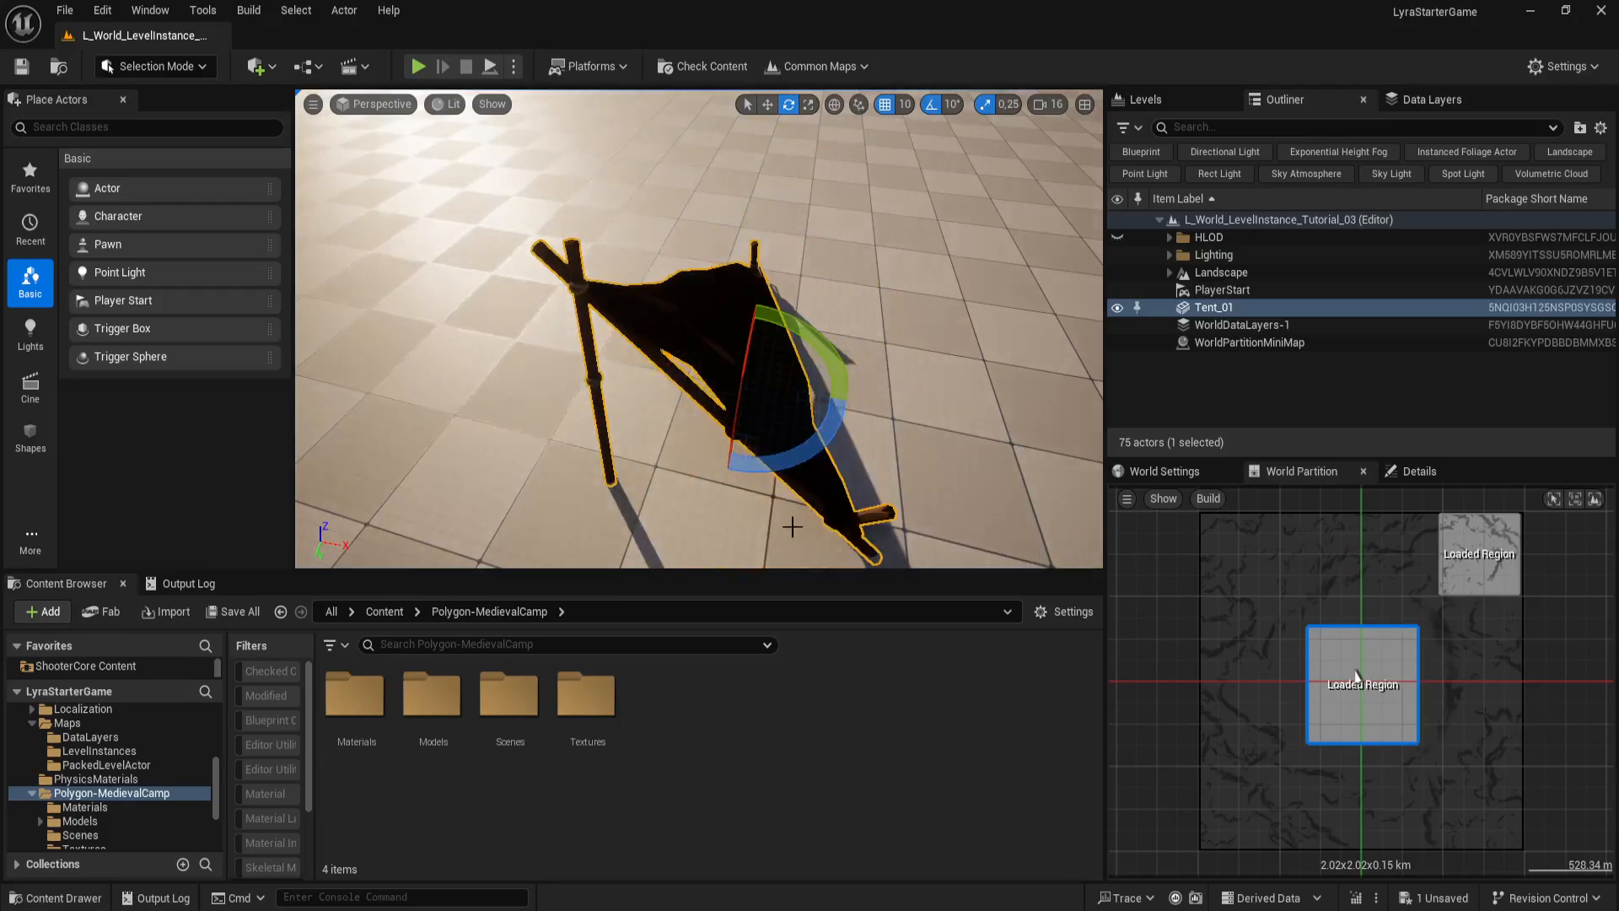
Step: Examine the tent from close up, the level's HLOD layer in World Settings and Tent_01's transform, mesh and material details
right_click_drag(792, 528, 767, 477)
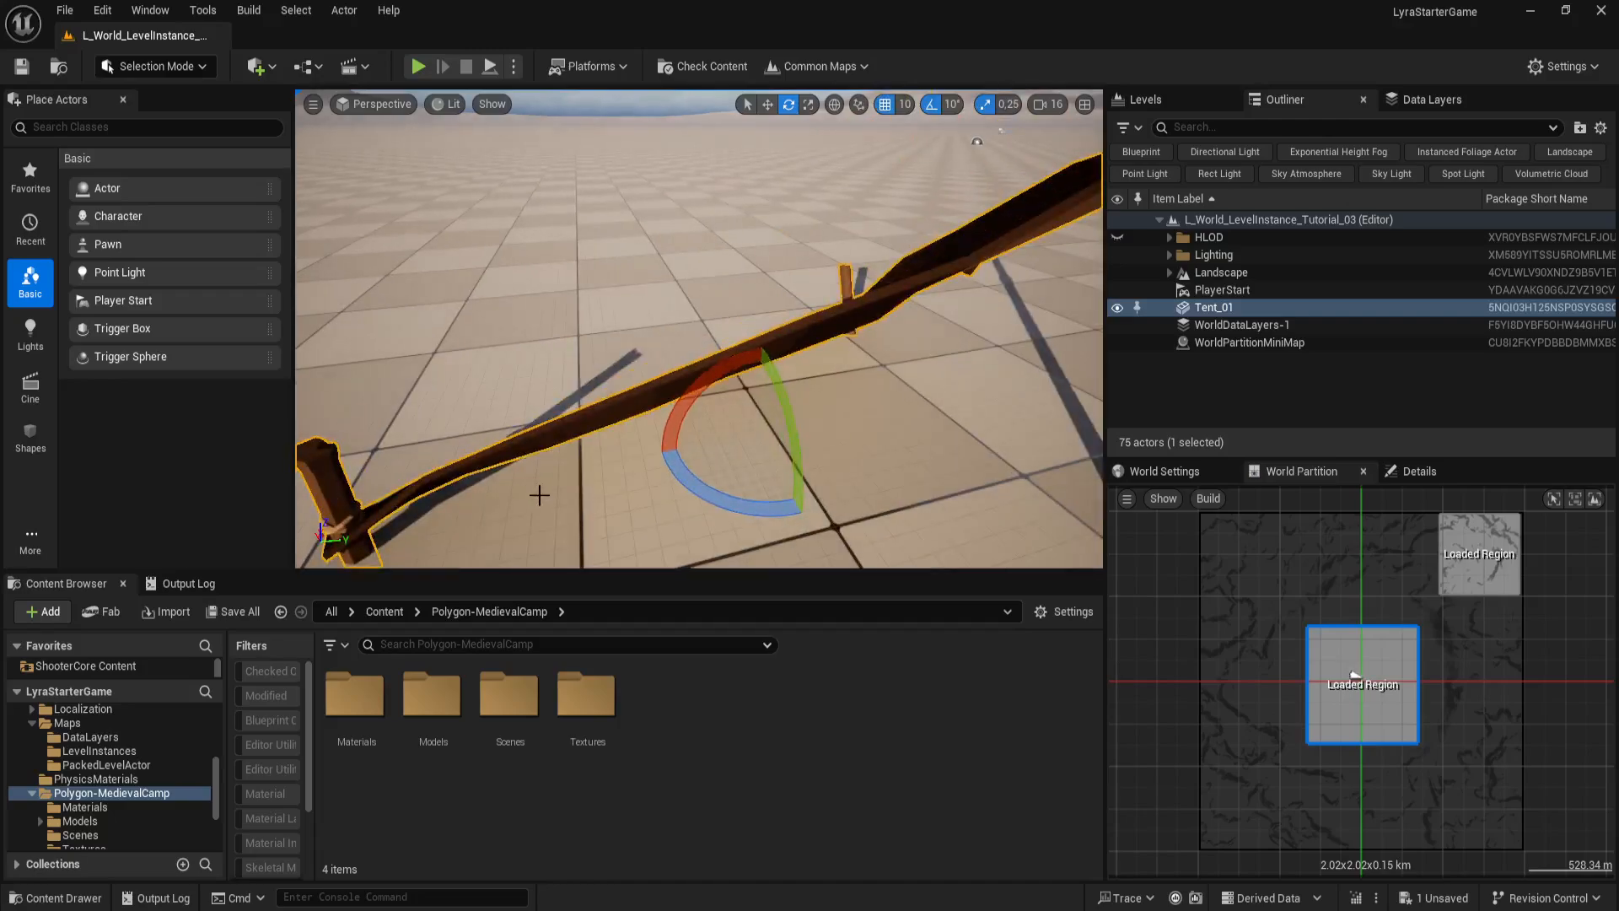
right_click_drag(540, 495, 1044, 490)
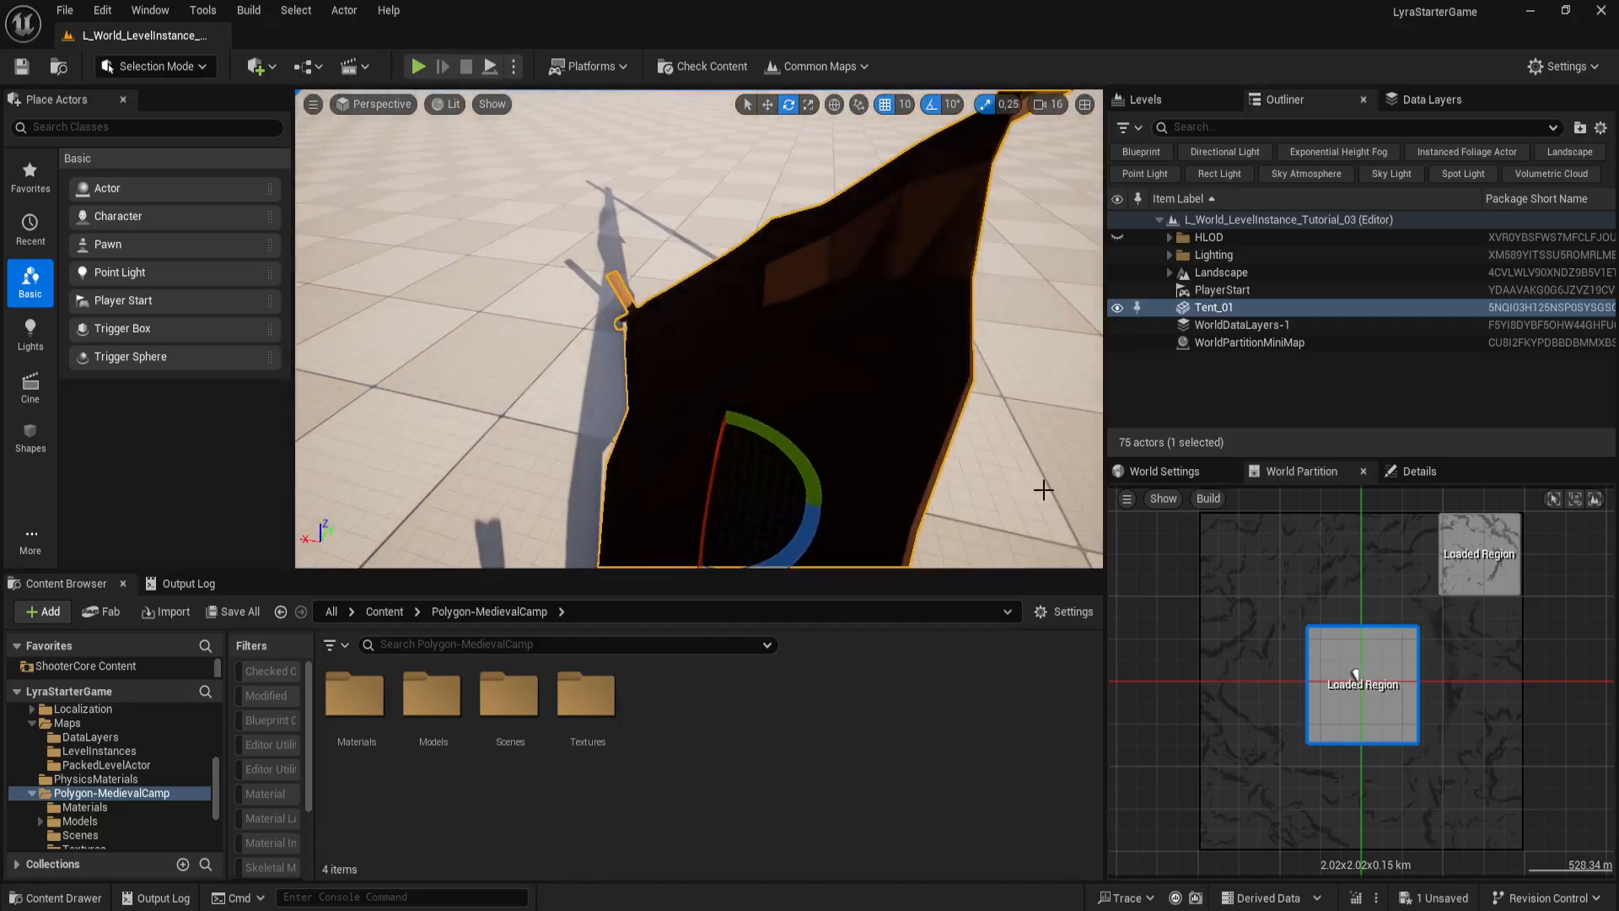
left_click(1157, 474)
scroll(1415, 646, "down", 5)
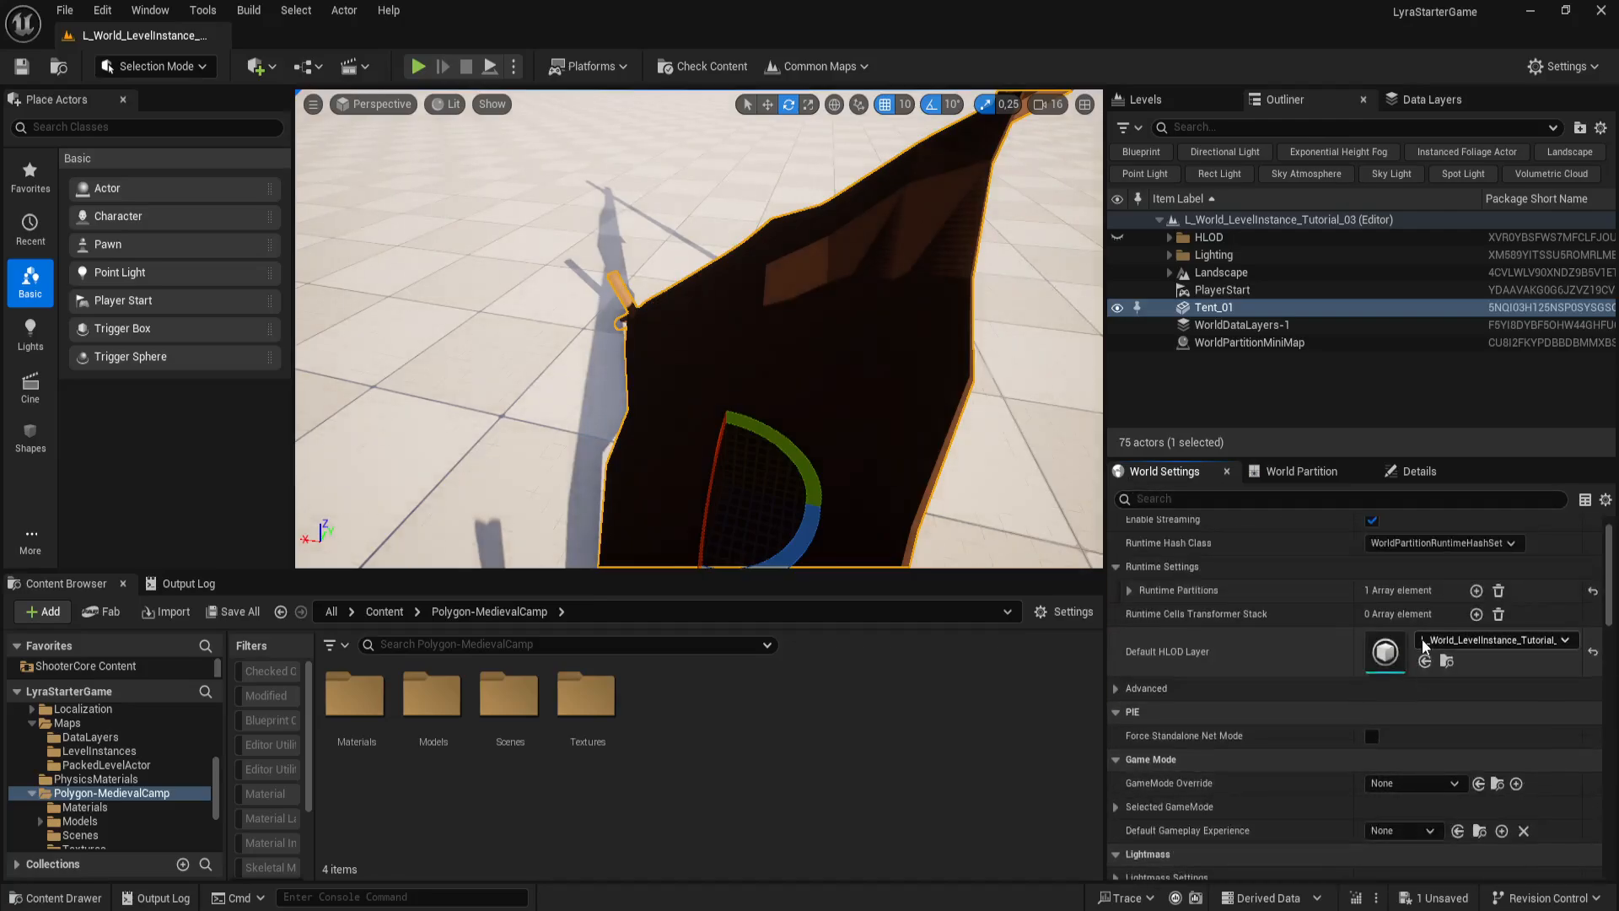
left_click(1420, 471)
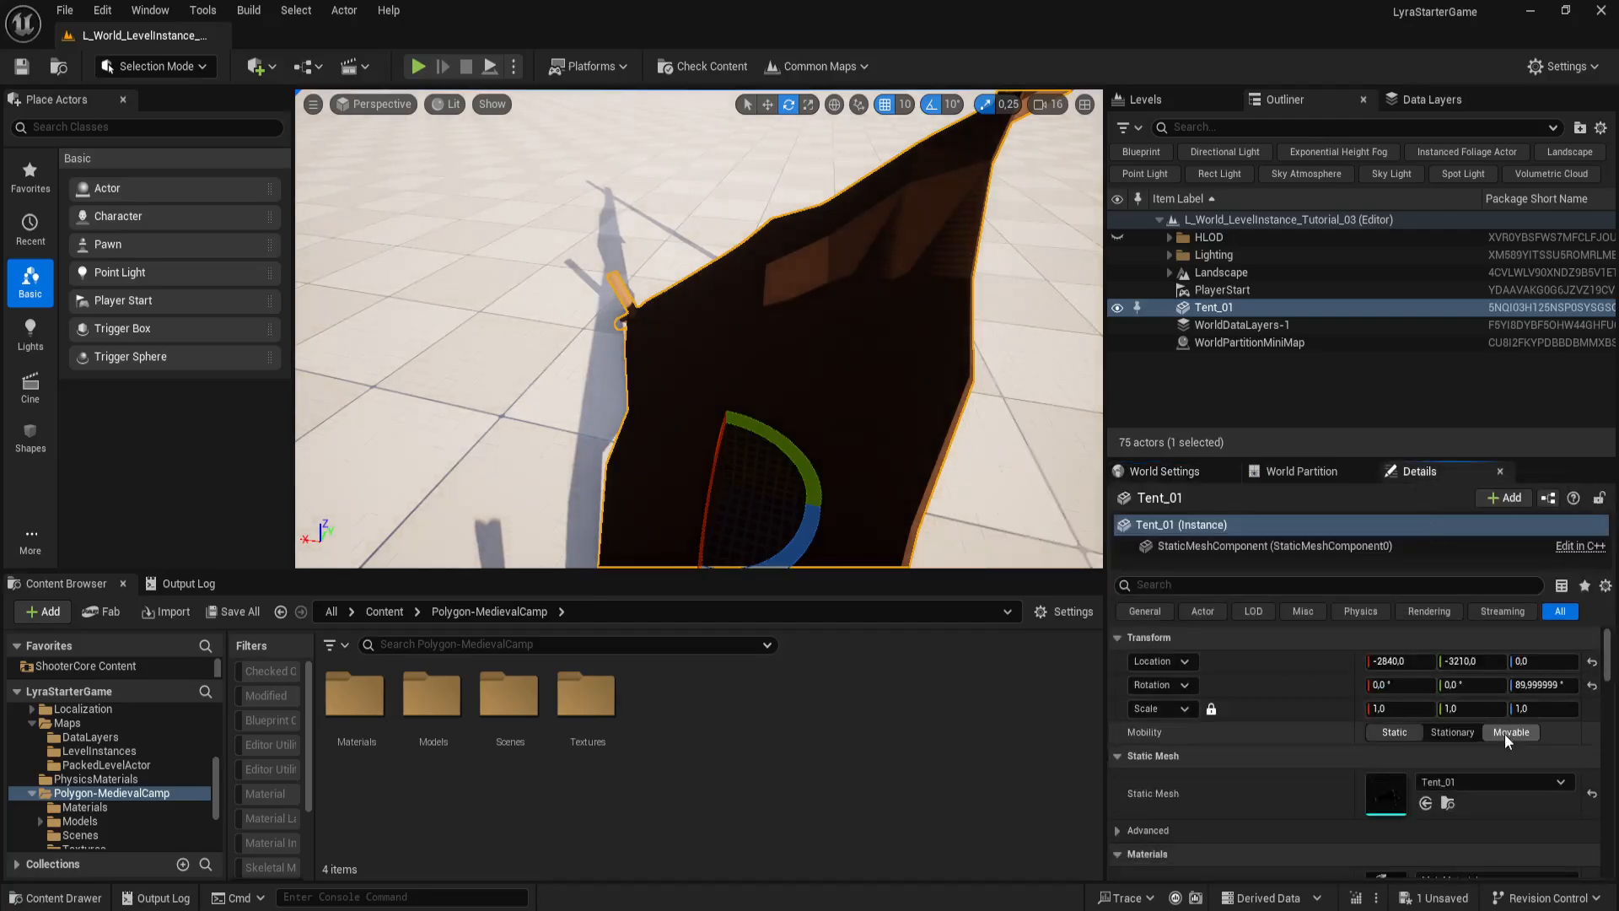
right_click_drag(1004, 508, 972, 485)
scroll(1256, 684, "down", 5)
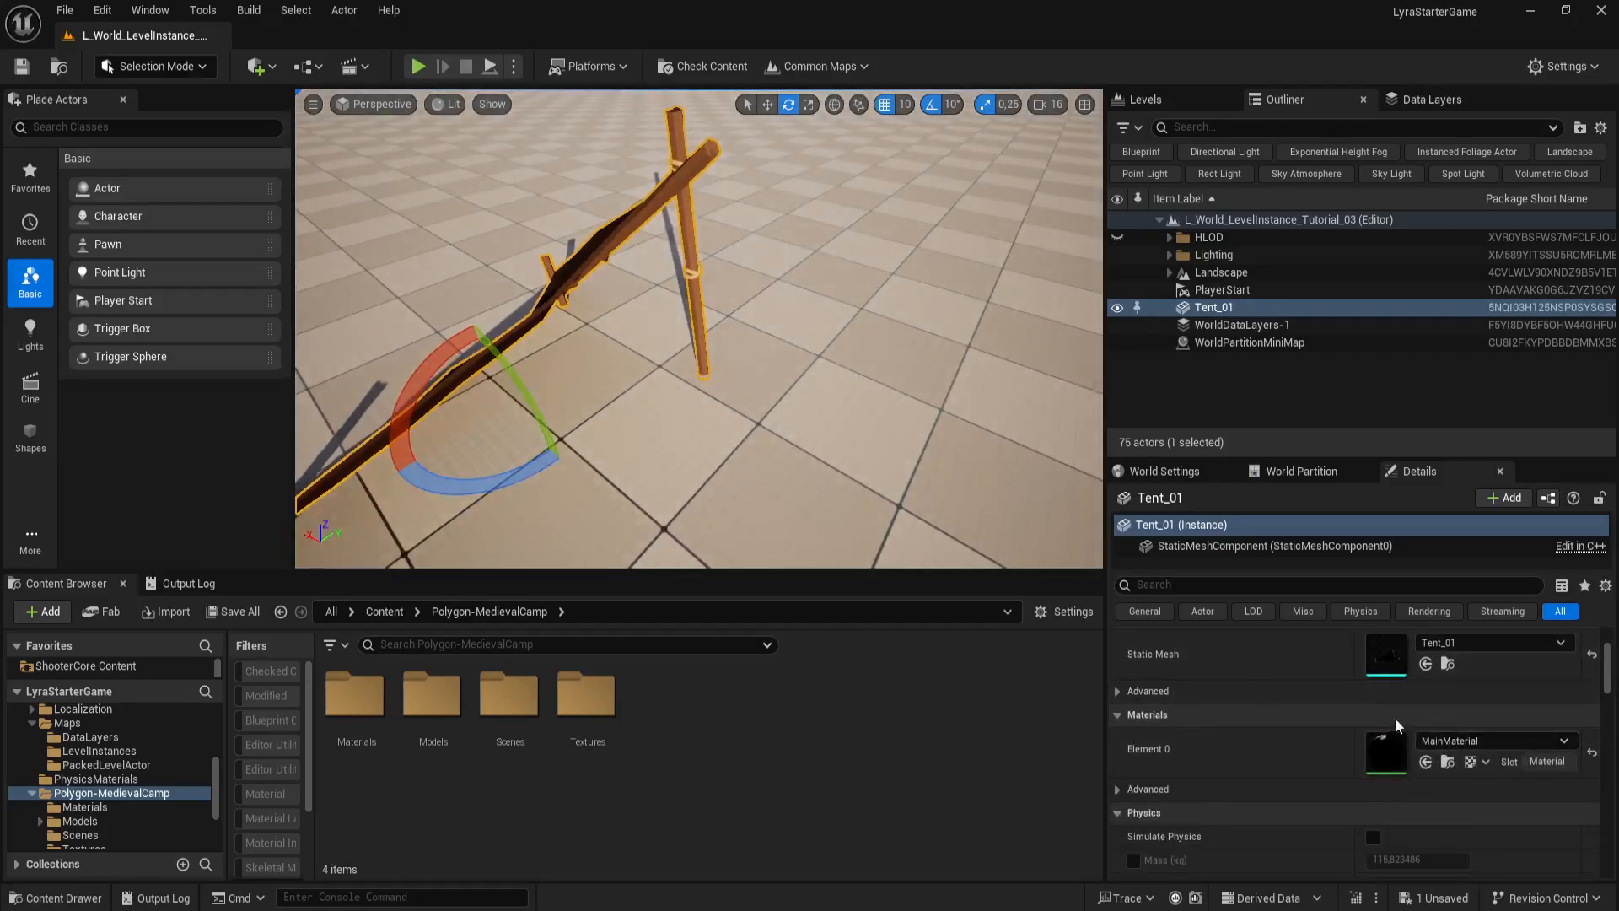
left_click(1116, 695)
left_click(1115, 695)
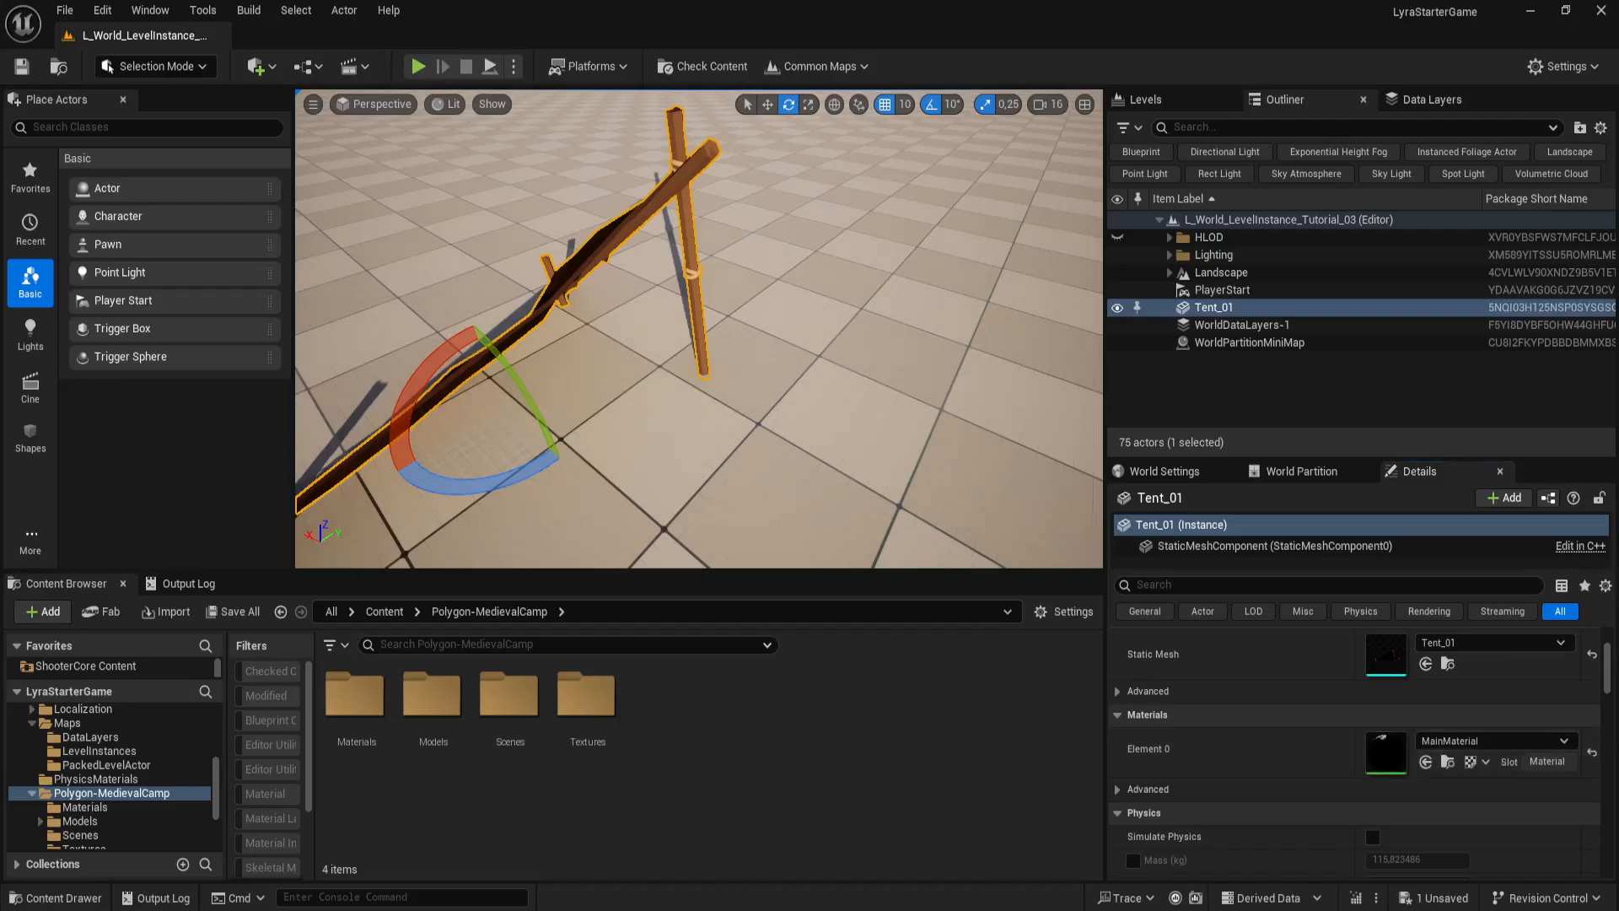
Step: Examine the tent's MainMaterial graph and the colour palette in its MainTexture, including the copy in the Textures folder, closing each editor
left_click_drag(1618, 175, 1079, 162)
double_click(1080, 162)
right_click_drag(734, 232, 725, 416)
scroll(749, 388, "up", 2)
left_click(767, 377)
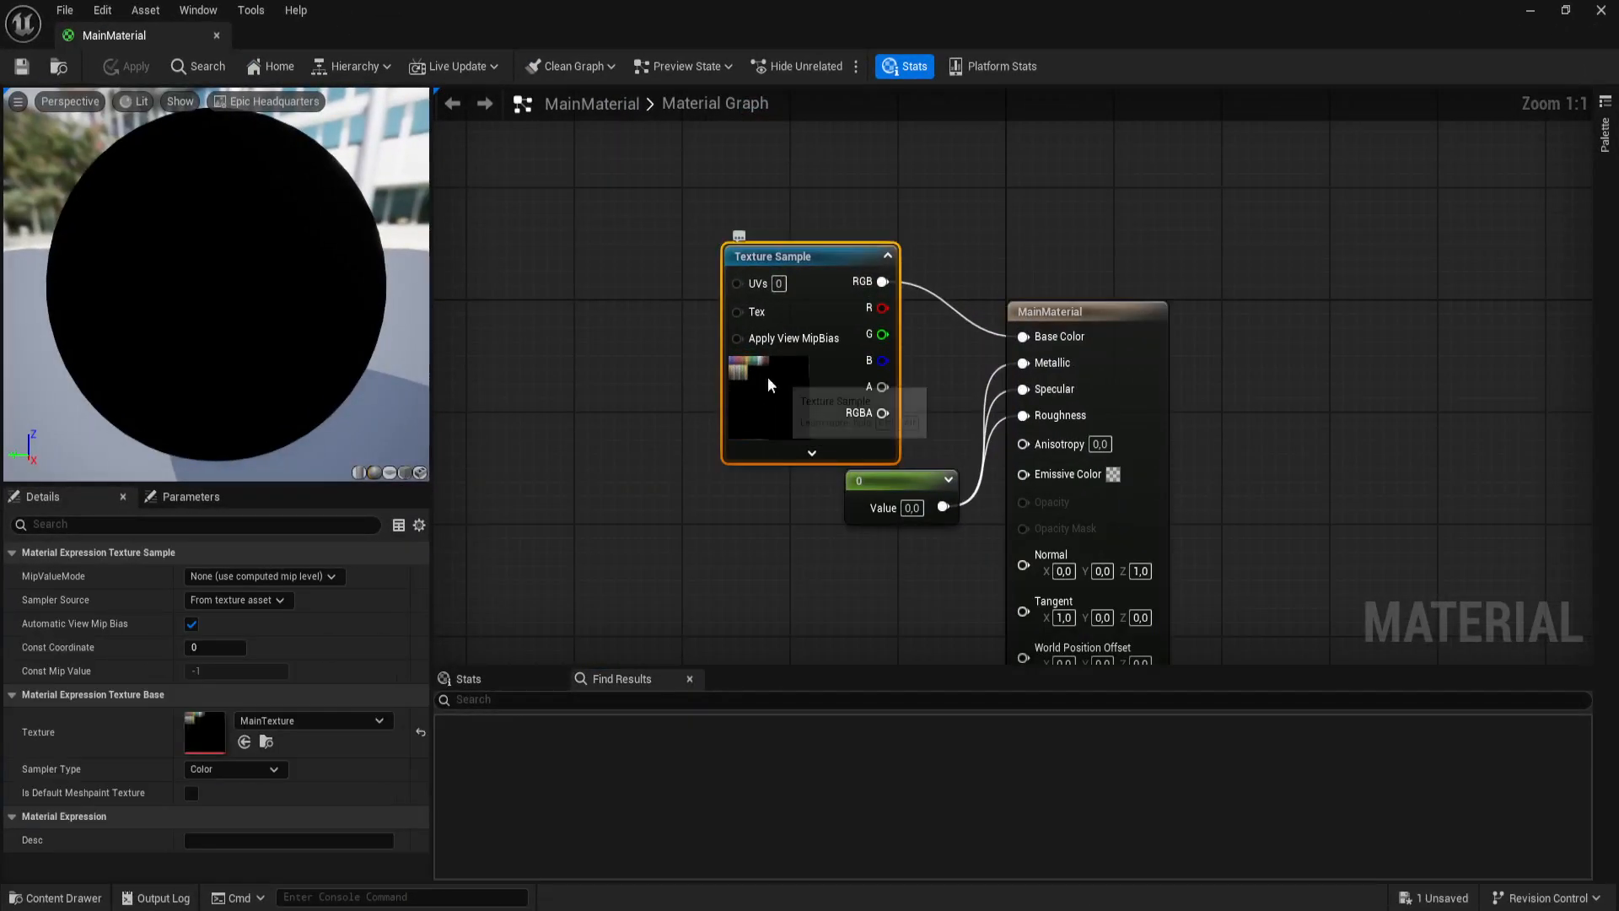
double_click(205, 727)
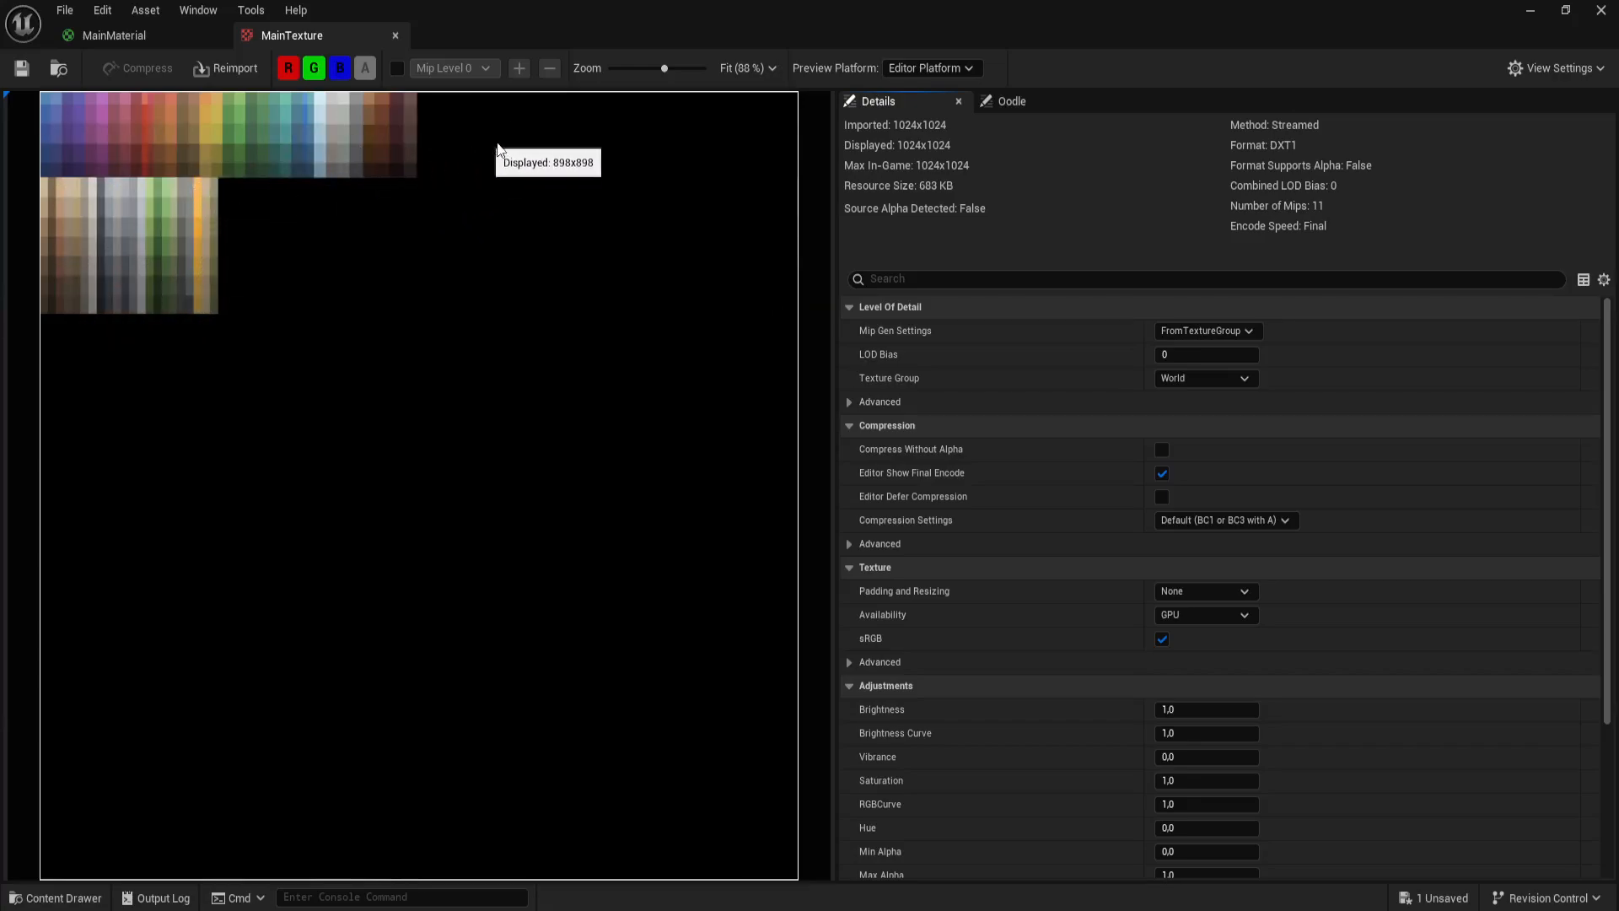
left_click(396, 37)
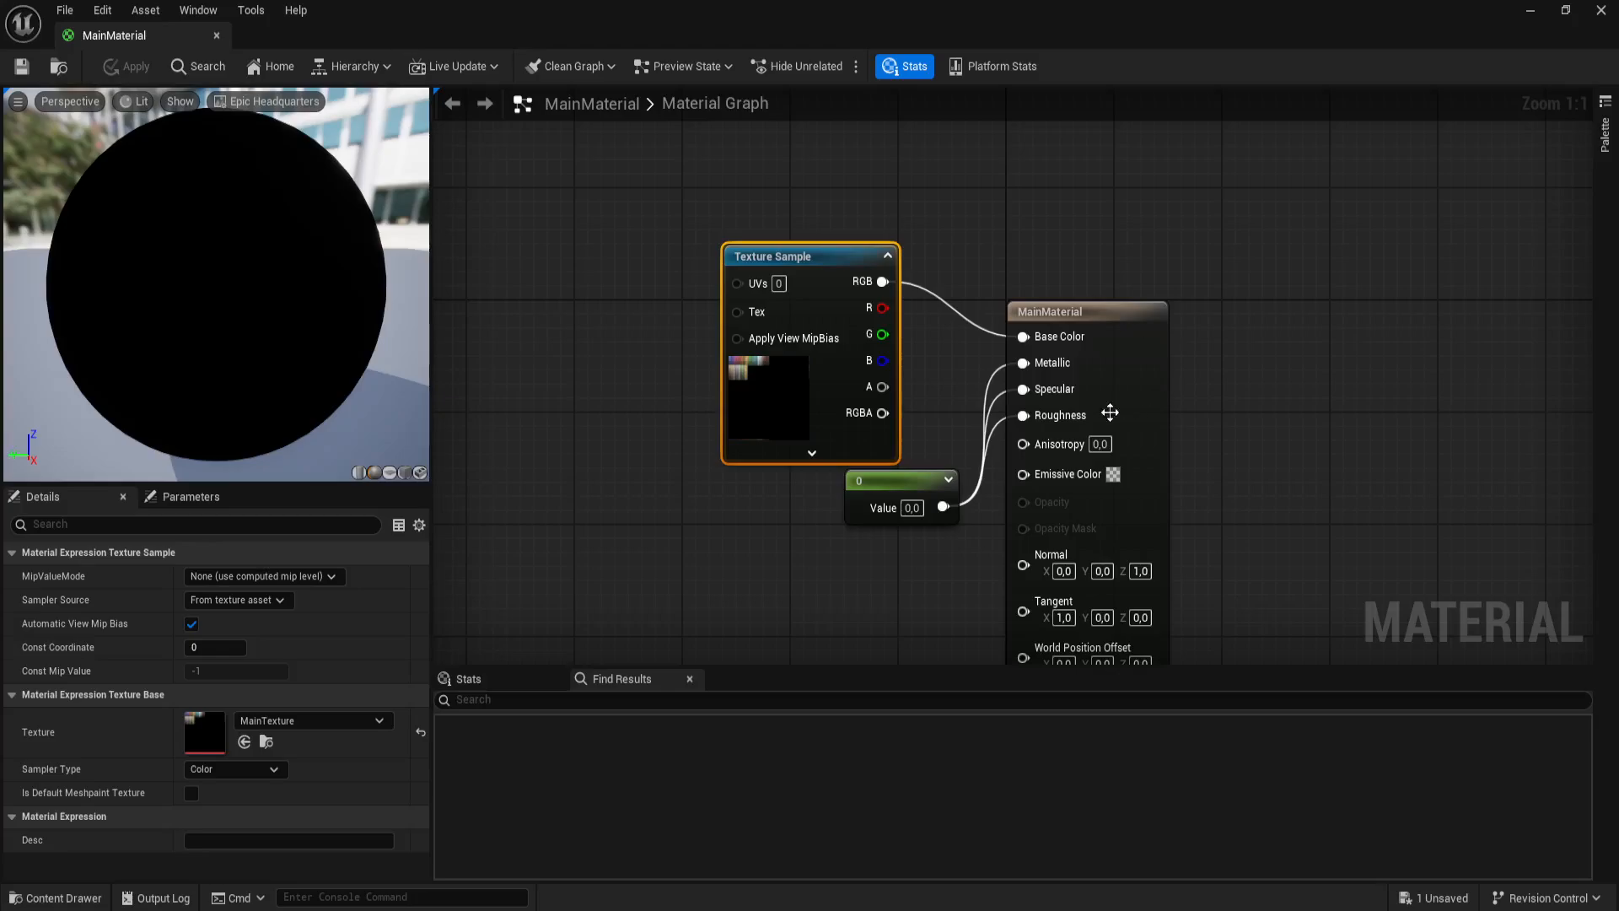
left_click(996, 216)
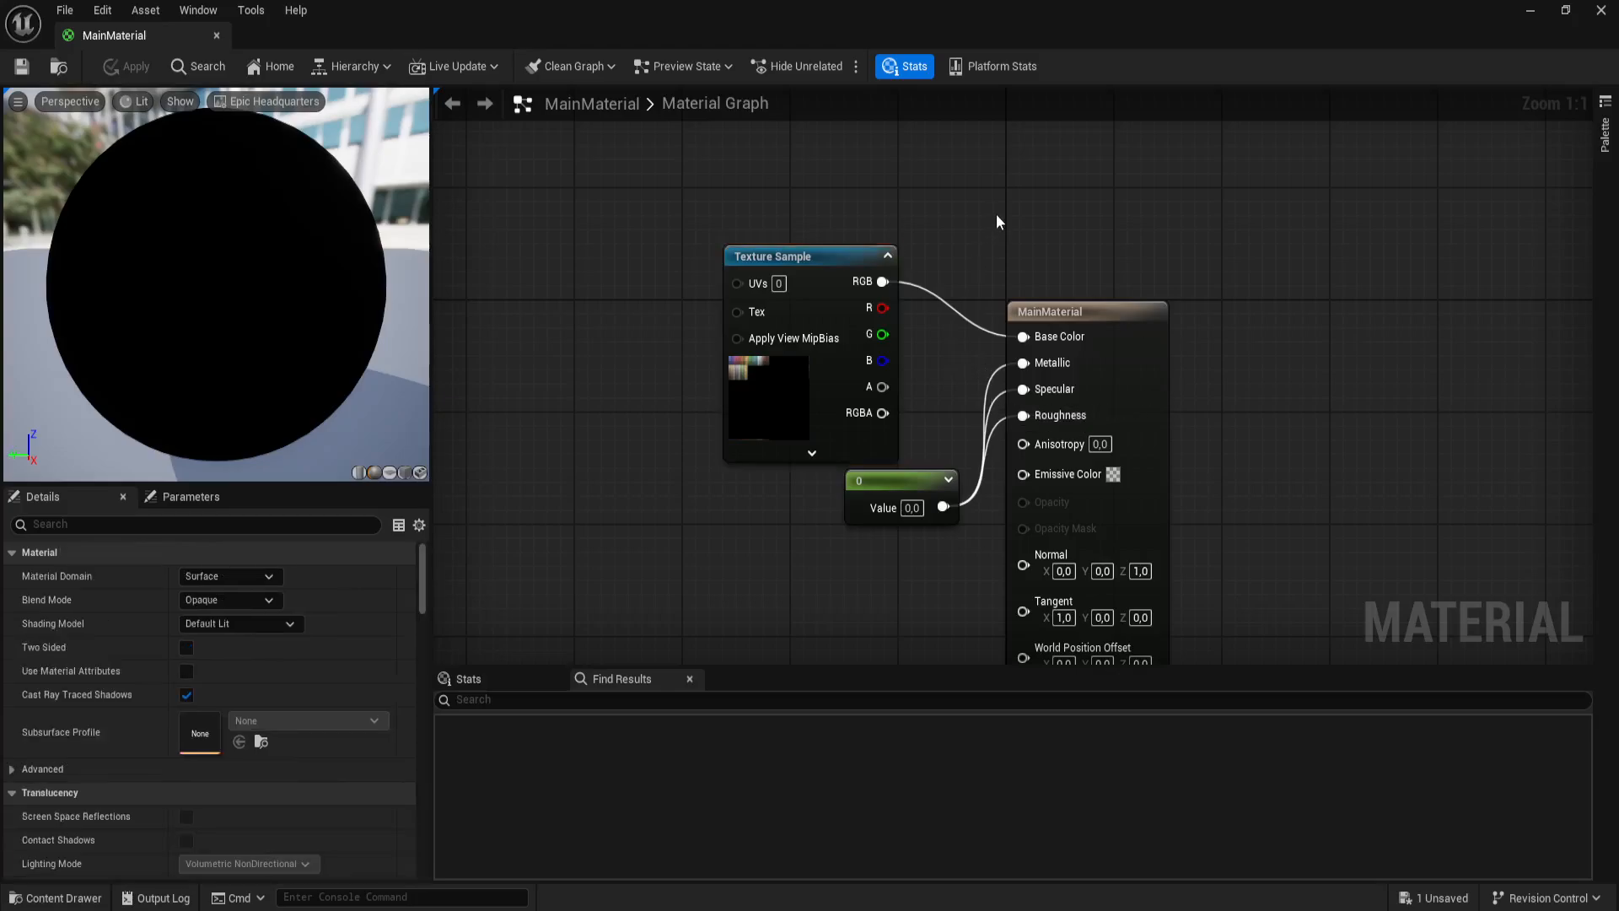
left_click(1604, 17)
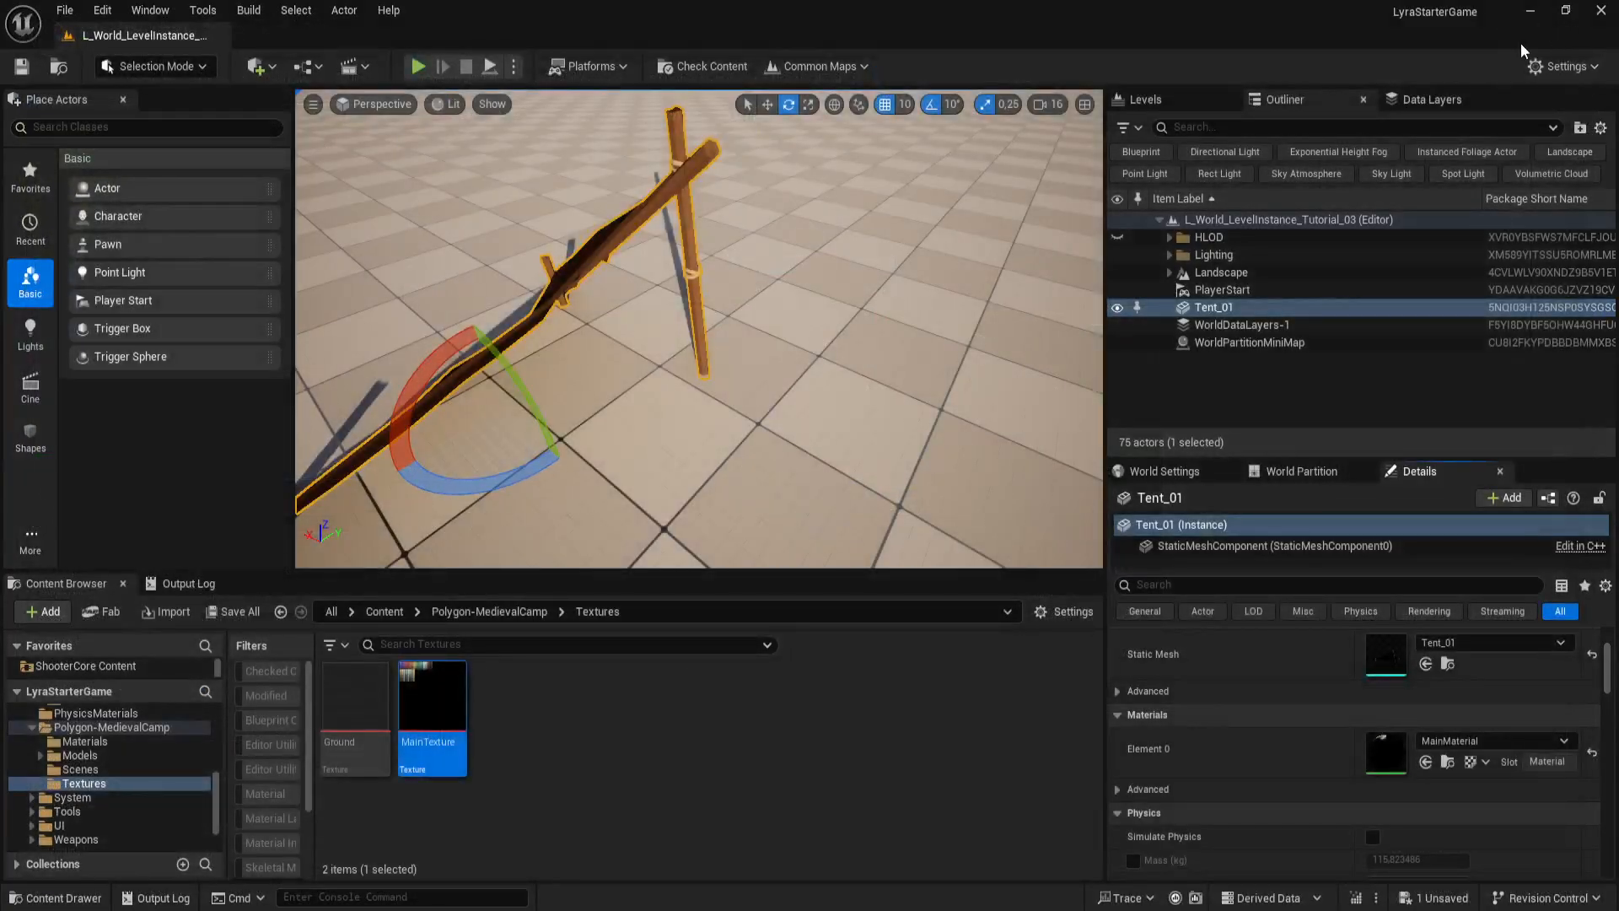
mouse_move(833, 337)
right_mouse_down()
mouse_move(851, 334)
mouse_move(826, 327)
right_mouse_up()
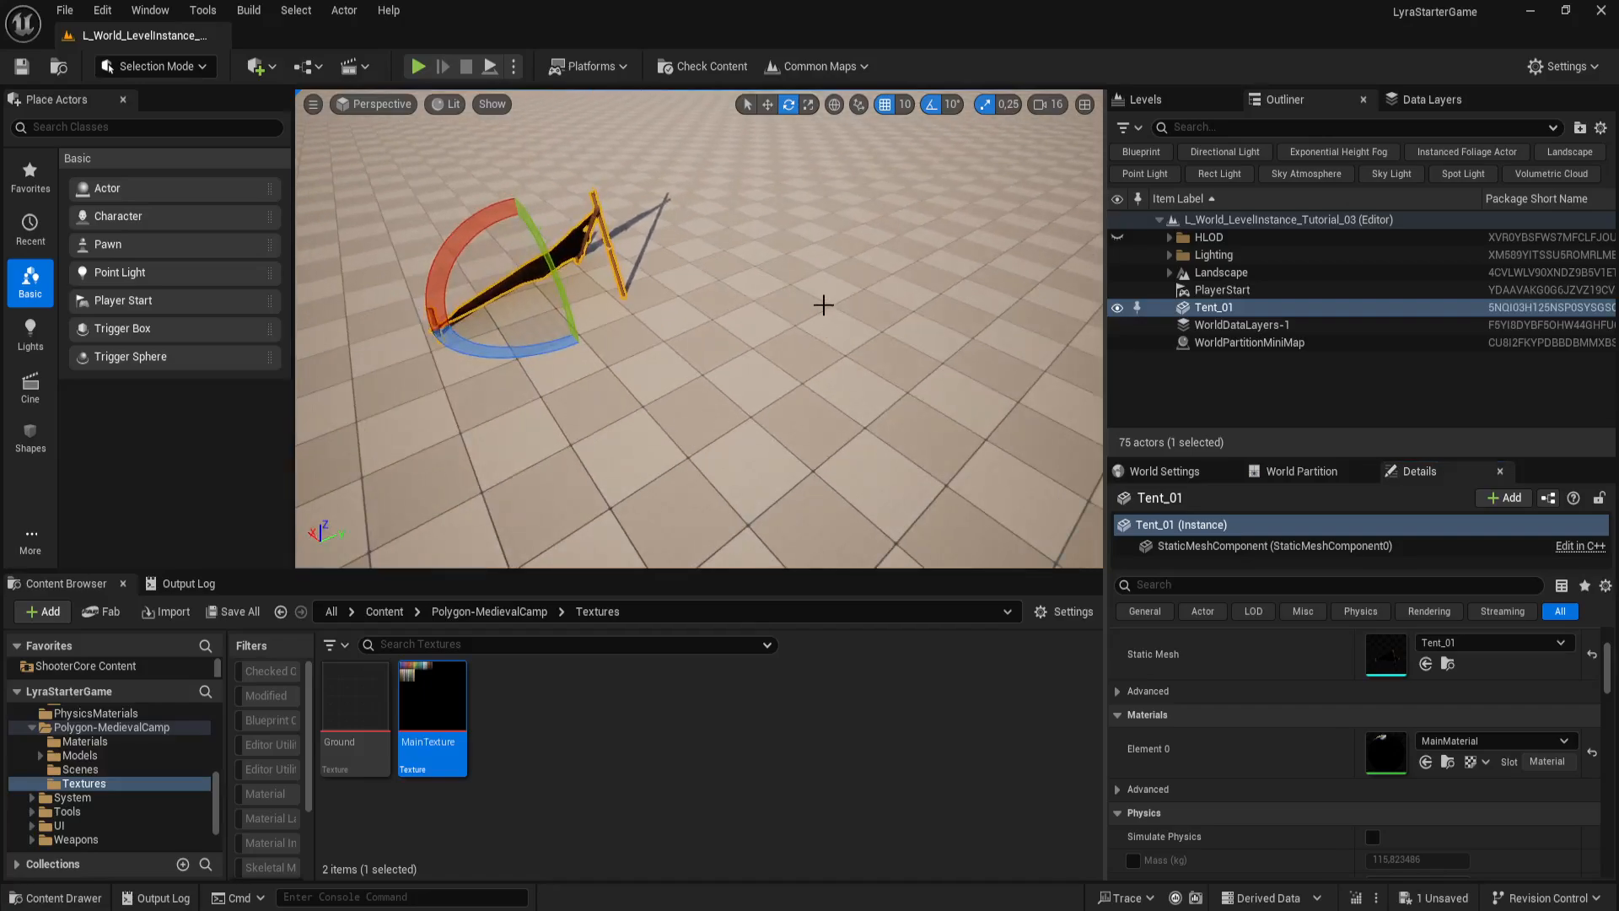
double_click(439, 717)
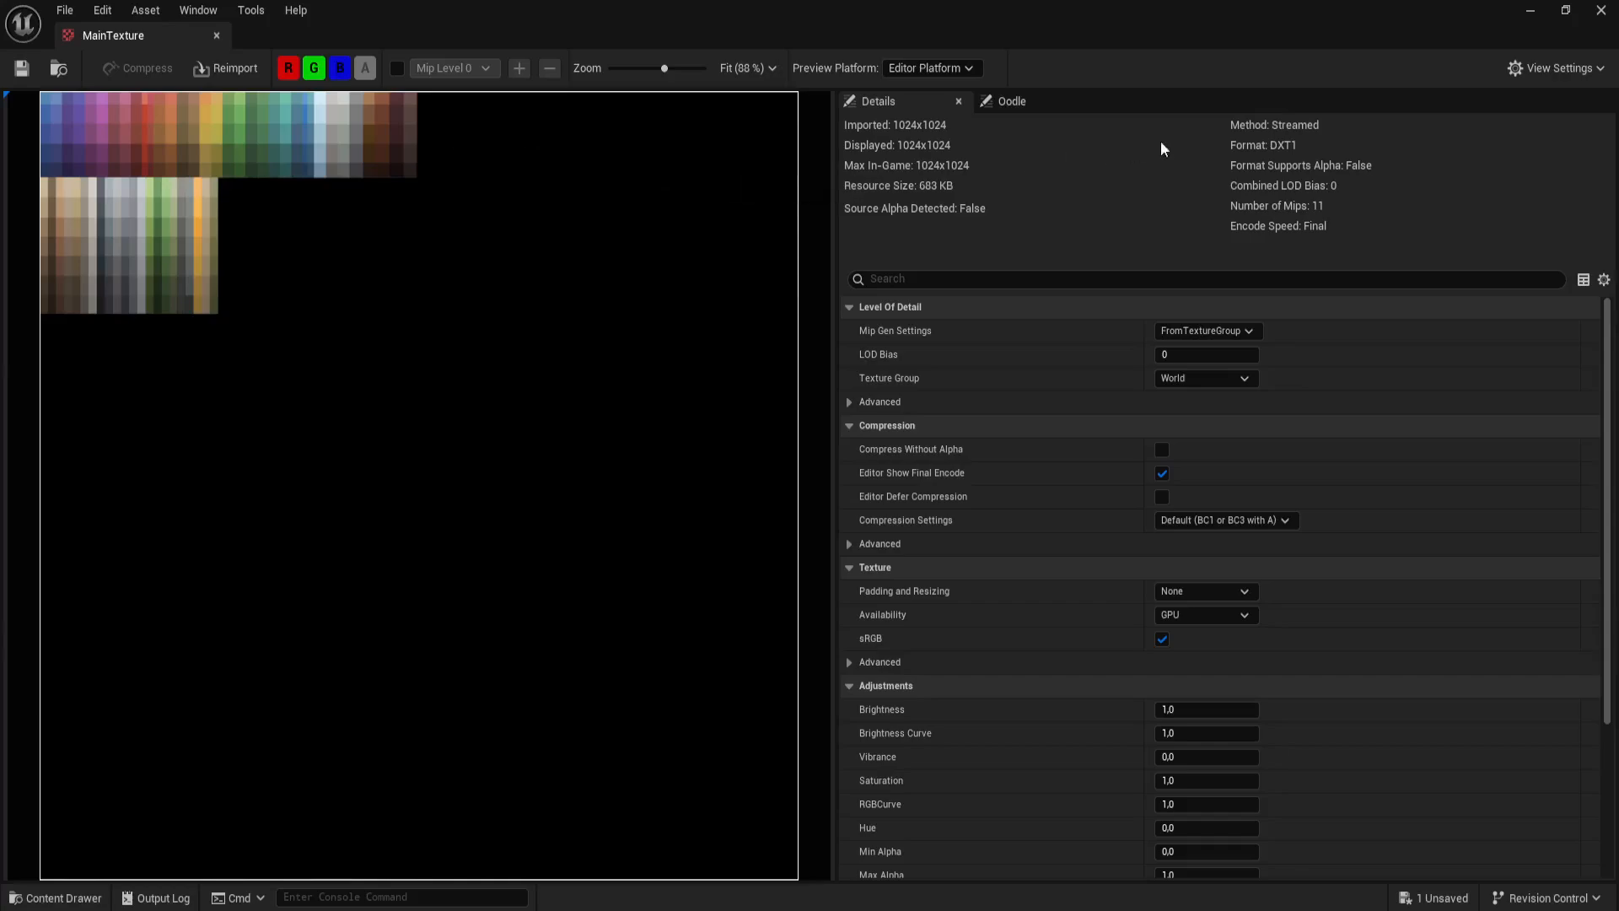
left_click(1601, 10)
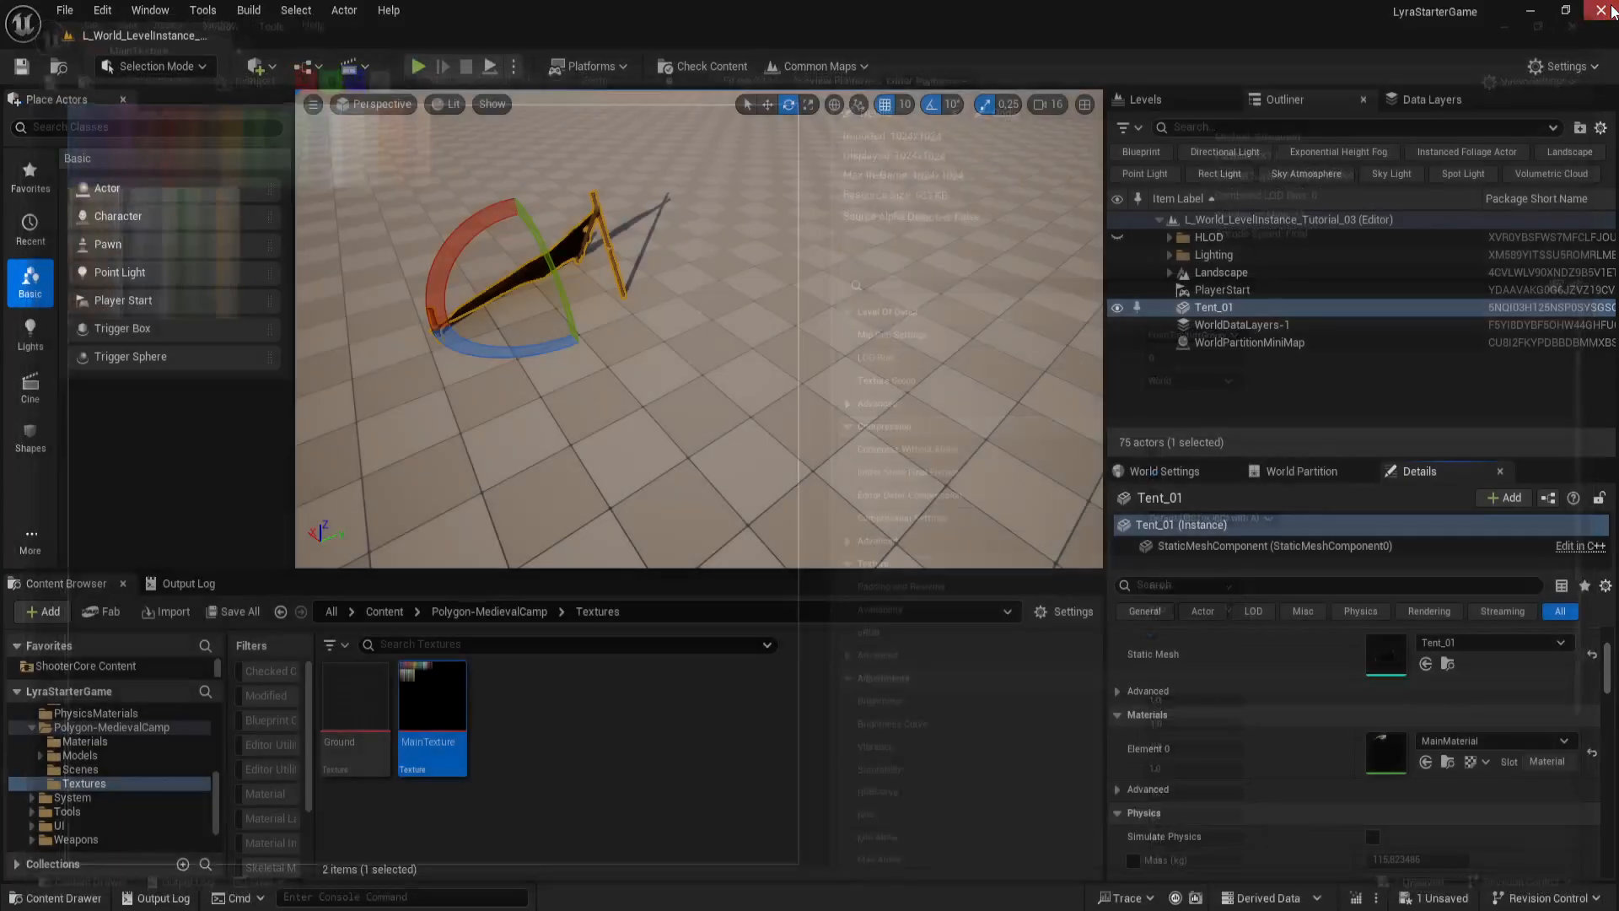
Step: Rotate Tent_01 about its vertical axis in the viewport and open the Polygon-MedievalCamp Models folder
mouse_move(686, 346)
right_mouse_down()
mouse_move(717, 354)
mouse_move(675, 413)
mouse_move(696, 338)
right_mouse_up()
key("w")
key("a")
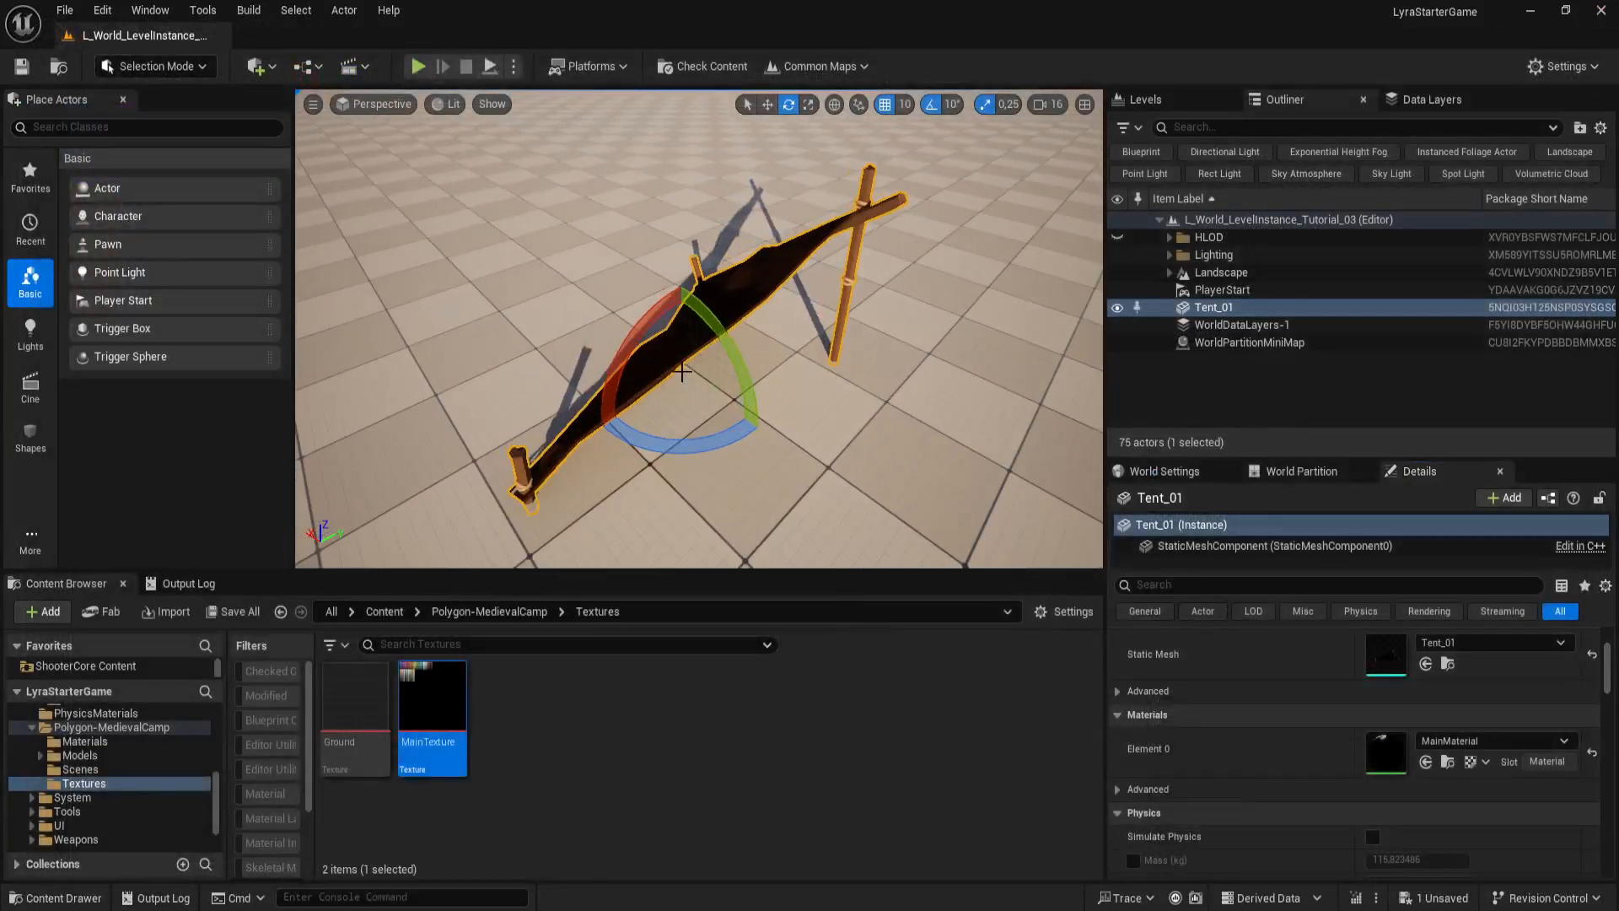
left_click_drag(683, 443, 630, 328)
key("d")
right_click_drag(915, 459, 882, 471)
key("s")
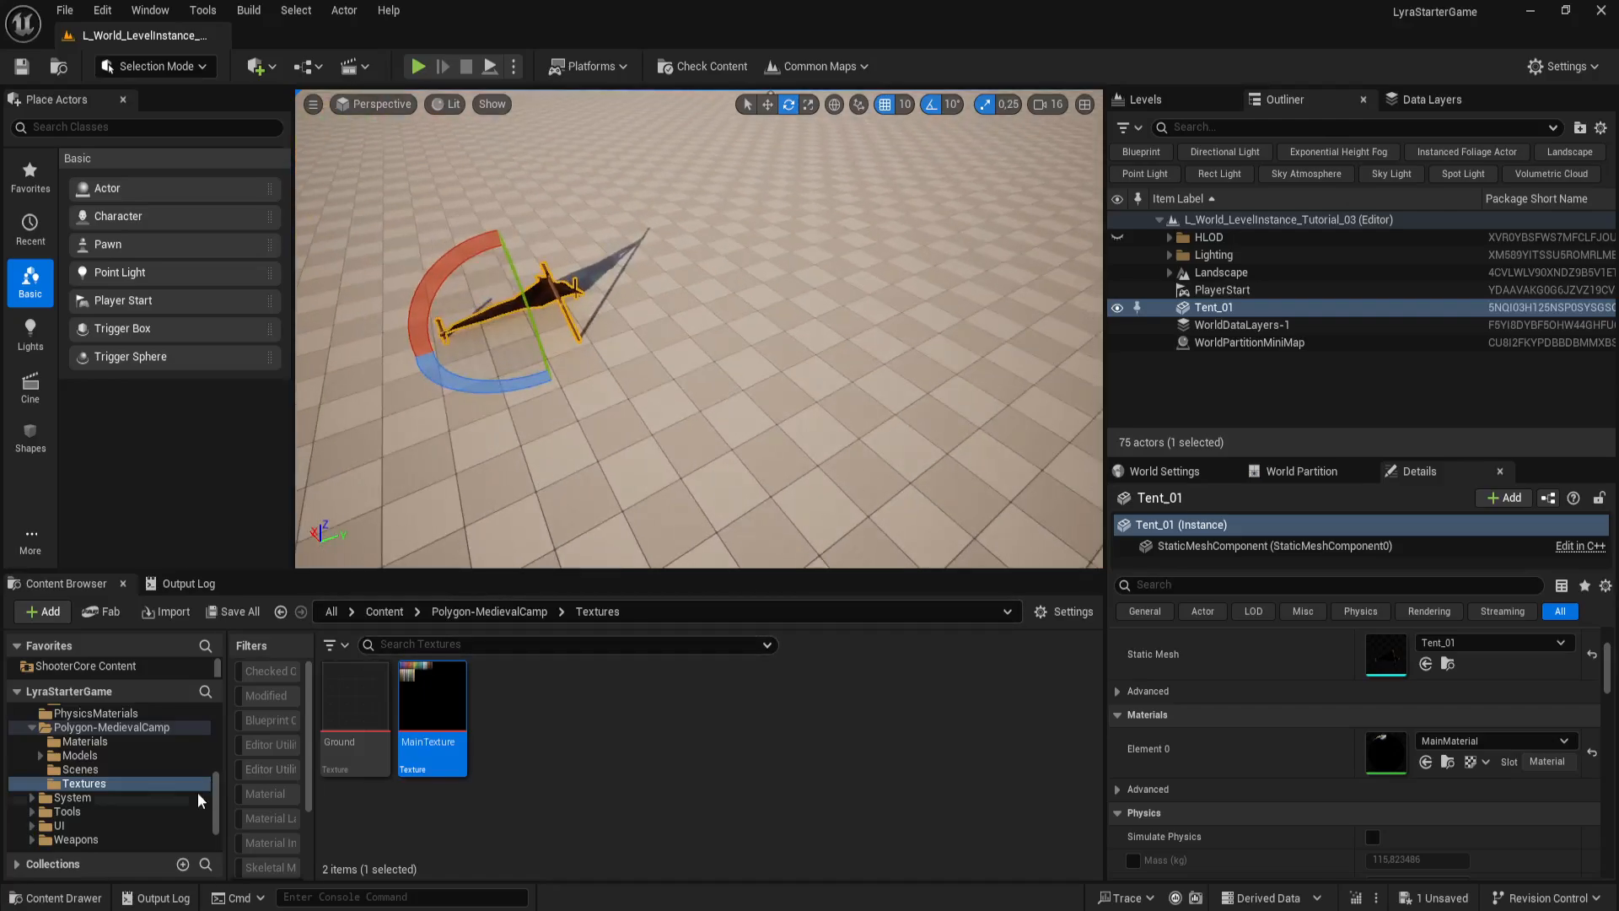
left_click(112, 755)
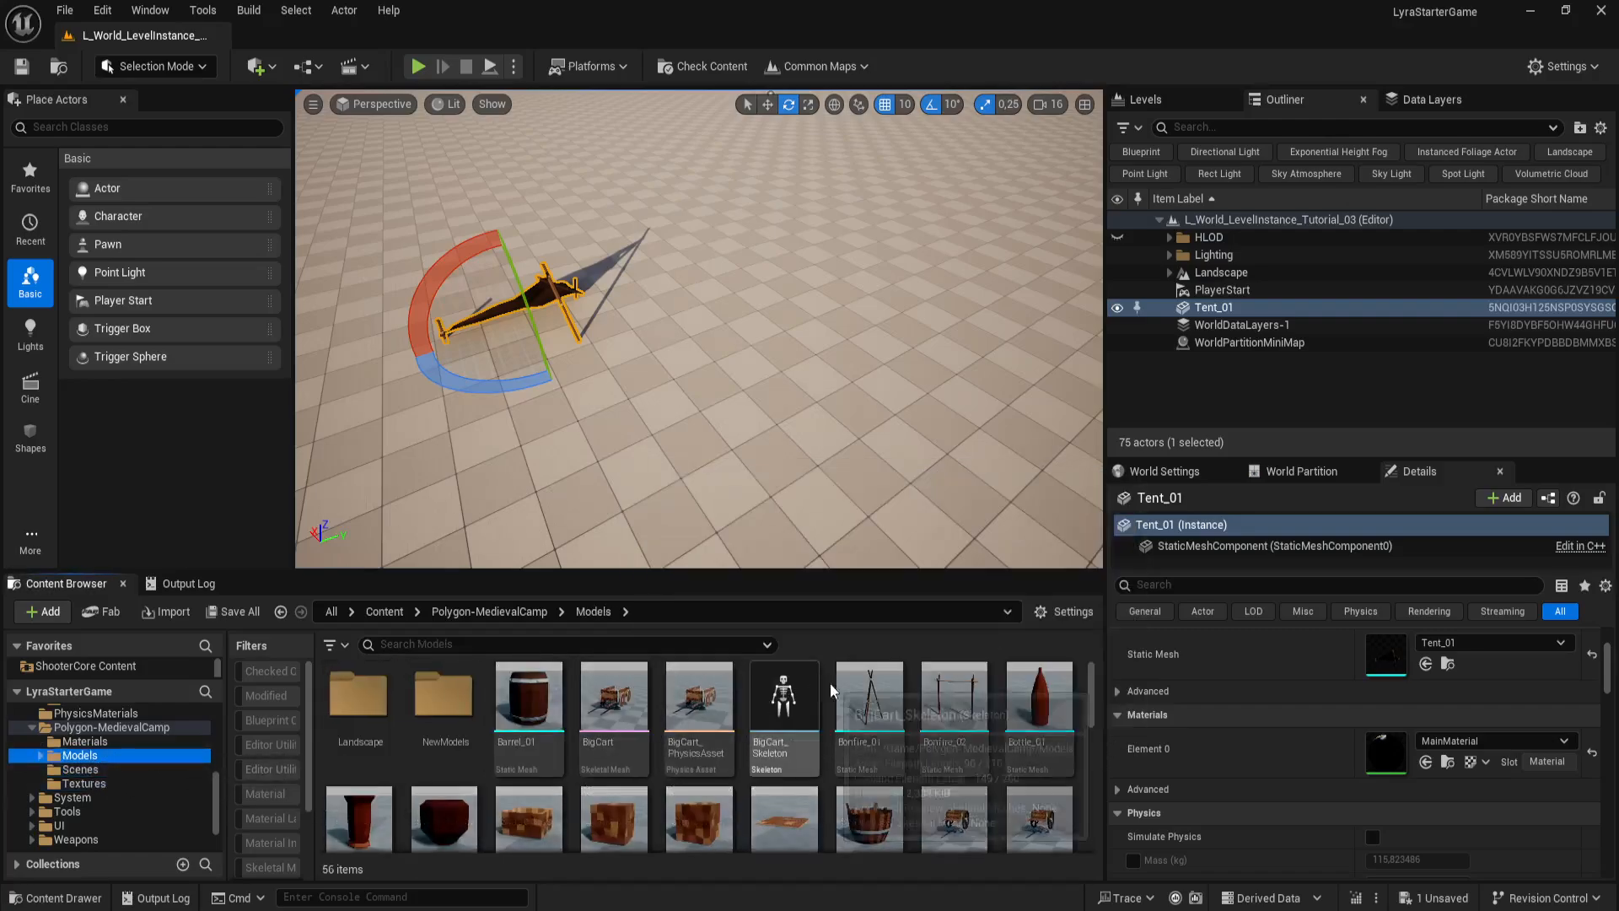
left_click_drag(464, 372, 434, 283)
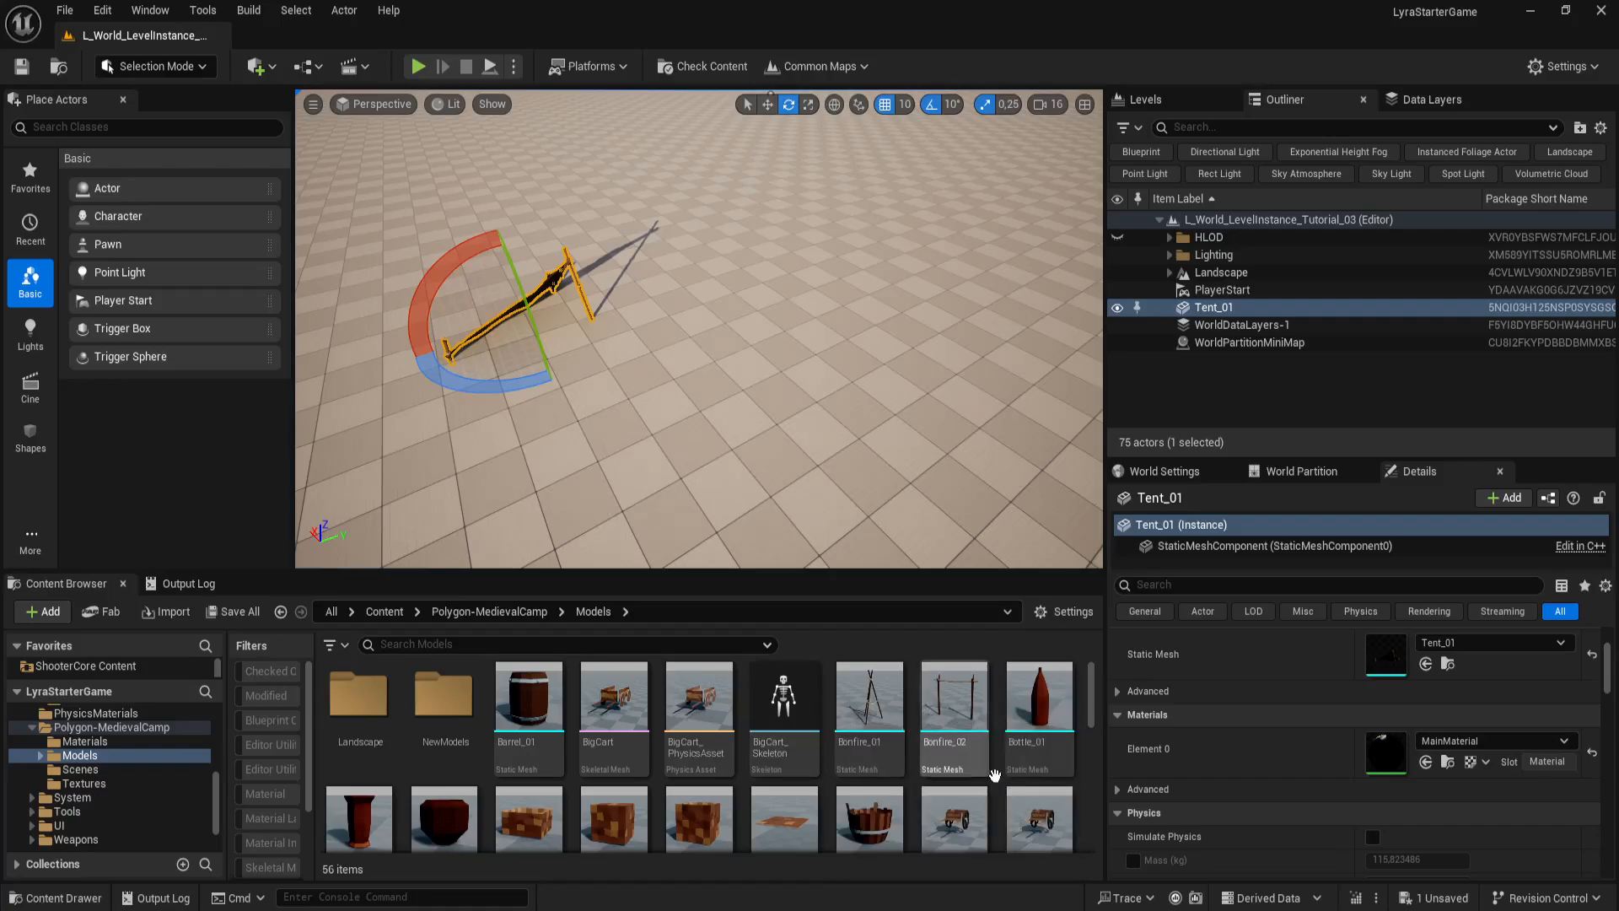
Step: Place the Tent_03 mesh beside Tent_01, rotate it so its entrance faces the open ground, and move it farther back
scroll(998, 773, "down", 3)
scroll(996, 784, "down", 3)
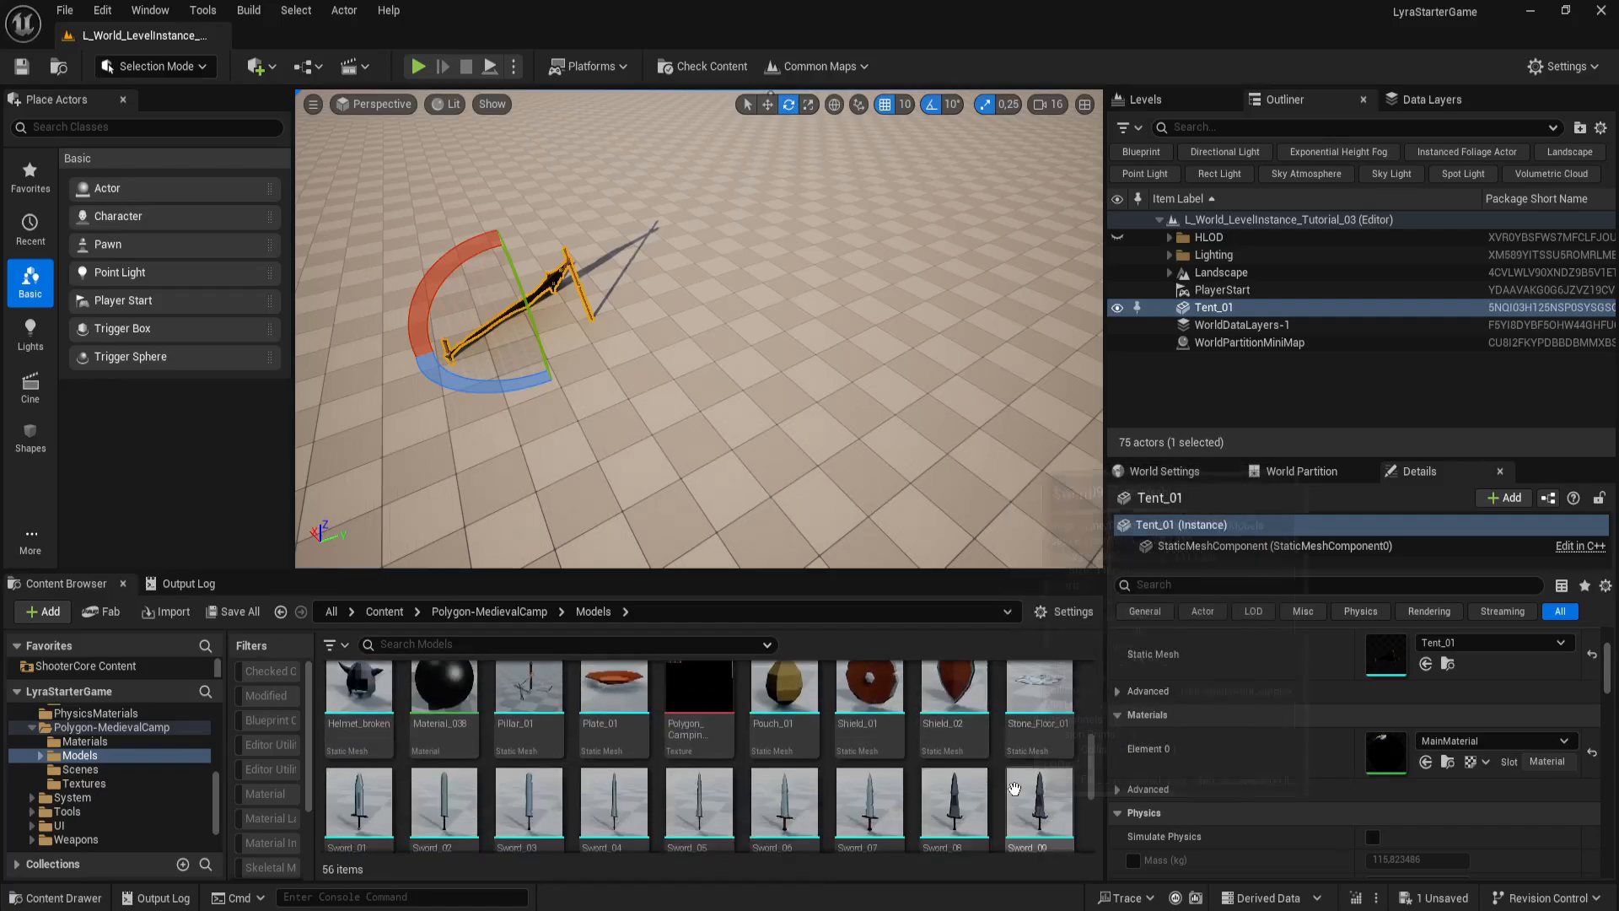
scroll(1116, 759, "down", 2)
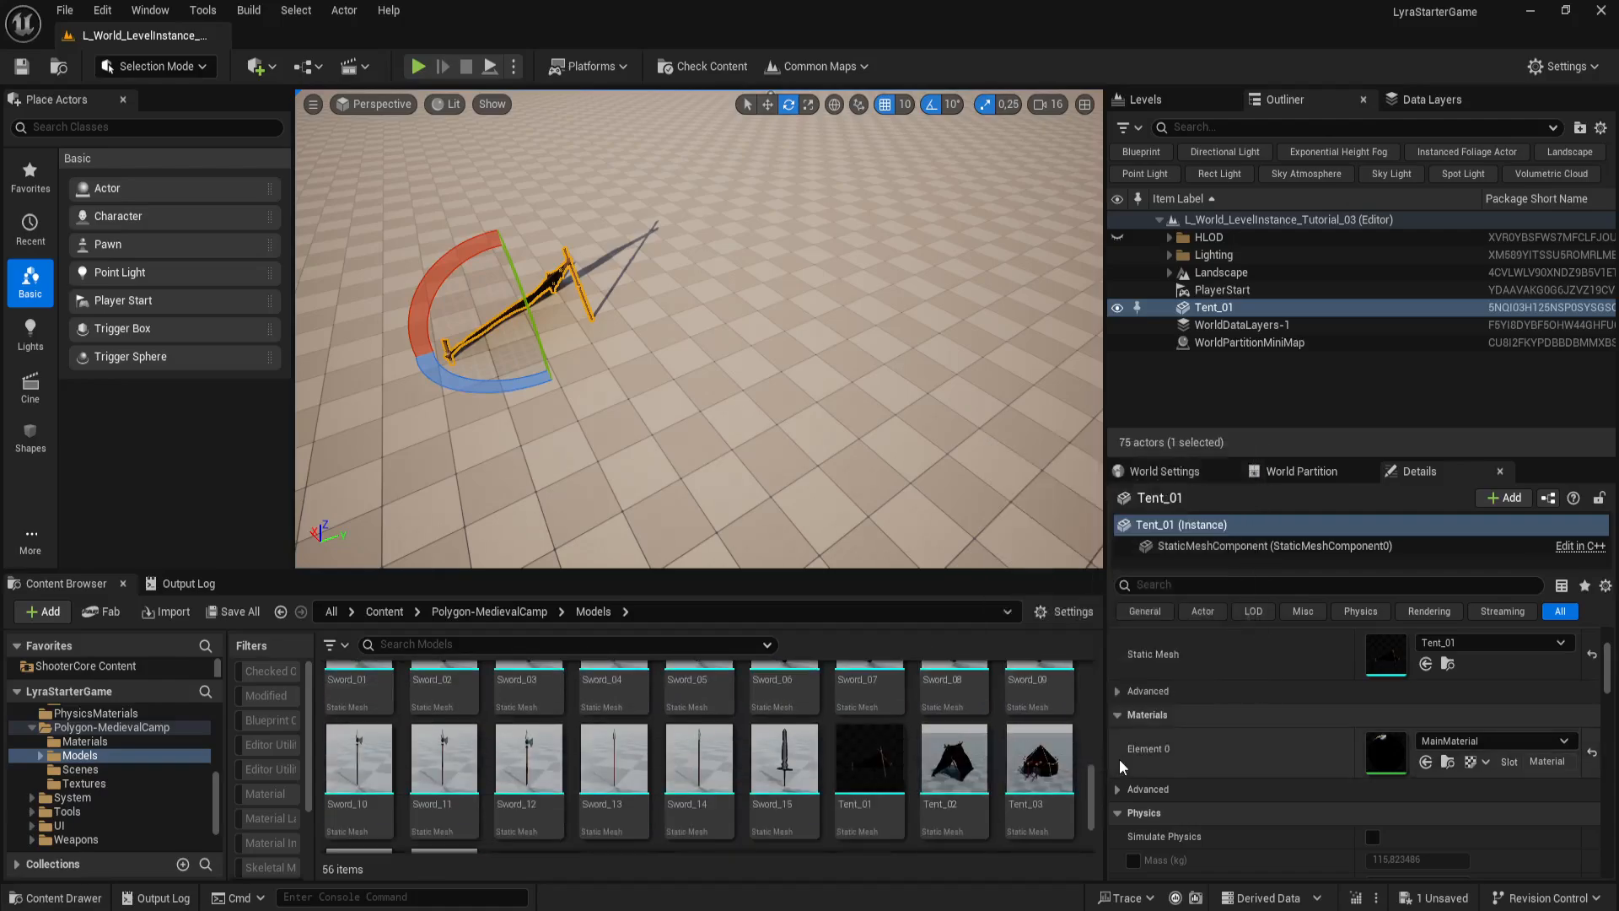
scroll(1022, 775, "down", 3)
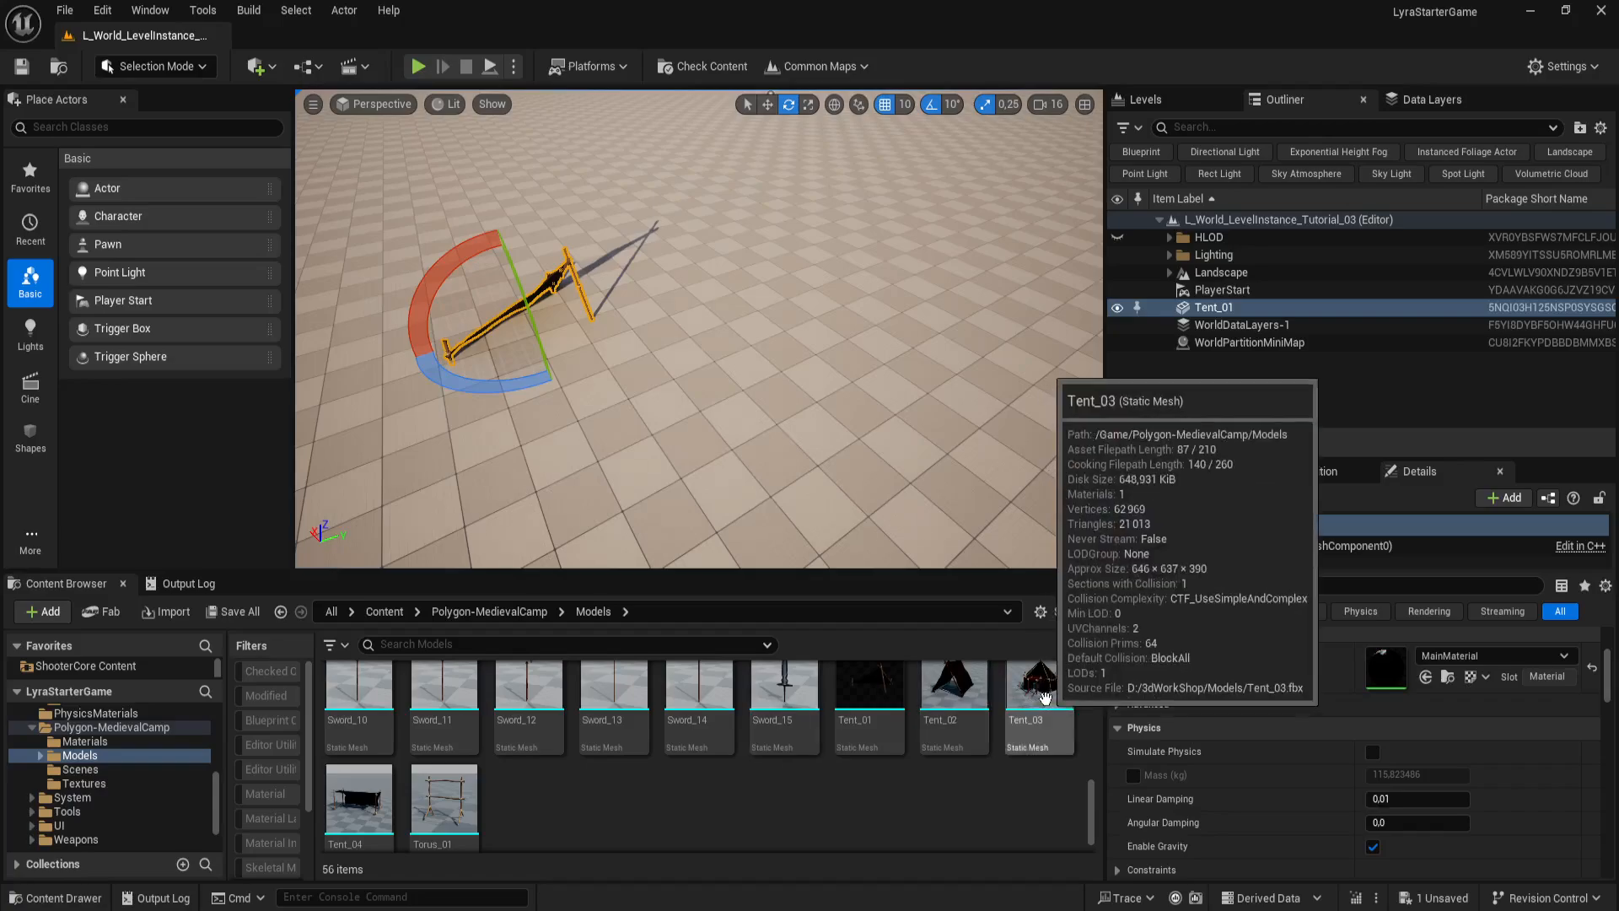
left_click_drag(1023, 703, 807, 301)
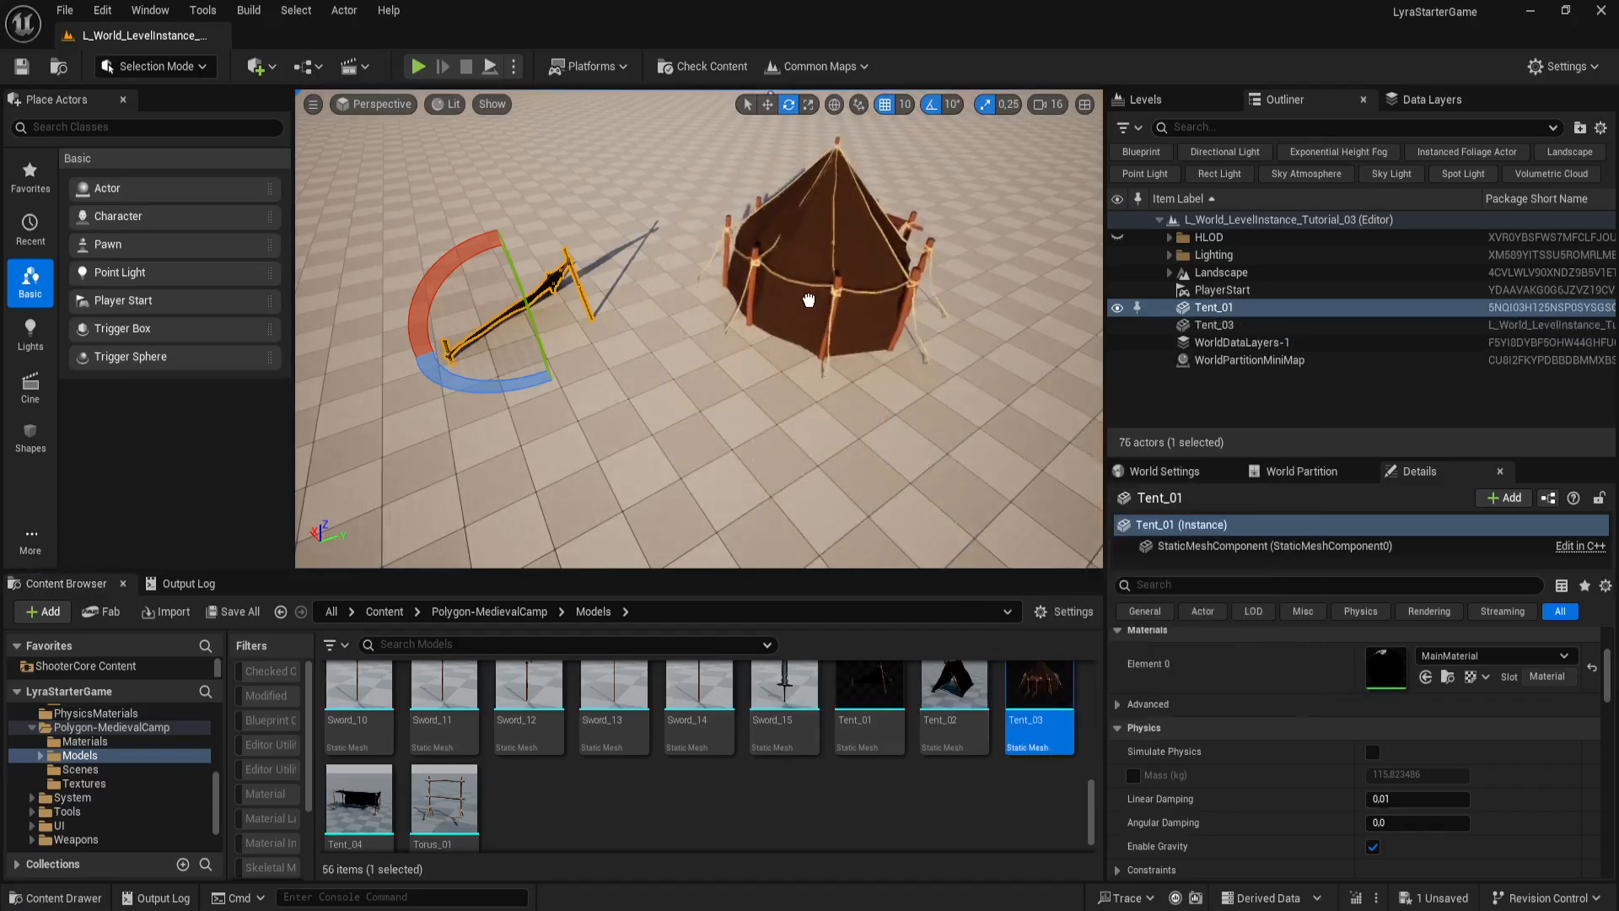
left_click_drag(846, 358, 919, 334)
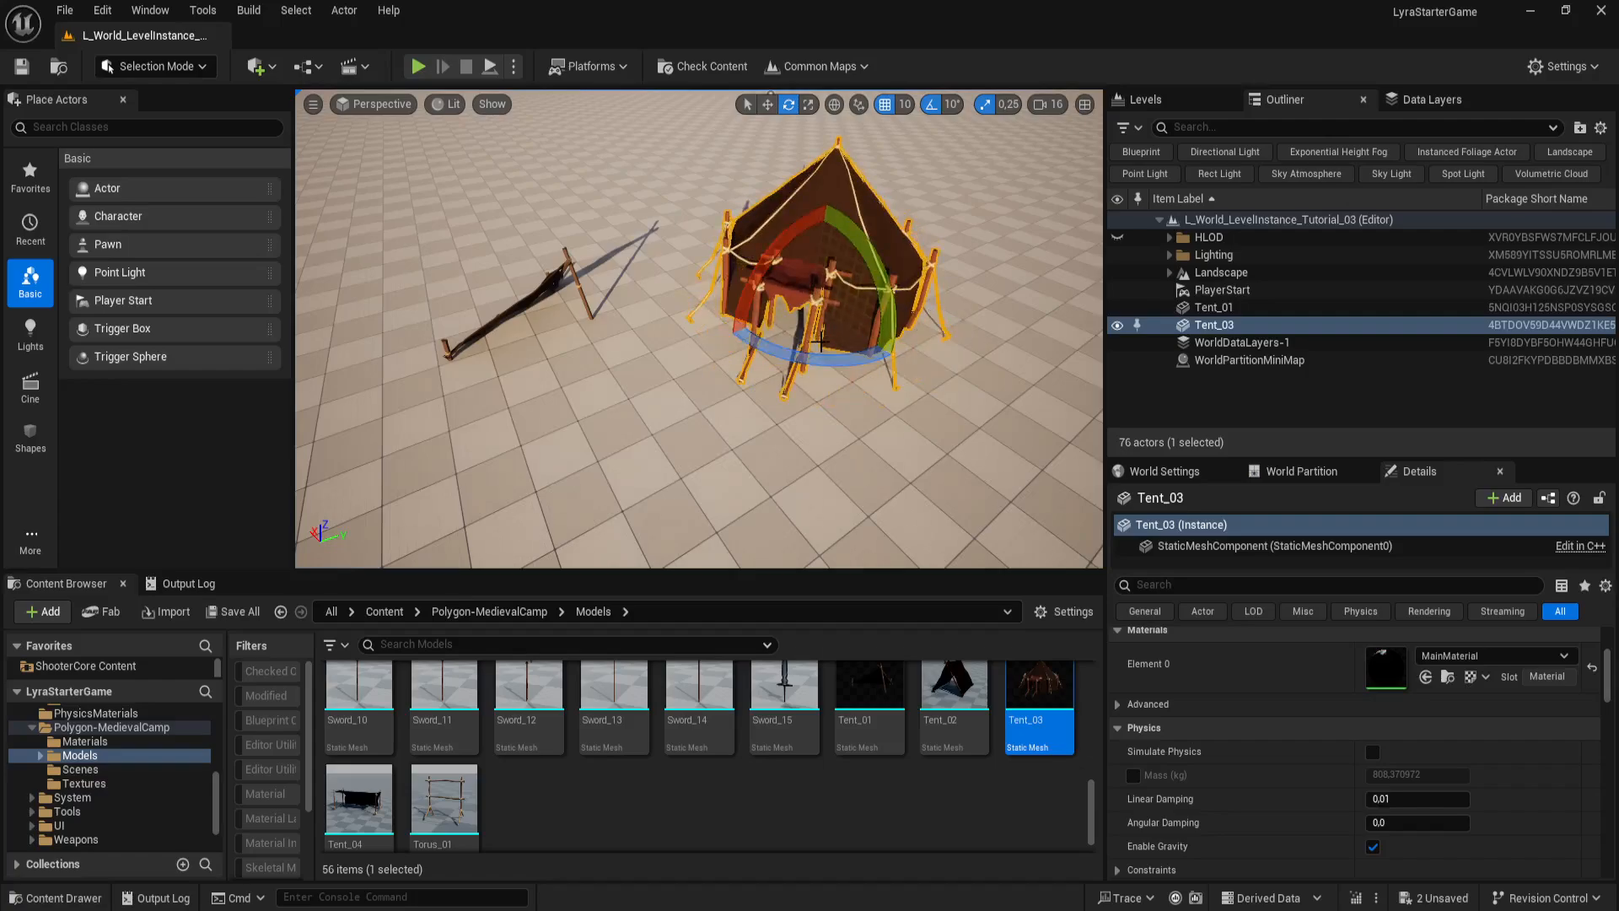
key("w")
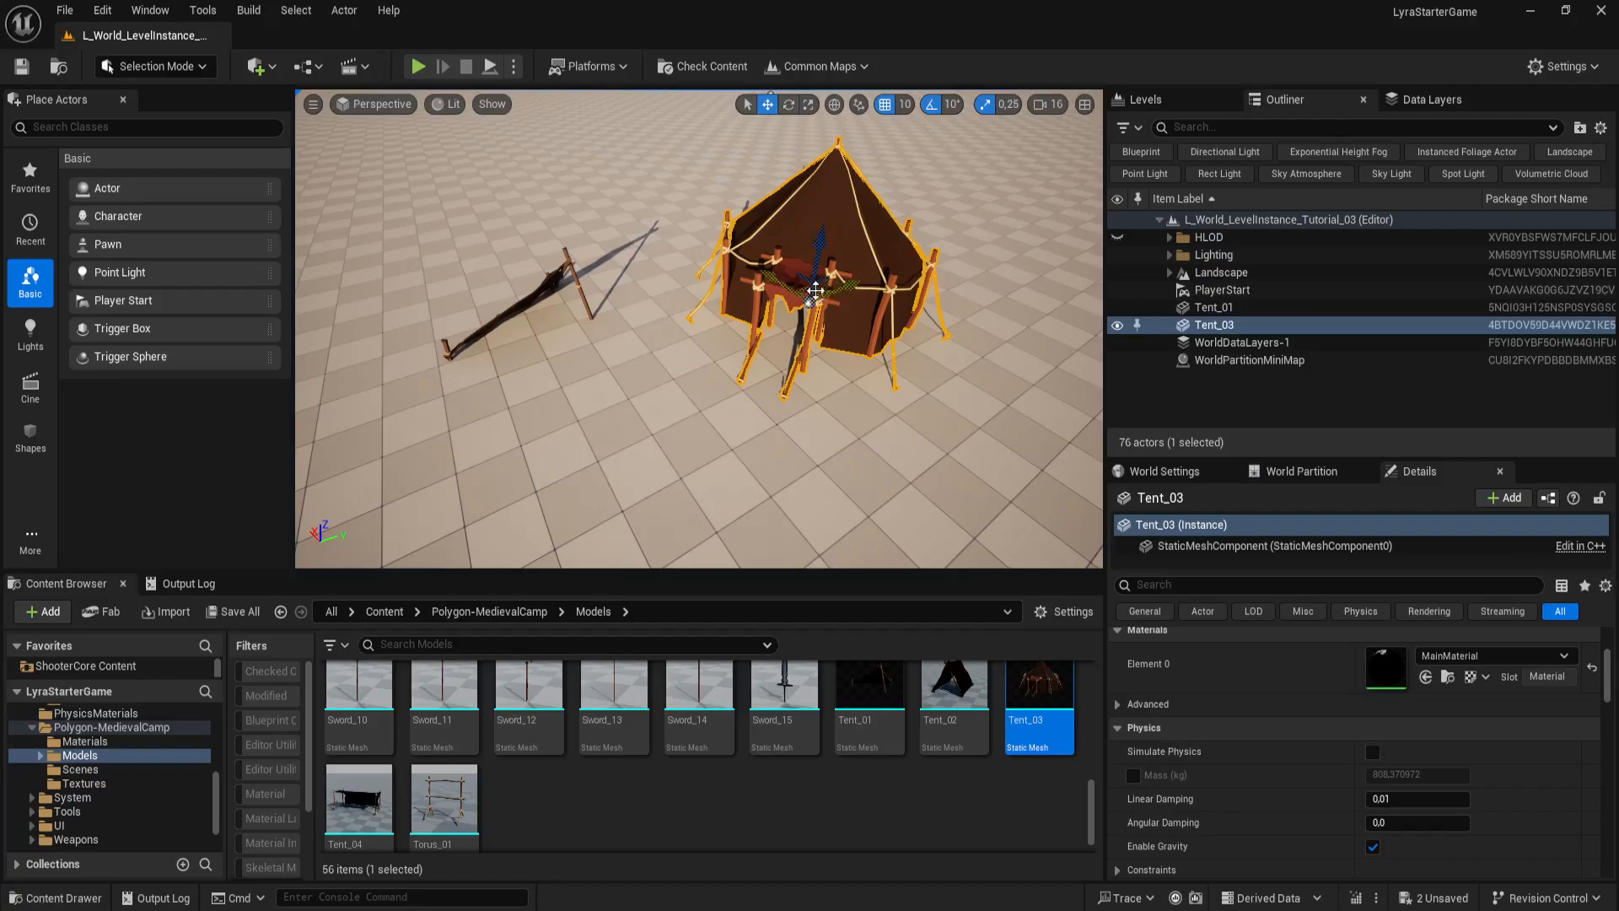
left_click_drag(801, 332, 834, 313)
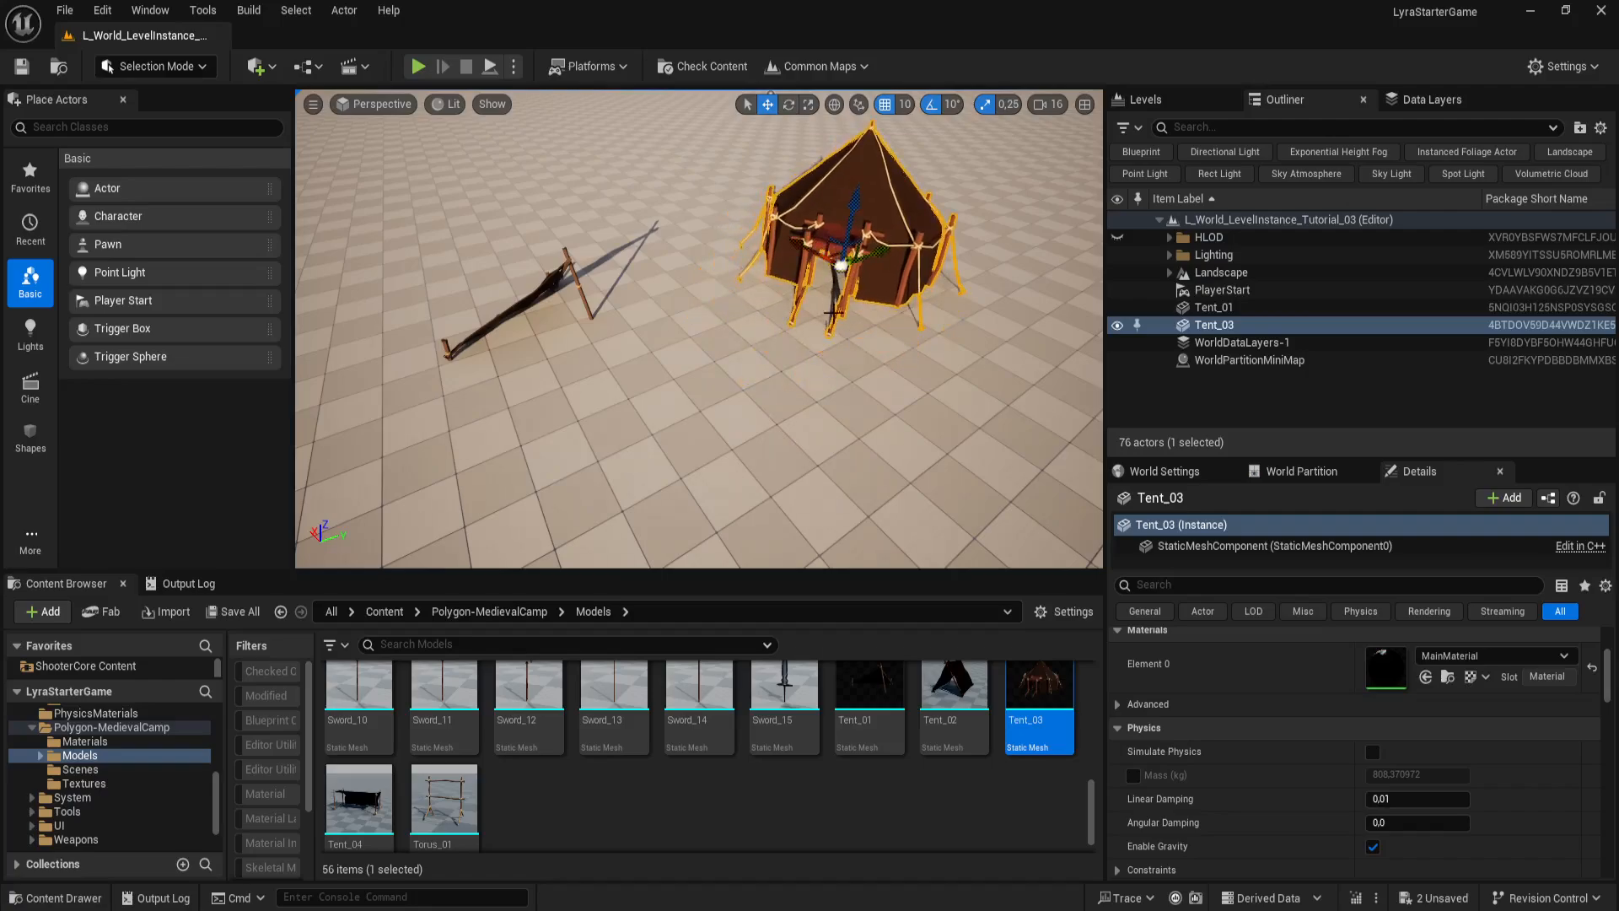
Step: Place the Tent_02 mesh in front of Tent_01 and rotate it about its vertical axis
left_click_drag(954, 700, 457, 442)
right_click_drag(746, 469, 693, 479)
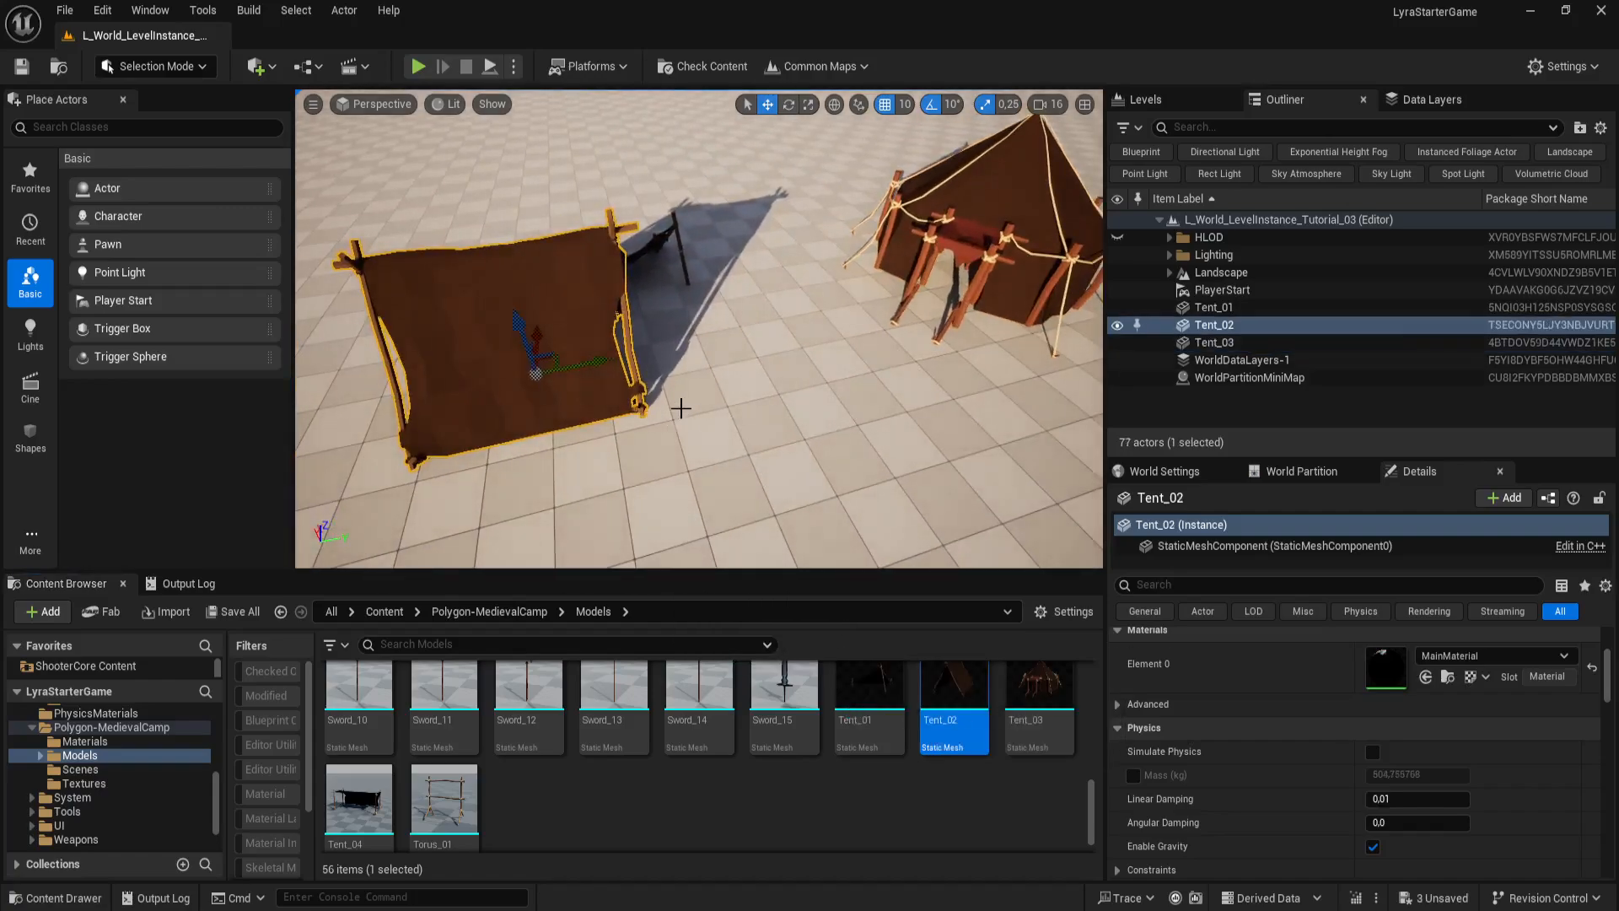
key("e")
left_click_drag(618, 317, 583, 420)
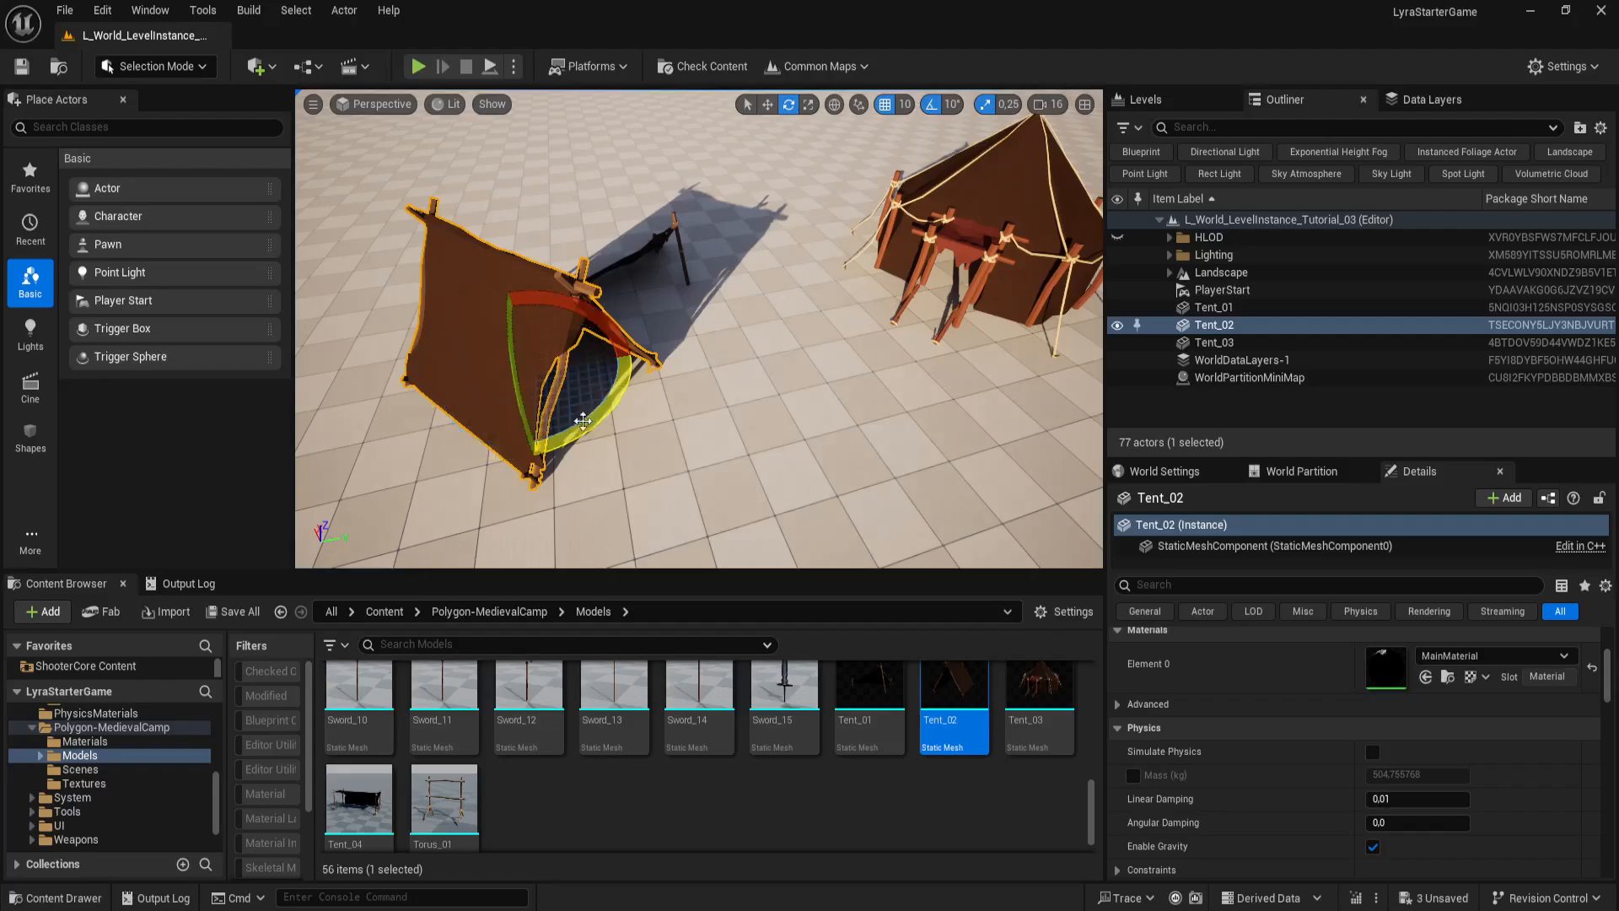
Step: Reposition Tent_02 along the ground, undoing the first move and shifting it clear of Tent_01
key("w")
left_click_drag(550, 352, 444, 339)
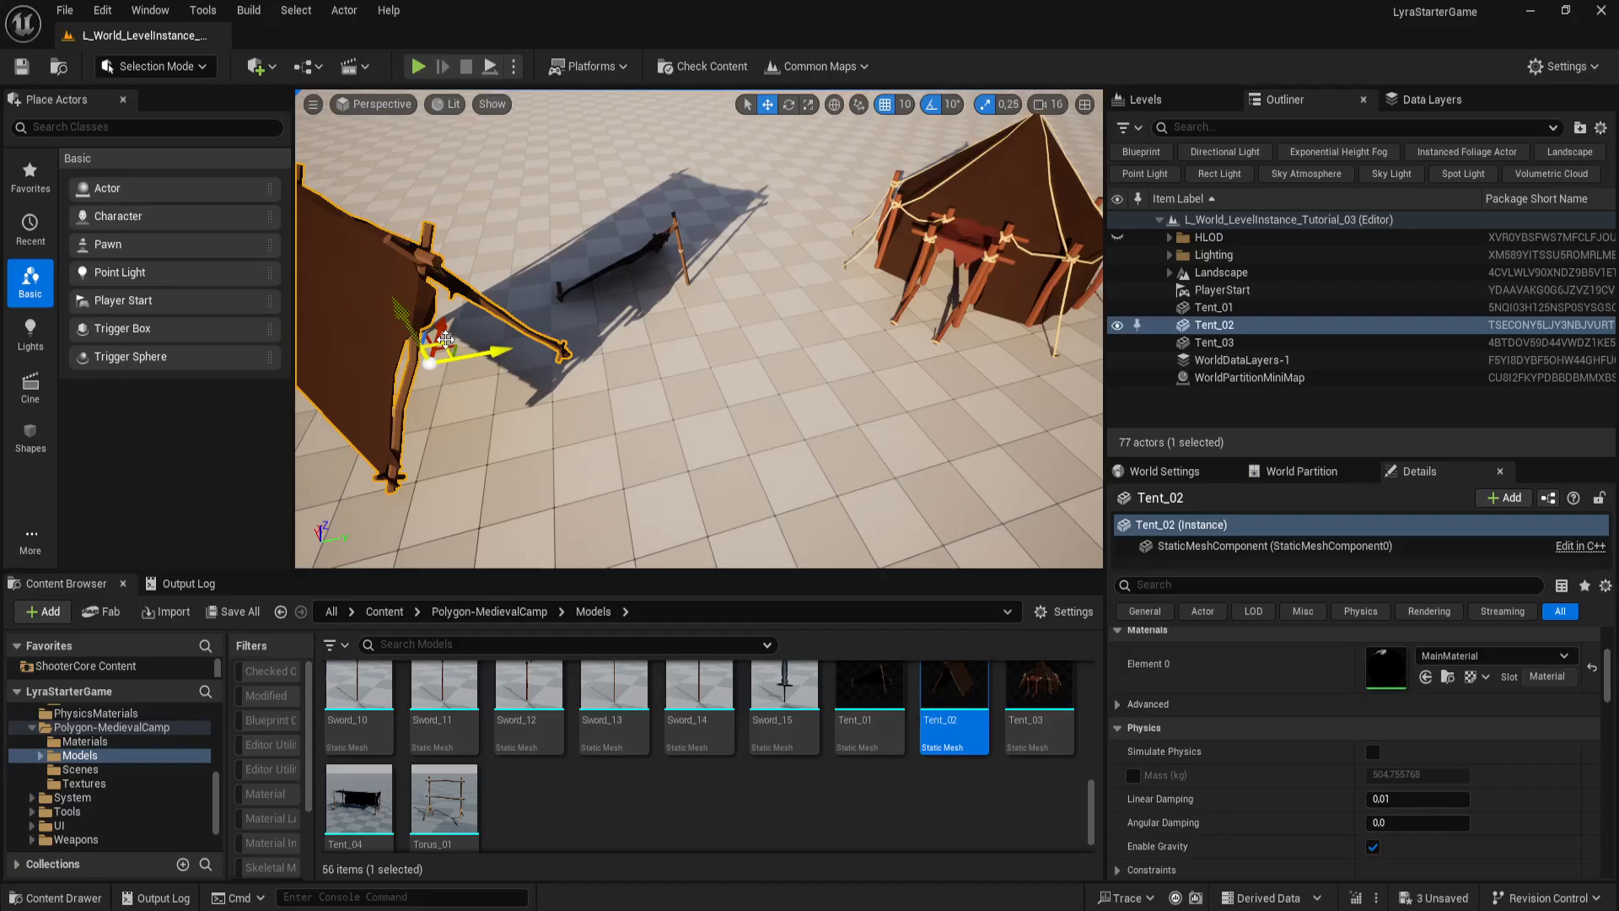
key("ctrl+z")
right_click_drag(601, 365, 472, 359)
left_click_drag(631, 282, 598, 218)
right_click_drag(698, 342, 662, 321)
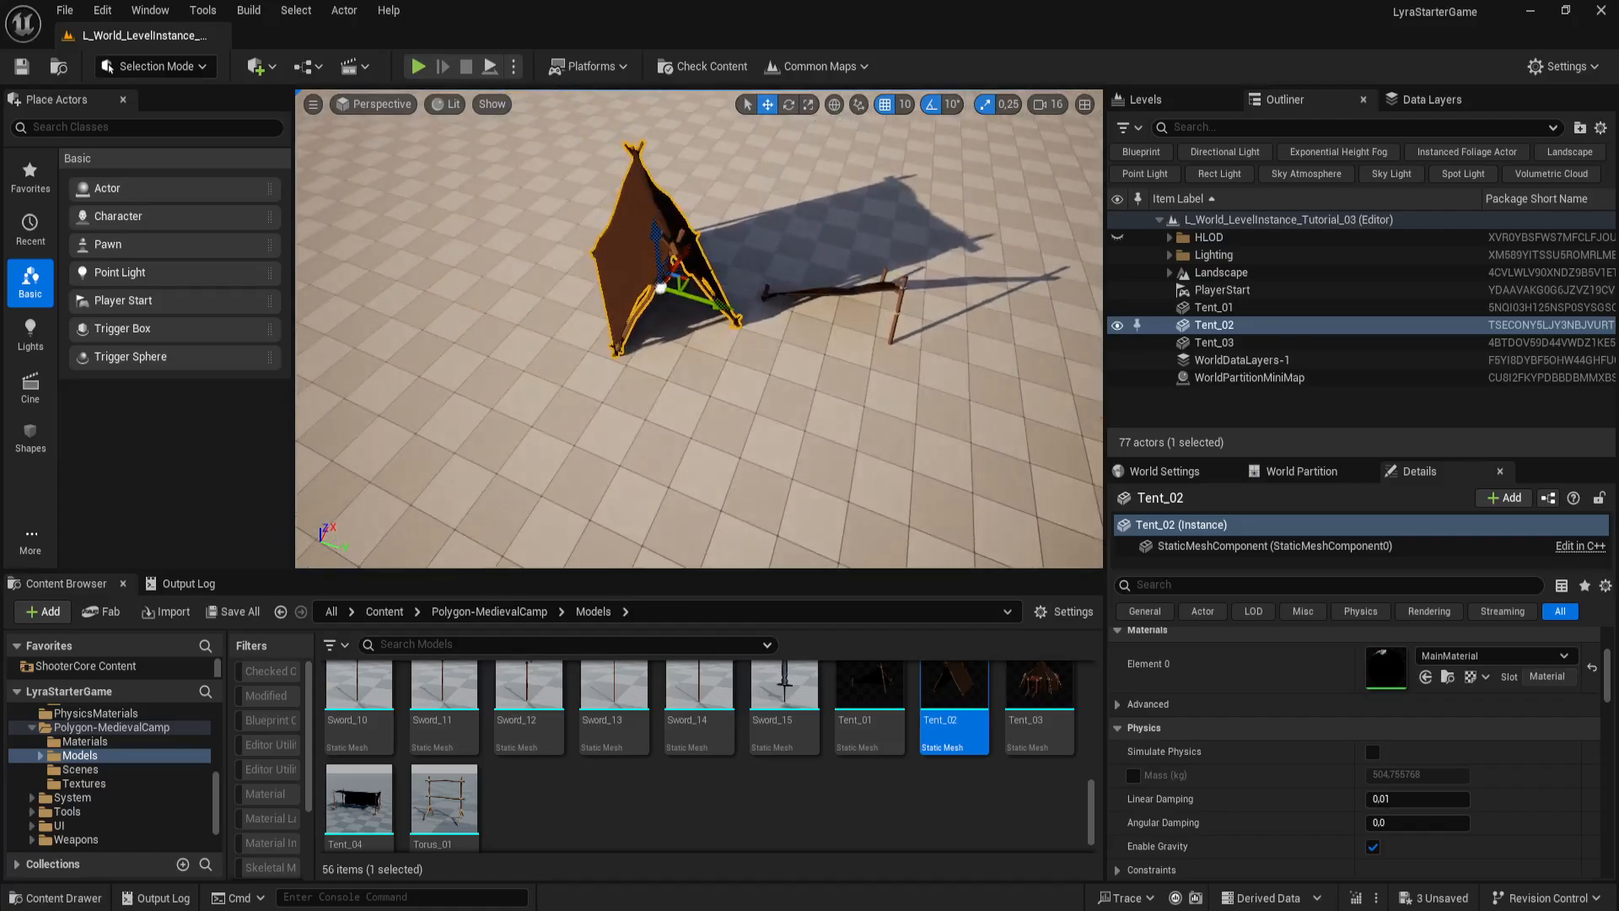
left_click_drag(692, 279, 671, 277)
mouse_move(560, 368)
right_mouse_down()
mouse_move(700, 376)
mouse_move(560, 354)
right_mouse_up()
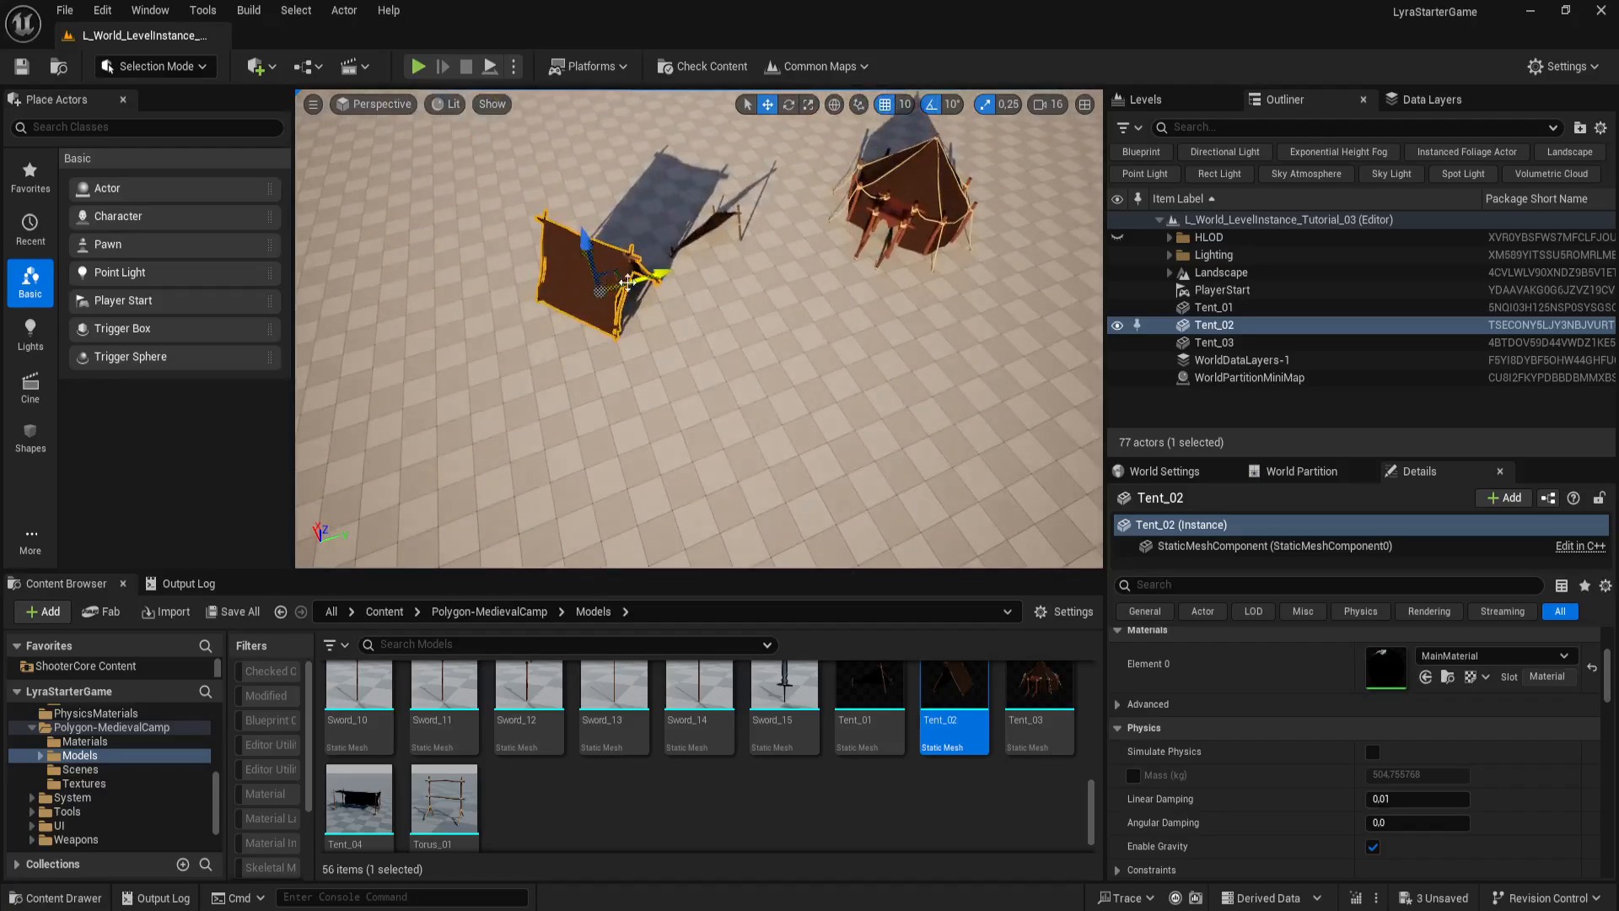
Step: Duplicate Tent_02 and place the copy on the opposite side of the camp
mouse_move(658, 358)
right_mouse_down()
mouse_move(662, 447)
mouse_move(645, 355)
right_mouse_up()
right_click(654, 357)
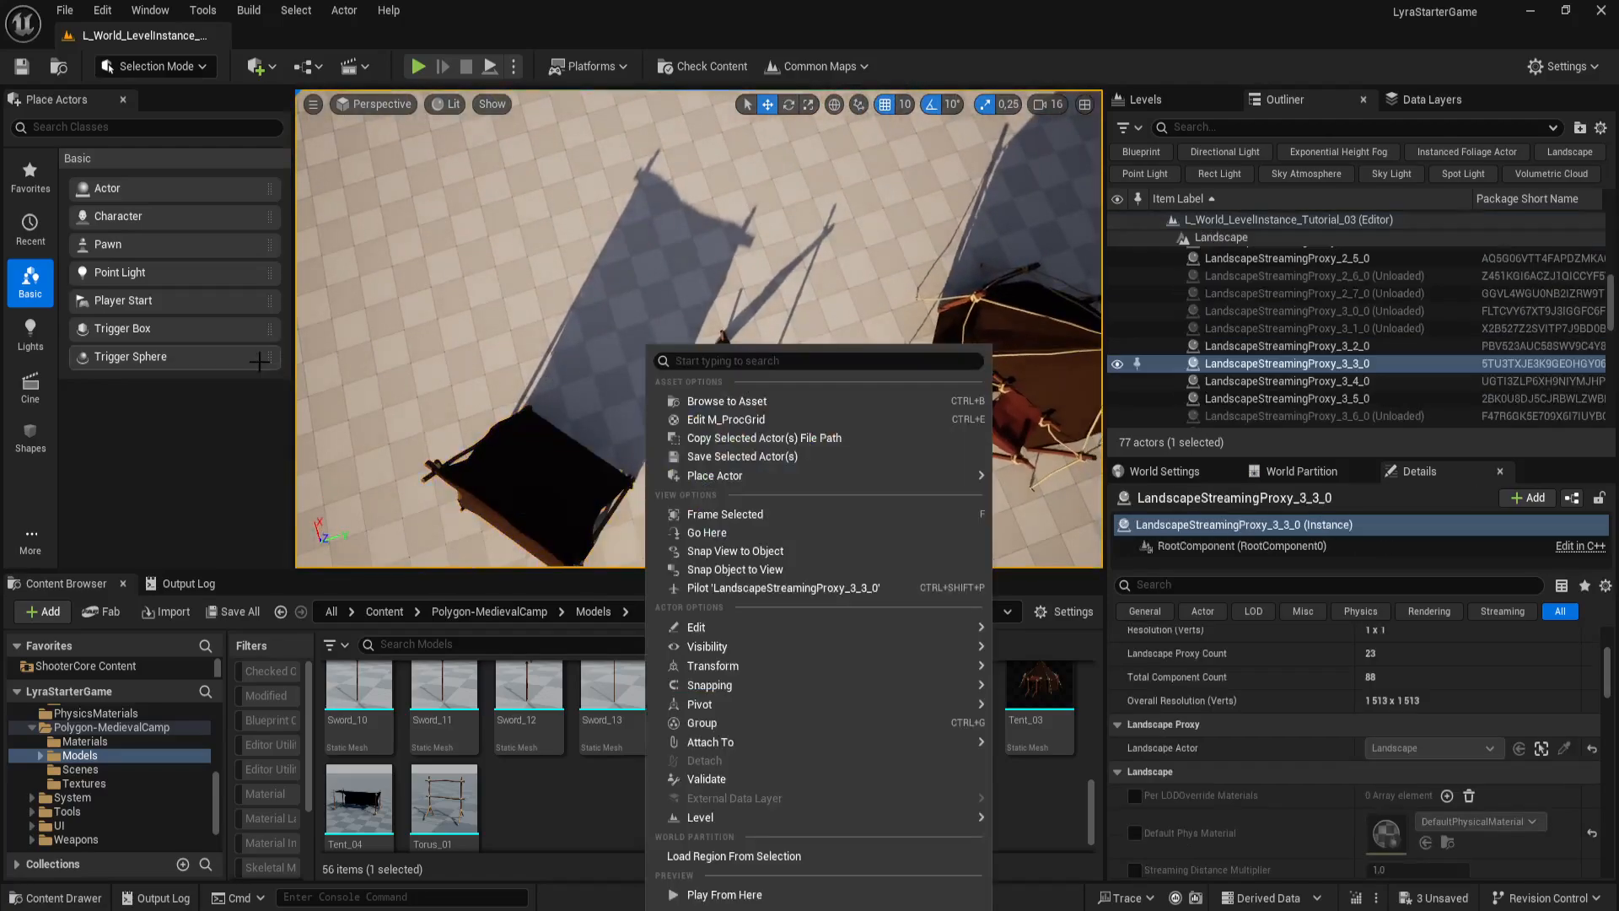
right_click_drag(510, 297, 278, 278)
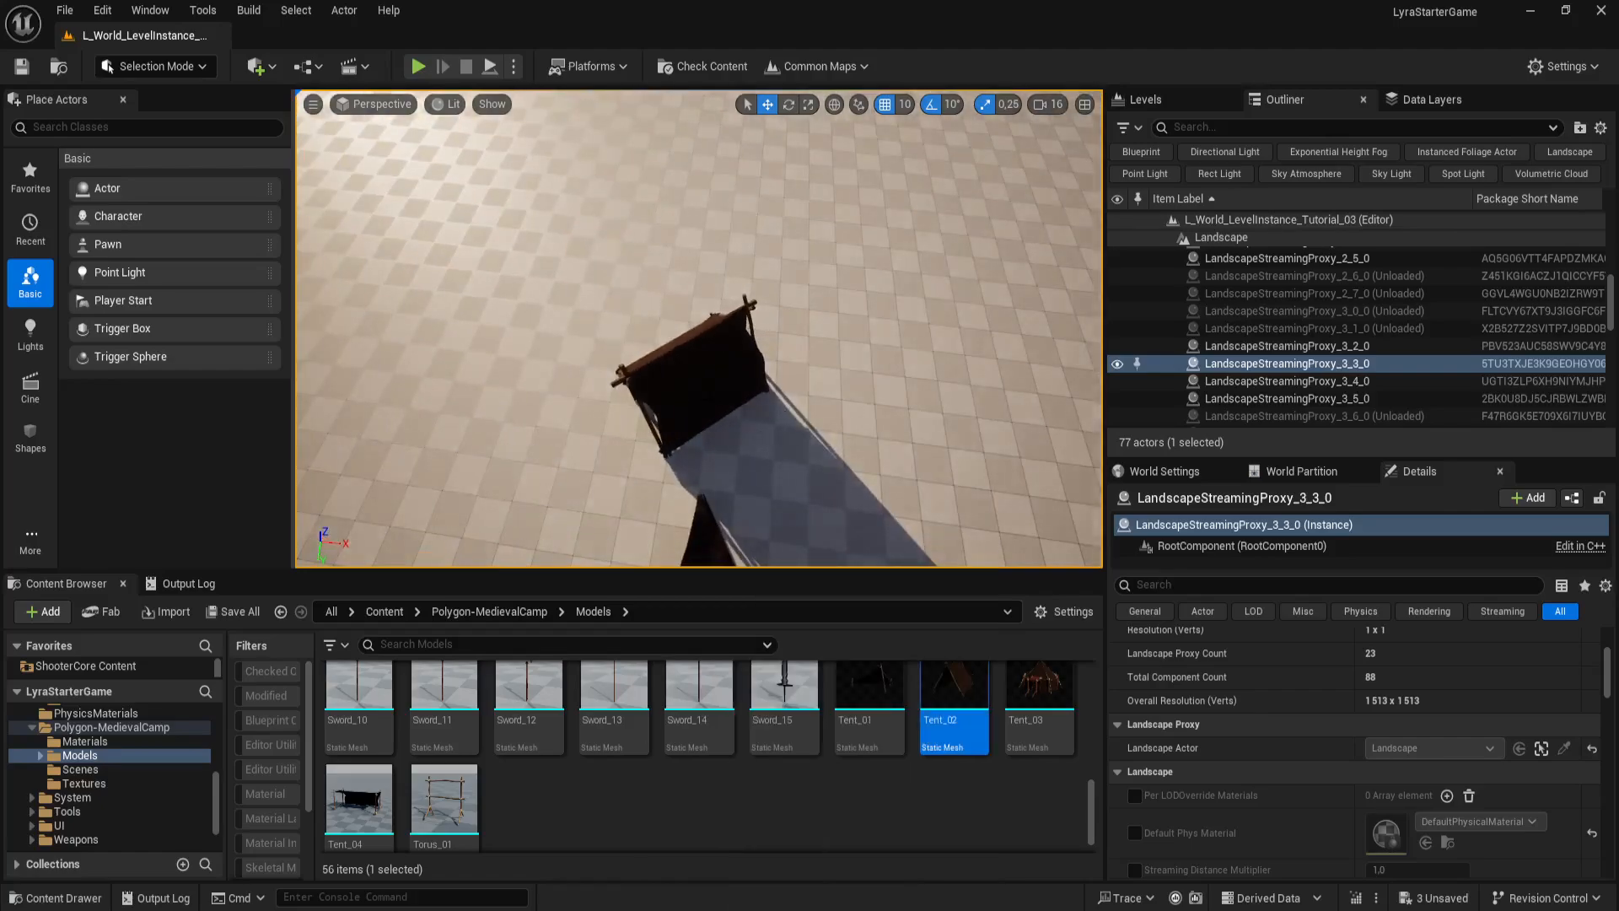
left_click(735, 391)
left_click_drag(708, 397, 389, 496, "alt")
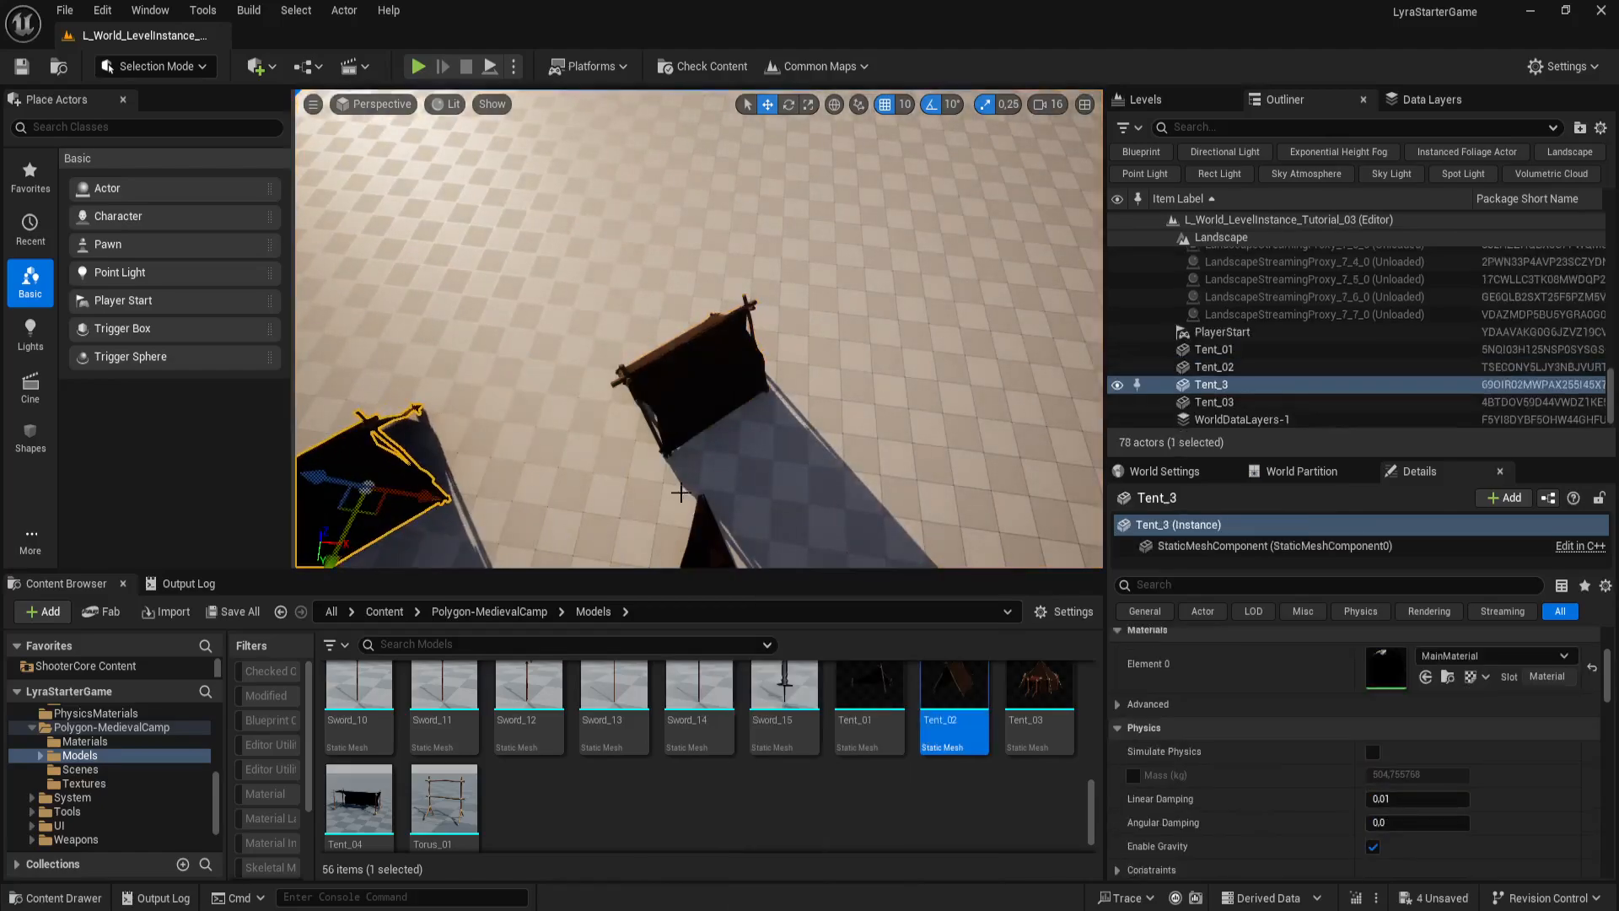
Step: Rotate the duplicated tent about its vertical axis and shift it along the ground opposite Tent_02
right_click_drag(699, 498, 472, 498)
key("e")
left_click_drag(650, 386, 698, 240)
key("w")
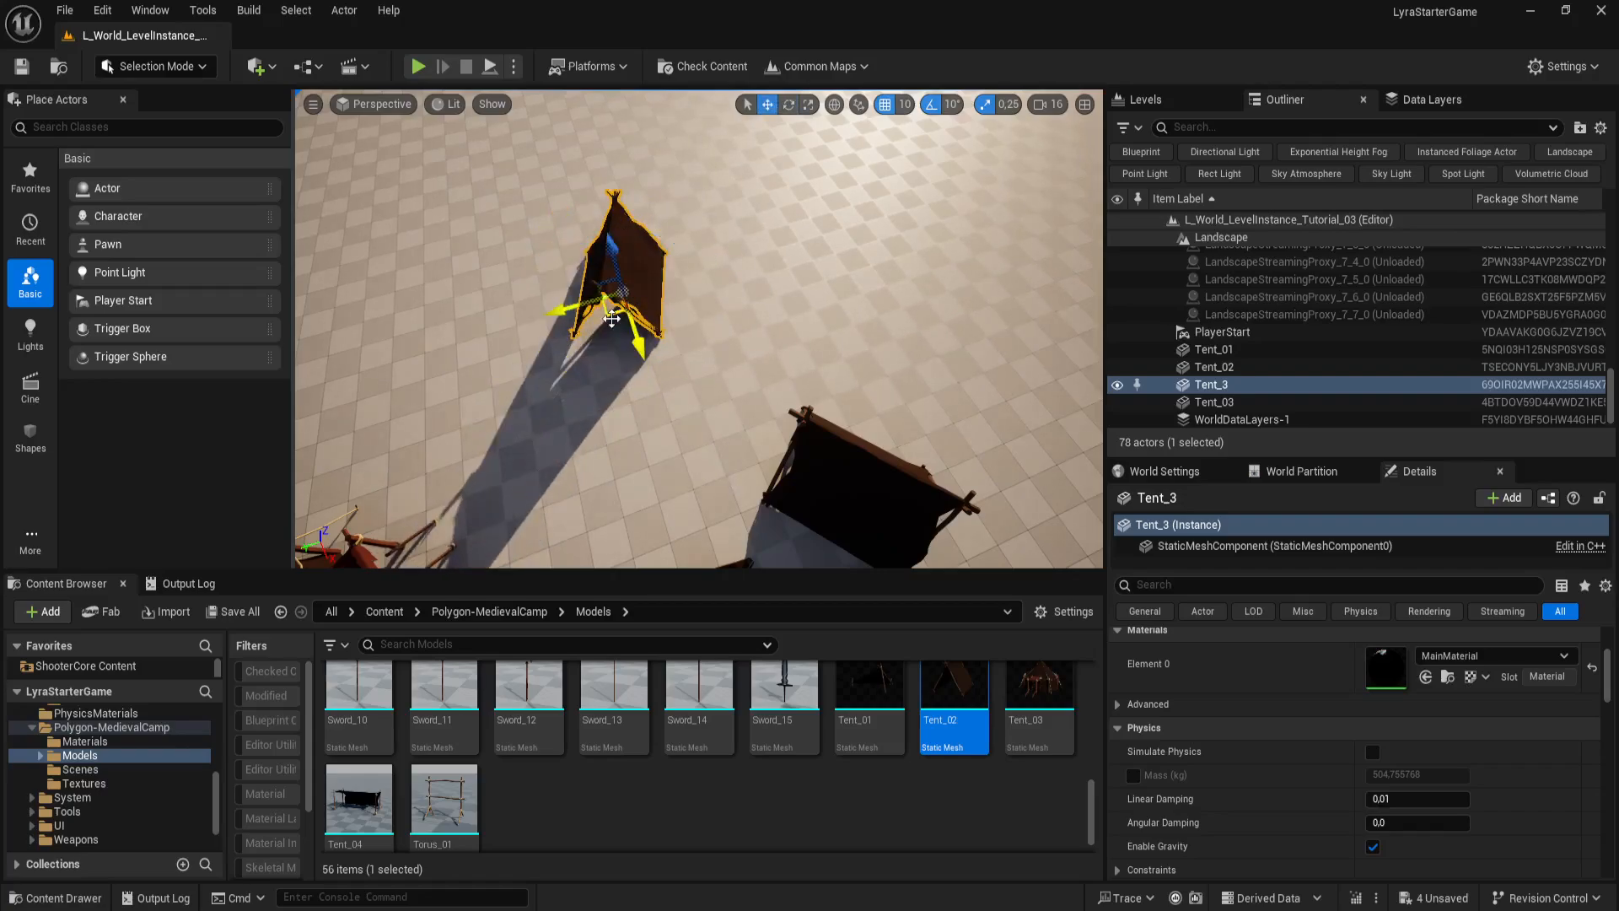
left_click_drag(611, 318, 570, 329)
right_click_drag(570, 330, 354, 395)
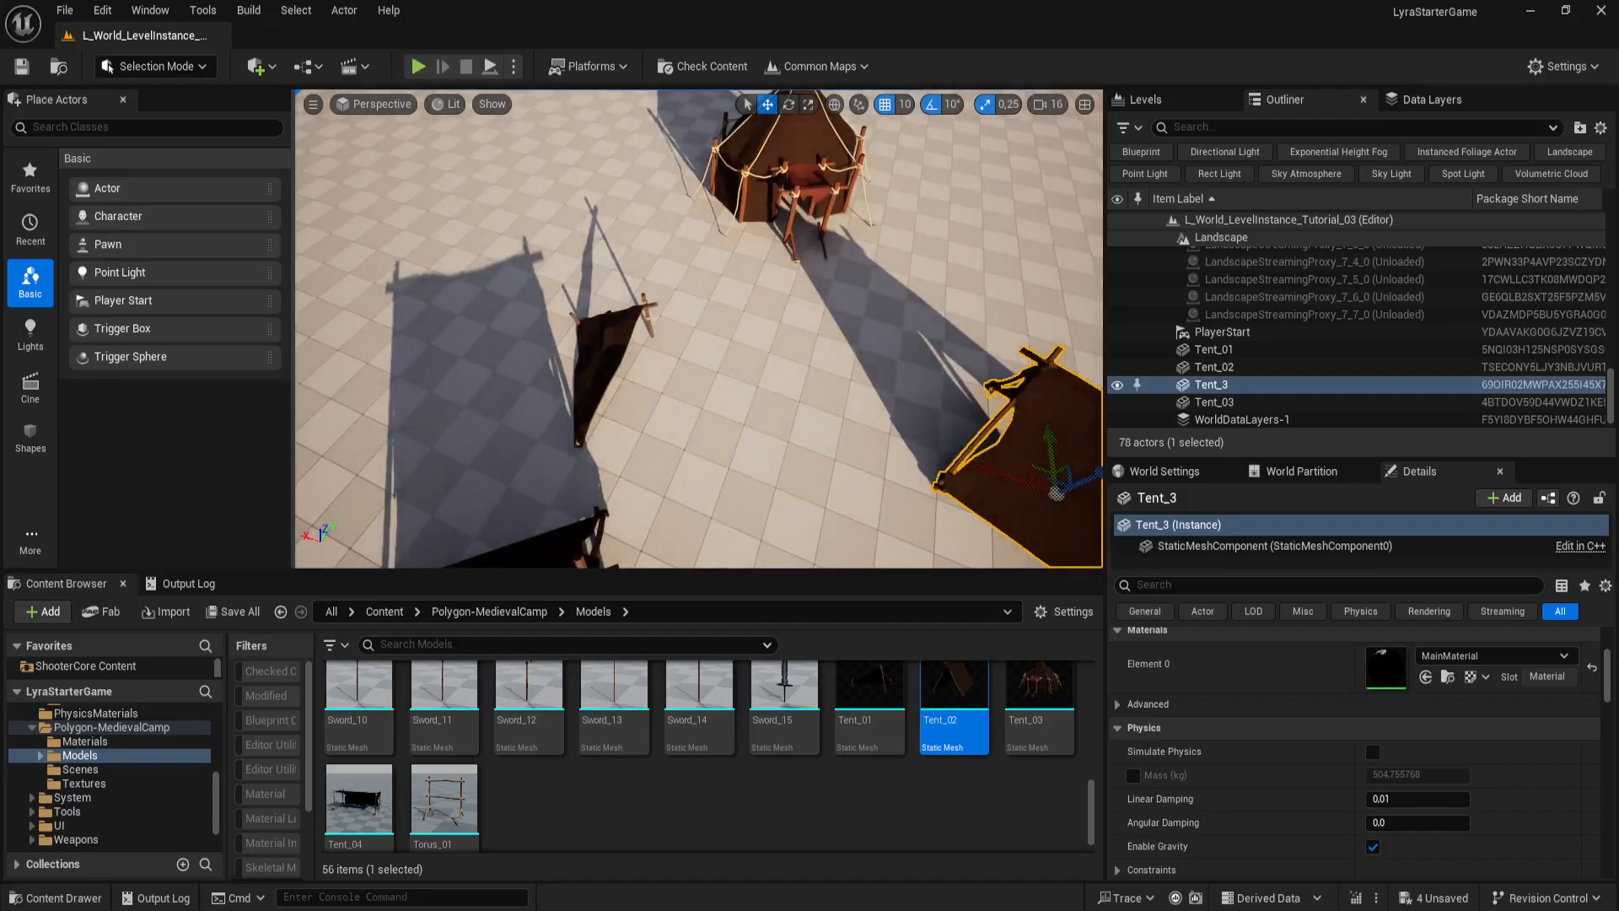
Step: Move Tent_01 along the ground away from the camp centre and back towards the level of Tent_03
left_click(603, 357)
left_click_drag(563, 363, 464, 340)
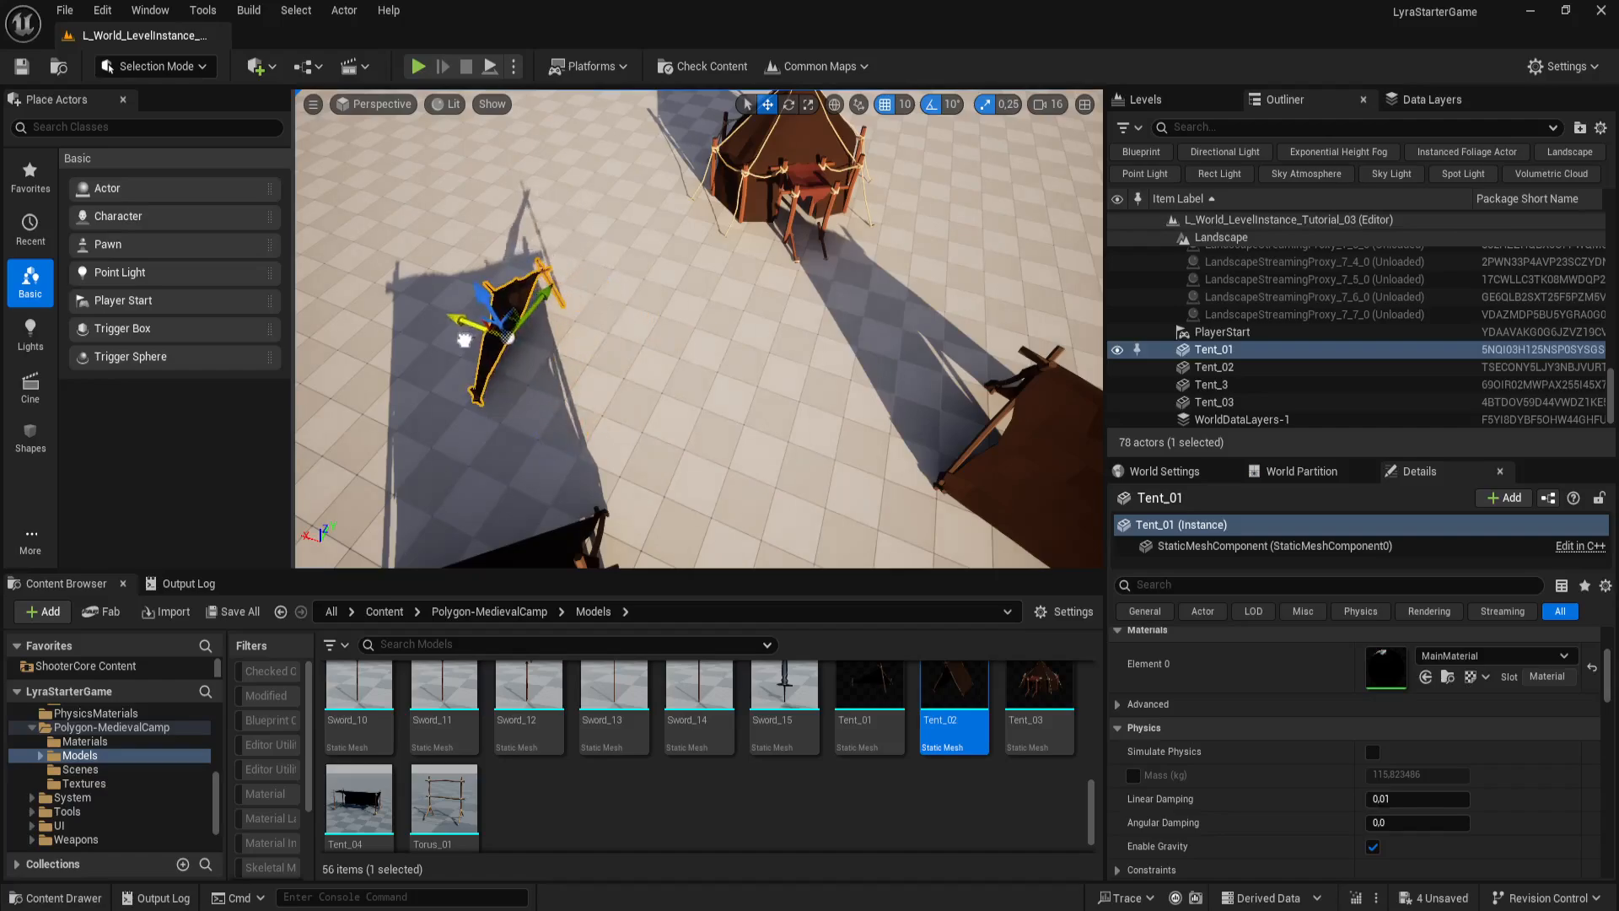
left_click_drag(541, 305, 584, 255)
Step: Move Tent_02 closer to Tent_01 and rotate it about its vertical axis
right_click_drag(603, 317, 548, 371)
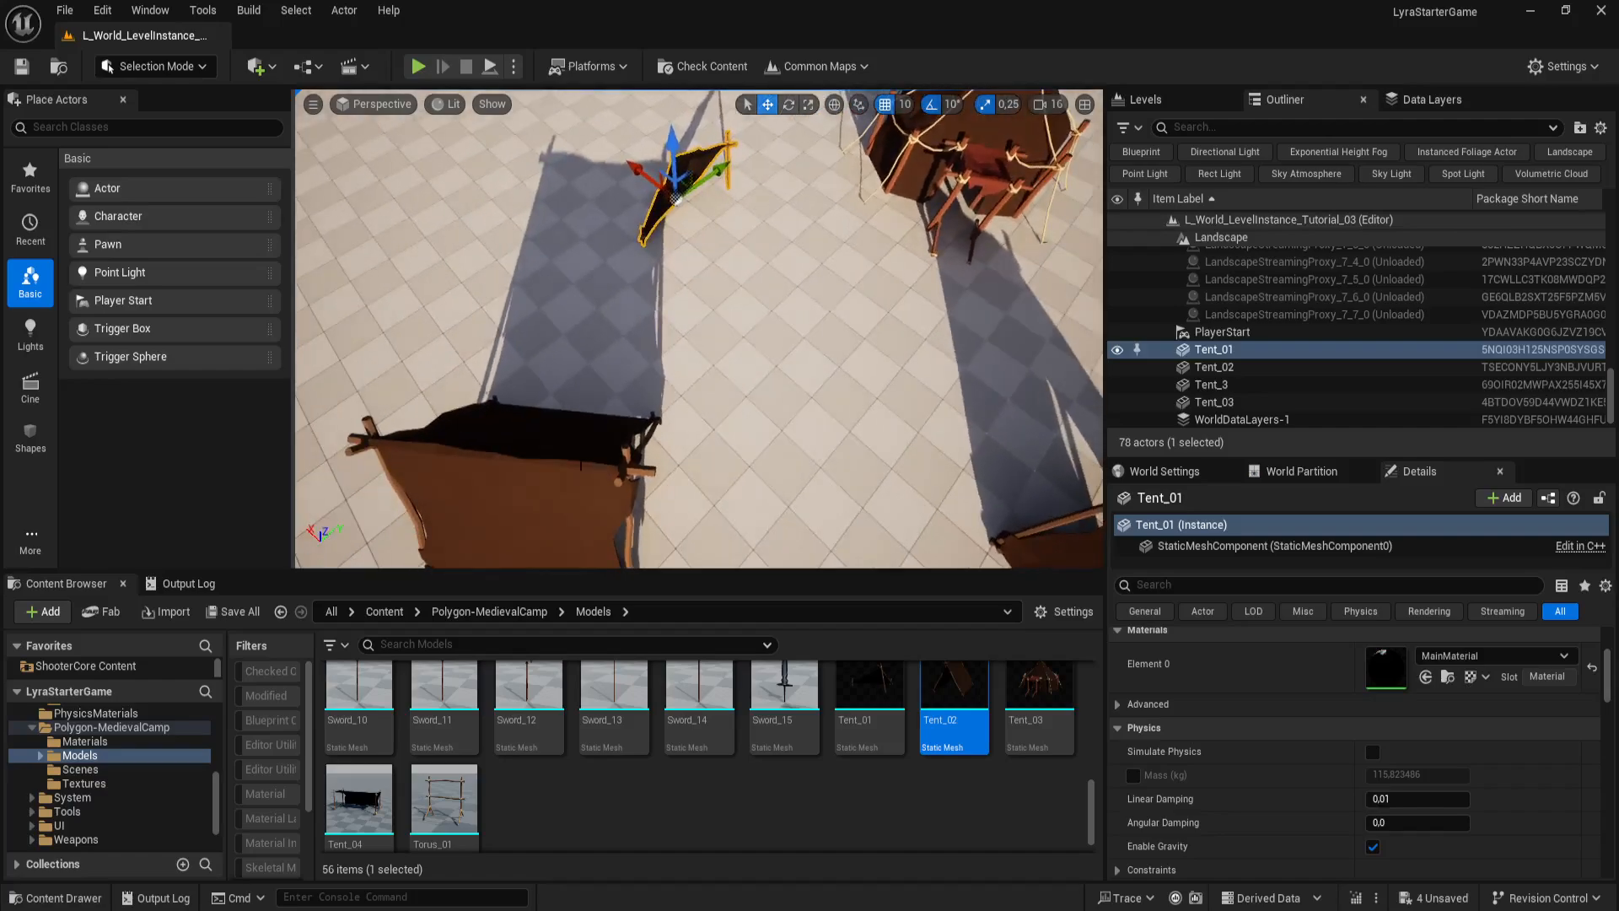
left_click(576, 496)
left_click_drag(558, 453, 561, 314)
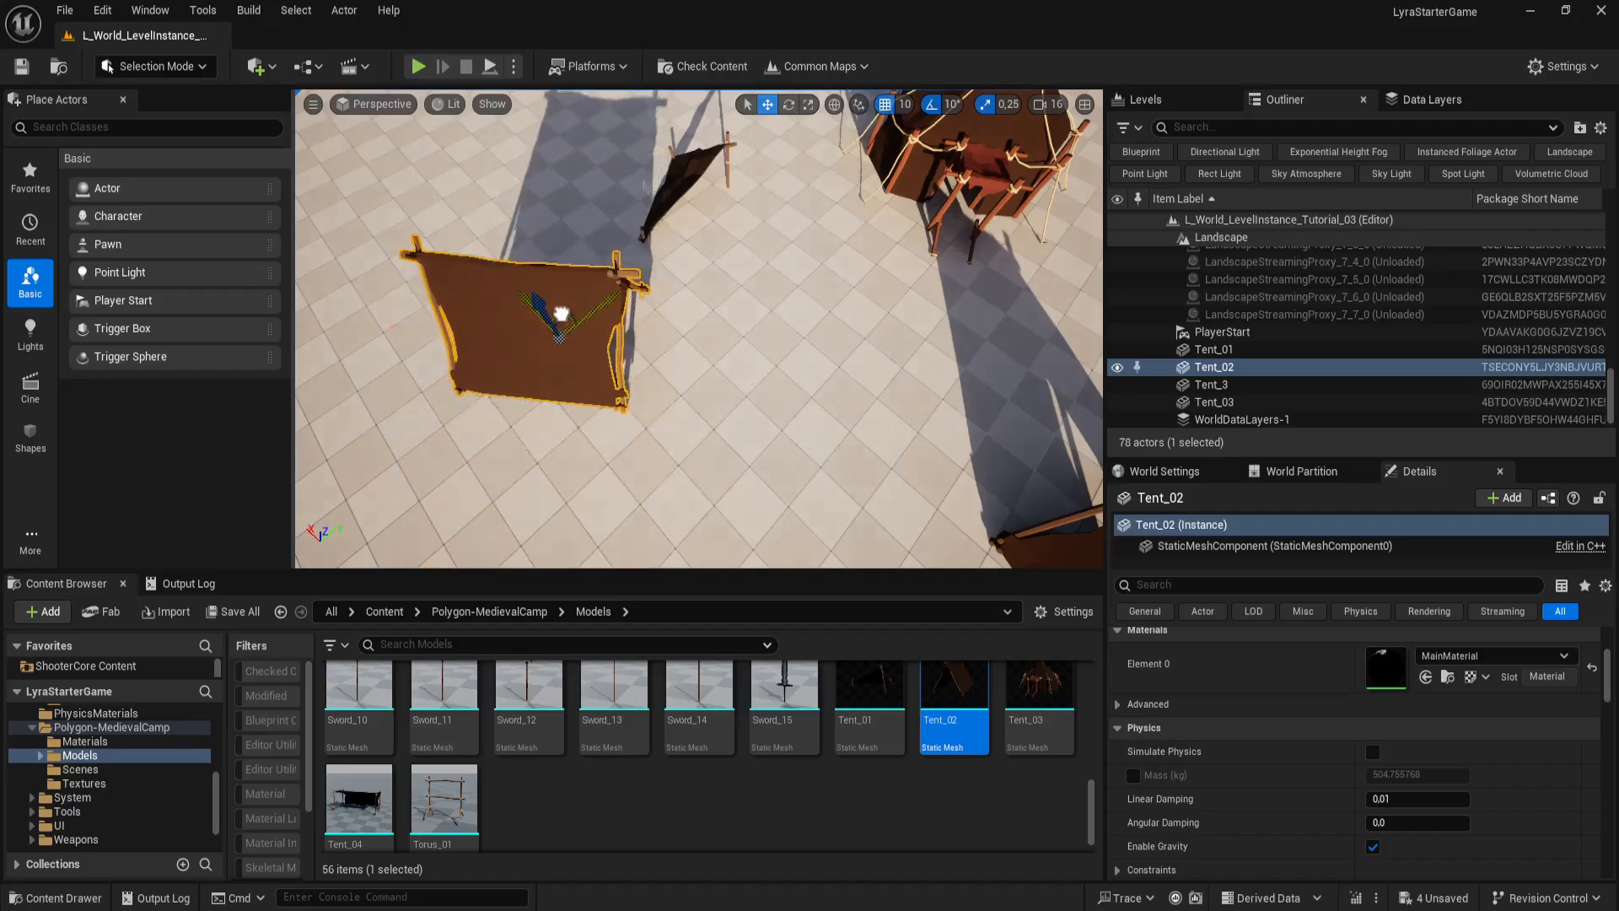
key("e")
left_click_drag(582, 423, 515, 417)
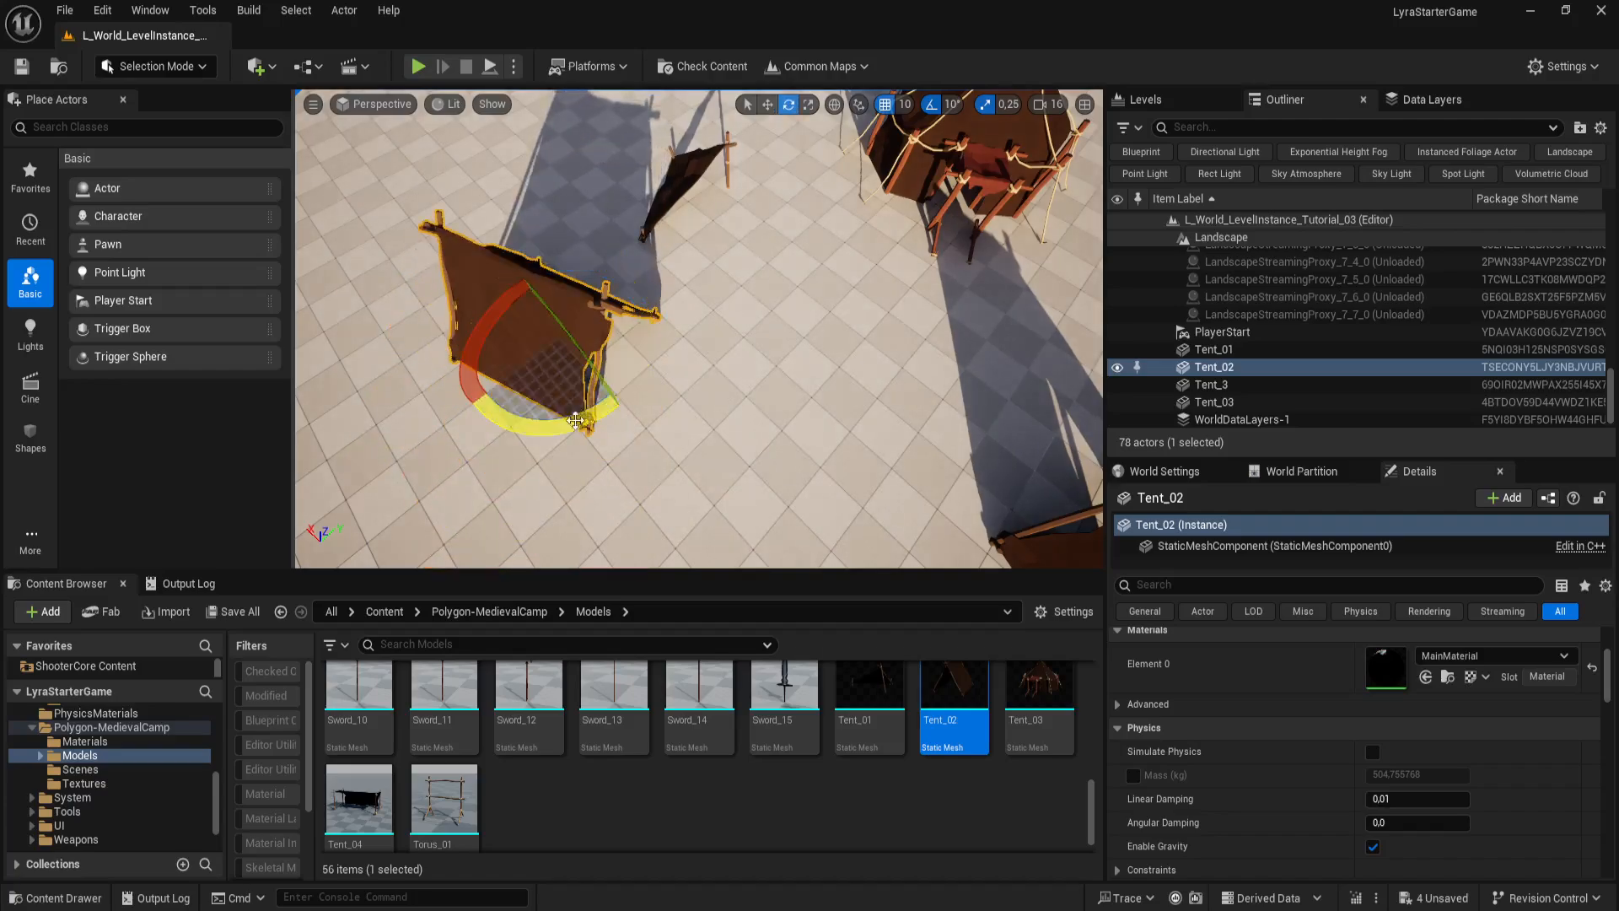
right_click_drag(548, 413, 832, 430)
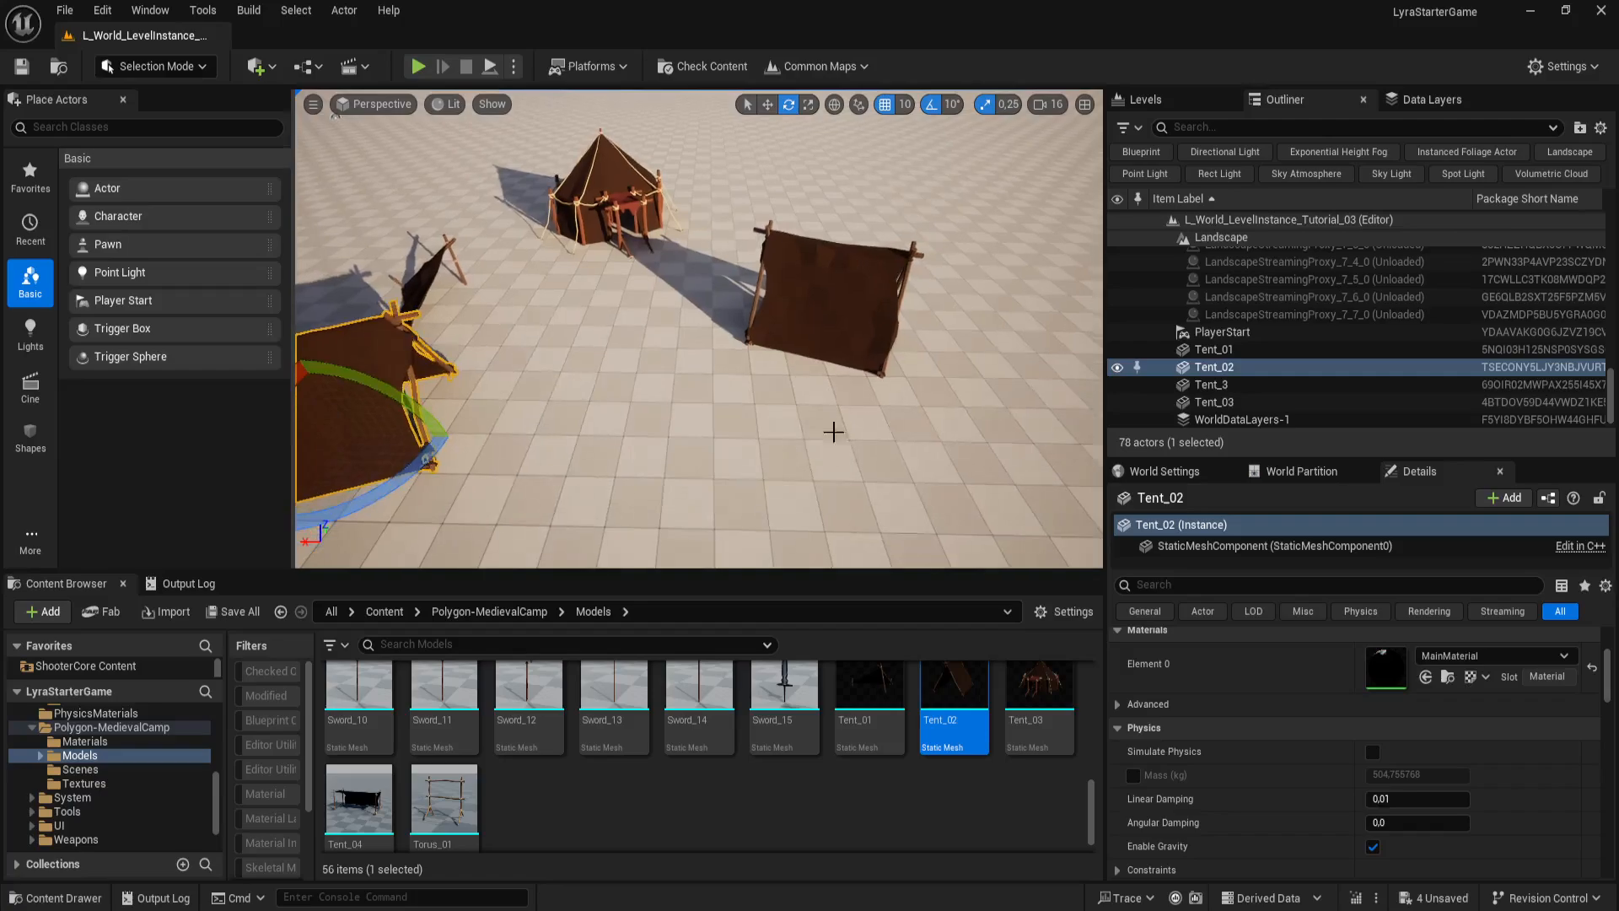
Step: Move Tent_02 along the ground on its Y axis towards the level of Tent_03
left_click(824, 320)
left_click(368, 389)
right_click_drag(369, 390, 325, 442)
key("w")
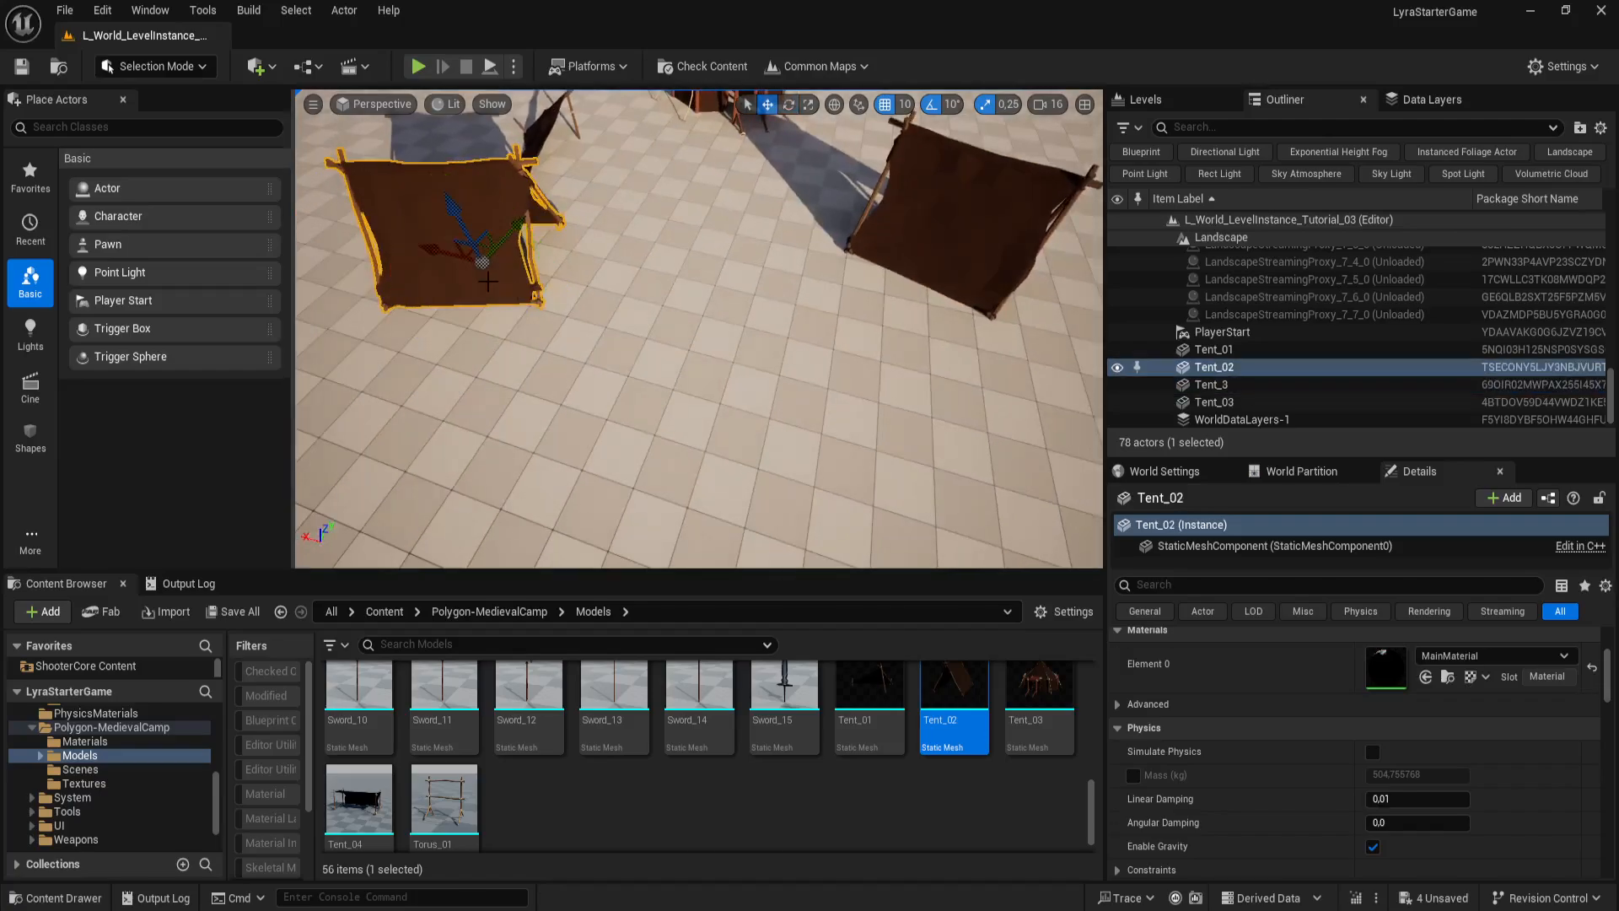
left_click_drag(504, 239, 550, 188)
right_click_drag(725, 312, 734, 305)
mouse_move(544, 312)
right_mouse_down()
mouse_move(563, 283)
mouse_move(544, 312)
right_mouse_up()
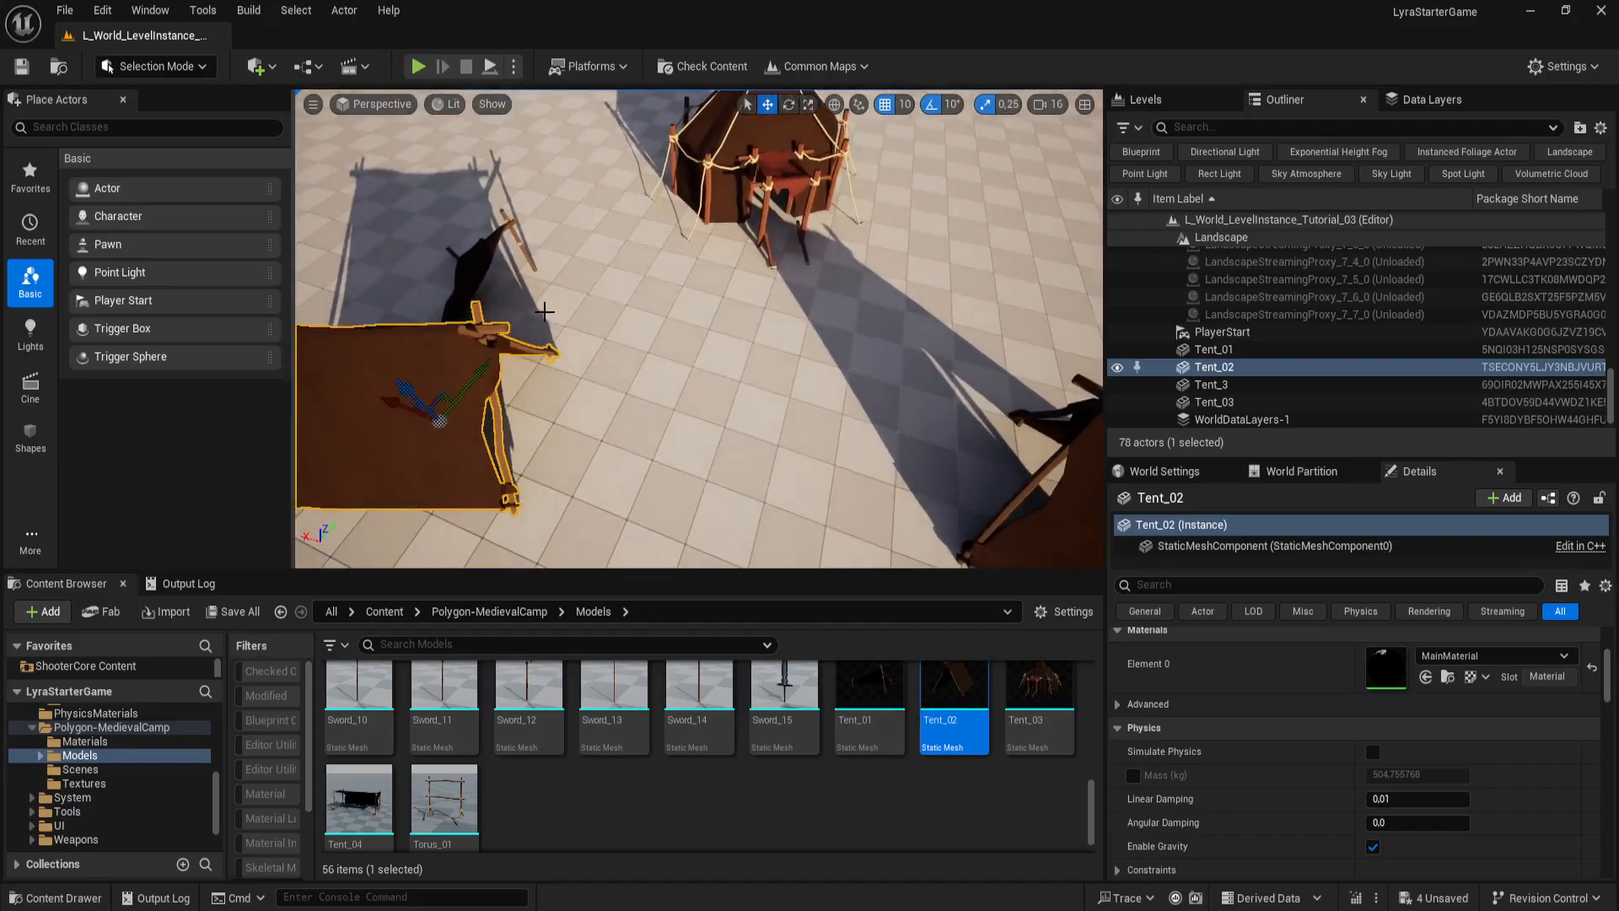
Step: Move Tent_01 along its Y axis towards Tent_03 and rotate it slightly about its vertical axis
left_click(492, 274)
left_click(482, 293)
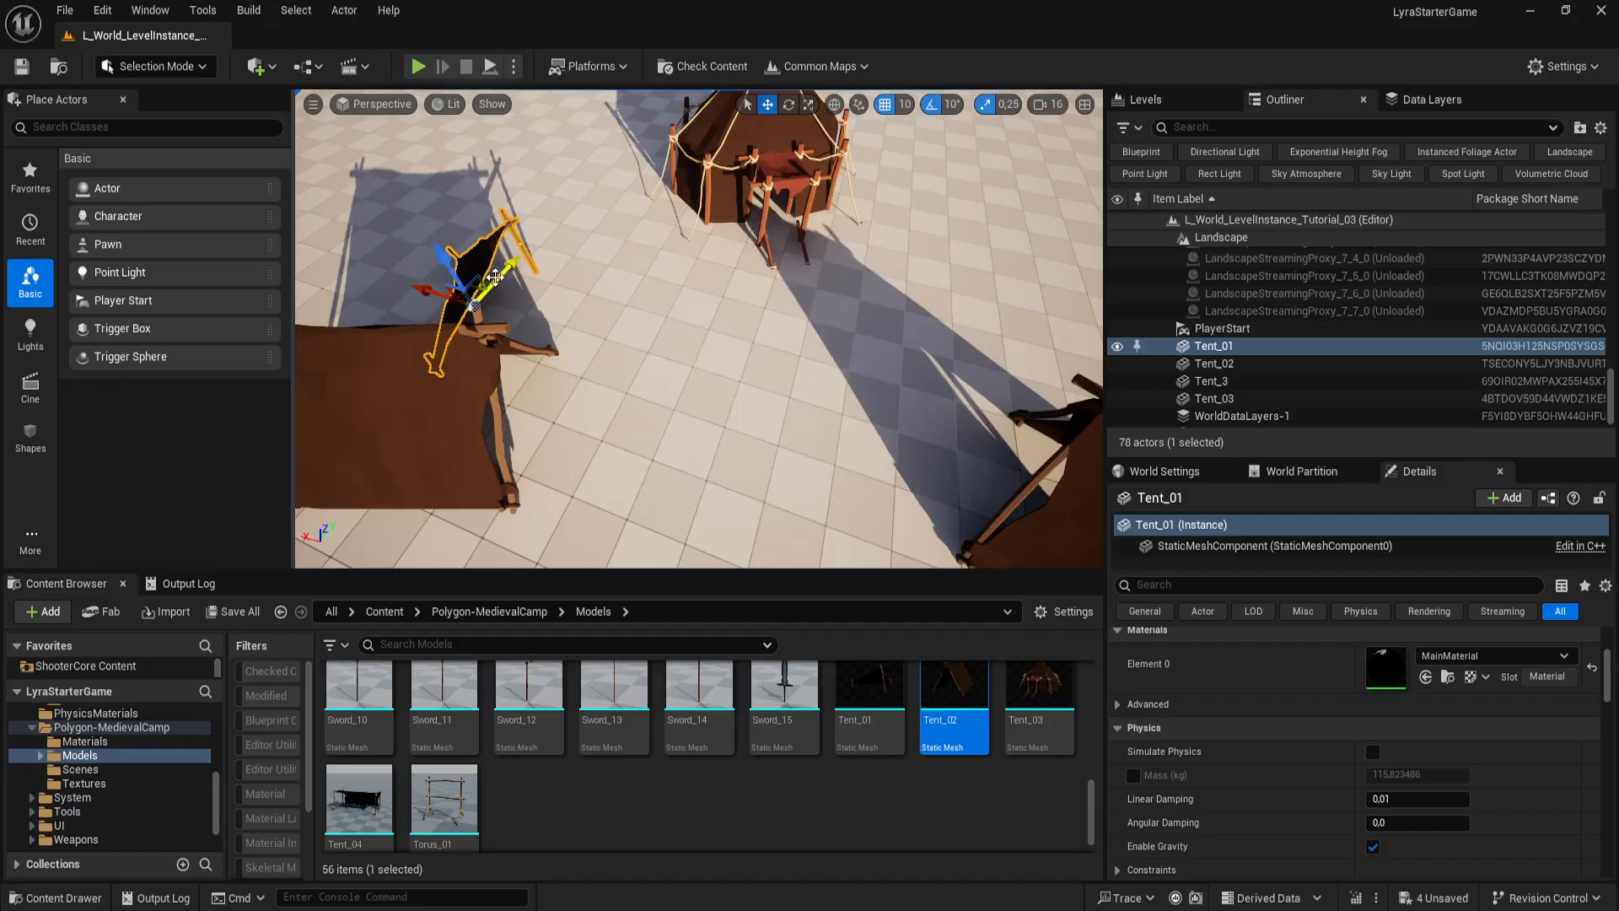
left_click_drag(496, 277, 540, 235)
key("e")
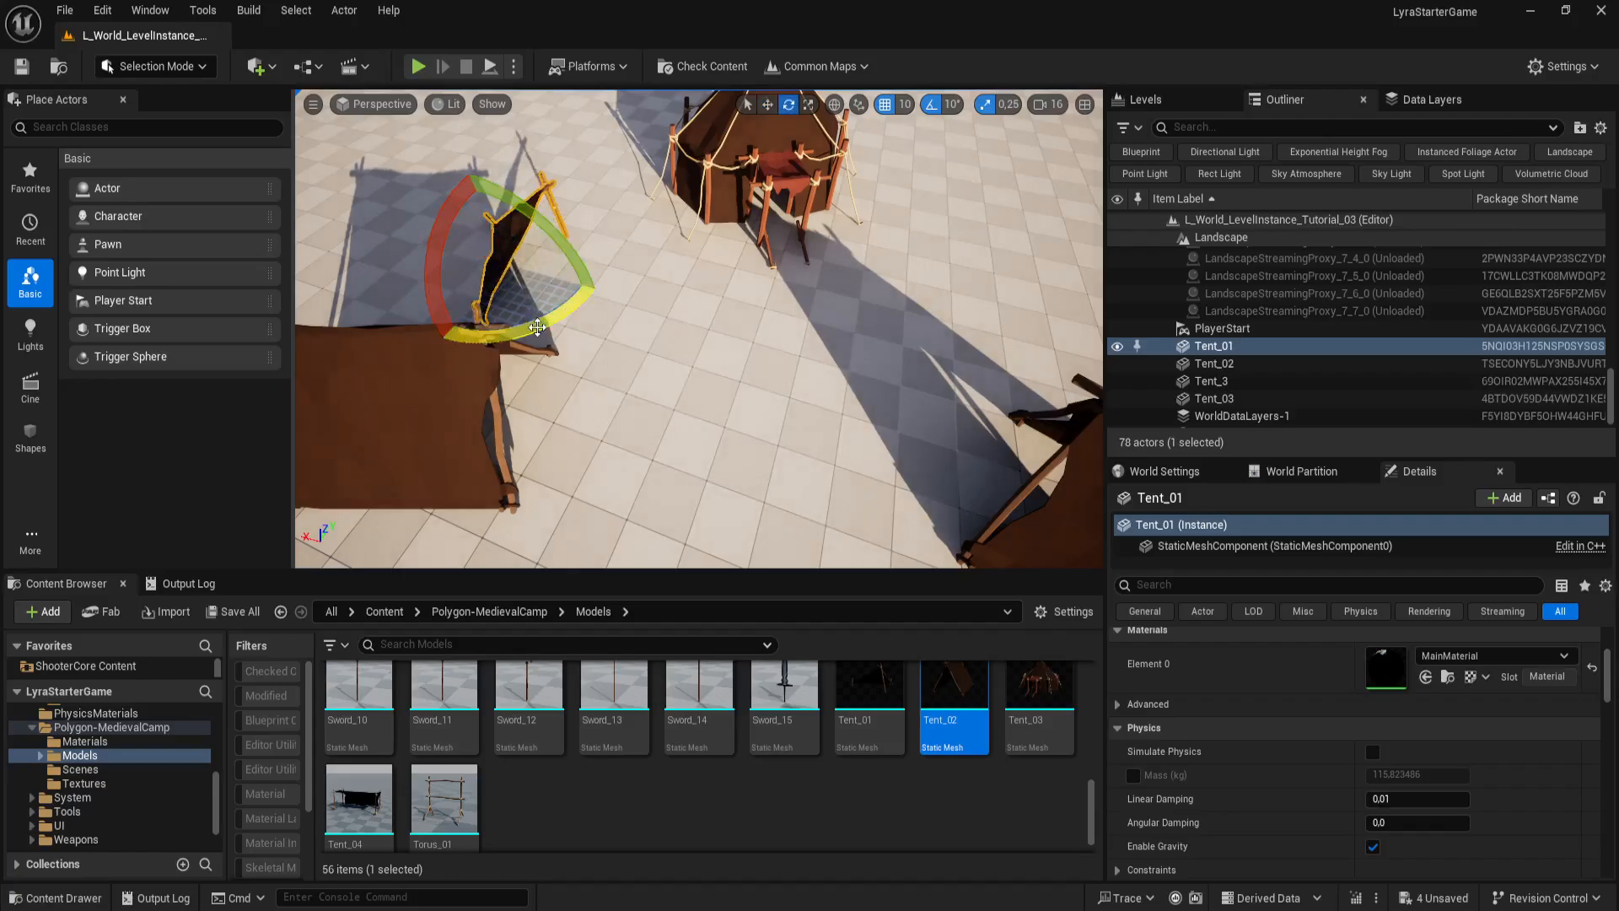
left_click_drag(538, 327, 506, 337)
right_click_drag(537, 330, 582, 303)
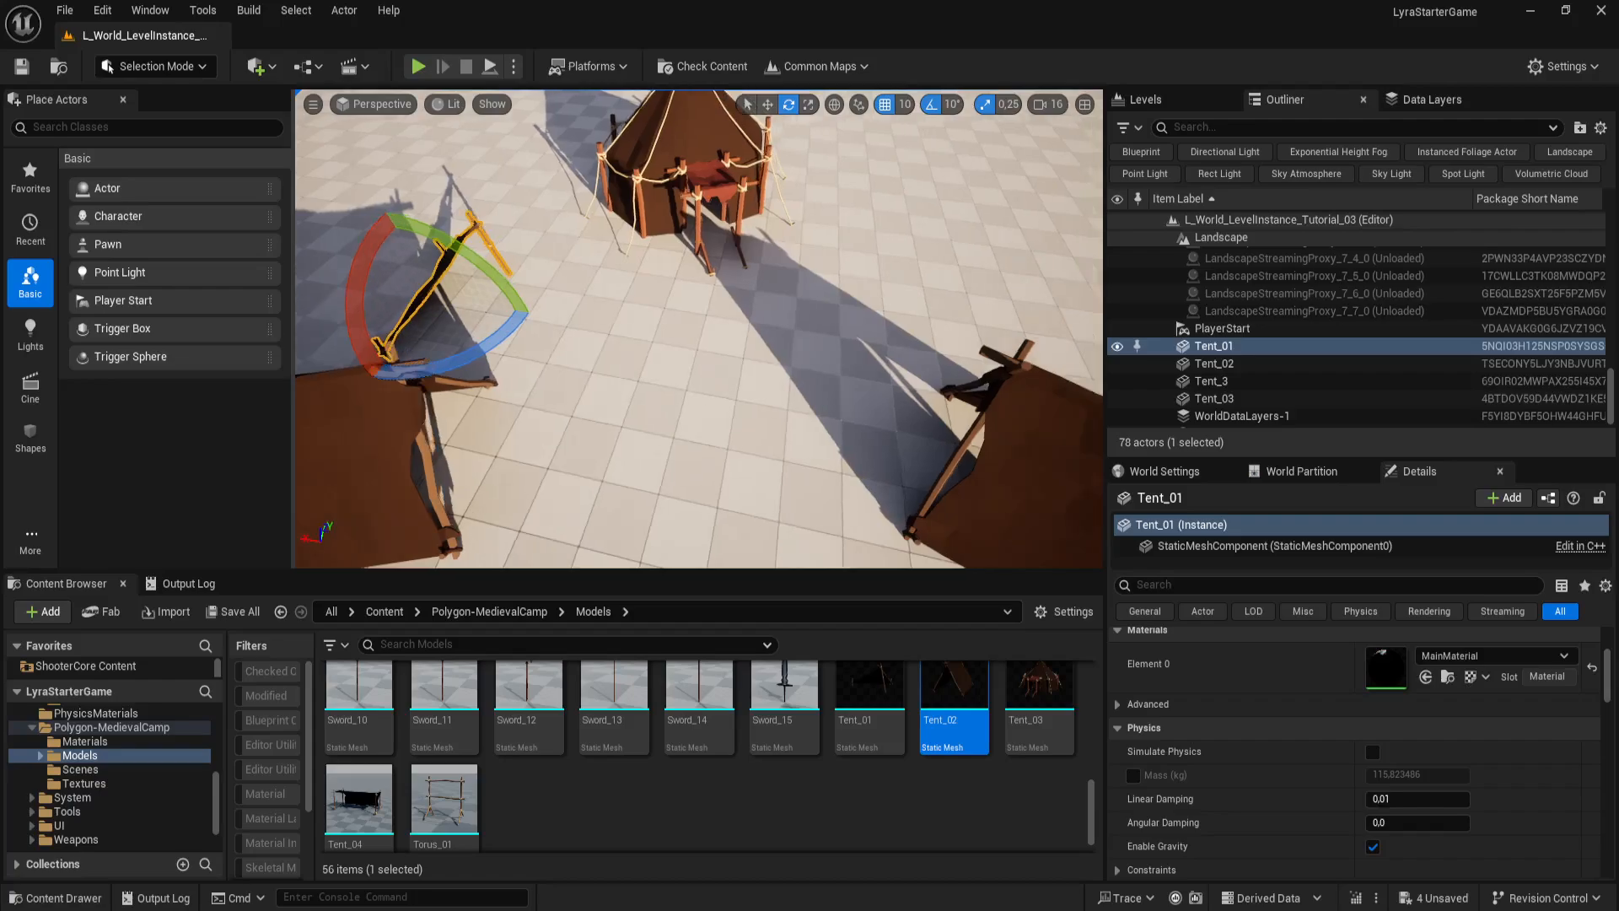
Step: Rotate Tent_03 about its vertical axis so its entrance turns slightly towards Tent_02
key("s")
mouse_move(760, 396)
right_mouse_down()
mouse_move(733, 413)
mouse_move(760, 395)
right_mouse_up()
left_click(662, 187)
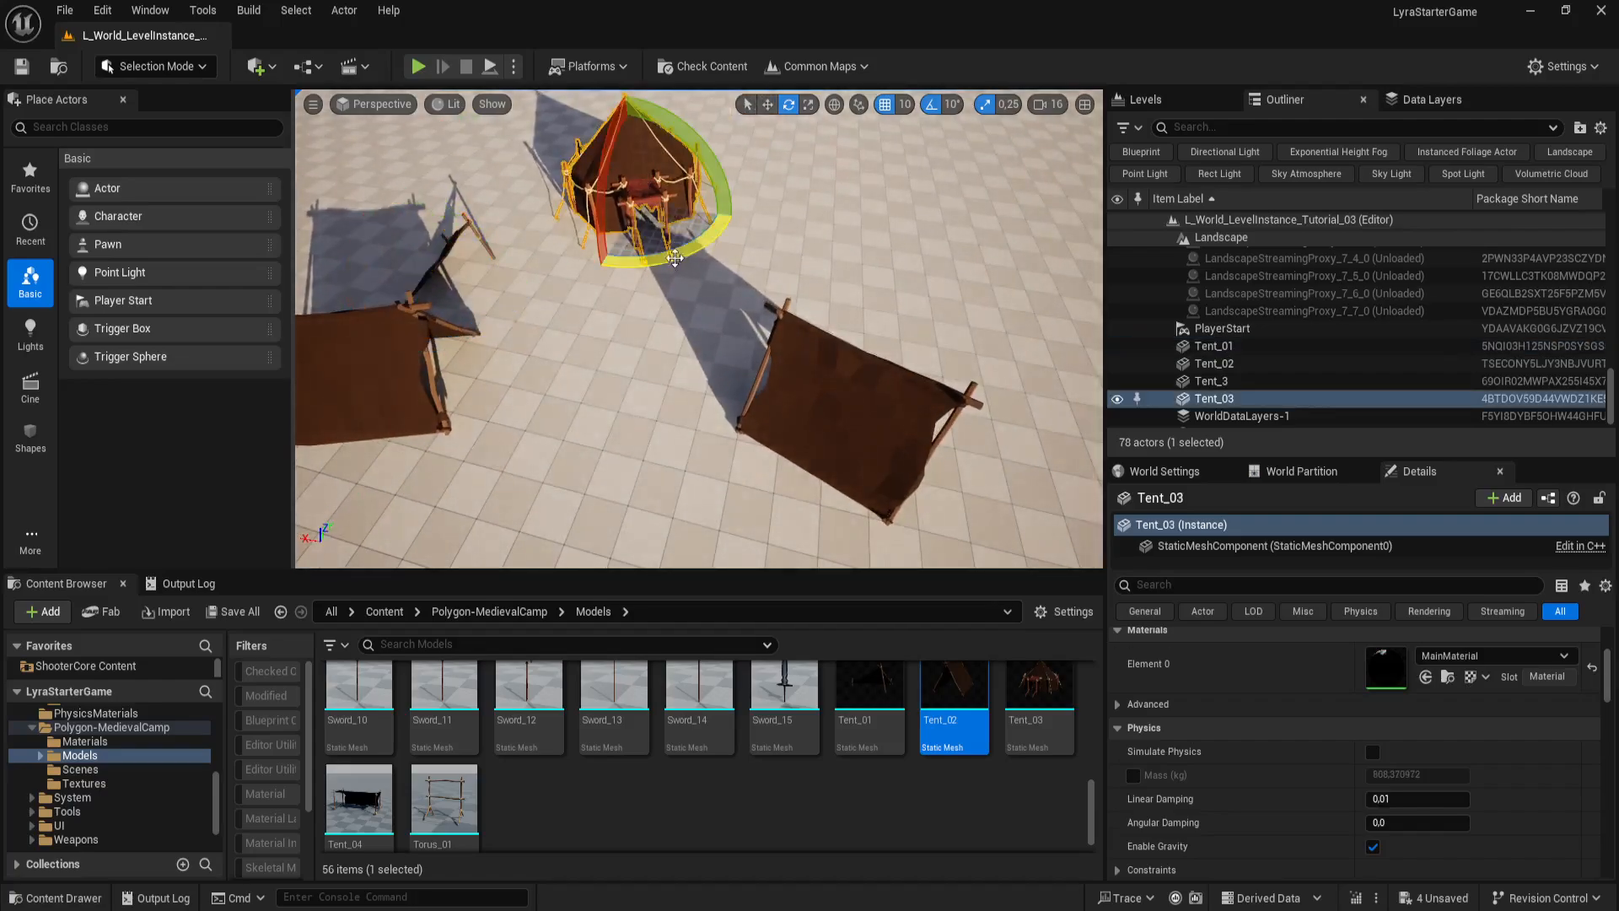
left_click_drag(676, 257, 643, 263)
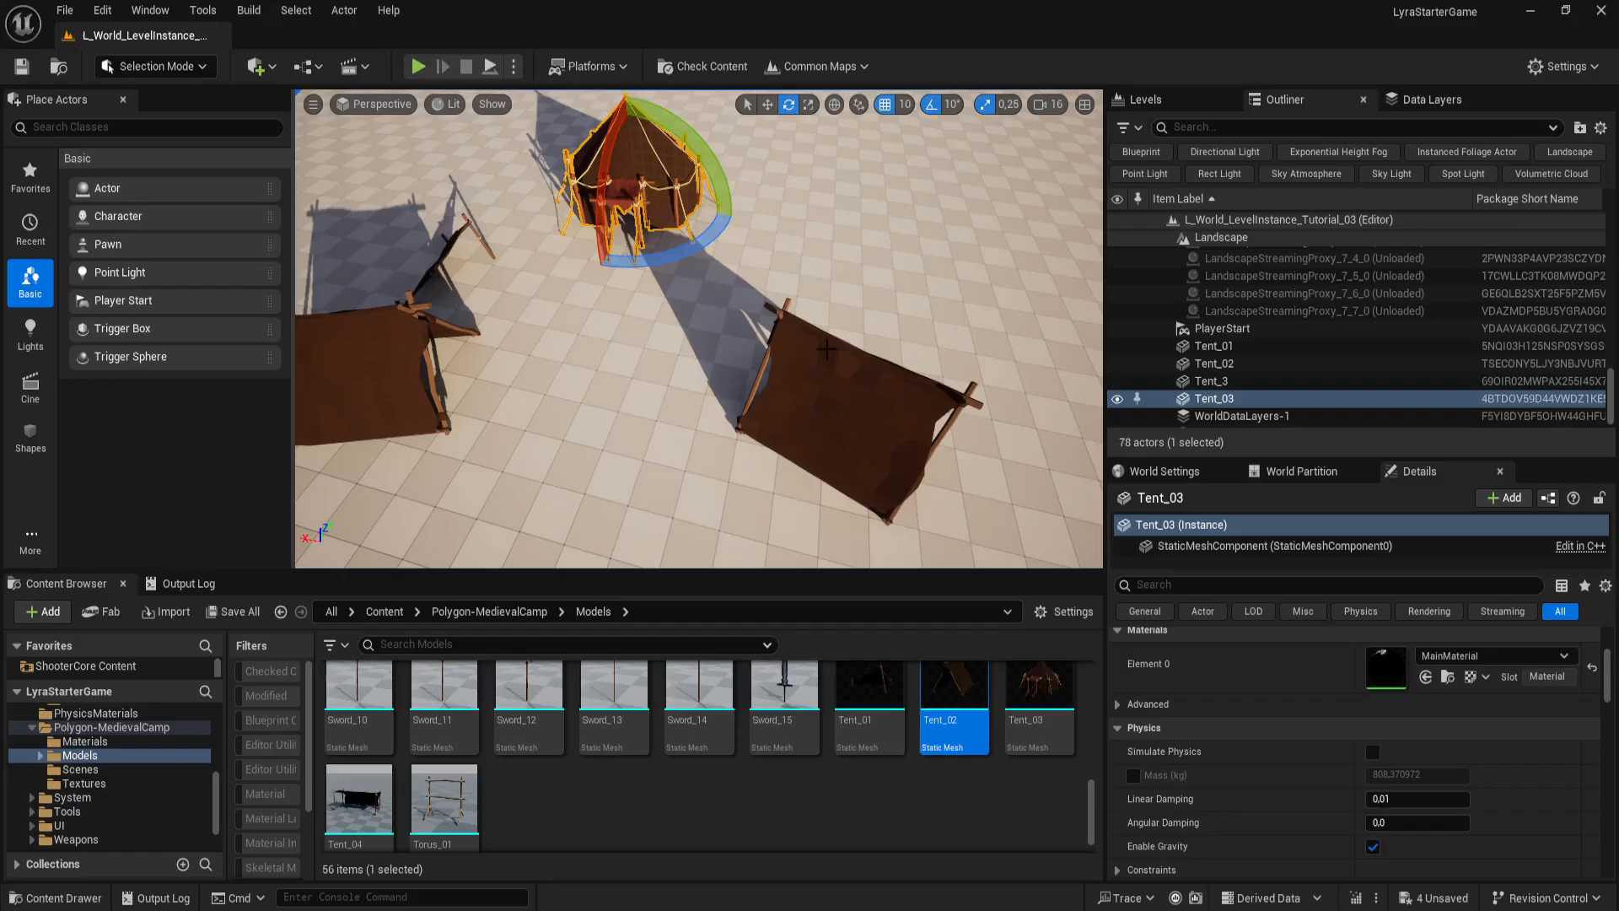
Step: Rotate Tent_3 about its vertical axis and move it along the ground closer to Tent_03
left_click(868, 405)
mouse_move(783, 482)
left_mouse_down()
mouse_move(764, 506)
mouse_move(788, 479)
left_mouse_up()
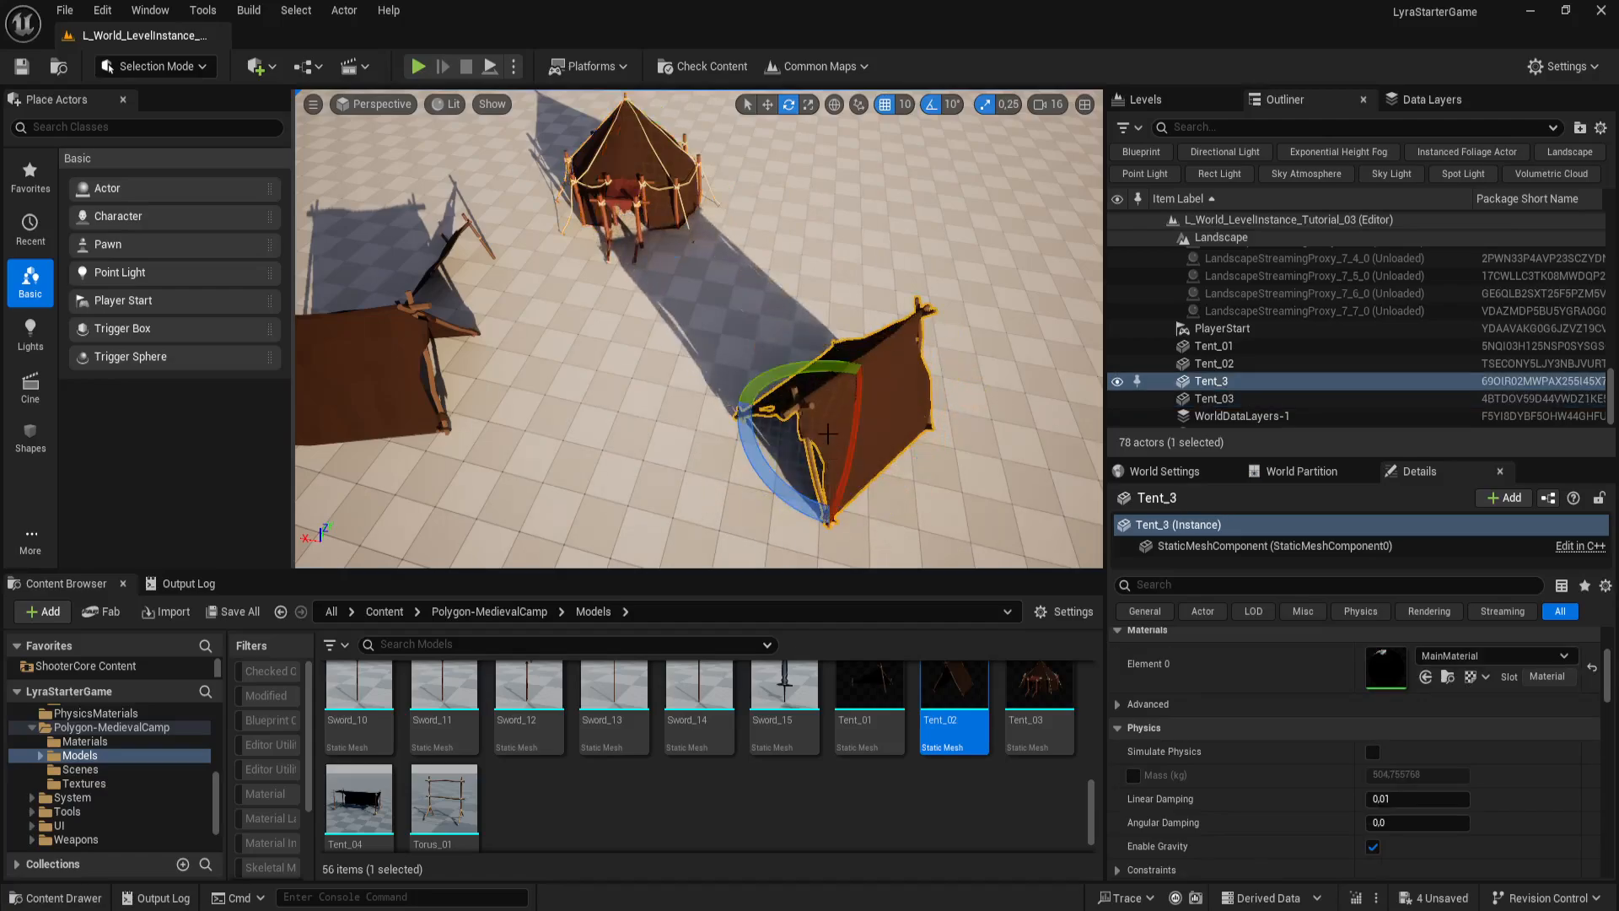
right_click_drag(826, 419, 747, 430)
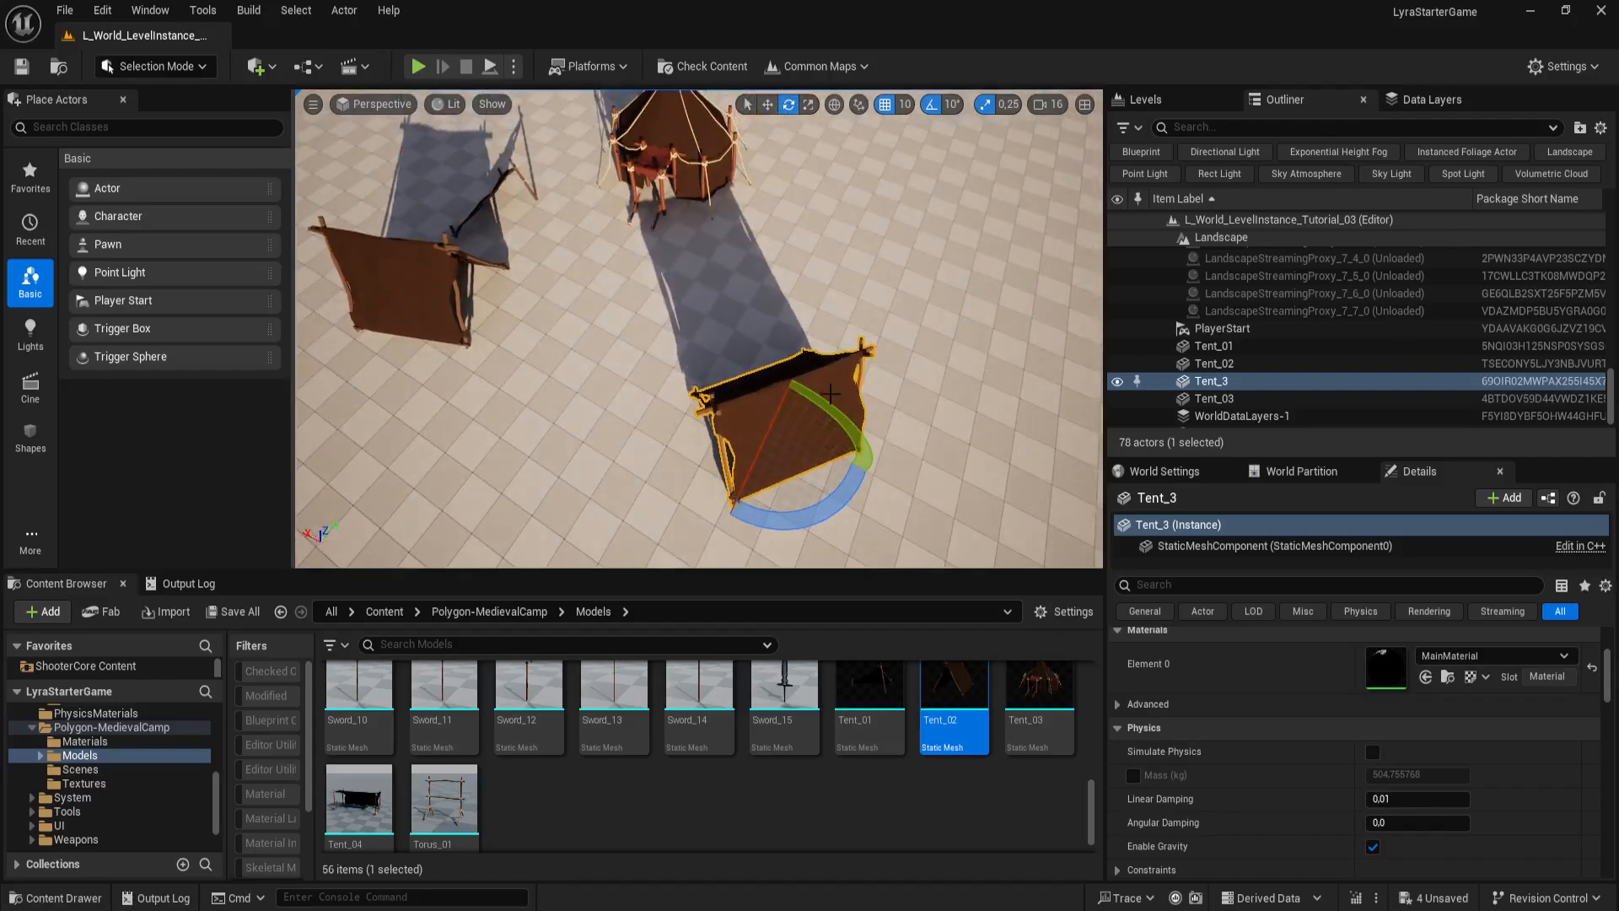
key("w")
left_click_drag(764, 390, 803, 271)
Step: Delete Tent_01, the small tent behind Tent_02, from the camp
left_click(487, 277)
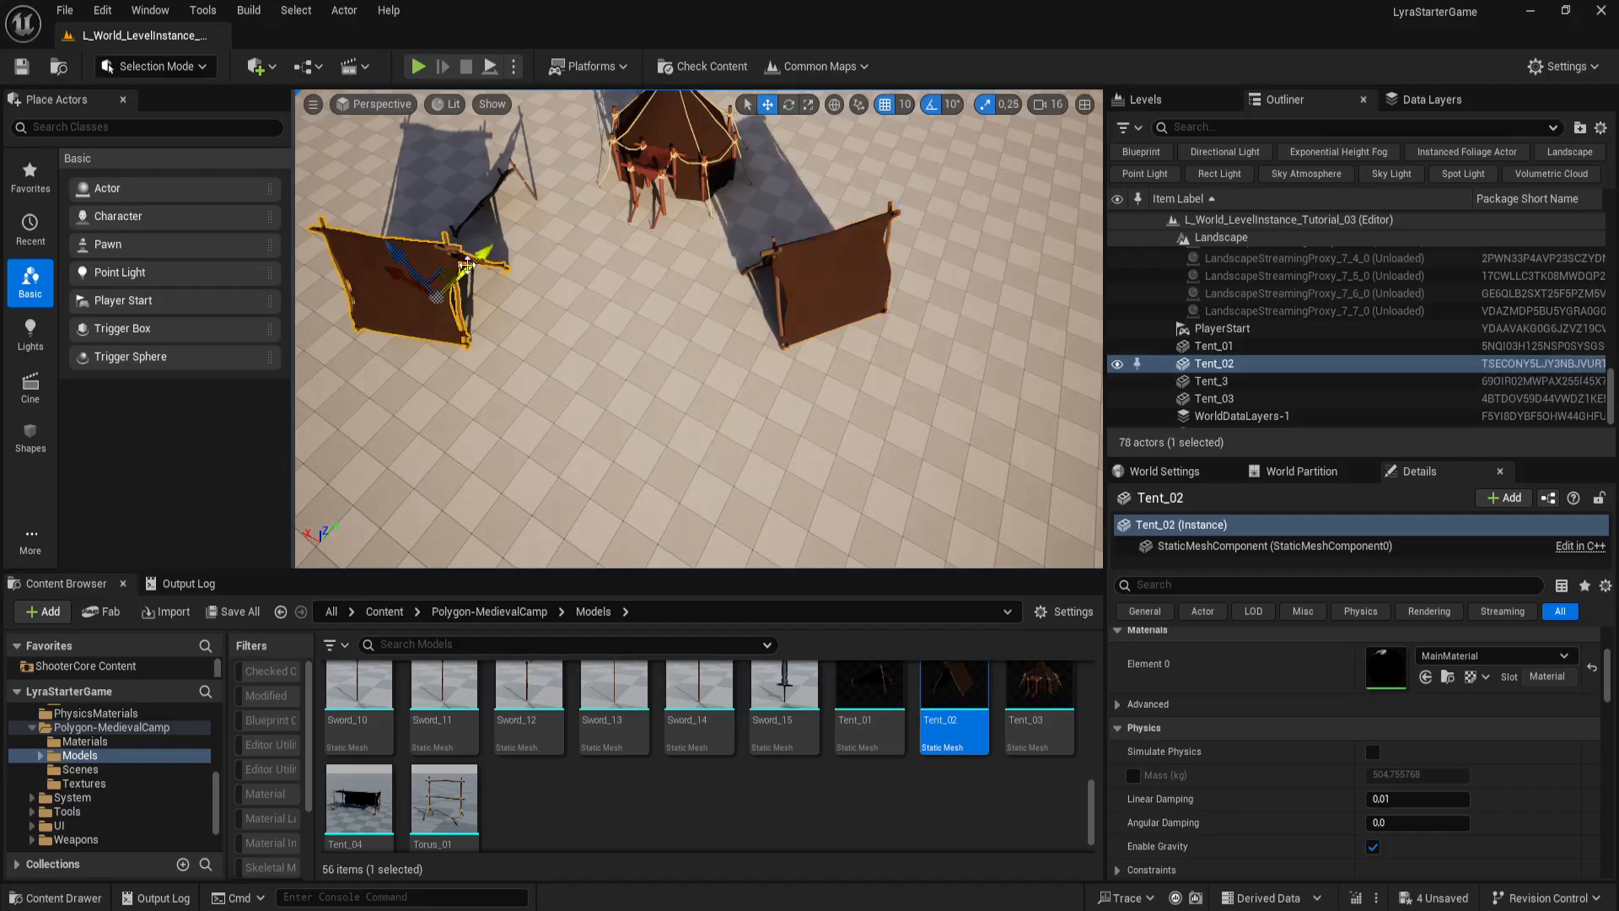
left_click(491, 194)
right_click_drag(492, 208, 422, 211)
left_click(675, 299)
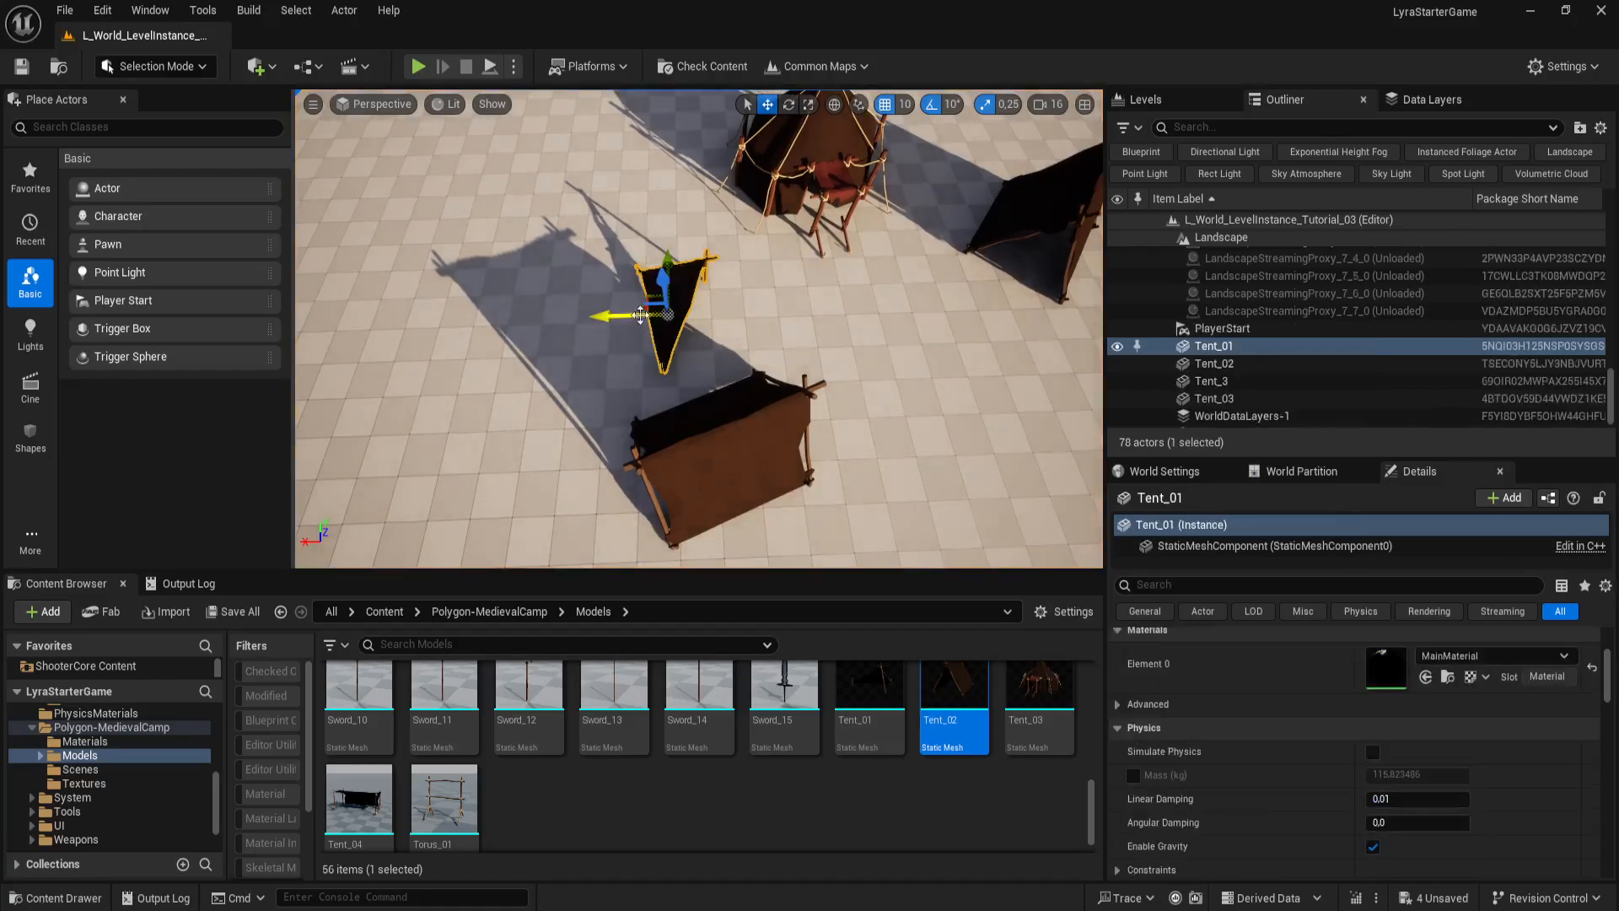
left_click_drag(641, 315, 941, 348)
key("Delete")
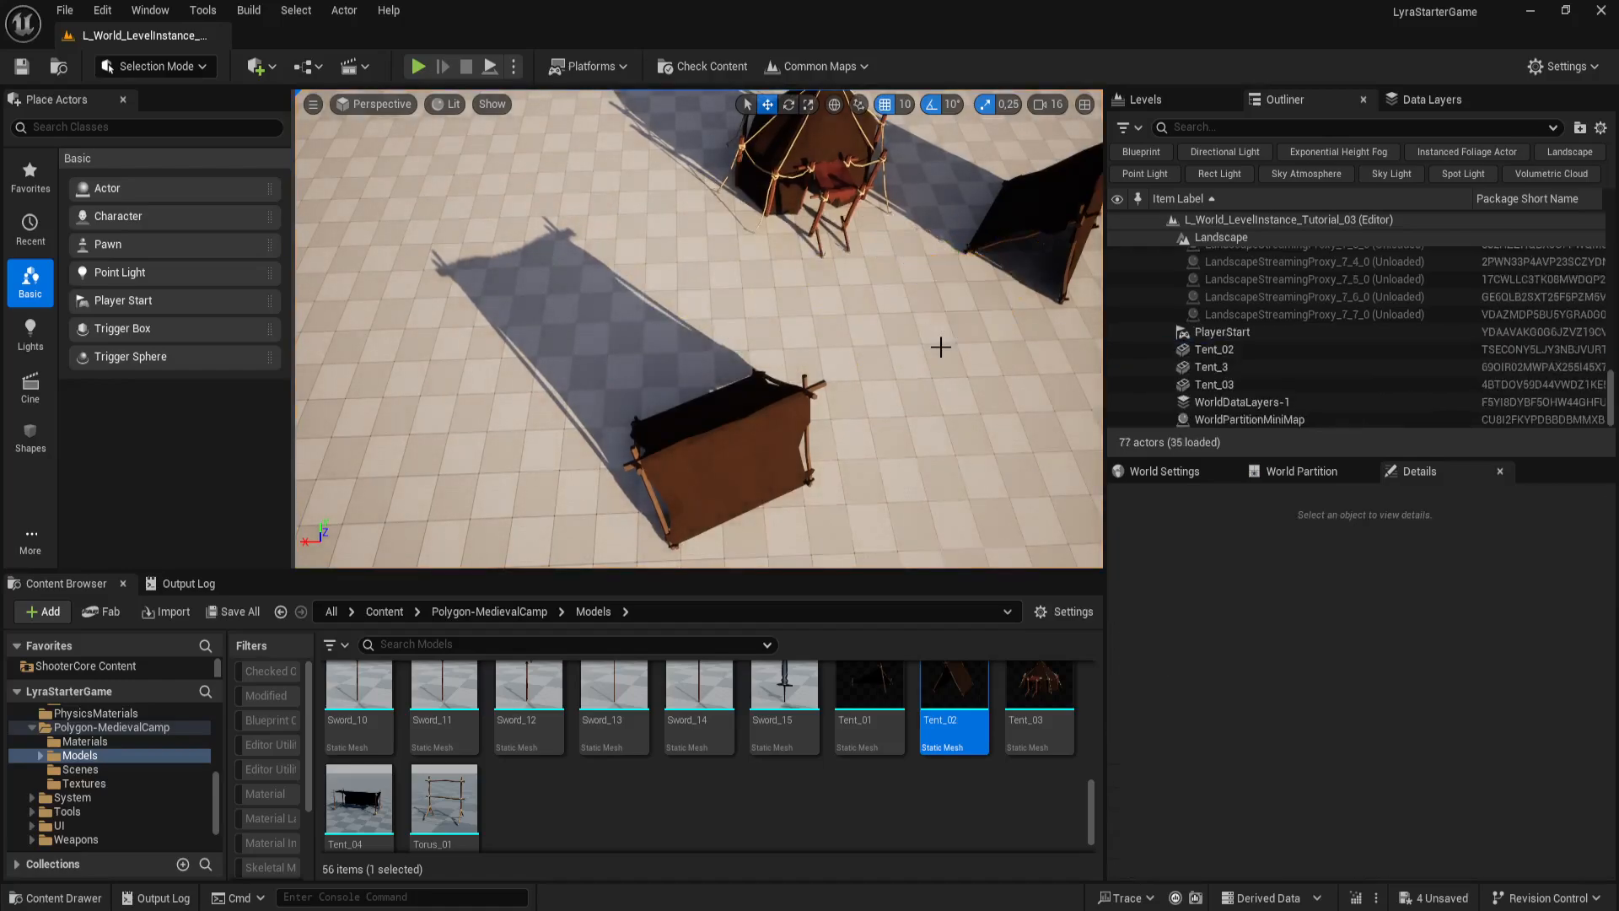
Step: Move Tent_02 along the ground to about X -2410, Y -2690 and rotate it about its vertical axis to about 120°
left_click(727, 450)
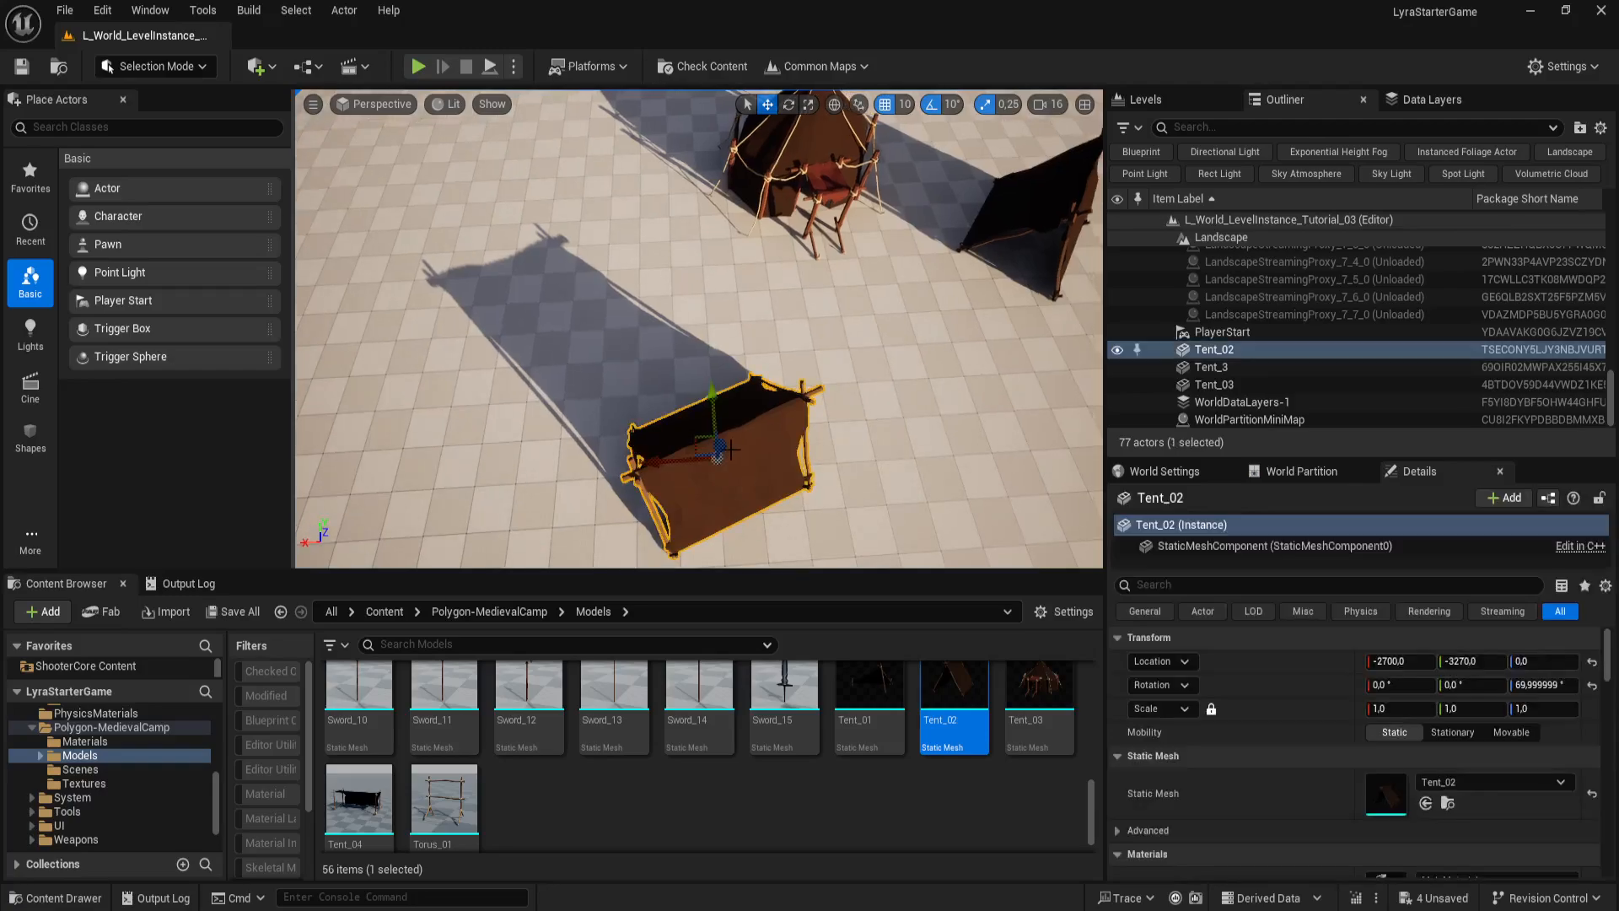
left_click_drag(700, 432, 654, 282)
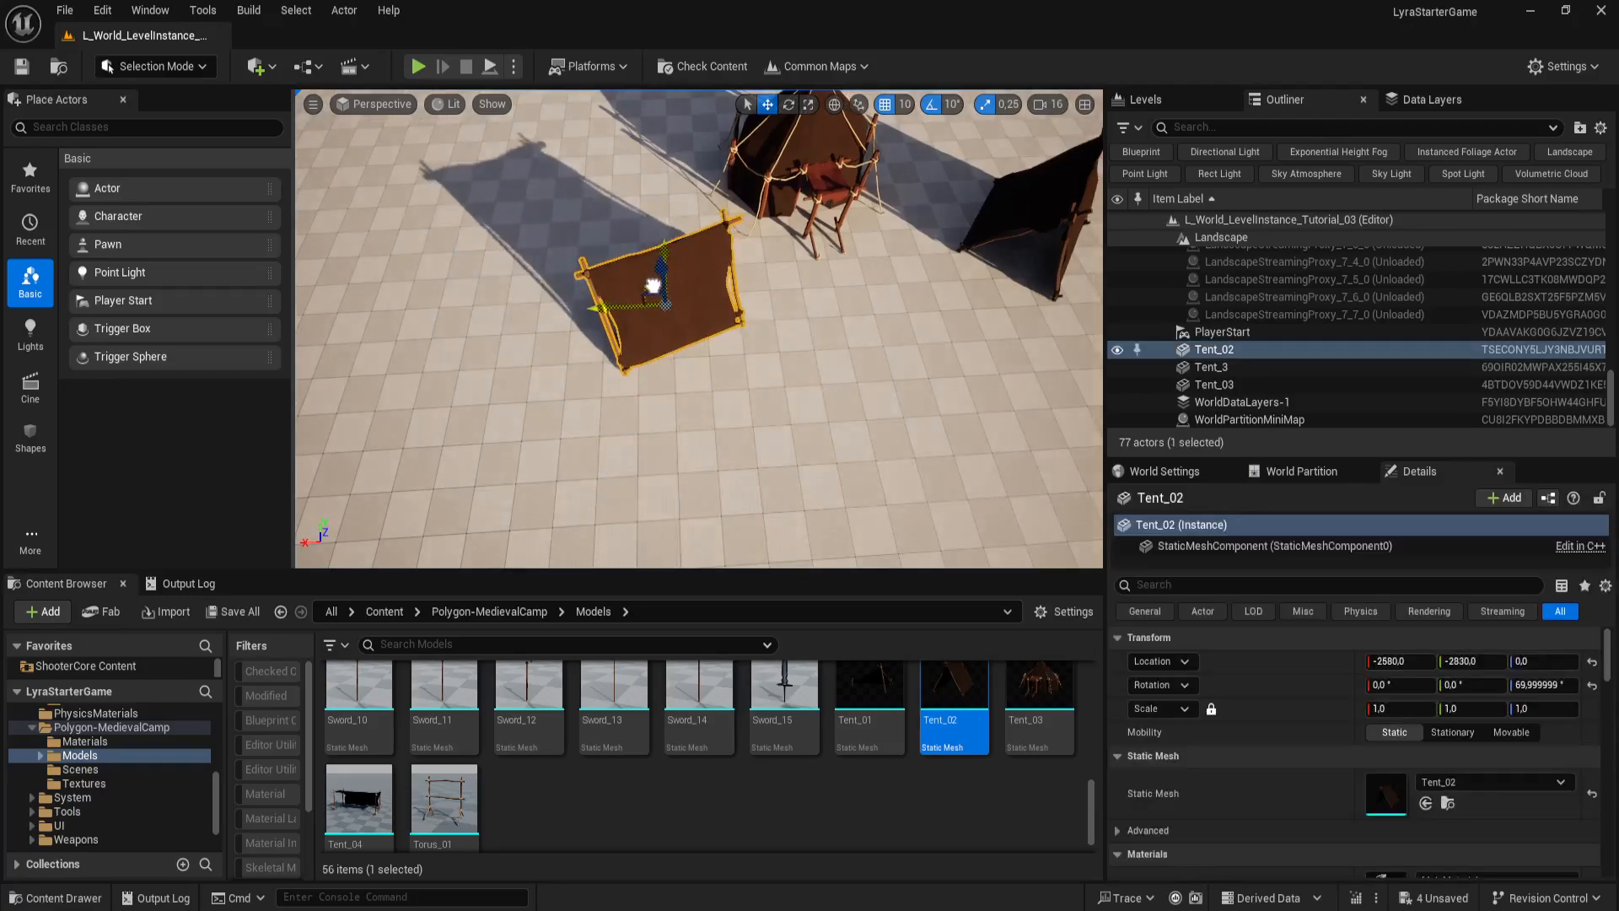
key("e")
left_click_drag(727, 369, 767, 343)
key("w")
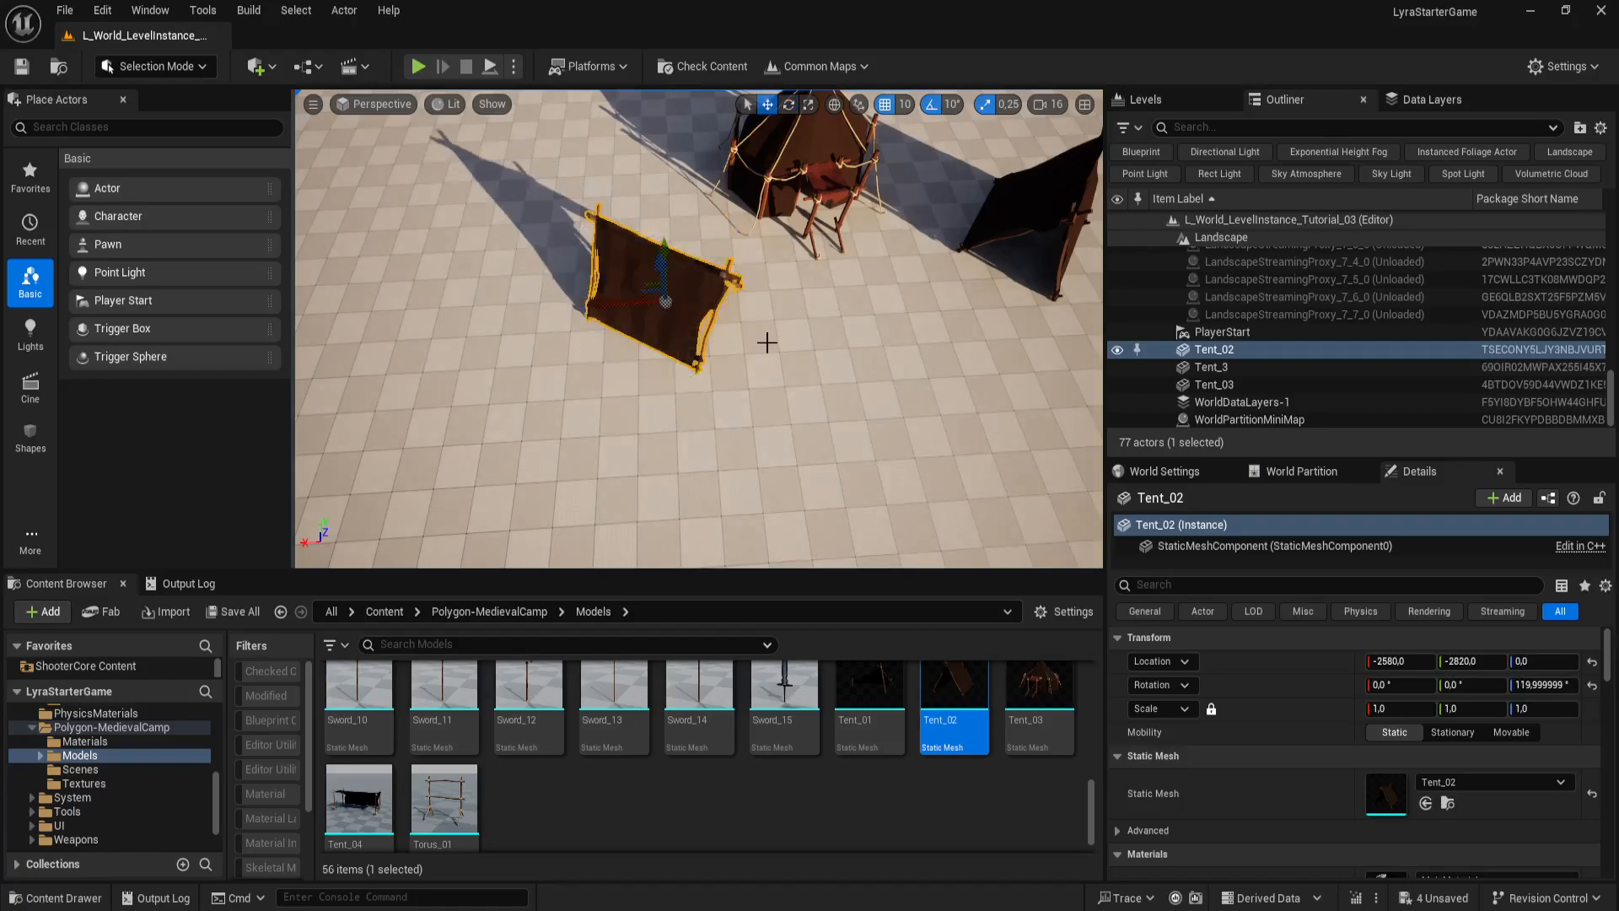
left_click_drag(648, 289, 614, 218)
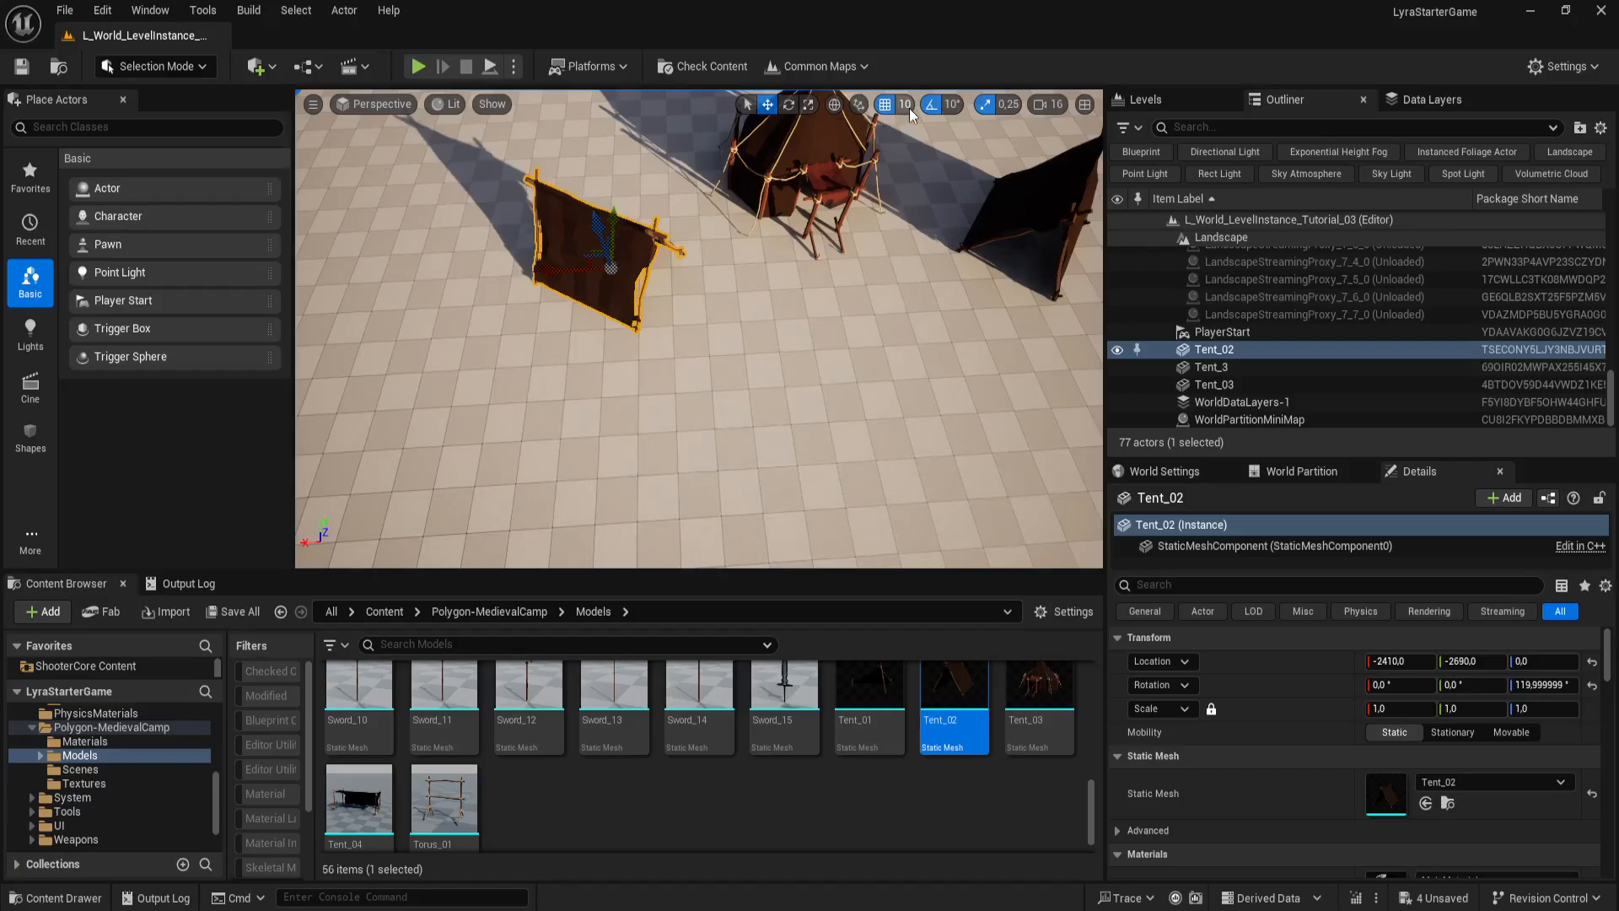
Step: Turn off rotation snapping and rotate Tent_02 about its vertical axis to about 128°
key("e")
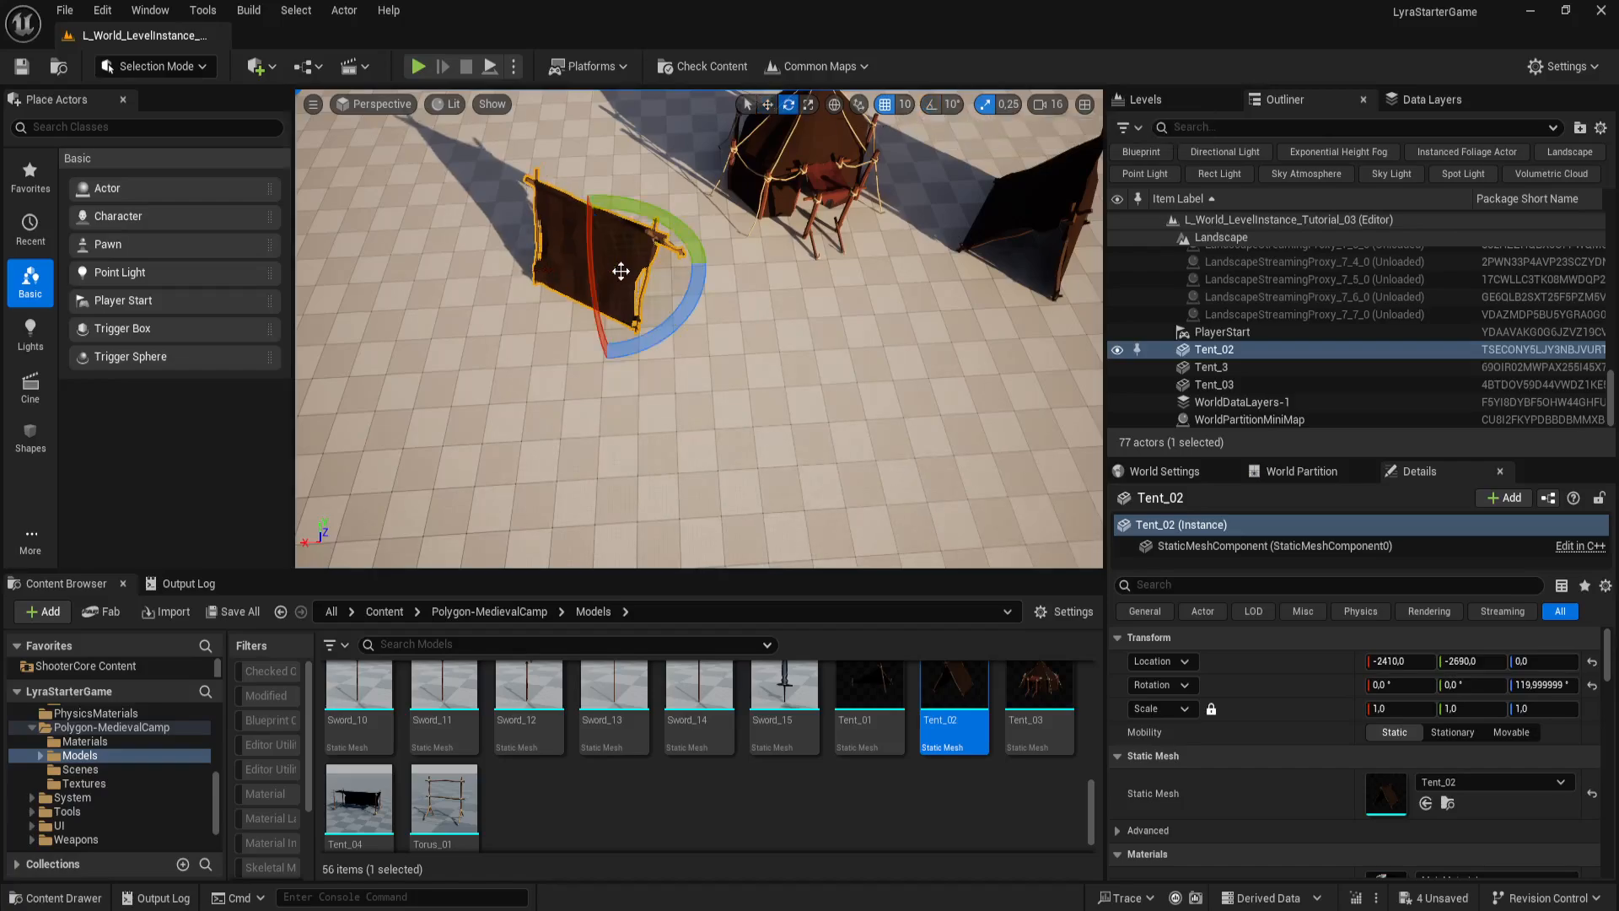
left_click_drag(674, 329, 696, 318)
right_click_drag(697, 317, 752, 388)
Step: Place the Bottle_01 mesh on the ground in front of the tents, view it up close and delete it
scroll(767, 826, "up", 8)
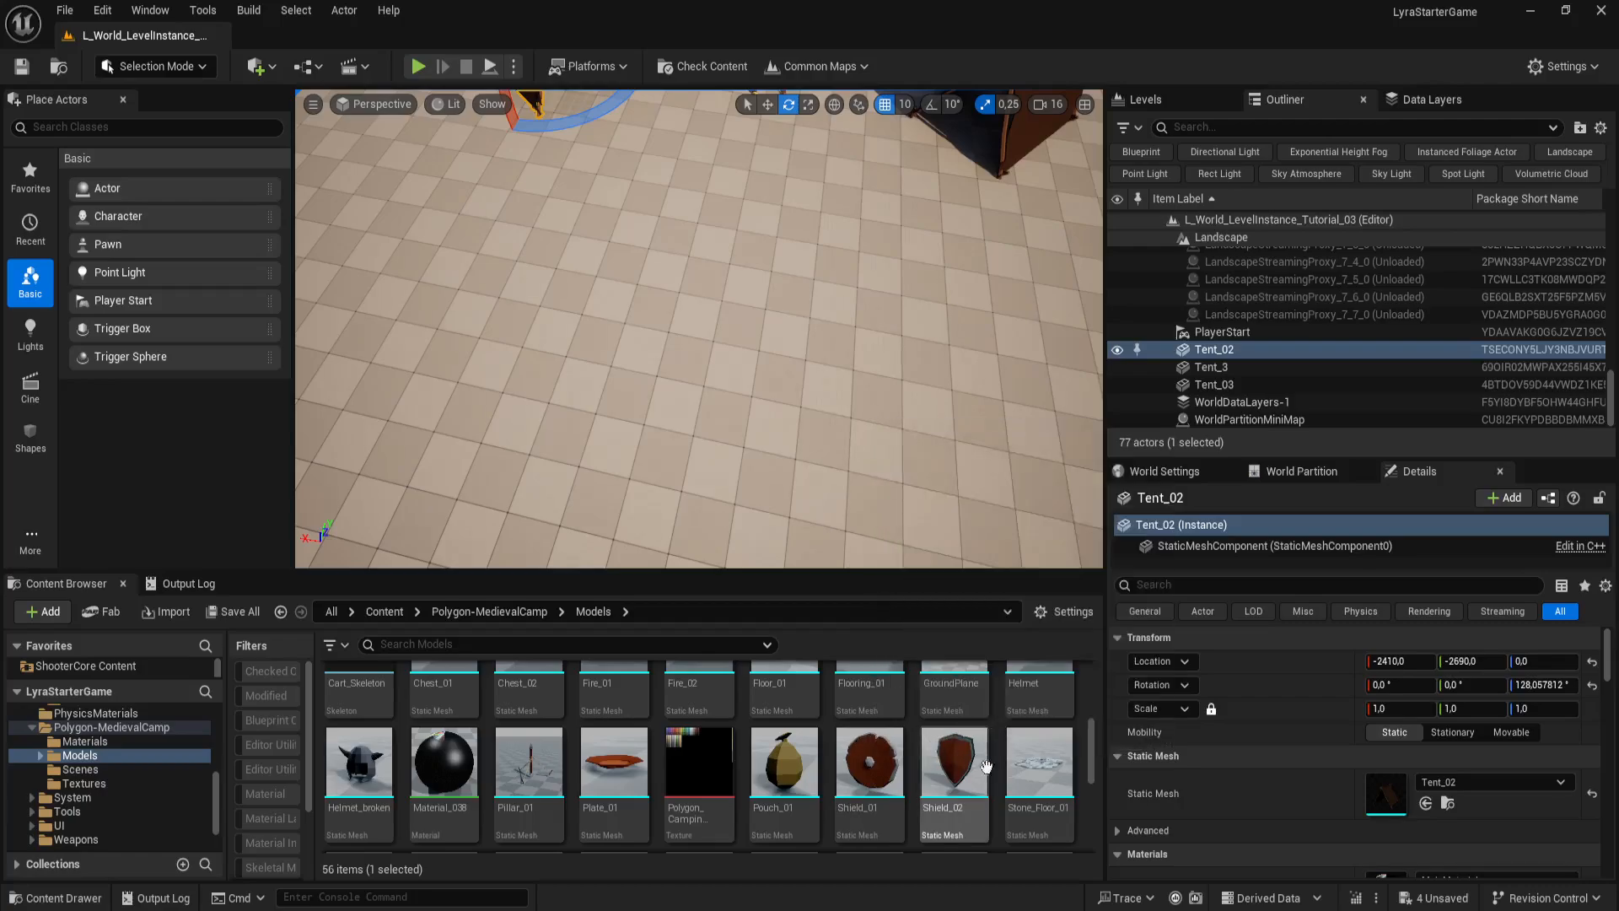
scroll(1012, 763, "up", 2)
scroll(1012, 763, "up", 2)
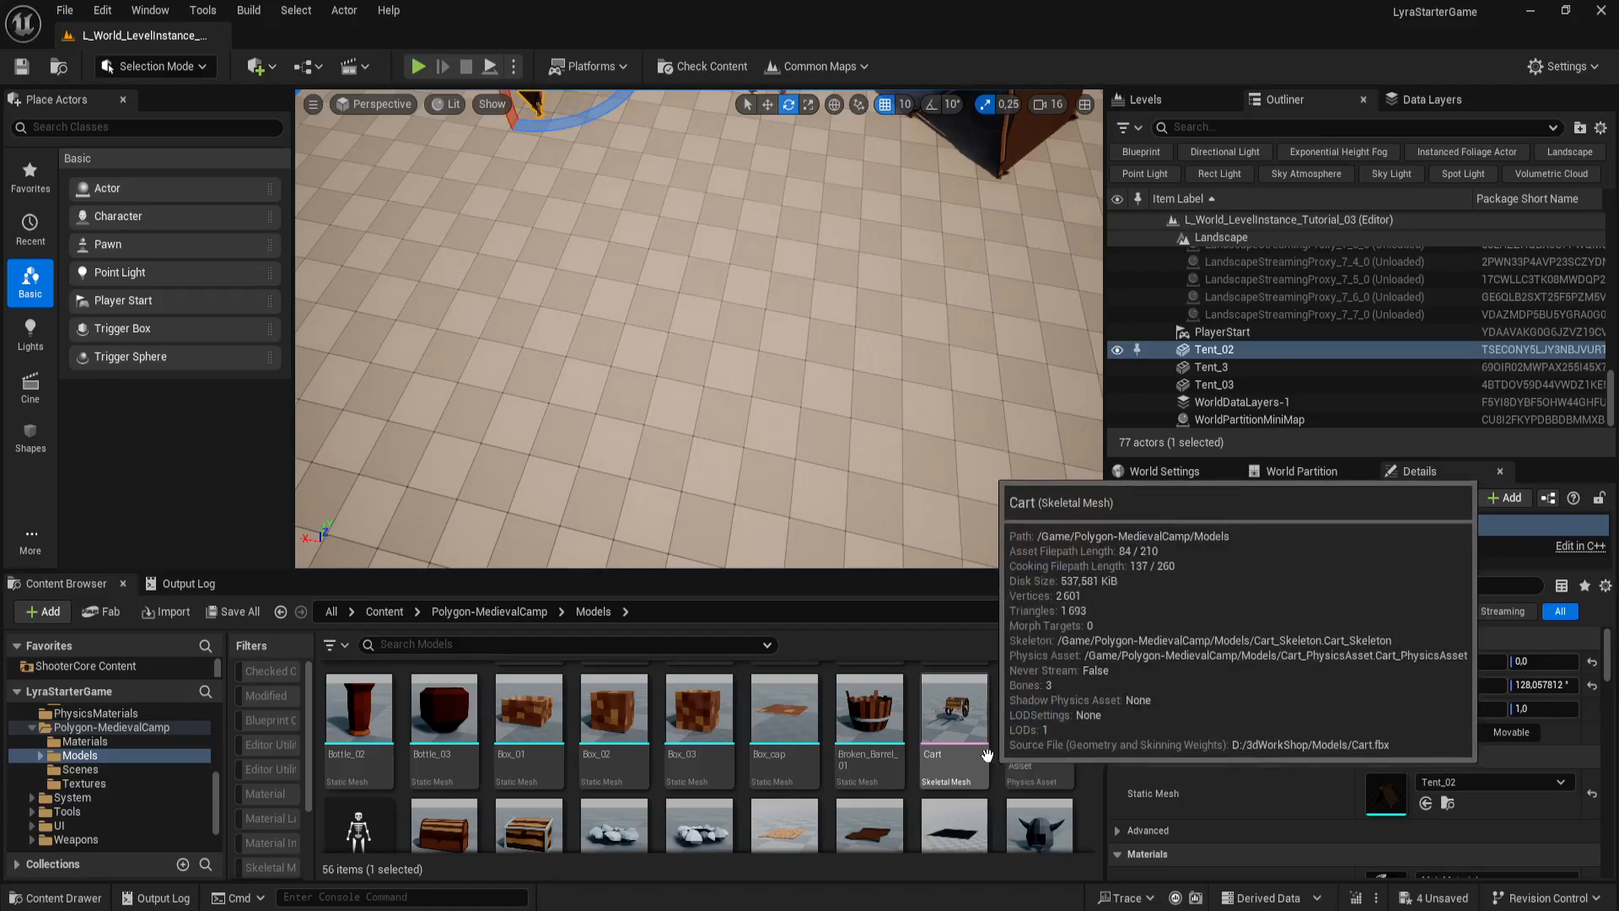
scroll(1012, 759, "up", 1)
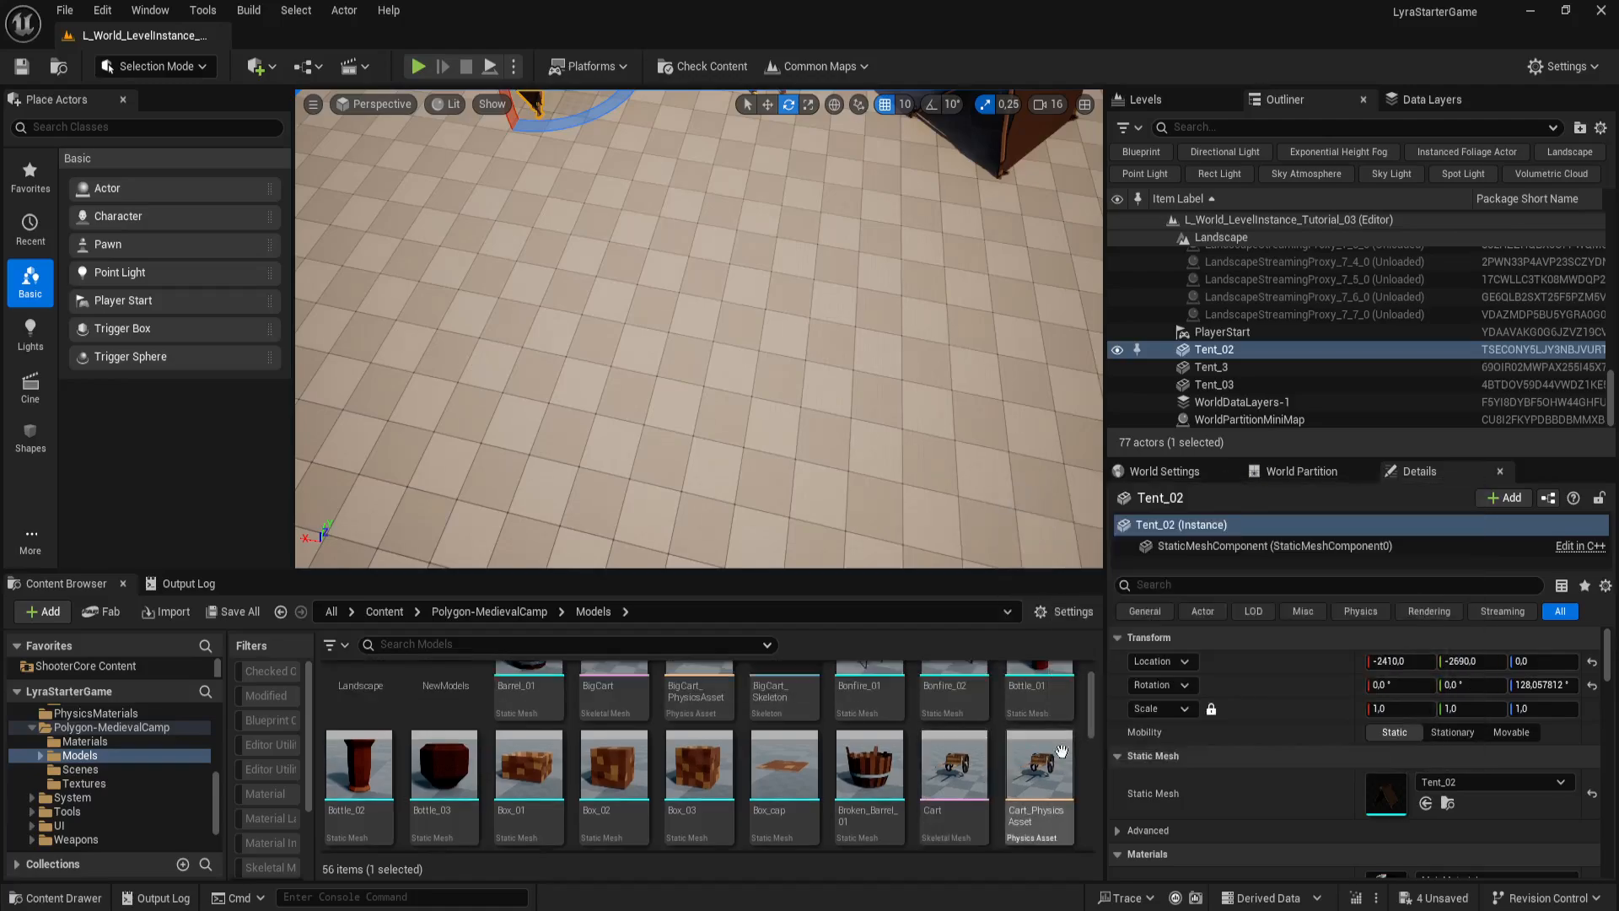
scroll(1037, 751, "up", 1)
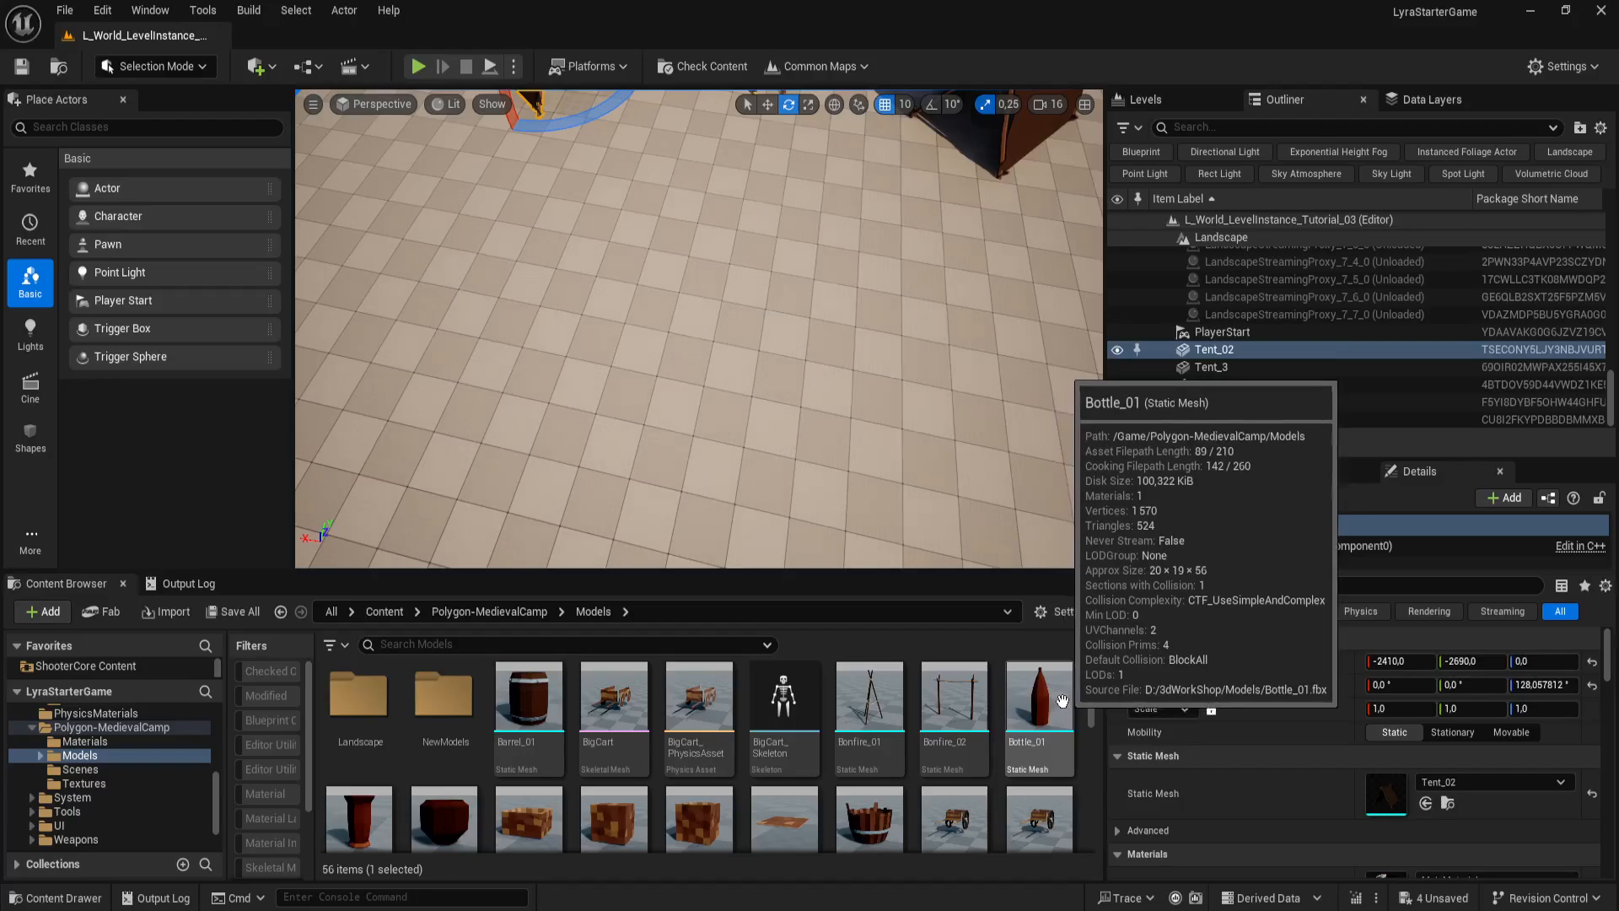
left_click_drag(1047, 707, 723, 440)
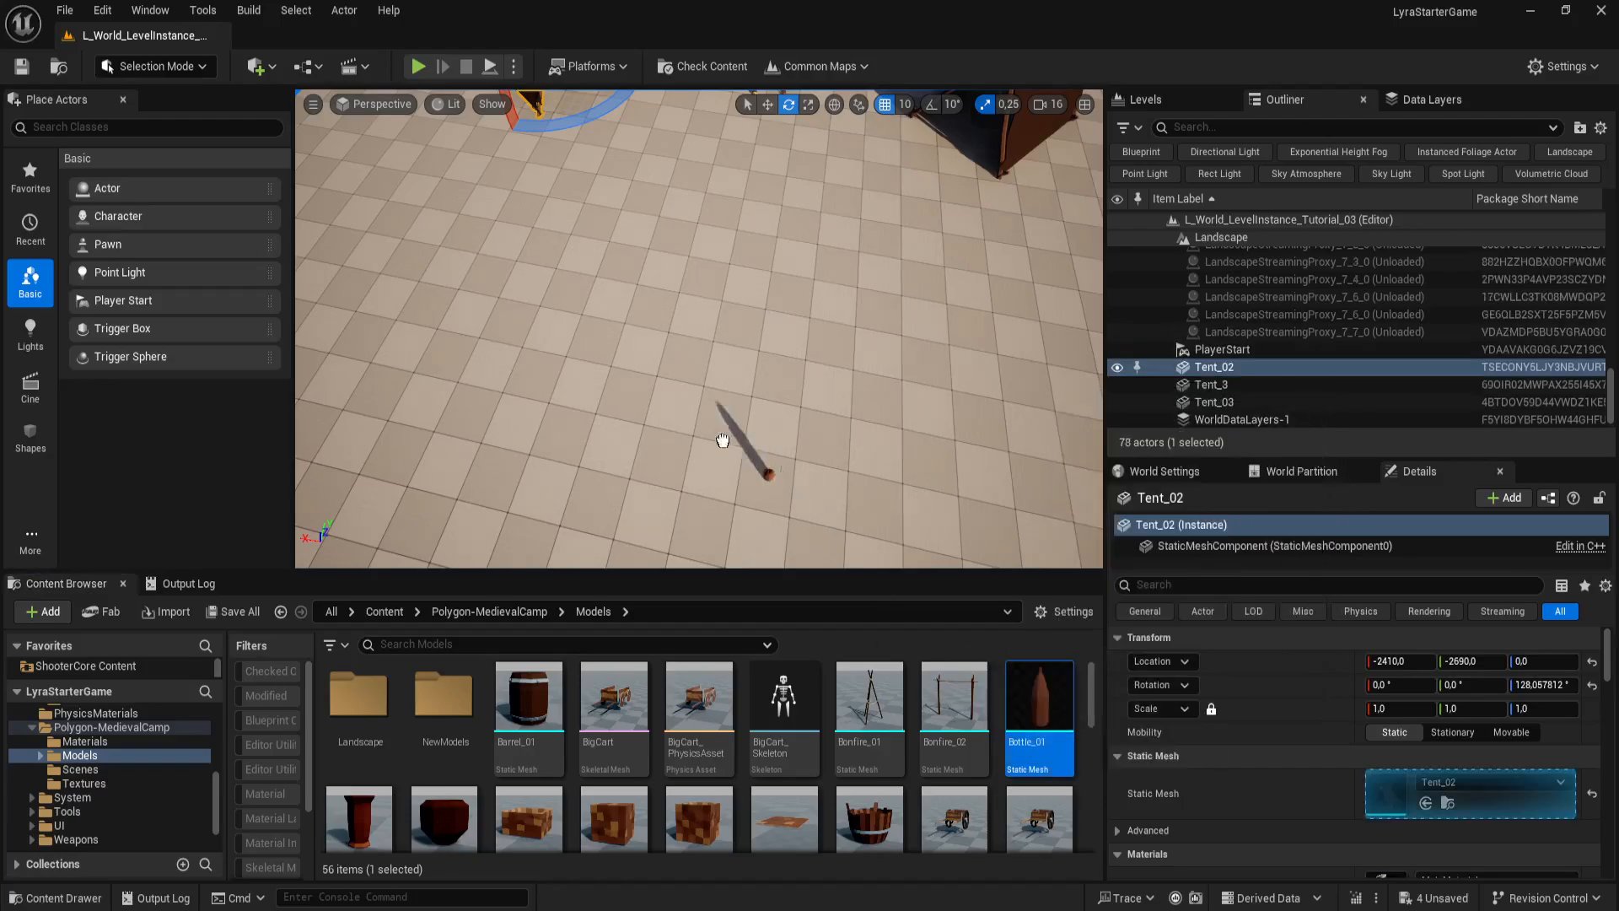
left_click_drag(591, 378, 567, 332)
right_click_drag(568, 333, 538, 288)
key("w")
right_click_drag(720, 416, 697, 368)
key("w")
key("s")
key("w")
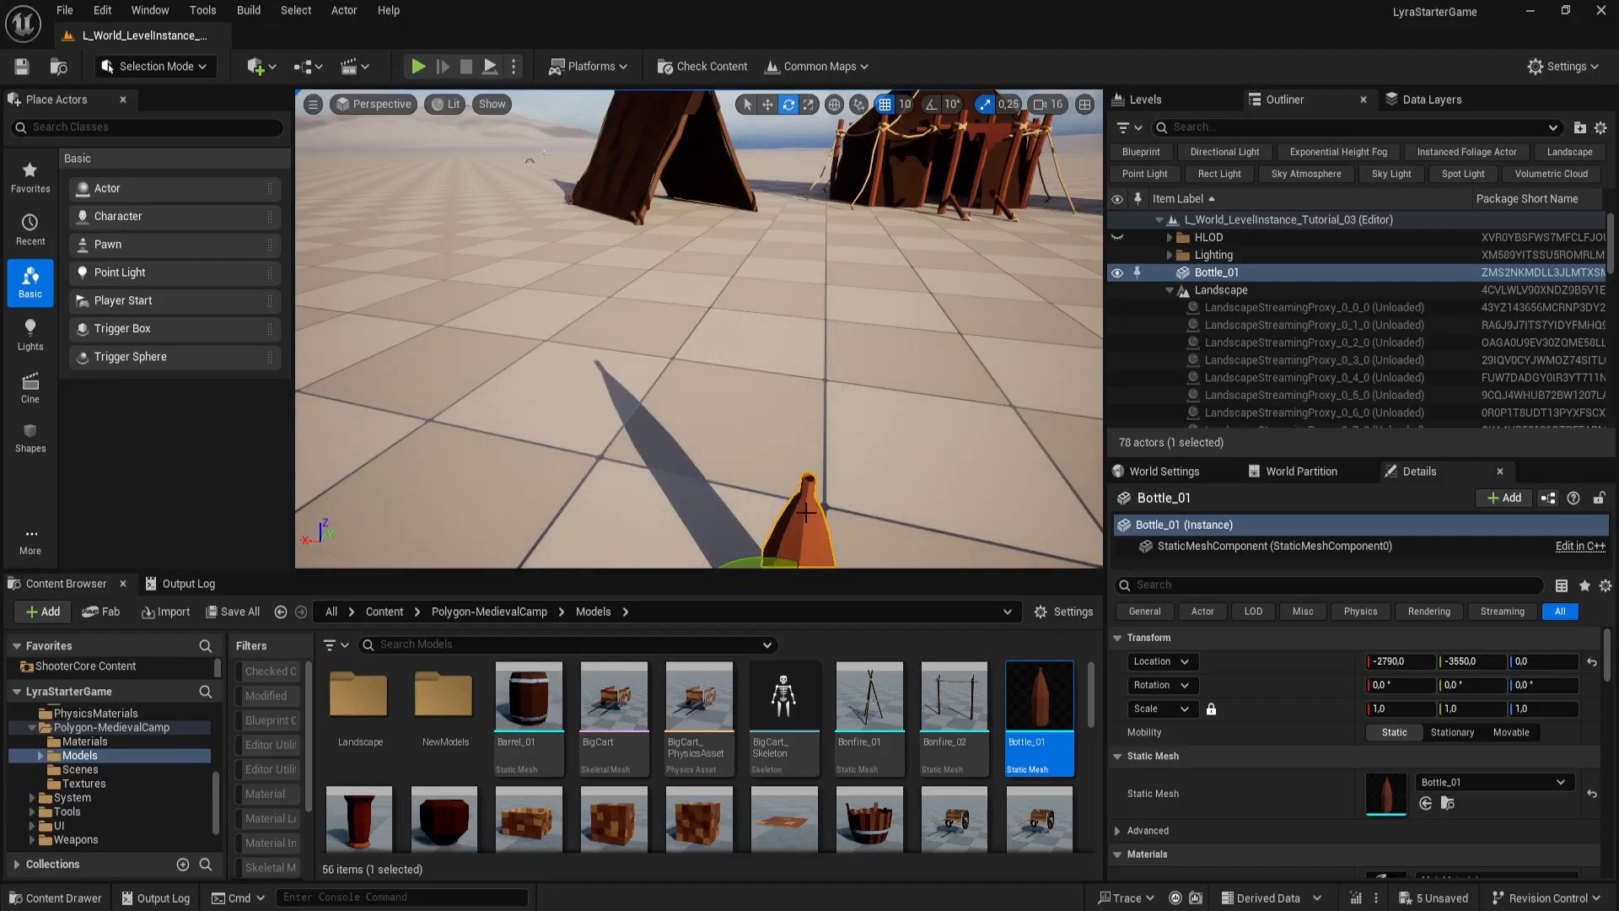
key("Delete")
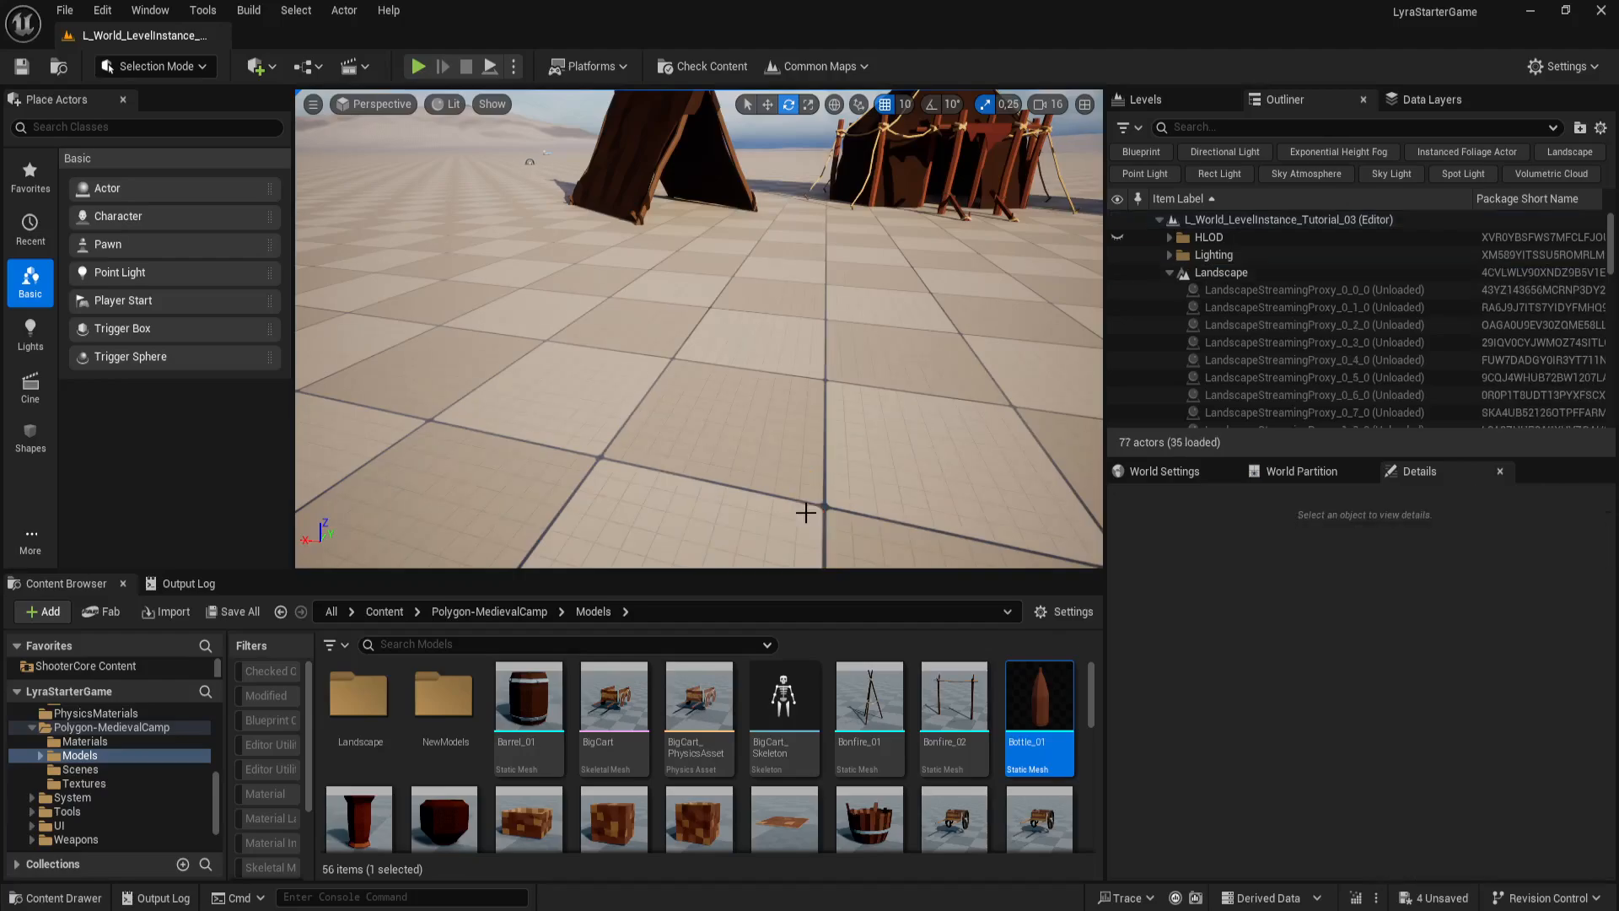
Step: Place Props_03 from the NewModels folder near Tent_02 at about X -2430, Y -3090, rotated about 72° around its vertical axis
double_click(429, 680)
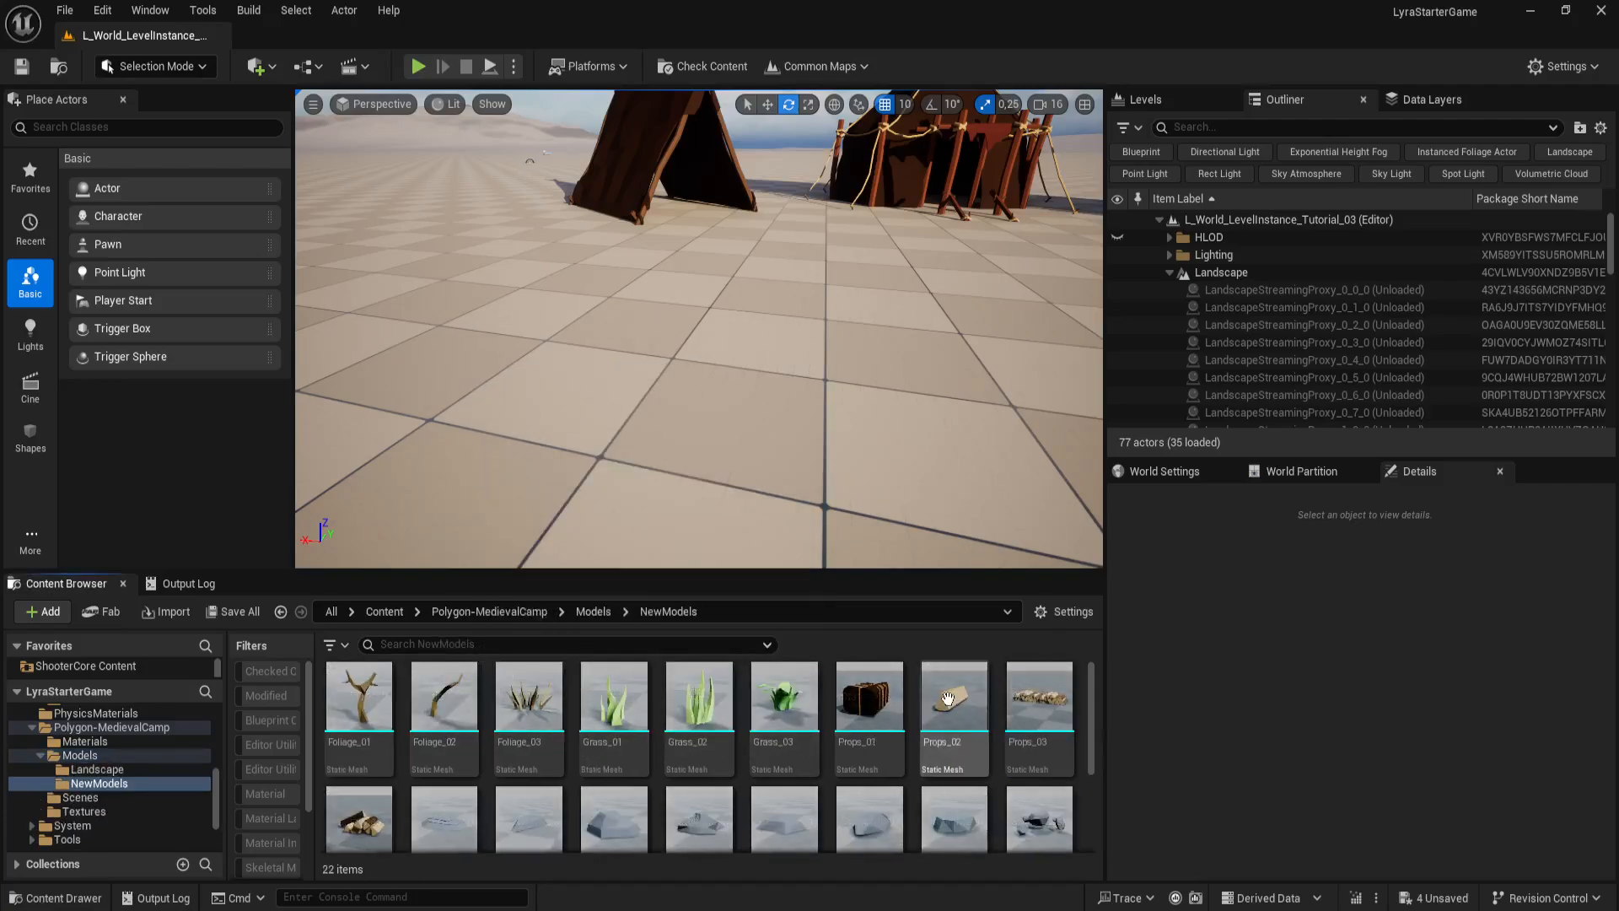
scroll(1054, 709, "down", 3)
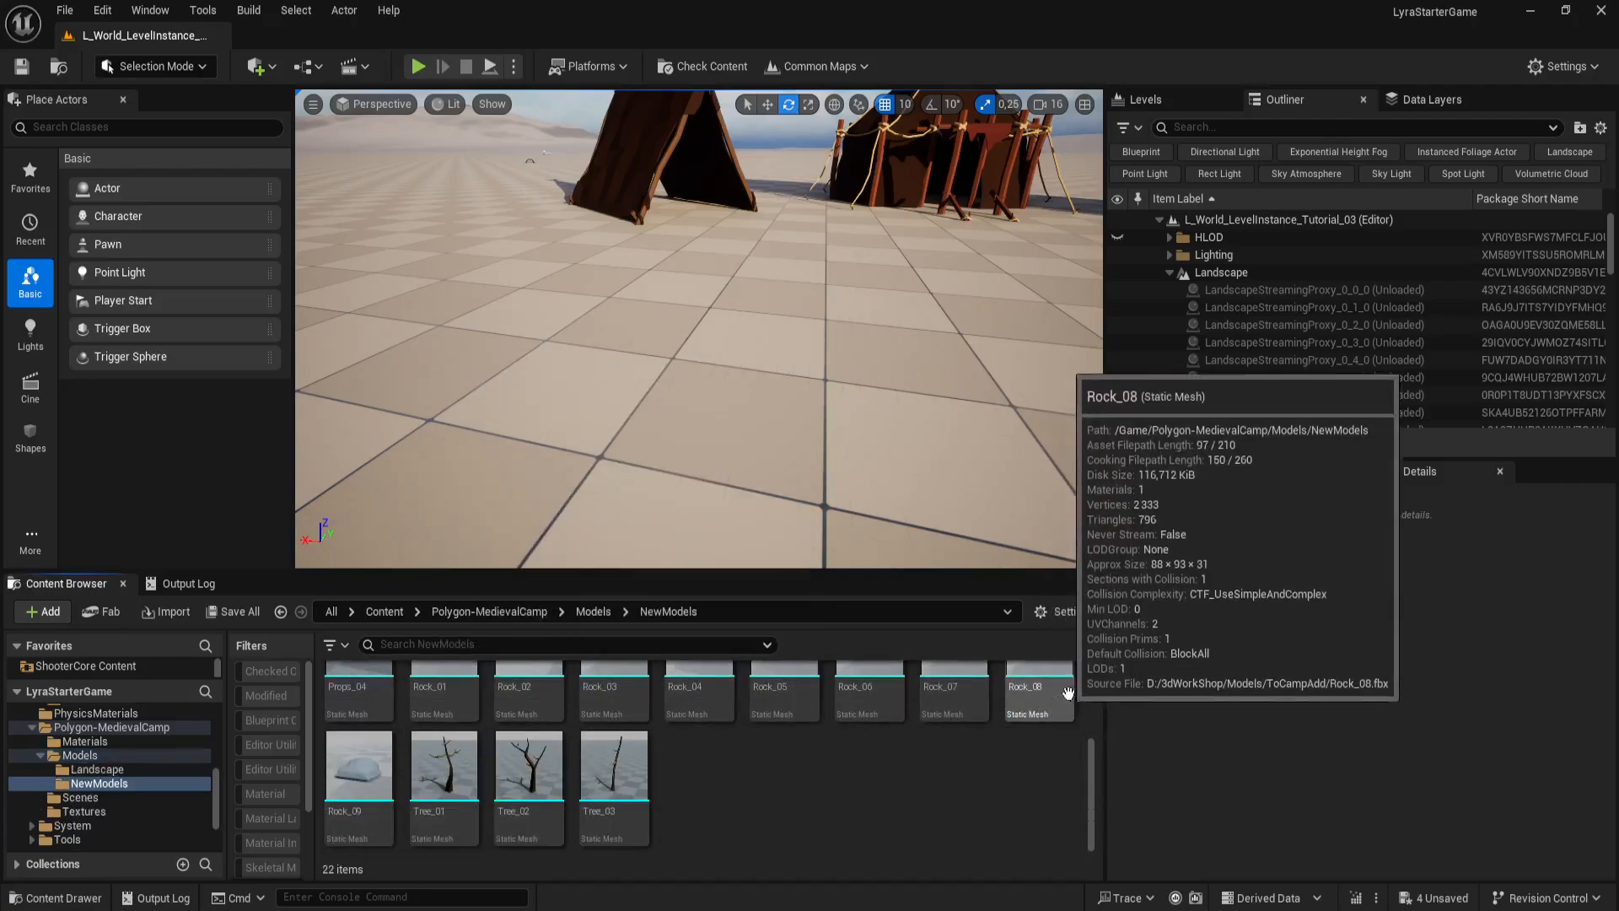
scroll(1054, 700, "up", 3)
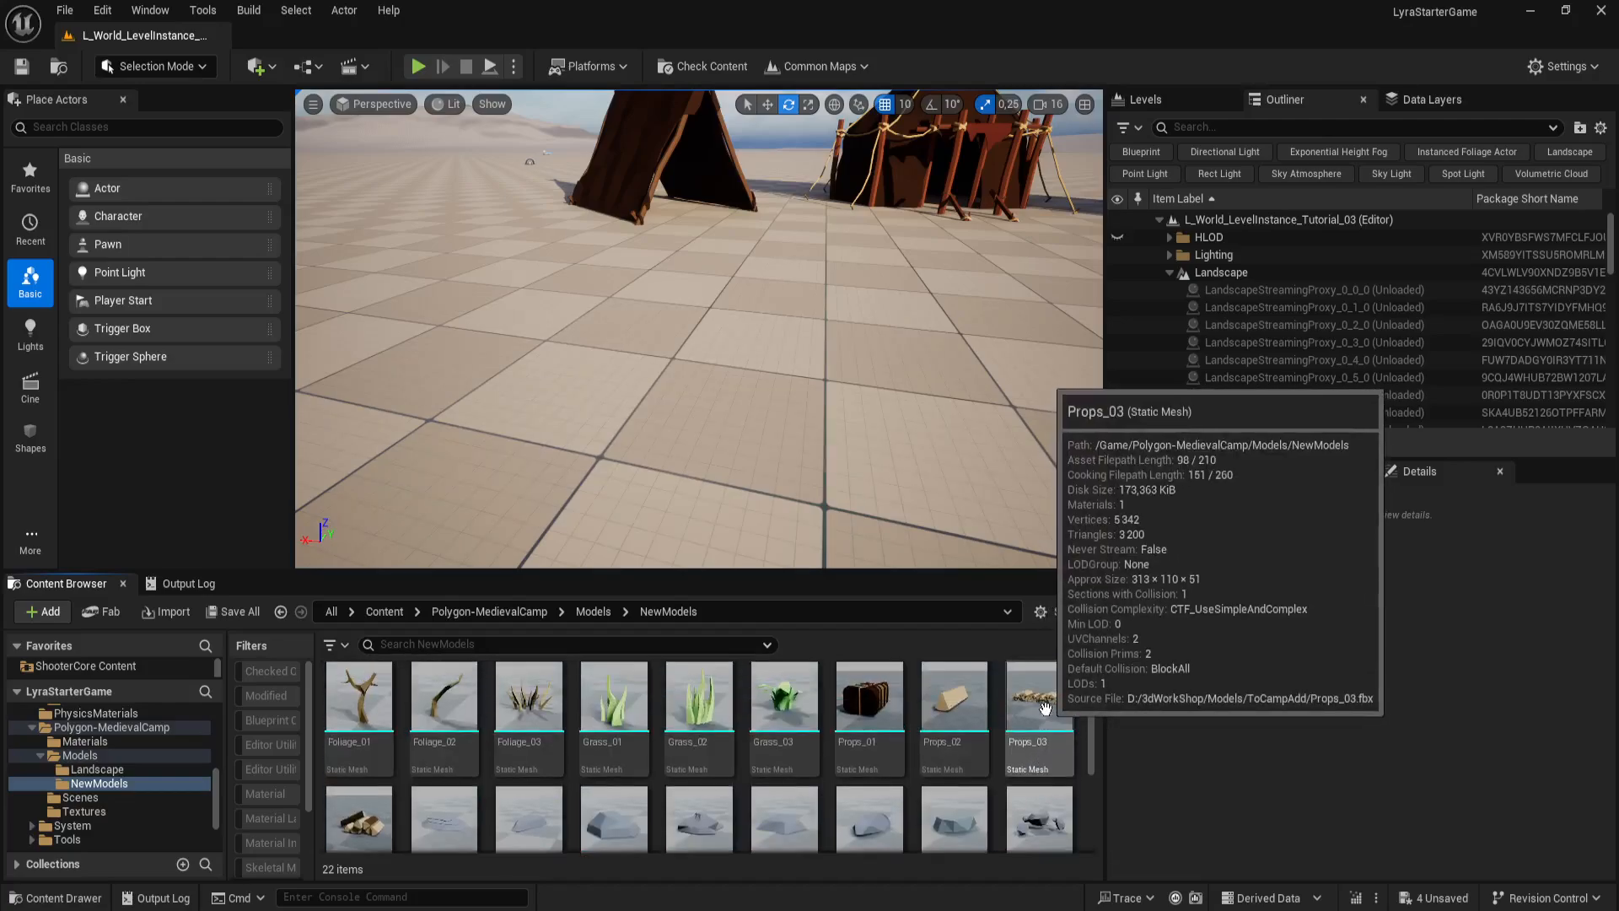
left_click(1049, 702)
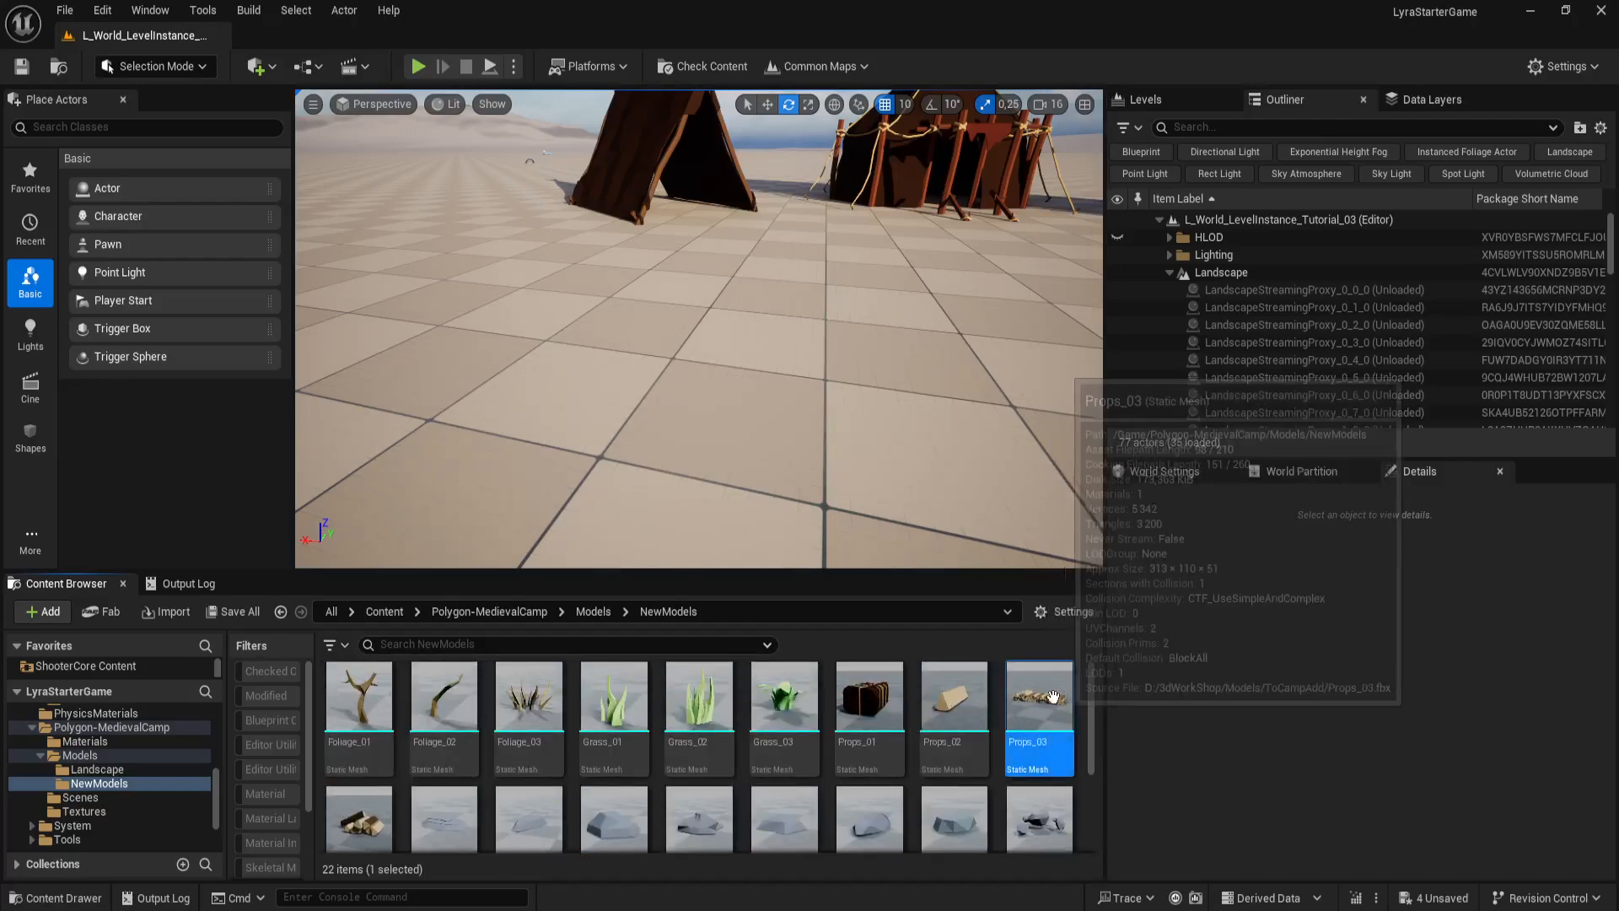
left_click_drag(1049, 703, 675, 295)
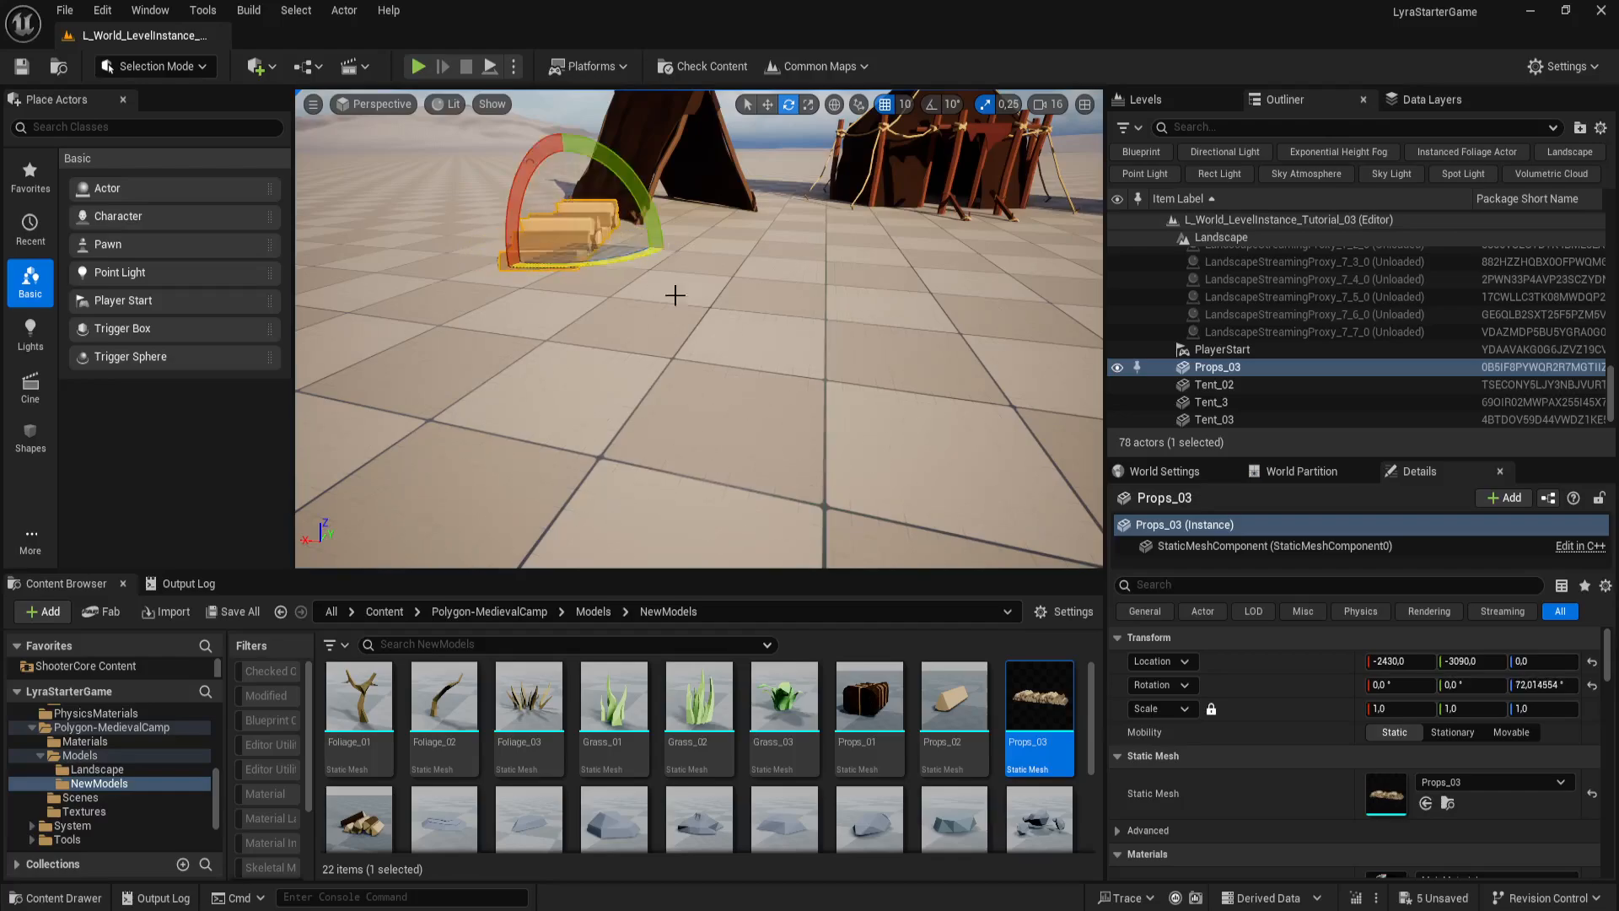
right_click_drag(674, 295, 625, 354)
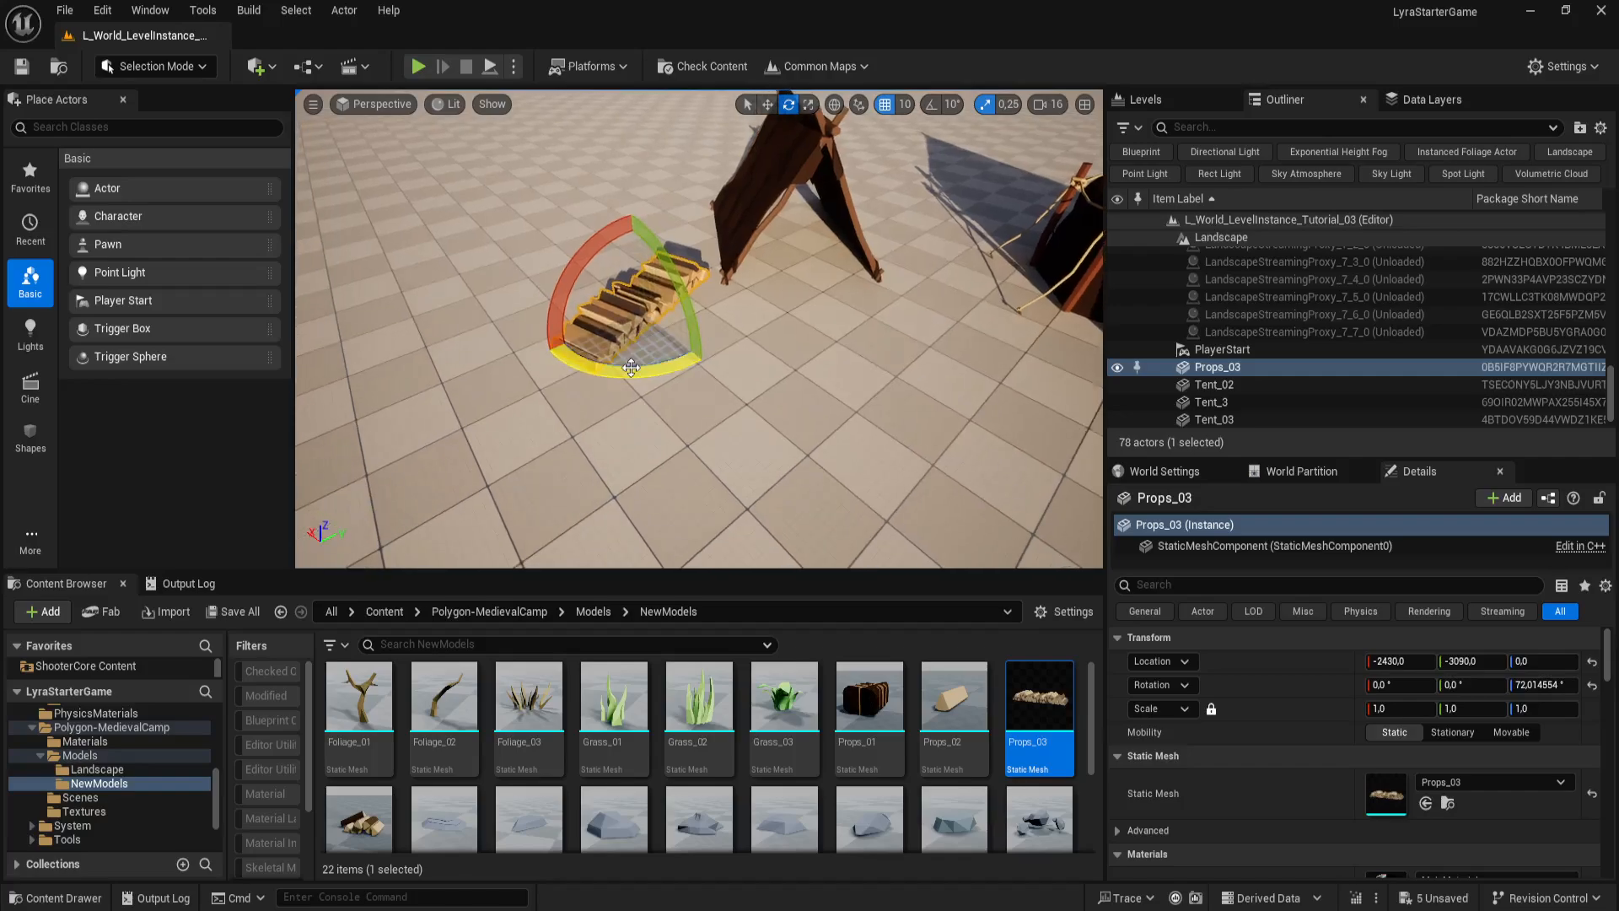
Step: Duplicate Props_03, place the copy beside it at about X -2330, Y -3210 and scale it to 0.75 in X
key("w")
left_click_drag(621, 290, 538, 260, "alt")
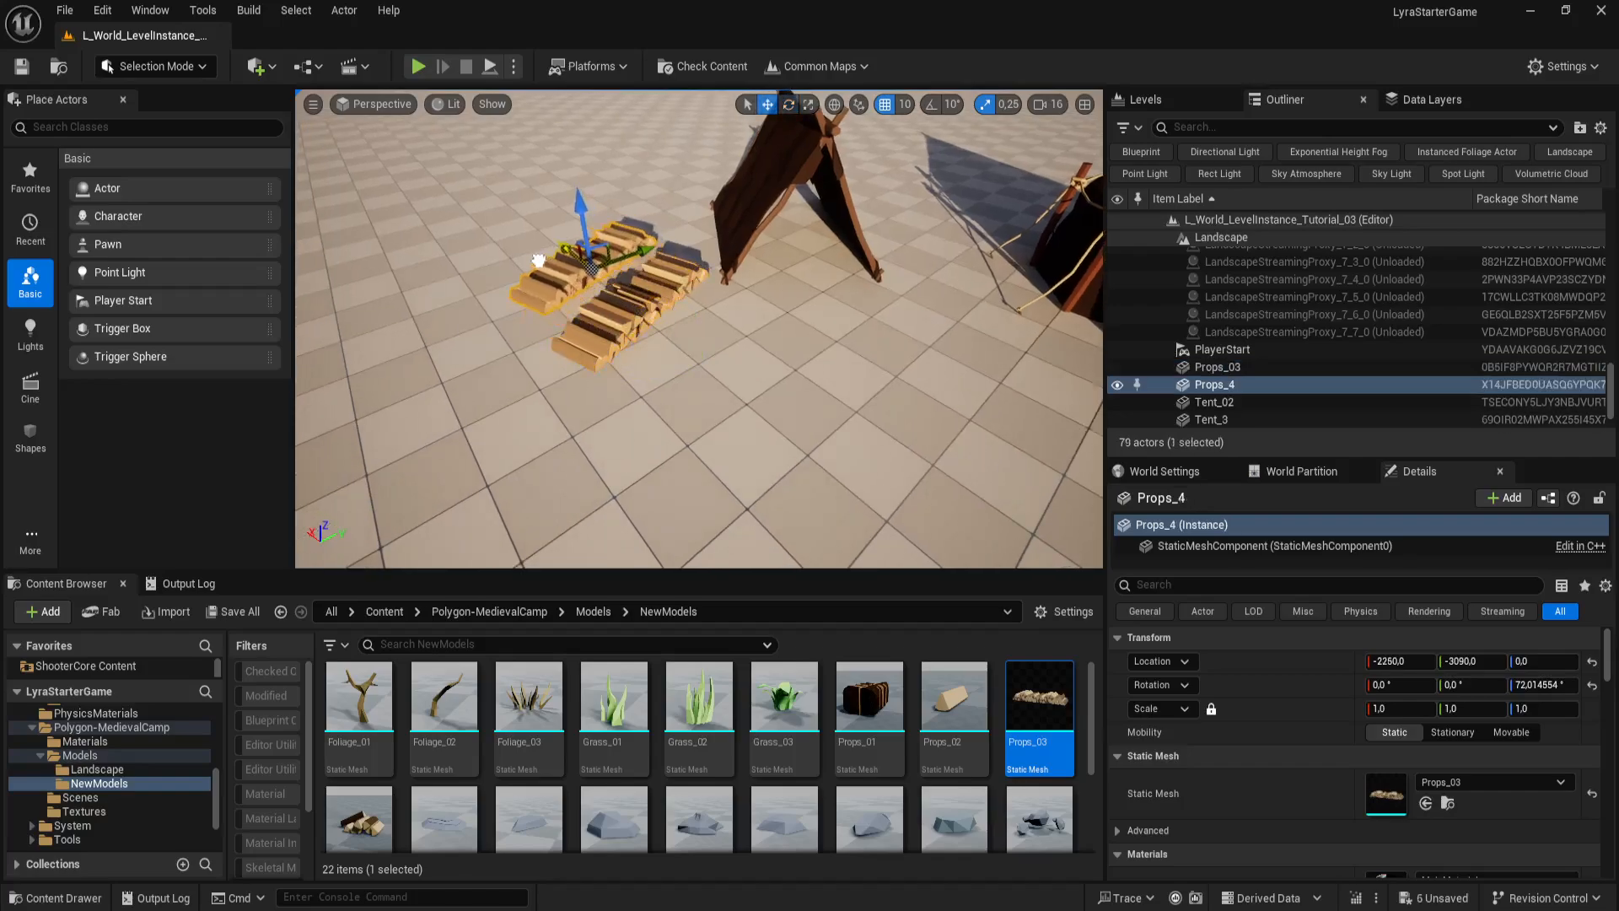
left_click_drag(637, 247, 588, 272)
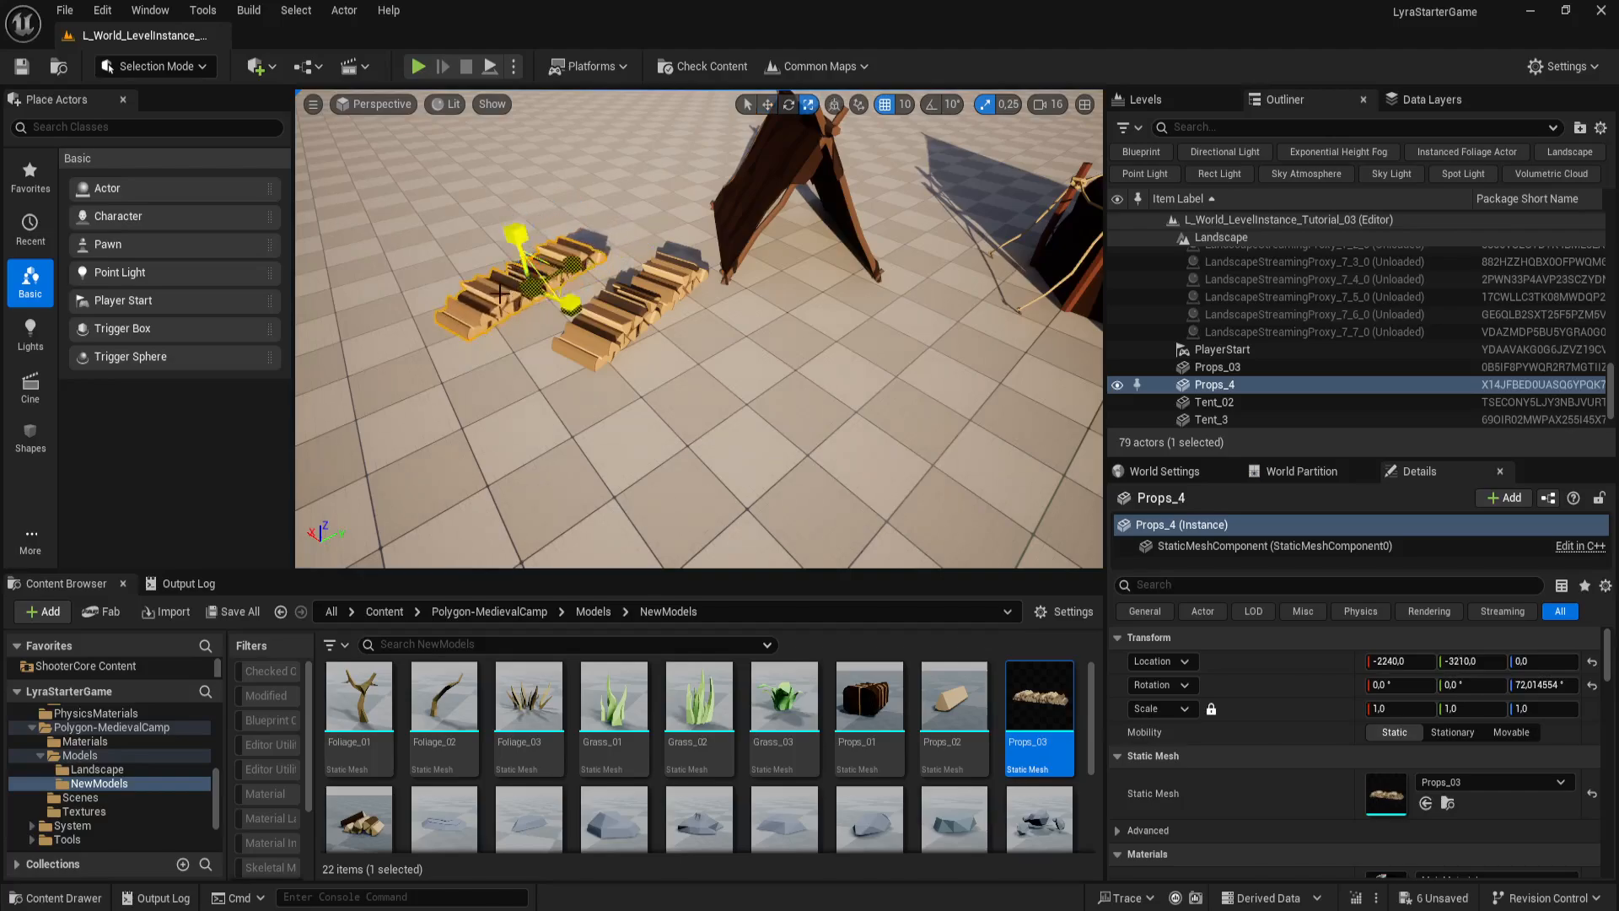
left_click_drag(575, 266, 529, 304)
Step: Rotate the duplicated Props_03 copy about its vertical axis to about 68°
key("e")
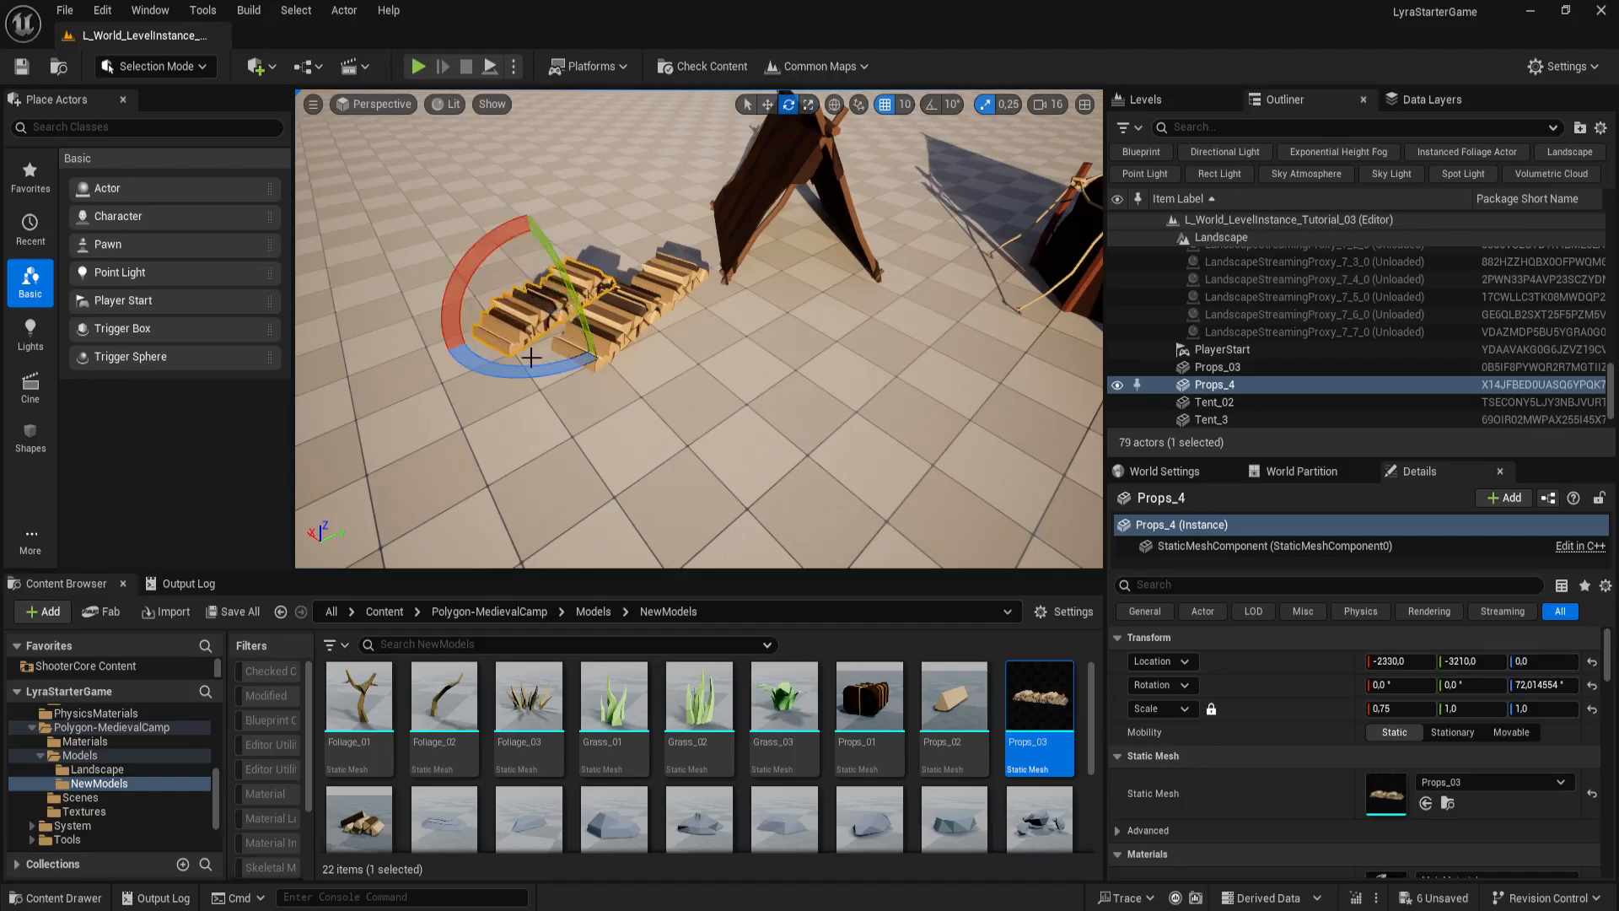
right_click_drag(567, 324, 595, 315)
left_click_drag(503, 390, 522, 385)
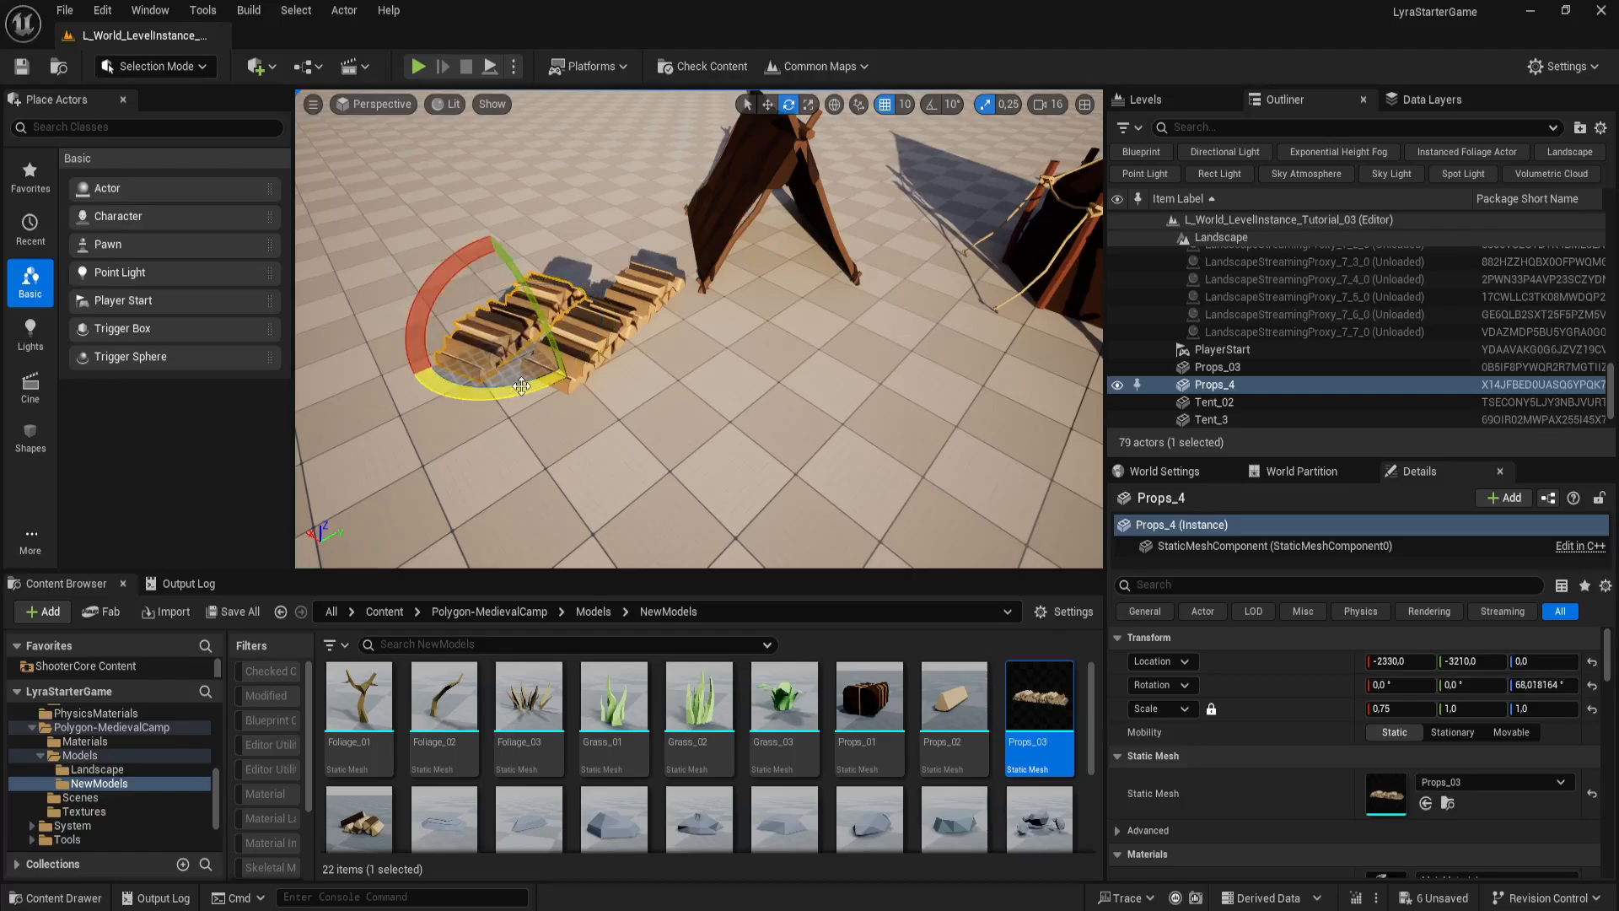
key("w")
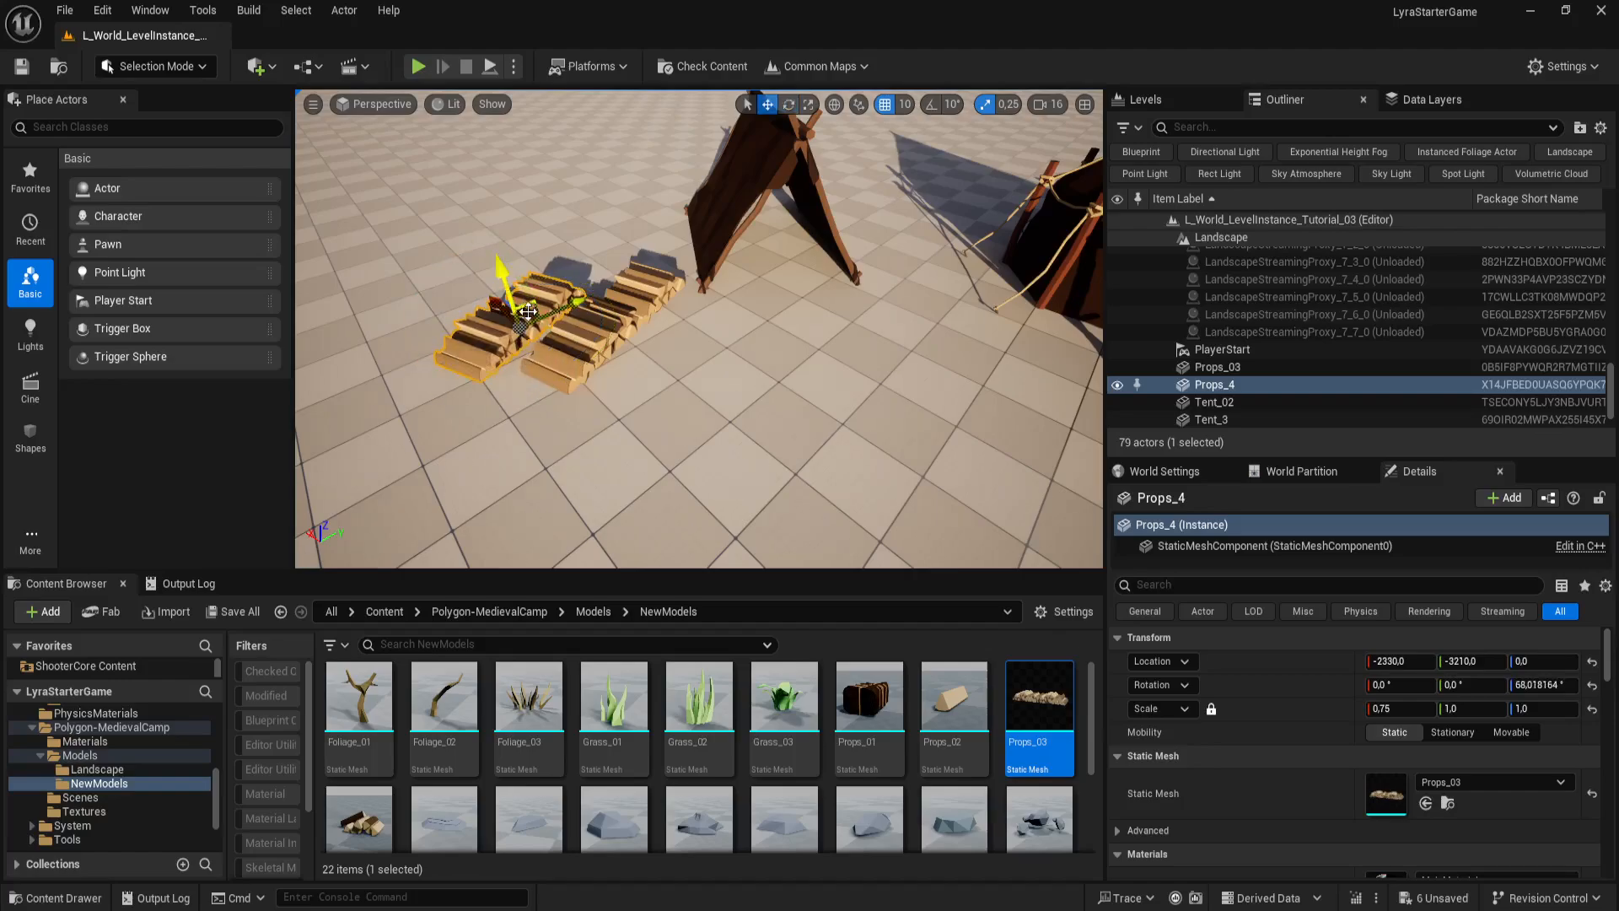
Step: Stack Props_4 on top of Props_03 at about X -2410, Y -3090, Z 30, rotated to about 72° around its vertical axis
left_click_drag(525, 323, 581, 284)
key("e")
left_click_drag(608, 362, 612, 339)
key("w")
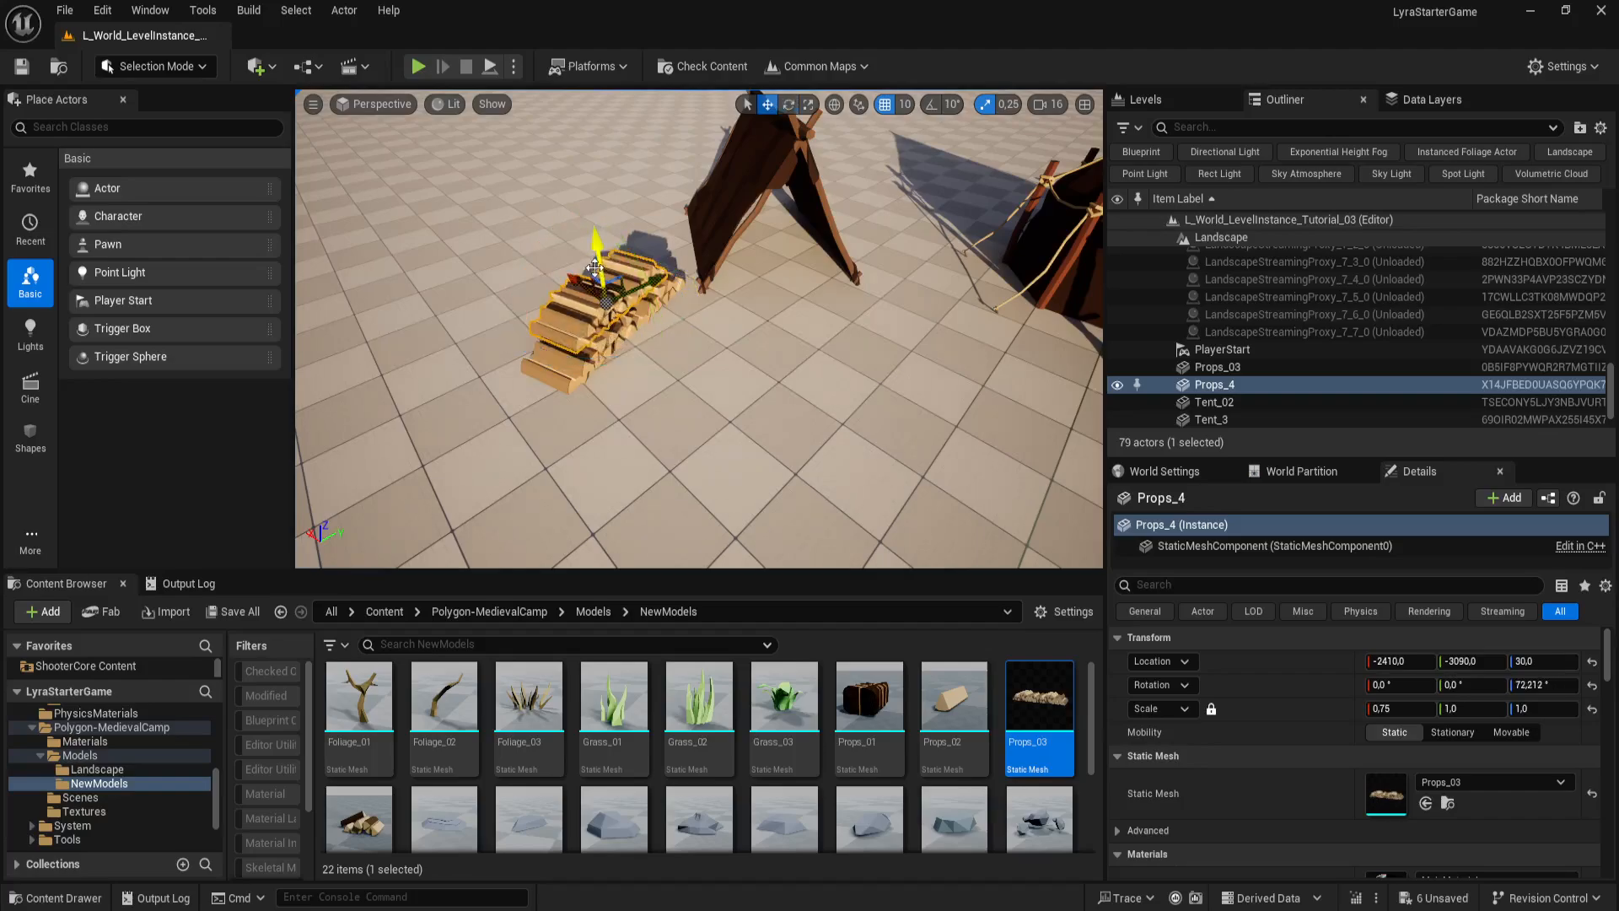
Step: Duplicate Props_4 as a third firewood layer directly above it at Z 70 and scale the copy to 0.5 in X
left_click_drag(595, 267, 605, 237, "alt")
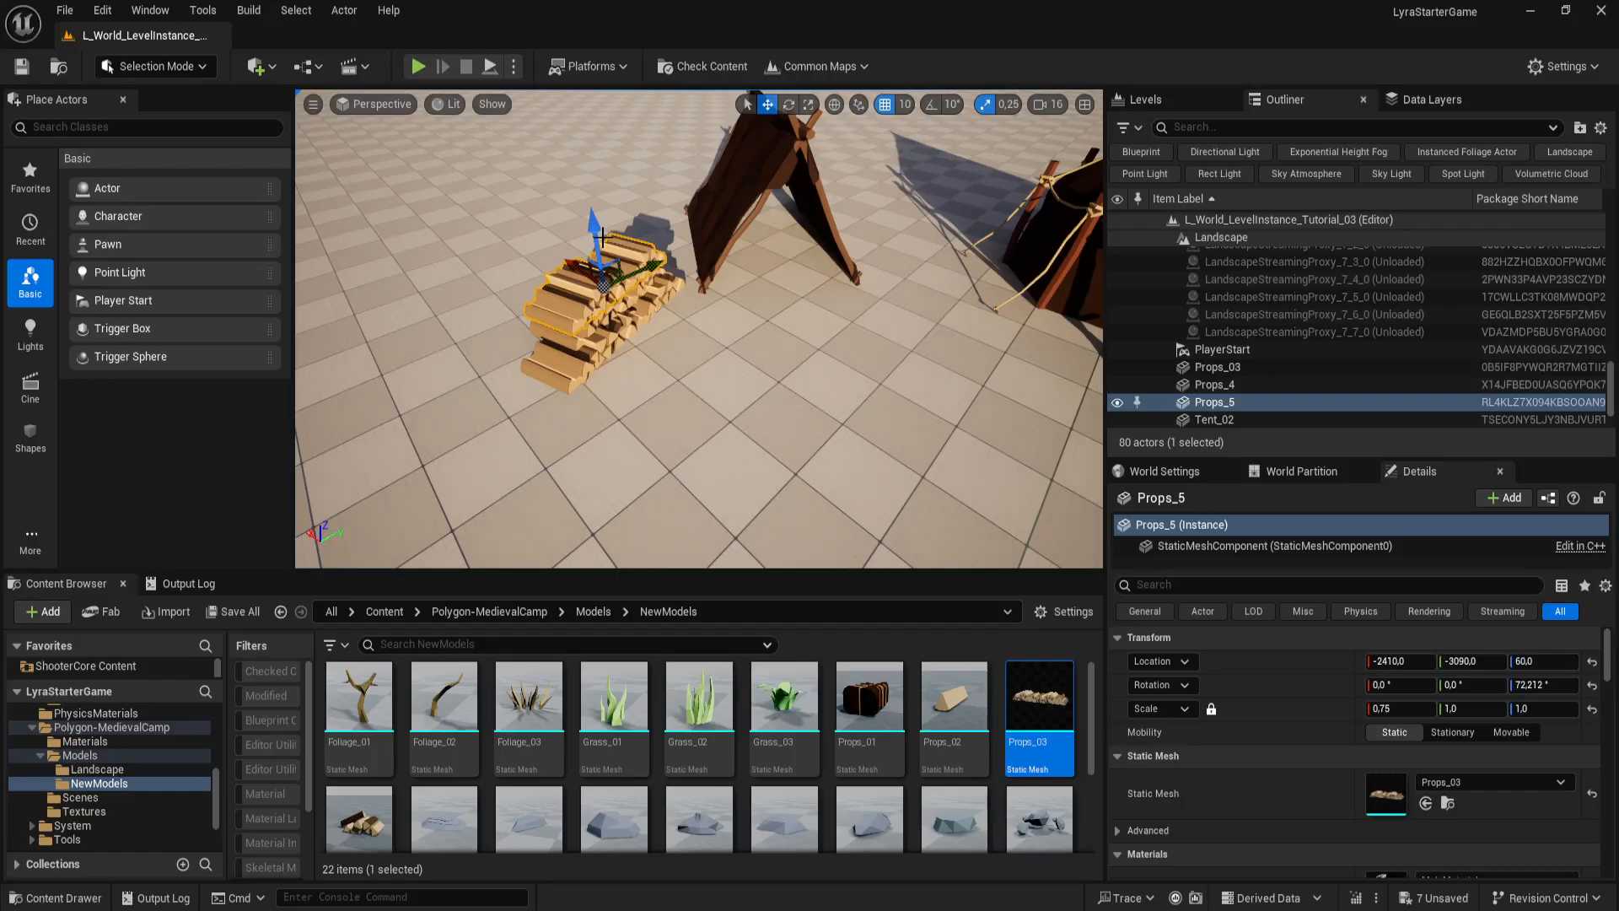
left_click_drag(633, 266, 599, 242)
mouse_move(870, 430)
right_mouse_down()
mouse_move(915, 422)
mouse_move(898, 417)
right_mouse_up()
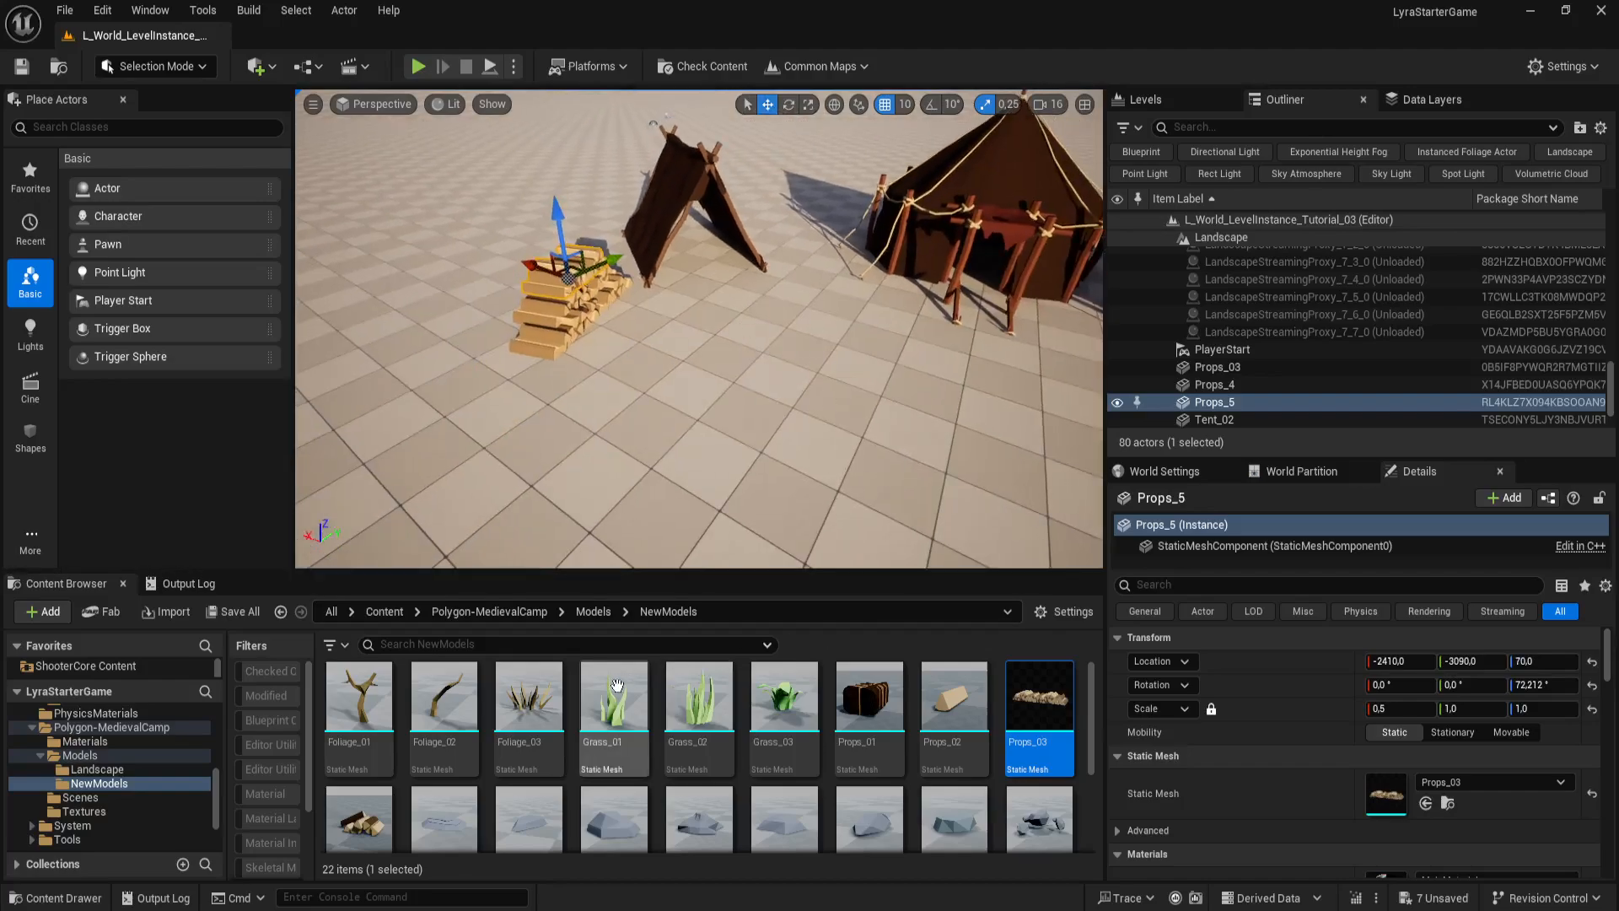
Step: Place the Tree_03 mesh from the NewModels folder between the two nearest tents at about X -2660, Y -2520
scroll(876, 784, "down", 1)
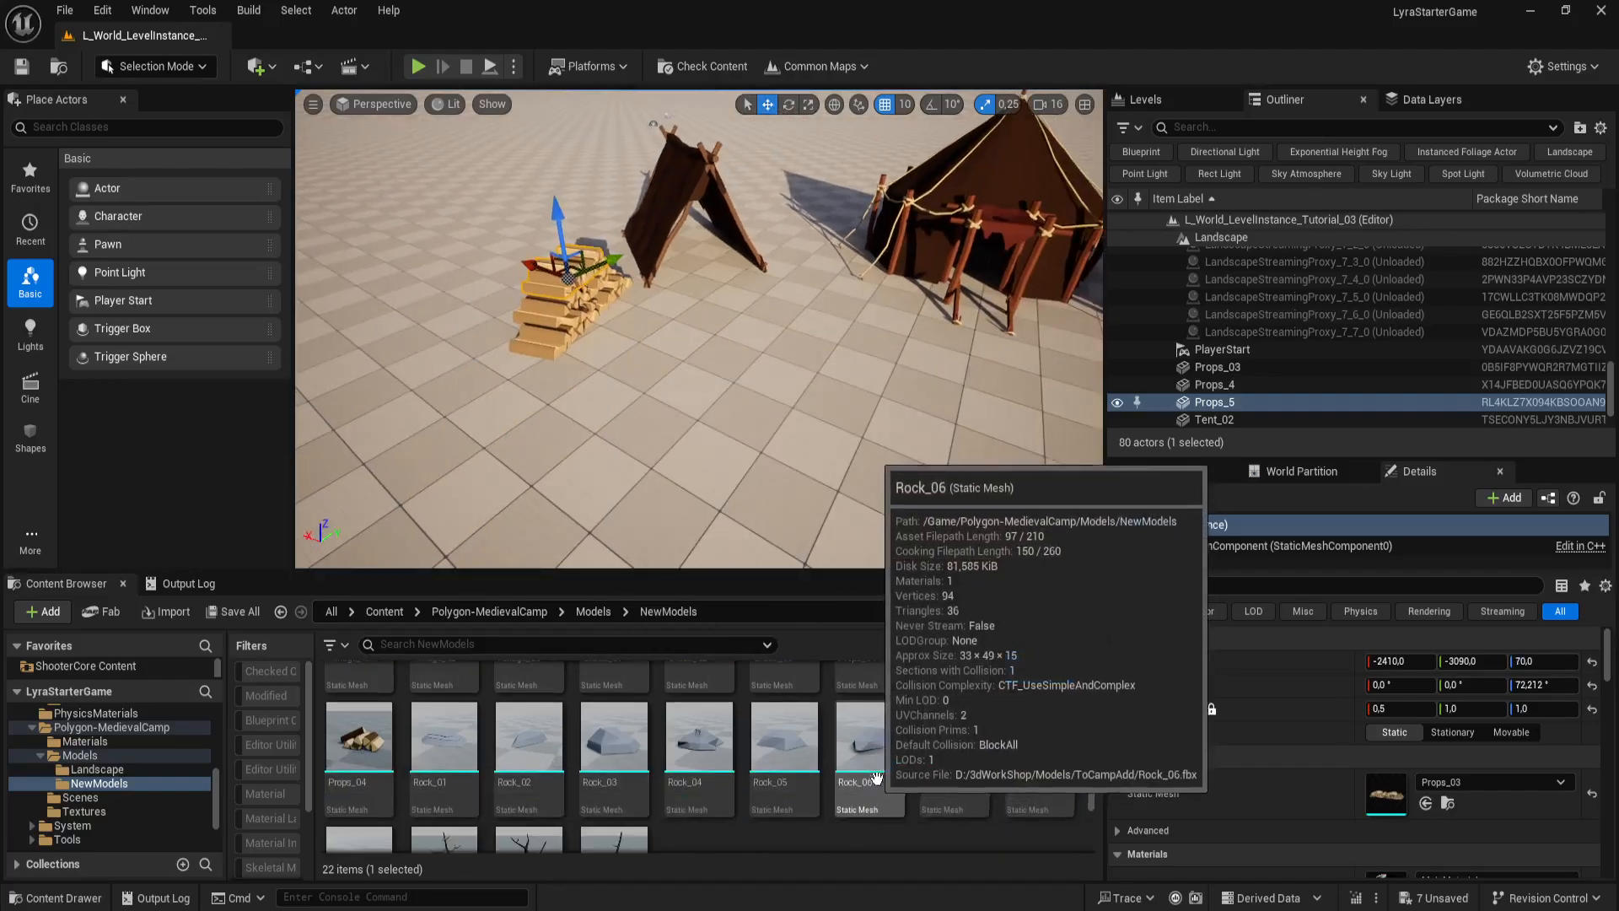
scroll(918, 749, "down", 1)
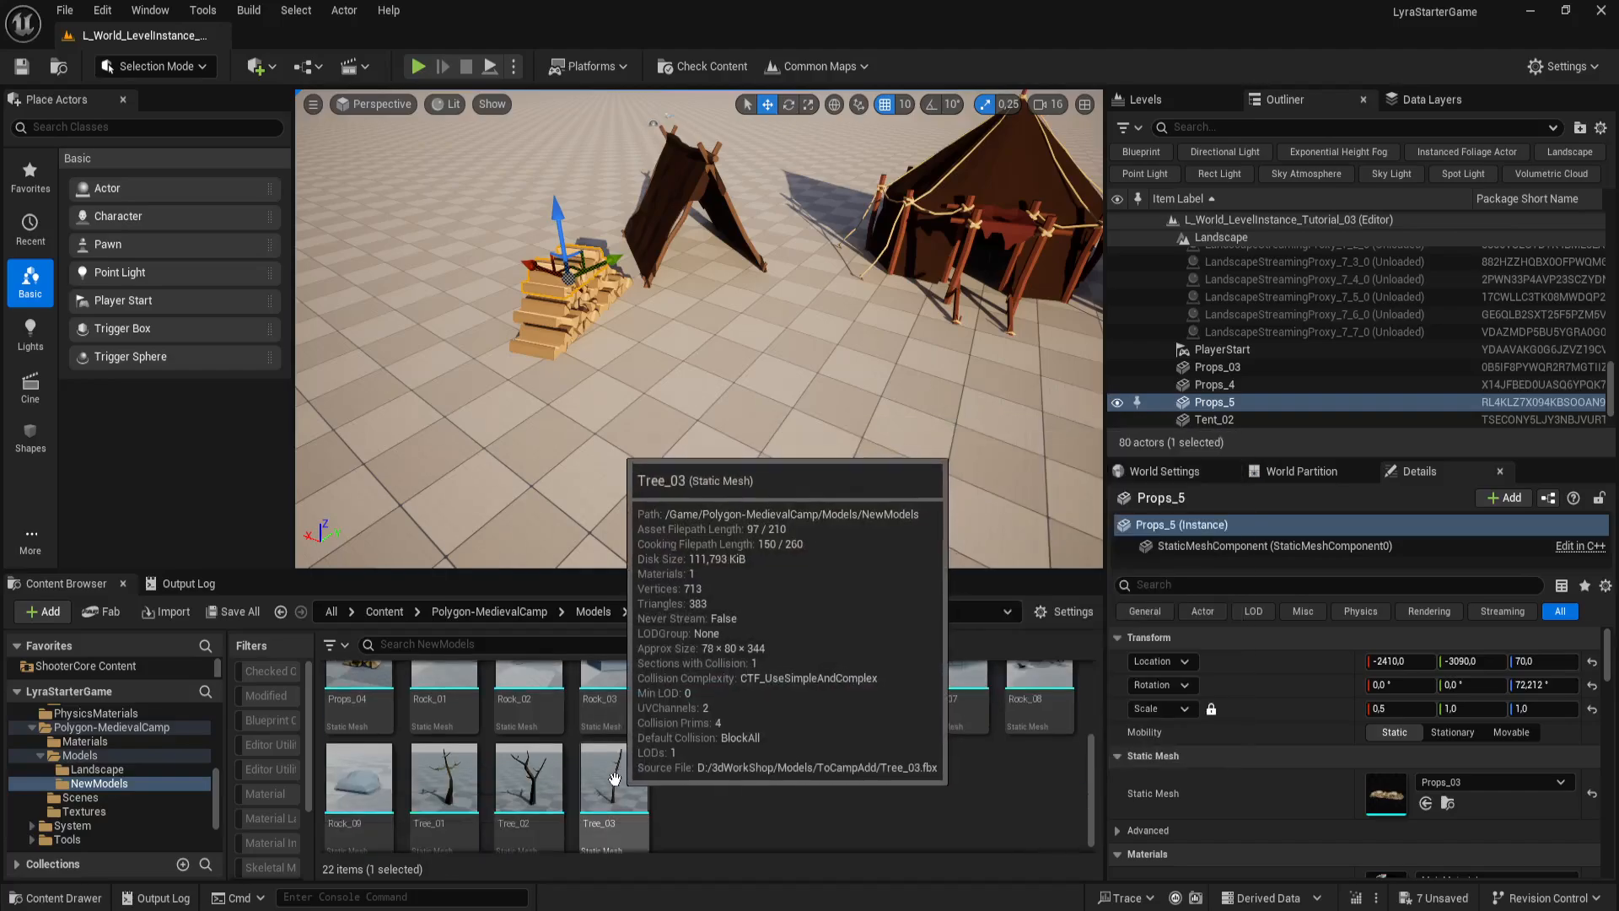
left_click_drag(624, 772, 797, 255)
right_click_drag(770, 416, 792, 321)
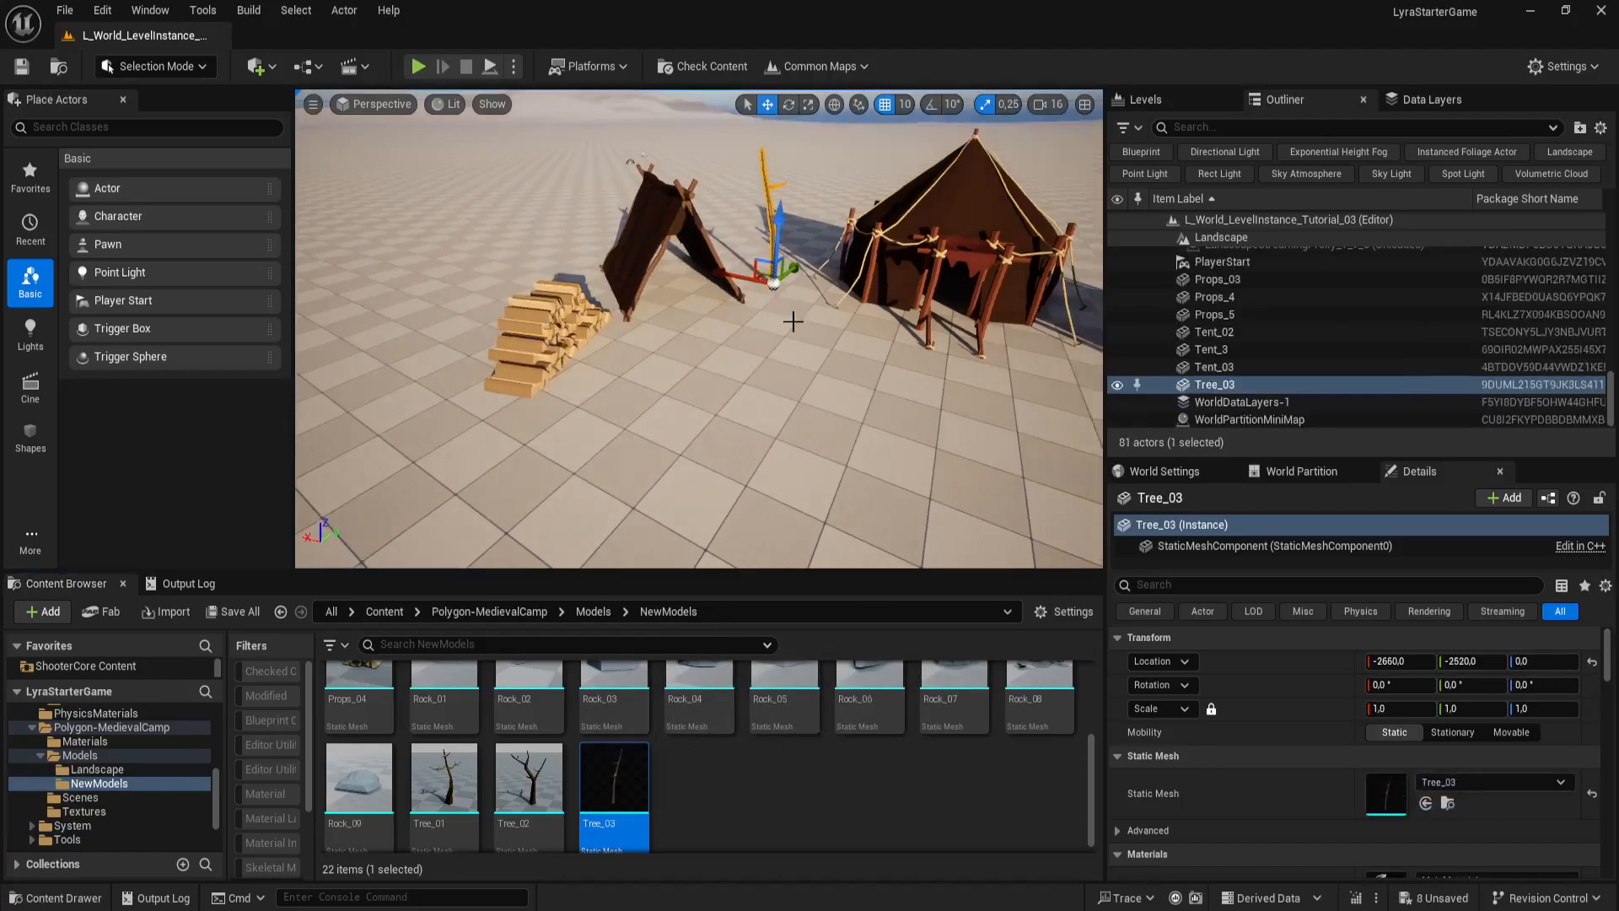
Step: Rotate and slightly tilt Tree_03 to about -5.9°, 5.4° and -283.5° around its X, Y and Z axes
key("e")
left_click_drag(797, 323, 742, 329)
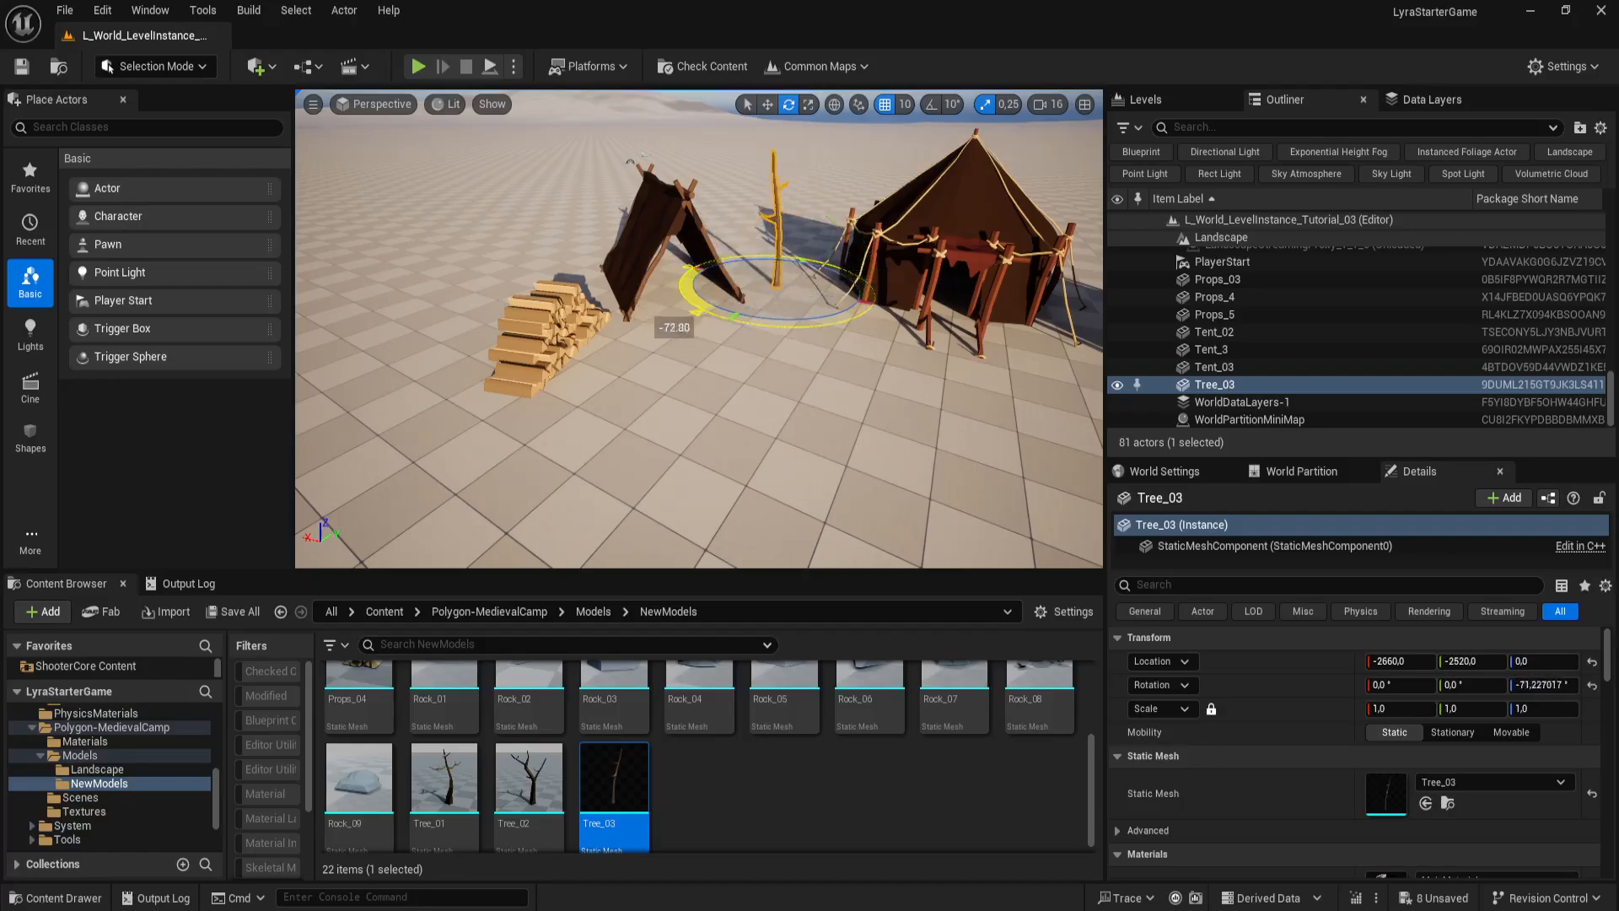
left_click_drag(764, 339, 894, 311)
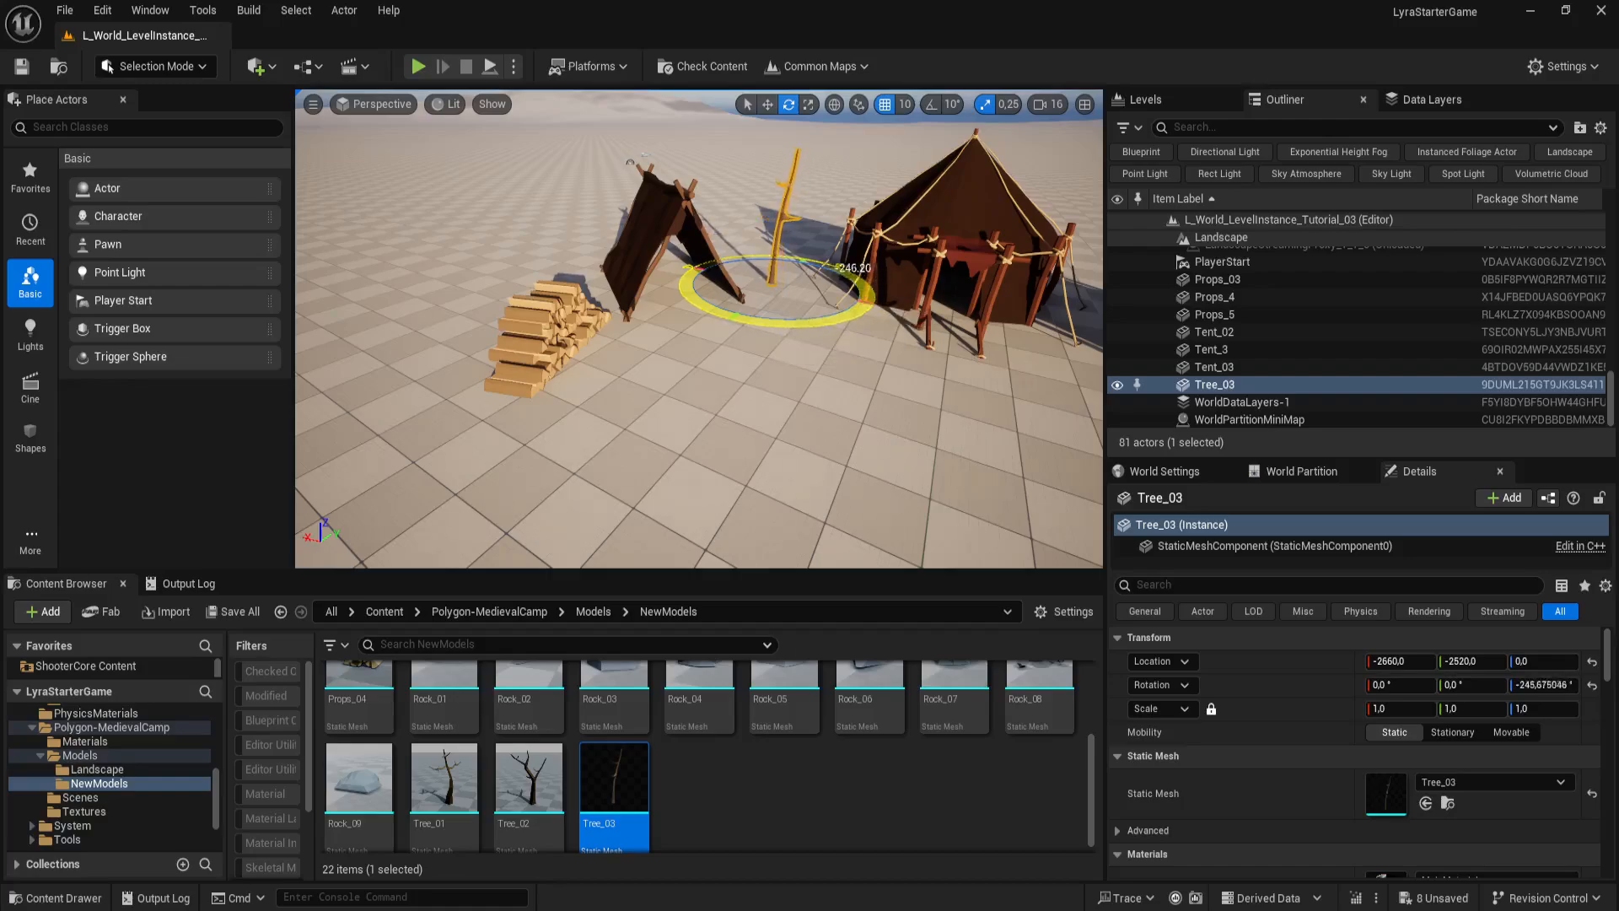
left_click_drag(810, 256, 796, 216)
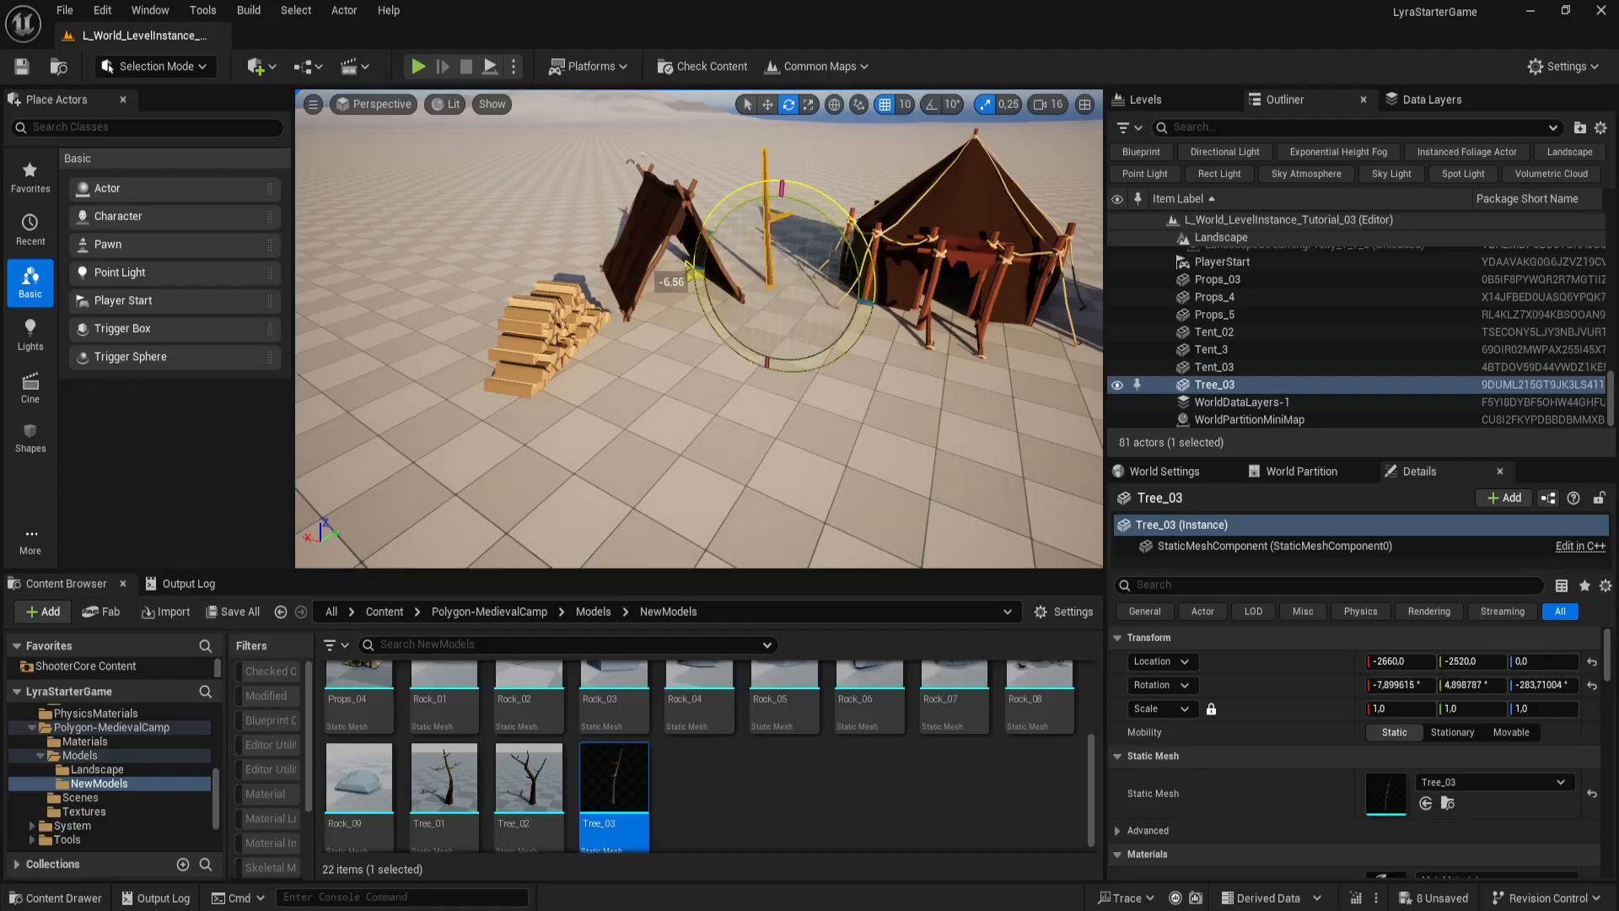
left_click_drag(689, 270, 831, 319)
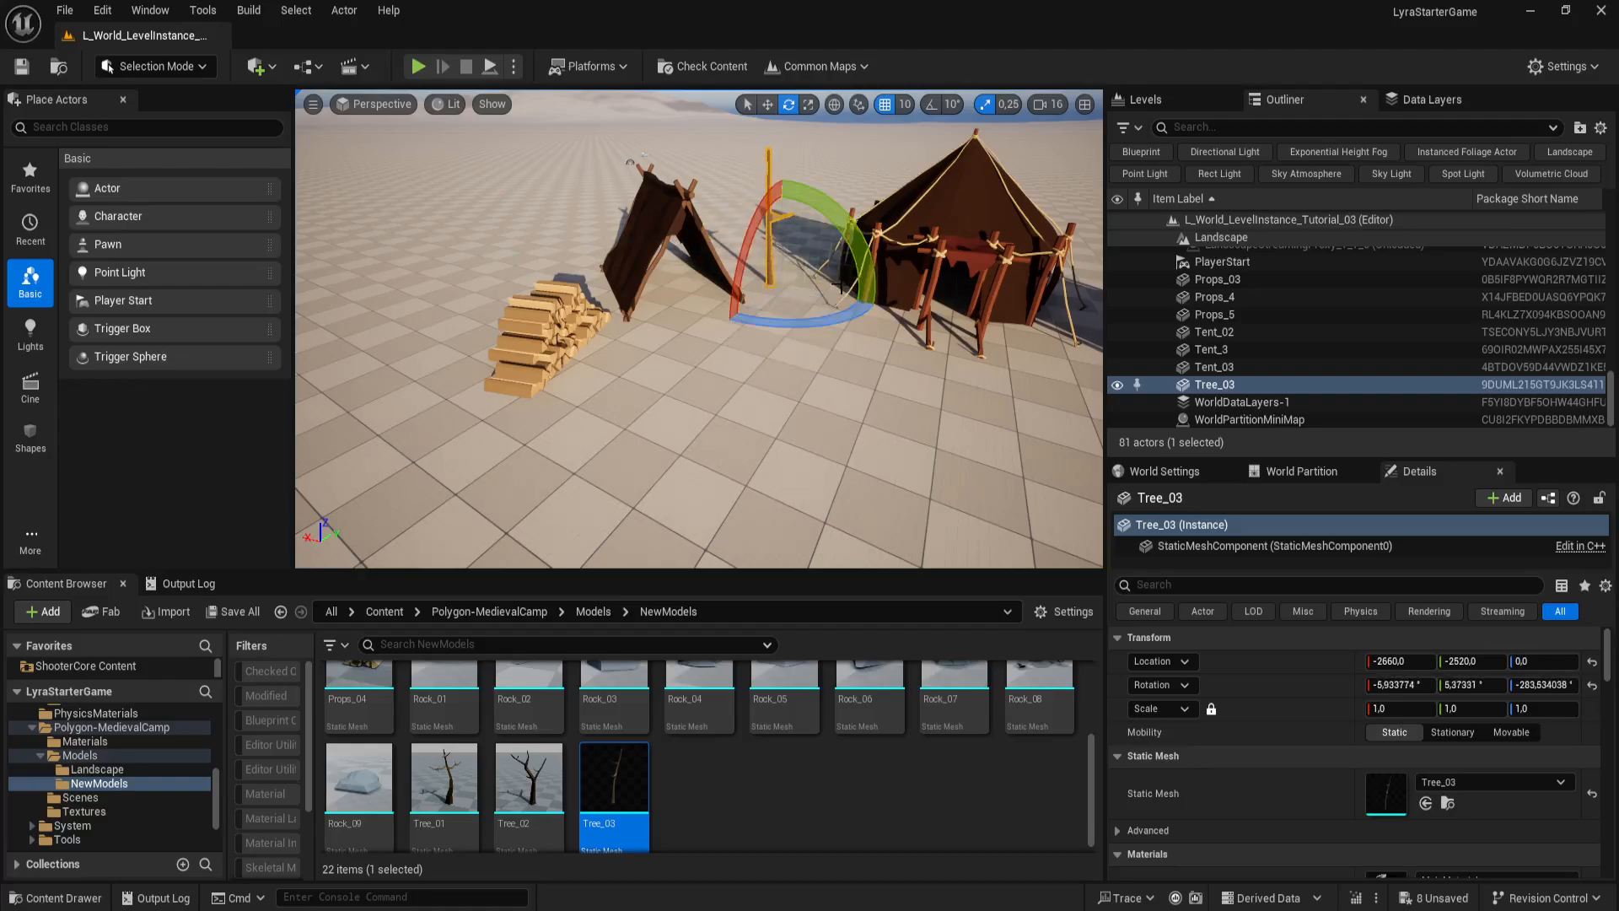
Step: Move Tree_03 farther back between the tents to about X -2580, Y -2390
key("w")
key("f")
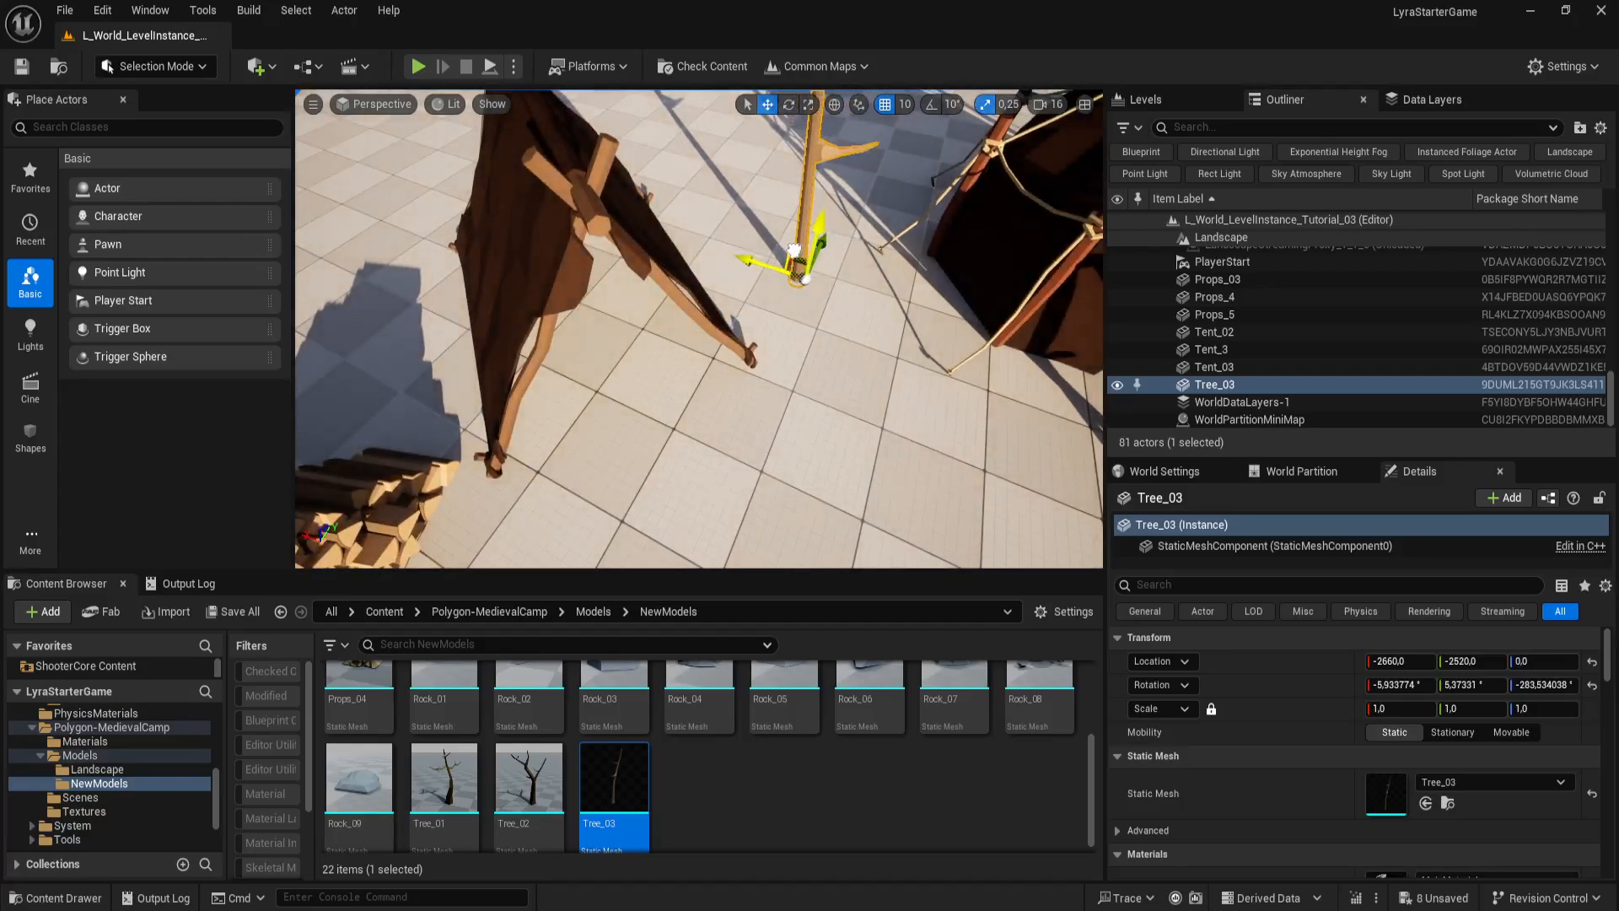
right_click_drag(822, 325, 822, 422)
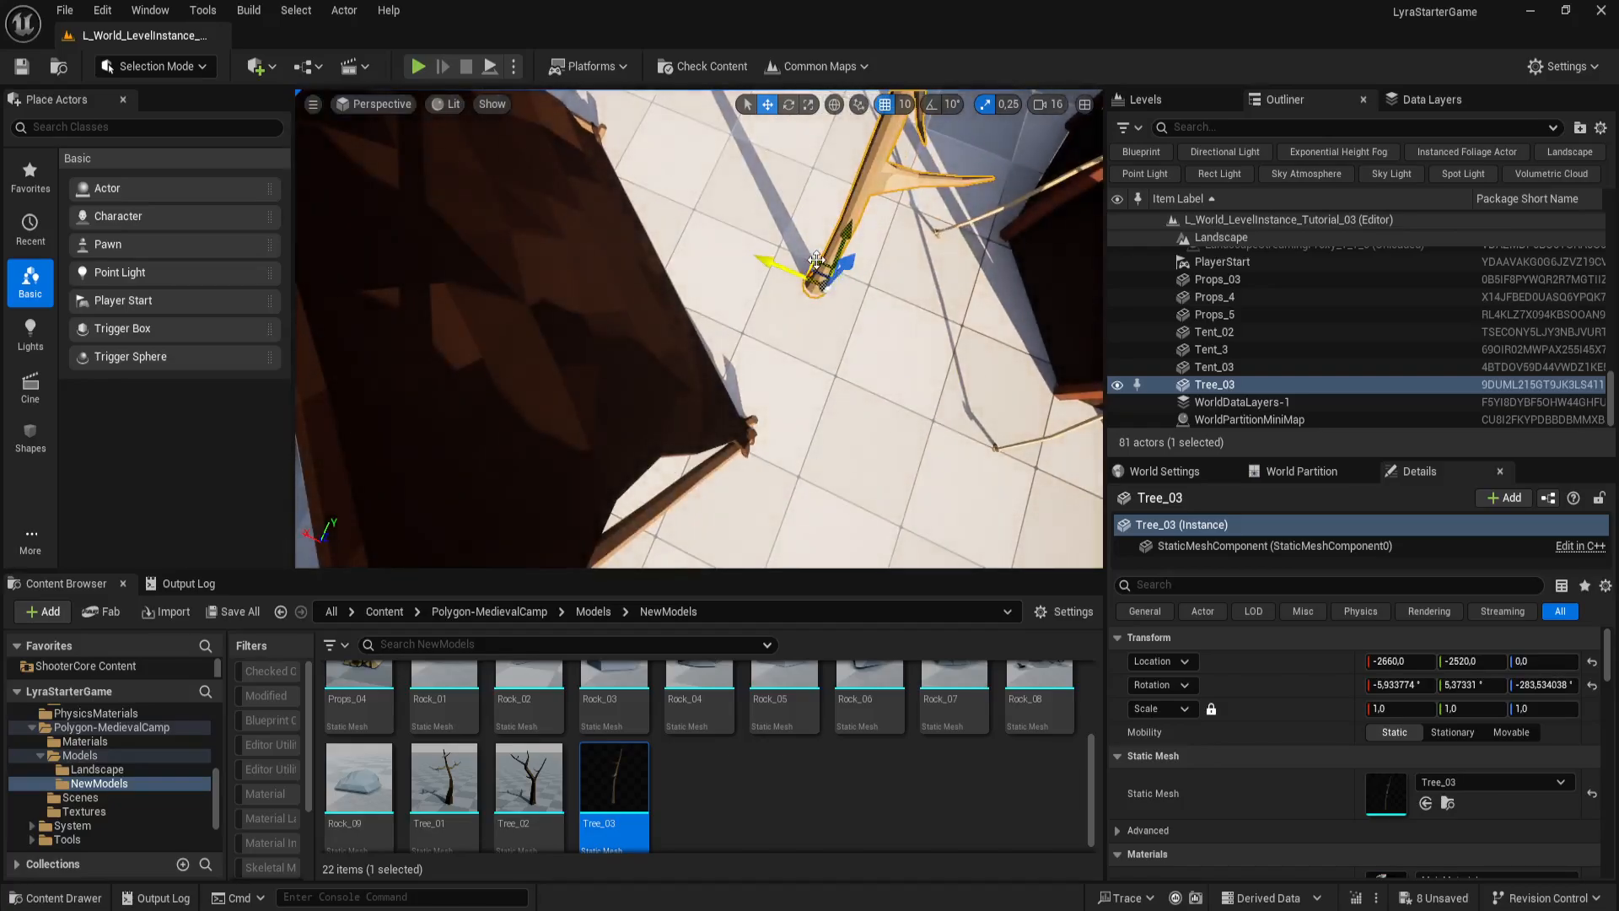
left_click_drag(815, 261, 797, 141)
right_click_drag(797, 141, 813, 94)
mouse_move(833, 253)
right_mouse_down()
mouse_move(834, 287)
mouse_move(833, 232)
mouse_move(848, 236)
right_mouse_up()
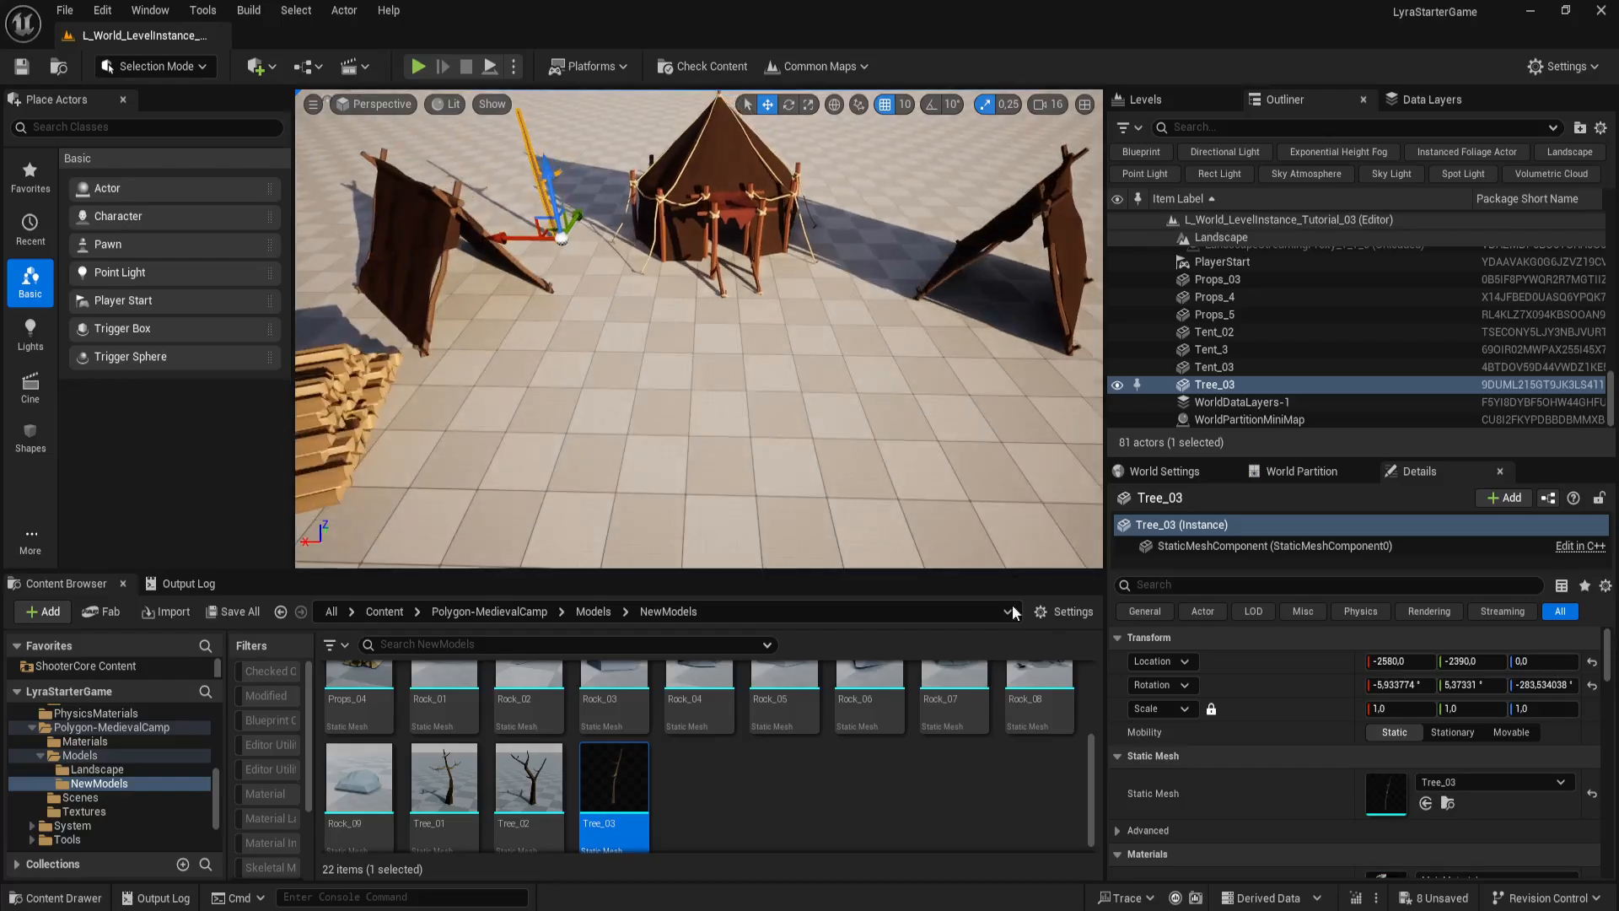
Step: Place the Rock_08 mesh on the ground at the base of Tree_03, at about X -2590, Y -2460
scroll(790, 838, "up", 1)
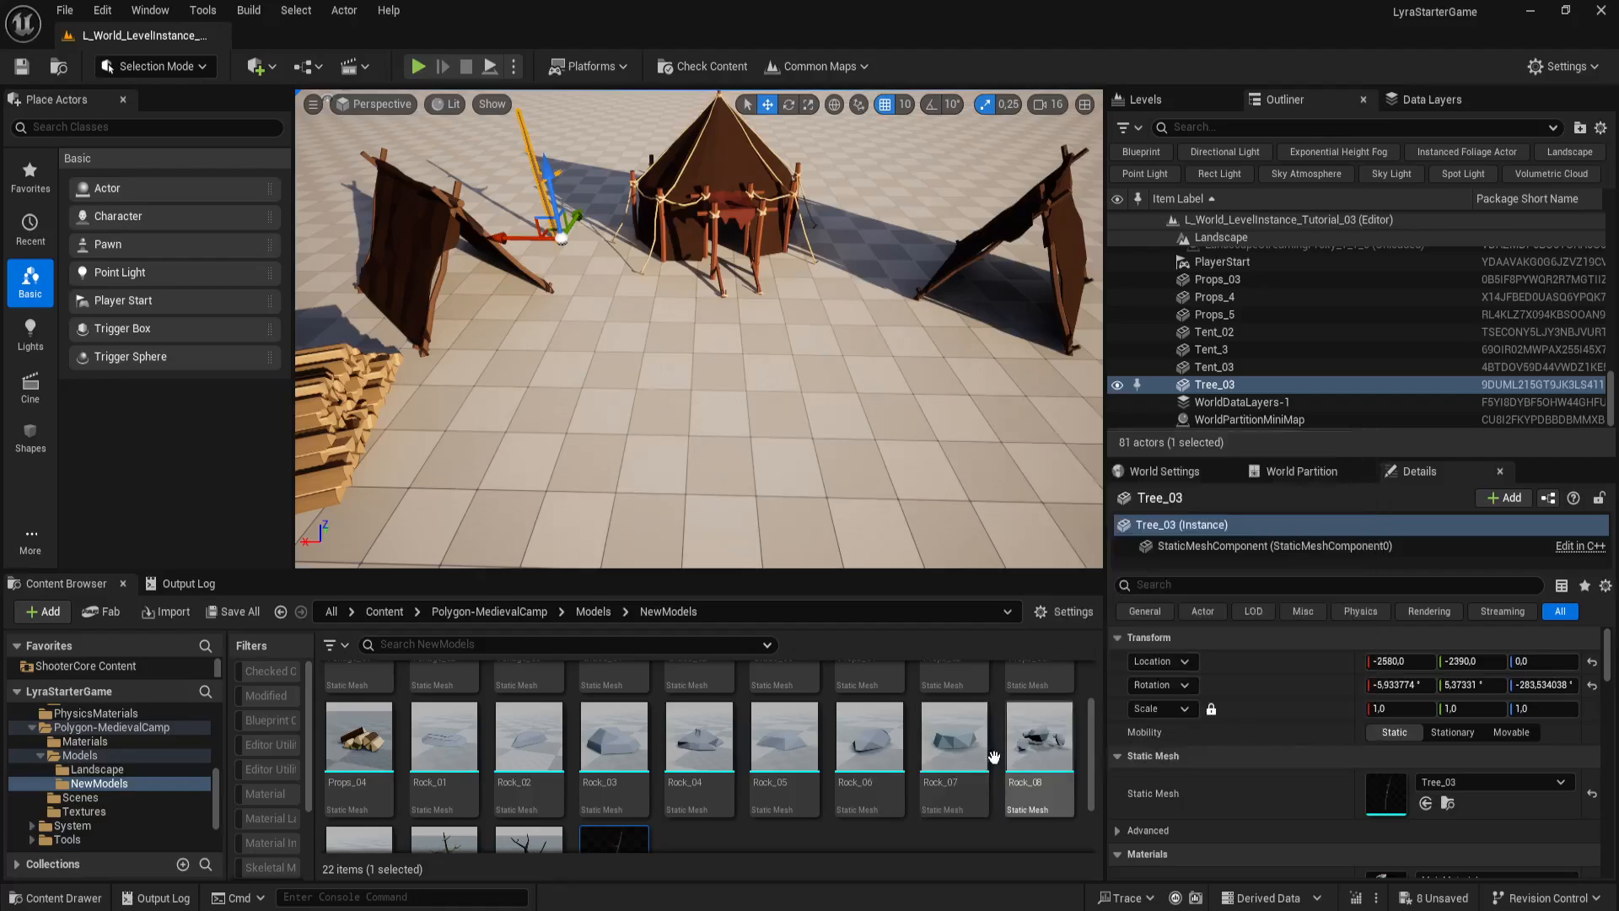
scroll(1029, 759, "up", 2)
scroll(1033, 759, "down", 2)
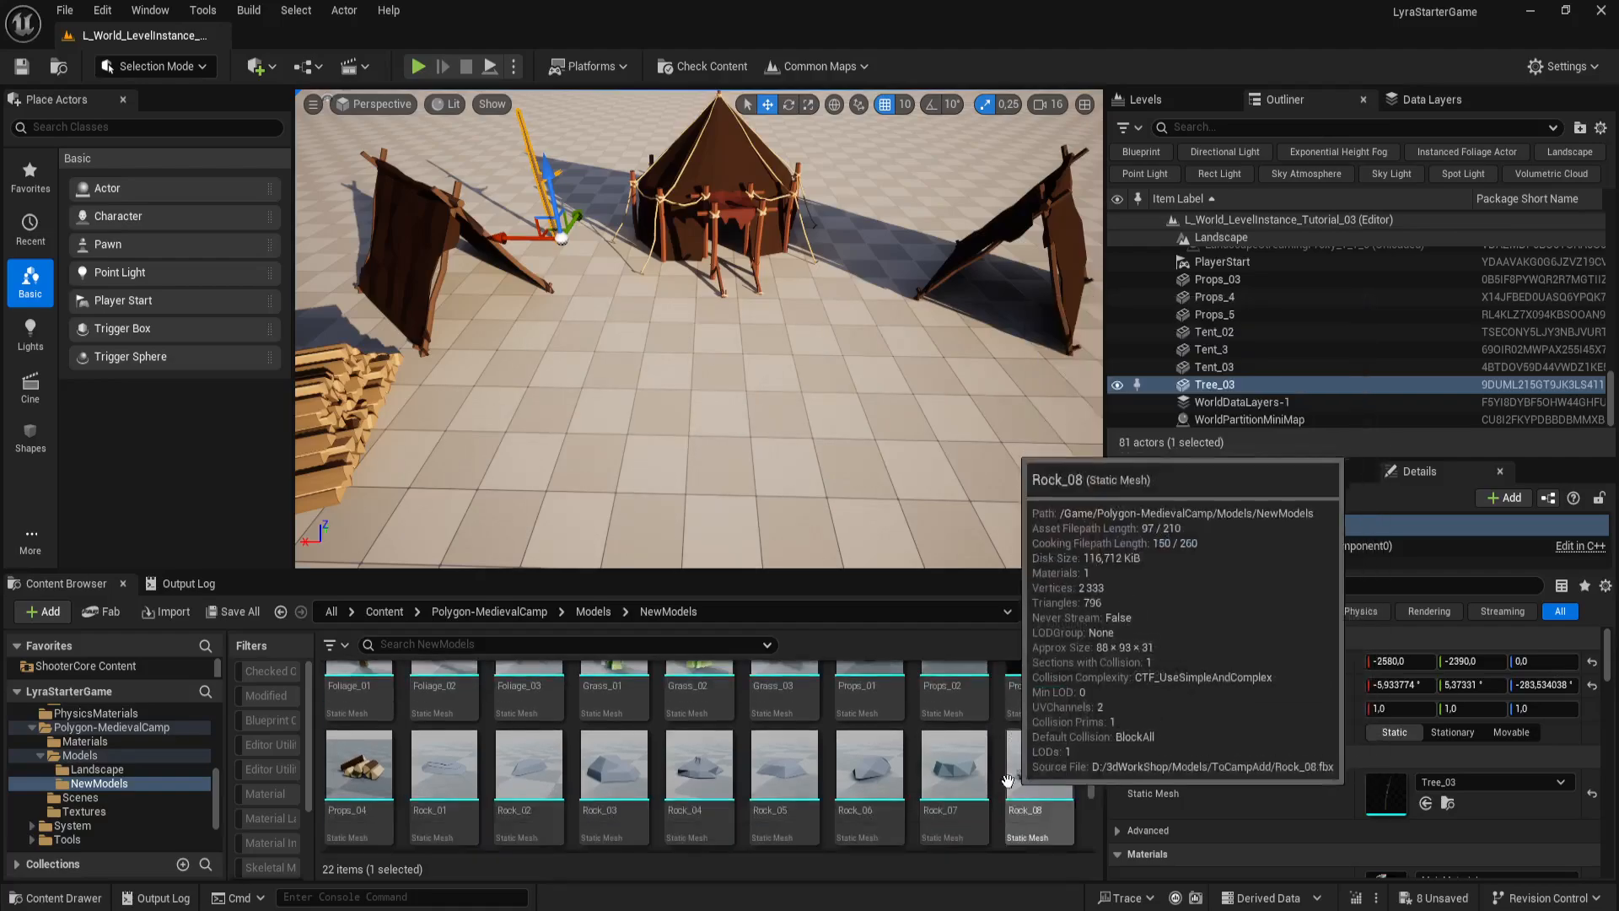
left_click_drag(1049, 775, 877, 476)
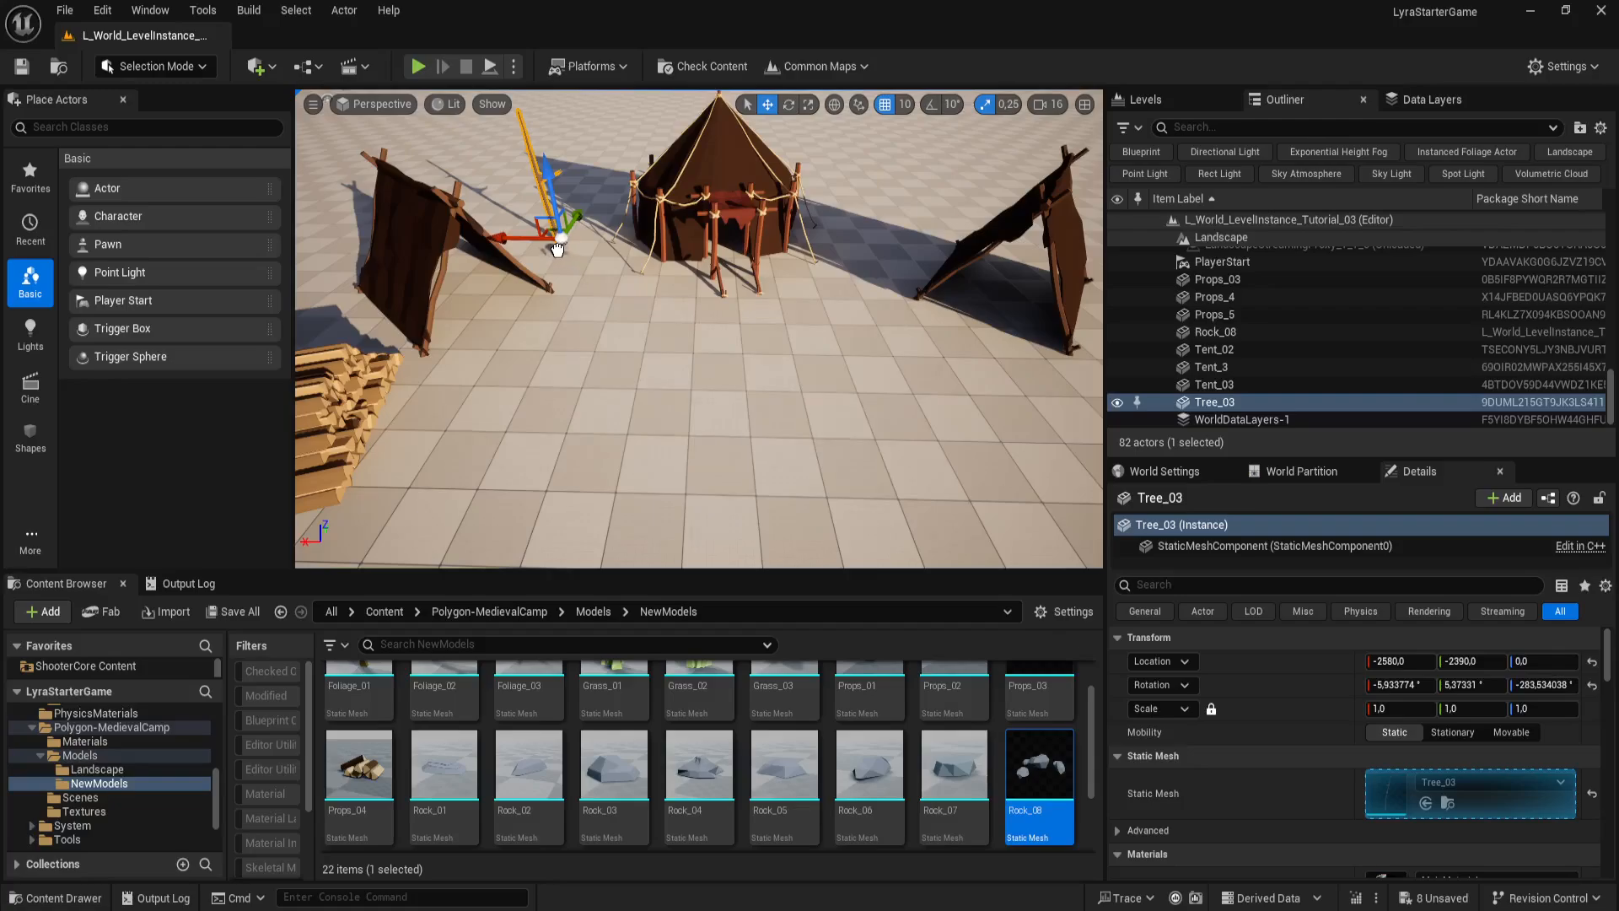
left_click_drag(558, 251, 557, 250)
right_click_drag(666, 350, 774, 401)
key("w")
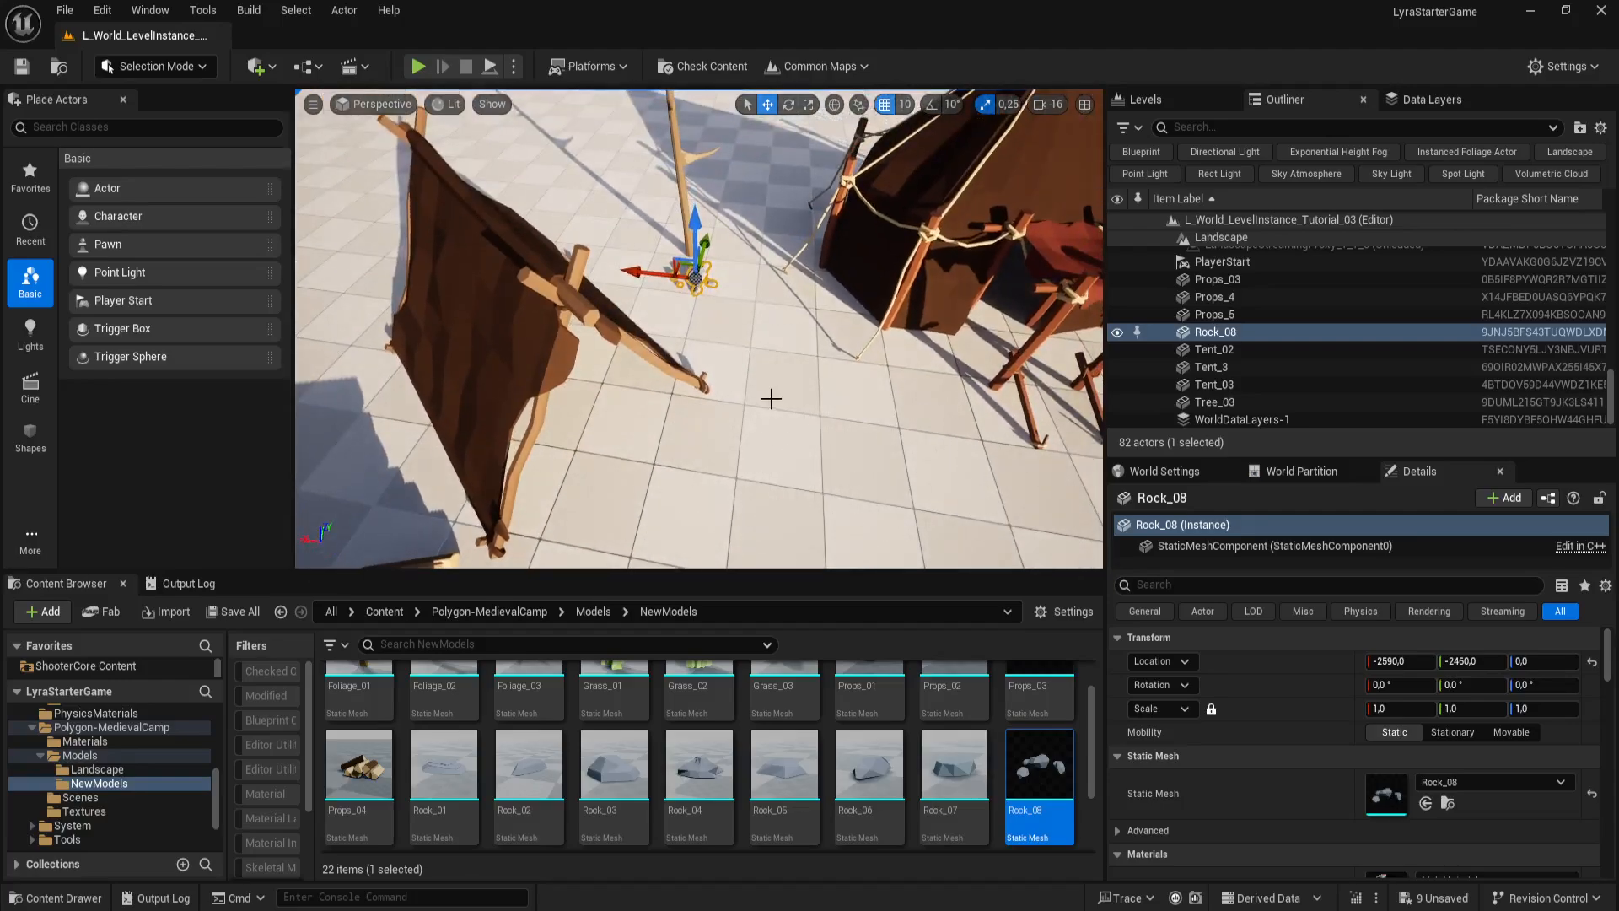
Step: Place the Rock_07 mesh beside Tree_03 at about X -2590, Y -2290 and scale it uniformly to 4
mouse_move(745, 479)
right_mouse_down()
mouse_move(726, 496)
mouse_move(784, 472)
mouse_move(719, 498)
right_mouse_up()
left_click_drag(951, 776, 791, 392)
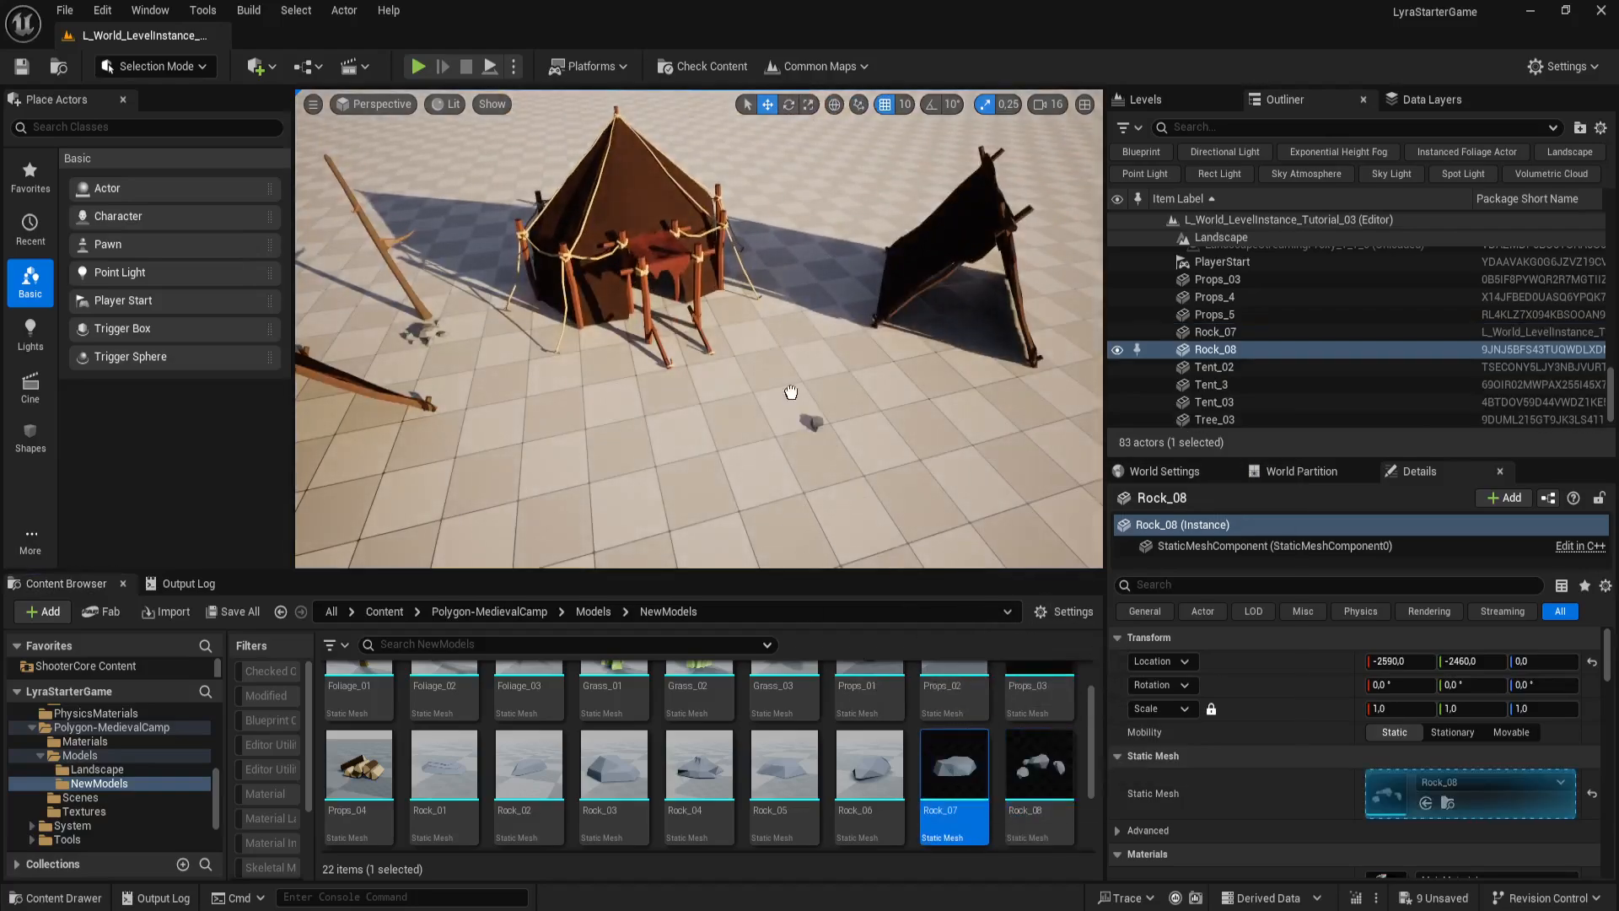
left_click_drag(475, 335, 475, 336)
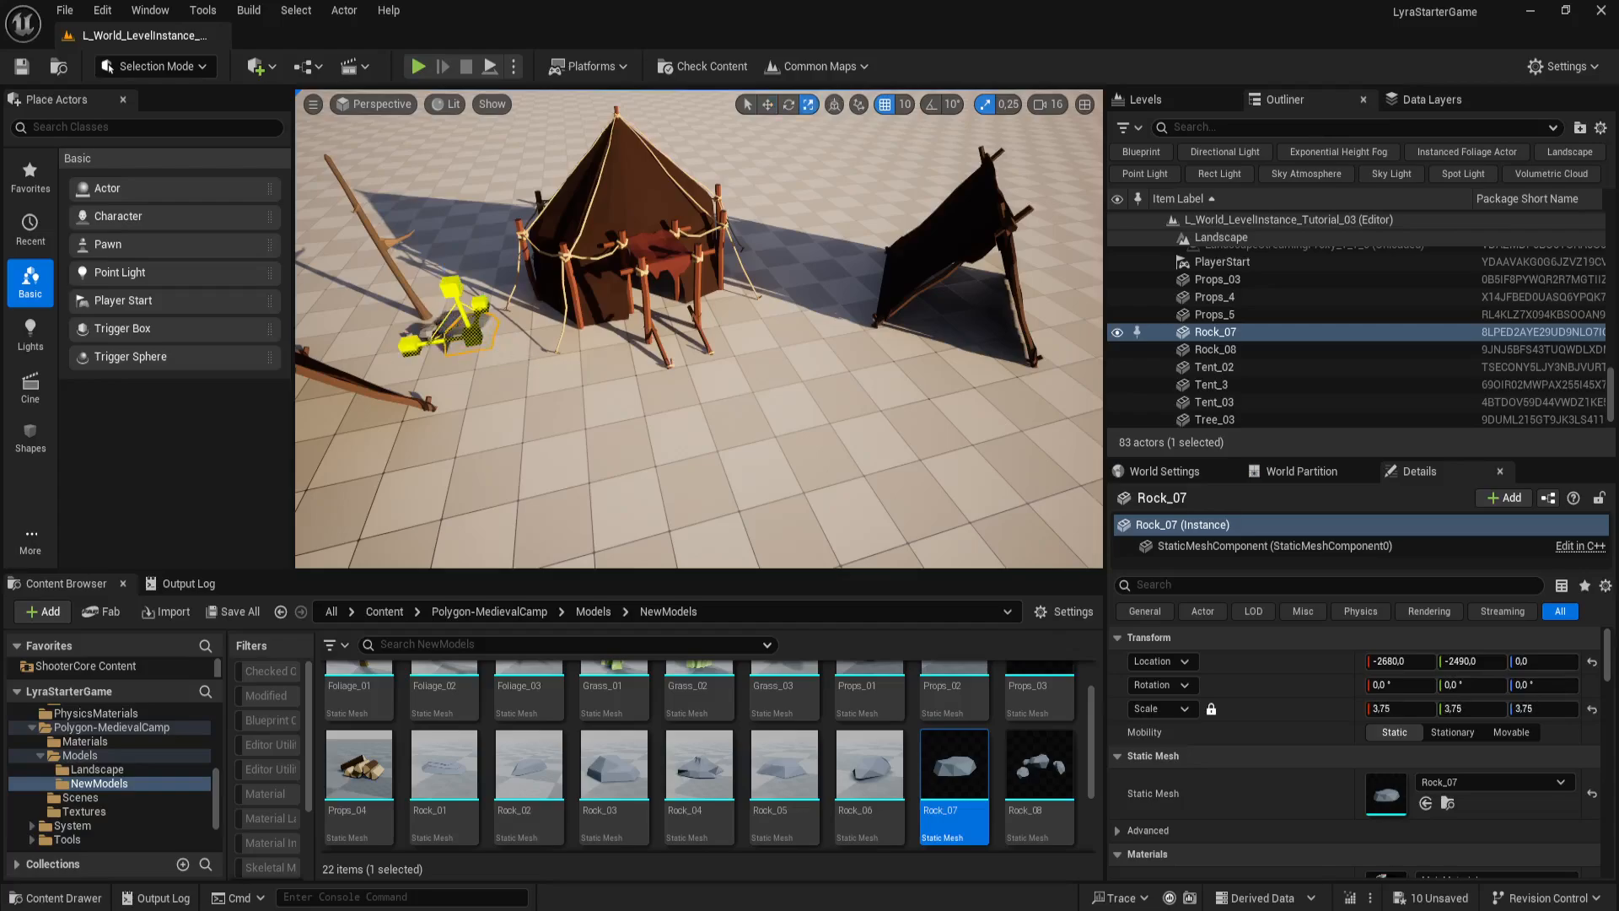
right_click_drag(516, 386, 539, 395)
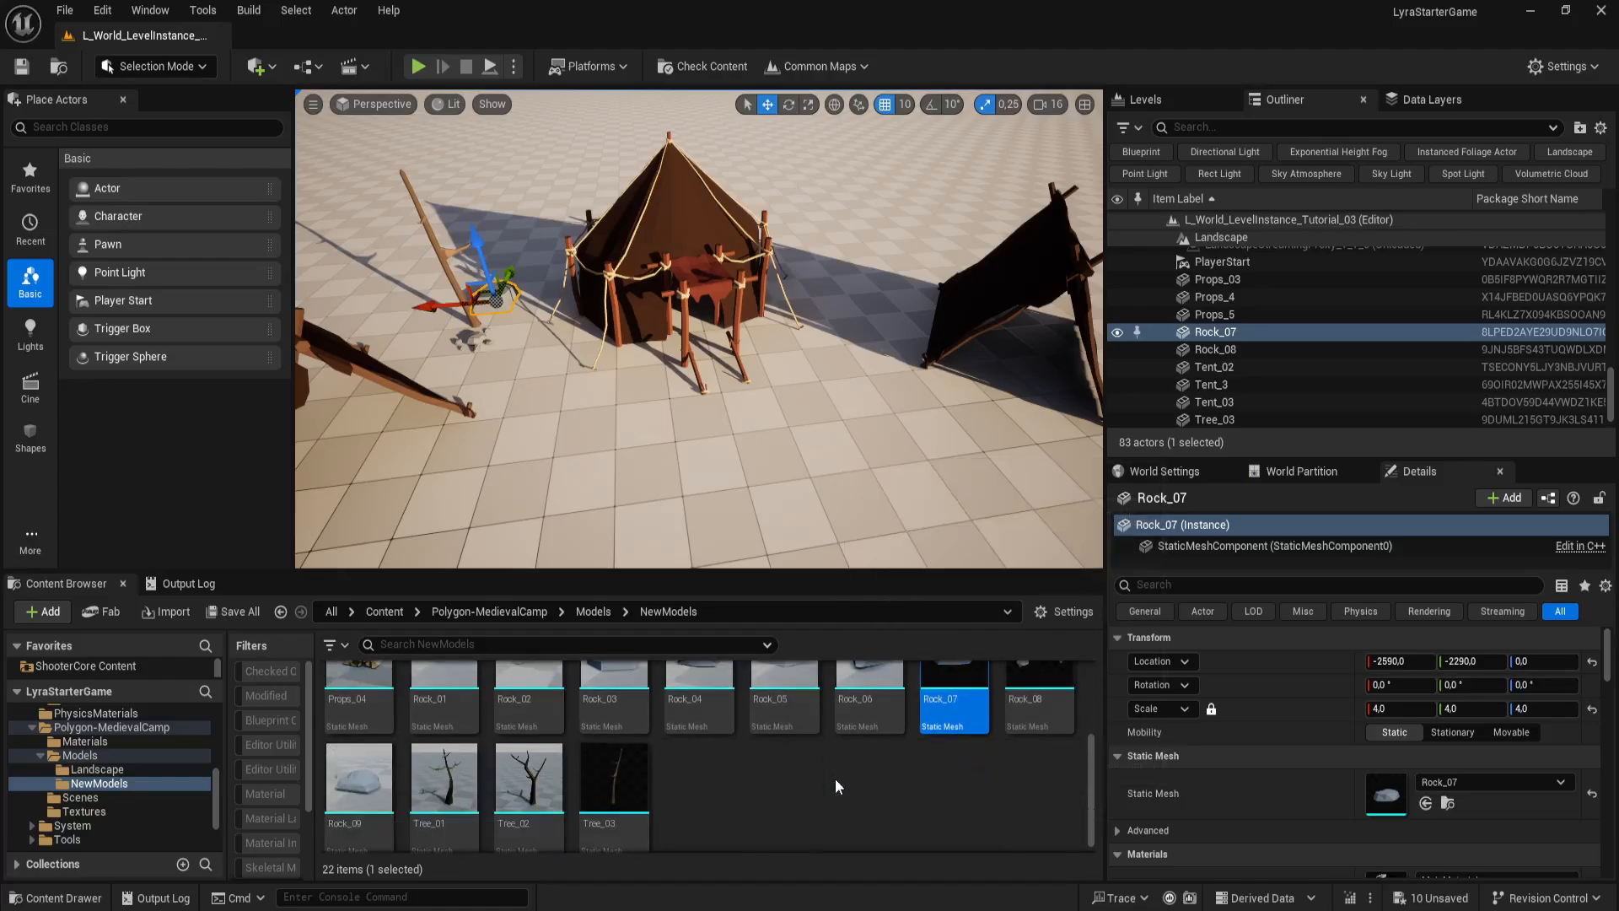
Step: Place the Bonfire_01 mesh from the Models folder in the open area between the tents, at about X -3030, Y -3070
scroll(791, 750, "up", 1)
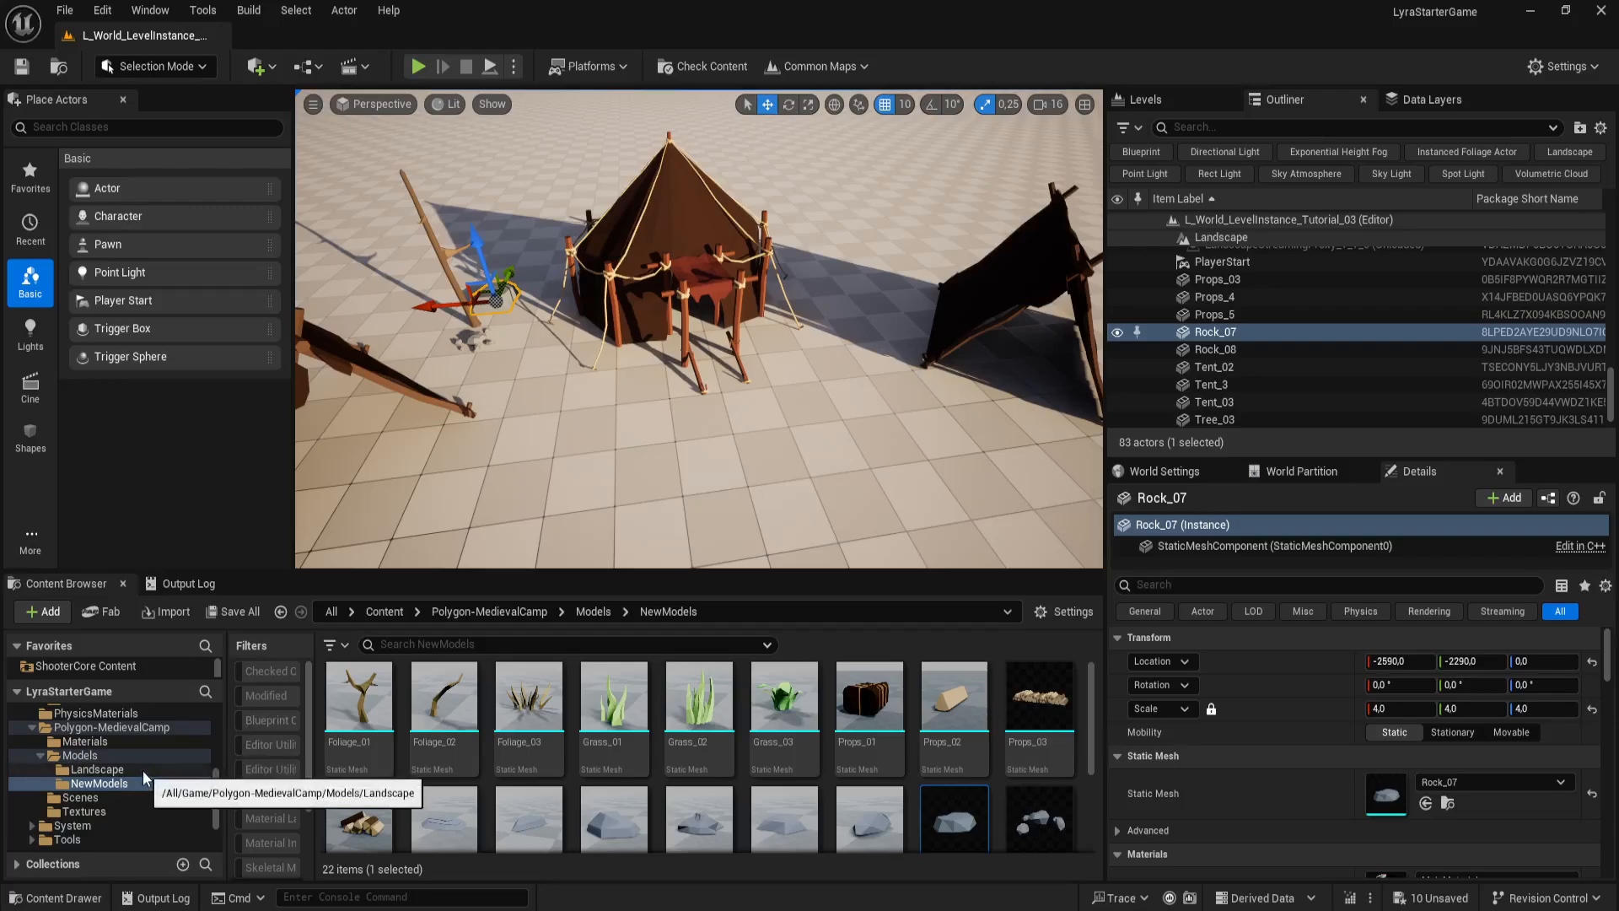
left_click(133, 751)
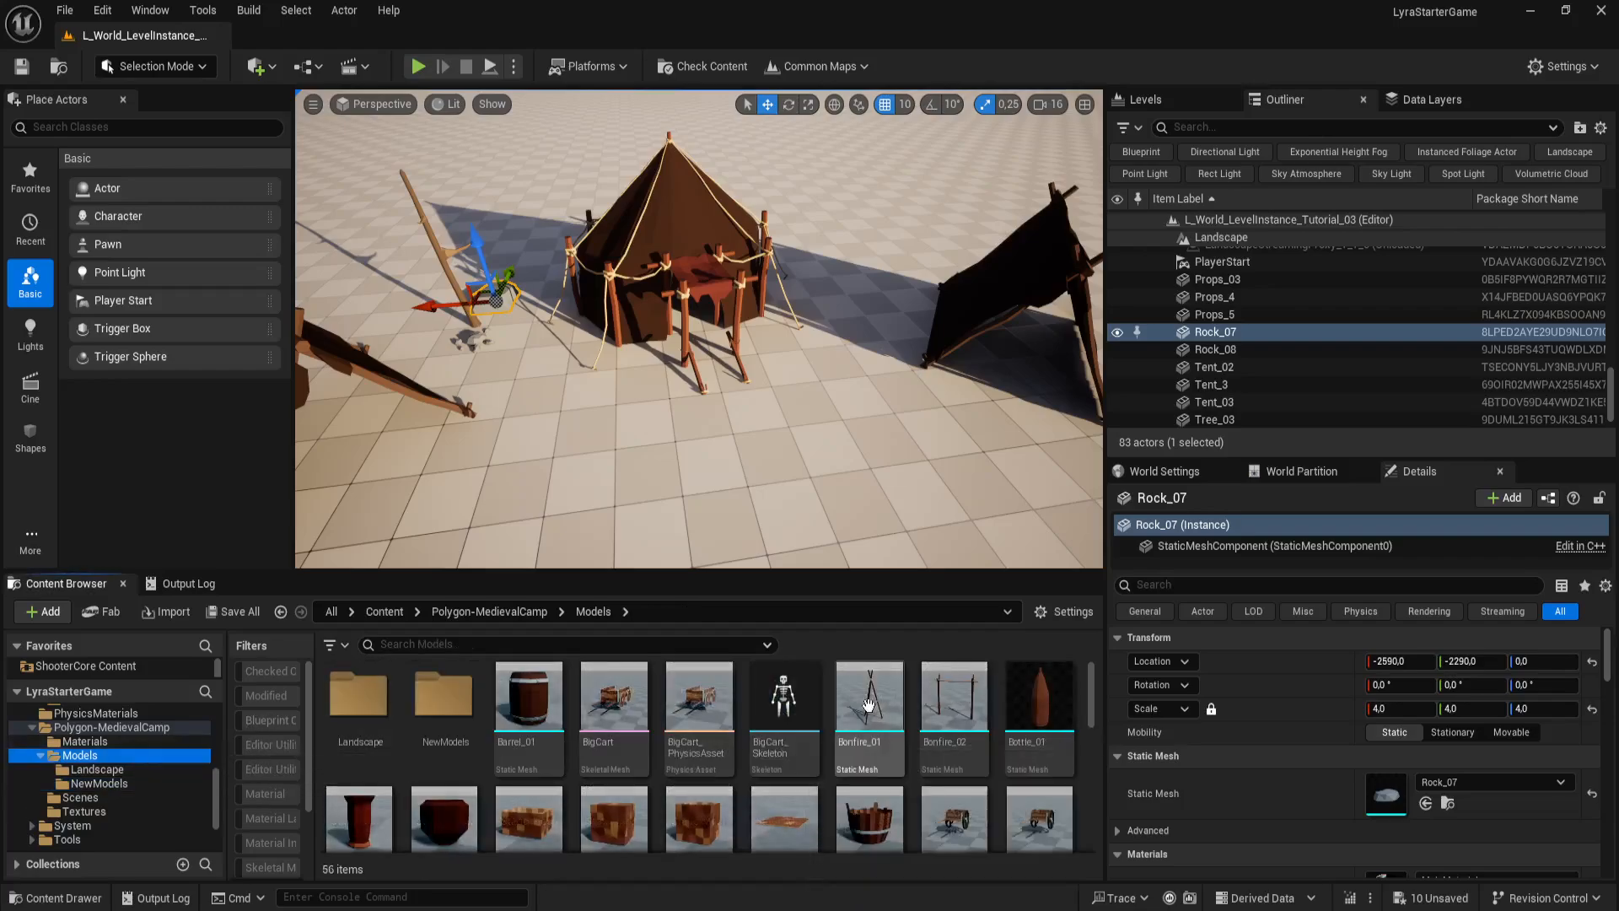
left_click_drag(870, 696, 754, 528)
key("f")
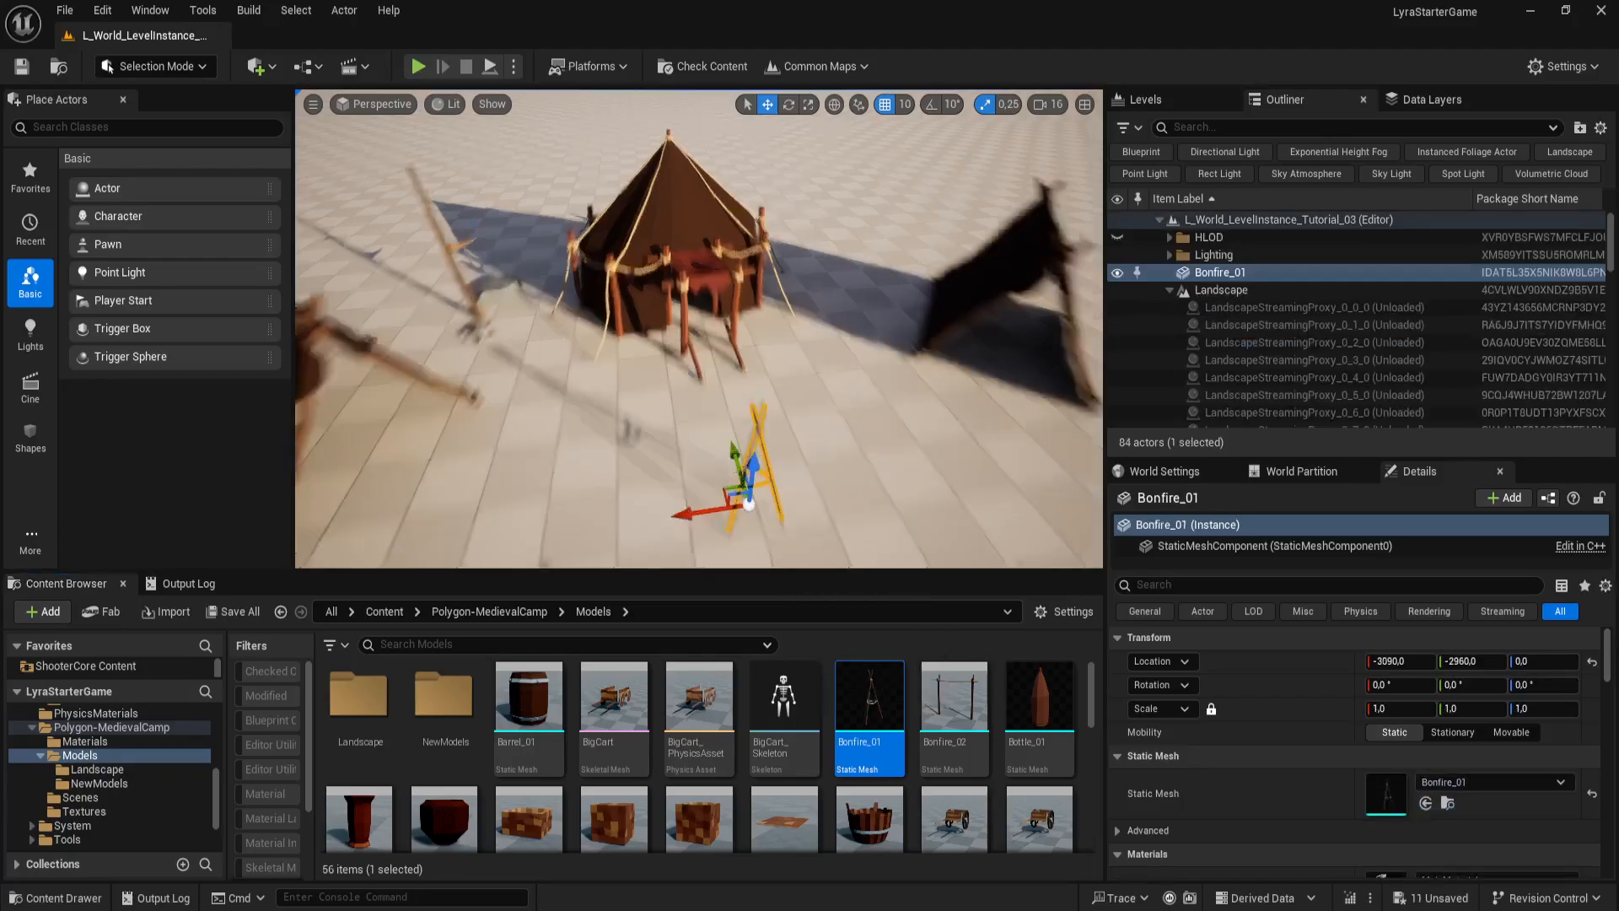
mouse_move(720, 320)
left_mouse_down()
mouse_move(743, 386)
mouse_move(718, 394)
mouse_move(705, 344)
left_mouse_up()
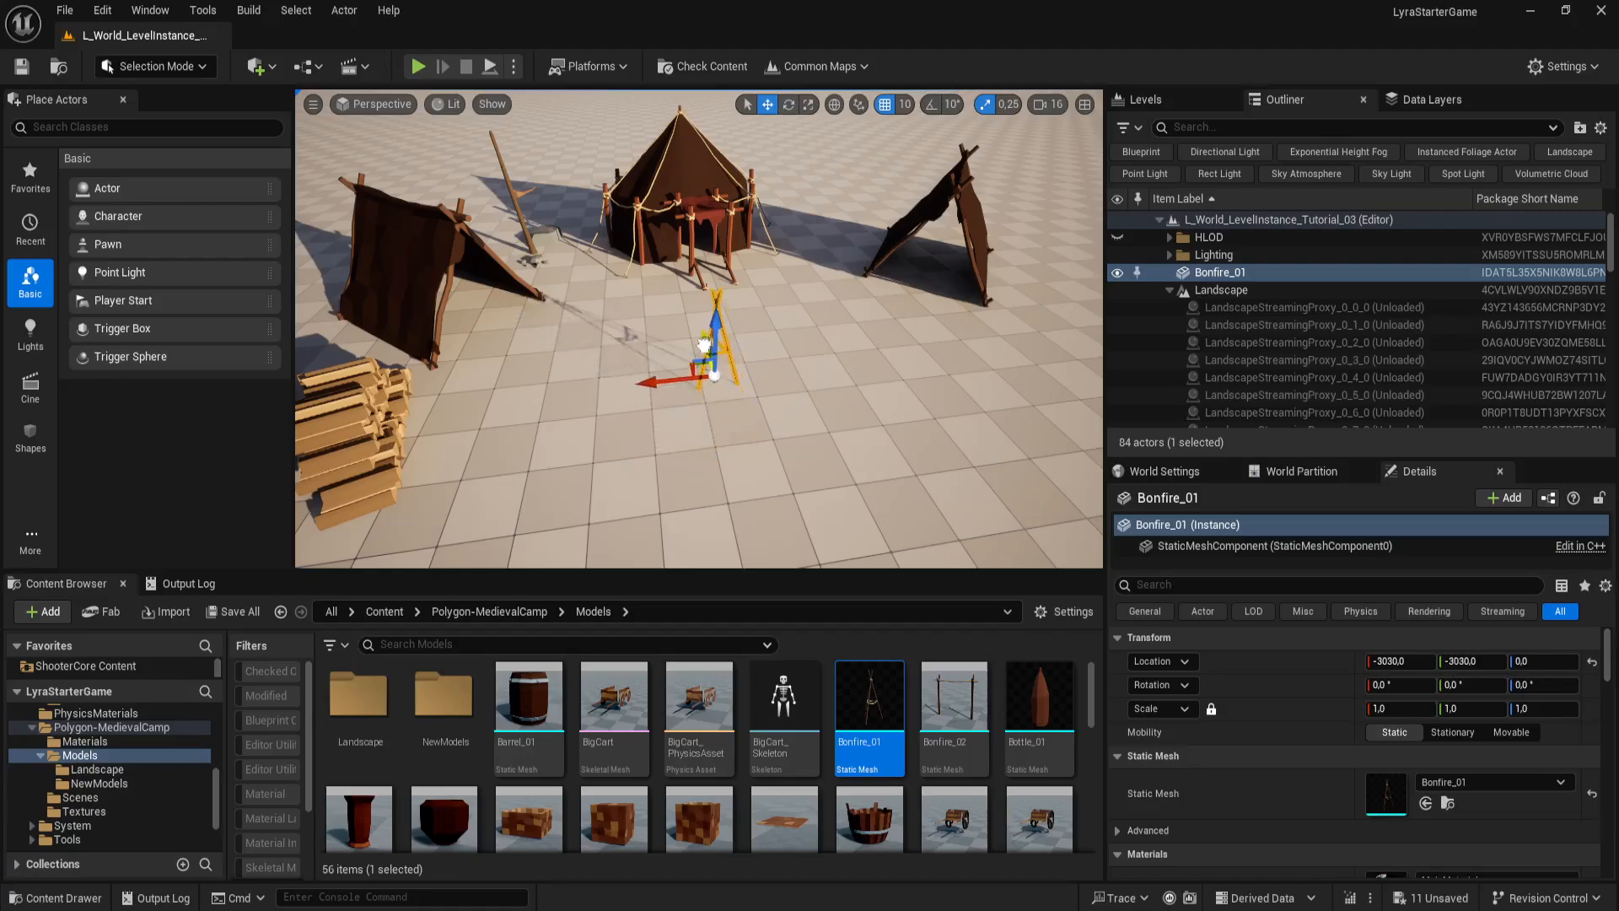
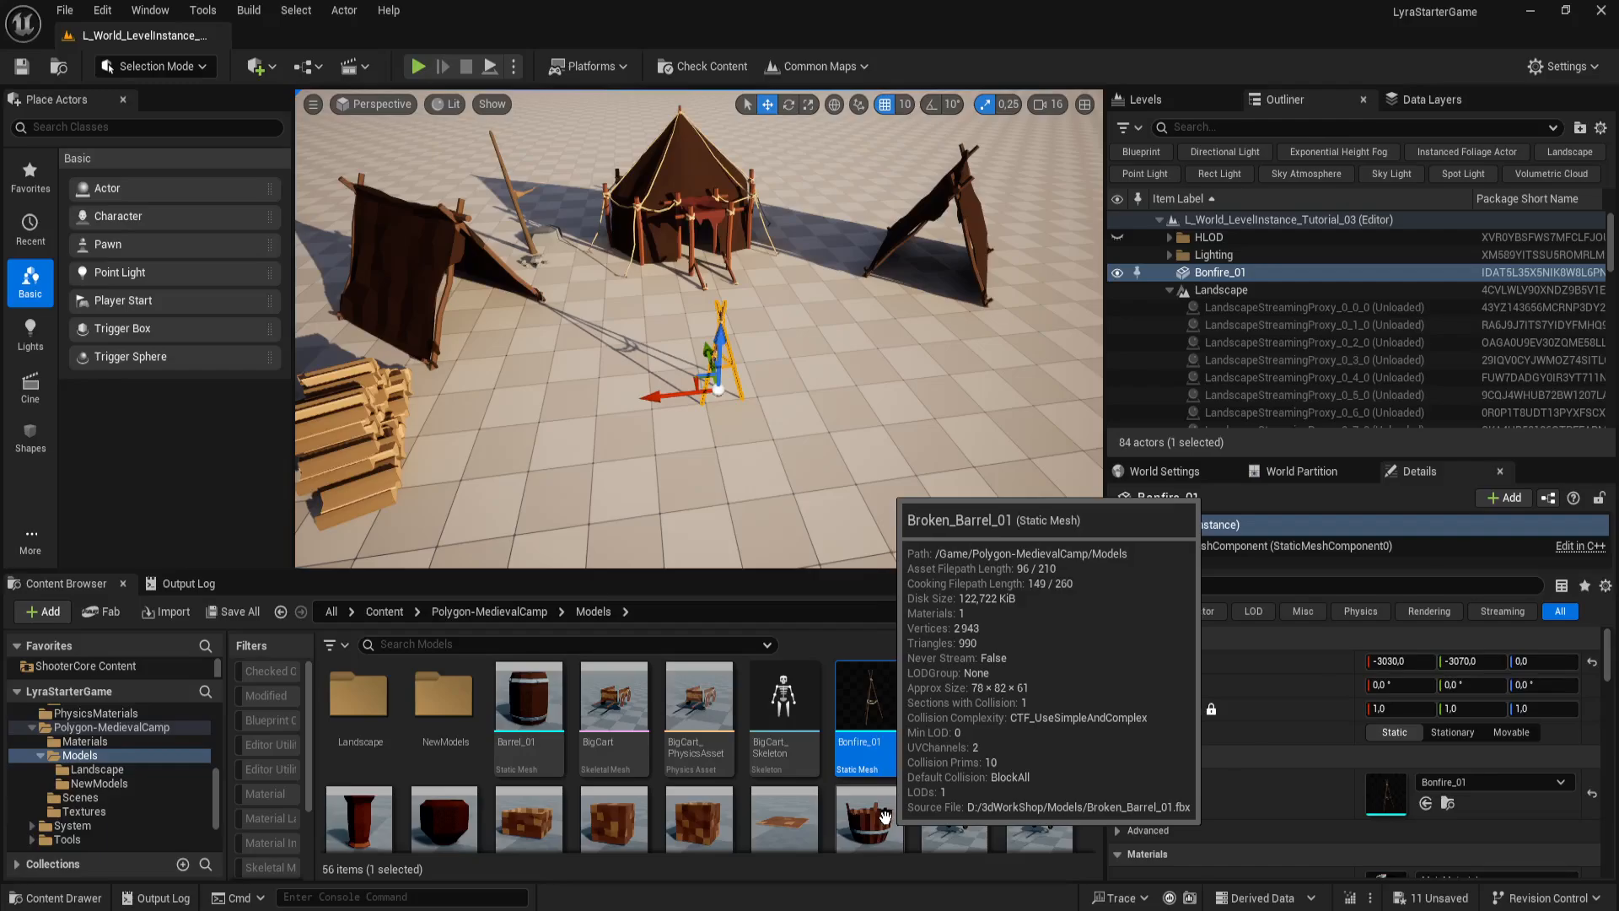
Step: Place the Broken_Barrel_01 mesh beside the firewood stack at about X -2550, Y -3250
left_click_drag(883, 816, 398, 504)
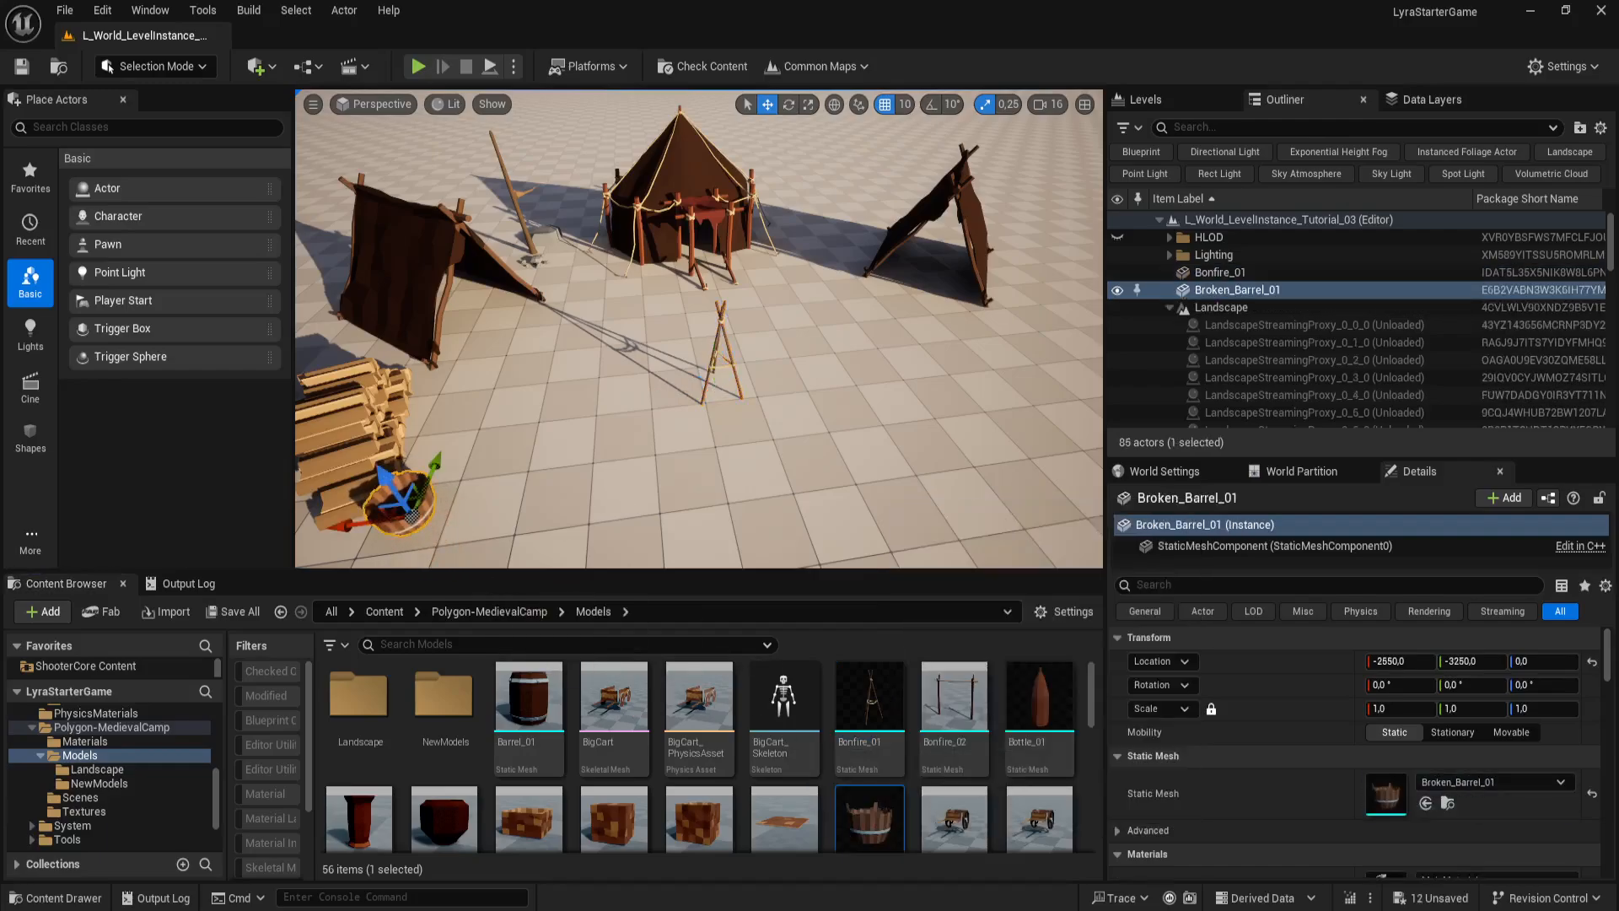
key("d")
mouse_move(548, 456)
right_mouse_down()
mouse_move(607, 460)
mouse_move(548, 463)
right_mouse_up()
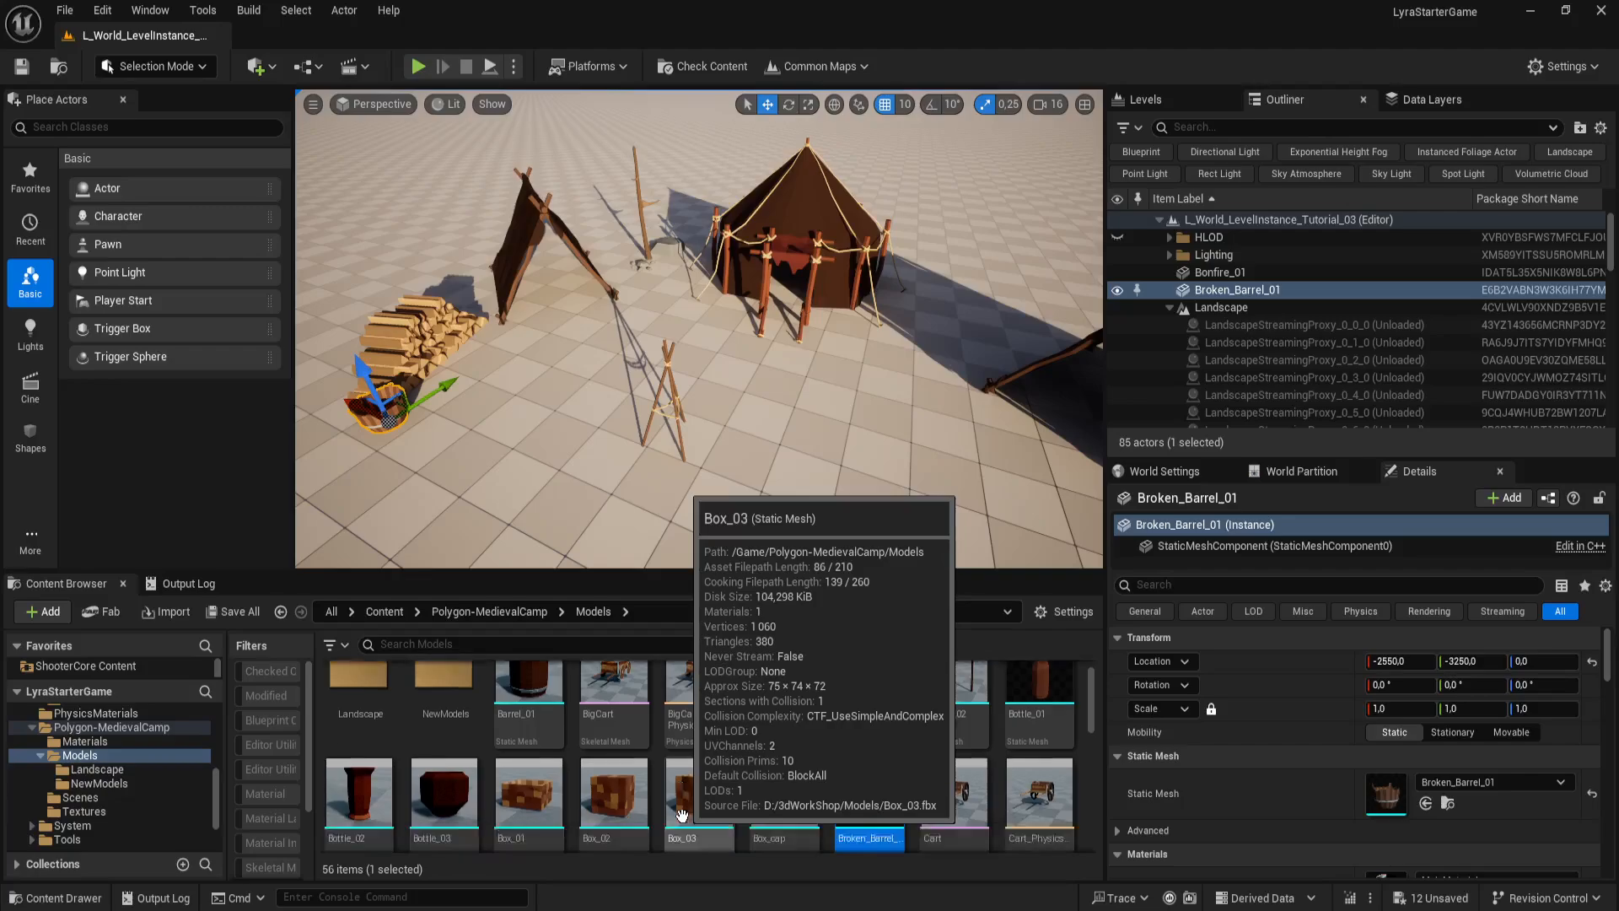
Step: Try the Bonfire_02 mesh around Bonfire_01 at about X -3040, Y -3110, compare the two and delete Bonfire_02
scroll(976, 732, "down", 1)
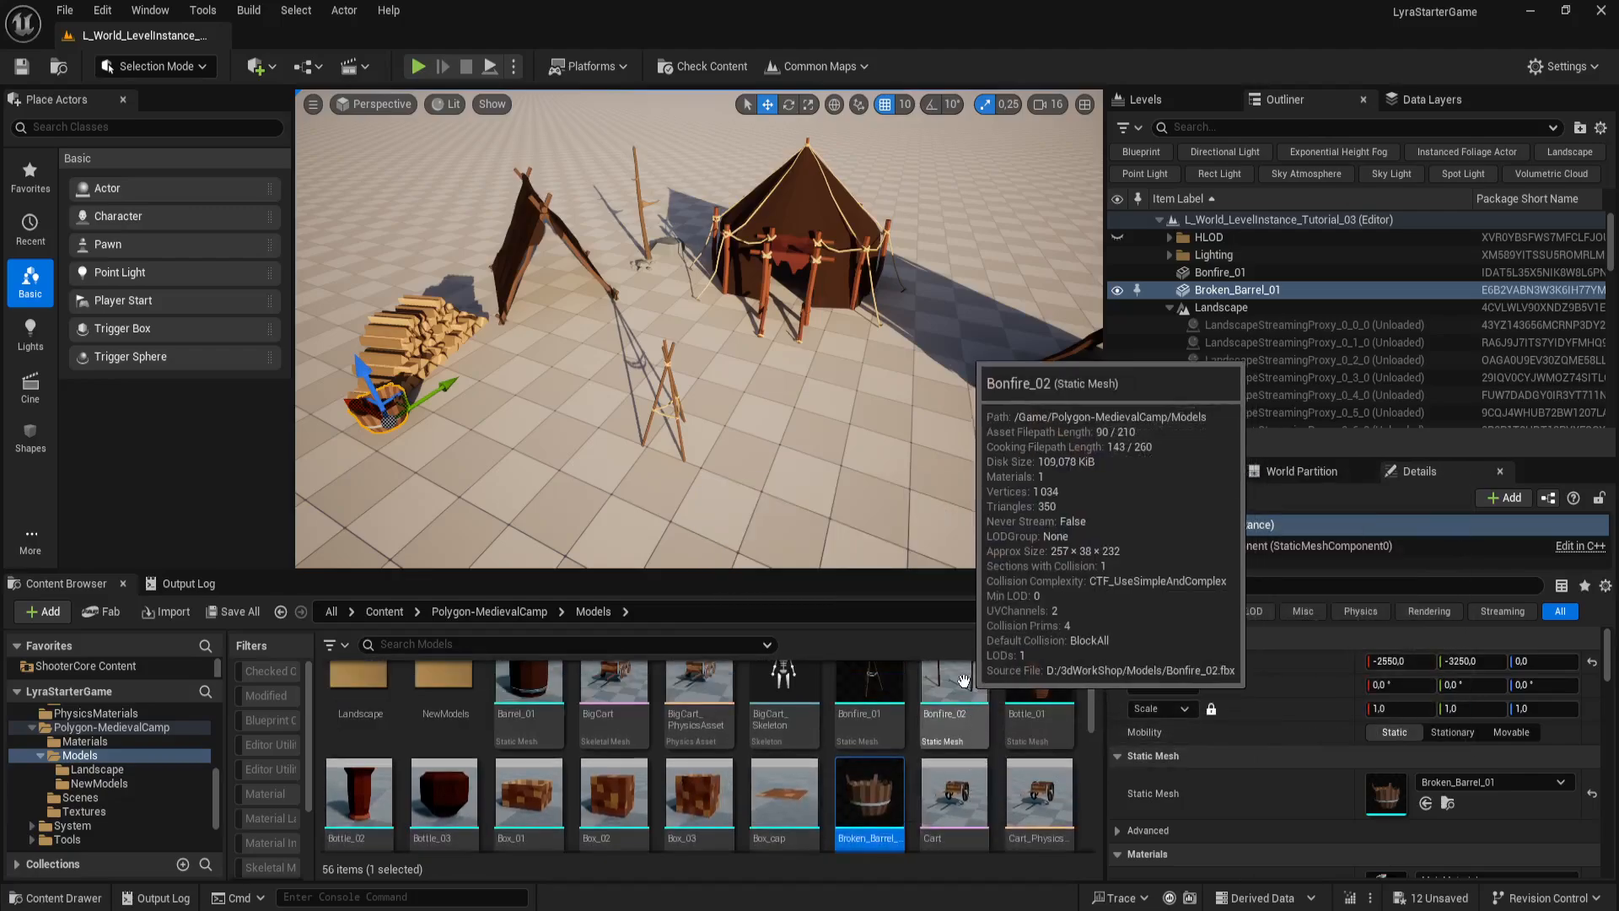
left_click_drag(976, 731, 664, 460)
key("f")
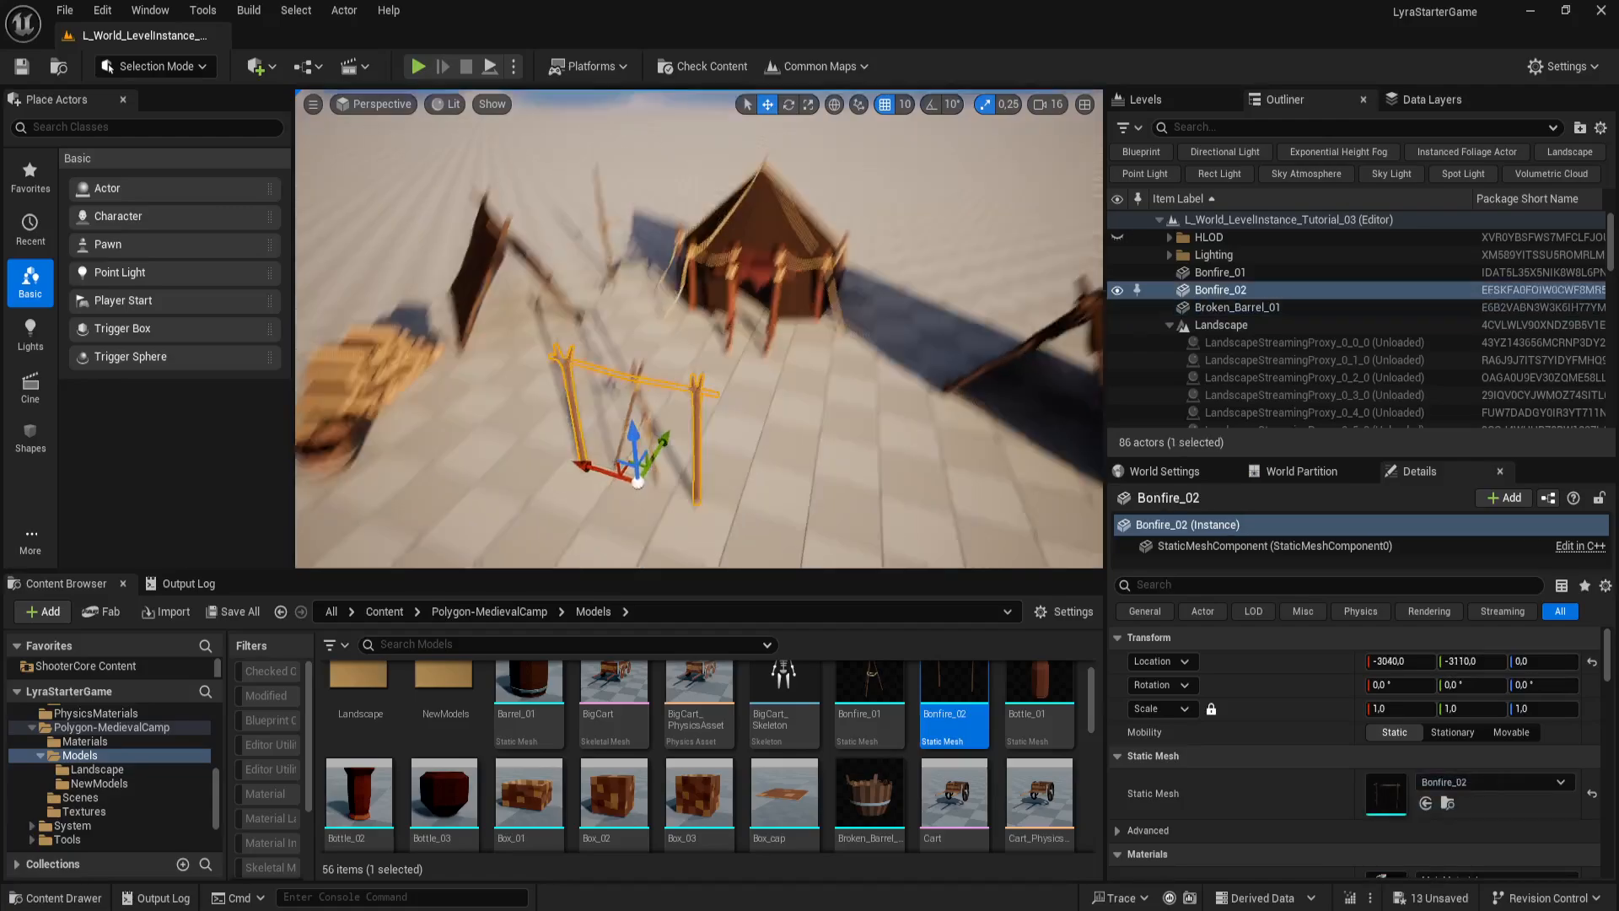
left_click_drag(727, 352, 725, 328)
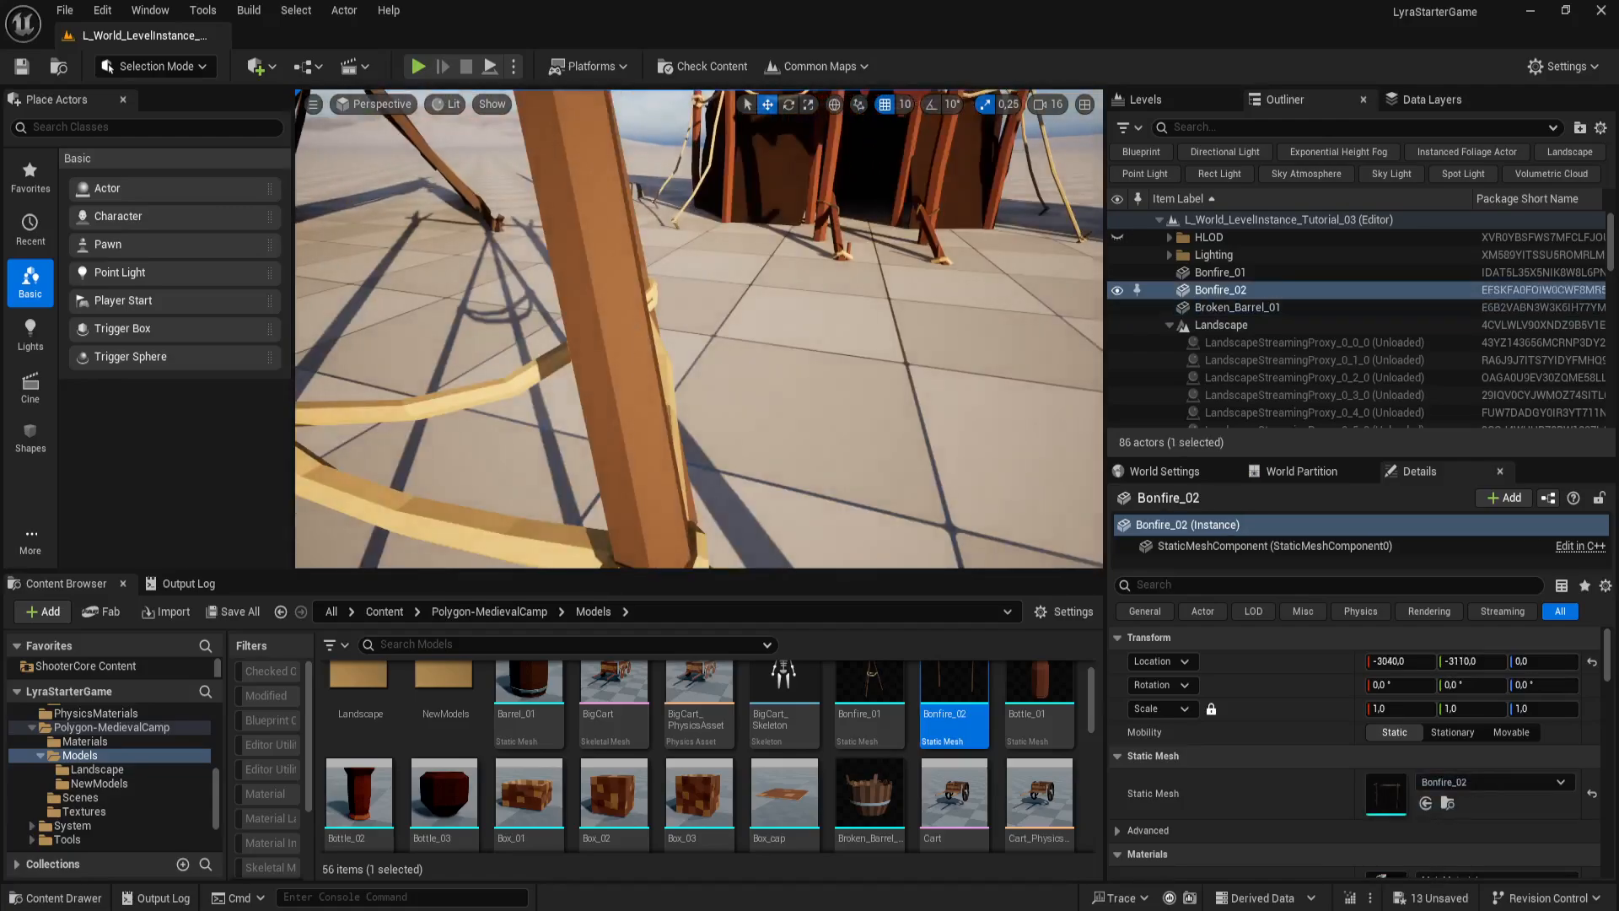
left_click(634, 358)
key("f")
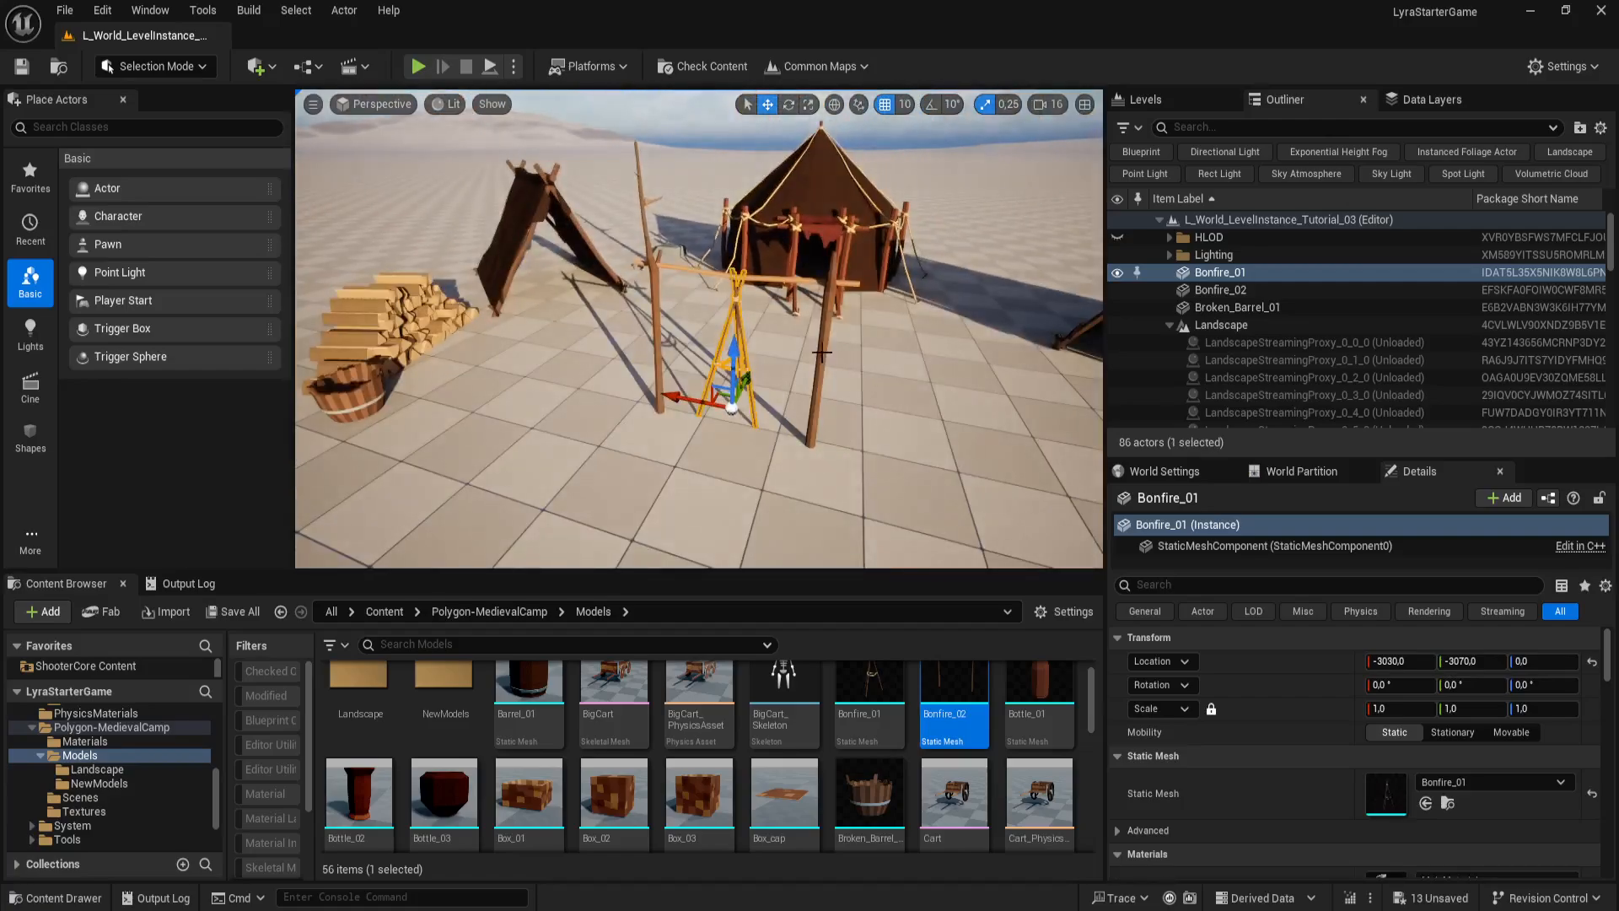
left_click(821, 353)
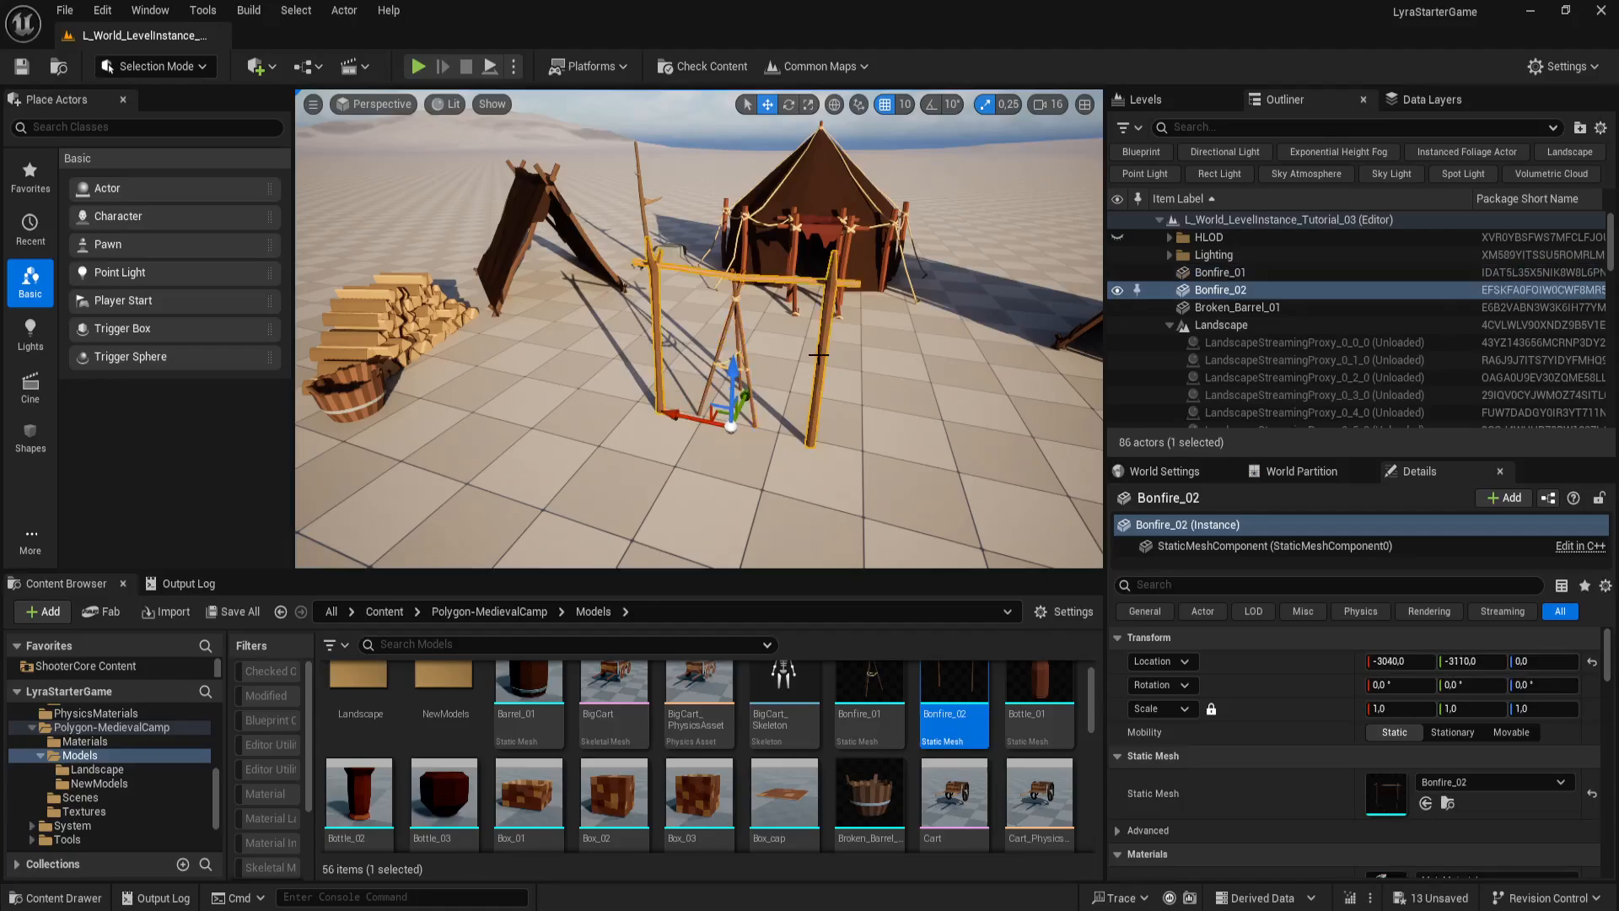
key("Delete")
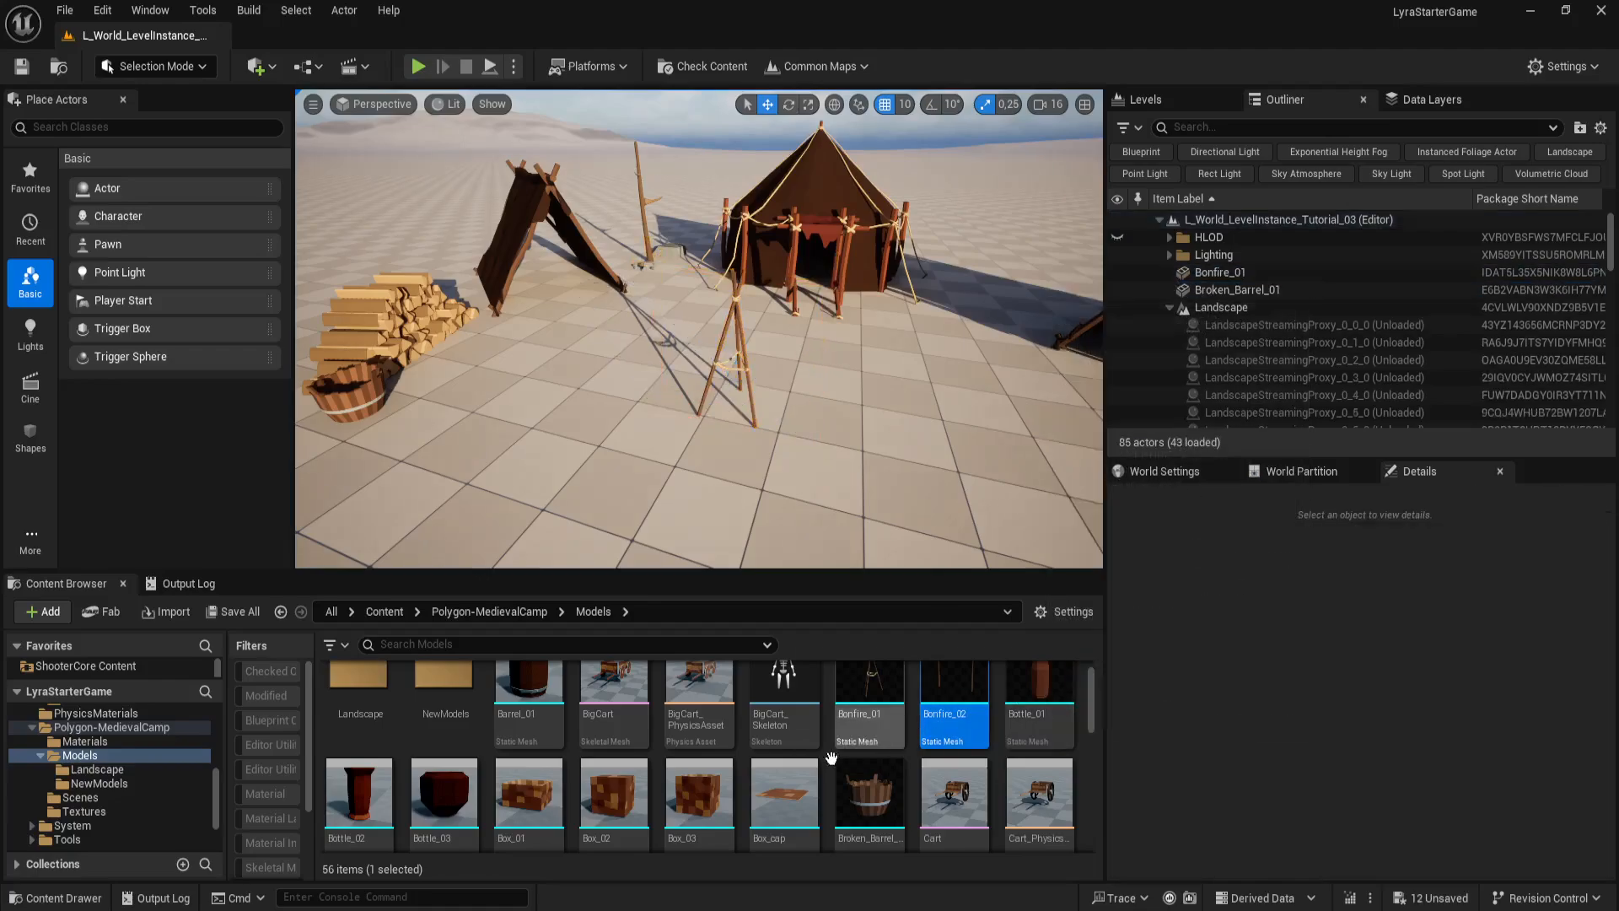
Step: Place the Fire_01 mesh from the Models folder under Bonfire_01, at about X -3020, Y -3050
scroll(974, 729, "up", 1)
mouse_move(992, 705)
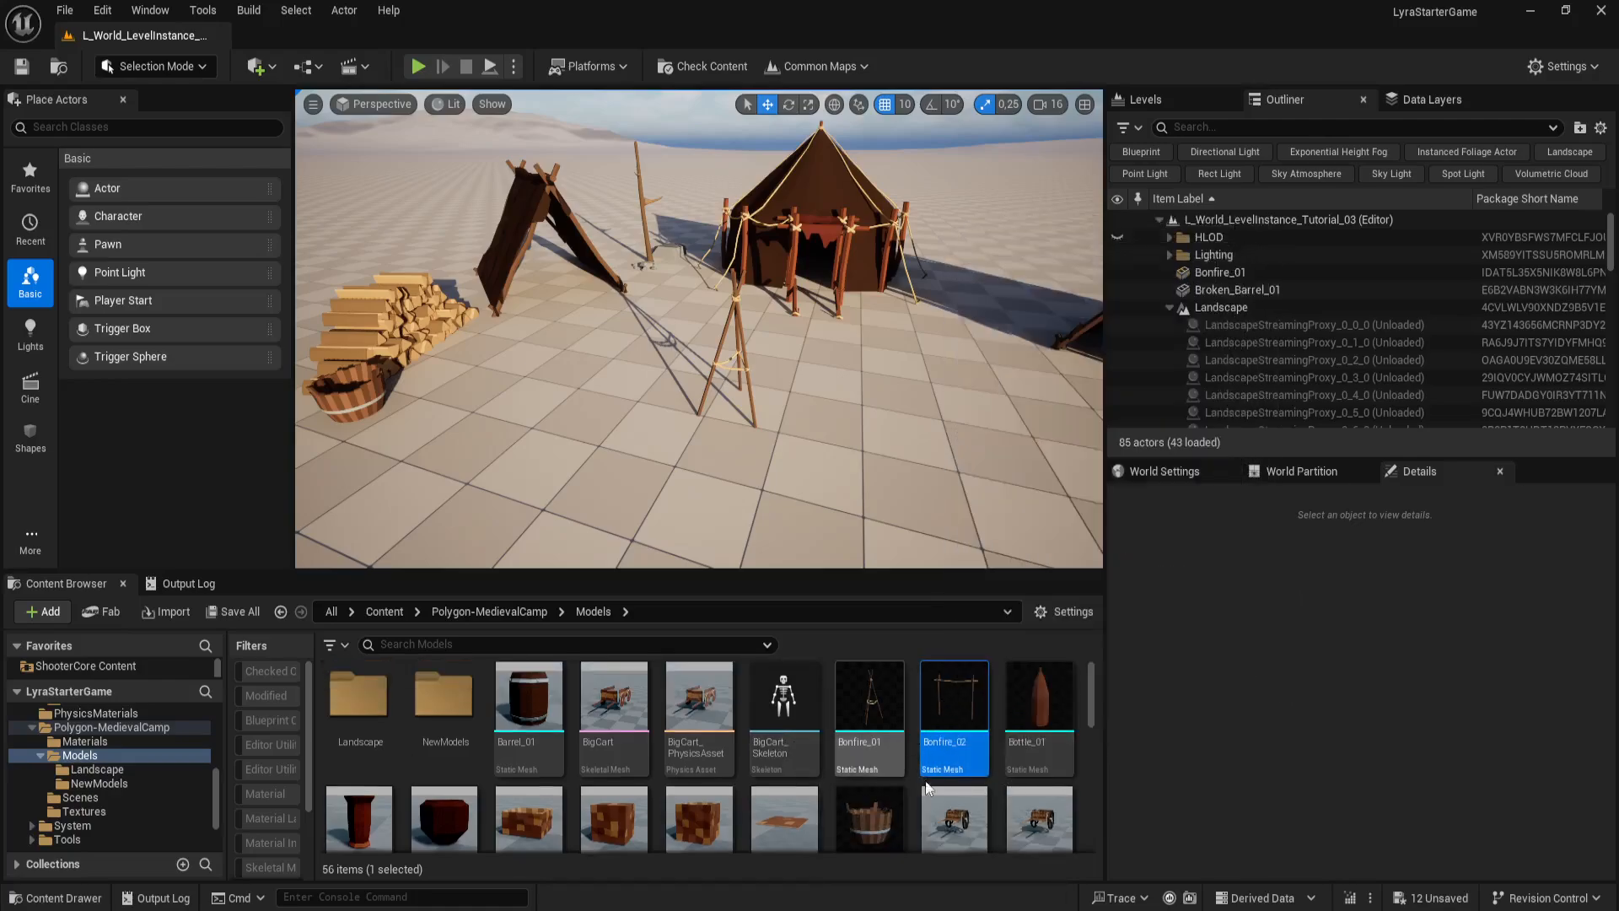
scroll(1016, 766, "down", 4)
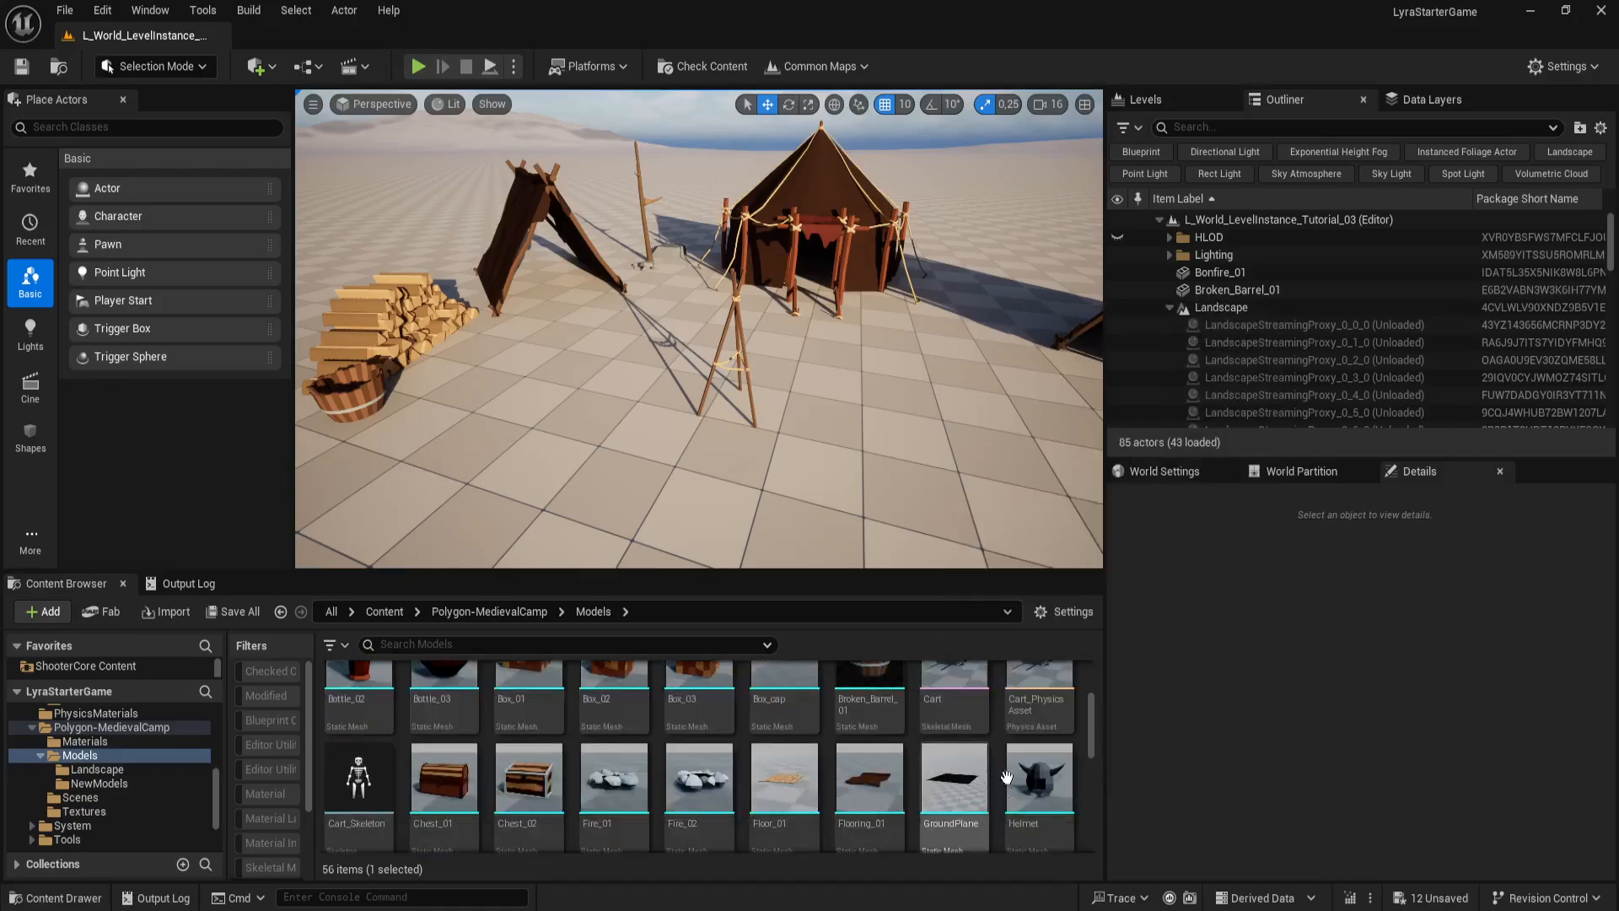
mouse_move(1018, 784)
scroll(1018, 784, "down", 1)
left_click_drag(614, 696, 730, 398)
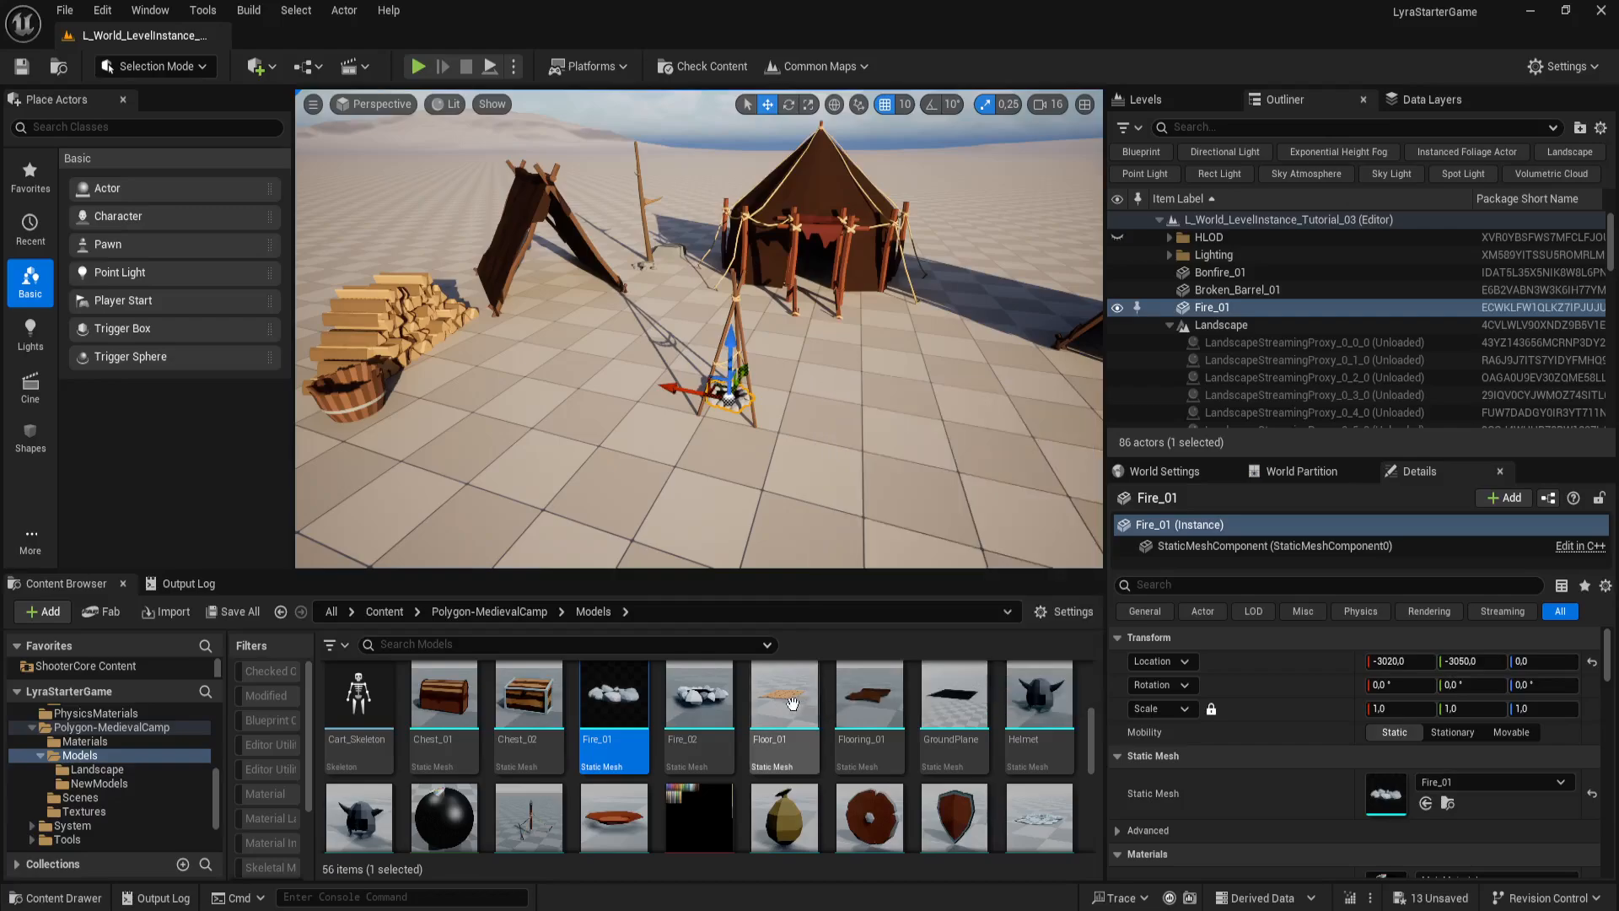
Step: Place the Floor_01 mesh at the round tent's entrance, at about X -3130, Y -2670, and rotate it about 77° around Z
left_click_drag(793, 702, 830, 335)
key("w")
right_click_drag(849, 356, 904, 381)
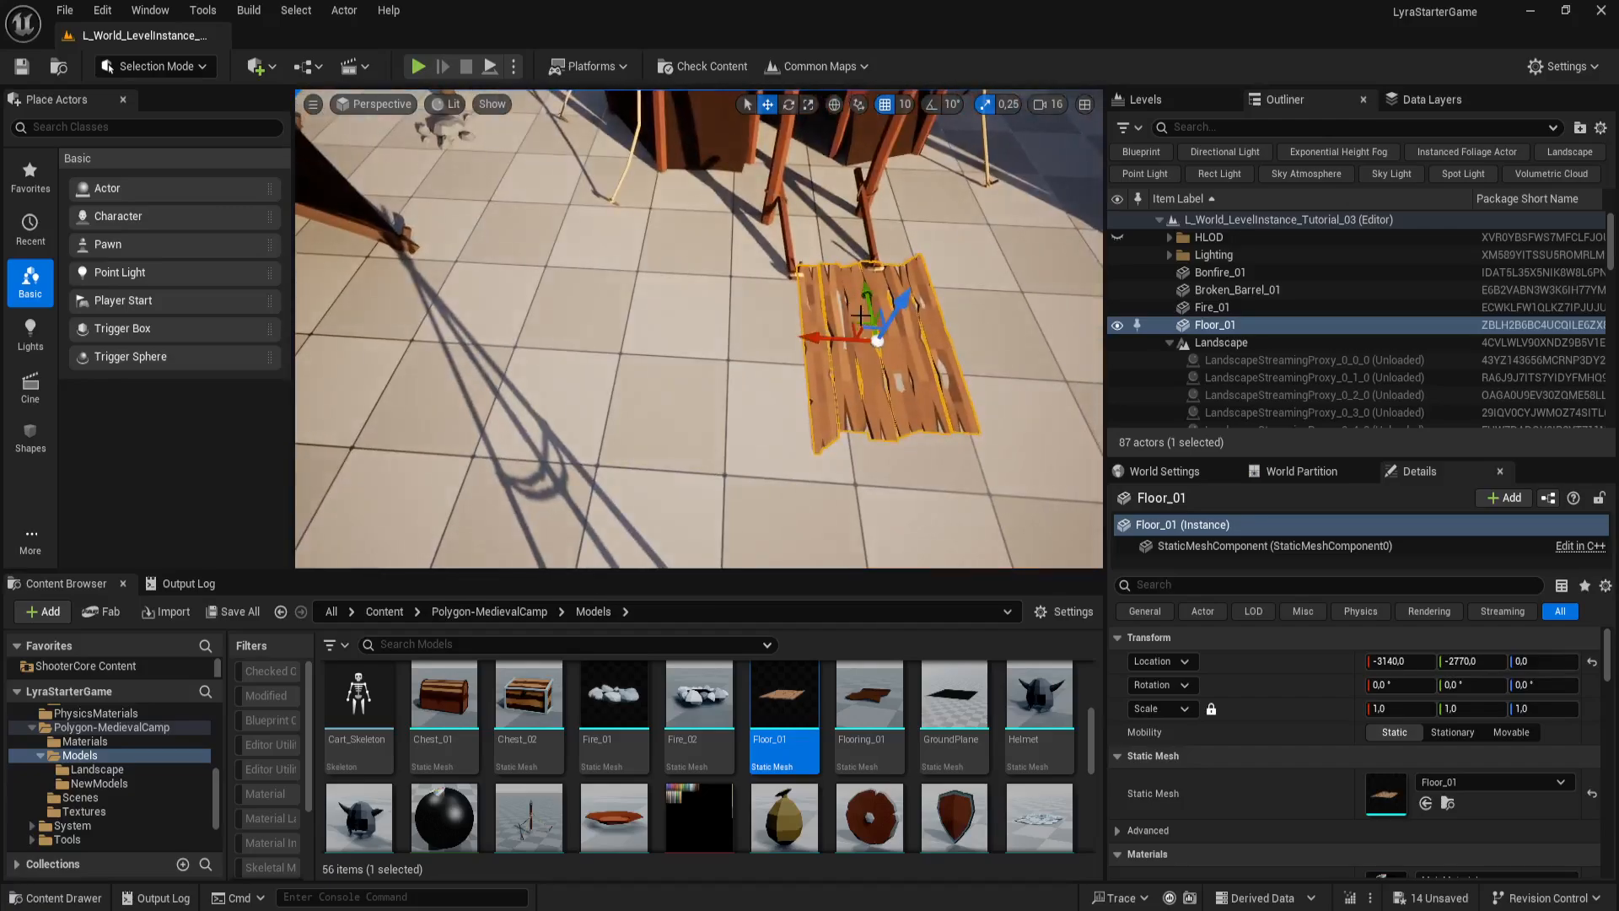
left_click_drag(878, 340, 883, 249)
key("e")
right_click_drag(882, 249, 979, 224)
key("w")
right_click_drag(825, 477, 825, 469)
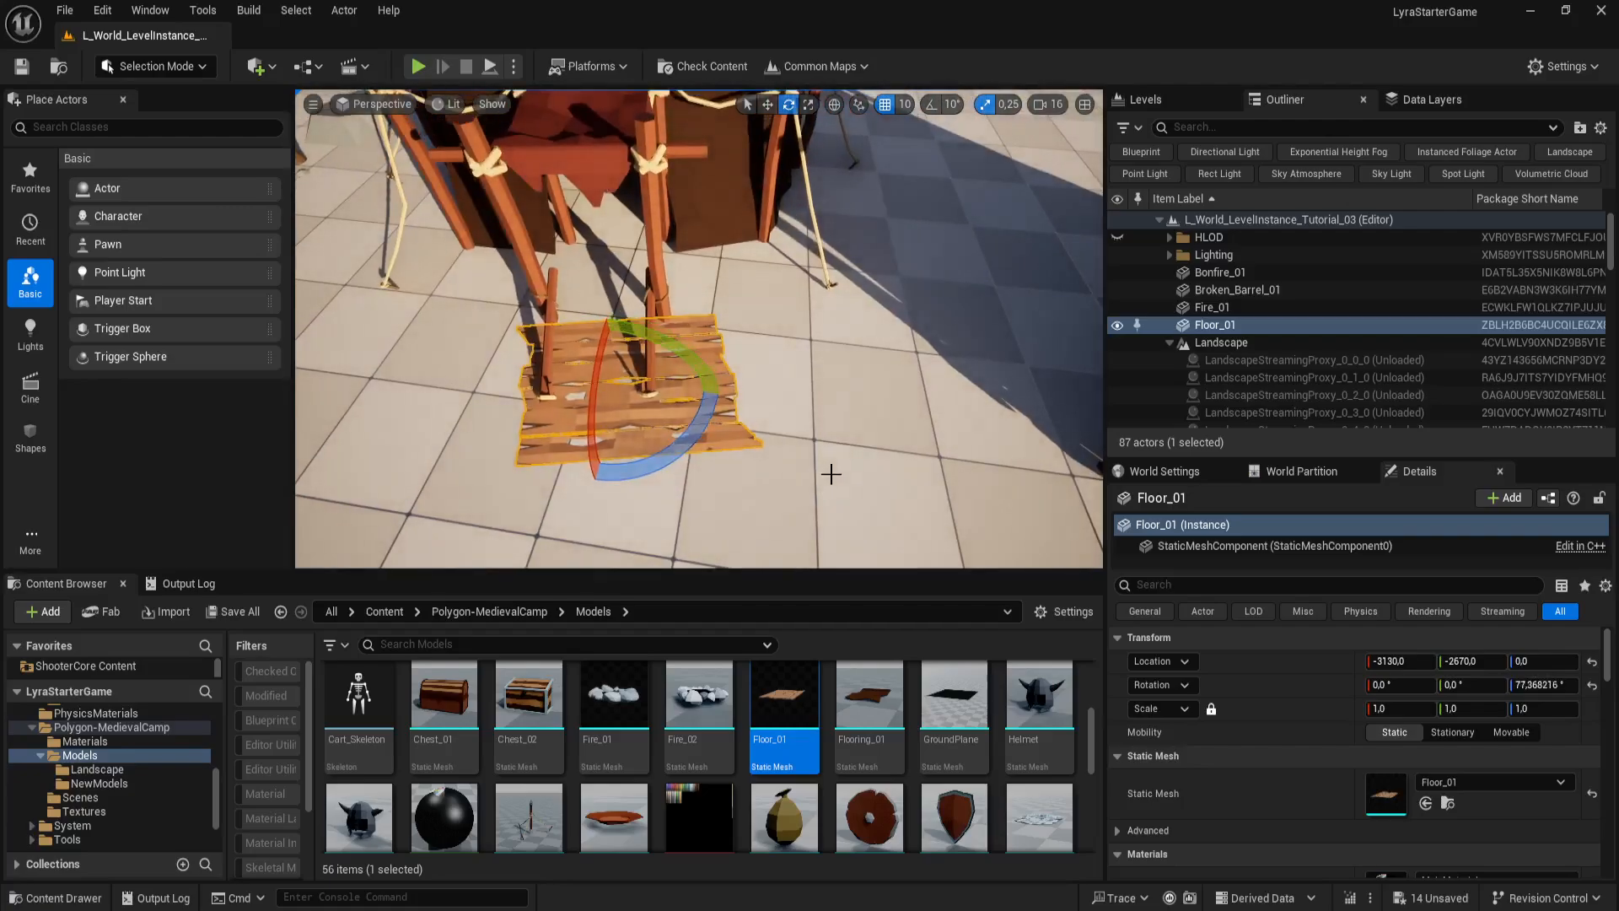
Step: Move Floor_01 inside the round tent to about X -3030, Y -2370 and turn it to about 83° around Z
key("w")
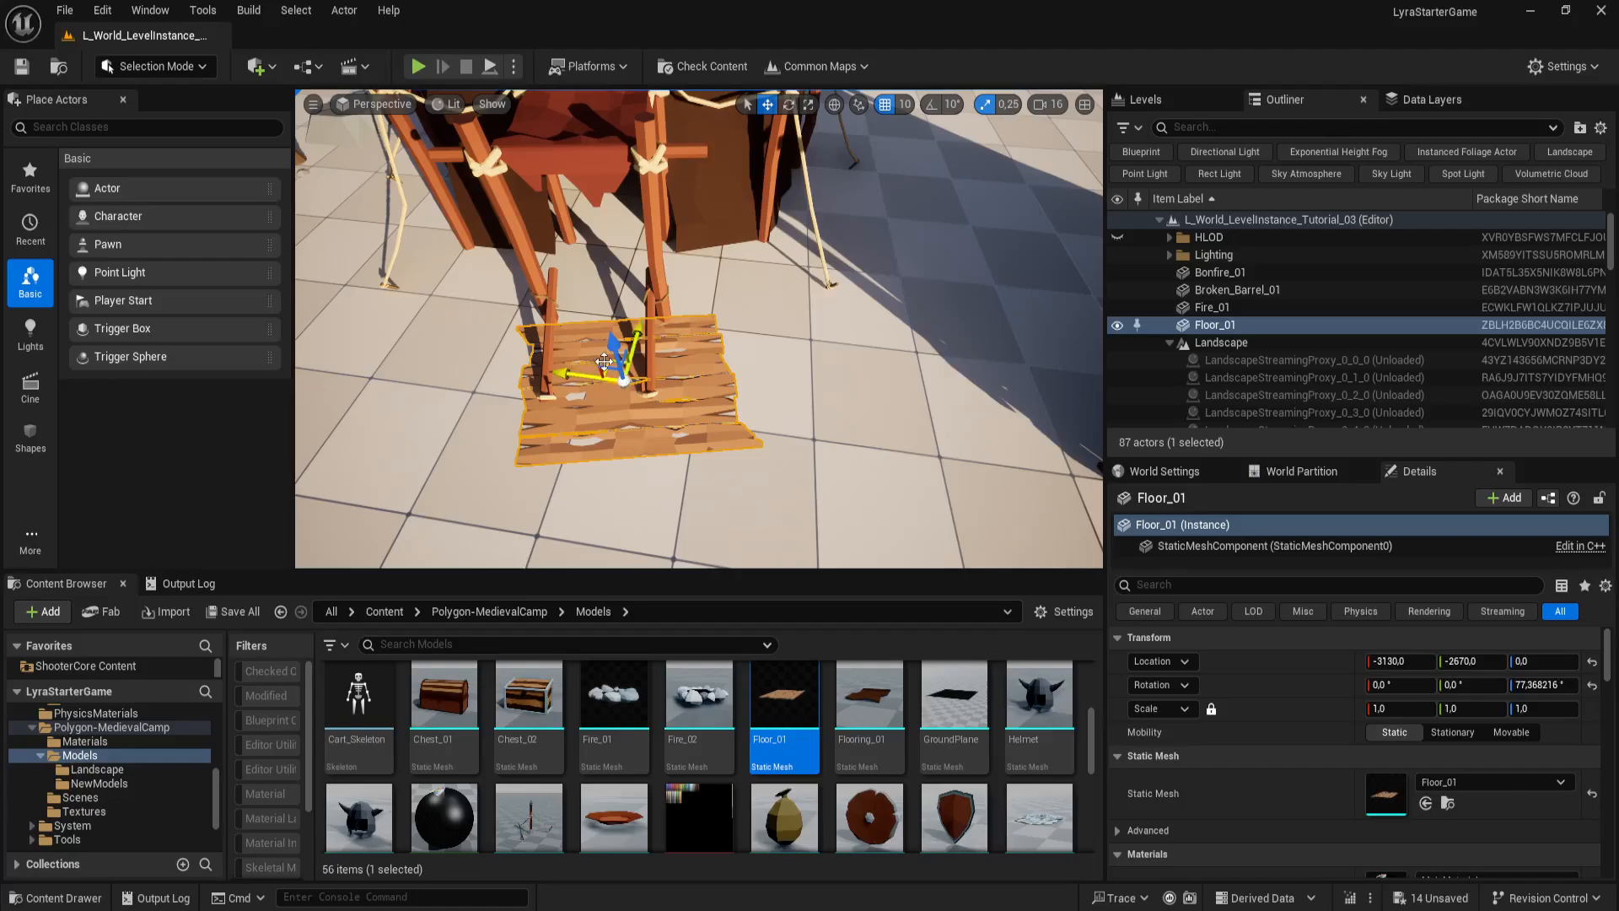
left_click_drag(603, 361, 596, 171)
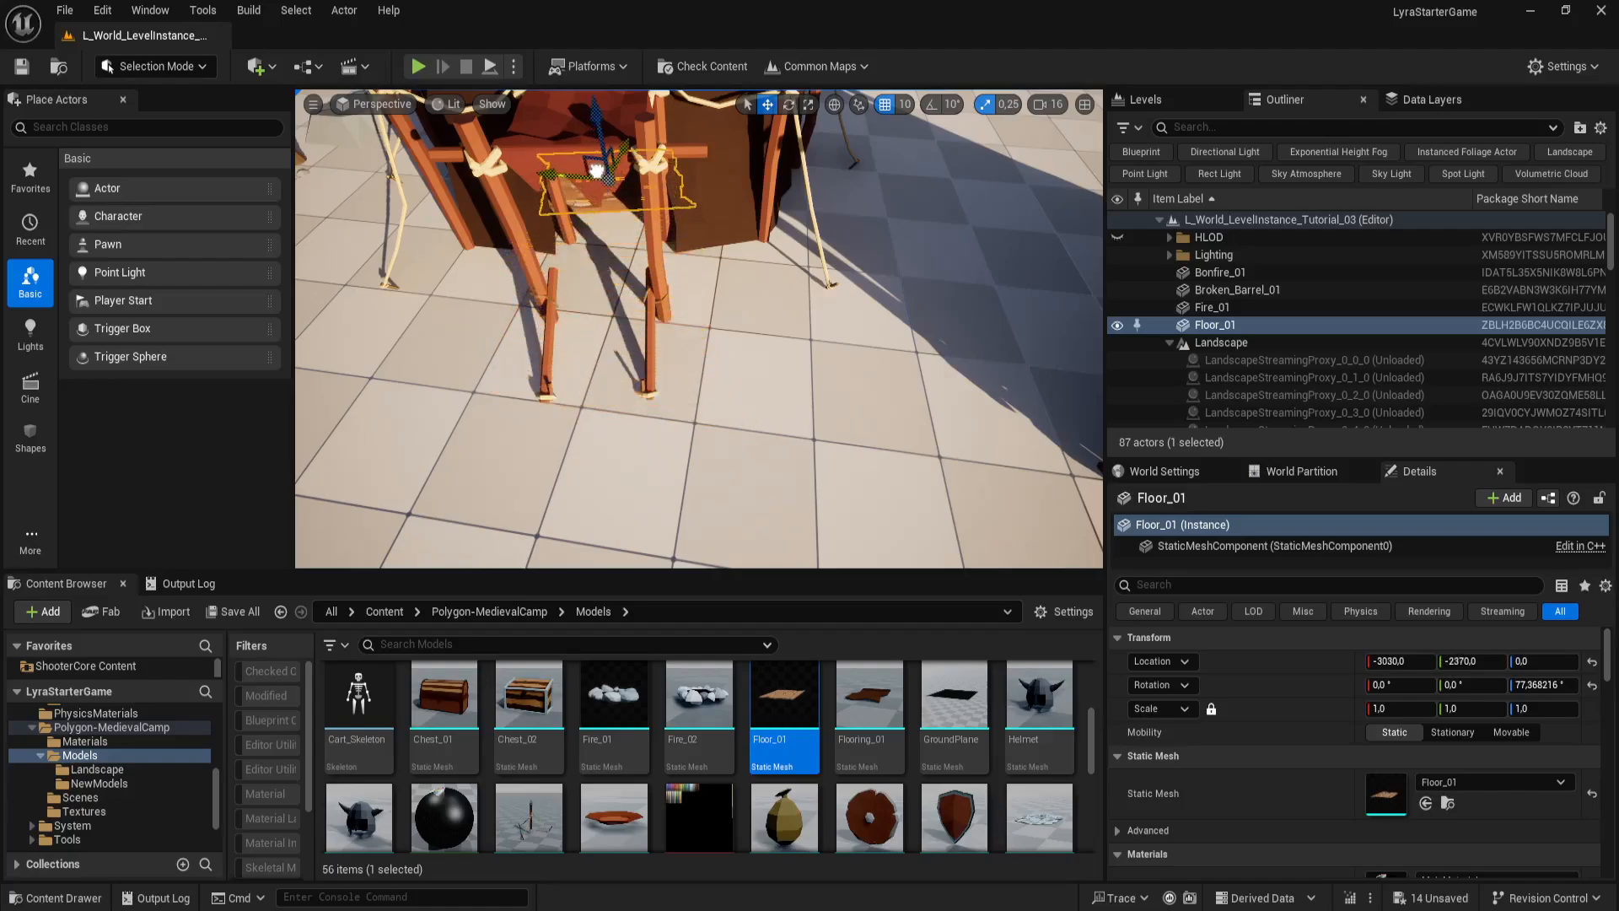
key("e")
left_click_drag(628, 240, 651, 237)
mouse_move(651, 238)
right_mouse_down()
mouse_move(668, 203)
mouse_move(641, 262)
right_mouse_up()
key("g")
key("s")
Step: Place the Tent_04 mesh near the bonfire at about X -3150, Y -3210, and undo the trial rotation
scroll(896, 775, "down", 5)
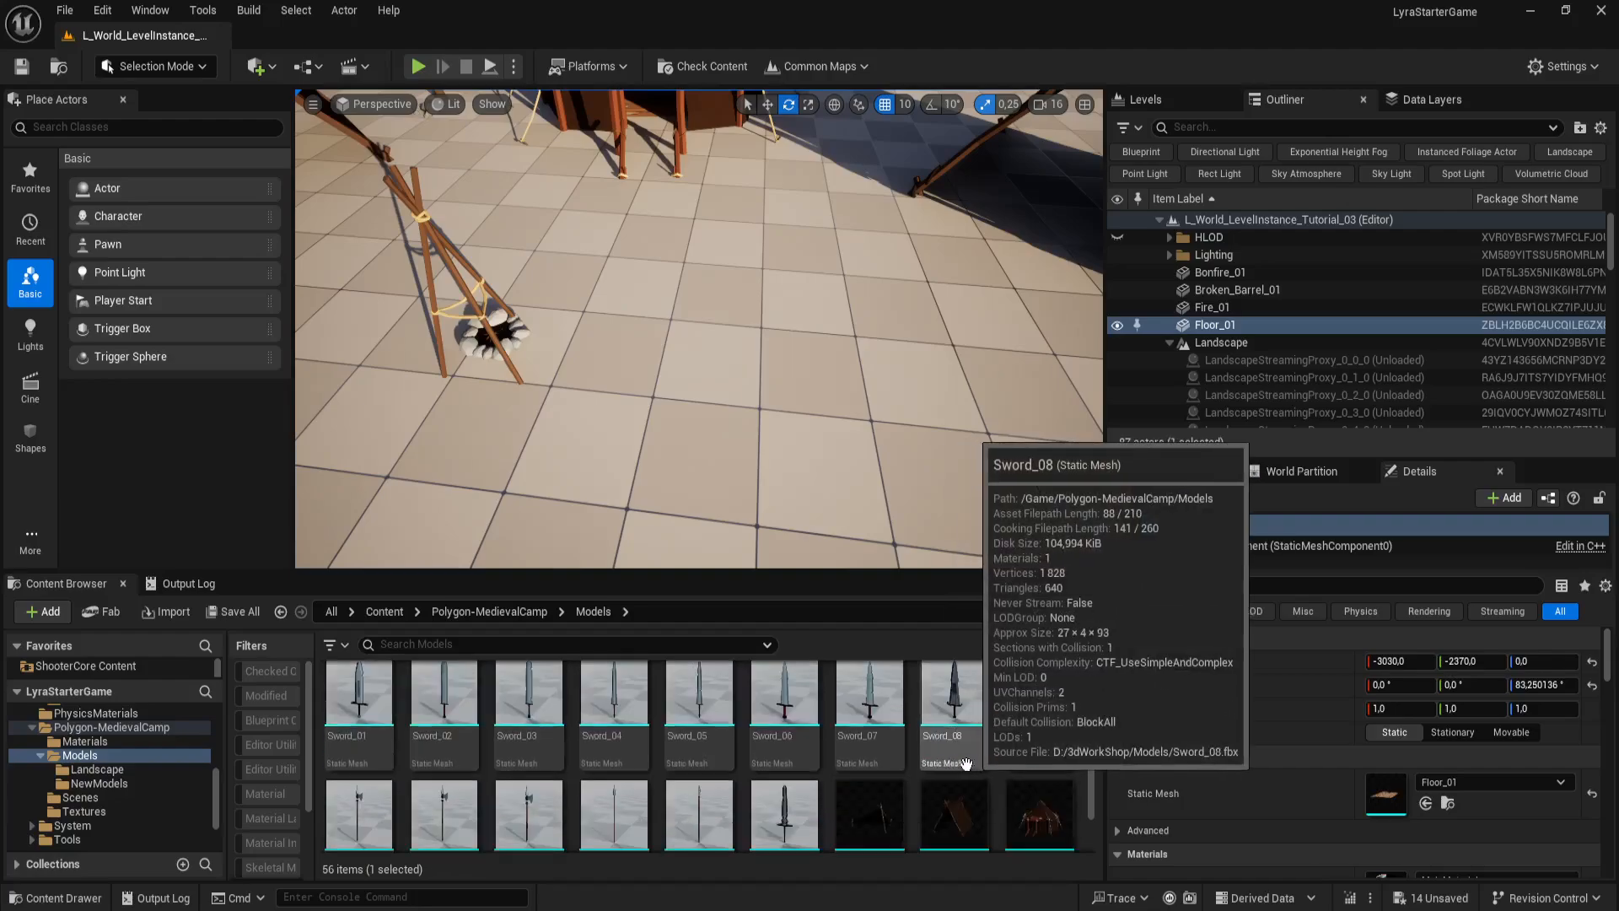
scroll(1003, 789, "down", 3)
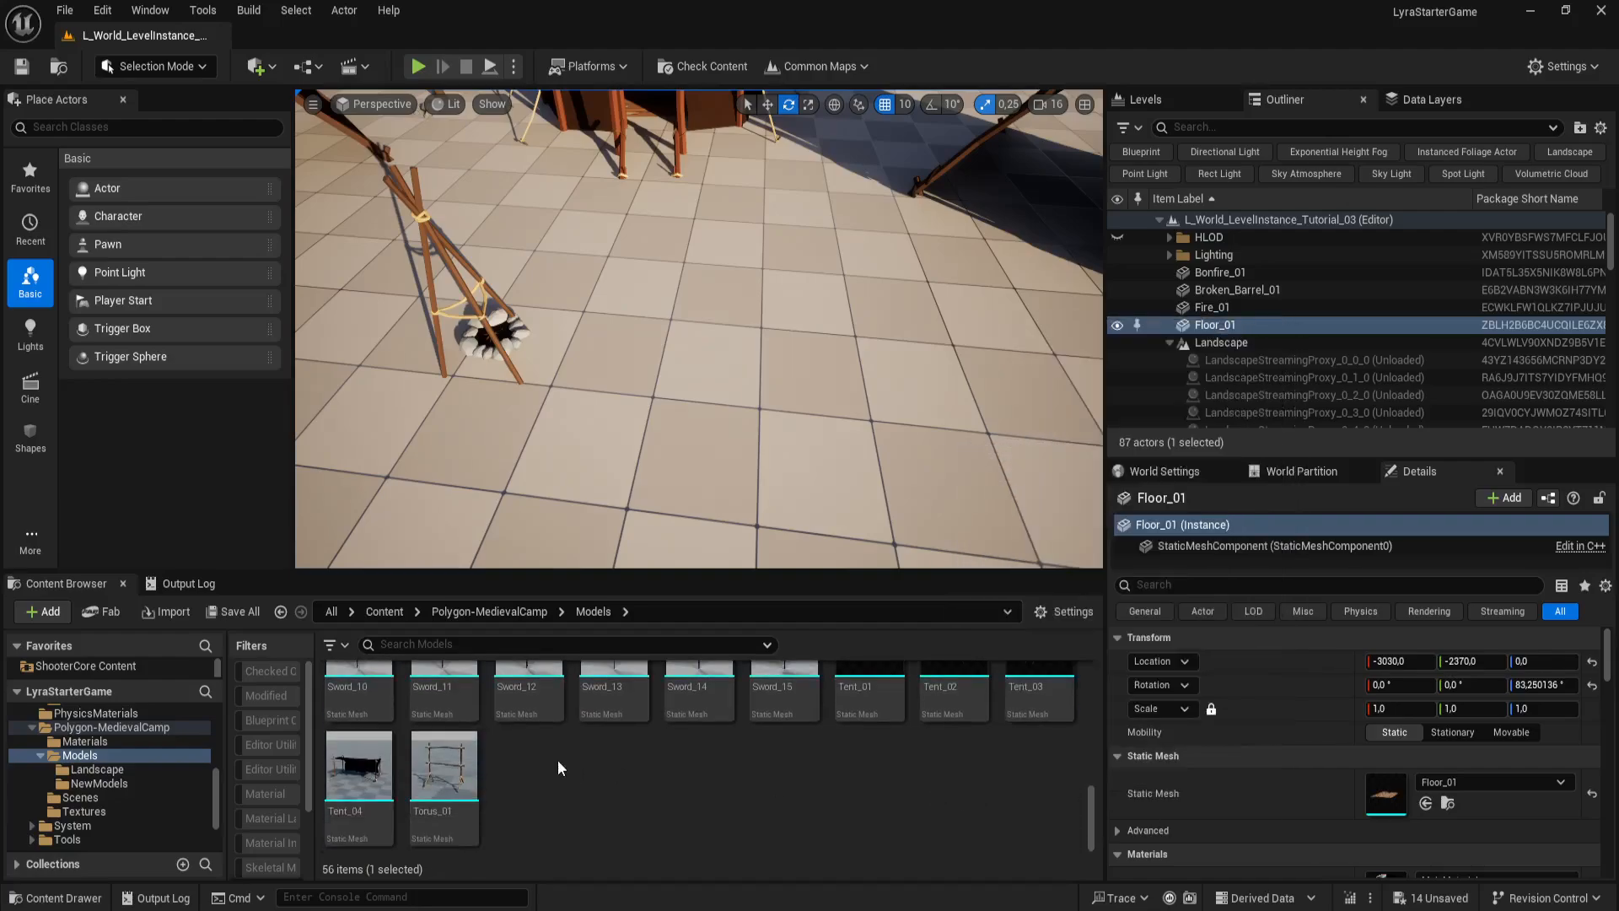
left_click_drag(358, 764, 544, 506)
key("f")
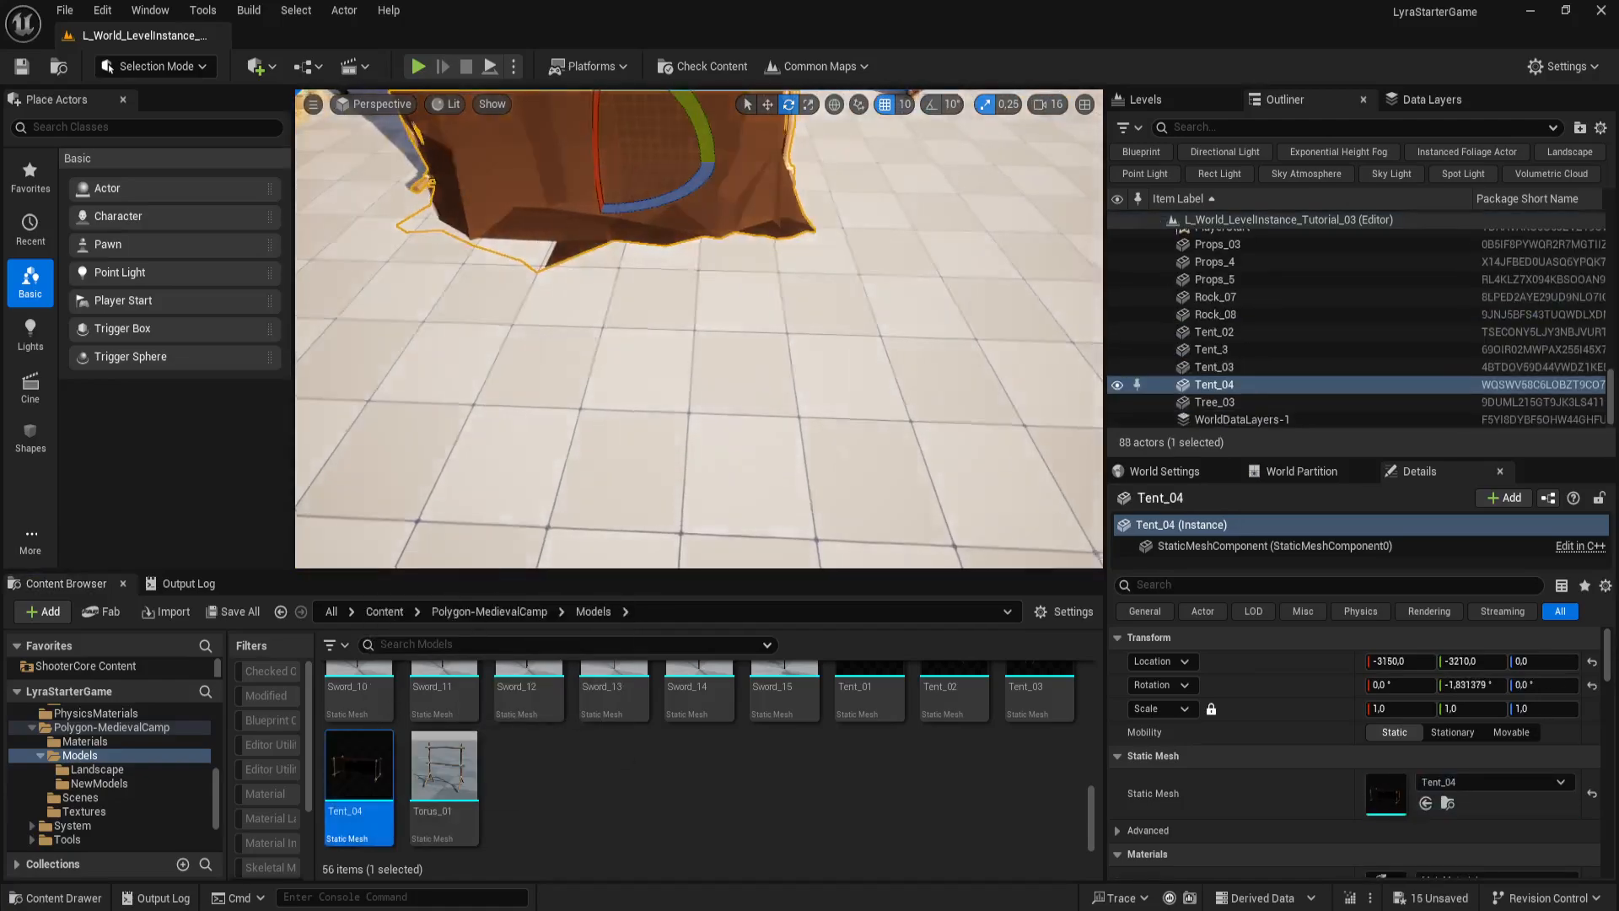
left_click_drag(651, 338, 755, 347)
key("ctrl+z")
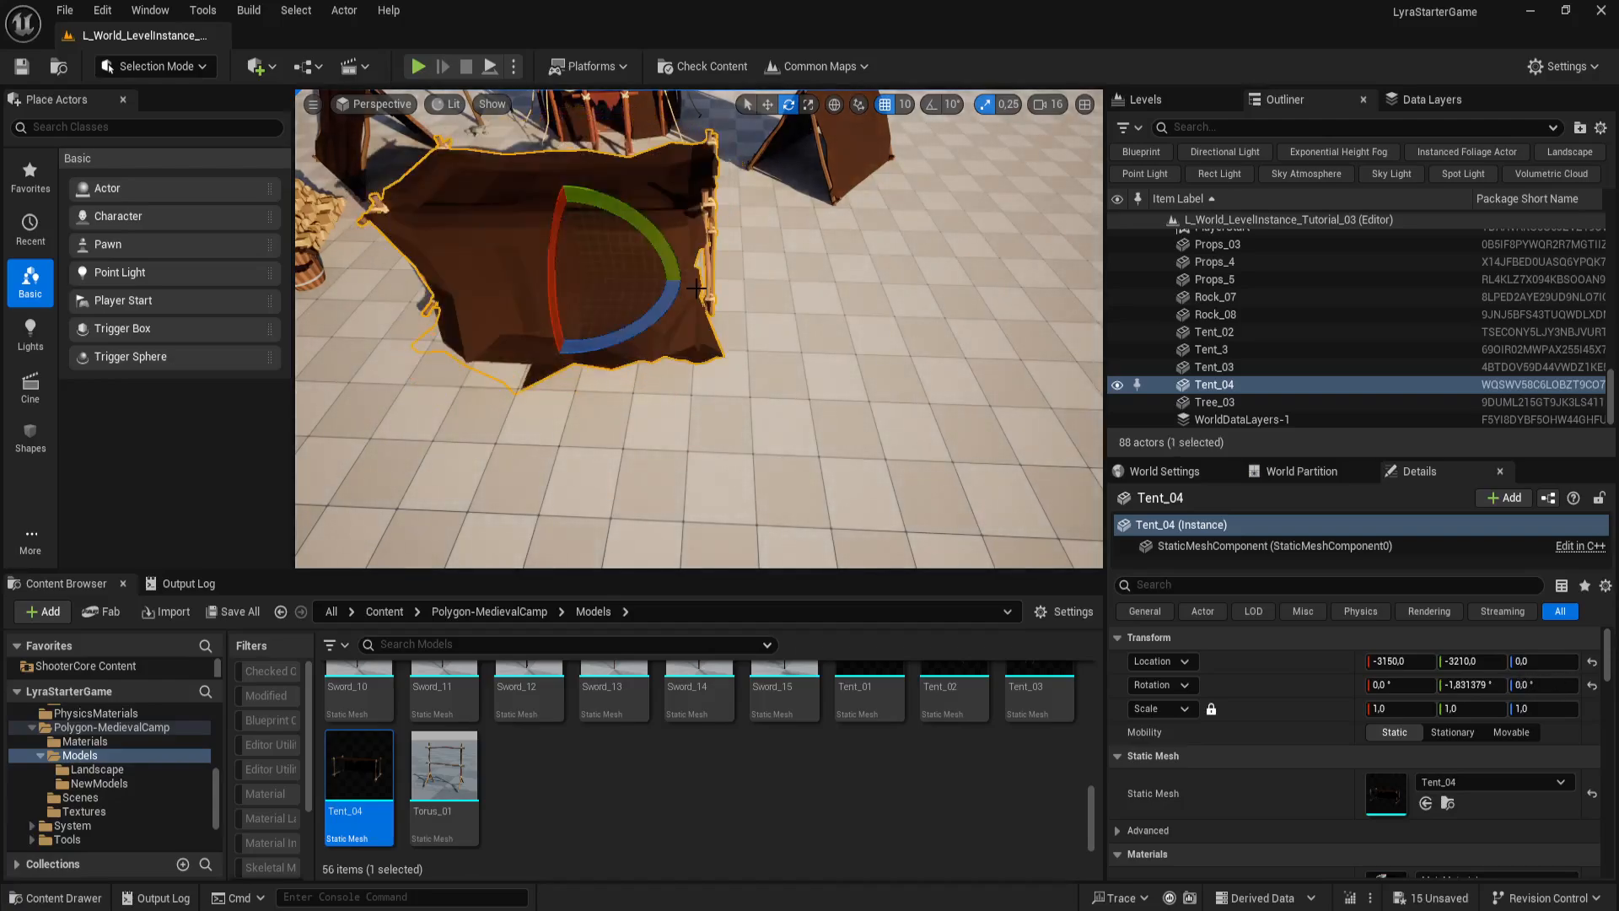
Step: Rotate Tent_04 to about 80° around Z and move it over the firewood stack, to about X -2400, Y -3240
left_click_drag(644, 318, 676, 347)
key("a")
right_click_drag(721, 362, 695, 363)
left_click_drag(732, 278, 414, 293)
key("d")
right_click_drag(414, 294, 312, 292)
right_click_drag(540, 300, 588, 302)
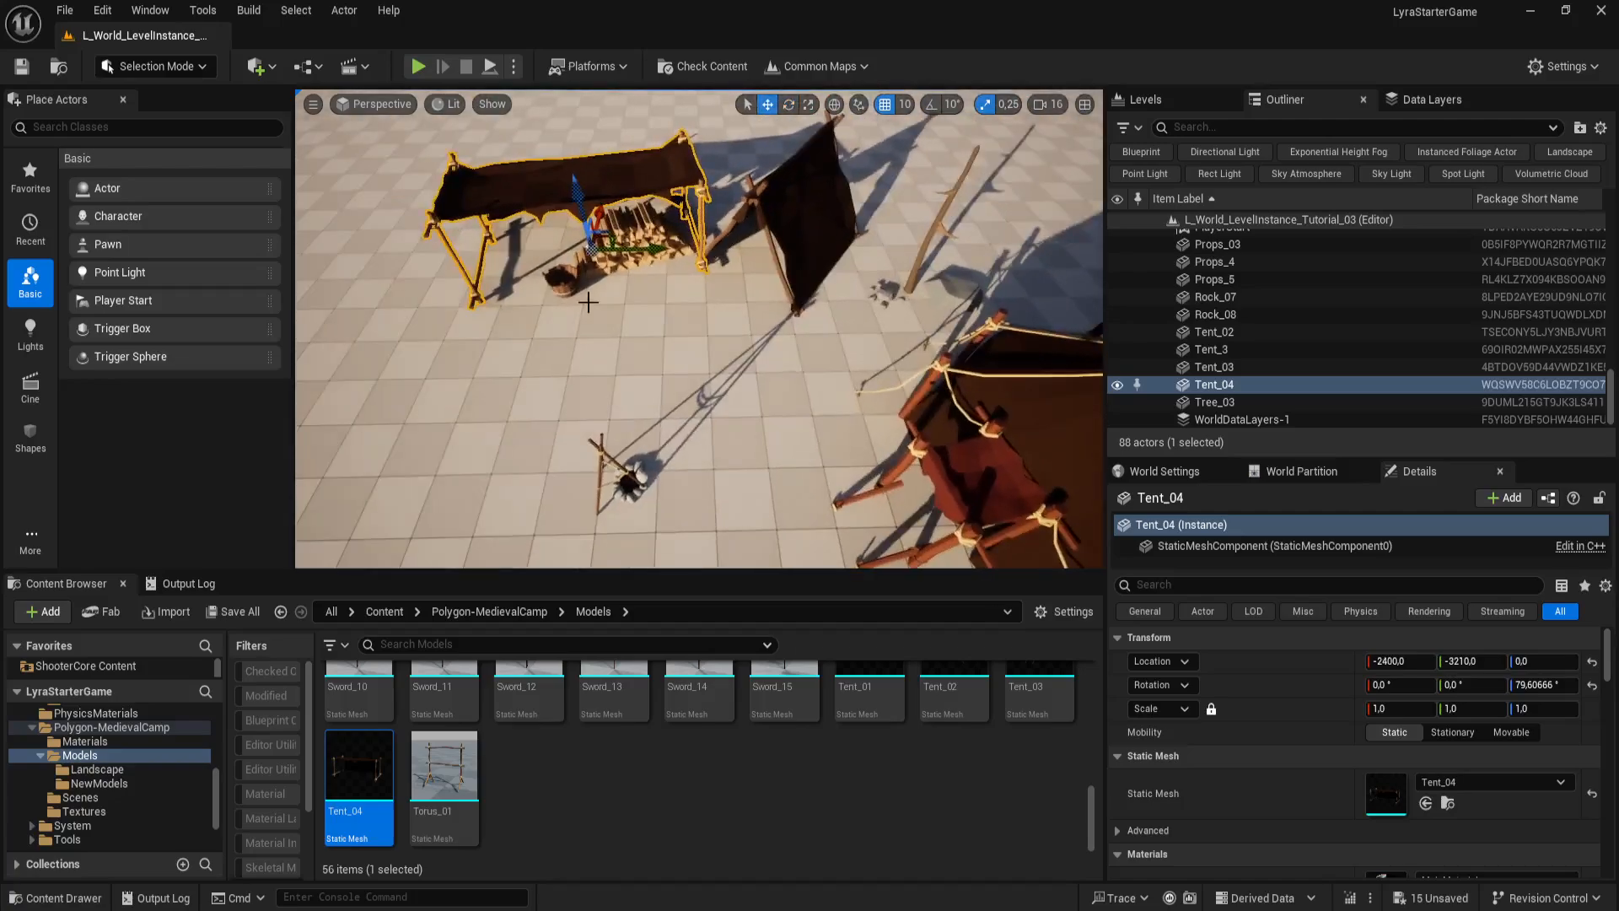
left_click_drag(647, 250, 638, 249)
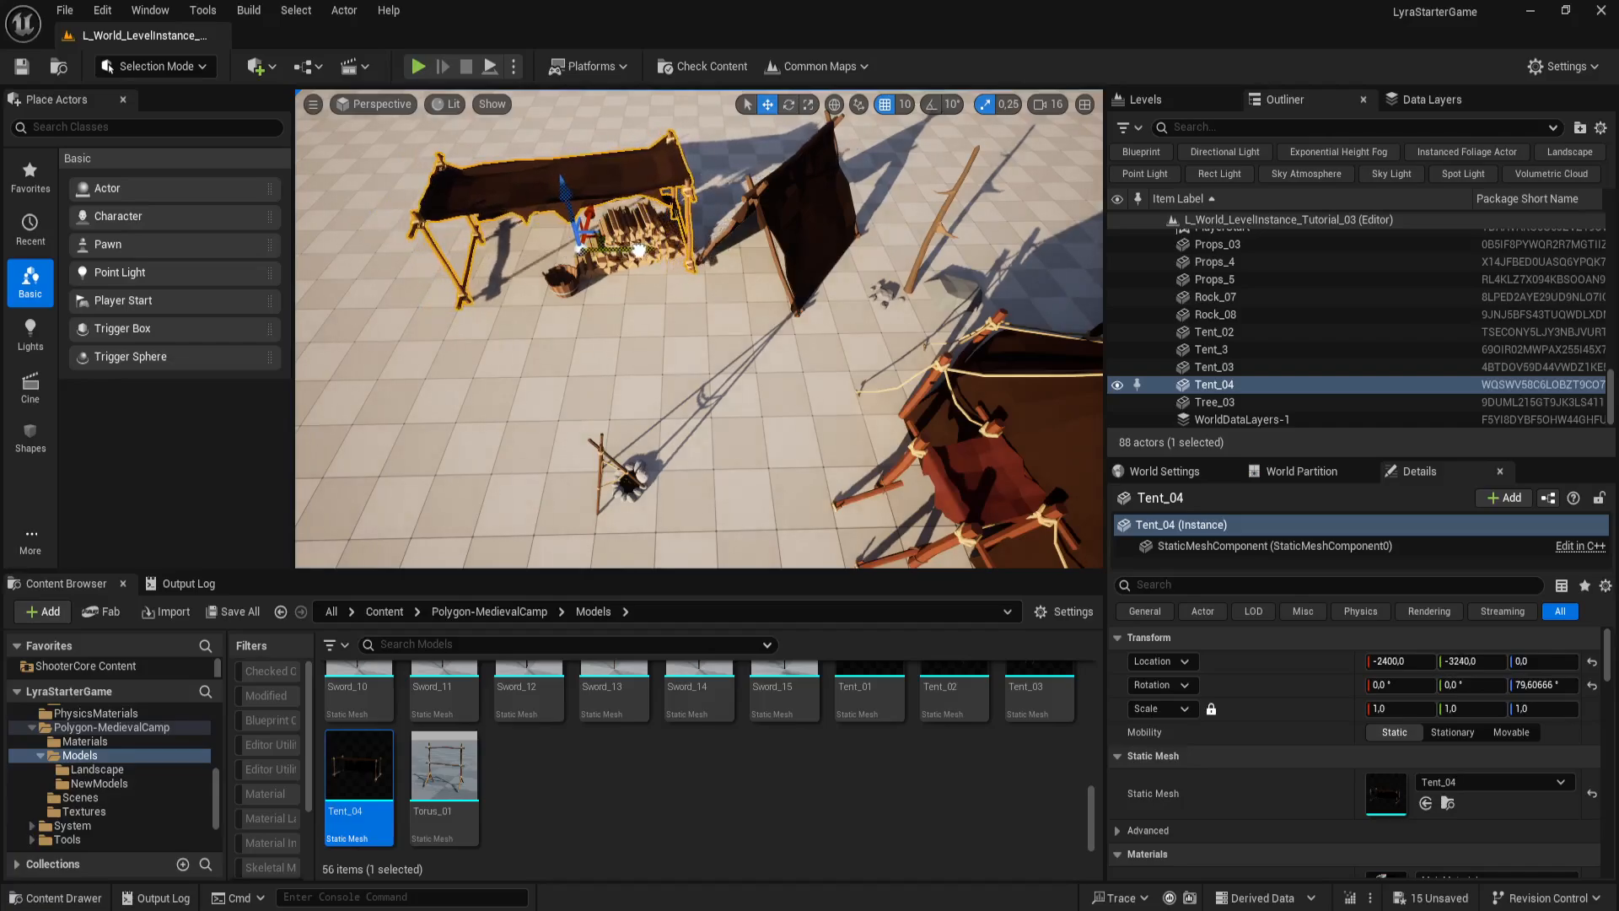
Step: Select the three firewood meshes with Broken_Barrel_01 and shift them further under Tent_04, the firewood to about X -2390, Y -3250
key("w")
right_click_drag(679, 260, 667, 296)
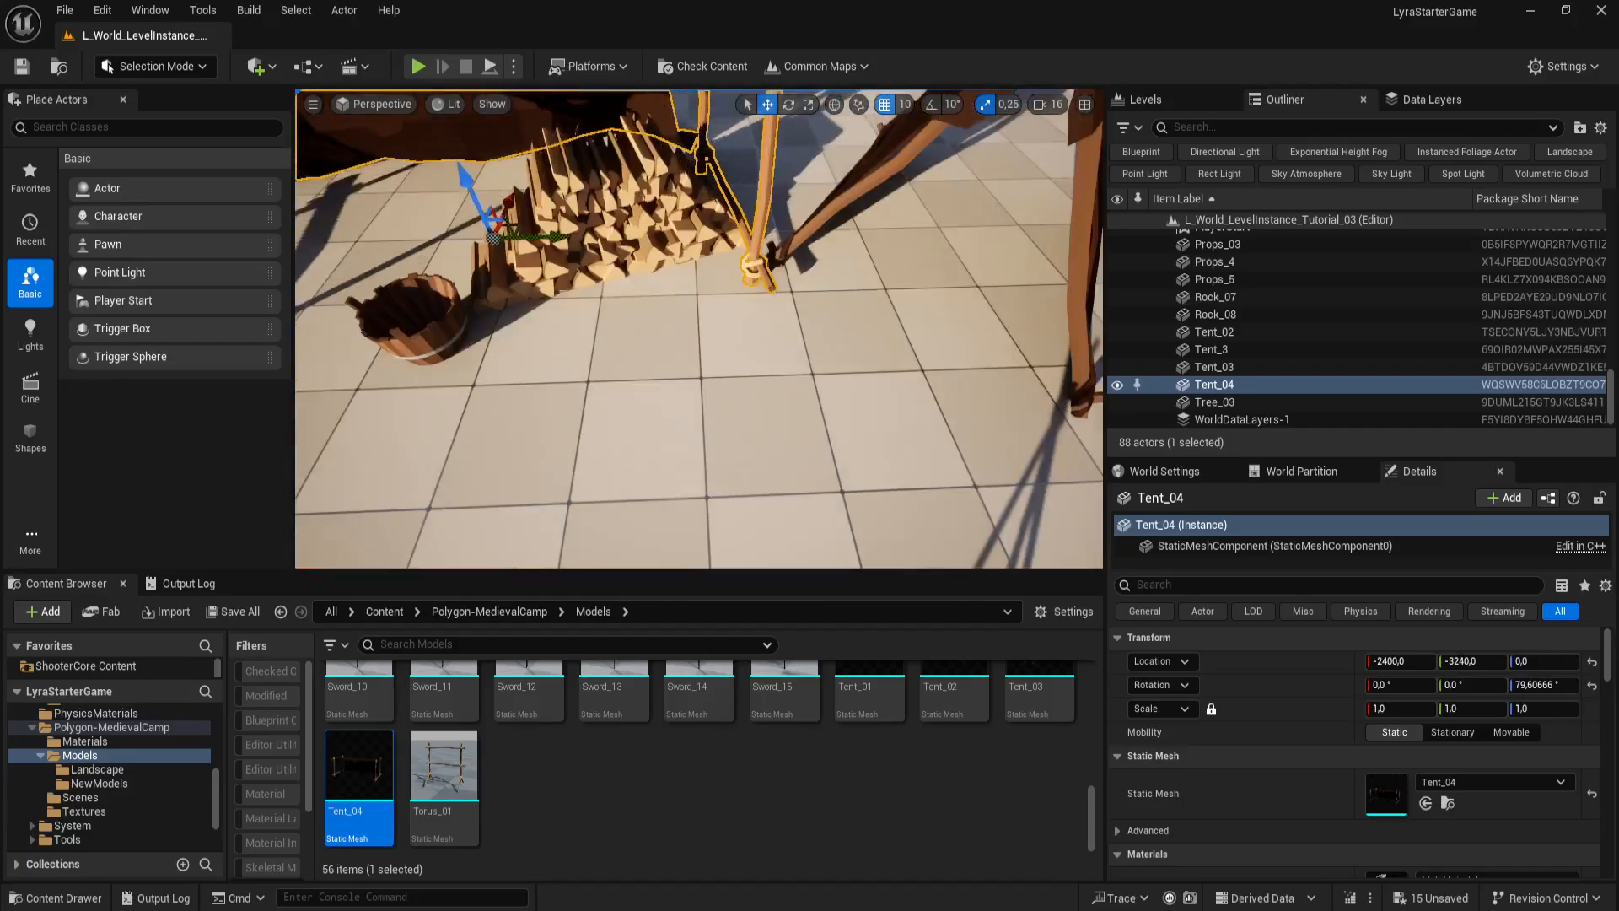
left_click(654, 174)
left_click(593, 240, "shift")
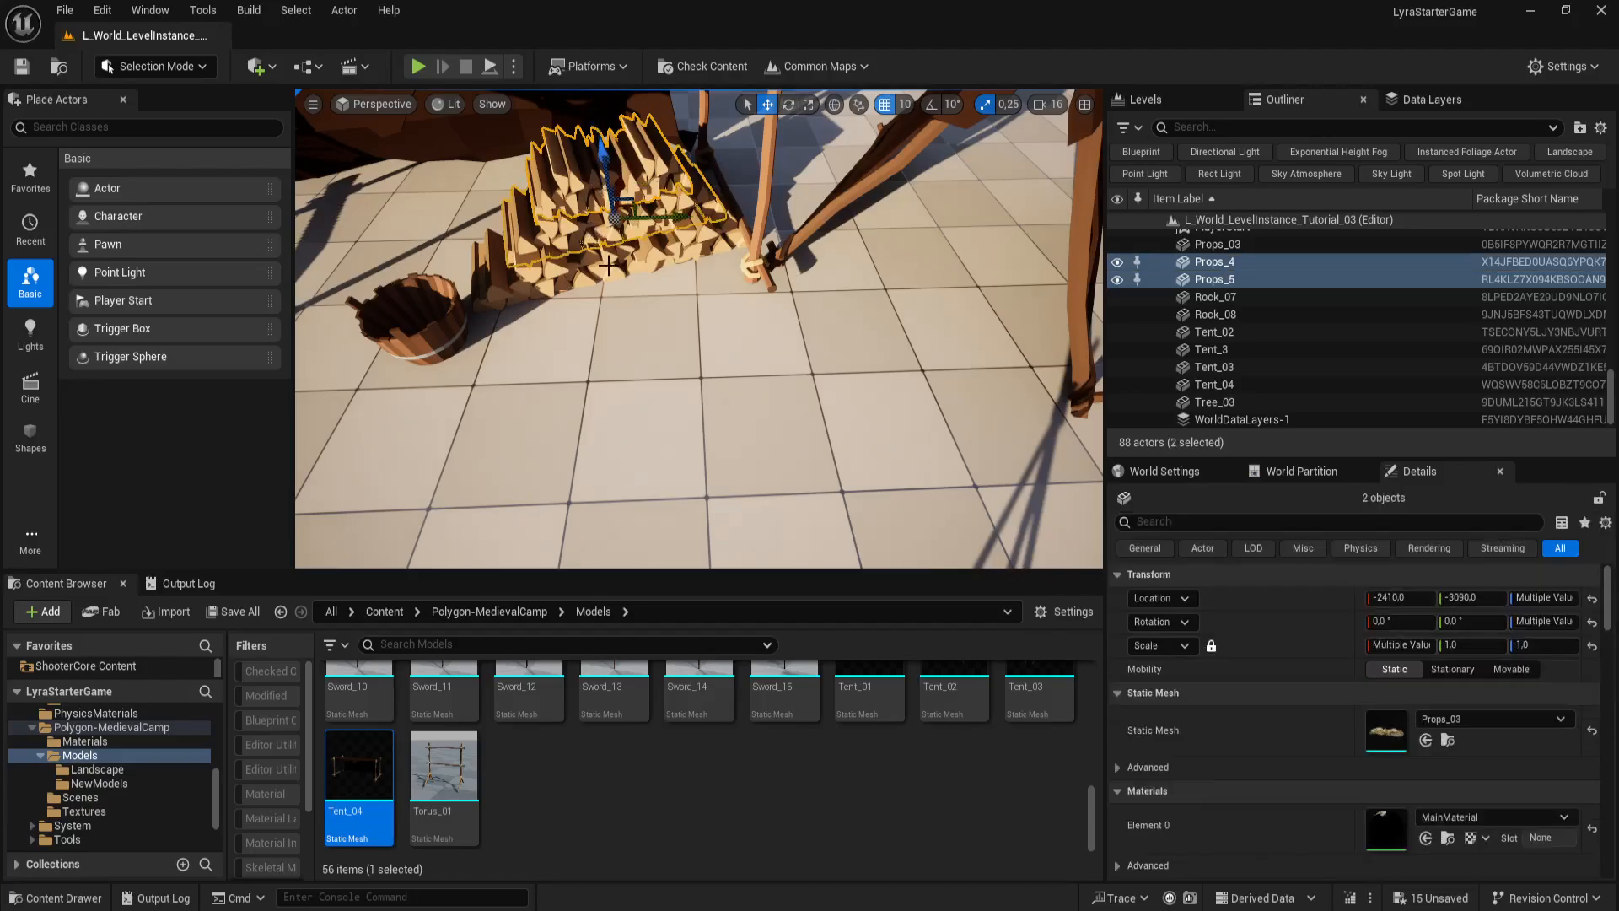
left_click(554, 277, "shift")
left_click(439, 331, "shift")
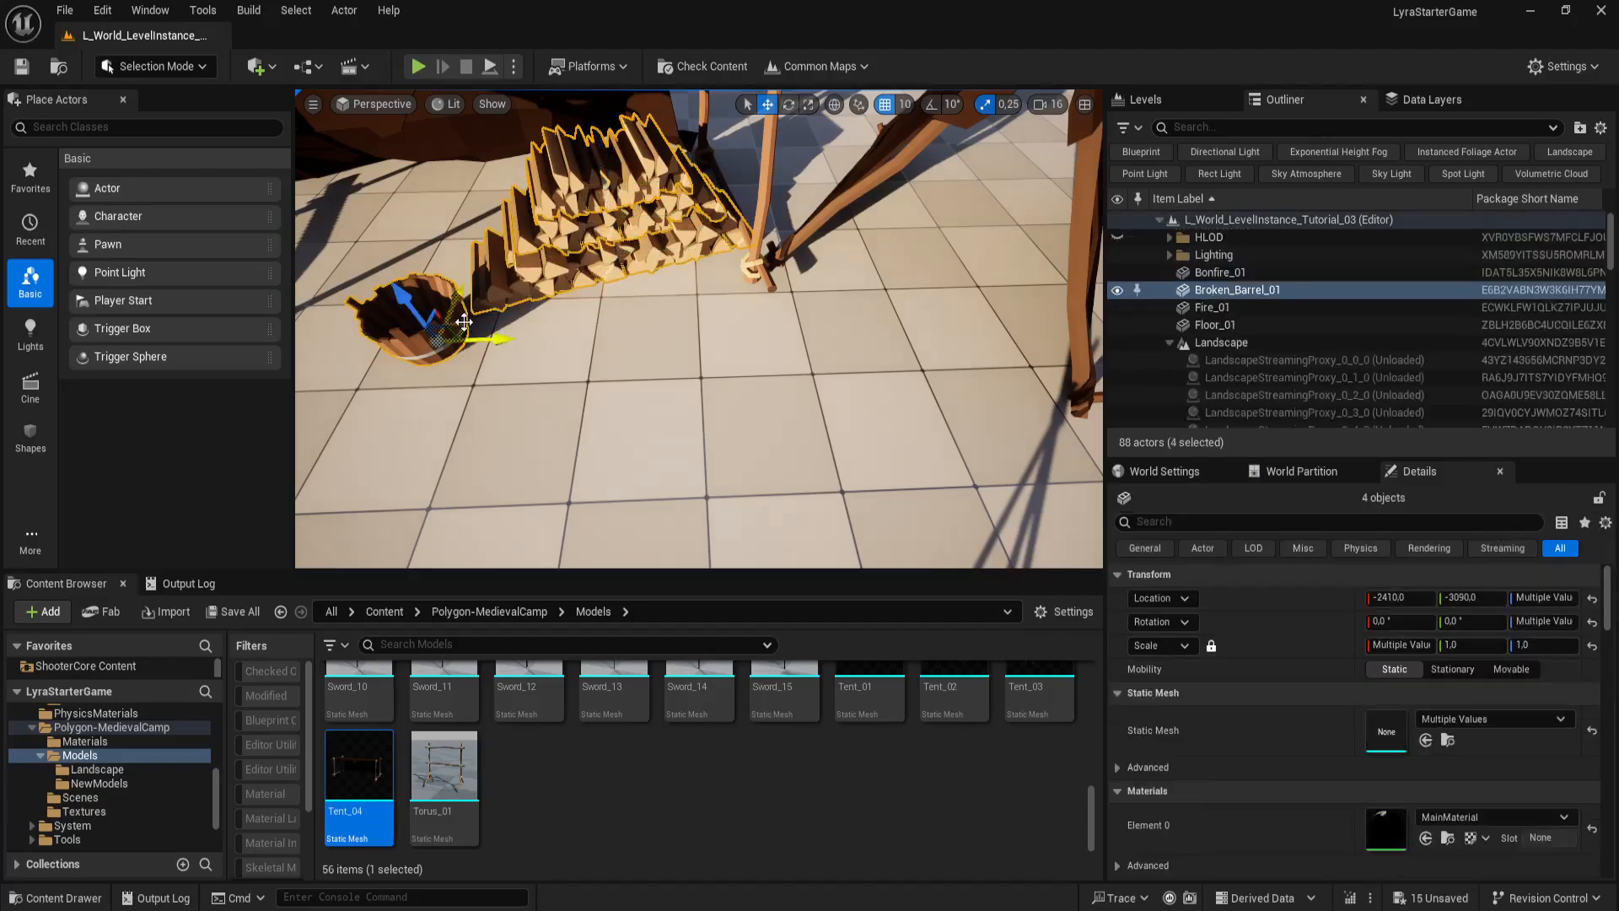
left_click_drag(463, 322, 408, 297)
right_click_drag(408, 297, 442, 296)
key("s")
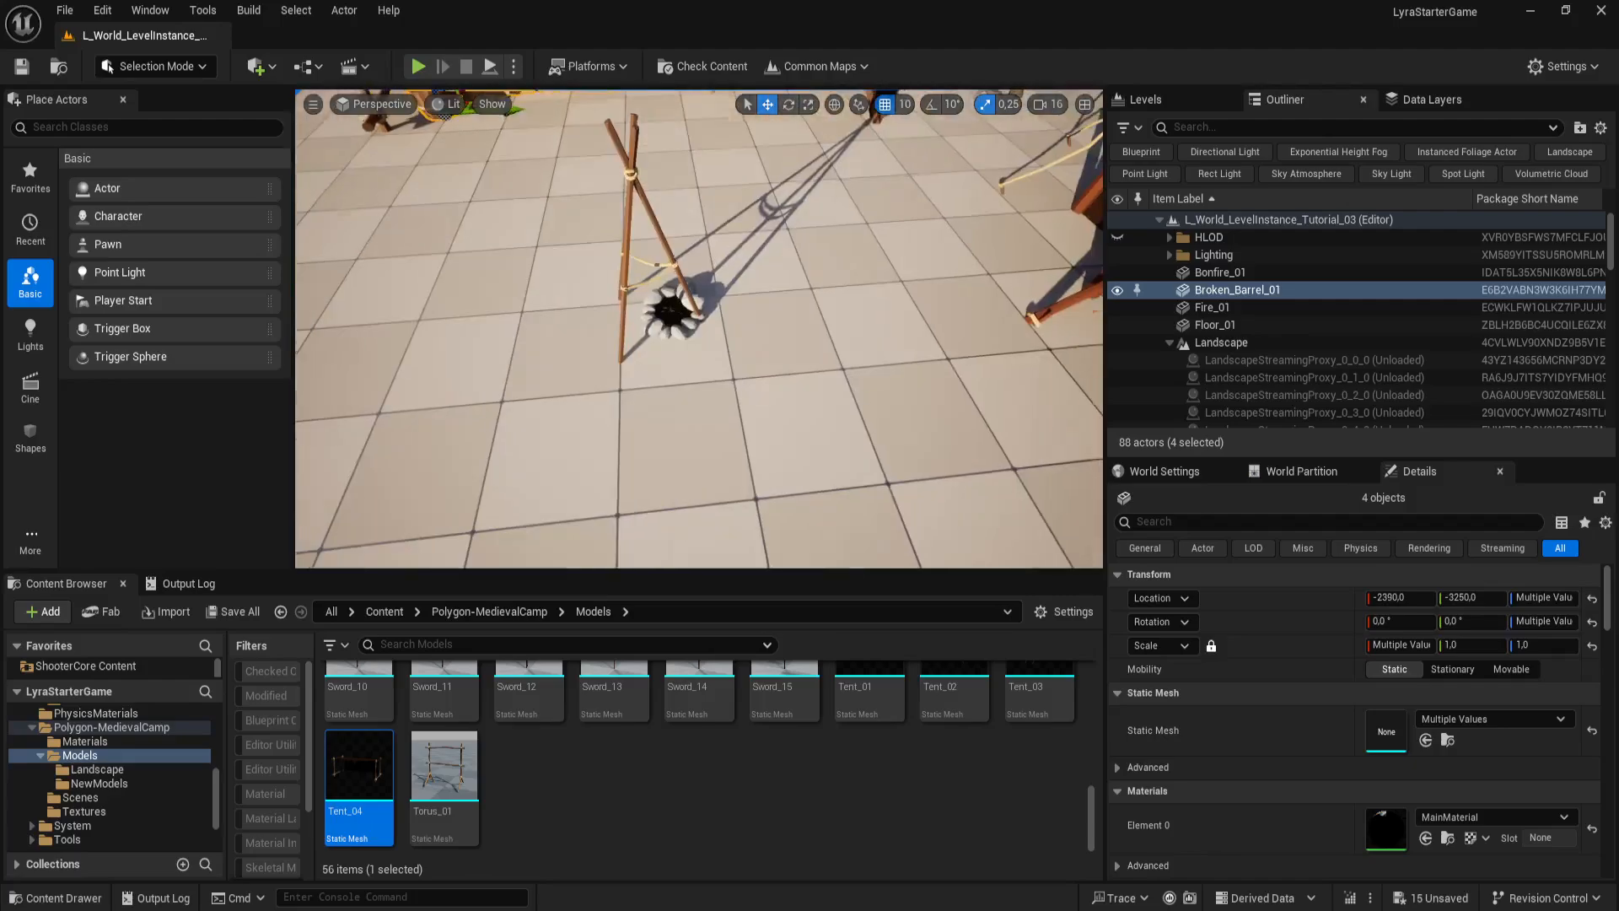
Step: Add Tent_04 to the firewood and barrel selection and move the group away from the neighbouring tent, to about Y -3530
right_click_drag(717, 329, 642, 275)
left_click(678, 171, "shift")
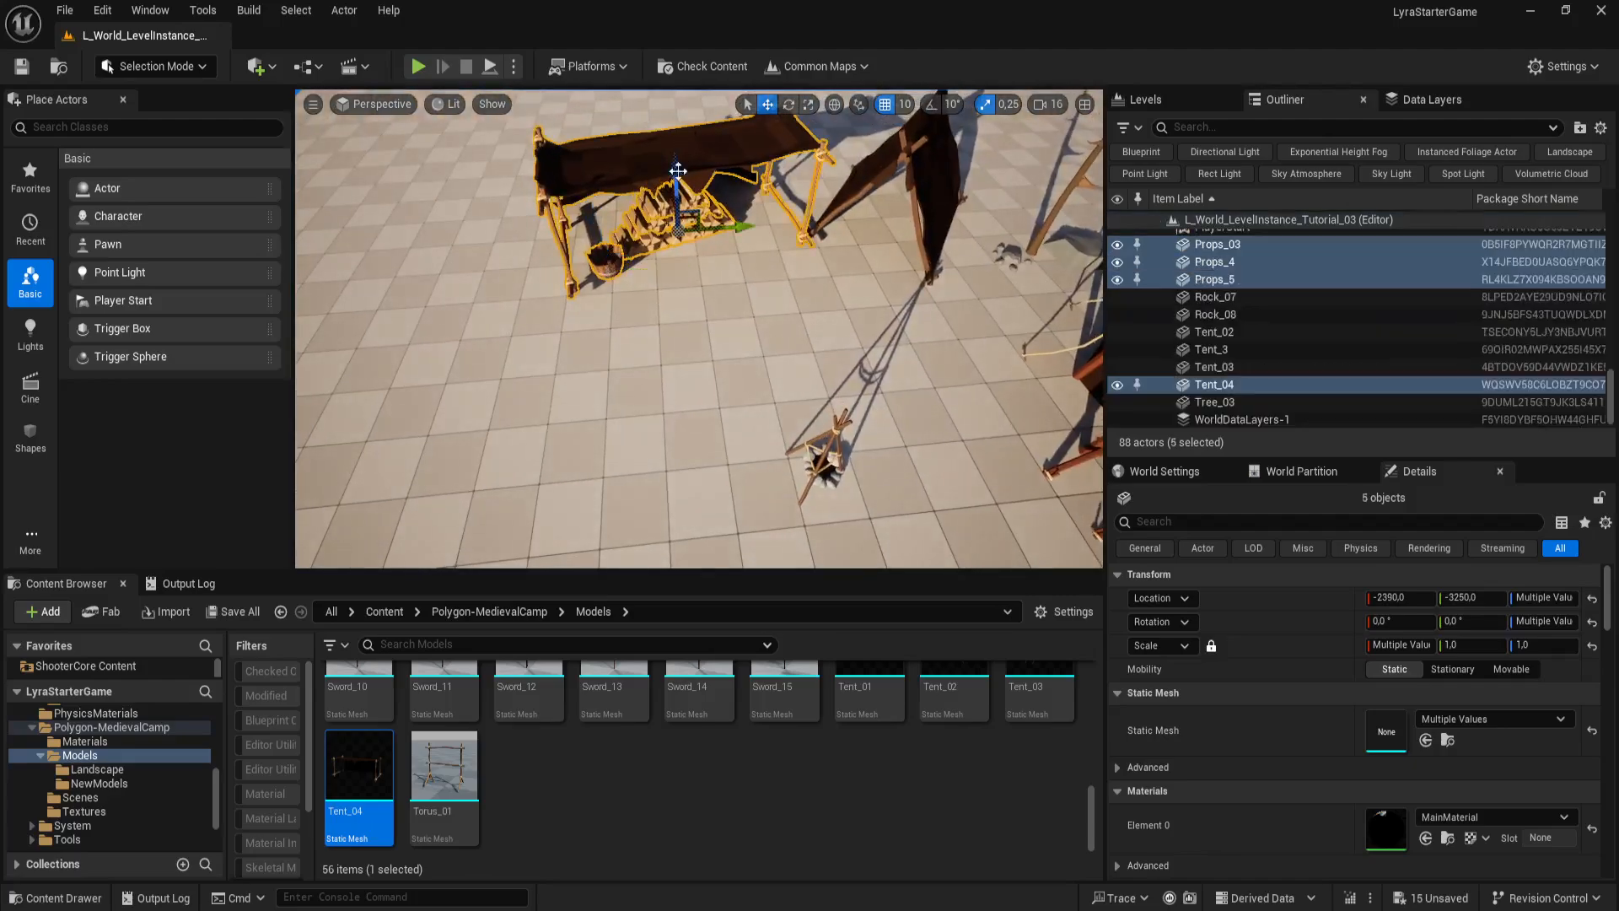
right_click_drag(706, 232, 675, 230)
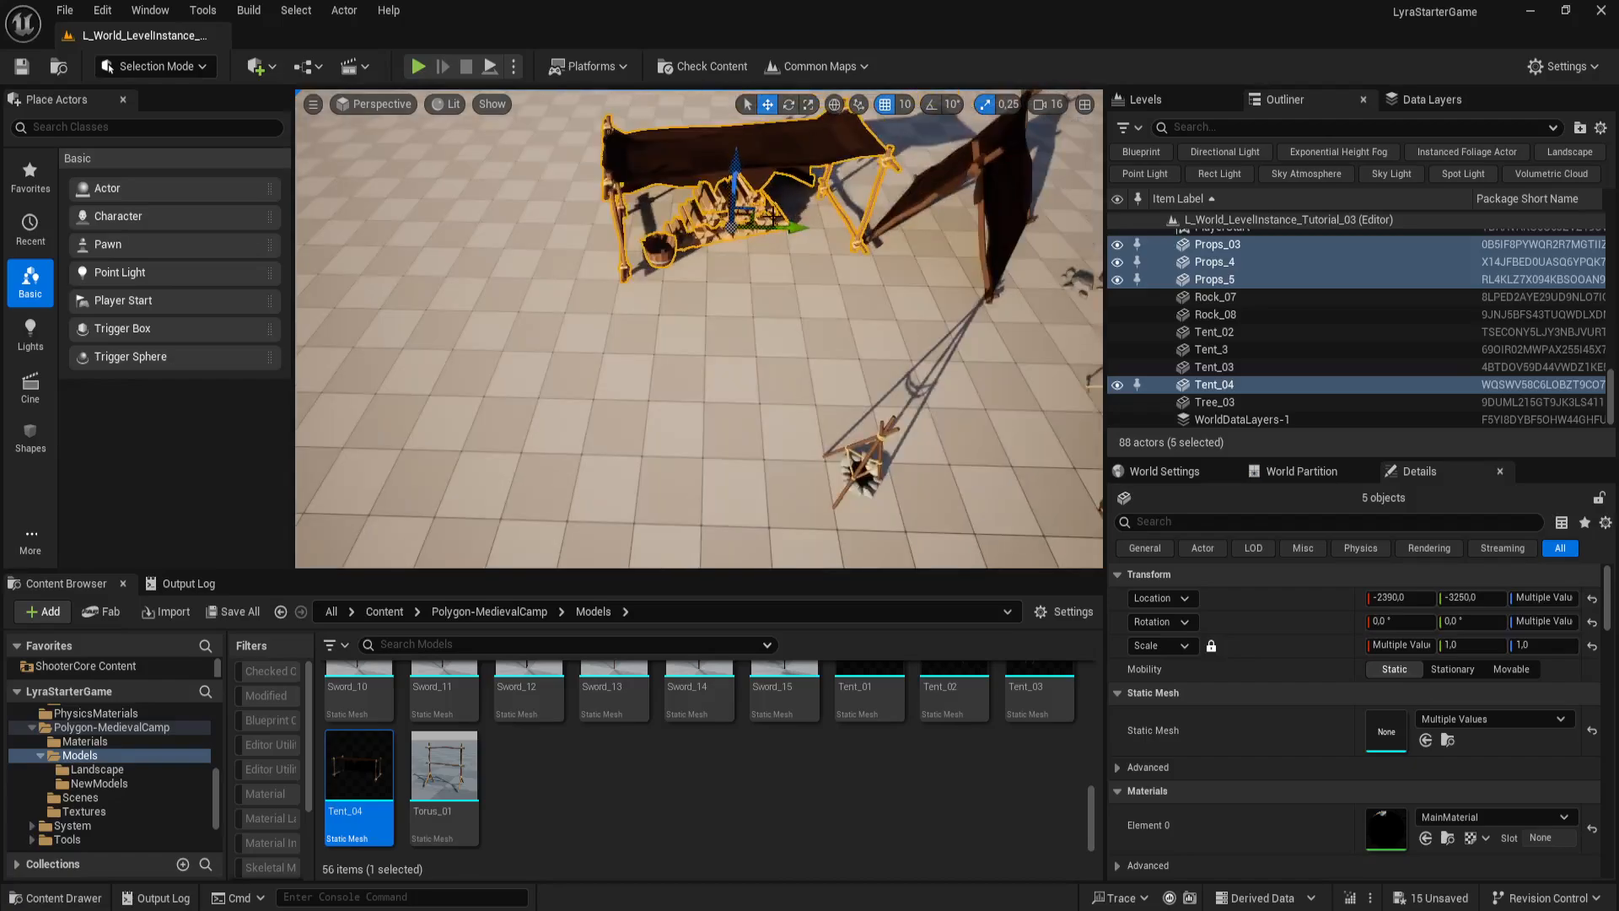
left_click_drag(774, 227, 650, 229)
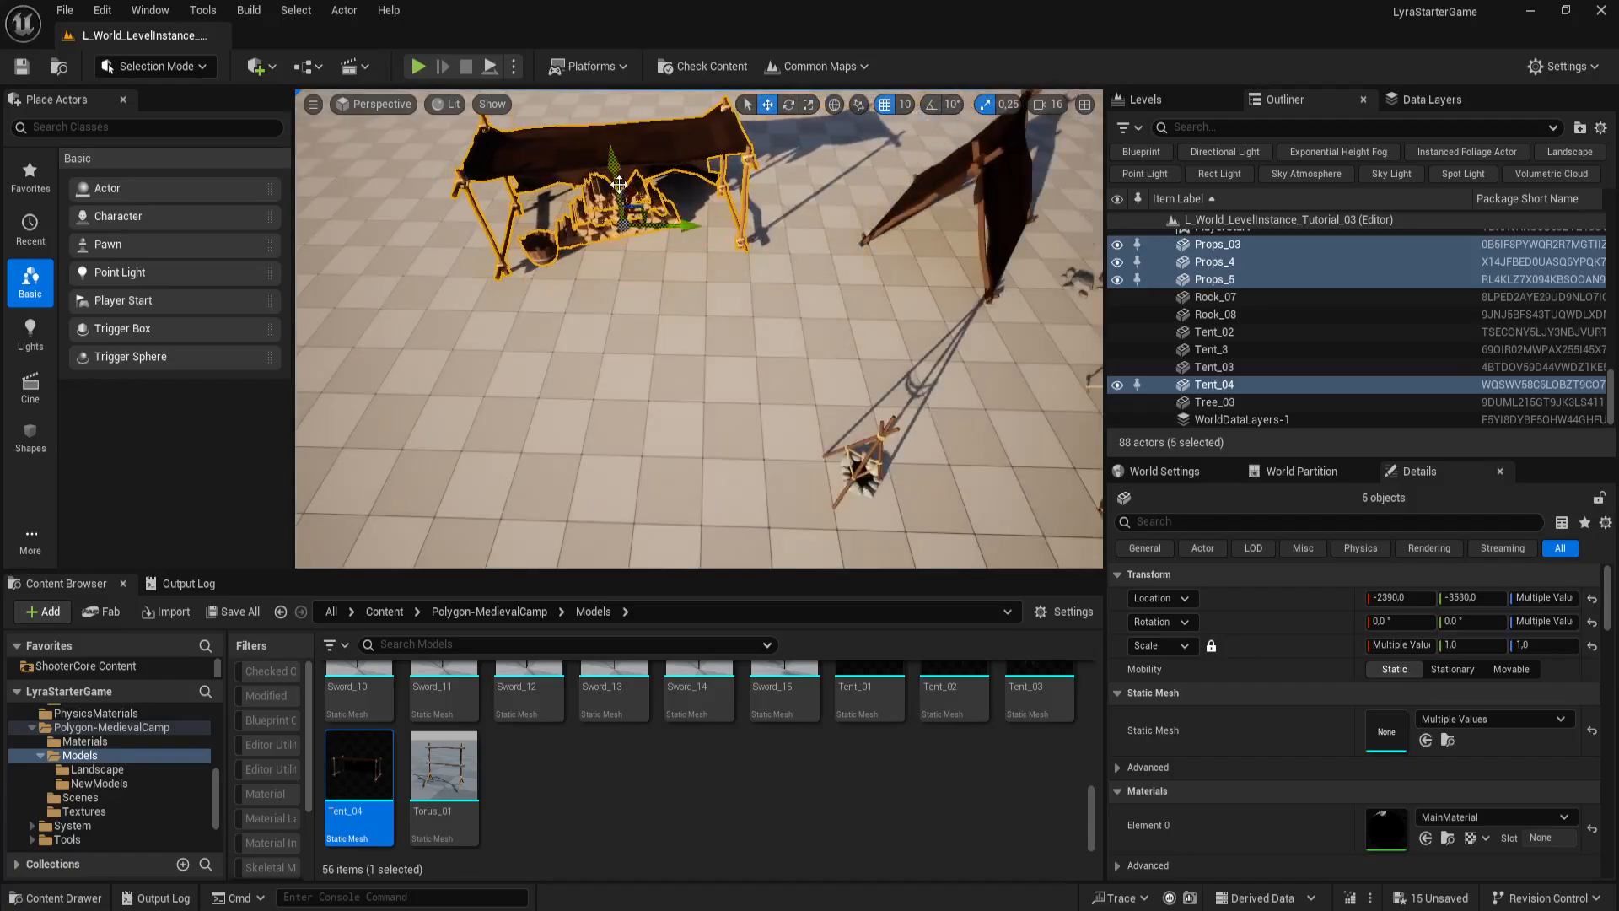
right_click_drag(619, 185, 695, 135)
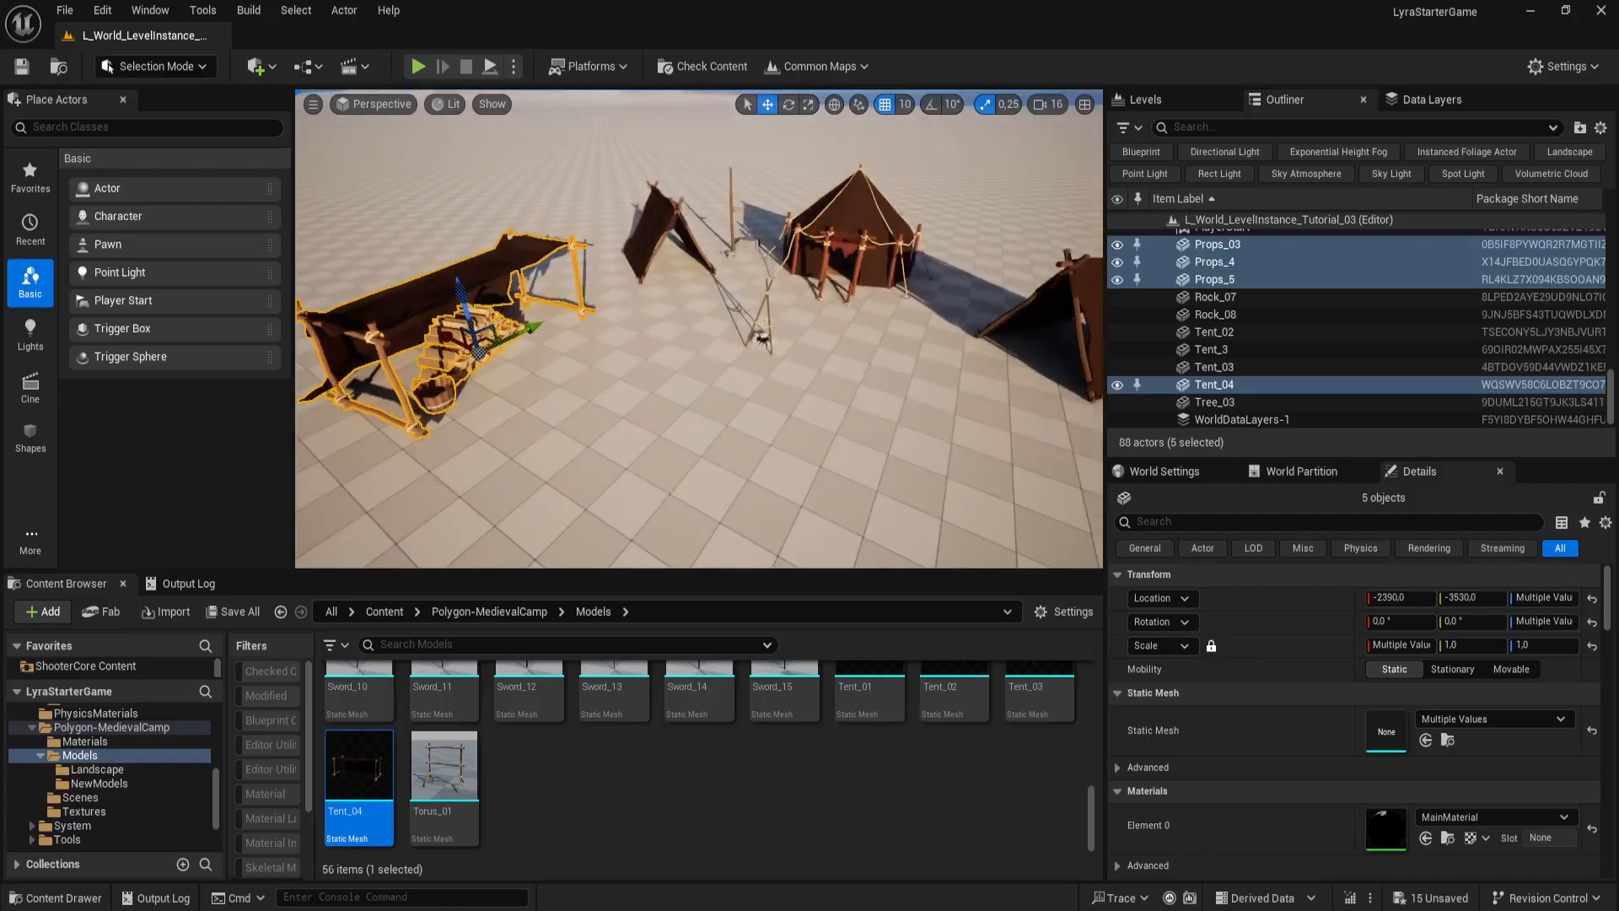
Step: Place the Pillar_01 mesh in front of the Tent_04 shelter and move it beside the bonfire, to about X -2930, Y -3090
scroll(818, 774, "up", 2)
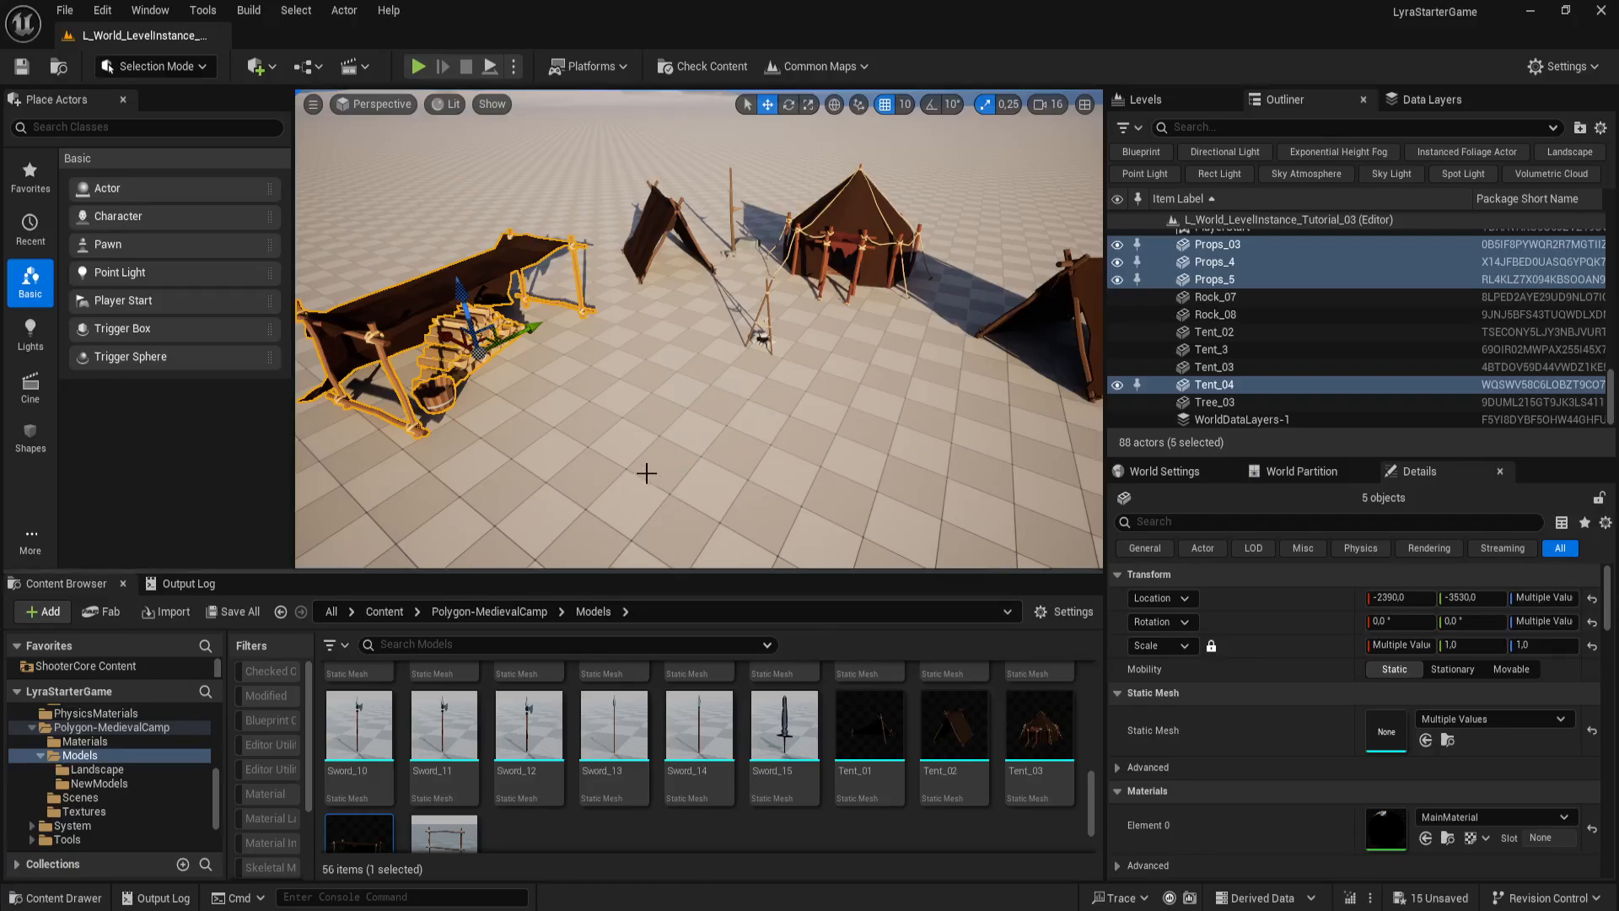
scroll(720, 755, "up", 3)
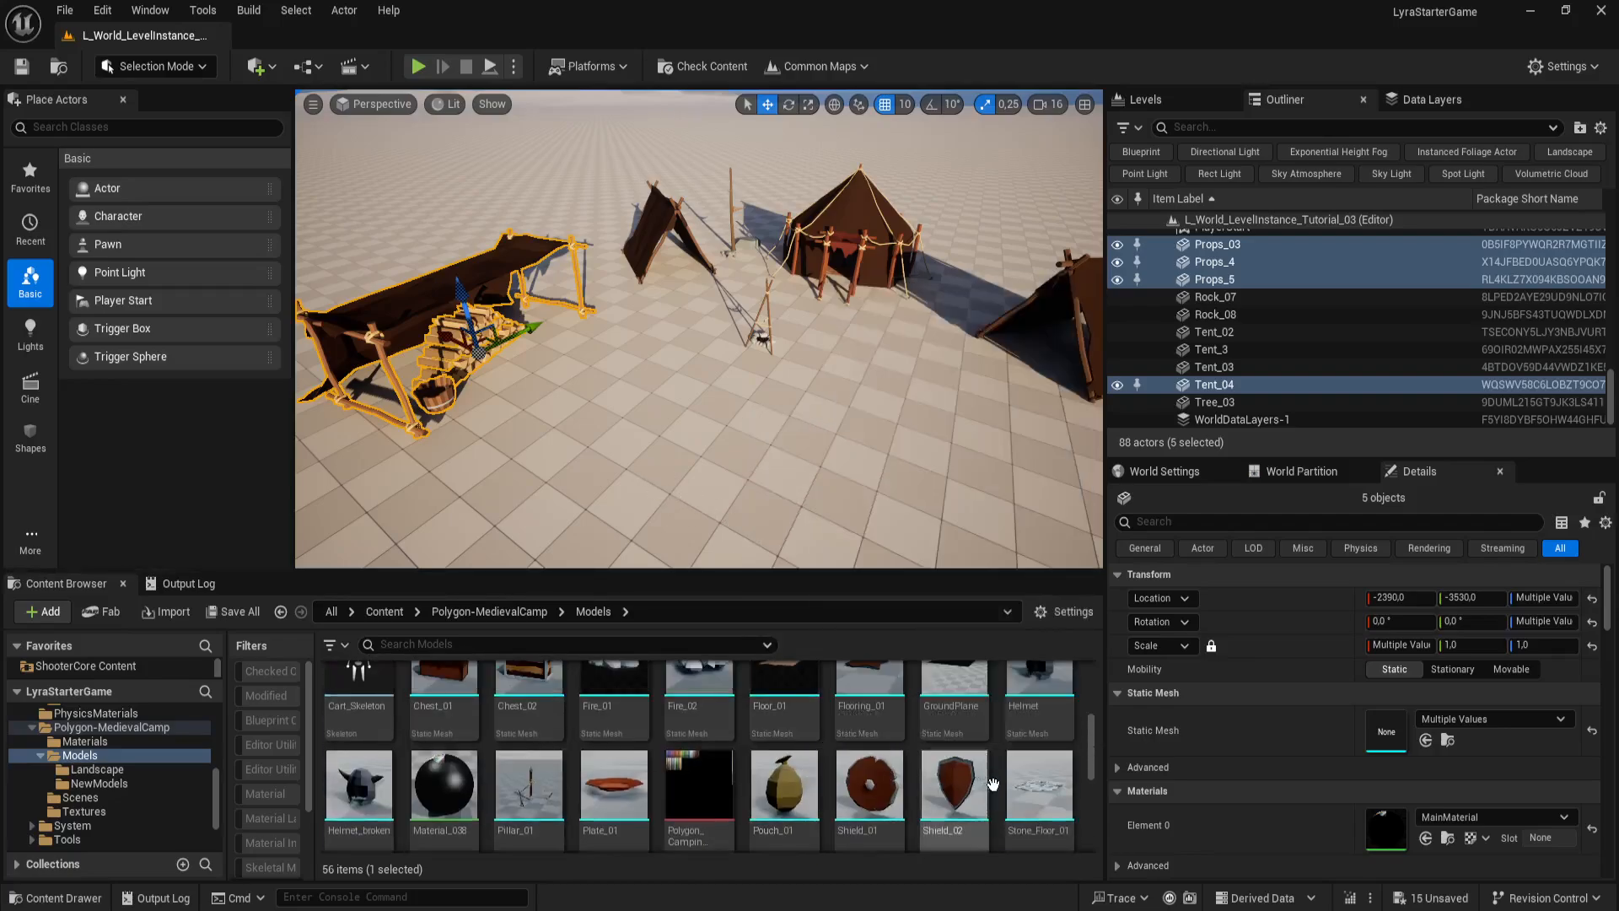
left_click(529, 786)
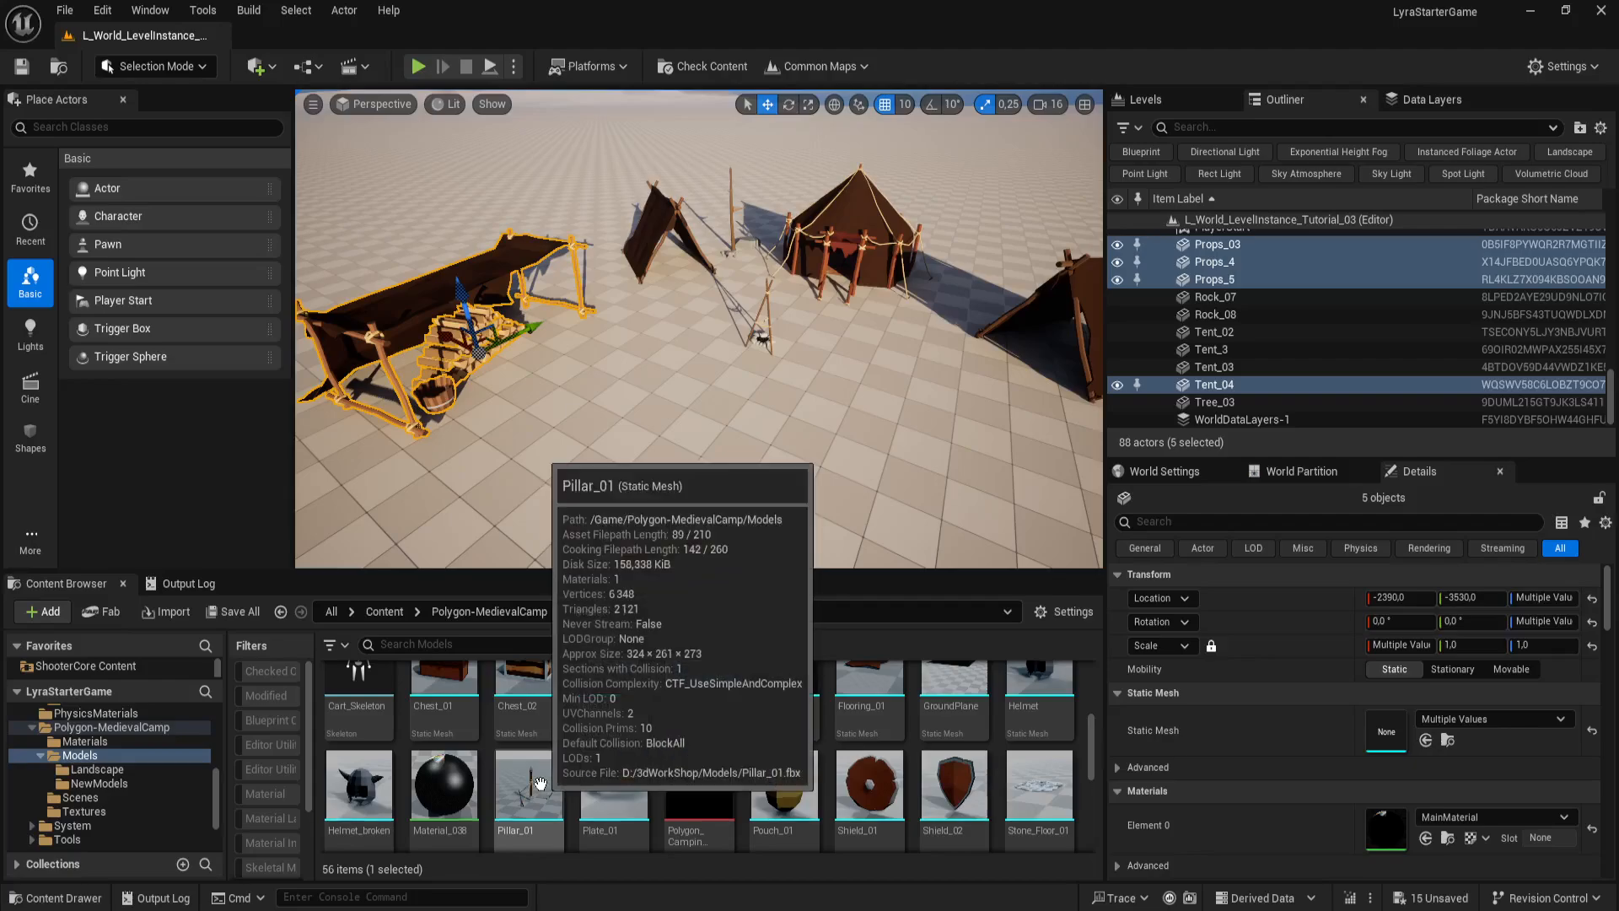
left_click_drag(549, 670, 523, 521)
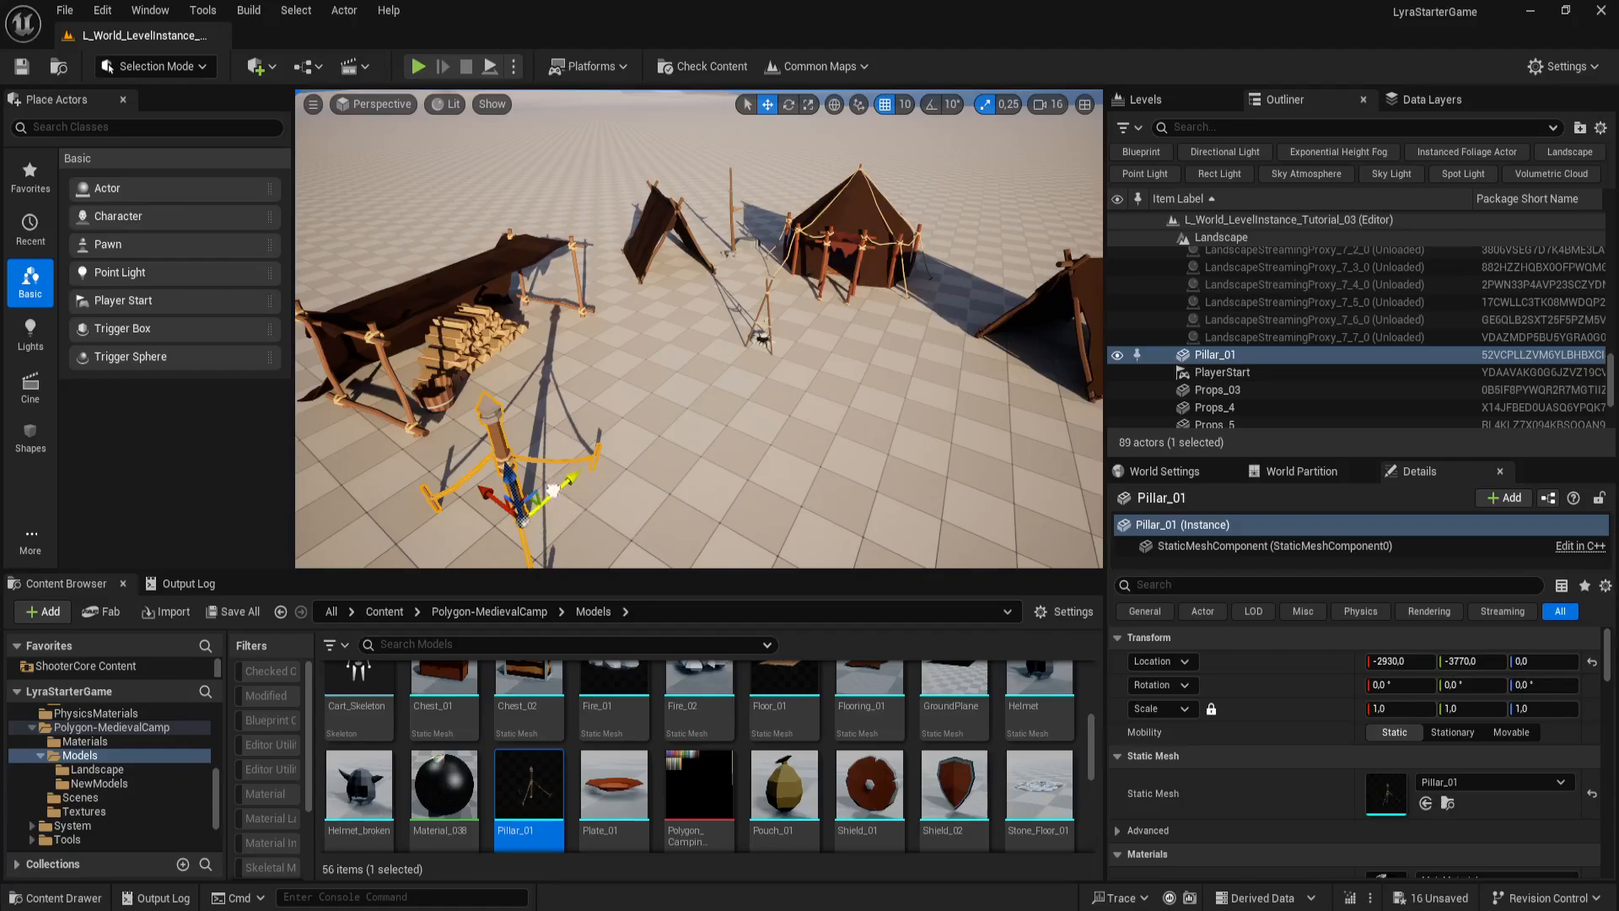
left_click_drag(552, 490, 732, 408)
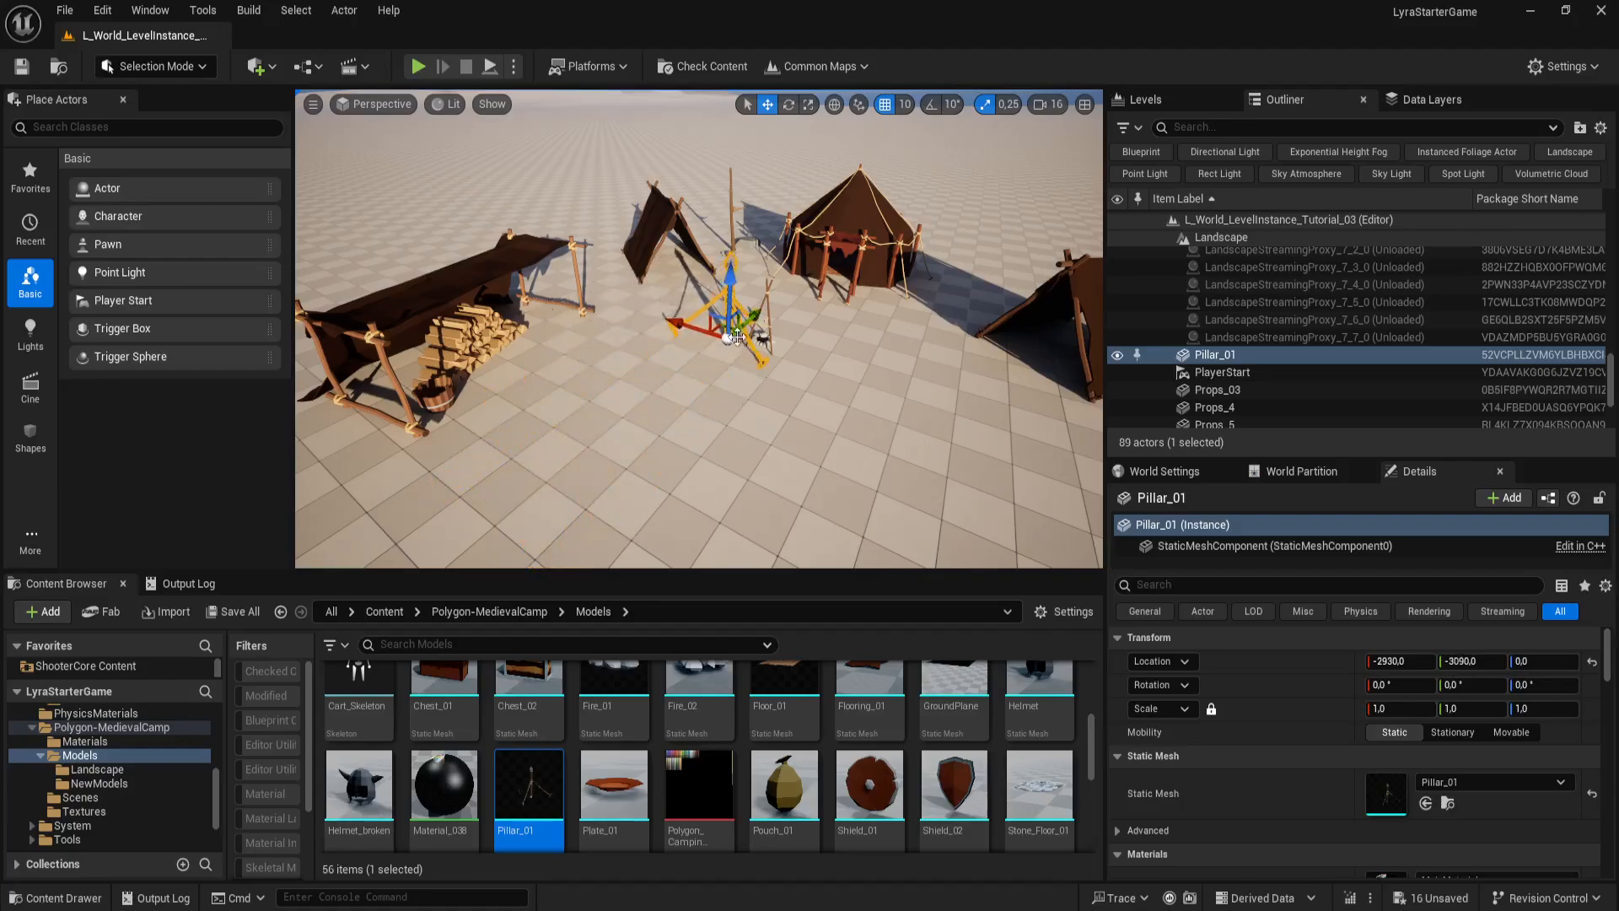
Step: Move Pillar_01 behind the open shelter to about X -2010, Y -2930 and focus the view on it
left_click_drag(689, 527, 432, 426)
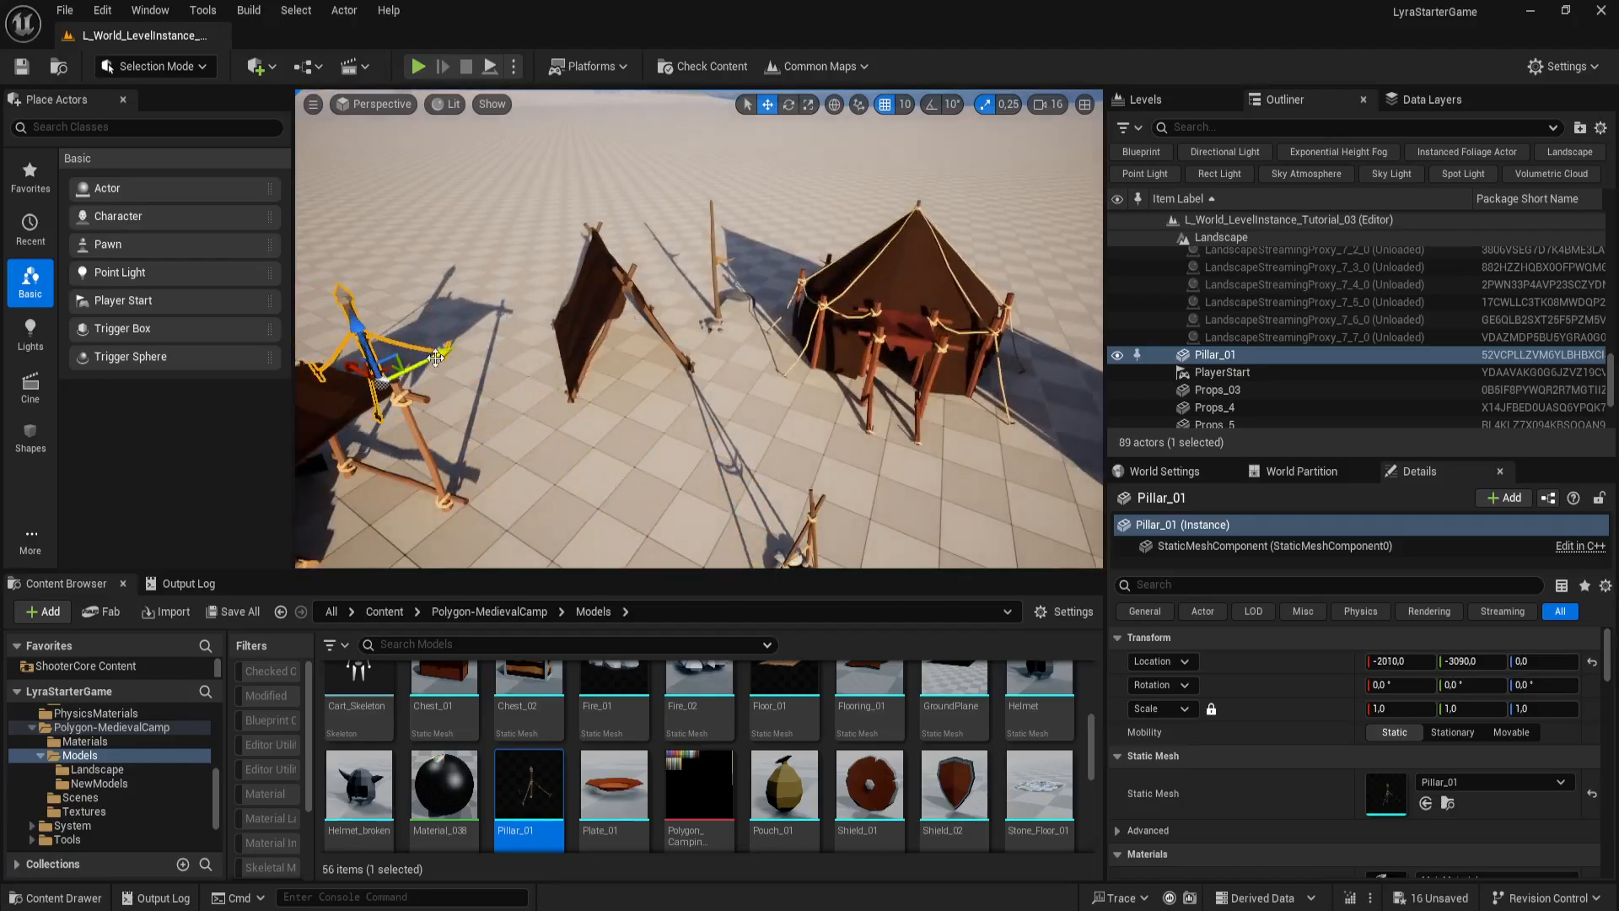
left_click_drag(435, 358, 471, 342)
key("w")
mouse_move(498, 334)
right_mouse_down()
mouse_move(447, 380)
mouse_move(485, 337)
right_mouse_up()
key("f")
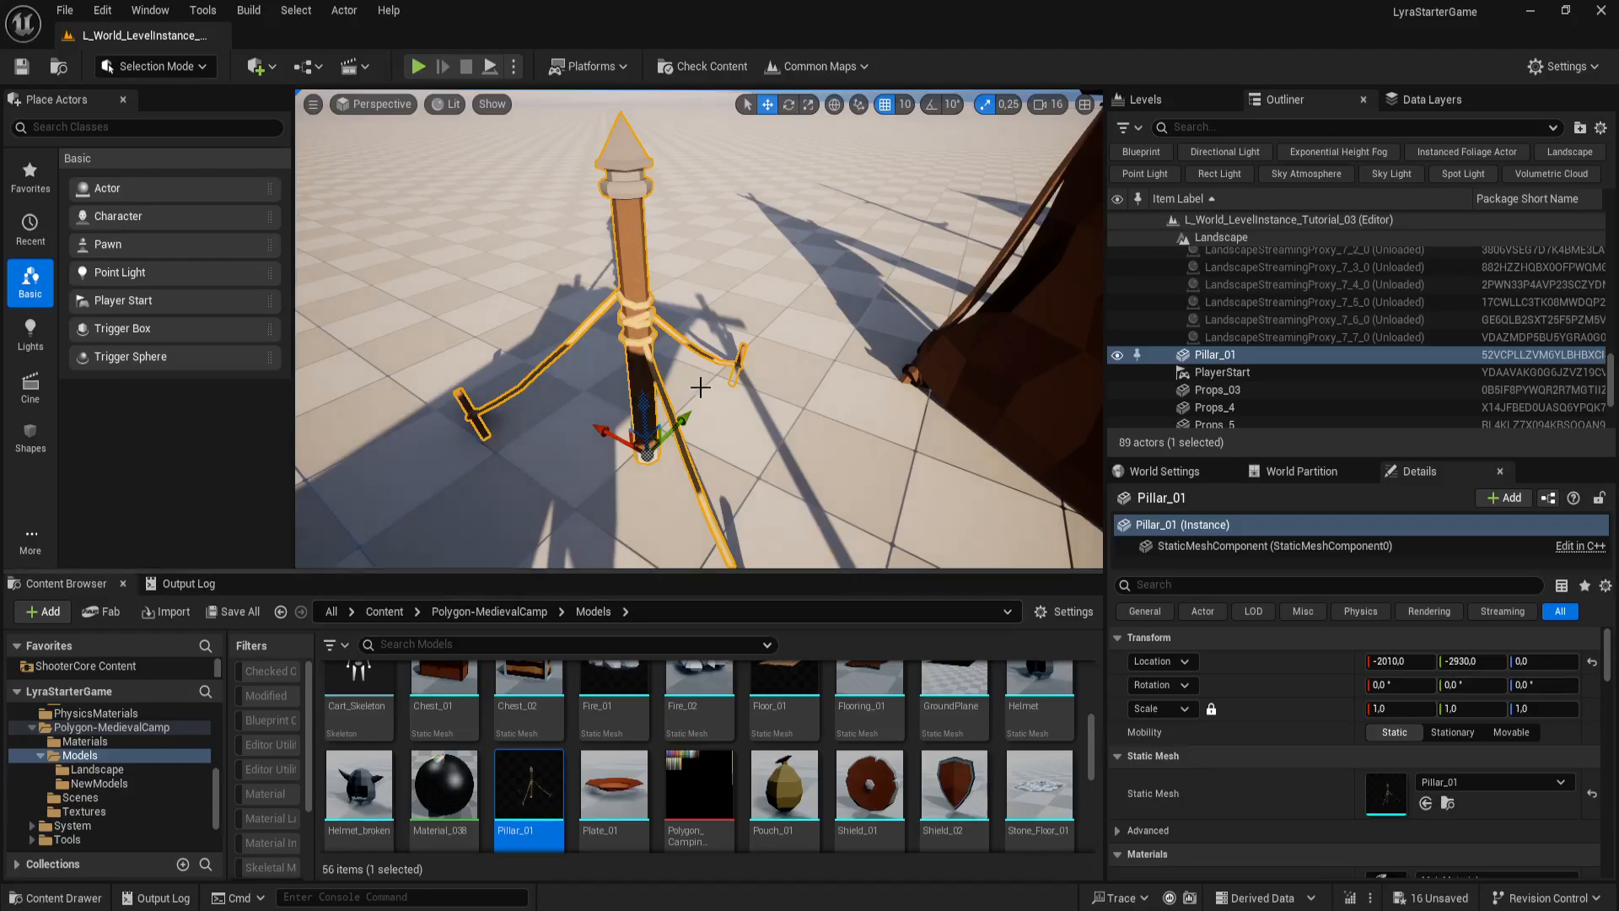
Step: Look through the meshes in the Models folder for more camp props
scroll(989, 781, "up", 5)
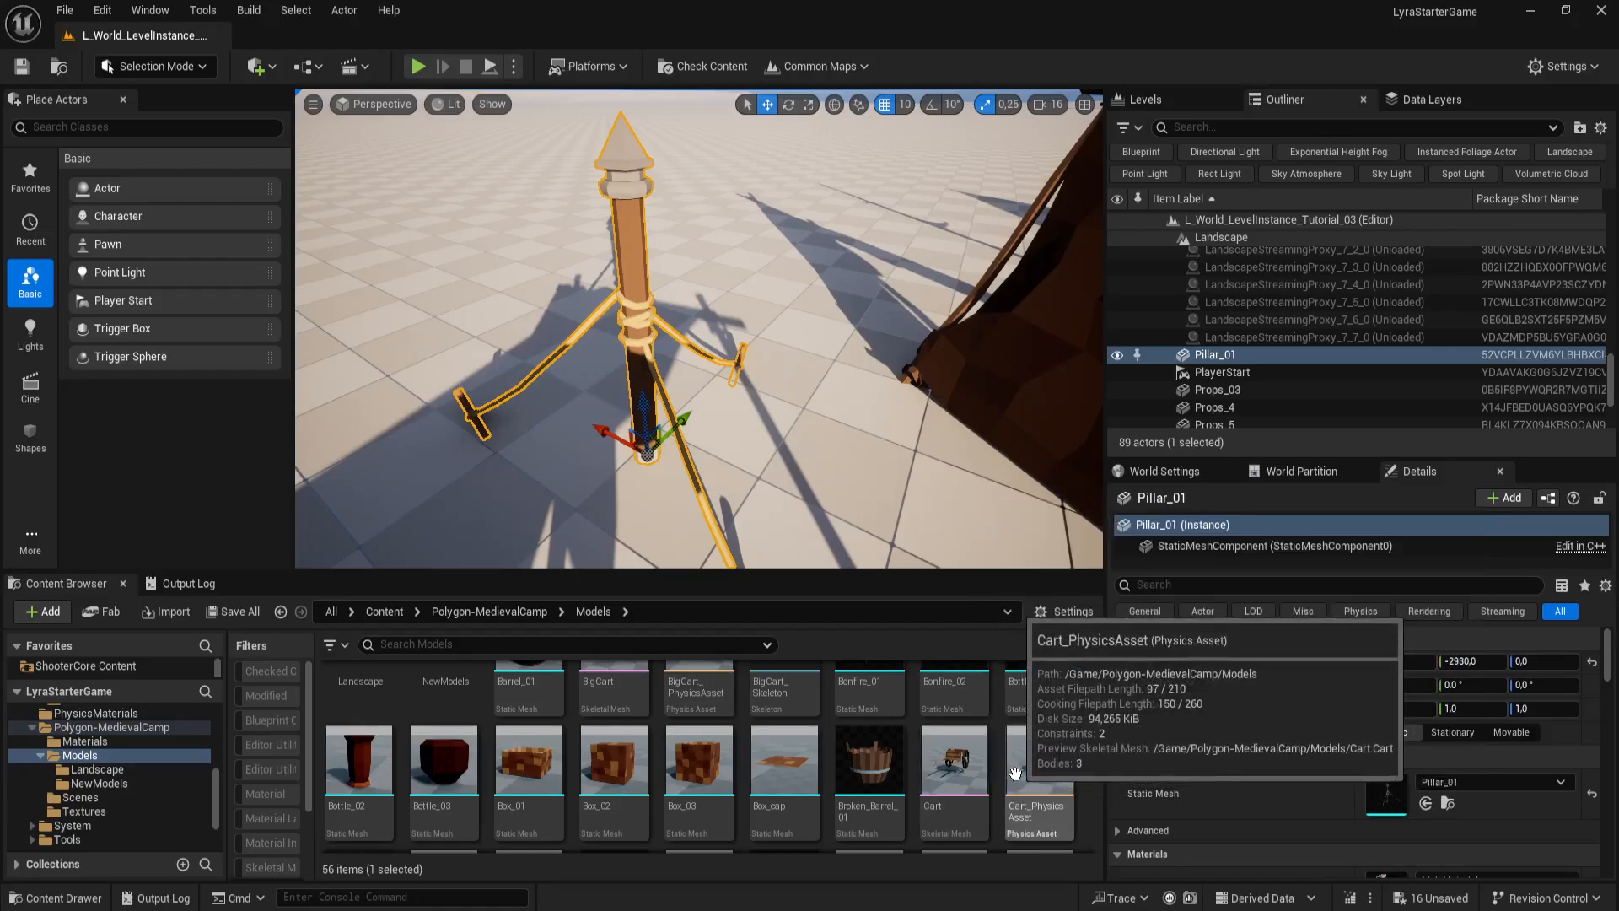
scroll(1004, 769, "up", 1)
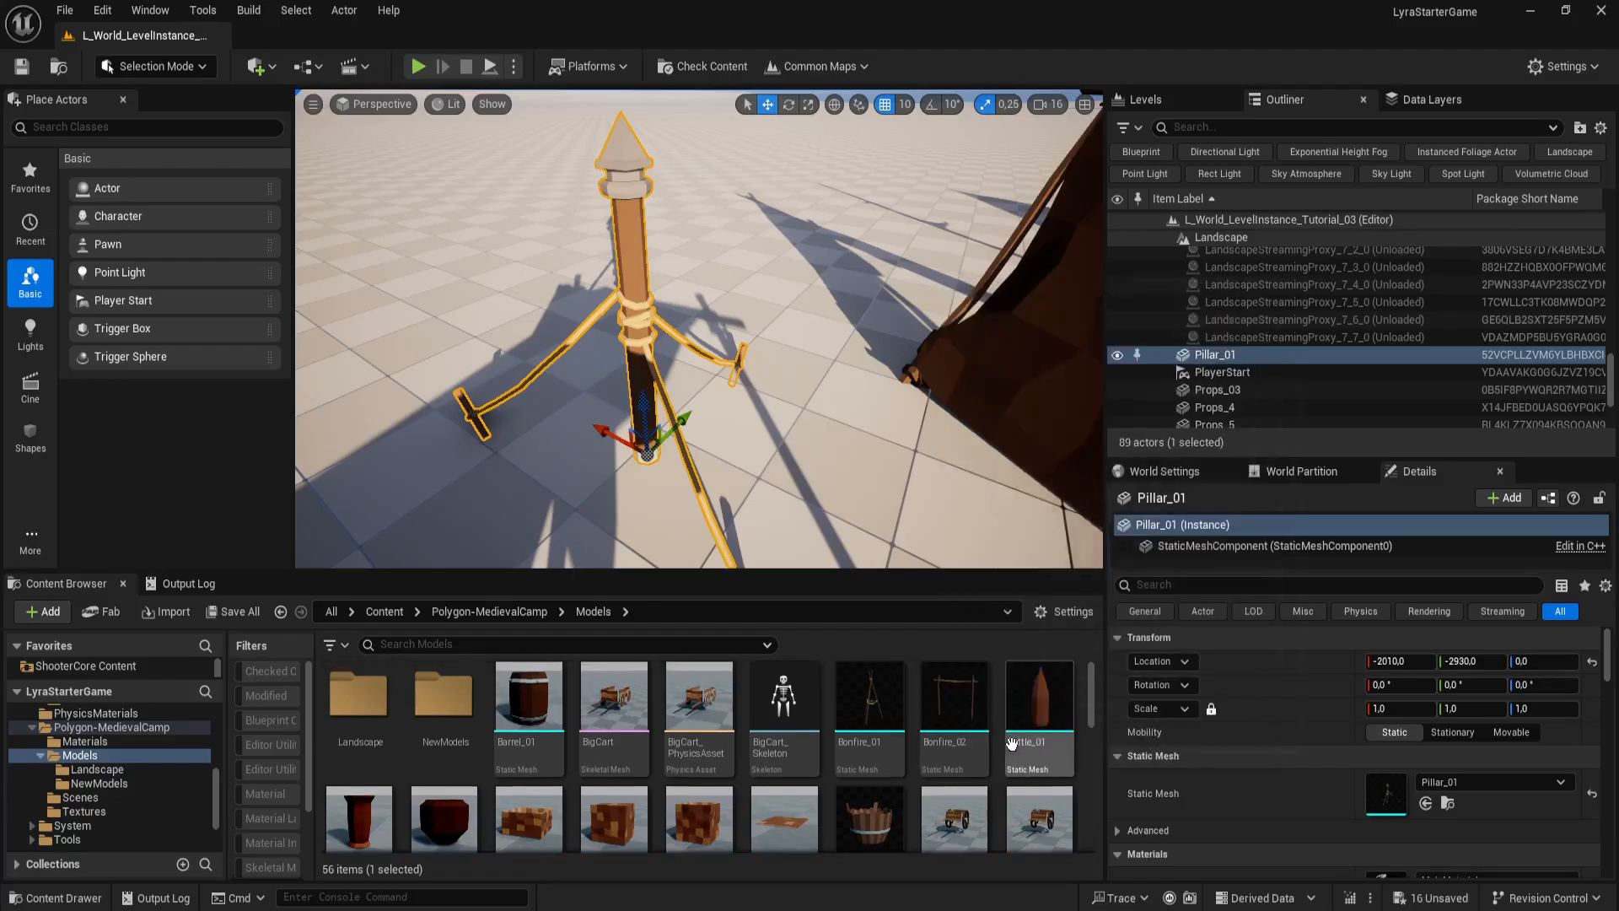
scroll(981, 750, "down", 3)
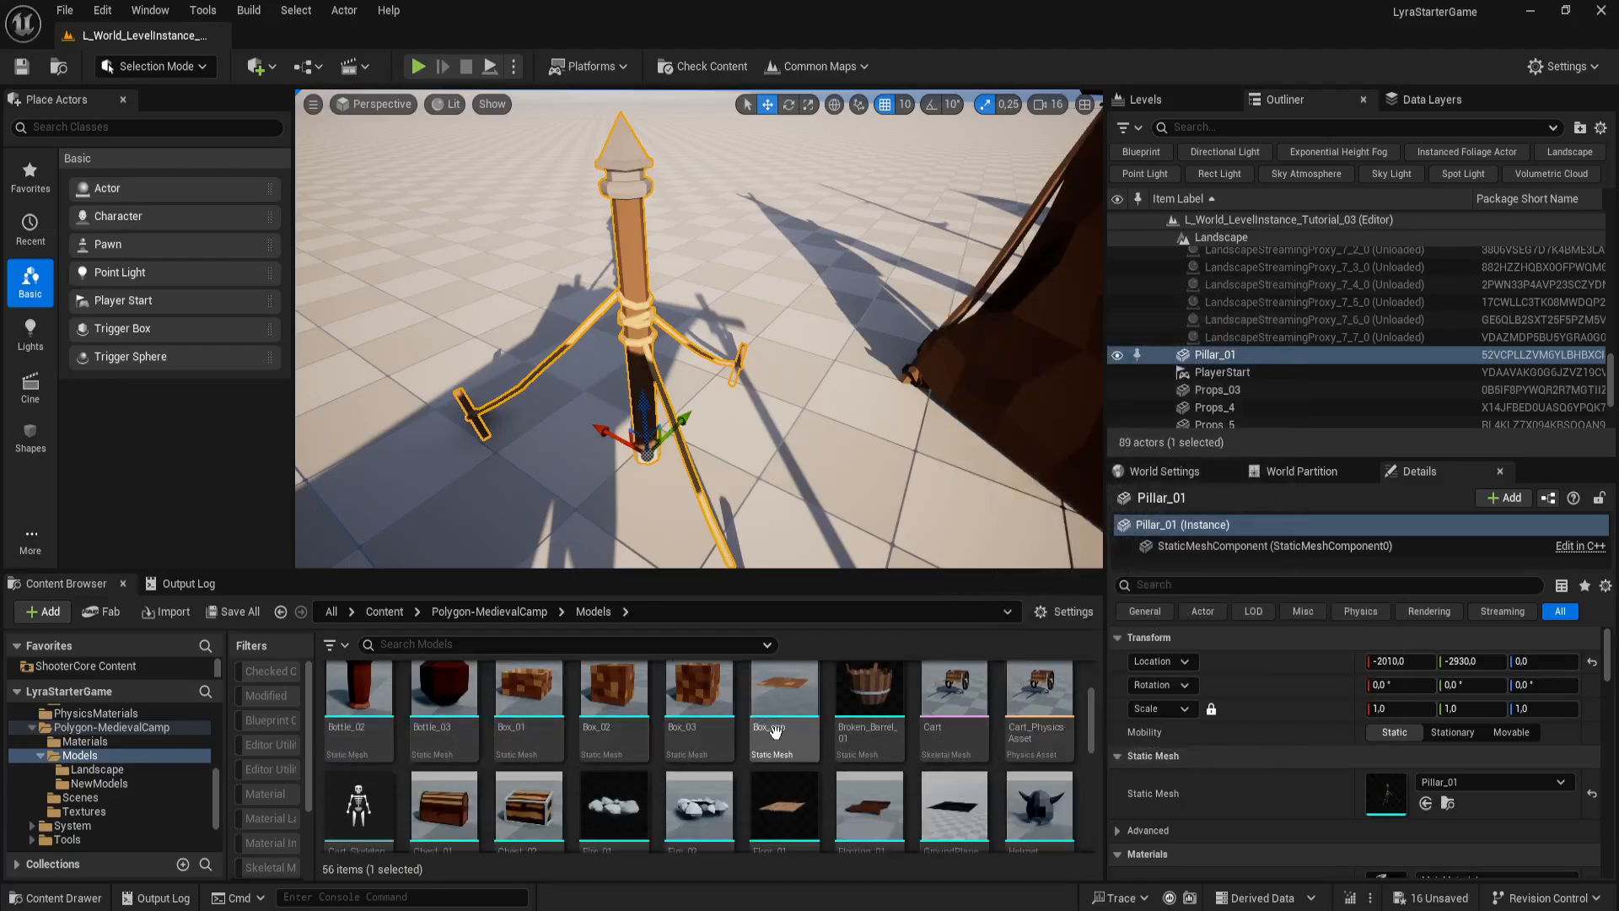
left_click(805, 699)
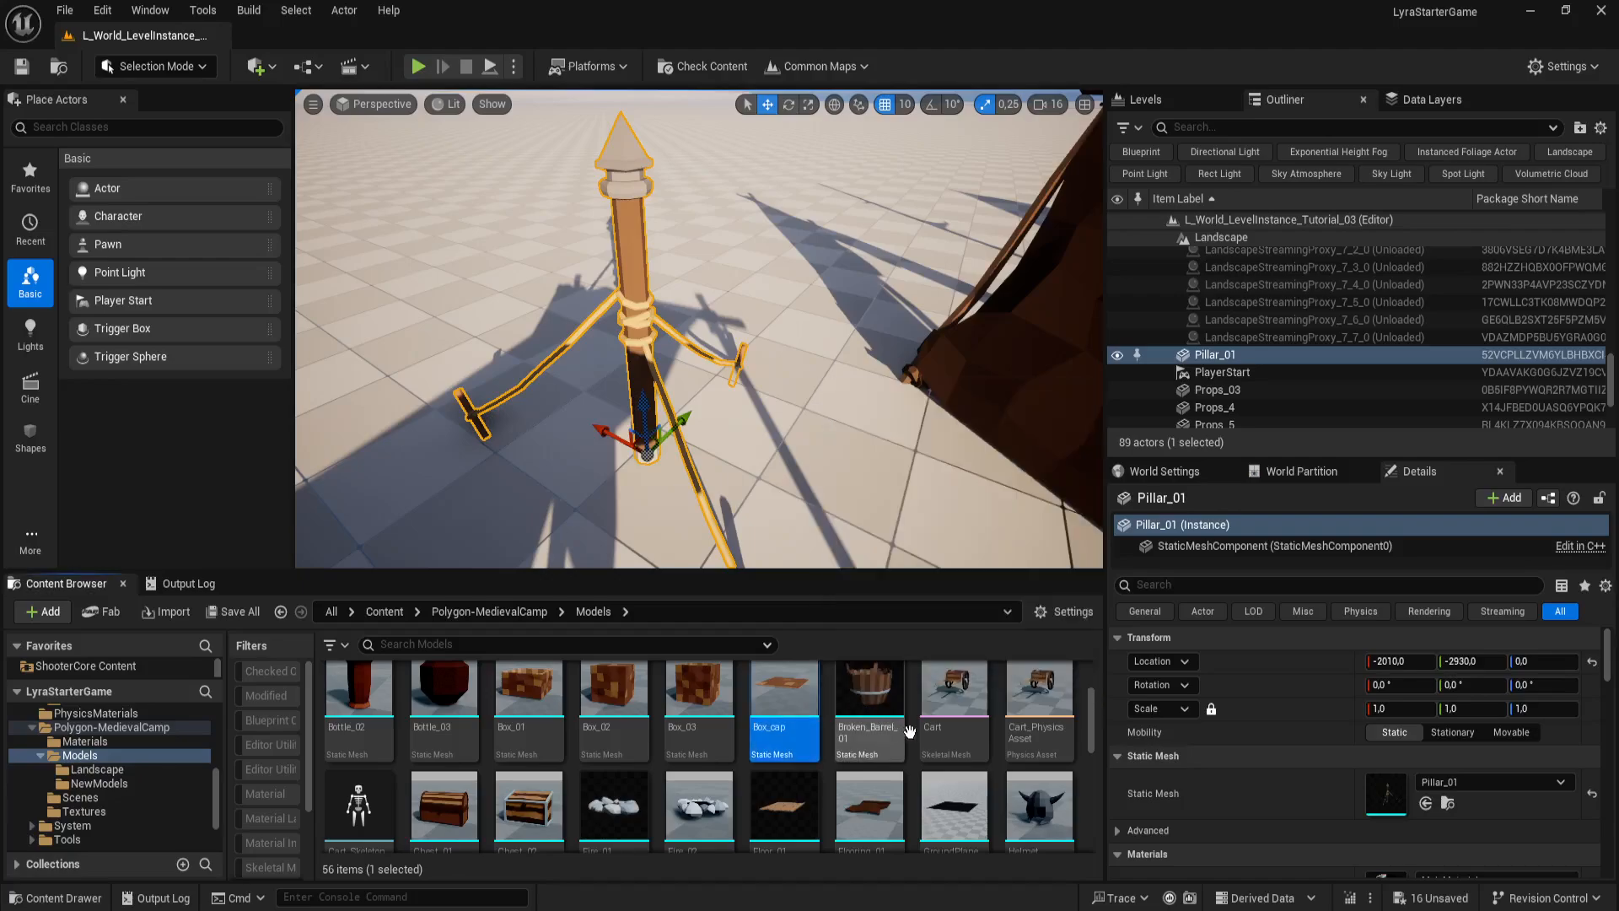
scroll(957, 746, "down", 3)
scroll(959, 752, "down", 6)
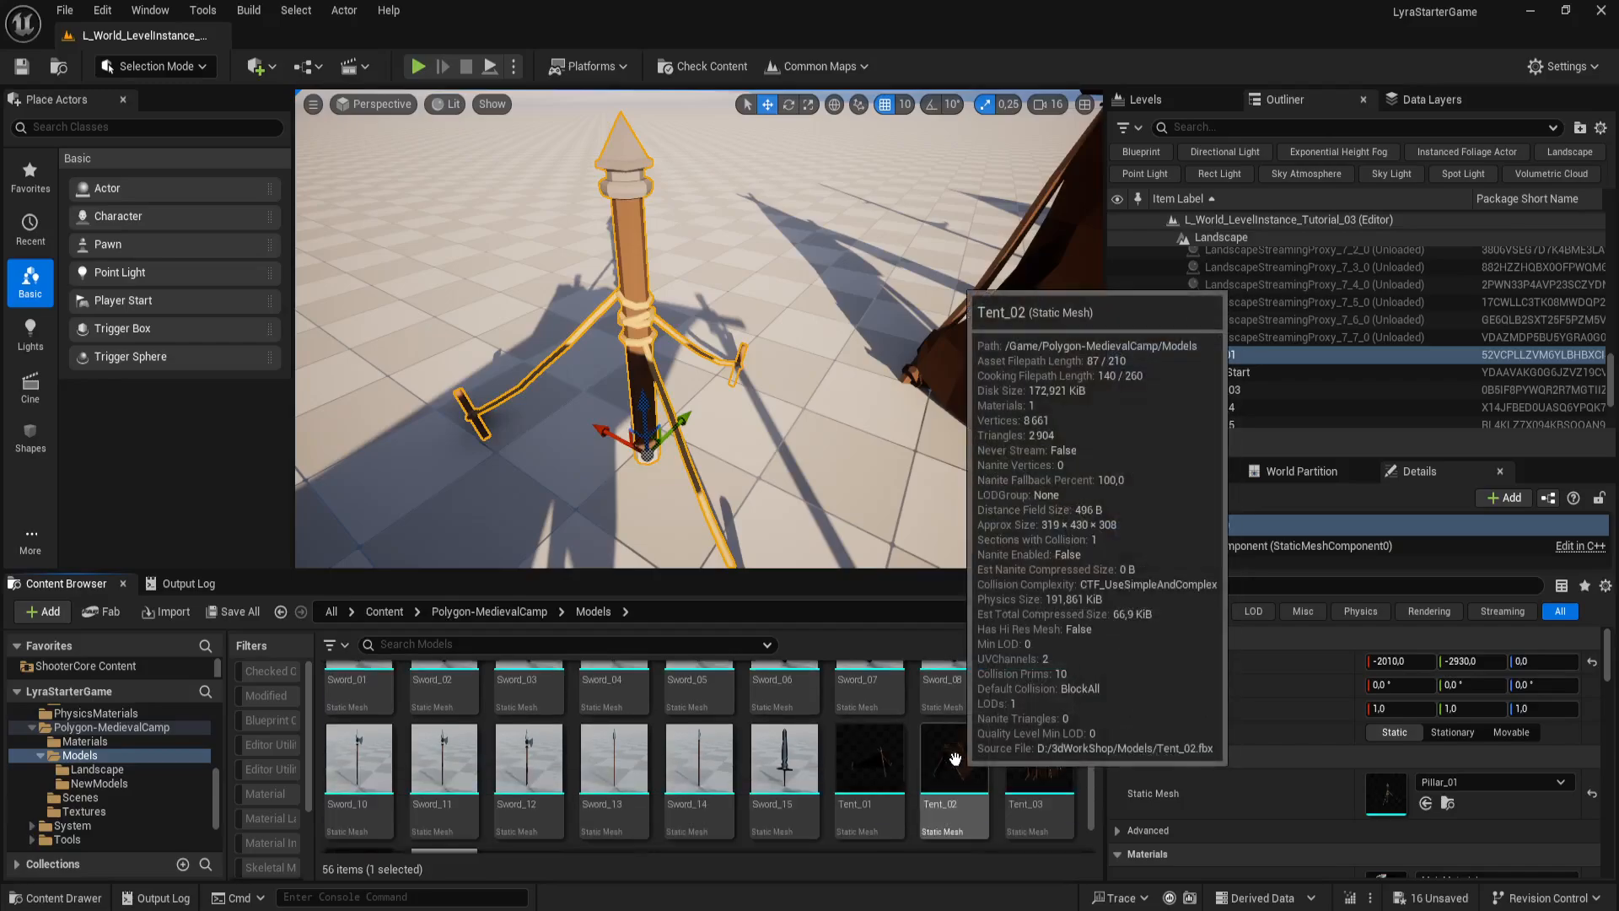
scroll(1045, 755, "down", 3)
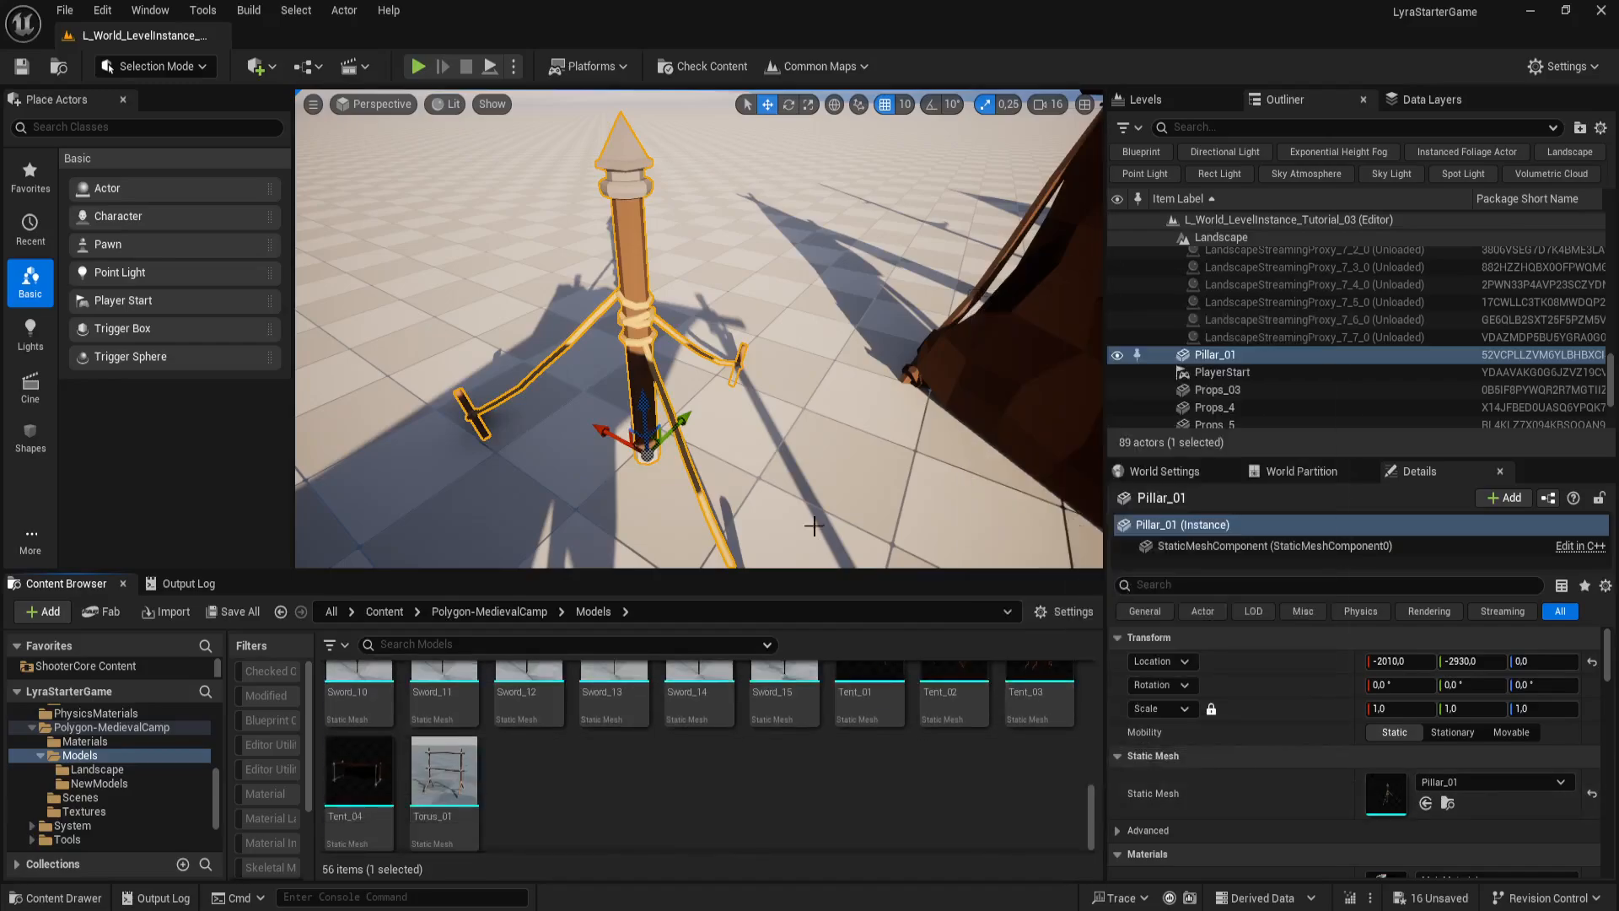
Step: Pull back to an overview of the tent camp and show the viewport in full screen
key("s")
mouse_move(818, 484)
right_mouse_down()
mouse_move(894, 496)
mouse_move(816, 479)
right_mouse_up()
key("F11")
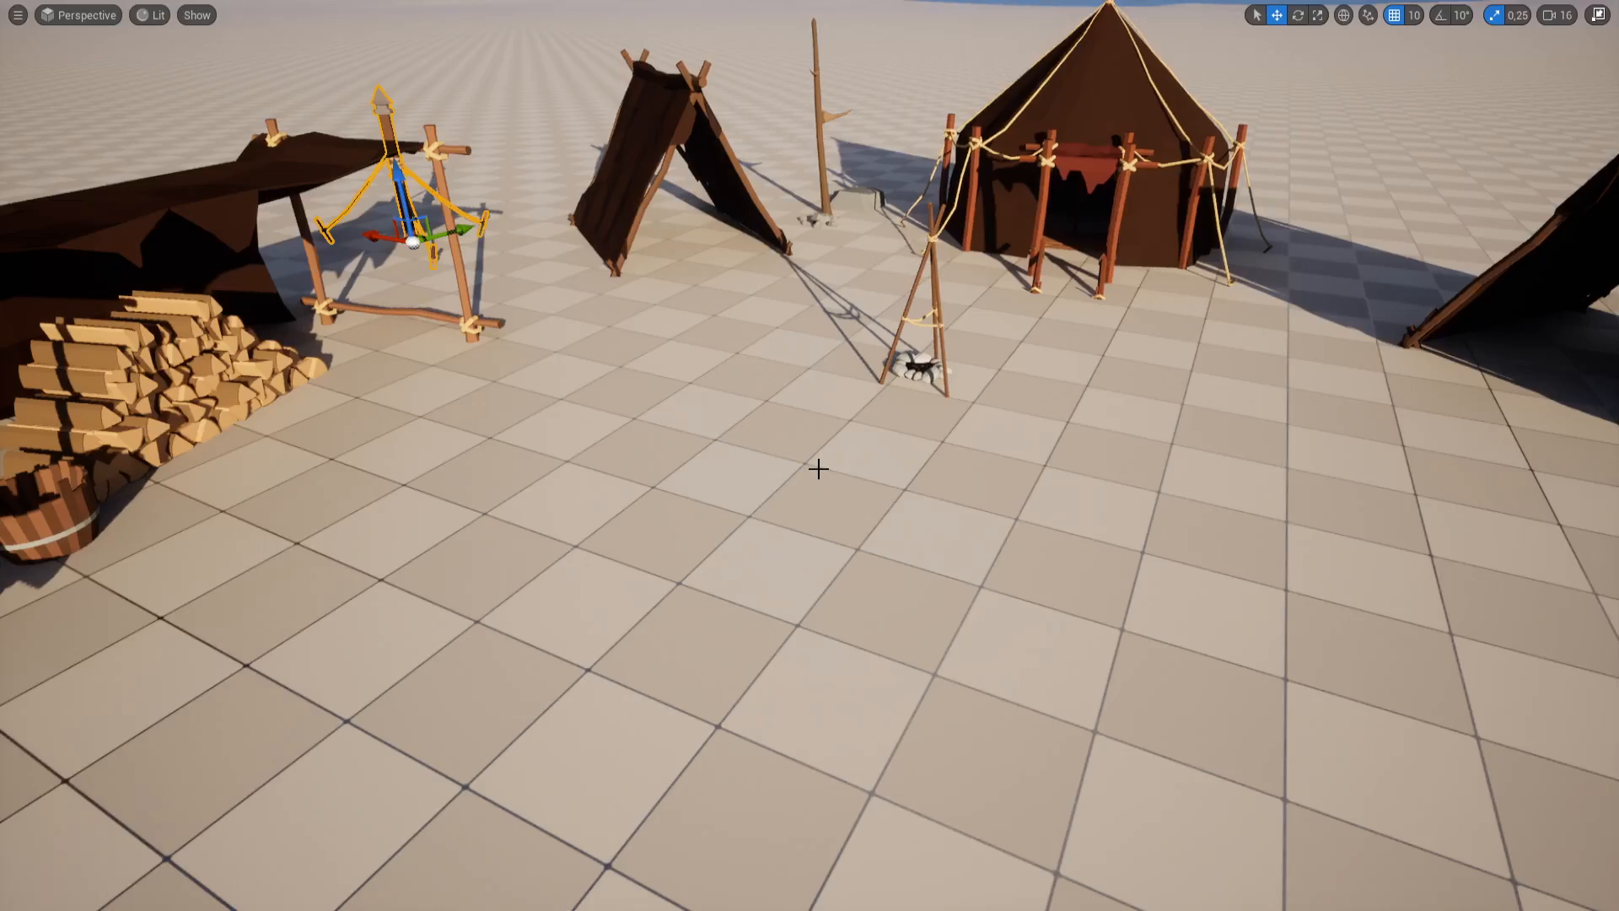
Step: Look over the tent camp from above and return the viewport from full screen to its normal size
mouse_move(907, 456)
right_mouse_down()
mouse_move(928, 514)
mouse_move(906, 456)
right_mouse_up()
key("s")
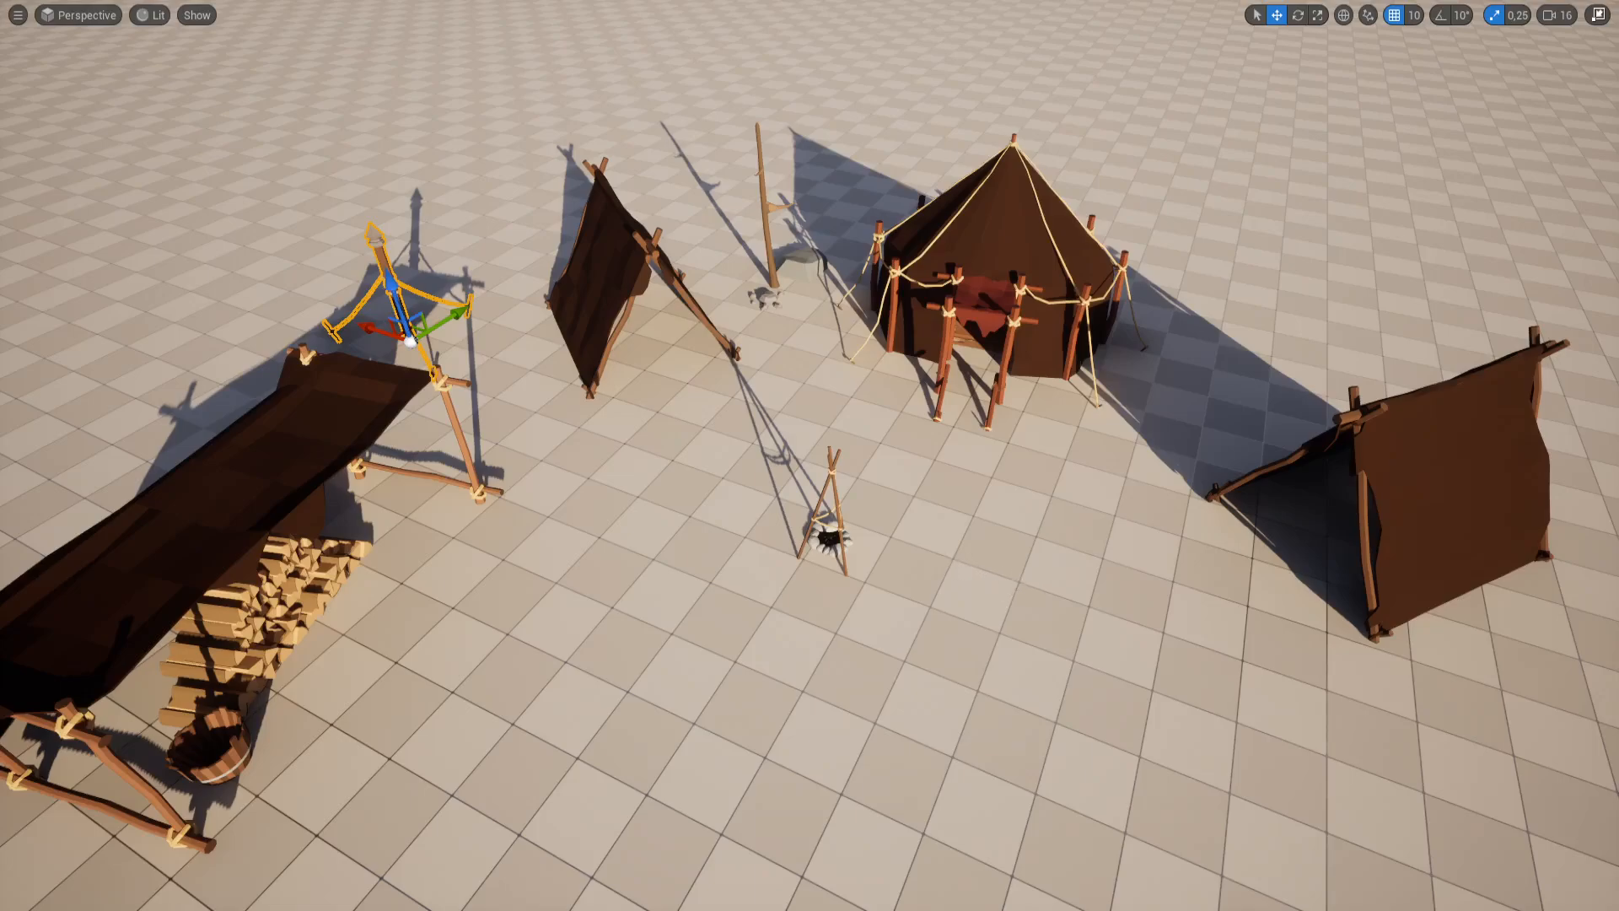
right_click_drag(1014, 600, 1043, 587)
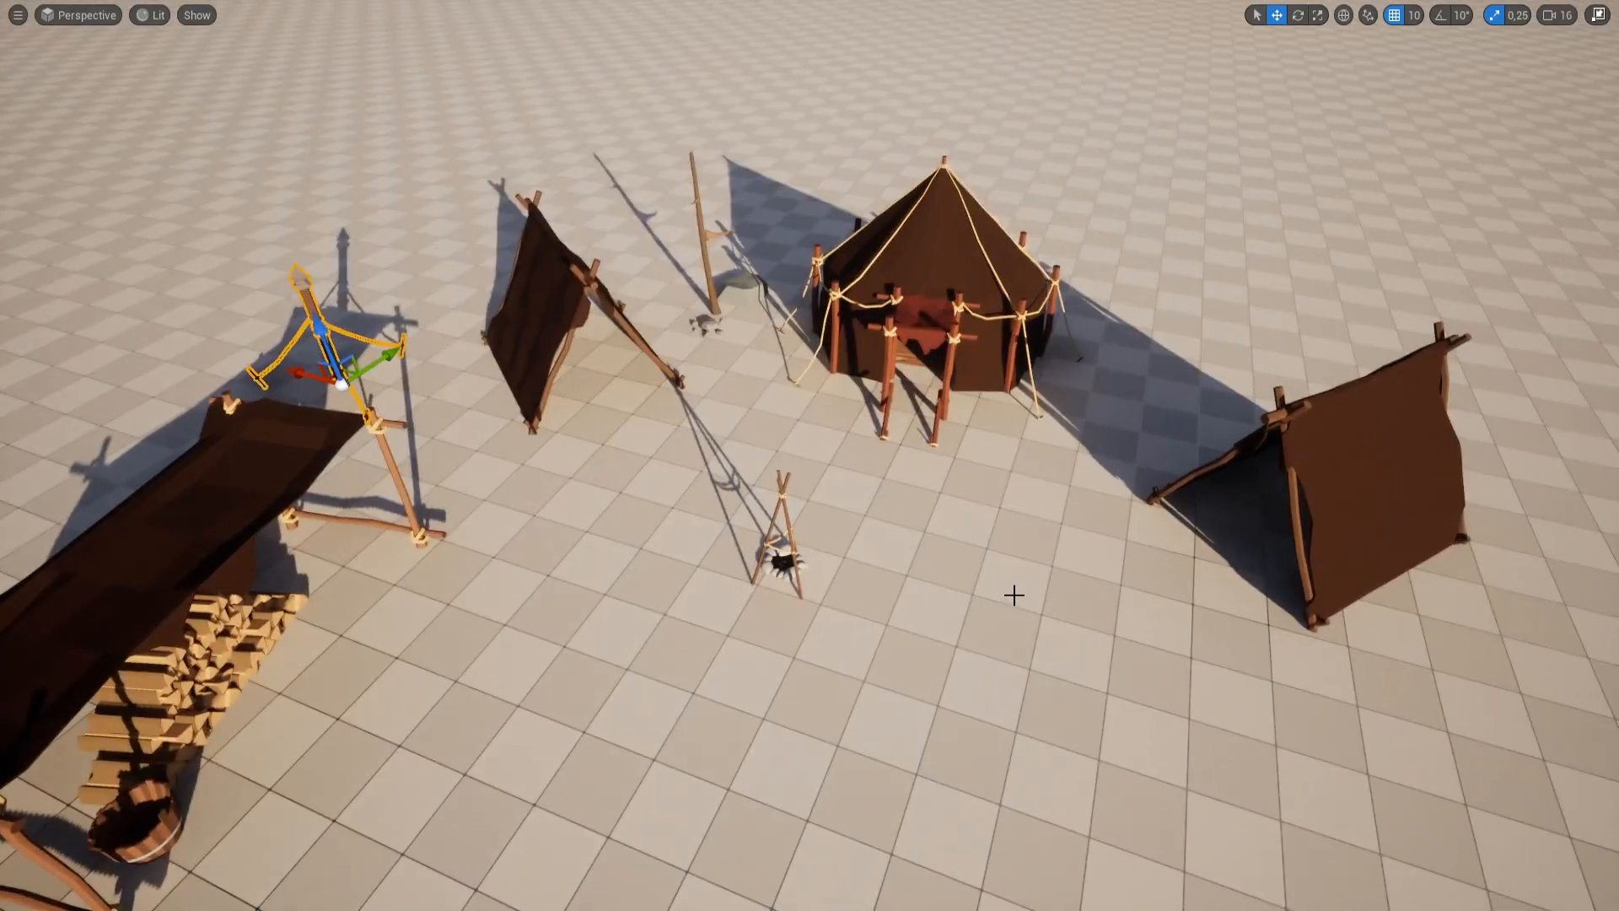
key("F11")
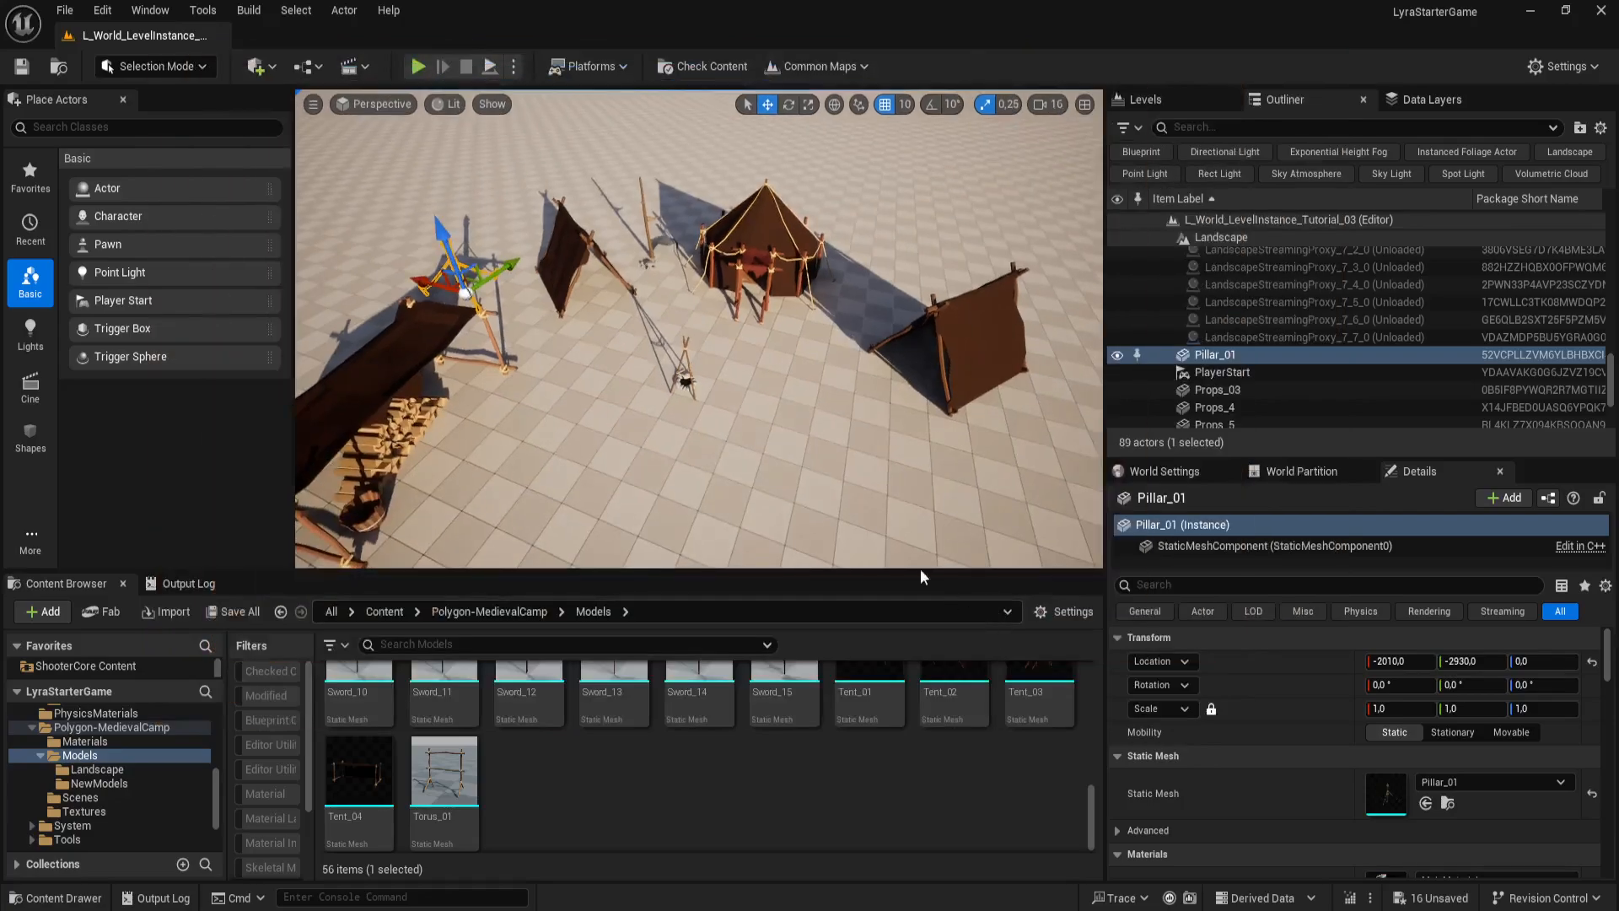
right_click_drag(773, 482, 758, 453)
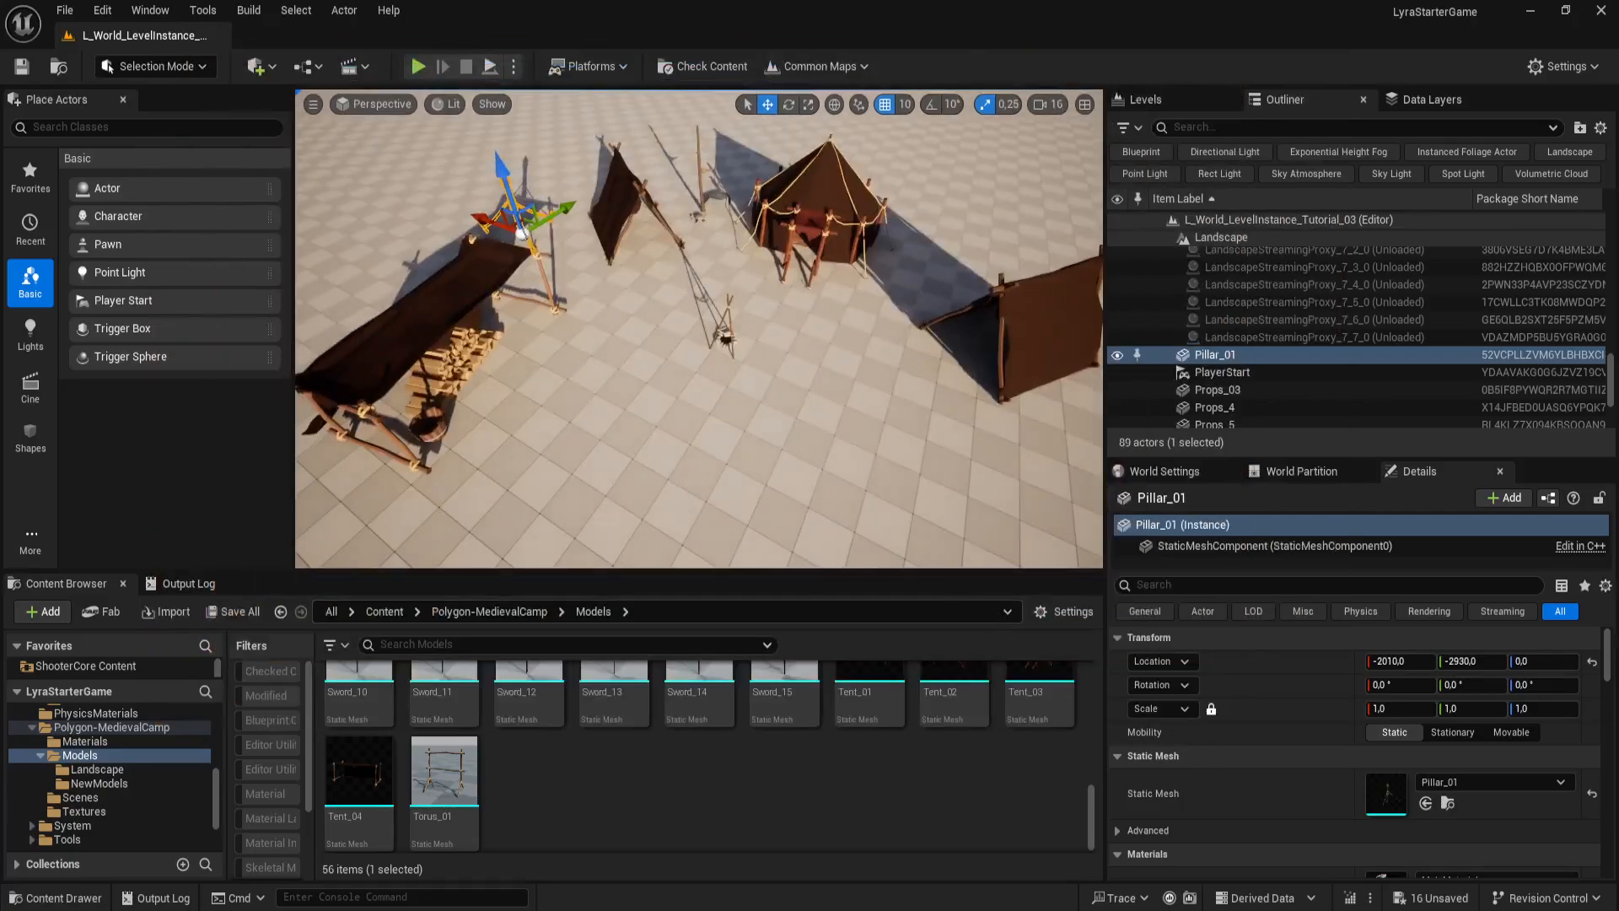
Step: Rotate the open Tent_04 shelter to about 72.5° around Z and move it to about X -2400, Y -3570
left_click(512, 341)
key("e")
left_click_drag(454, 427, 476, 430)
key("w")
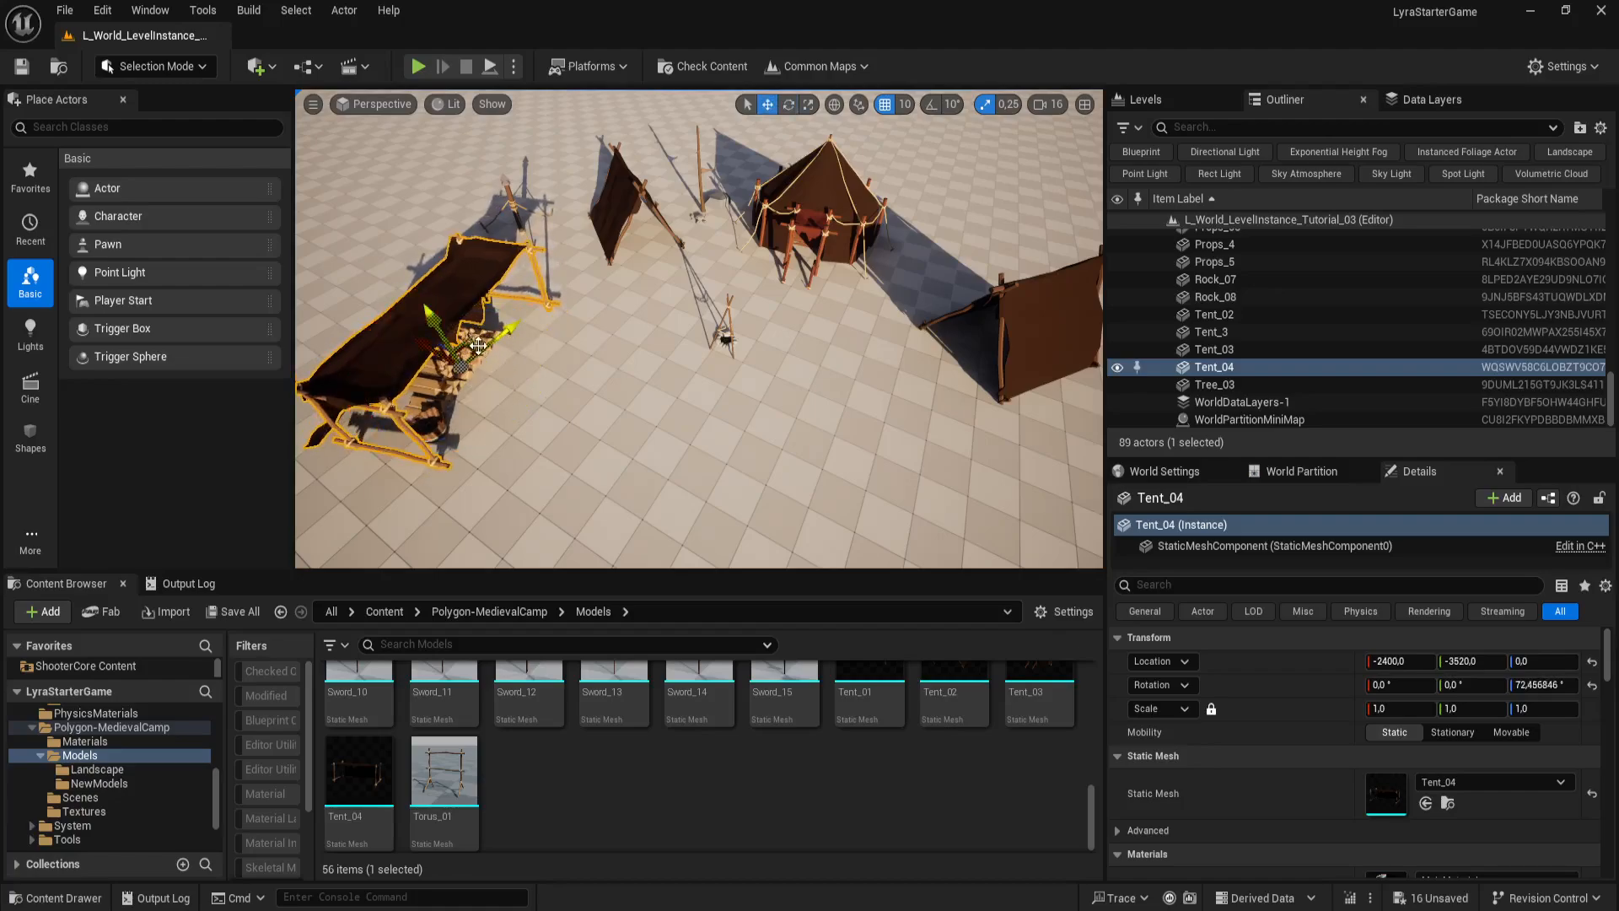
left_click_drag(478, 351, 466, 360)
Step: Move Broken_Barrel_01 under the shelter roof beside the log pile, to about X -2450, Y -3750
right_click_drag(651, 401, 615, 350)
key("g")
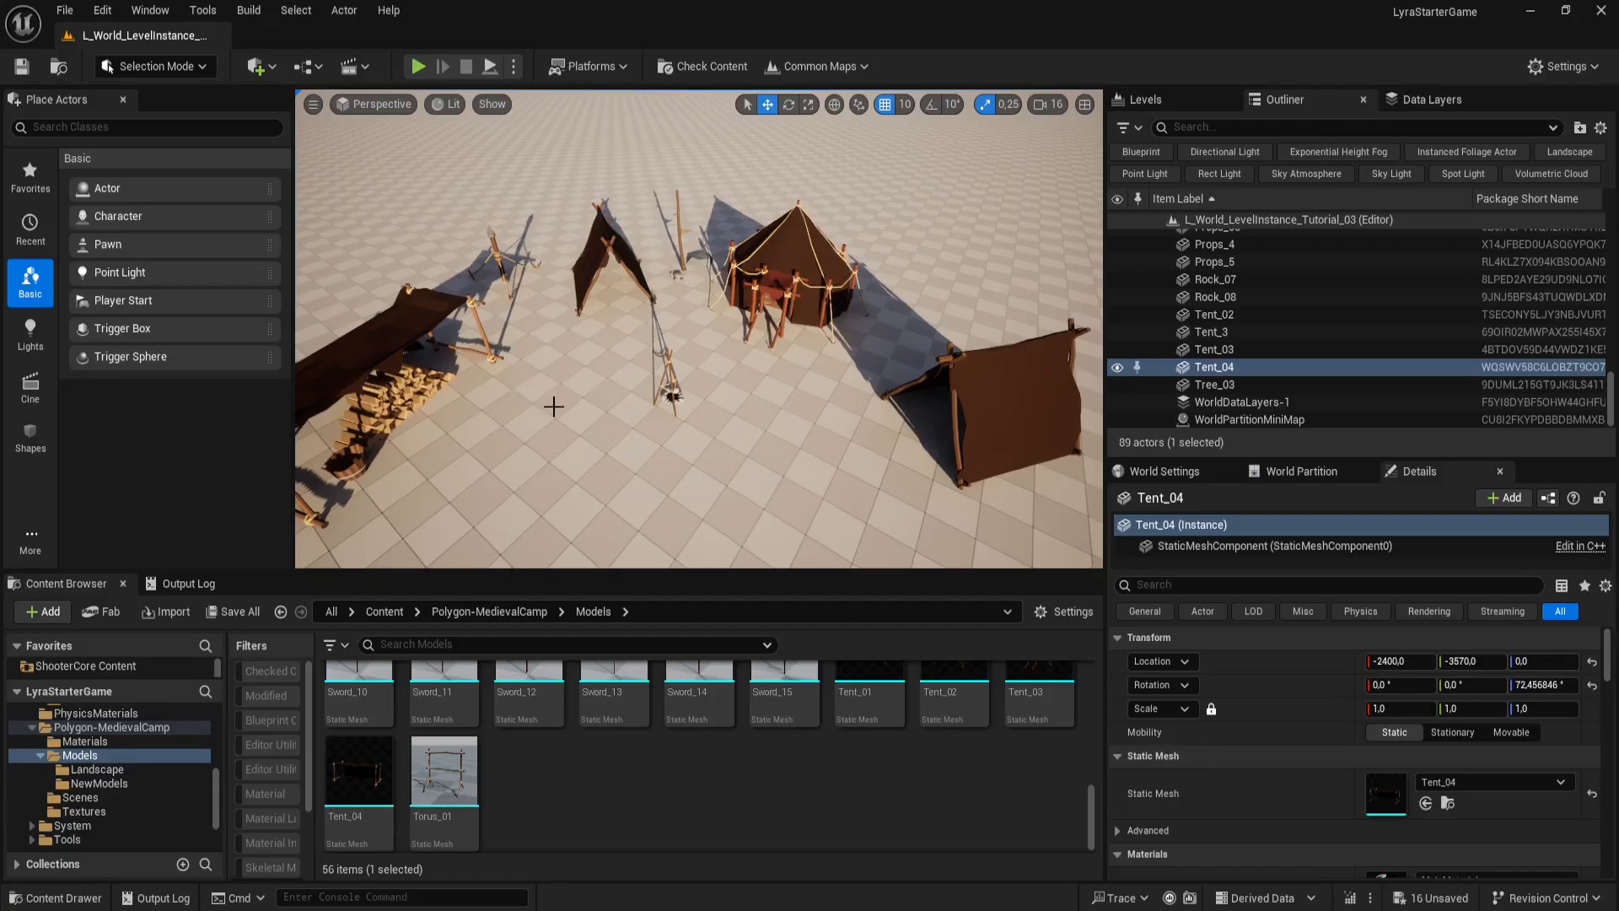
right_click_drag(555, 406, 505, 413)
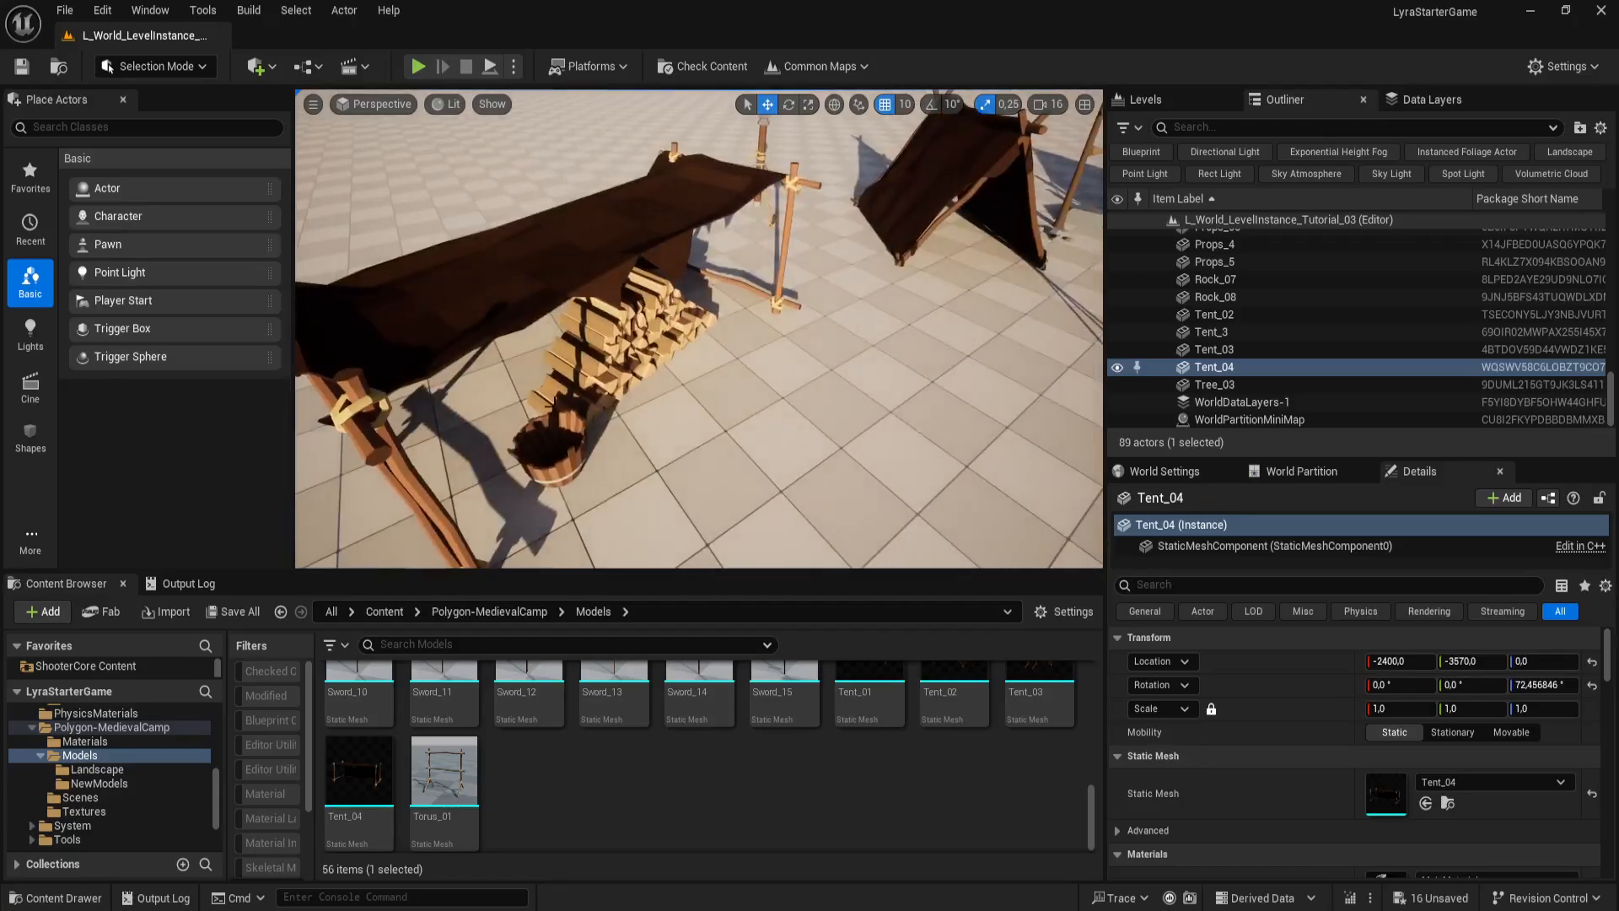
left_click(580, 446)
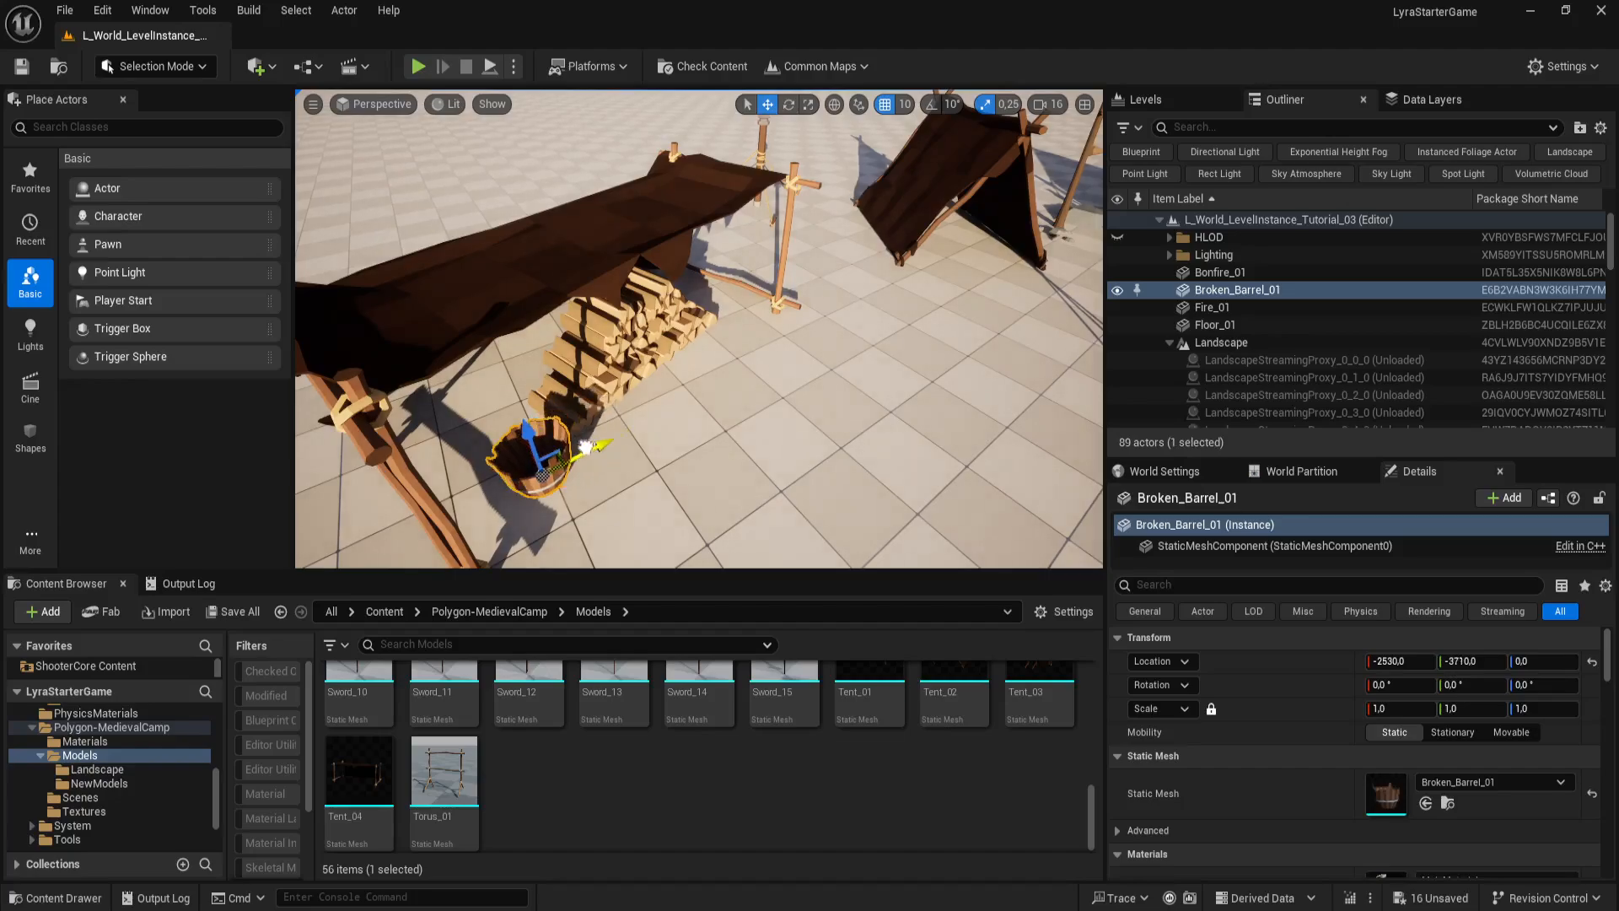
left_click_drag(552, 460, 491, 432)
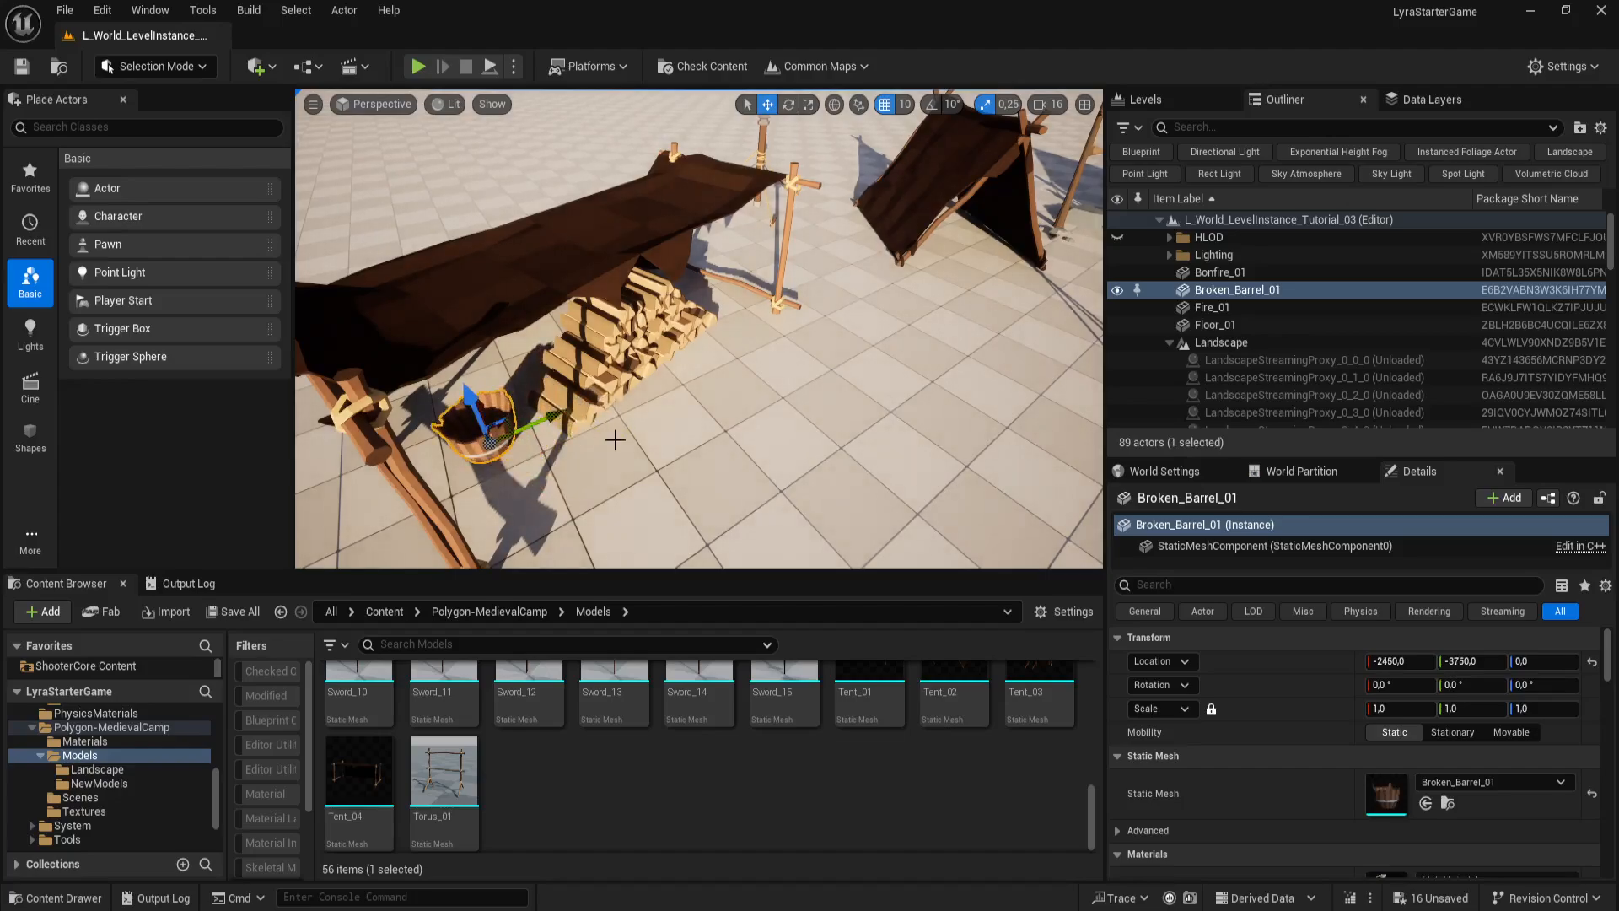
Step: Place the Chest_02 mesh in the opening of the small tent opposite the shelter, at about X -3700, Y -2730, rotated to about -141° around Z
right_click_drag(616, 439, 792, 400)
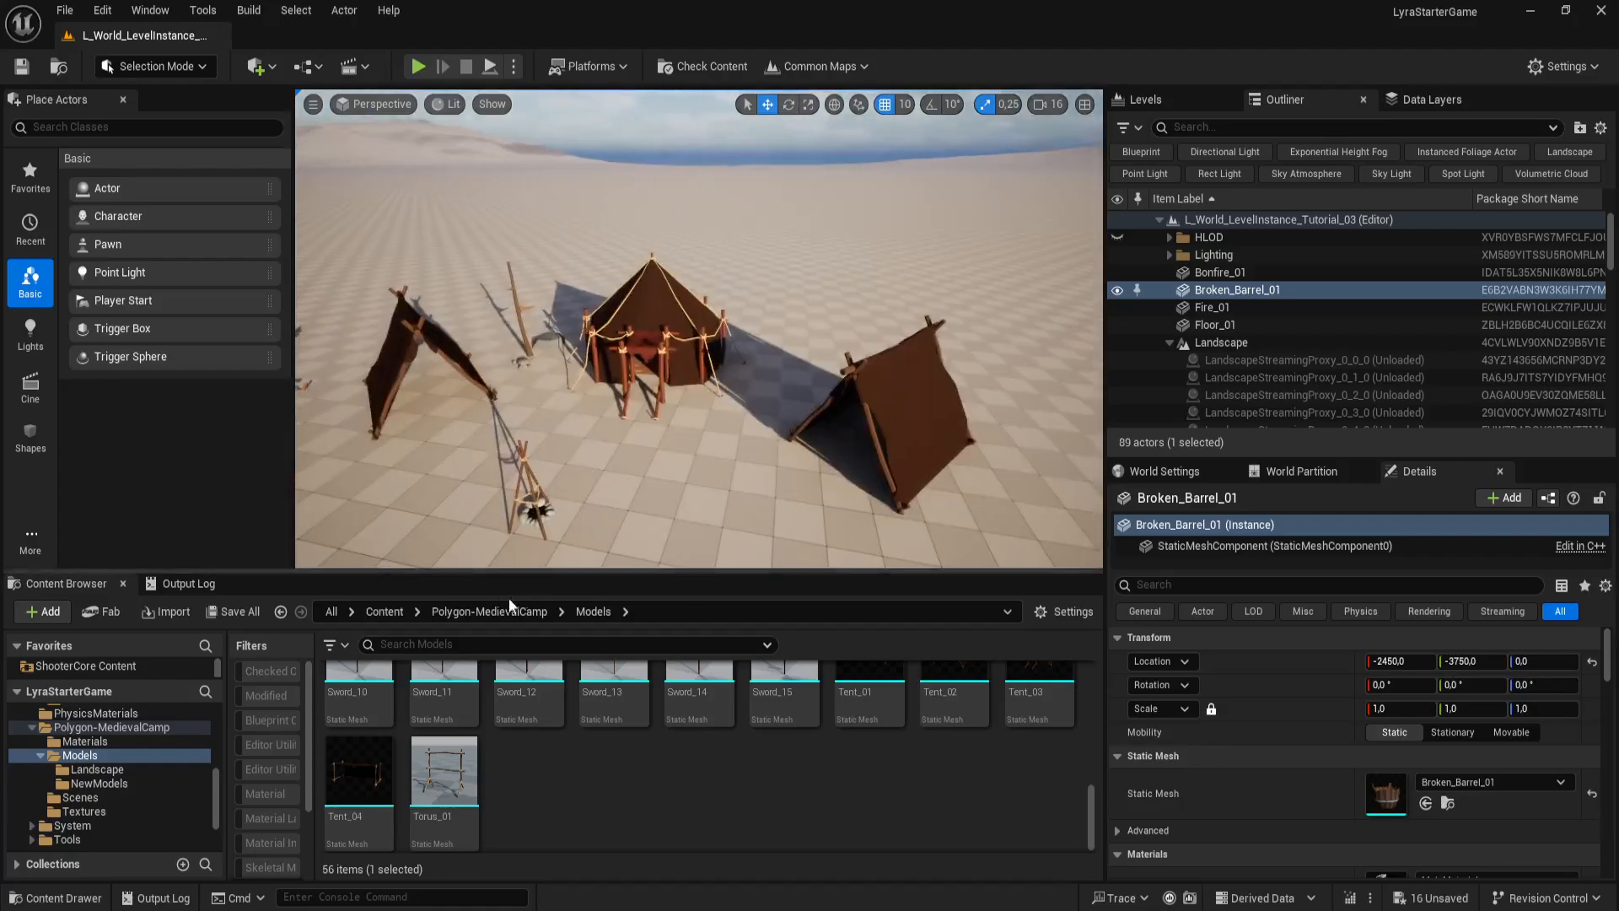
scroll(732, 723, "up", 3)
scroll(732, 723, "up", 5)
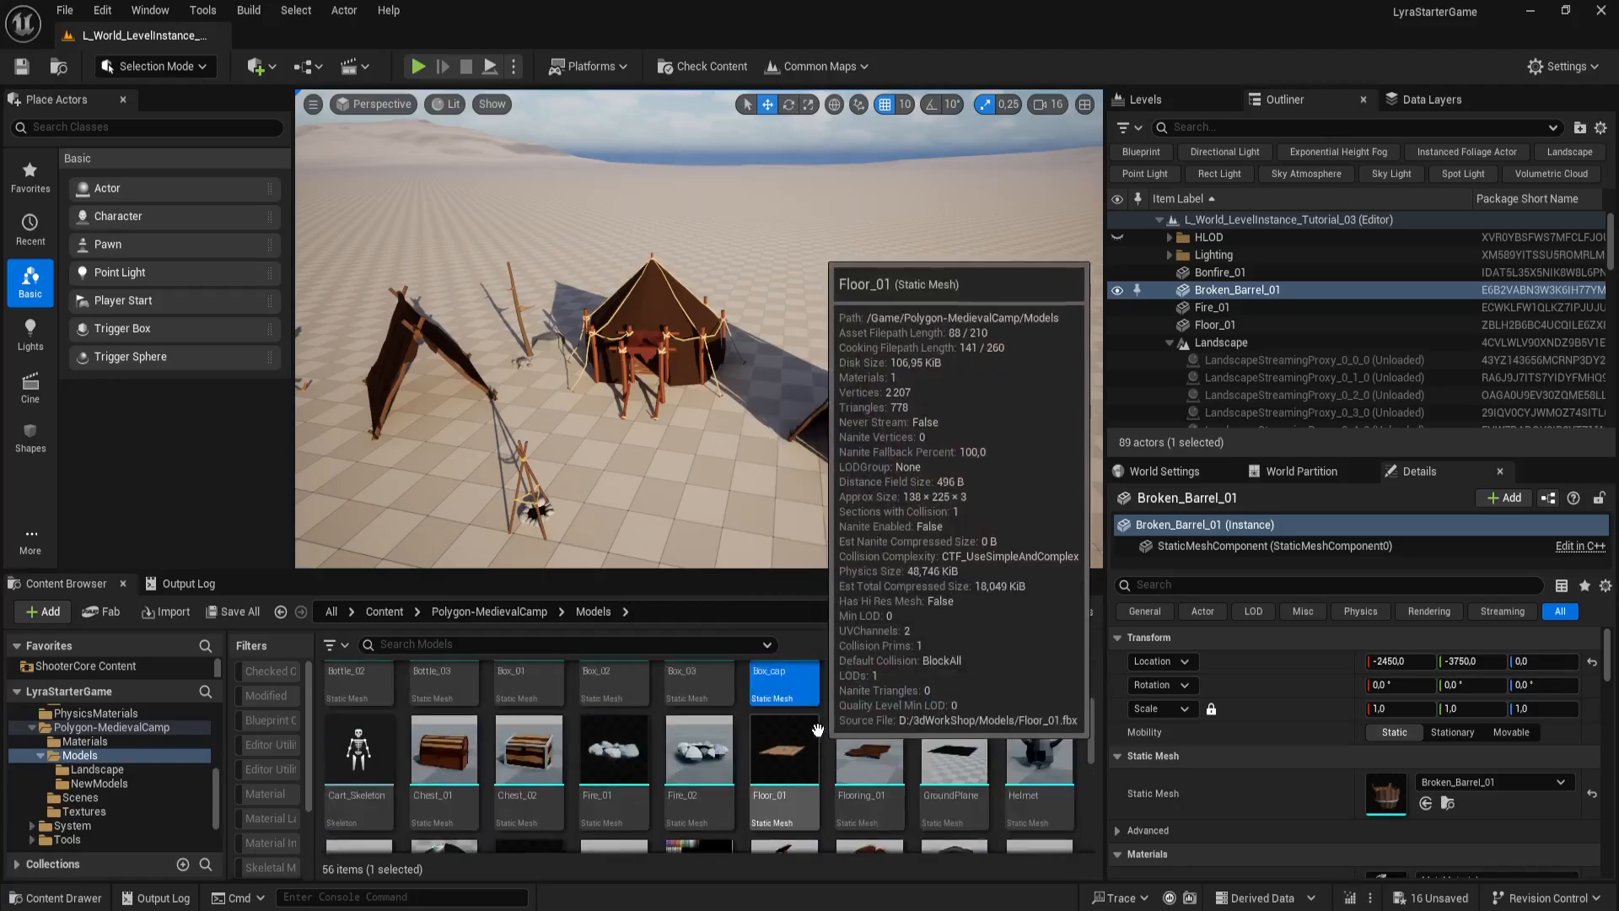
left_click_drag(535, 748, 844, 473)
key("f")
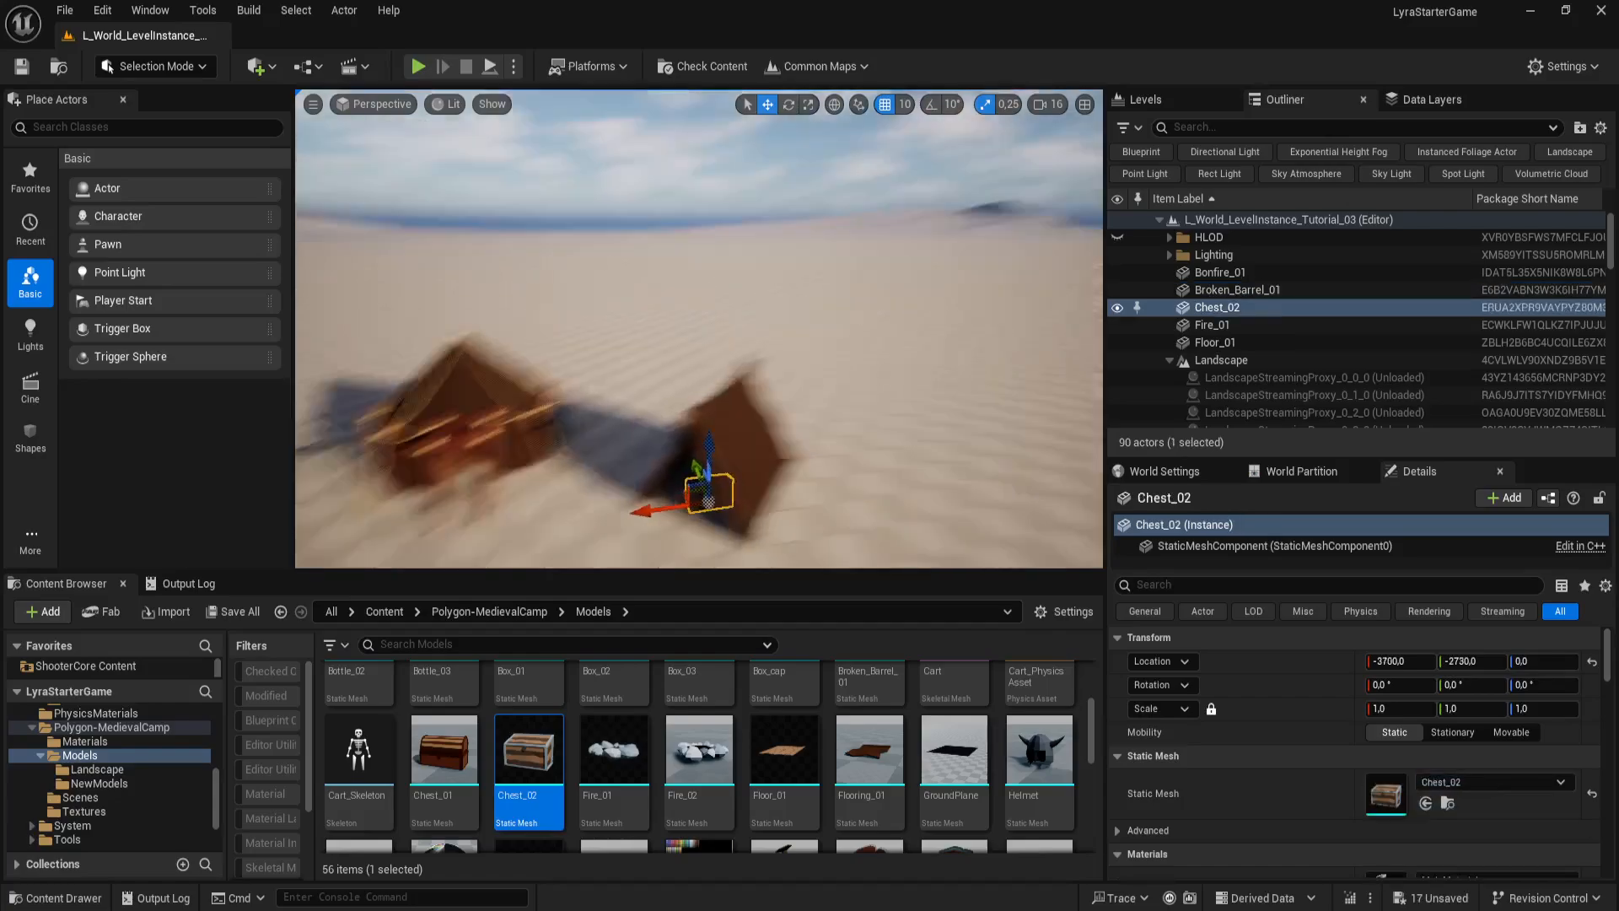
mouse_move(799, 415)
right_mouse_down()
mouse_move(852, 415)
mouse_move(799, 415)
right_mouse_up()
key("e")
left_click_drag(797, 429, 735, 408)
key("w")
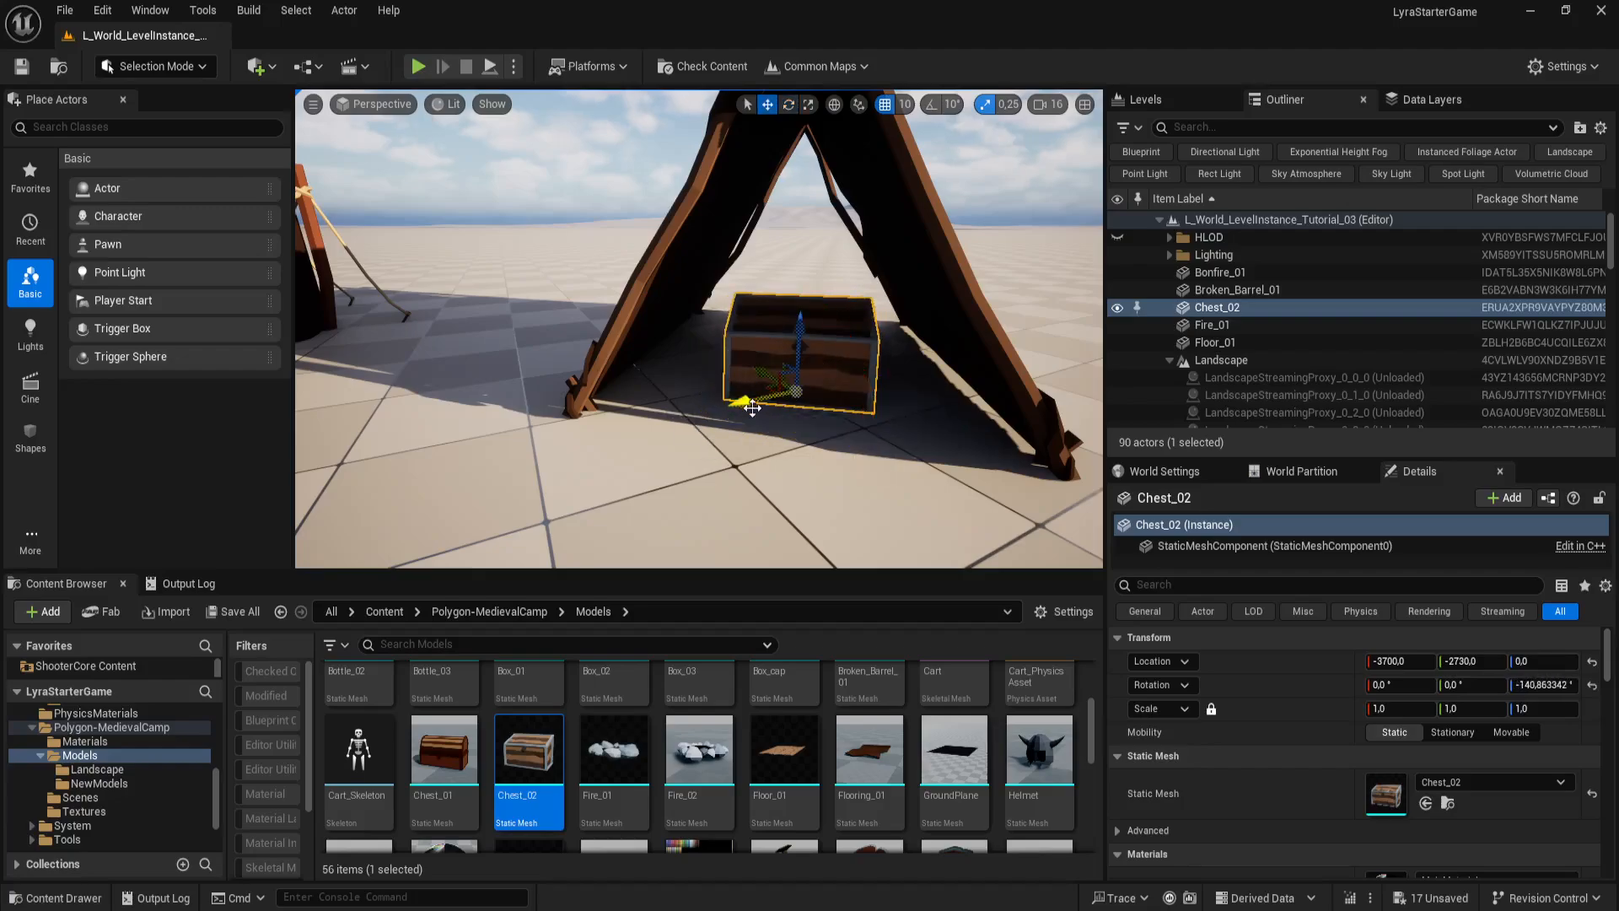
Step: Place the Chest_01 mesh in front of Chest_02, rotate it to about -146° around Z and shift it closer to the tent opening
scroll(753, 408, "up", 5)
left_click_drag(444, 749, 855, 387)
key("e")
mouse_move(855, 388)
right_mouse_down()
mouse_move(861, 405)
mouse_move(928, 418)
mouse_move(852, 413)
right_mouse_up()
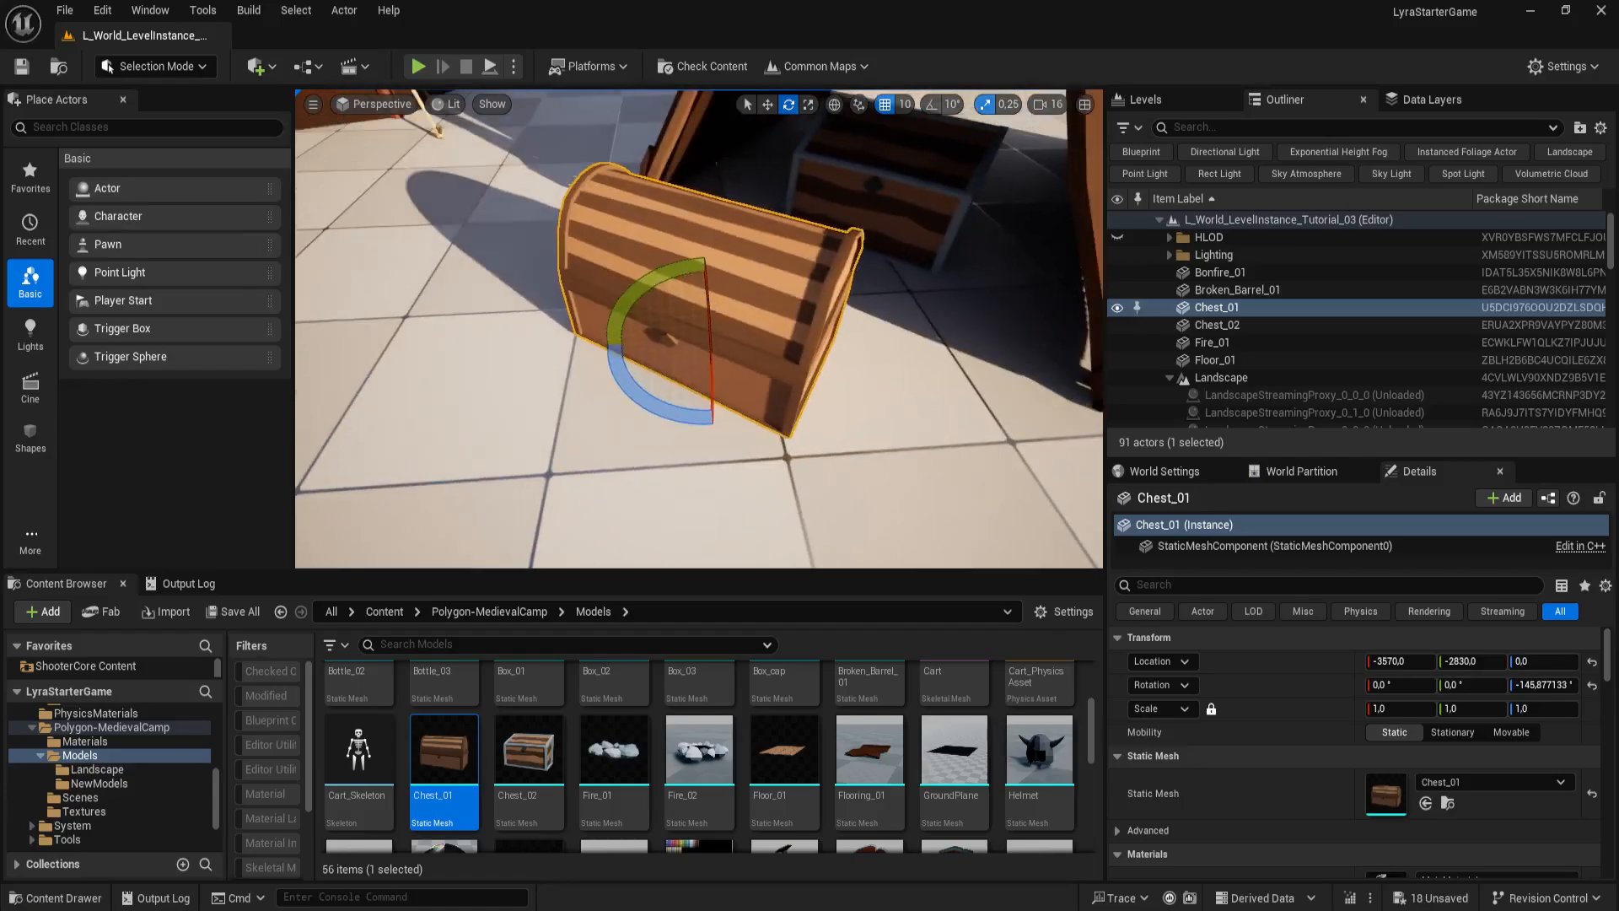
key("w")
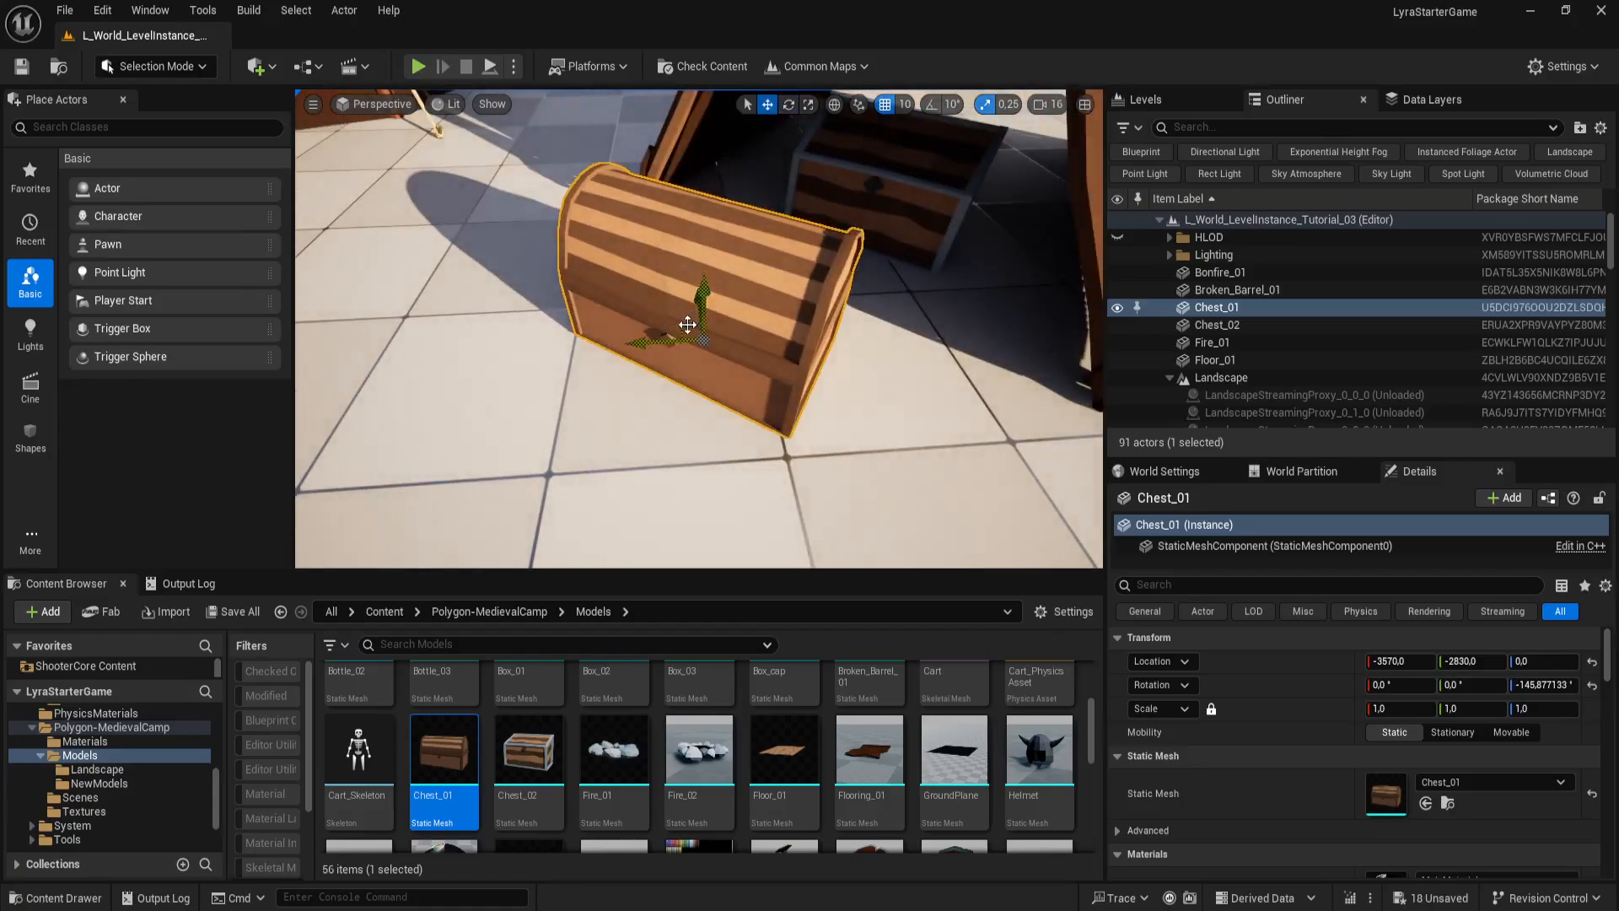
left_click_drag(689, 323, 793, 327)
Step: Rotate Chest_02 to about -235° around Z and move it deeper into the tent, to about X -3720, Y -2580
left_click(887, 181)
key("e")
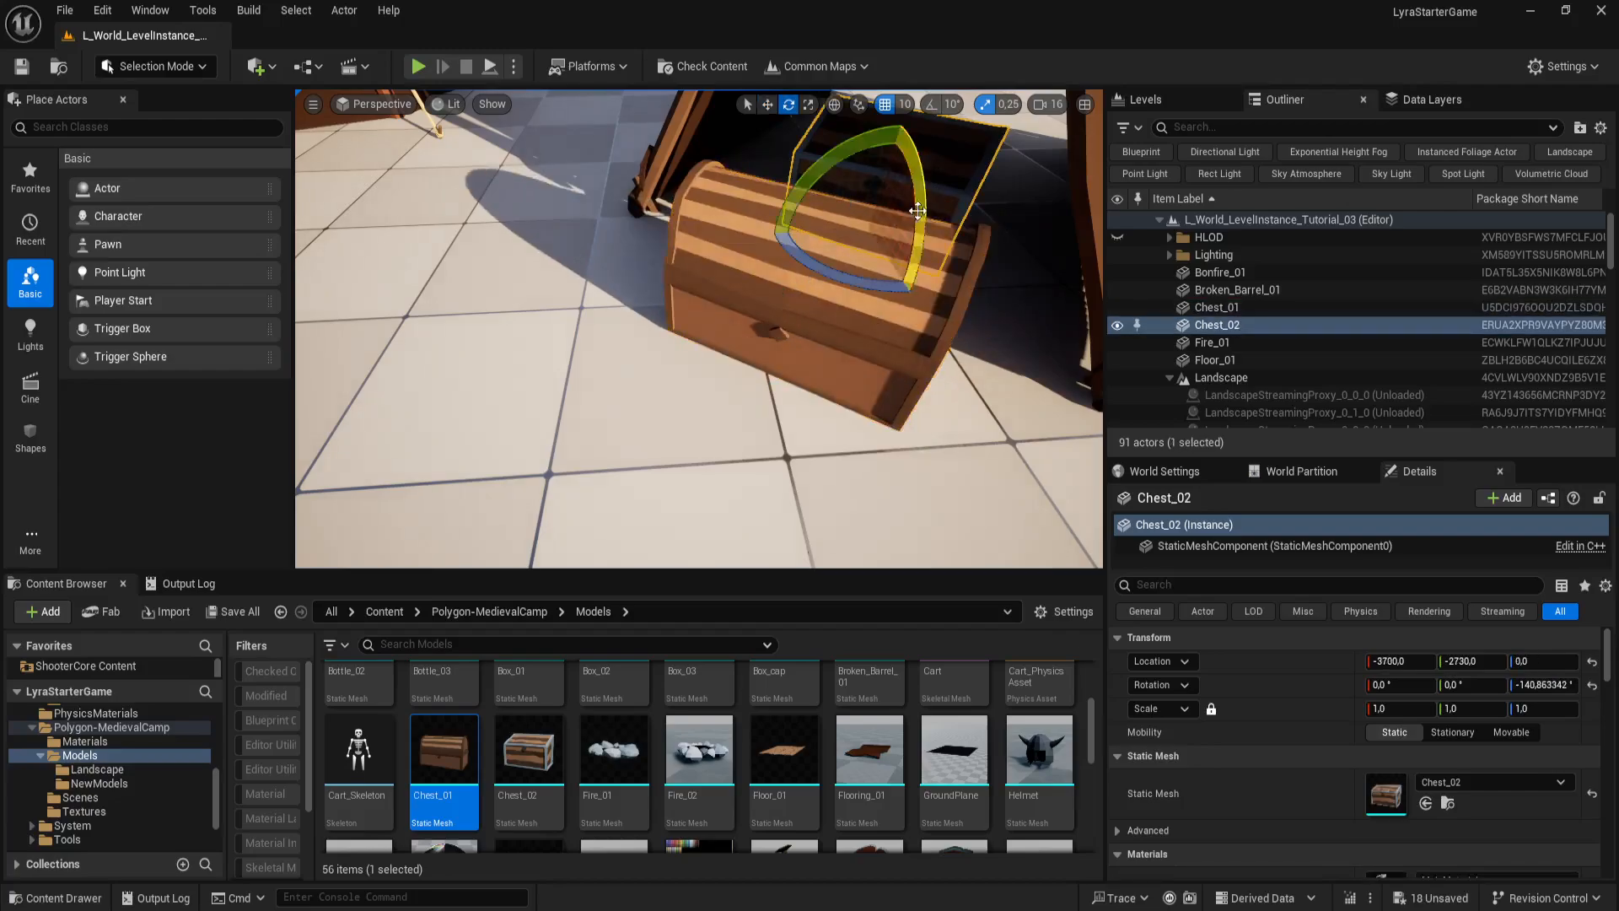
left_click_drag(828, 260, 808, 140)
key("w")
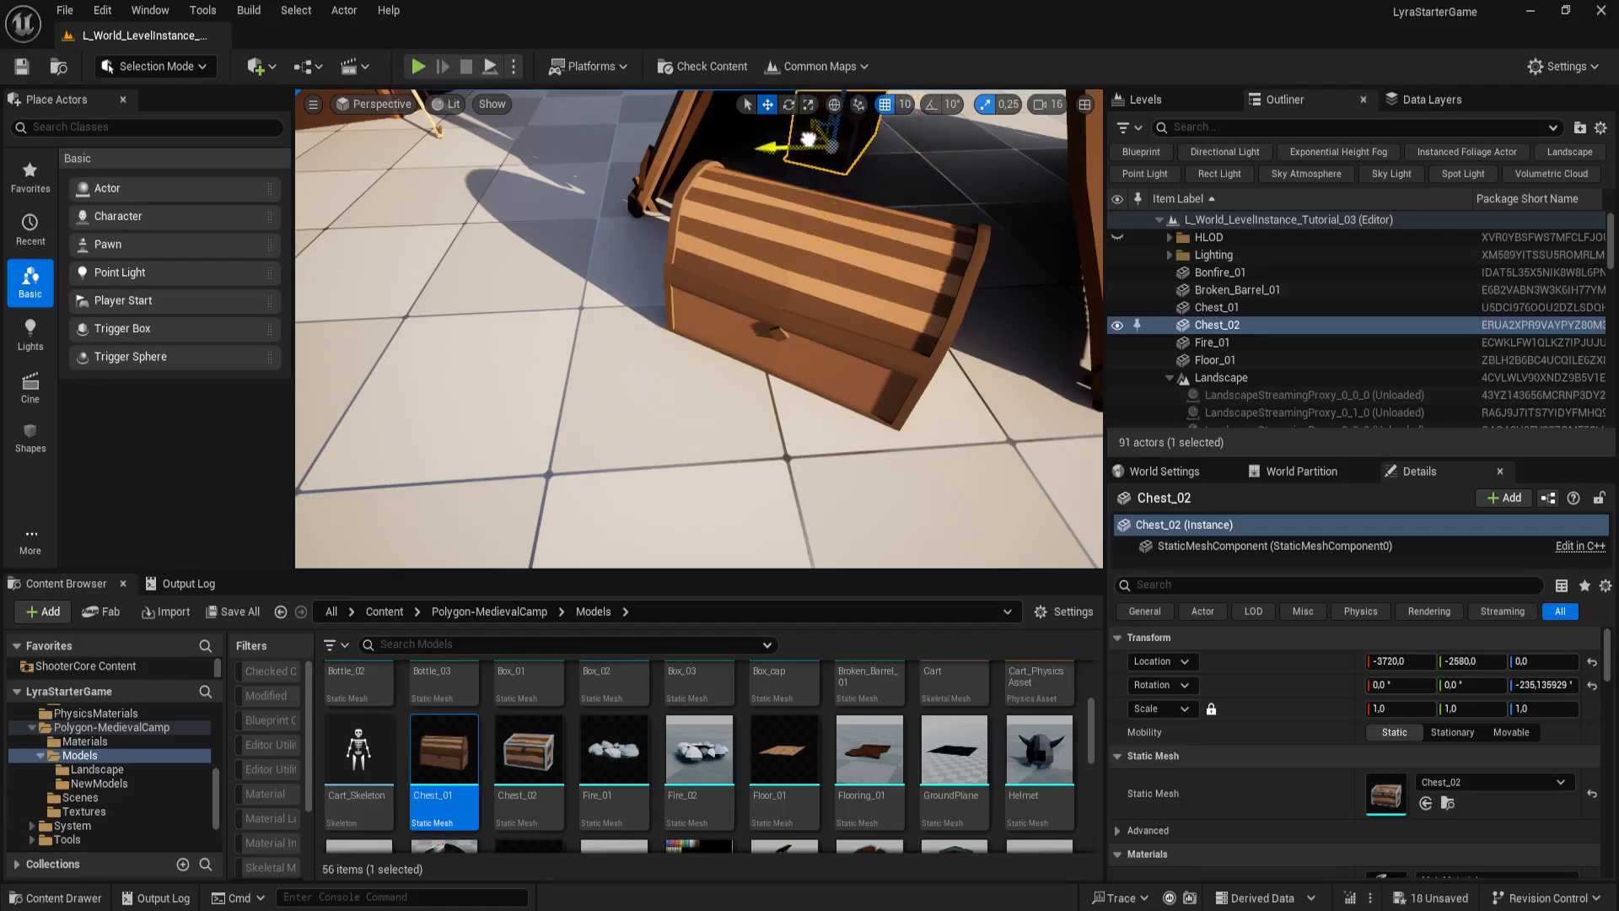
Step: Move Chest_01 inside the tent to about X -3720, Y -2750 and rotate it to about -118.6° around Z
left_click(861, 244)
left_click_drag(763, 316, 892, 234)
right_click_drag(885, 302, 993, 278)
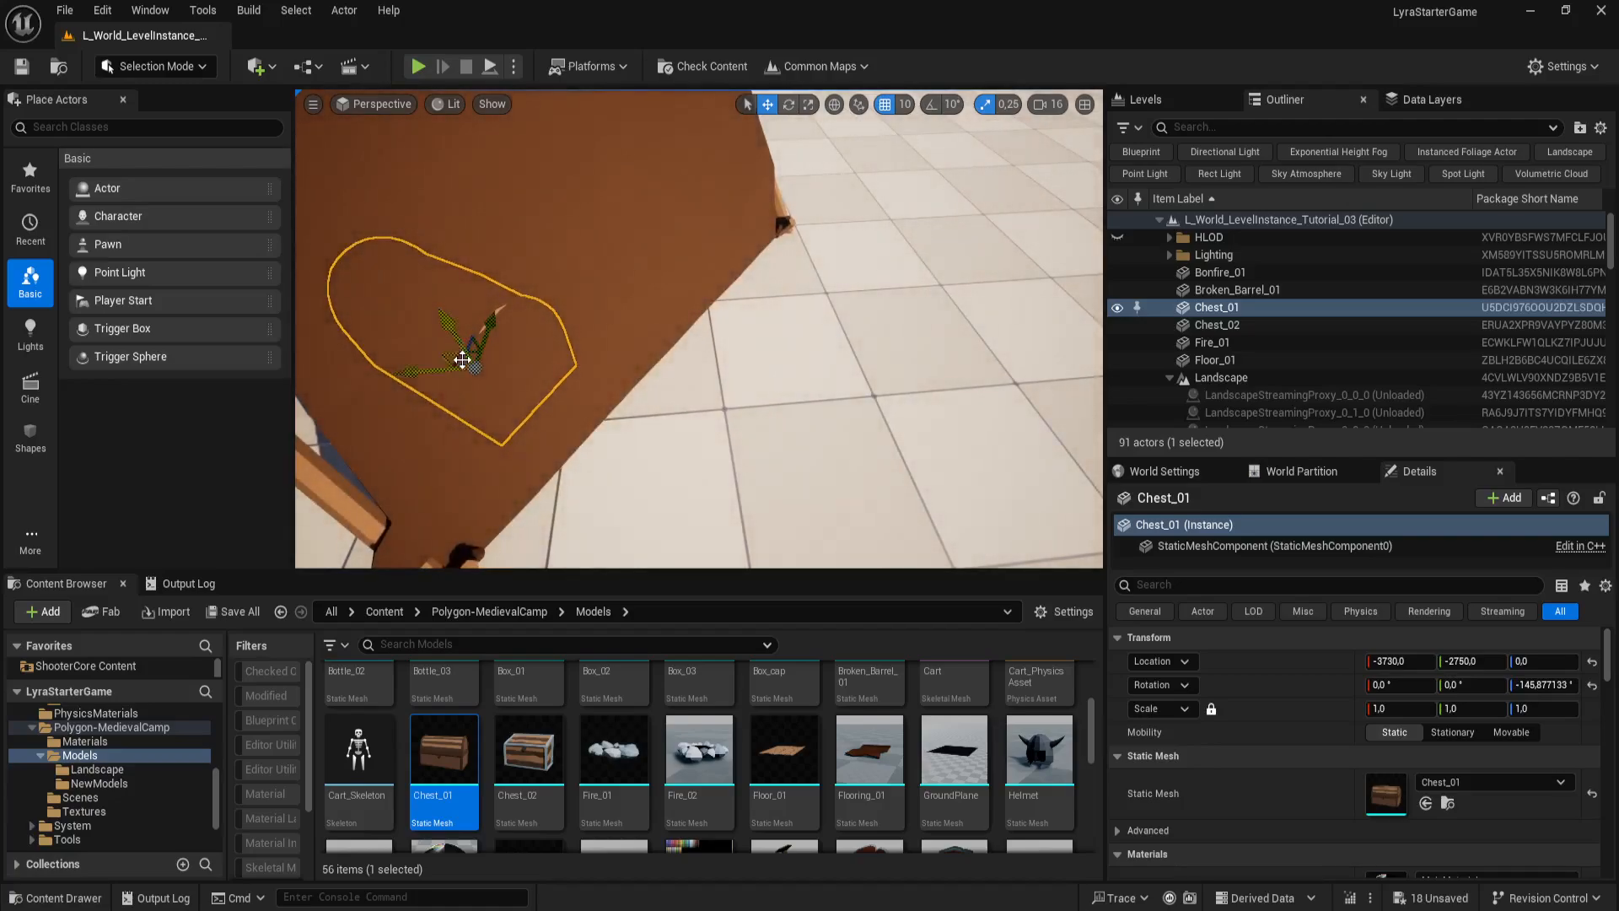
left_click_drag(435, 368, 423, 365)
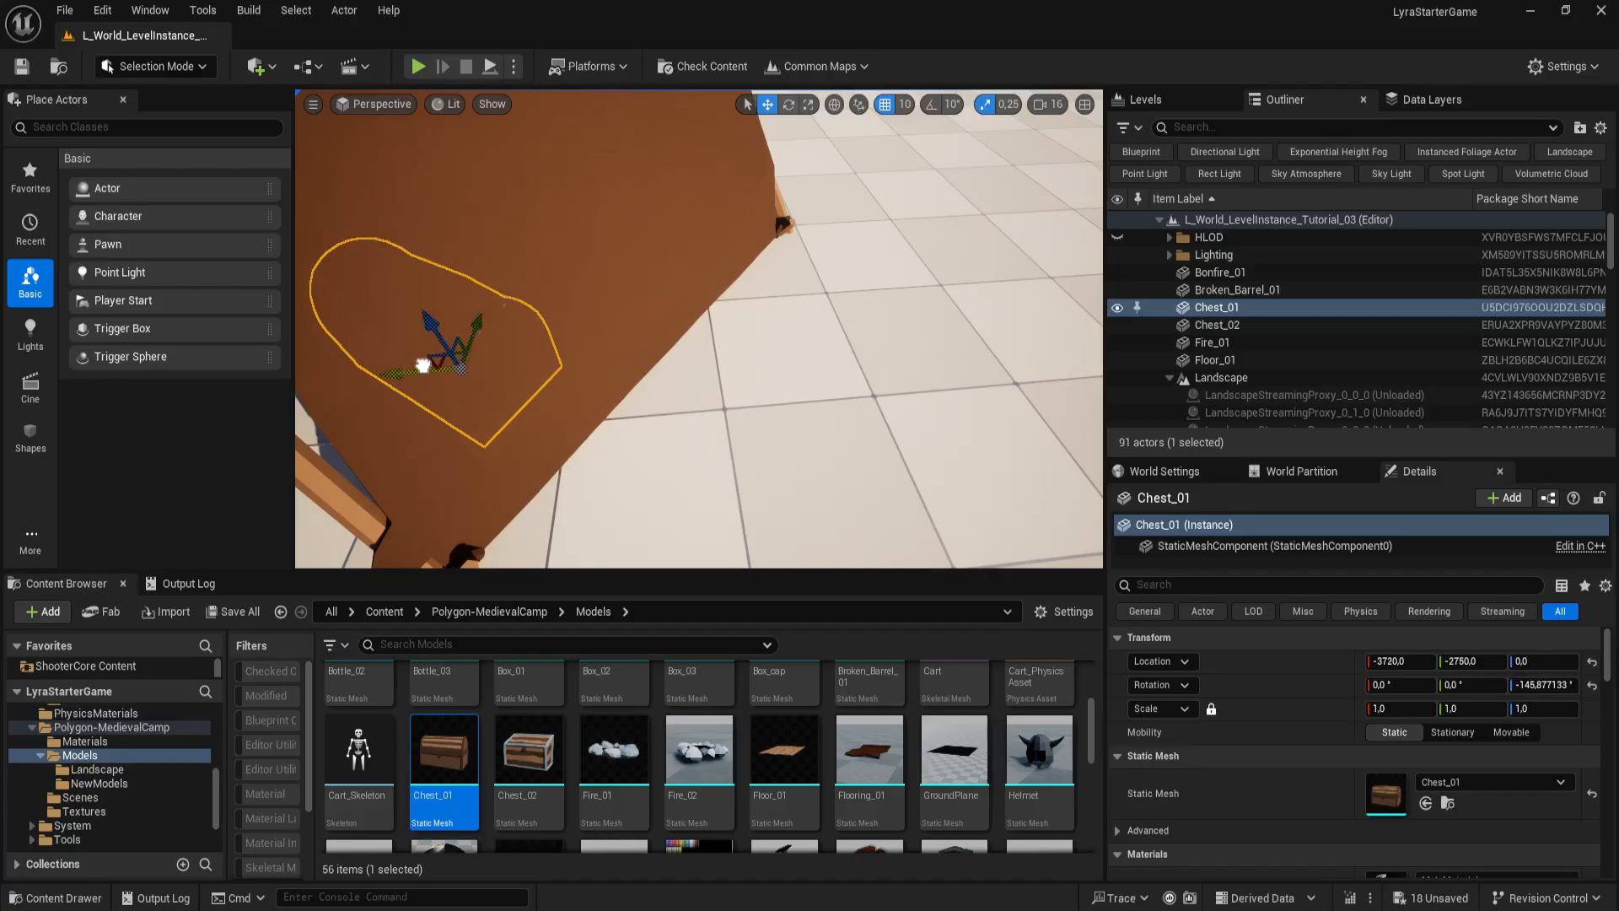
right_click_drag(433, 362, 573, 354)
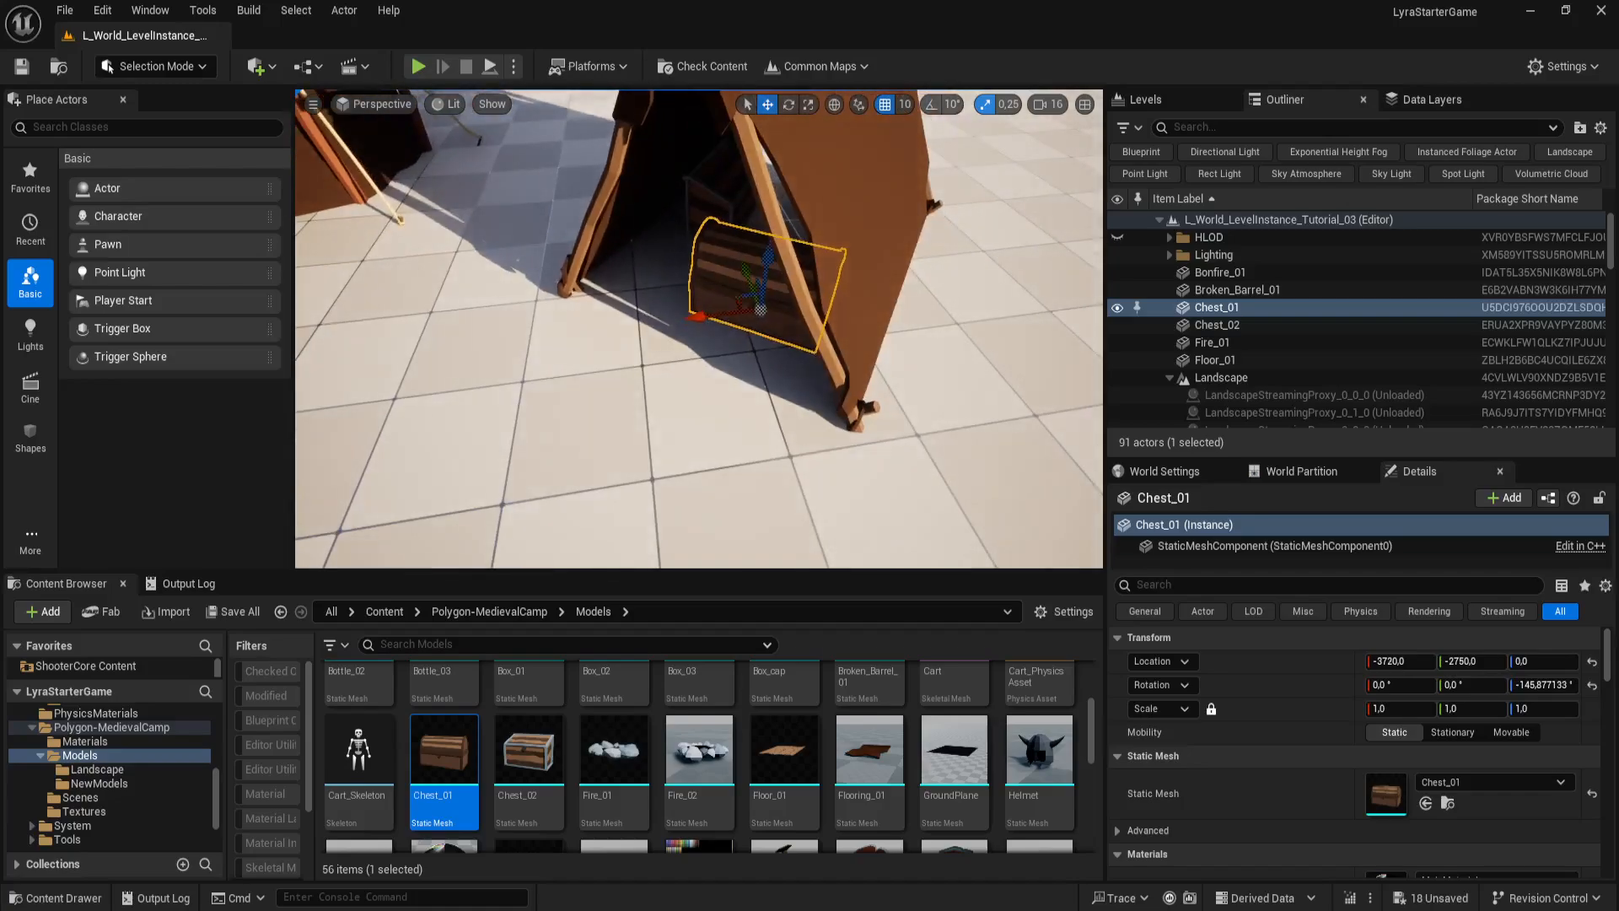
key("e")
left_click_drag(673, 319, 672, 373)
right_click_drag(672, 374, 632, 355)
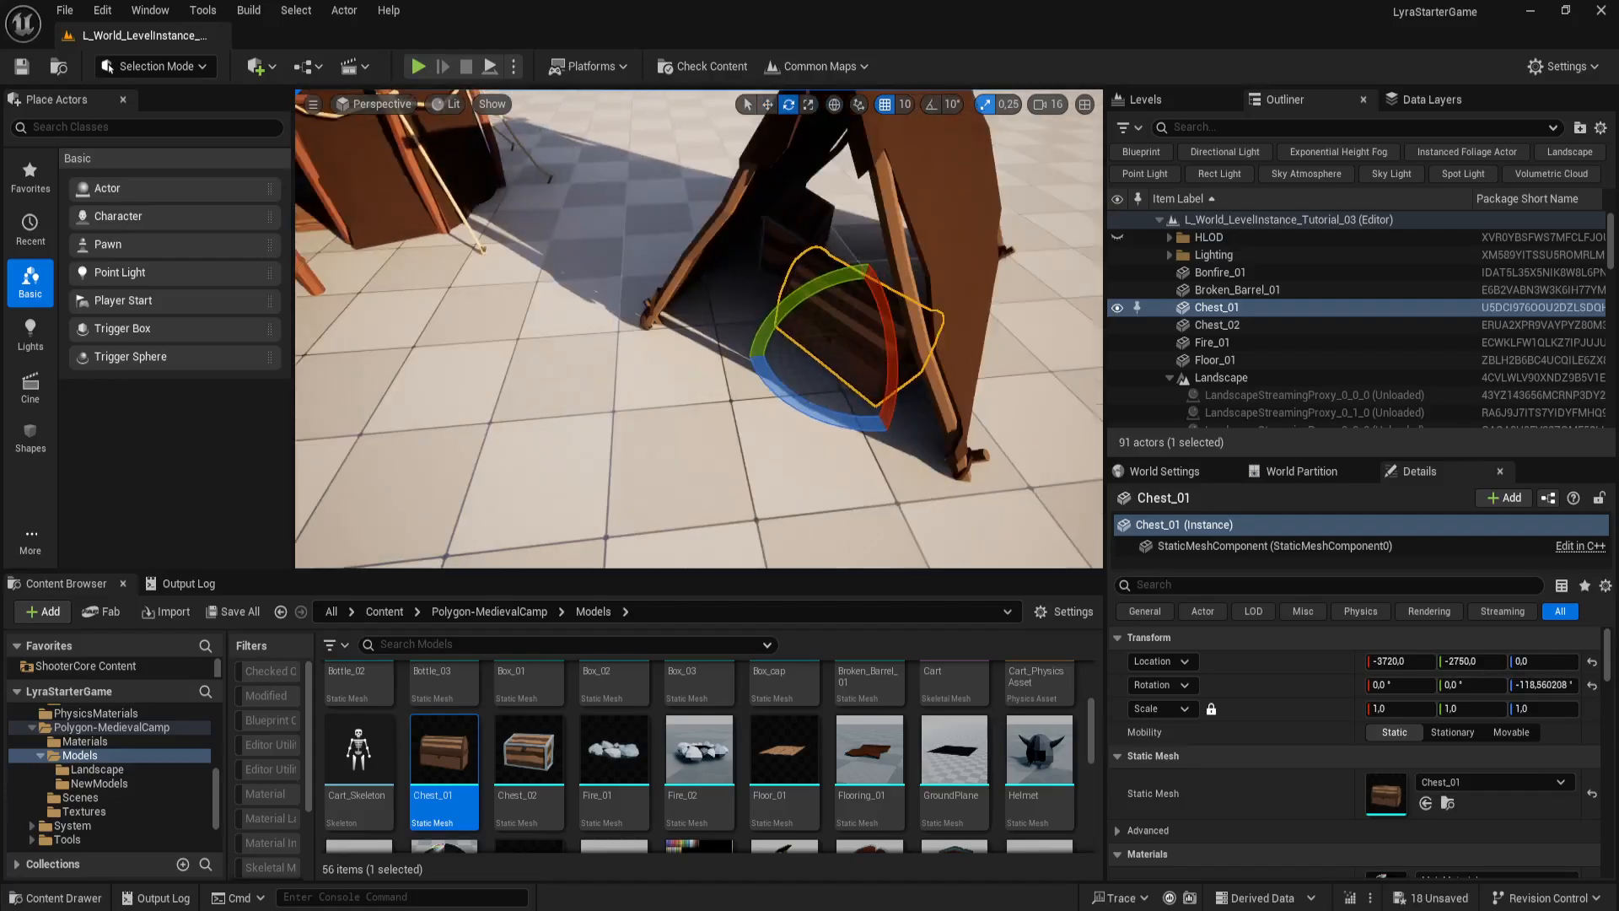
Step: Try the Helmet mesh on the open ground near the log pile and delete it
key("g")
right_click_drag(985, 322, 793, 295)
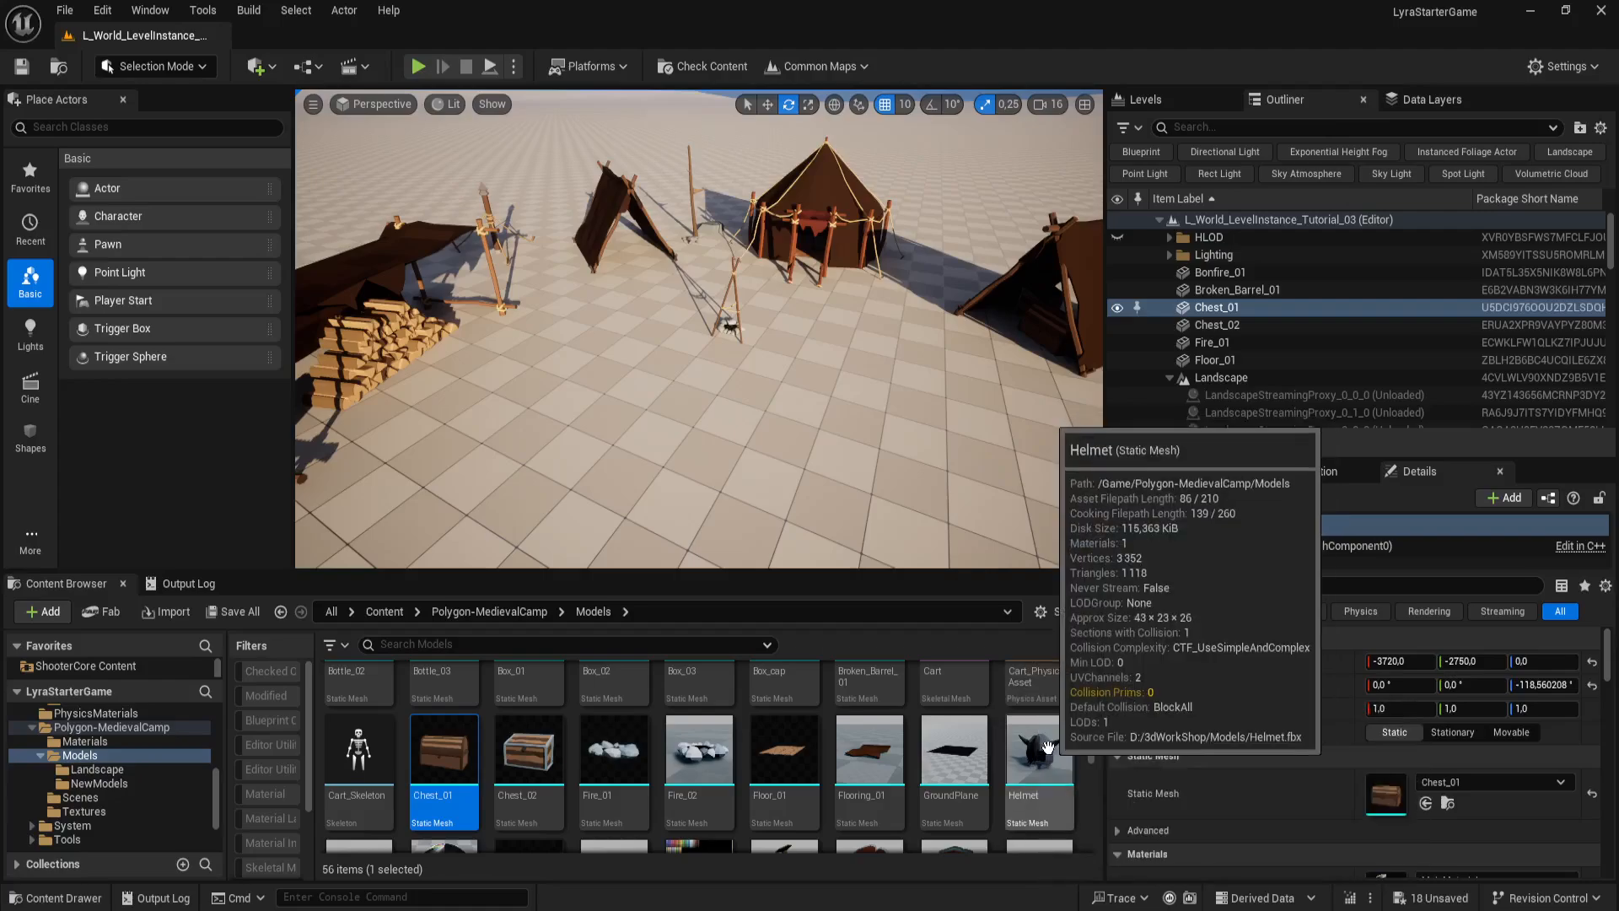
left_click_drag(1039, 718, 515, 396)
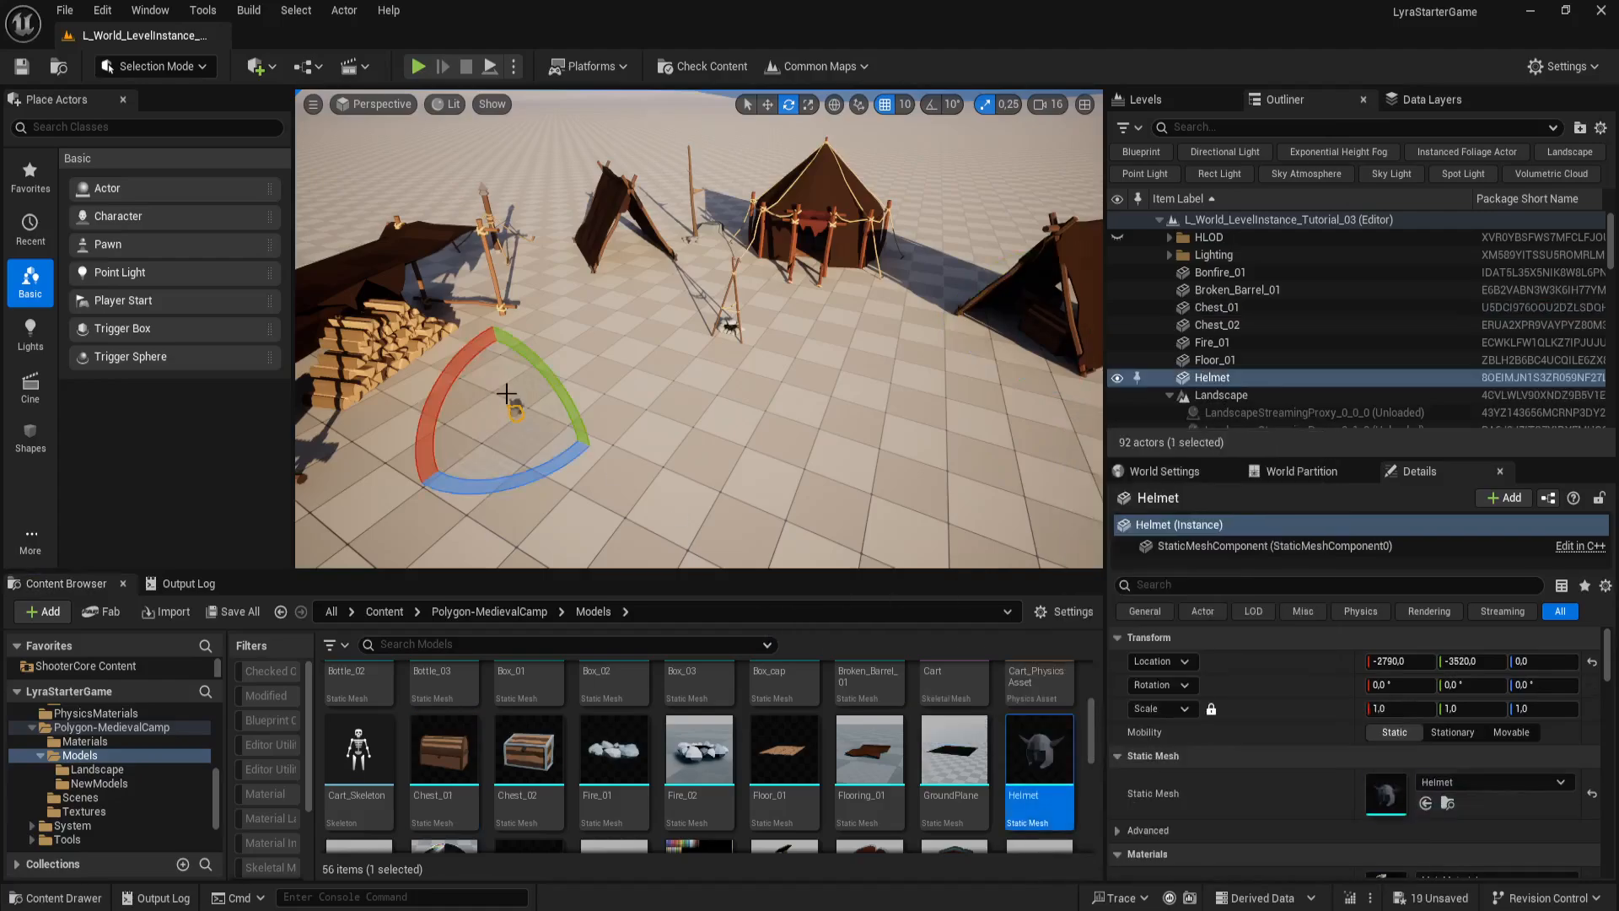
key("Delete")
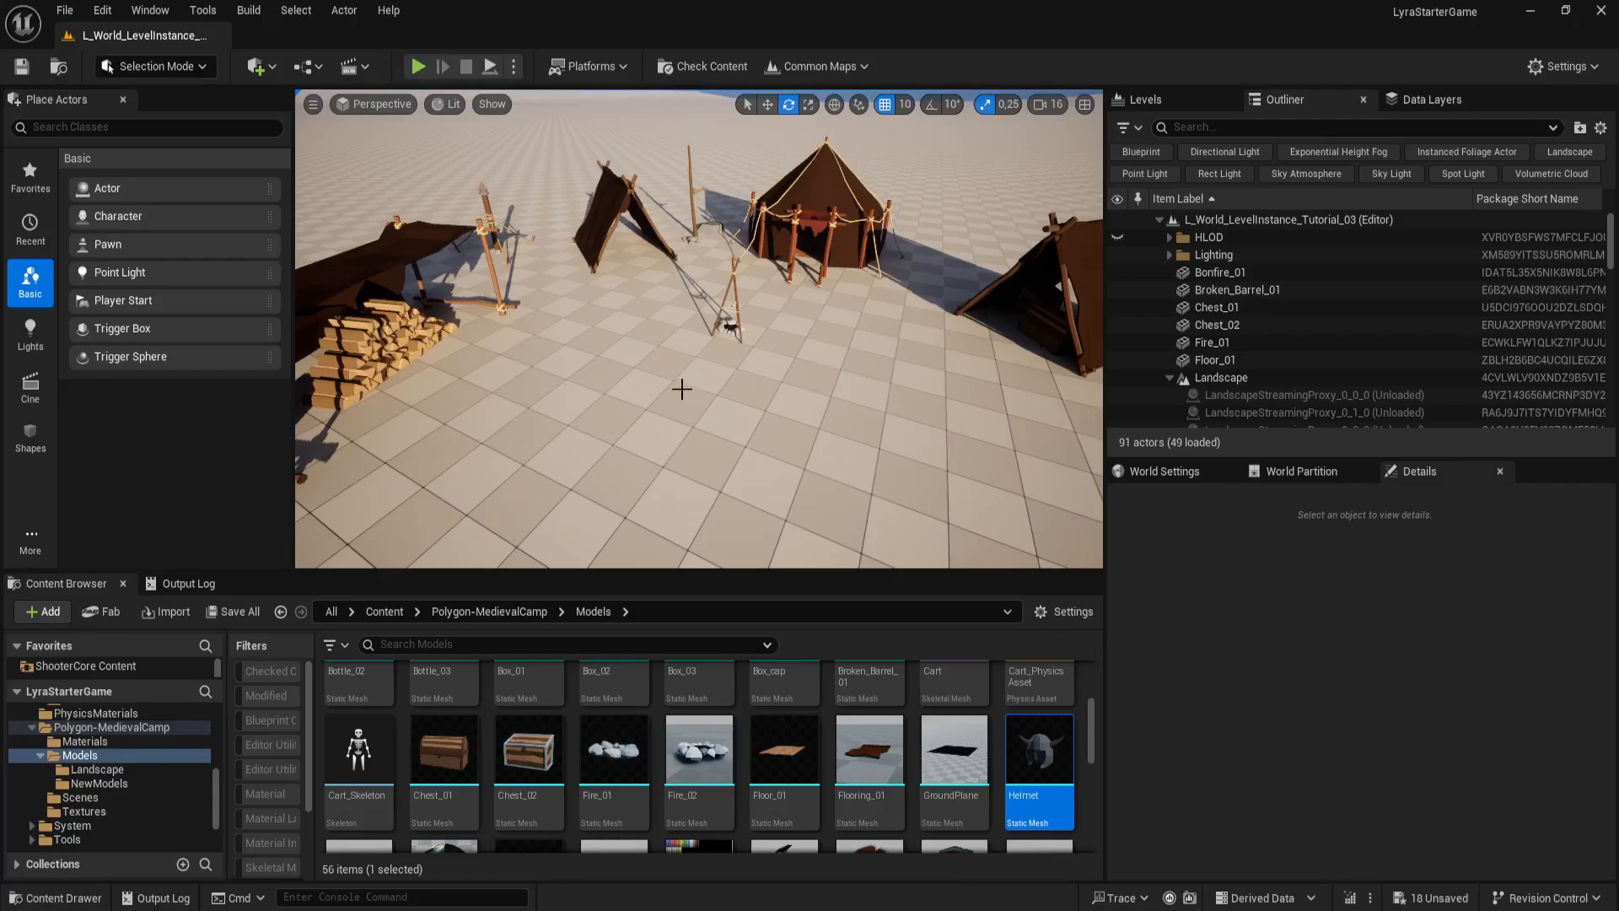
Step: Select all actors from Props_03 through Tree_03 in the Outliner and add Pillar_01 to the selection
right_click_drag(744, 485, 709, 481)
scroll(1267, 403, "down", 7)
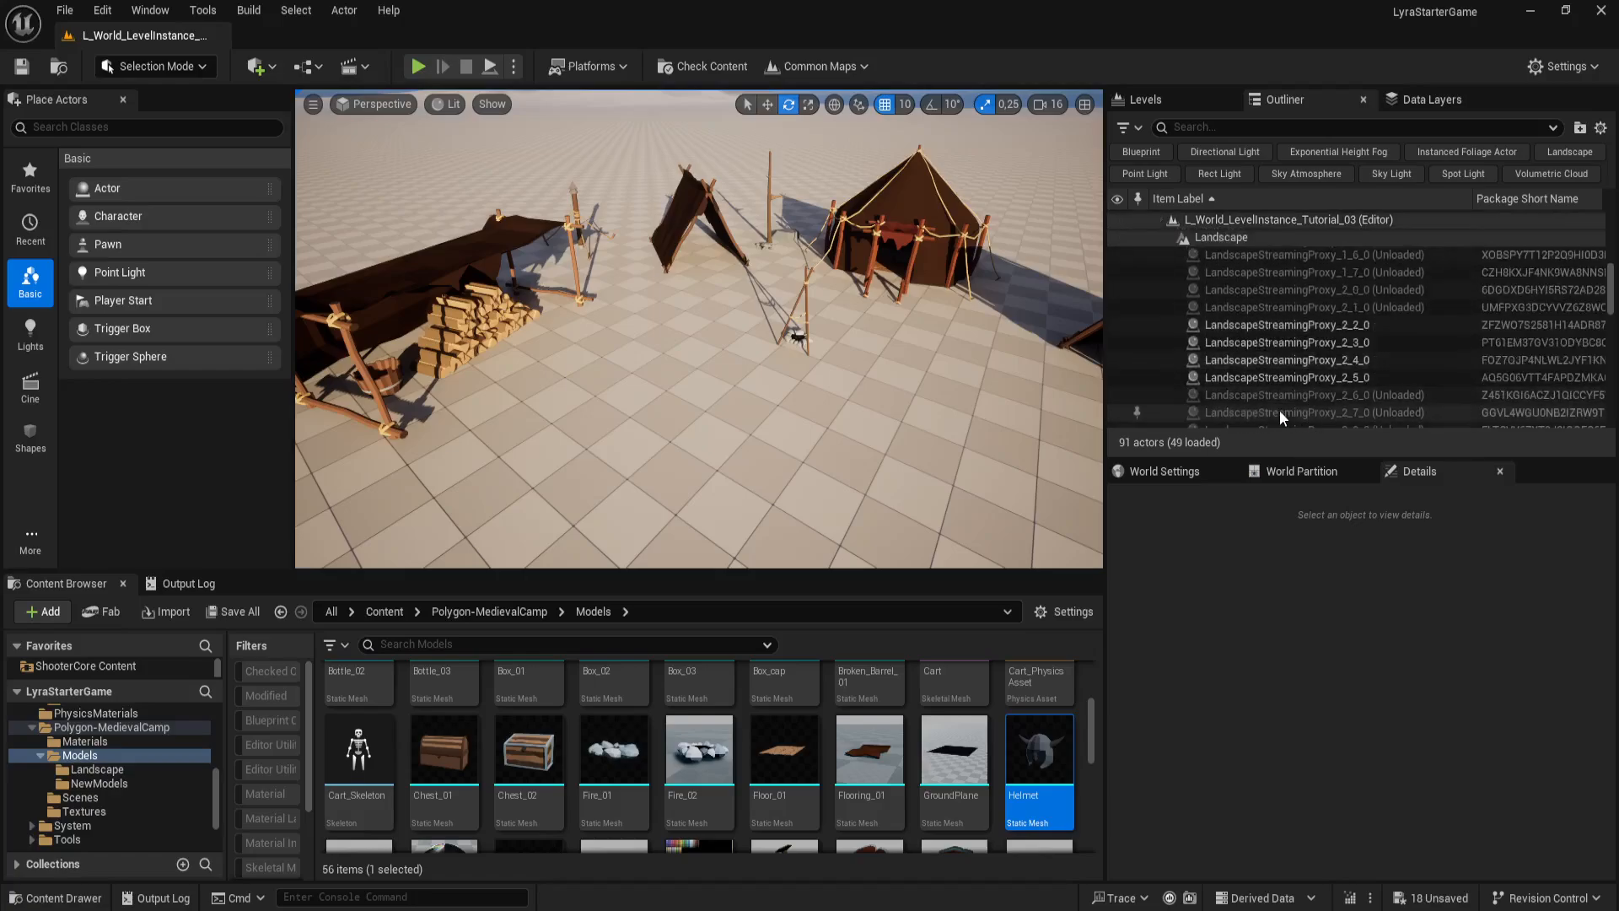
left_click_drag(1611, 289, 1601, 386)
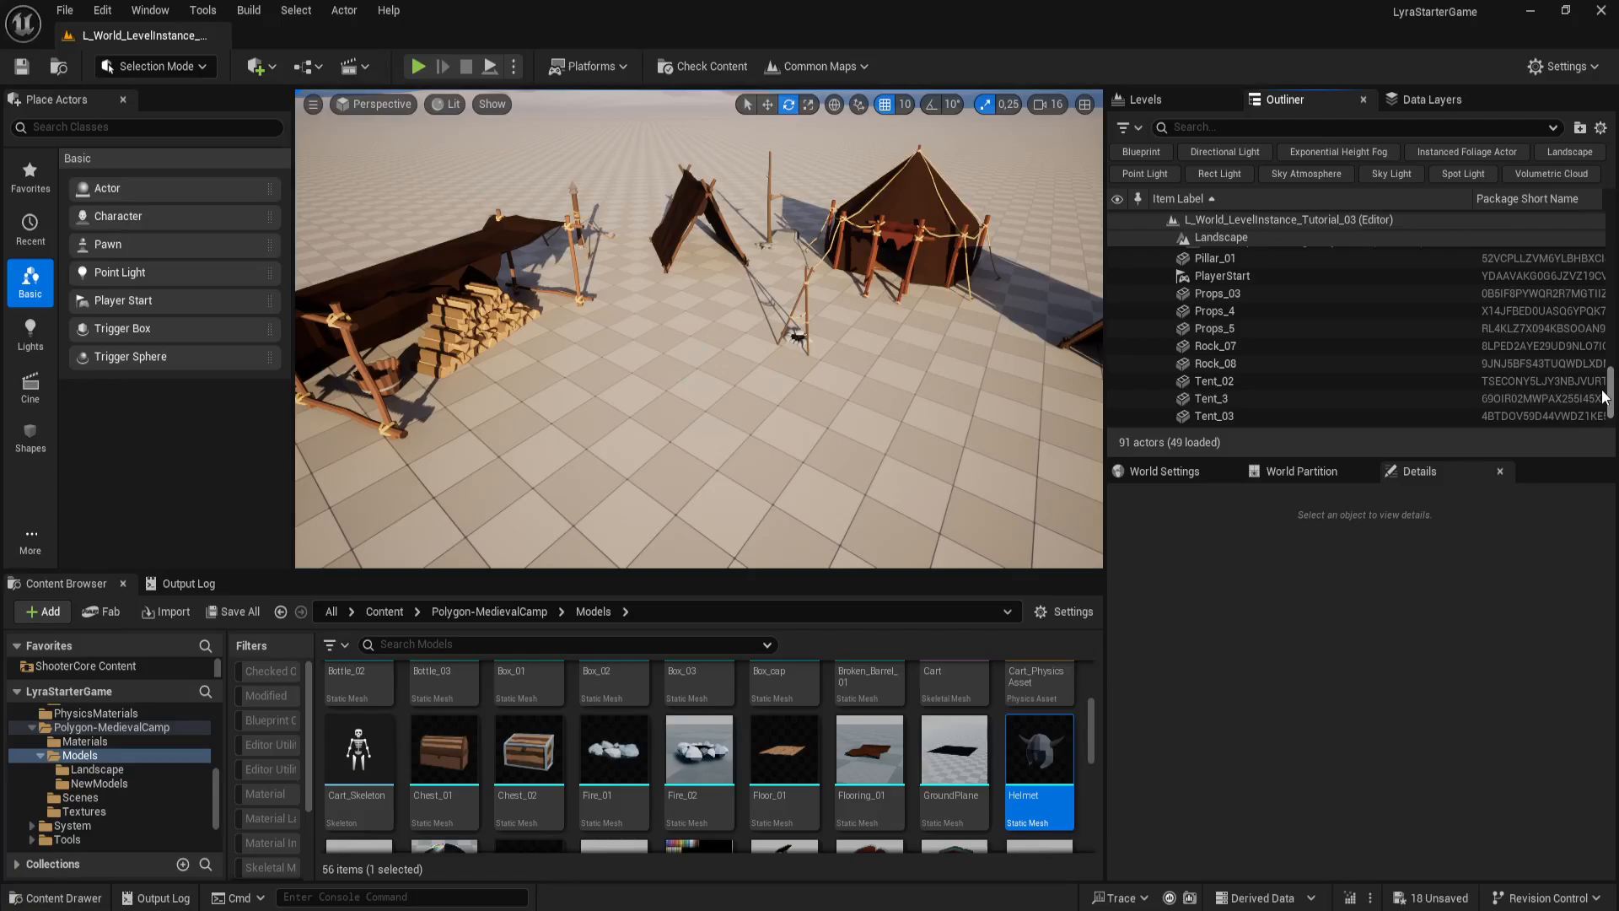
left_click(1227, 294)
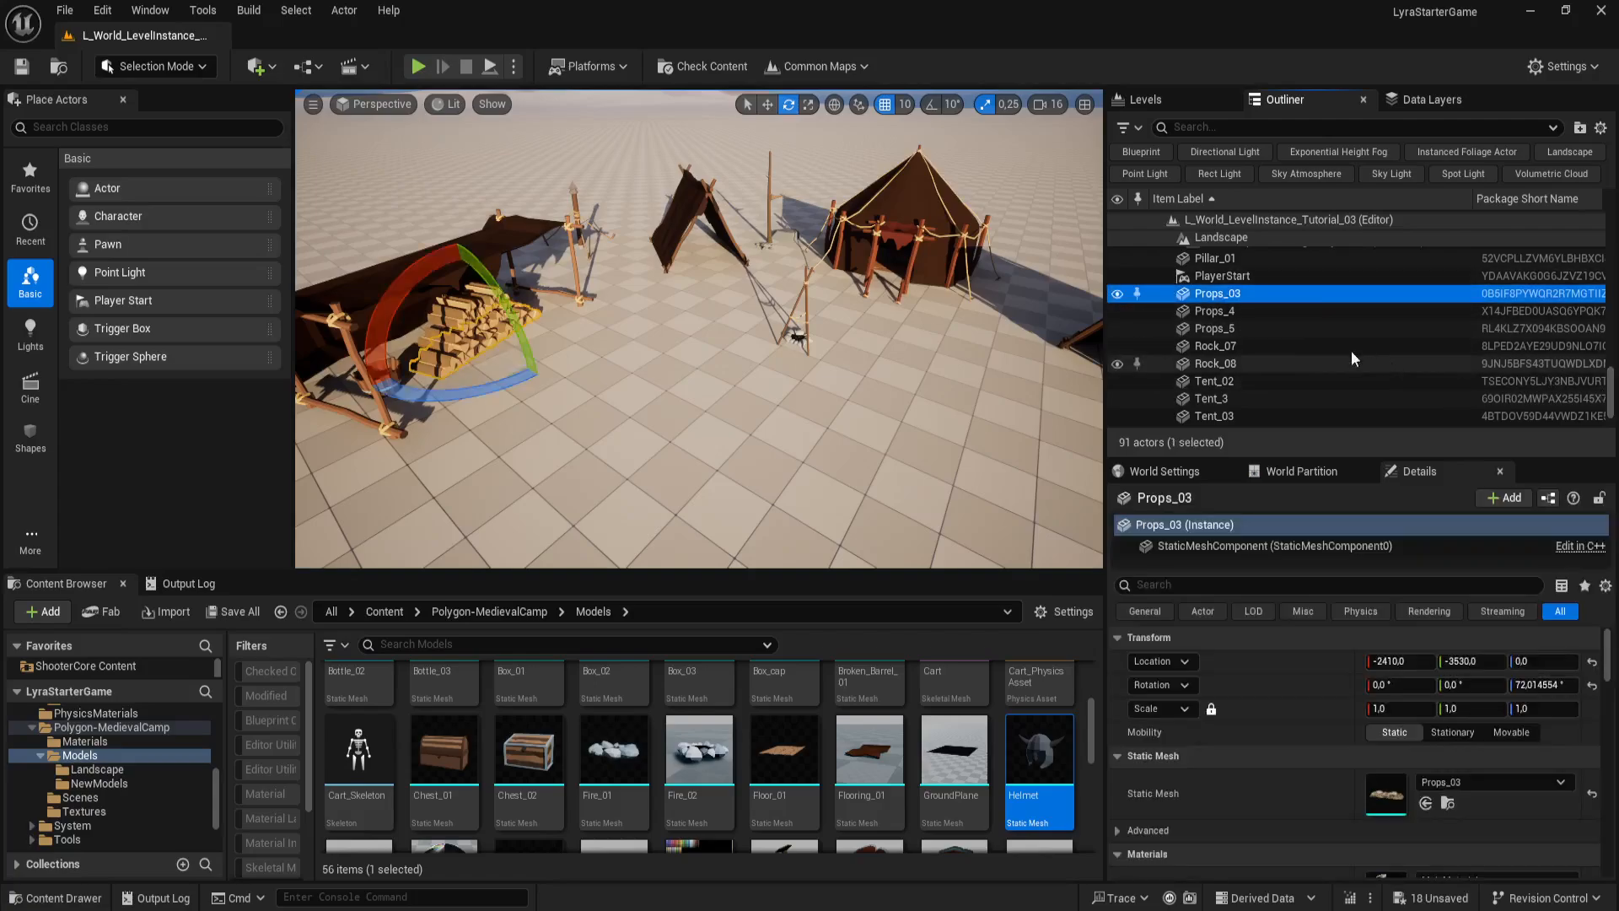
scroll(1308, 361, "down", 3)
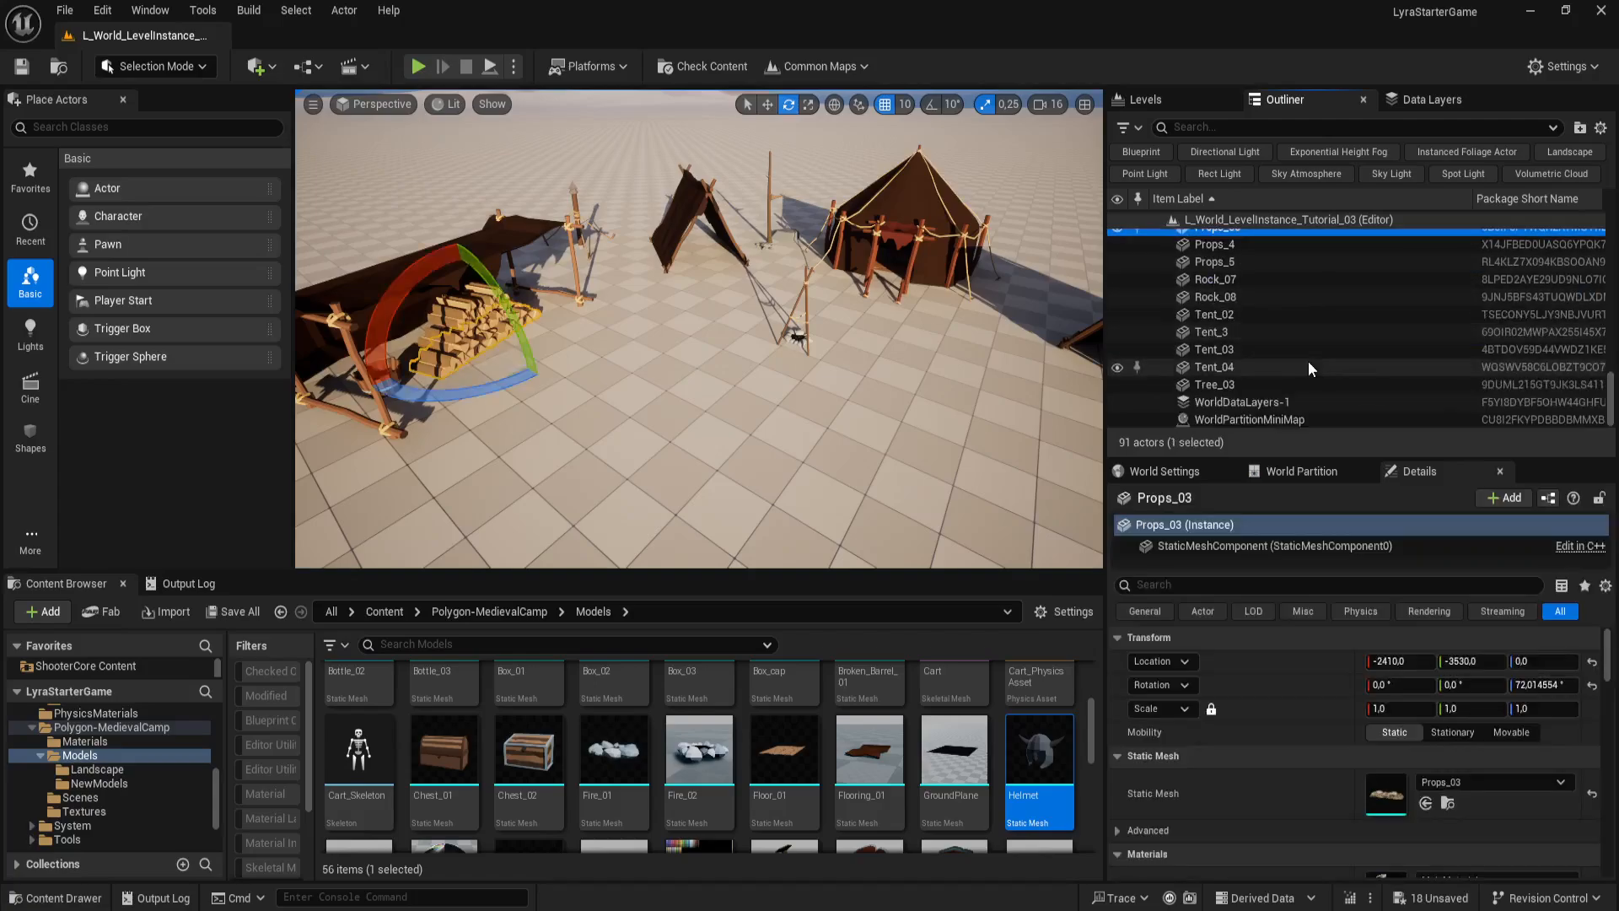
left_click(1247, 384, "shift")
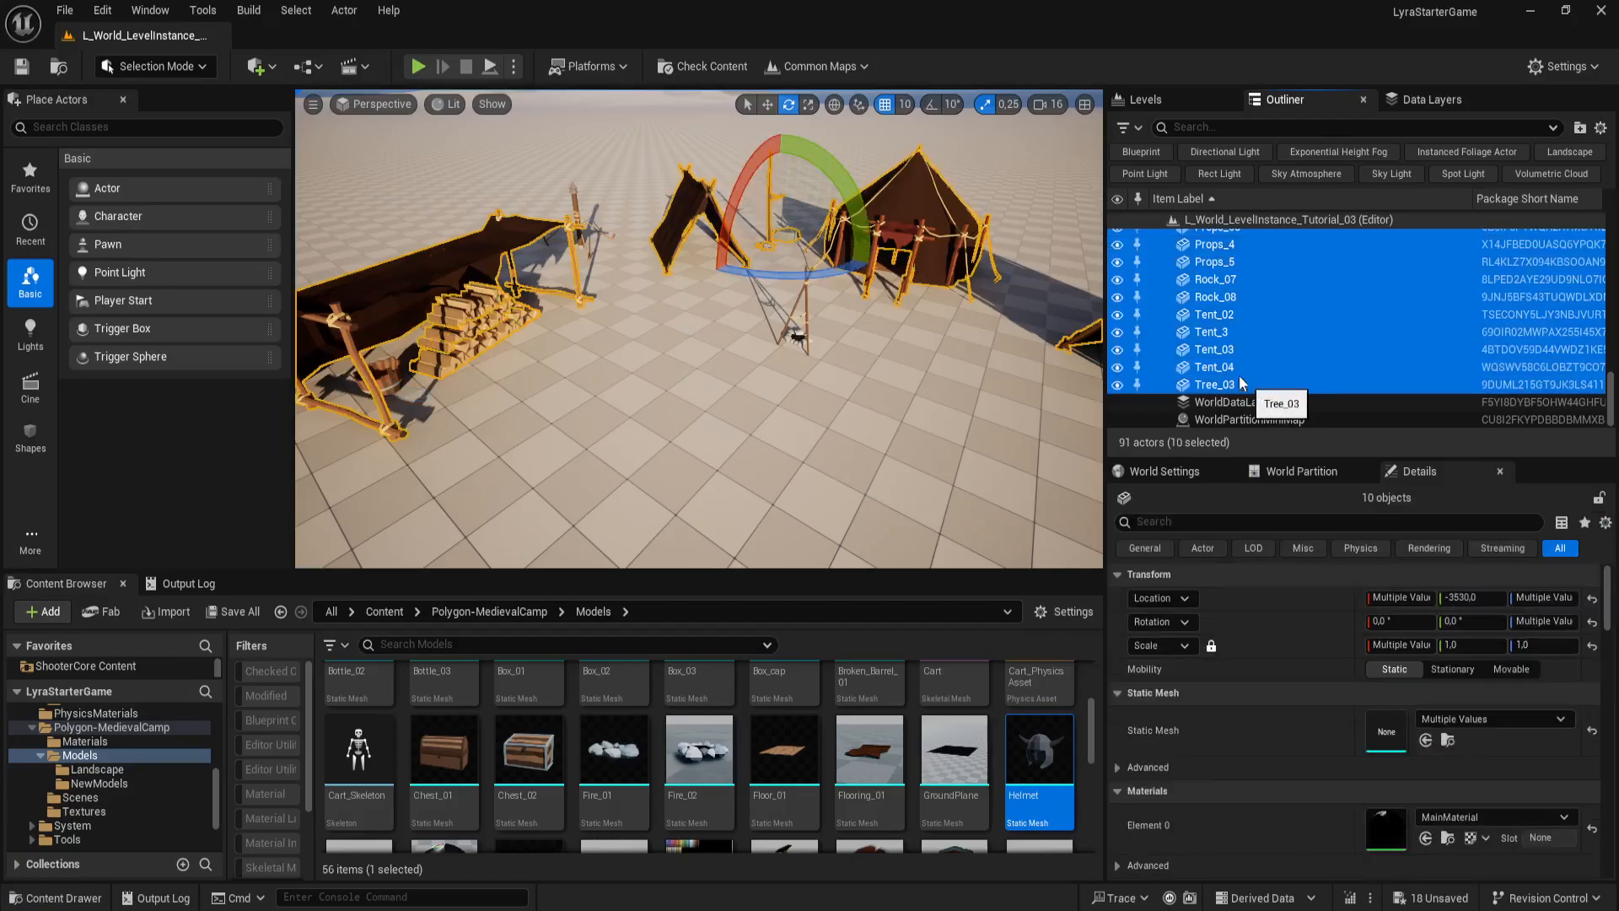
right_click_drag(780, 283, 780, 350)
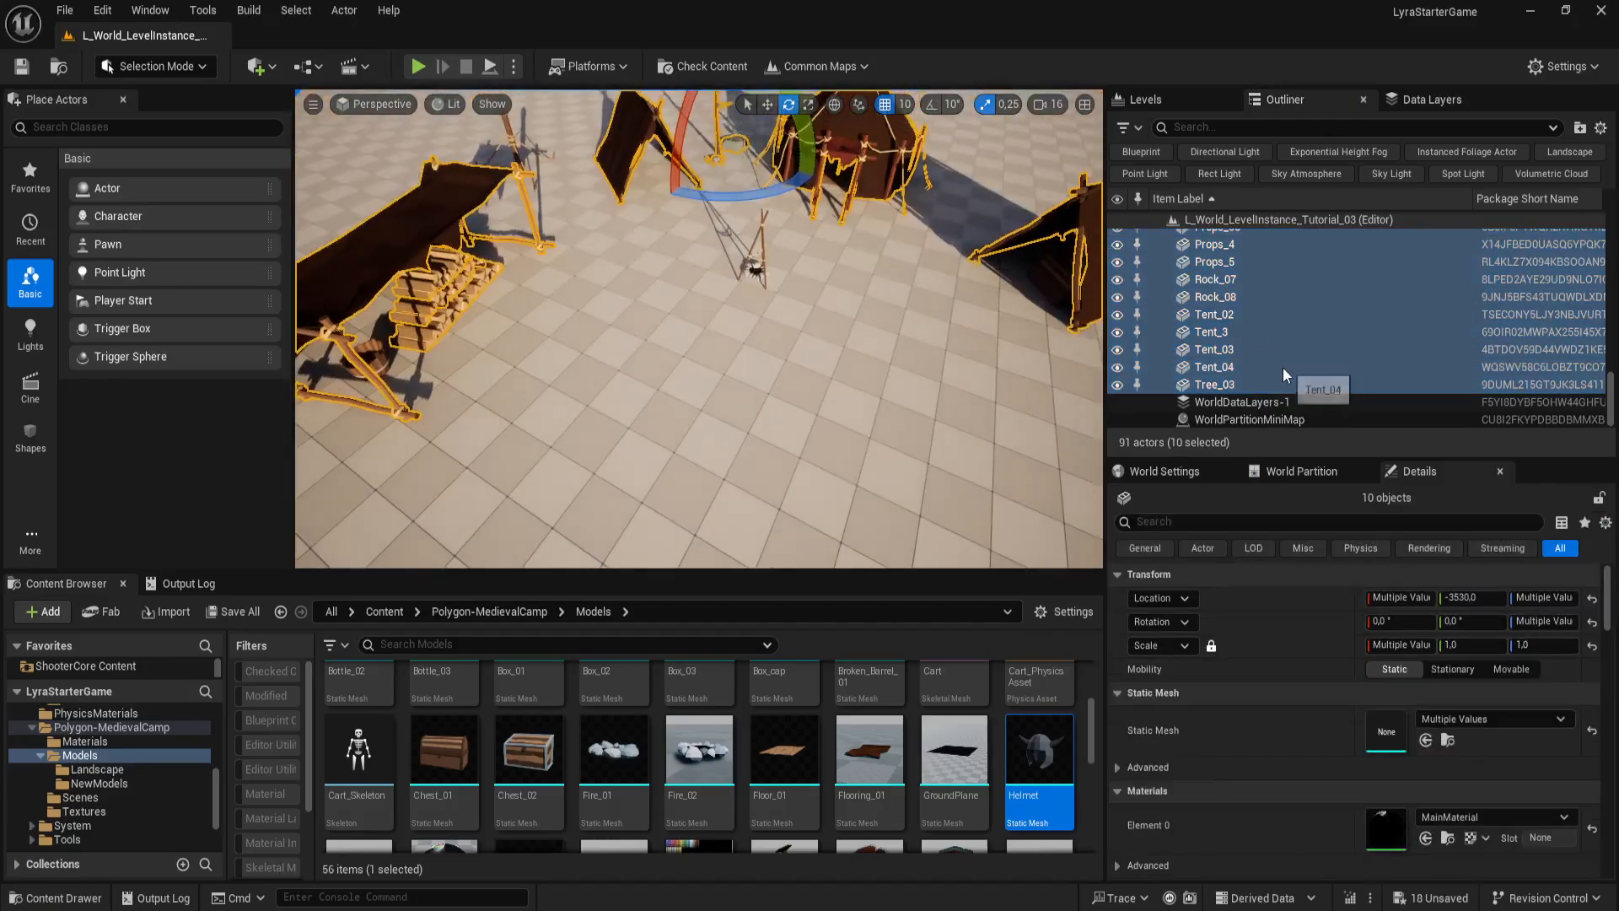
scroll(1283, 366, "up", 4)
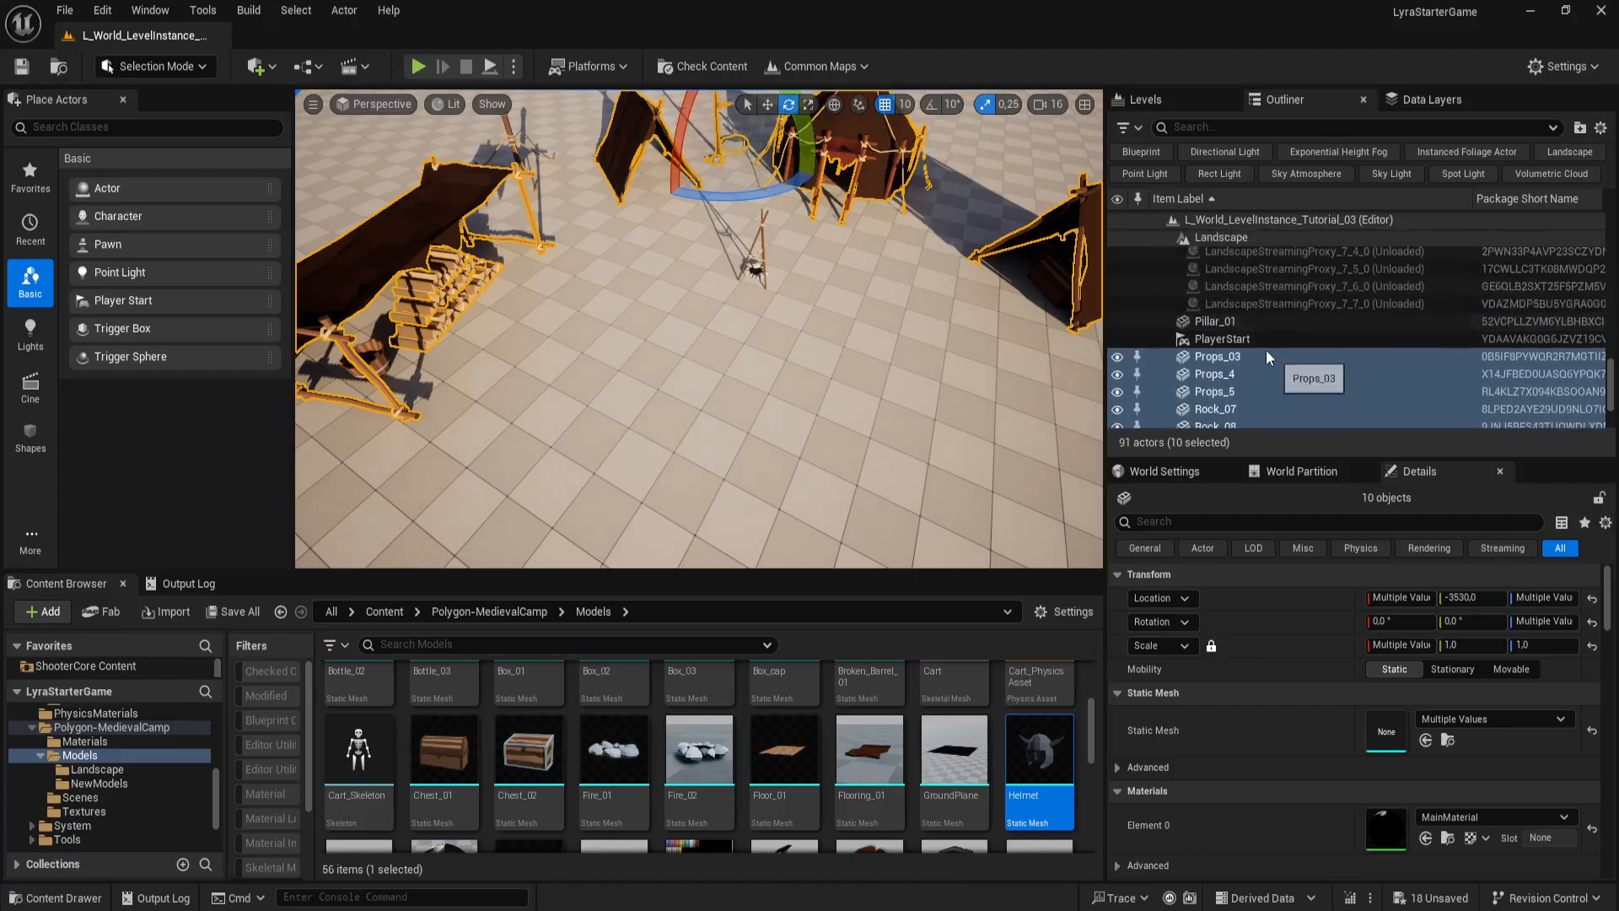
scroll(1266, 349, "up", 1)
left_click(1221, 348, "ctrl")
Step: Add Bonfire_01, Broken_Barrel_01, Chest_01, Chest_02, Fire_01 and Floor_01 to the current actor selection in the Outliner
scroll(1272, 328, "up", 8)
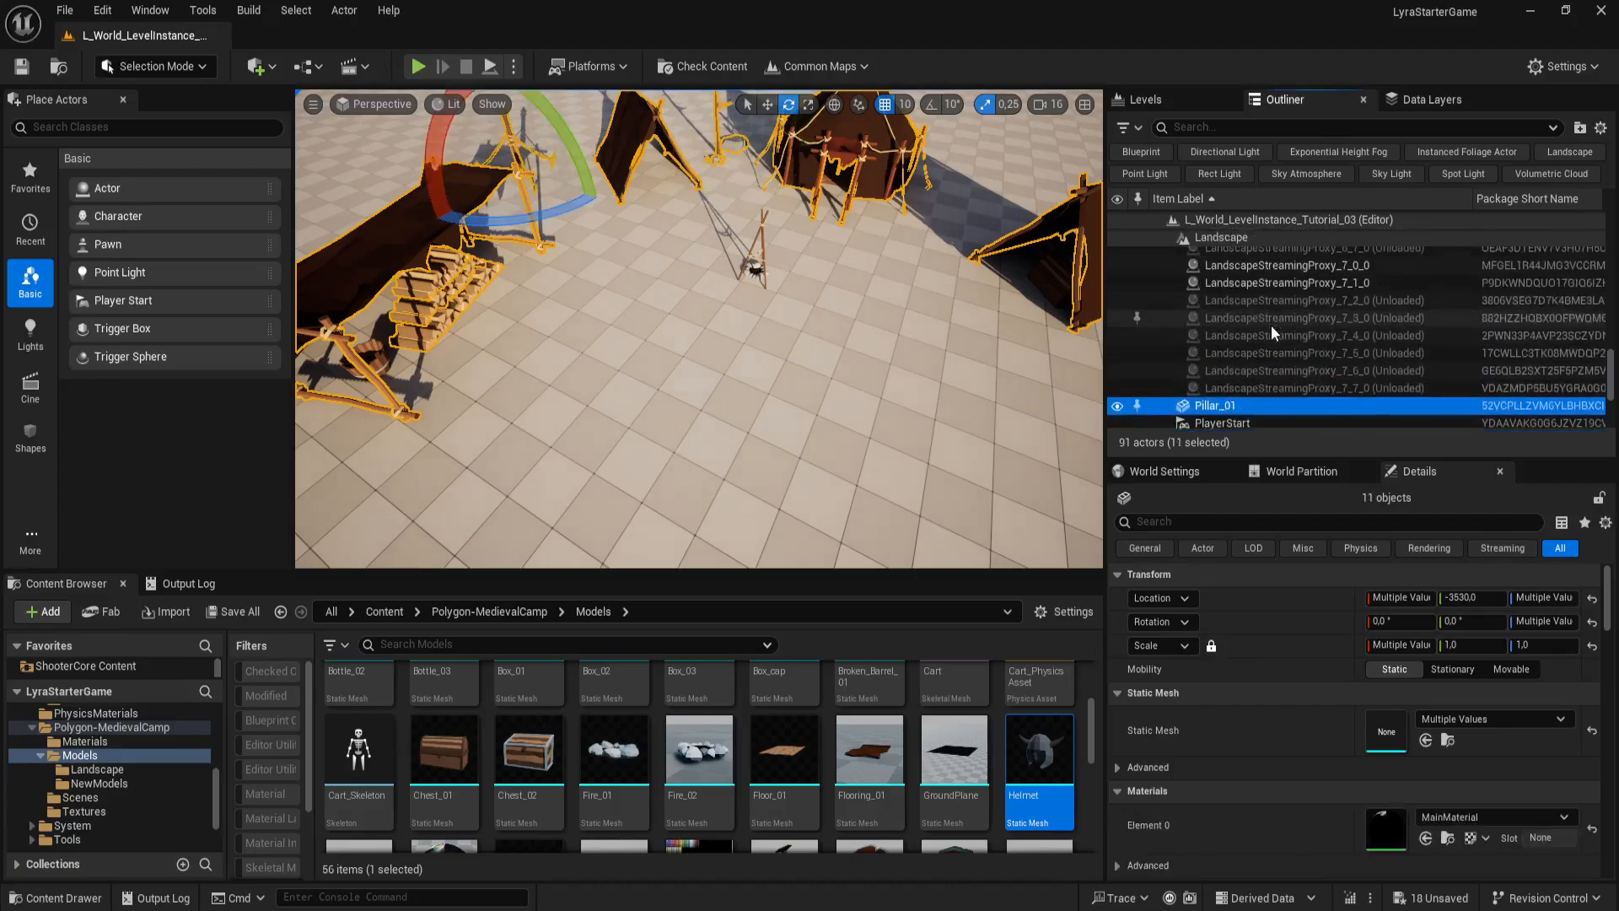
scroll(1271, 326, "up", 15)
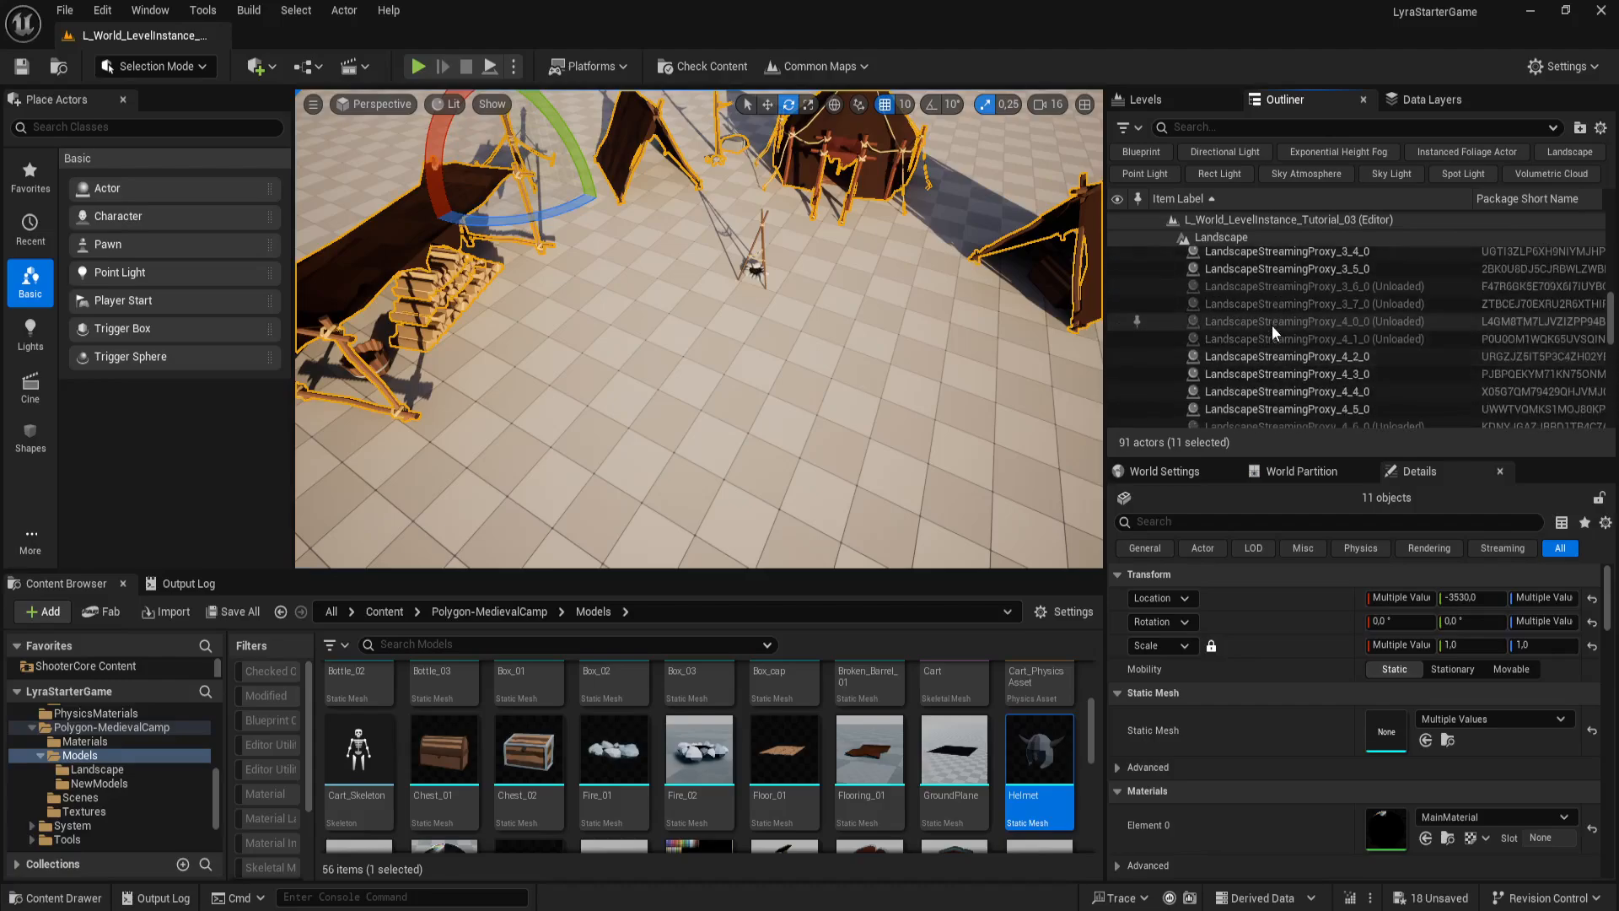
scroll(1272, 326, "up", 5)
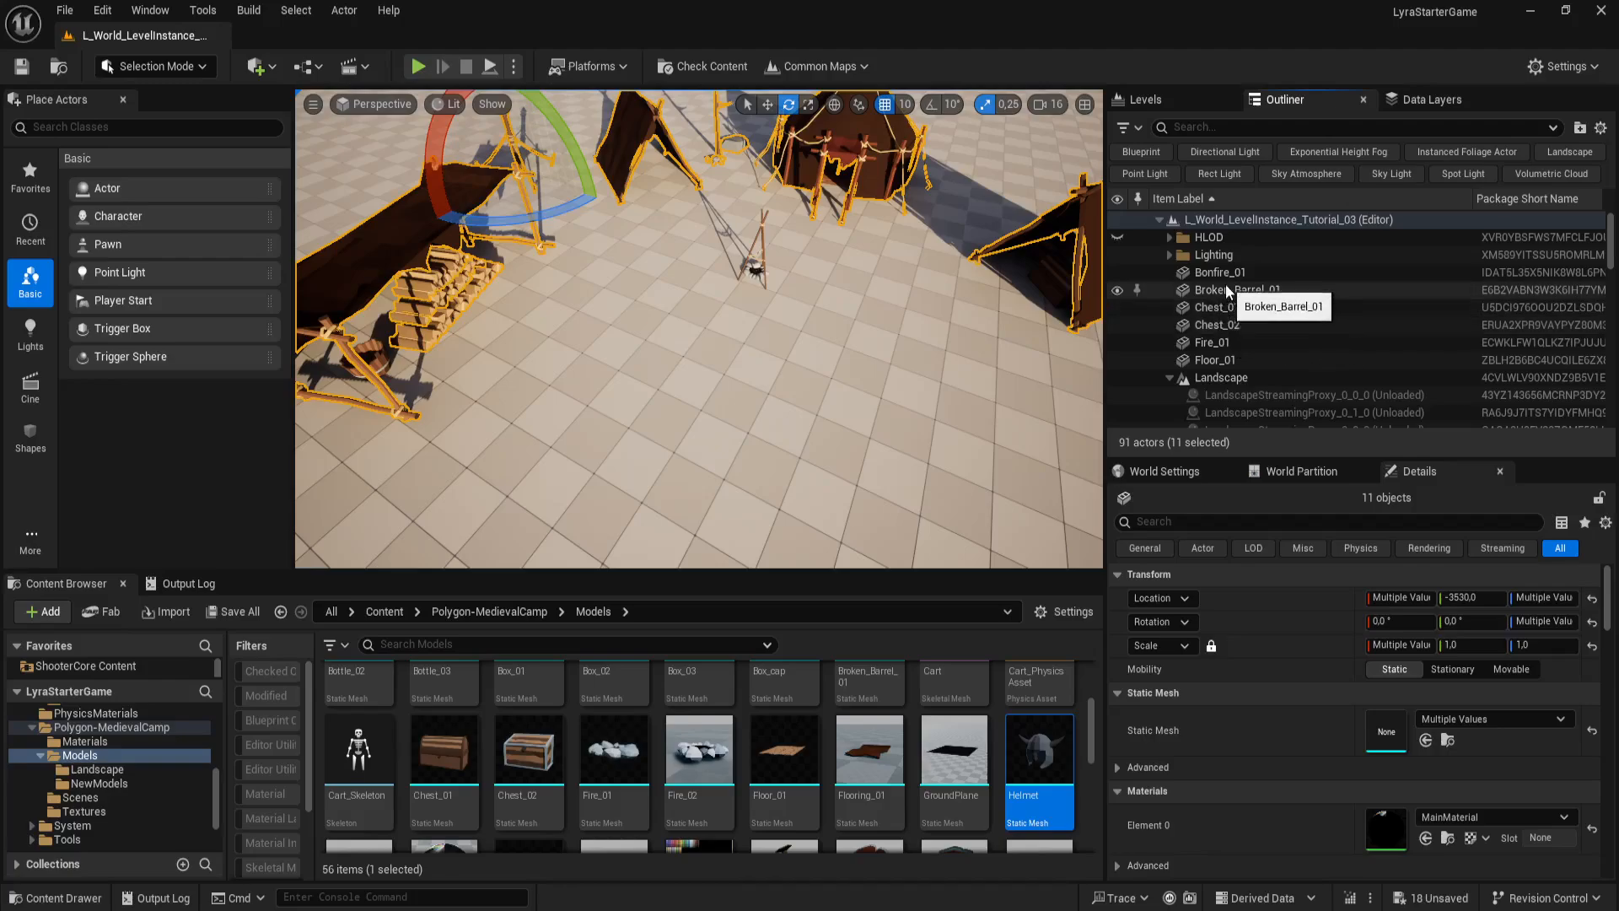
left_click(1227, 272, "ctrl")
left_click(1227, 289, "ctrl")
left_click(1227, 307, "ctrl")
left_click(1223, 326, "ctrl")
left_click(1215, 342, "ctrl")
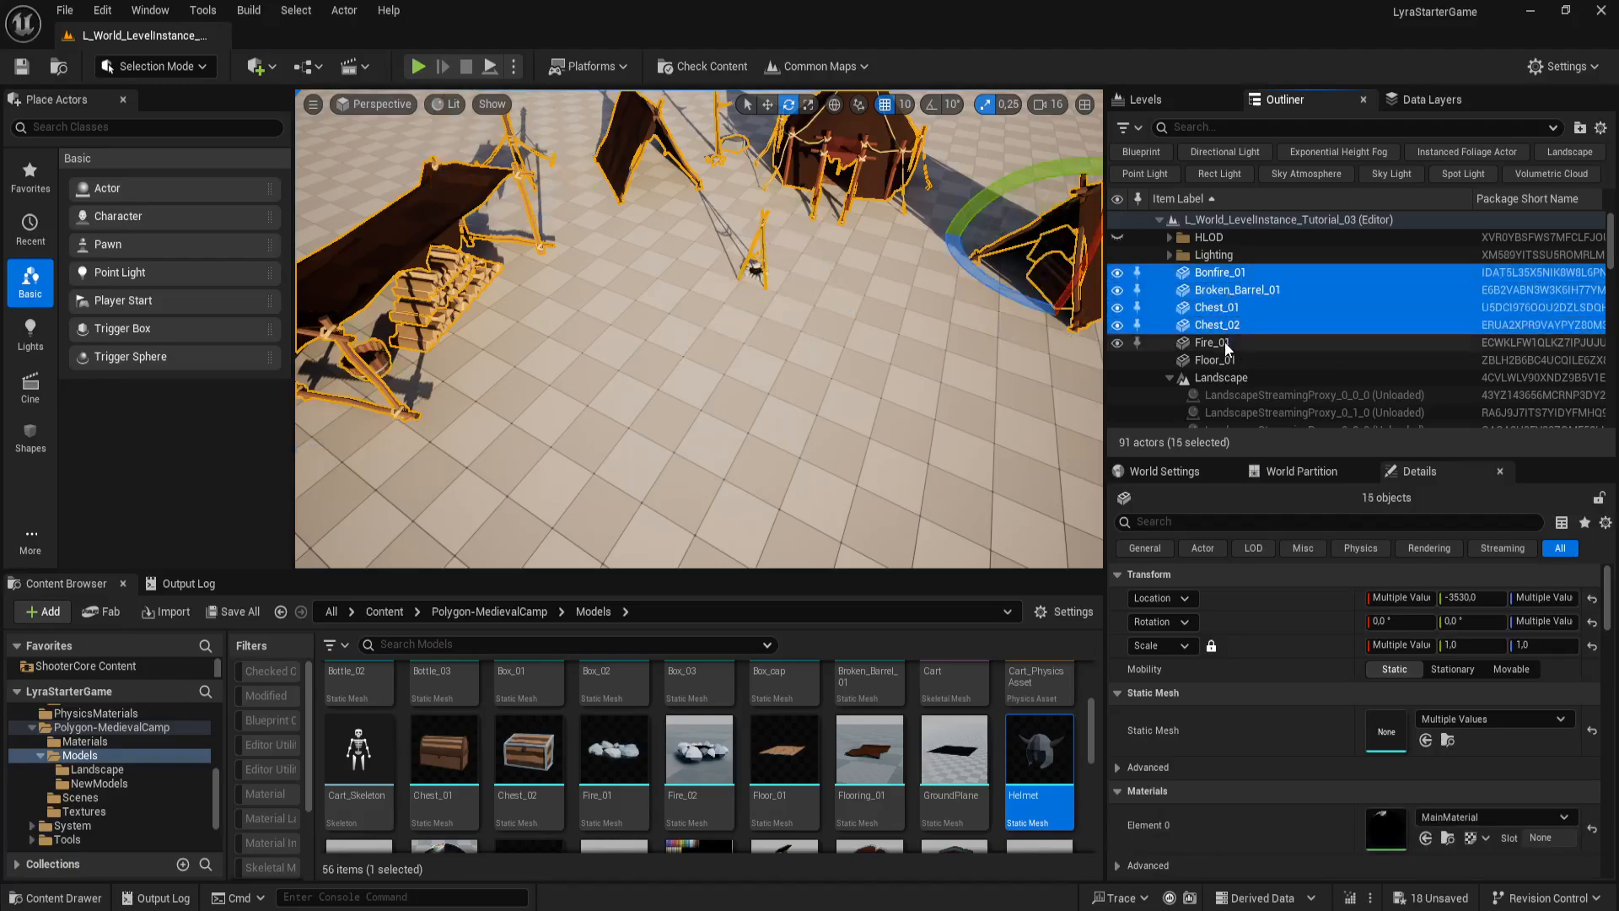
left_click(1213, 360, "ctrl")
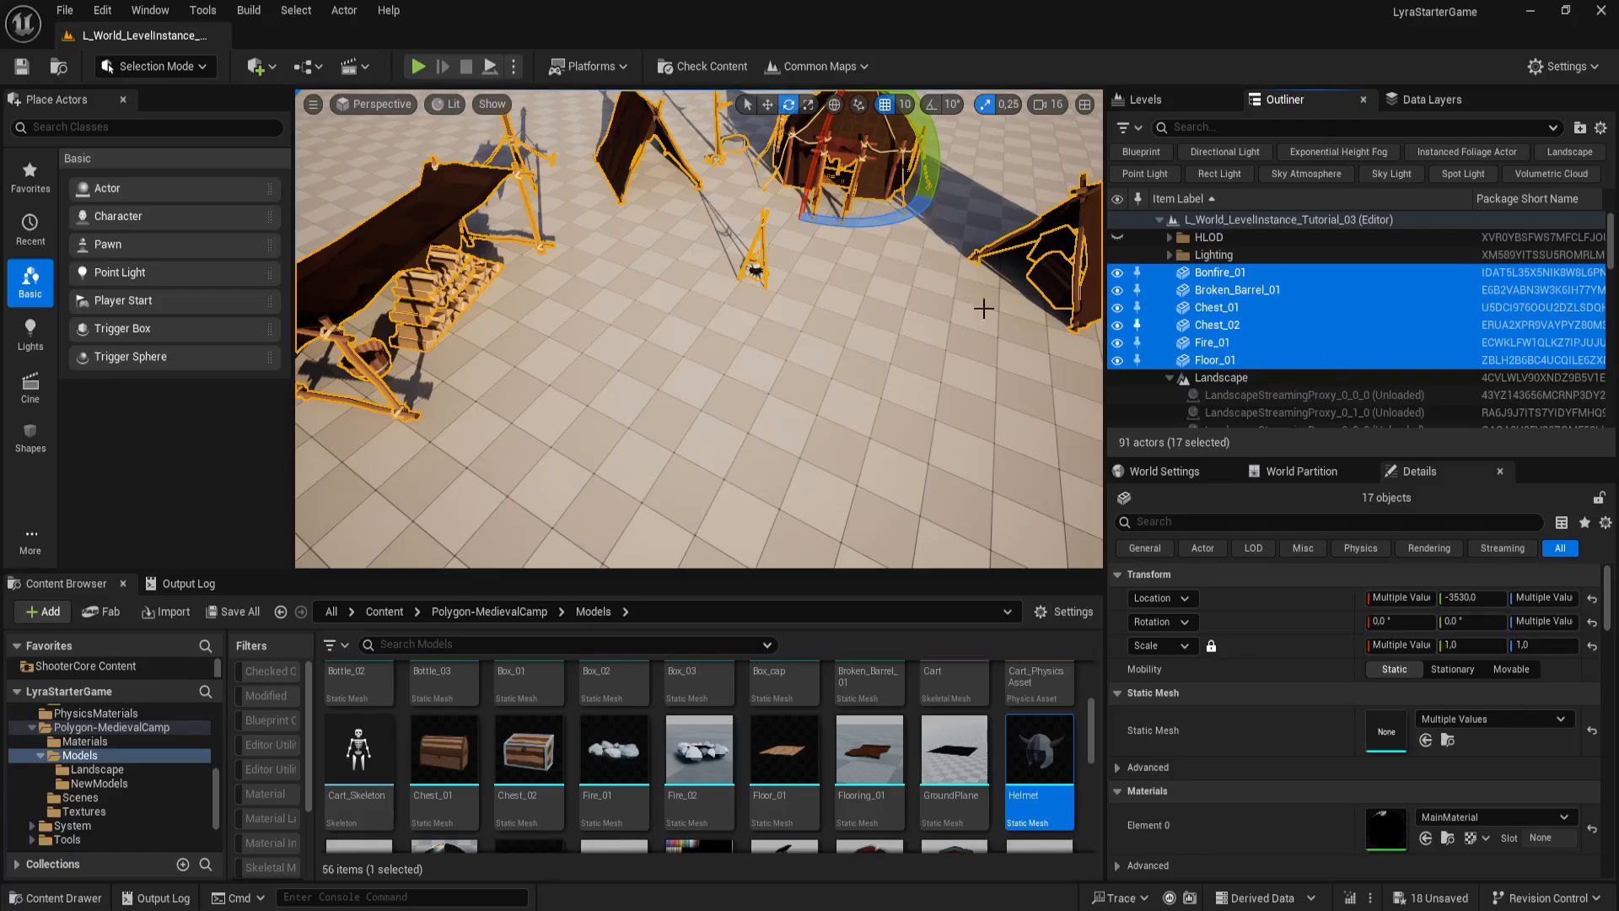
Step: Start creating a level instance from the selected camp actors and move its settings dialog clear of the camp
right_click_drag(818, 355, 848, 373)
right_click_drag(945, 396, 978, 409)
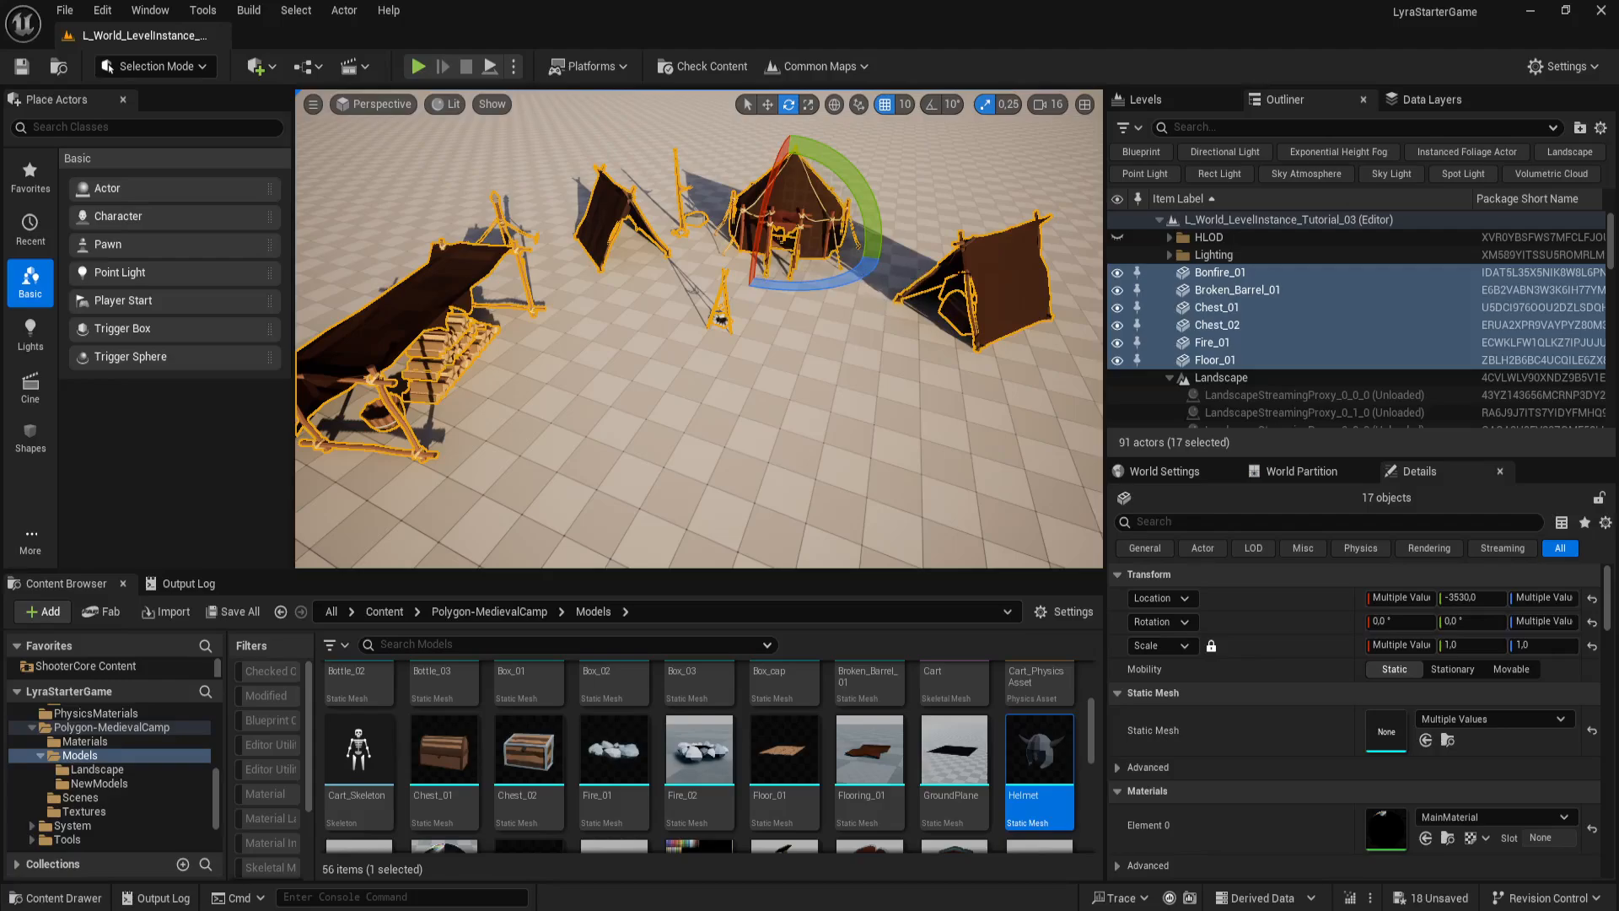
right_click(968, 266)
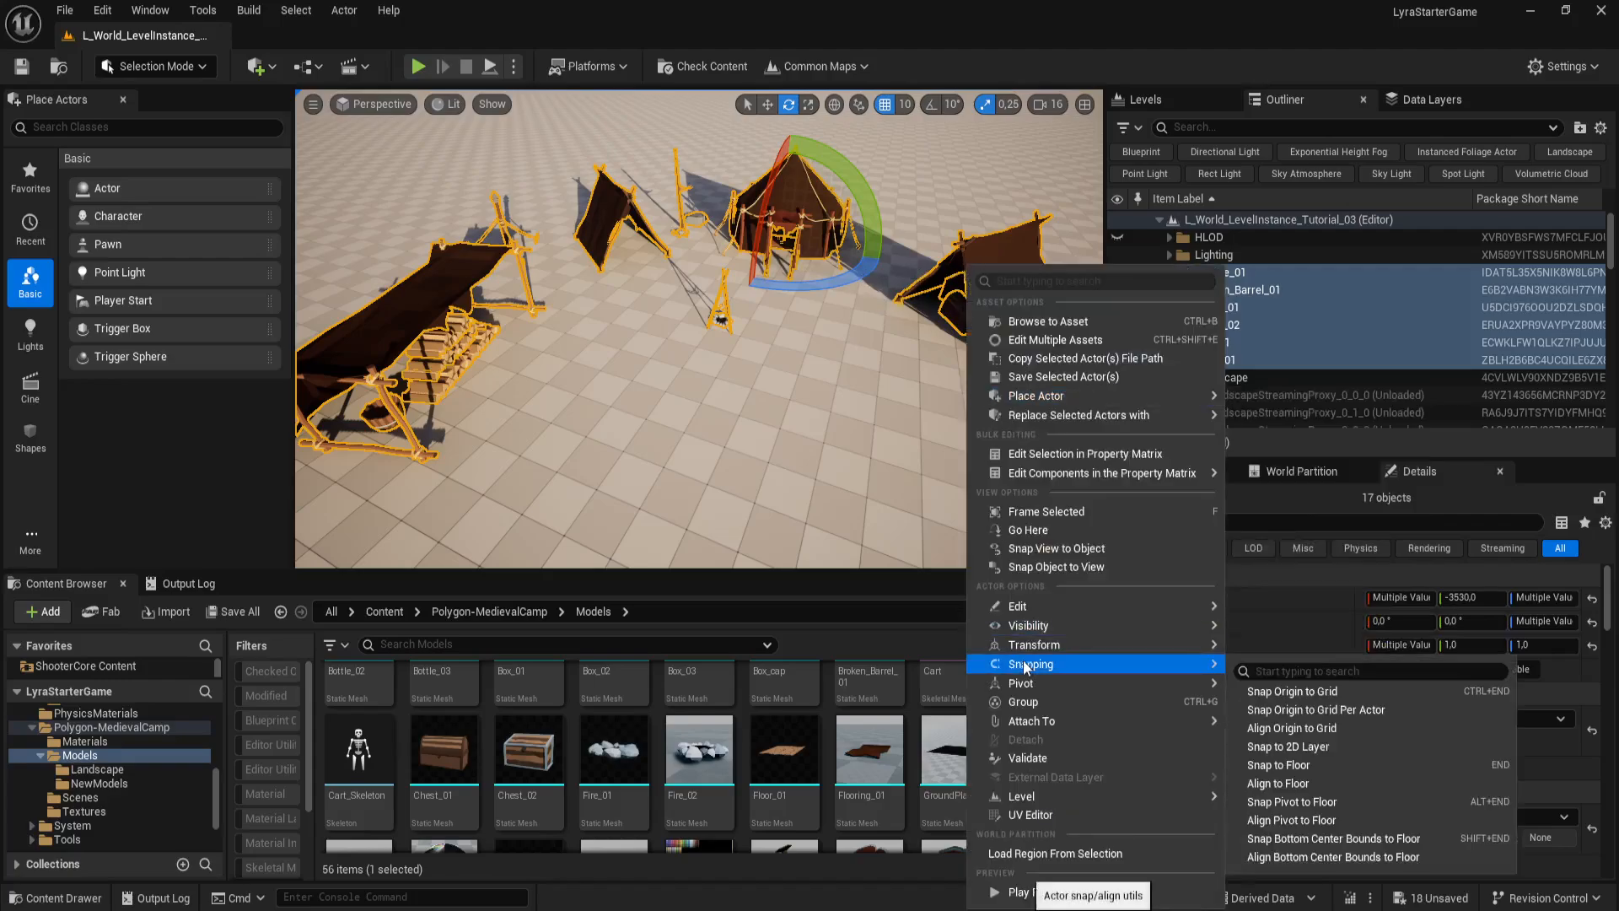
mouse_move(1081, 690)
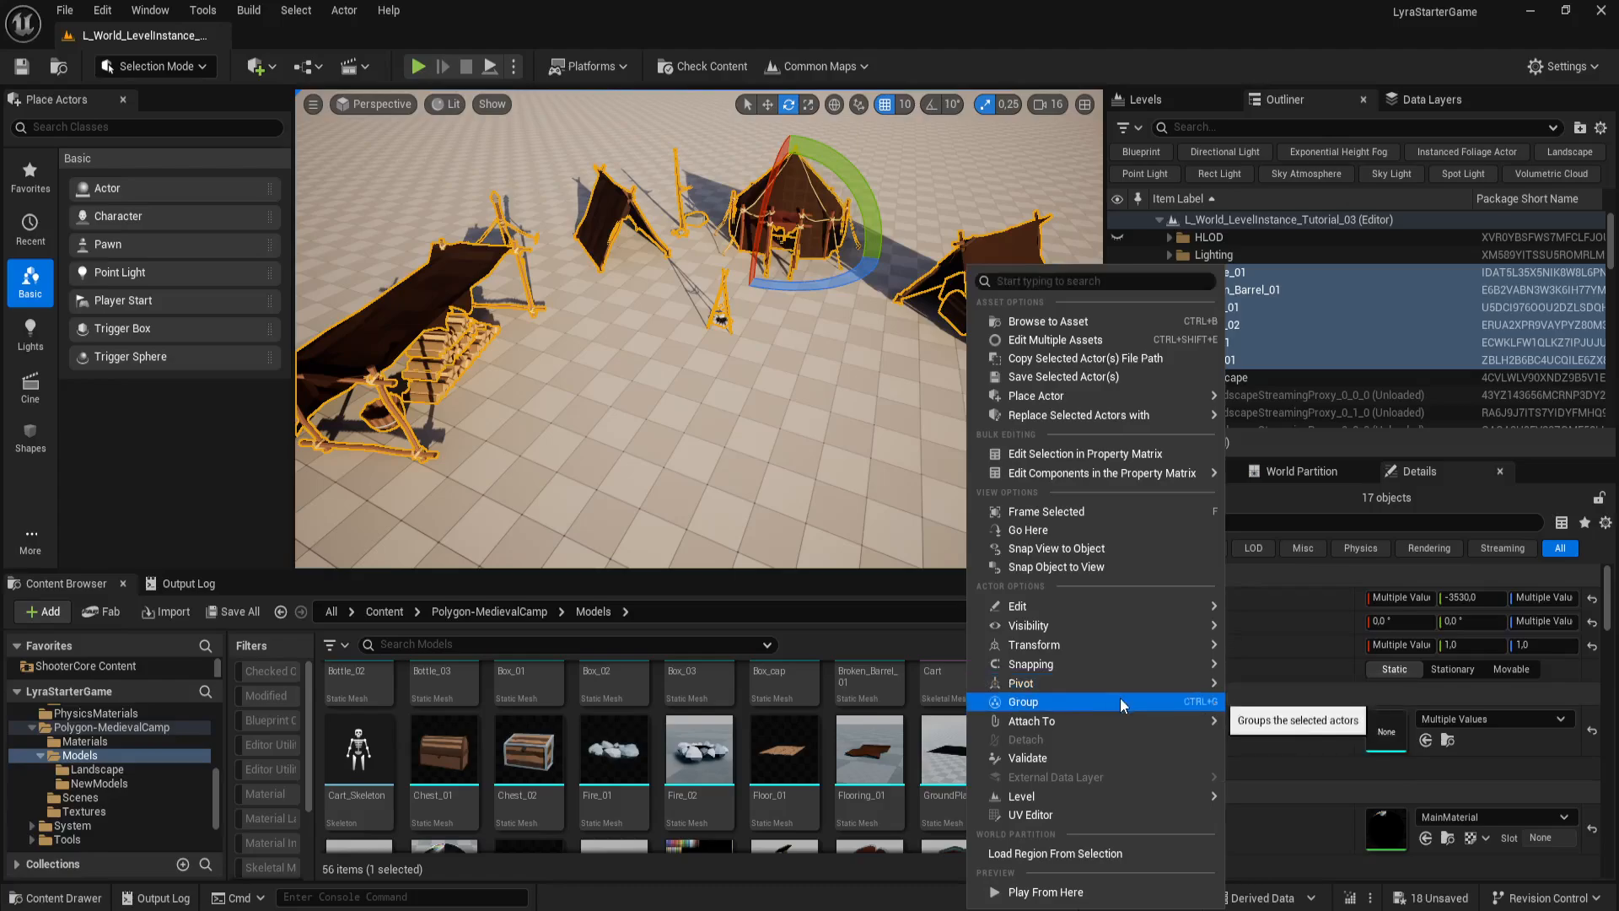
mouse_move(1110, 788)
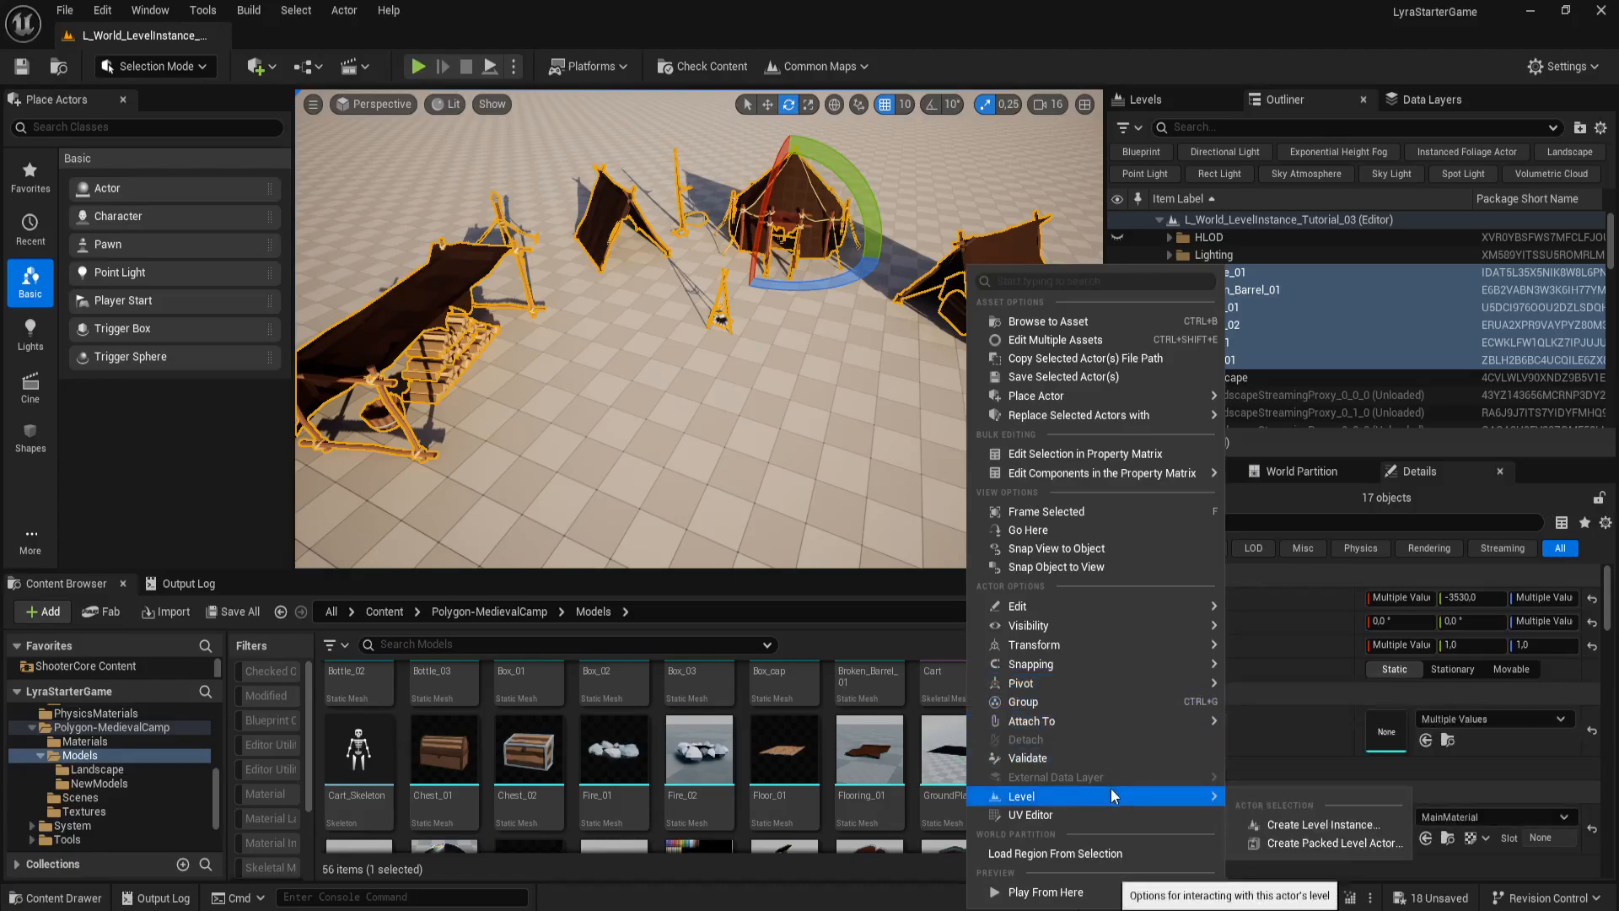
left_click(1285, 824)
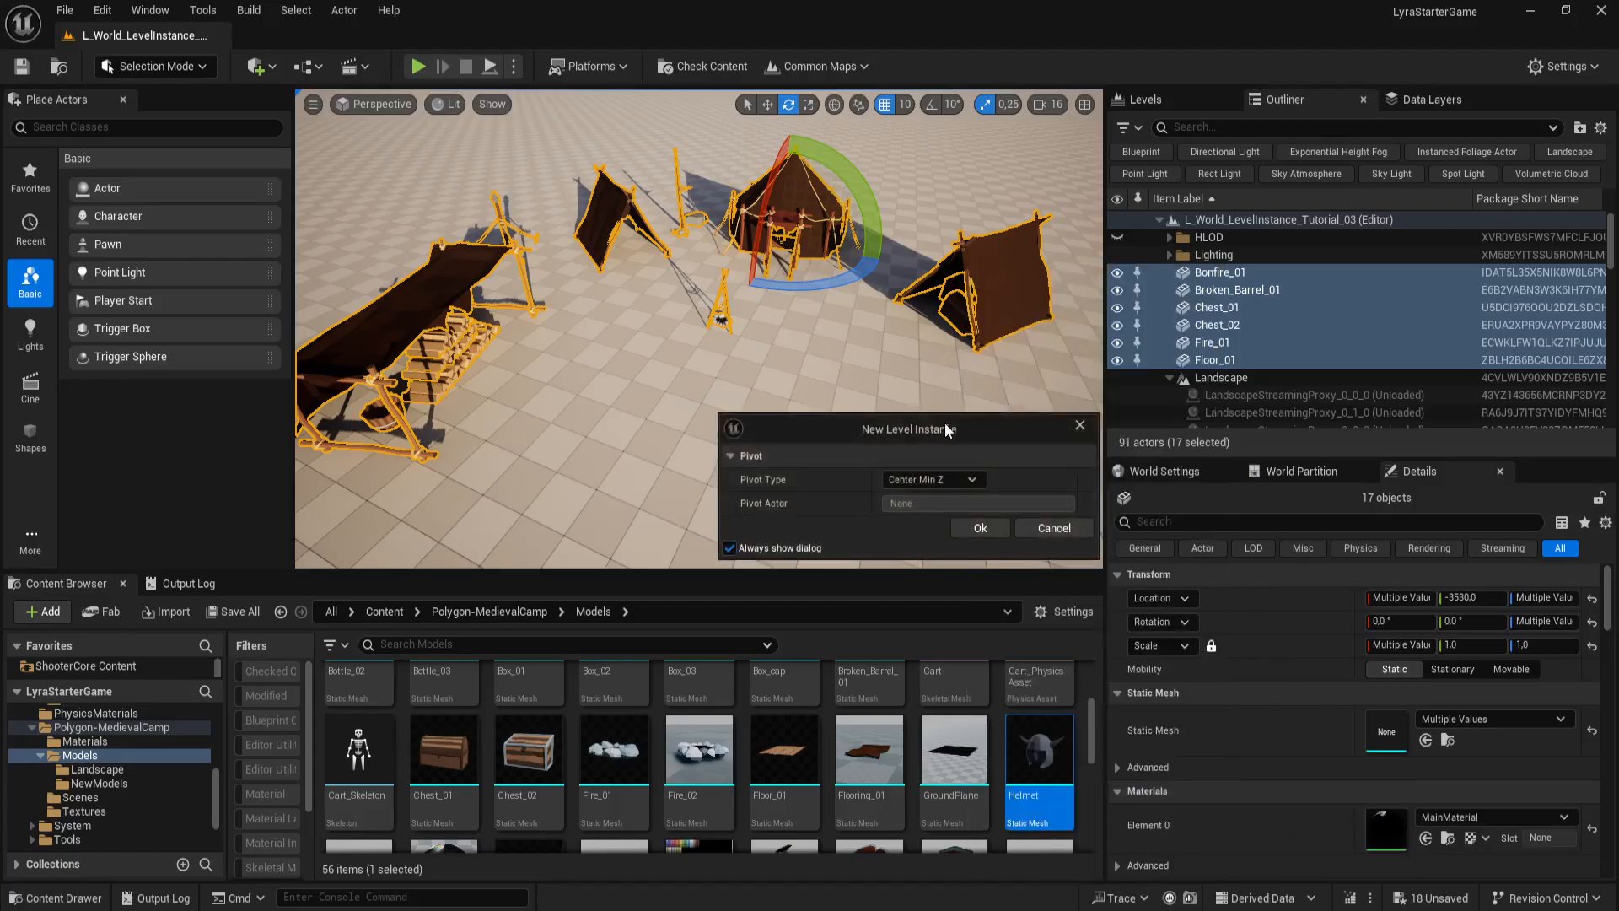
left_click_drag(949, 431, 900, 388)
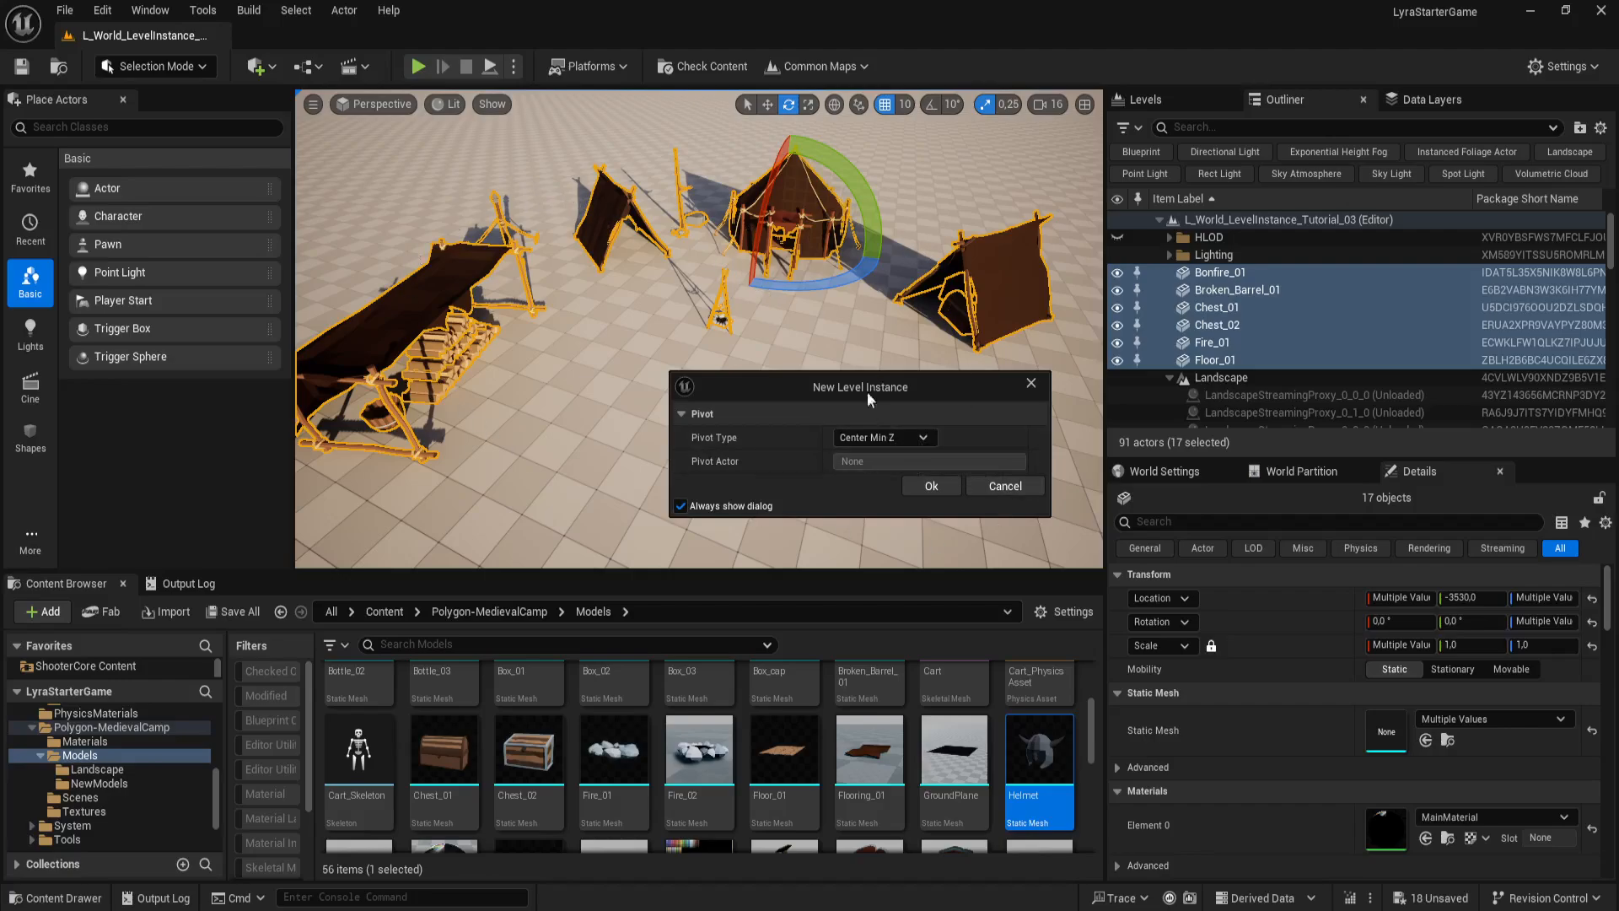
Step: Try Actor as the level instance's pivot type, view the pivot actor choices, and restore Center Min Z
left_click(924, 438)
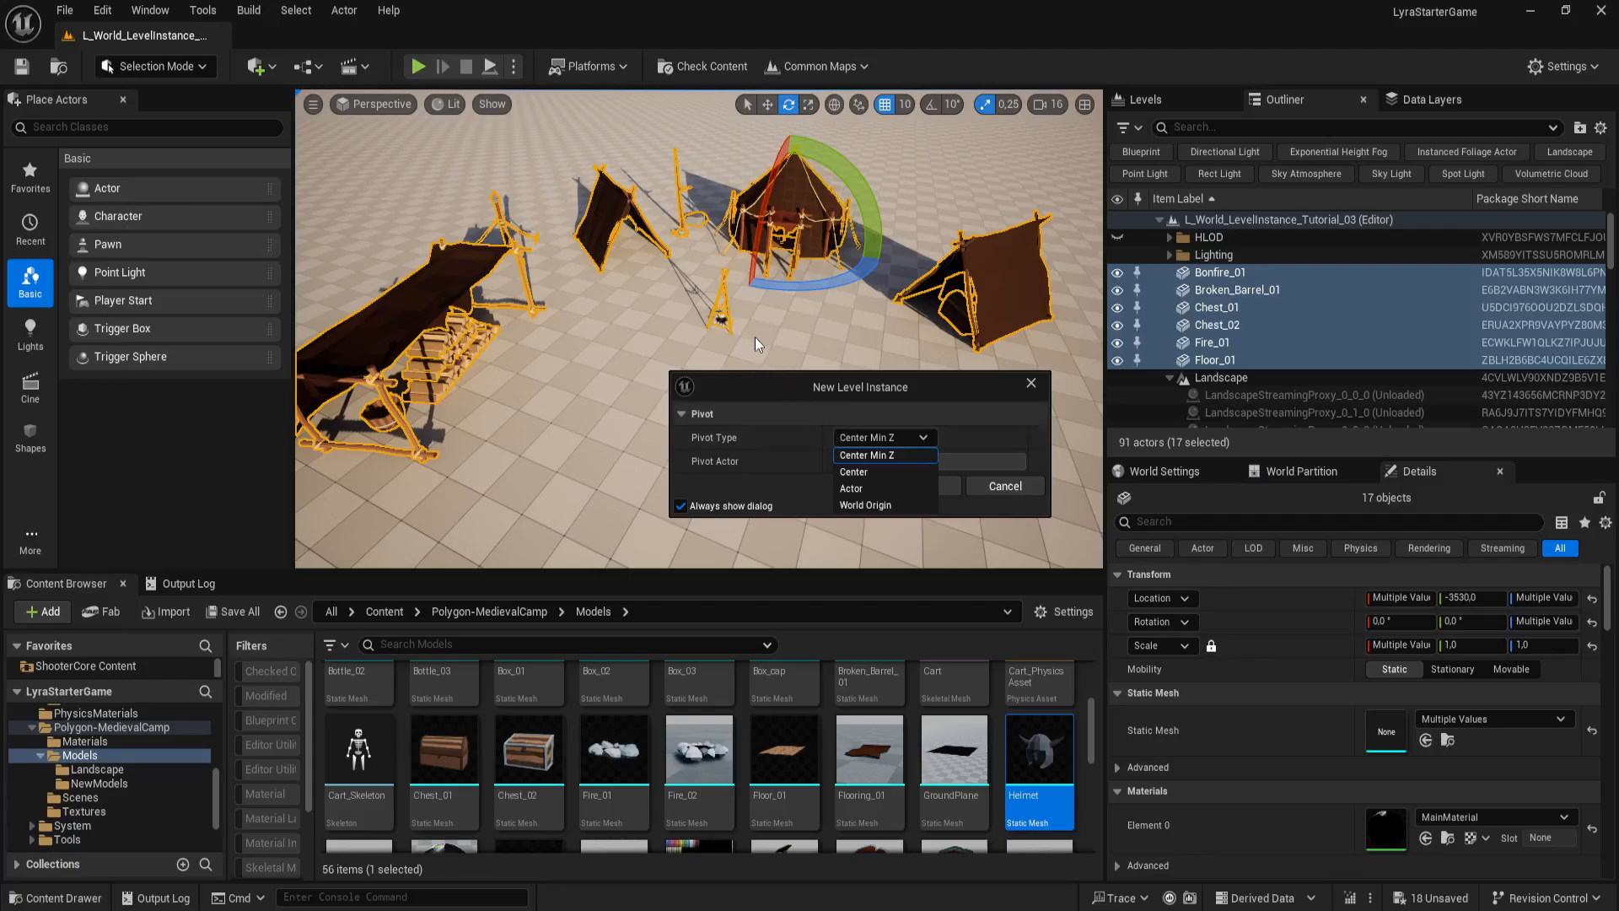
left_click(852, 488)
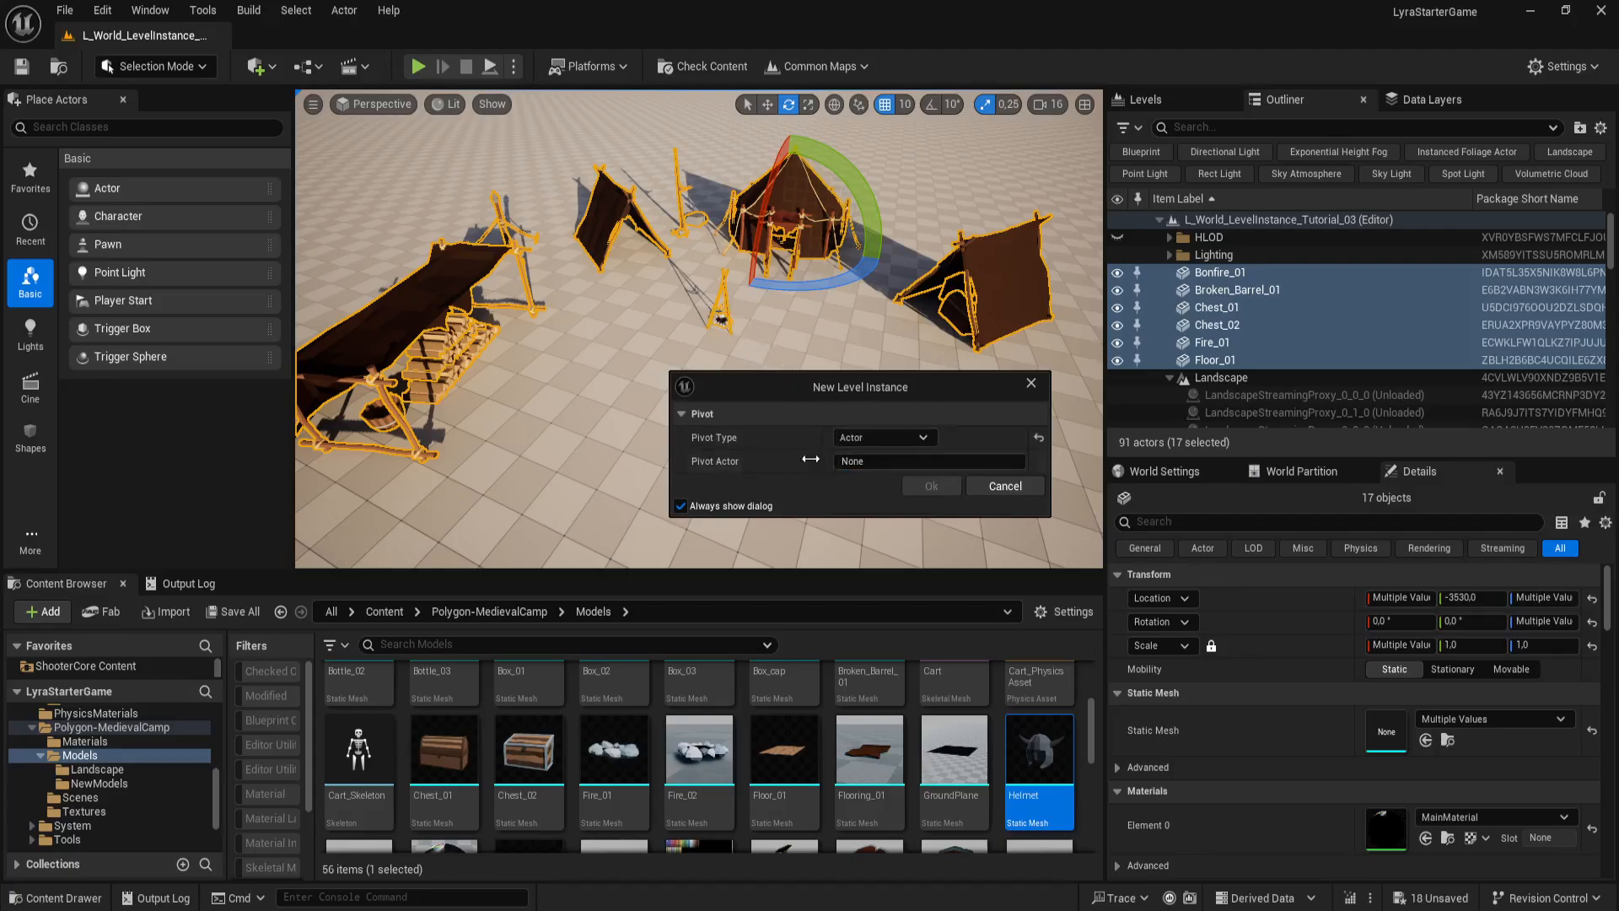
left_click(873, 461)
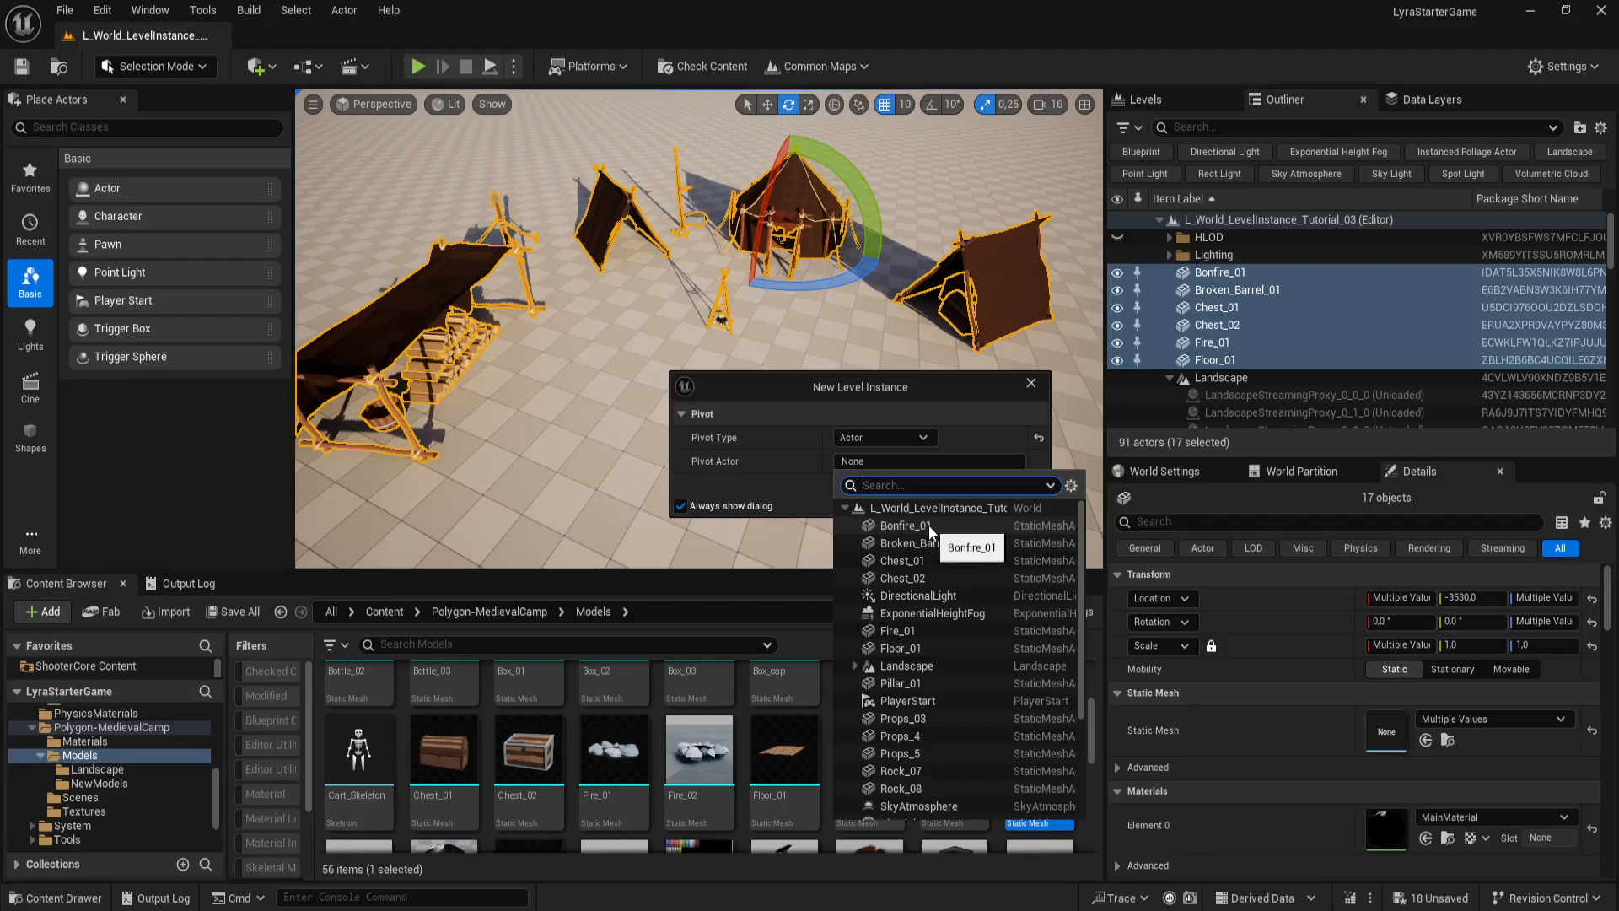
left_click(890, 435)
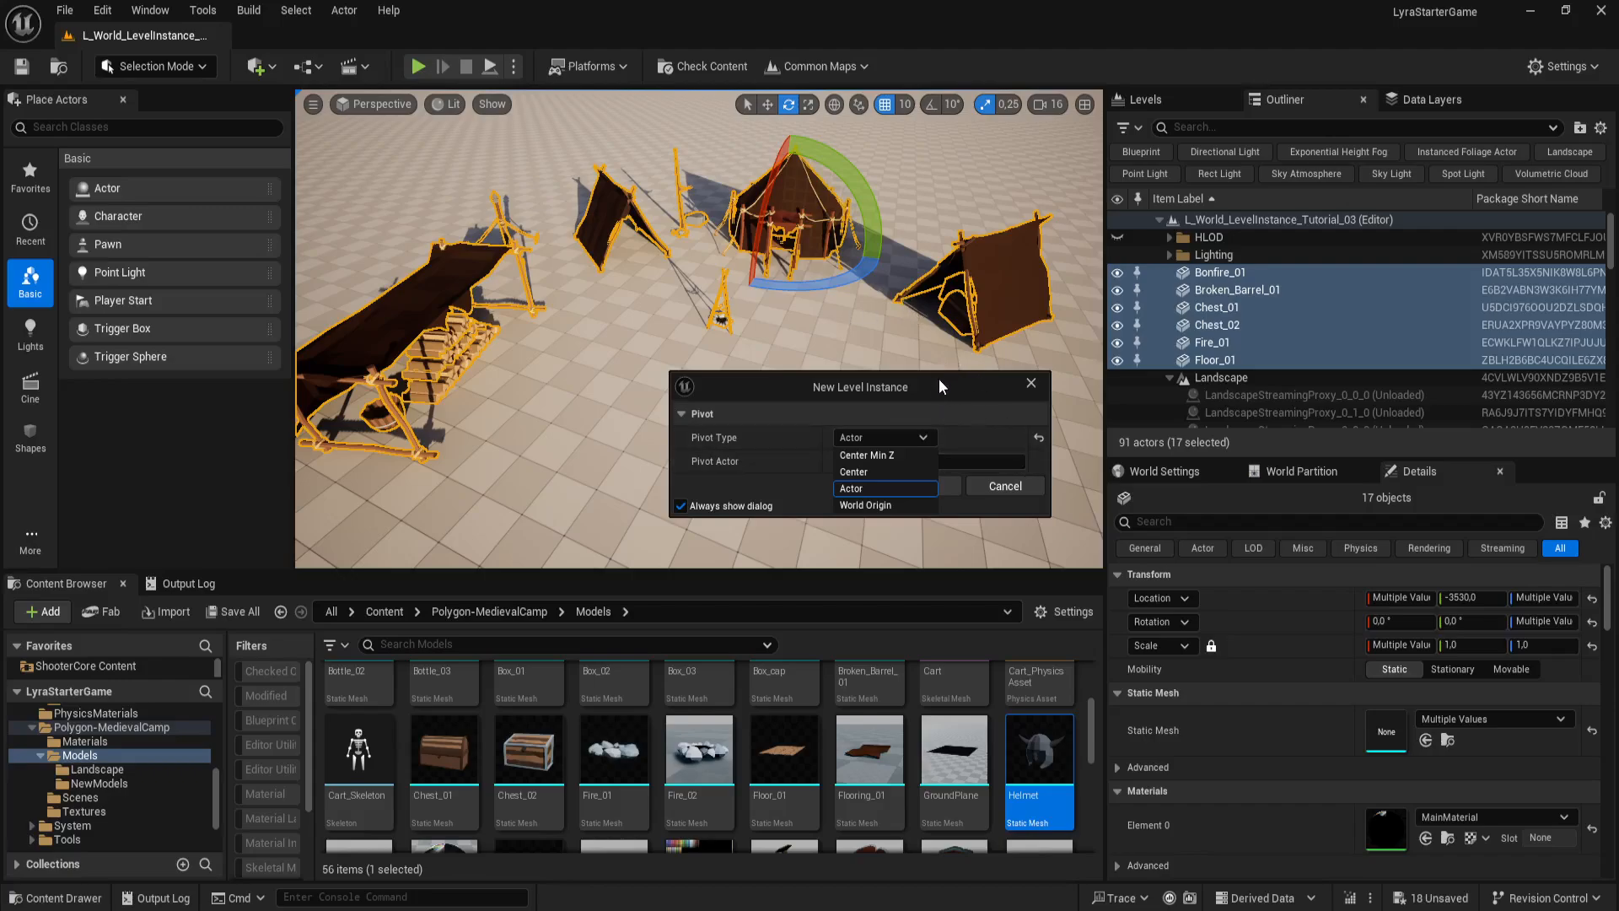
left_click(894, 457)
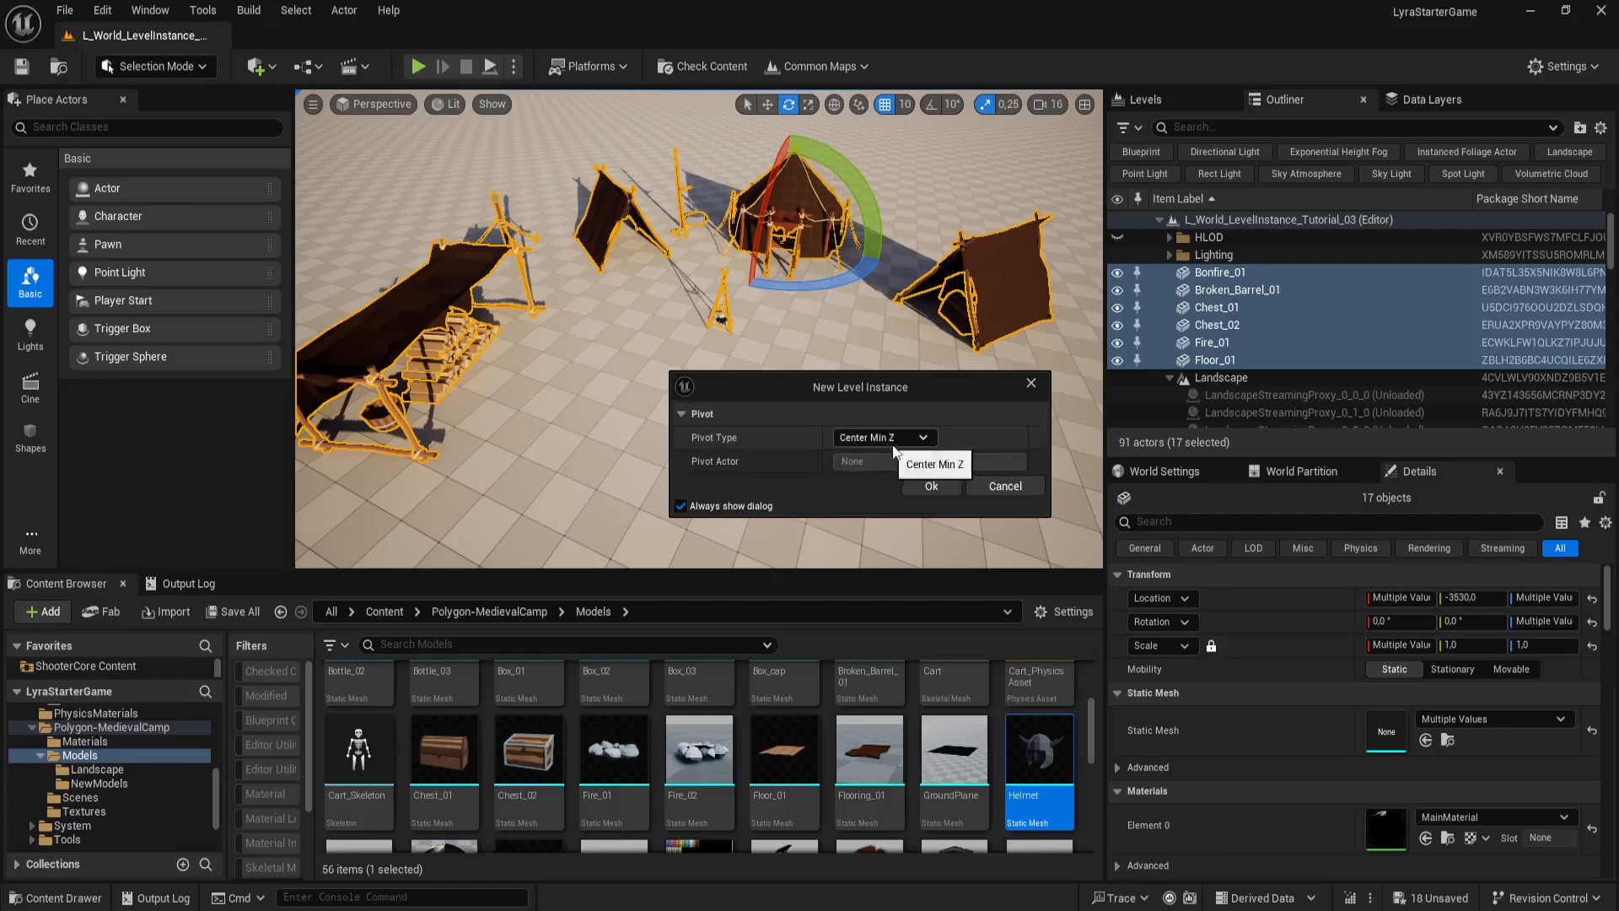
Step: Create the level instance with the Center Min Z pivot and save it as LI_MedievalCamp_01 in the Maps folder
left_click(932, 487)
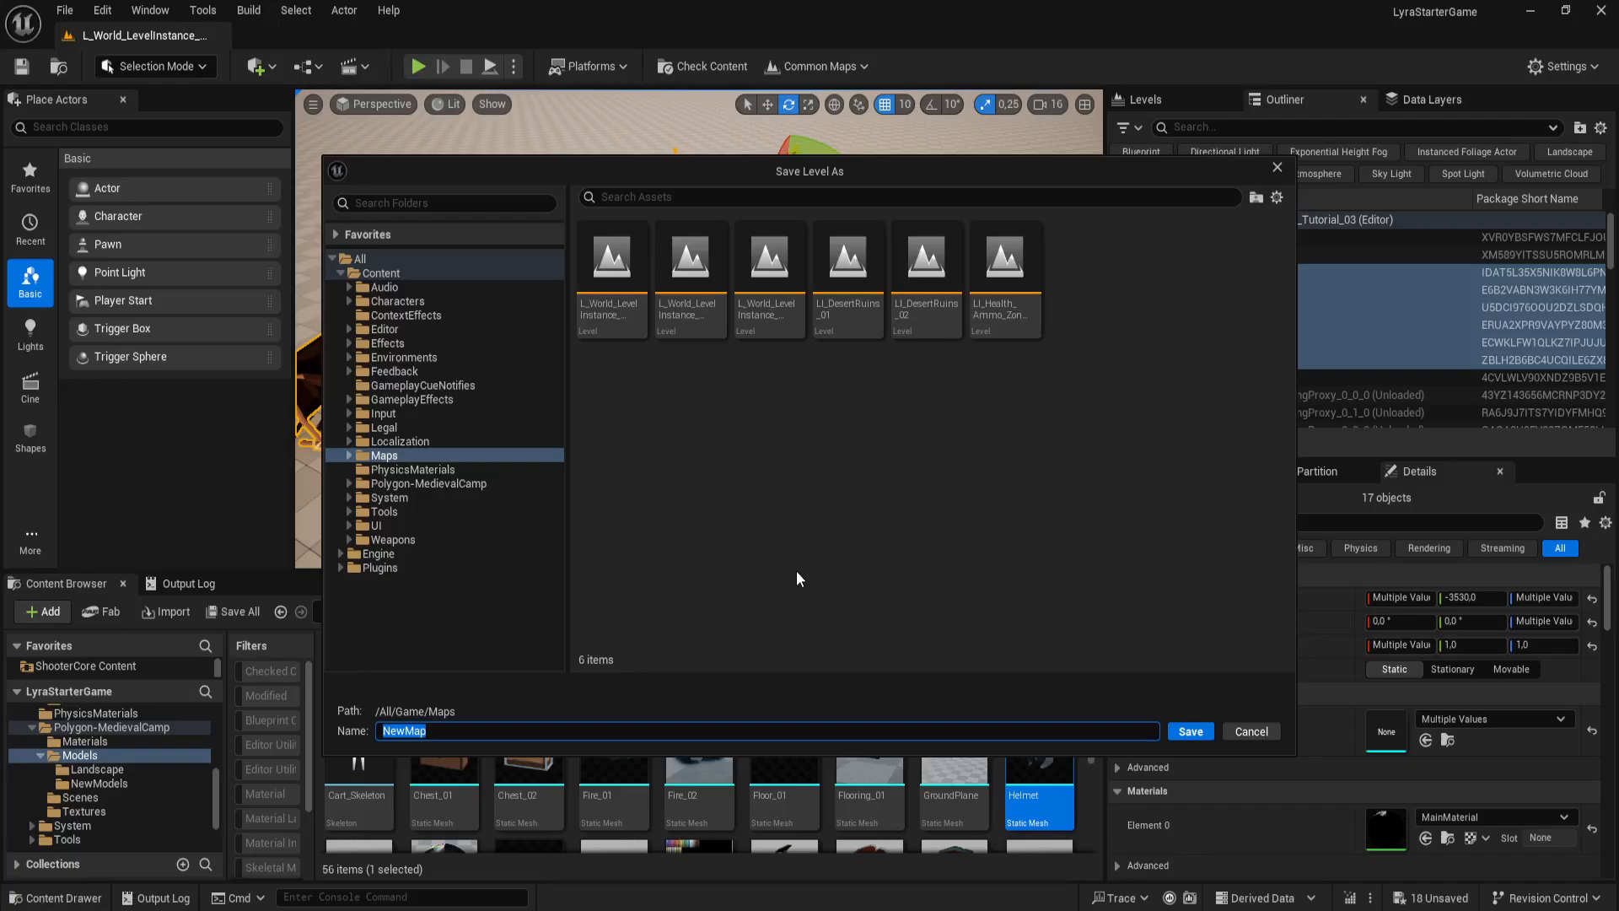
type("LI_")
type("MedievalCamp_01")
left_click(1202, 731)
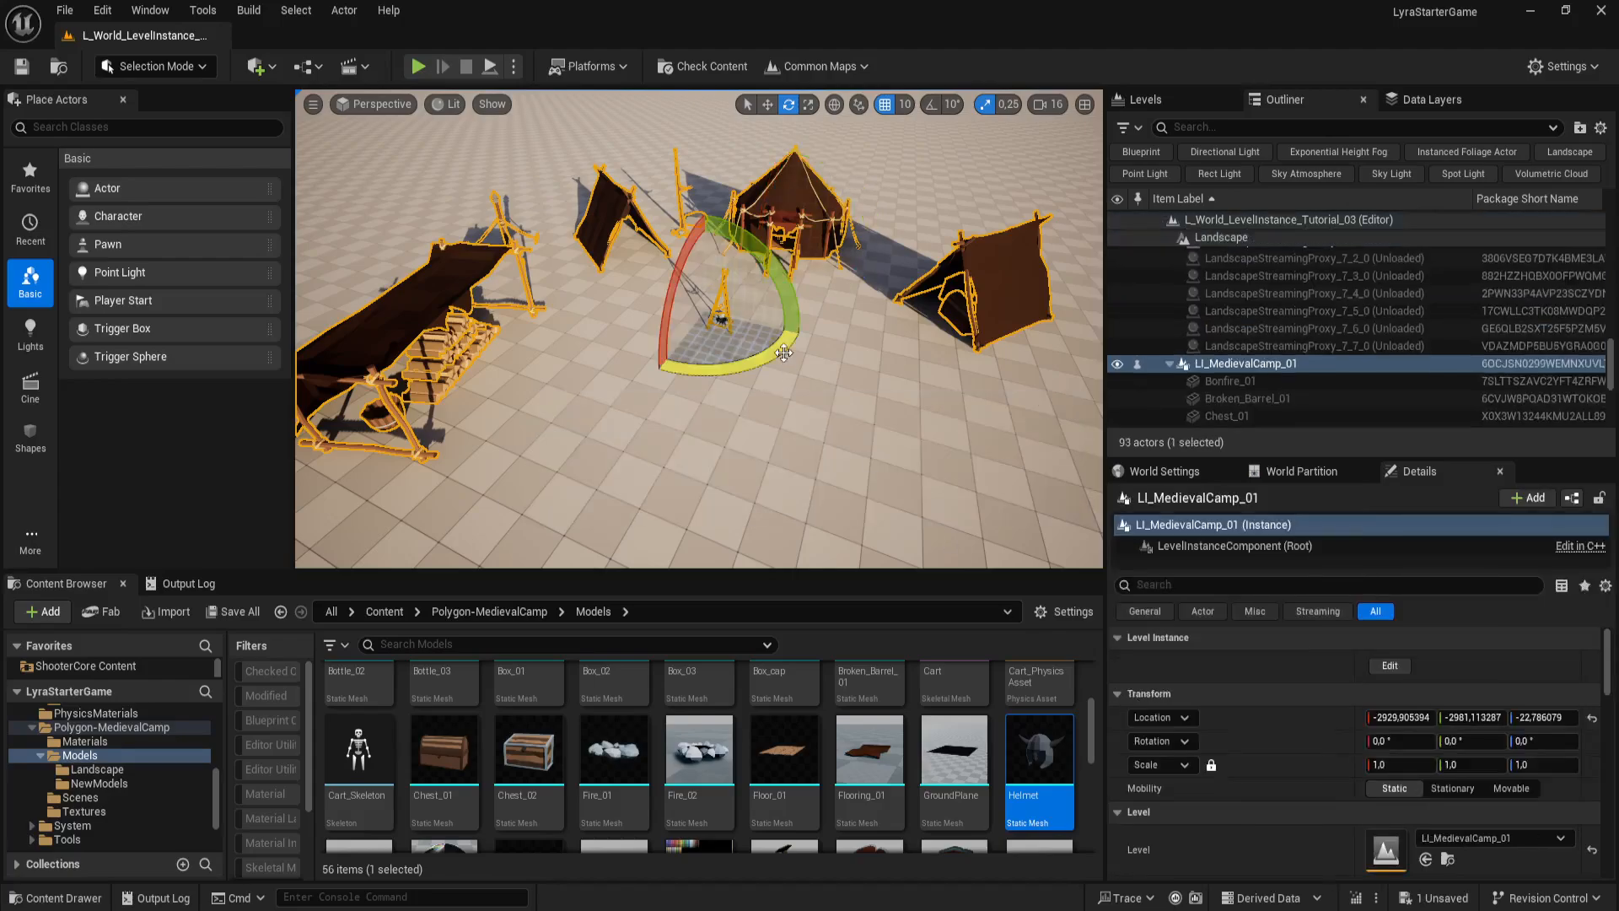
Step: Move the LI_MedievalCamp_01 level asset from the Maps folder into Maps/LevelInstances and save the current level
right_click_drag(721, 437, 686, 427)
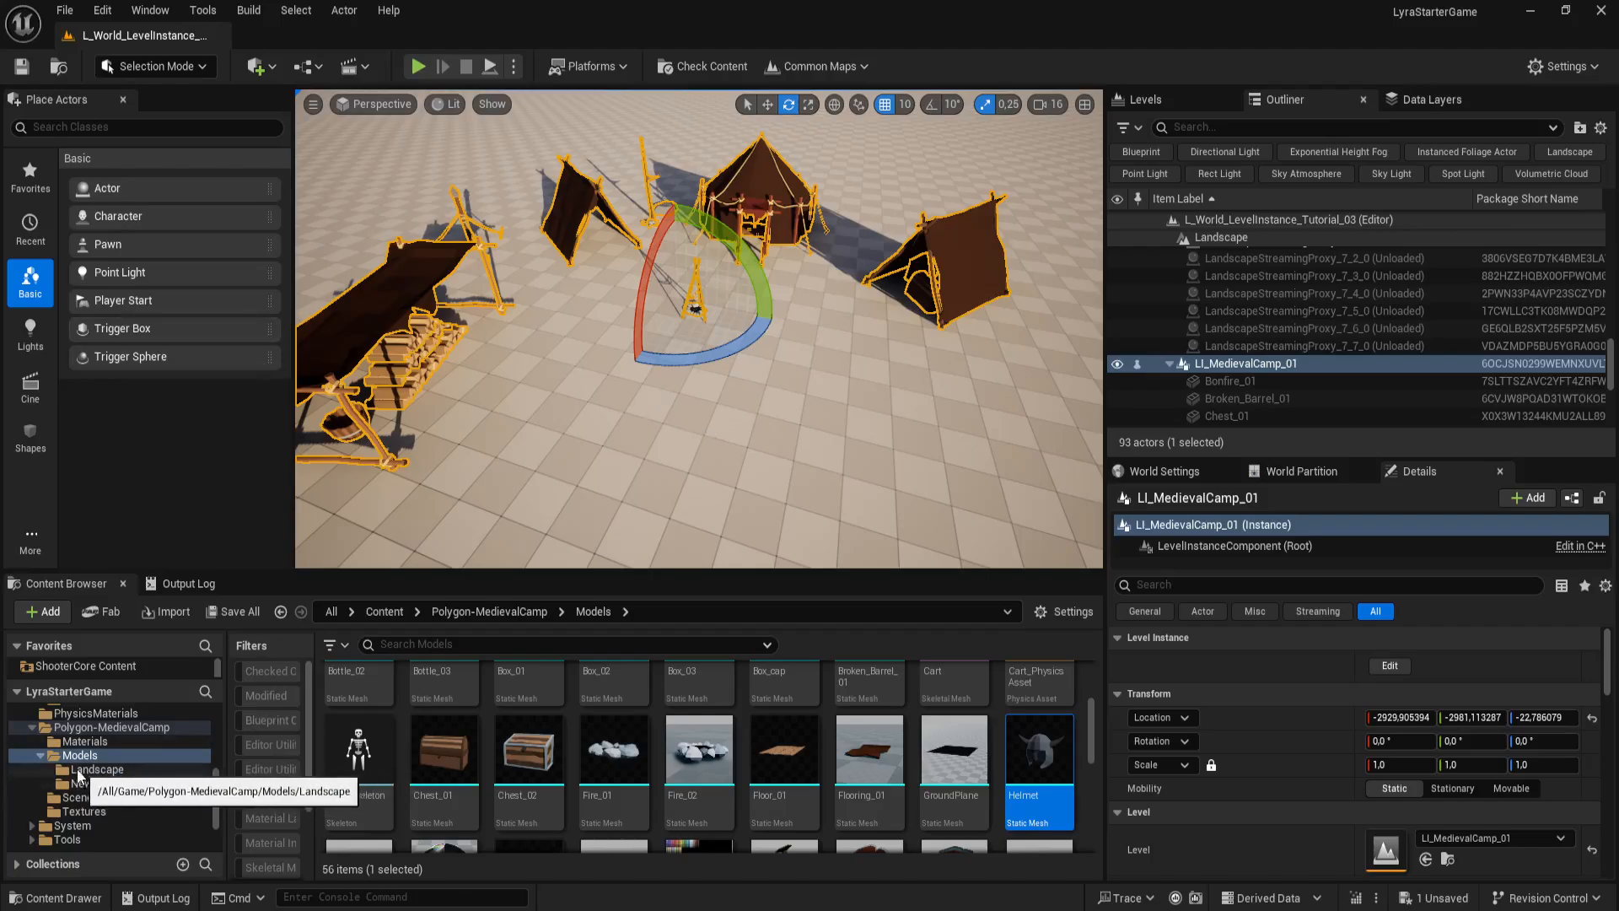
scroll(106, 767, "up", 3)
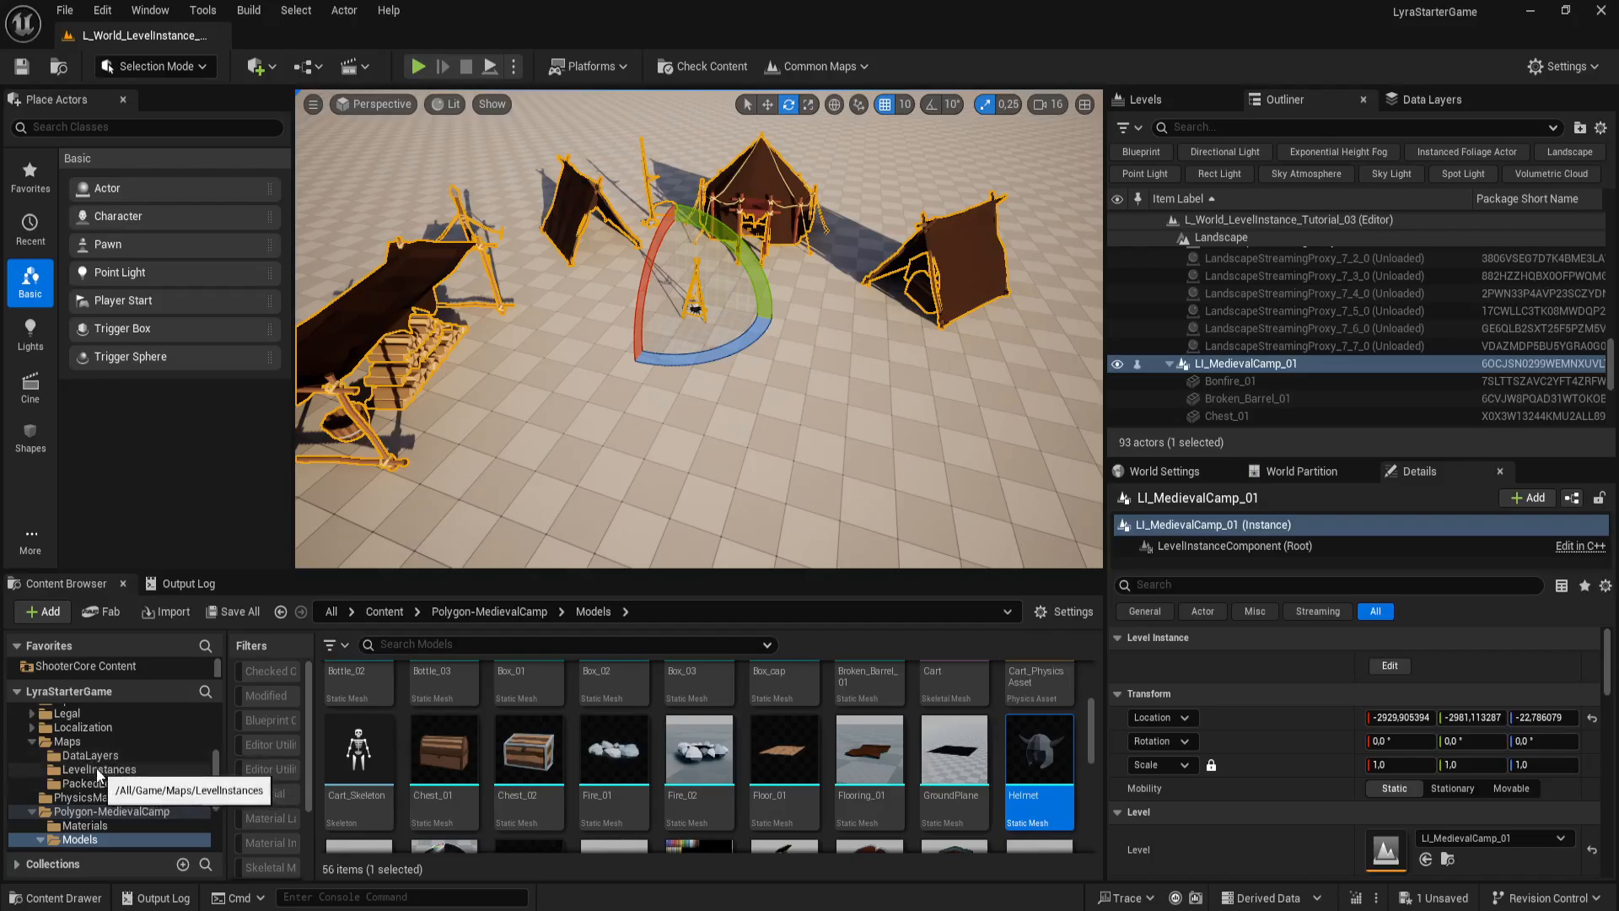
left_click(99, 770)
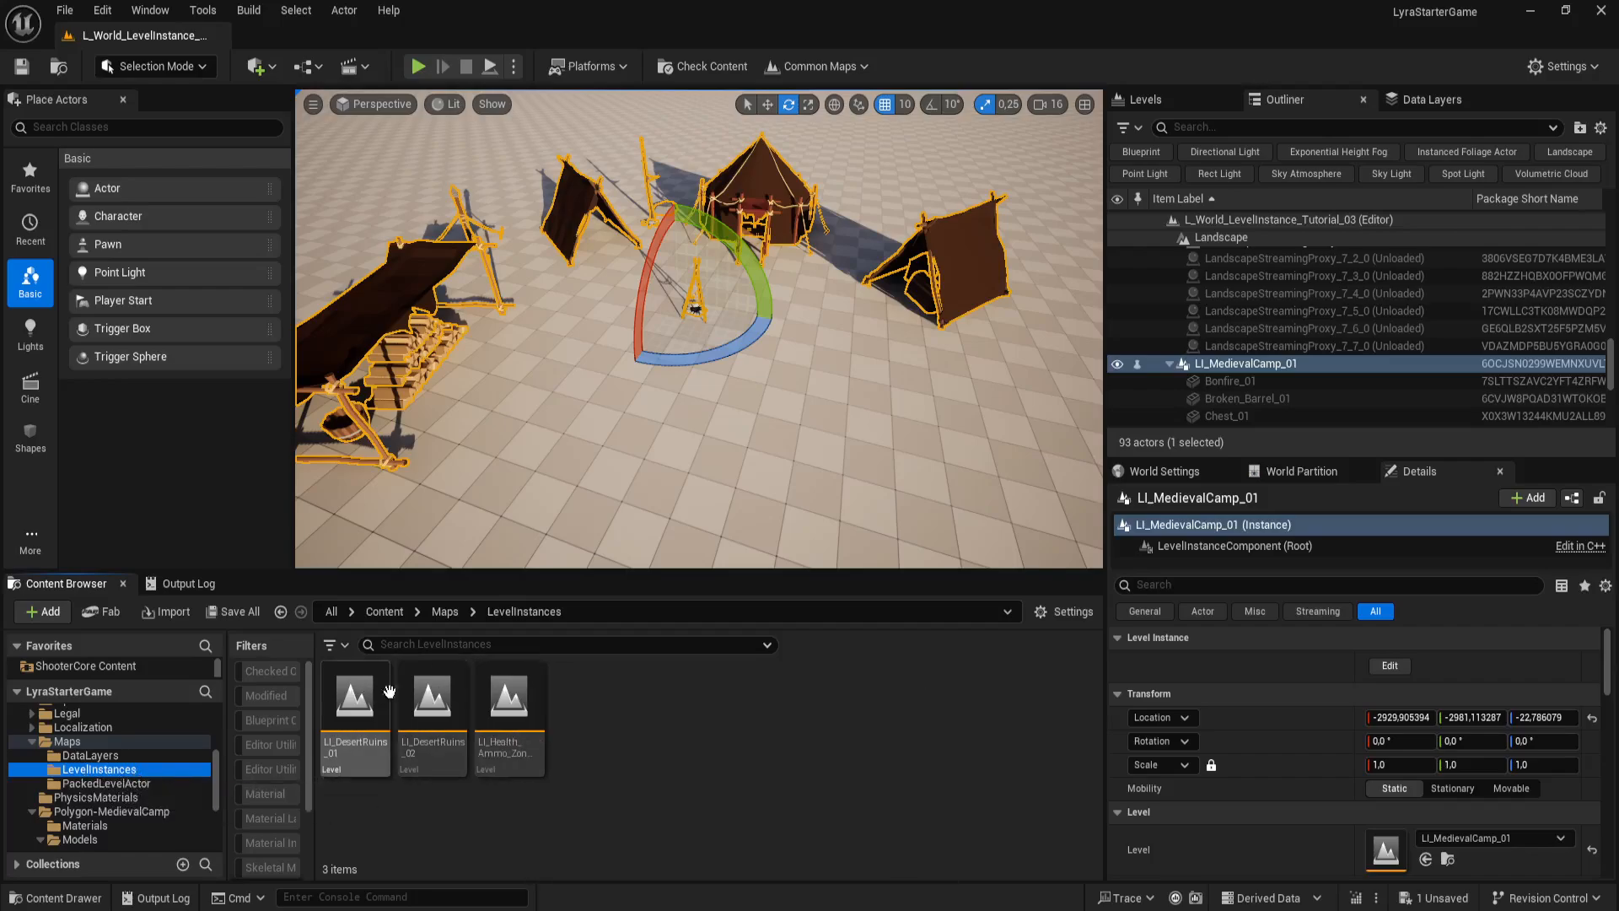
left_click(127, 756)
left_click(122, 770)
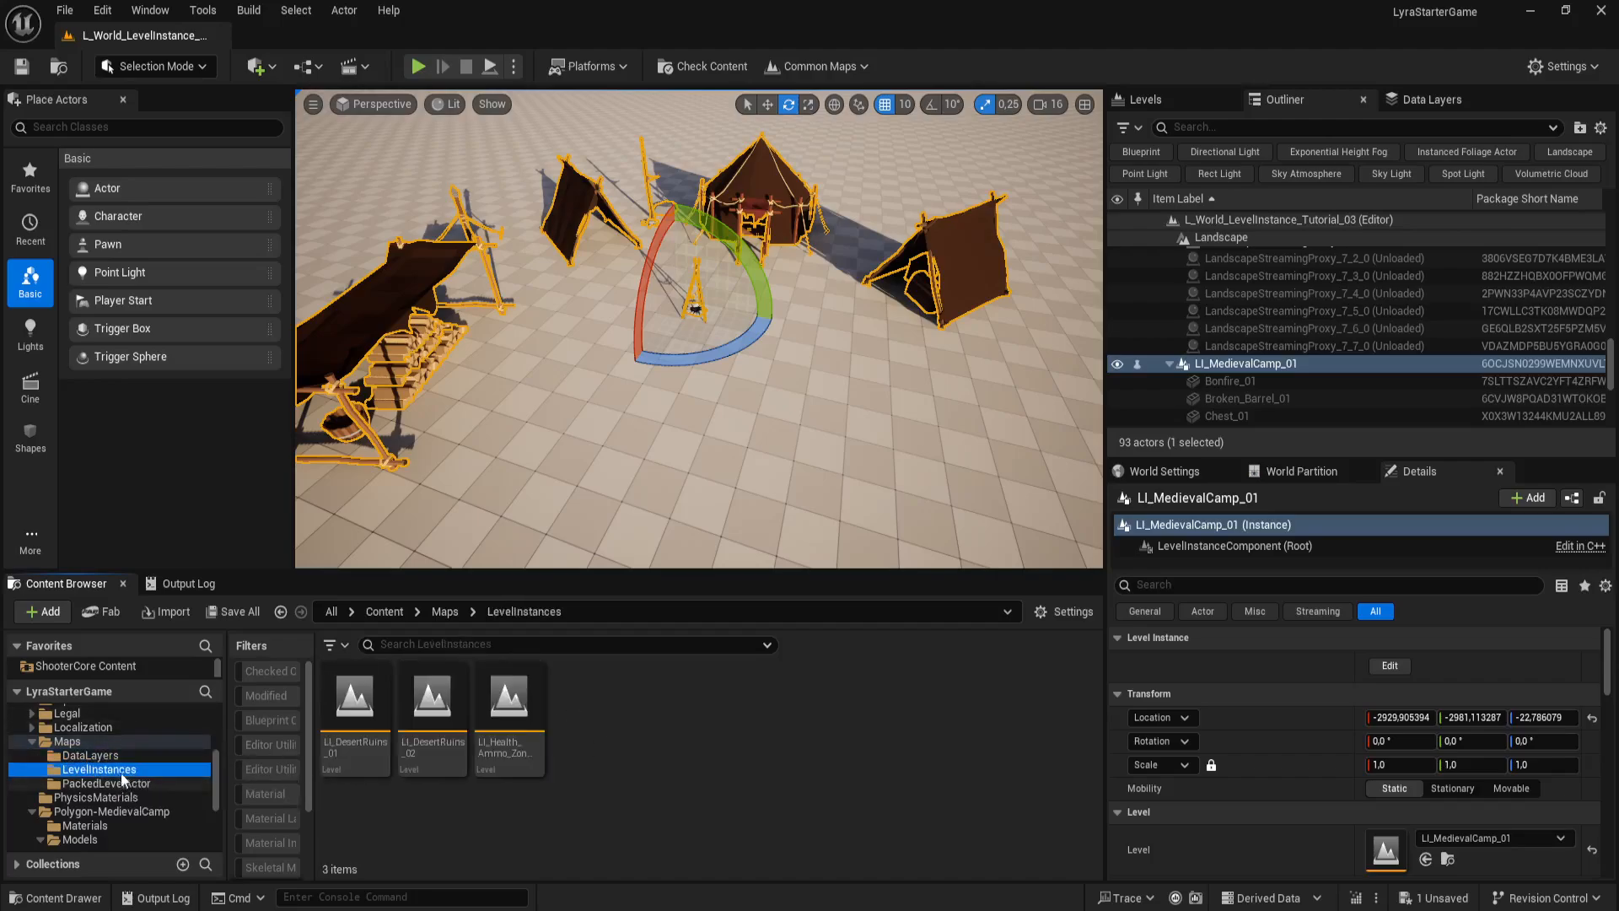
left_click(67, 742)
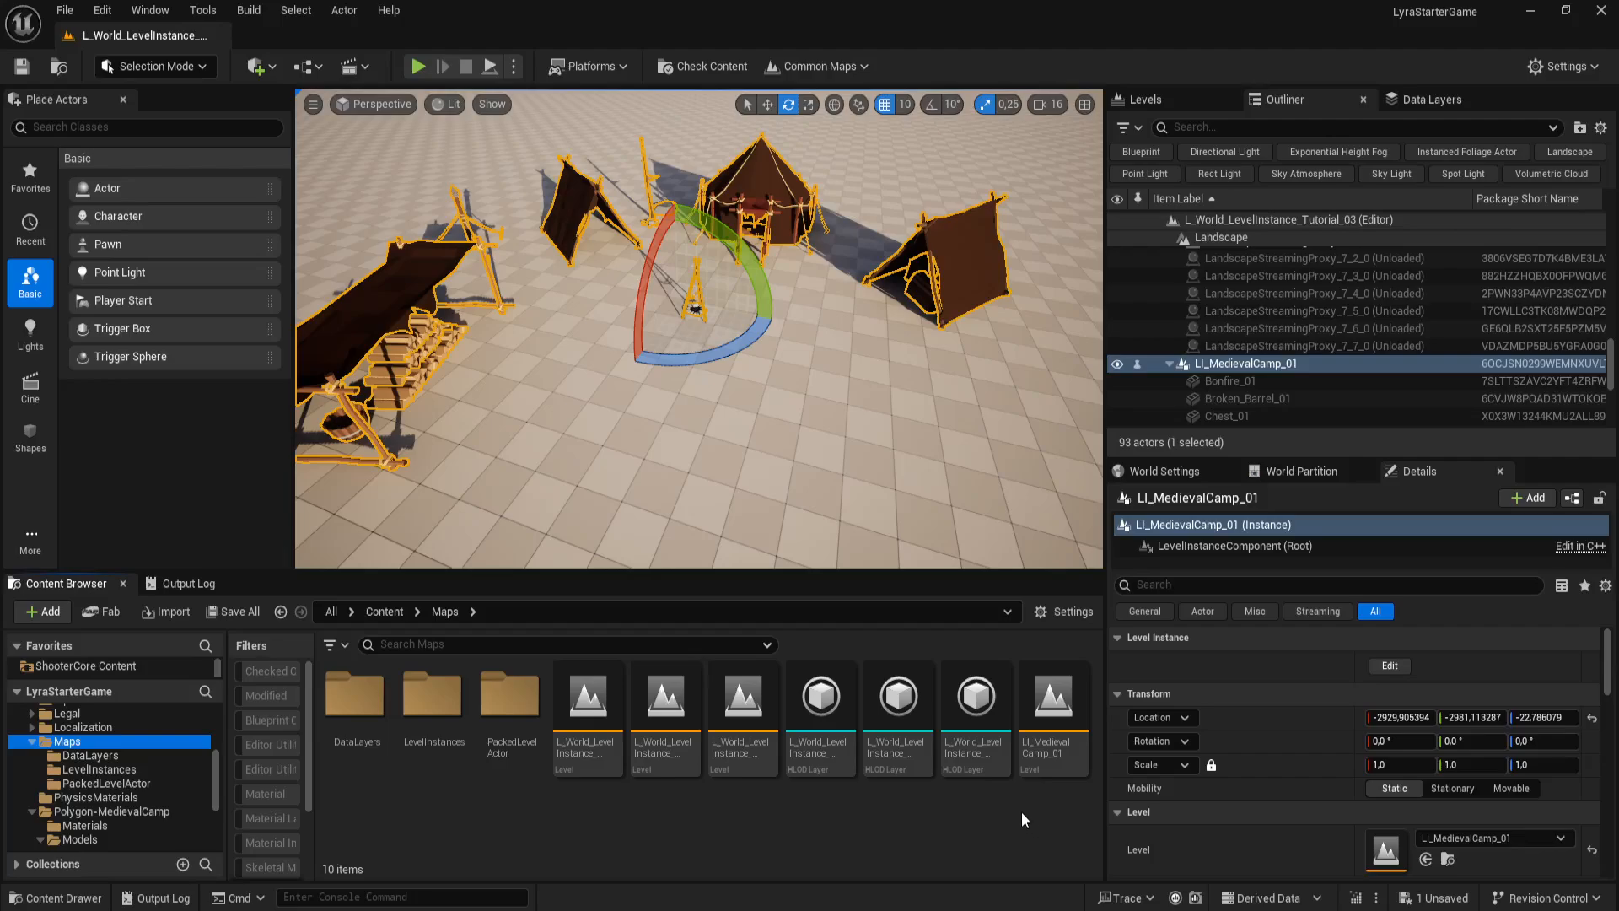
left_click(1048, 770)
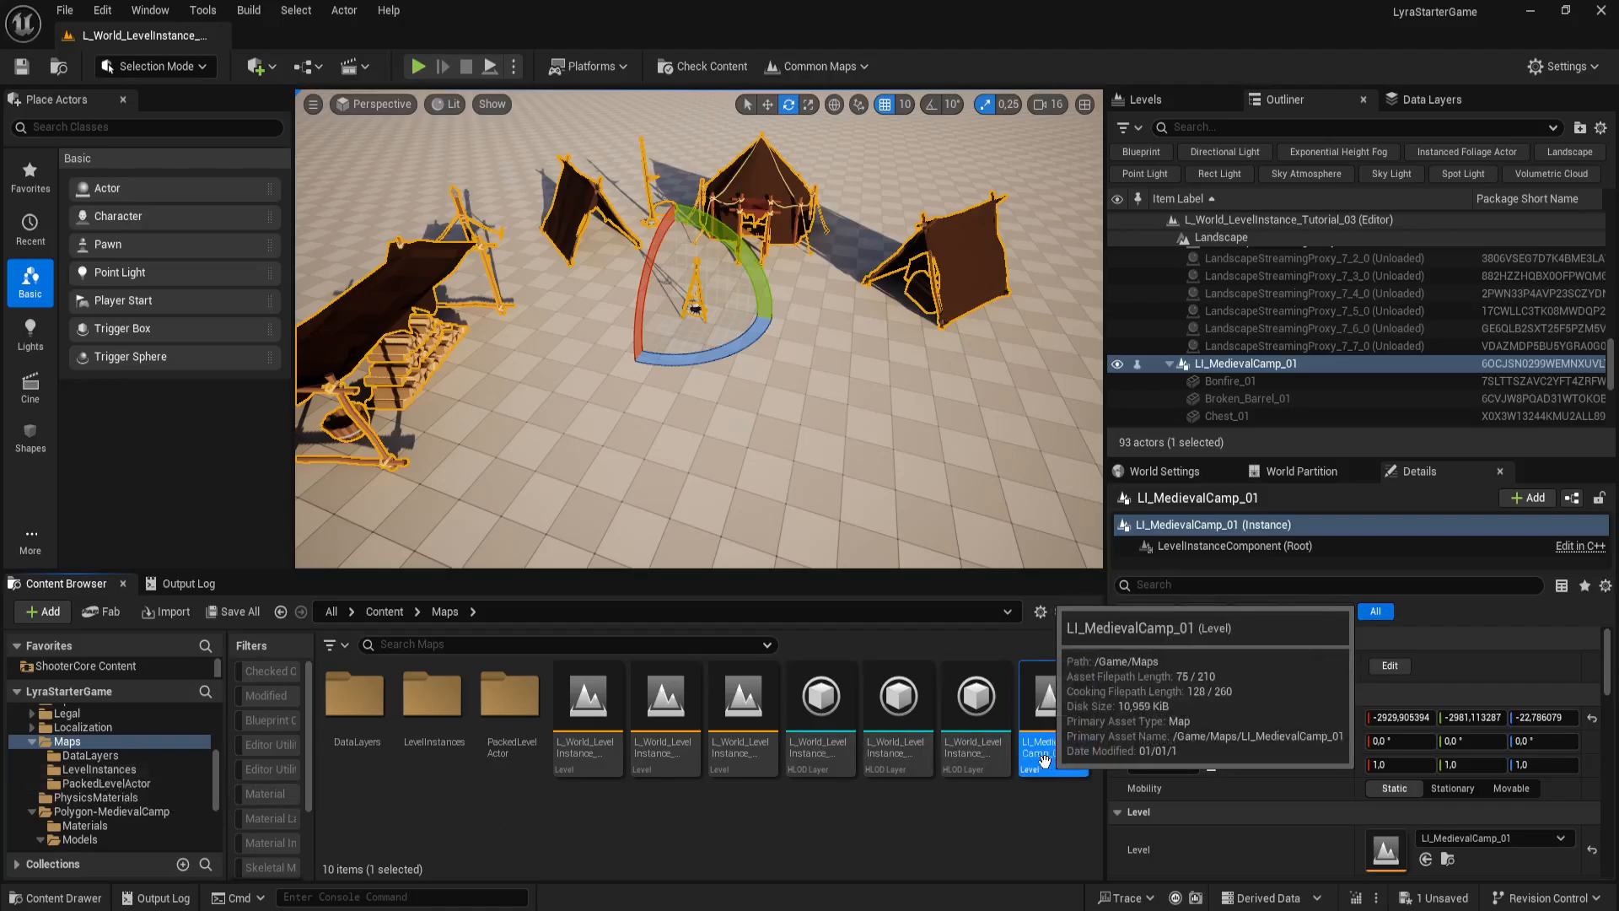
left_click_drag(1038, 762, 133, 772)
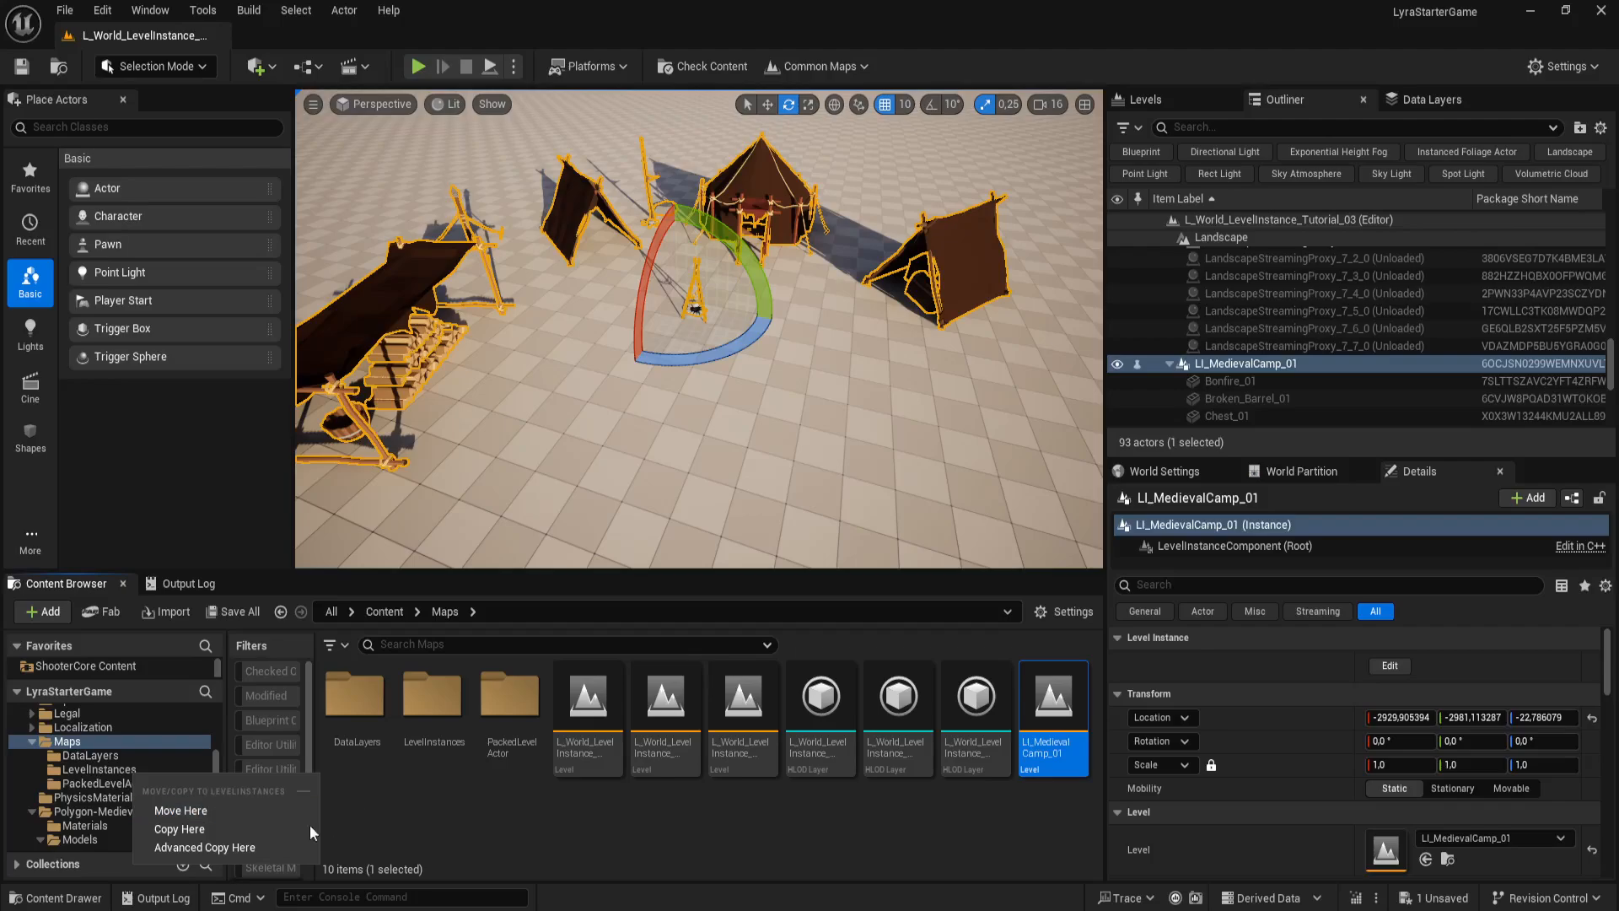
left_click(208, 807)
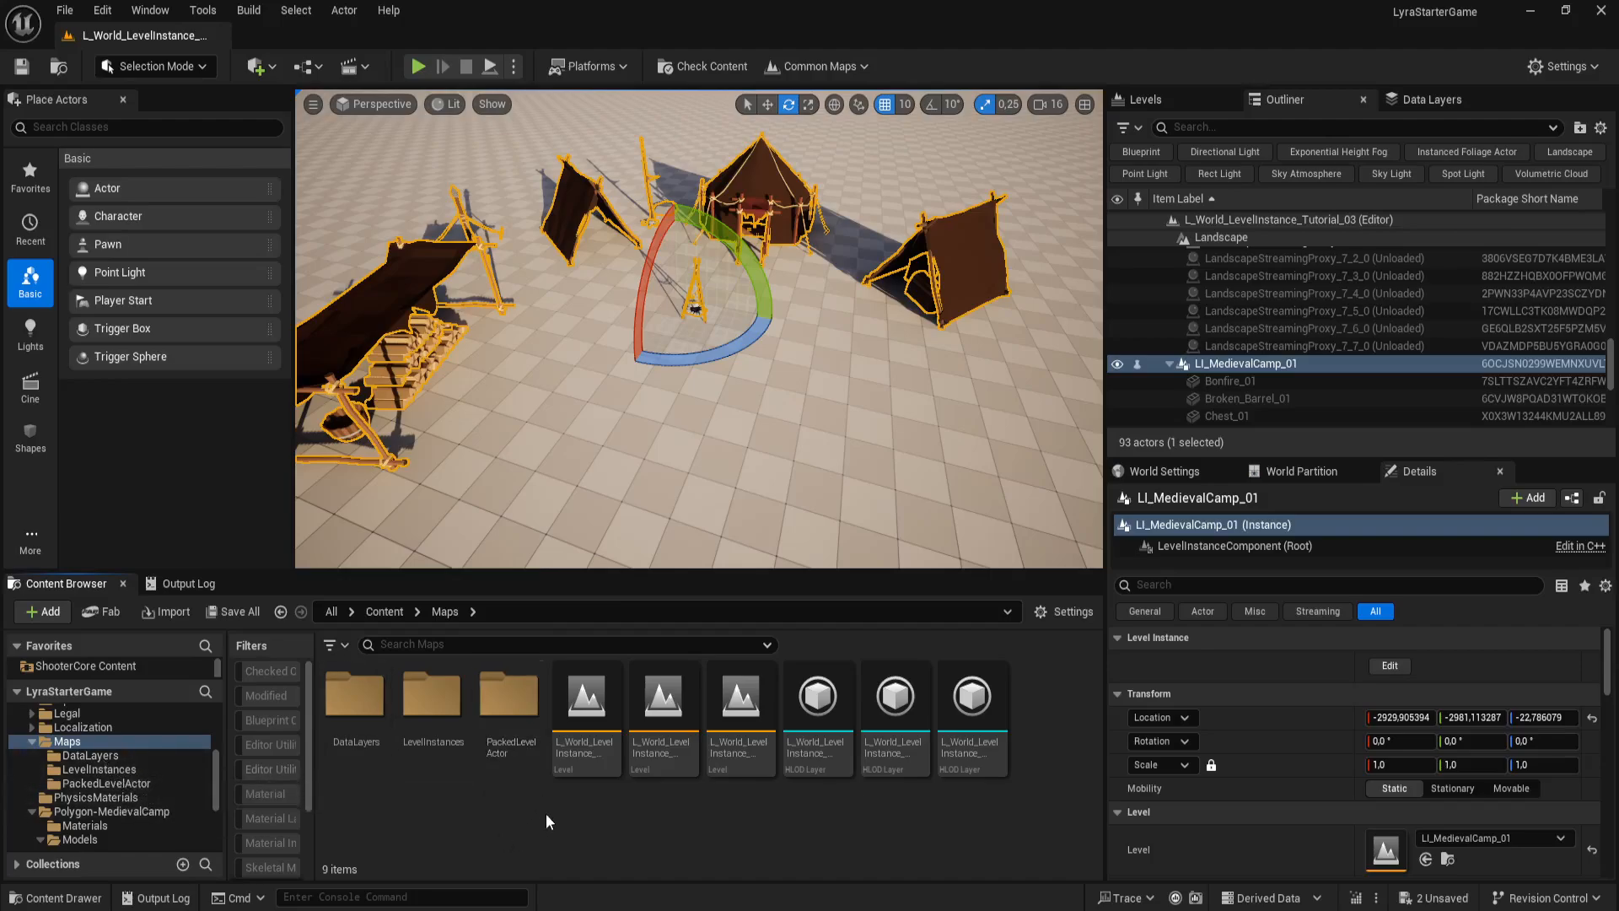
left_click(129, 770)
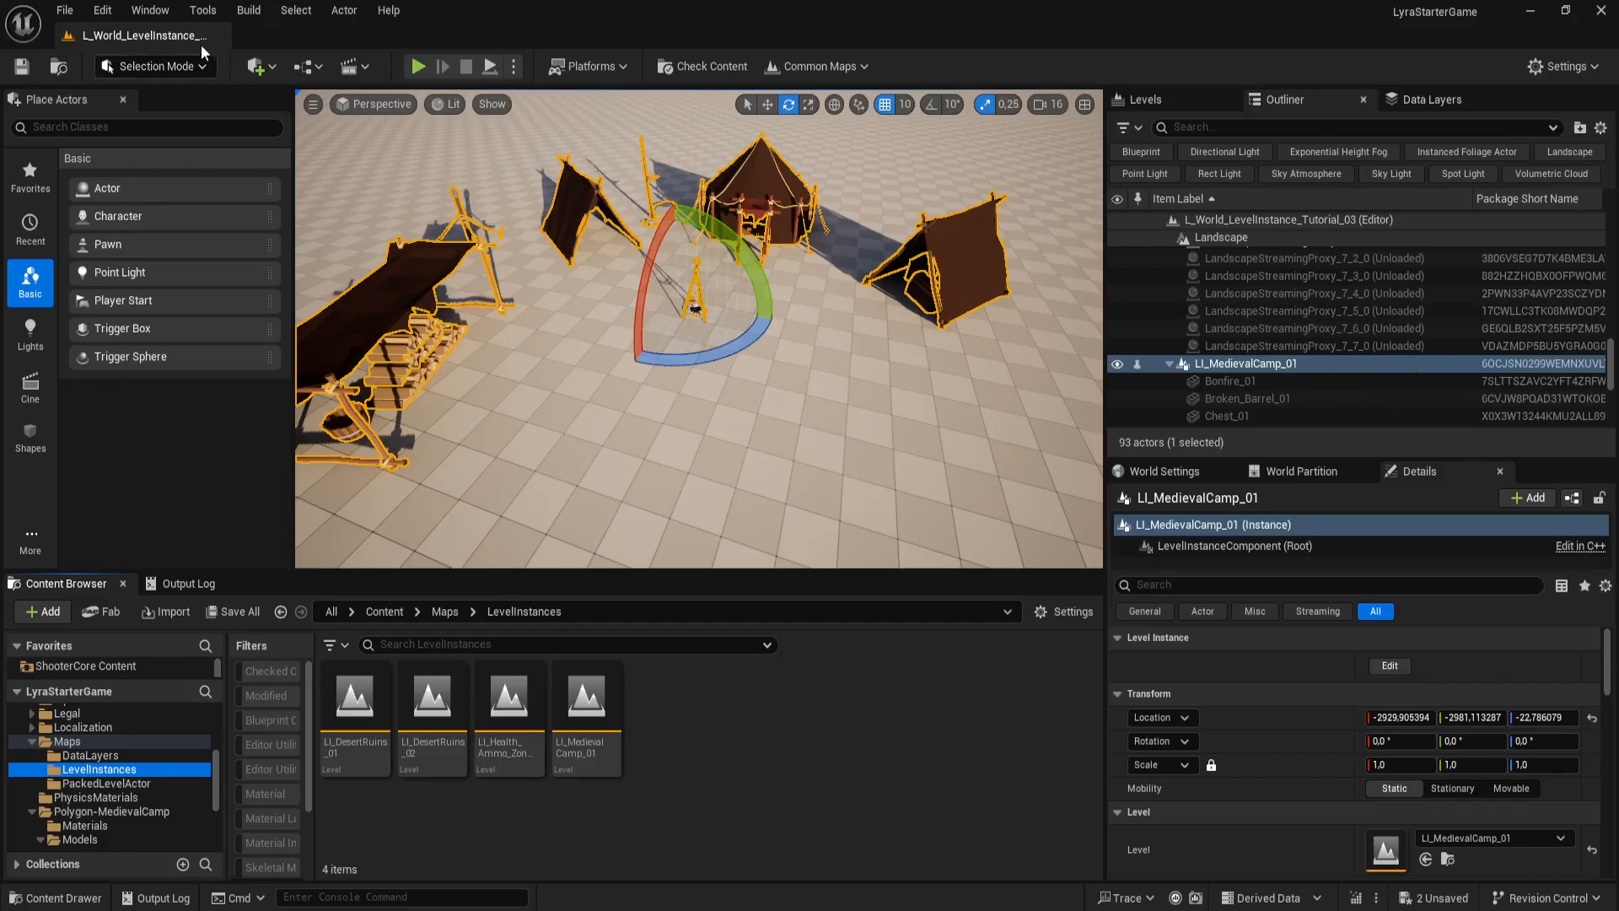
left_click(22, 66)
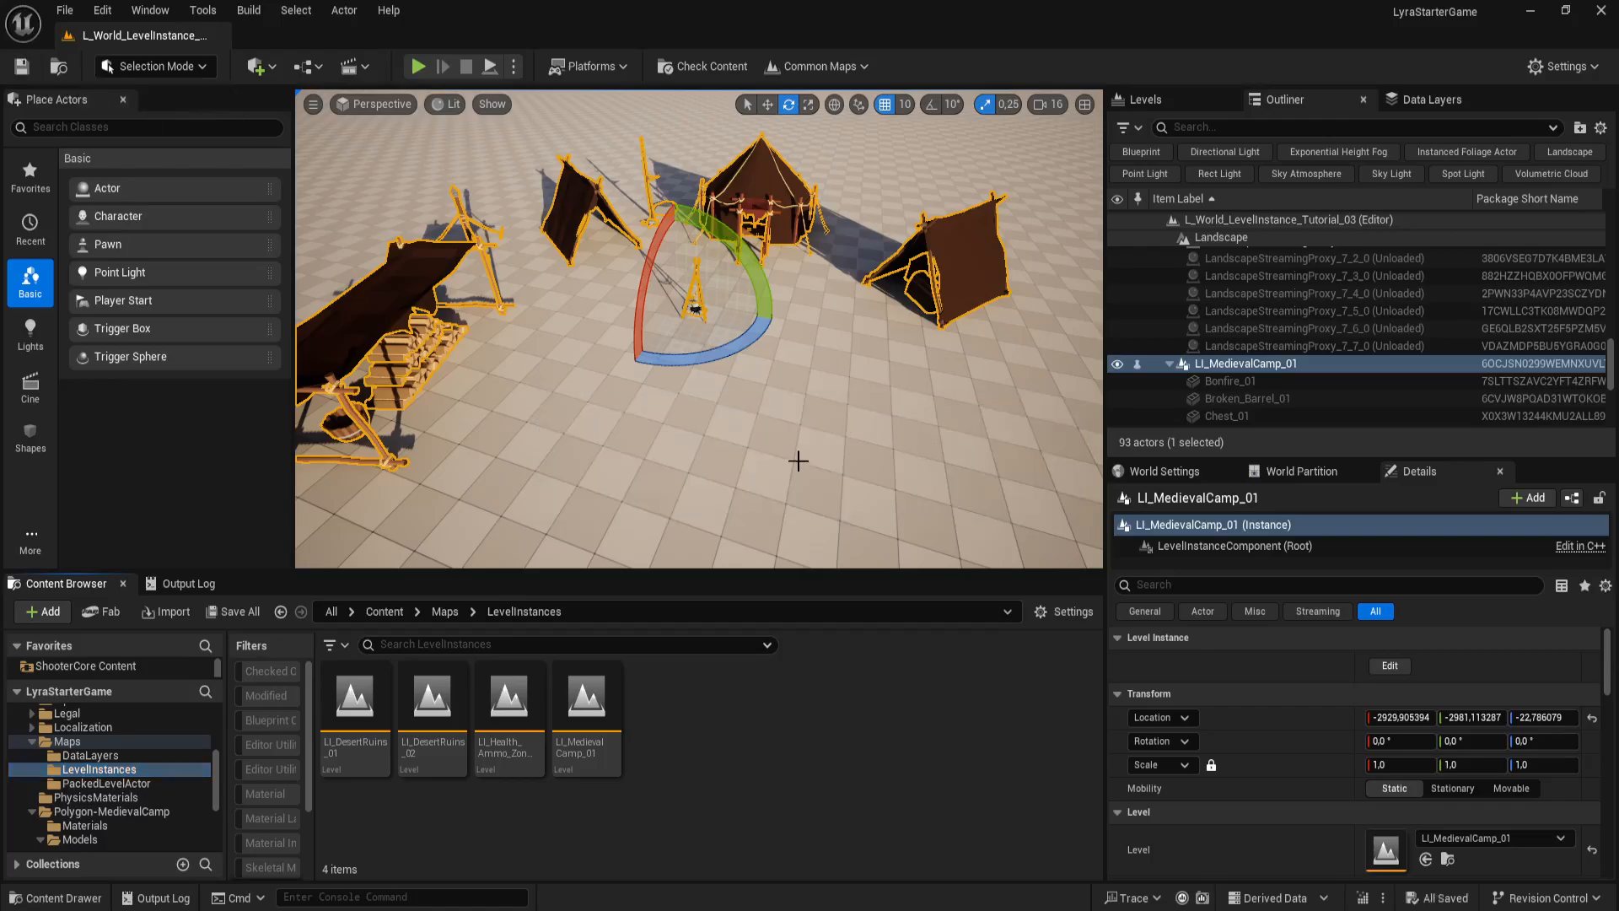
Step: Inspect the camp without editor overlays by switching game view on and back off
mouse_move(799, 461)
right_mouse_down()
mouse_move(759, 469)
mouse_move(835, 463)
mouse_move(784, 462)
right_mouse_up()
key("g")
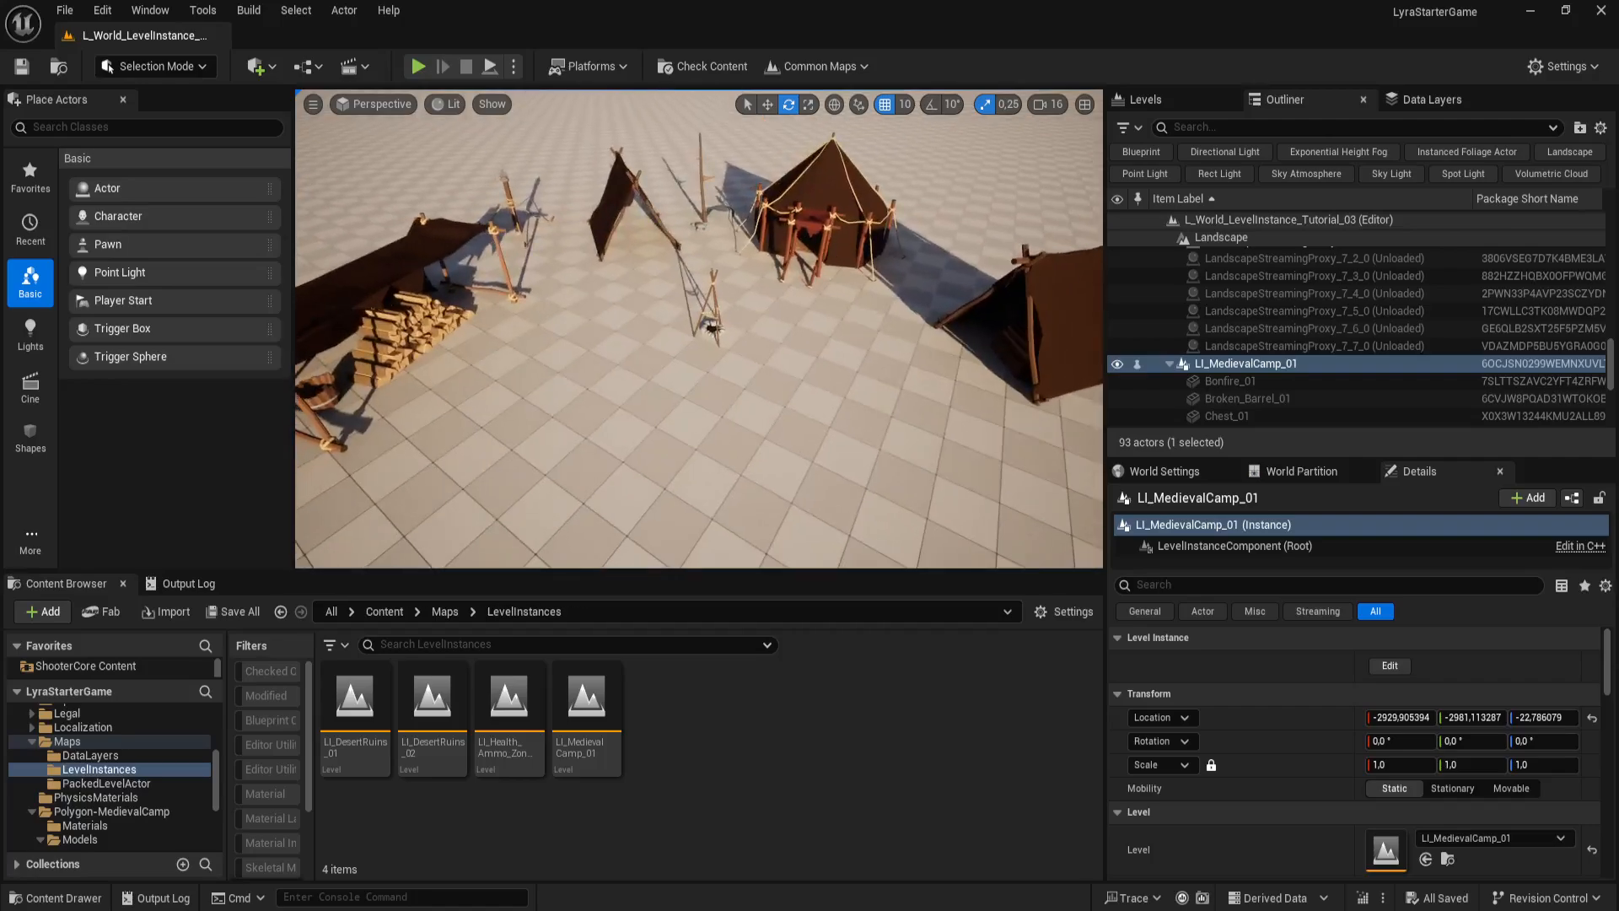
key("g")
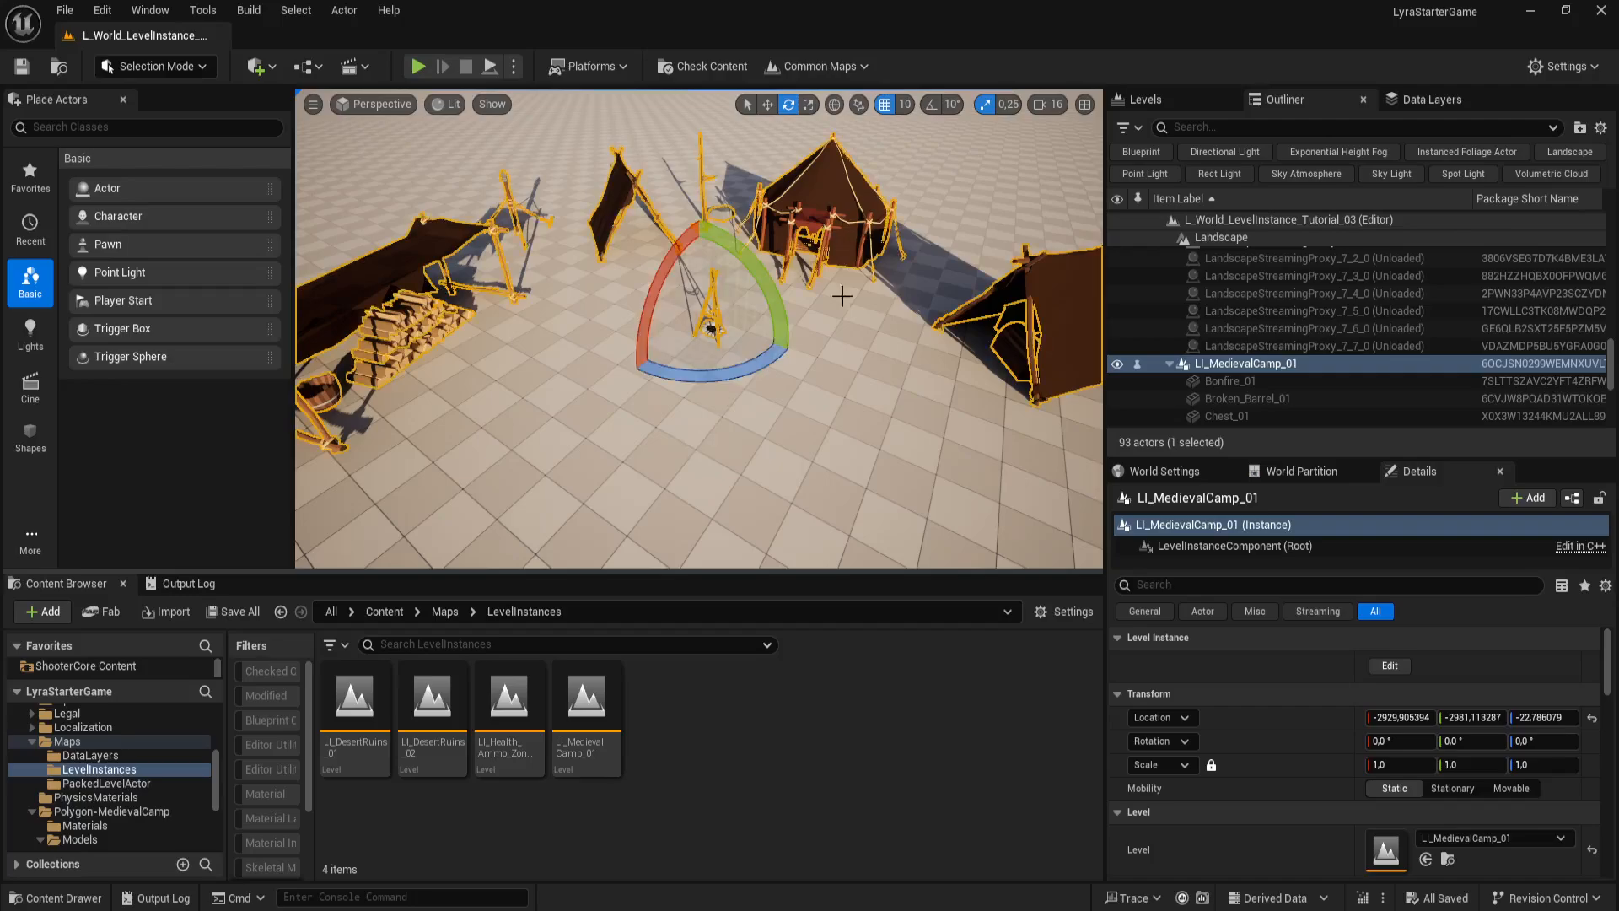
right_click_drag(842, 296, 843, 342)
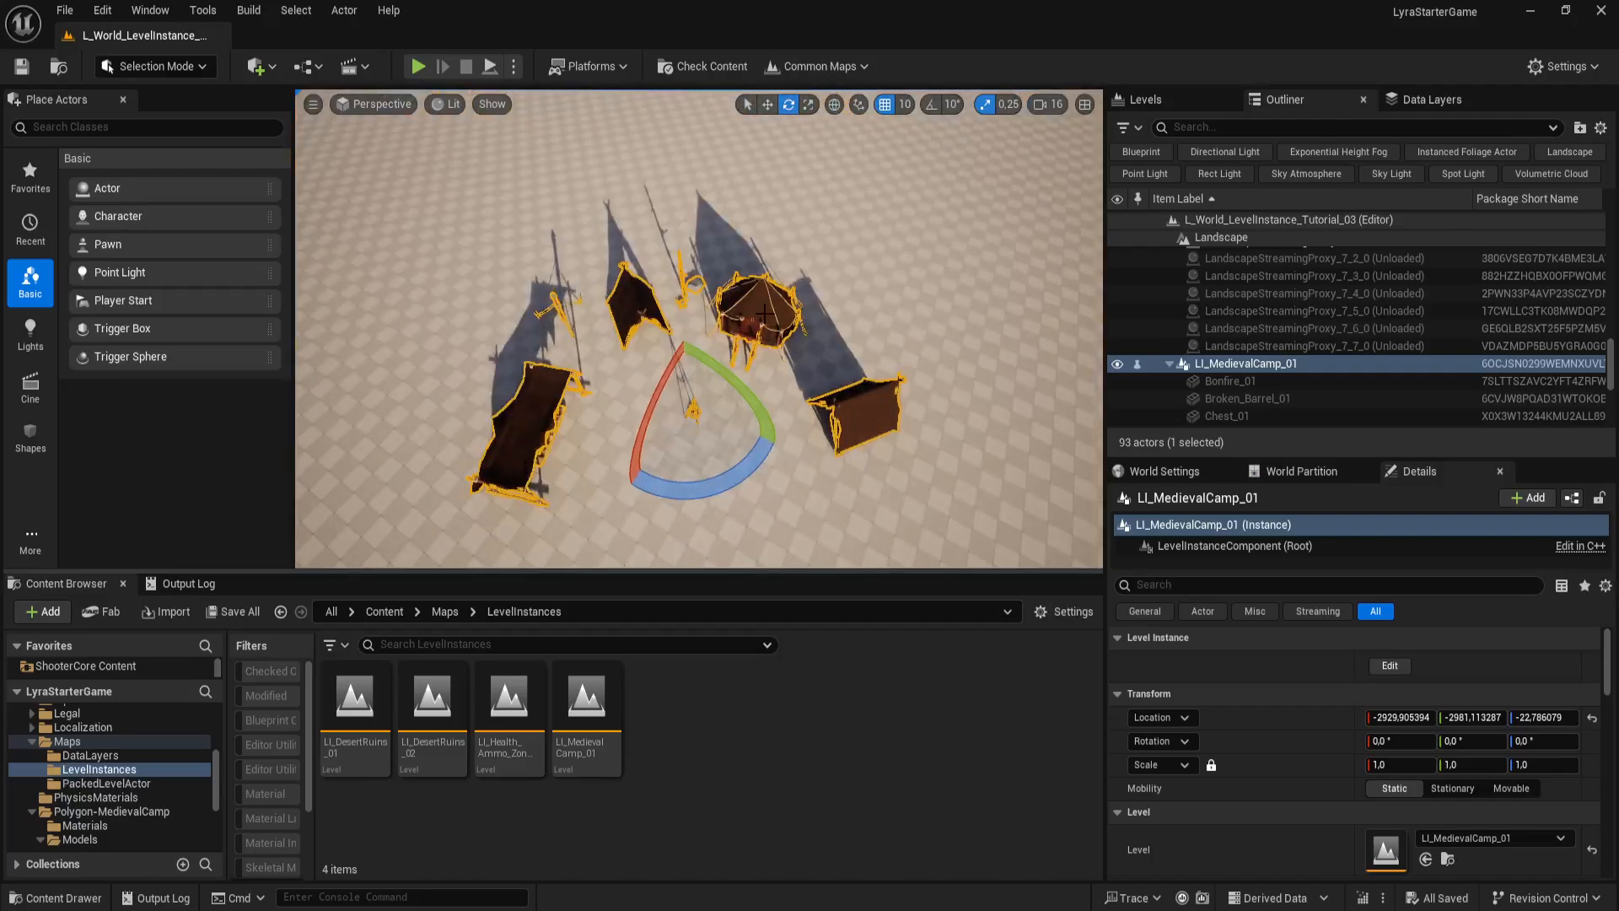
Step: Try moving the whole LI_MedievalCamp_01 instance along Y to about -3111, and undo the move
key("w")
left_click_drag(719, 351, 711, 359)
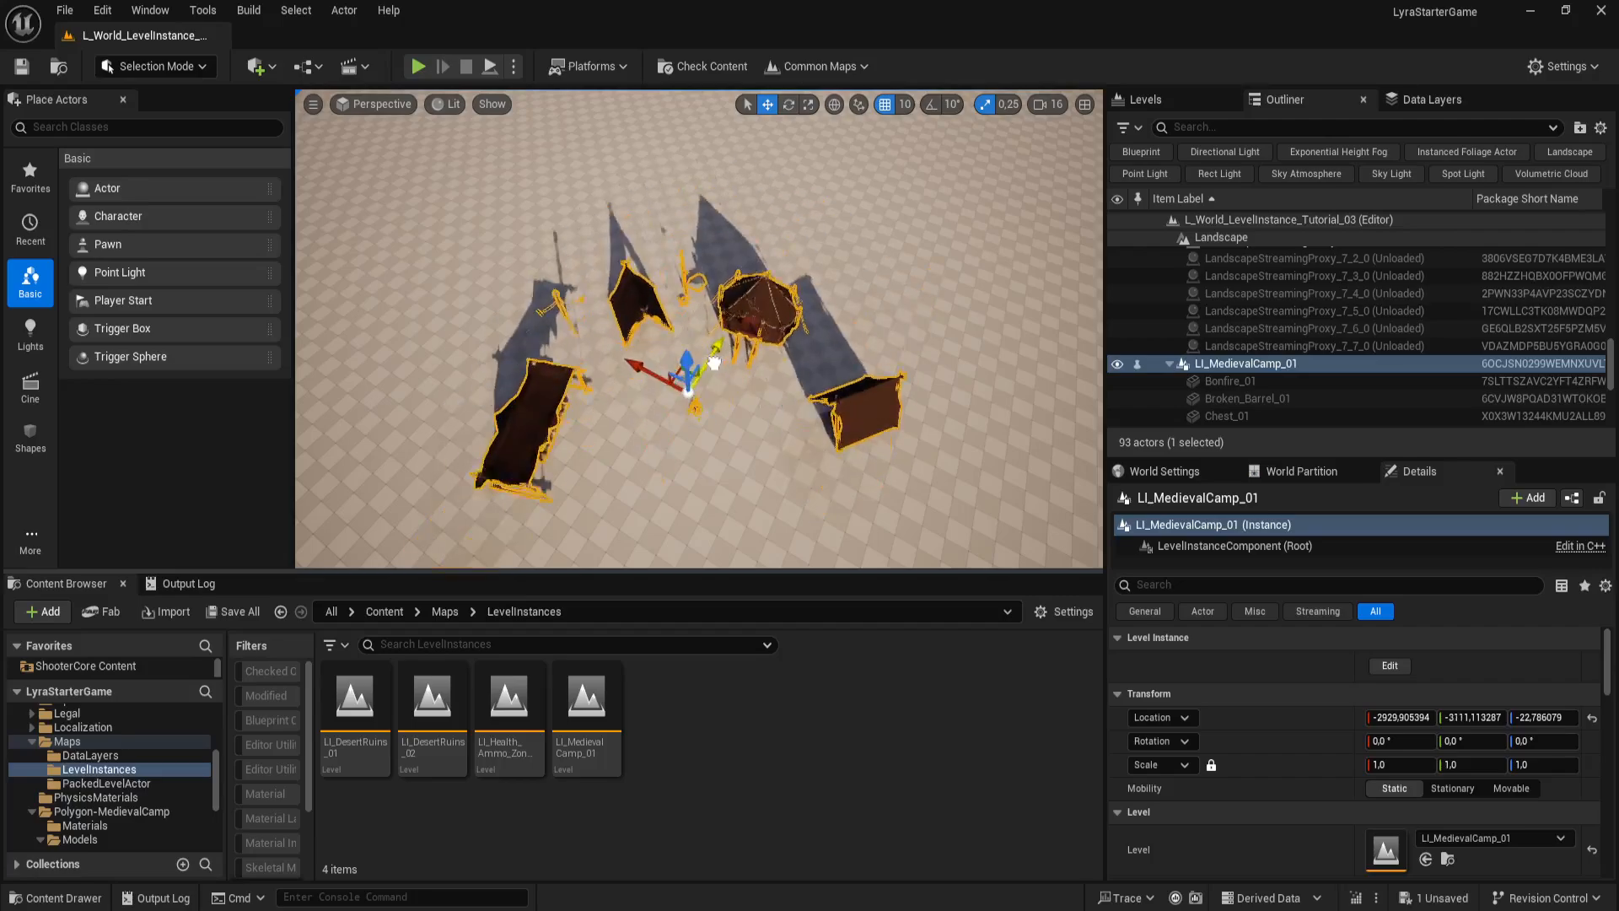
key("ctrl+z")
key("f")
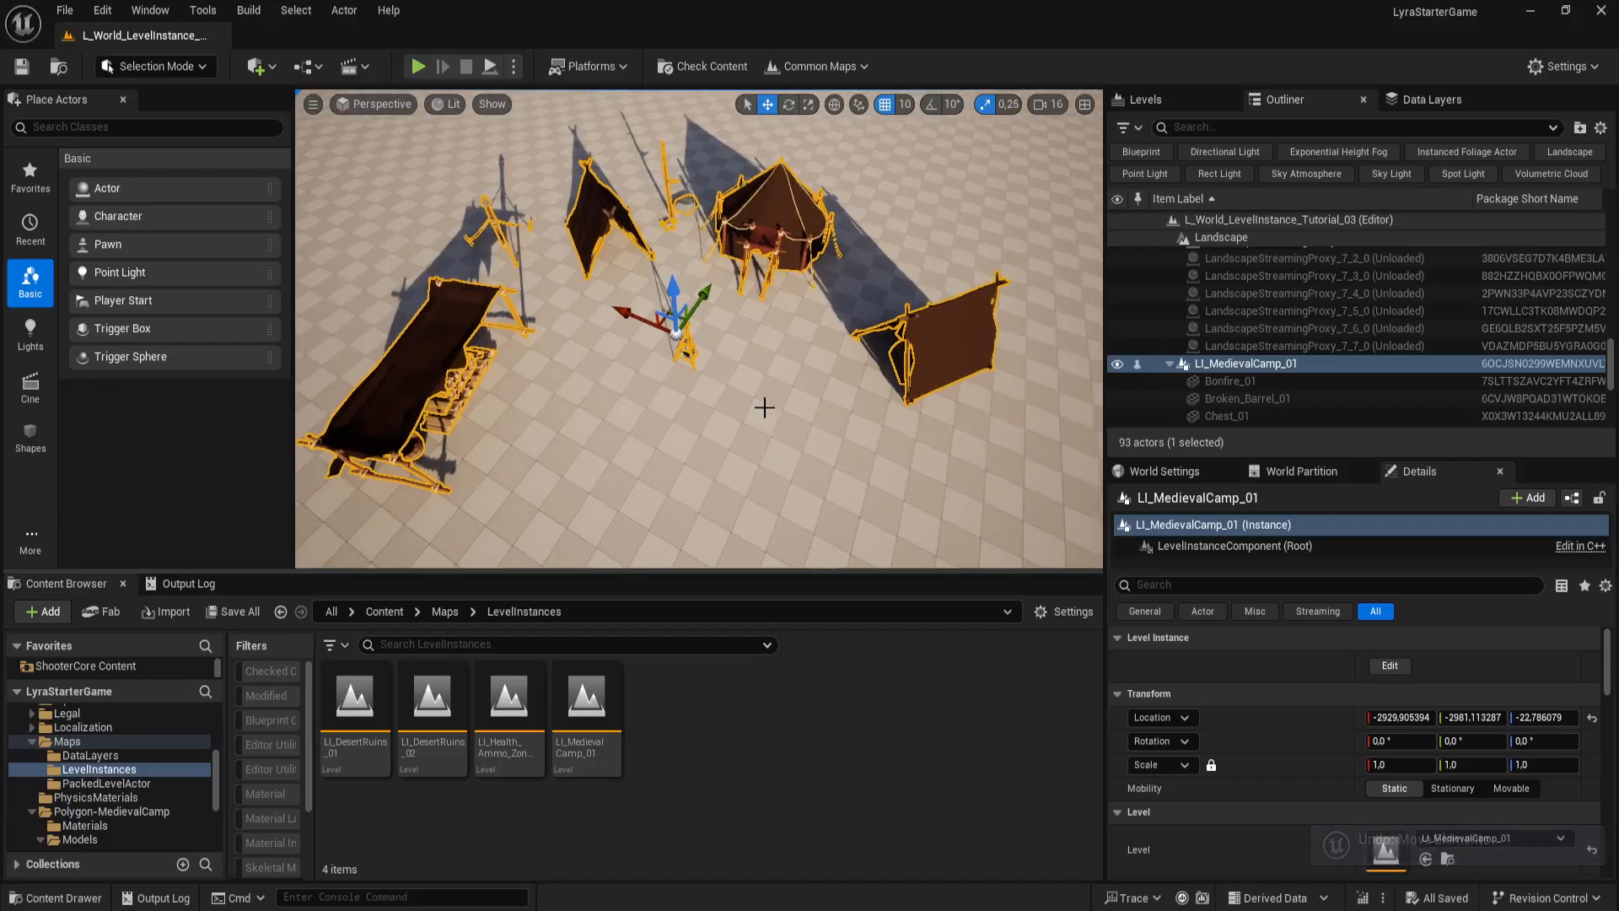
right_click_drag(768, 443, 750, 442)
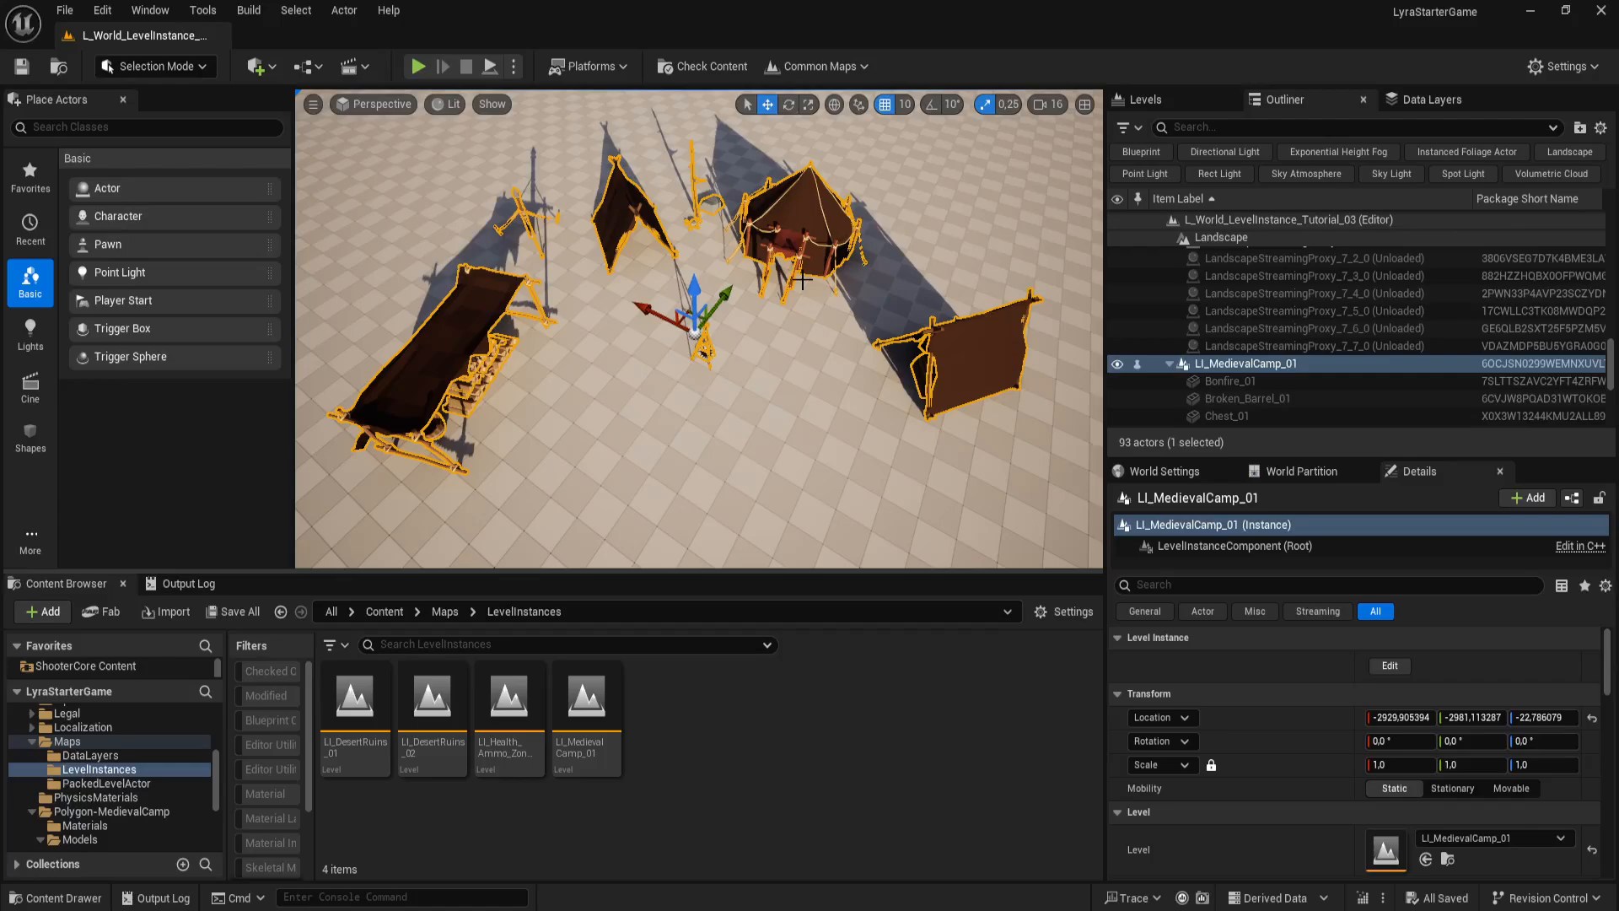
mouse_move(794, 378)
right_mouse_down()
mouse_move(812, 329)
mouse_move(810, 363)
right_mouse_up()
key("s")
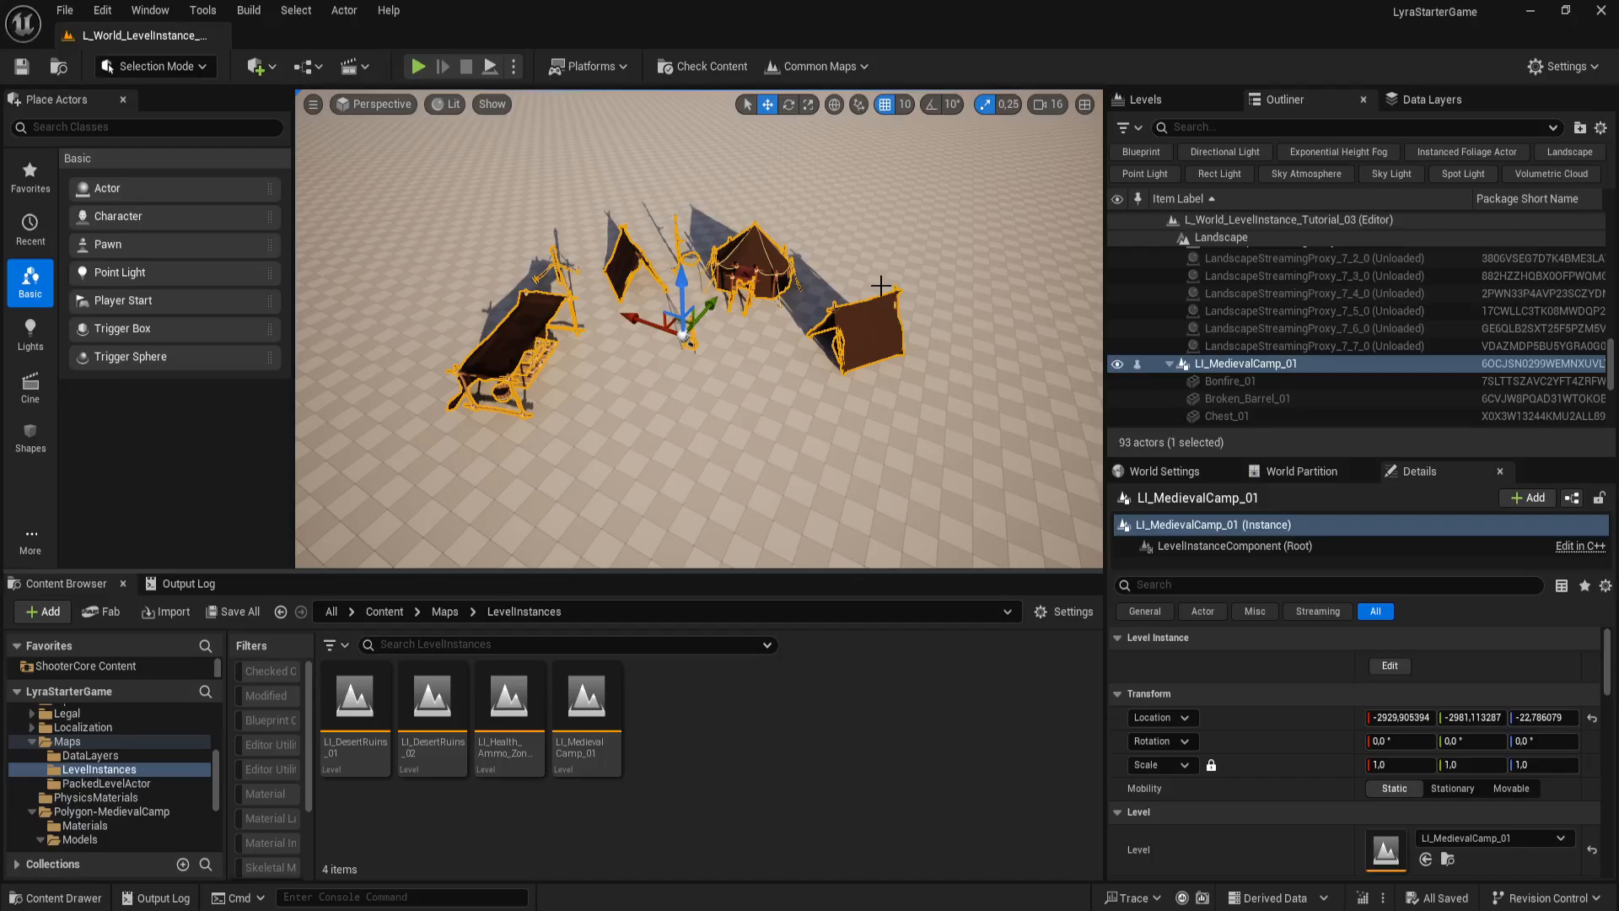
Step: Check whether the Levels feature is available in this World Partition level, and return to the list of actors
right_click_drag(785, 319, 788, 282)
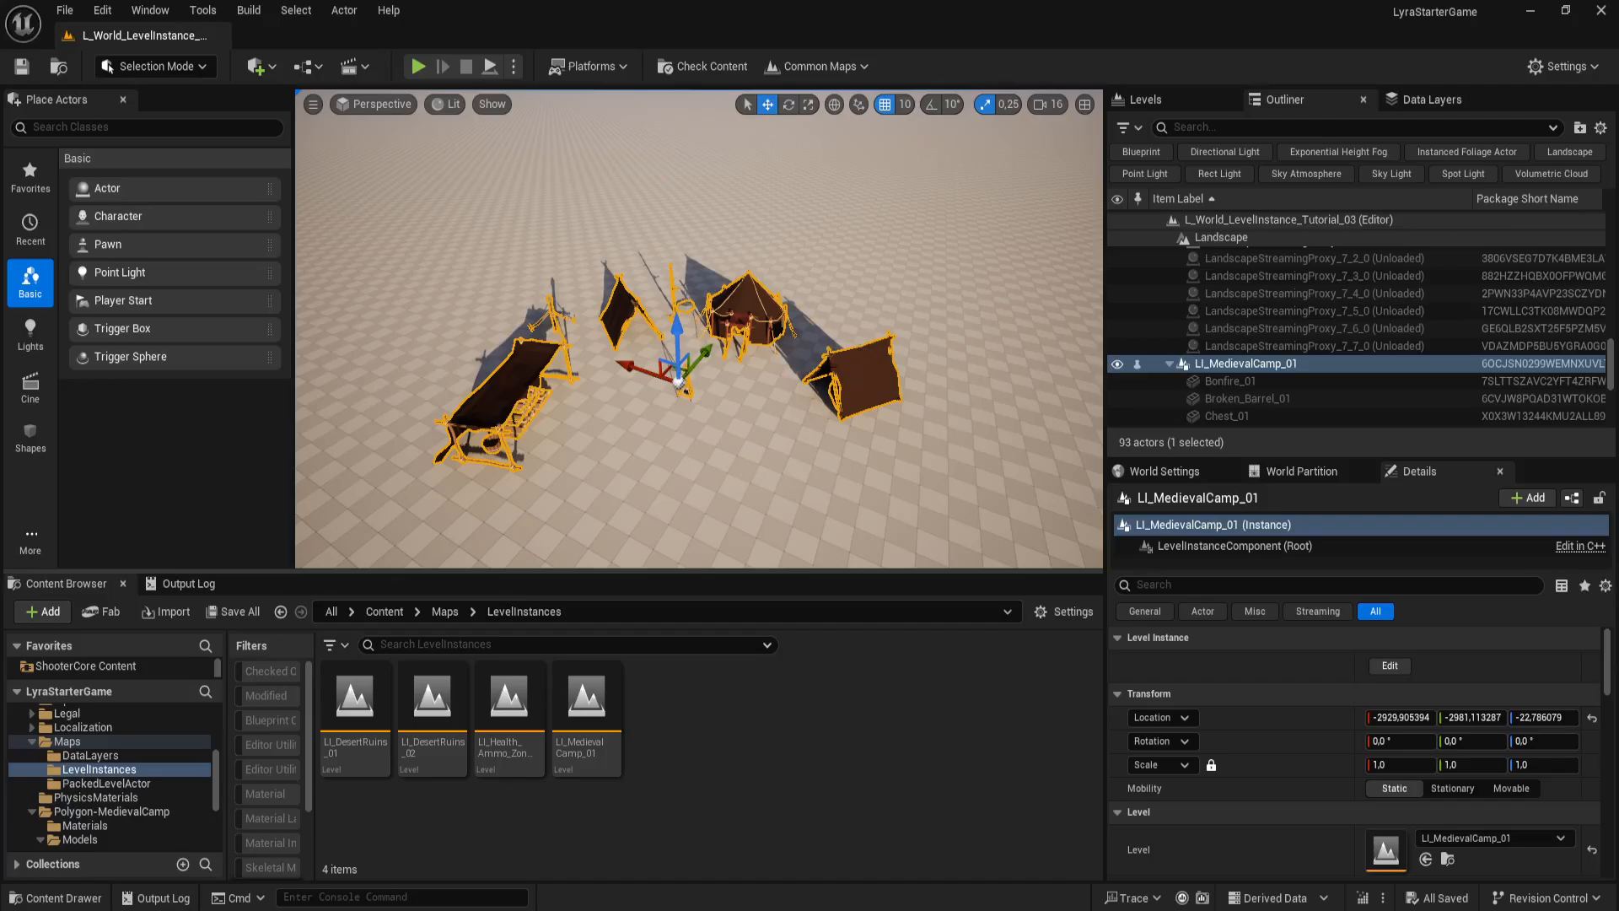
right_click_drag(846, 379, 862, 347)
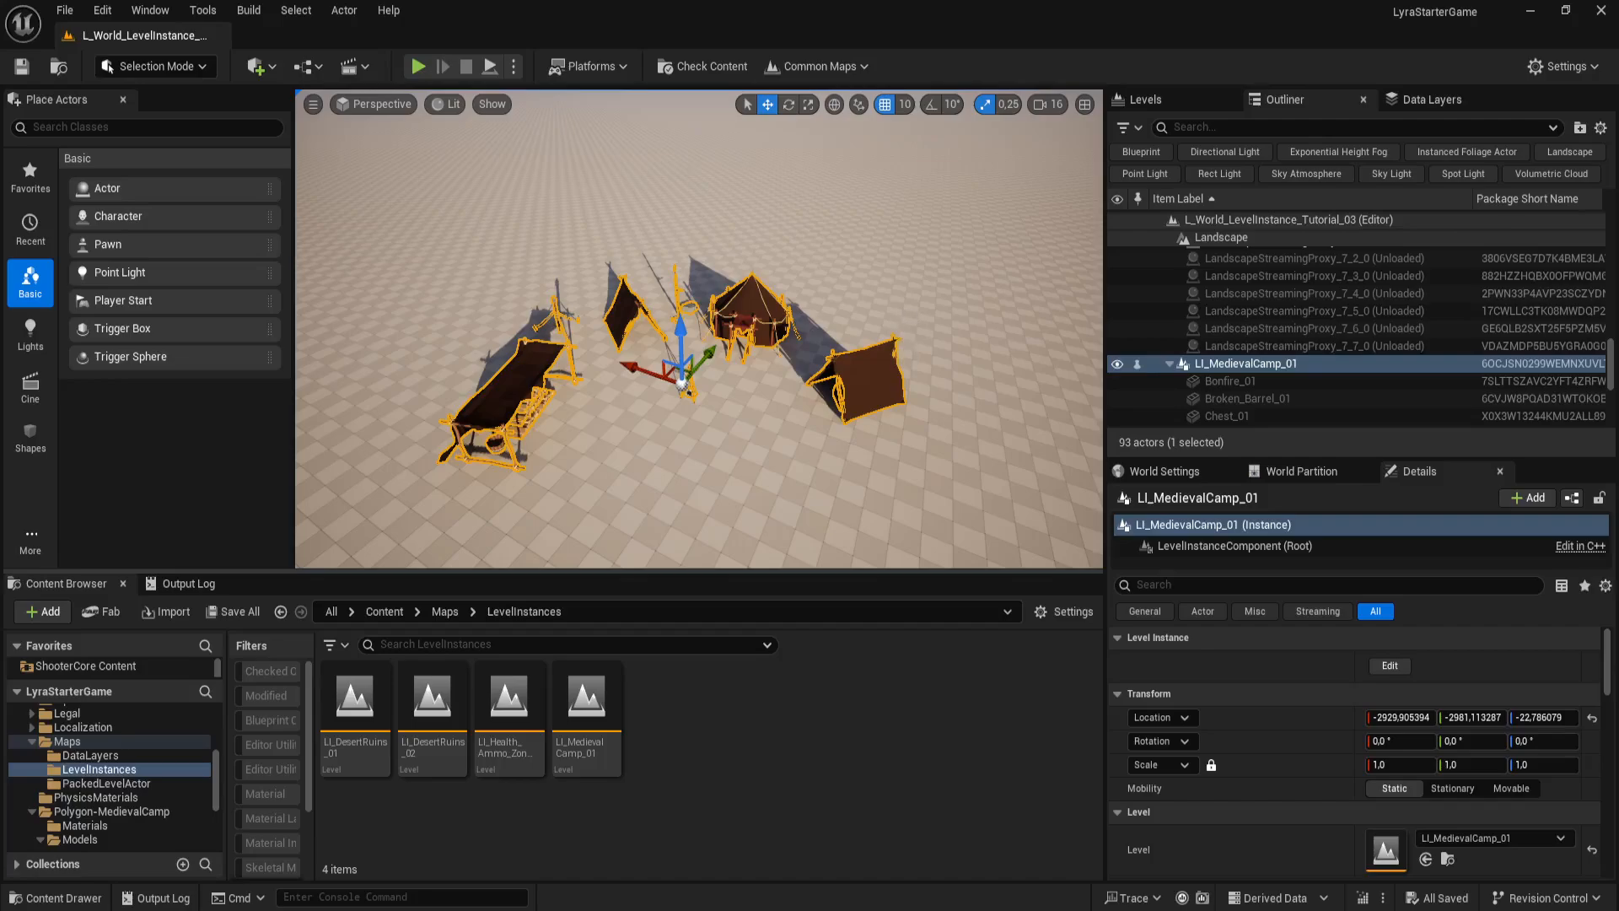
right_click_drag(907, 341, 959, 196)
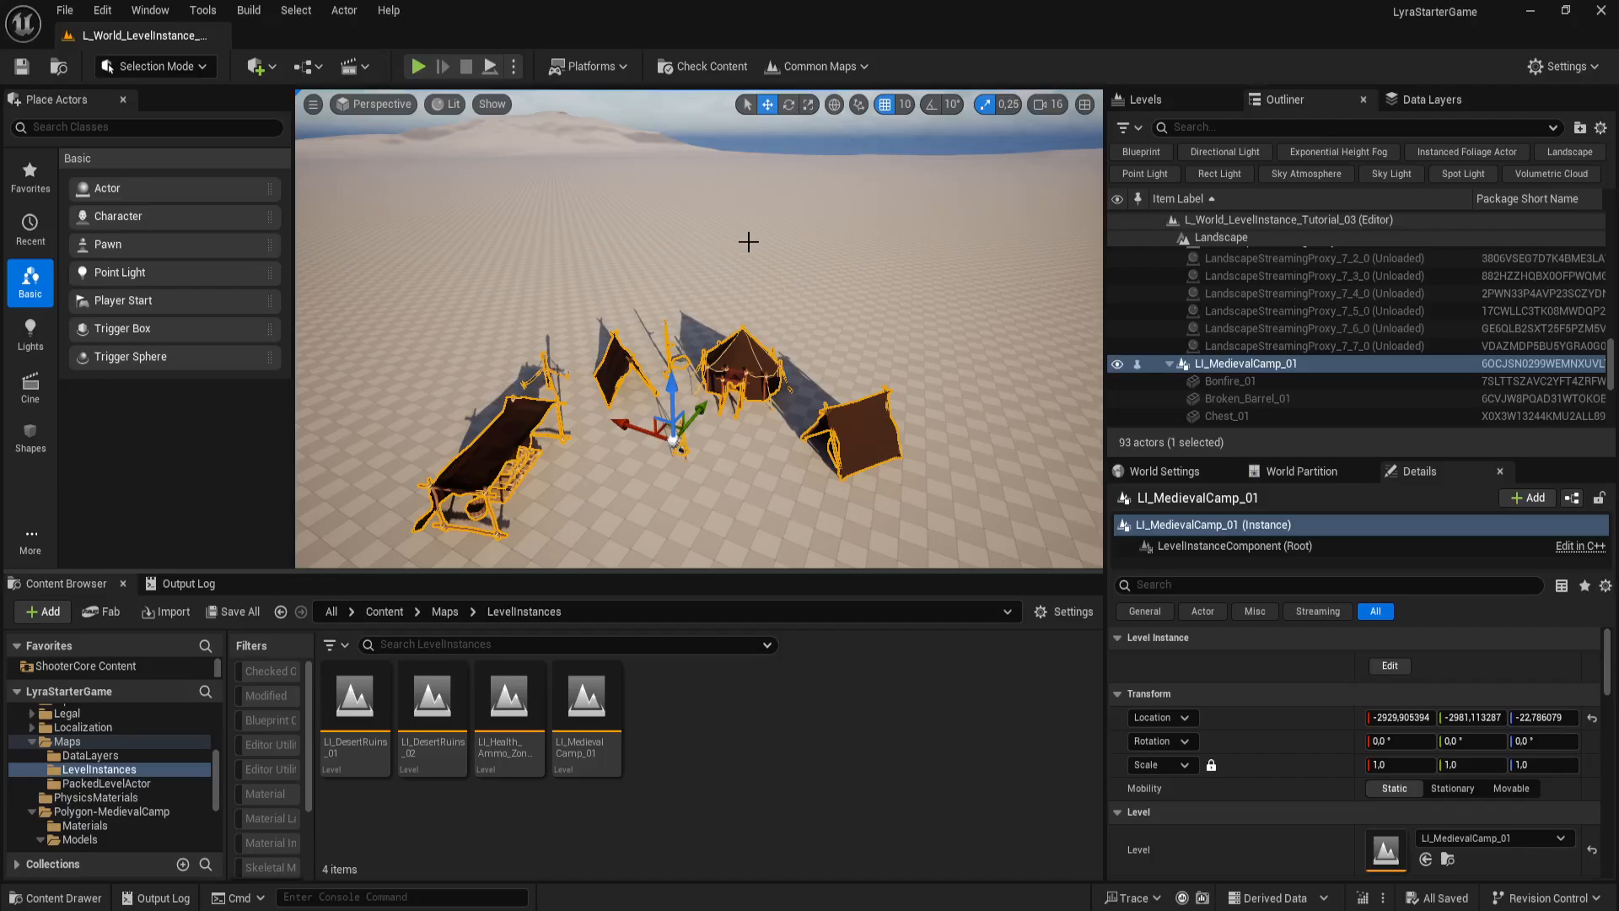
right_click_drag(806, 300, 833, 317)
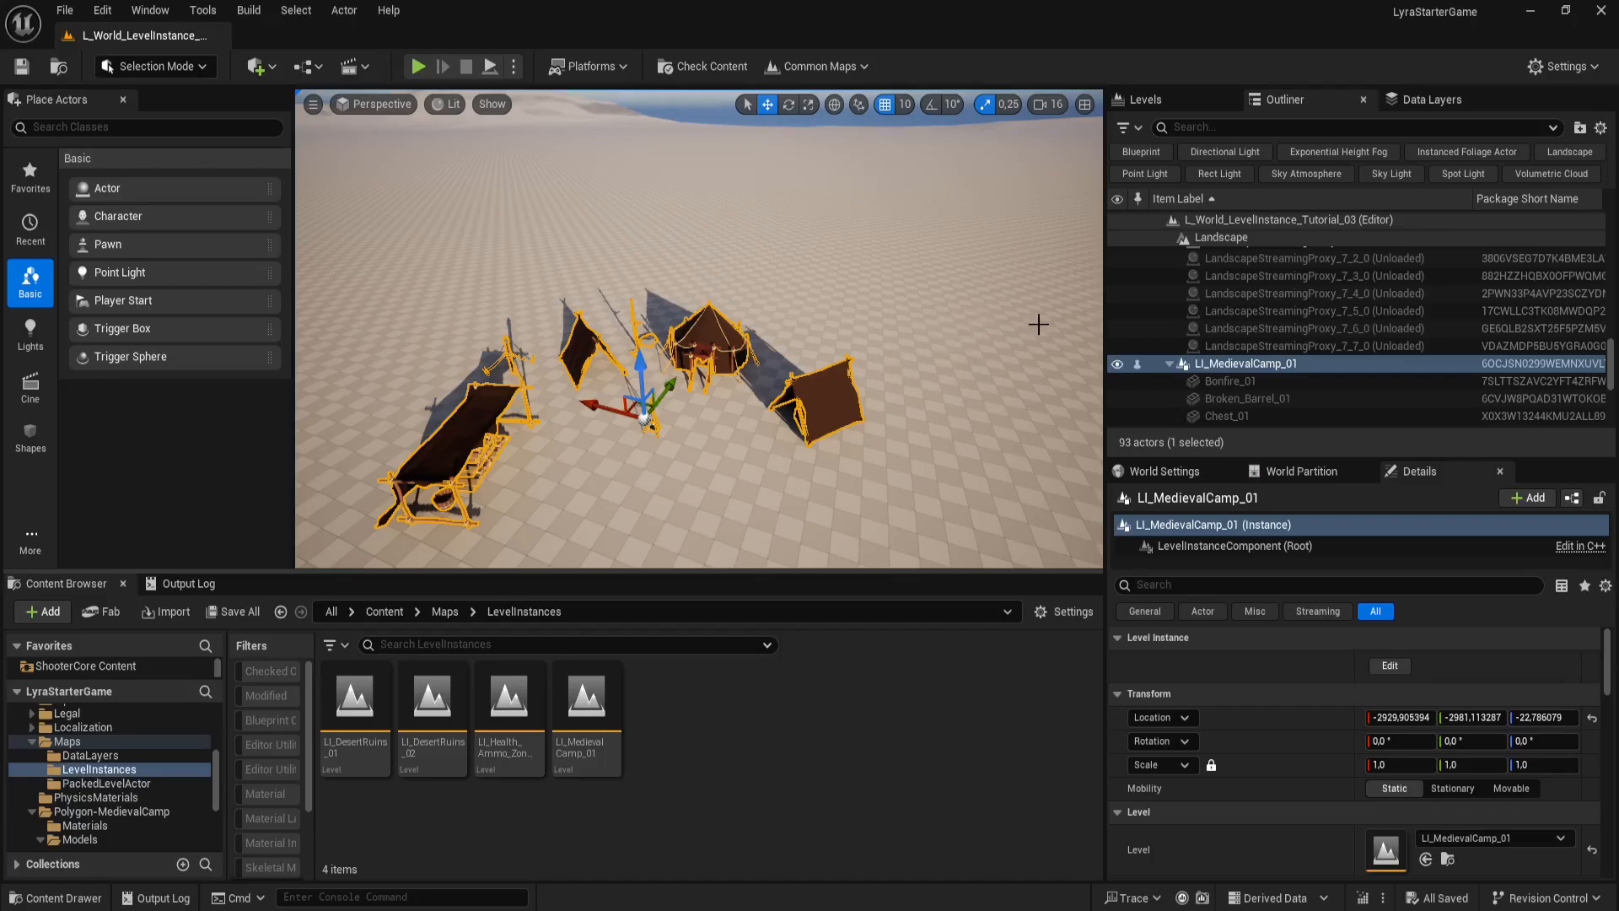
left_click(1155, 100)
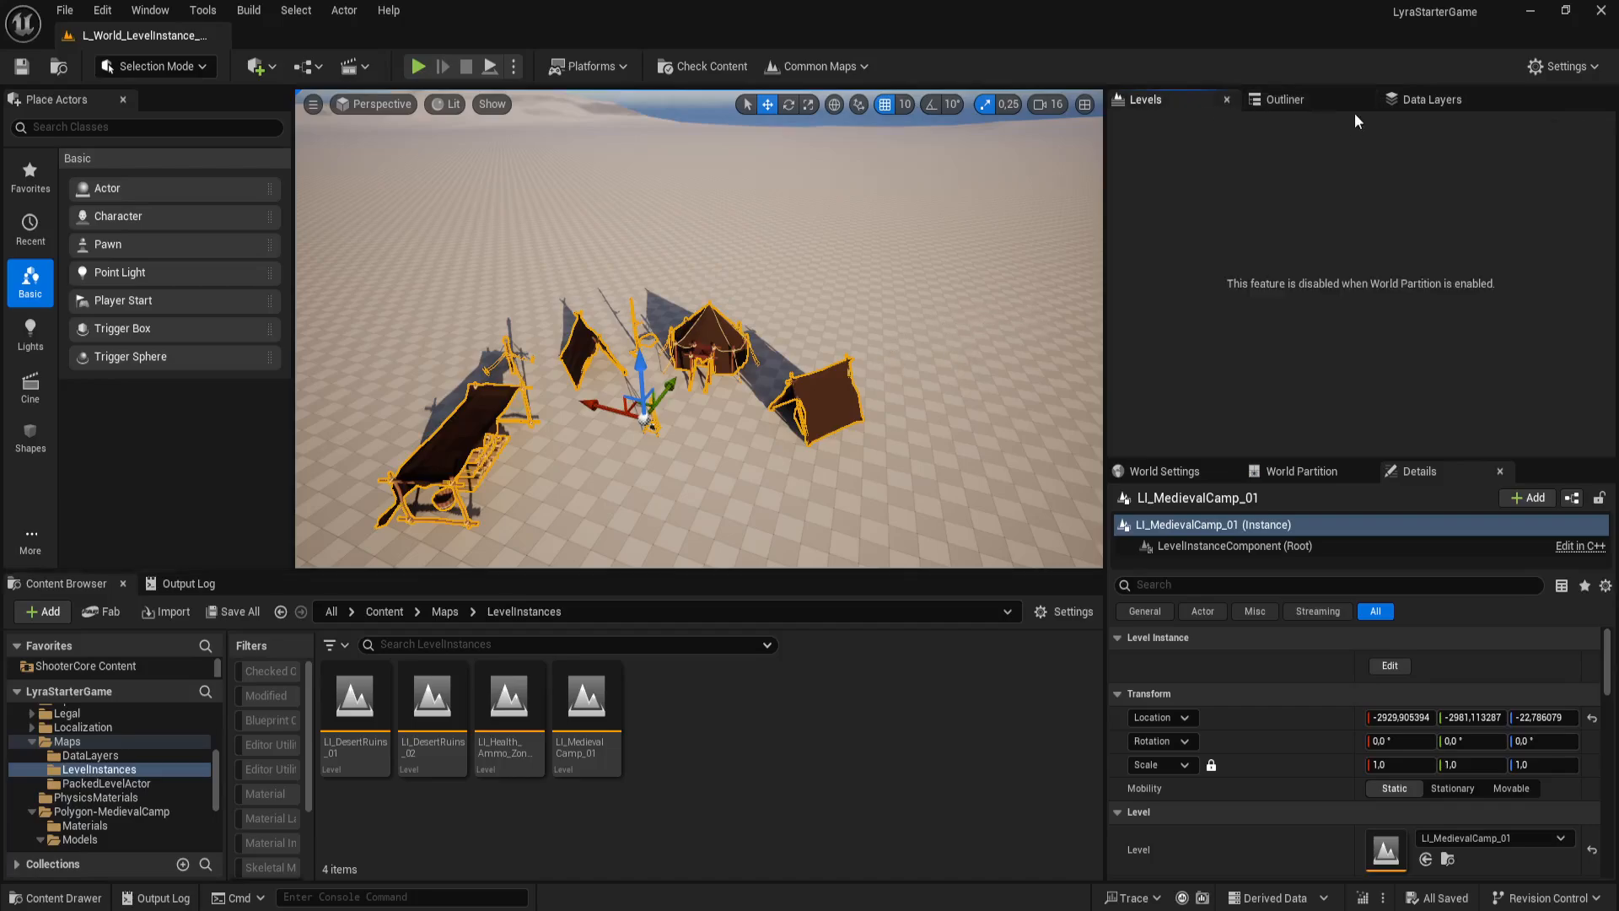
left_click(1291, 100)
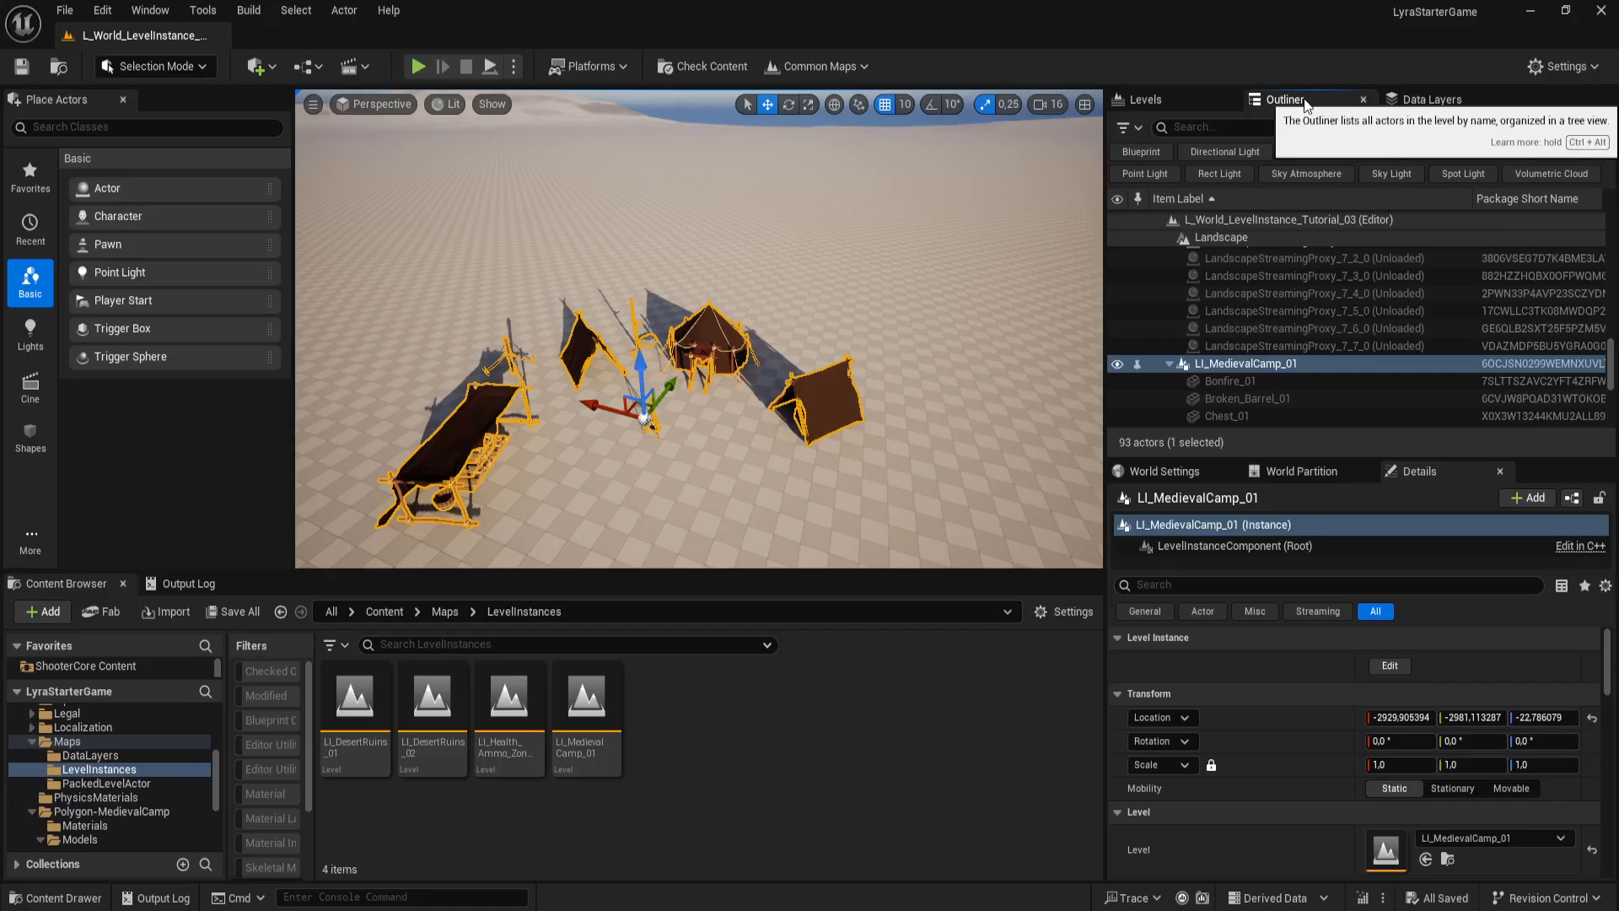
Step: Move the whole LI_MedievalCamp_01 instance along X to about -2650
key("w")
key("d")
right_click_drag(940, 265, 835, 308)
key("w")
mouse_move(1028, 285)
right_mouse_down()
mouse_move(1008, 278)
mouse_move(1016, 316)
mouse_move(1027, 285)
right_mouse_up()
key("s")
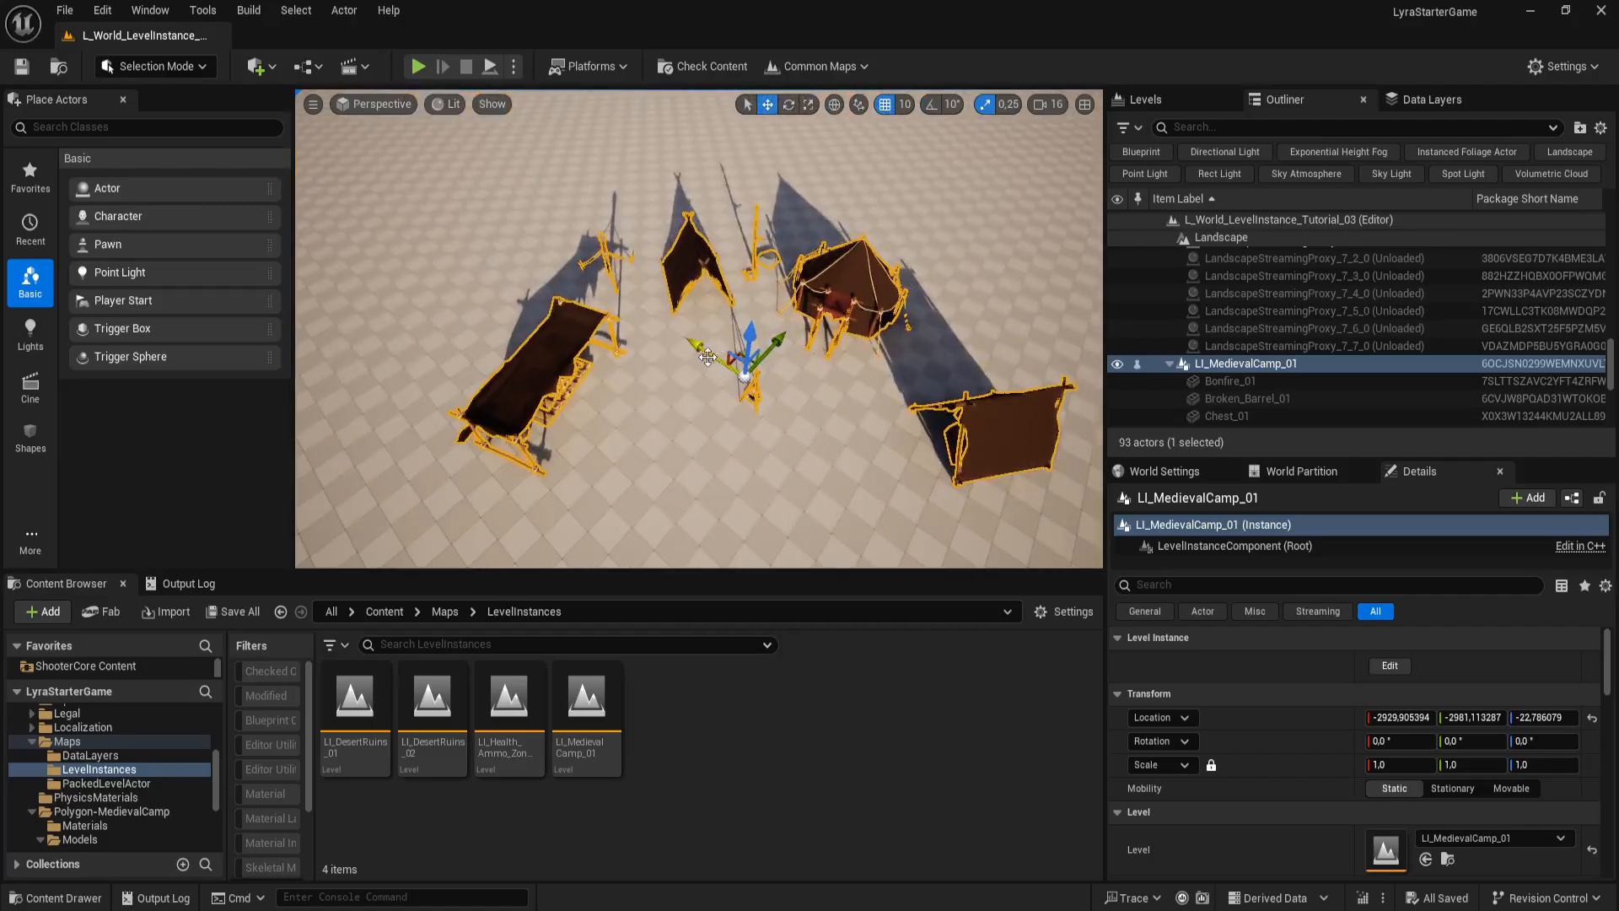
left_click_drag(713, 352, 668, 316)
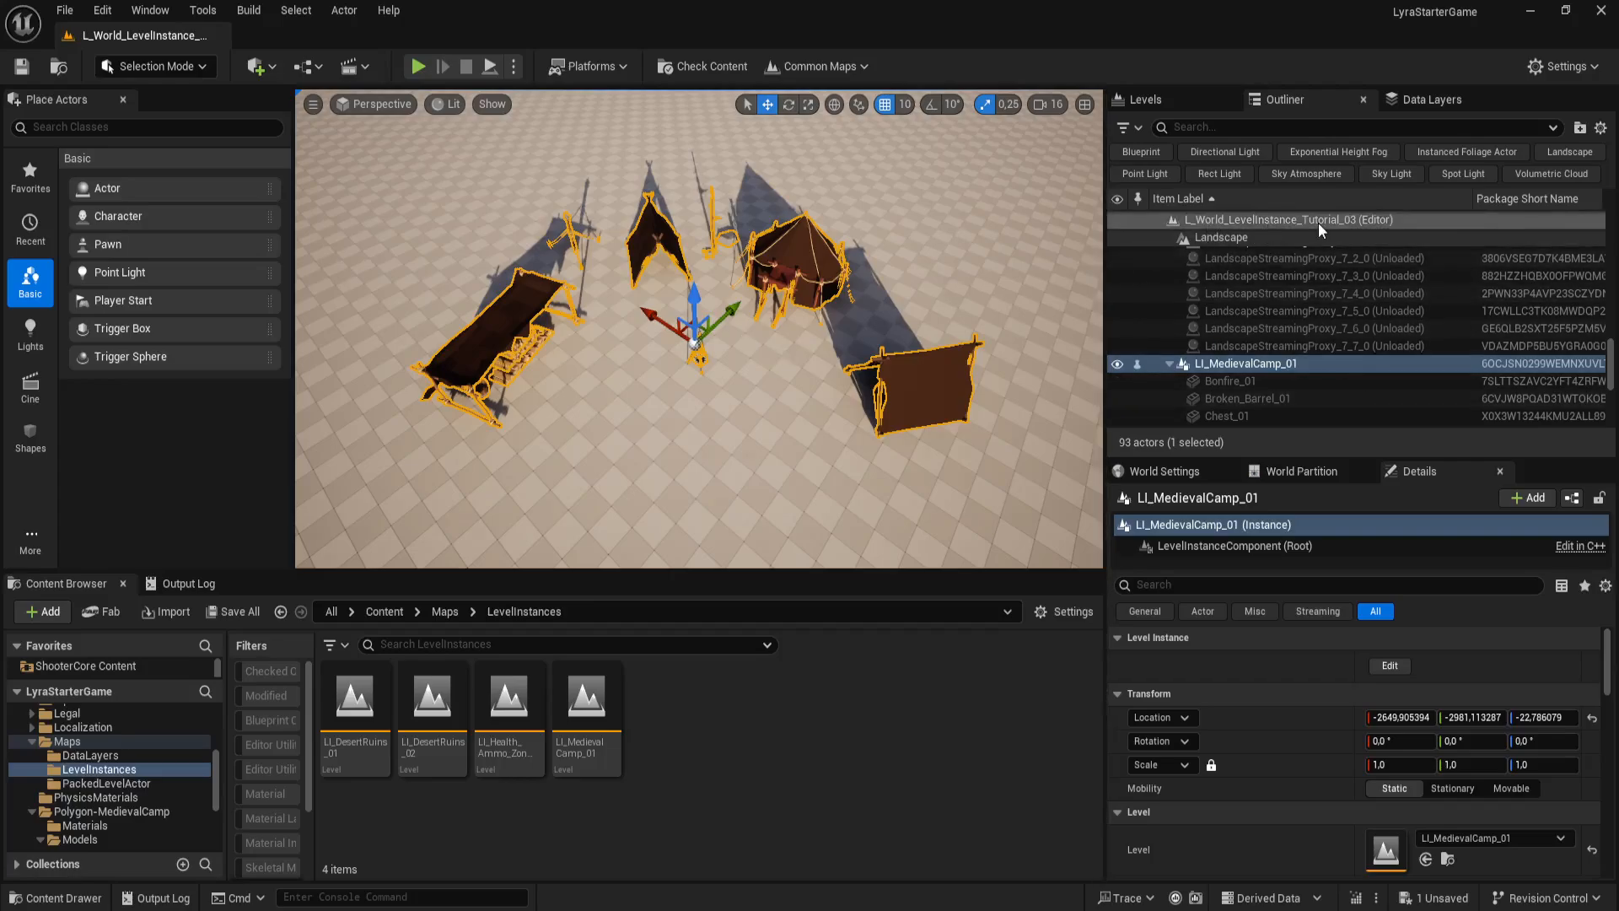
Step: Examine the camp from near and far and review the actors nested under LI_MedievalCamp_01
right_click_drag(877, 295, 885, 253)
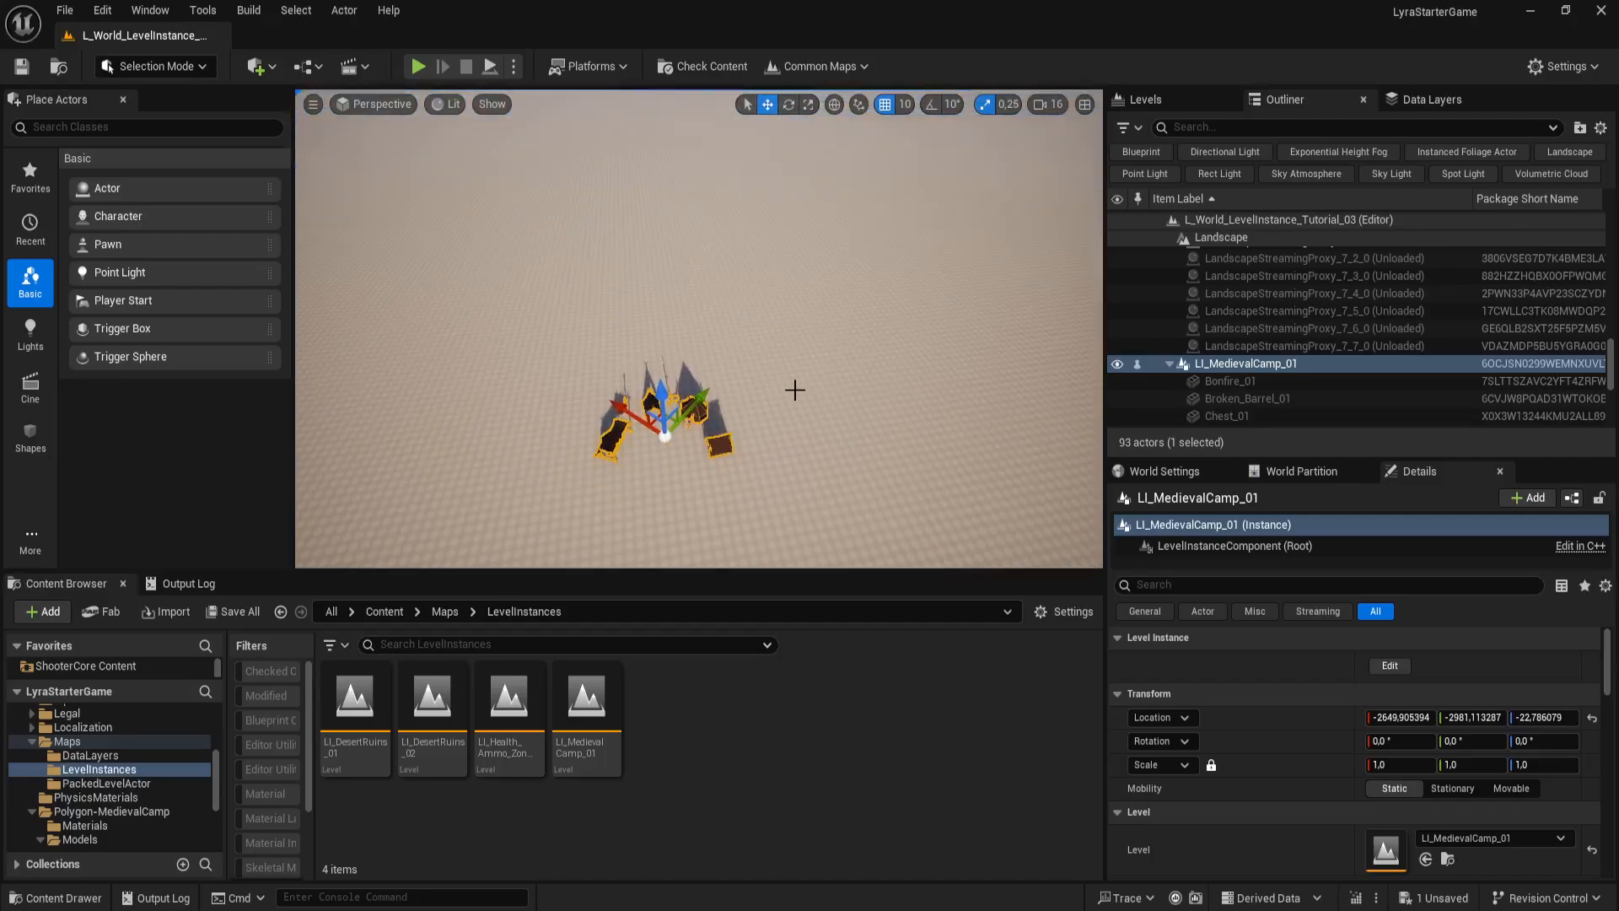
mouse_move(796, 391)
right_mouse_down()
mouse_move(825, 373)
mouse_move(808, 438)
mouse_move(768, 405)
right_mouse_up()
key("w")
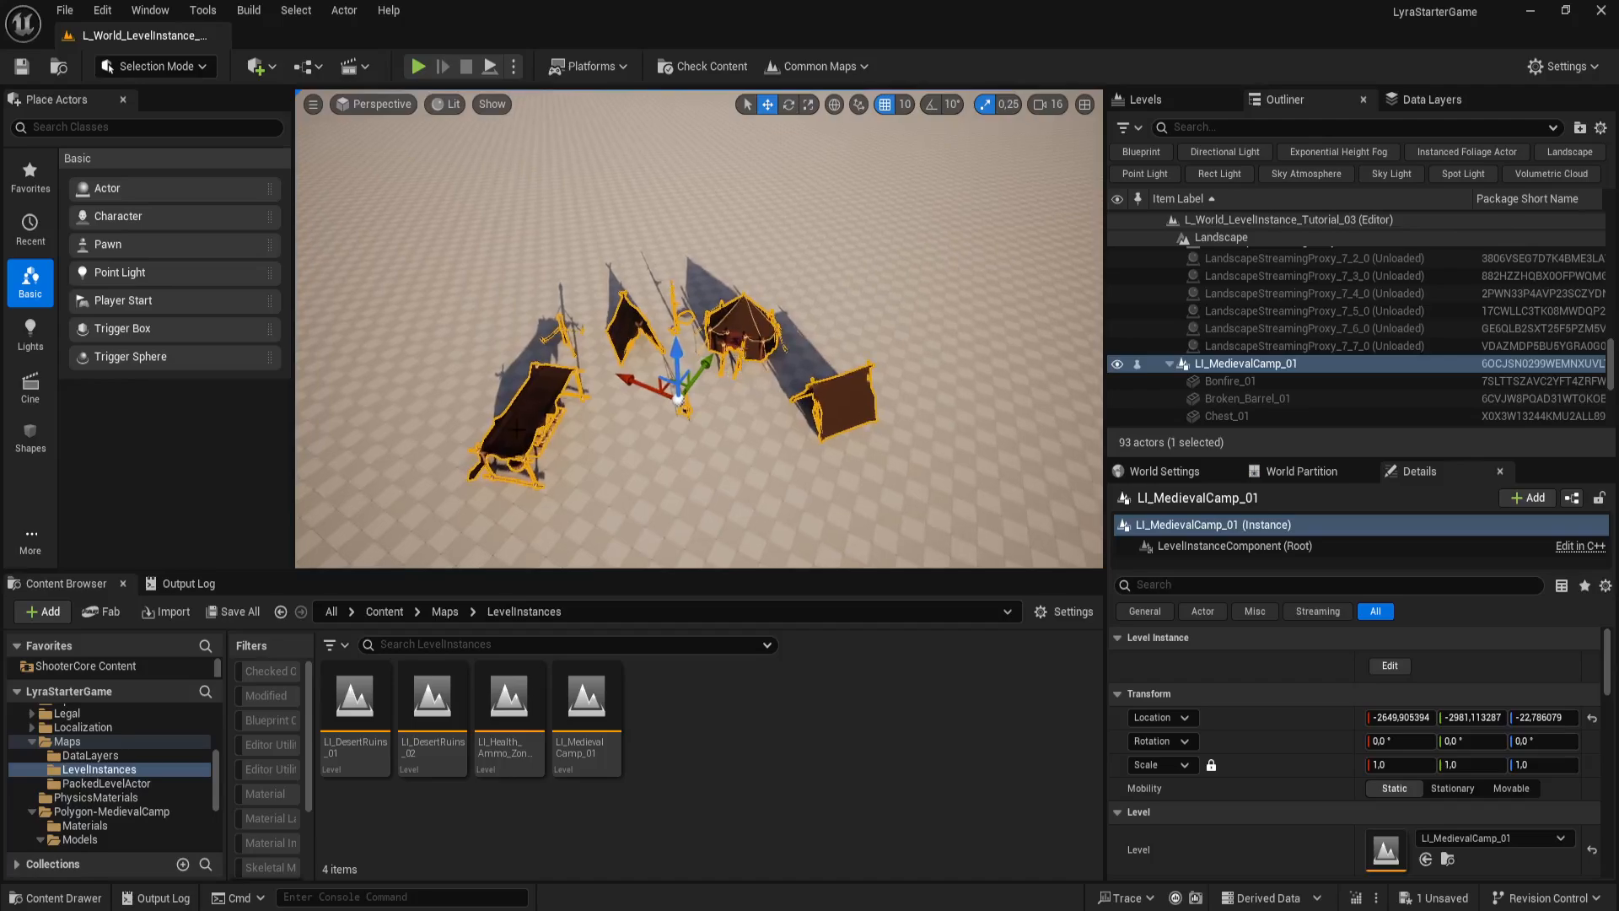
scroll(712, 360, "up", 6)
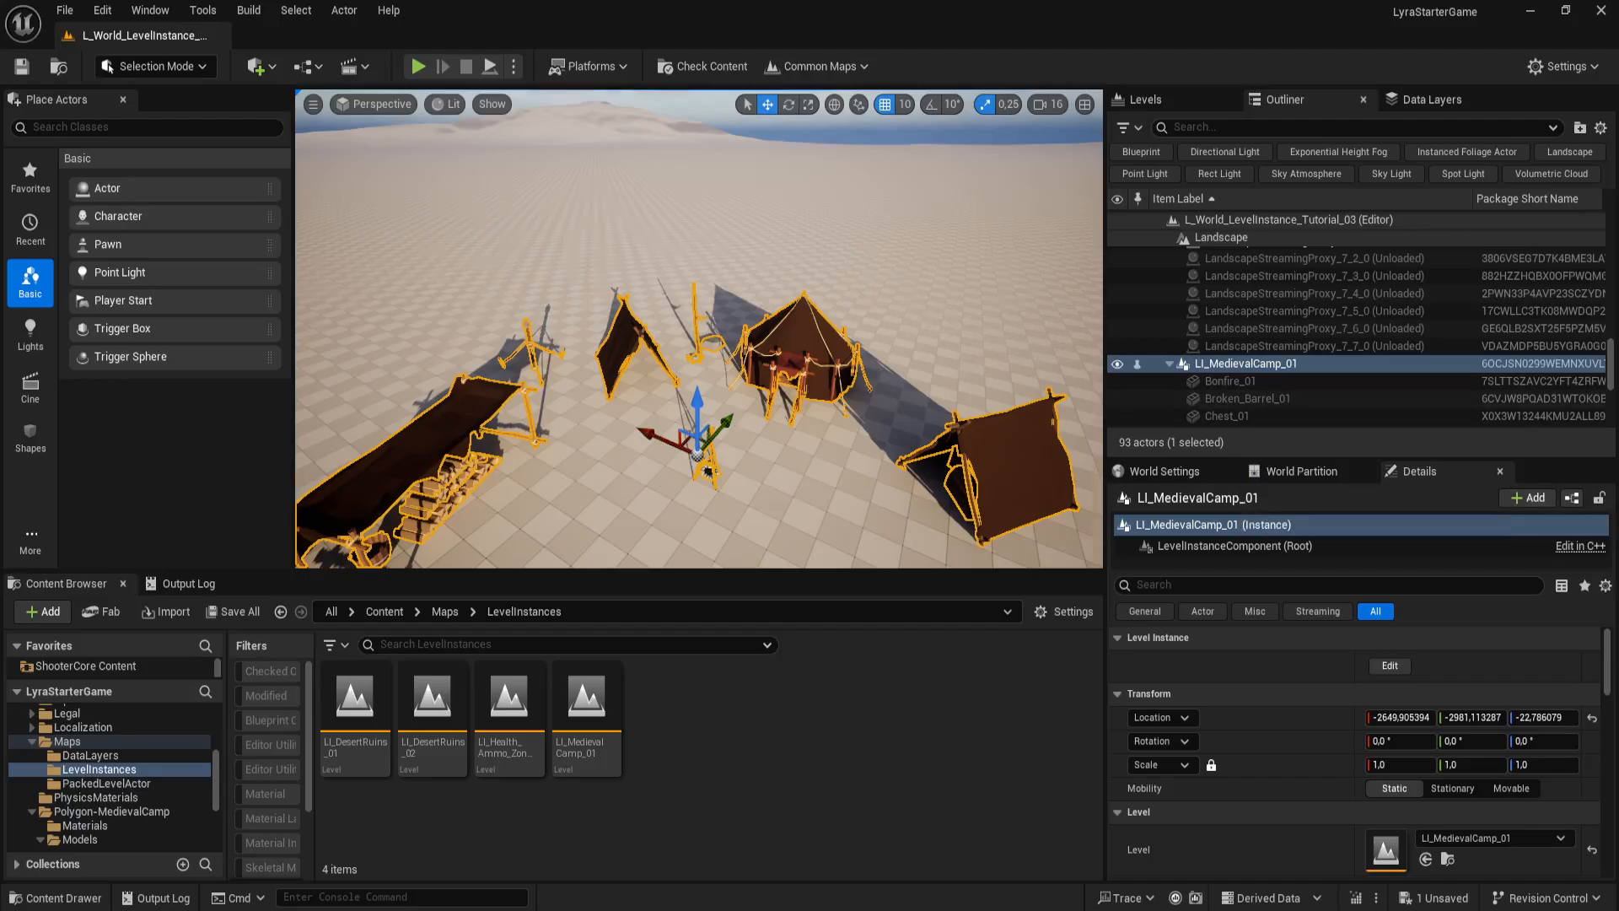
mouse_move(810, 383)
right_mouse_down()
mouse_move(812, 431)
mouse_move(835, 428)
mouse_move(809, 383)
right_mouse_up()
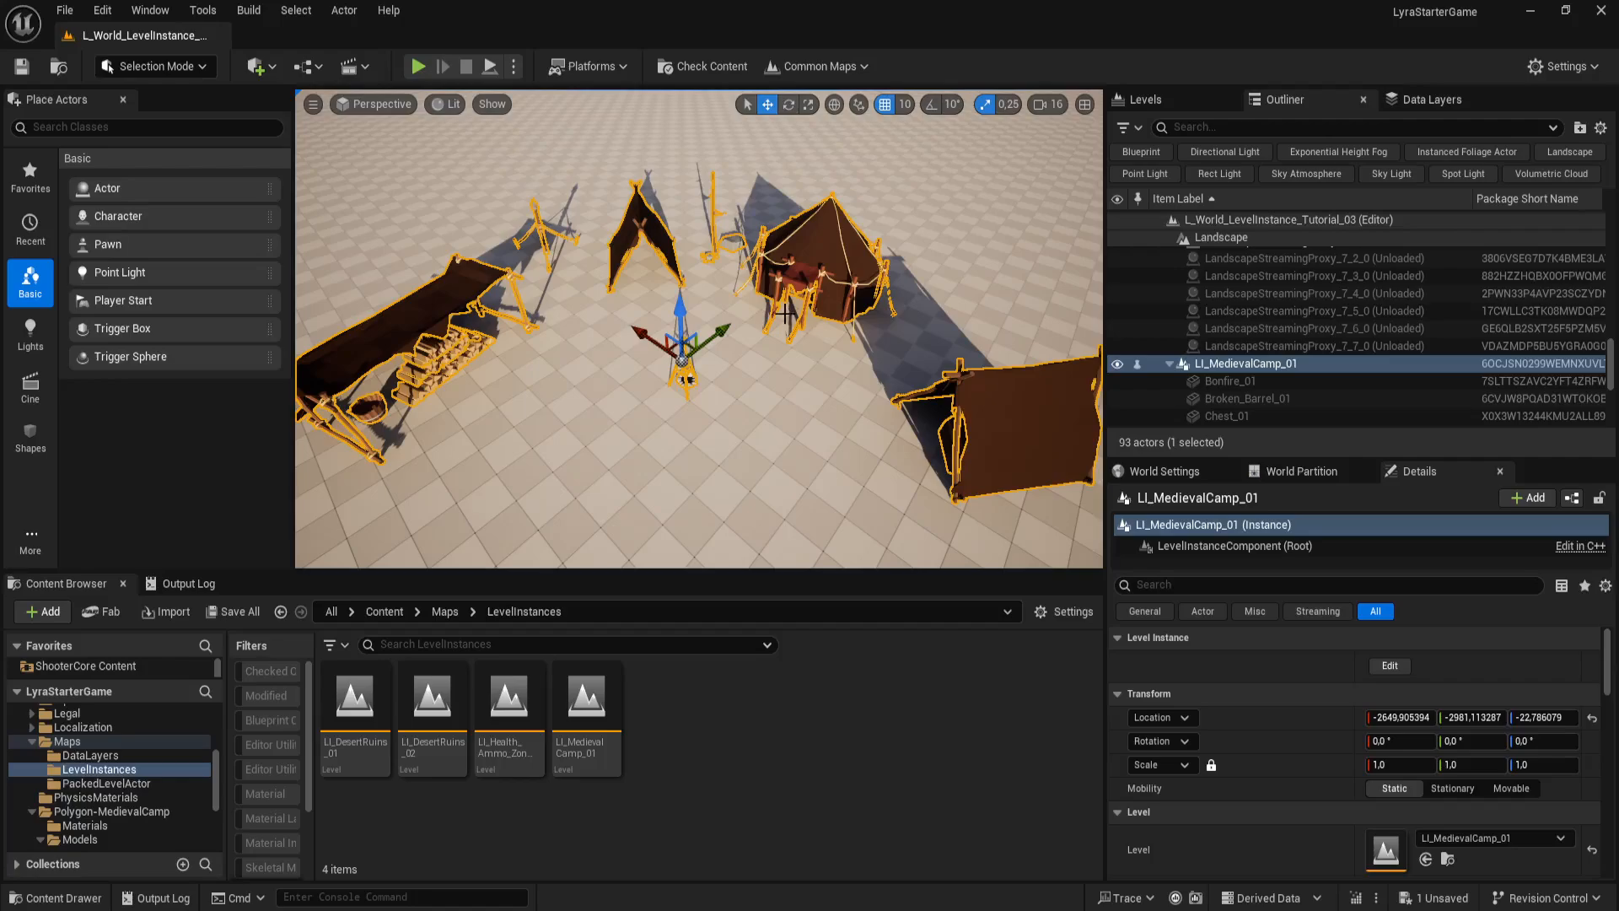
right_click_drag(883, 384, 838, 383)
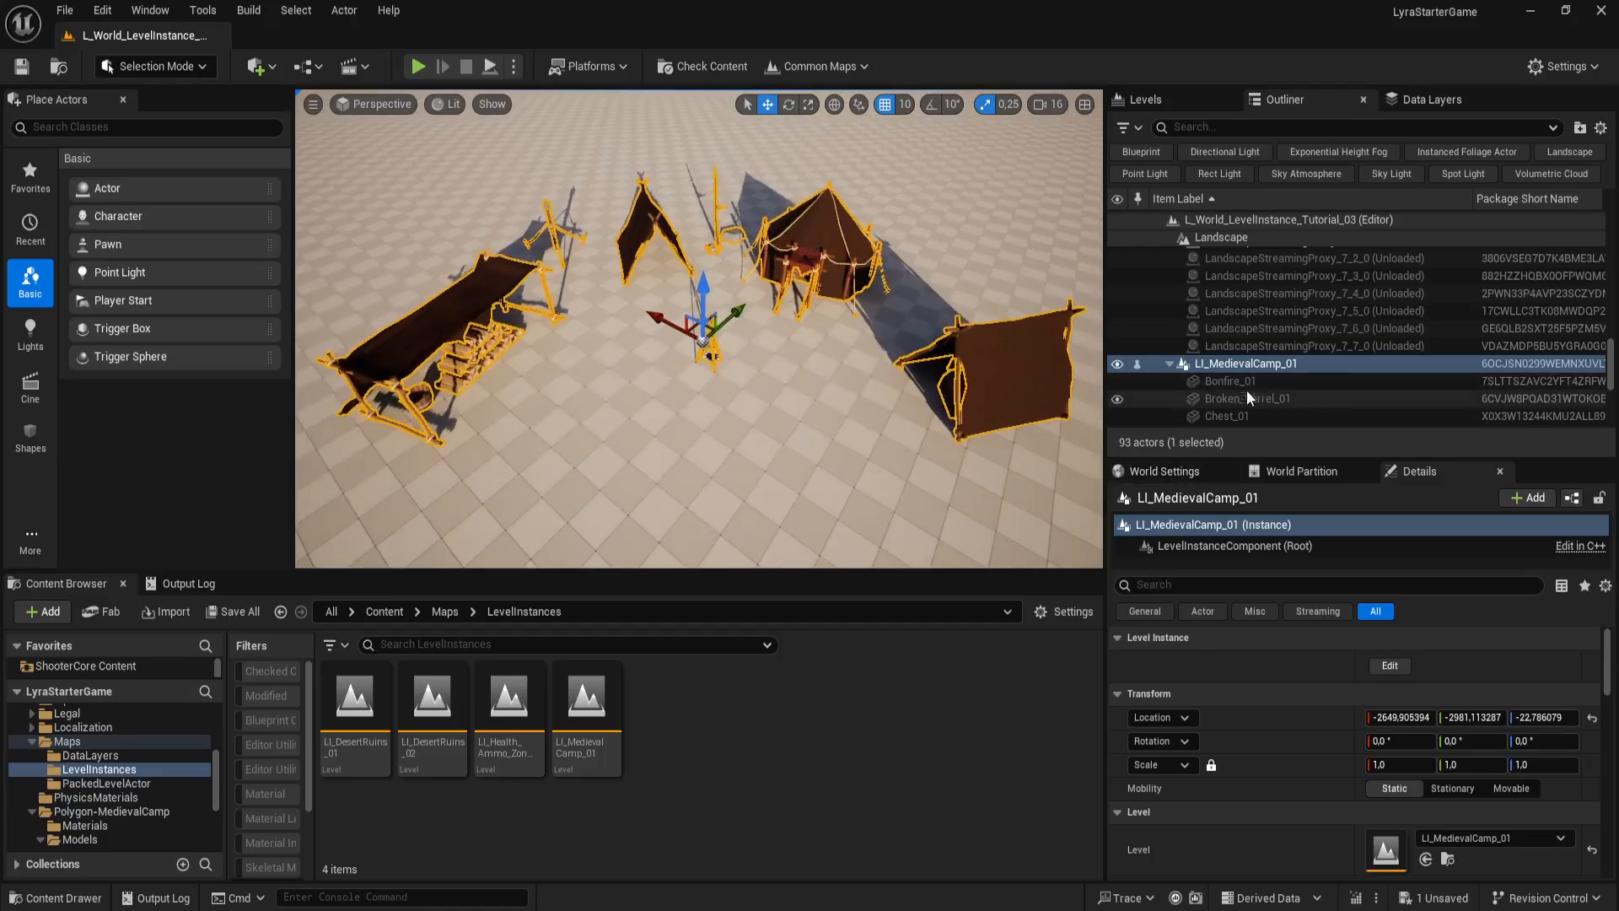
scroll(1274, 385, "down", 5)
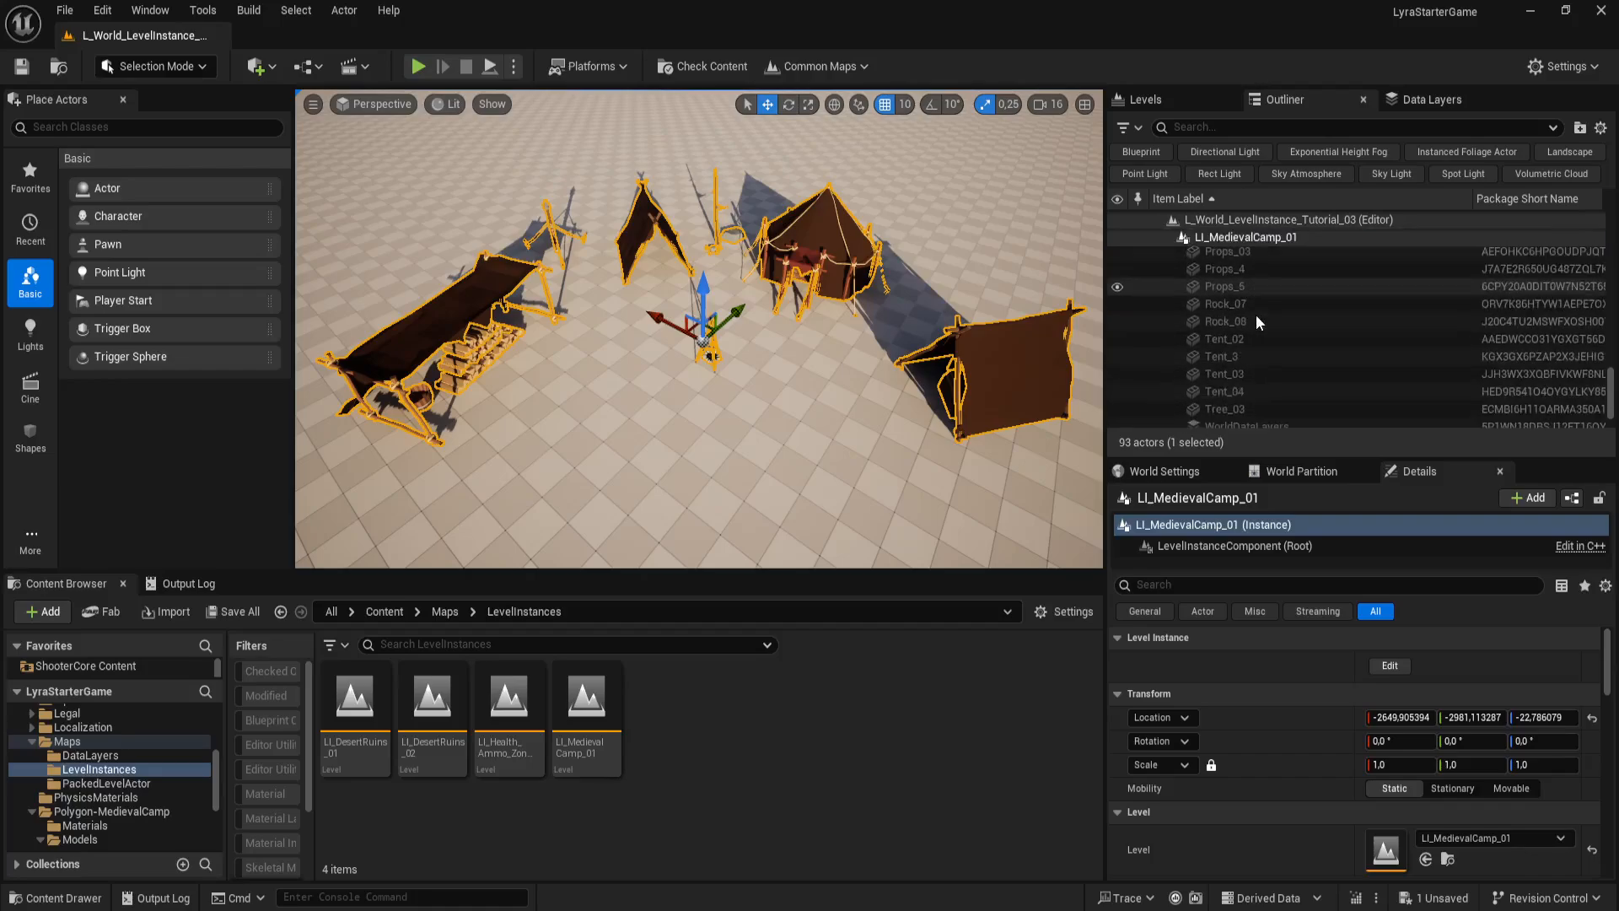
scroll(1257, 316, "up", 3)
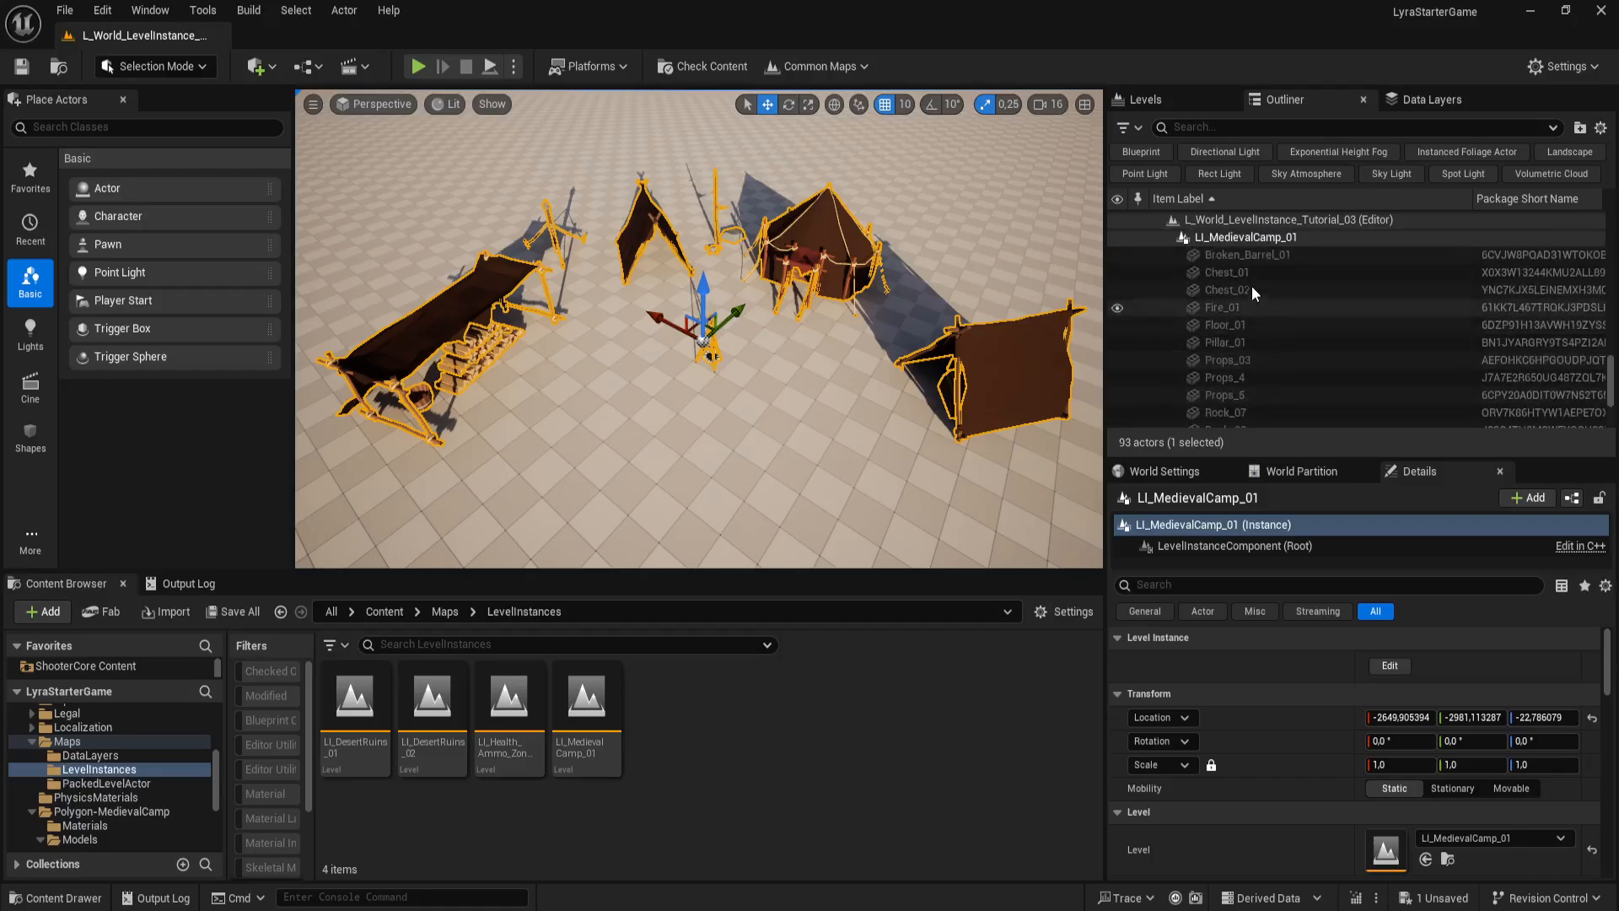
scroll(1251, 291, "up", 3)
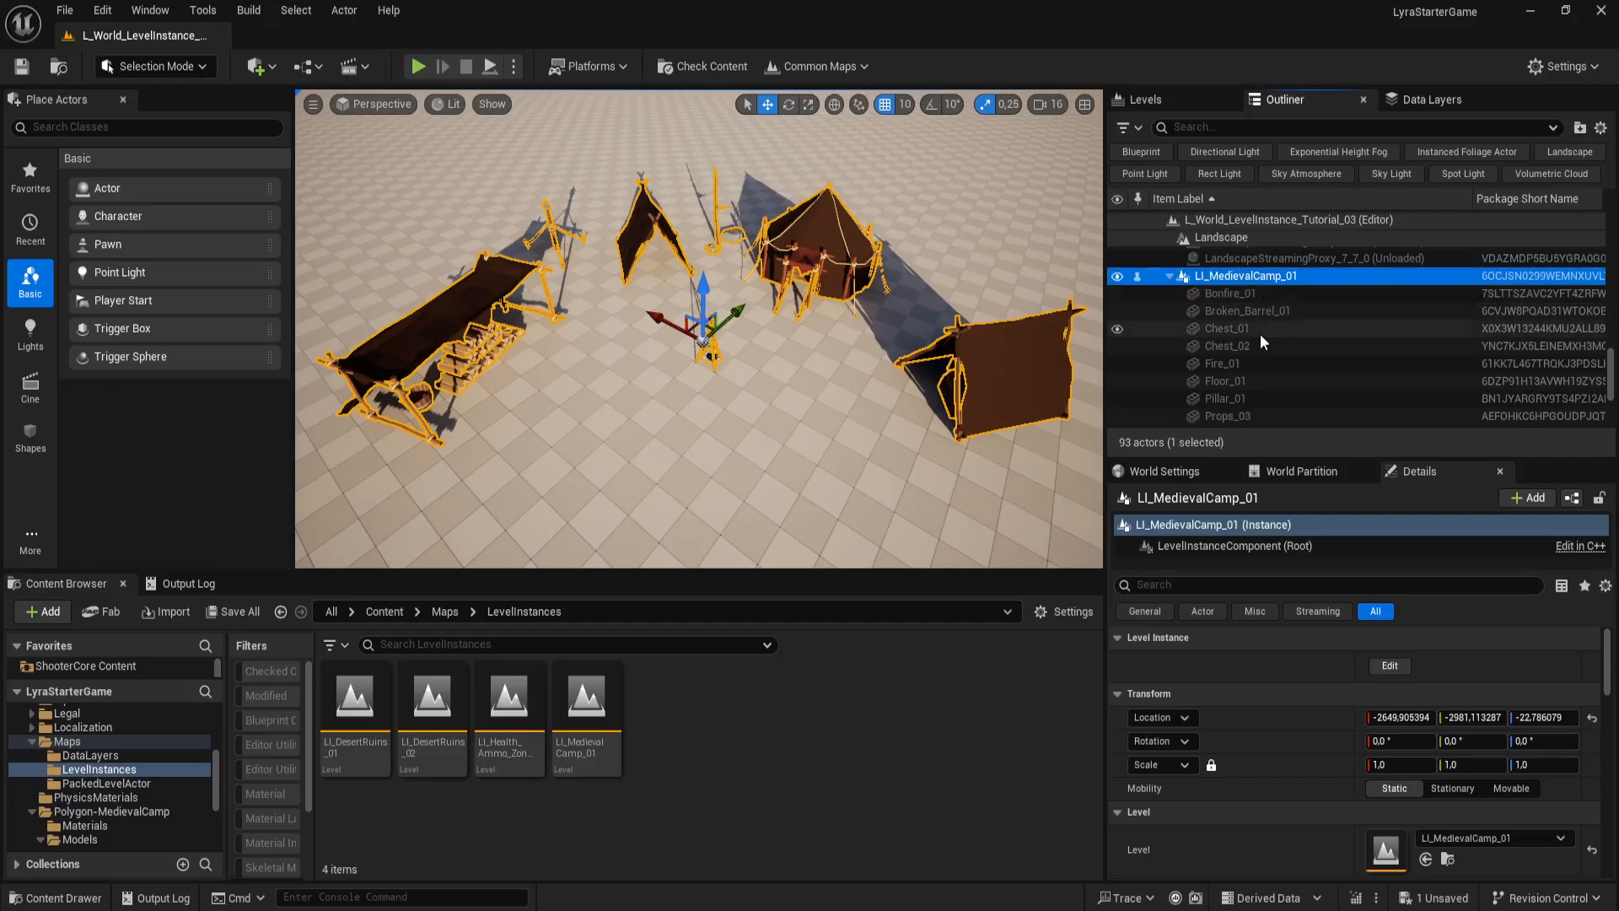
scroll(1260, 334, "down", 2)
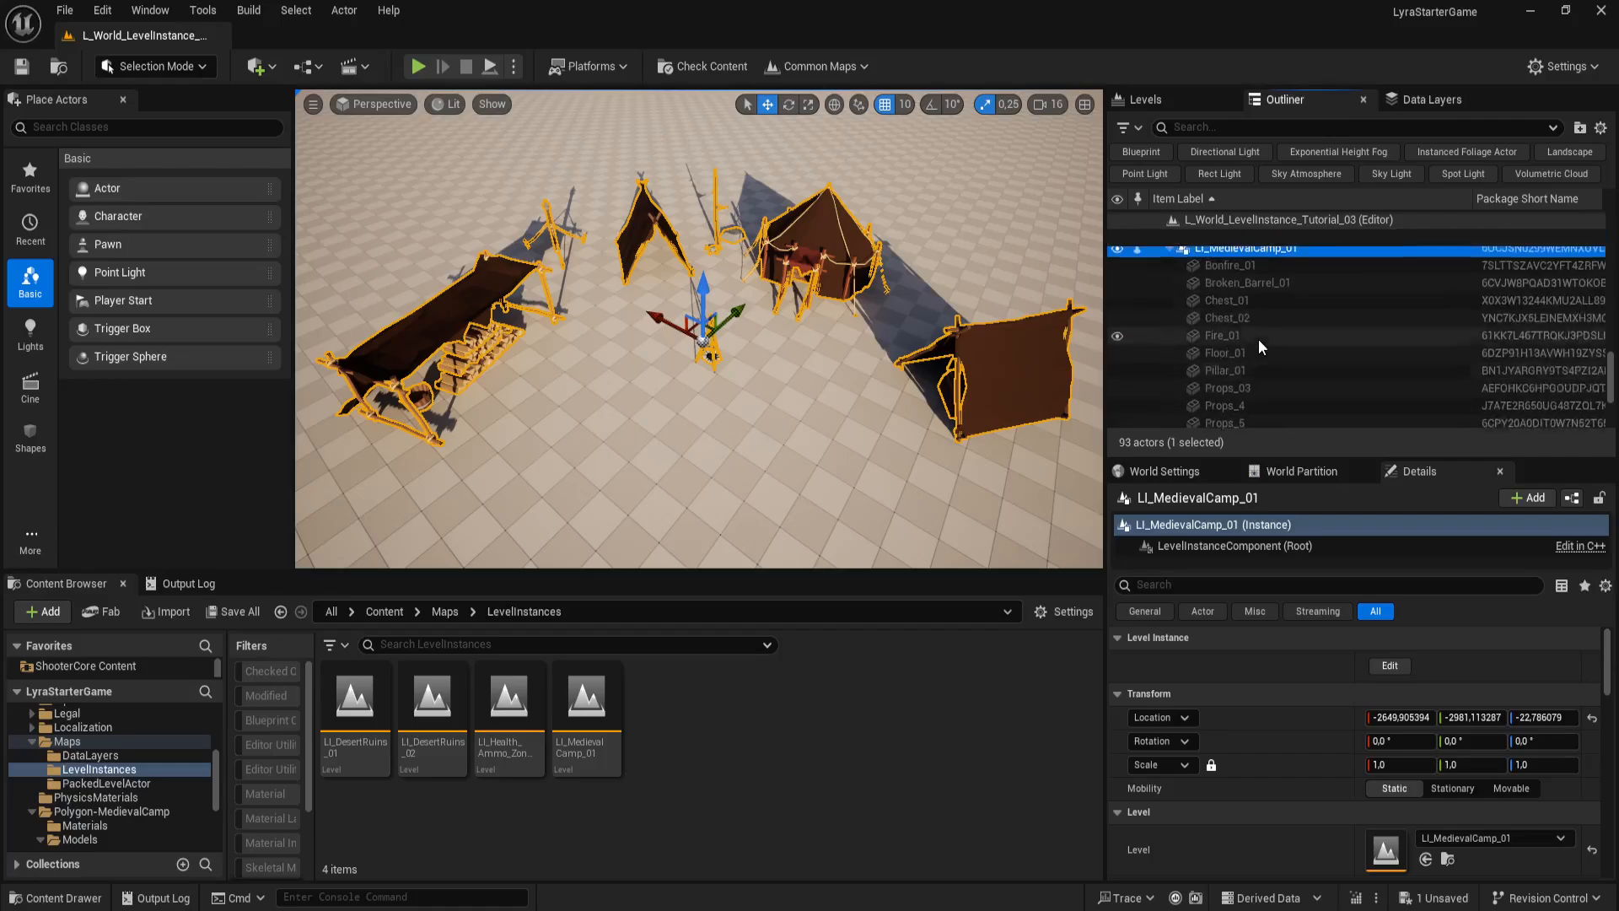
scroll(1259, 339, "up", 2)
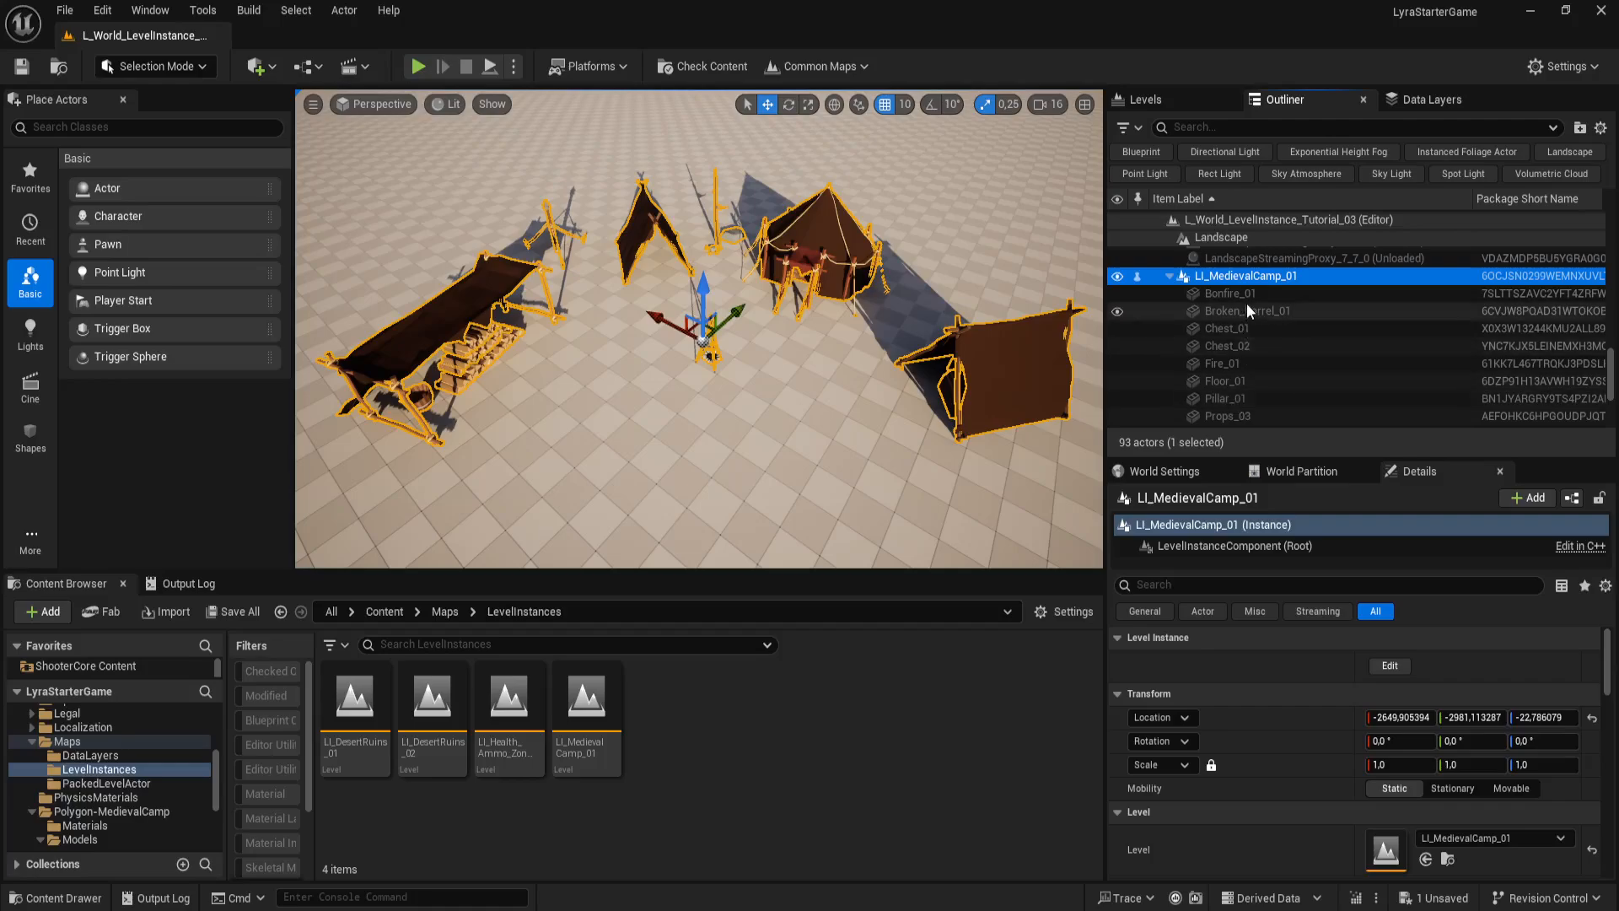
scroll(1252, 356, "down", 3)
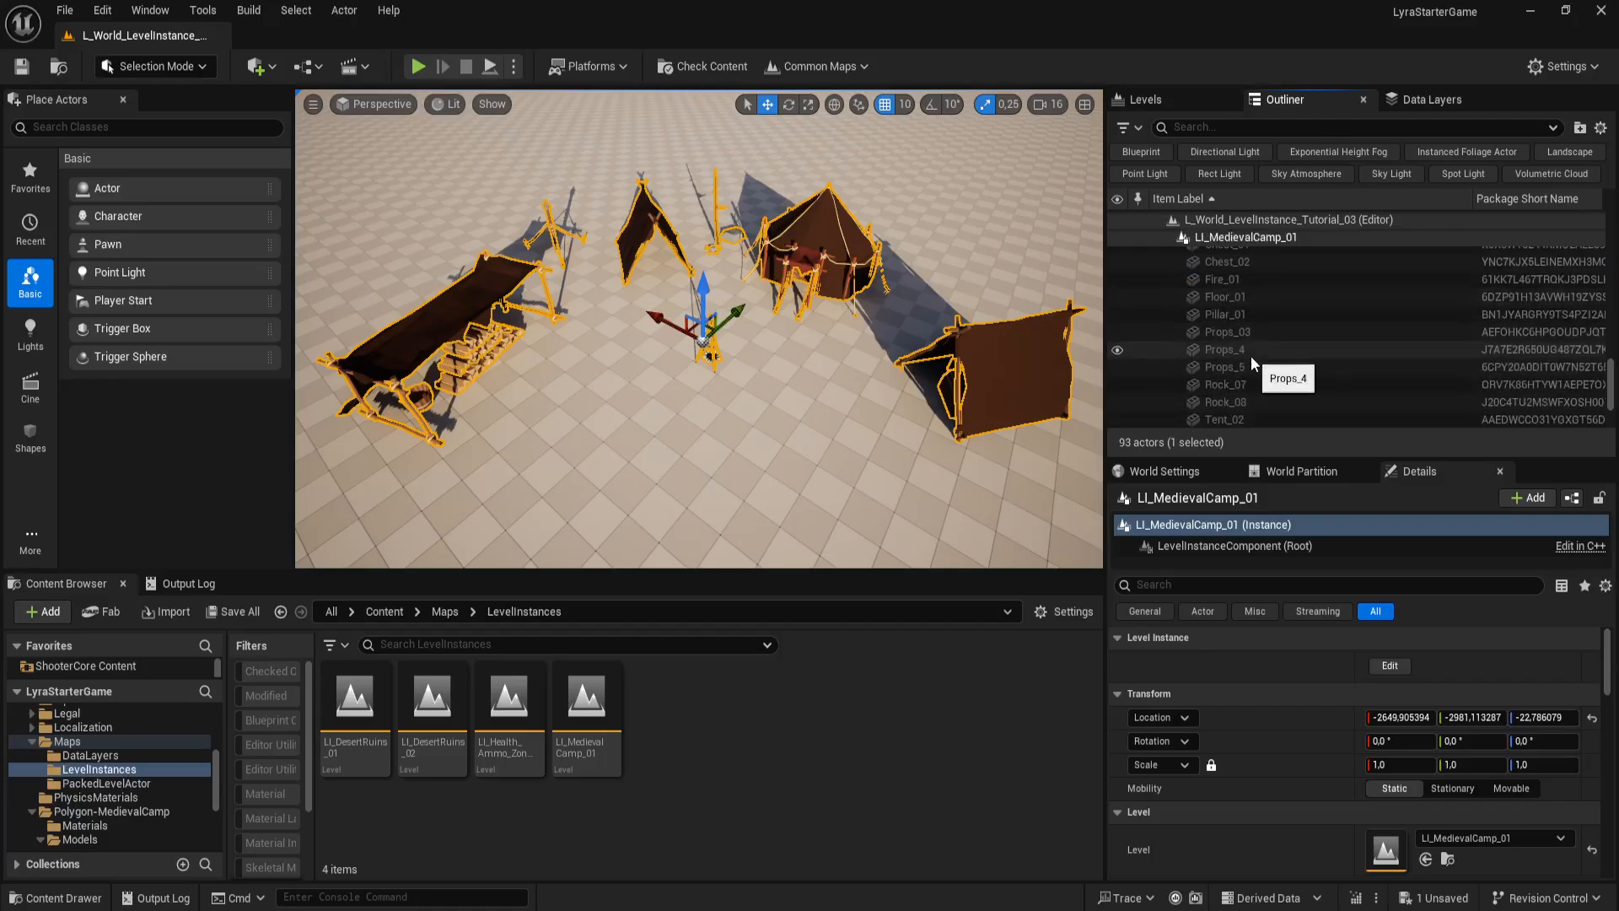
scroll(1251, 356, "down", 3)
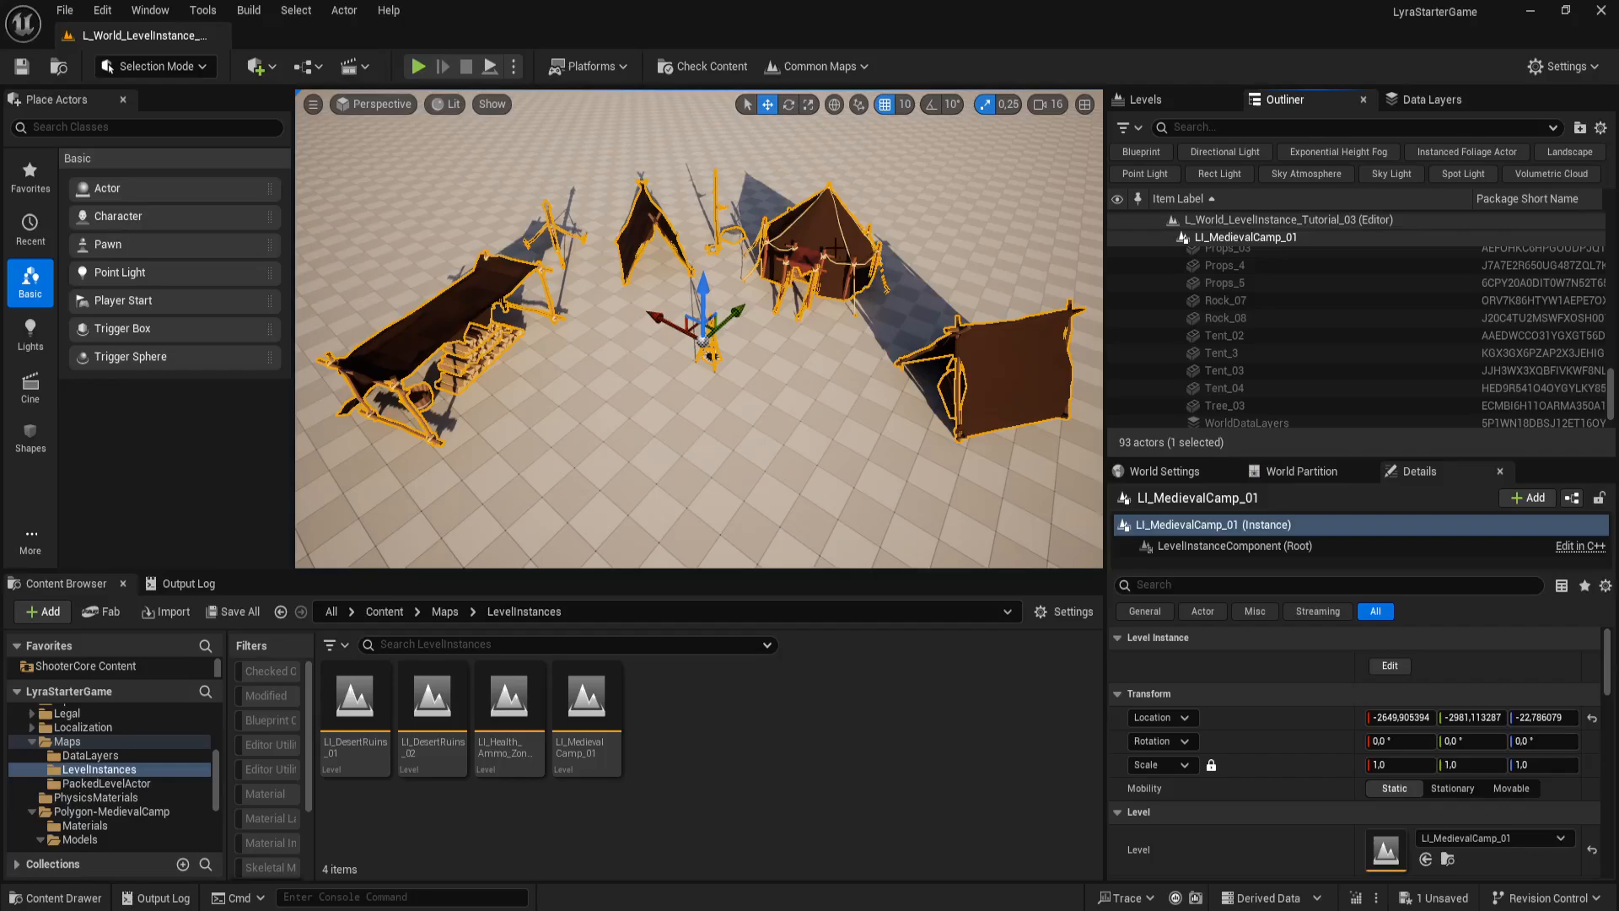
right_click_drag(844, 331, 881, 321)
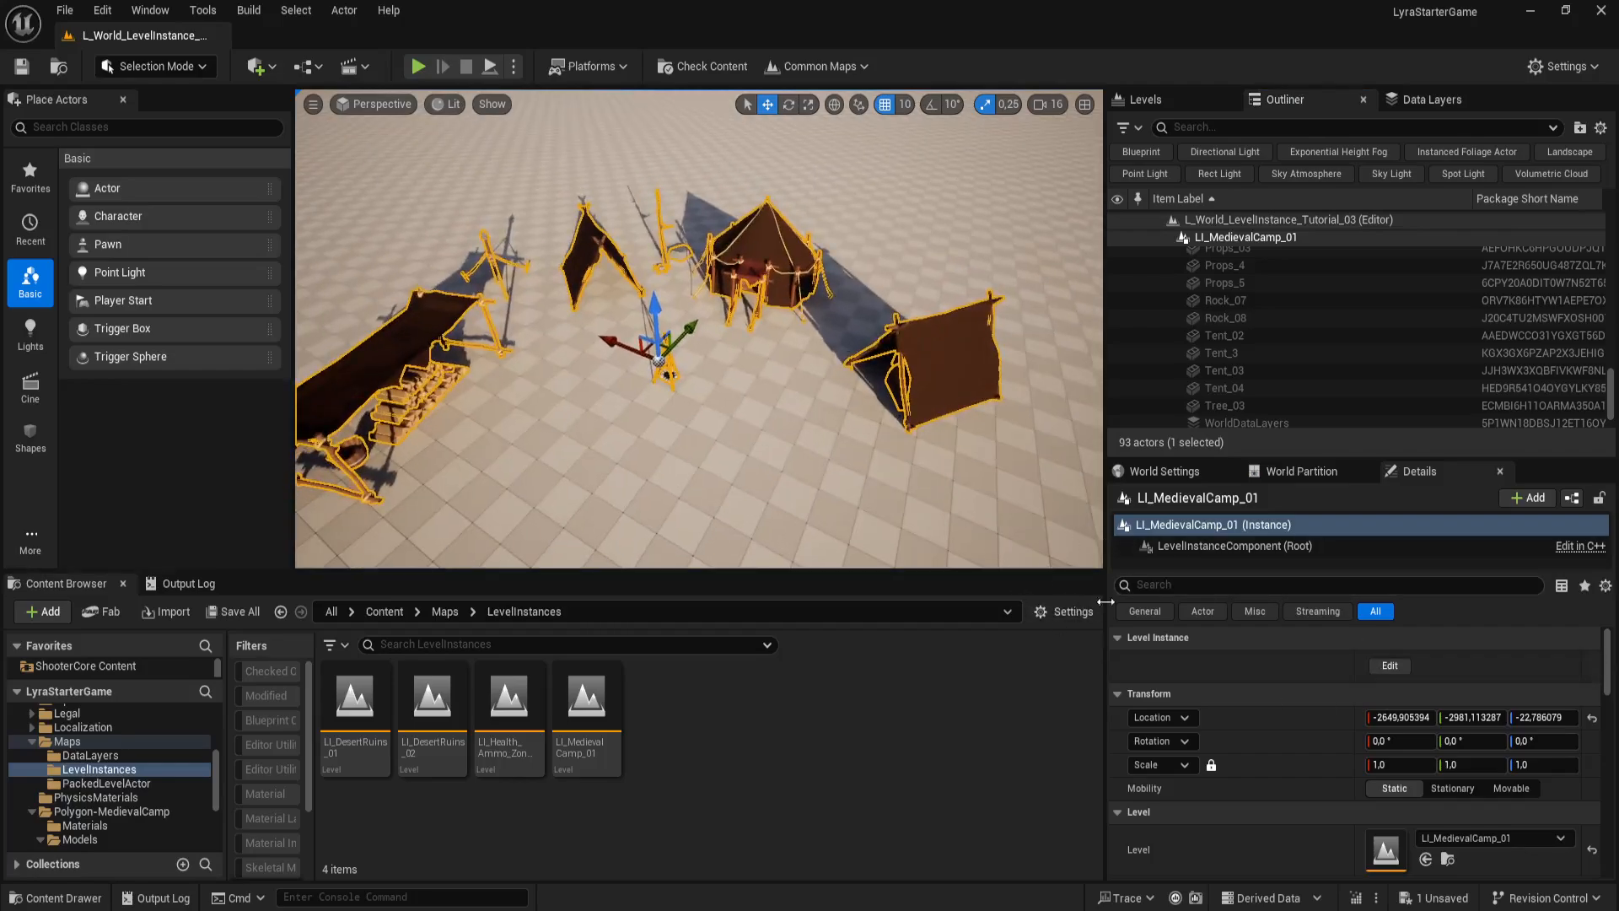
scroll(1219, 347, "up", 6)
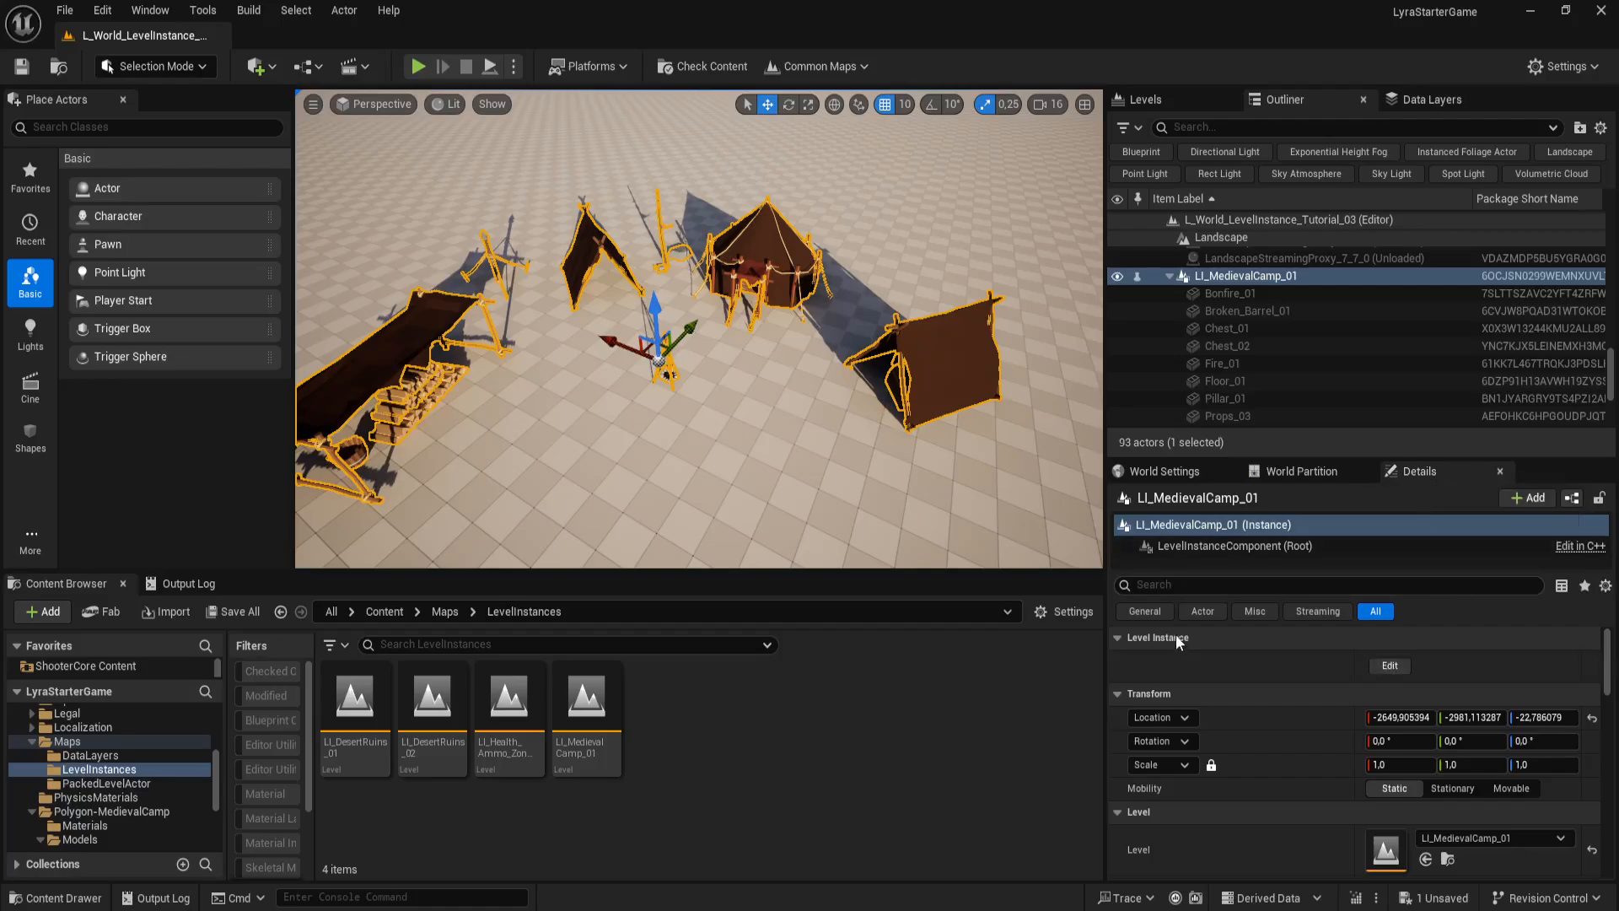
Step: Start editing the LI_MedievalCamp_01 level instance and select its tents and campfire individually
left_click(1391, 666)
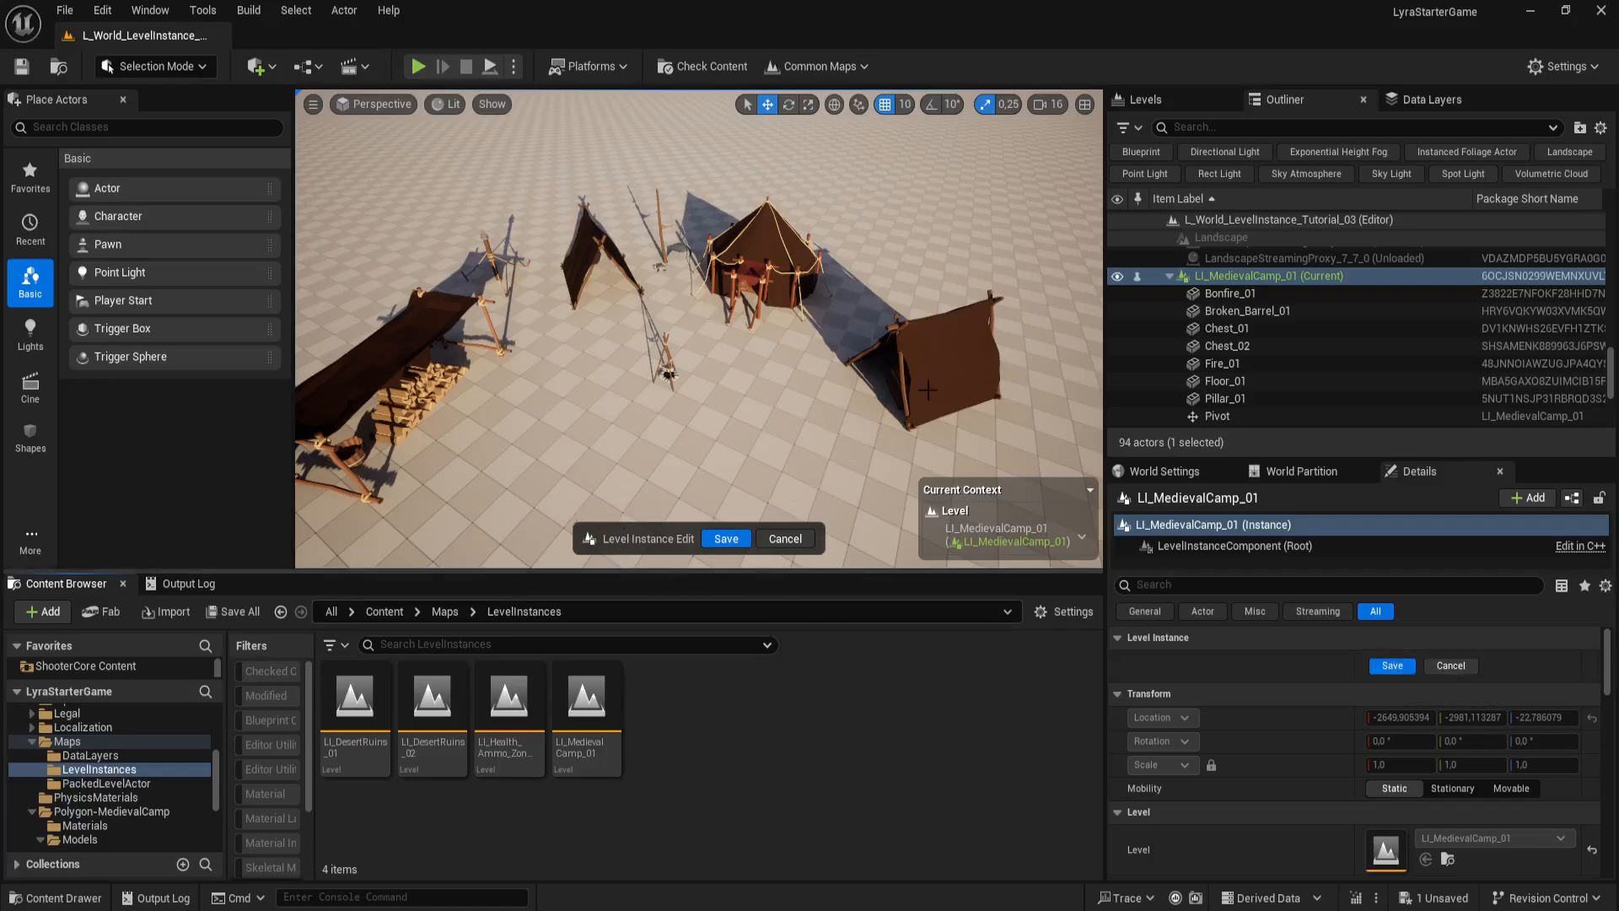
left_click(944, 354)
left_click(767, 262)
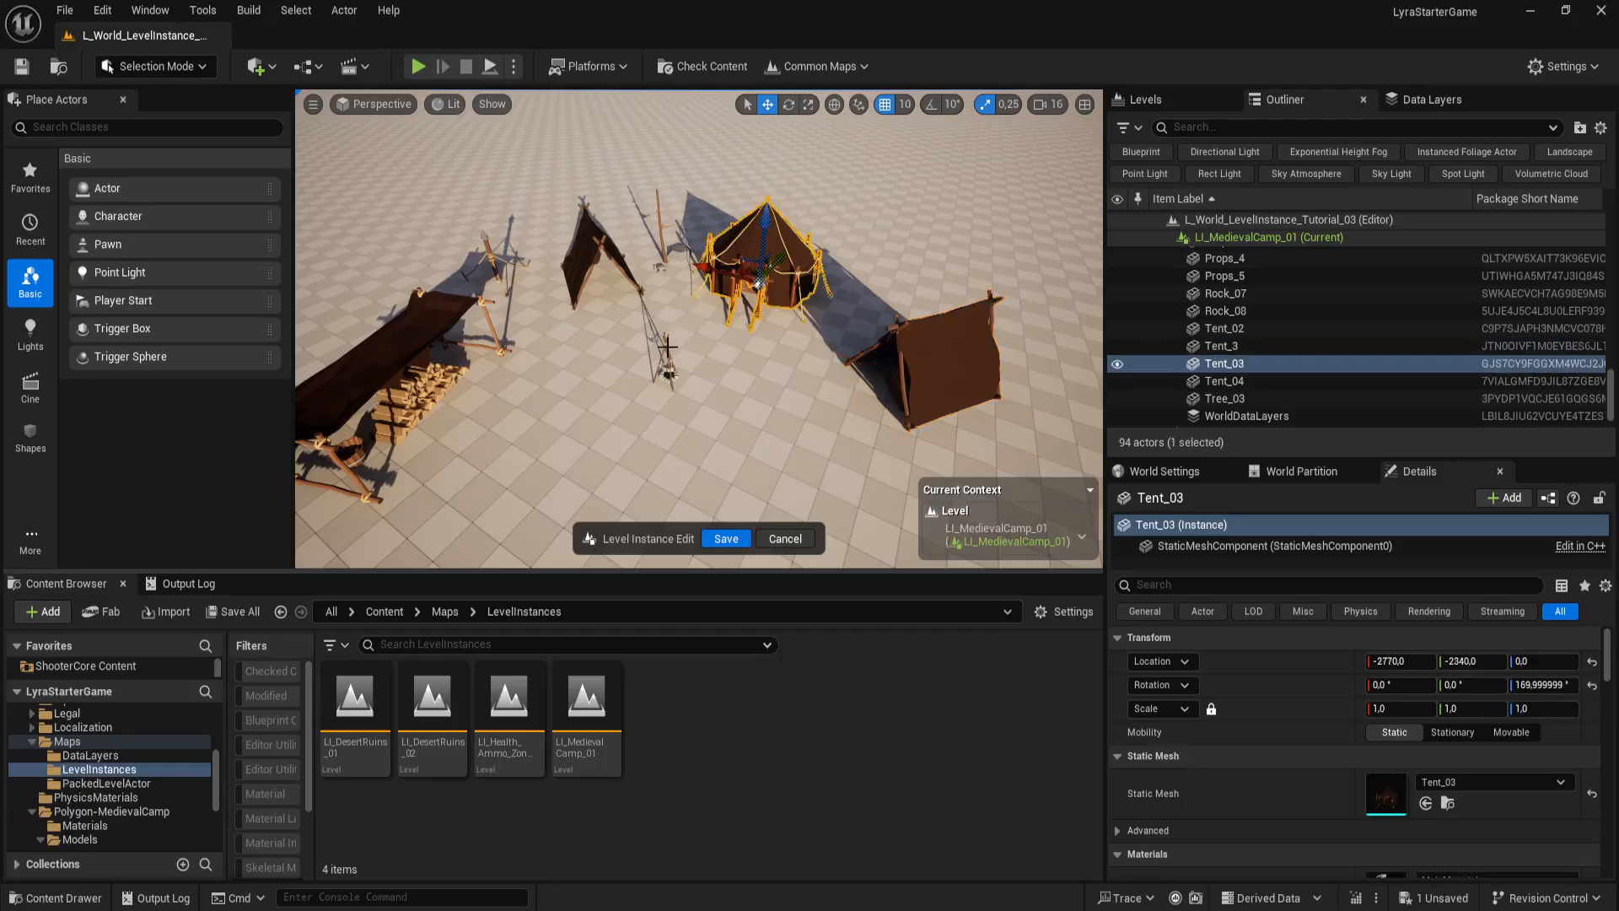
left_click(667, 363)
left_click(756, 249)
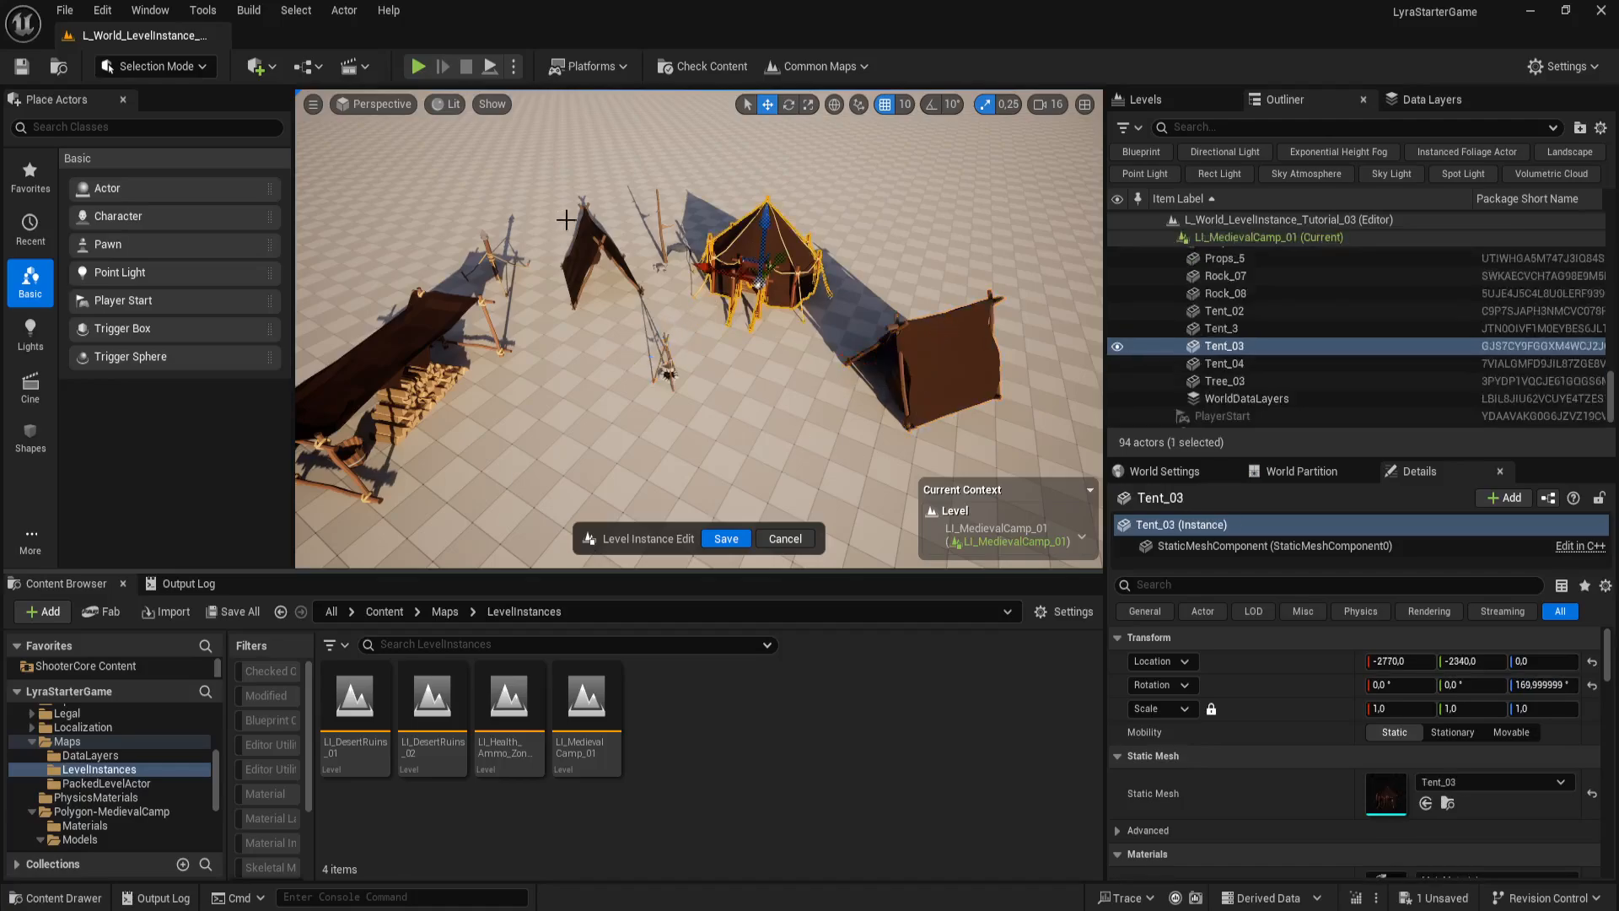
left_click(584, 249)
right_click_drag(843, 383, 785, 371)
Step: Try rotating Tent_3 about Z to about -174°, and undo the rotation
left_click(924, 378)
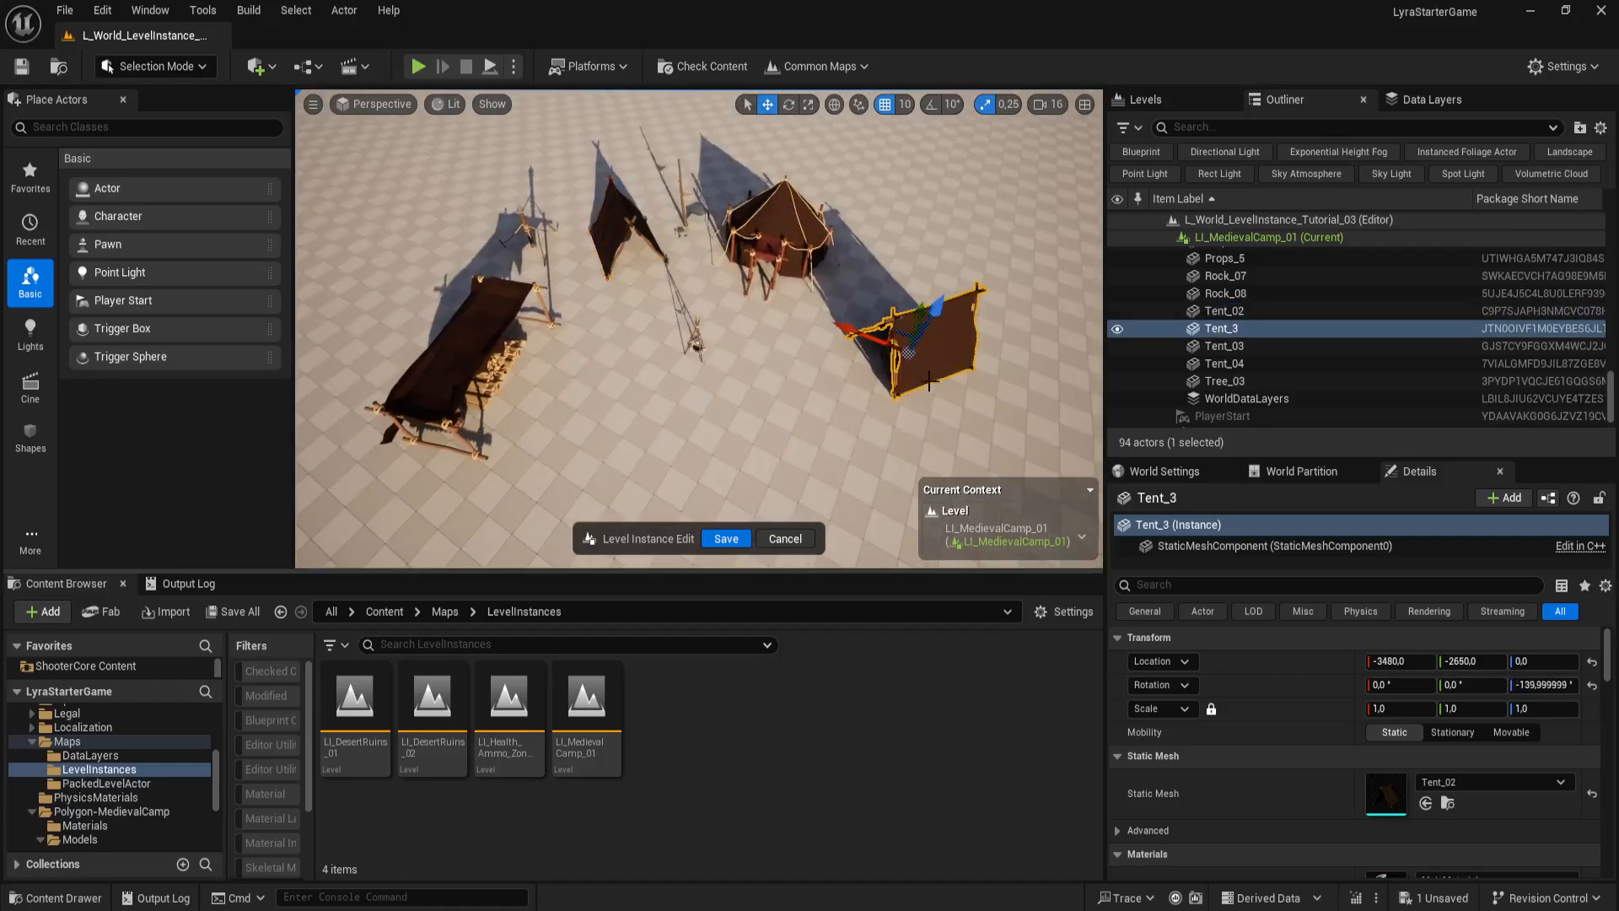
key("e")
left_click_drag(869, 416, 912, 434)
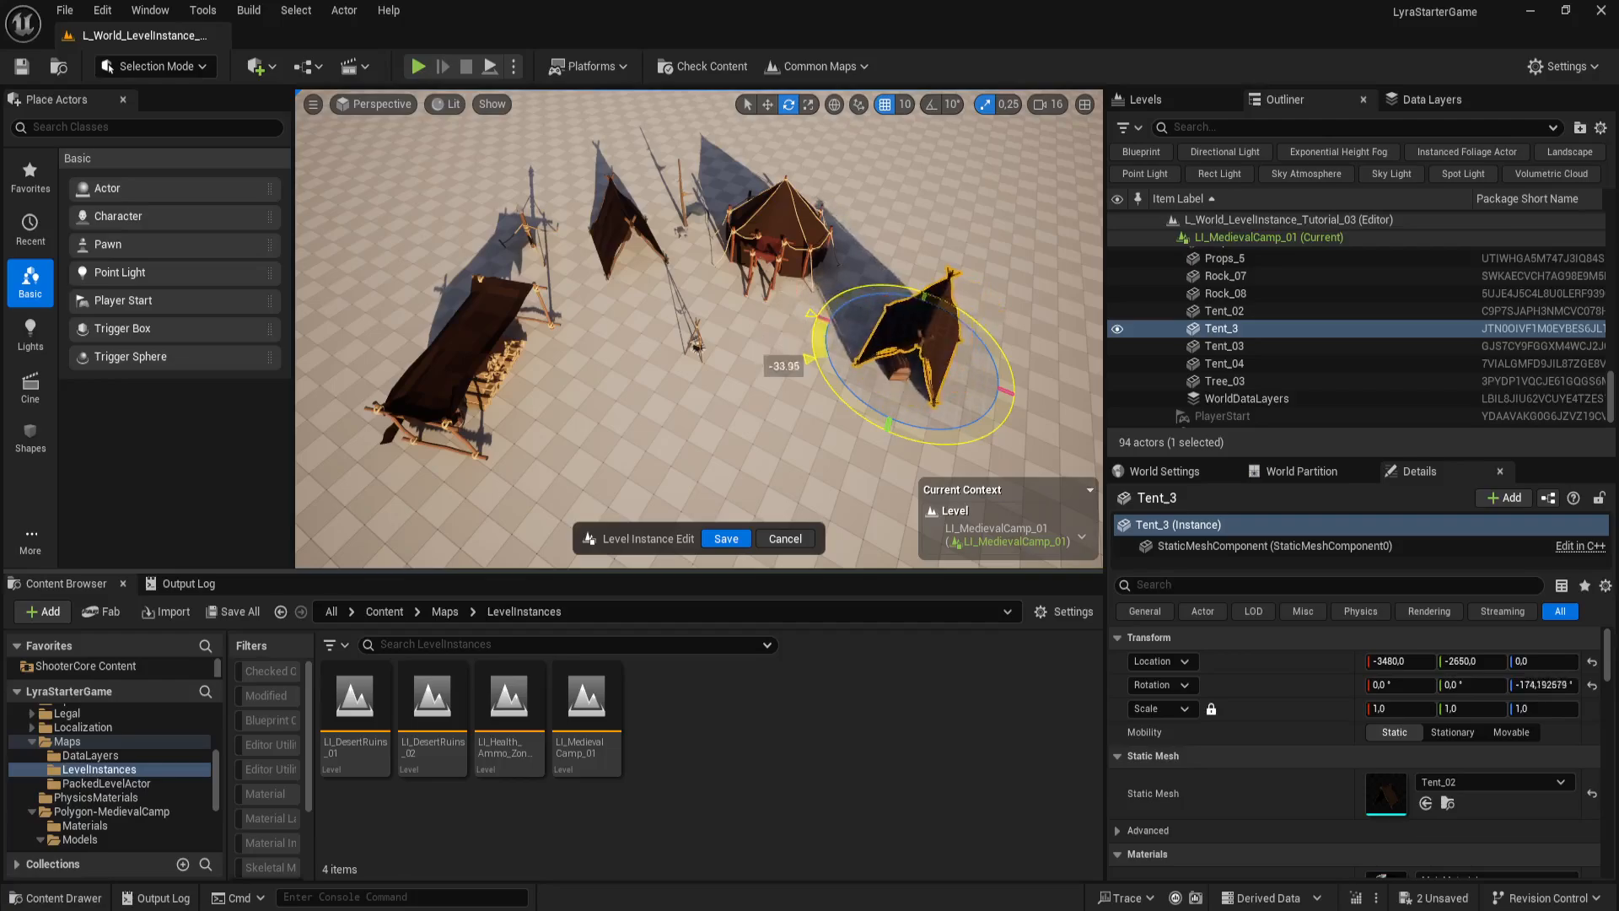
key("ctrl+z")
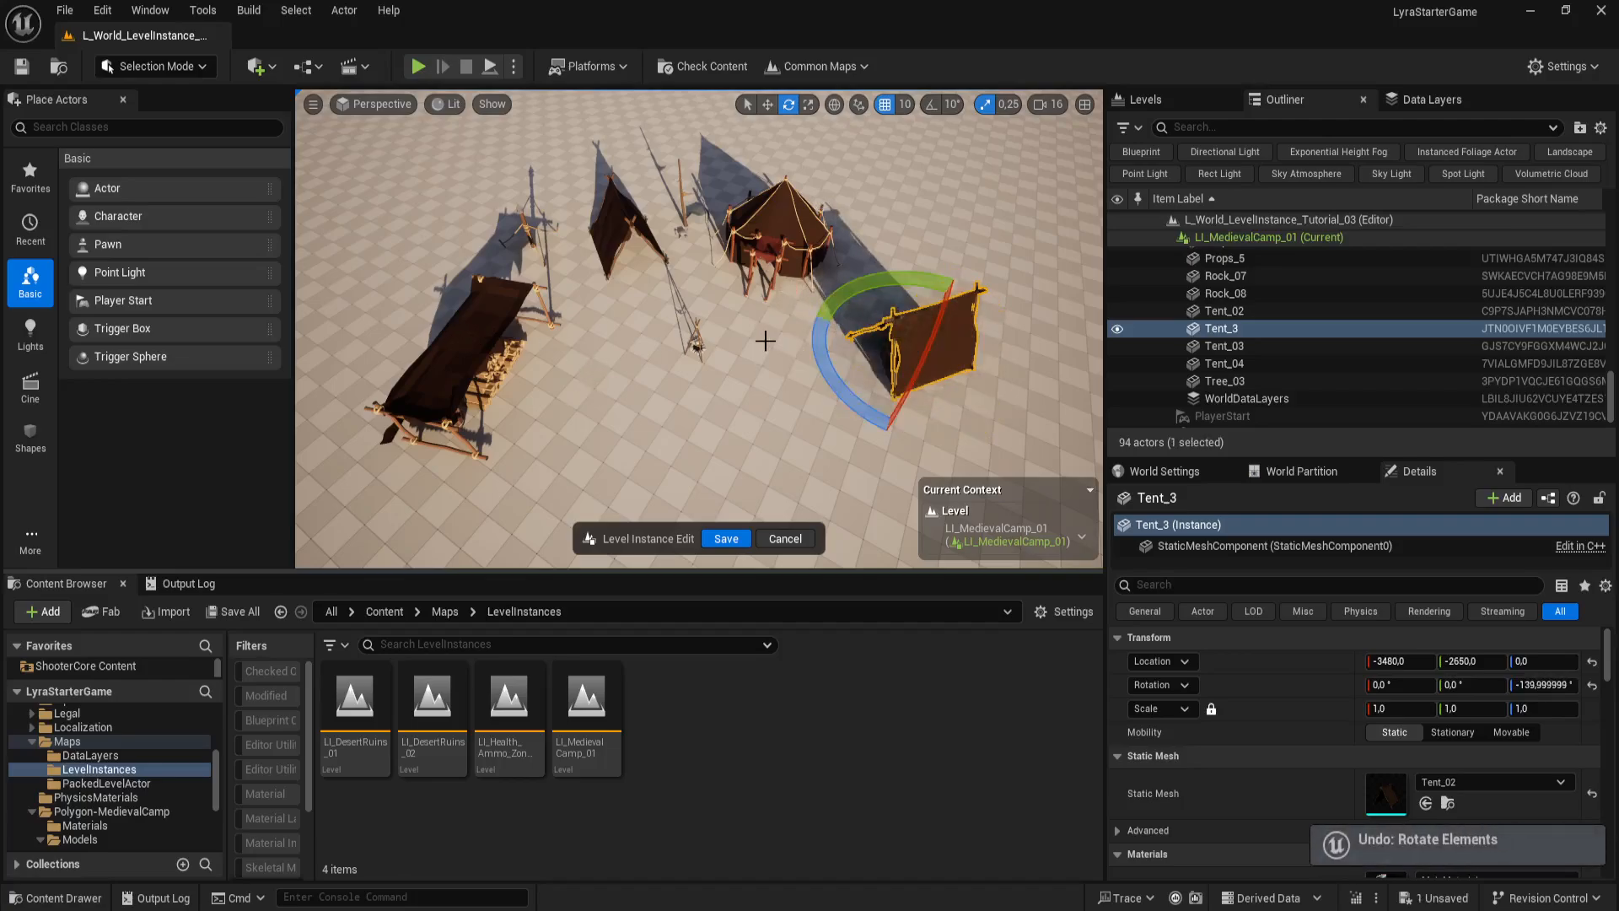
Step: Cancel the level instance edit and inspect the camp by switching game view on and back off
left_click(778, 239)
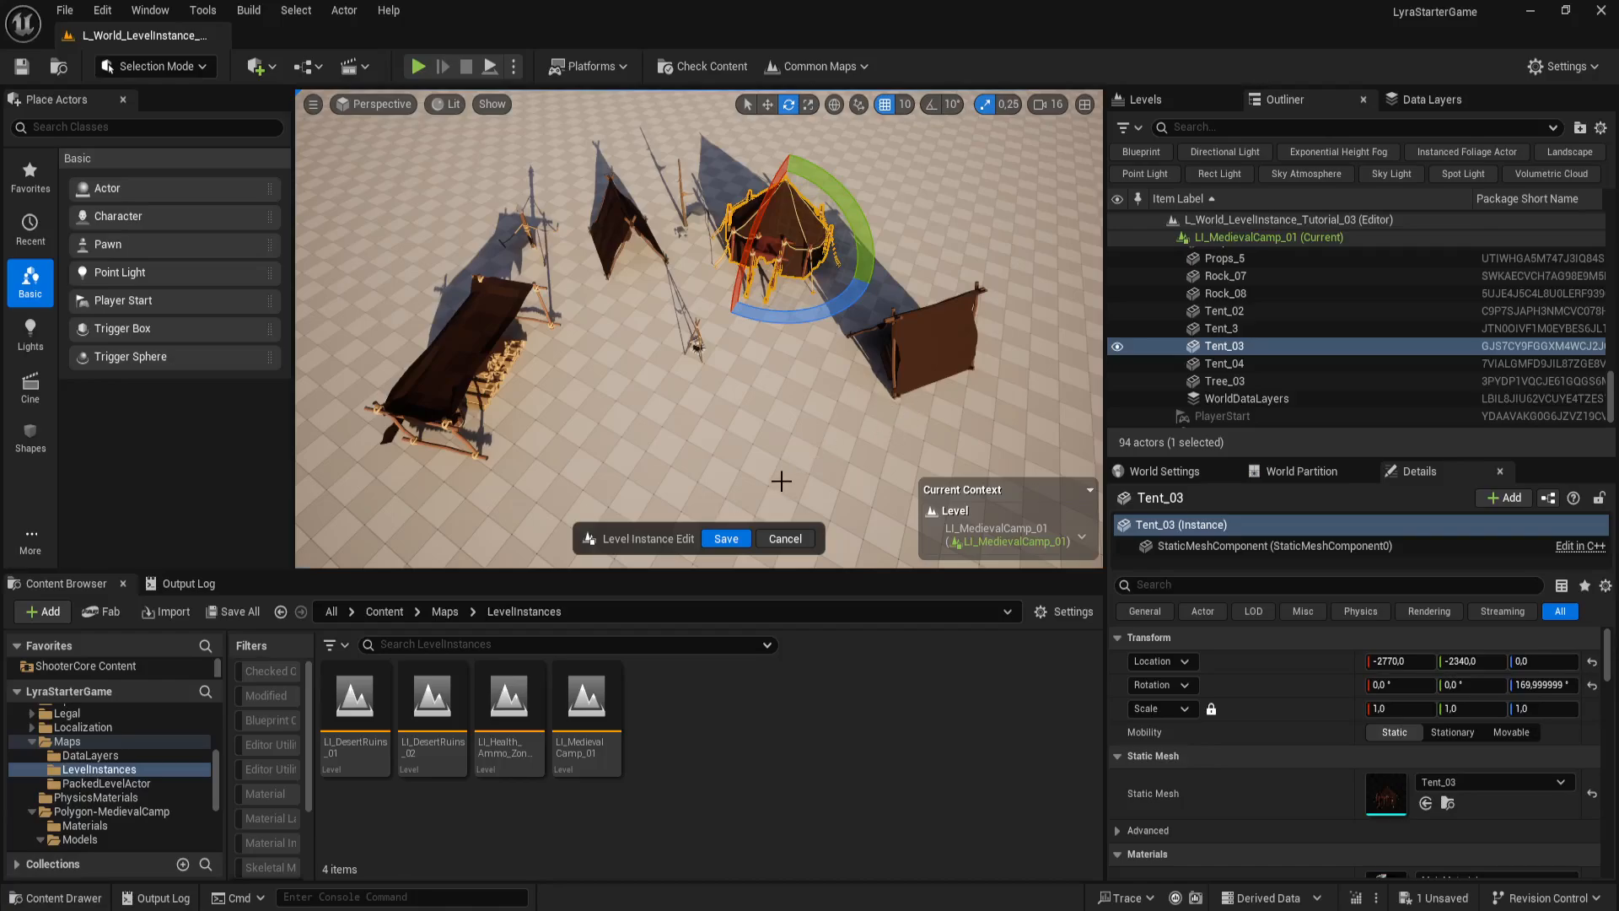
right_click_drag(782, 481, 828, 482)
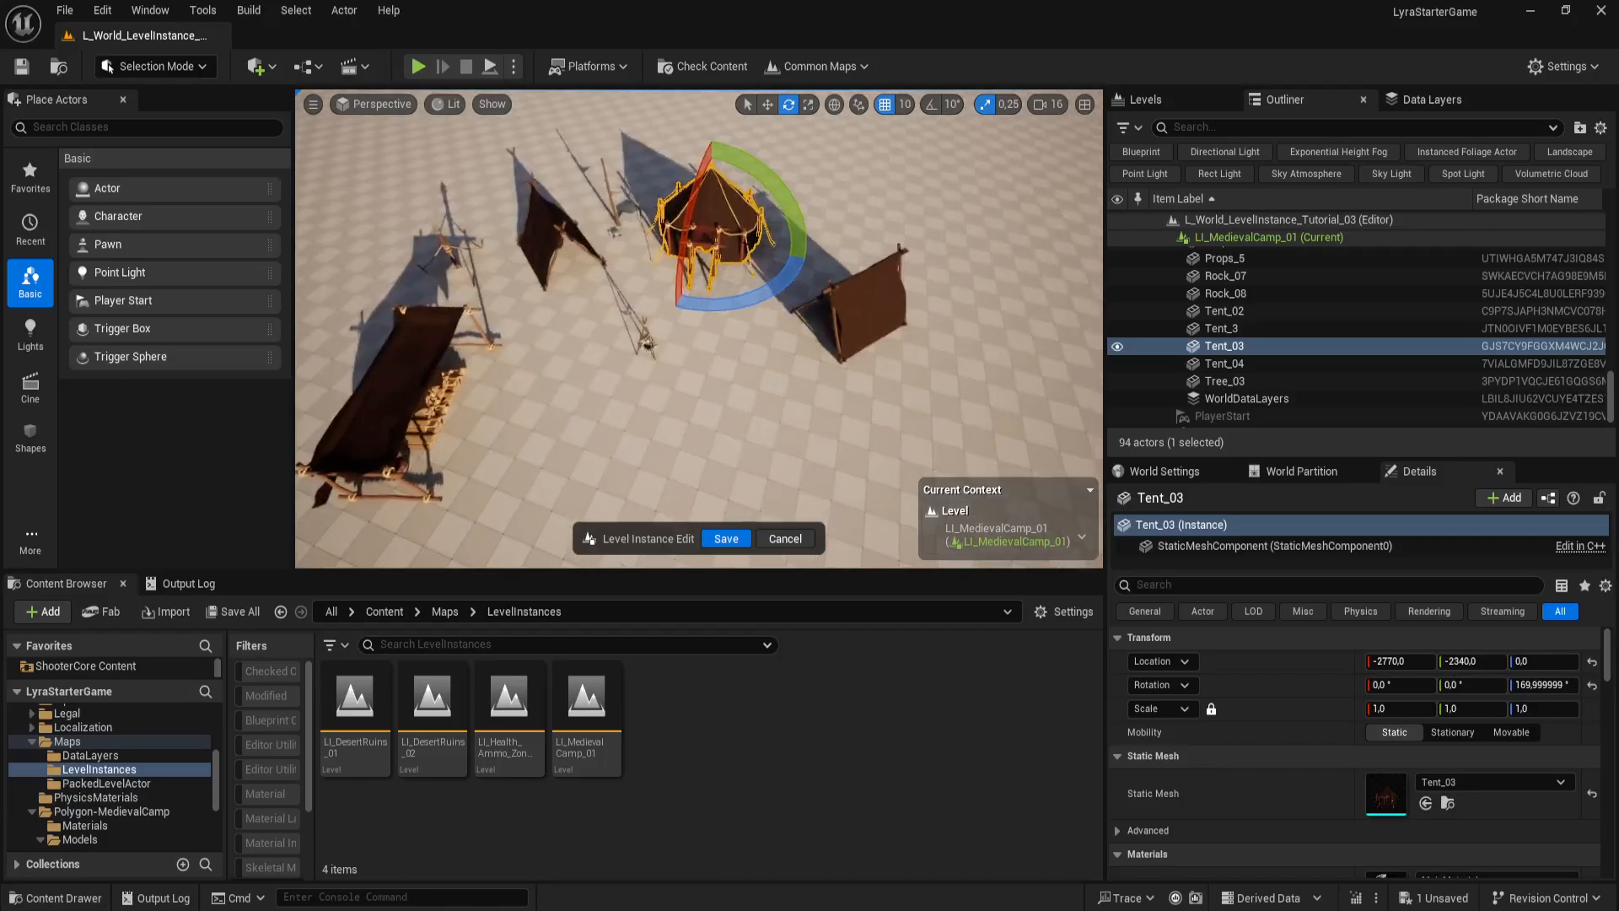
left_click(784, 539)
right_click_drag(841, 477, 840, 502)
key("g")
key("s")
right_click_drag(740, 420, 741, 413)
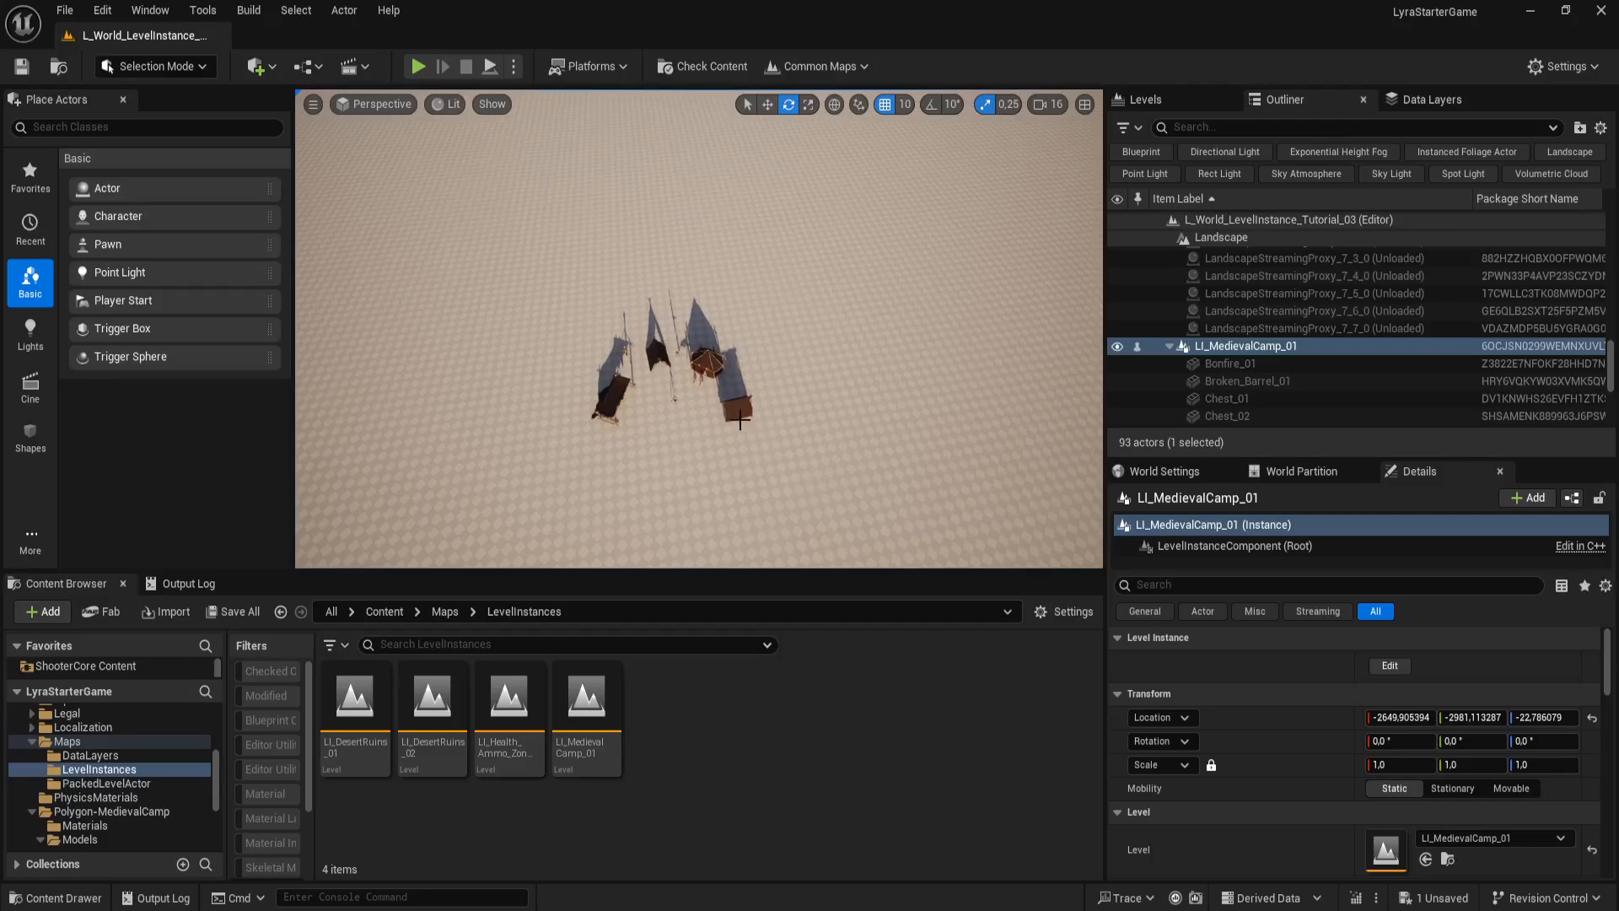
key("g")
Step: Duplicate the LI_MedievalCamp_01 instance along Y, placing the copy at about Y 829
right_click_drag(767, 504, 749, 540)
key("w")
mouse_move(741, 451)
right_mouse_down()
mouse_move(740, 511)
mouse_move(742, 478)
right_mouse_up()
key("w")
left_click_drag(727, 358, 915, 126, "alt")
right_click_drag(885, 318, 915, 261)
key("s")
right_click_drag(808, 380, 808, 370)
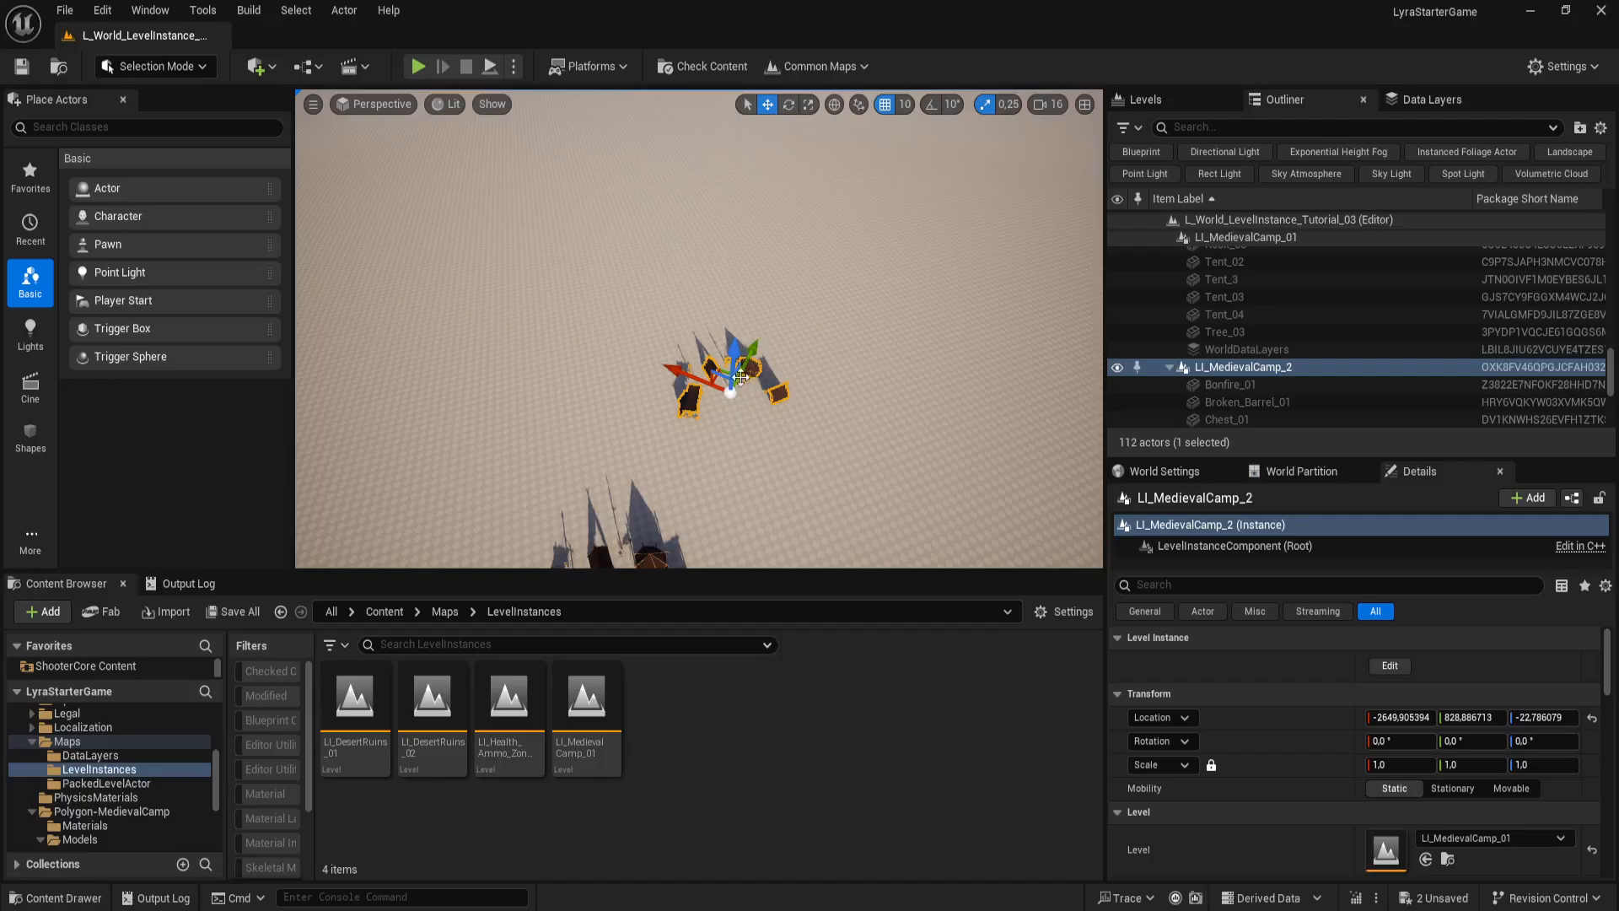
Step: Move the copied camp to about X 6500, Y 209 and rotate it to about -137° around Z
left_click_drag(723, 365, 368, 380)
key("e")
right_click_drag(380, 372, 312, 439)
mouse_move(575, 387)
right_mouse_down()
mouse_move(570, 422)
mouse_move(575, 387)
right_mouse_up()
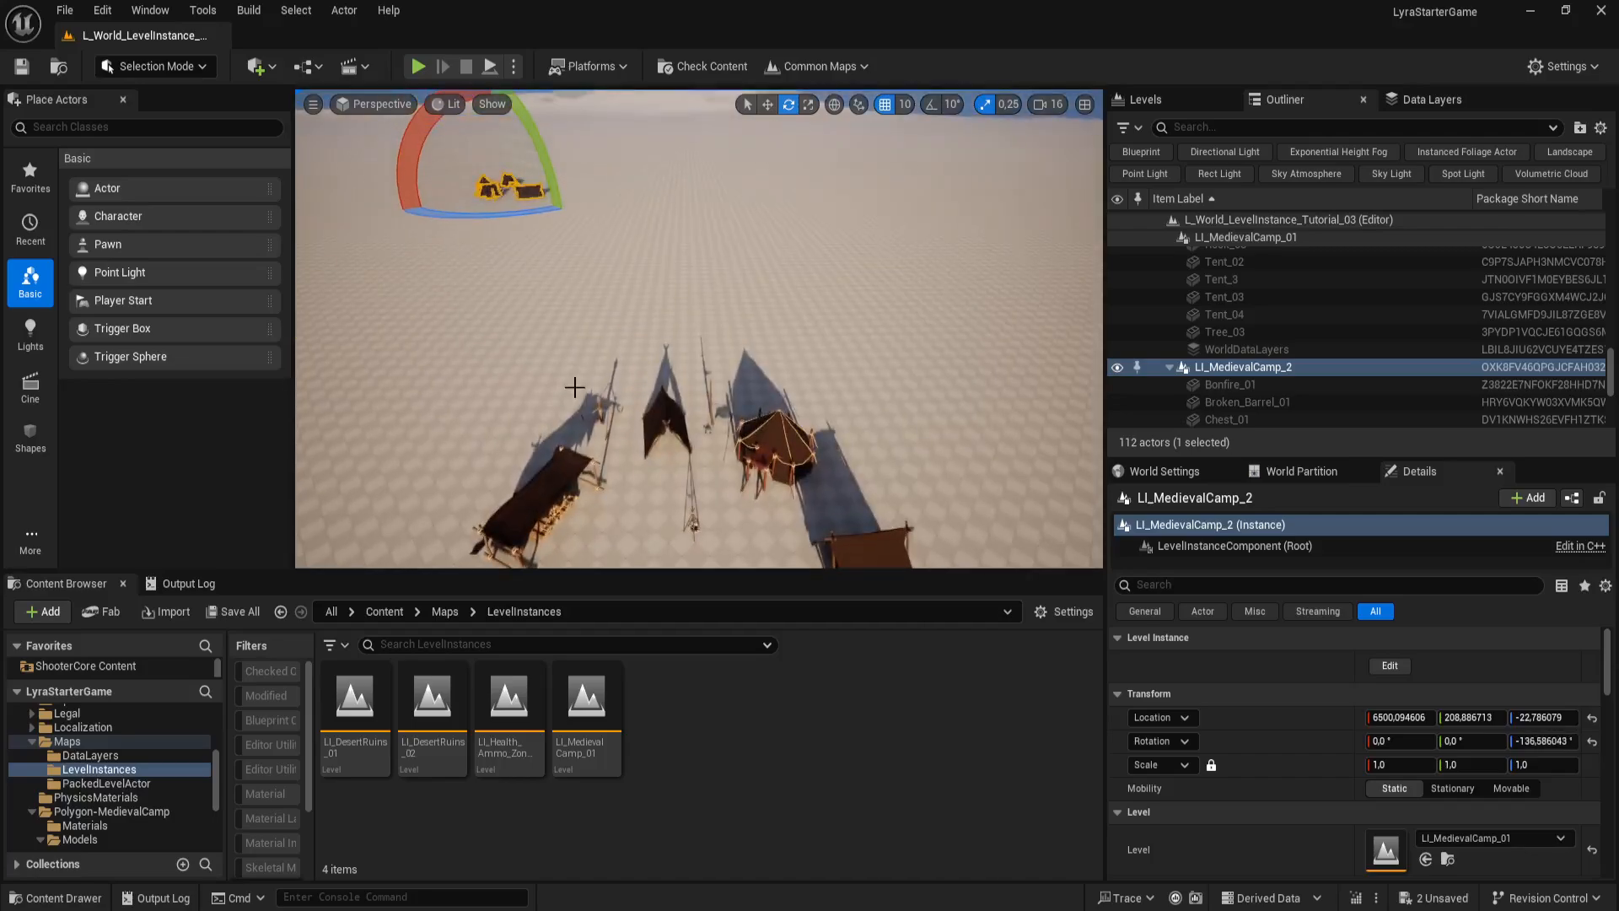
Step: Switch the viewport to fullscreen and view both camps together against the horizon
key("F11")
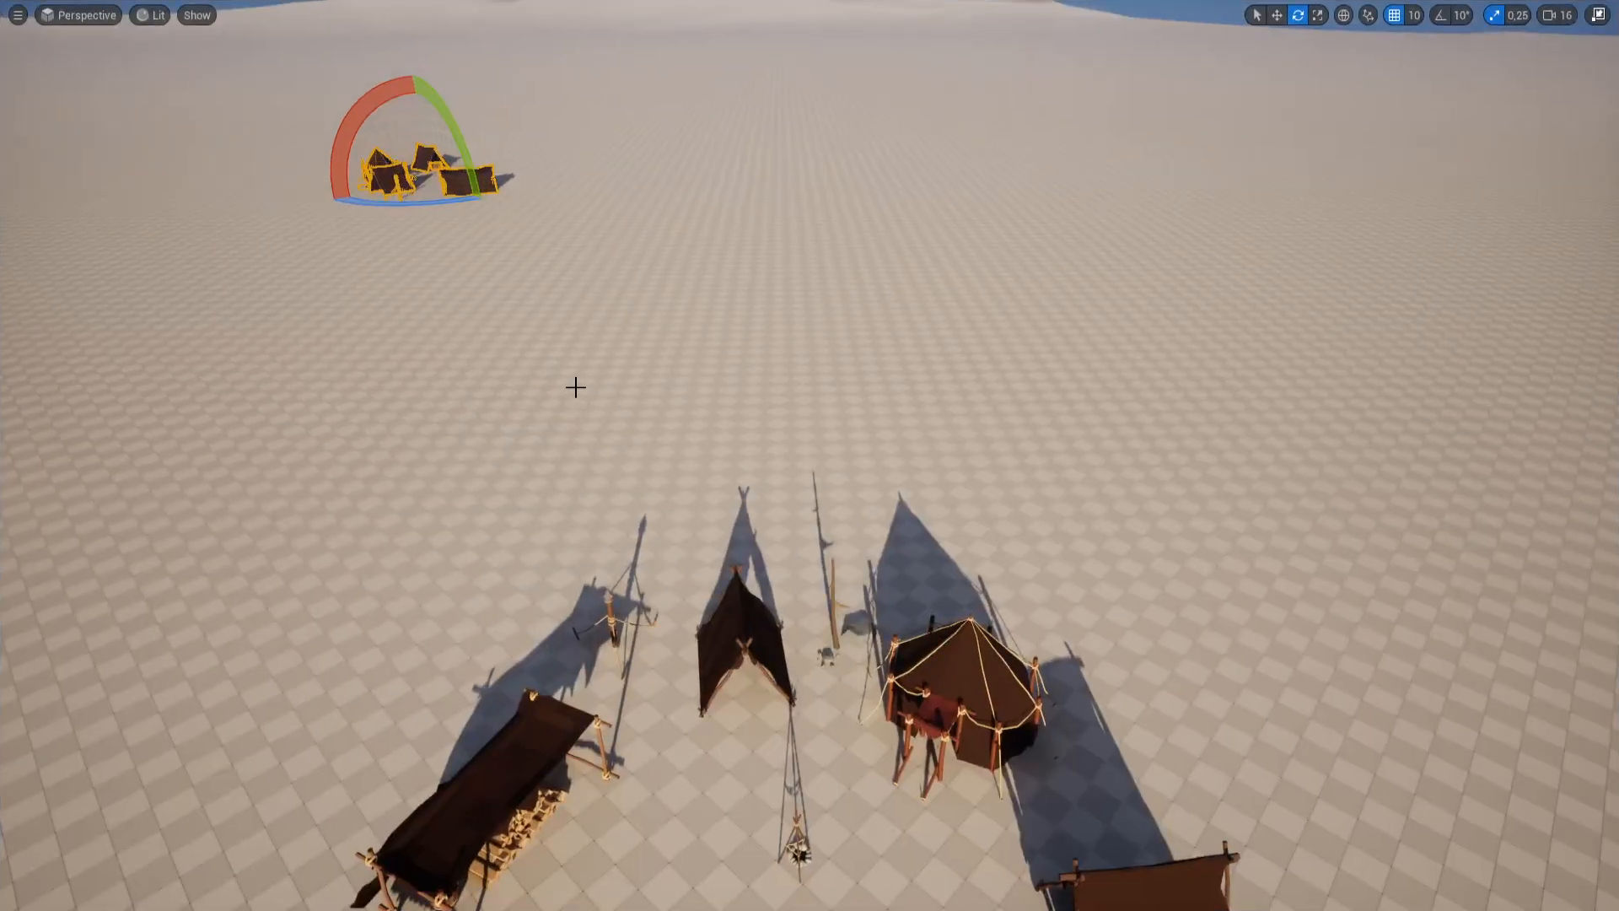
key("s")
right_click_drag(742, 402, 716, 329)
key("q")
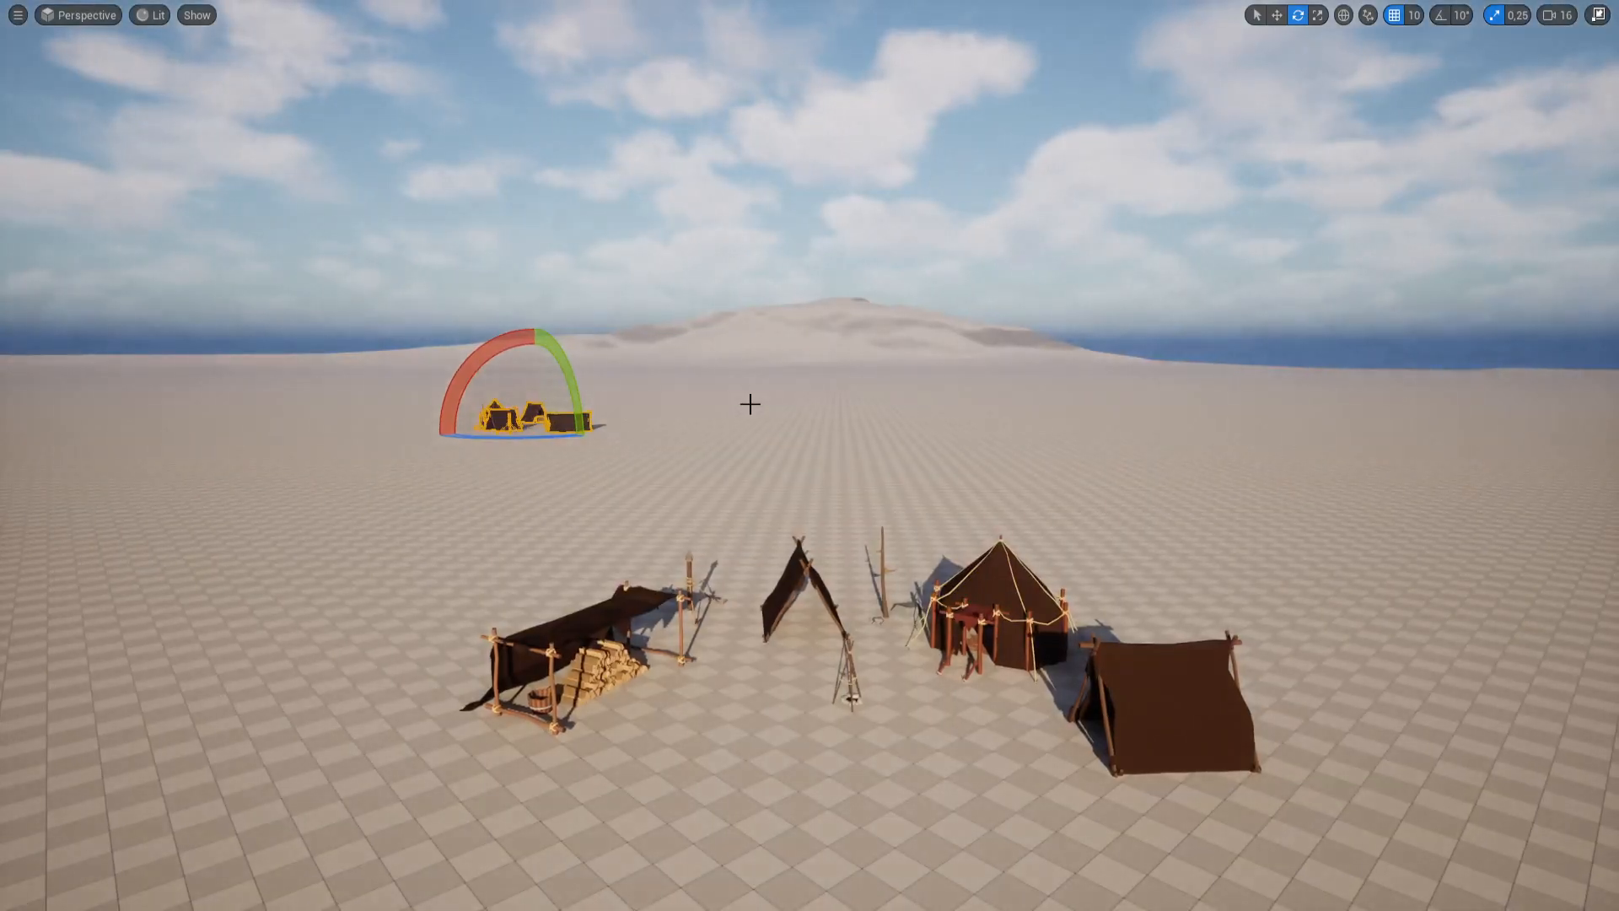
Step: Move the distant camp copy along Y, farther sideways from the original camp, and clear the selection
right_click_drag(759, 416, 683, 329)
key("w")
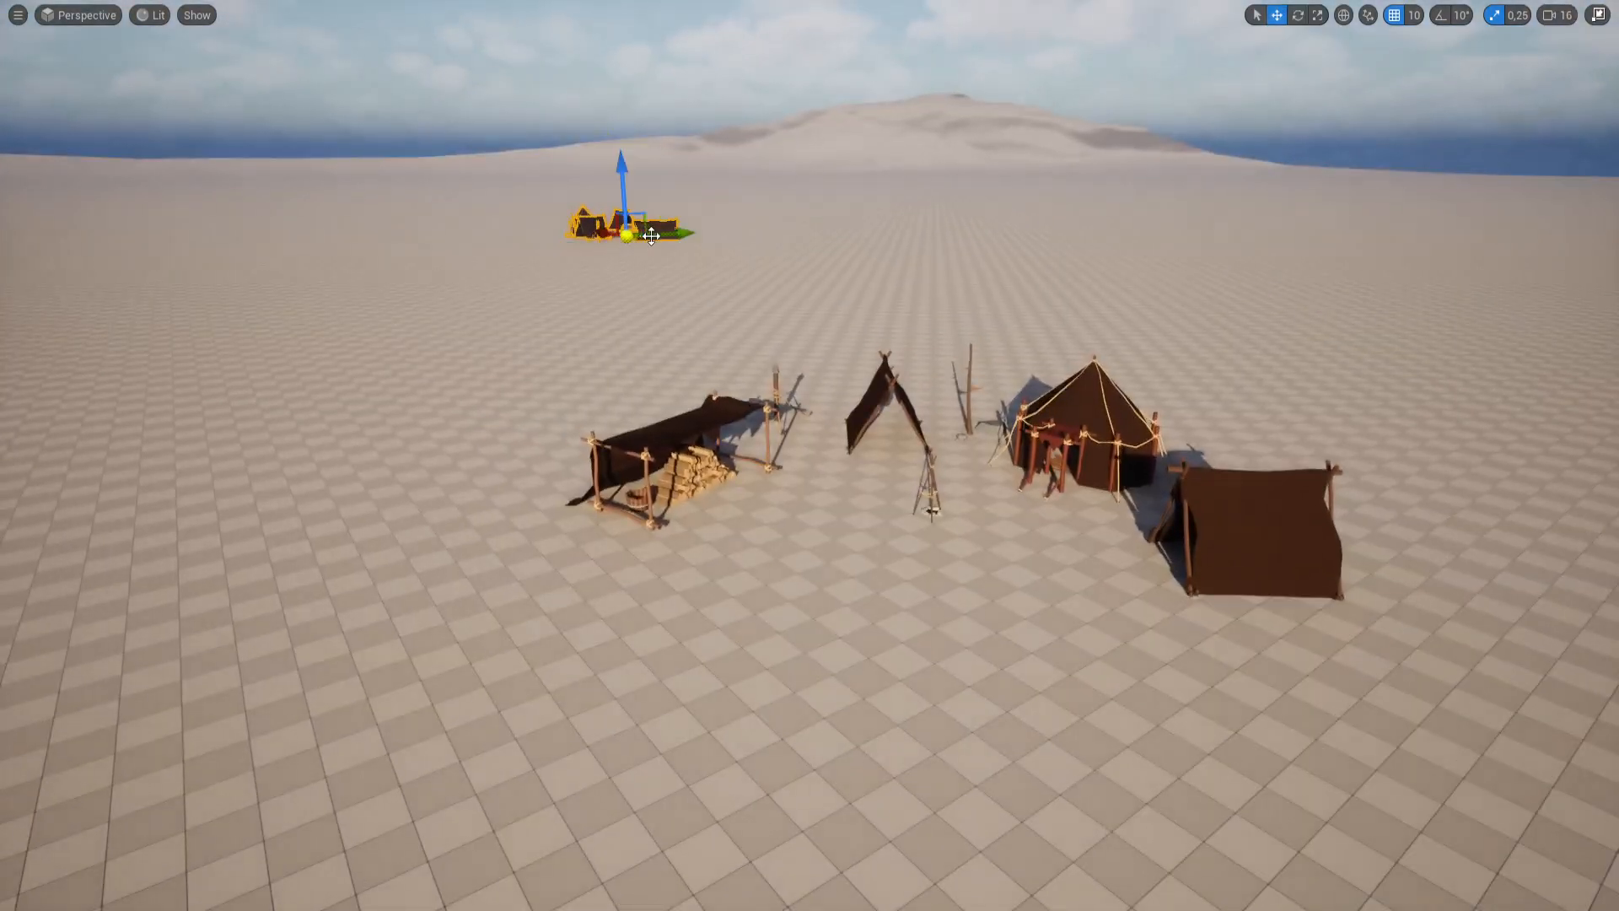
left_click_drag(662, 235, 483, 239)
right_click_drag(569, 287, 567, 283)
key("e")
key("d")
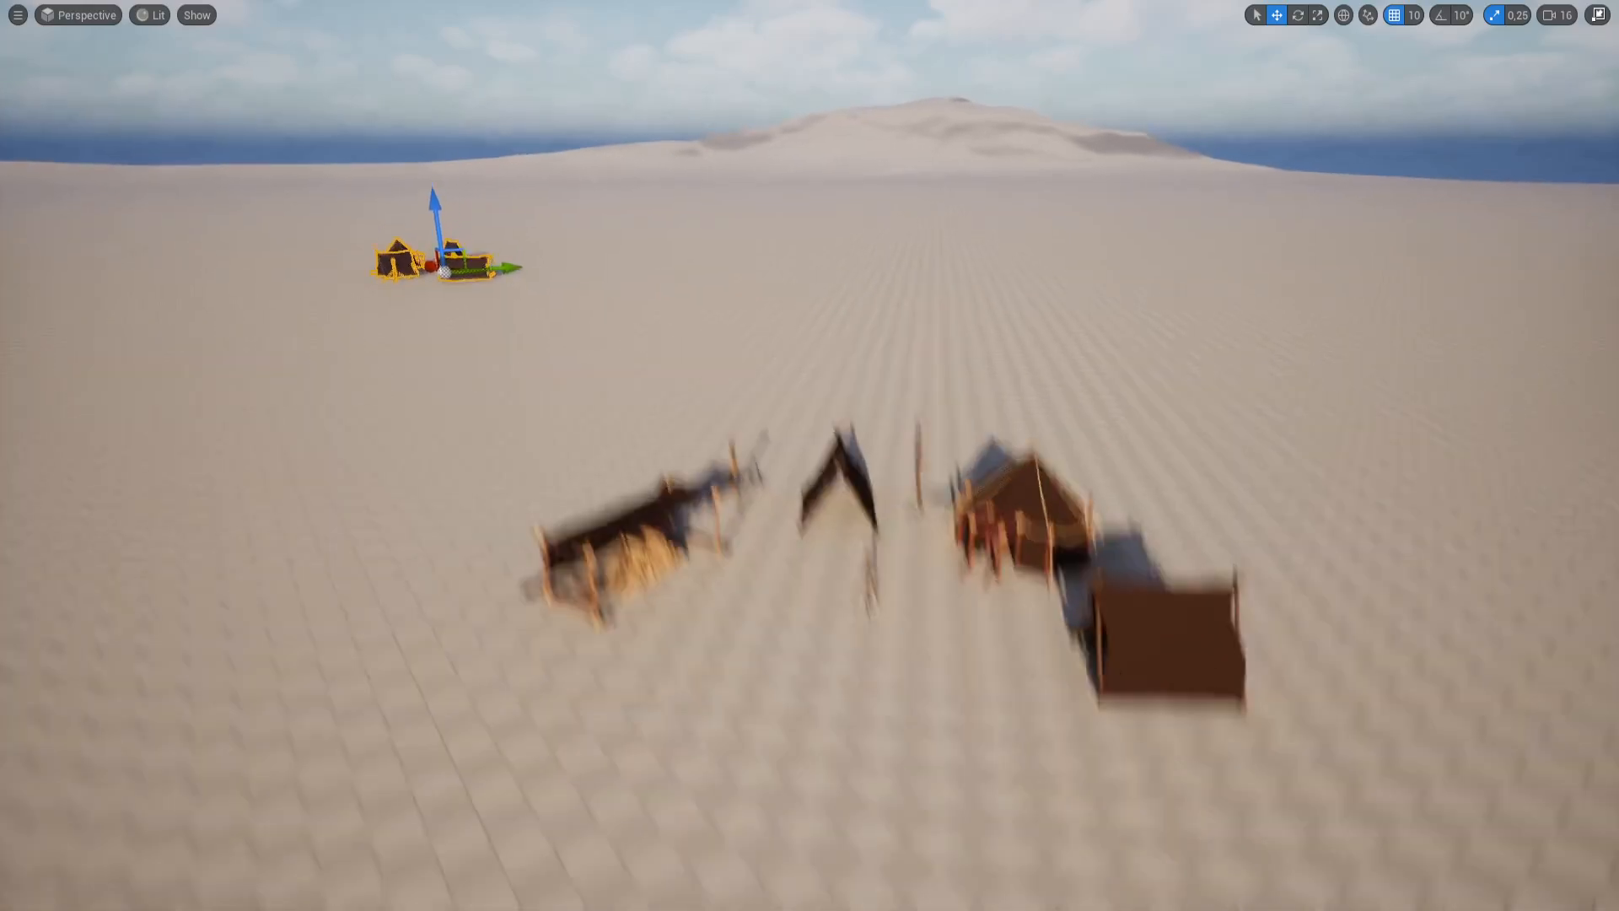
right_click_drag(786, 394, 786, 394)
key("q")
right_click_drag(700, 343, 672, 325)
key("Escape")
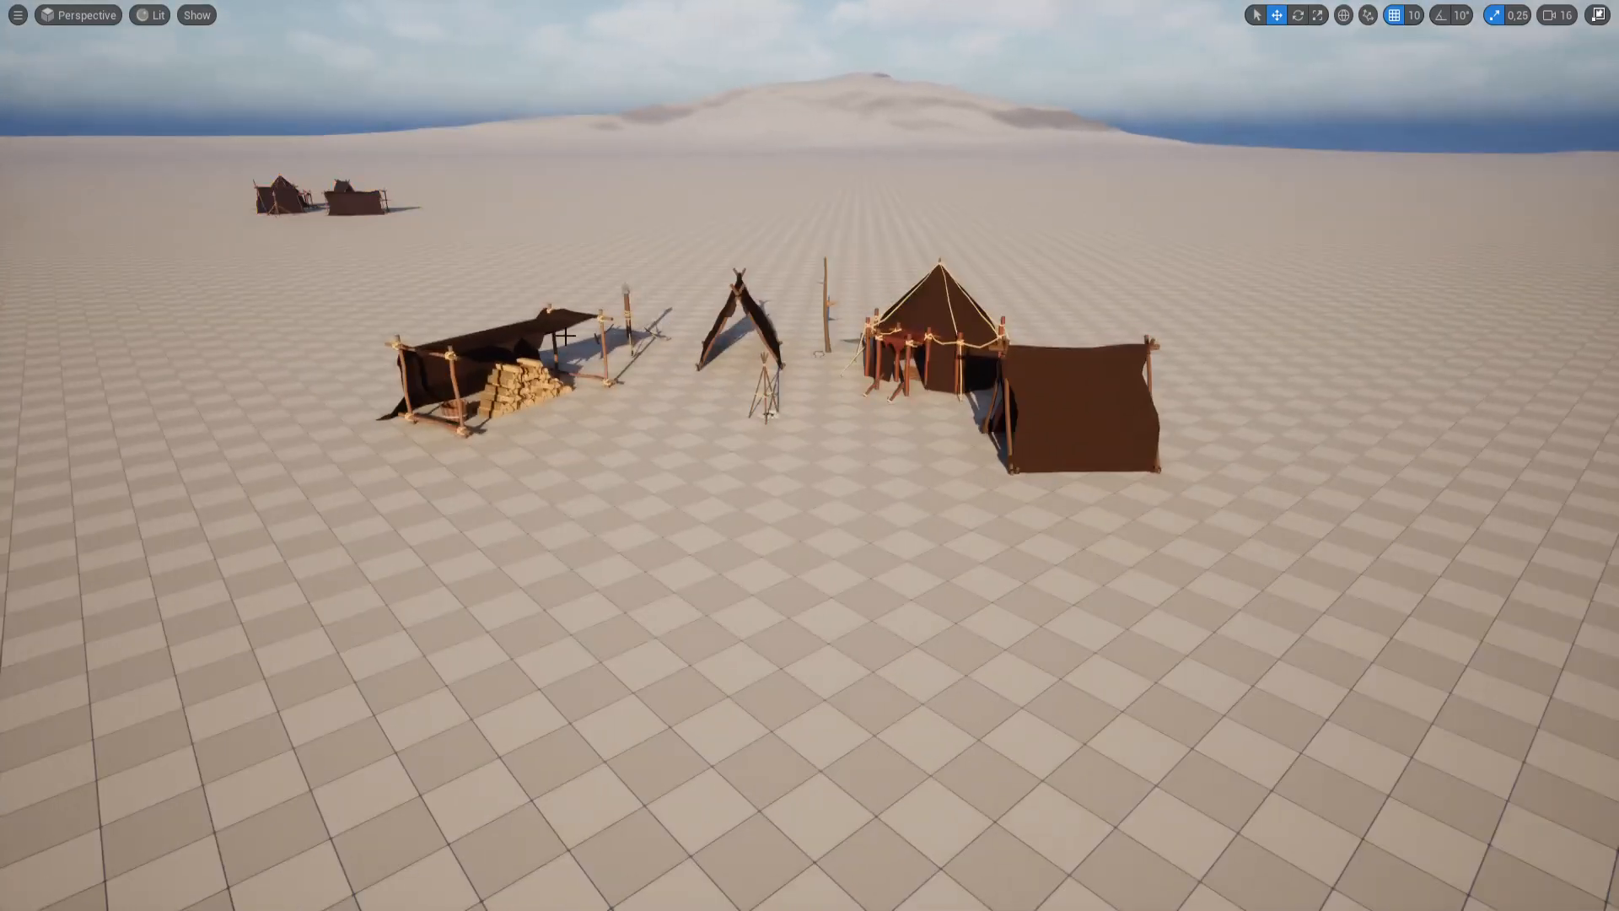
Step: Inspect both camps from above, select the original LI_MedievalCamp_01 instance and exit the fullscreen viewport
left_click(539, 333)
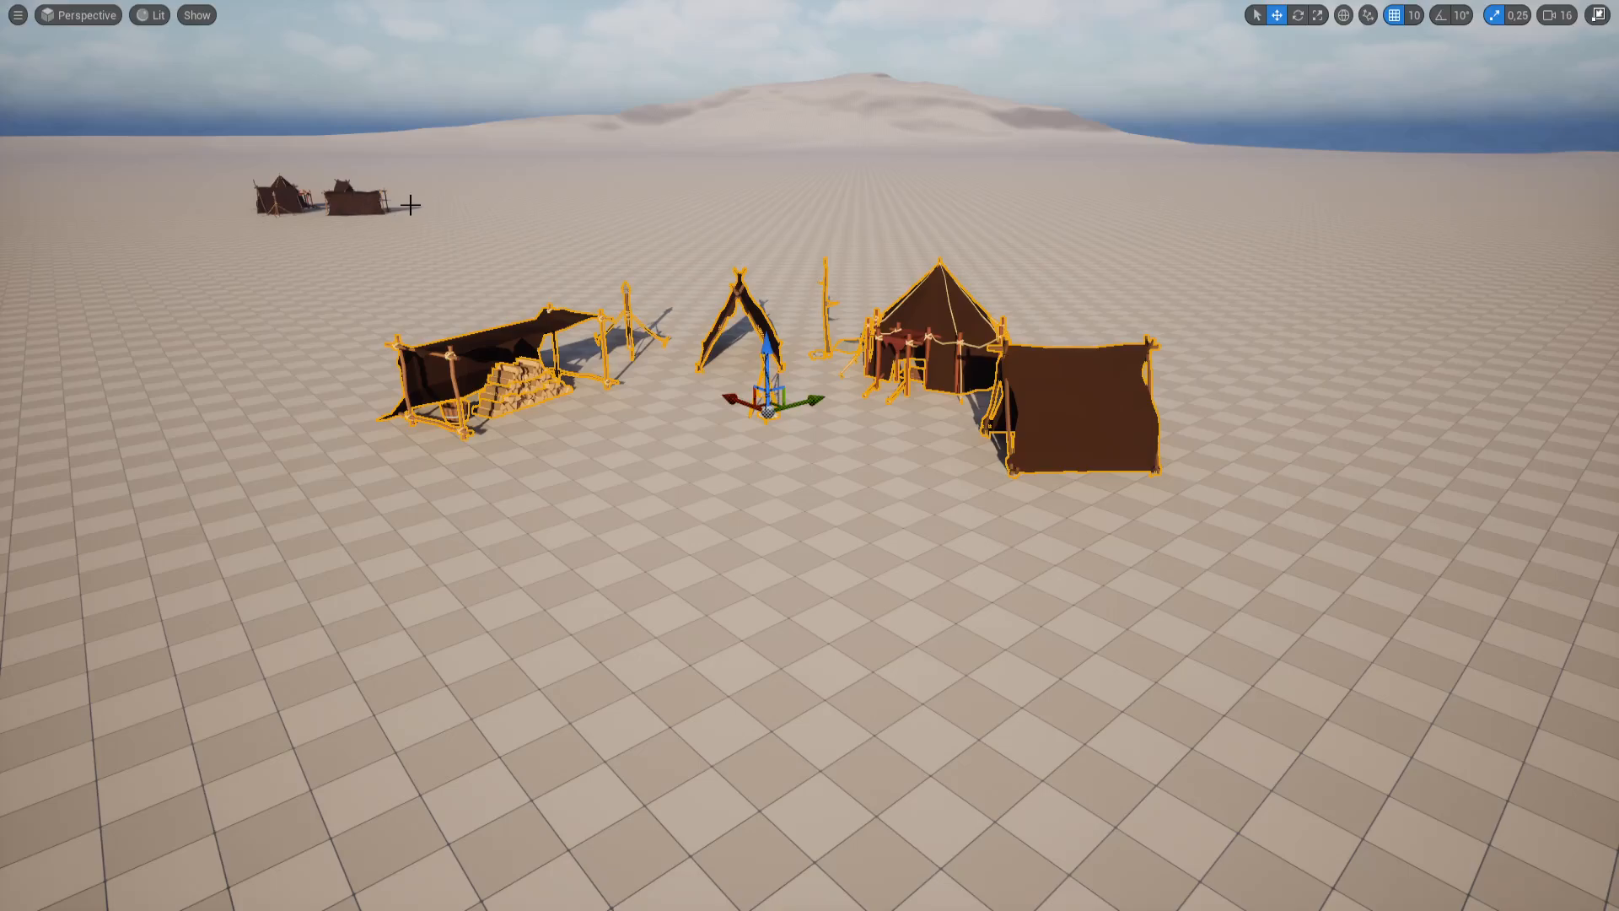
right_click_drag(479, 372, 479, 371)
key("g")
left_click_drag(608, 390, 583, 364)
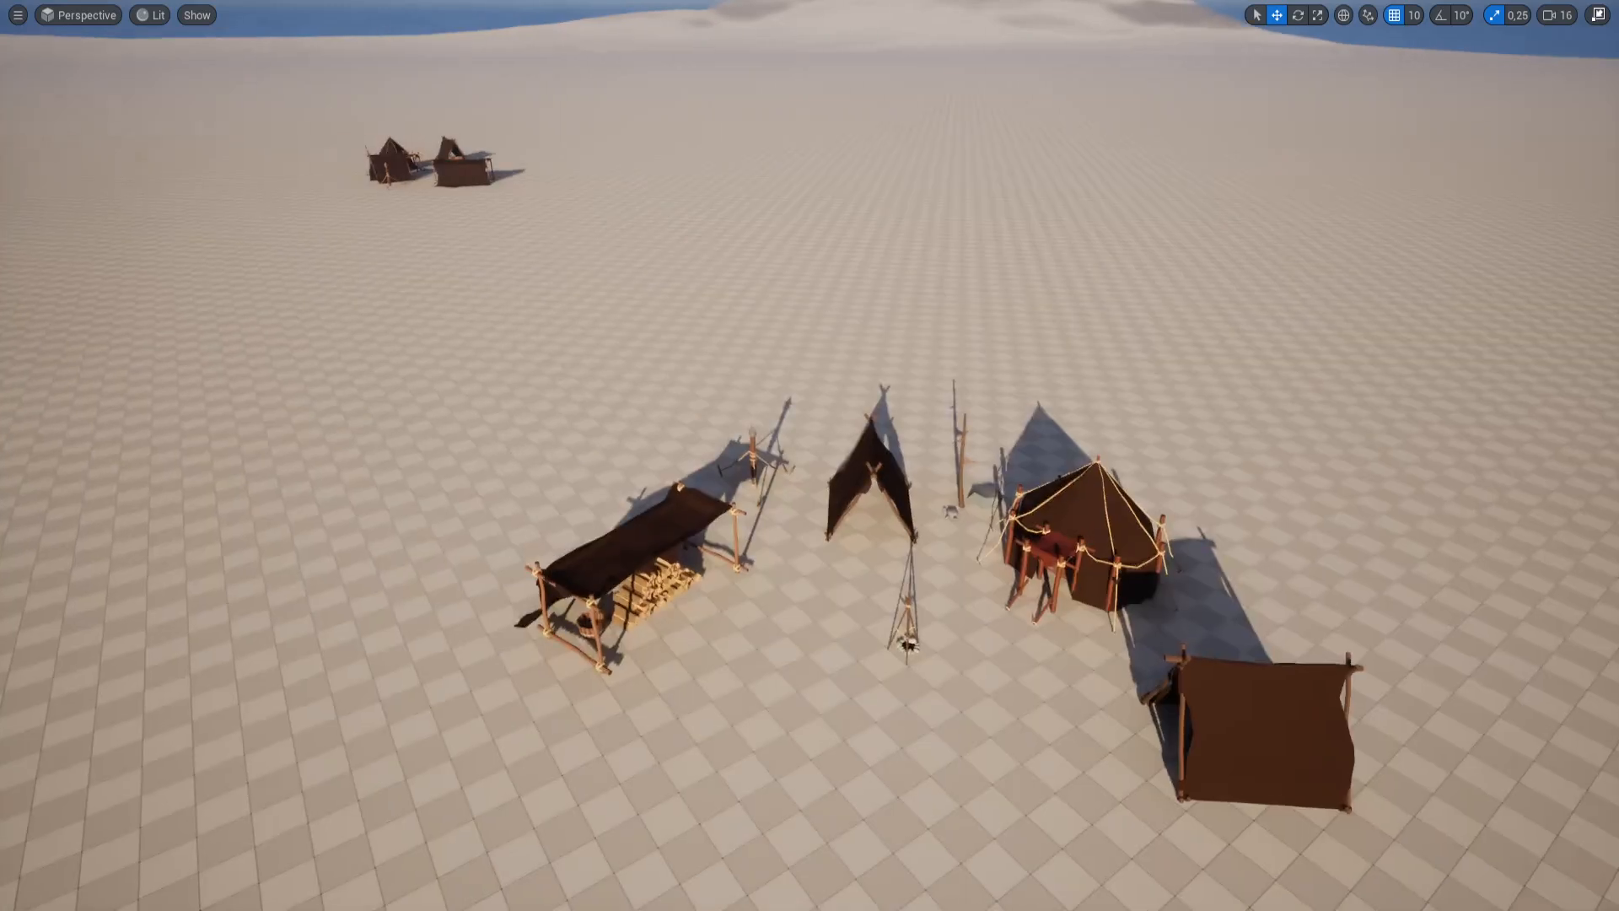
left_click_drag(768, 537, 644, 276)
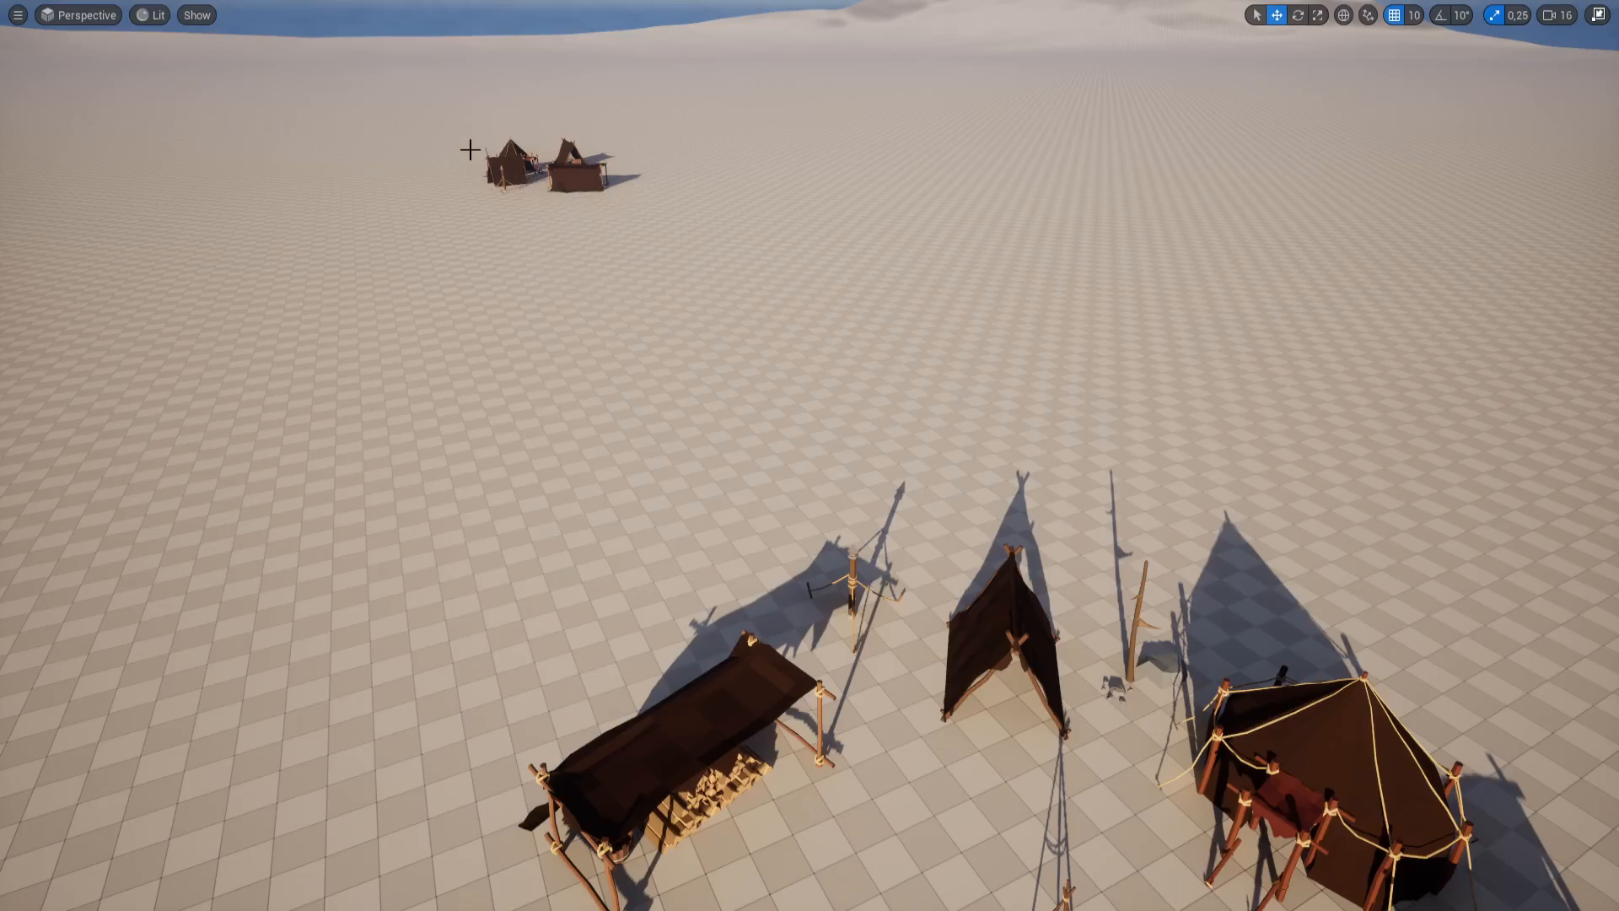
left_click_drag(598, 316, 655, 501)
left_click(678, 496)
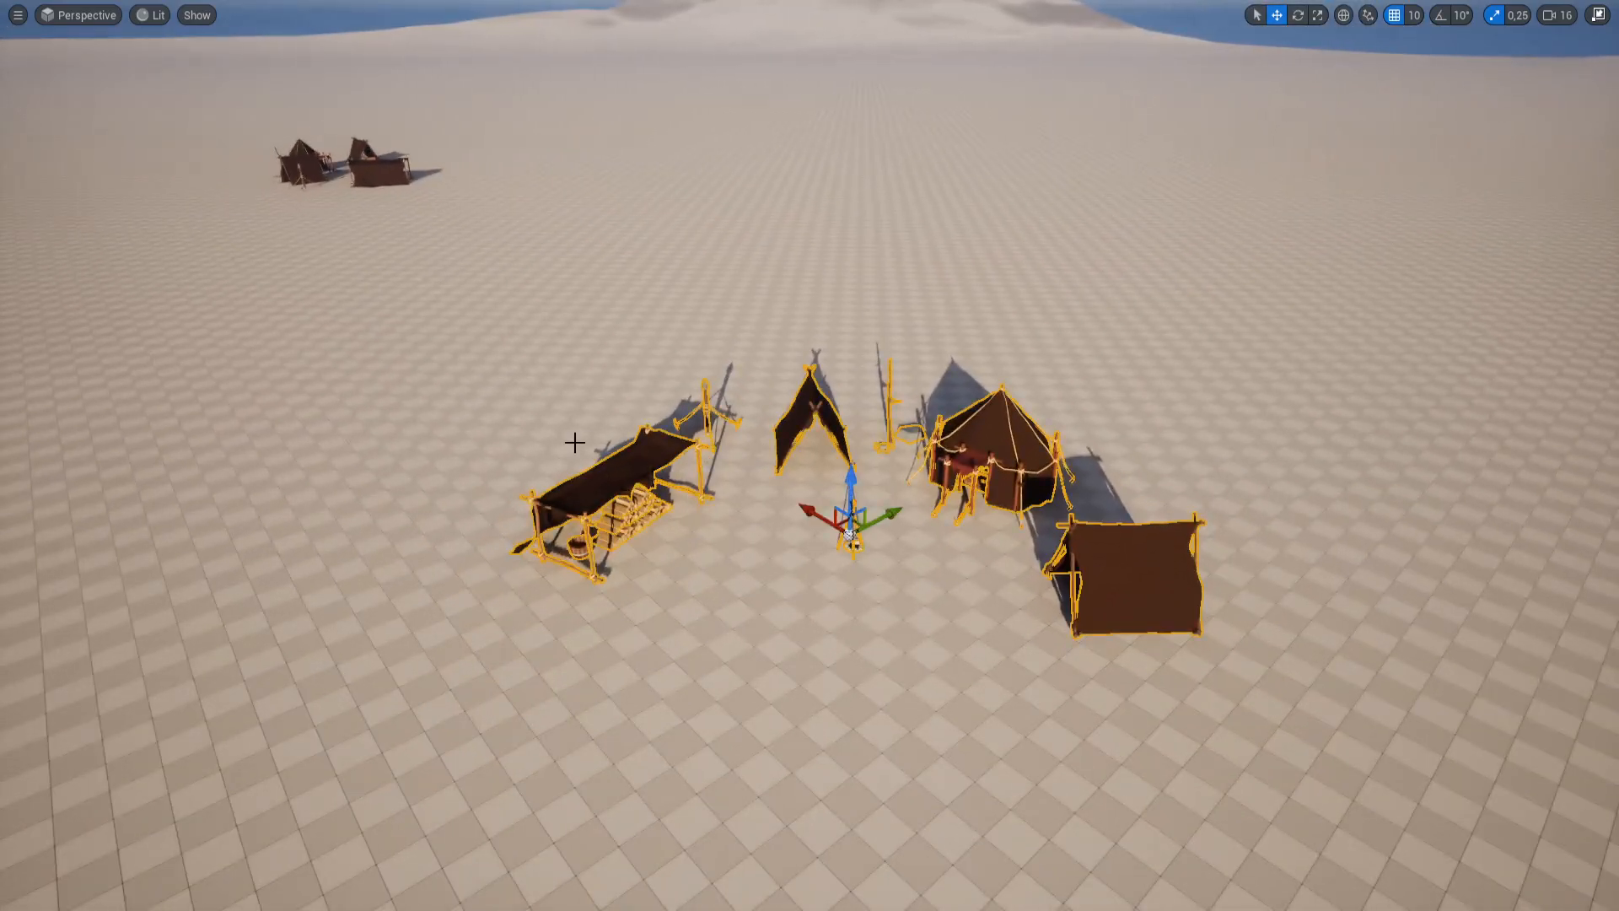
key("F11")
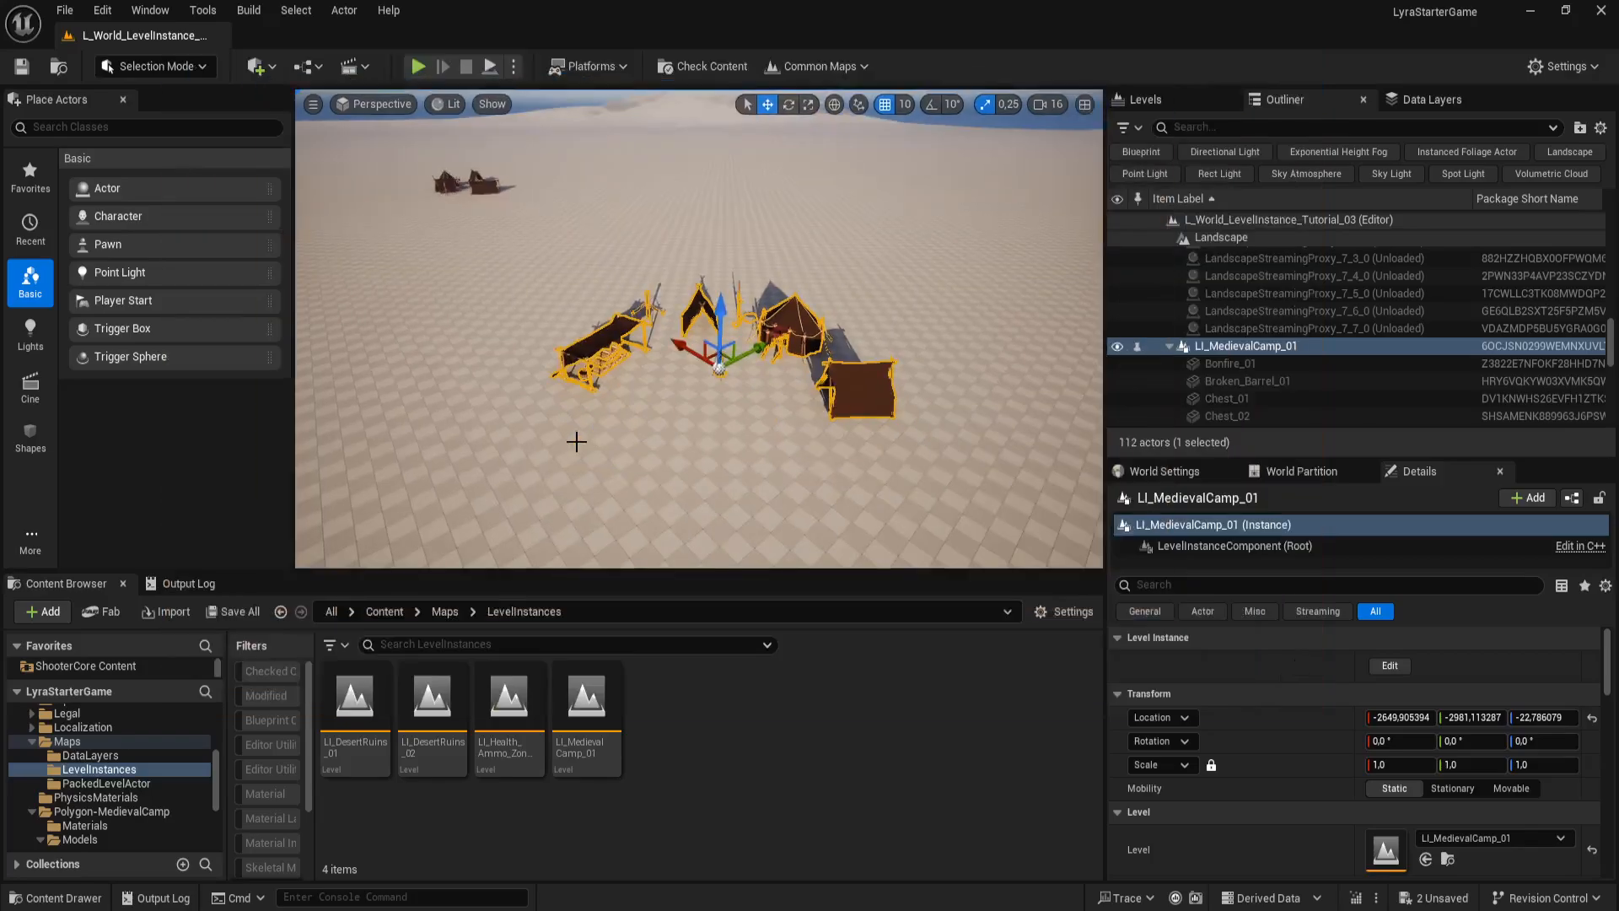
Step: Start editing the LI_MedievalCamp_01 level instance in place and select its Tent_3 tent
key("f")
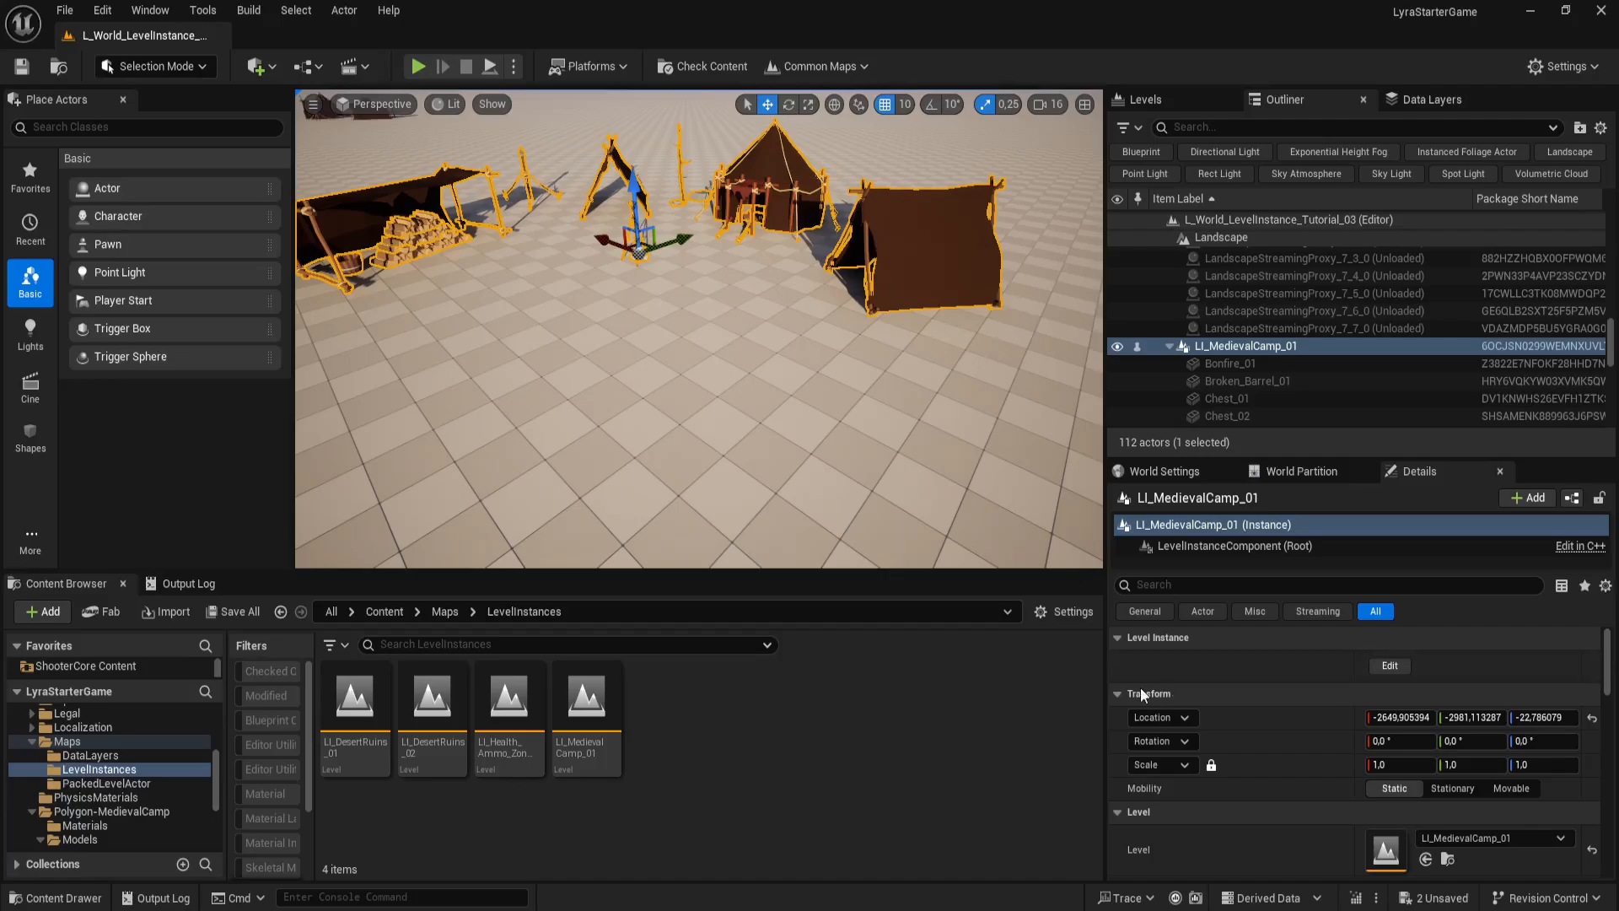
left_click(1385, 666)
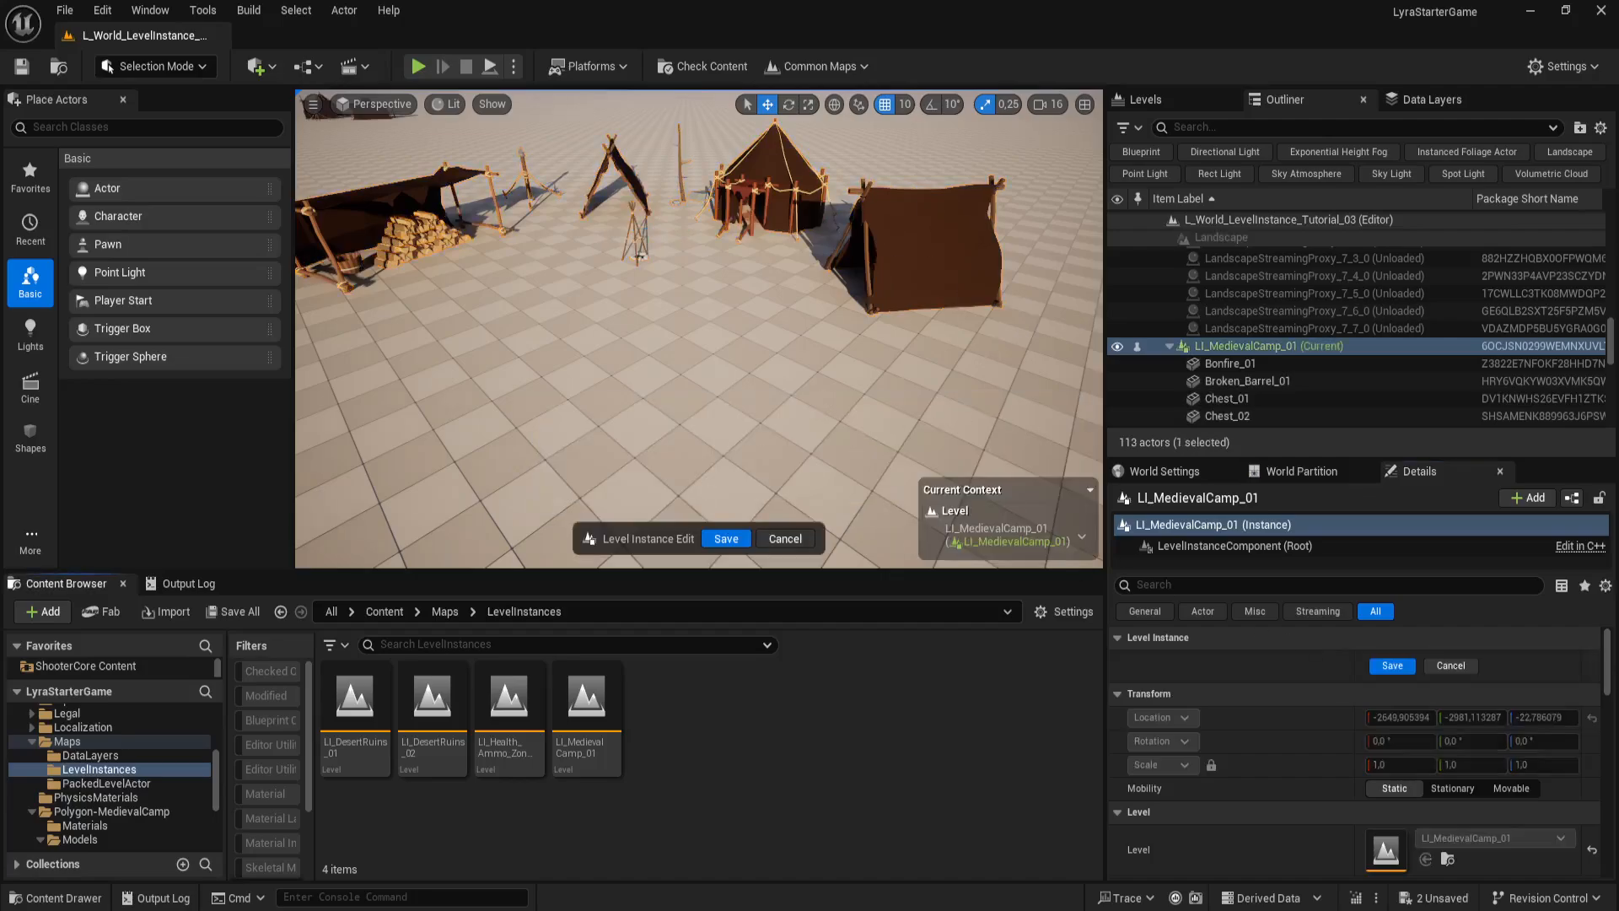
right_click_drag(887, 316, 916, 277)
left_click(888, 316)
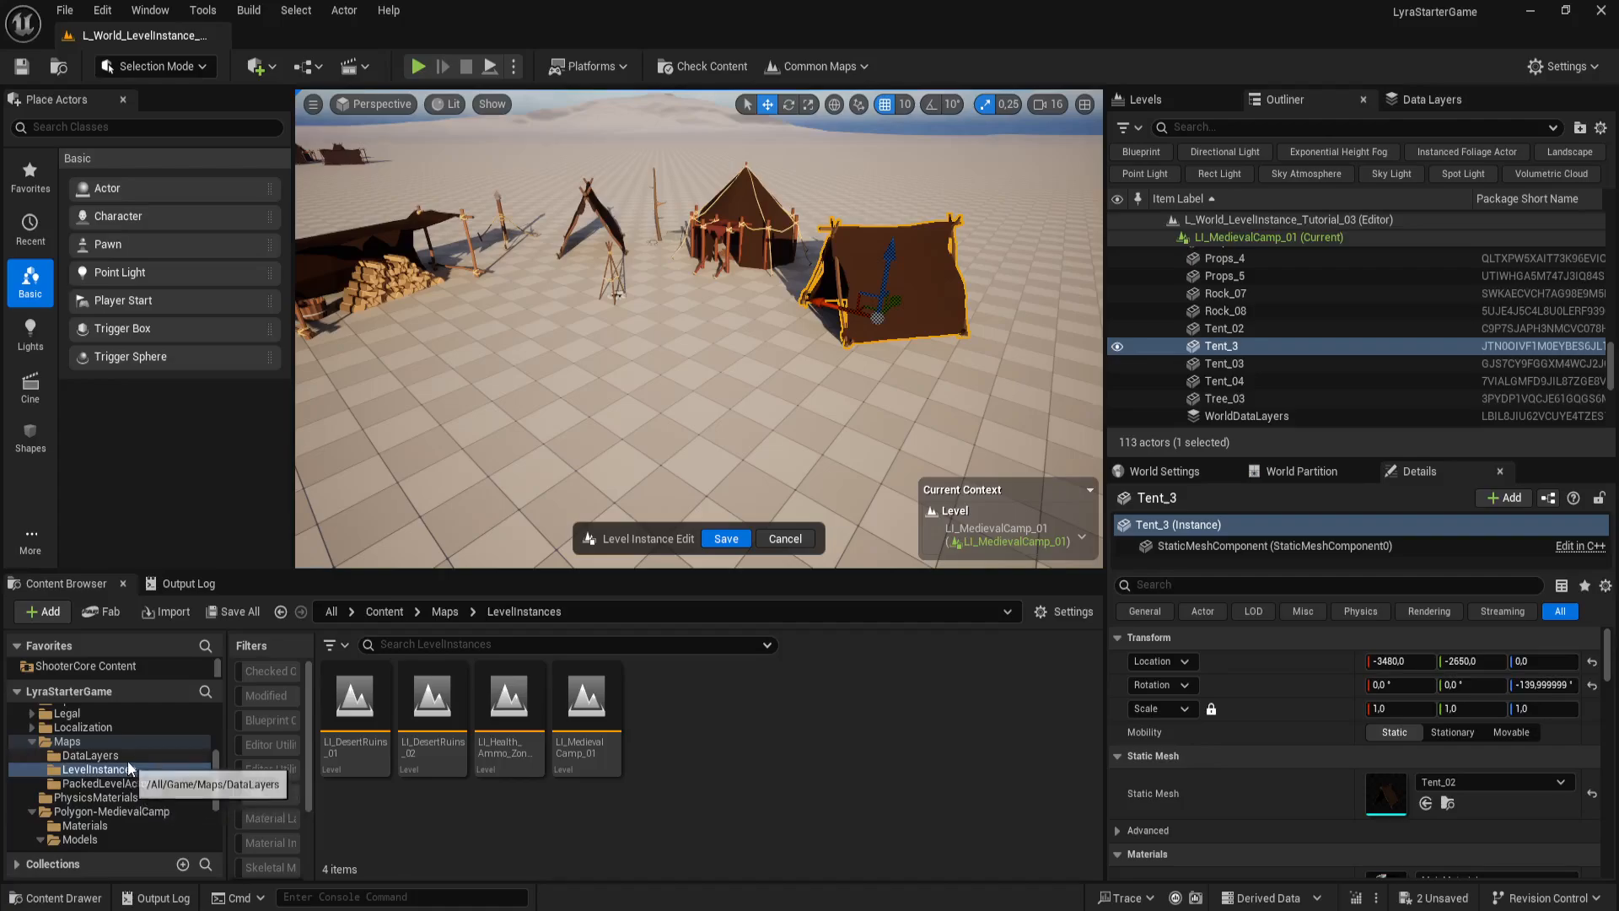
Step: Browse the Polygon-MedievalCamp Models assets and open their NewModels subfolder
scroll(145, 816, "down", 3)
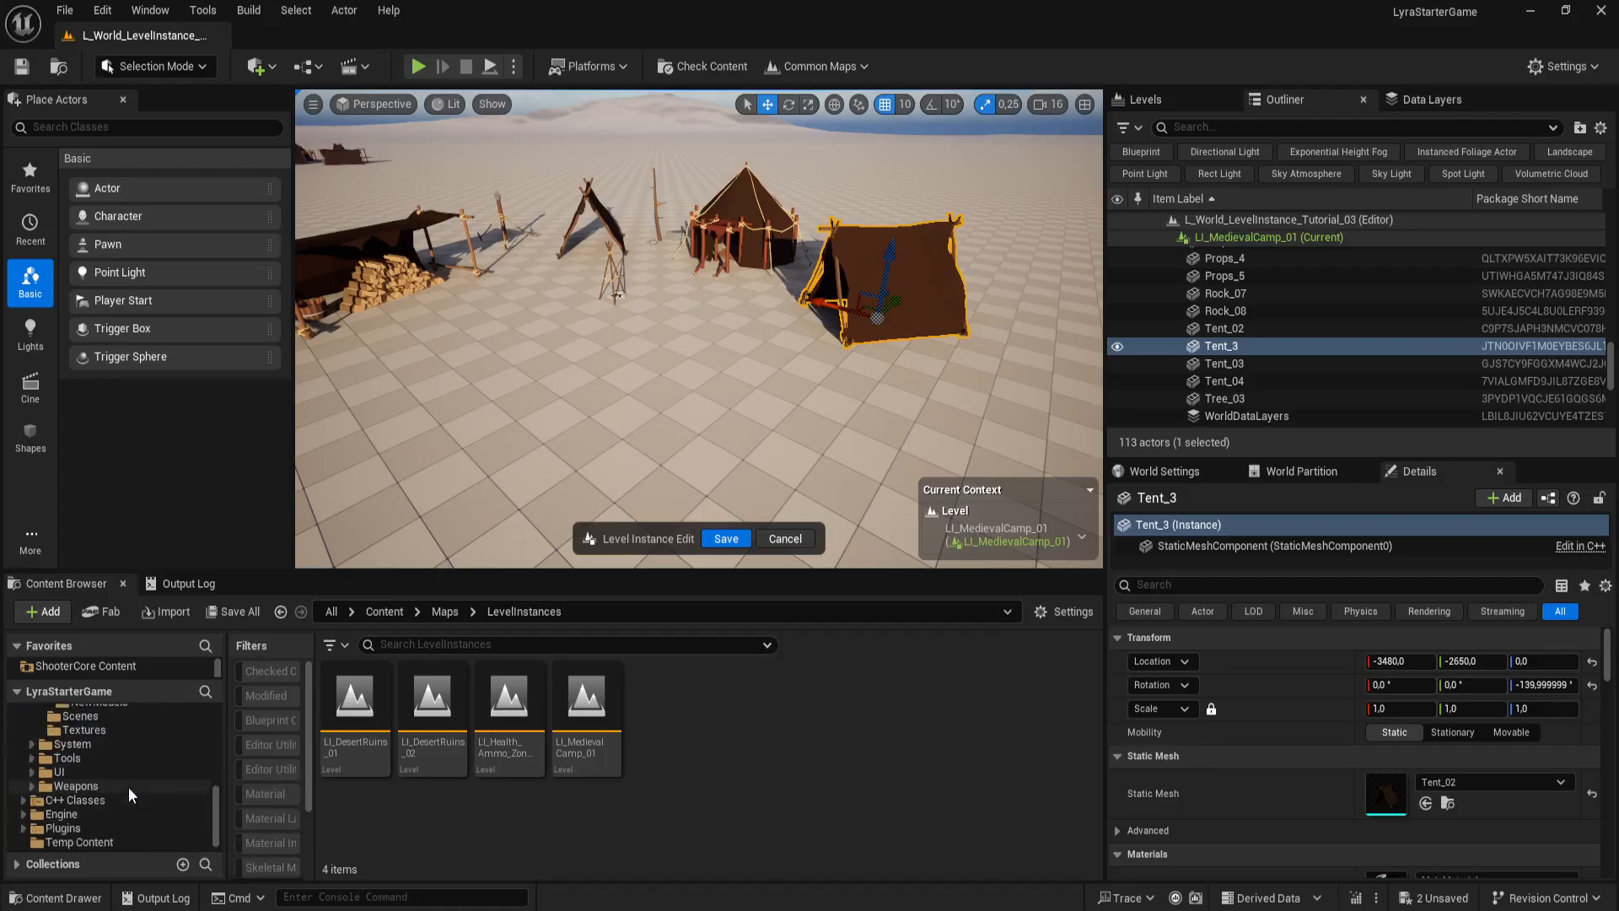
scroll(129, 787, "up", 1)
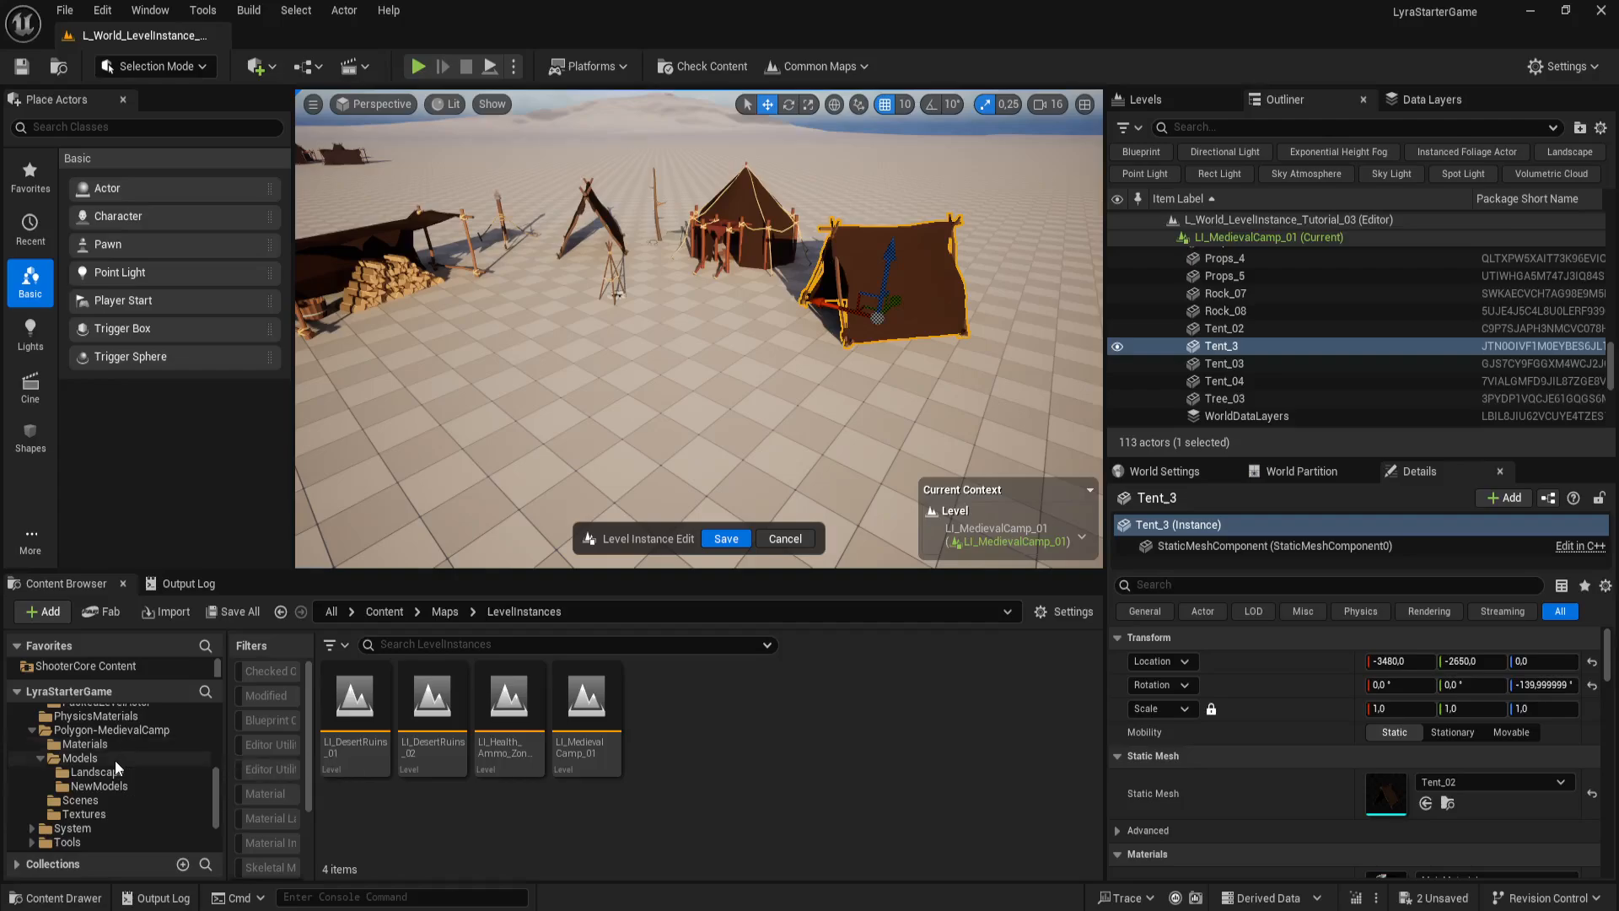
left_click(114, 759)
scroll(880, 801, "down", 3)
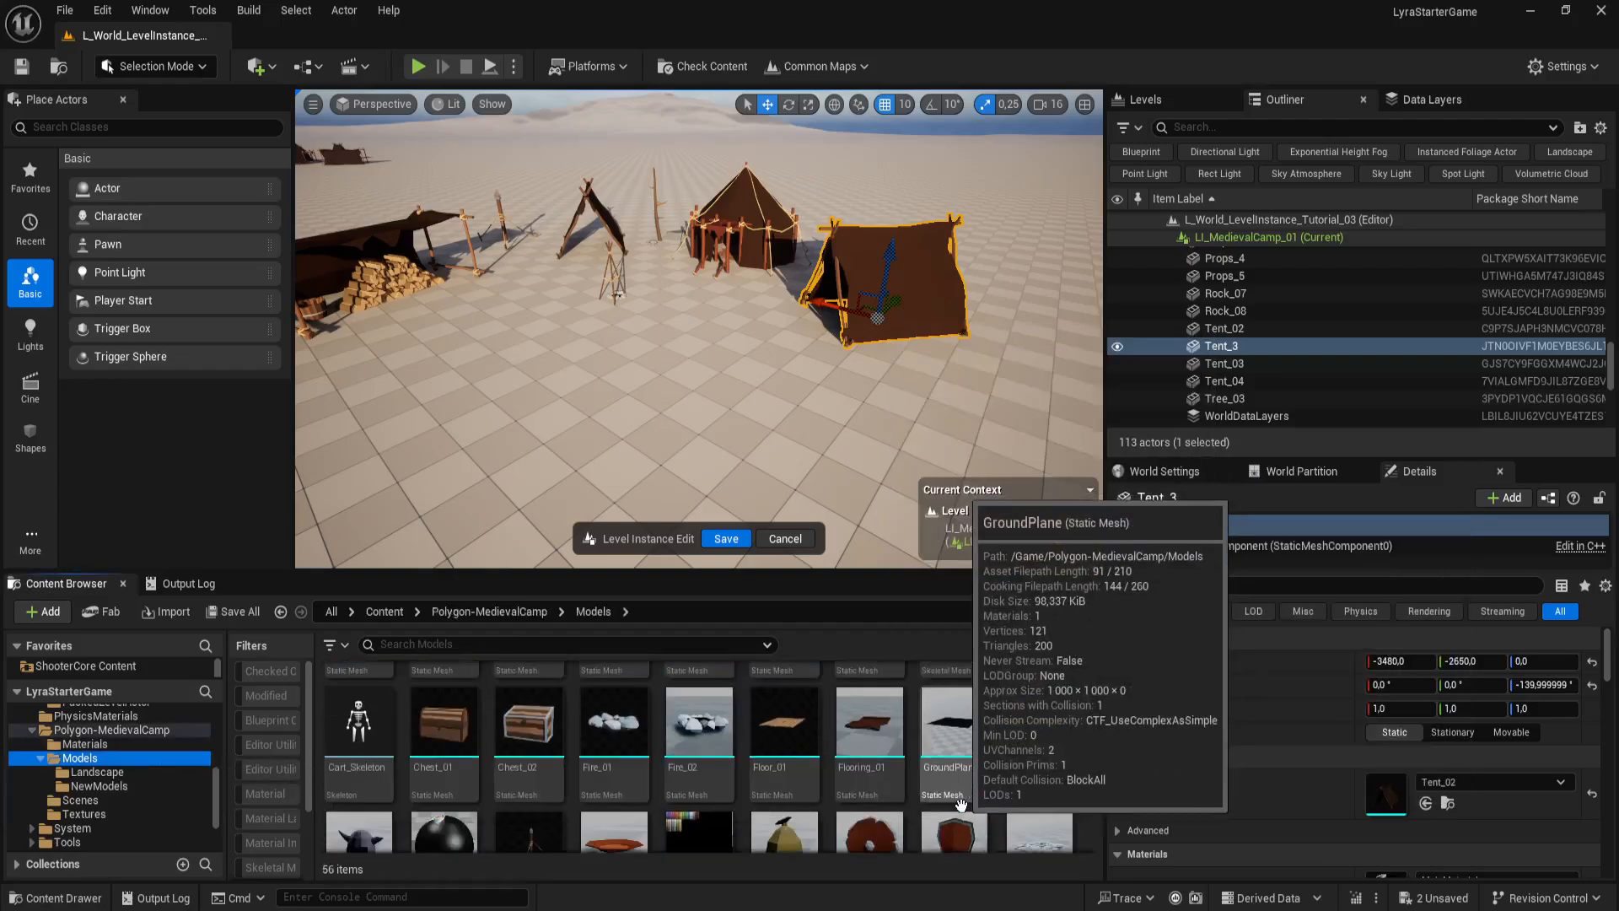
scroll(1046, 759, "down", 5)
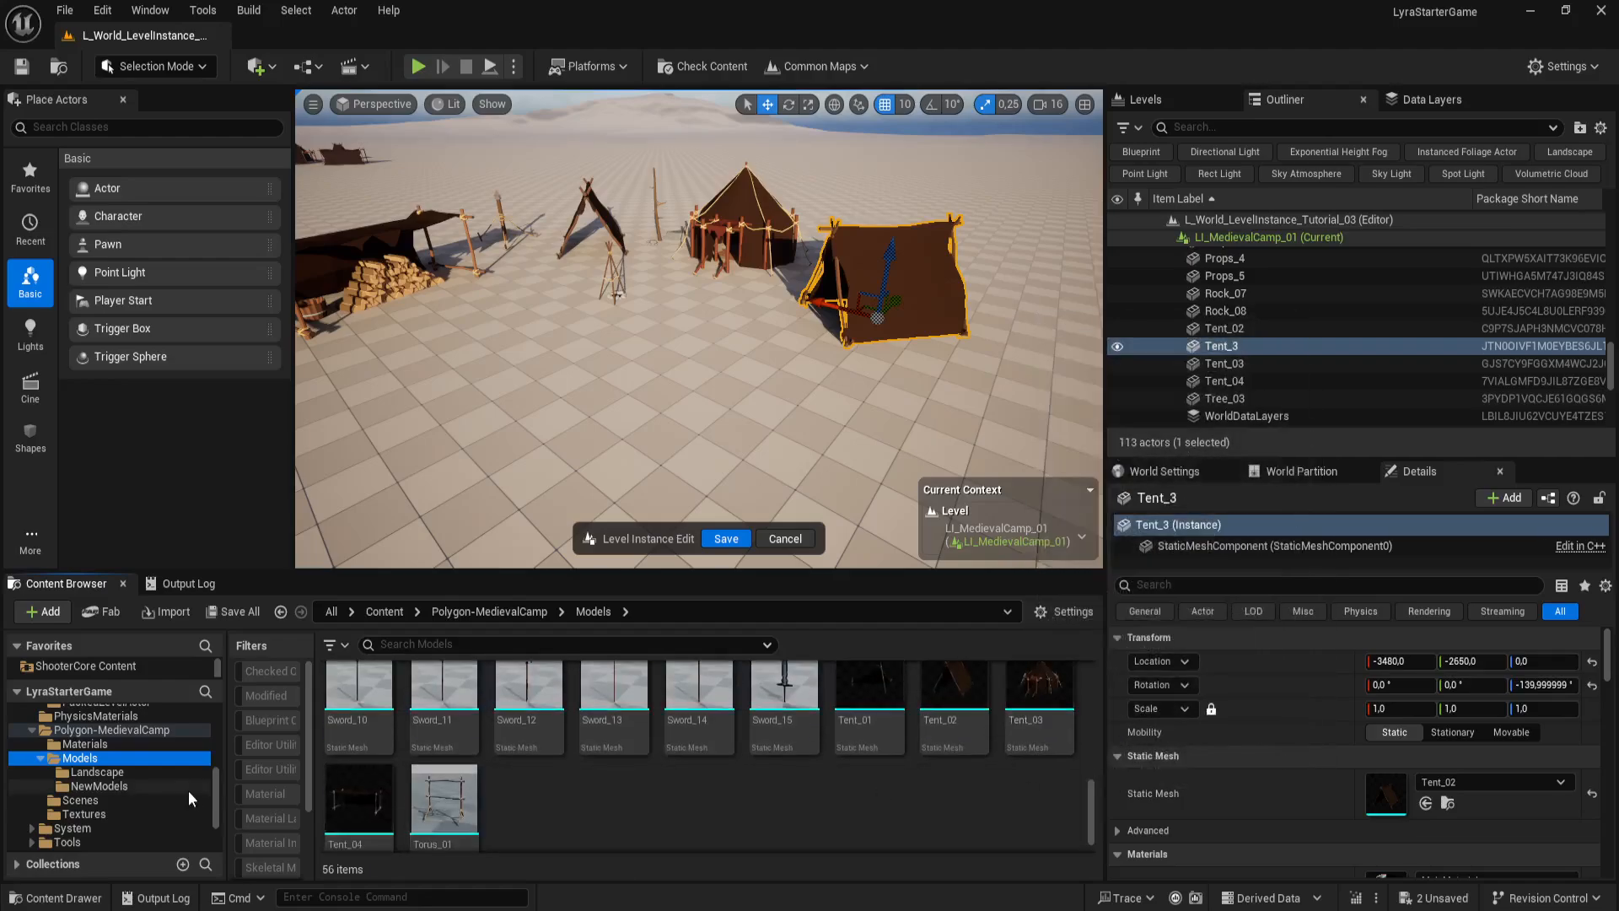
left_click(136, 784)
scroll(618, 774, "up", 1)
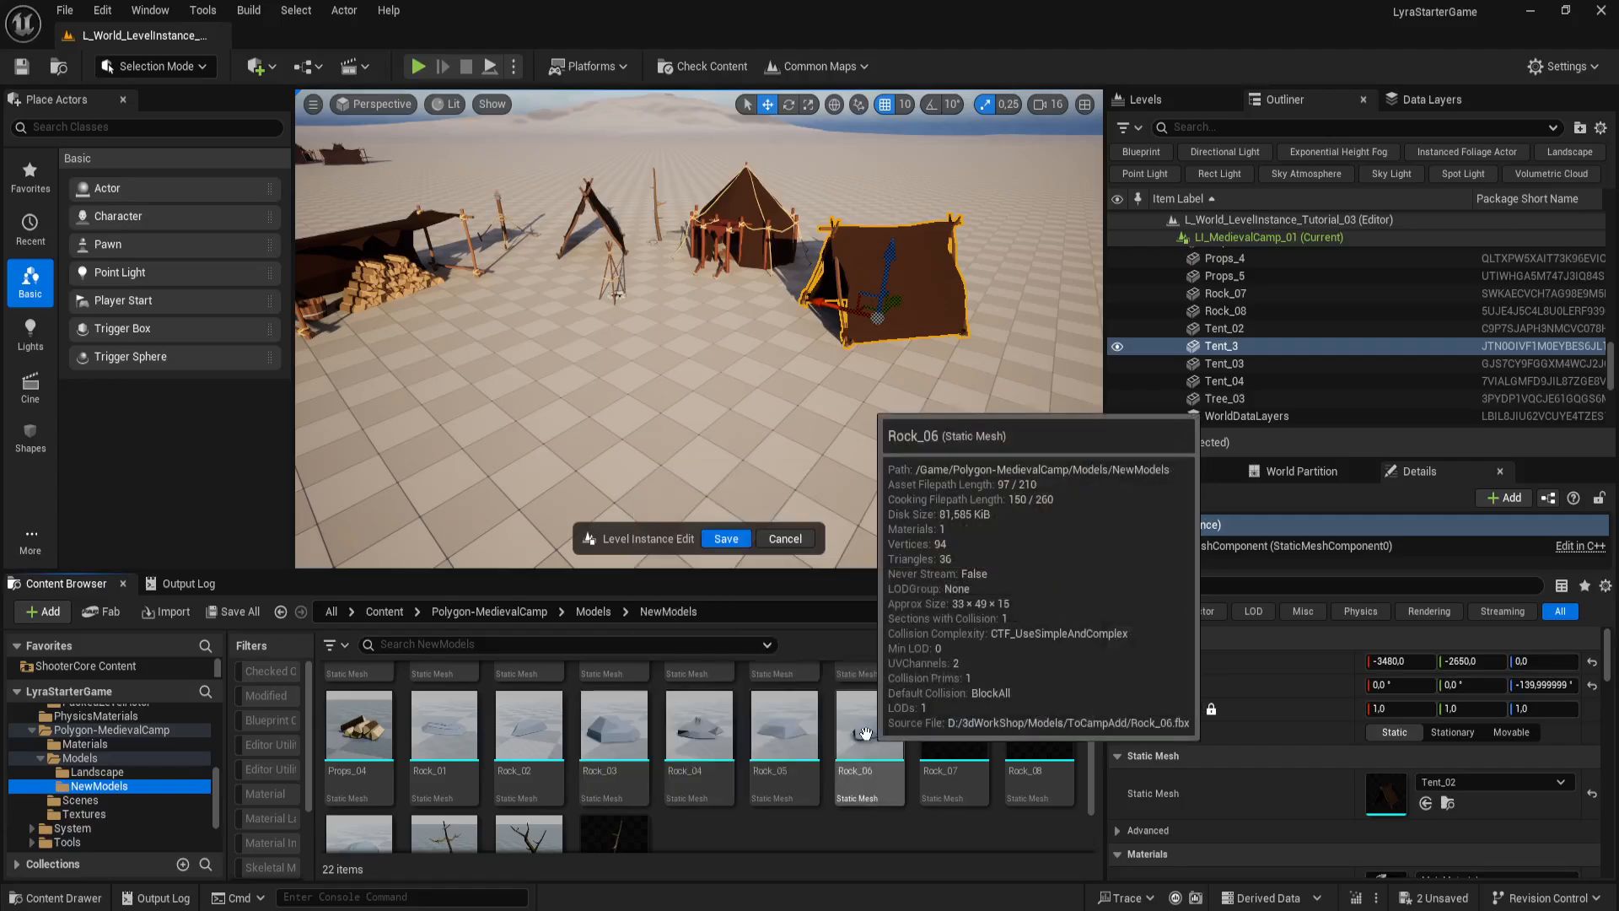
Step: Examine the rock static meshes in the NewModels folder, comparing Rock_01, Rock_02, Rock_03 and Rock_09
mouse_move(936, 735)
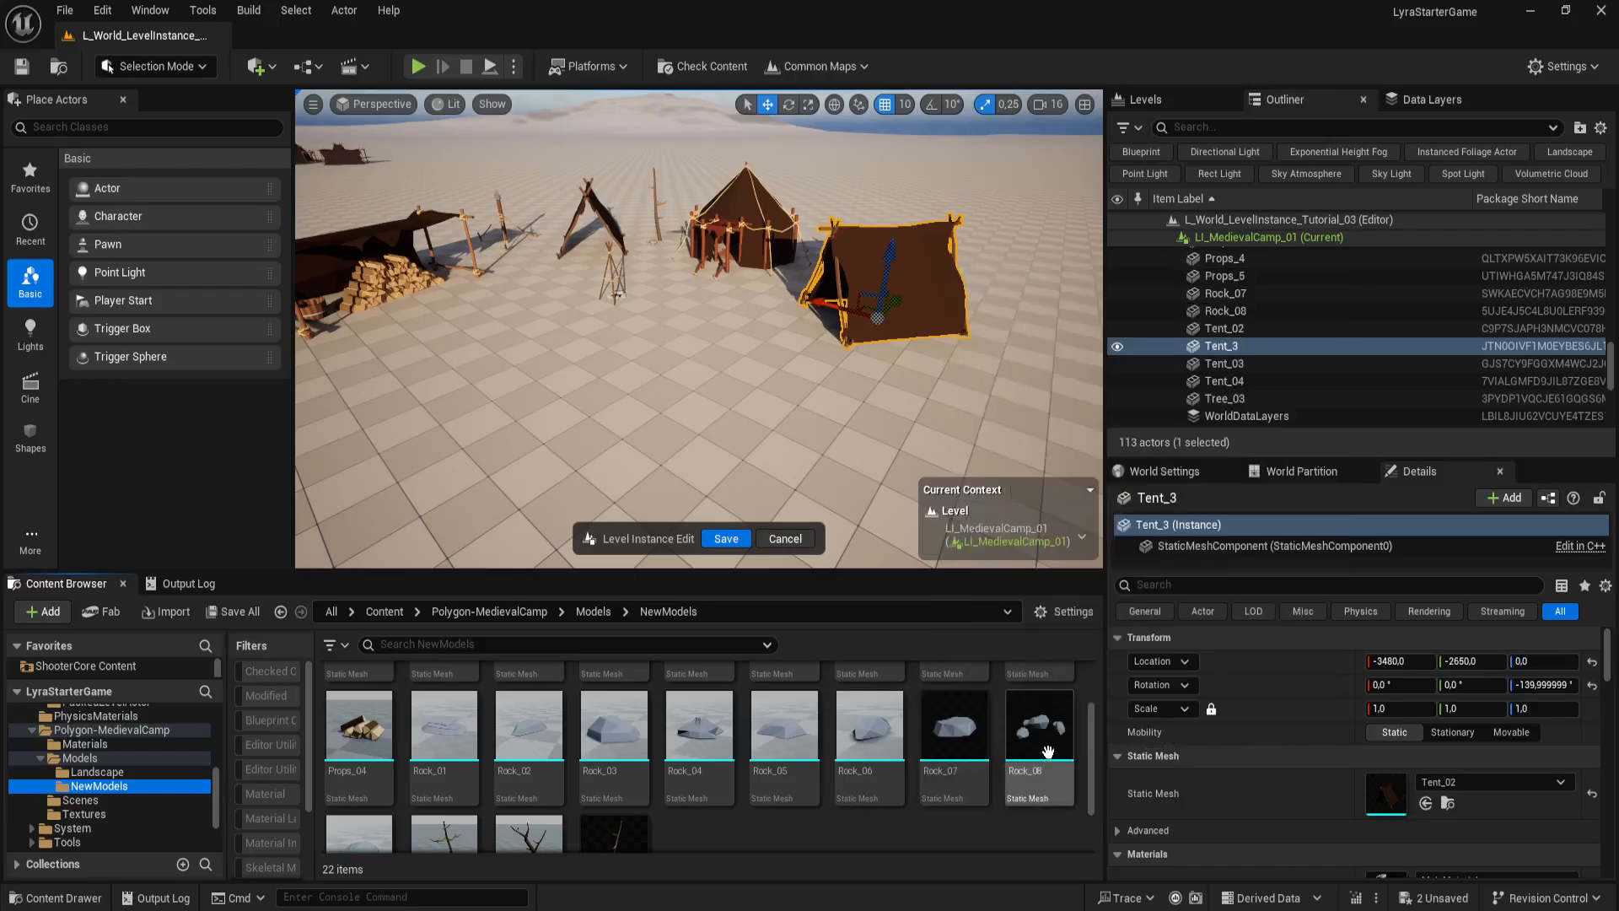
scroll(1048, 750, "down", 1)
mouse_move(370, 747)
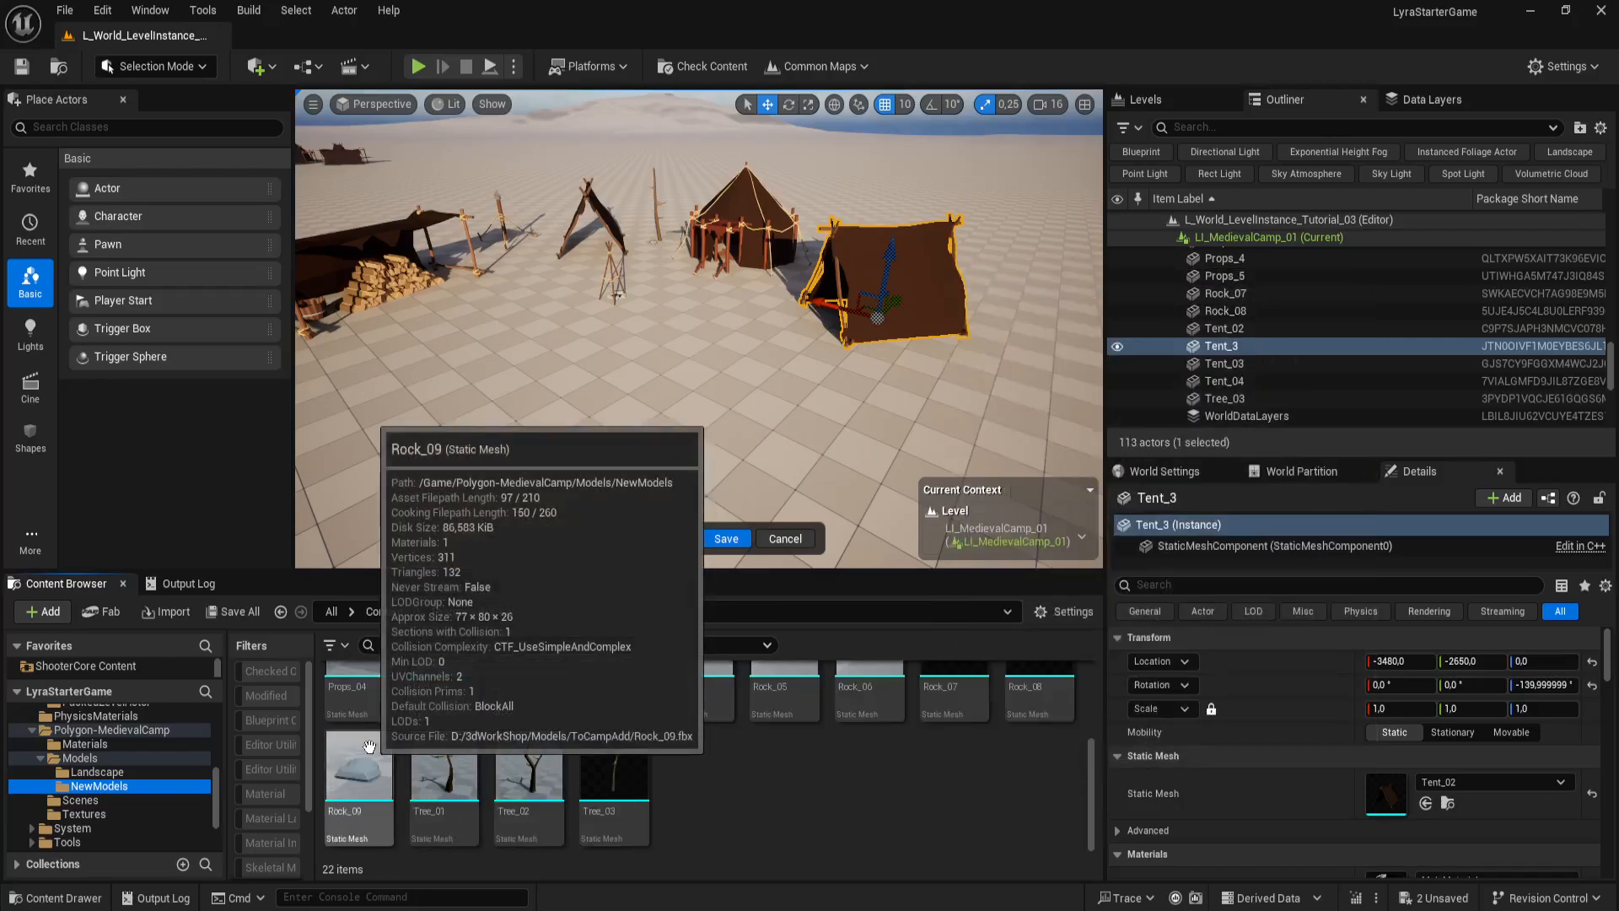
left_click(358, 769)
scroll(534, 783, "up", 1)
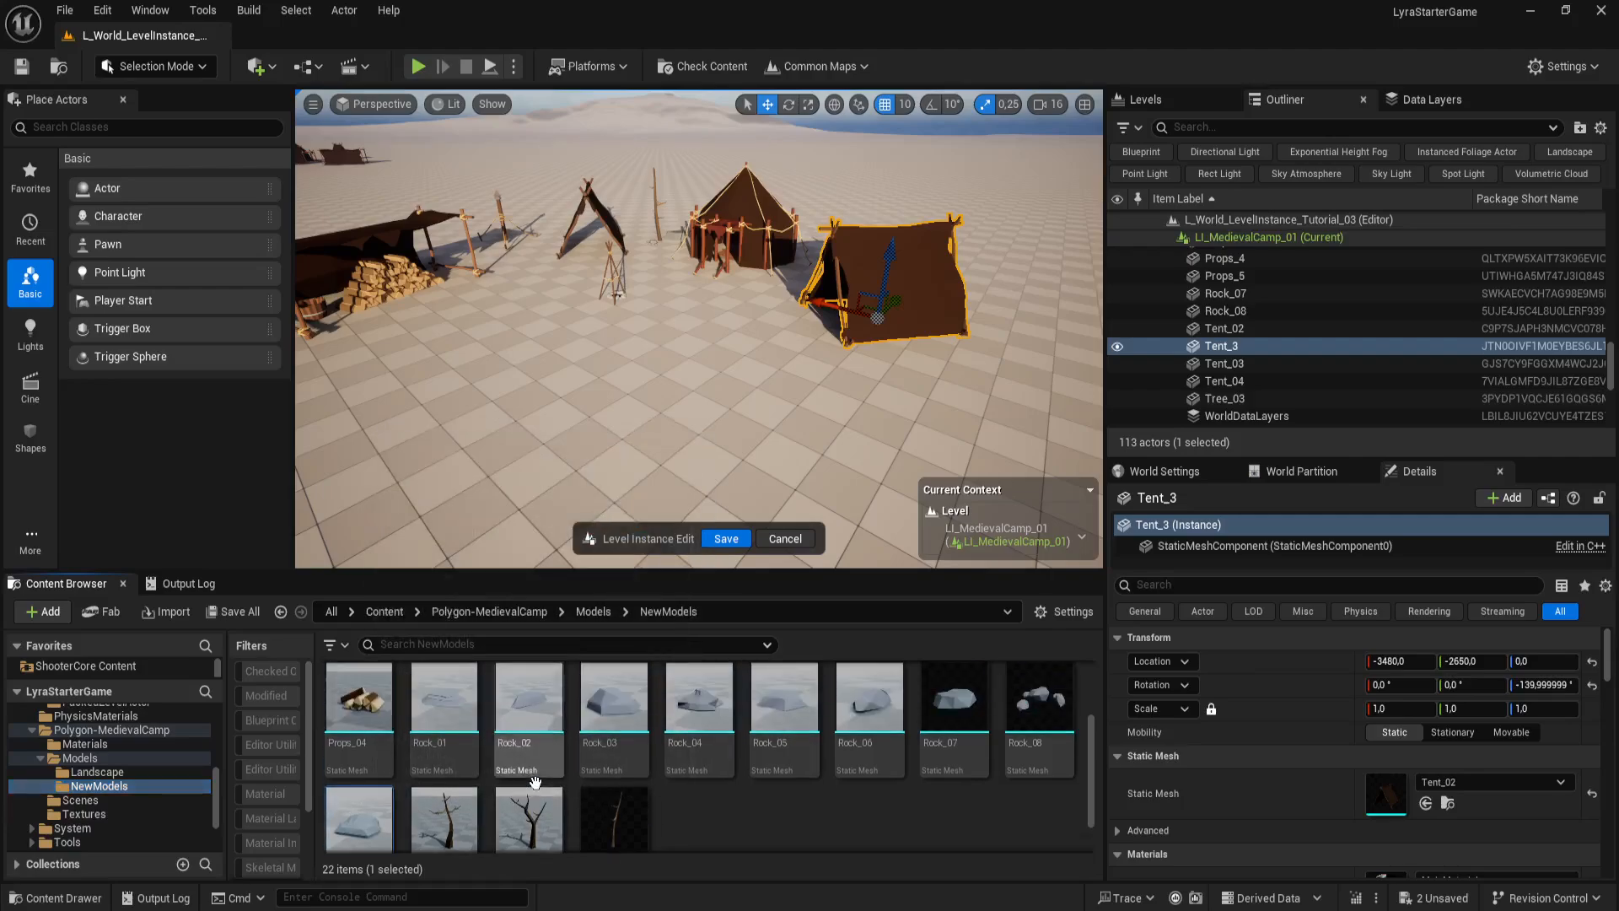
mouse_move(428, 707)
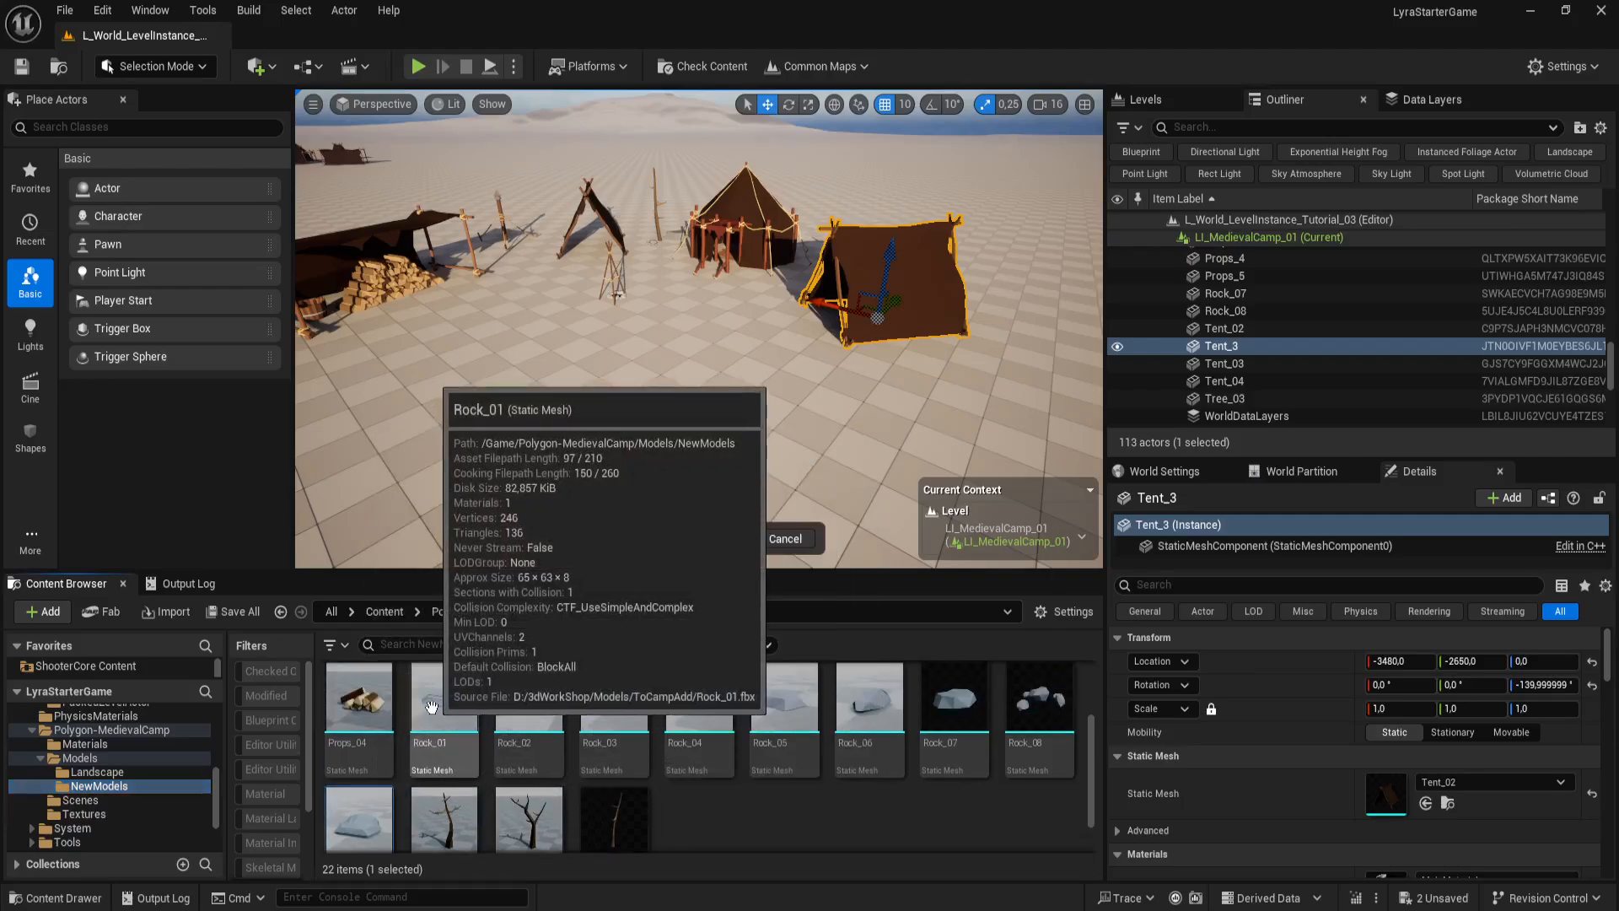
mouse_move(530, 711)
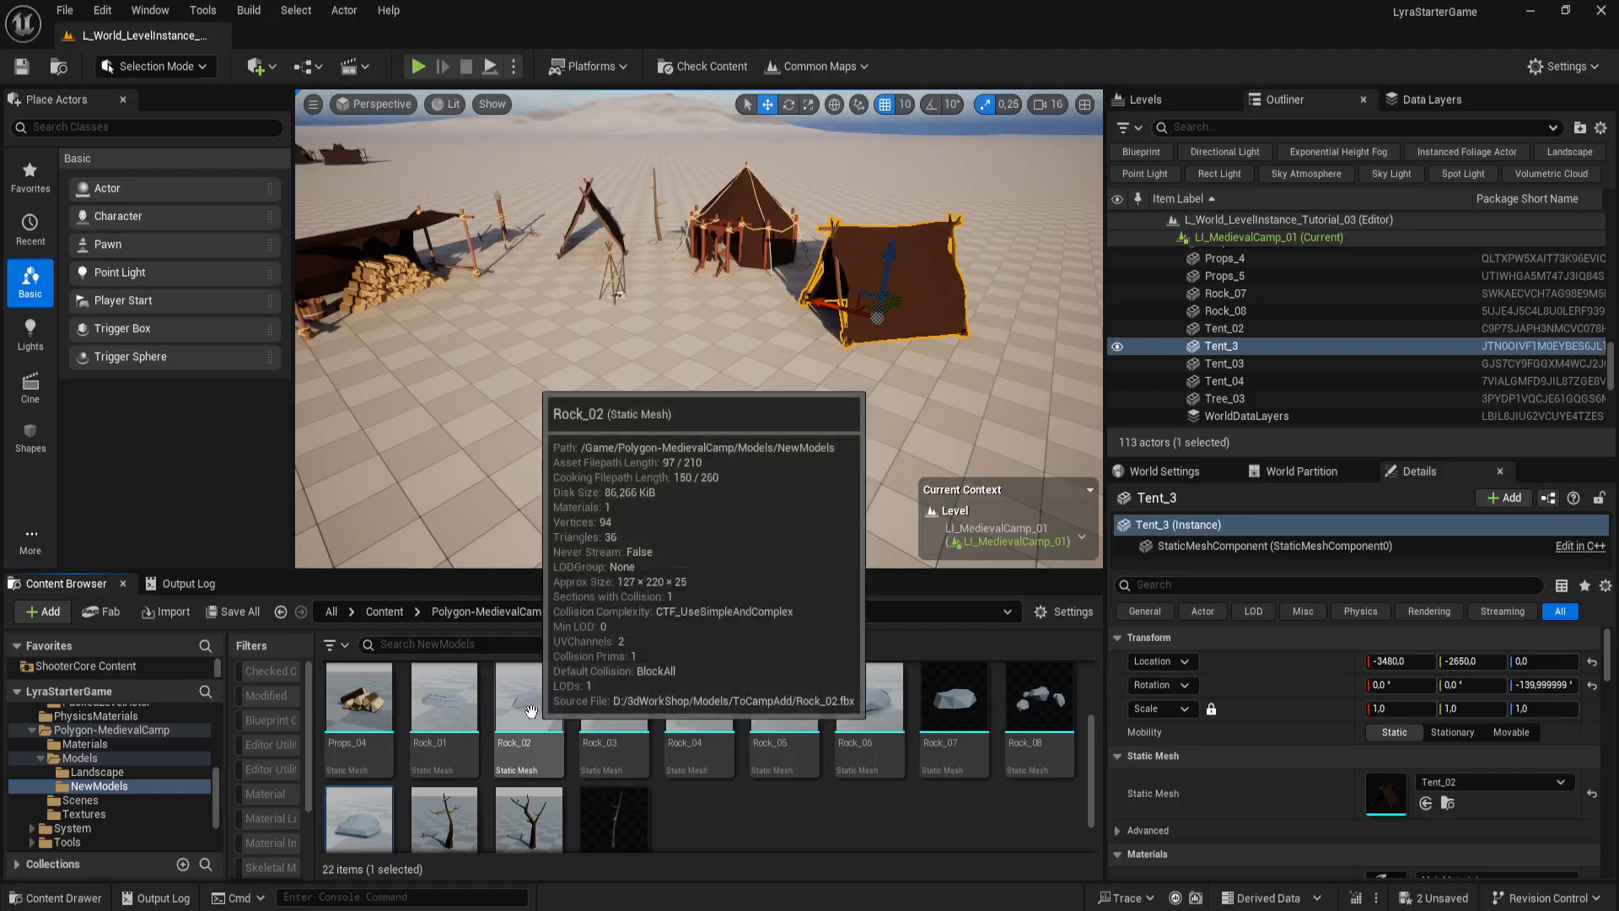
mouse_move(596, 700)
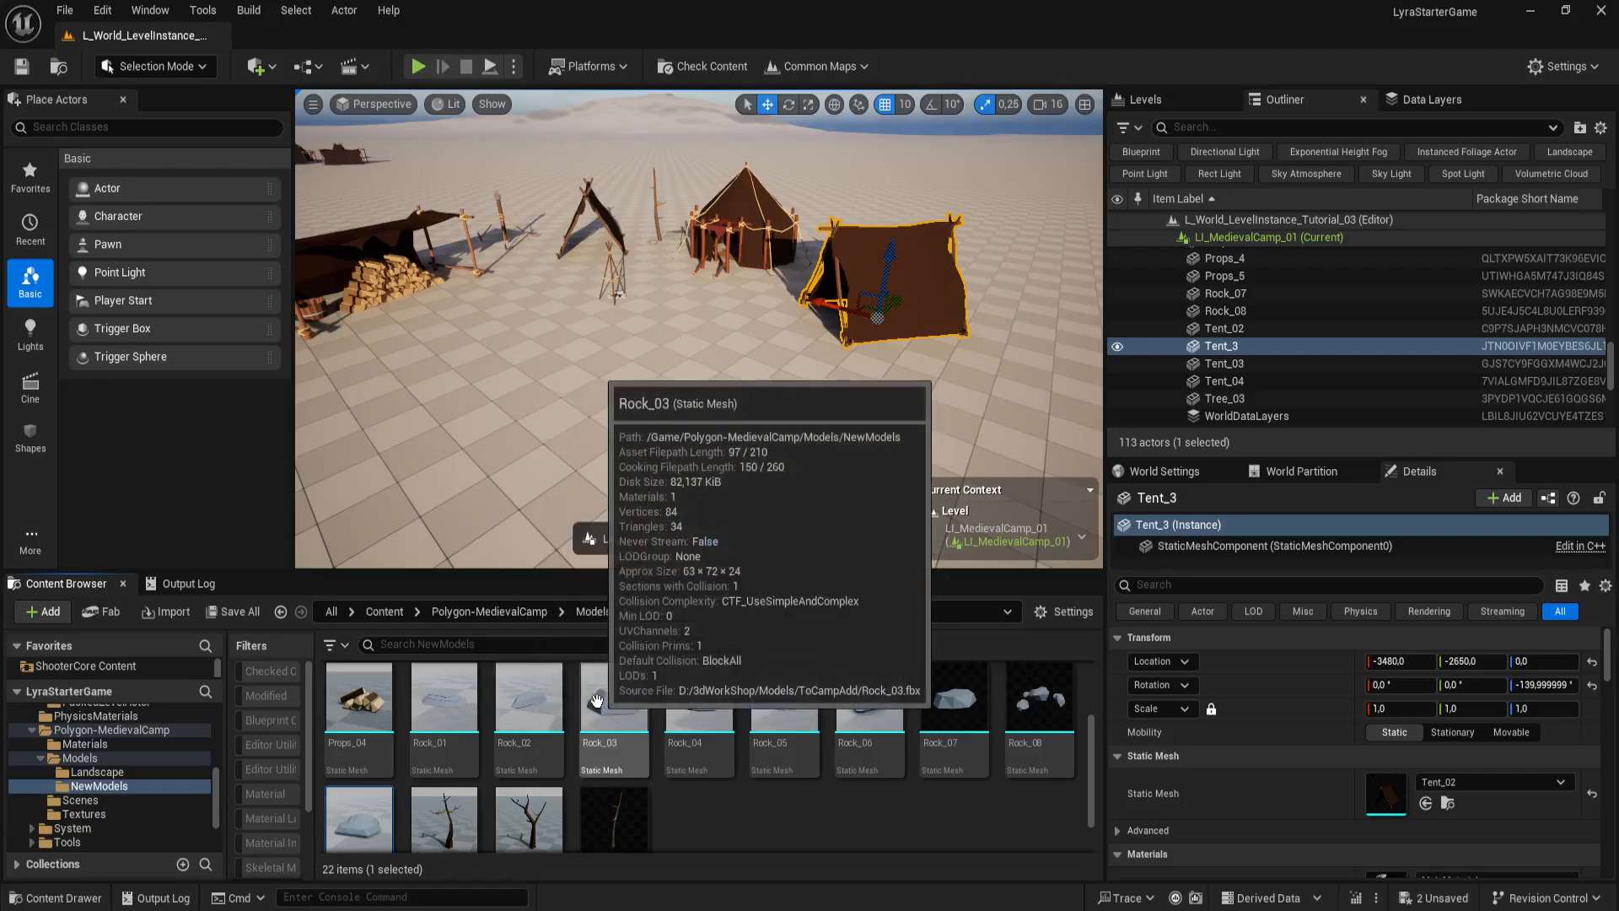
Step: Place a Rock_02 mesh on the ground near Tent_3 at about X -3490, Y -3320 and scale it to 9.5 on Z
left_click_drag(529, 700, 750, 473)
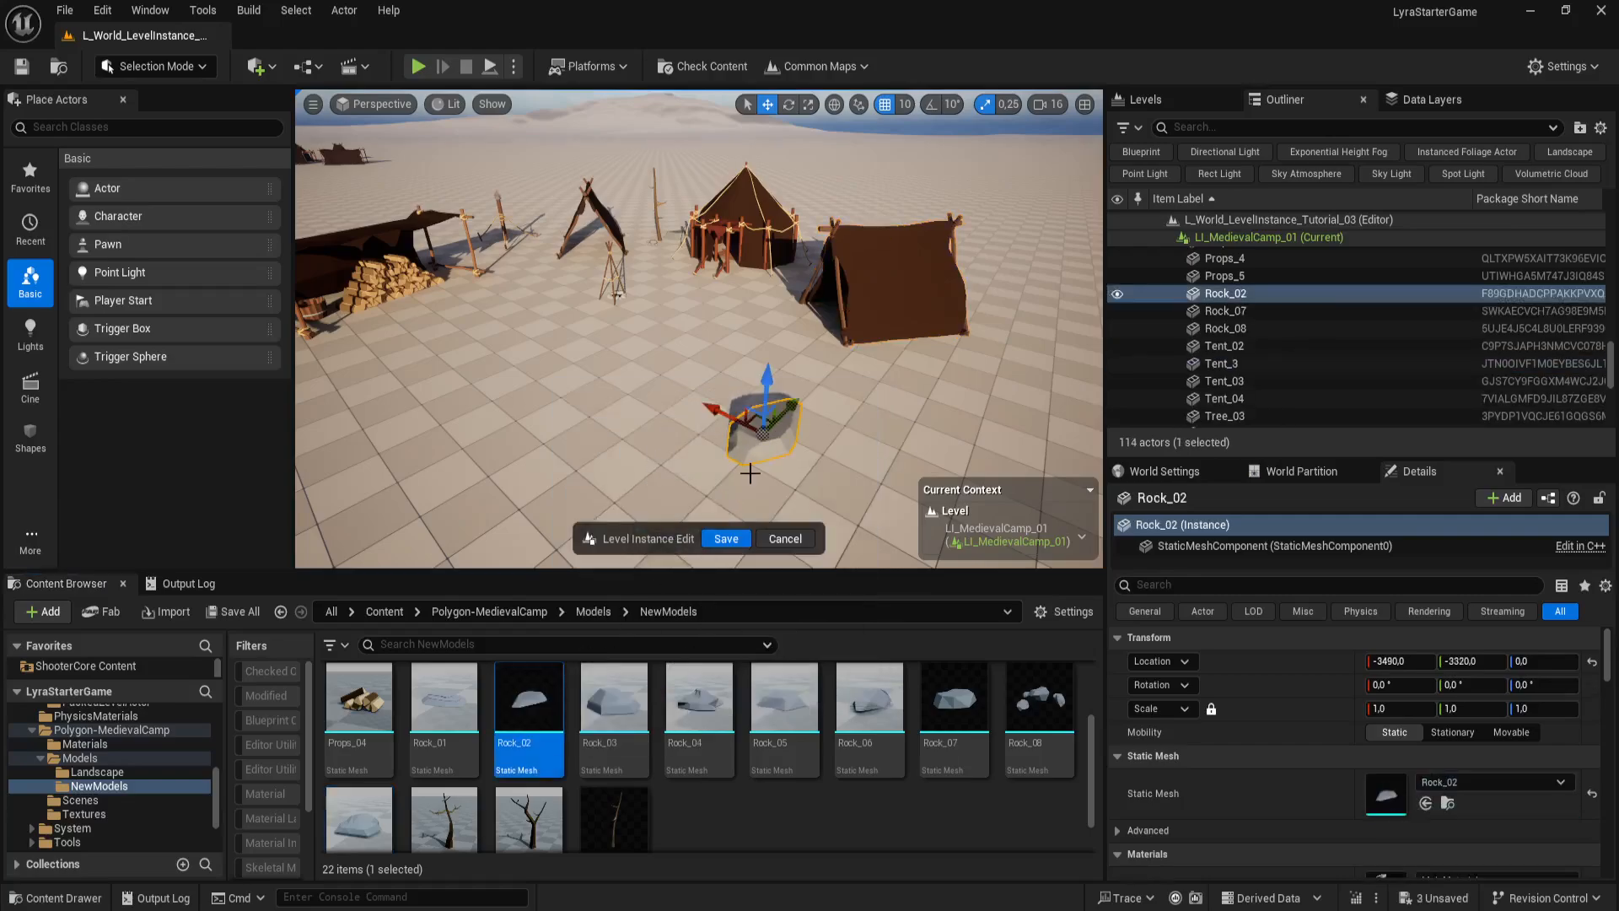
right_click_drag(828, 427, 832, 399)
key("r")
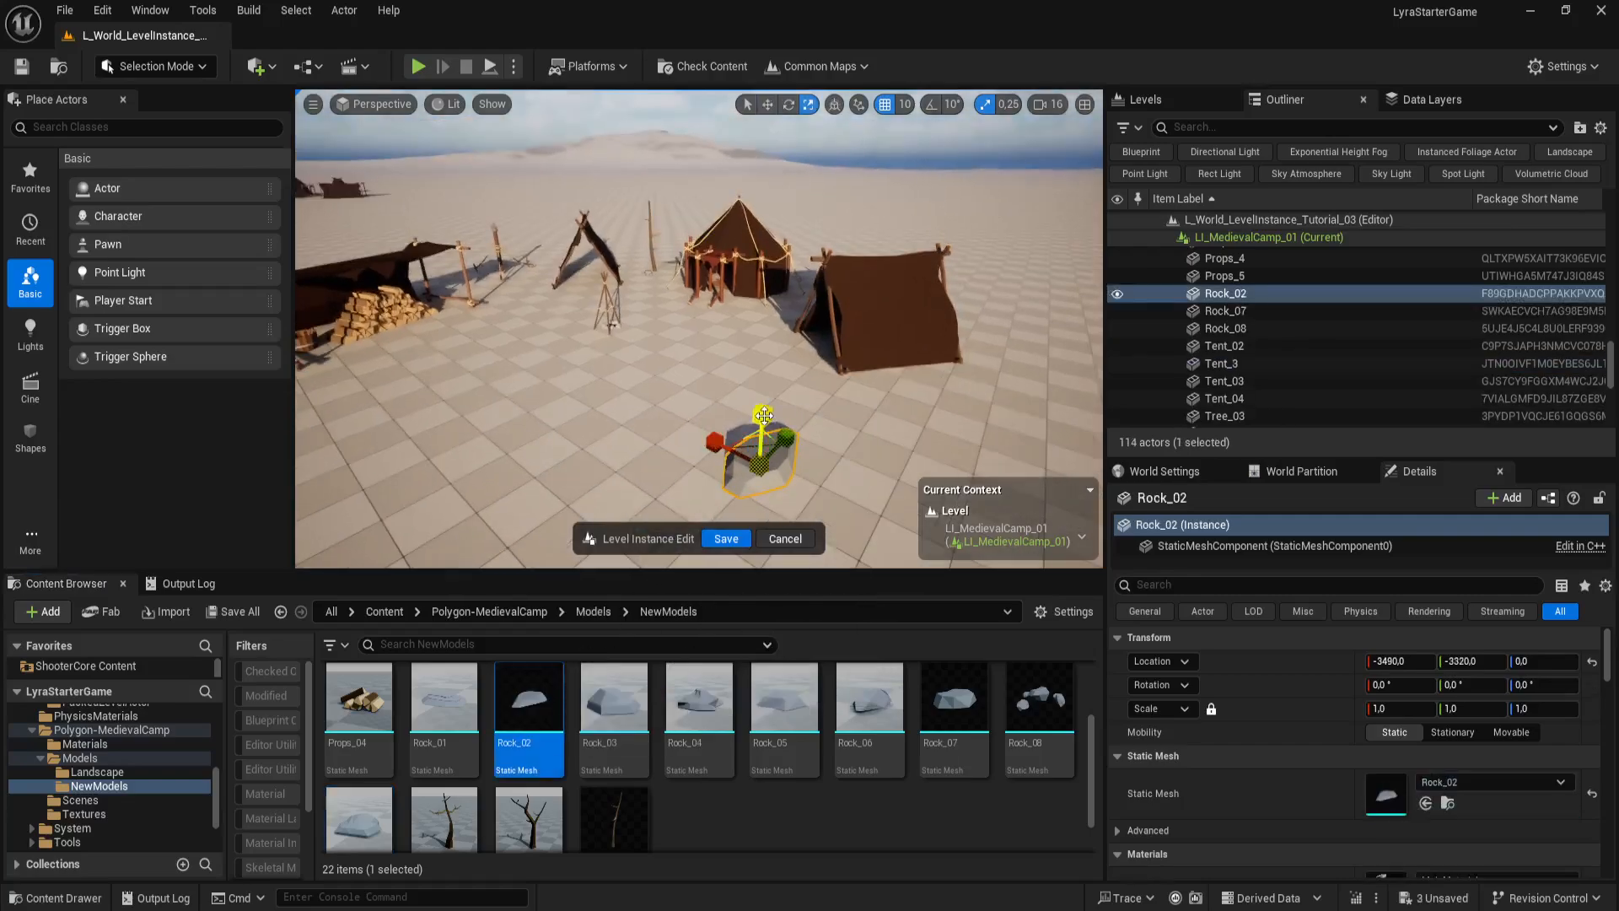
left_click_drag(763, 415, 763, 350)
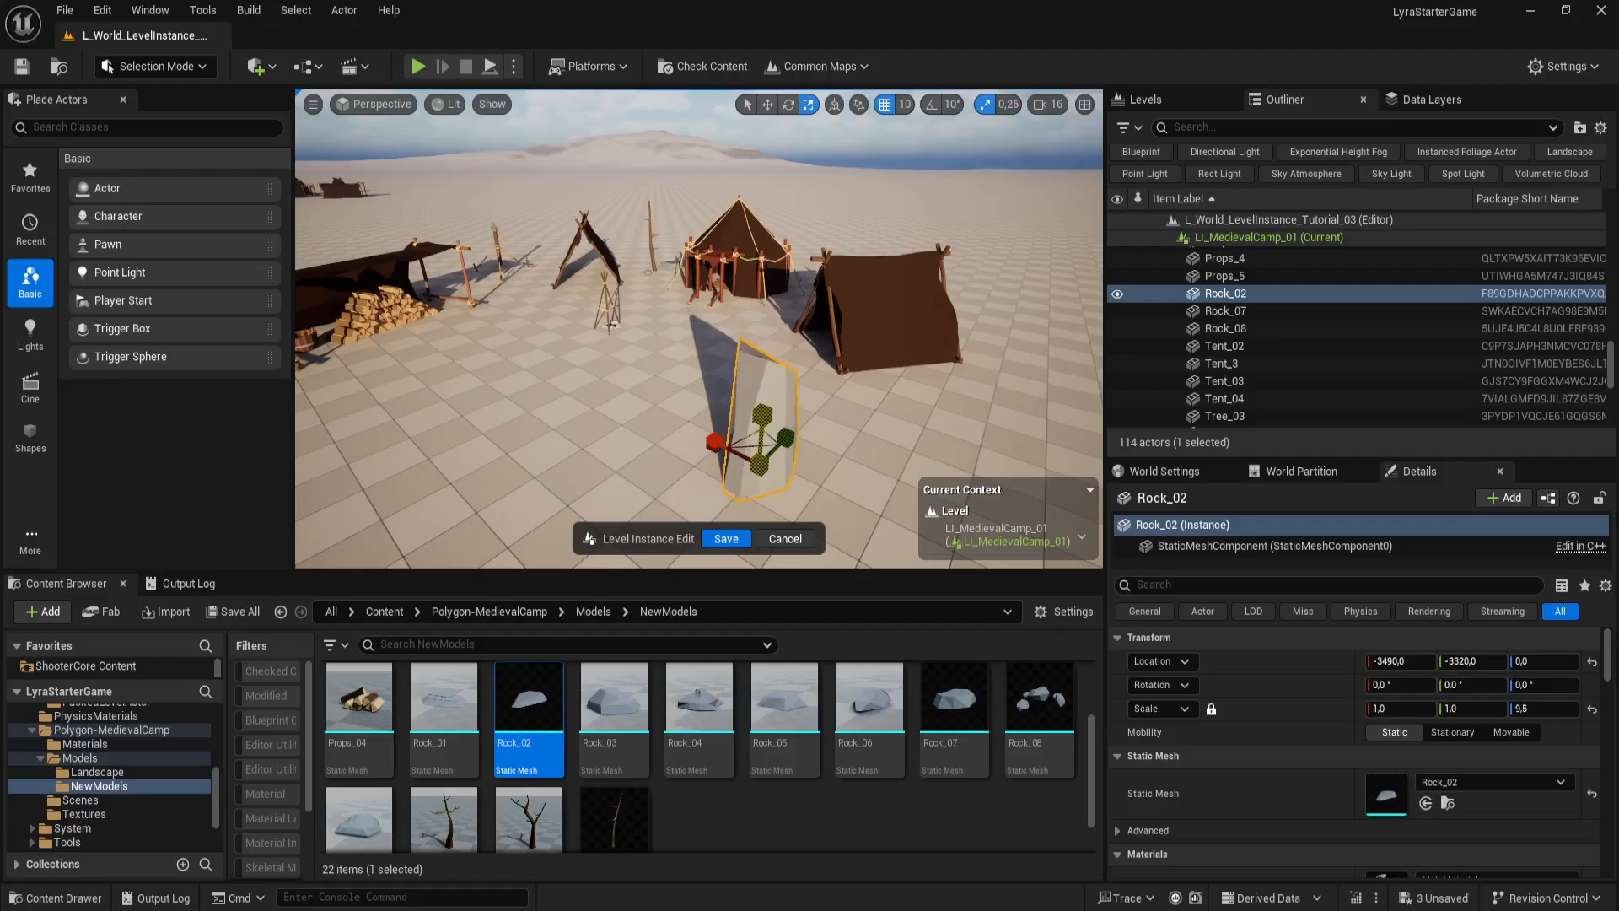
Step: Rotate the tall Rock_02 to about -136° around Z and move it beside Tent_3
key("e")
right_click_drag(878, 524, 875, 553)
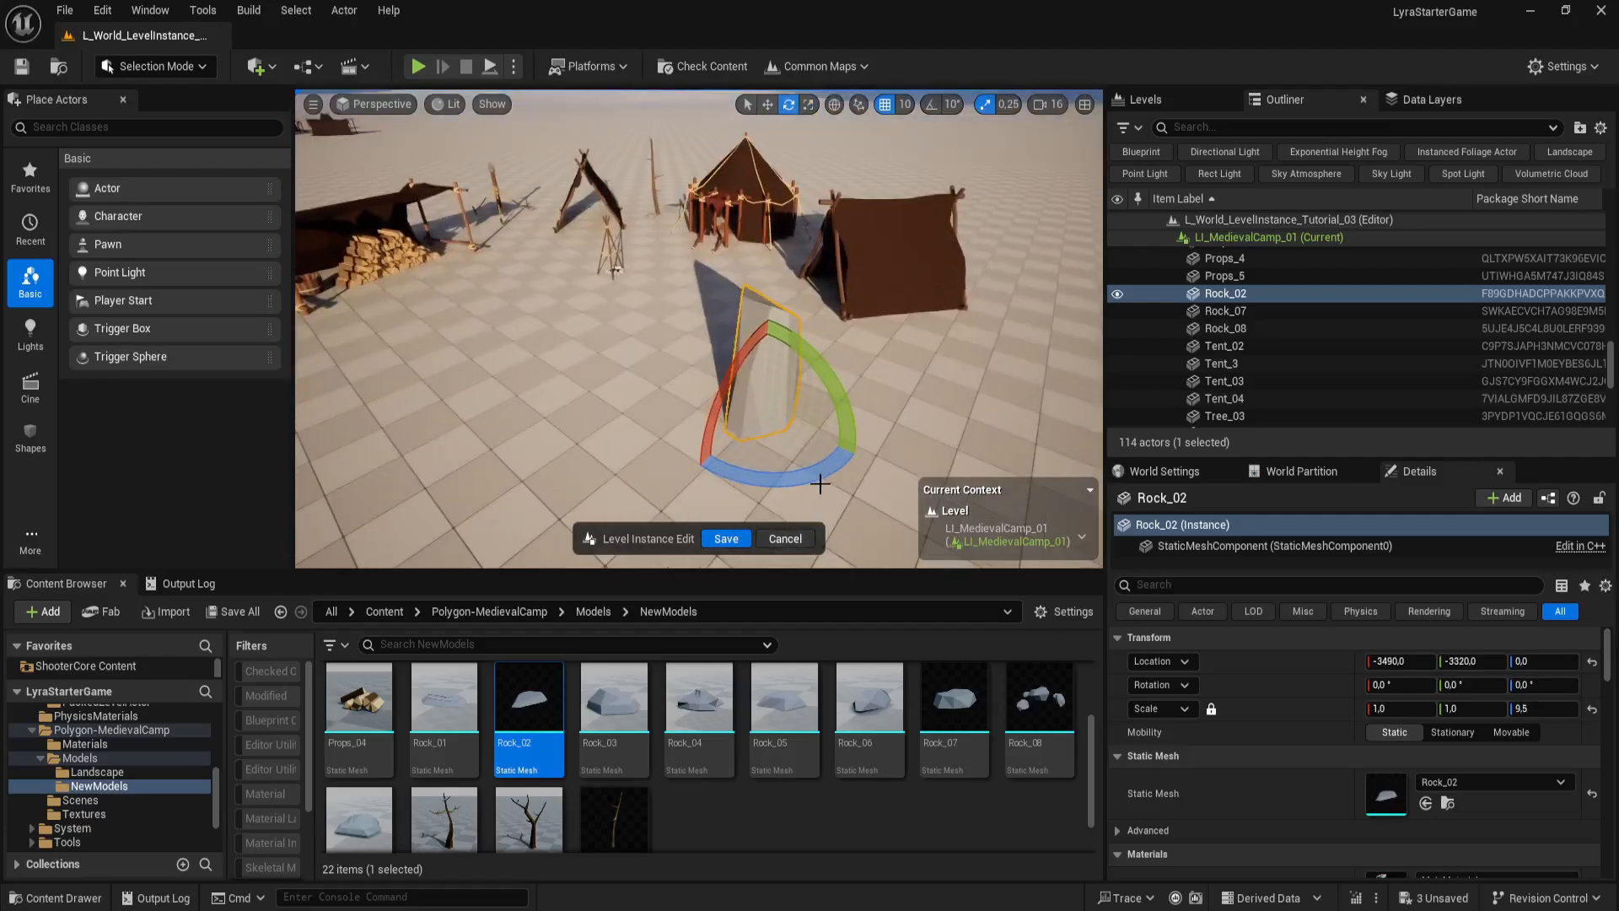
left_click_drag(801, 480, 760, 499)
key("w")
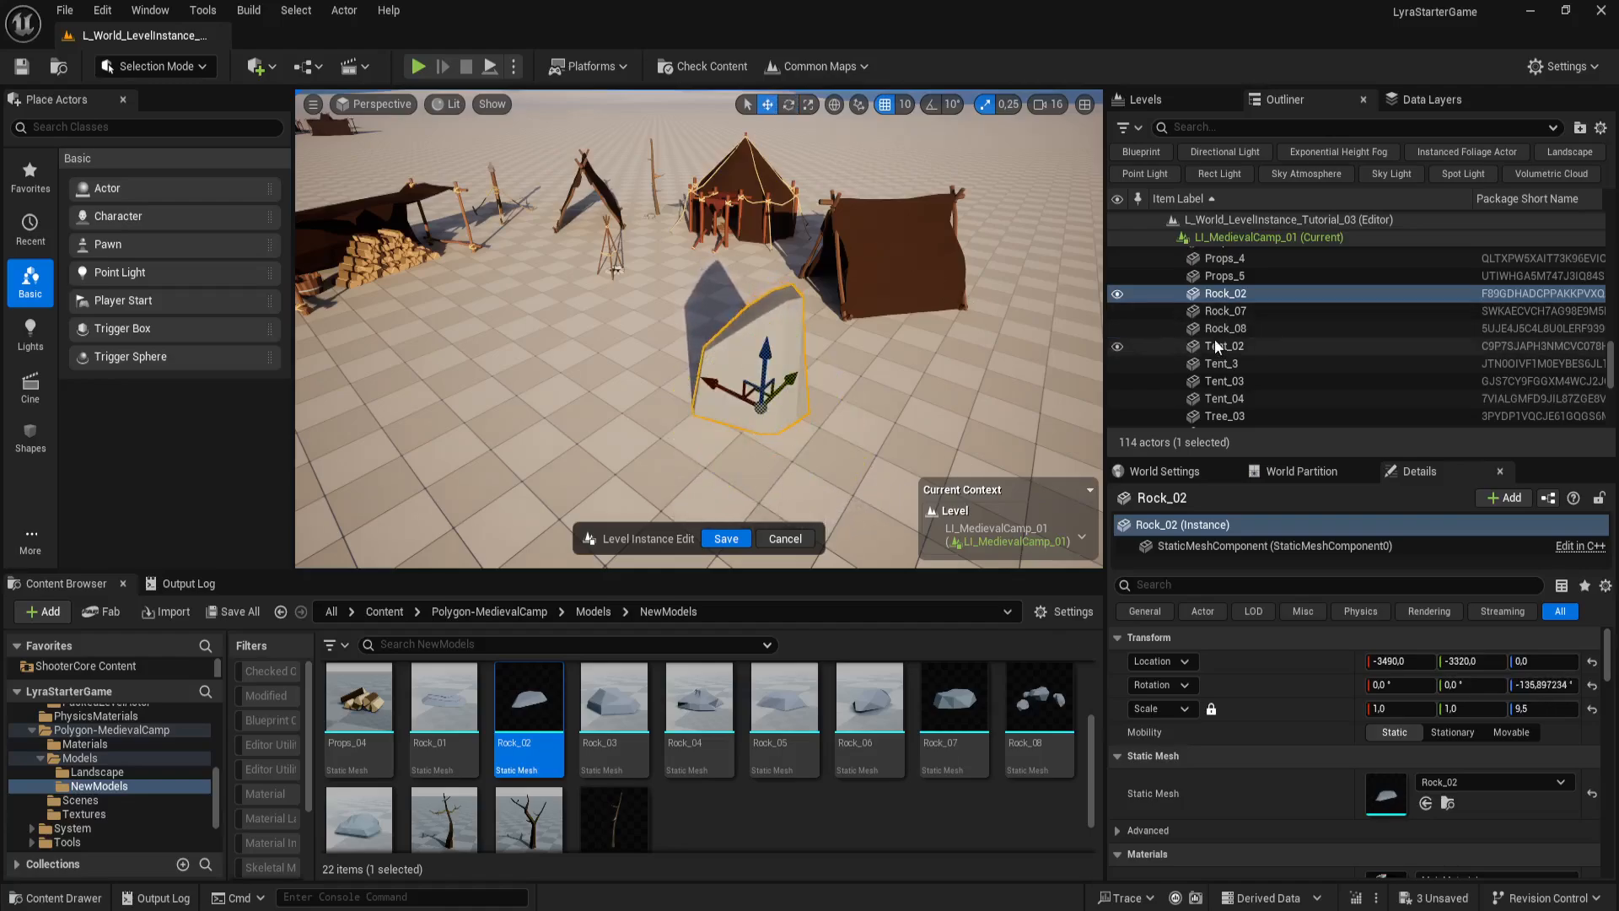
left_click_drag(1612, 371, 1607, 342)
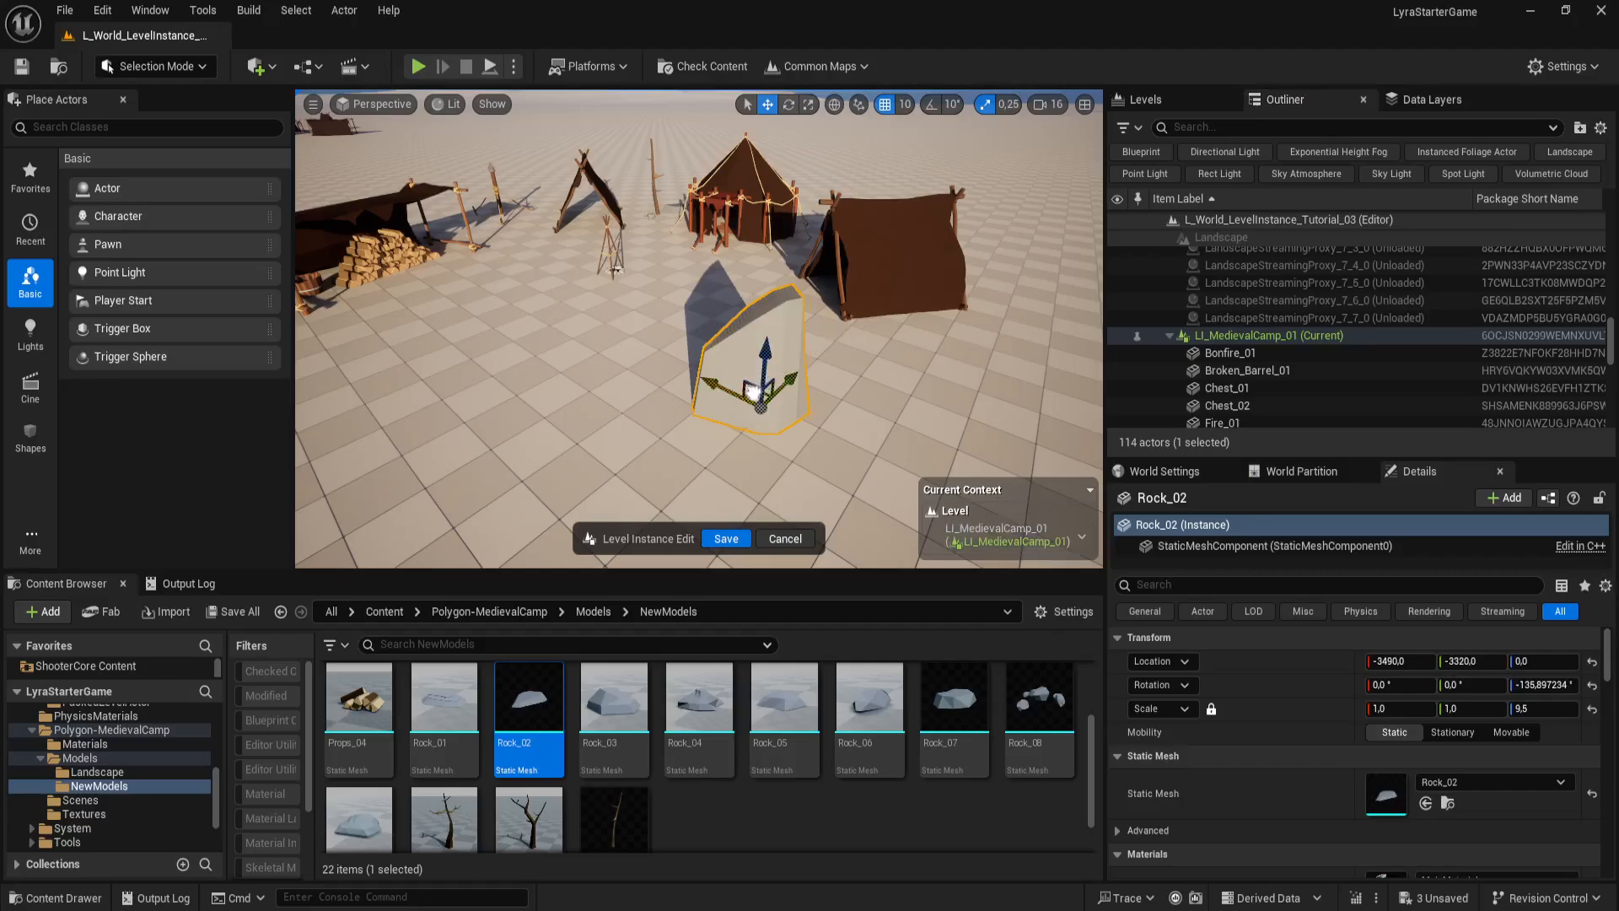
left_click_drag(754, 391, 930, 383)
Step: Duplicate the tall rock to about X -3560, Y -3040, Z -10, rotating the copy to about -177° around Z with Z scale 5.25
left_click_drag(948, 323, 843, 375)
key("e")
key("r")
left_click_drag(861, 304, 953, 354)
key("e")
key("w")
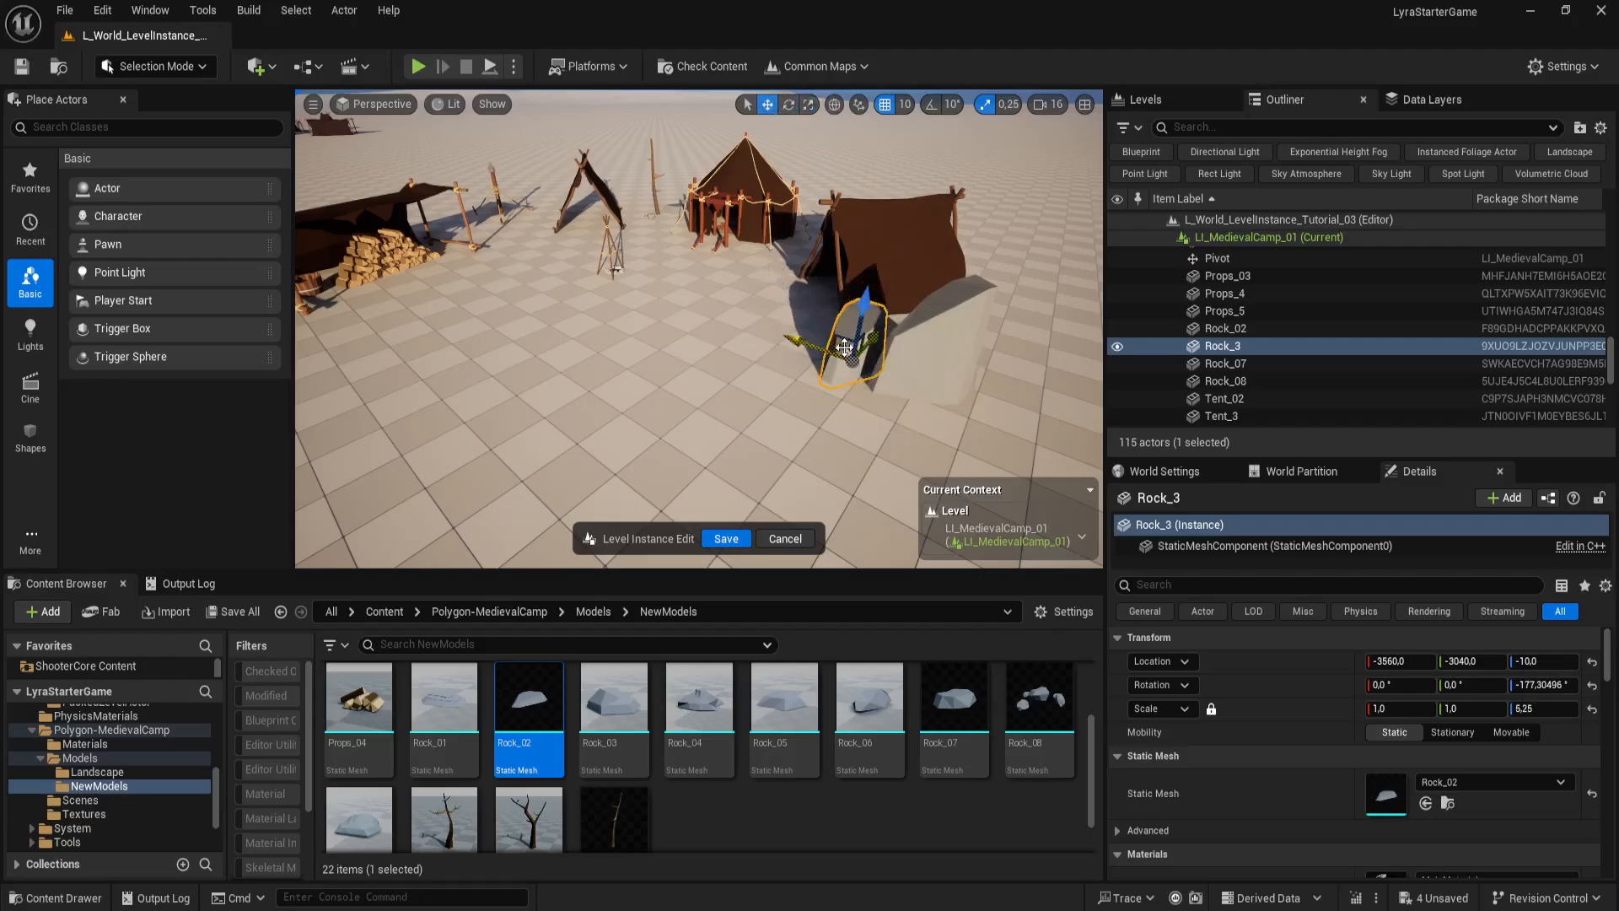
Step: Duplicate Rock_3 to about X -3760, Y -3070 and rotate the copy to about -127° around Z
left_click_drag(845, 345, 942, 402)
key("e")
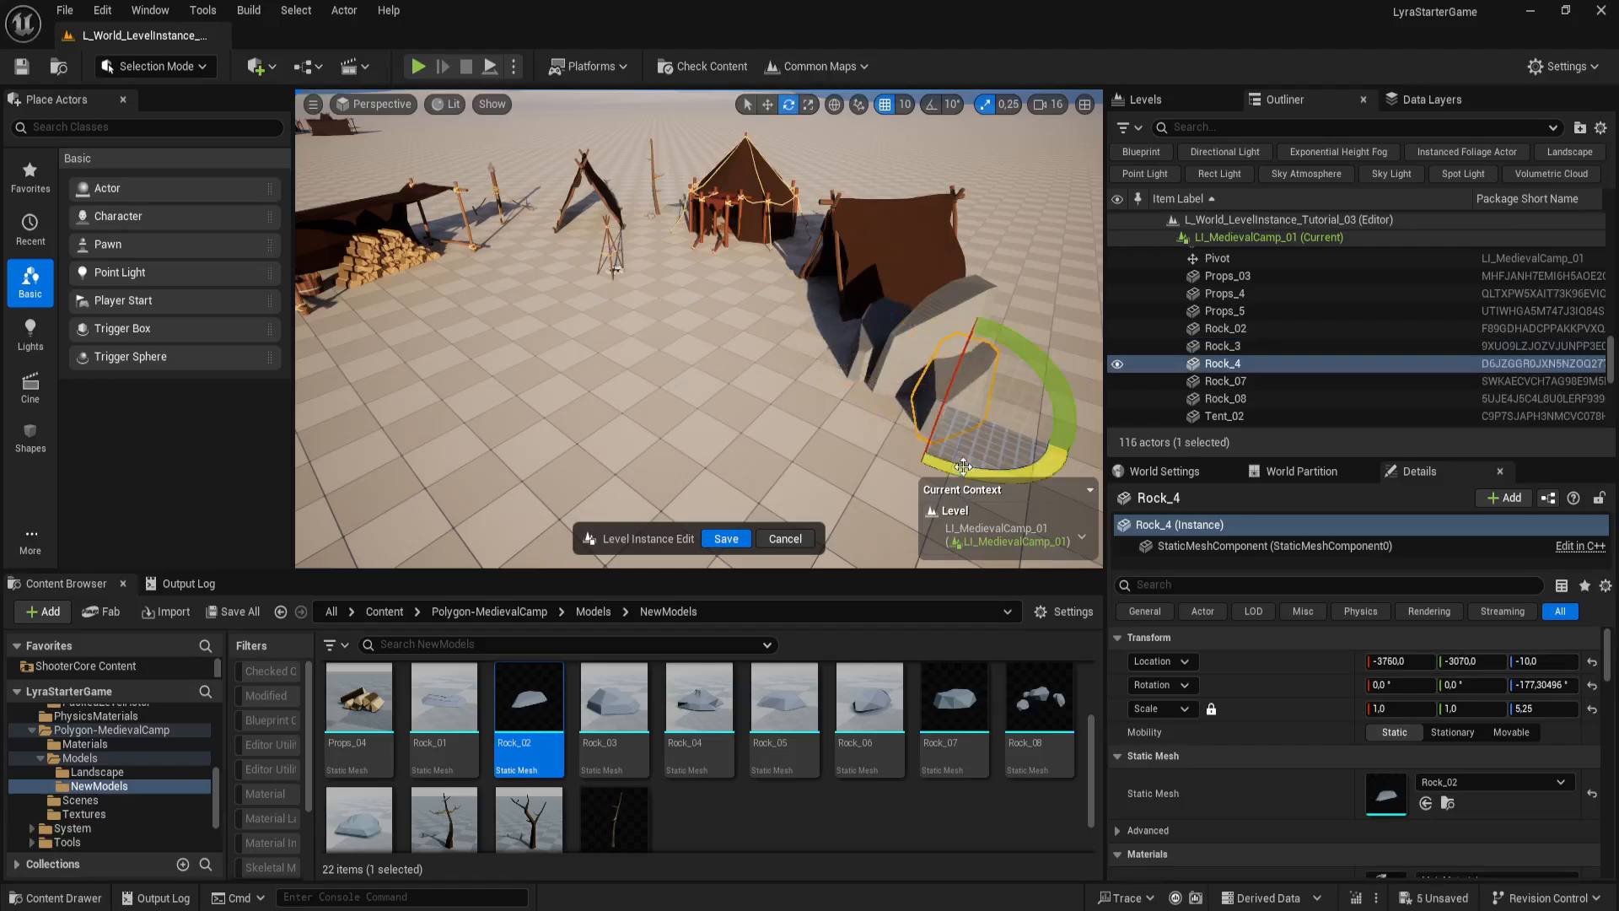
left_click_drag(957, 471, 1034, 445)
Step: Scale Rock_4 to 0.5 on Y and 3.5 on Z
key("r")
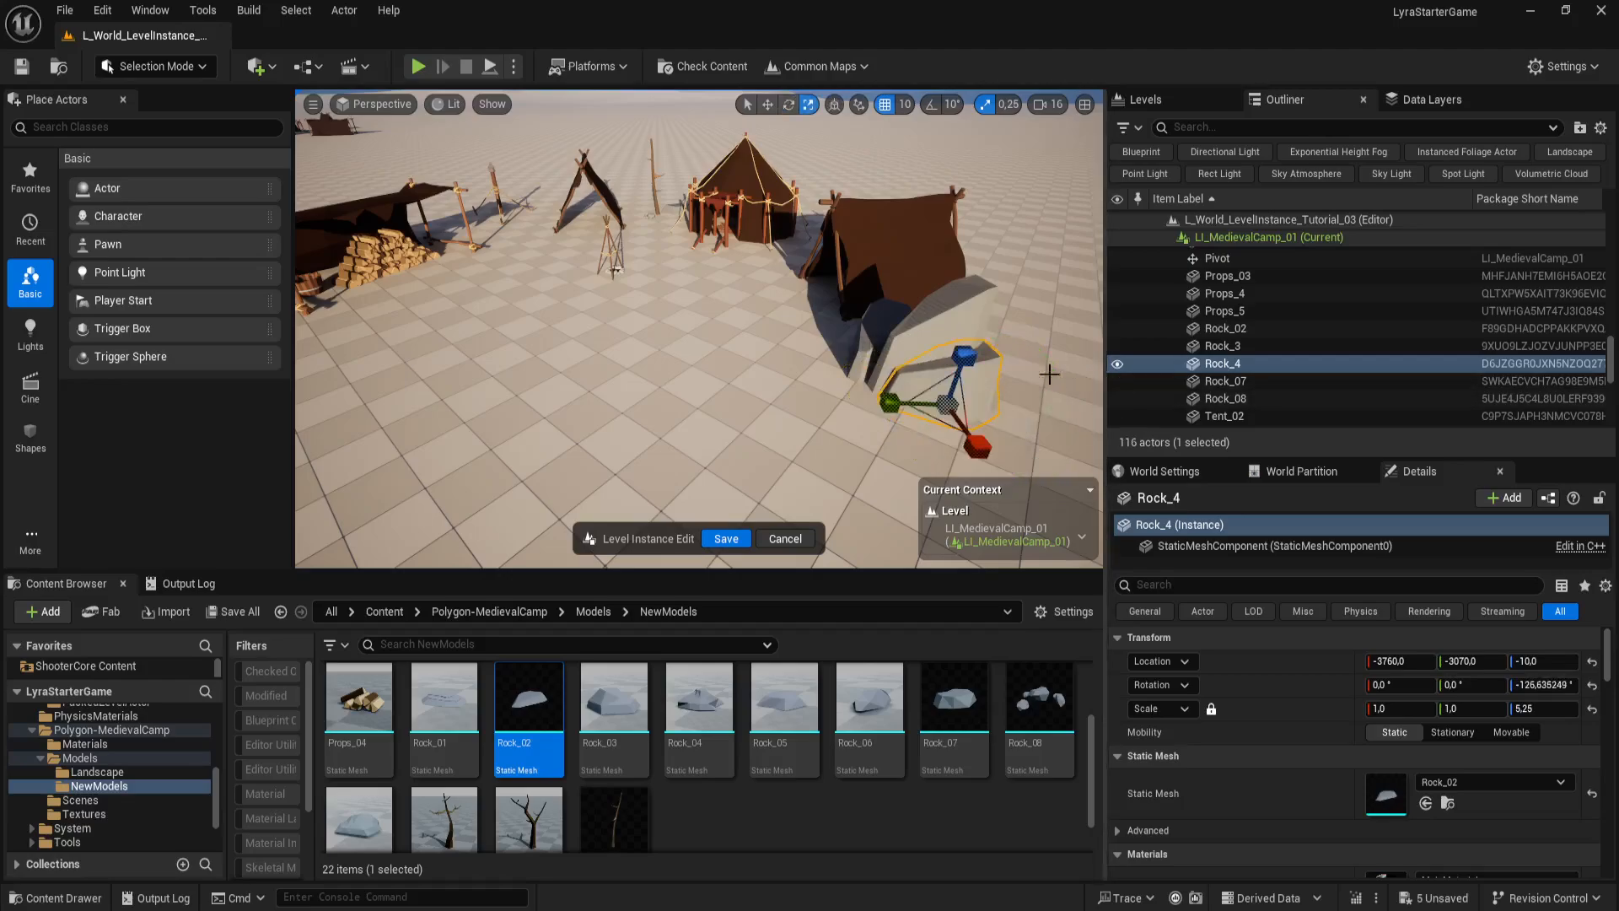
left_click_drag(965, 356, 963, 366)
left_click_drag(891, 403, 914, 403)
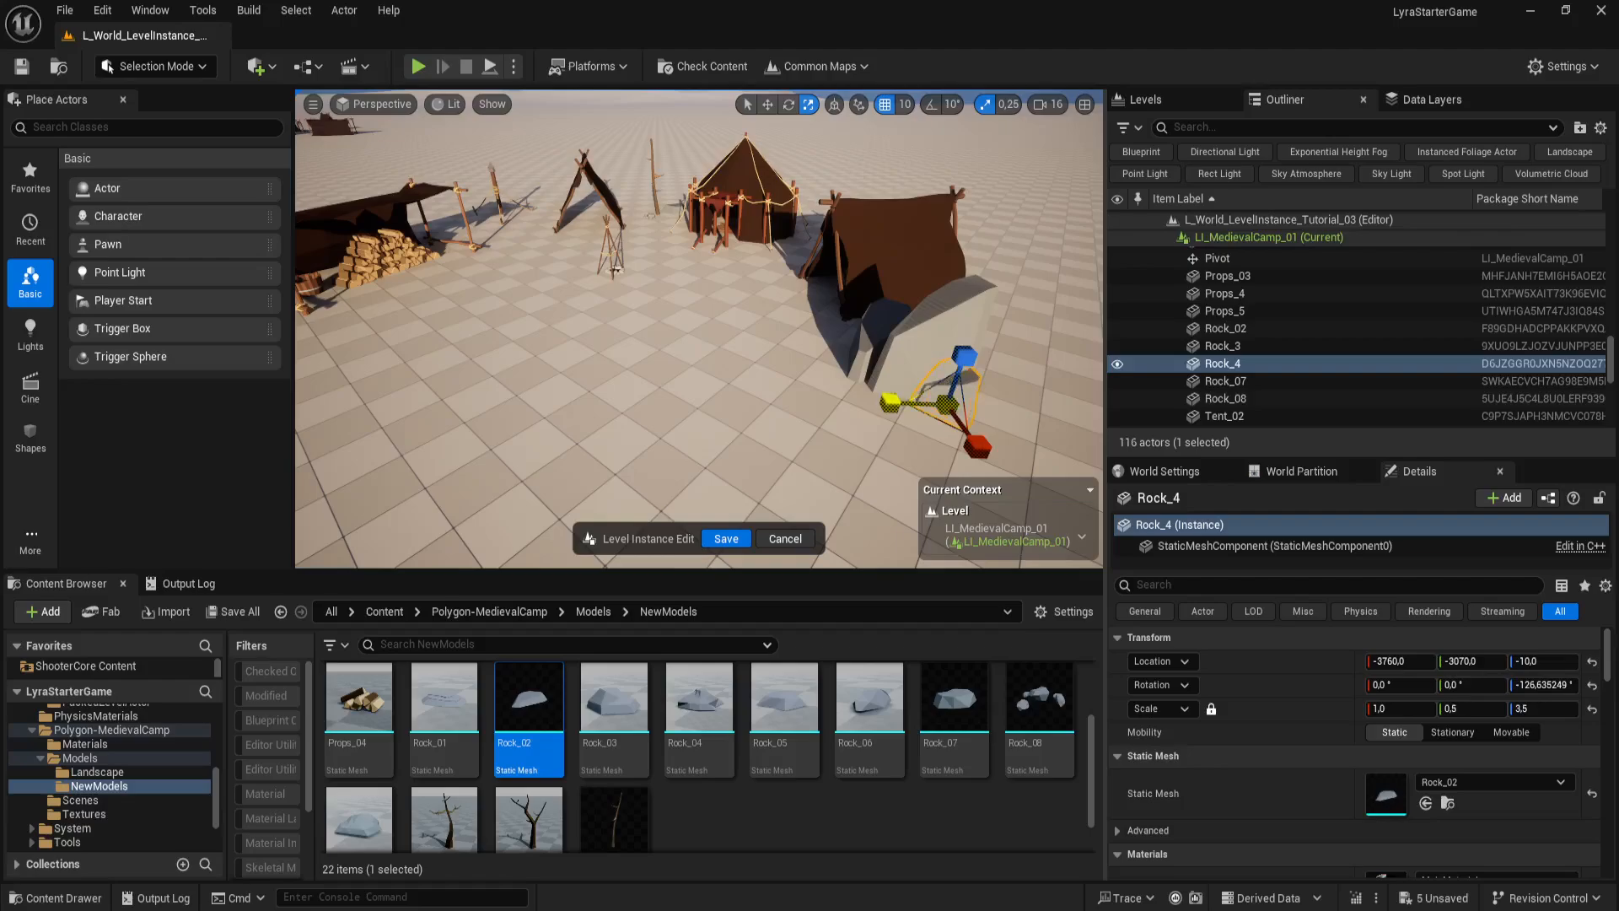
Step: Move Rock_4 against the tall rock at about X -3740, Y -3110 and rotate it around Z
key("w")
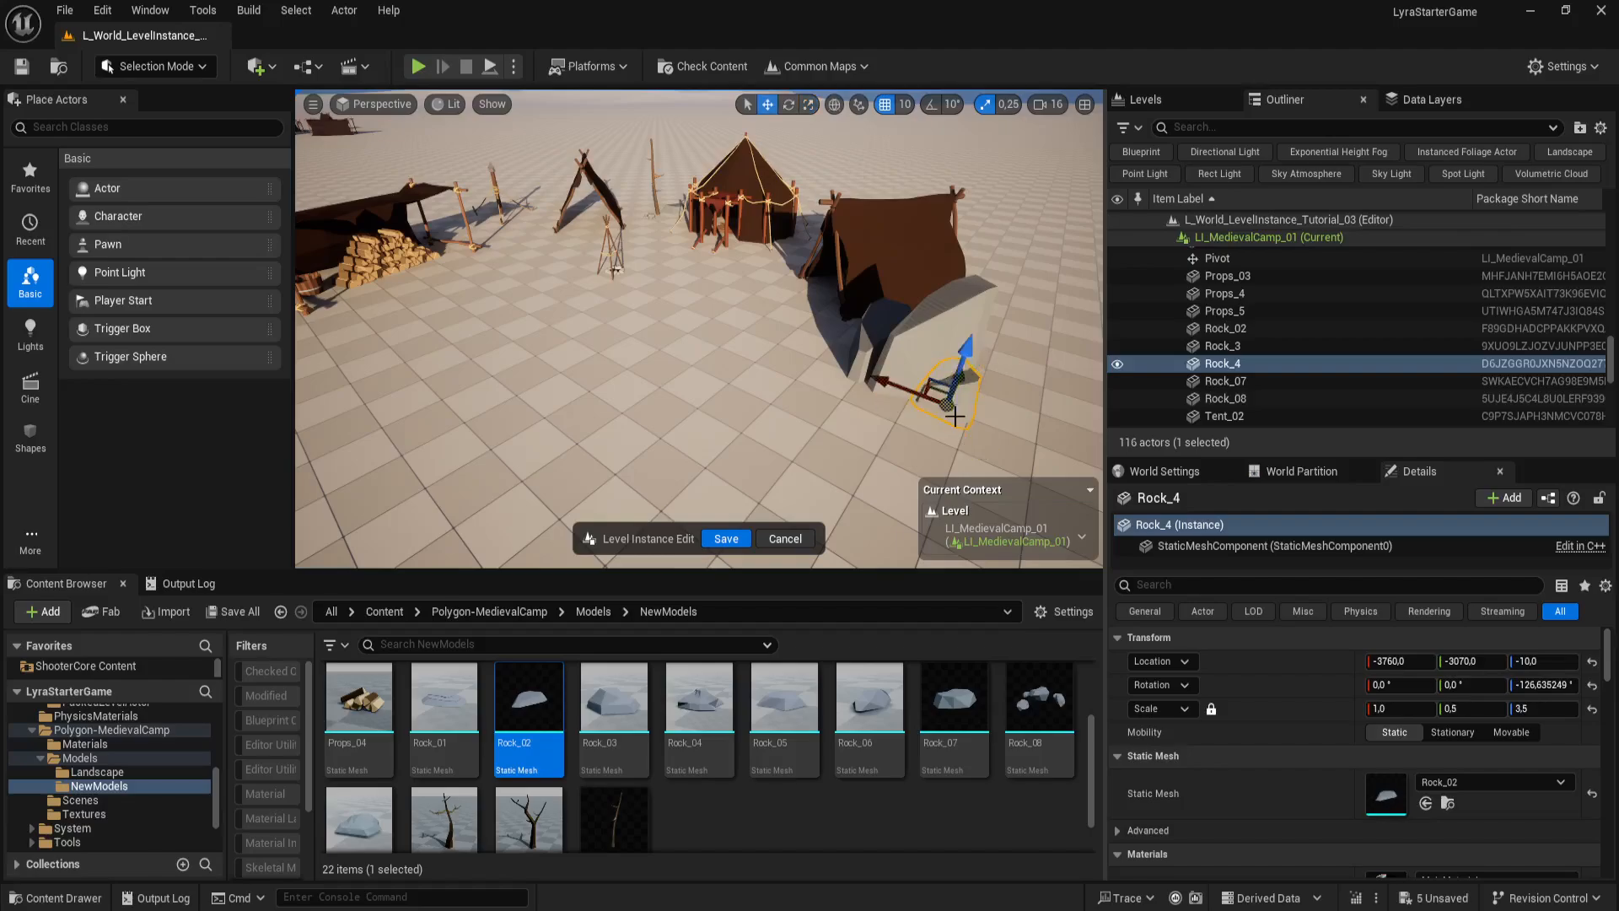
left_click(935, 390)
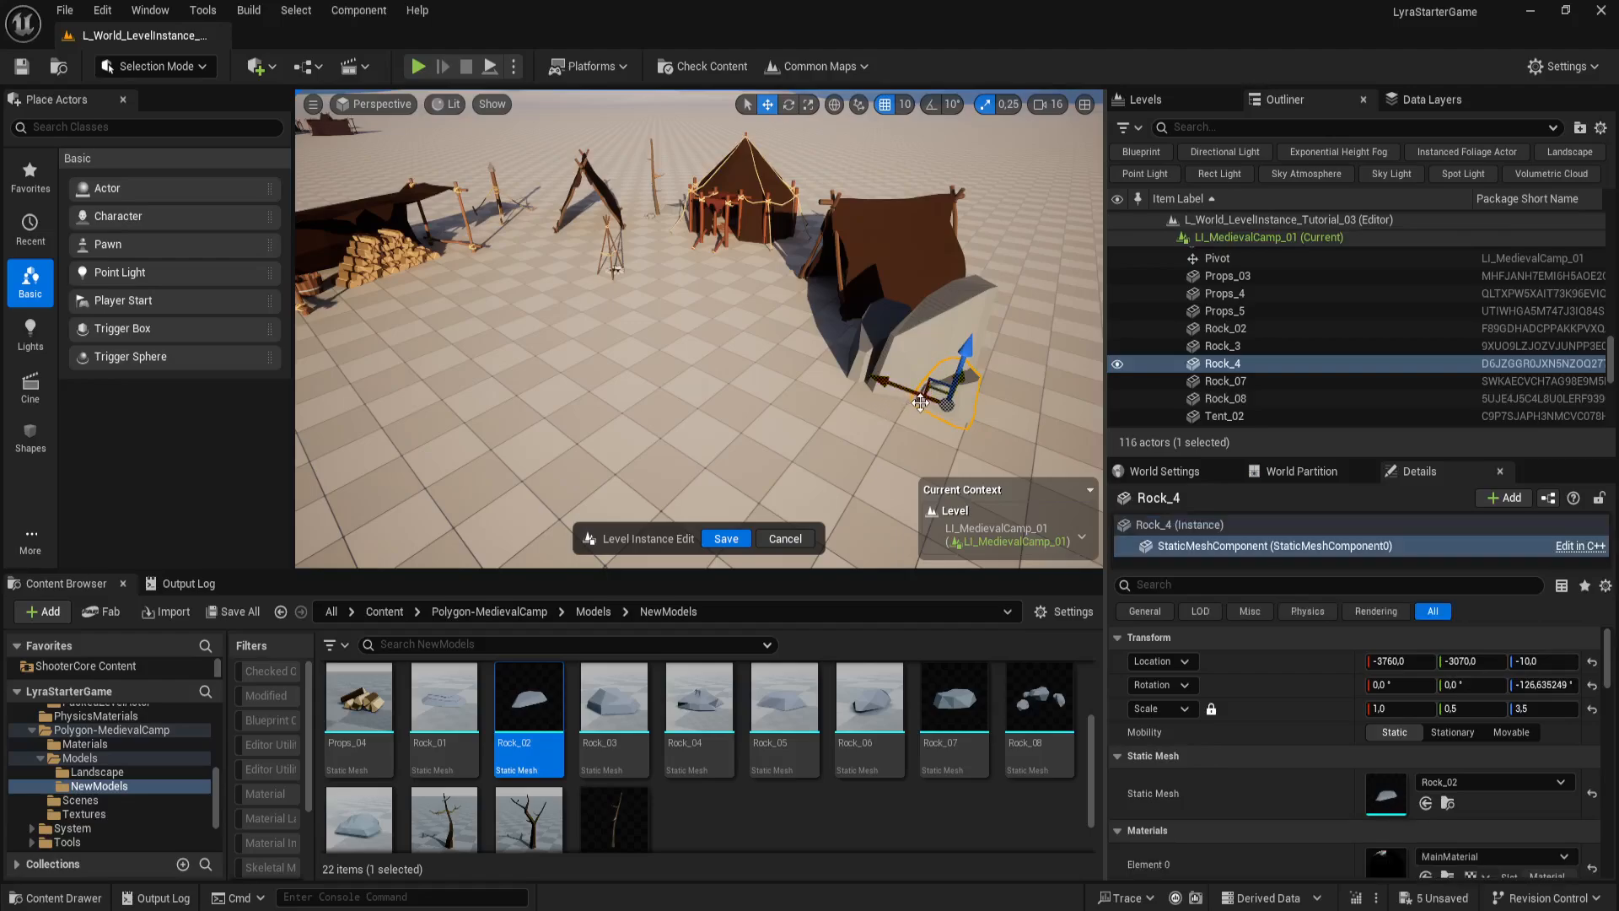
right_click_drag(934, 408, 955, 376)
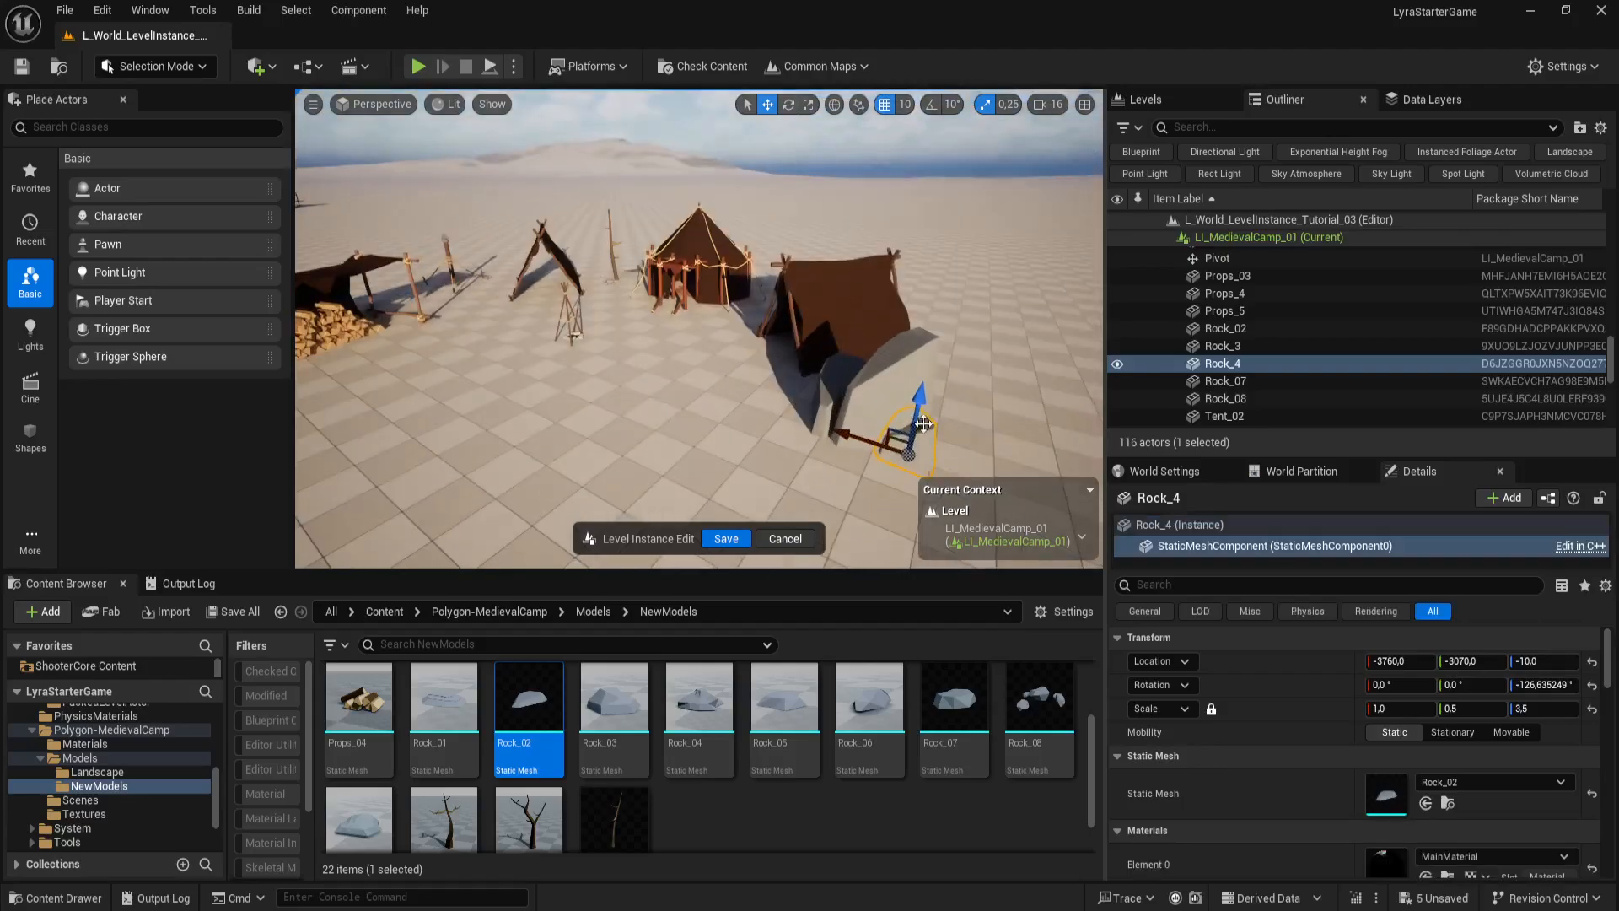
left_click_drag(896, 439, 881, 447)
key("e")
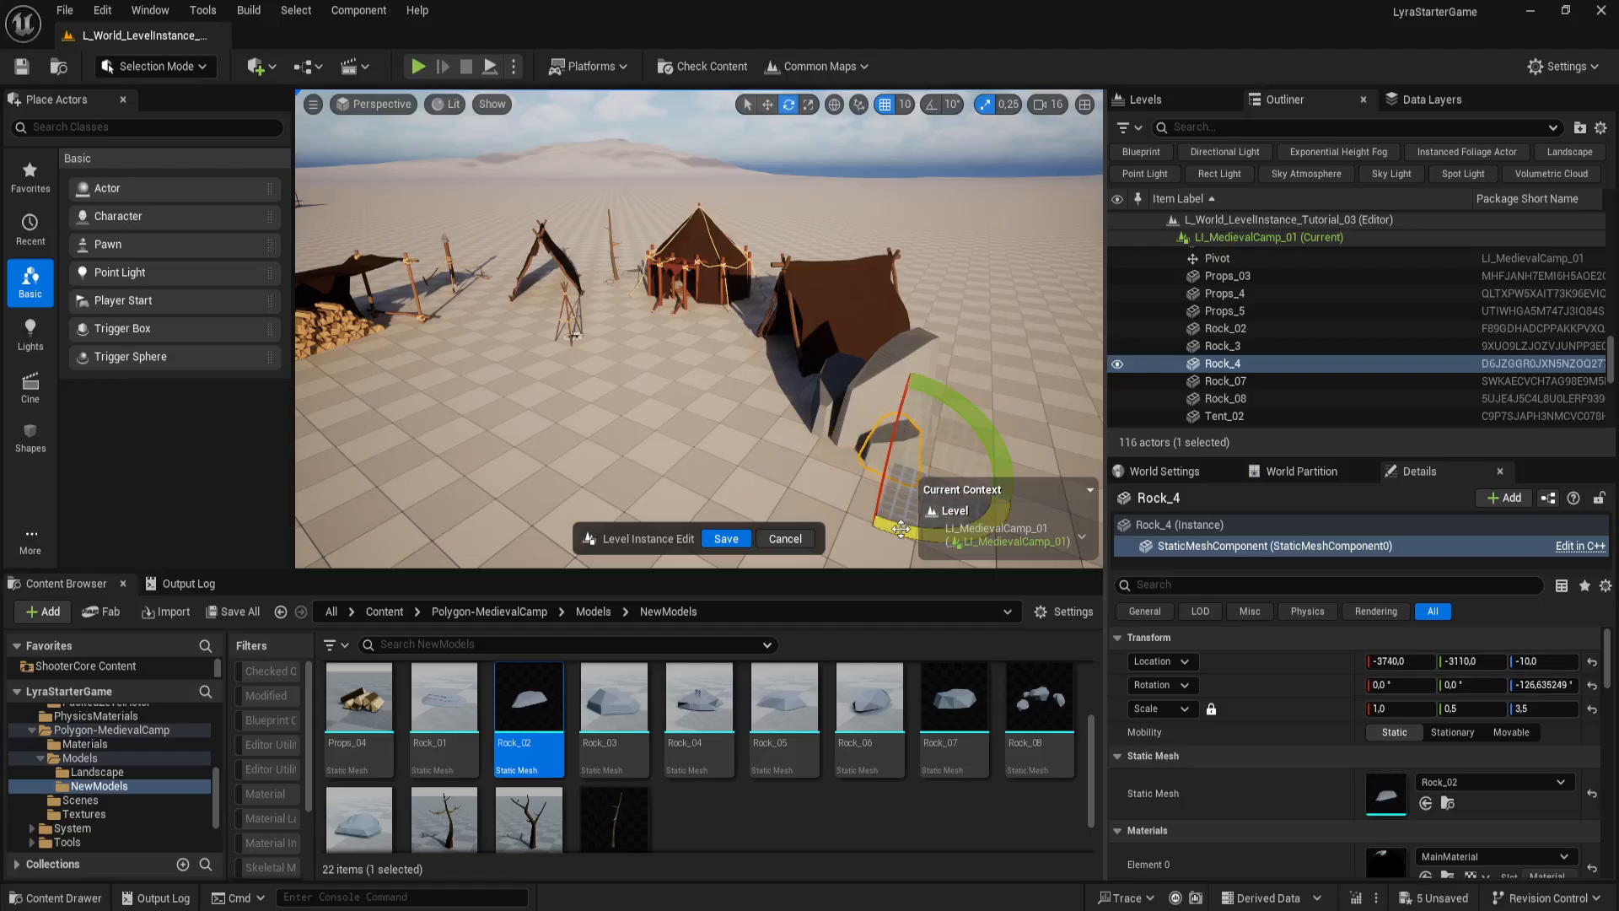
left_click_drag(908, 520, 880, 519)
Step: Duplicate Rock_4's mesh component away from the tall rocks, with Z scale 0.5 and about 36° rotation around Z
right_click_drag(881, 506, 872, 531)
right_click_drag(932, 396, 982, 469)
left_click_drag(687, 460, 589, 317)
key("w")
key("r")
right_click_drag(741, 339, 732, 340)
key("e")
left_click_drag(686, 411, 677, 329)
key("w")
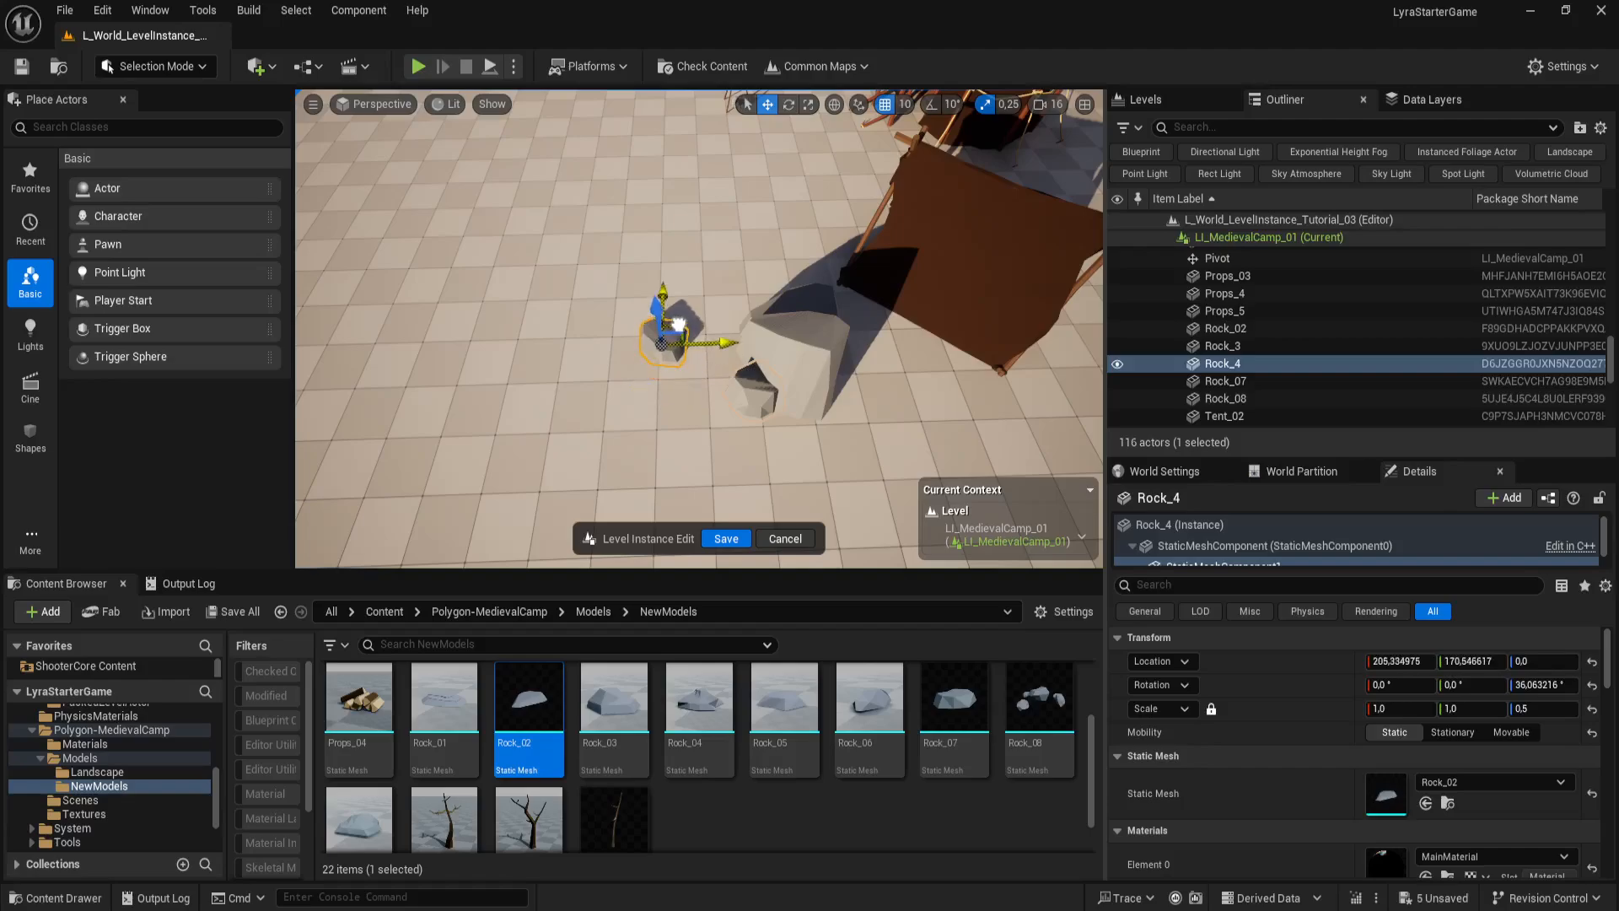
Step: Add a Rock_07 boulder and two Rock_08 rubble clusters around the tall rocks near the tent
left_click_drag(1029, 685, 719, 404)
key("f")
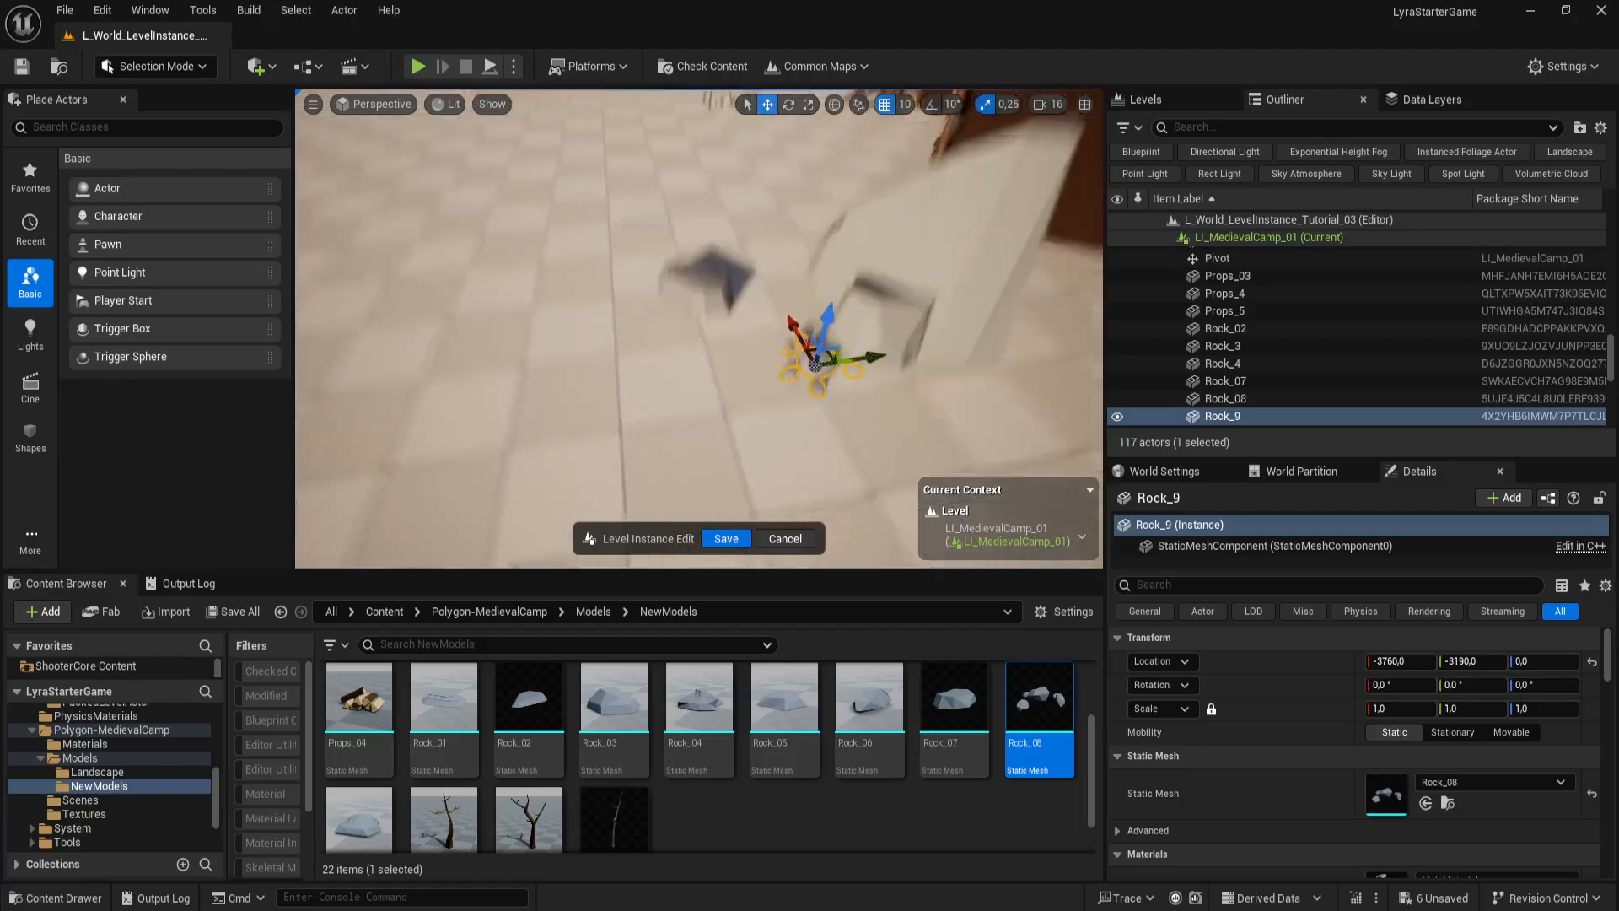
left_click_drag(954, 698, 663, 332)
key("r")
left_click(744, 317)
key("w")
right_click_drag(663, 333, 656, 422)
key("e")
left_click_drag(691, 407, 718, 380)
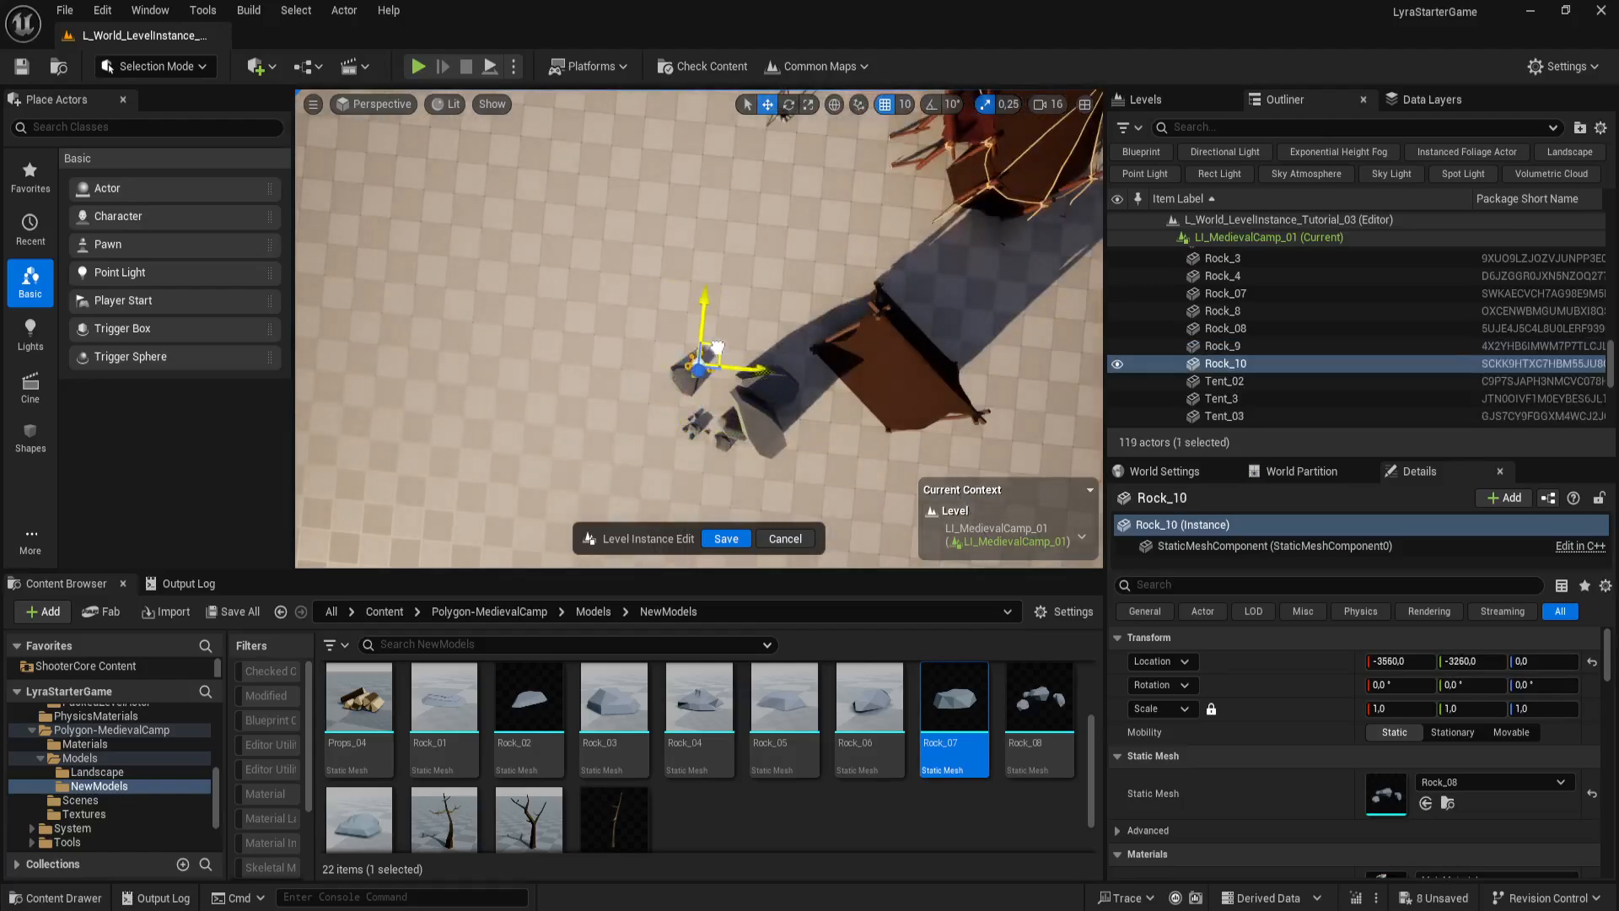
Step: Position the Rock_10 rubble cluster at about X -3550, Y -3230, Z -10 and rotate it to about 65° around Z
left_click_drag(717, 346, 727, 346)
key("e")
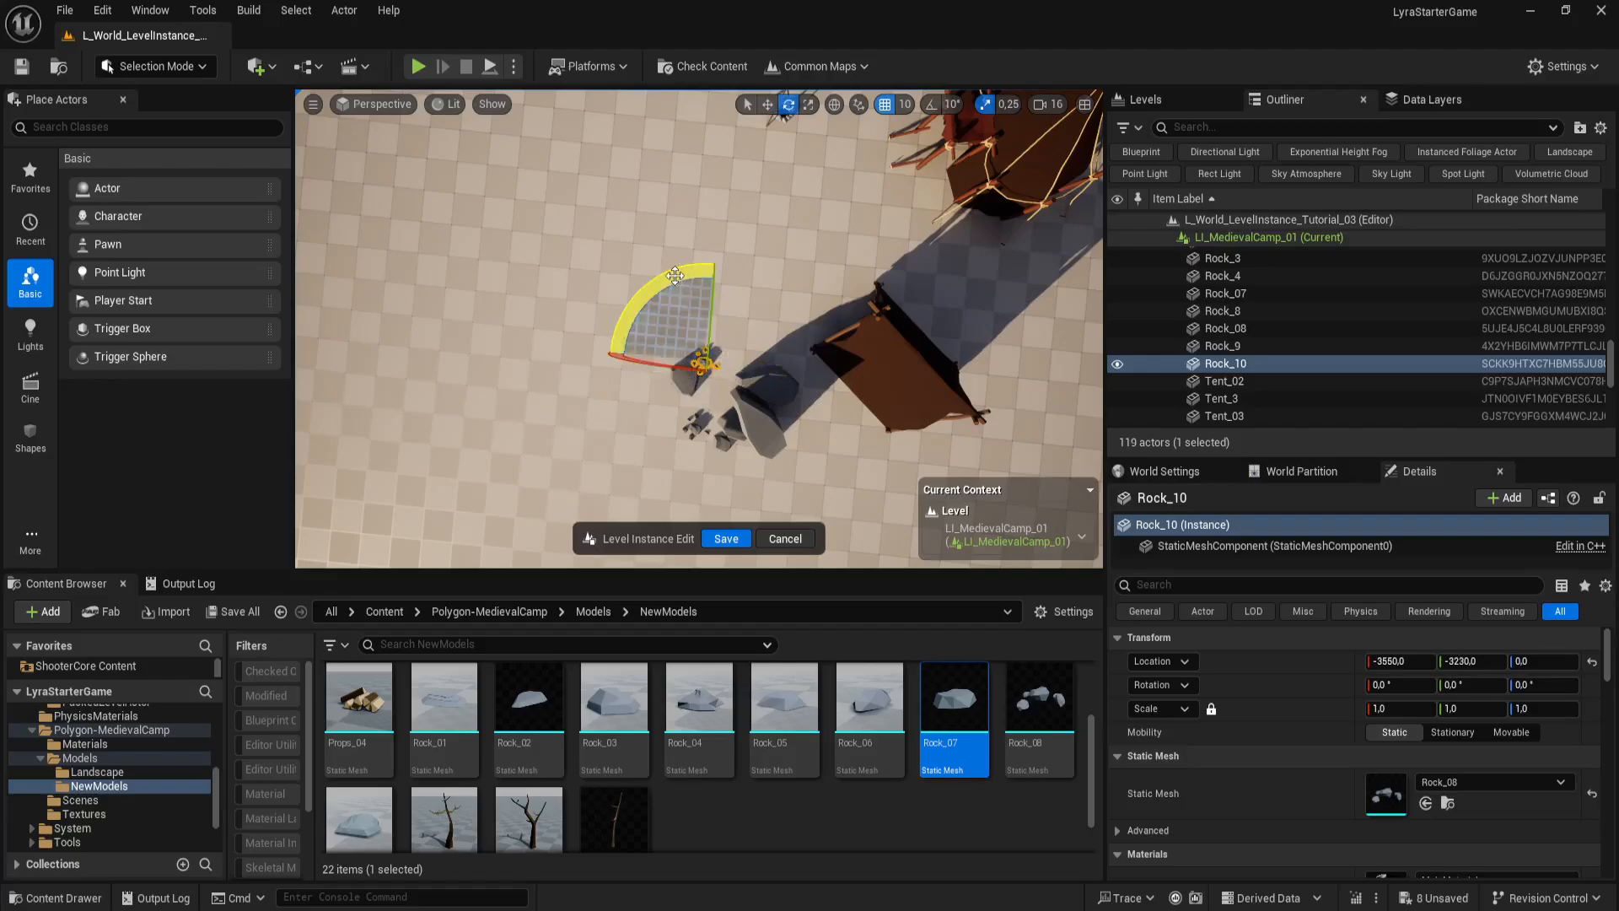
left_click_drag(675, 275, 779, 297)
right_click_drag(769, 361, 852, 352)
key("w")
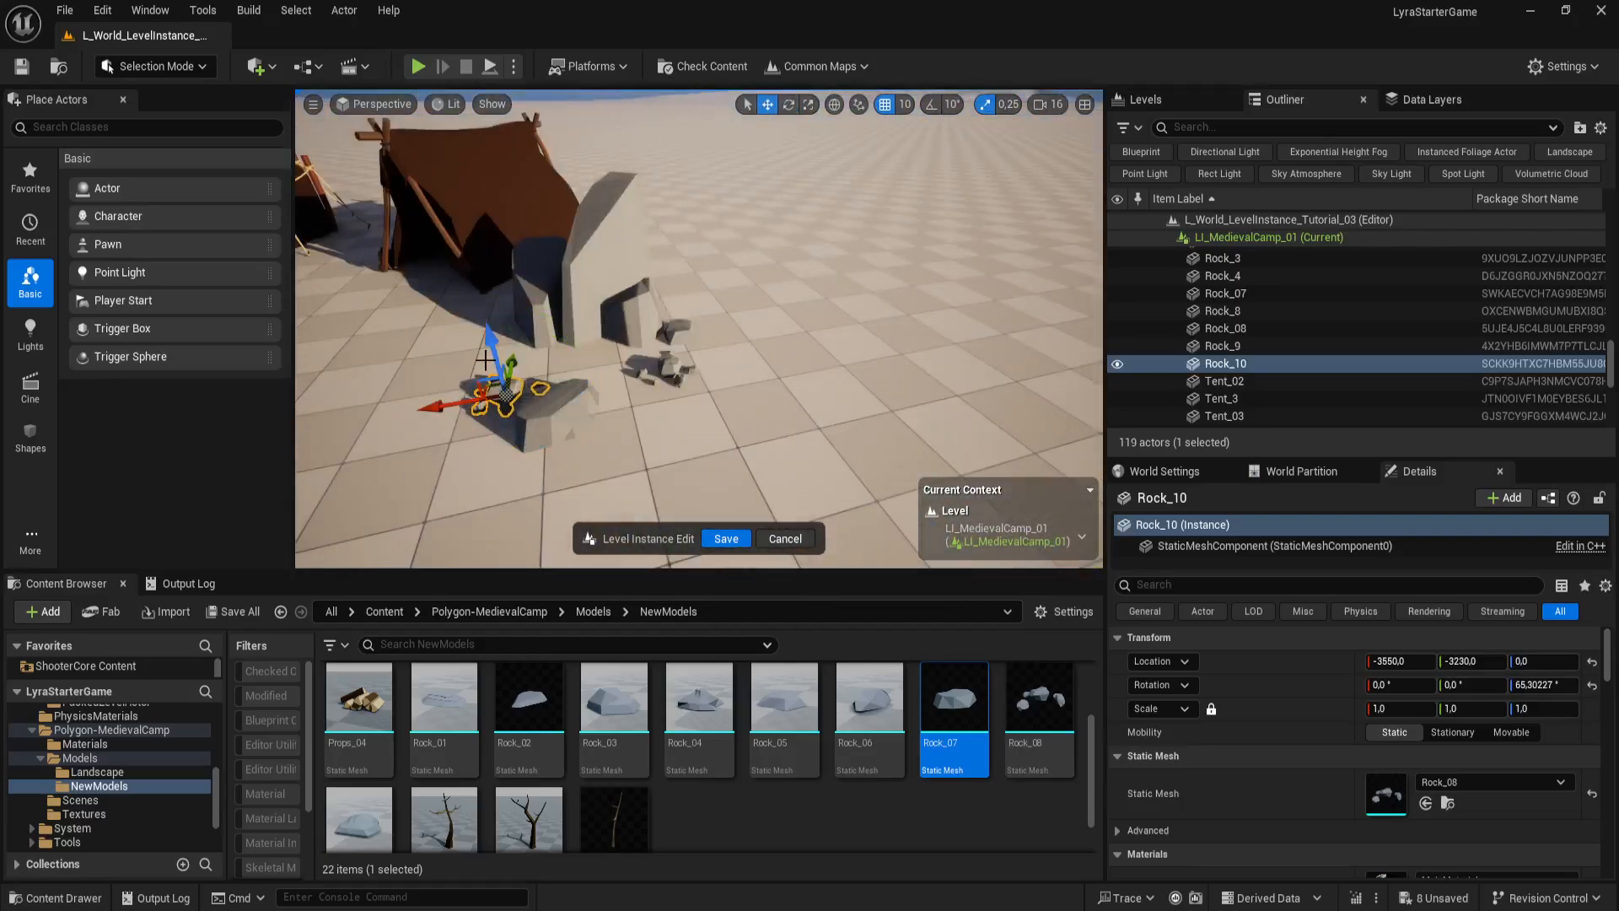
left_click_drag(491, 350, 490, 356)
right_click_drag(490, 354, 540, 295)
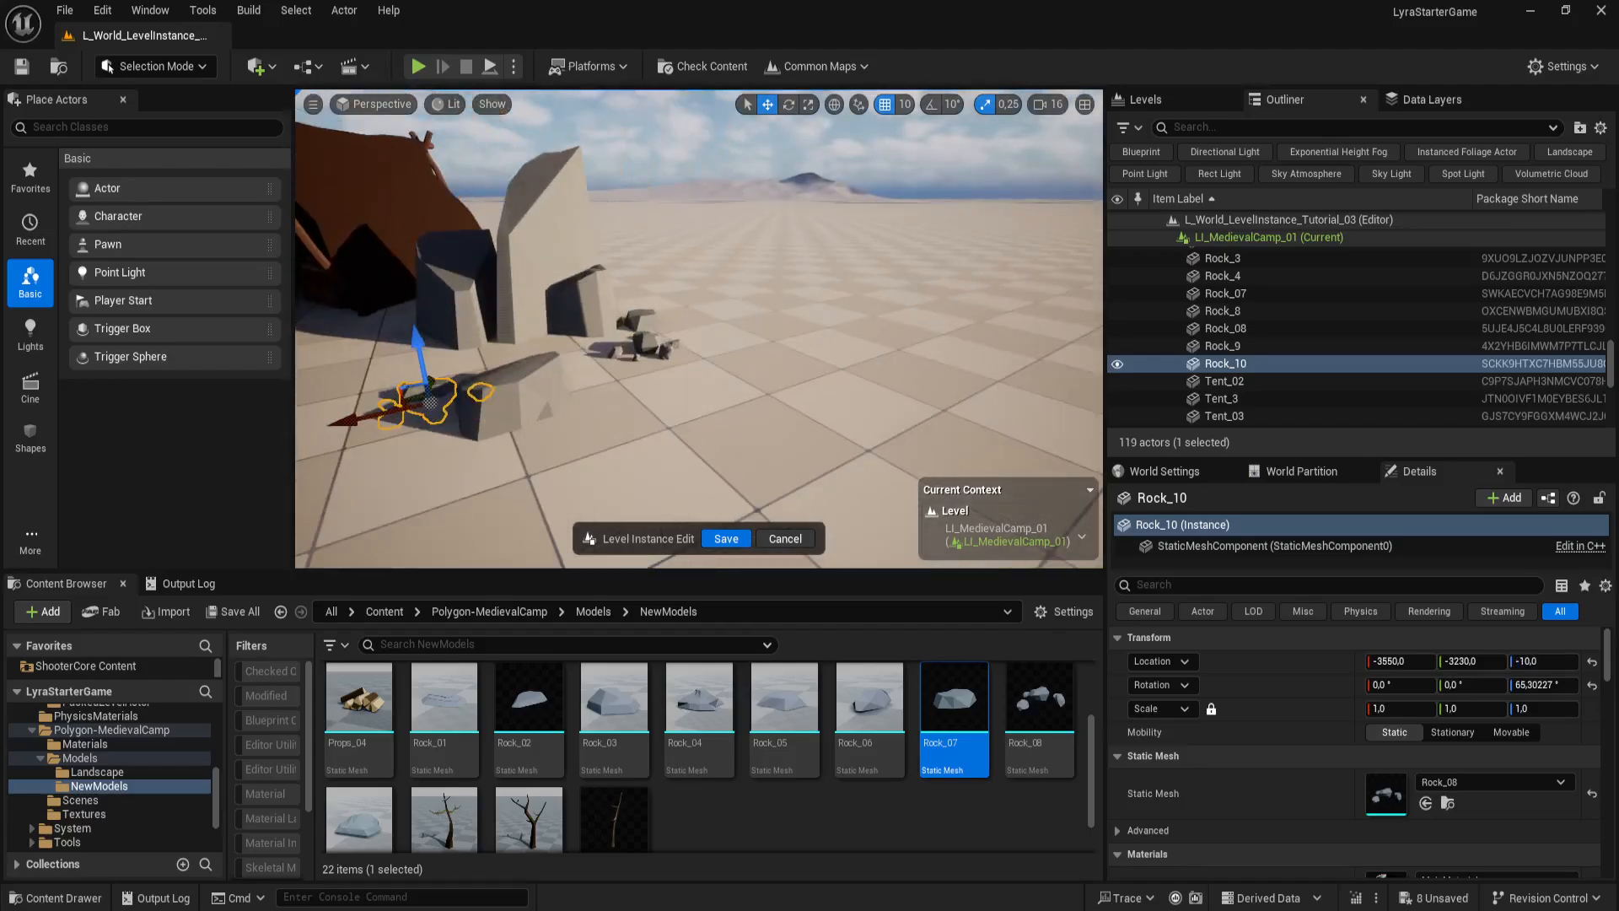
mouse_move(624, 383)
right_mouse_down()
mouse_move(599, 380)
mouse_move(604, 394)
mouse_move(624, 383)
right_mouse_up()
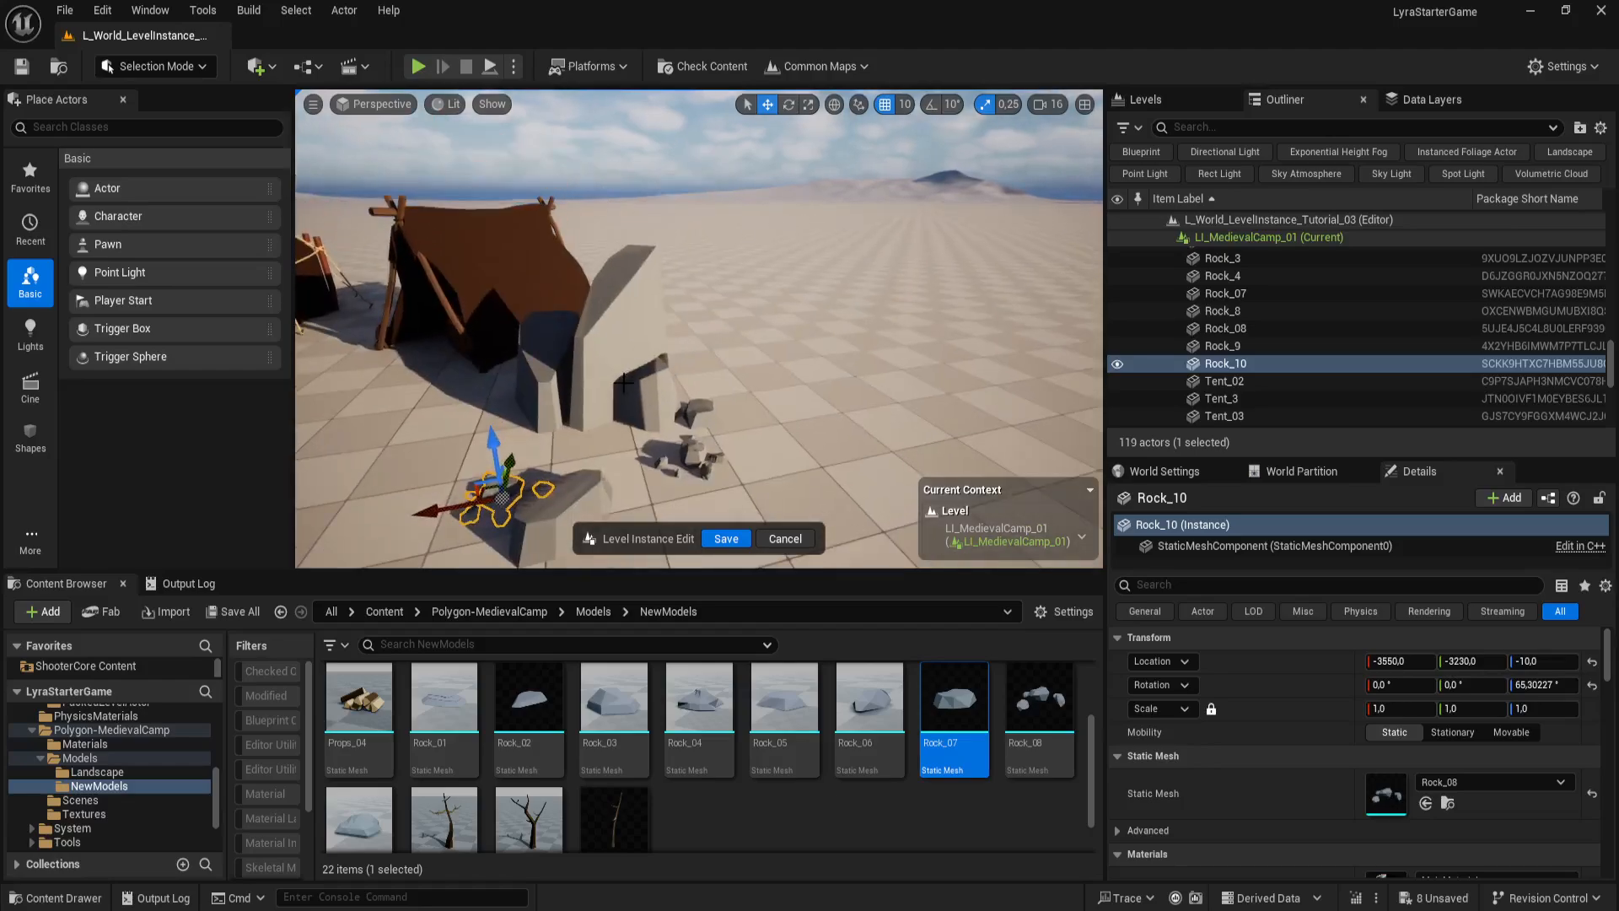
Step: Rotate Rock_4 beside the tall rock to about -66° around Z
left_click(662, 379)
key("e")
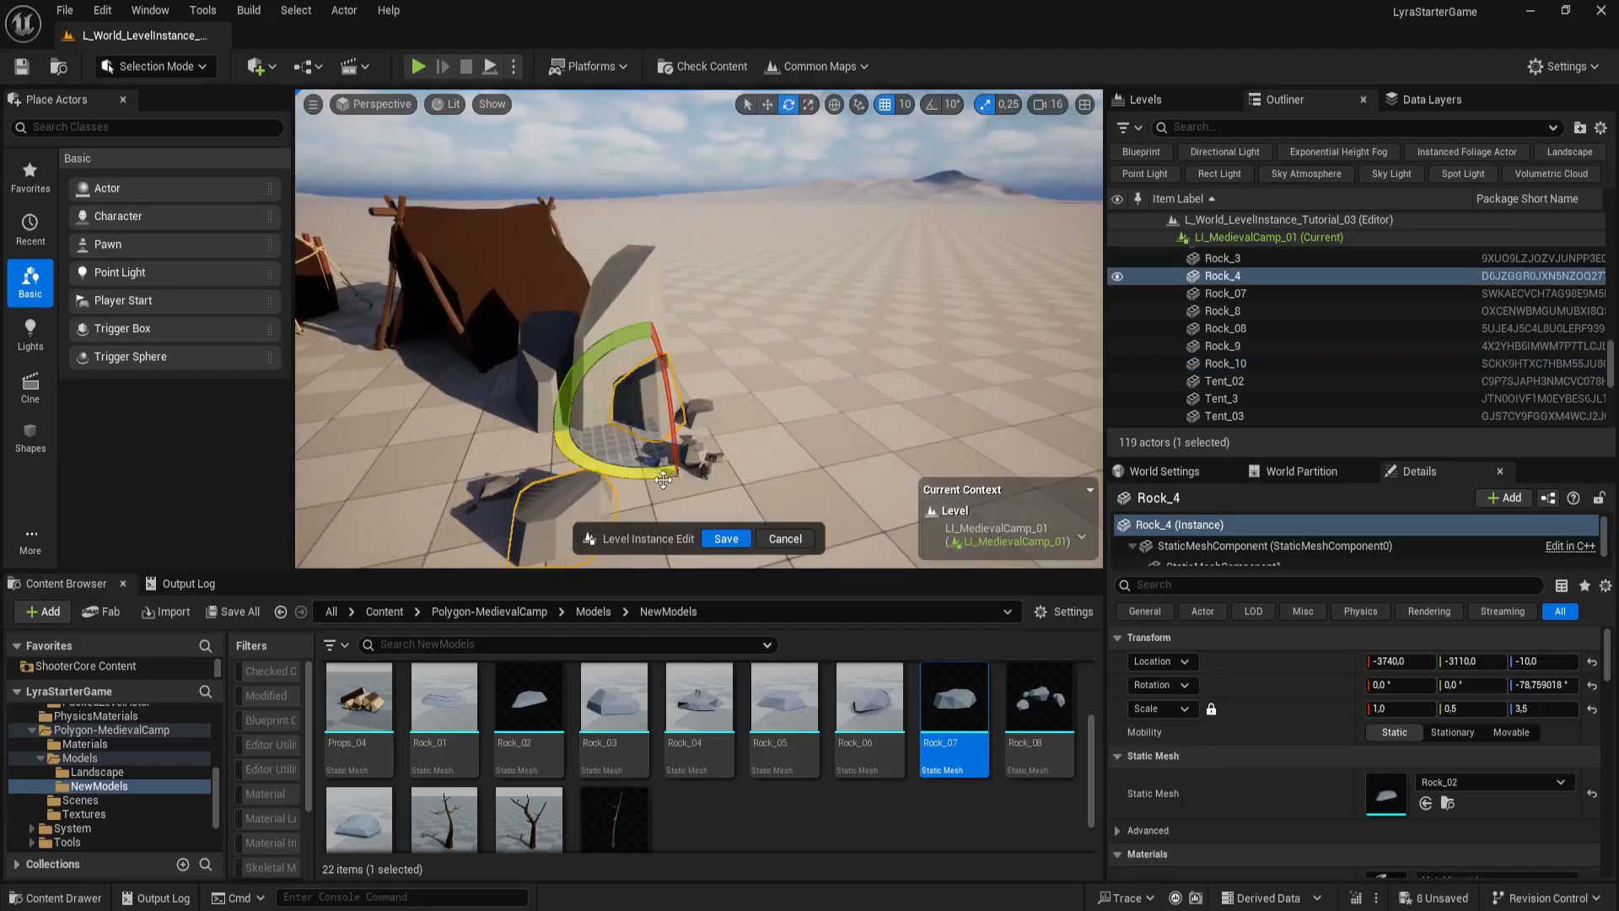
left_click_drag(603, 473, 656, 387)
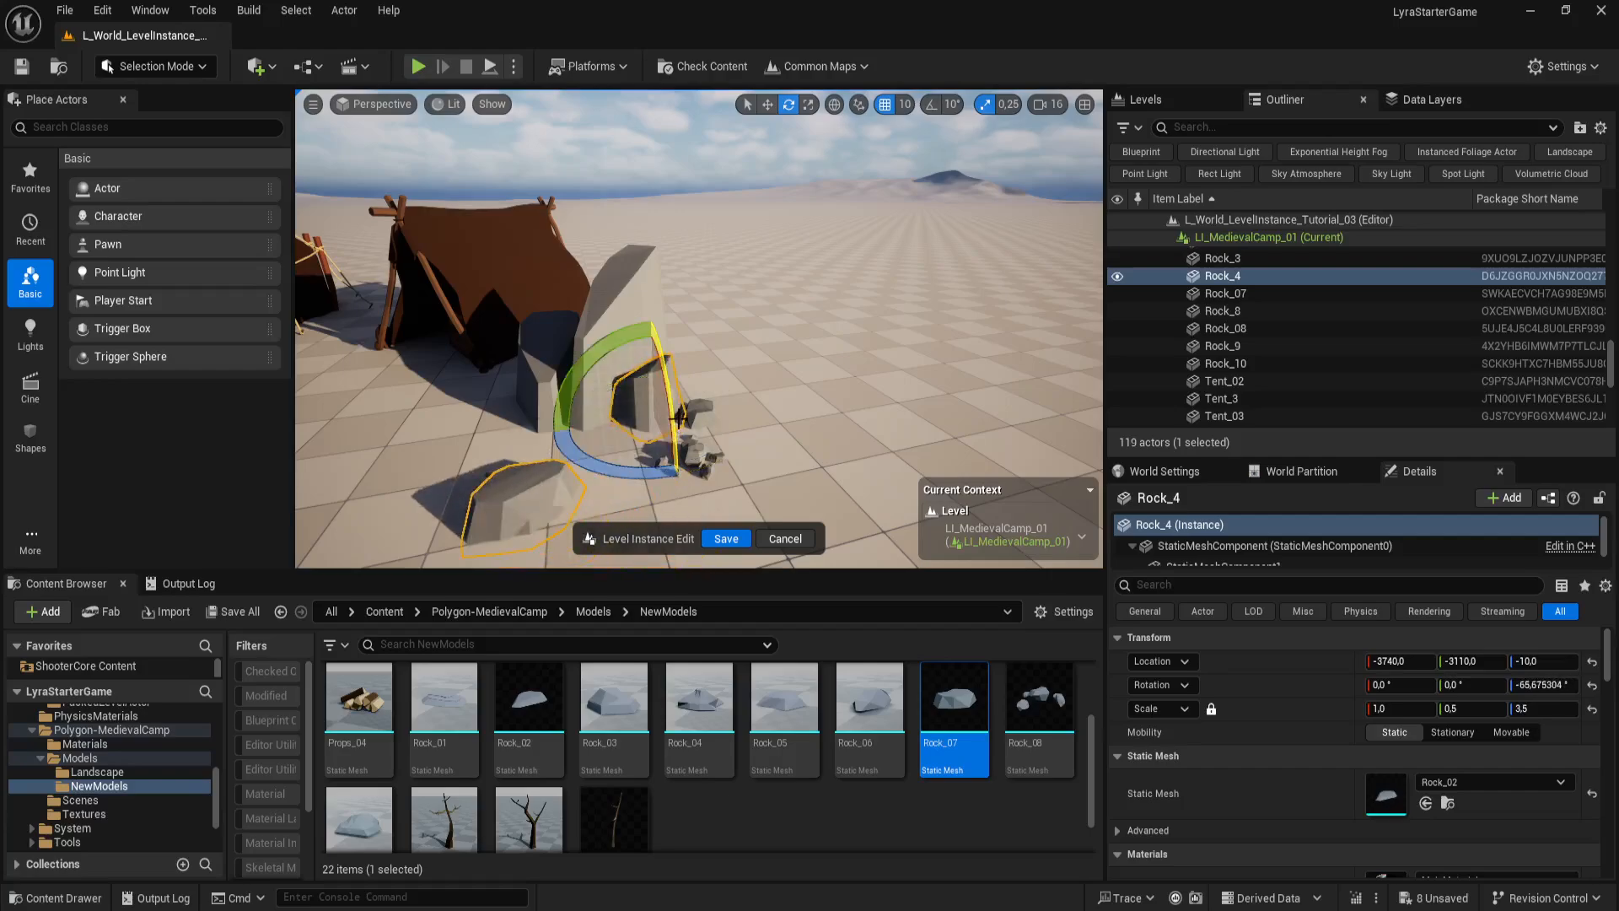
left_click(615, 329)
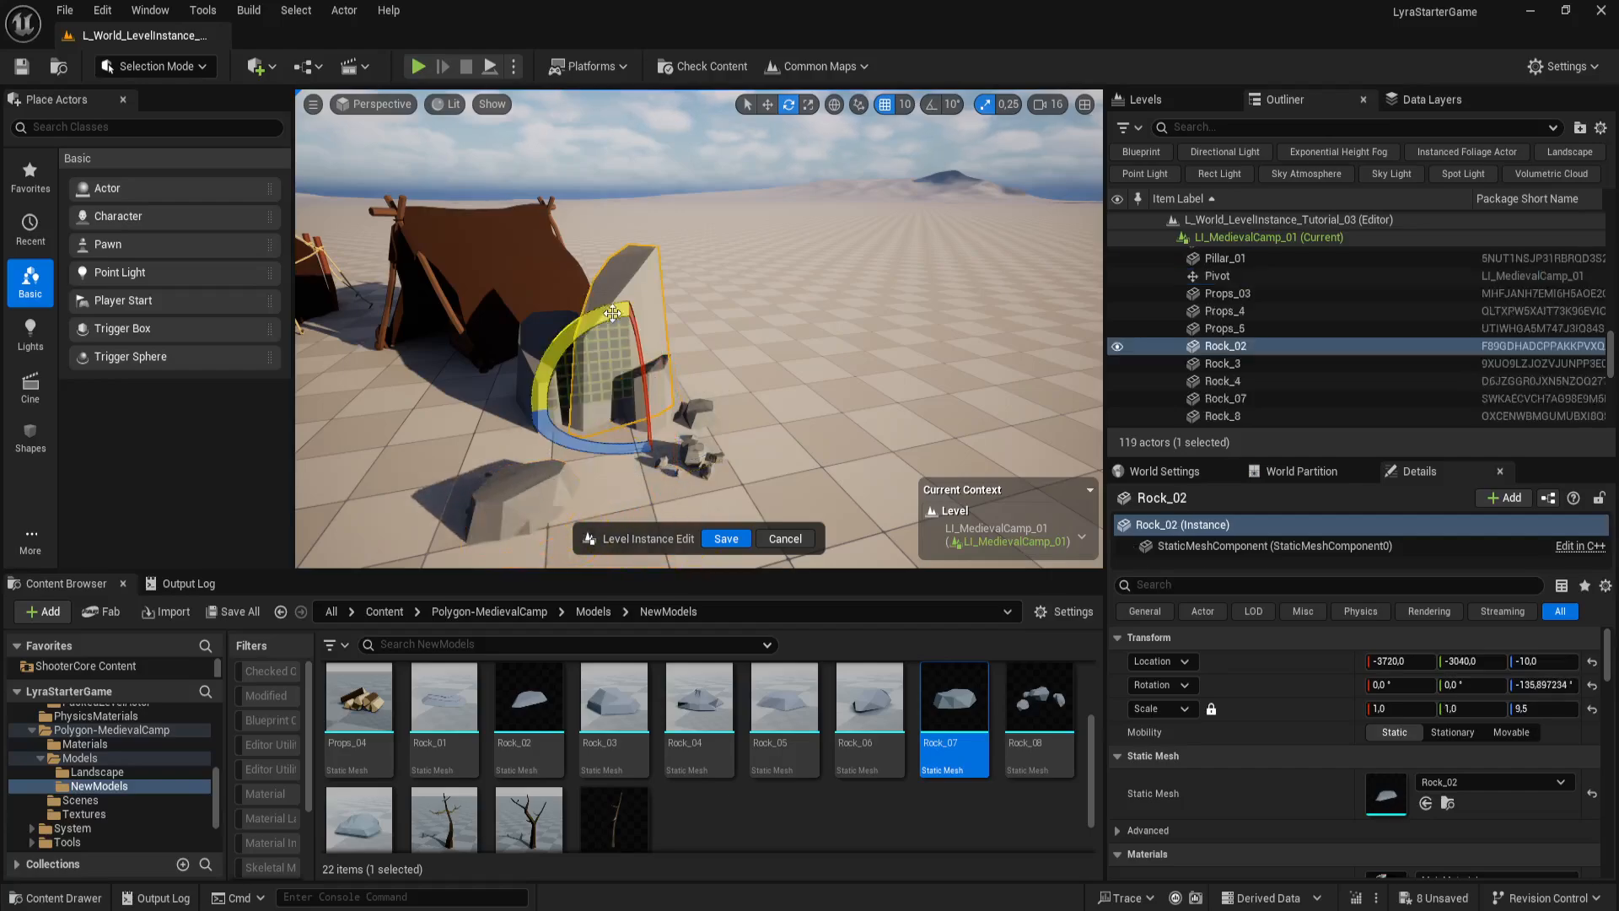
Step: Look through Rock_4's snapping and attachment options and the camp's list of actors
left_click(658, 380)
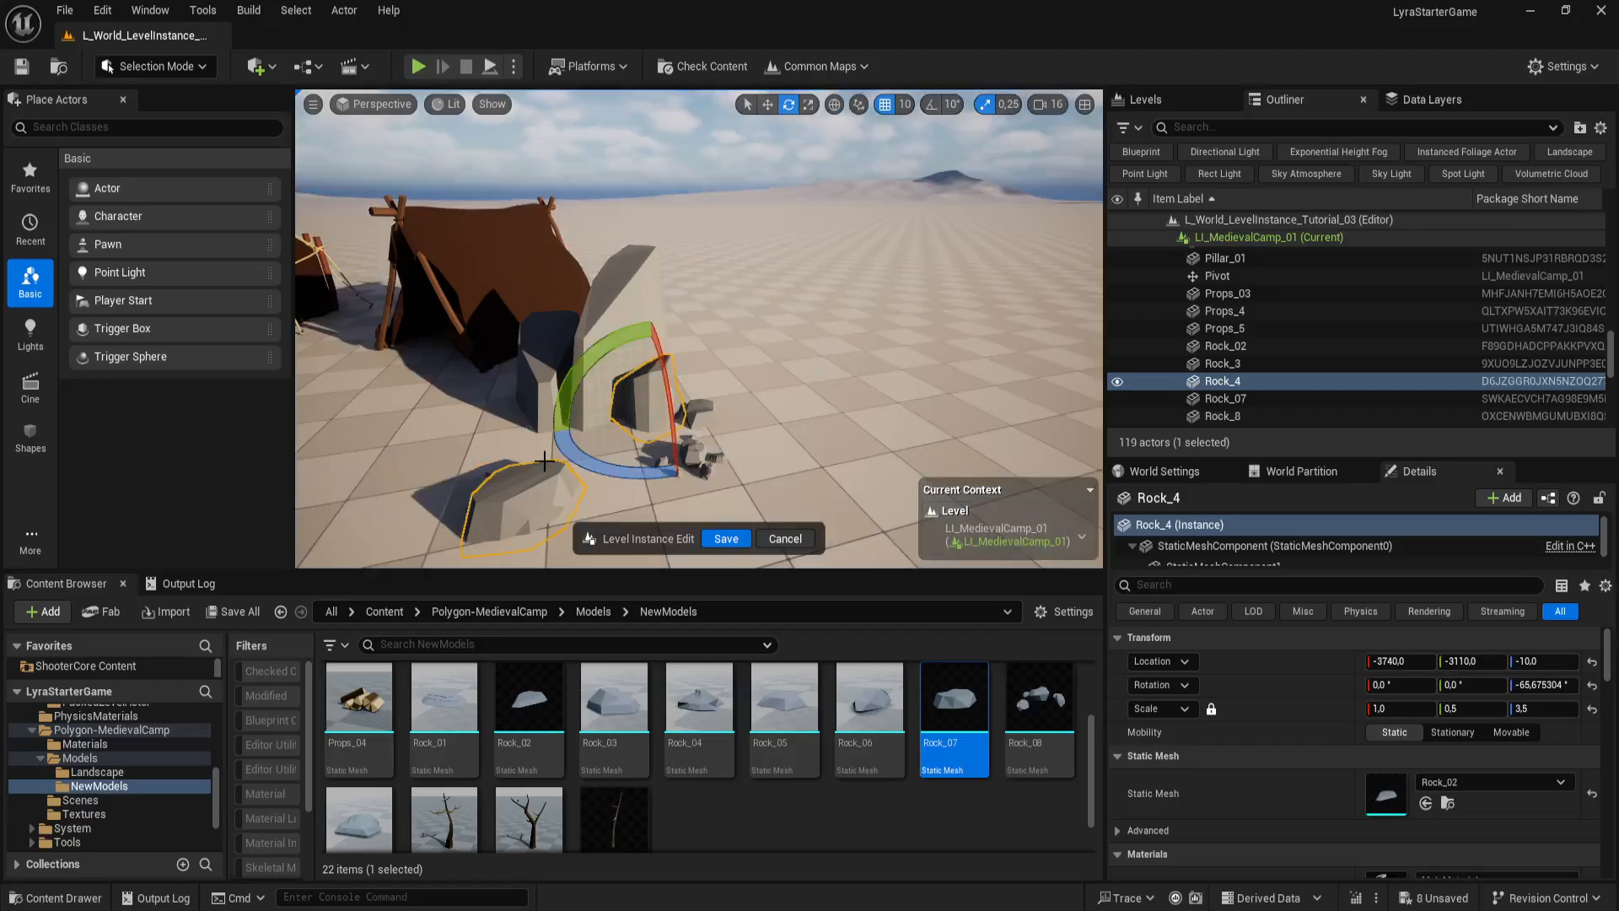
right_click(643, 398)
mouse_move(798, 663)
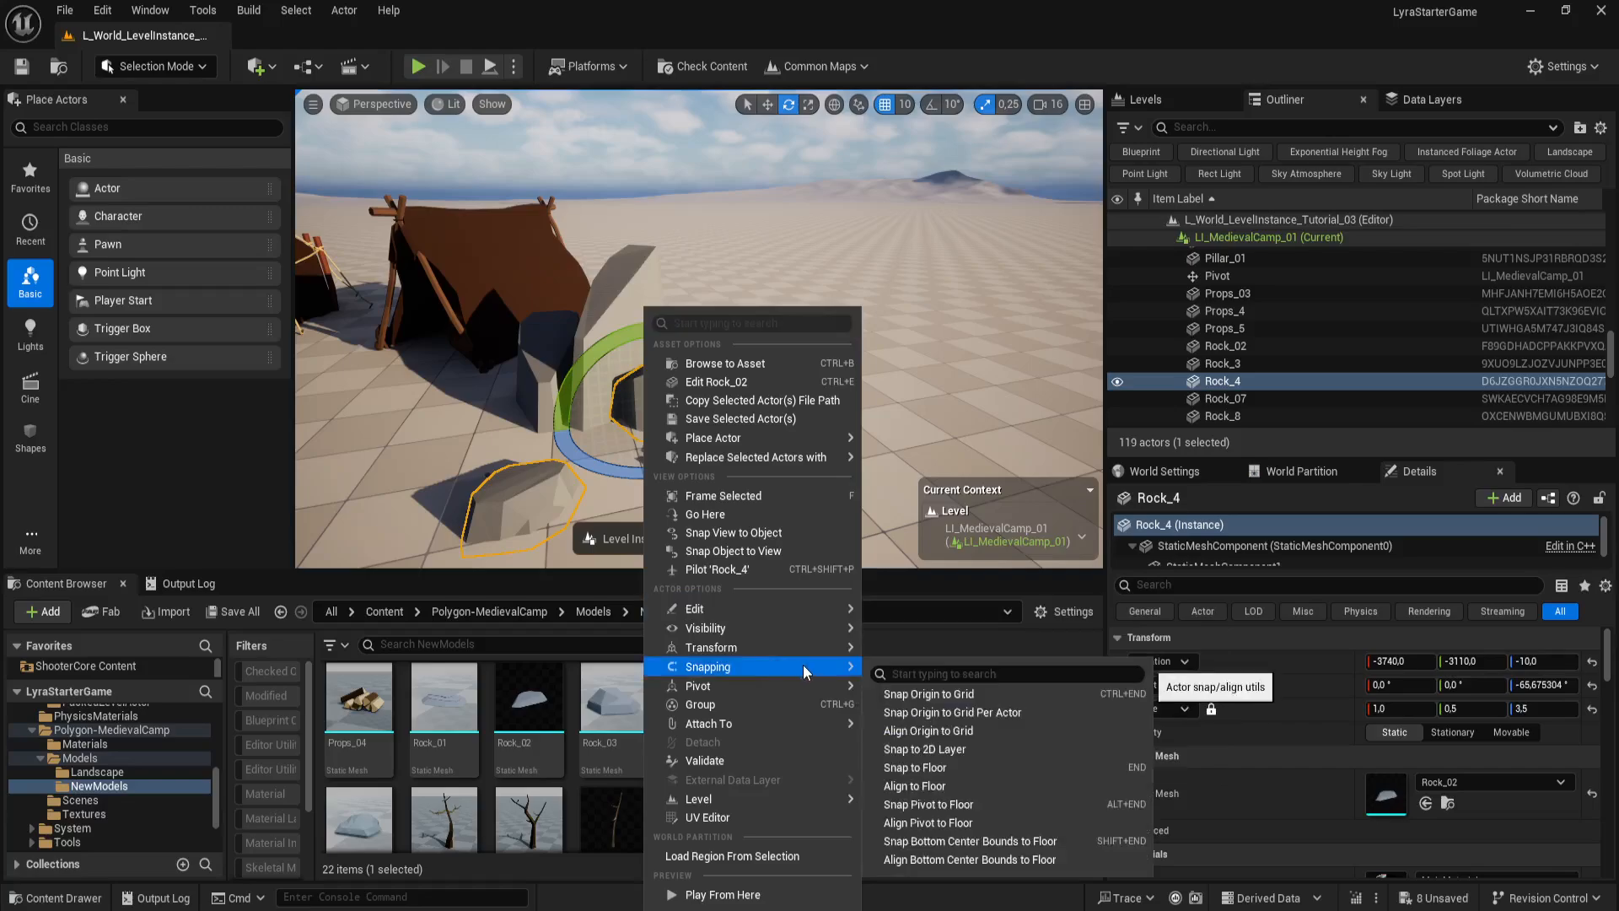
mouse_move(797, 722)
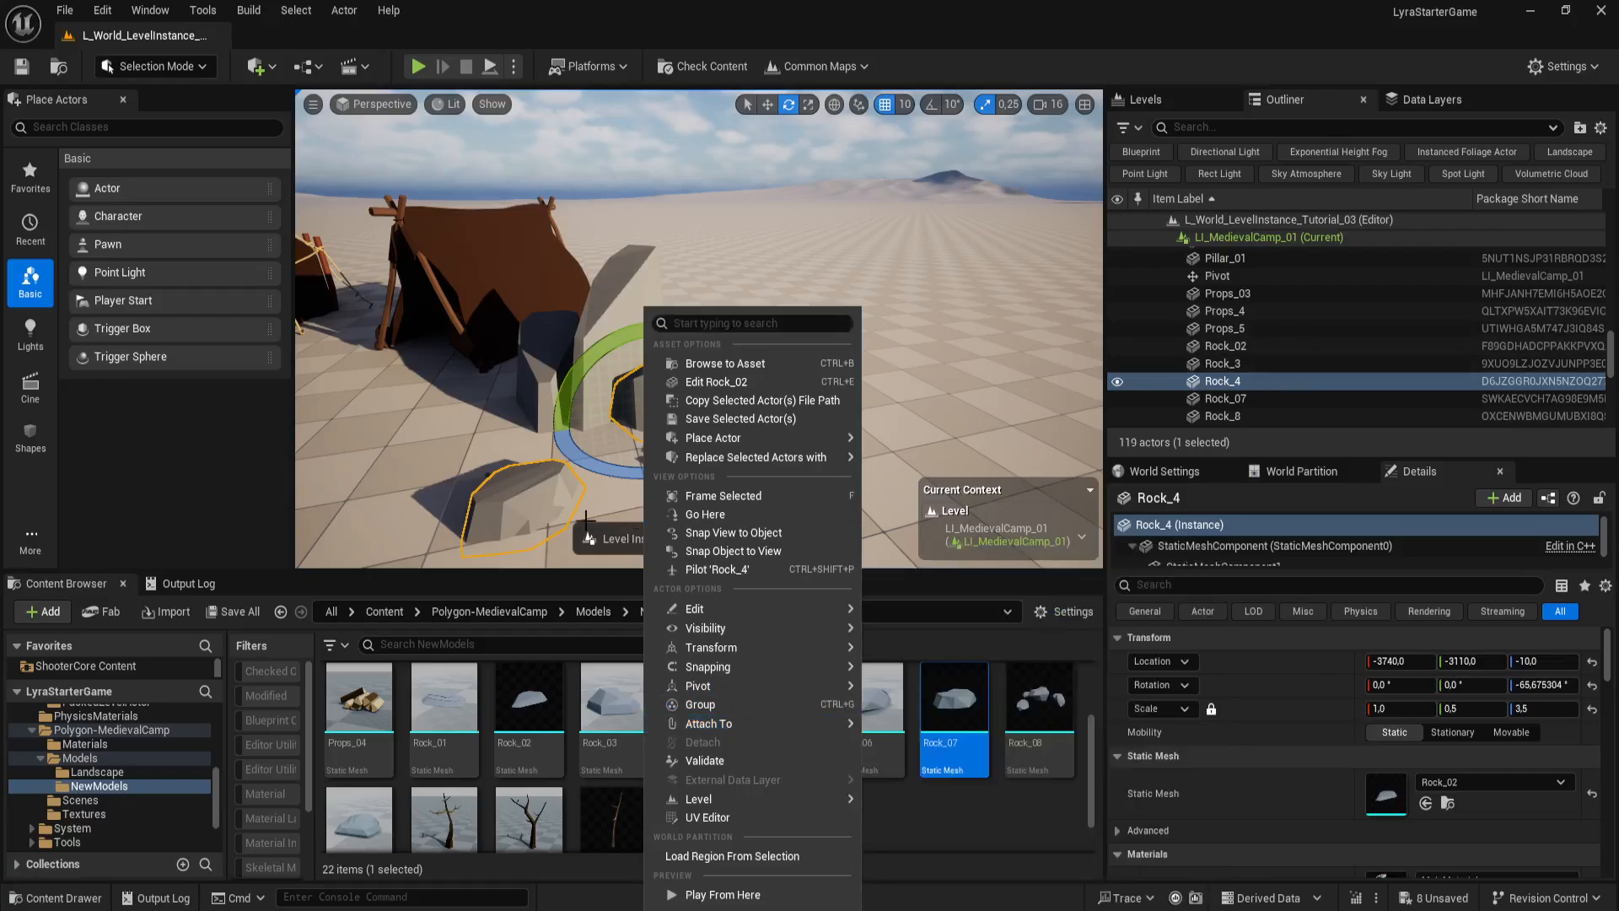
left_click(540, 499)
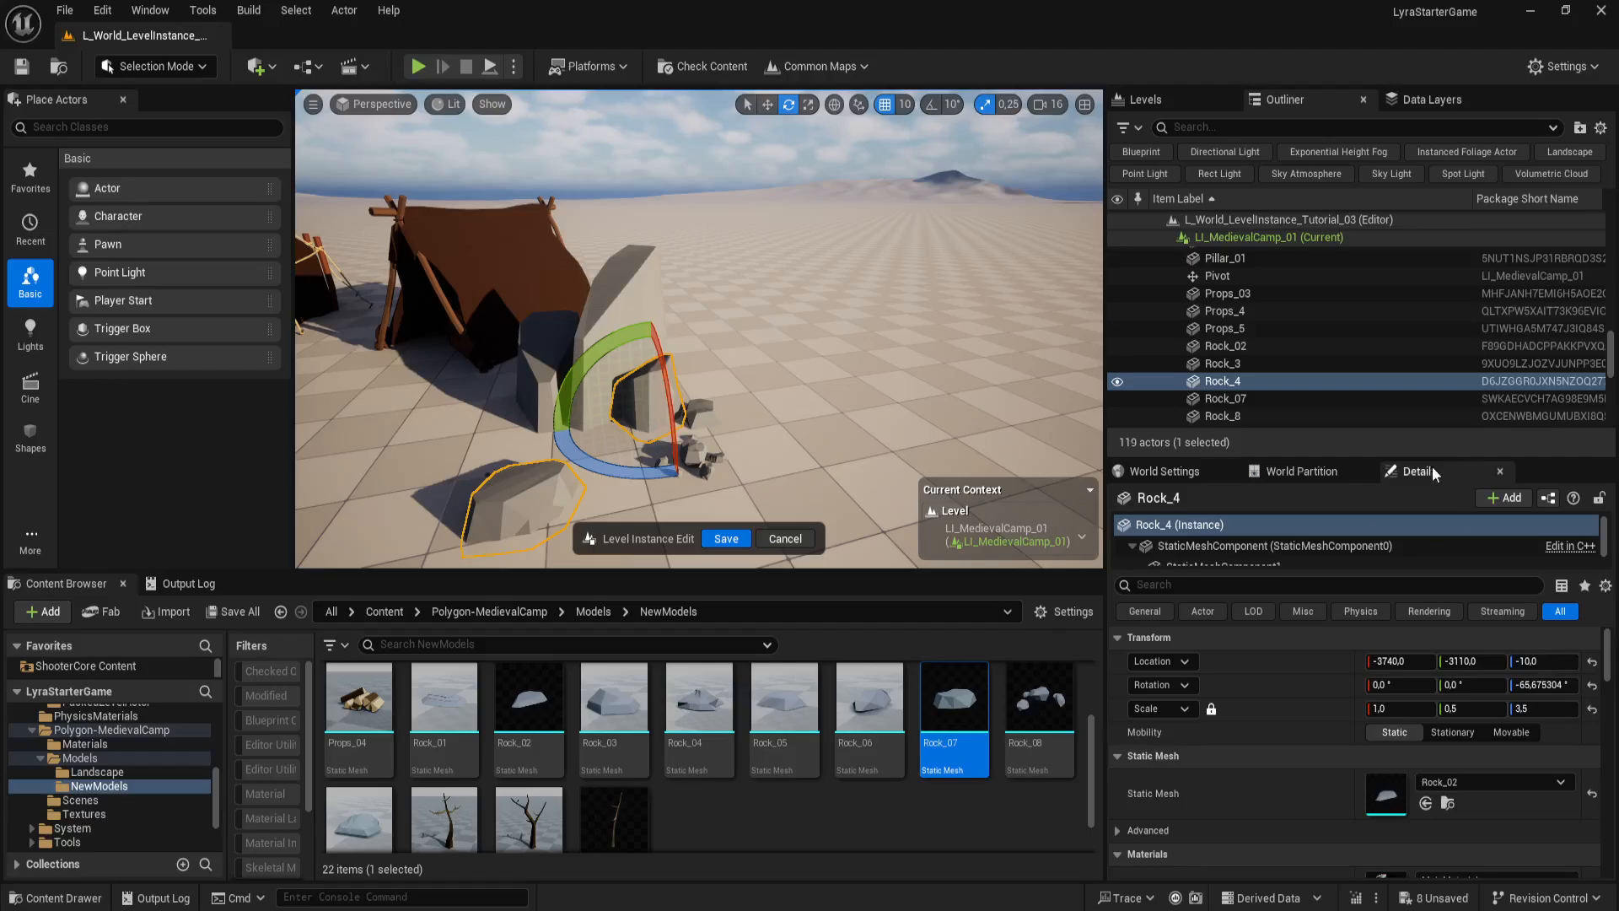
scroll(1415, 418, "down", 2)
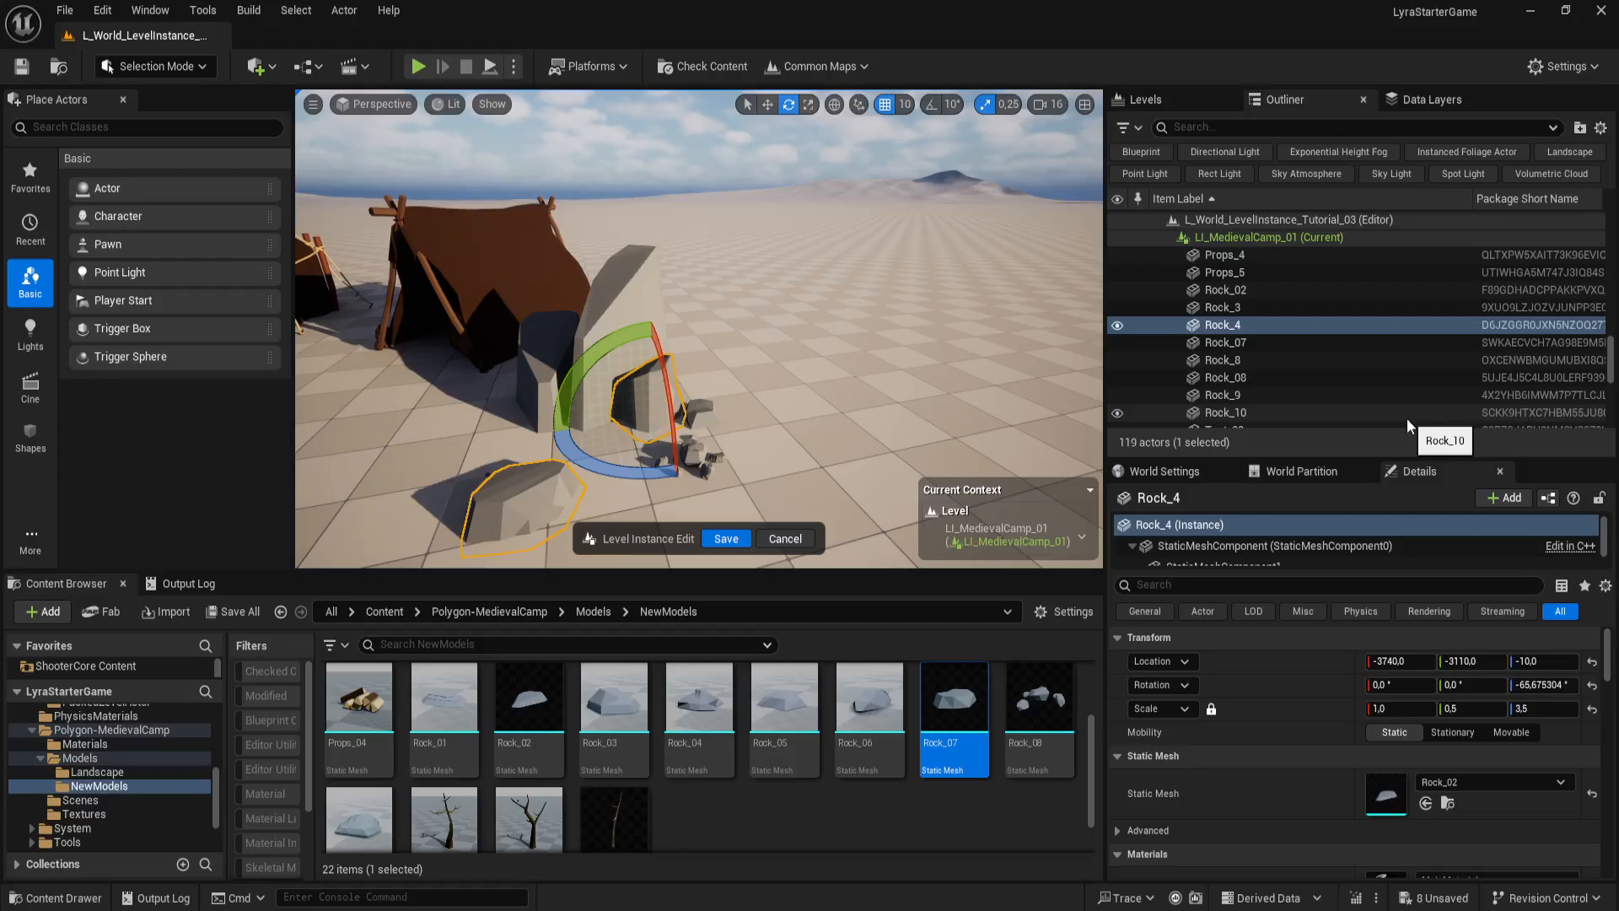
scroll(1400, 423, "down", 9)
scroll(1400, 425, "up", 9)
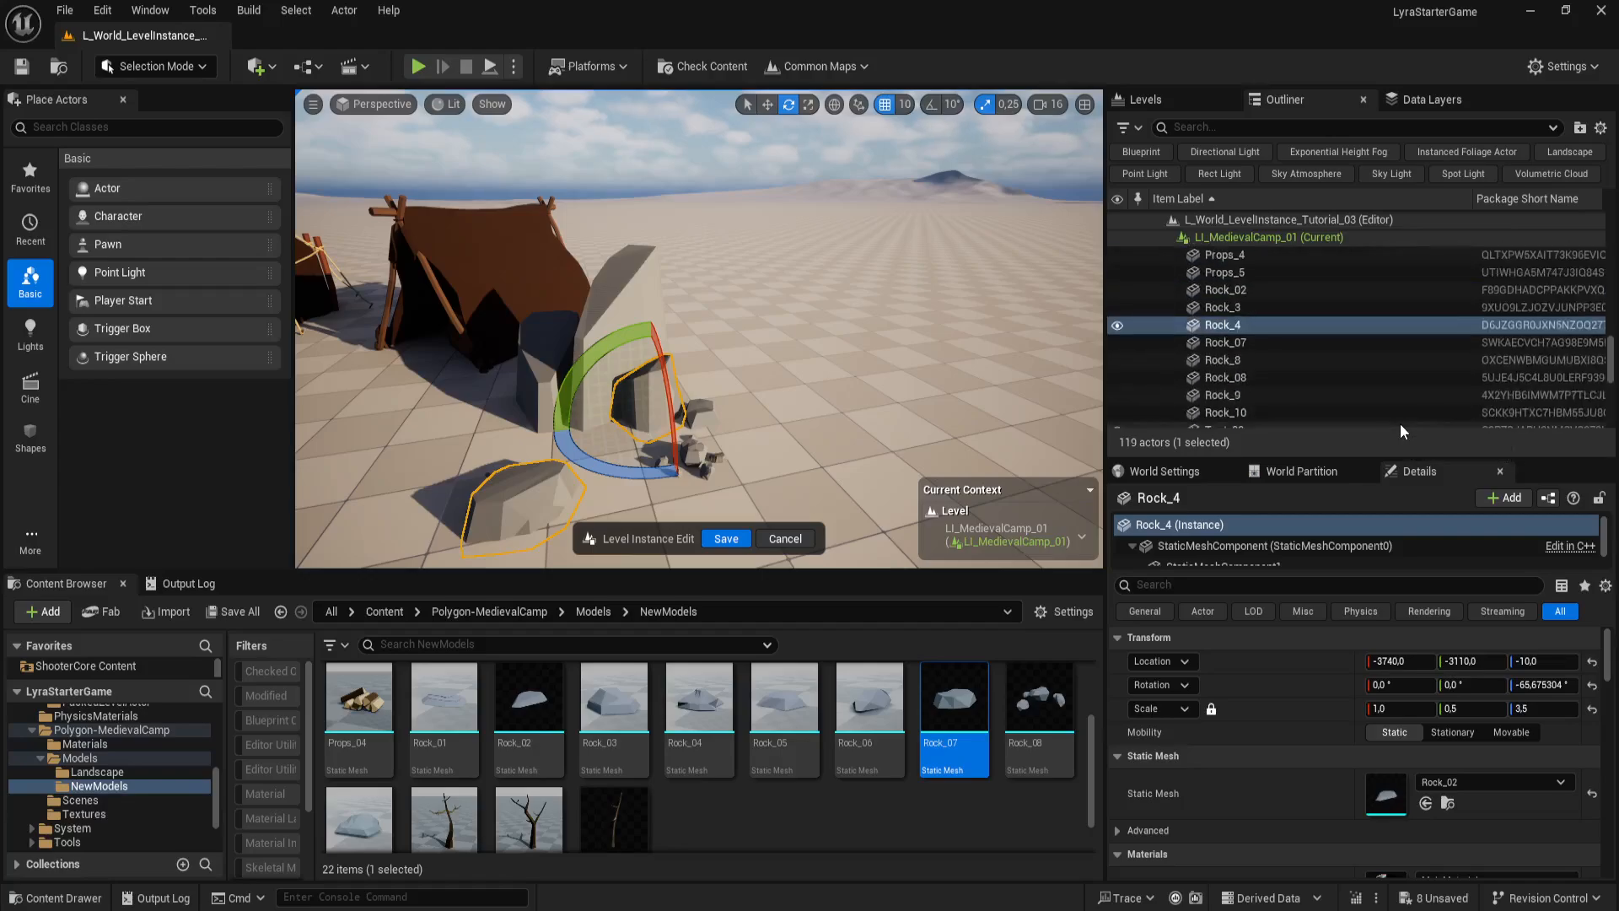
scroll(1400, 423, "up", 10)
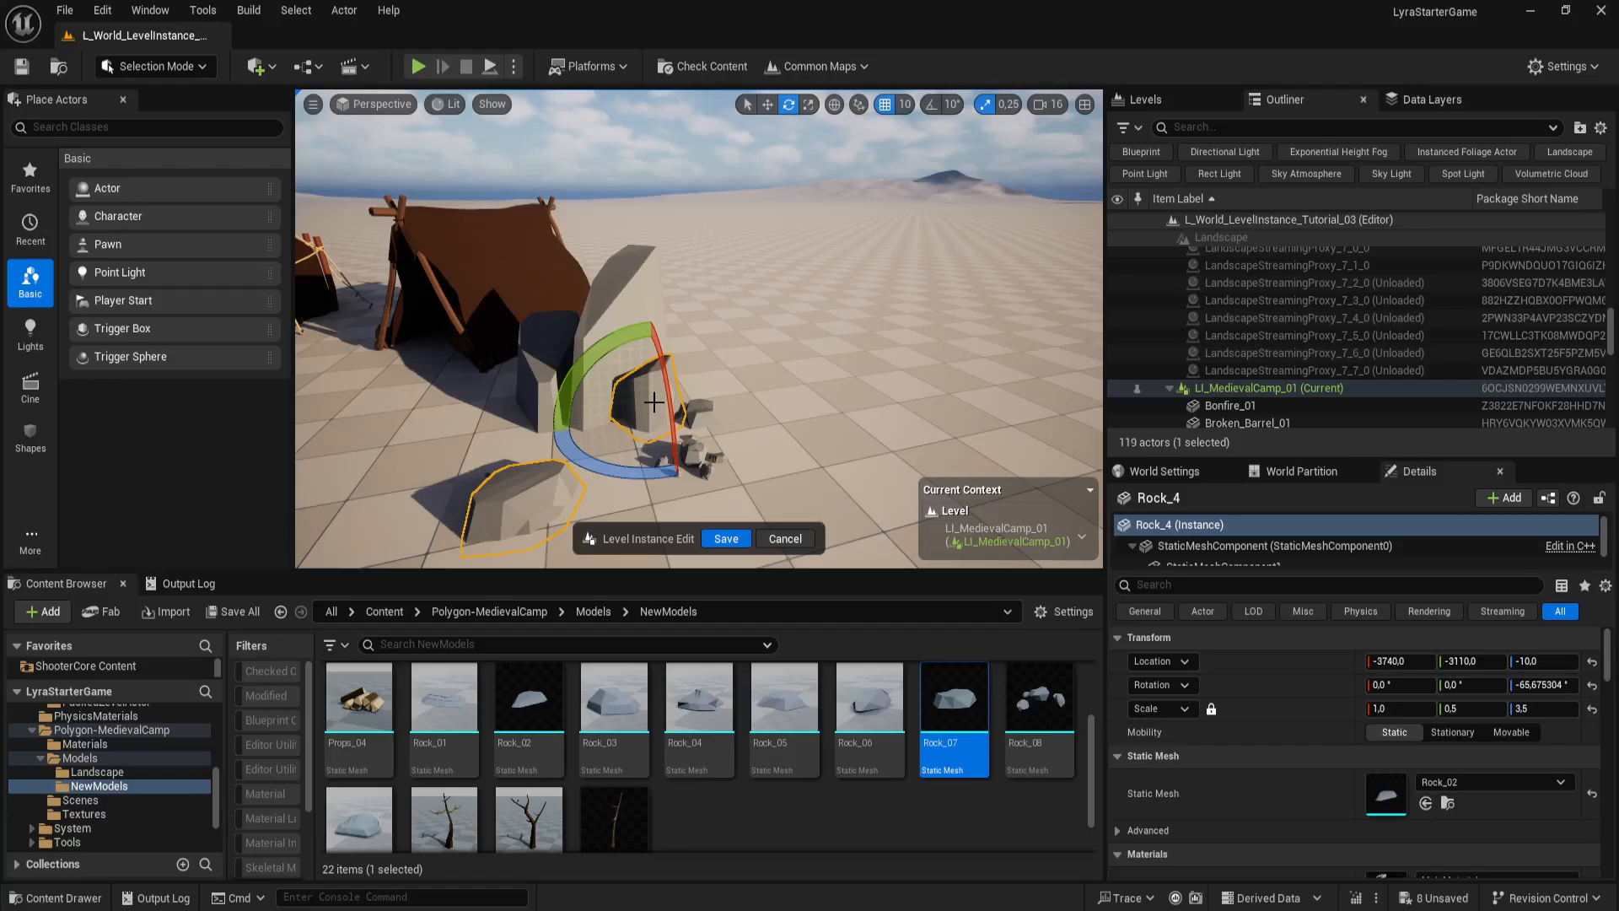
Step: Delete Rock_4 and undo the deletion
left_click(655, 402)
right_click_drag(666, 408, 771, 453)
key("w")
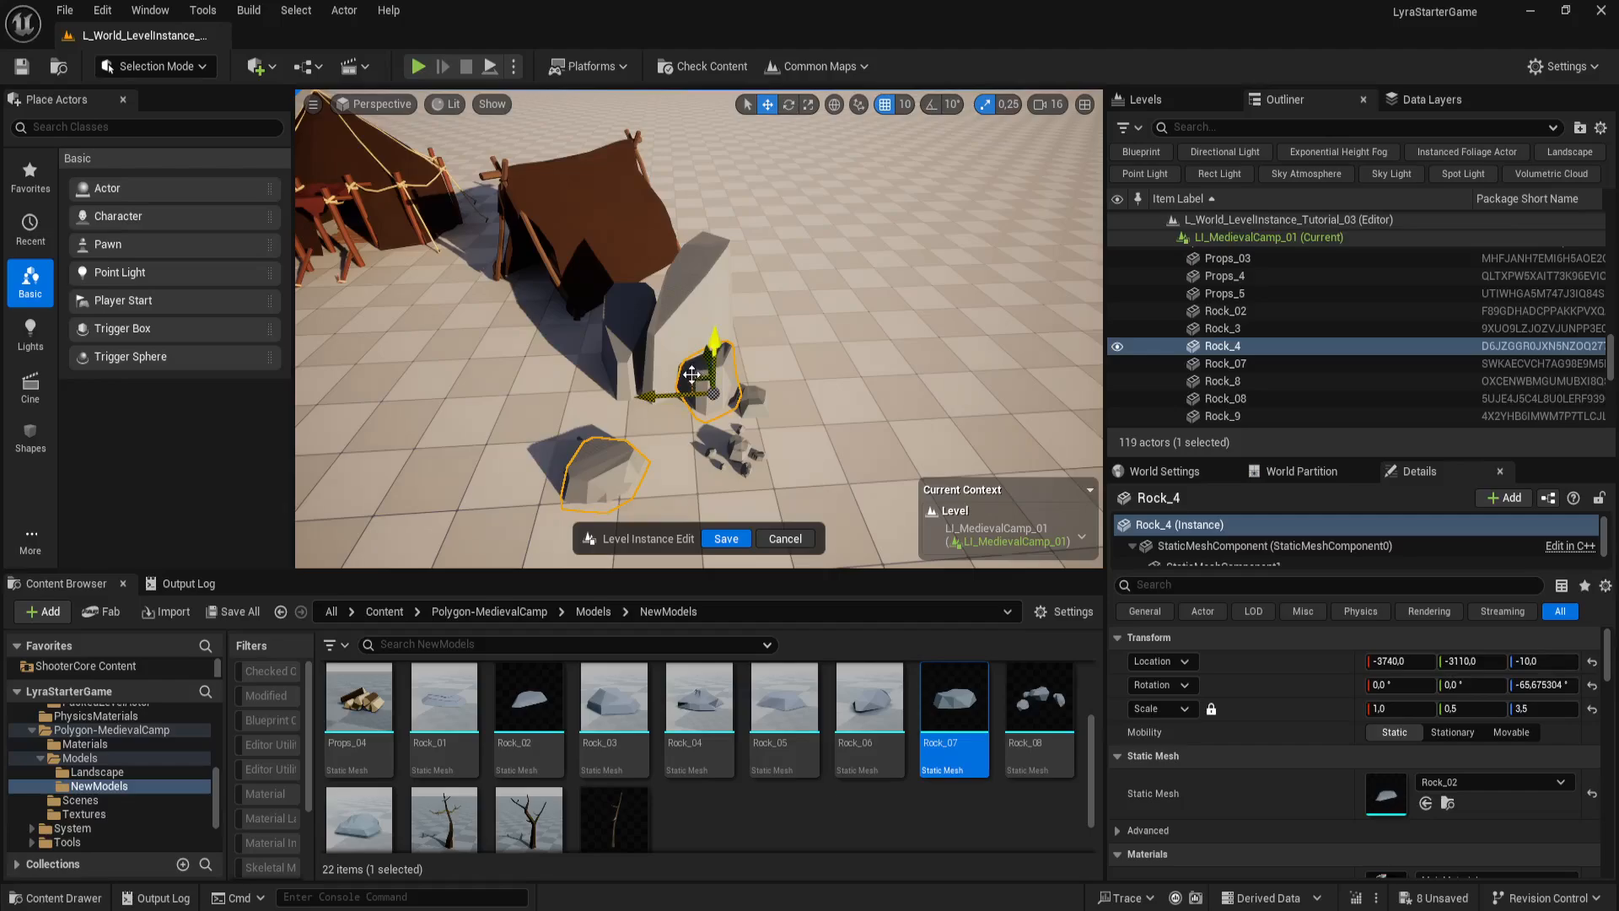
key("Delete")
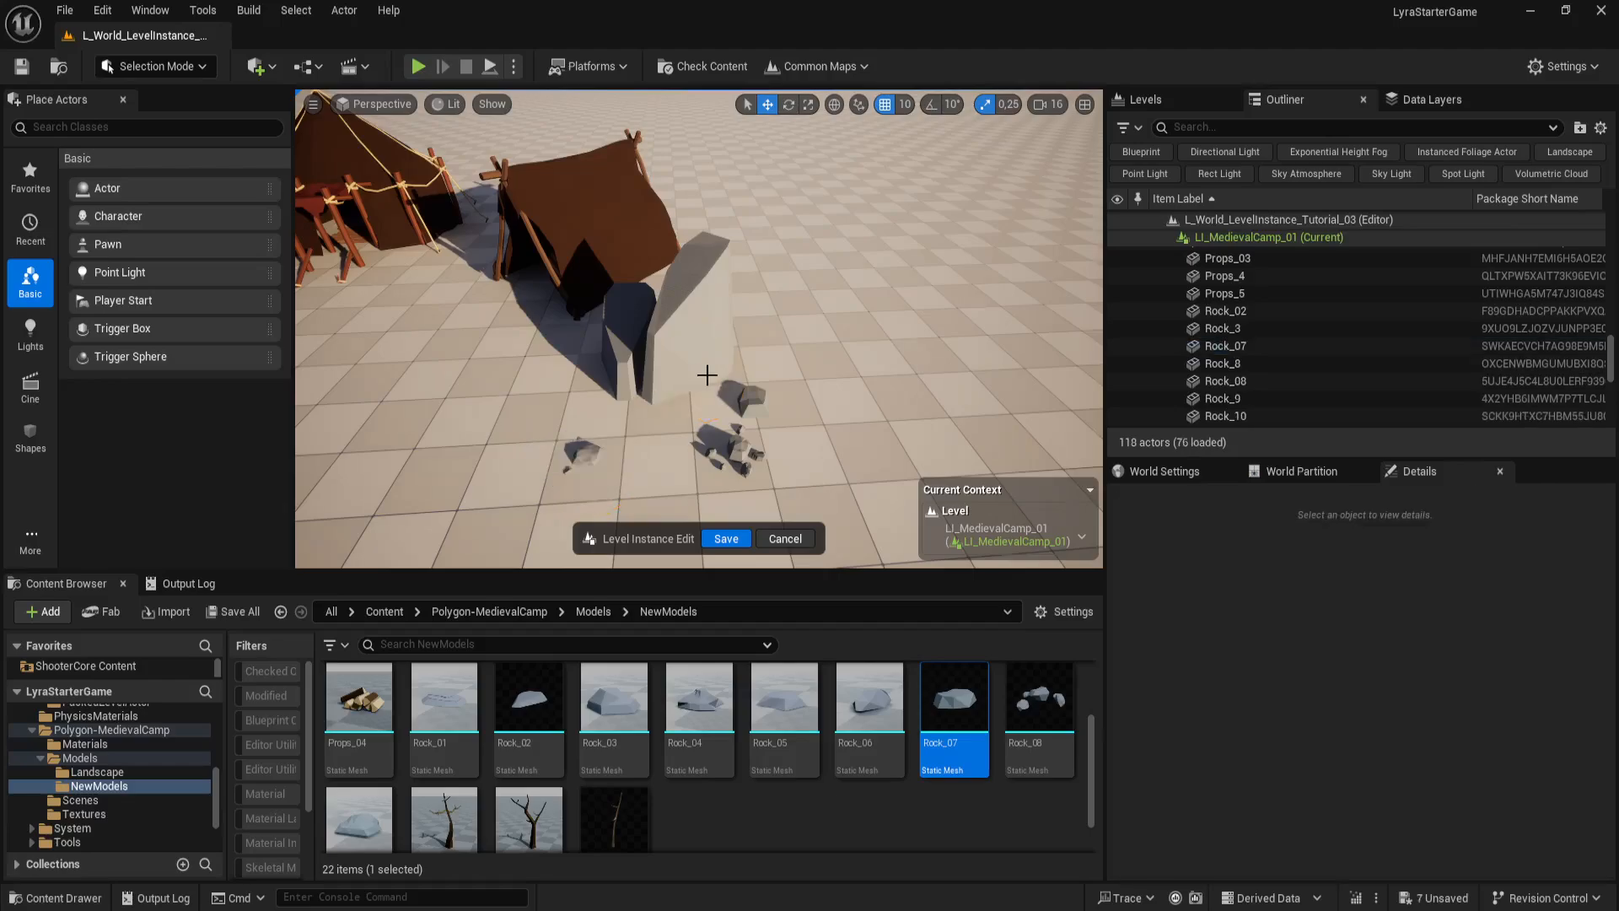
scroll(706, 380, "down", 4)
key("ctrl+z")
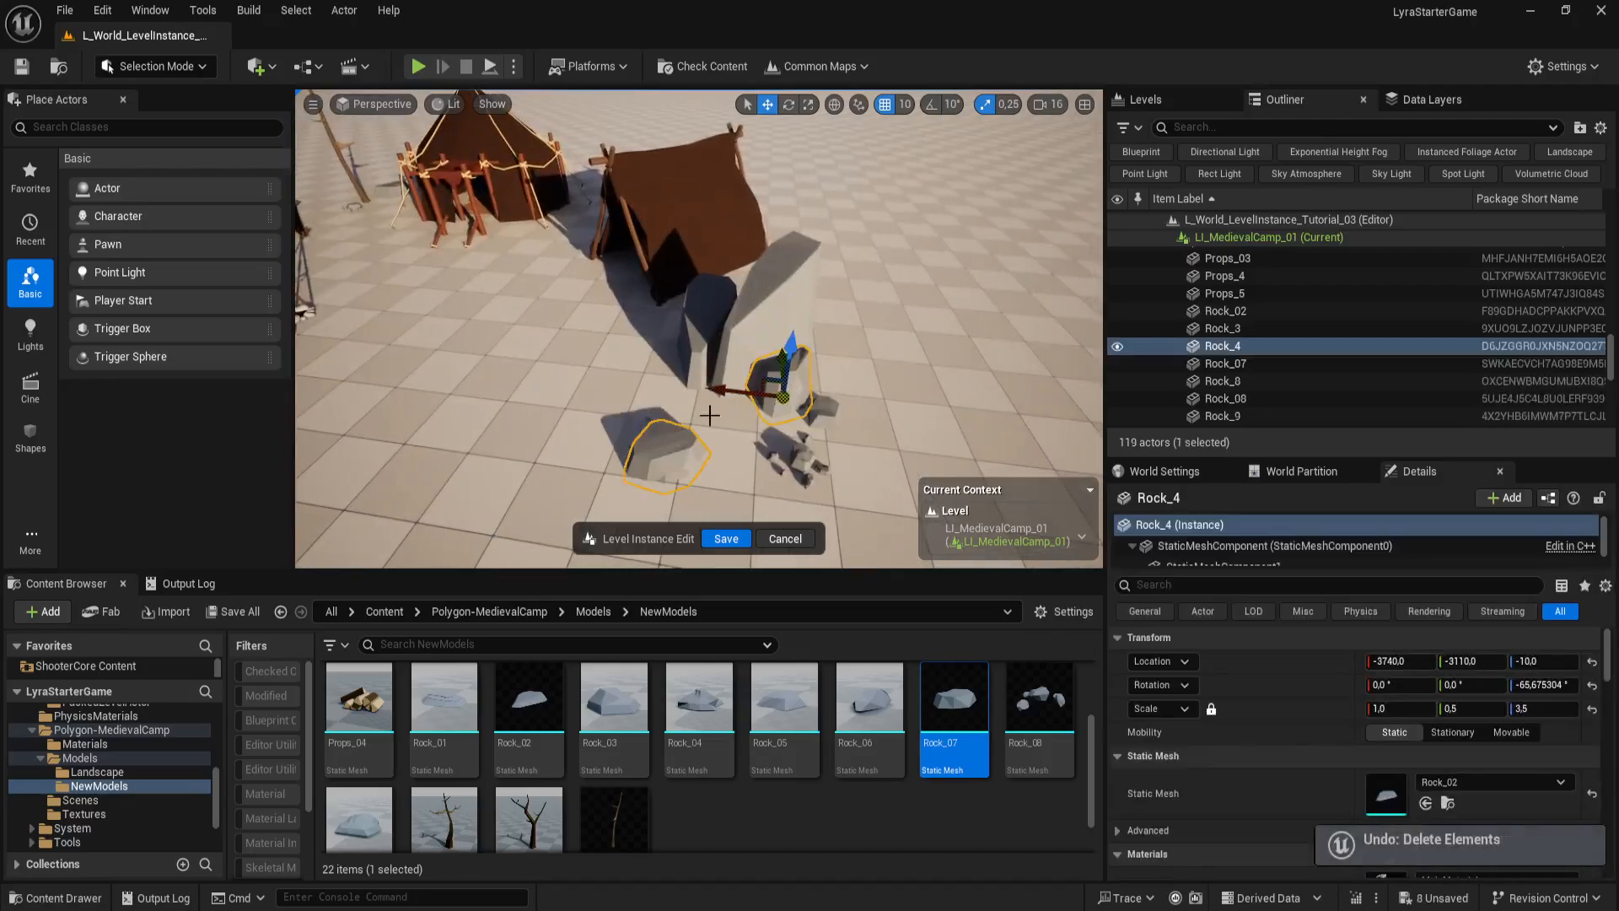
Step: Check which rocks in the scene belong to Rock_4 by selecting entries in the actor list
mouse_move(863, 384)
right_mouse_down()
mouse_move(874, 401)
mouse_move(862, 388)
right_mouse_up()
key("g")
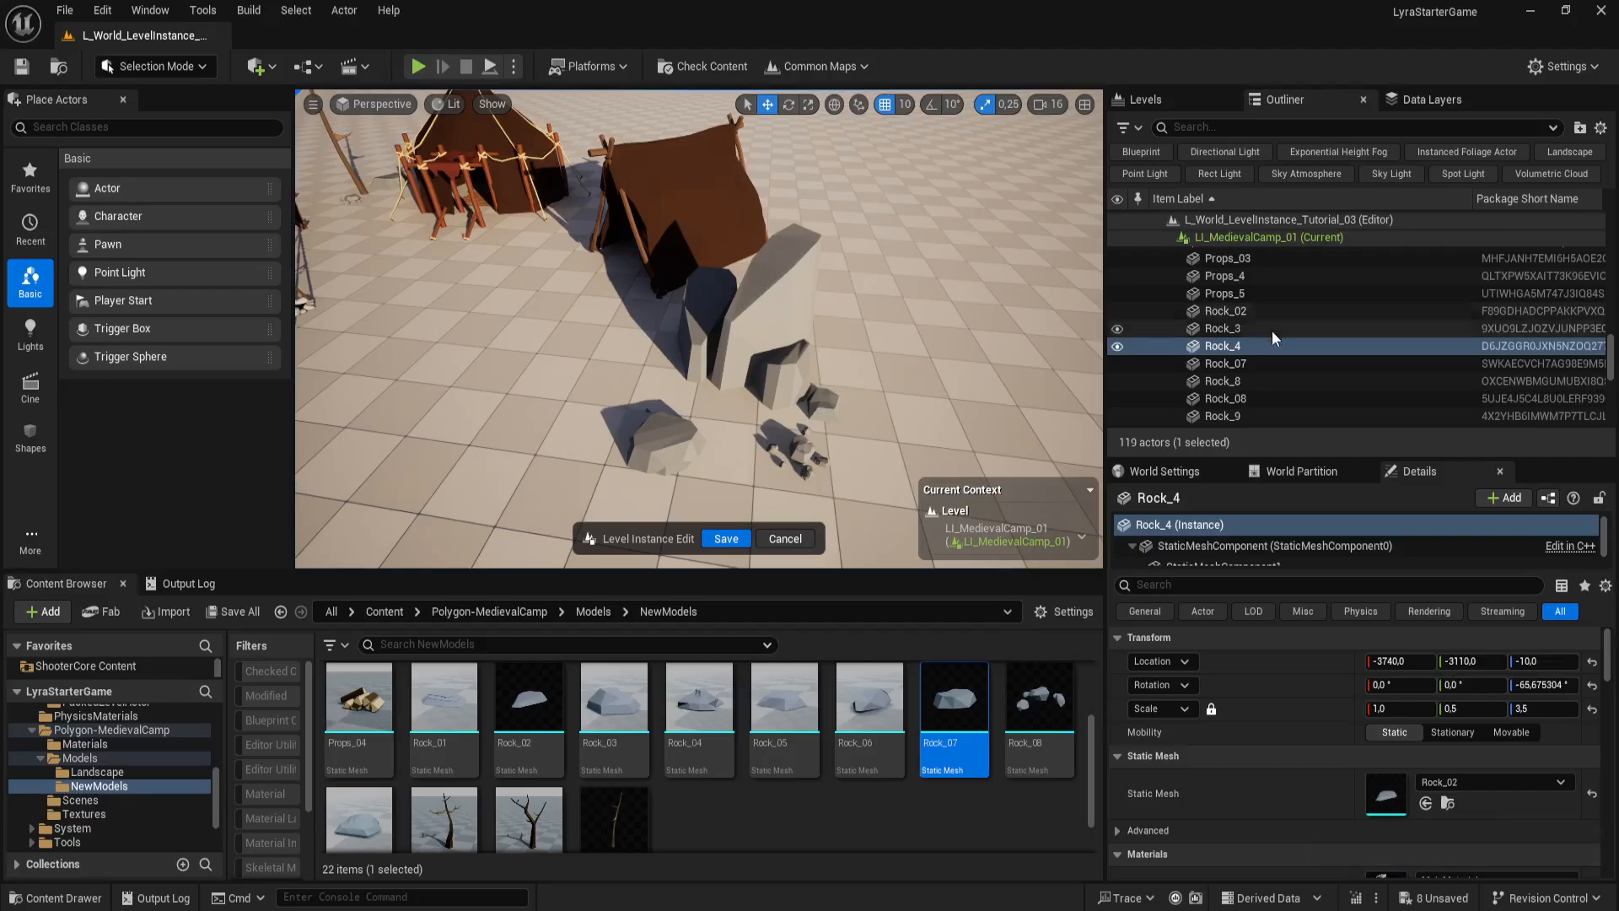
scroll(1239, 337, "down", 3)
left_click(1241, 308)
left_click(1245, 291)
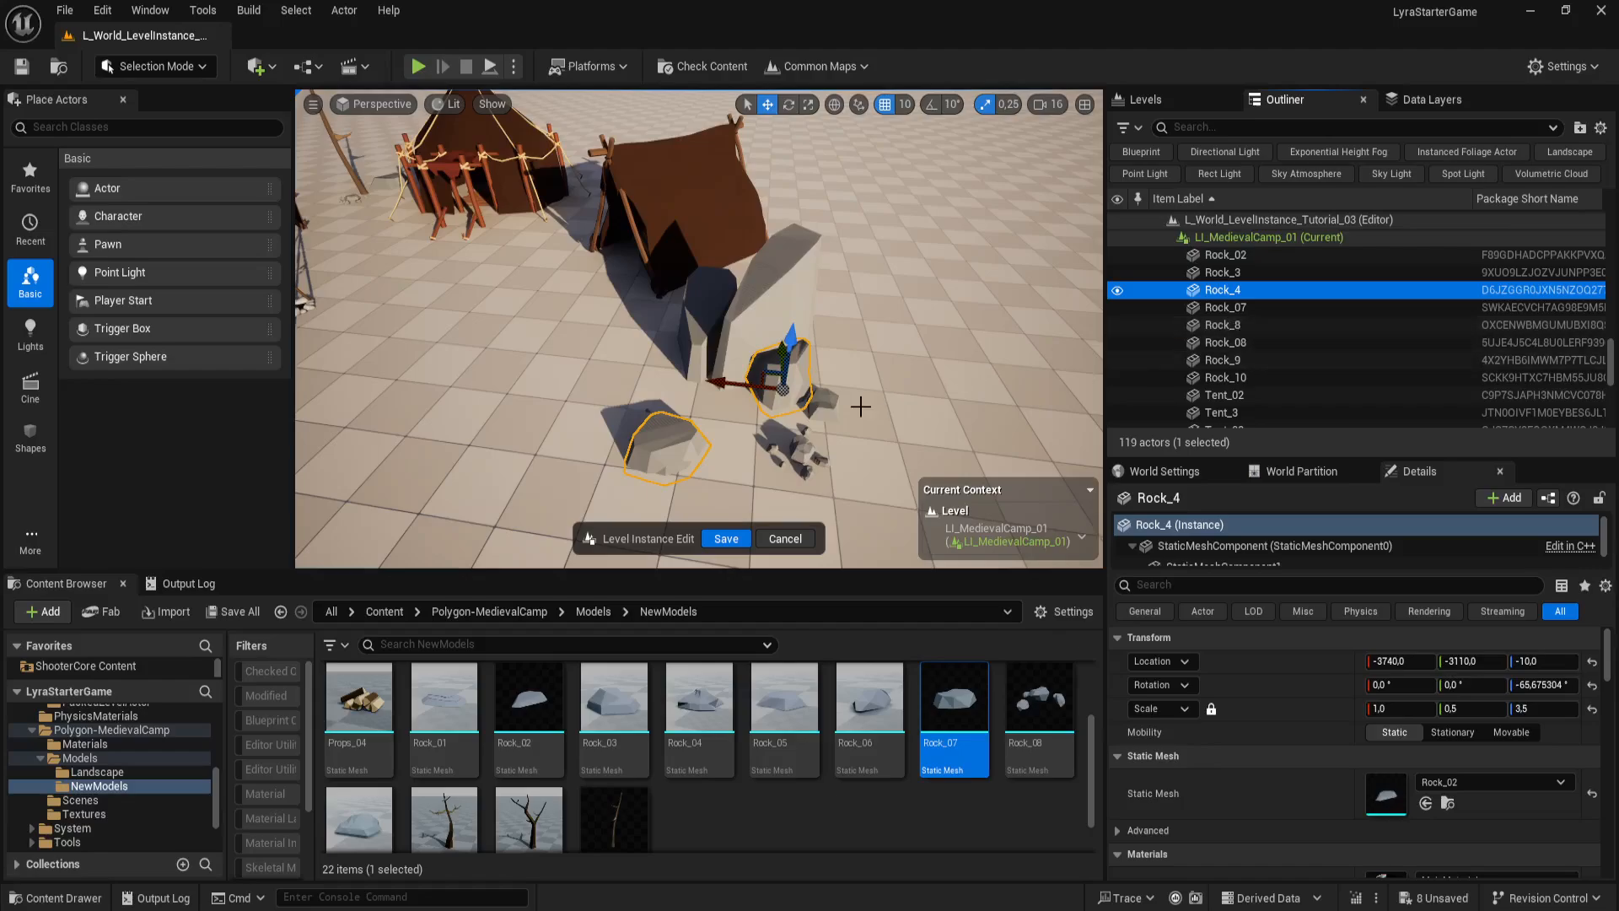
right_click_drag(799, 403, 824, 322)
Step: Rotate Rock_3 slightly around Z and switch the transform gizmo to local space
left_click(762, 312)
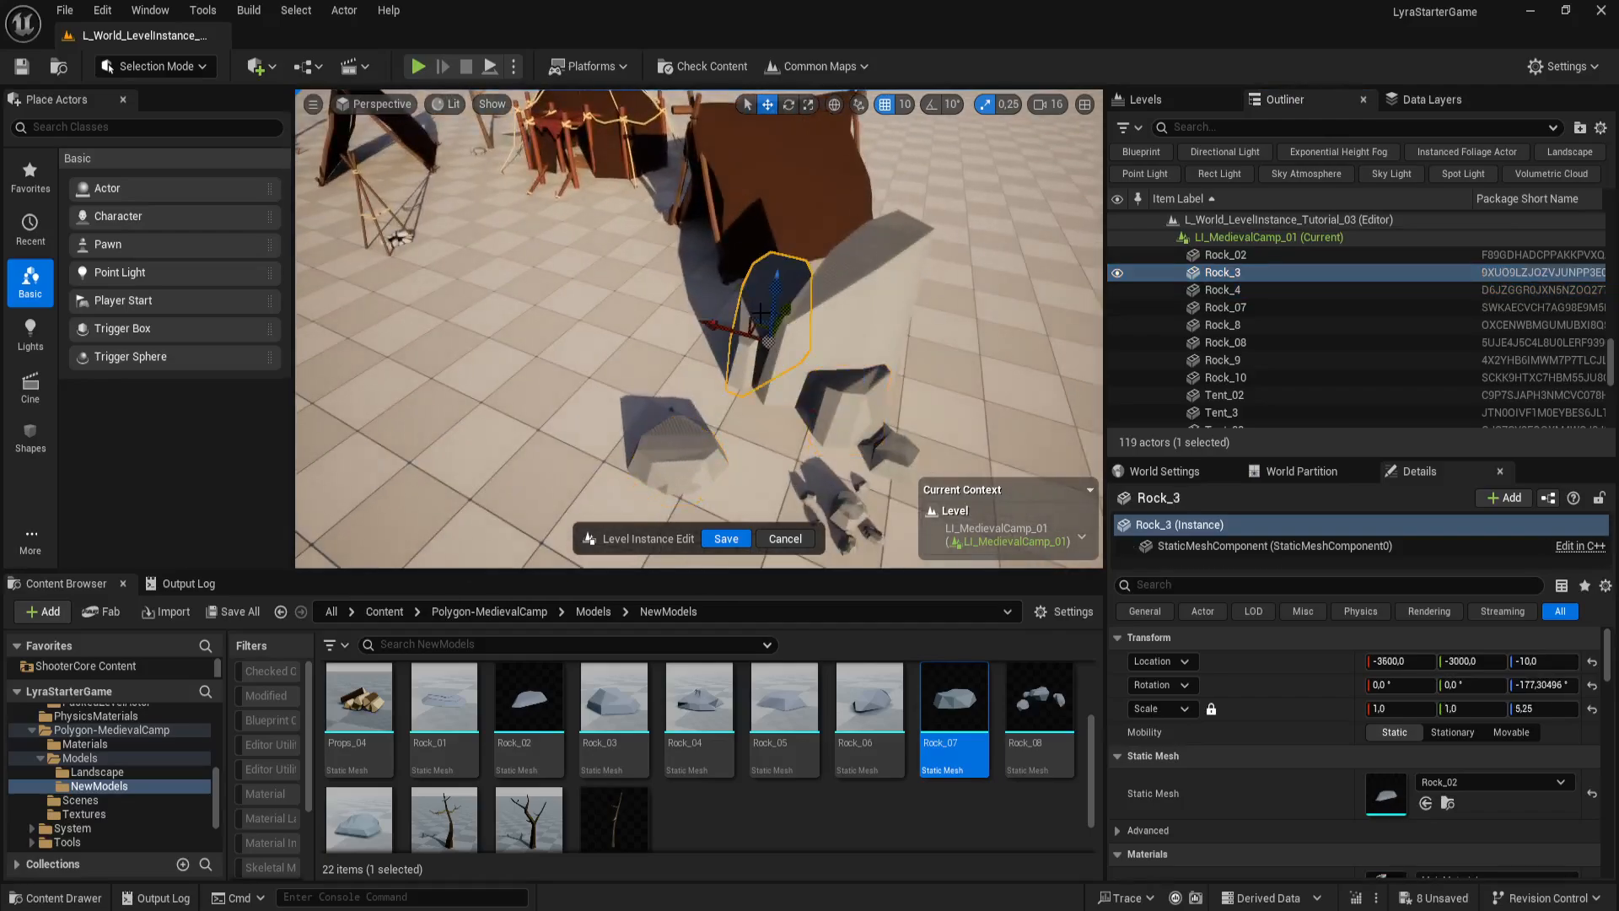
key("e")
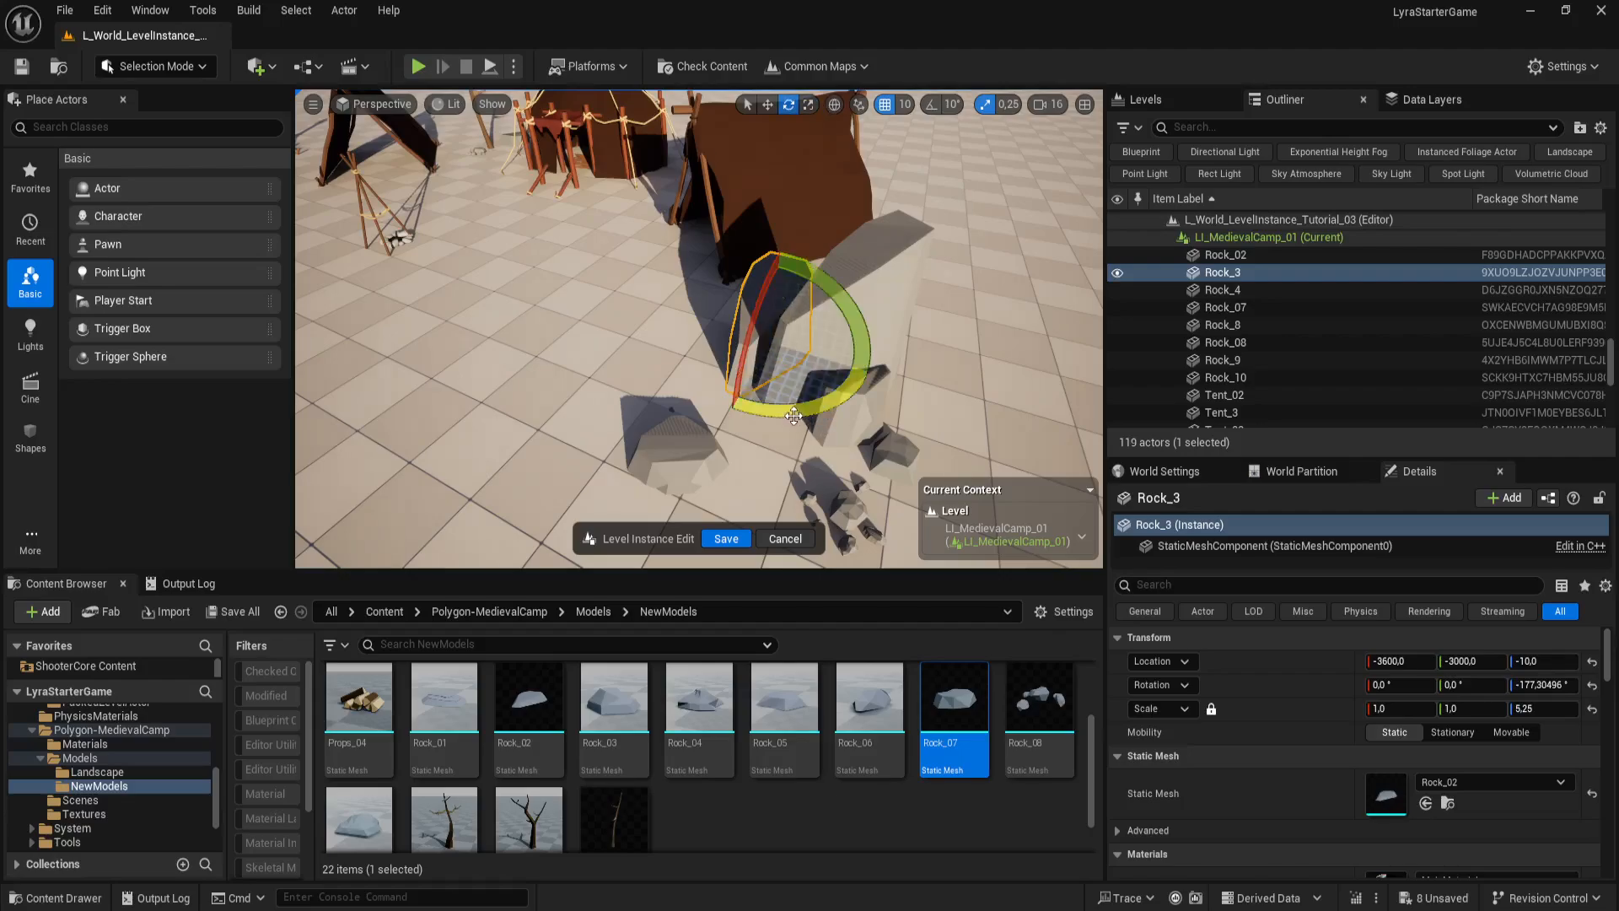
mouse_move(793, 416)
left_mouse_down()
mouse_move(835, 409)
mouse_move(785, 398)
left_mouse_up()
left_click_drag(798, 268, 822, 329)
left_click(834, 107)
key("ctrl+z")
Step: Scale the tall Rock_02 beside the tent to 2.0 along its X axis
key("w")
right_click_drag(922, 326, 743, 331)
key("g")
right_click_drag(540, 290, 594, 290)
left_click(594, 290)
right_click_drag(712, 331, 679, 314)
right_click_drag(827, 344, 802, 342)
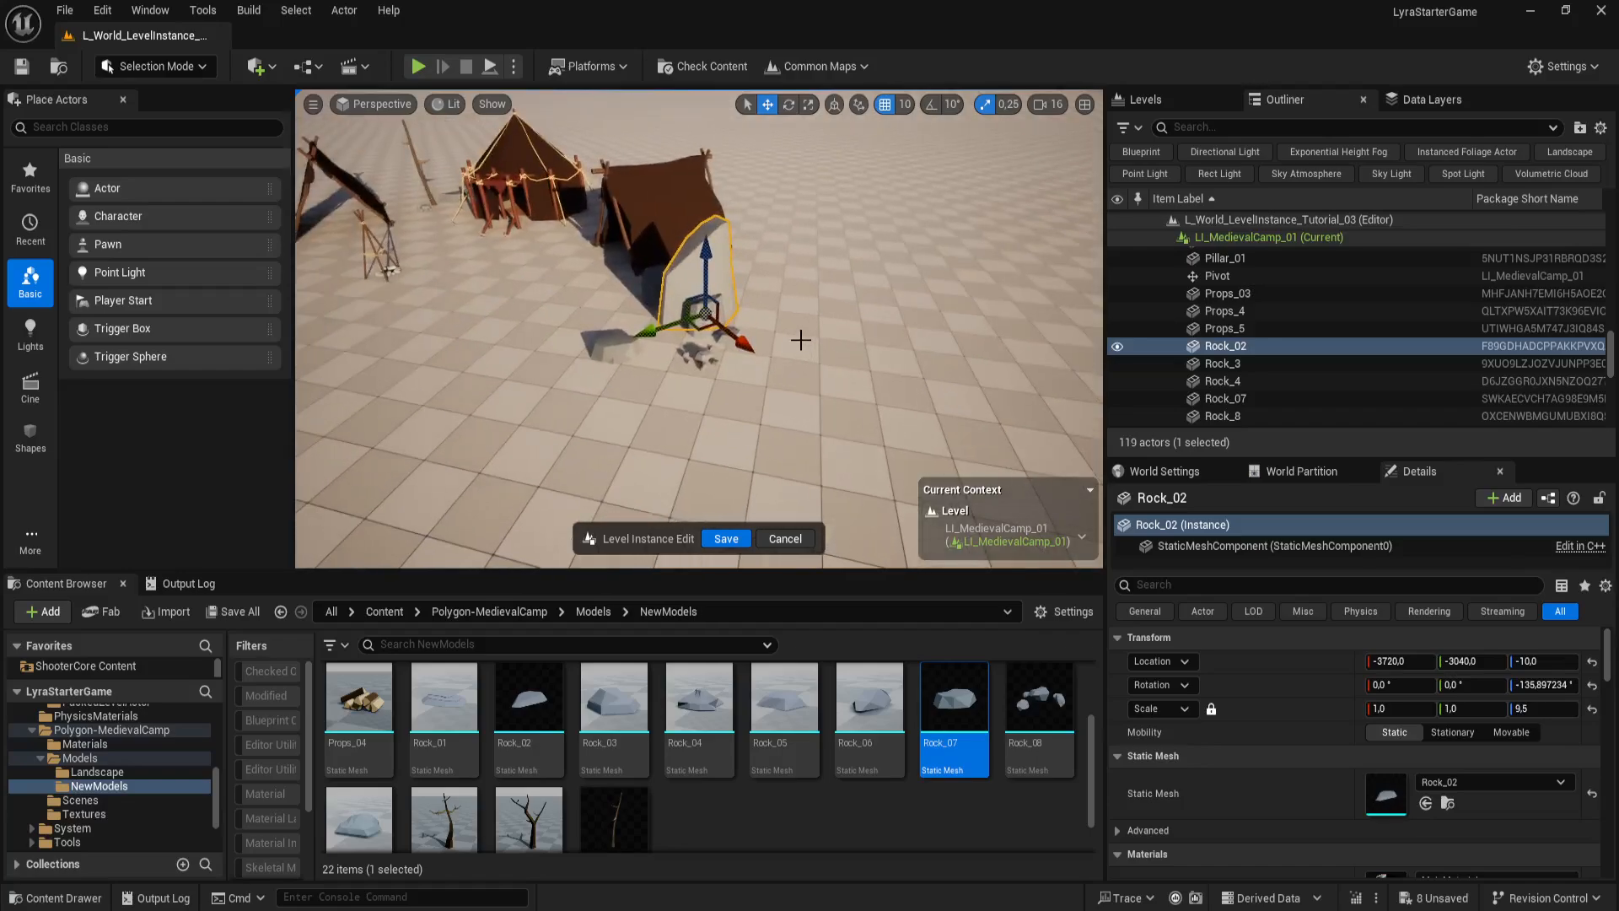
key("r")
left_click_drag(737, 335, 762, 350)
Step: Review the widened rock beside the tent and save the level instance edit
mouse_move(740, 338)
right_mouse_down()
mouse_move(775, 348)
mouse_move(725, 337)
mouse_move(742, 333)
right_mouse_up()
key("g")
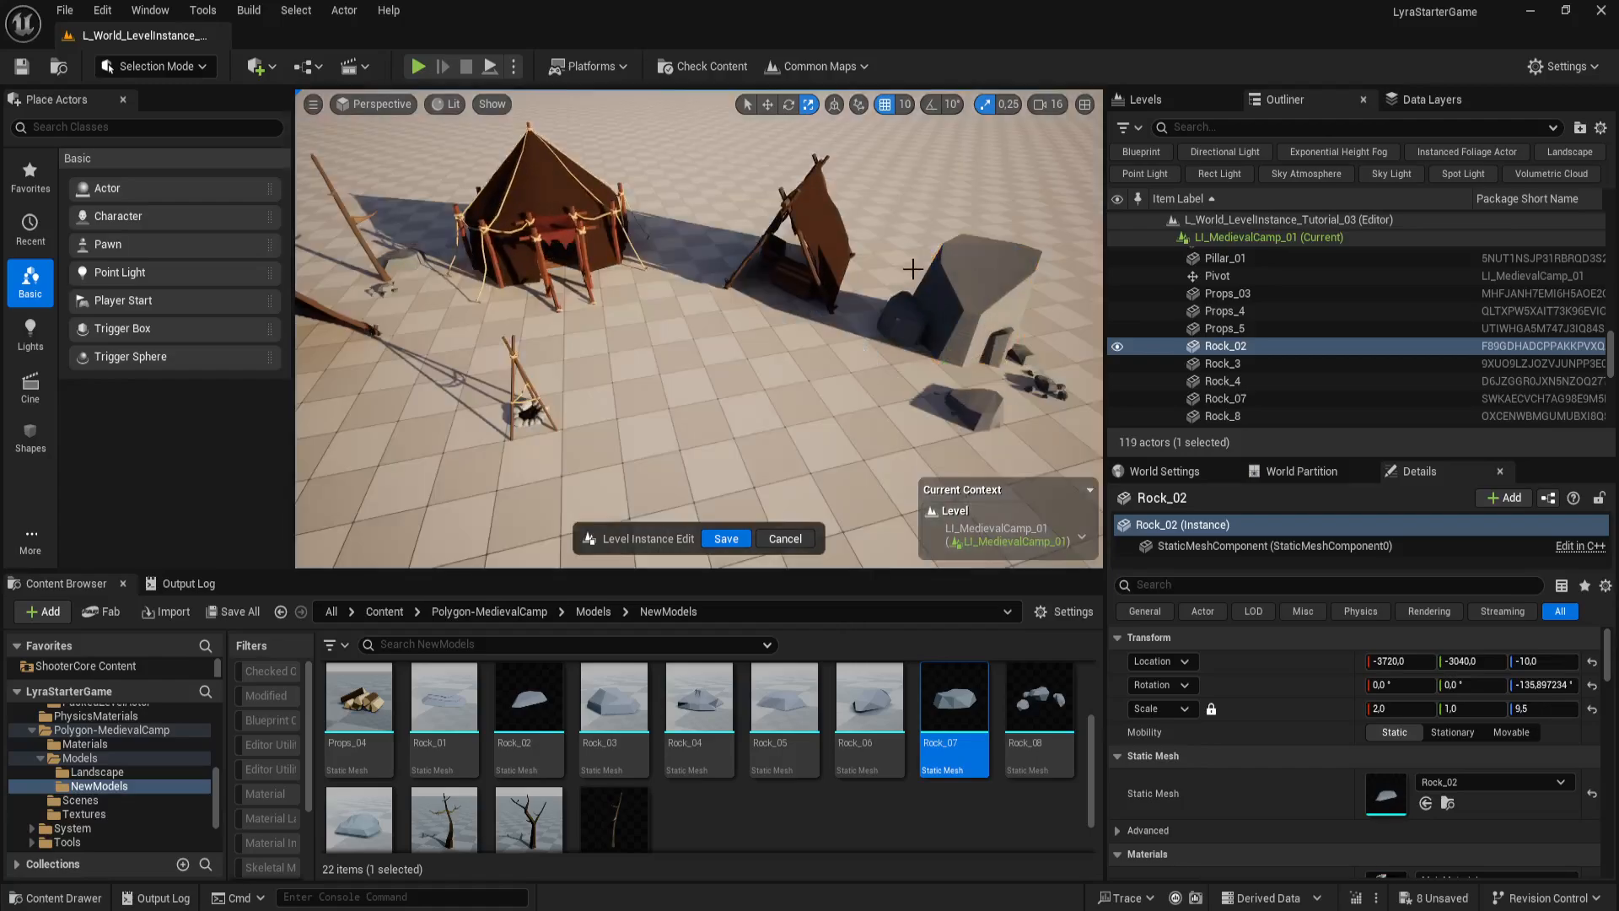
right_click_drag(912, 269, 857, 313)
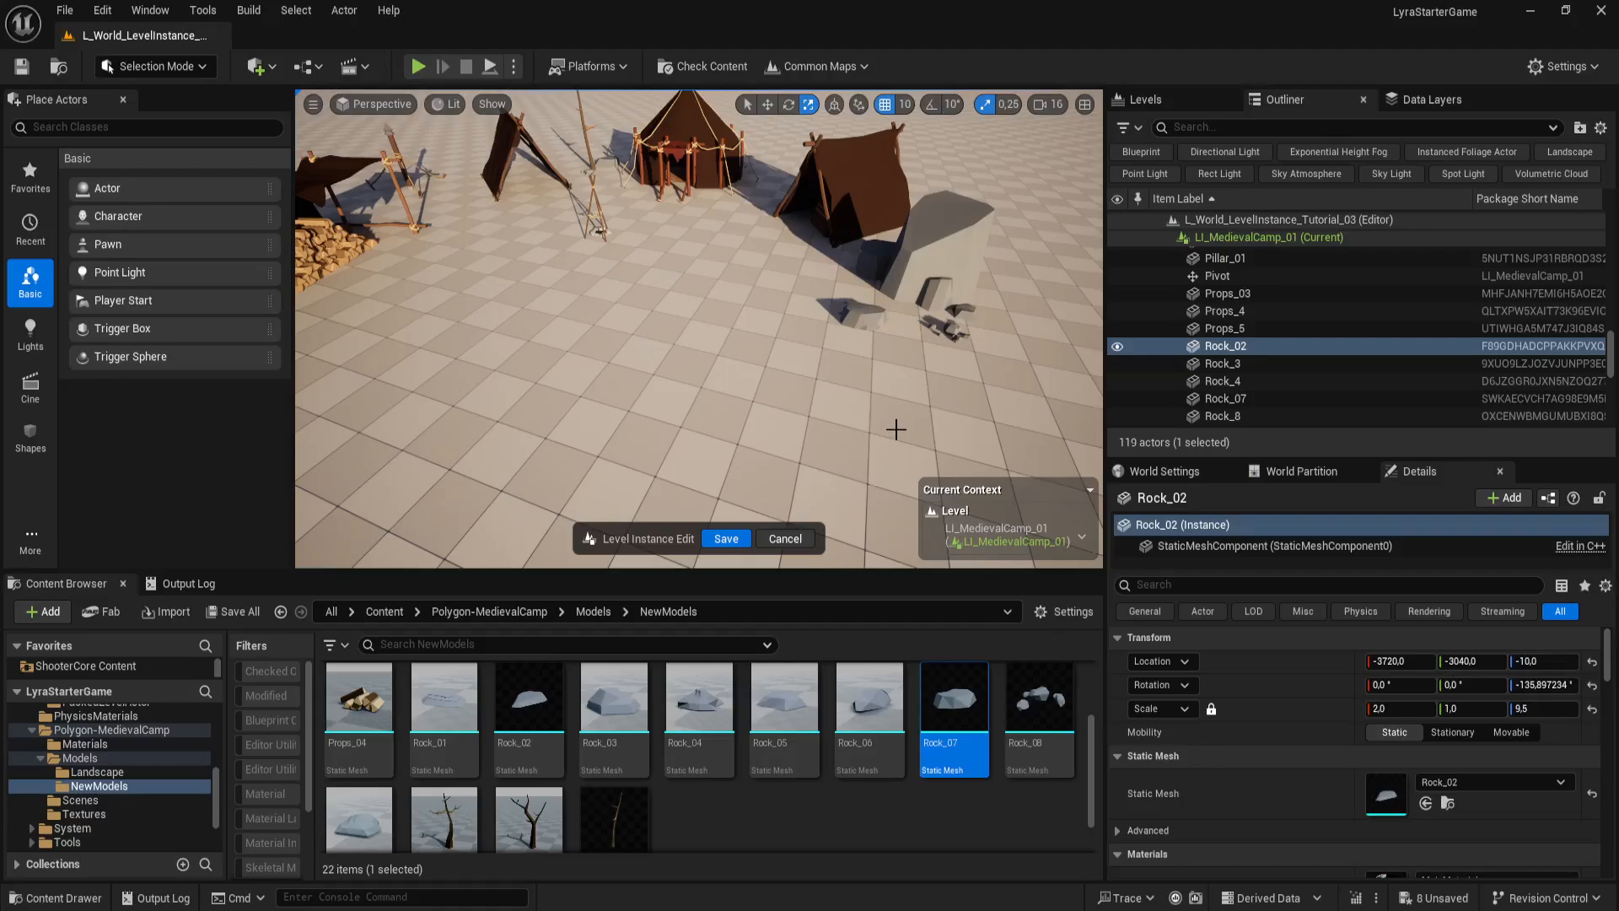
right_click_drag(878, 338, 851, 433)
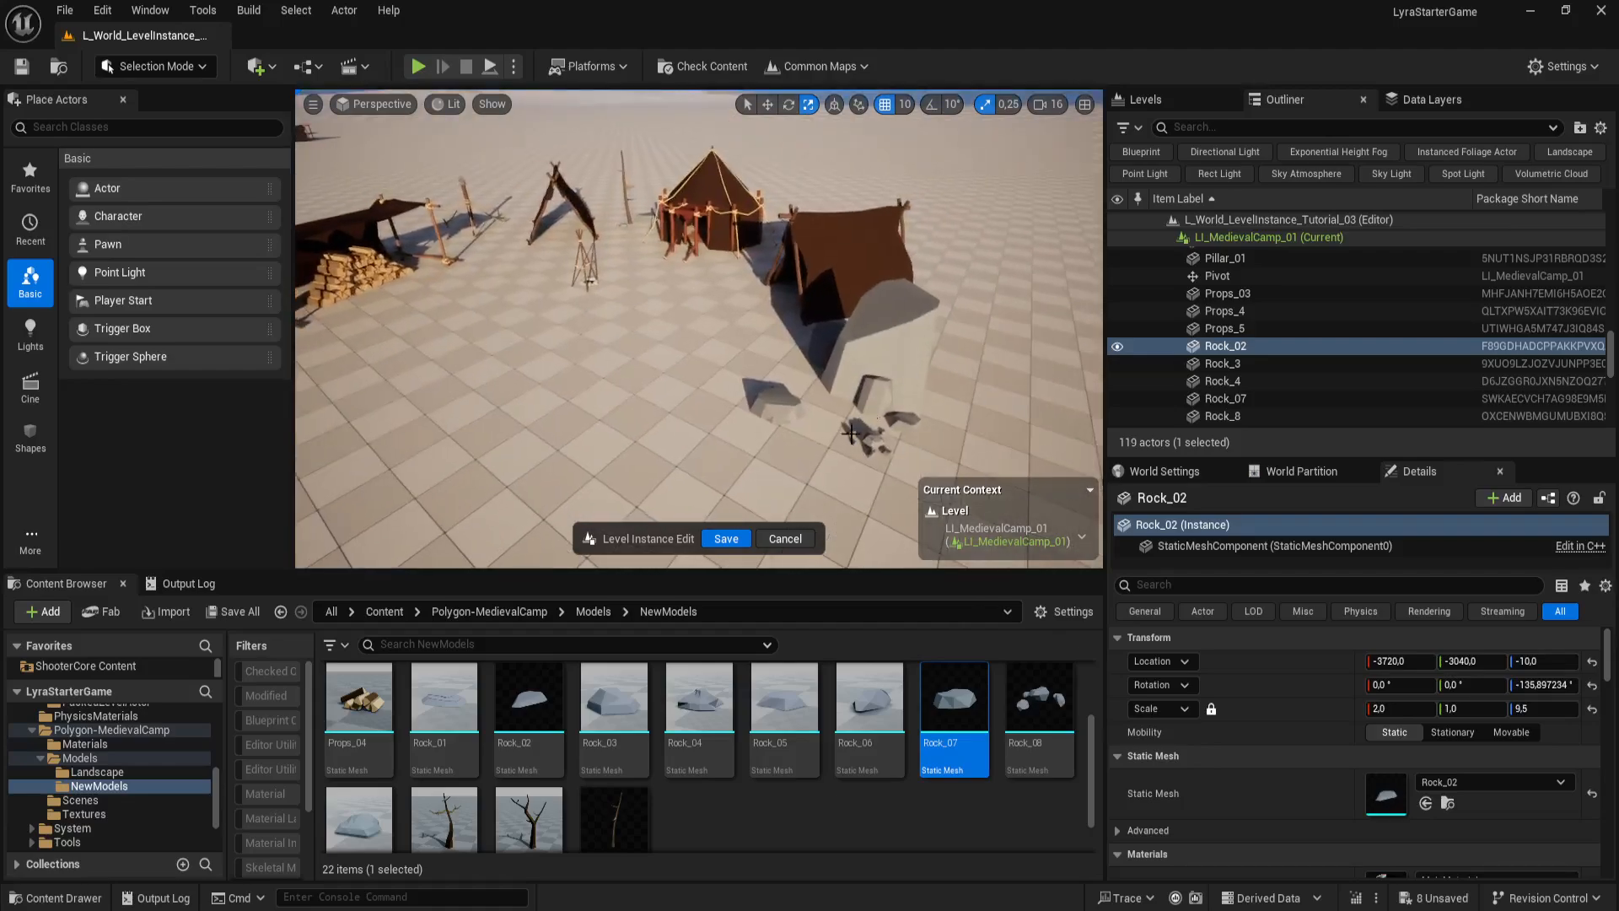
right_click_drag(749, 426, 751, 485)
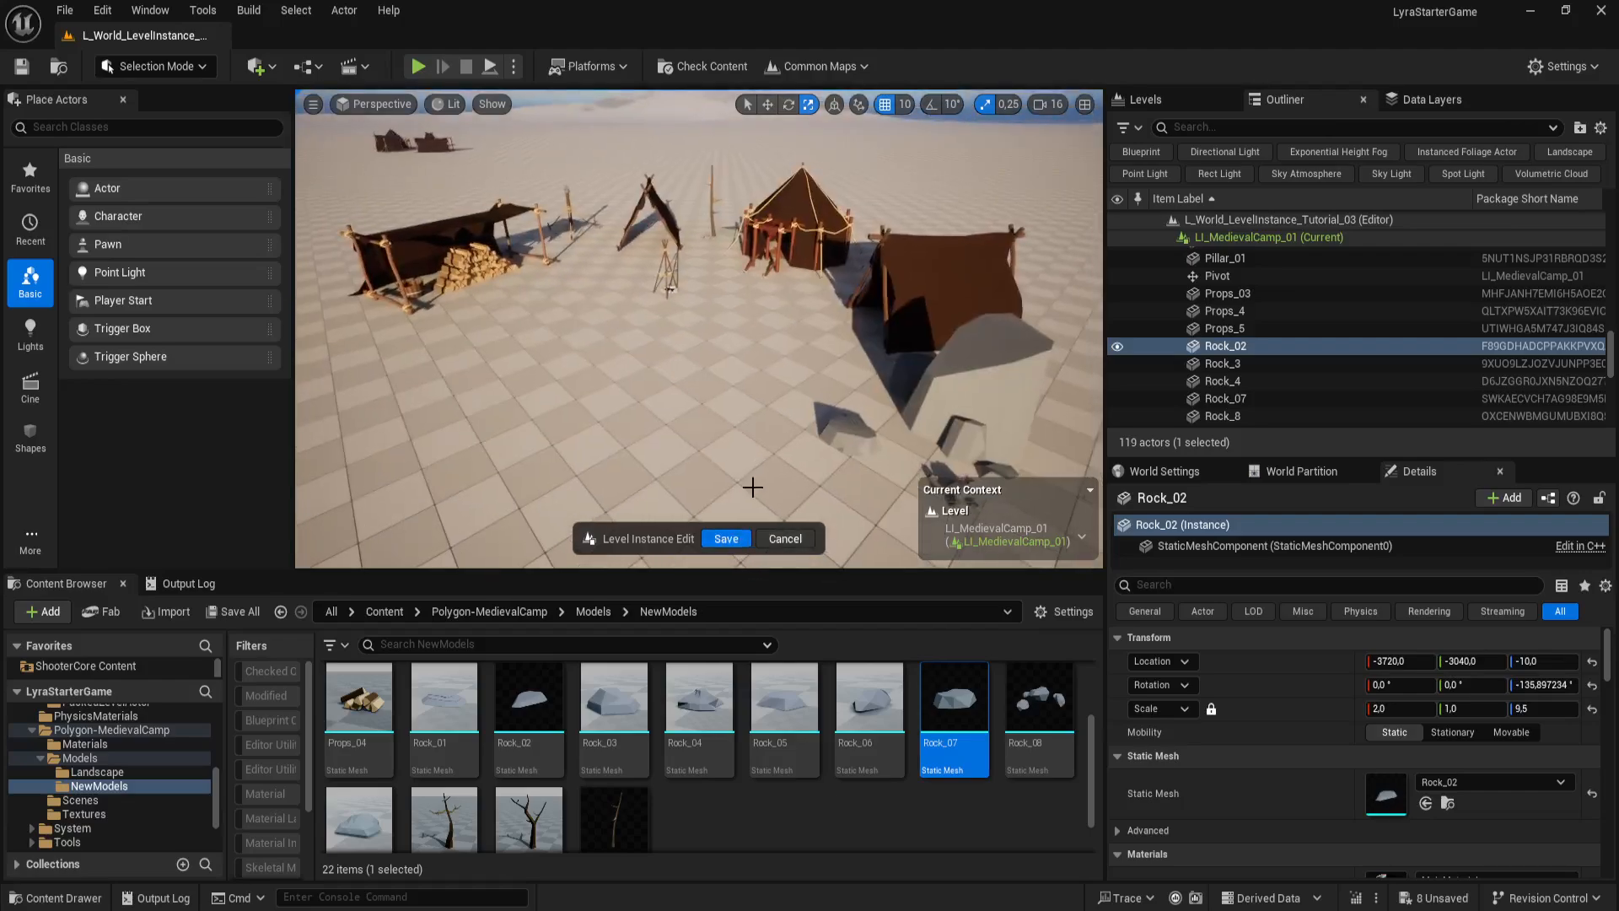
left_click(722, 540)
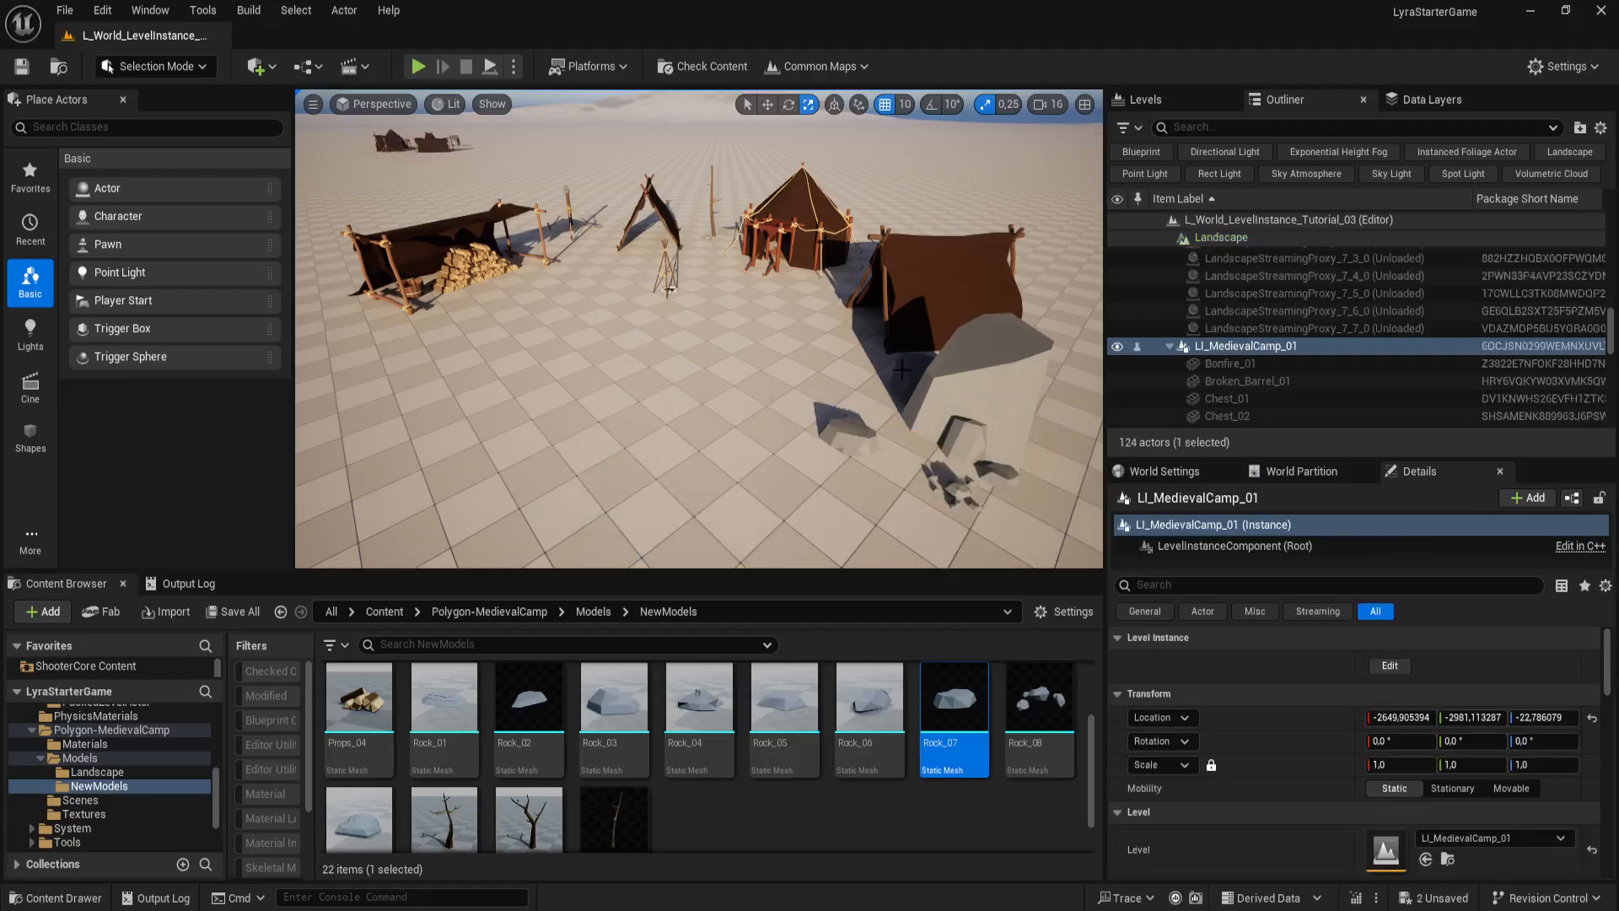
Step: Inspect the saved LI_MedievalCamp_01 camp and its rocks from several angles
key("f")
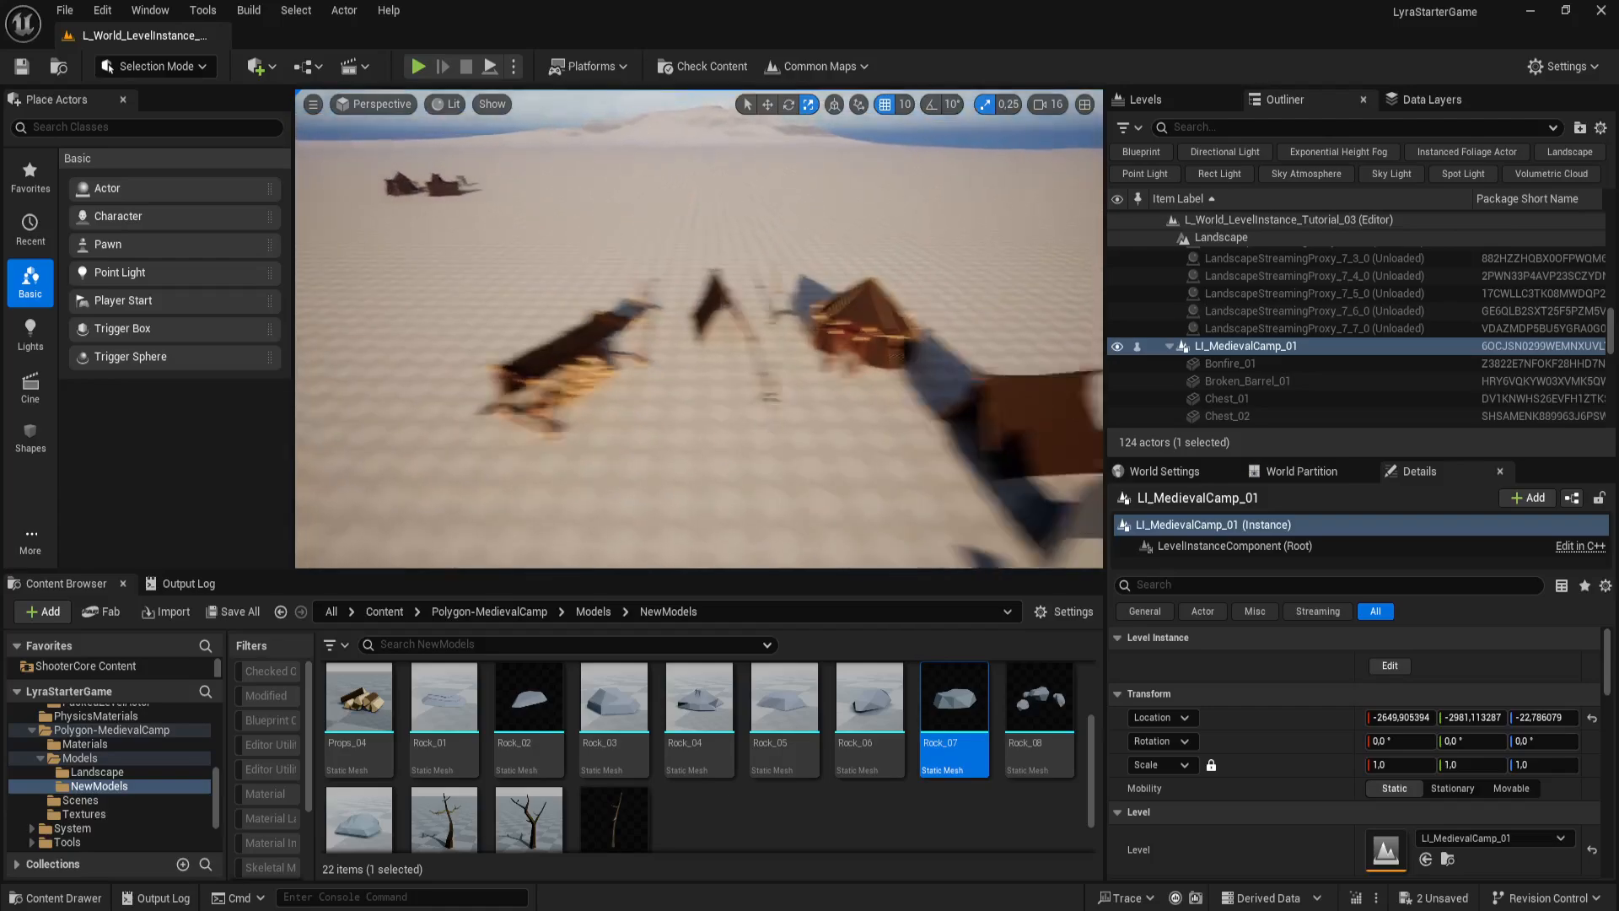
right_click_drag(809, 423, 923, 393)
key("g")
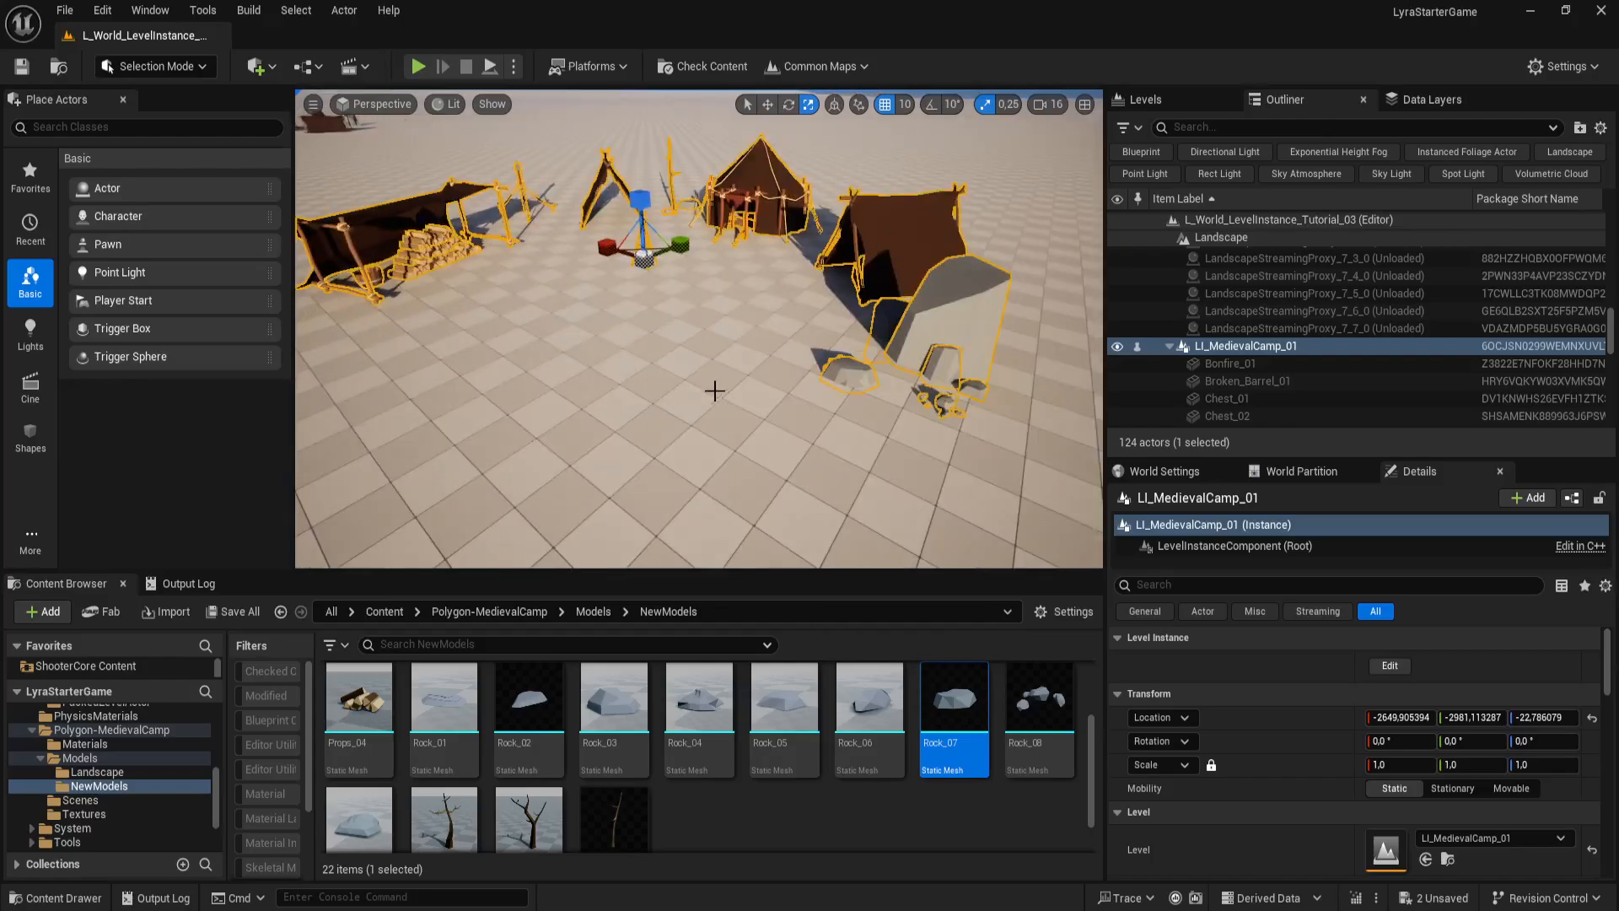
mouse_move(669, 382)
right_mouse_down()
mouse_move(712, 384)
mouse_move(648, 362)
right_mouse_up()
key("g")
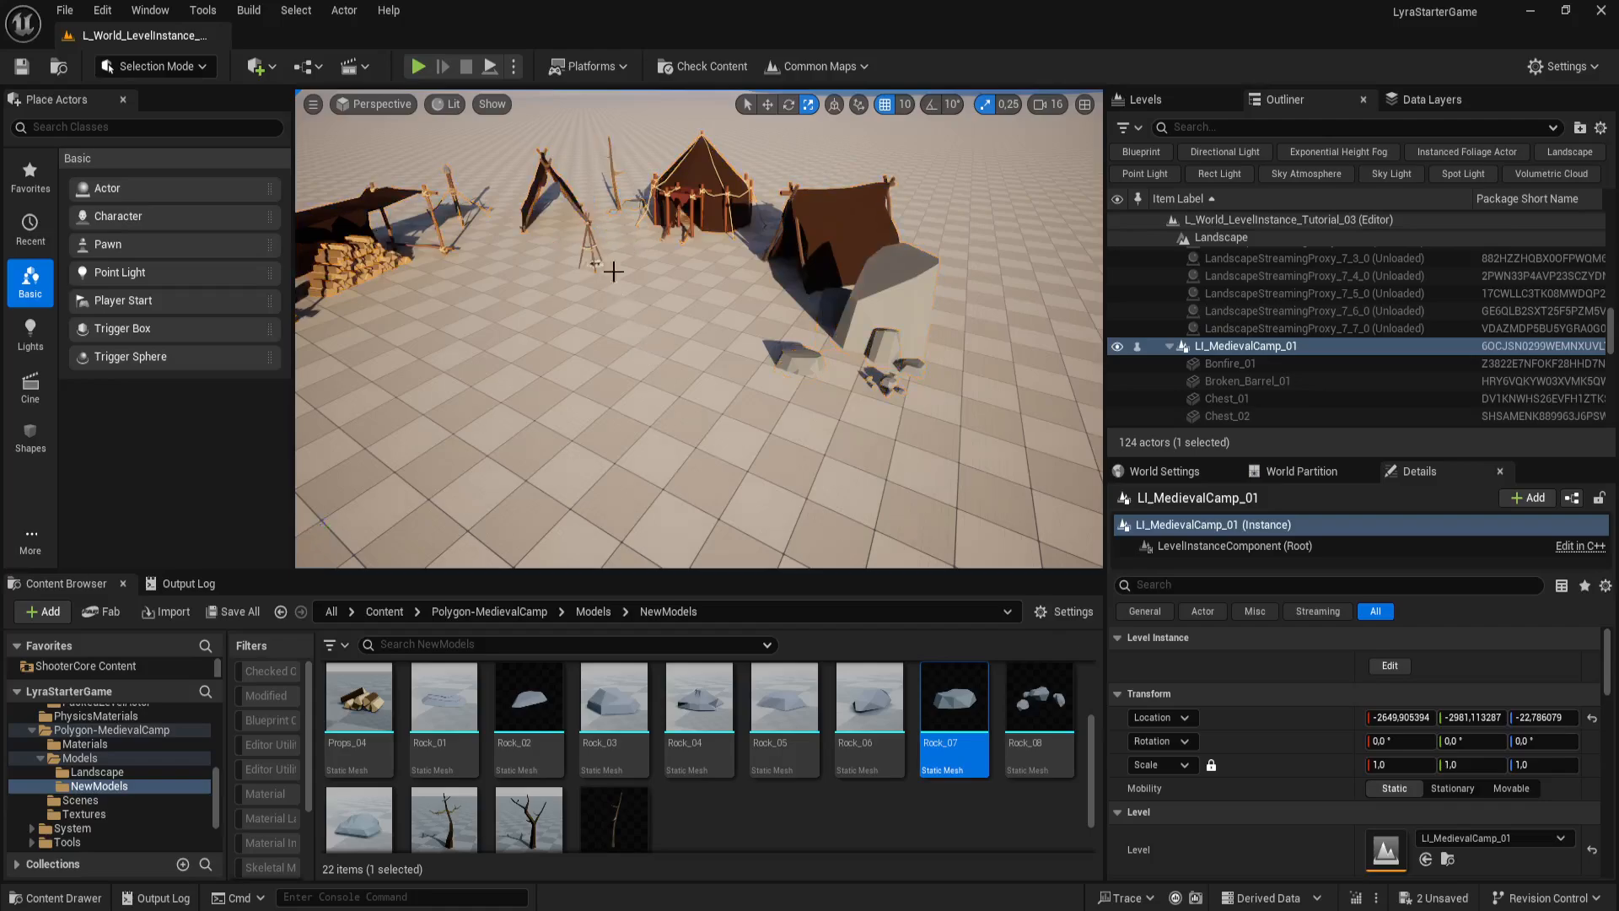
right_click_drag(614, 272, 736, 331)
key("g")
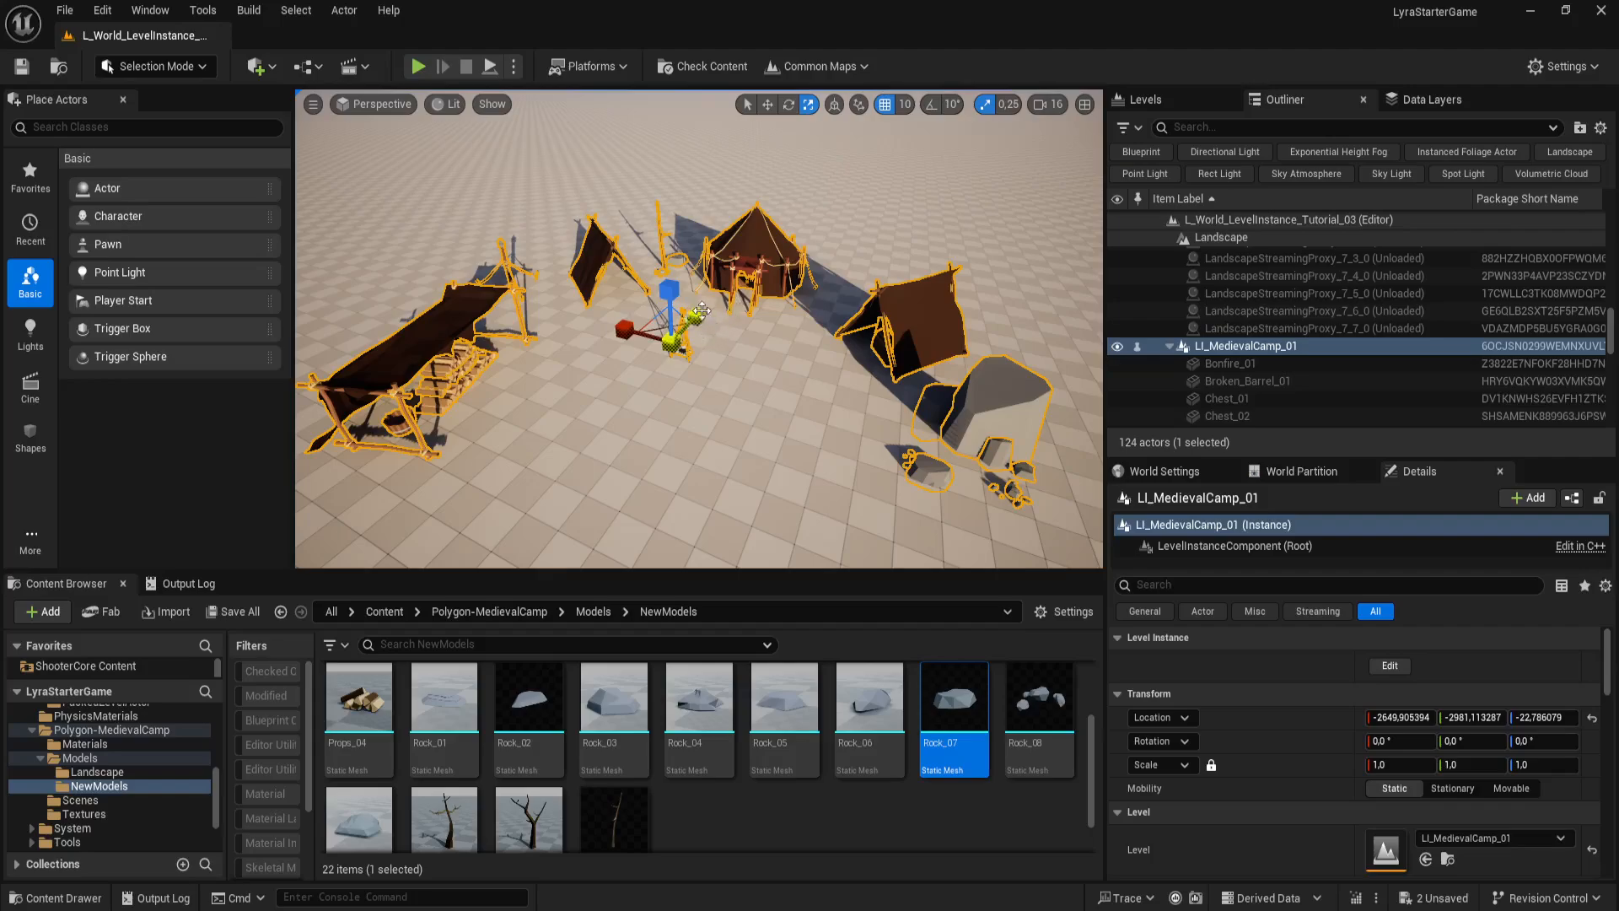
Step: Duplicate the LI_MedievalCamp_01 level instance along the Y axis to about Y 1239
right_click_drag(702, 310, 747, 373)
key("w")
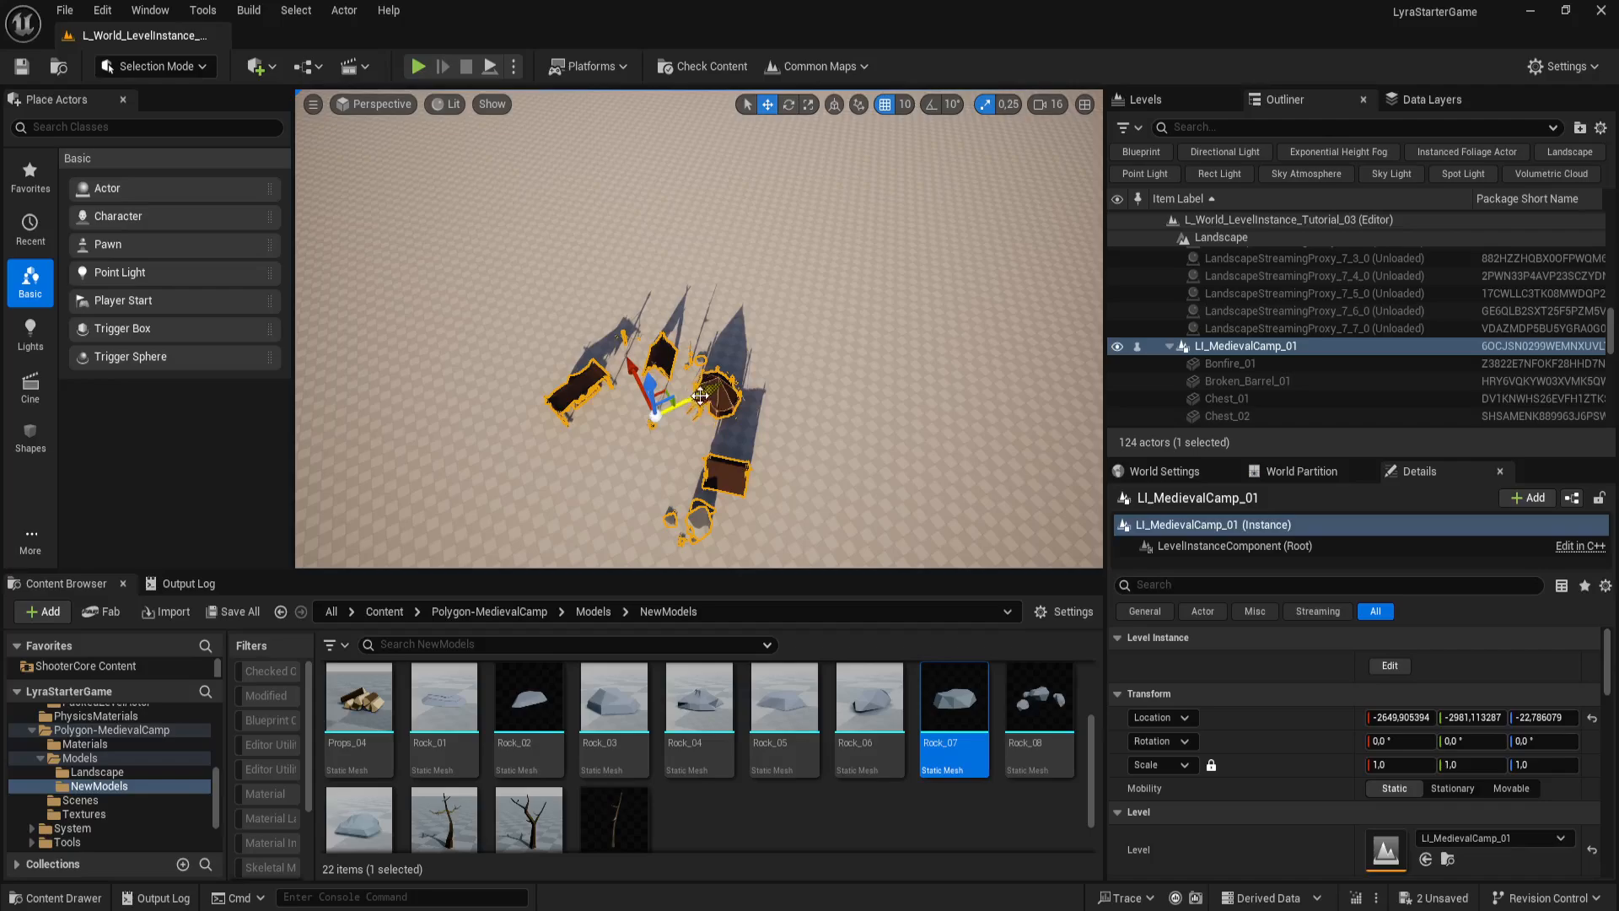
left_click_drag(705, 398, 1097, 354, "alt")
right_click_drag(748, 338, 889, 348)
key("g")
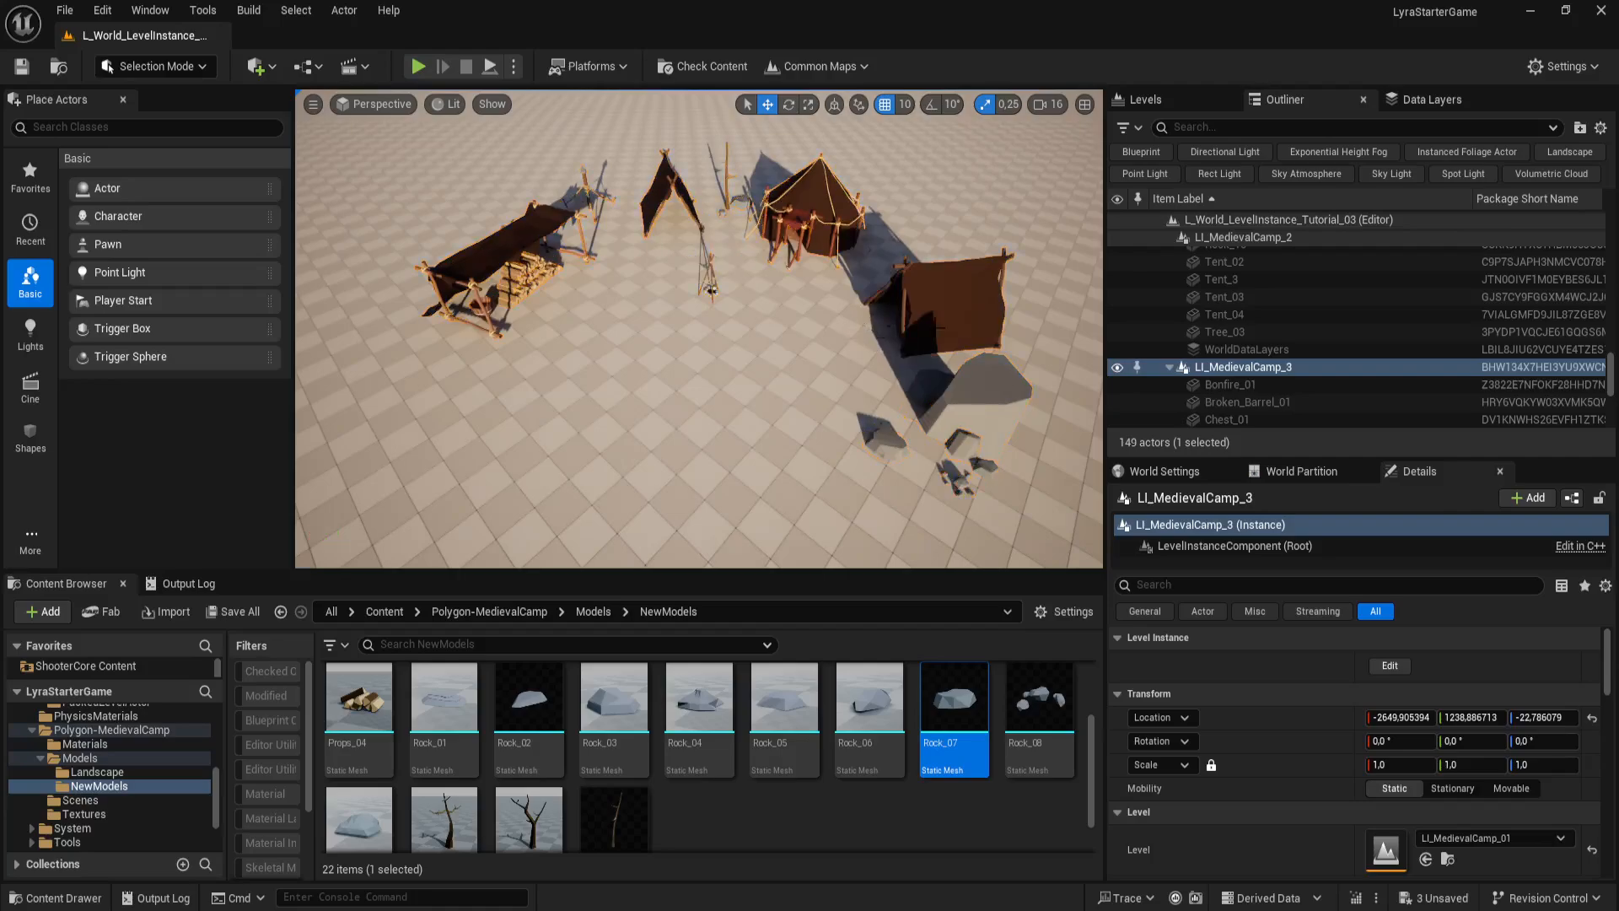
Step: Collapse the expanded medieval camp level instances in the actor hierarchy
scroll(1284, 321, "up", 4)
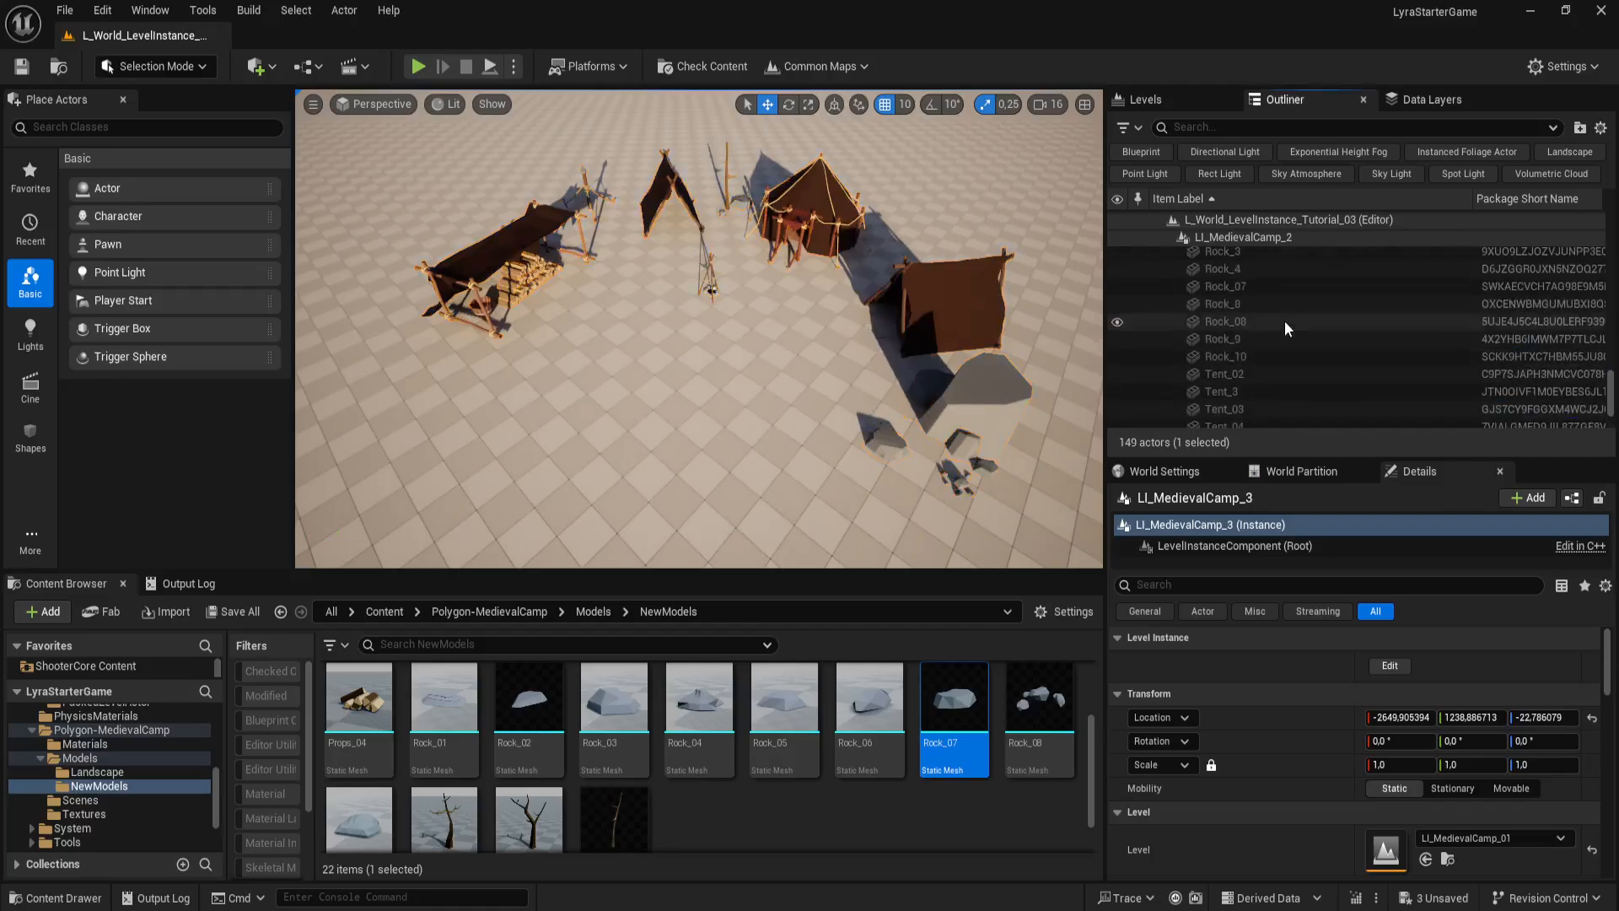
scroll(1265, 331, "up", 5)
left_click(1176, 373)
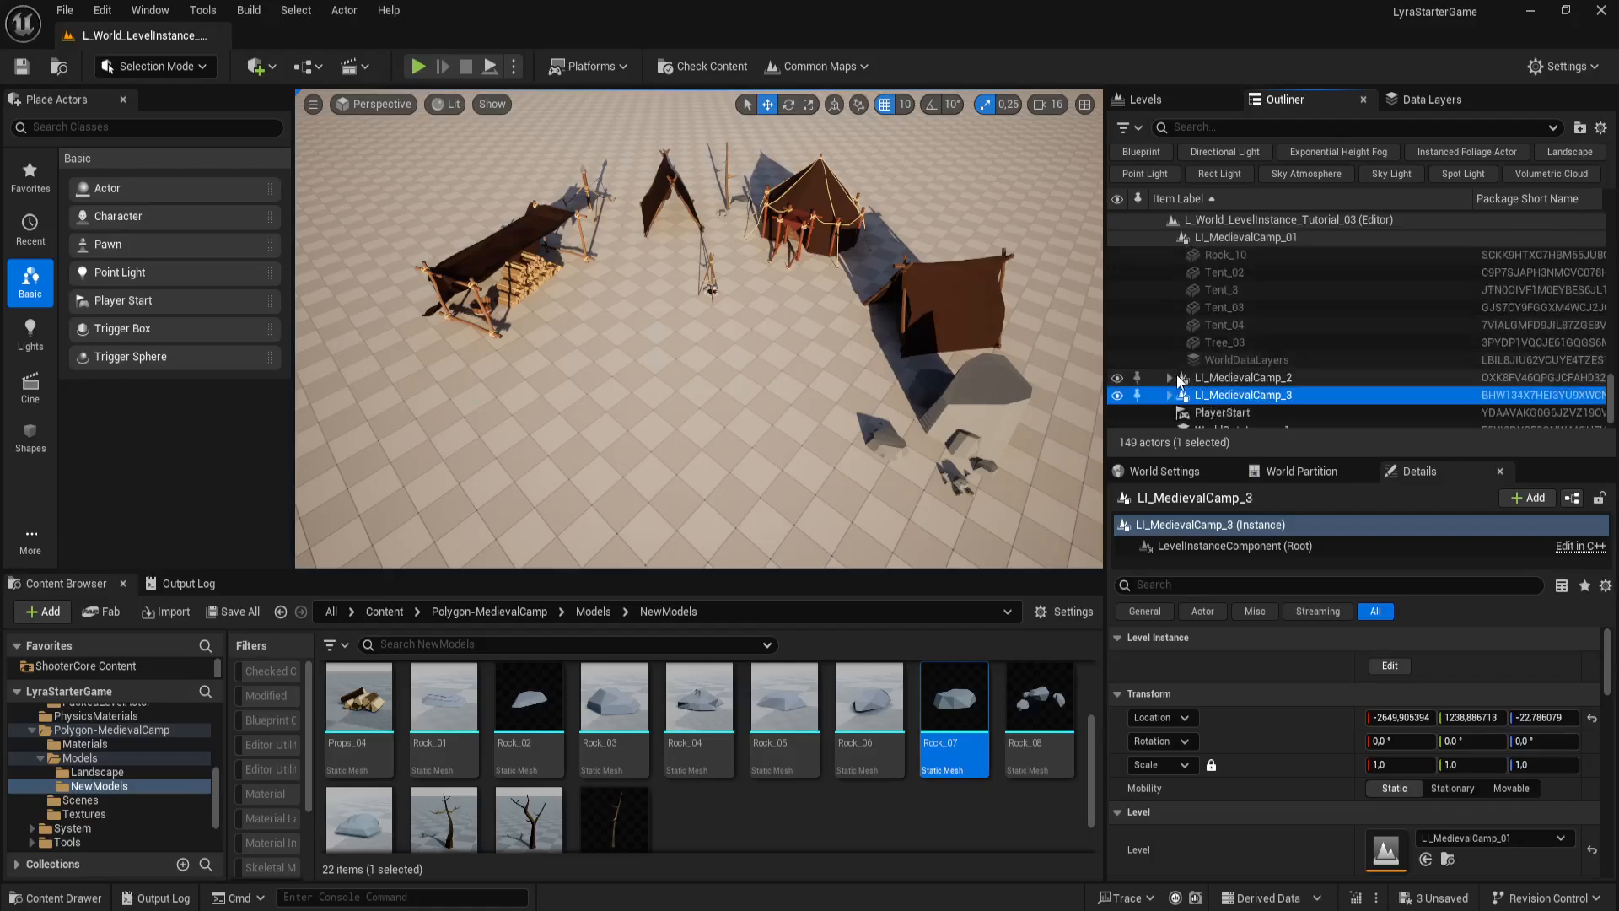
scroll(1190, 369, "up", 4)
scroll(1191, 368, "up", 5)
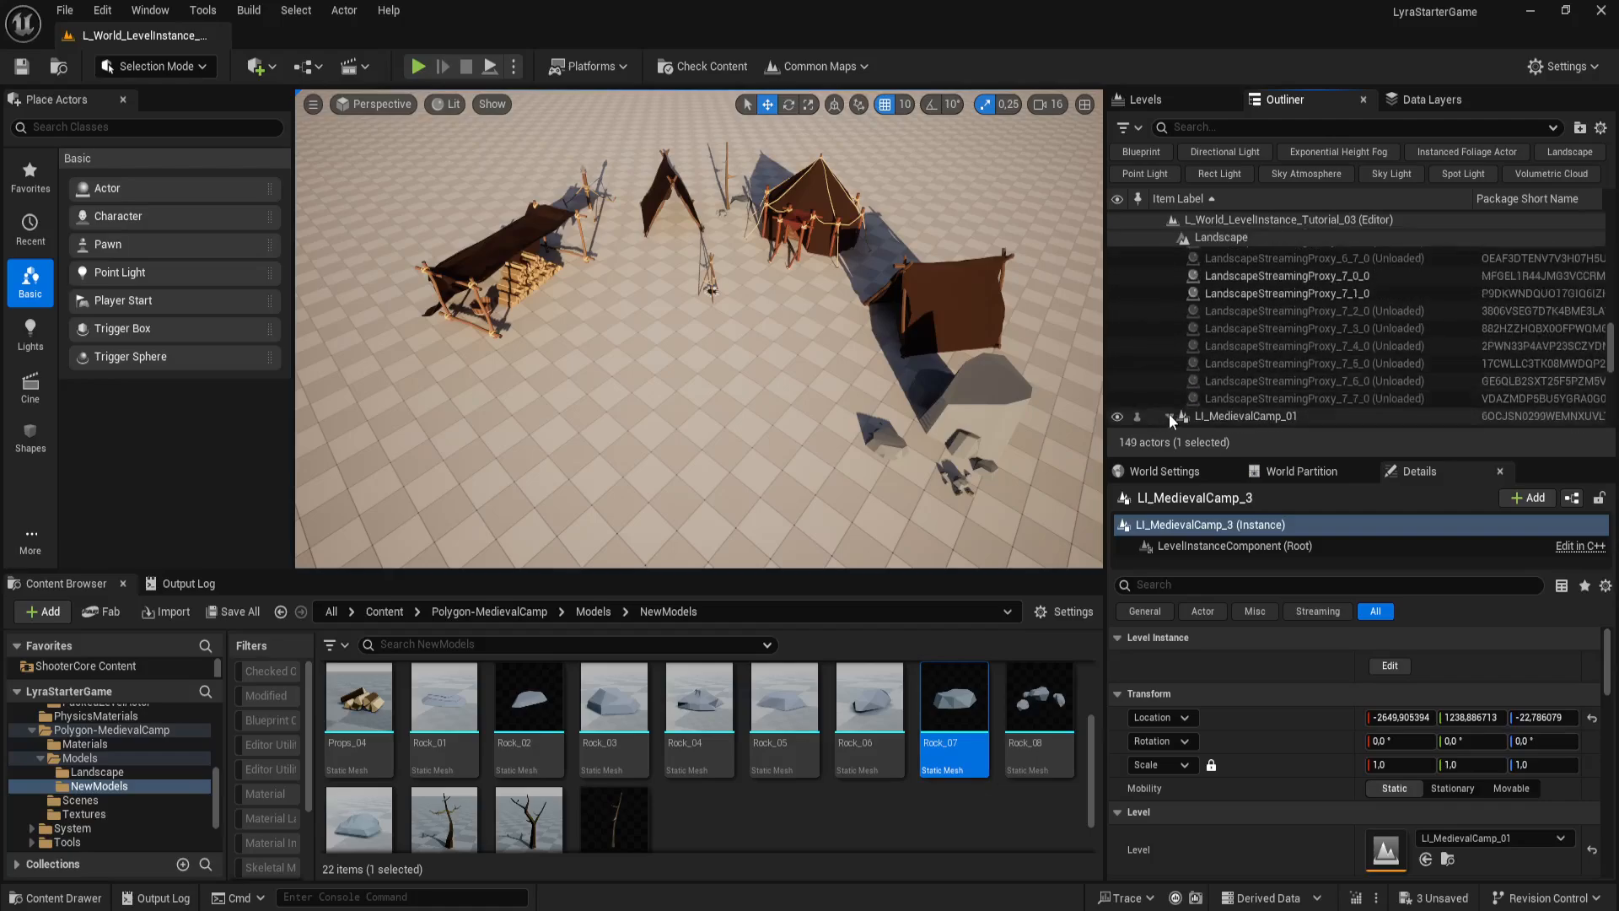
left_click(1169, 416)
scroll(1216, 388, "down", 2)
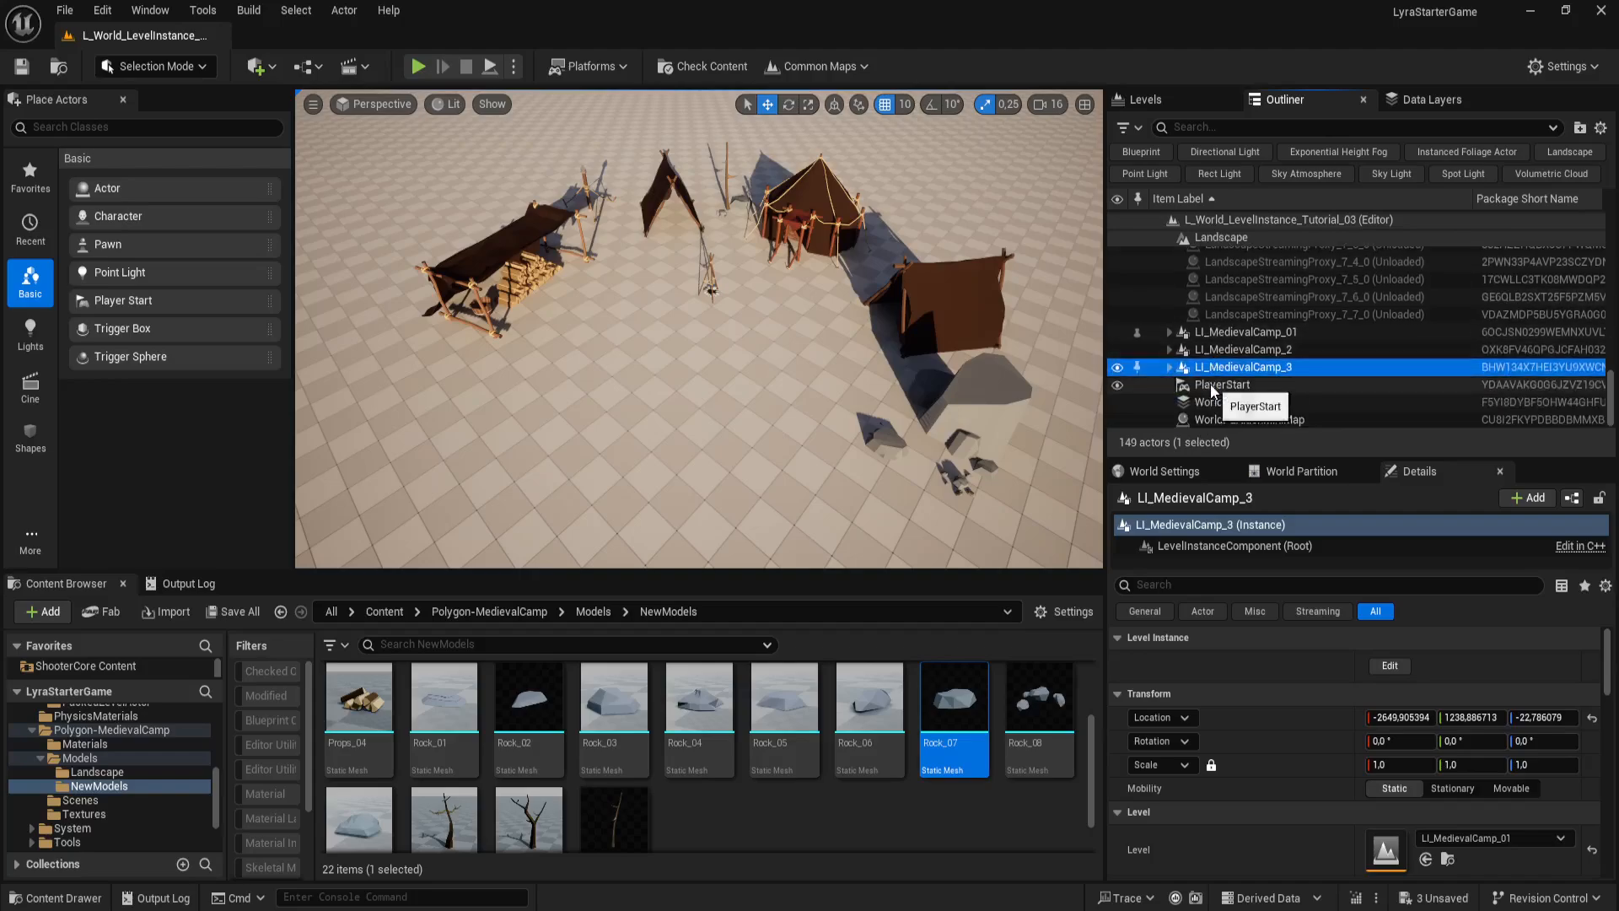
Step: Break the LI_MedievalCamp_3 level instance into its individual actors at depth 1
left_click(949, 281)
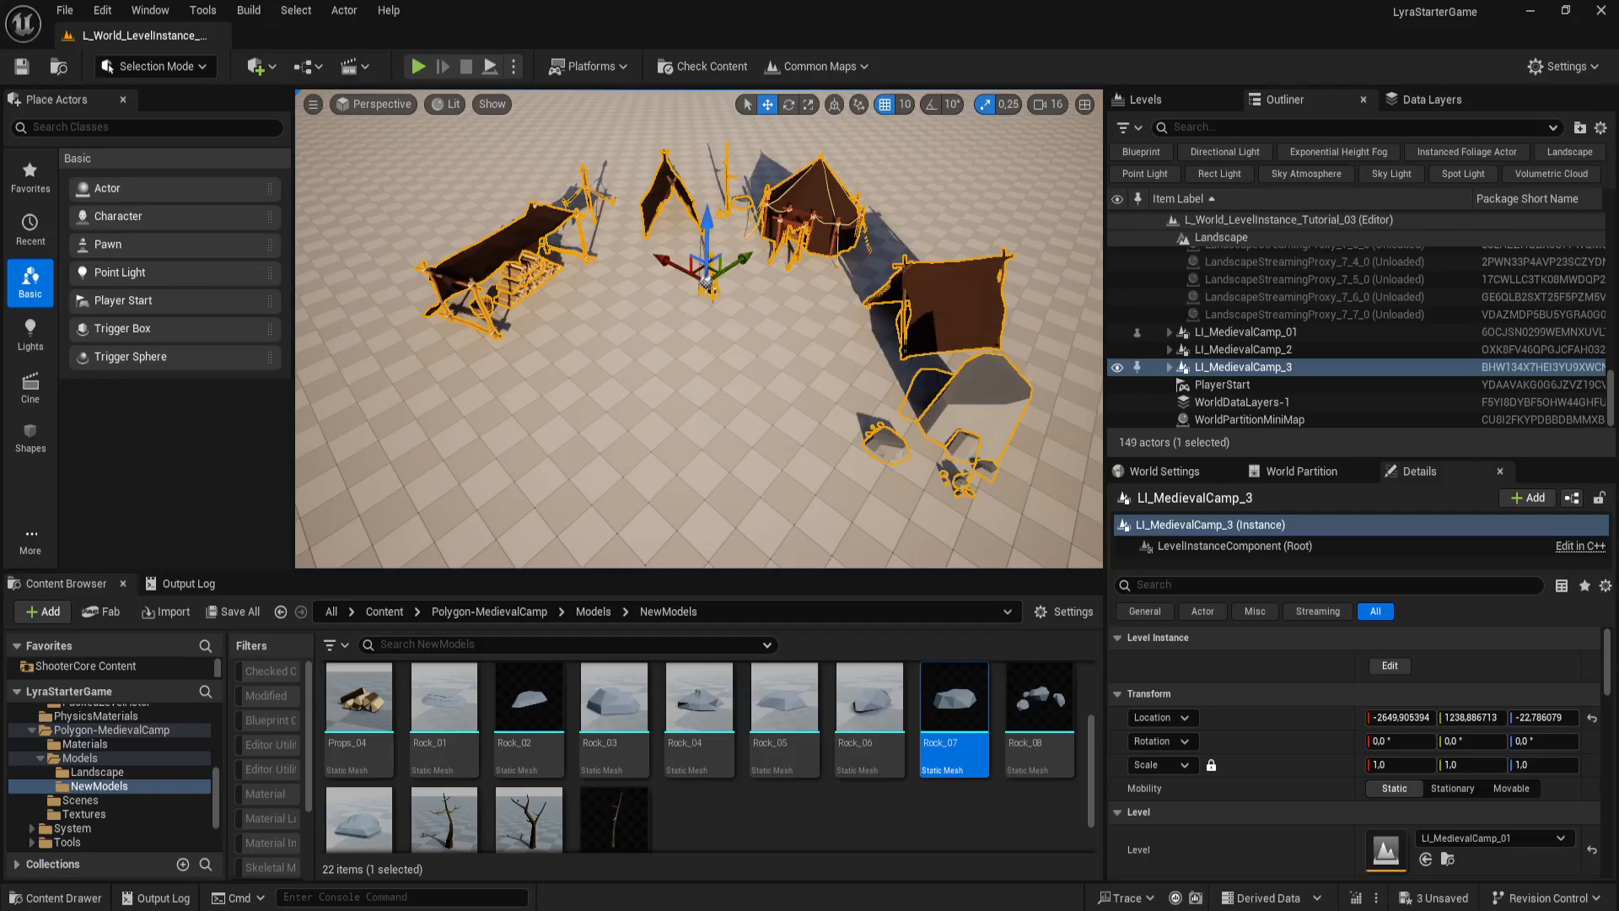
right_click(943, 309)
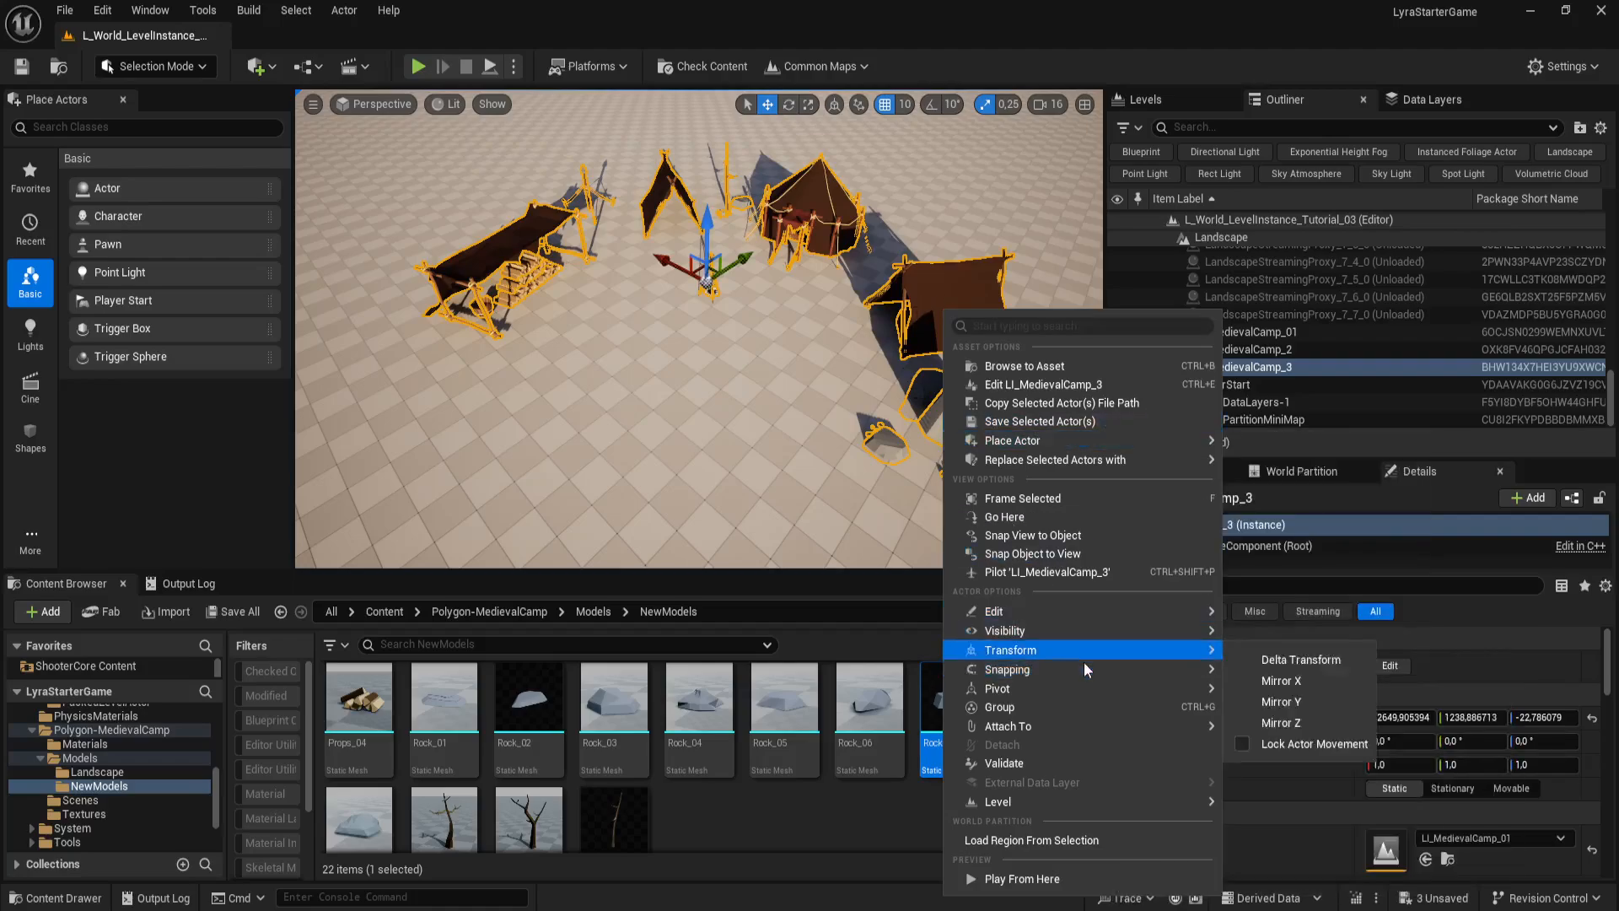
mouse_move(1112, 798)
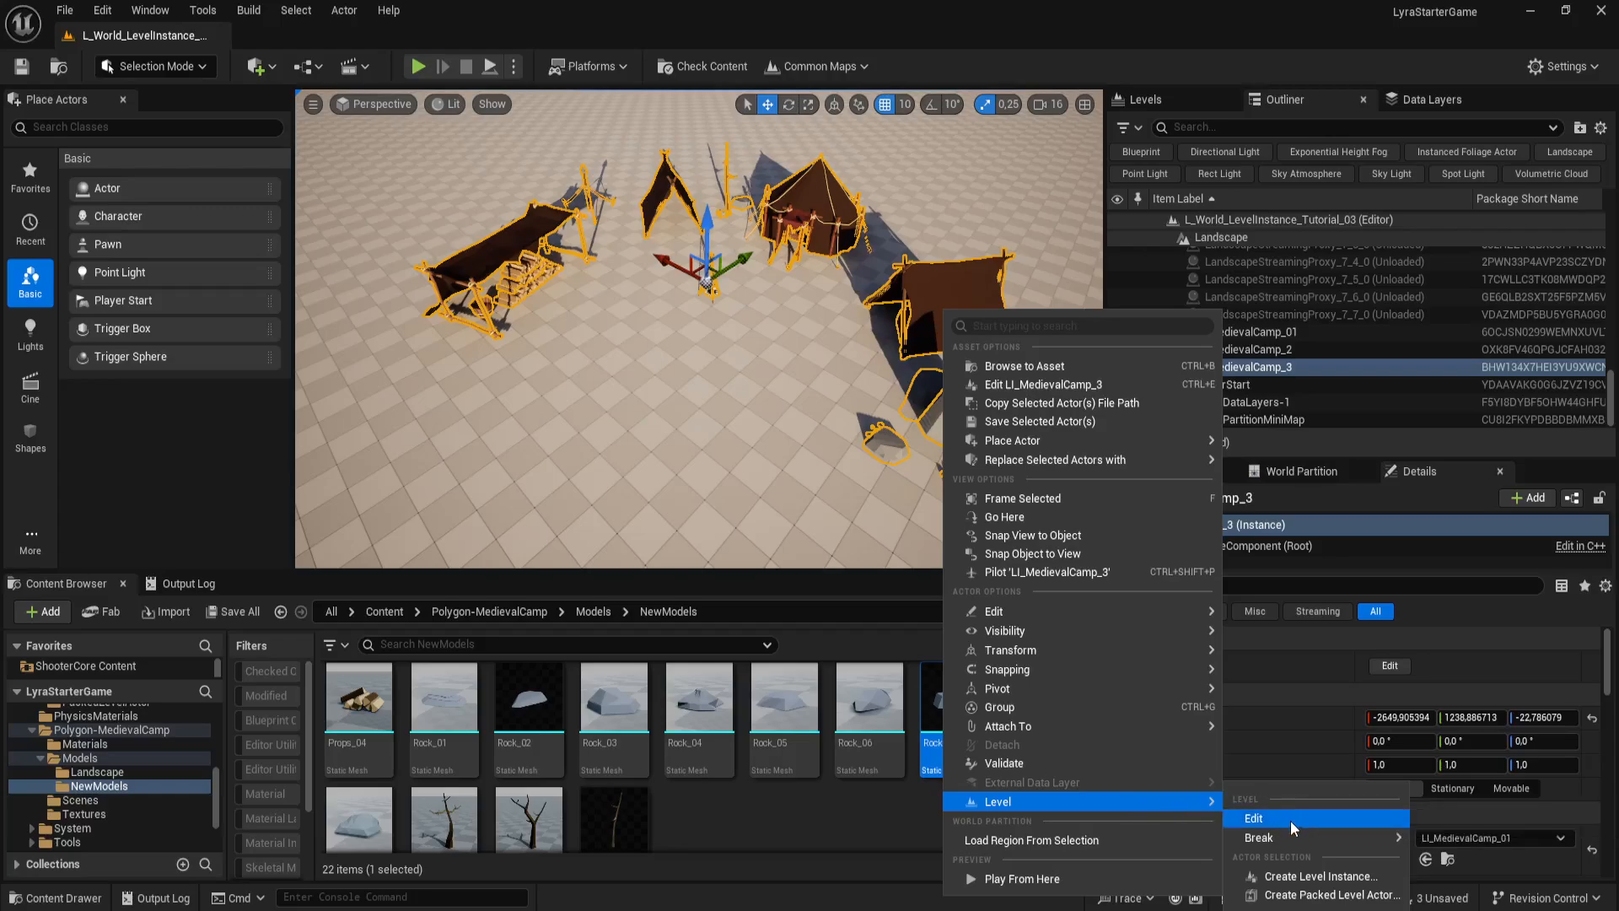
mouse_move(1287, 840)
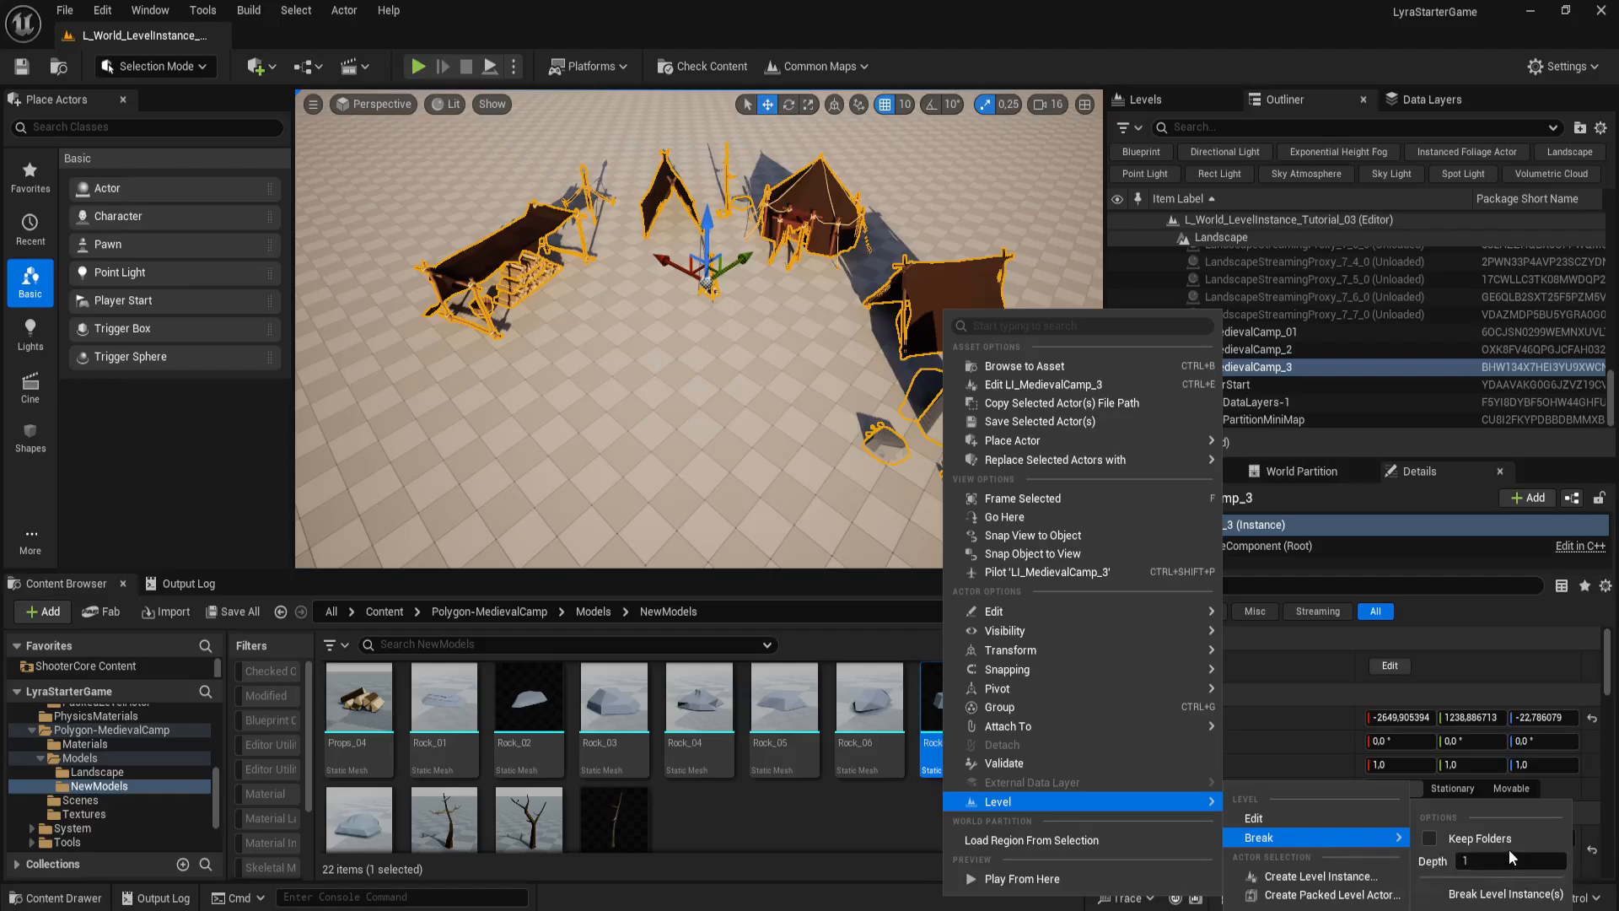
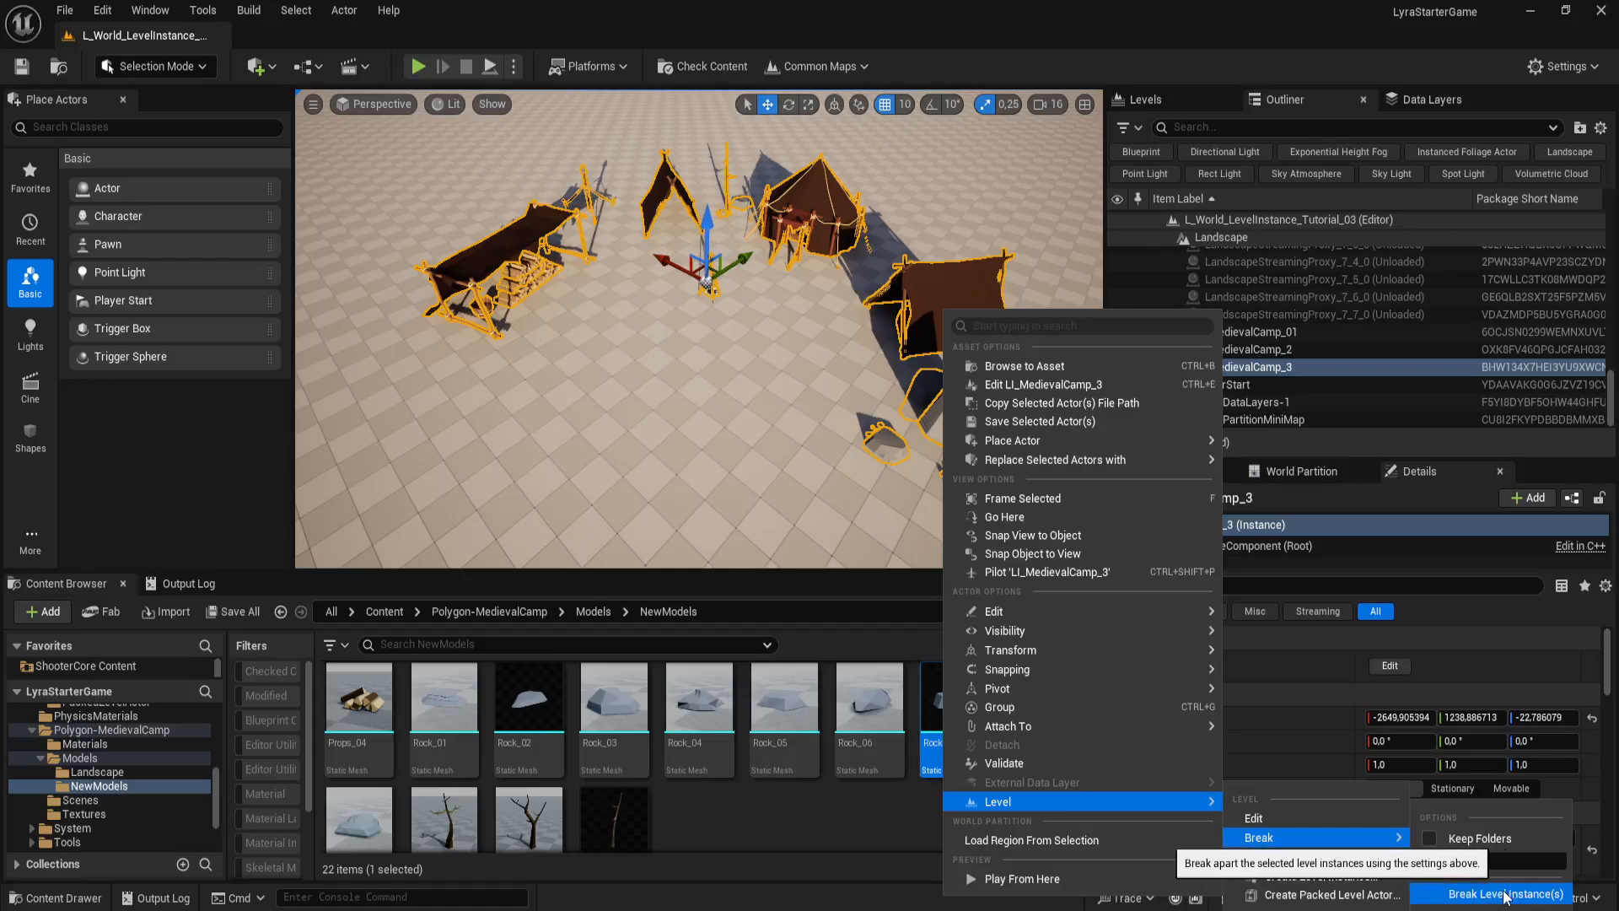
left_click(1505, 895)
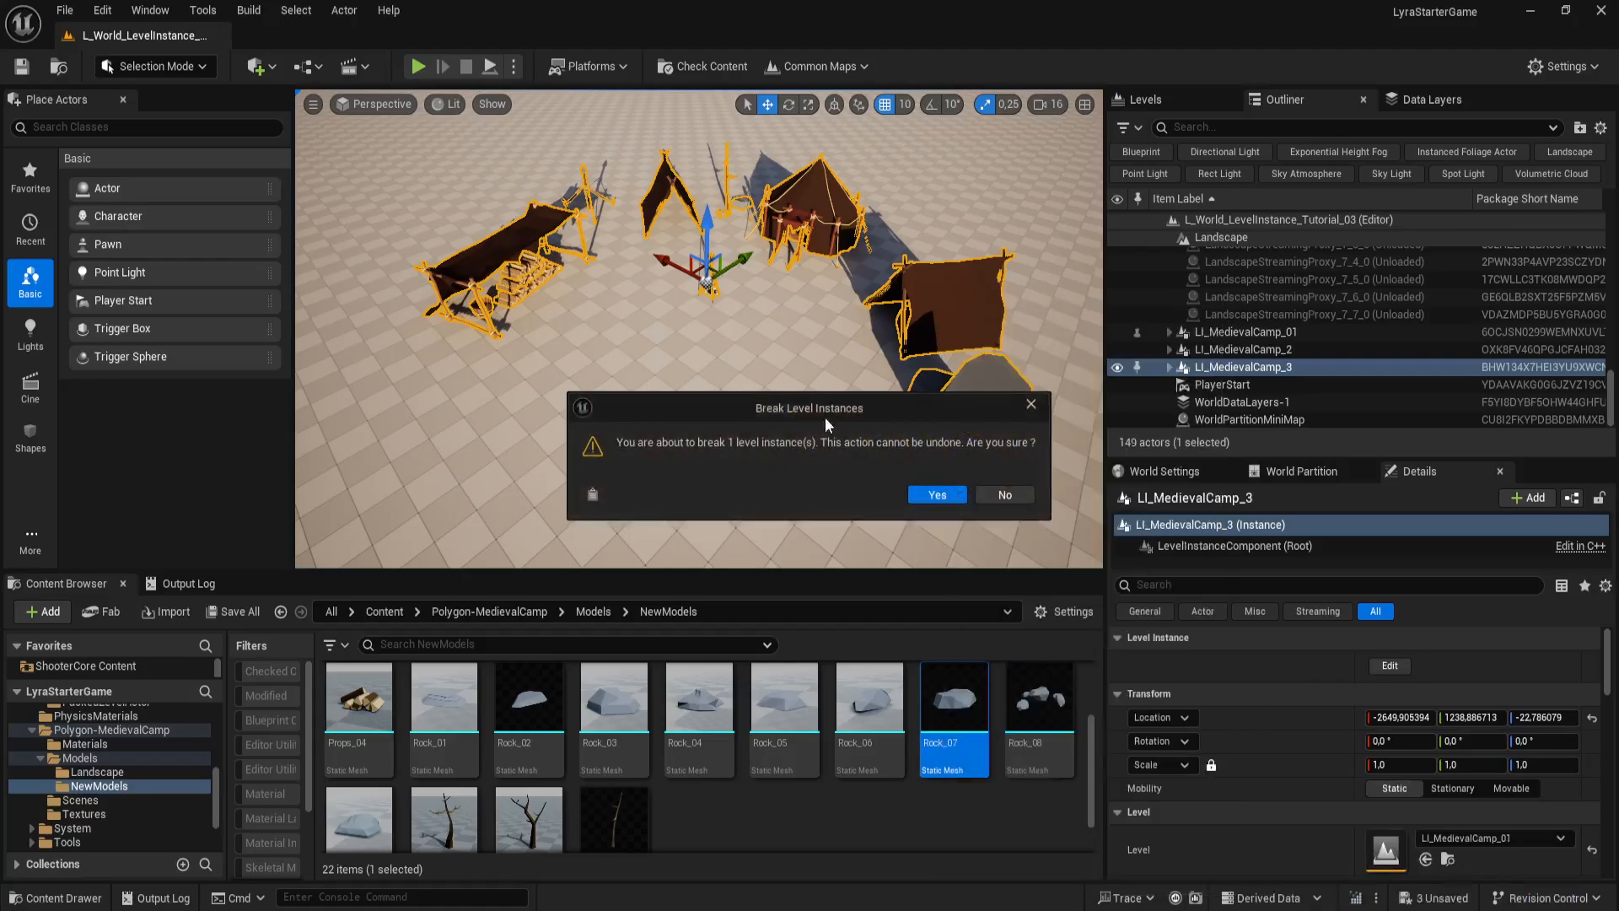
left_click(940, 496)
Step: Look over the broken-apart camp and its neighbouring camp, checking that its rock and tents can be selected individually
key("d")
right_click_drag(799, 489, 705, 497)
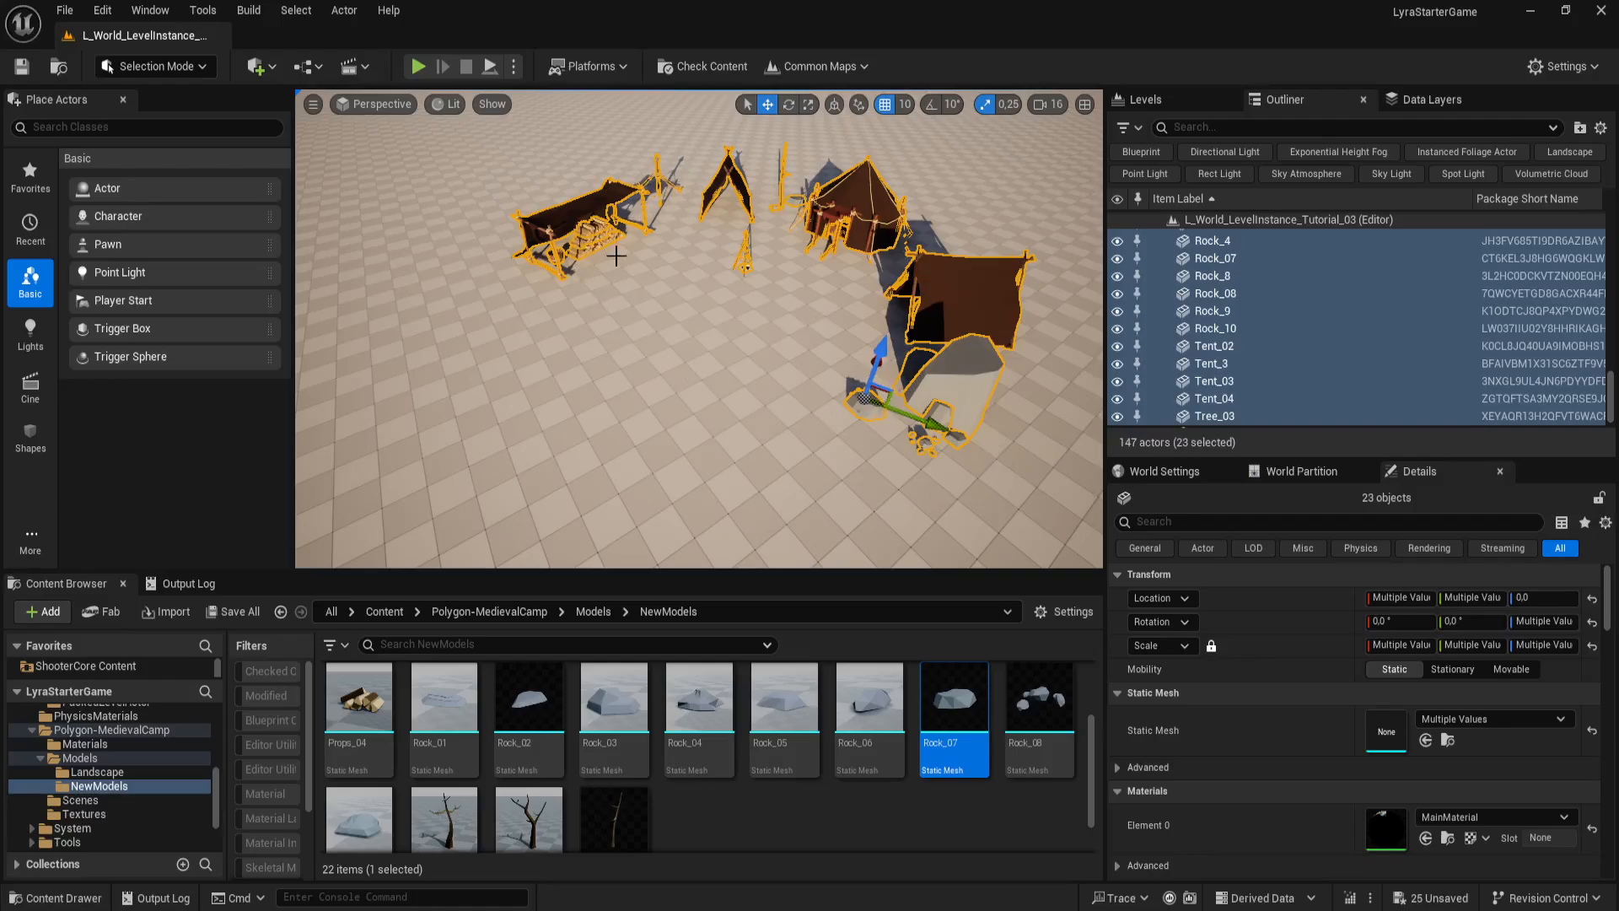
right_click_drag(617, 255, 627, 375)
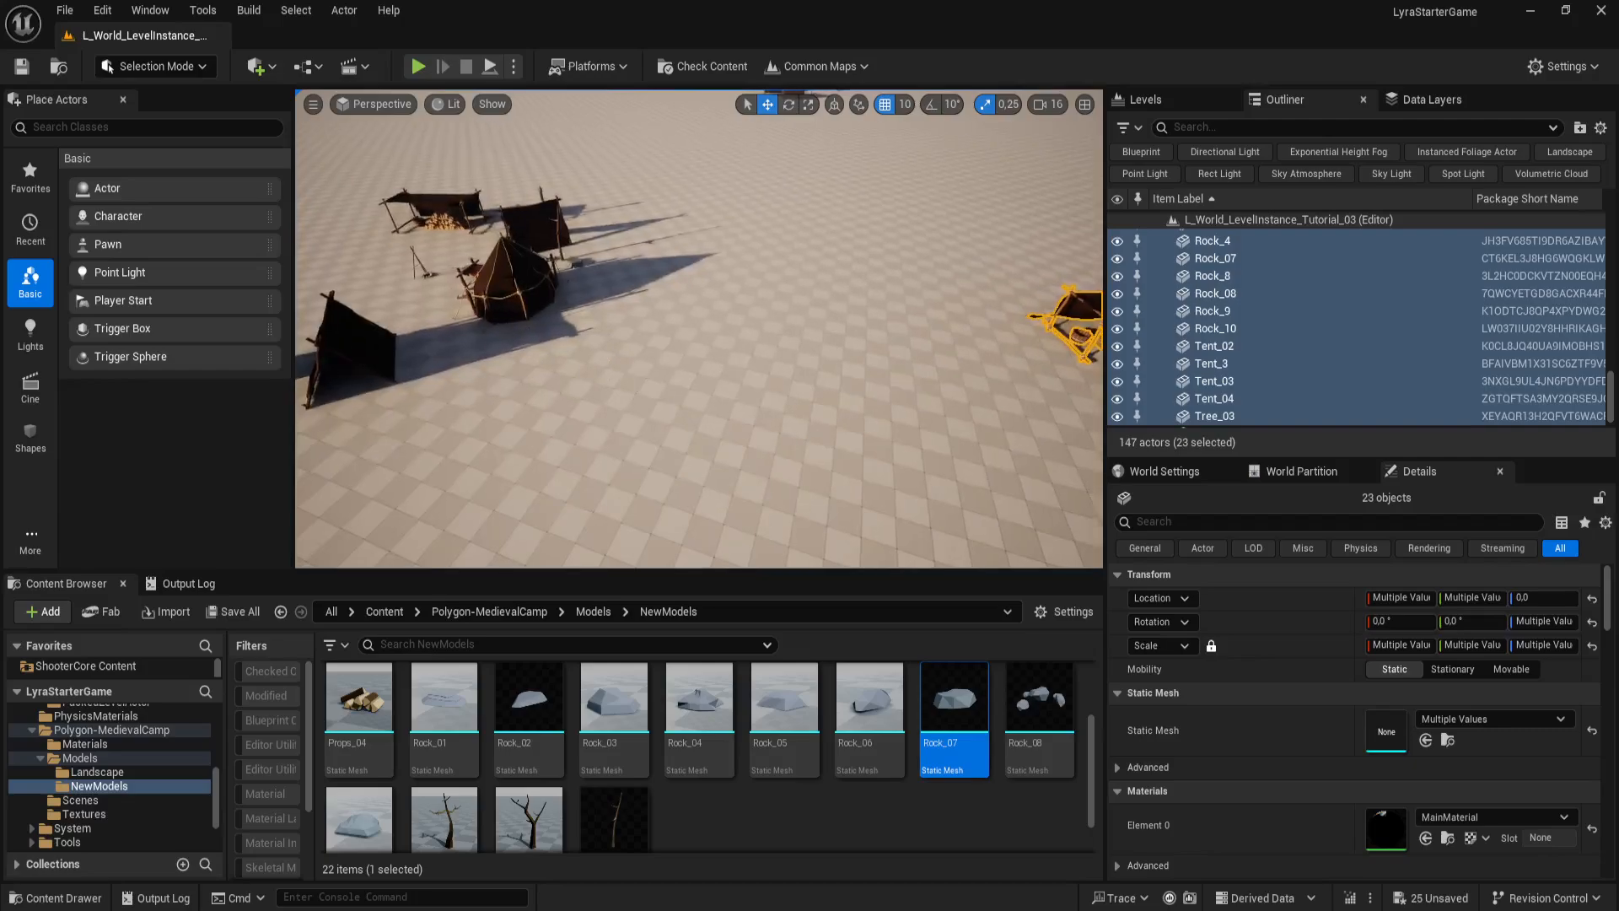
right_click_drag(821, 415, 967, 367)
right_click_drag(779, 523, 804, 550)
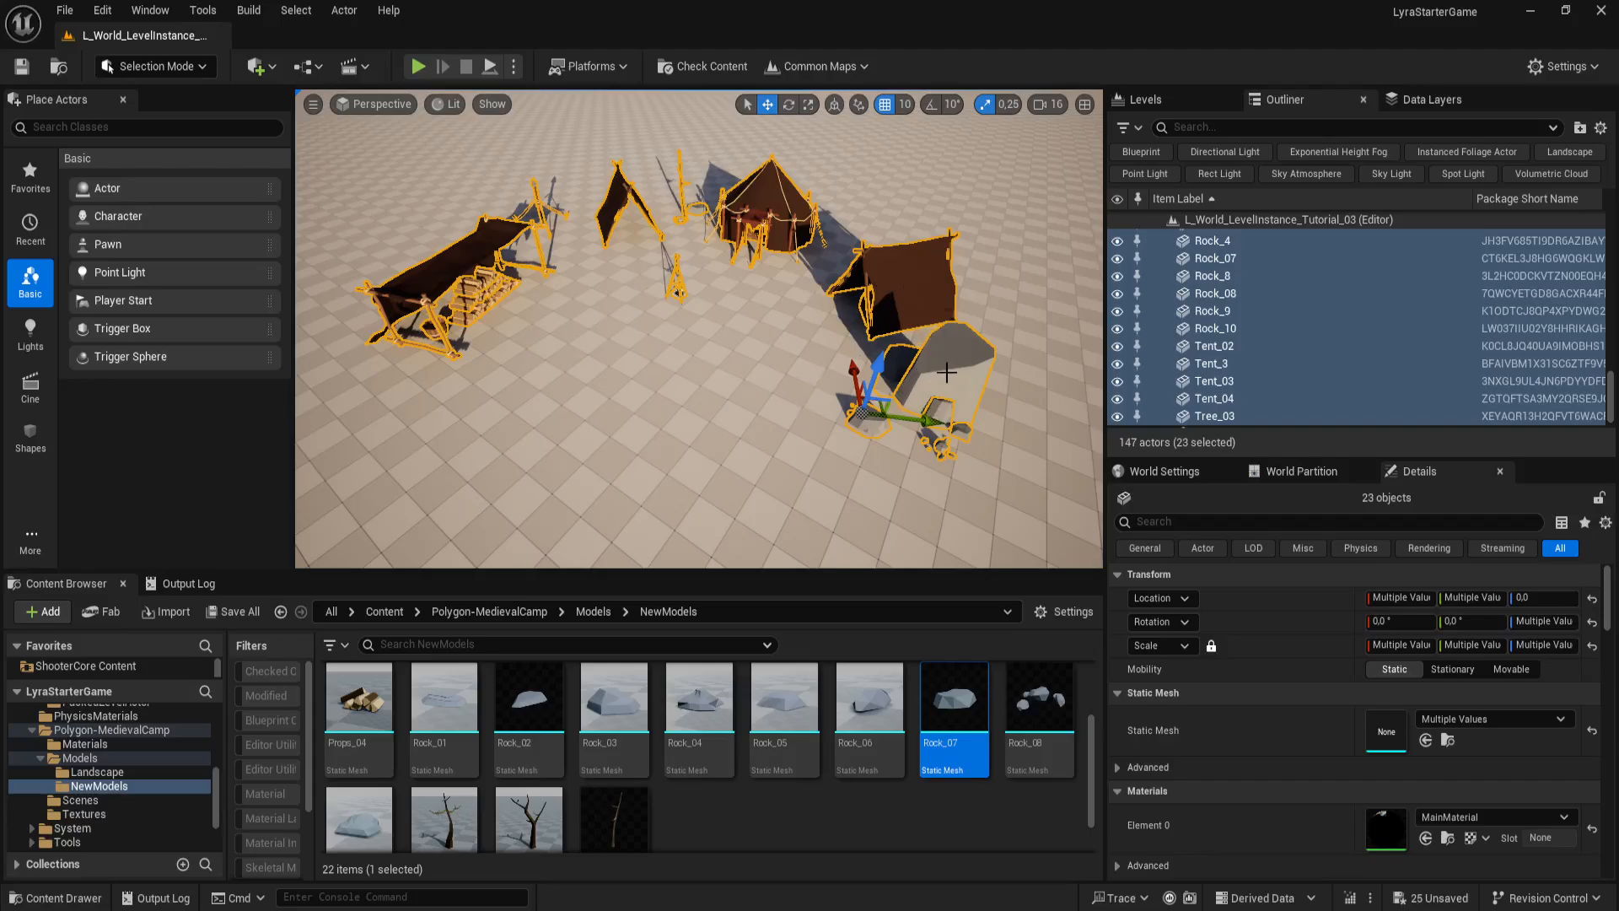
left_click(933, 366)
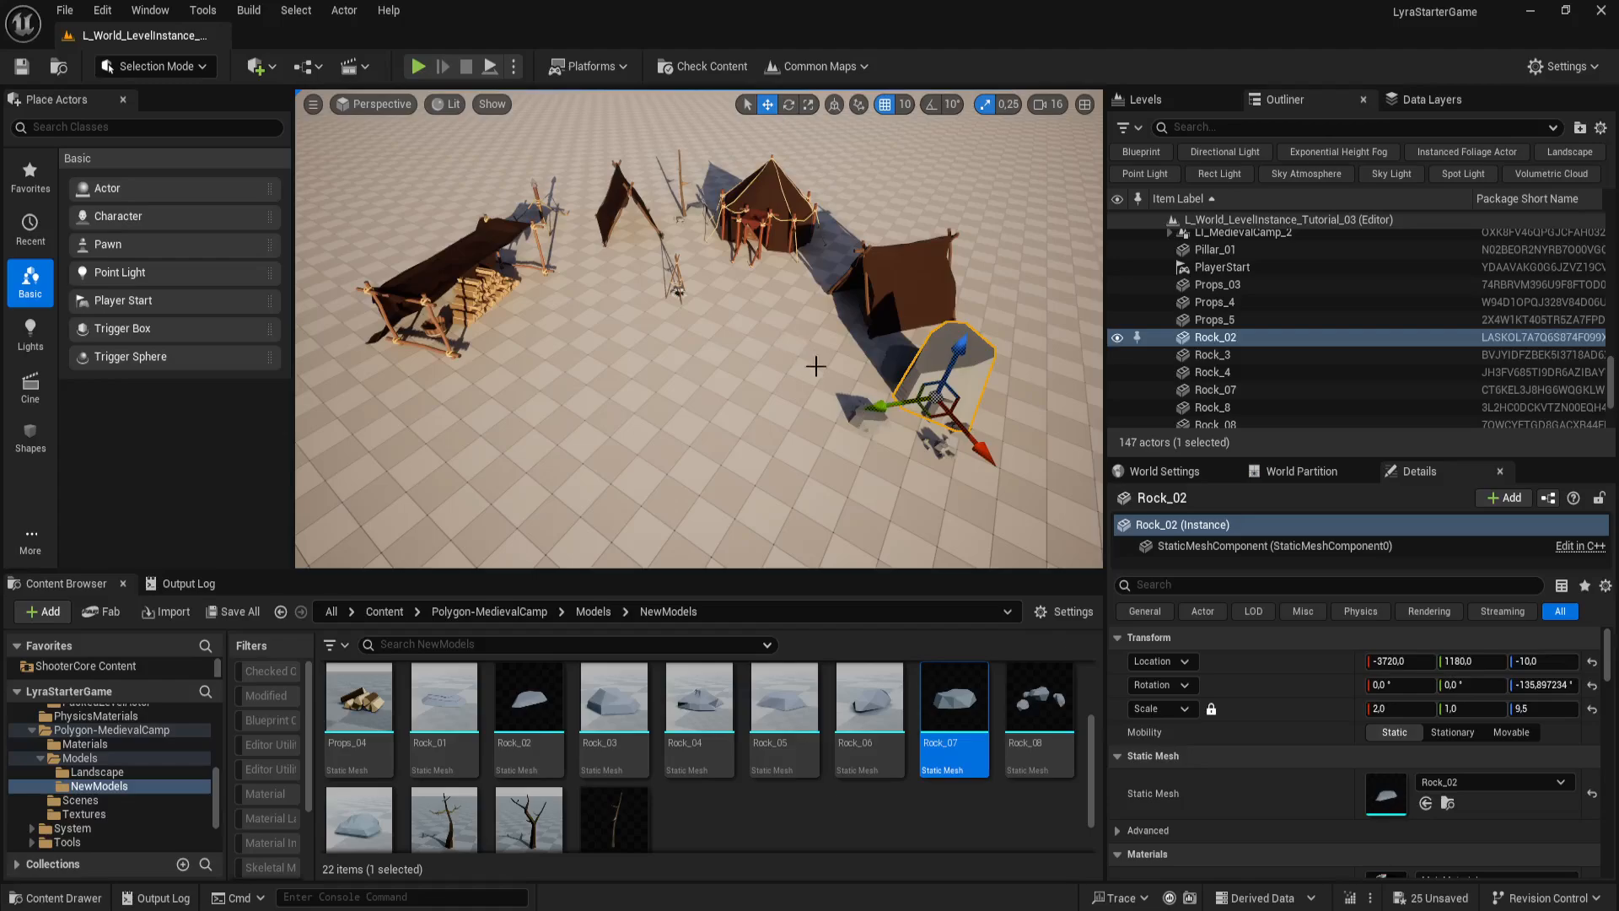
right_click_drag(661, 359, 605, 363)
right_click_drag(813, 415, 842, 417)
left_click(615, 227)
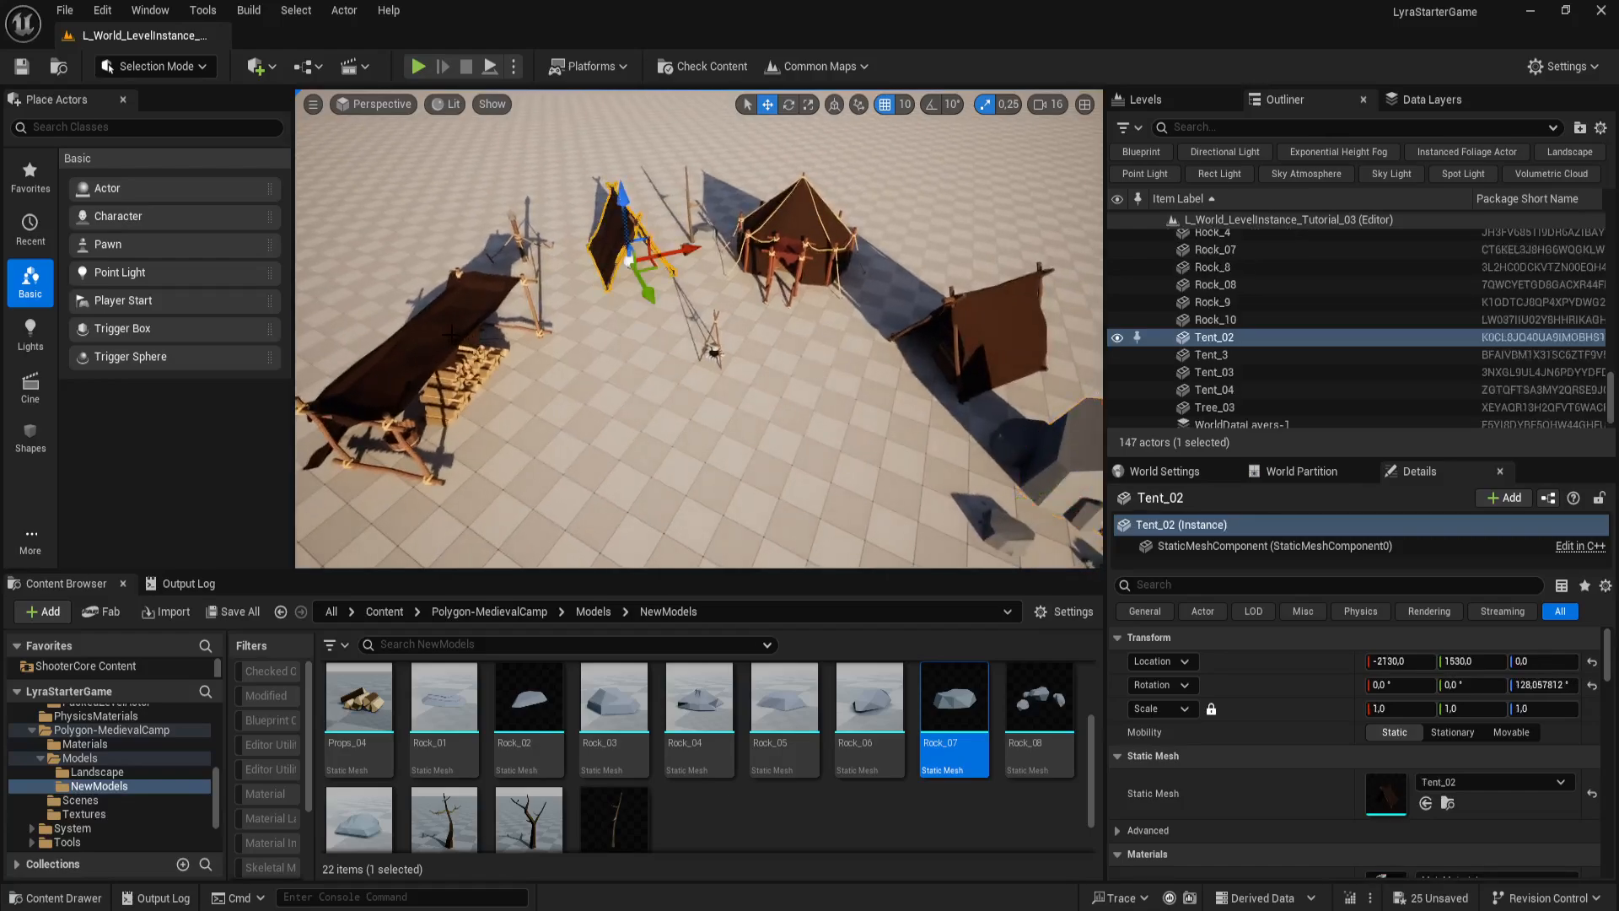
left_click(452, 334)
Step: Delete Props_4, Props_03, Props_5 and the lean-to Tent_04 from the broken-apart camp
key("w")
right_click_drag(453, 335, 405, 338)
left_click(473, 380)
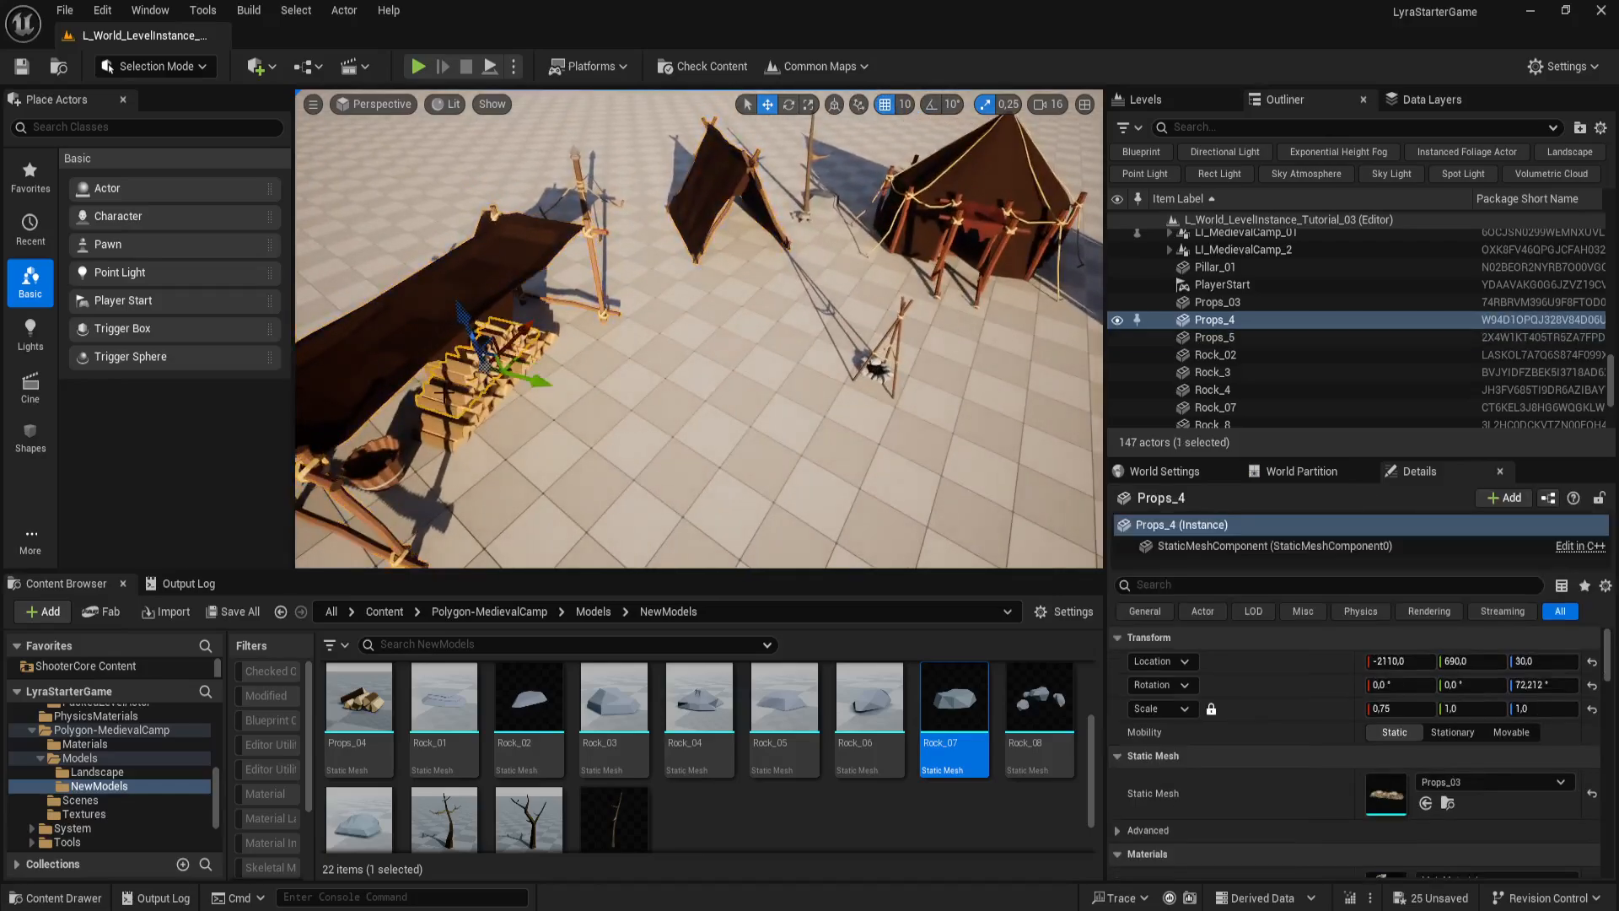
key("Delete")
left_click(476, 405)
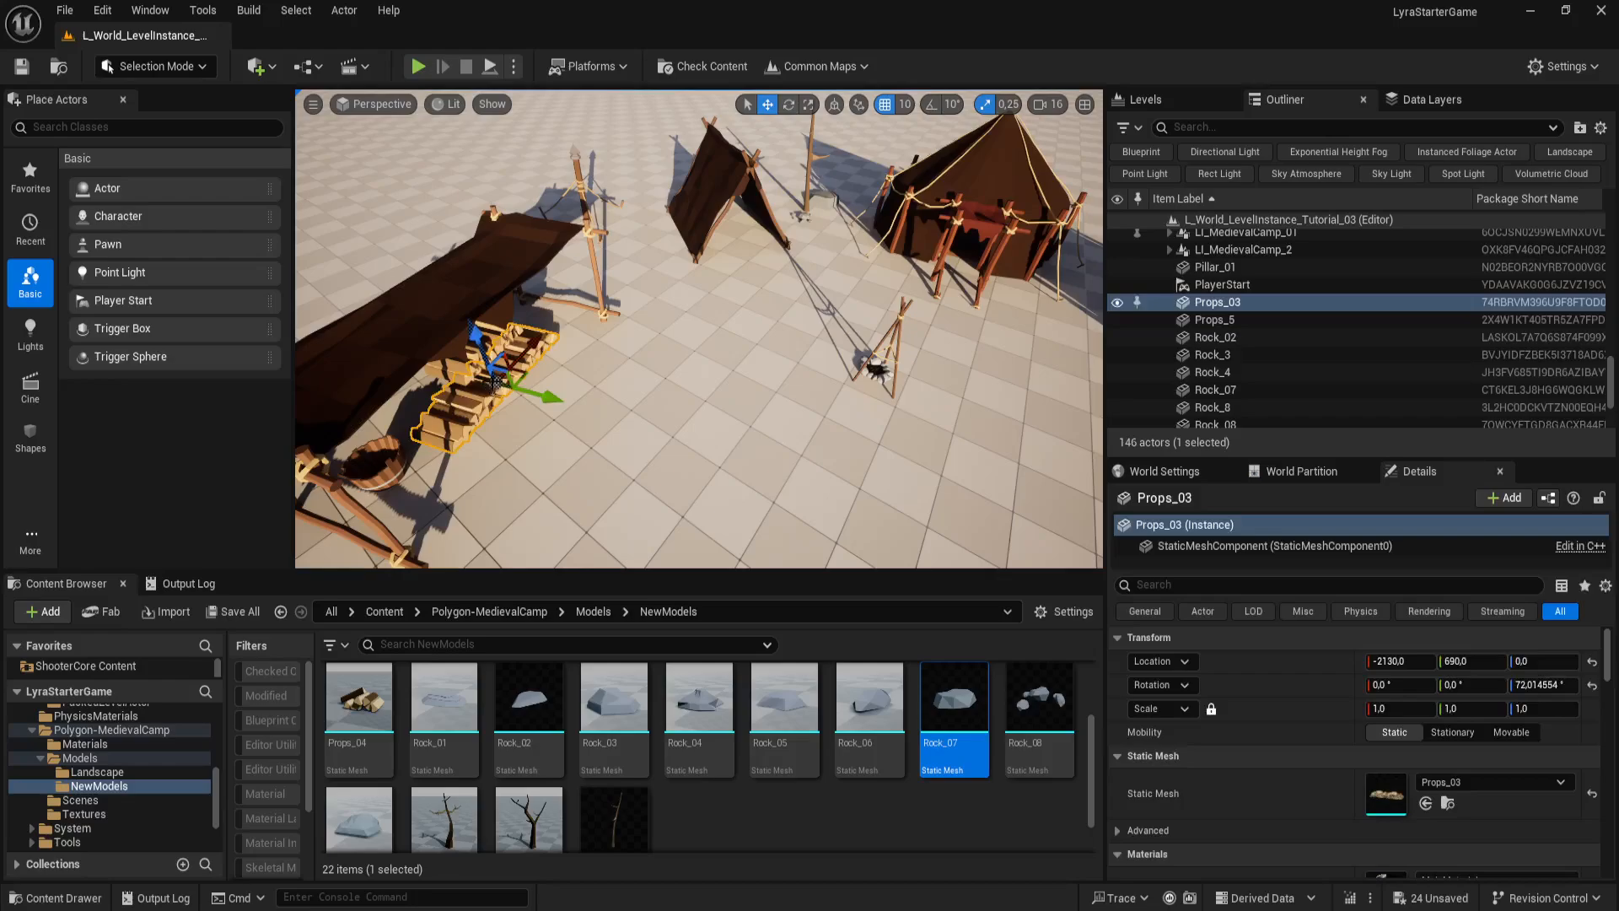
key("Delete")
left_click(466, 350)
key("Delete")
left_click(443, 307)
key("Delete")
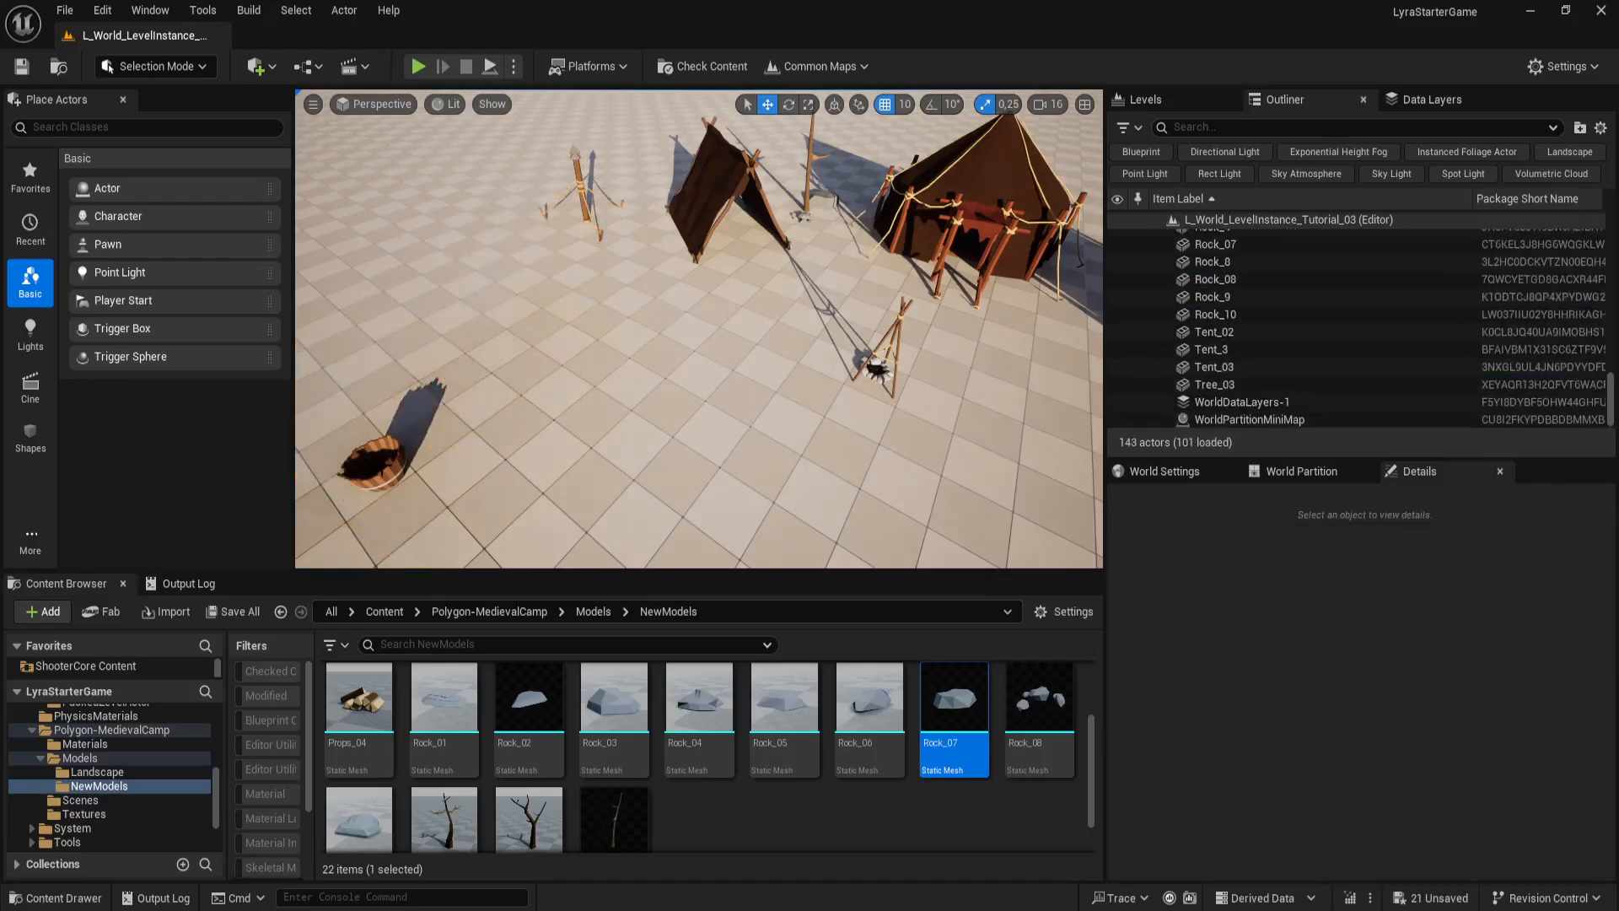
Step: Move Broken_Barrel_01 along the Y axis toward the campfire and delete the large Rock_02
left_click(397, 465)
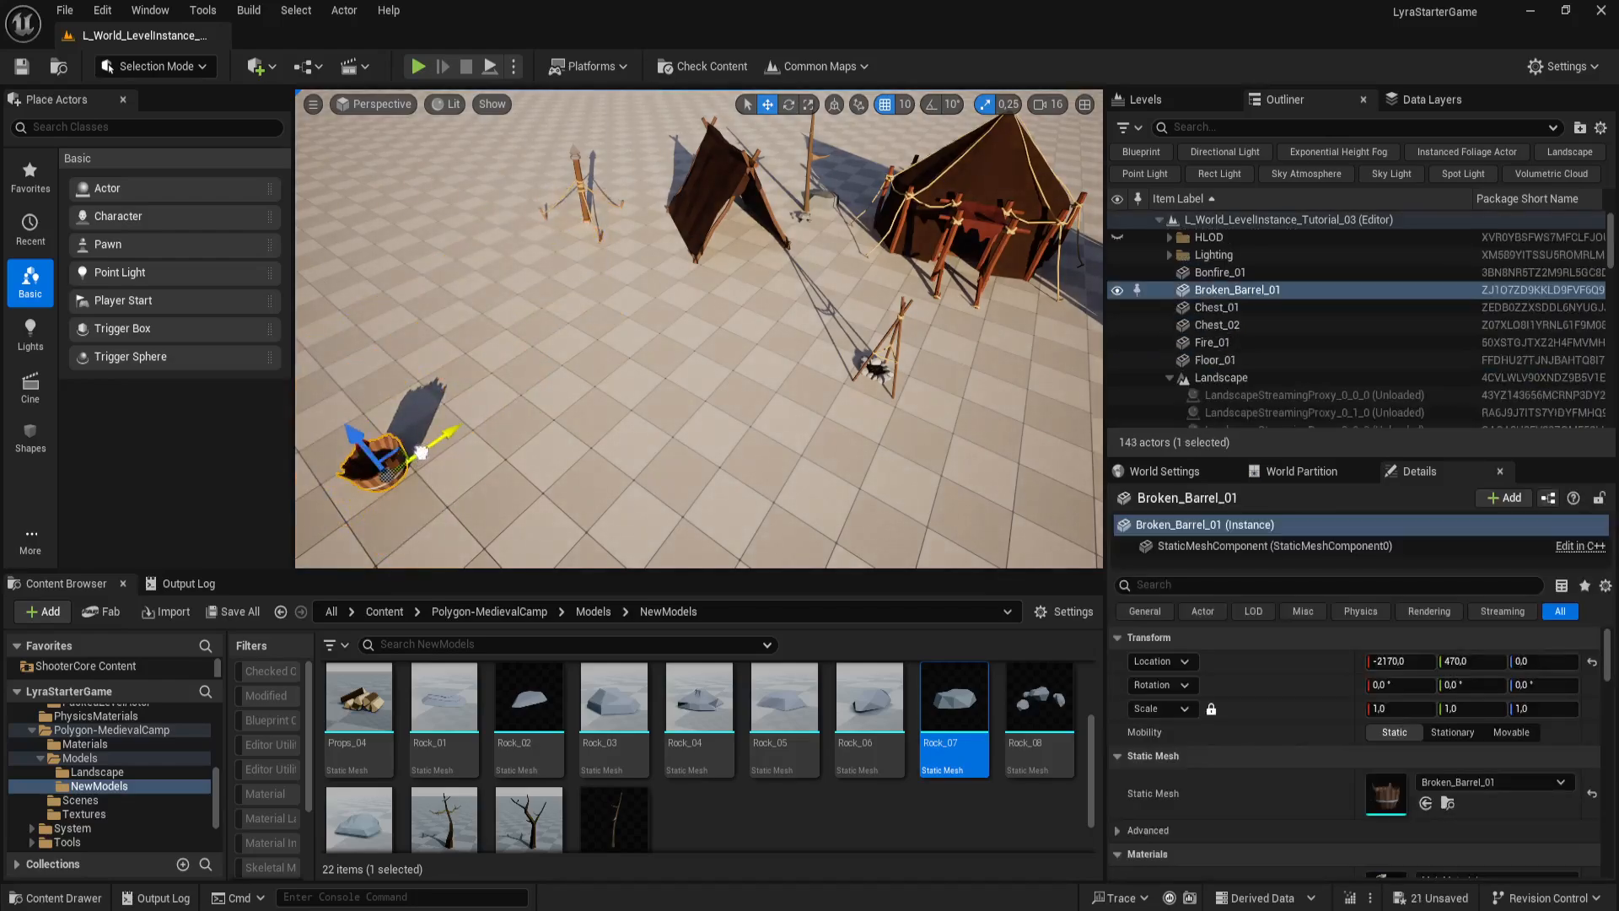
left_click_drag(420, 452, 726, 303)
right_click_drag(726, 308, 792, 350)
left_click(1010, 344)
key("Delete")
scroll(1285, 379, "down", 3)
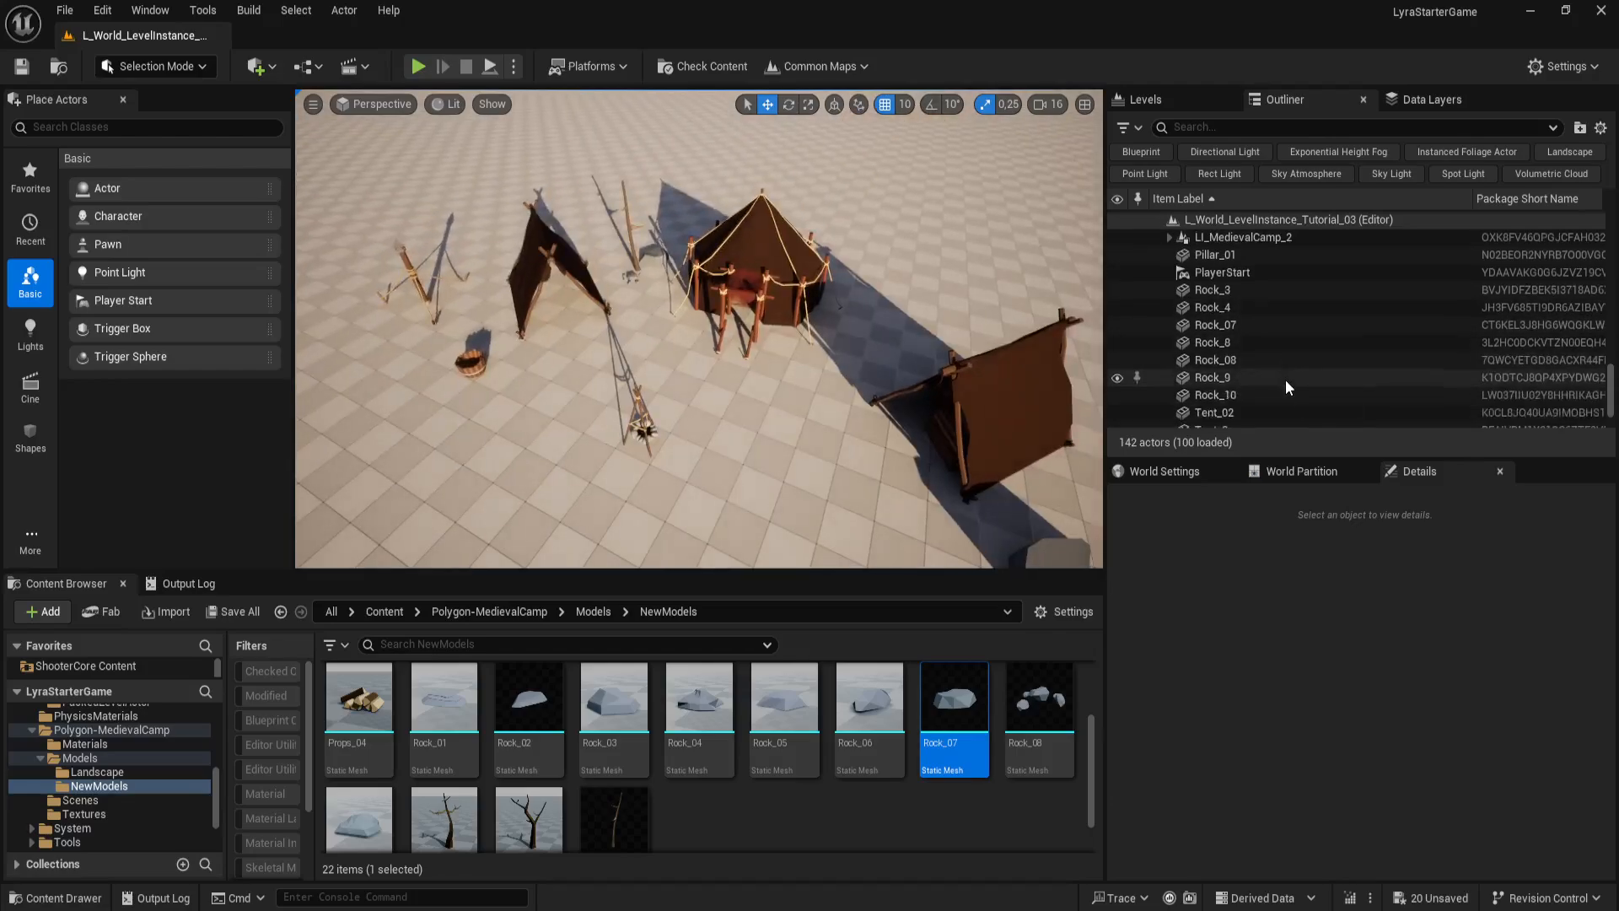
left_click(1270, 286)
scroll(1292, 346, "down", 2)
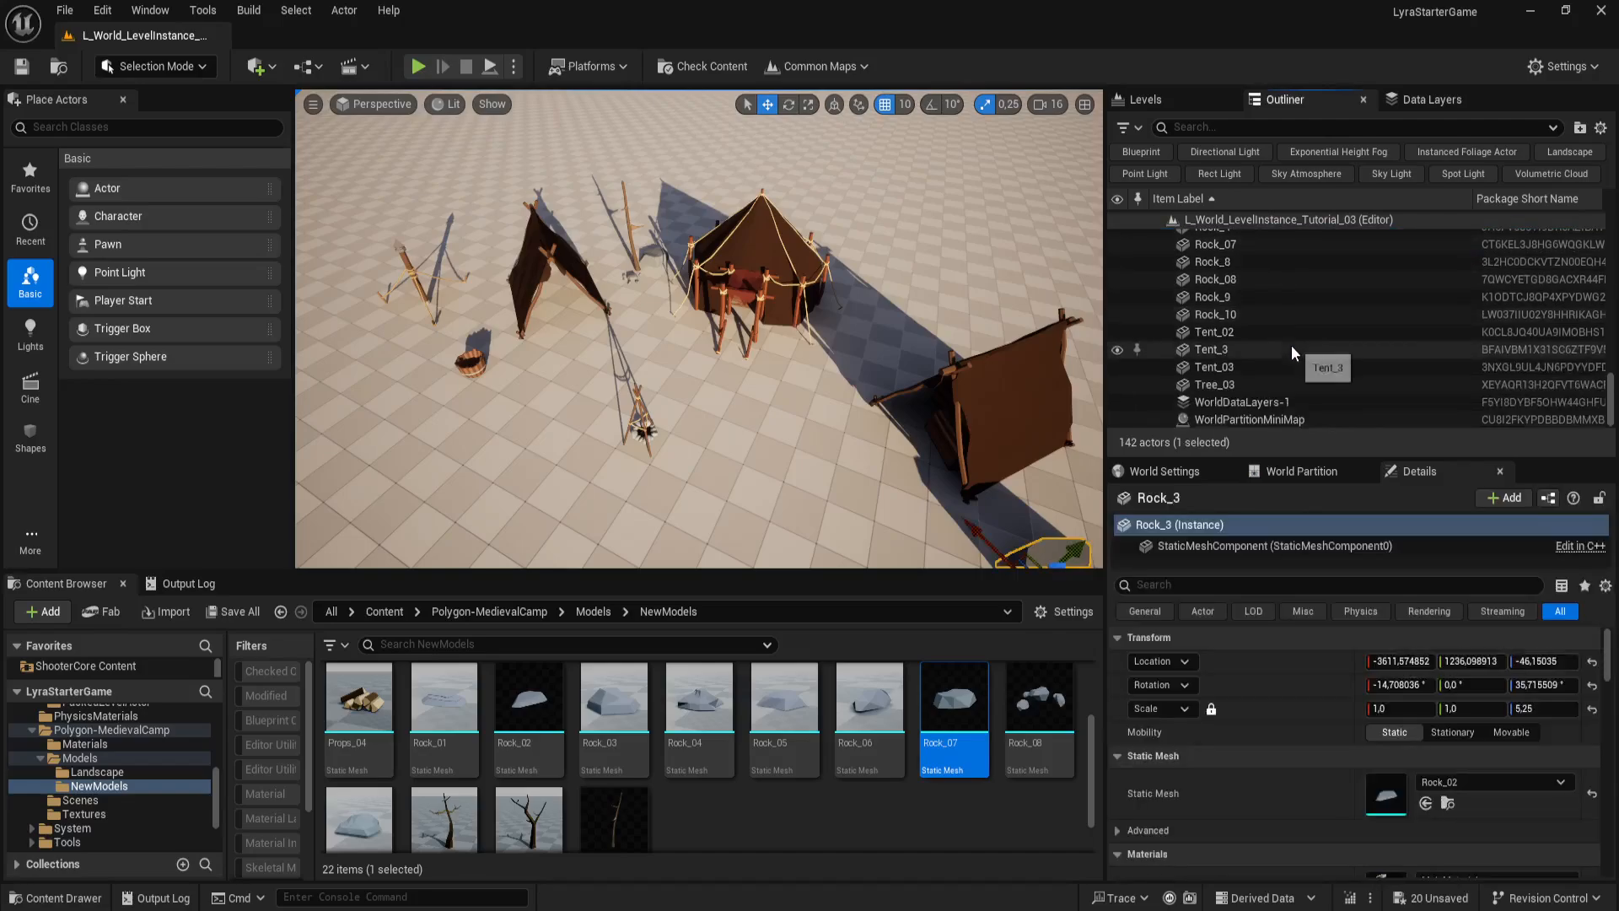
left_click(1252, 382, "shift")
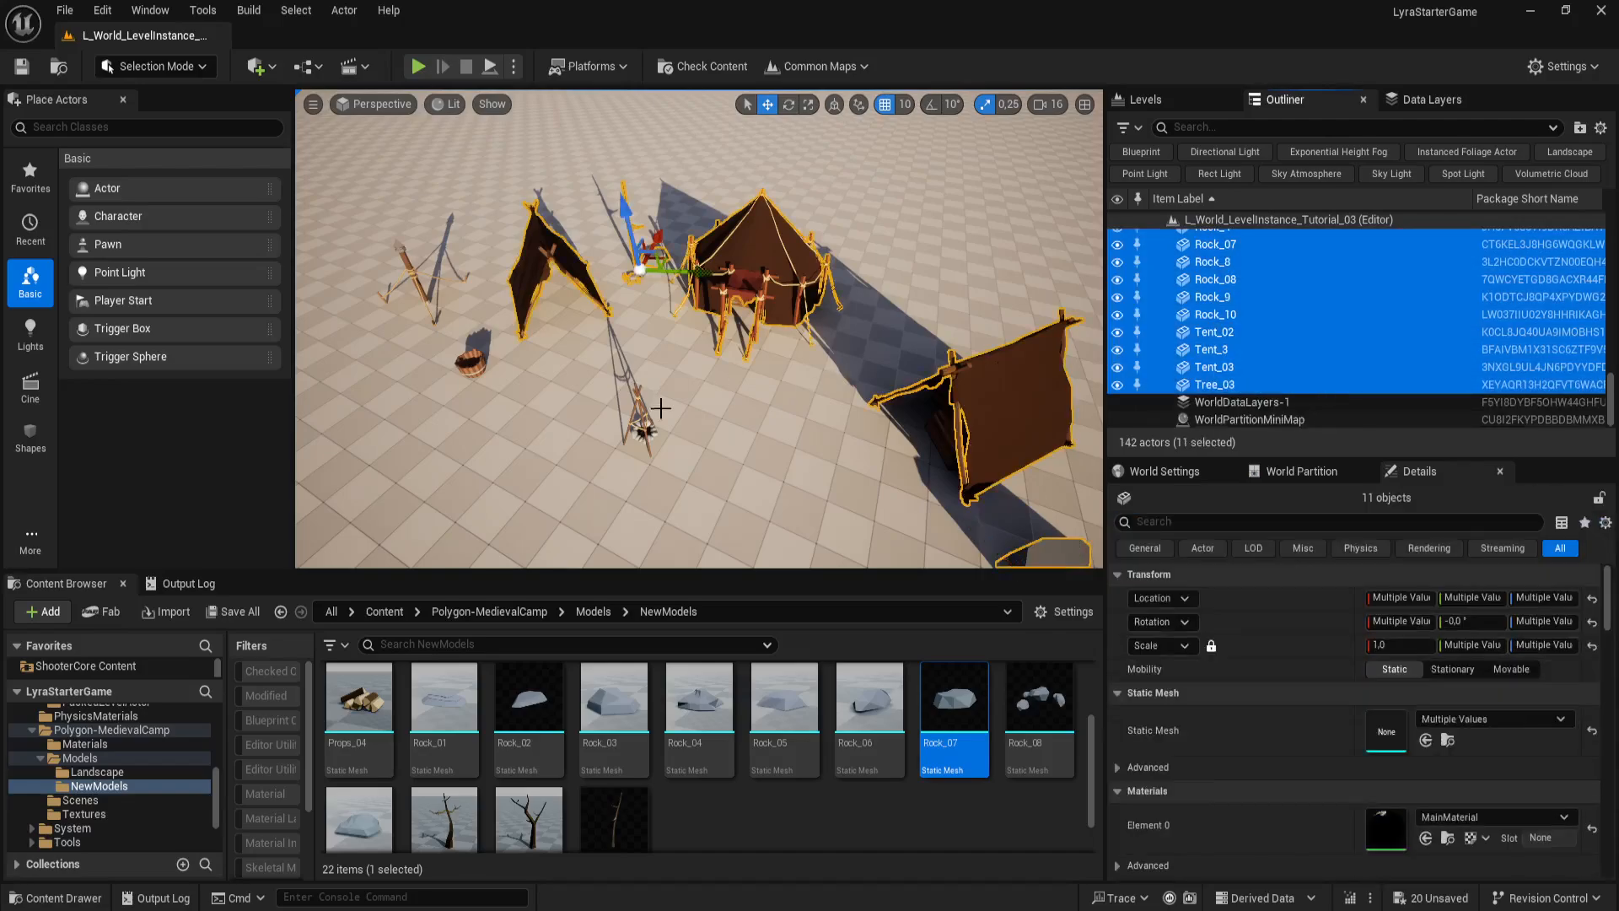
left_click(640, 420, "ctrl")
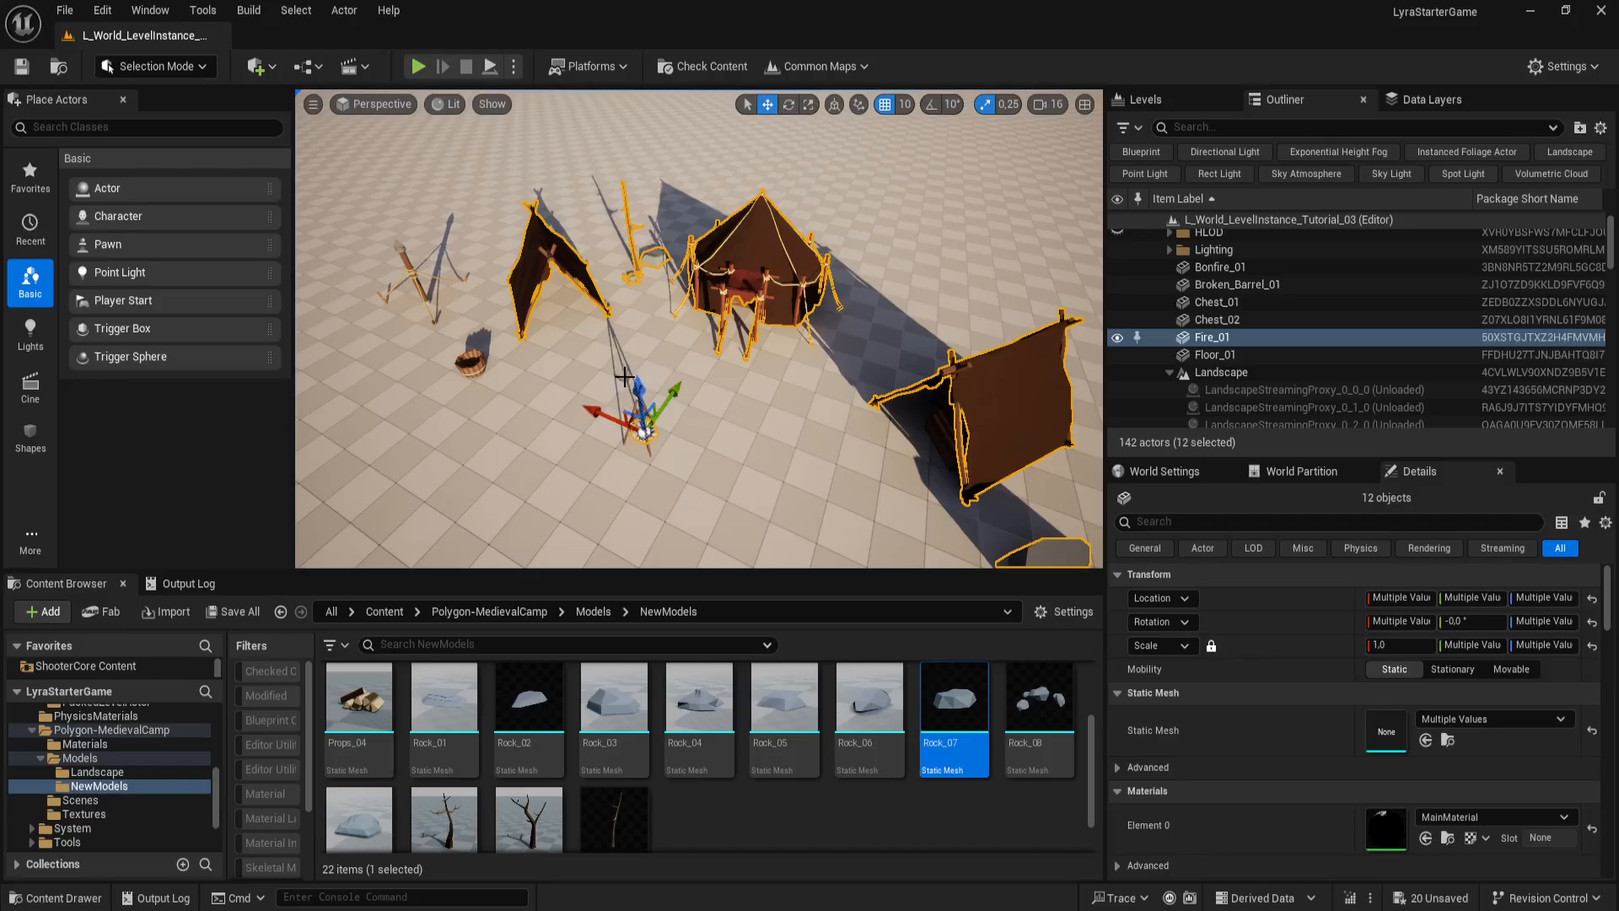
Step: Select the actors Bonfire_01 through Floor_01 and add Pillar_01 to the selection
left_click(1277, 273)
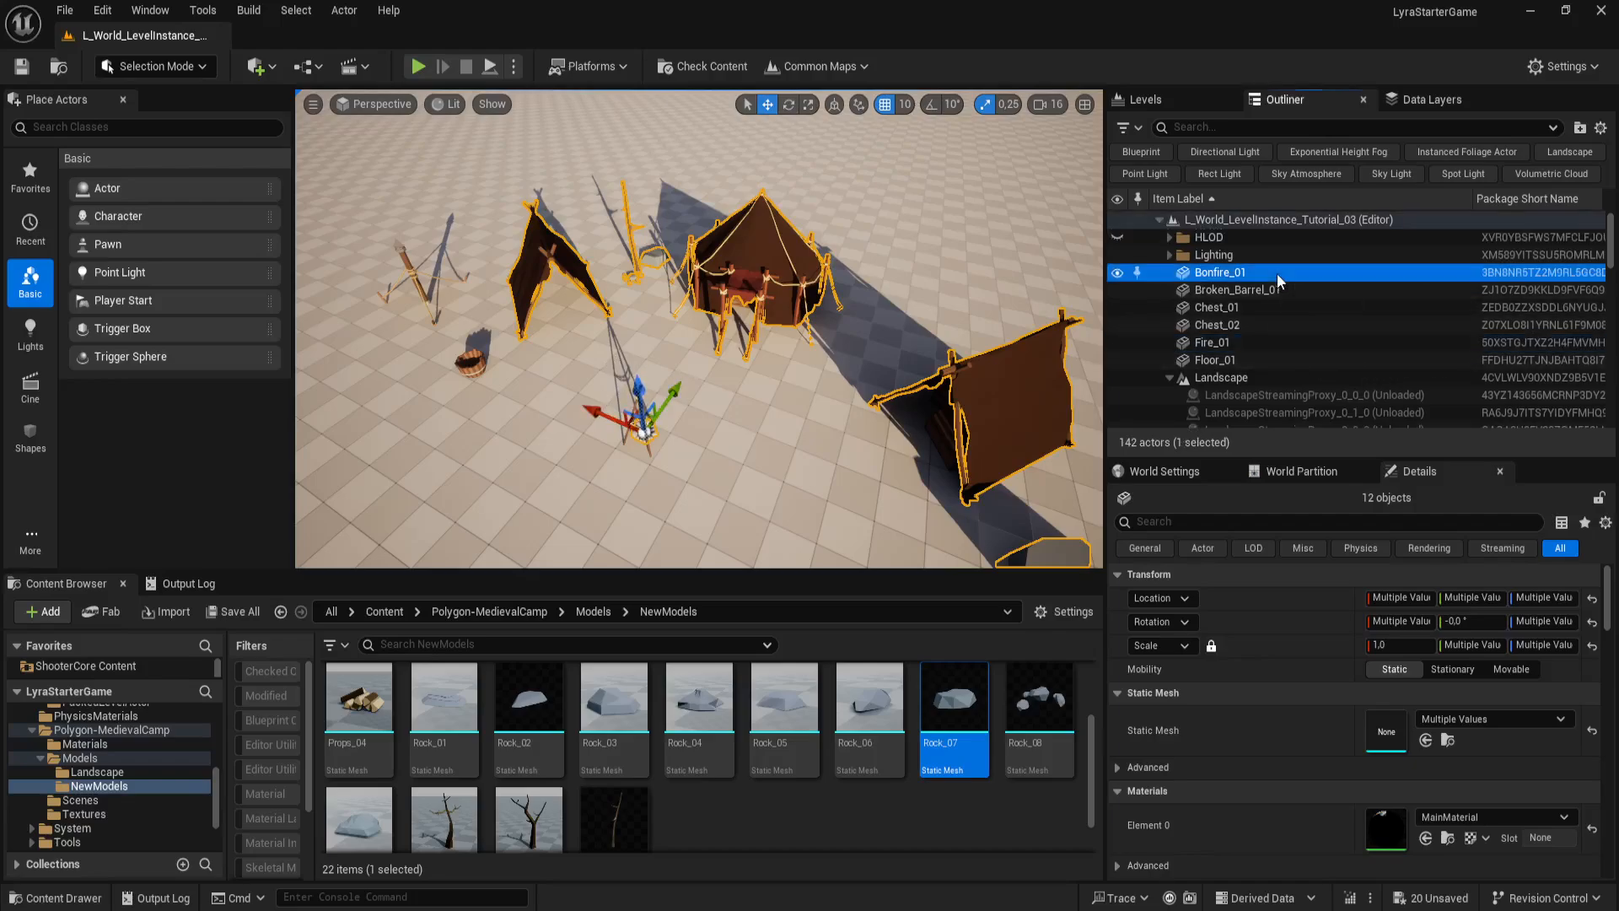
left_click(1261, 359, "shift")
scroll(1291, 369, "down", 5)
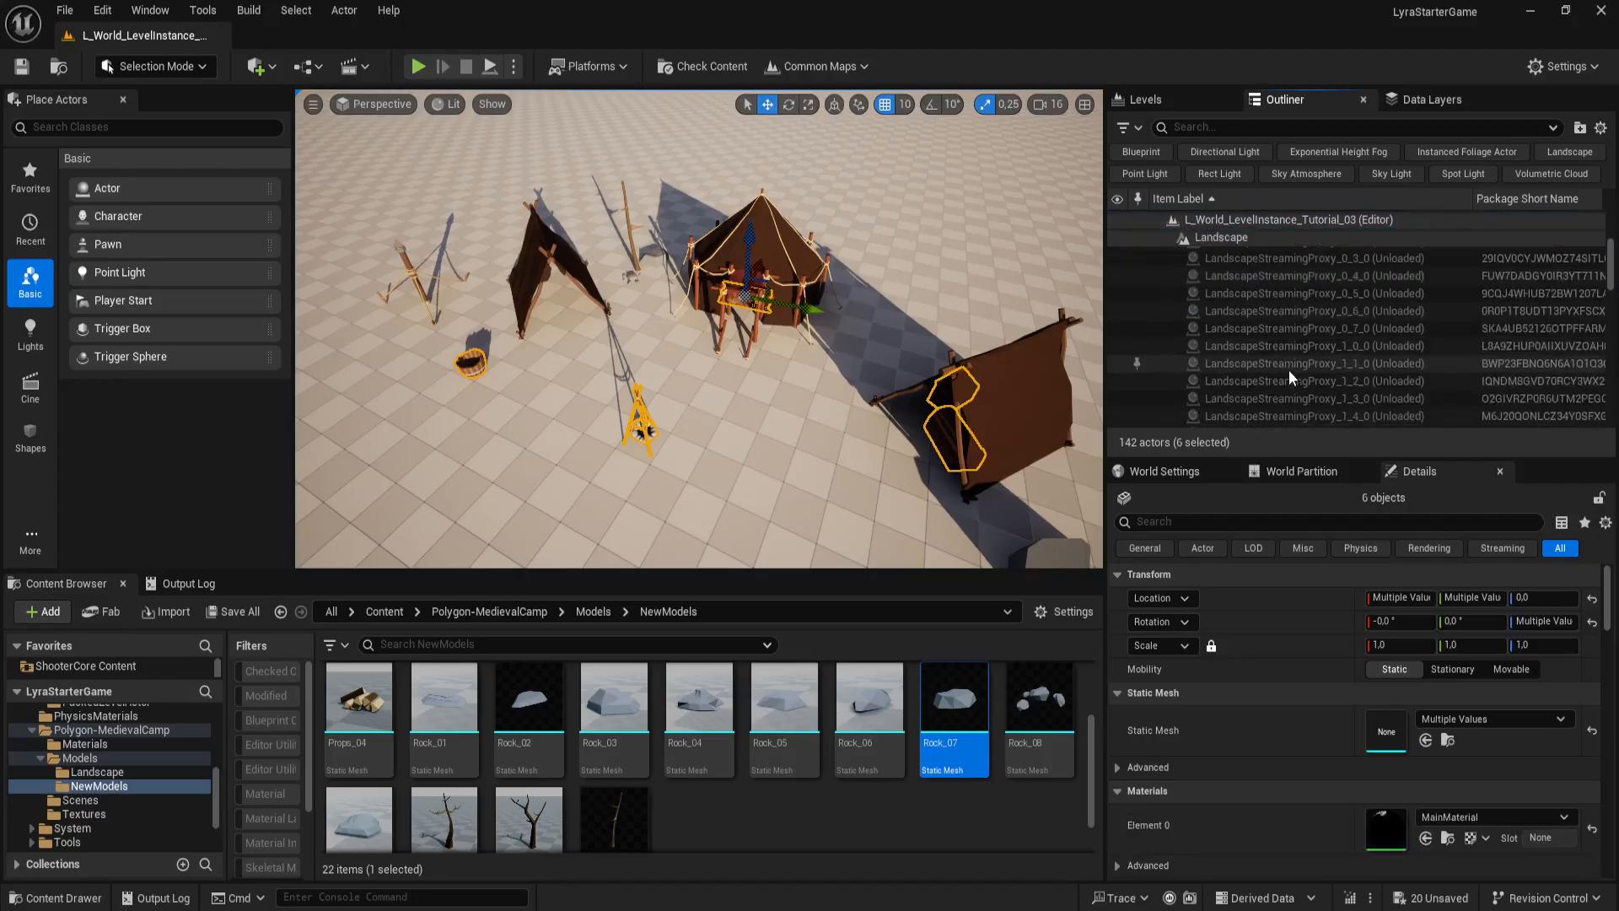
scroll(1307, 341, "down", 10)
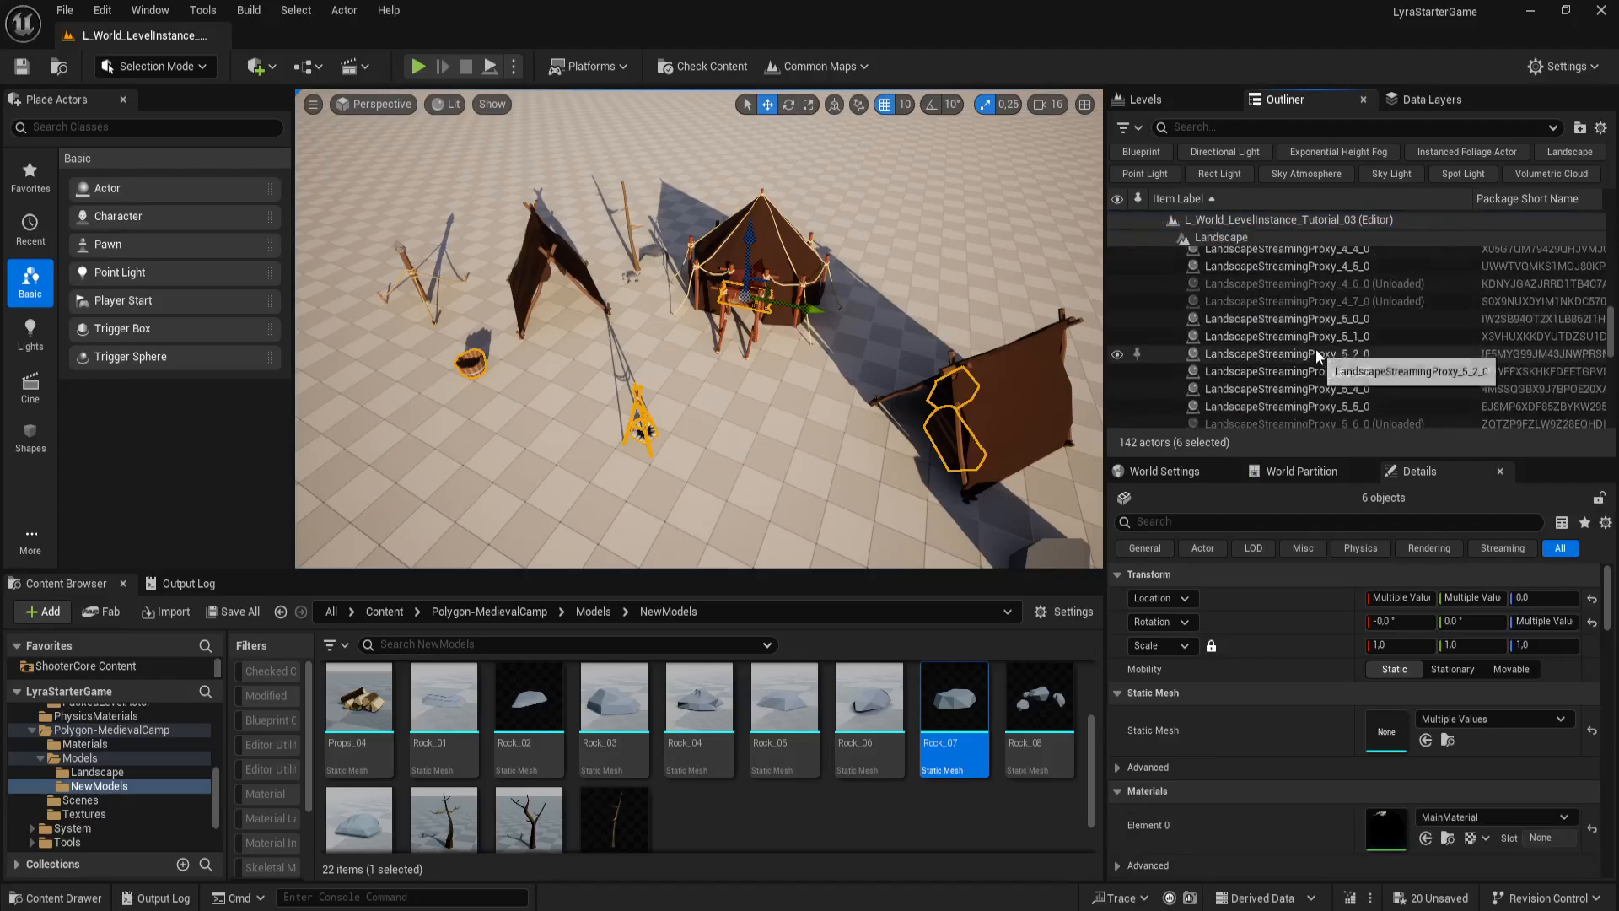
scroll(1316, 349, "down", 10)
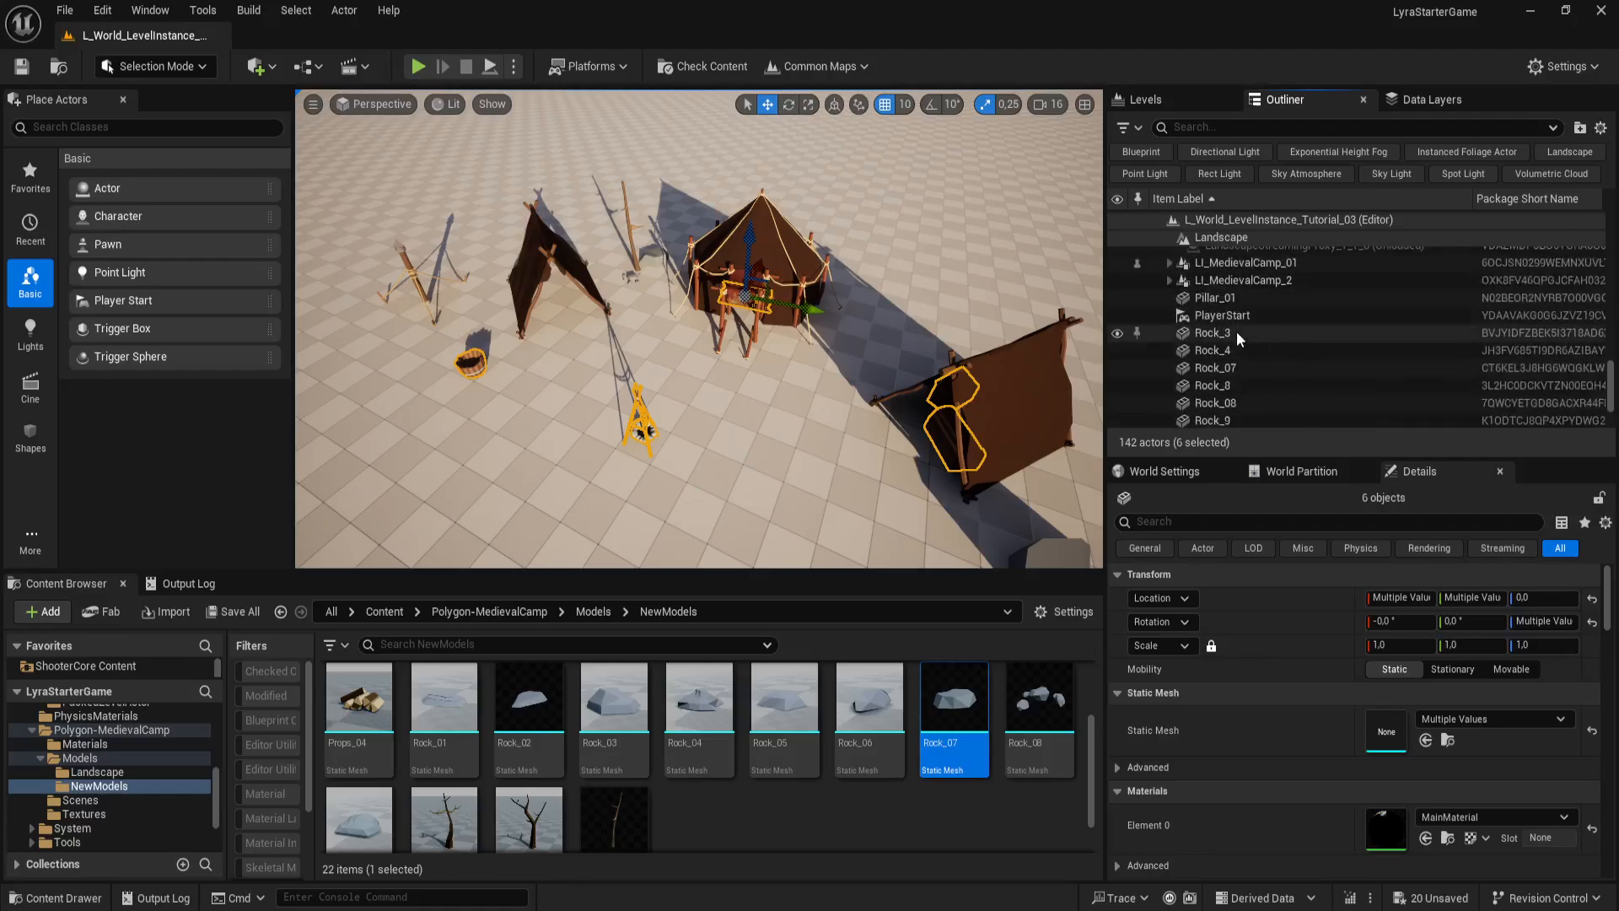
left_click(1237, 298, "ctrl")
Step: Add Rock_3, Rock_4, Rock_07, Rock_8, Rock_08, Rock_9 and Rock_10 to the selection
left_click(1241, 332, "ctrl")
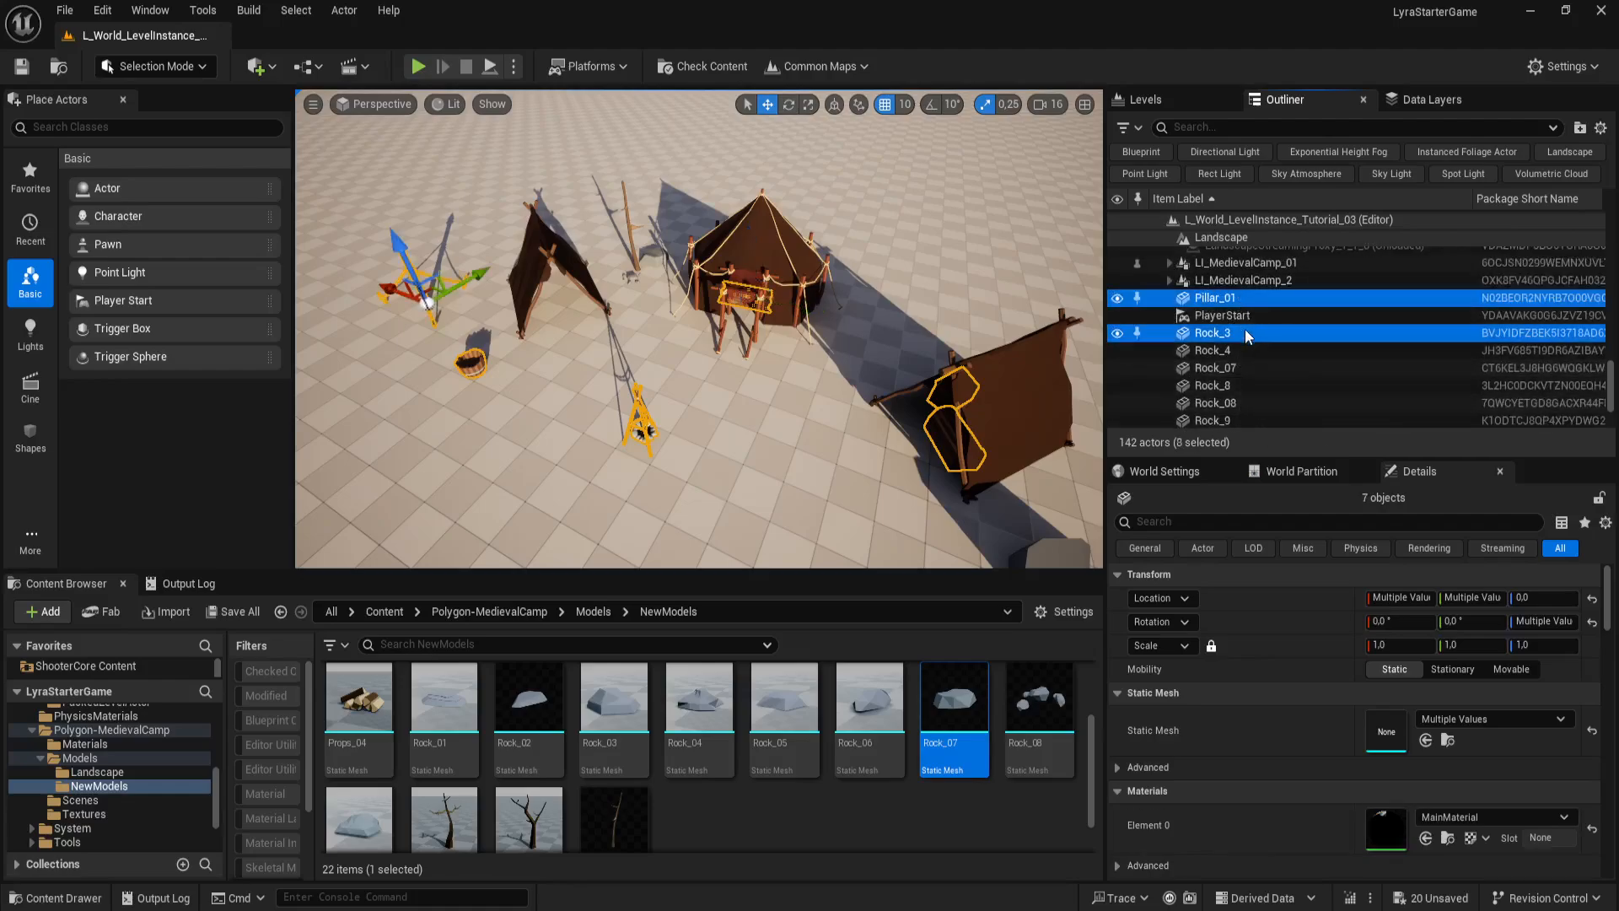
left_click(1237, 347, "ctrl")
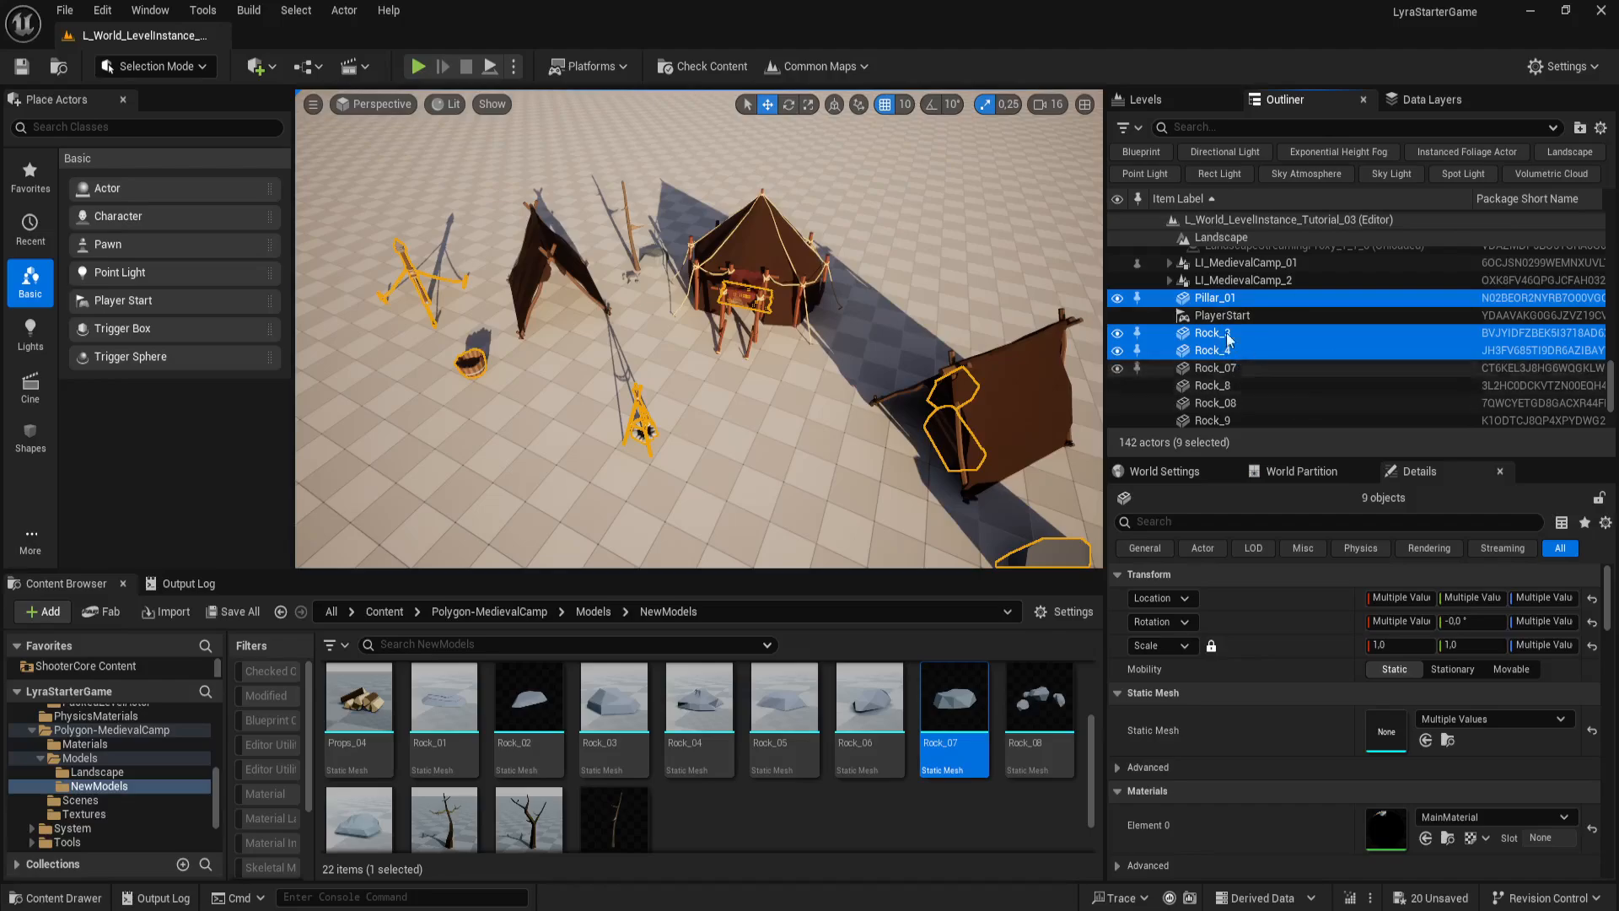
left_click(1236, 369, "ctrl")
left_click(1228, 386, "ctrl")
left_click(1227, 403, "ctrl")
left_click(1225, 419, "ctrl")
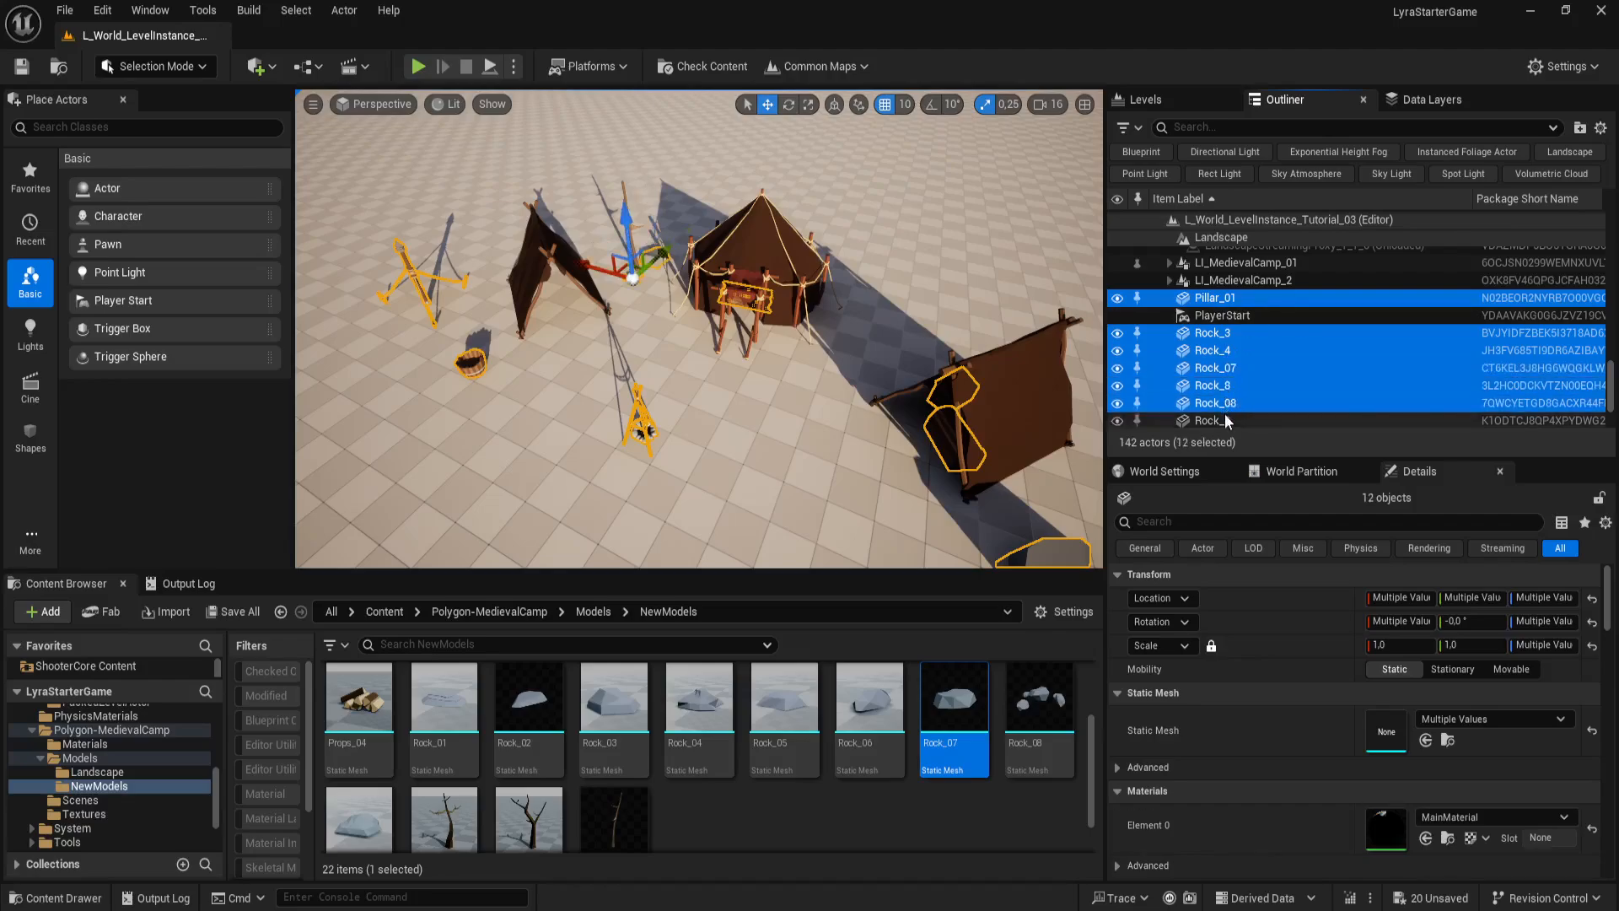
scroll(1283, 393, "down", 2)
left_click(1231, 336, "ctrl")
Step: Add Tent_02, Tent_3, Tent_03 and Tree_03 to the selection and frame all selected camp actors
left_click(1227, 353, "ctrl")
left_click(1223, 371, "ctrl")
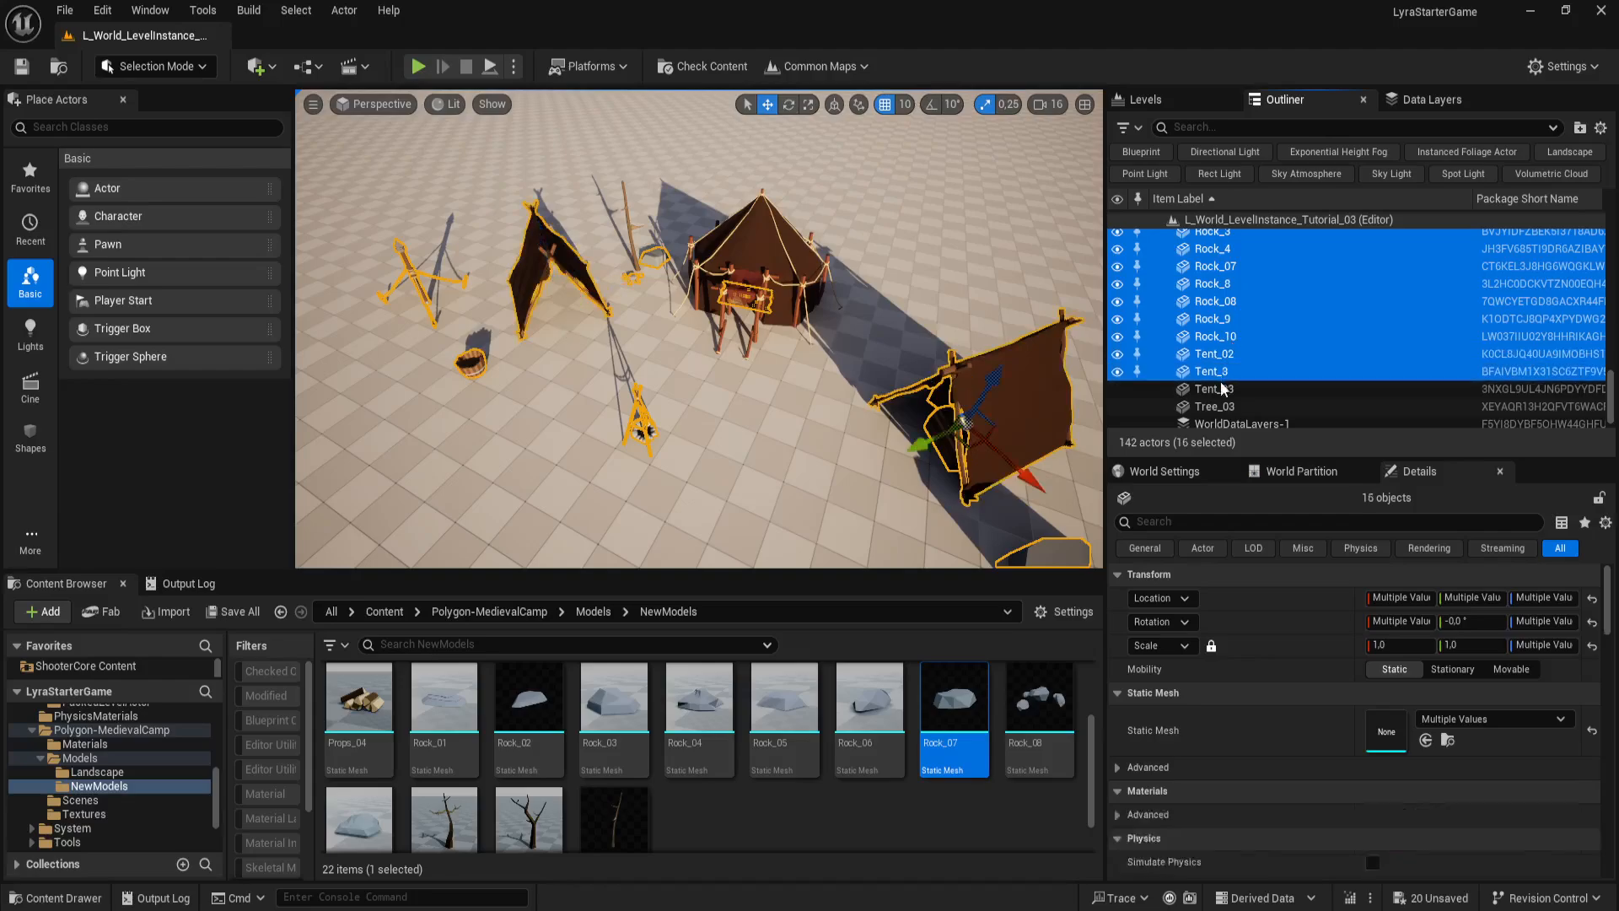
left_click(1223, 389, "ctrl")
left_click(1224, 408, "ctrl")
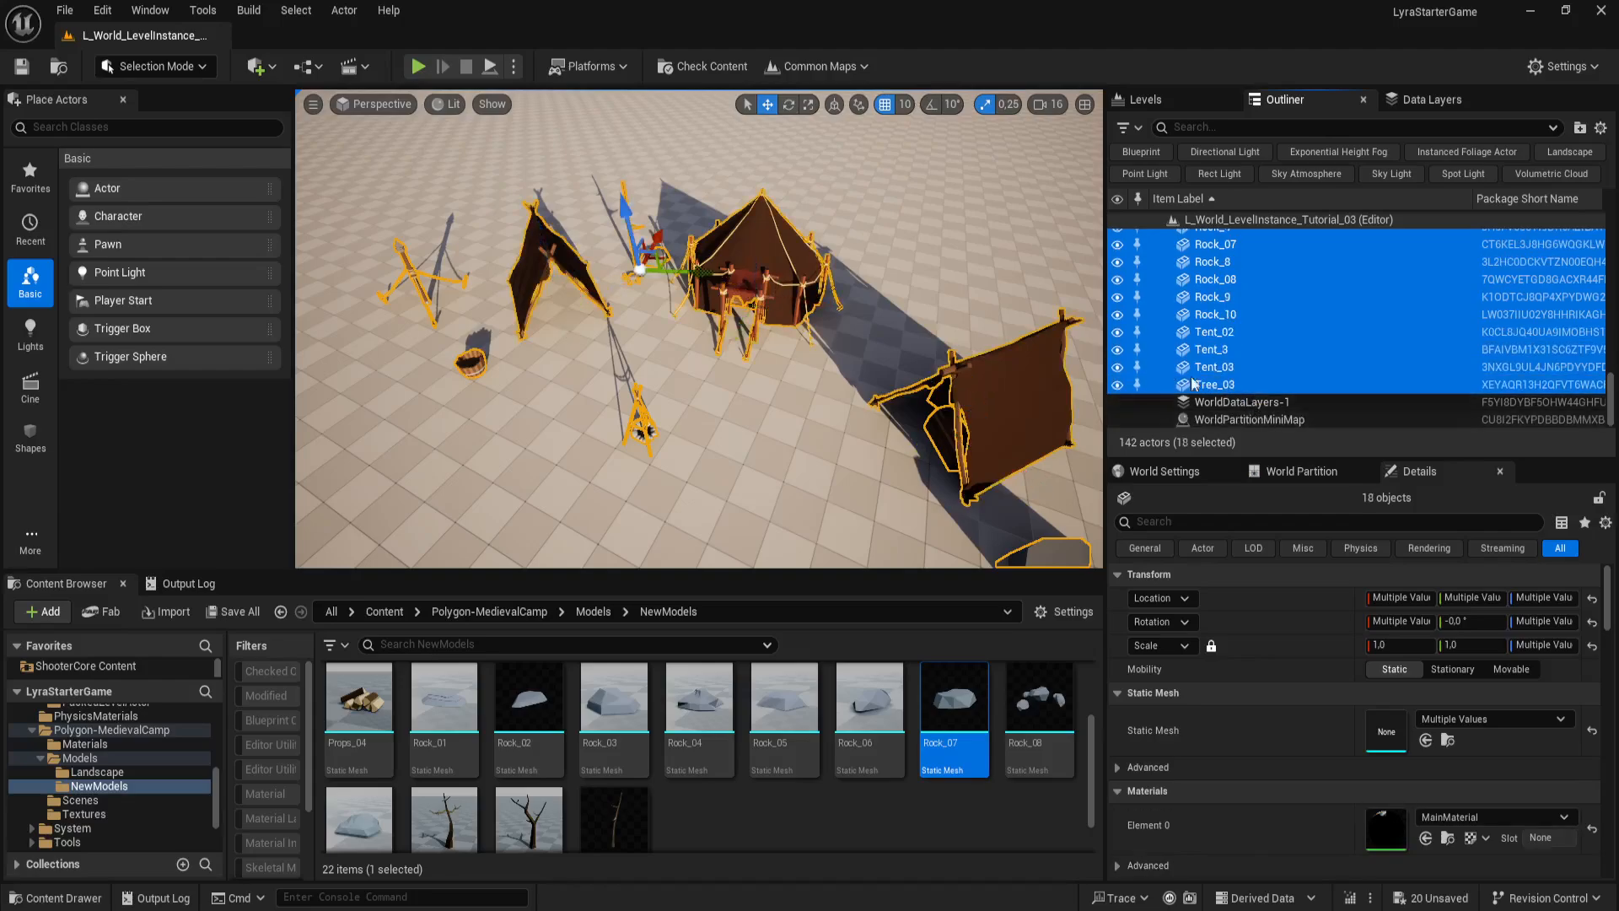
key("f")
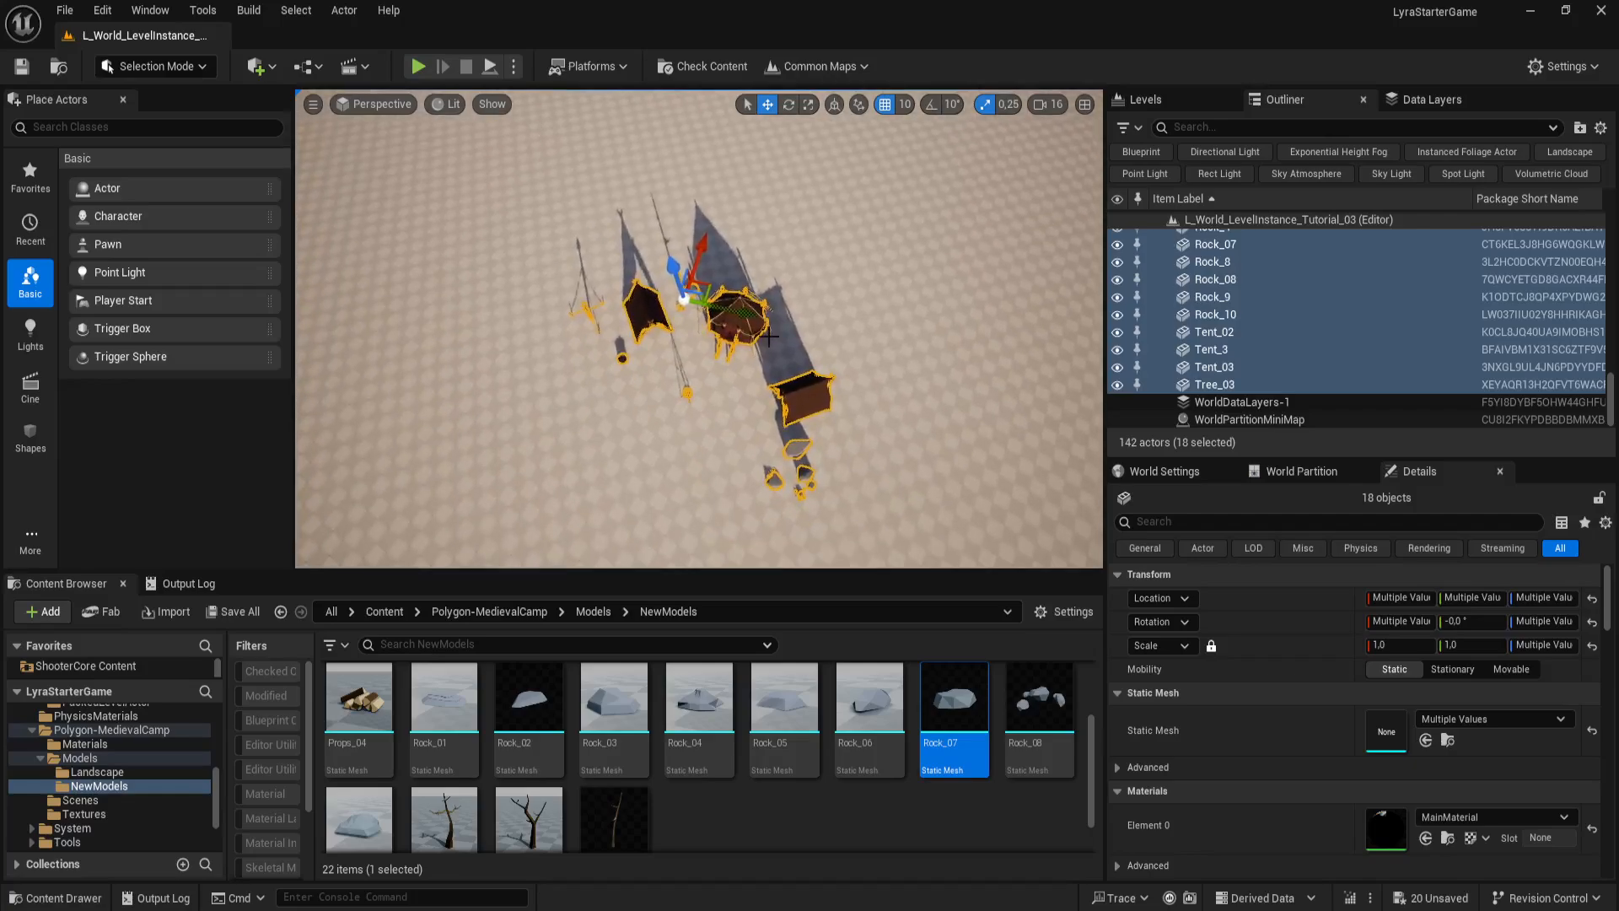
Step: Create a new level instance from the selected camp actors with the Center Min Z pivot type
left_click_drag(1608, 395, 1611, 243)
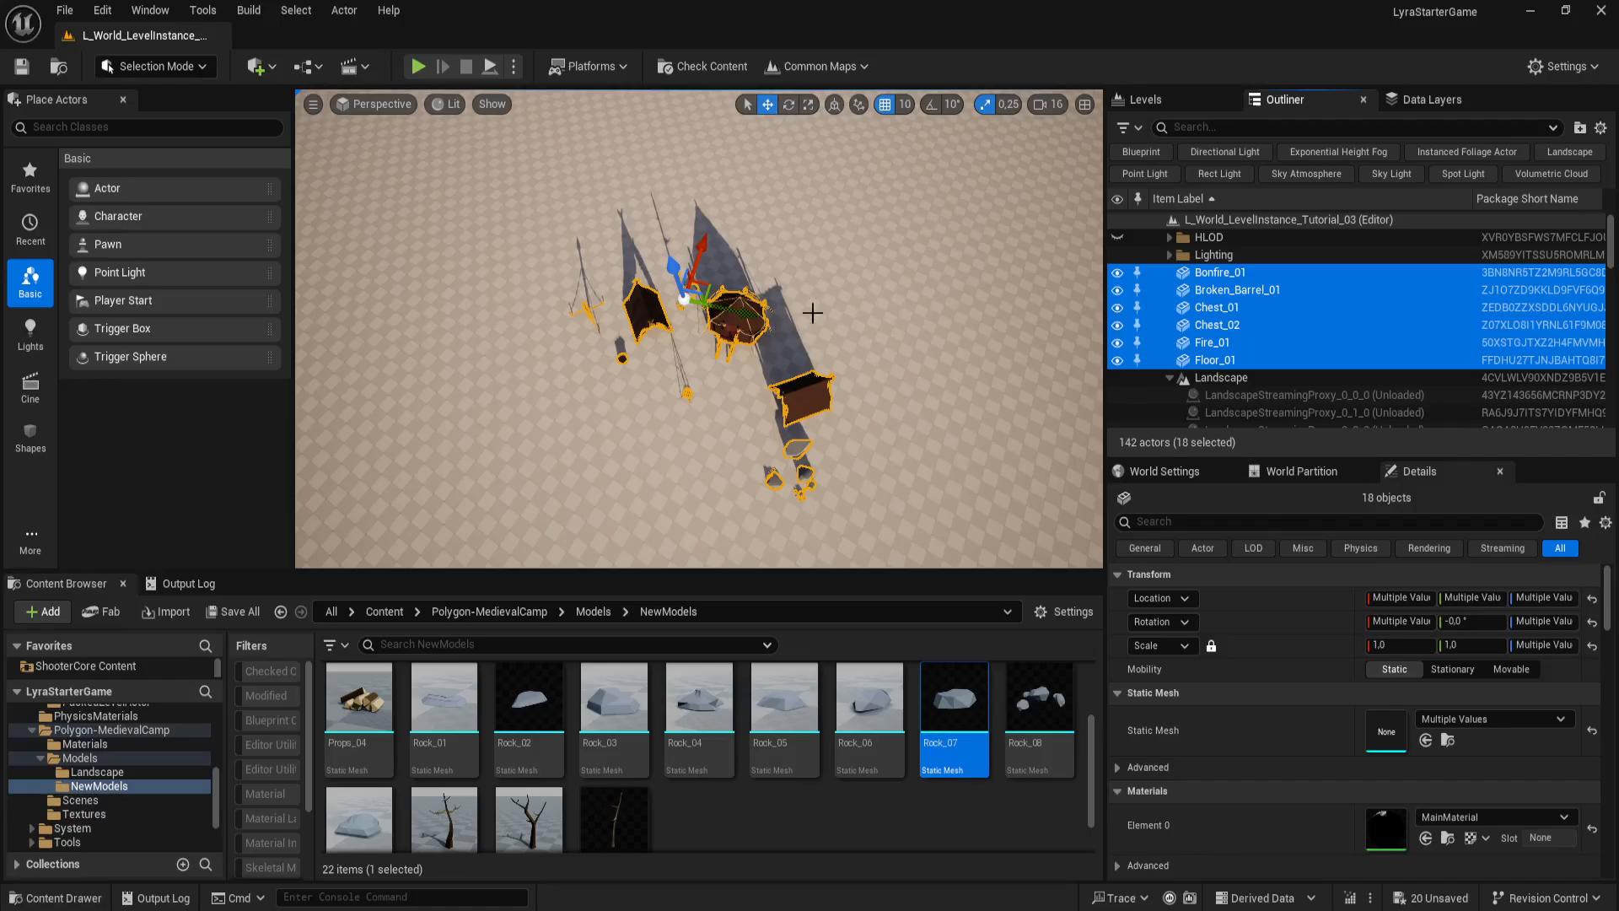
left_click_drag(685, 298, 674, 244)
right_click_drag(698, 328, 705, 253)
right_click_drag(777, 357, 781, 359)
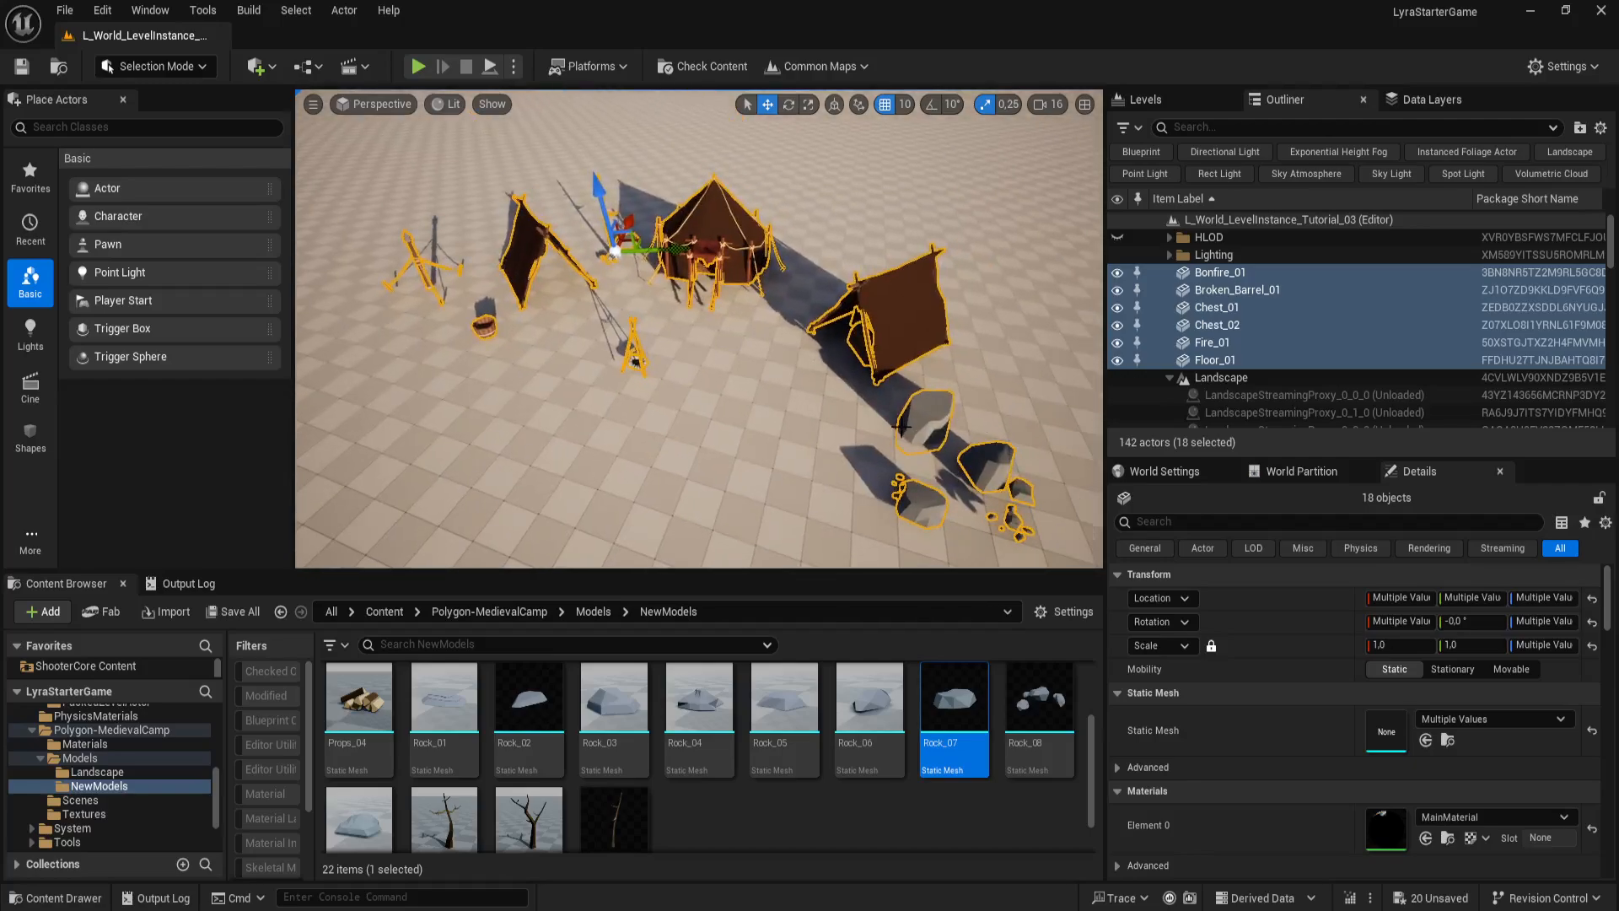
right_click(877, 316)
mouse_move(1072, 803)
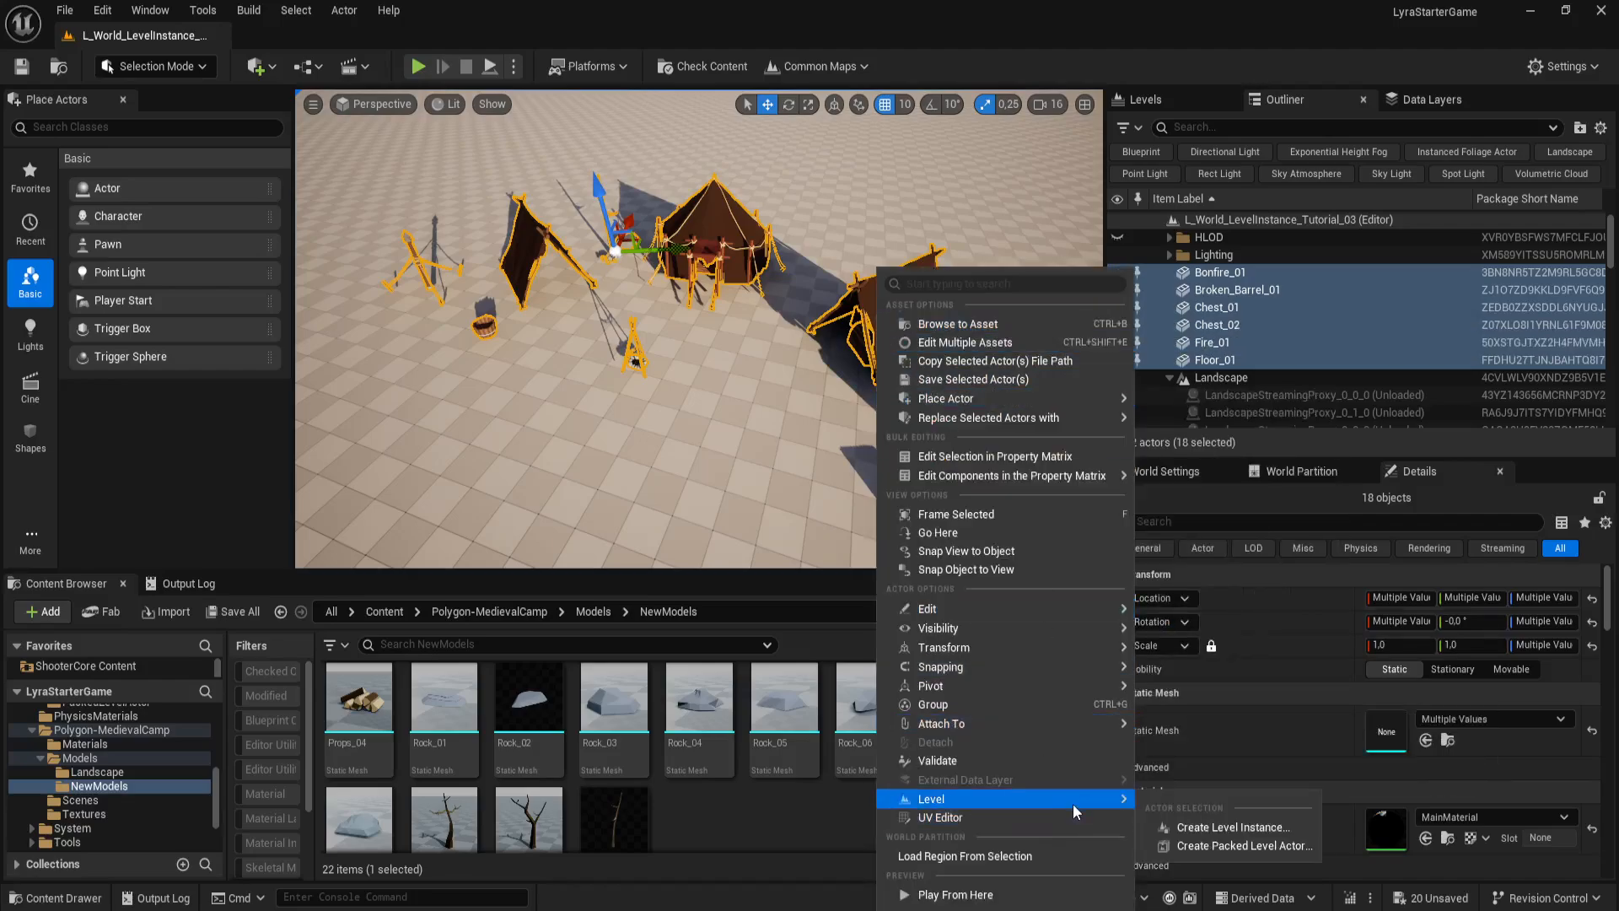
left_click(1253, 822)
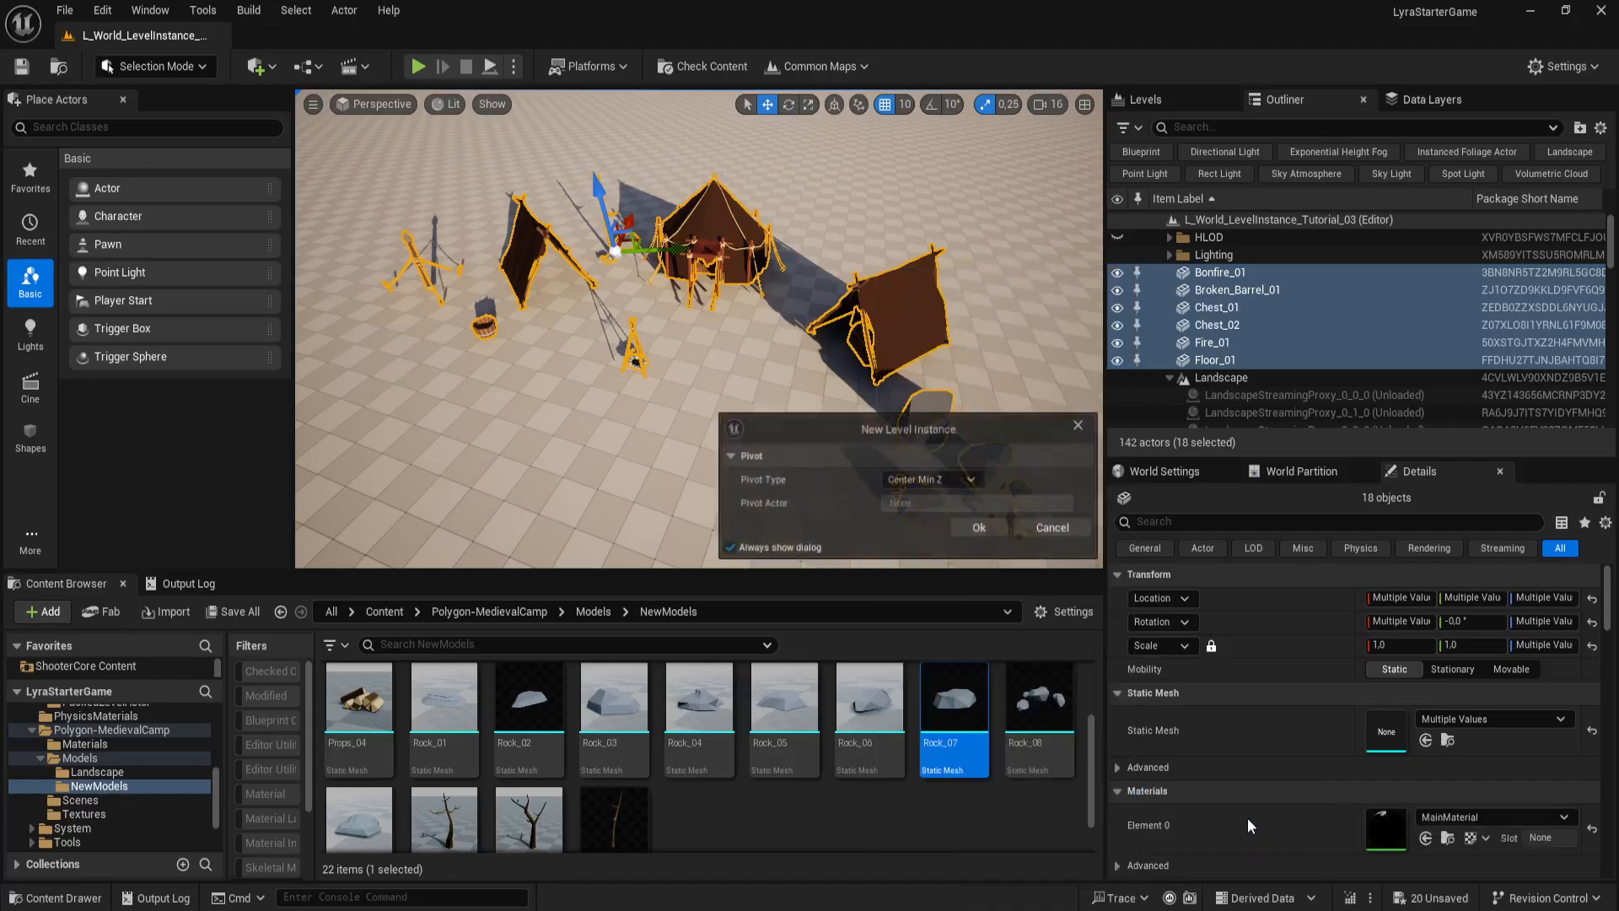
left_click(977, 527)
Step: Save the new level instance's level as LI_MedievalCamp_02 in the LevelInstances folder
left_click(1084, 270)
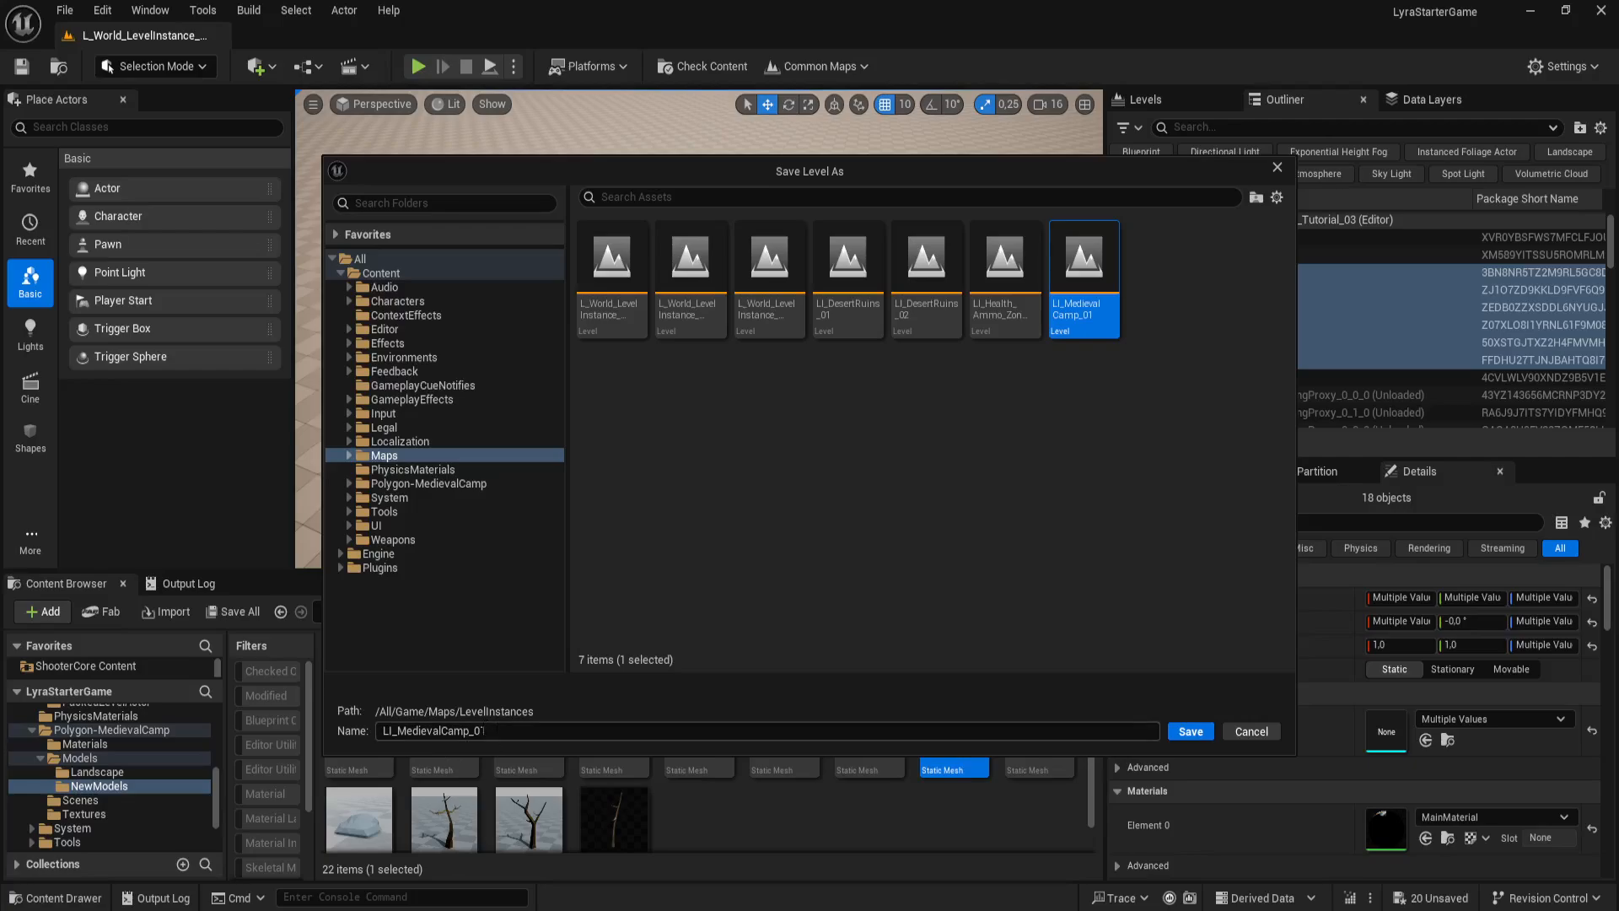
left_click(485, 730)
left_click(482, 730)
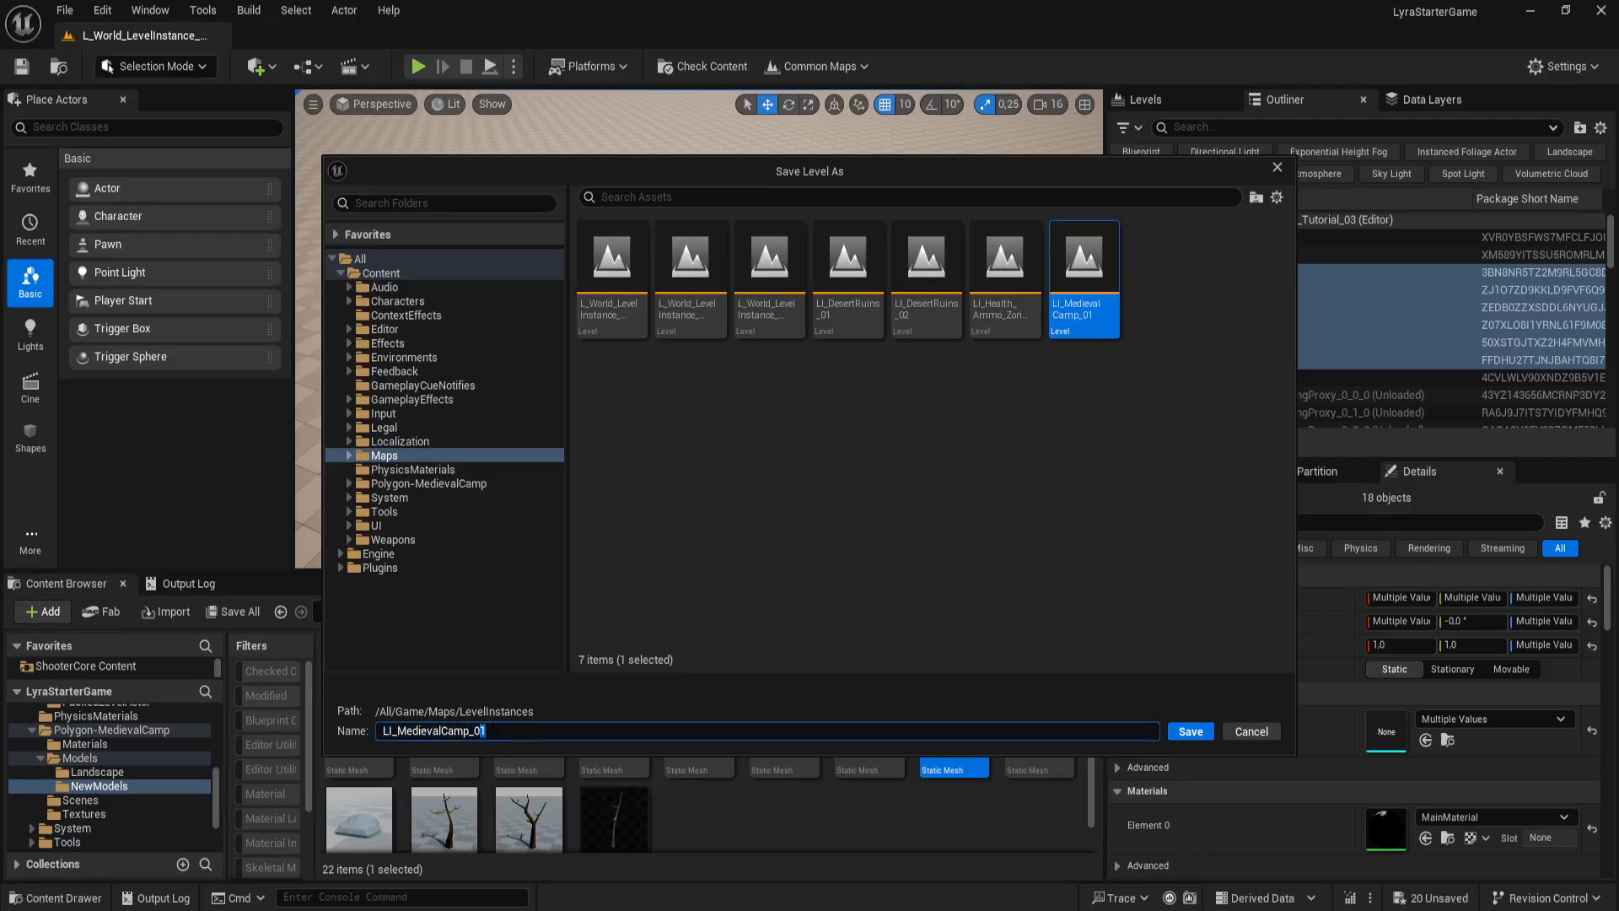
left_click(1190, 731)
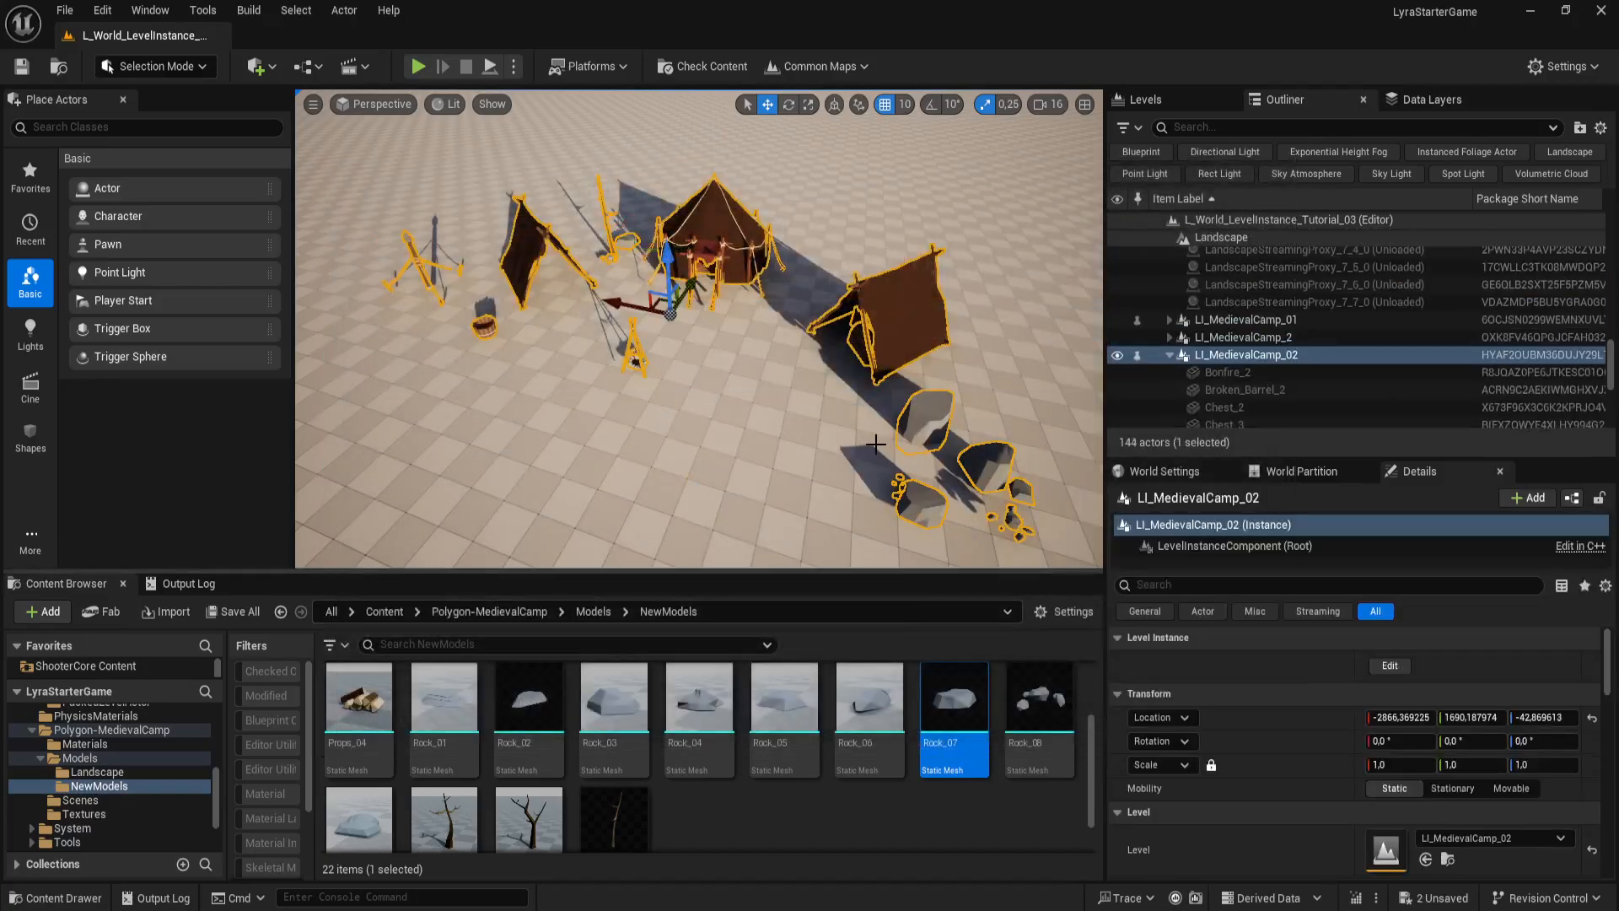
Step: Move LI_MedievalCamp_02 near the other camps at about X -3988, Y -1012 and rotate it to about -100° around Z
mouse_move(876, 444)
right_mouse_down()
mouse_move(789, 441)
mouse_move(886, 420)
right_mouse_up()
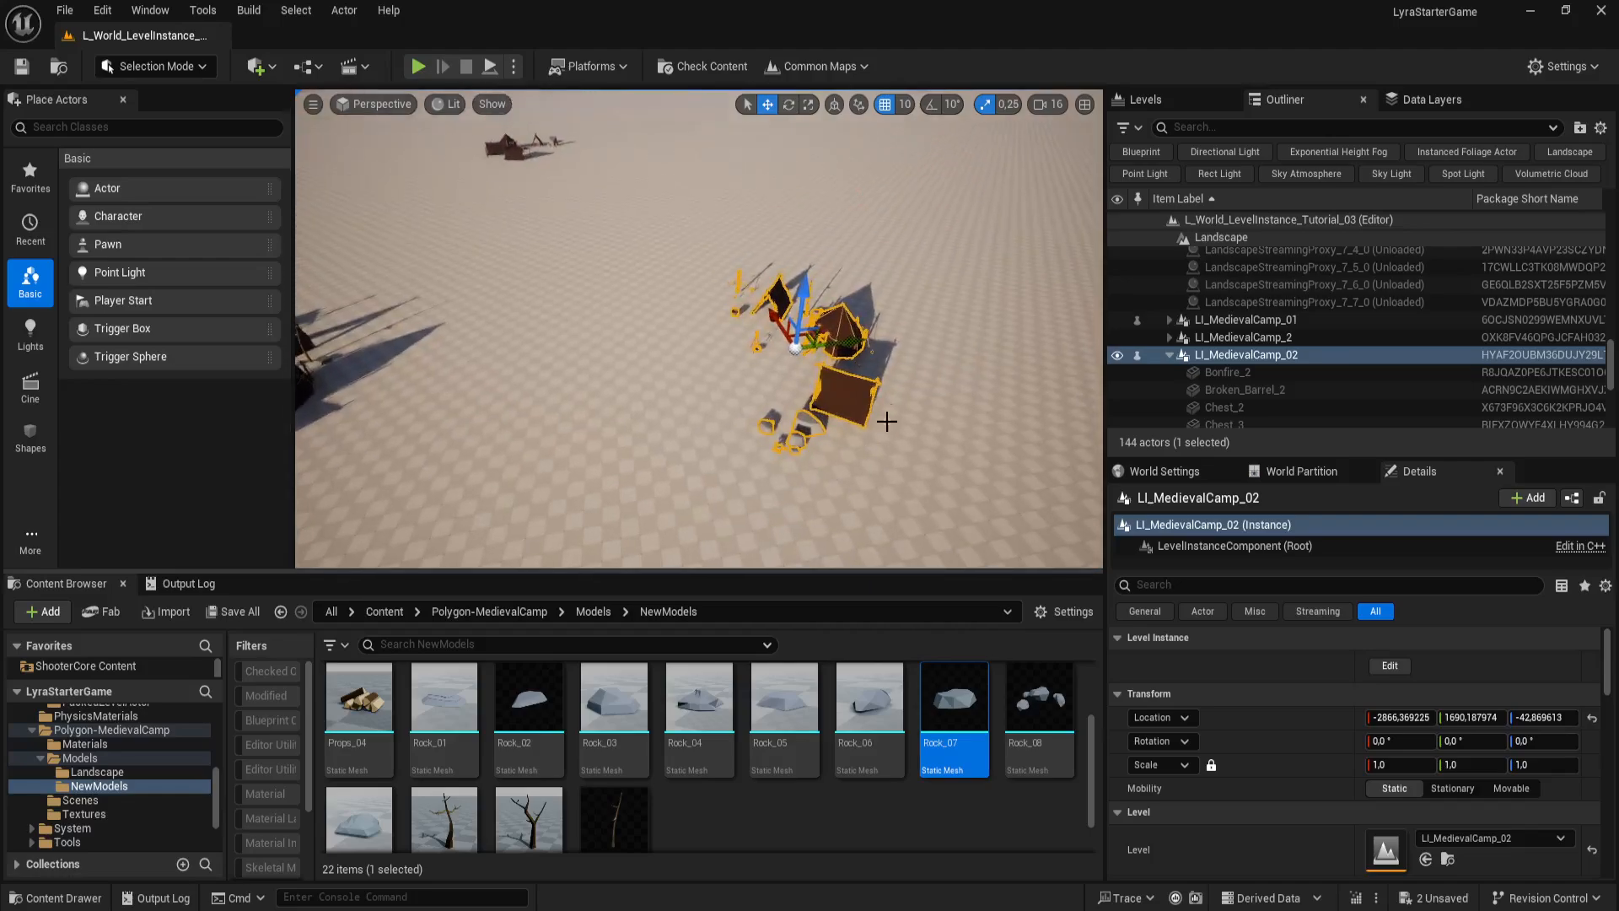
left_click_drag(859, 343, 544, 387)
right_click_drag(664, 428, 595, 443)
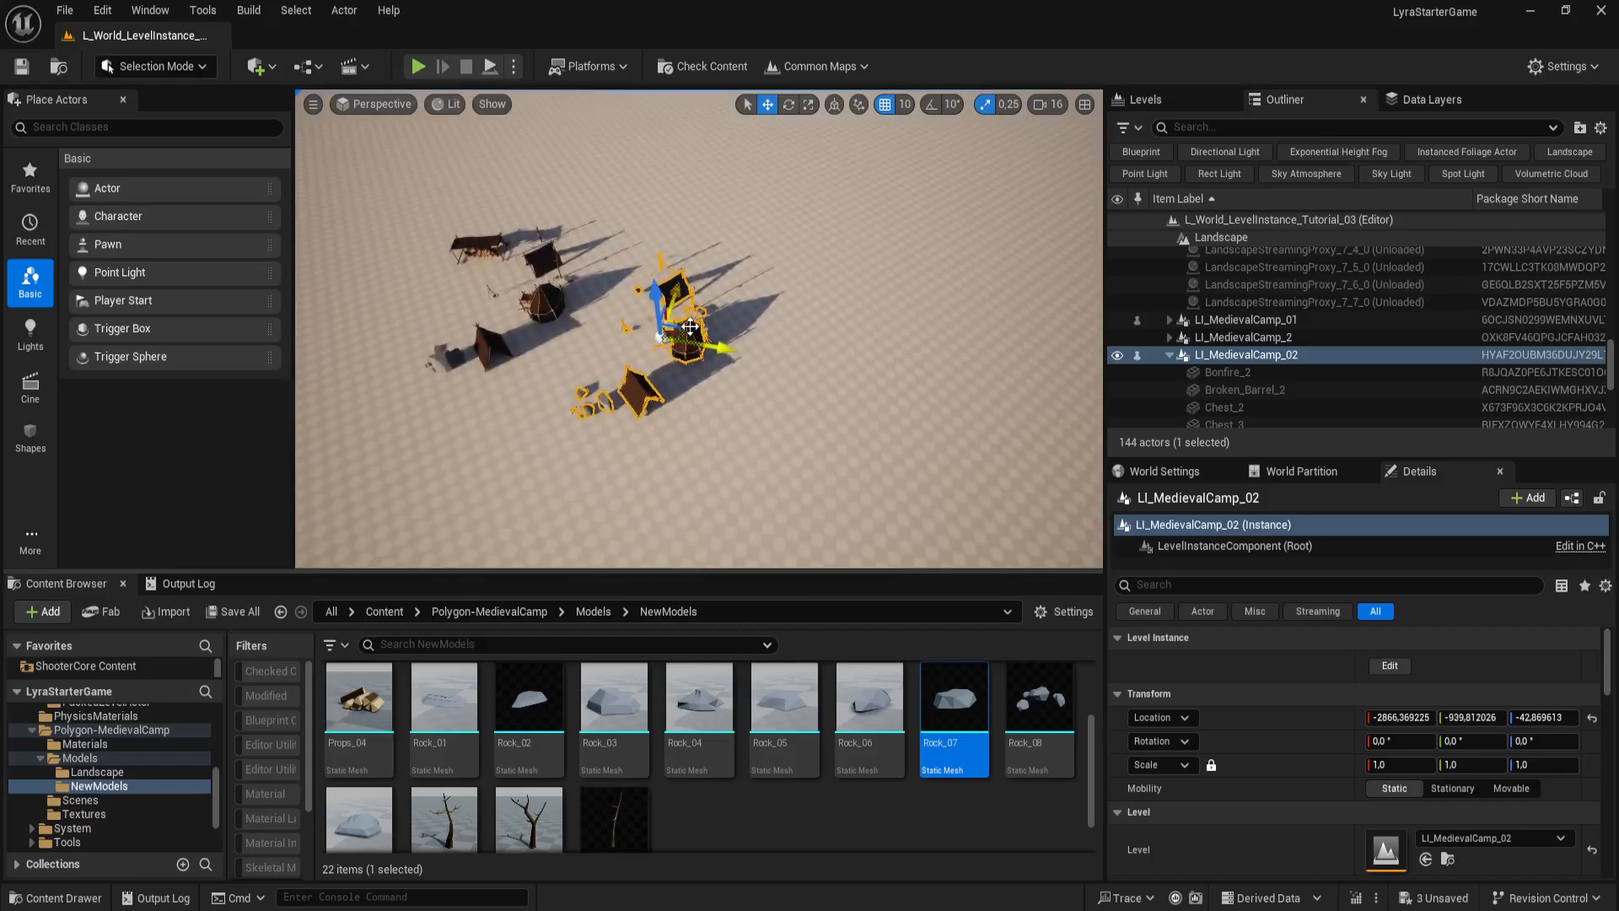
right_click_drag(690, 326, 641, 362)
left_click_drag(825, 218, 535, 267)
key("e")
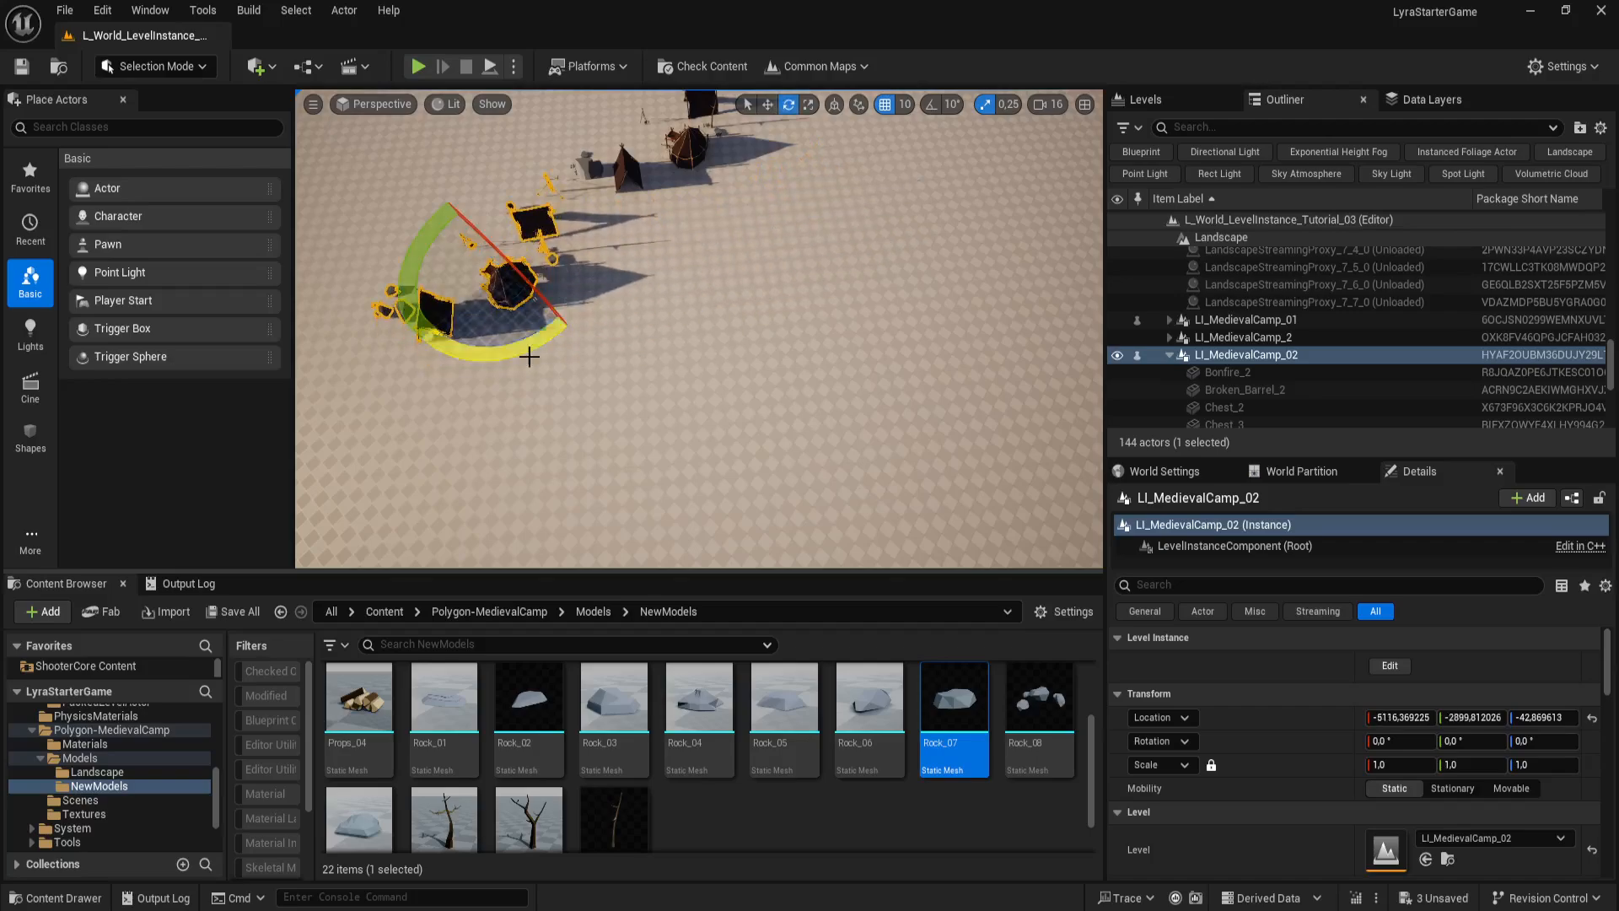
left_click_drag(528, 355, 723, 274)
key("w")
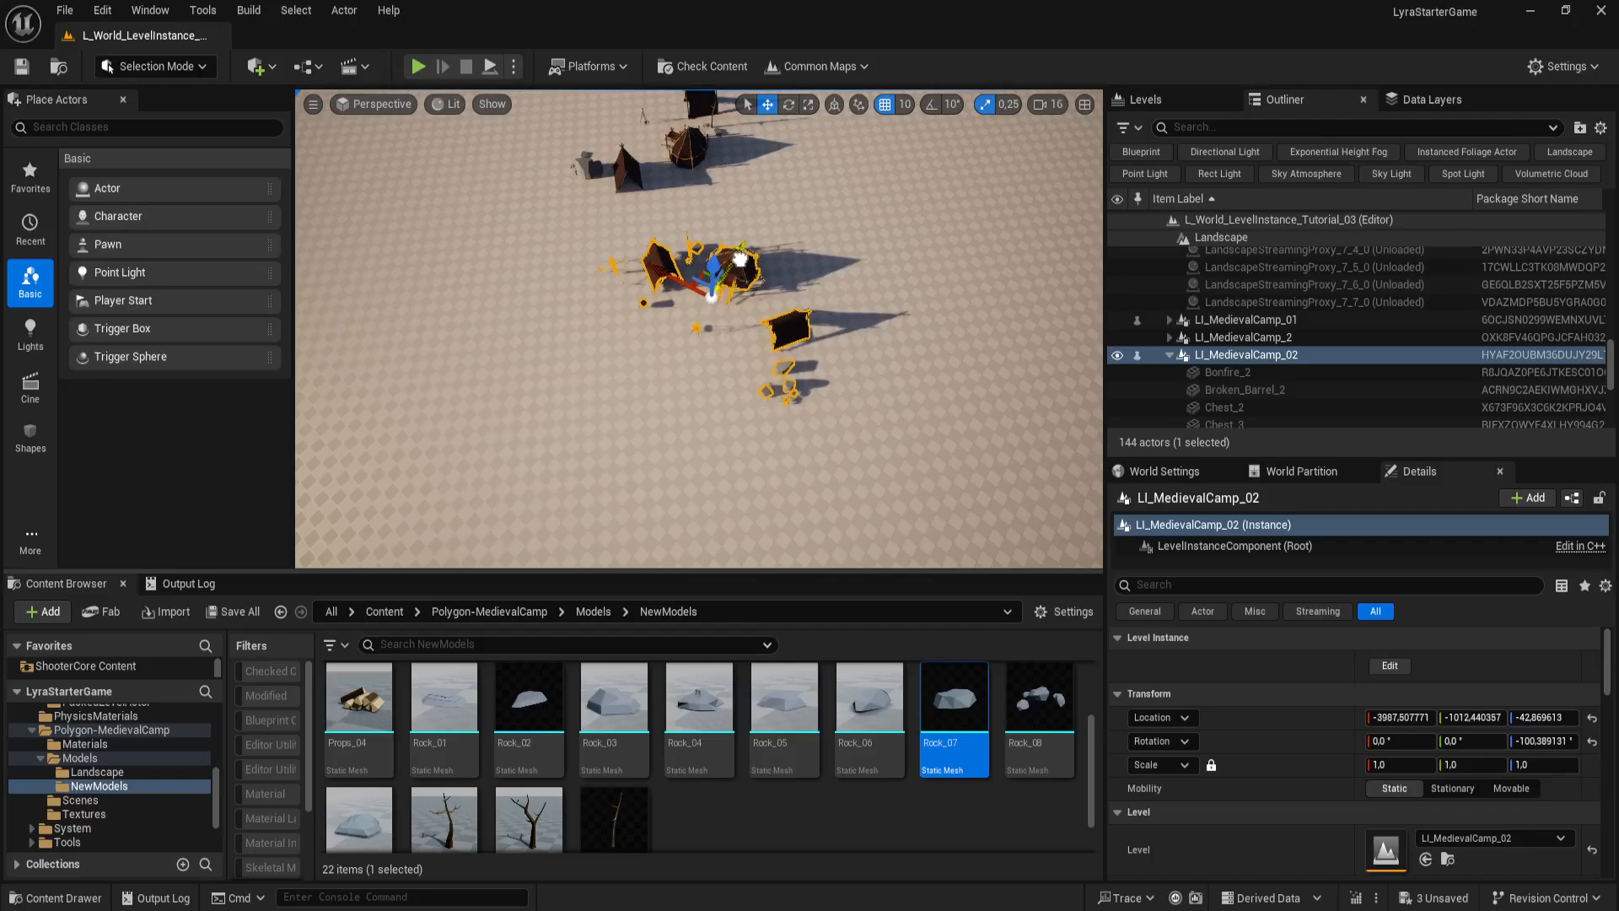
Step: Edit LI_MedievalCamp_02, duplicate the pillar in front of the camp to between the tents, and rotate the copy to about -66° around Z
key("f")
right_click_drag(724, 274, 742, 211)
right_click_drag(805, 287, 682, 384)
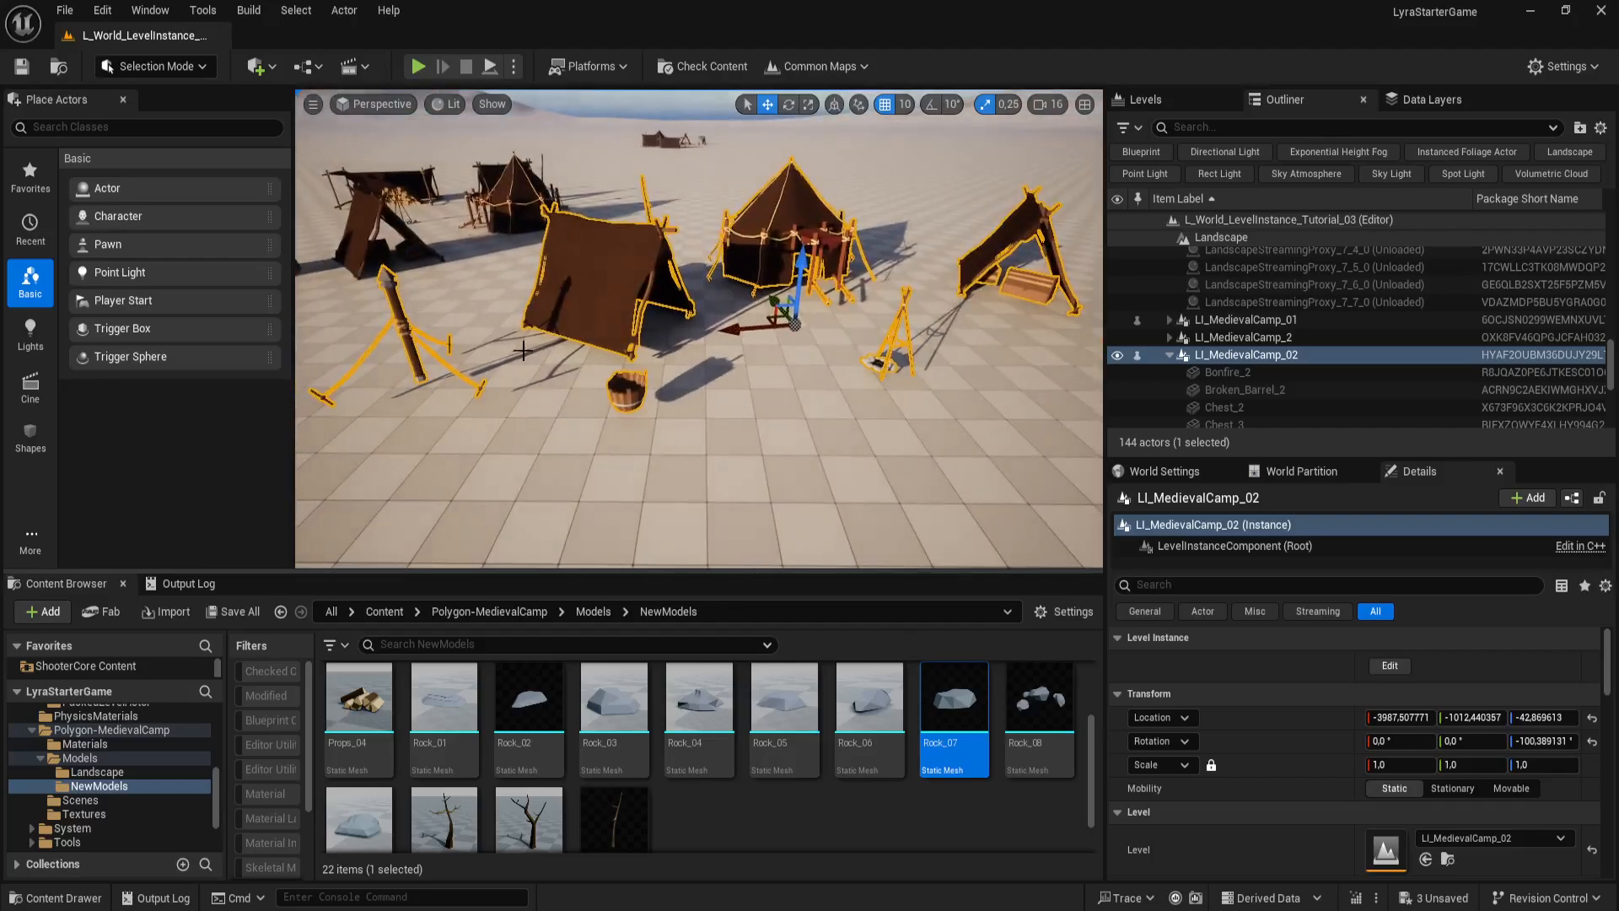
mouse_move(522, 350)
right_mouse_down()
mouse_move(524, 383)
mouse_move(542, 368)
right_mouse_up()
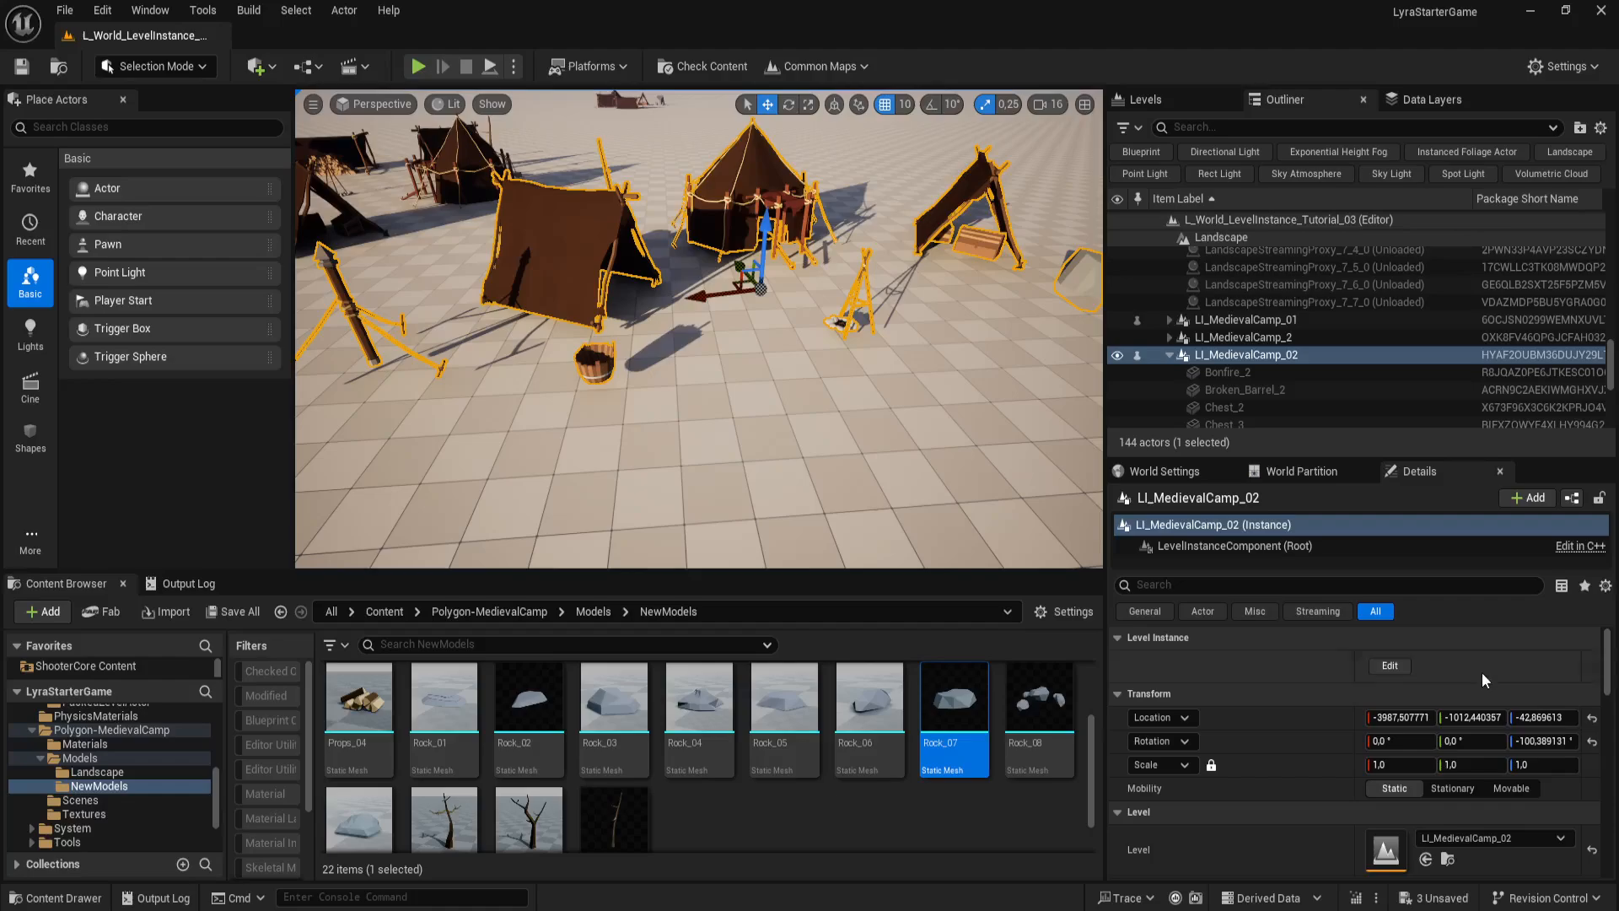
left_click(1390, 665)
right_click_drag(754, 385, 732, 408)
left_click(427, 396)
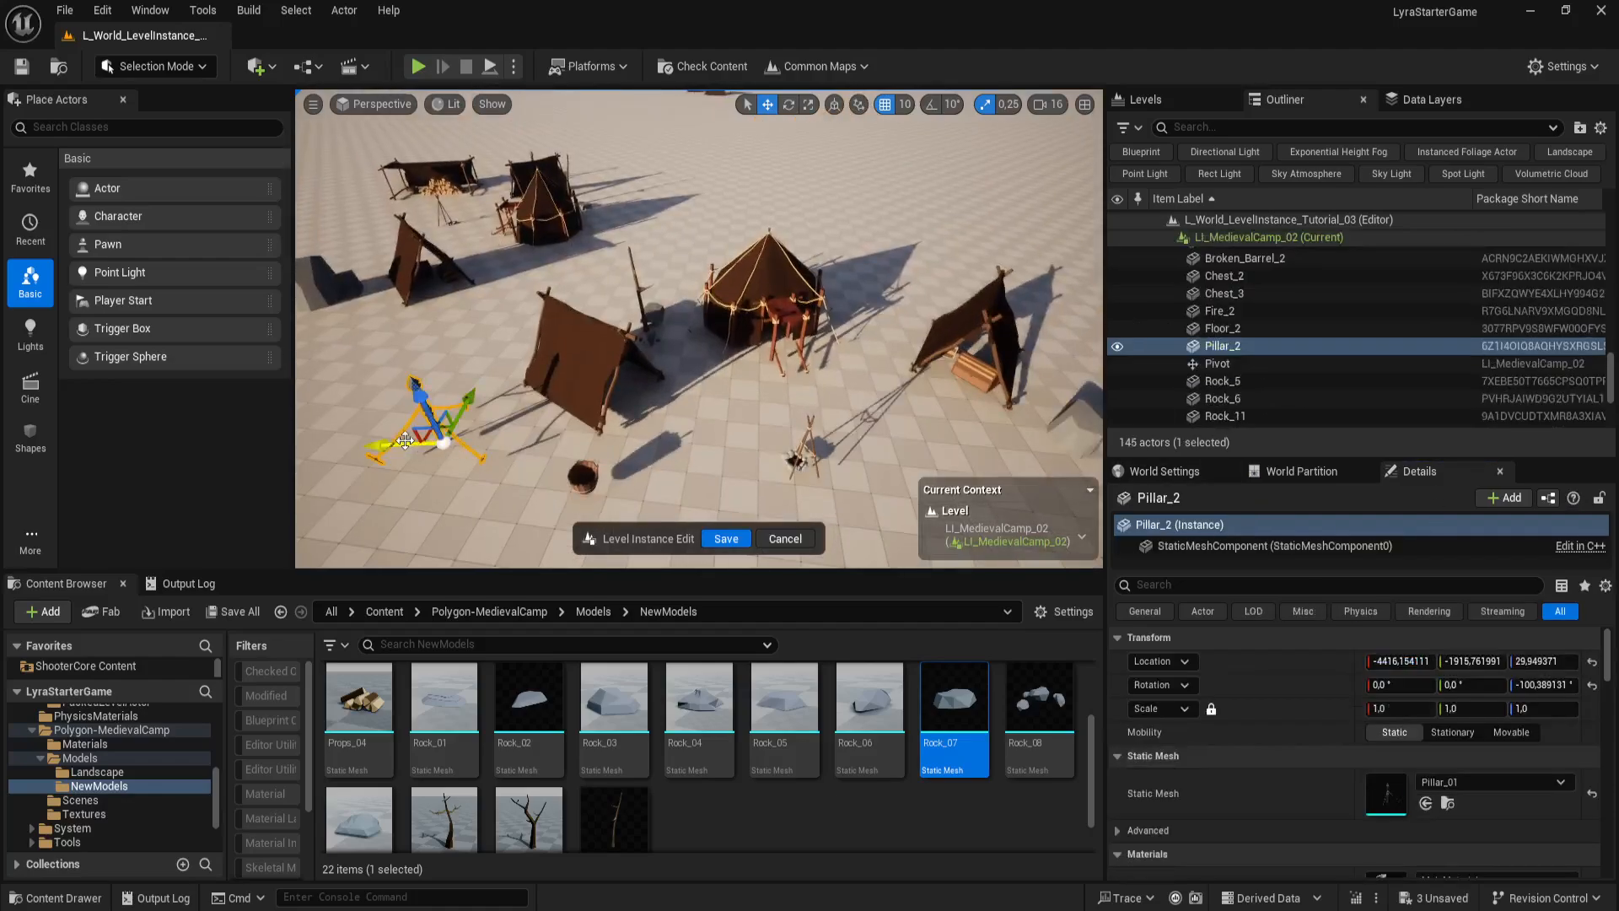
left_click_drag(406, 440, 871, 309)
key("e")
left_click_drag(852, 369, 928, 397)
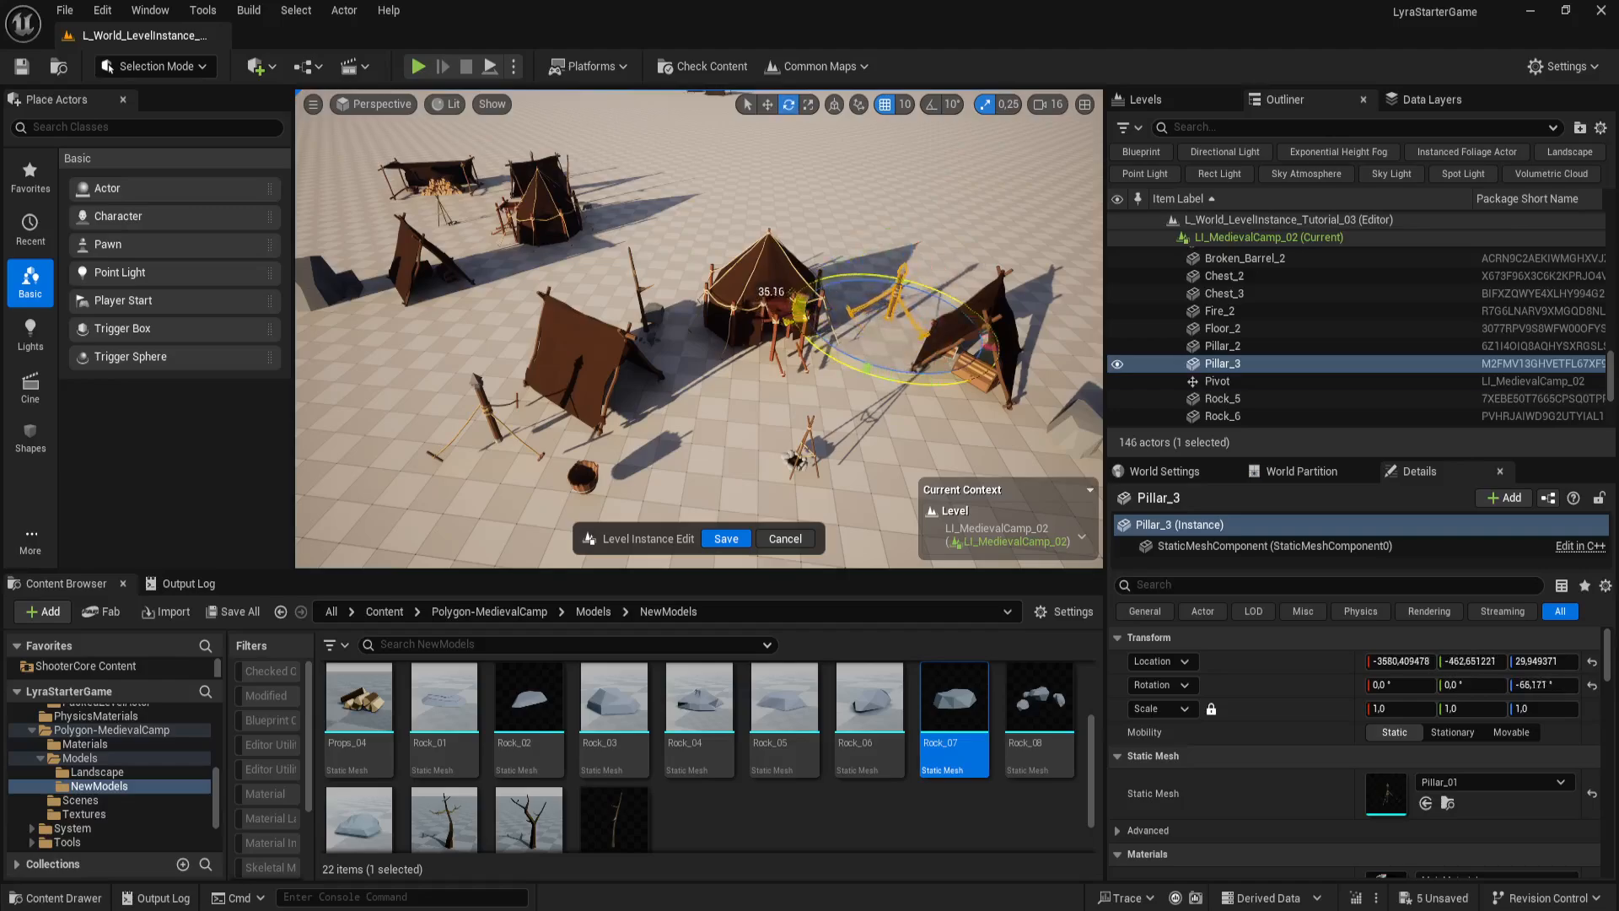
Step: Select Rock_5, Rock_6, Rock_13, Rock_14 and Rock_15 and move them together beside the campfire
right_click_drag(927, 396, 995, 404)
left_click(900, 321)
left_click(953, 327, "ctrl")
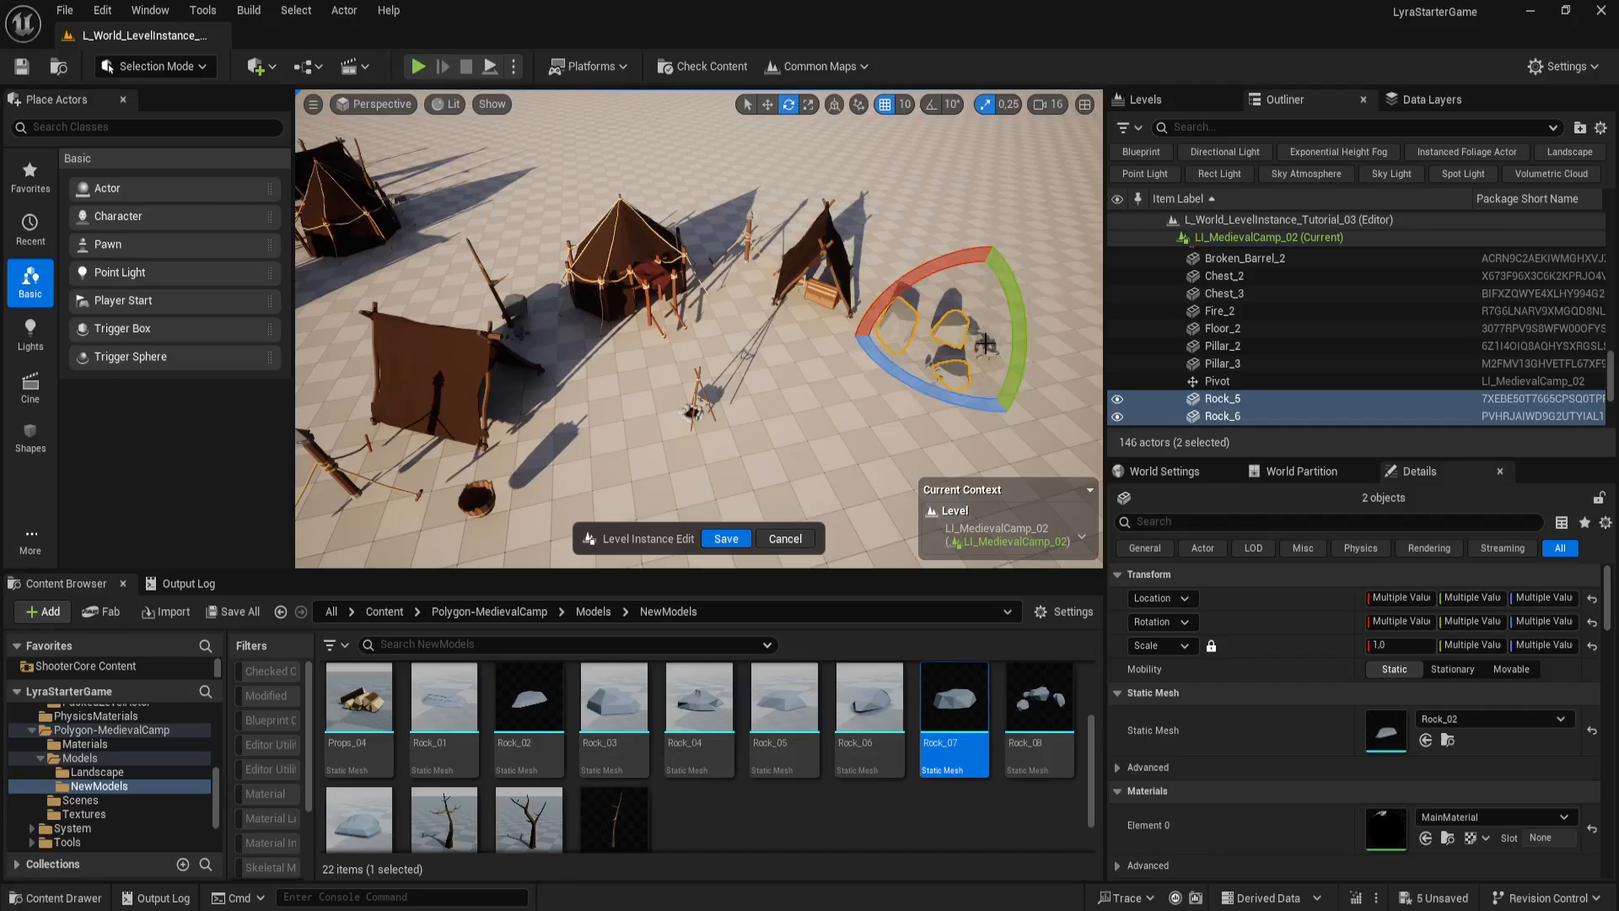
key("f")
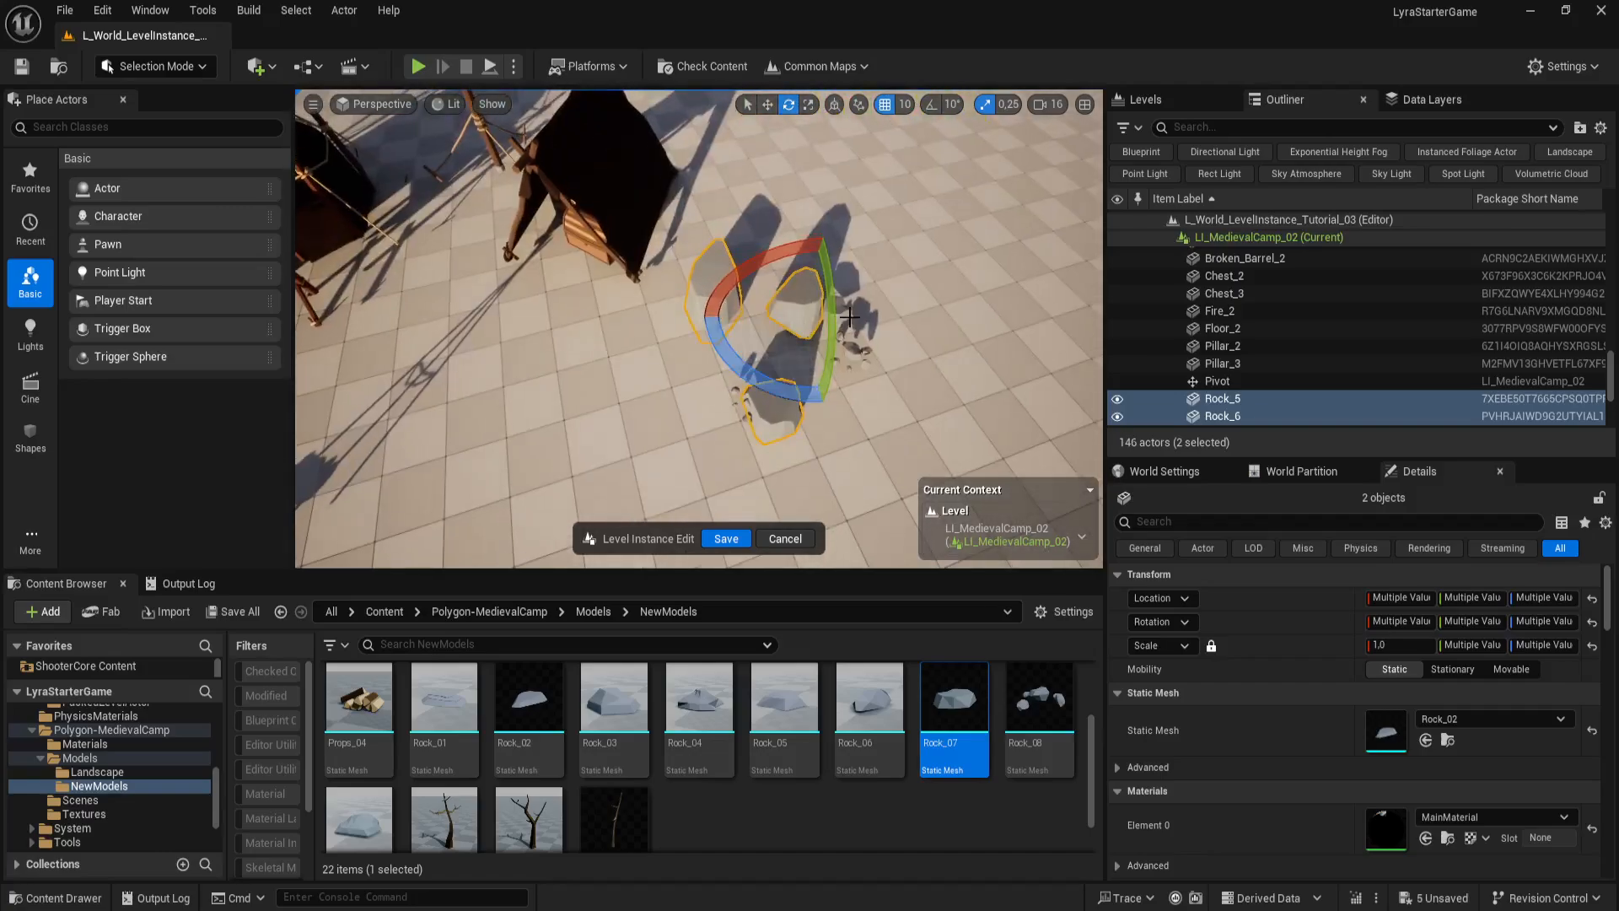
left_click(858, 349)
left_click(802, 310, "ctrl")
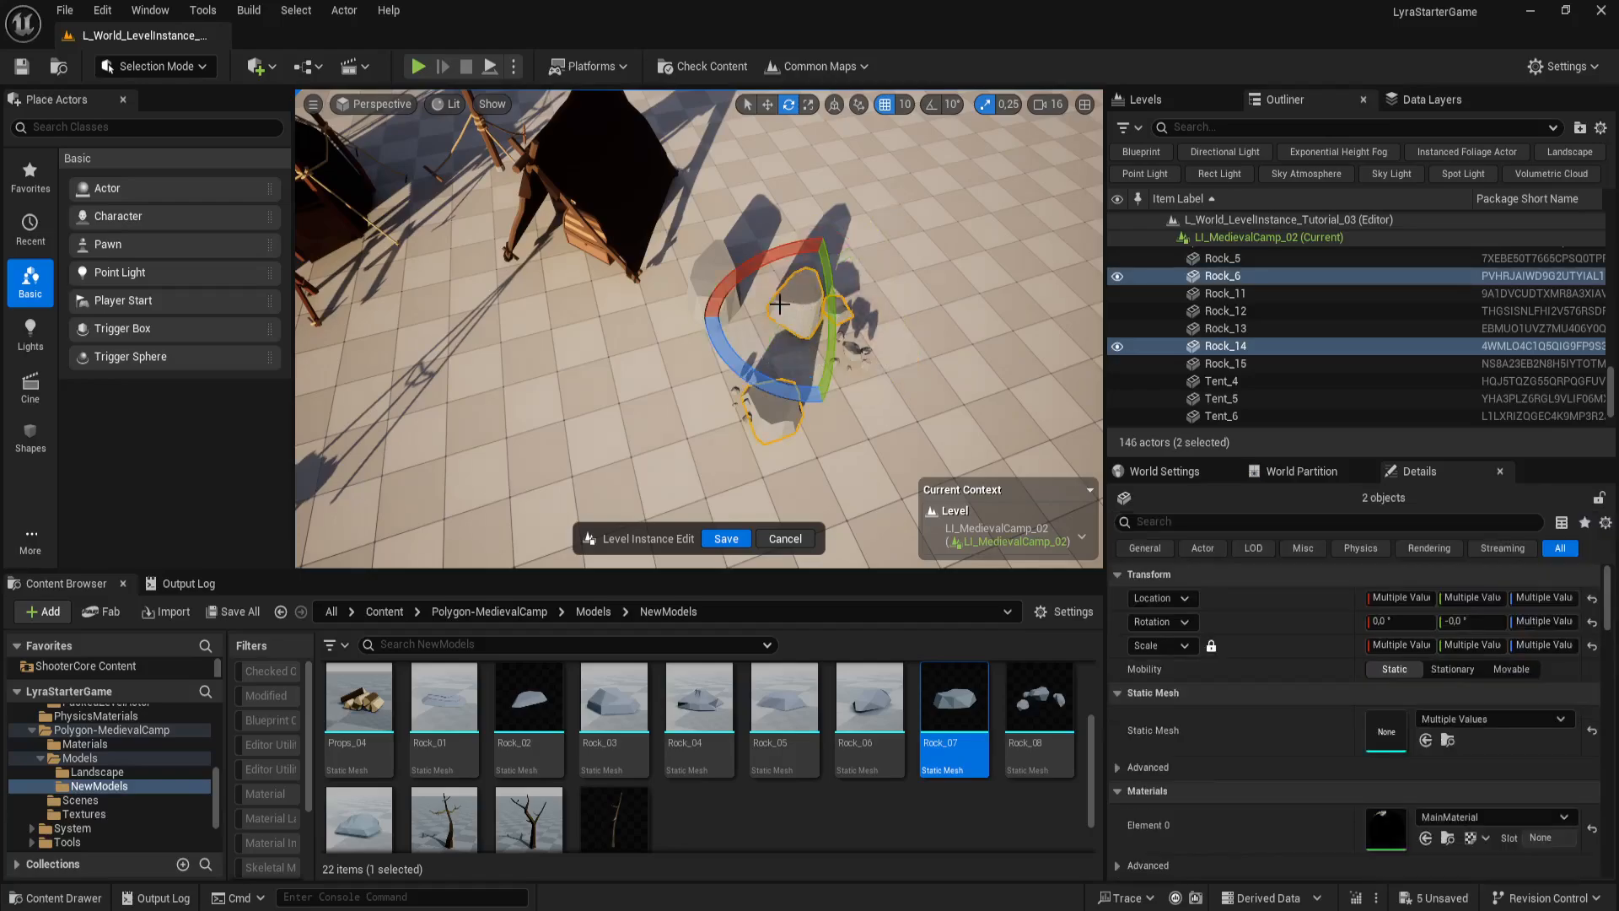
left_click(716, 272, "ctrl")
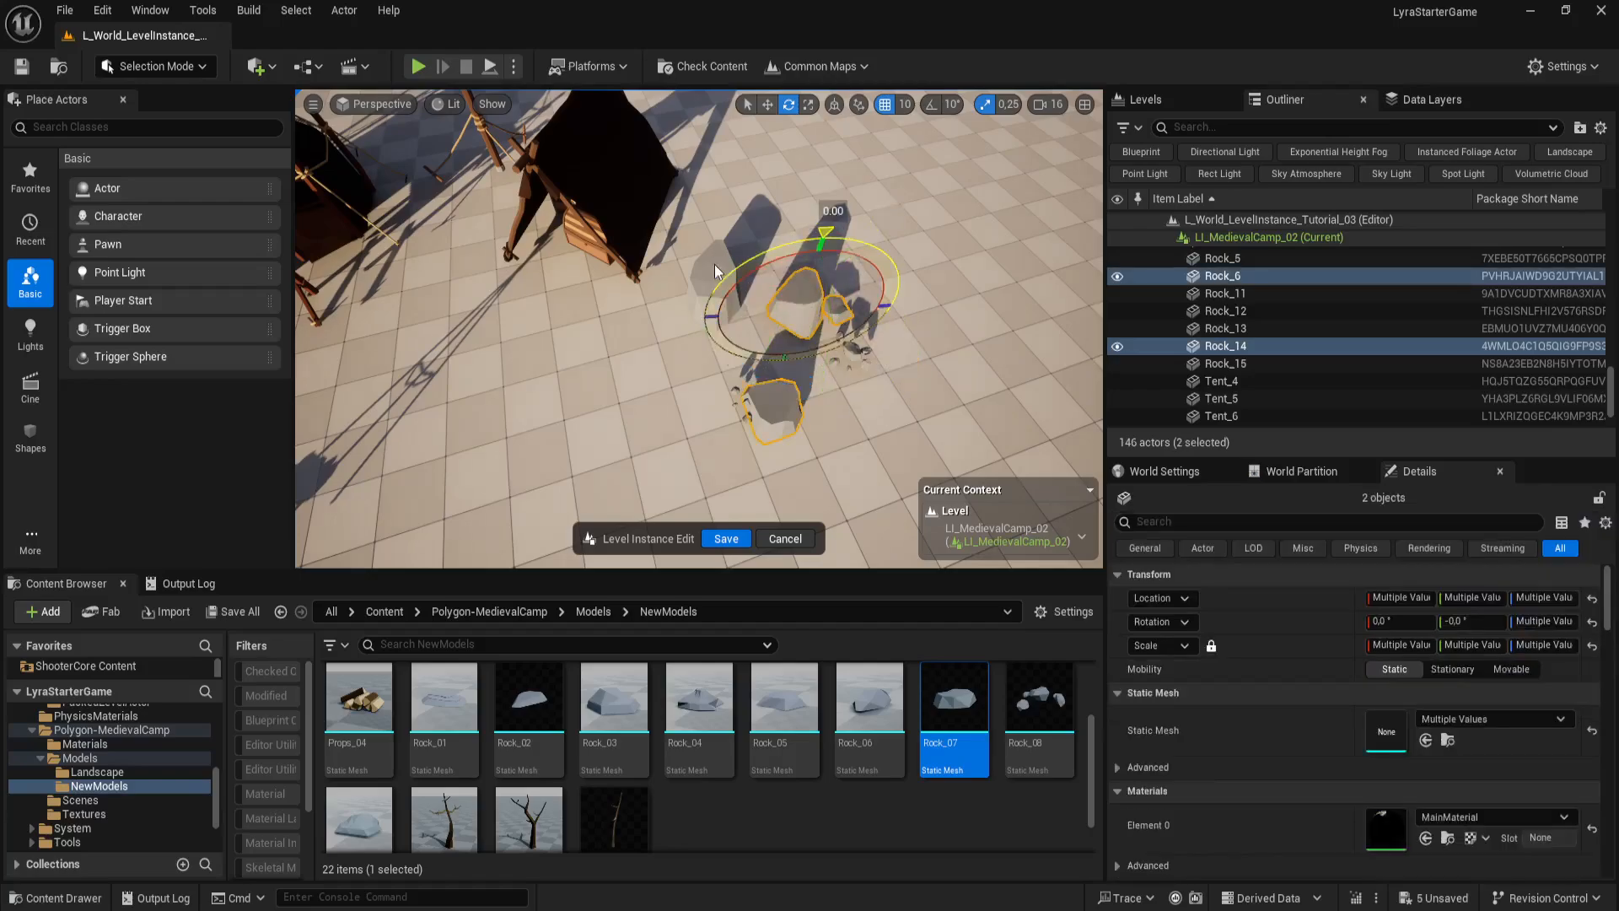
left_click(858, 351, "ctrl")
left_click(735, 390, "ctrl")
key("w")
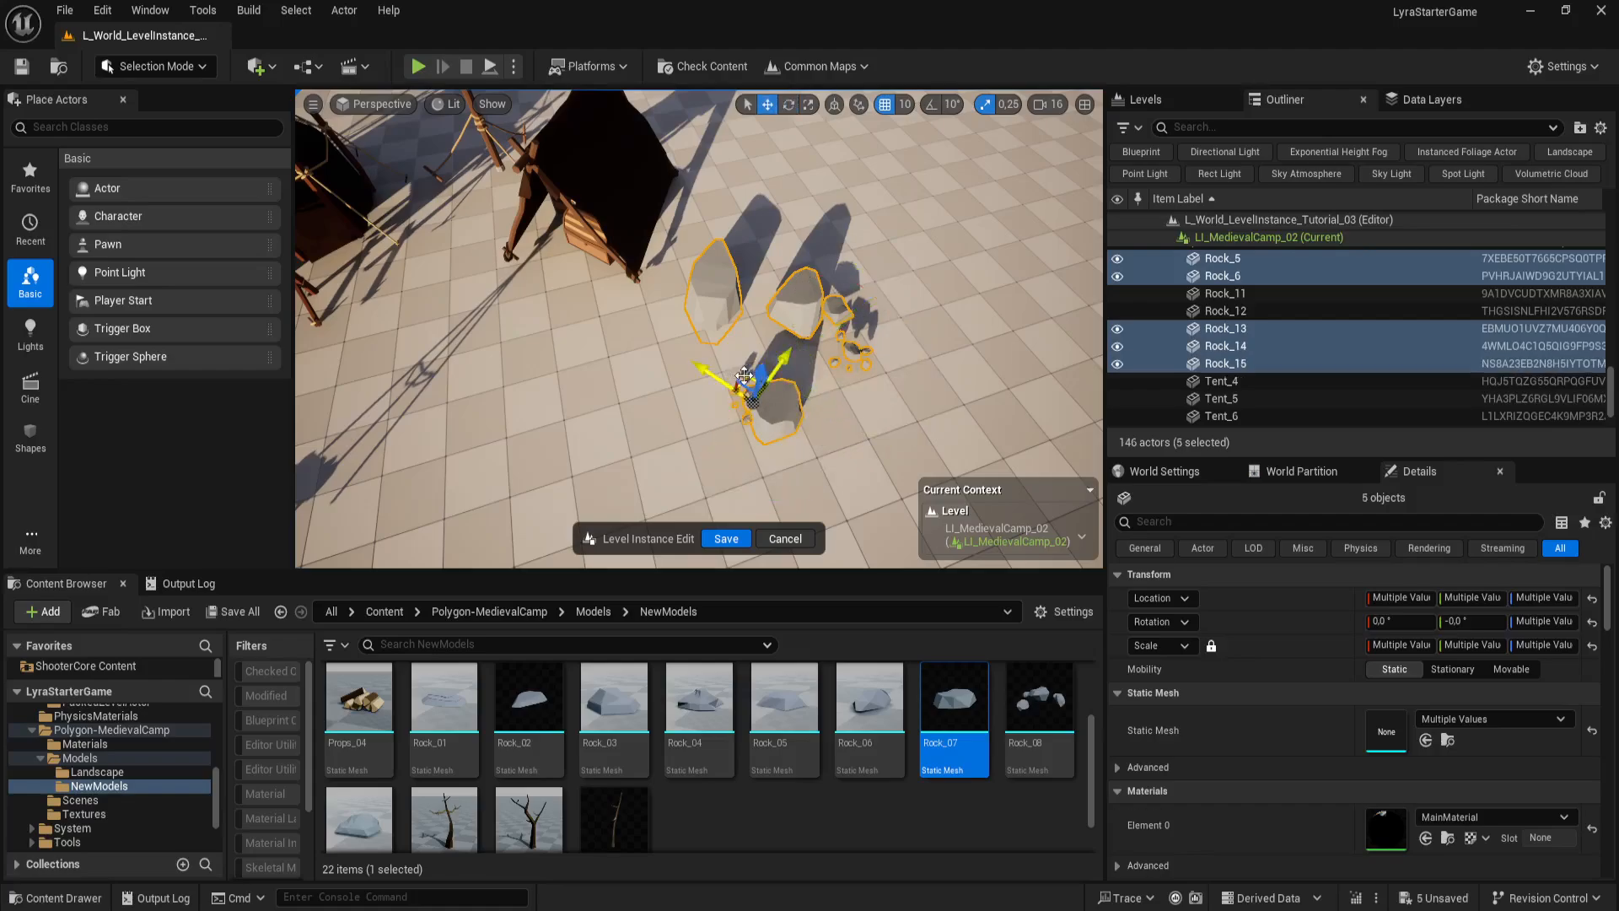
left_click_drag(744, 376, 541, 447)
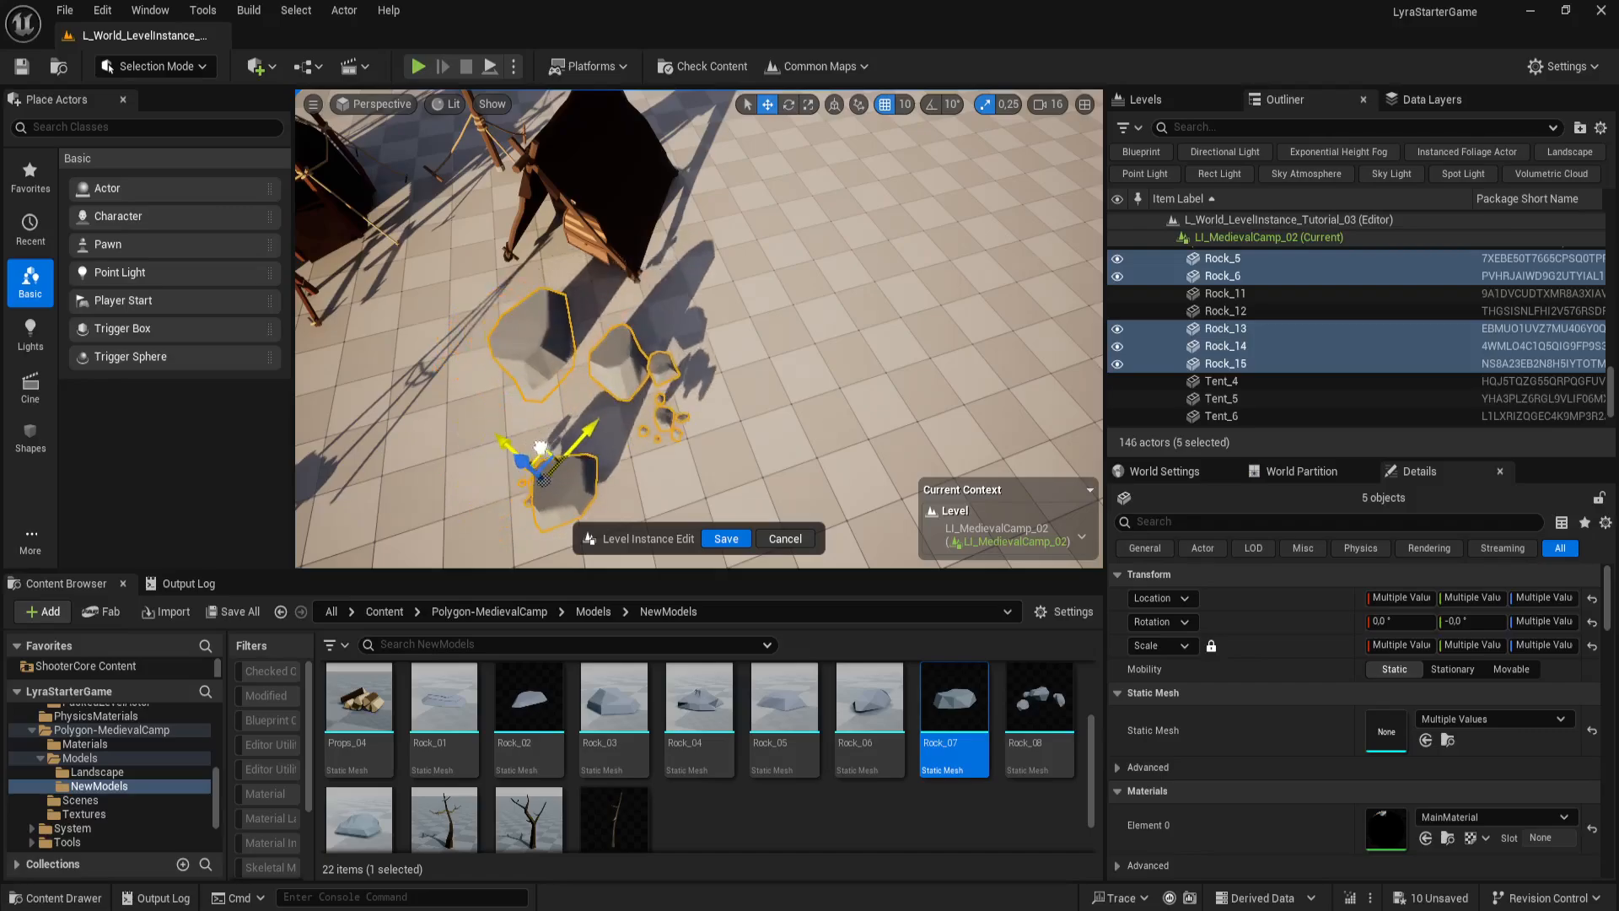
mouse_move(691, 394)
right_mouse_down()
mouse_move(625, 363)
mouse_move(646, 392)
mouse_move(691, 393)
right_mouse_up()
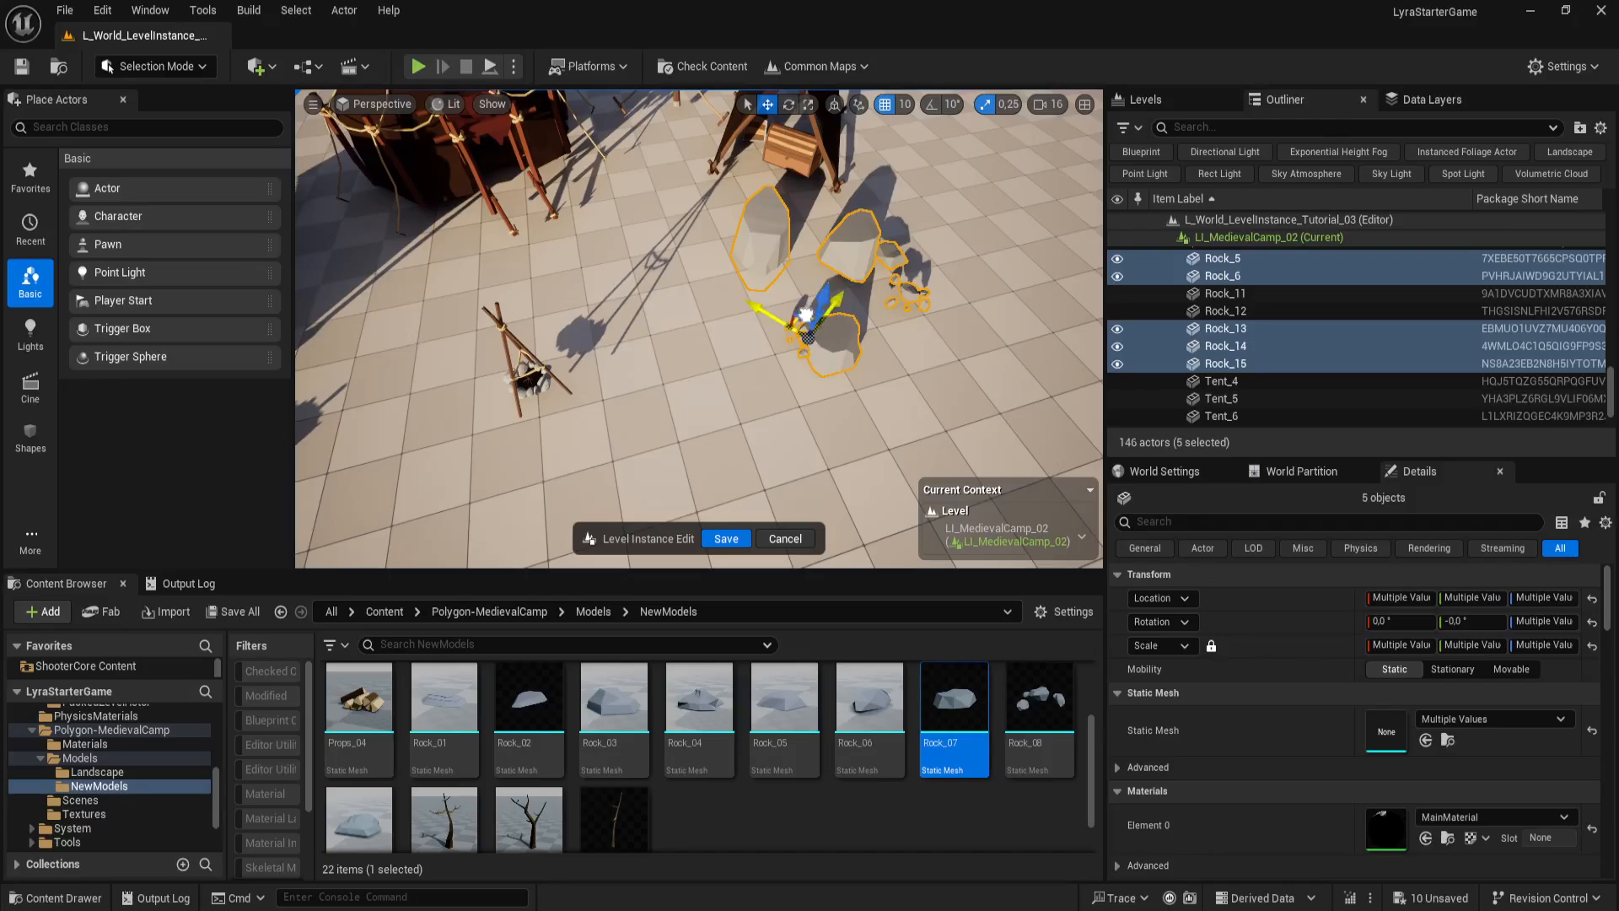
left_click_drag(805, 314, 634, 368)
Step: Lower Rock_6 into the ground to a Z location of about -10 and save the level instance edits
left_click(634, 266)
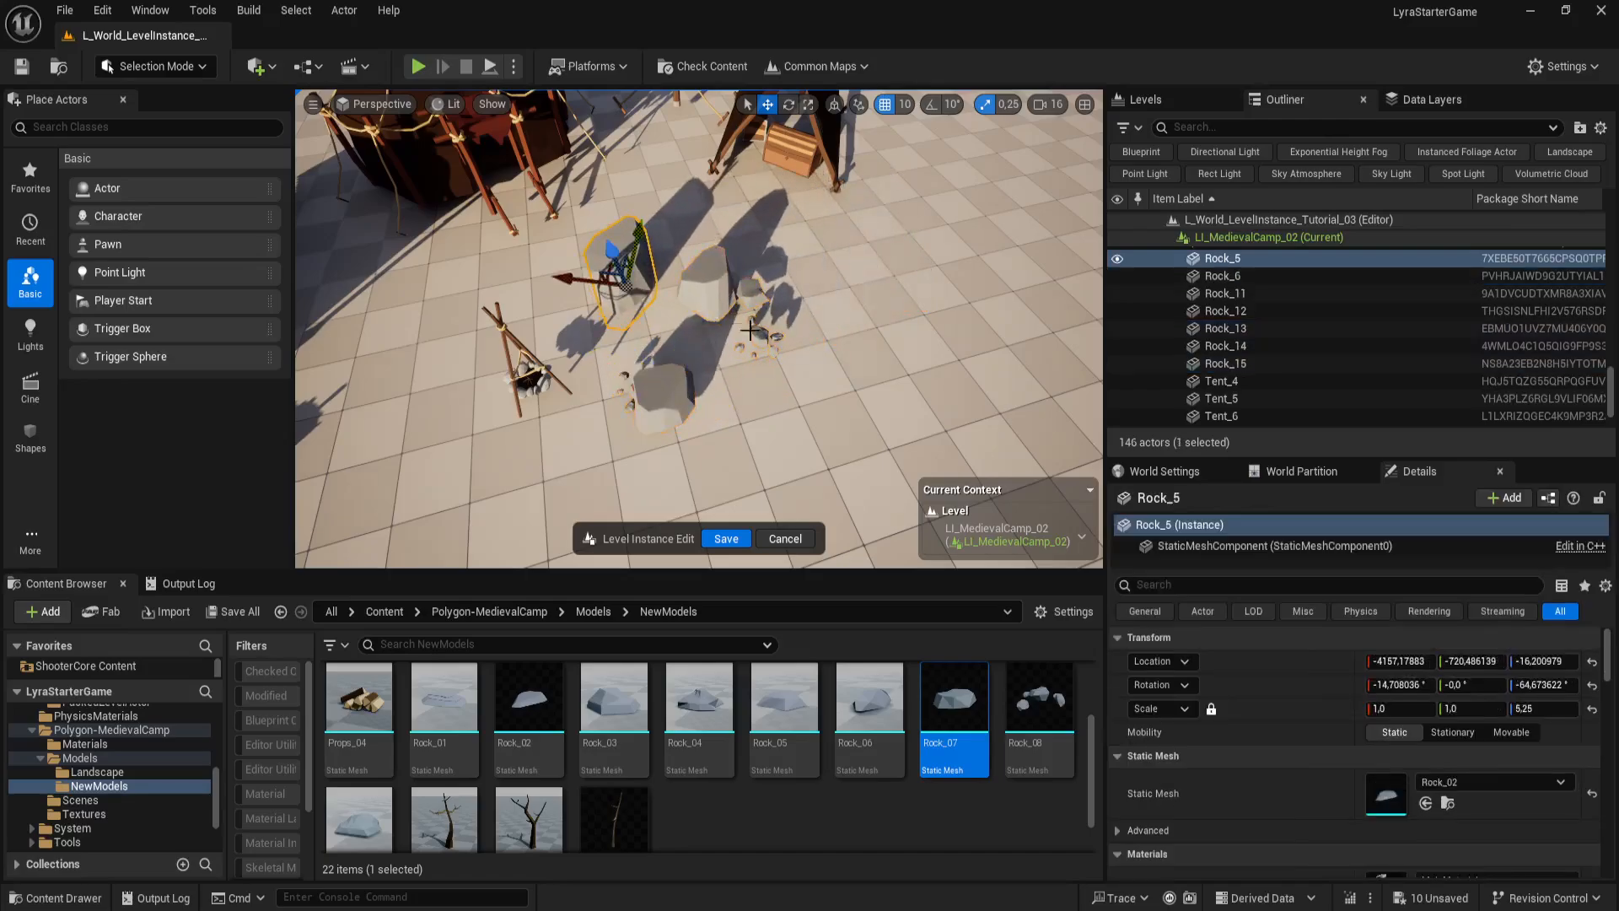
right_click_drag(874, 434, 719, 388)
left_click(686, 334)
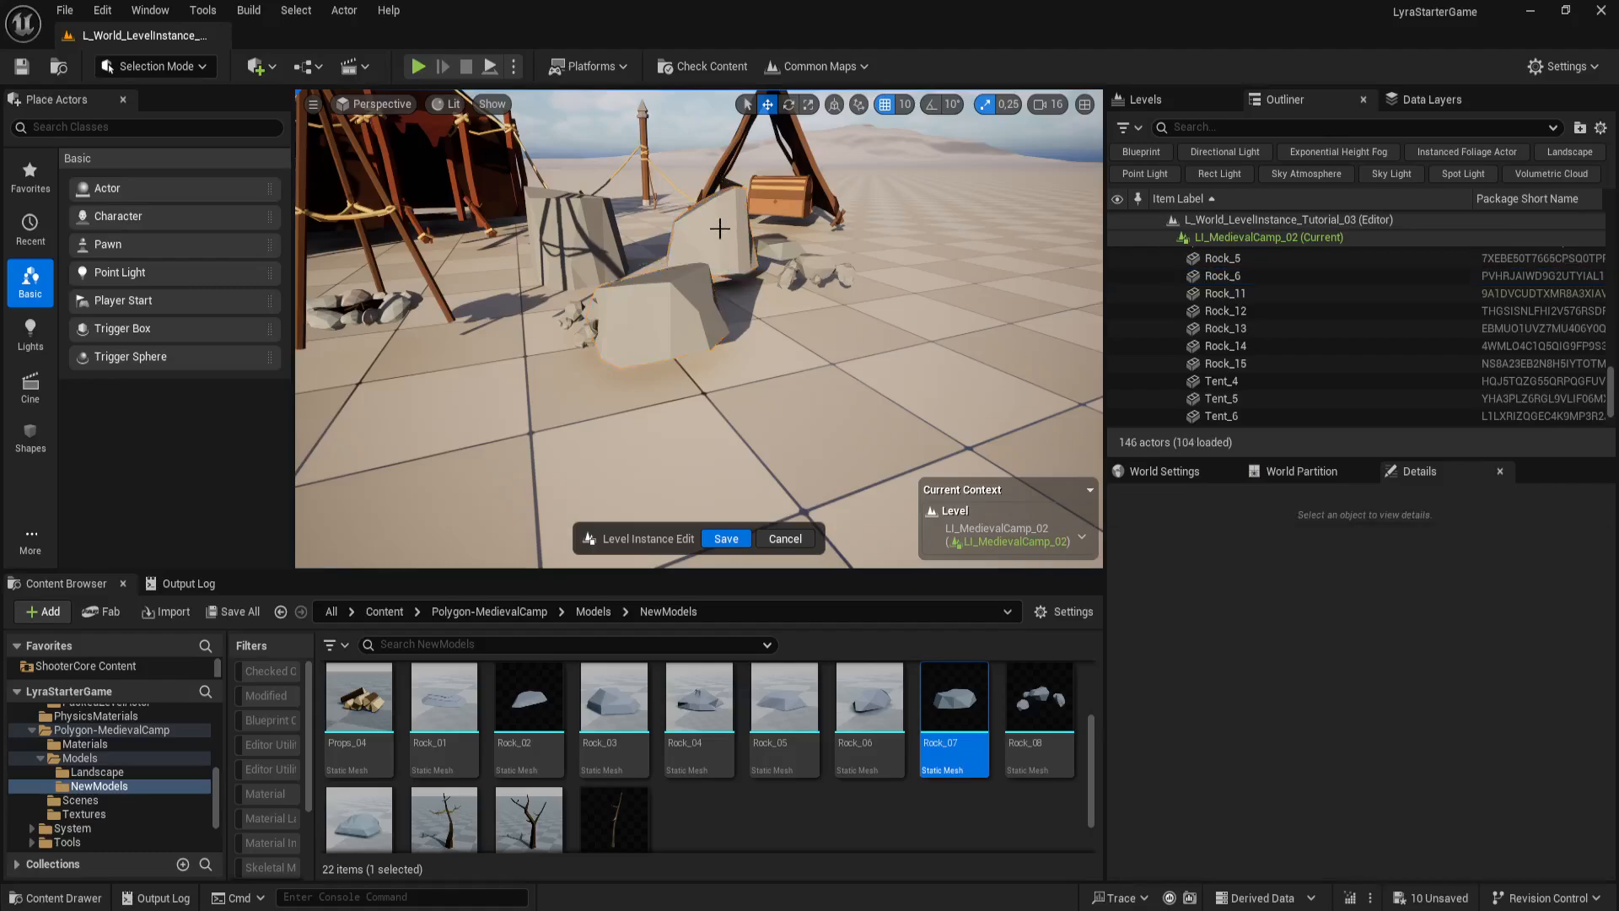
left_click_drag(723, 239, 716, 267)
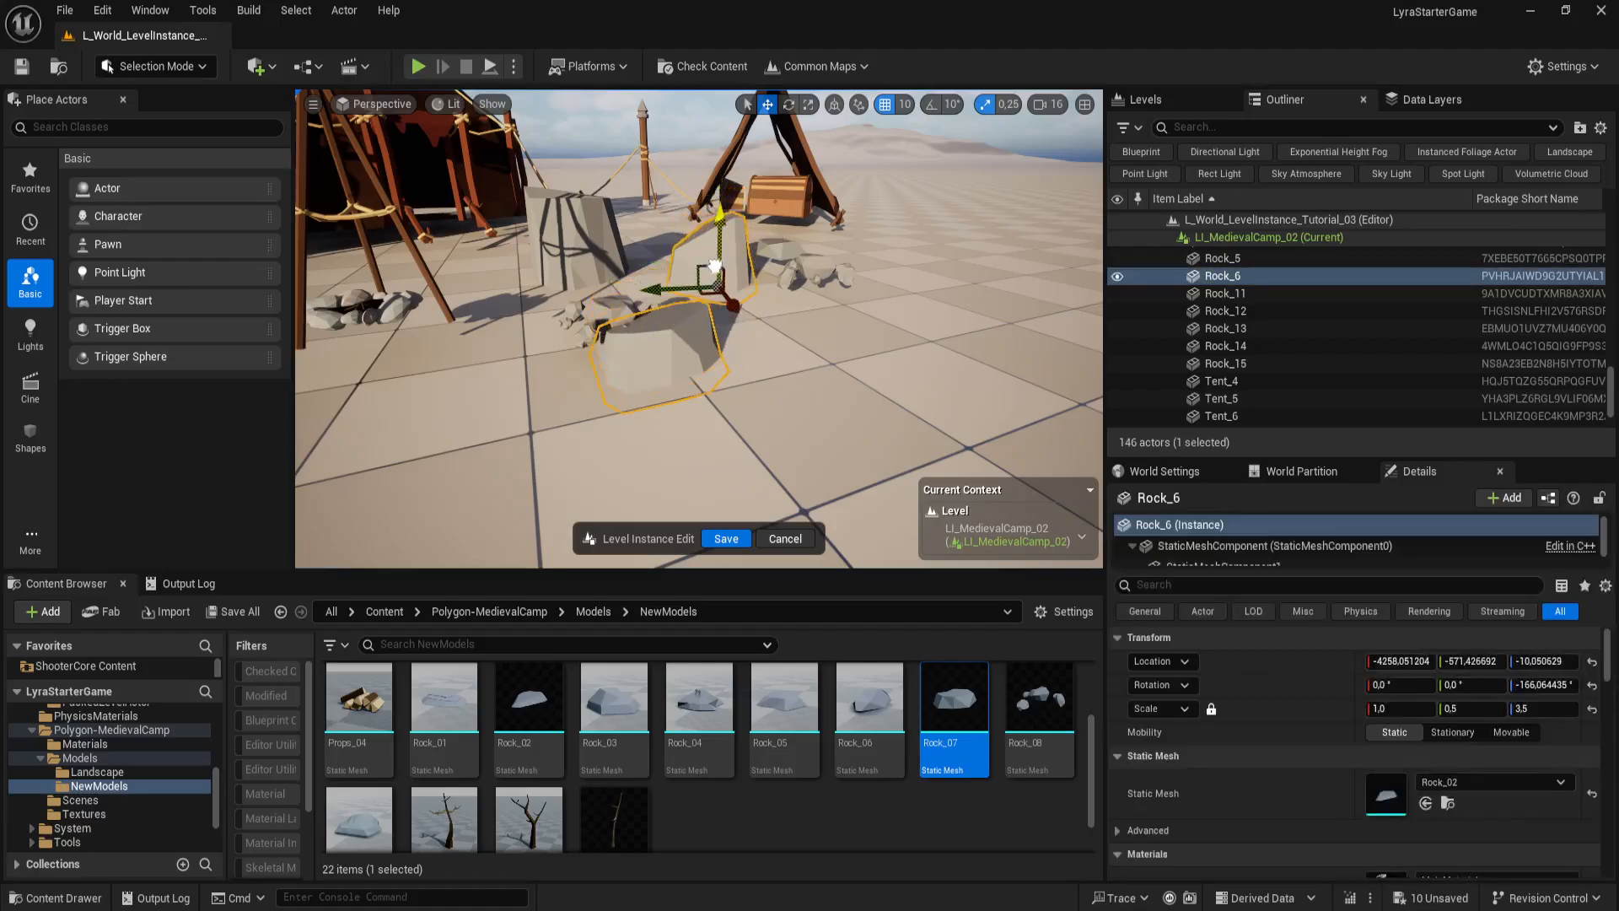
right_click_drag(802, 318, 750, 427)
key("g")
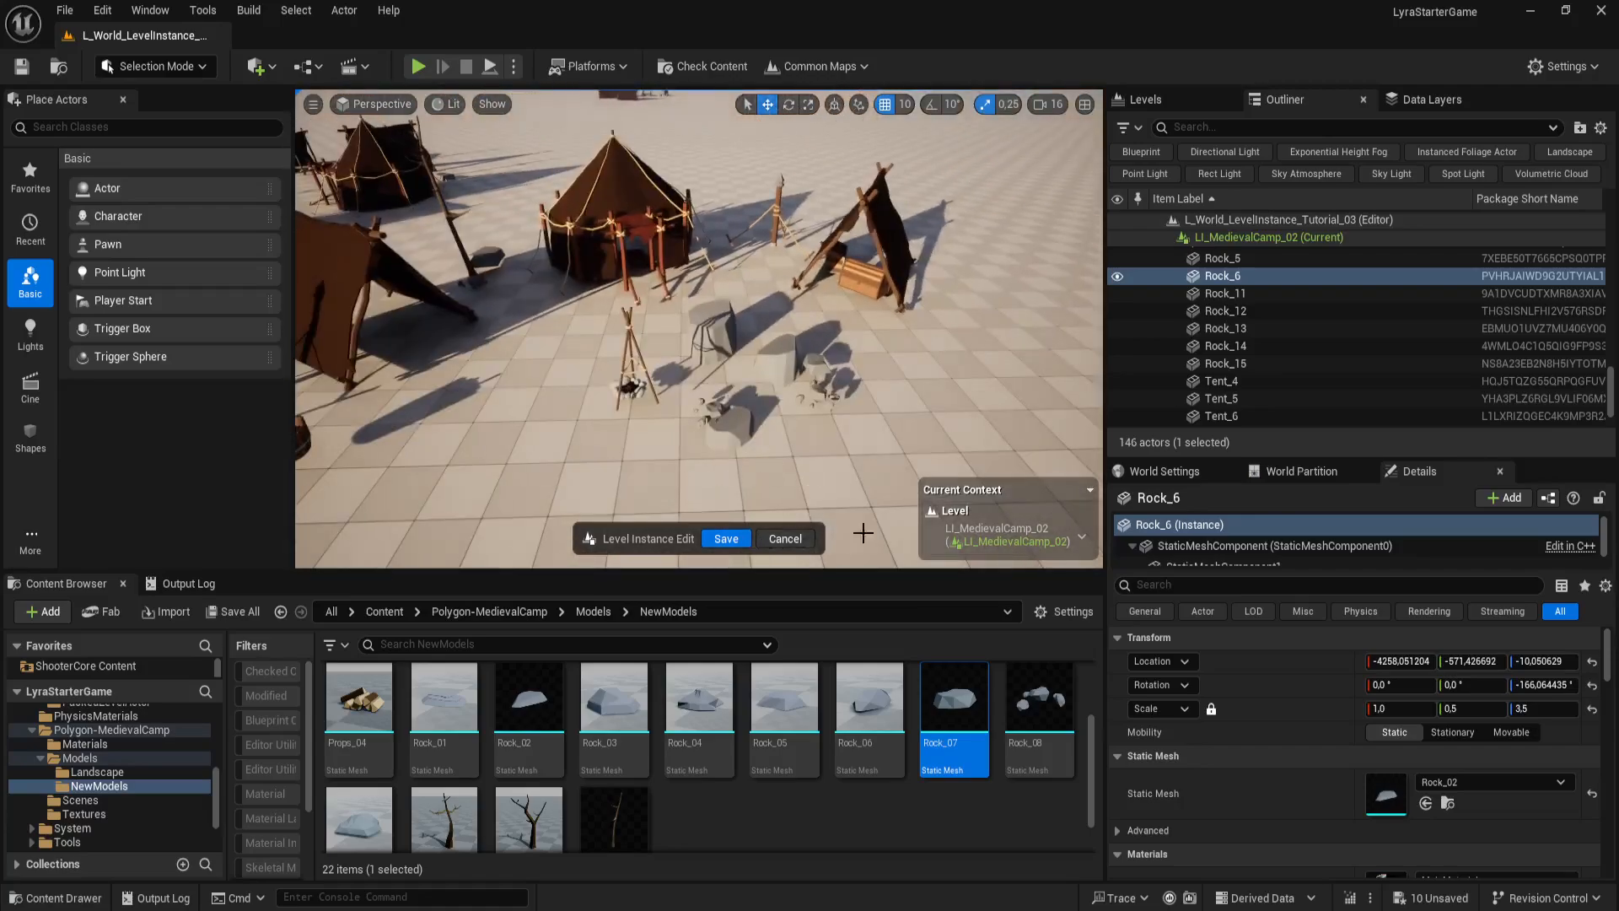
left_click(721, 539)
Step: Reopen LI_MedievalCamp_02 for editing and duplicate Rock_5 to the opposite side of the campfire
mouse_move(833, 420)
right_mouse_down()
mouse_move(822, 447)
mouse_move(833, 420)
right_mouse_up()
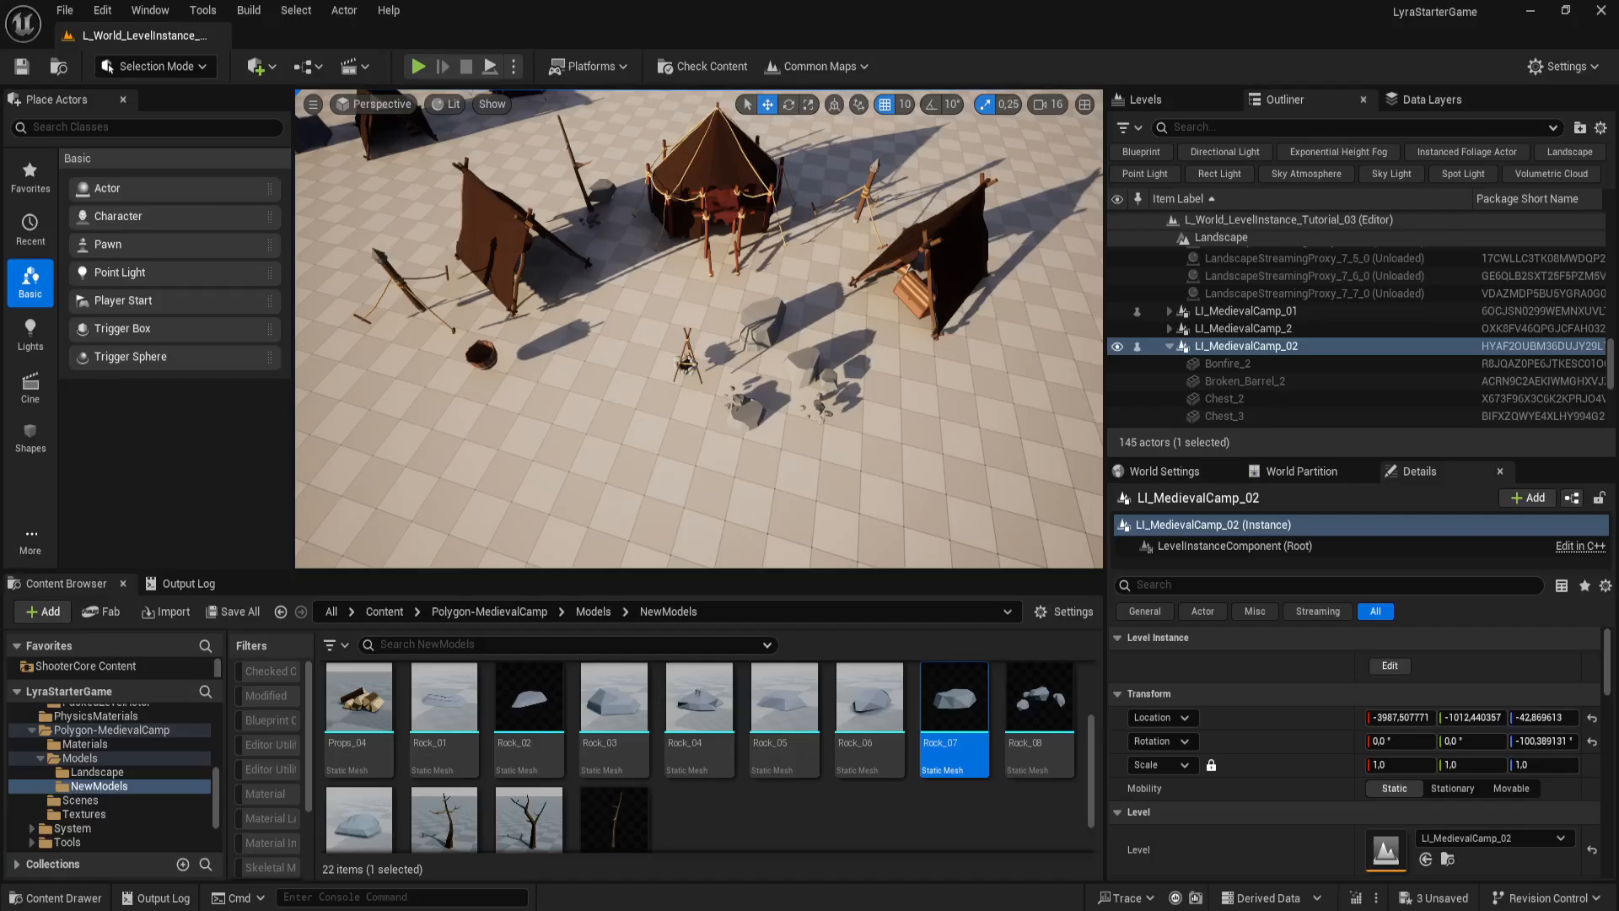
left_click(772, 326)
left_click(767, 325)
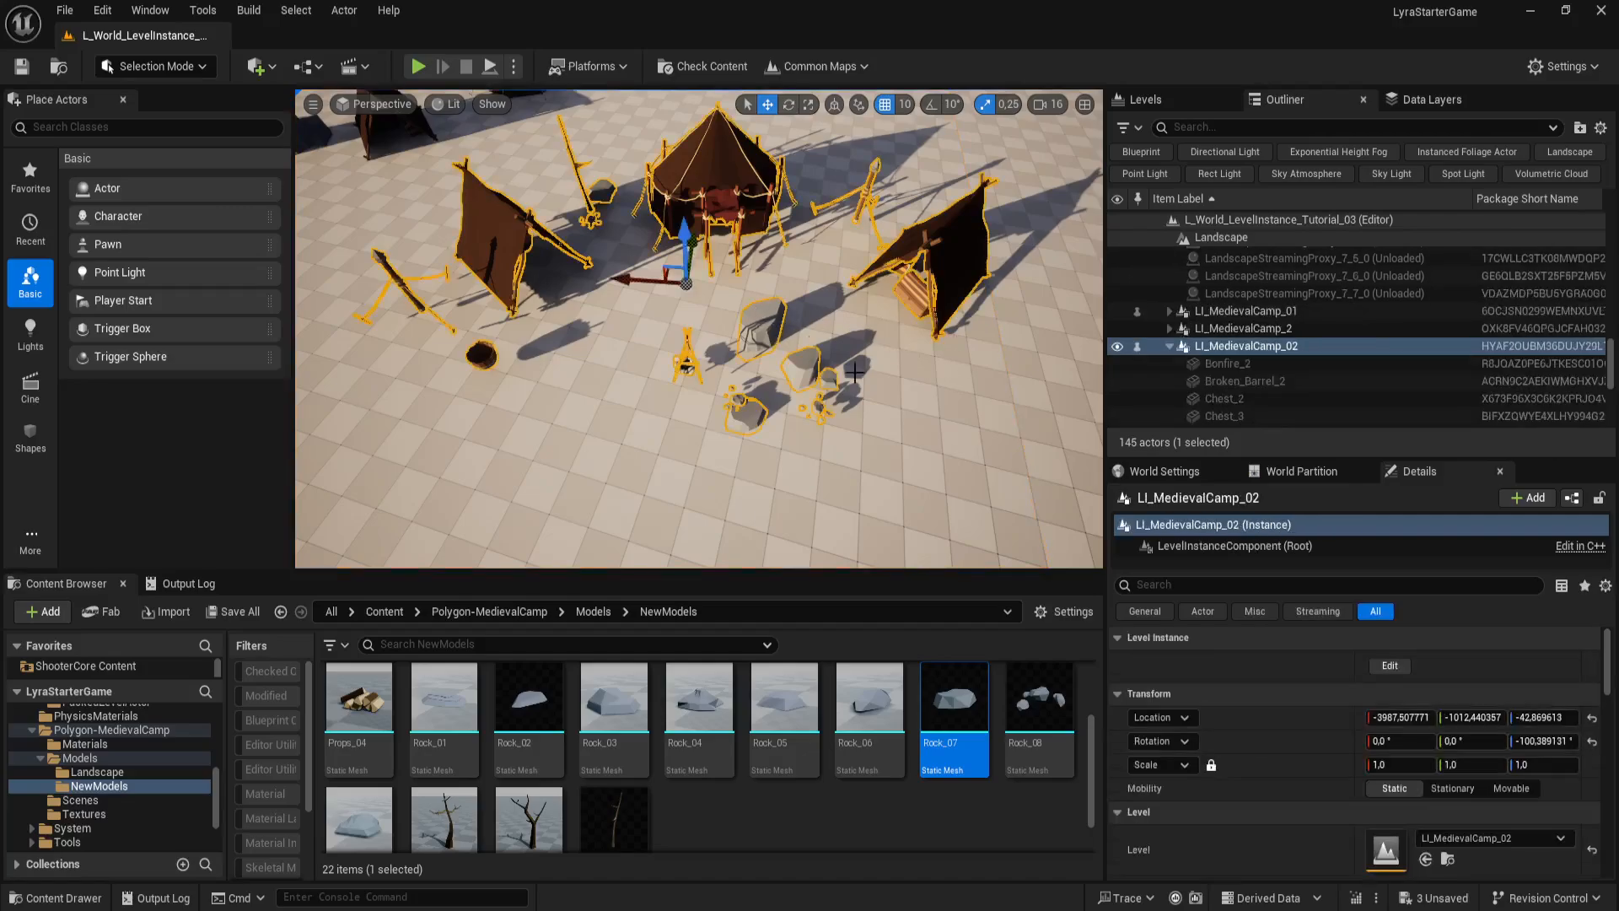
left_click(1390, 667)
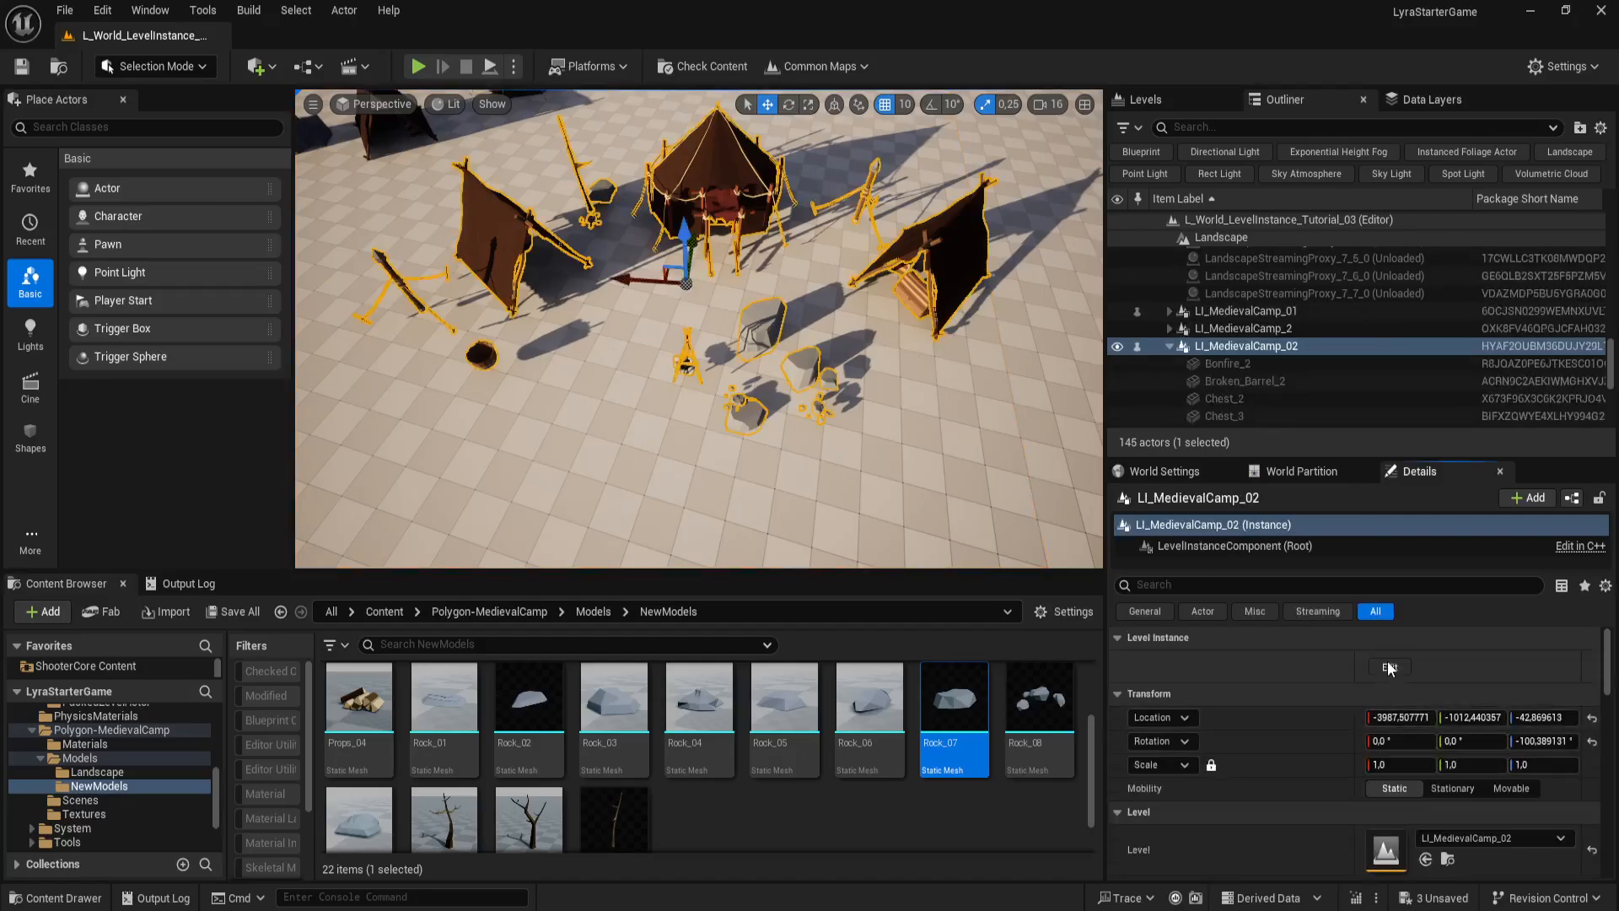
left_click(767, 329)
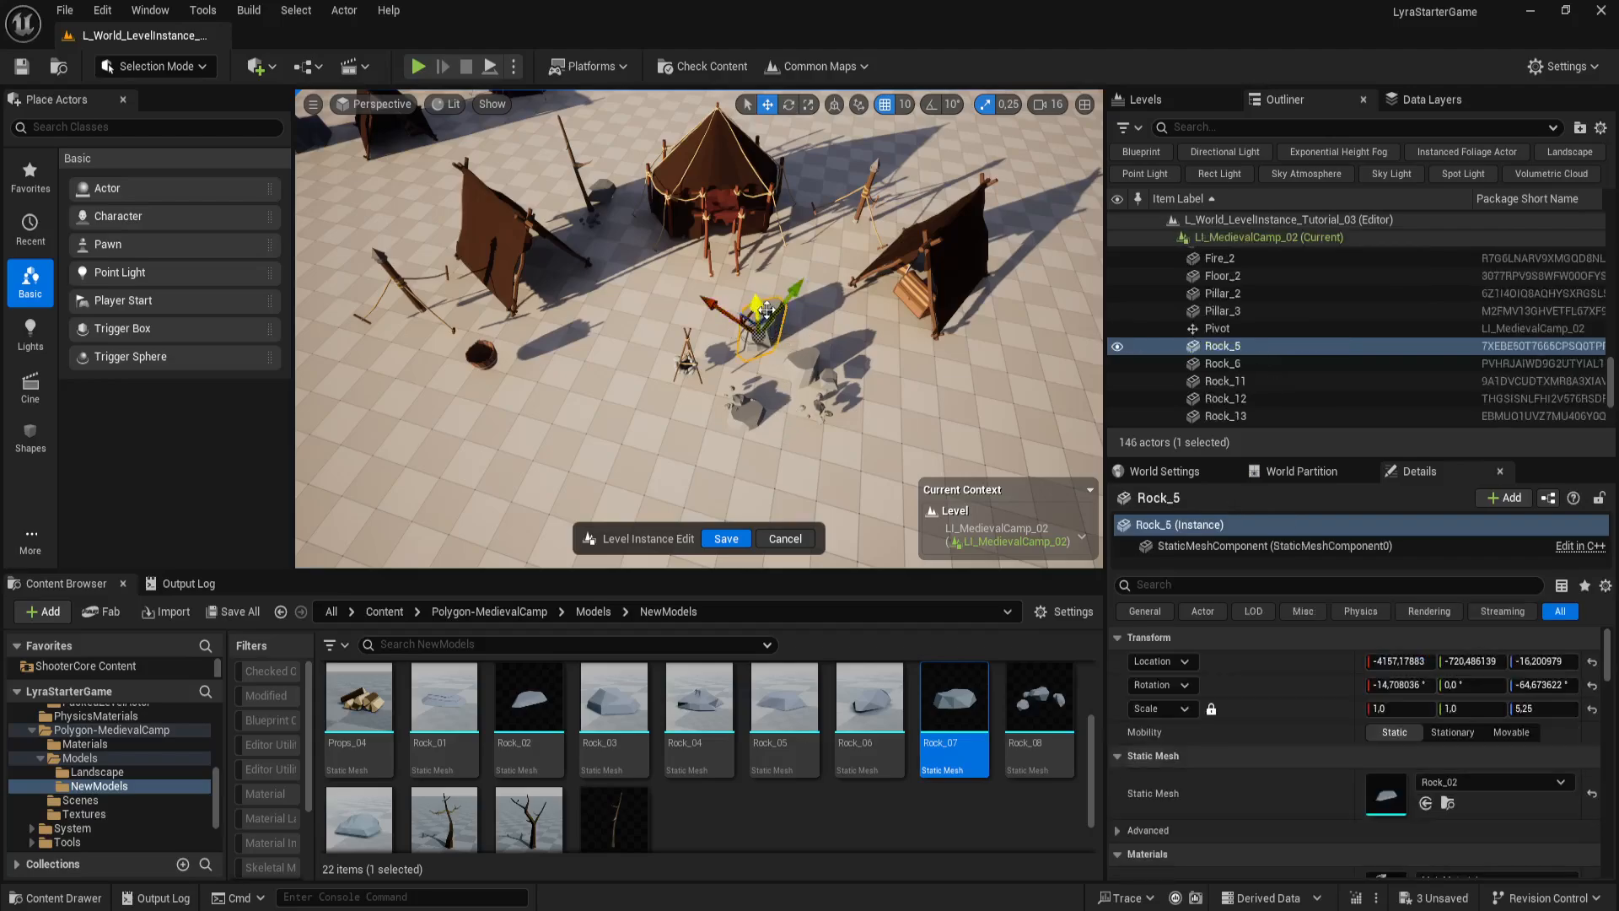
left_click_drag(745, 312, 729, 313, "alt")
left_click_drag(769, 269, 610, 350)
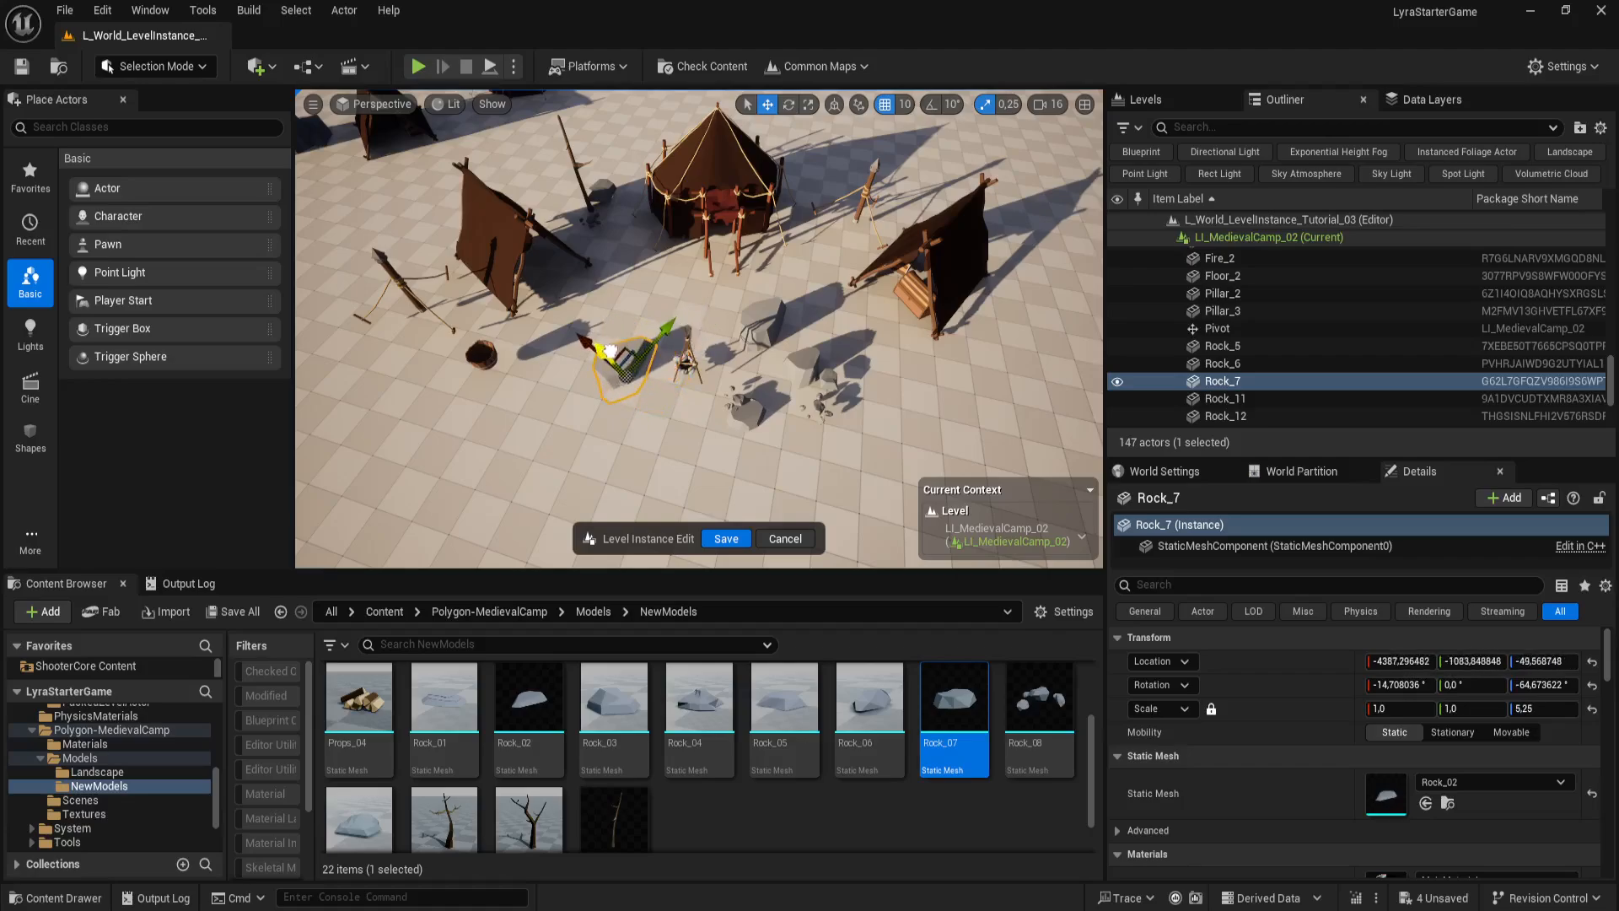
Step: Rotate the duplicated rock to about -9.4°, 4.4° and -116.6° on X, Y and Z
right_click_drag(611, 350, 688, 338)
key("e")
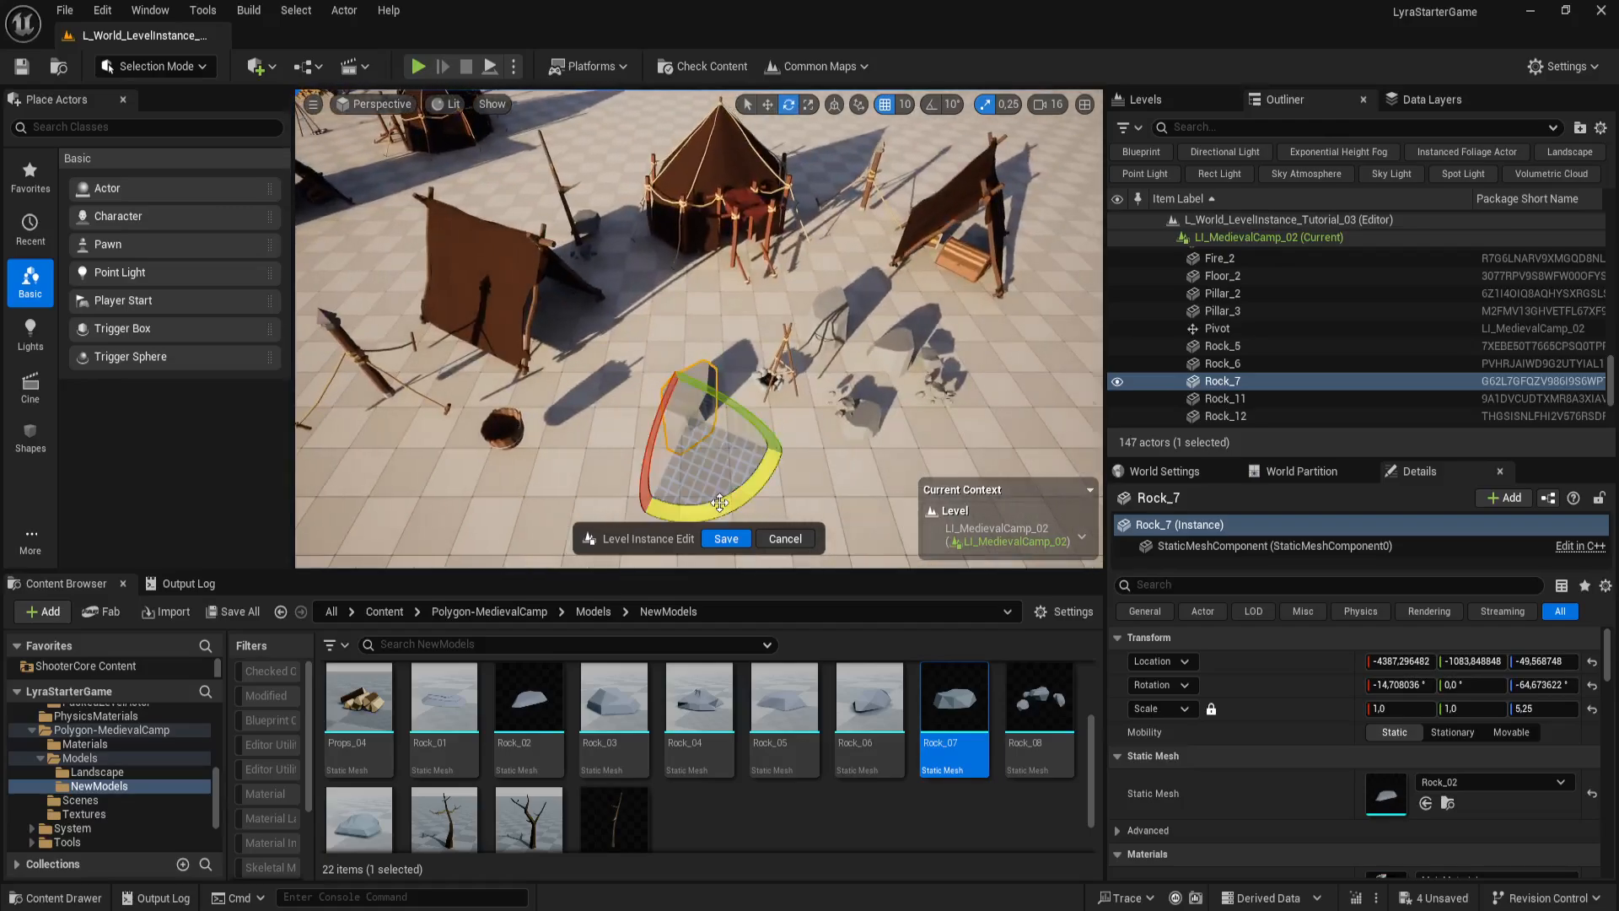
left_click_drag(715, 506, 801, 483)
mouse_move(830, 434)
right_mouse_down()
mouse_move(886, 434)
mouse_move(830, 433)
right_mouse_up()
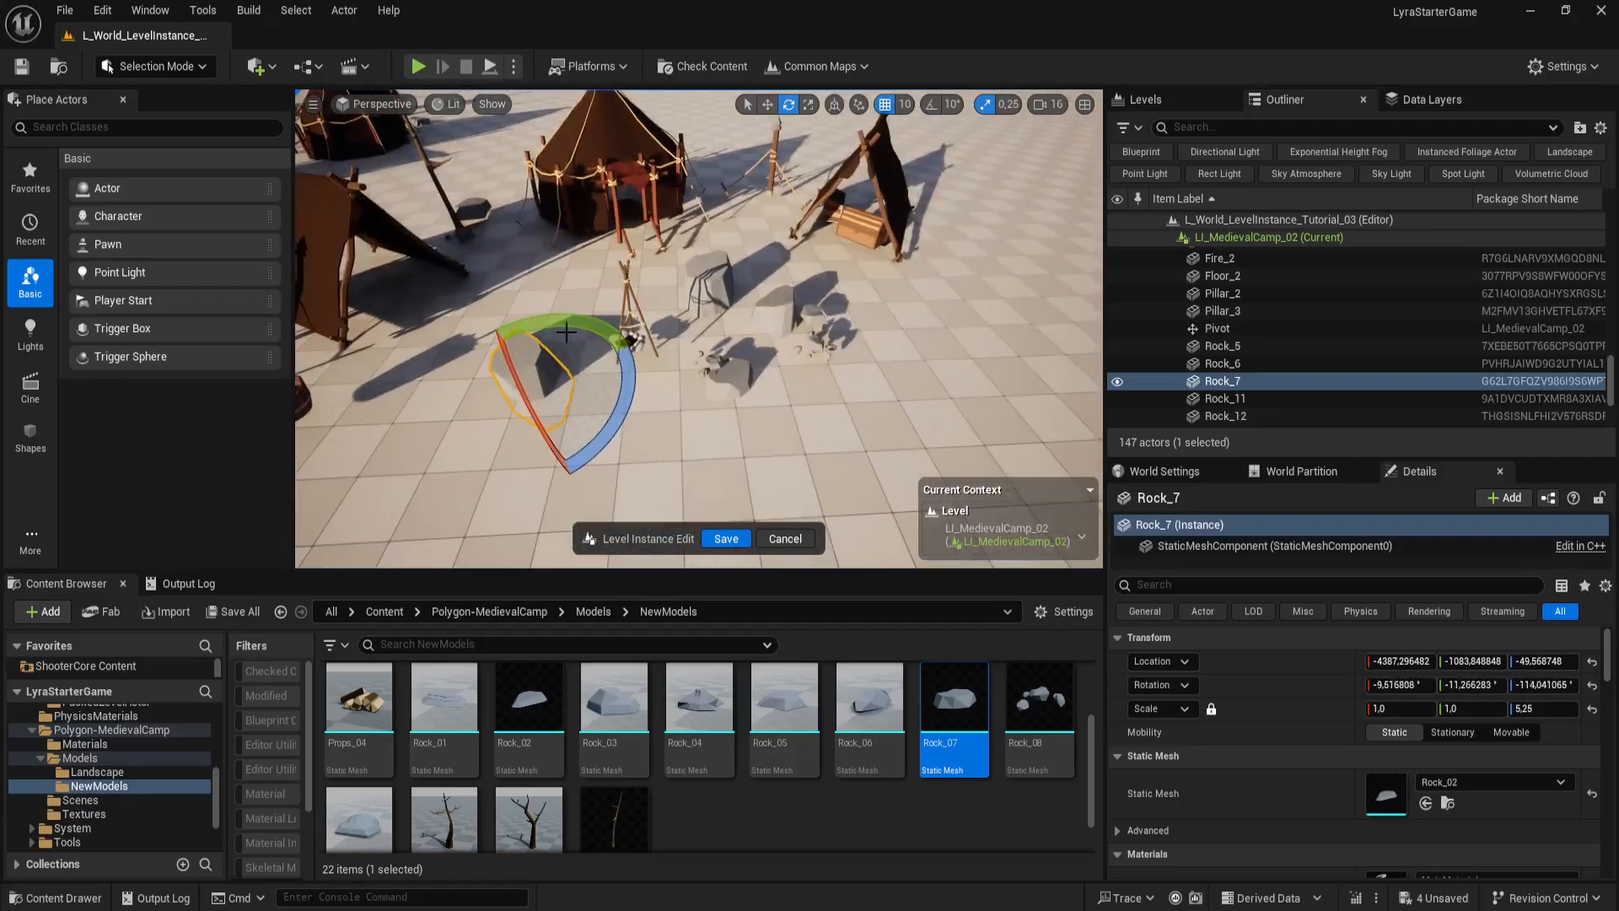
left_click_drag(567, 333, 391, 442)
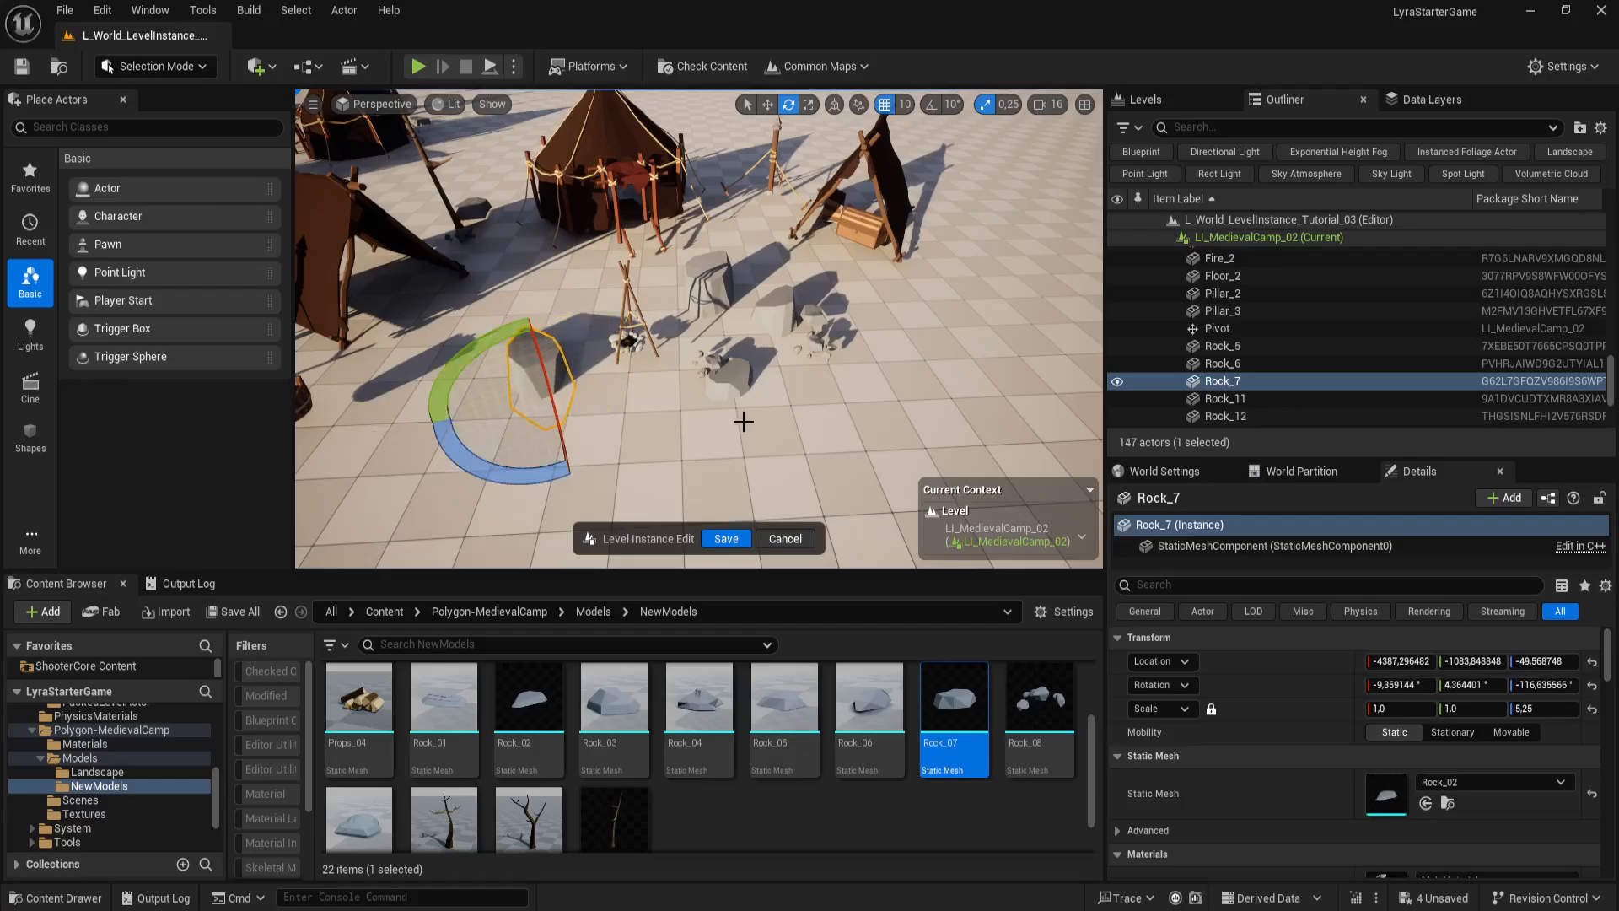
right_click_drag(716, 427, 759, 426)
Step: Shift the duplicated rock slightly farther from the campfire and discard the level instance edits
key("w")
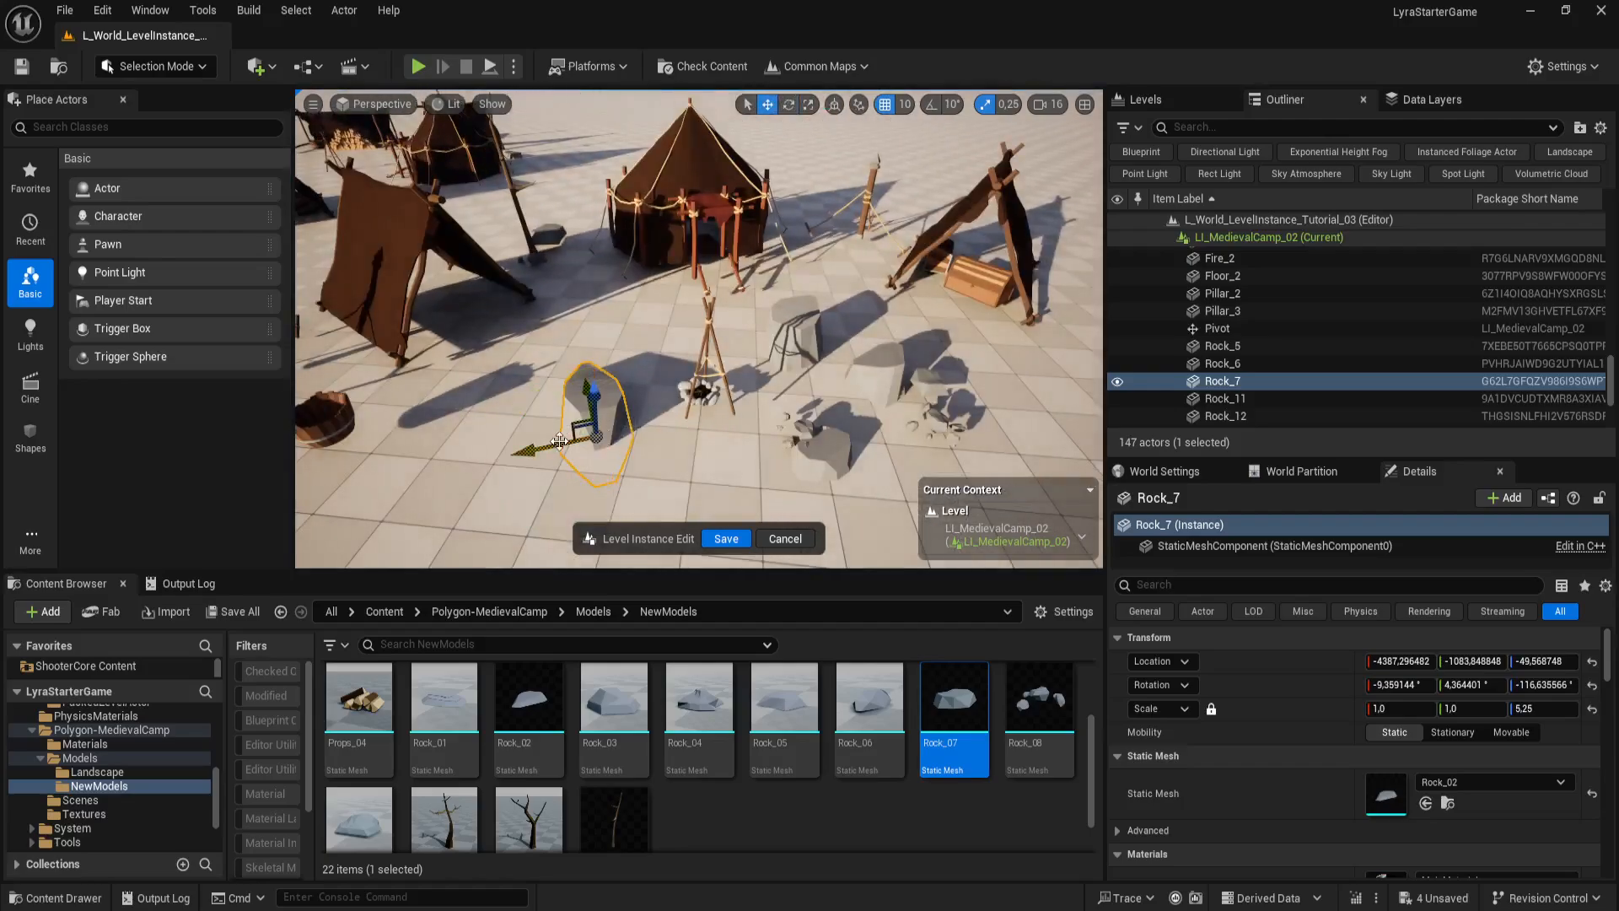
left_click_drag(557, 444, 517, 454)
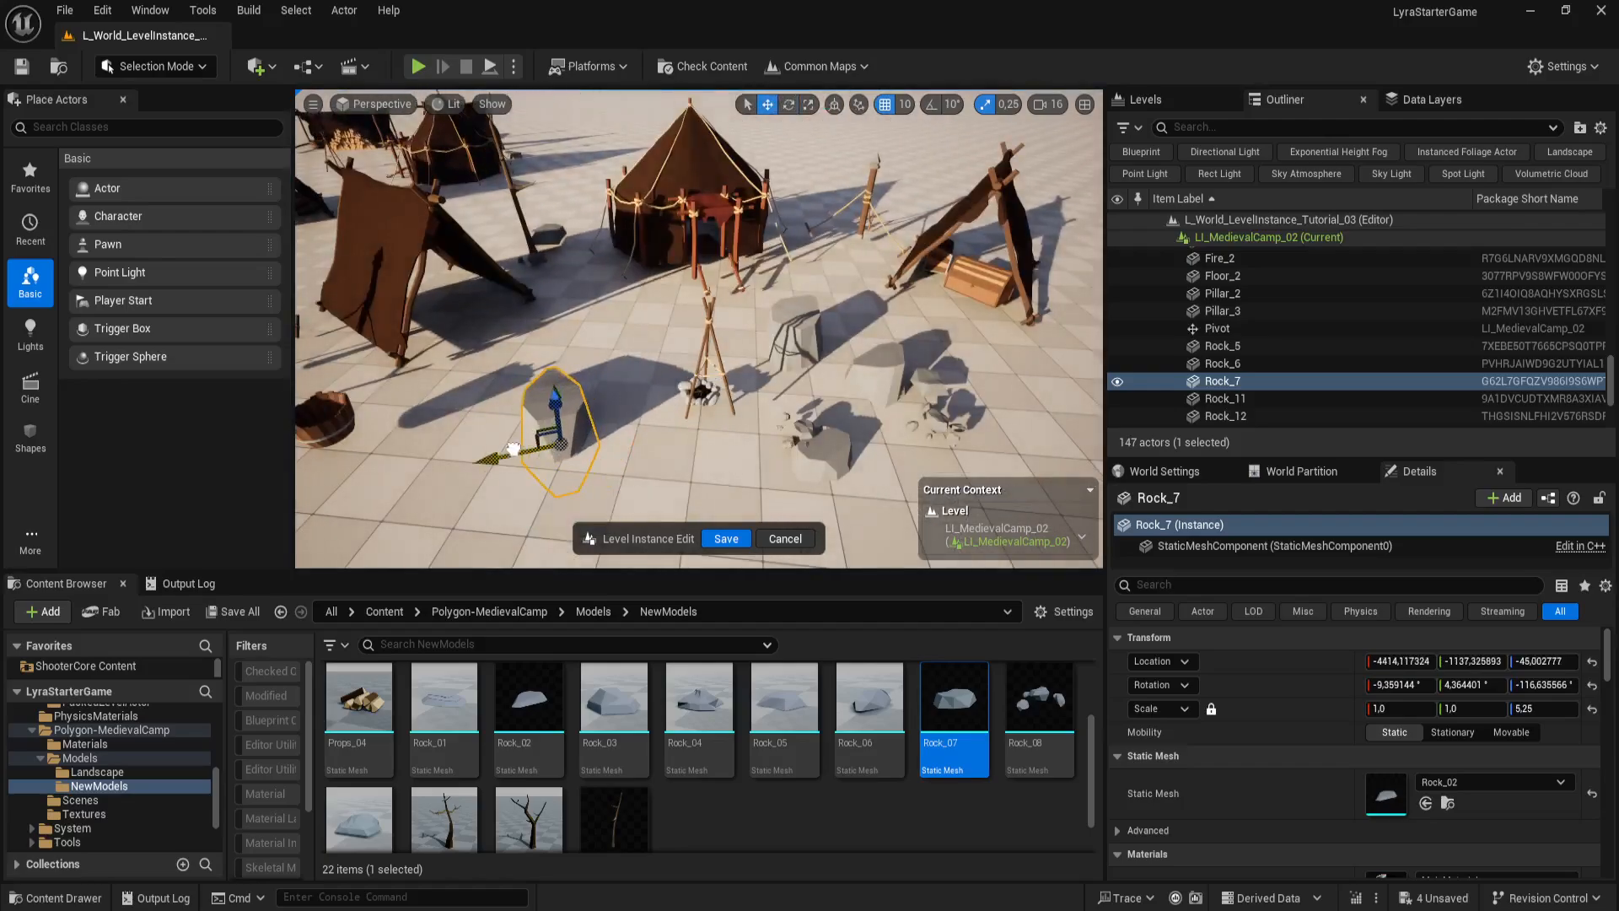
left_click(796, 538)
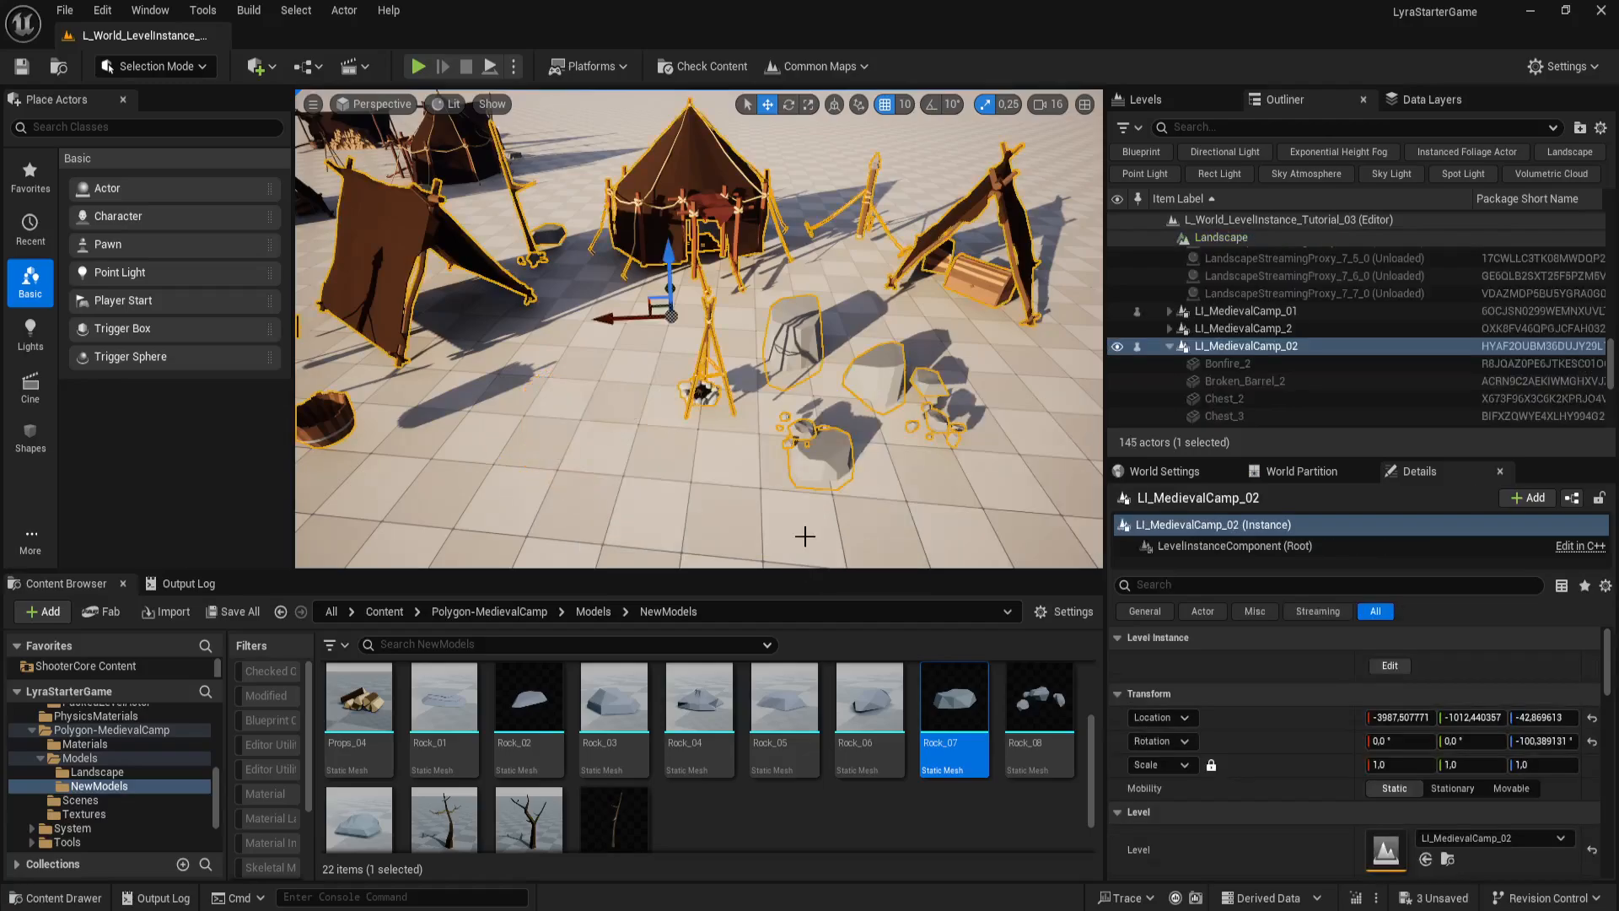
Step: Lower the whole LI_MedievalCamp_02 level instance to a Z location of about -82.87 and check its placement without selection outlines
key("s")
mouse_move(862, 435)
right_mouse_down()
mouse_move(894, 438)
mouse_move(852, 430)
right_mouse_up()
mouse_move(580, 355)
right_mouse_down()
mouse_move(582, 317)
mouse_move(582, 355)
right_mouse_up()
key("q")
left_click_drag(714, 173, 707, 194)
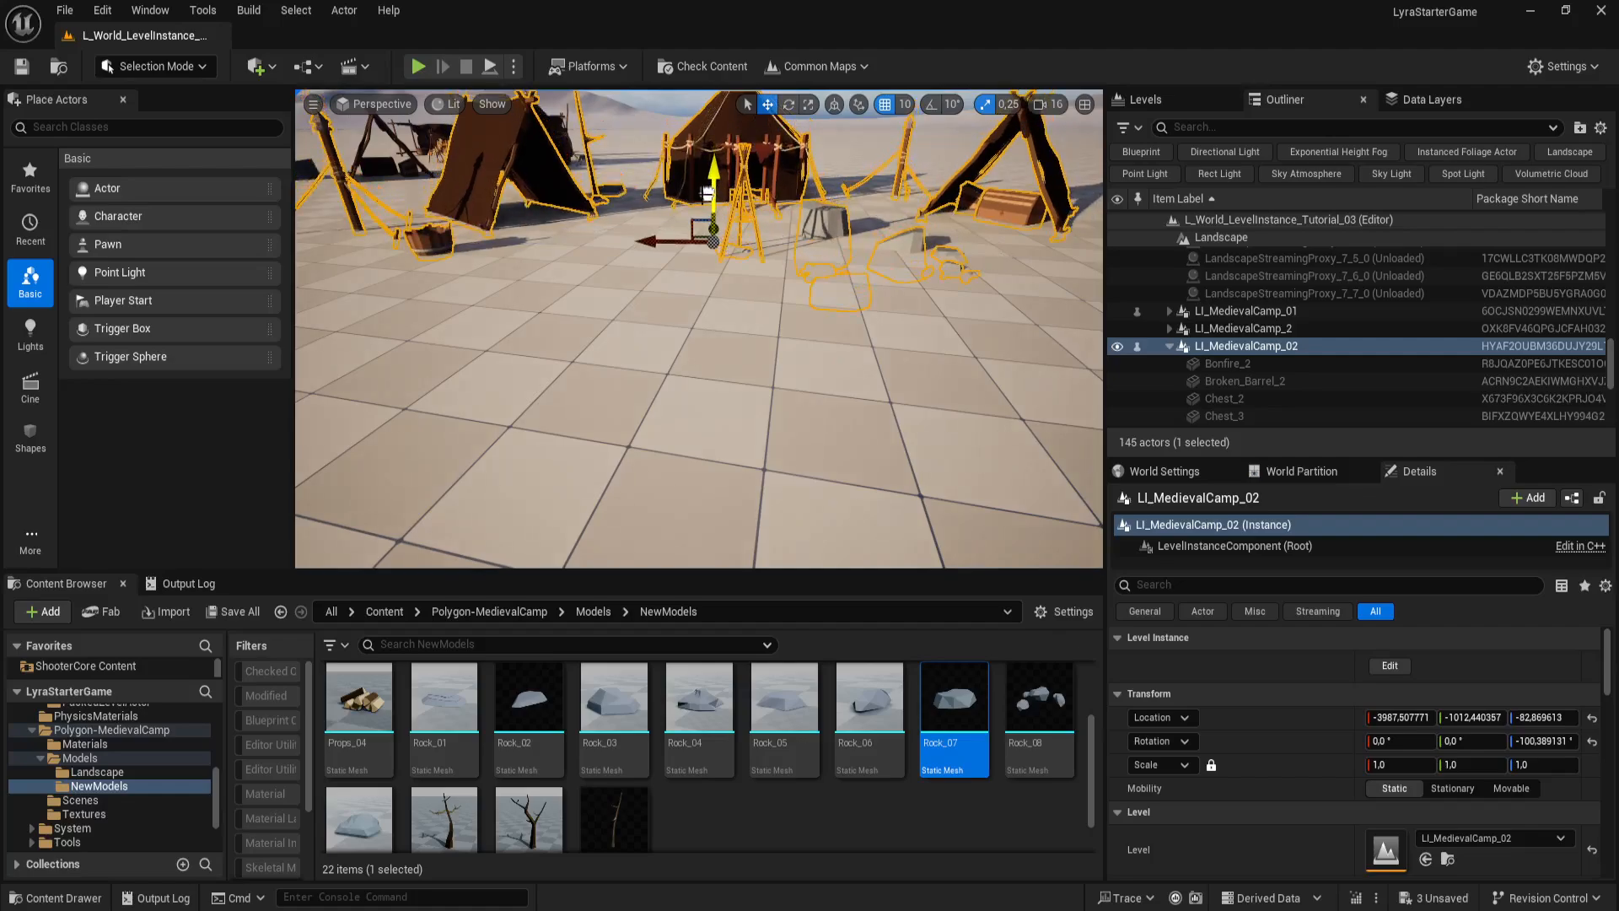
right_click_drag(710, 337, 712, 377)
key("e")
key("g")
key("e")
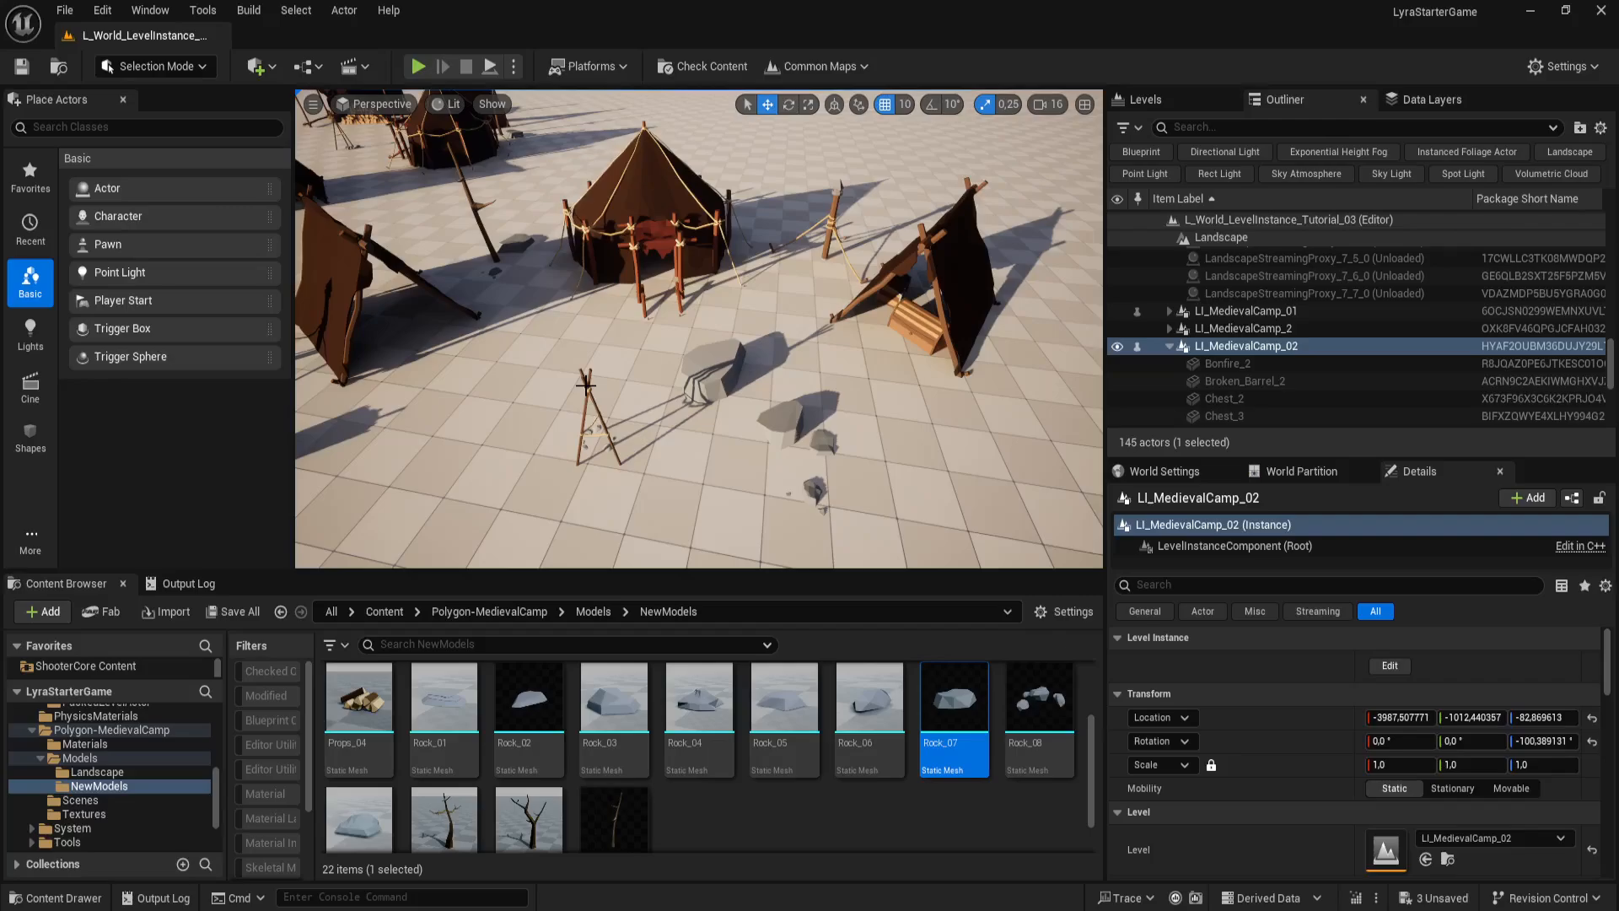
Step: Open LI_MedievalCamp_02 for editing and raise the Fire_2 mesh slightly under the campfire tripod
key("g")
right_click_drag(667, 409, 660, 404)
key("q")
key("e")
key("w")
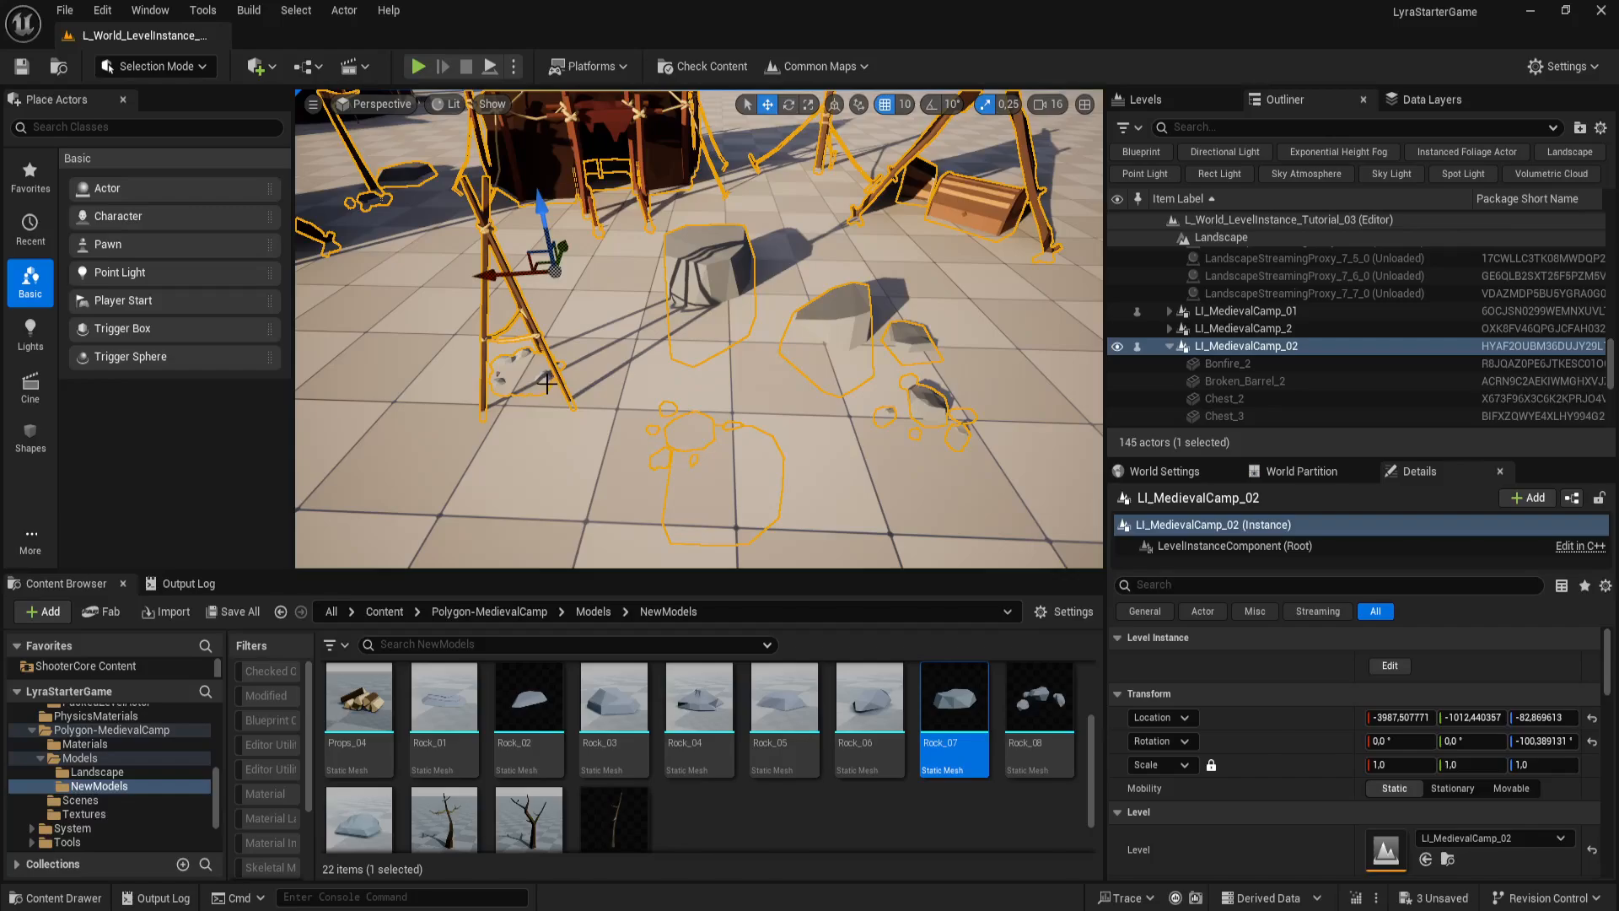
right_click_drag(549, 359, 552, 360)
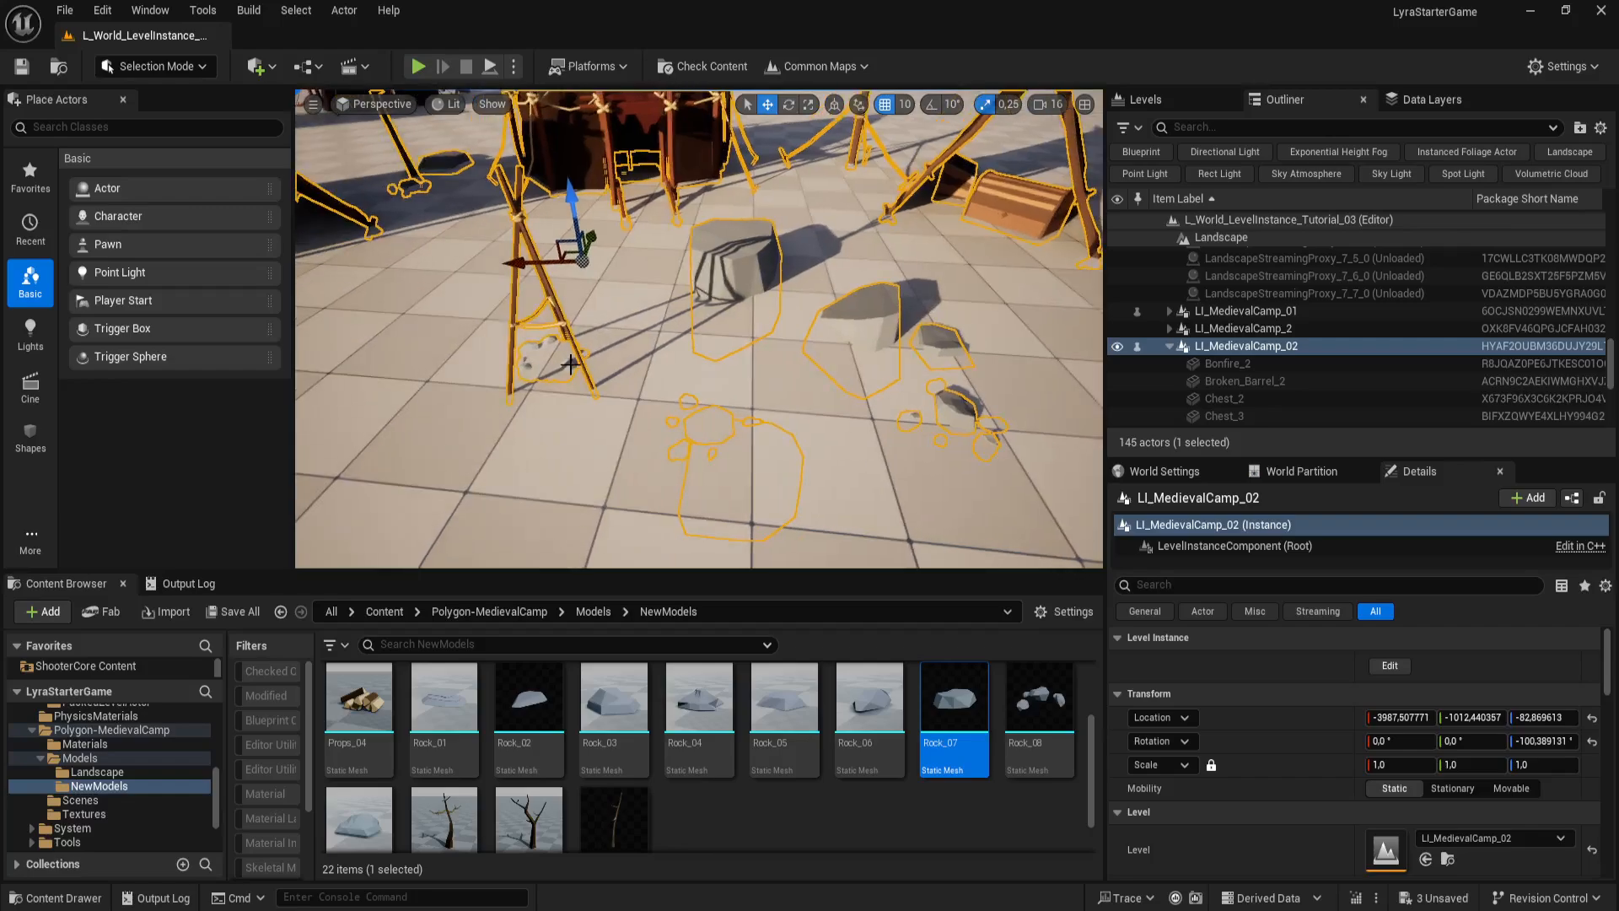
key("g")
key("g")
left_click(1390, 666)
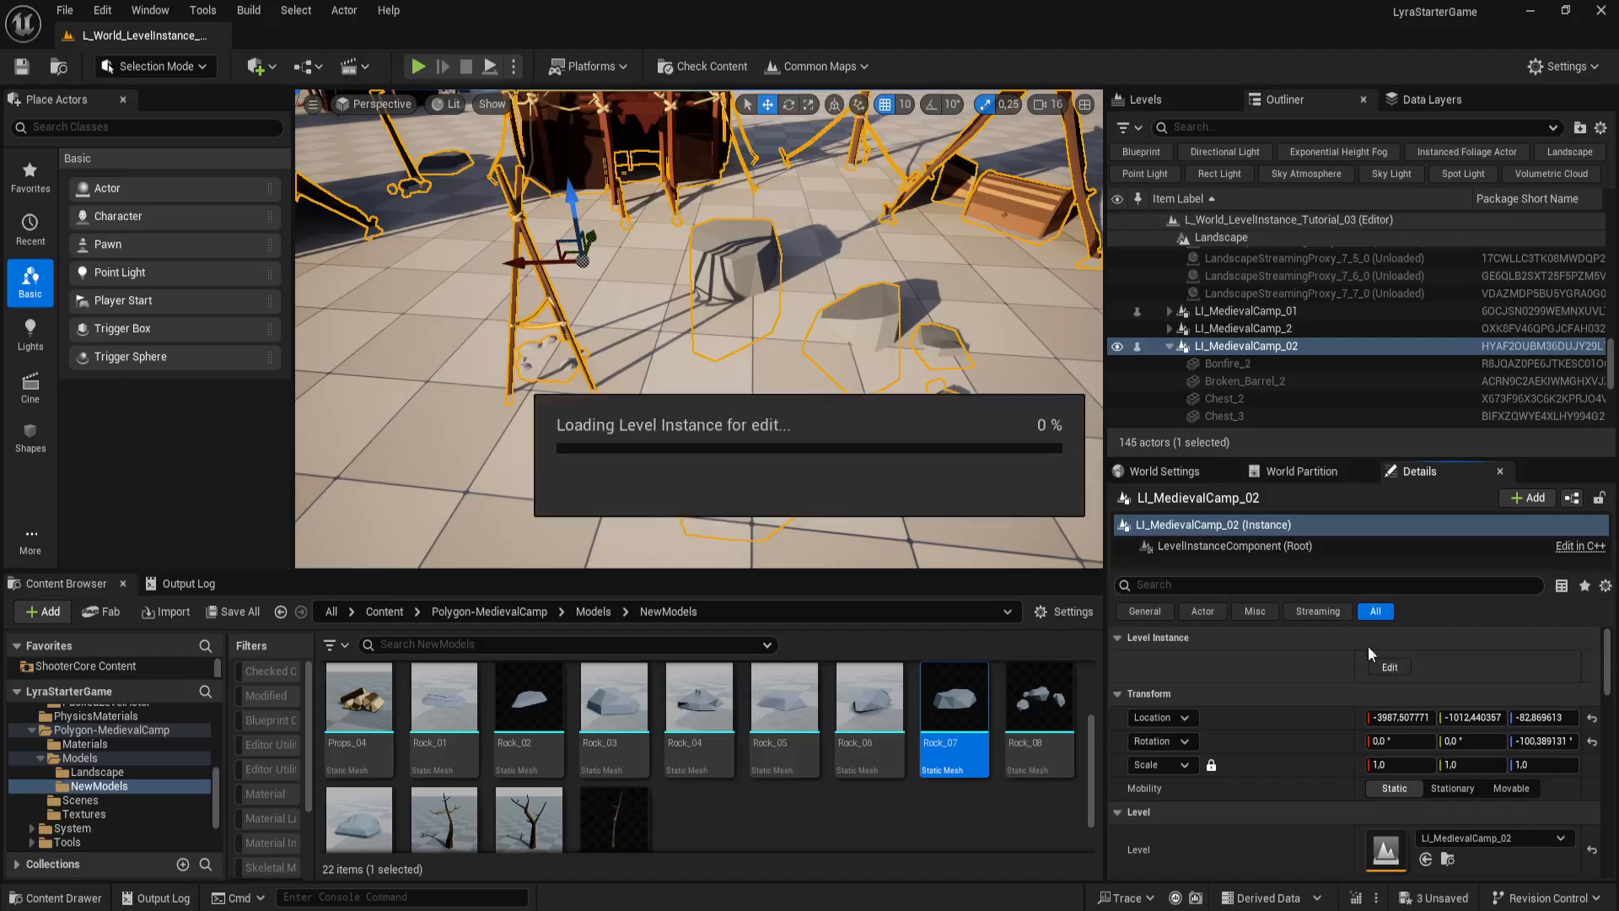
left_click(536, 337)
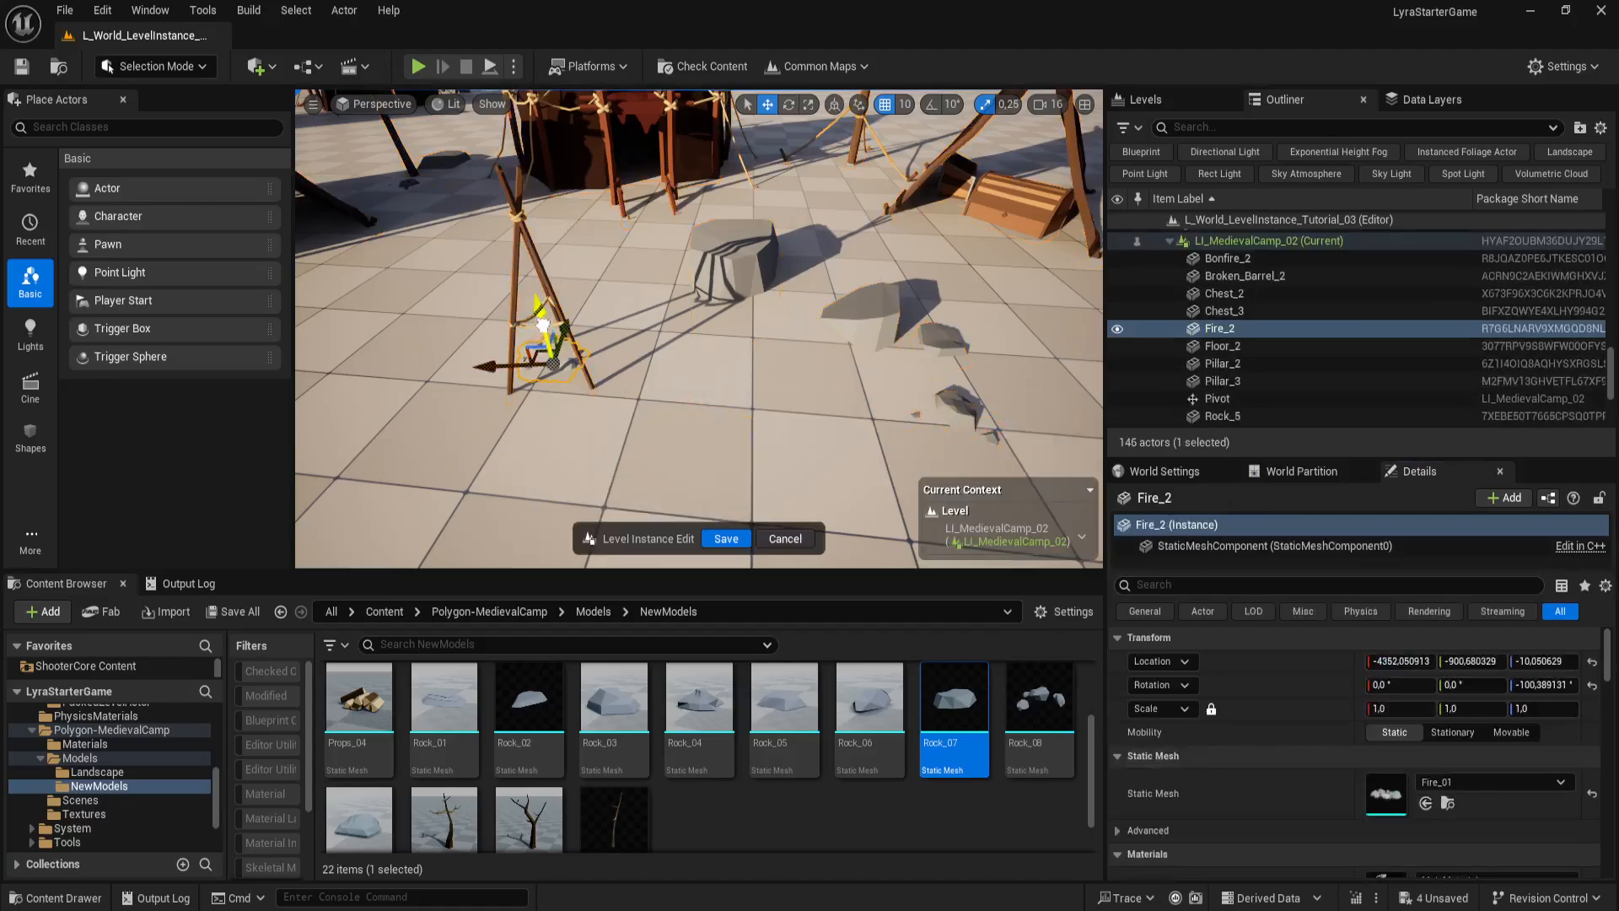
left_click_drag(542, 325, 542, 313)
Step: Raise the small stones Rock_11 at the base of the bare tree to a Z location of about -0.05
key("g")
right_click_drag(594, 330, 548, 282)
right_click_drag(711, 509, 654, 499)
left_click(646, 447)
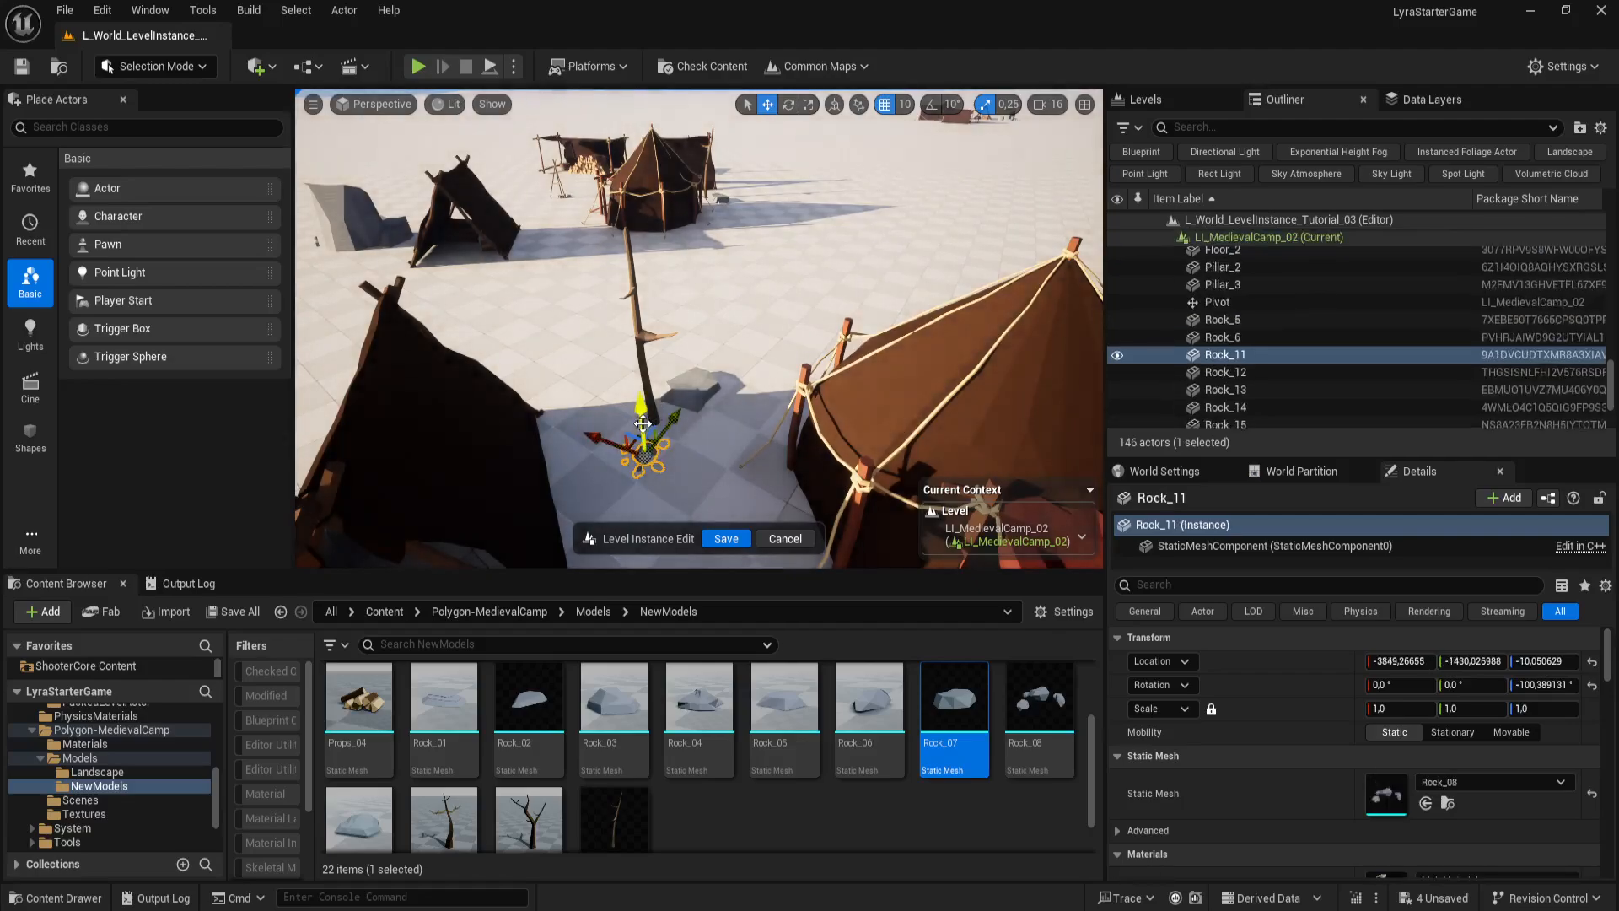
left_click_drag(644, 423, 644, 414)
right_click_drag(714, 423, 746, 459)
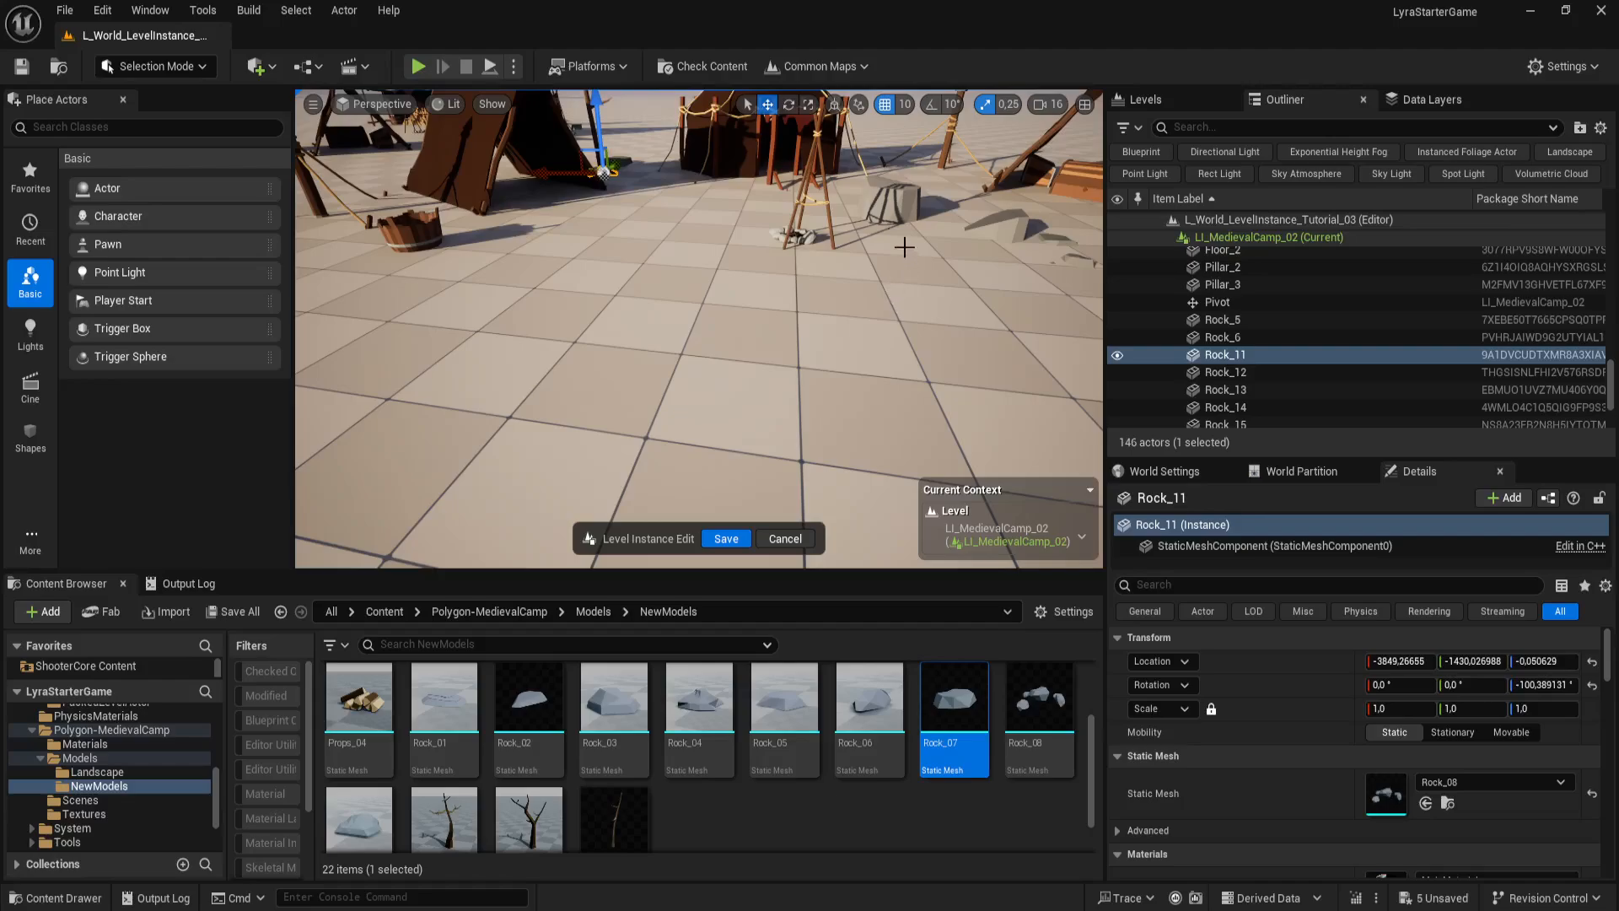
Step: Move Tent_4 closer to the campfire, to about X -4142 and Y -1414
right_click_drag(881, 358, 911, 321)
right_click_drag(742, 341, 730, 328)
left_click(485, 325)
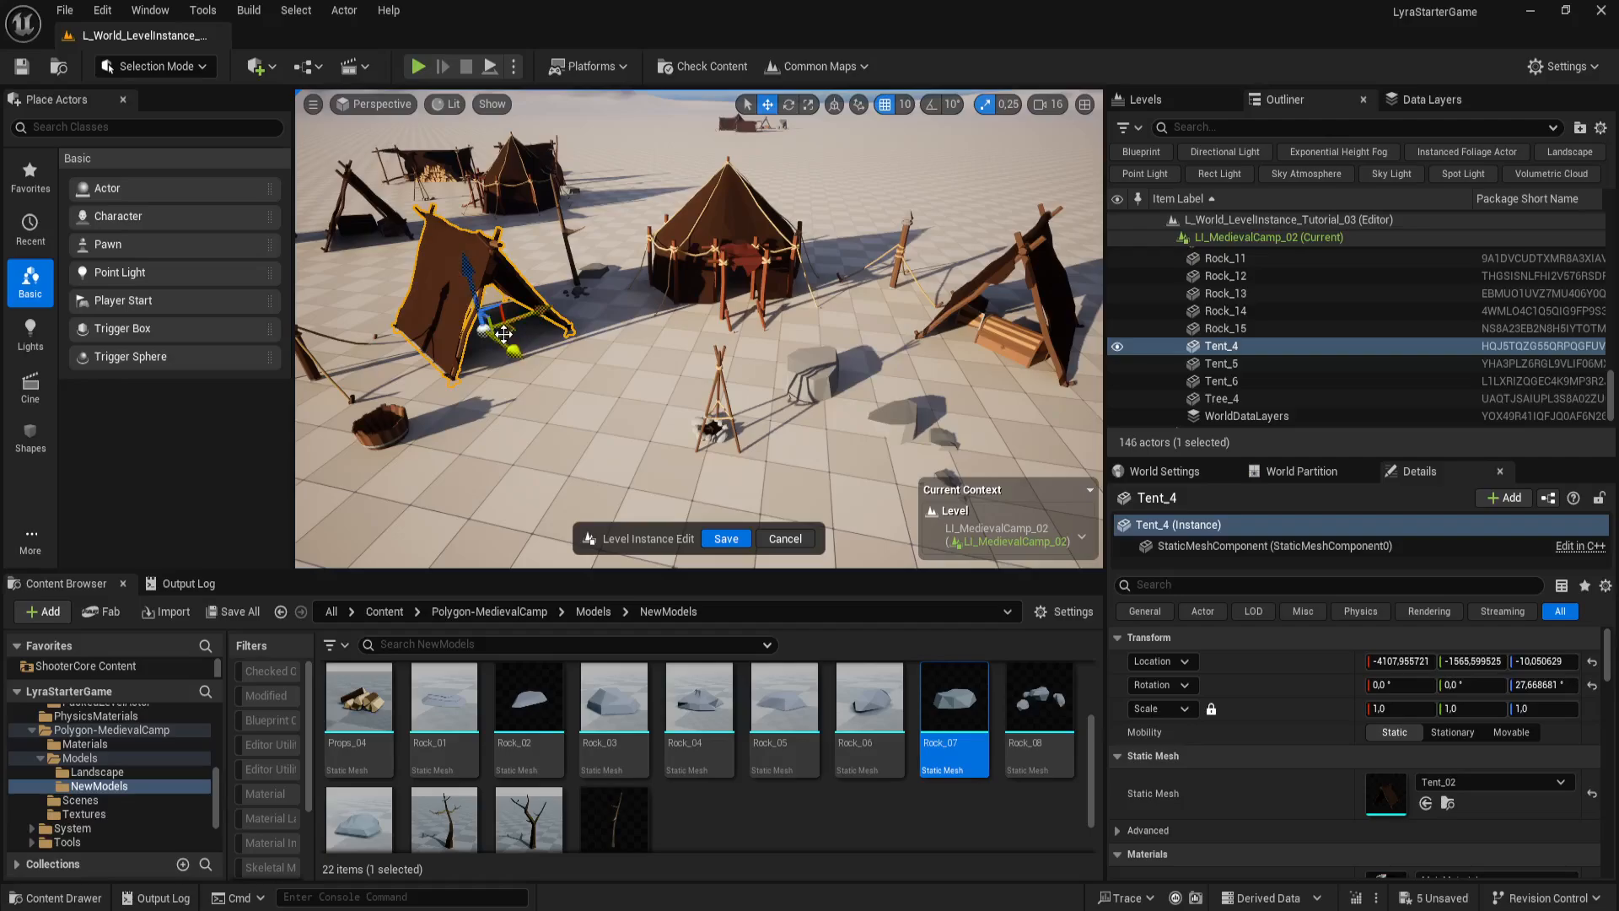
right_click_drag(523, 324, 590, 354)
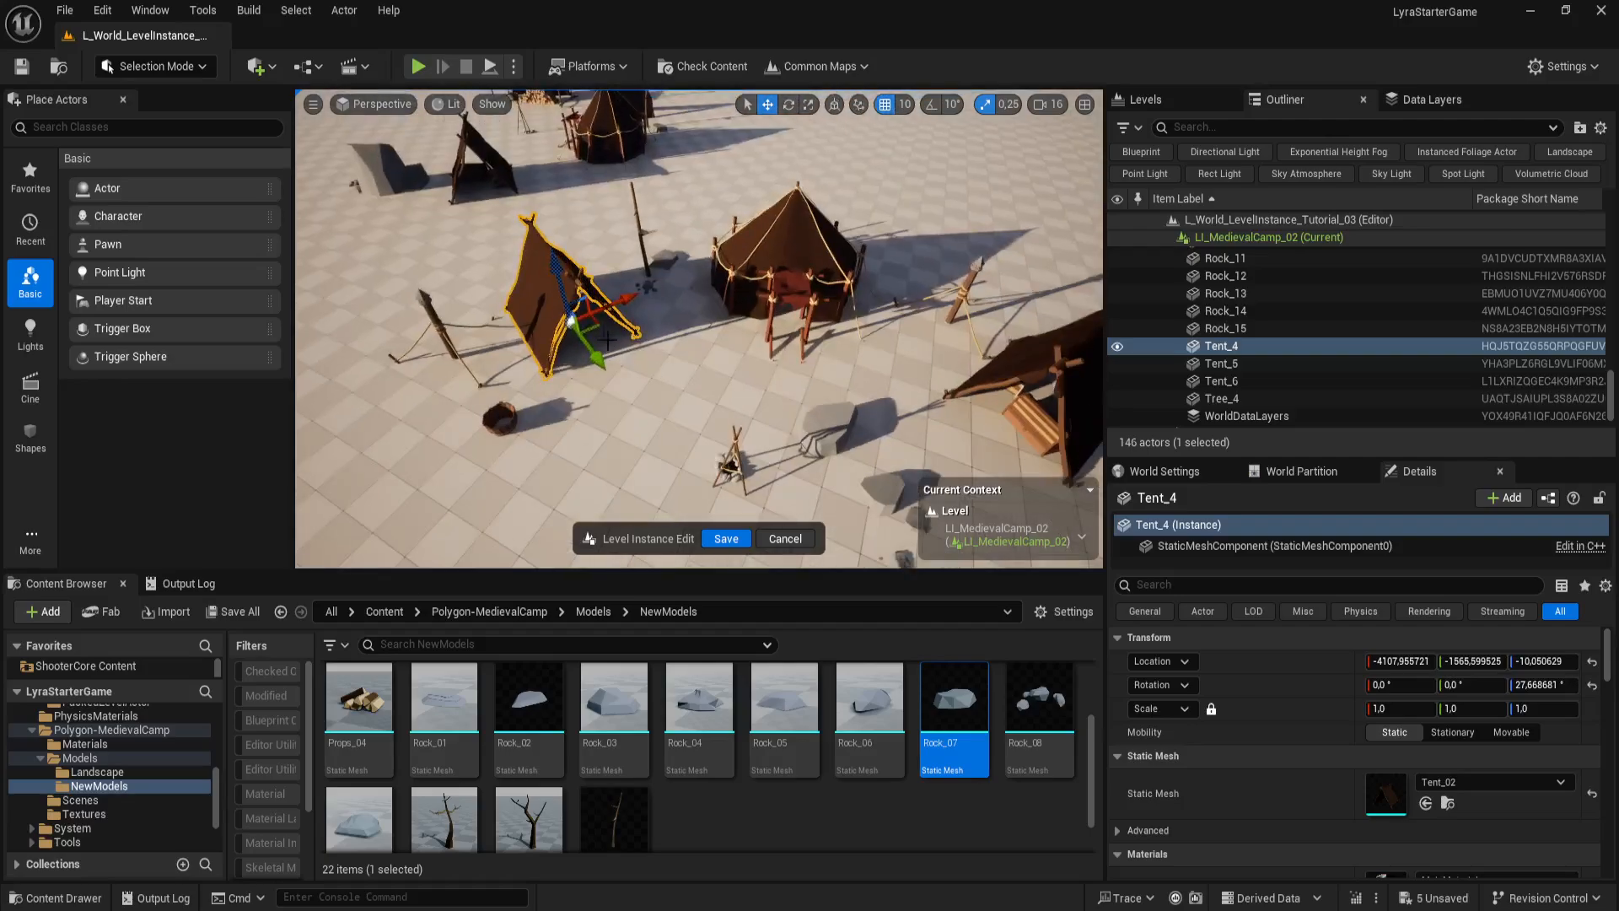
left_click_drag(594, 328, 602, 342)
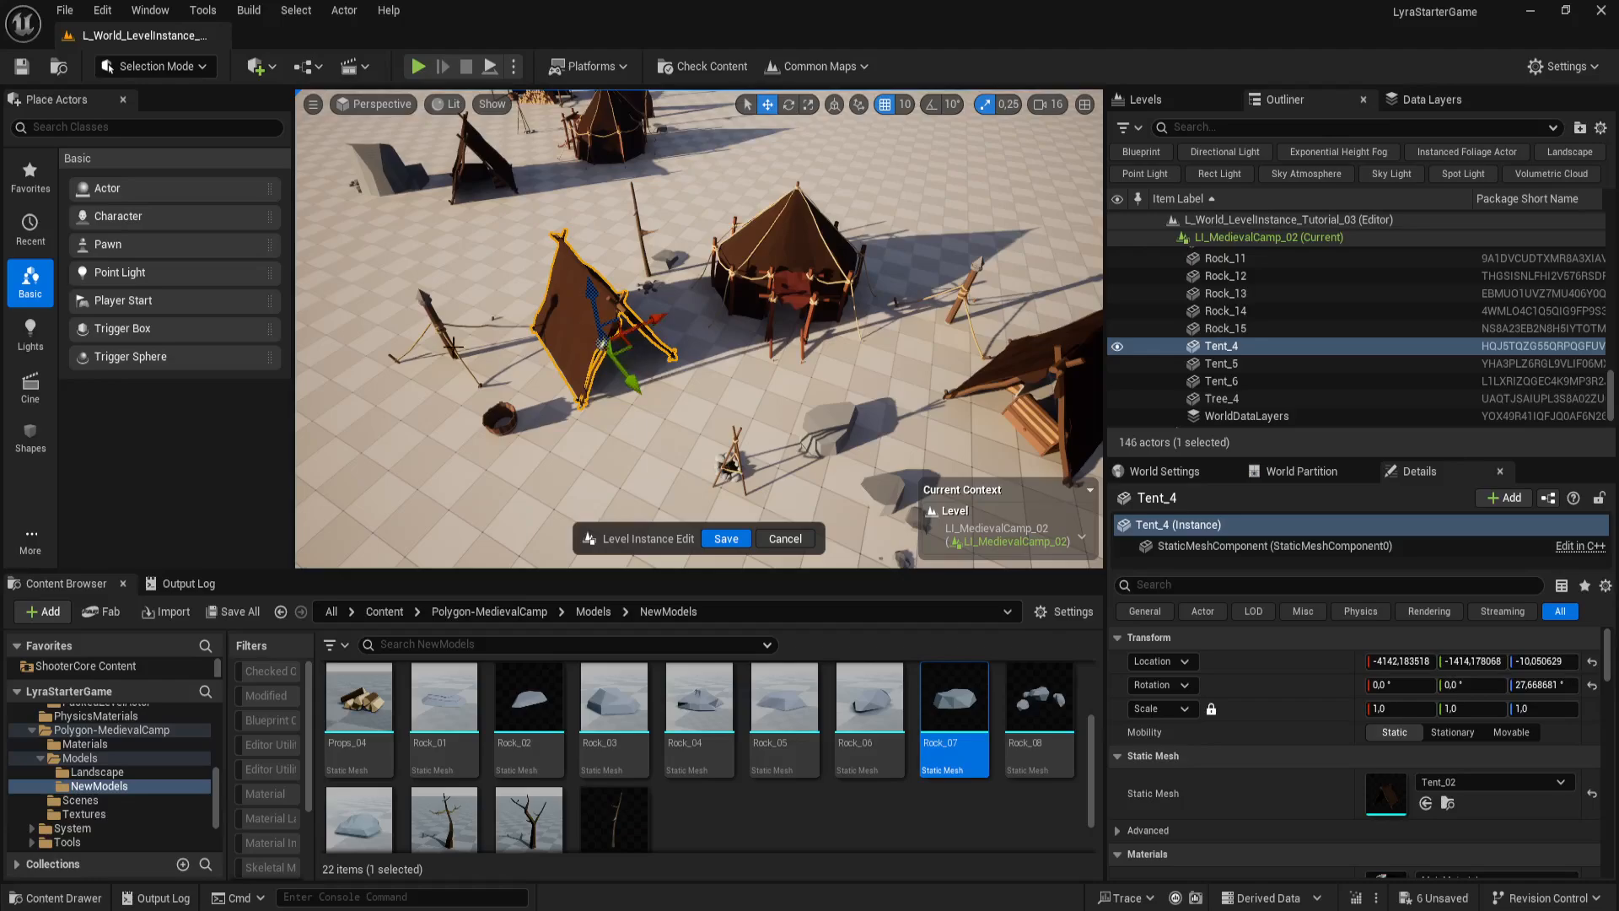
Step: Move Pillar_2 farther out beside the barrel and rotate it to about -58.1° on Z
left_click(443, 333)
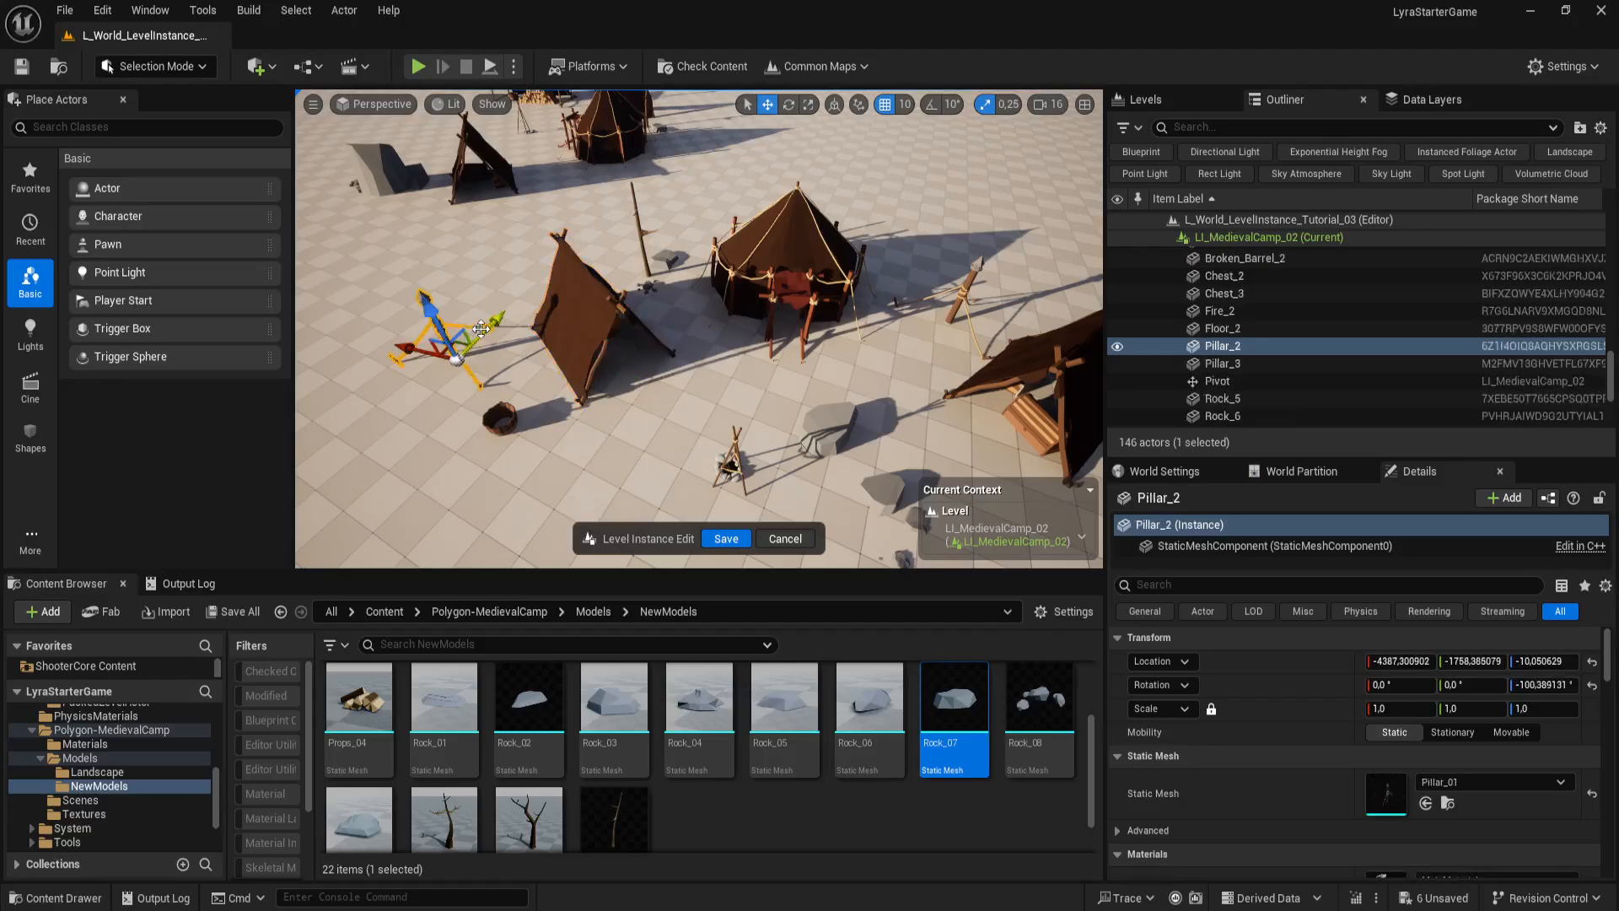
left_click_drag(441, 339, 450, 351)
key("e")
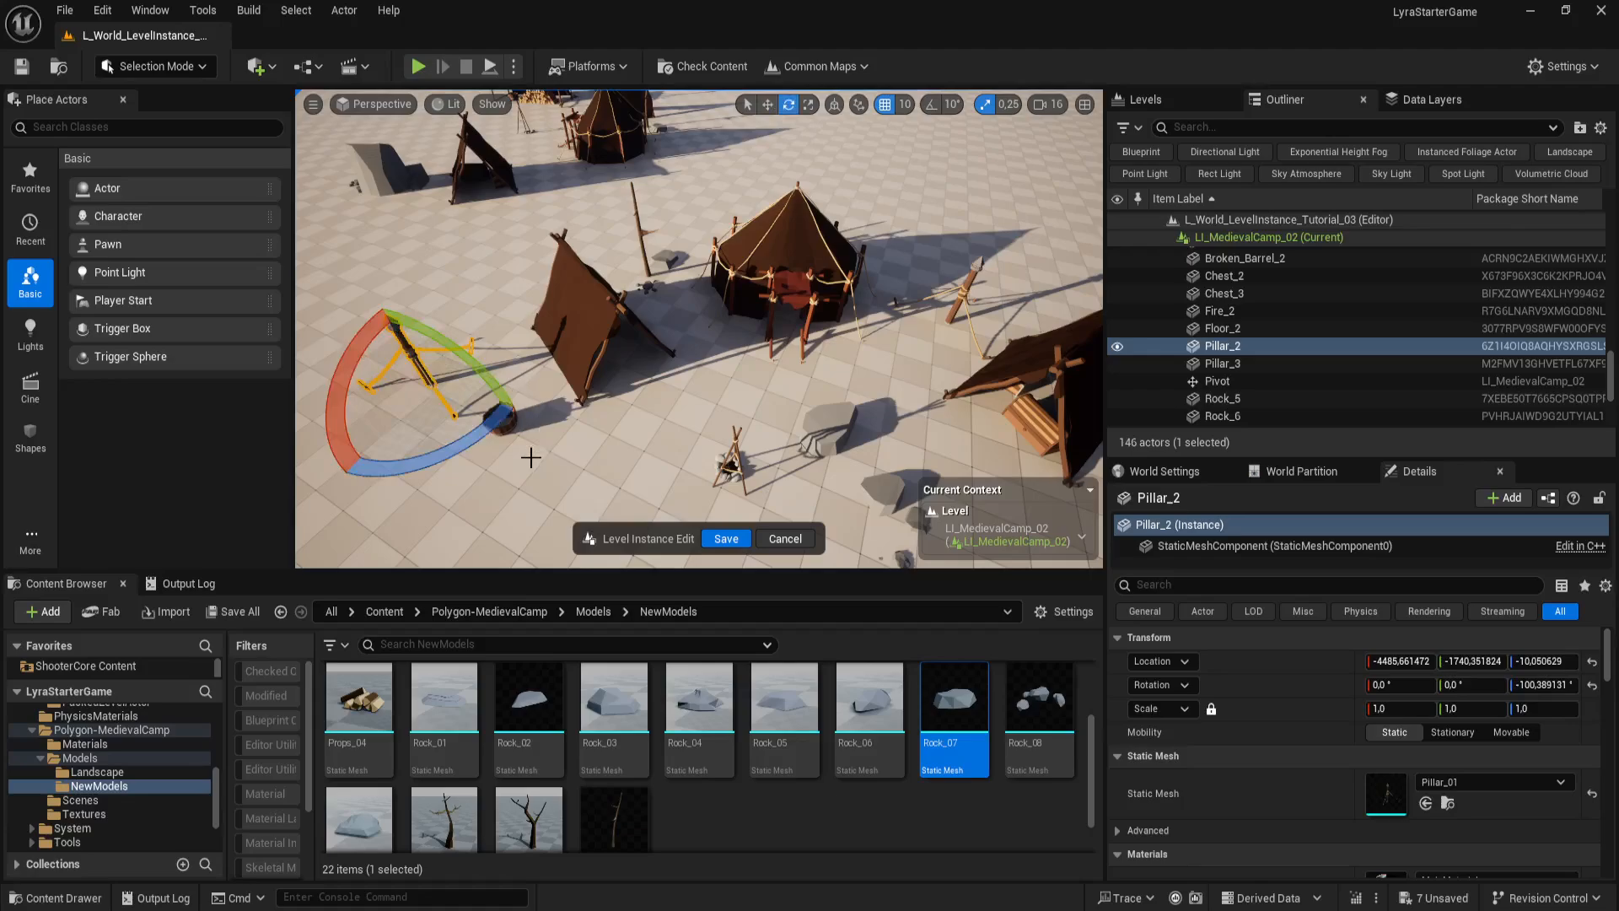
left_click_drag(470, 445, 723, 385)
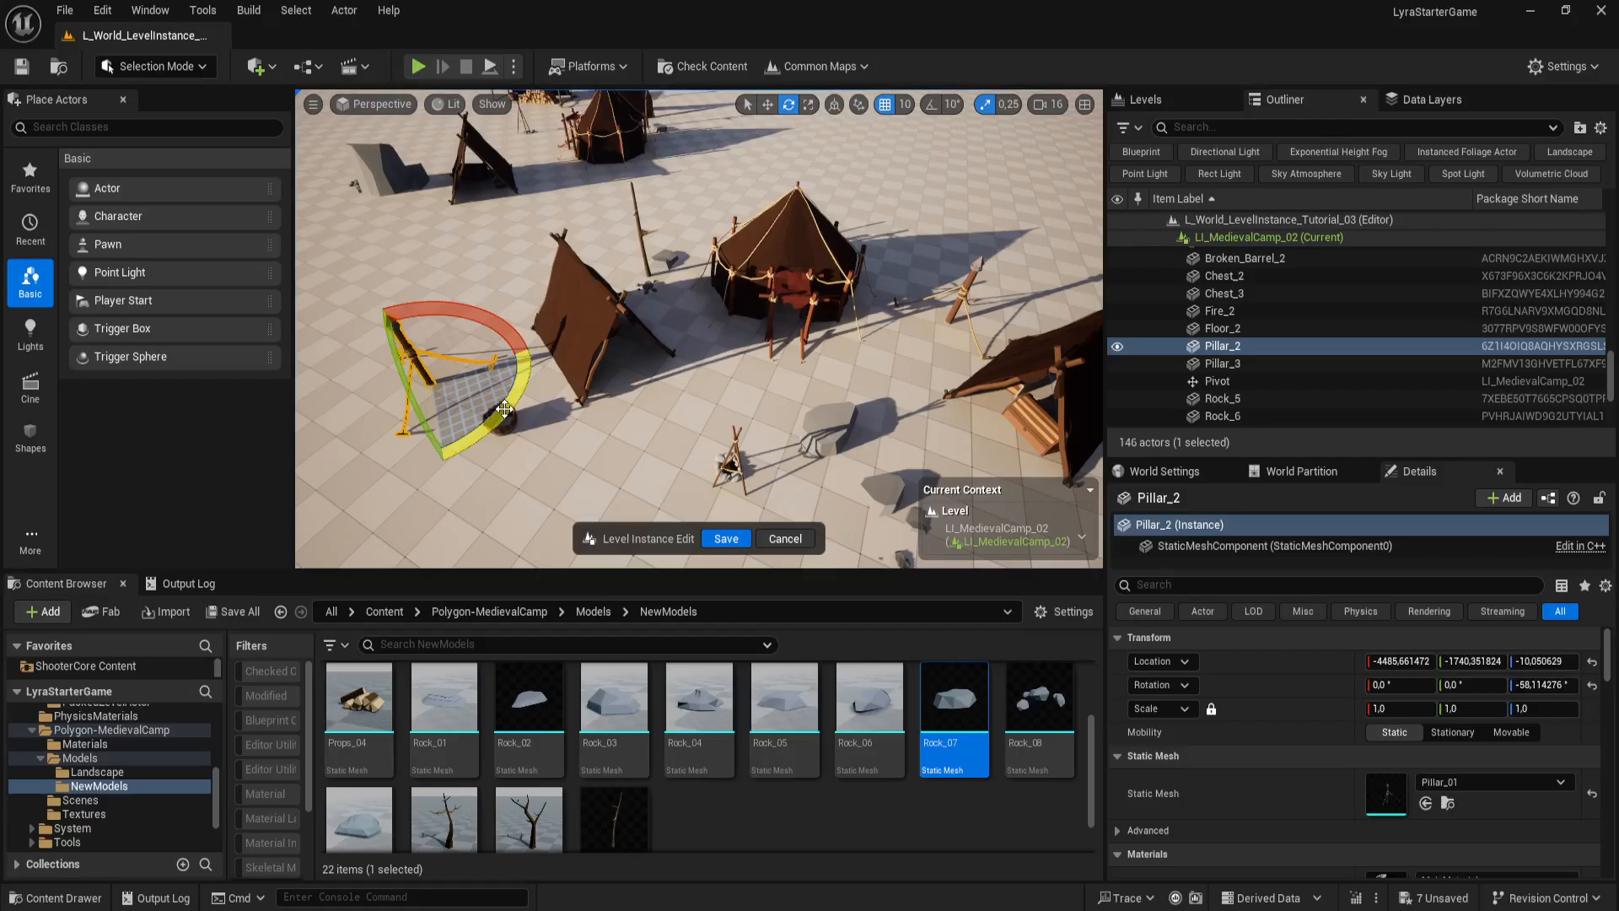
key("w")
left_click_drag(451, 361, 466, 392)
Step: Save the level instance edits of LI_MedievalCamp_02
right_click_drag(666, 431, 621, 399)
key("s")
left_click(723, 539)
Step: Examine the saved camp layout from several angles without selection outlines and look at its mobility options
key("g")
key("d")
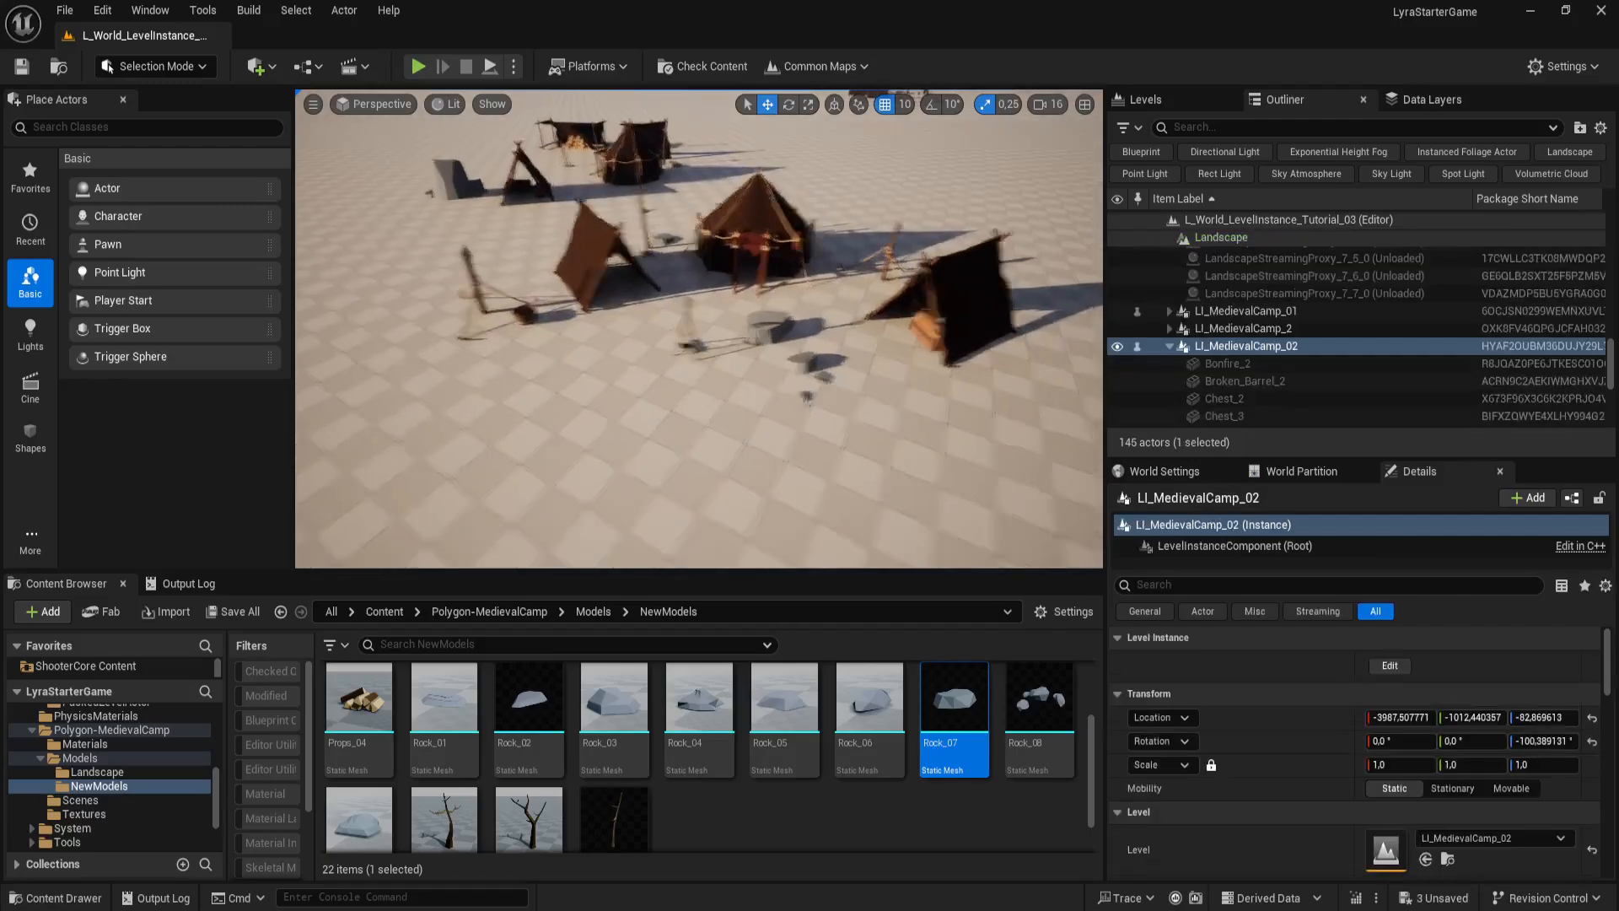
right_click_drag(738, 434, 737, 434)
key("w")
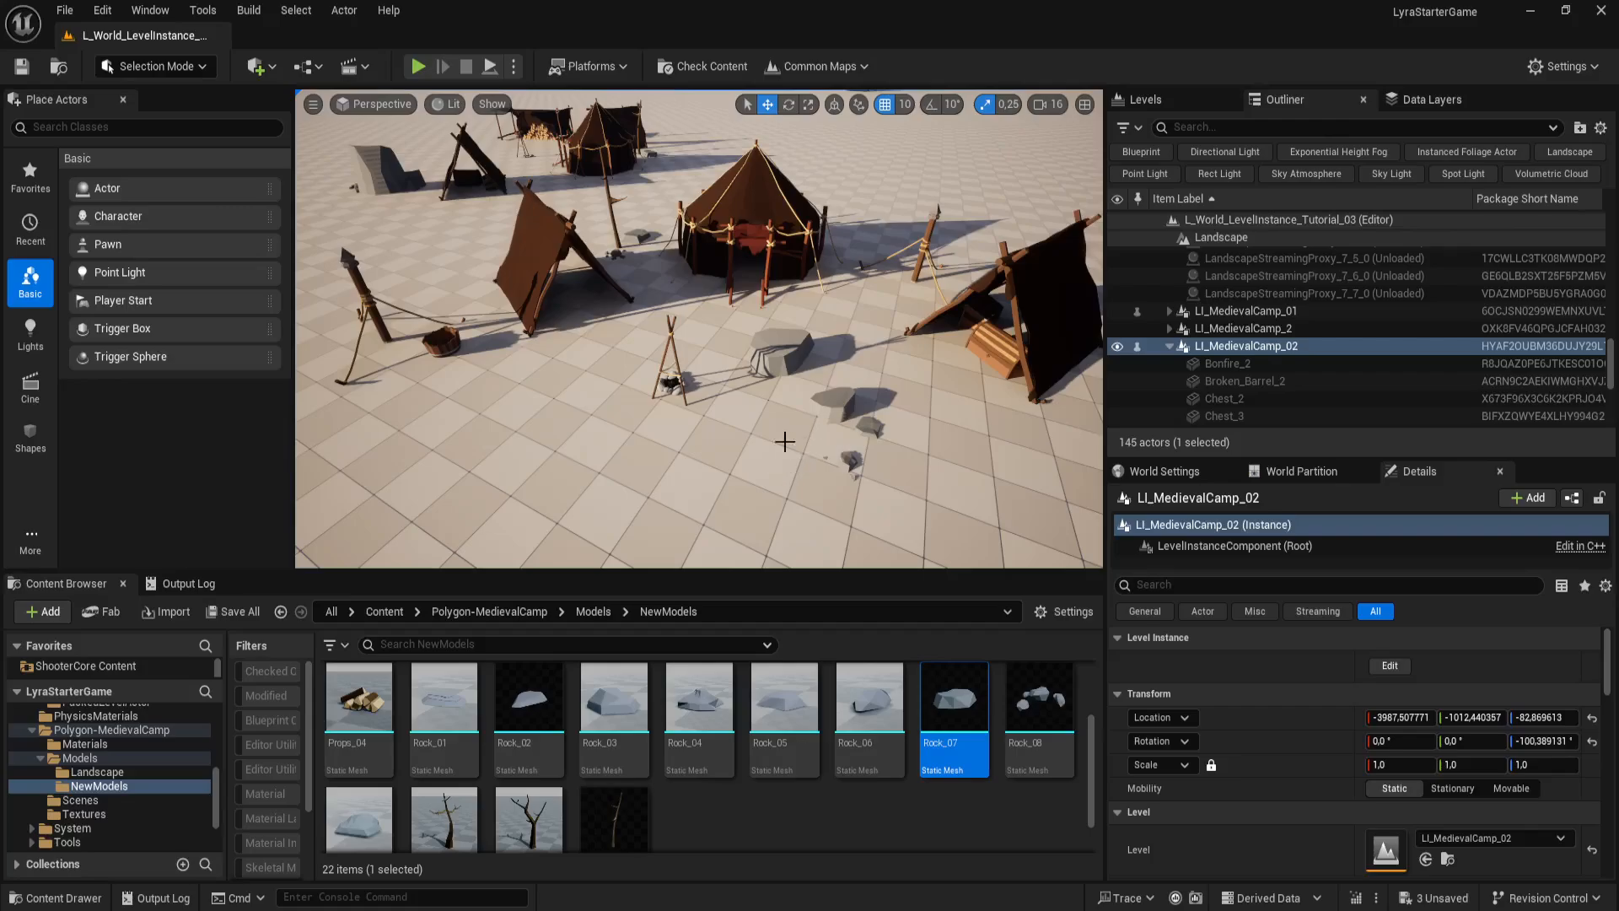
mouse_move(752, 484)
right_mouse_down()
mouse_move(784, 496)
mouse_move(742, 495)
right_mouse_up()
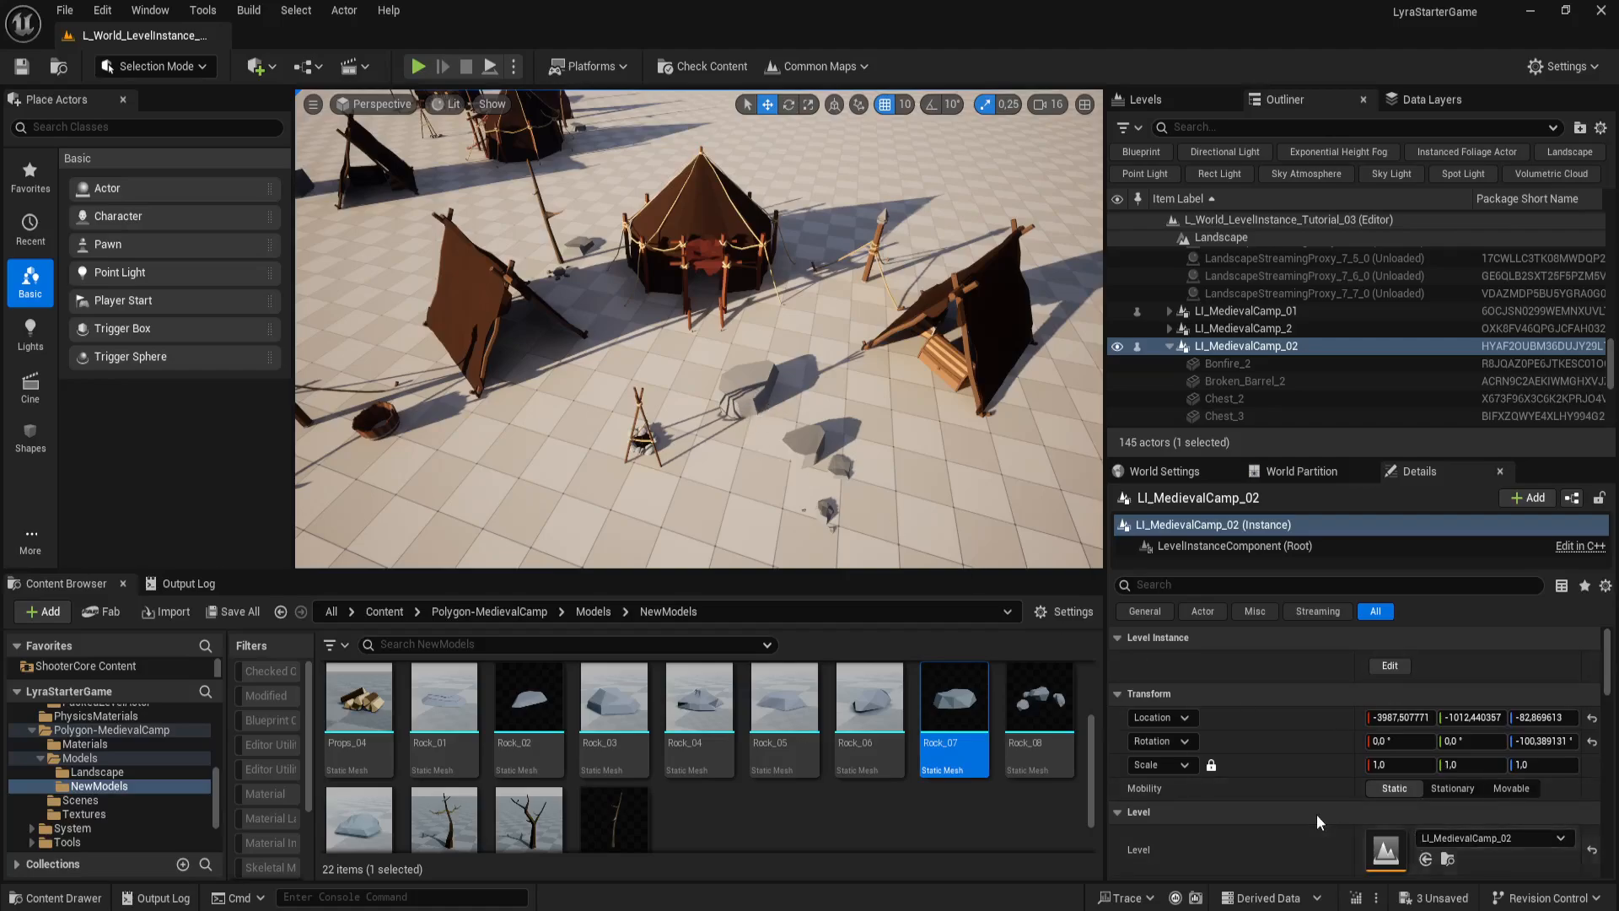
left_click(1440, 790)
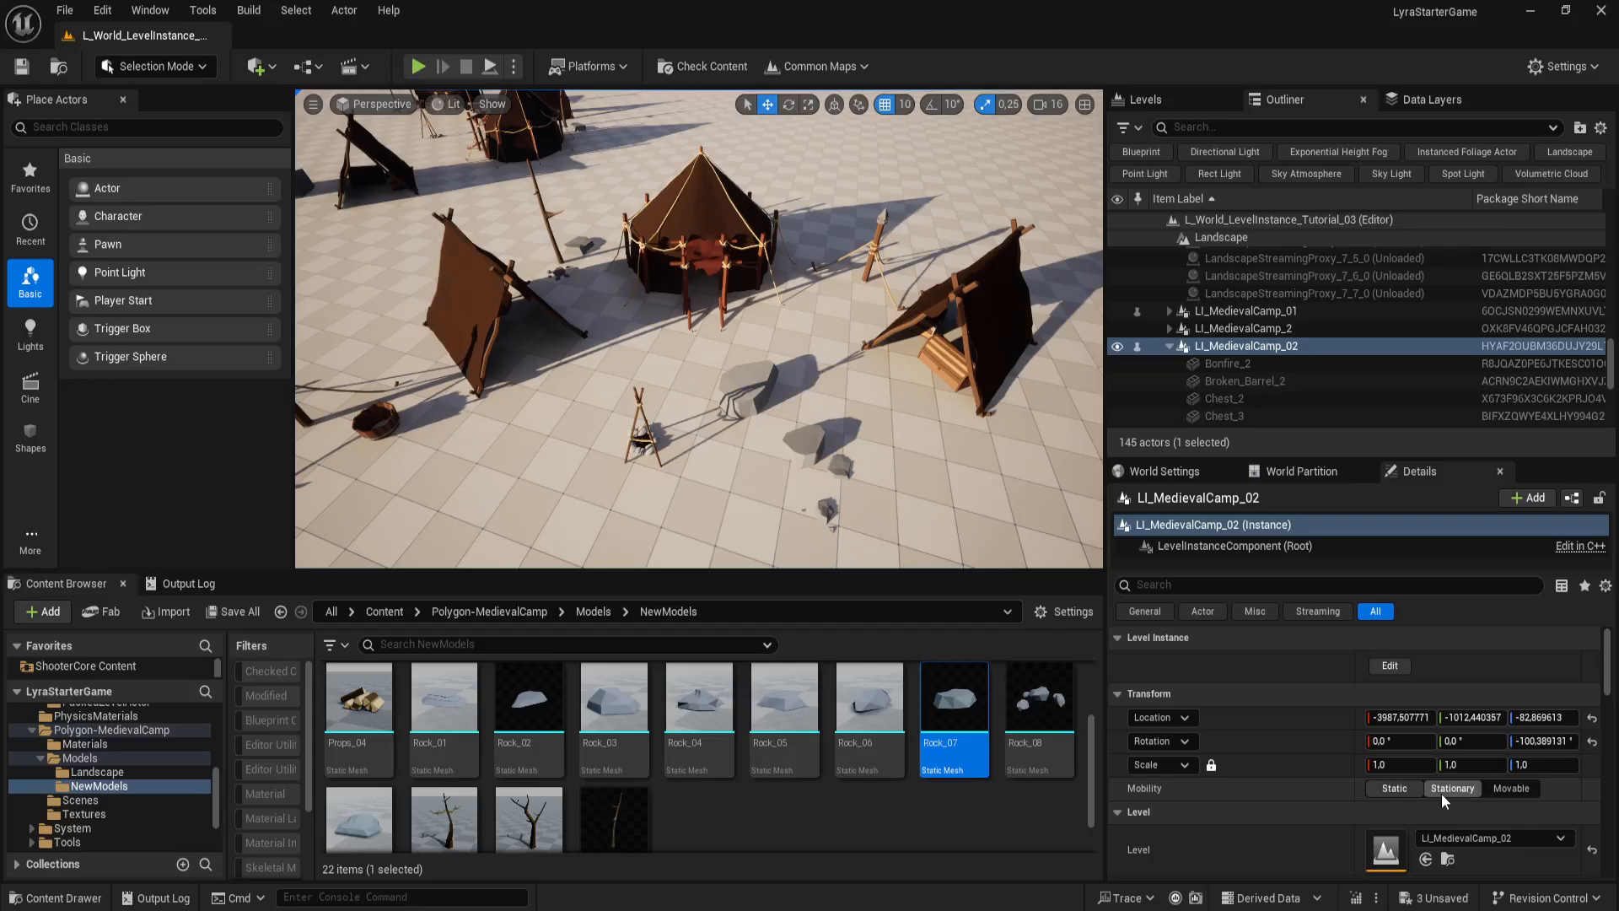
left_click(1397, 789)
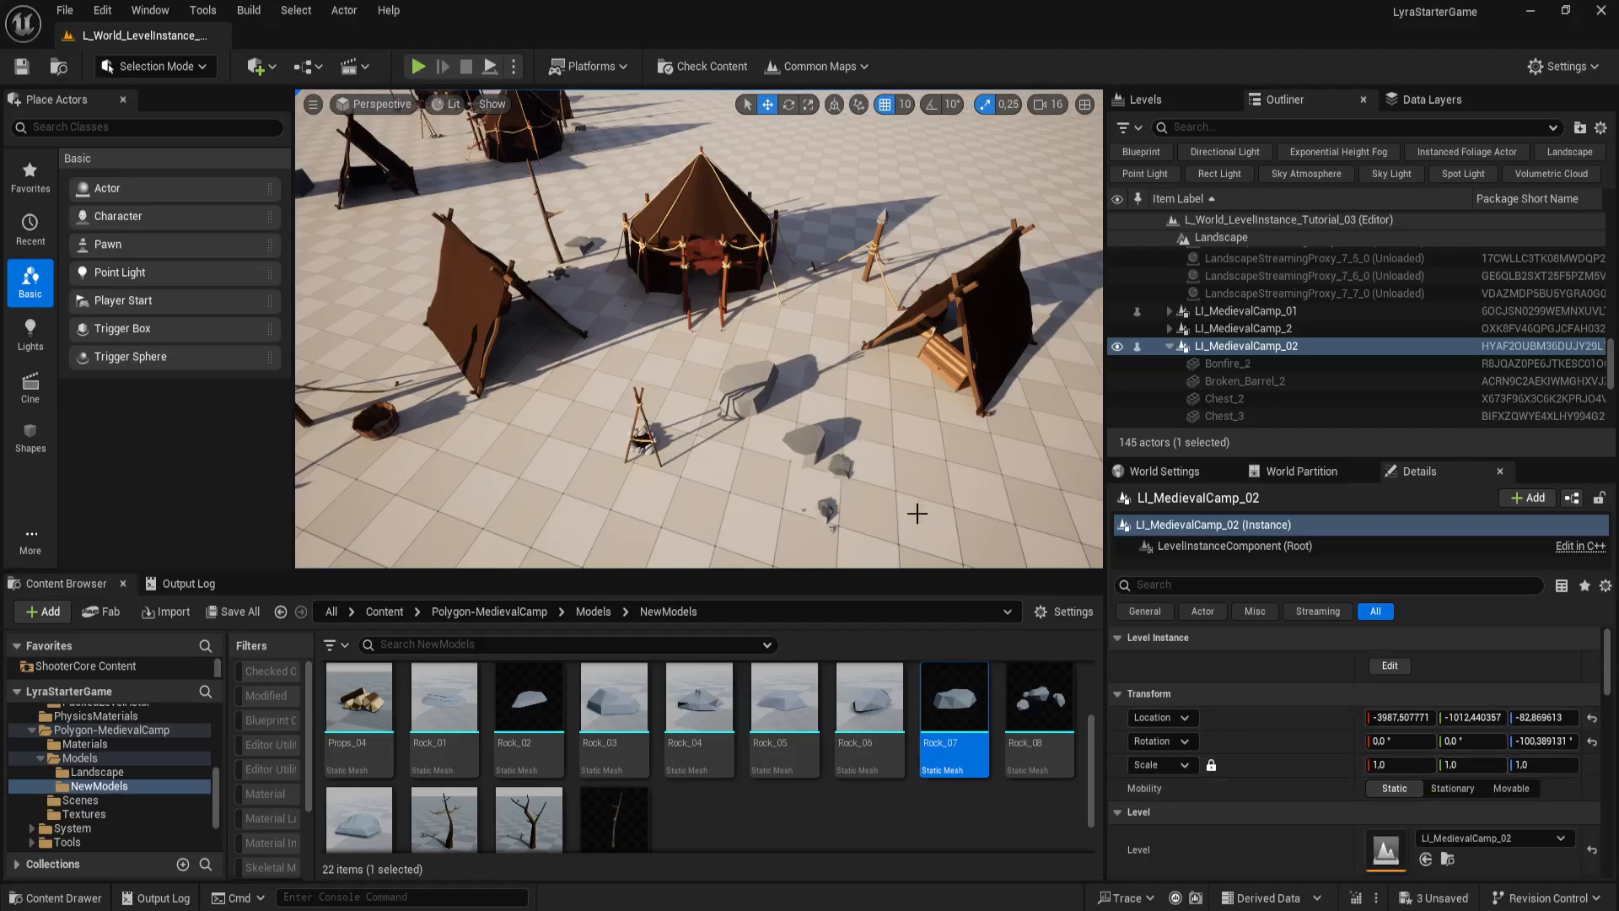
right_click_drag(910, 515, 906, 514)
key("g")
key("g")
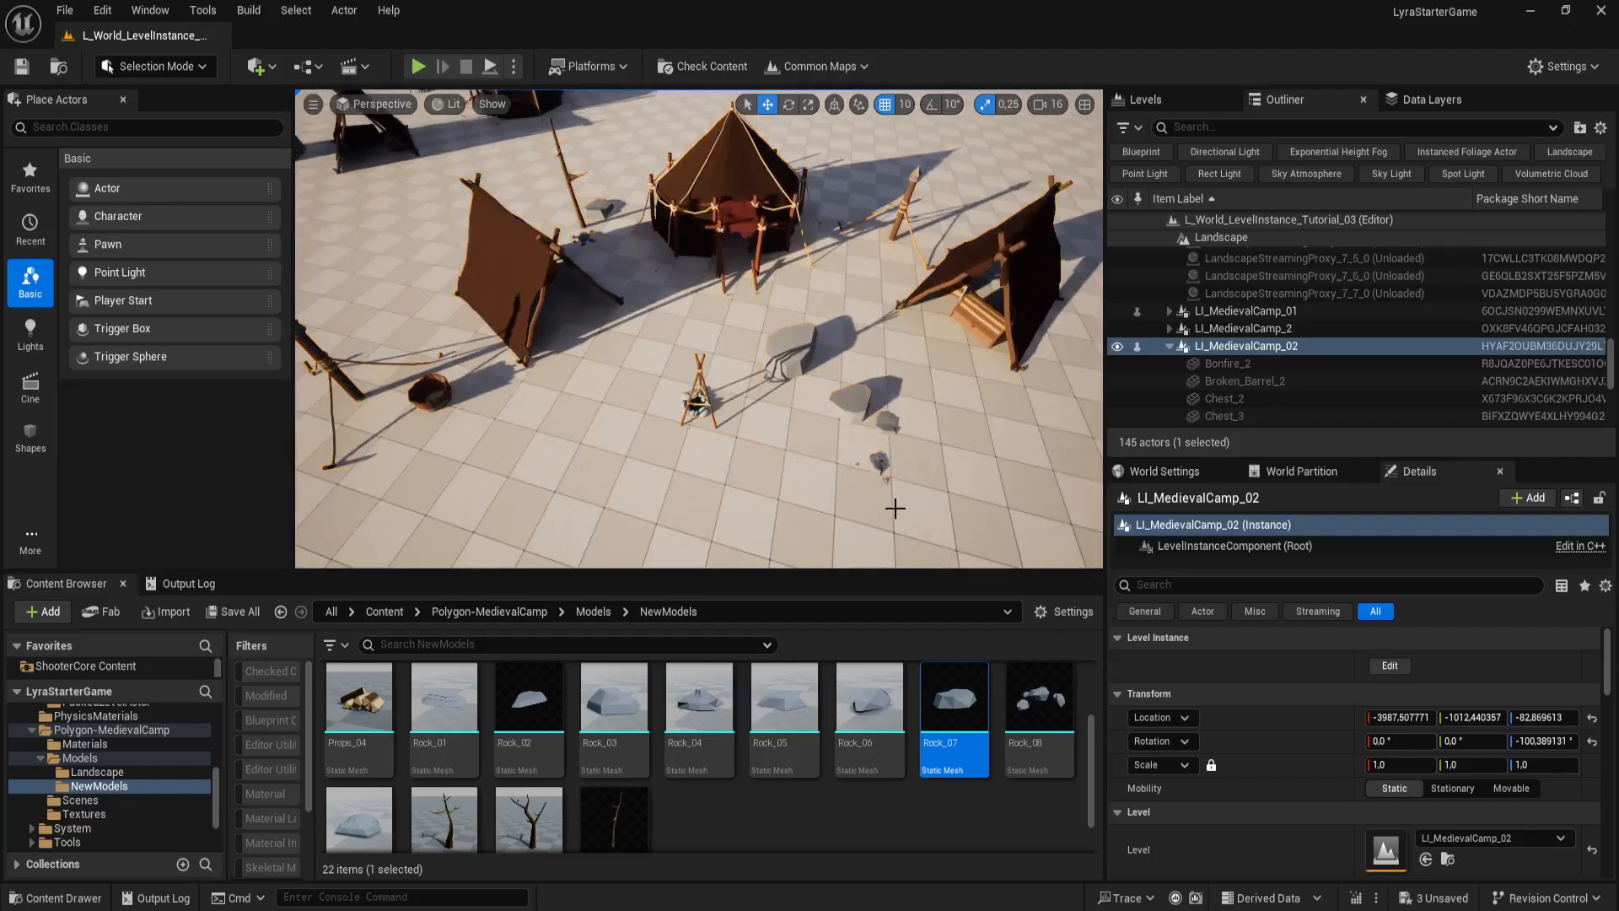
right_click_drag(827, 503, 833, 520)
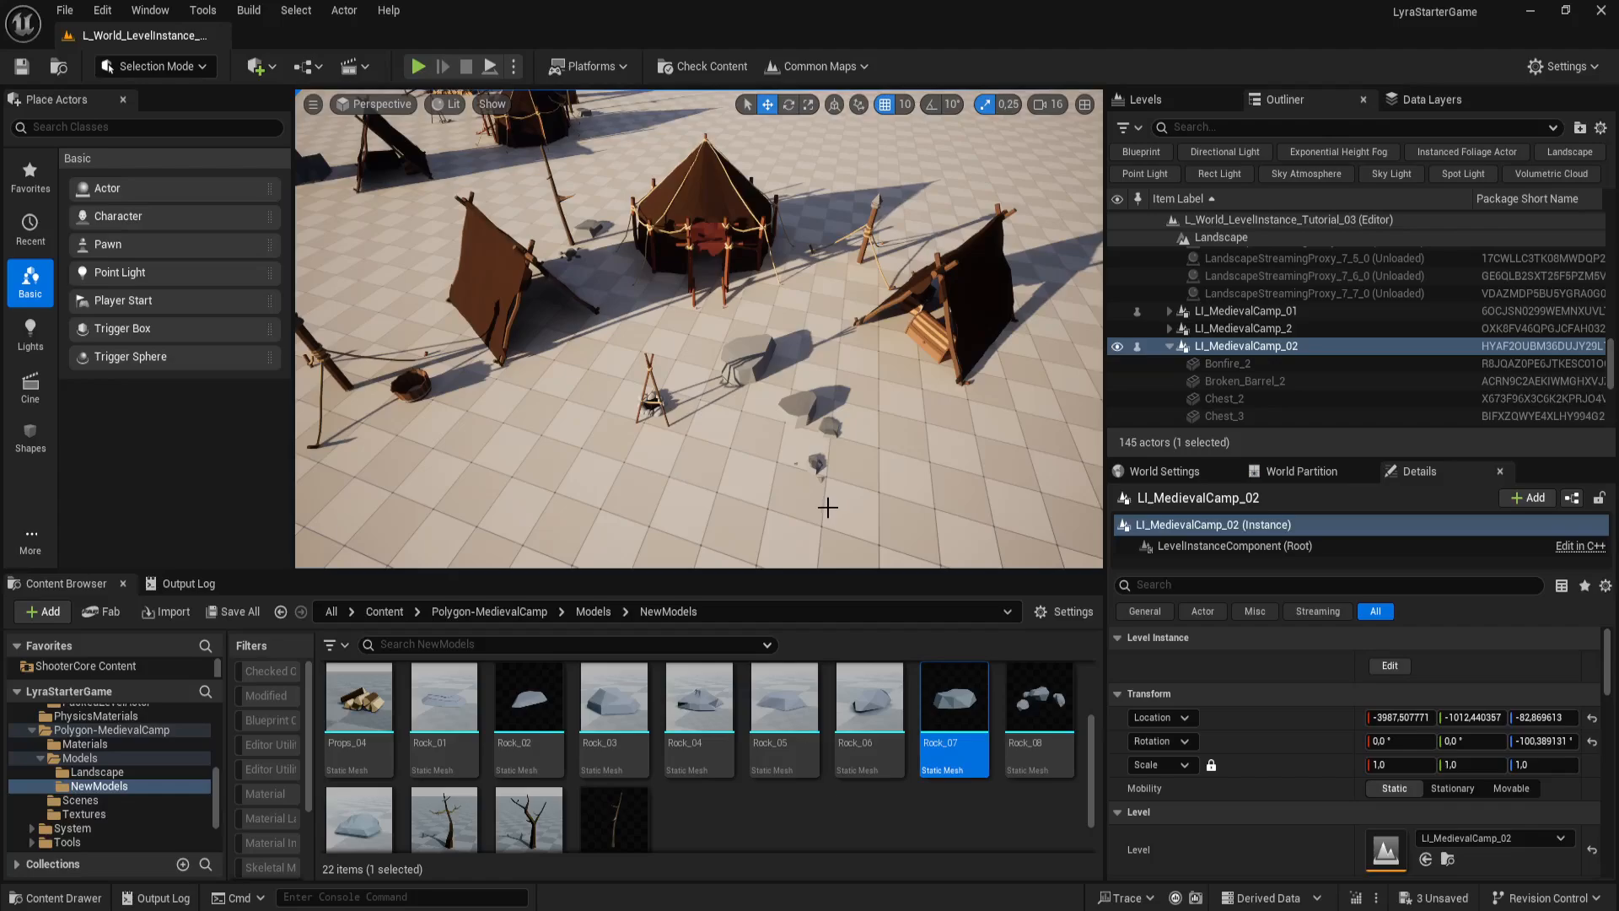
right_click_drag(828, 506, 831, 504)
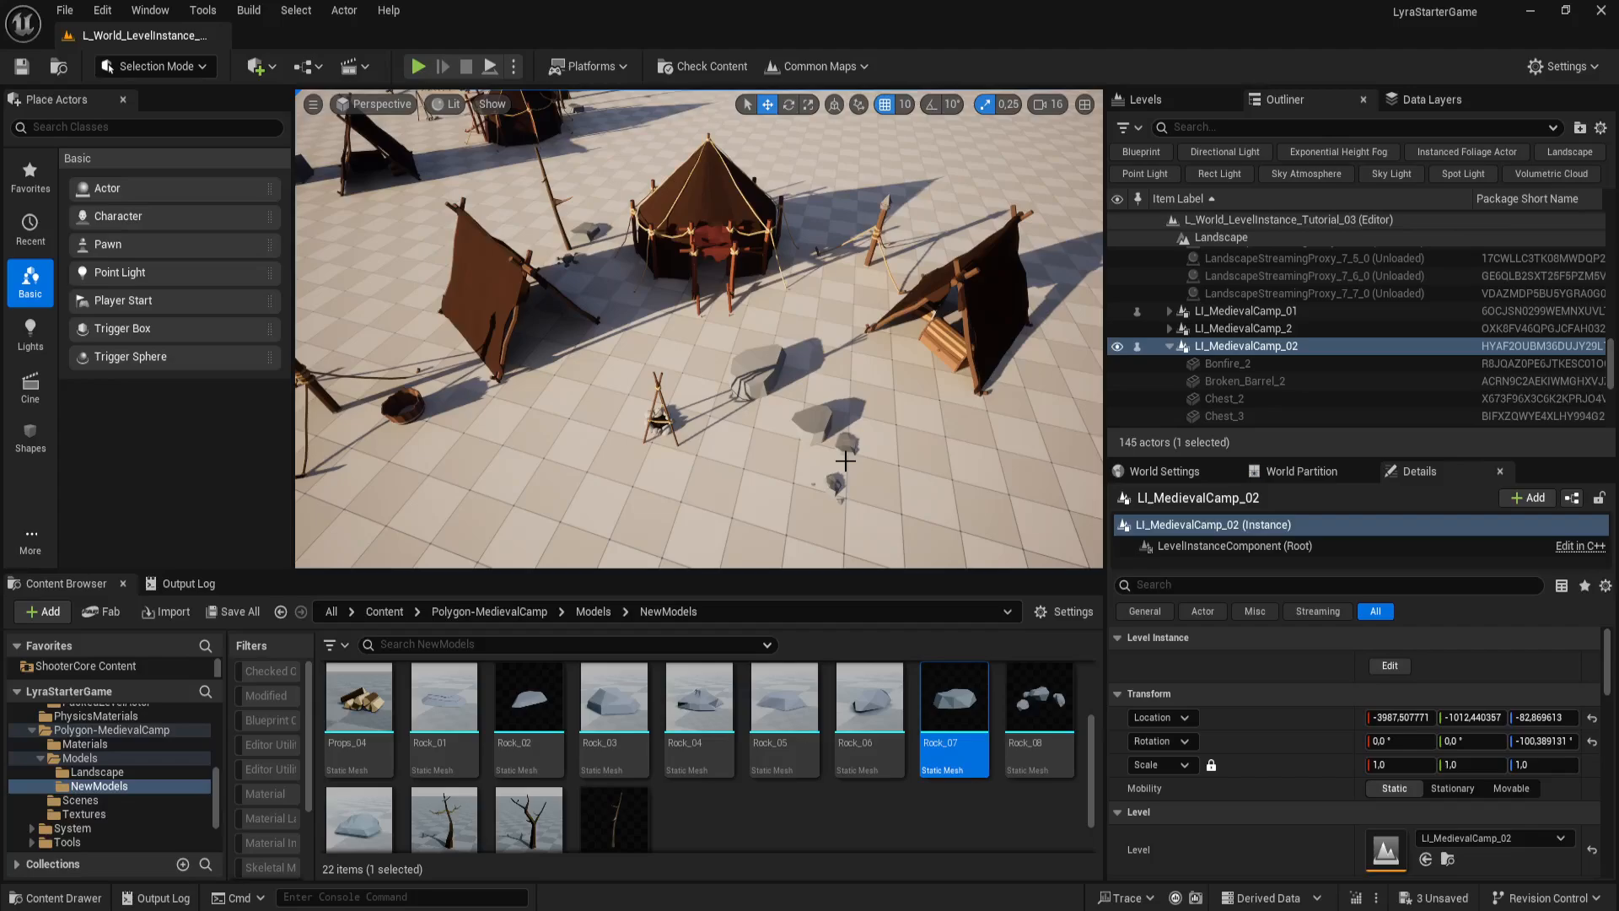
Step: Duplicate LI_MedievalCamp_01 to about X -290, Y 639 and rotate the copy to about -61.1° on Z
left_click(816, 419)
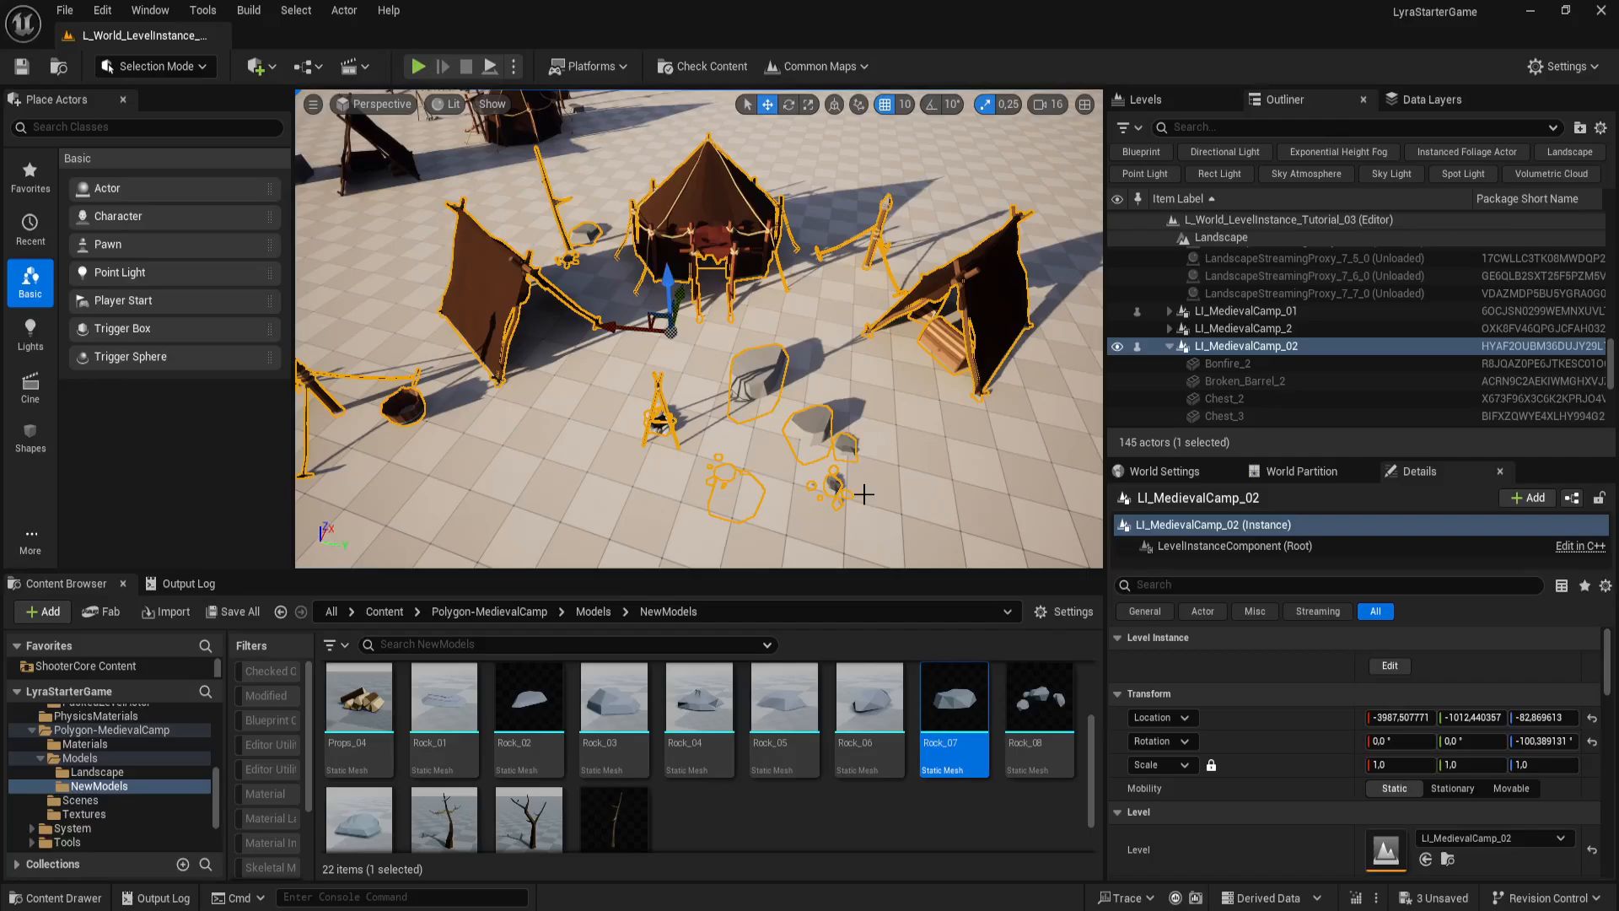
key("g")
right_click_drag(843, 502, 825, 451)
key("w")
key("e")
left_click(617, 290)
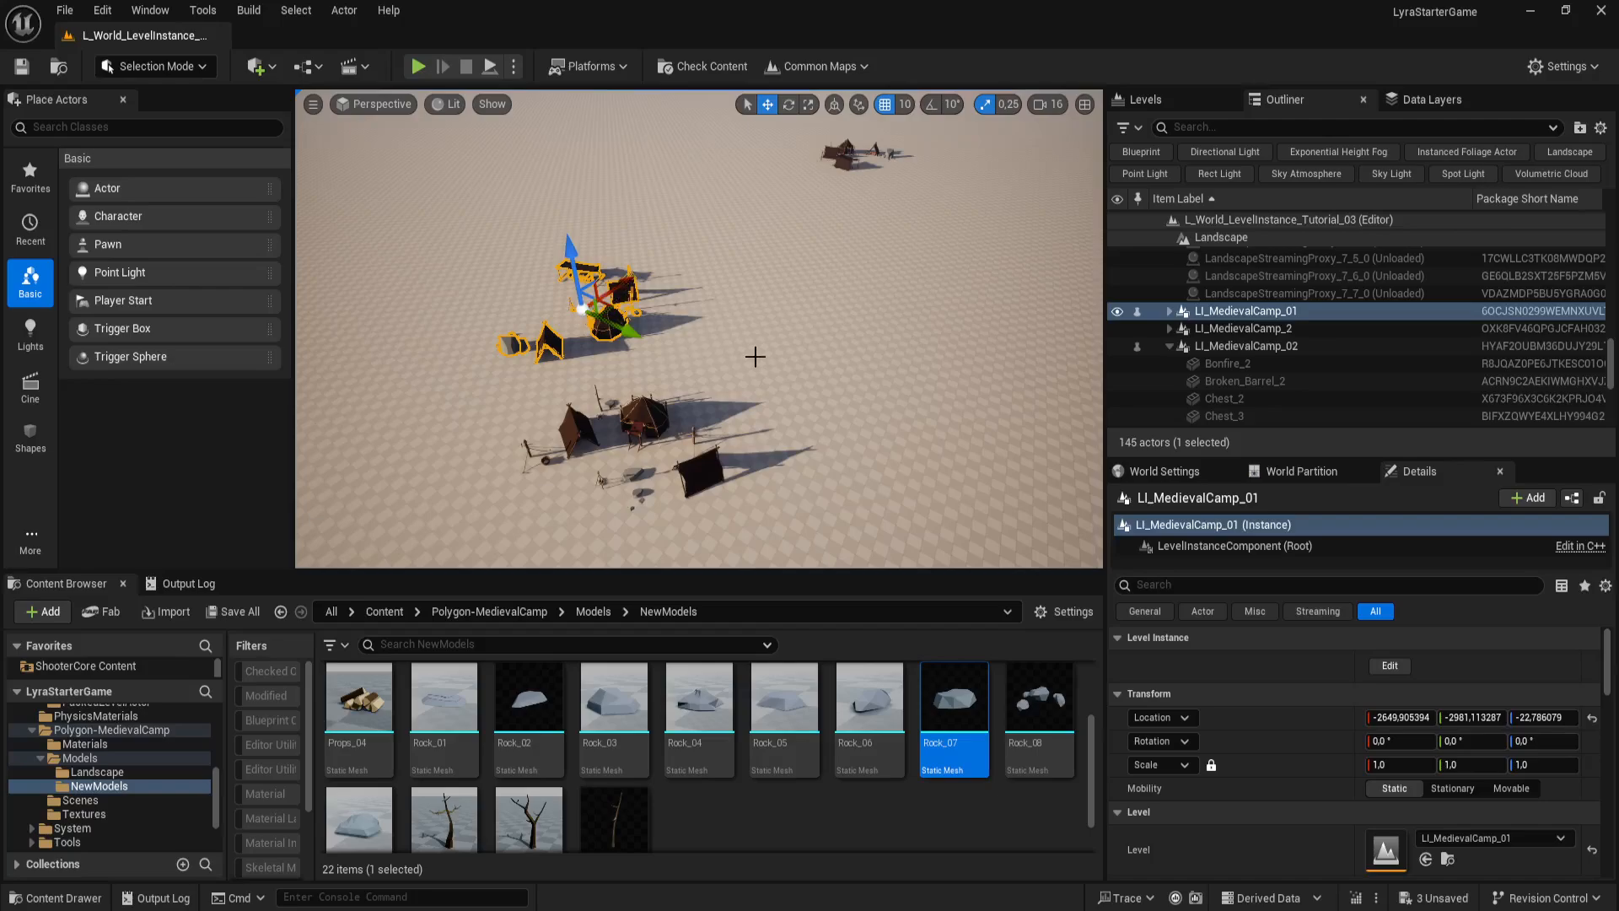
left_click_drag(613, 311, 927, 309, "alt")
key("e")
left_click_drag(940, 378, 1012, 371)
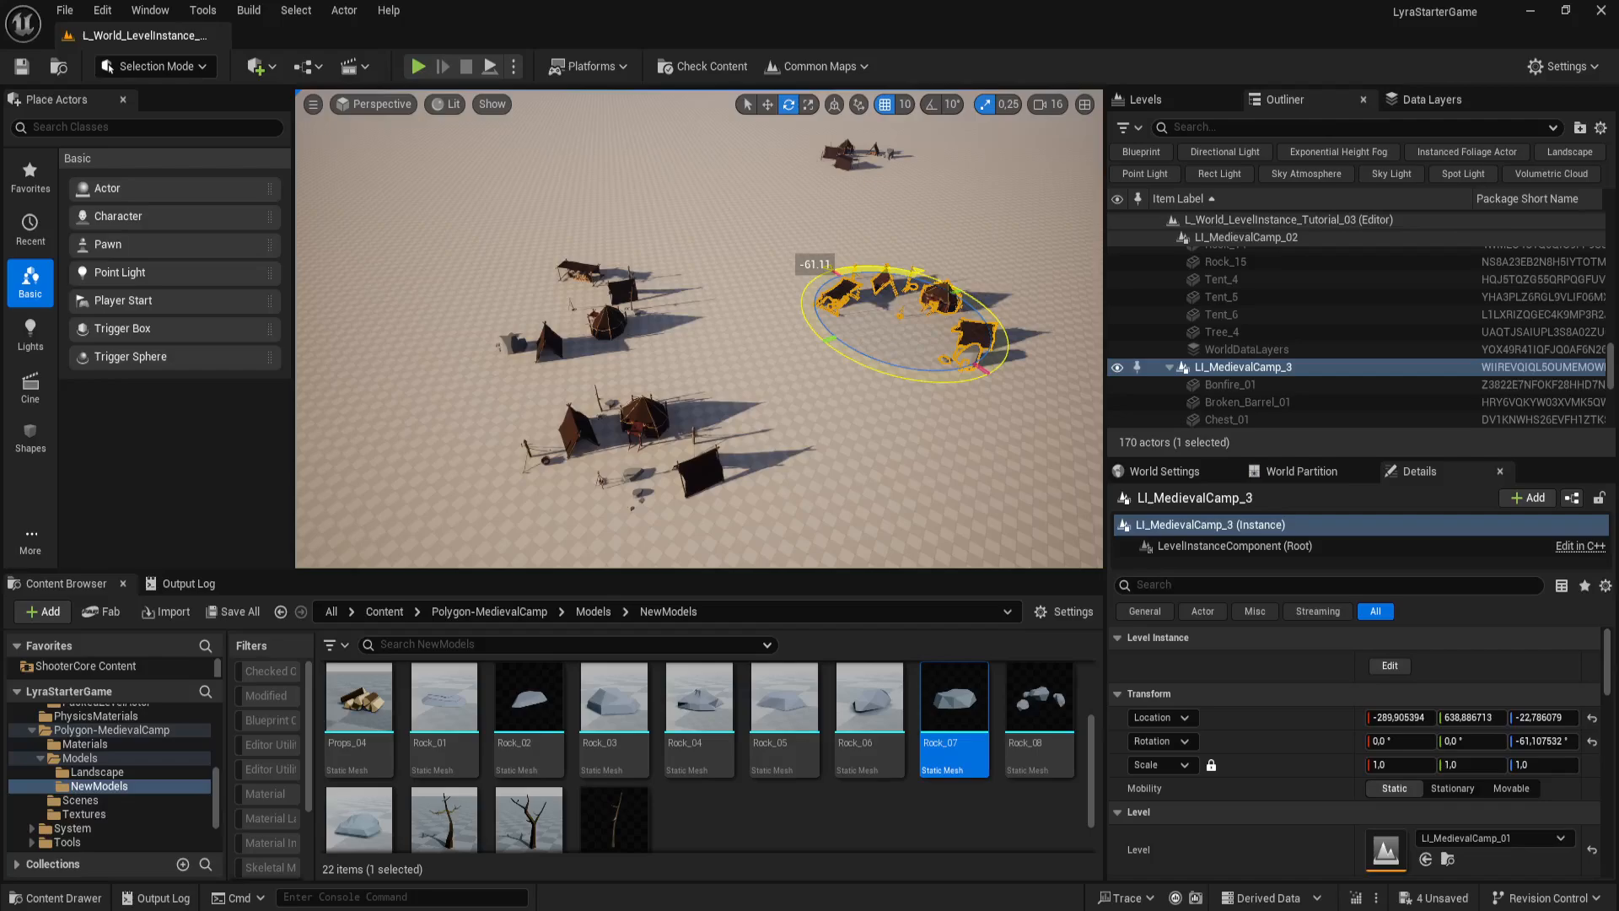
Step: Move the duplicated camp far from the original camps, to about X 1089 and Y 7785
right_click_drag(843, 371, 906, 333)
key("w")
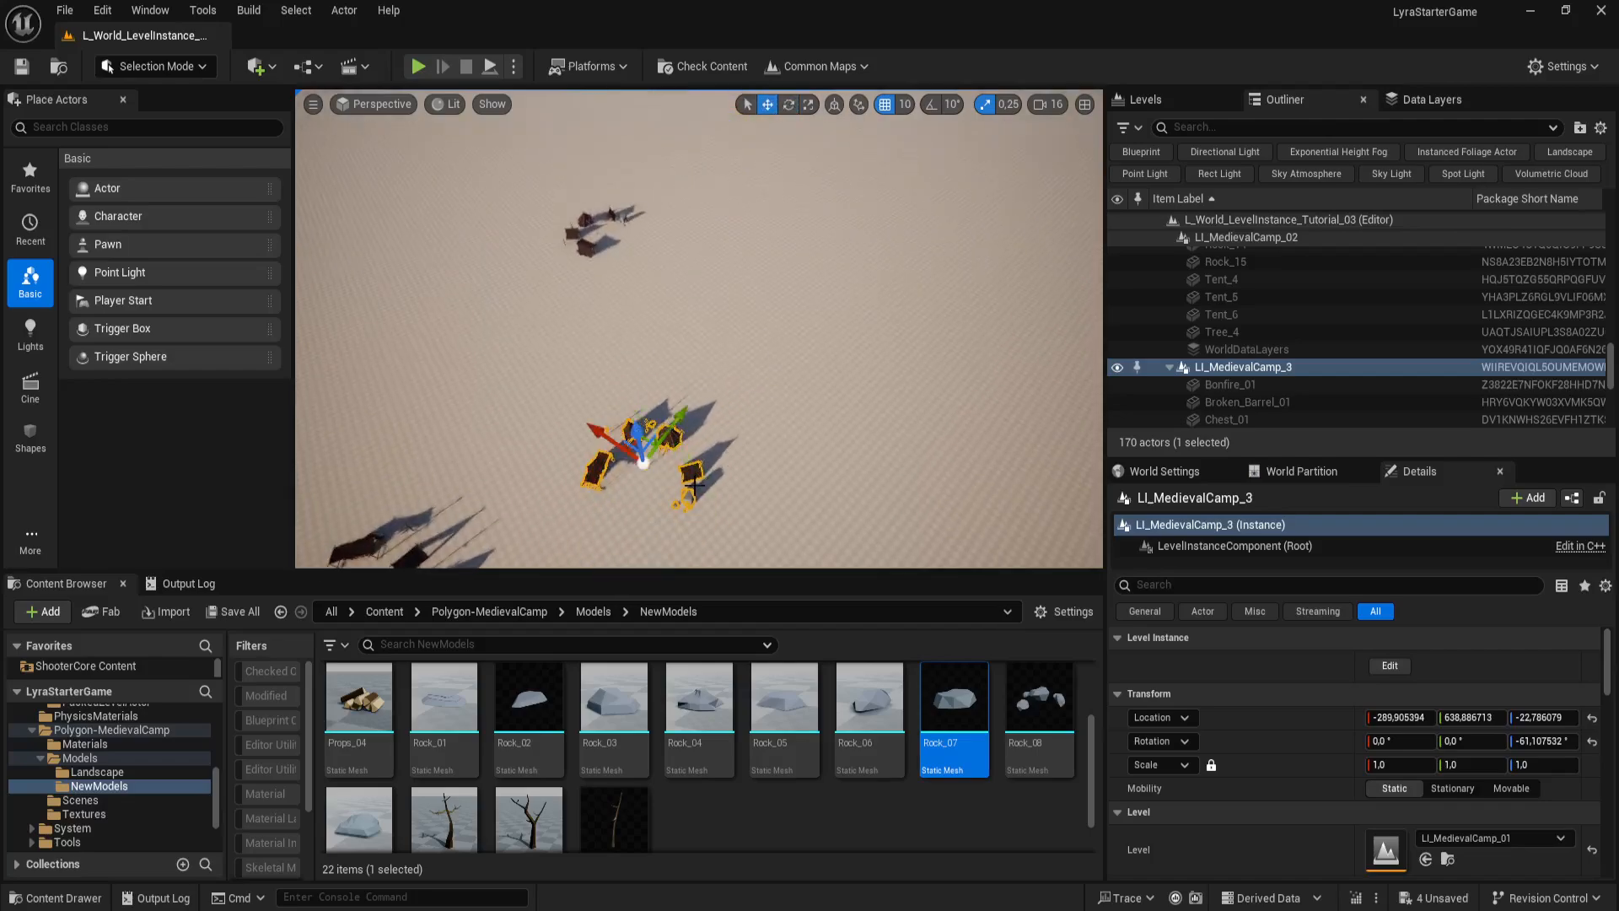
left_click_drag(596, 438, 1010, 405)
right_click_drag(864, 472, 885, 437)
right_click_drag(919, 286, 918, 286)
key("w")
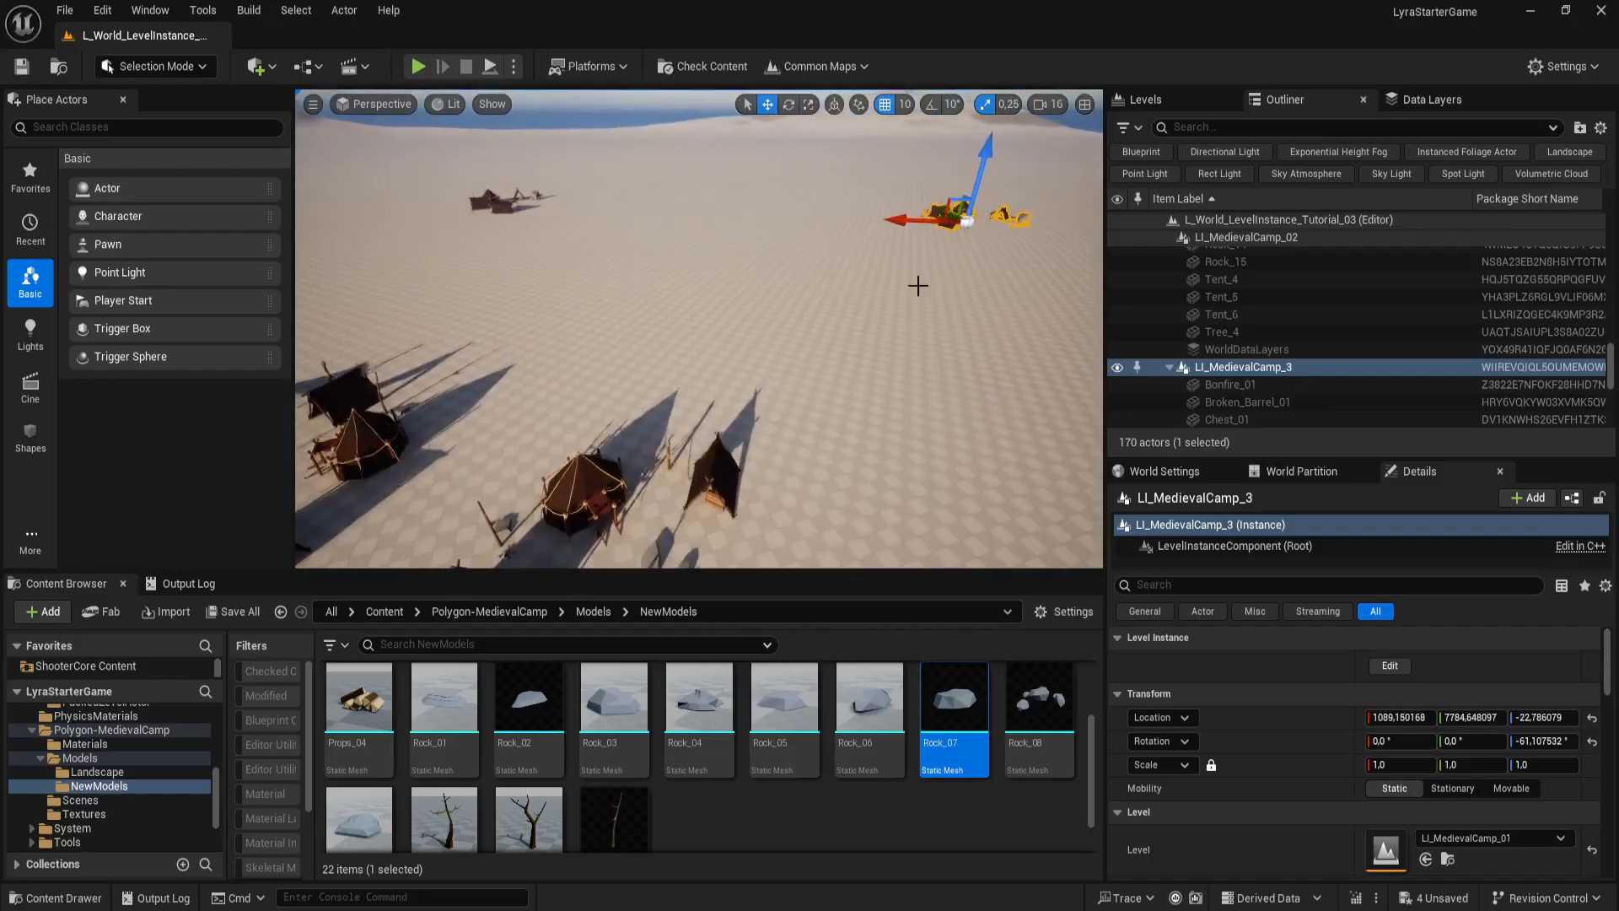
Step: Duplicate LI_MedievalCamp_3 to about X 2426, Y -10346 and rotate the copy to about 41.4° on Z
left_click_drag(918, 218, 342, 274, "alt")
key("e")
right_click_drag(547, 280, 546, 279)
left_click_drag(694, 219, 540, 270)
key("e")
Step: Rotate the distant LI_MedievalCamp_2 level instance to about -216° on Z
key("a")
right_click_drag(567, 374, 572, 367)
key("s")
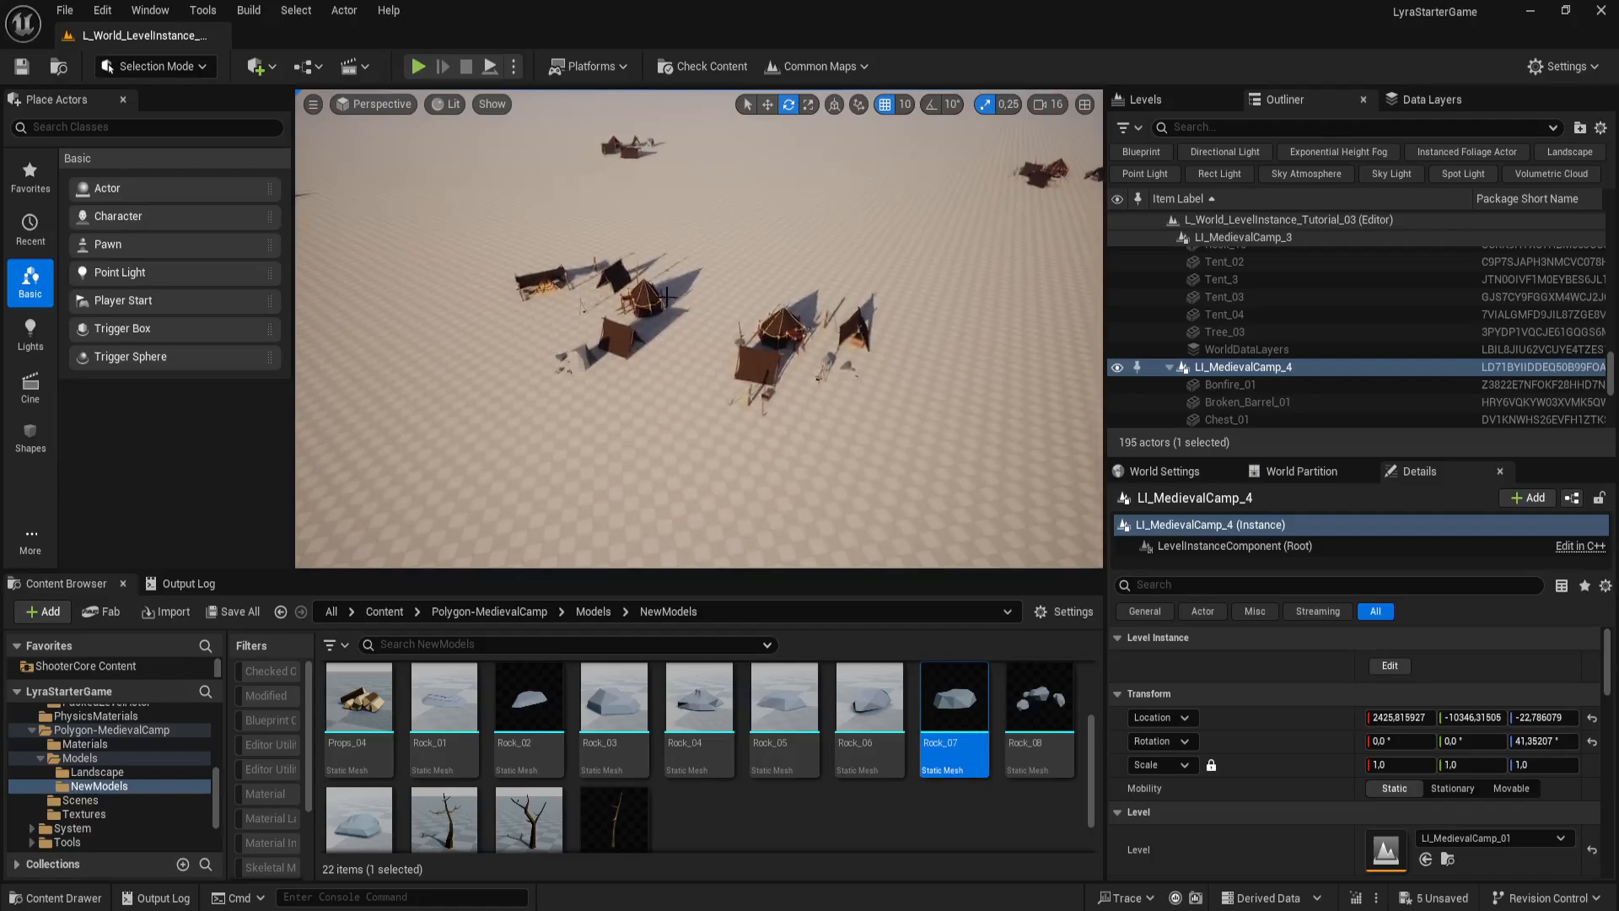
left_click(630, 149)
mouse_move(651, 176)
left_mouse_down()
mouse_move(727, 178)
mouse_move(622, 178)
left_mouse_up()
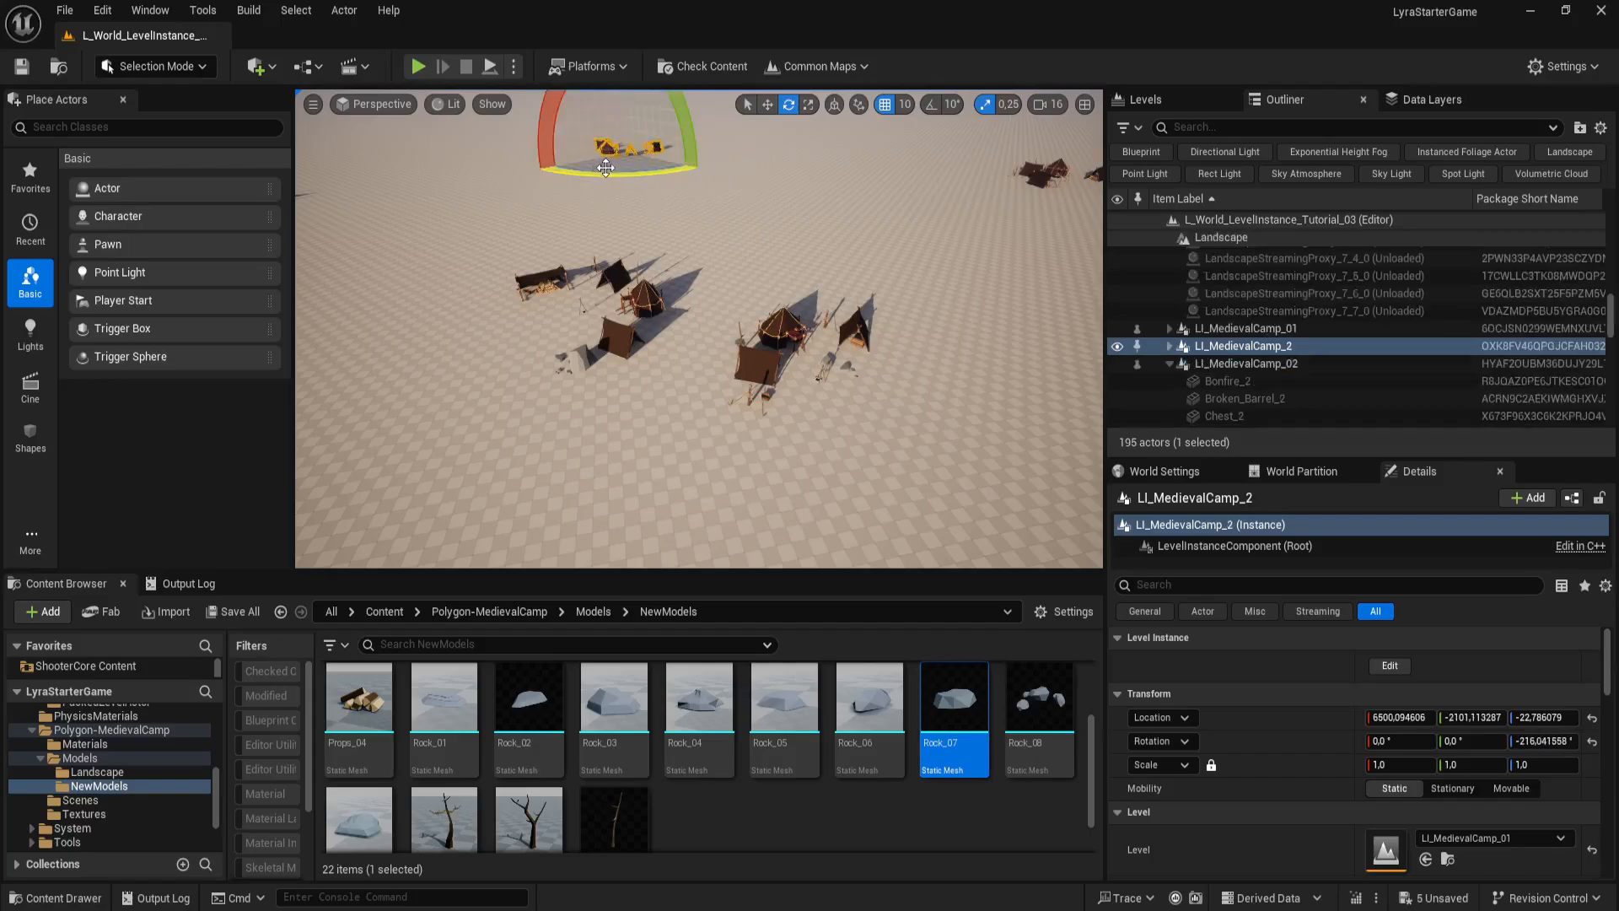
Step: Compare the LI_MedievalCamp_01 and LI_MedievalCamp_02 level instances and examine the distribution of camps across the landscape
left_click(780, 331)
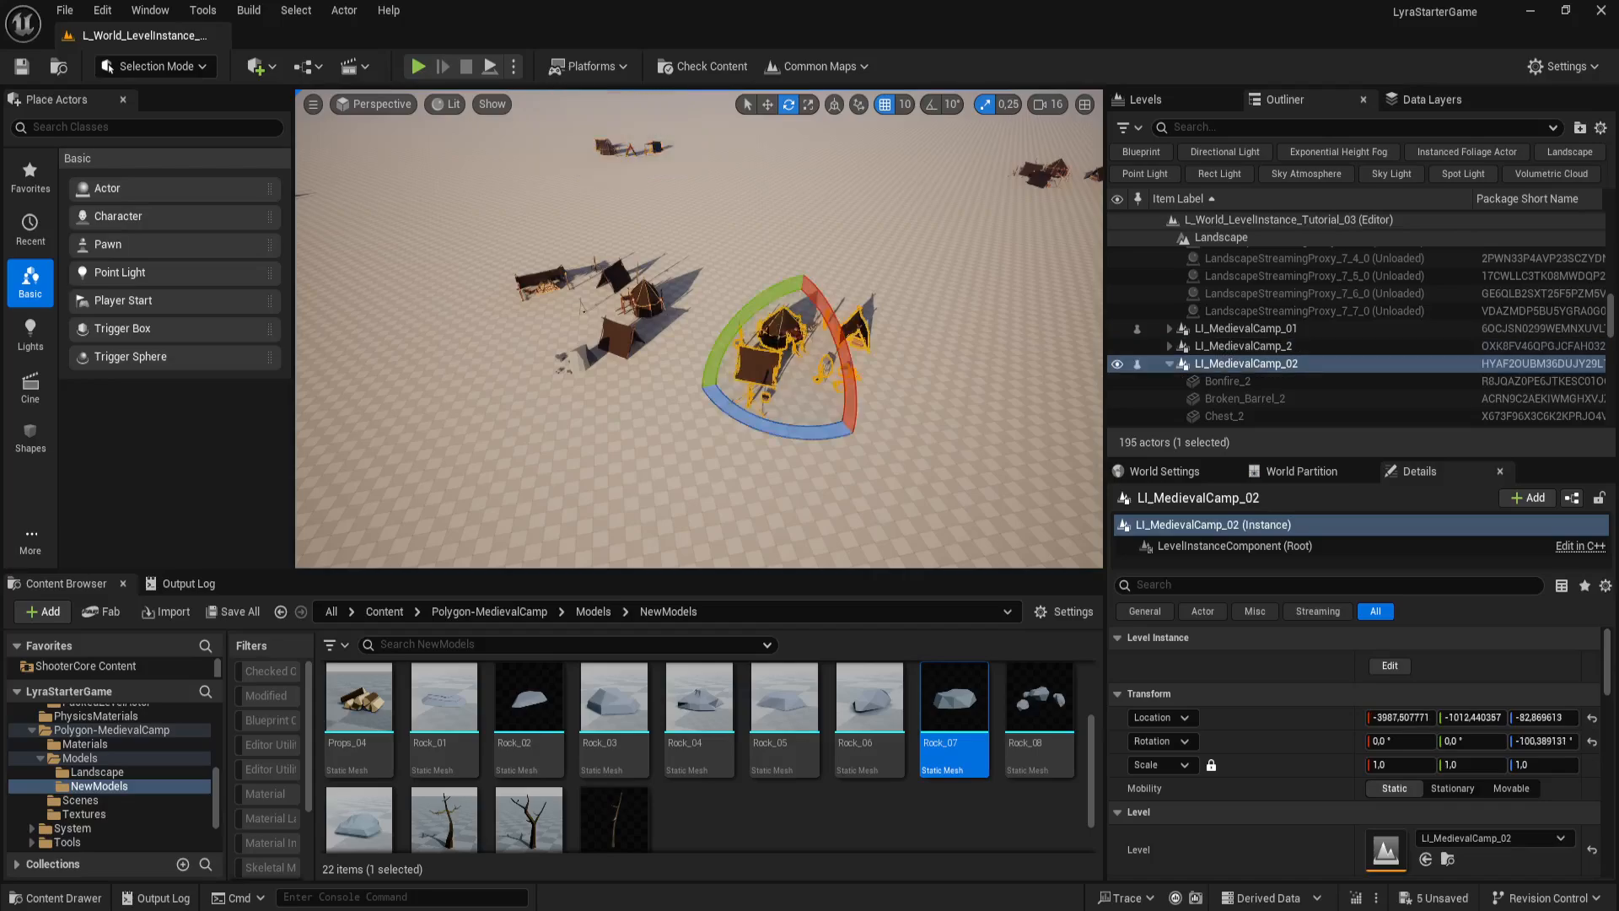
right_click_drag(643, 337, 724, 251)
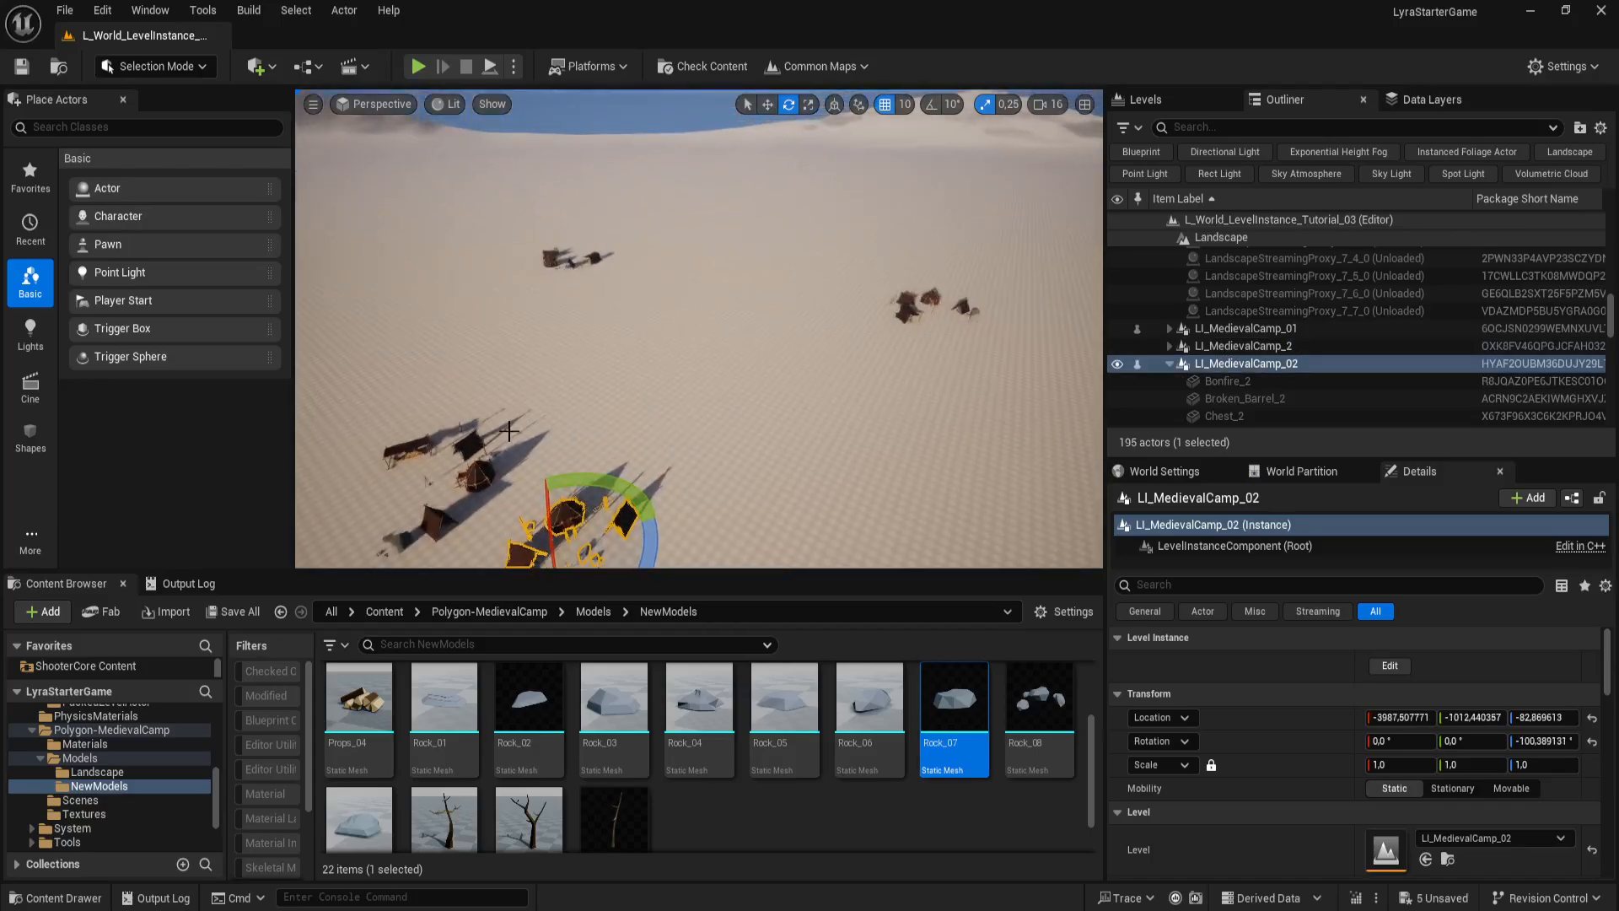
left_click(482, 449)
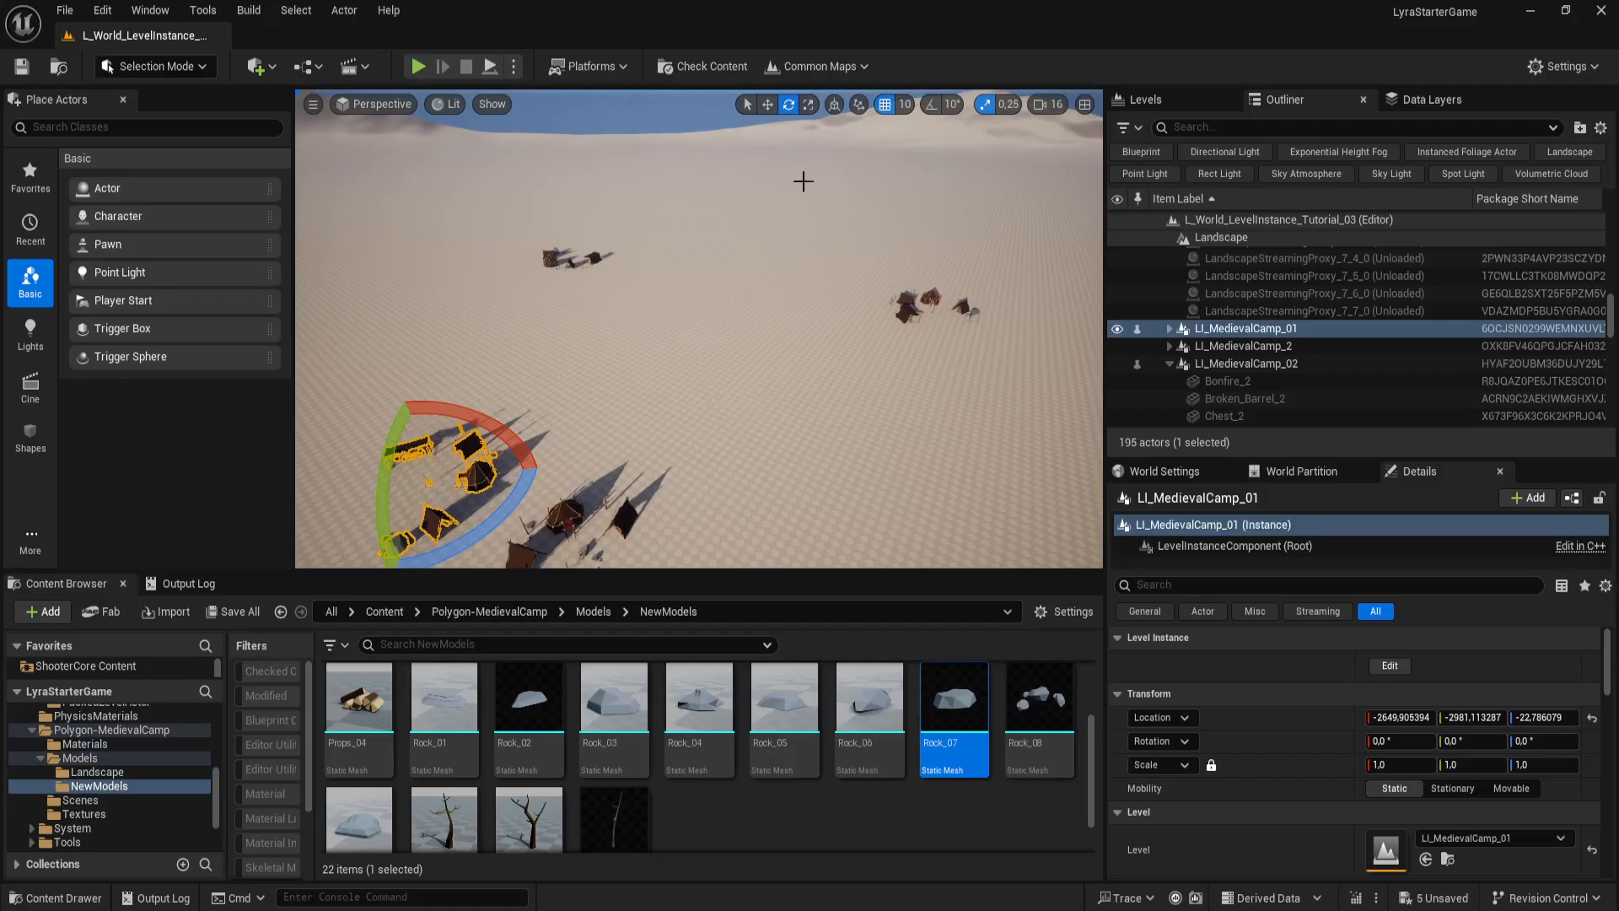
right_click_drag(650, 210, 744, 287)
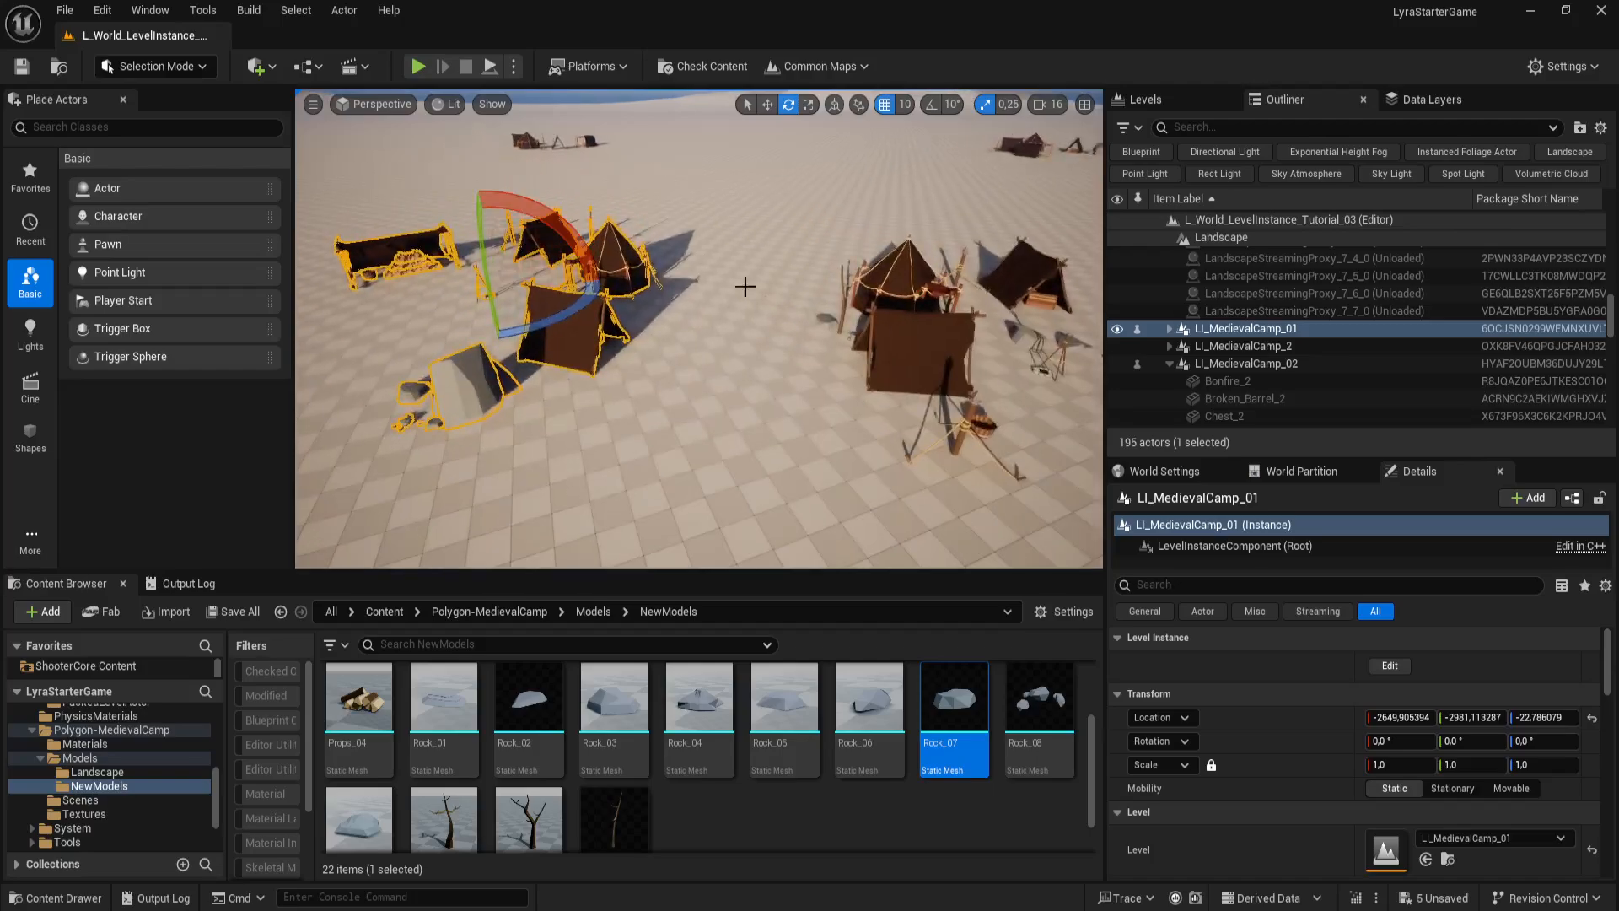
left_click(896, 328)
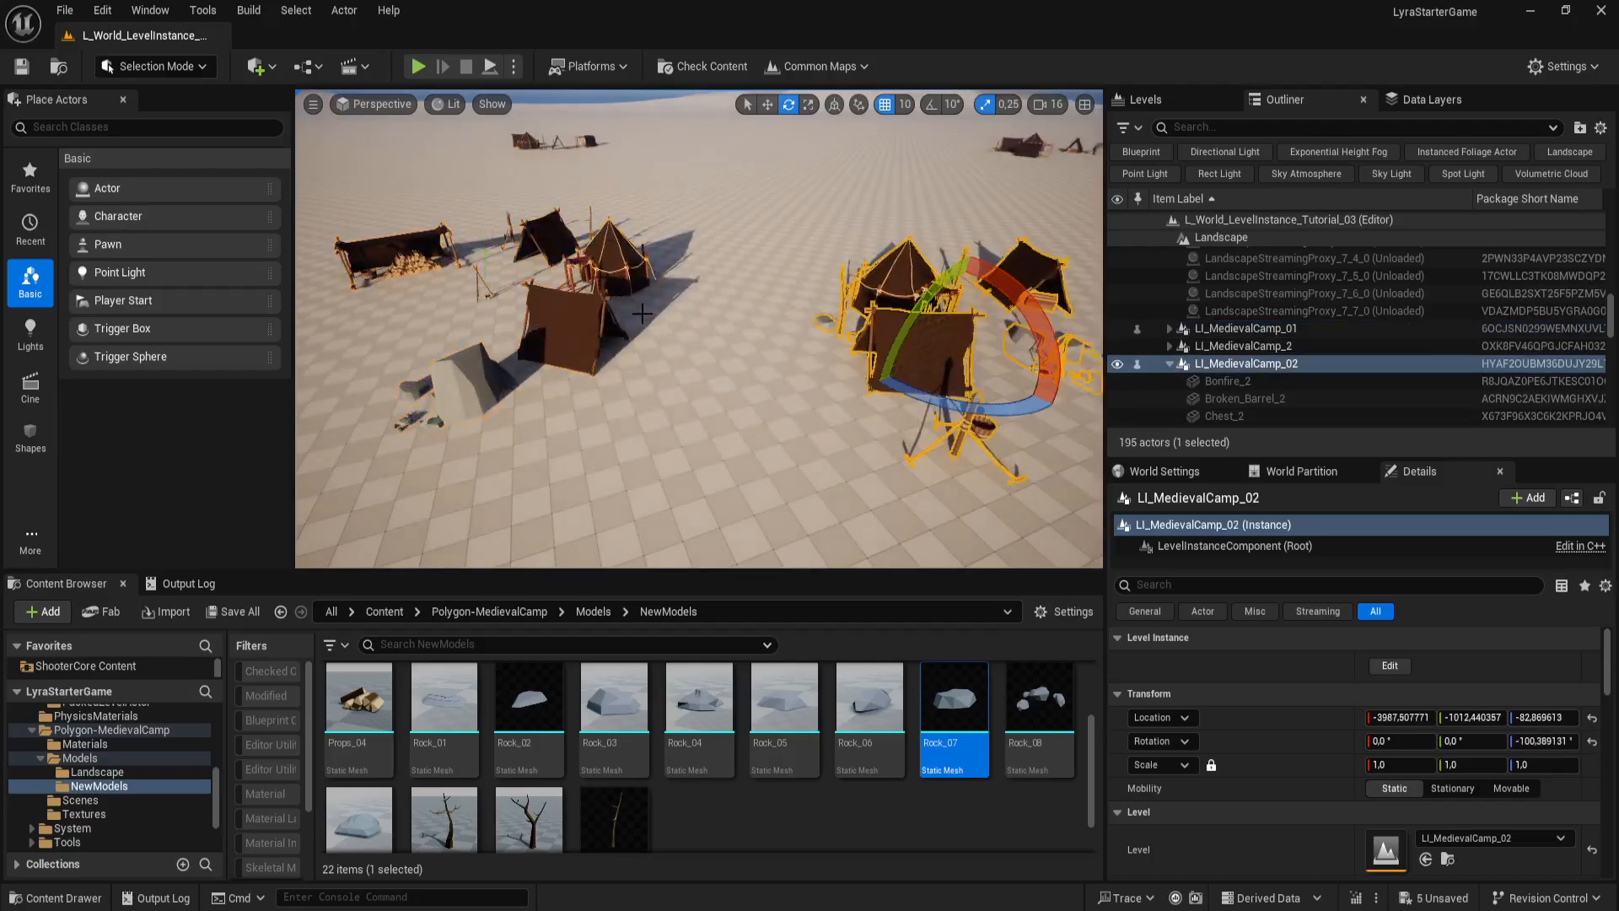
right_click_drag(660, 375, 713, 361)
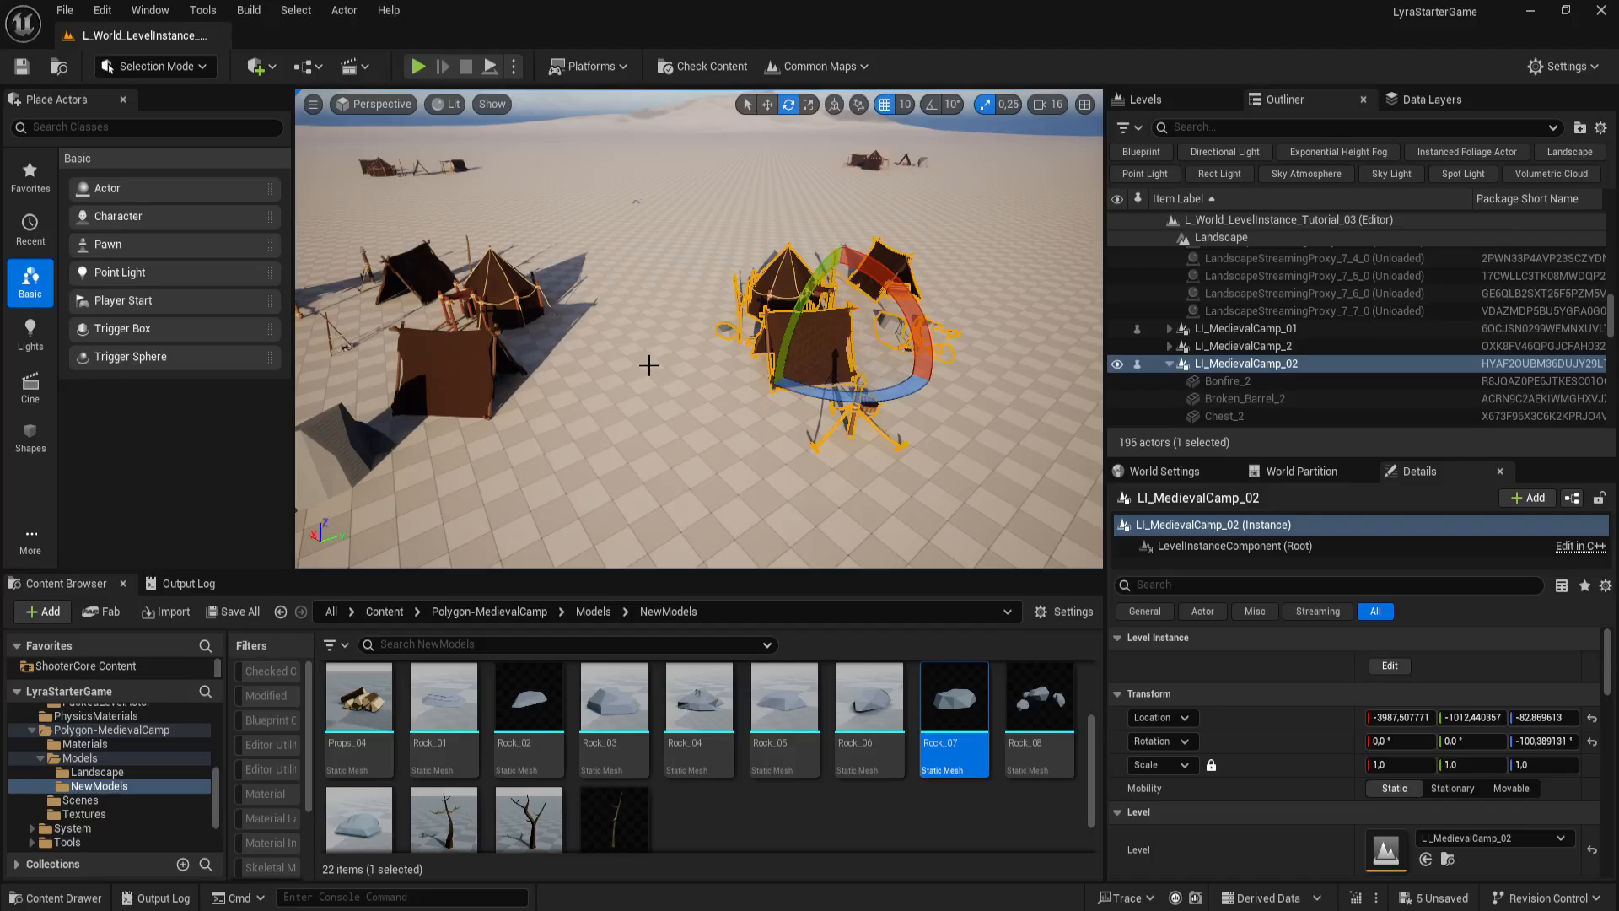
key("g")
right_click_drag(776, 412, 664, 401)
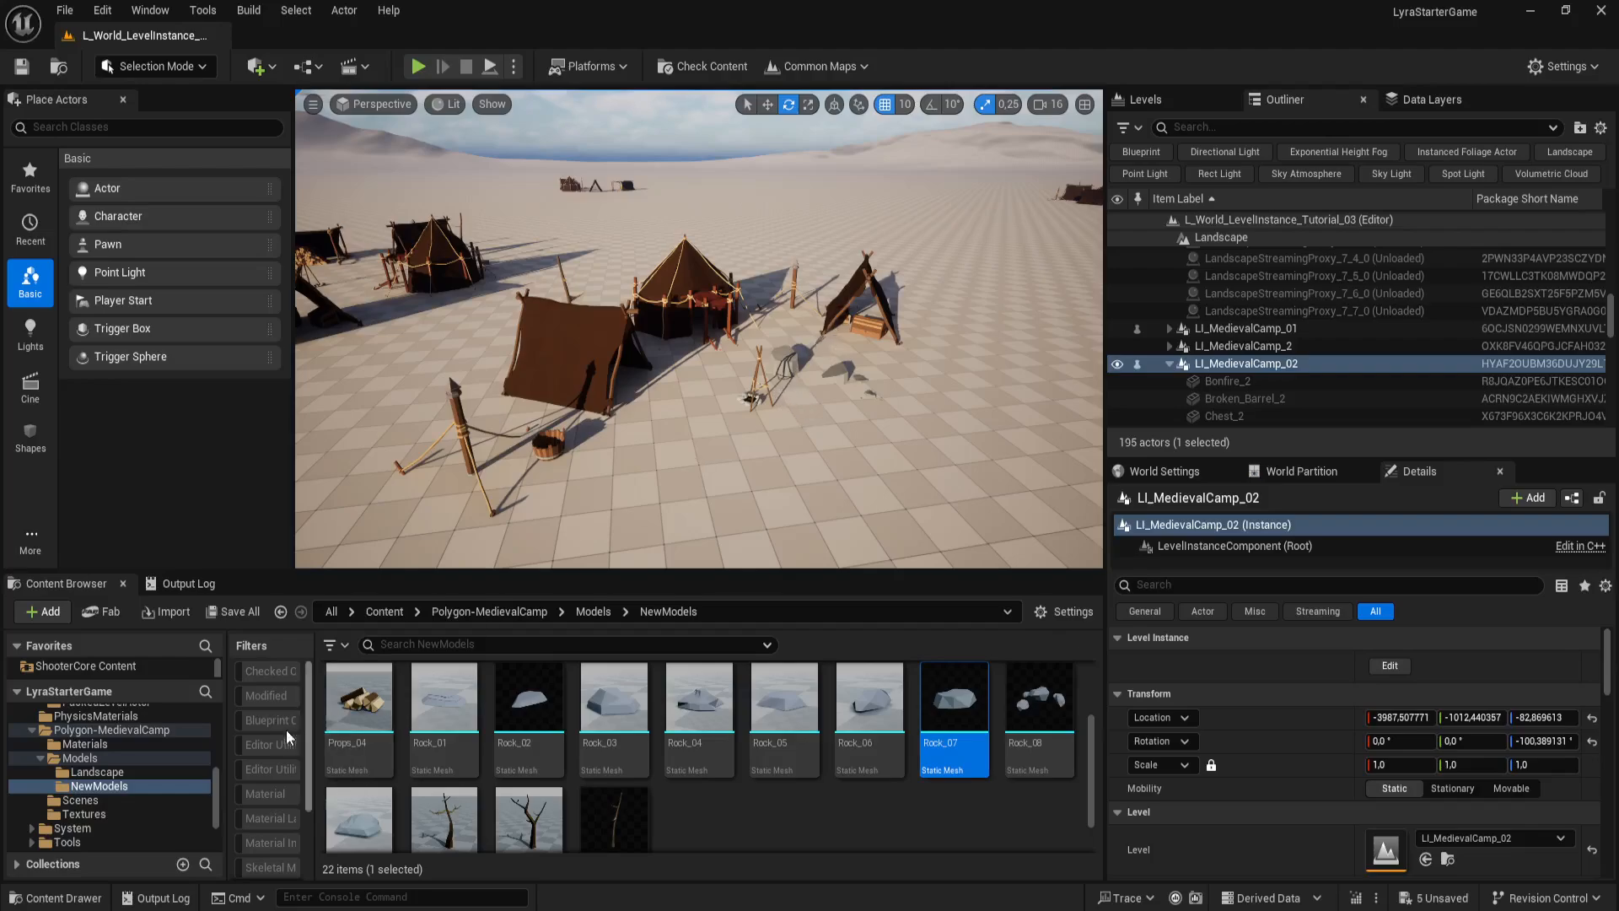
key("g")
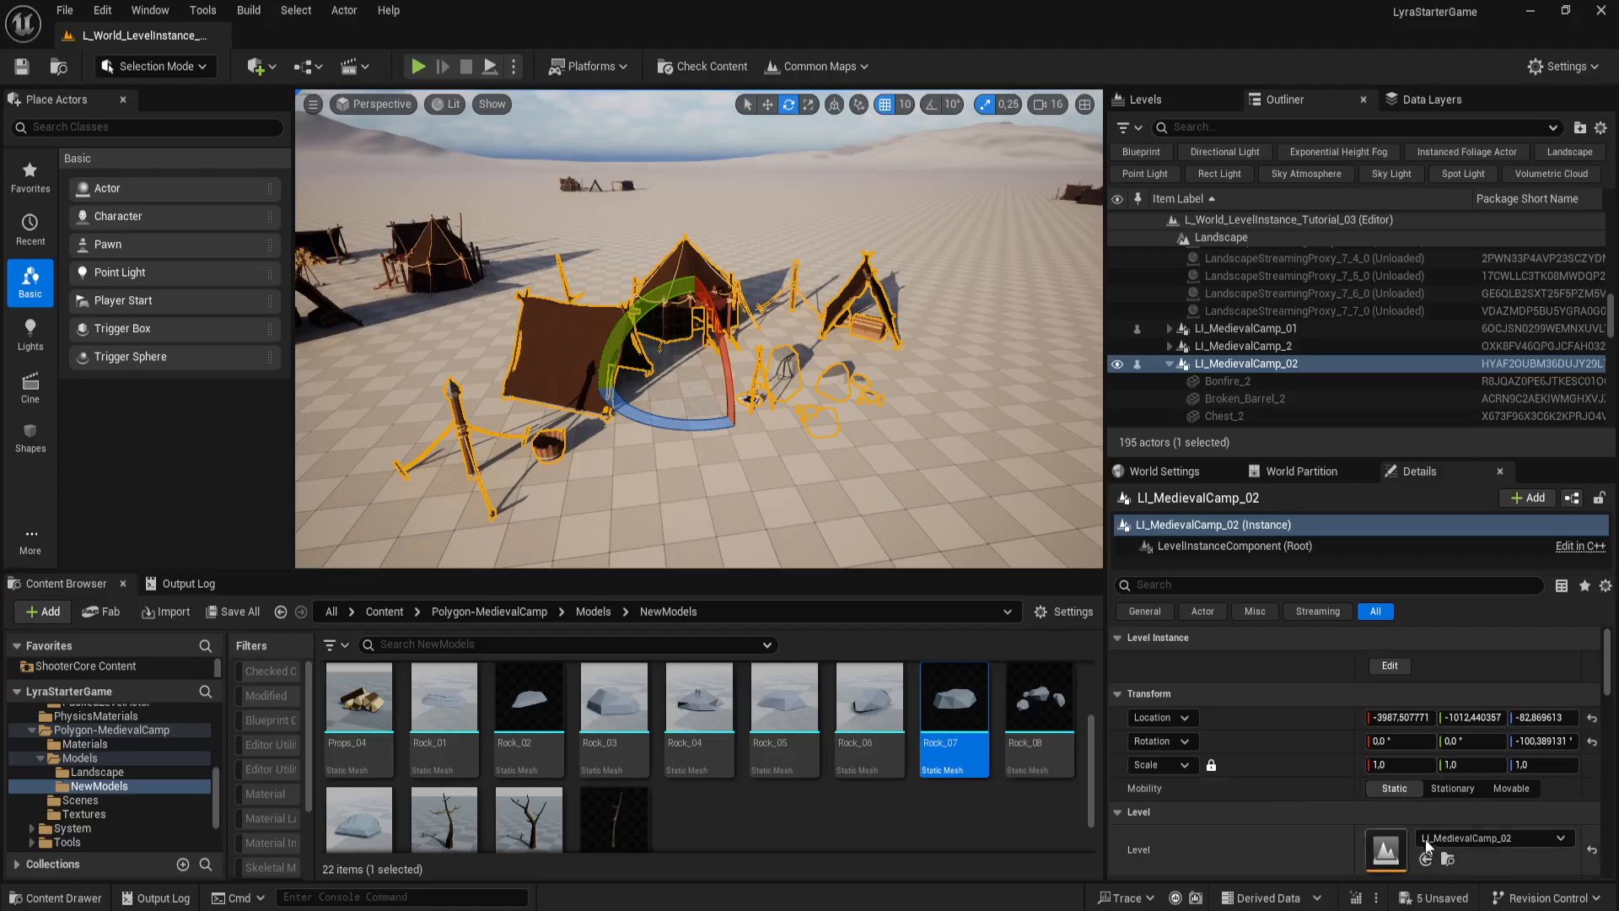
Step: Locate the LI_MedievalCamp_02 level asset in the project content and save the current level
left_click(1447, 860)
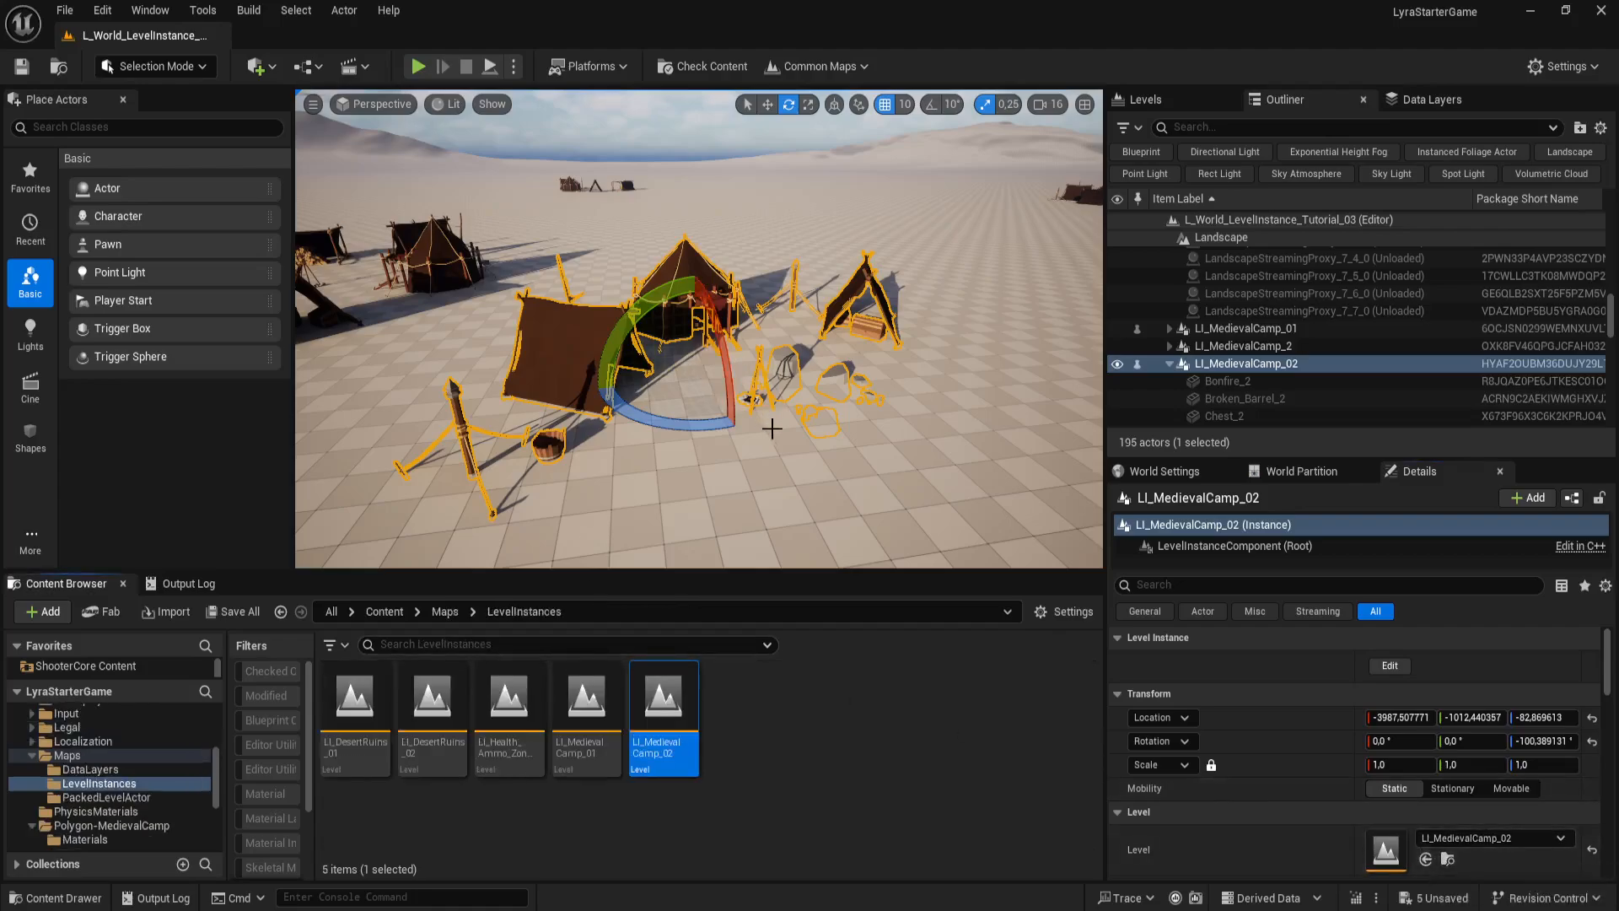
scroll(1330, 362, "up", 7)
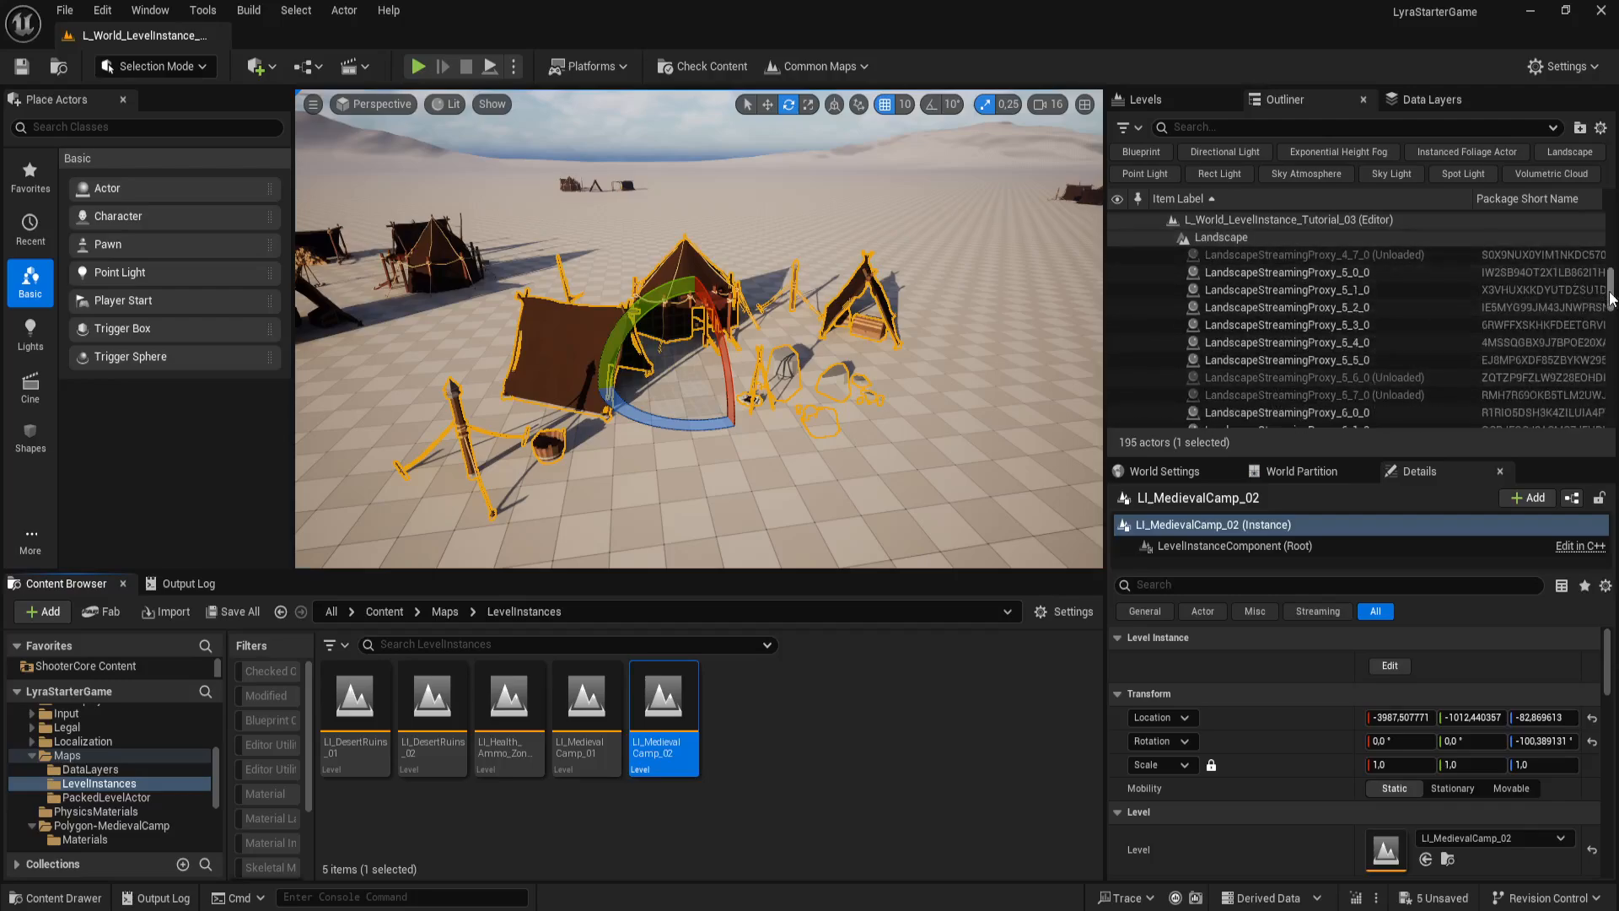
scroll(1612, 283, "up", 3)
left_click_drag(1612, 283, 1611, 221)
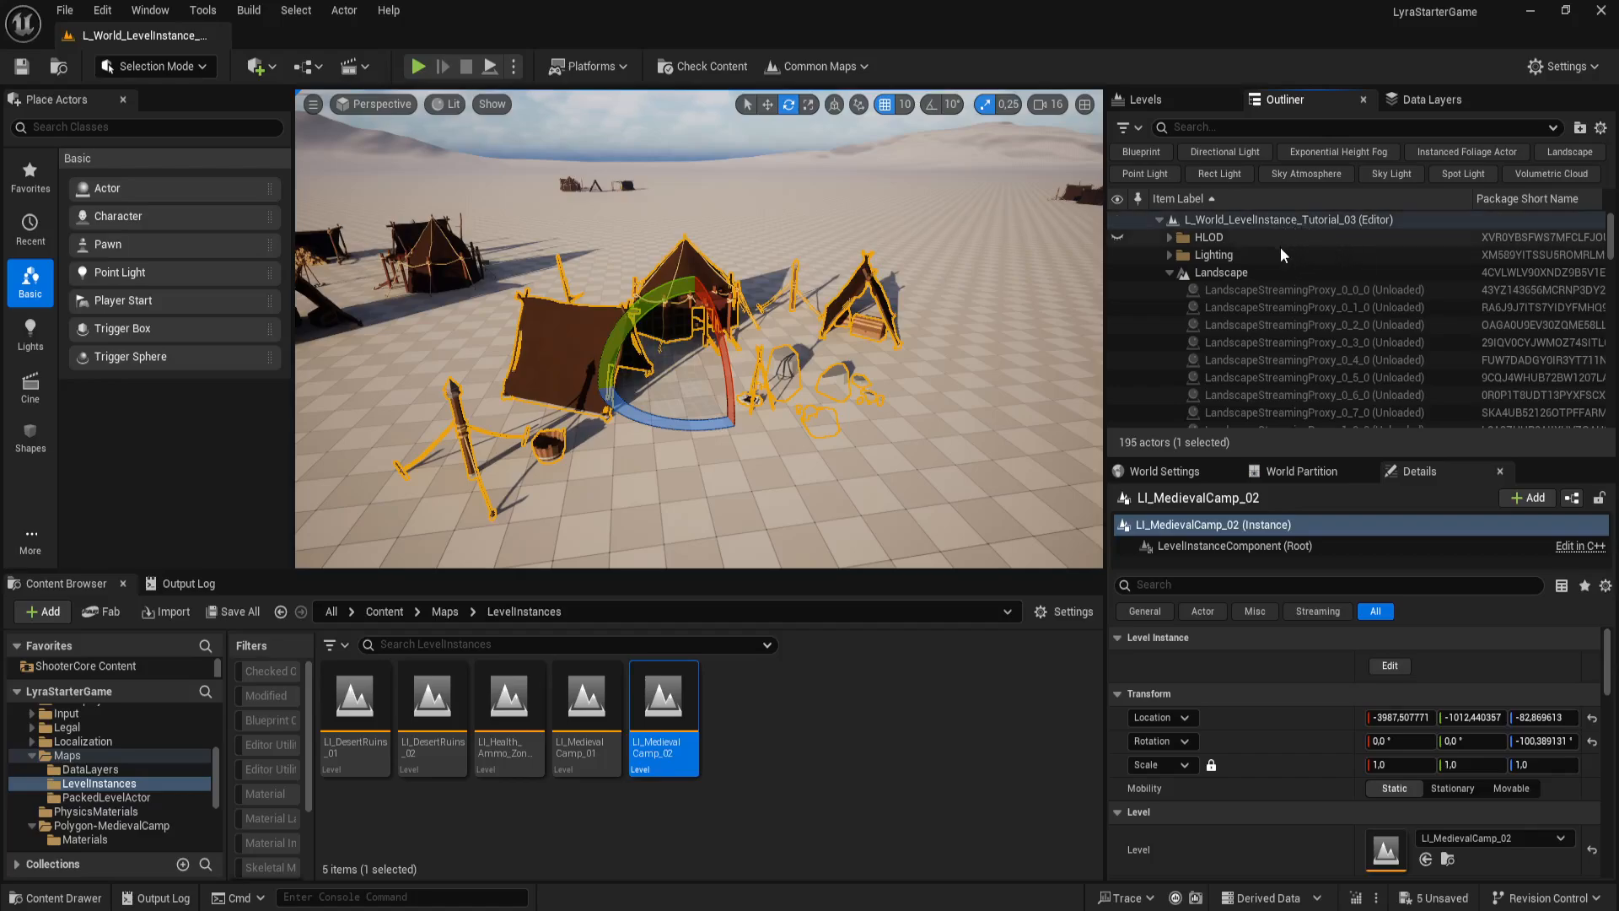
mouse_move(687, 680)
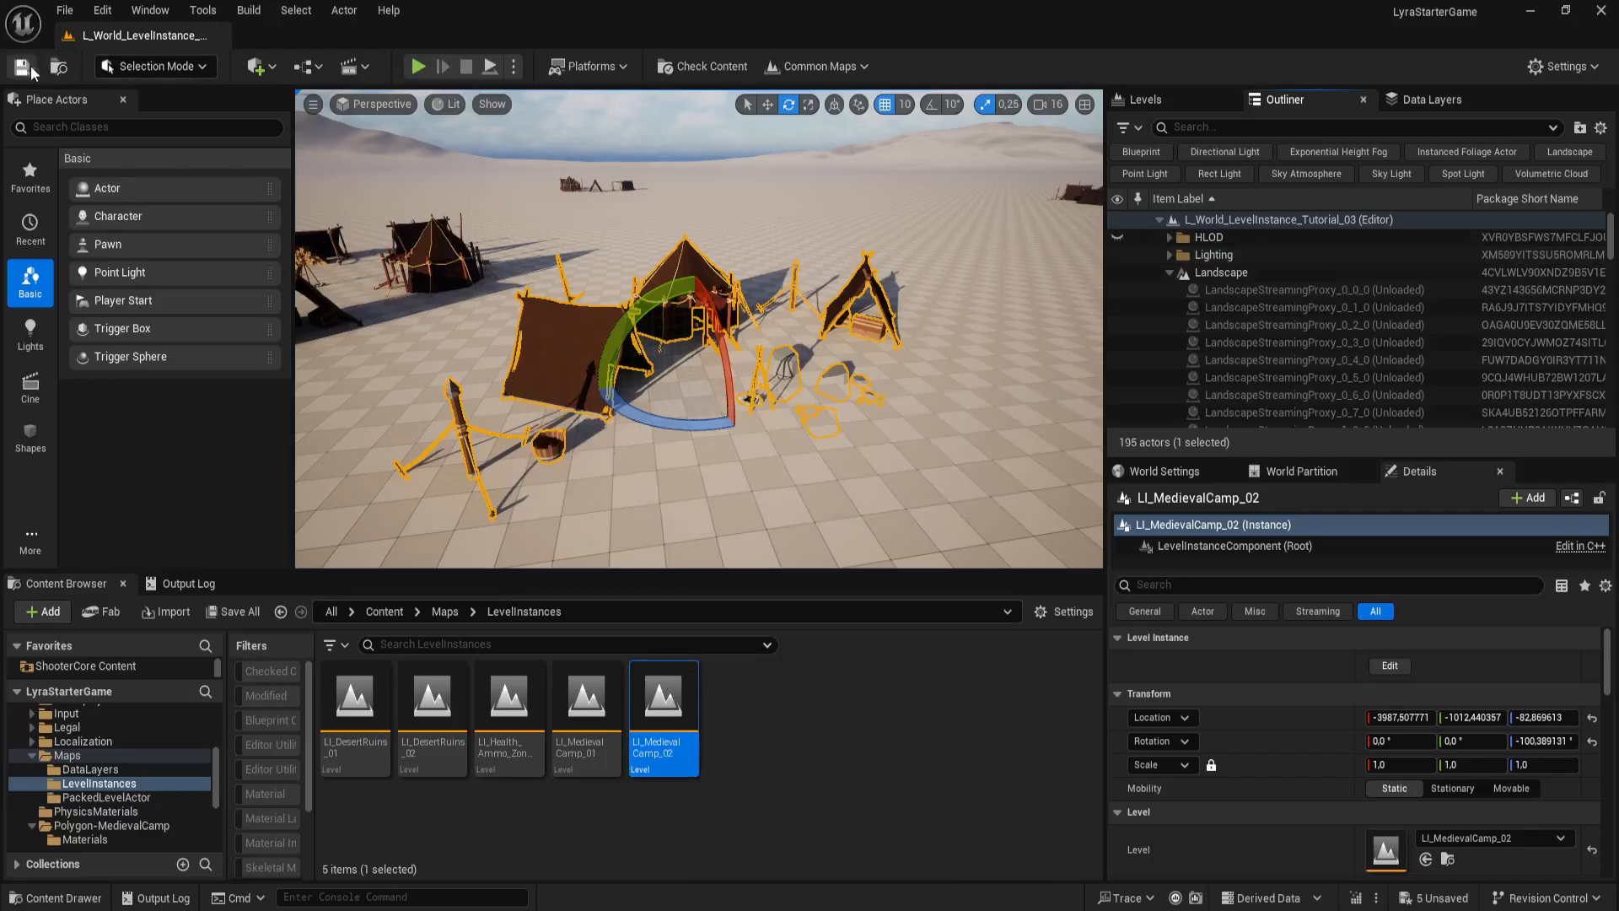
left_click(25, 67)
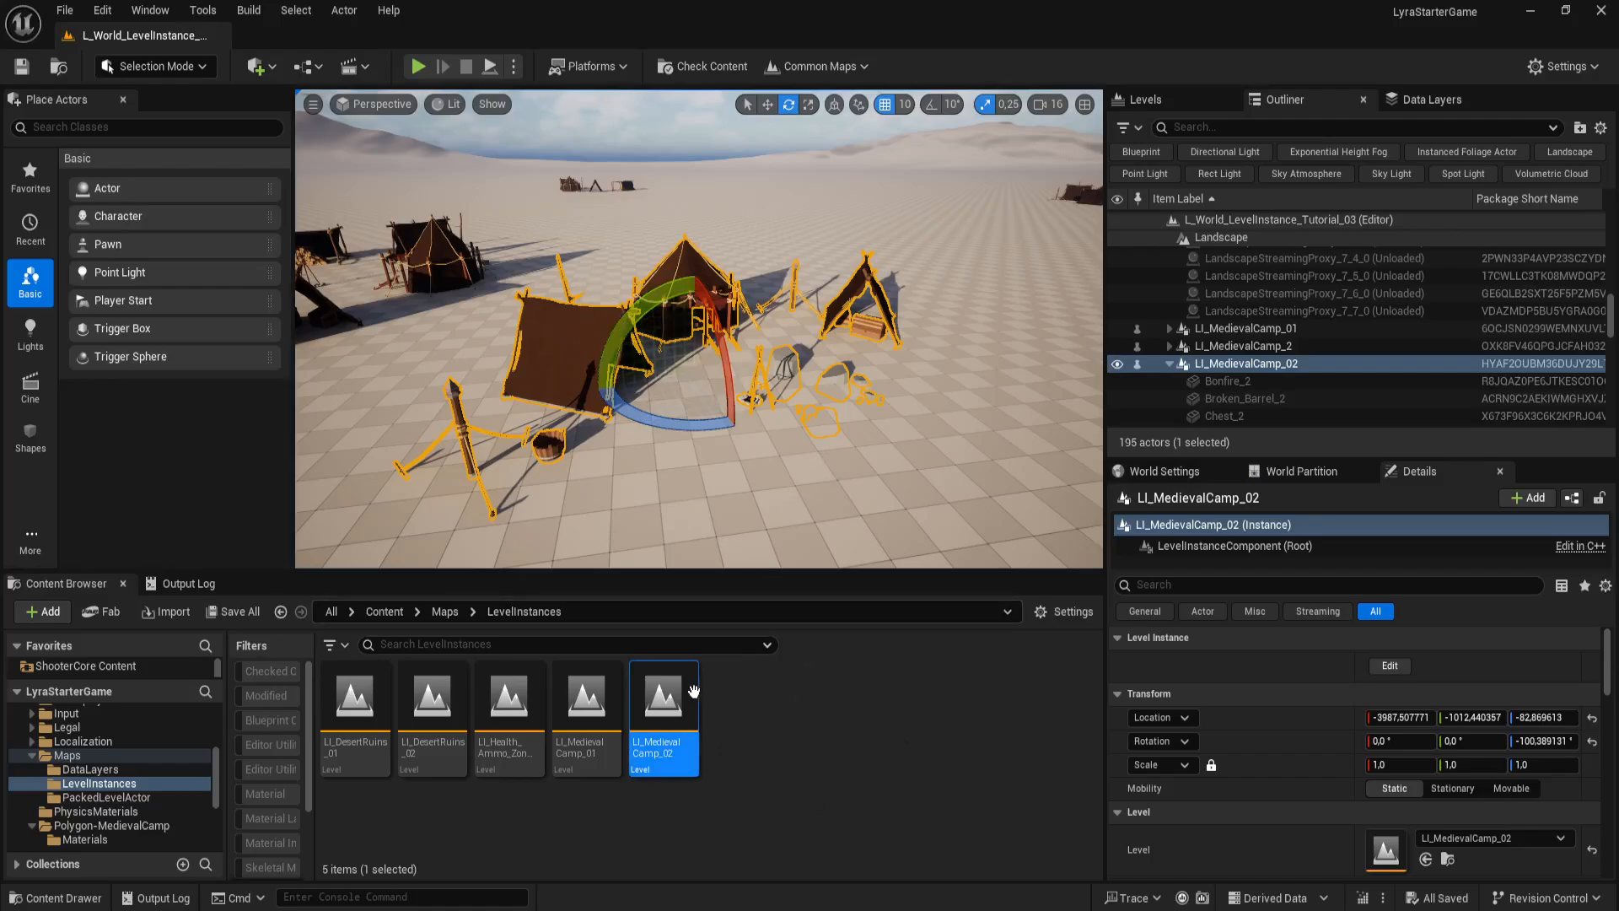
Step: Open the LI_MedievalCamp_01 level directly and switch the viewport to Unlit so its tents and props can be seen
mouse_move(675, 694)
double_click(590, 704)
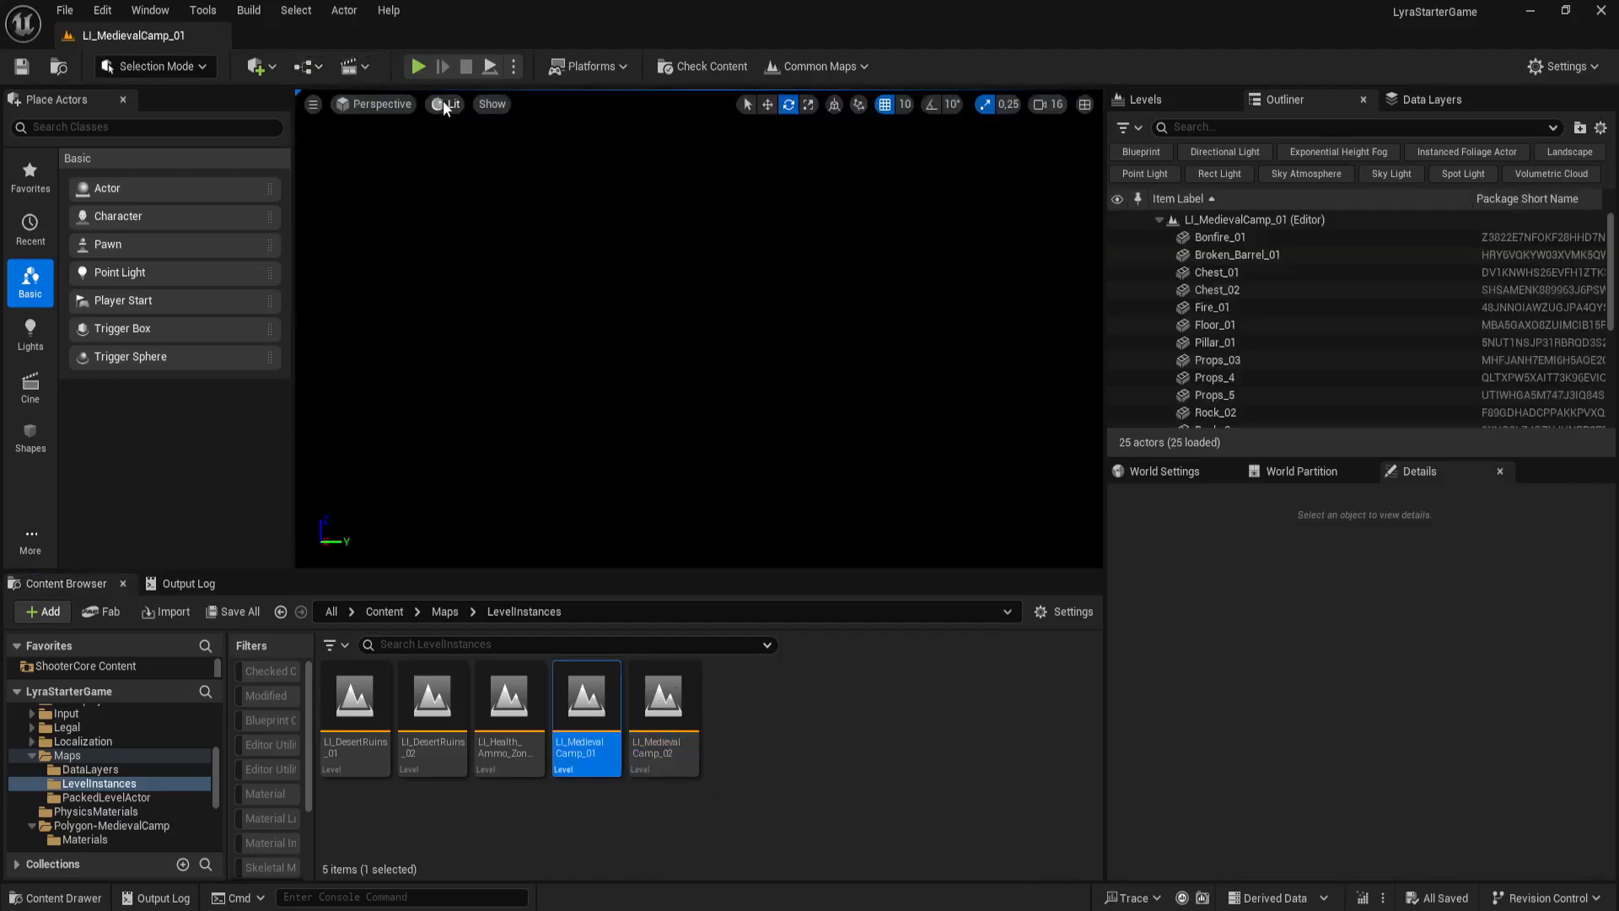
left_click(446, 104)
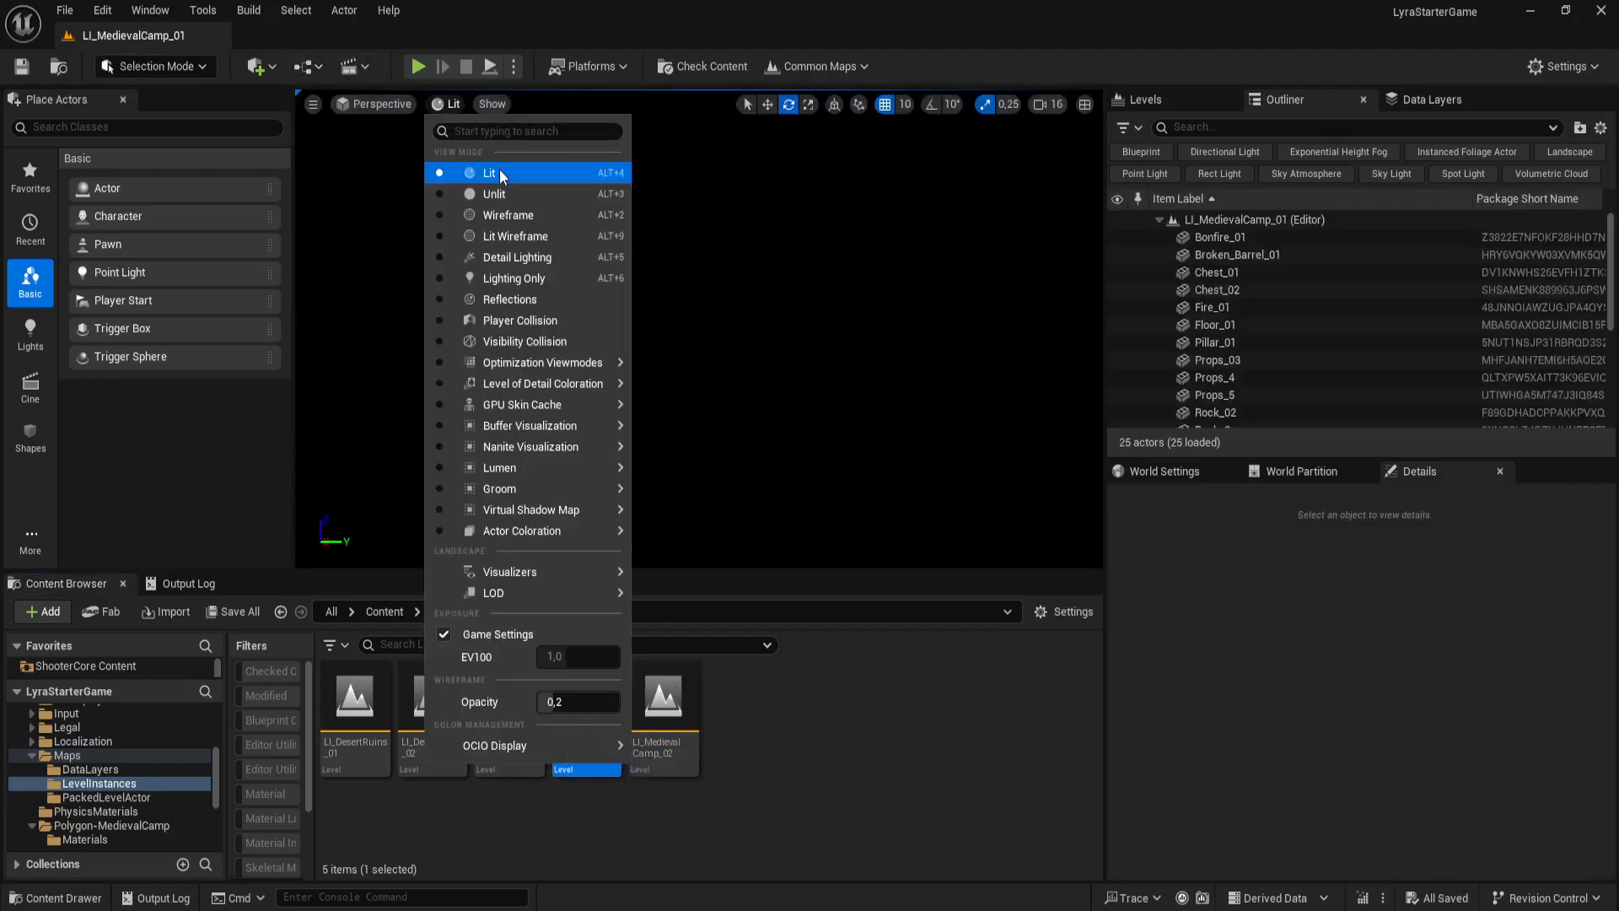
left_click(511, 196)
mouse_move(603, 274)
right_mouse_down()
mouse_move(604, 321)
mouse_move(603, 245)
mouse_move(591, 295)
mouse_move(561, 316)
mouse_move(641, 312)
mouse_move(603, 324)
mouse_move(662, 333)
mouse_move(653, 303)
mouse_move(691, 369)
right_mouse_up()
key("s")
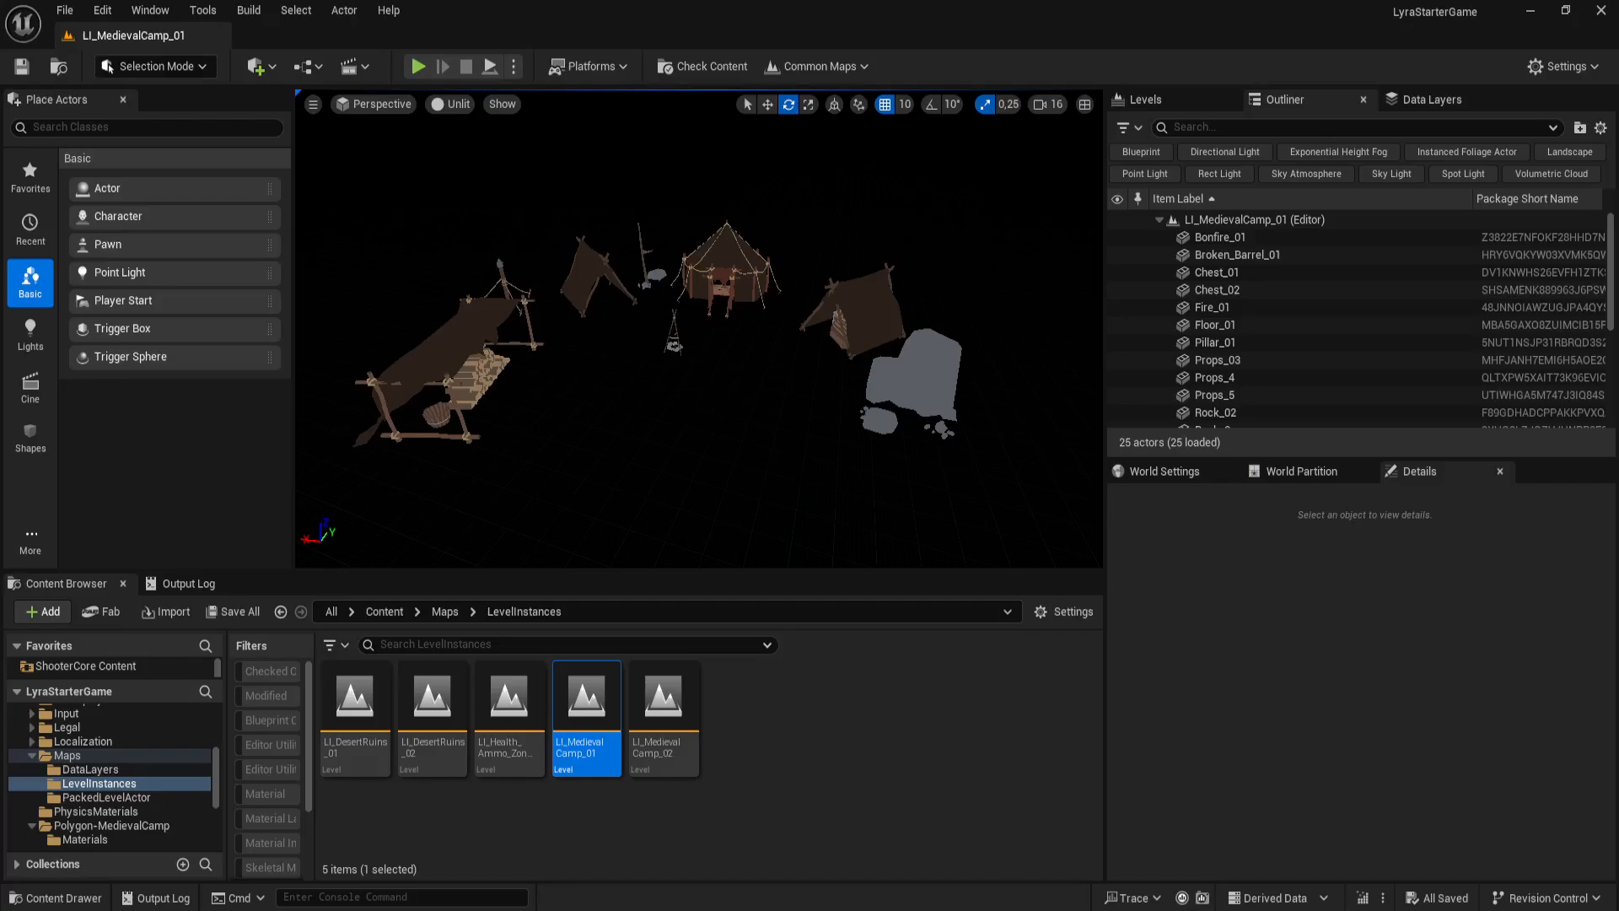
Step: Move Rock_02 away from the rock cluster to about X -1223, Y 113 and save the LI_MedievalCamp_01 level
left_click(919, 371)
right_click_drag(919, 371, 913, 393)
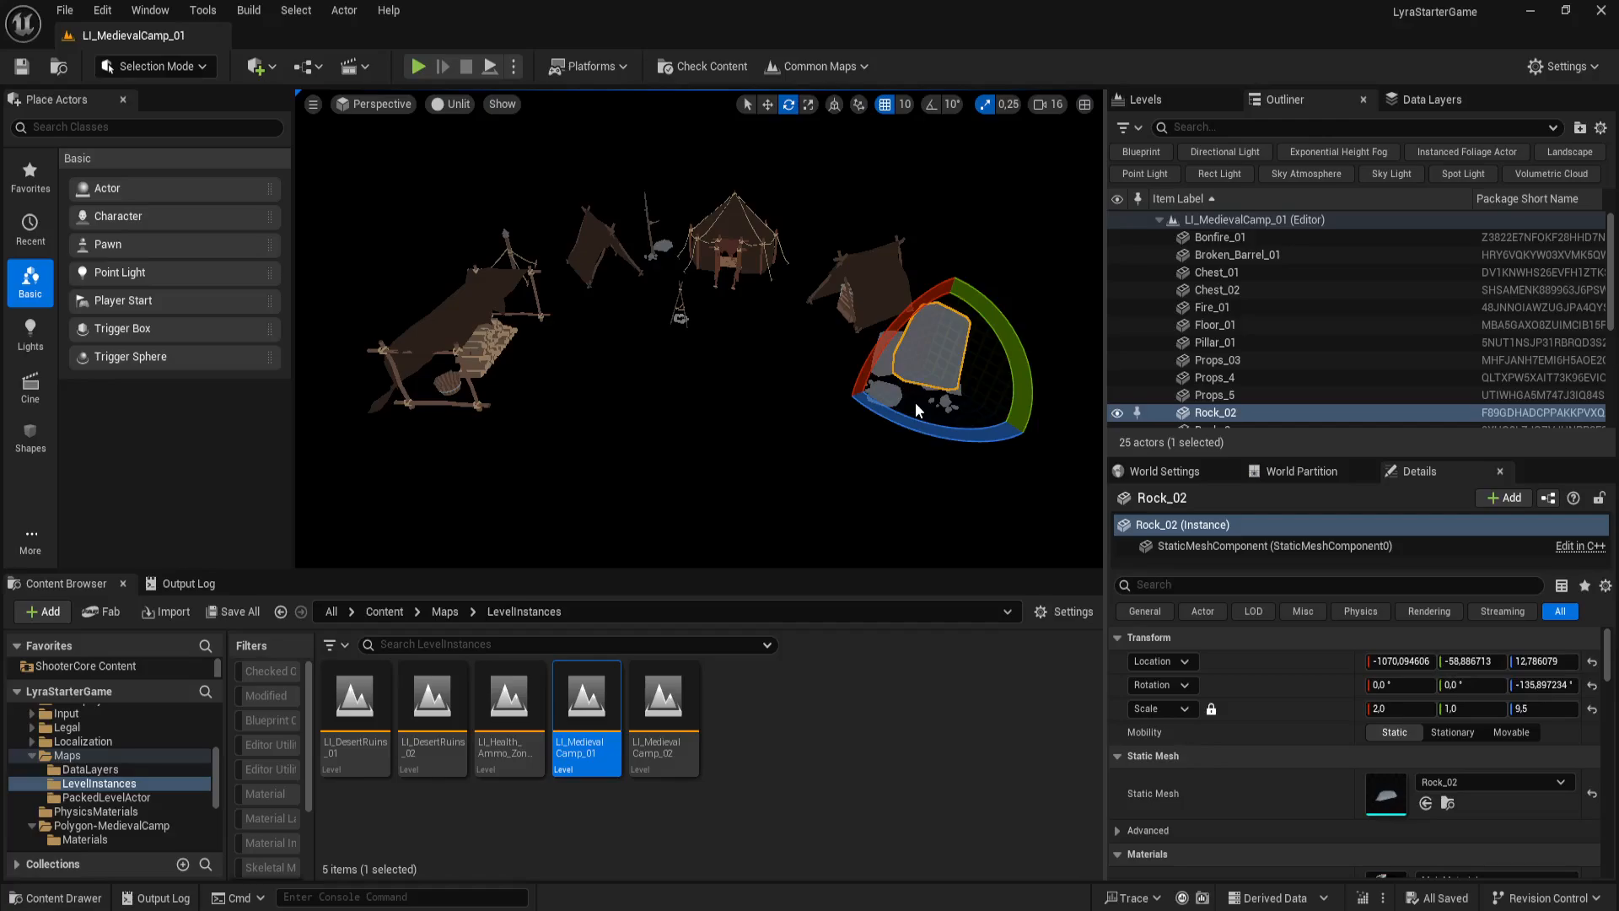
key("w")
right_click_drag(915, 402, 875, 436)
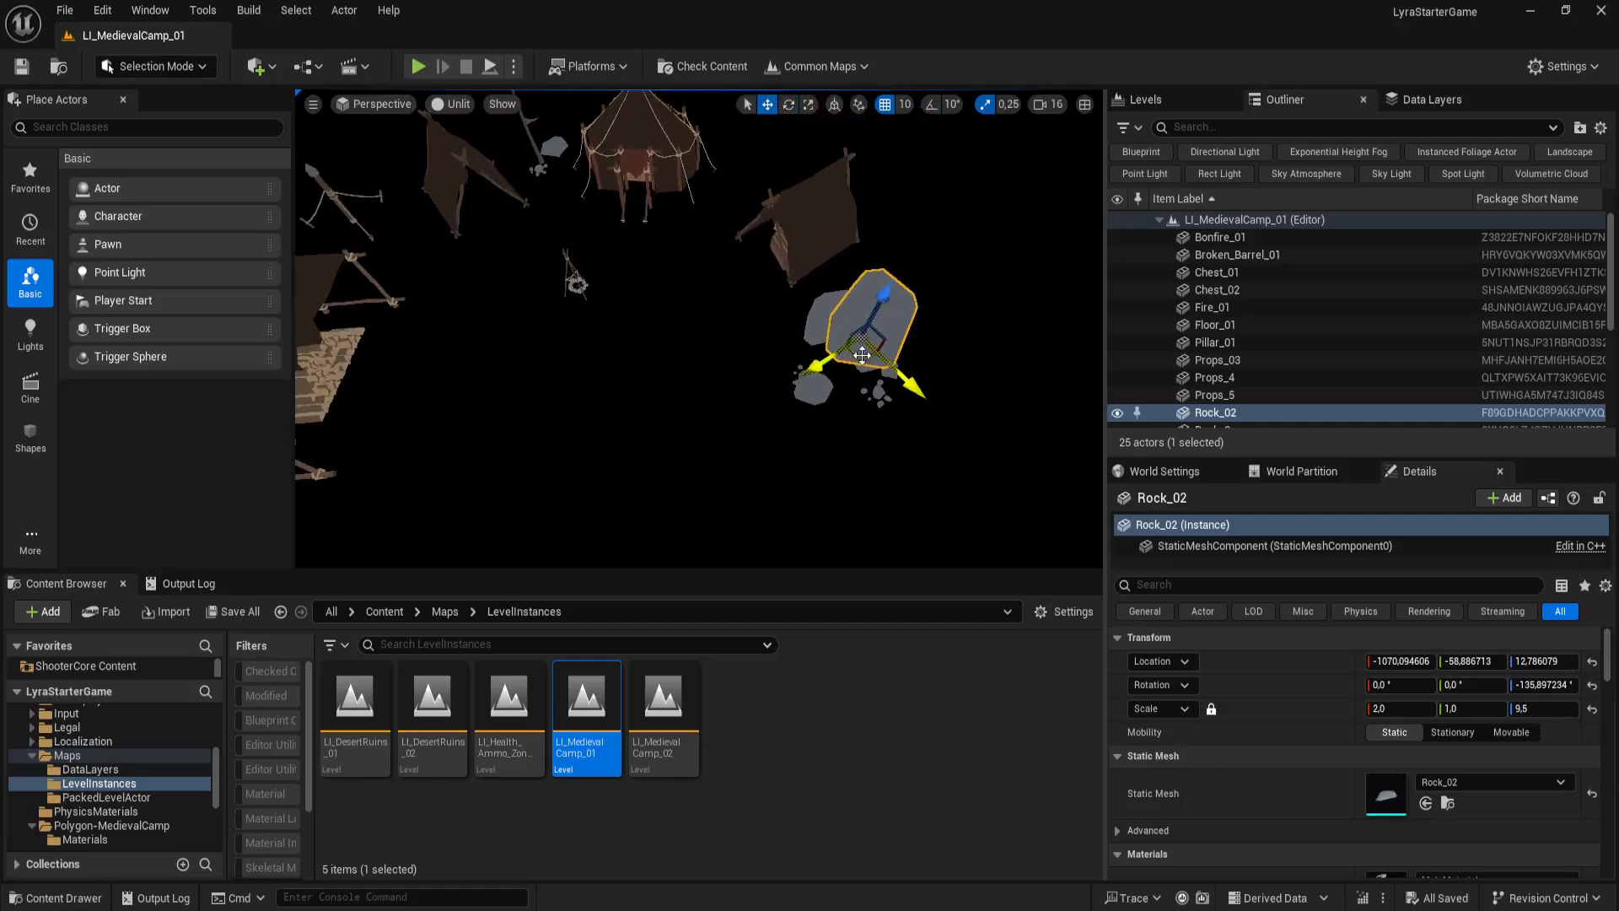
left_click_drag(861, 354, 907, 314)
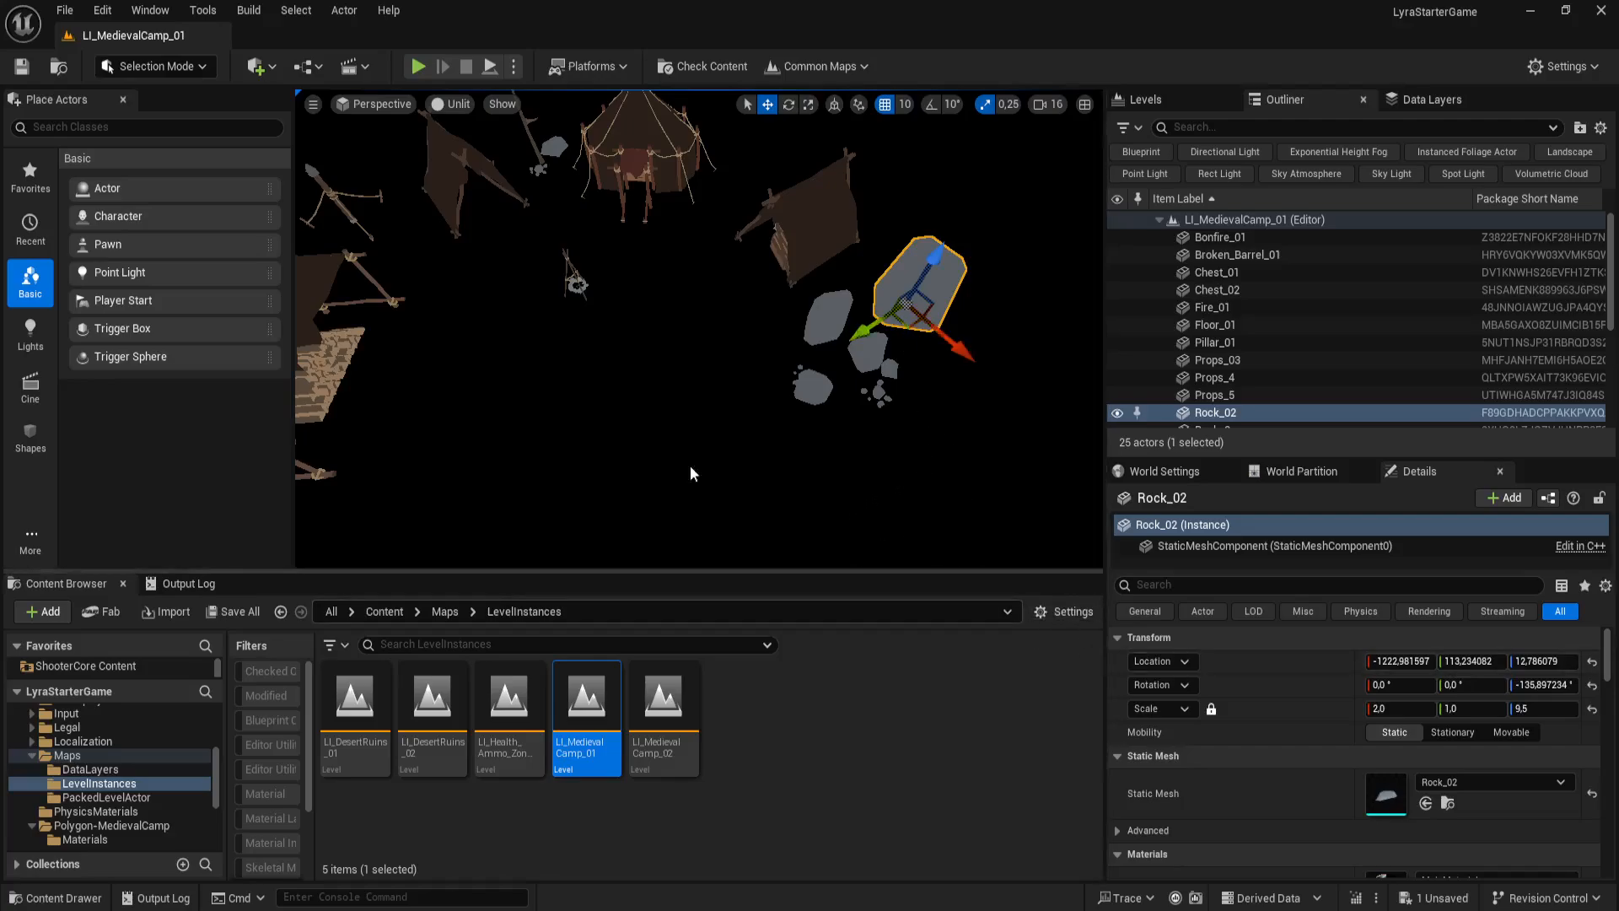
left_click(23, 66)
right_click_drag(642, 396, 643, 376)
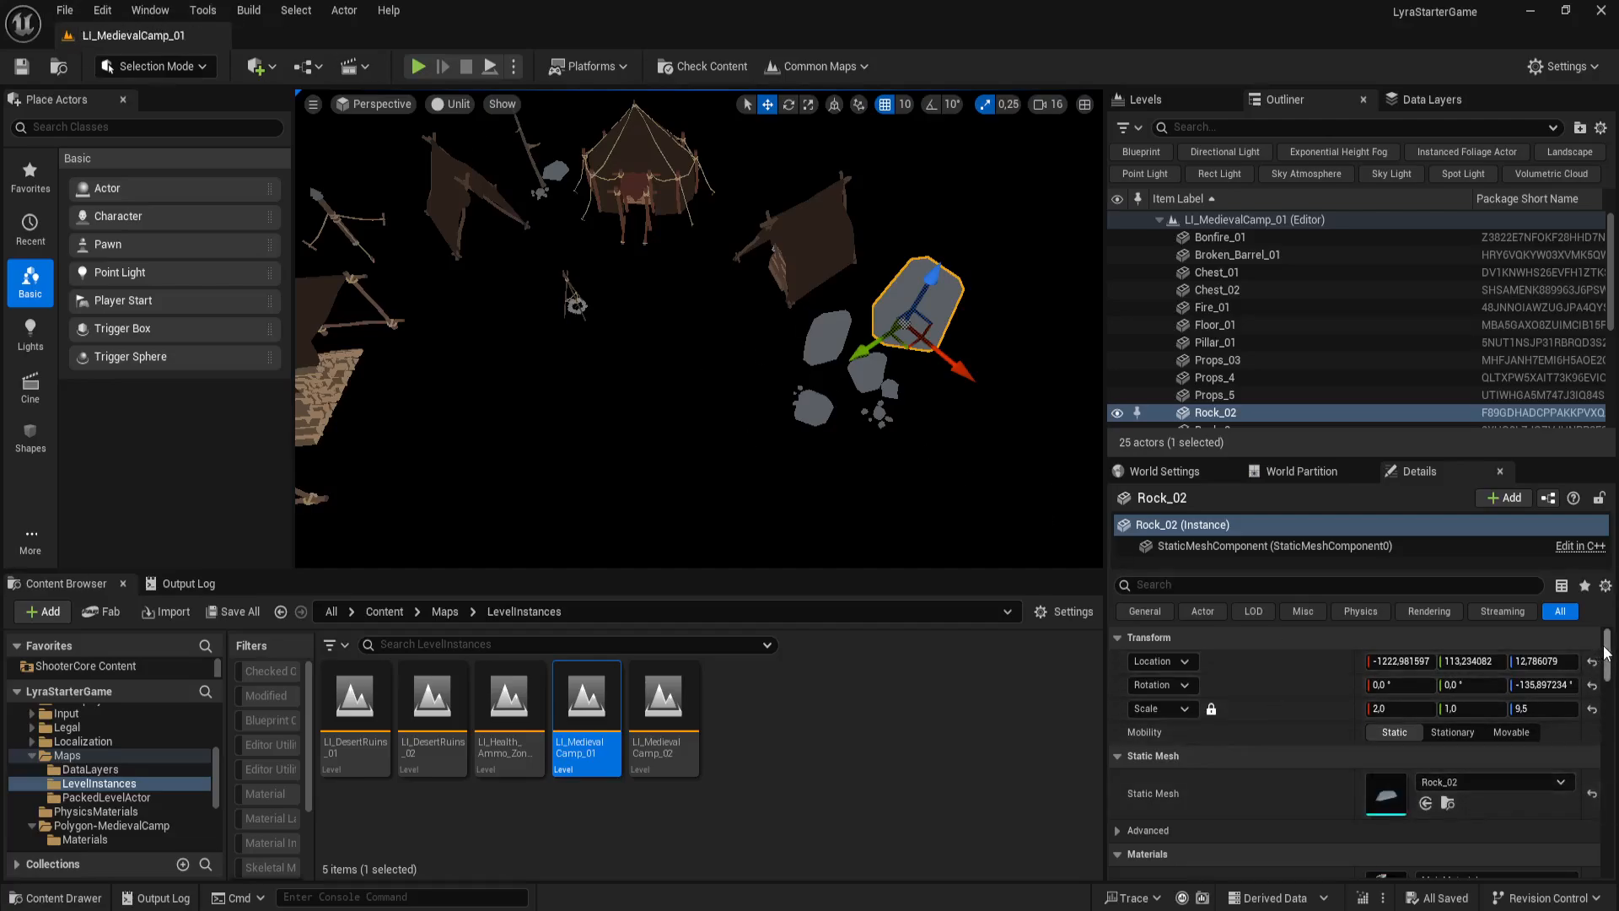
mouse_move(1608, 657)
left_mouse_down()
mouse_move(1611, 671)
mouse_move(1613, 636)
left_mouse_up()
Step: Open the L_World_LevelInstance_Tutorial_03 level from the Maps folder
left_click(64, 10)
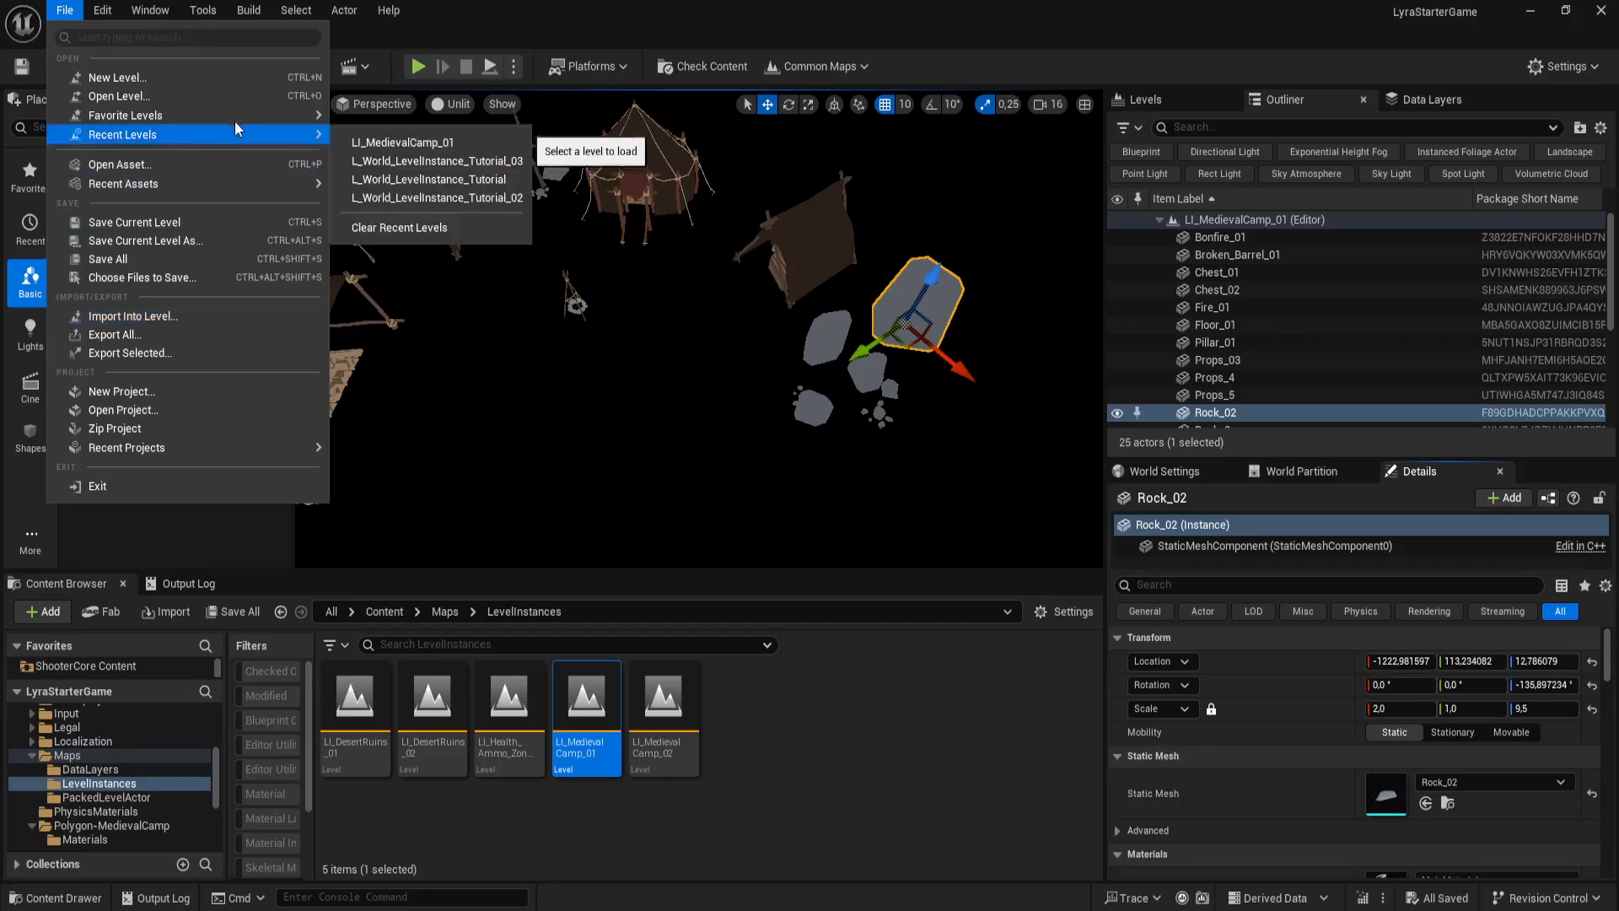
left_click(263, 98)
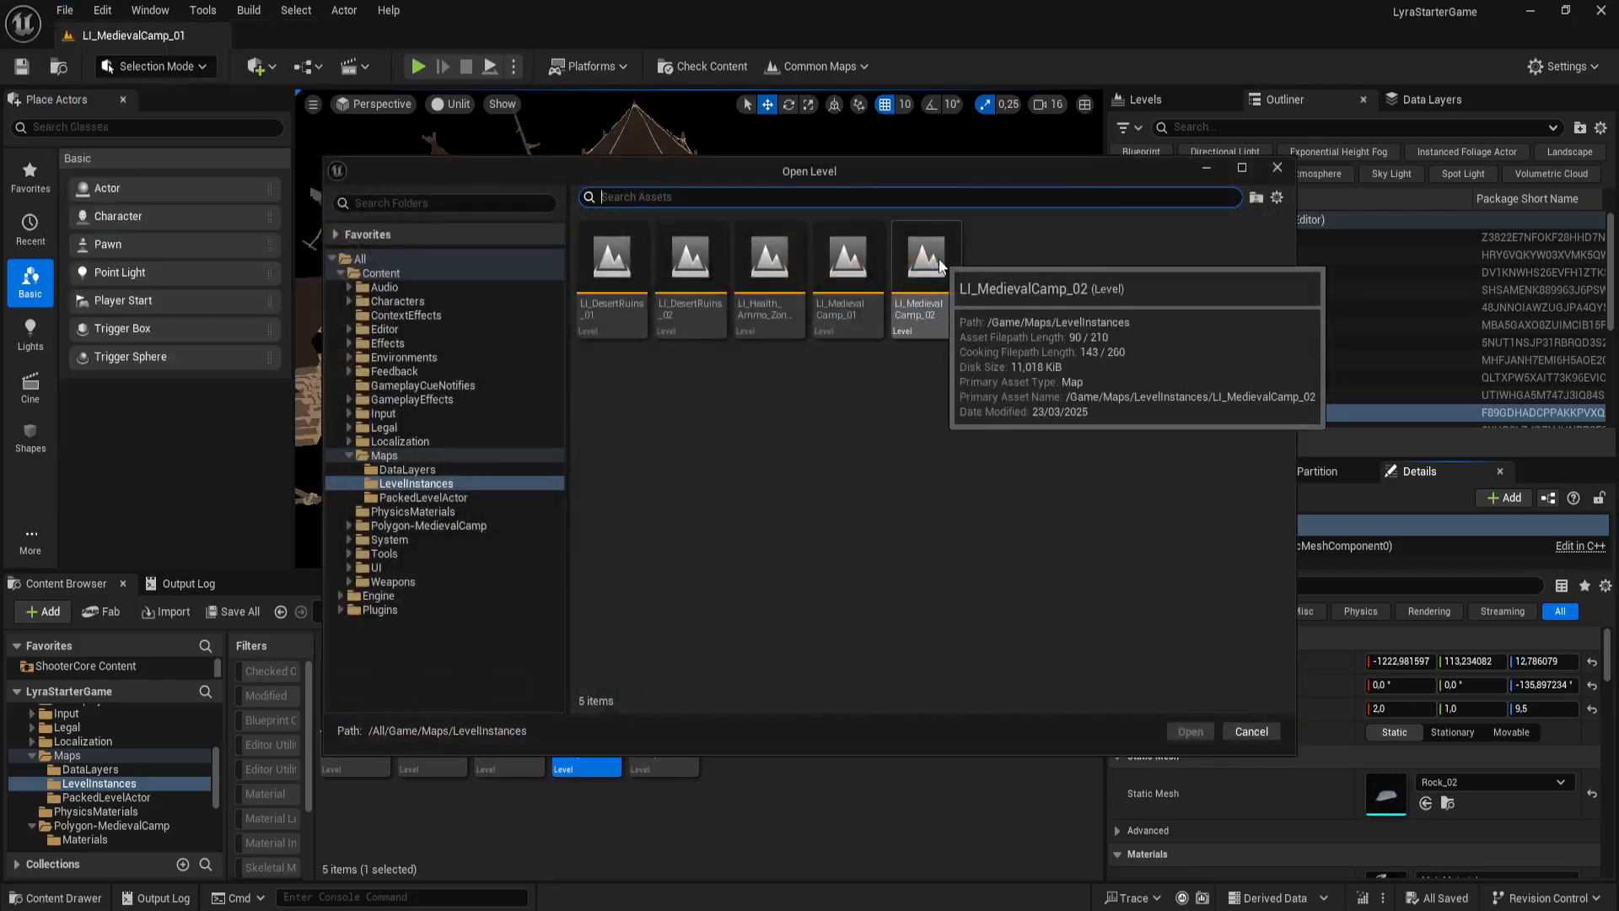
left_click(428, 456)
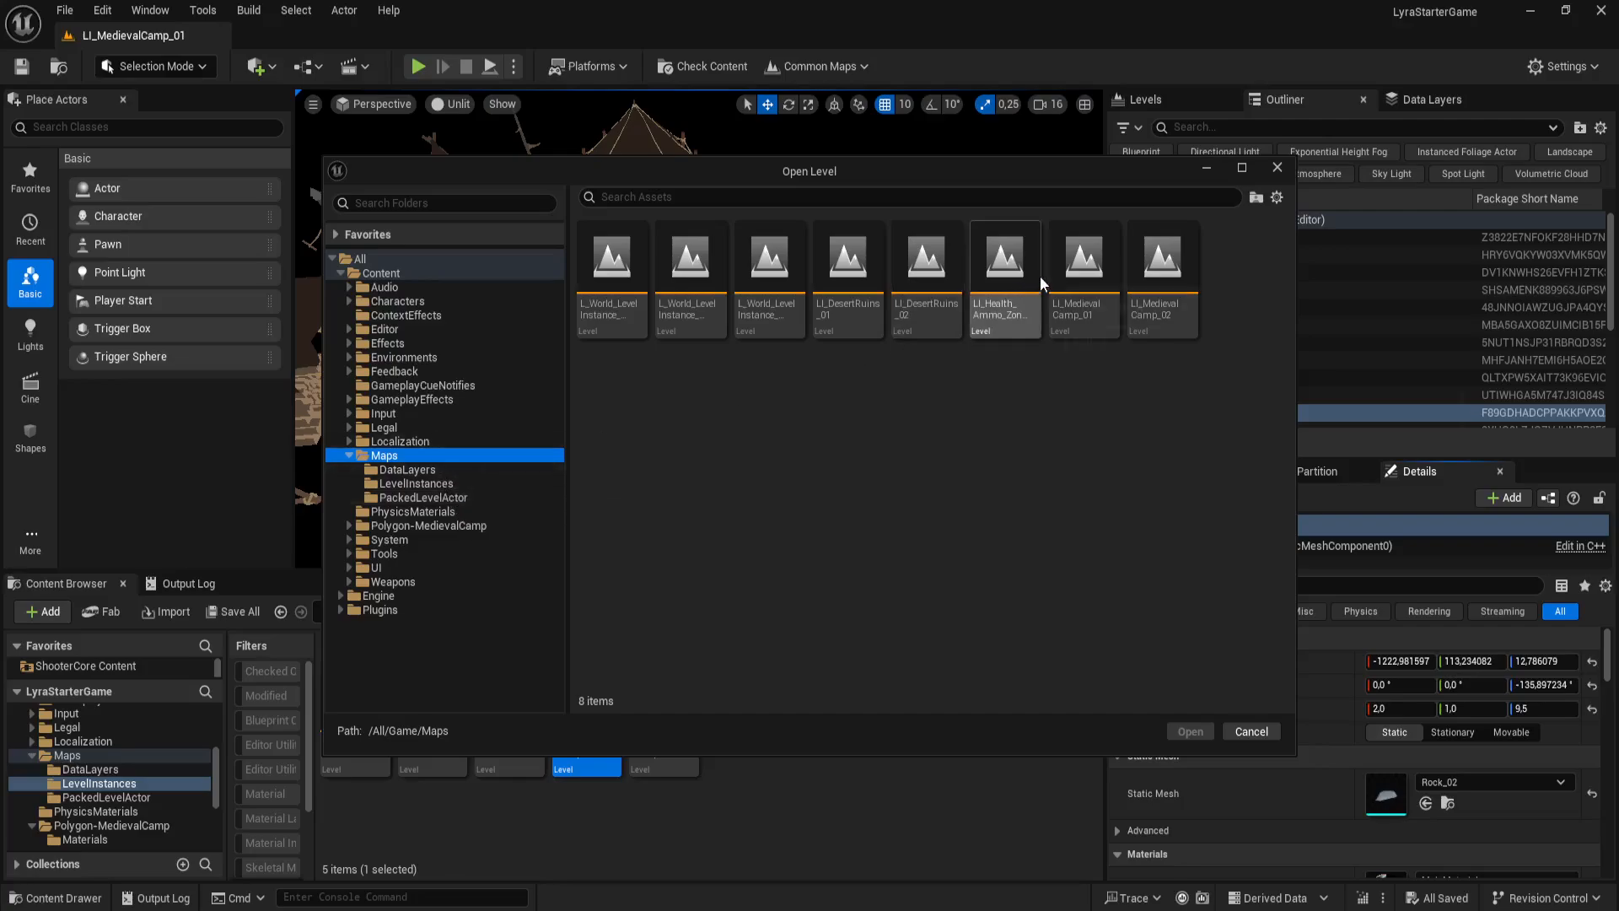
left_click(796, 281)
key("Return")
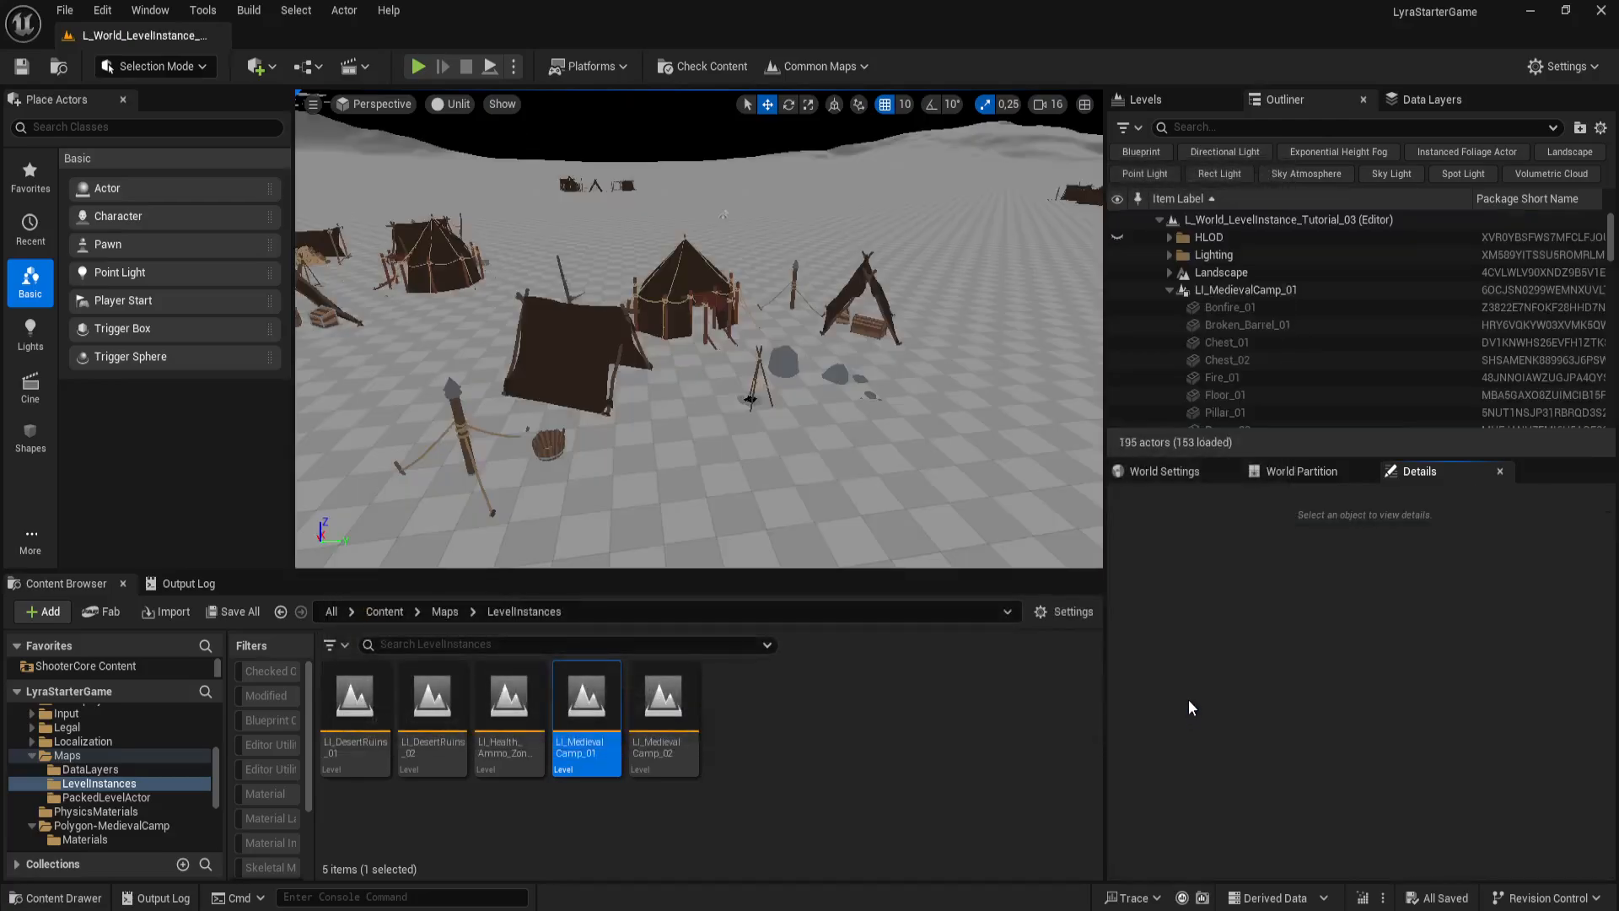
Step: Switch the viewport back to the Lit view mode and frame the camps from above
right_click_drag(777, 447, 742, 456)
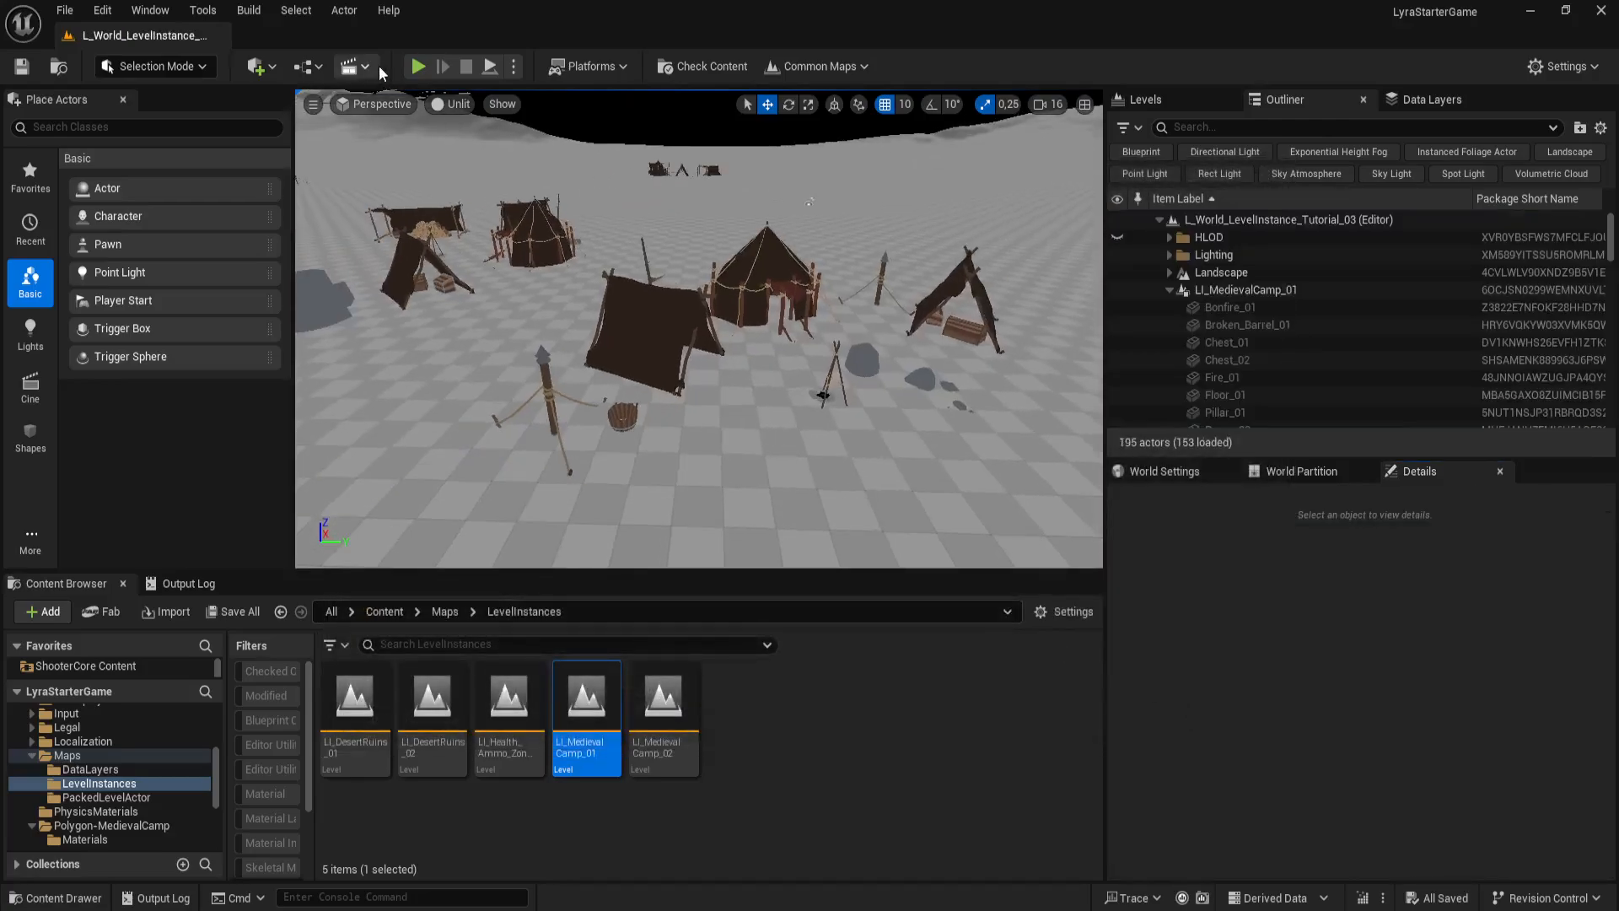
left_click(455, 104)
left_click(472, 172)
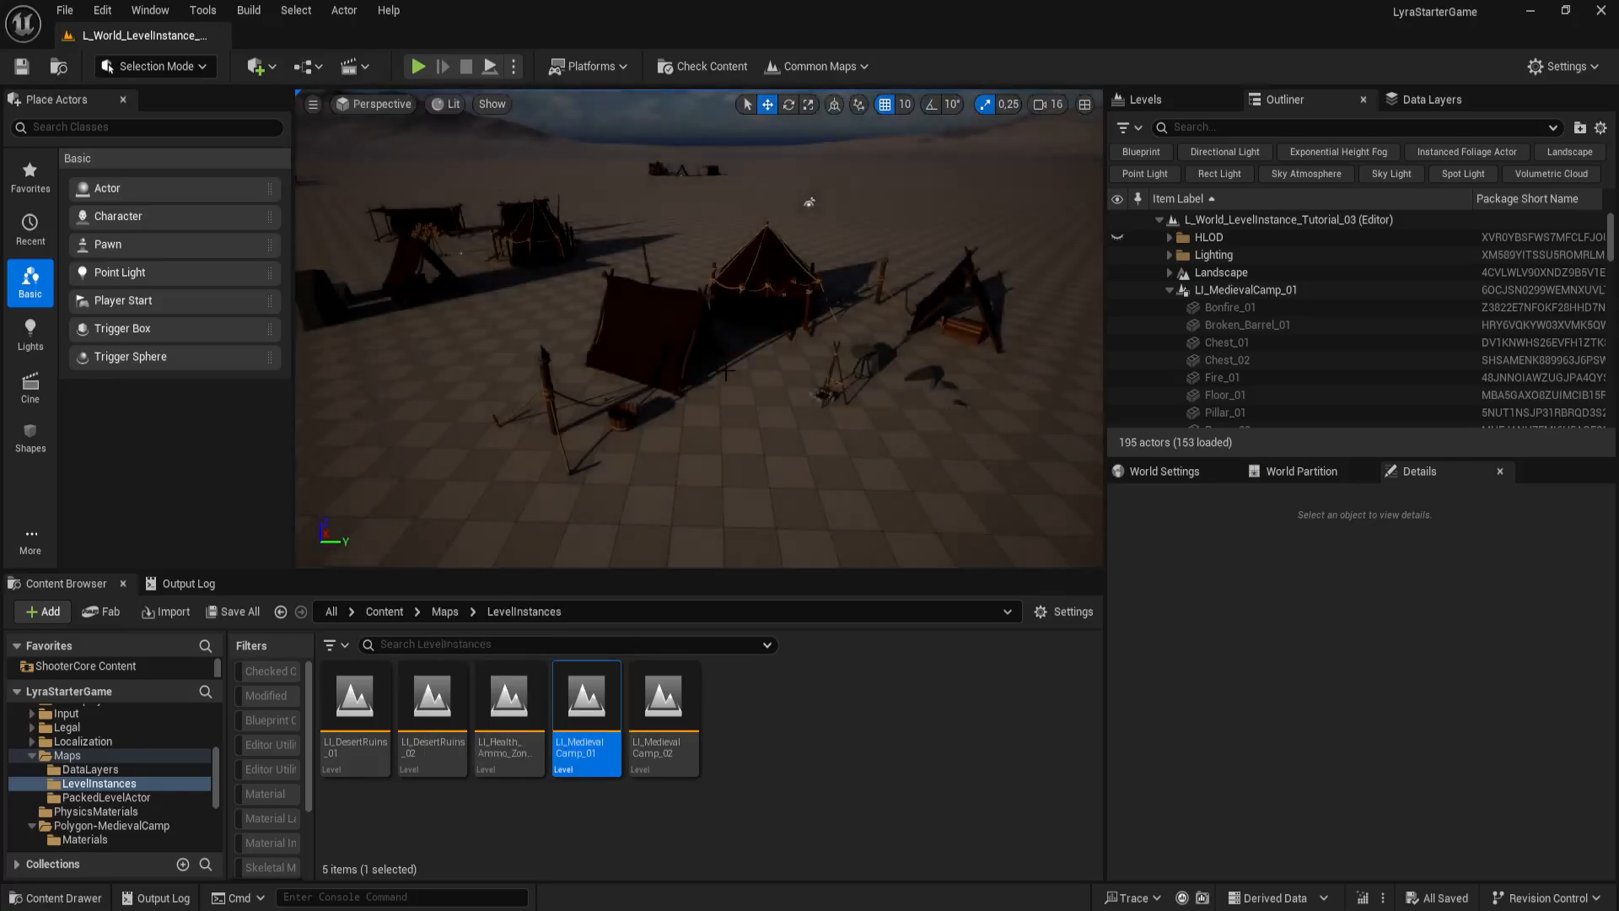
right_click_drag(422, 251, 799, 334)
right_click_drag(735, 393, 631, 315)
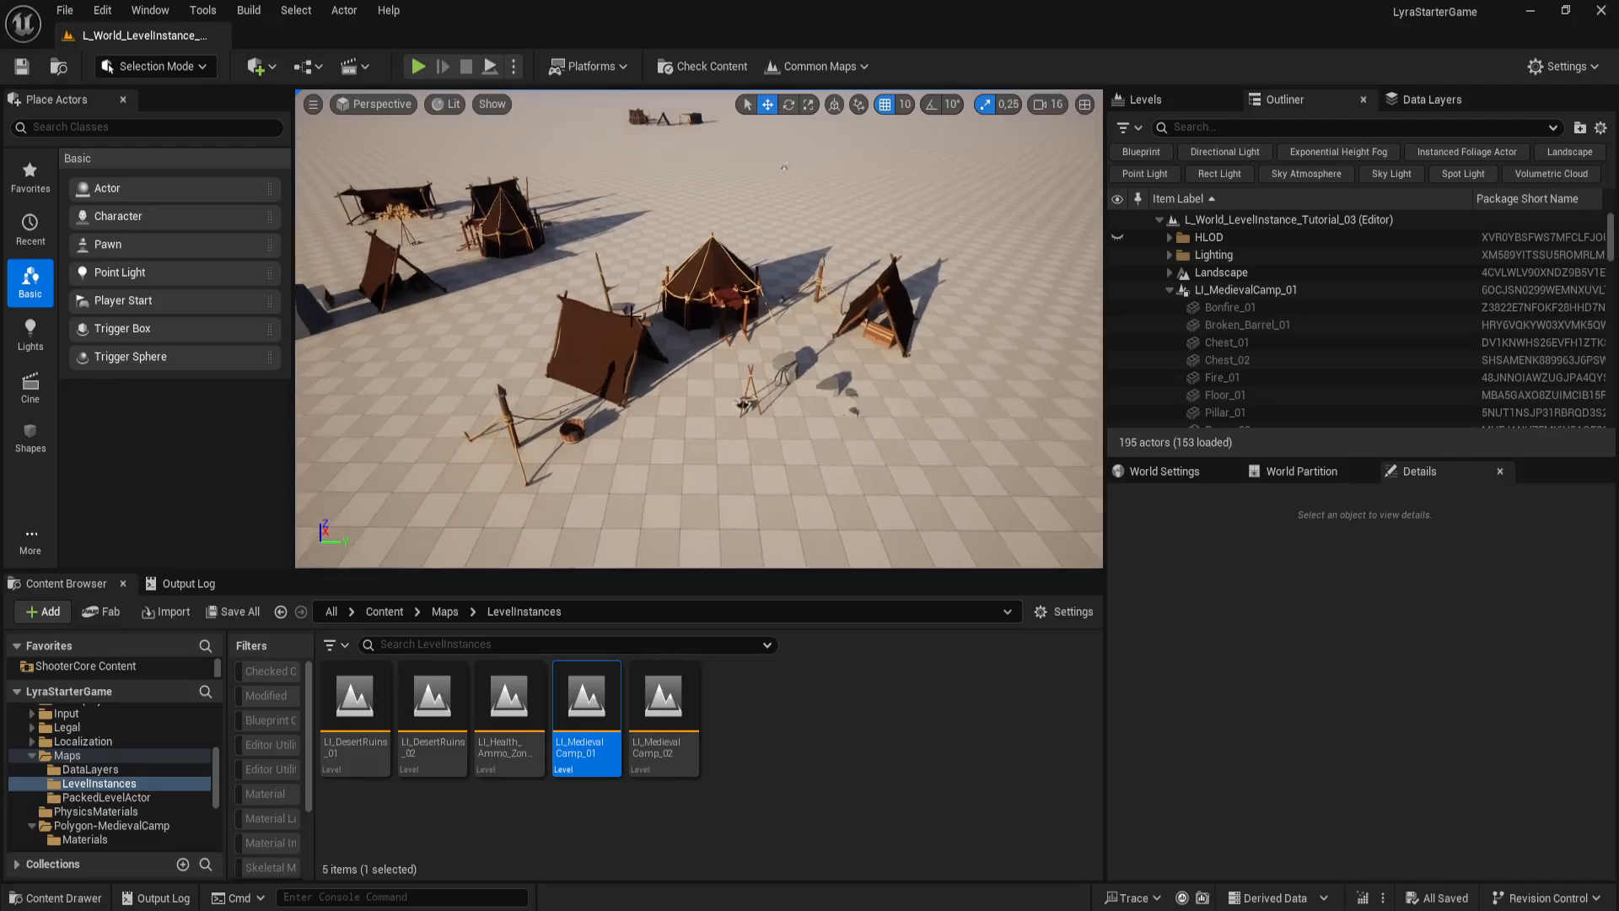
Step: Examine how the medieval camps are spread over the landscape, using the viewport and the World Partition map
left_click(624, 336)
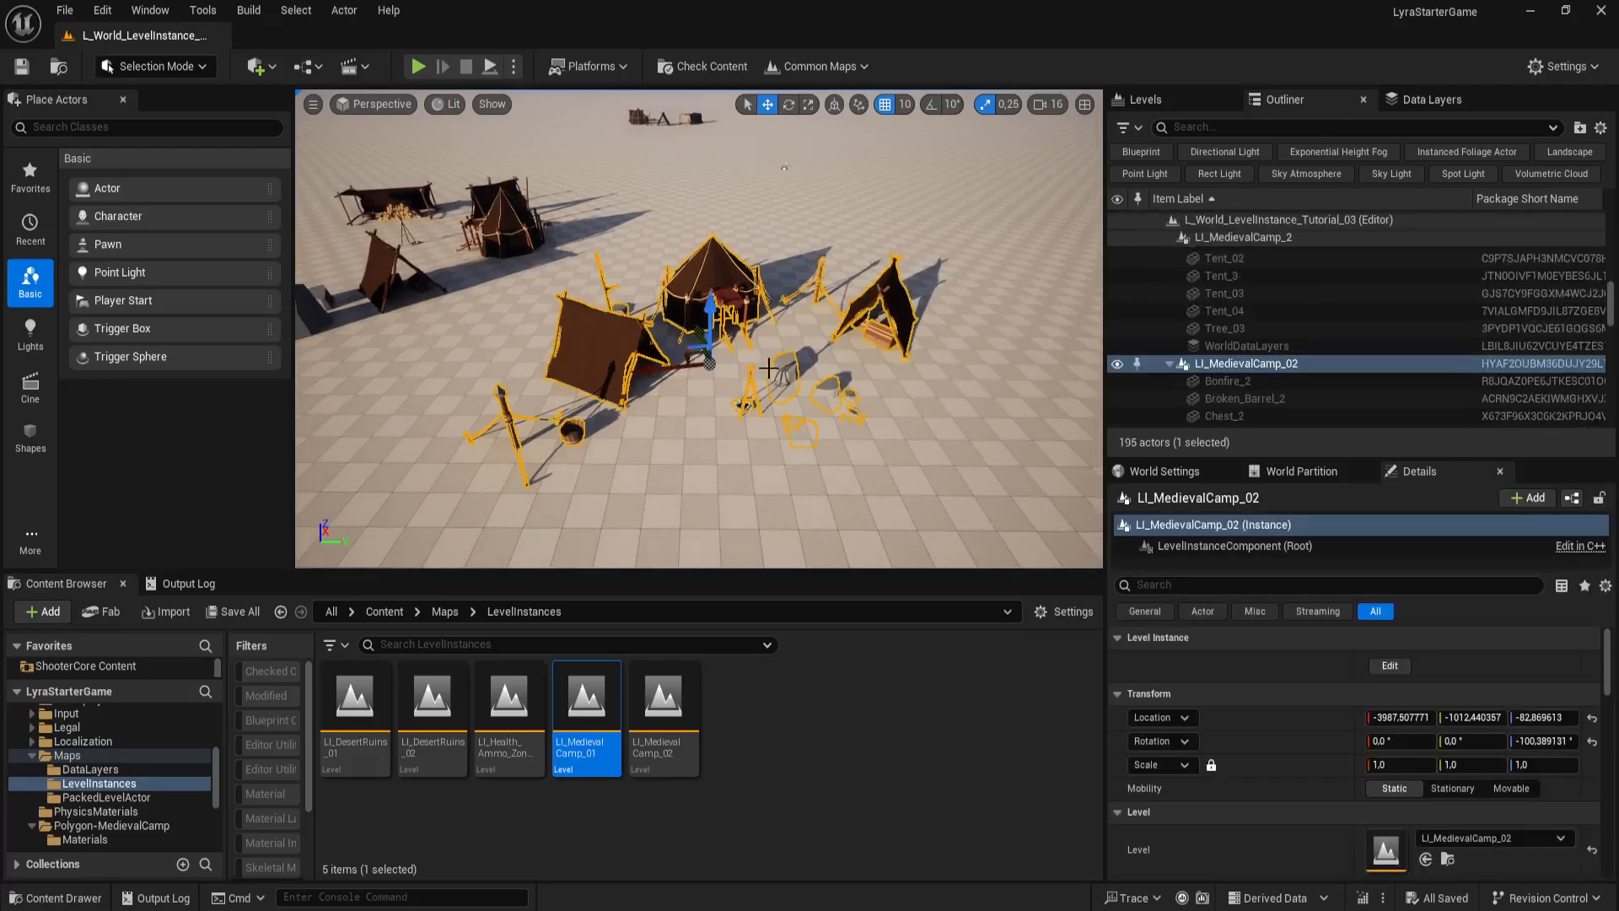
mouse_move(754, 417)
right_mouse_down()
mouse_move(819, 398)
mouse_move(781, 396)
mouse_move(791, 434)
mouse_move(761, 426)
mouse_move(806, 426)
mouse_move(784, 405)
mouse_move(747, 400)
mouse_move(801, 399)
mouse_move(760, 426)
right_mouse_up()
key("w")
key("e")
left_click(1301, 471)
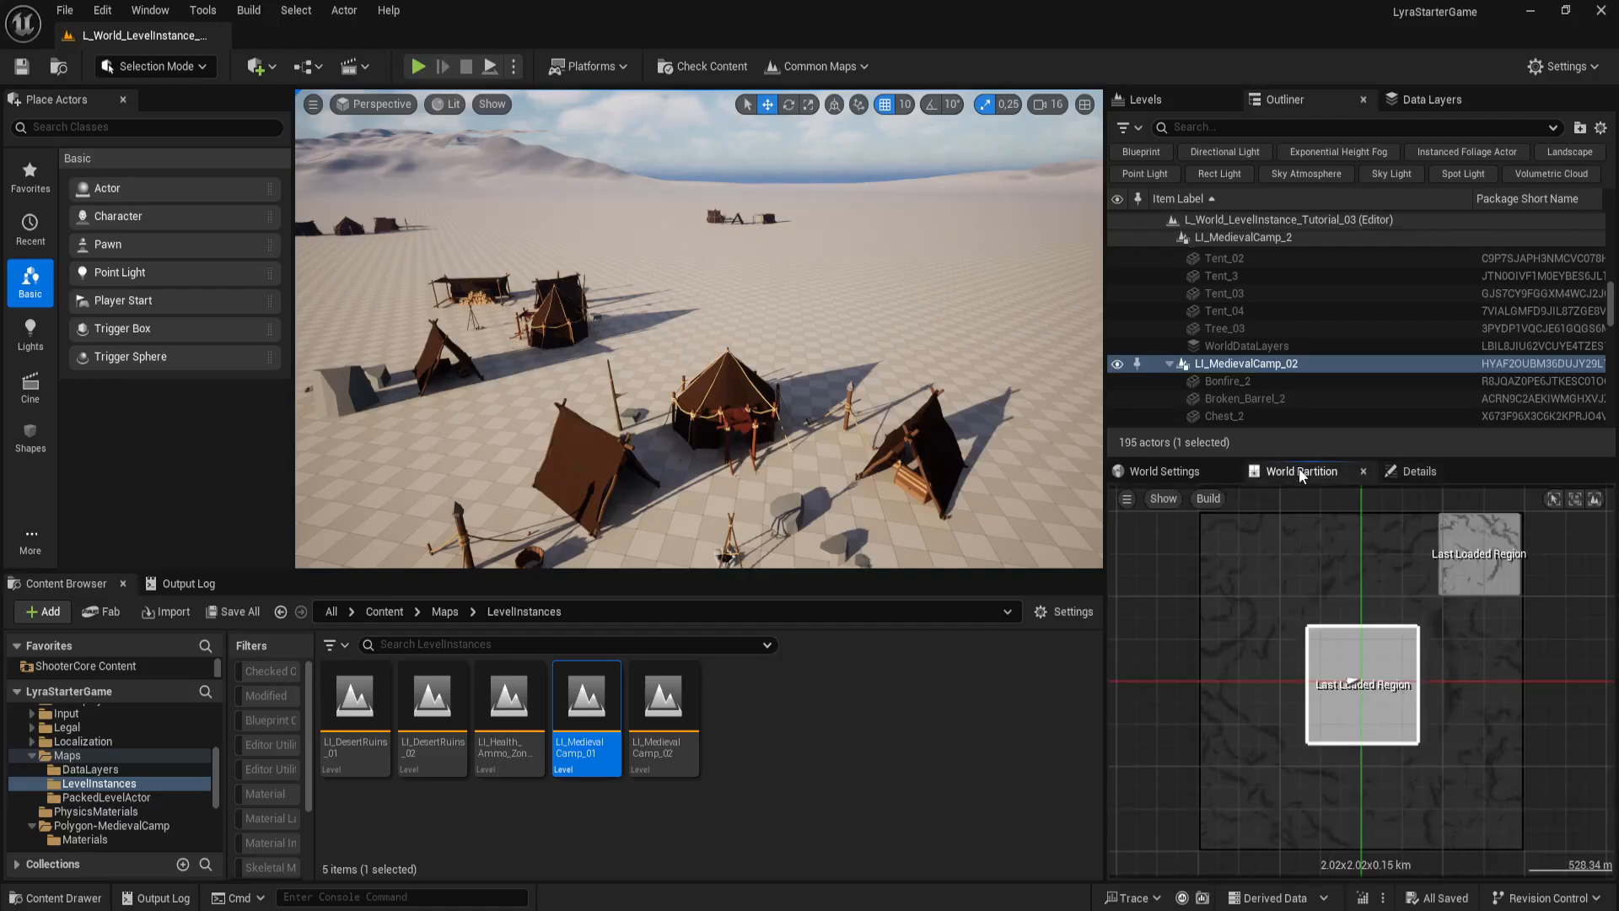
double_click(1349, 682)
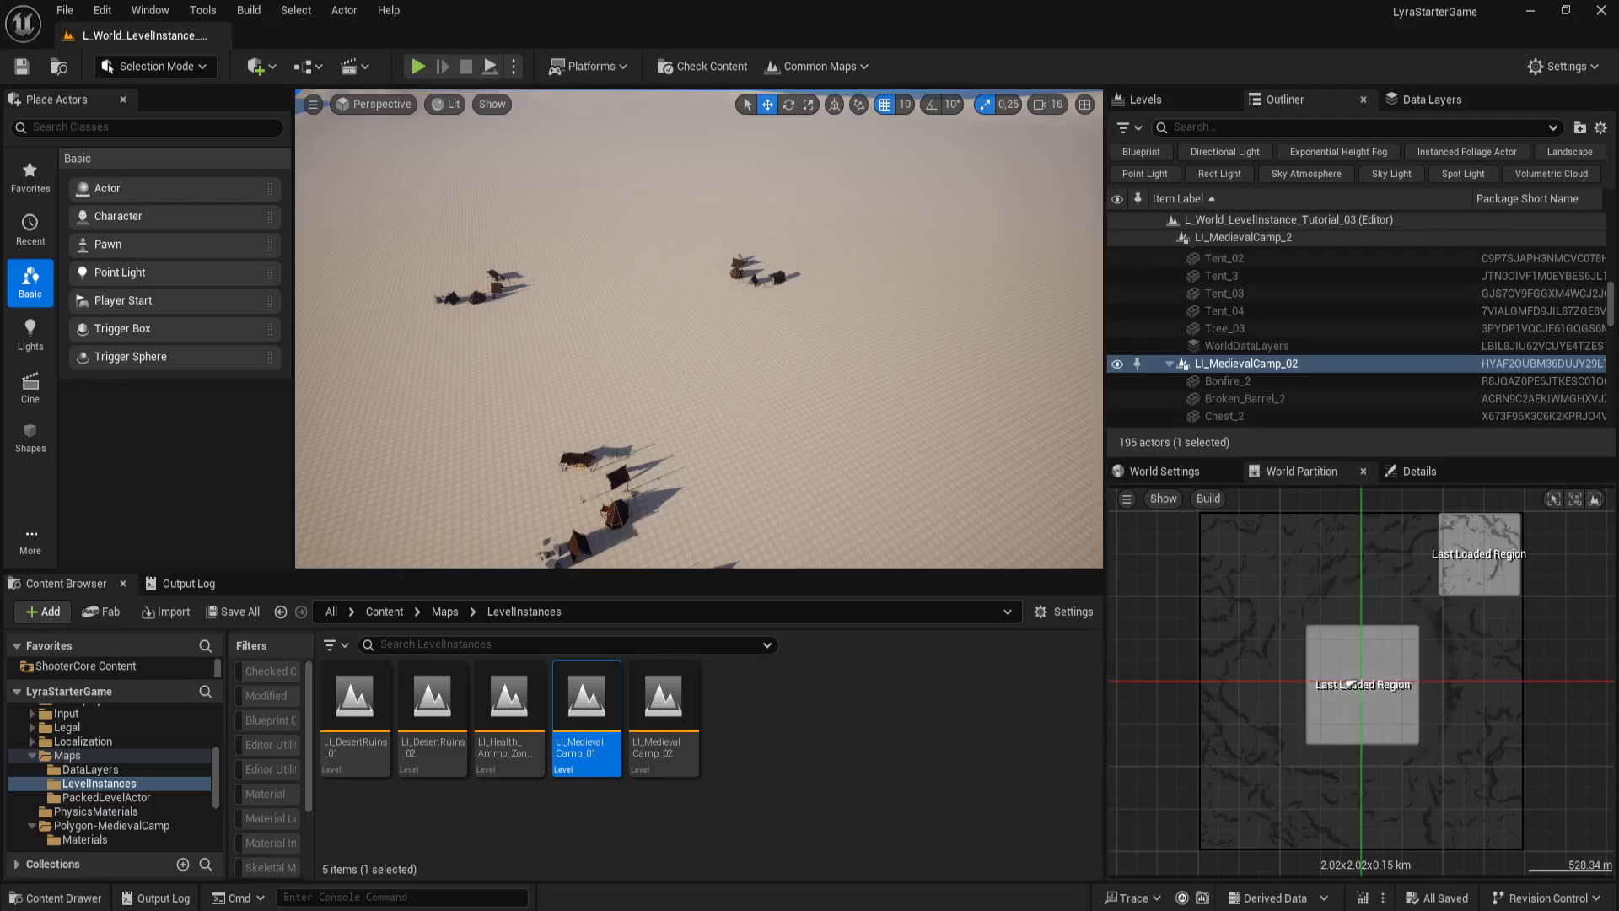
right_click_drag(863, 414, 863, 414)
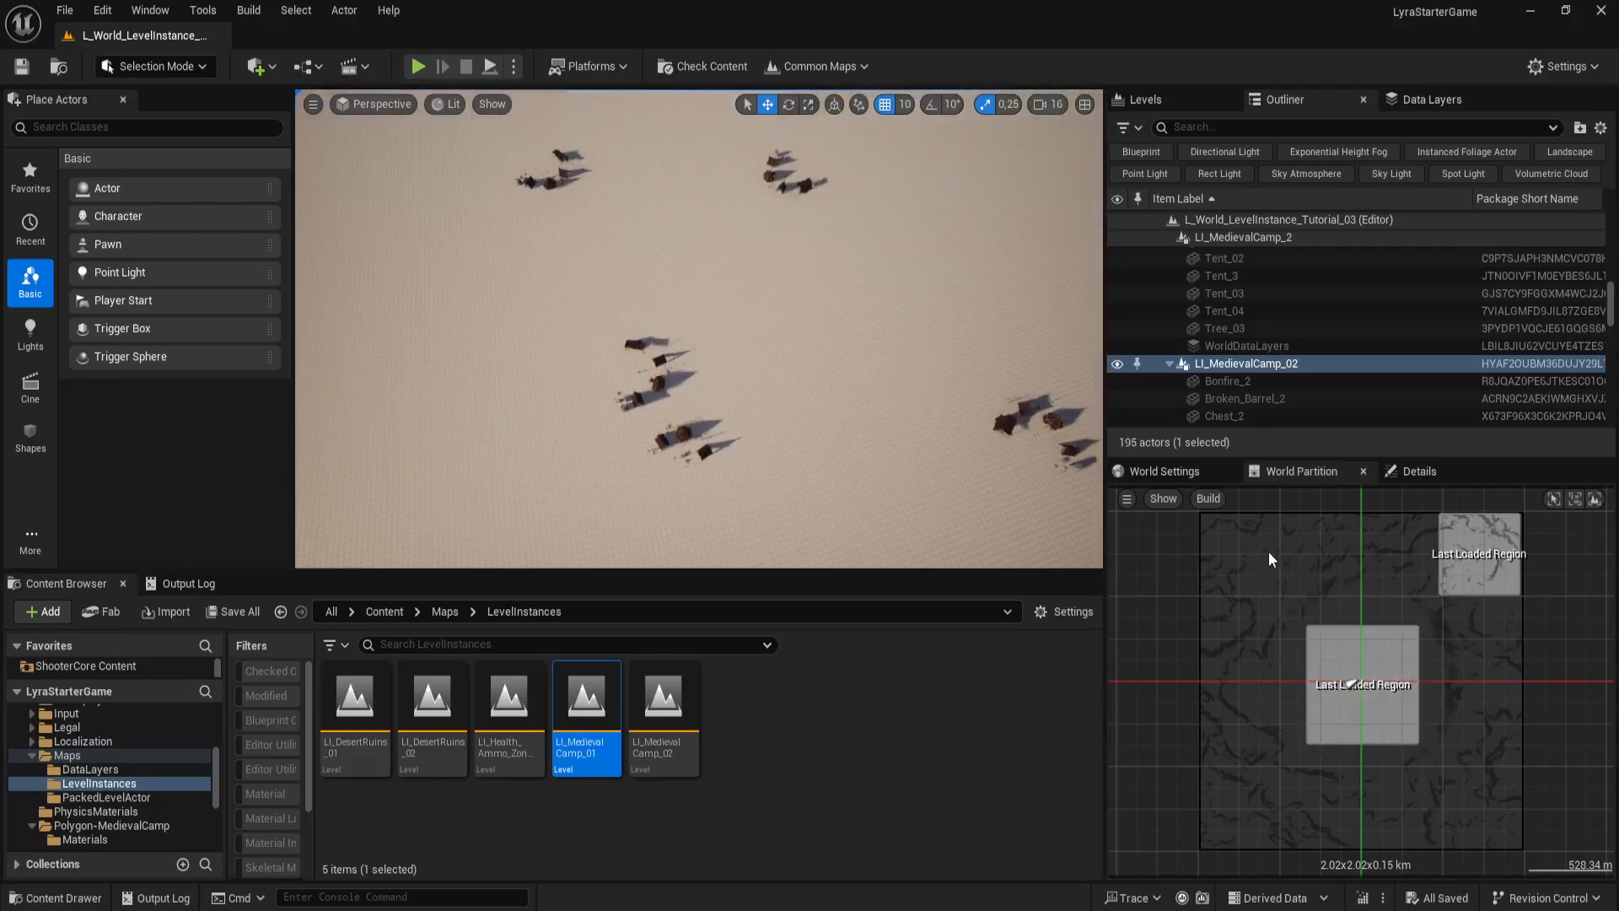
right_click_drag(1013, 556, 1013, 557)
right_click_drag(798, 479, 798, 479)
left_click(582, 335)
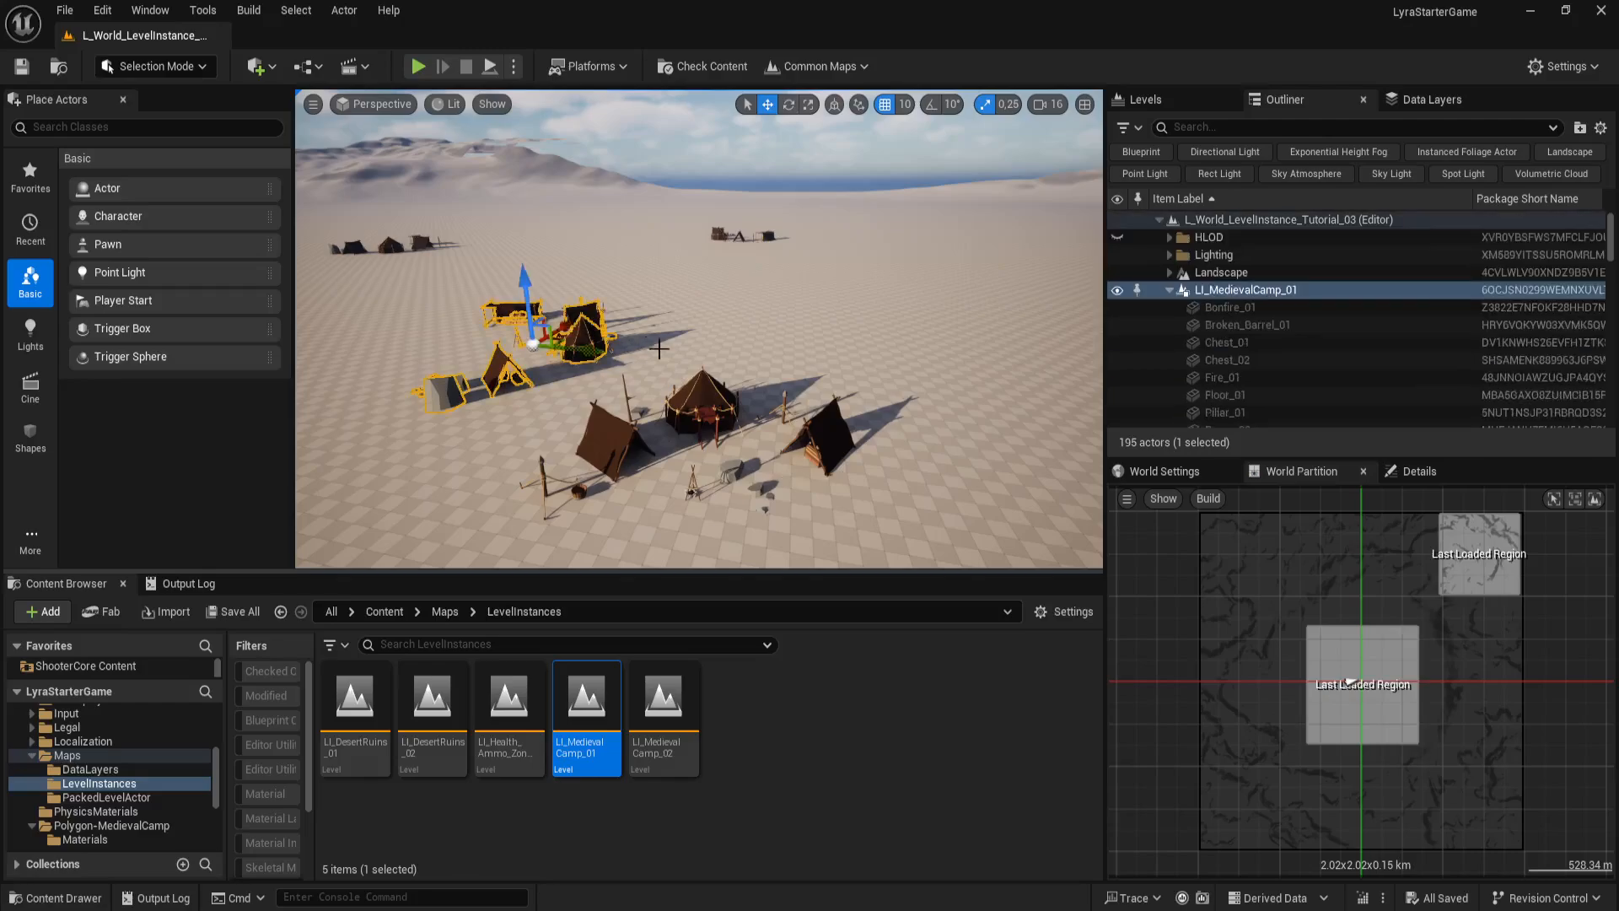
right_click_drag(506, 266, 506, 266)
Step: Duplicate LI_MedievalCamp_4, then rotate the copy and move it into the open ground between the existing camps
left_click(438, 244)
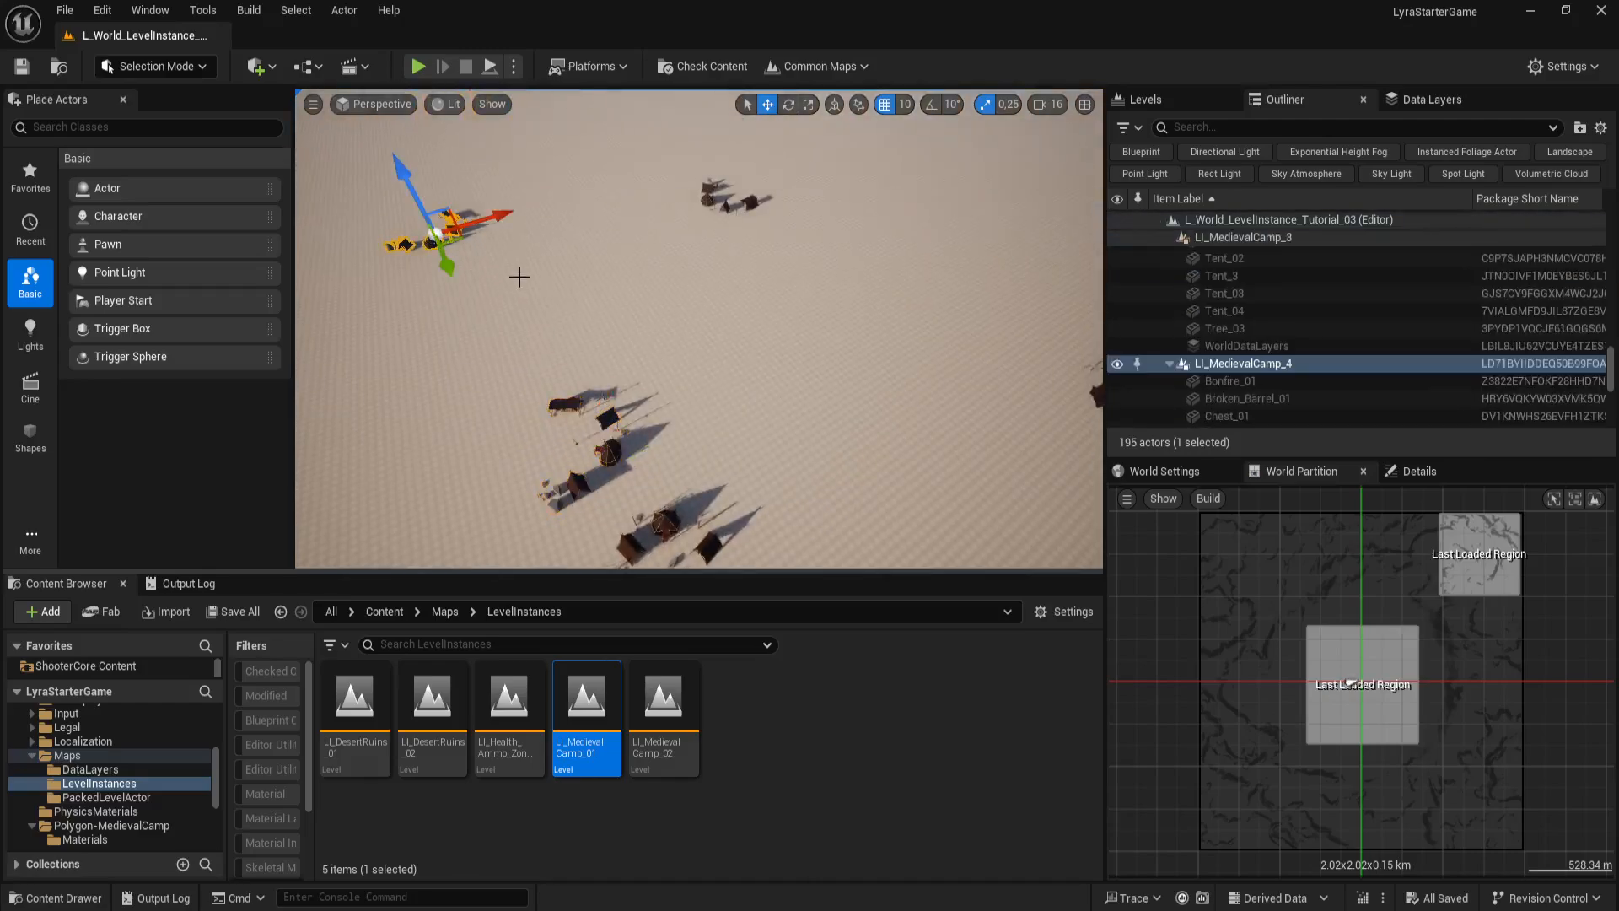
left_click_drag(457, 245, 1065, 363, "alt")
key("e")
key("w")
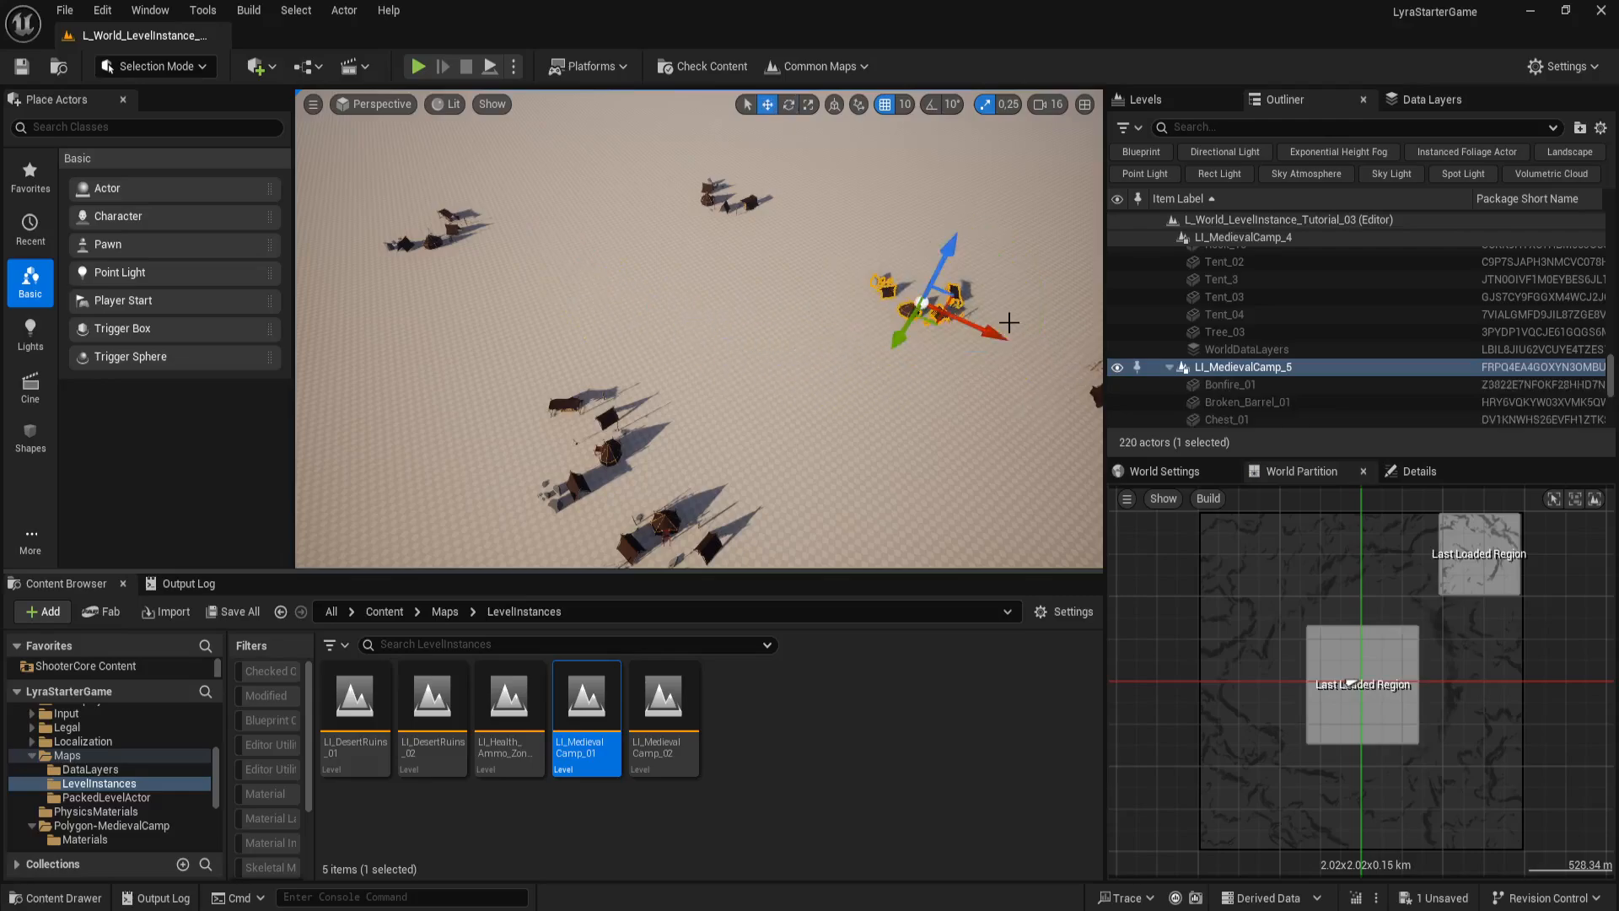
right_click_drag(856, 386, 755, 418)
key("d")
left_click_drag(817, 324, 698, 311)
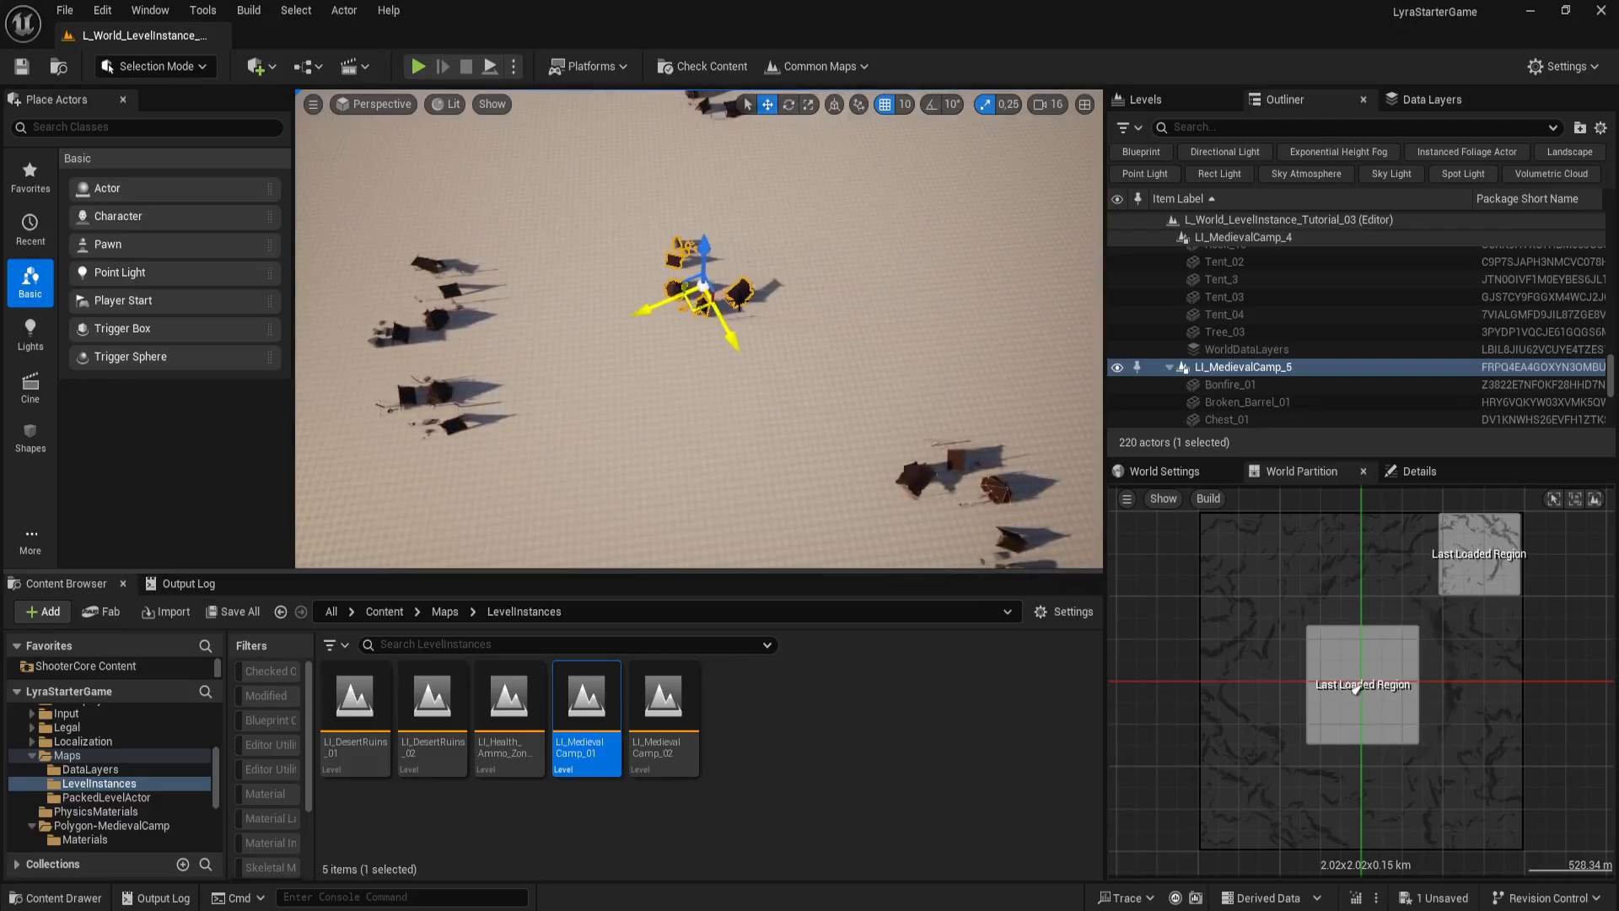
Step: Move LI_MedievalCamp_2 along its Y axis, away from the newly duplicated camp
right_click_drag(743, 216, 743, 169)
left_click(691, 201)
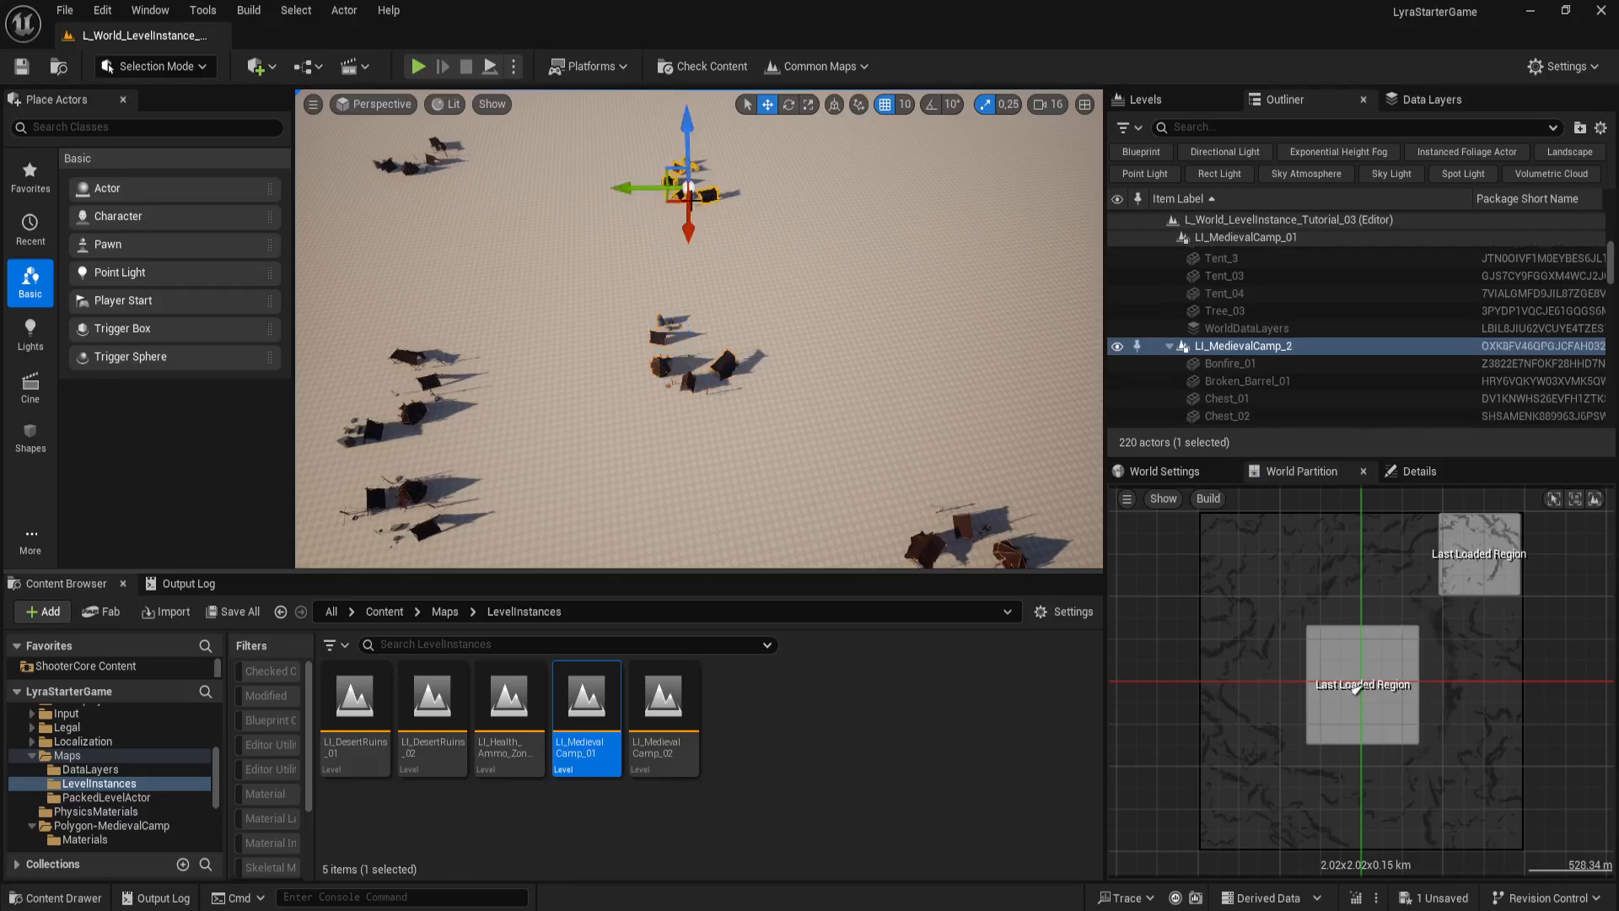
left_click_drag(672, 200, 769, 187)
Step: Rotate LI_MedievalCamp_5 around its Z axis to vary its orientation from the other camps
left_click(724, 364)
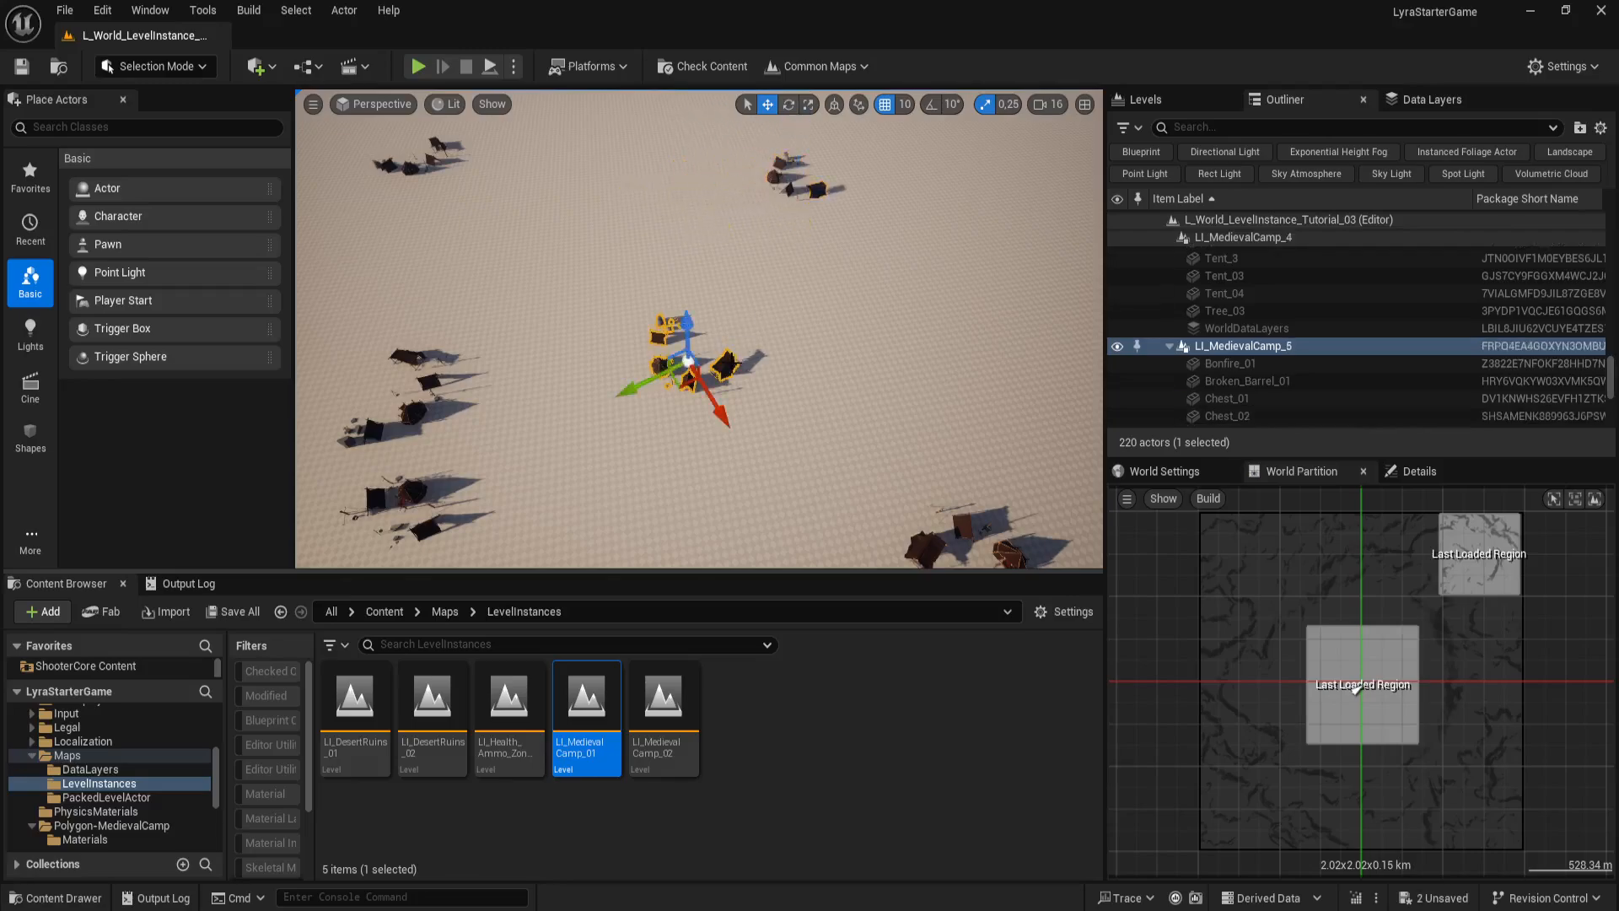
key("e")
left_click_drag(691, 435, 567, 337)
key("w")
mouse_move(819, 522)
right_mouse_down()
mouse_move(696, 515)
mouse_move(805, 430)
mouse_move(823, 516)
right_mouse_up()
key("e")
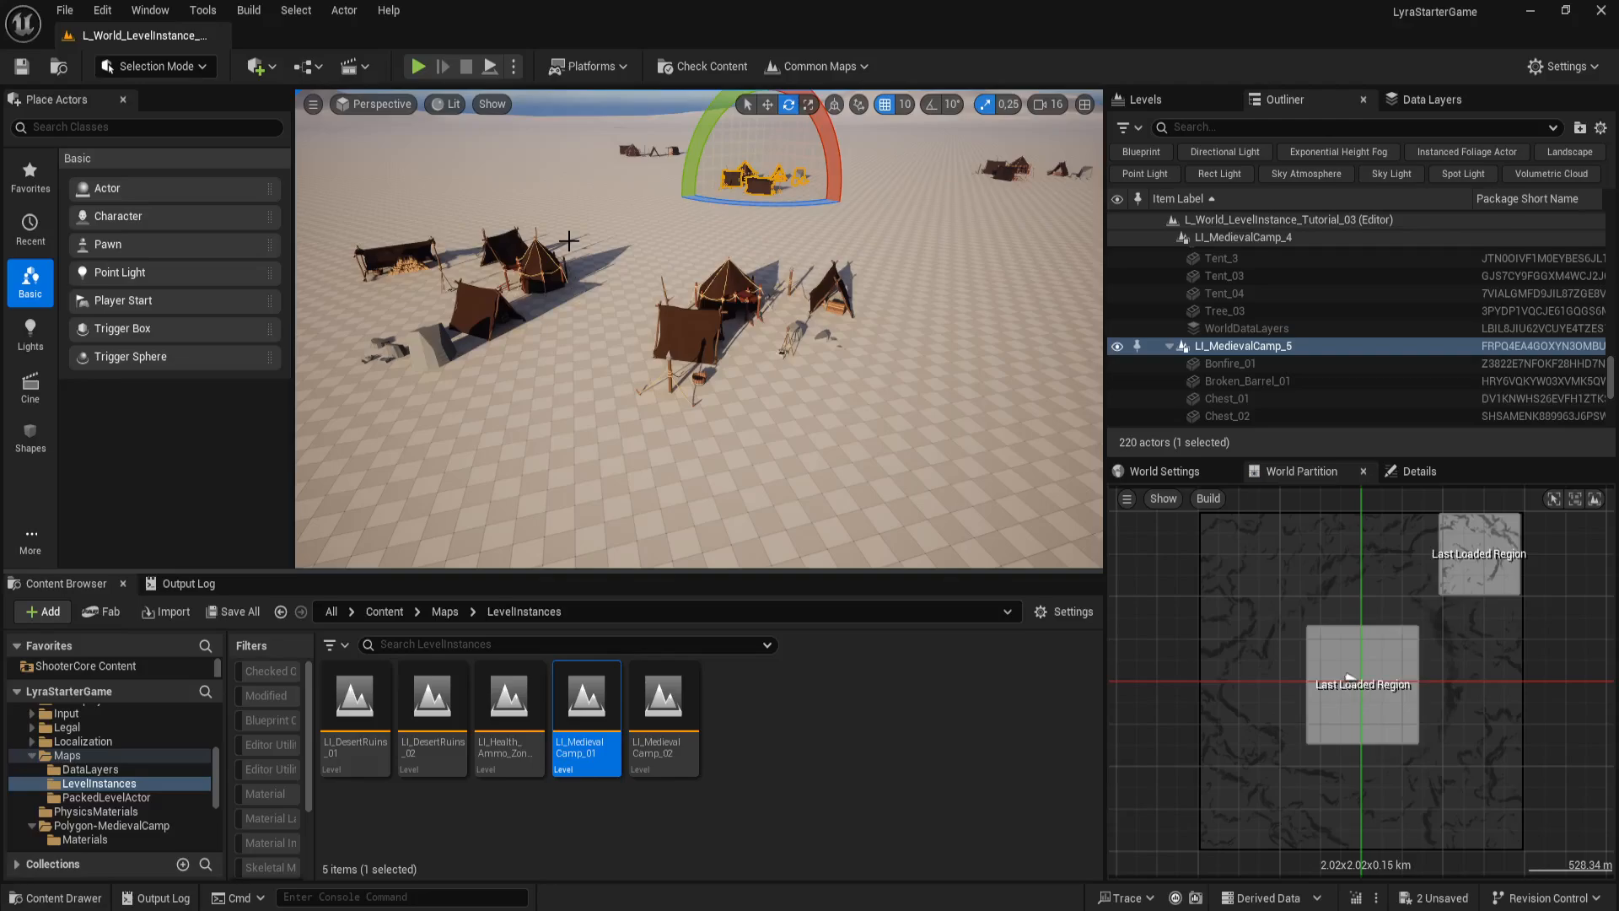
Step: Select LI_MedievalCamp_02, play the level to preview the camps in game, and stop the session
right_click_drag(664, 270, 668, 310)
key("w")
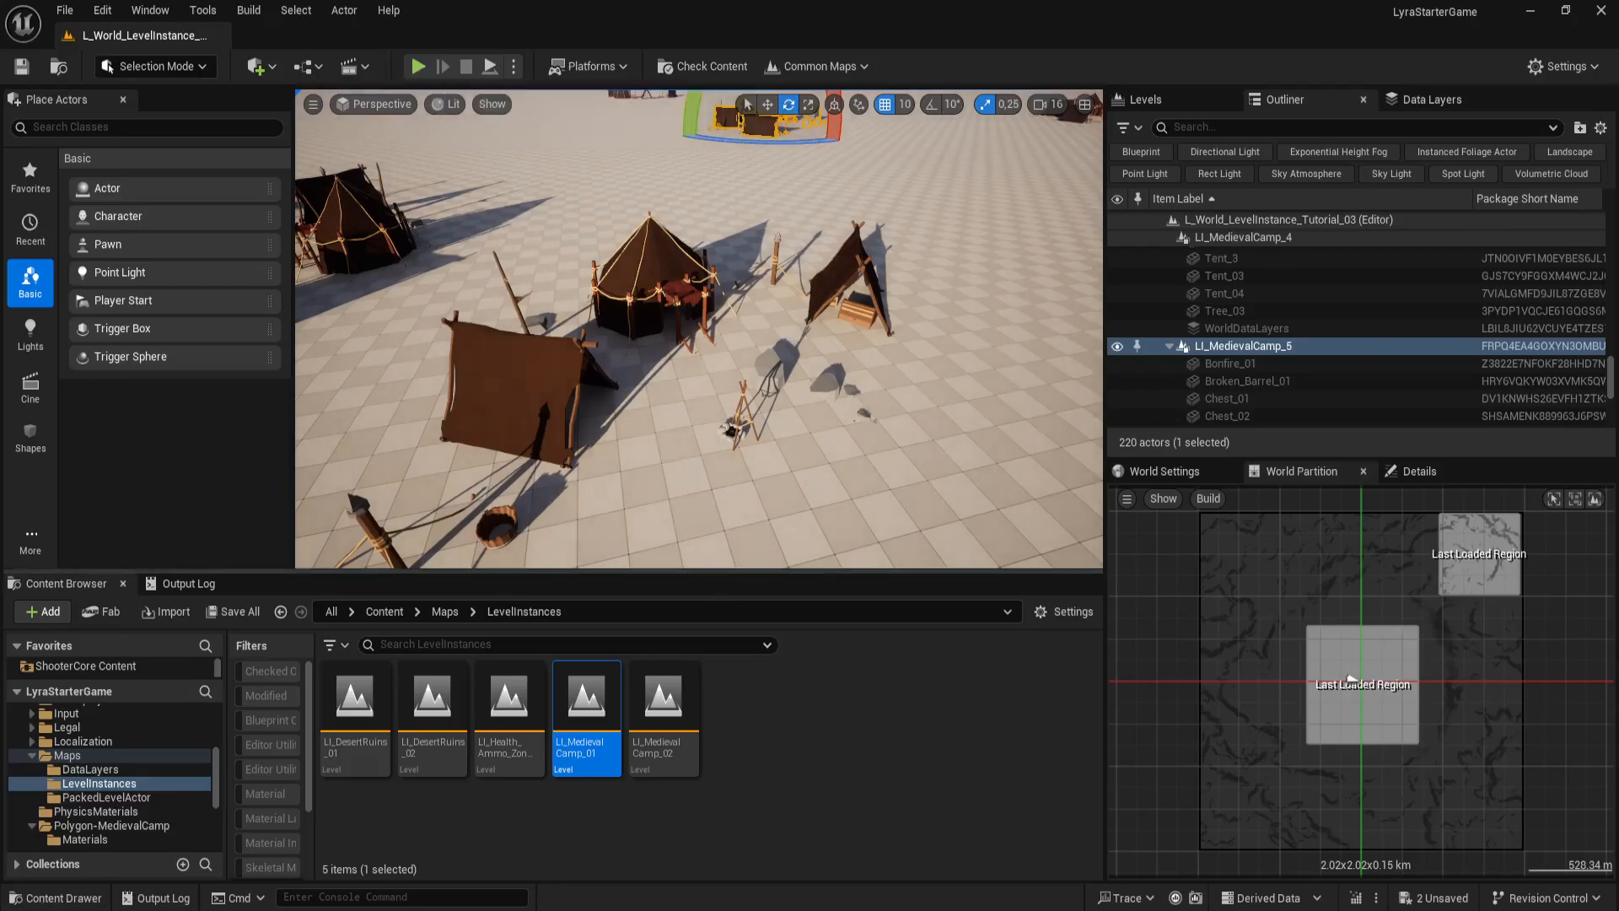
left_click(540, 371)
right_click_drag(833, 477, 809, 371)
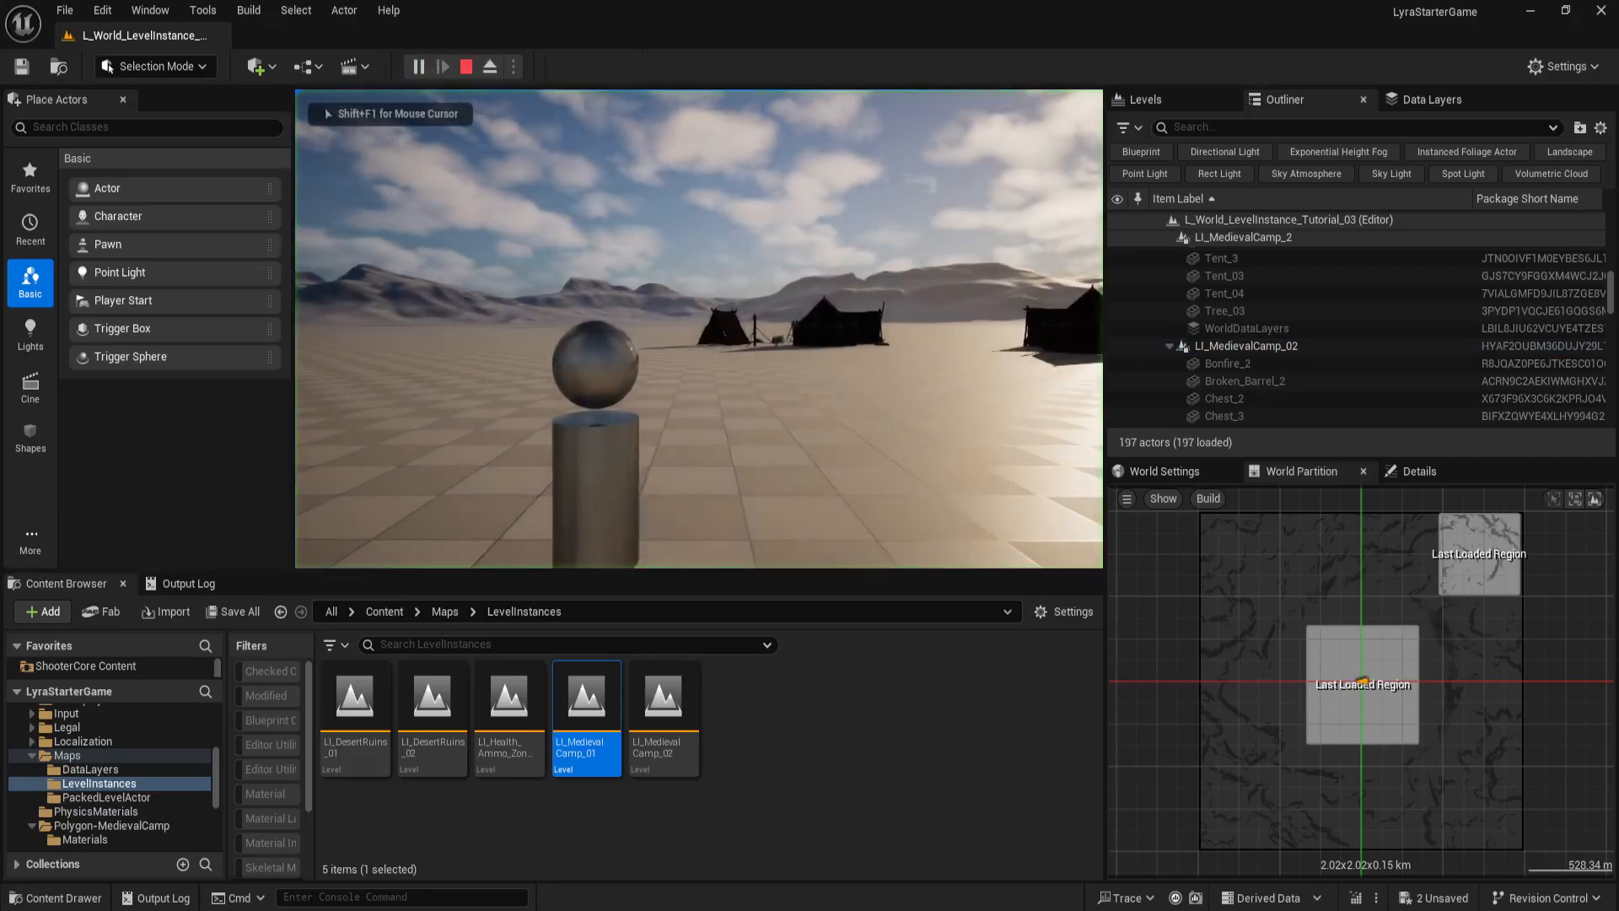
key("Escape")
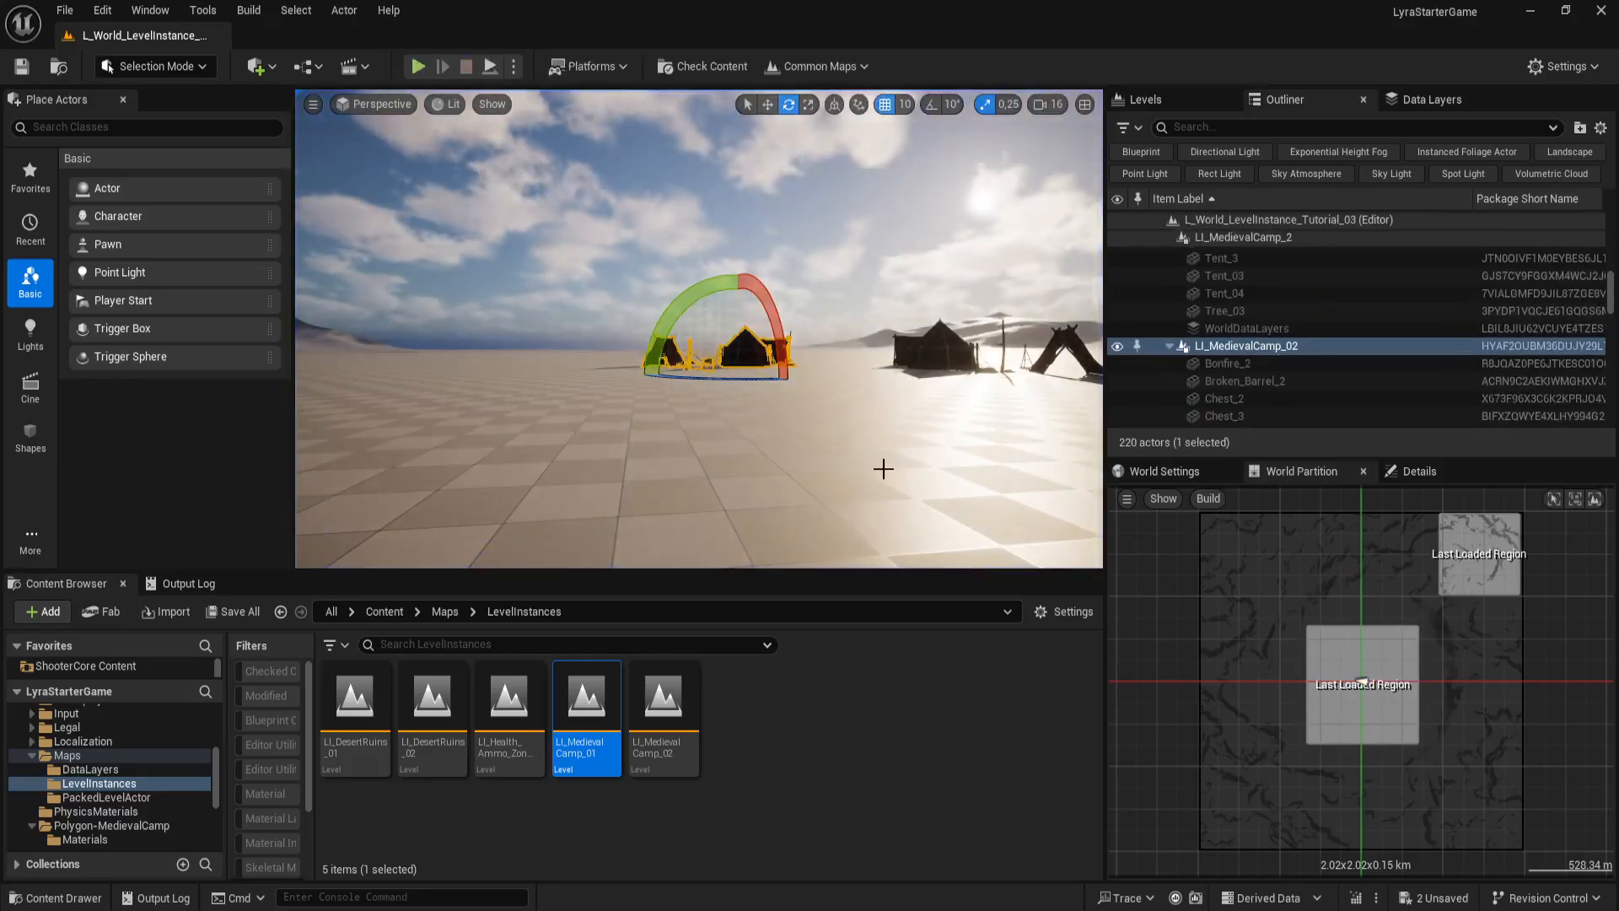
Step: Set the level's GameMode Override to LyraGameMode in the World Settings
right_click_drag(884, 469, 928, 471)
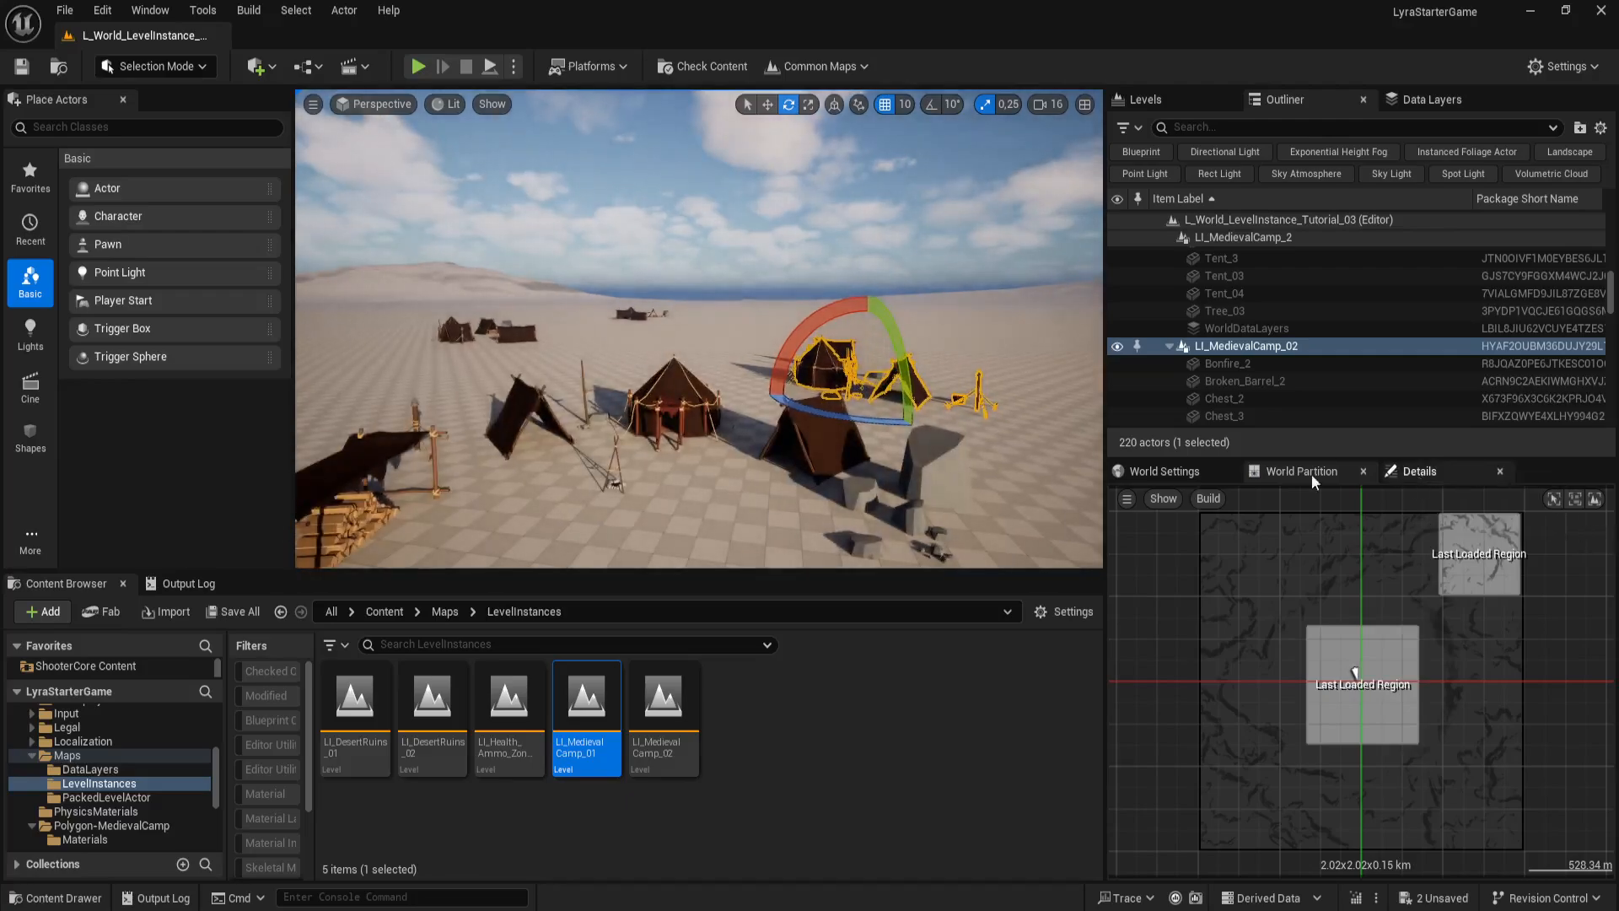
left_click(1164, 471)
scroll(1404, 742, "down", 2)
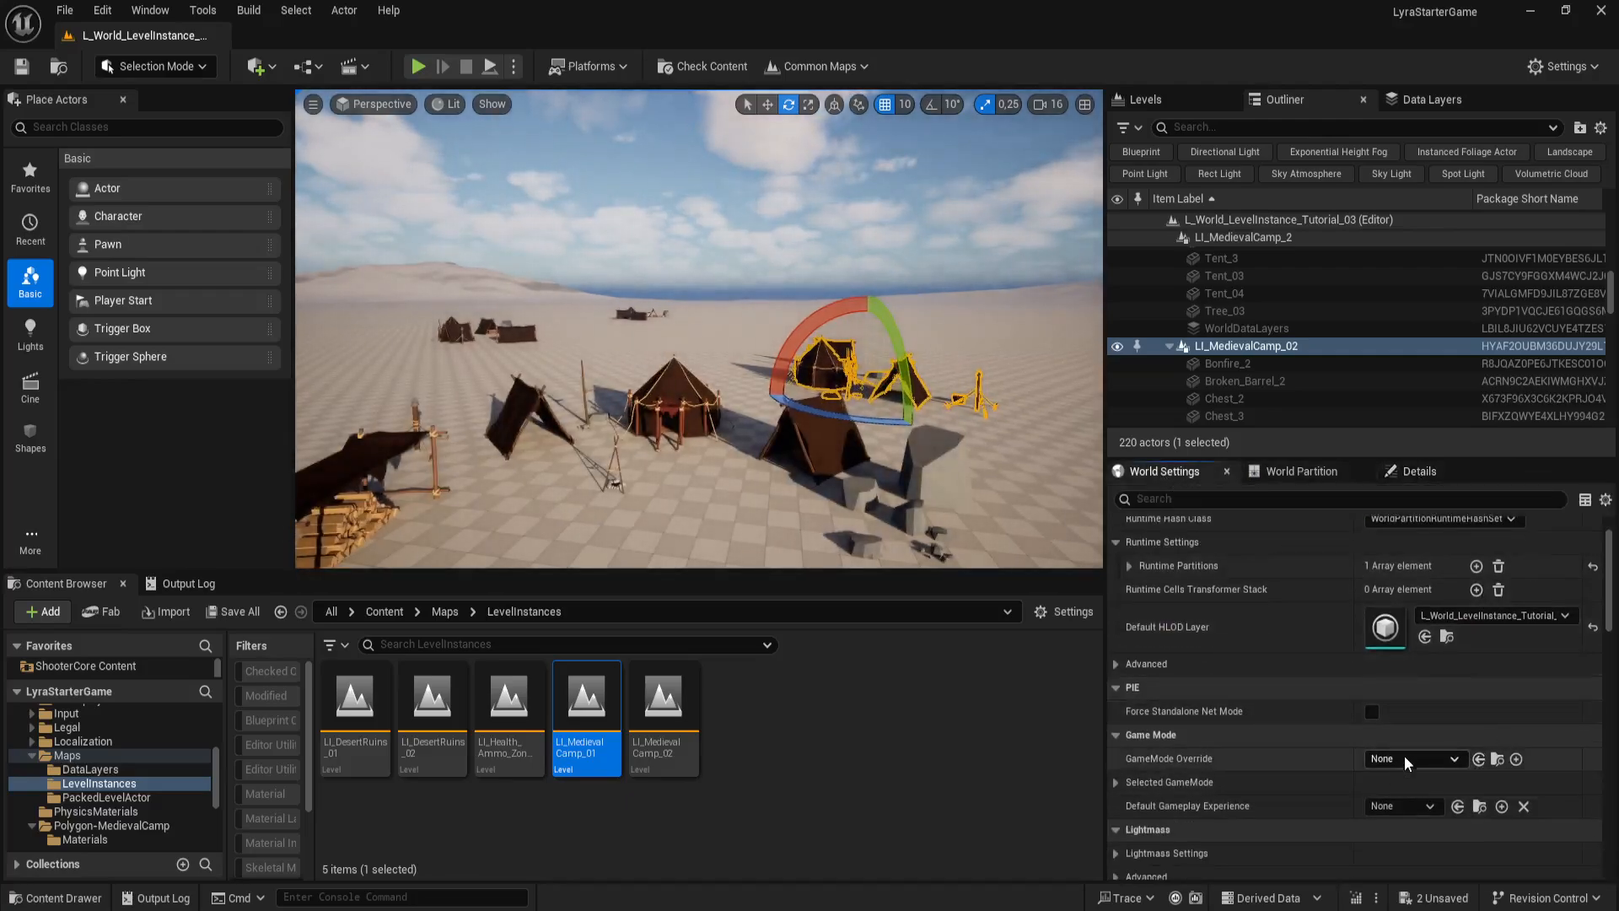
left_click(1406, 759)
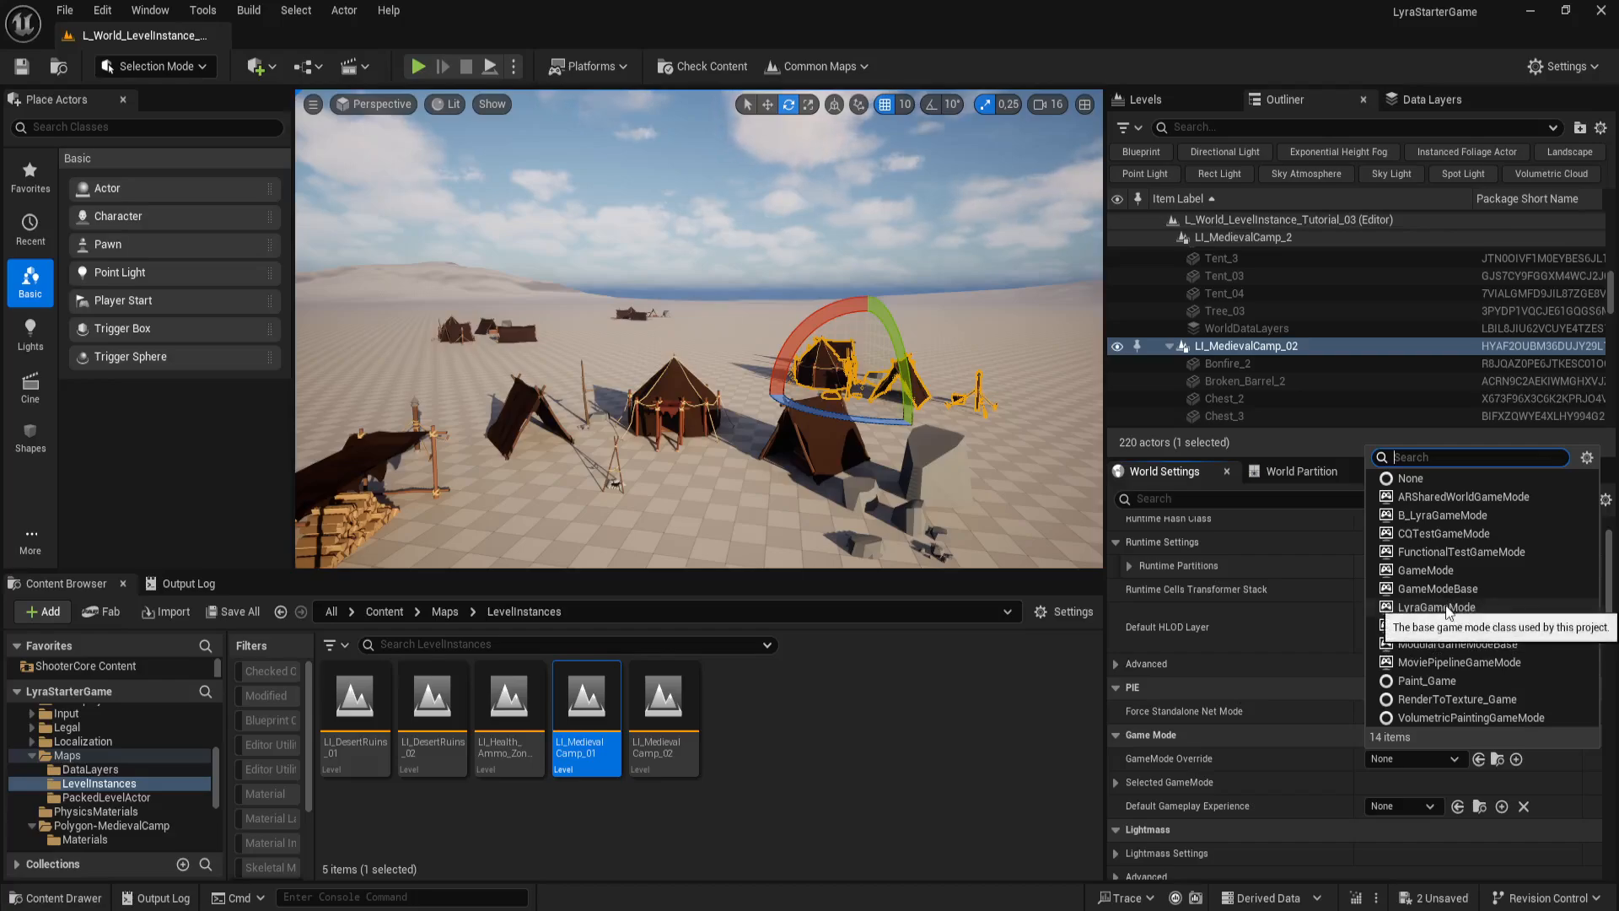
left_click(1451, 606)
Step: Set the Default Gameplay Experience to B_LyraDefaultExperience, play from the ground in front of the camp, and stop the session
left_click(1425, 806)
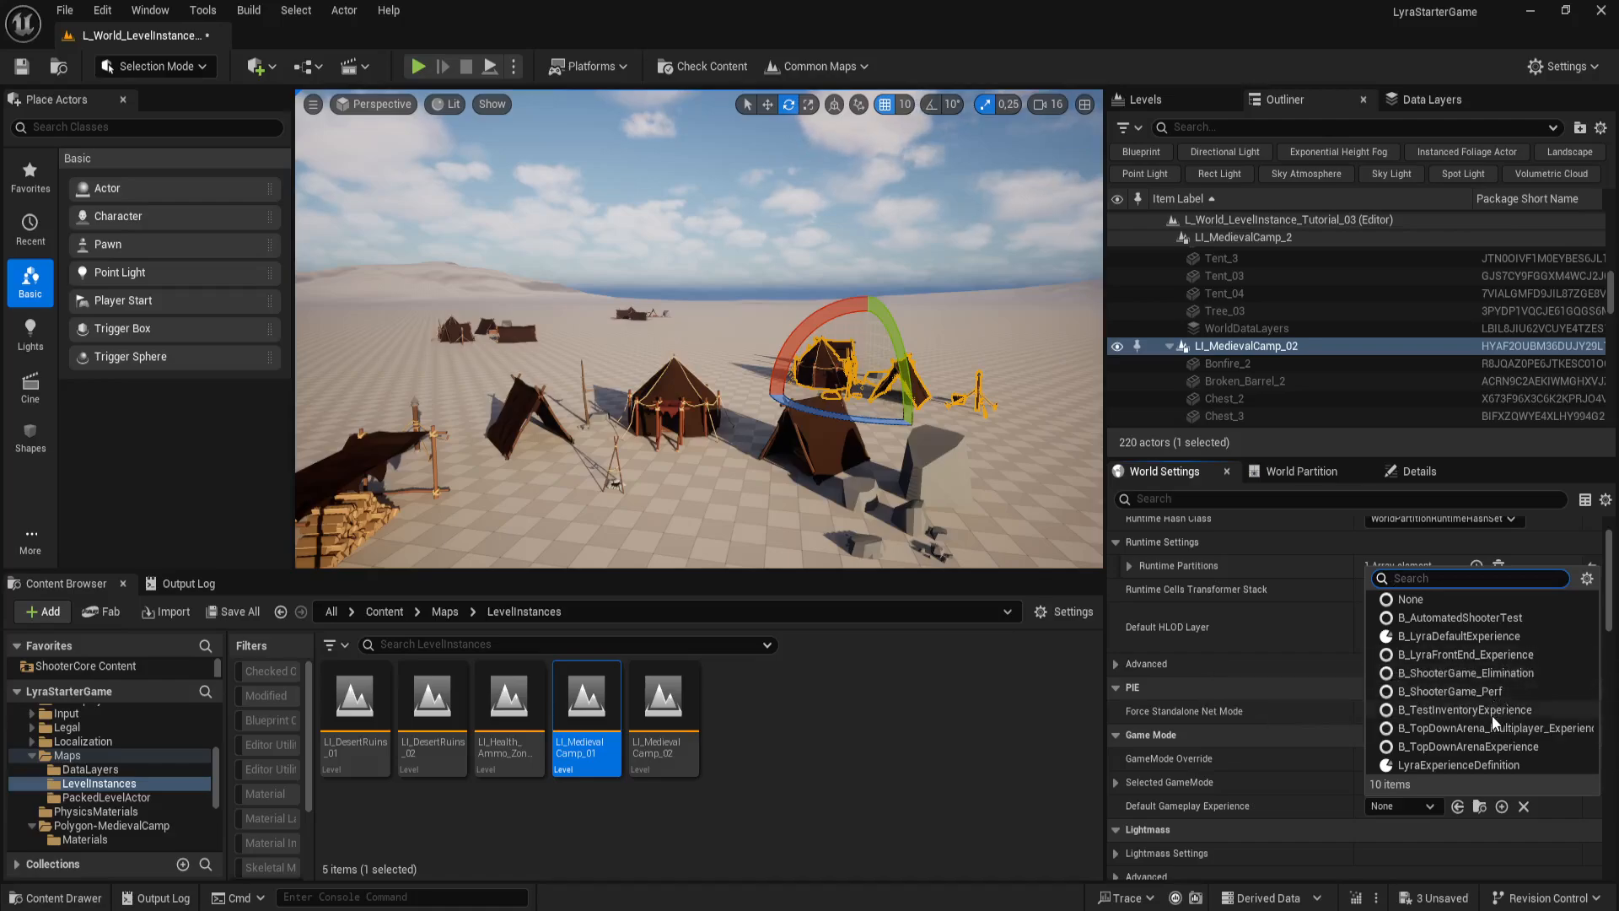
left_click(1500, 638)
mouse_move(753, 500)
right_mouse_down()
mouse_move(756, 535)
mouse_move(752, 499)
right_mouse_up()
right_click(738, 435)
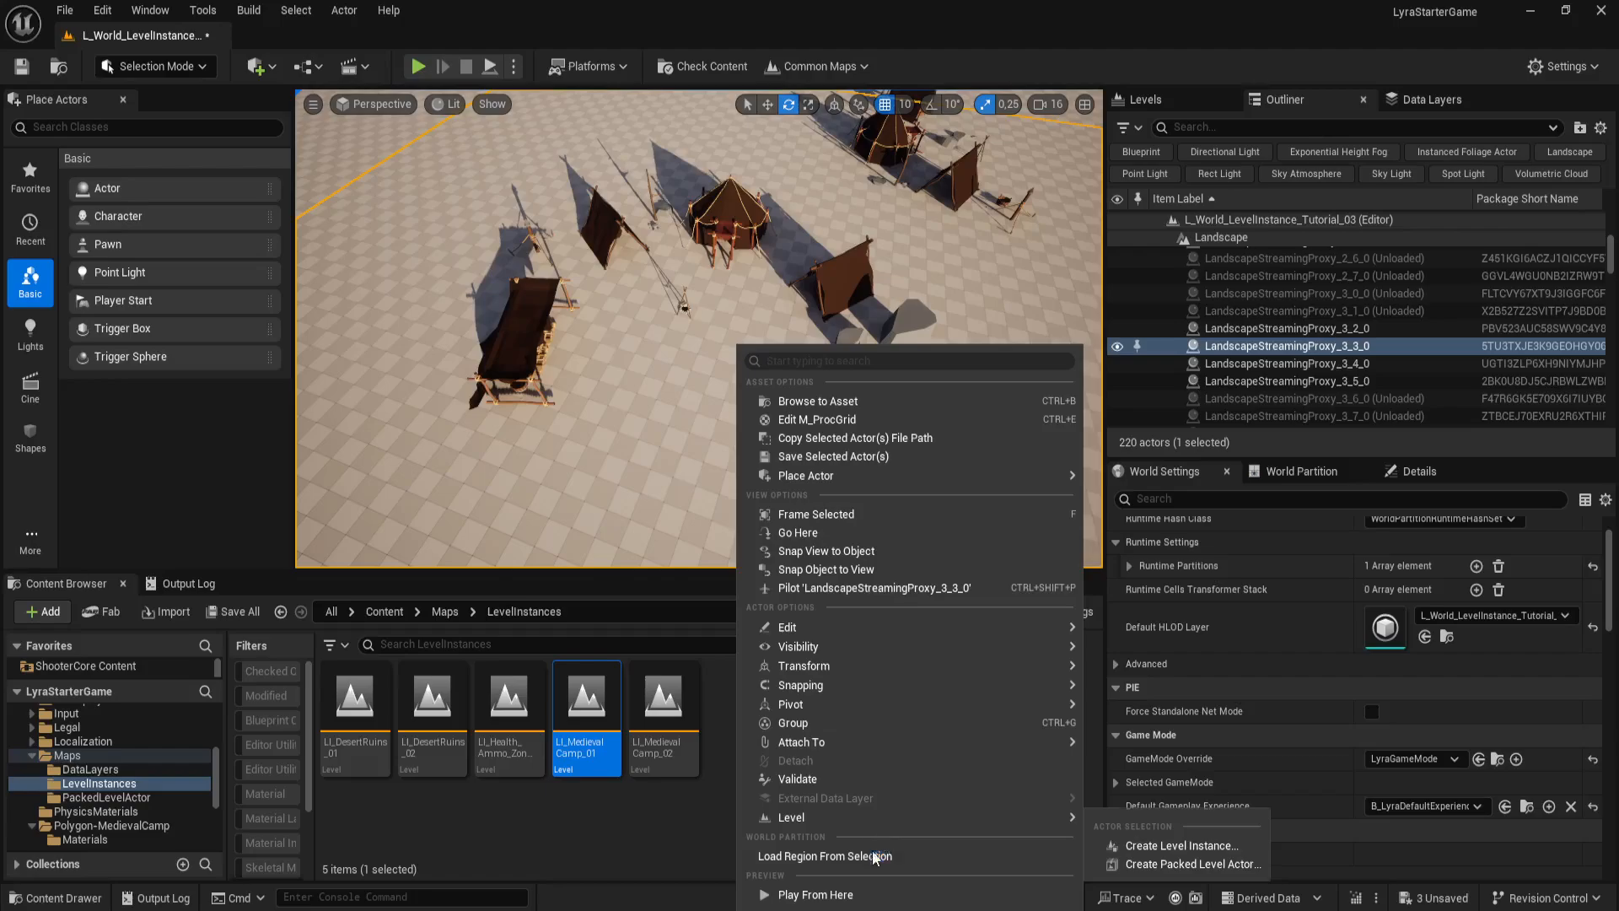
left_click(857, 895)
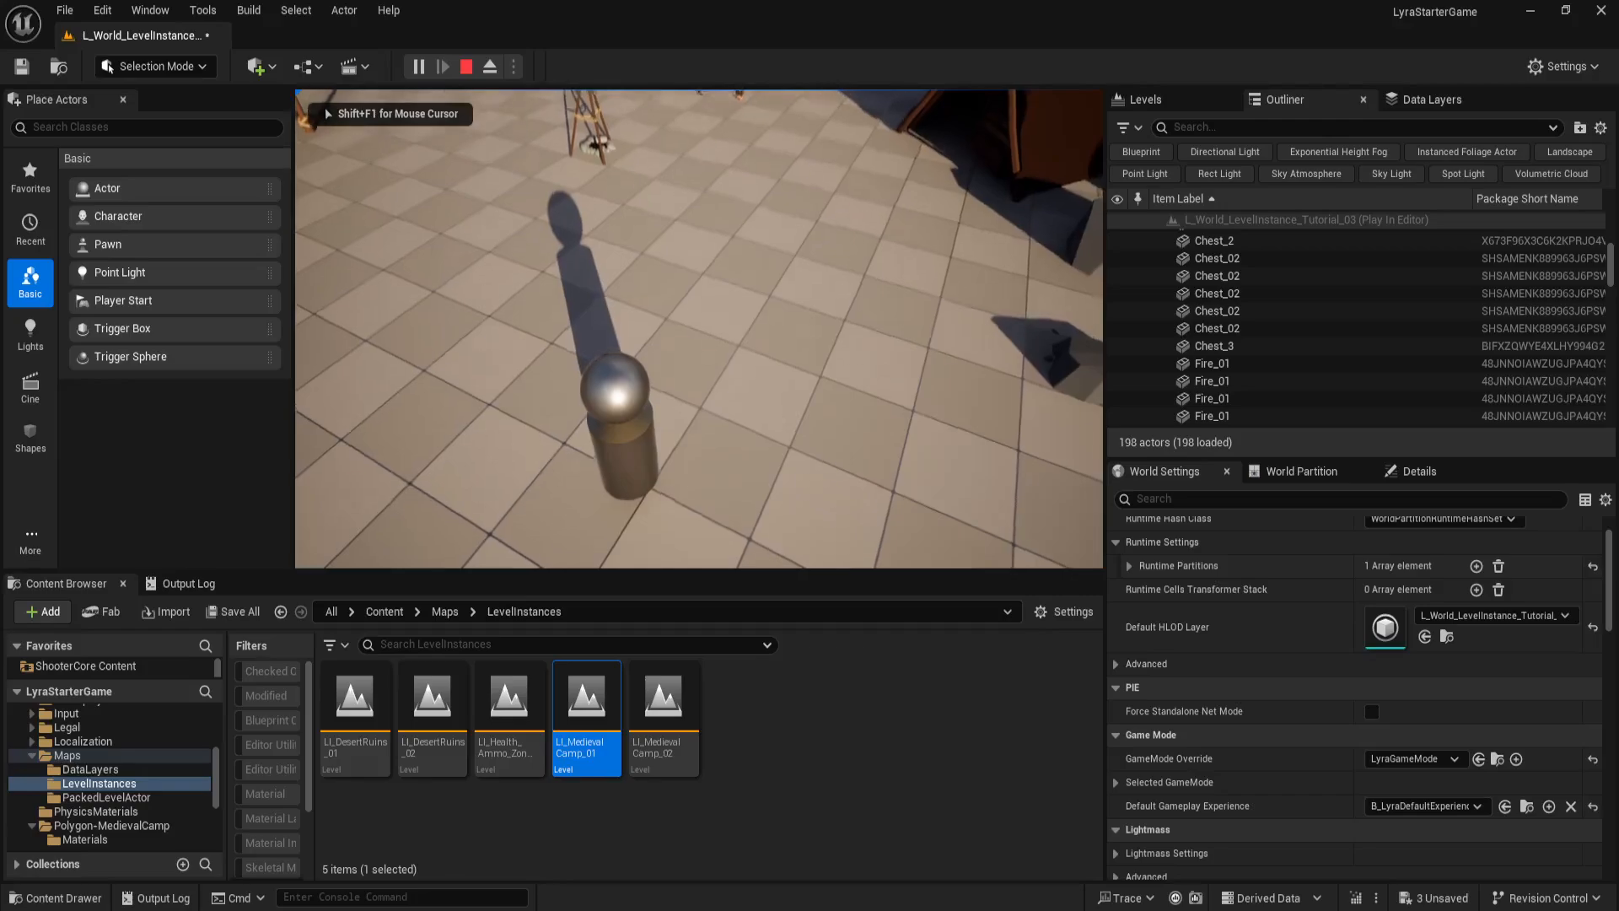
key("Escape")
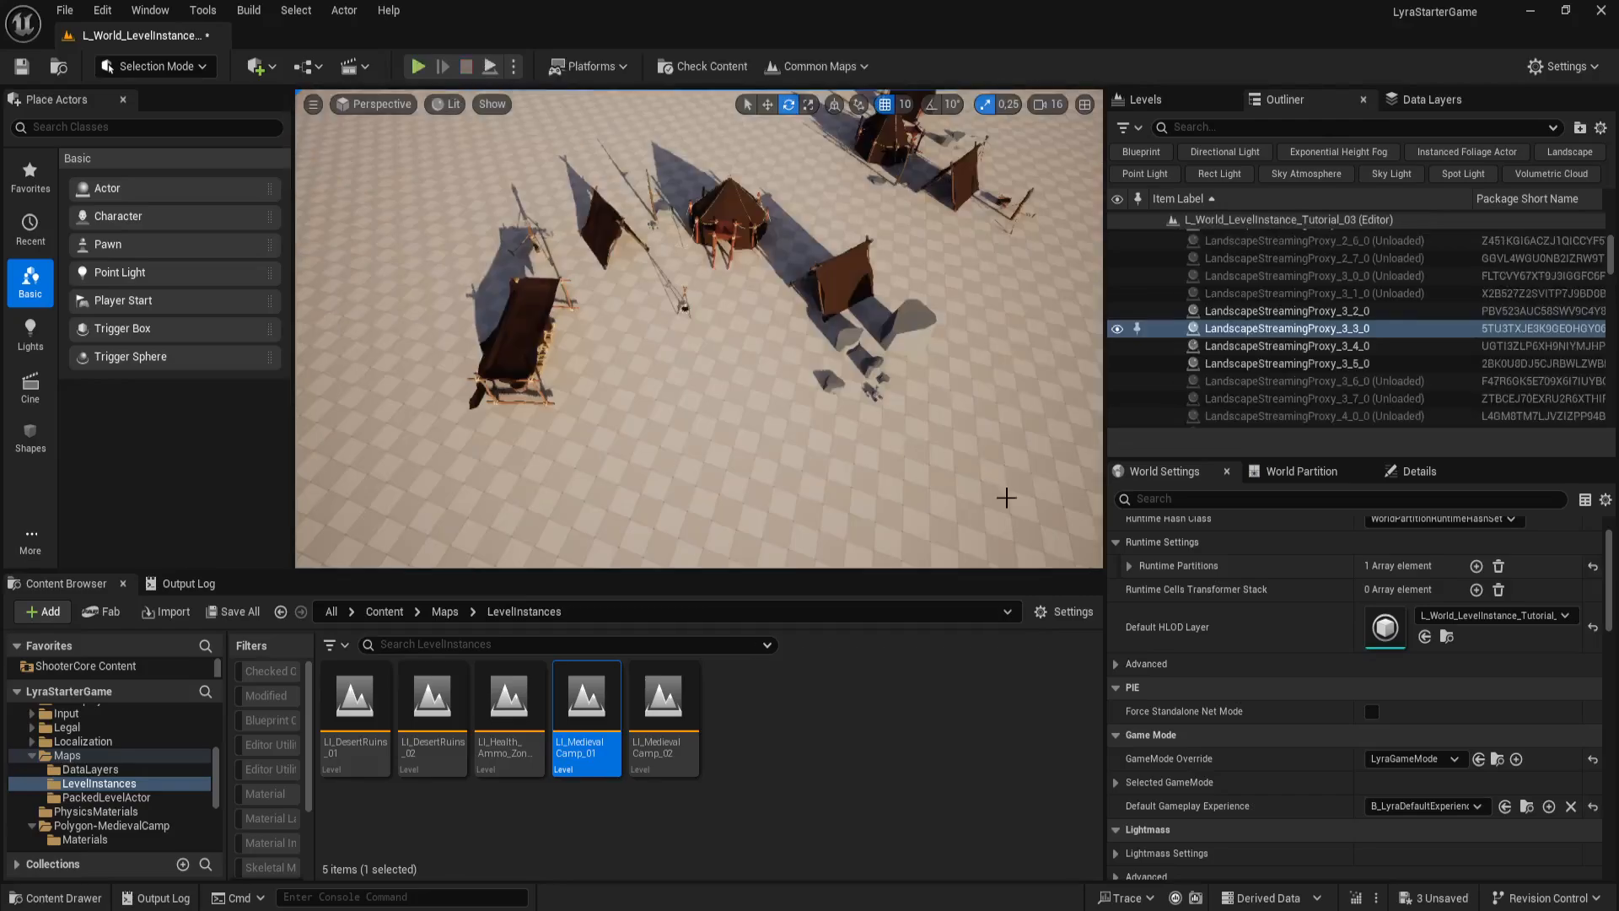
Step: Set the Default Gameplay Experience to B_ShooterGame_Elimination, then play from the ground beside the camp in full screen and stop the session
left_click(1461, 807)
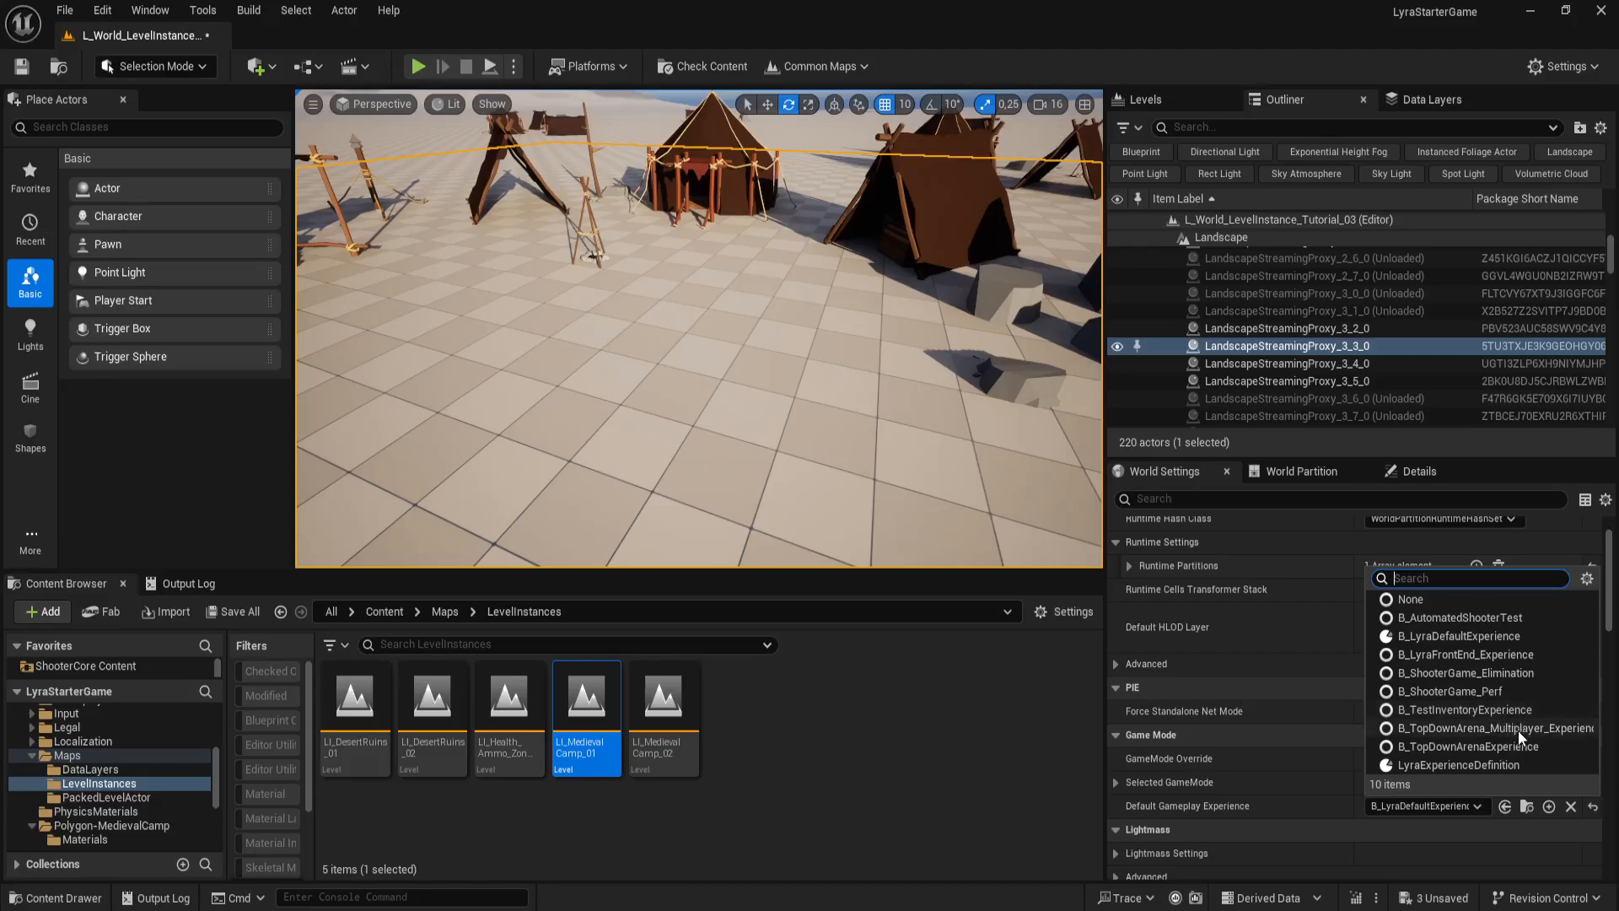
left_click(1495, 673)
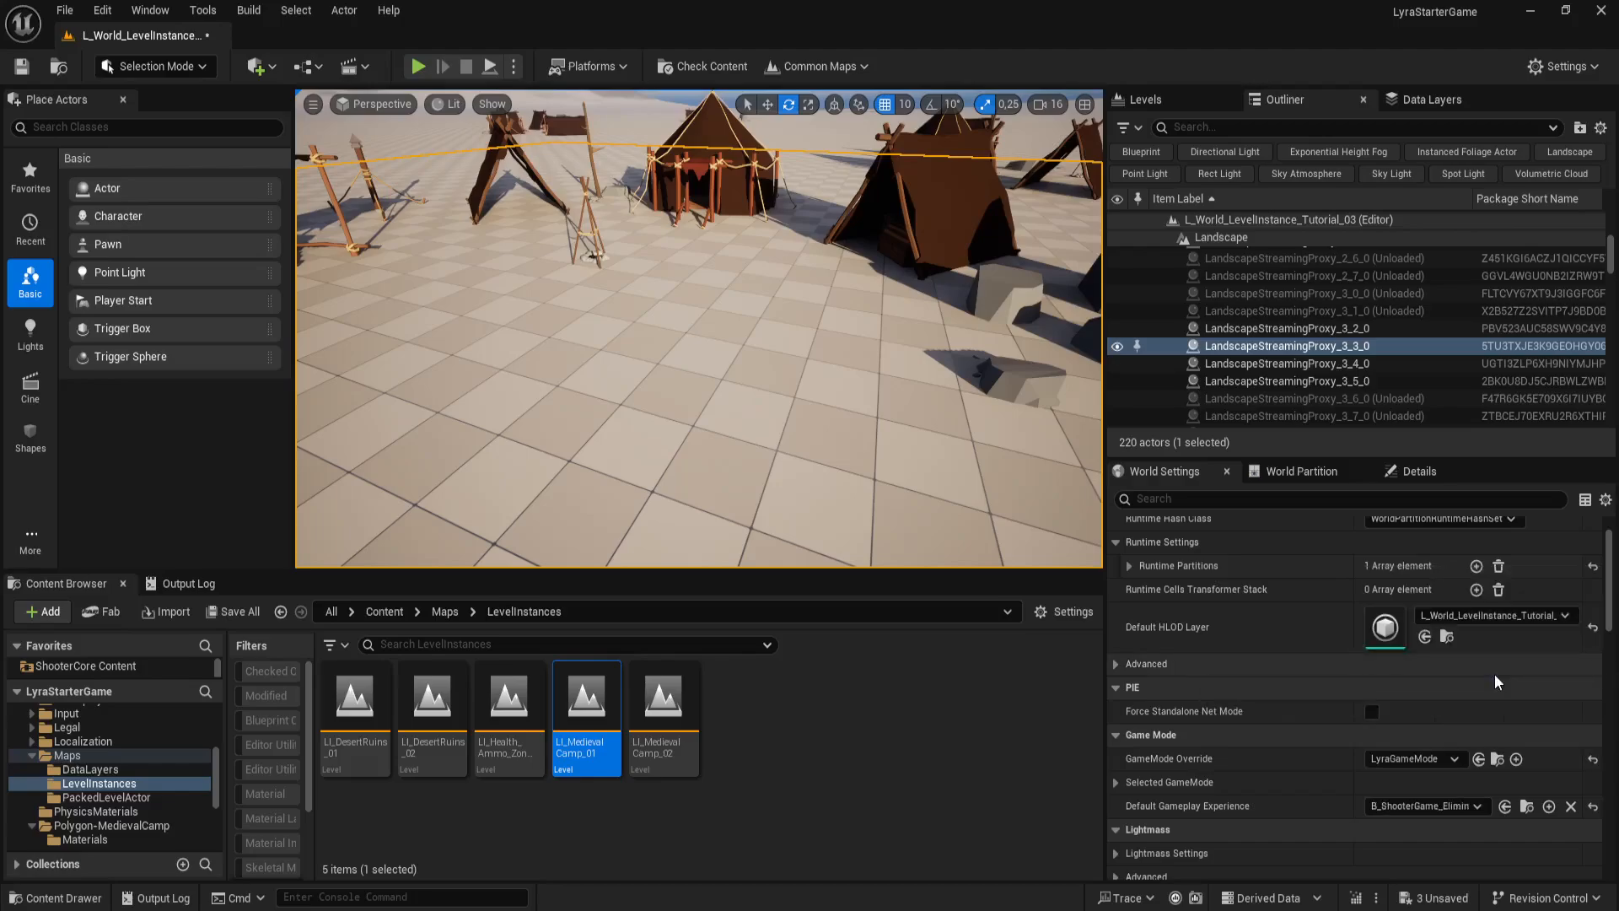
mouse_move(748, 371)
right_mouse_down()
mouse_move(717, 430)
mouse_move(748, 372)
right_mouse_up()
right_click(755, 440)
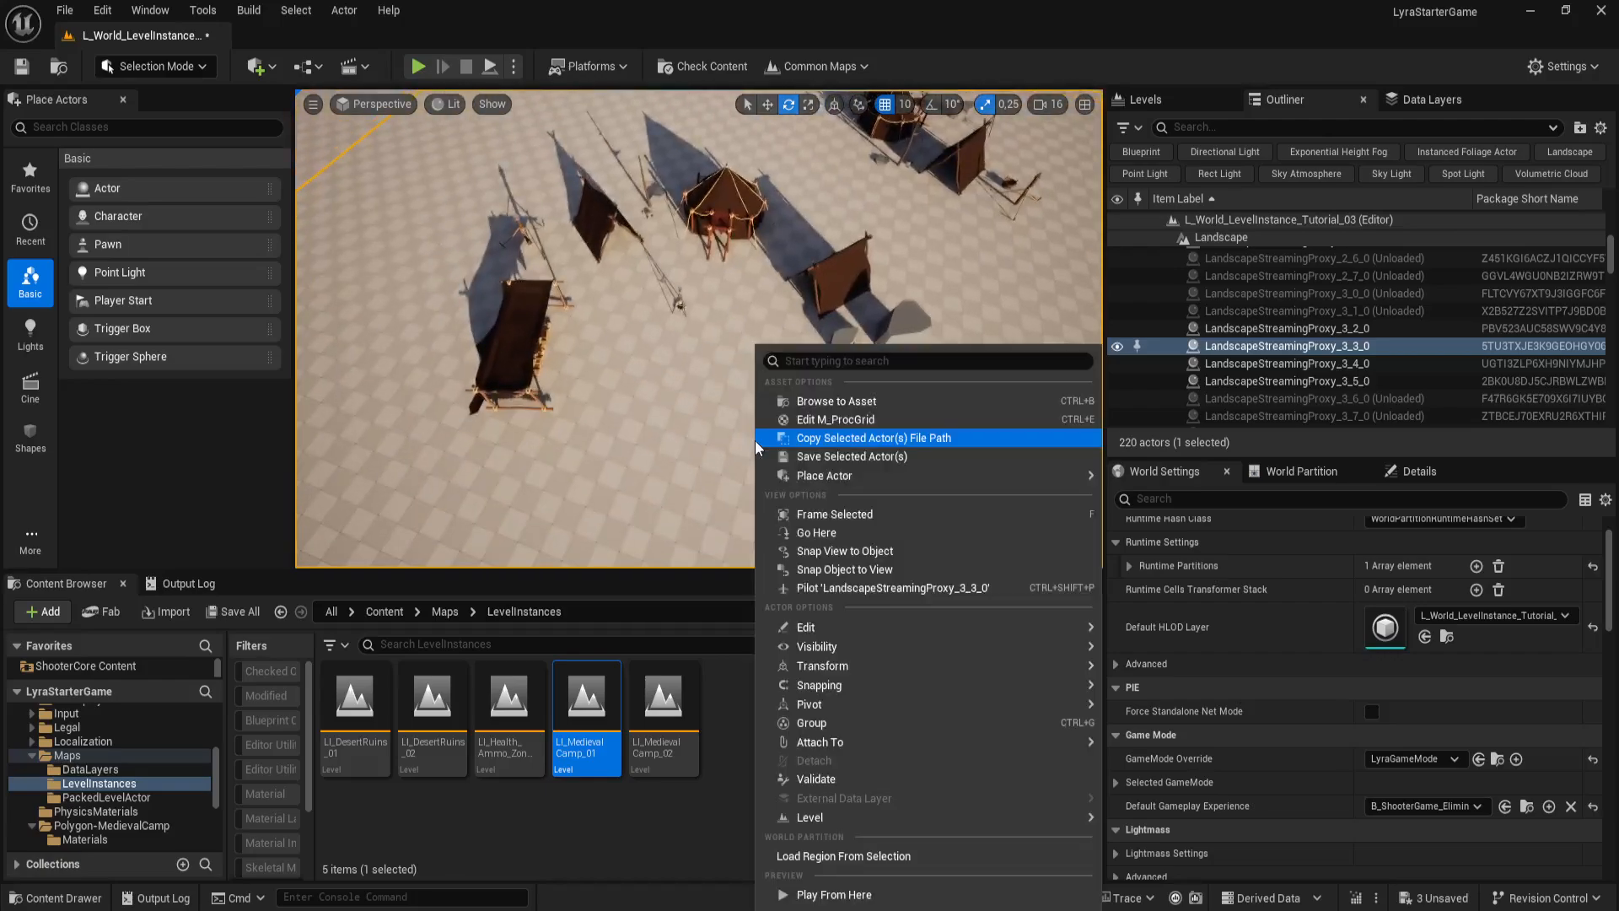
left_click(873, 895)
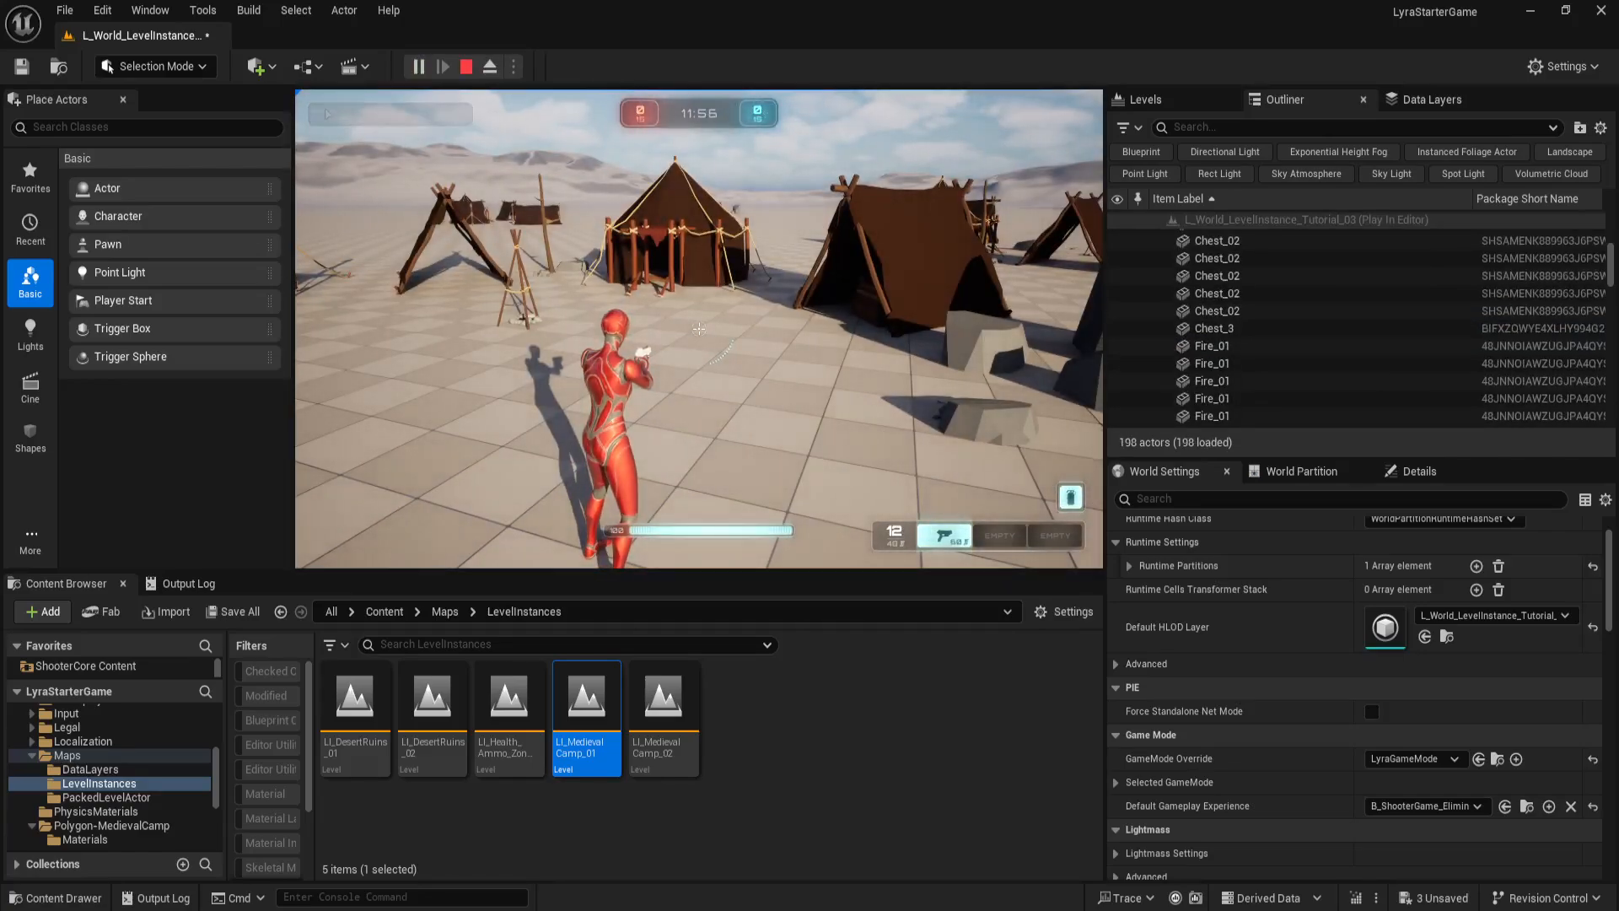
key("F11")
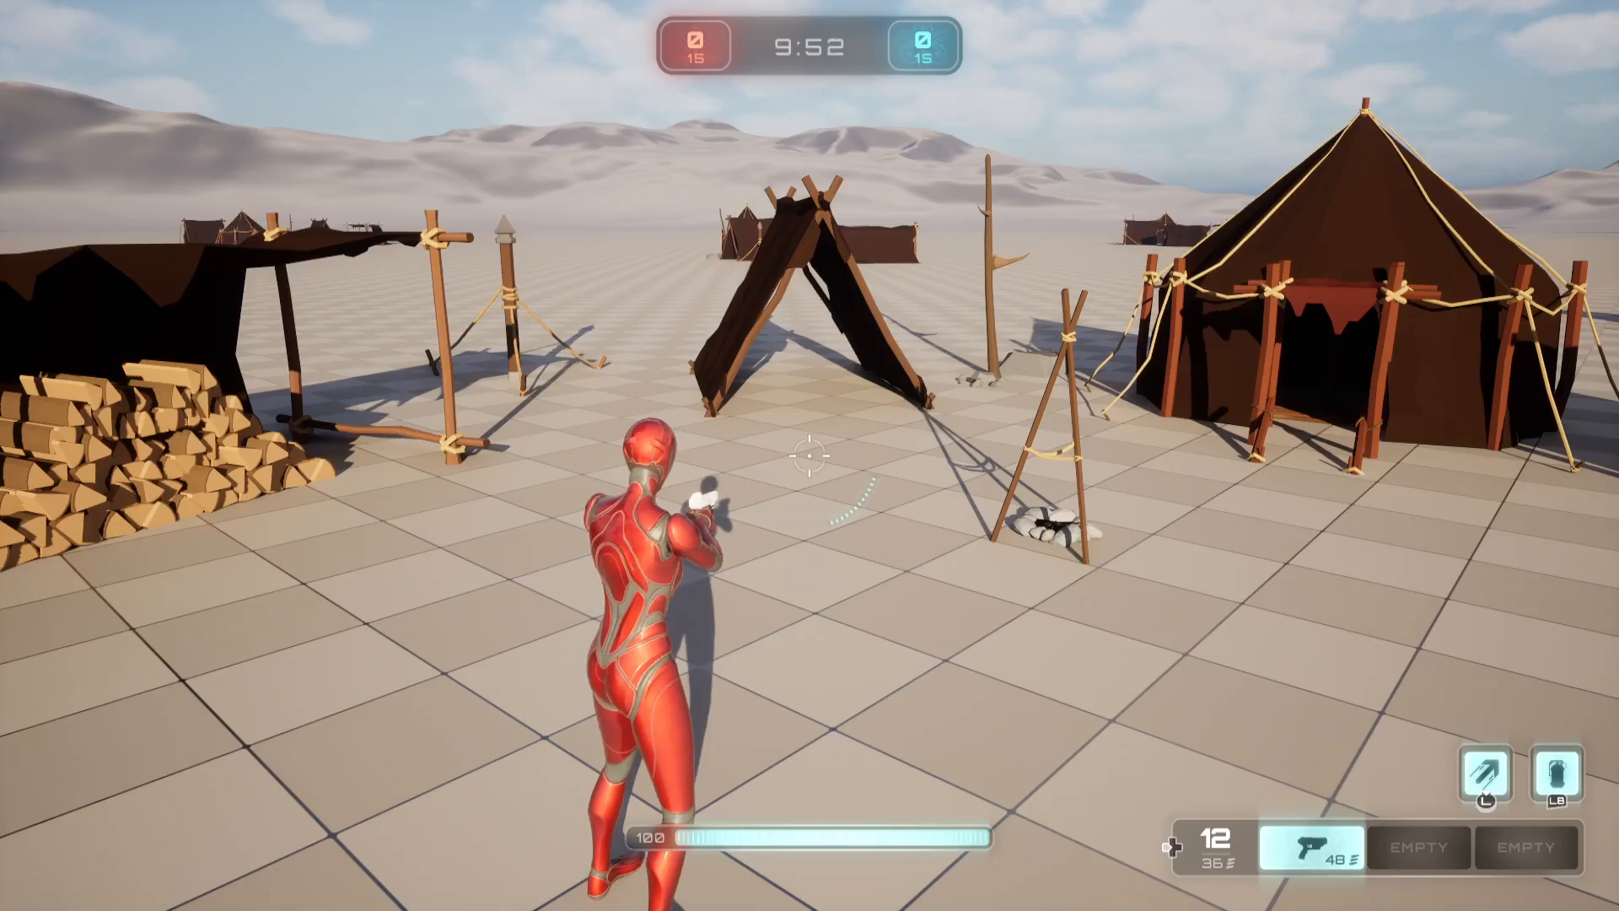
key("Escape")
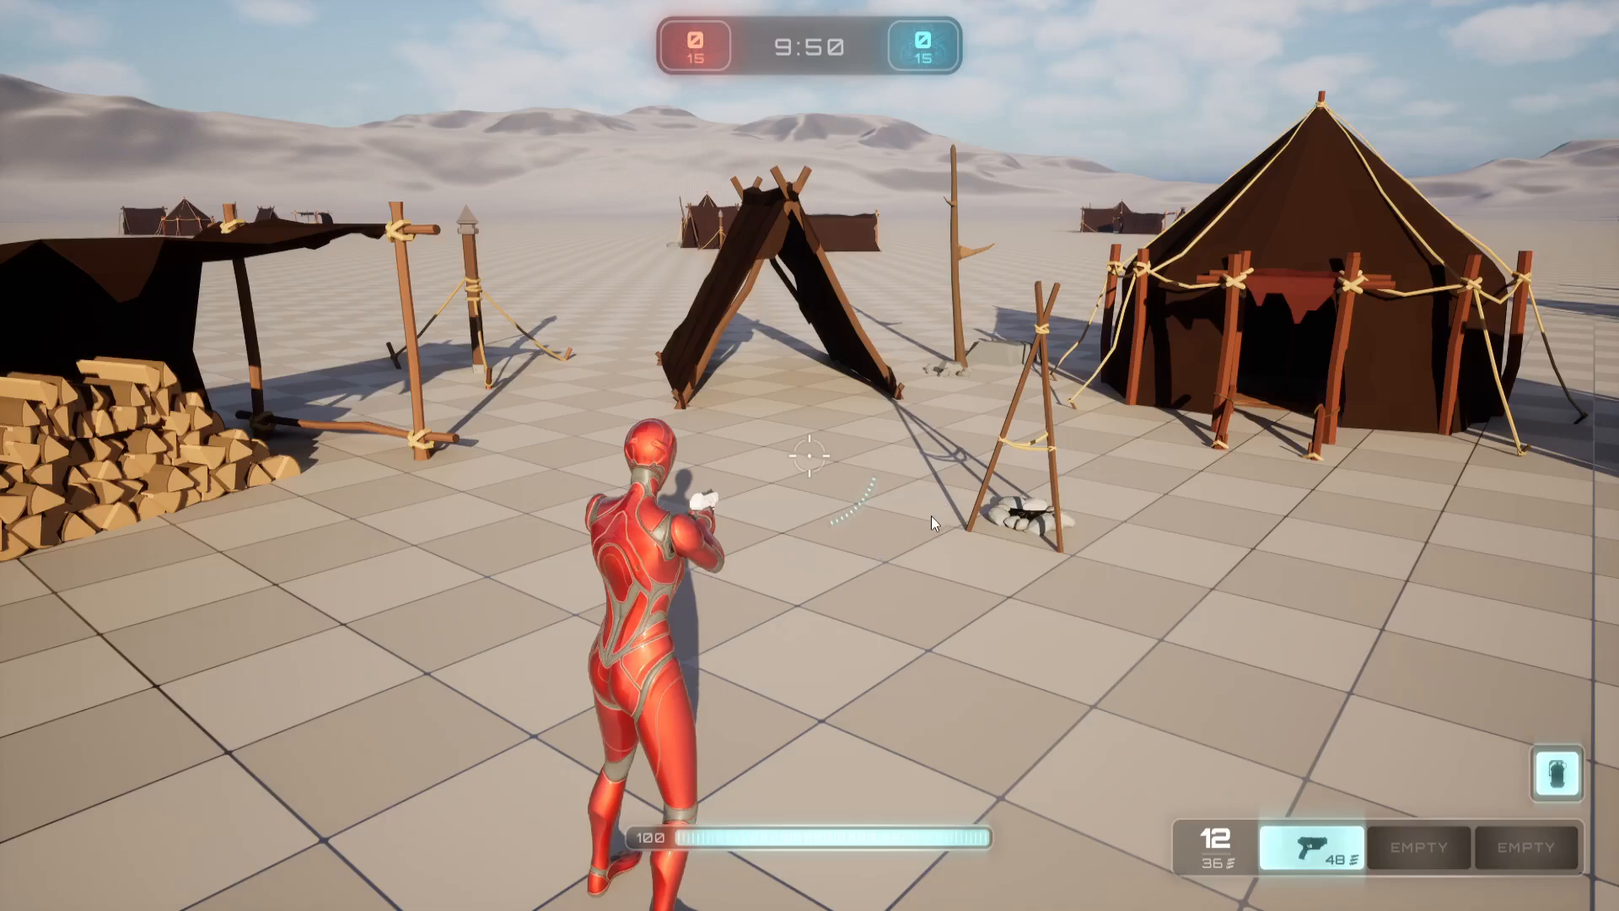
key("Escape")
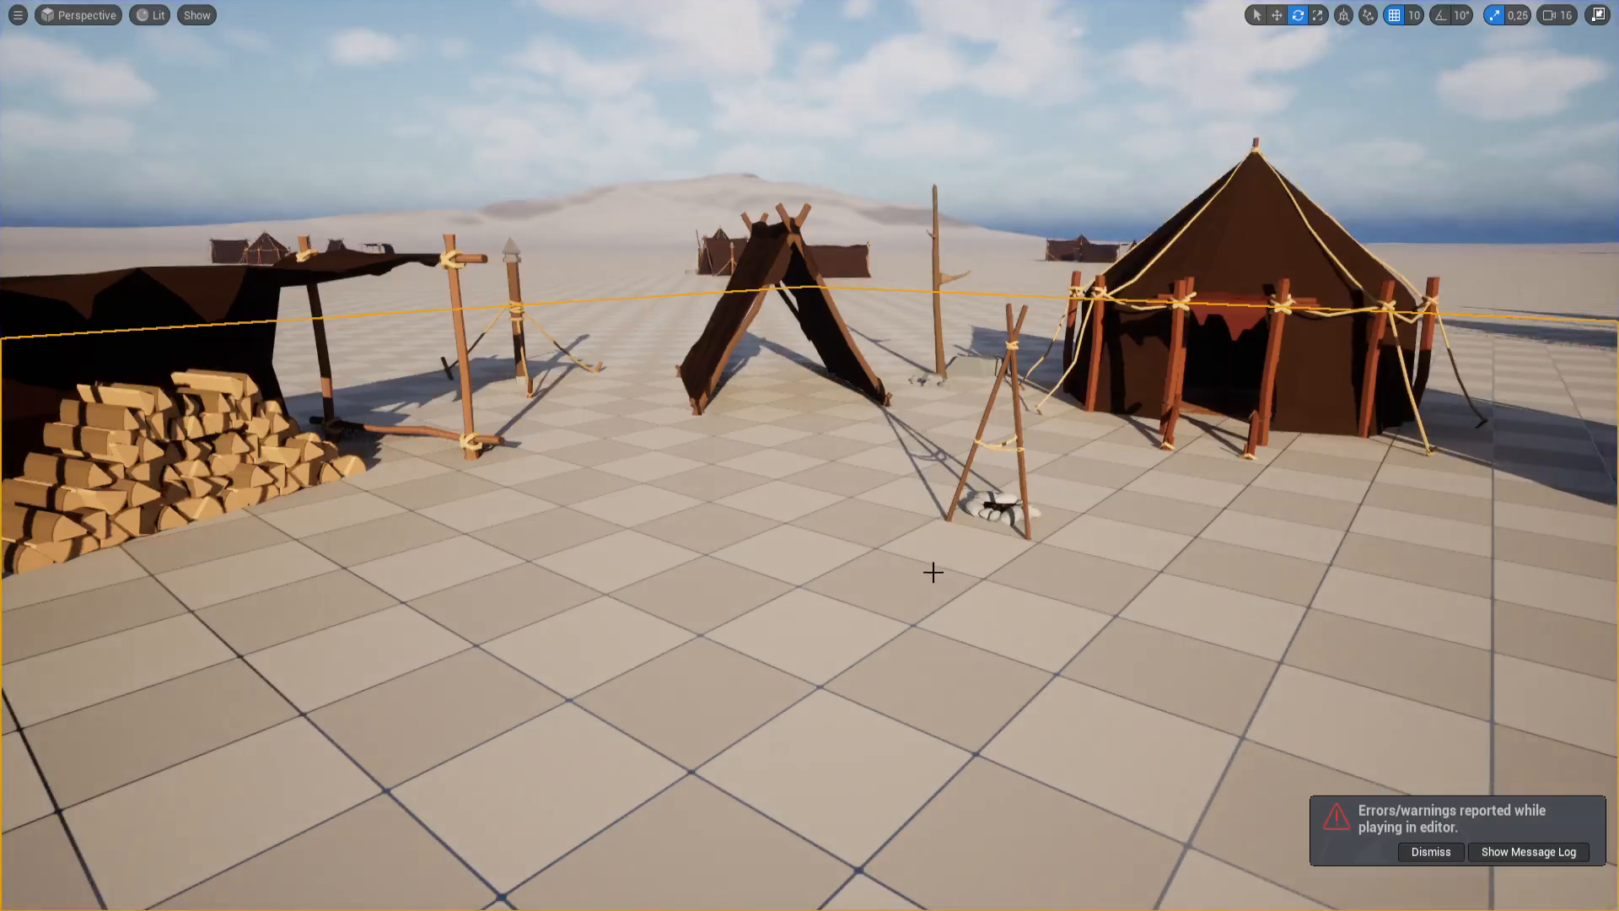
Step: Deselect the landscape, look over the camp from above, and restore the viewport from full screen
right_click_drag(934, 572, 911, 591)
key("Escape")
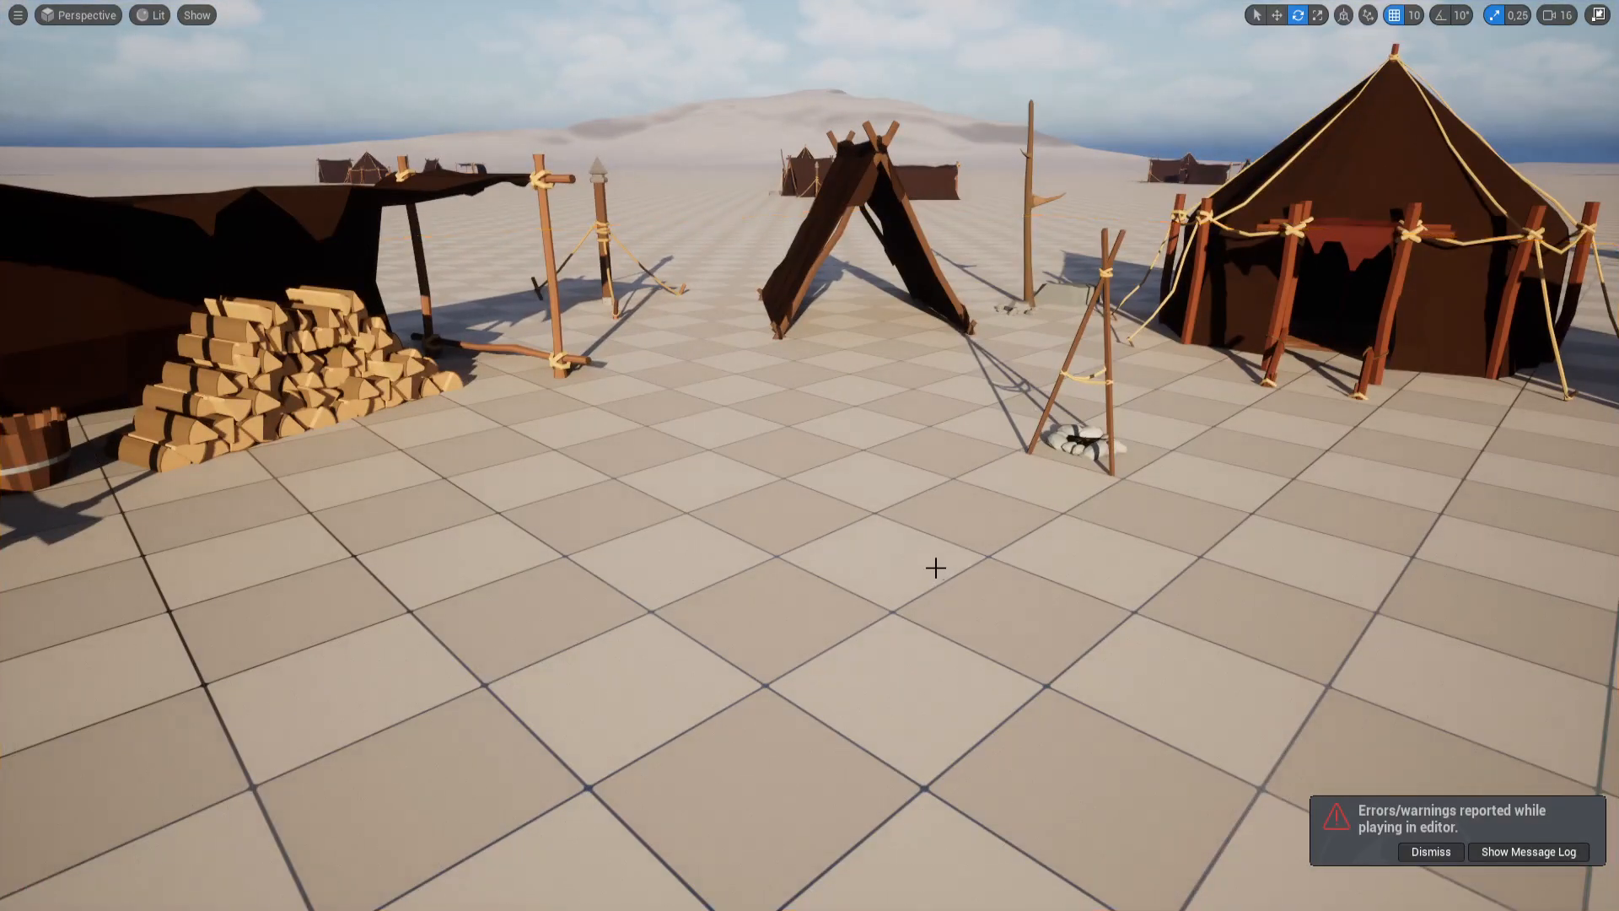
right_click_drag(1023, 570, 995, 609)
key("s")
key("w")
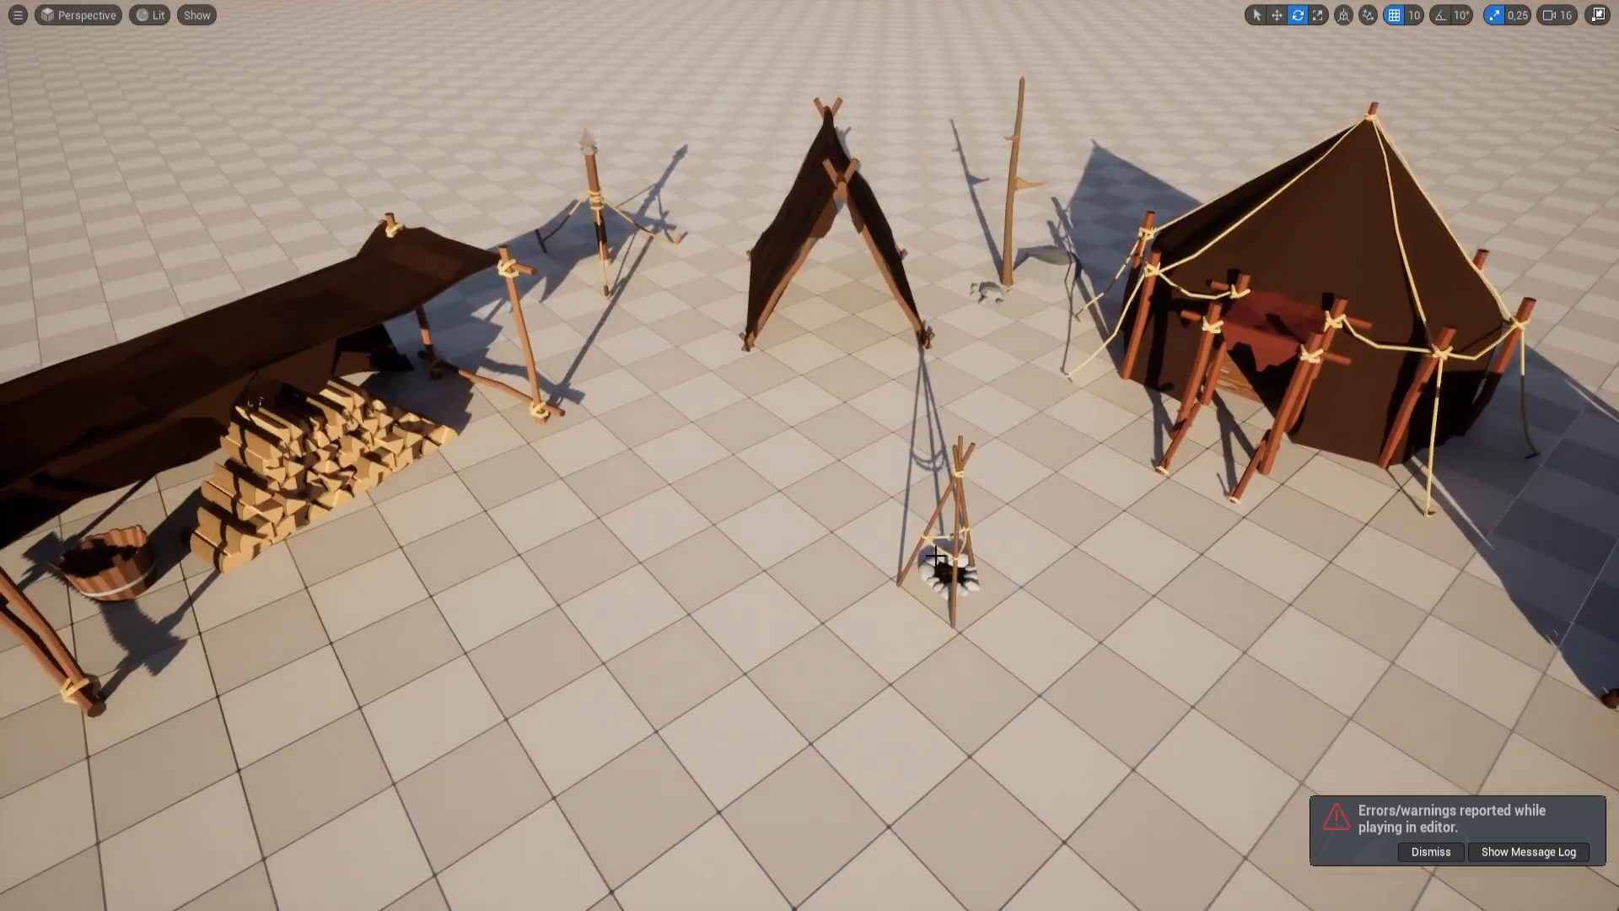
key("F11")
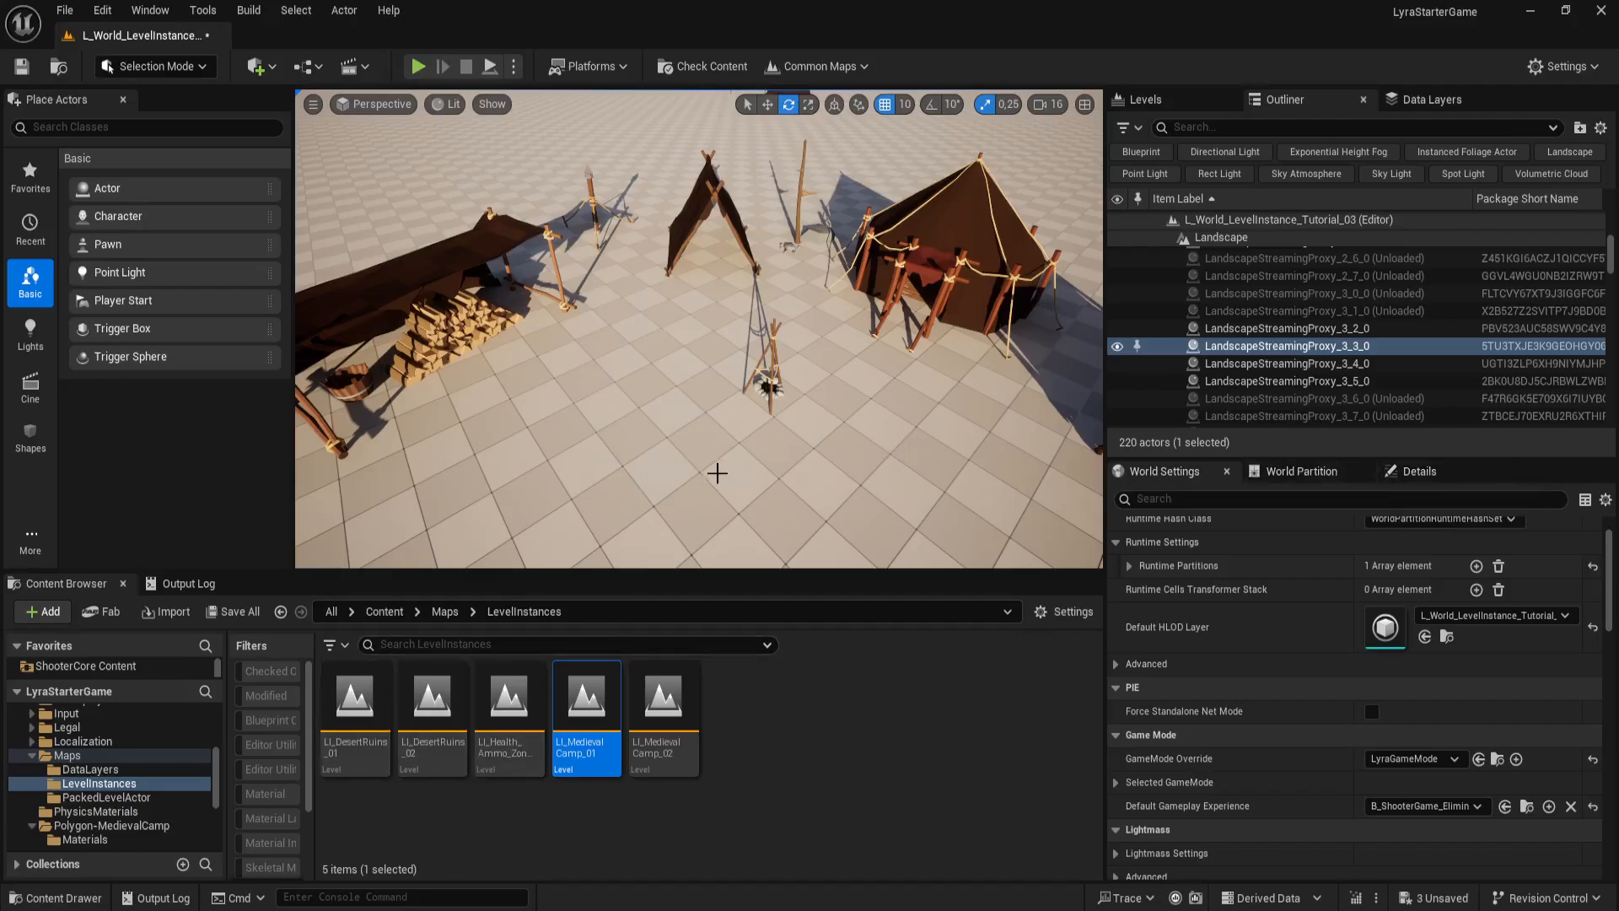
Step: Inspect the camp's bonfire up close and select the LI_MedievalCamp_01 instance it belongs to
key("w")
right_click_drag(717, 473, 652, 435)
key("w")
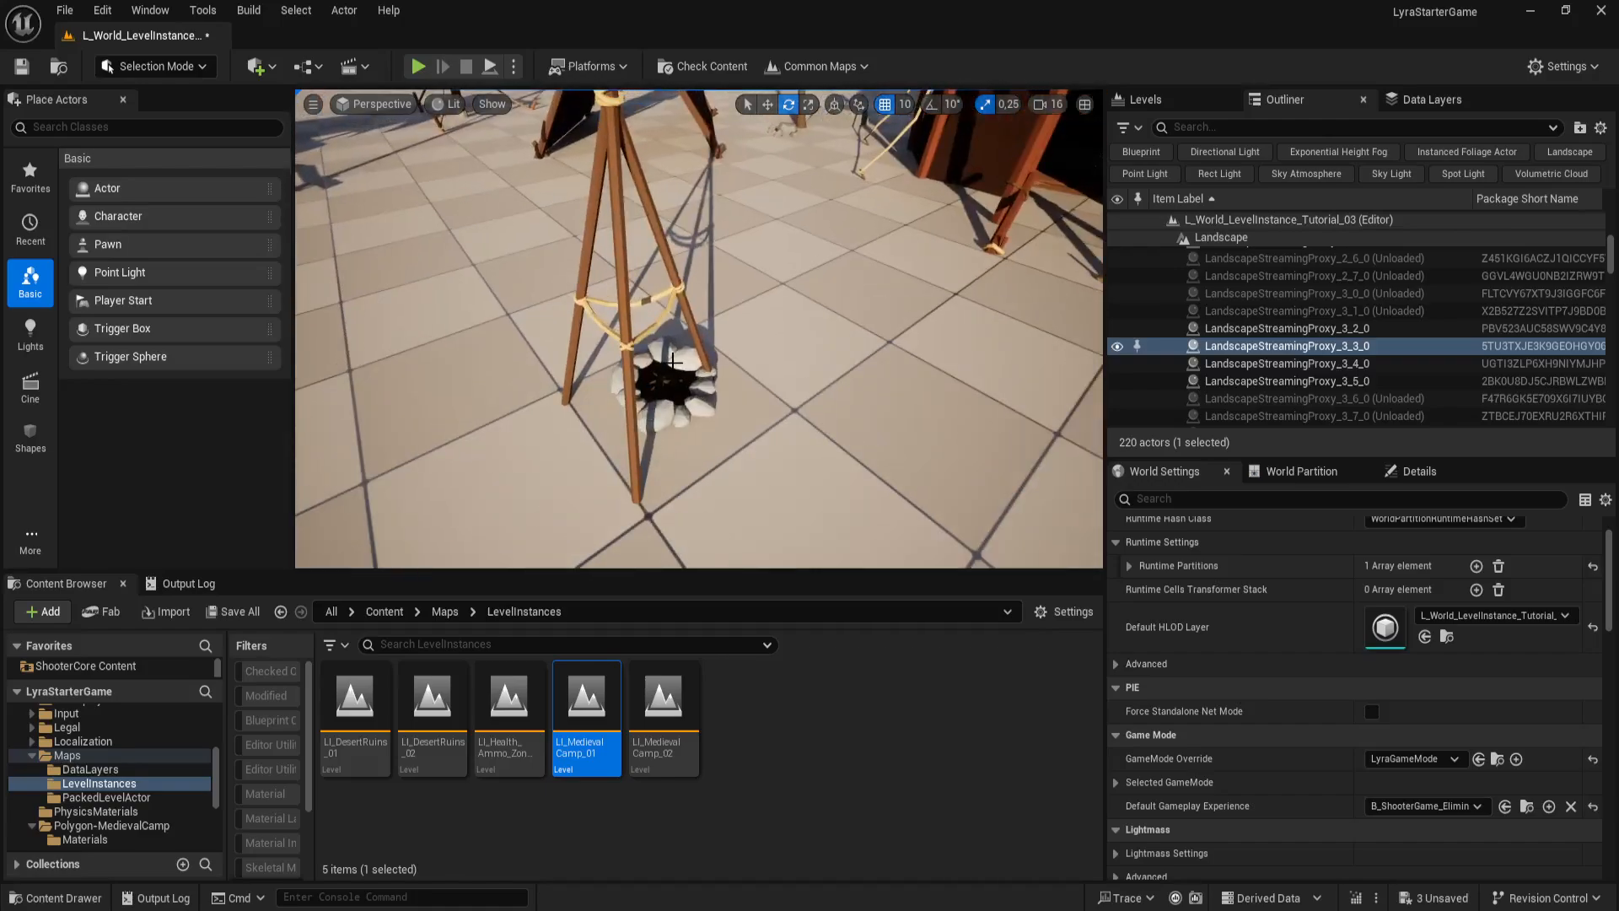
left_click(697, 334)
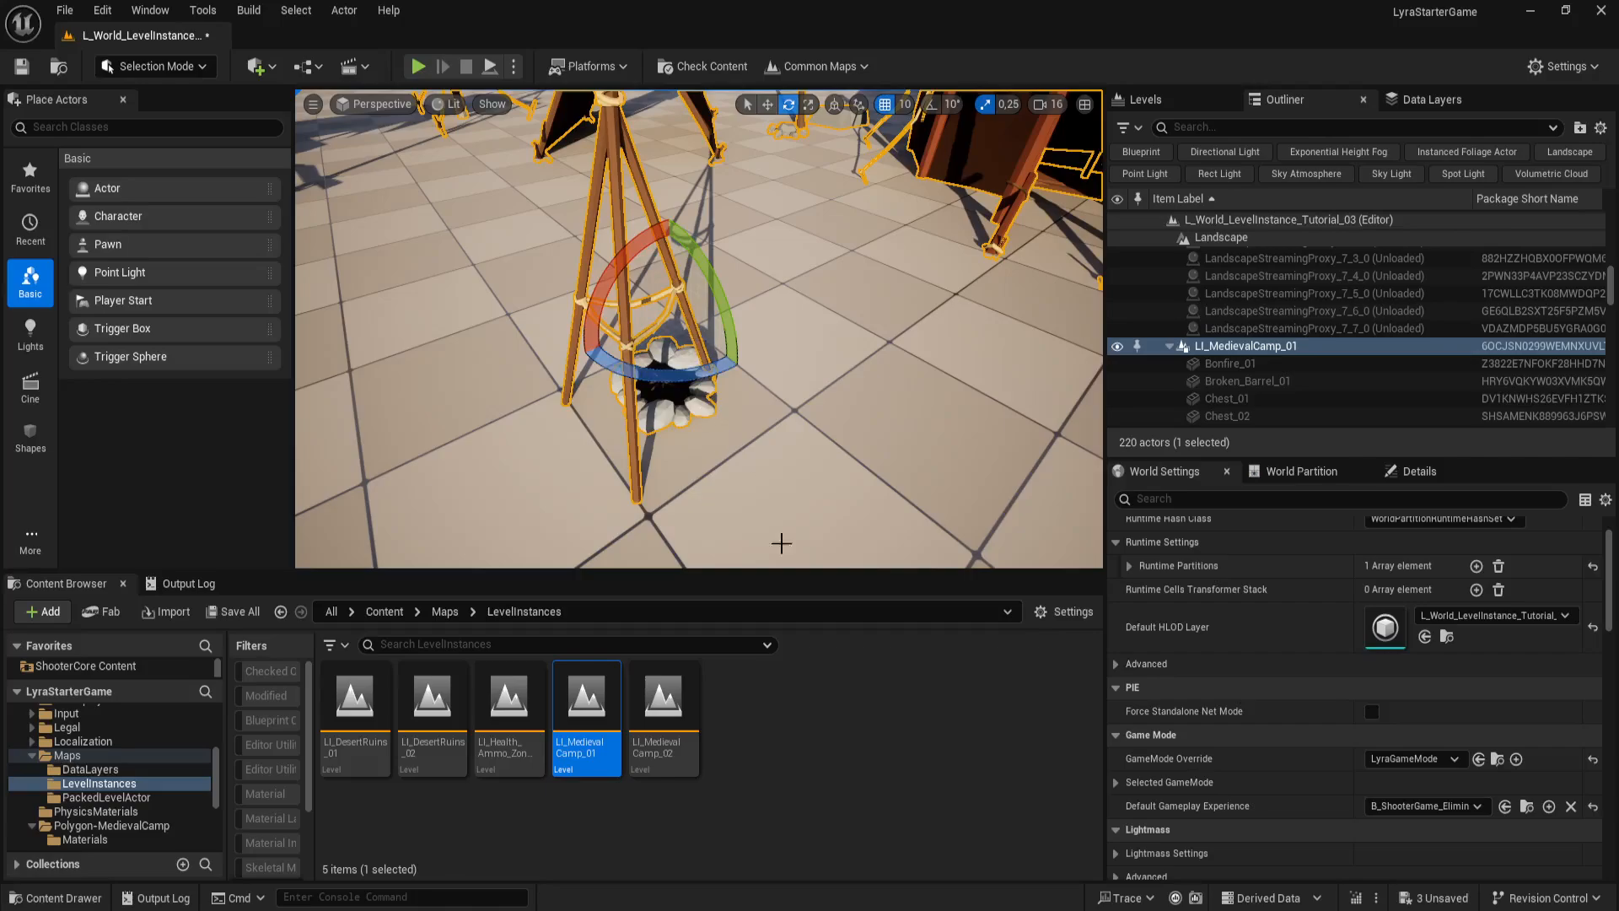
left_click_drag(717, 462, 717, 565)
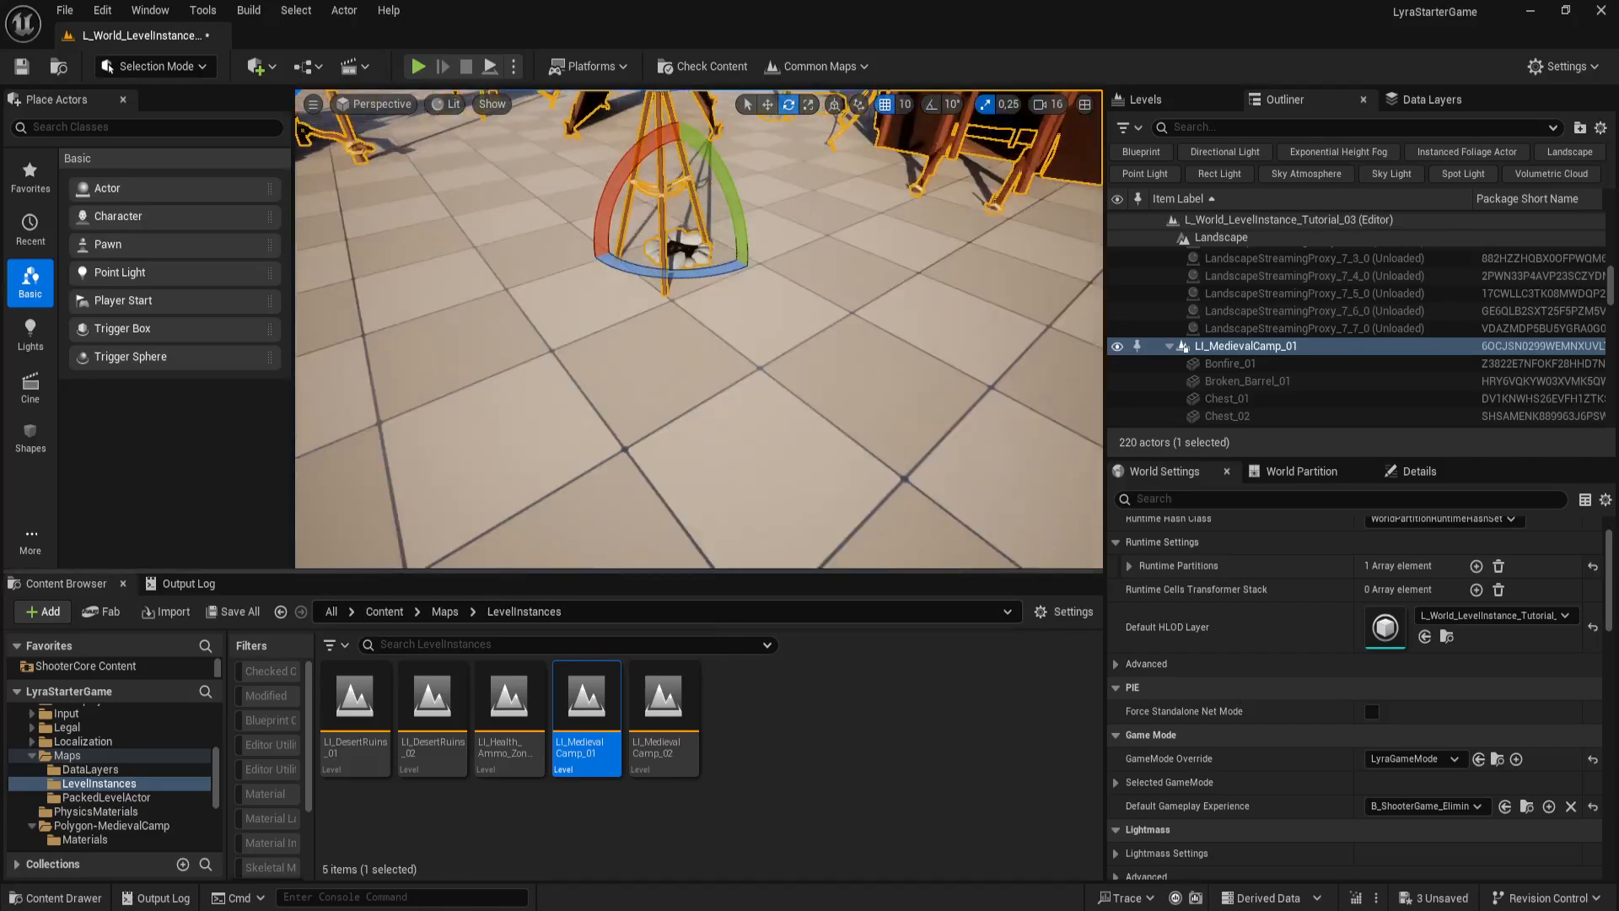
right_click_drag(724, 464, 723, 397)
key("s")
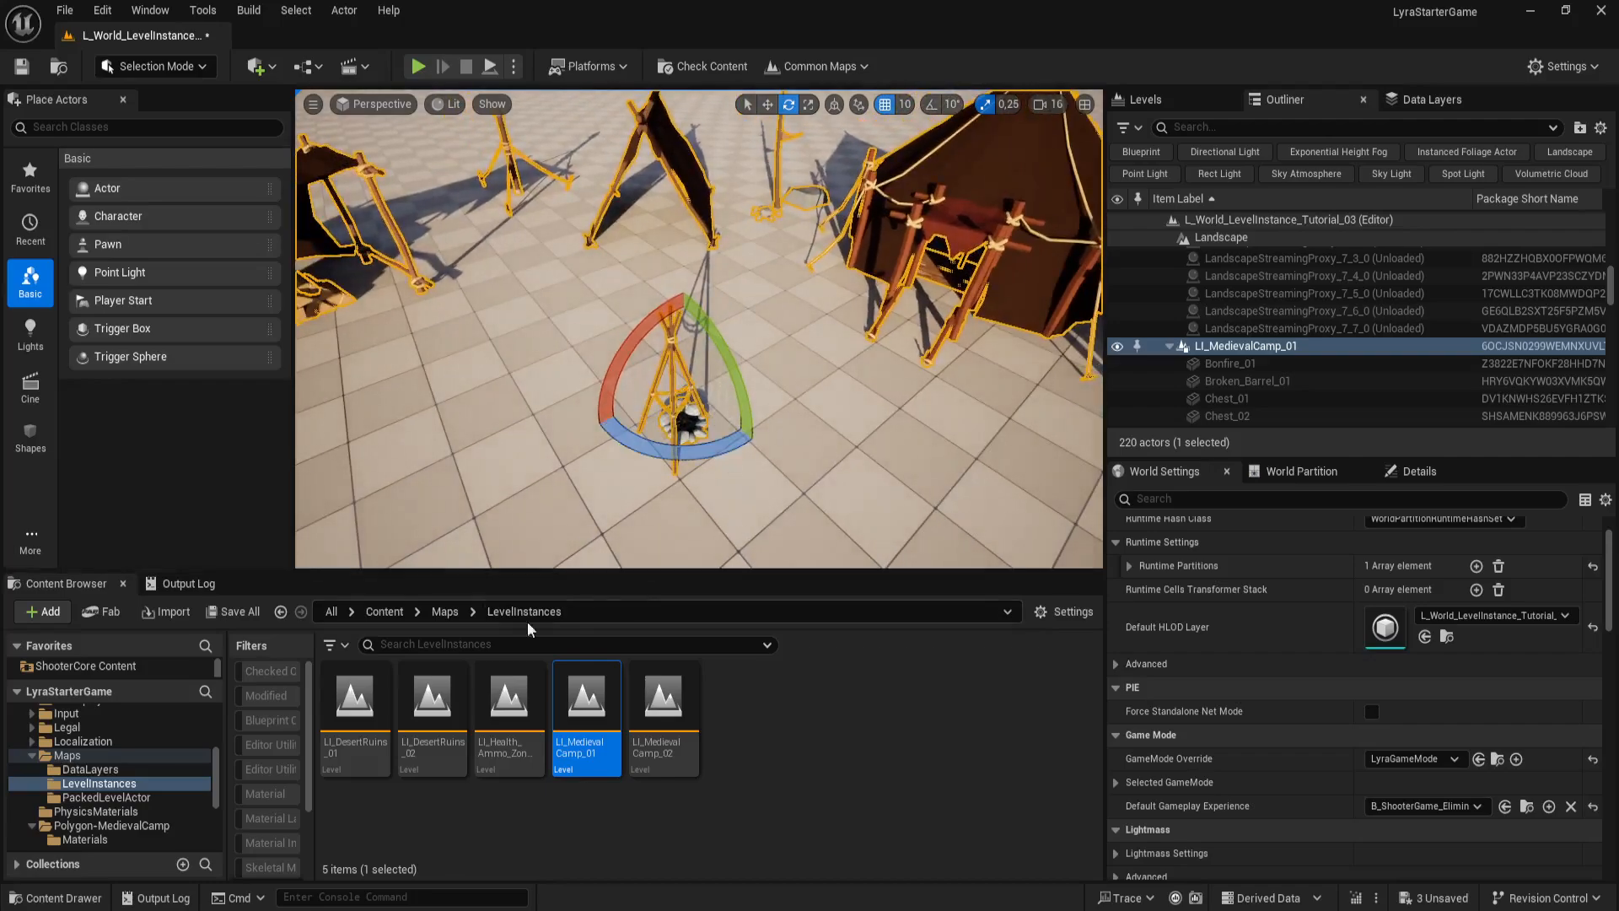
Step: Browse the project's DataLayers and LevelInstances folders, then open the Models folder of Polygon-MedievalCamp
left_click(133, 768)
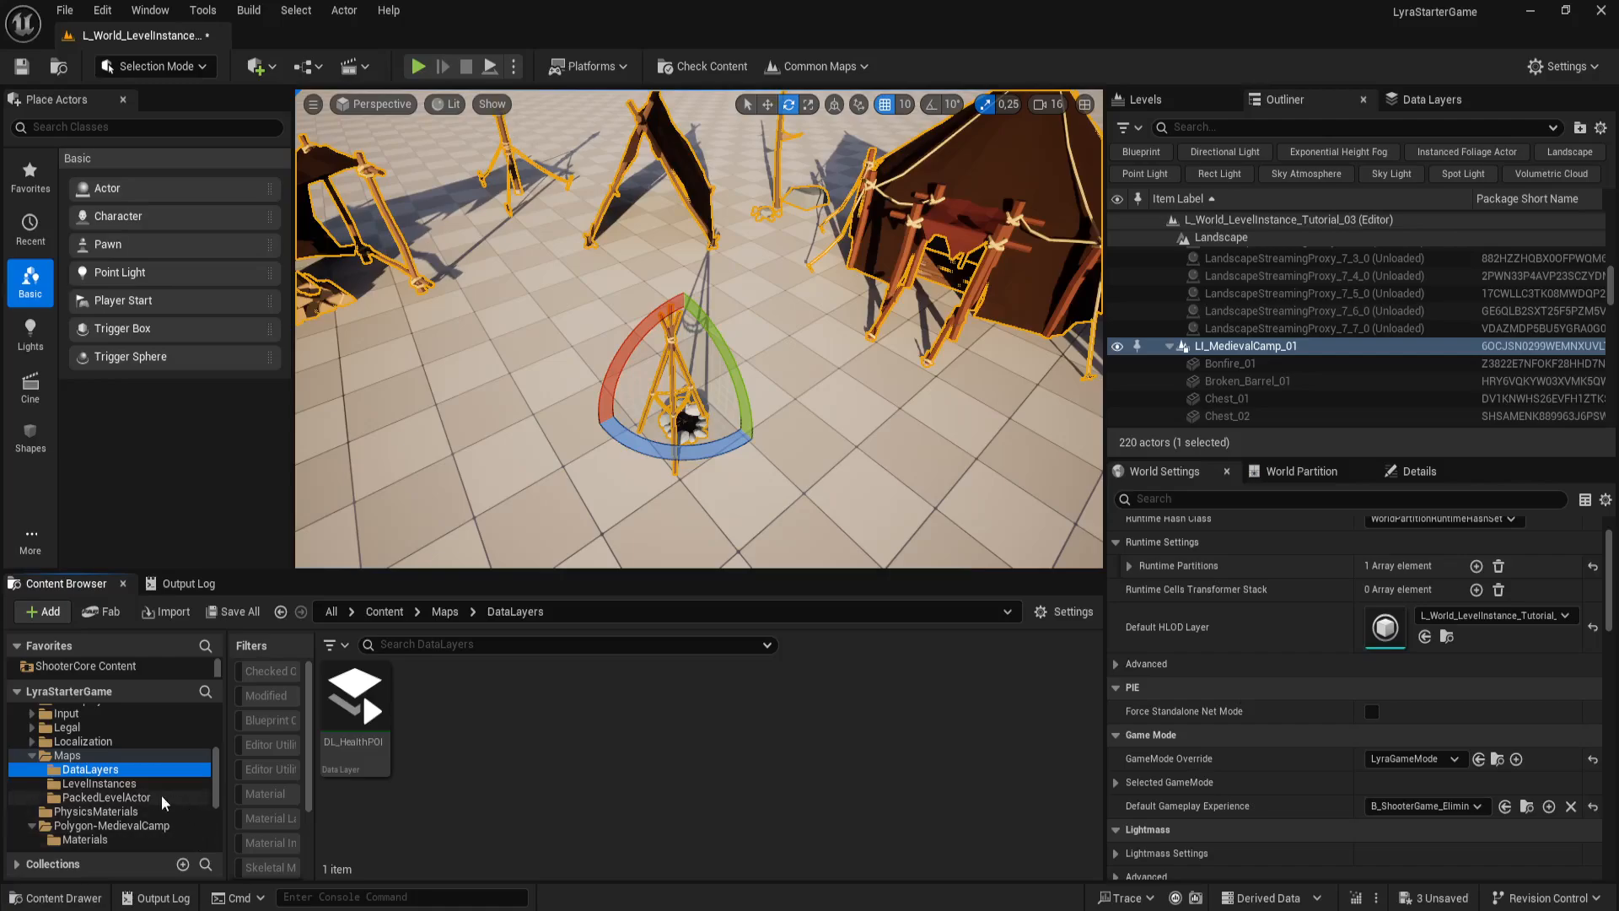
left_click(136, 783)
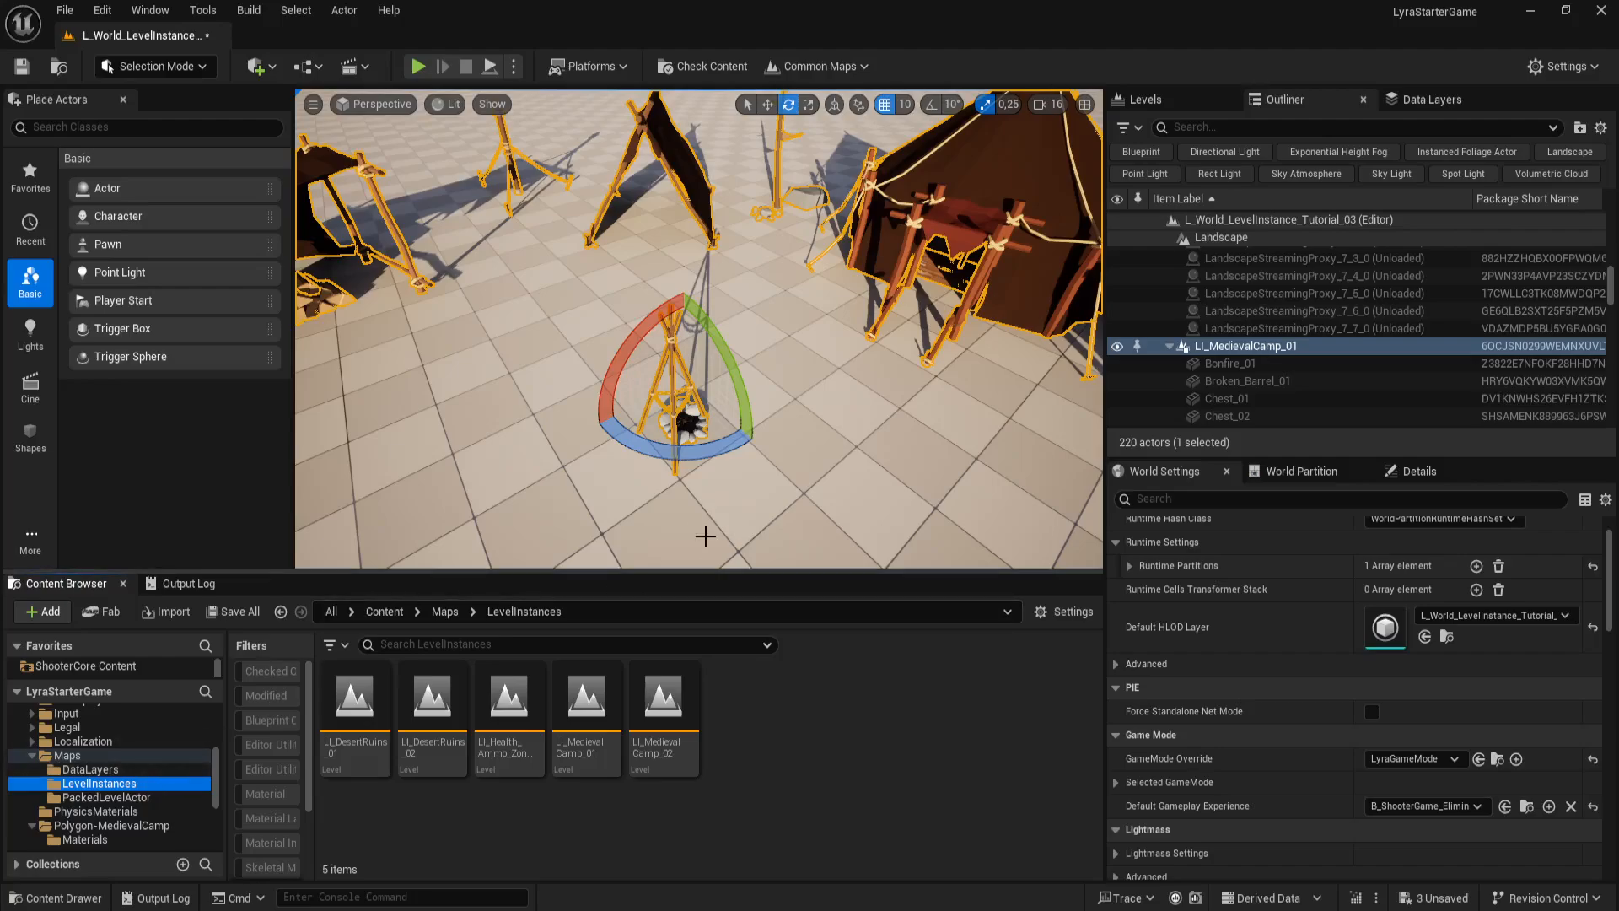
right_click_drag(699, 514, 672, 521)
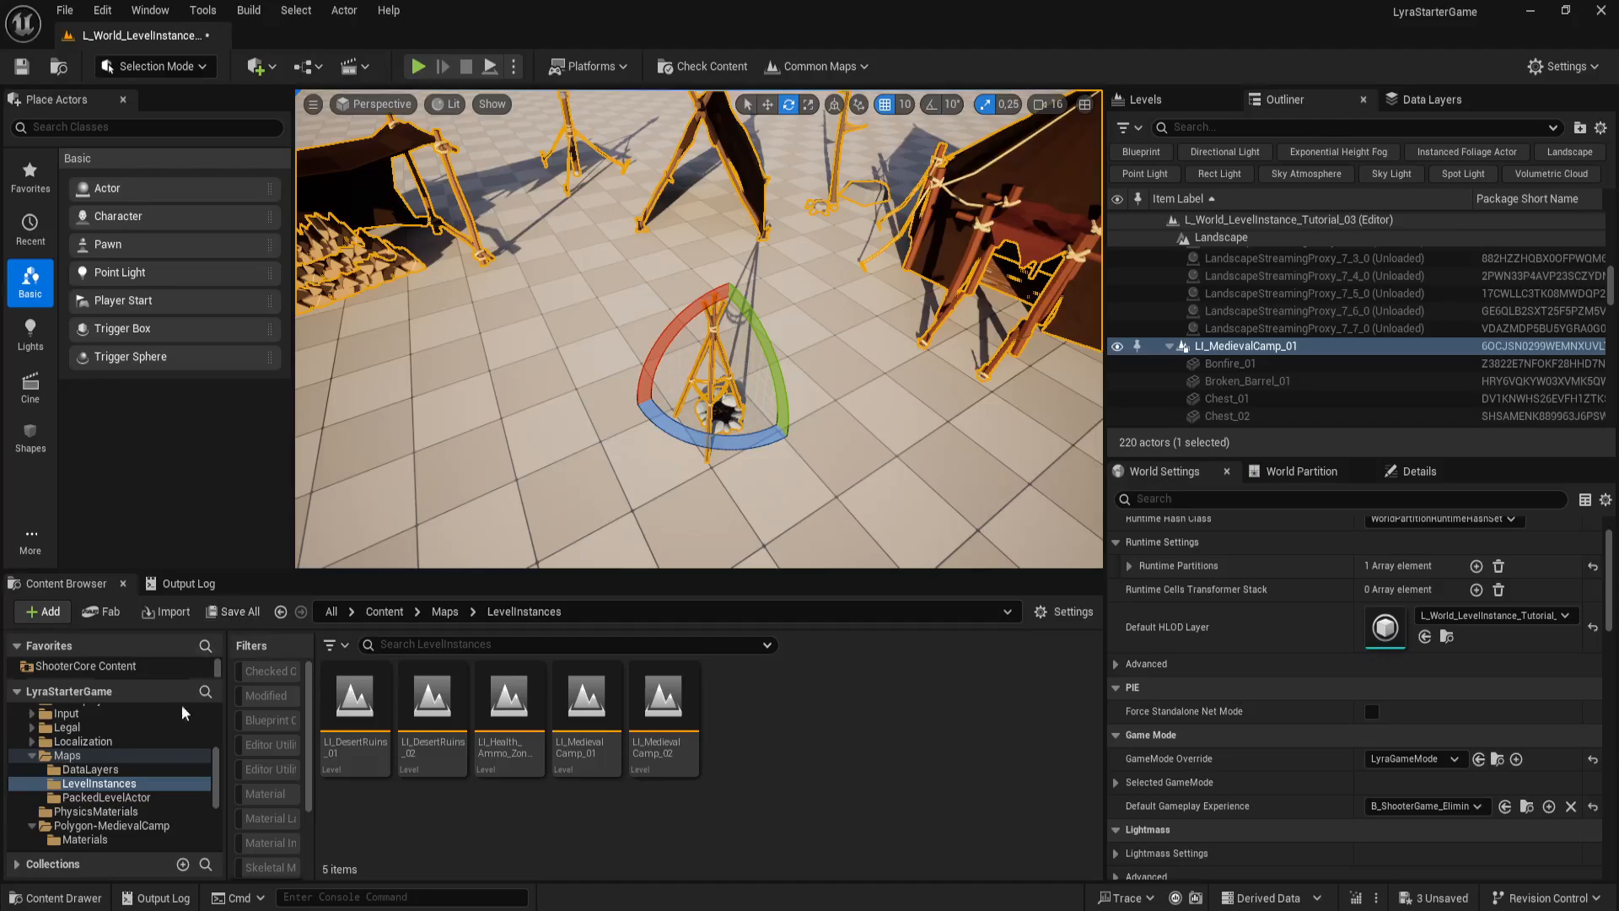
scroll(128, 808, "down", 5)
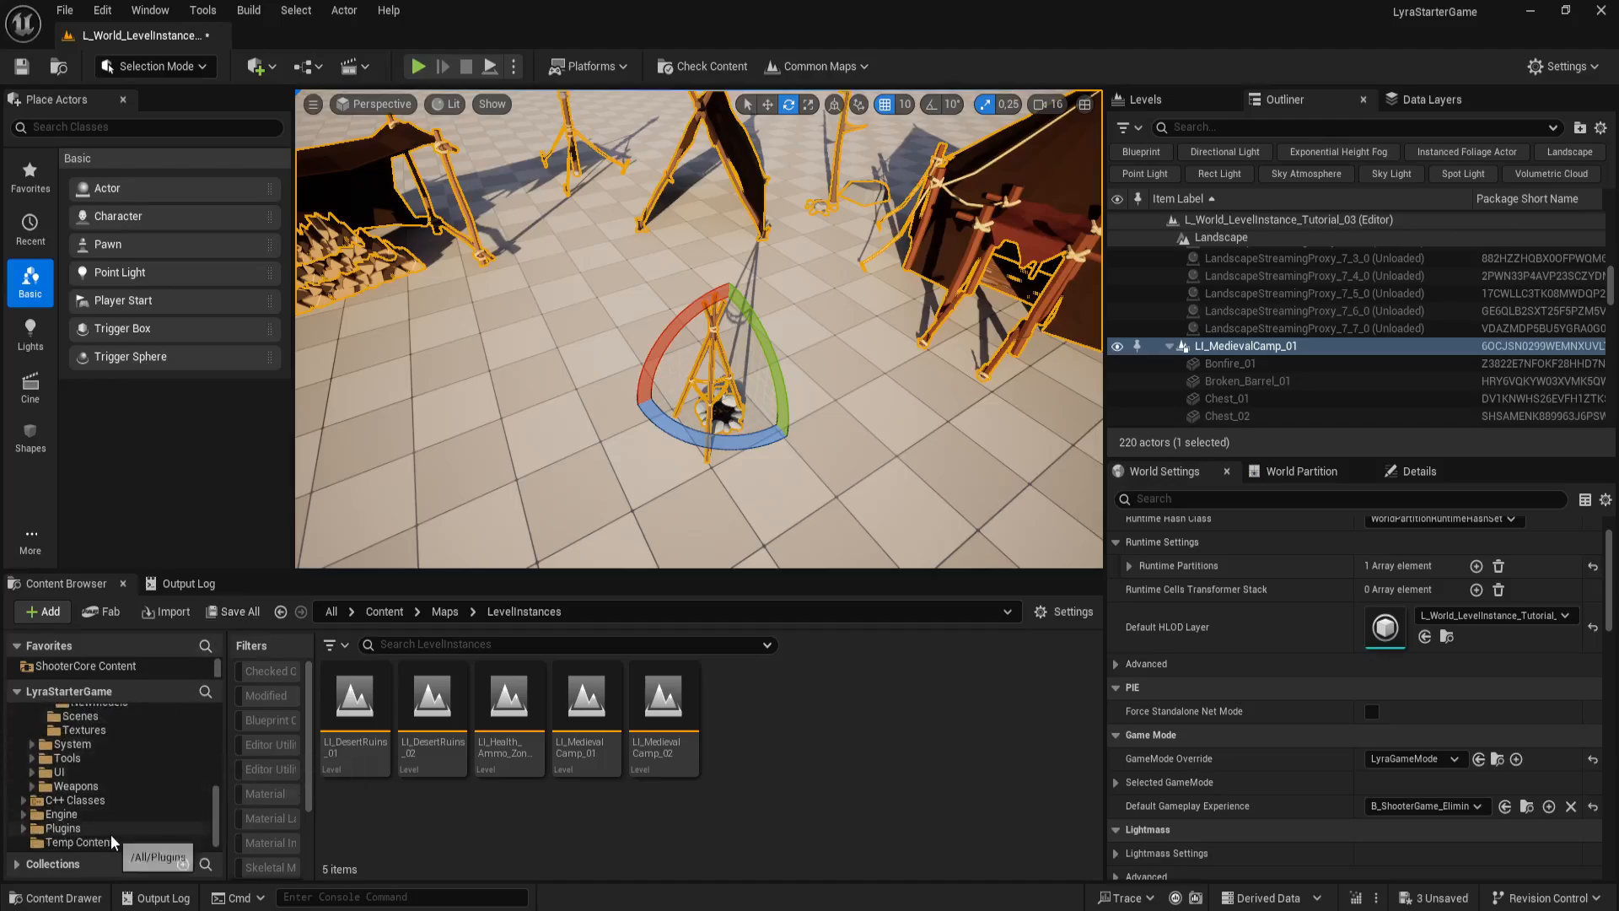
scroll(110, 833, "up", 2)
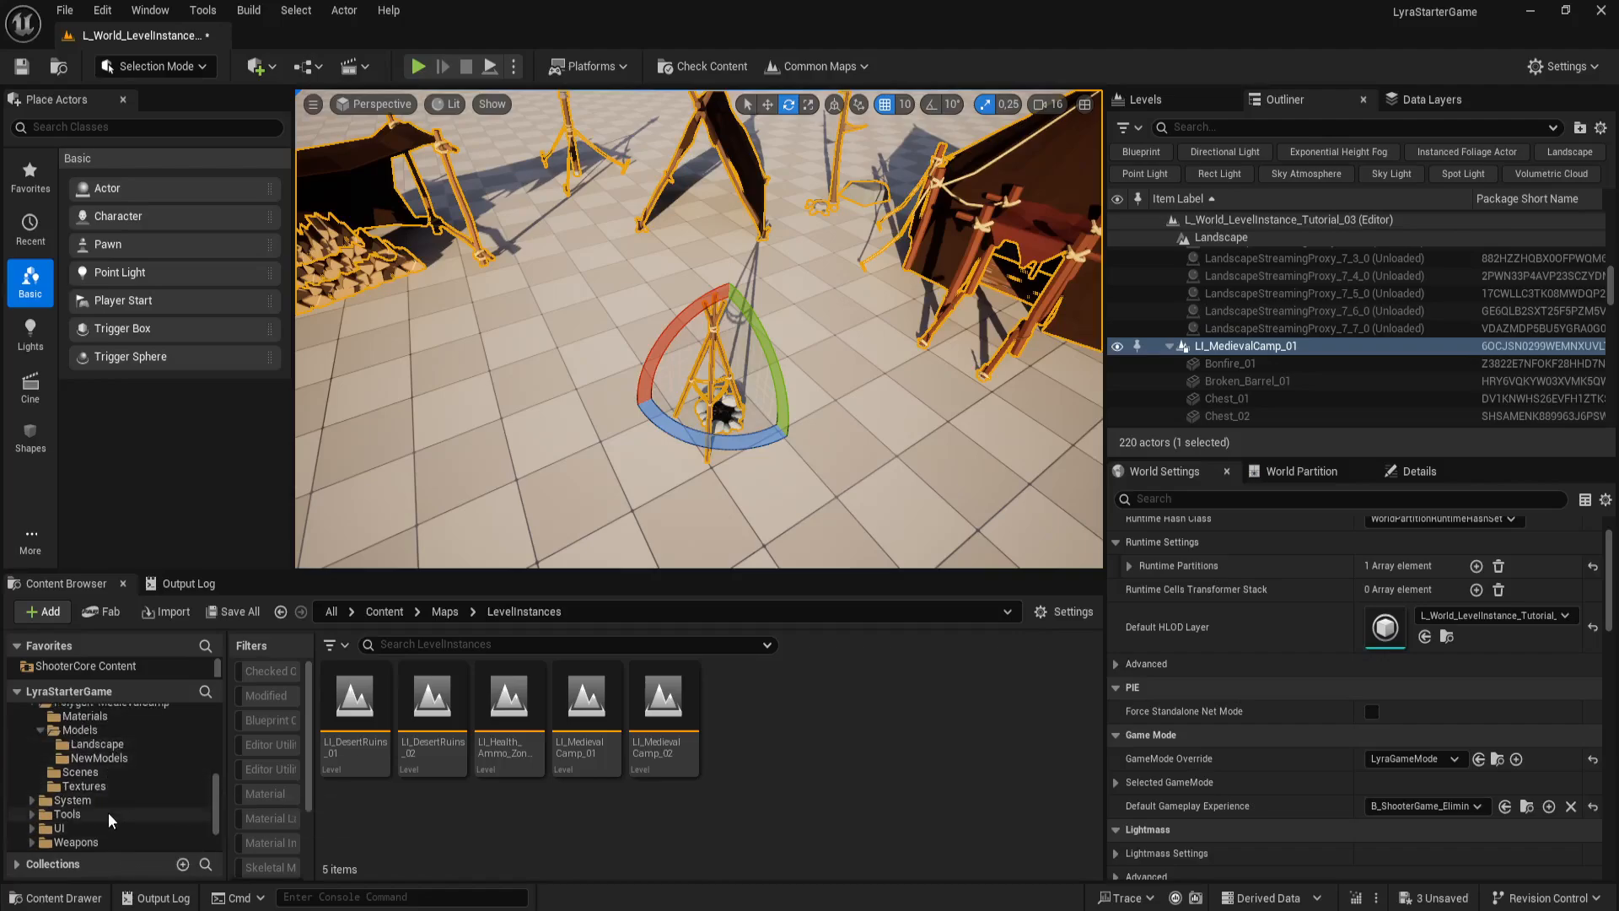
scroll(108, 808, "up", 2)
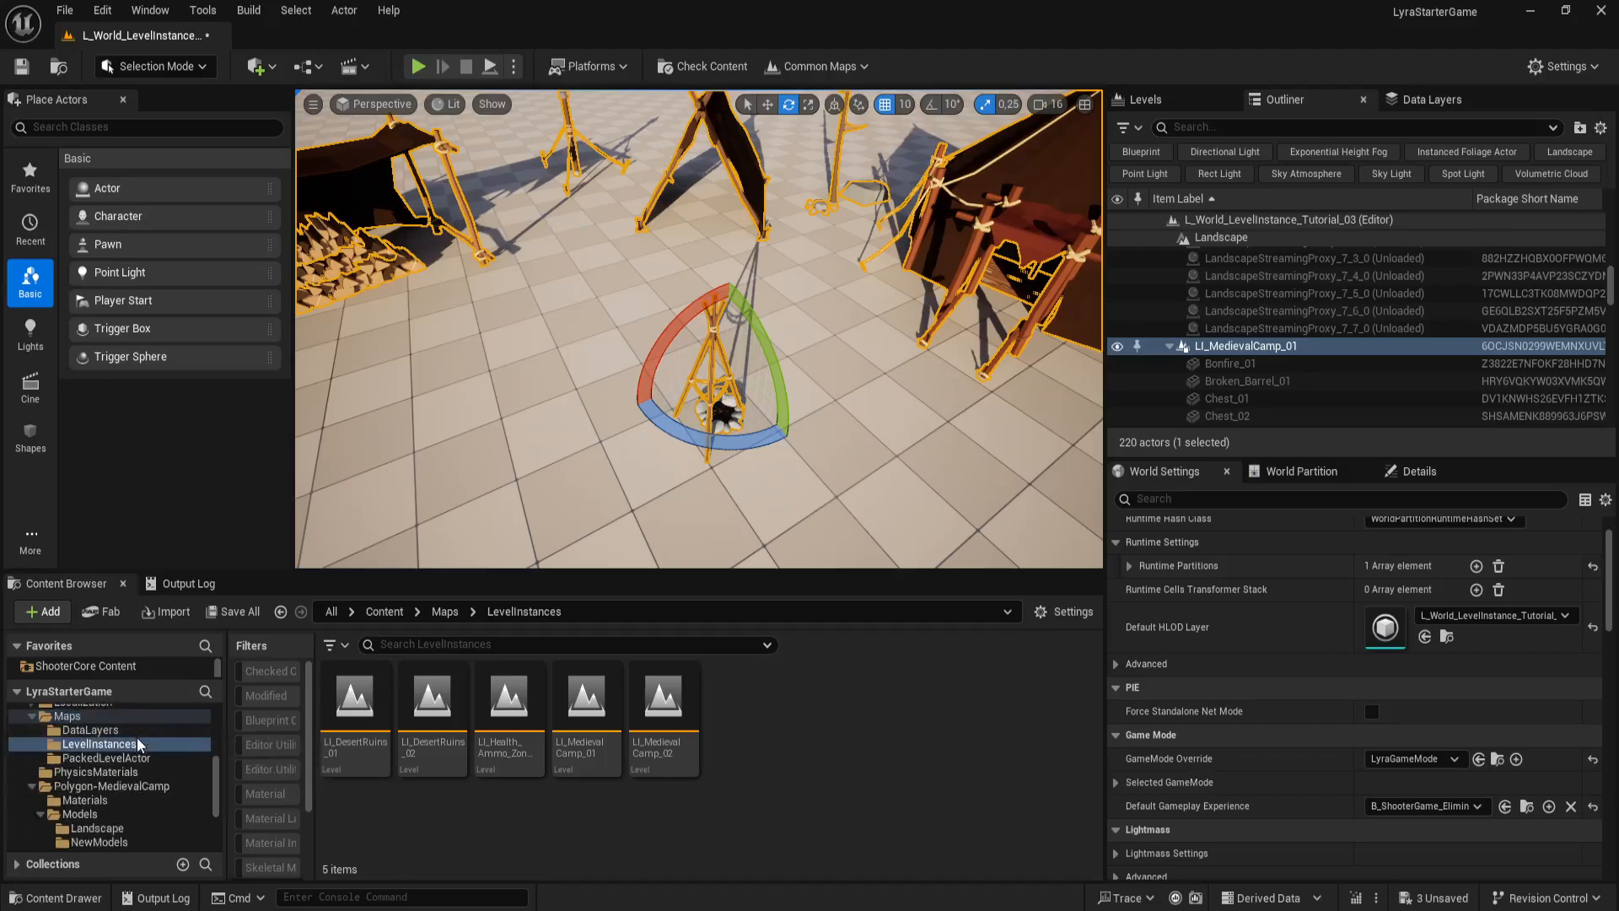
scroll(145, 778, "down", 2)
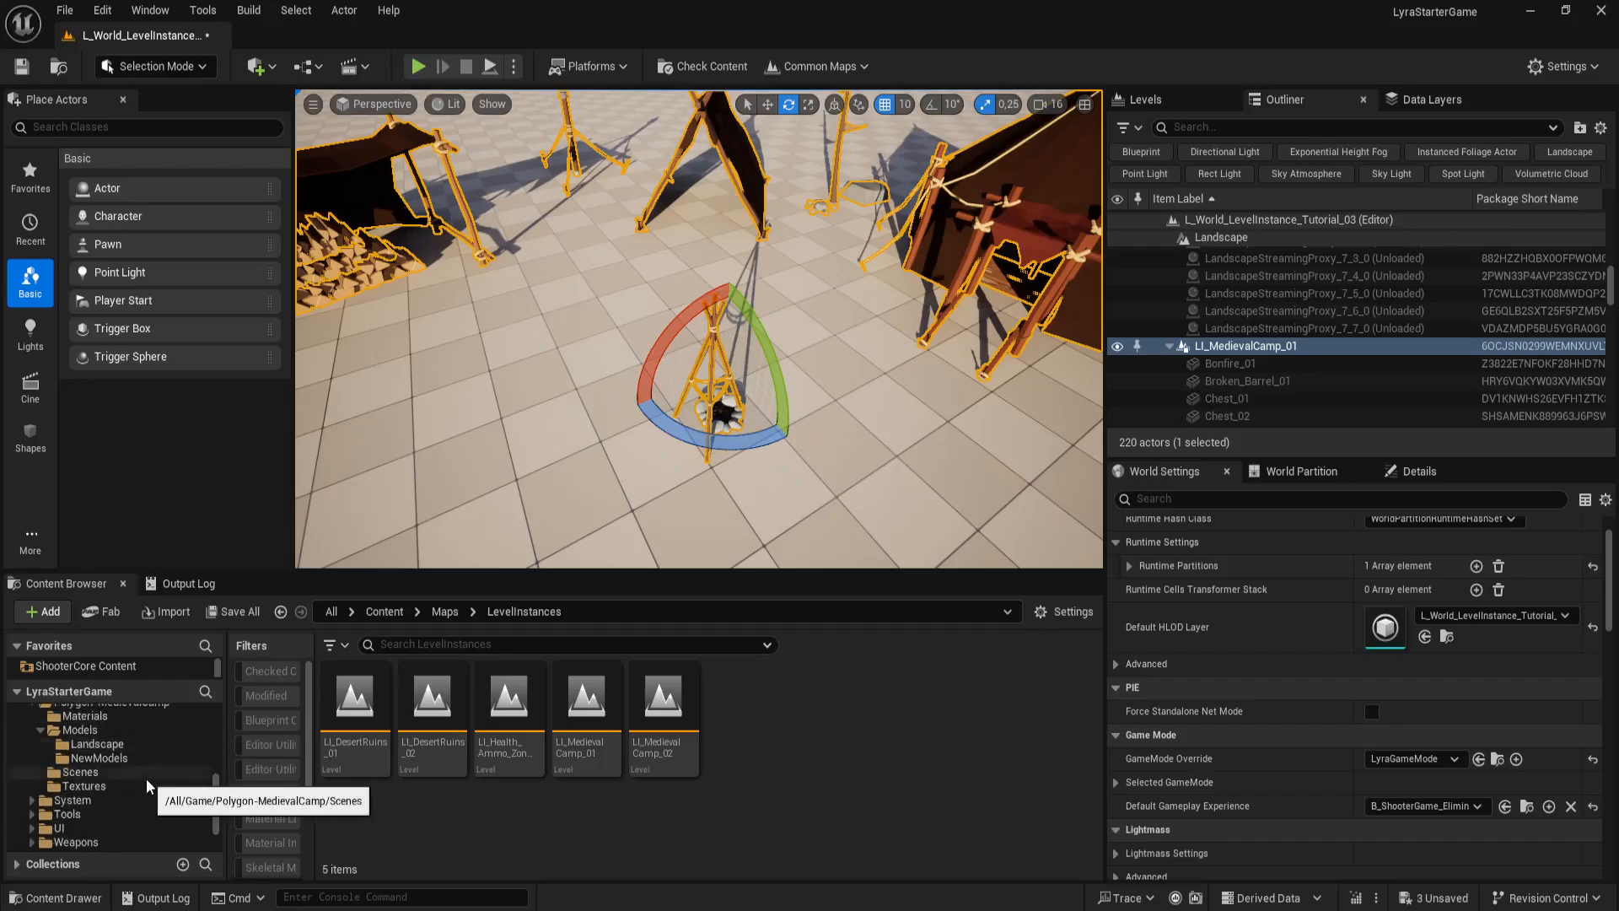
scroll(145, 777, "up", 1)
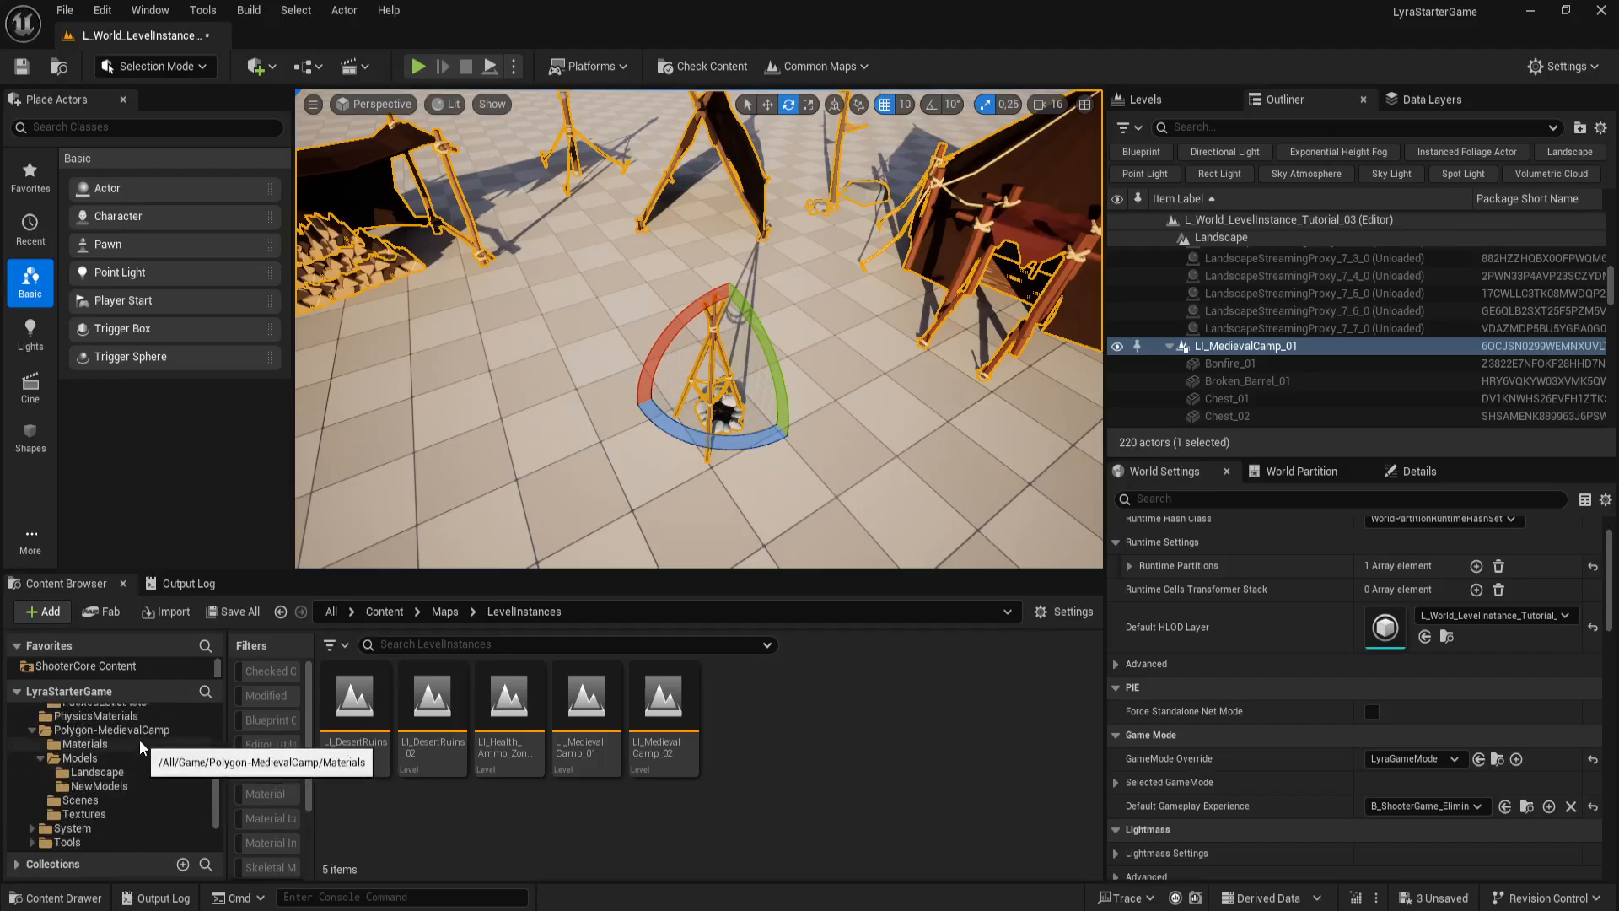
left_click(113, 759)
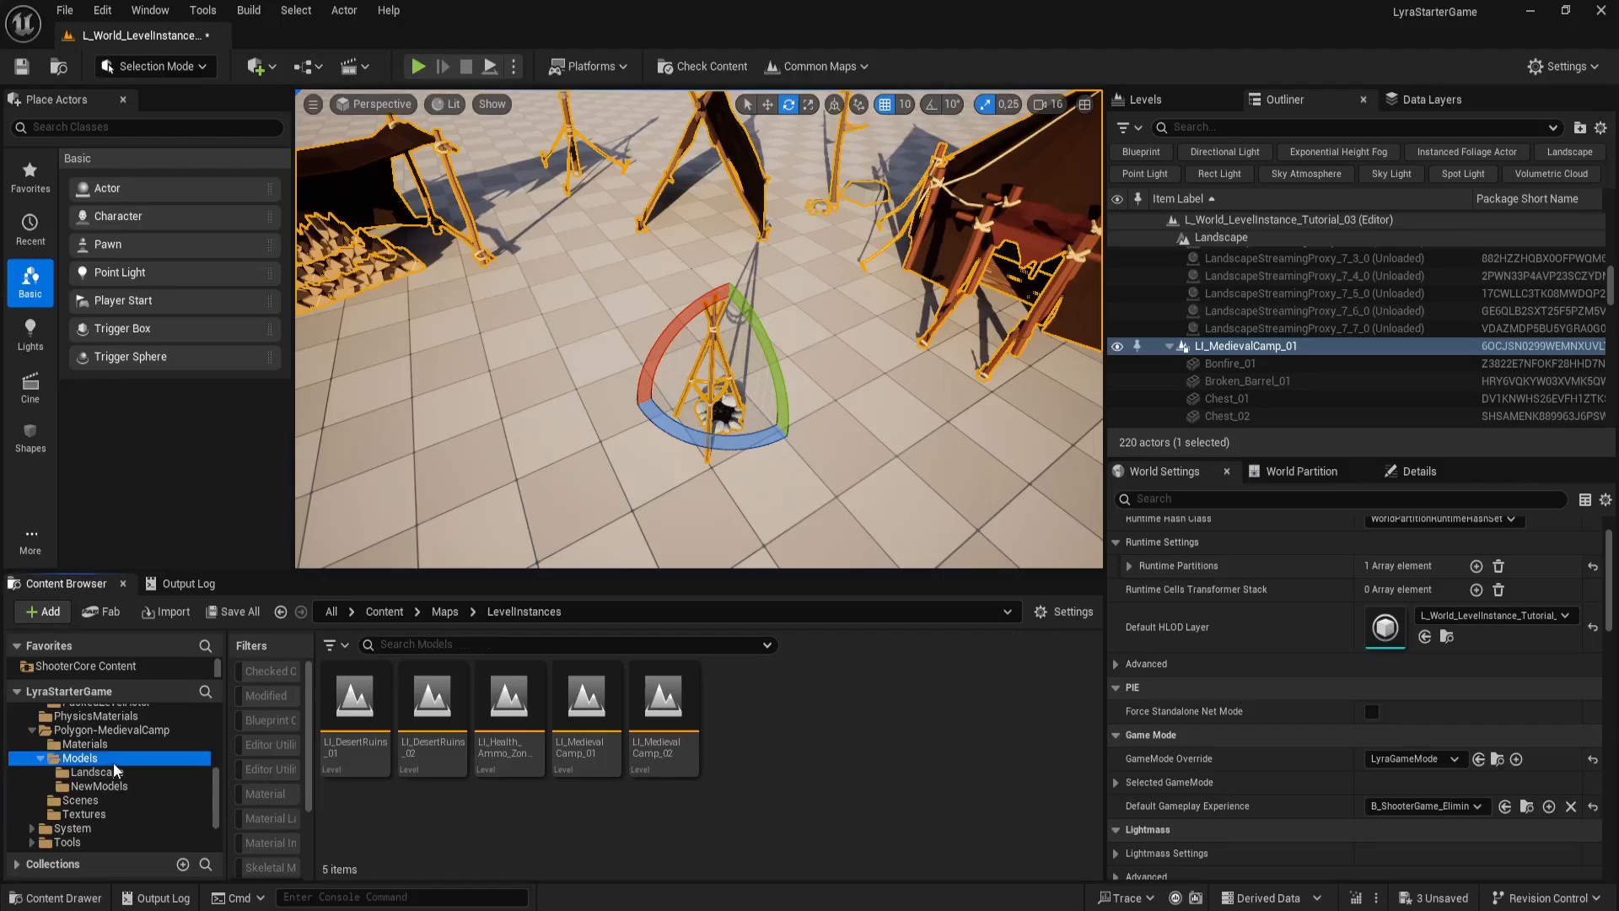
Step: Search the Models folder for "bonfire" and place the Bonfire_01 mesh on the open ground in front of the camp
left_click(634, 644)
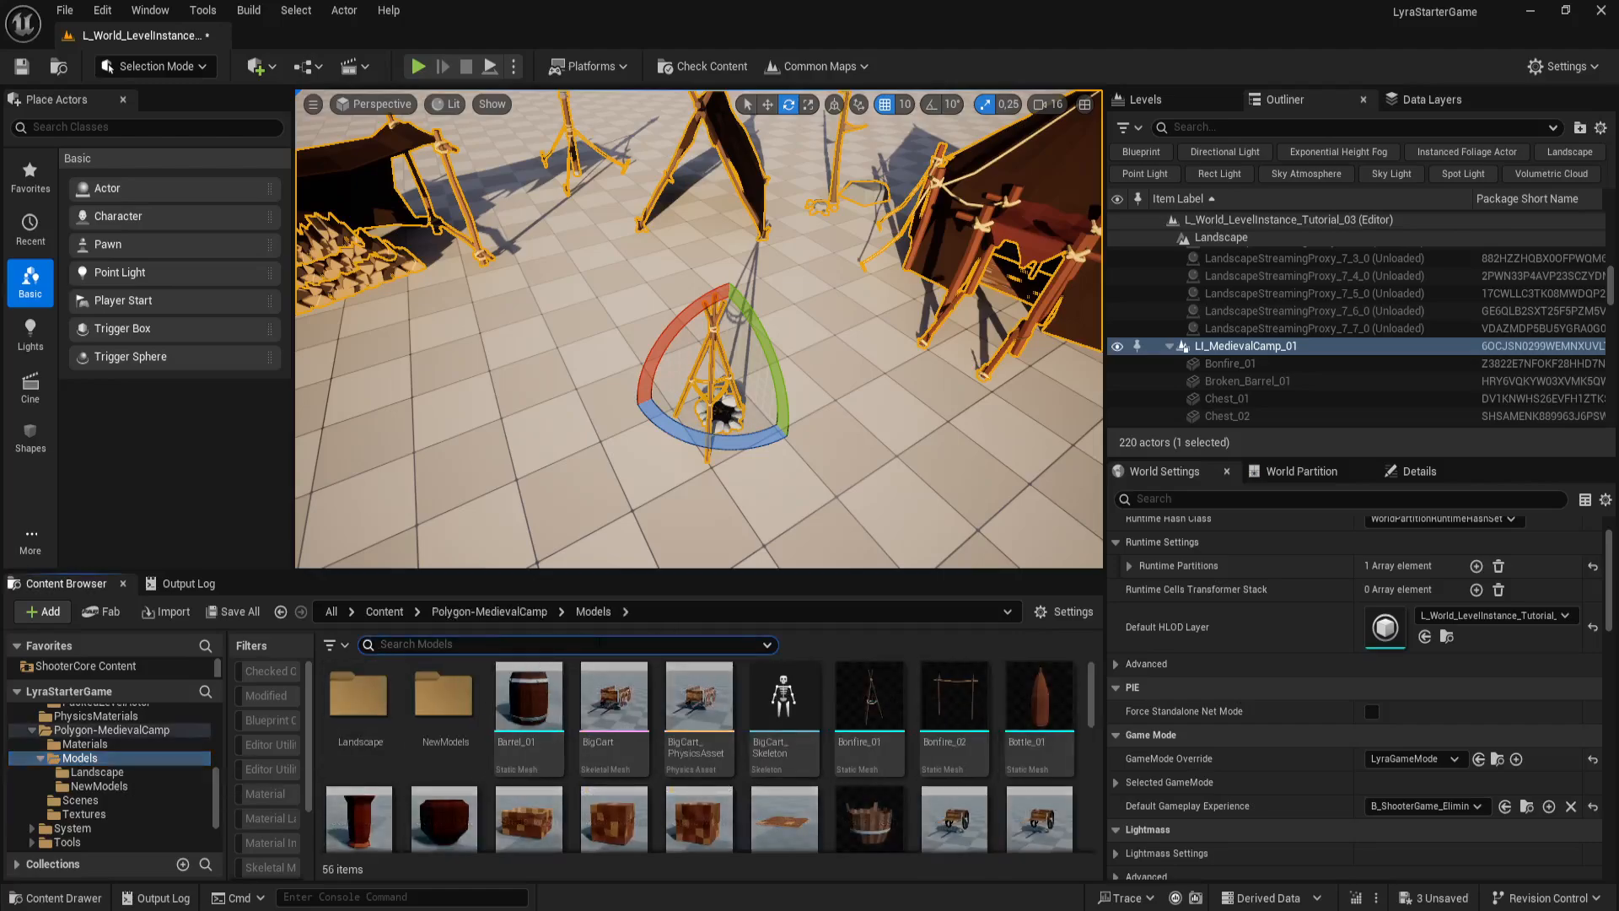
type("vob")
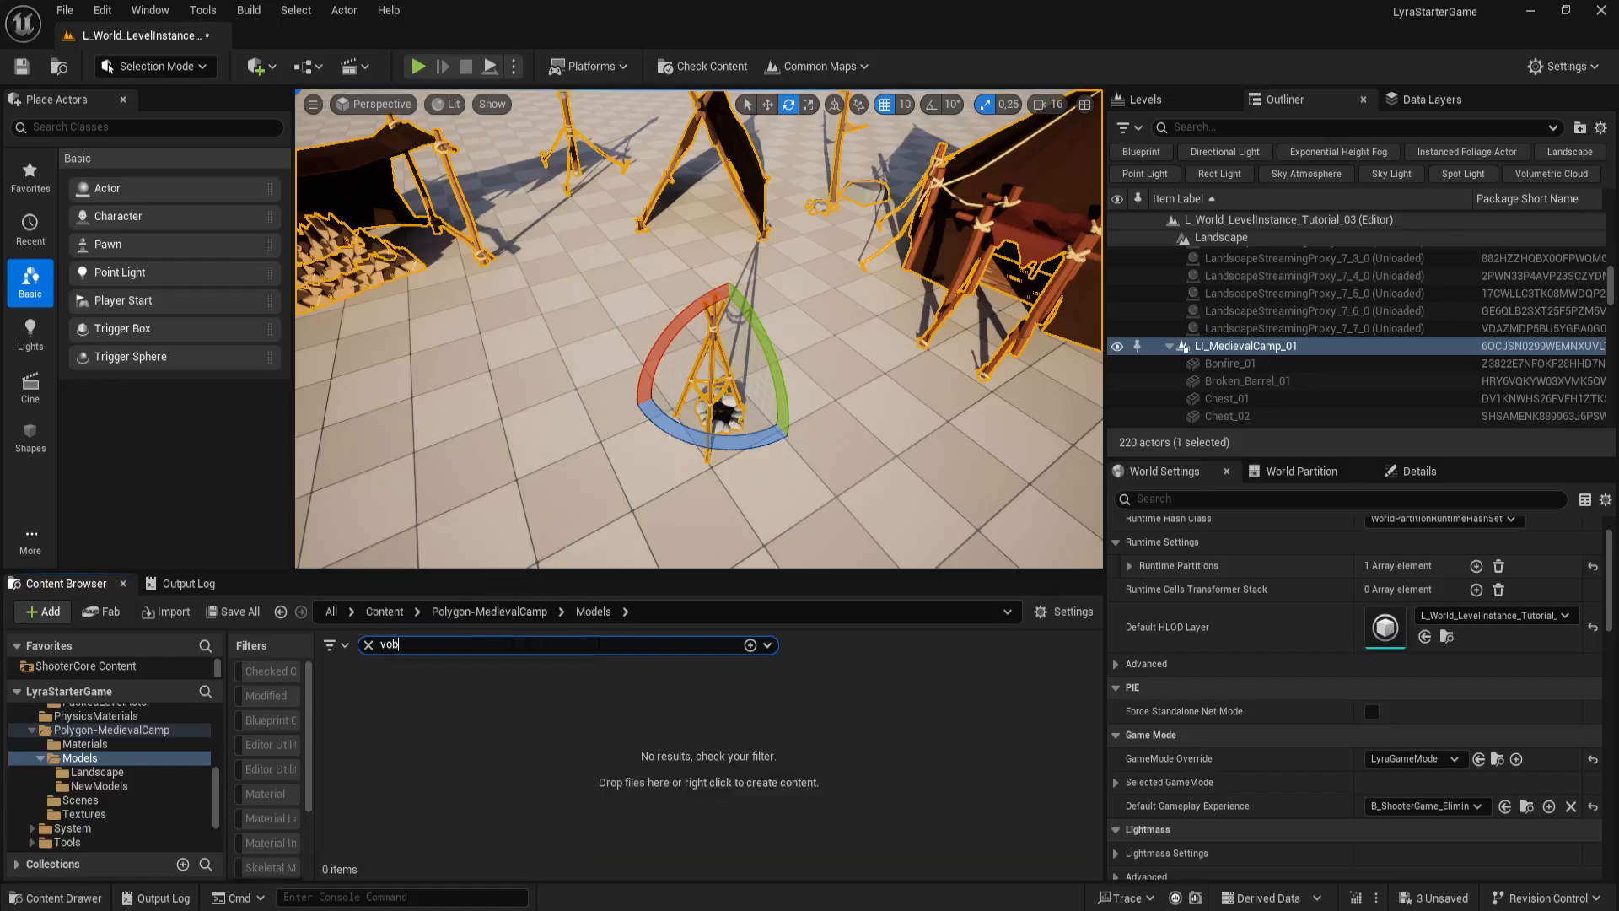
key("BackSpace")
key("BackSpace")
key("BackSpace")
type("bonfire")
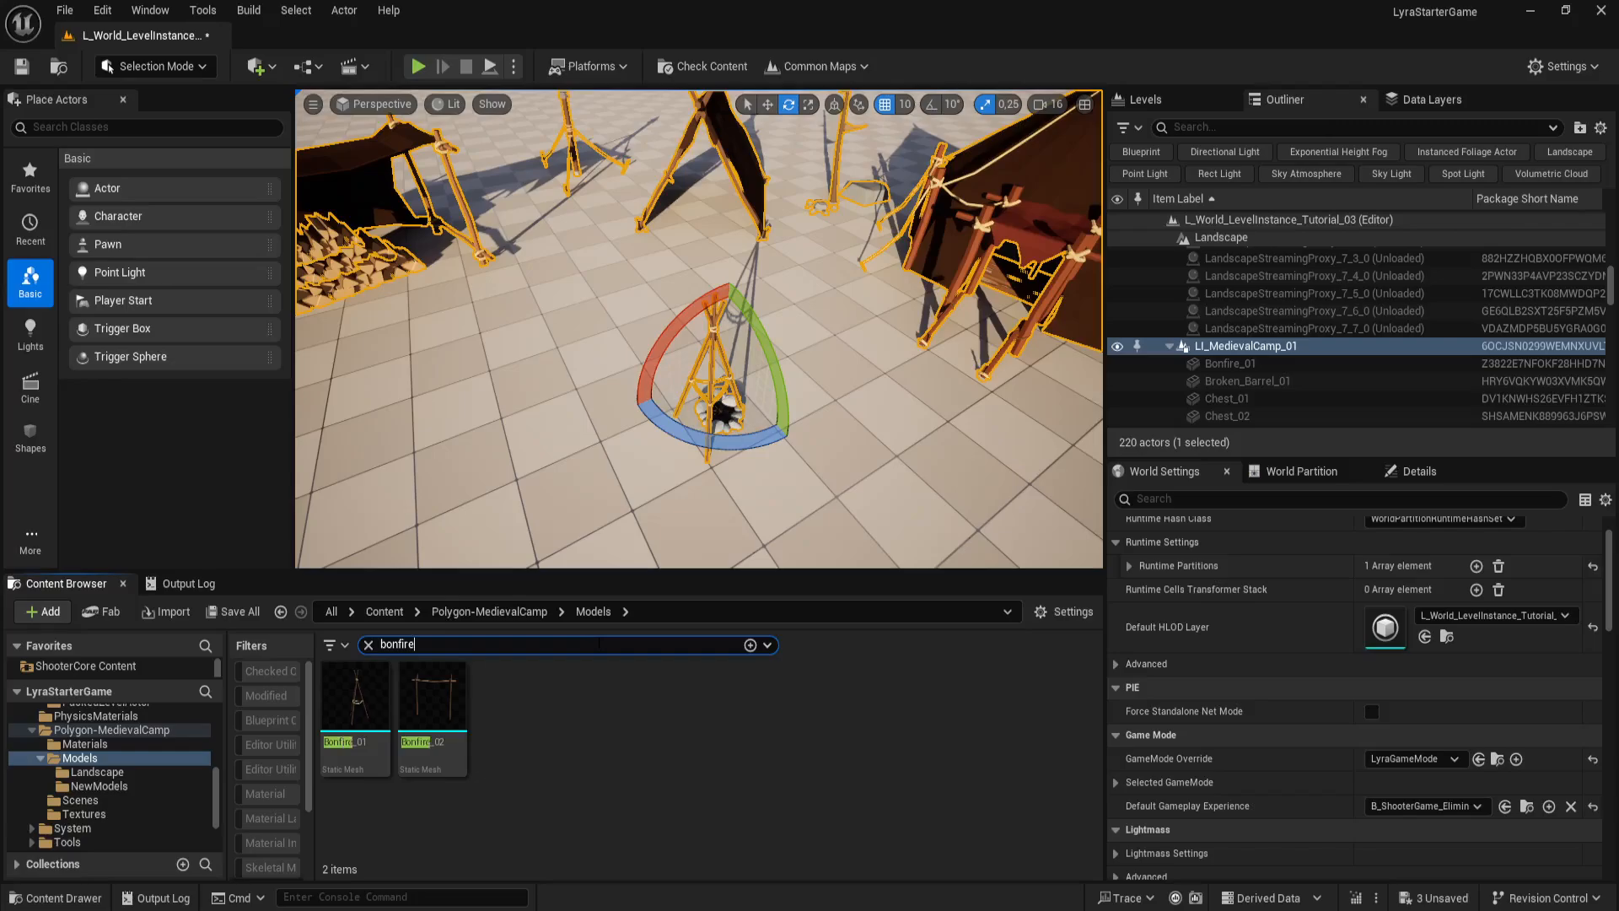
right_click_drag(566, 526, 595, 556)
left_click_drag(356, 700, 571, 450)
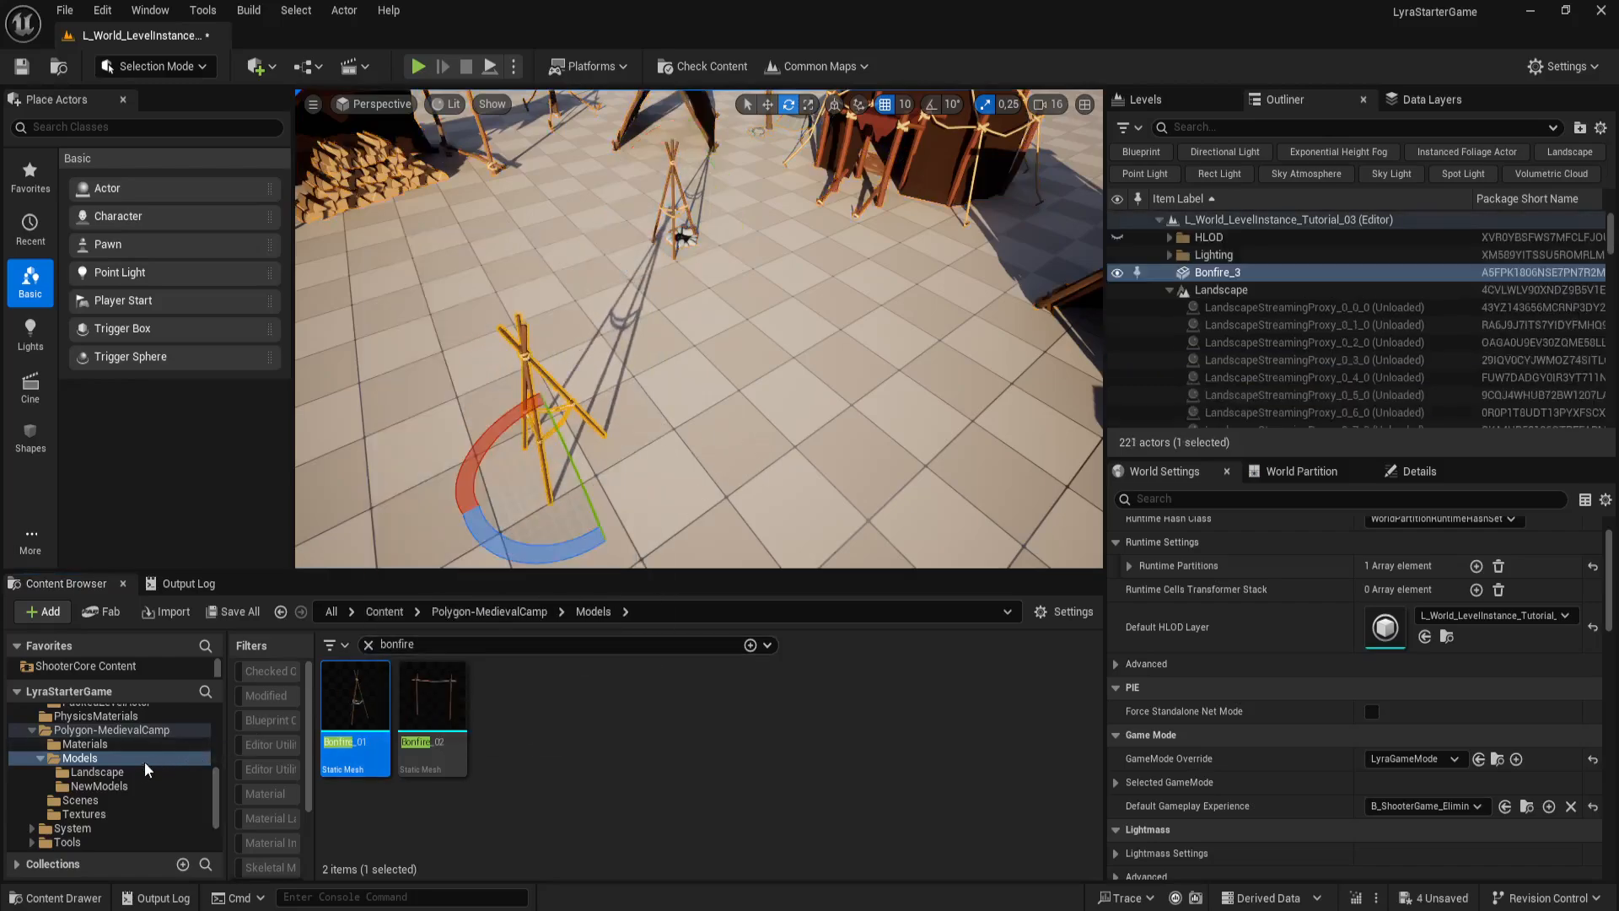
Step: Search the Models folder for "fire" and place the Fire_01 stone ring on the ground beneath the bonfire tripod
left_click(397, 644)
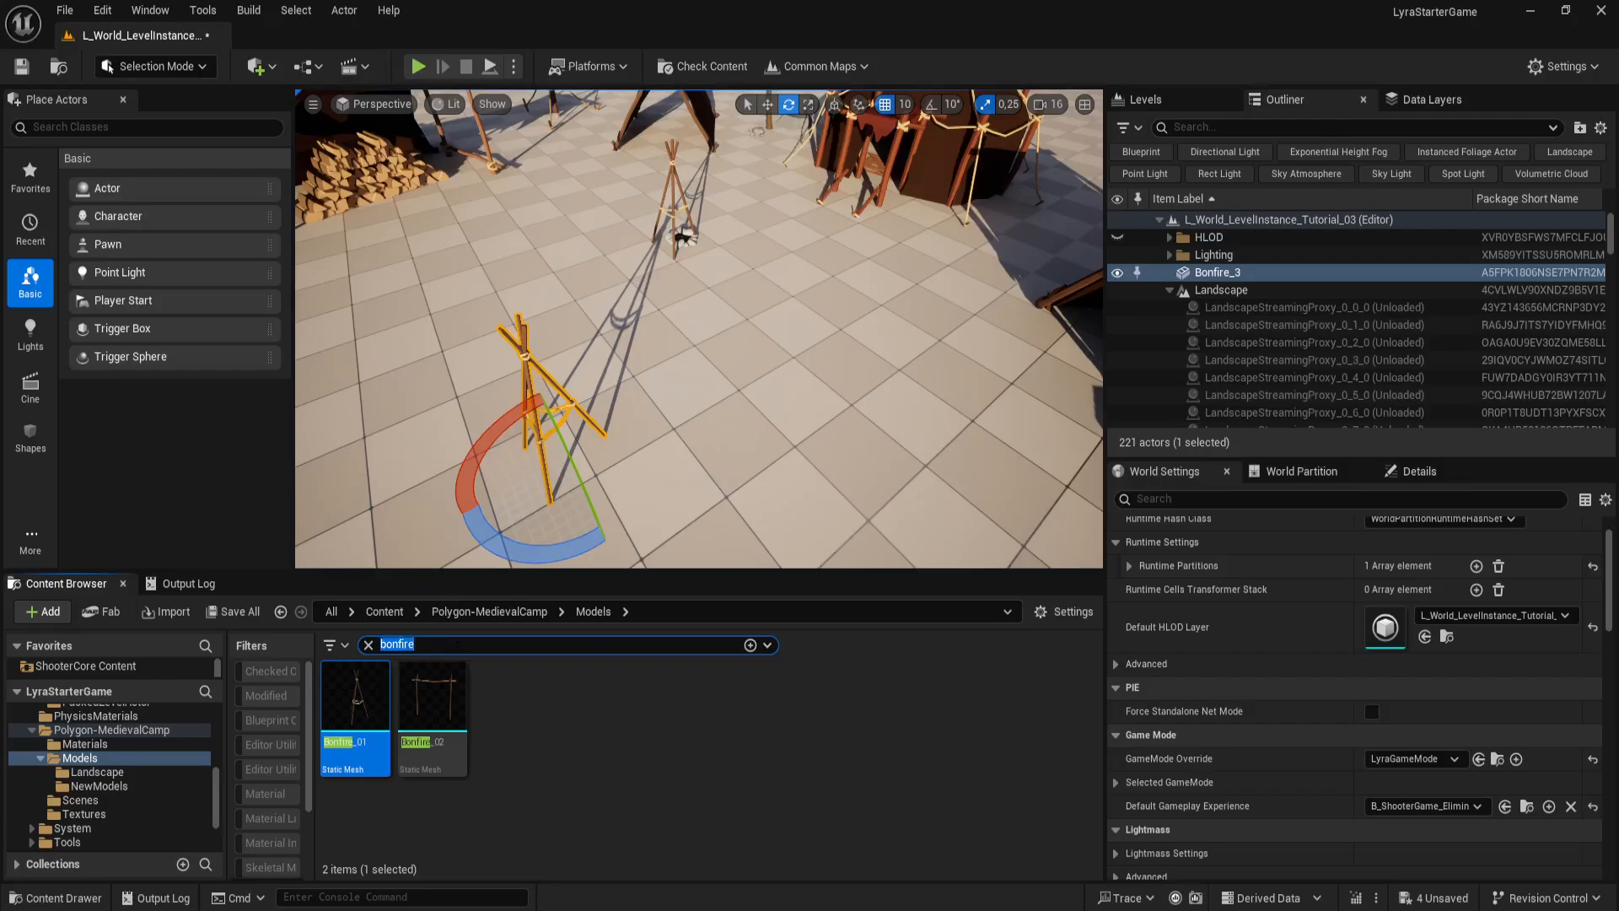
type("fire")
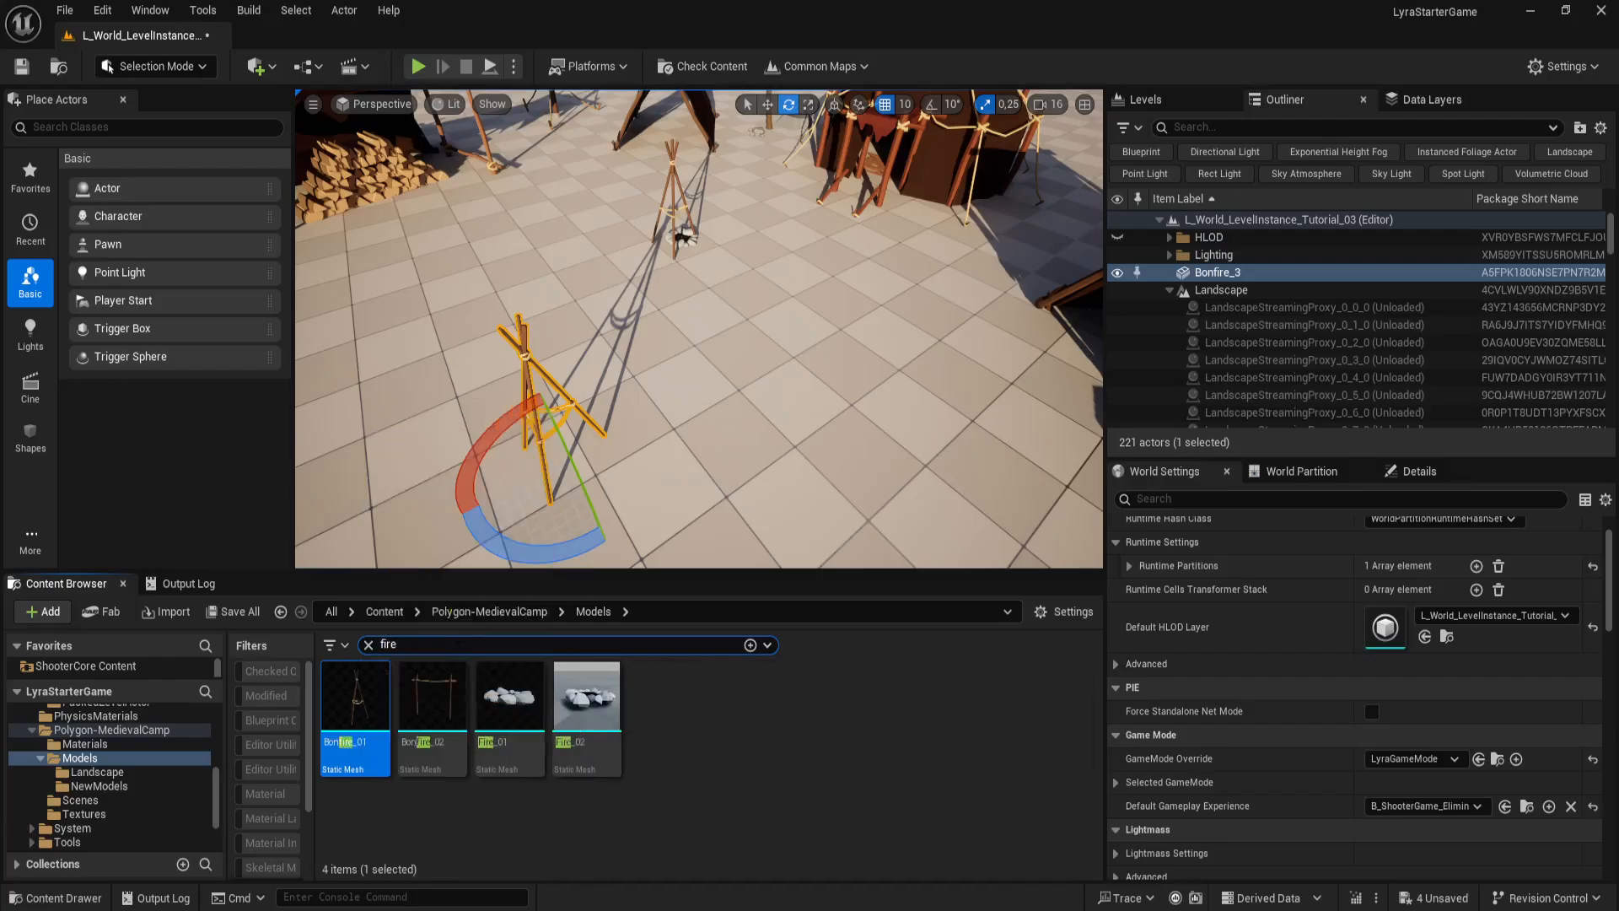
left_click_drag(510, 695, 568, 448)
key("w")
mouse_move(622, 485)
right_mouse_down()
mouse_move(615, 506)
mouse_move(620, 481)
right_mouse_up()
key("s")
key("w")
key("w")
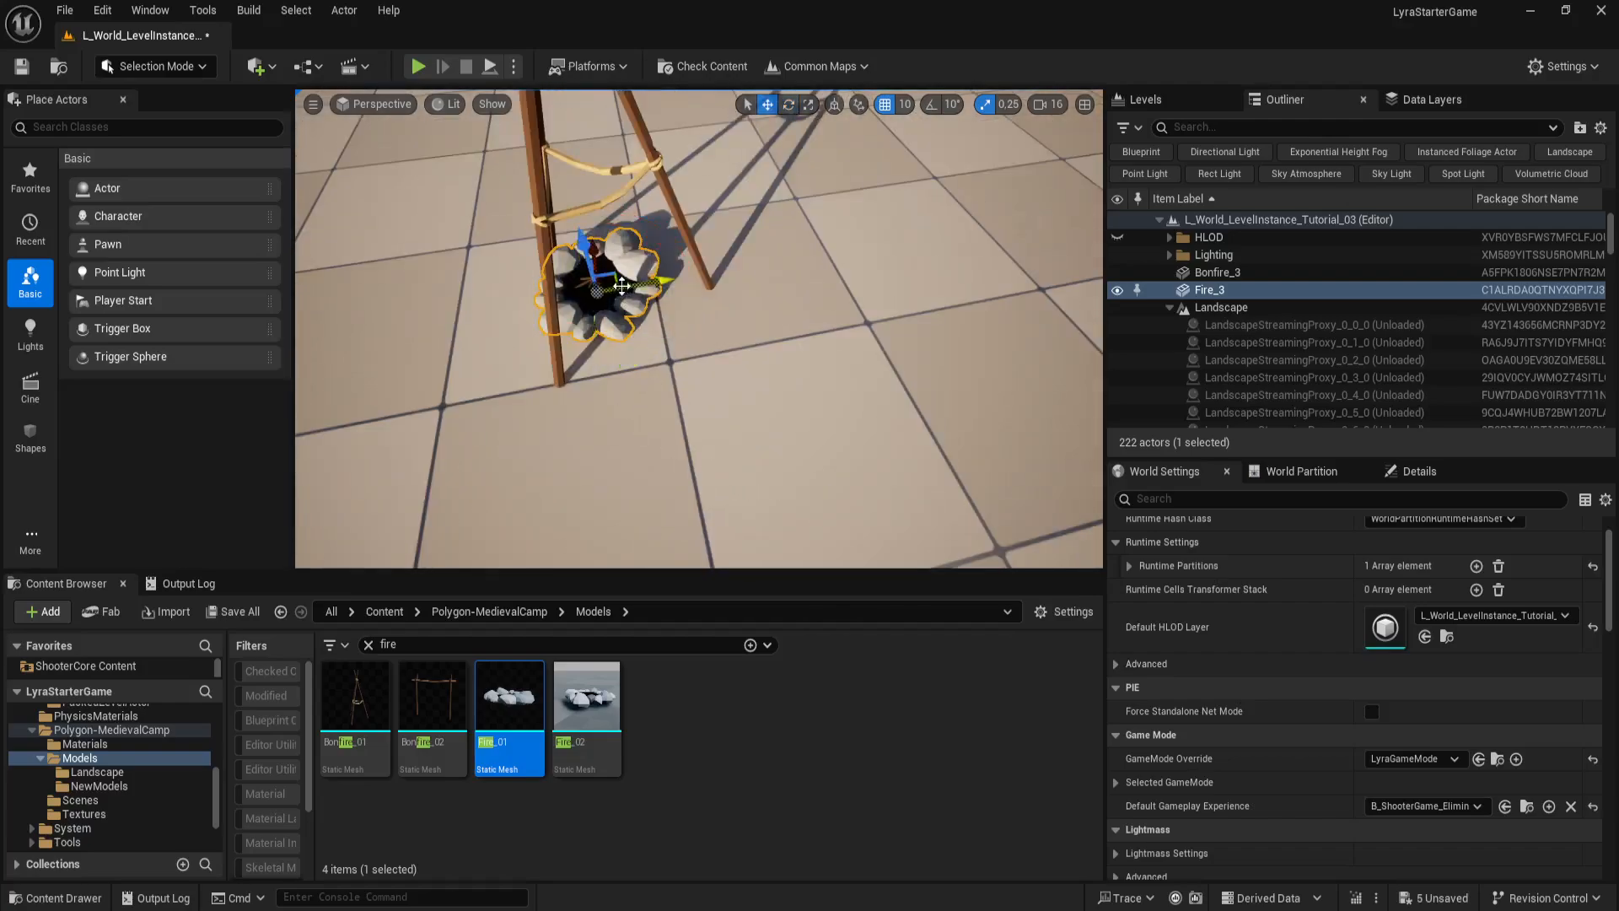
Step: Turn off grid snapping and move the Fire_01 stone ring freely toward the centre of the tripod legs
mouse_move(614, 277)
left_mouse_down()
mouse_move(641, 255)
mouse_move(615, 277)
left_mouse_up()
right_click_drag(614, 278, 582, 305)
key("d")
right_click_drag(718, 369, 666, 369)
key("w")
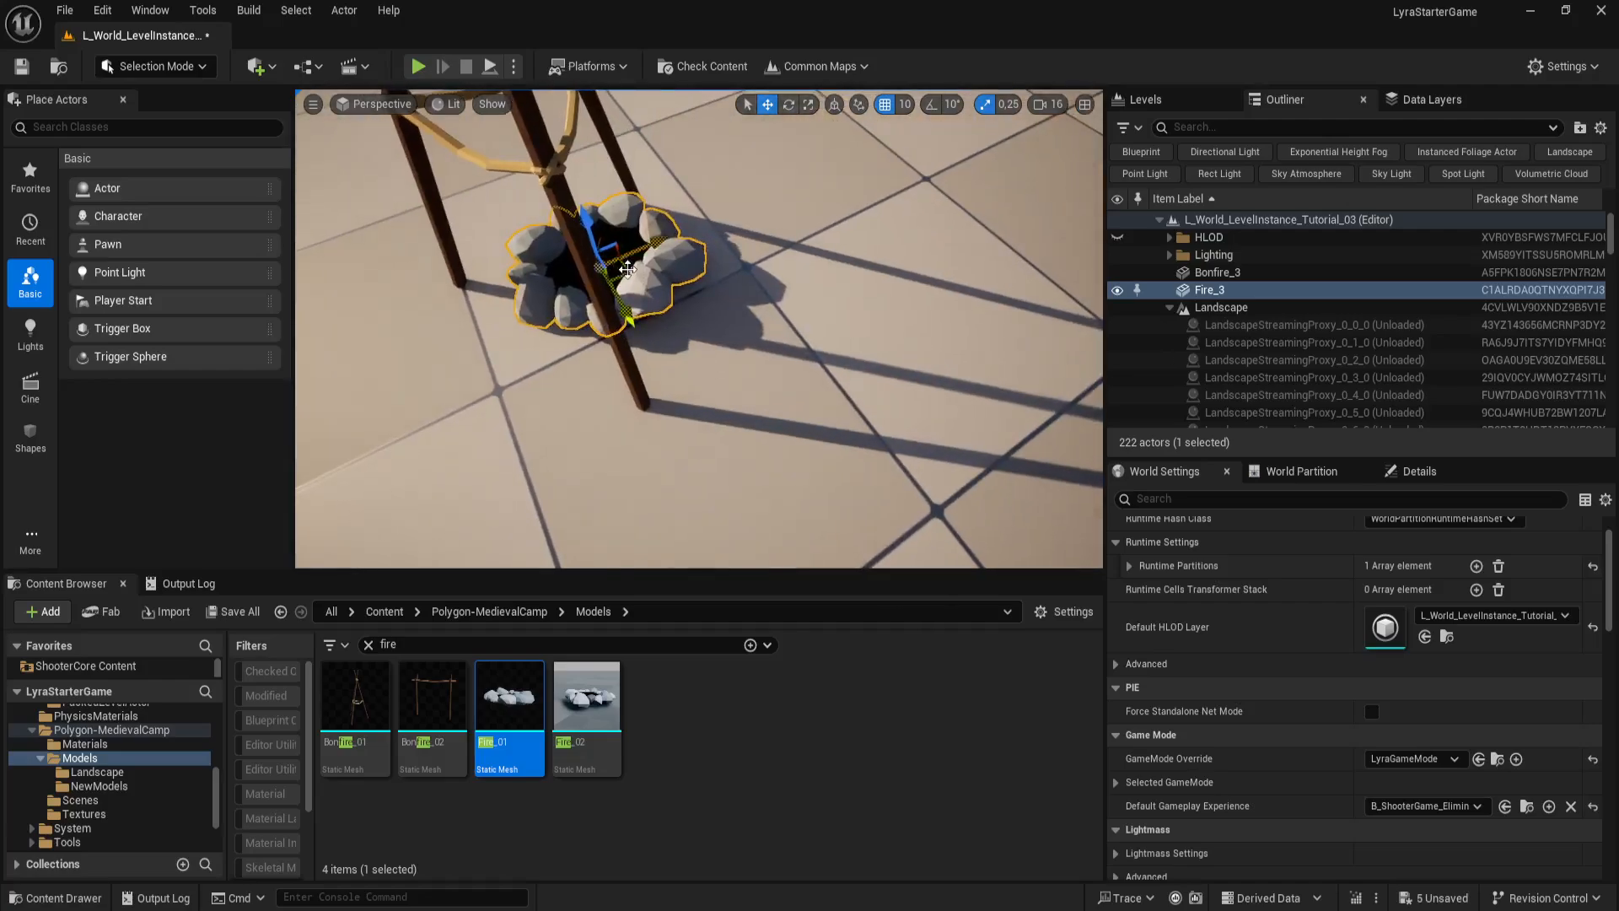
mouse_move(622, 270)
left_mouse_down()
mouse_move(628, 287)
mouse_move(616, 275)
left_mouse_up()
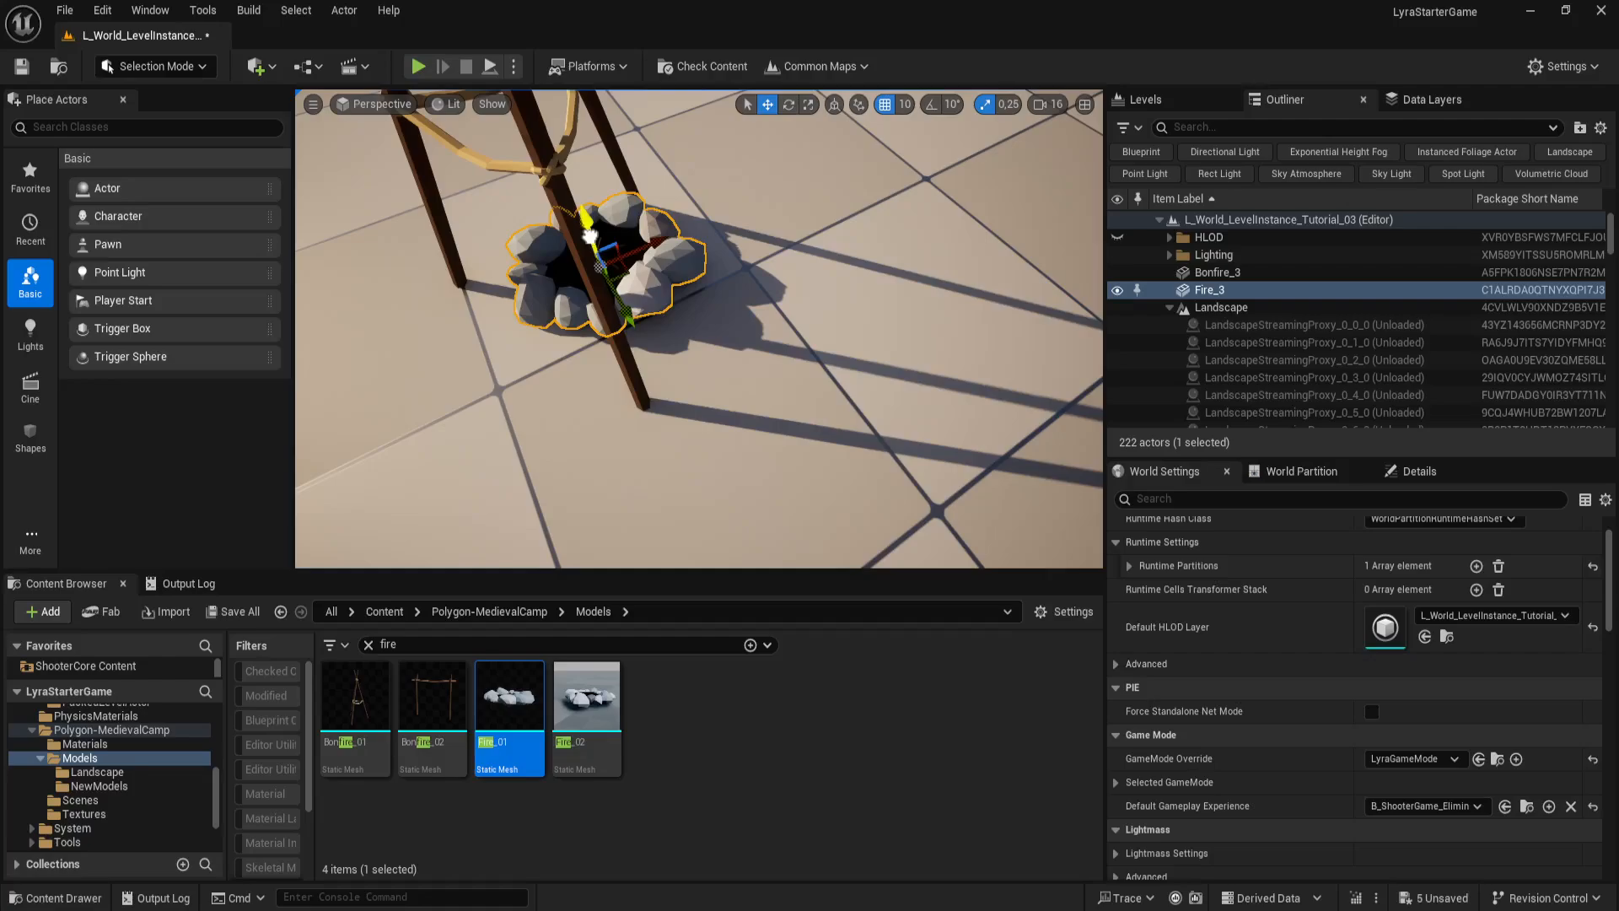
left_click(885, 104)
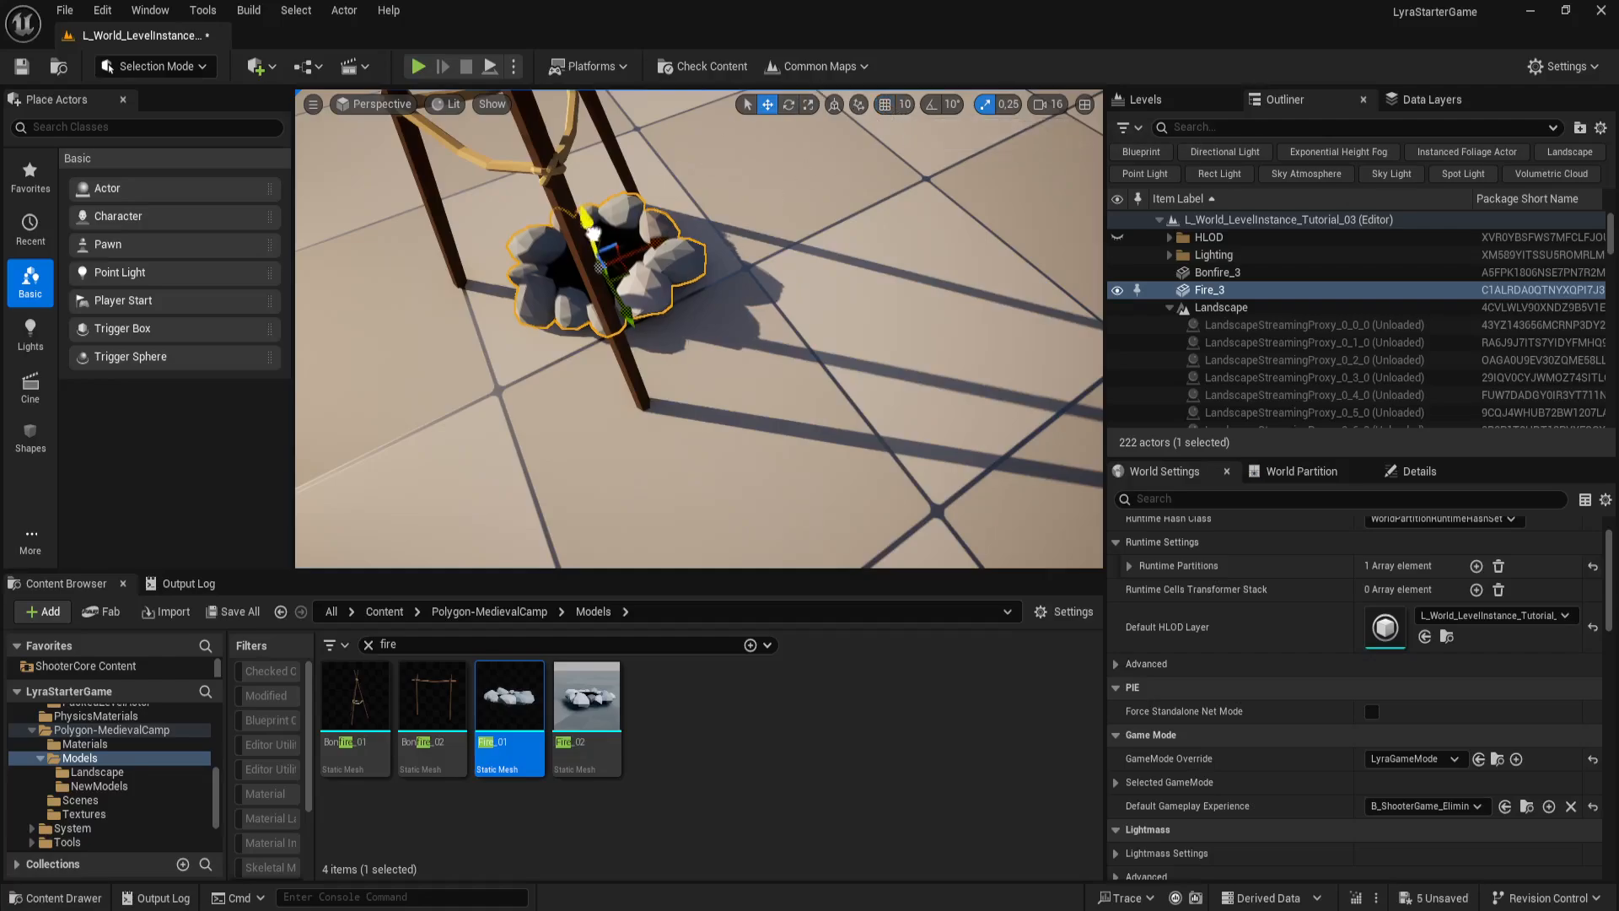
key("e")
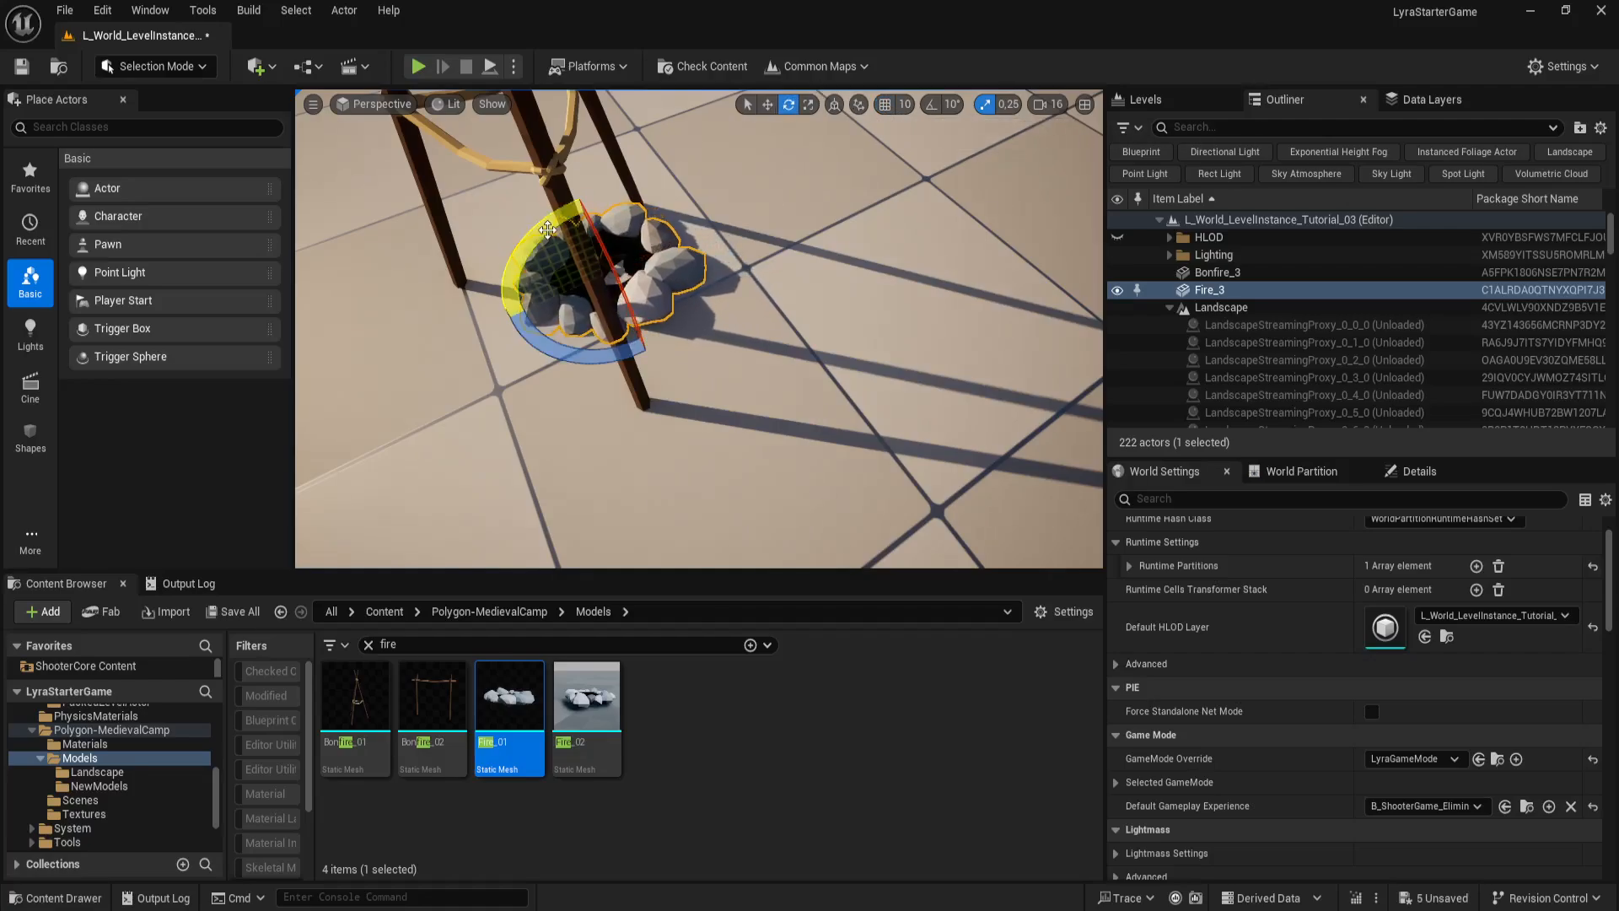
key("w")
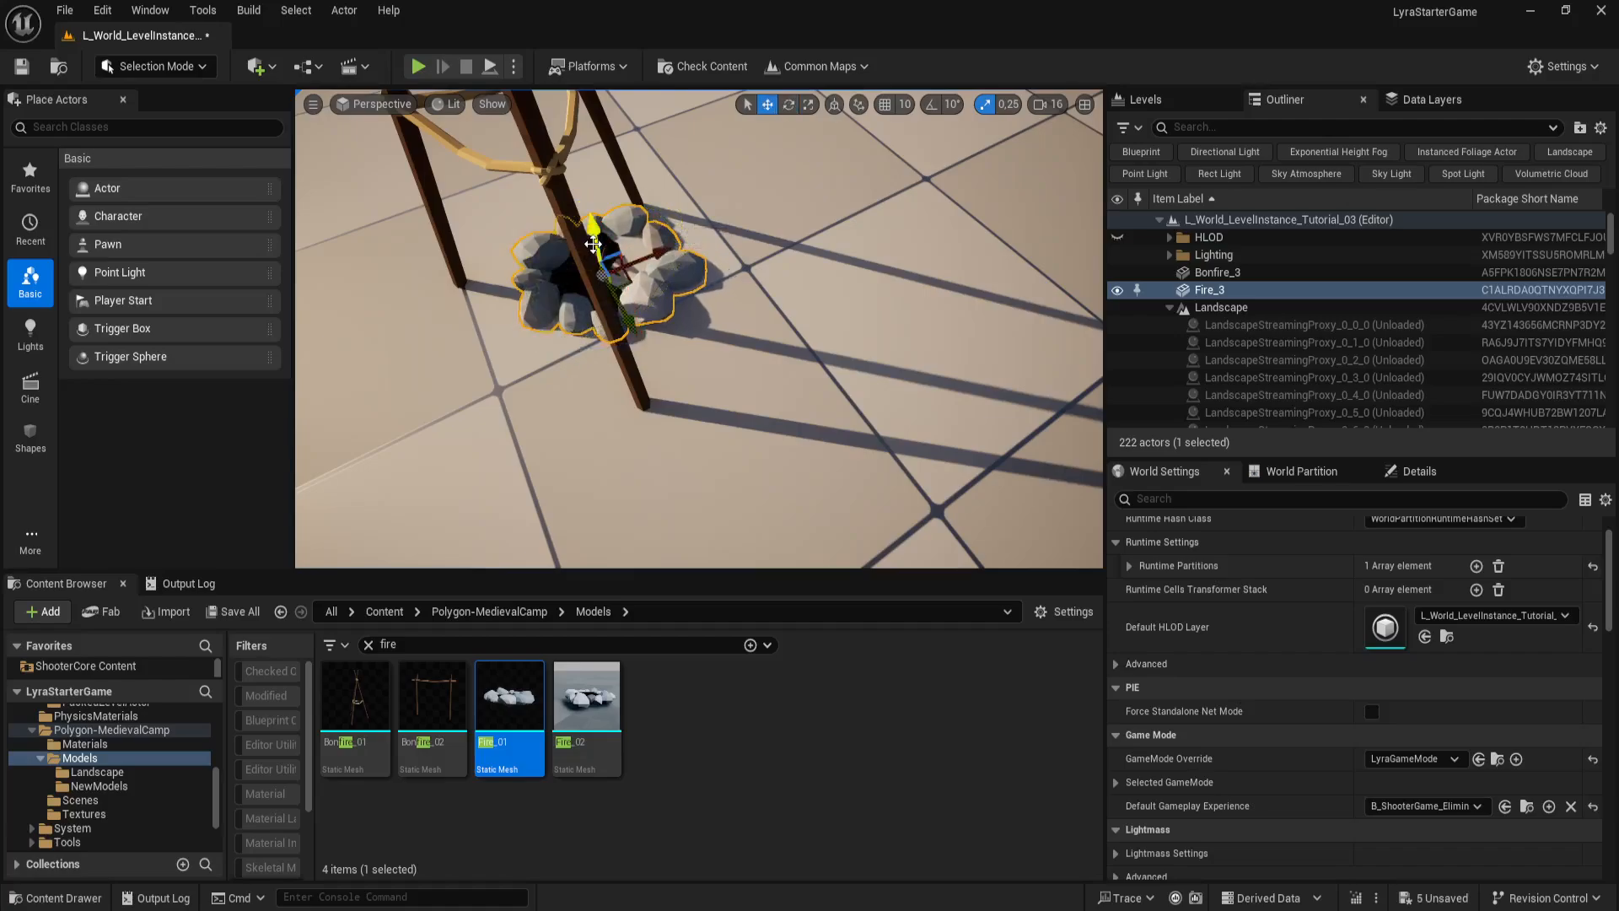
left_click_drag(627, 265, 606, 259)
right_click_drag(680, 281, 709, 281)
key("g")
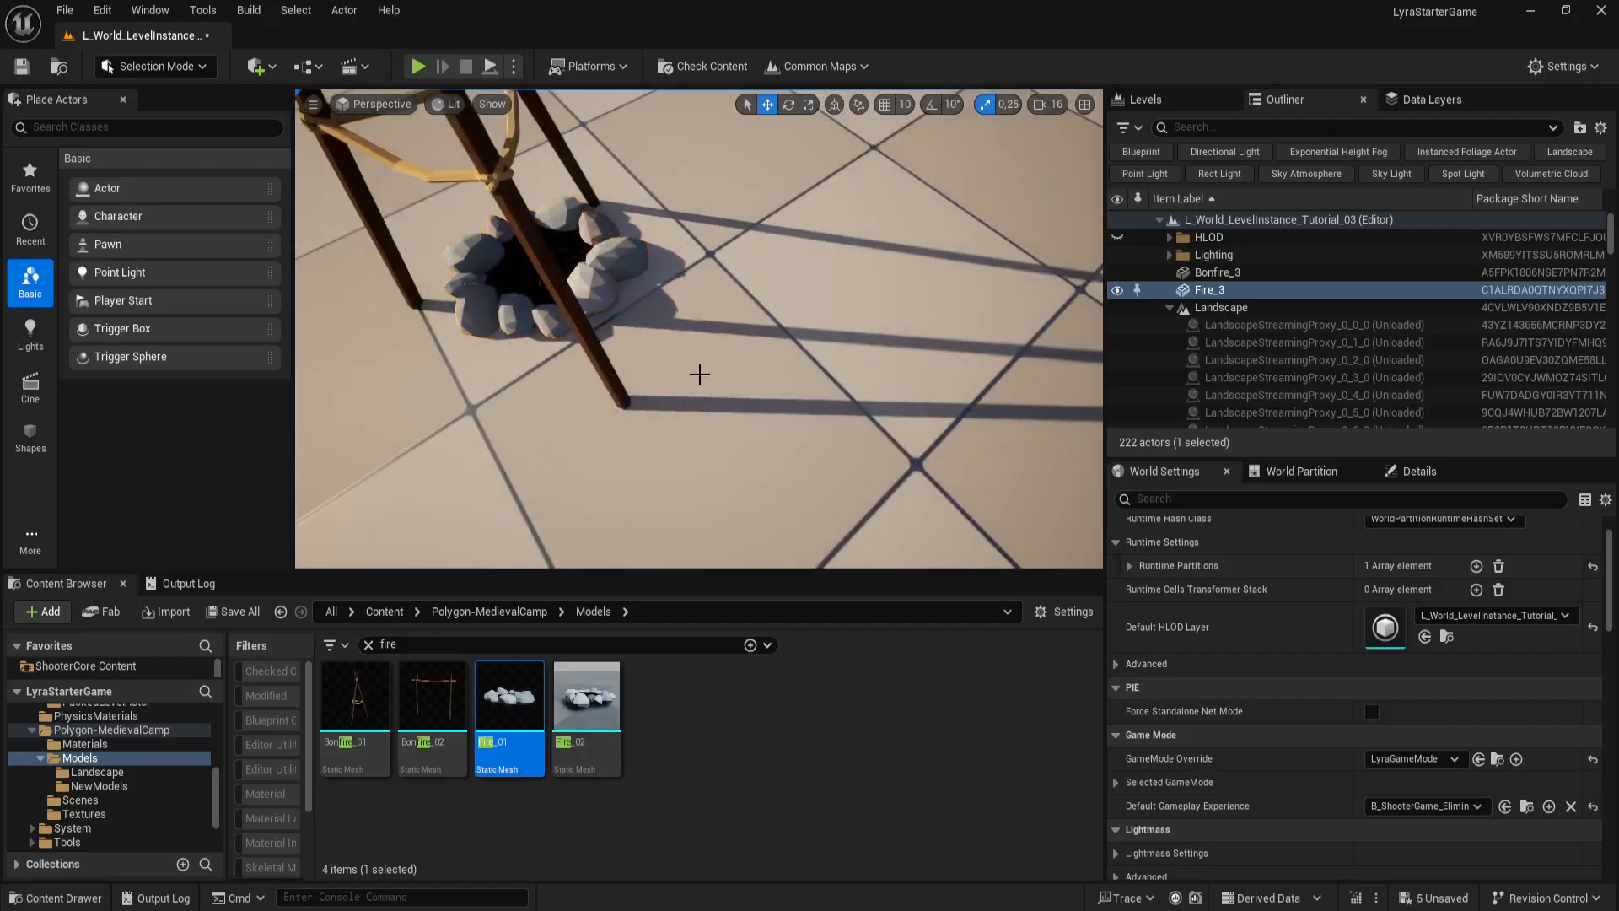
Step: Check the bonfire in game view from several angles and fine-tune the stone ring's position between the tripod legs
key("s")
right_click_drag(698, 373, 698, 320)
key("w")
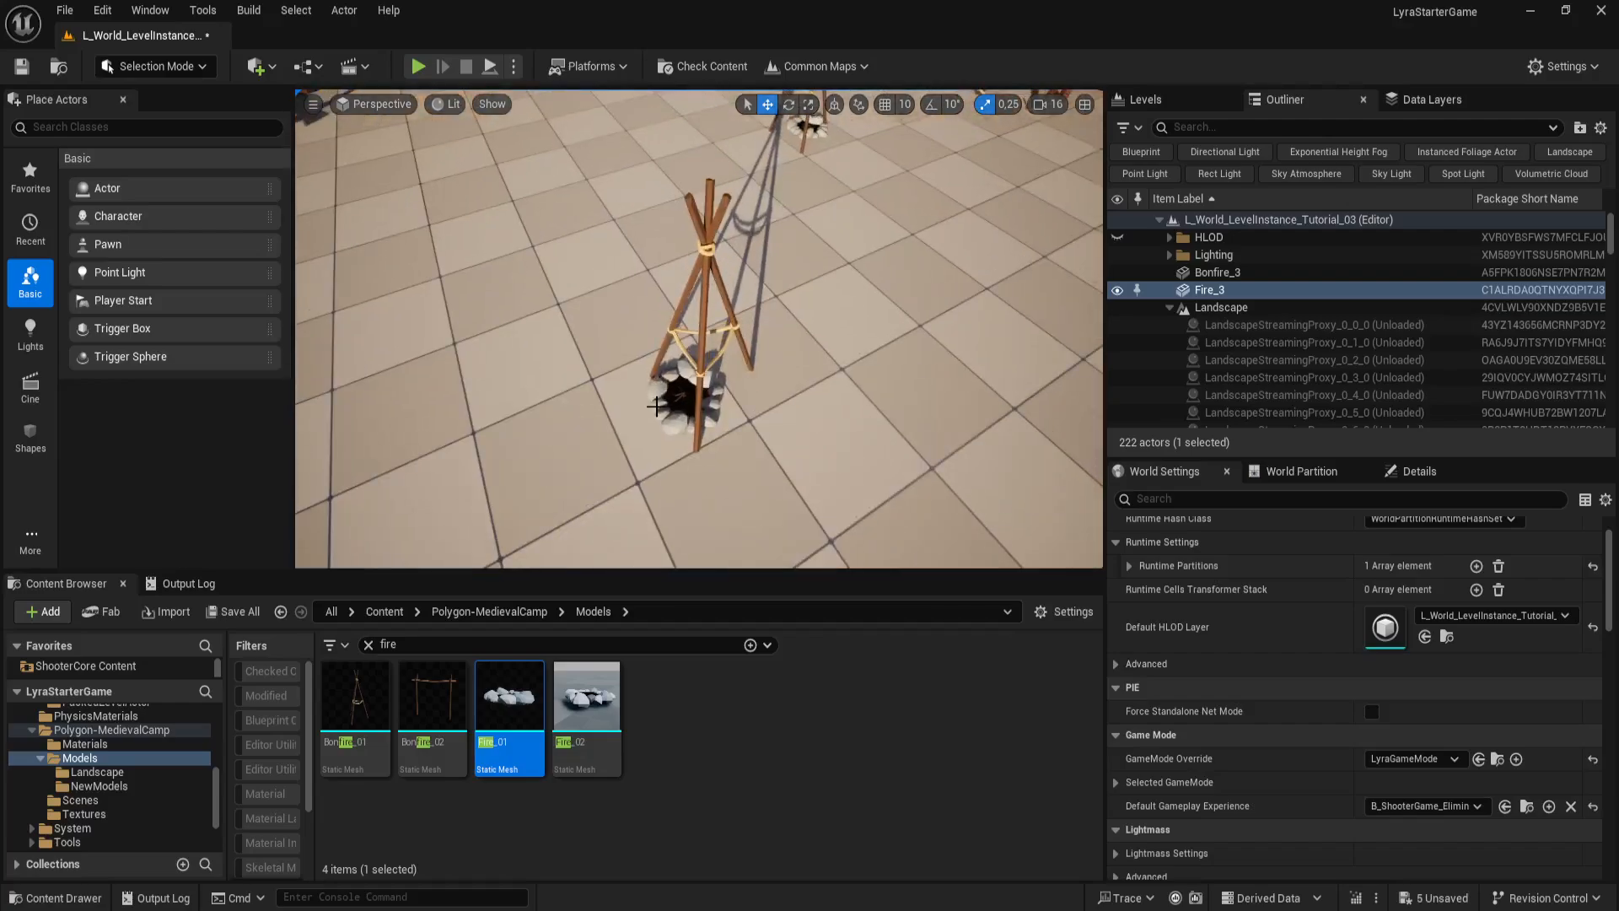
key("g")
key("g")
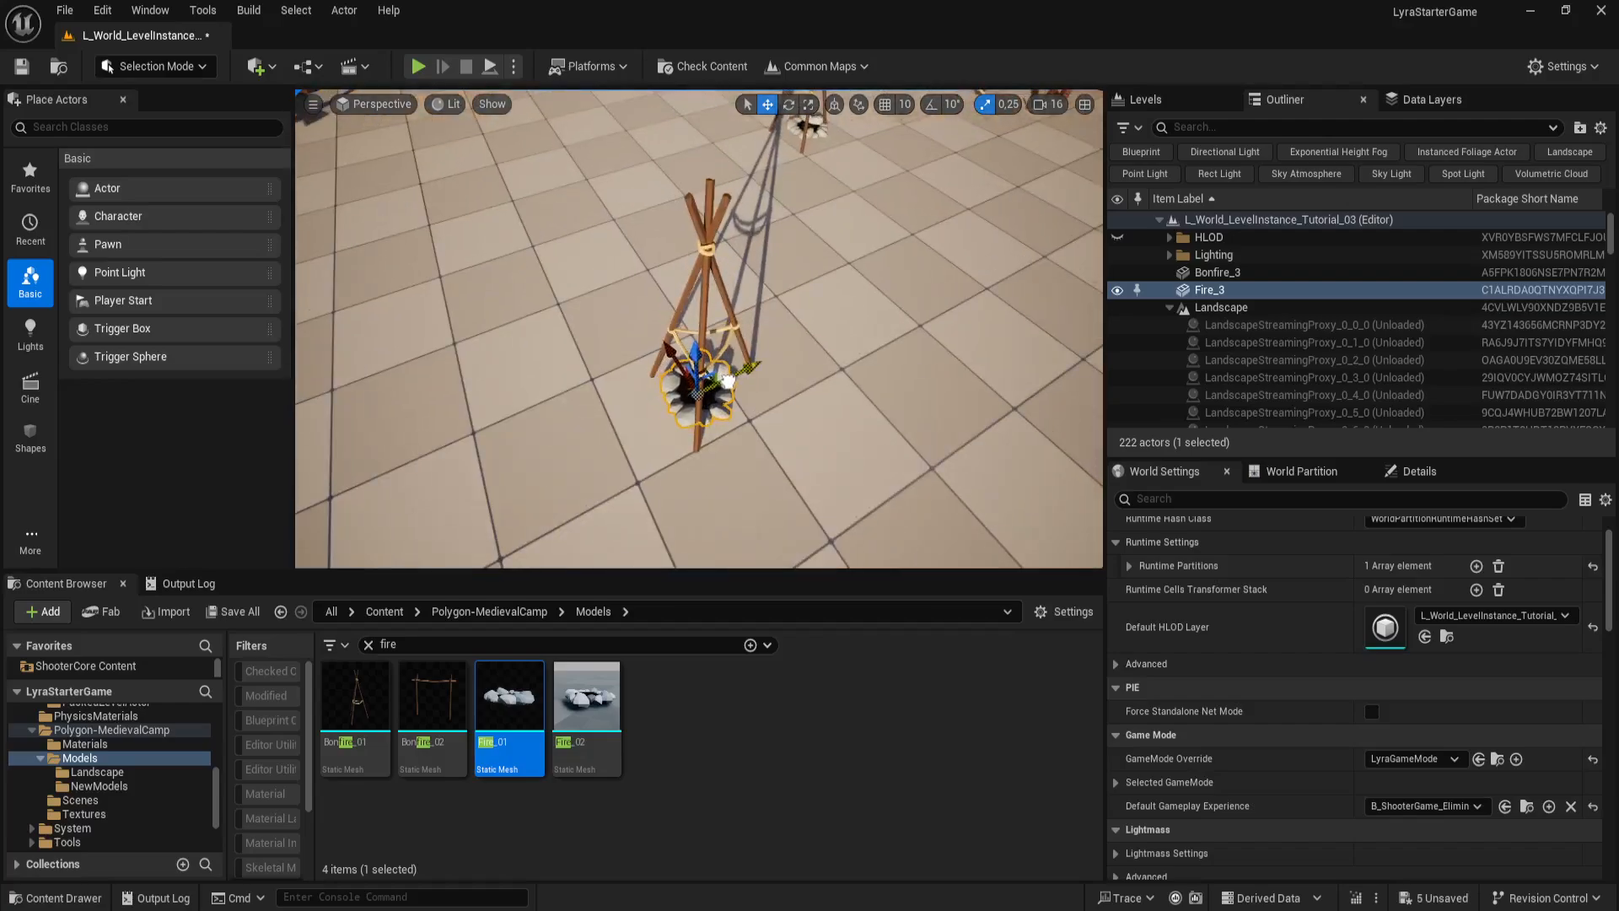
right_click_drag(792, 448, 759, 438)
key("d")
key("a")
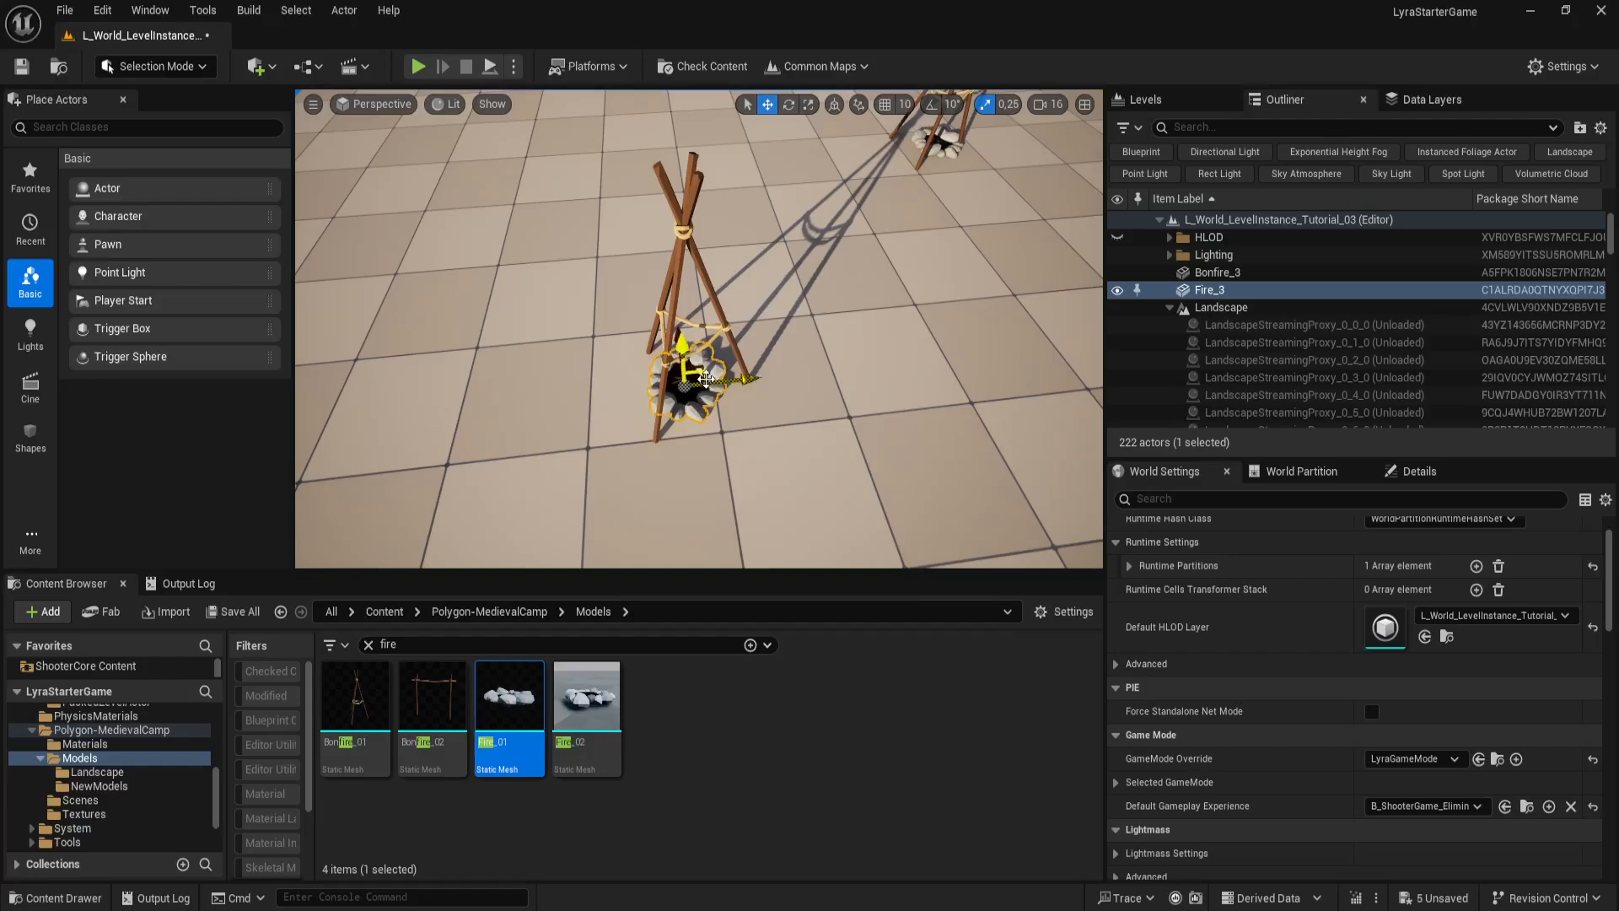
Step: Enlarge the stone ring slightly with scale snapping off and recentre it under the tripod
key("r")
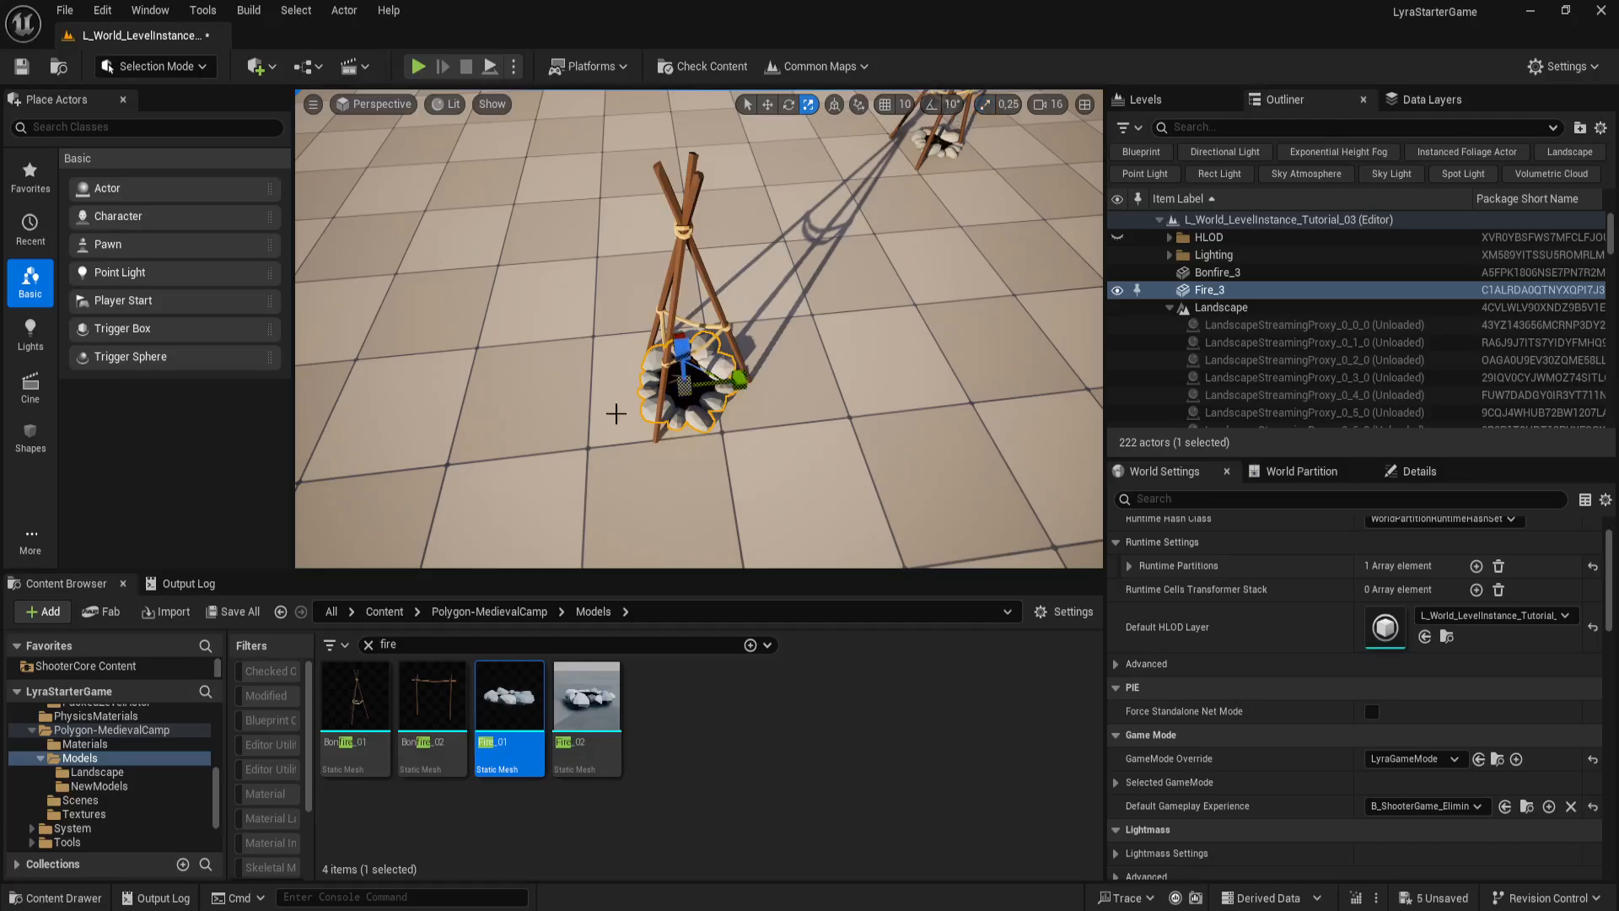
left_click_drag(684, 392, 697, 384)
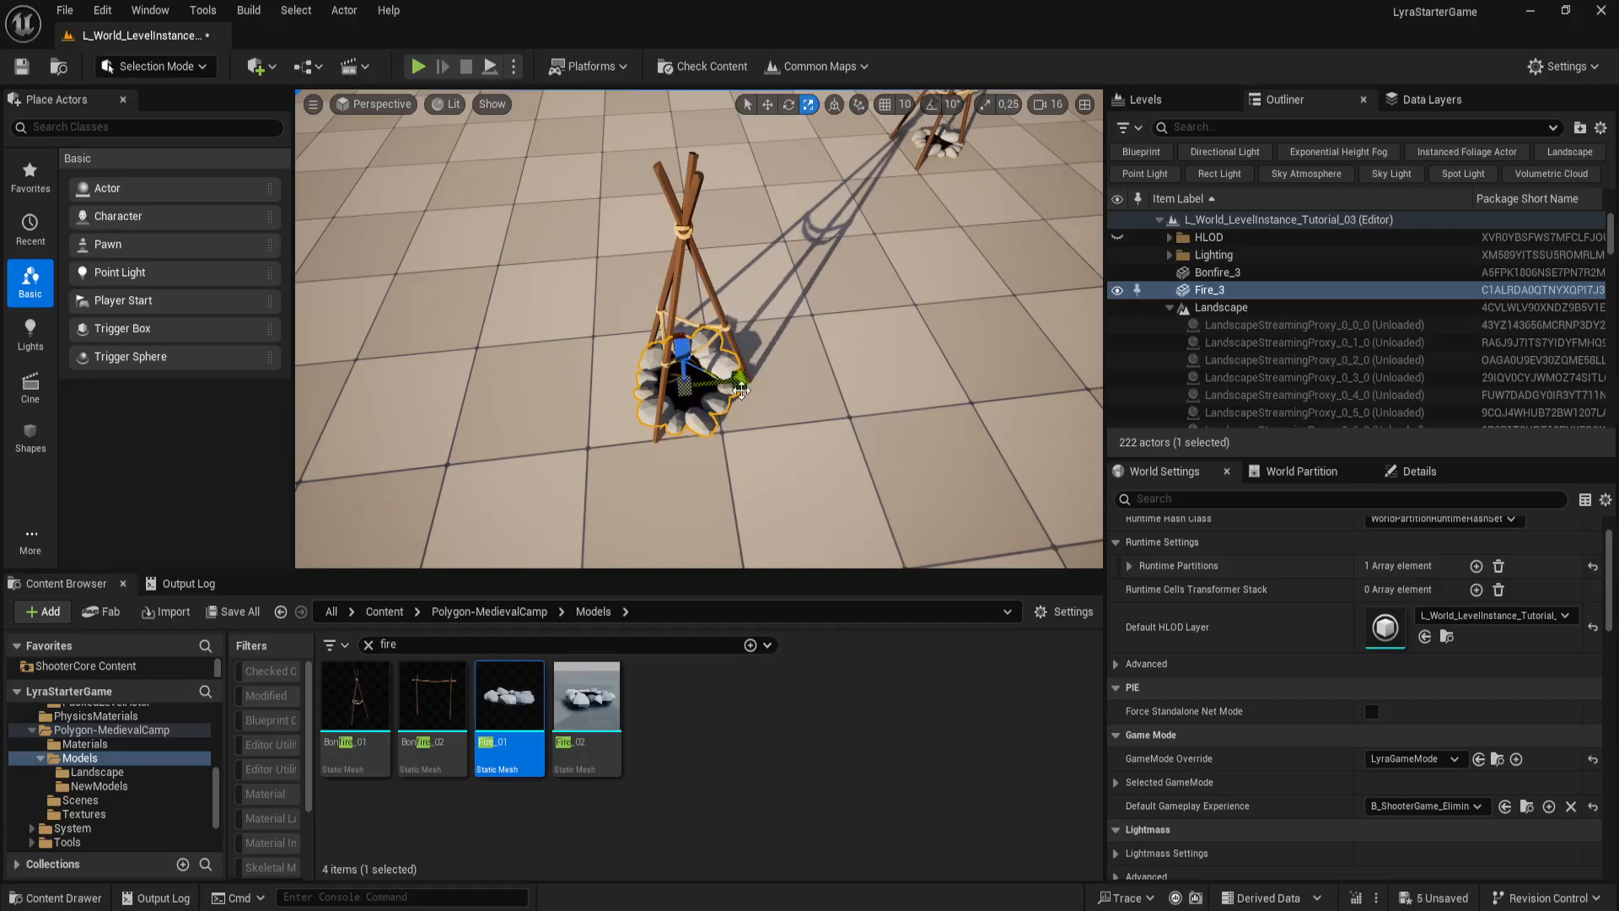
key("w")
right_click_drag(742, 390, 548, 409)
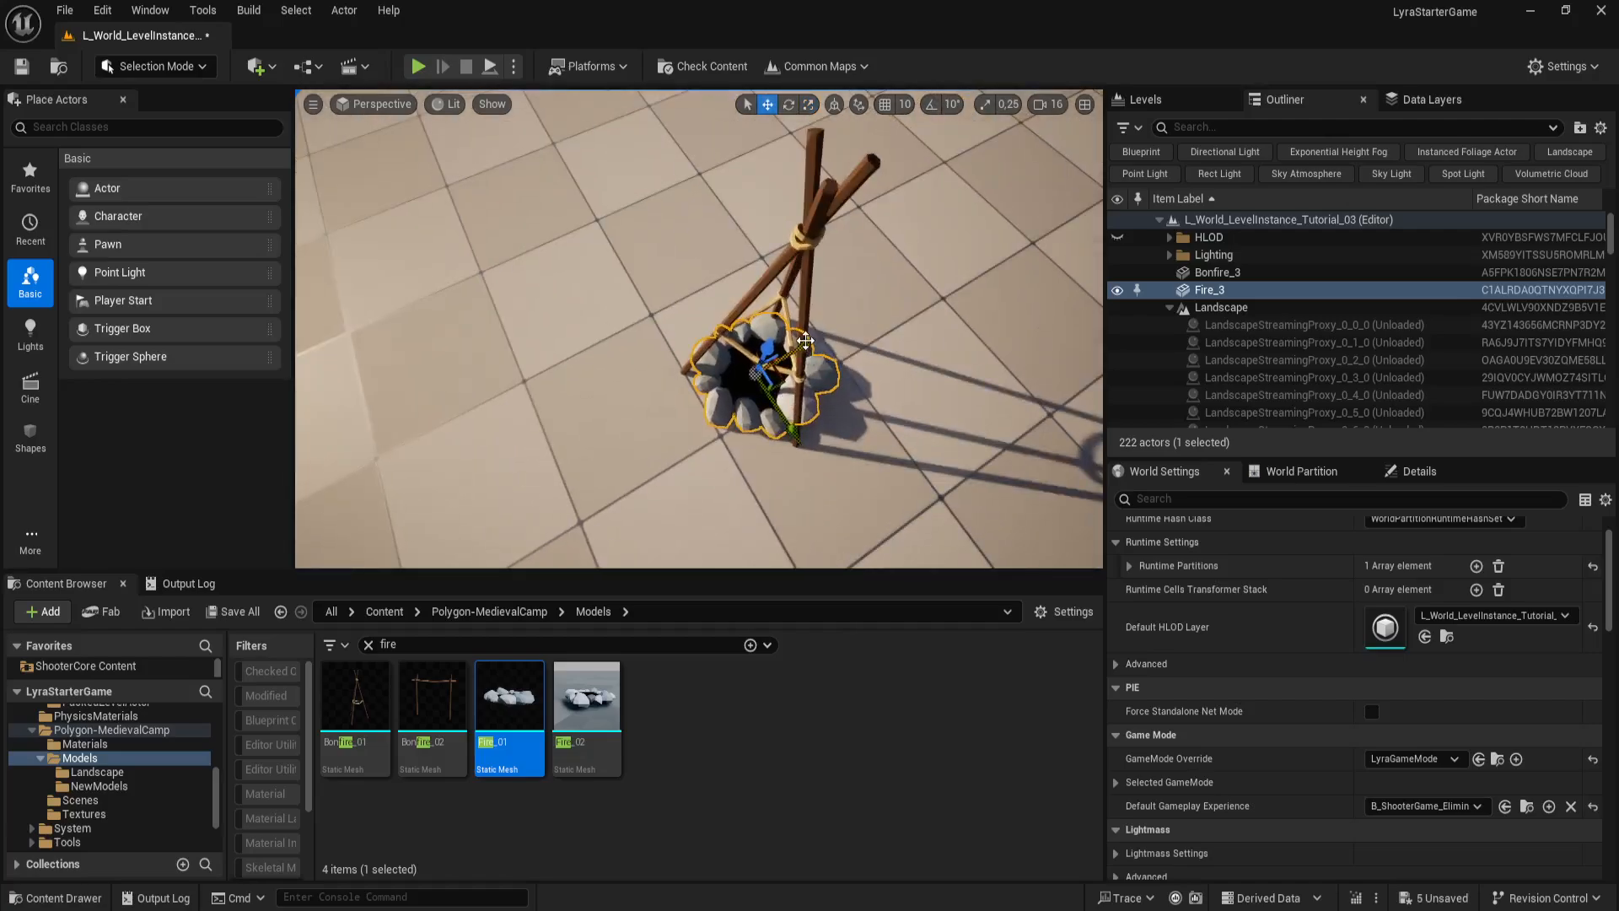
left_click_drag(805, 341, 816, 334)
right_click_drag(816, 334, 859, 428)
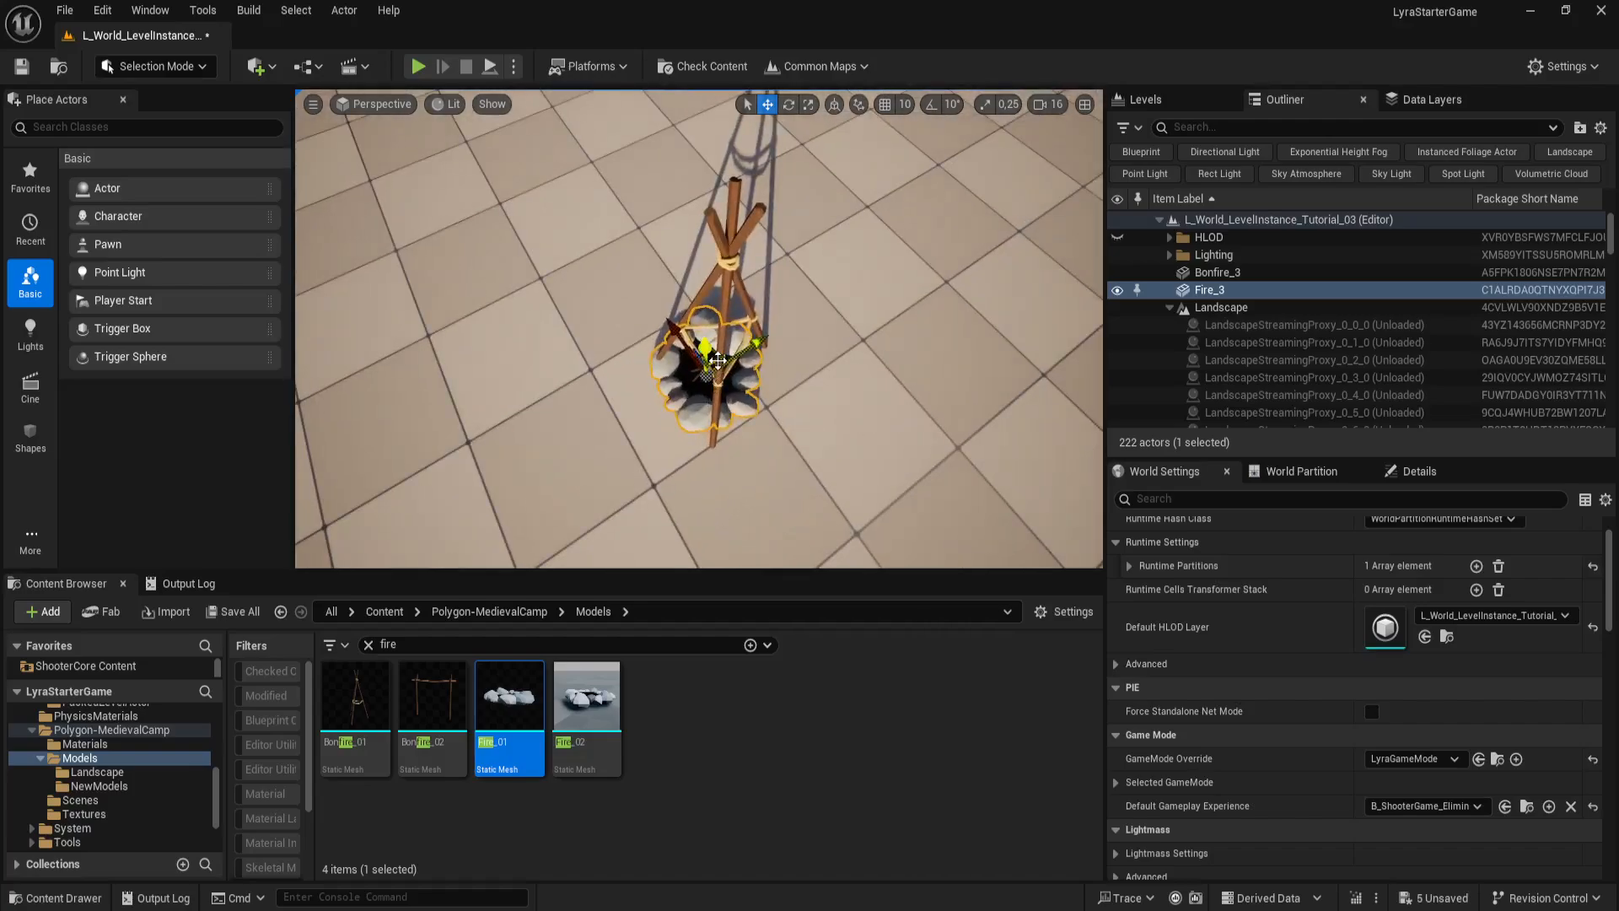
Step: Rotate the stone ring about -19° around its vertical axis with rotation snapping off
key("e")
left_click_drag(689, 459, 651, 466)
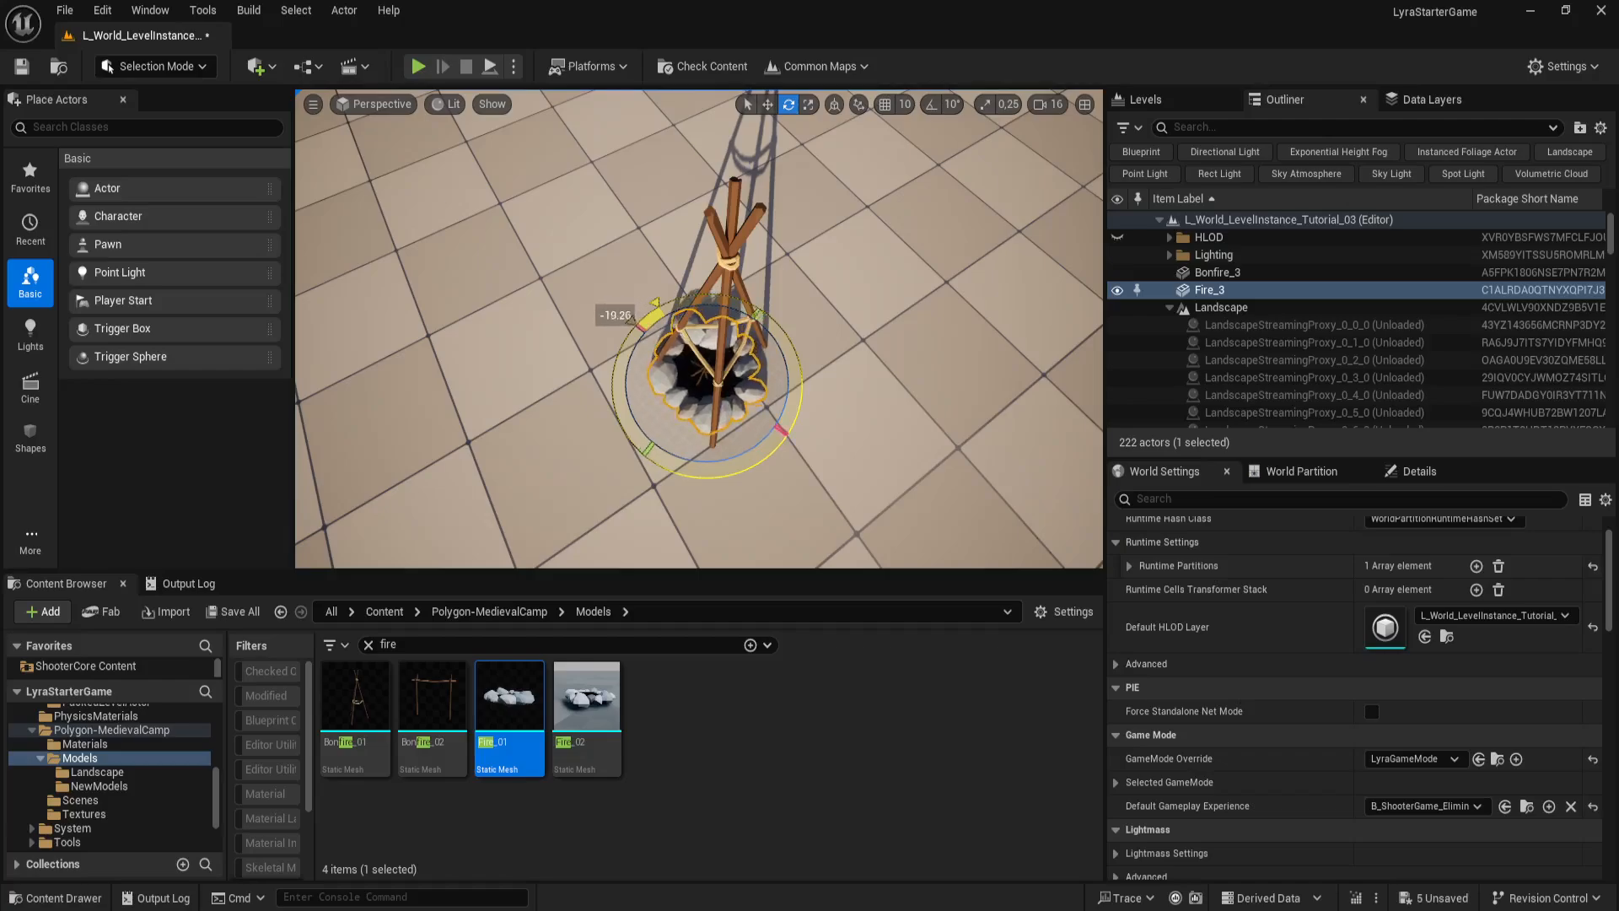
key("w")
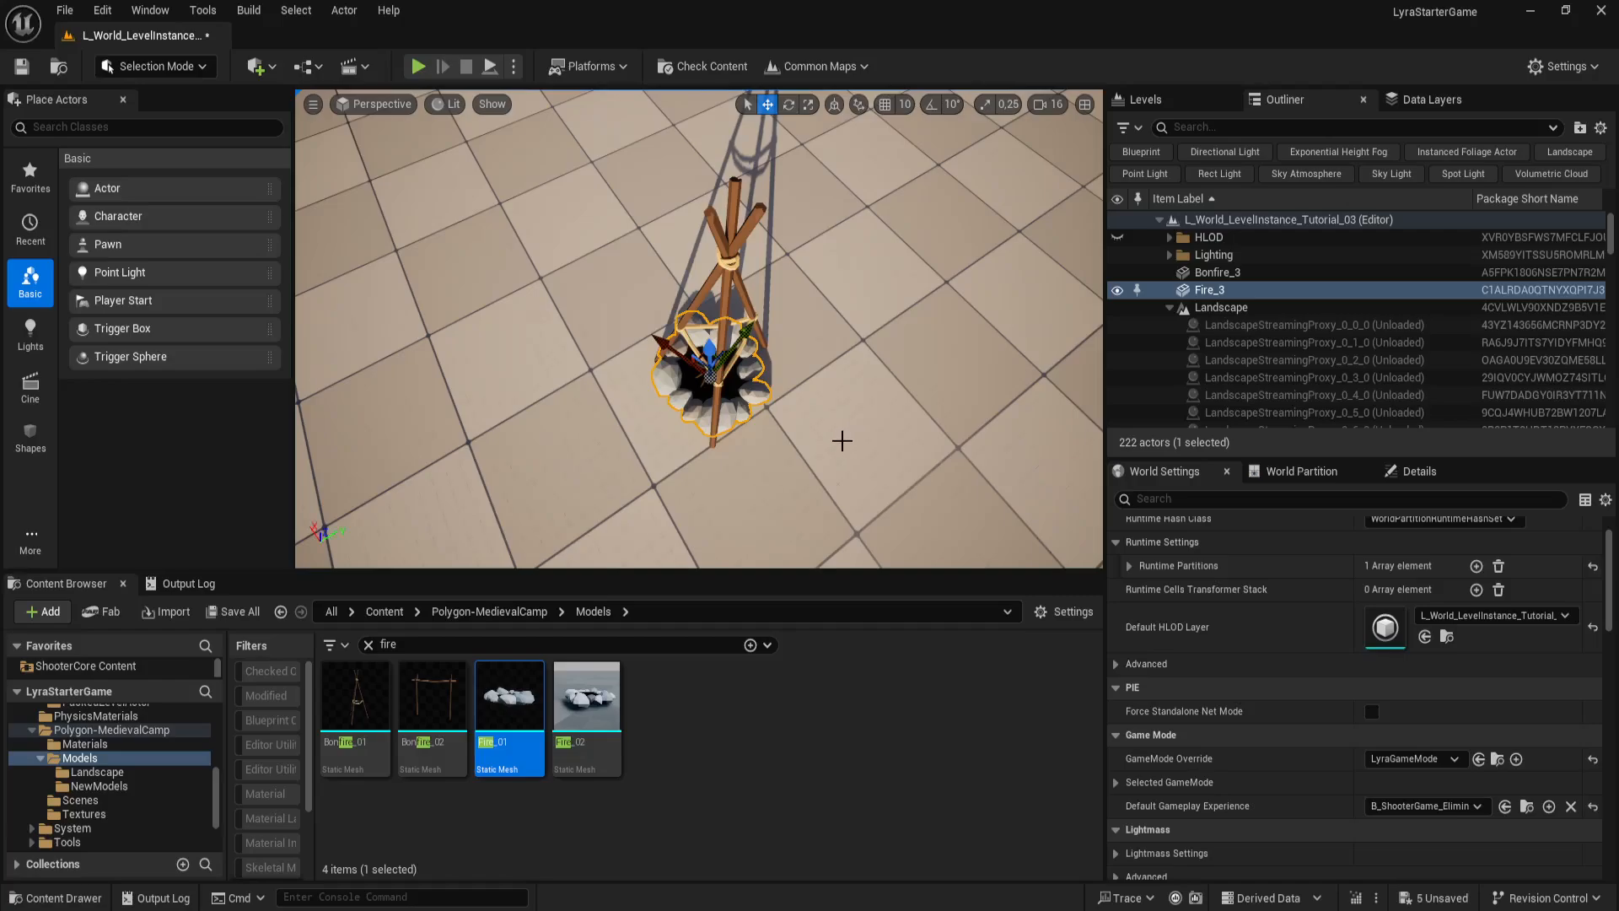
key("g")
Step: Create a packed level actor from the tripod and stone ring with the Center Min Z pivot, saving its level as LI_Bonfire_01 in Maps
left_click(720, 406)
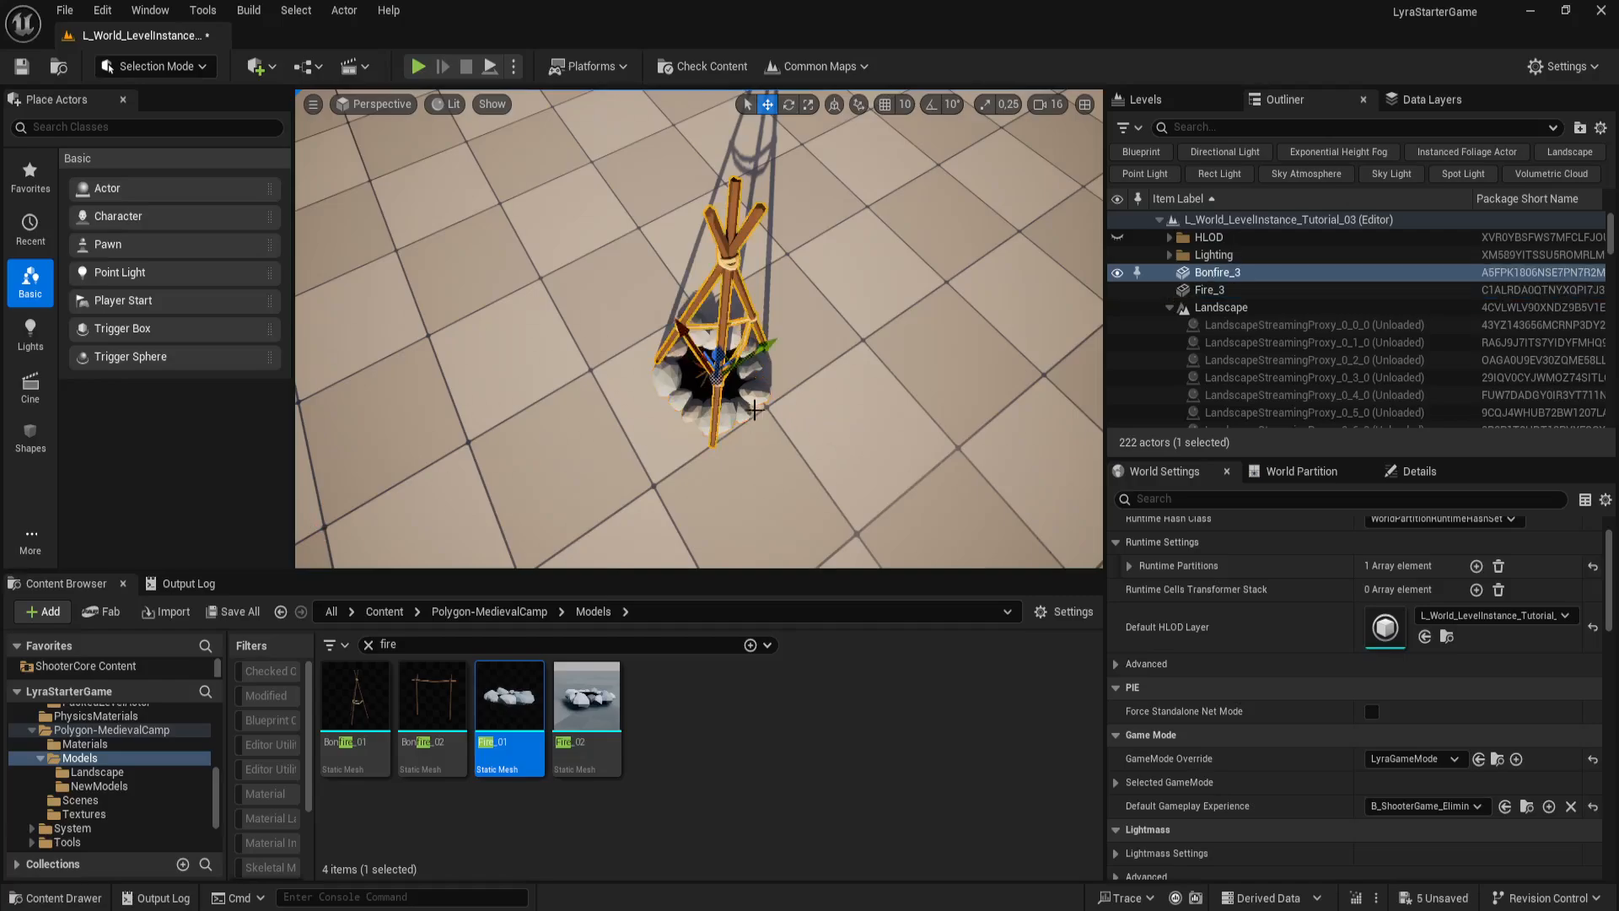
left_click(749, 392, "ctrl")
right_click_drag(814, 448, 825, 375)
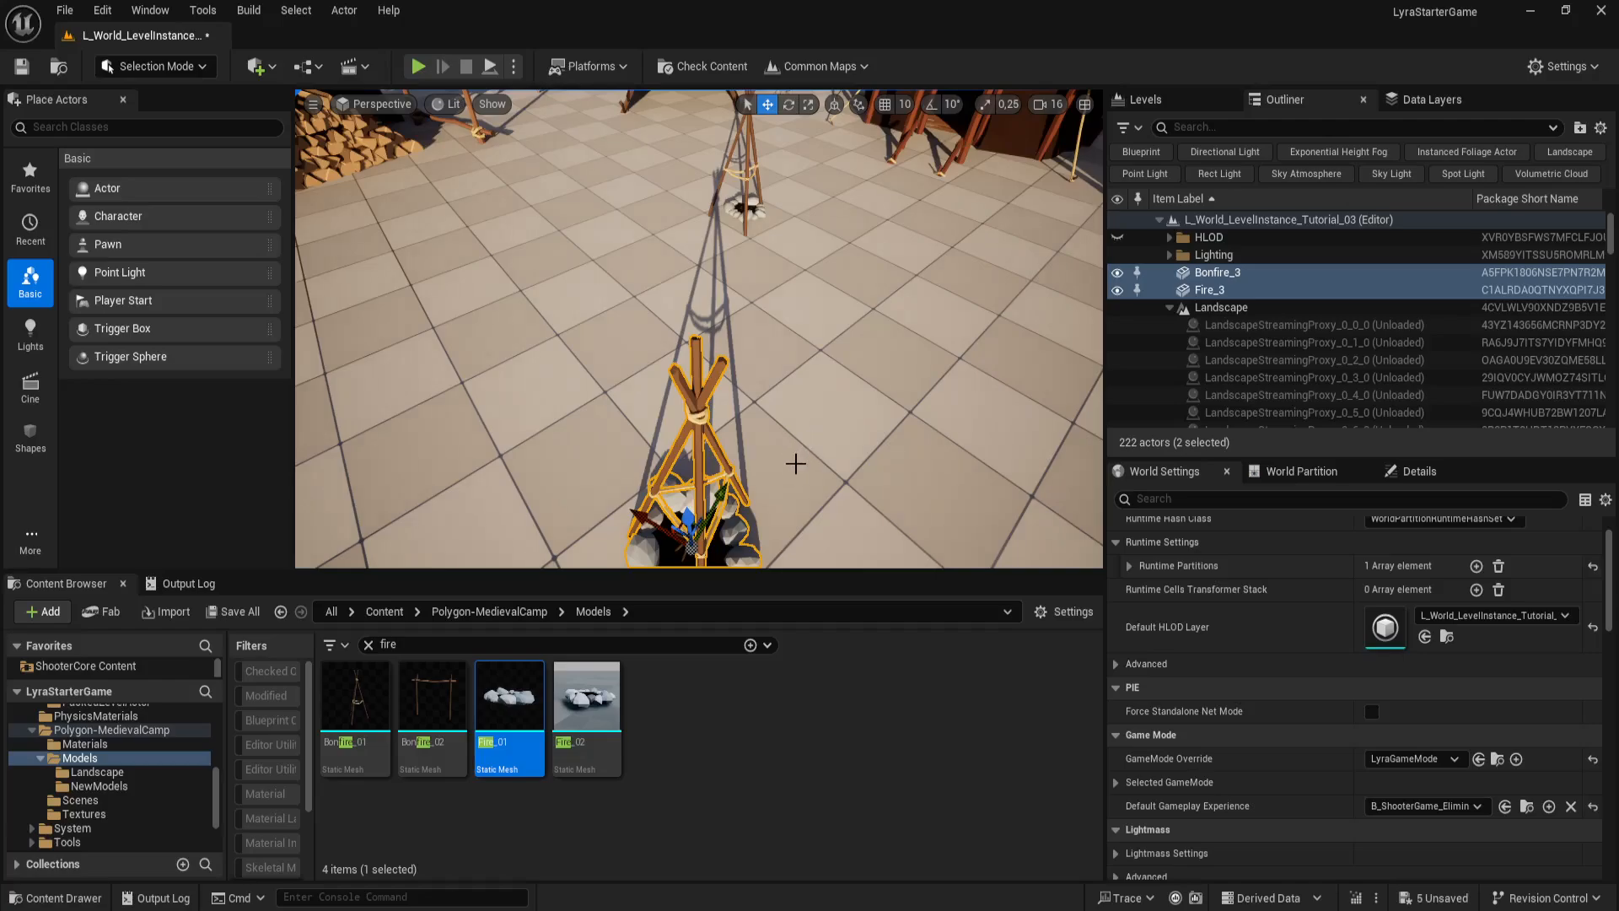
mouse_move(795, 463)
right_mouse_down()
mouse_move(793, 544)
mouse_move(782, 464)
right_mouse_up()
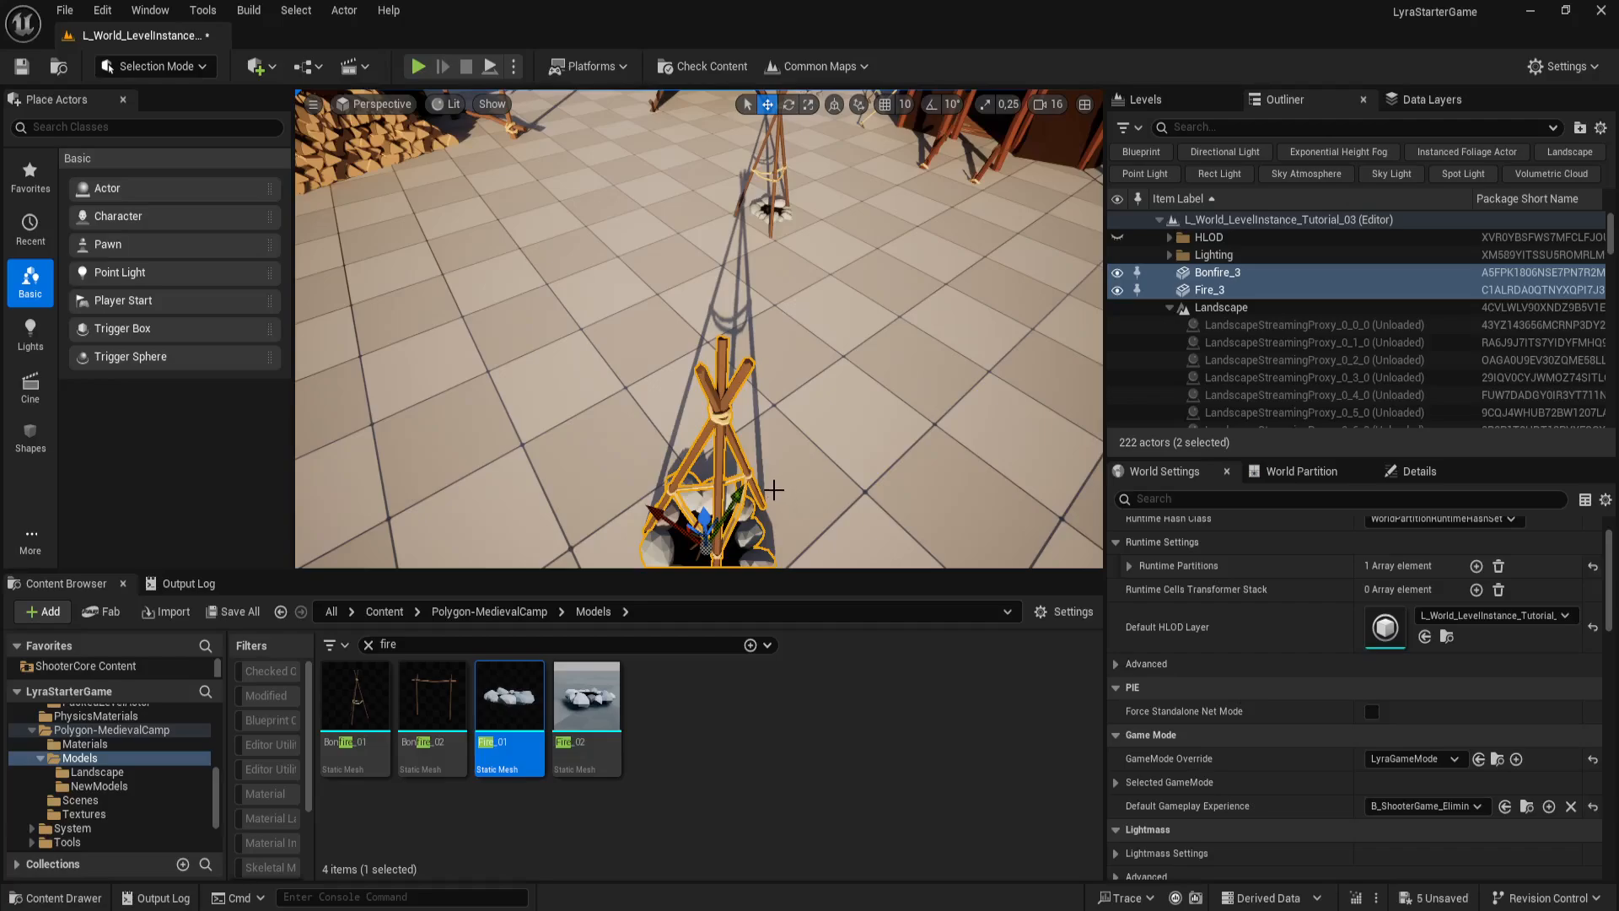
mouse_move(807, 484)
right_mouse_down()
mouse_move(807, 557)
mouse_move(816, 462)
right_mouse_up()
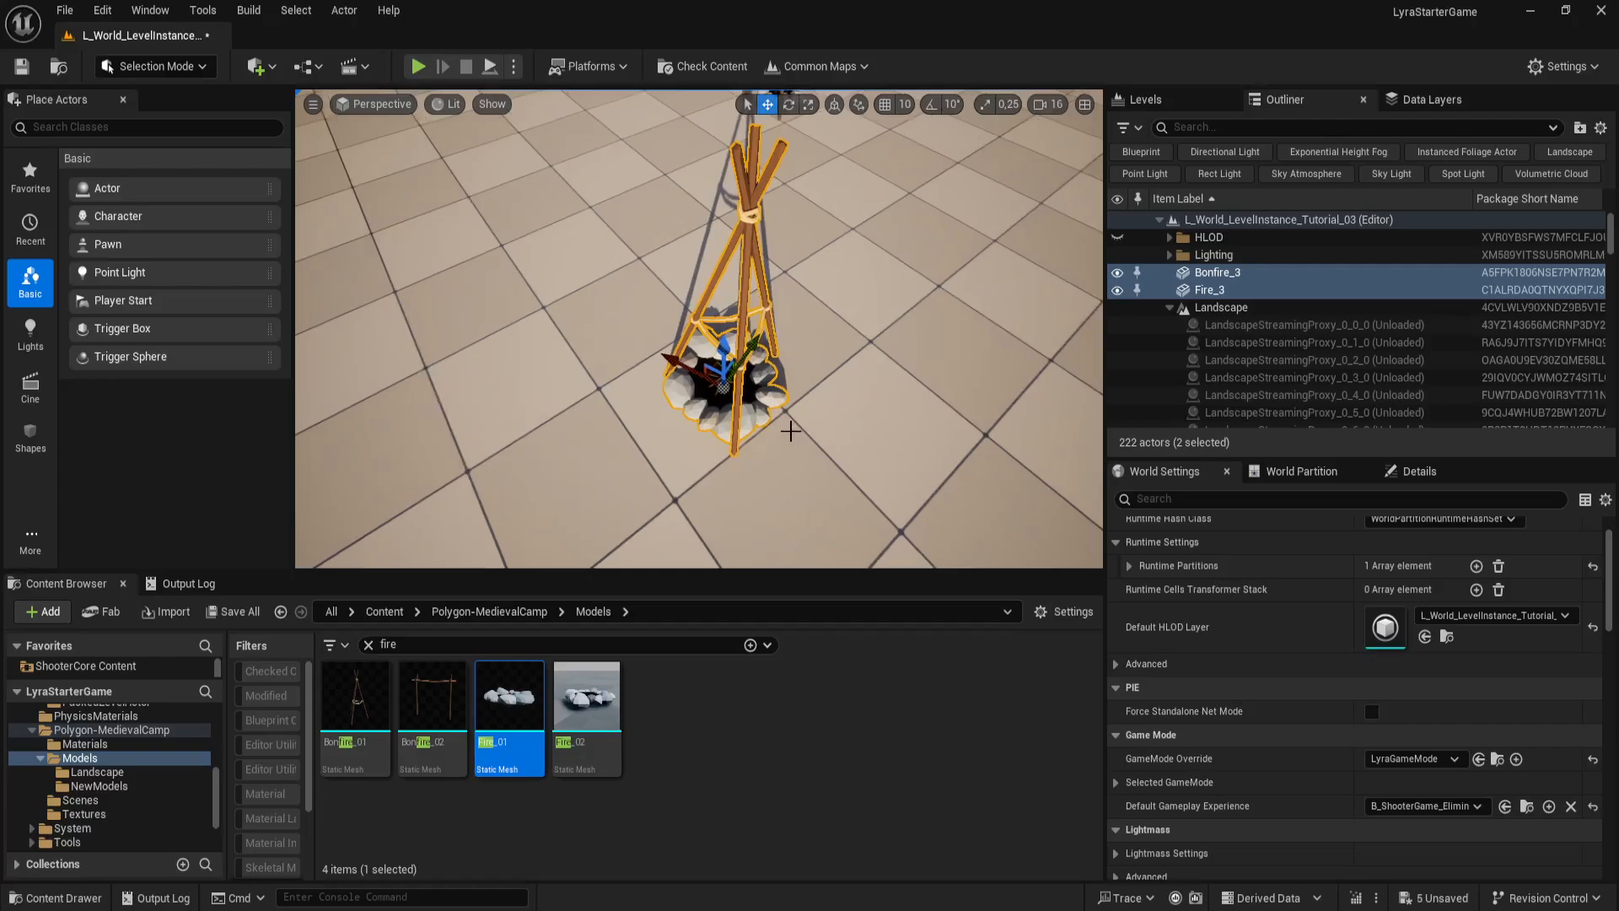
right_click(759, 397)
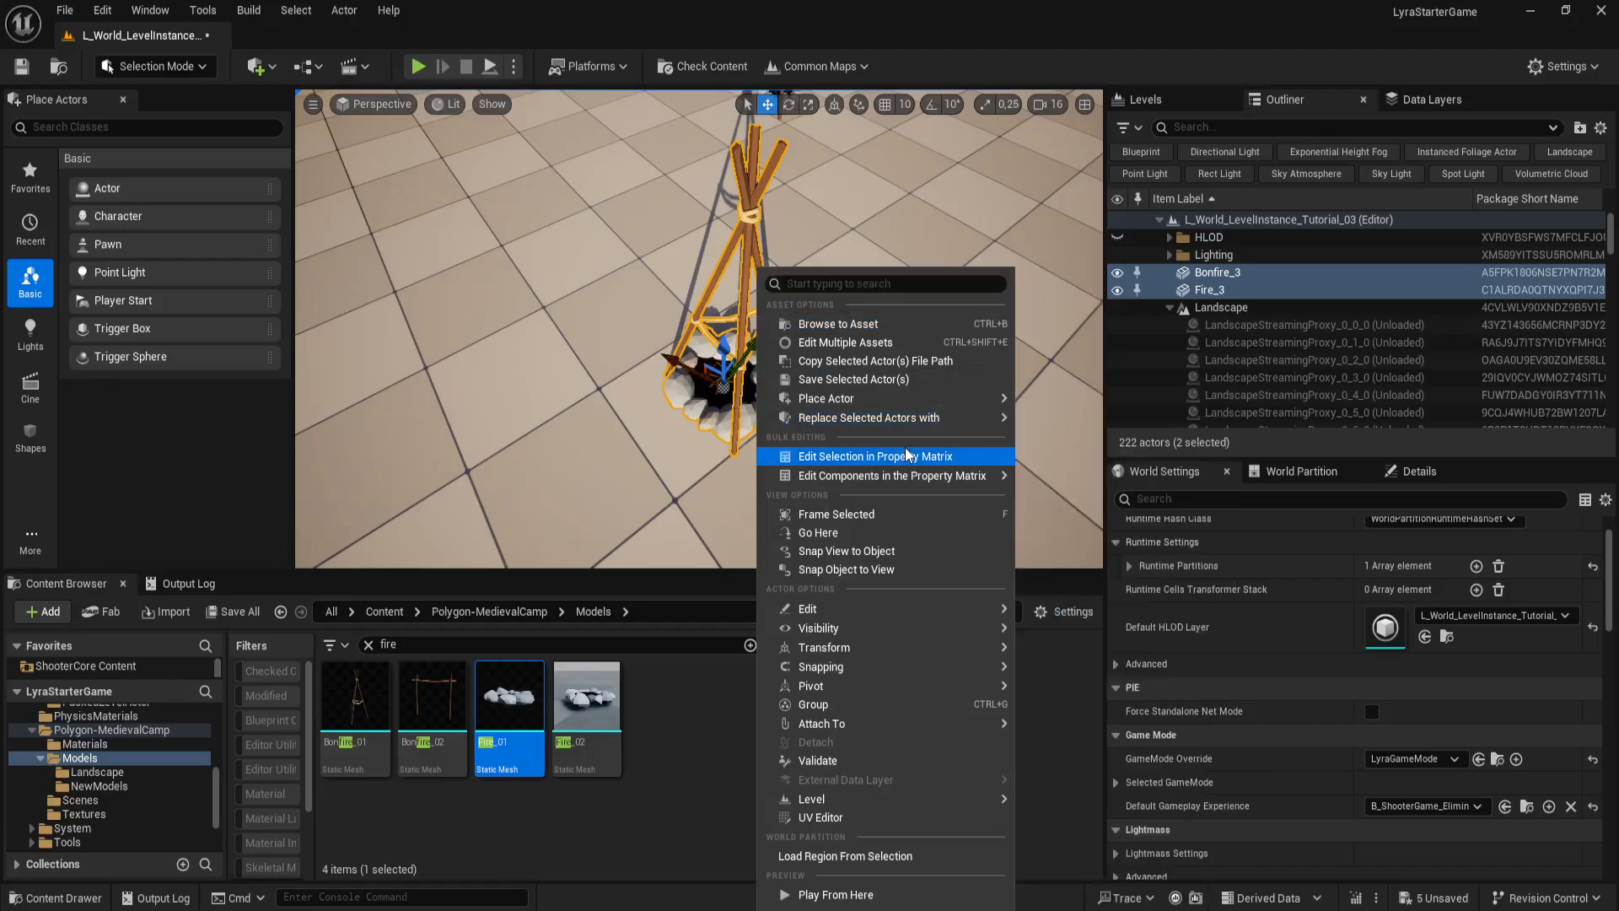
mouse_move(938, 798)
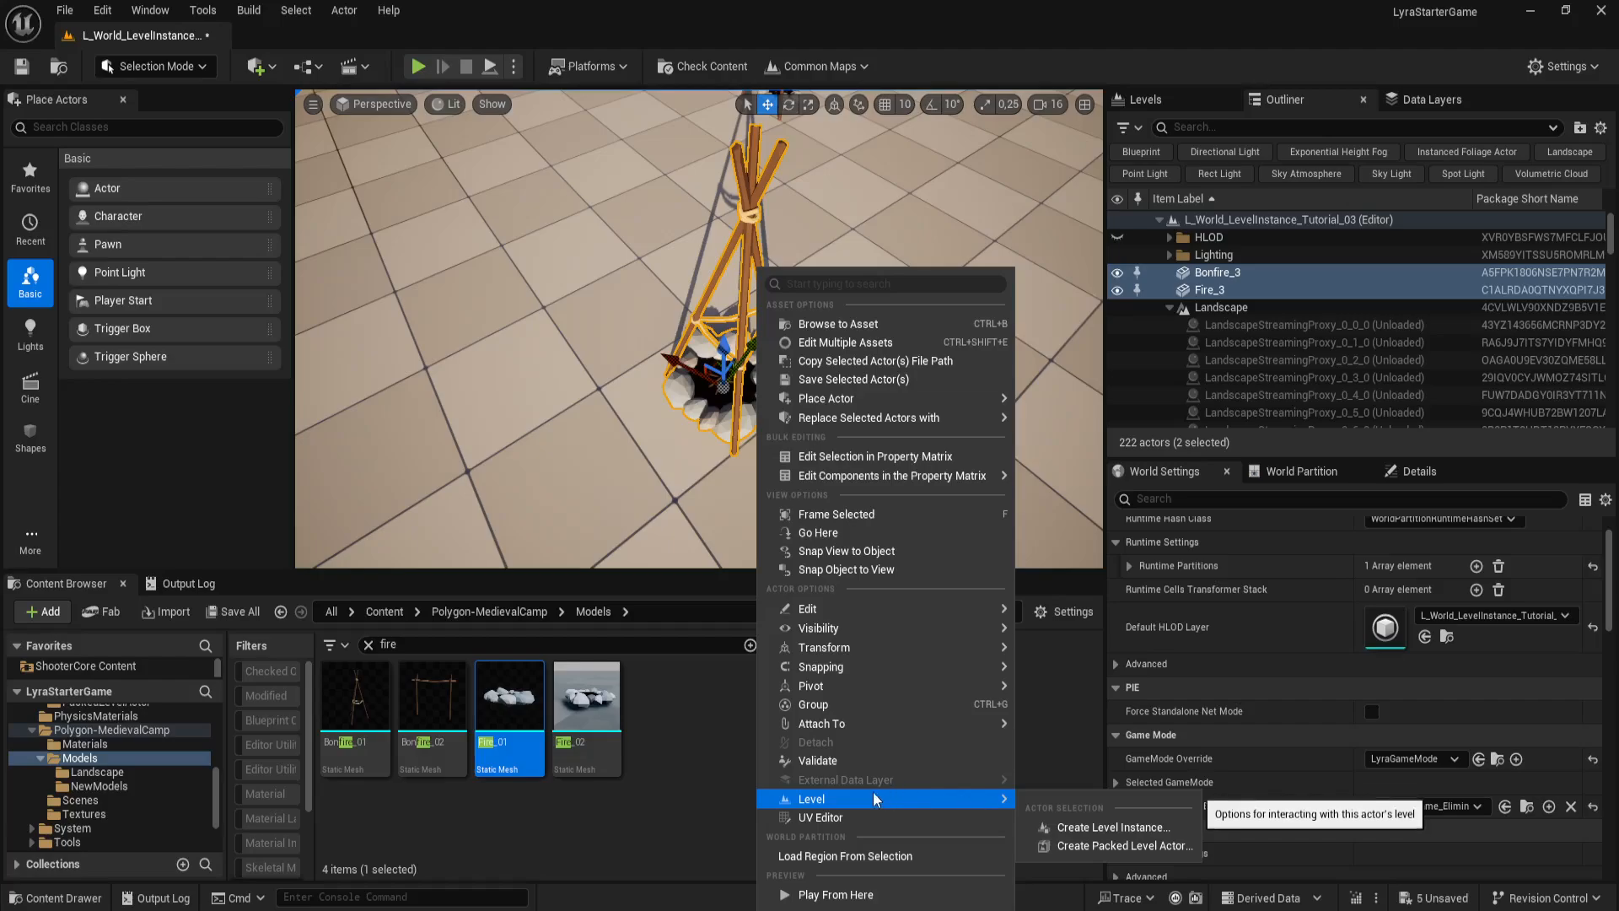
left_click(1095, 843)
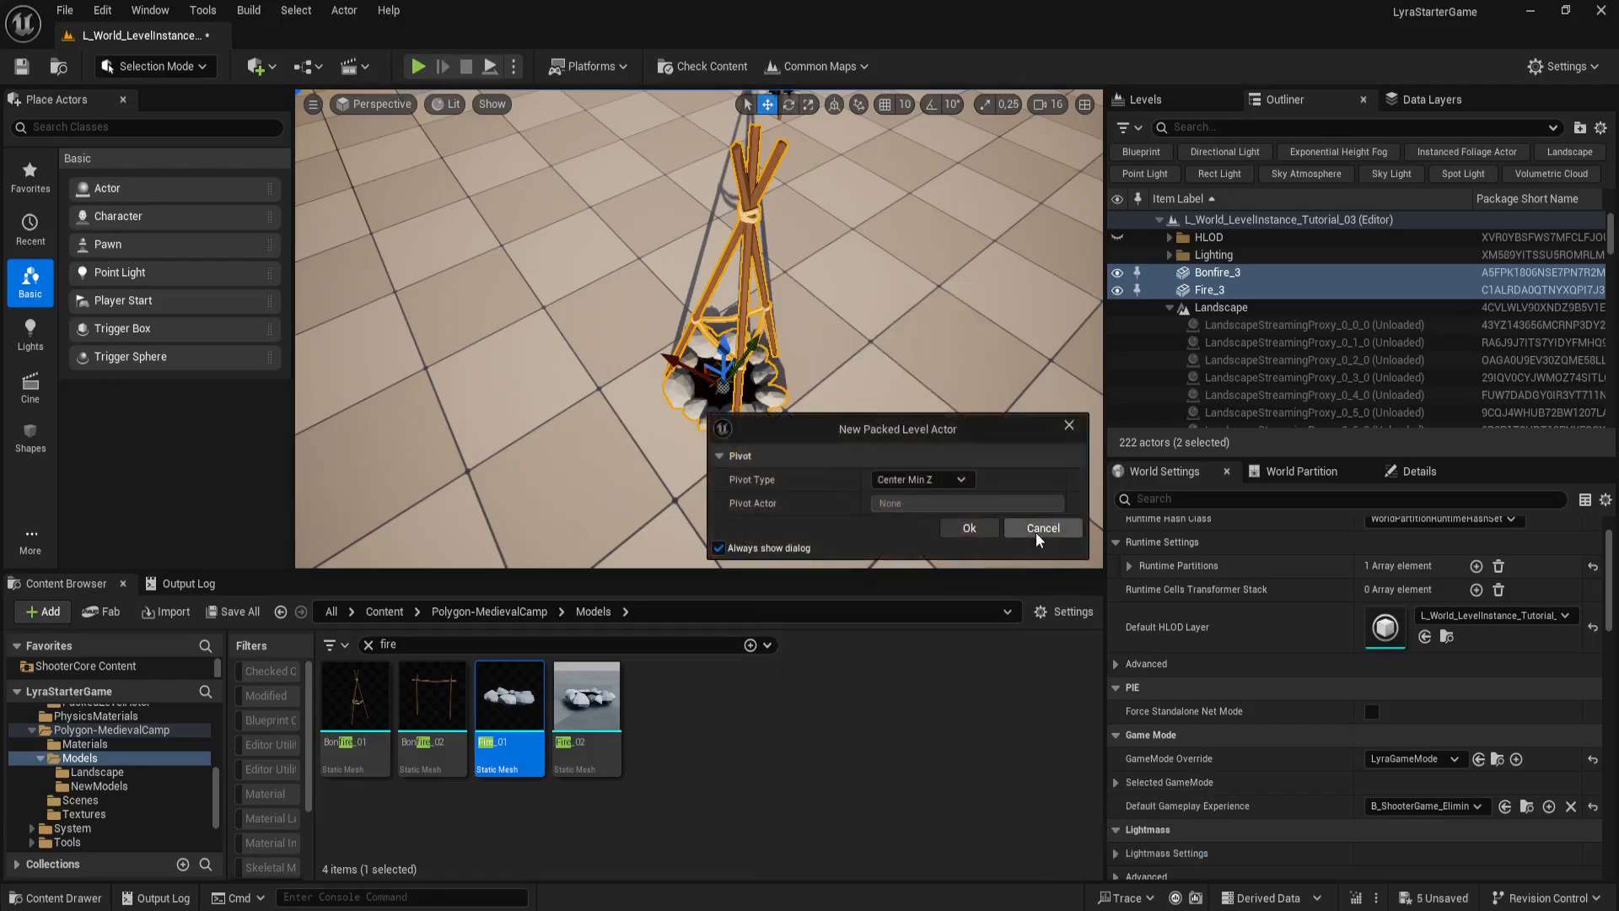
left_click(980, 529)
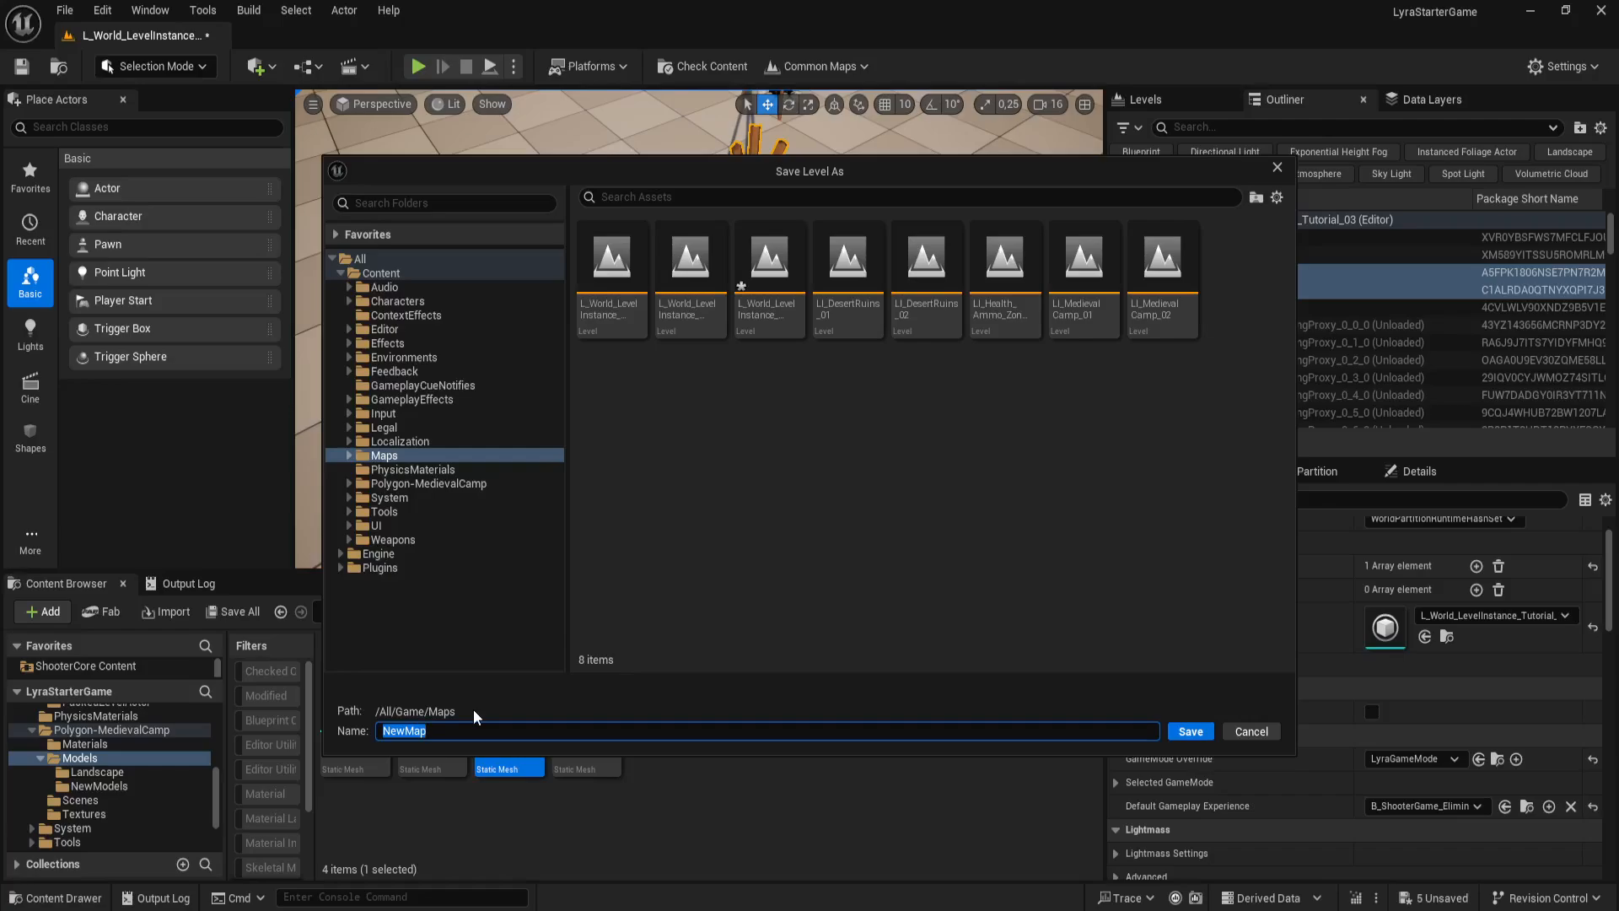
type("Ll_Bongi")
key("BackSpace")
left_click(1187, 732)
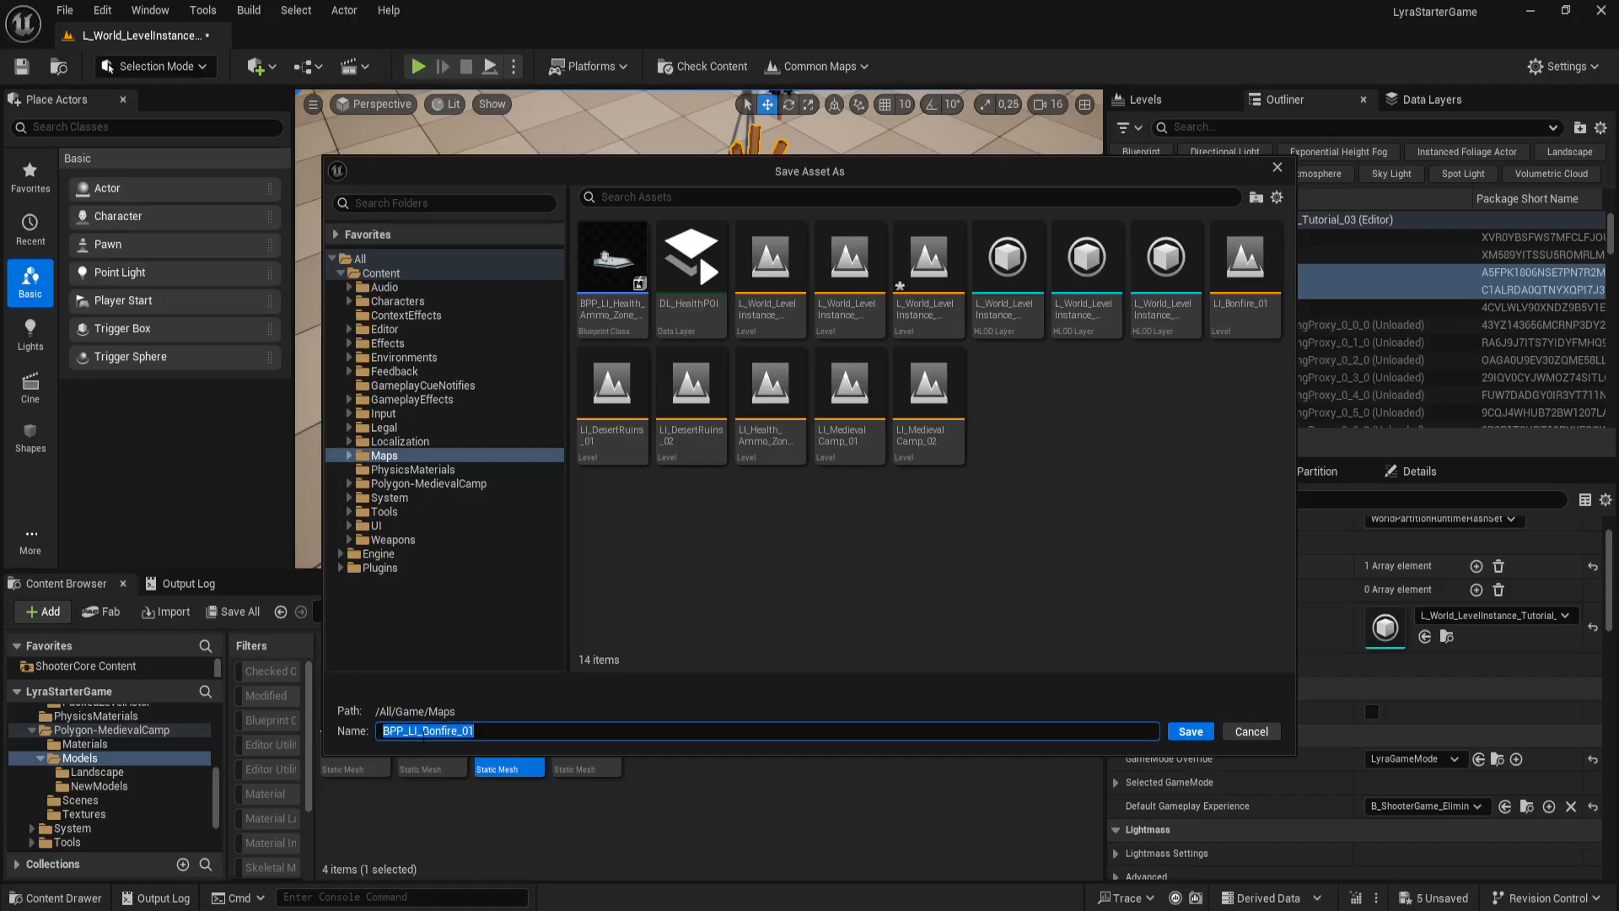
Step: Save the packed actor's blueprint as BPP_LI_Bonfire_01 in the Maps/PackedLevelActor folder
left_click(350, 456)
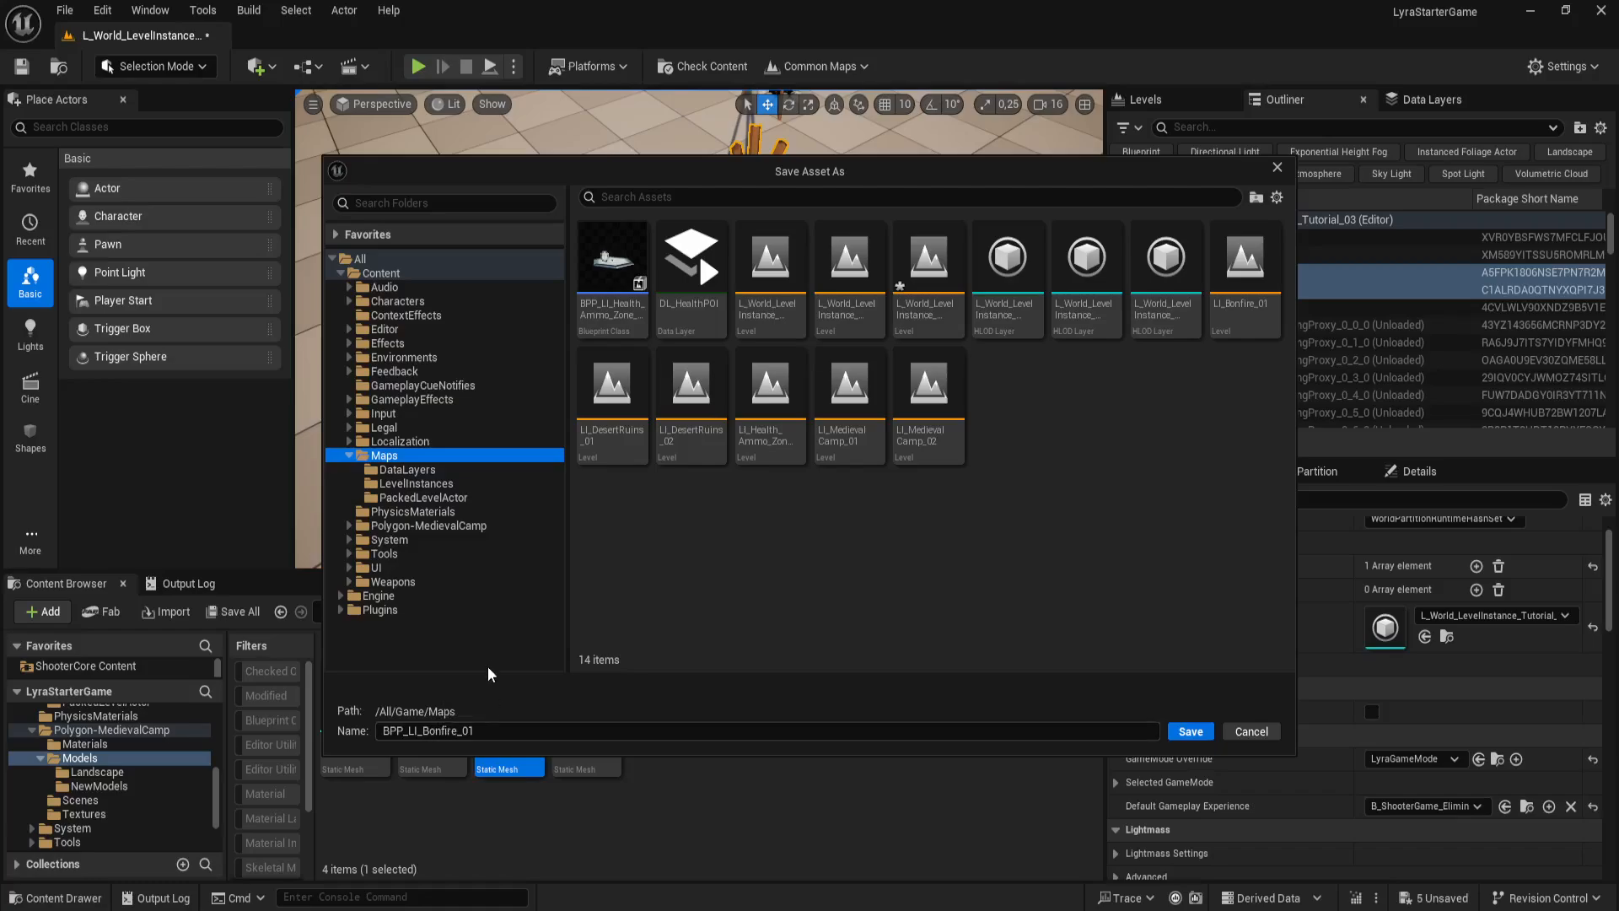
left_click(440, 499)
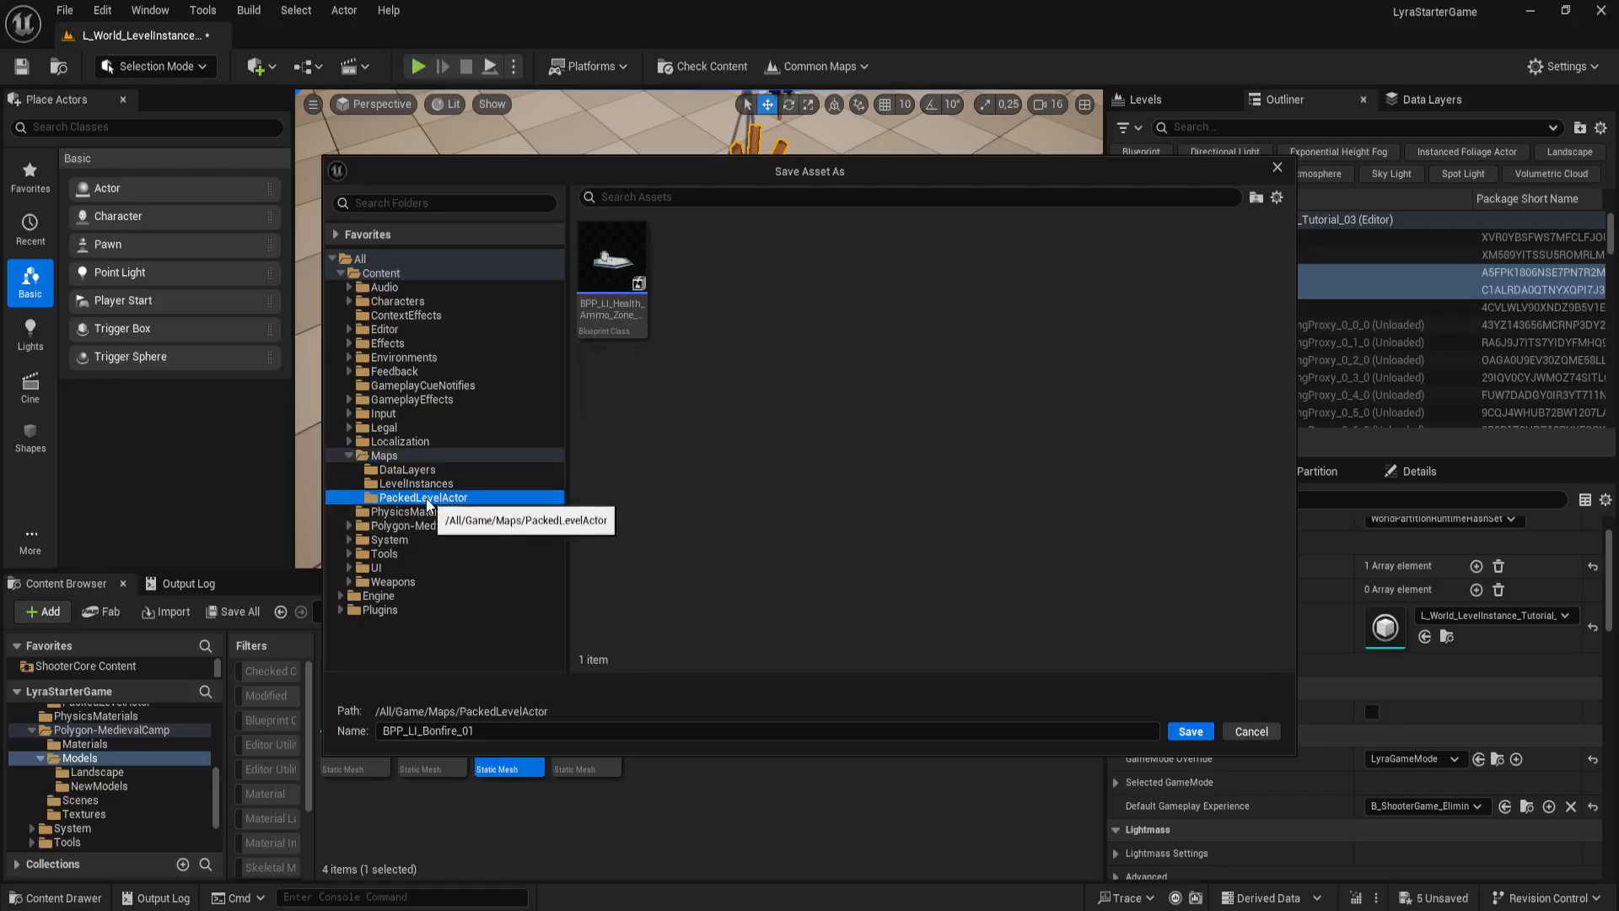
left_click(1191, 732)
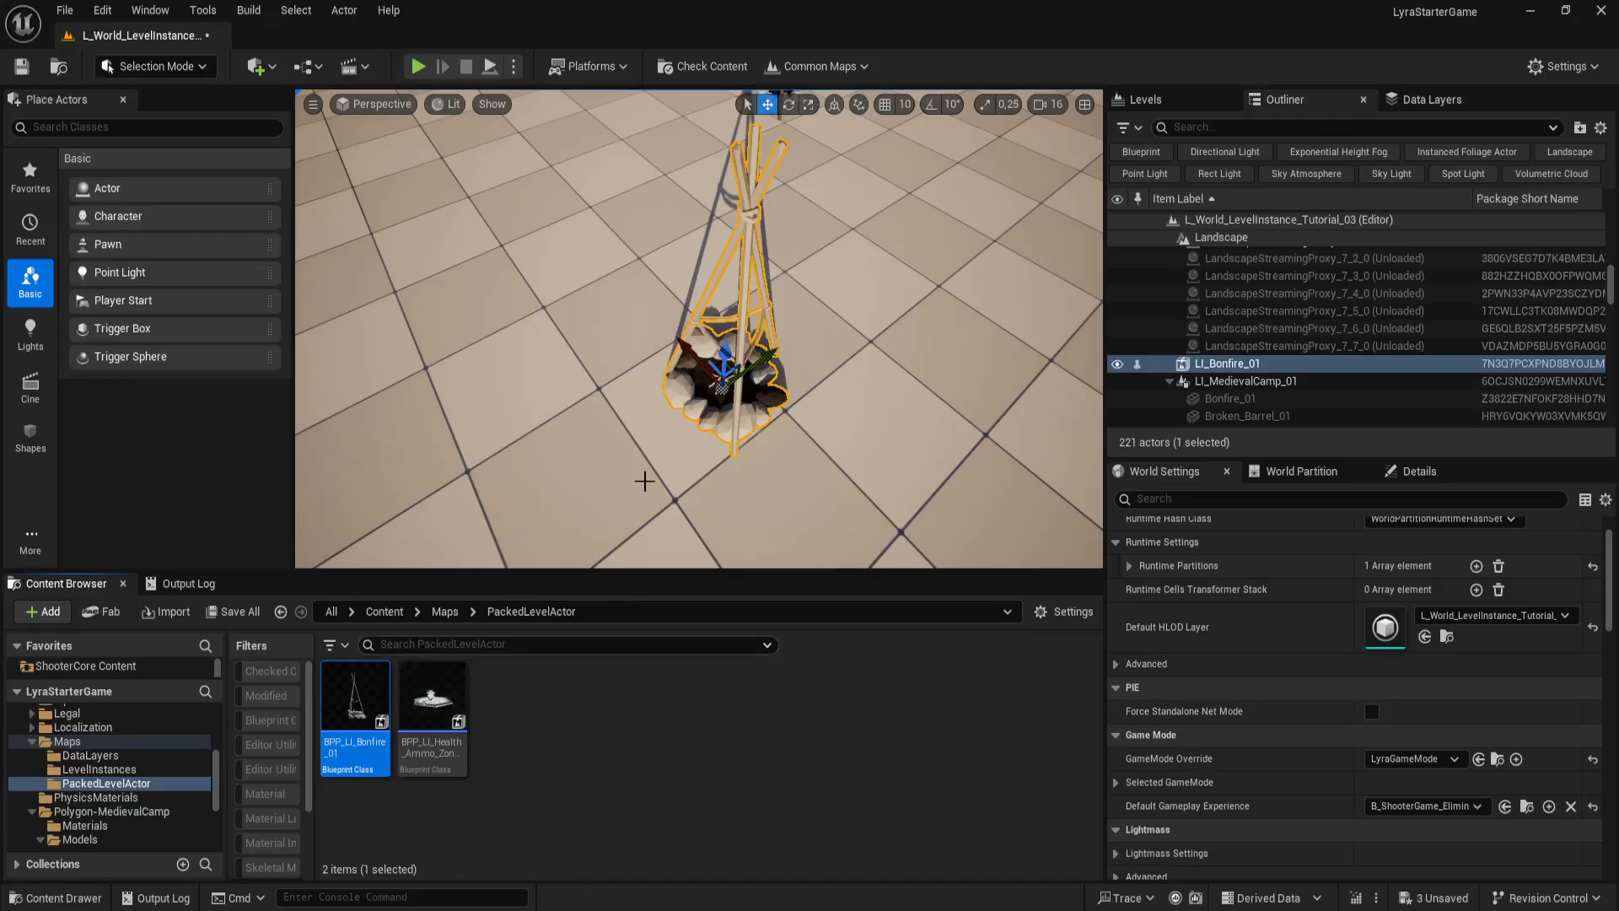
Step: Inspect the packed bonfire in front of the camp, and select its BPP_LI_Bonfire_01 asset and the placed LI_Bonfire_01 actor
mouse_move(393, 738)
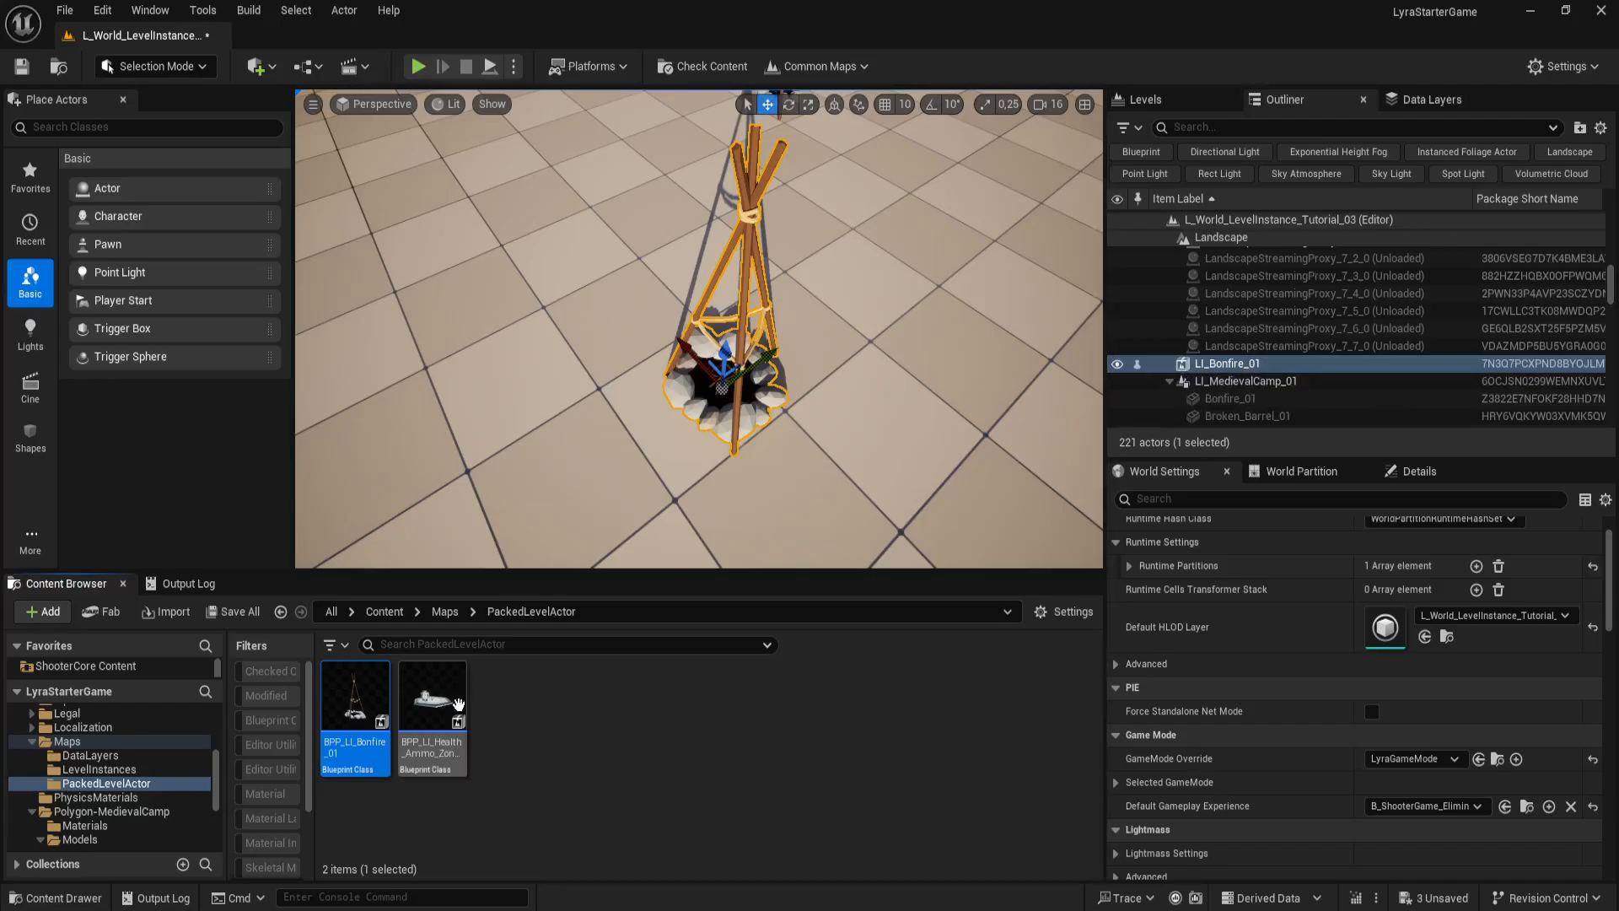
left_click(542, 715)
key("f")
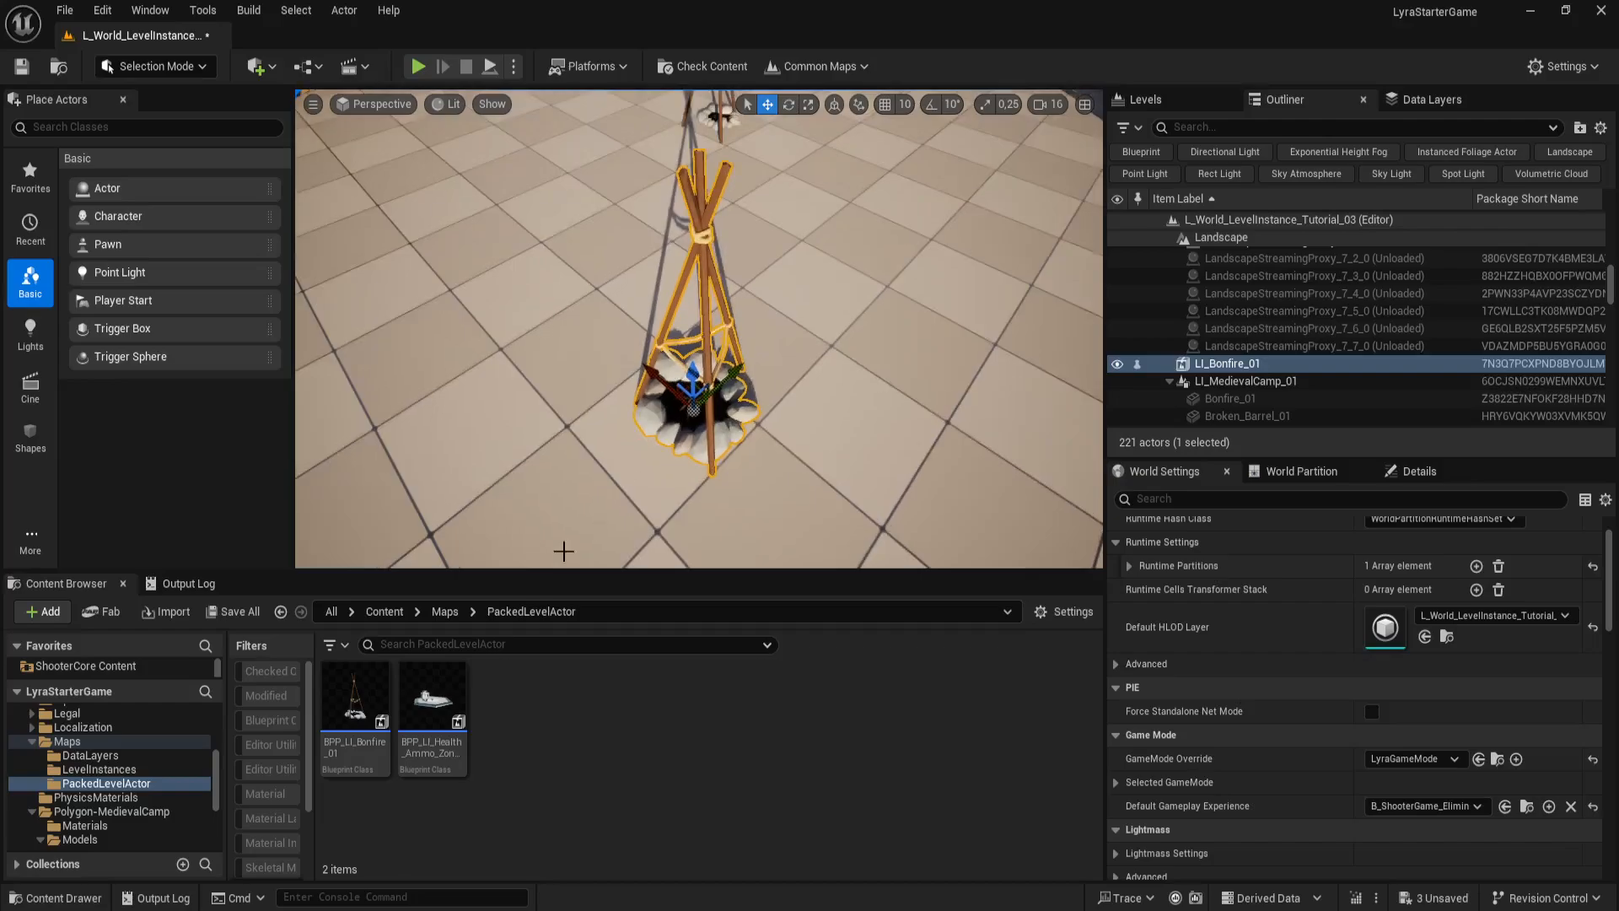
scroll(693, 375, "down", 6)
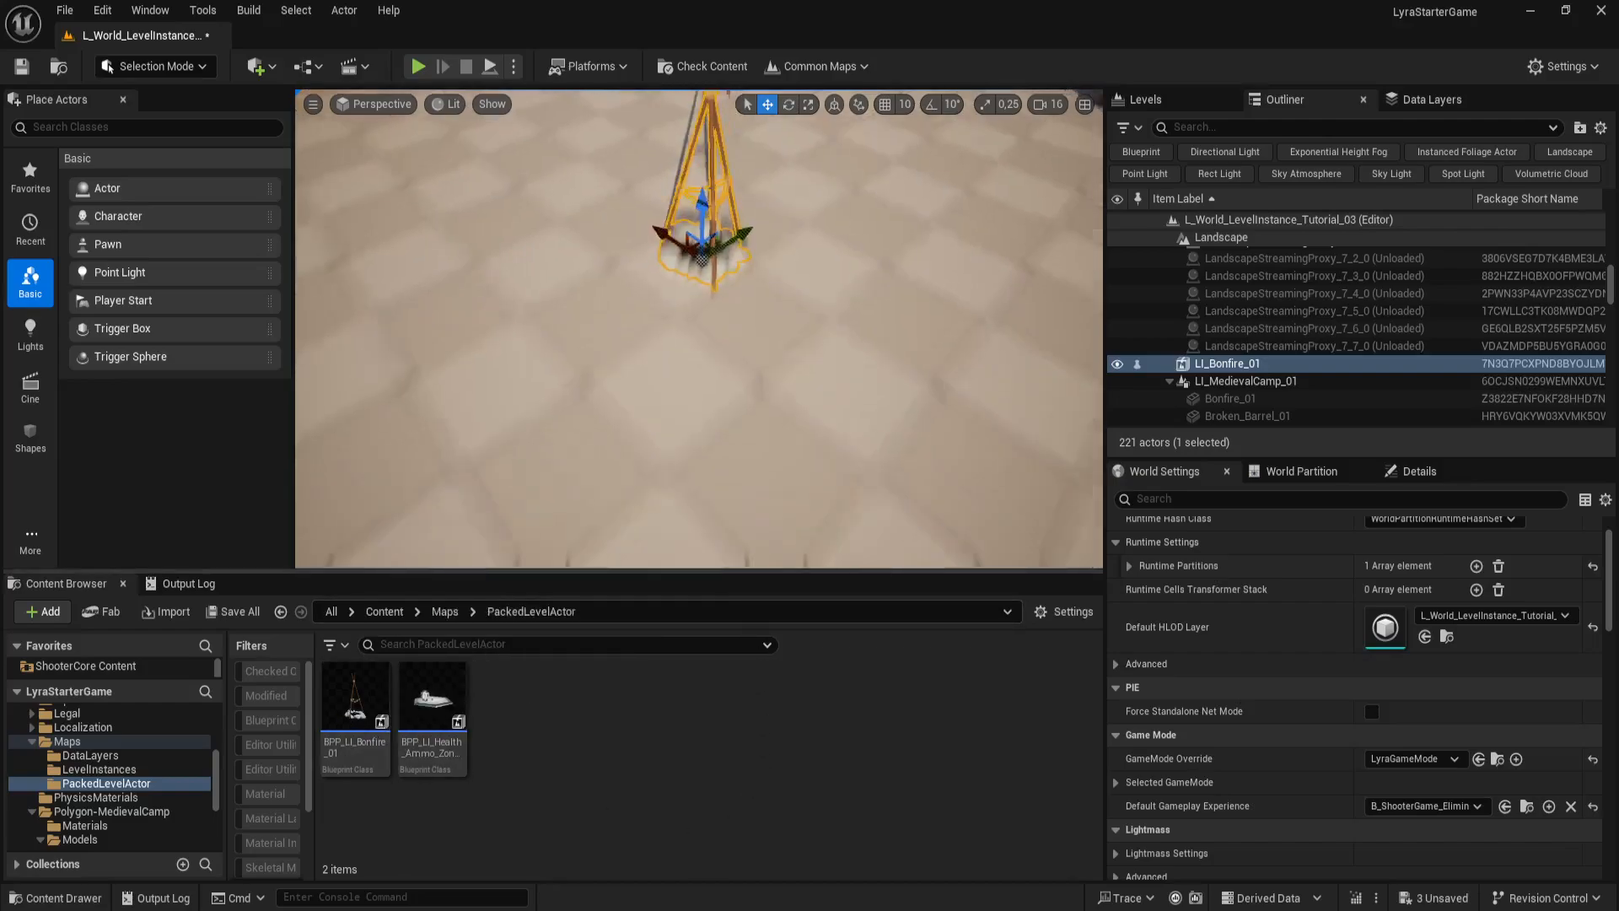
mouse_move(744, 508)
right_mouse_down()
mouse_move(732, 472)
mouse_move(752, 513)
right_mouse_up()
key("g")
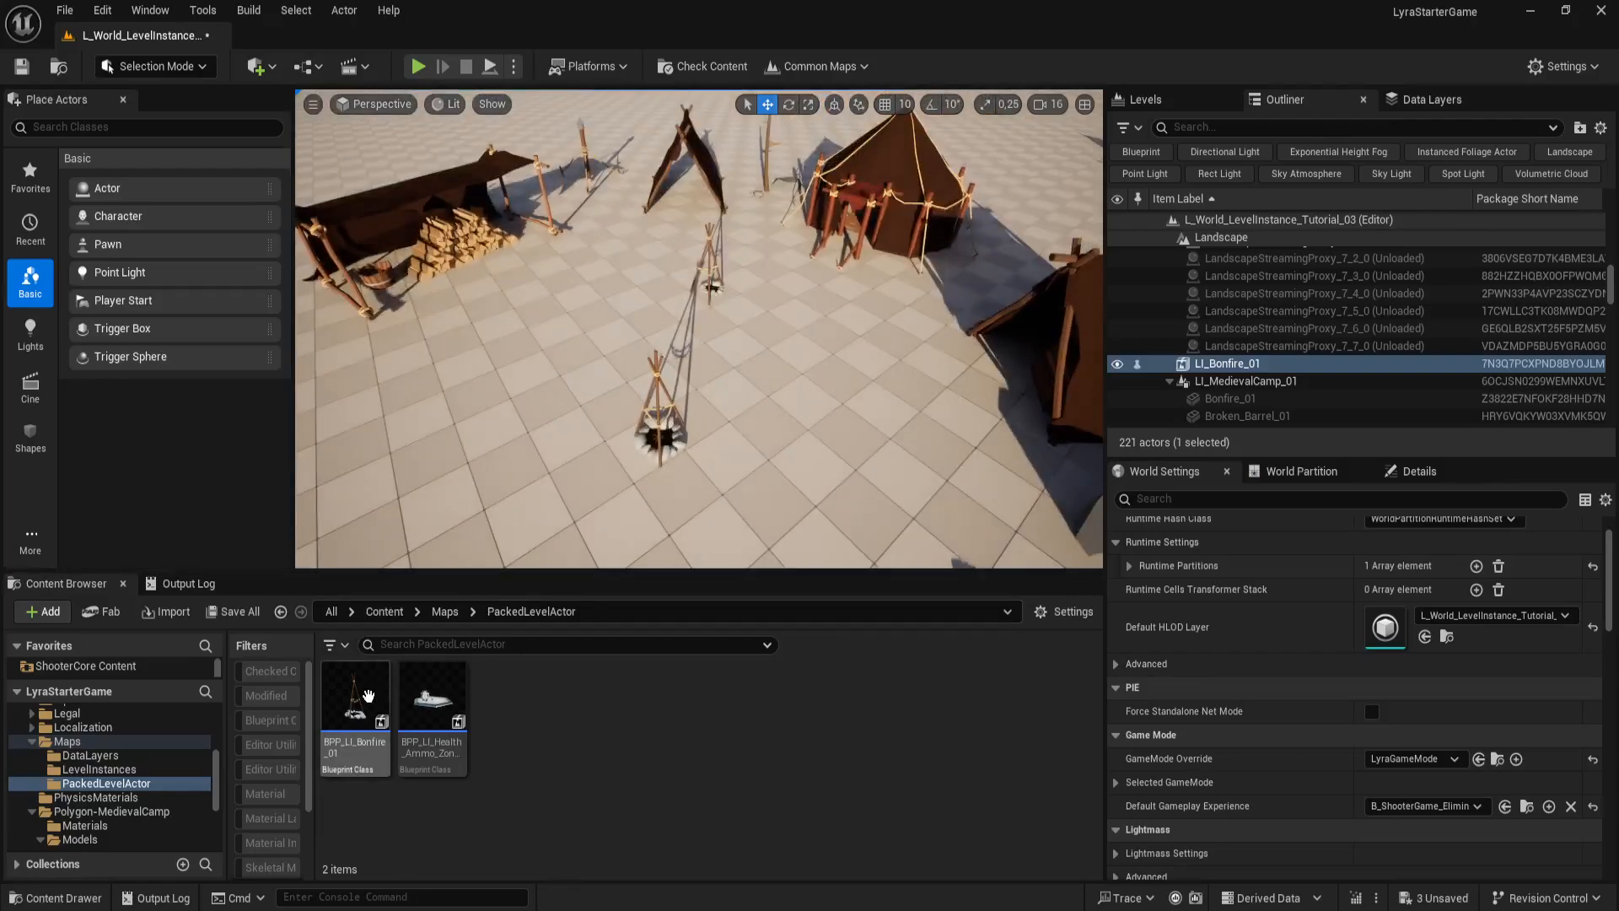
left_click(354, 696)
left_click(656, 428)
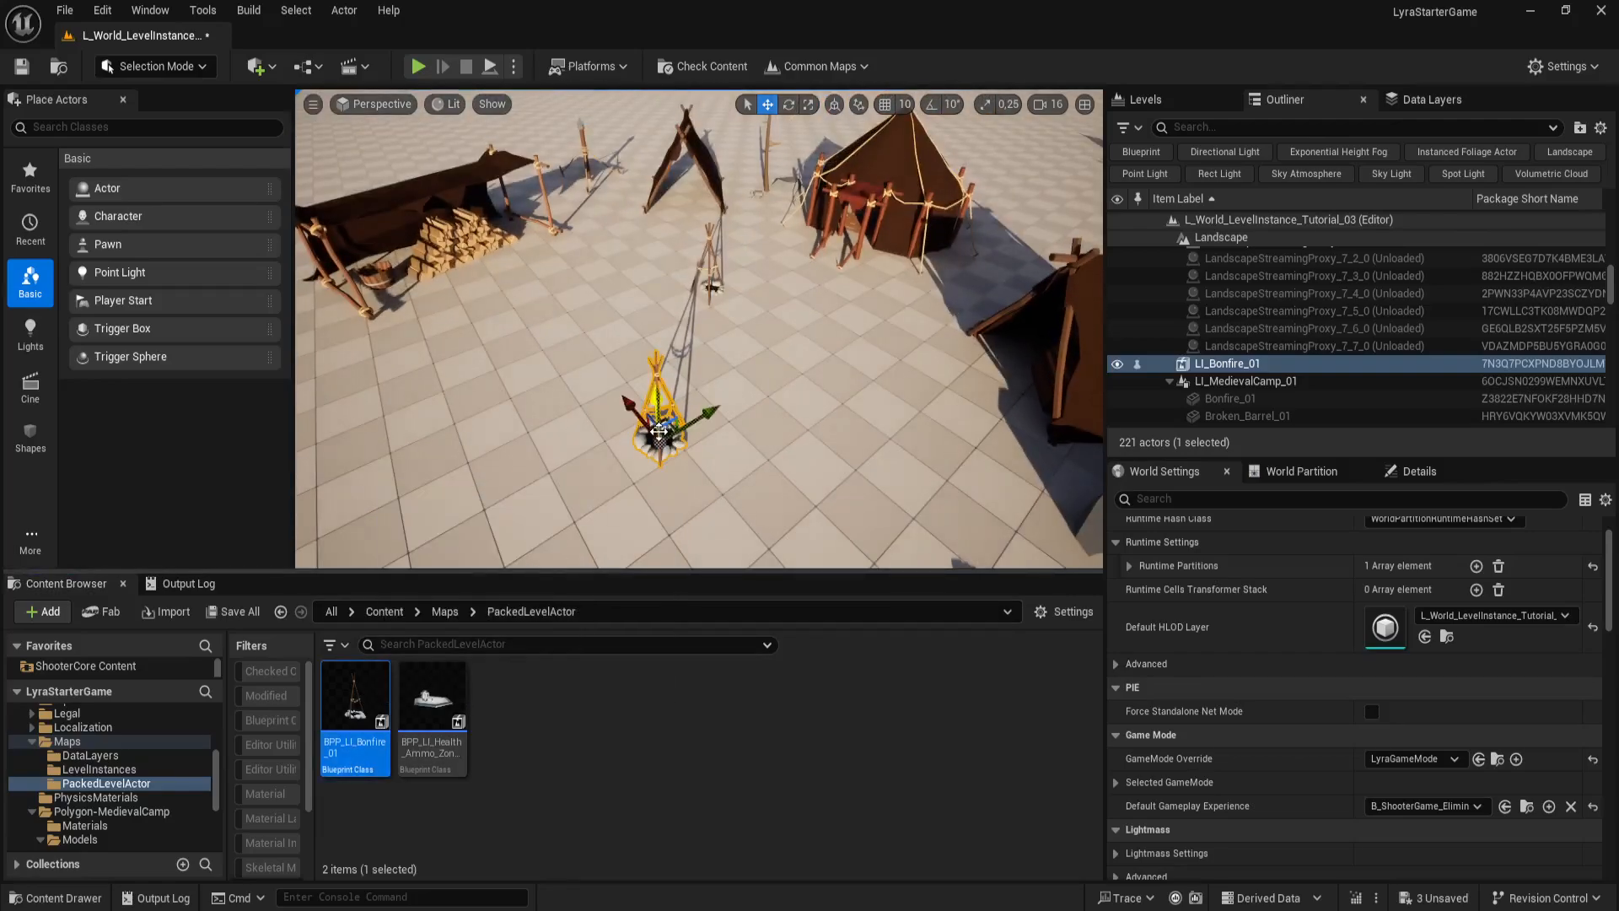
Step: Show the placed LI_Bonfire_01 actor's details and examine the packed bonfire up close in the level
left_click(1299, 471)
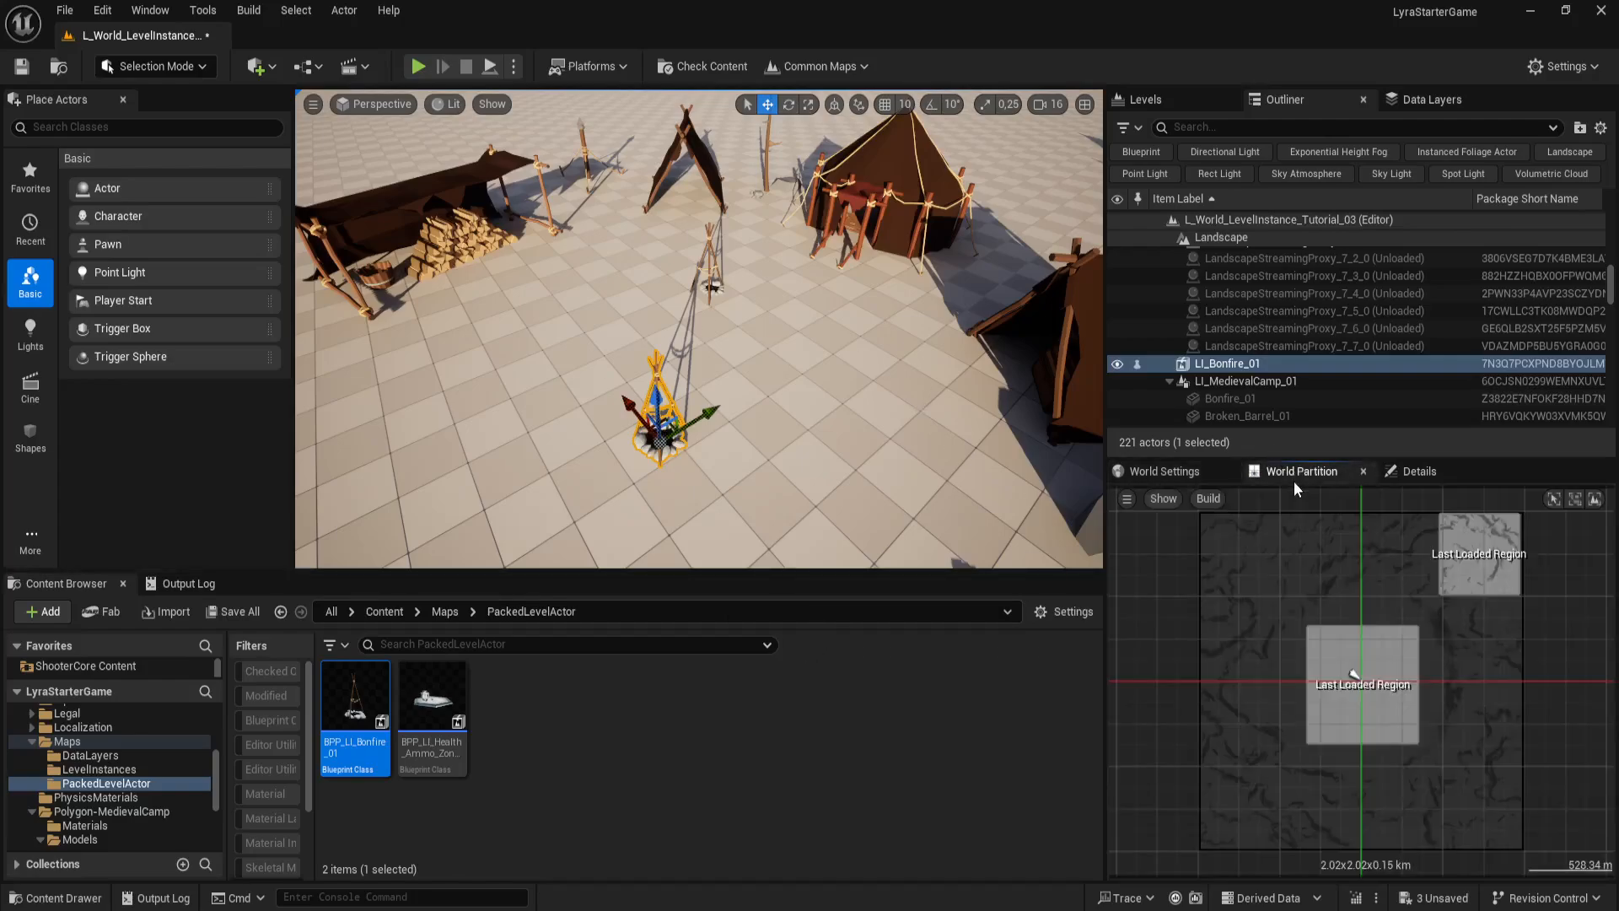
left_click(1400, 469)
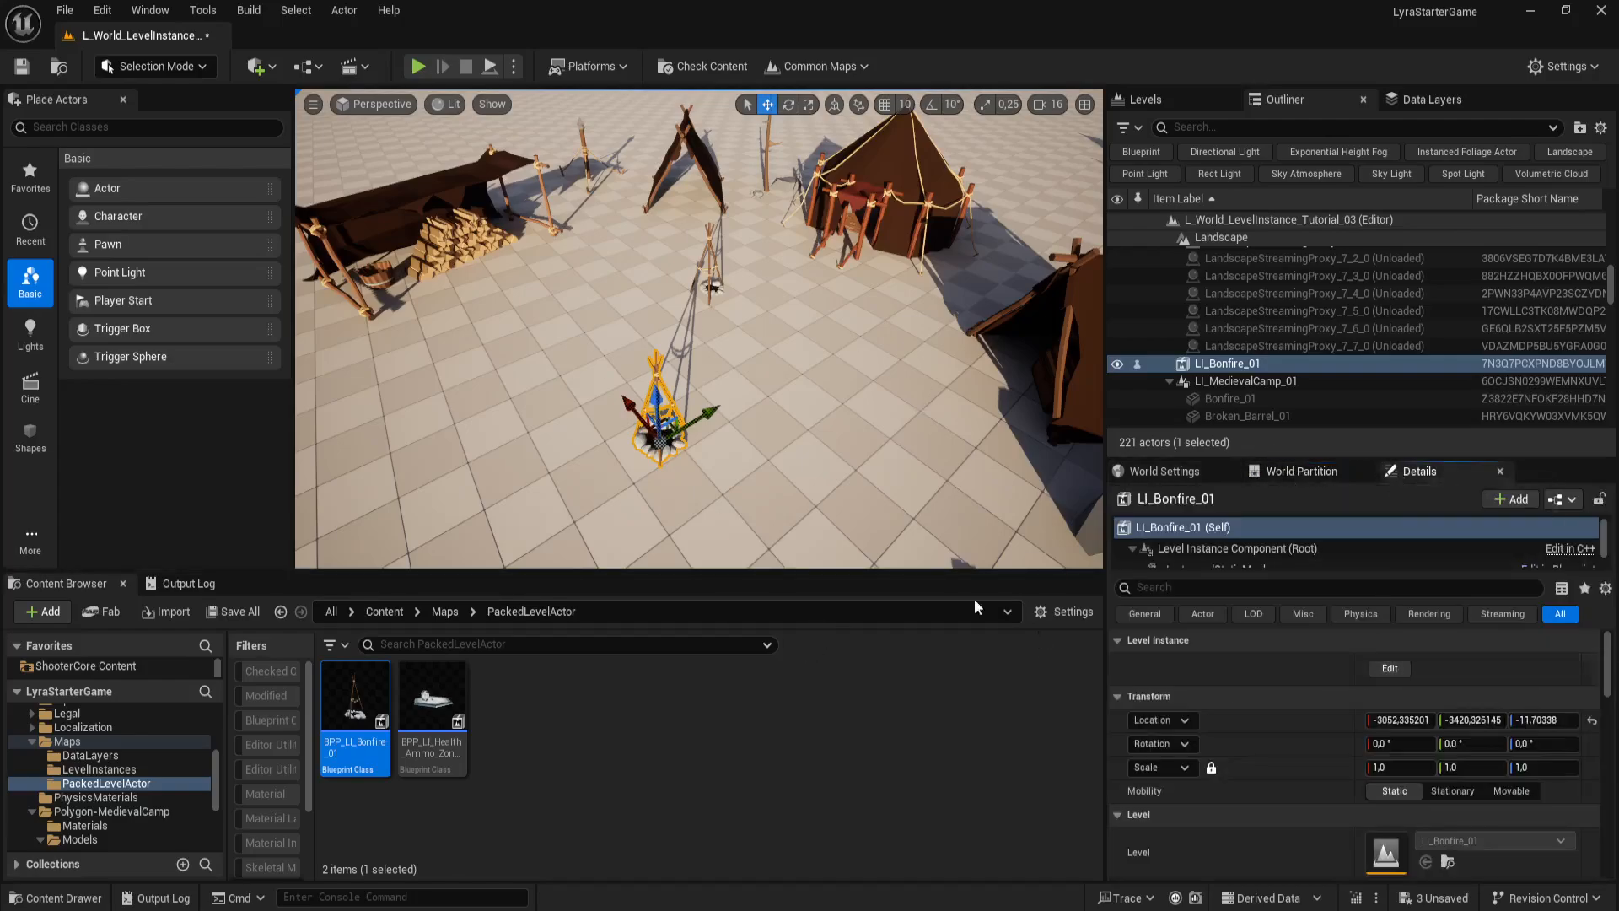
key("w")
mouse_move(851, 454)
right_mouse_down()
mouse_move(877, 468)
mouse_move(867, 457)
right_mouse_up()
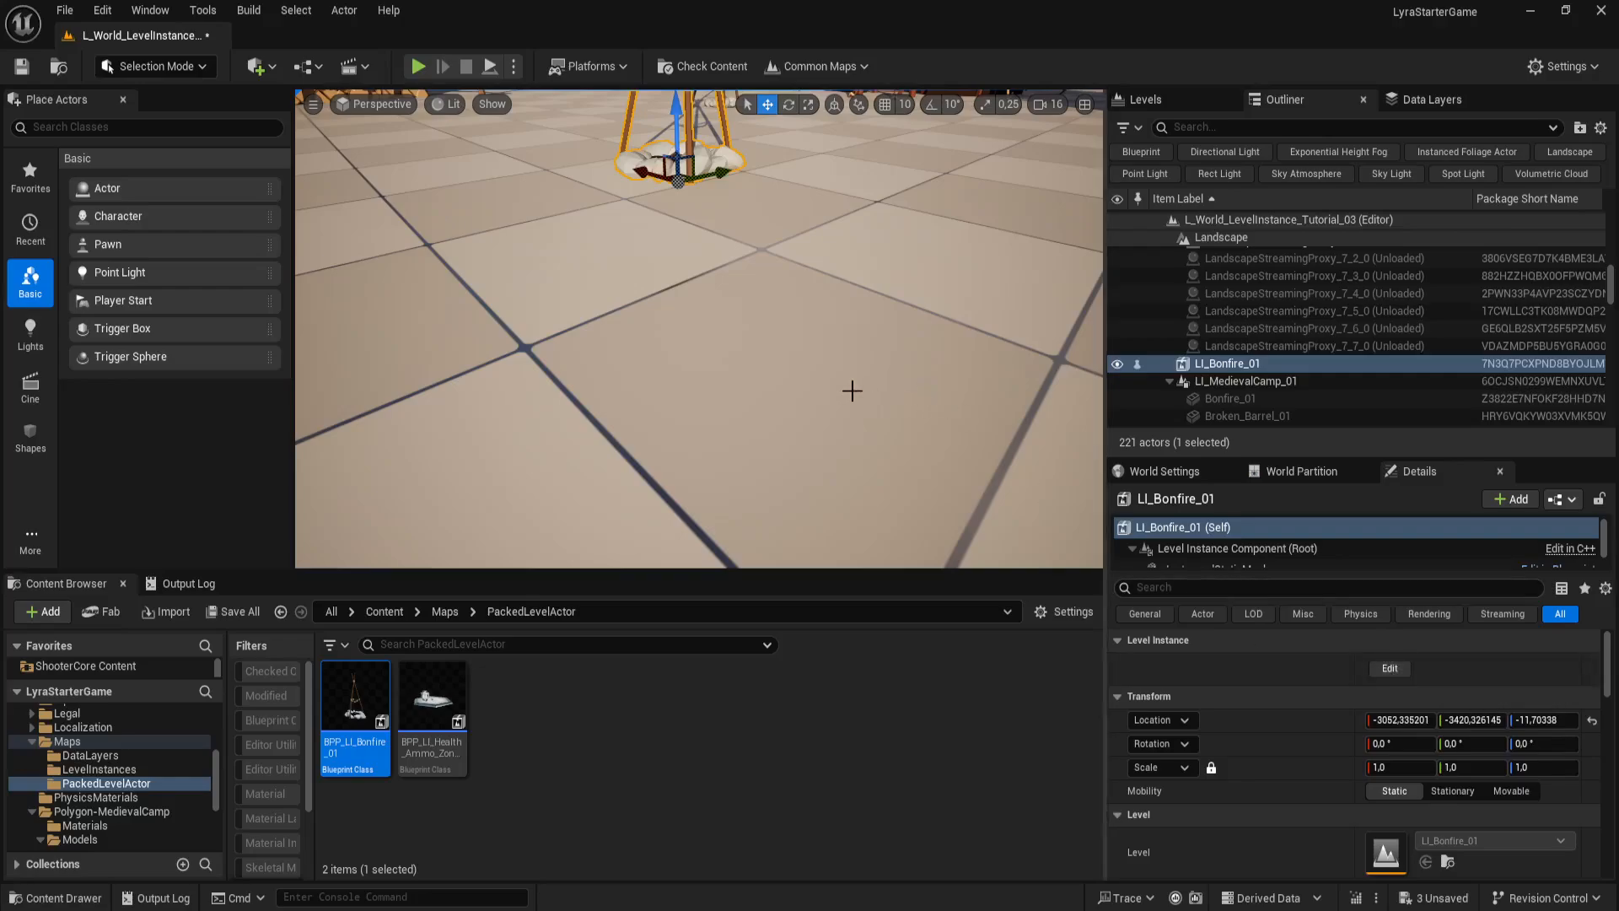
mouse_move(853, 391)
right_mouse_down()
mouse_move(785, 400)
mouse_move(865, 419)
right_mouse_up()
key("s")
key("w")
key("g")
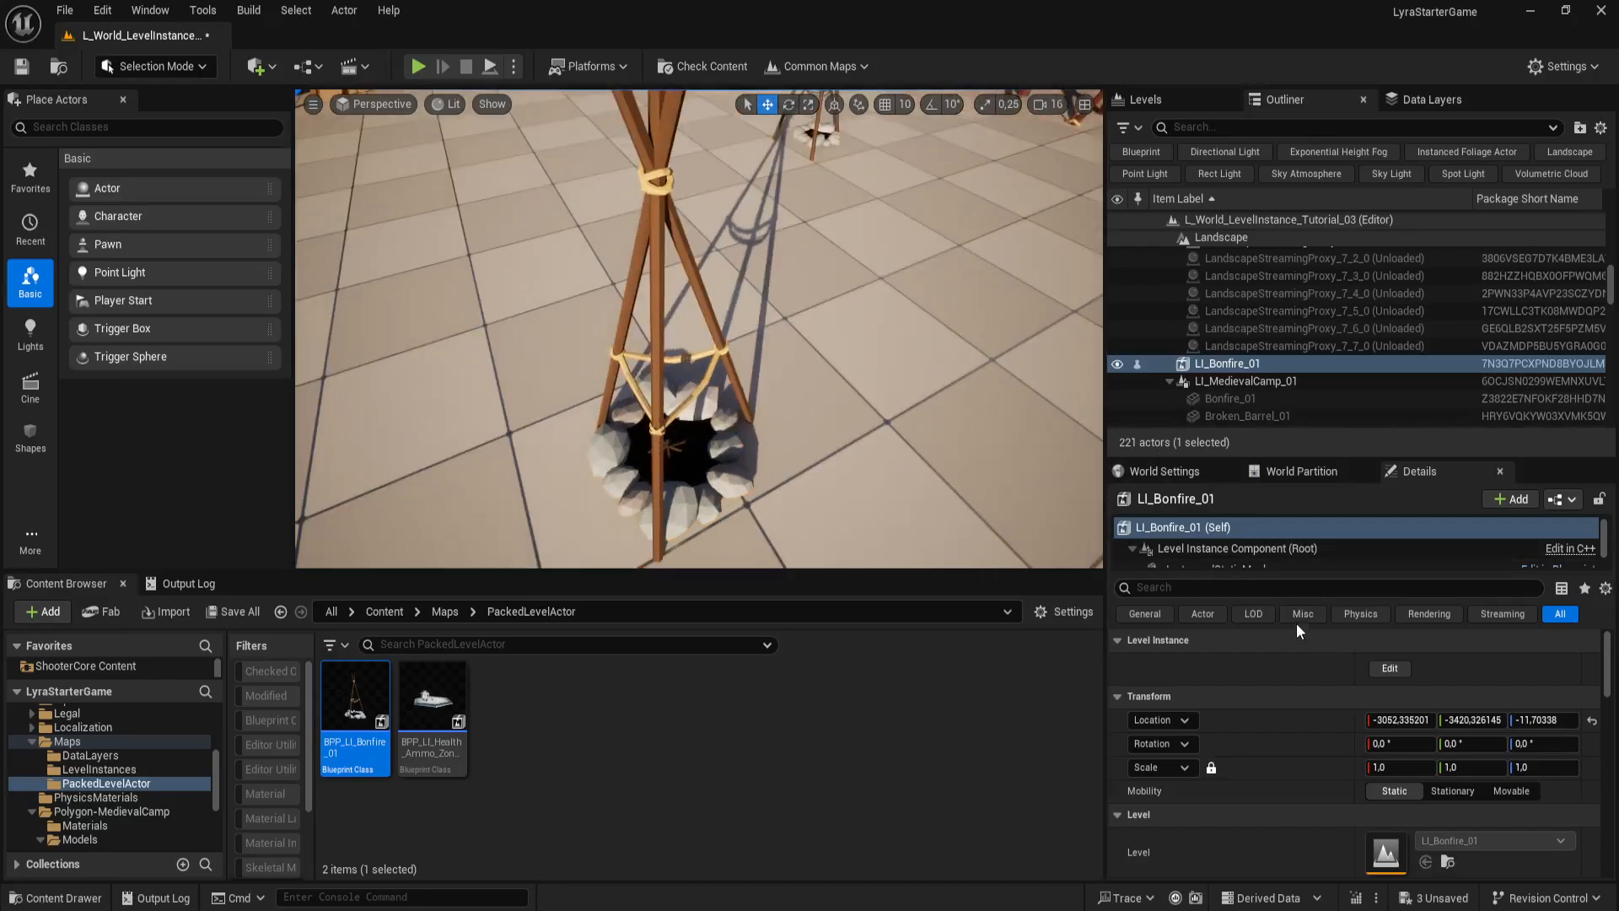
scroll(830, 423, "down", 4)
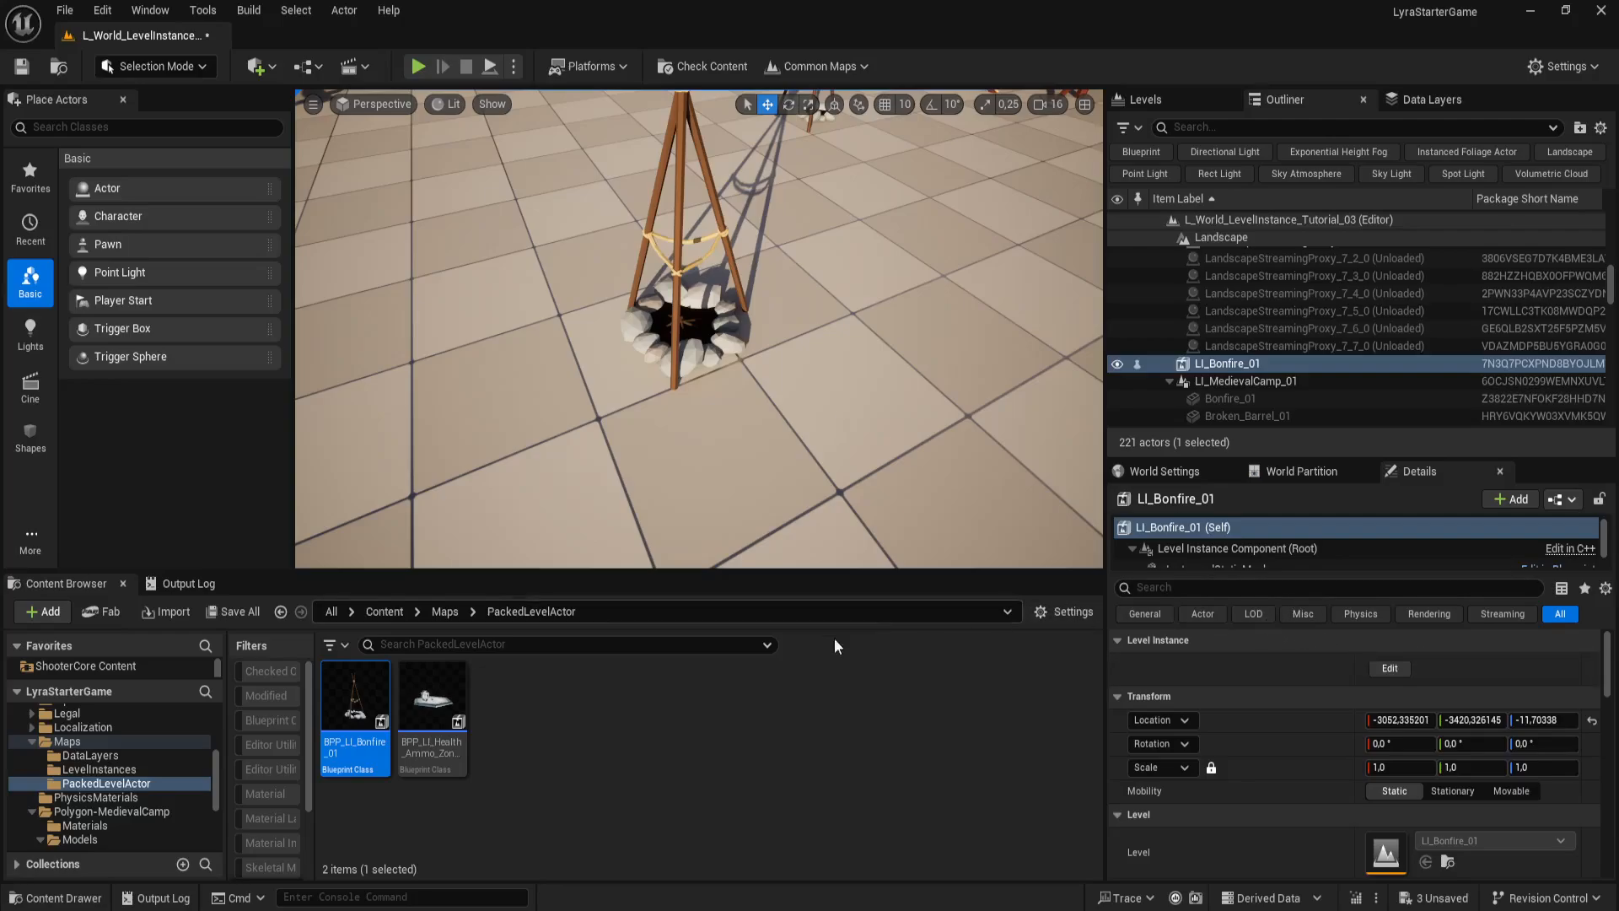
Step: Select the placed LI_Bonfire_01 actor and open its existing blueprint for editing
left_click(723, 328)
left_click(723, 329)
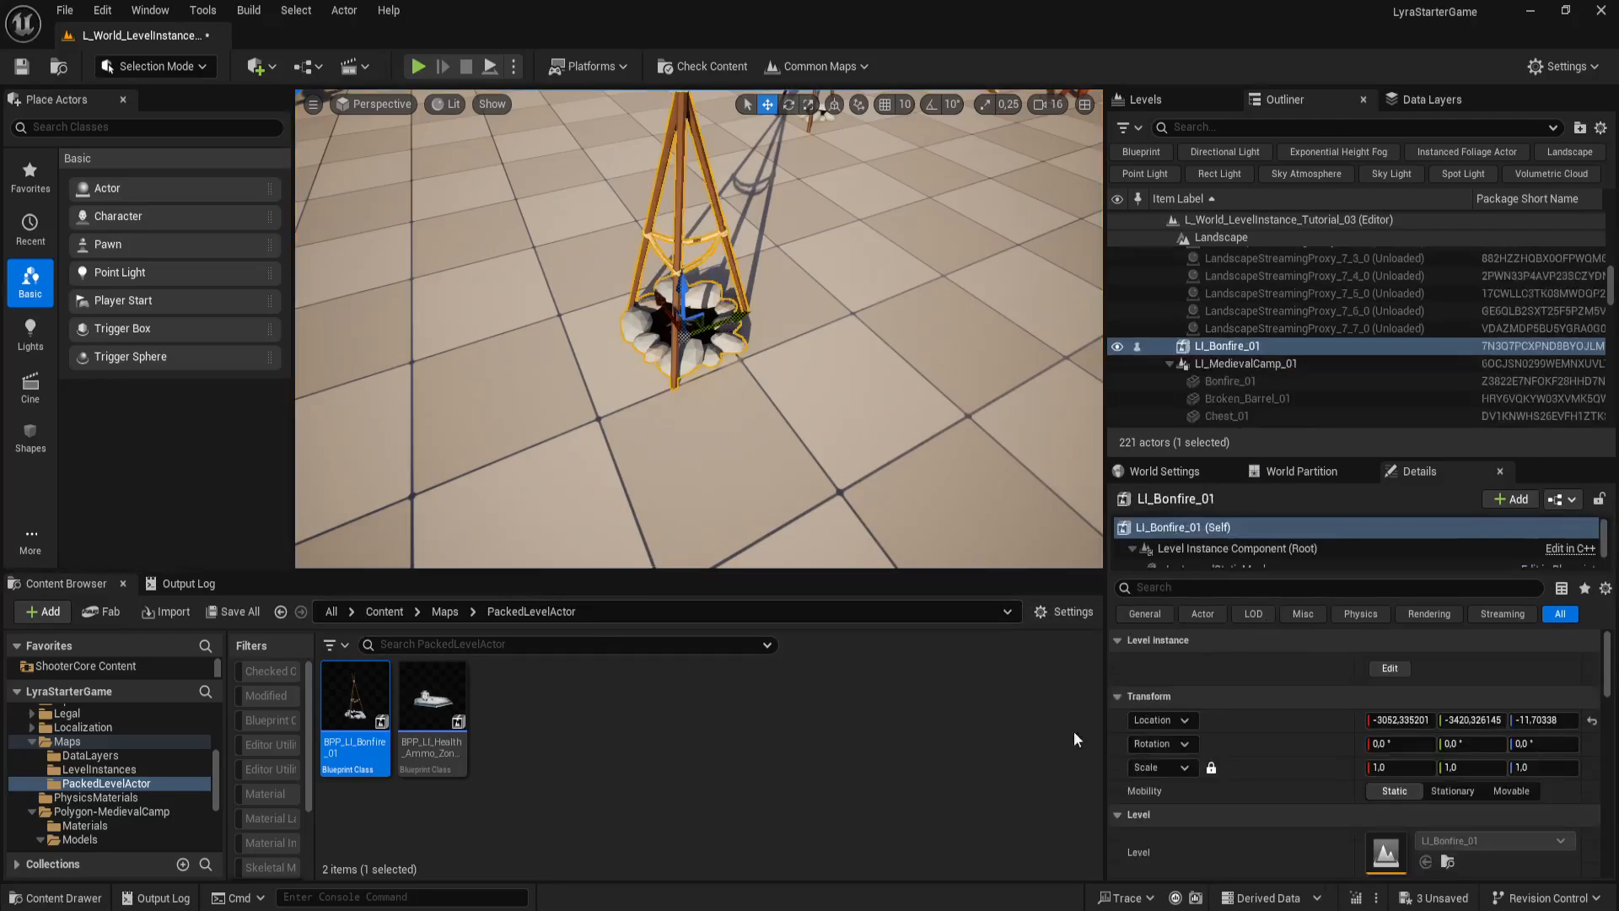
left_click(1572, 499)
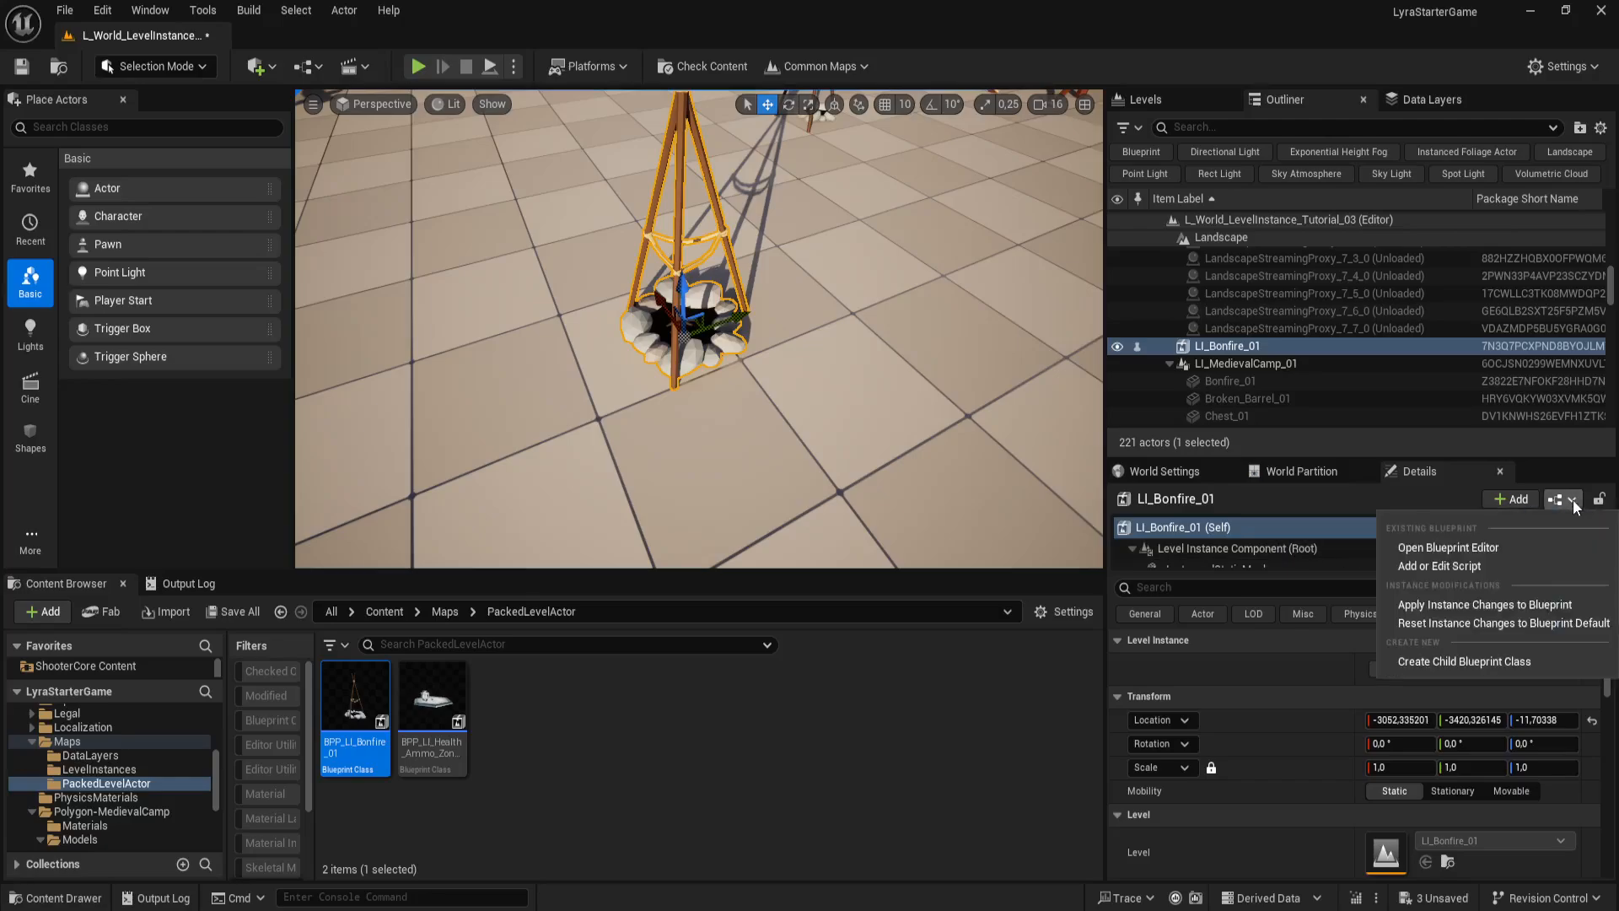
left_click(1495, 548)
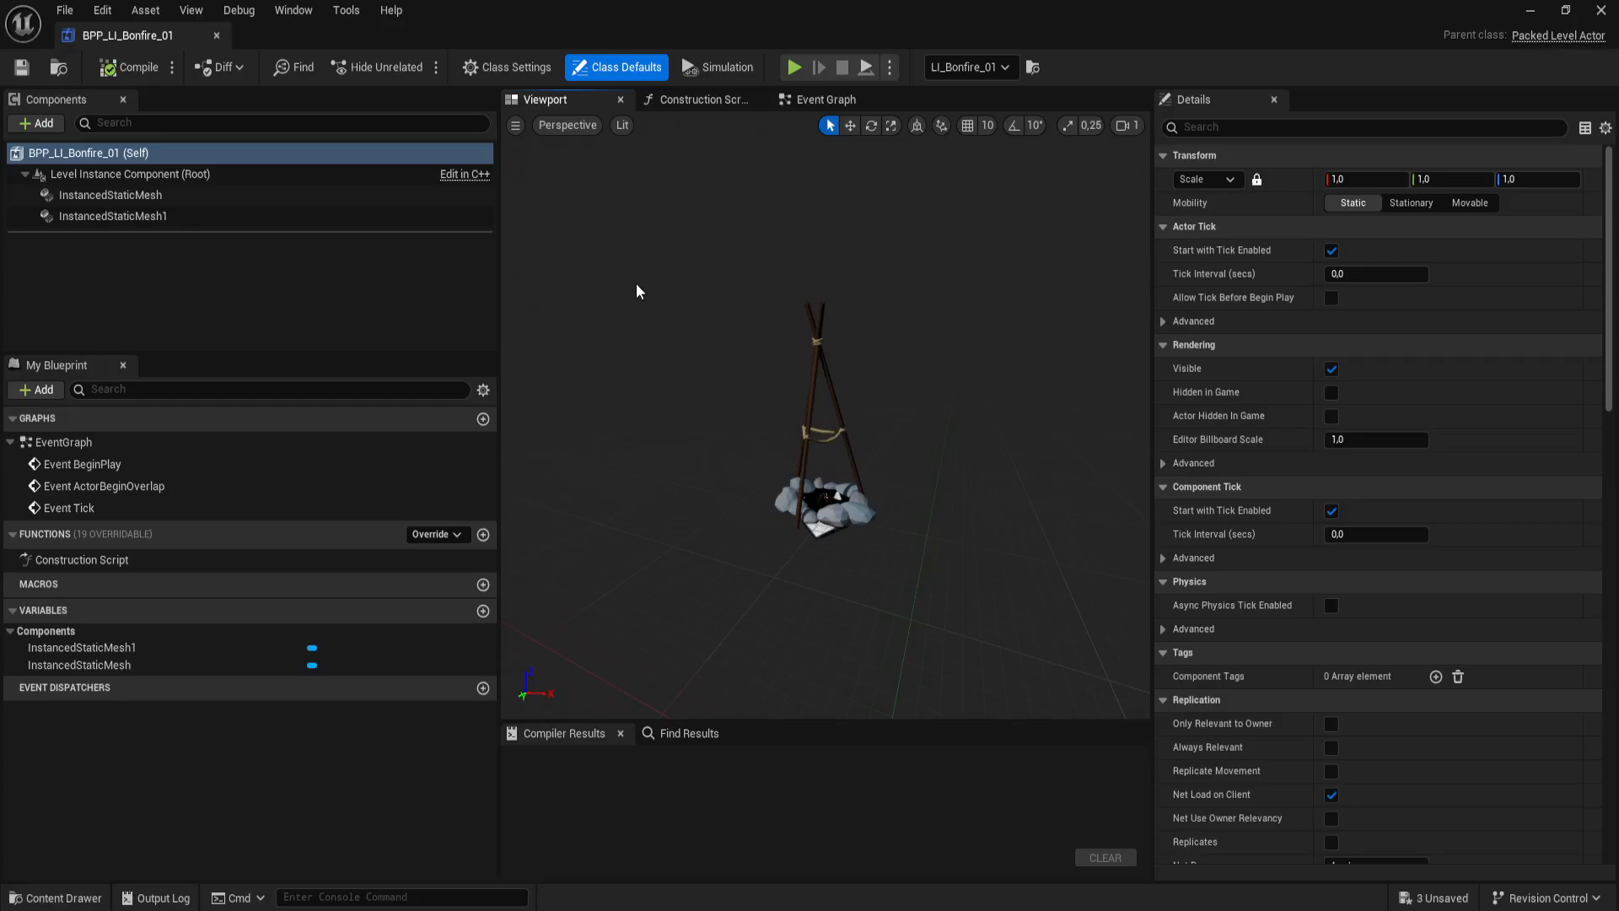
Step: Examine the bonfire blueprint's construction script and its stone ring and tripod instanced static mesh components
left_click(700, 100)
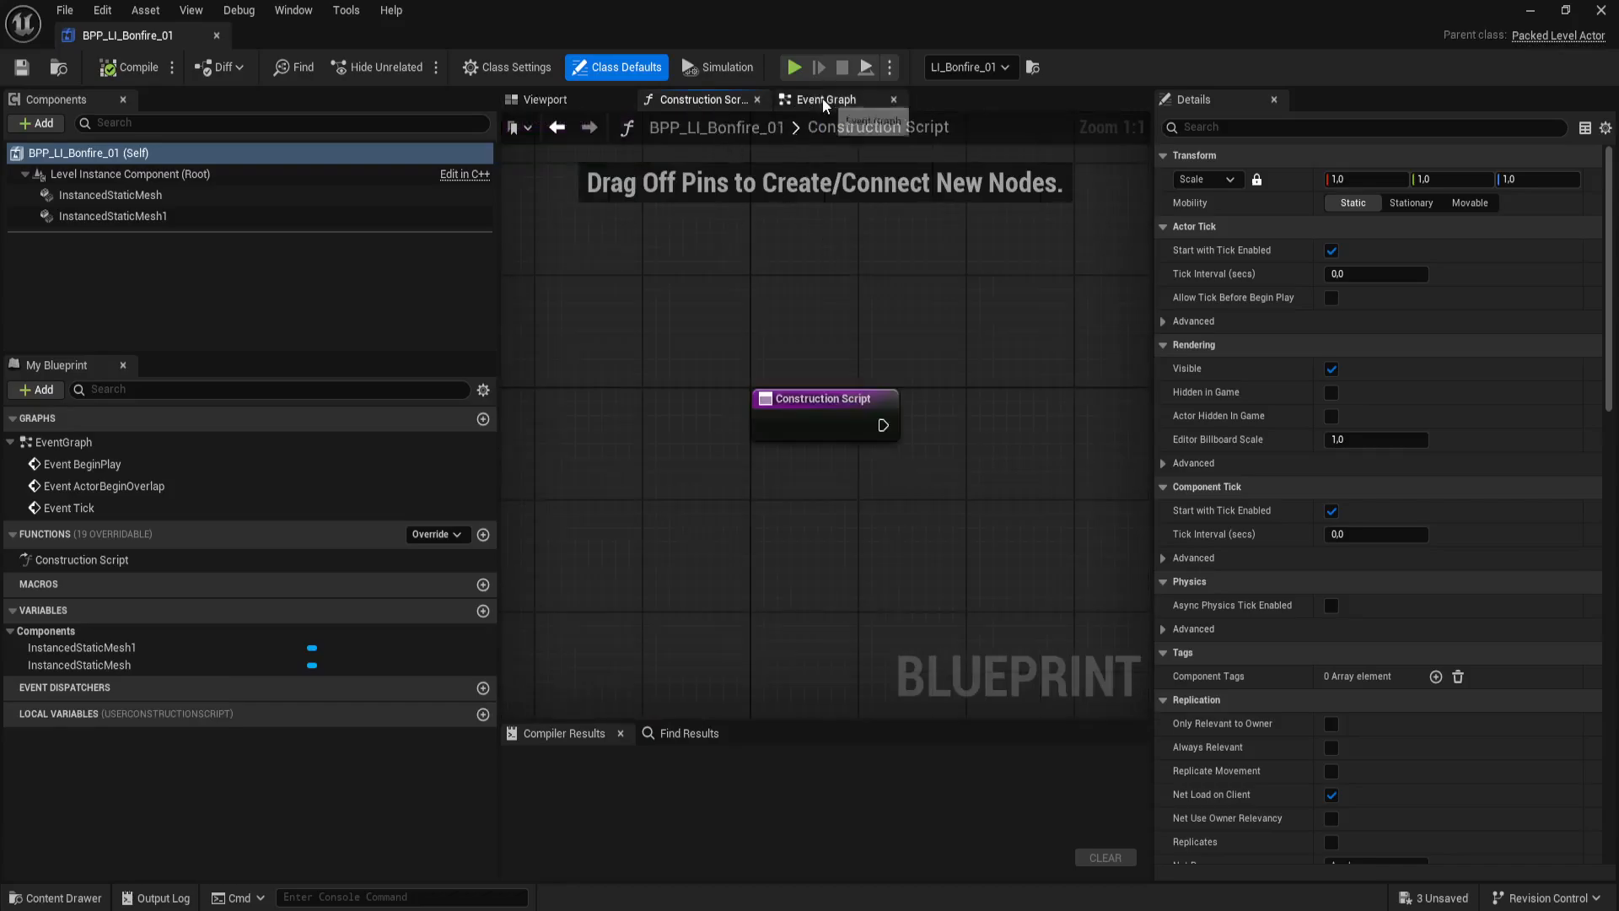
left_click(135, 209)
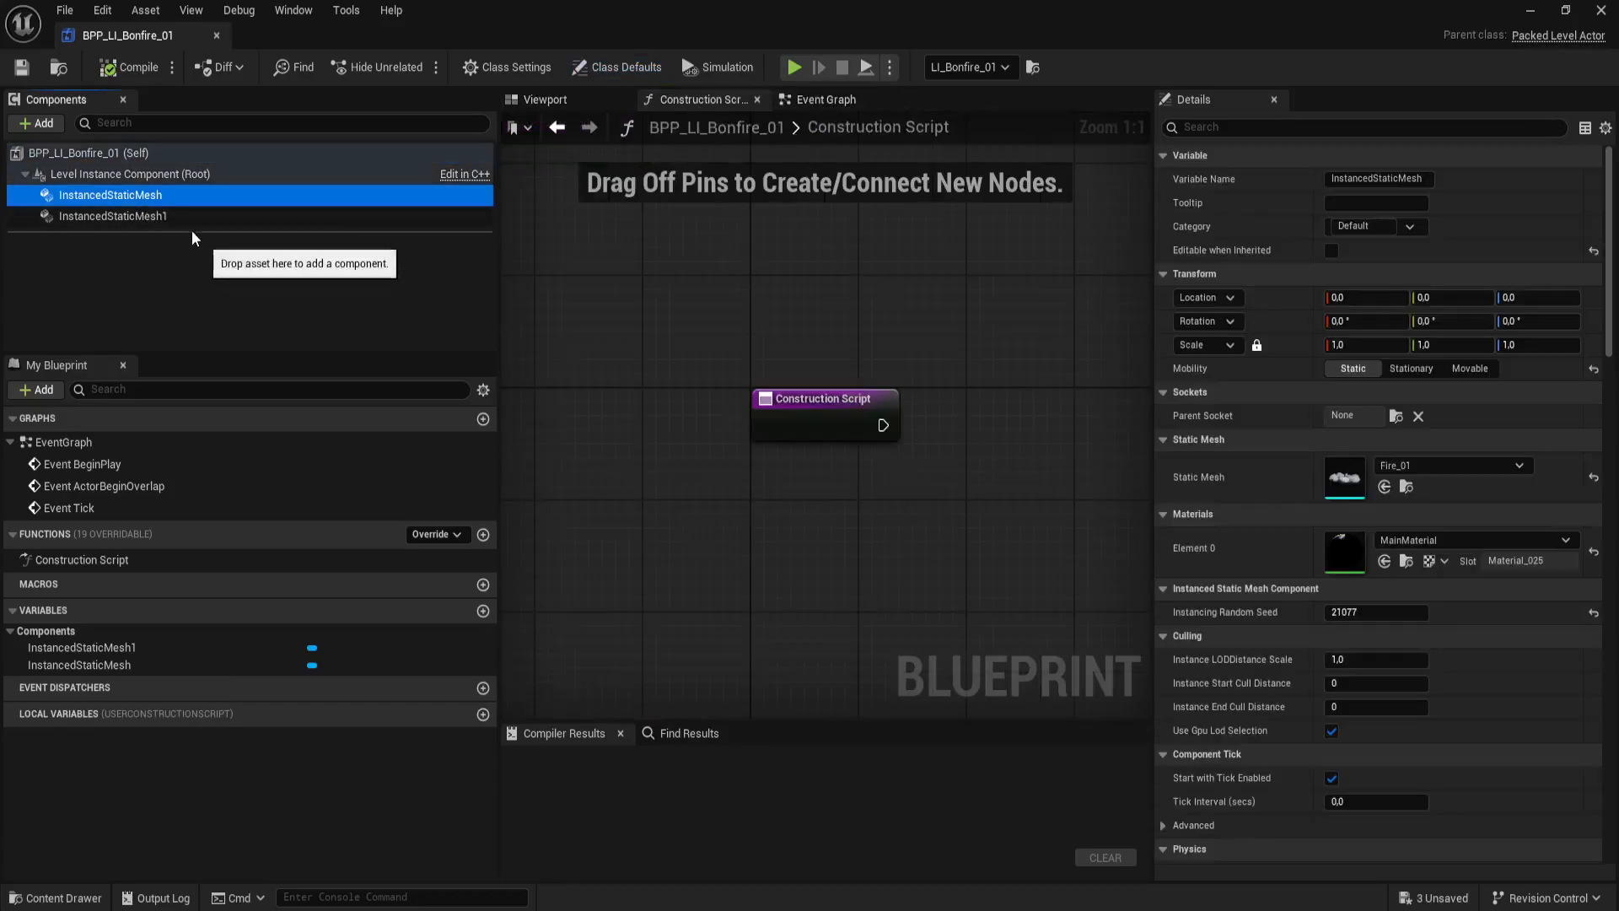
left_click_drag(135, 209, 236, 289)
left_click_drag(467, 194, 467, 195)
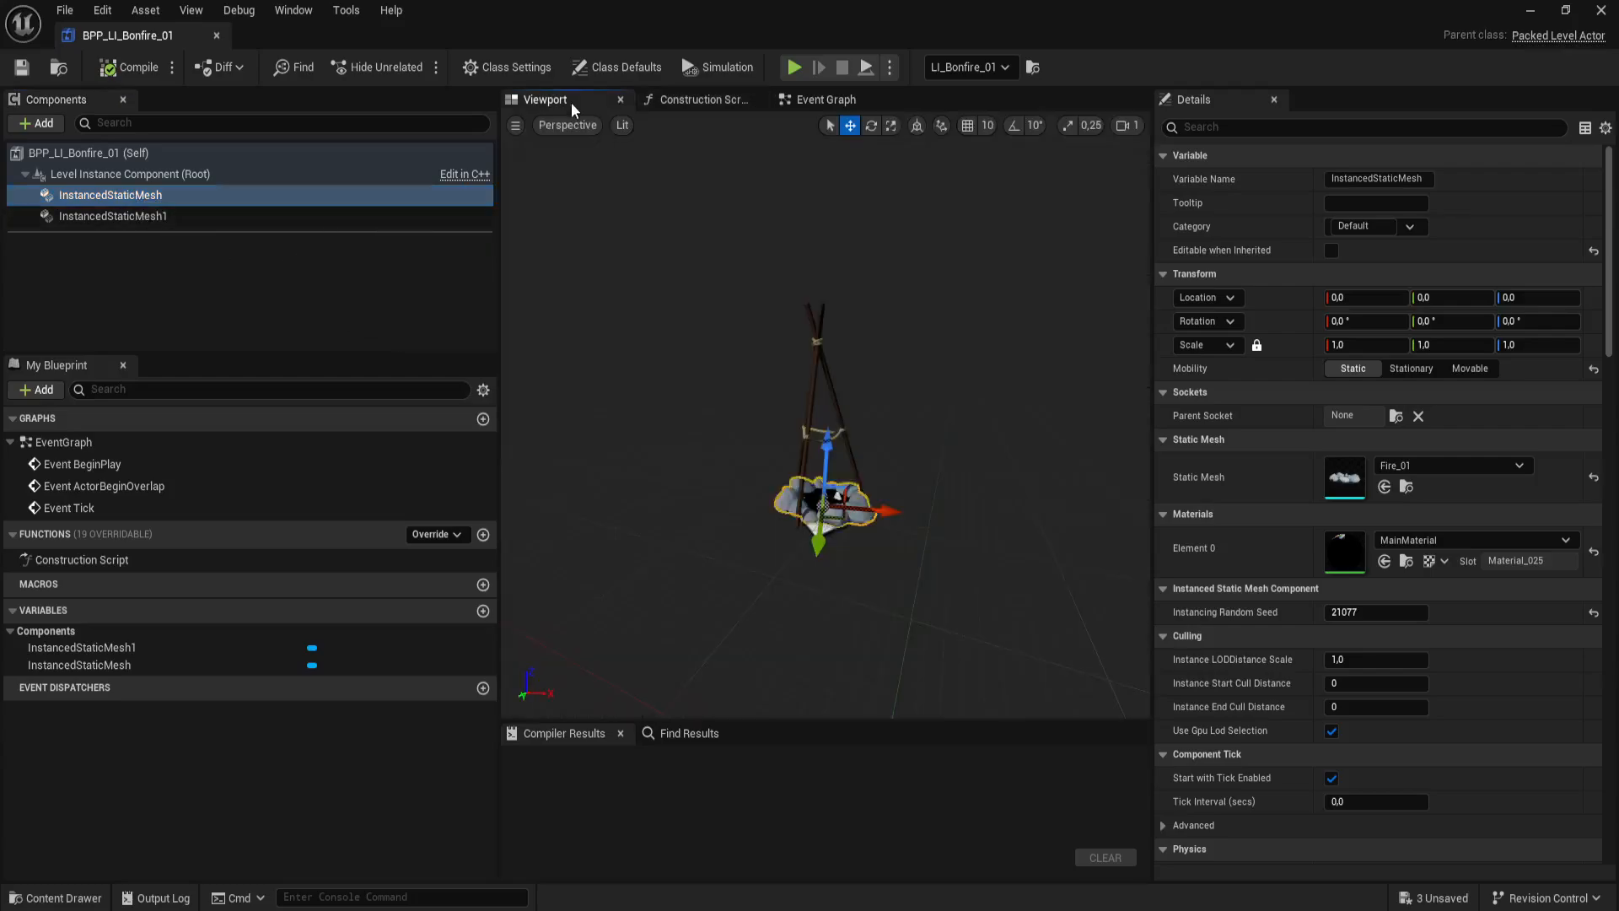
left_click(818, 371)
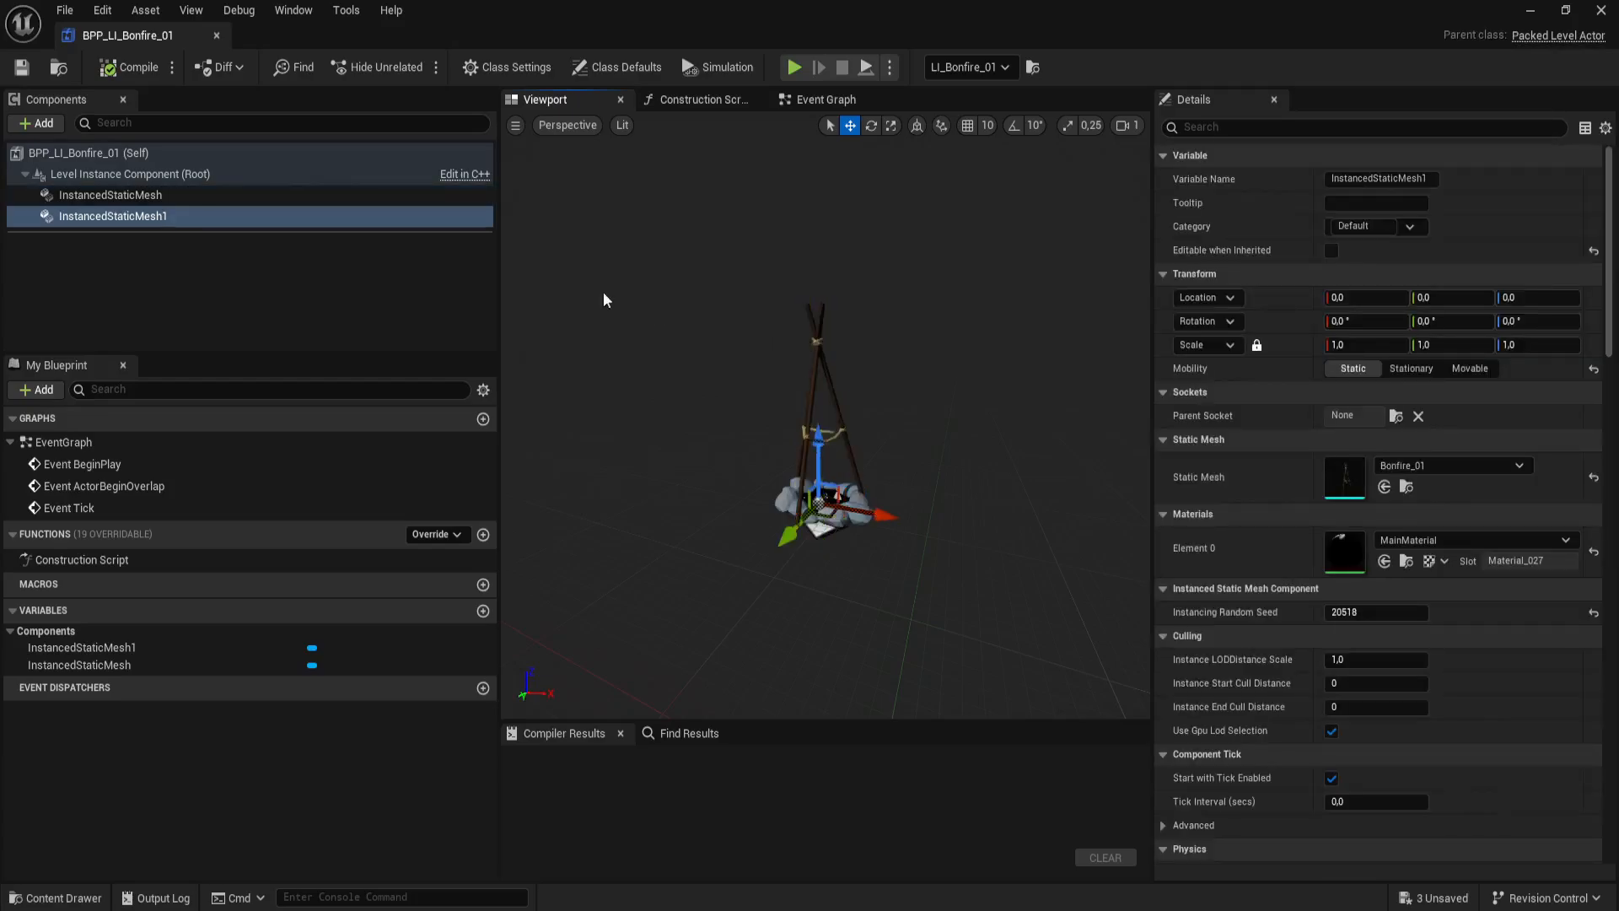
mouse_move(624, 319)
right_mouse_down()
mouse_move(645, 328)
mouse_move(600, 319)
right_mouse_up()
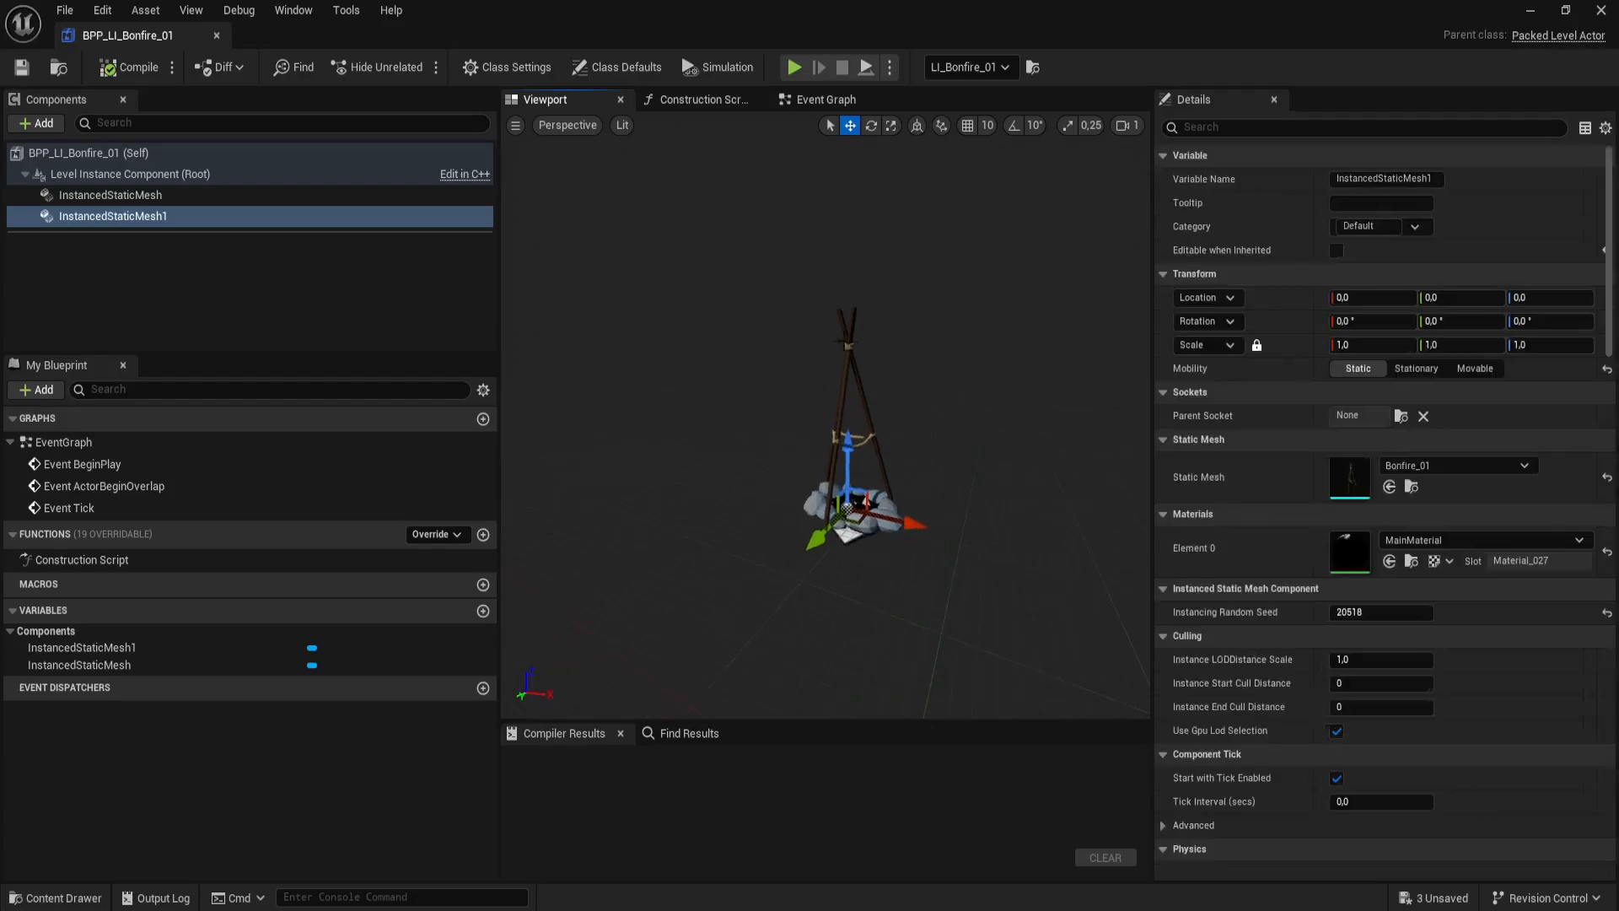
Step: Try to move the tripod's InstancedStaticMesh1 component along its X axis, and undo the move
left_click(249, 199)
left_click(246, 219)
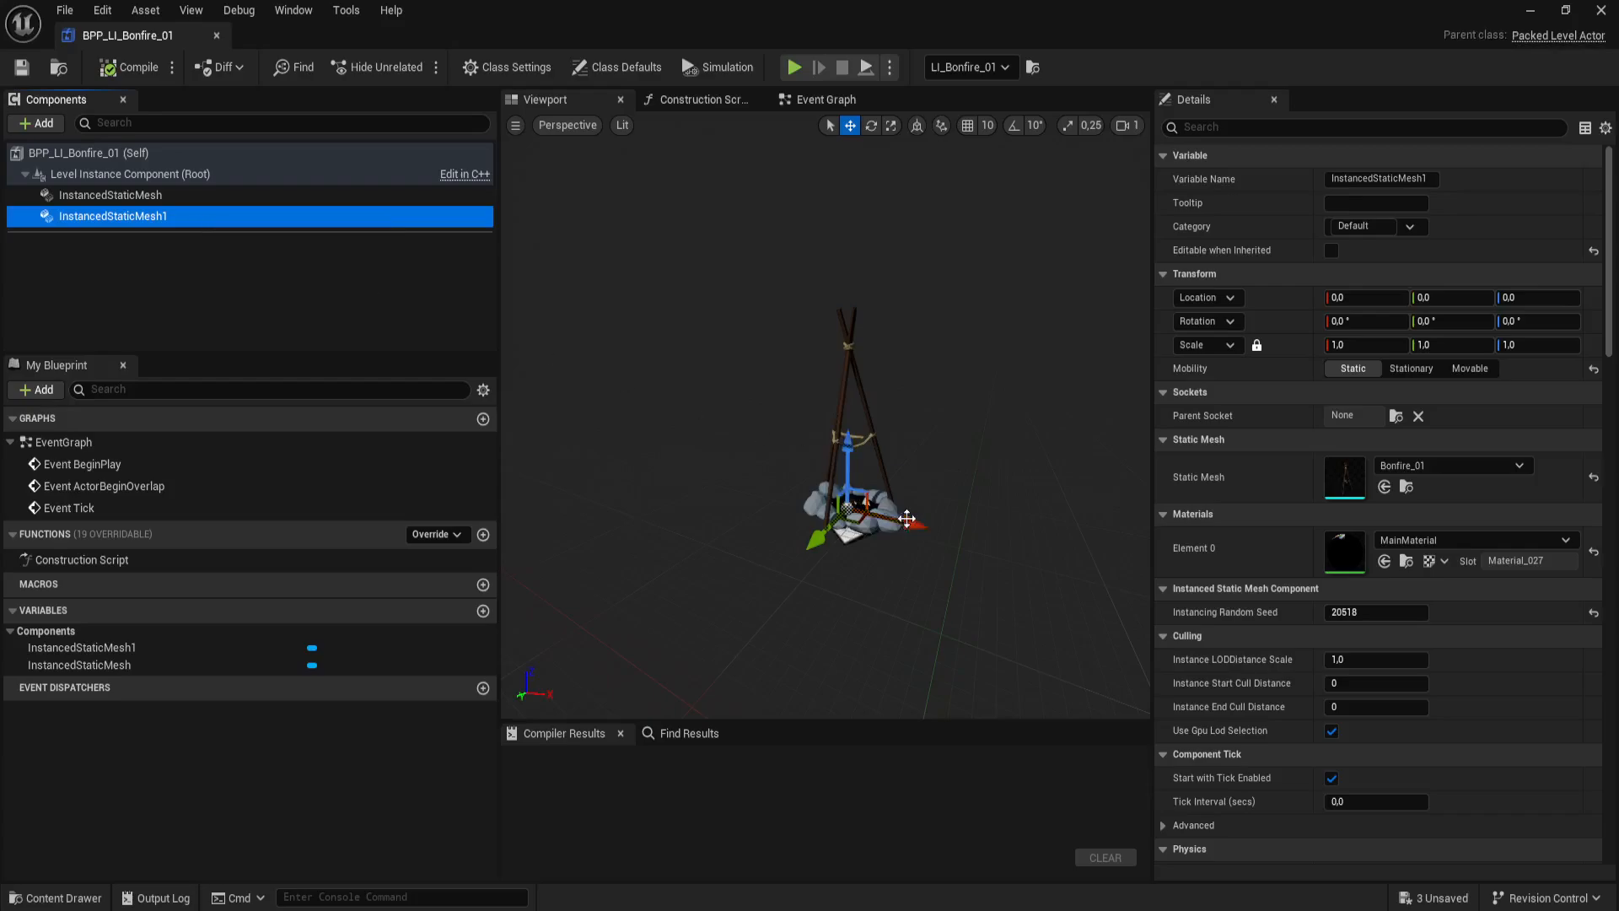
left_click_drag(911, 523, 882, 513)
key("ctrl+z")
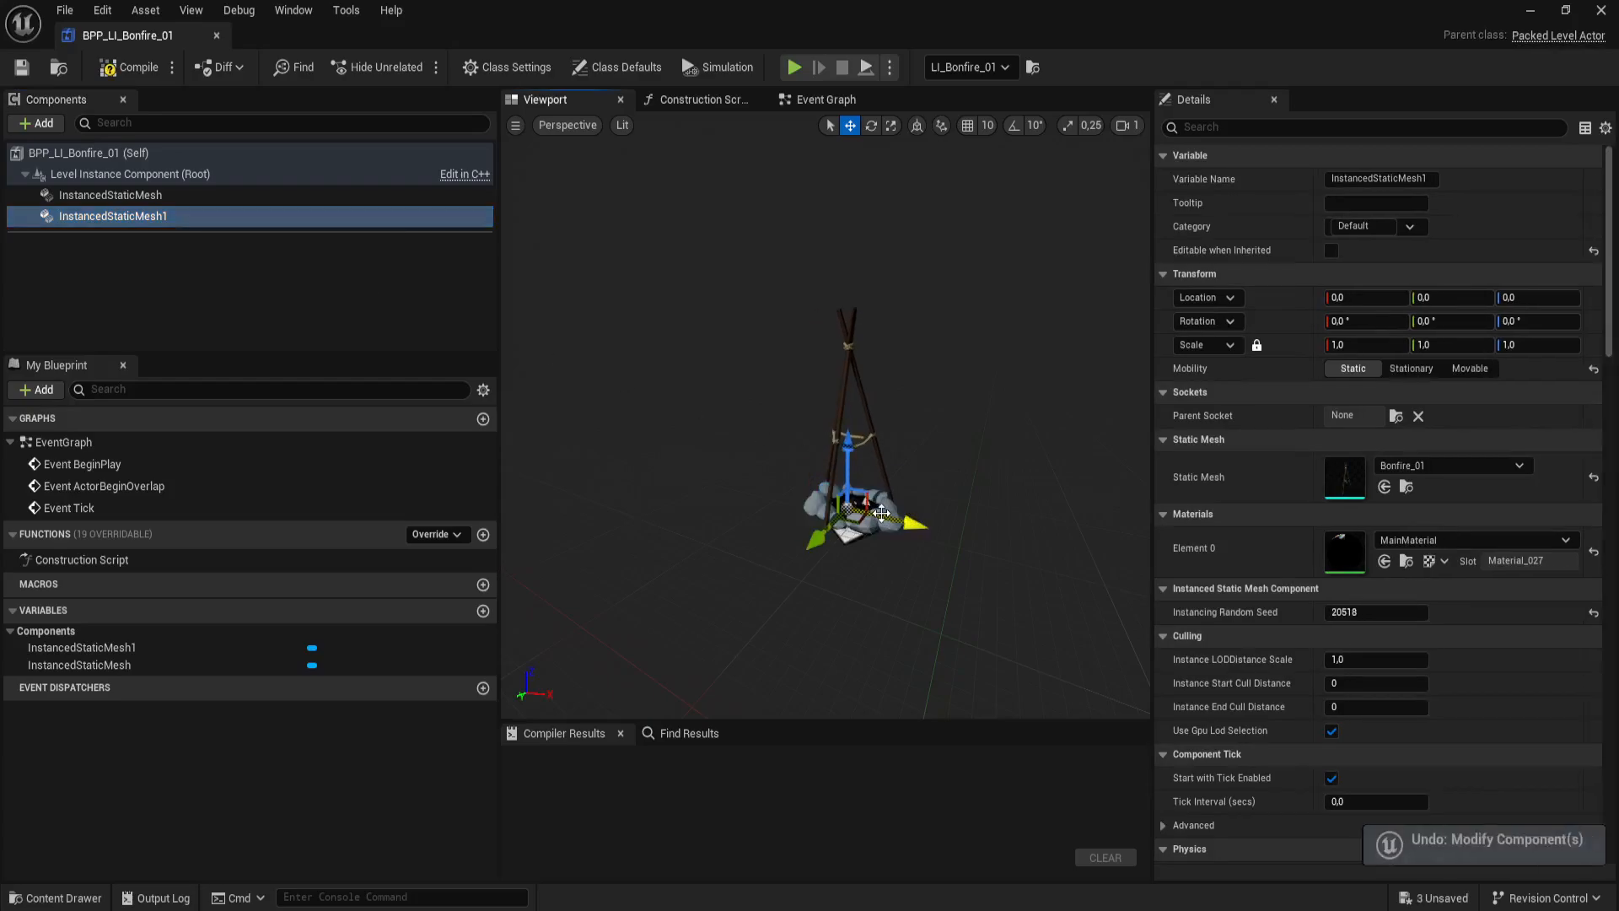
Step: Add a reference to InstancedStaticMesh1 in the construction script, placed below the Construction Script node
left_click(793, 99)
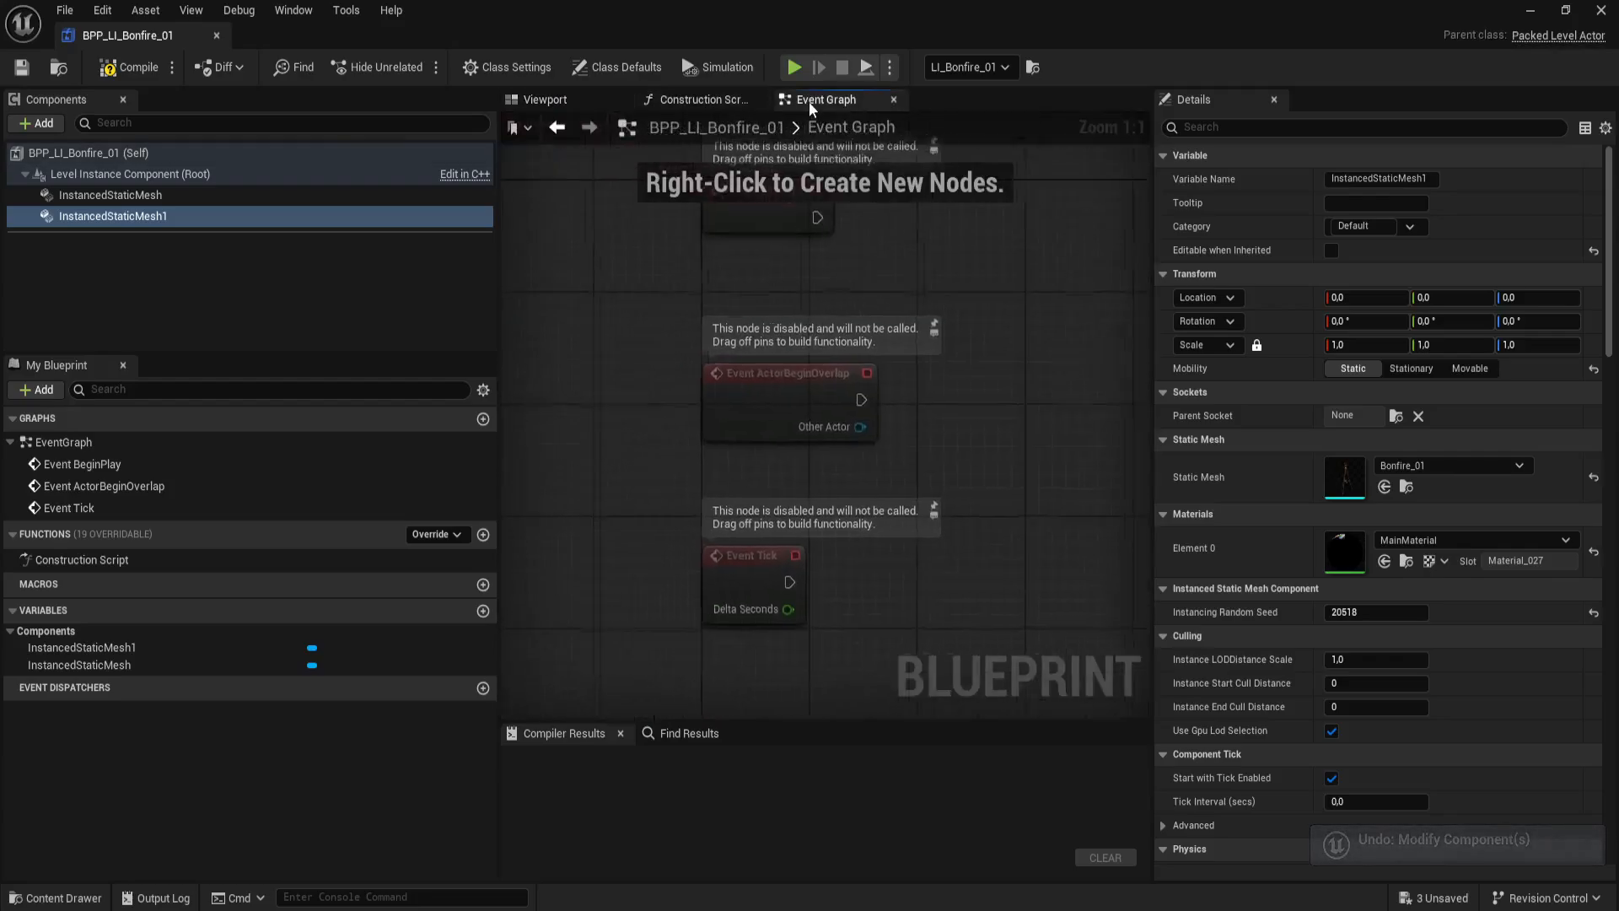
left_click(712, 100)
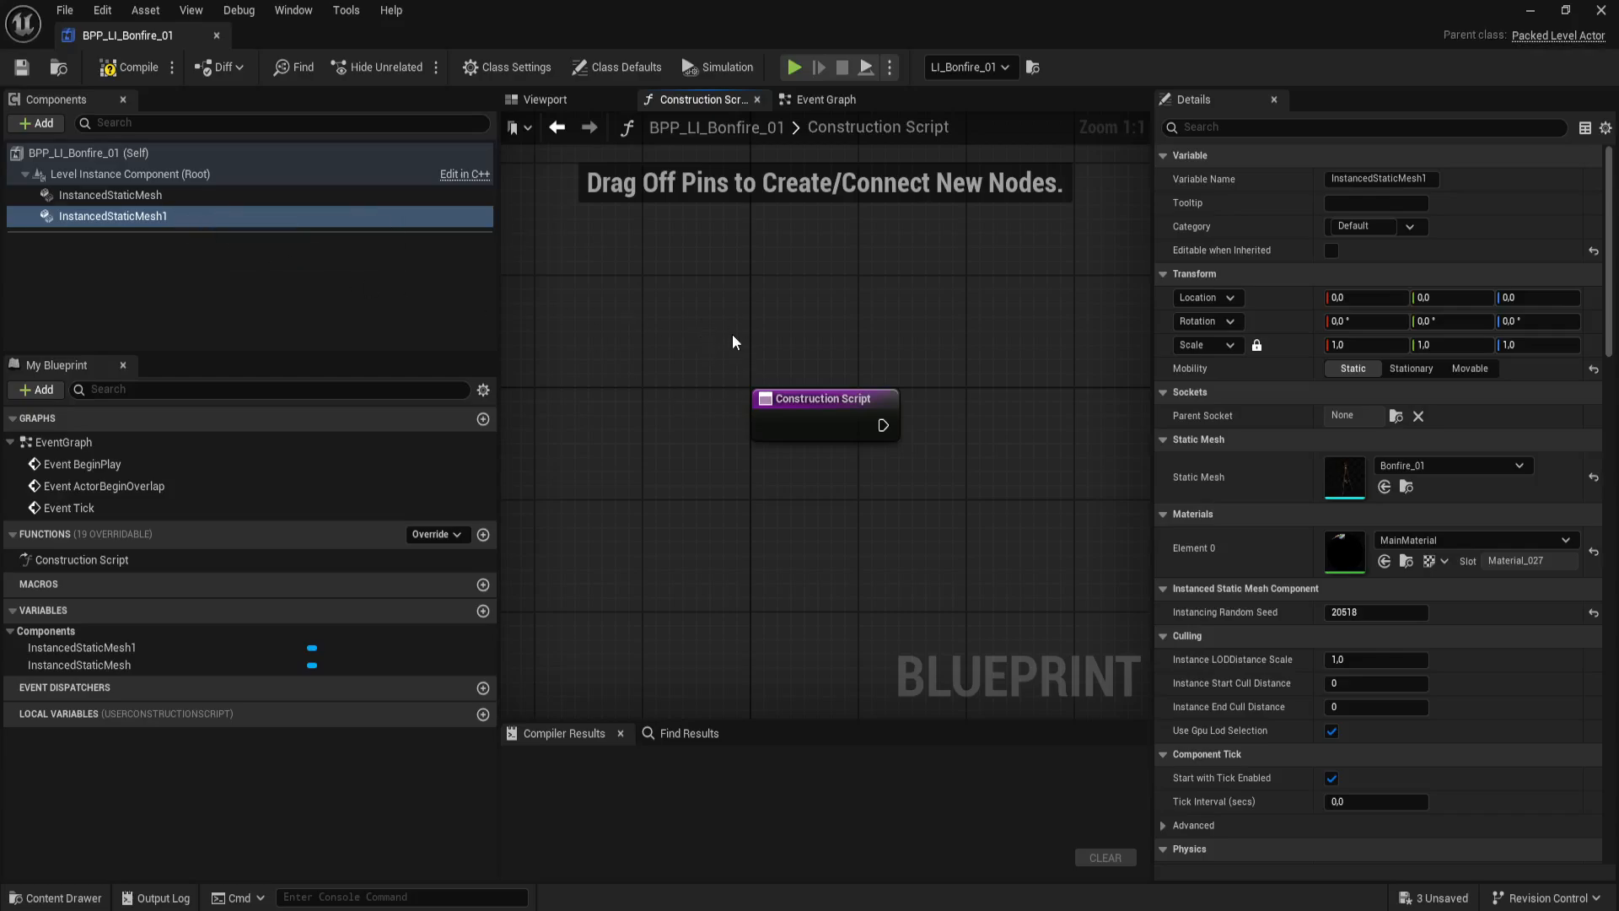
right_click_drag(834, 339, 729, 370)
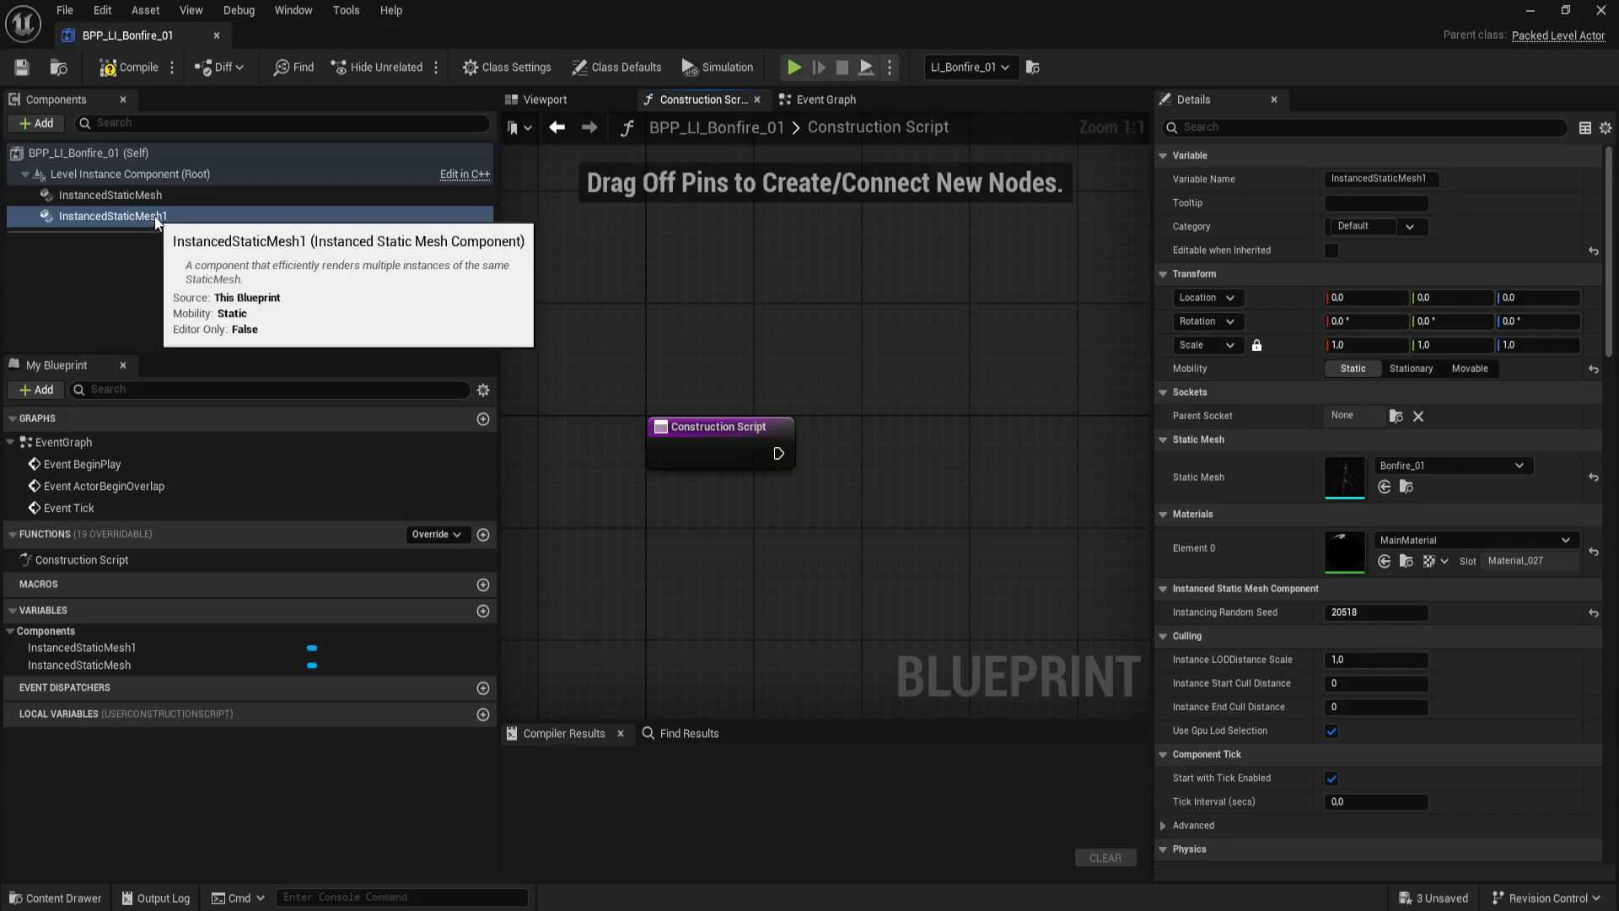
left_click_drag(141, 221, 731, 544)
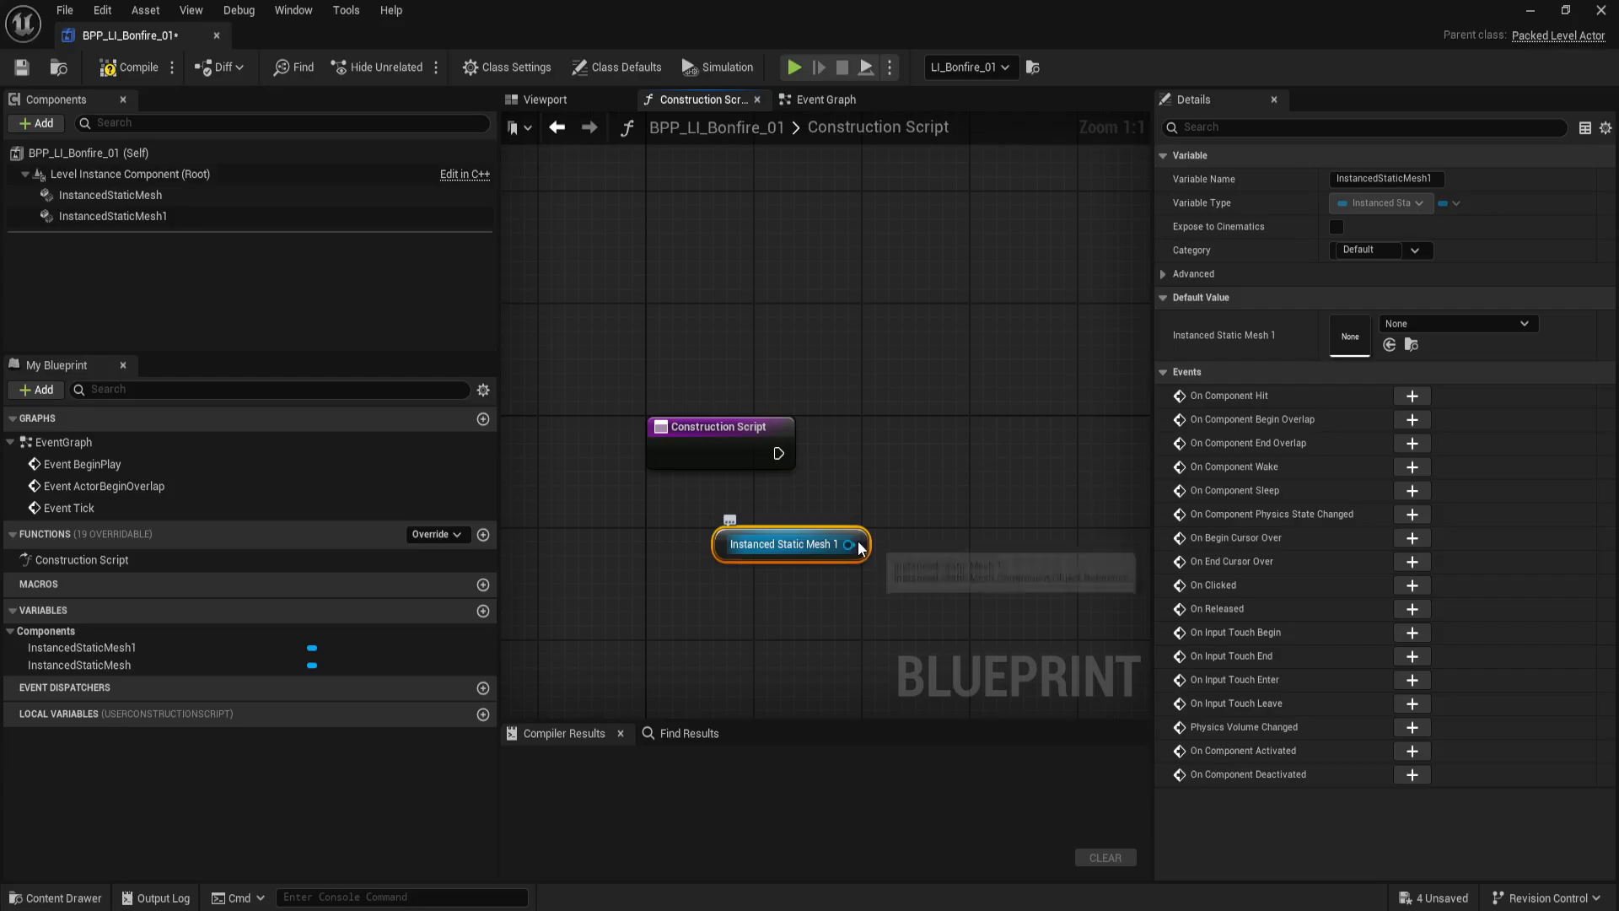
left_click_drag(831, 537, 815, 552)
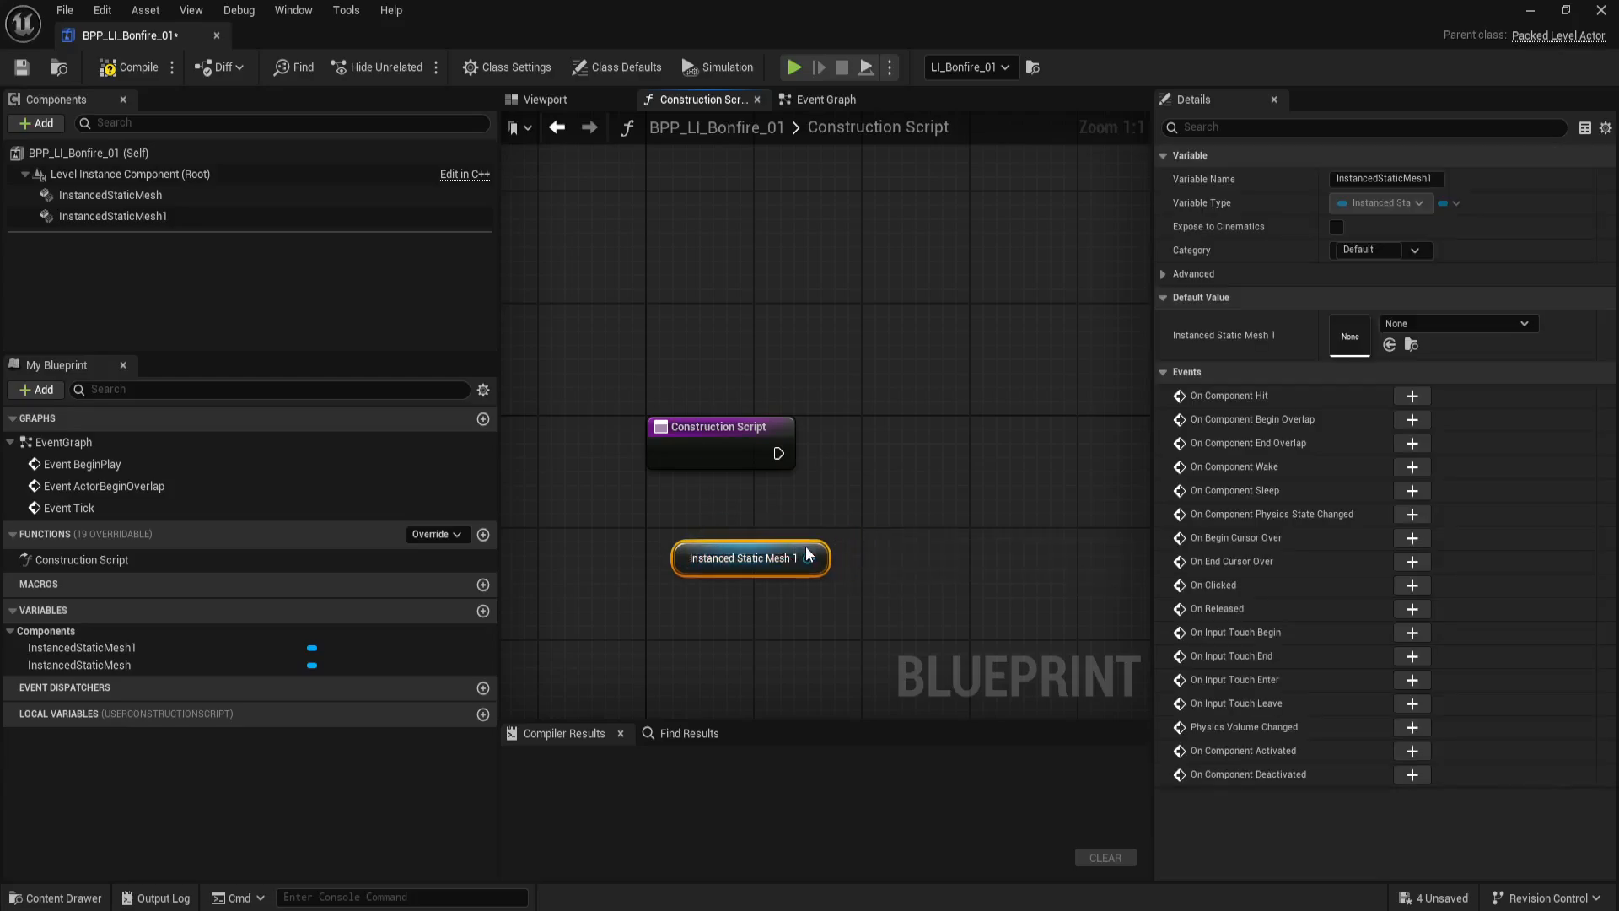
Step: Search the actions available for the Instanced Static Mesh 1 reference for "stat" and look through them
left_click_drag(933, 460, 929, 479)
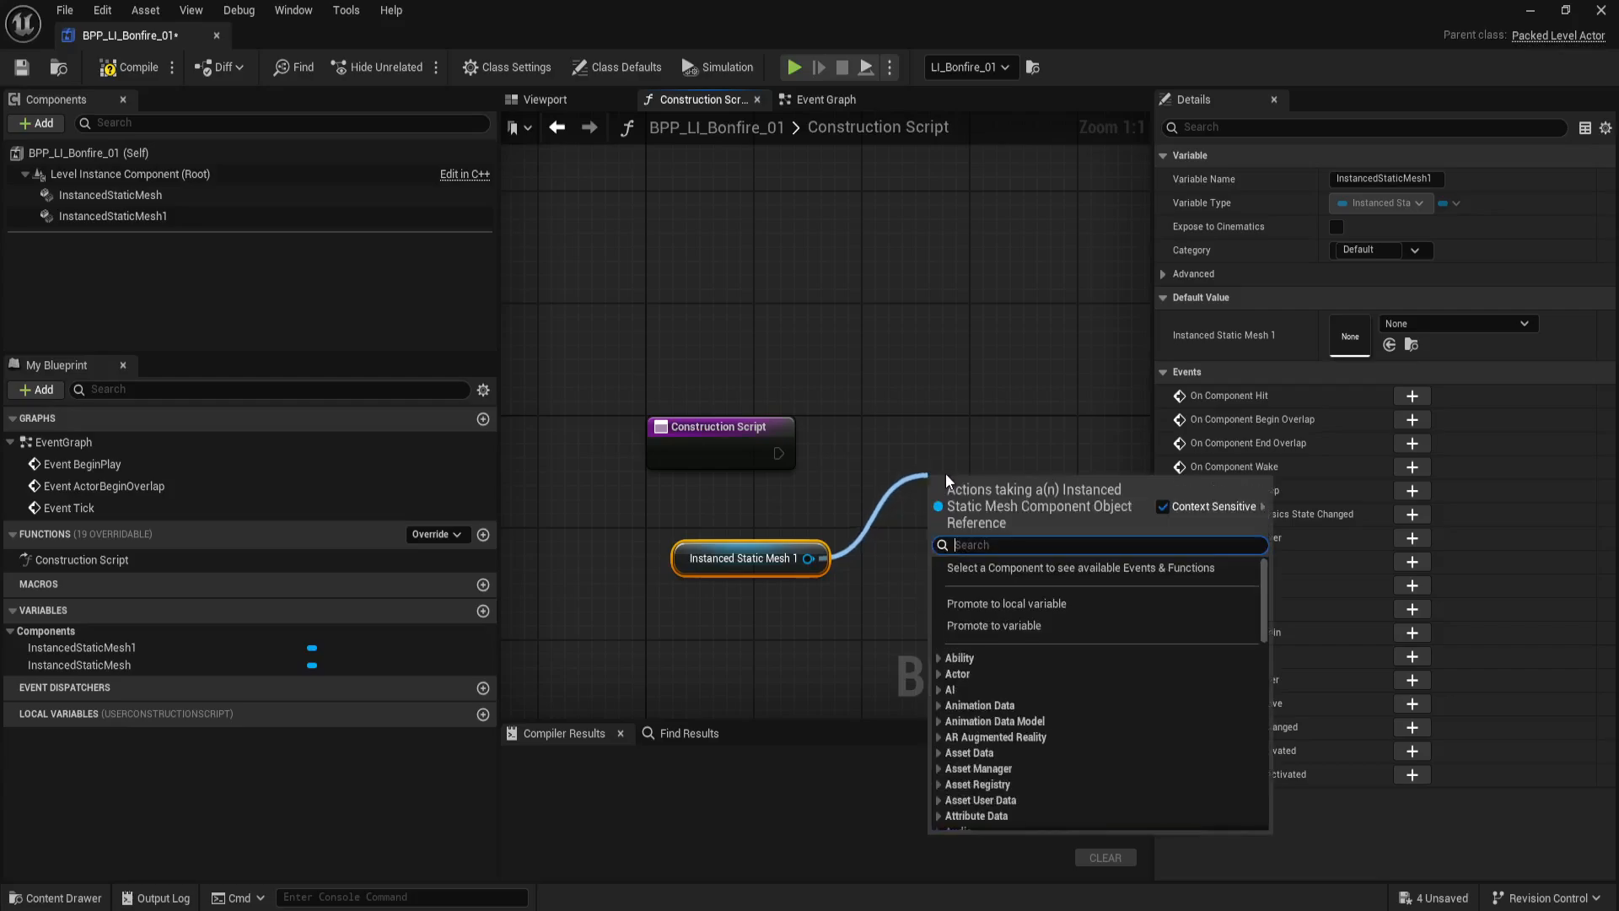
type("stat")
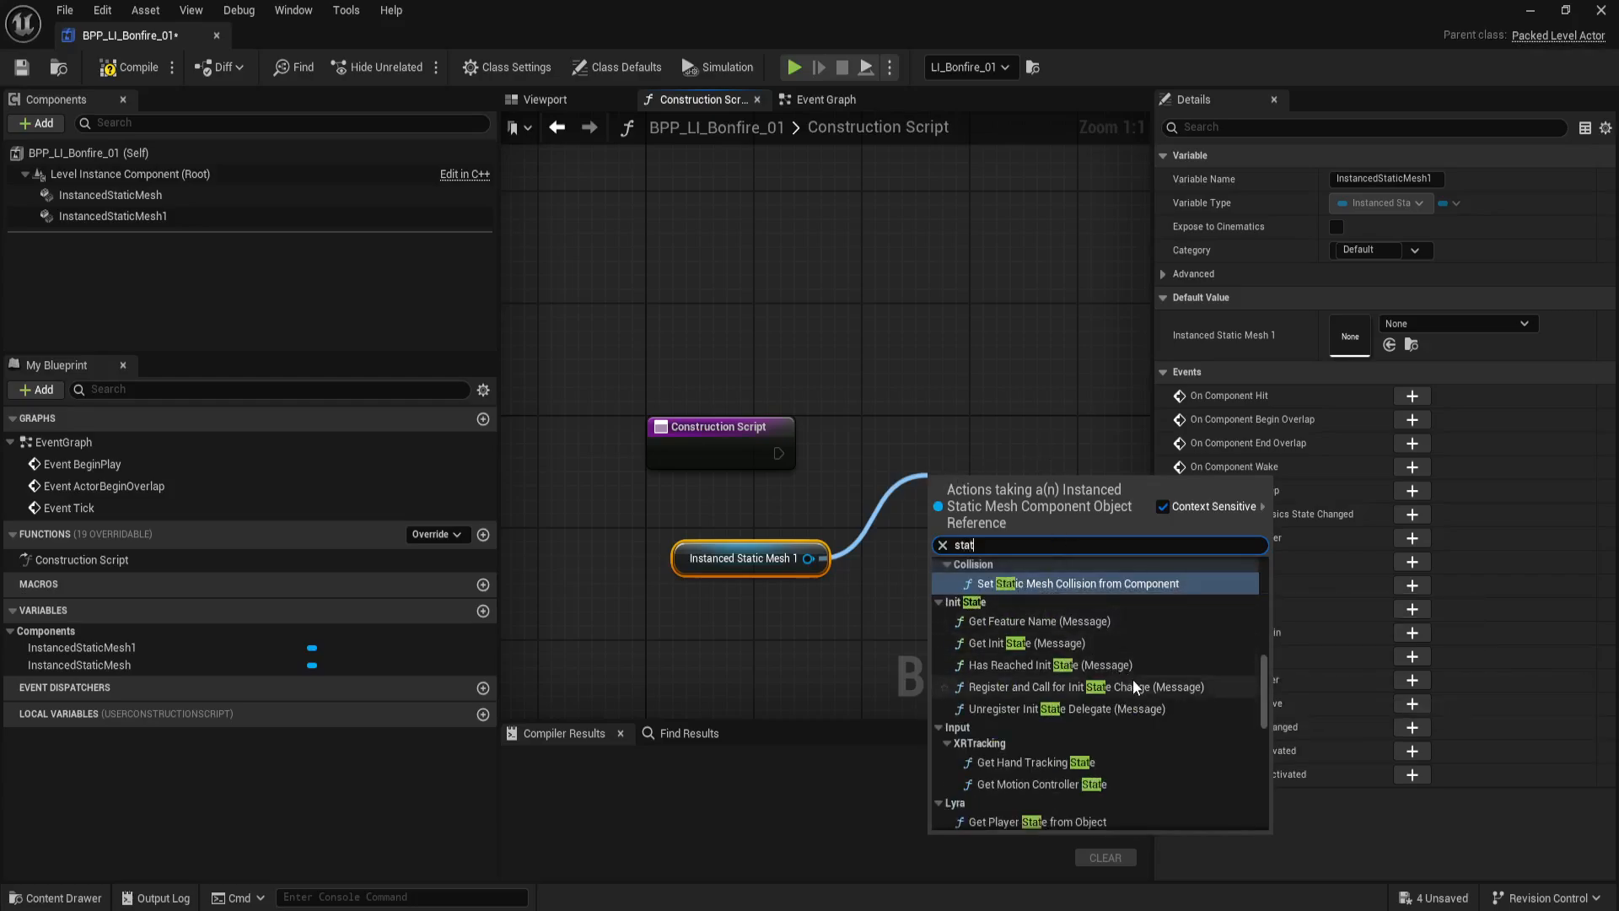
scroll(1132, 680, "down", 4)
scroll(1131, 682, "down", 3)
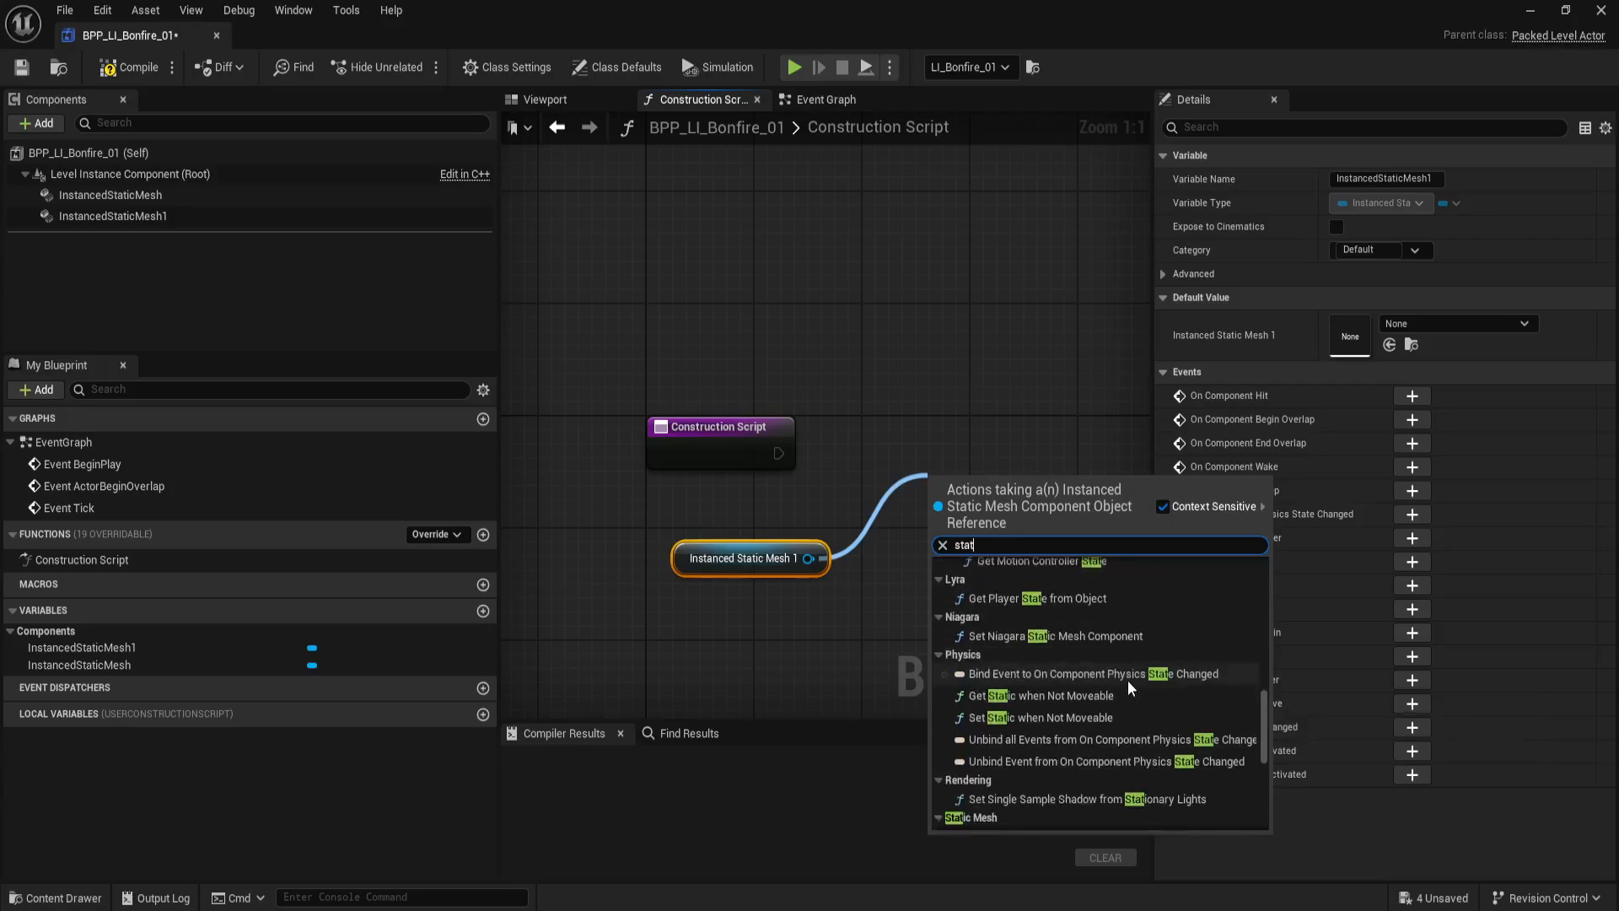
scroll(1132, 690, "down", 5)
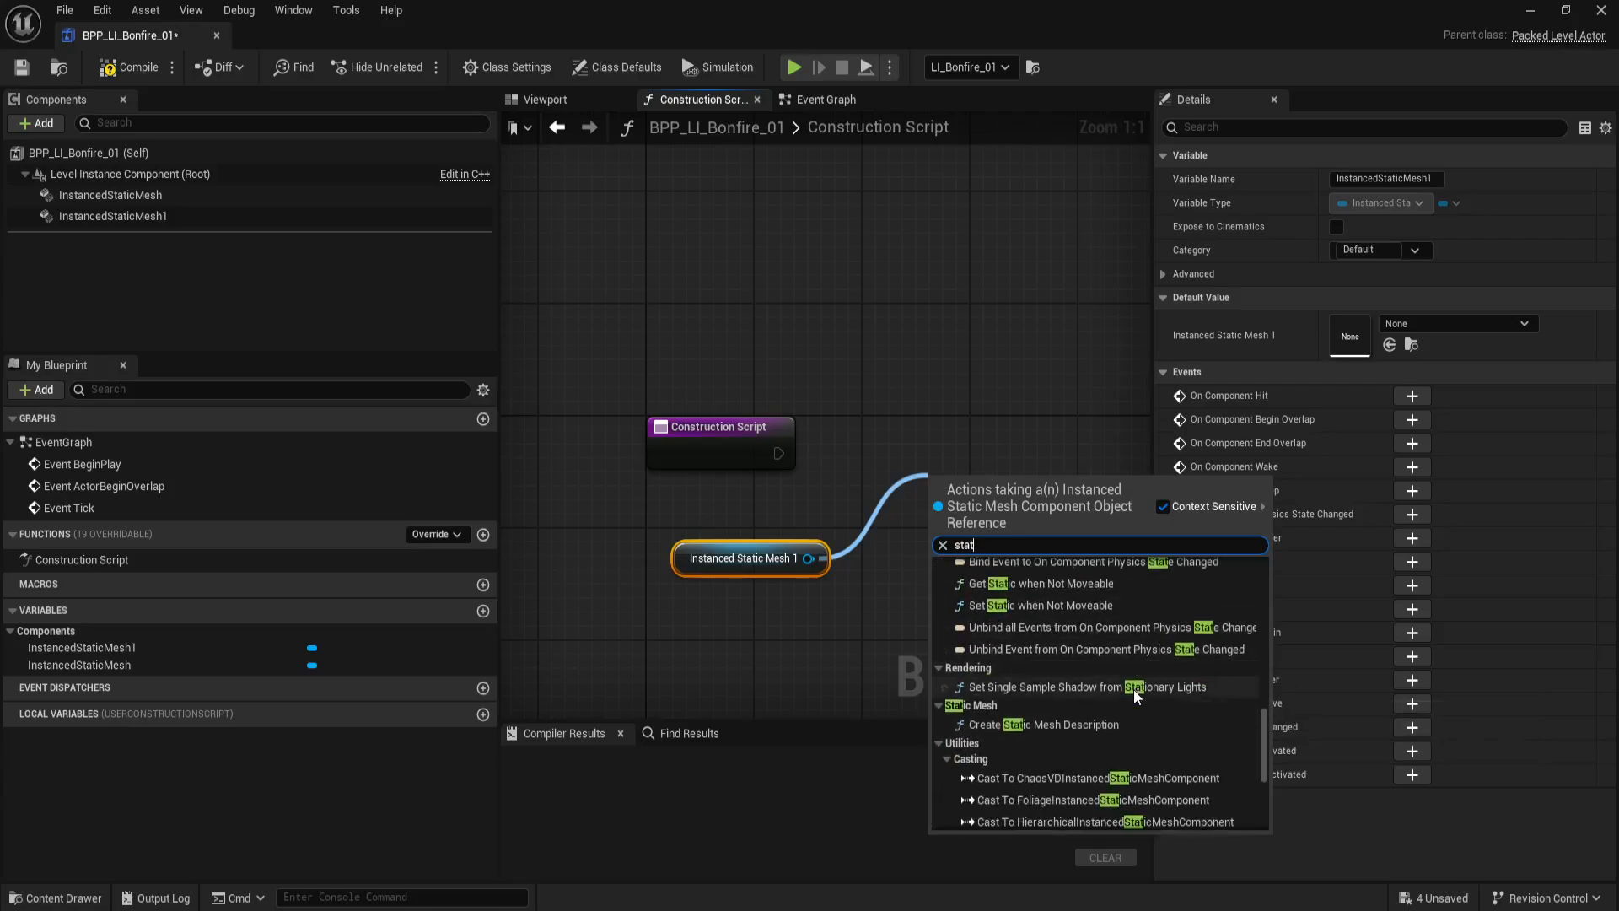
scroll(1136, 683, "down", 4)
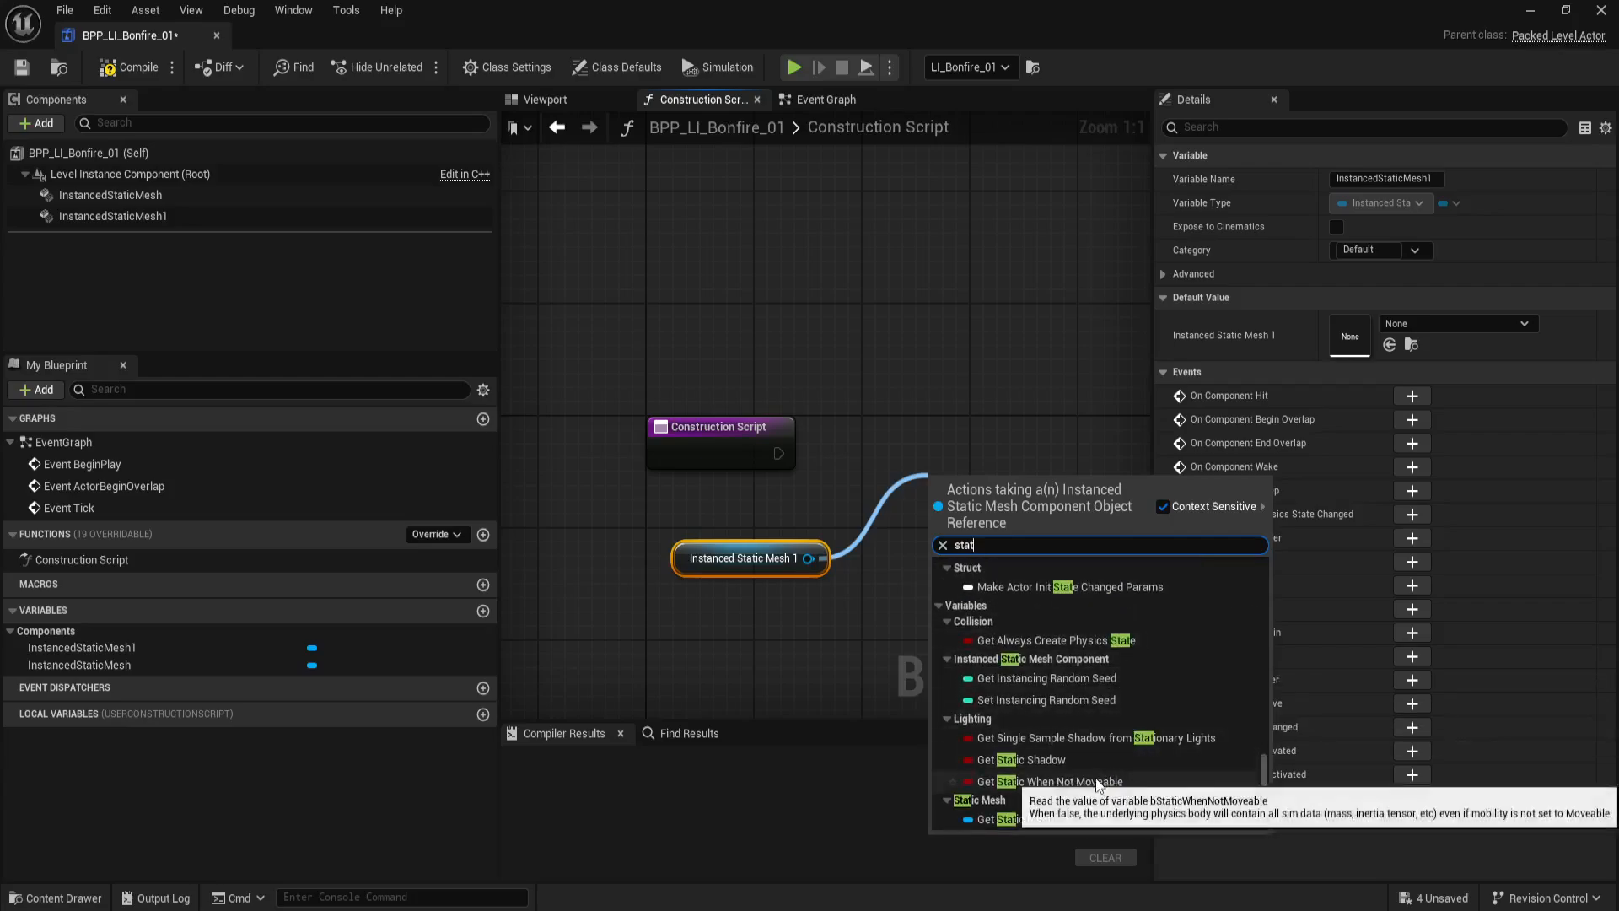
Step: Search the reference's actions for "set" and "set st", and dismiss the action list without adding a node
type("set")
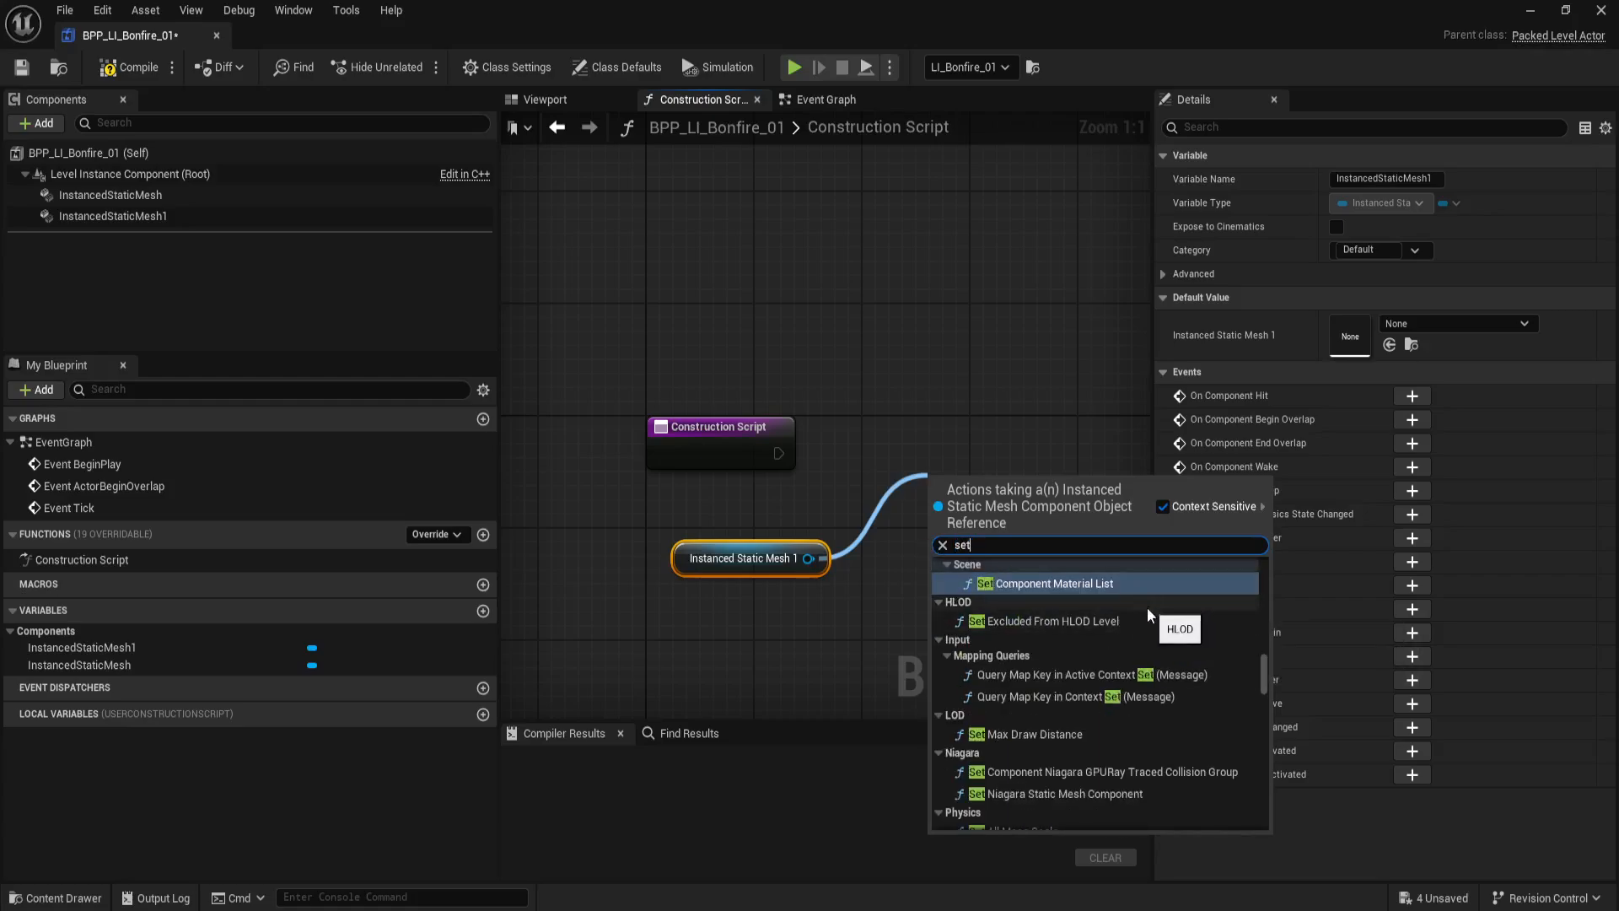
scroll(1146, 631, "down", 5)
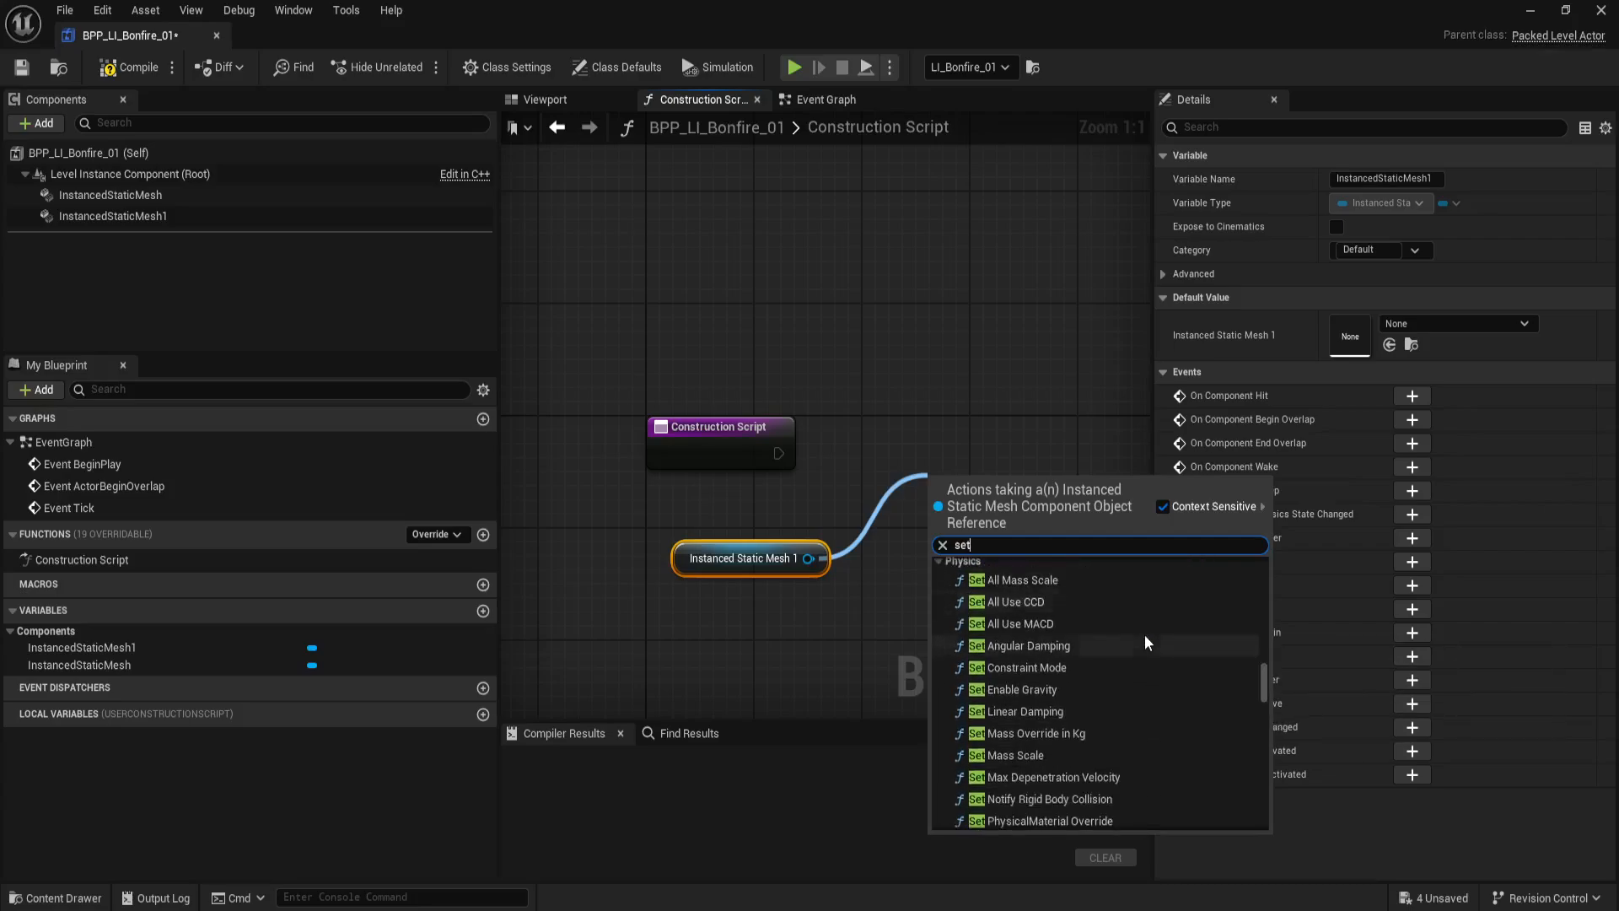
type("st")
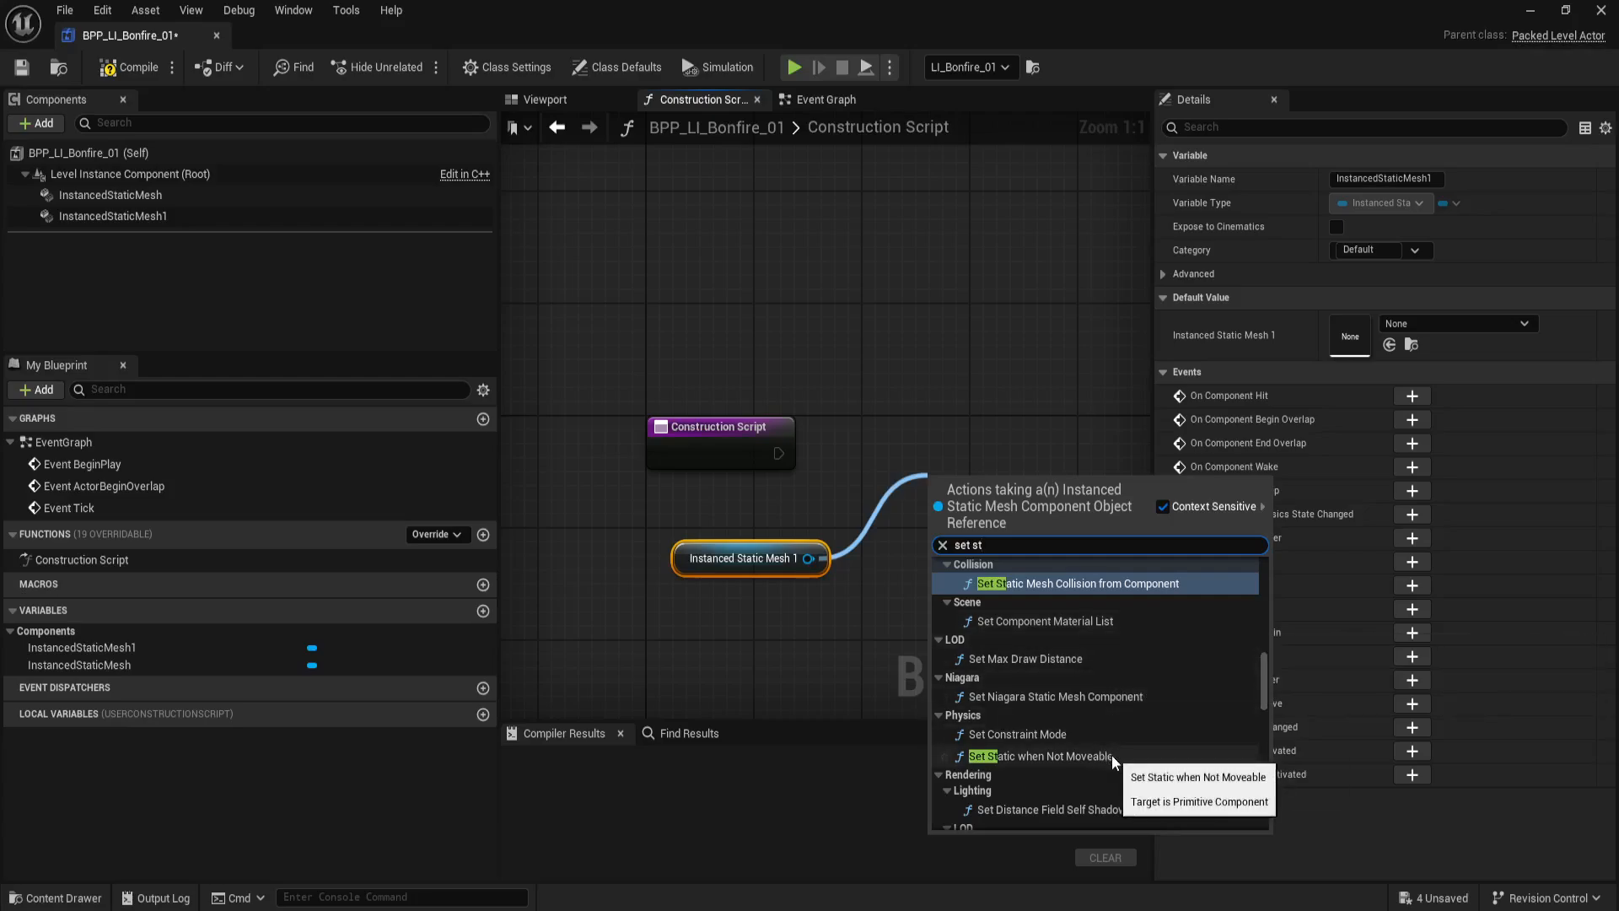
scroll(1123, 749, "down", 5)
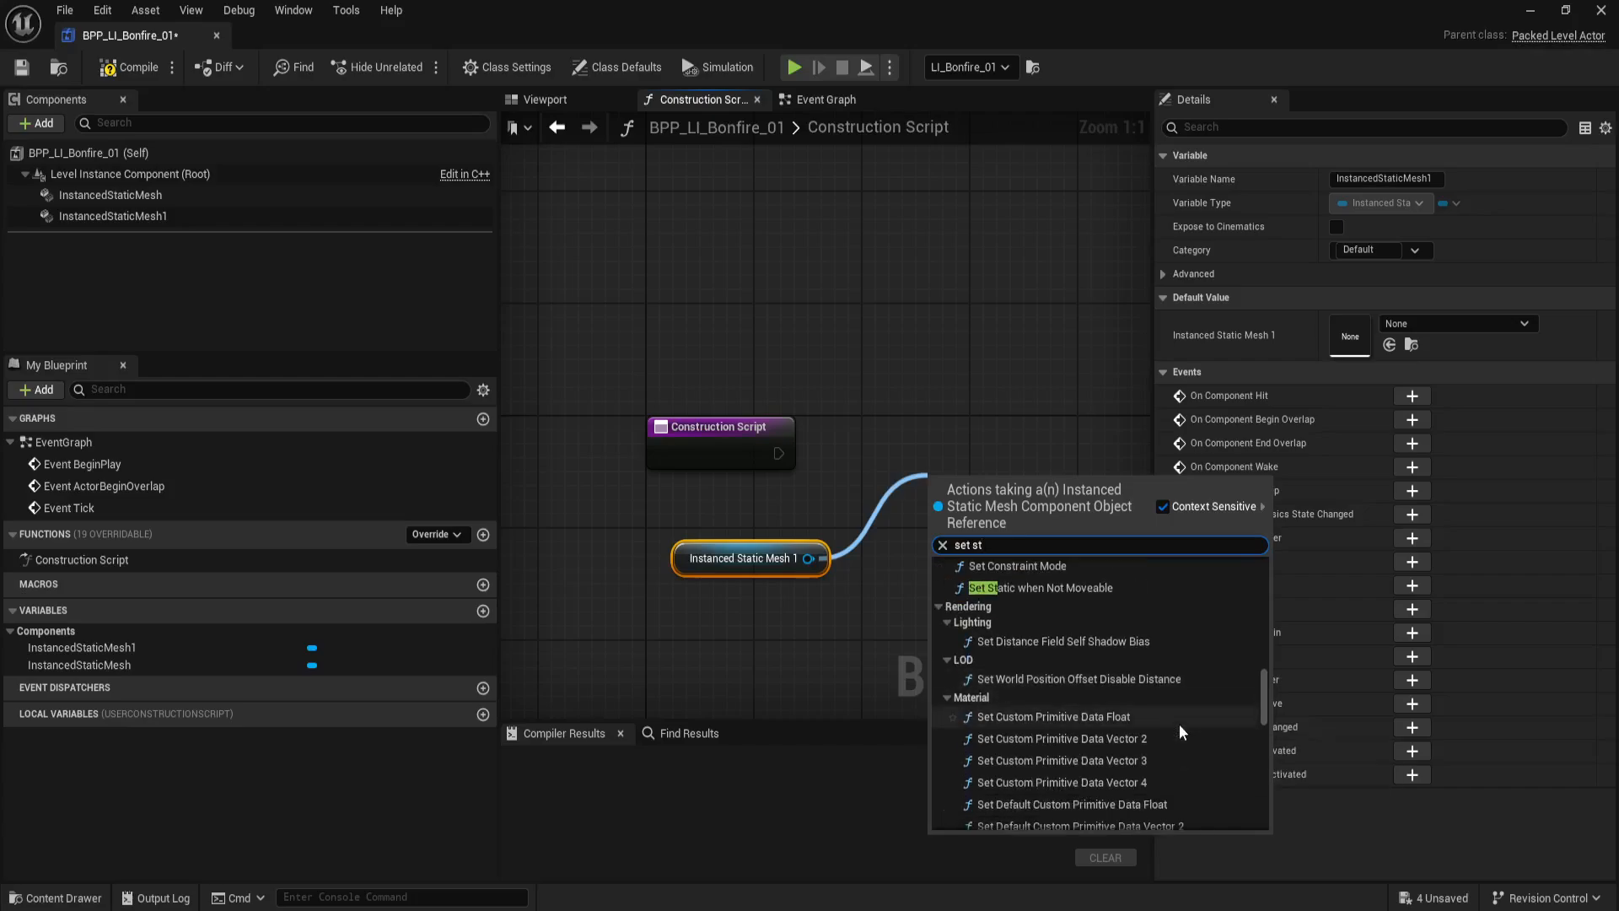
scroll(1179, 724, "down", 8)
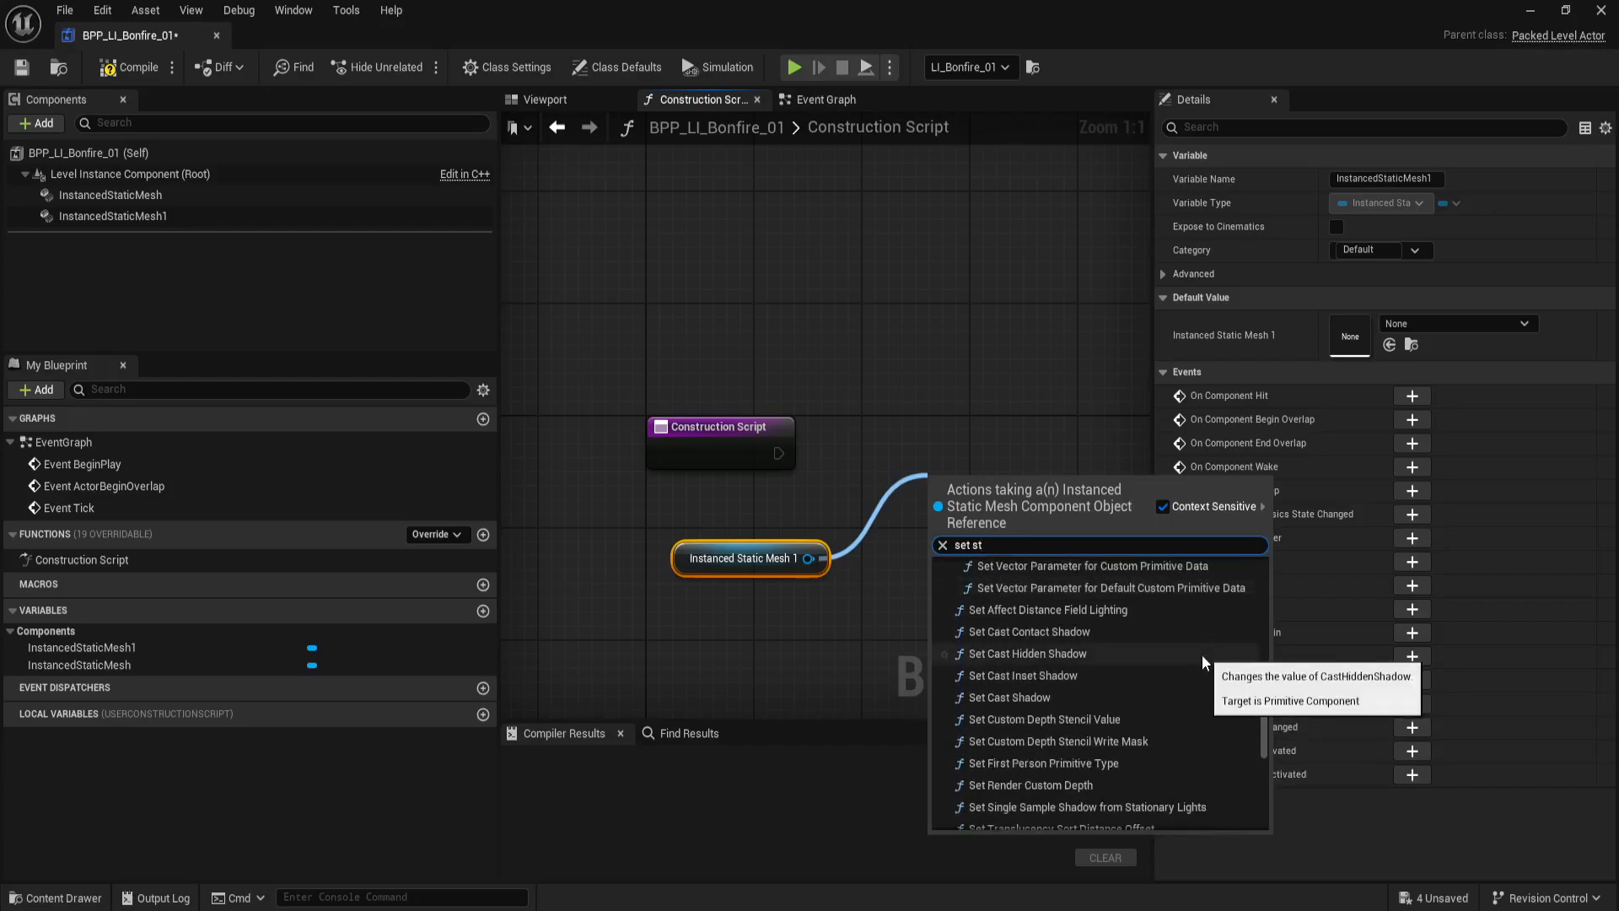
scroll(1181, 670, "down", 6)
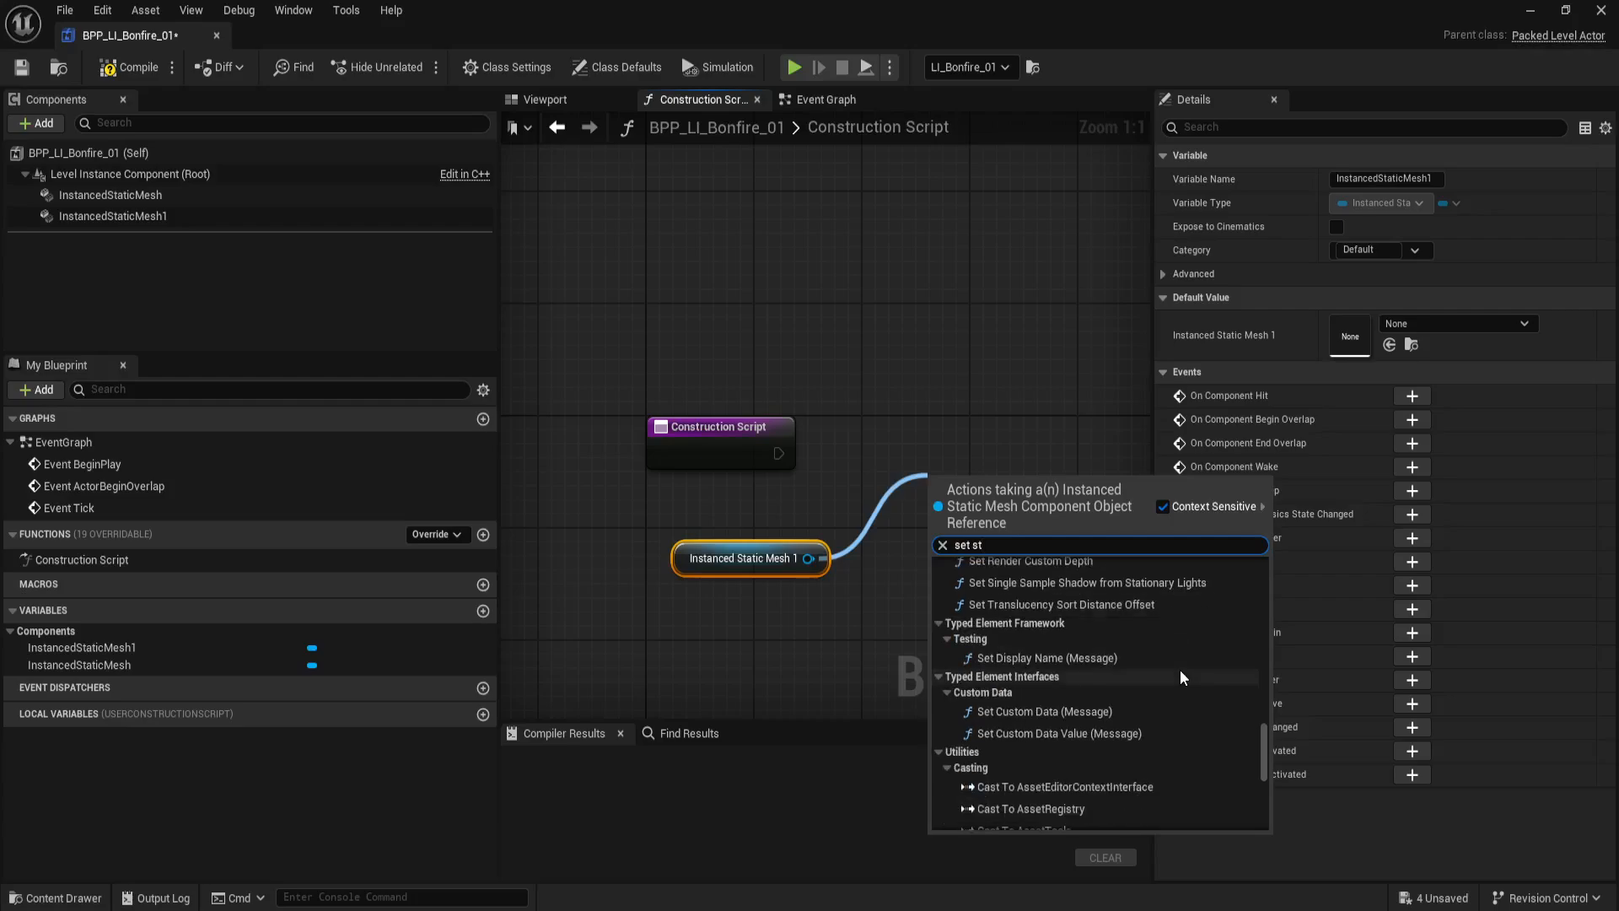
scroll(1181, 670, "down", 8)
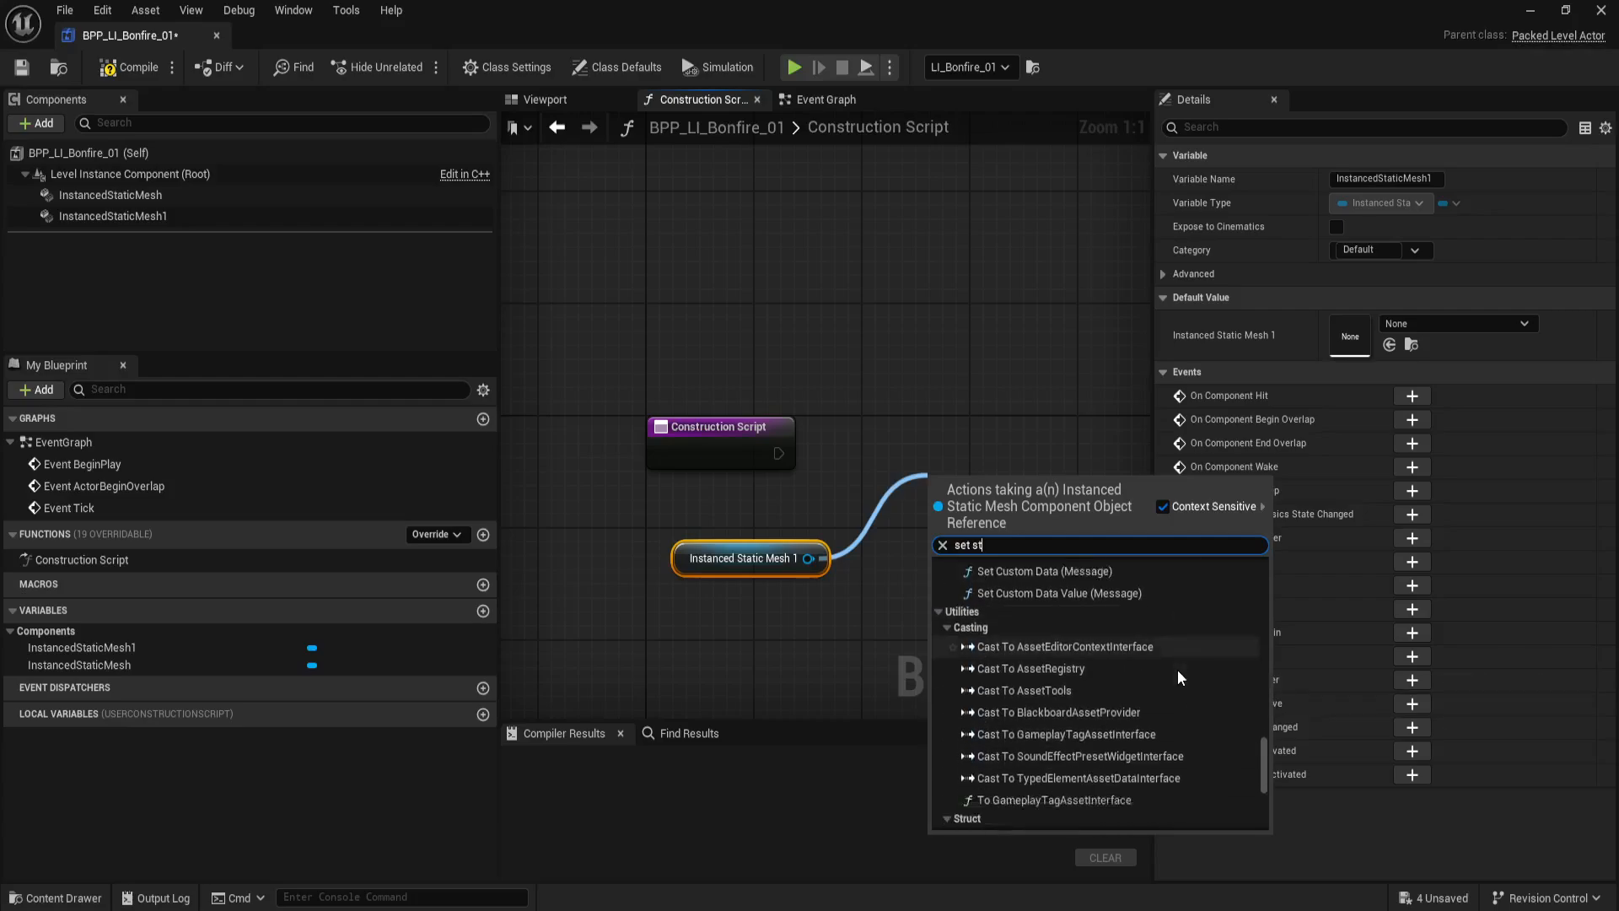
left_click(795, 217)
Step: Return to the level editor, open the BPP_LI_Health_Ammo_Zone_01 blueprint, and select its root Level Instance Component
left_click(1531, 10)
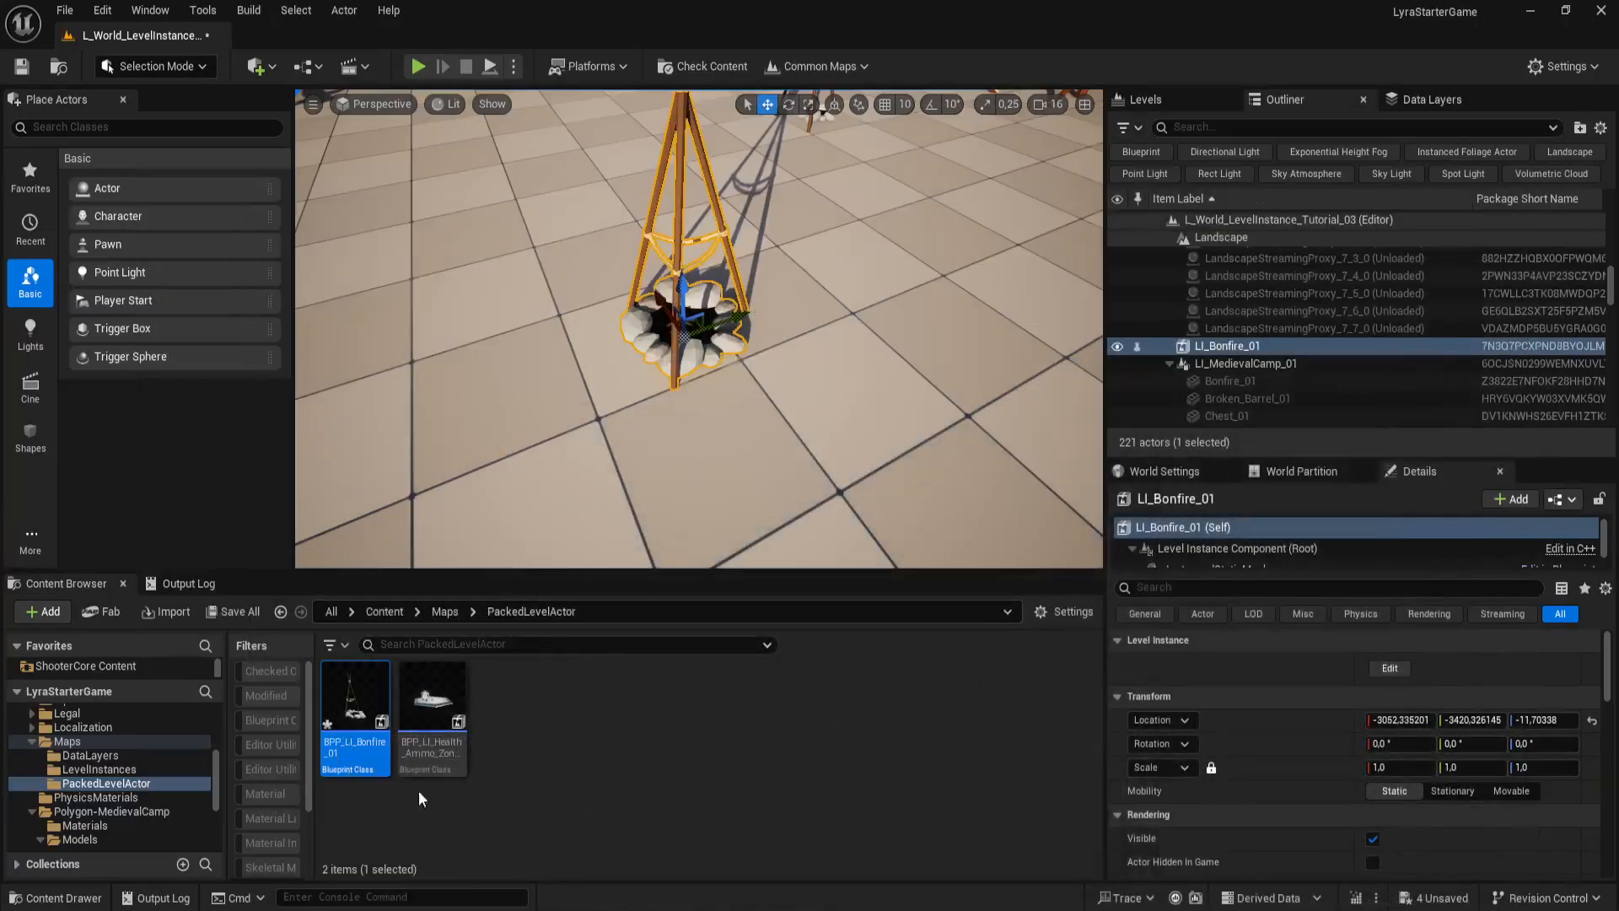
double_click(433, 705)
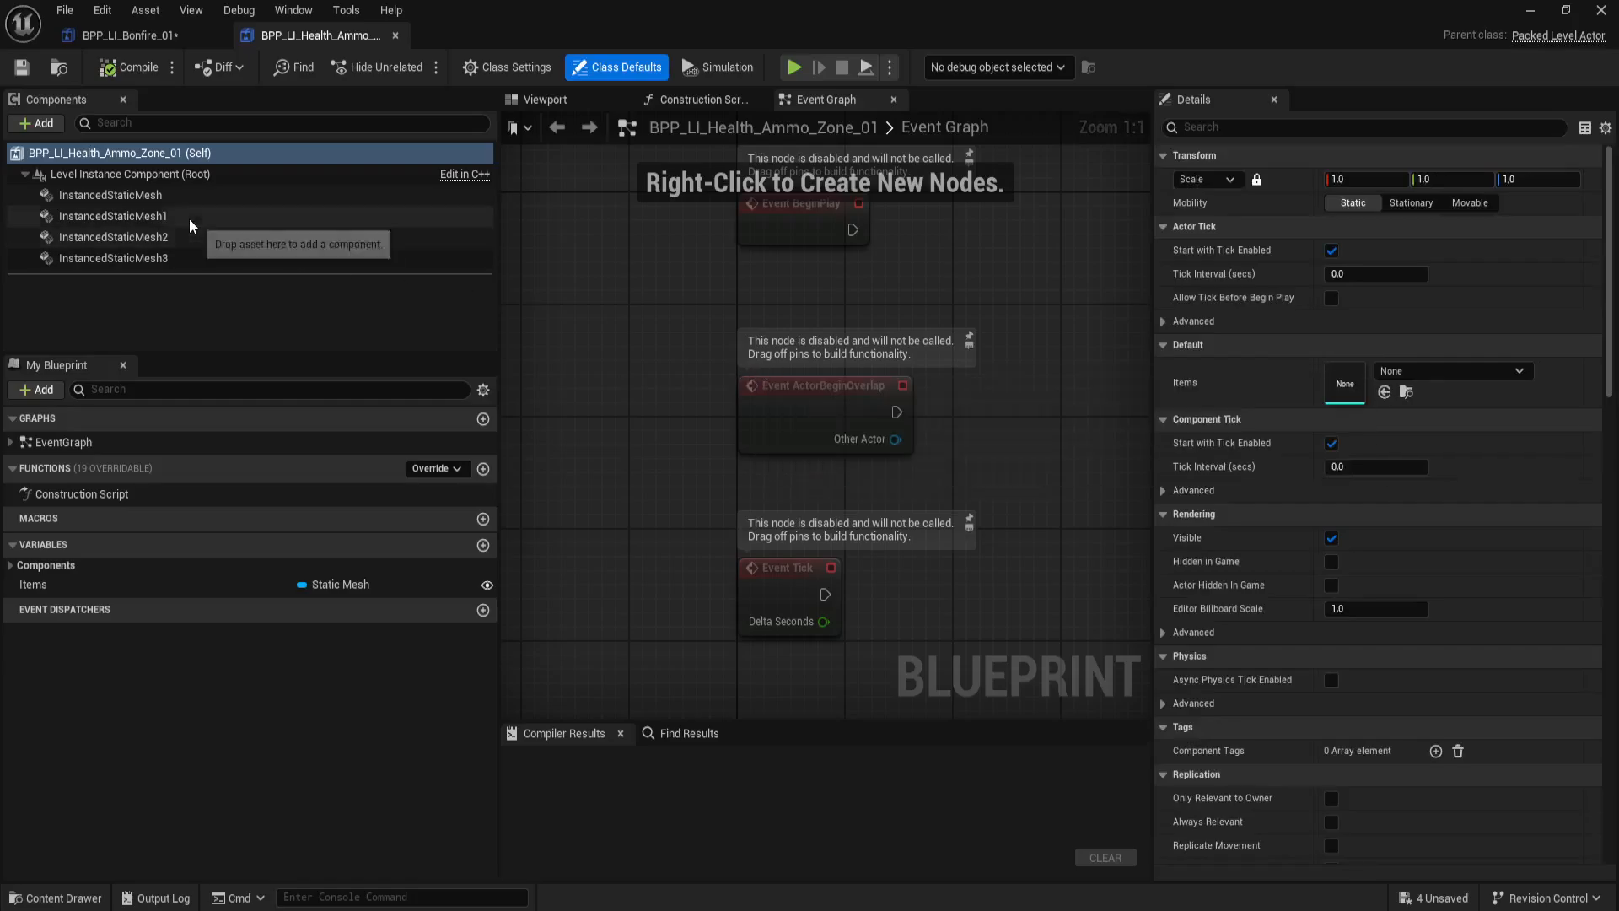
left_click(224, 174)
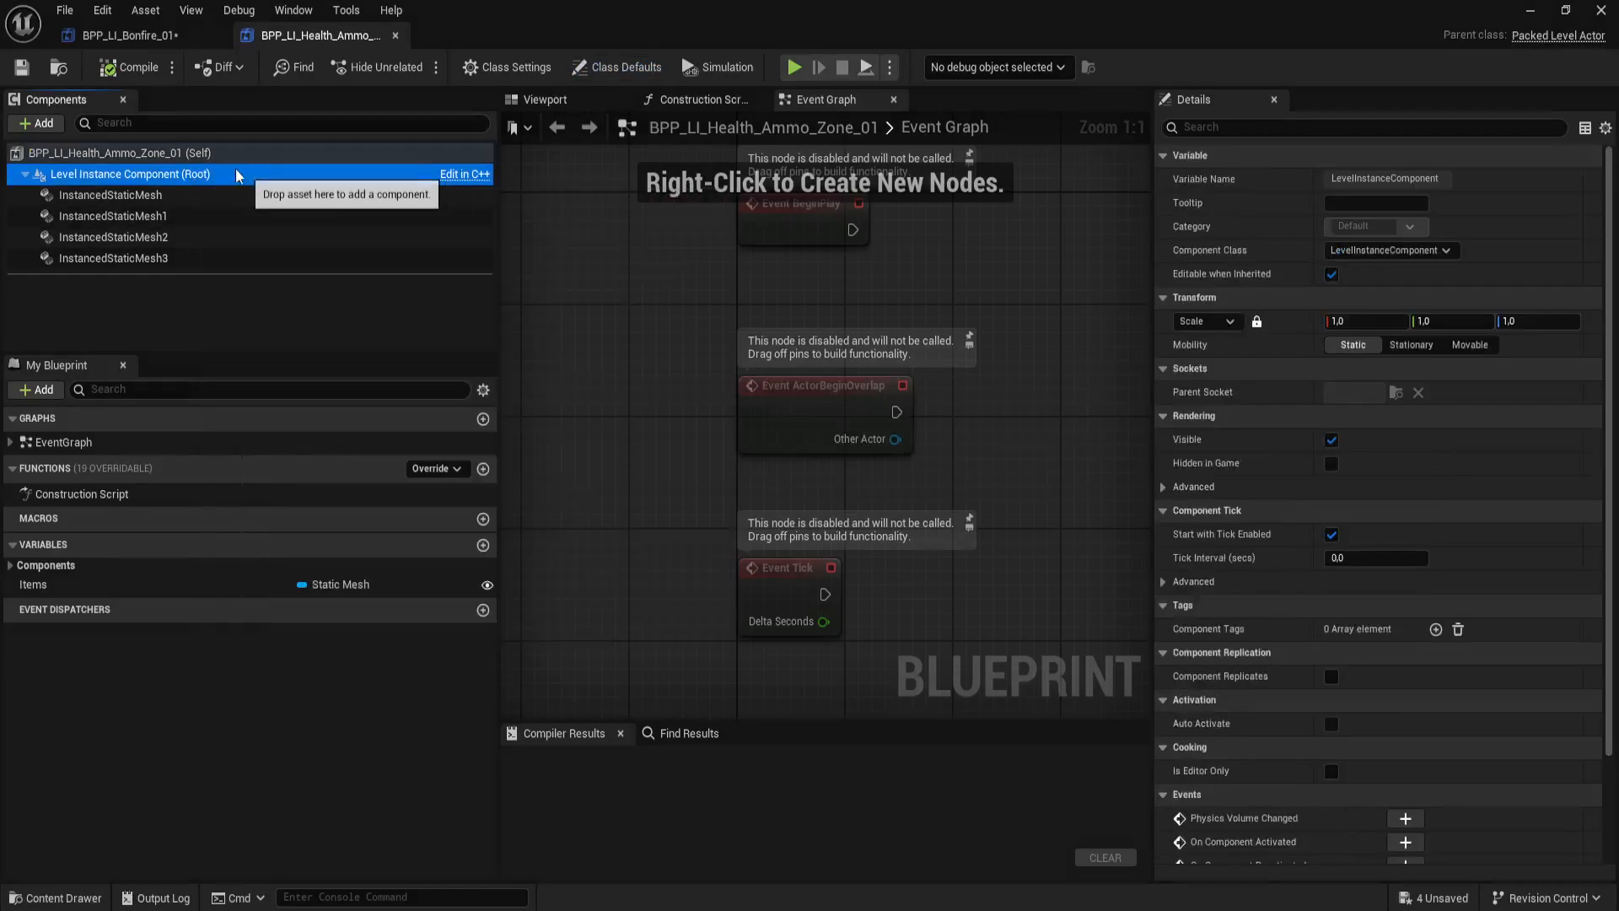
Step: Consult the Health_Ammo_Zone construction script, and add a Set Static Mesh node targeting the Instanced Static Mesh 1 reference in BPP_LI_Bonfire_01
left_click(700, 103)
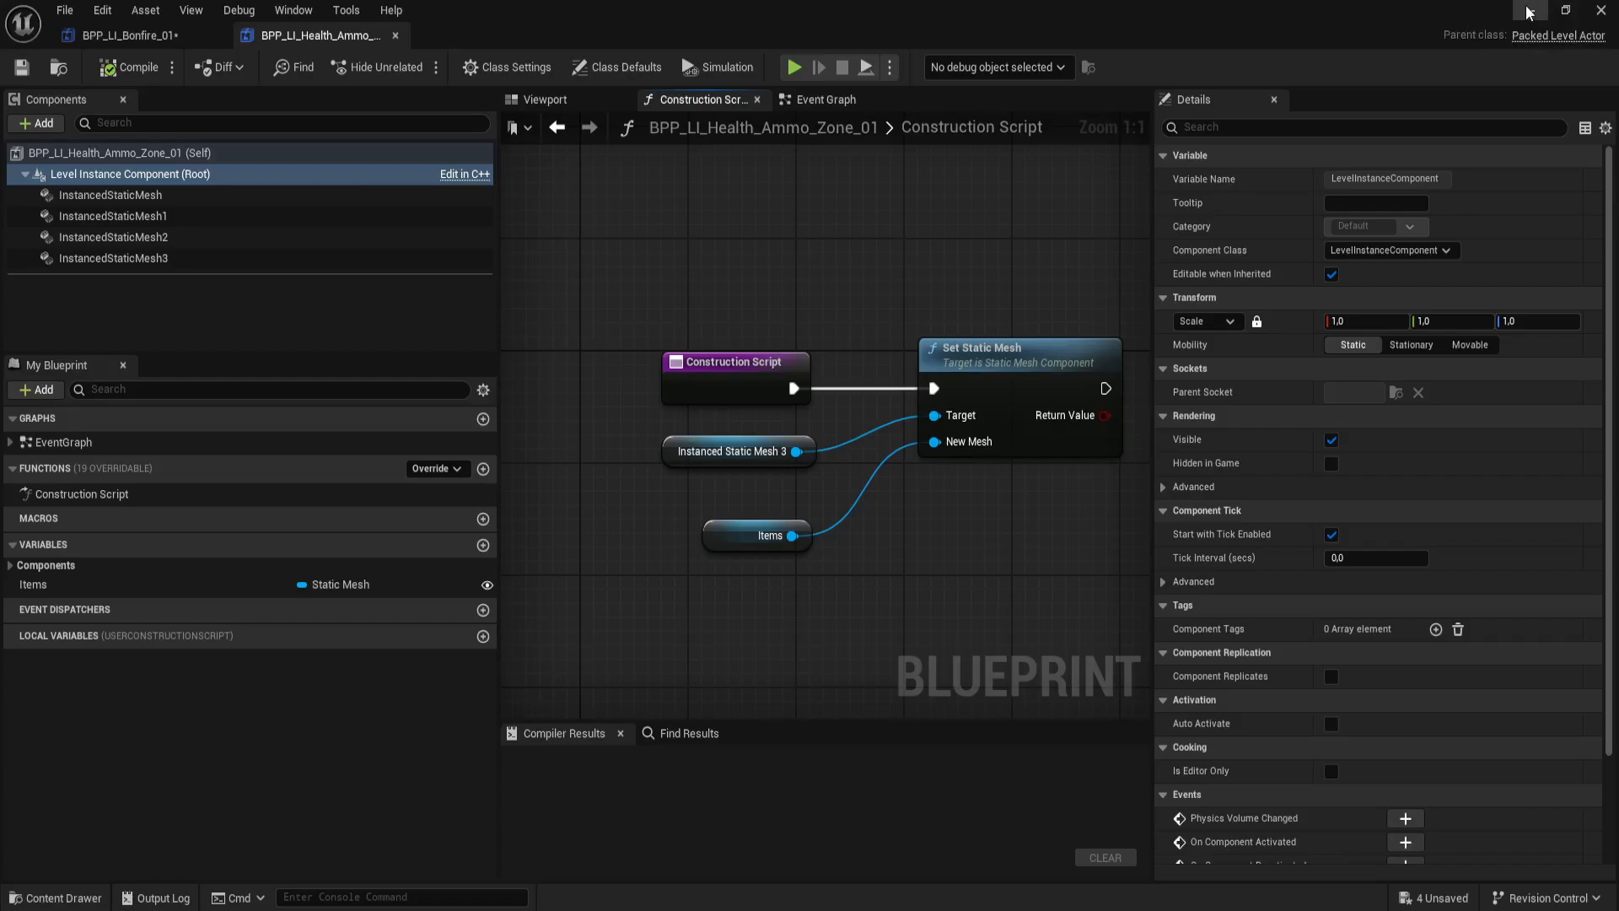
left_click(139, 35)
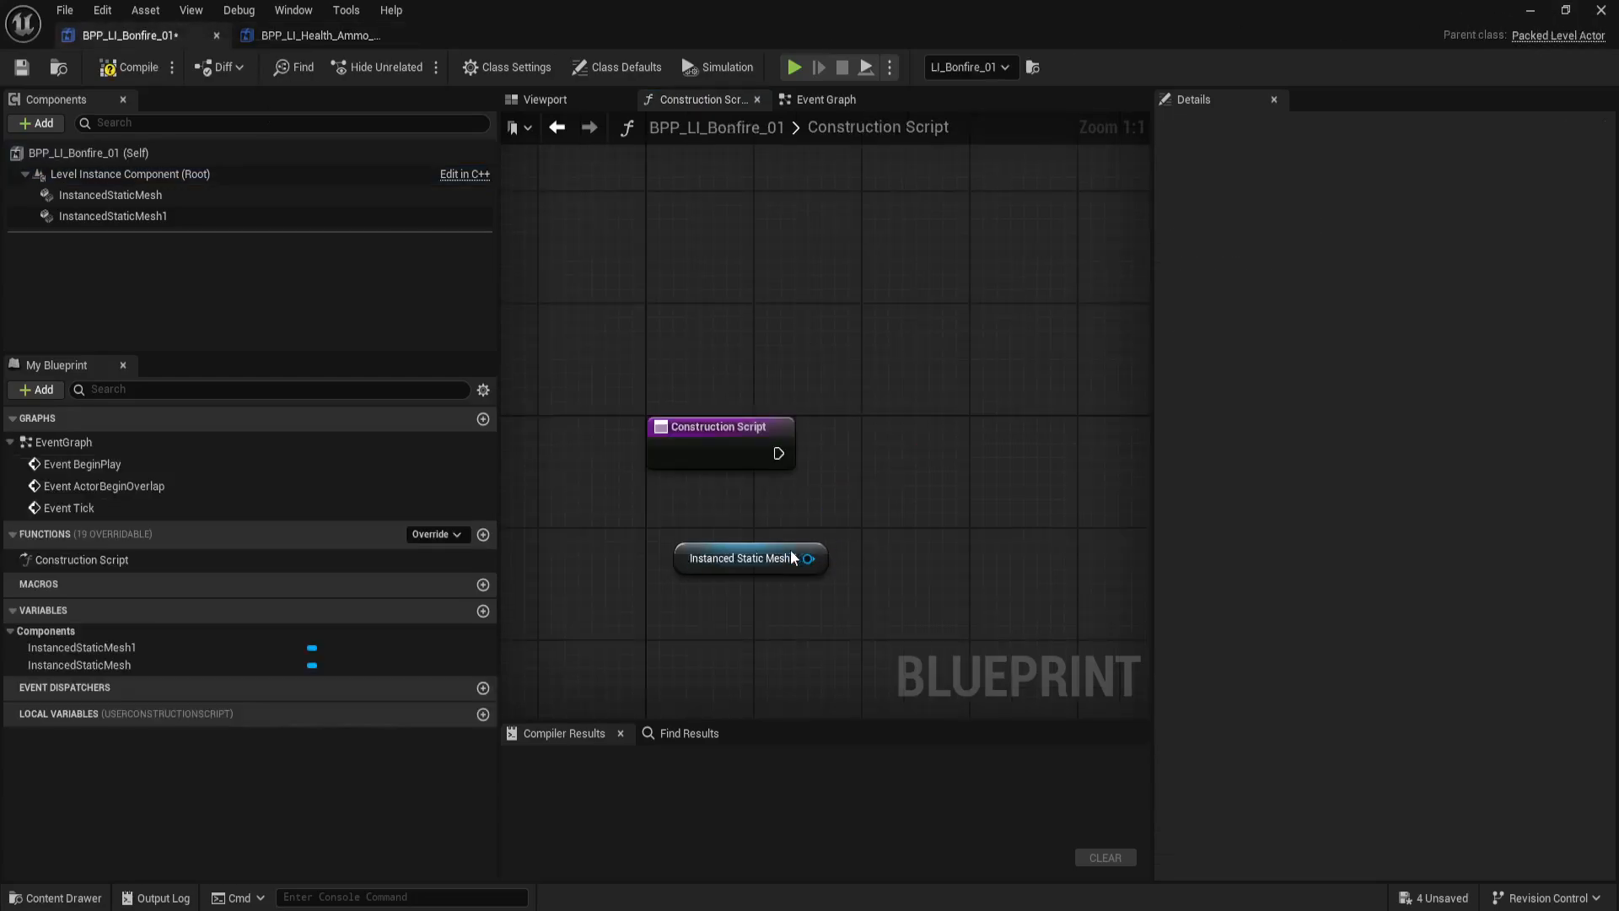
left_click_drag(808, 559, 911, 475)
type("s")
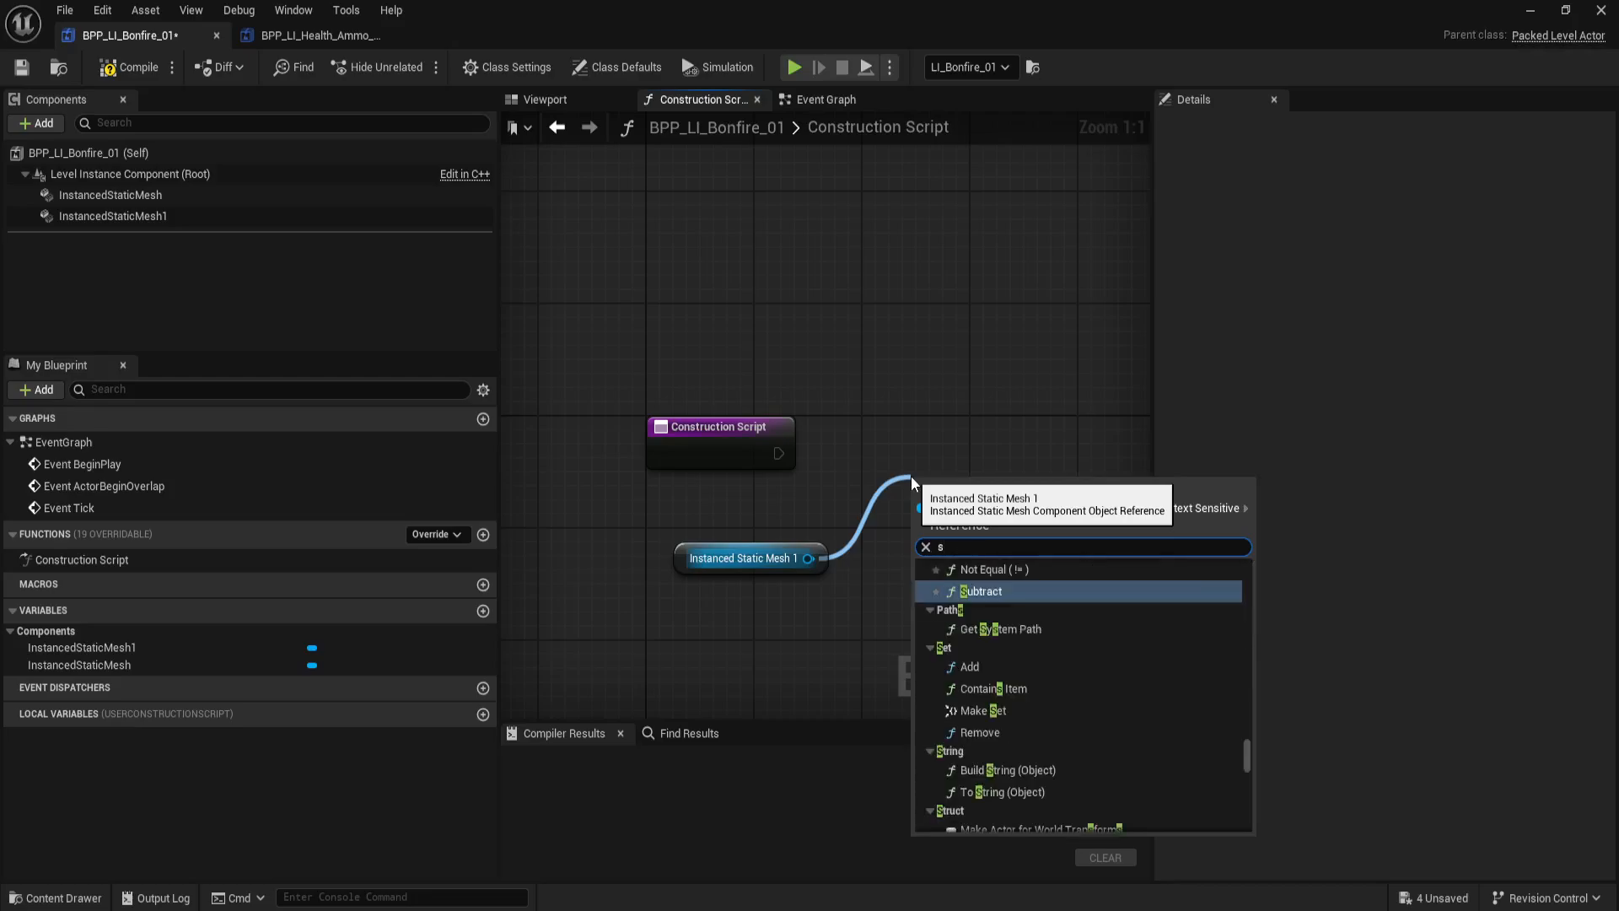
type("et stat")
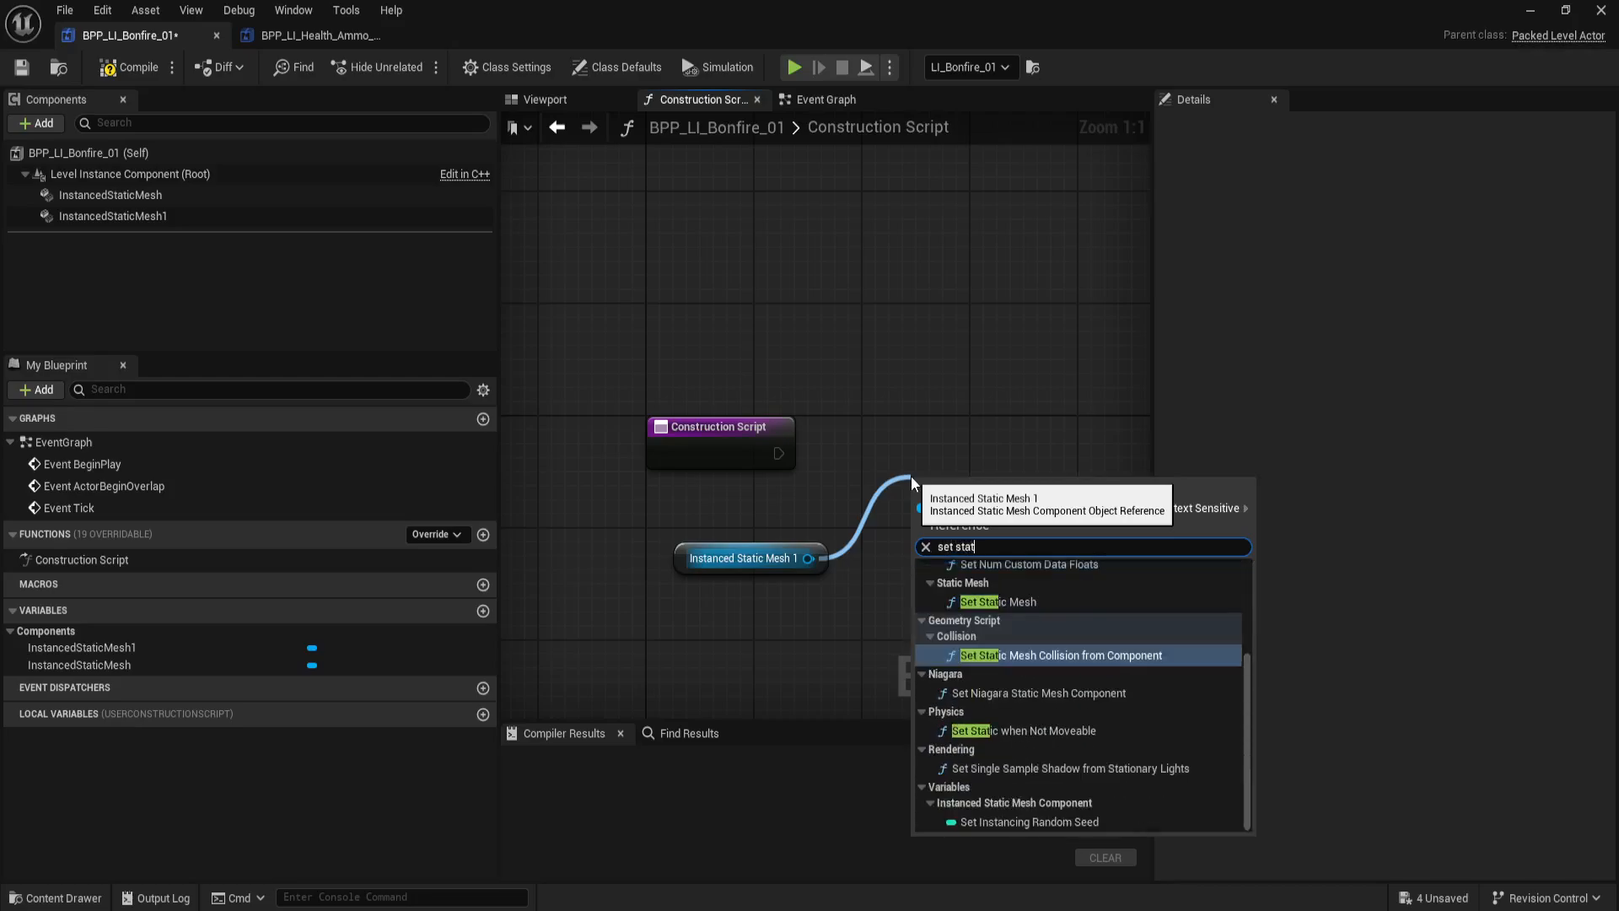
left_click(1004, 601)
left_click_drag(1045, 468, 1029, 397)
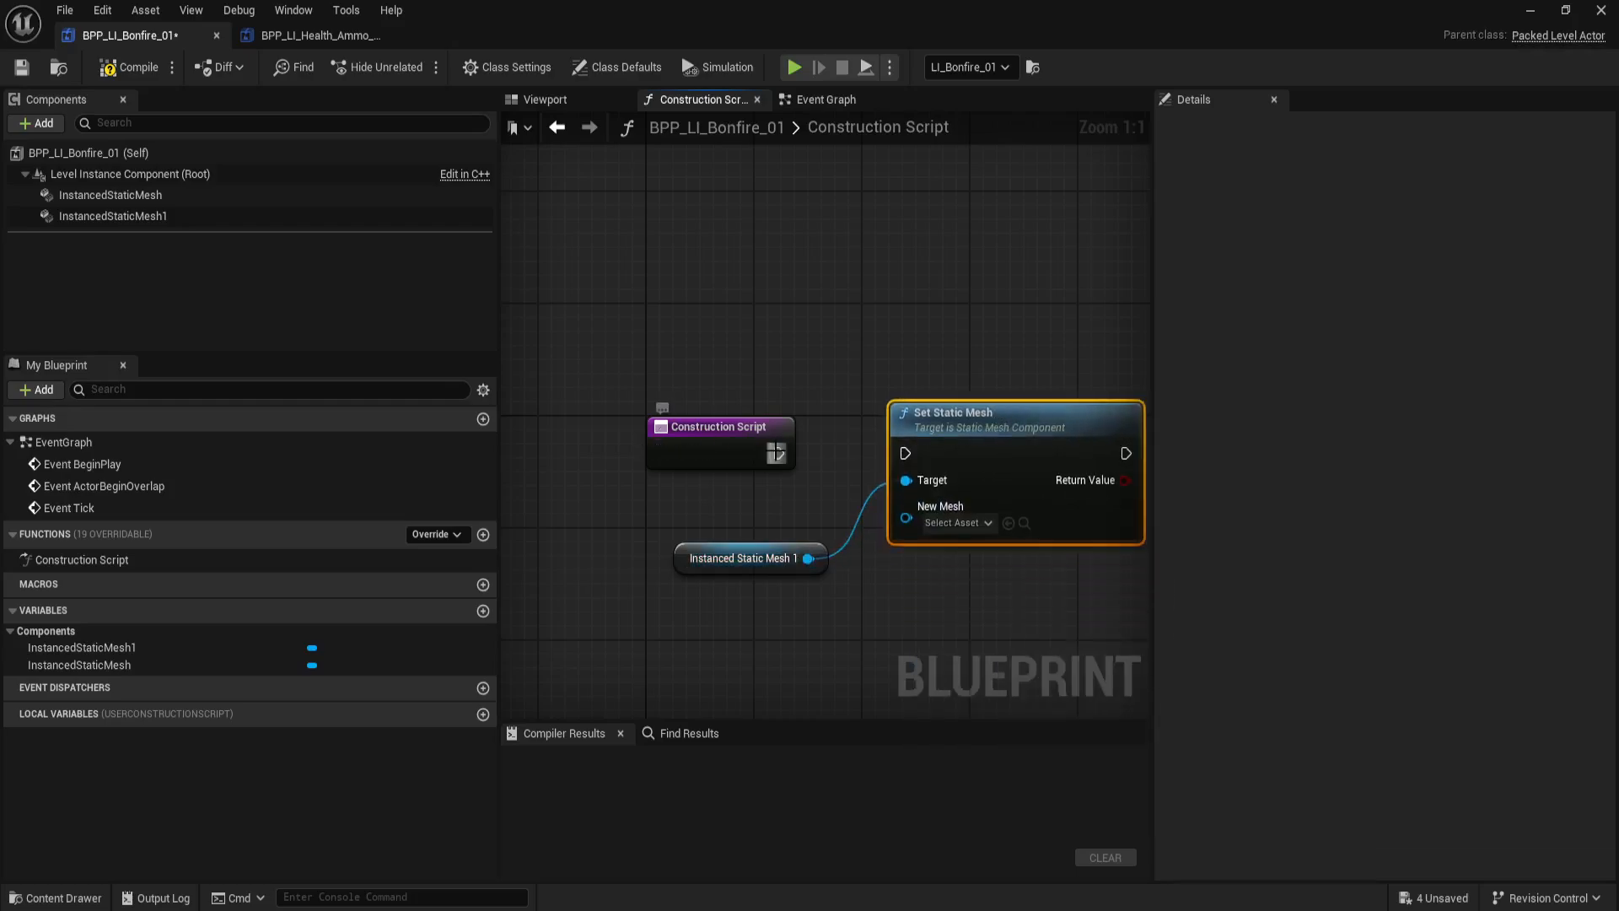
Step: Connect the Construction Script to Set Static Mesh, promote its New Mesh input to an instance-editable variable, and compile the blueprint
left_click_drag(779, 453, 904, 455)
left_click_drag(717, 556, 695, 495)
left_click_drag(906, 517, 783, 590)
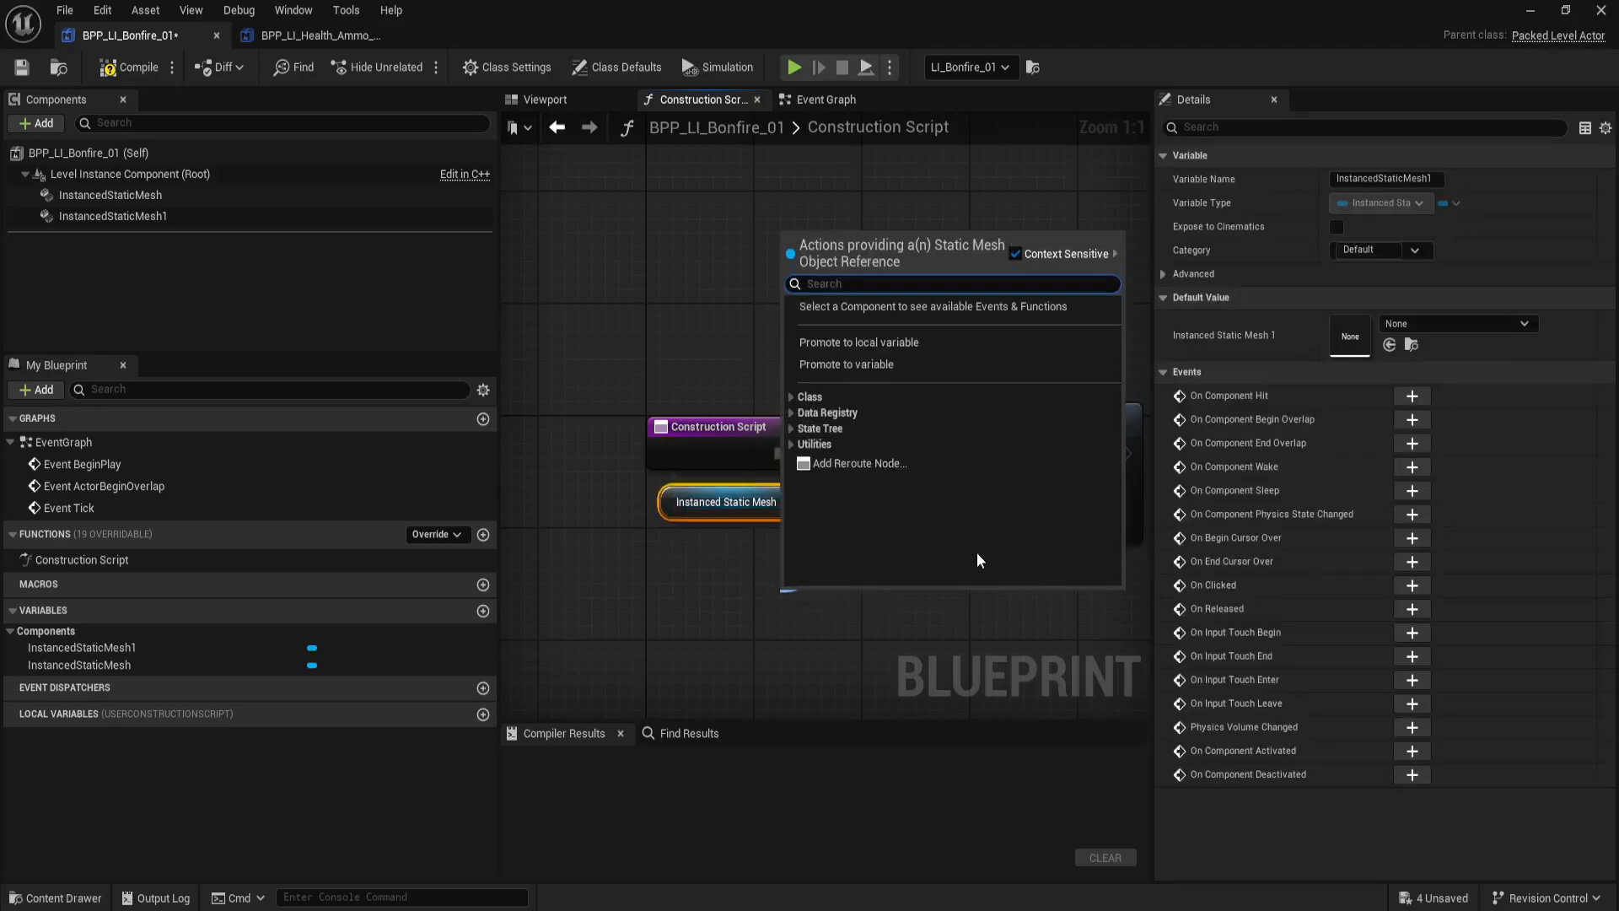
left_click(894, 365)
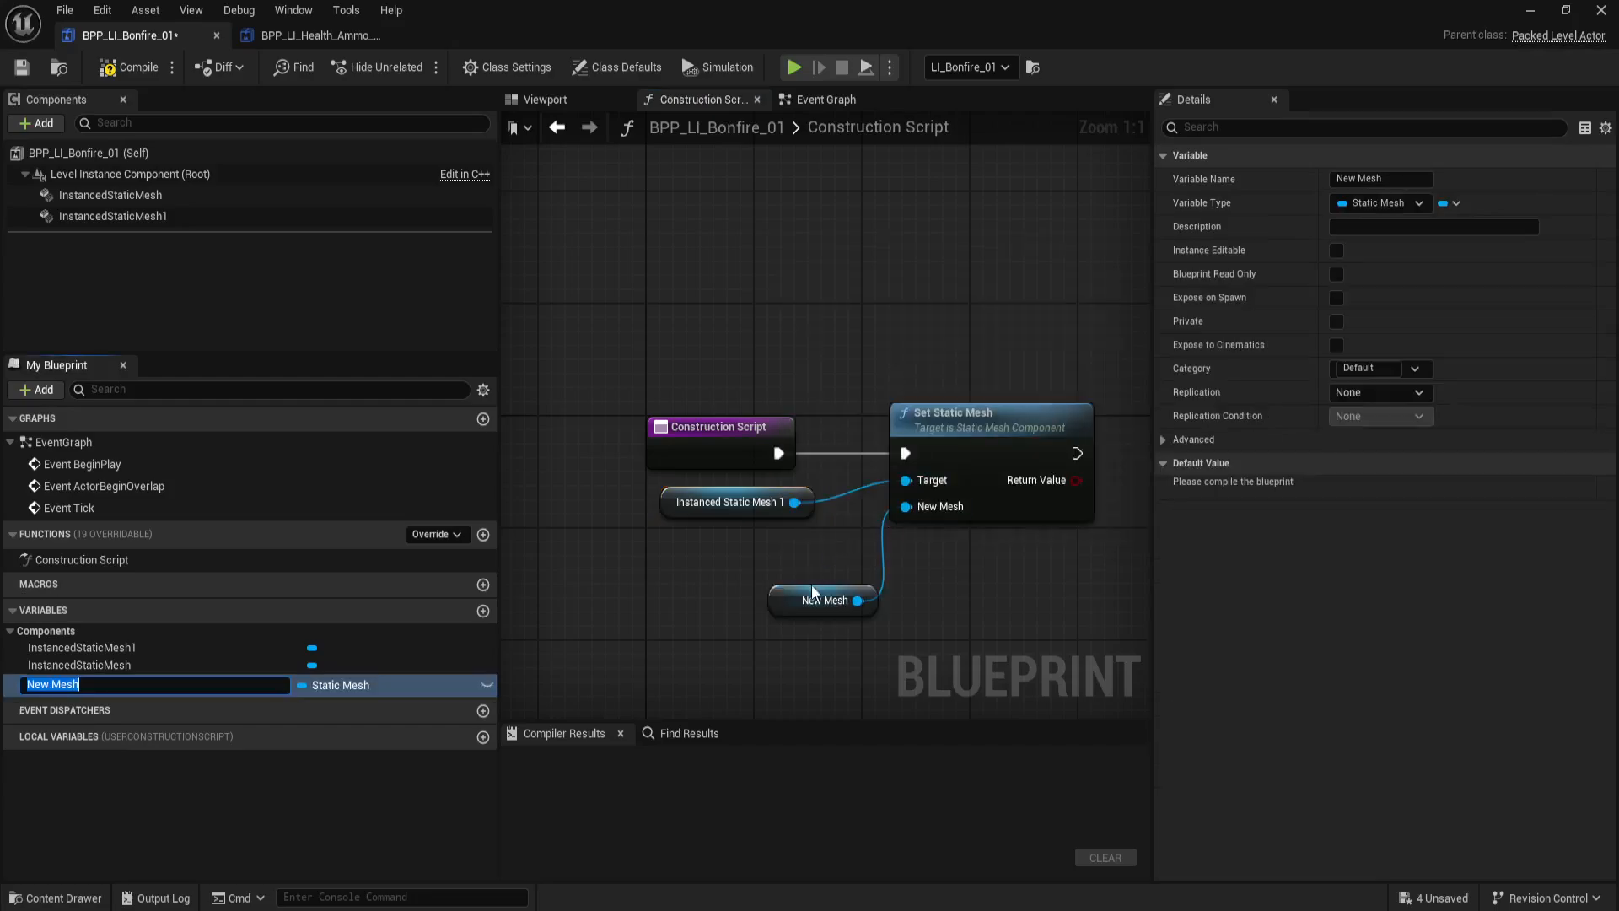
left_click_drag(814, 595, 721, 563)
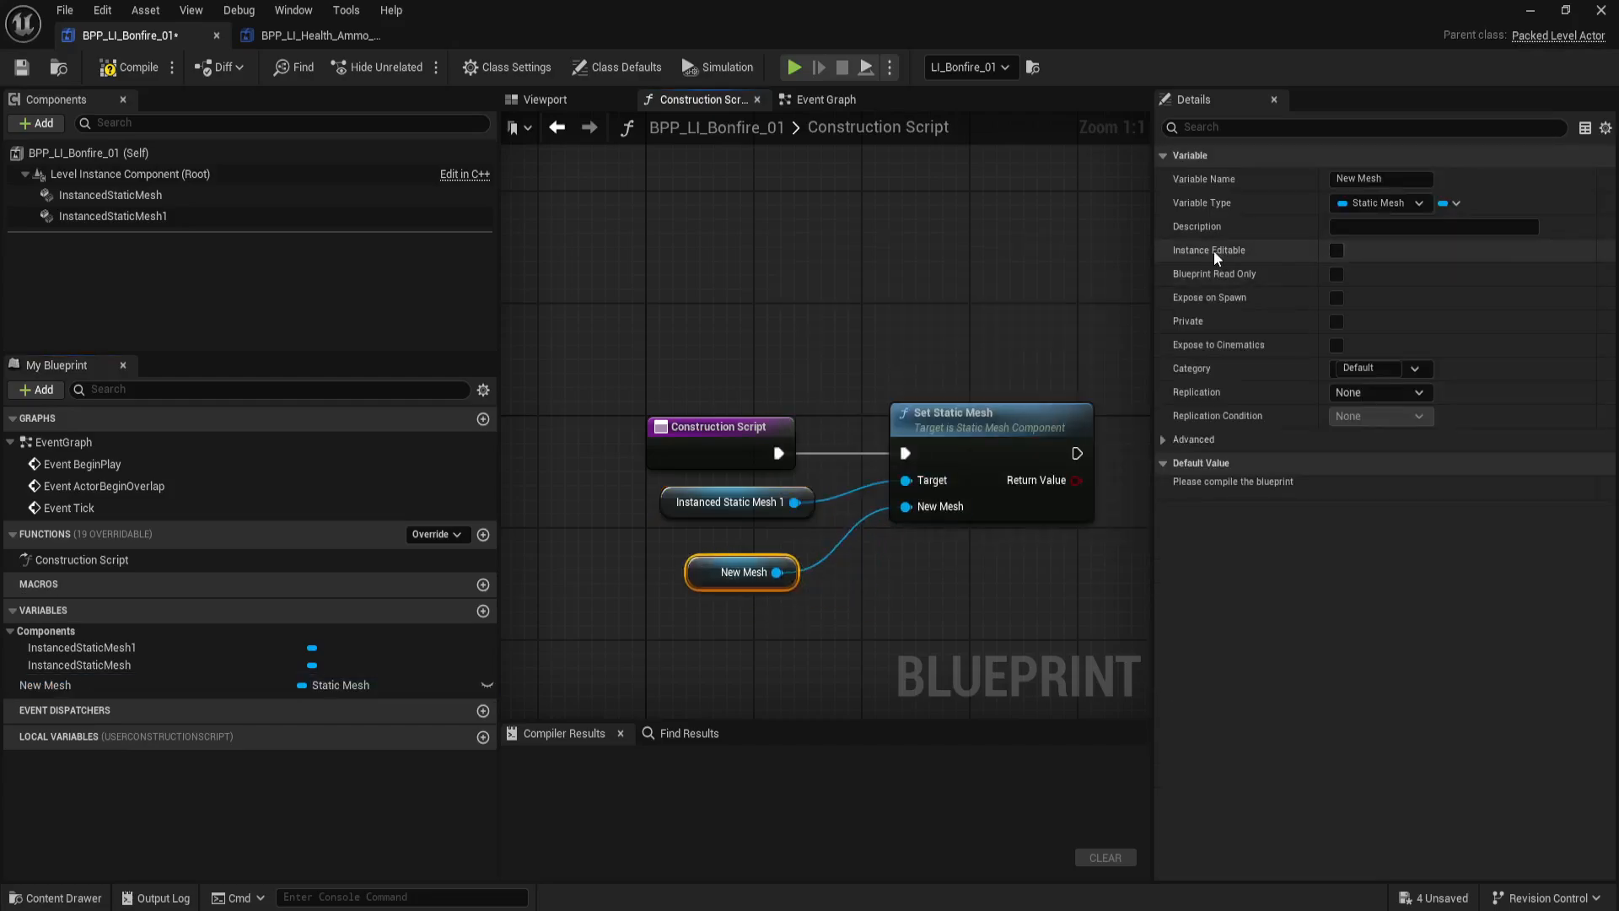
left_click(1337, 251)
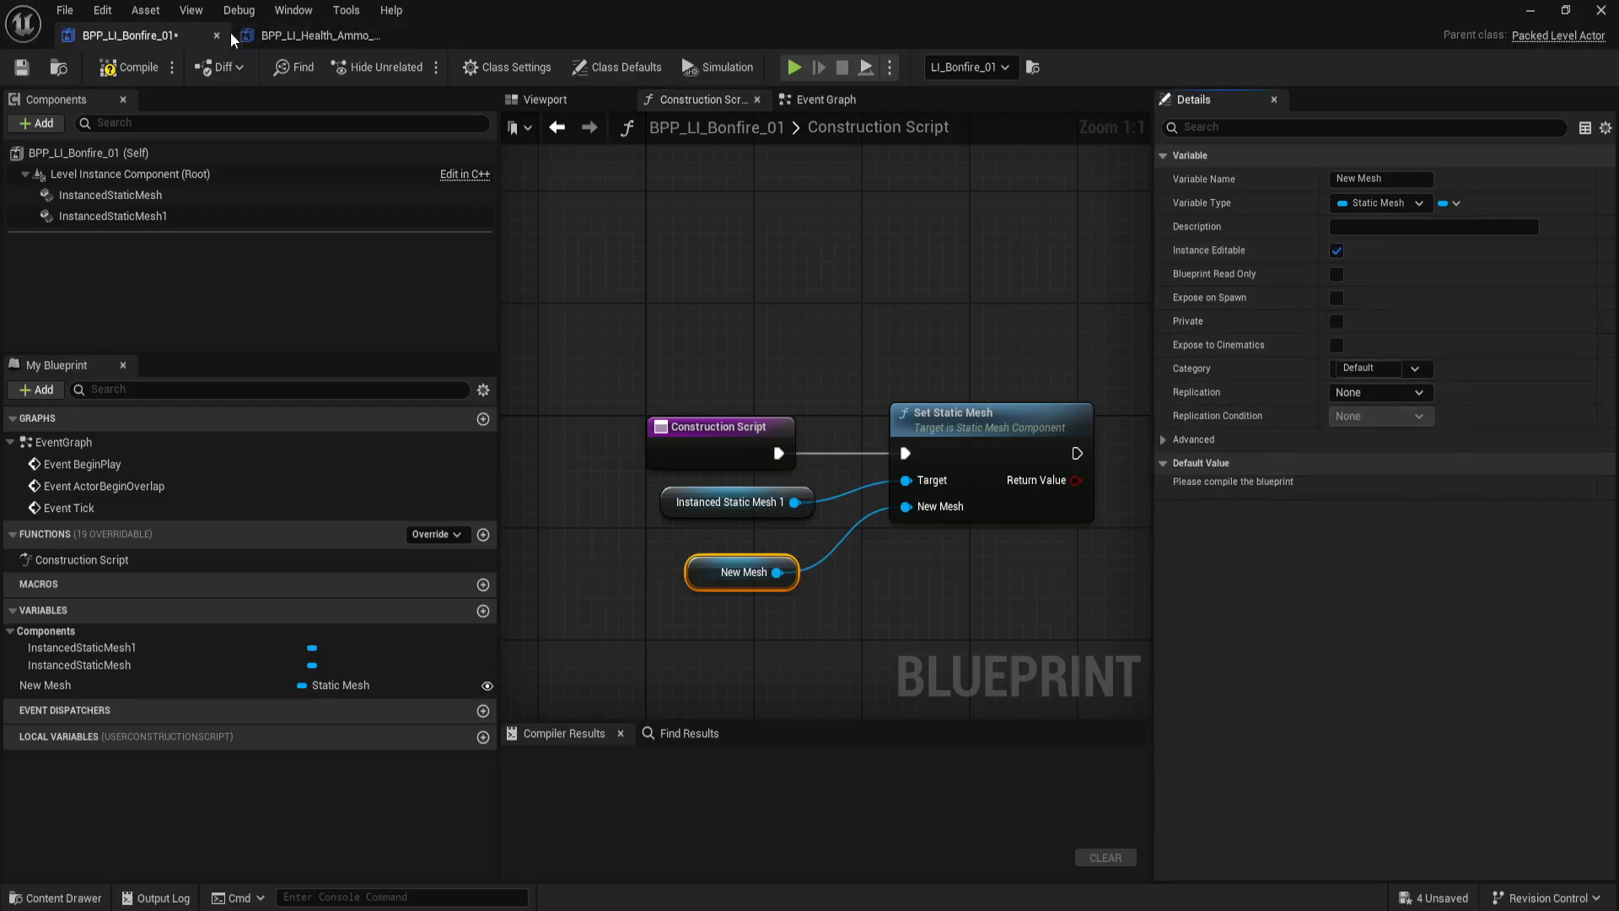
left_click(131, 67)
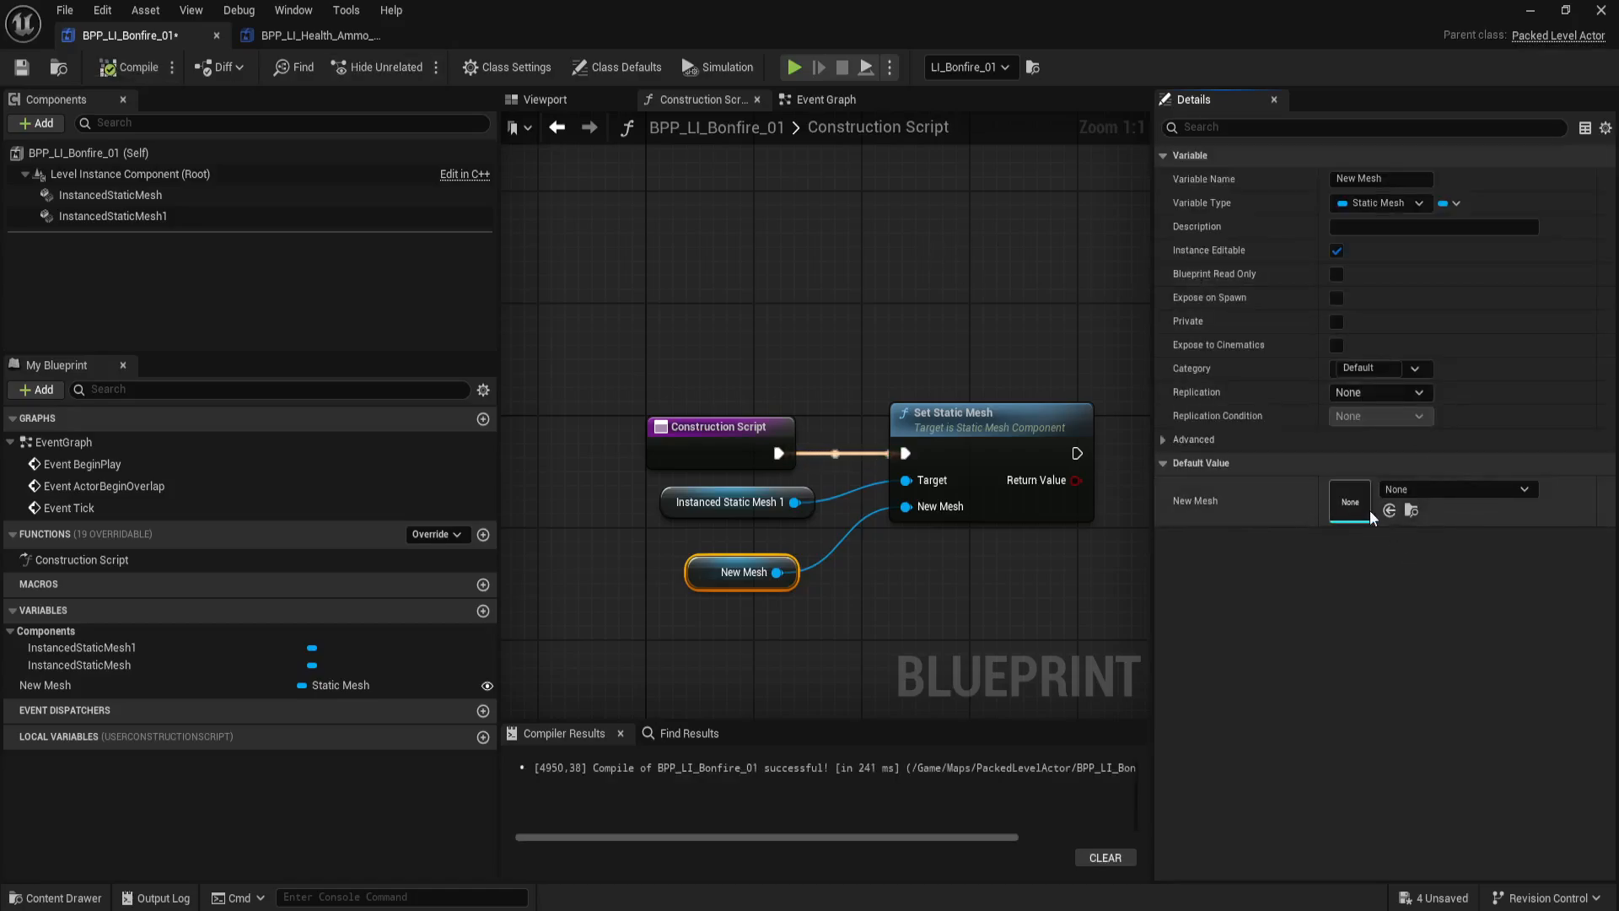
Step: Locate InstancedStaticMesh1's Bonfire_01 mesh in the content browser and assign it as the Items default in BPP_LI_Health_Ammo_Zone_01
left_click(159, 217)
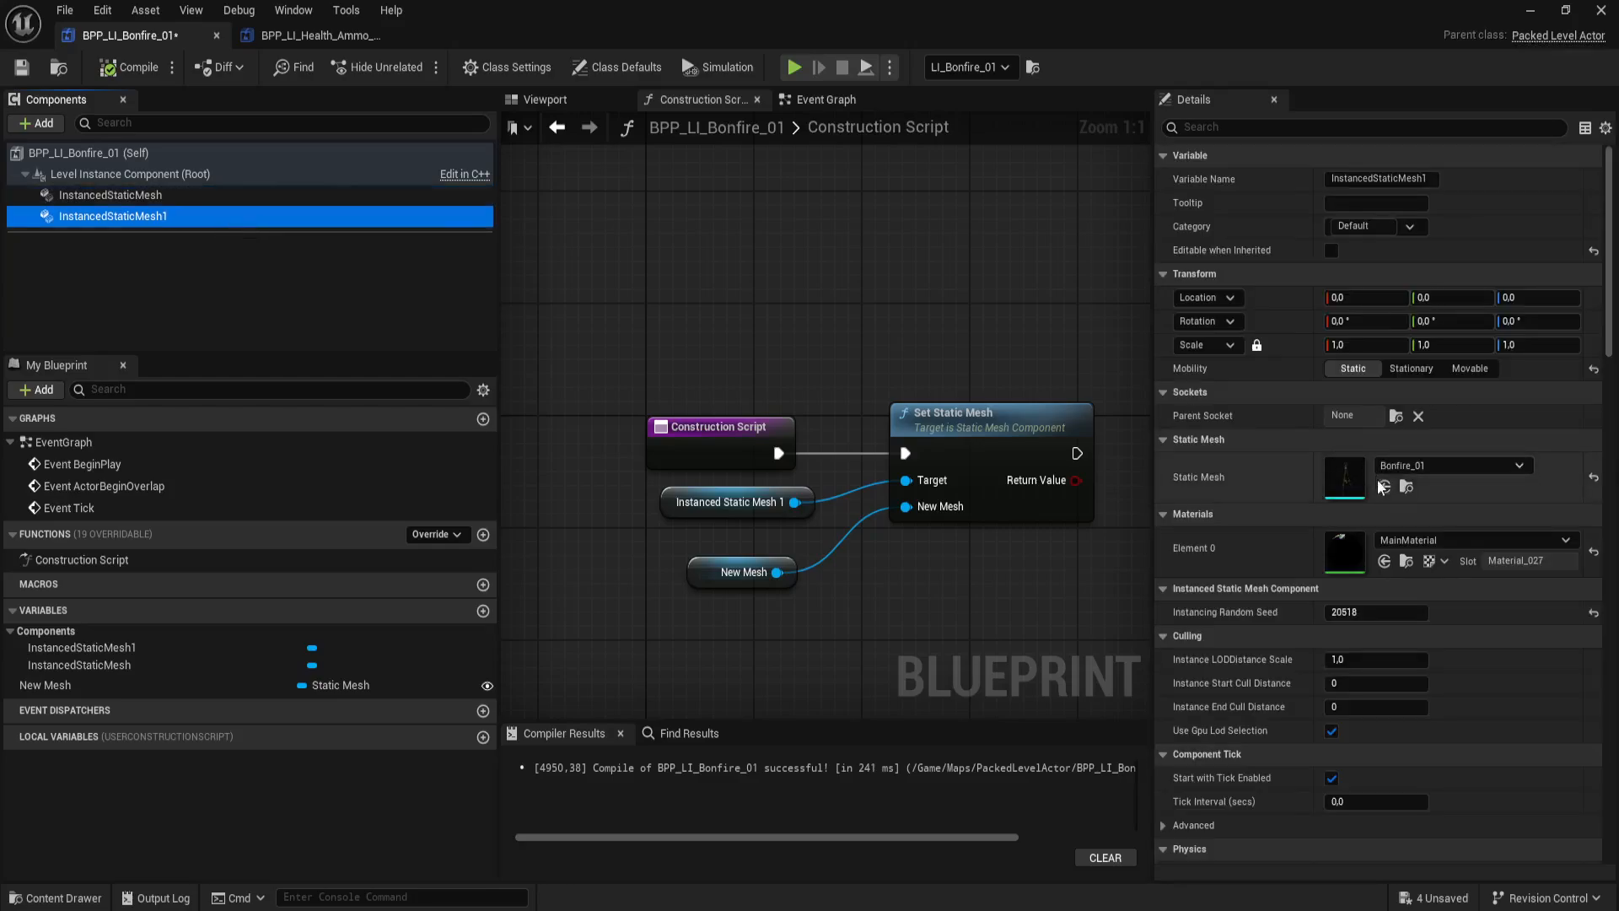
left_click(1406, 488)
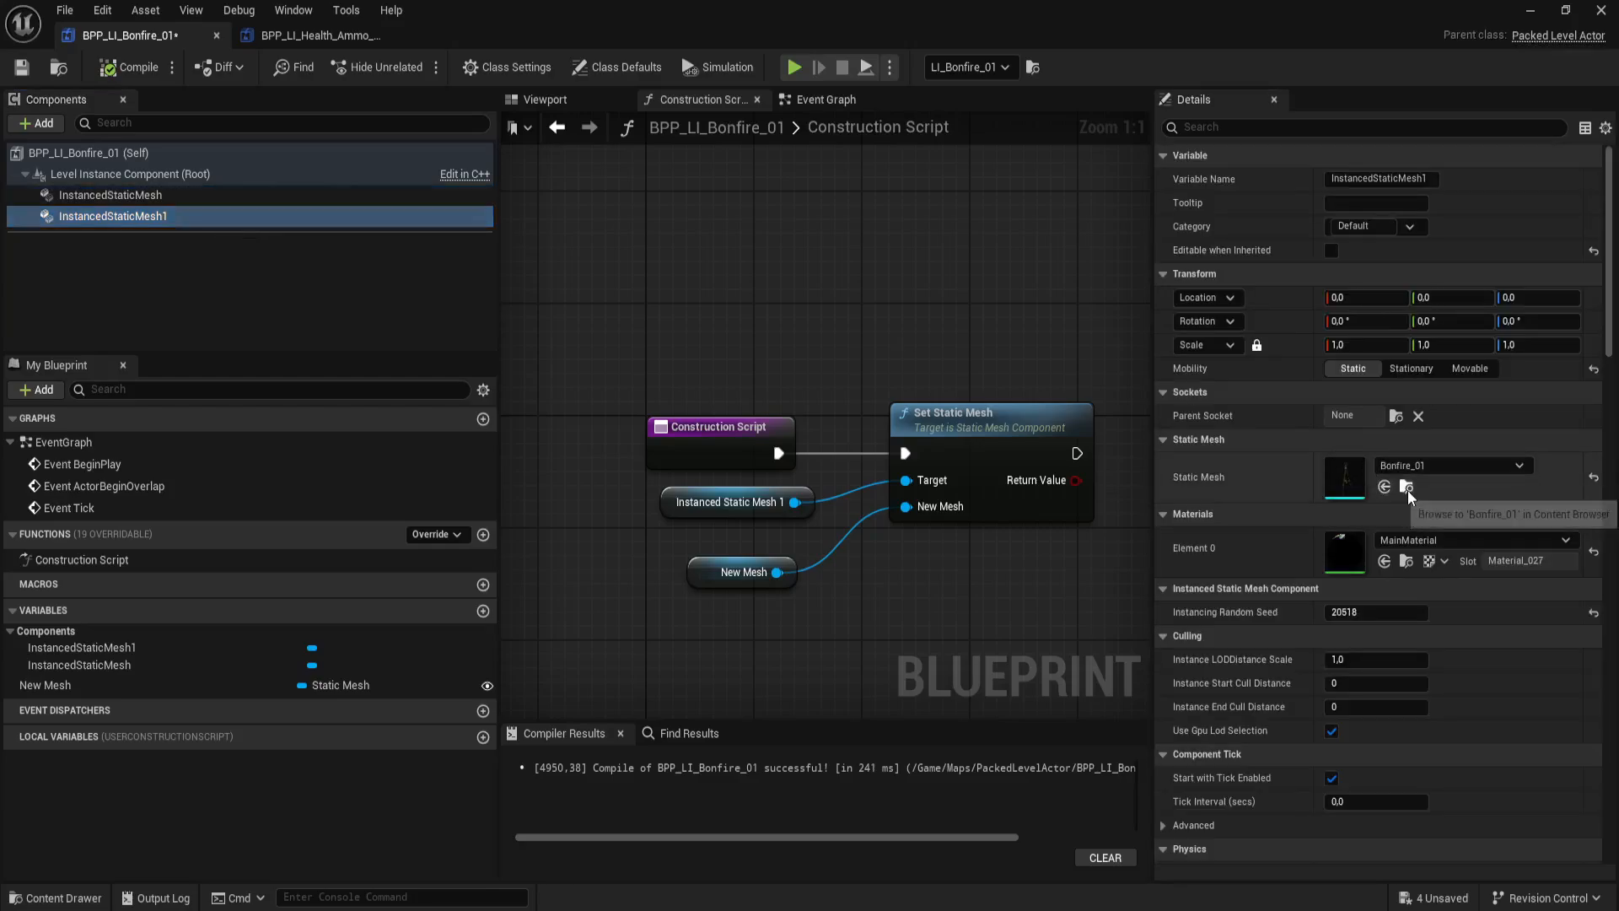
left_click(294, 38)
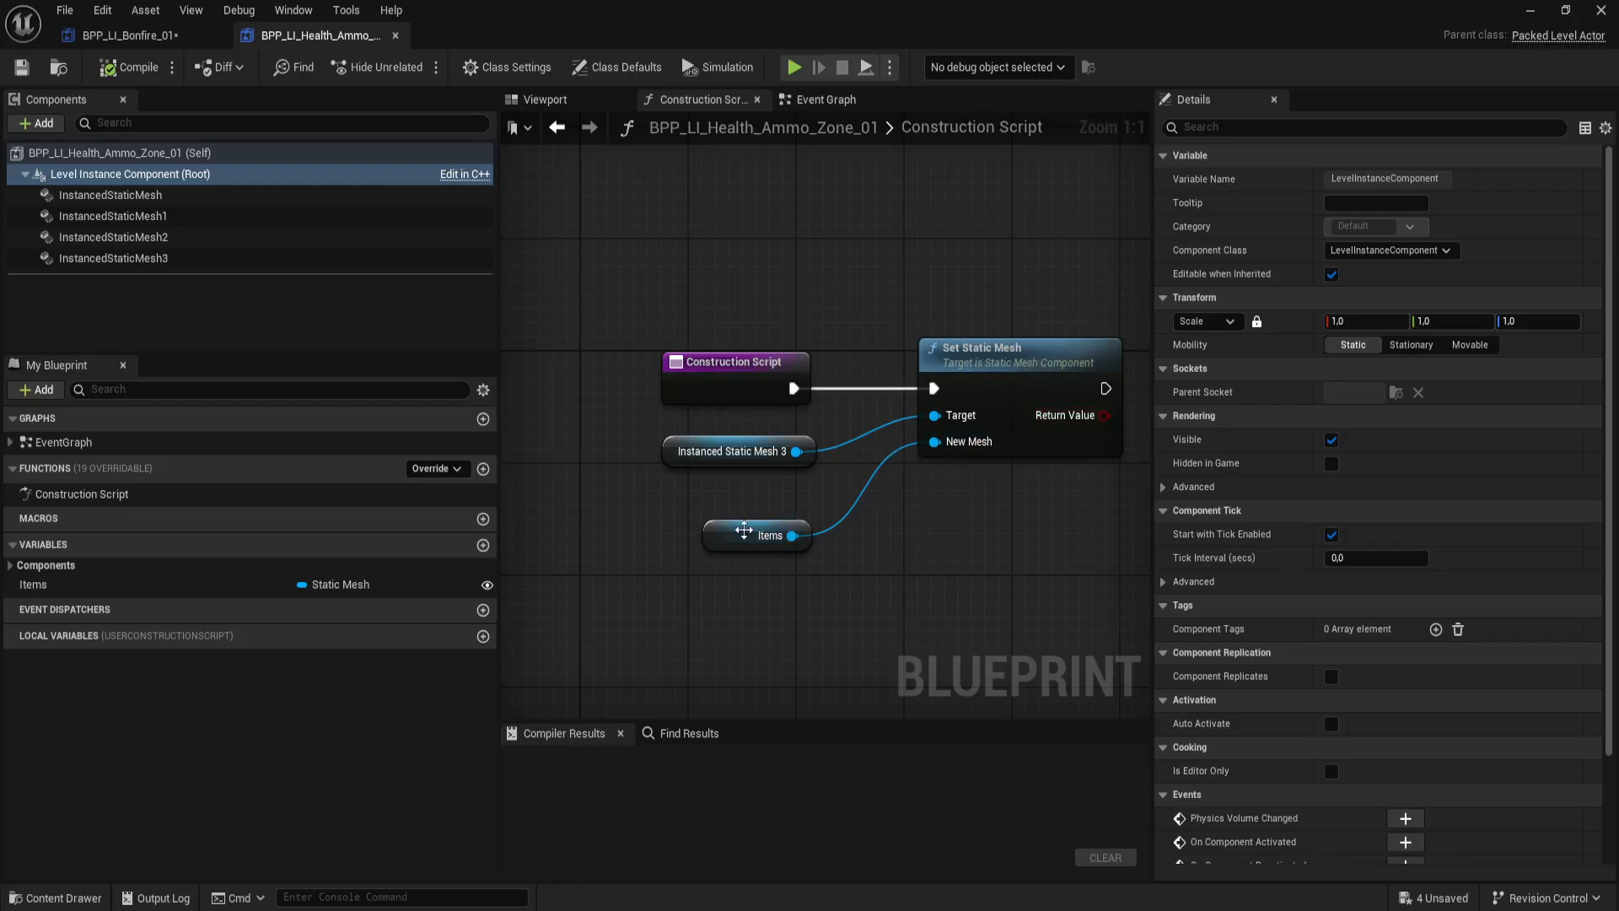
left_click(744, 529)
left_click(1390, 511)
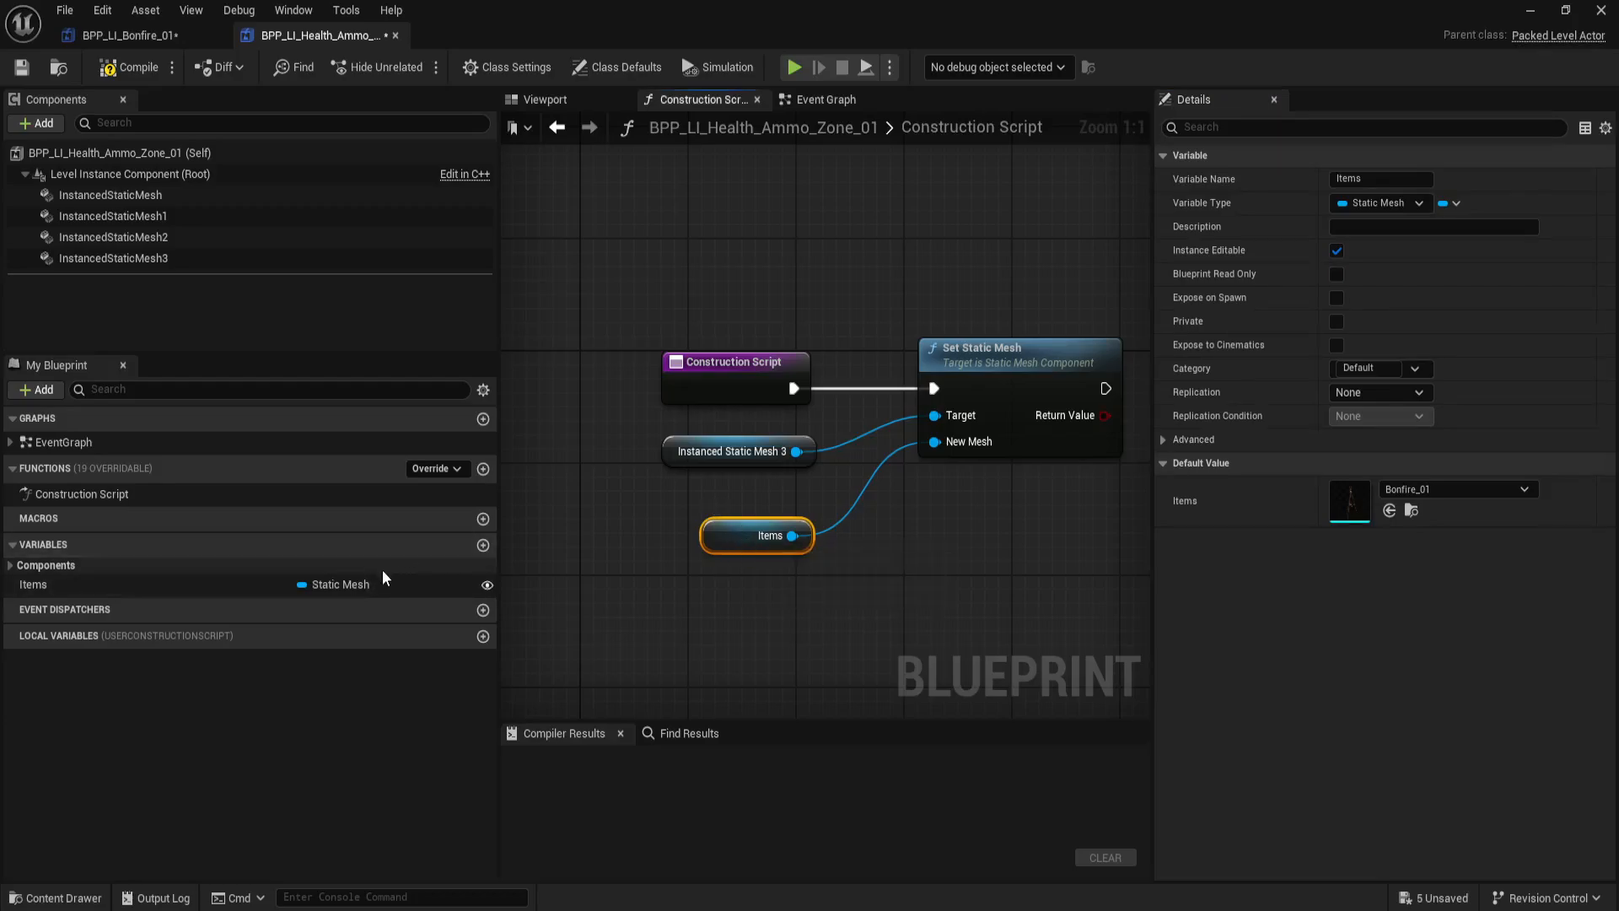
left_click_drag(736, 537, 717, 524)
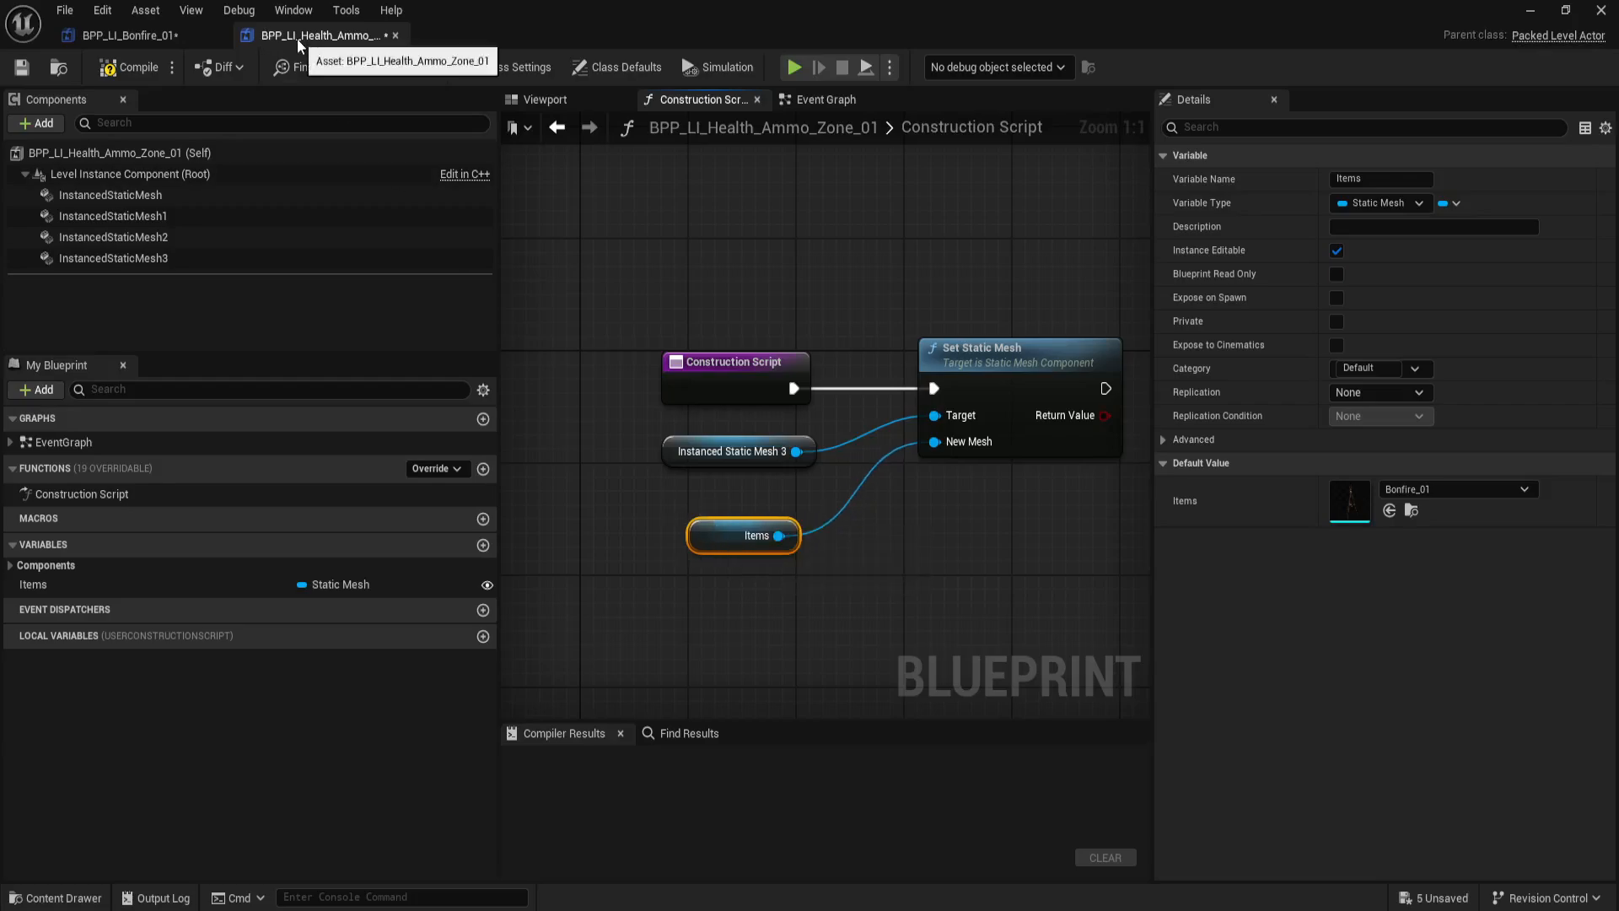
Step: Return to BPP_LI_Bonfire_01 and set the New Mesh variable's default value to the Bonfire_01 mesh
left_click(119, 35)
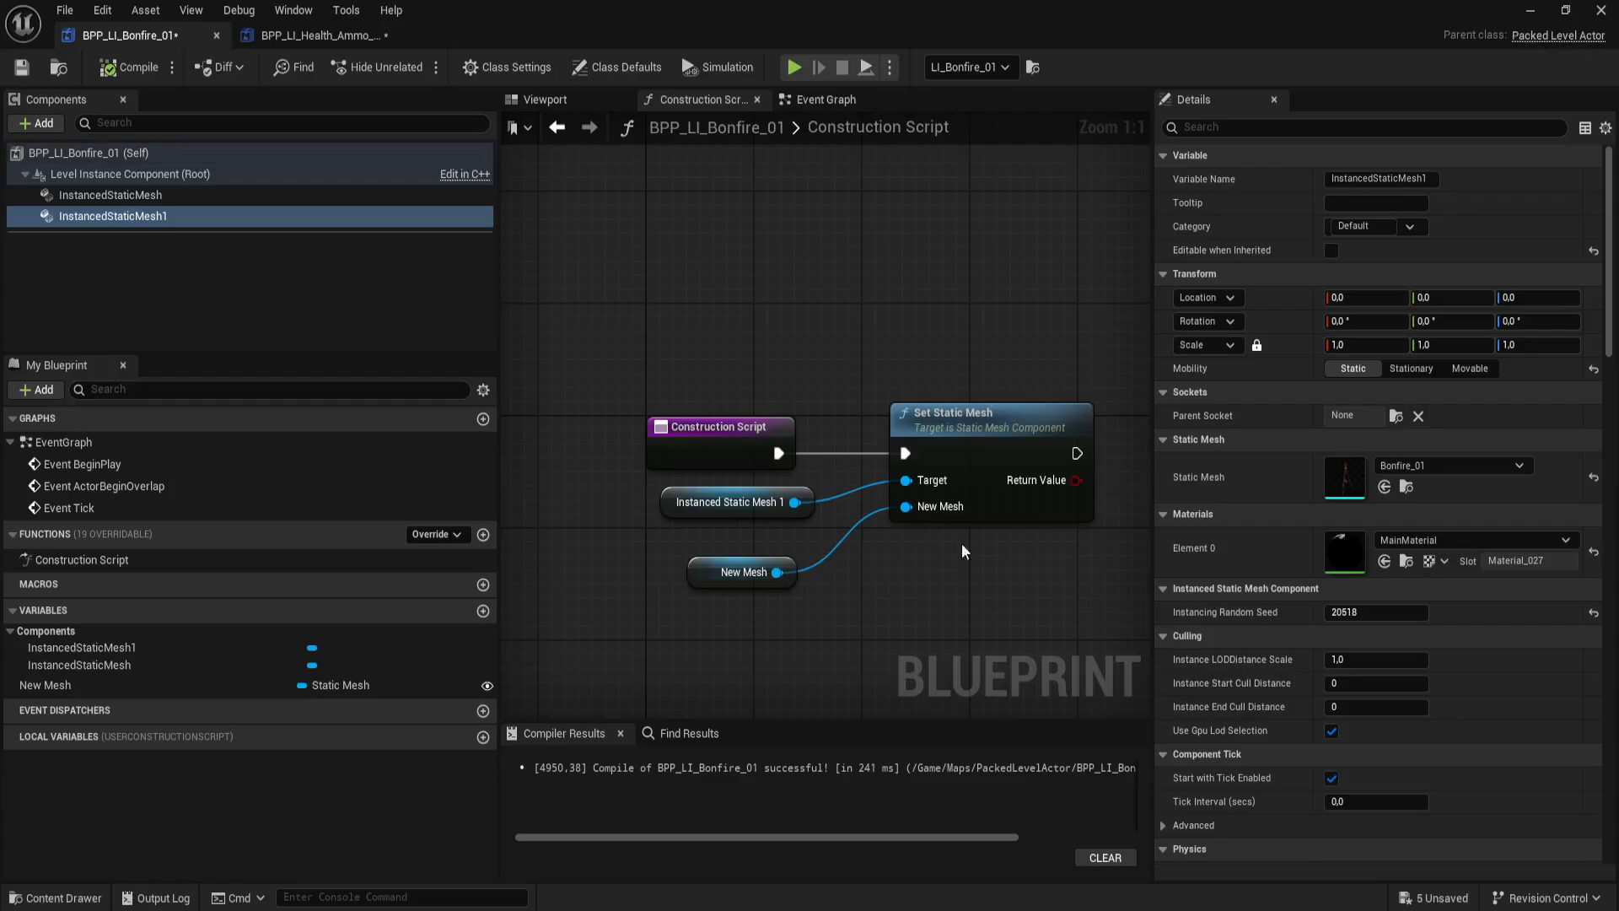
left_click(746, 572)
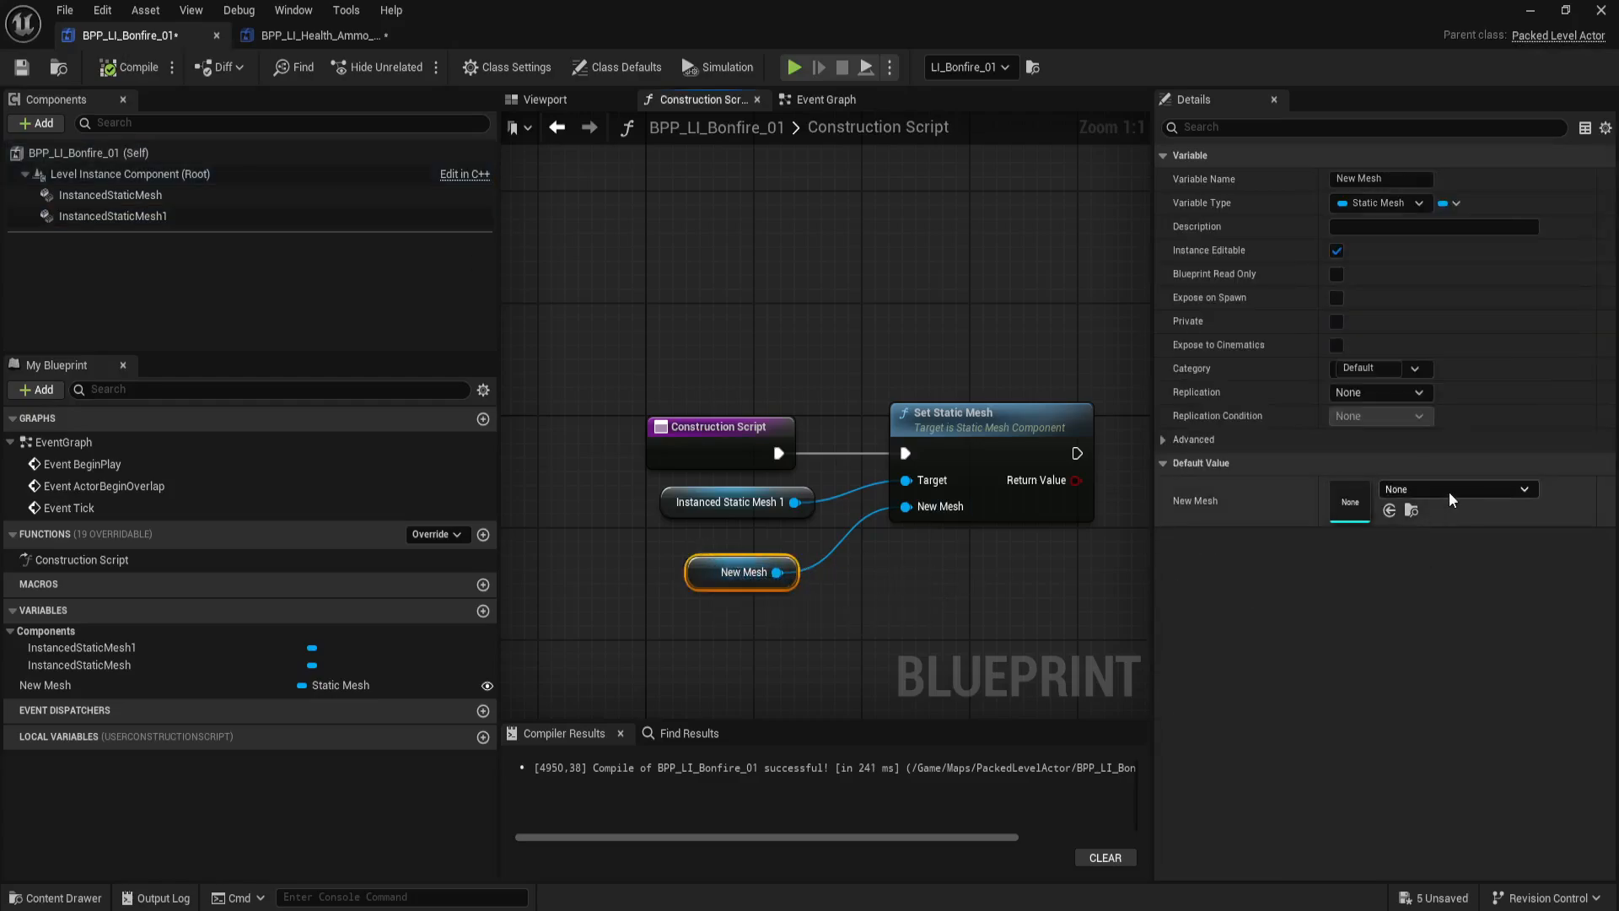
left_click(1390, 511)
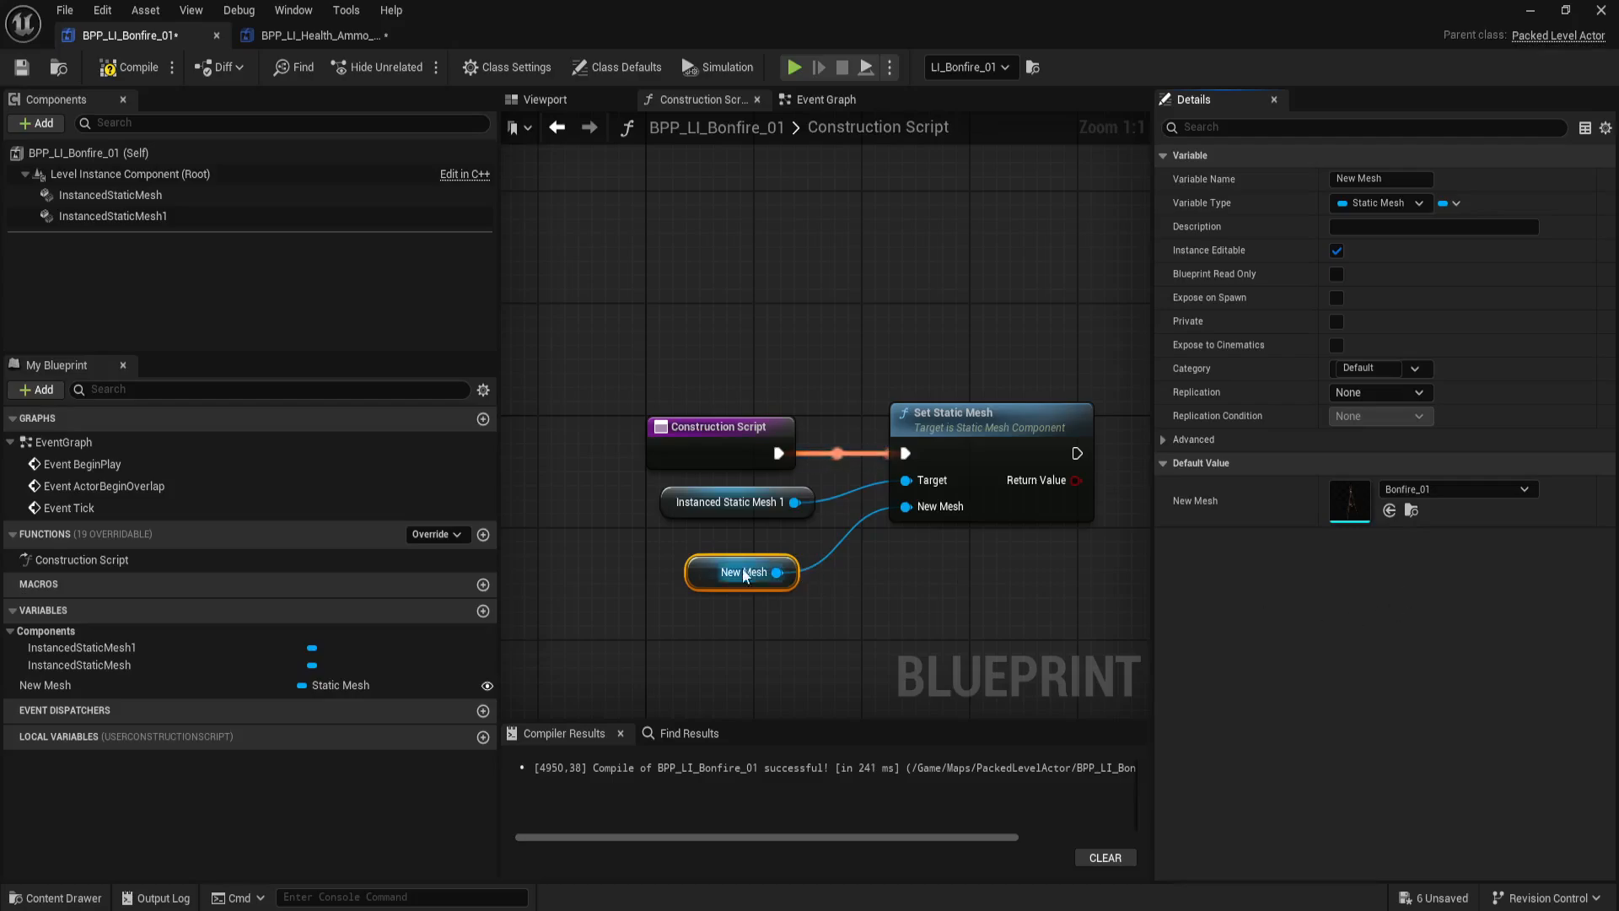
left_click(702, 571)
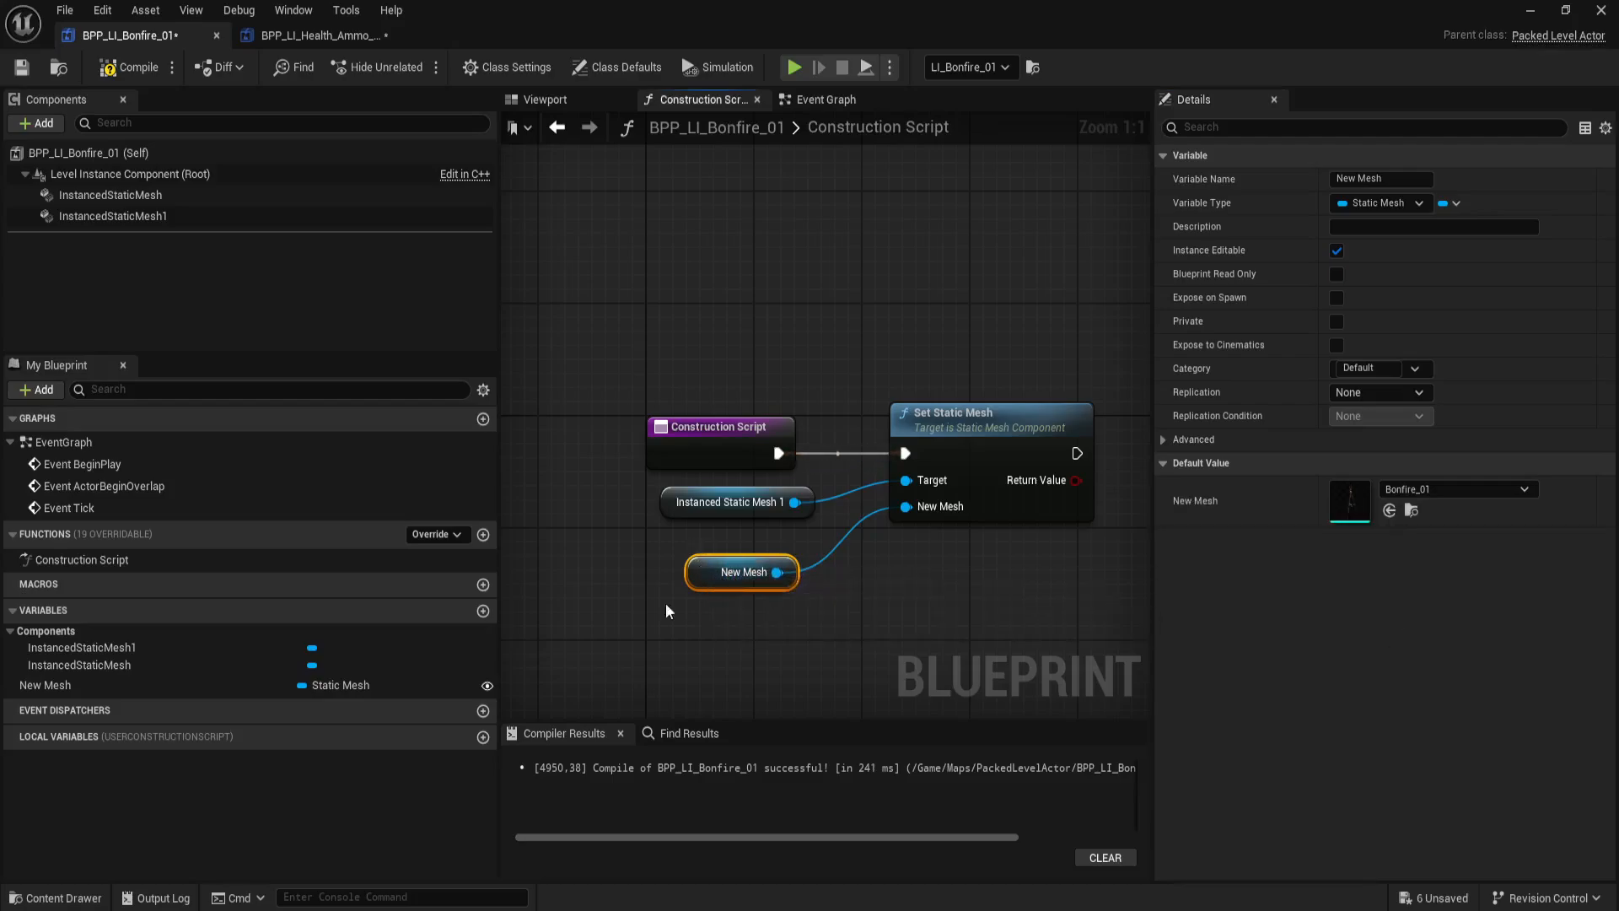
Step: Rename the New Mesh variable to Bonfire_mesh_type and move its node closer to the Instanced Static Mesh 1 reference
left_click(68, 690)
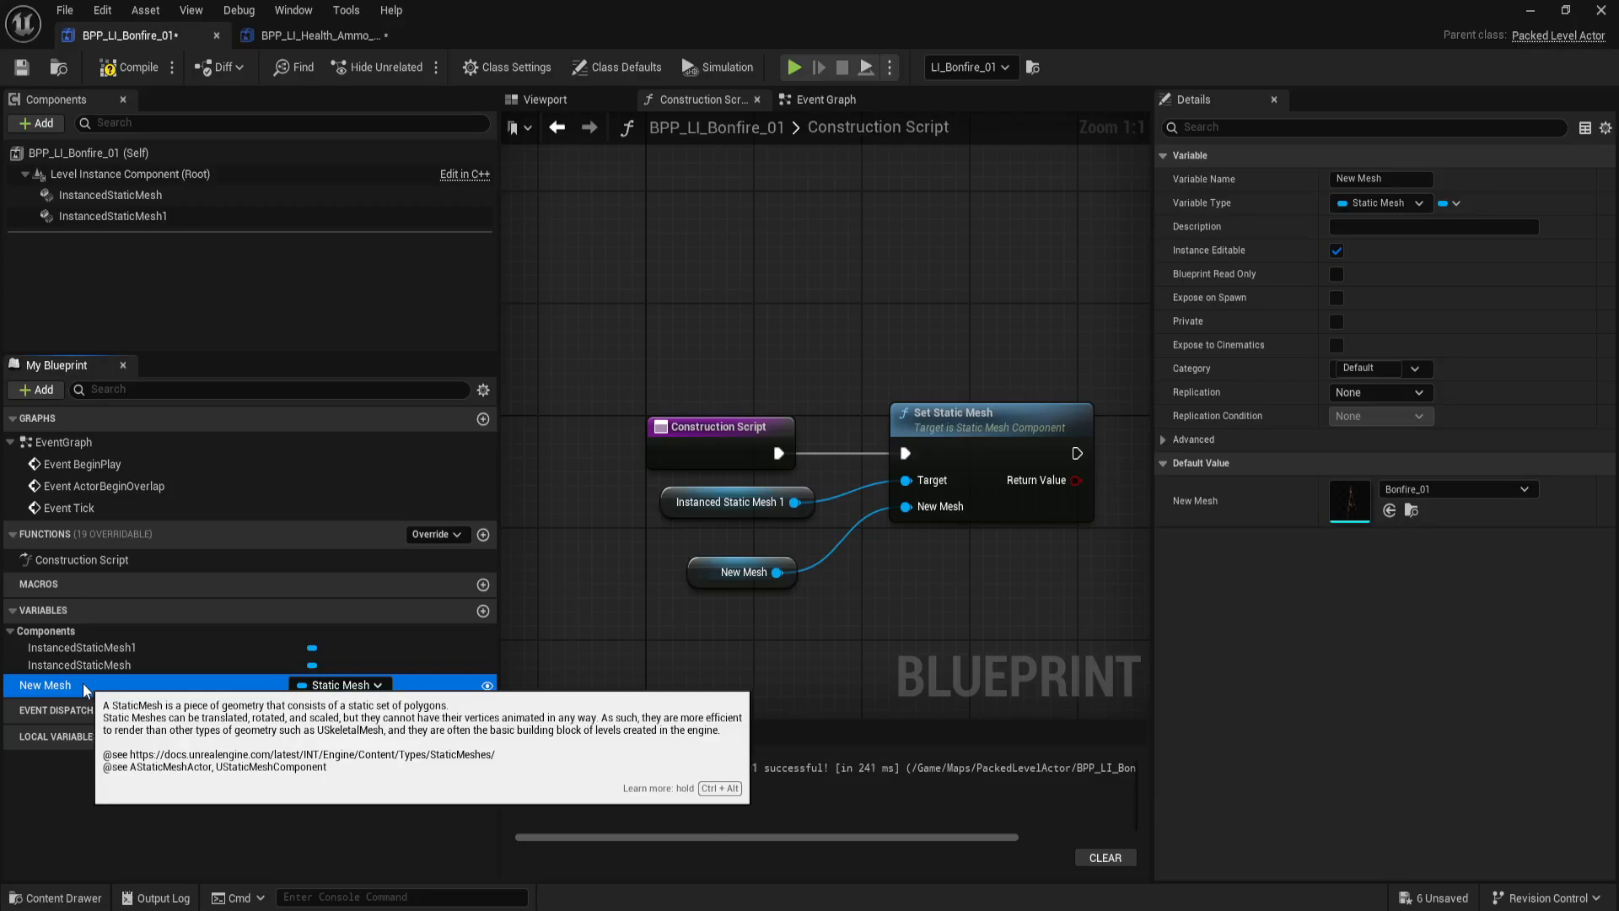
right_click(64, 685)
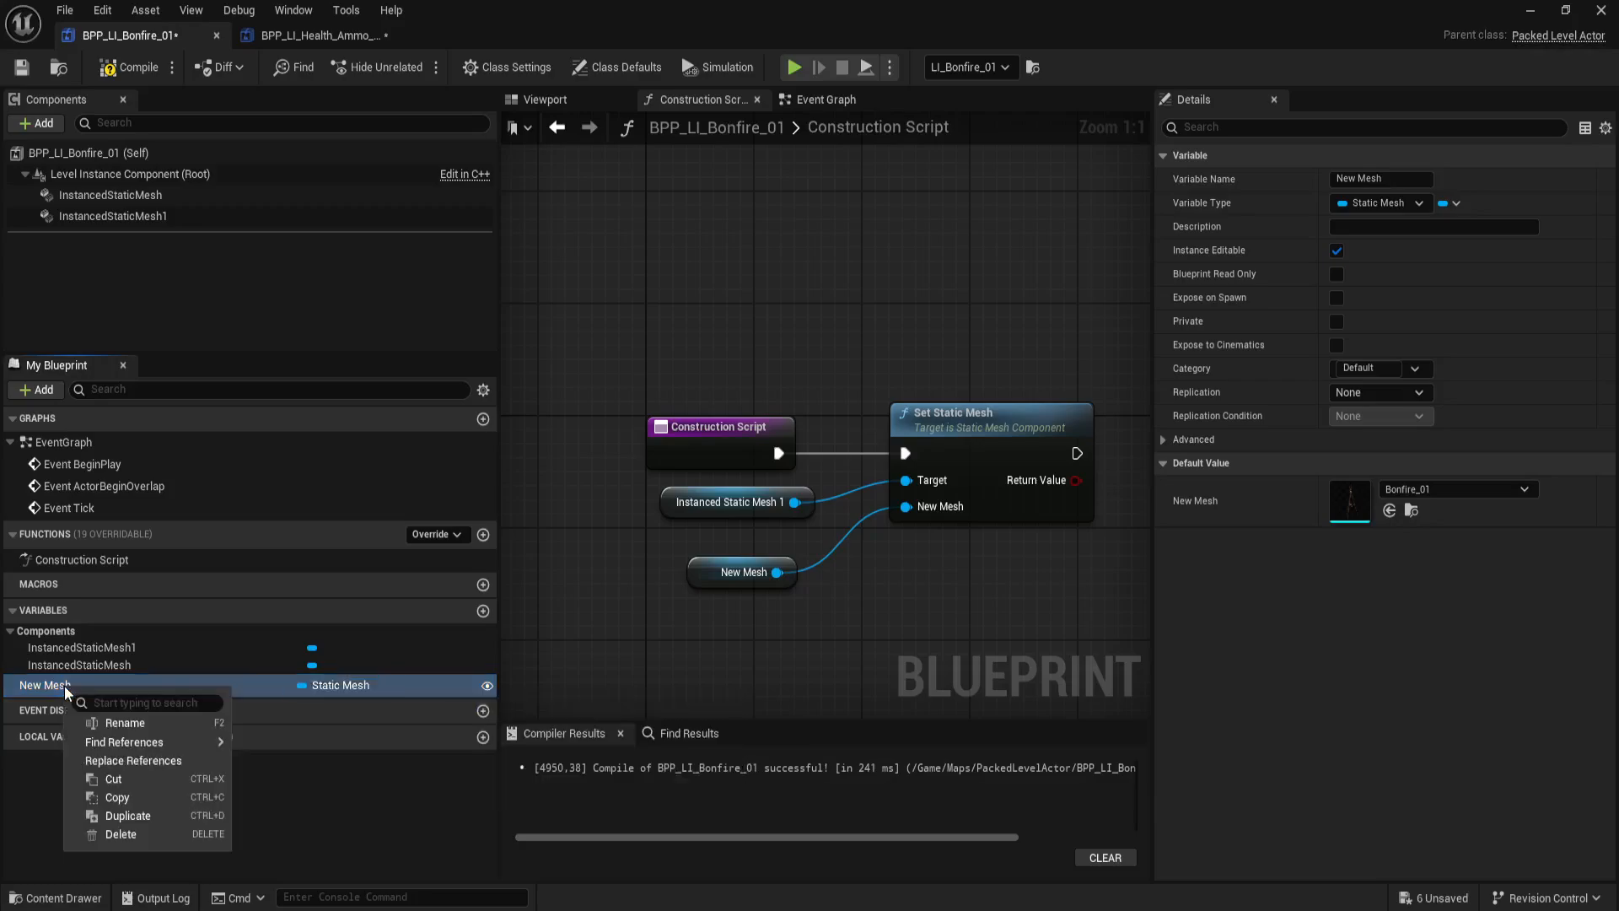
left_click(126, 722)
type("Bonfire_mesh_type")
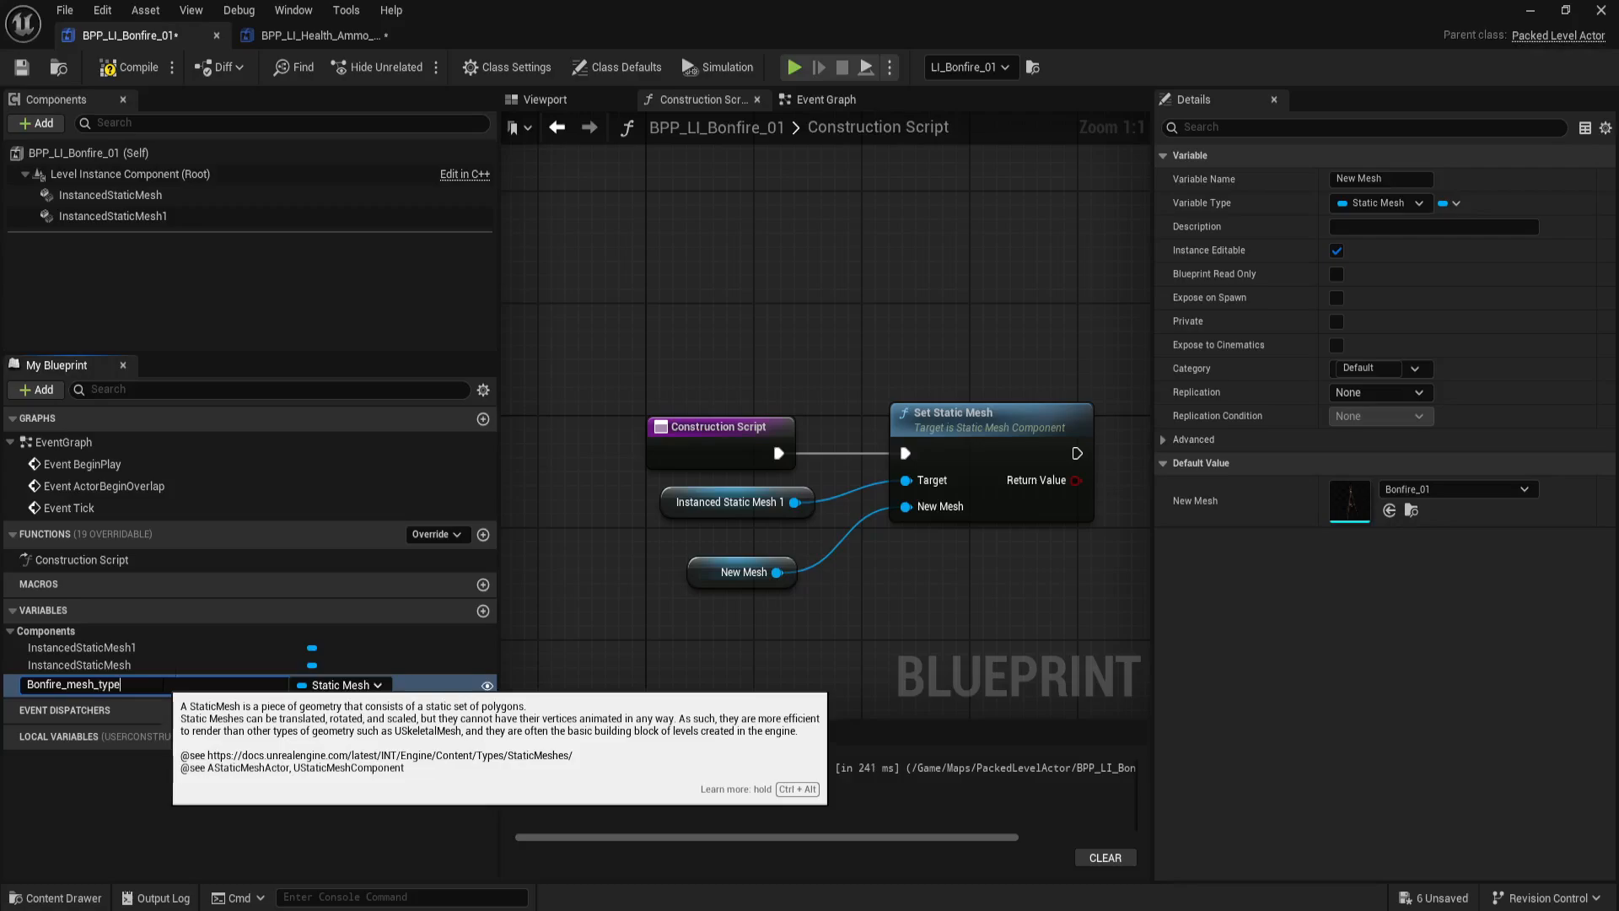
key("Return")
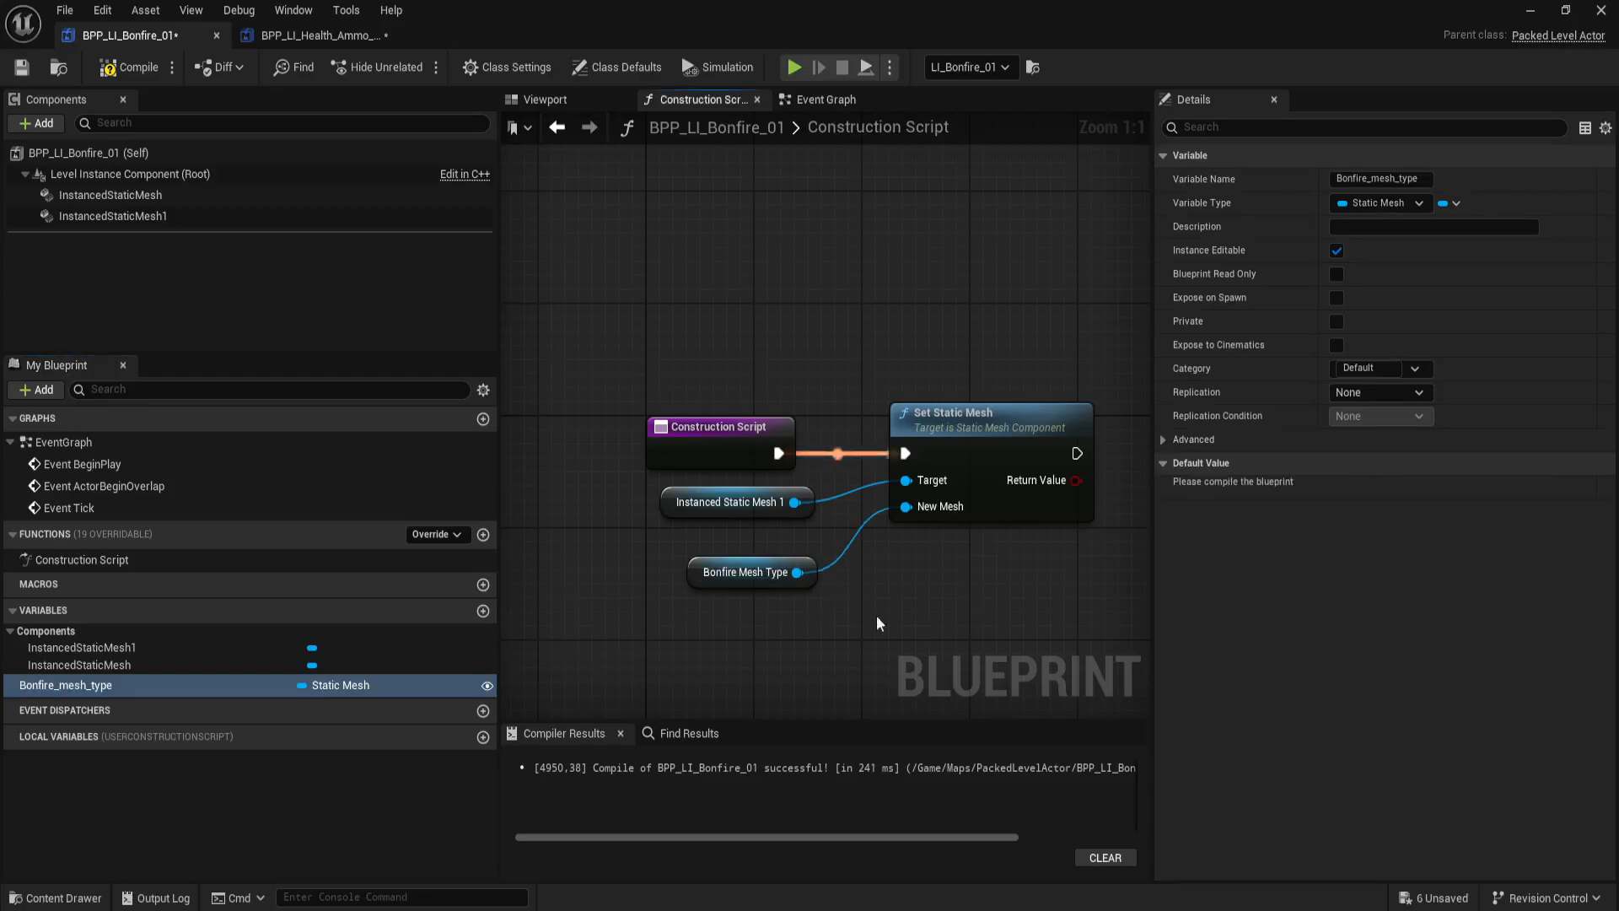
left_click_drag(705, 572, 705, 559)
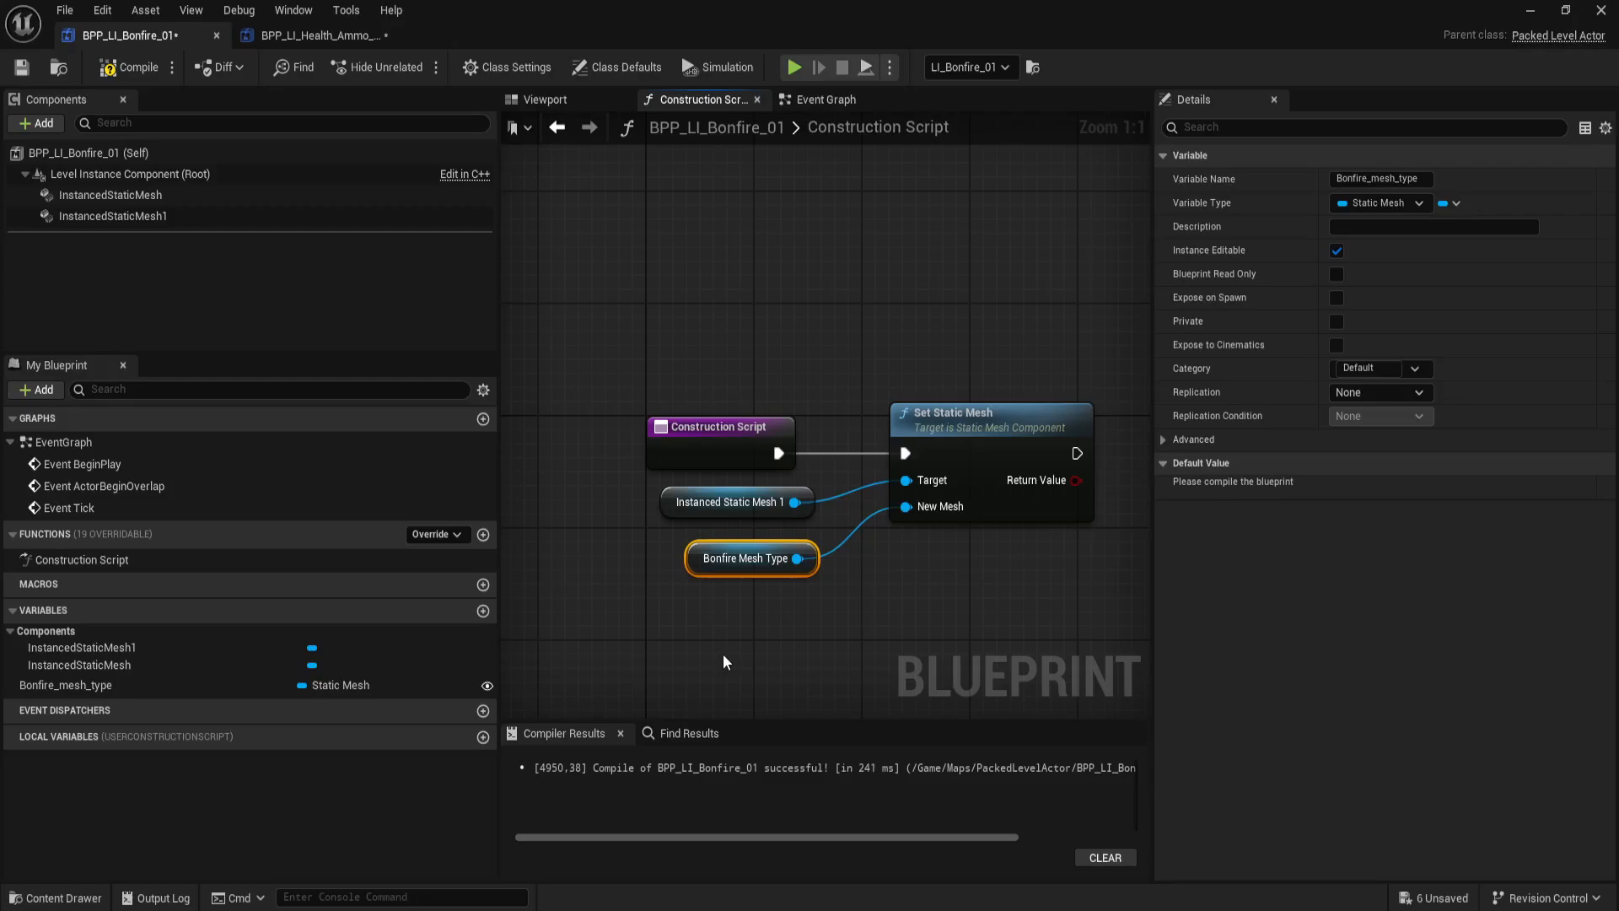
left_click(852, 602)
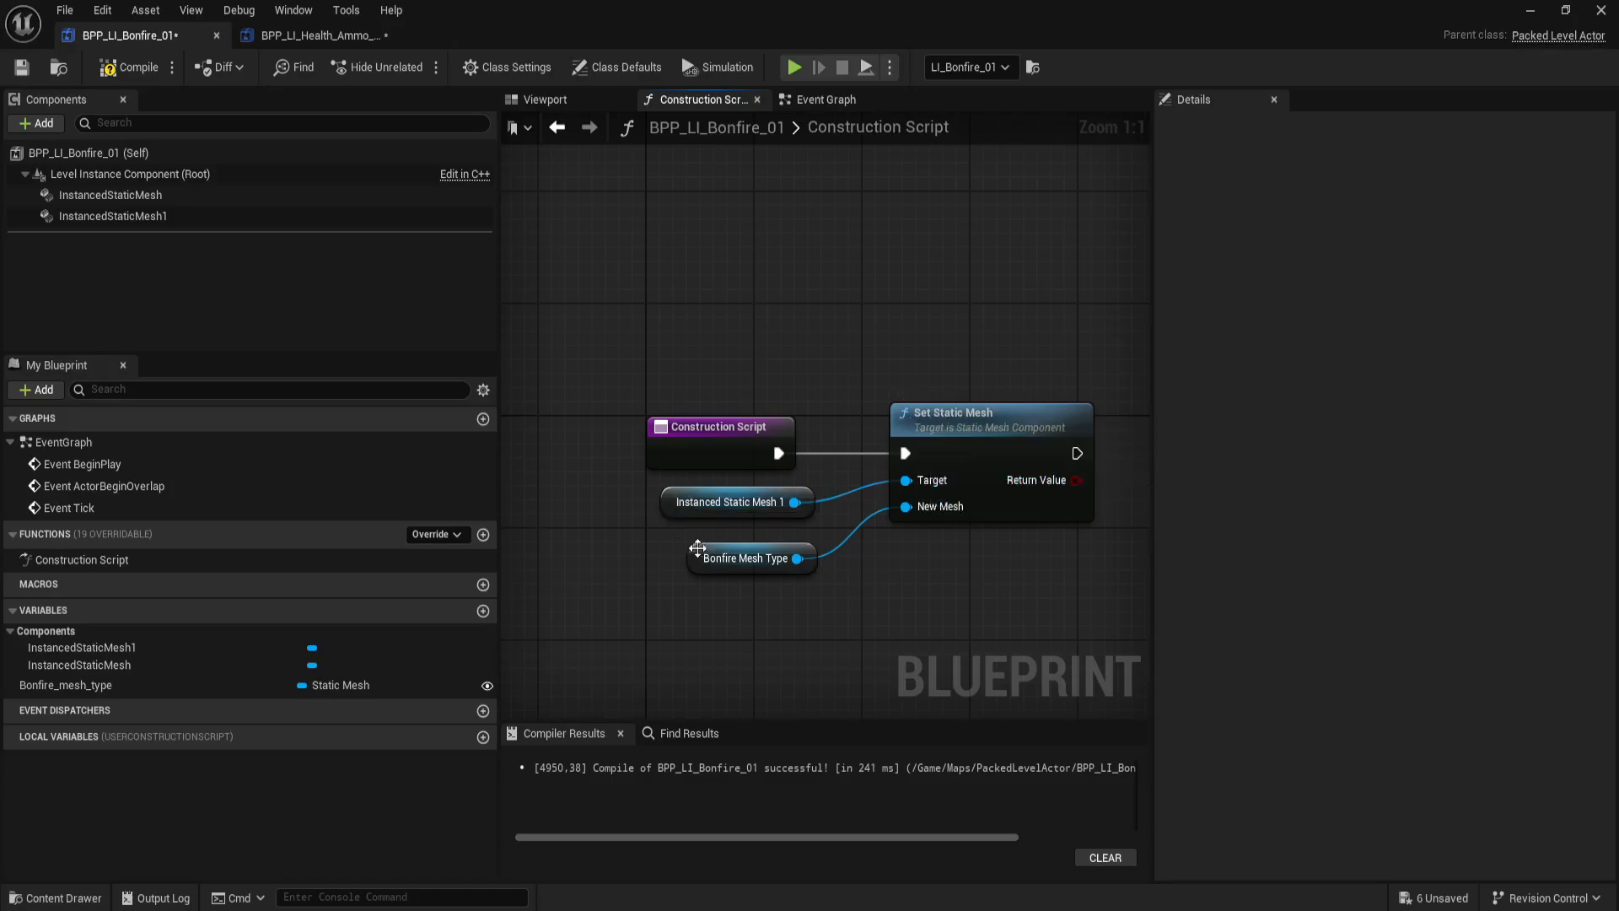
left_click(705, 558)
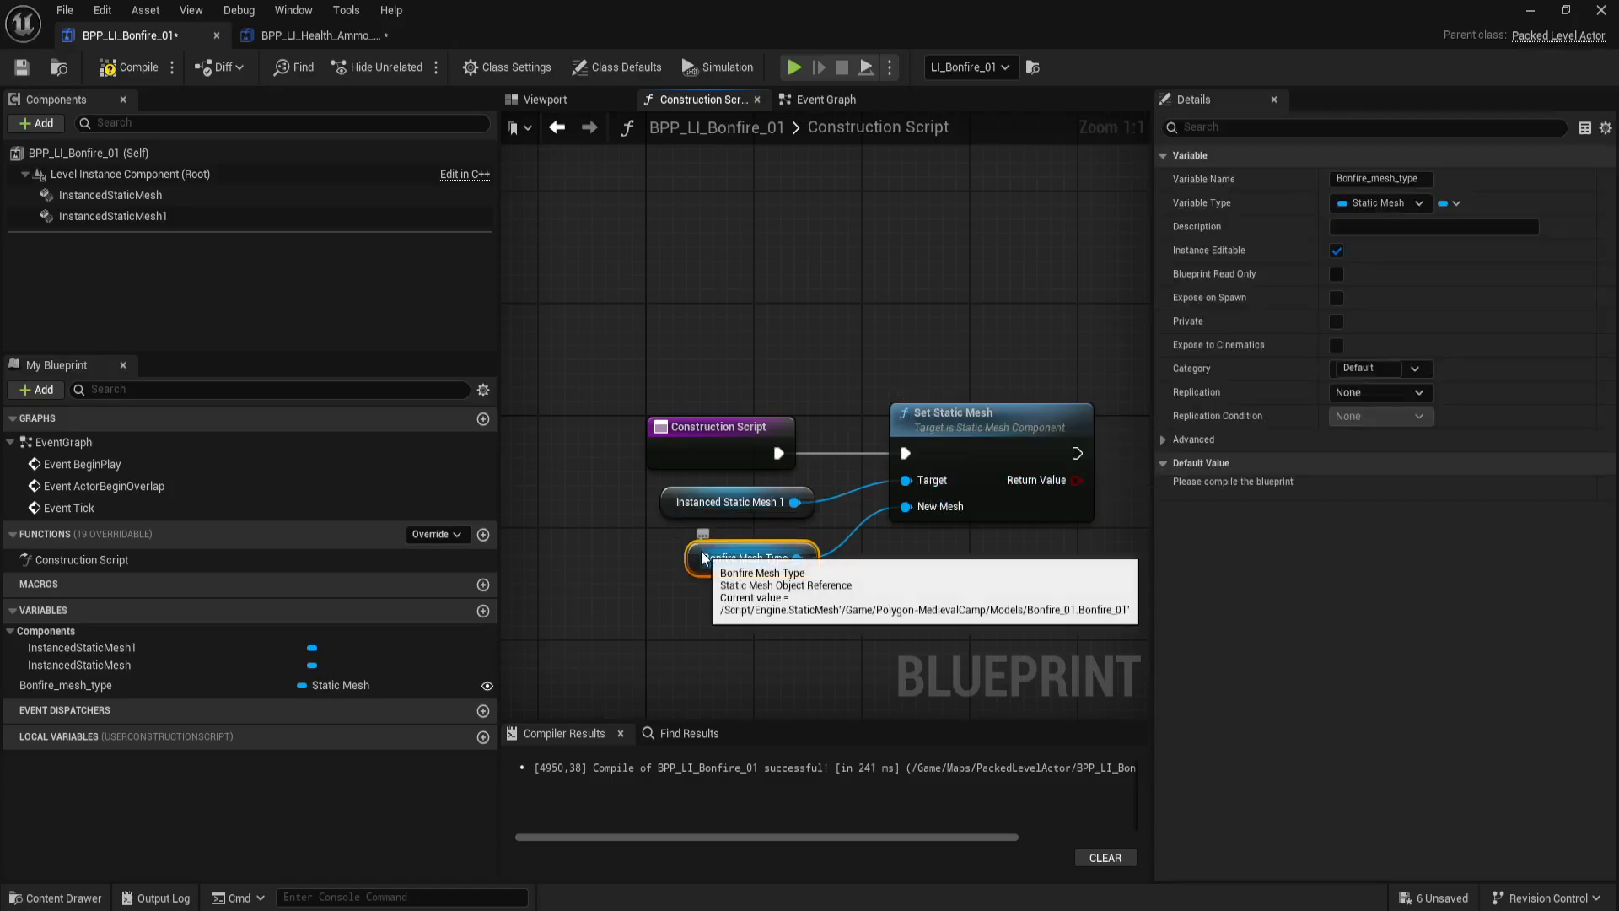
Step: Compile and save the bonfire blueprint, and close BPP_LI_Health_Ammo_Zone_01
left_click(140, 69)
left_click(23, 67)
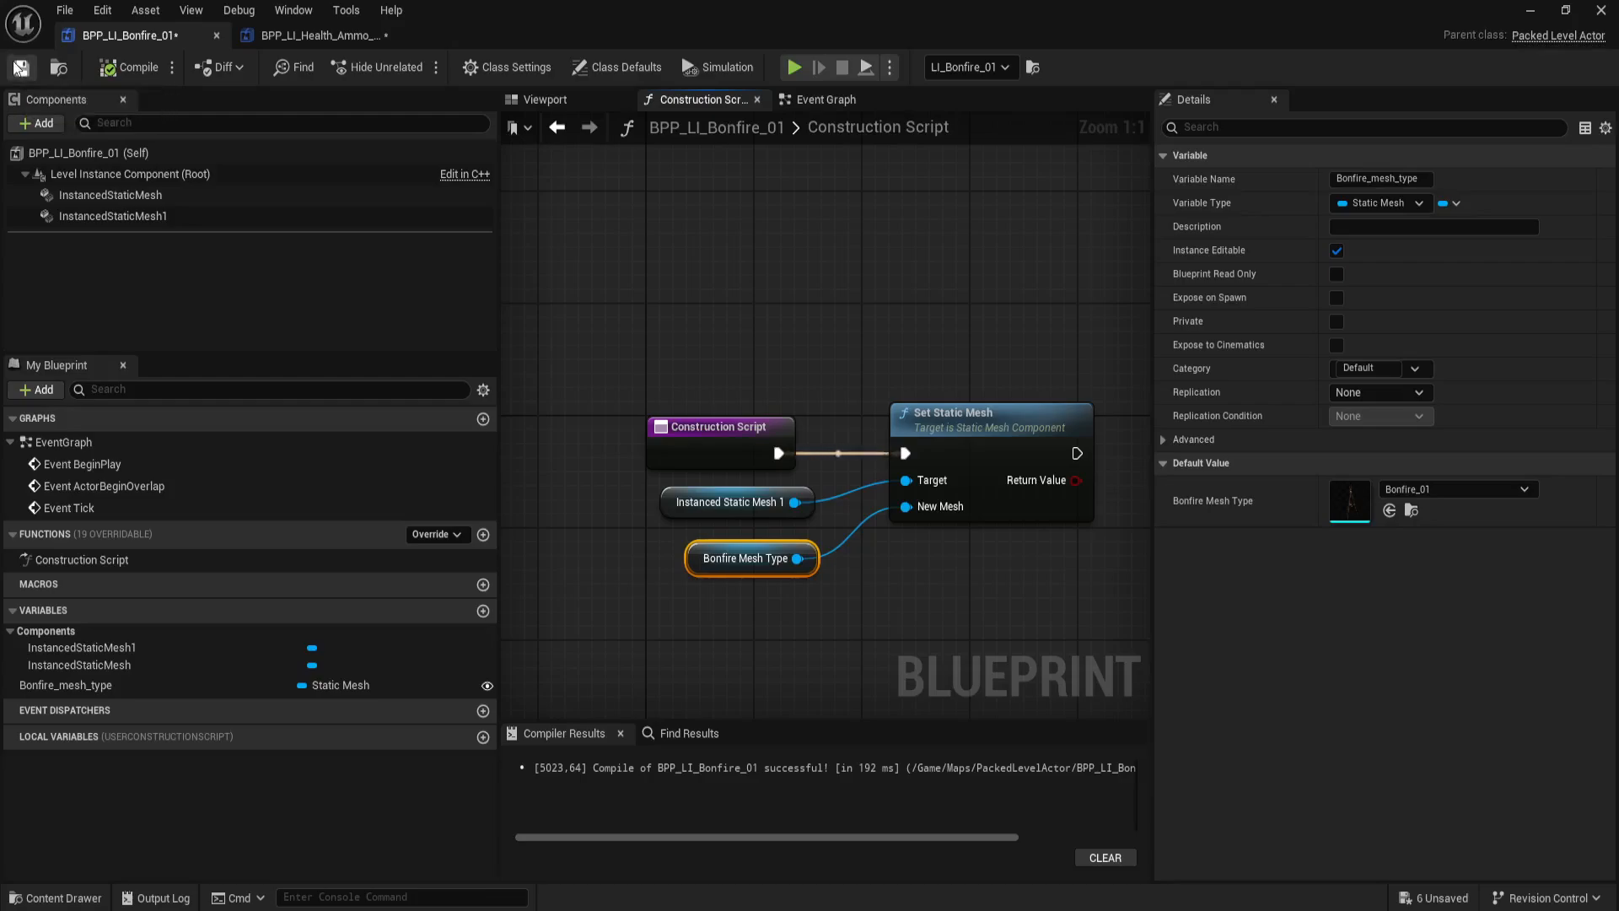
left_click(395, 36)
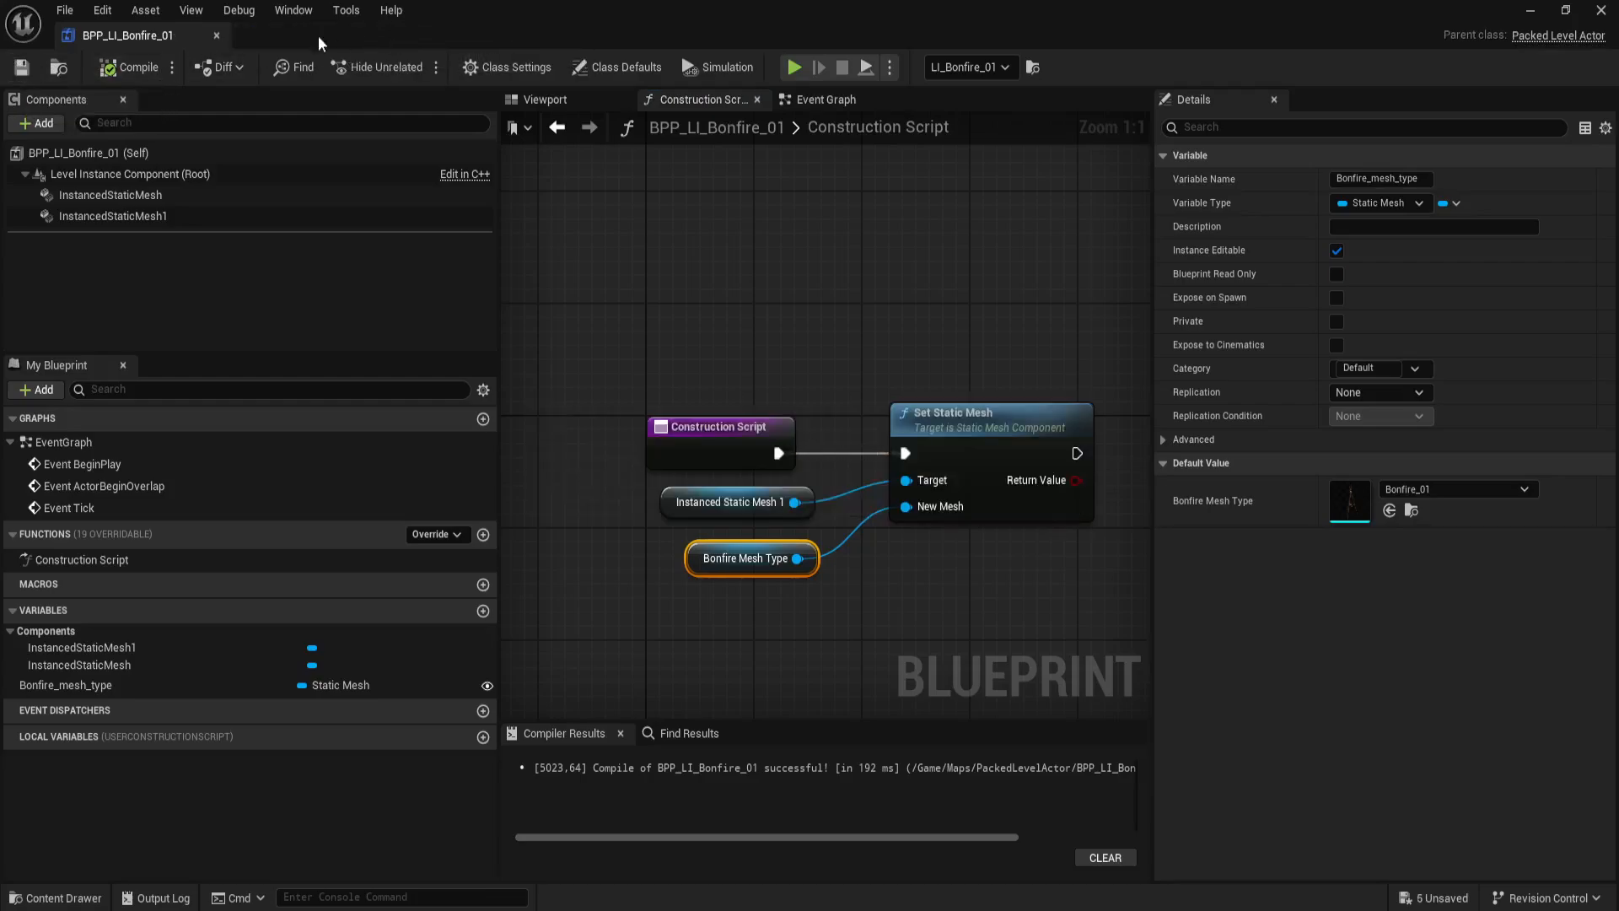
Step: Return to the level editor and set the Bonfire Mesh Type of the LI_Bonfire_01 actor to Bonfire_02
left_click(1529, 15)
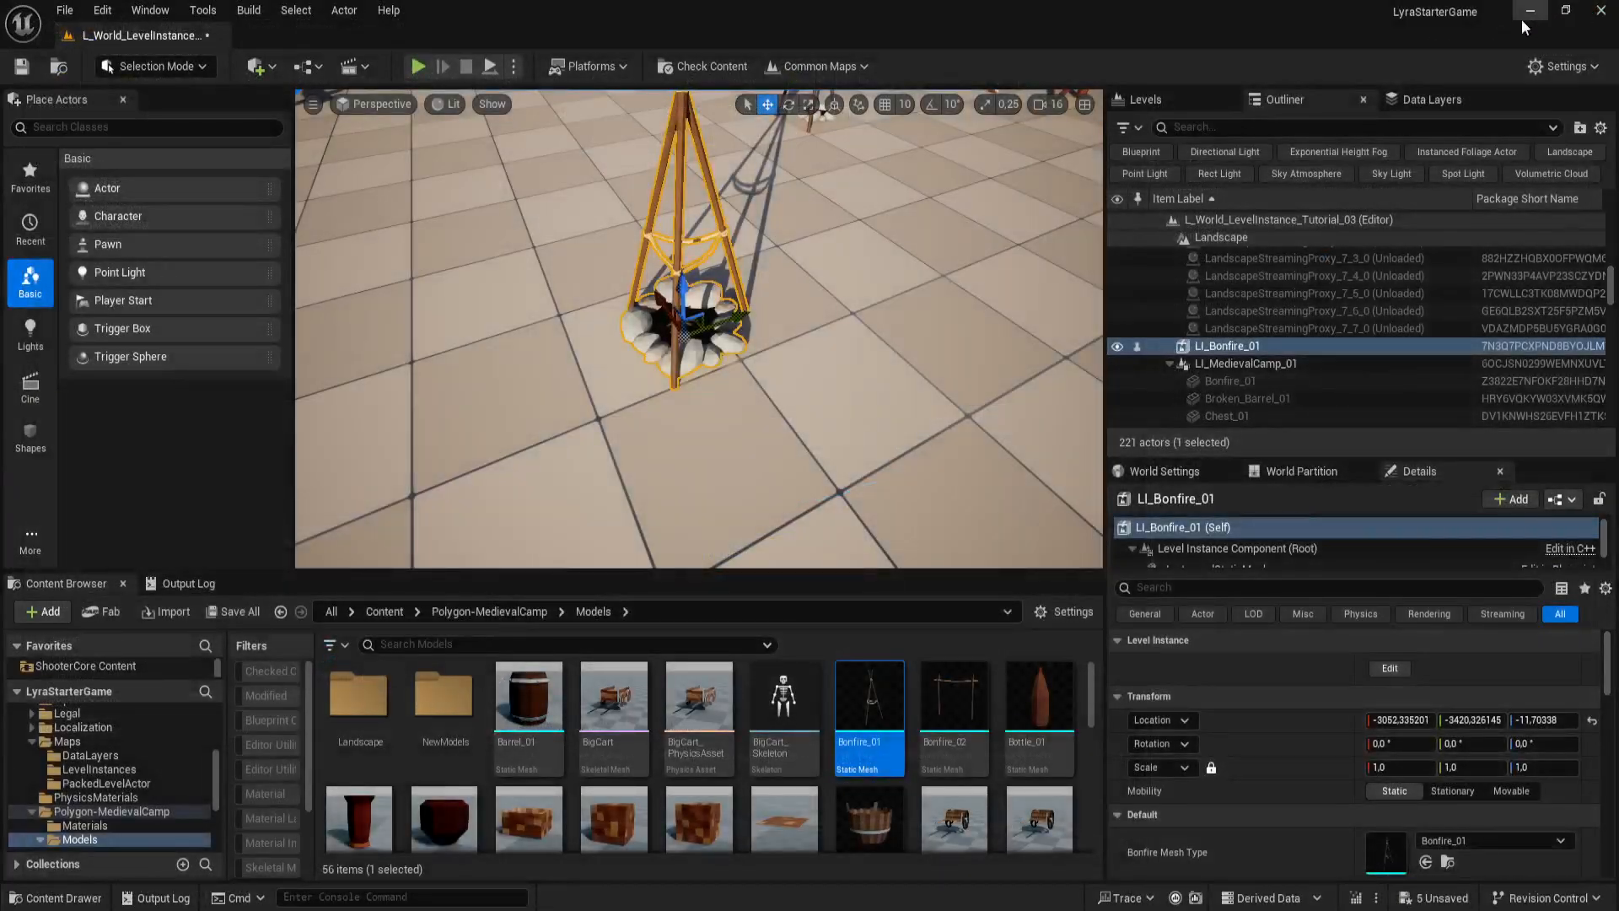
right_click_drag(669, 342, 674, 308)
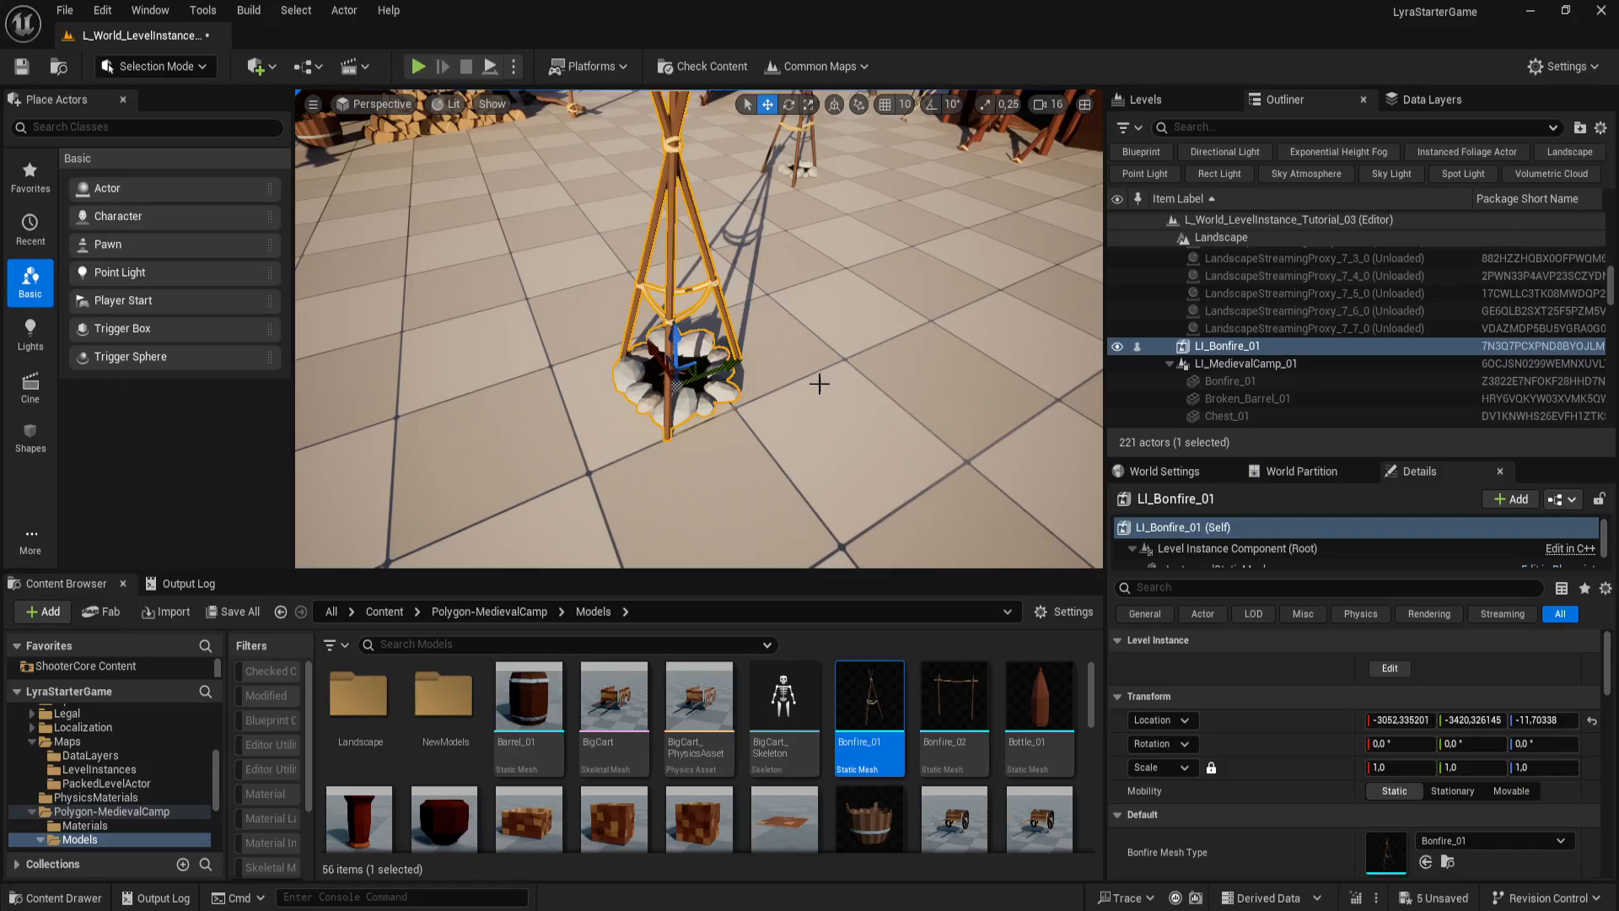
right_click_drag(675, 307, 691, 305)
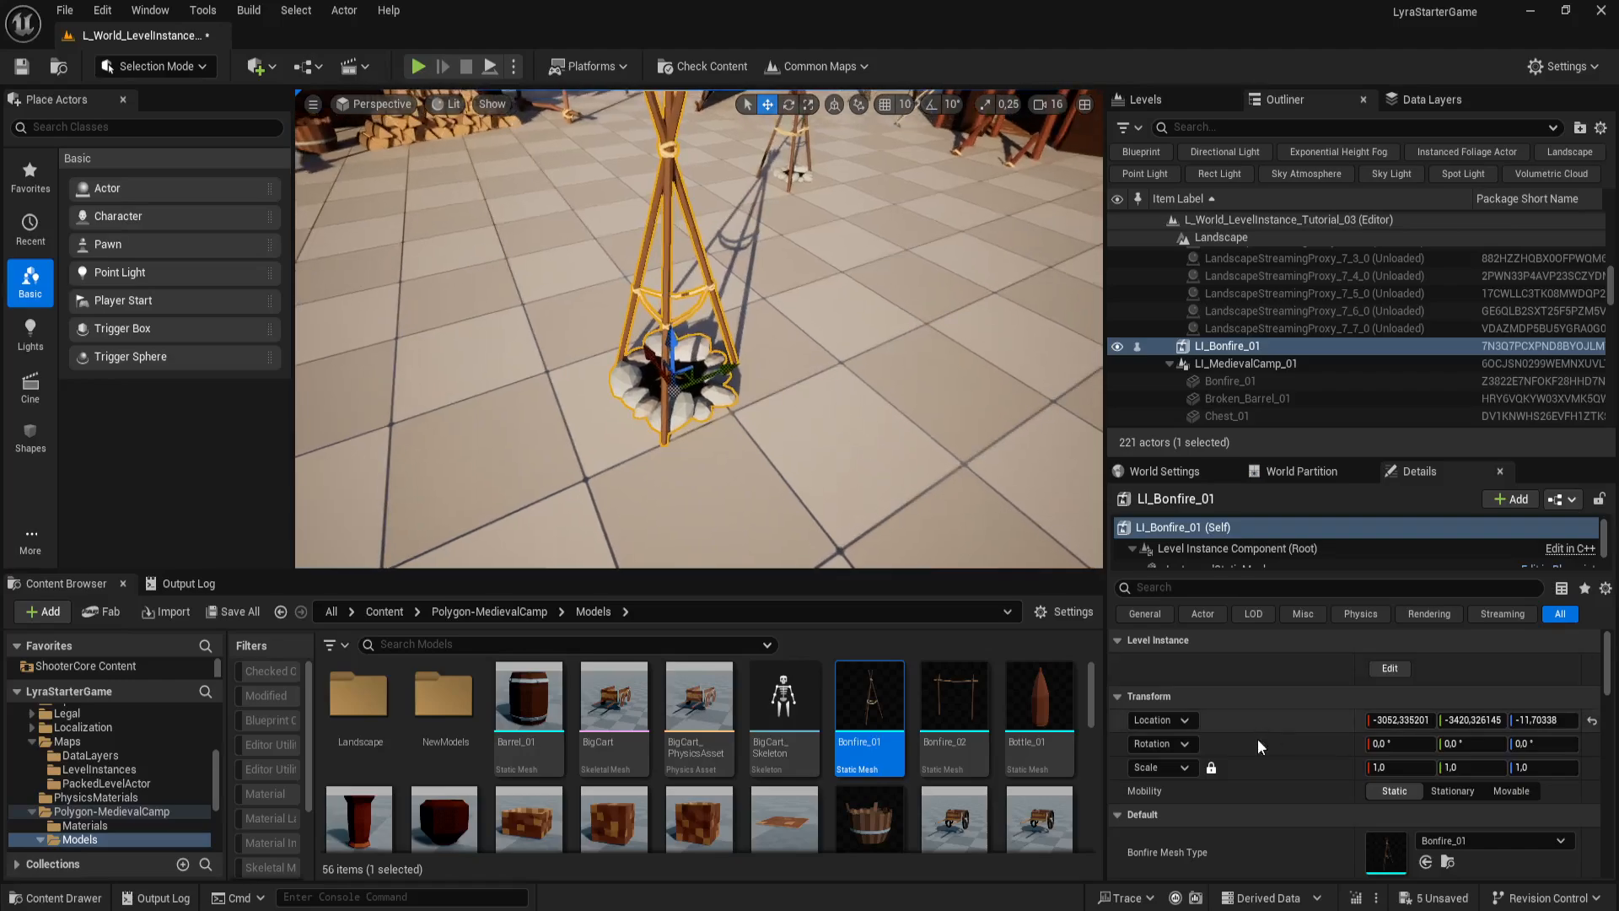
scroll(1266, 763, "down", 2)
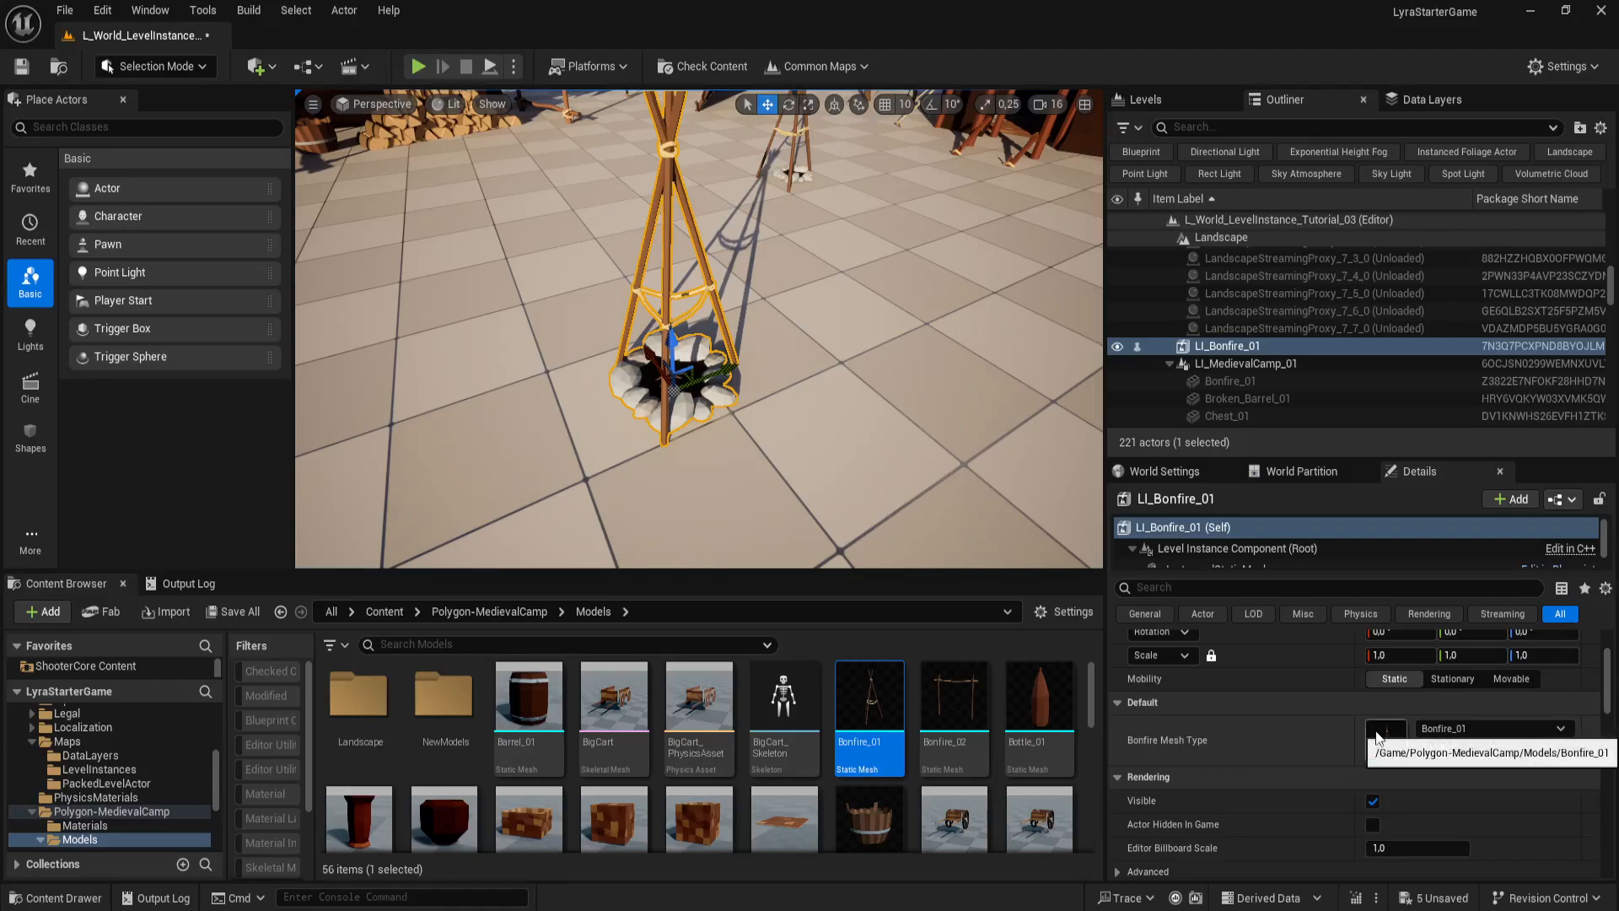
left_click(1464, 728)
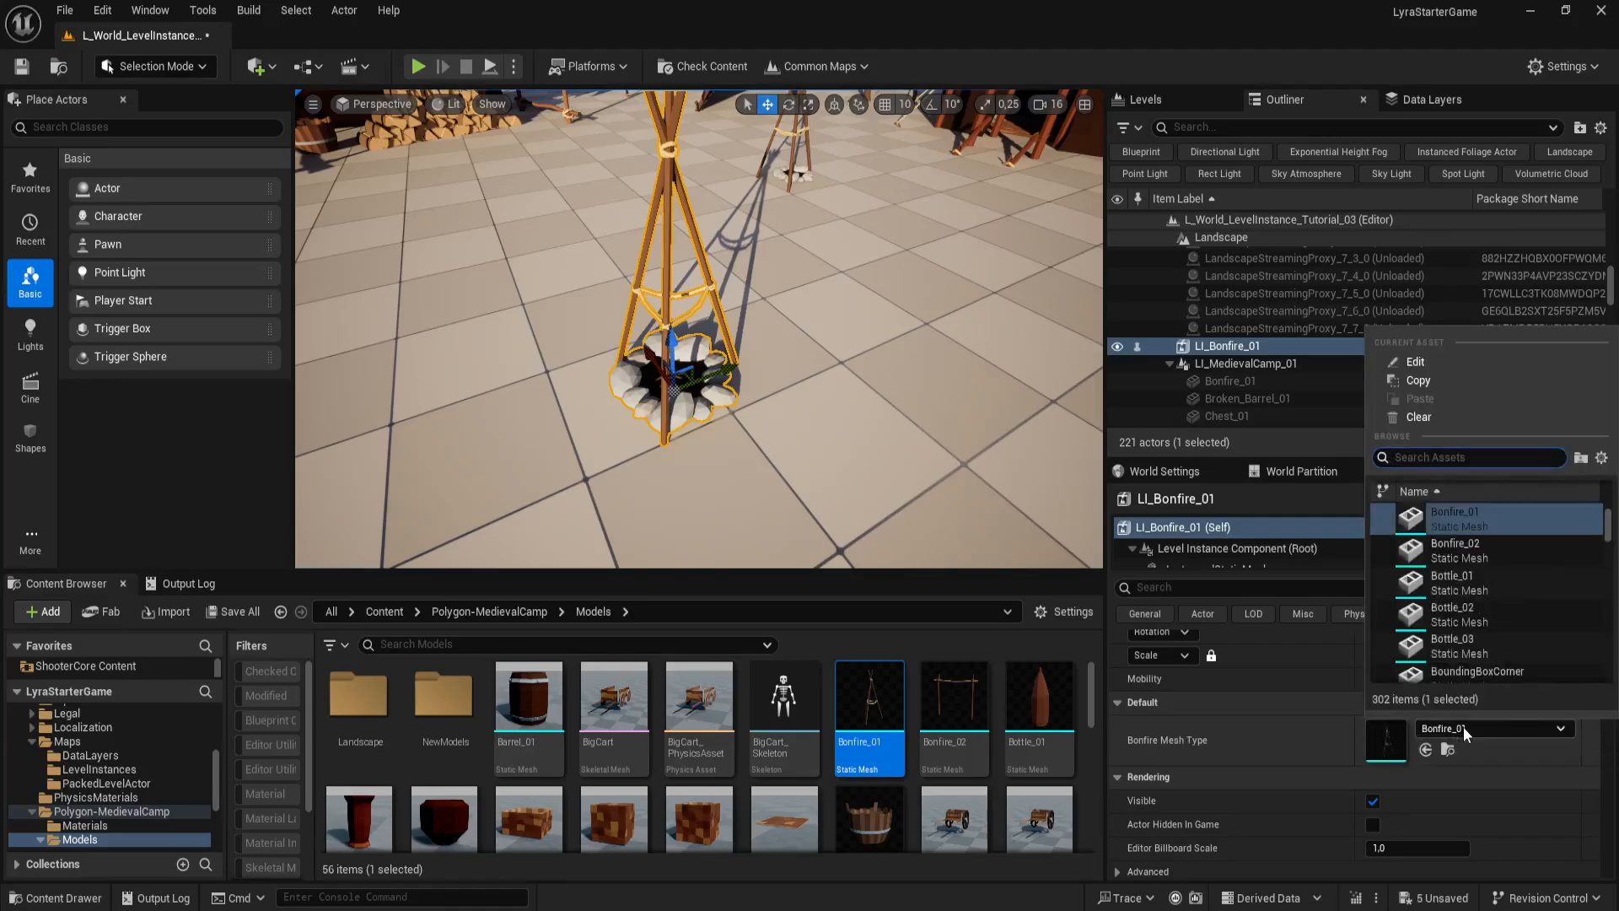
left_click(1473, 554)
key("f")
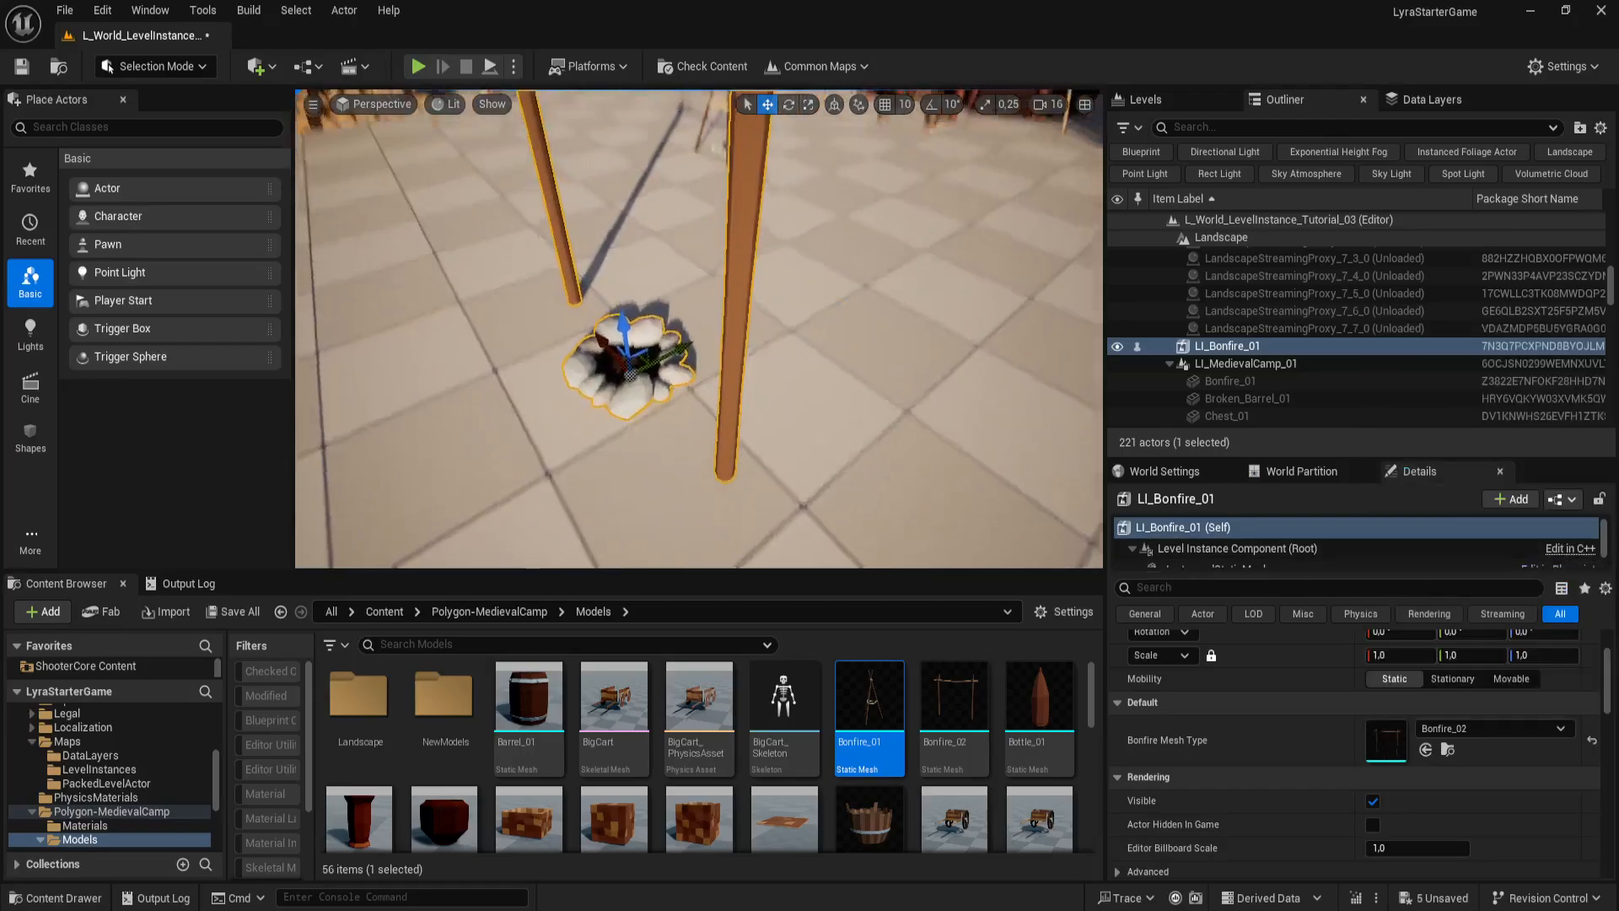
Step: Duplicate the bonfire packed actor and place the copy on the ground beside the original
left_click_drag(776, 375, 528, 365, "alt")
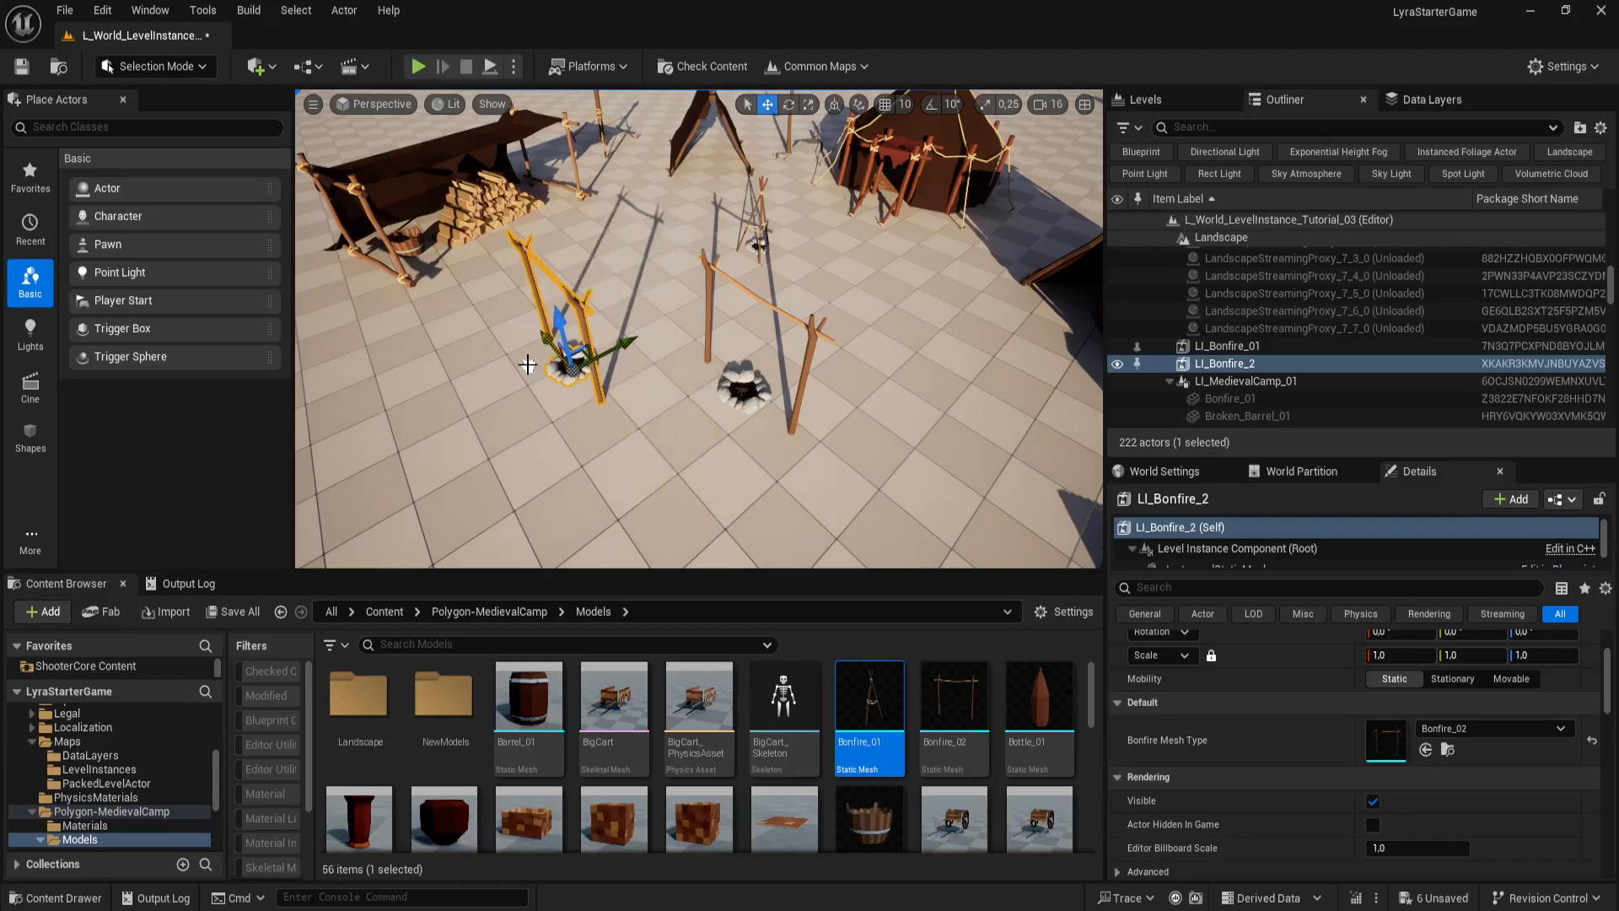
Step: Rotate LI_Bonfire_2 about 89° around its vertical axis and set its Bonfire Mesh Type to Bonfire_01
key("e")
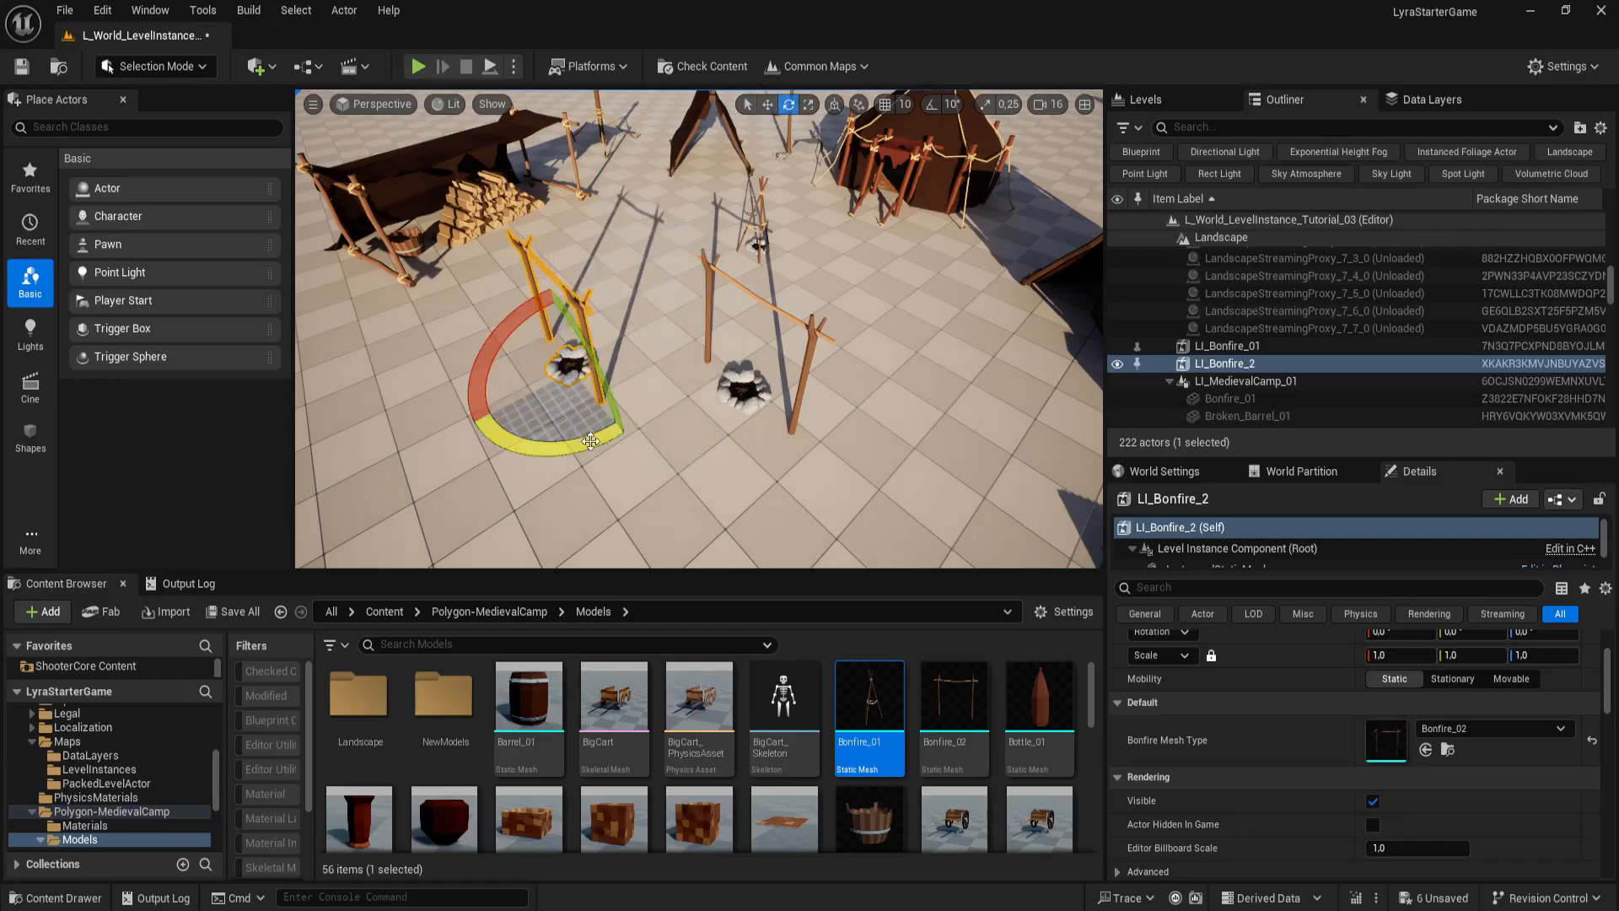
left_click_drag(605, 451, 802, 450)
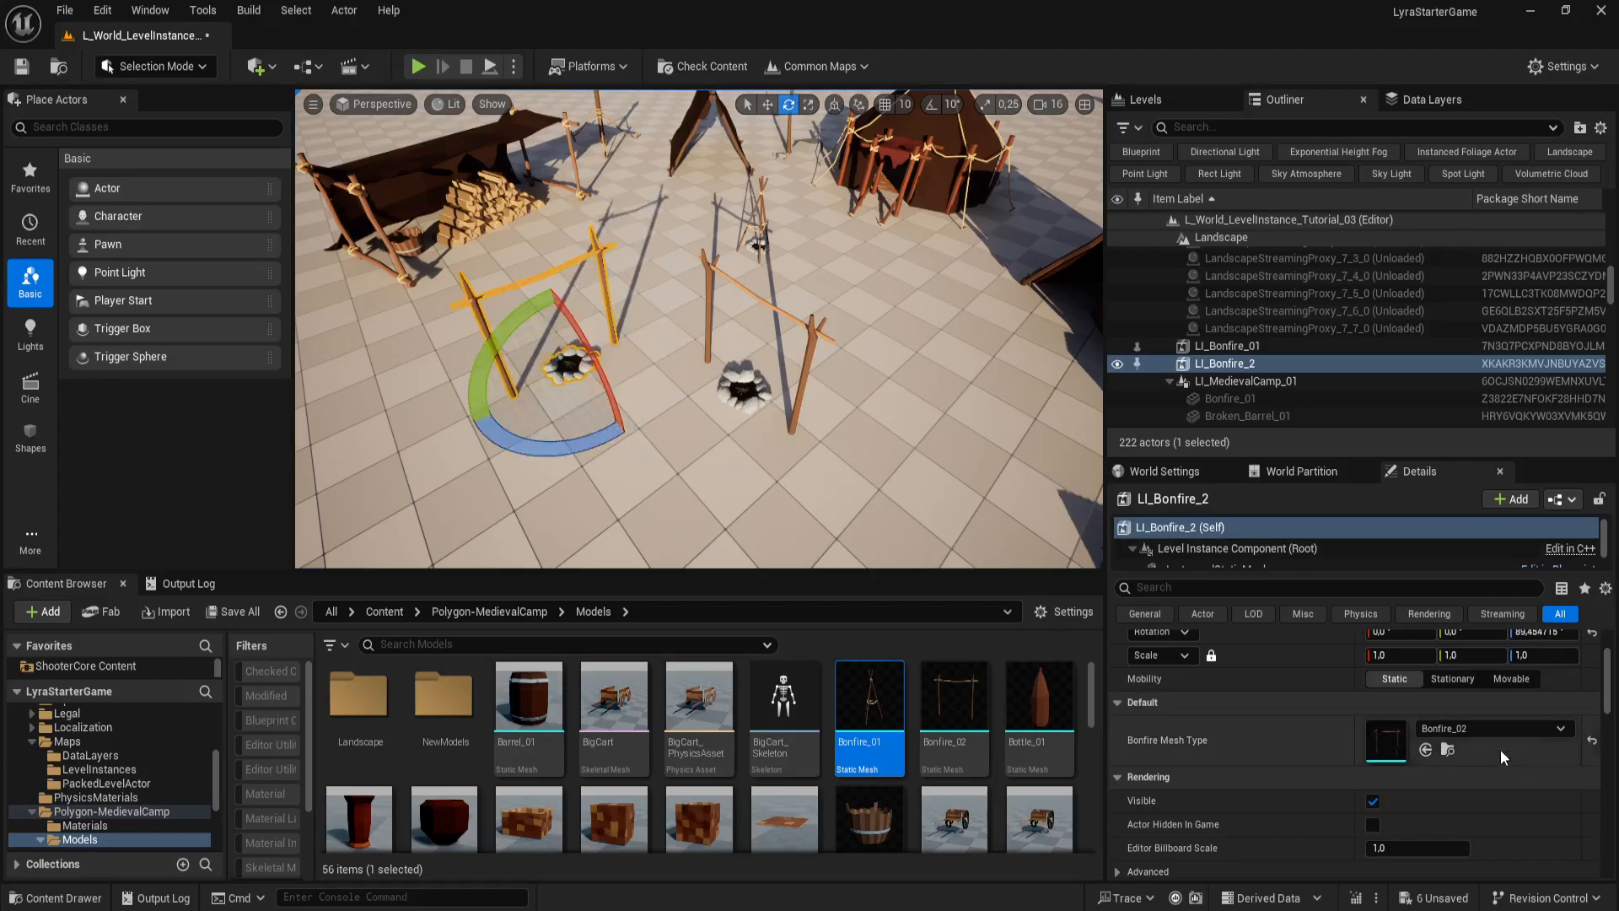
left_click(1493, 729)
scroll(1493, 591, "up", 1)
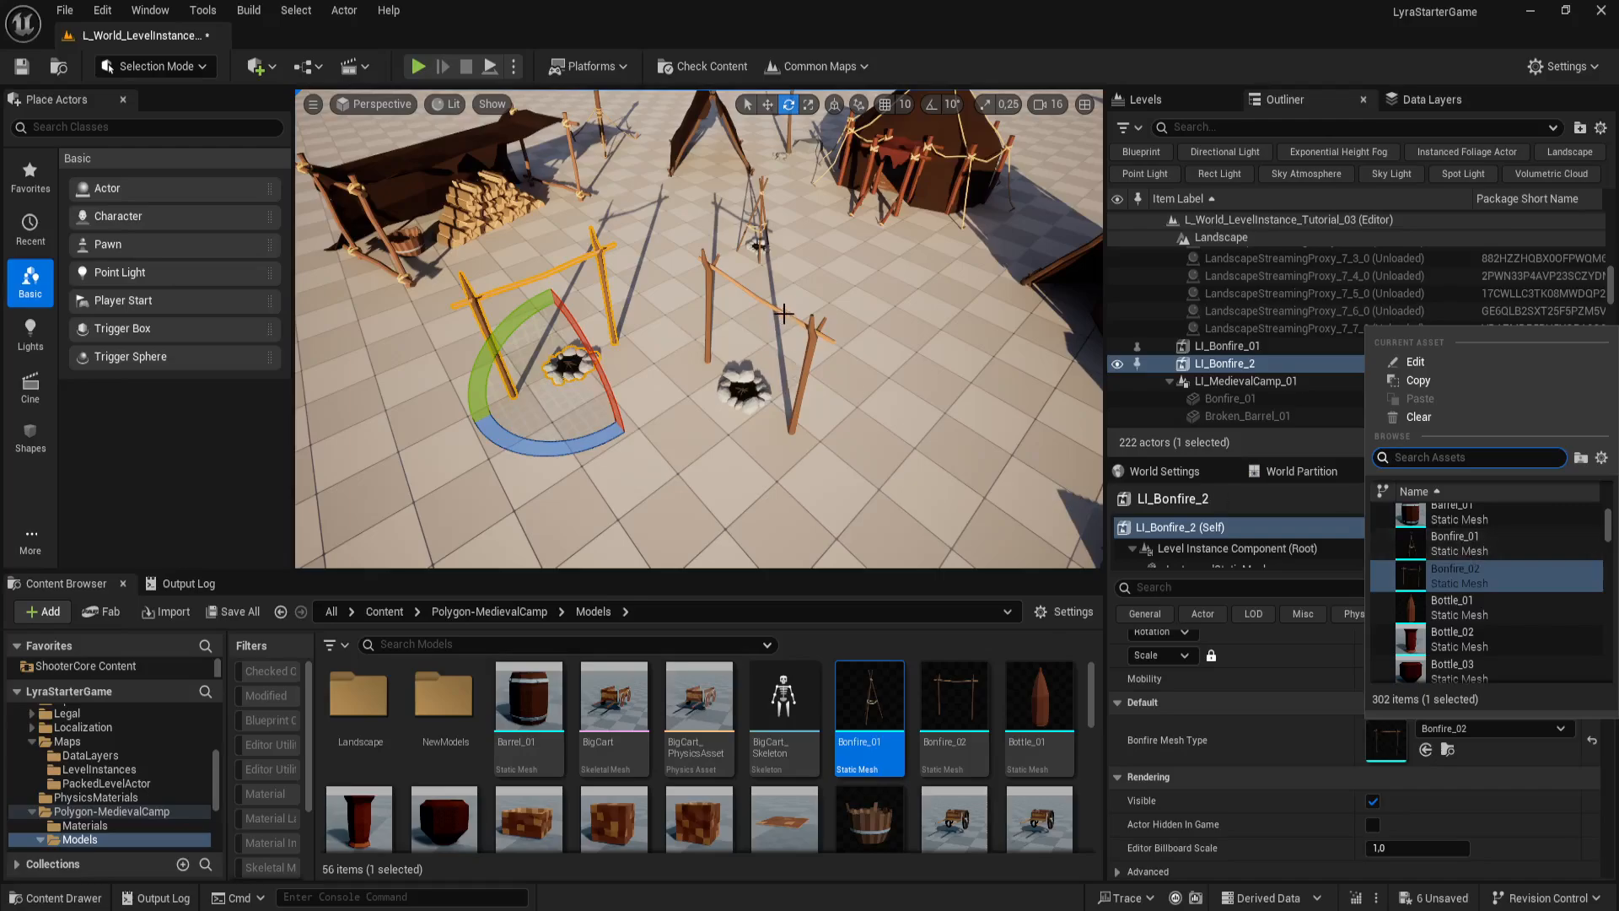
left_click(1468, 544)
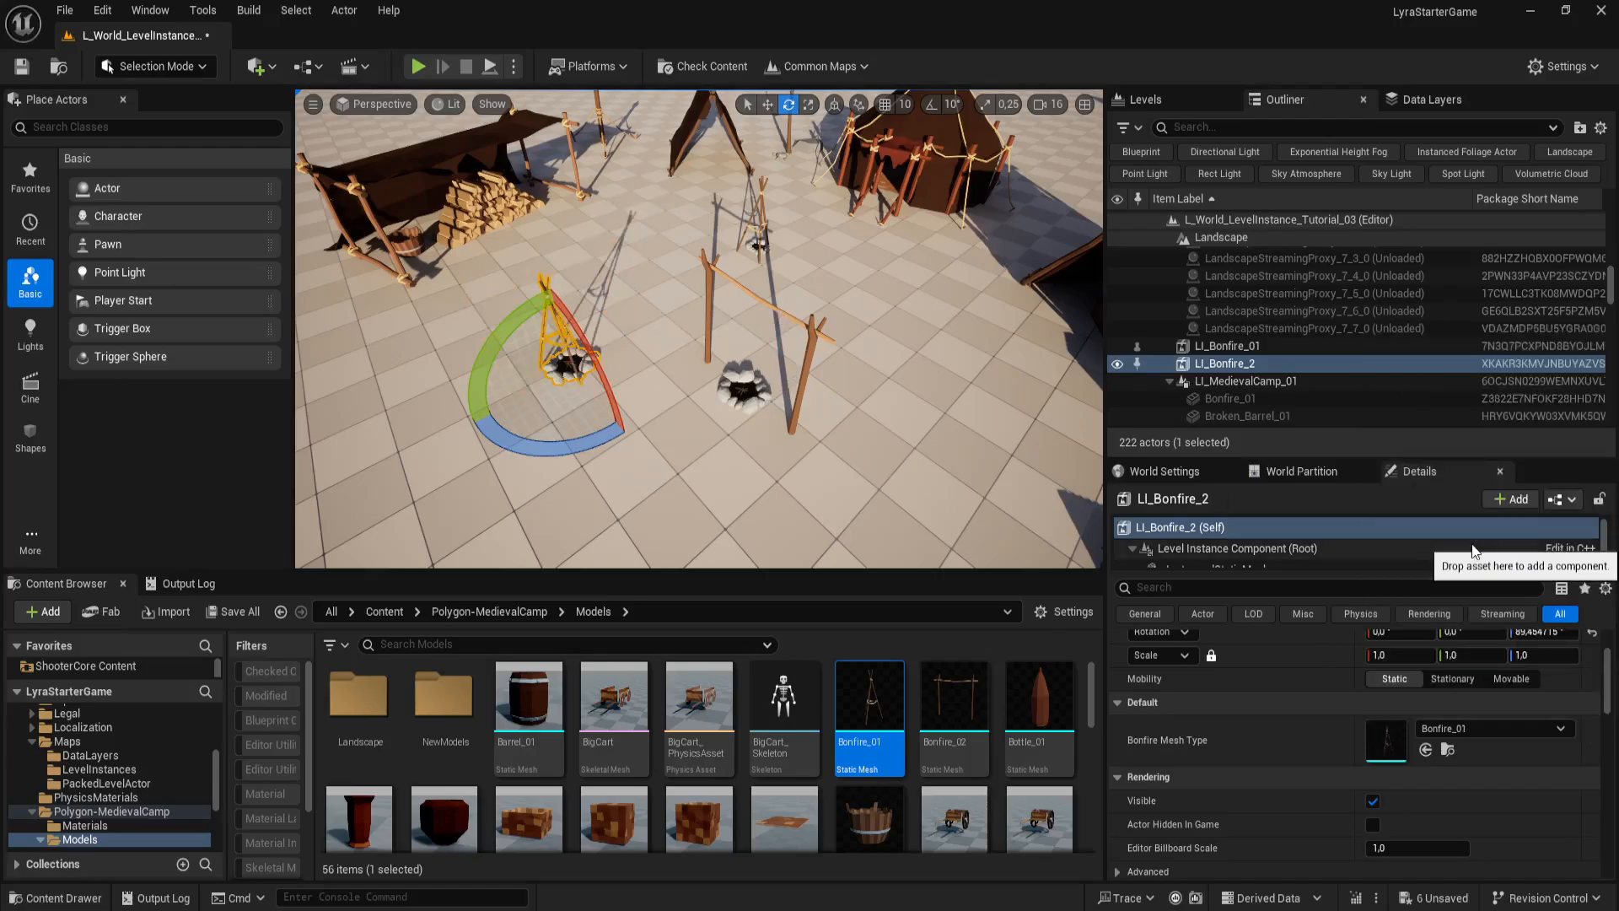
Step: Select the LI_Bonfire_01 packed level actor and open it for level instance editing
right_click_drag(832, 484, 737, 443)
key("g")
left_click(759, 447)
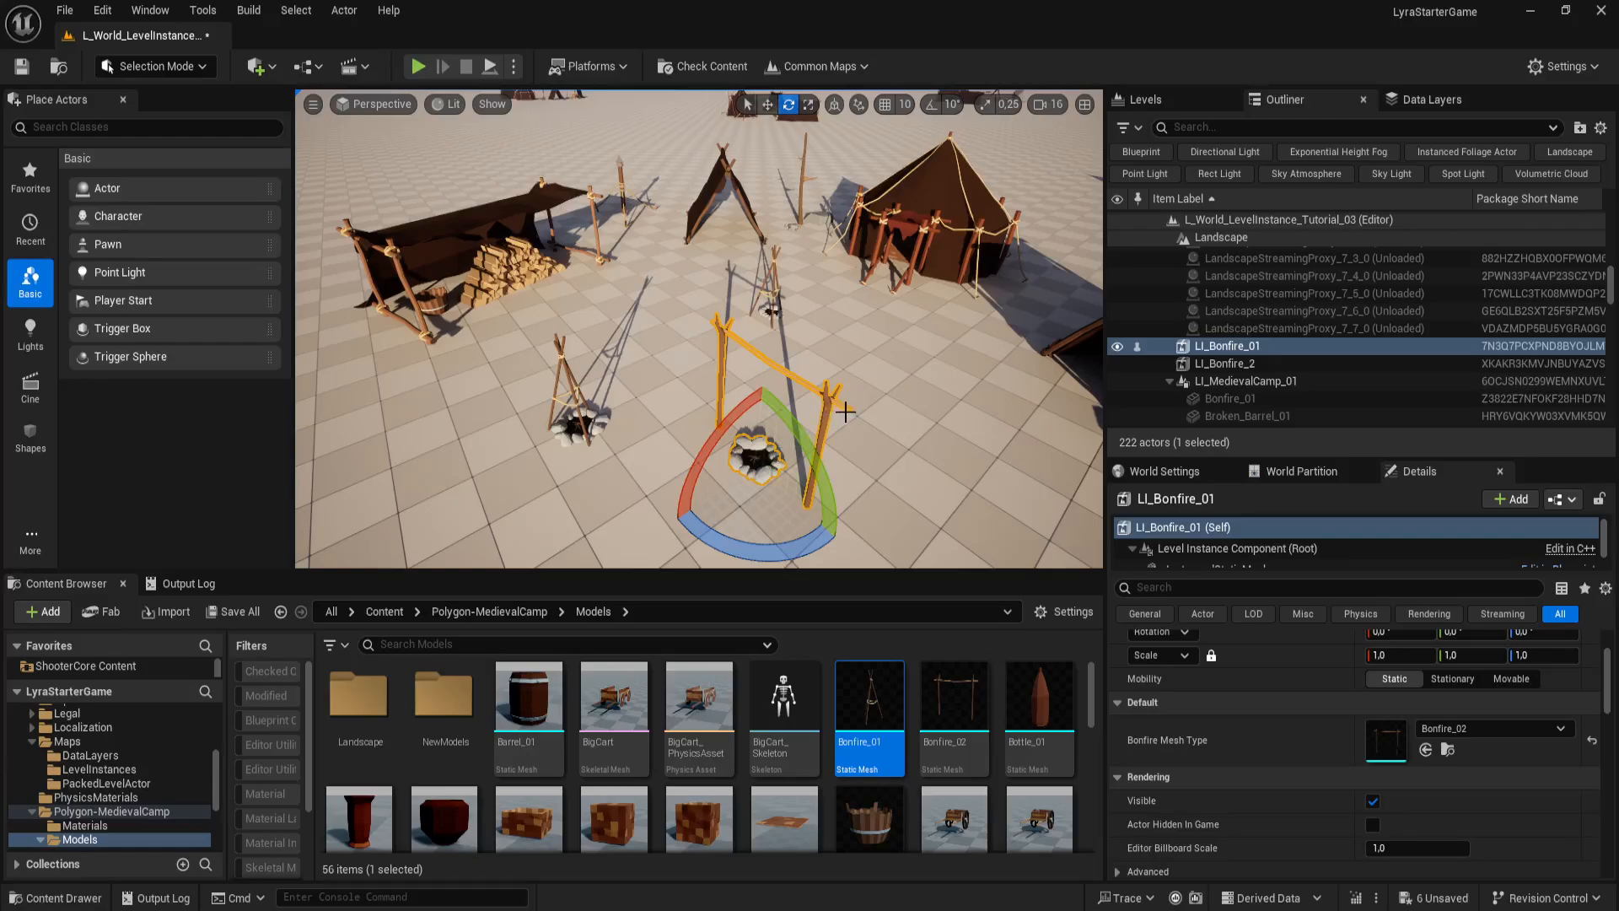
mouse_move(848, 412)
right_mouse_down()
mouse_move(846, 473)
mouse_move(848, 411)
mouse_move(819, 395)
mouse_move(831, 455)
mouse_move(838, 422)
right_mouse_up()
key("g")
key("g")
key("e")
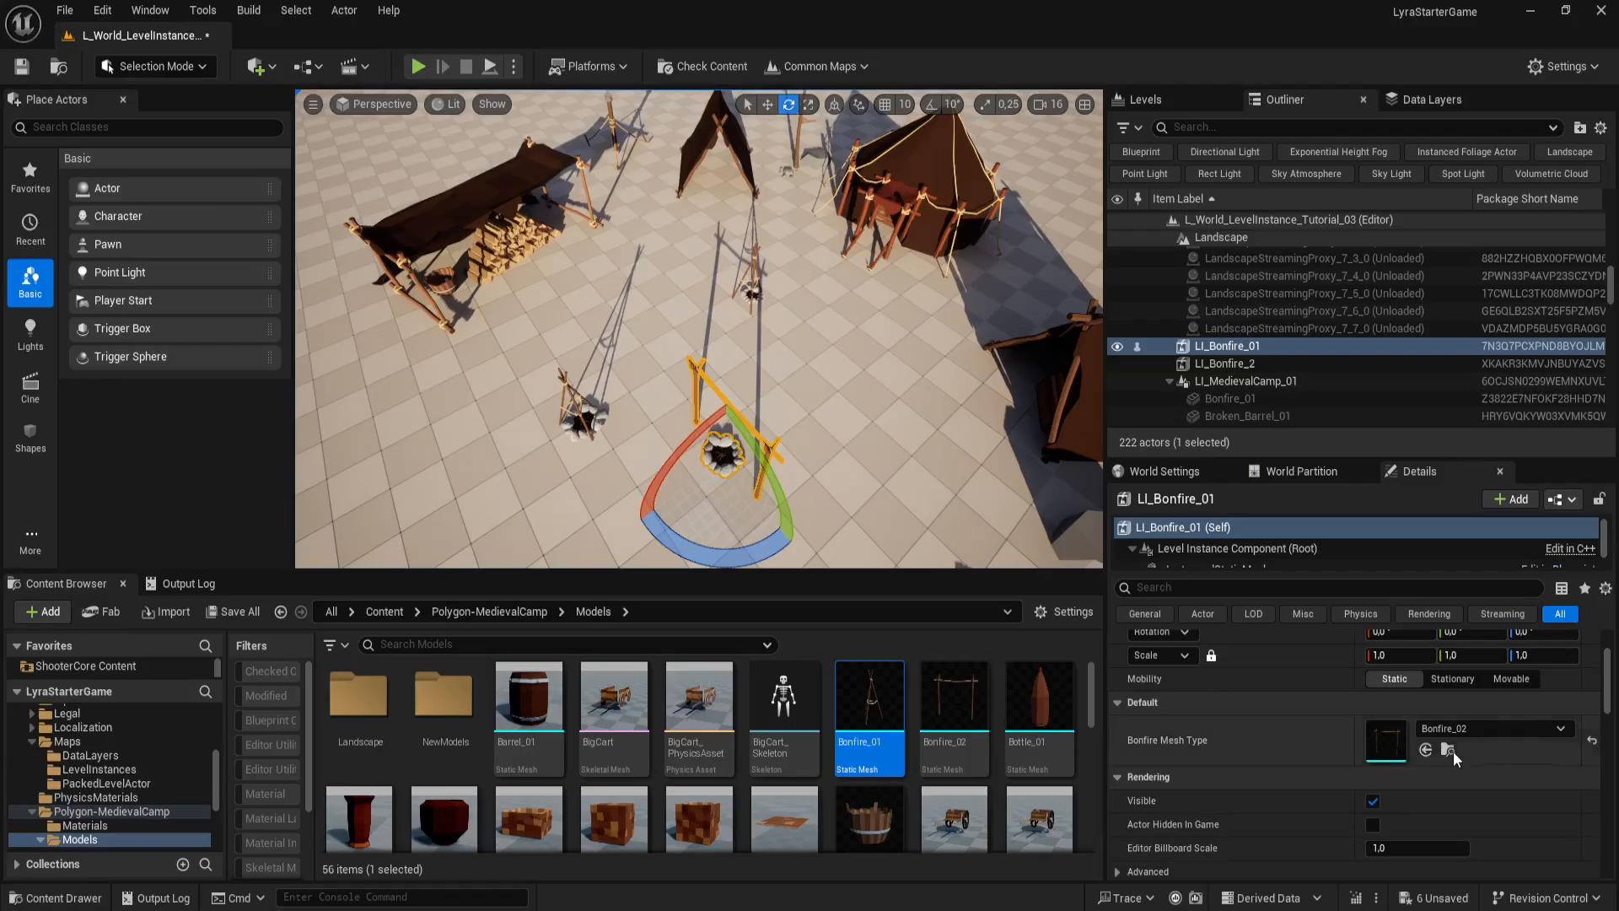
scroll(1434, 742, "up", 3)
left_click(1389, 668)
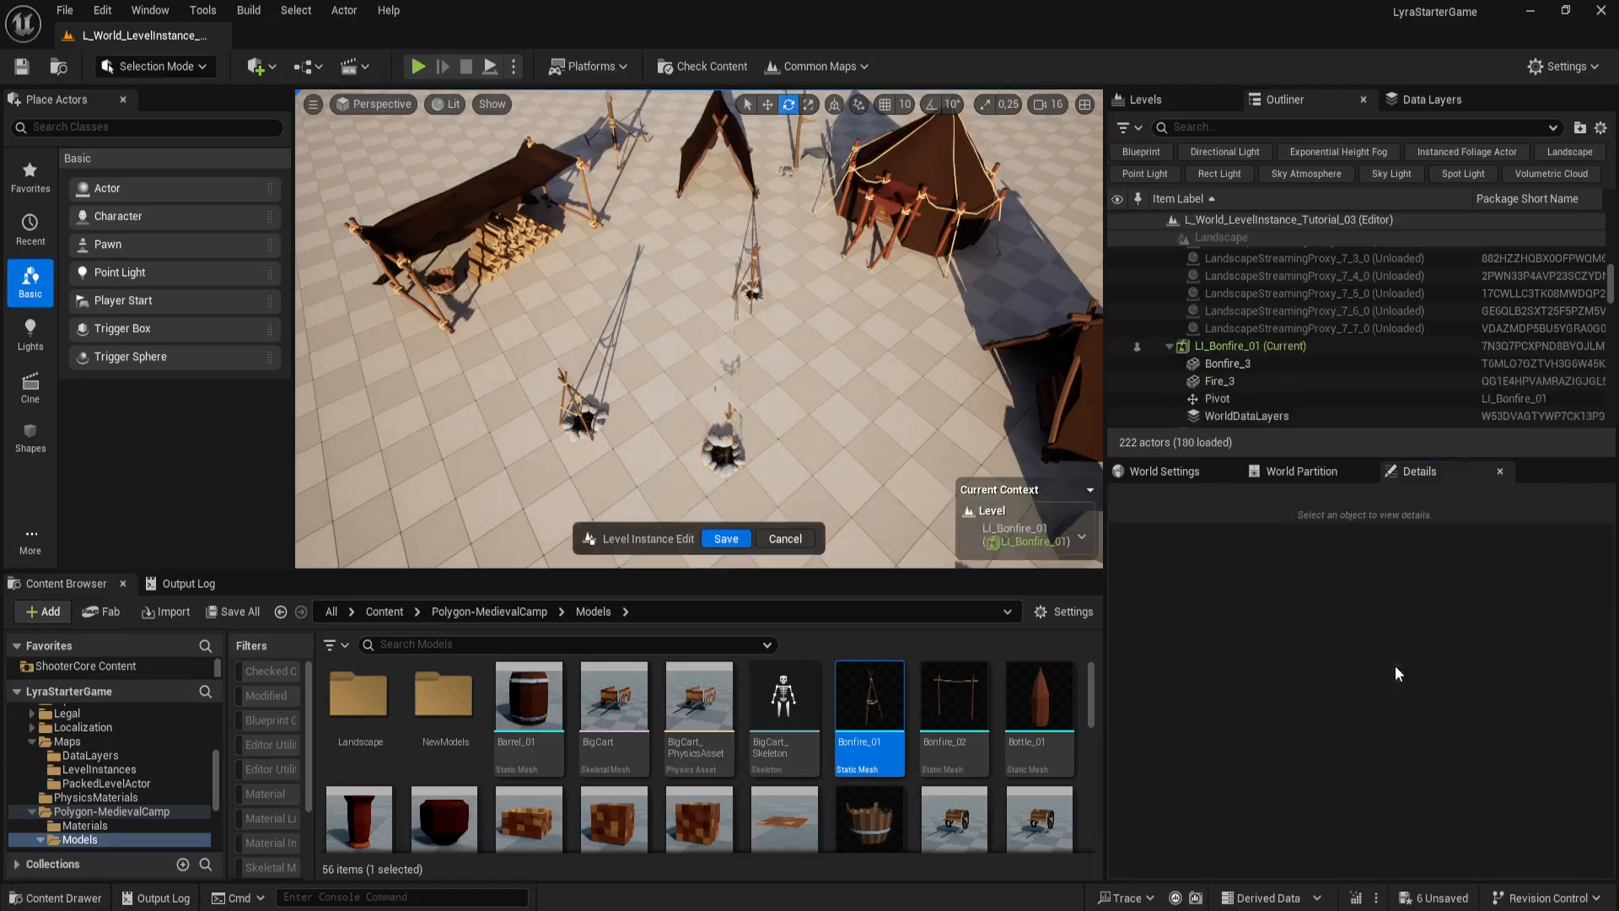
right_click_drag(893, 447, 876, 478)
key("w")
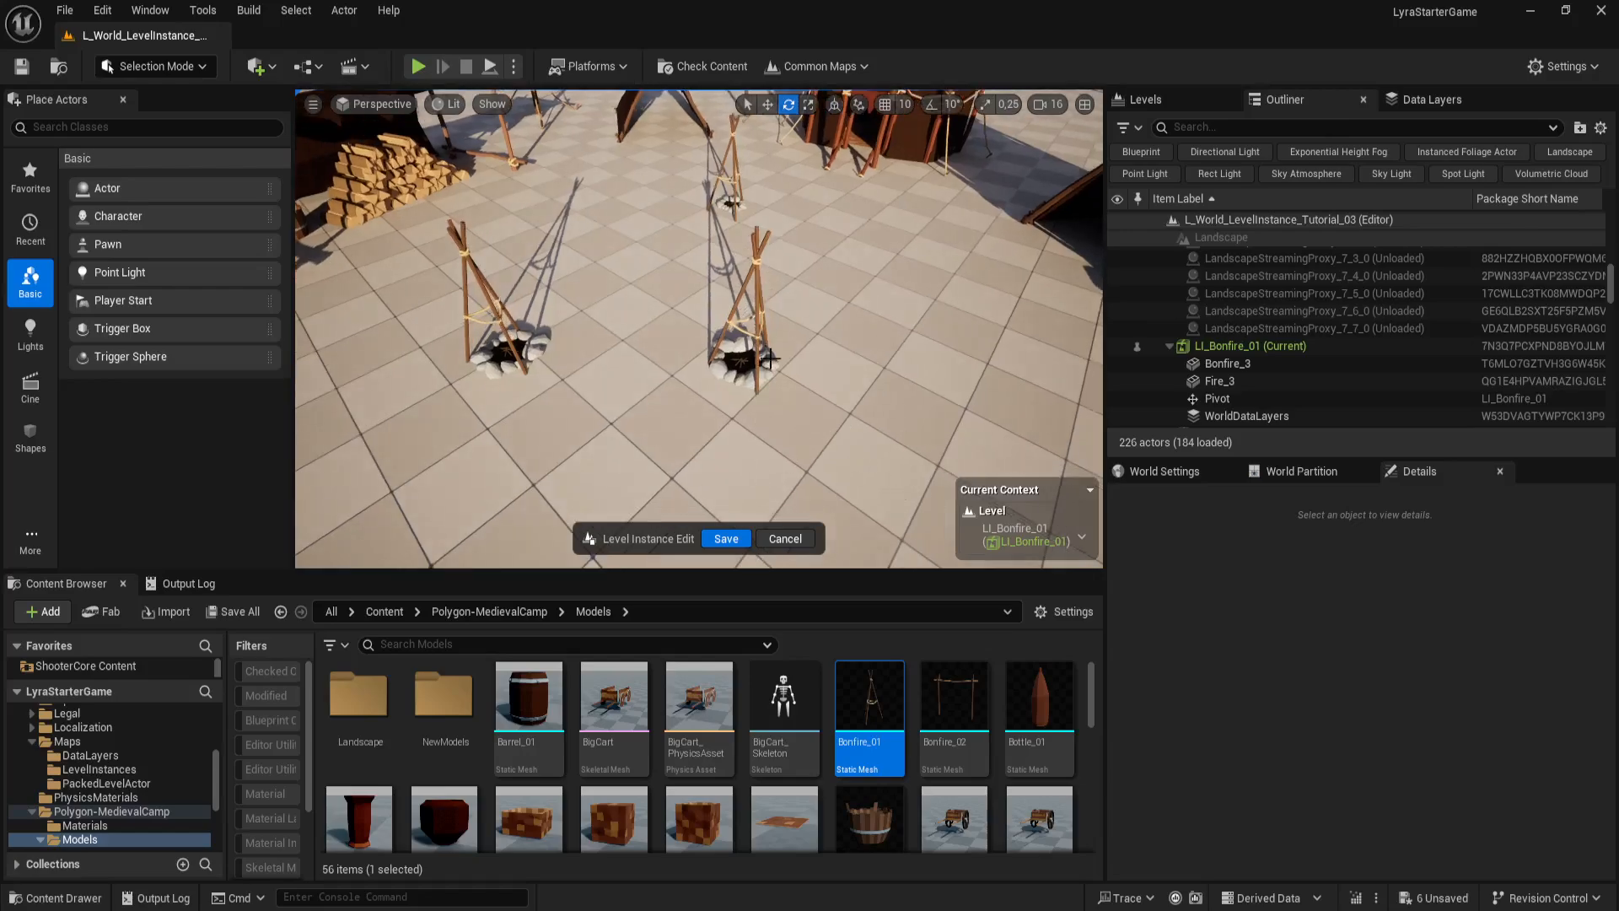
right_click_drag(861, 369, 894, 346)
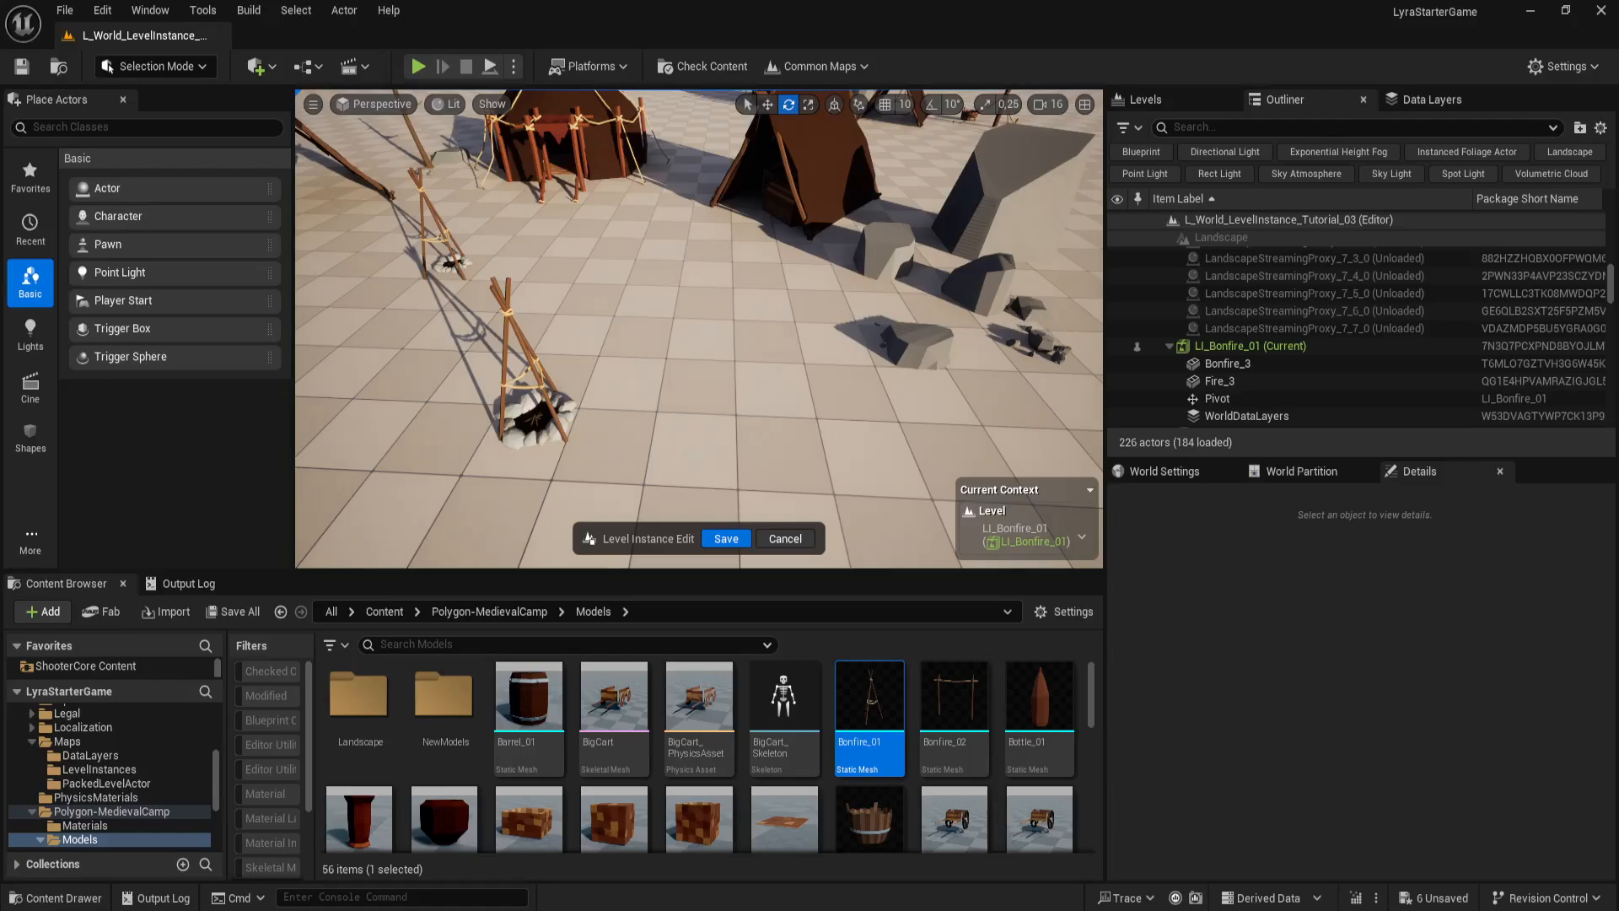
right_click_drag(1018, 323, 945, 380)
key("s")
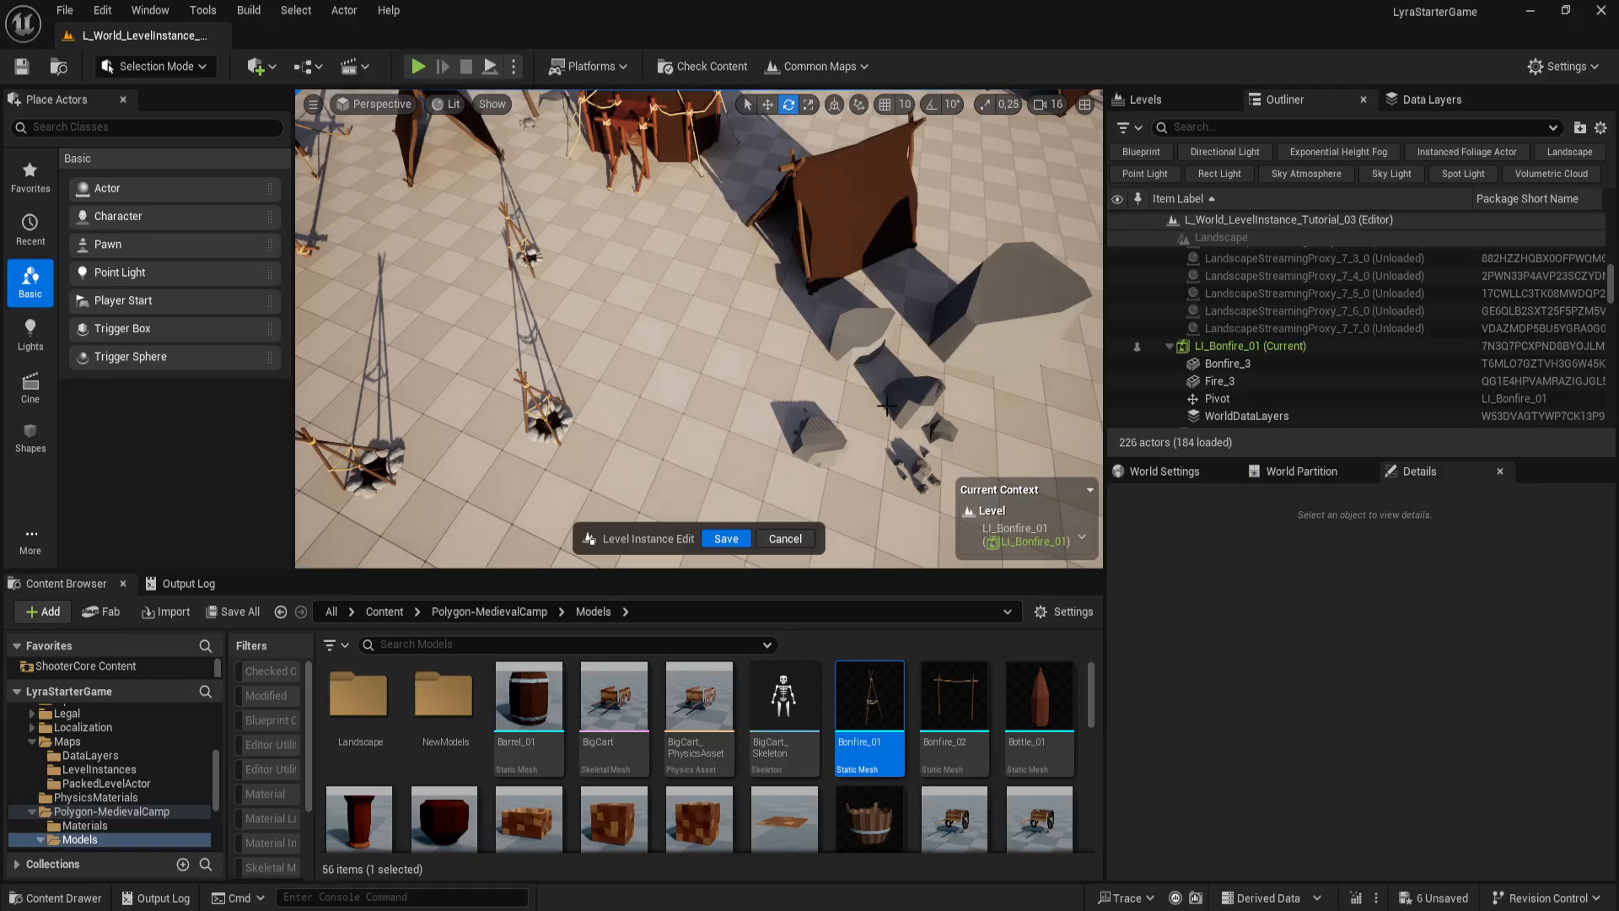
mouse_move(850, 431)
right_mouse_down()
mouse_move(818, 414)
mouse_move(844, 447)
mouse_move(850, 431)
right_mouse_up()
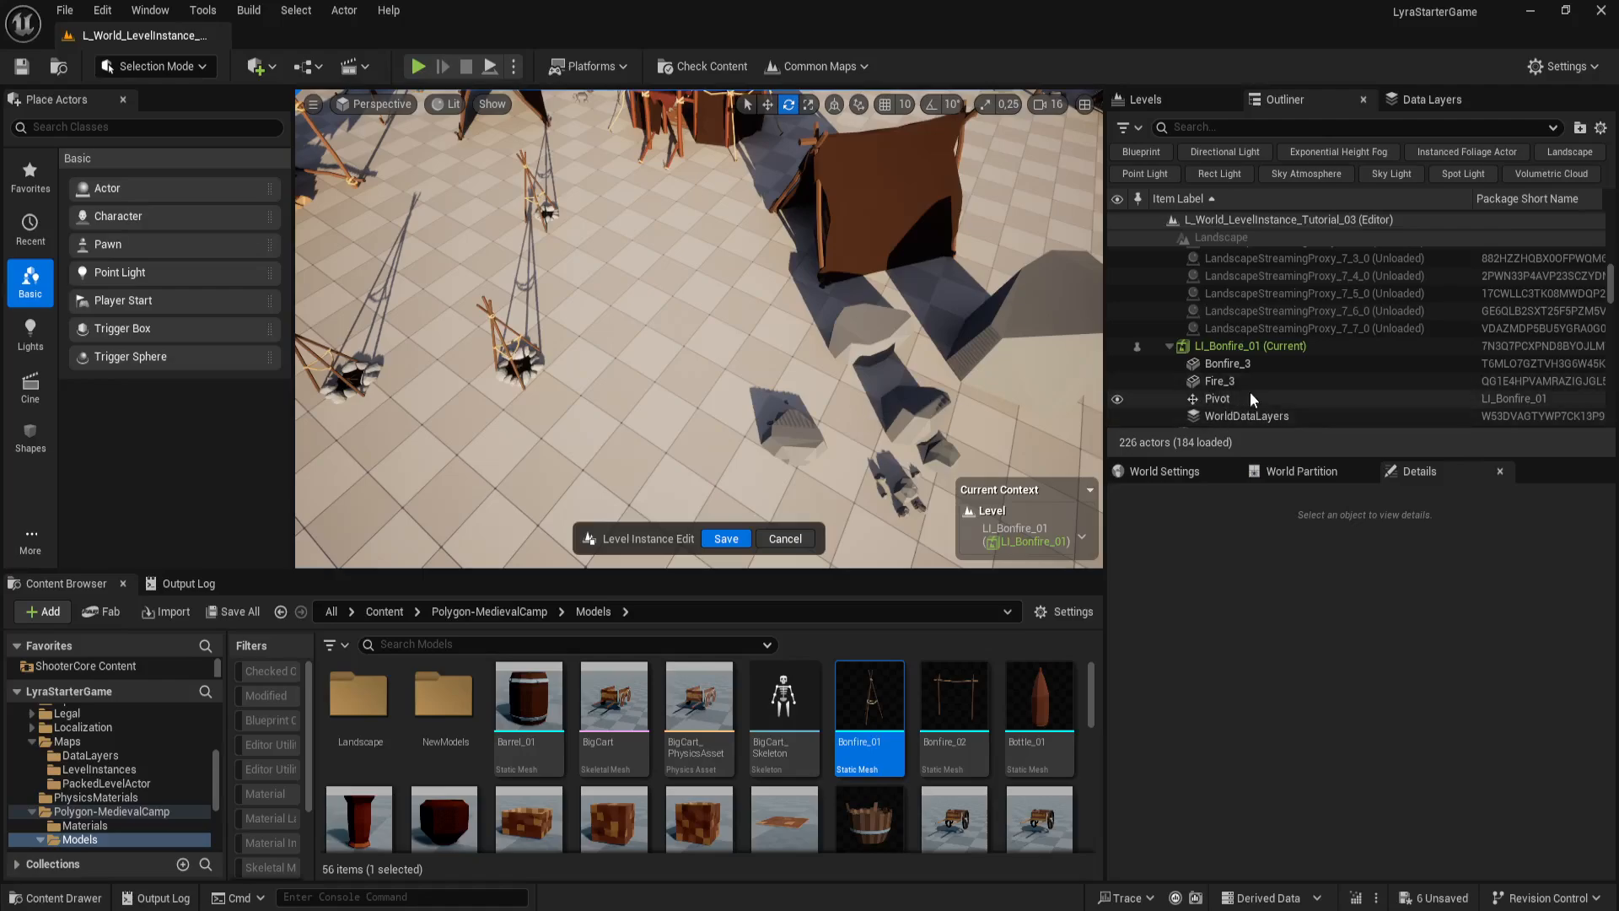
Step: Collapse the Landscape group in the Outliner and examine the actors inside LI_Bonfire_01 and LI_MedievalCamp_01
scroll(946, 394, "up", 1)
scroll(946, 395, "down", 1)
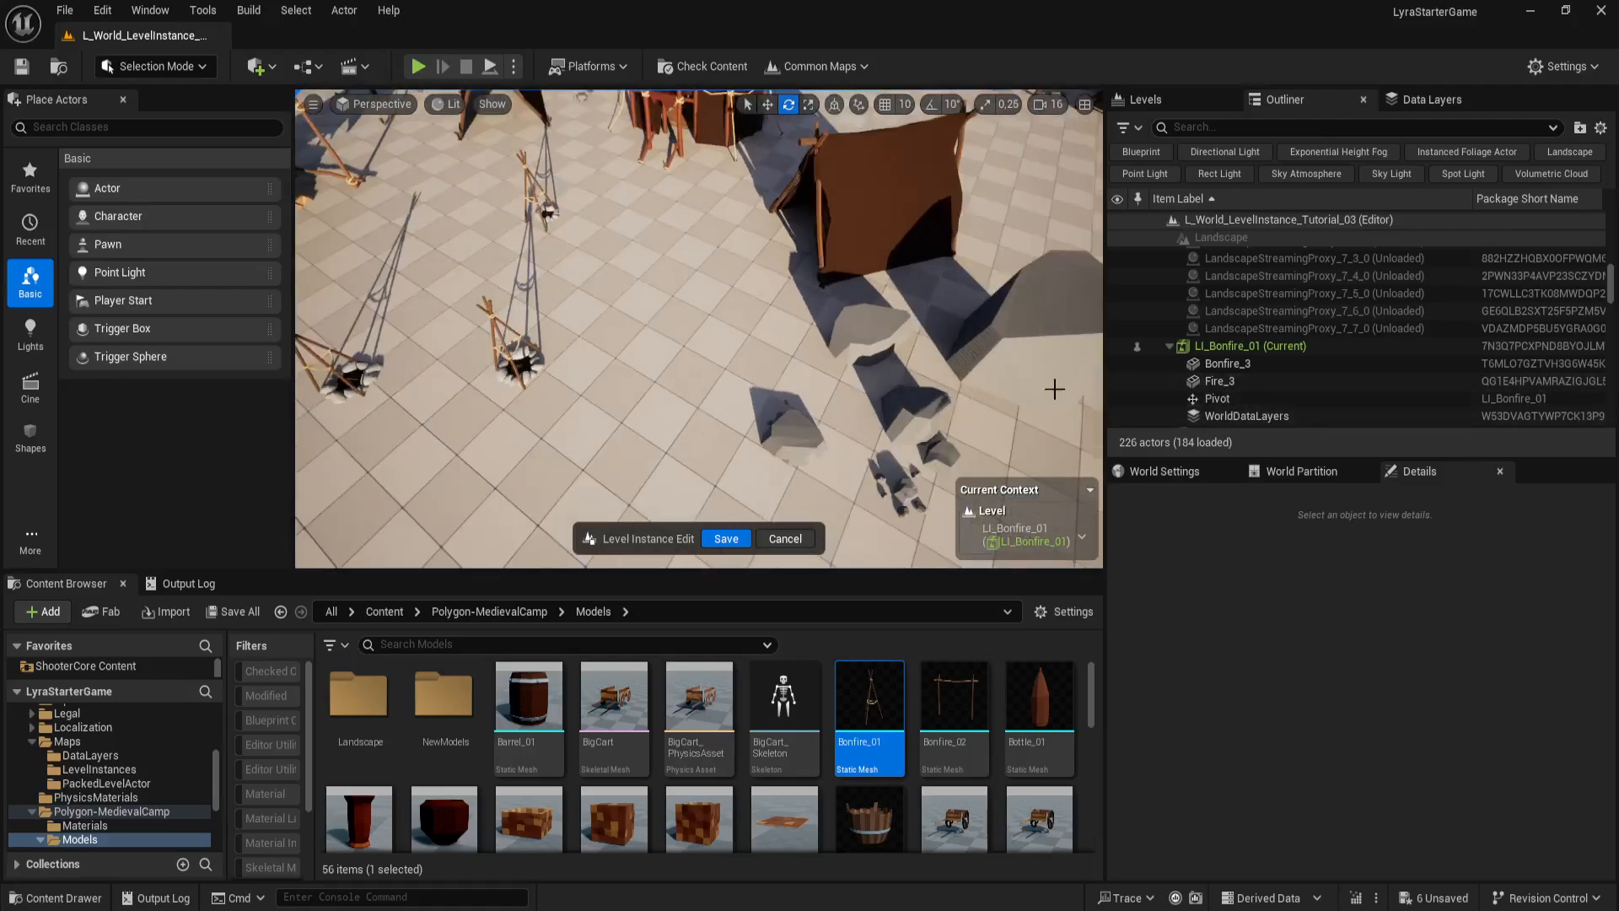
scroll(1314, 382, "up", 4)
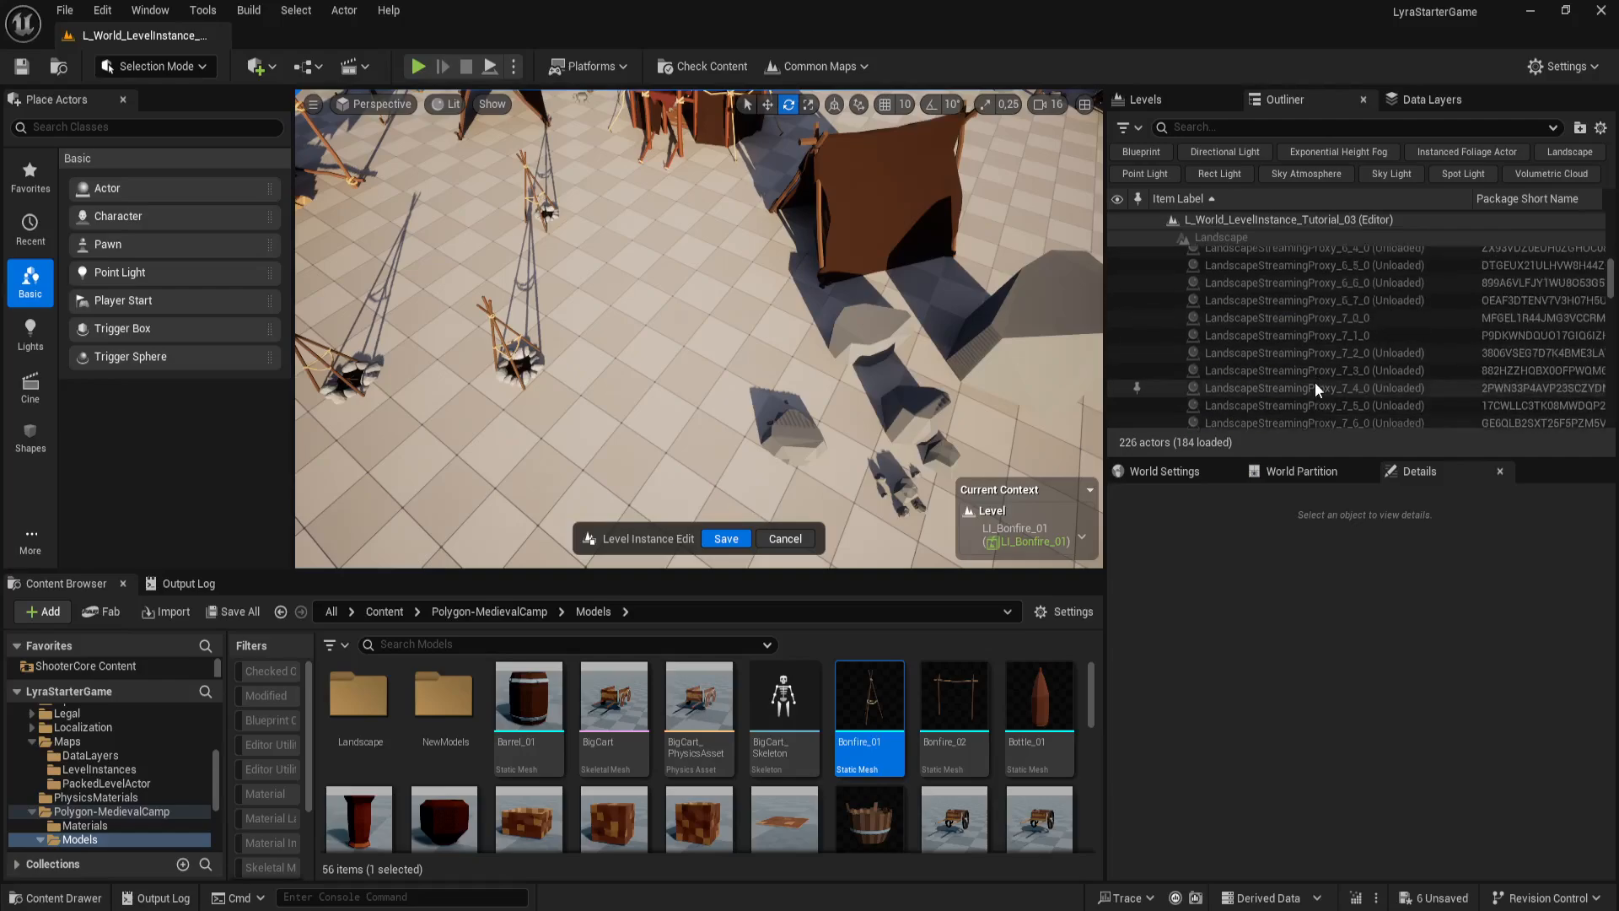
scroll(1314, 382, "up", 15)
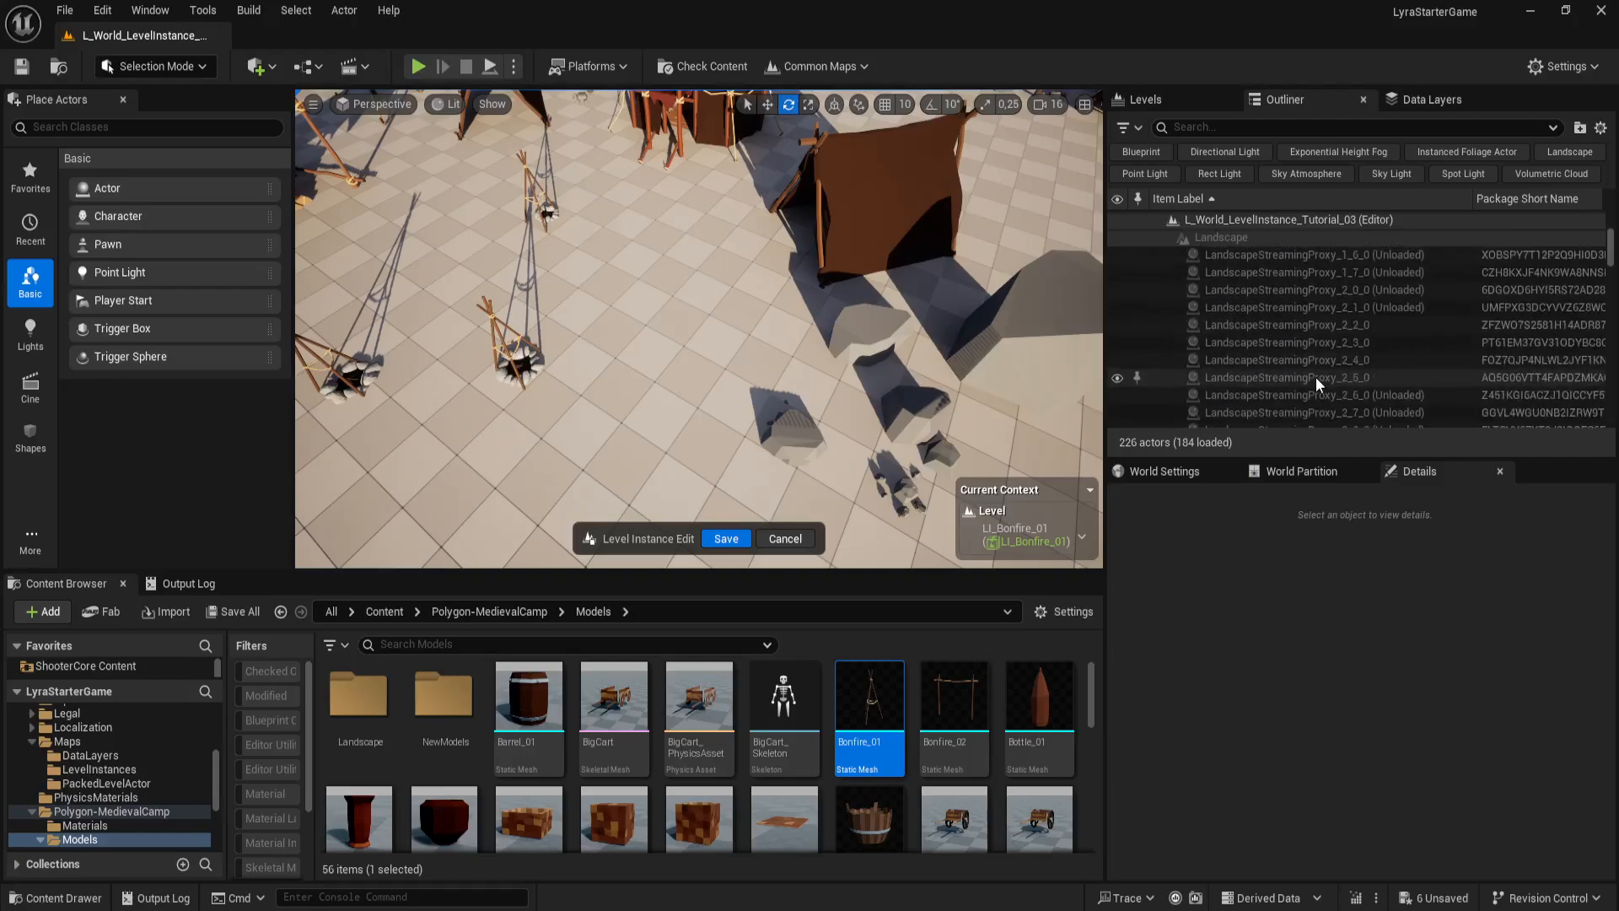
scroll(1315, 381, "up", 5)
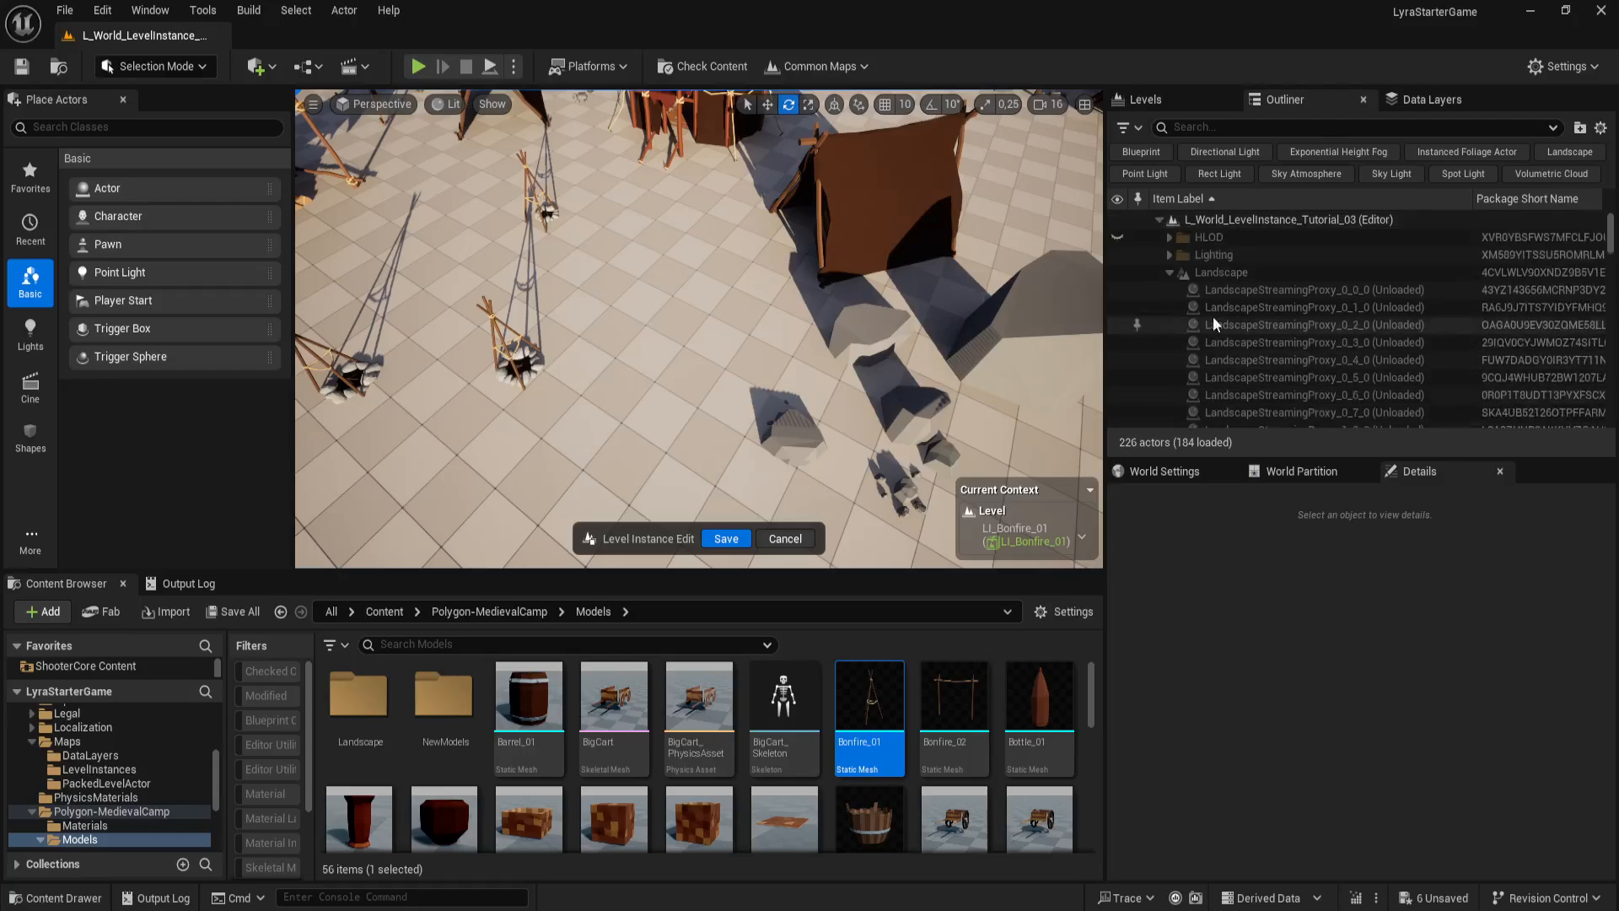
left_click(1159, 220)
left_click(1160, 220)
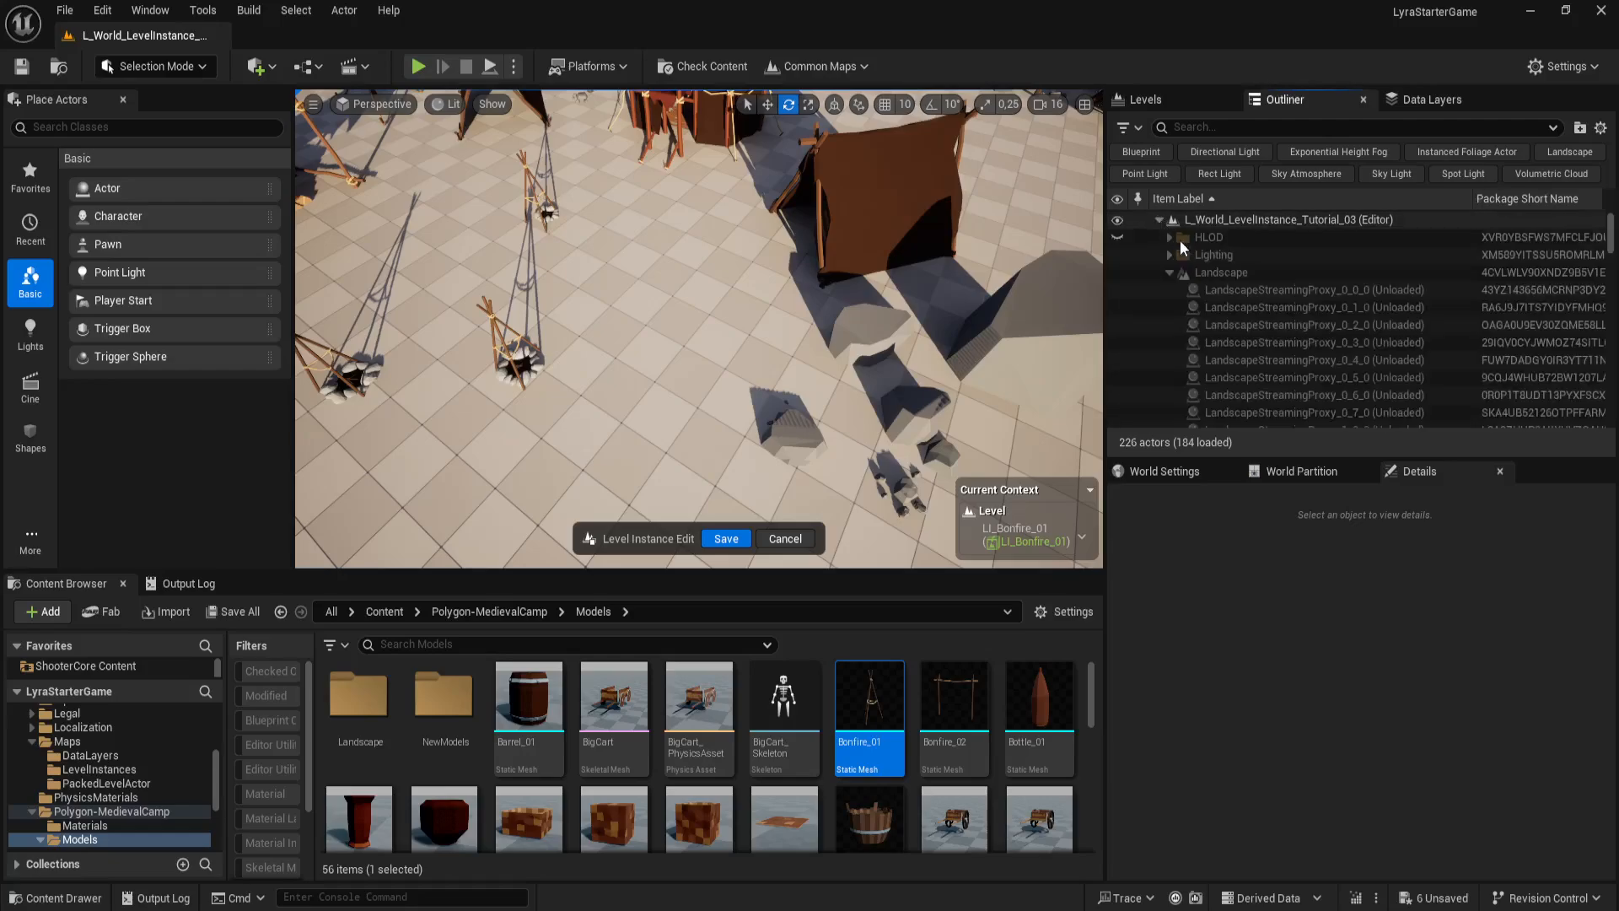
left_click(1170, 273)
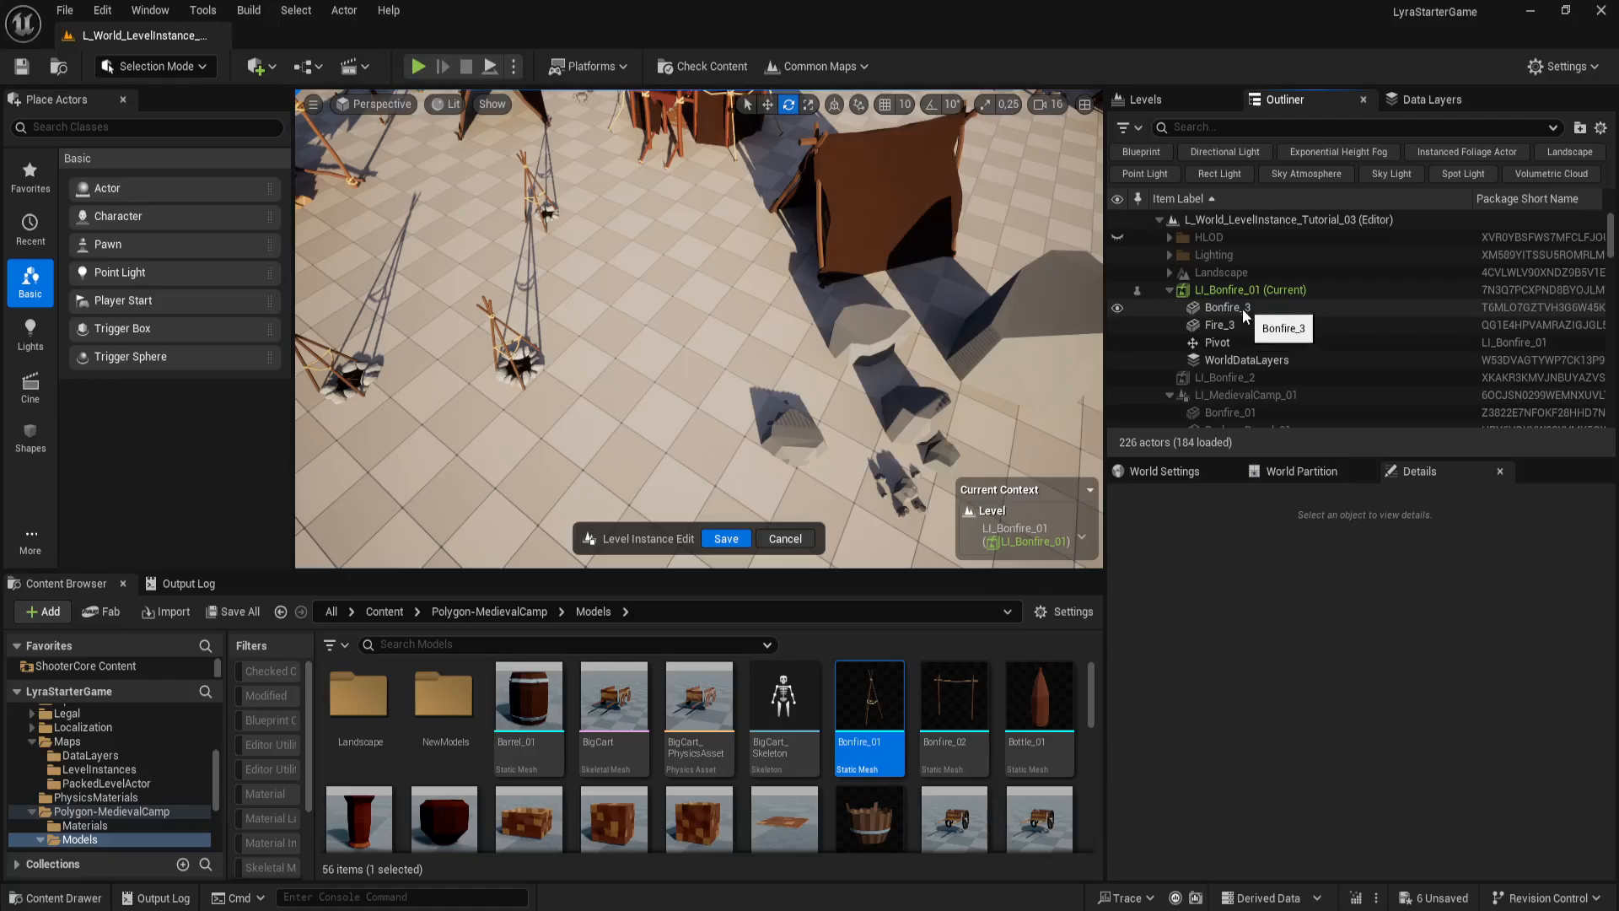
scroll(1249, 332, "down", 2)
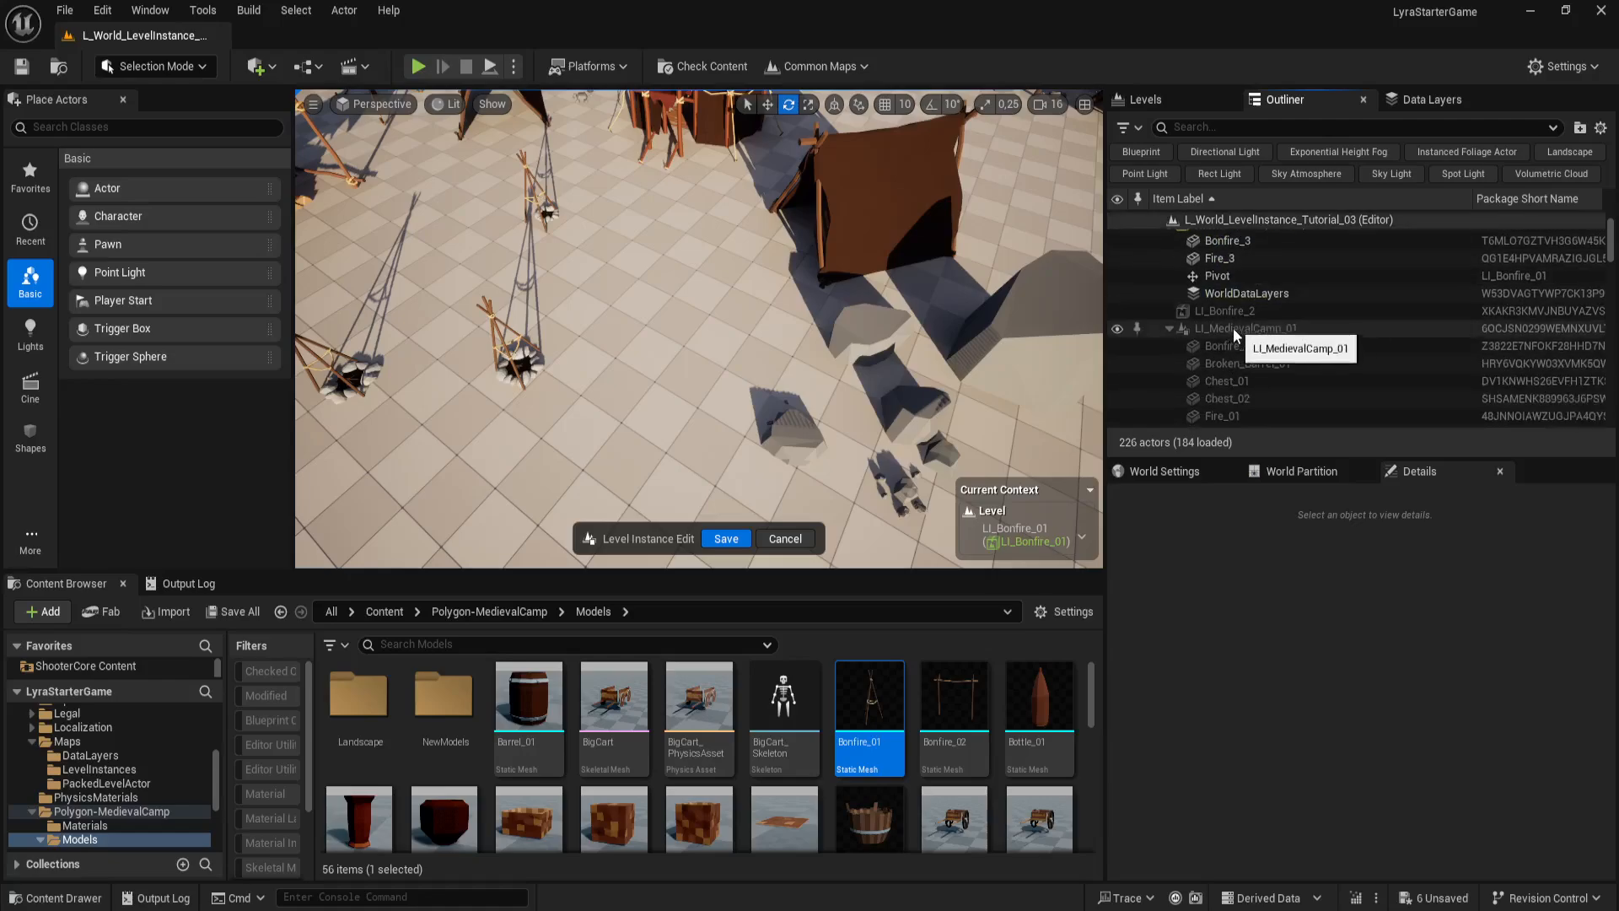
scroll(1282, 363, "down", 1)
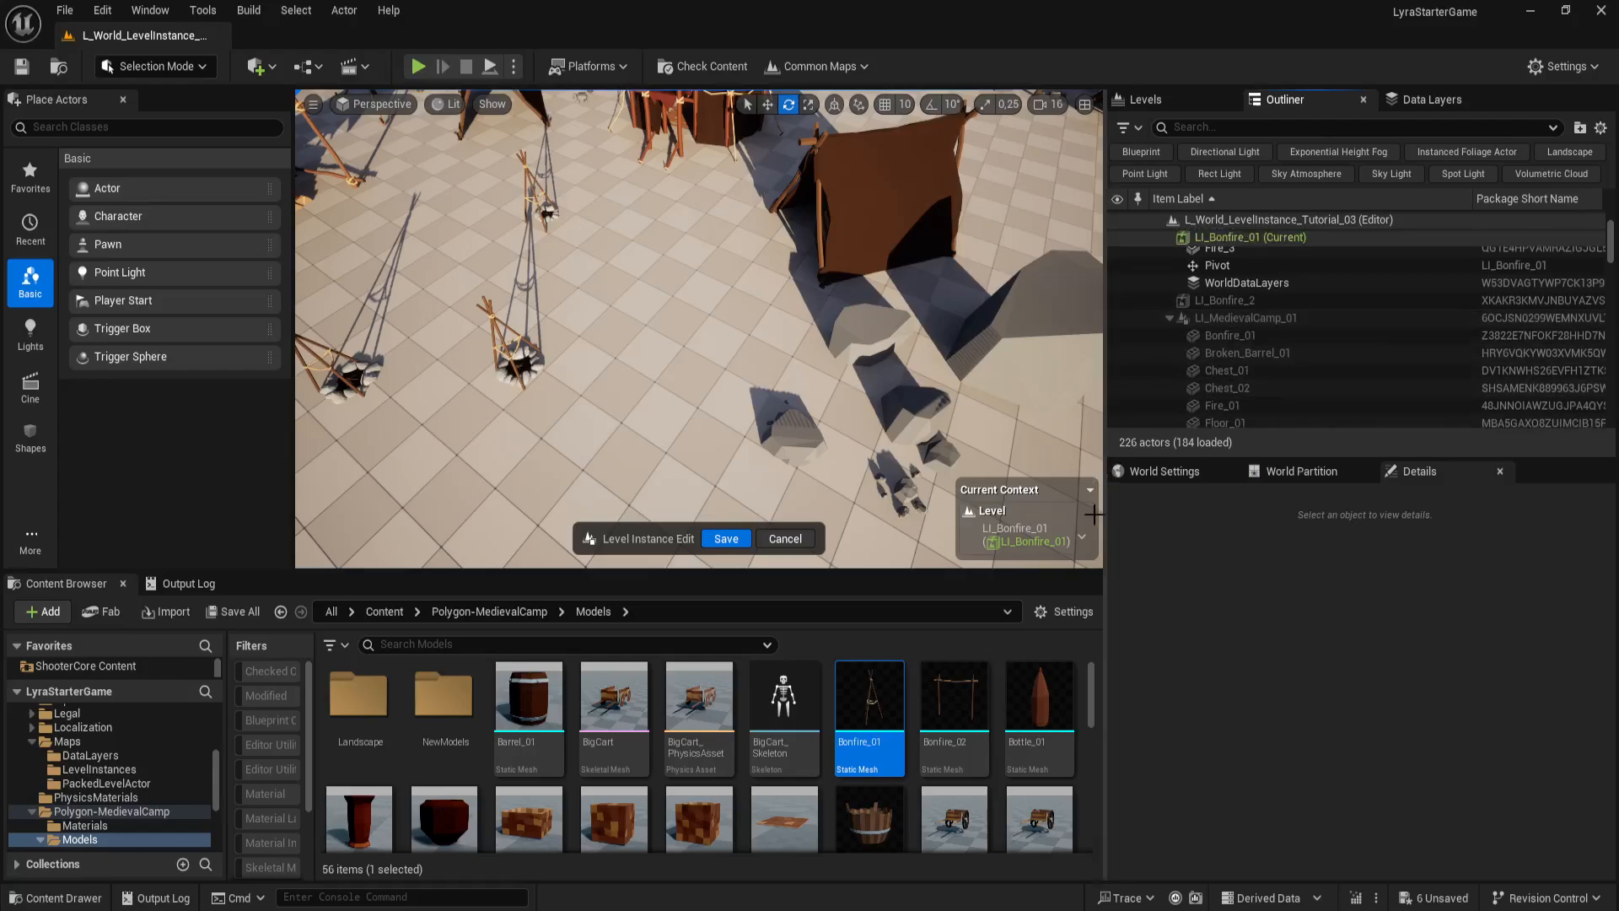
Step: Switch the current context to the Persistent Level and try editing the LI_MedievalCamp_01 level instance, cancelling the edit
left_click(1084, 540)
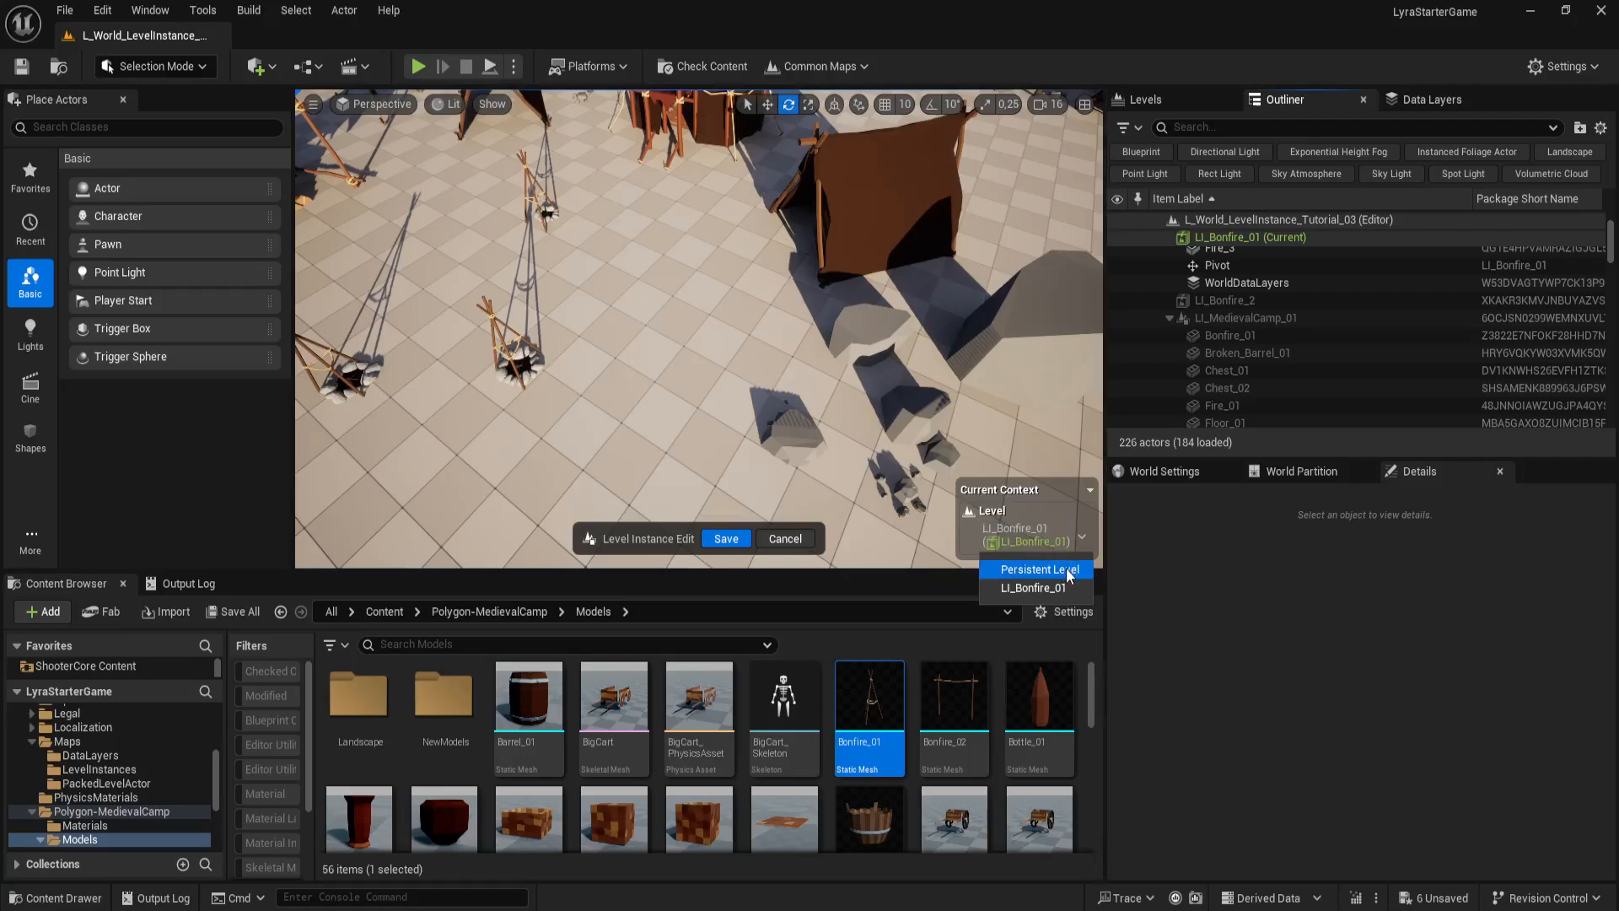
left_click(1069, 573)
left_click(908, 406)
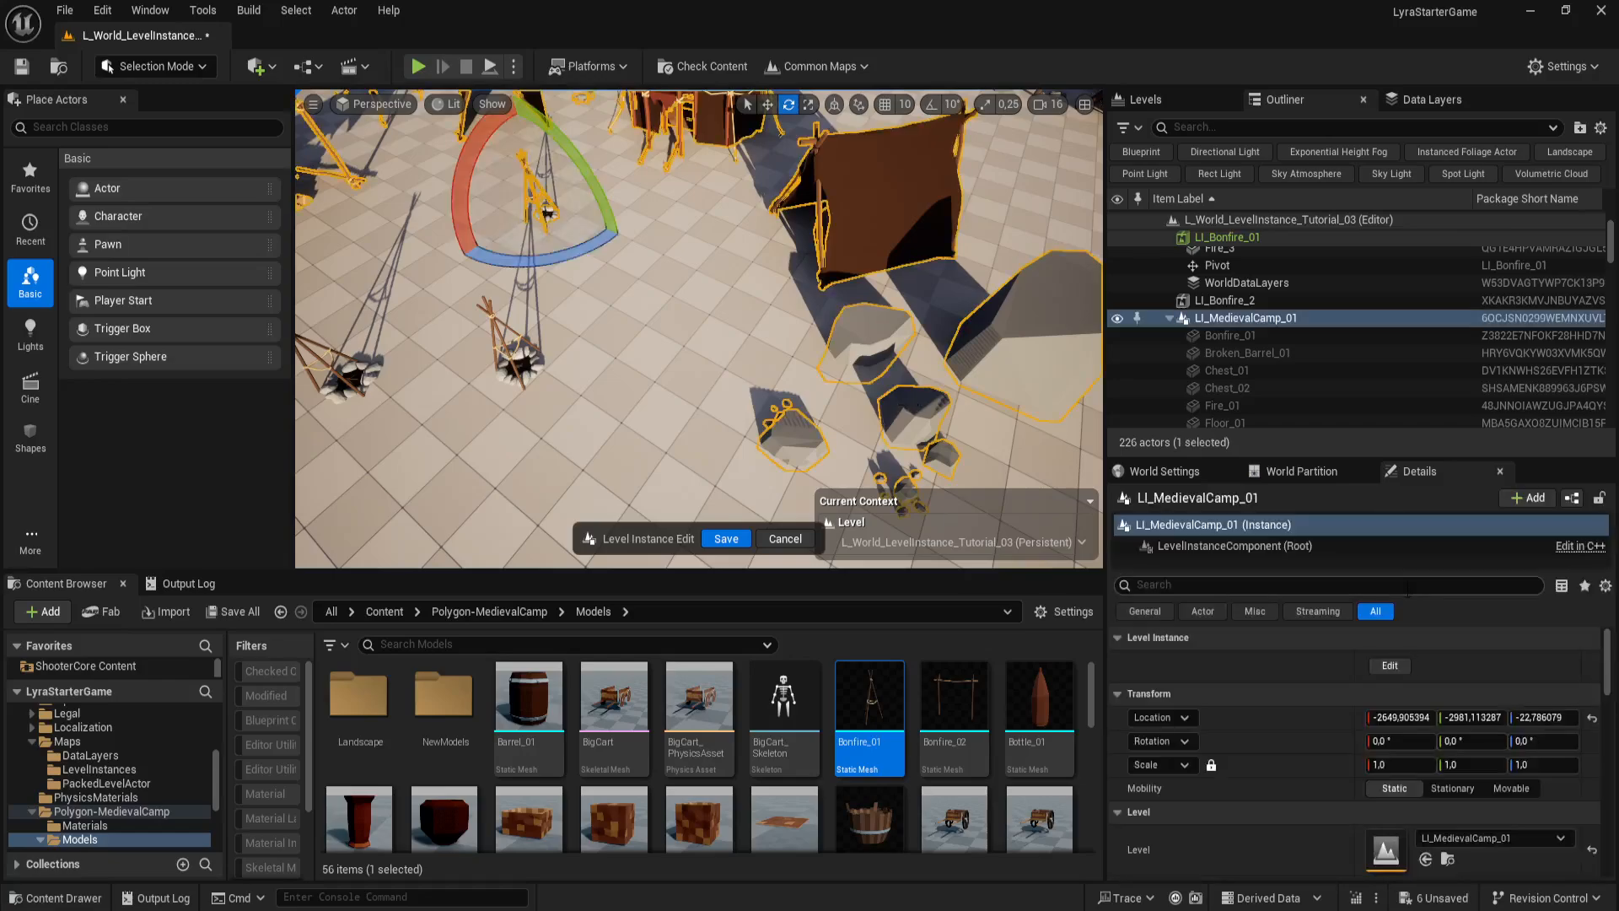
left_click(1390, 667)
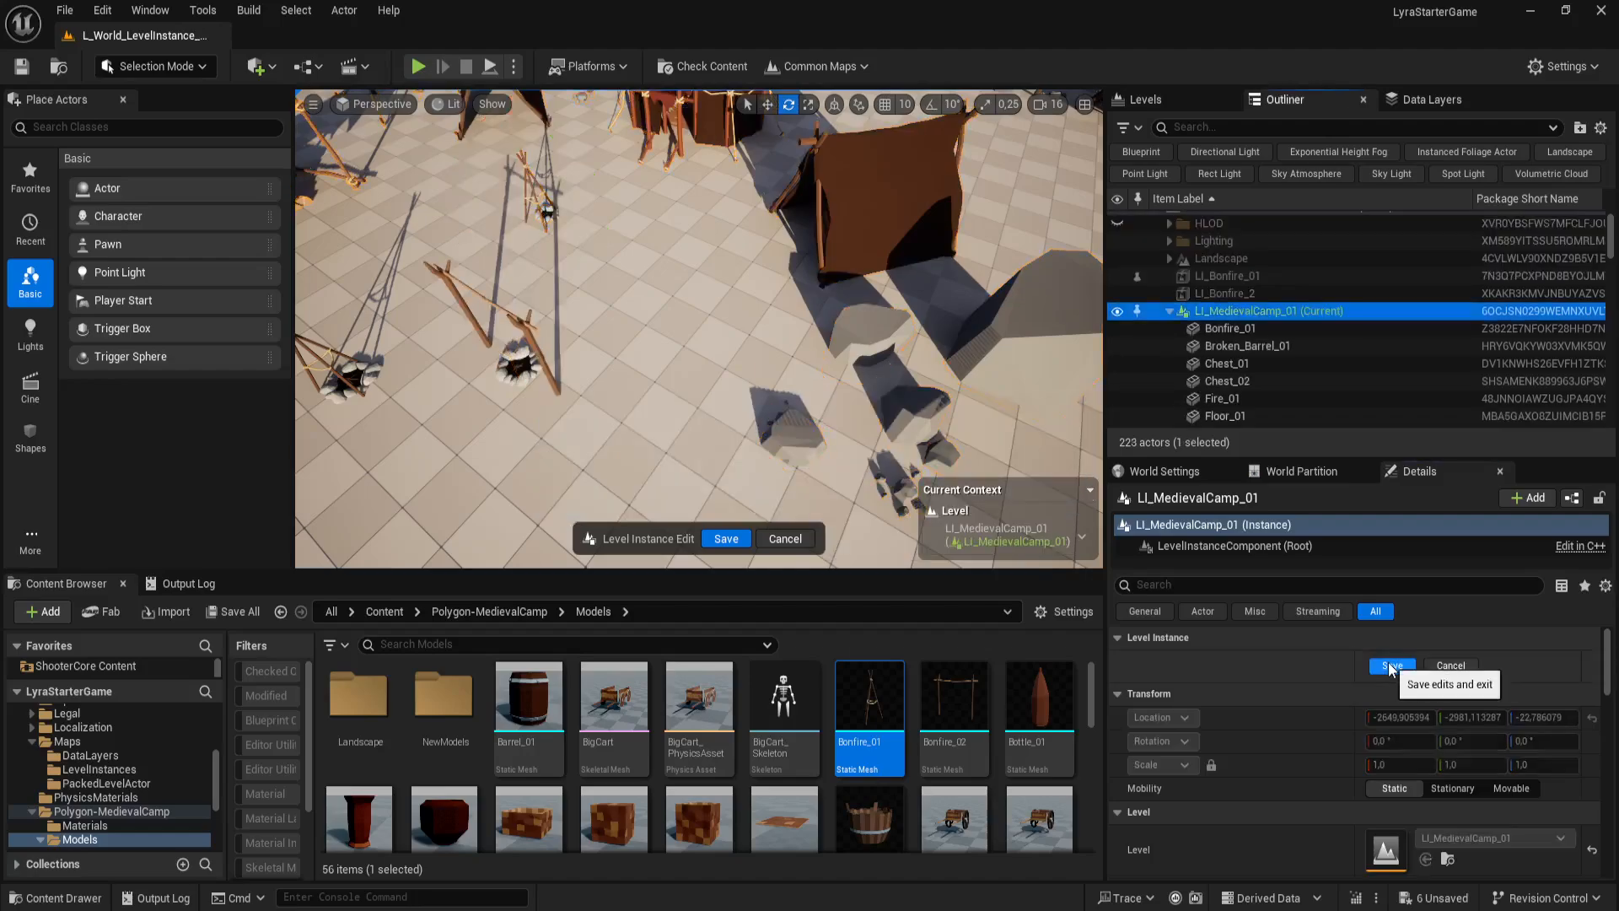
left_click(916, 422)
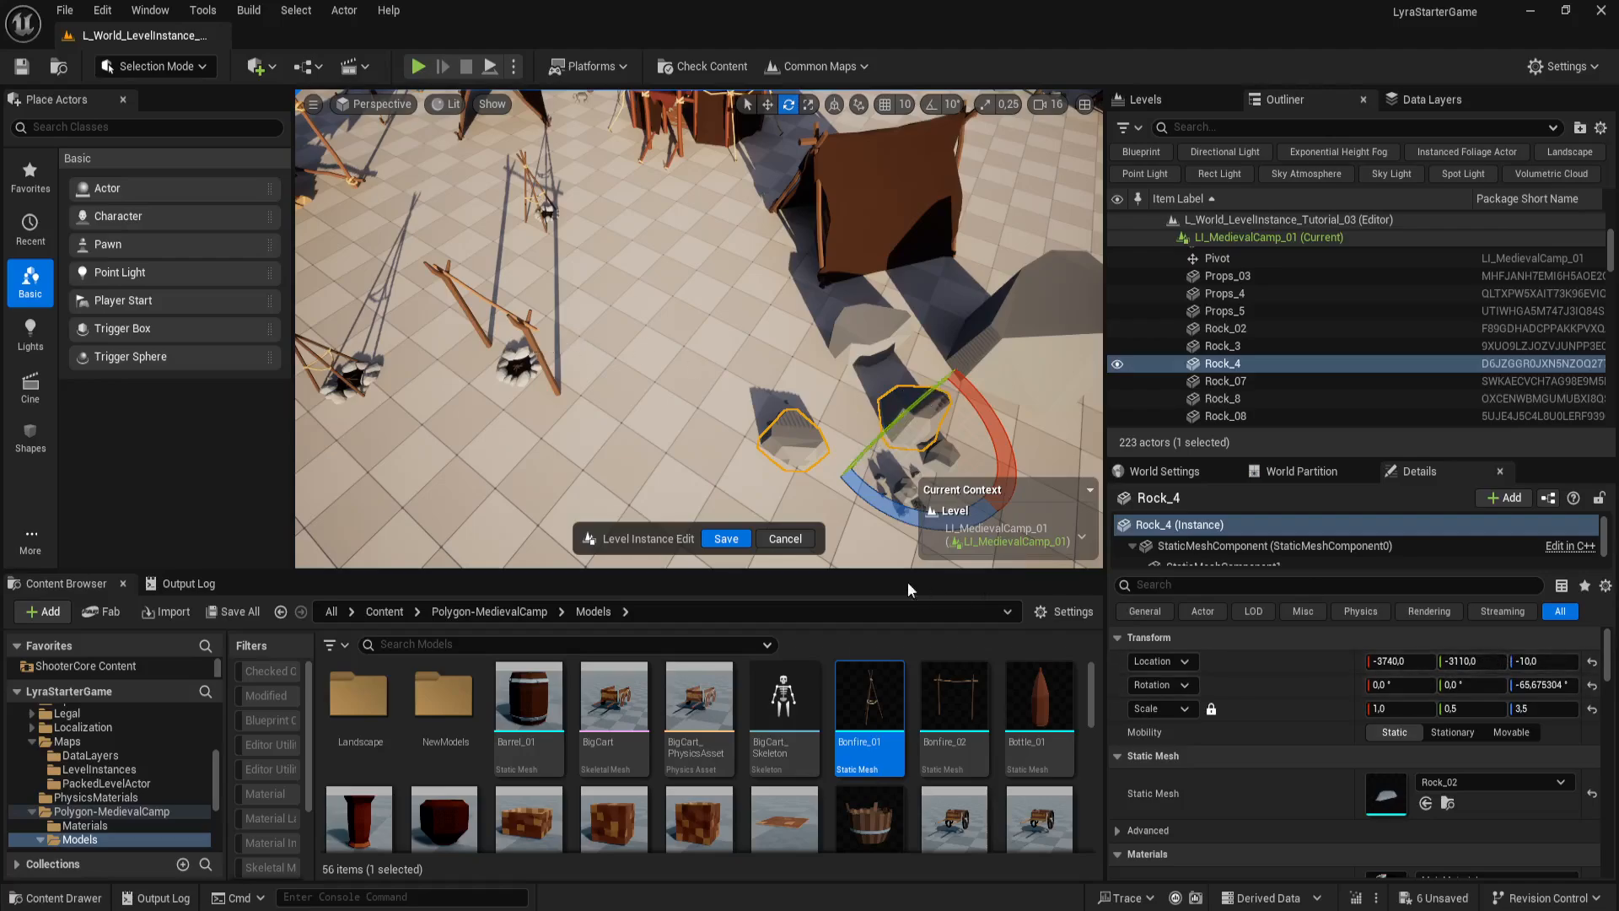
left_click(785, 538)
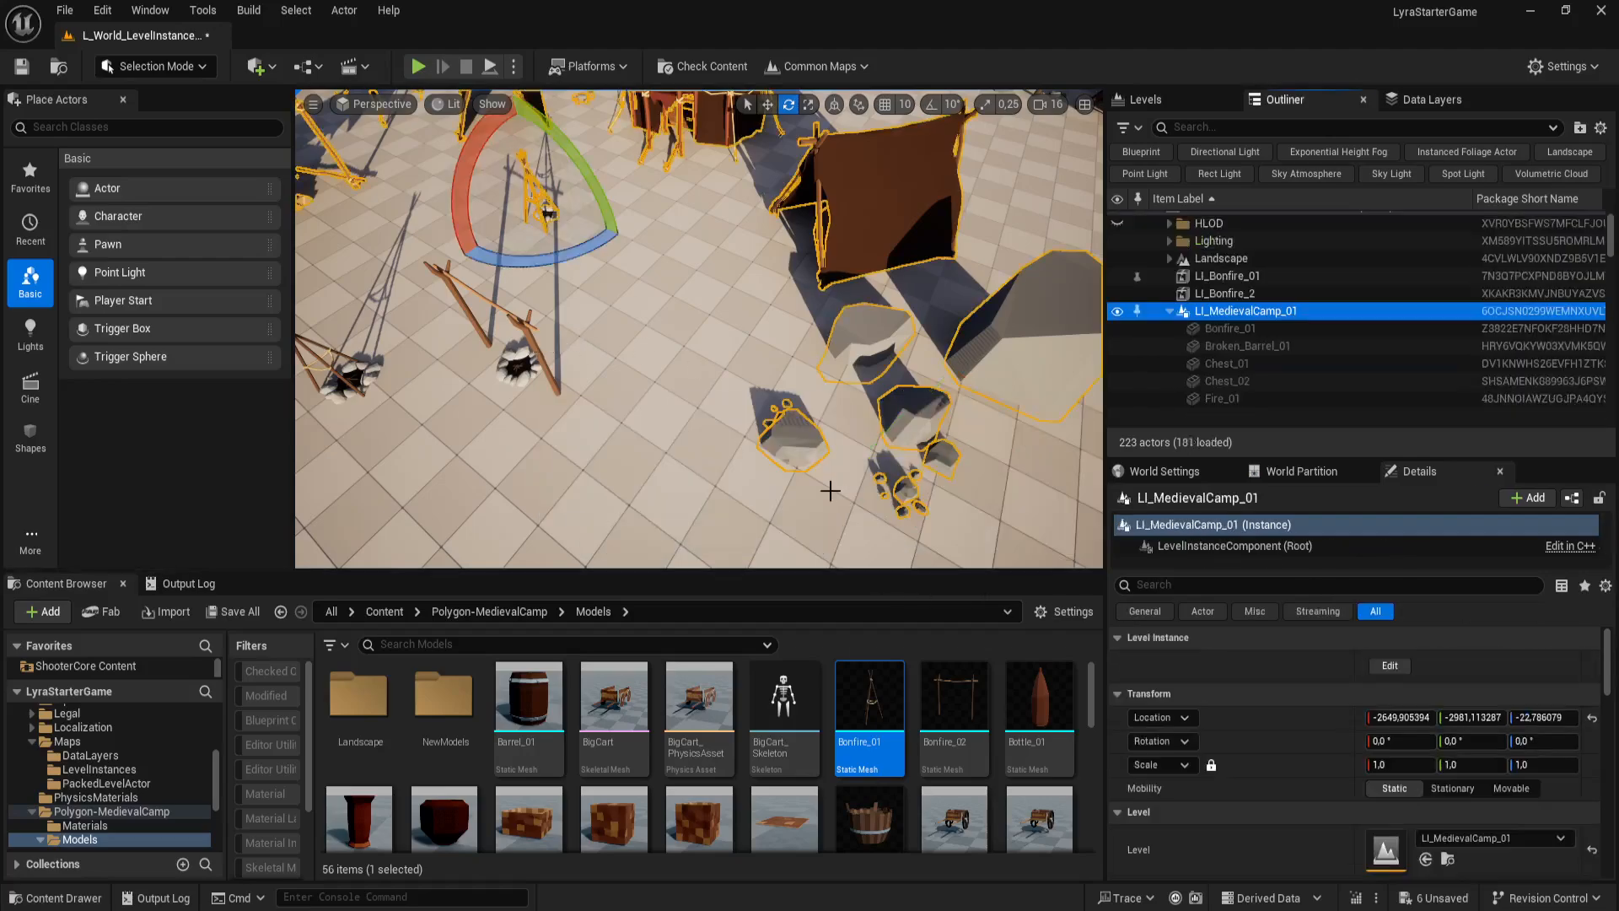
Step: Open LI_Bonfire_01 for level instance editing and select its Fire_3 mesh
left_click(548, 377)
key("f")
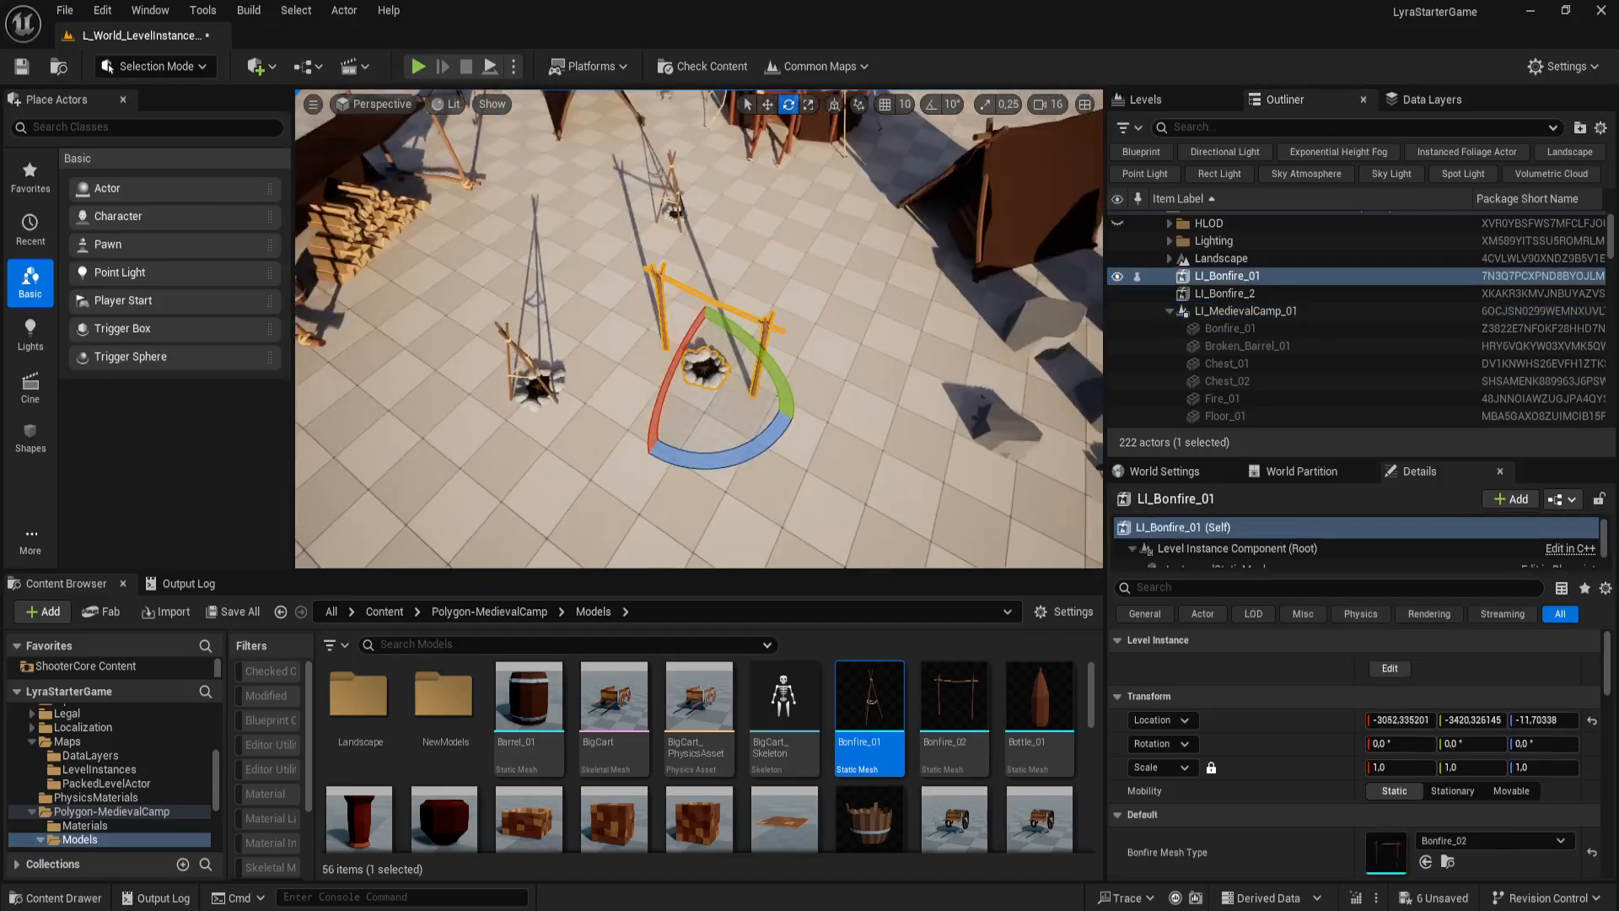
left_click(1390, 667)
left_click(713, 337)
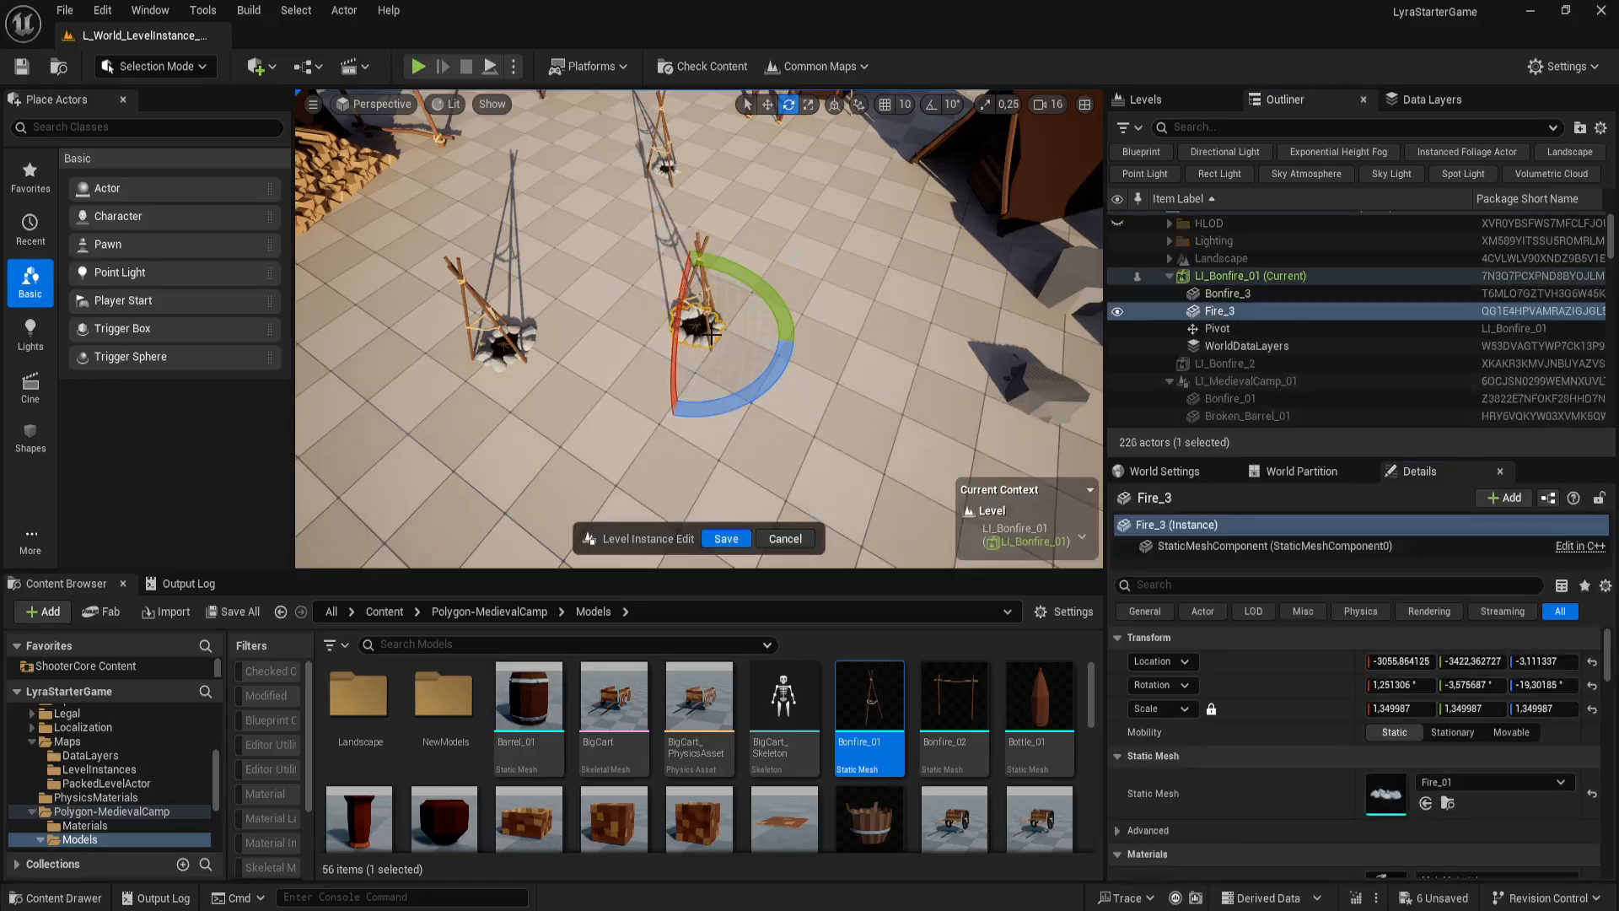
Step: Place three Barrel_01 meshes around the bonfire inside LI_Bonfire_01 and save the level instance edit
key("w")
right_click_drag(868, 499, 871, 461)
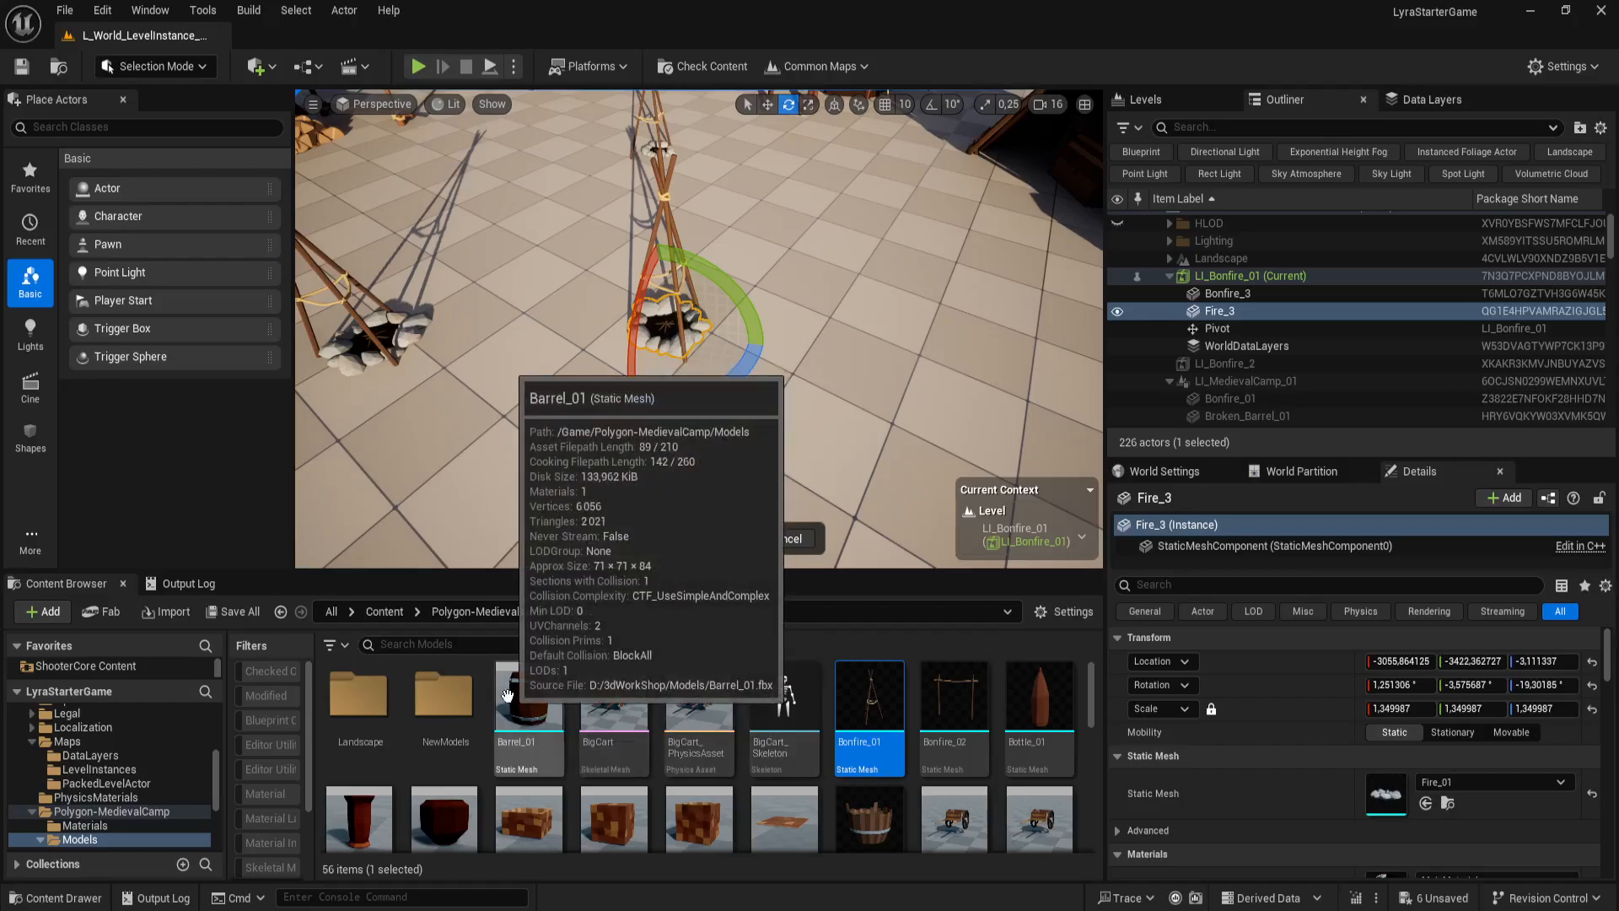
left_click_drag(505, 695, 535, 380)
key("w")
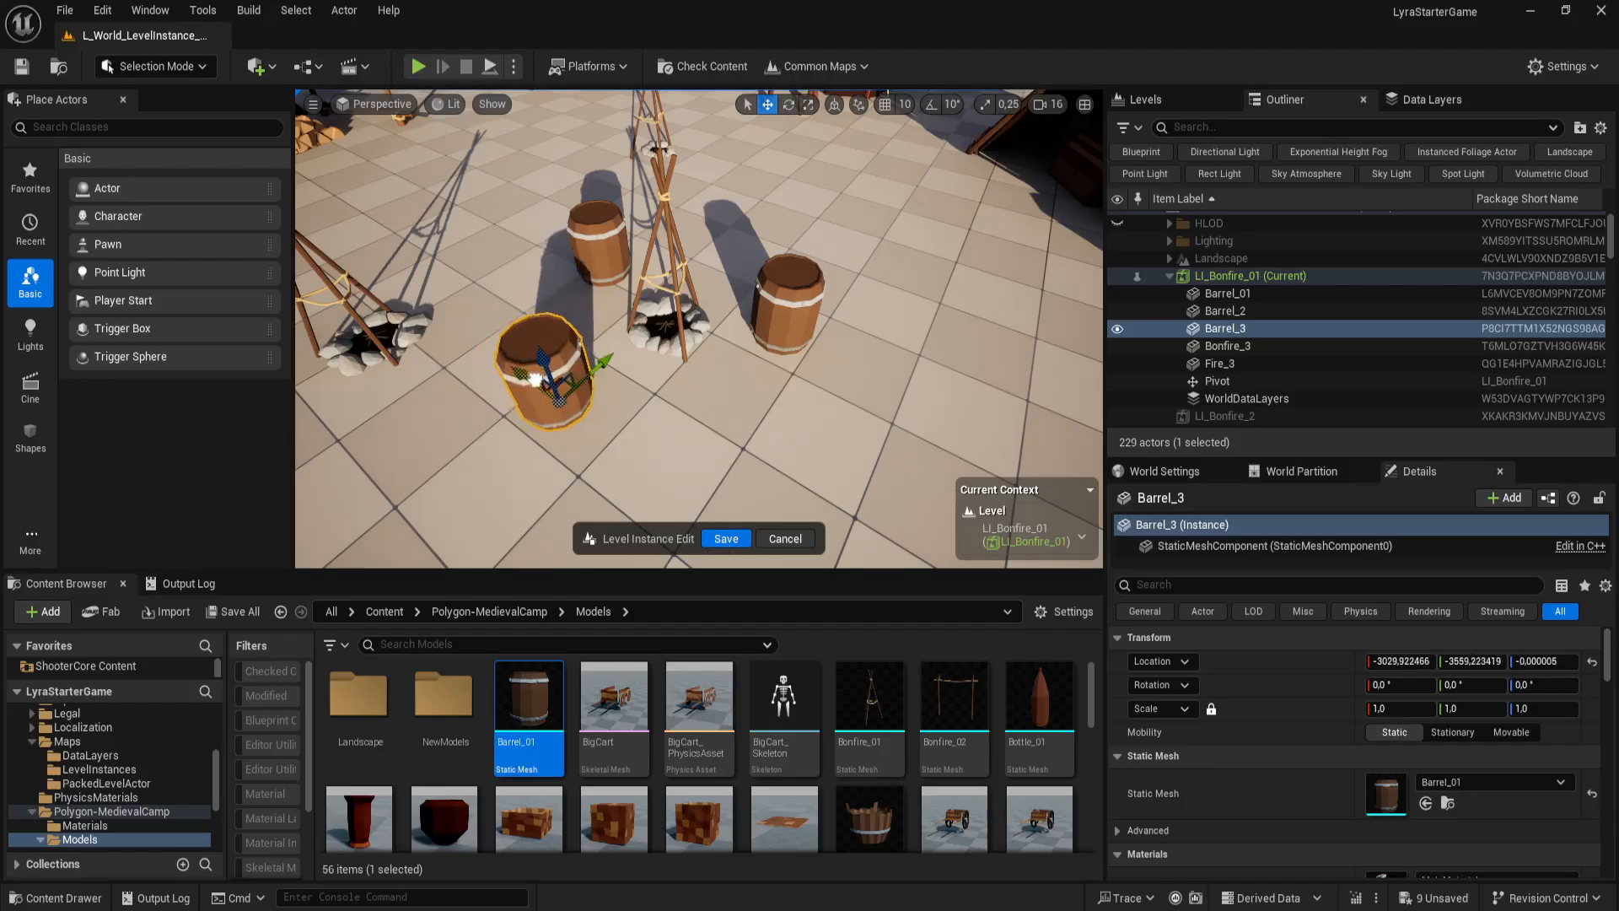
left_click(722, 544)
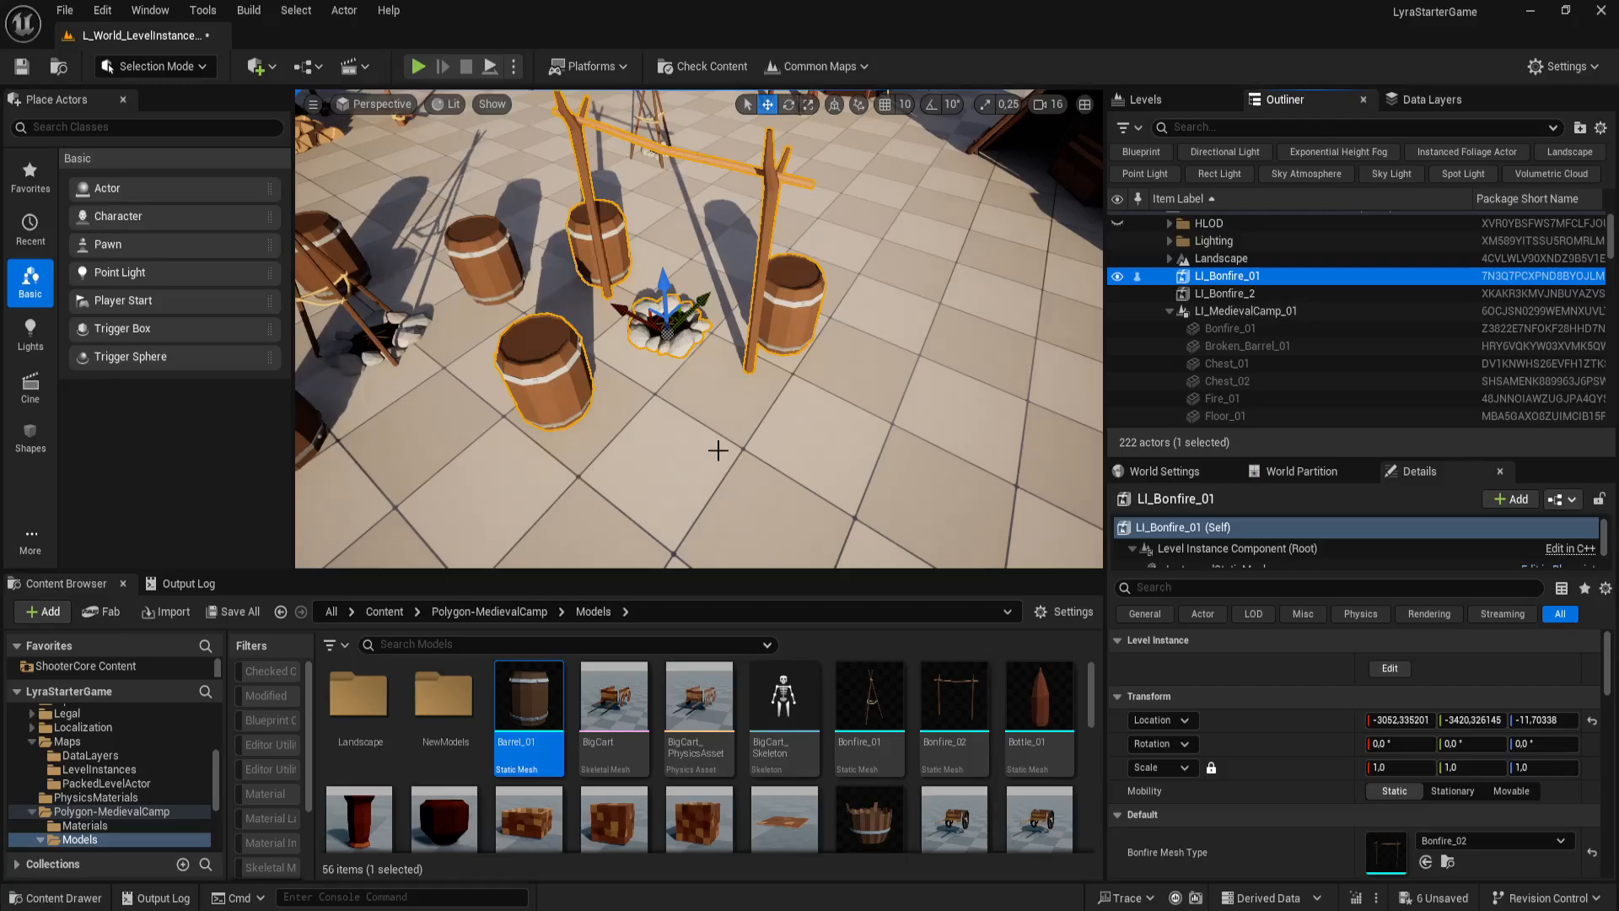
Step: Move LI_Bonfire_2 farther away from LI_Bonfire_01 along the ground
right_click_drag(718, 451, 718, 451)
left_click(664, 346)
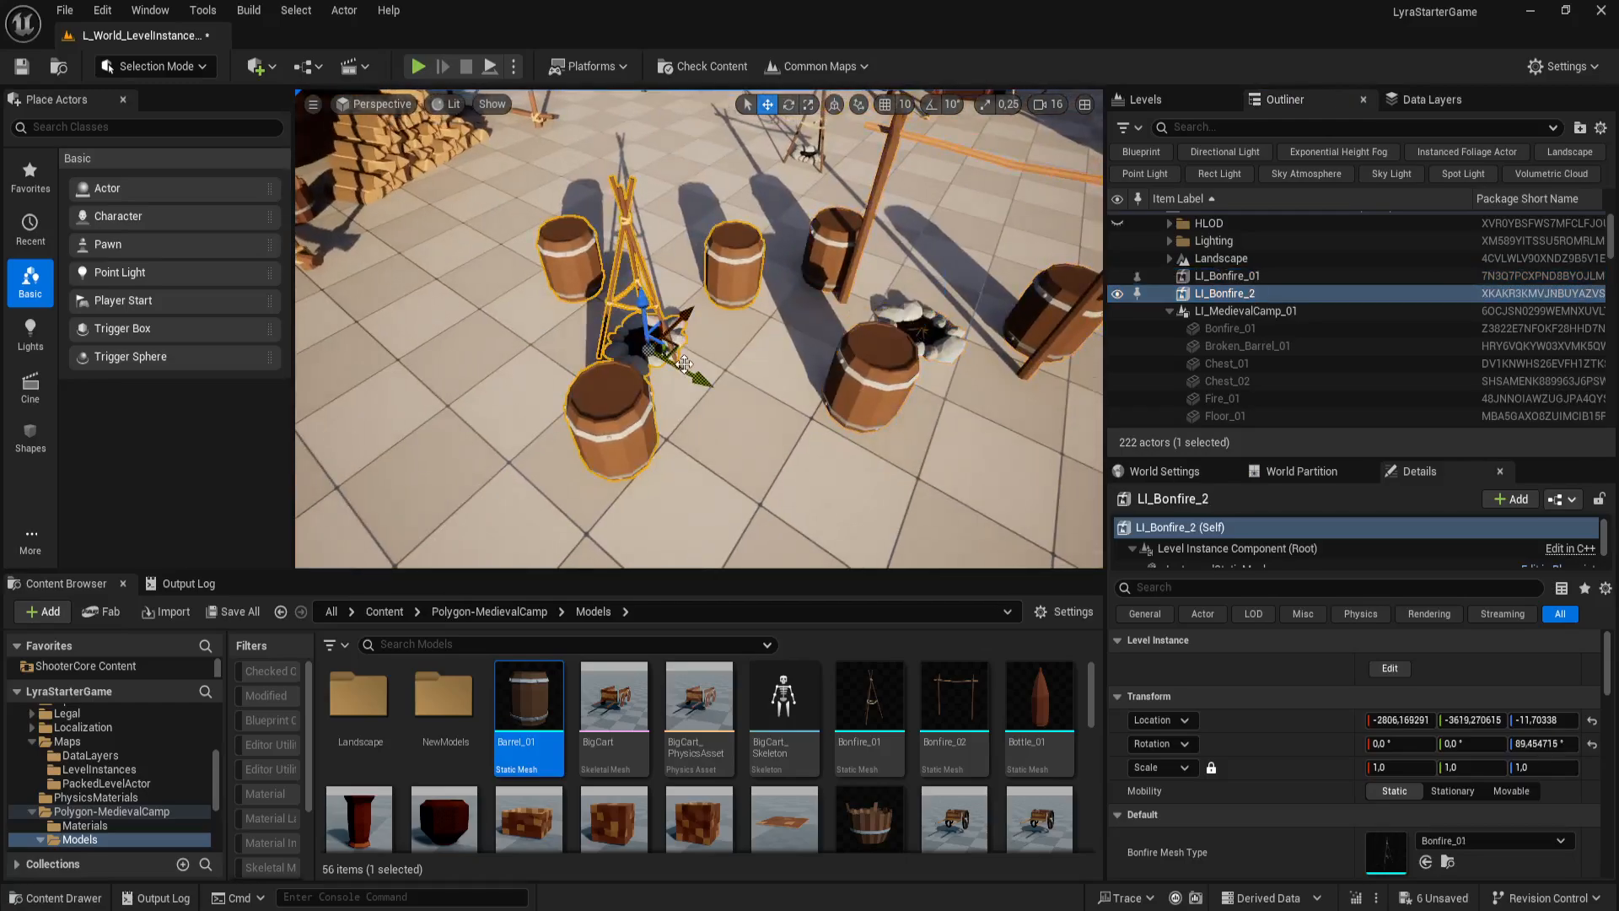
left_click_drag(680, 349, 552, 341)
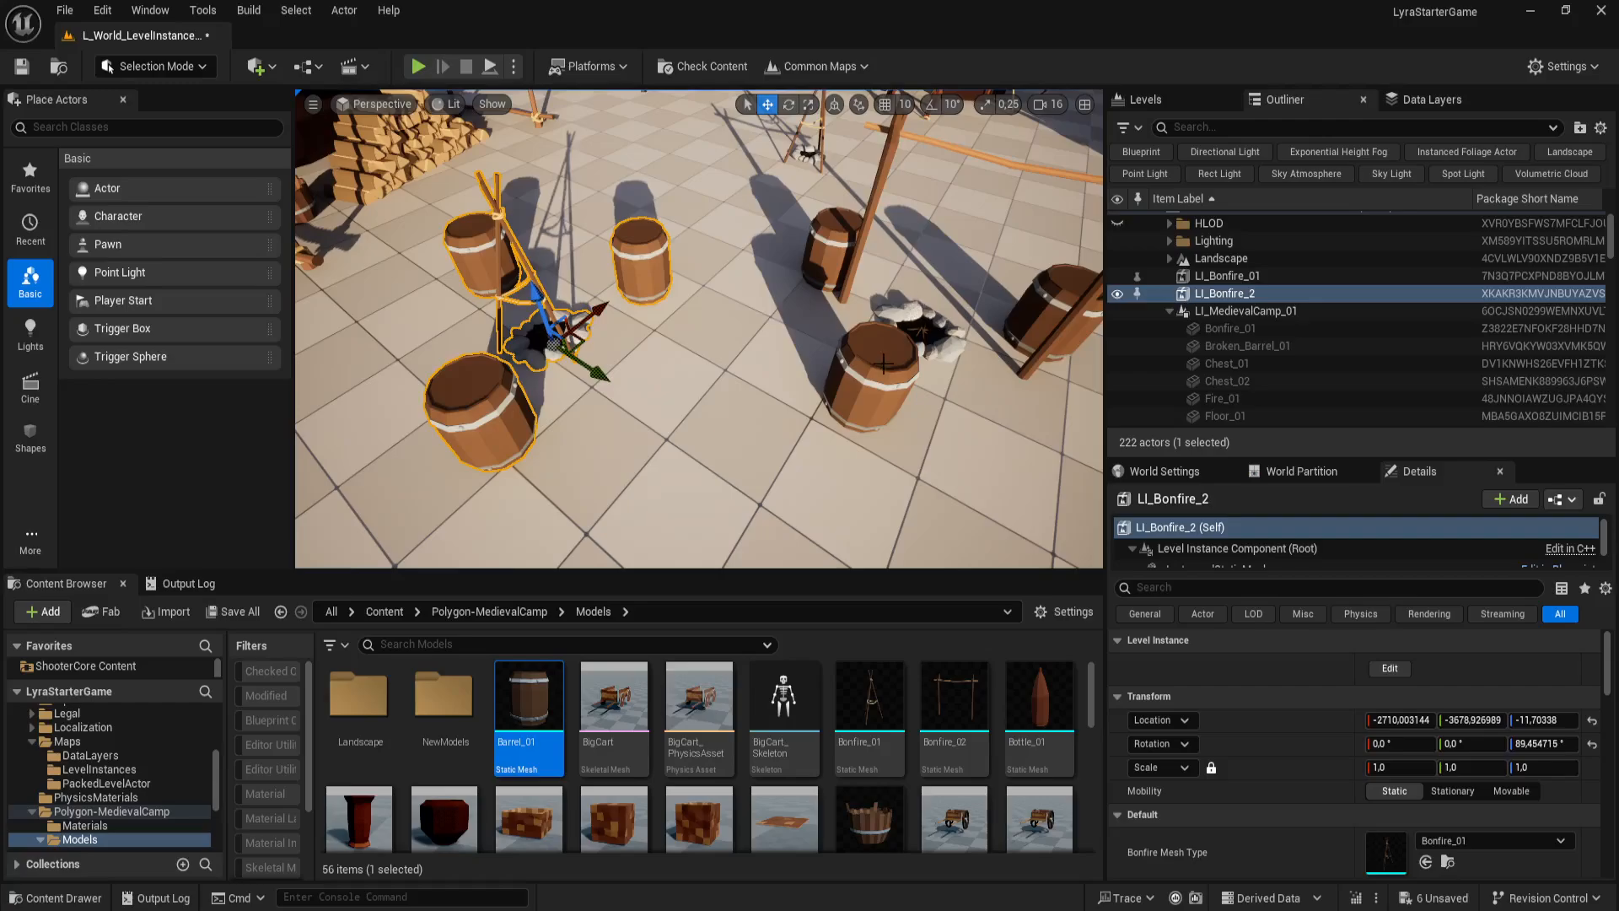
Step: Select LI_Bonfire_01 and inspect the arrangement of its barrels around the fire
right_click_drag(883, 364, 917, 261)
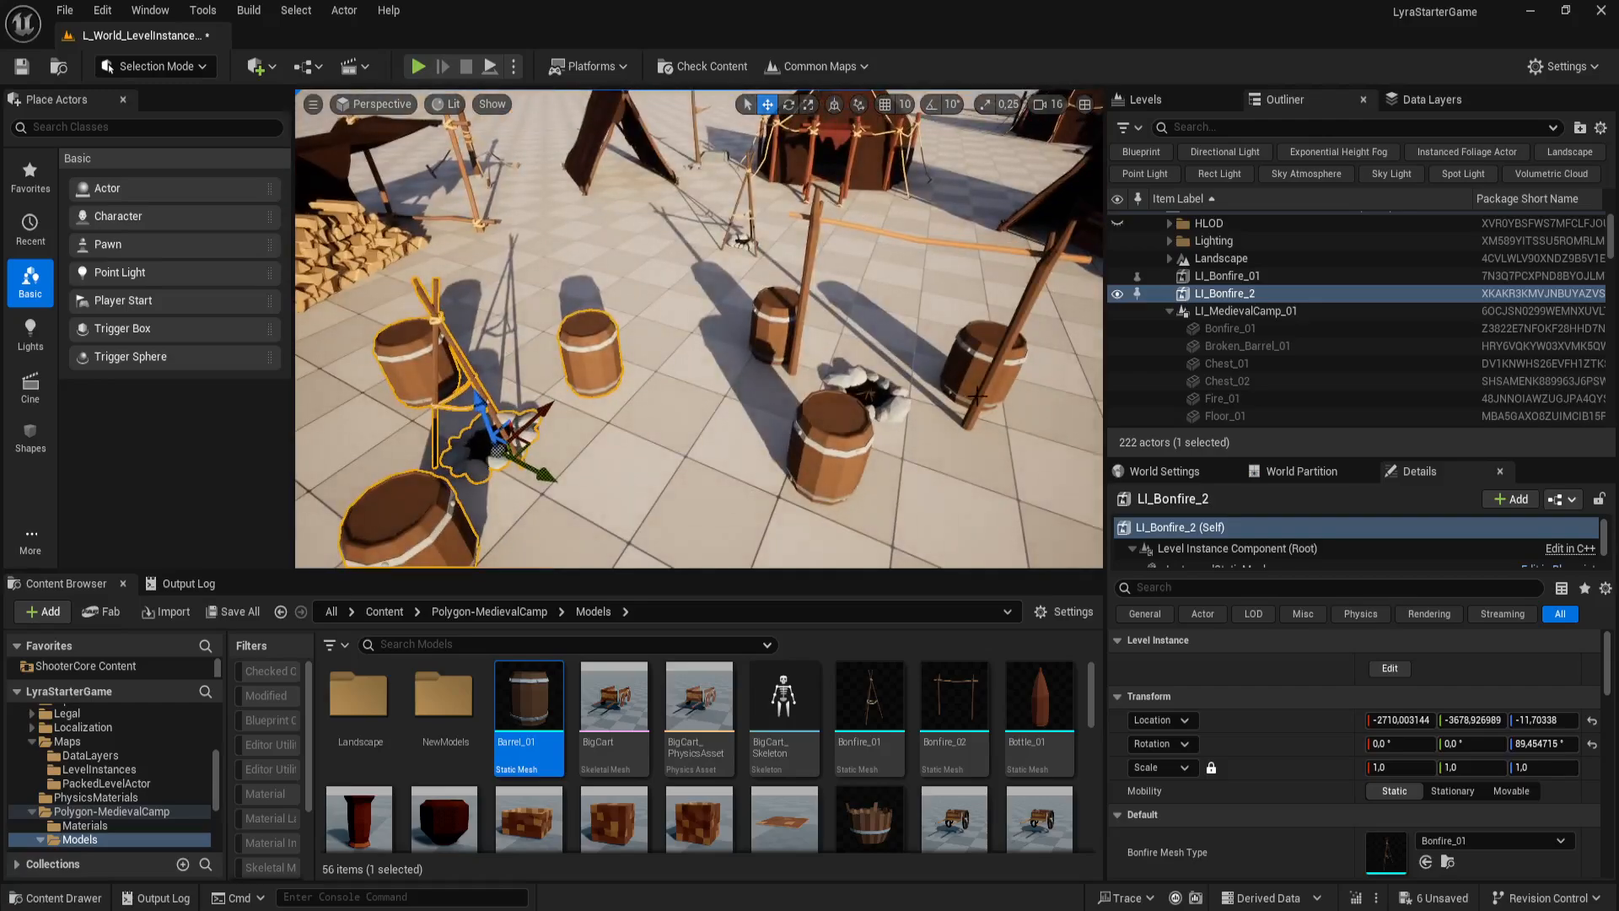
right_click_drag(977, 395, 928, 398)
right_click_drag(598, 351, 672, 448)
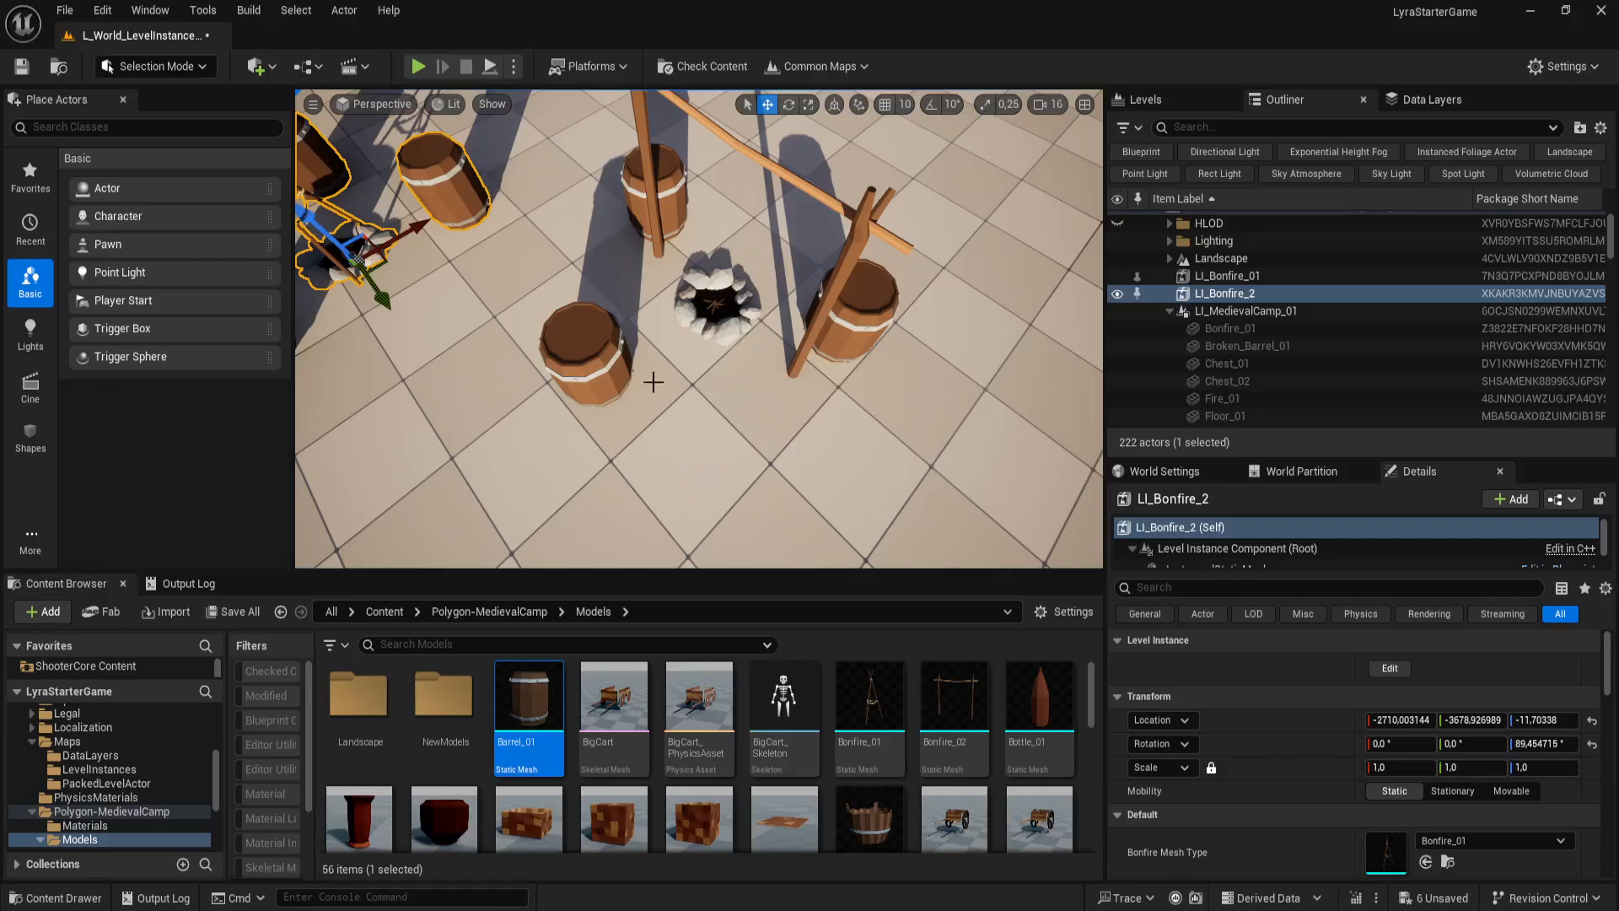
left_click(578, 338)
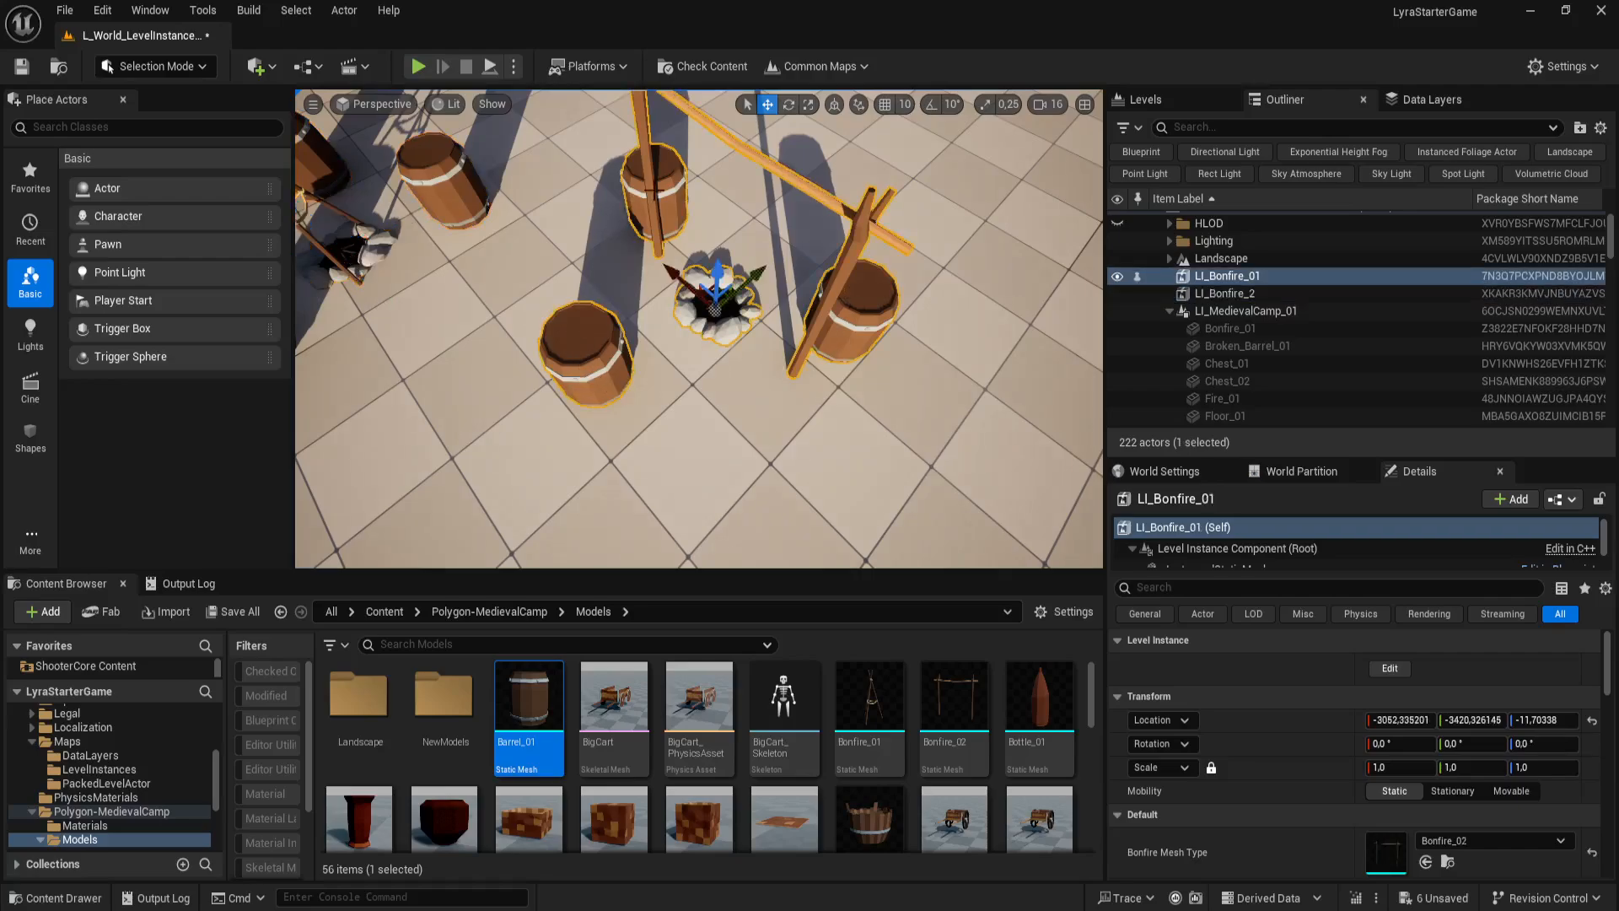
right_click_drag(642, 380, 644, 395)
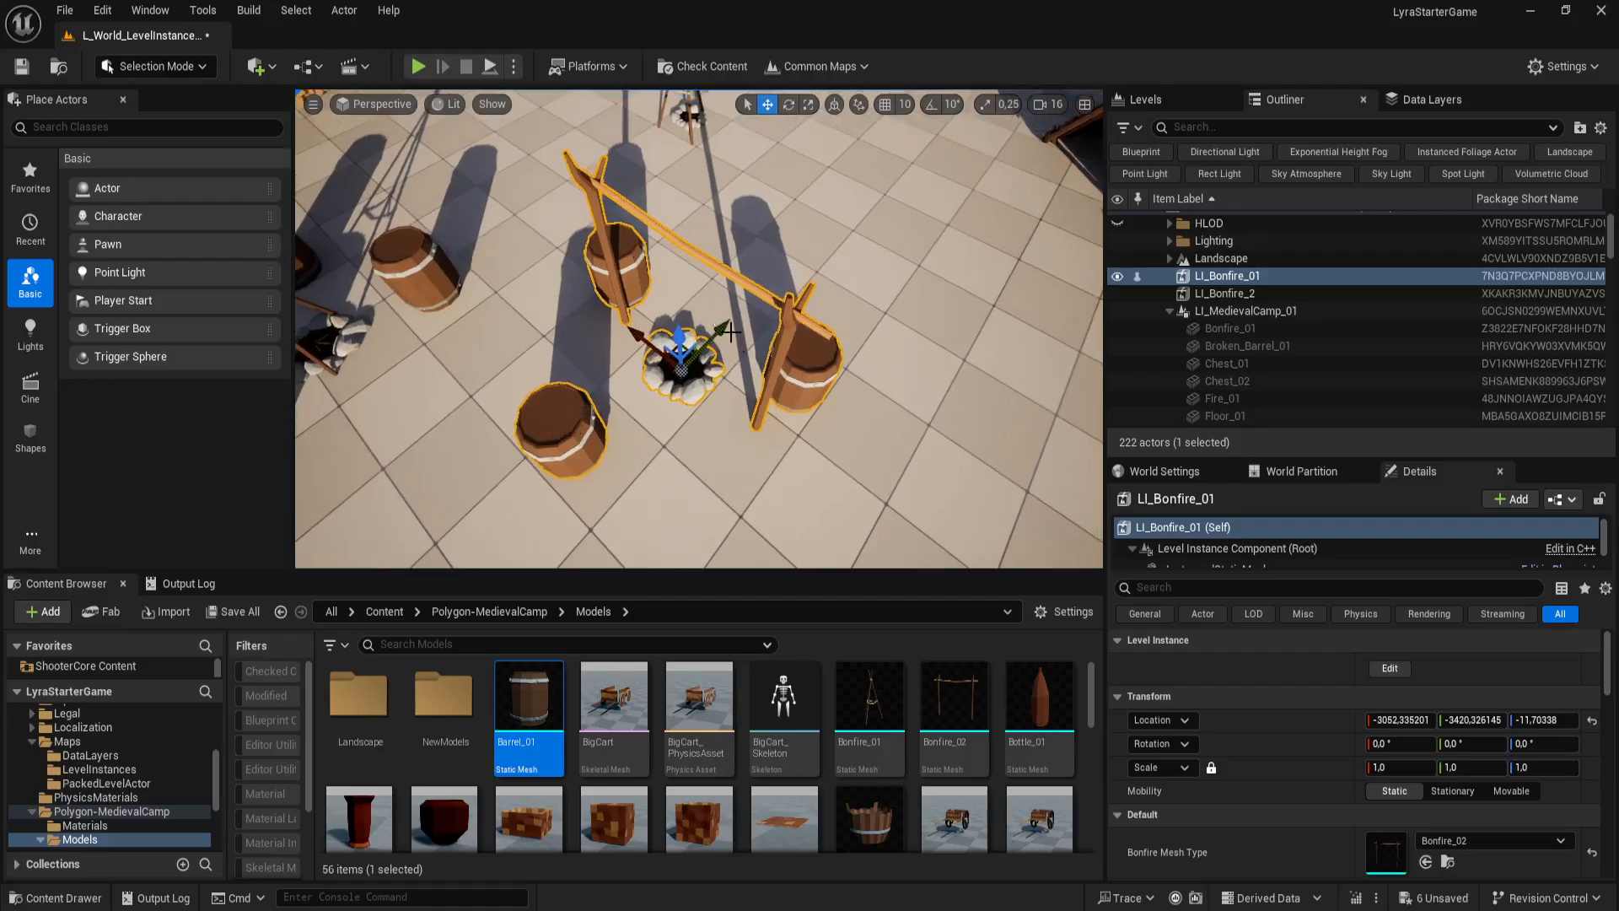
Step: Rotate LI_Bonfire_2 around its vertical axis to about 138°
scroll(1286, 763, "down", 2)
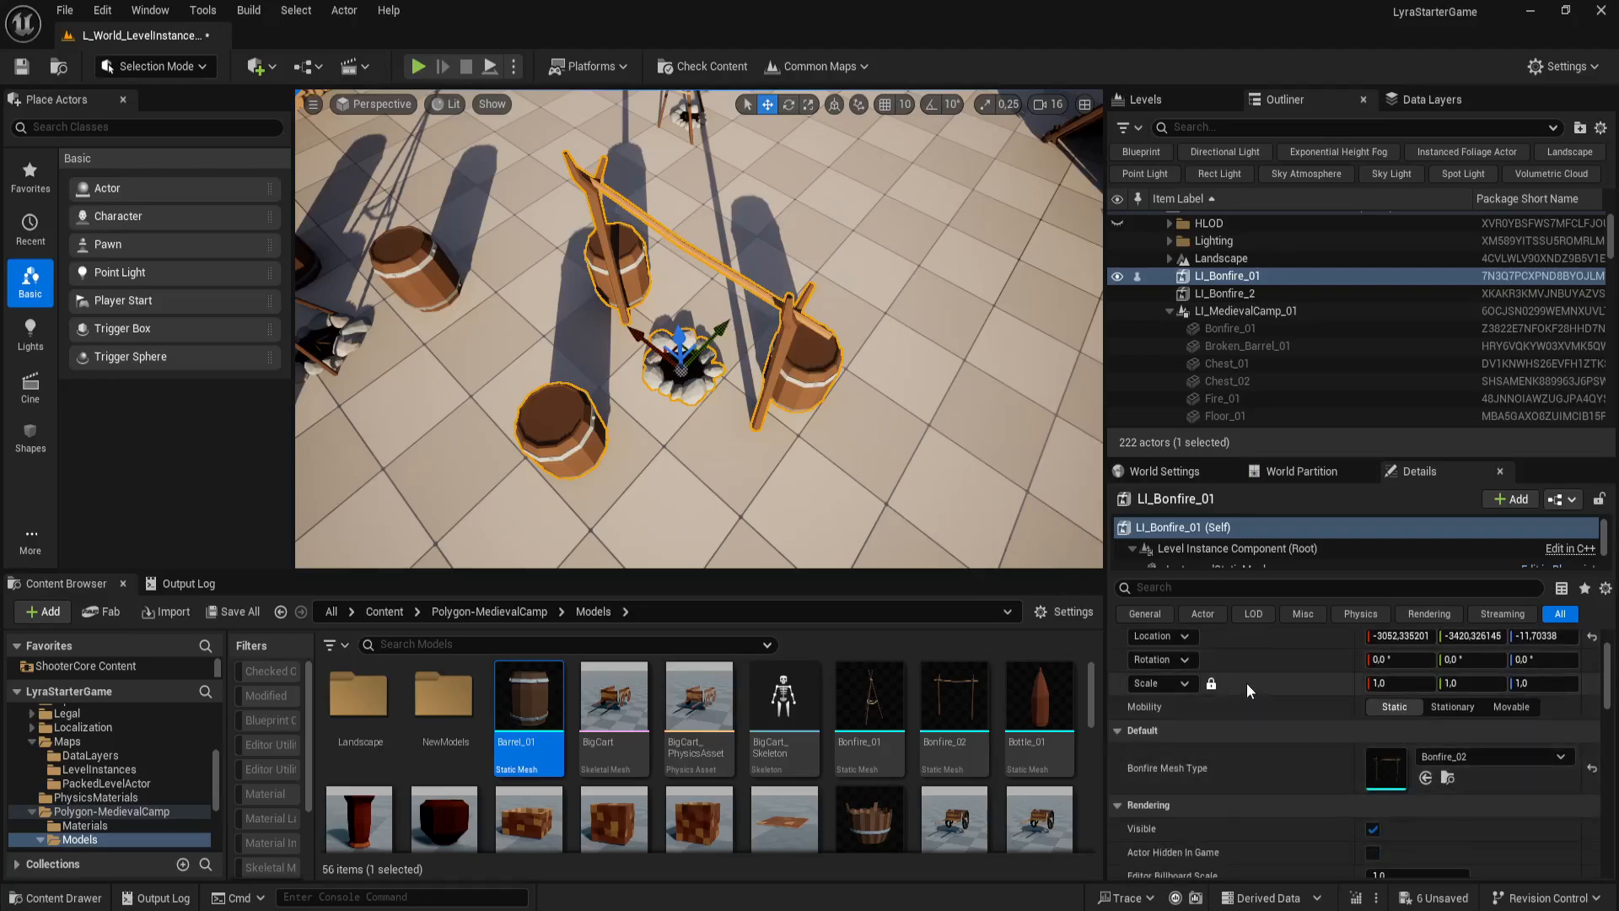
right_click_drag(680, 474, 614, 439)
key("s")
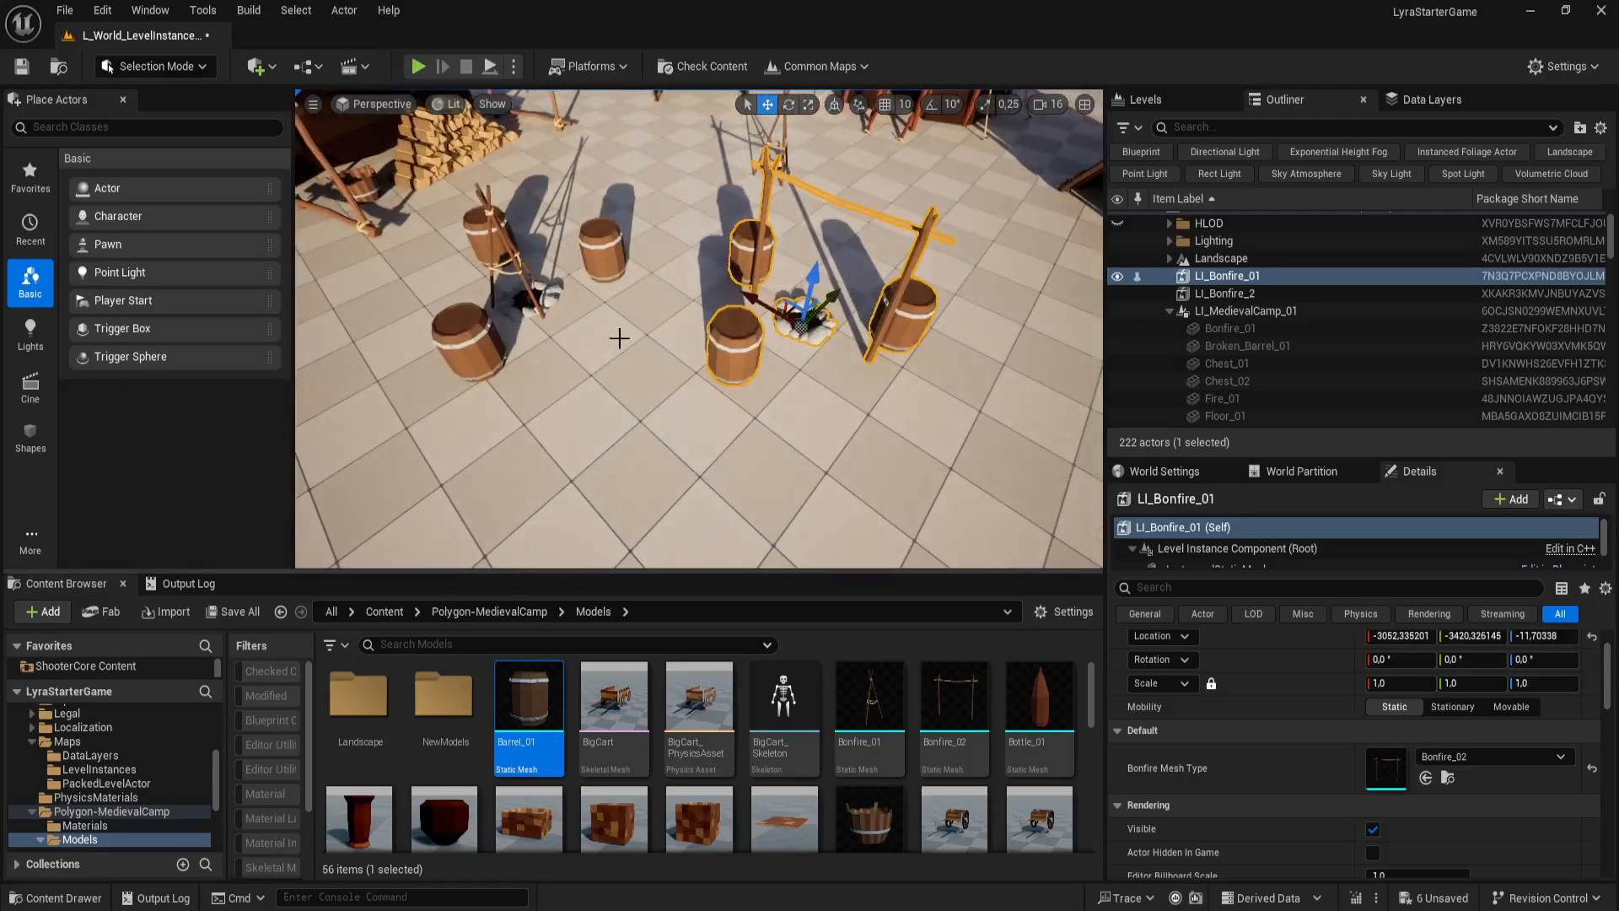
left_click(603, 253)
right_click_drag(640, 383, 619, 341)
key("e")
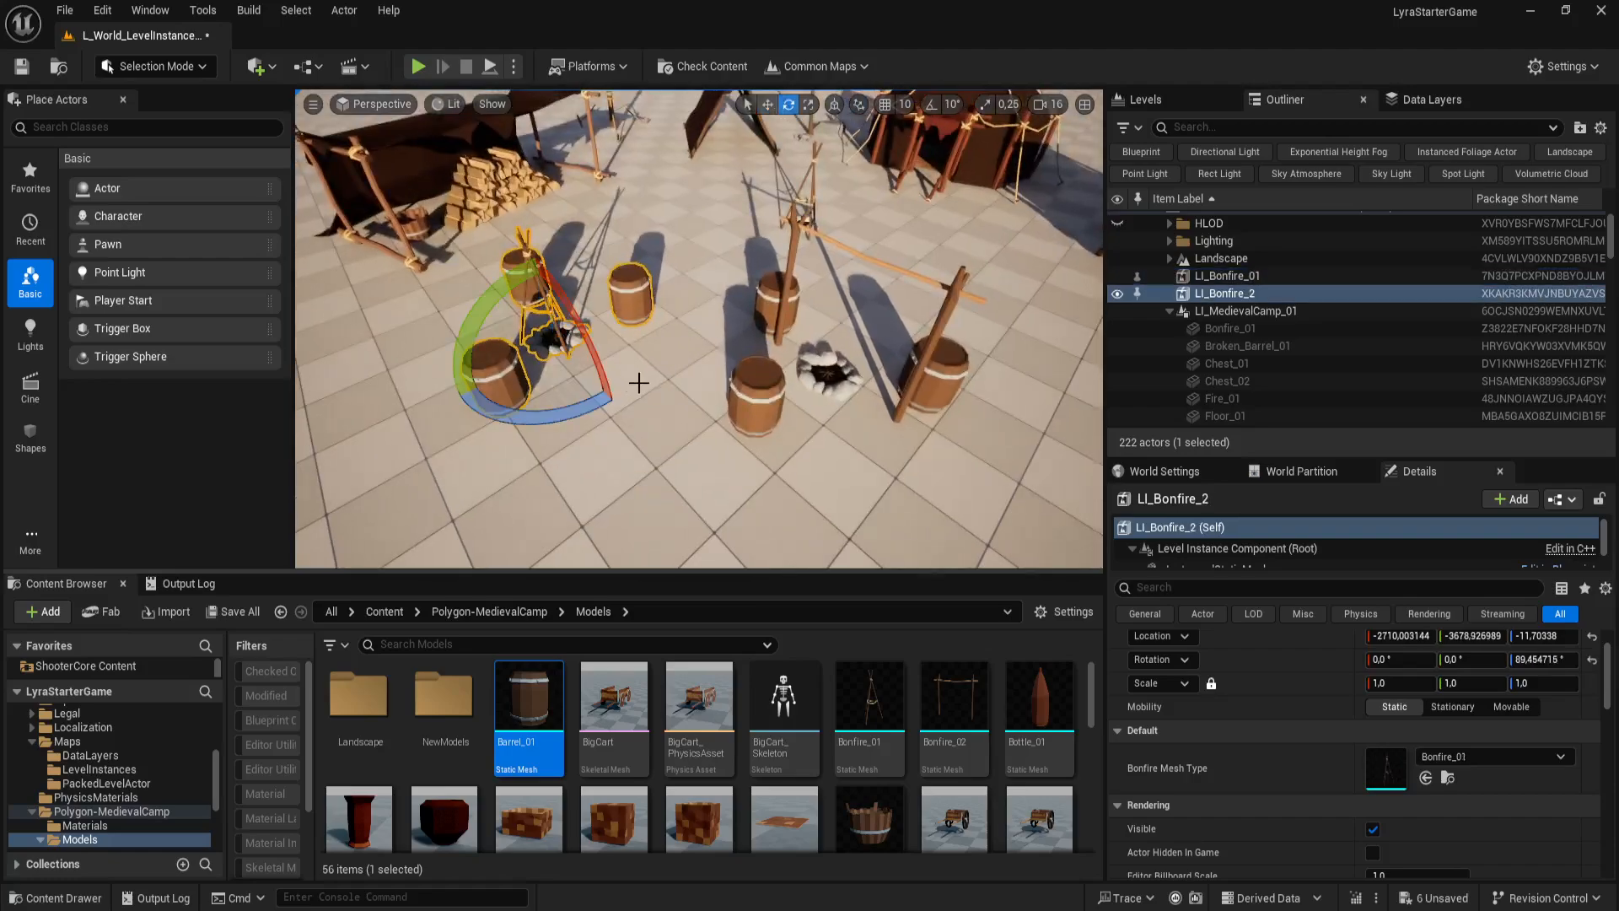
left_click_drag(572, 419, 658, 358)
Step: Duplicate LI_Bonfire_2 and place the copy beside the neighbouring medieval camp, away from the original bonfires
right_click_drag(658, 358, 666, 405)
key("s")
key("w")
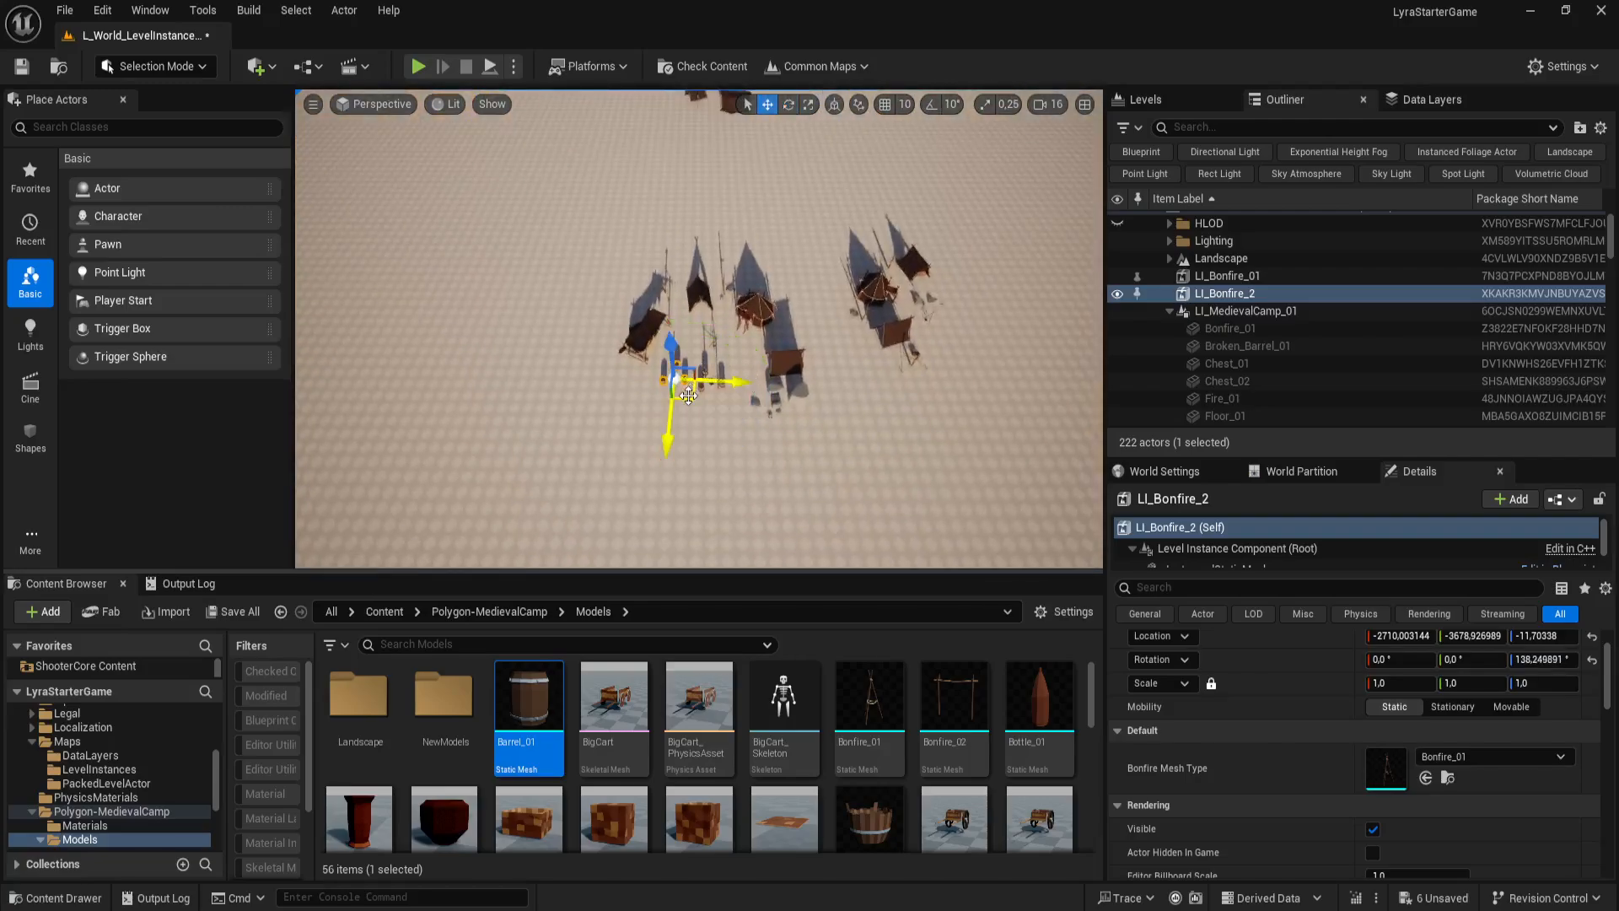
left_click_drag(690, 396, 939, 394, "alt")
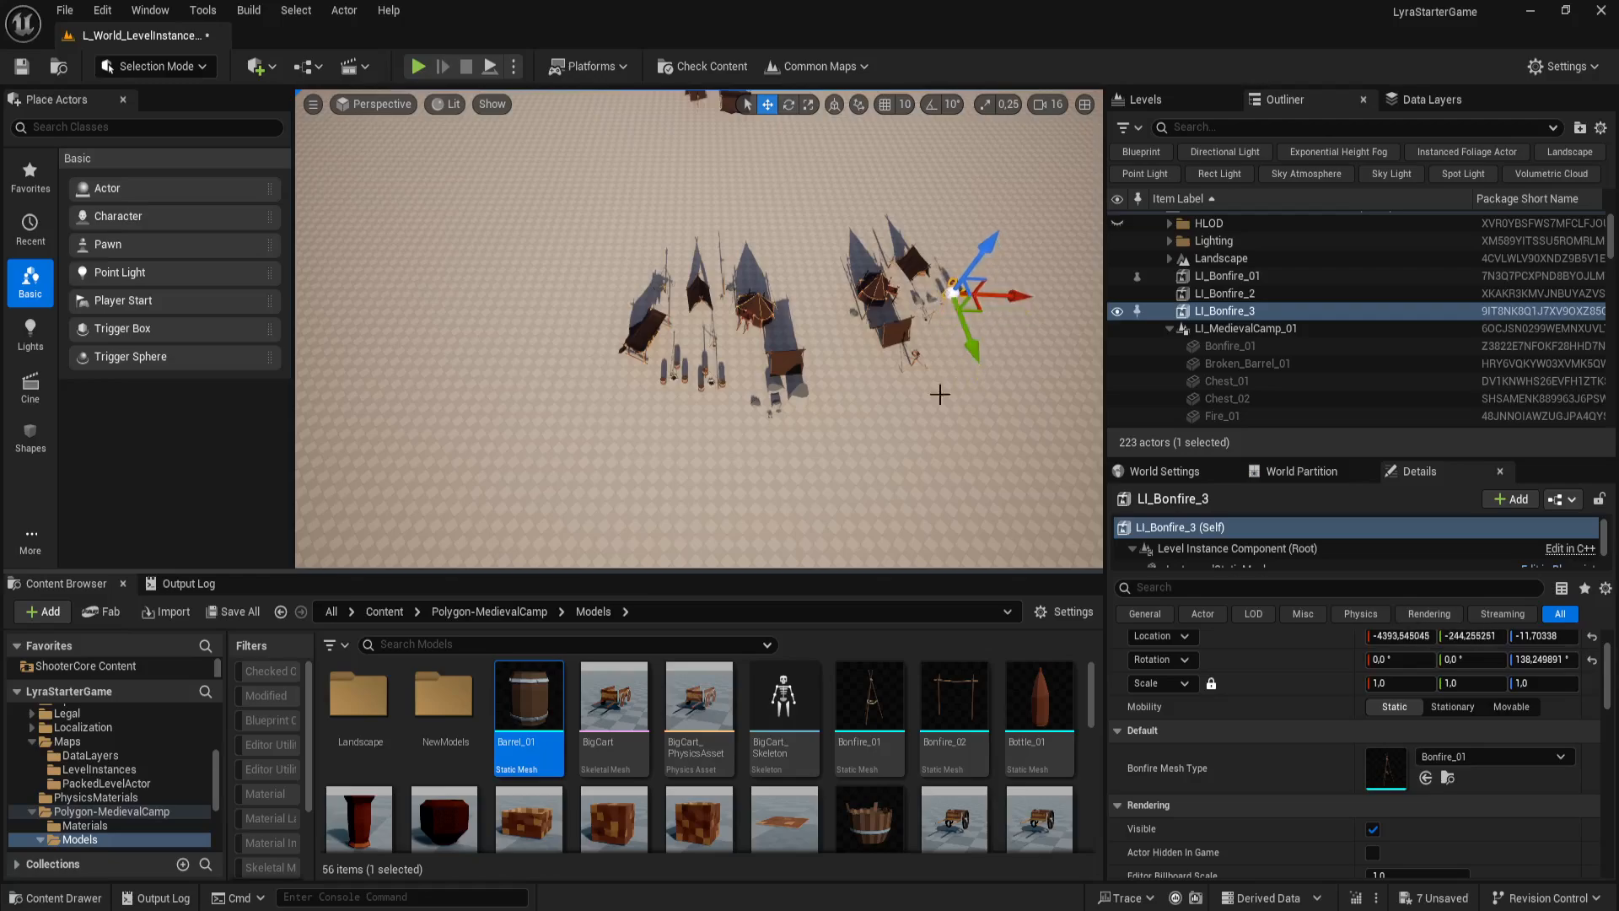
Step: Move LI_Bonfire_2 across the landscape into the LI_MedievalCamp_5 camp, next to the camp's own bonfire
mouse_move(832, 441)
right_mouse_down()
mouse_move(865, 428)
mouse_move(852, 465)
mouse_move(848, 453)
right_mouse_up()
key("w")
left_click(624, 411)
right_click_drag(624, 411, 632, 430)
left_click_drag(673, 473, 690, 118)
key("f")
mouse_move(700, 125)
right_mouse_down()
mouse_move(742, 131)
mouse_move(702, 101)
right_mouse_up()
left_click_drag(713, 371, 874, 349)
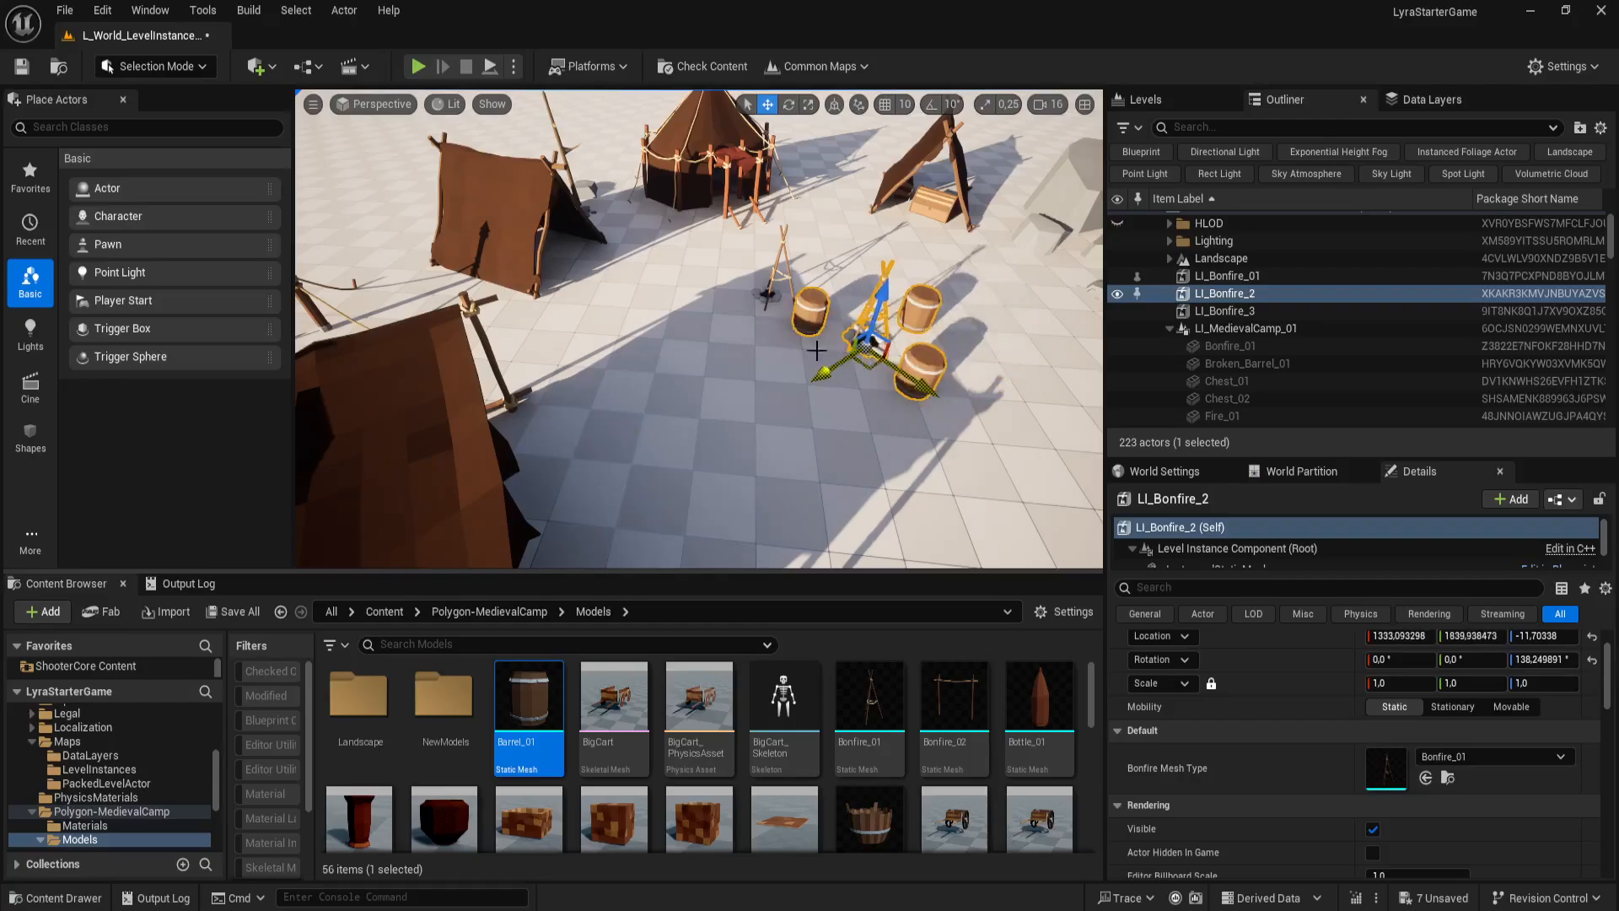
Step: Select the LI_MedievalCamp_5 level instance and locate its LI_MedievalCamp_01 level asset in the project content
right_click_drag(780, 341, 805, 376)
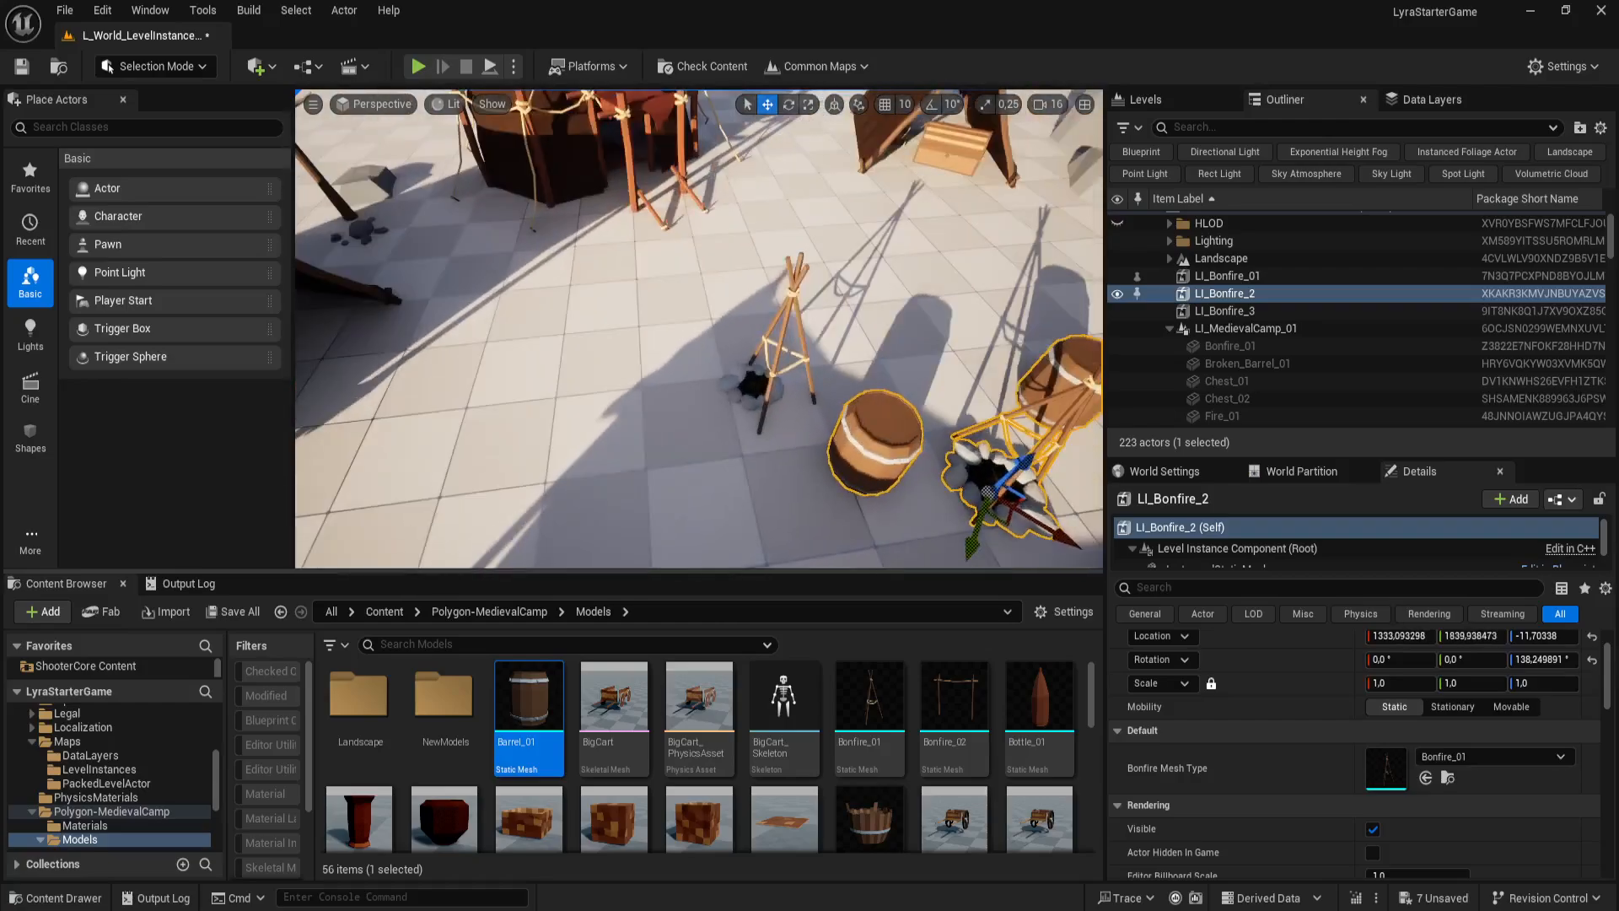
left_click(786, 316)
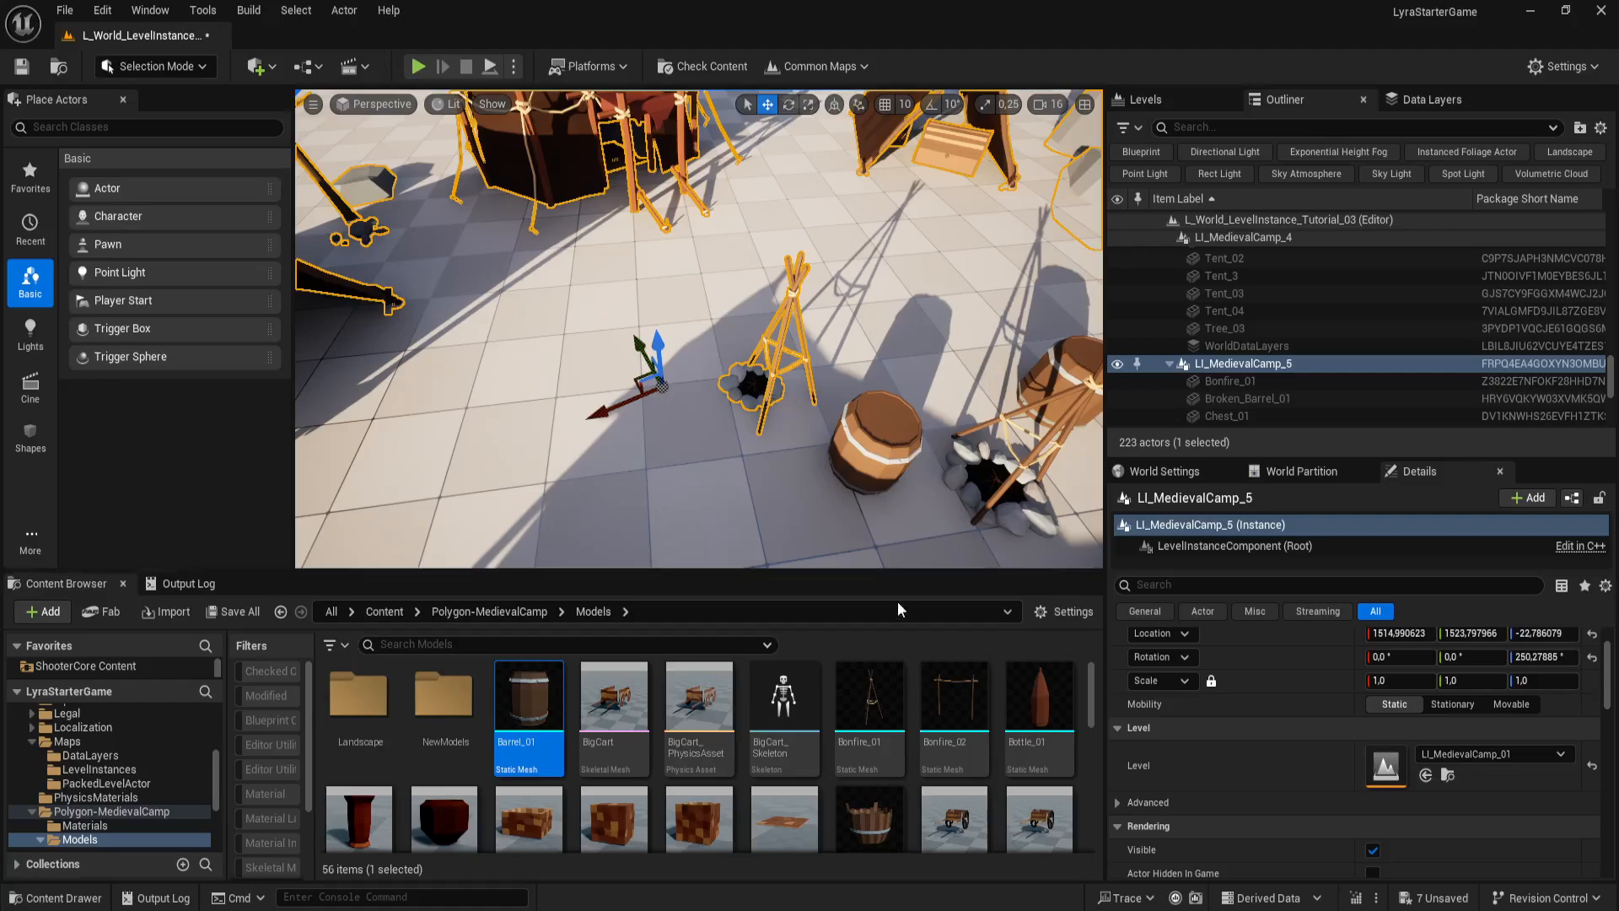
left_click(1448, 774)
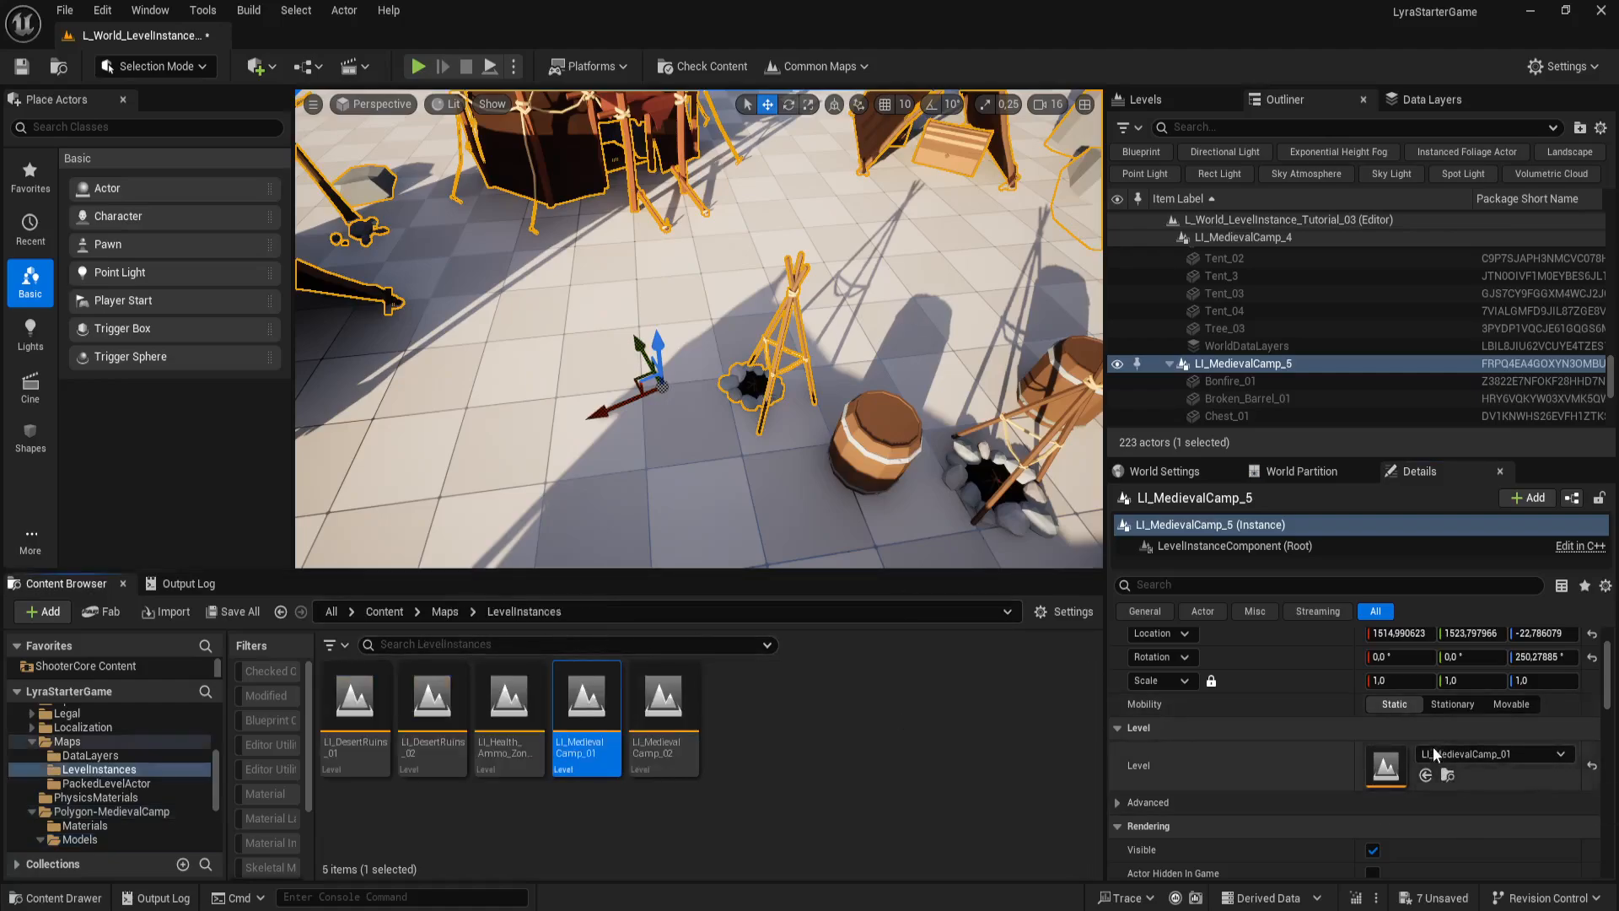
Step: Edit LI_MedievalCamp_5, delete its Bonfire_01 and Fire_01 meshes, and save the level instance
scroll(1432, 725, "up", 2)
left_click(1390, 667)
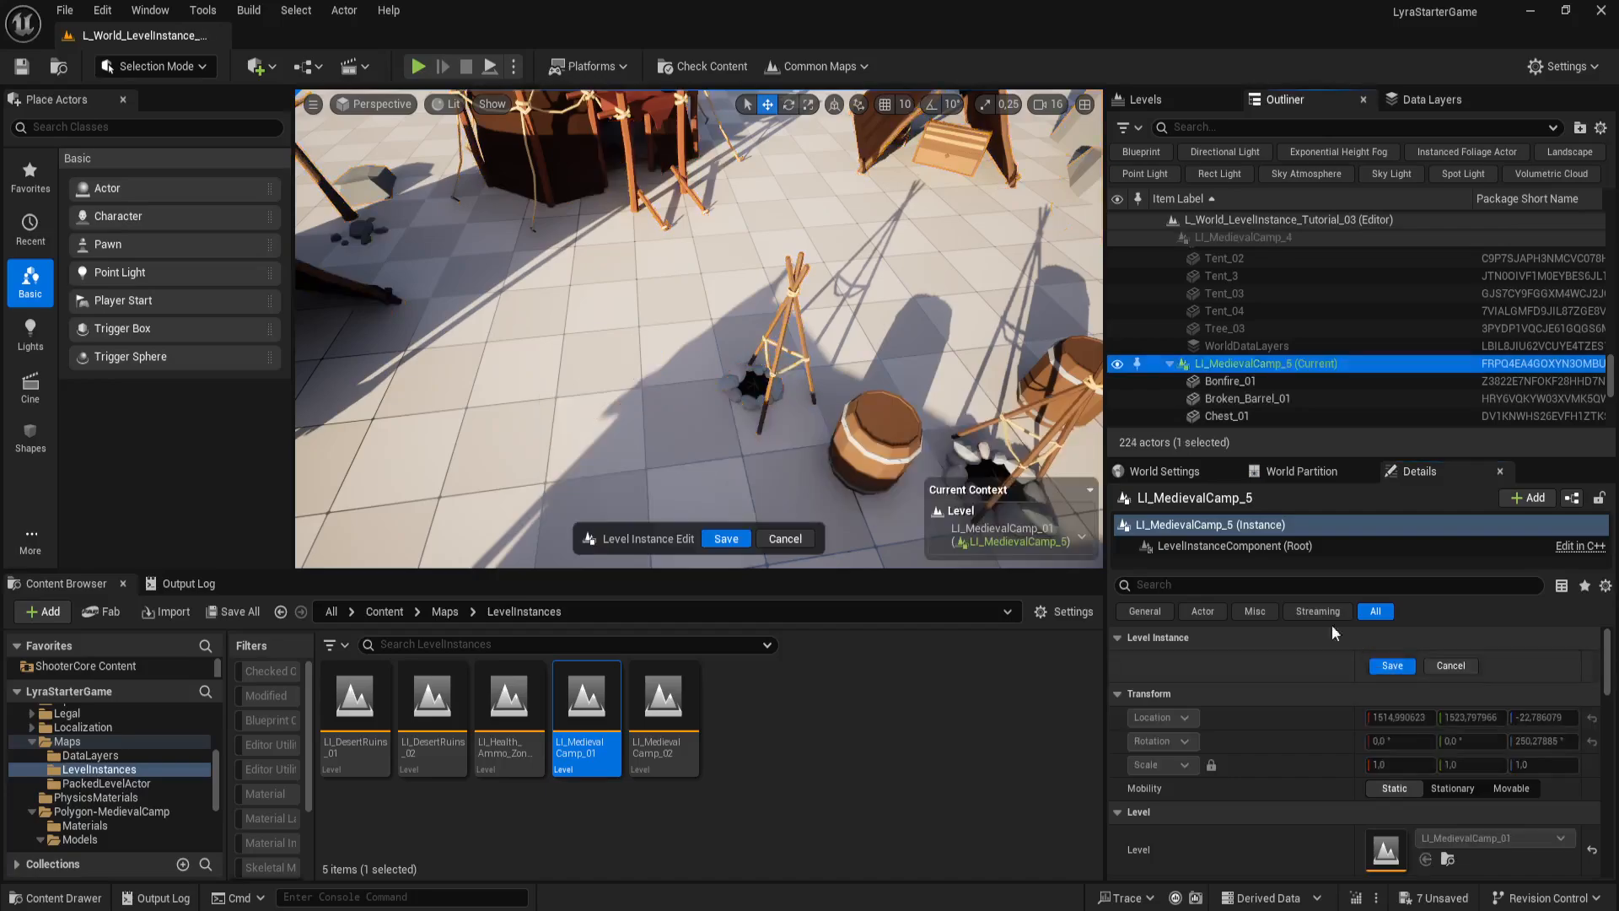
left_click(754, 384)
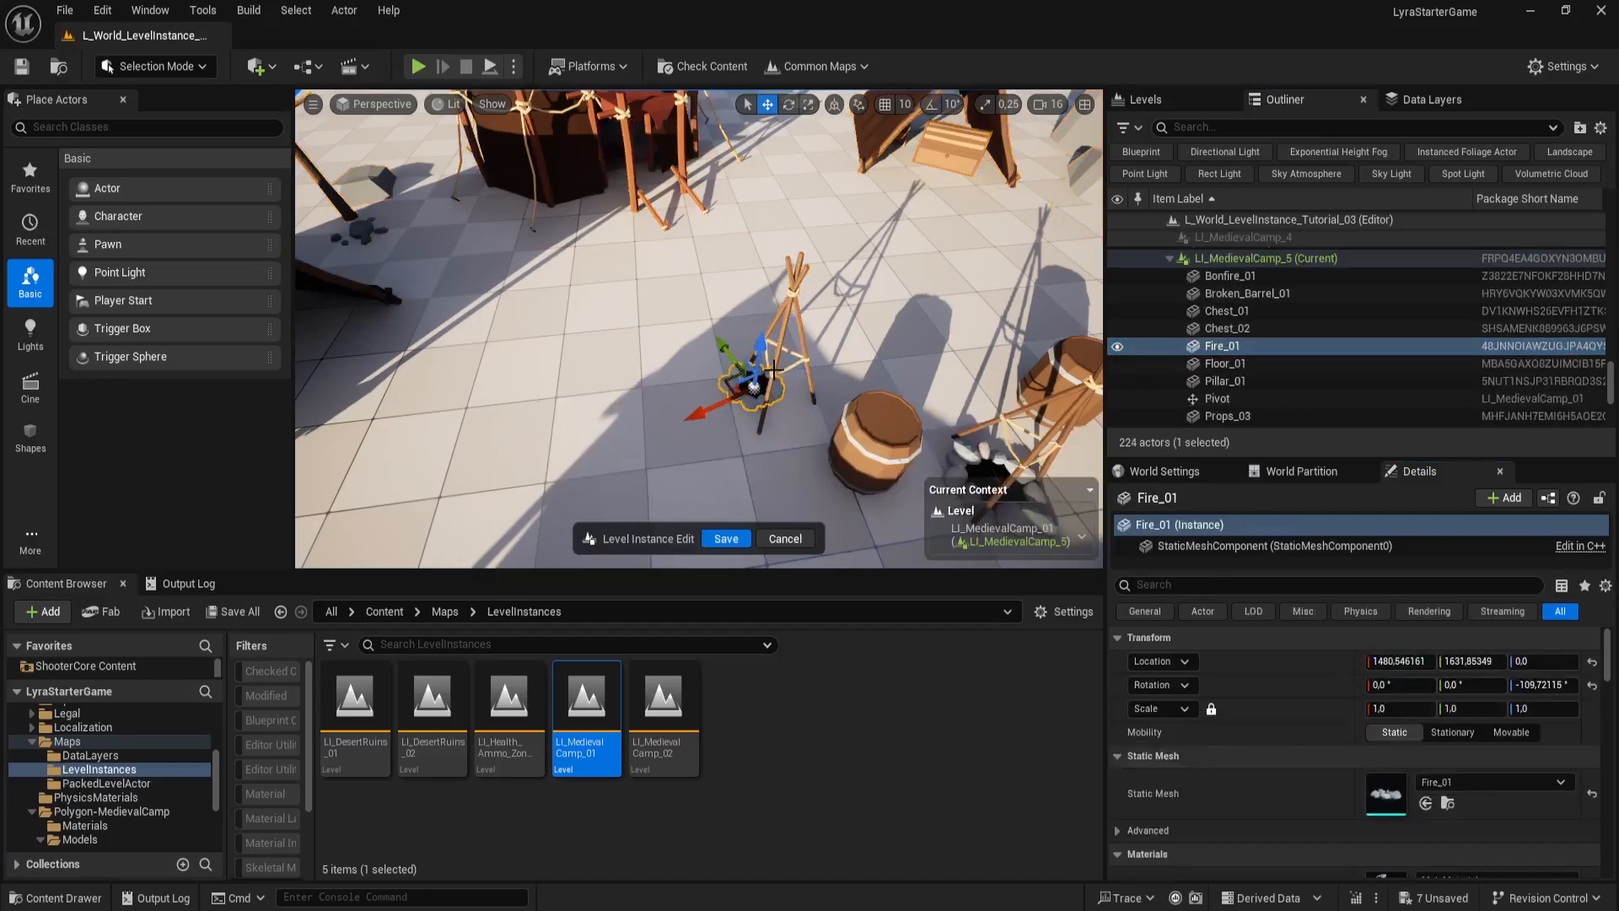
left_click(777, 364, "ctrl")
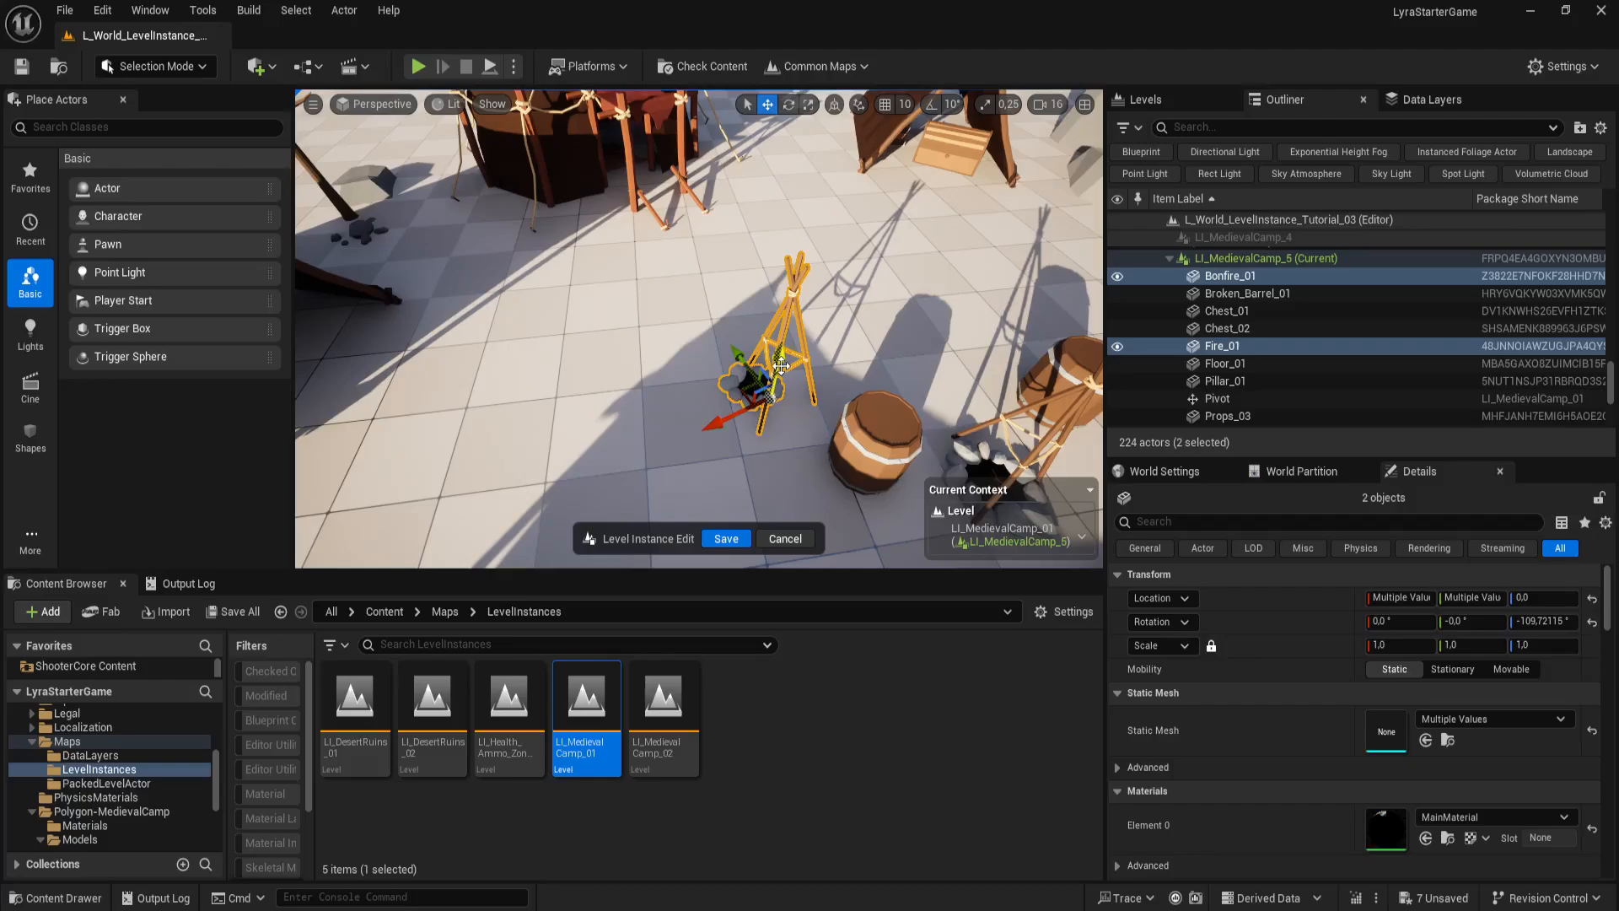
key("Delete")
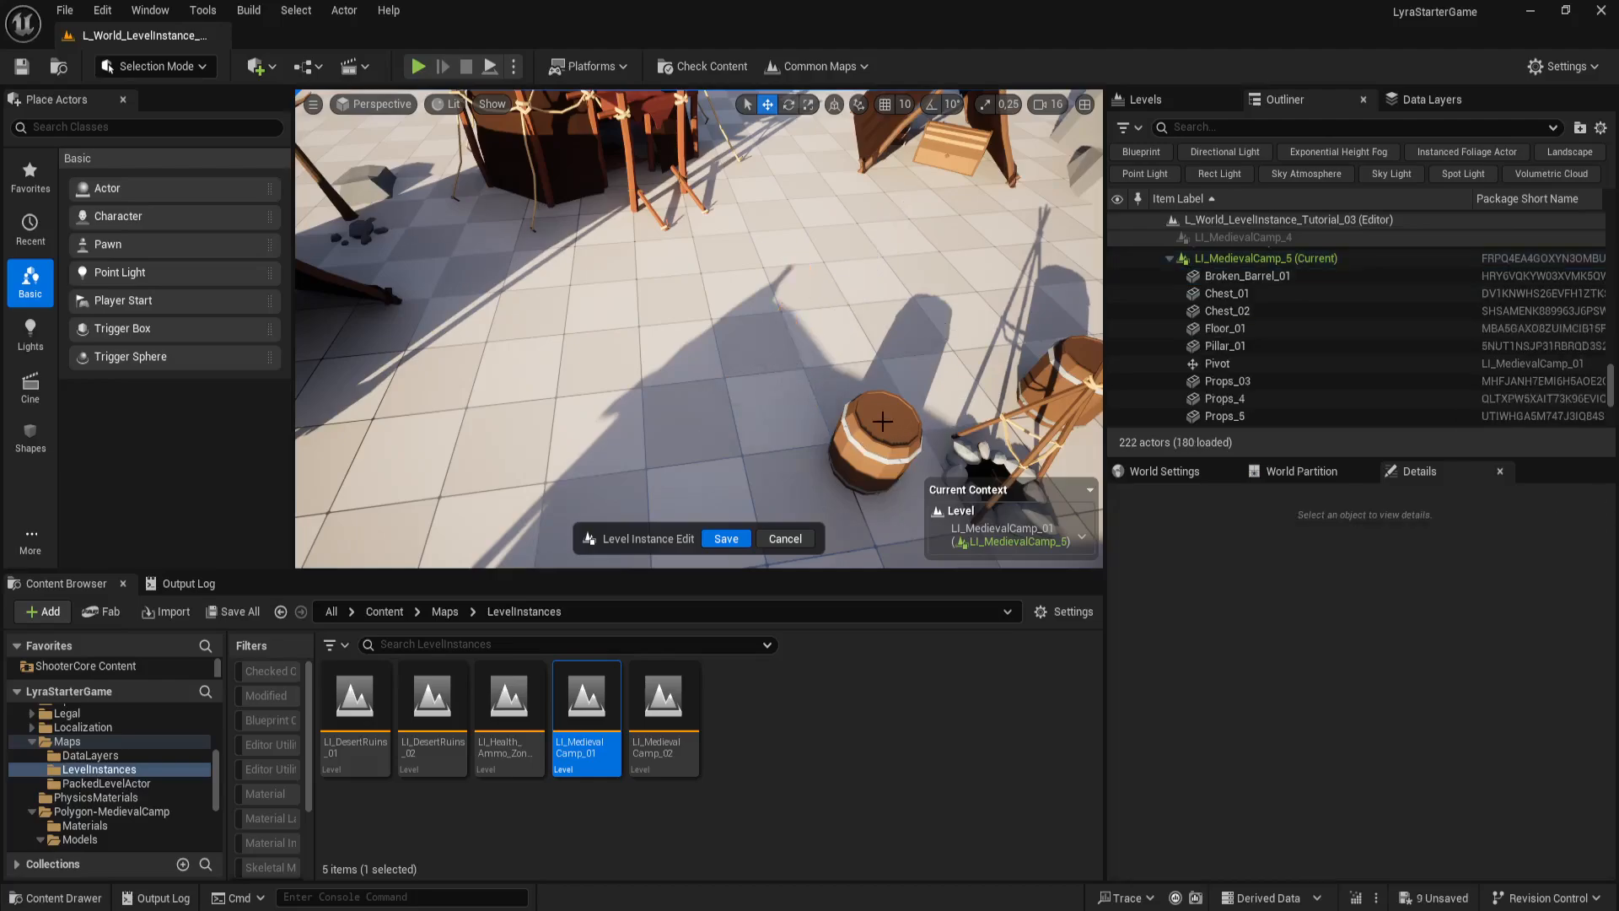
left_click(726, 538)
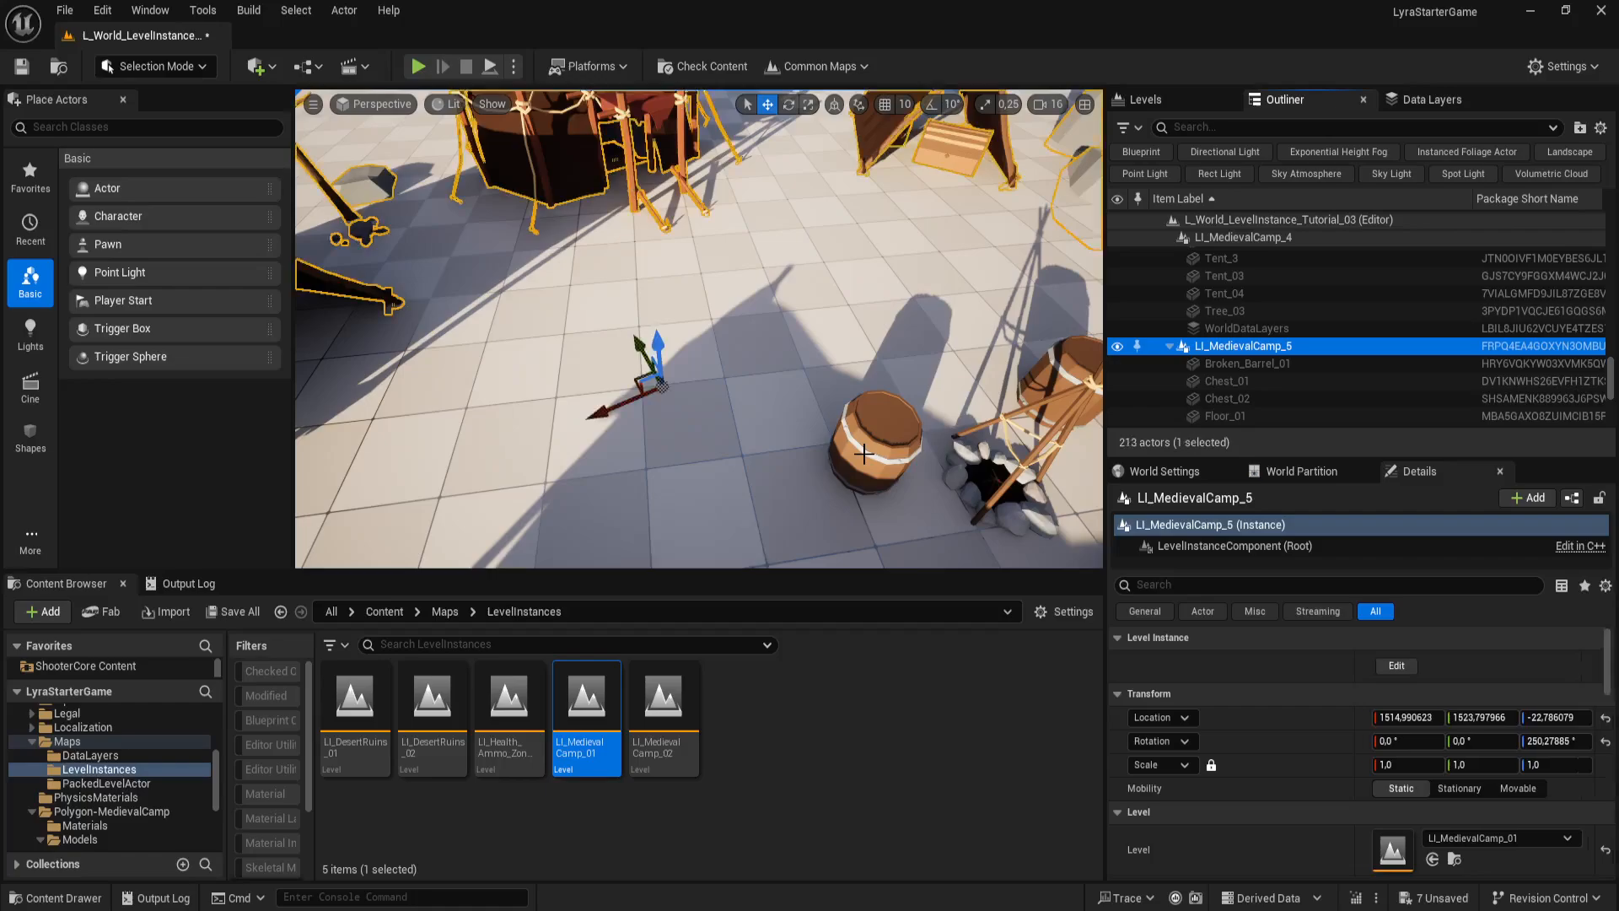
Step: Move LI_Bonfire_2 into the empty camp centre at about X 1469, Y 1690 and rotate it to about 178° around Z
left_click(868, 436)
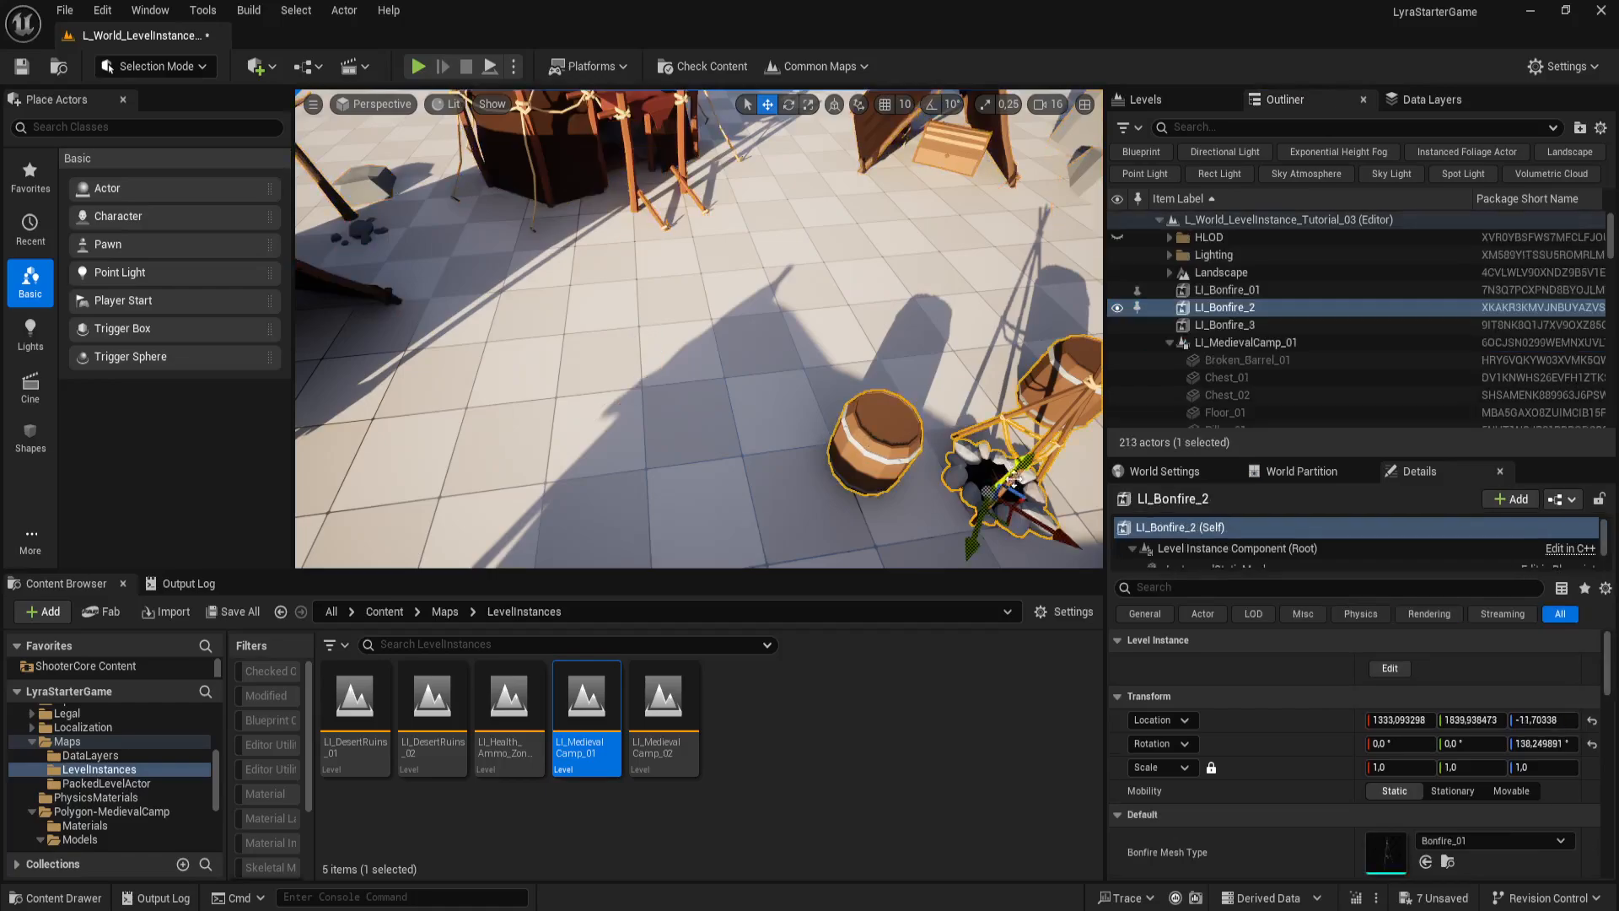
left_click_drag(1013, 527, 812, 422)
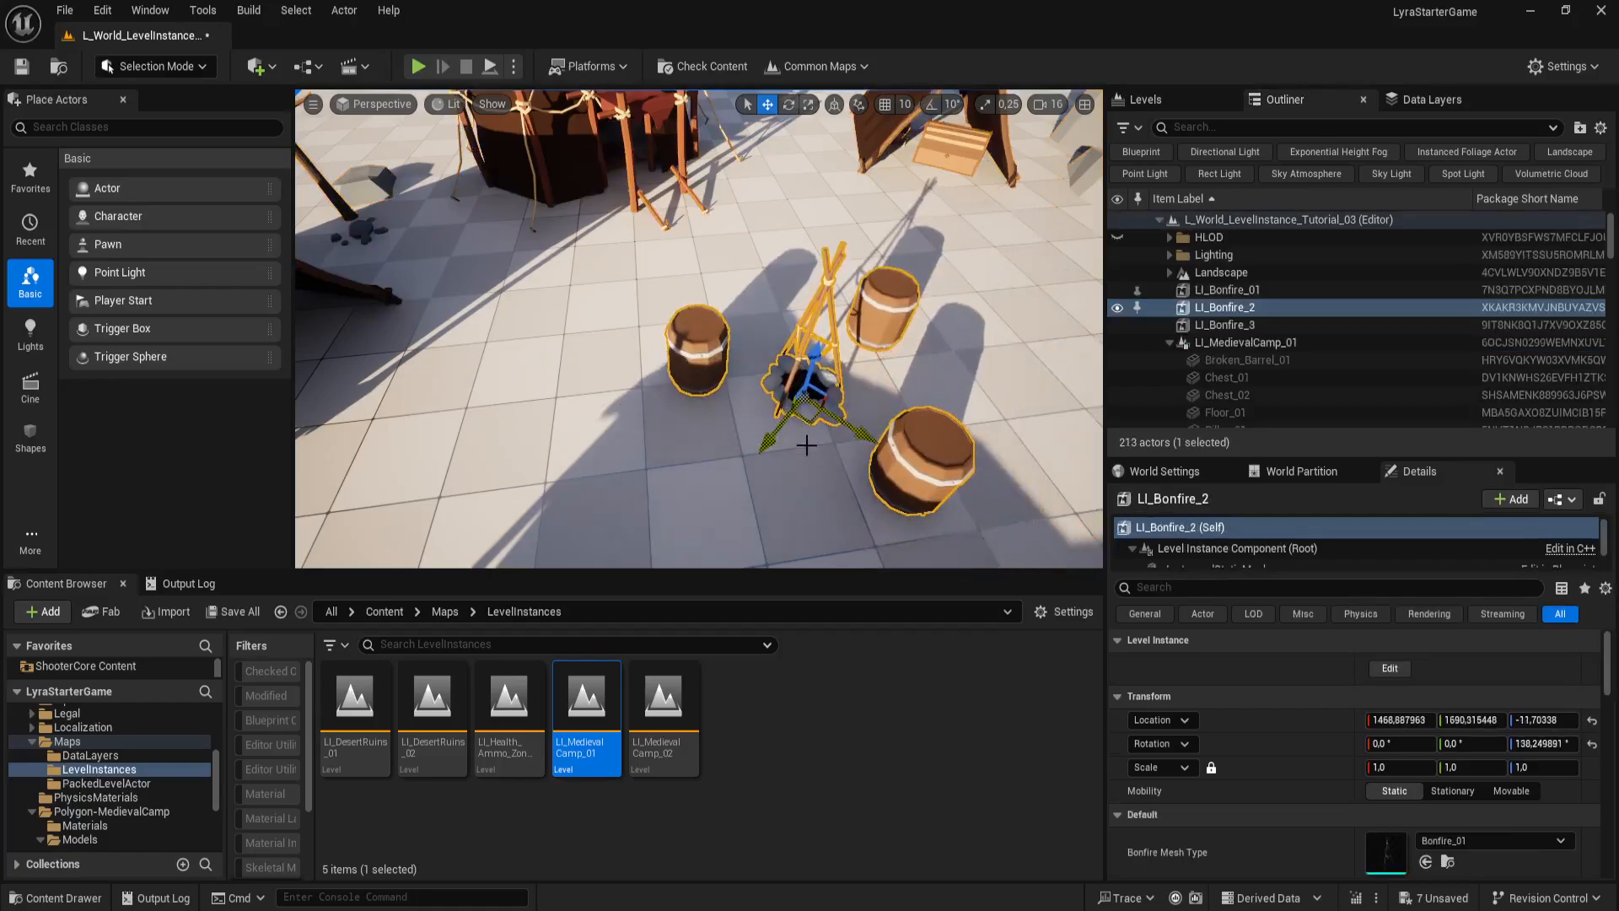
right_click_drag(808, 448, 953, 471)
key("f")
key("e")
left_click_drag(753, 442, 791, 453)
key("s")
mouse_move(792, 454)
right_mouse_down()
mouse_move(801, 417)
mouse_move(792, 473)
mouse_move(785, 455)
right_mouse_up()
key("w")
right_click_drag(886, 338, 887, 327)
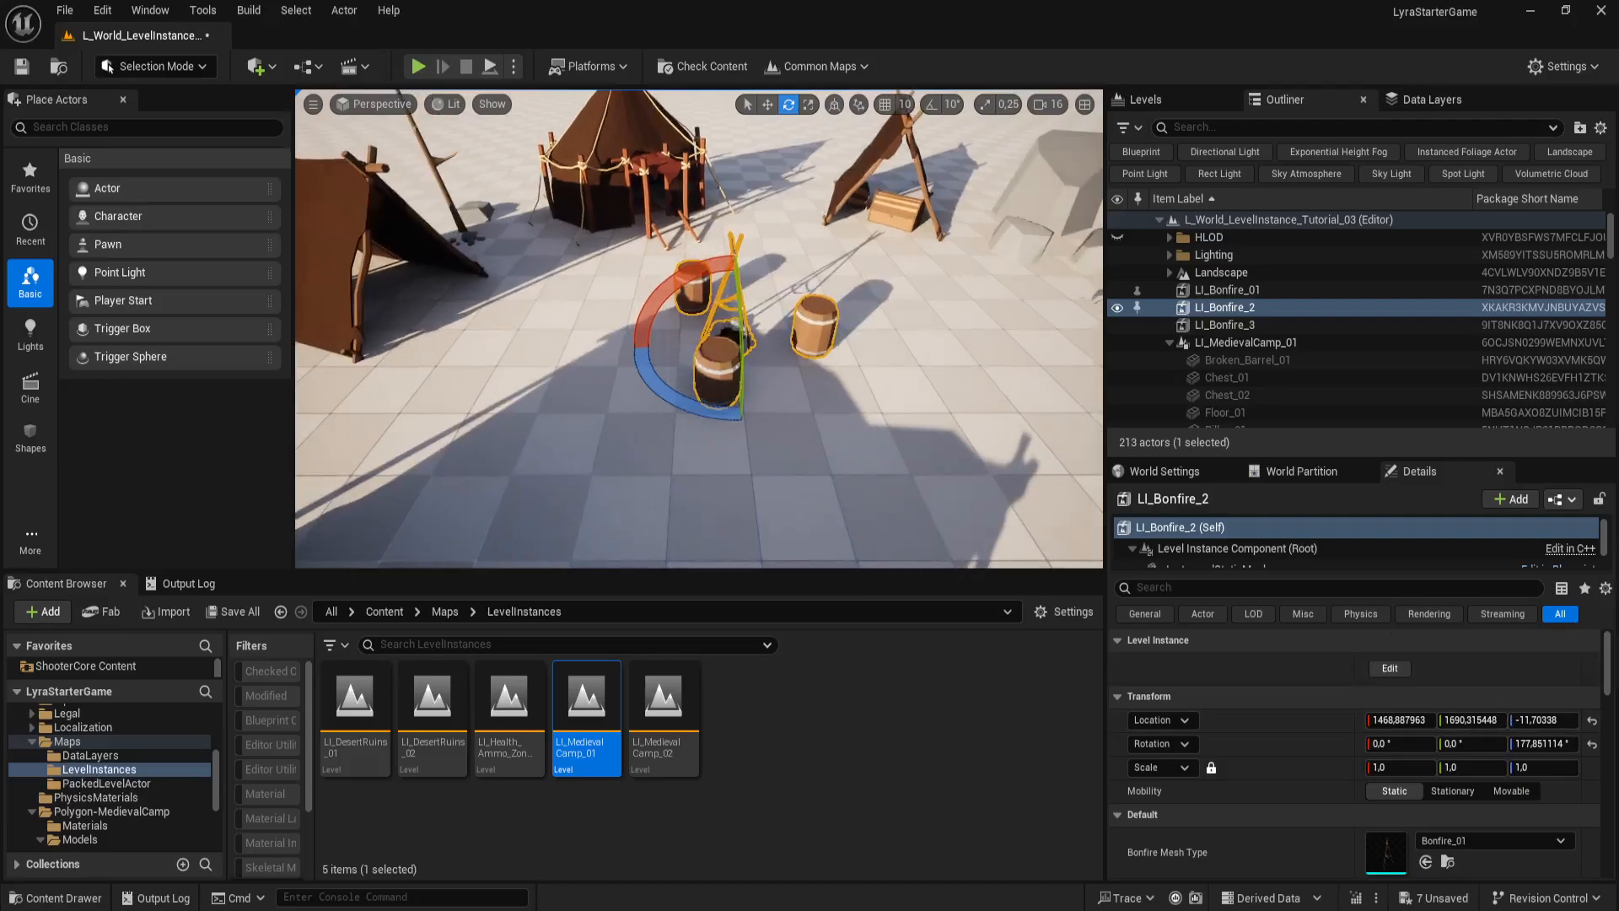
Step: Rotate LI_Bonfire_2 further to about 194° around Z so its barrels suit the surrounding tents
left_click(1226, 308)
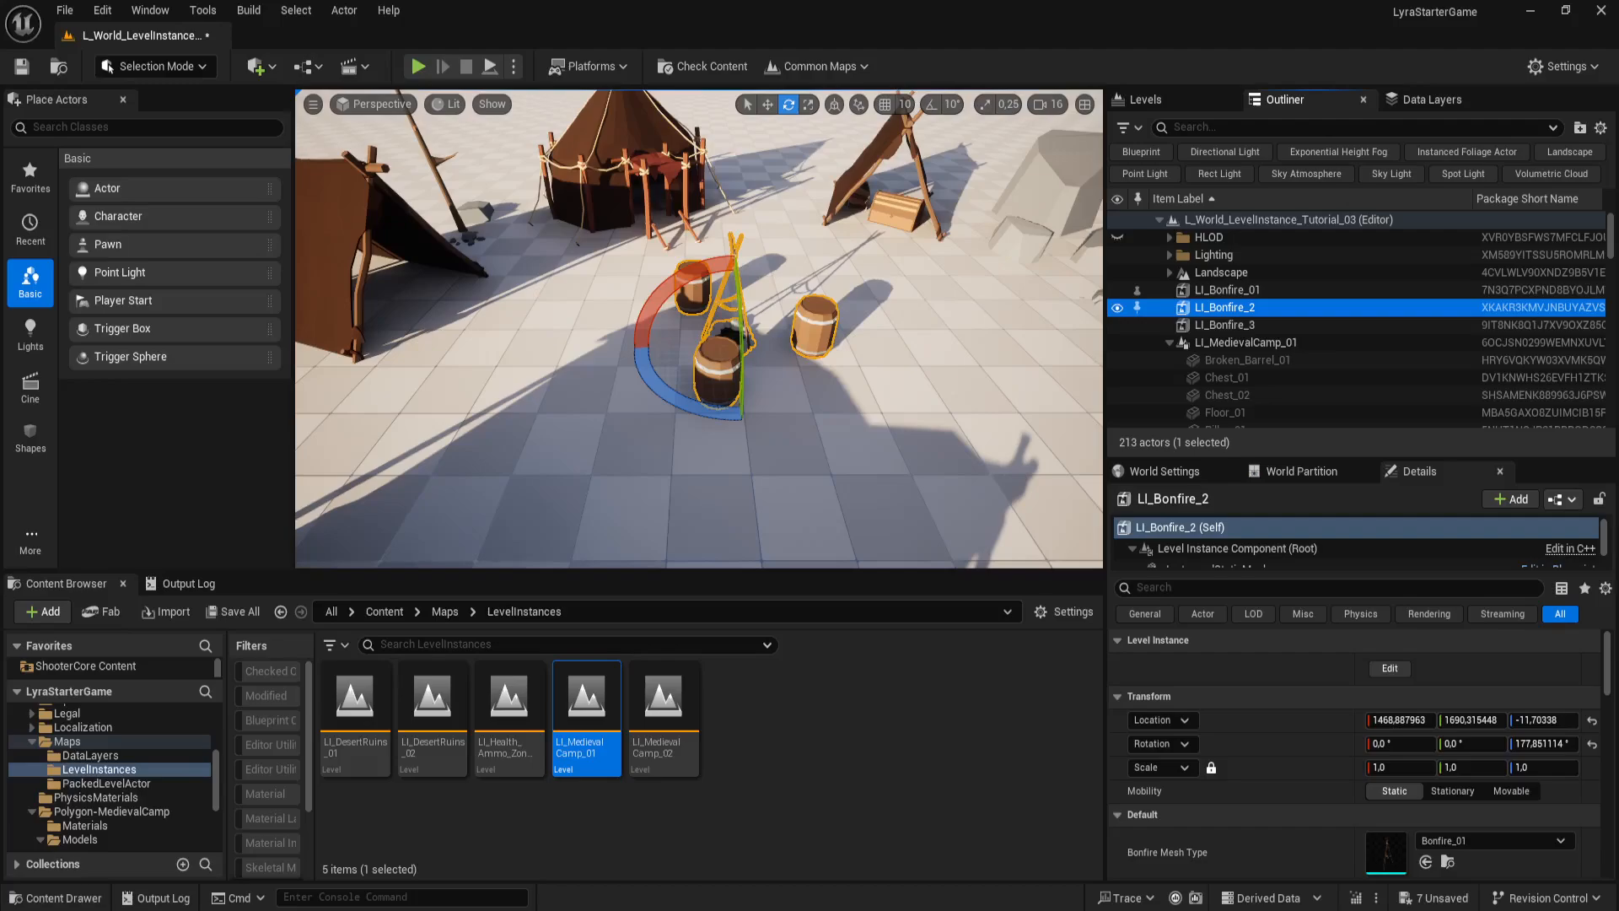
right_click_drag(919, 341, 869, 313)
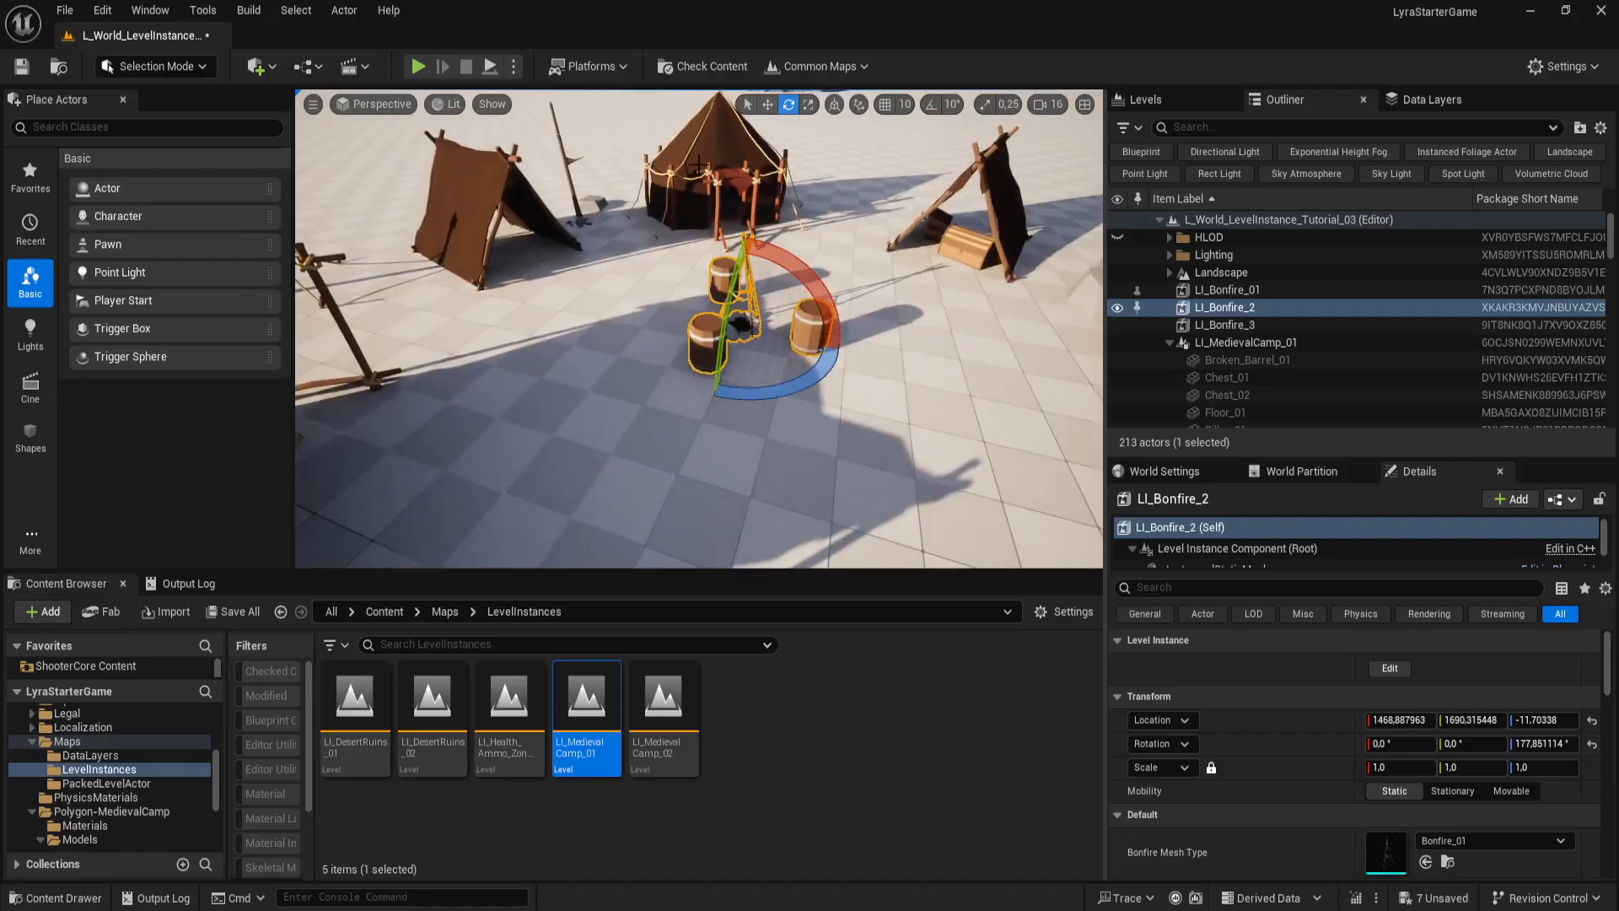
left_click(698, 163)
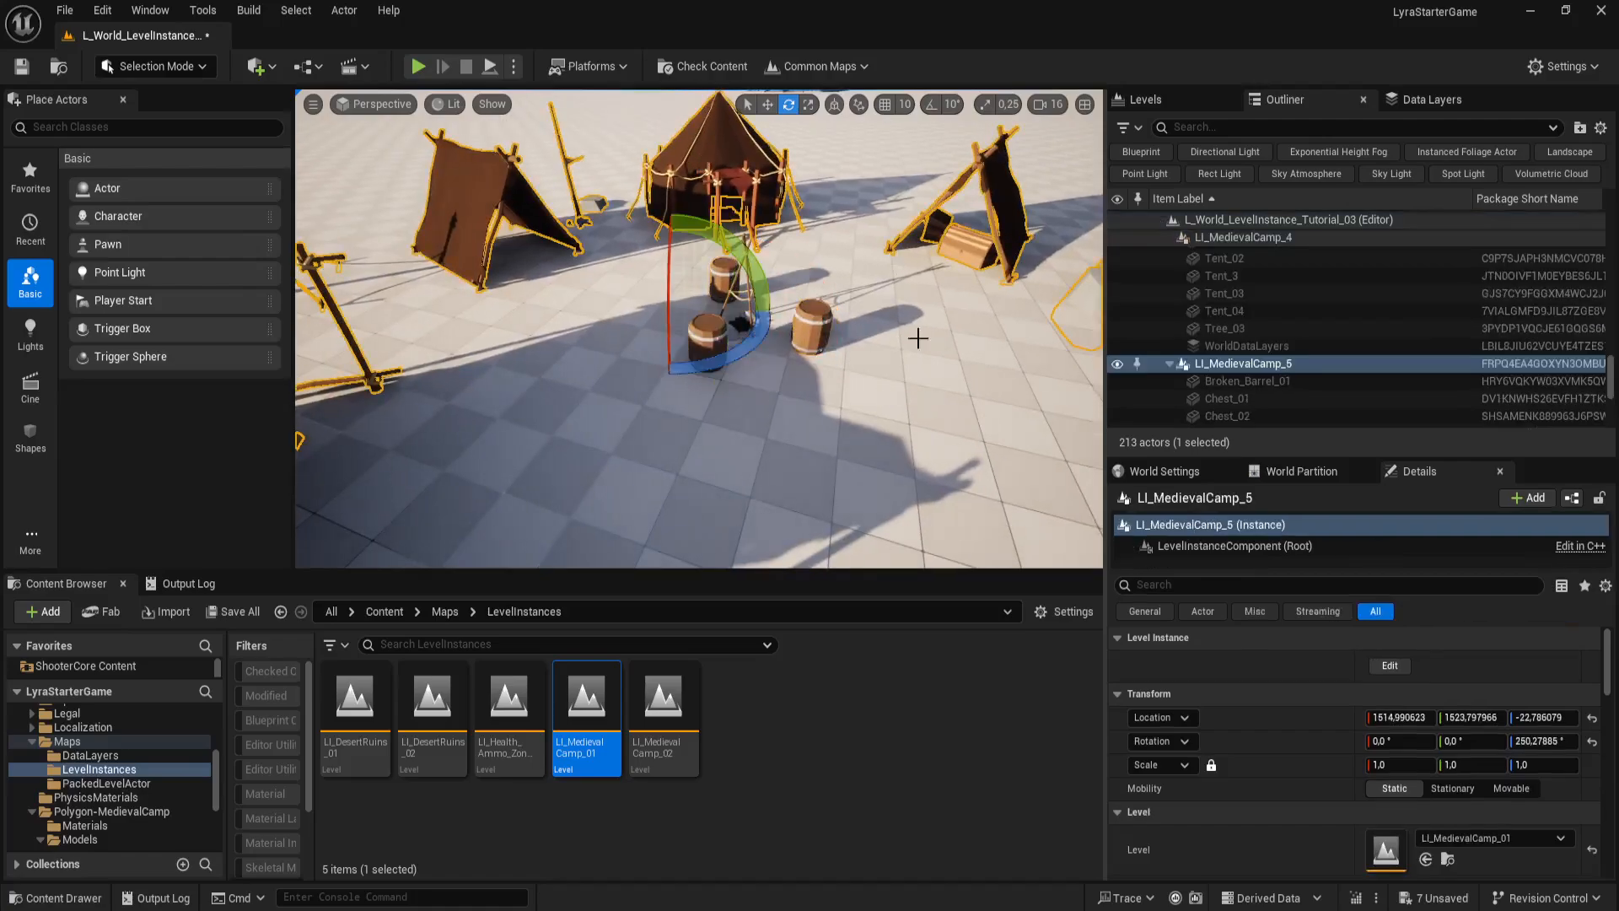
left_click(804, 324)
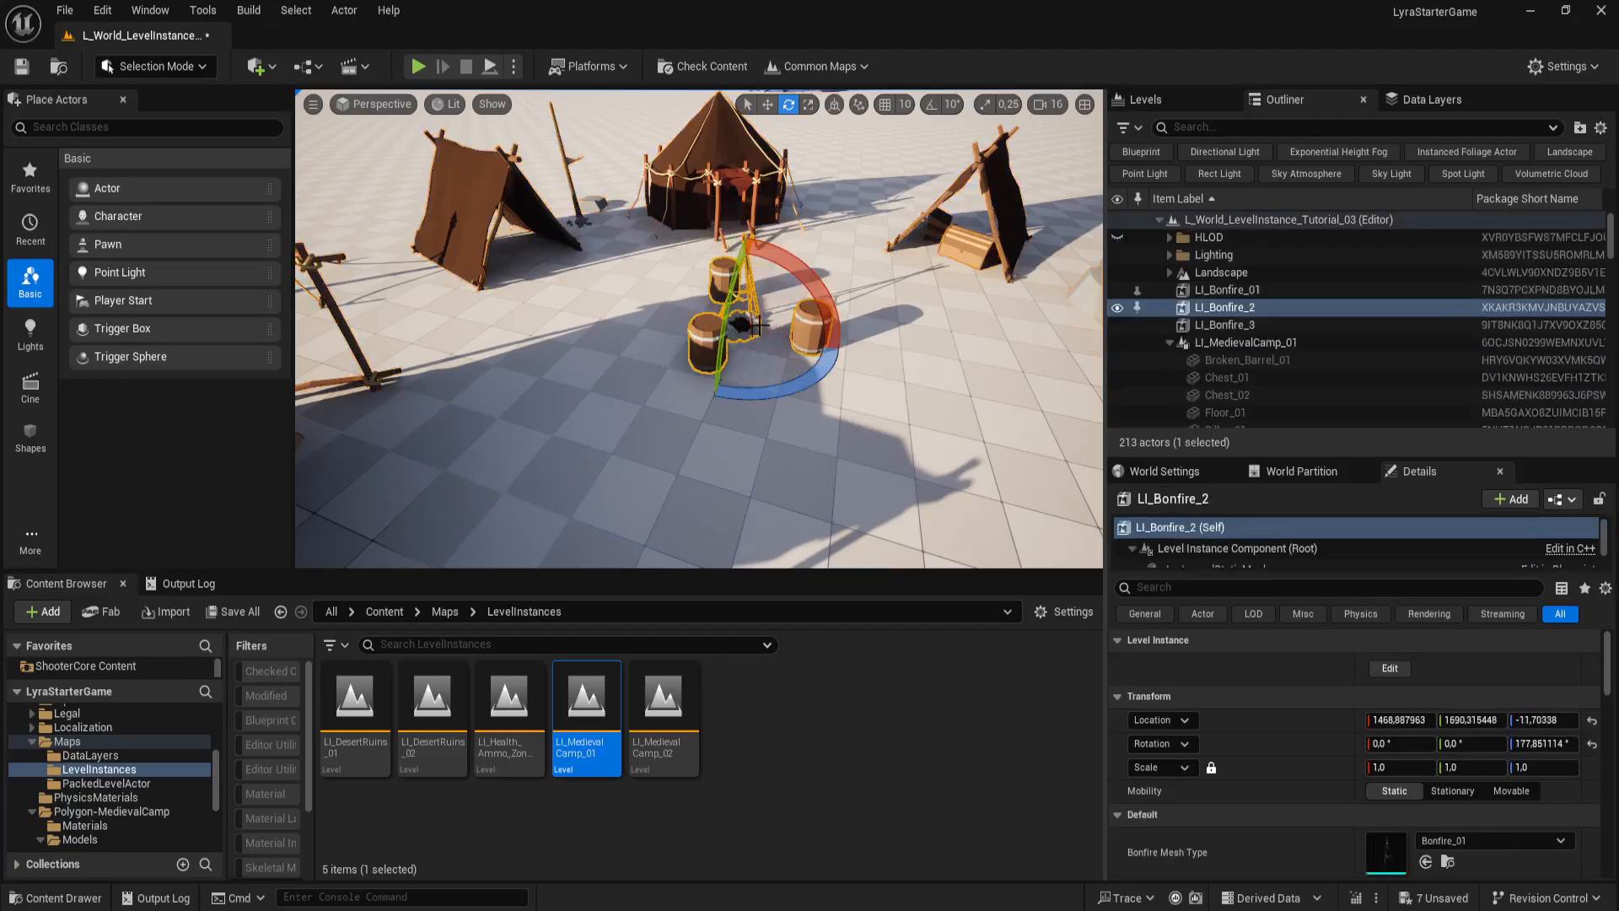
left_click_drag(717, 395, 812, 331)
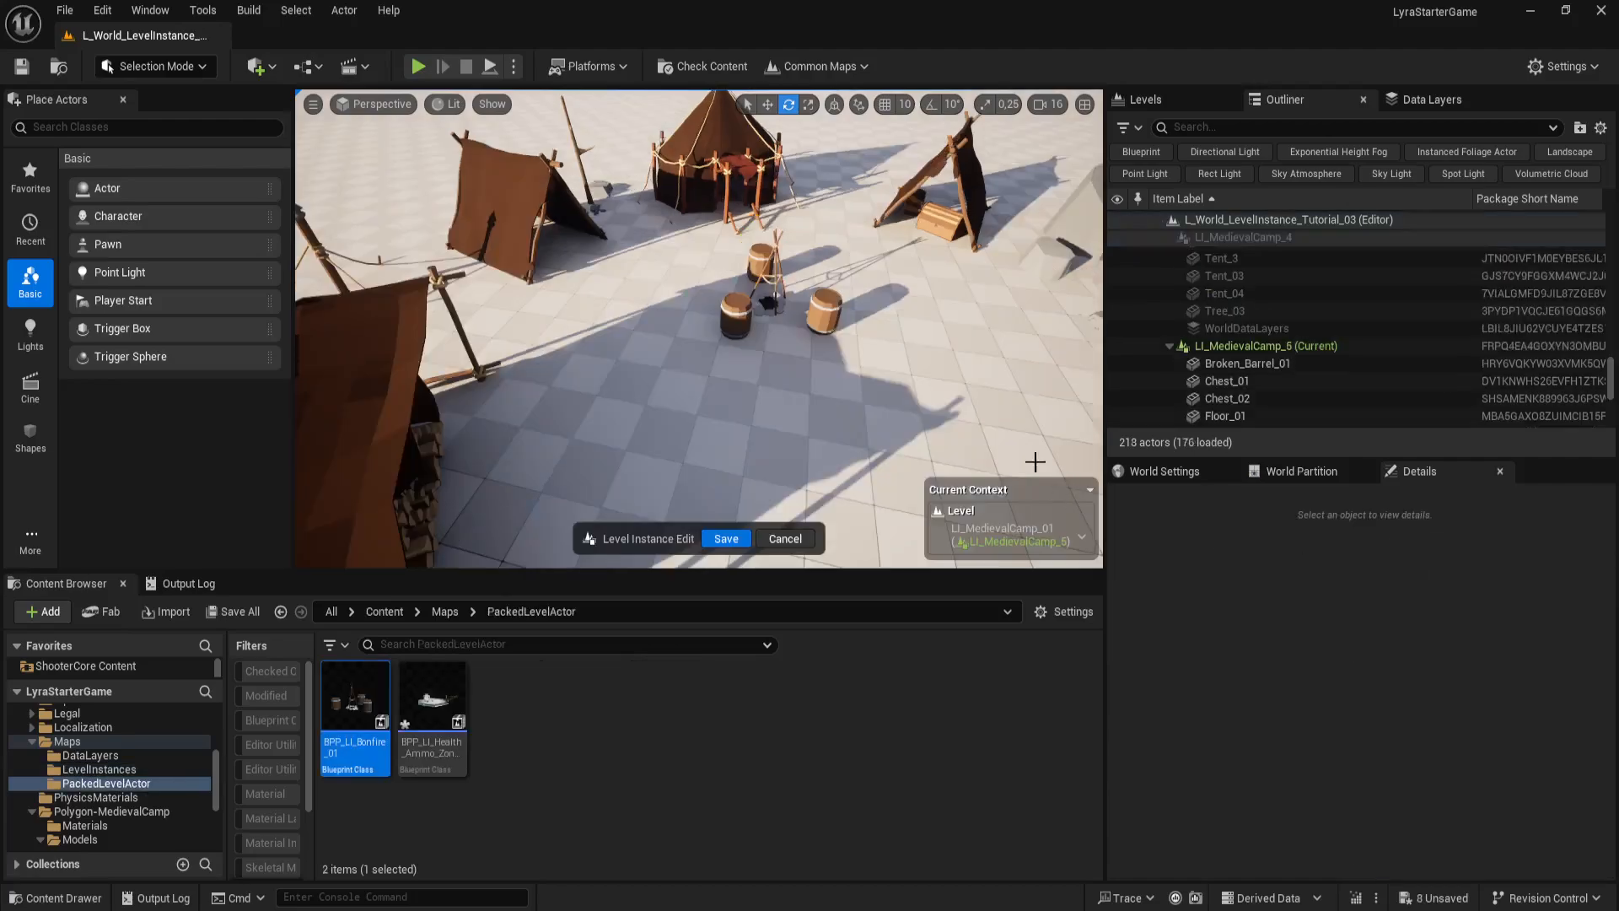
Step: Examine the bonfire placement among the tents while editing LI_MedievalCamp_5, and save and leave the level instance edit
key("w")
mouse_move(839, 400)
right_mouse_down()
mouse_move(785, 401)
mouse_move(869, 401)
right_mouse_up()
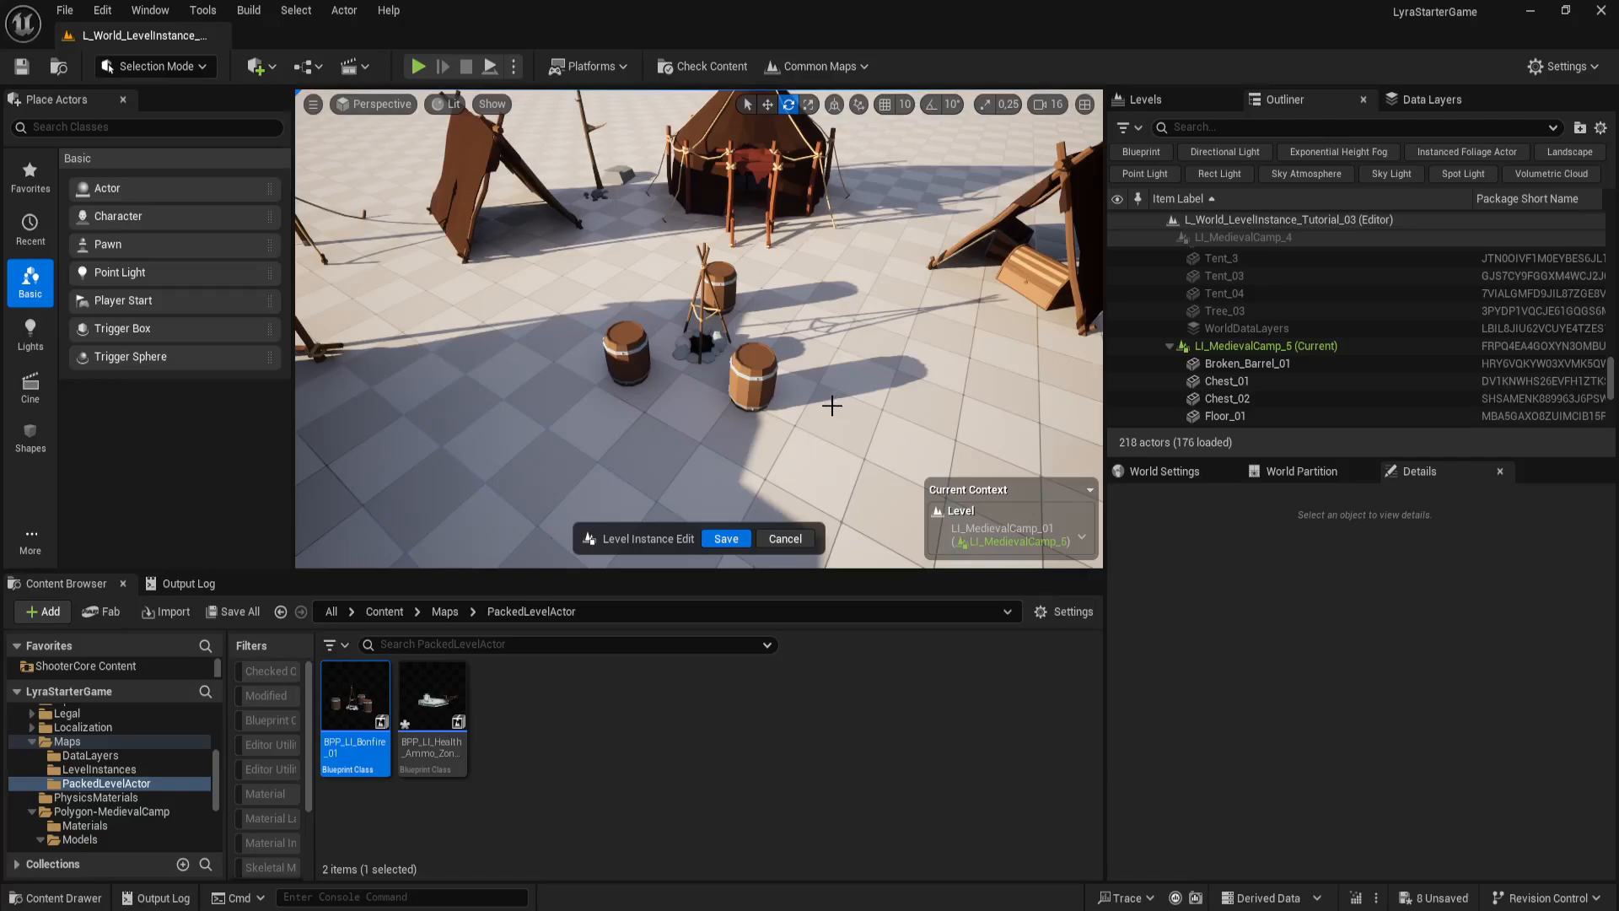
right_click_drag(839, 422, 849, 402)
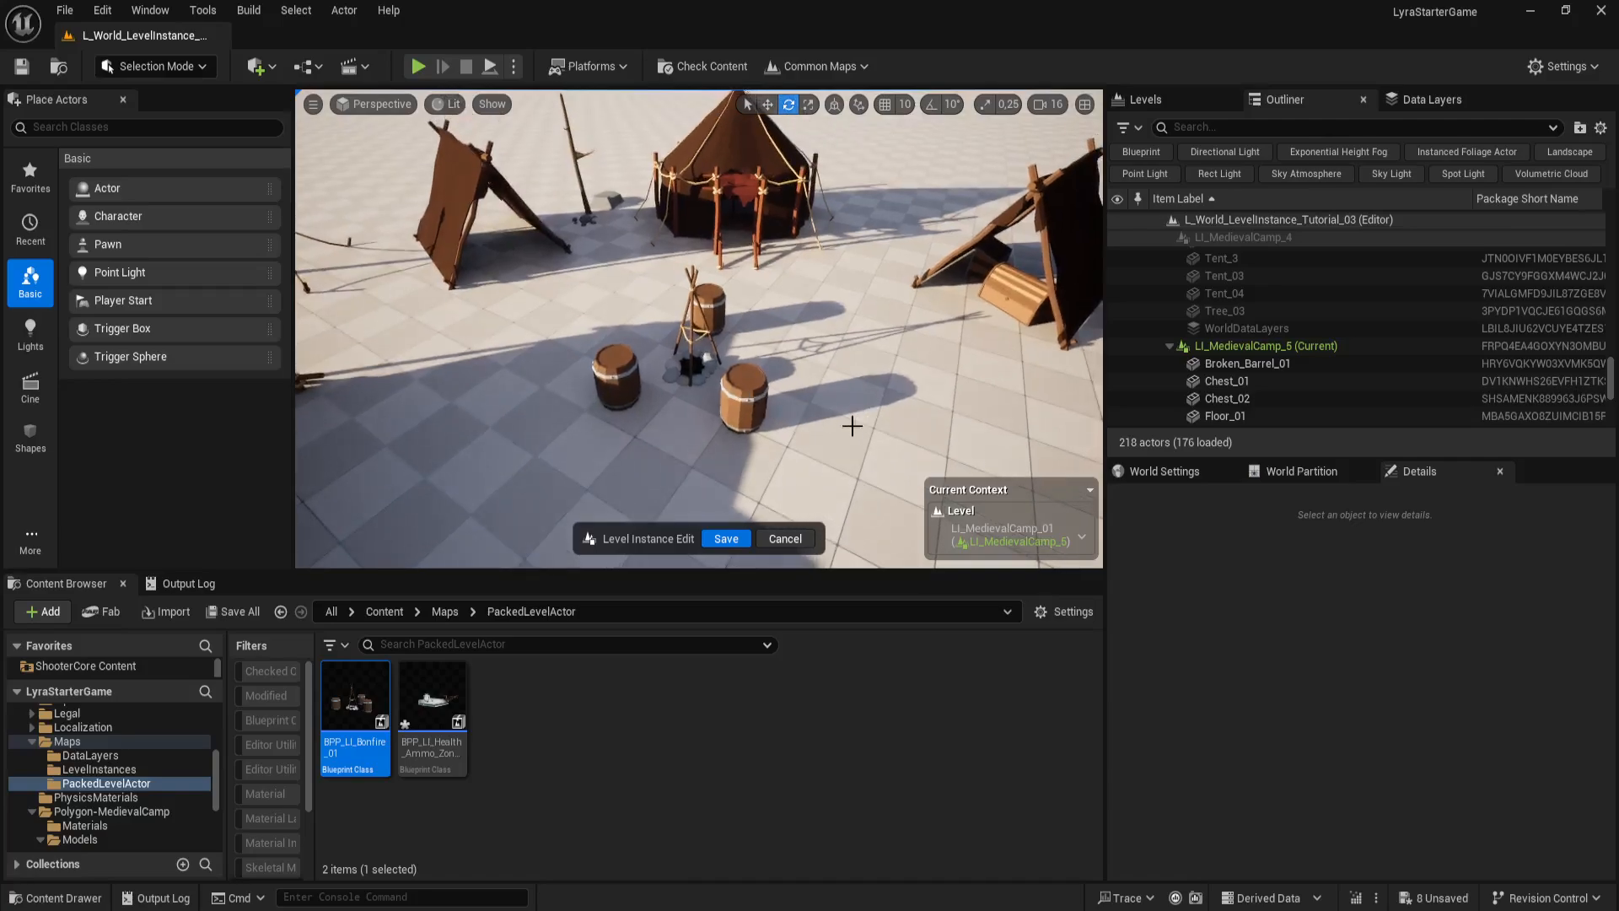
right_click_drag(839, 467, 822, 449)
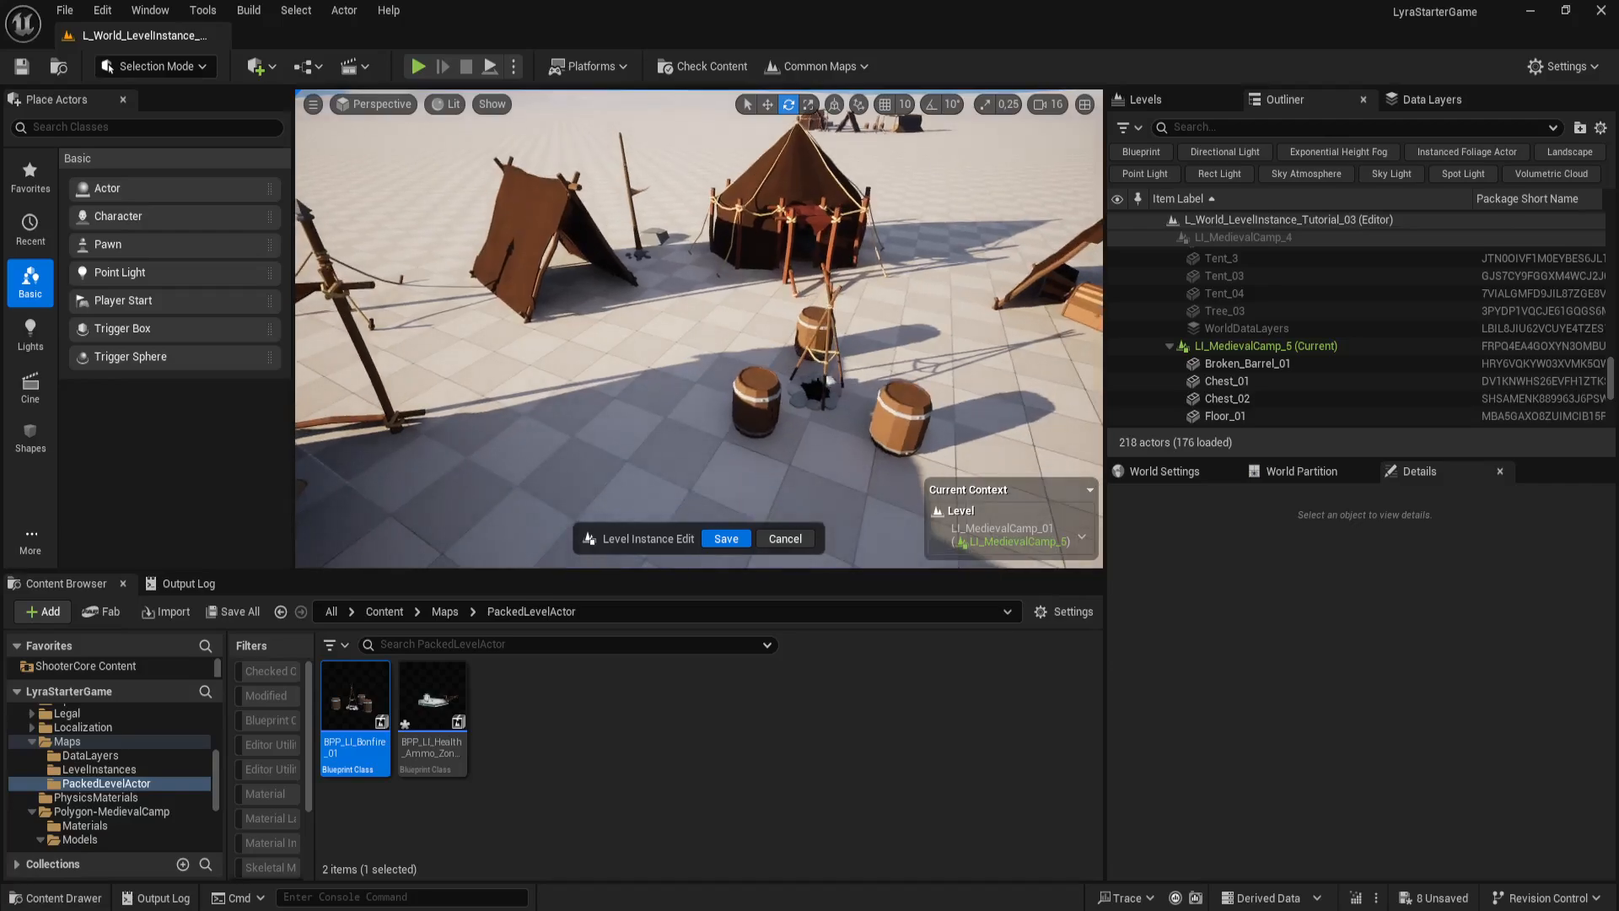
right_click_drag(884, 462, 873, 462)
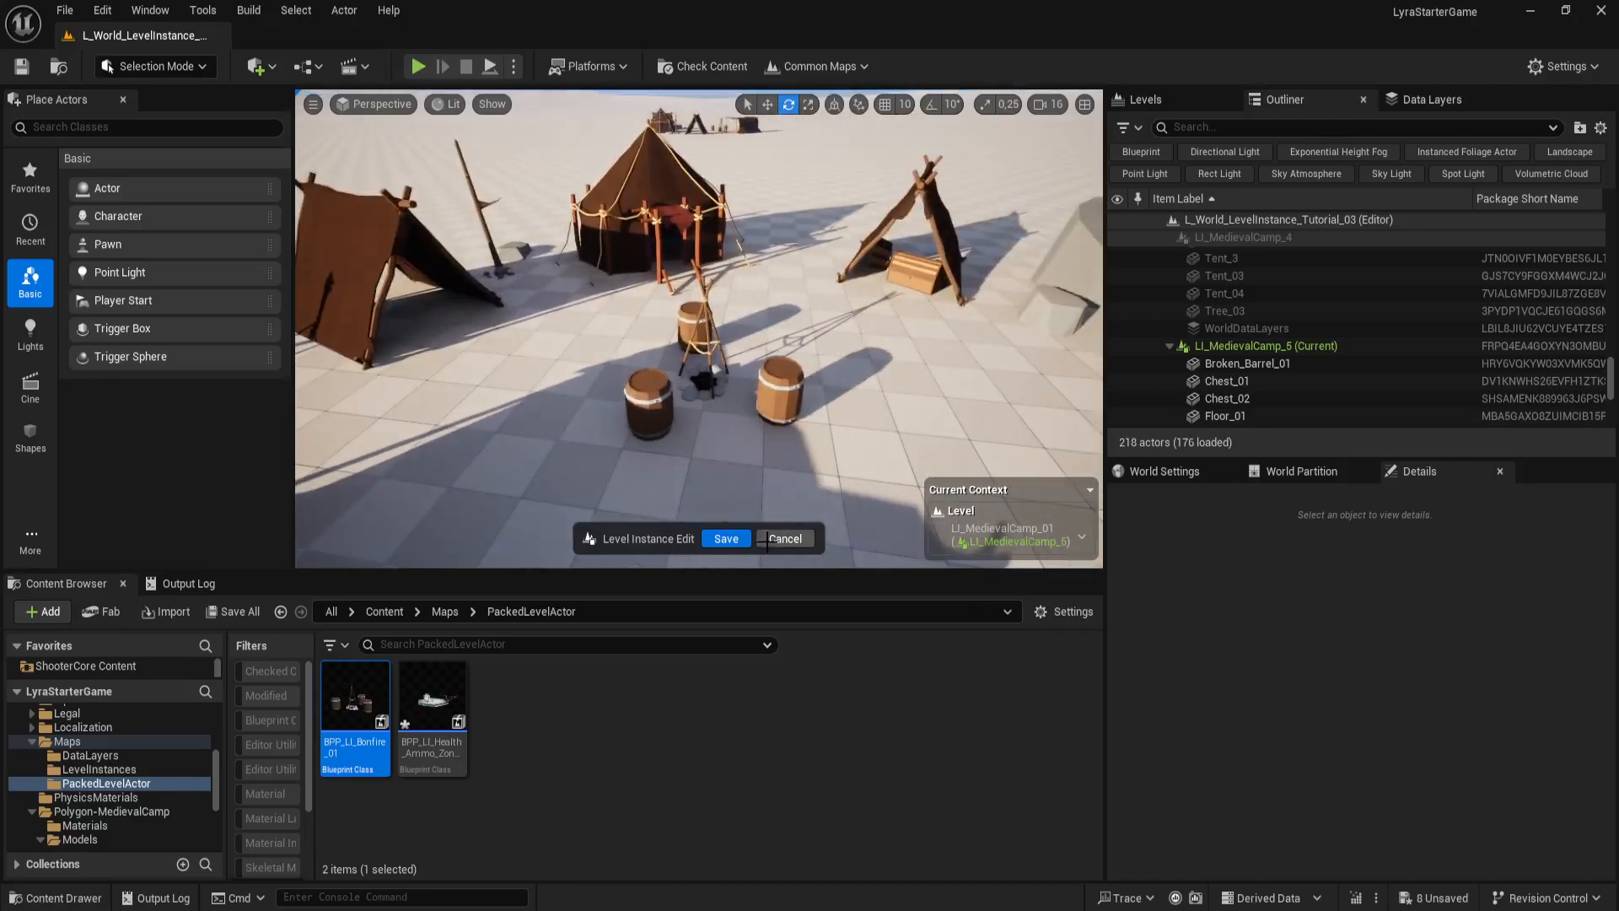
left_click(740, 539)
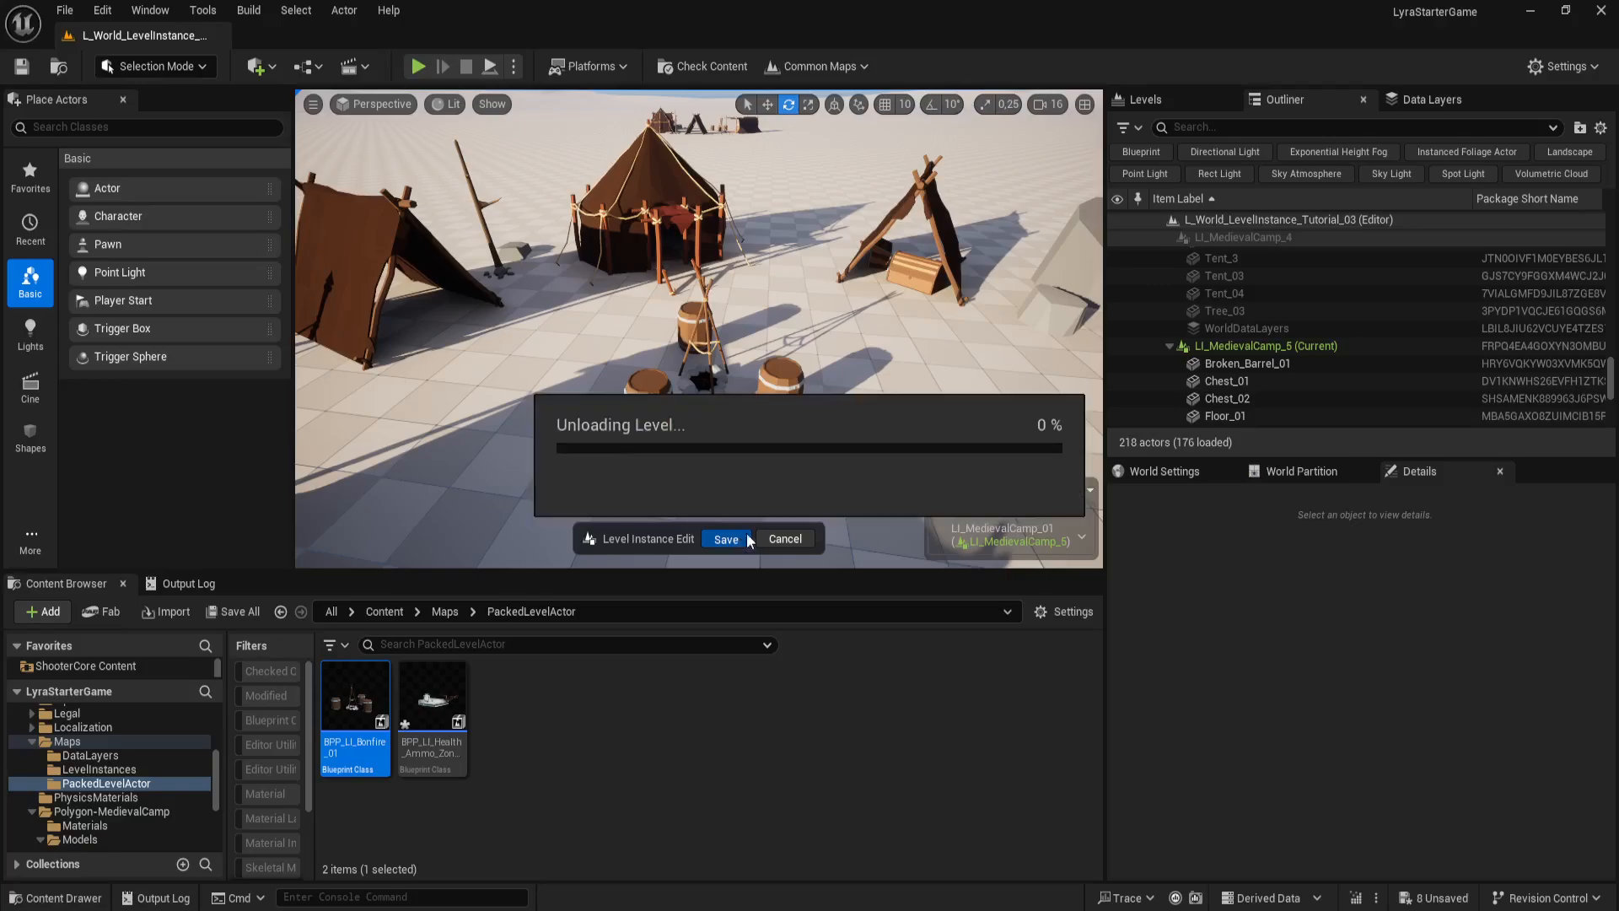
Step: Delete the standalone LI_Bonfire_2 actor from the centre of LI_MedievalCamp_5
right_click_drag(815, 498, 793, 506)
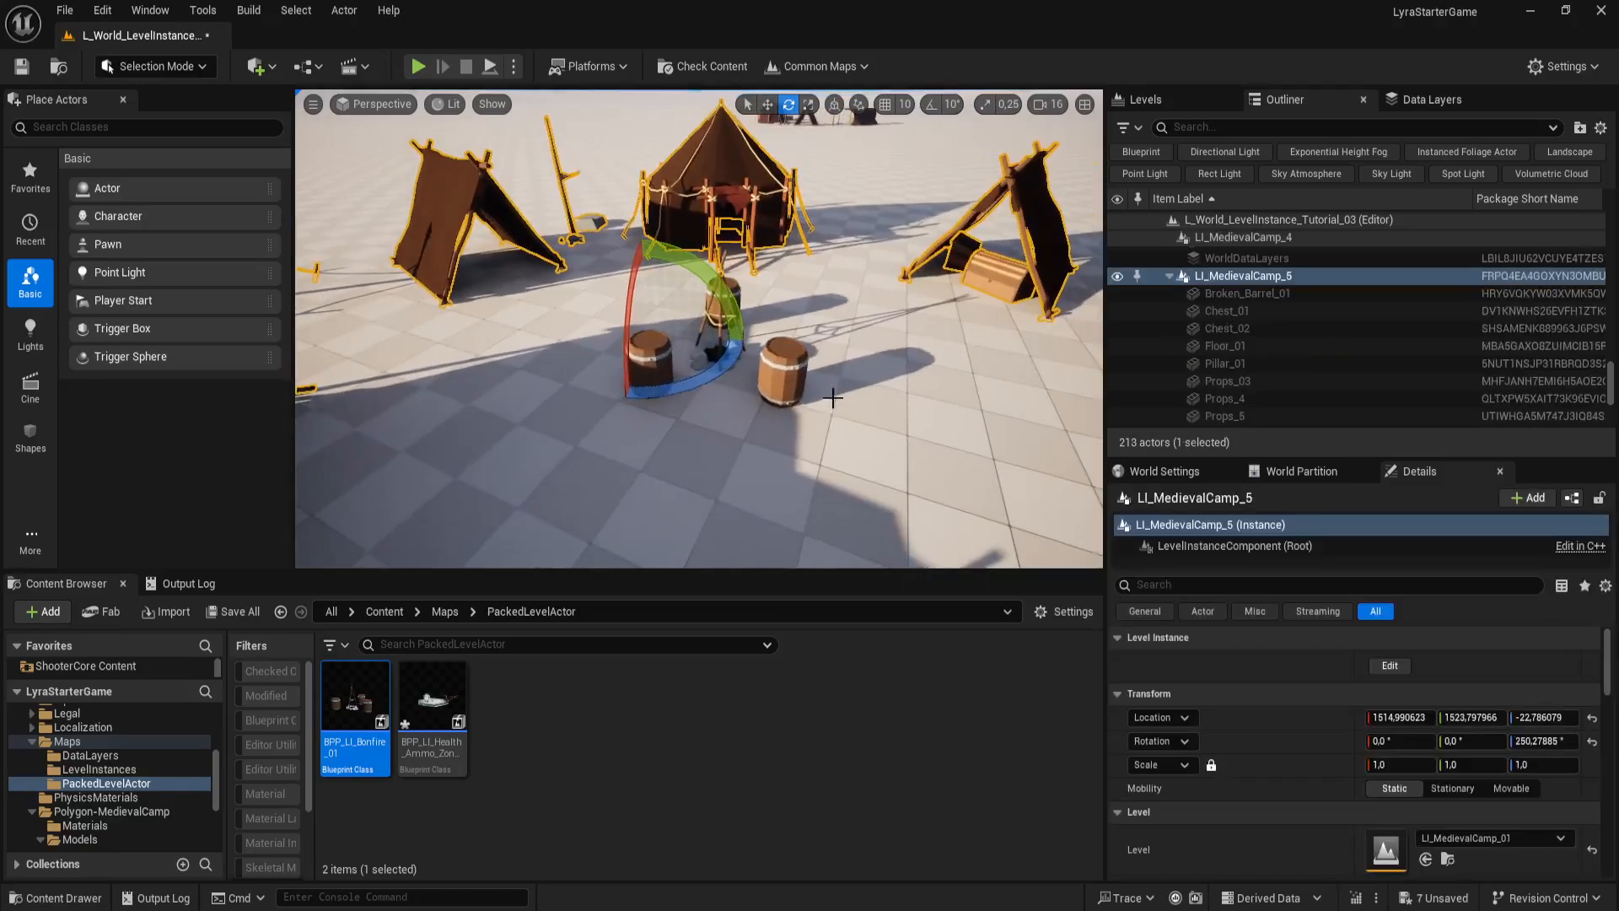
left_click(787, 371)
right_click_drag(842, 254, 838, 270)
right_click_drag(842, 410, 832, 399)
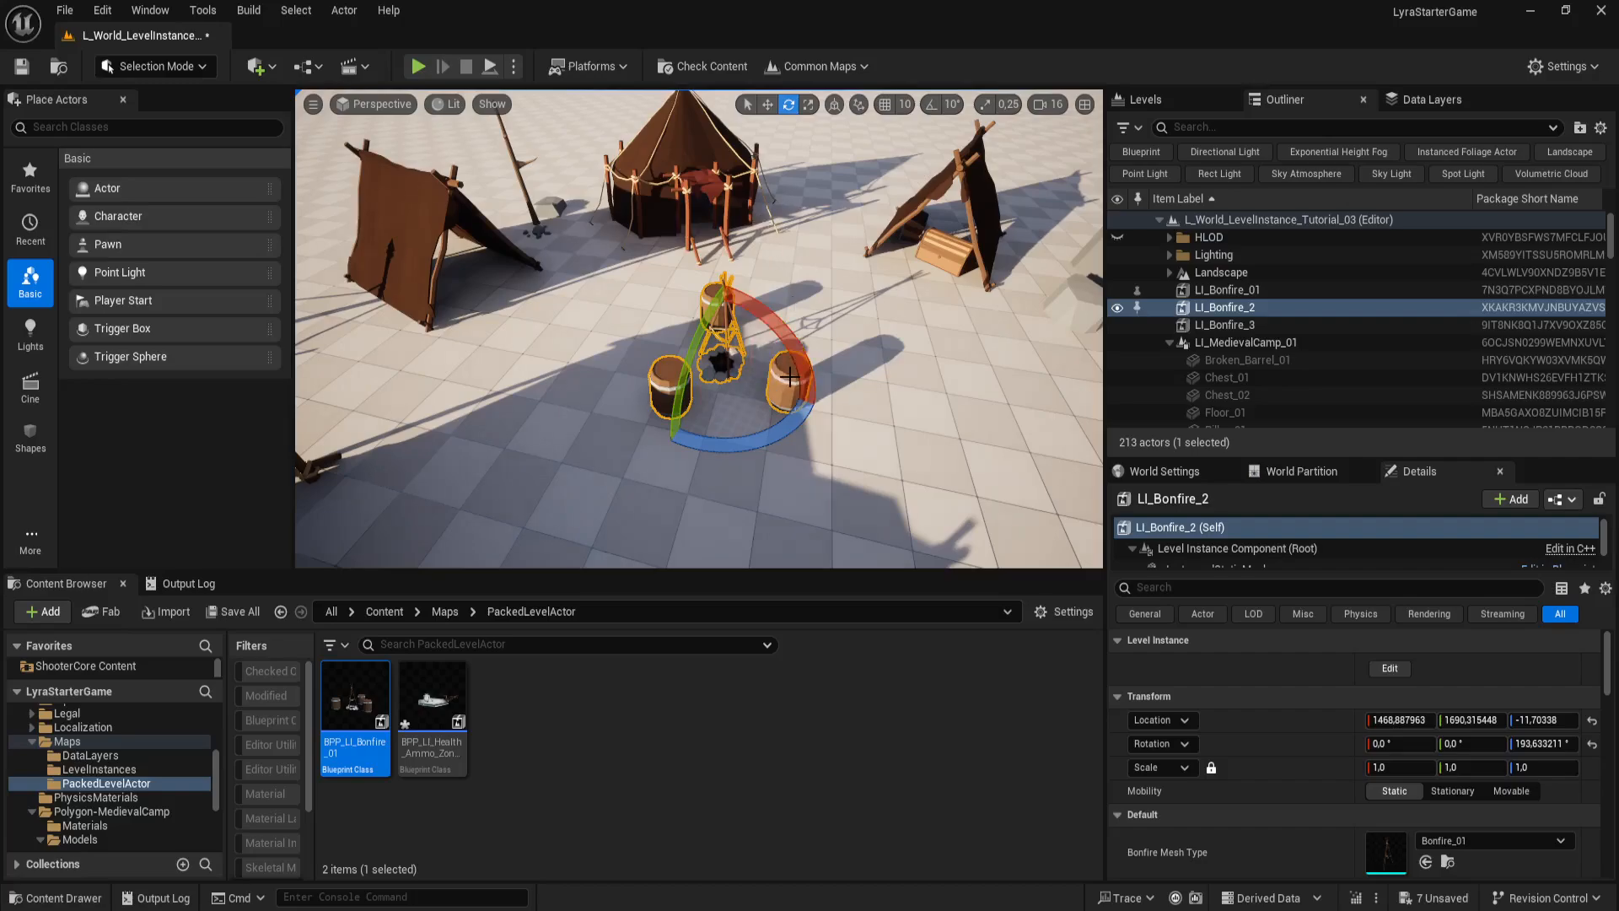
key("Delete")
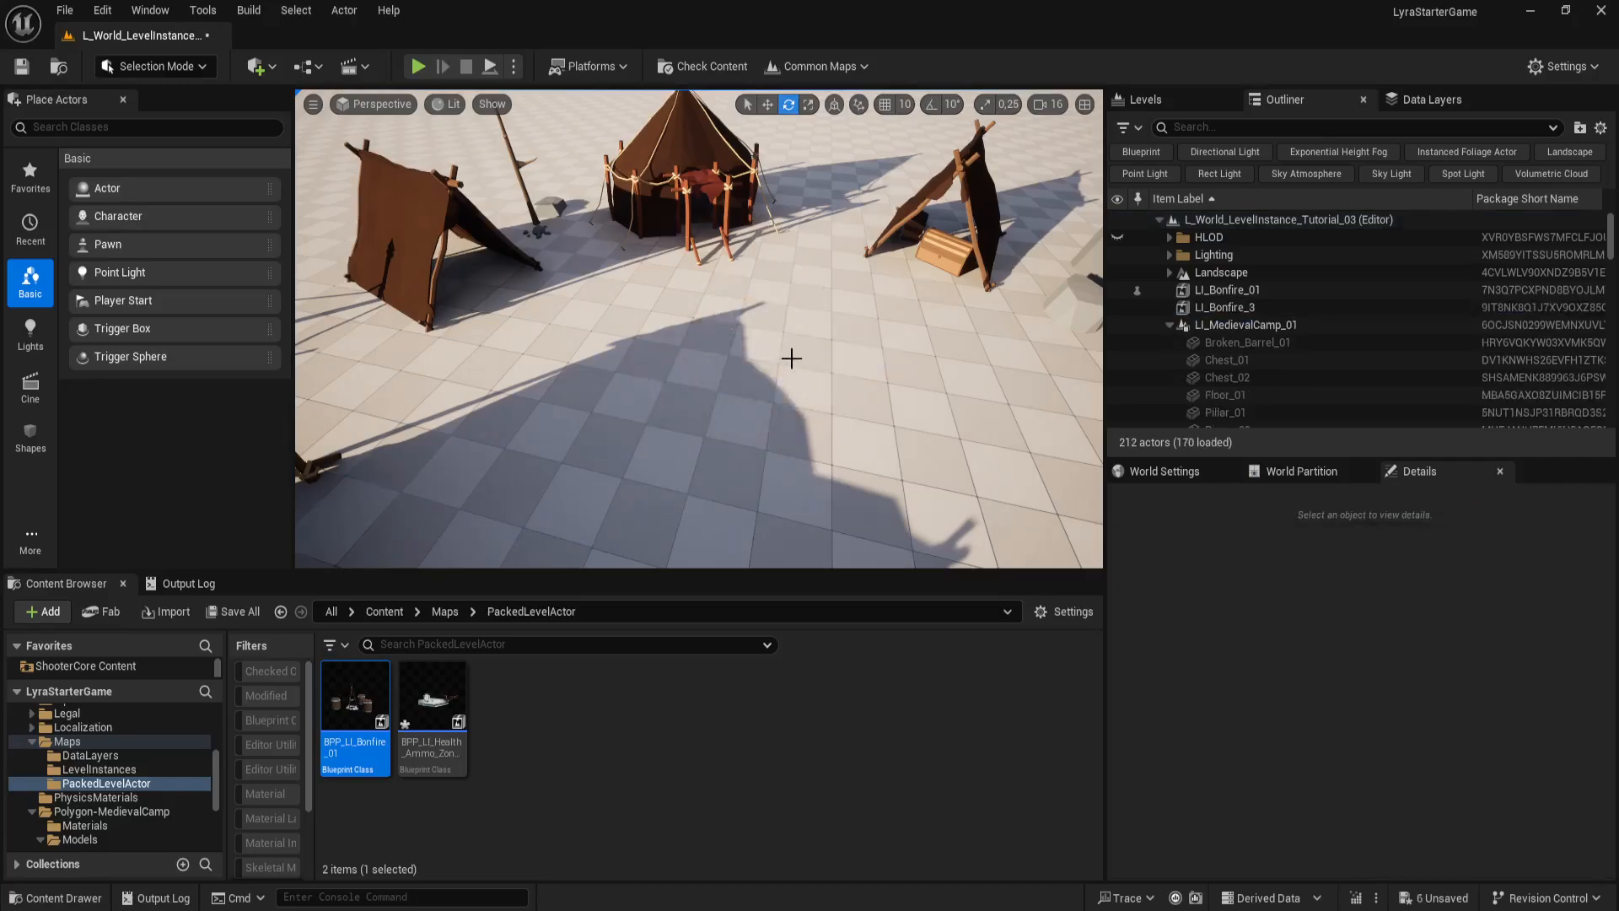
Step: Edit LI_MedievalCamp_5, place BPP_LI_Bonfire_01 in the camp centre at about X 1324, Y 1814, and save the level instance
right_click_drag(807, 416, 817, 375)
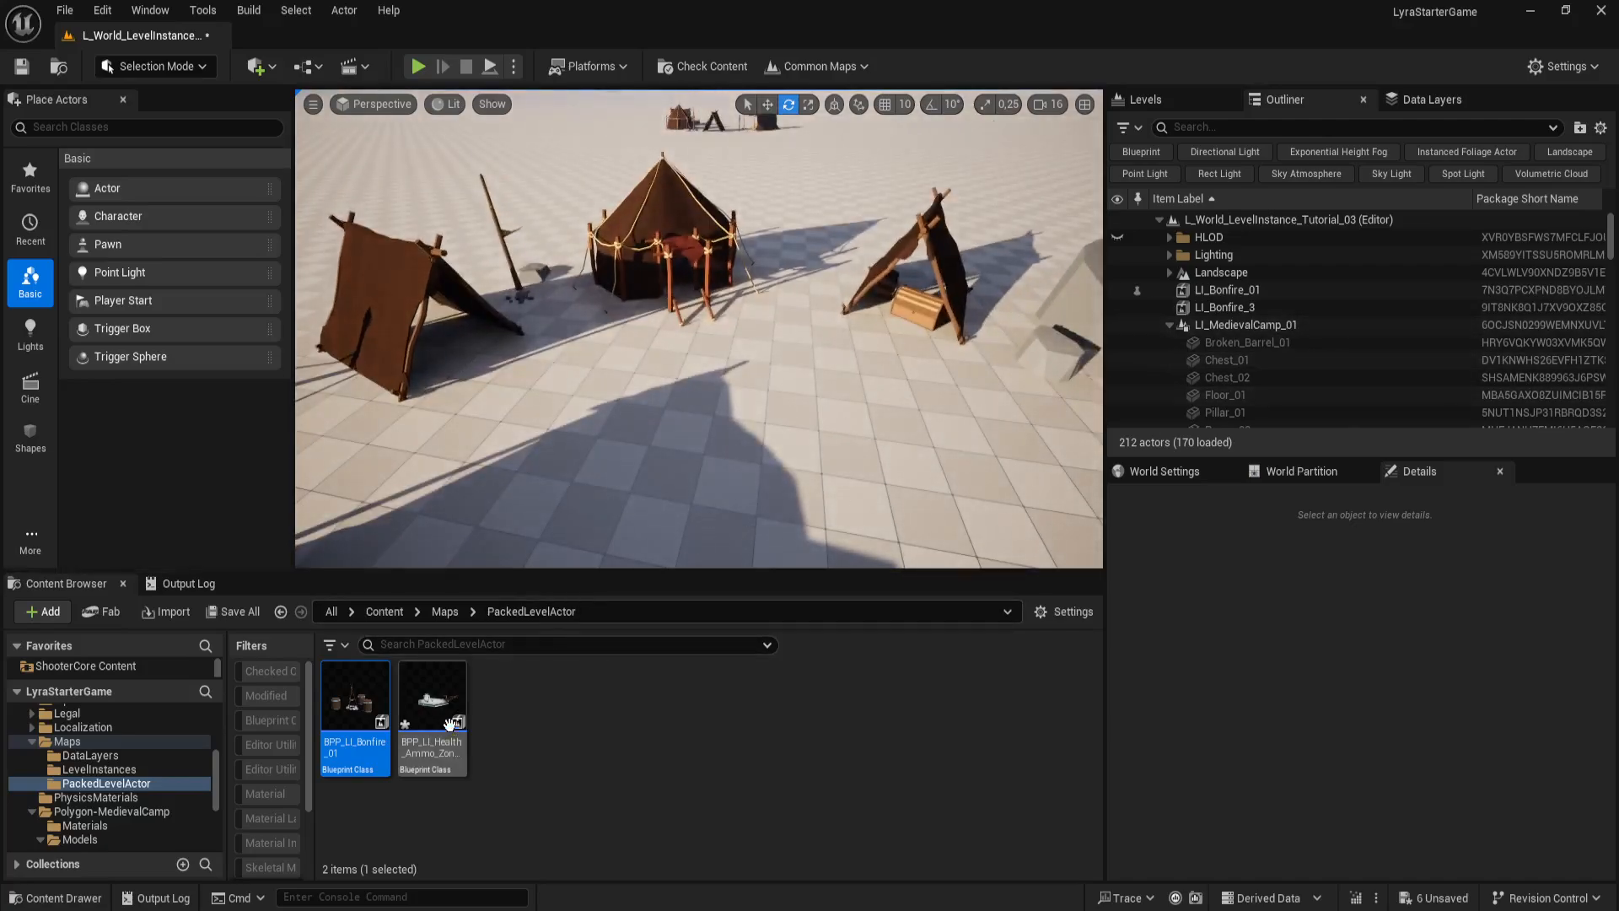
left_click(661, 240)
left_click(1391, 667)
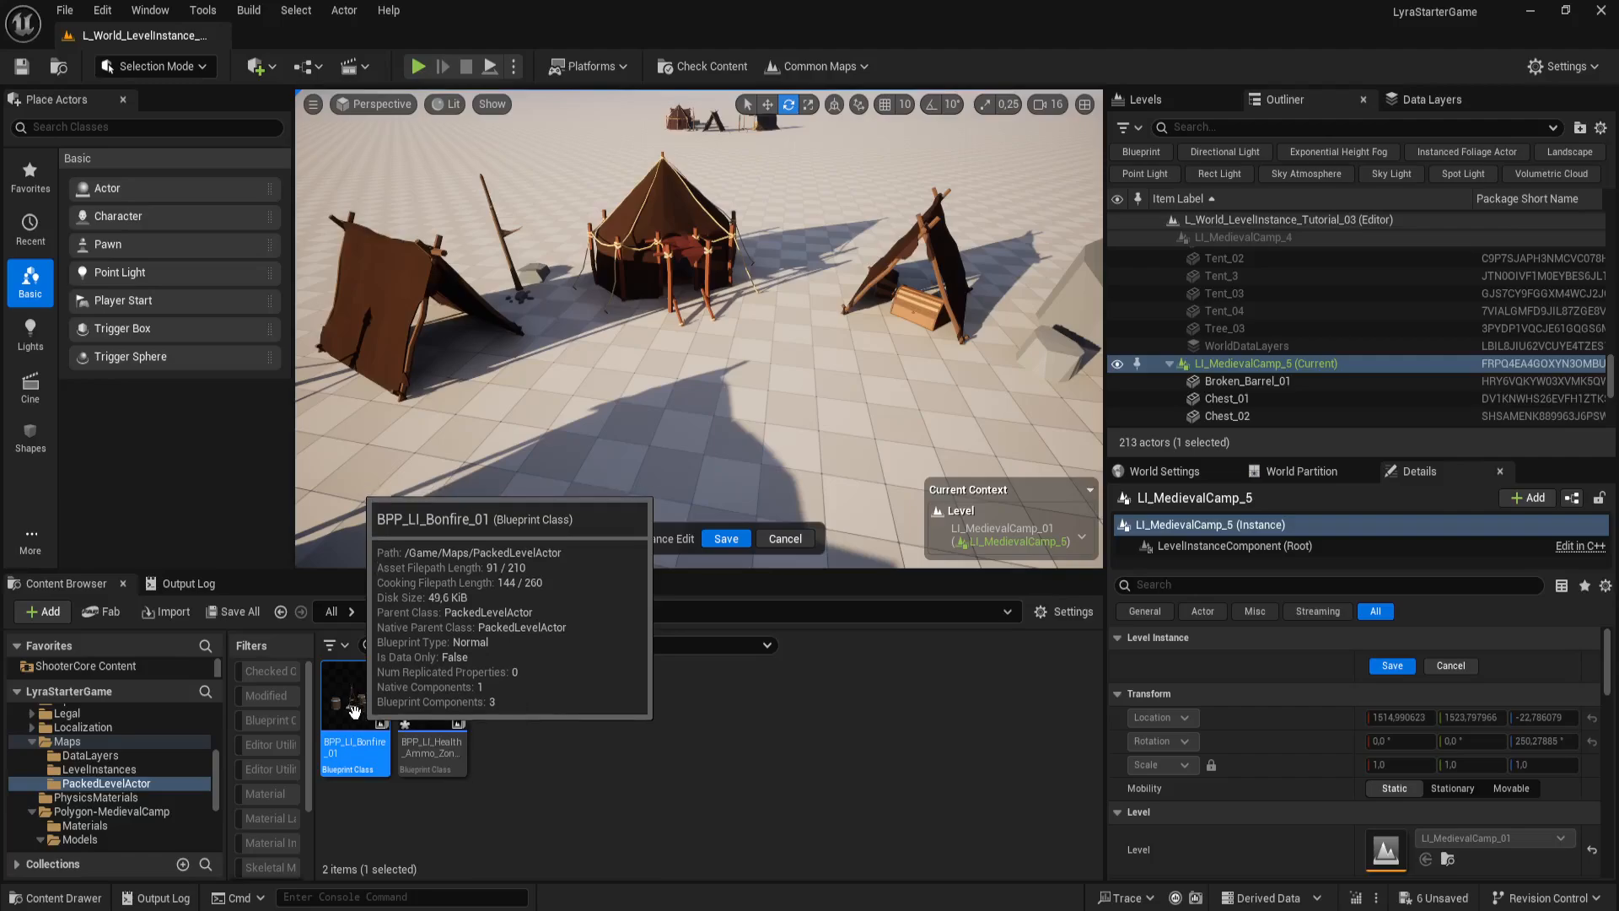
mouse_move(761, 489)
right_mouse_down()
mouse_move(830, 490)
mouse_move(750, 498)
right_mouse_up()
left_click_drag(361, 698, 860, 388)
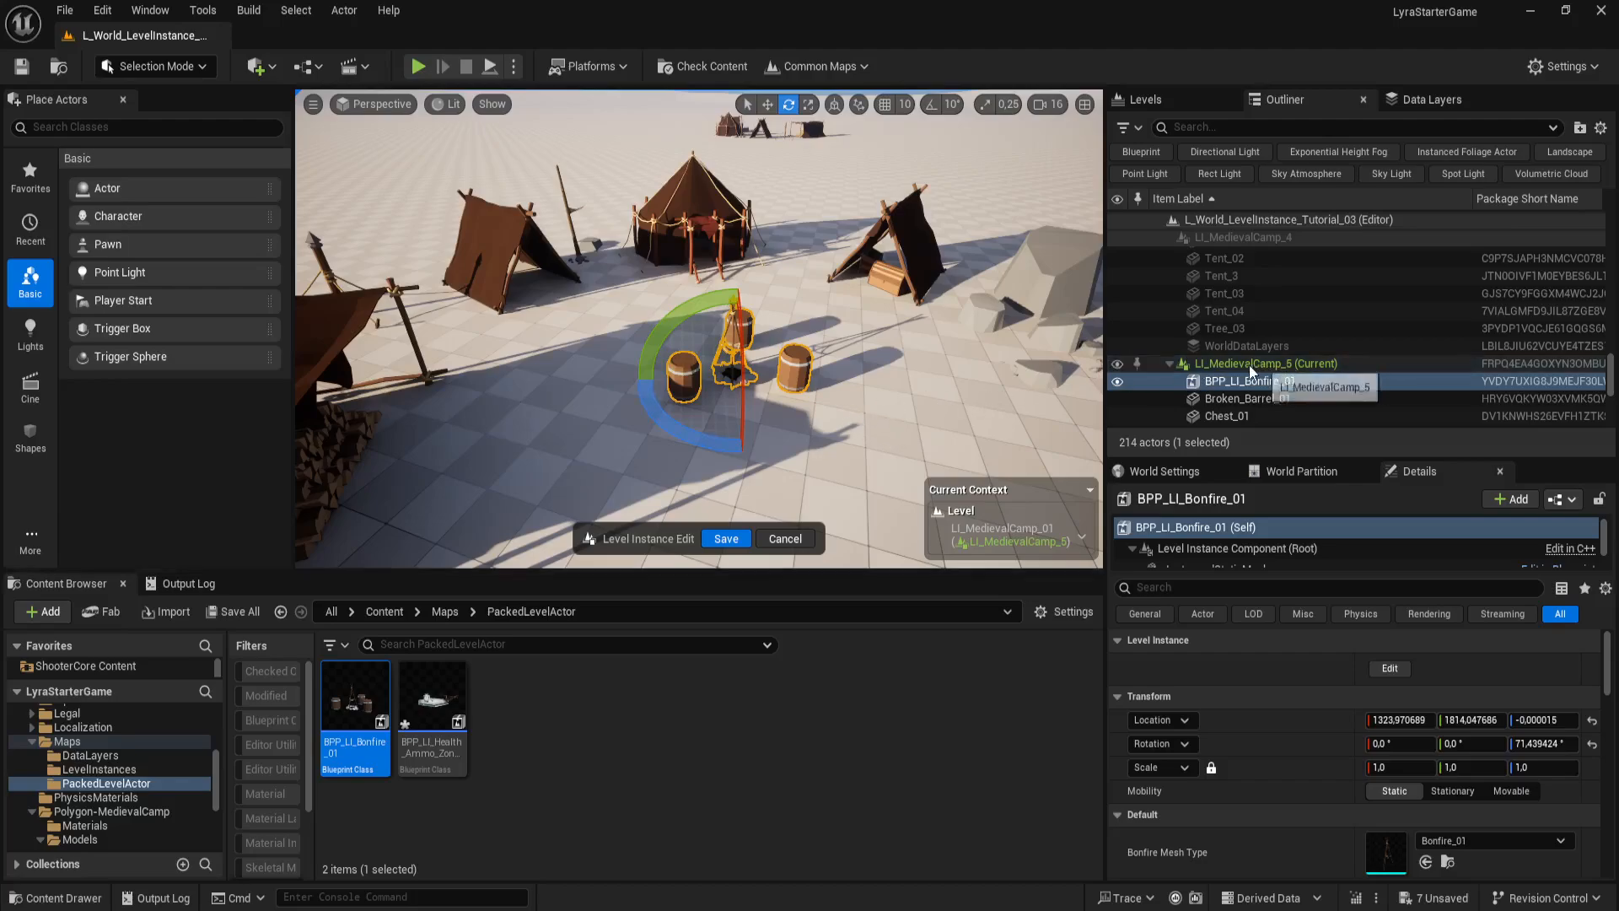
left_click(726, 539)
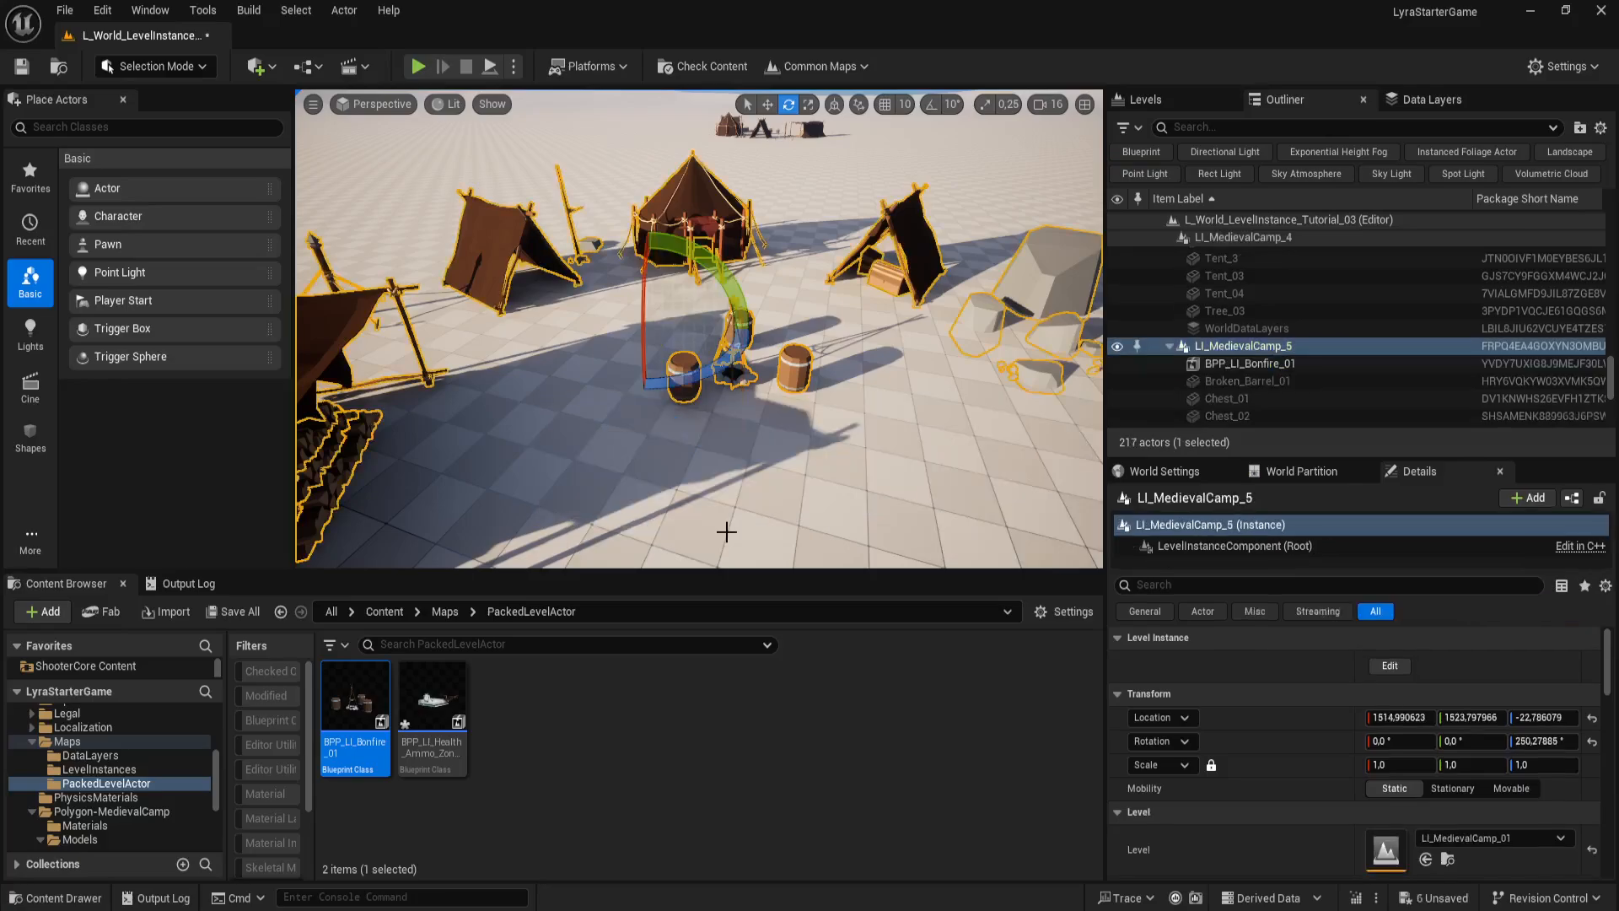
Step: Delete the standalone LI_Bonfire_01 actor beside the new nested bonfire in LI_MedievalCamp_01
key("g")
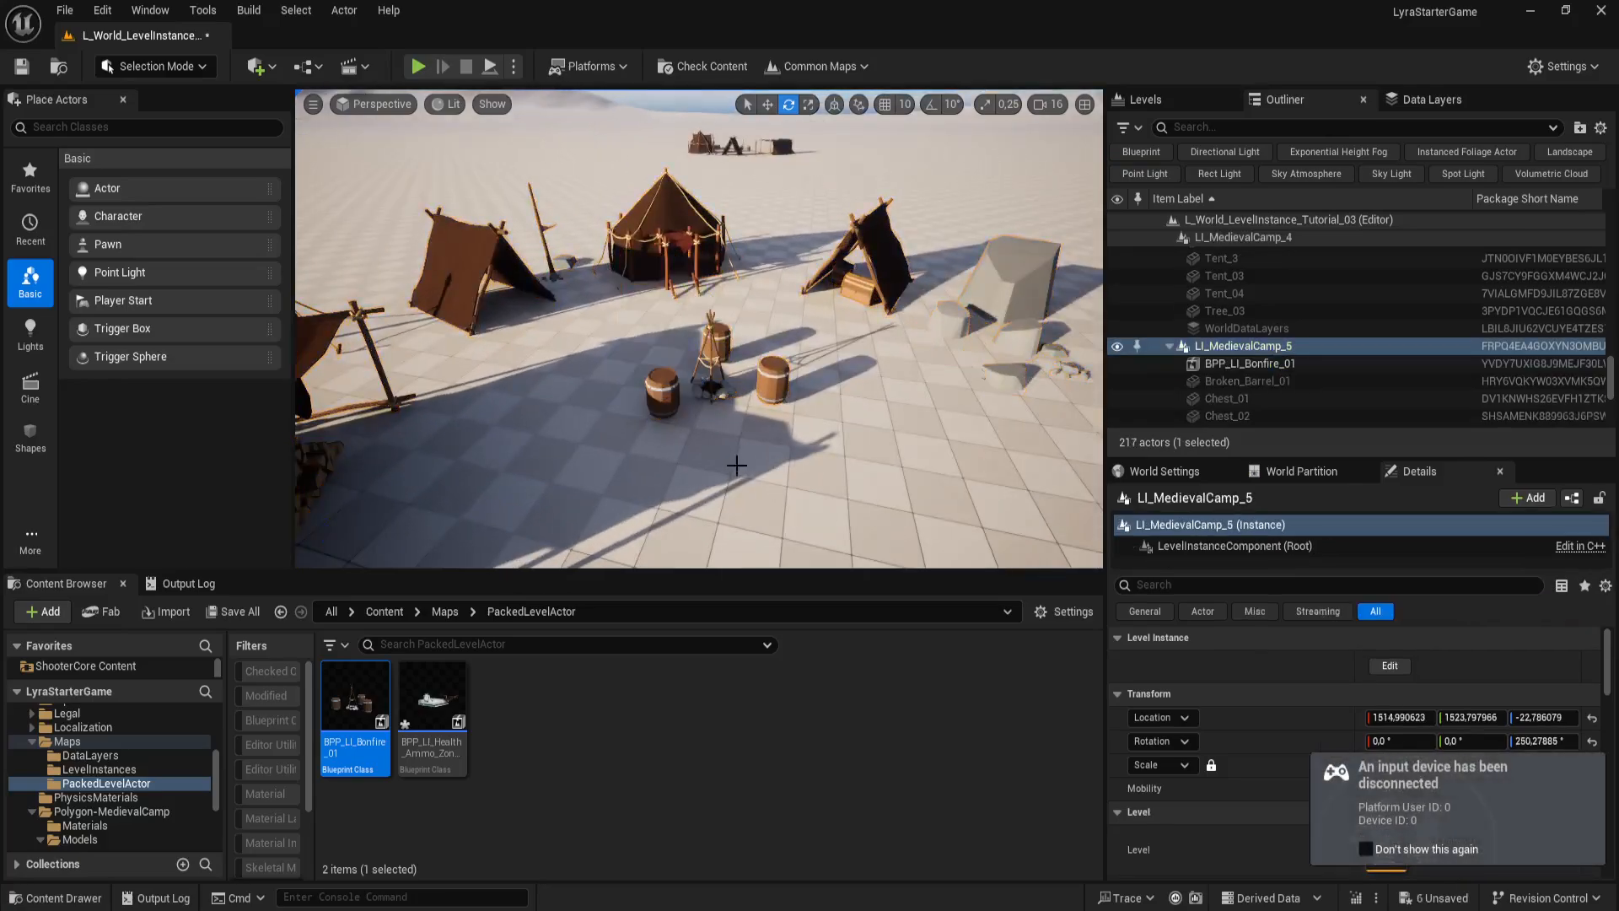
right_click_drag(737, 464, 817, 464)
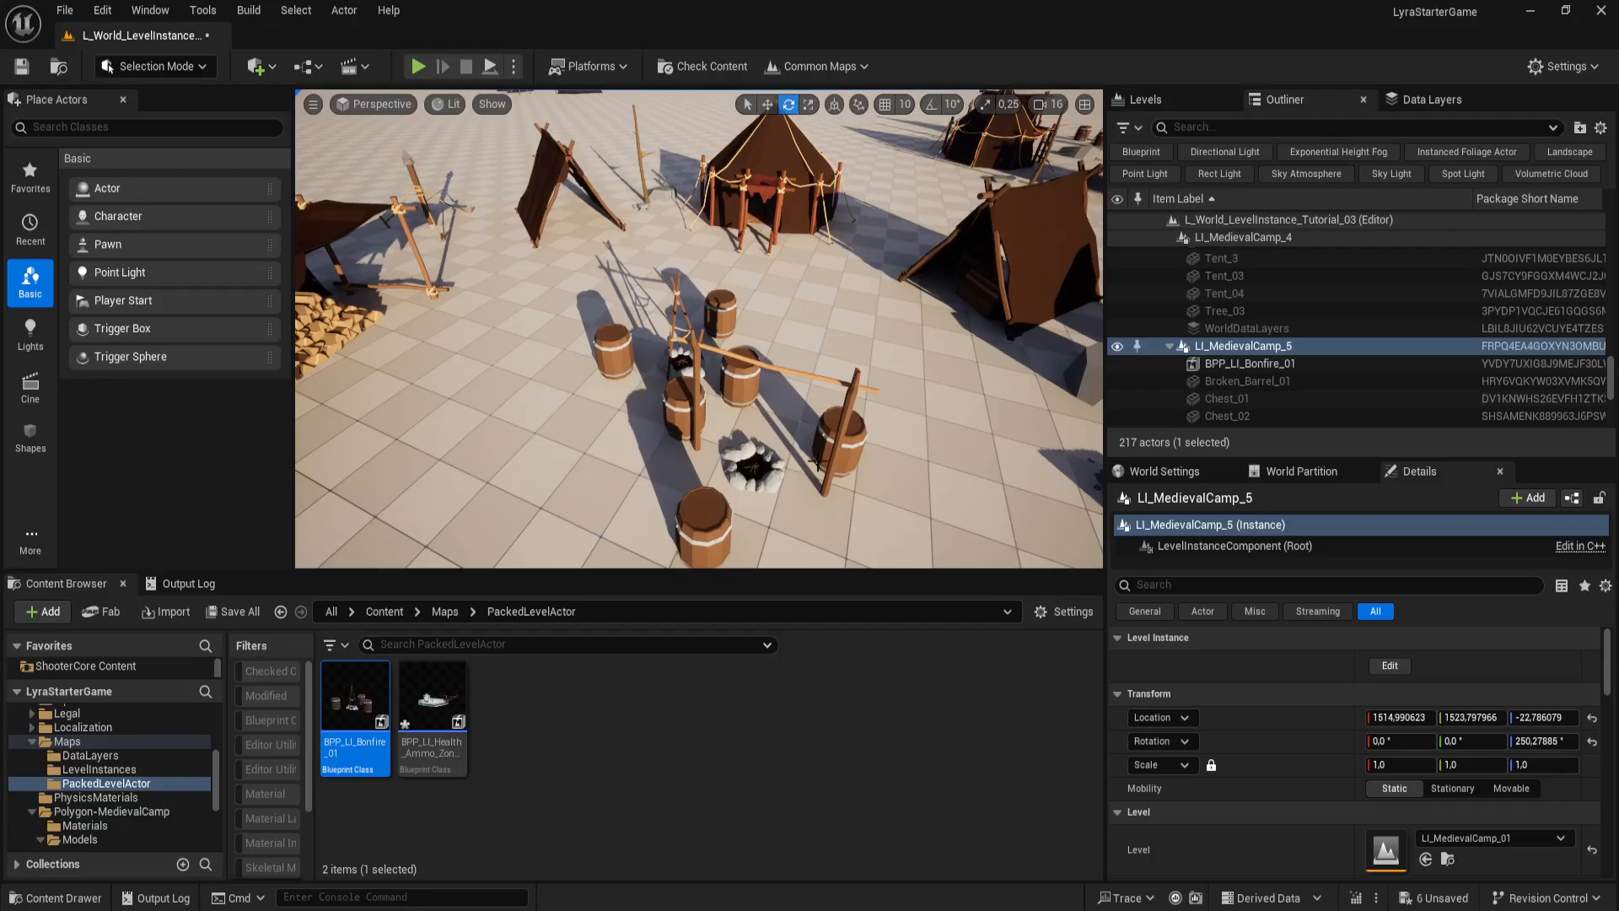
left_click(683, 314)
left_click(722, 309)
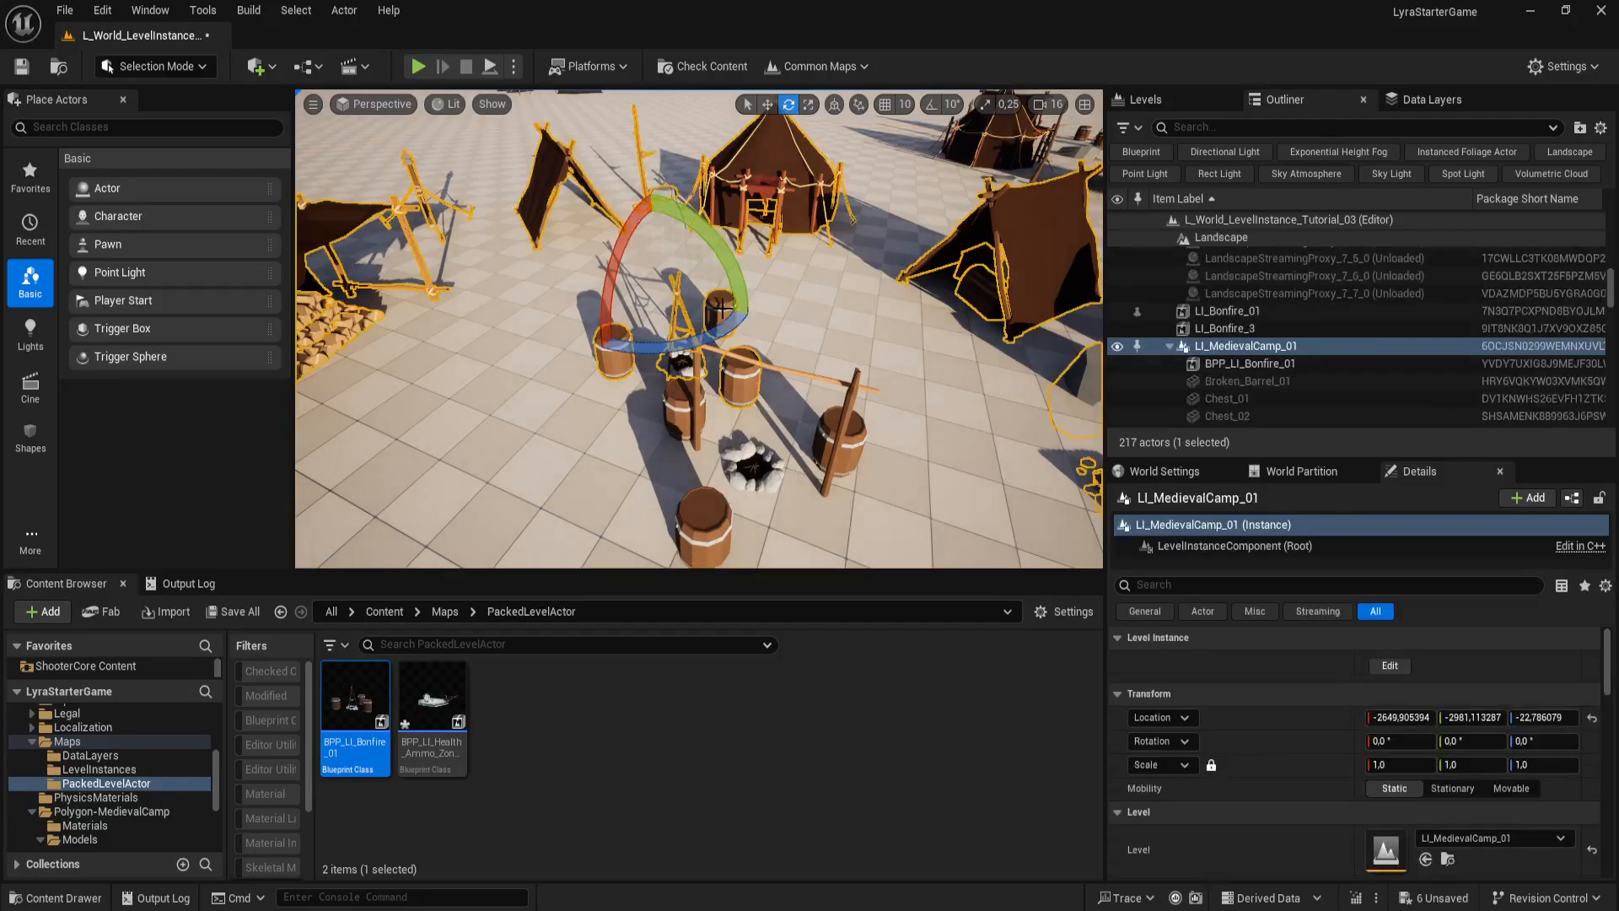
left_click(774, 368)
key("f")
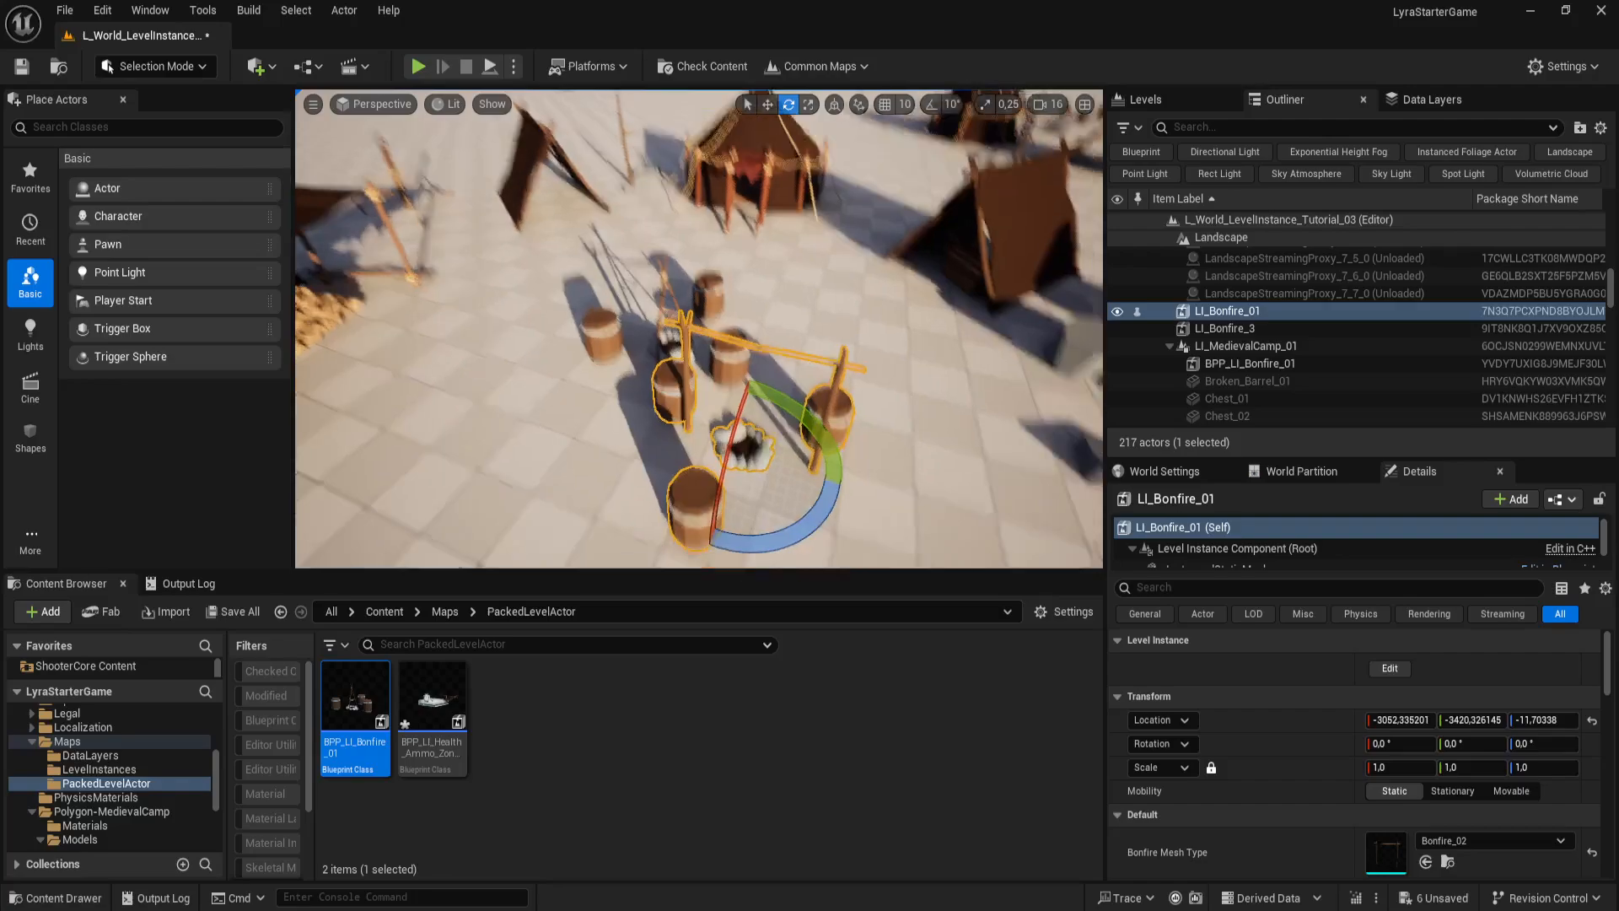
key("w")
left_click_drag(732, 371, 841, 397)
left_click(856, 337)
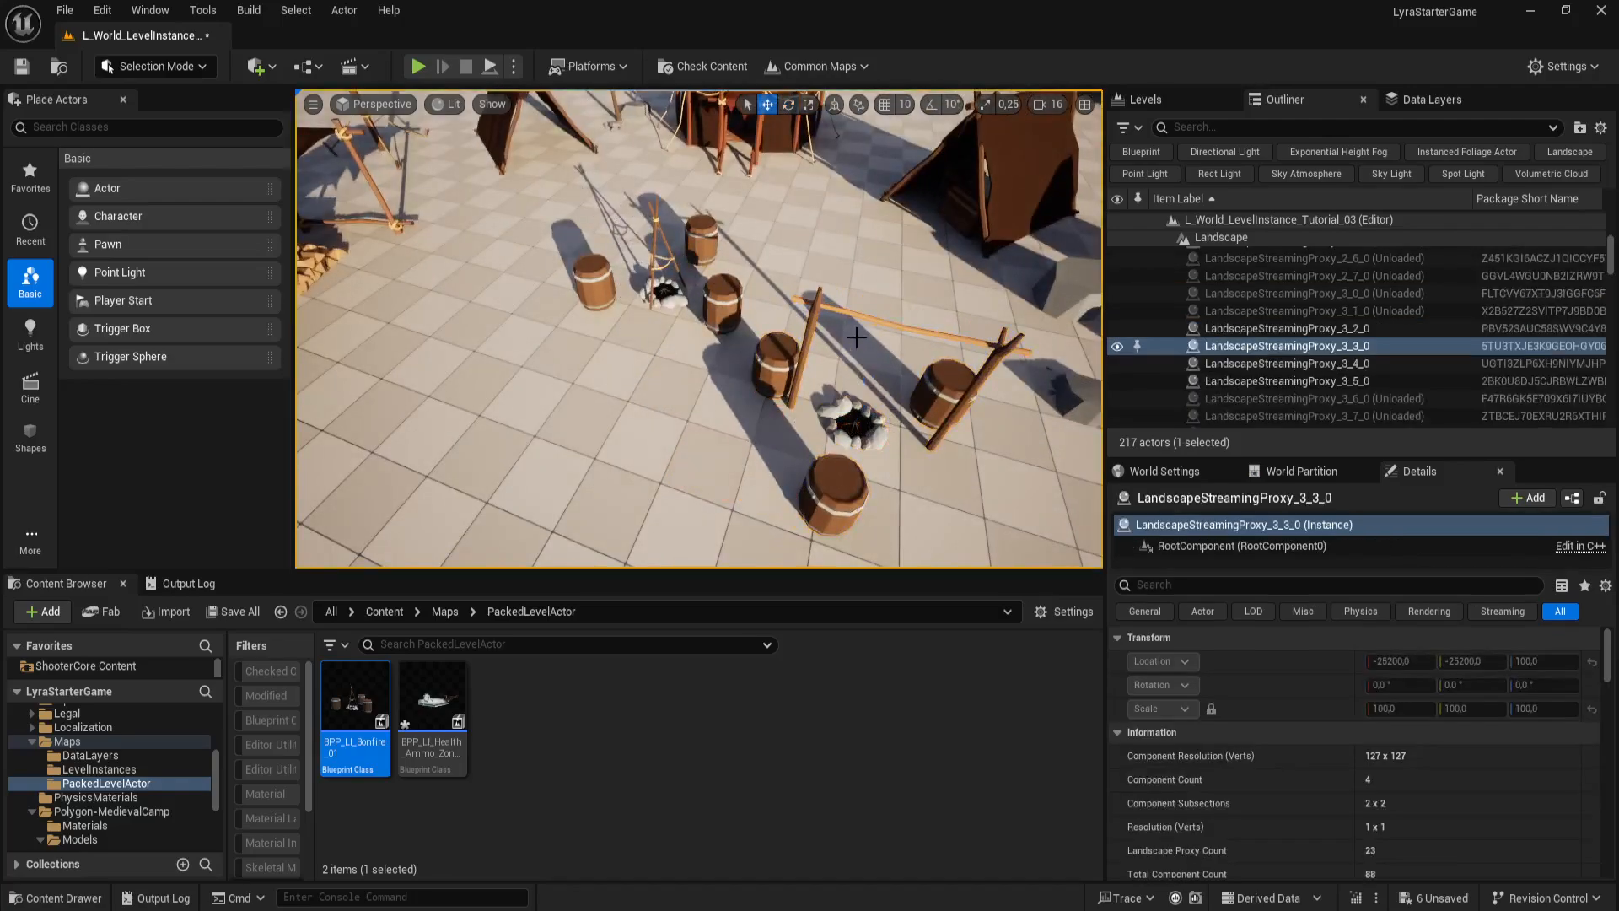
left_click(856, 401)
left_click_drag(857, 396, 860, 327)
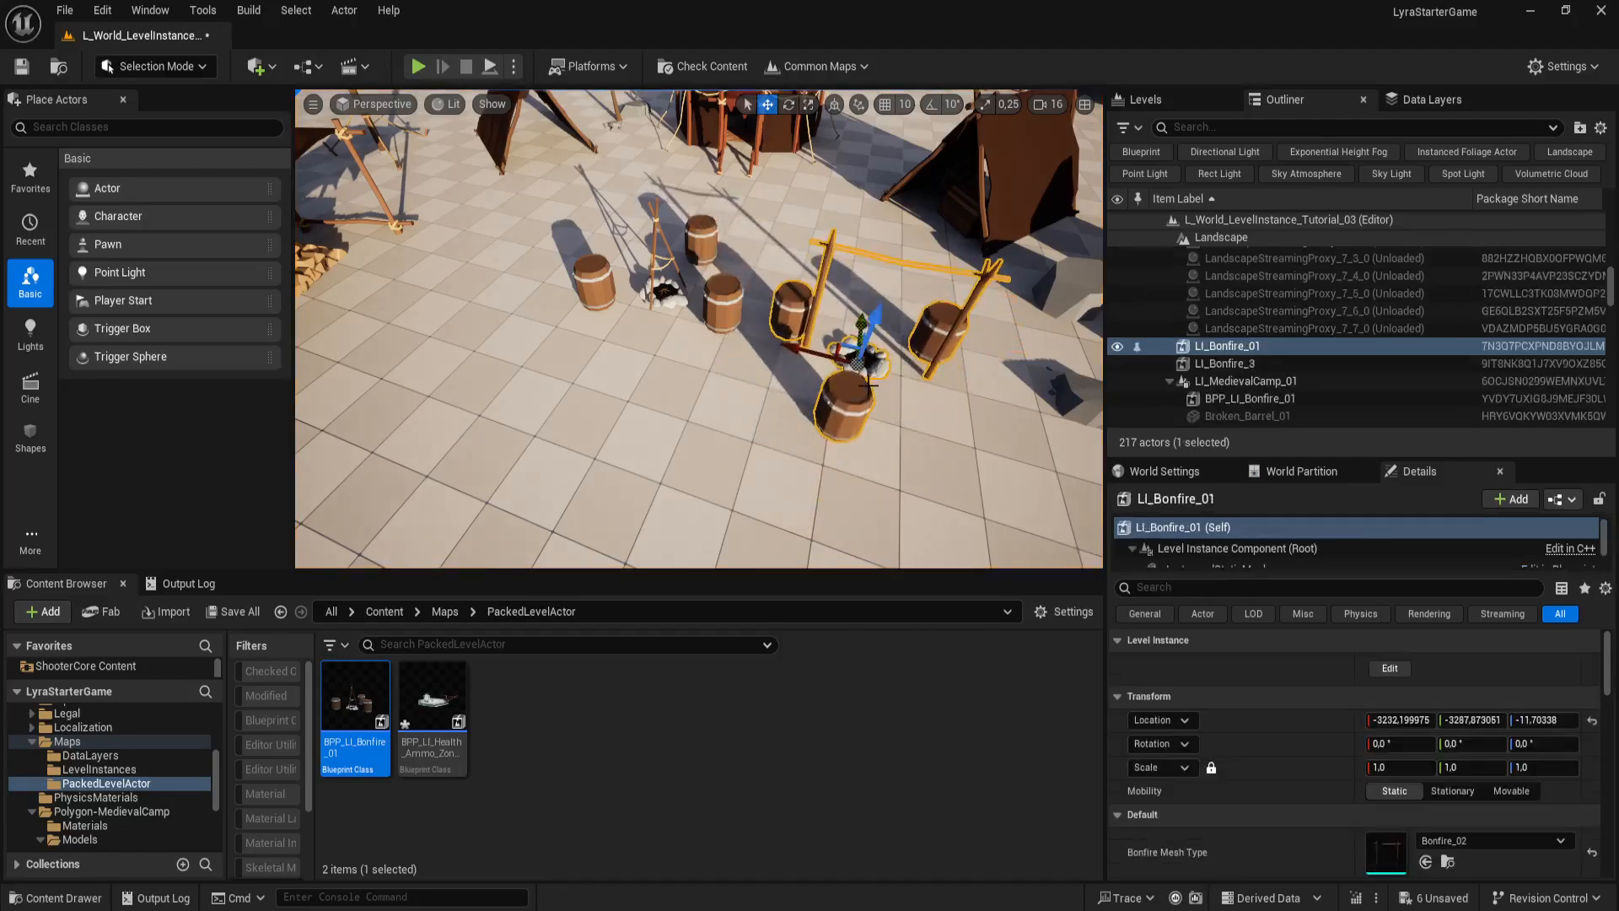
key("Delete")
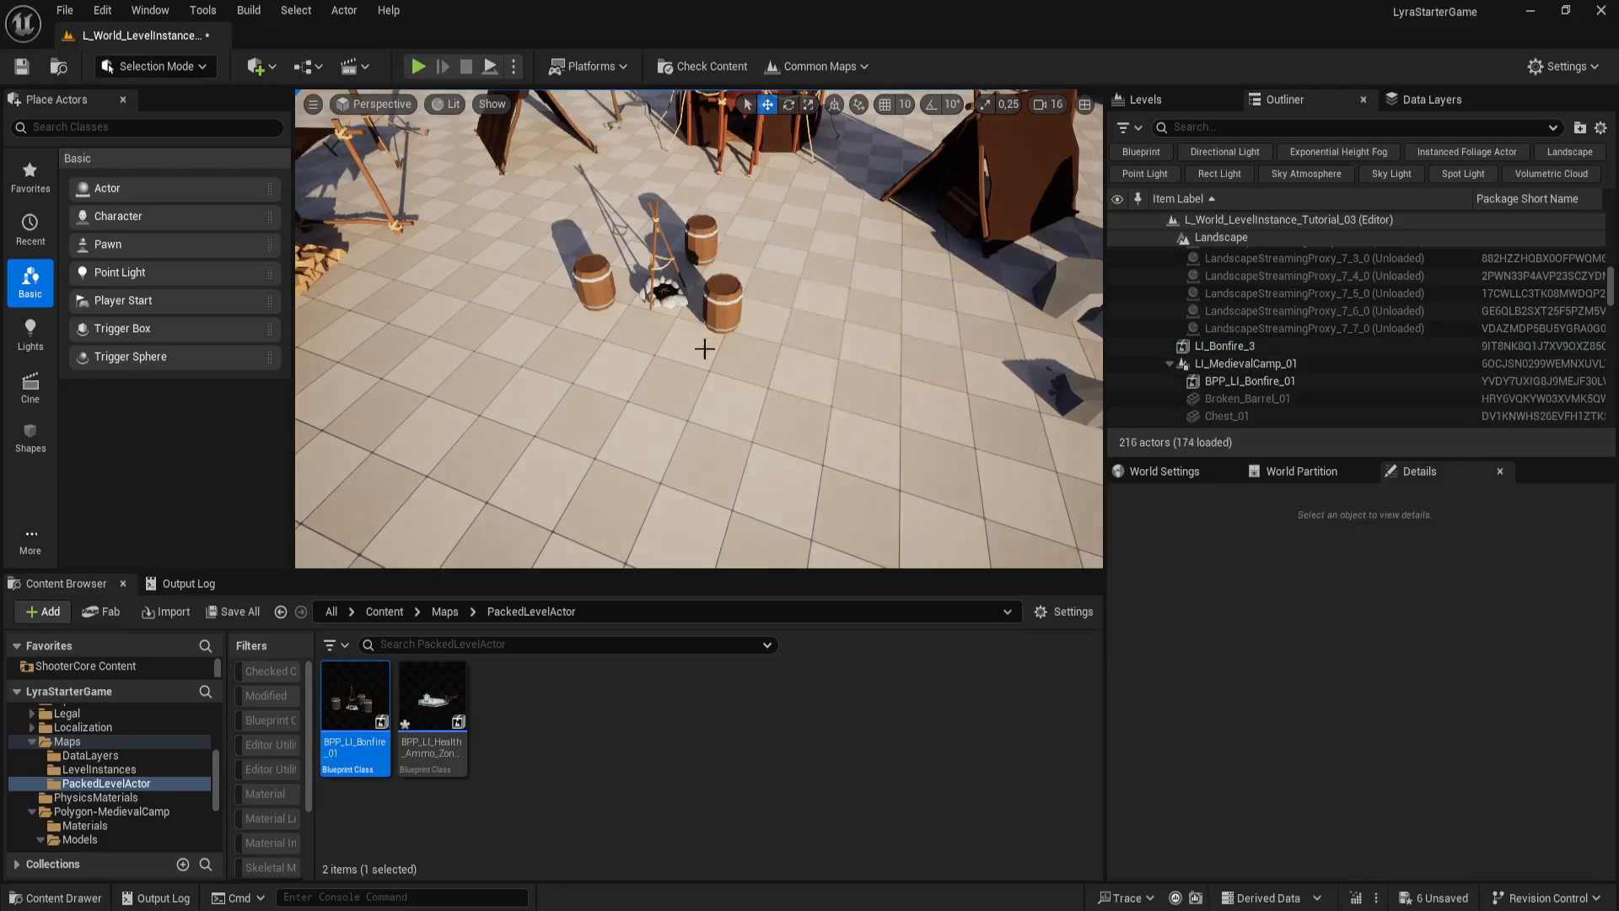
Step: Edit LI_MedievalCamp_01, change its nested BPP_LI_Bonfire_01 to the Bonfire_02 mesh type, and save the level instance
left_click(737, 307)
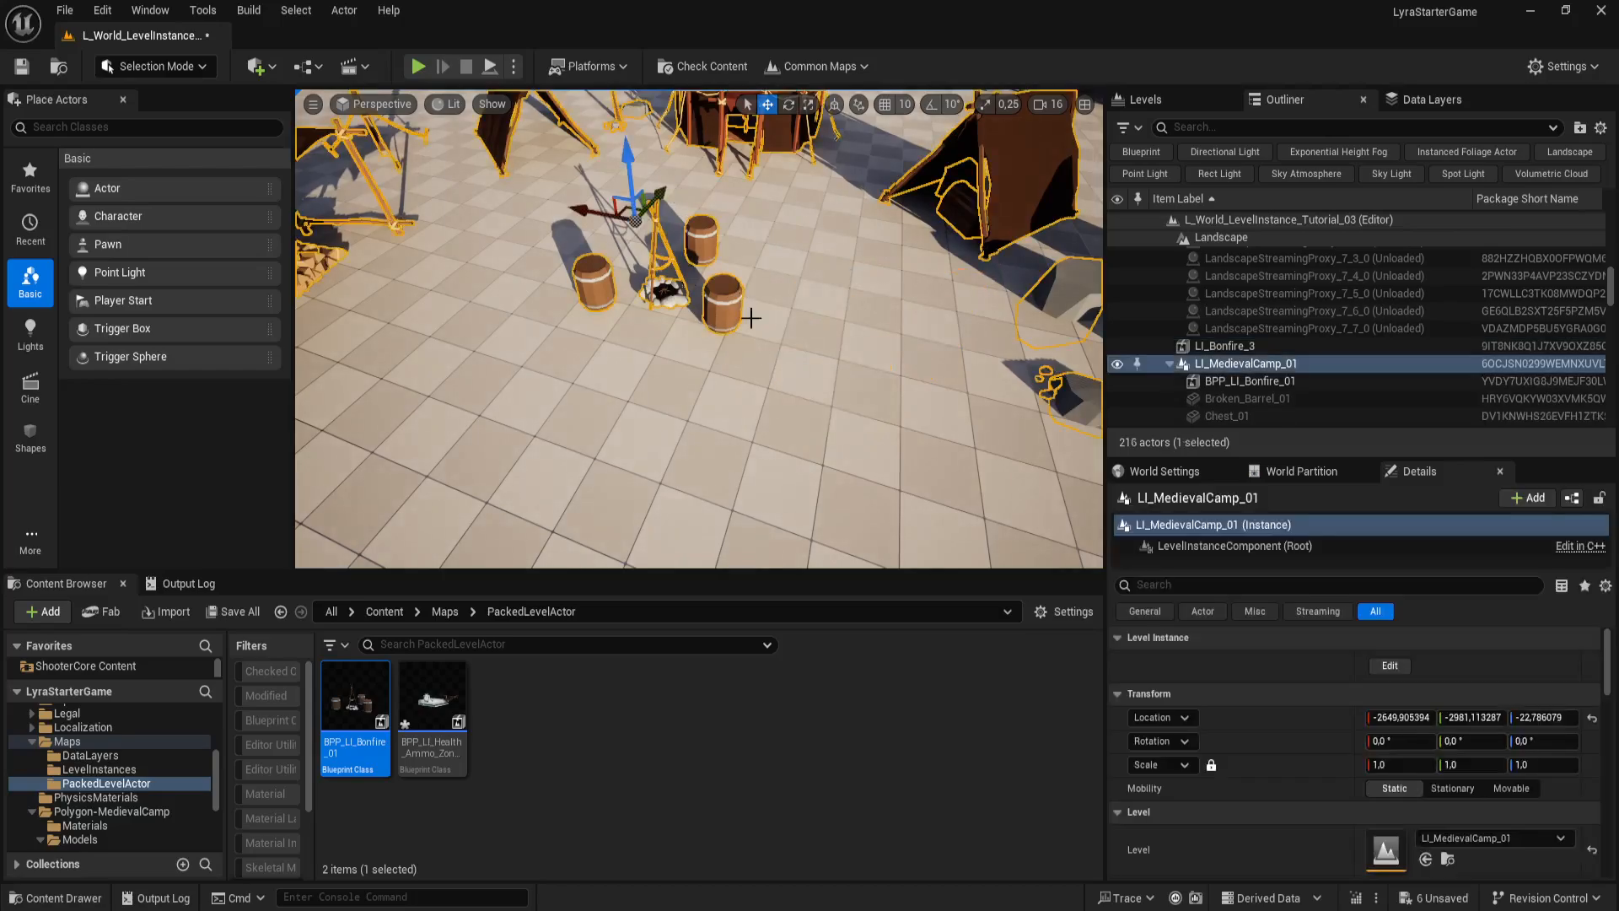
left_click(1398, 659)
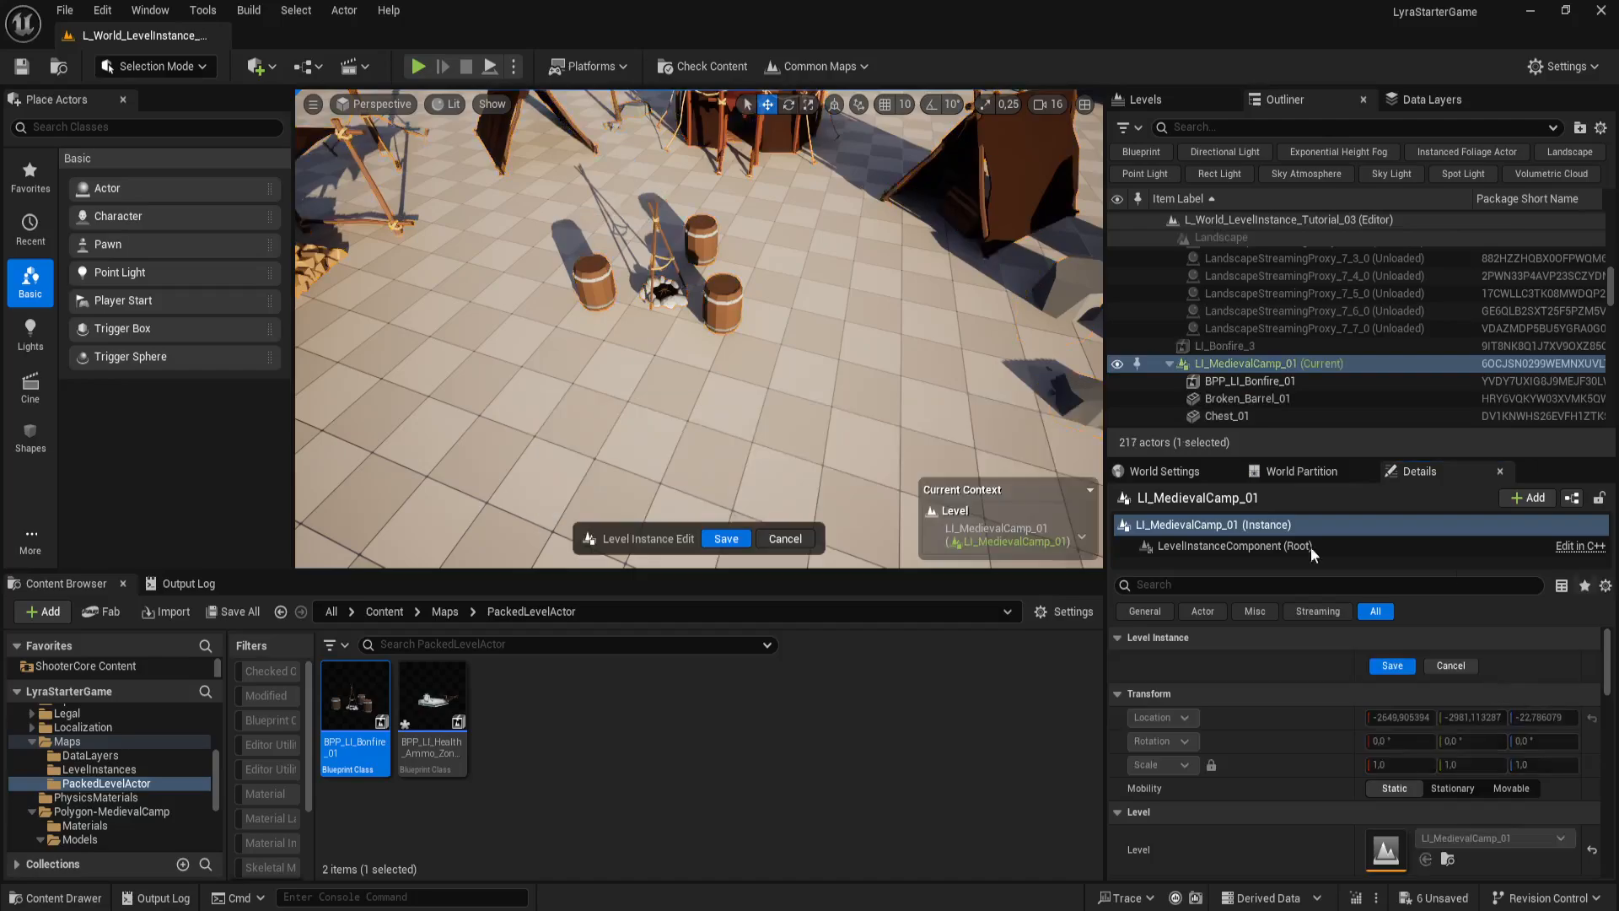
left_click(663, 291)
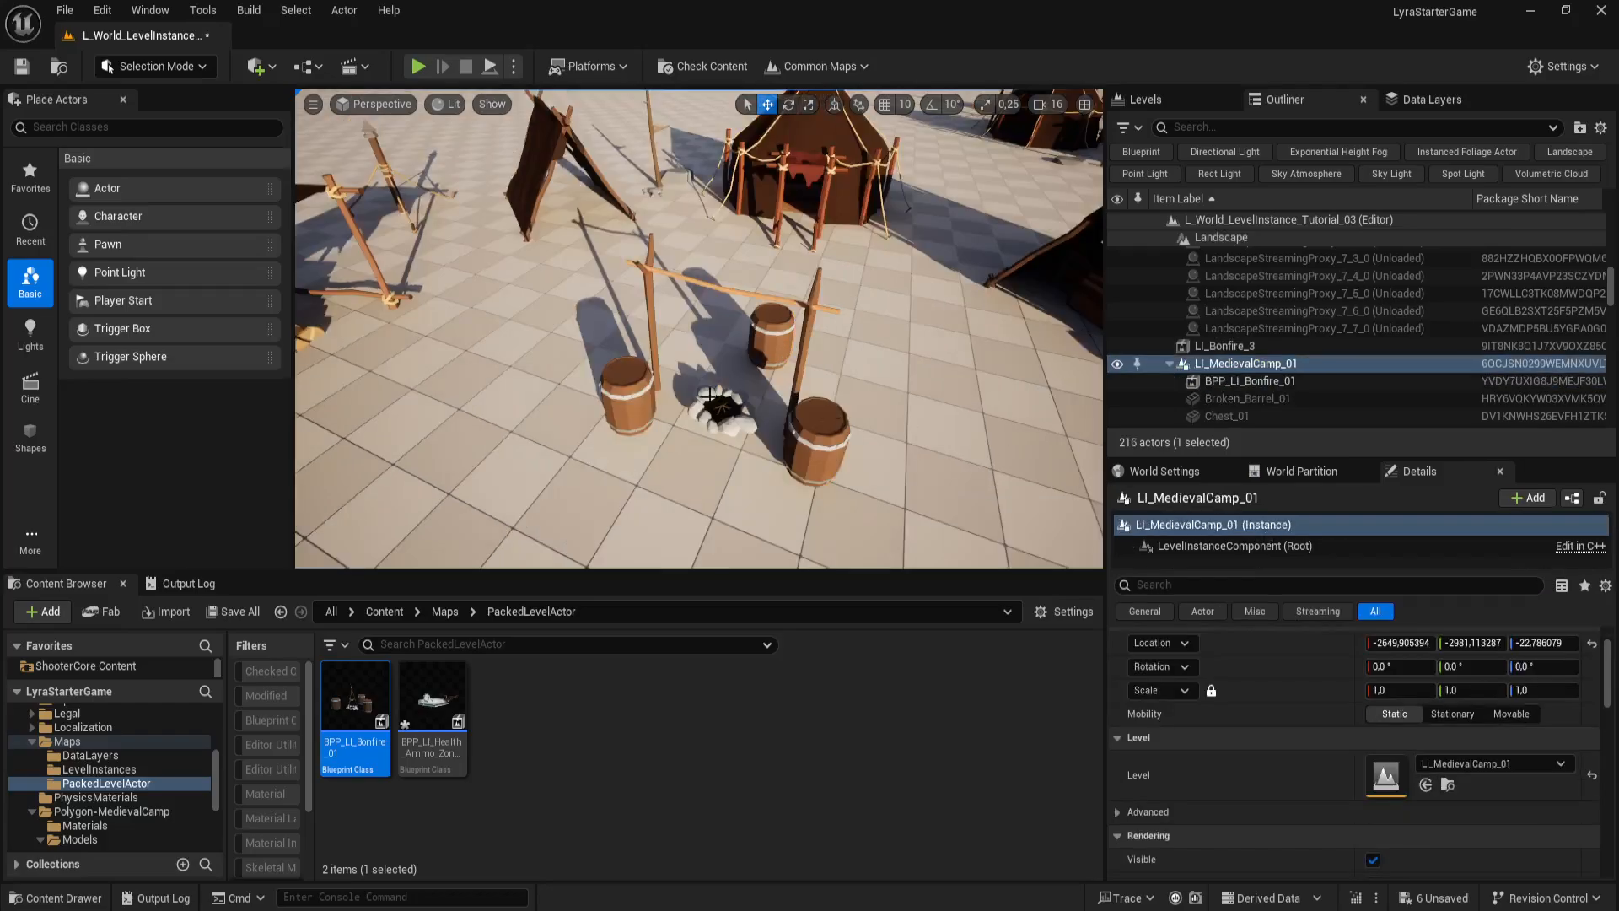
right_click_drag(802, 456, 825, 396)
key("g")
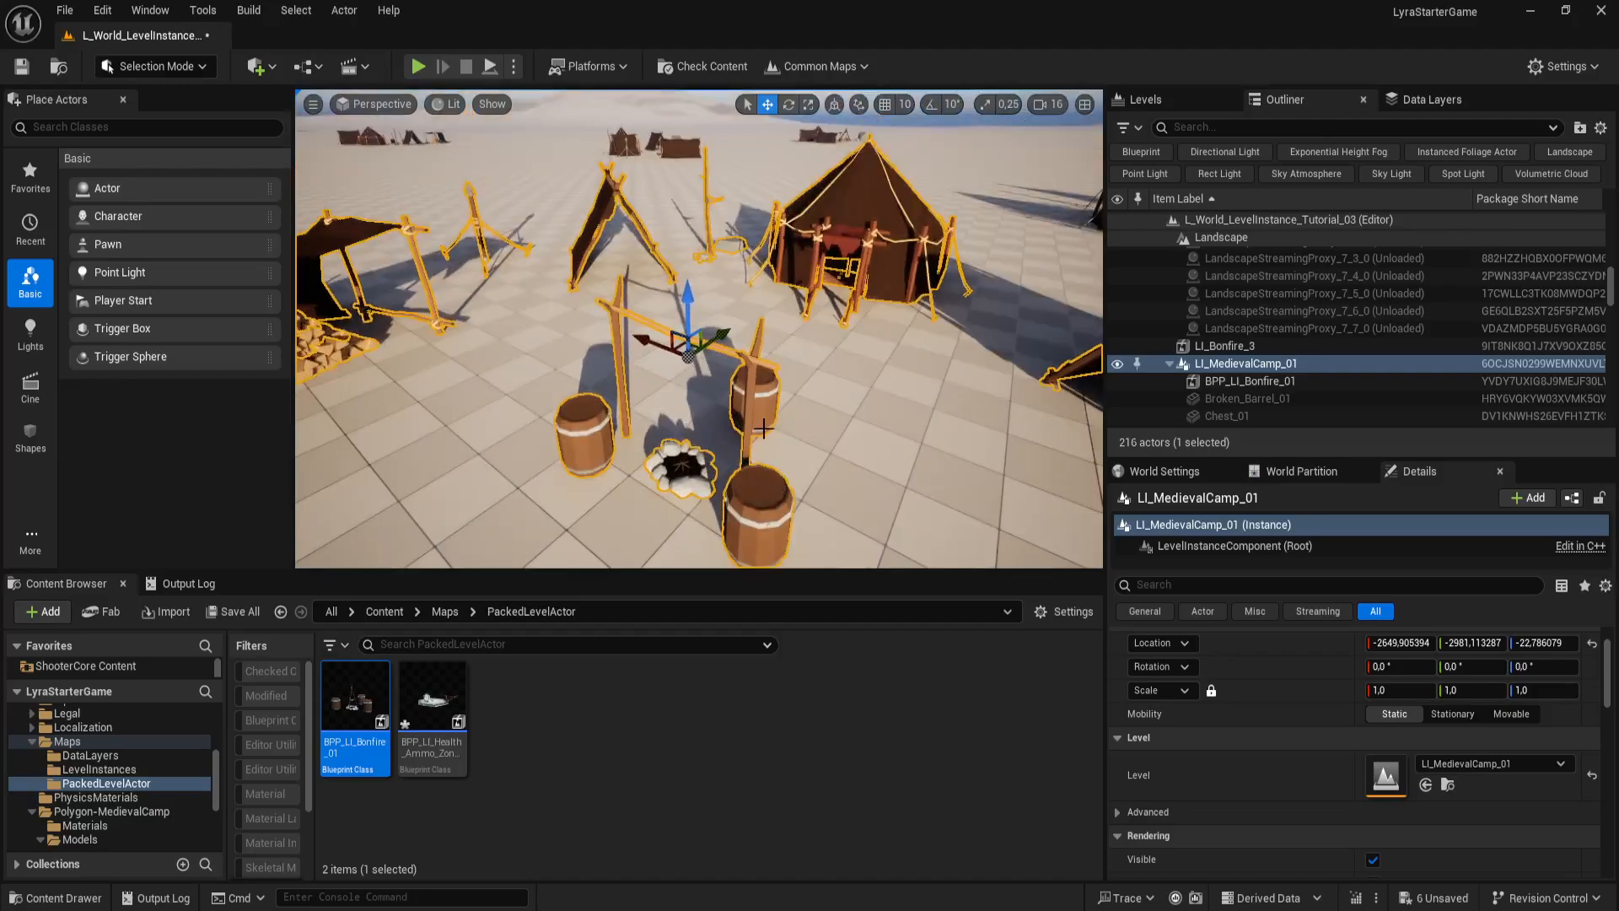
scroll(815, 484, "down", 6)
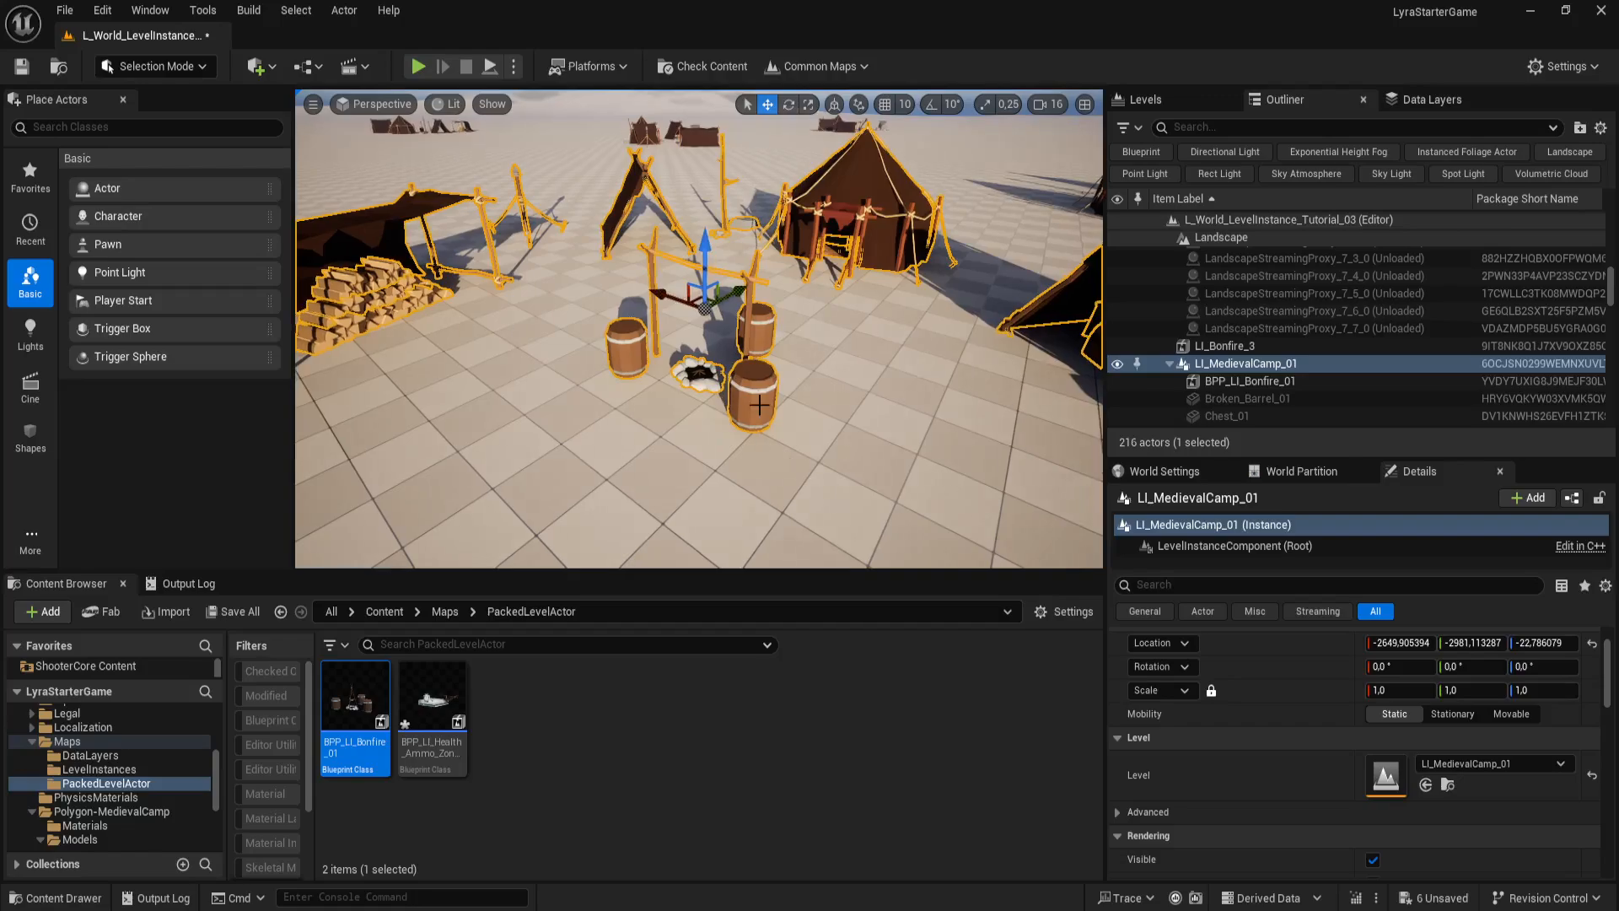
left_click_drag(830, 441, 801, 431, "alt")
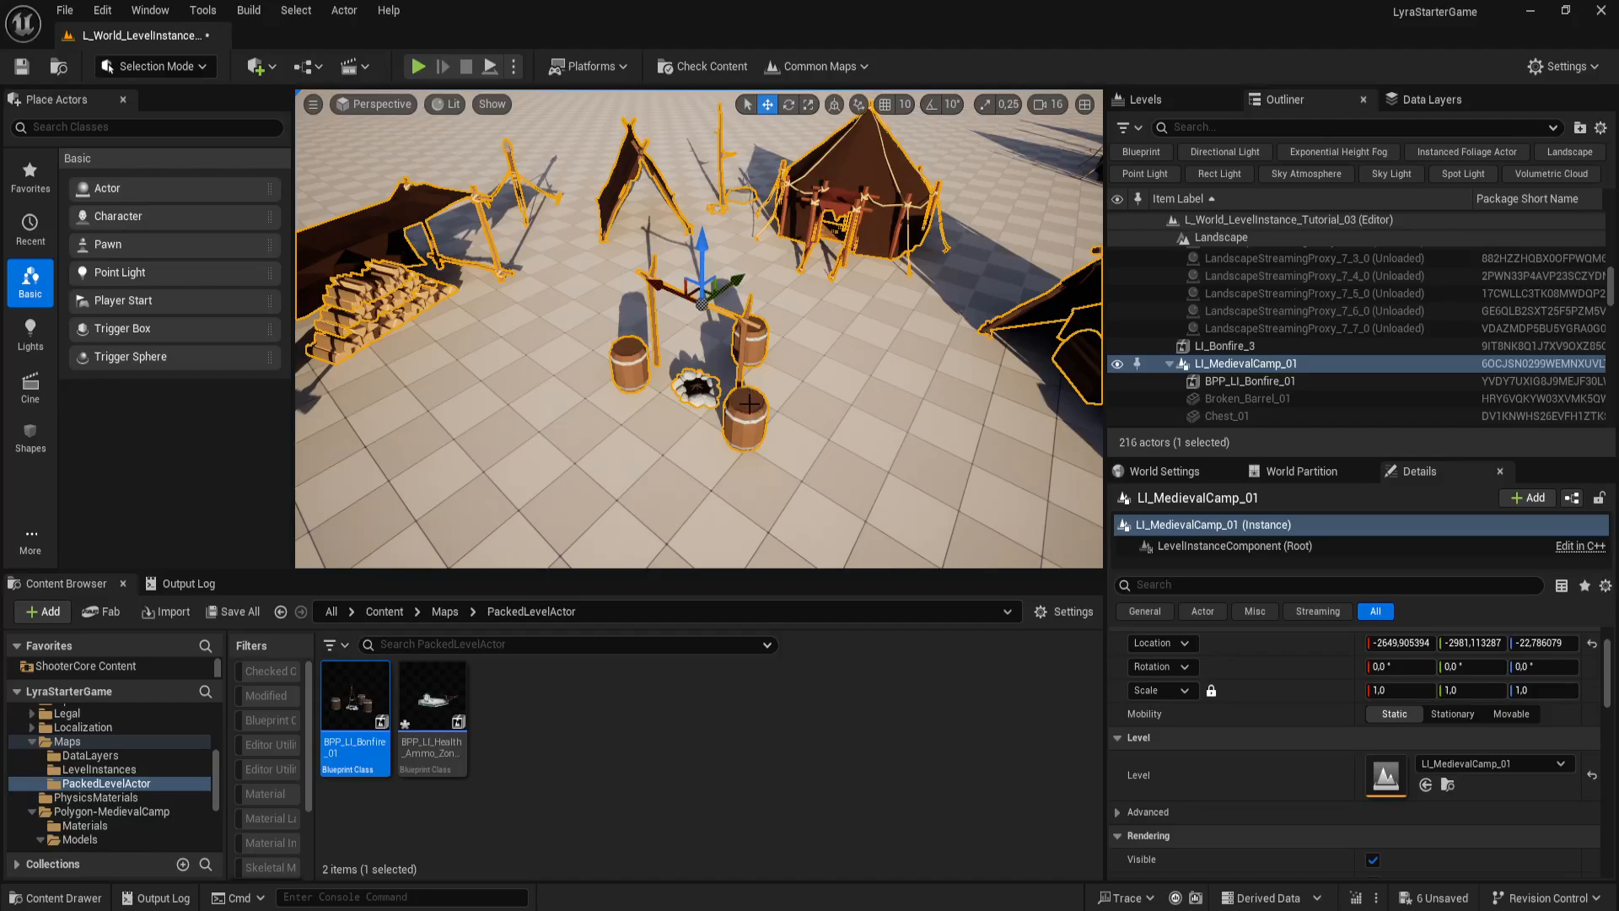
left_click_drag(783, 397, 791, 416, "alt")
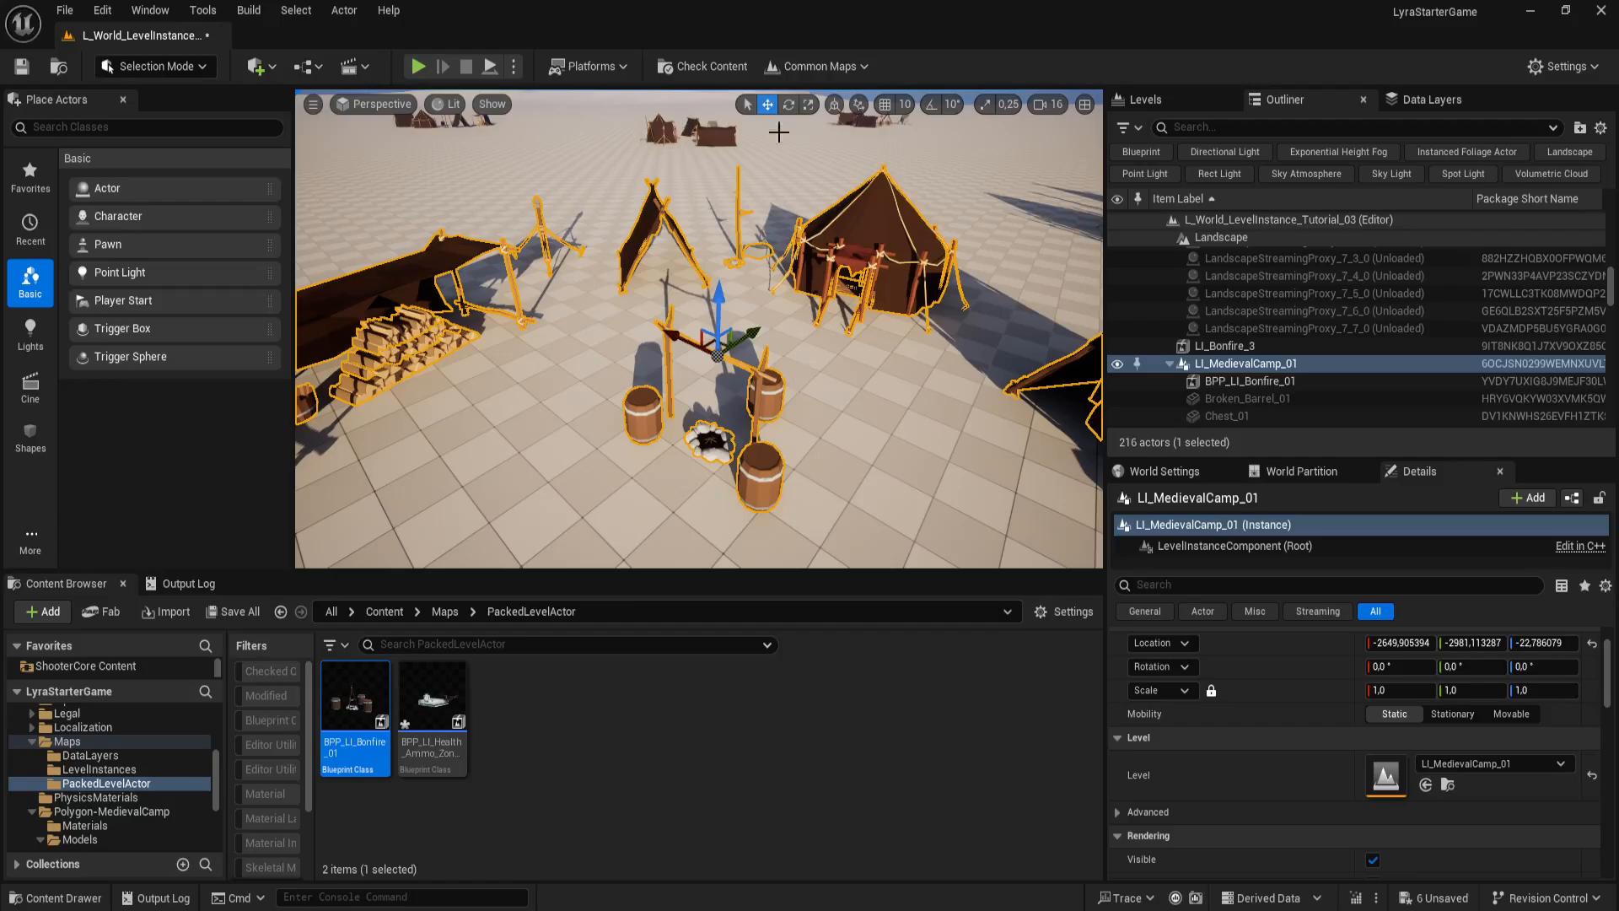
left_click_drag(858, 351, 838, 318, "alt")
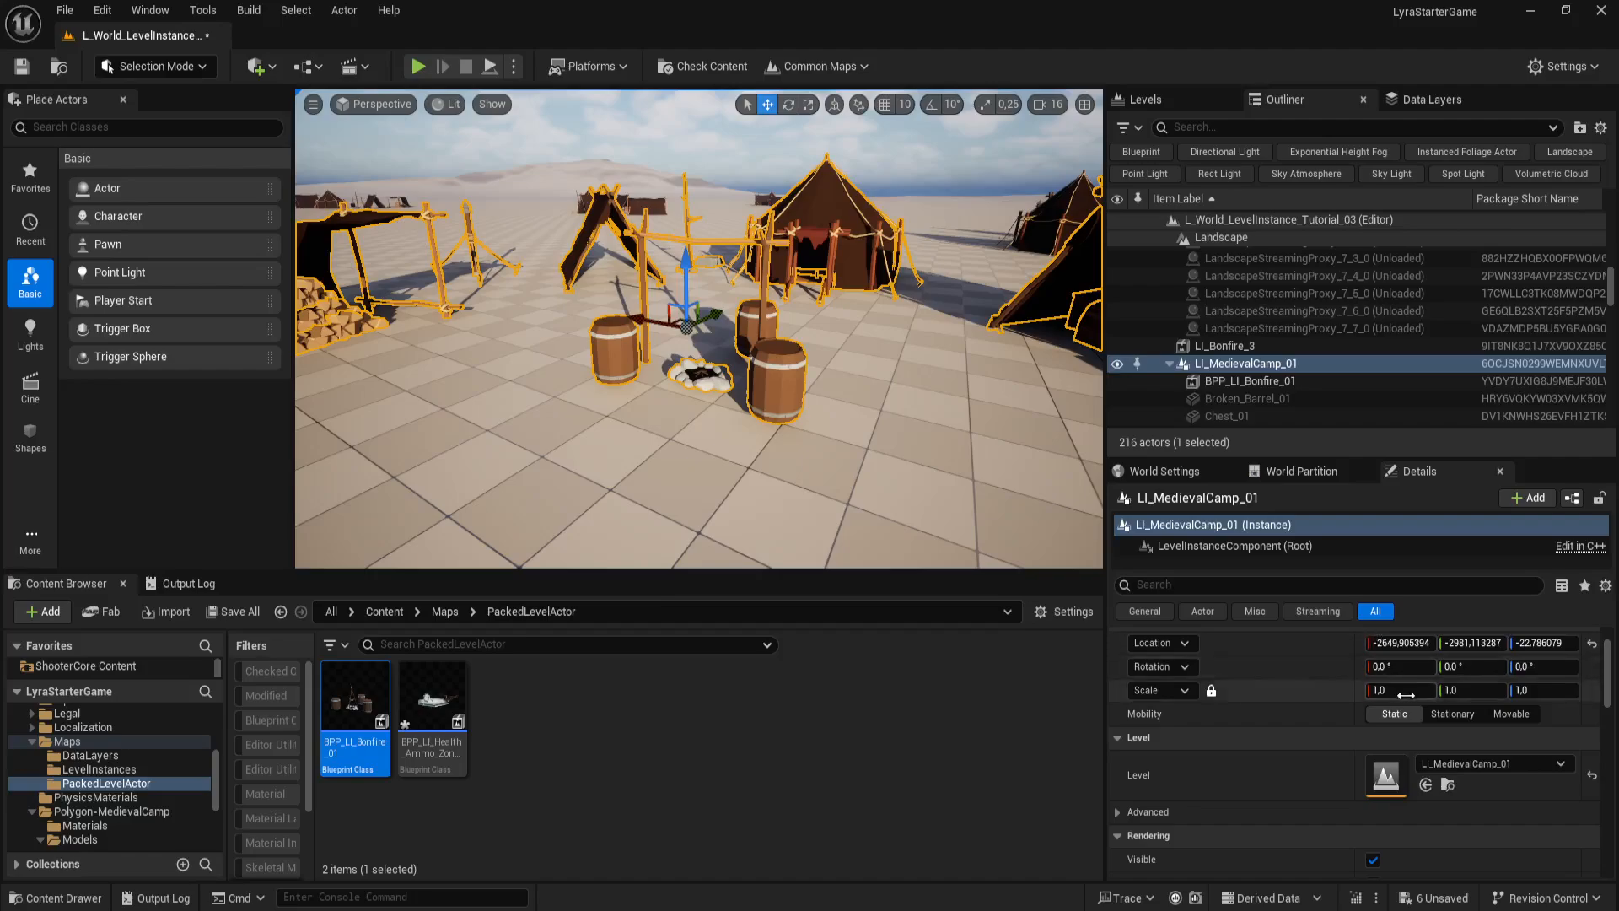
Step: Edit LI_MedievalCamp_01, set its nested BPP_LI_Bonfire_01's Bonfire Mesh Type to Bonfire_01, and save the level instance
scroll(1421, 675, "up", 2)
left_click(1388, 668)
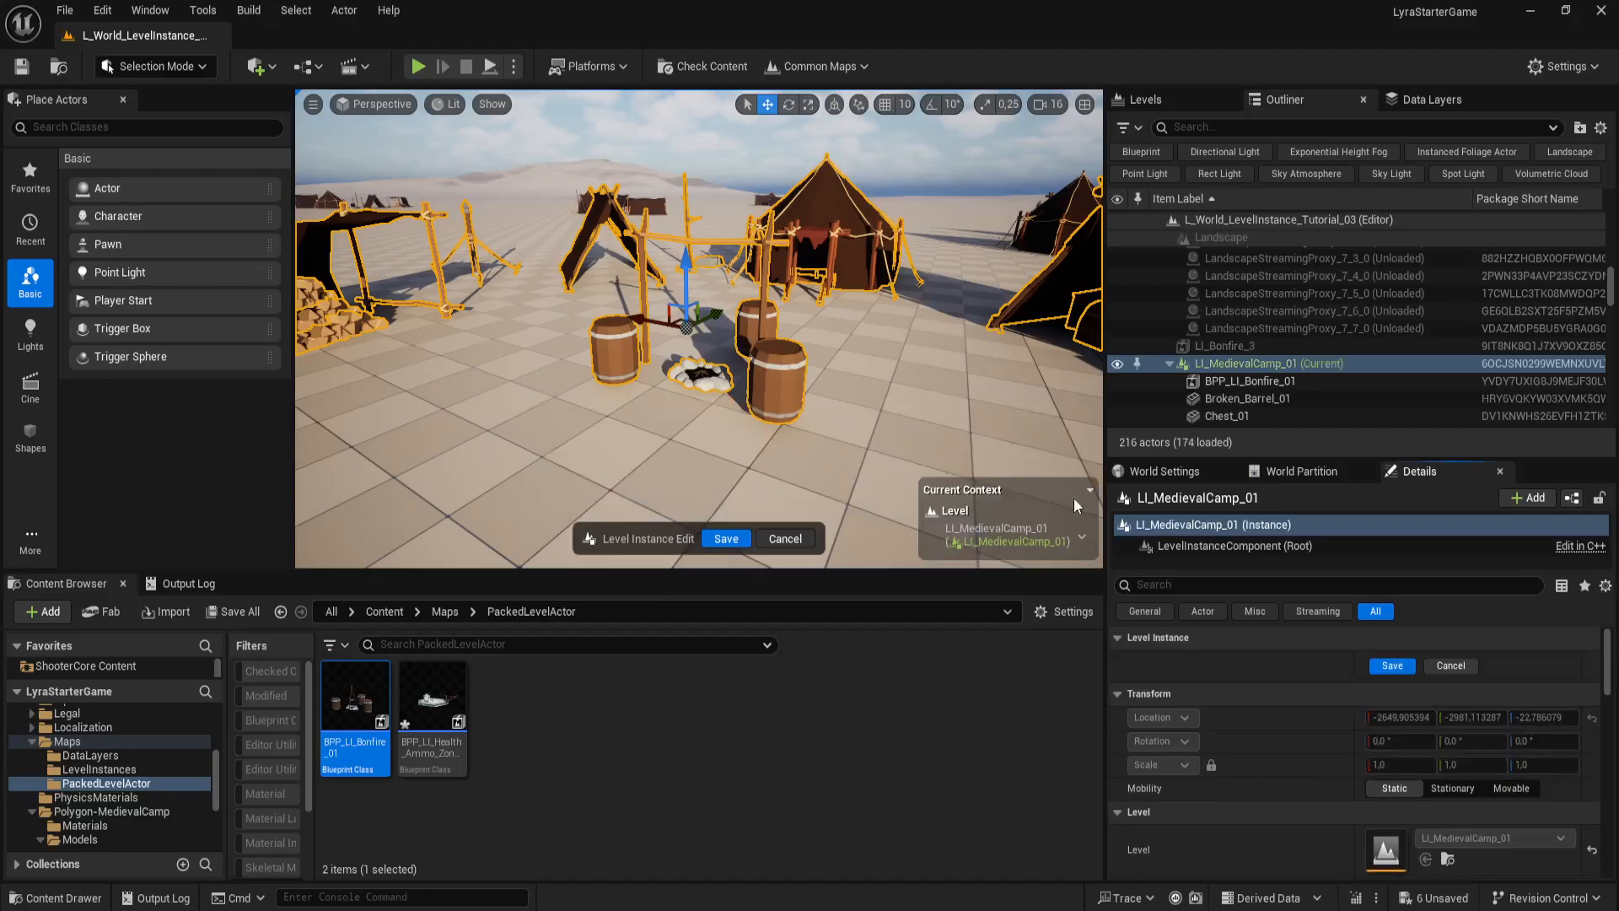
left_click(793, 374)
left_click_drag(794, 374, 857, 372, "alt")
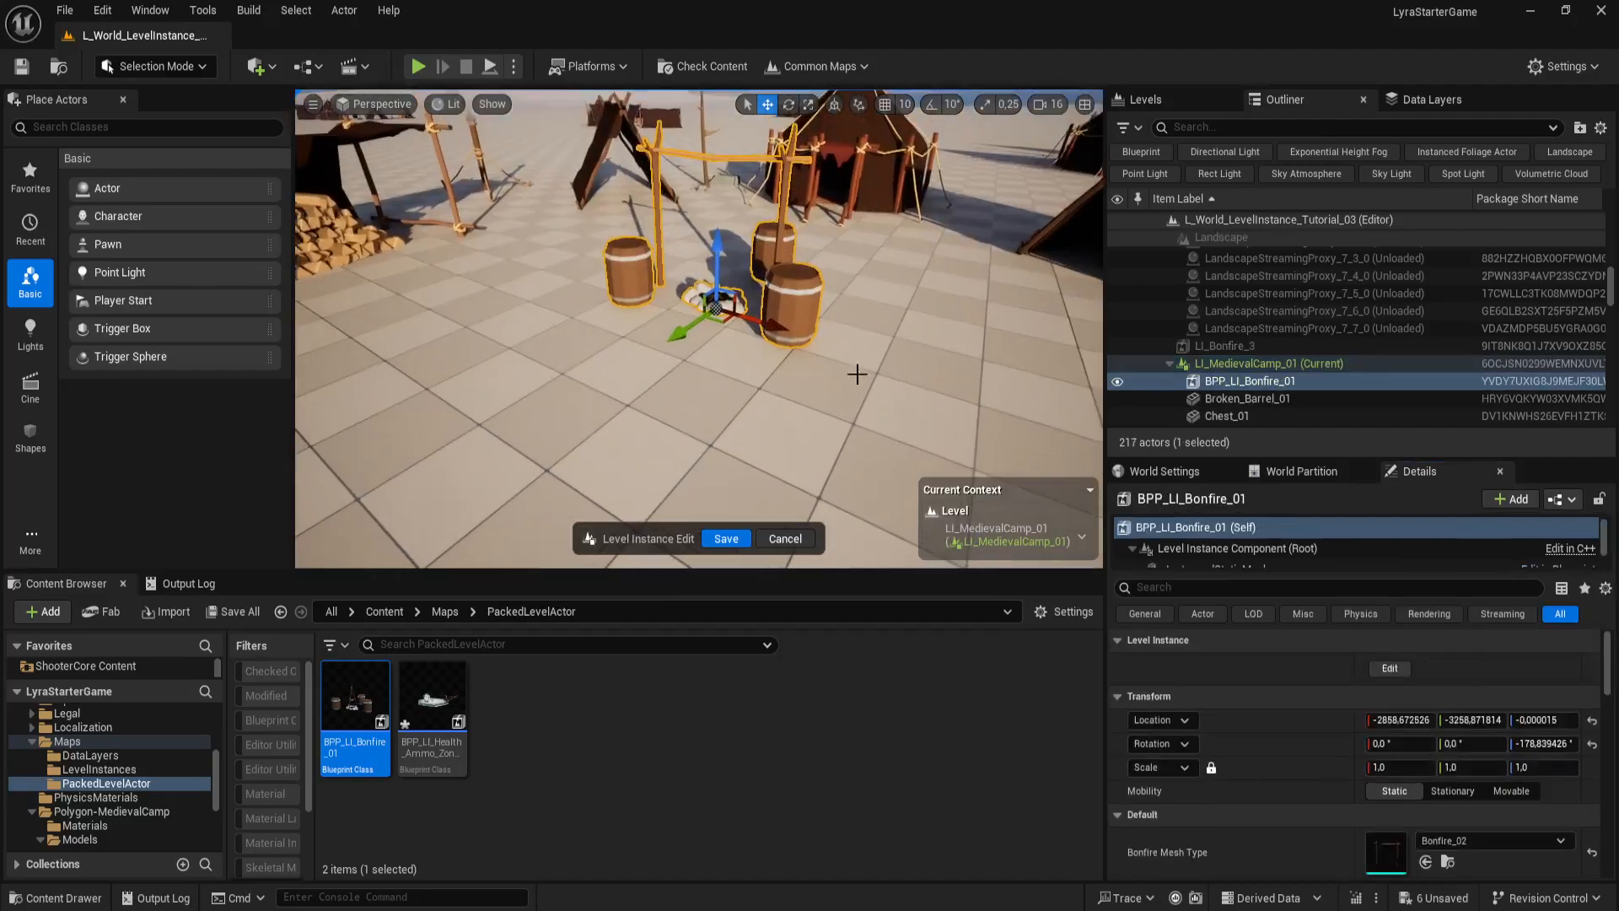
left_click(1489, 840)
scroll(1495, 677, "up", 2)
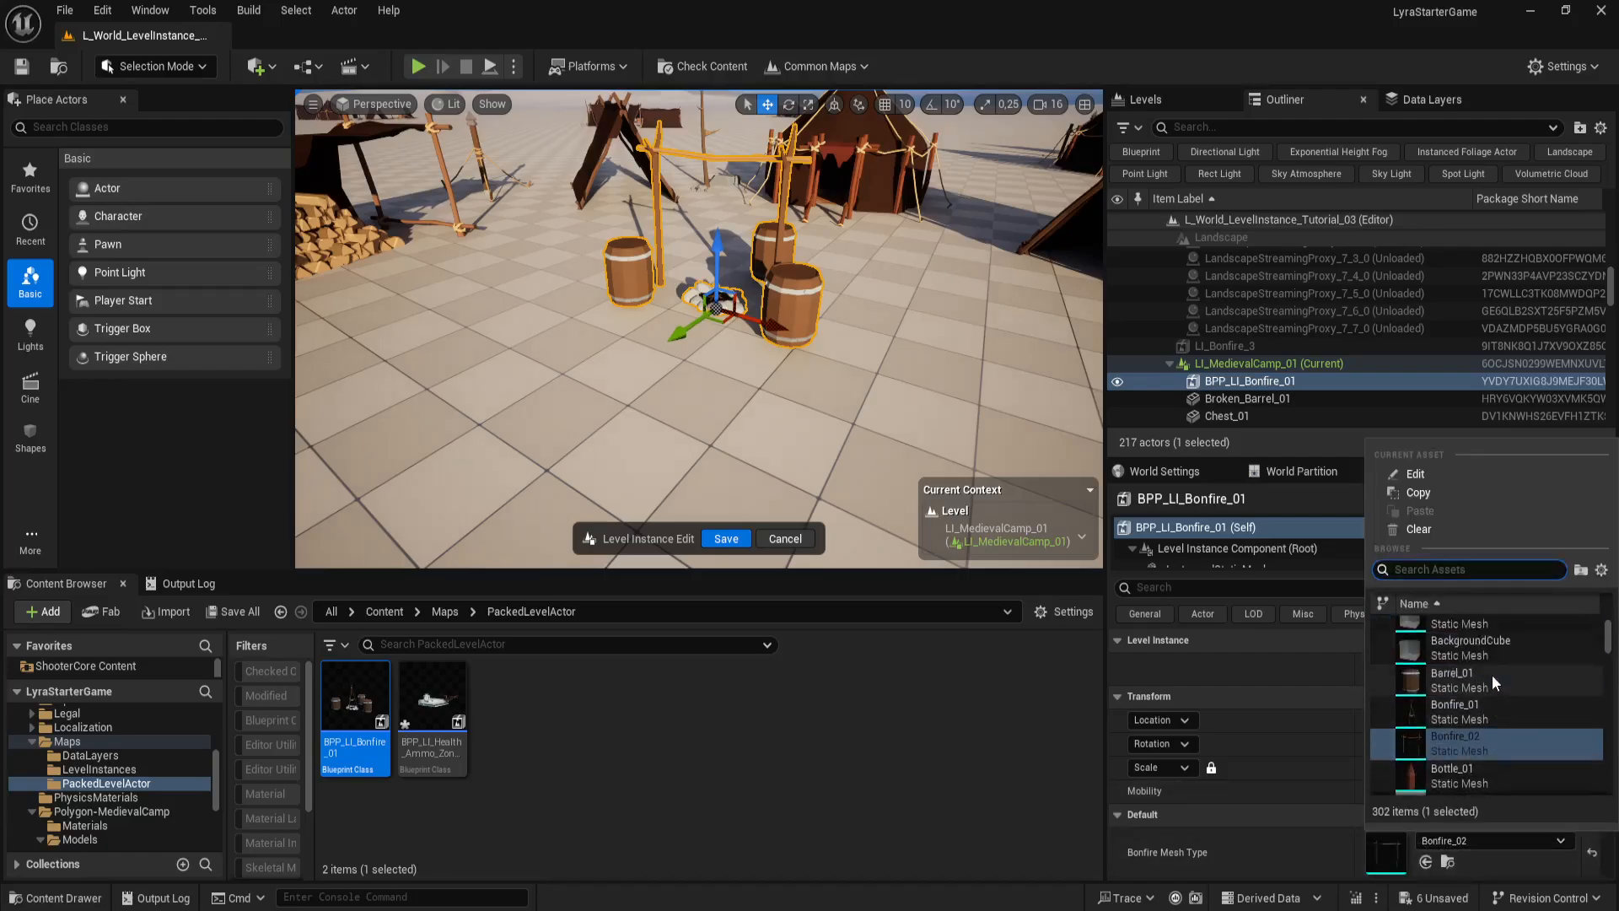
left_click(1482, 710)
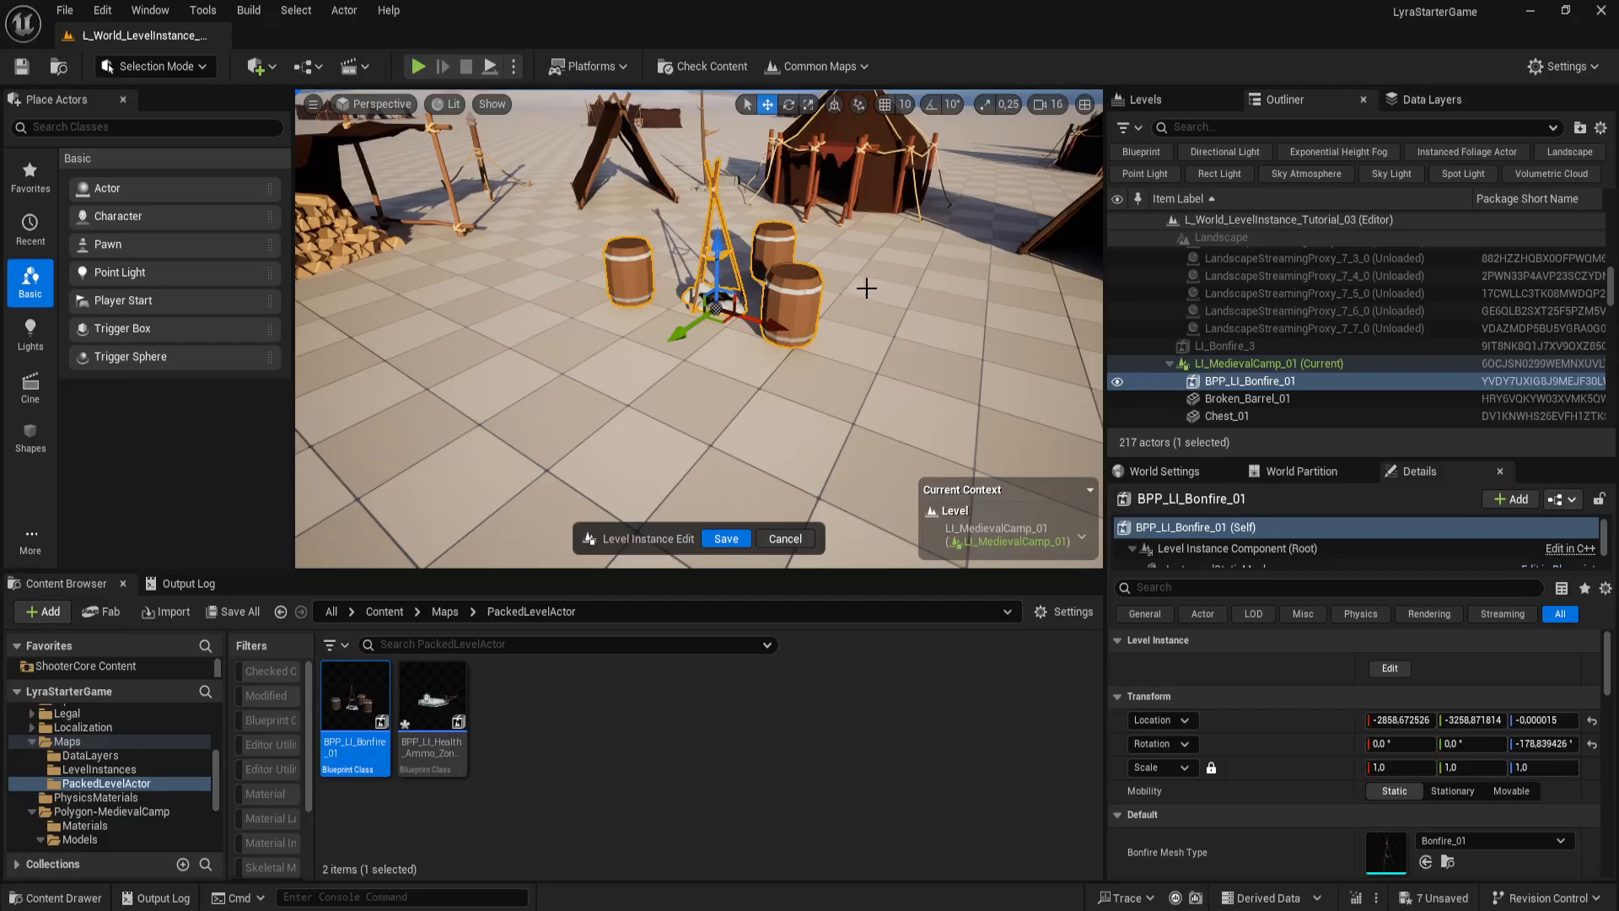
left_click(730, 540)
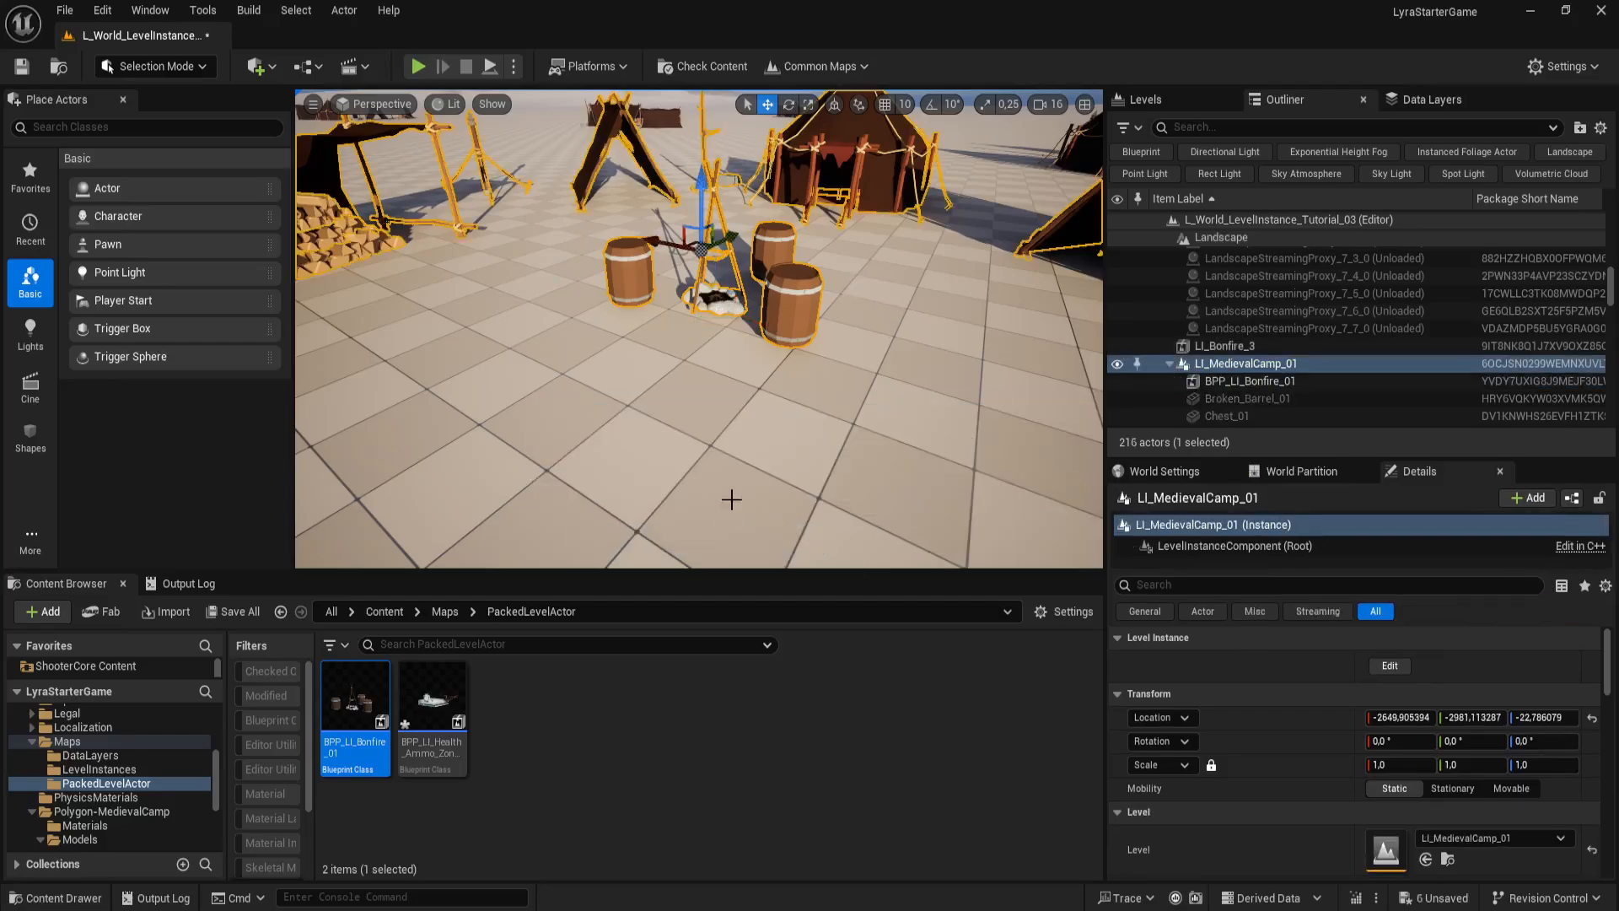
Step: Examine the bonfire in the other camp instance, LI_MedievalCamp_5, to check the mesh type change there
right_click_drag(730, 498, 731, 552)
right_click_drag(732, 249, 735, 248)
key("d")
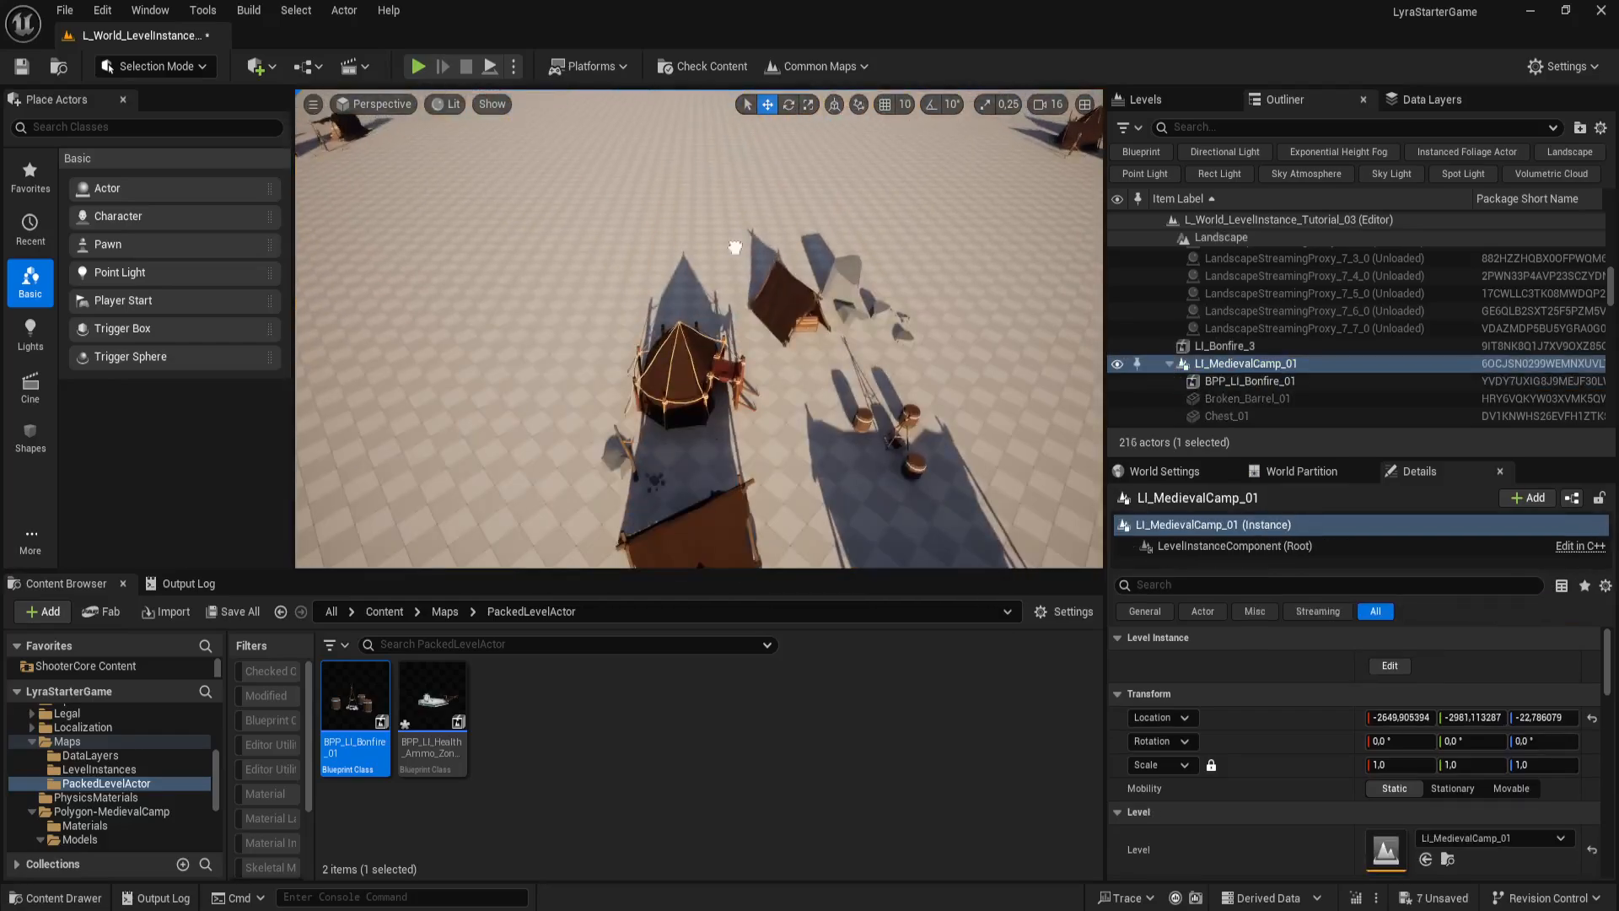
right_click(755, 274)
key("ctrl+z")
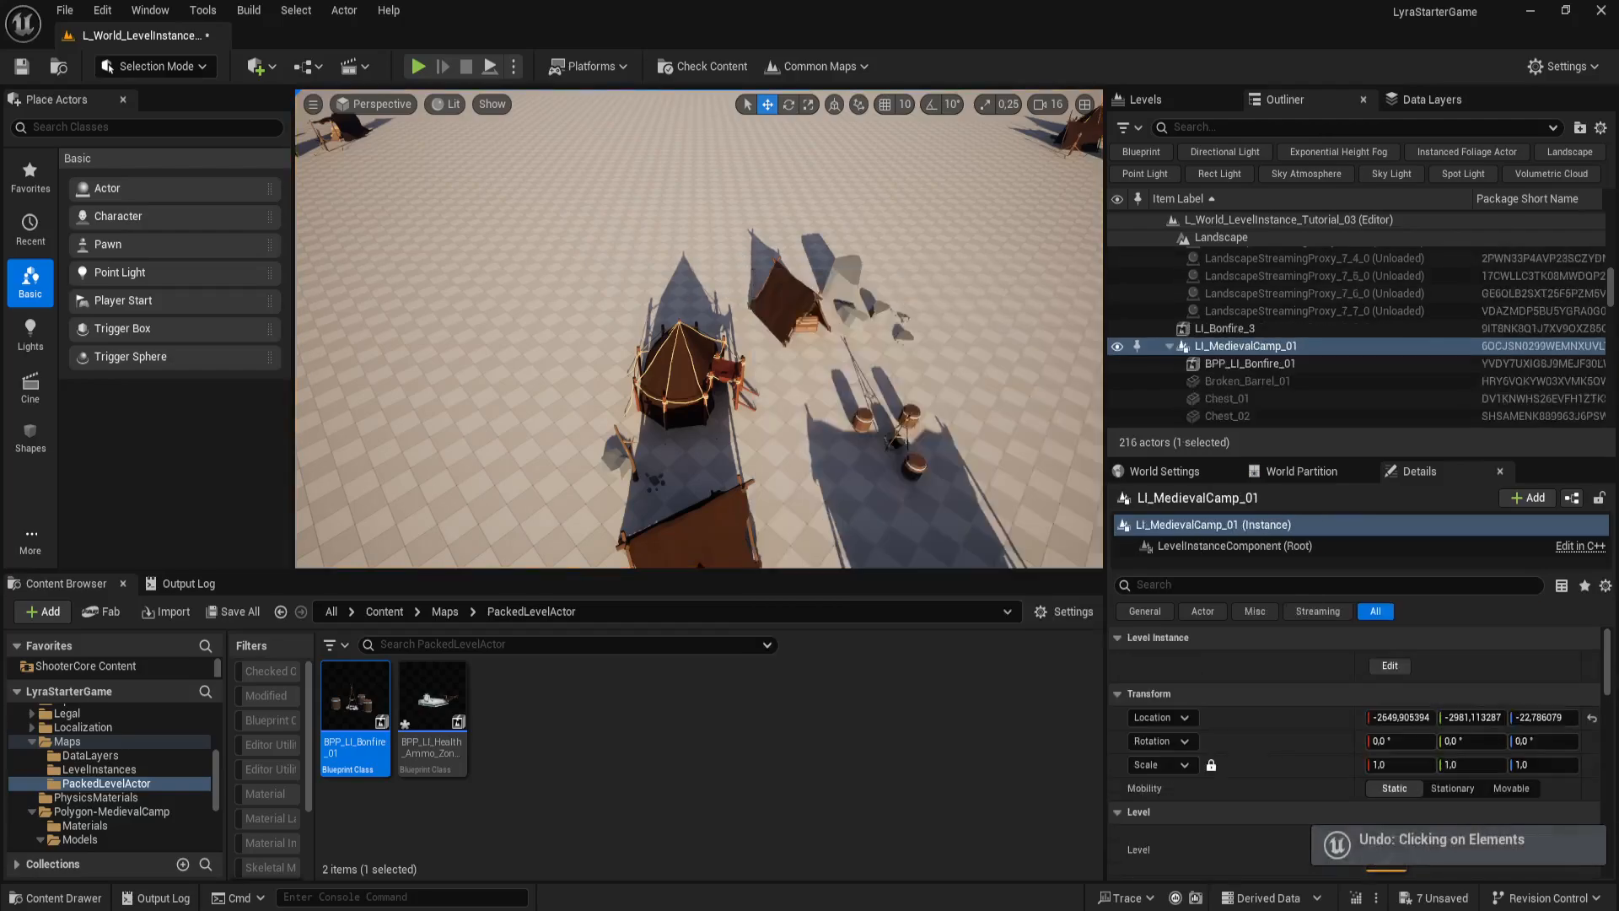
key("w")
right_click_drag(755, 274, 821, 314)
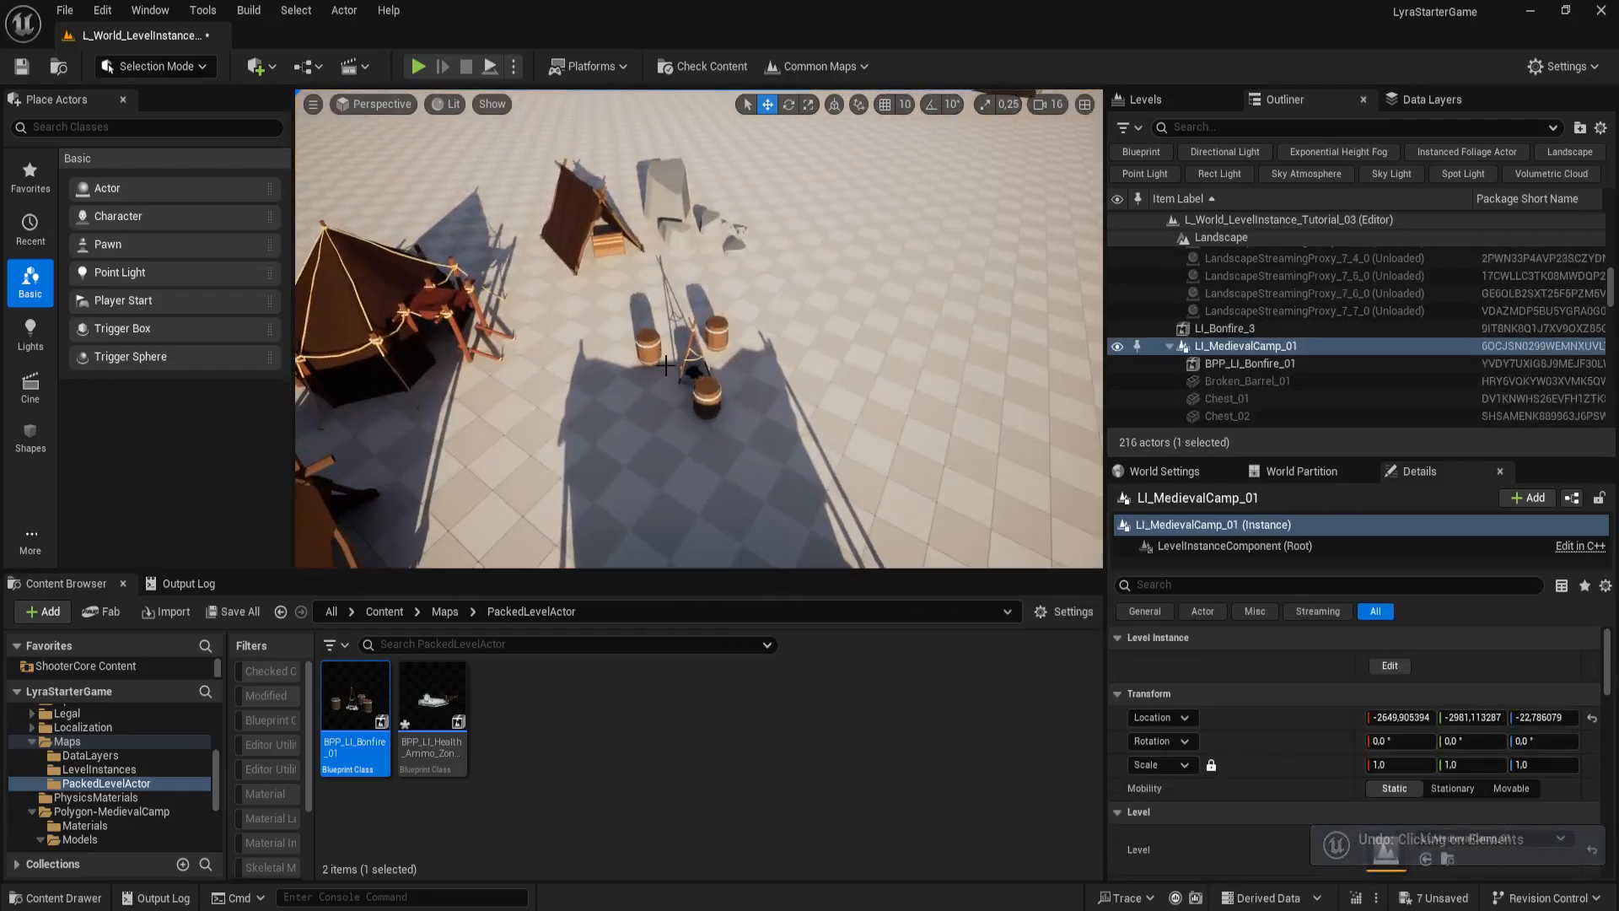
left_click(716, 382)
key("d")
right_click_drag(717, 382, 594, 381)
Step: Return to LI_MedievalCamp_01, select it, and examine its central bonfire with the game view switched on and off
mouse_move(793, 372)
right_mouse_down()
mouse_move(894, 379)
mouse_move(810, 380)
mouse_move(835, 397)
mouse_move(797, 376)
mouse_move(814, 358)
right_mouse_up()
key("g")
key("g")
key("s")
key("w")
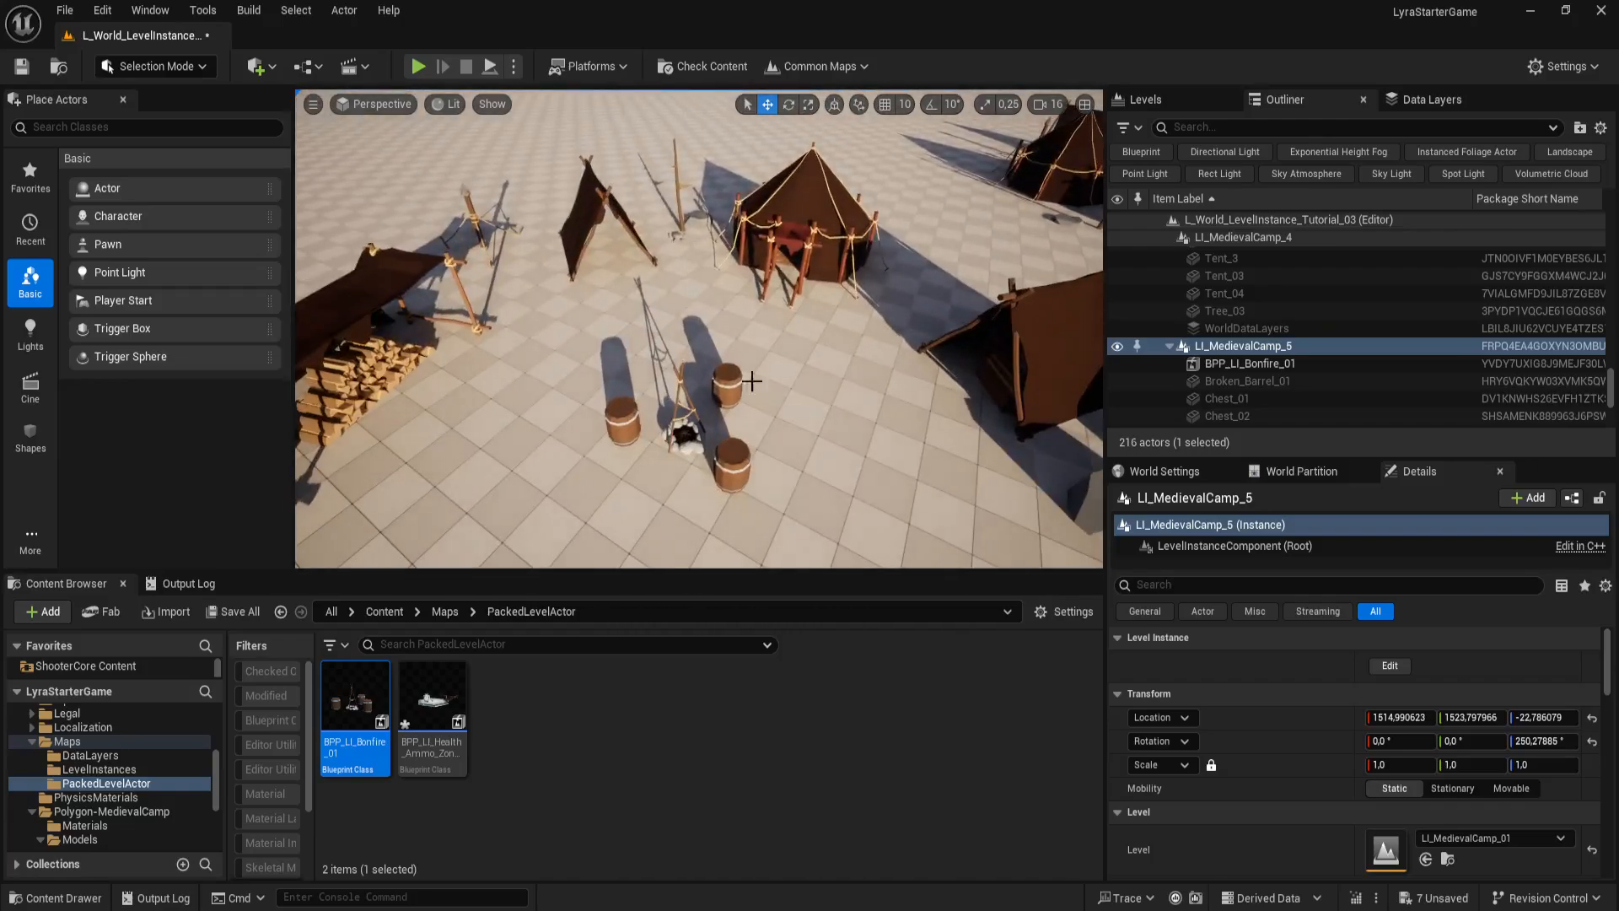
left_click(724, 373)
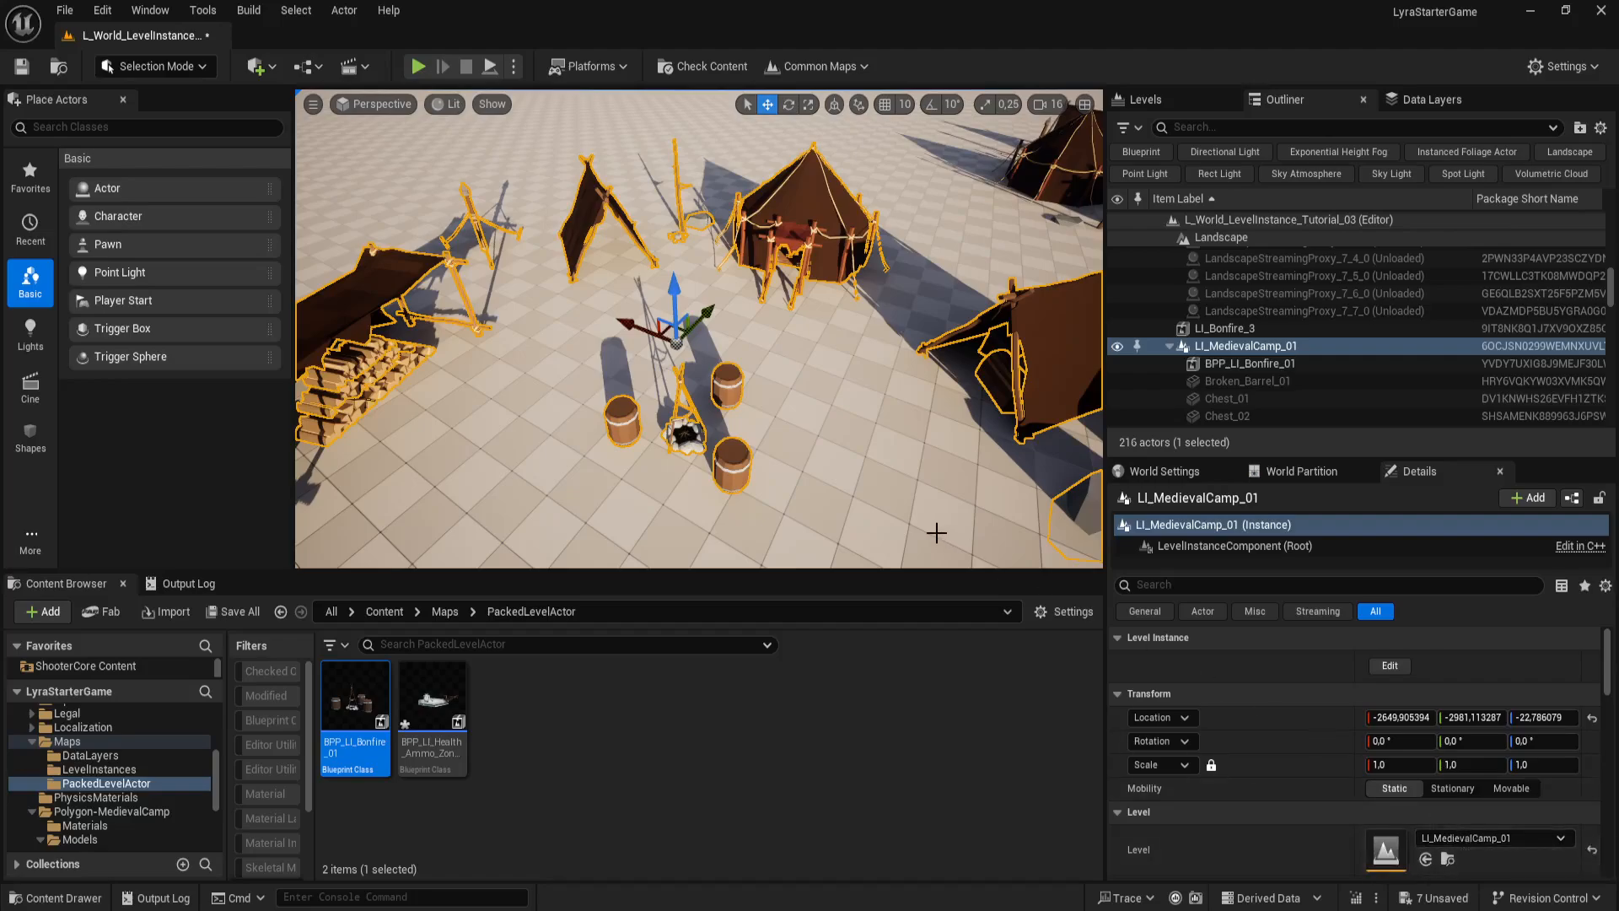
mouse_move(809, 475)
right_mouse_down()
mouse_move(809, 440)
mouse_move(811, 497)
mouse_move(789, 488)
right_mouse_up()
key("g")
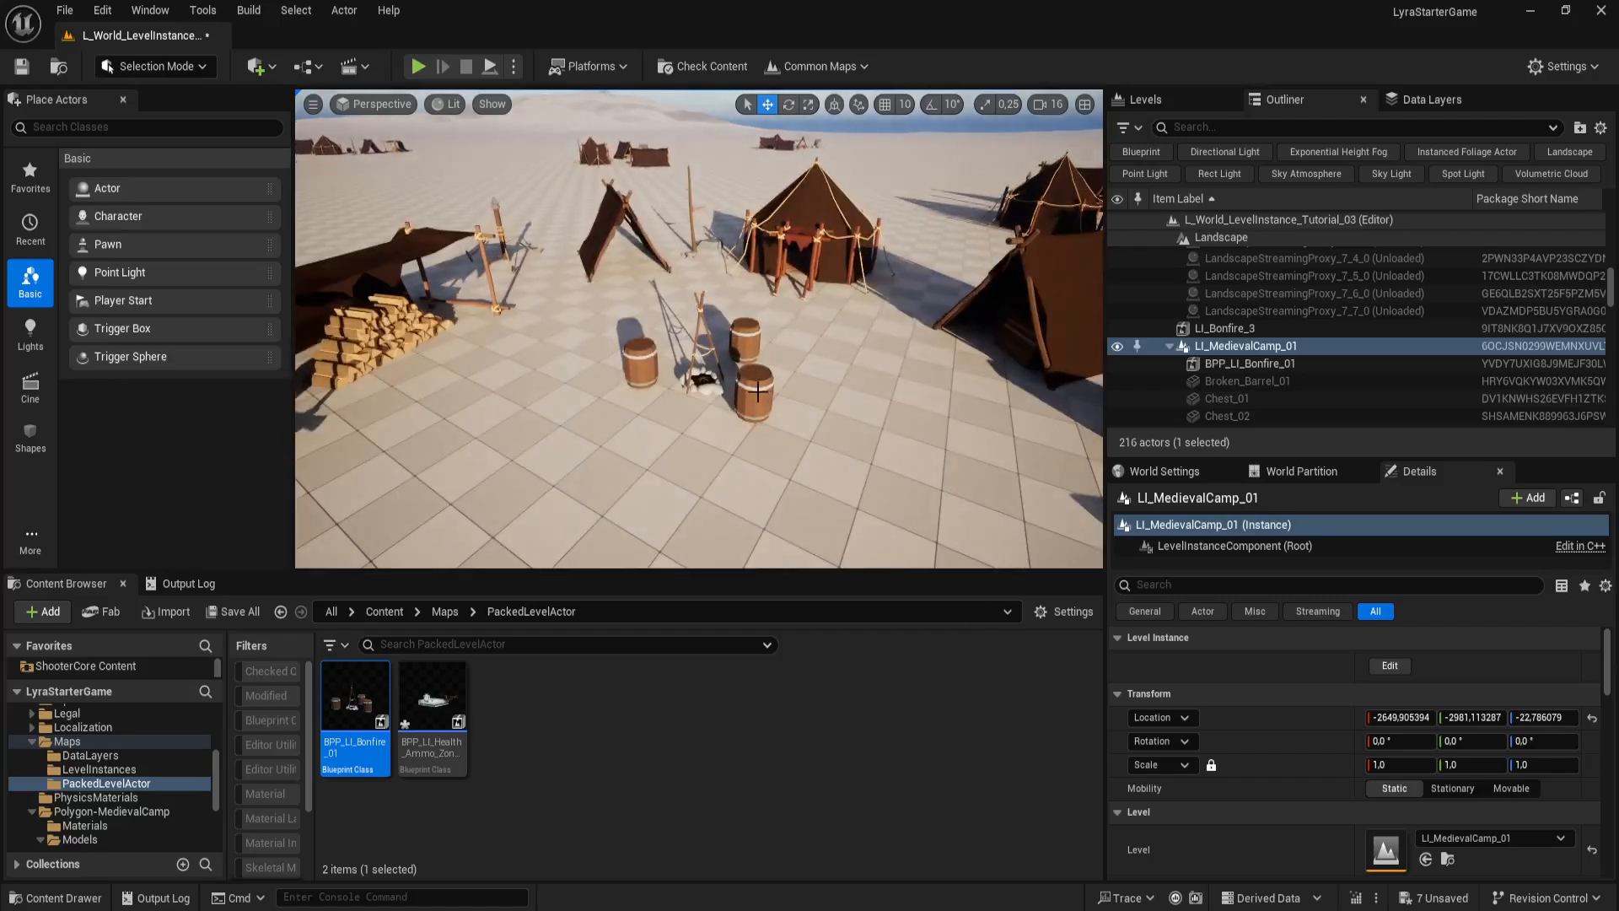
key("g")
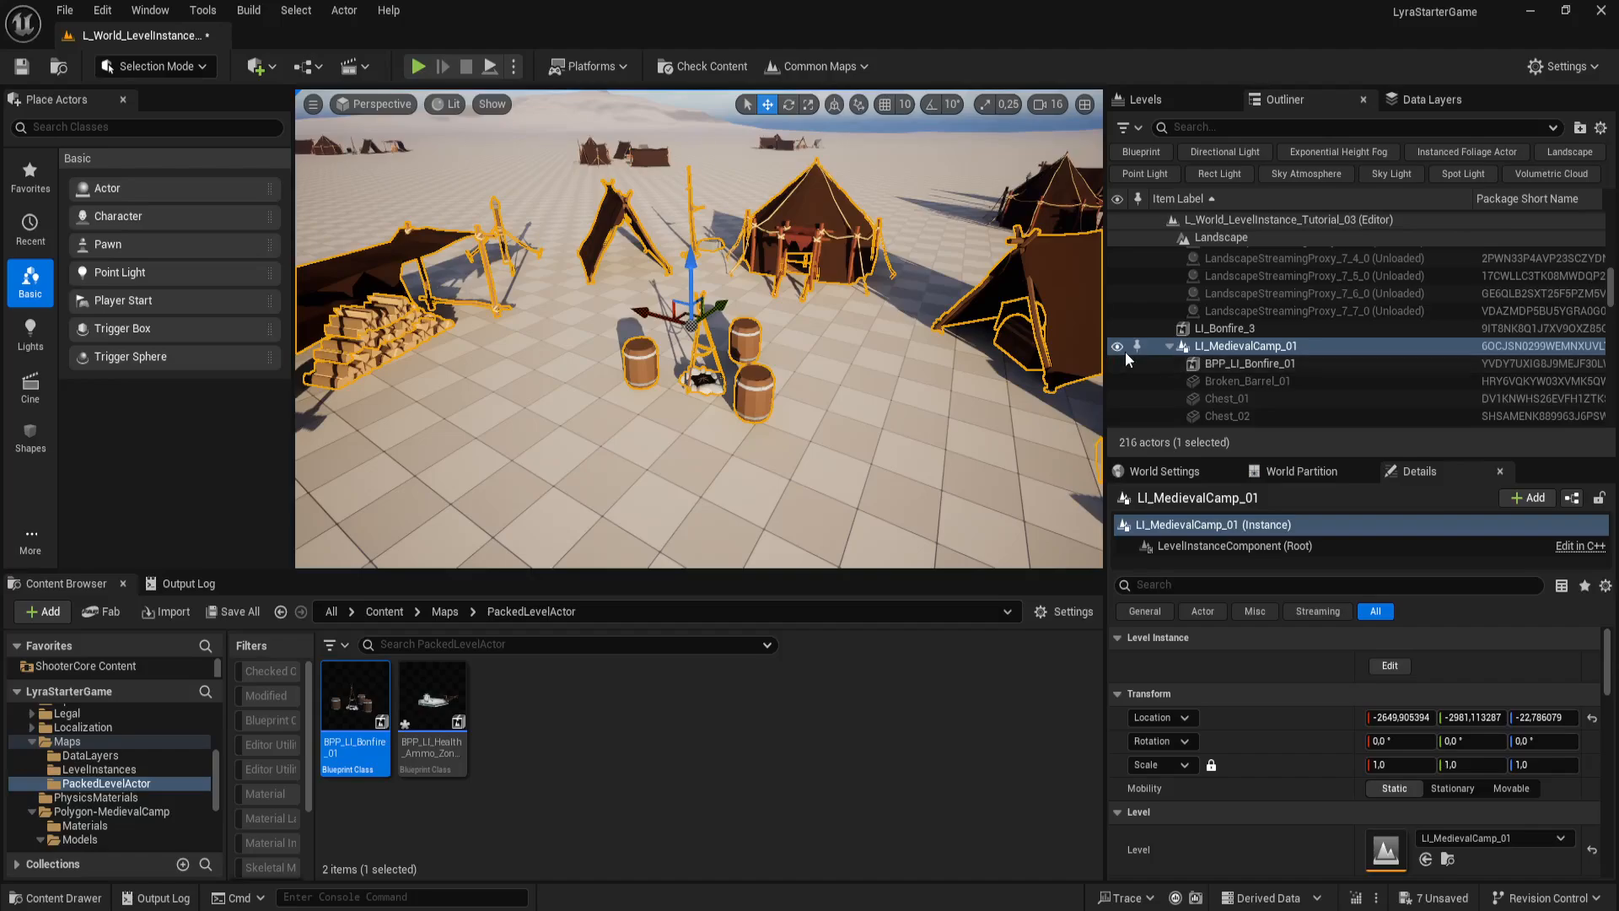
Step: Edit the BPP_LI_Bonfire_01 nested in LI_MedievalCamp_01, set Bonfire_3's static mesh to Bonfire_02, and save the level instance
left_click(1215, 365)
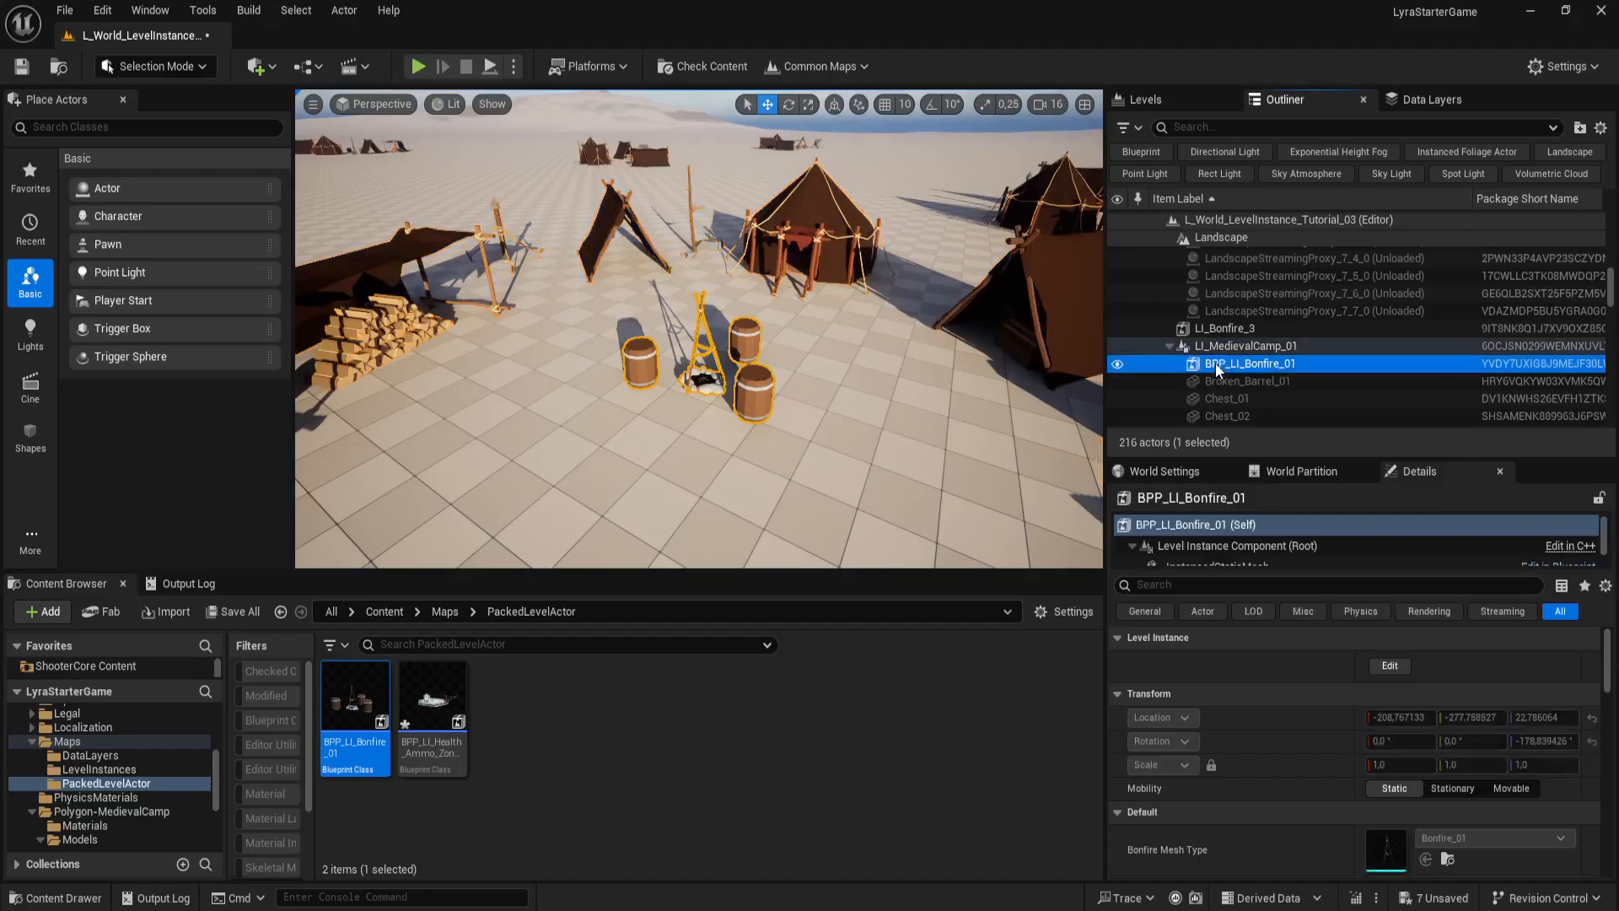
left_click(1390, 666)
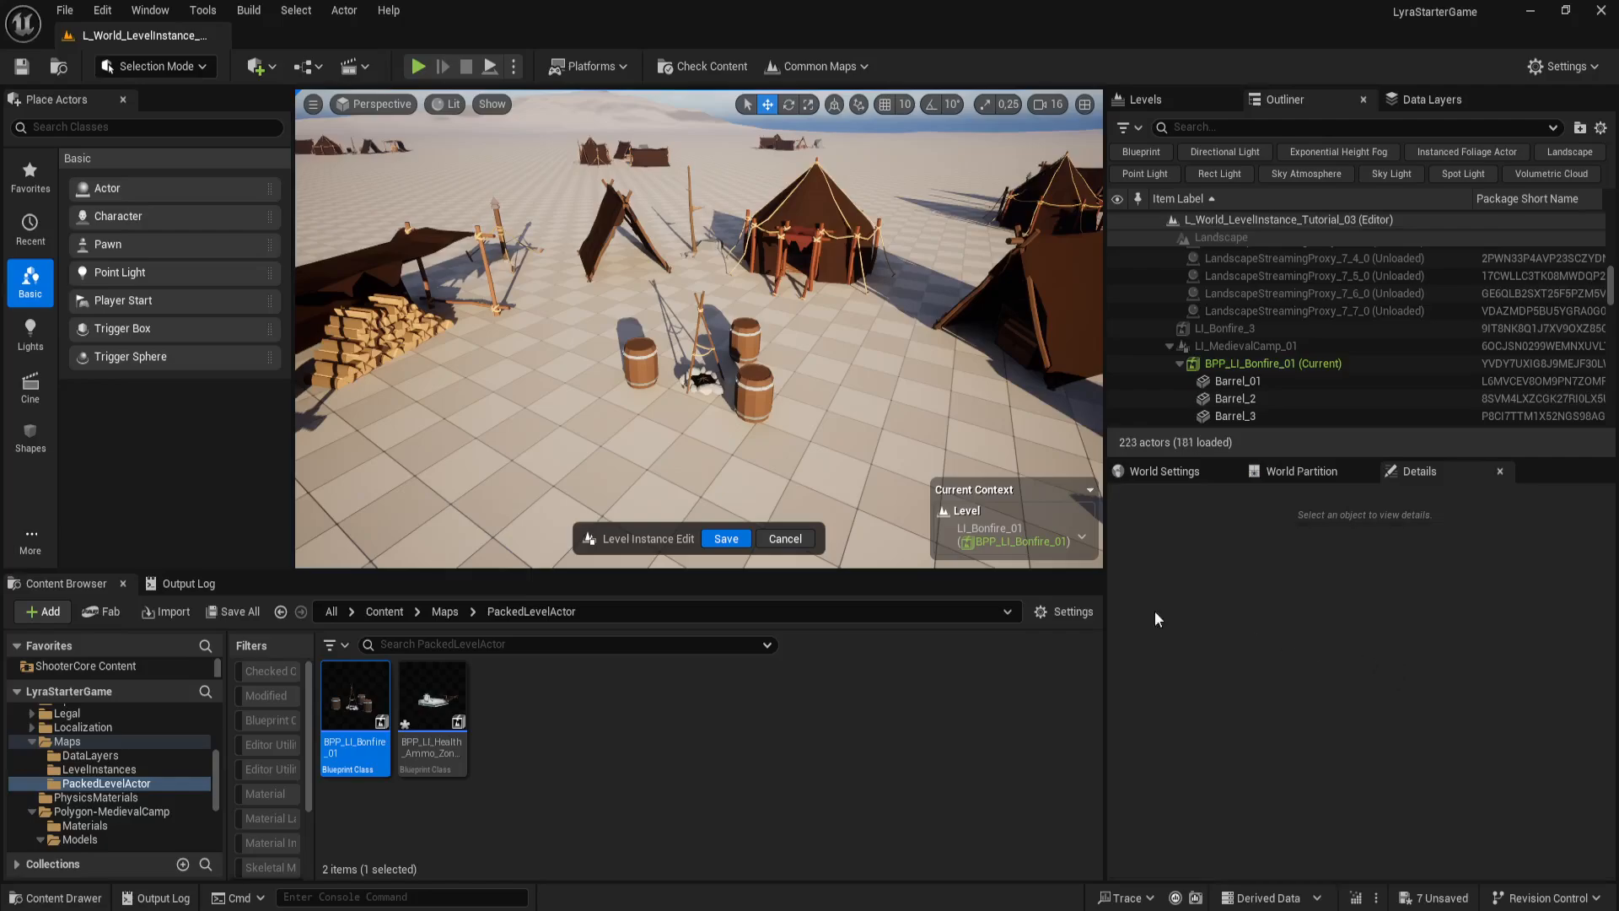
left_click(701, 380)
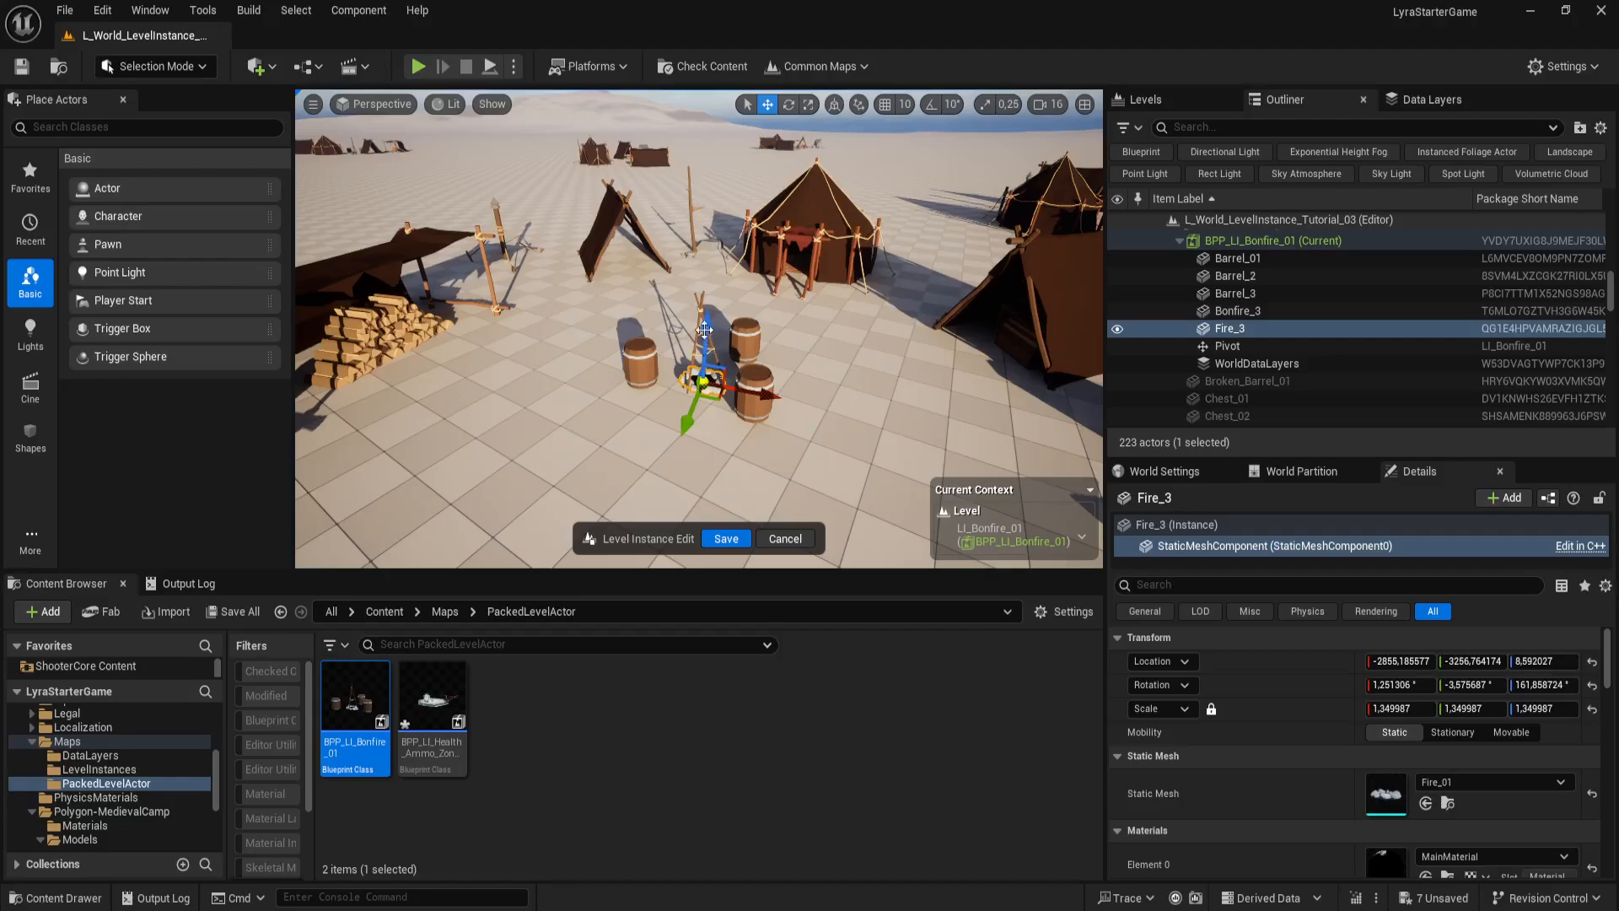
left_click(698, 310)
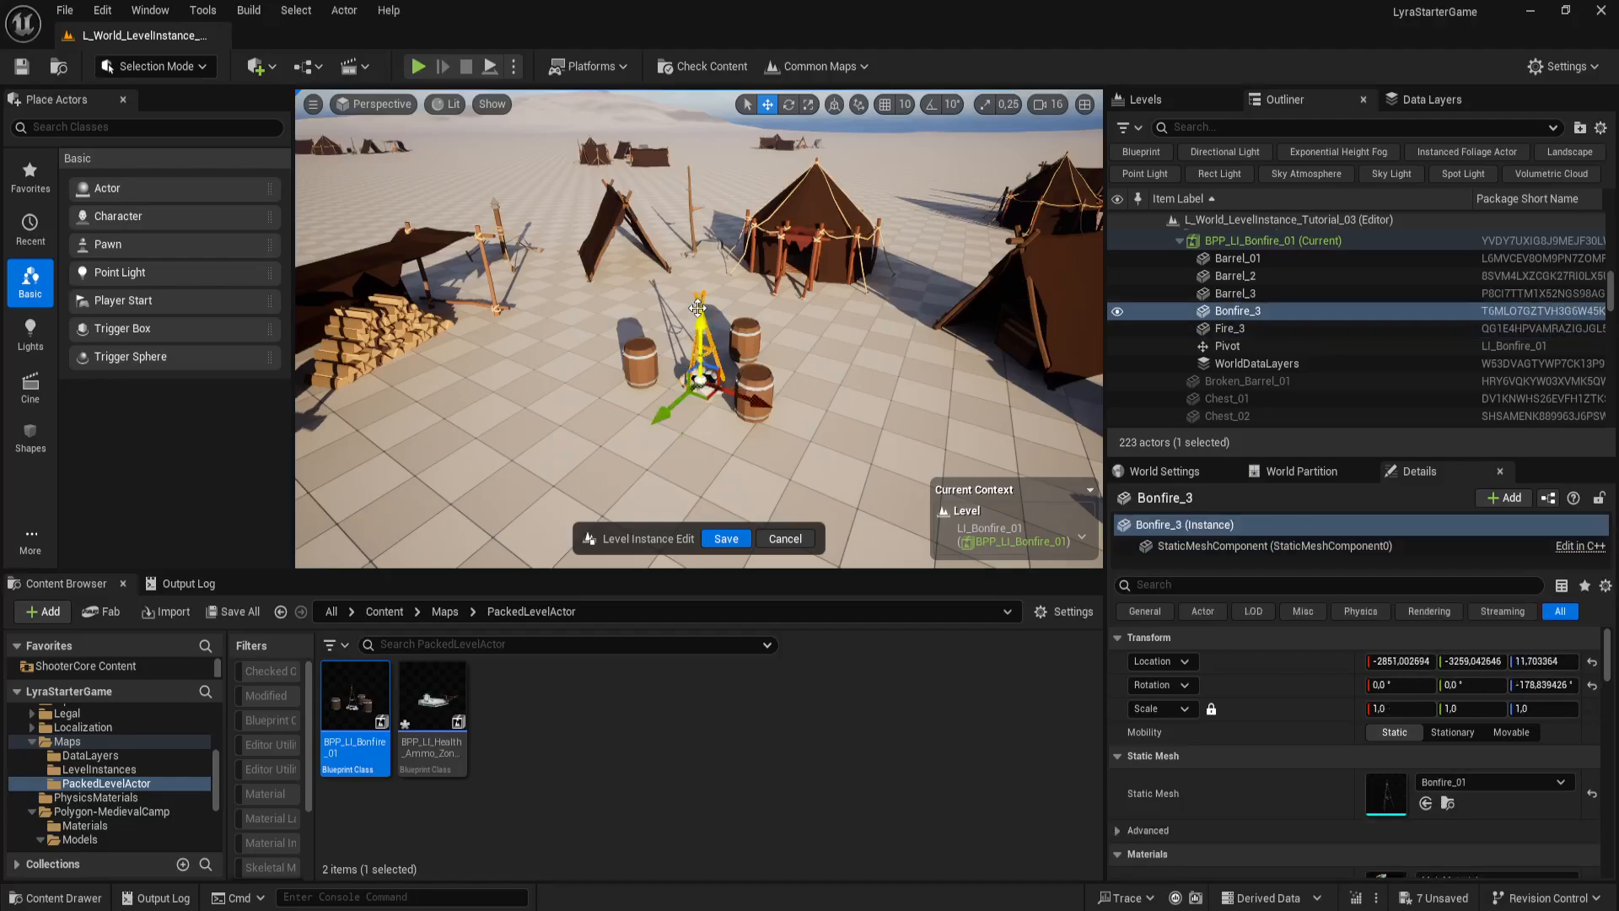
left_click(1486, 780)
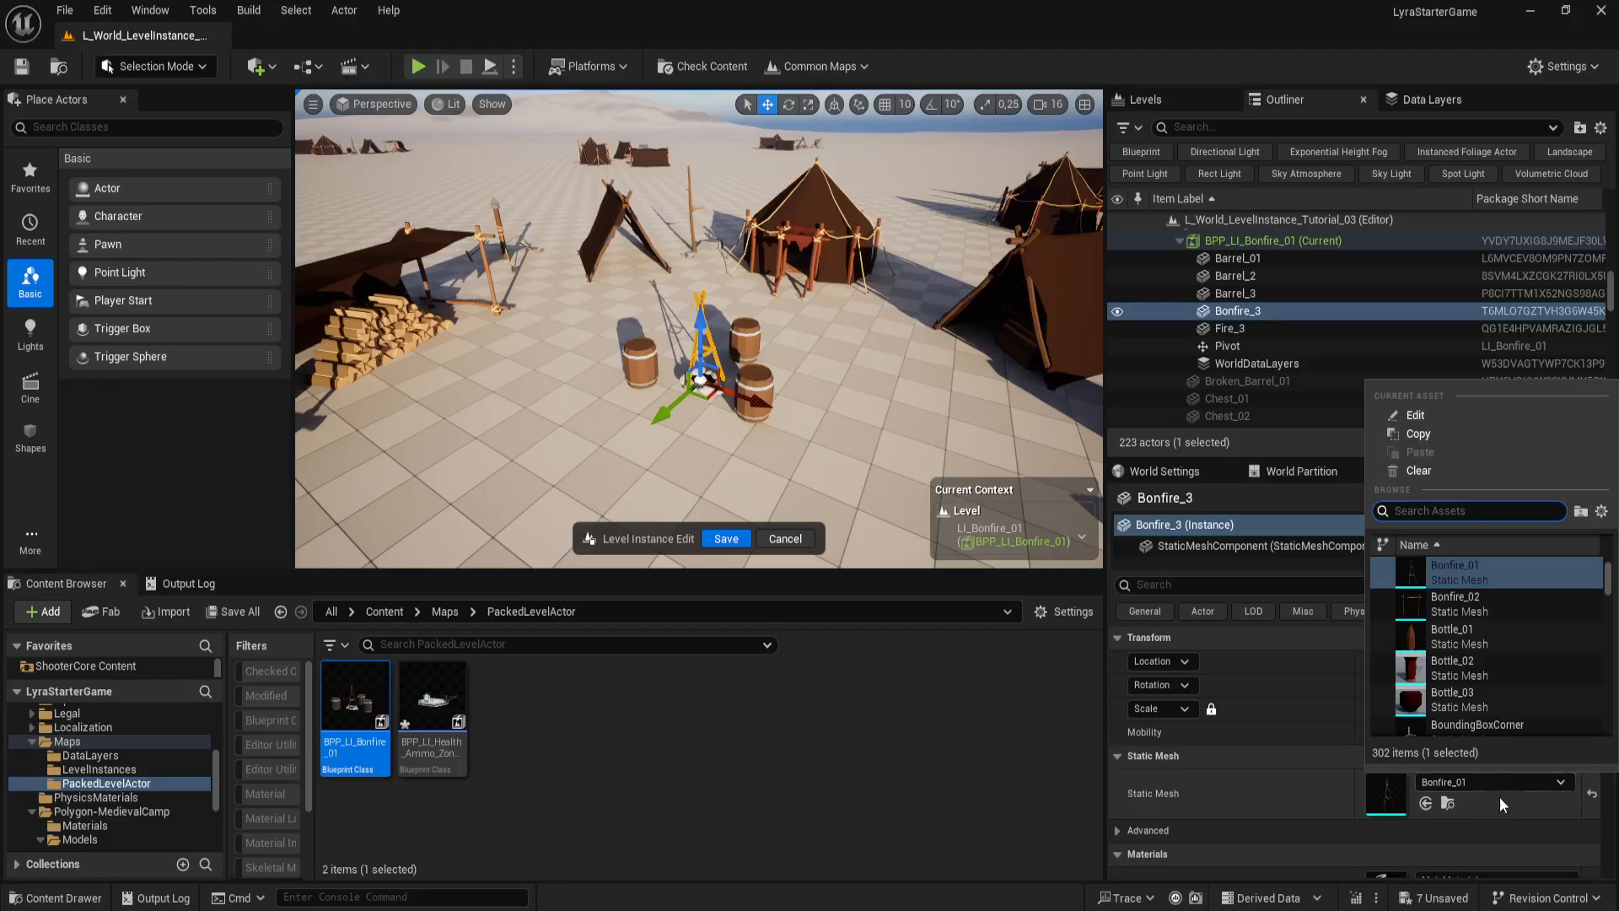
left_click(1472, 605)
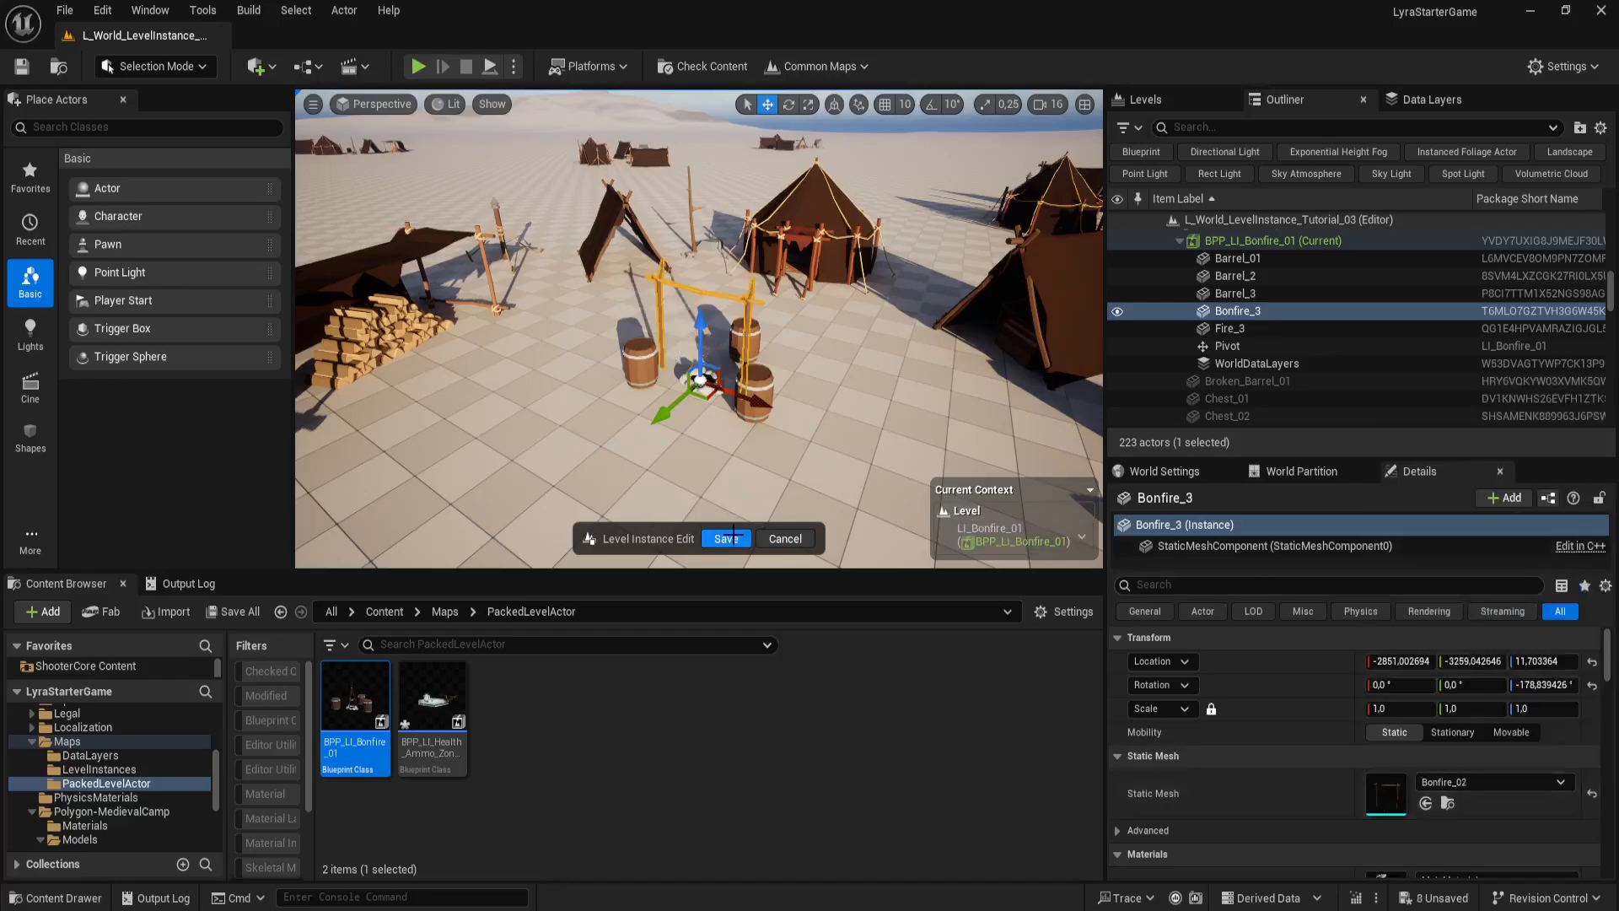
left_click(726, 538)
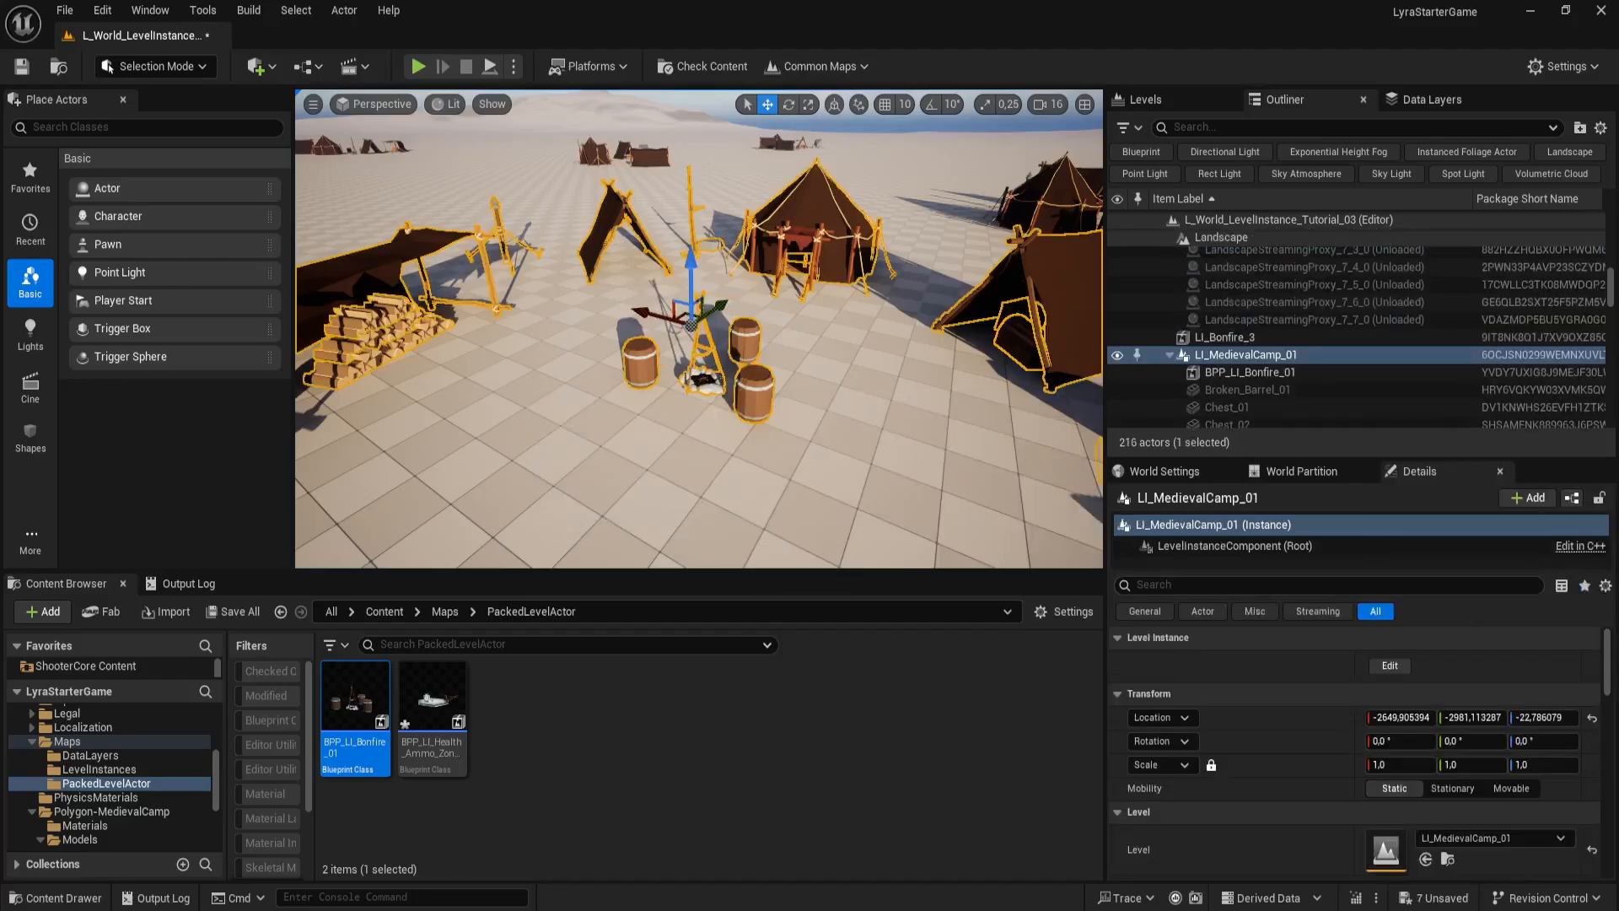
Step: Place a separate BPP_LI_Bonfire_01 packed level actor beside the camp's nested bonfire at about X -2764, Y -3578
right_click_drag(788, 485, 783, 401)
key("g")
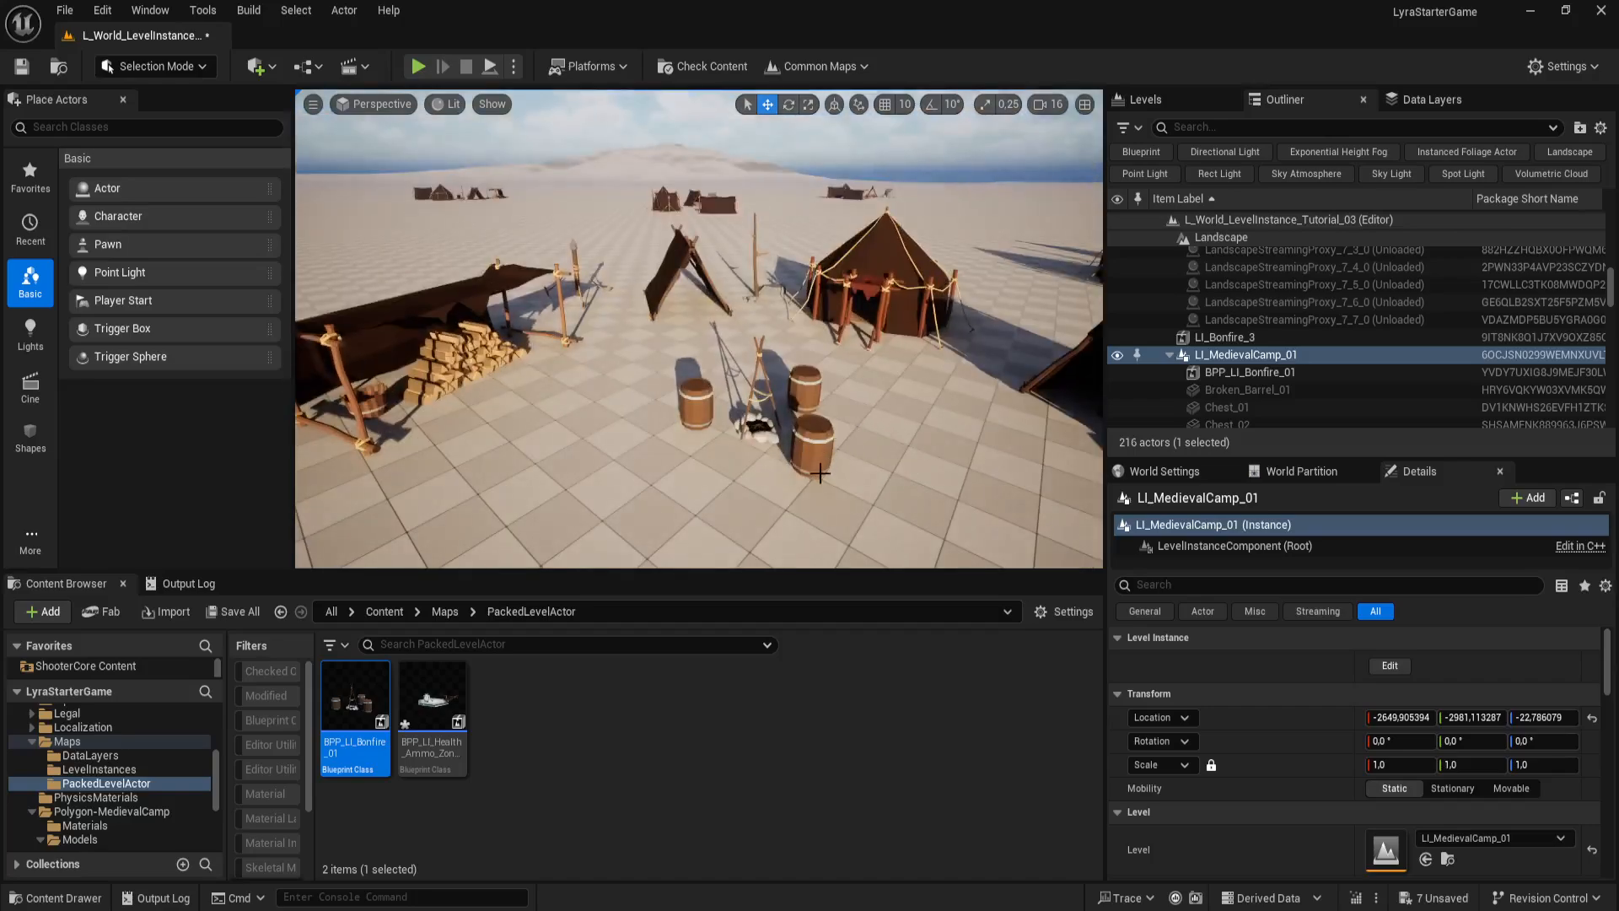
scroll(822, 472, "up", 3)
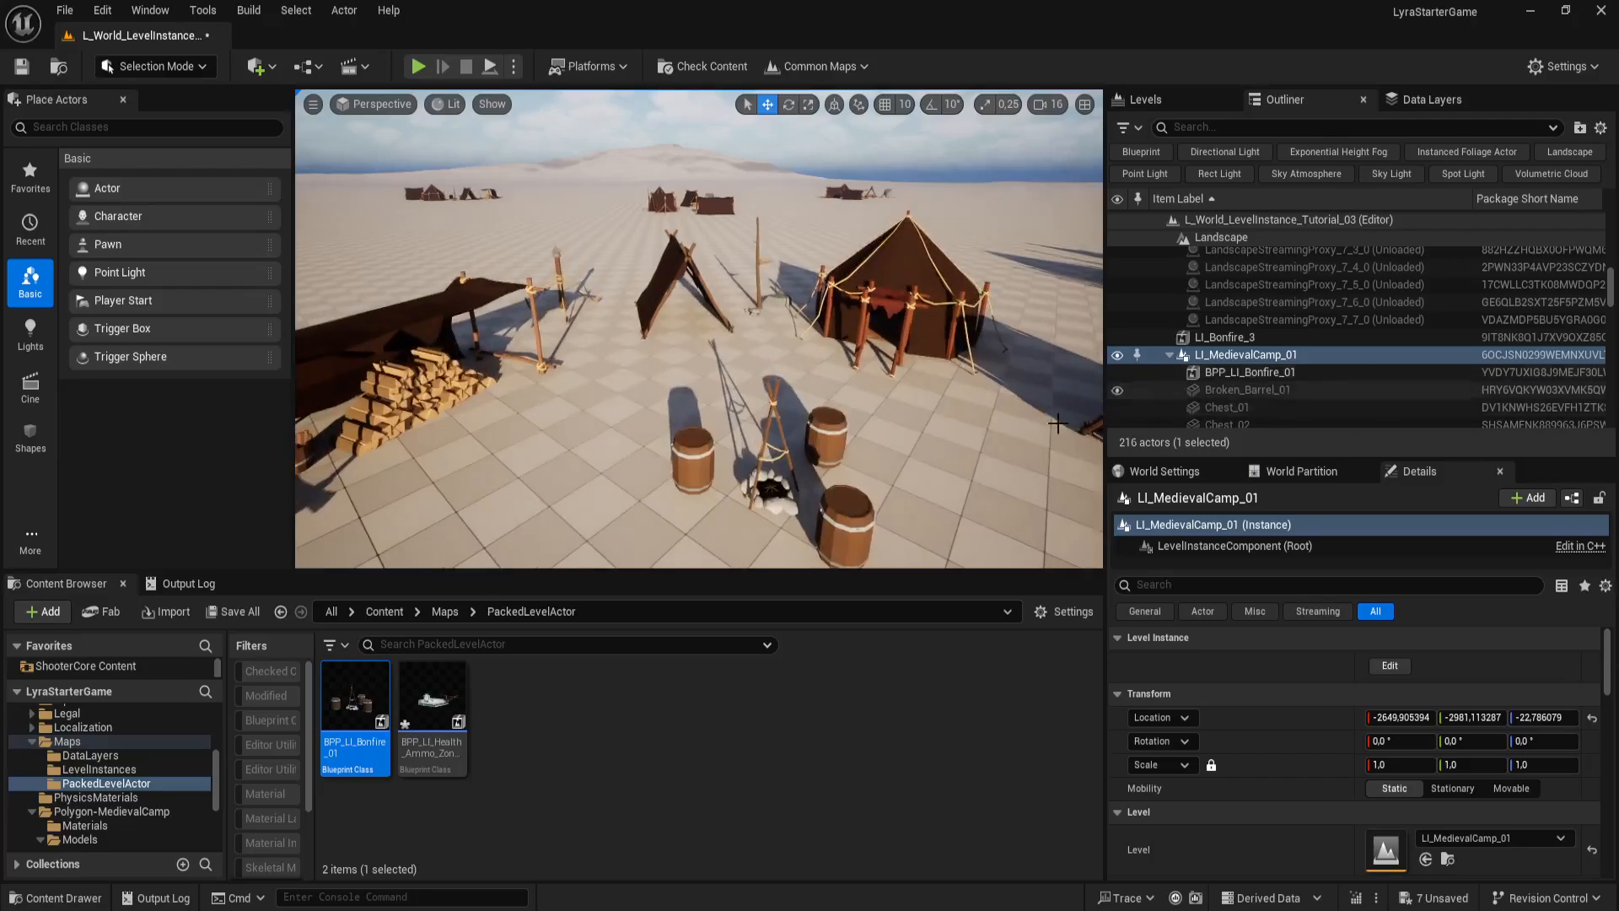
left_click_drag(830, 458, 809, 219)
left_click_drag(871, 540, 871, 497)
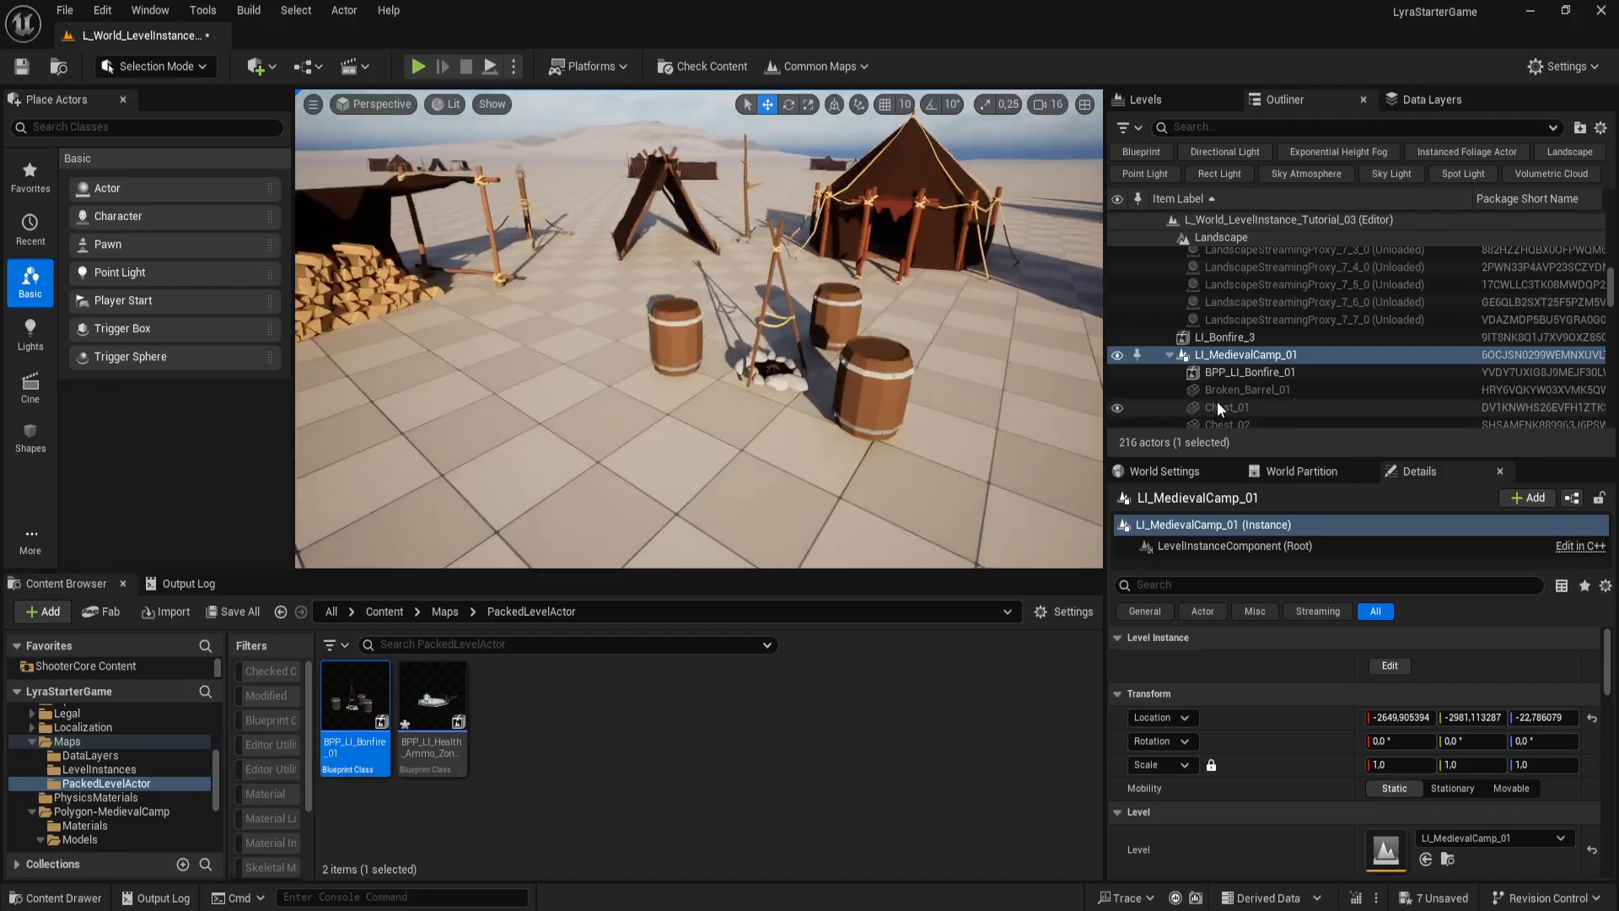
left_click(902, 374)
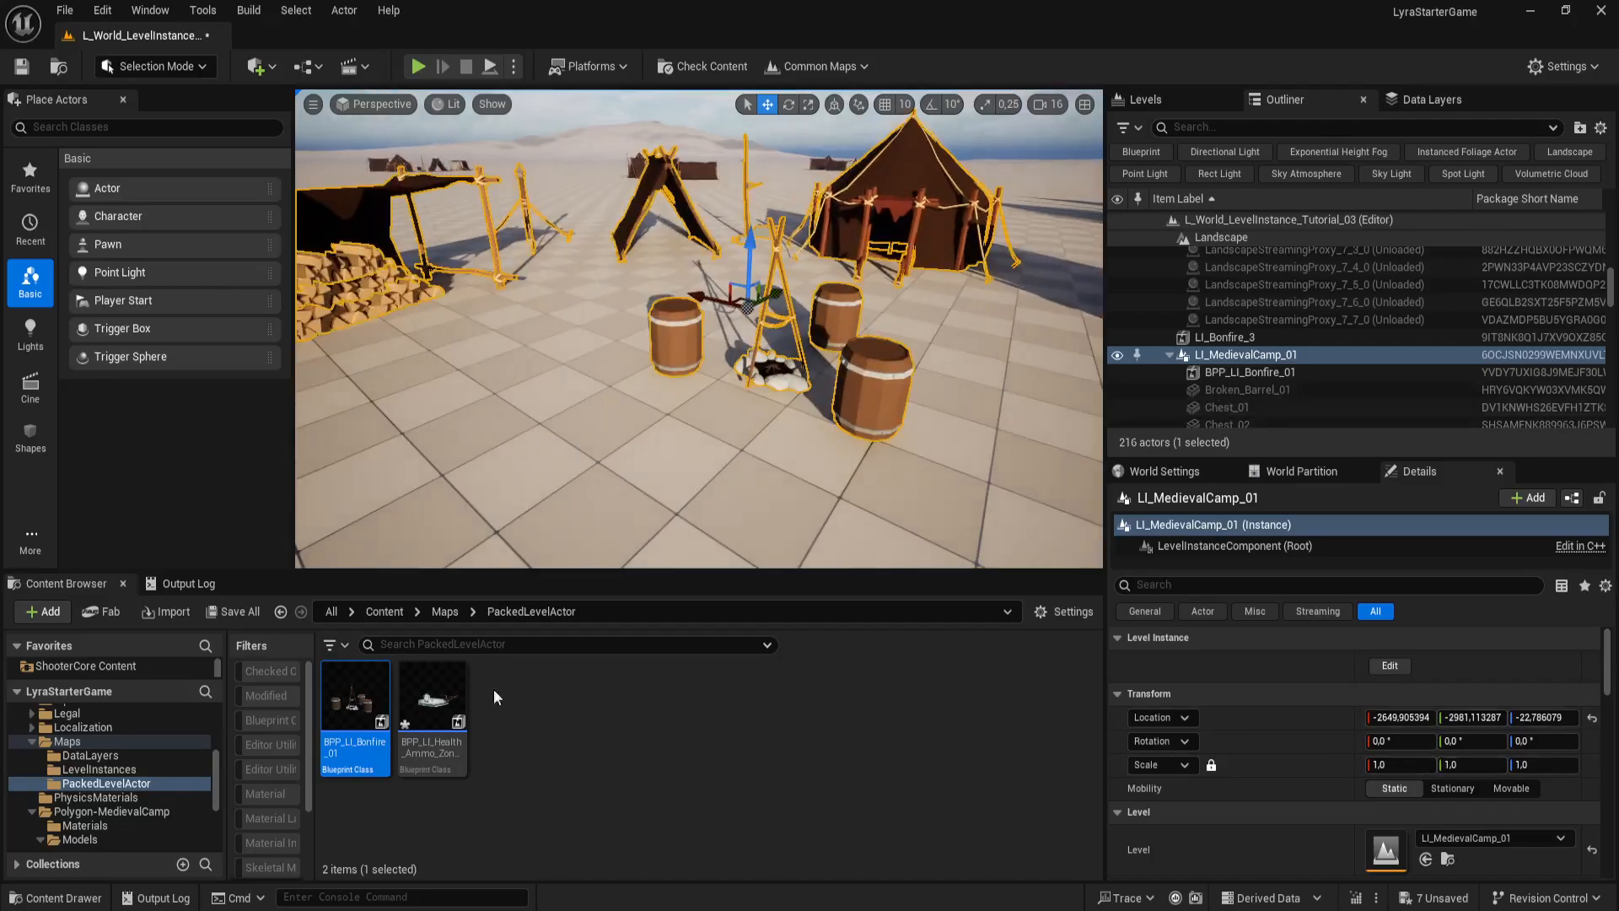
left_click_drag(363, 699, 489, 462)
right_click_drag(489, 462, 481, 502)
key("s")
right_click_drag(661, 469, 660, 469)
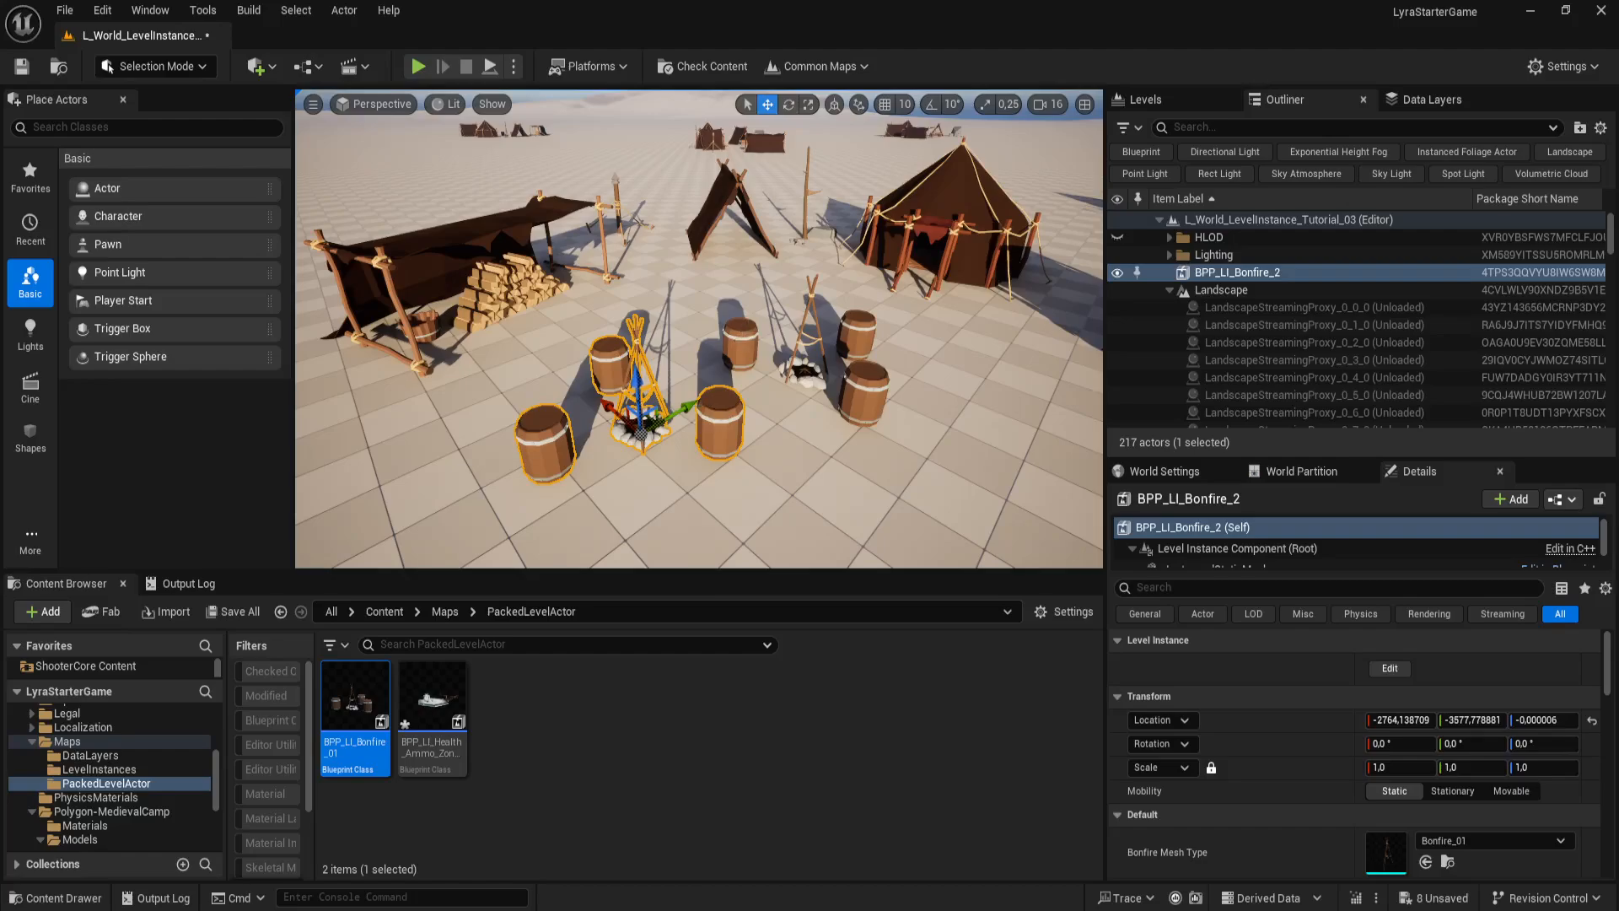
Step: Open the separate bonfire beside the camp for level instance editing, inspect Bonfire_3's static mesh choices, and cancel the edit
left_click(676, 429)
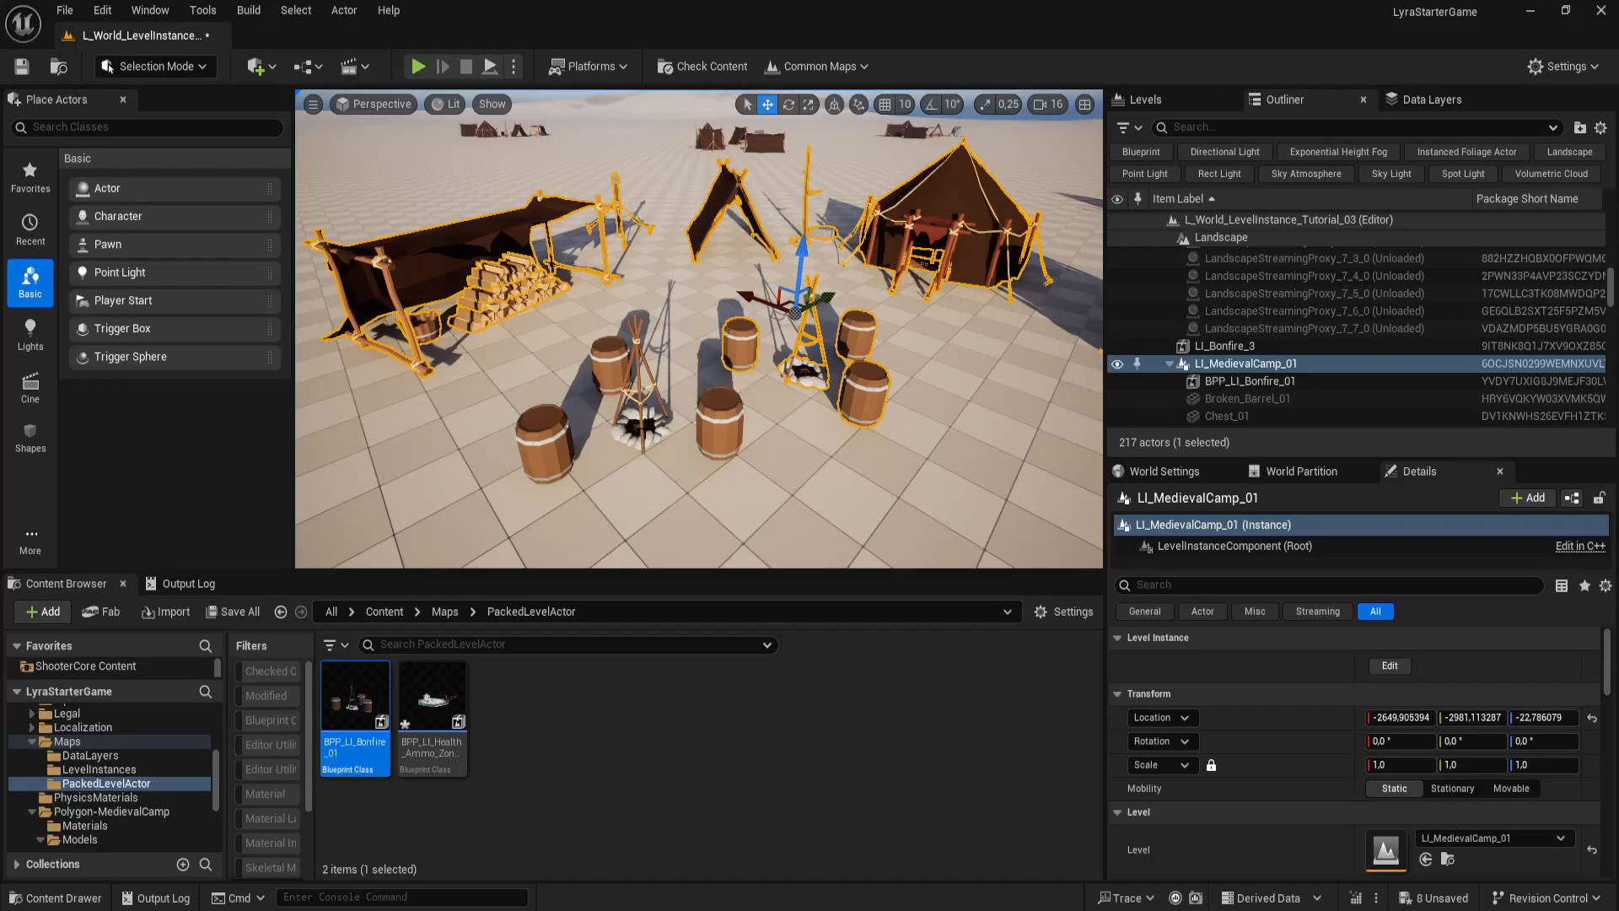
left_click(645, 427)
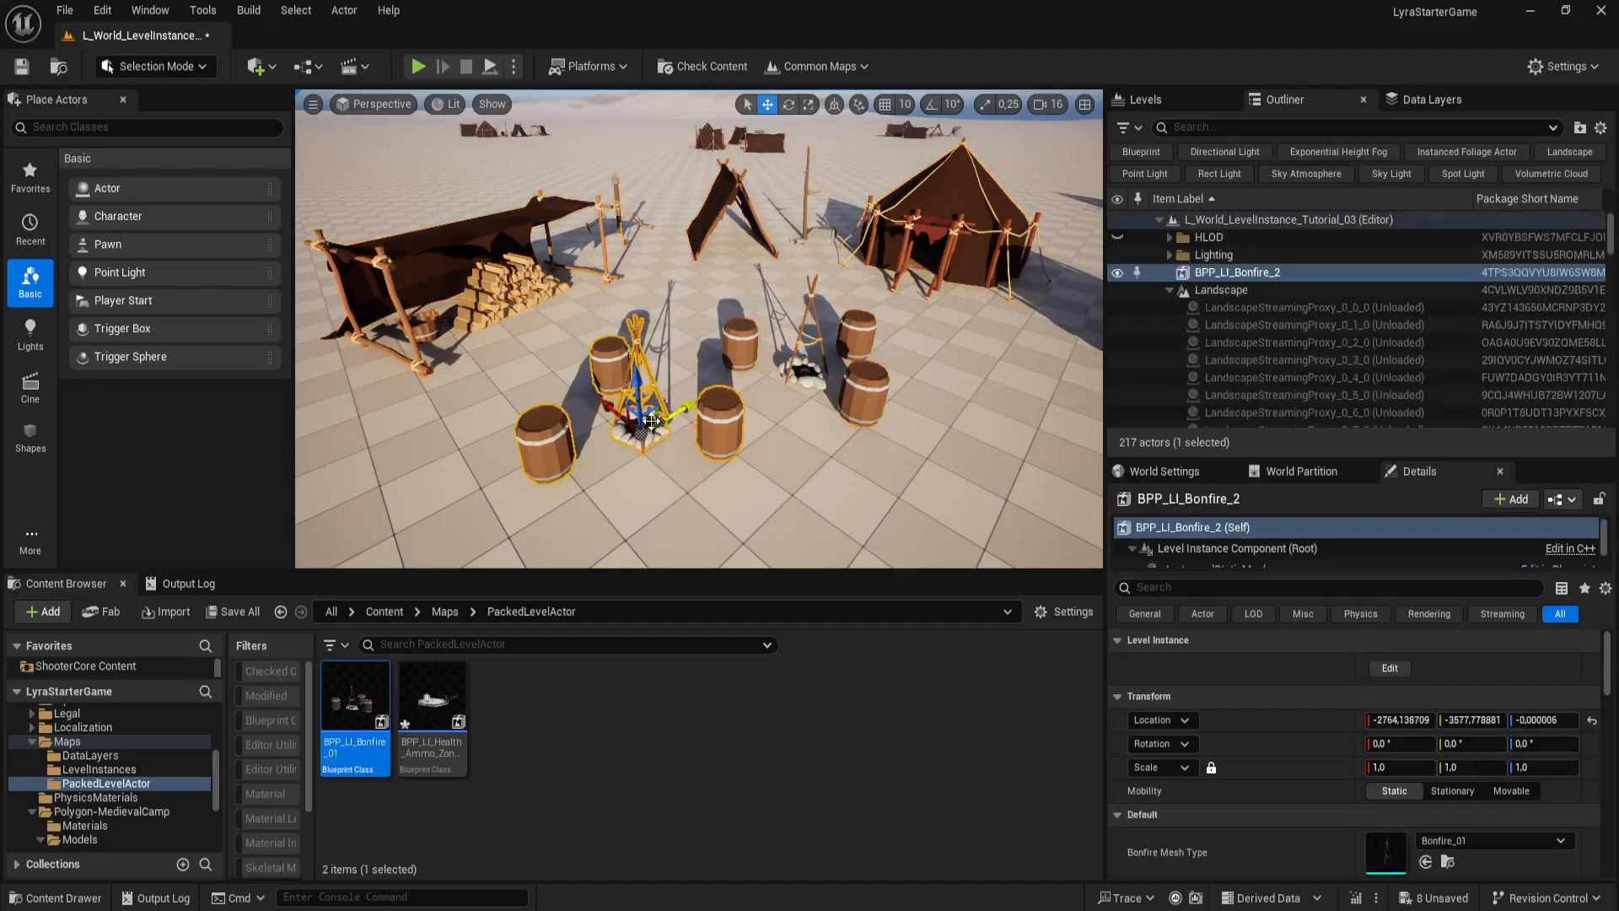
left_click(1390, 669)
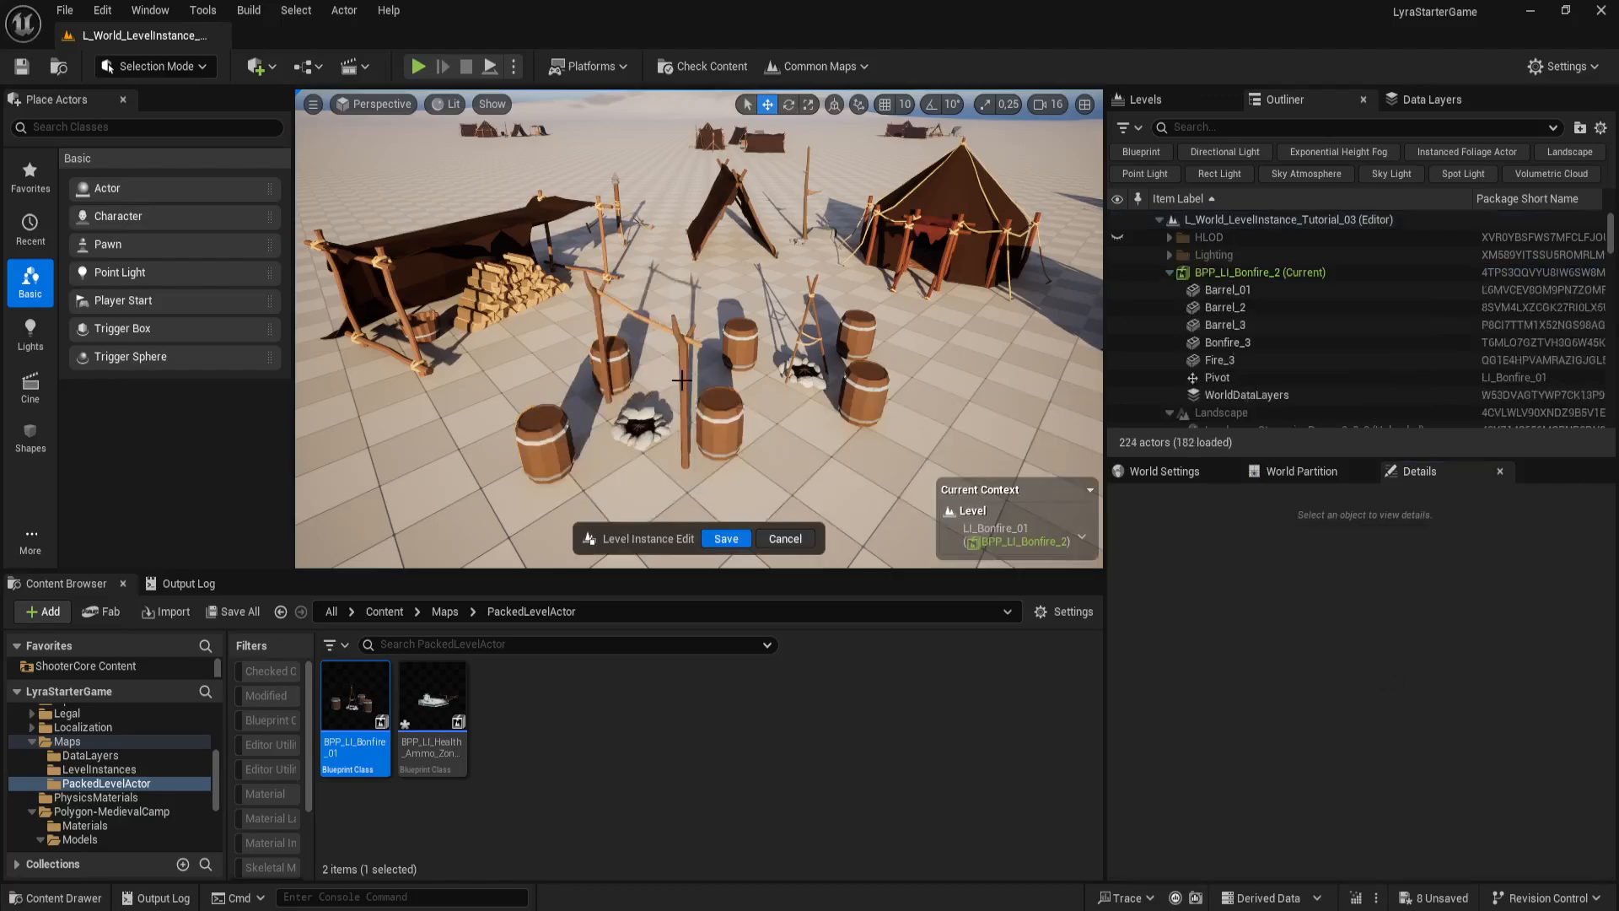
left_click(684, 381)
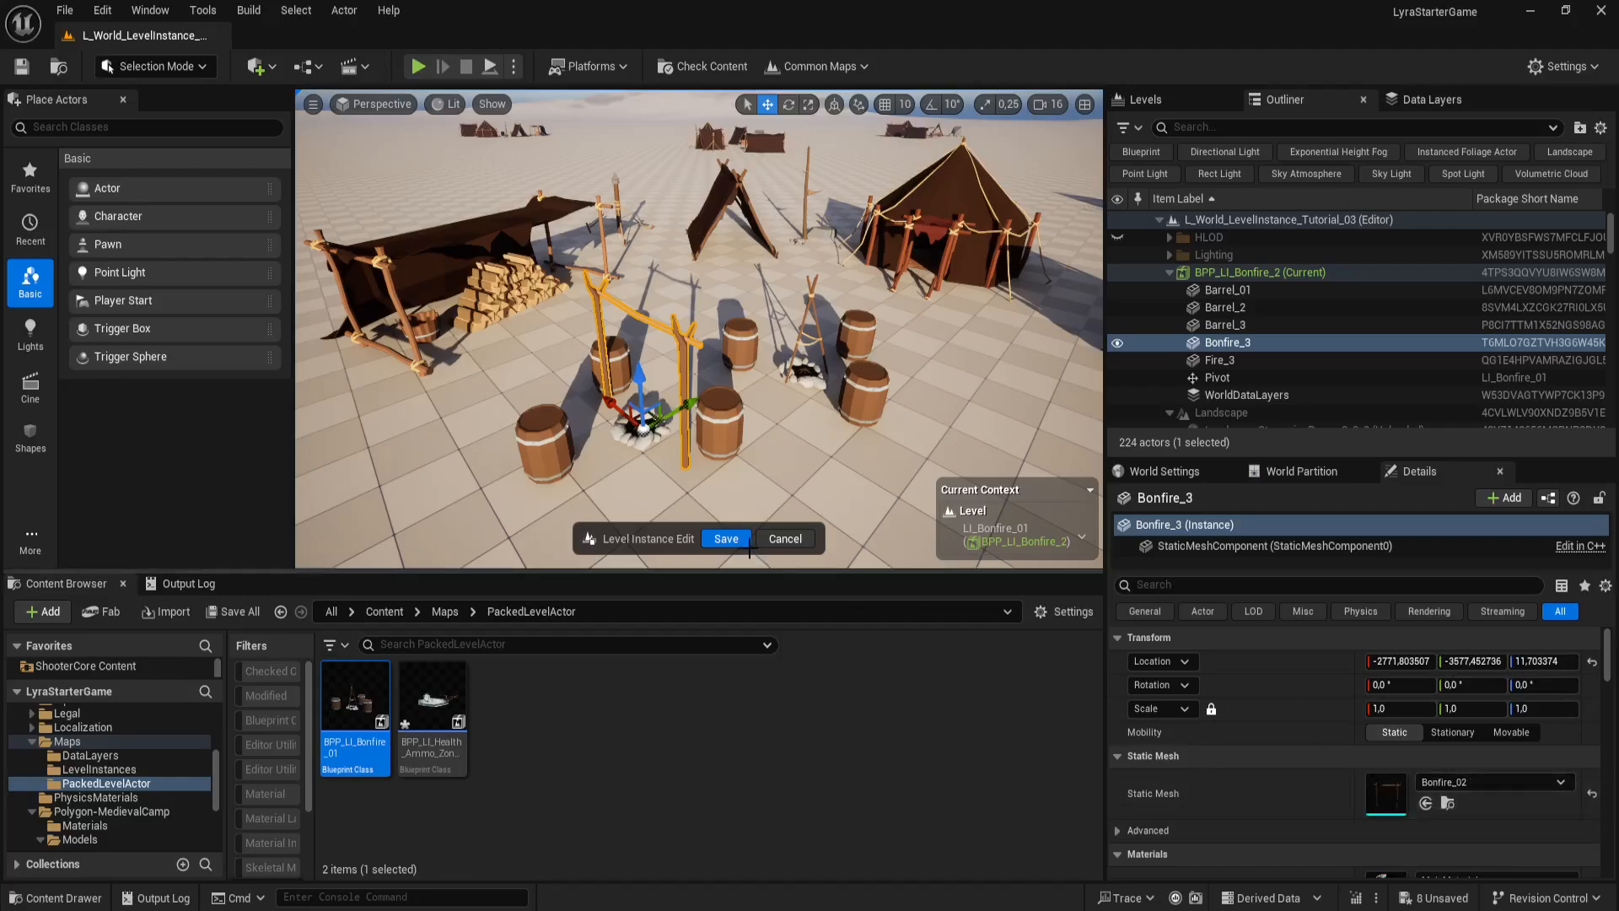
left_click(1462, 782)
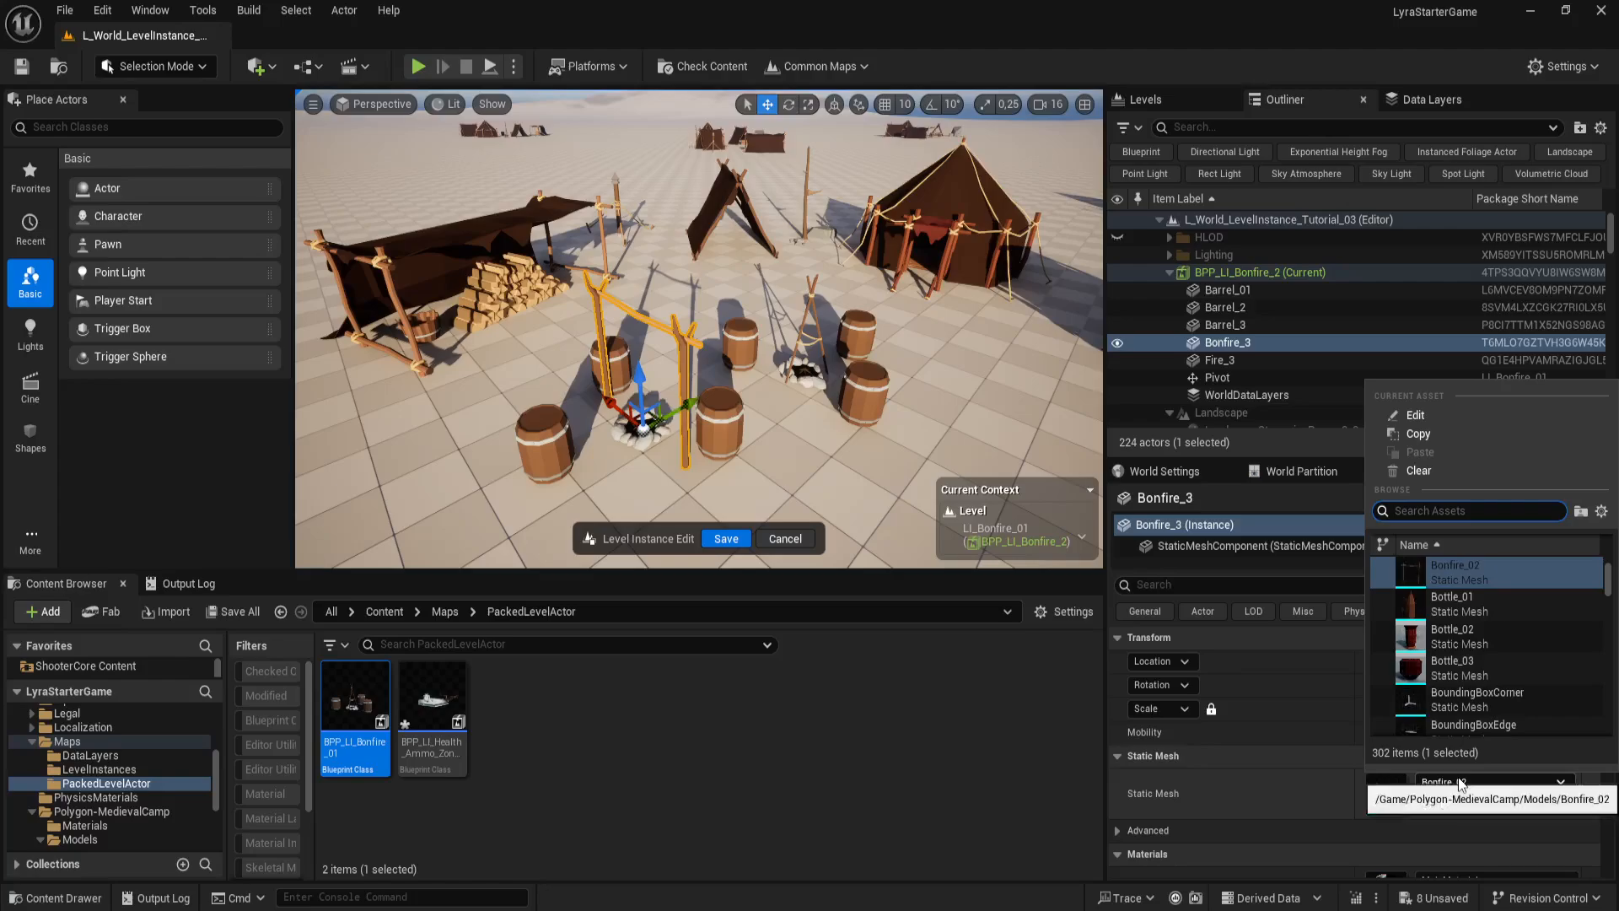
scroll(1459, 681, "up", 1)
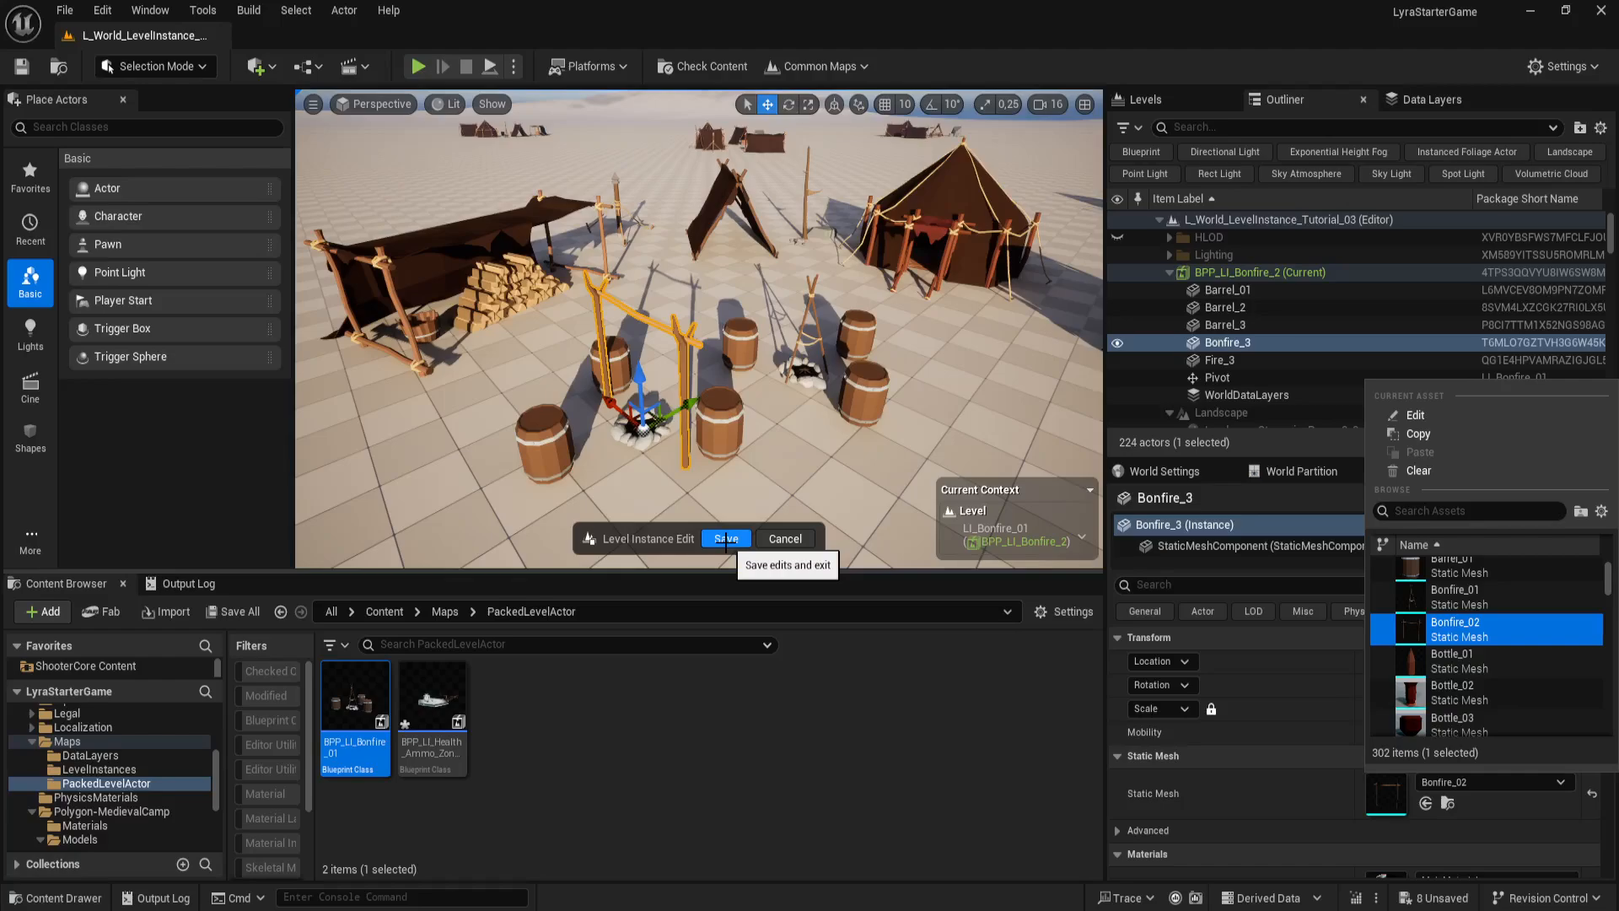
left_click(786, 539)
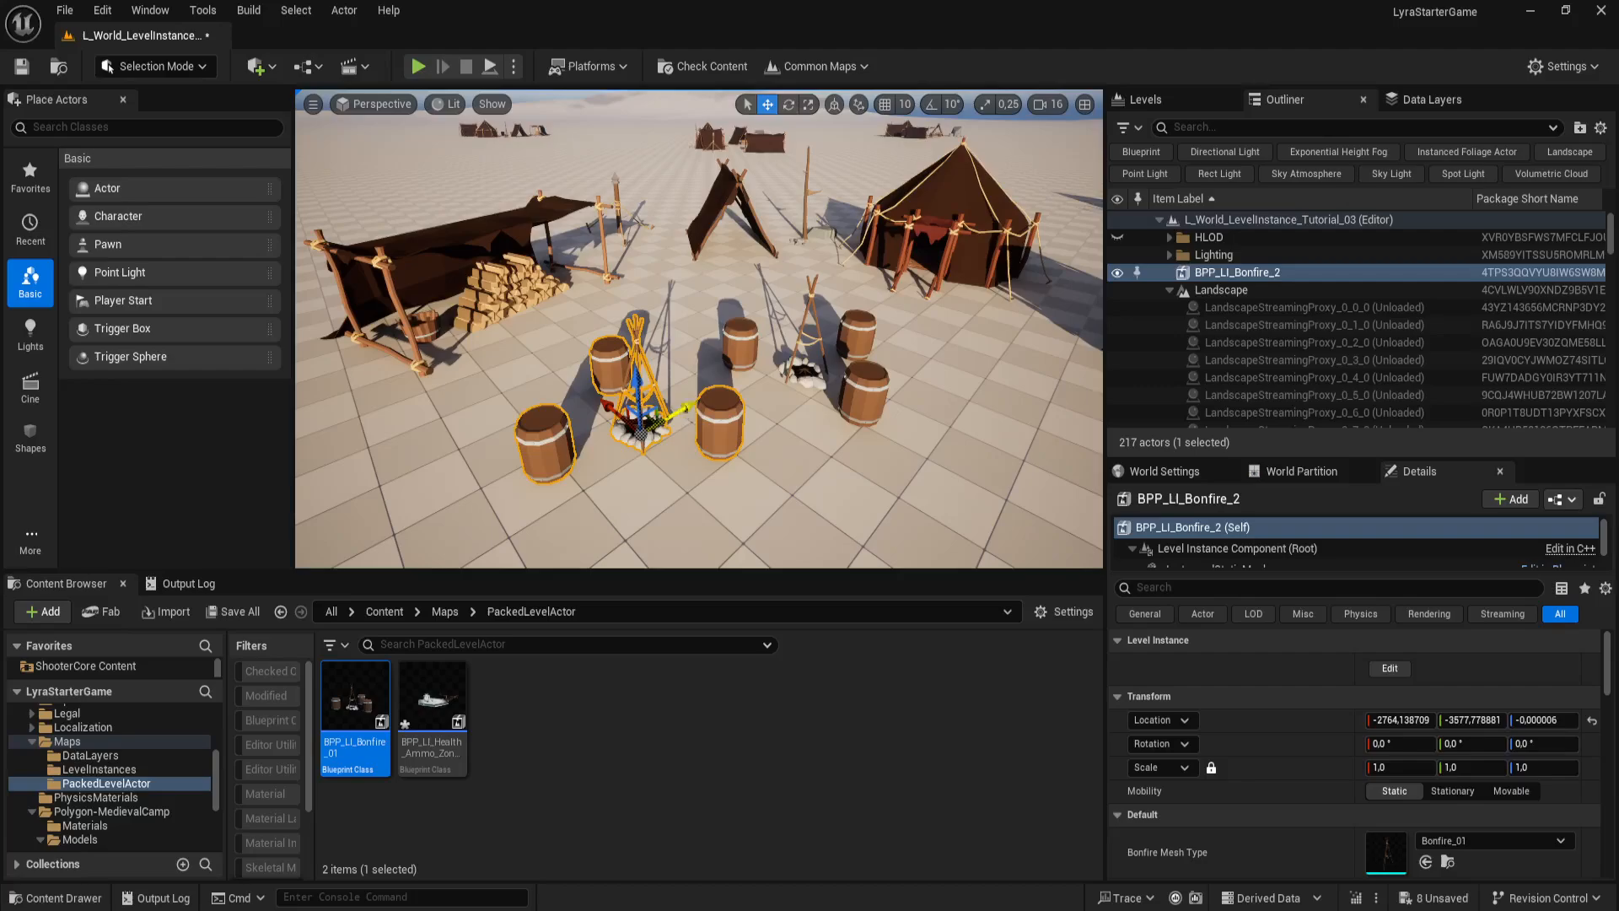
Step: Move the separate bonfire to about Y -3616, and check Bonfire_3's static mesh in a level instance edit that is saved
left_click_drag(720, 423, 700, 434)
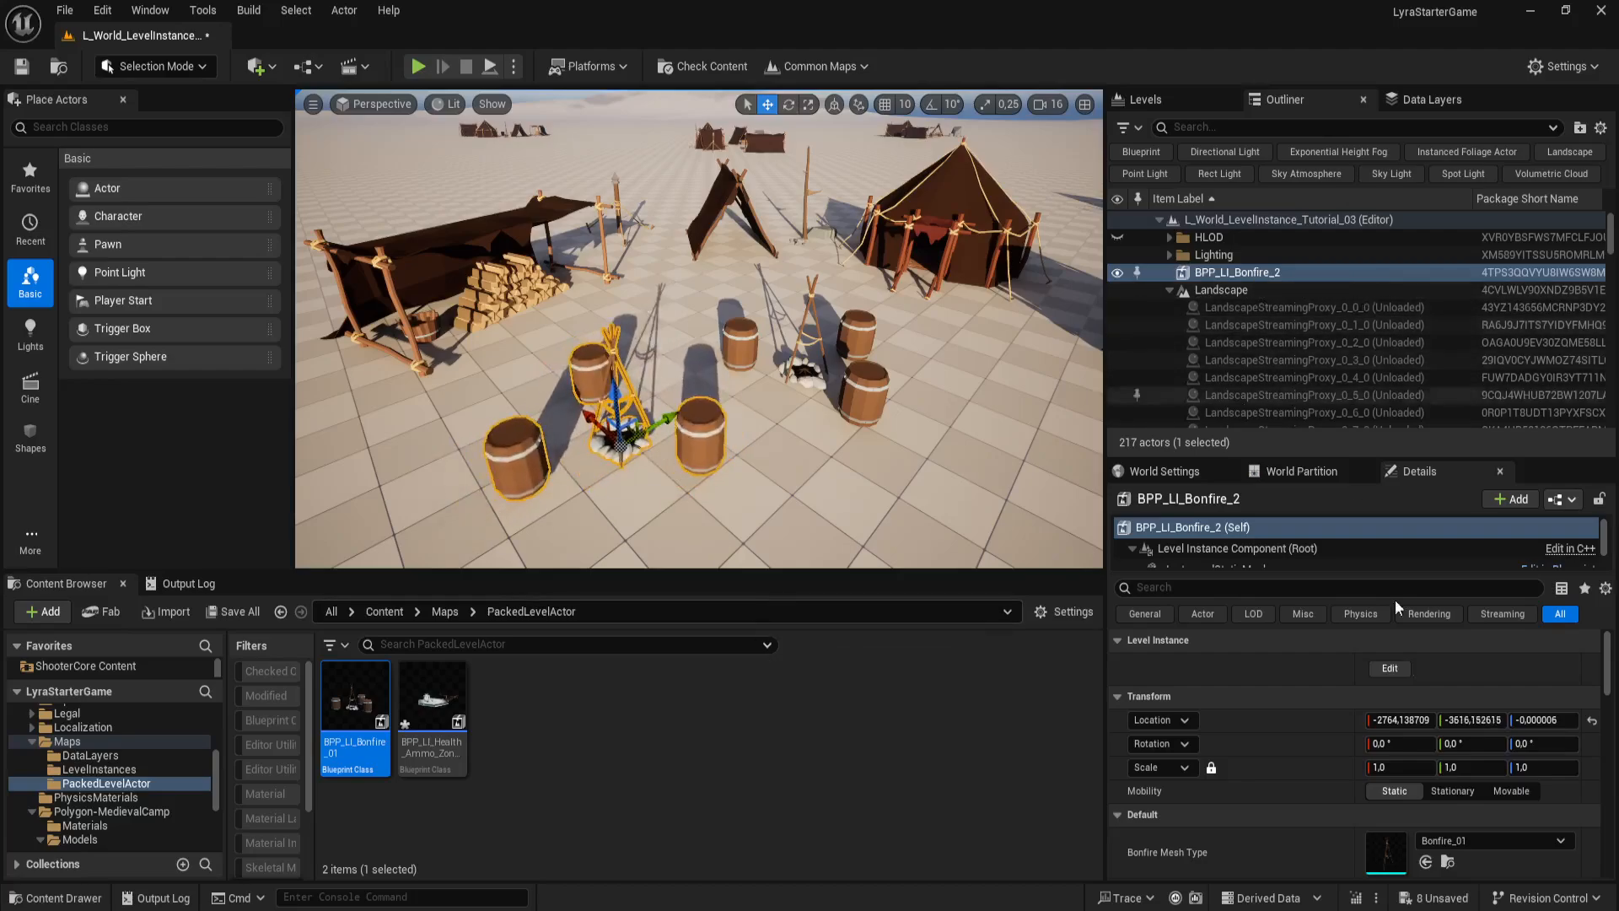
left_click(1395, 671)
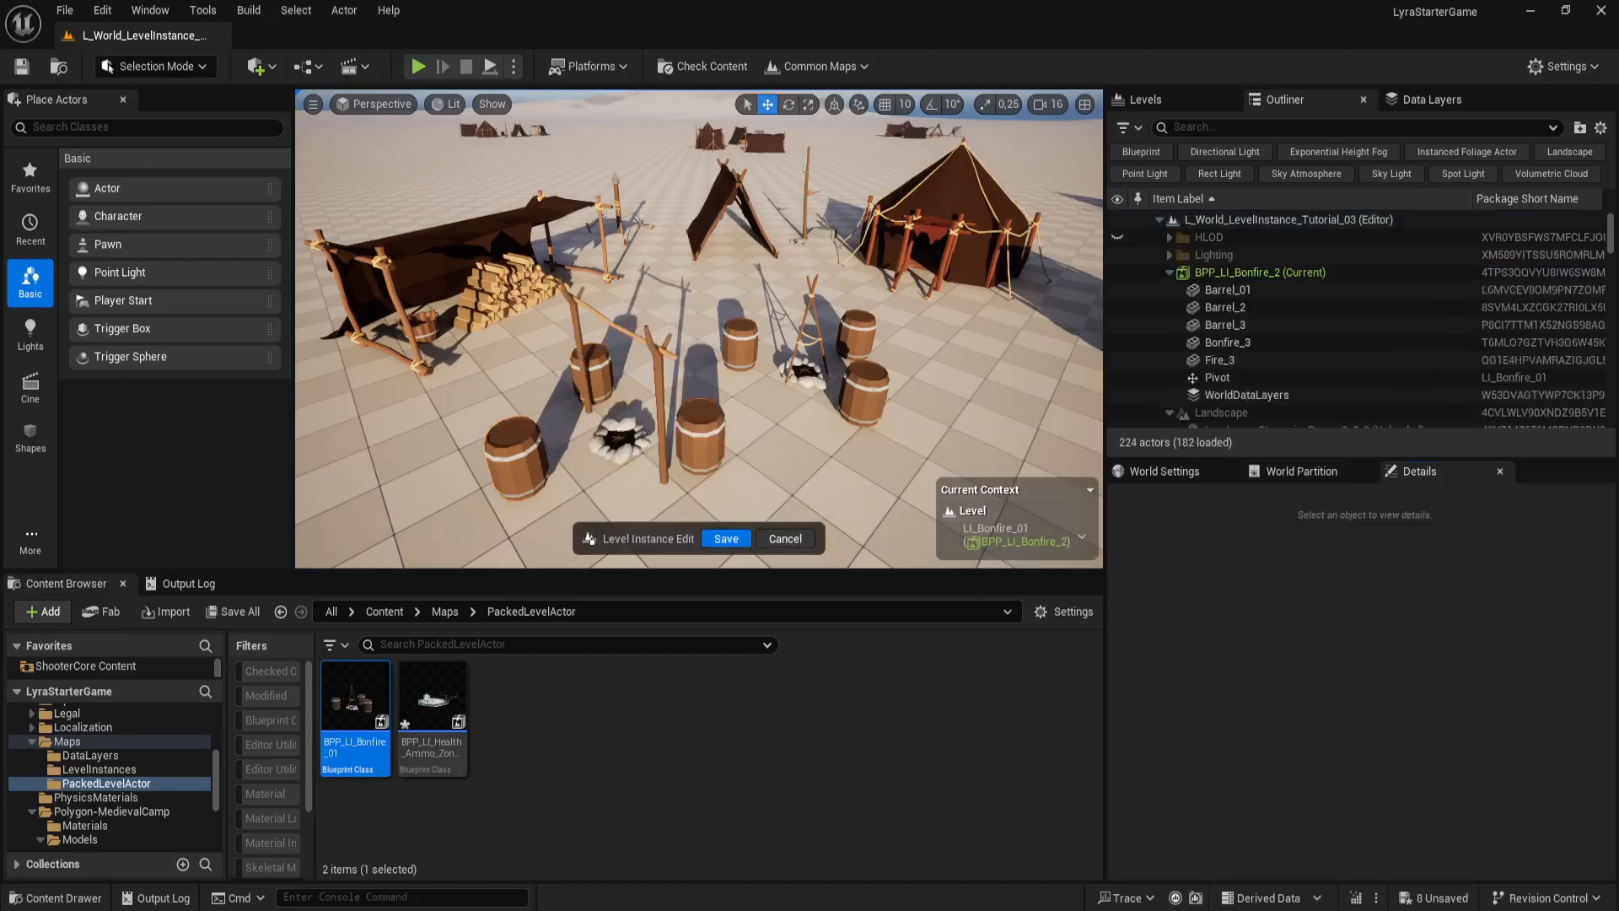
left_click(661, 397)
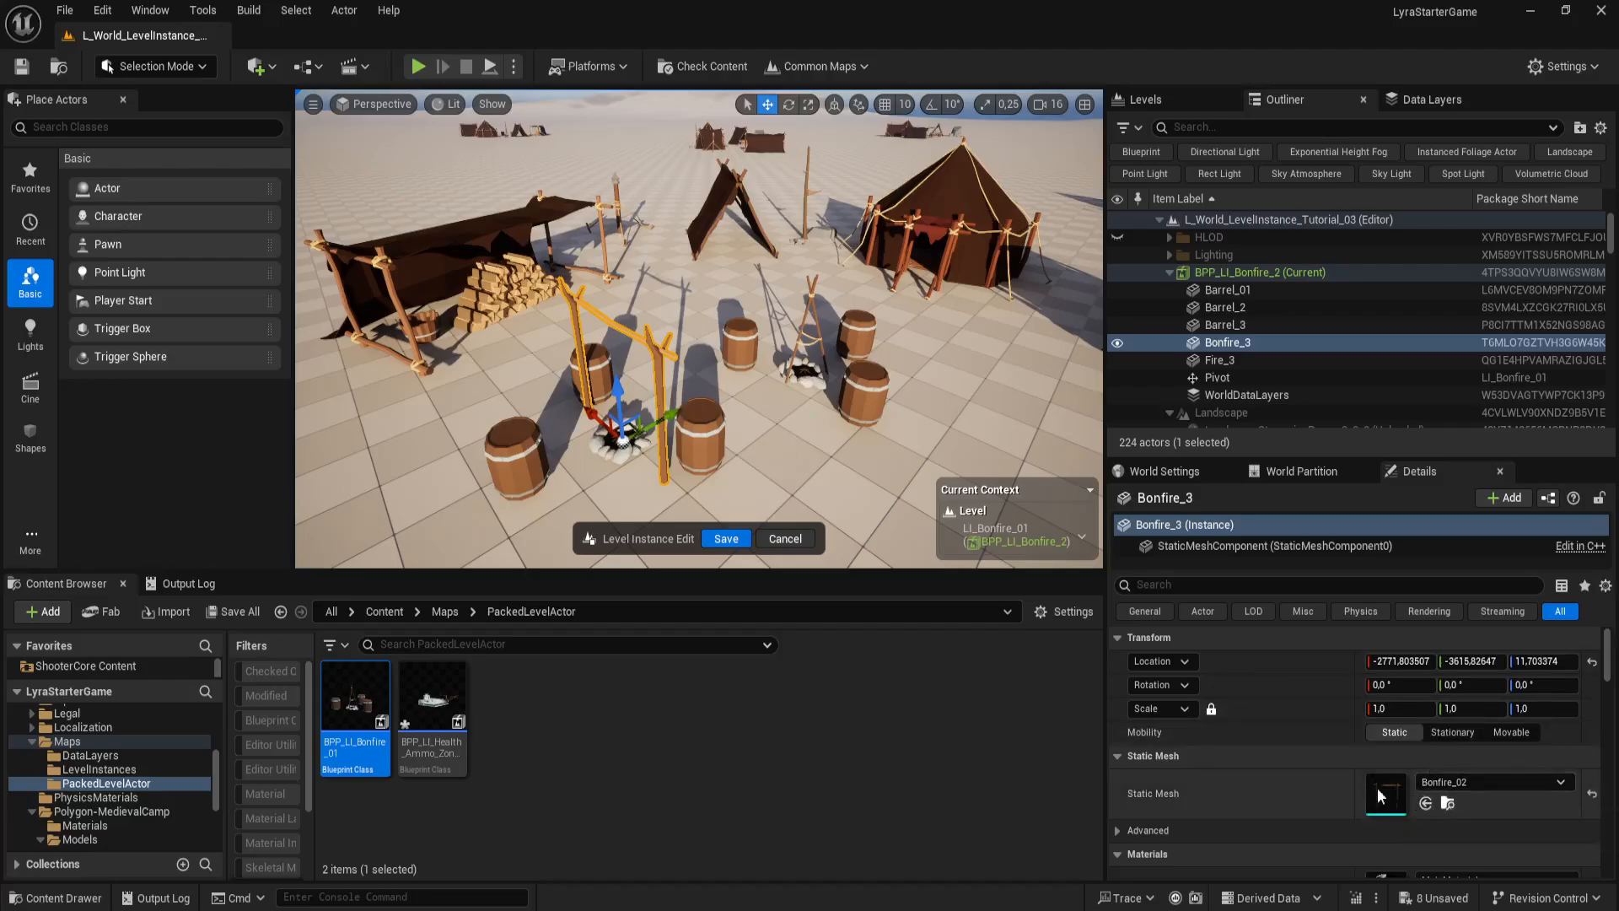
left_click(725, 539)
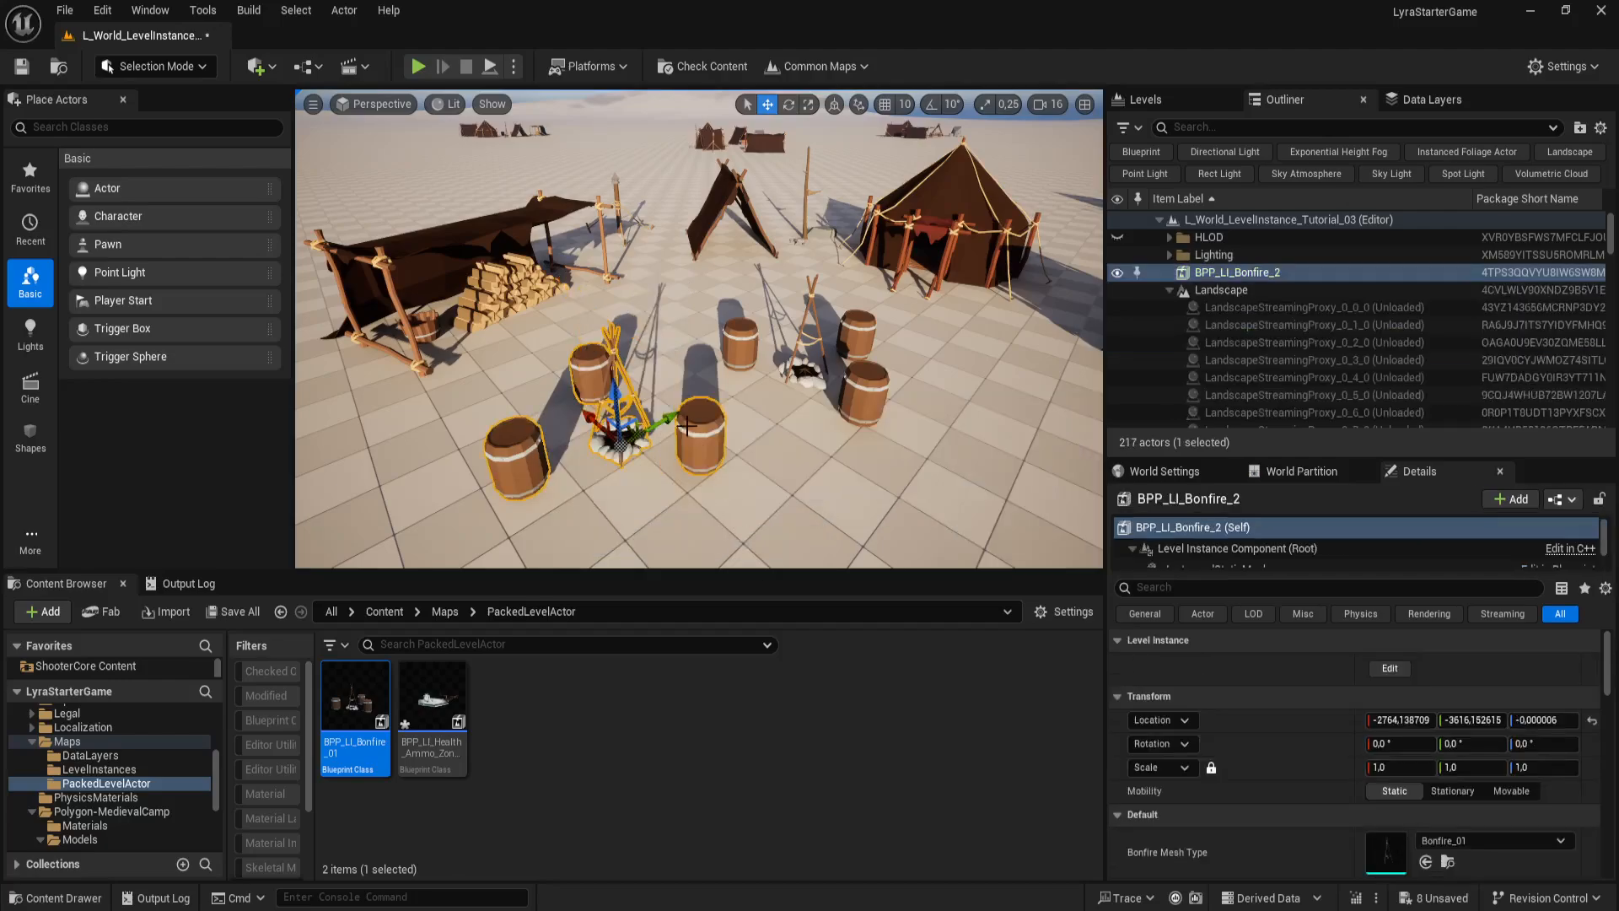
Step: Compare the separate bonfire's mesh with the bonfire nested in LI_MedievalCamp_01 by selecting each and viewing them up close
left_click(870, 390)
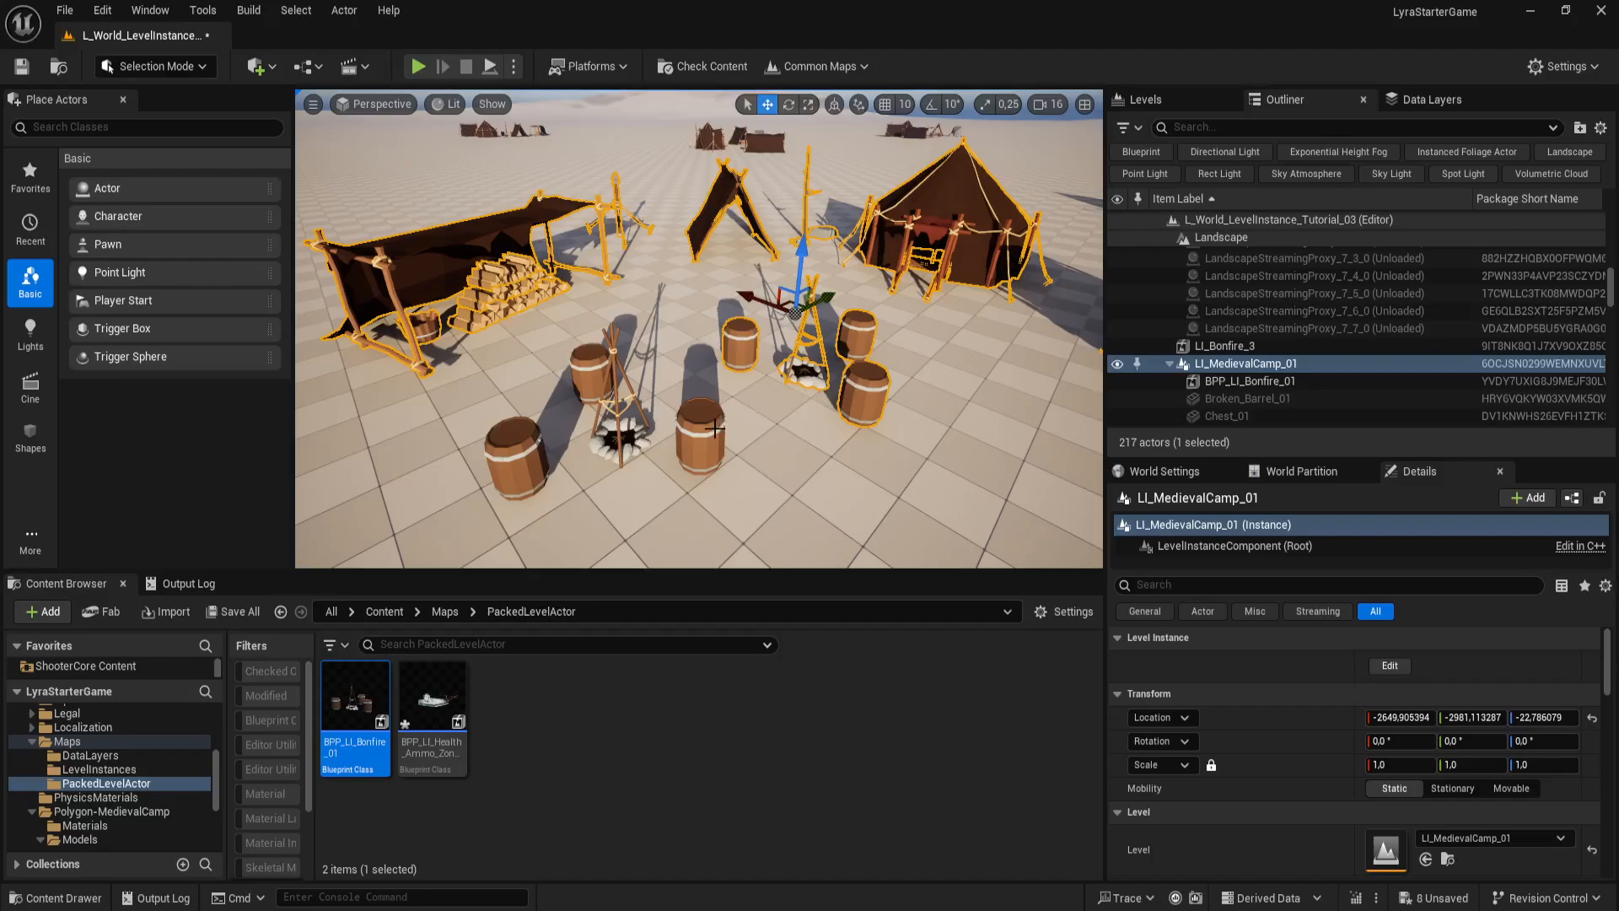
left_click(622, 421)
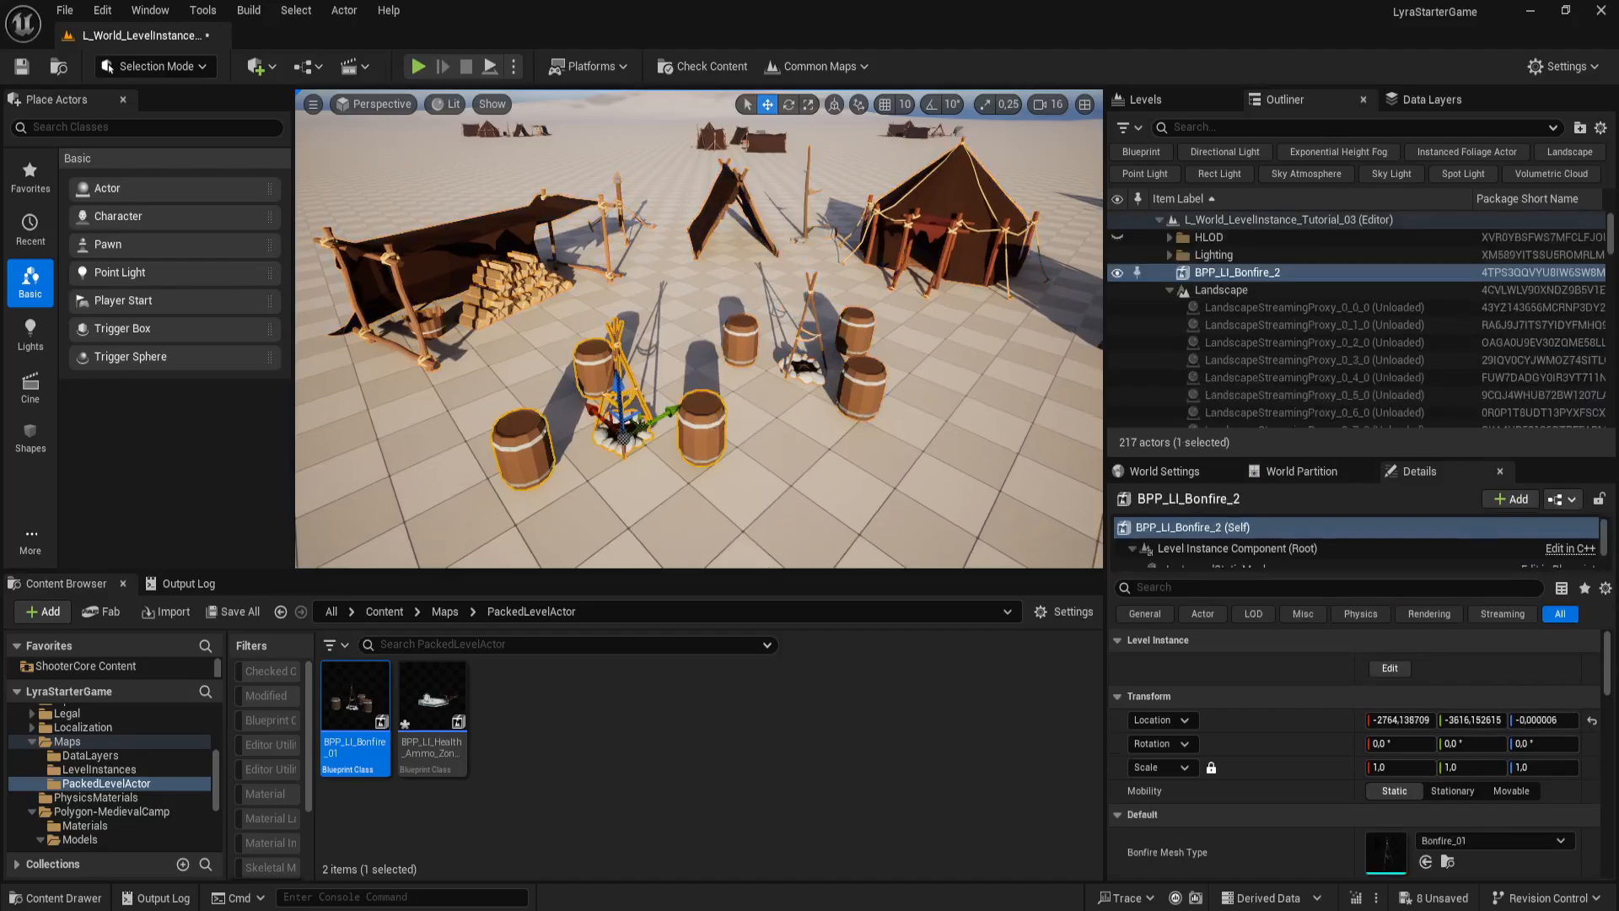
key("e")
key("f")
right_click_drag(724, 430, 609, 353)
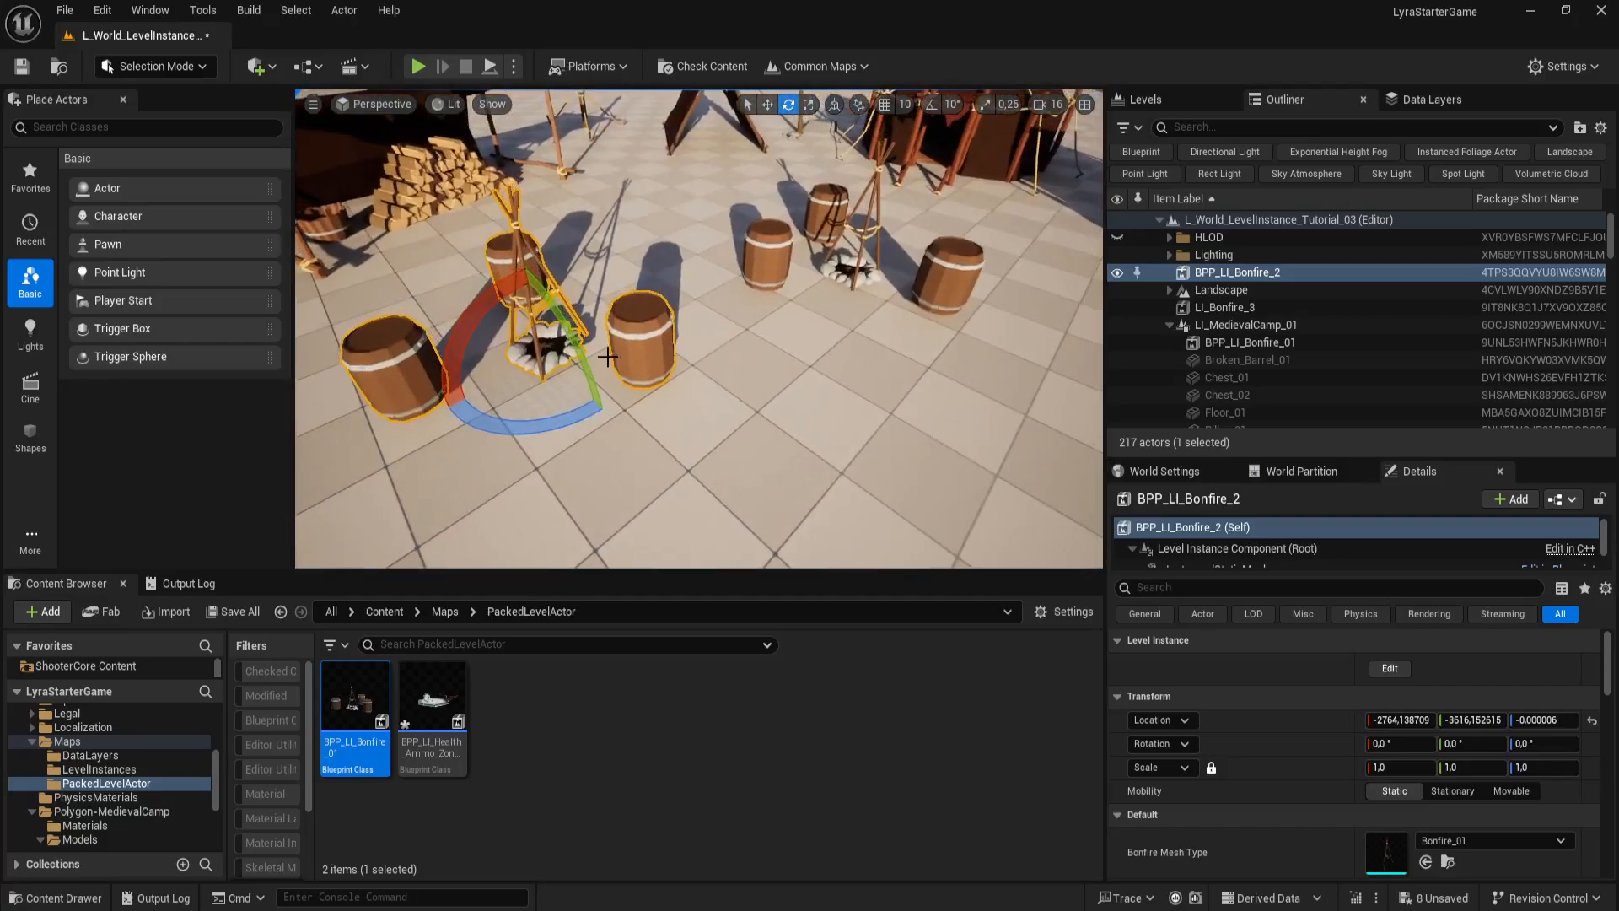
mouse_move(839, 419)
right_mouse_down()
mouse_move(717, 422)
mouse_move(839, 419)
right_mouse_up()
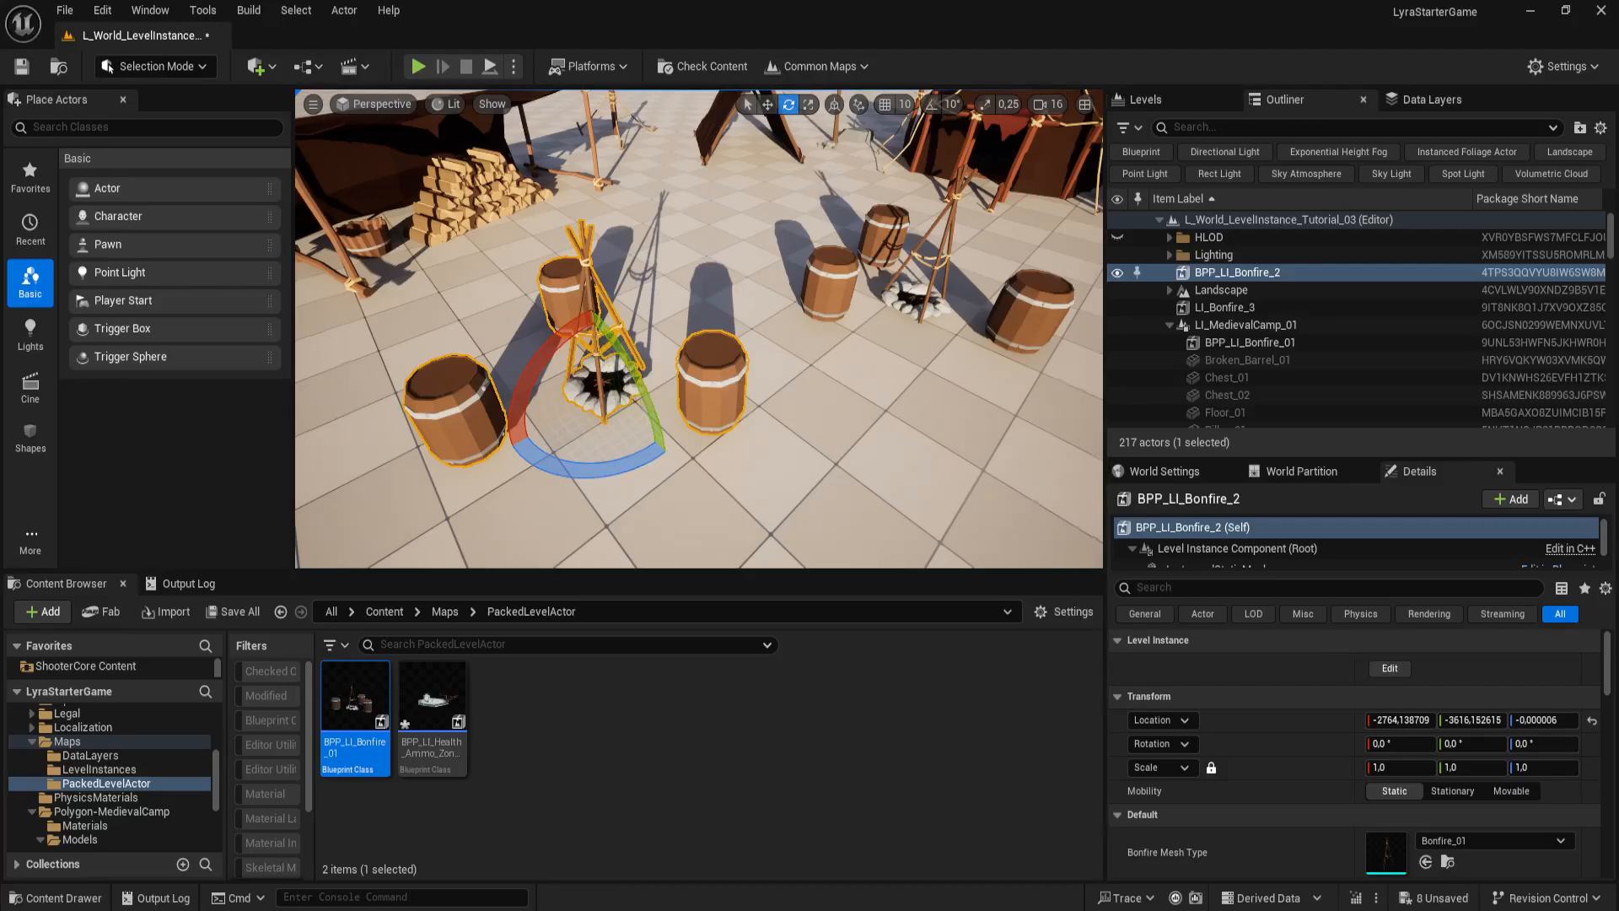
right_click_drag(717, 422, 729, 334)
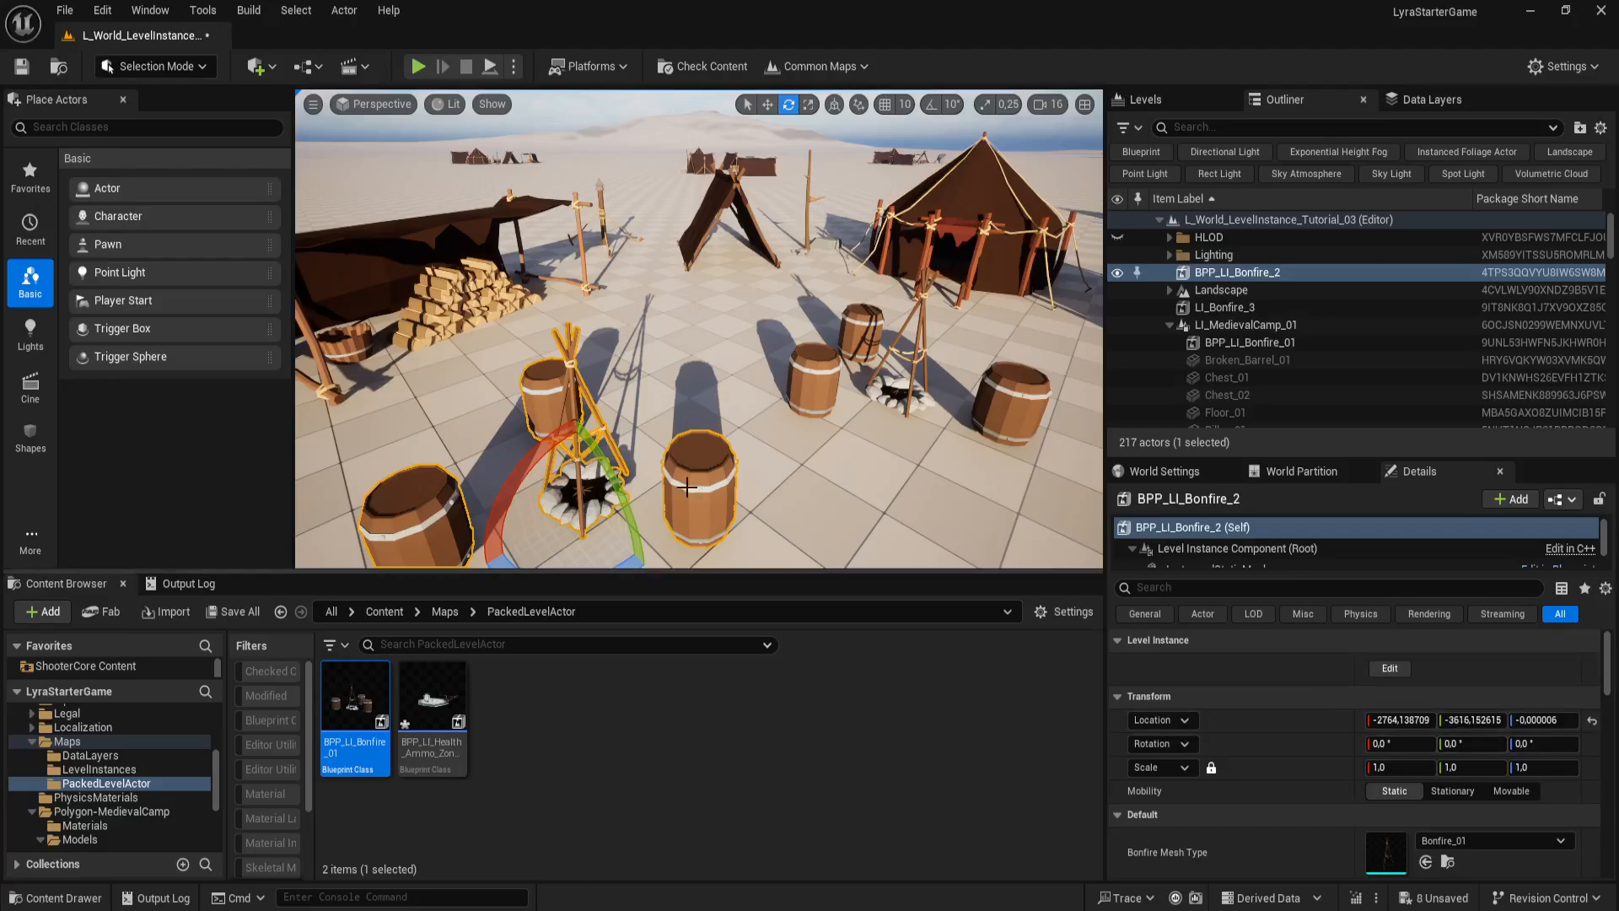
left_click_drag(782, 469, 776, 548)
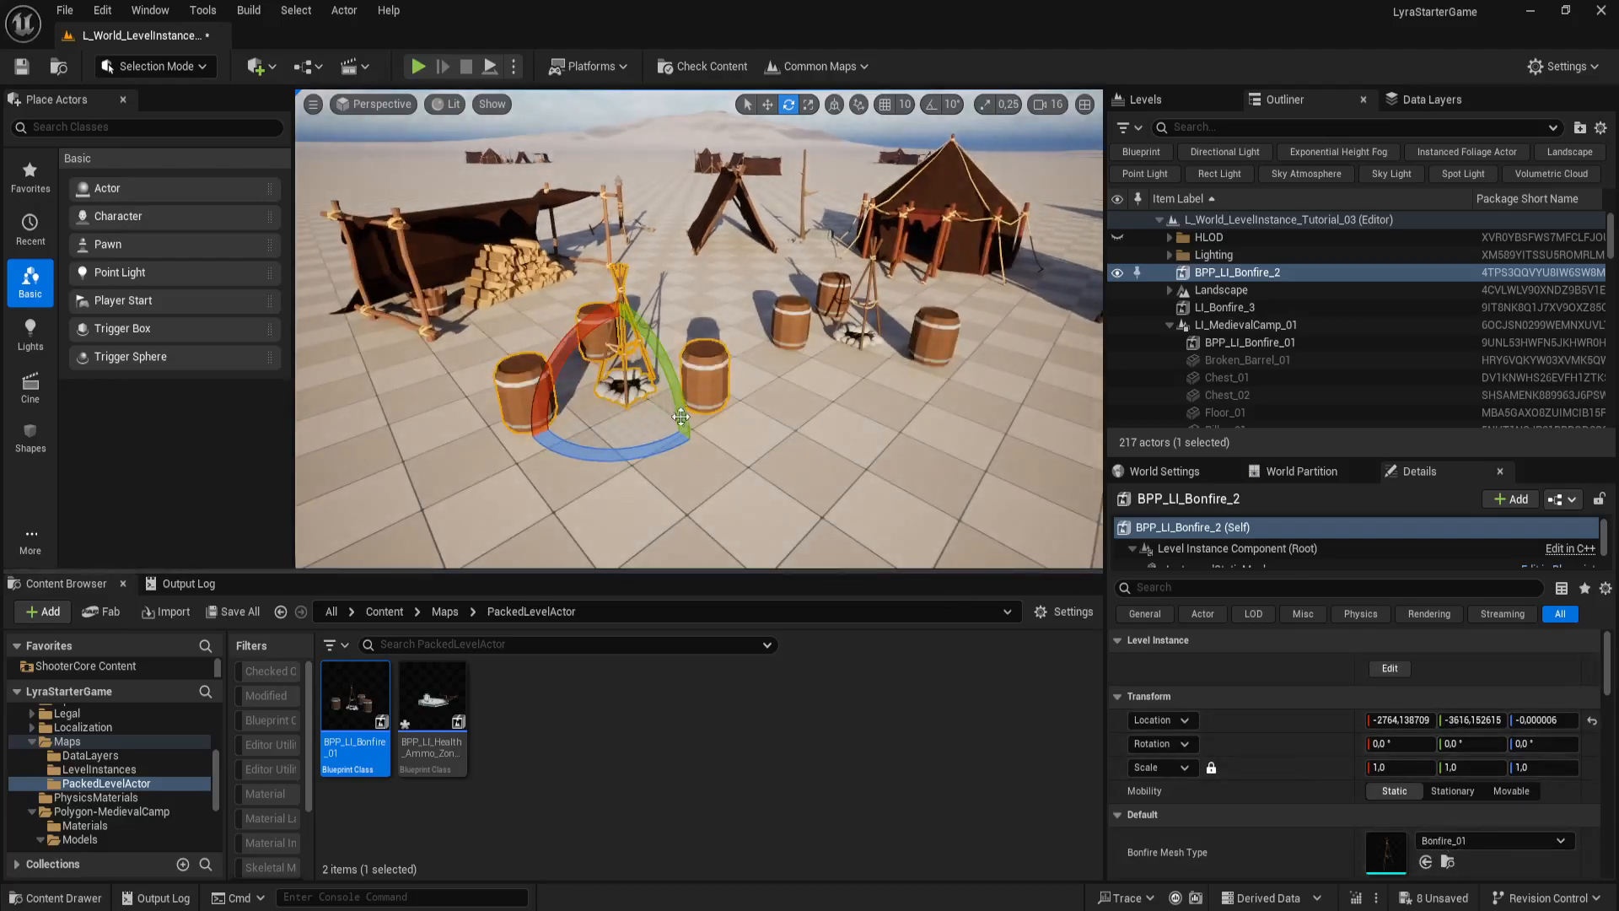
Step: Move the separate bonfire to about X -2895 and set its Bonfire Mesh Type to Bonfire_02
key("w")
left_click_drag(608, 379, 662, 434)
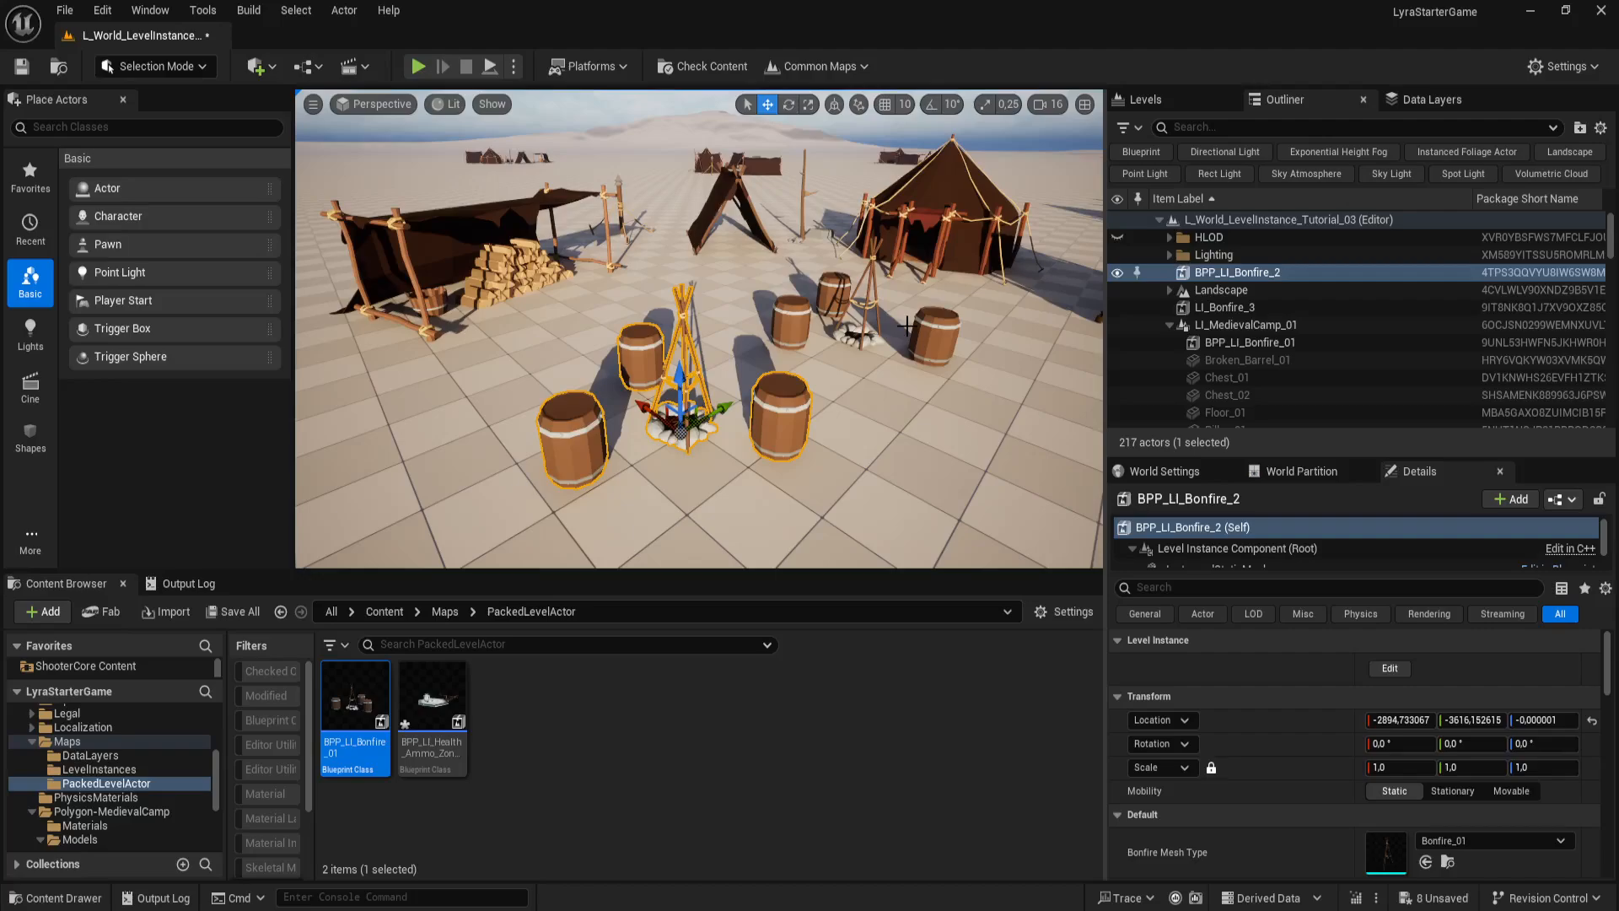
right_click_drag(931, 406, 905, 403)
key("d")
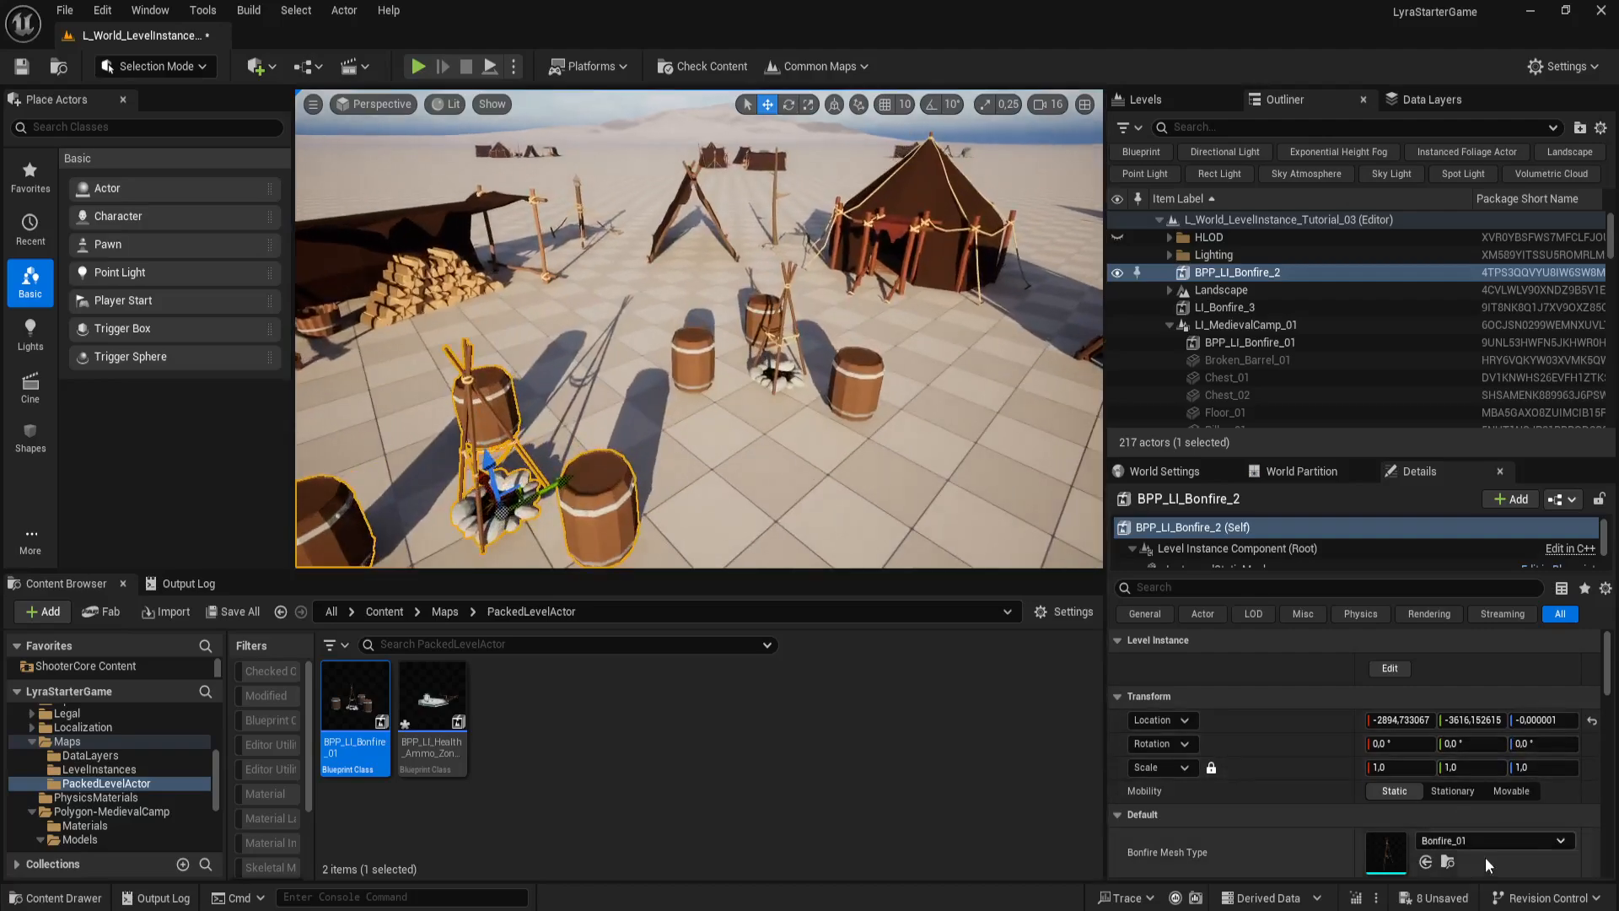
left_click(1489, 840)
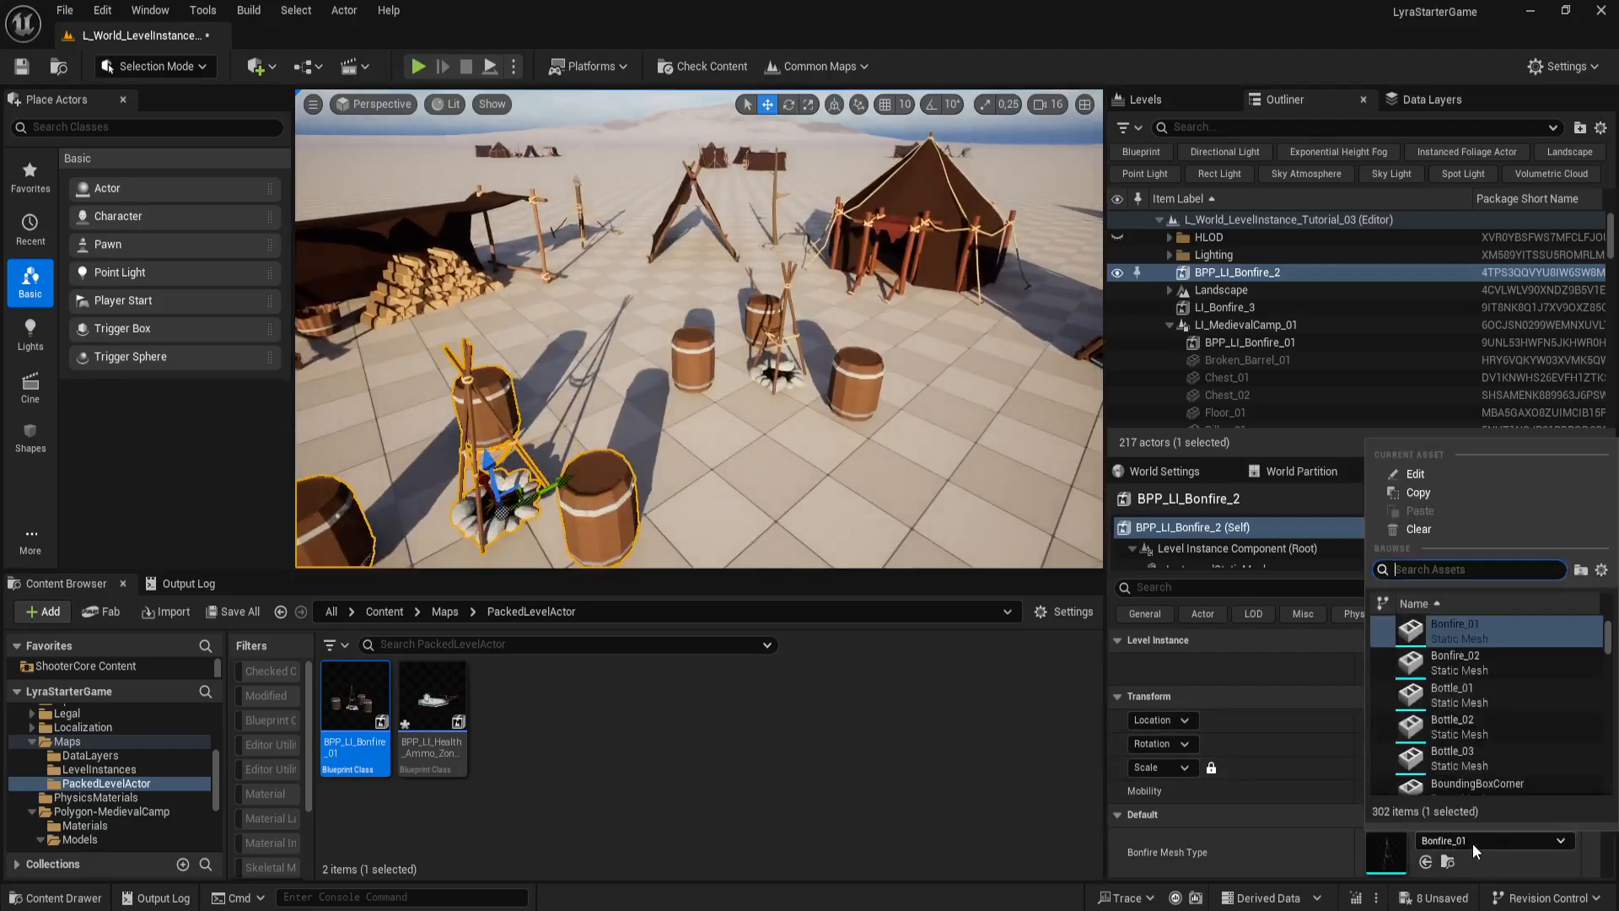
left_click(1452, 663)
right_click_drag(902, 524, 901, 524)
key("a")
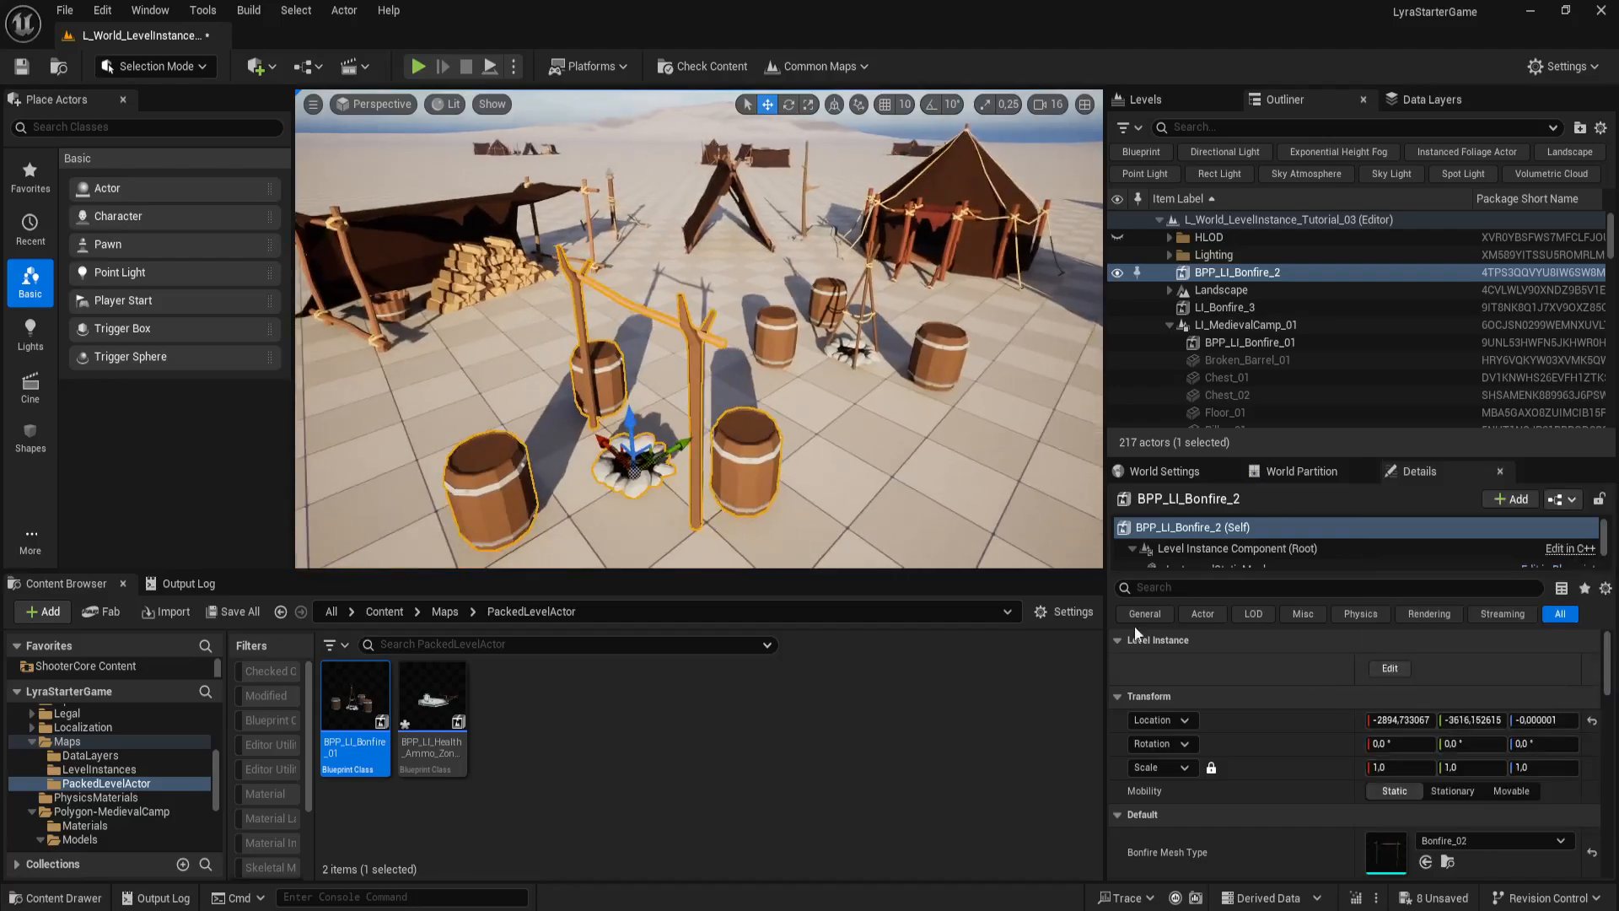
Step: Rotate the separate bonfire to about -50° around Z and move it to about X -2758, Y -3677
key("e")
left_click_drag(645, 557, 553, 540)
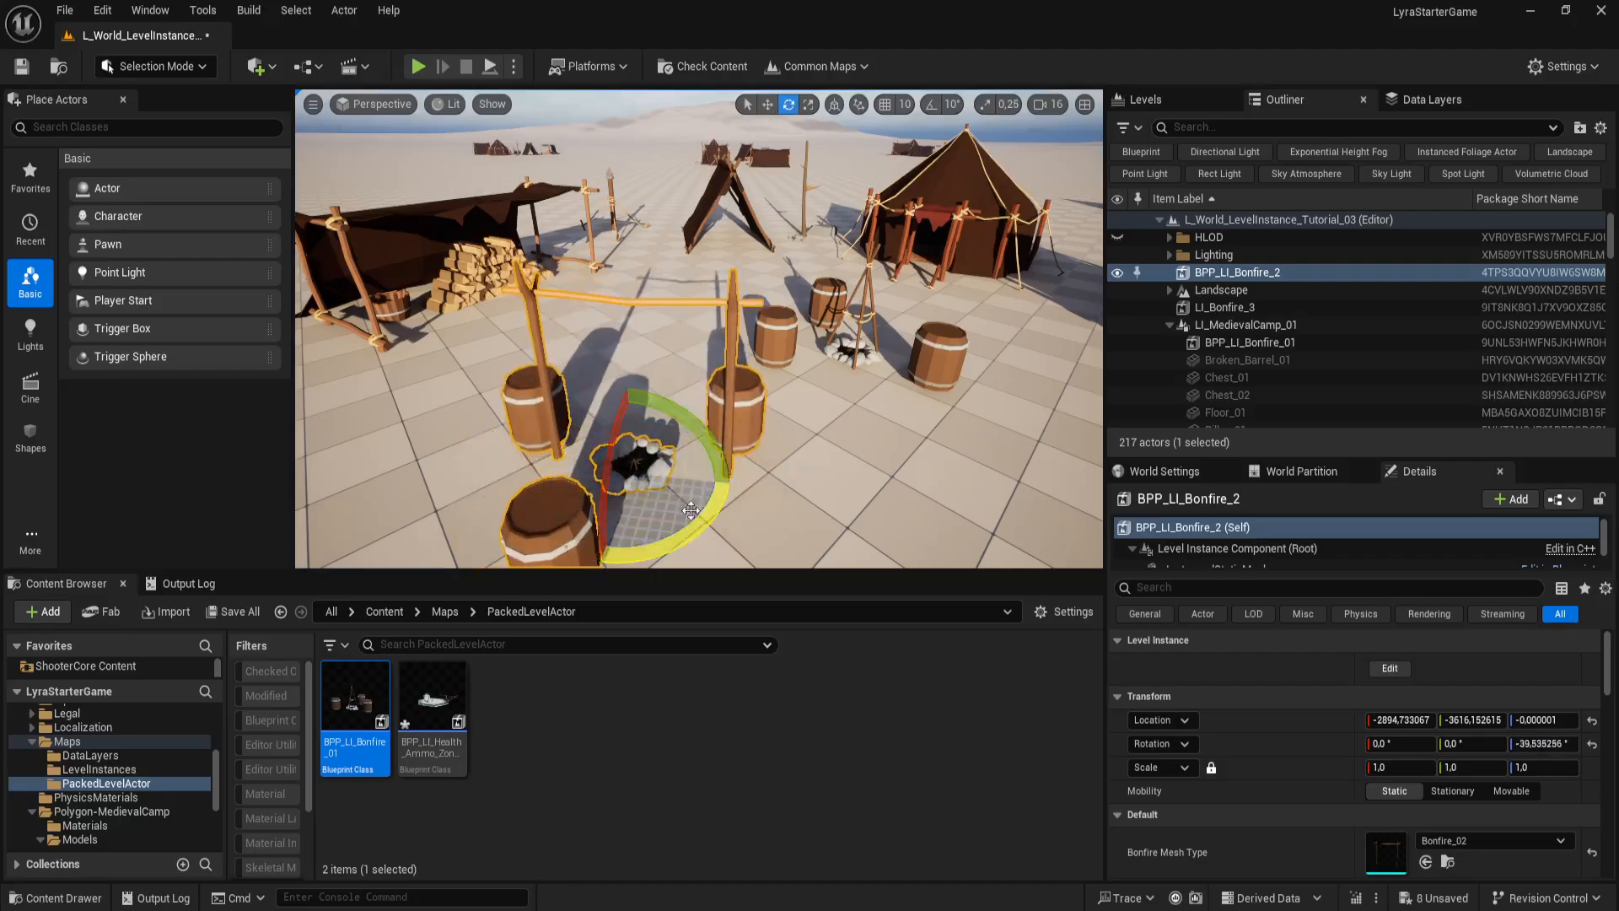
key("w")
left_click_drag(600, 467, 435, 437)
key("ctrl+z")
left_click_drag(551, 425, 569, 401)
key("e")
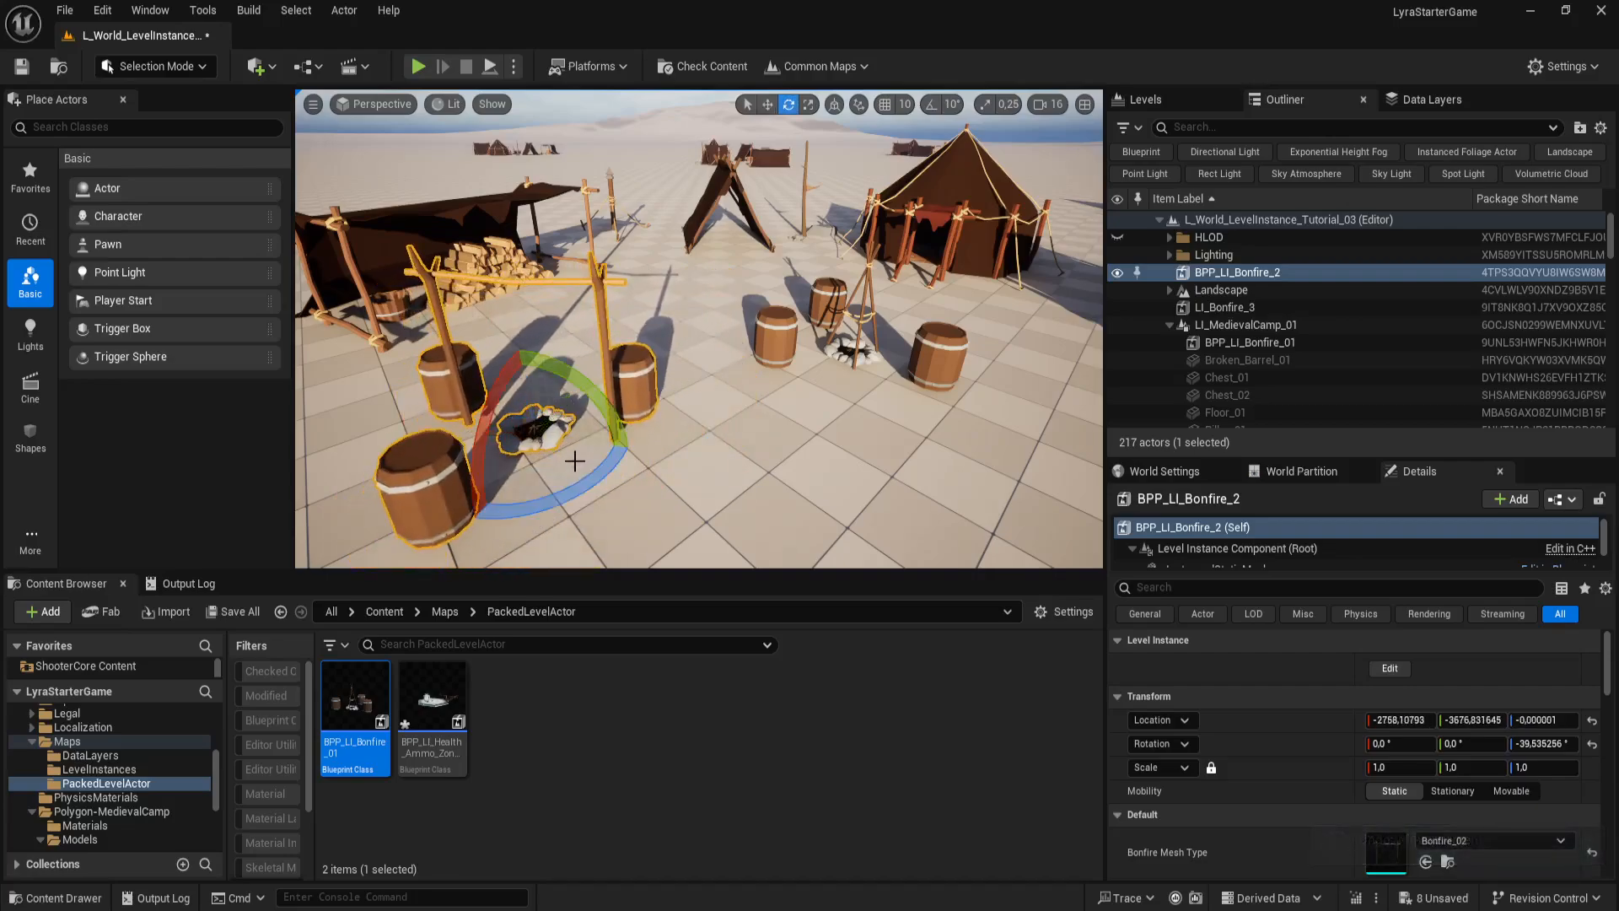
left_click_drag(591, 496, 565, 502)
Step: Examine the separate bonfire next to the camp's nested bonfire with the game view switched on and off
key("d")
mouse_move(696, 484)
right_mouse_down()
mouse_move(717, 489)
mouse_move(685, 495)
right_mouse_up()
key("g")
key("d")
key("e")
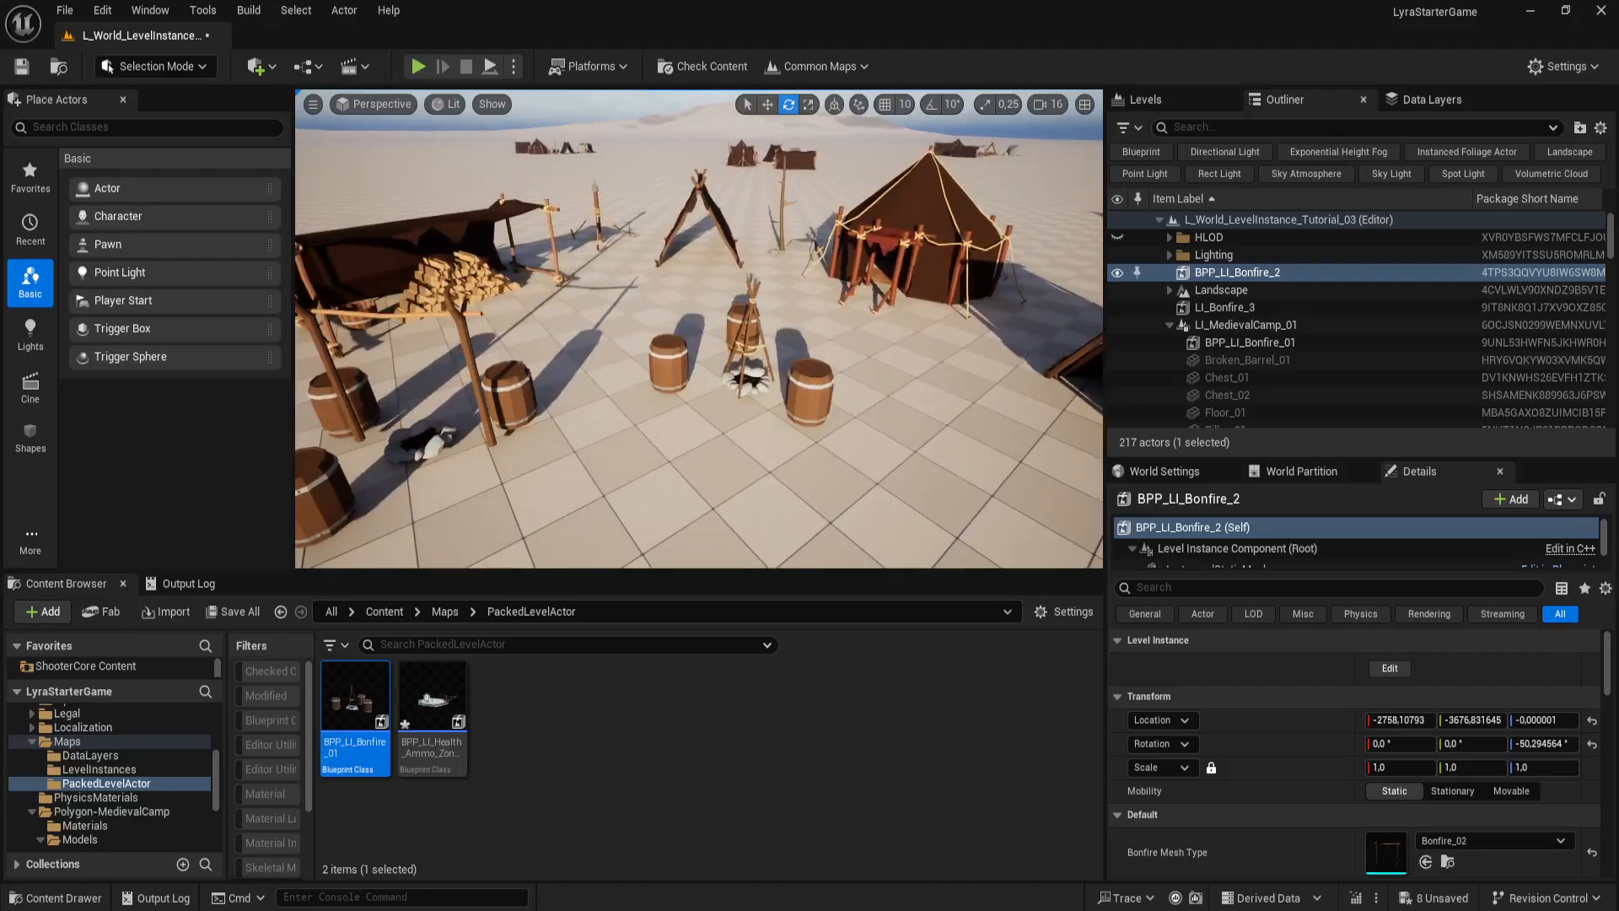
key("g")
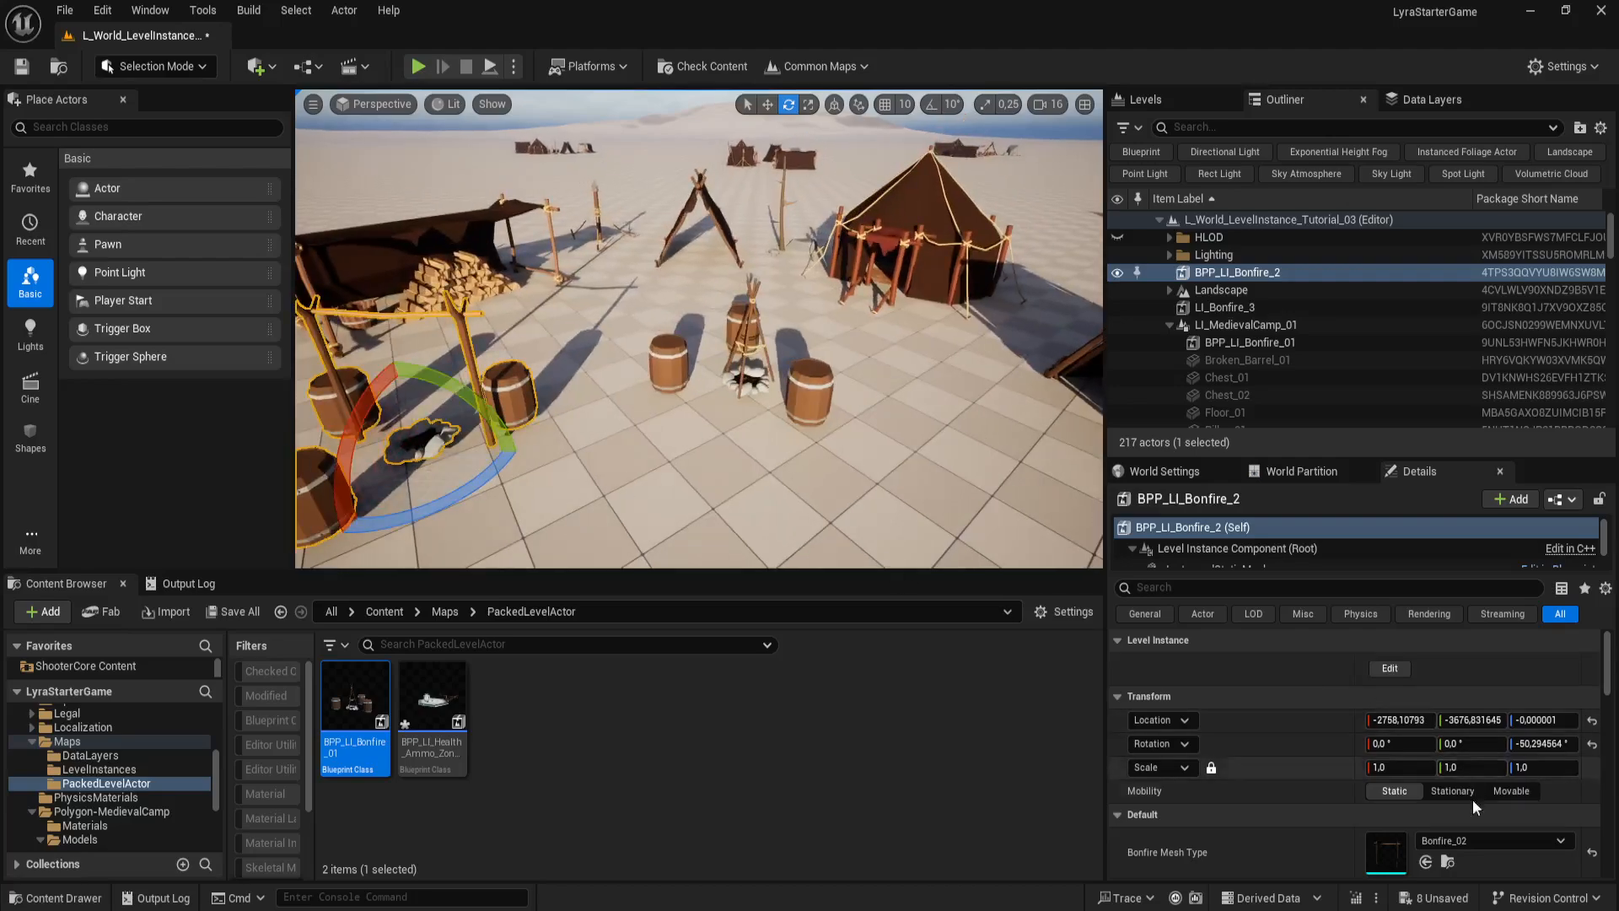
key("a")
key("q")
right_click_drag(685, 537, 694, 538)
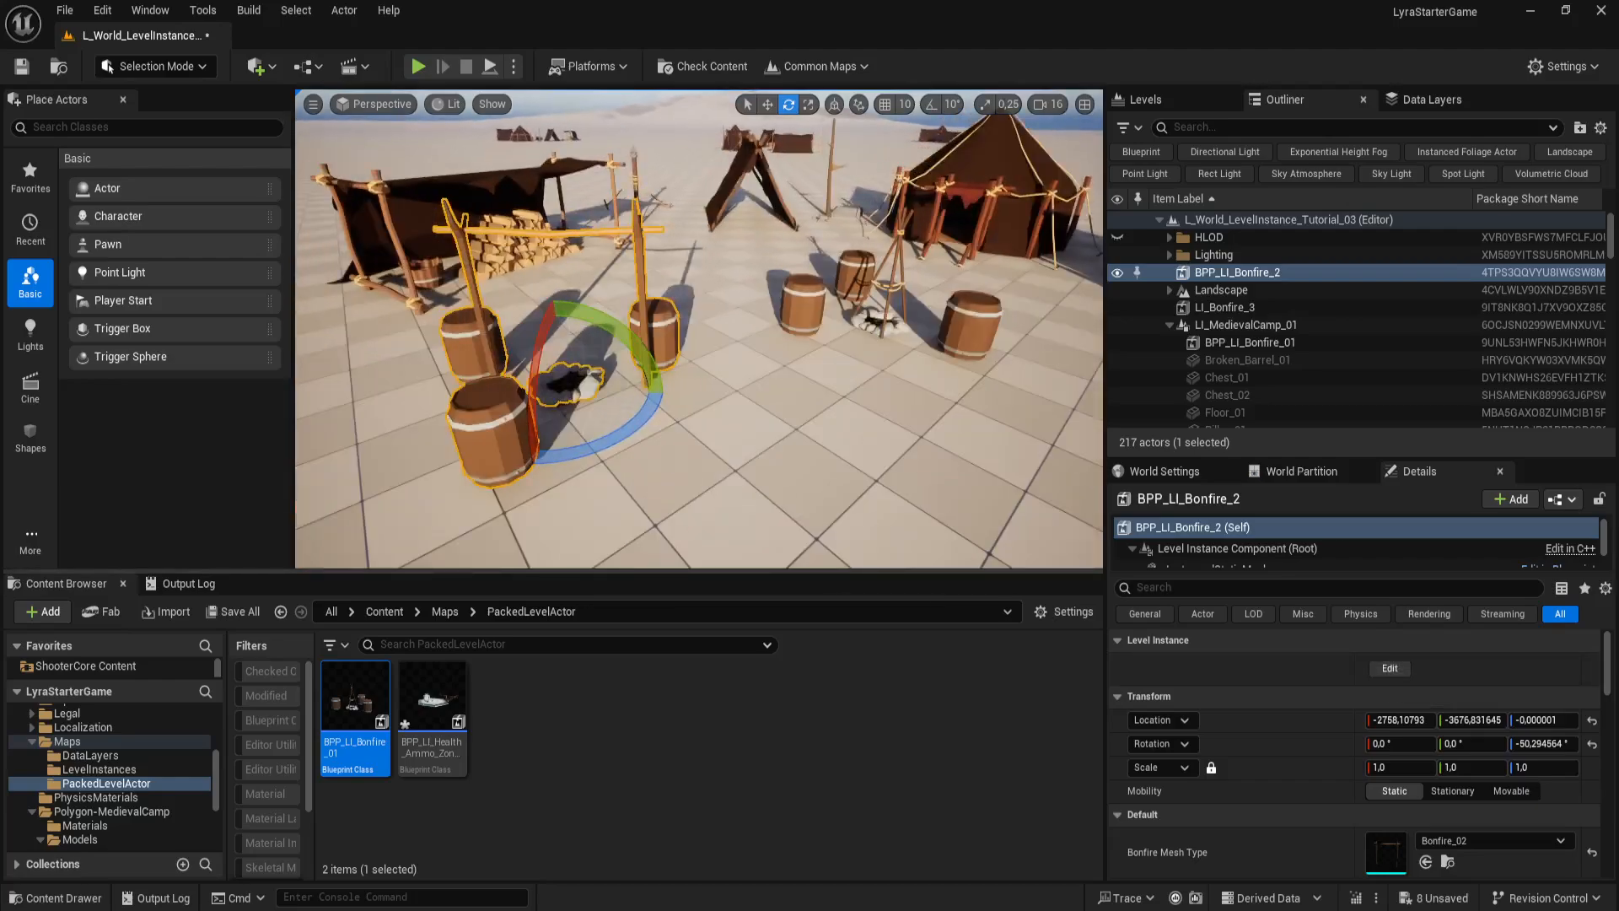
Step: Edit the separate bonfire's level instance, duplicate Barrel_3 to about X -2961, Y -3650, and save the edit
left_click(1382, 667)
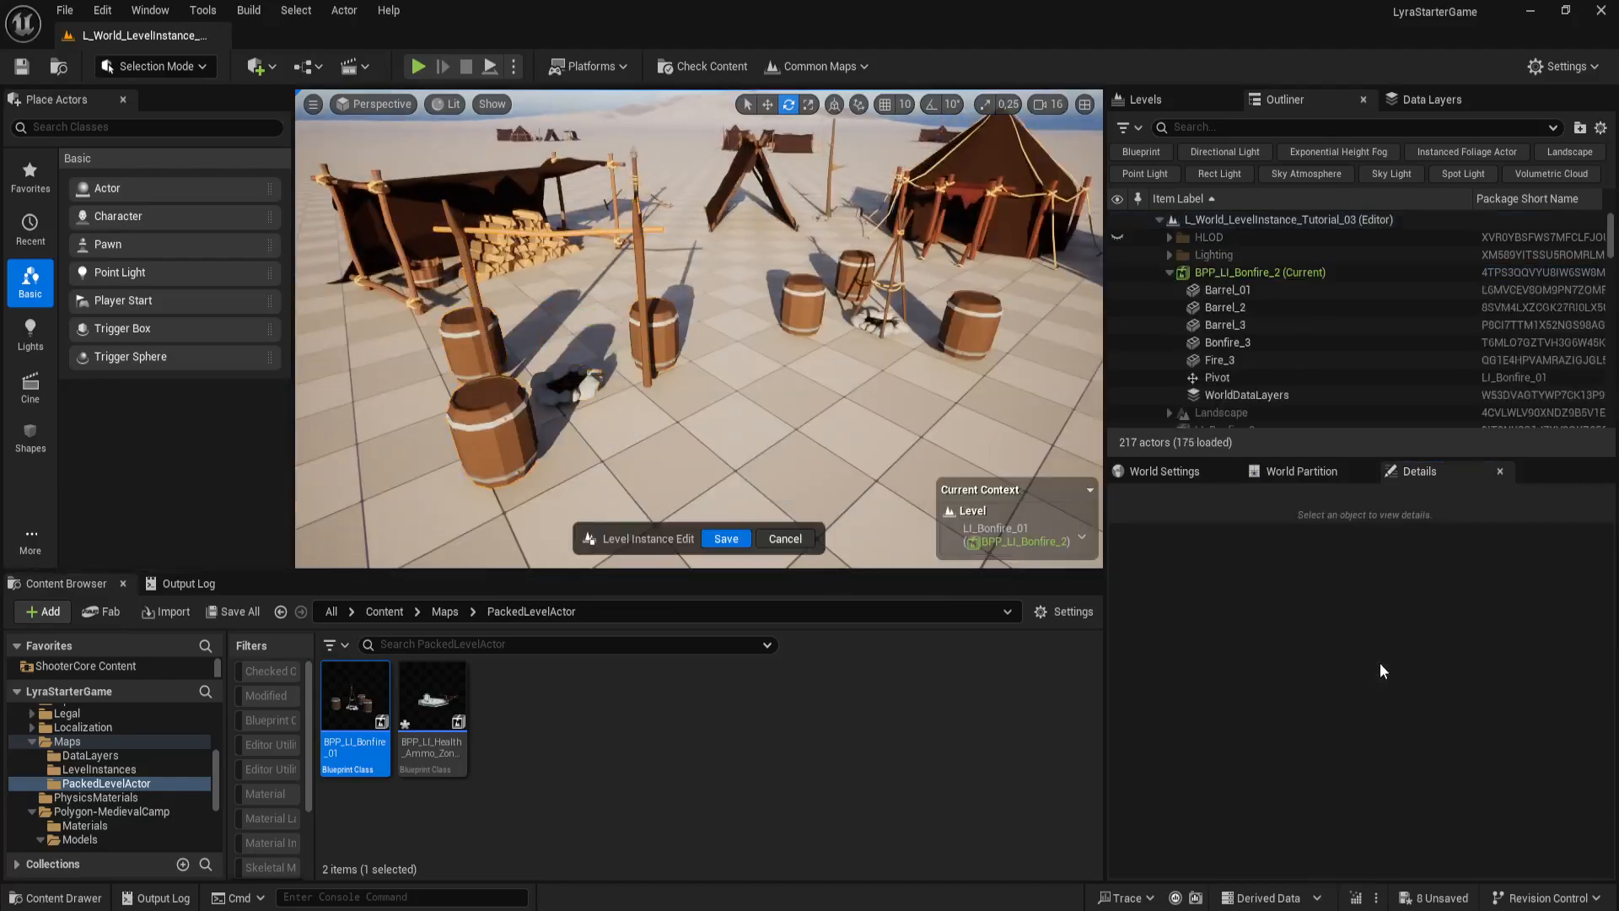
left_click(505, 440)
key("w")
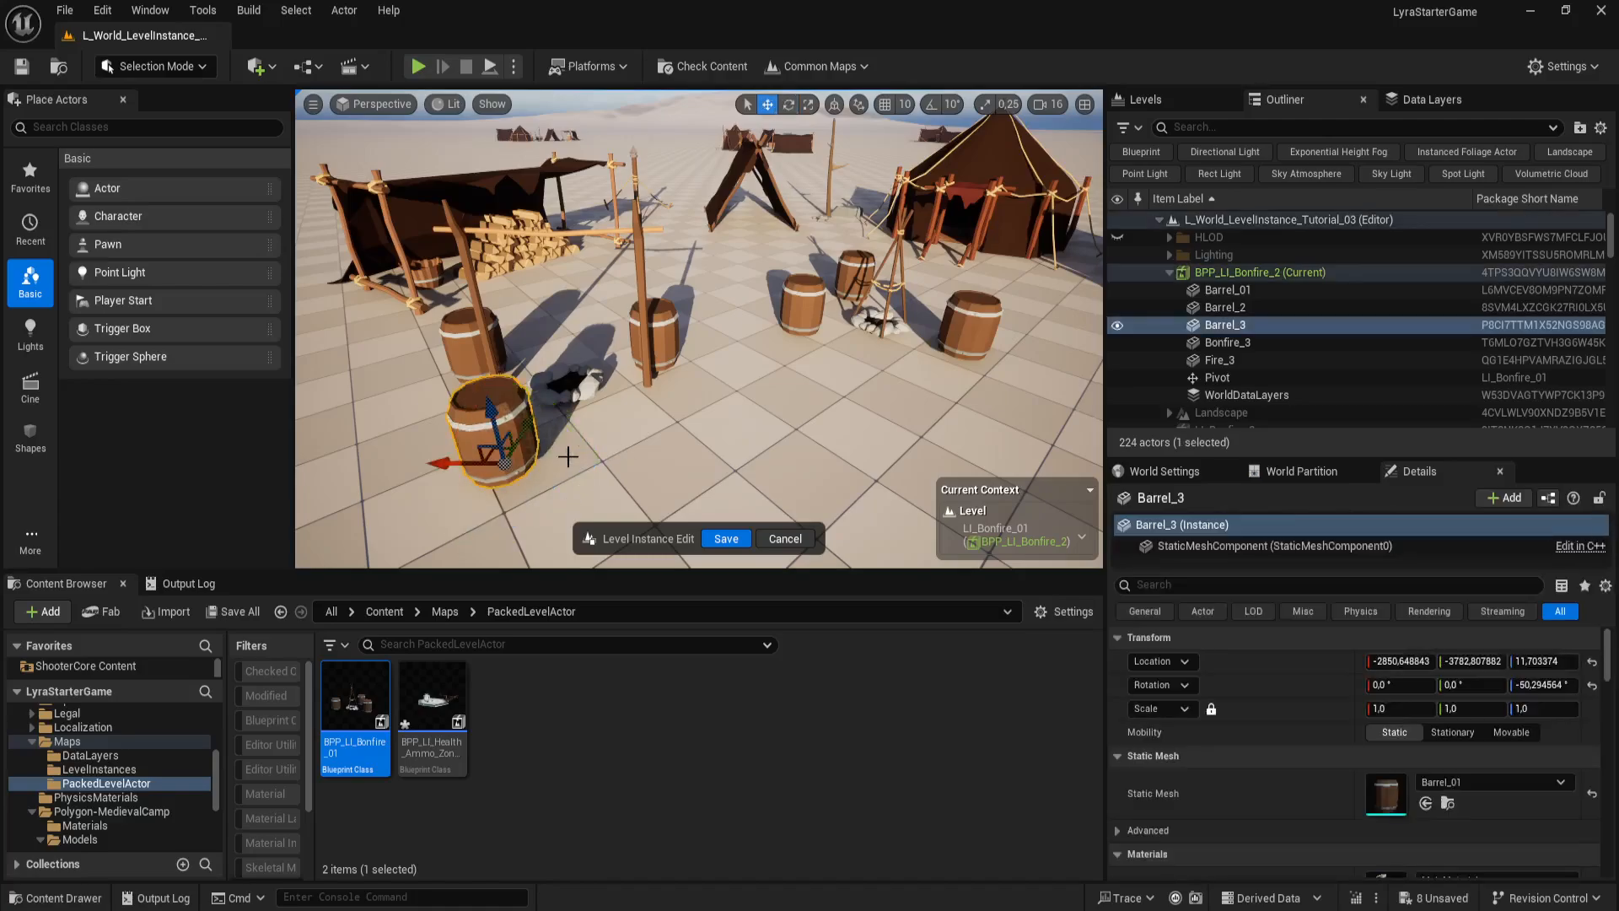
left_click_drag(451, 466, 634, 477, "alt")
left_click(717, 536)
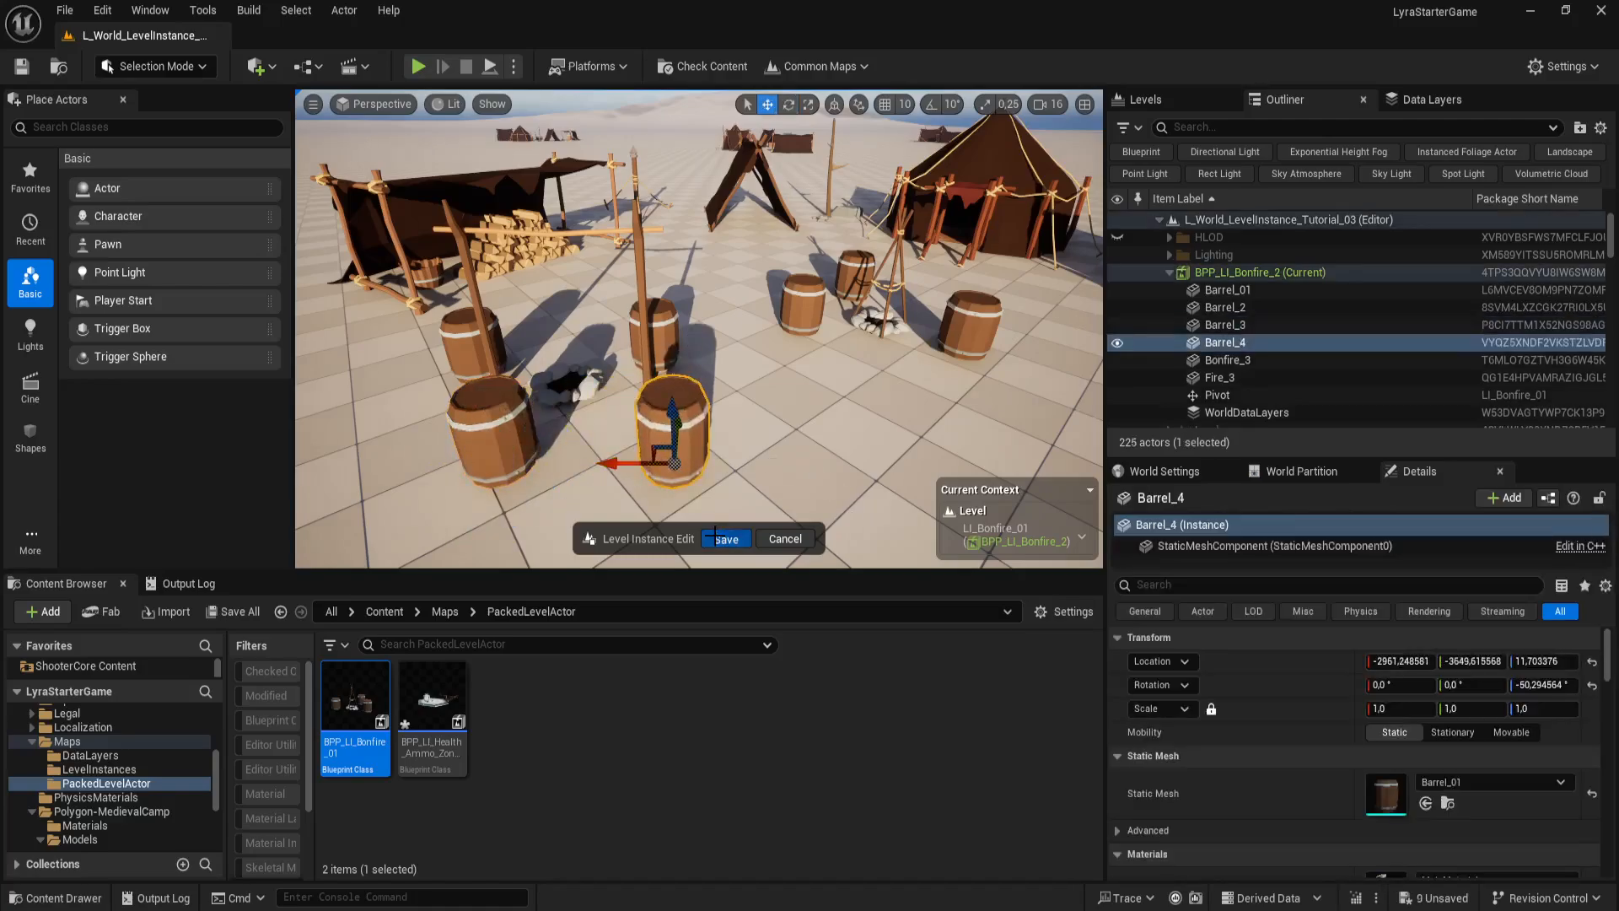
Step: Check the bonfire nested in LI_MedievalCamp_01 for the added barrel, and move the separate bonfire to about X -2639, Y -3820
right_click_drag(954, 380, 923, 432)
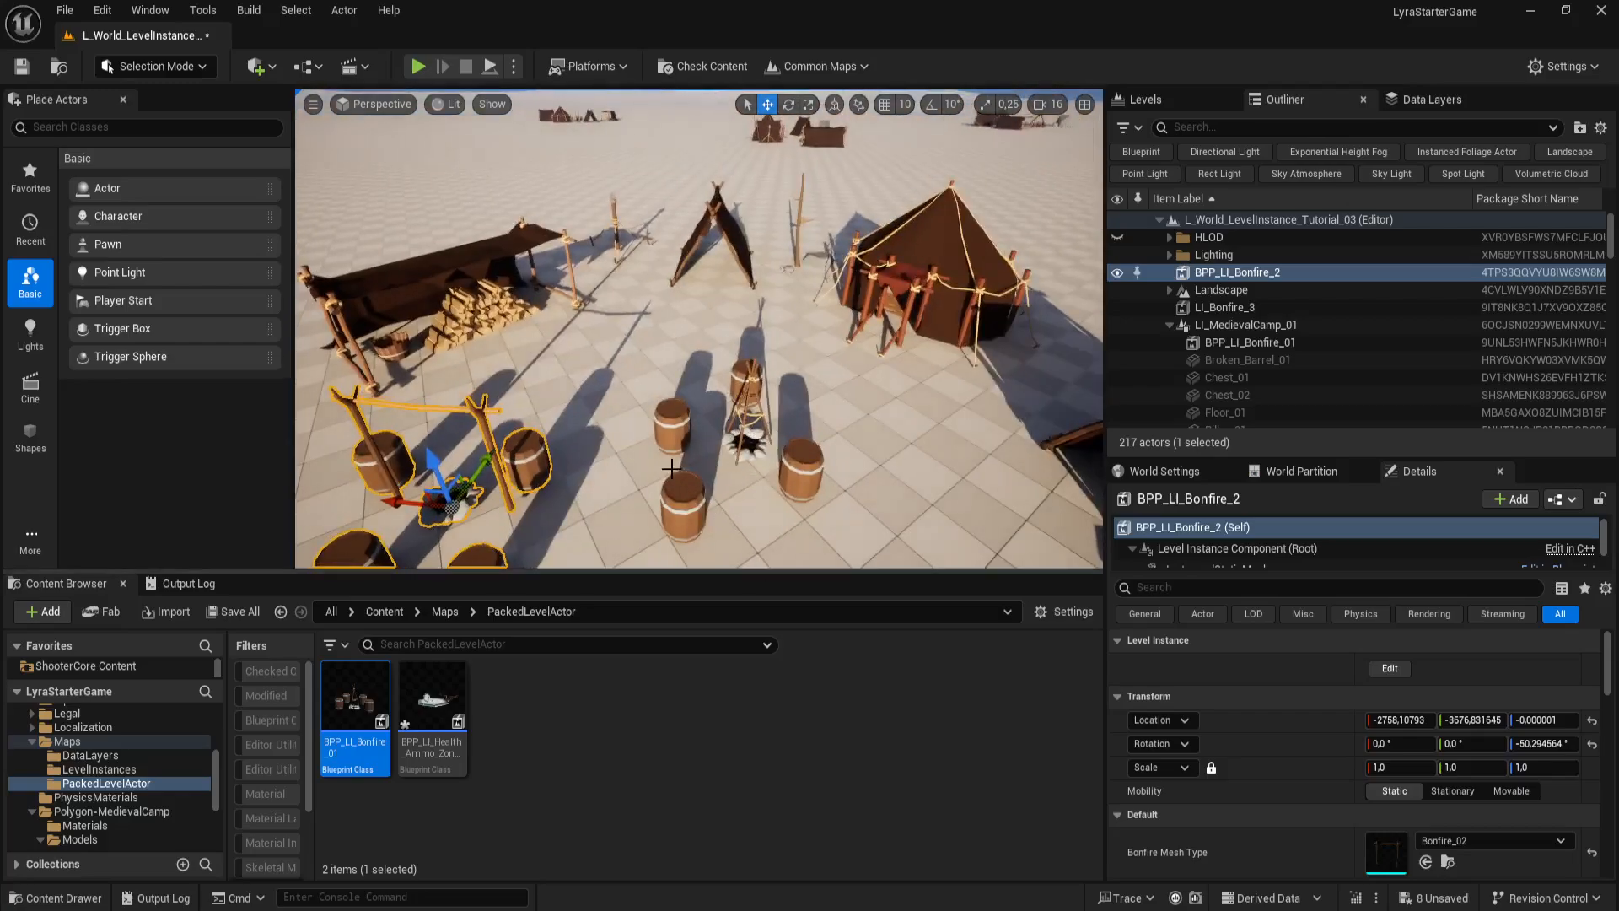
right_click_drag(671, 468, 719, 409)
left_click(788, 385)
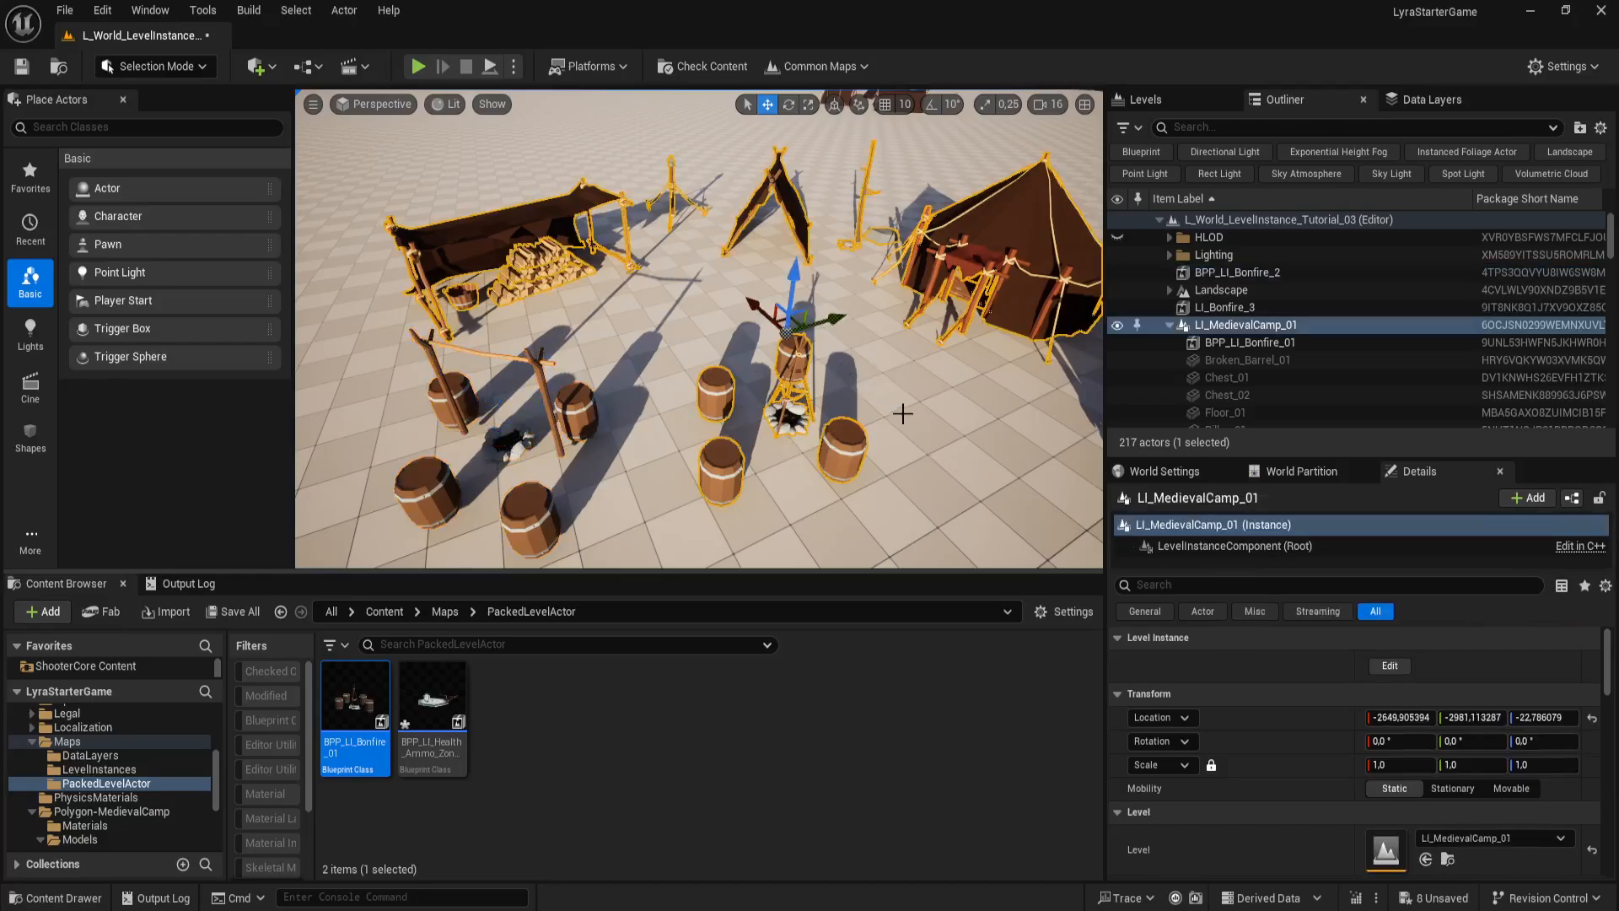
right_click_drag(942, 376, 978, 396)
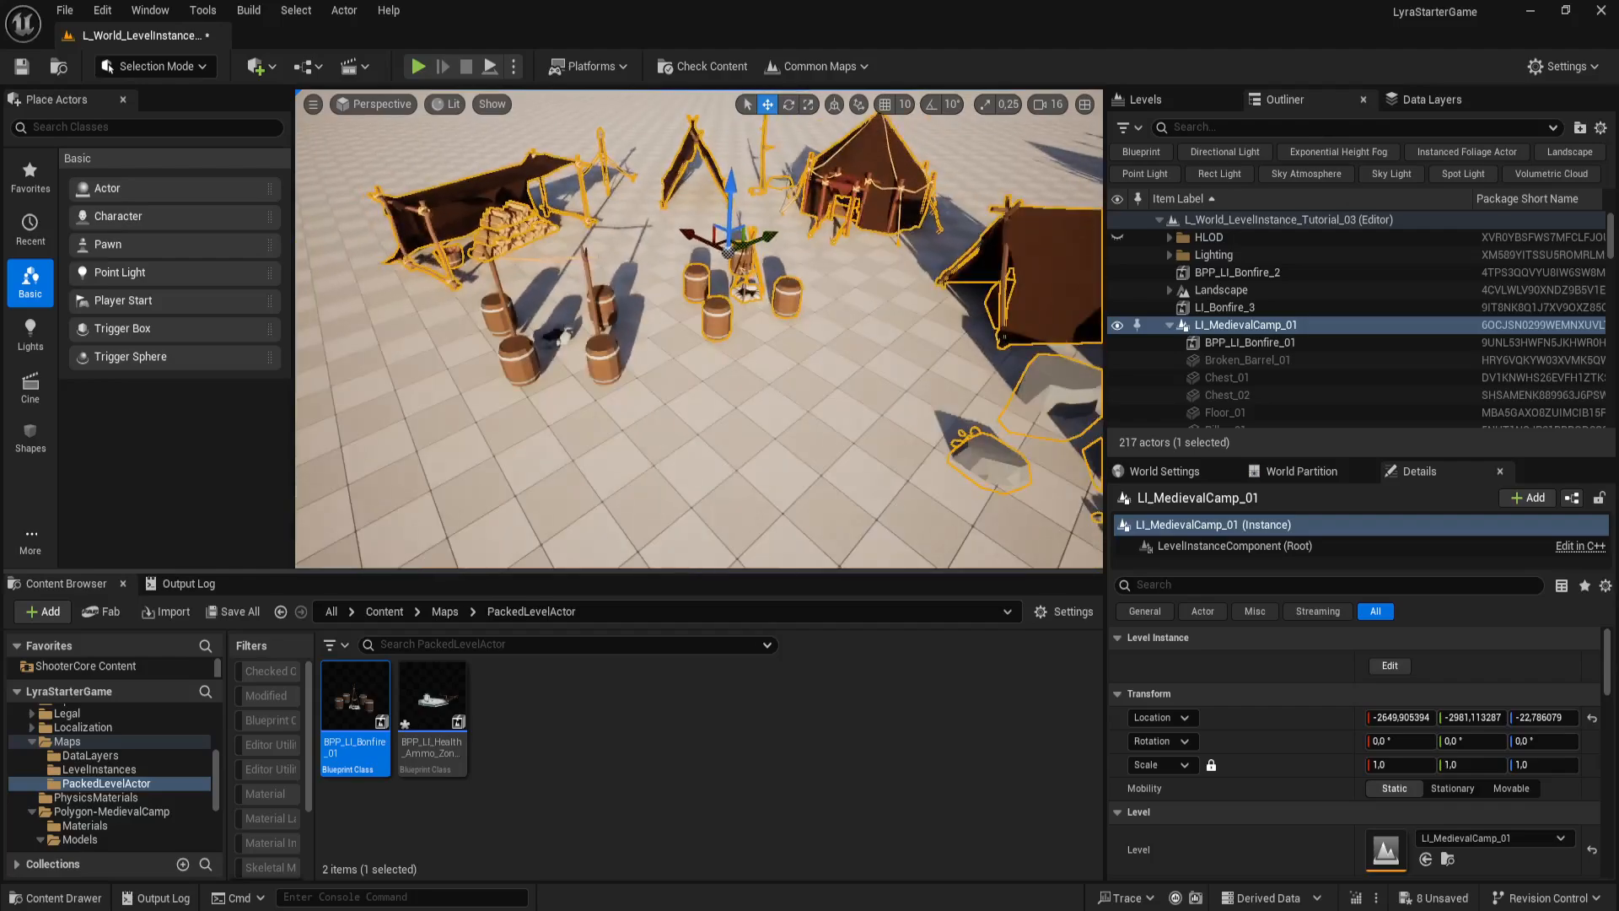
left_click(614, 364)
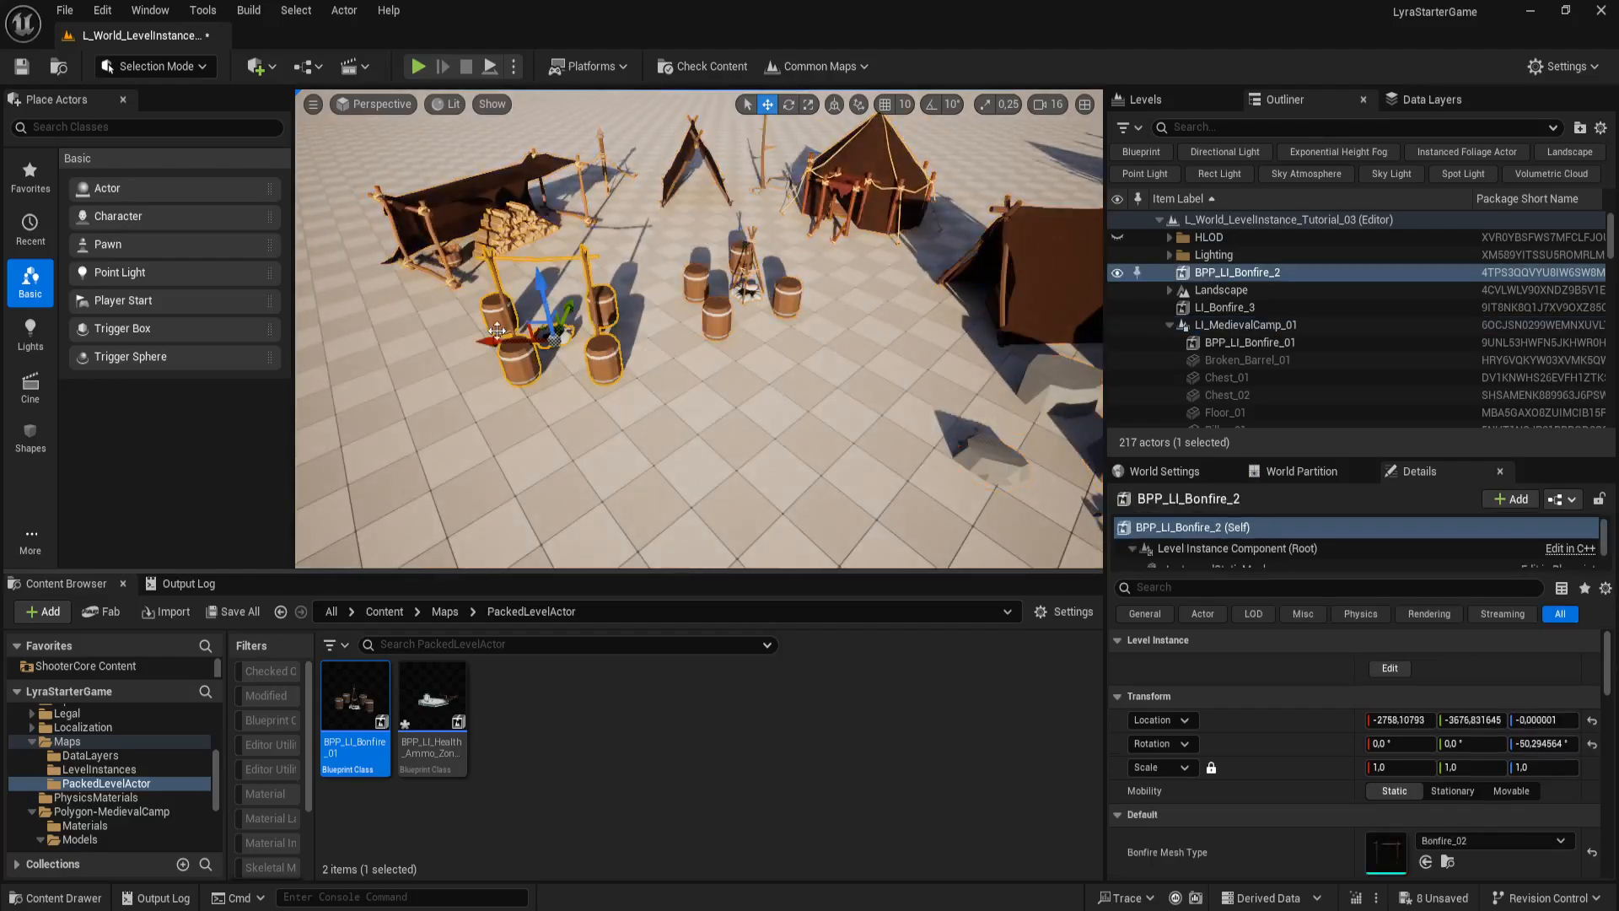
left_click_drag(496, 330, 495, 378)
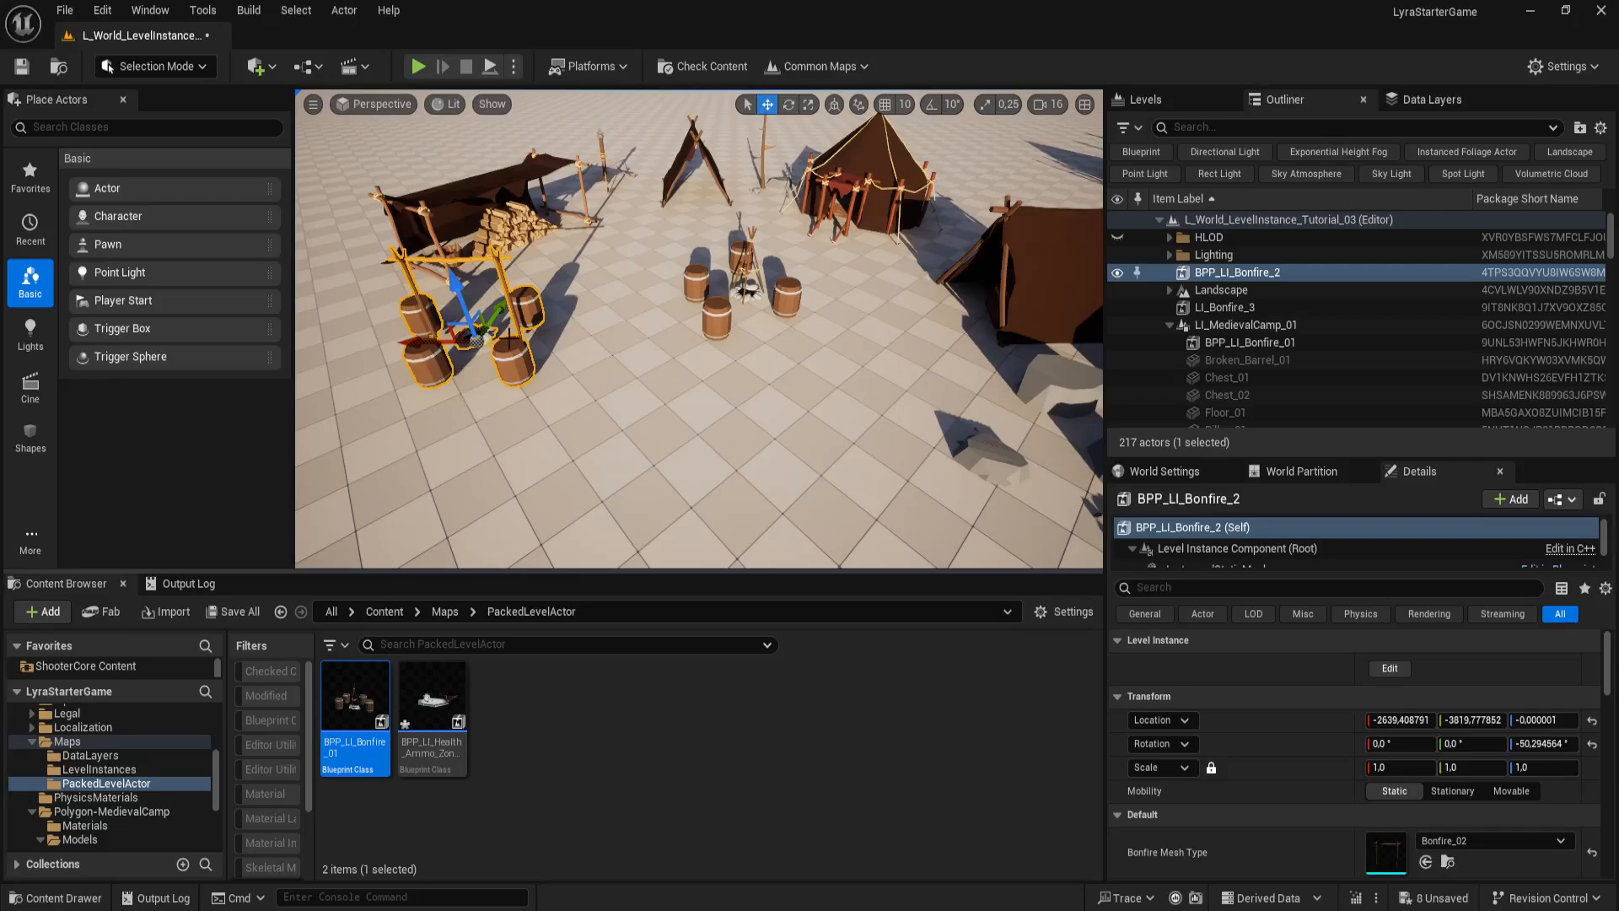
key("w")
mouse_move(656, 400)
right_mouse_down()
mouse_move(590, 405)
mouse_move(566, 455)
mouse_move(582, 413)
mouse_move(657, 401)
right_mouse_up()
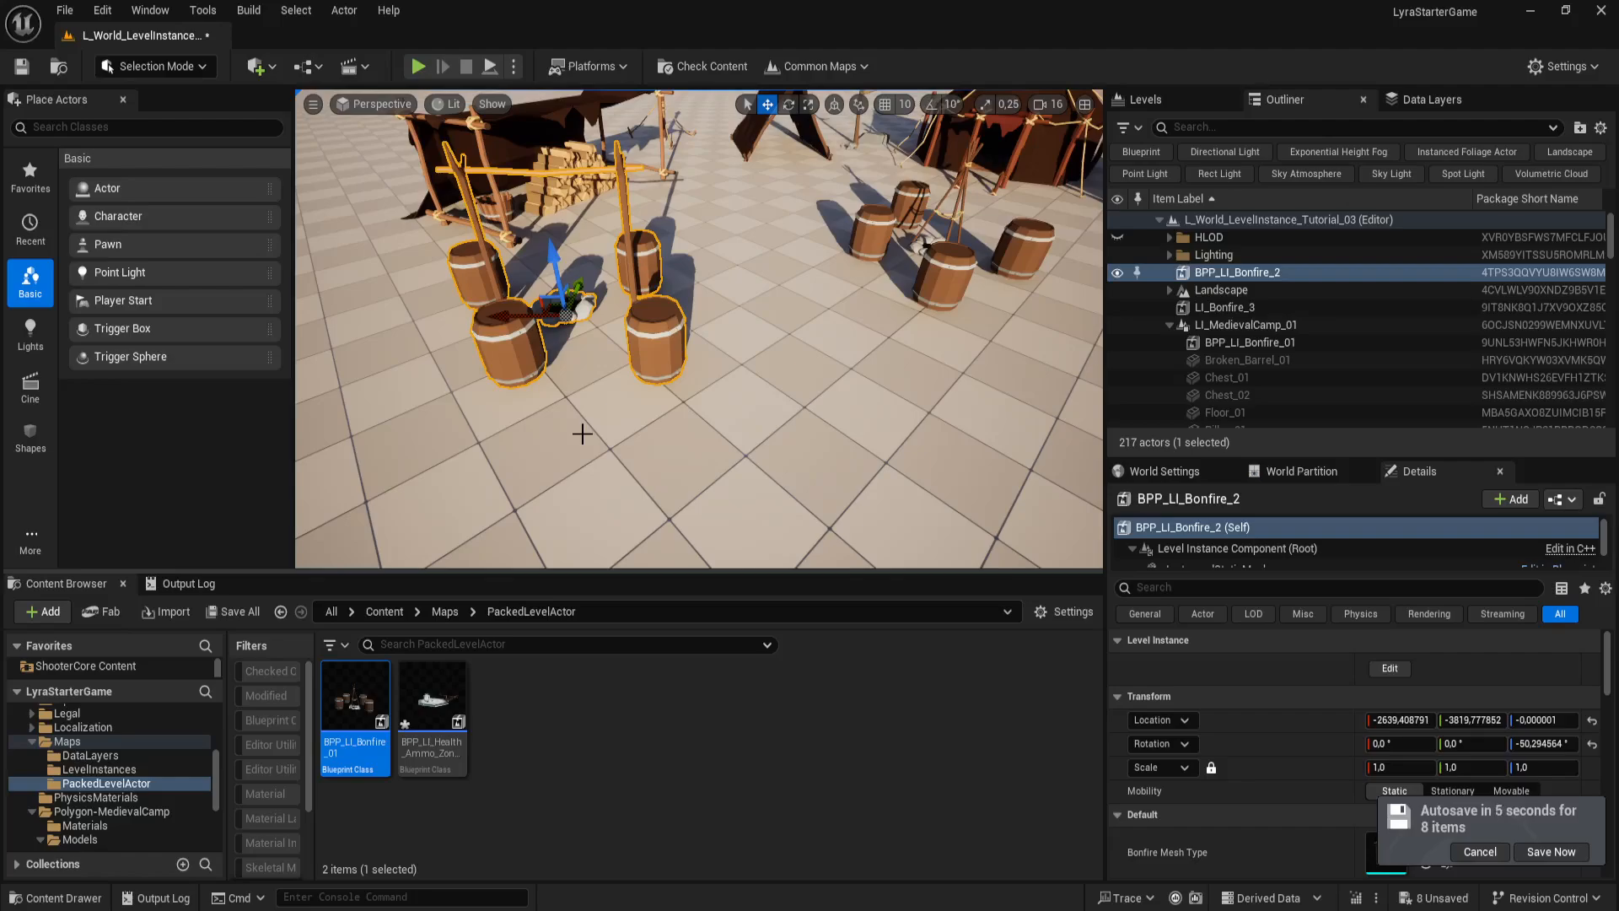
Step: Delete the separate bonfire BPP_LI_Bonfire_2 standing next to the camp
right_click_drag(669, 428, 831, 359)
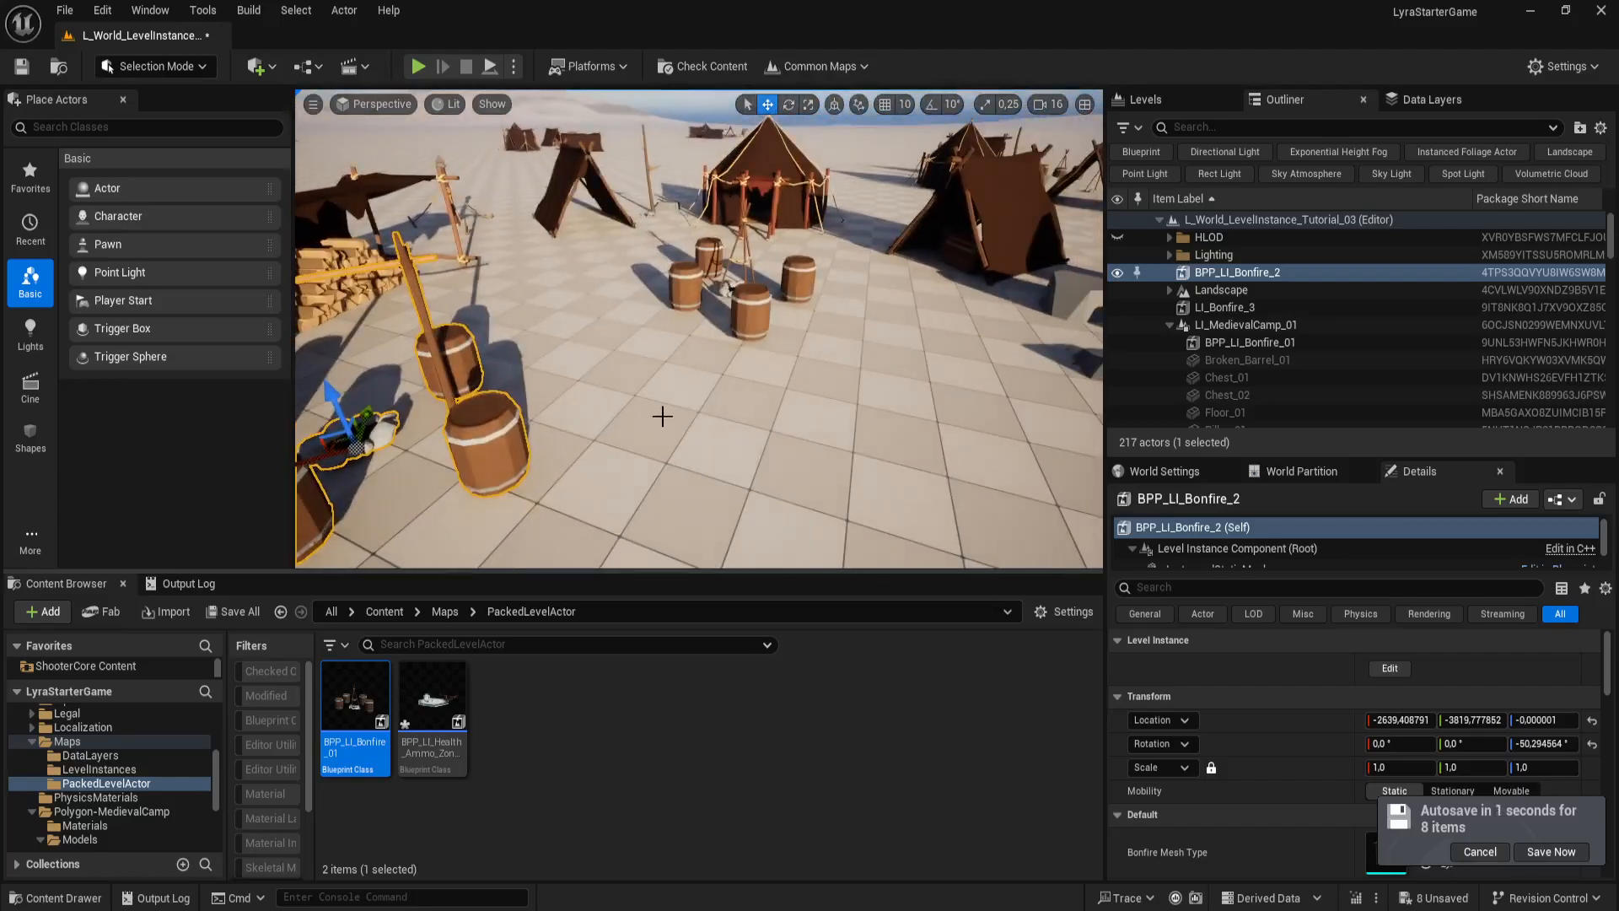
right_click_drag(705, 457, 614, 468)
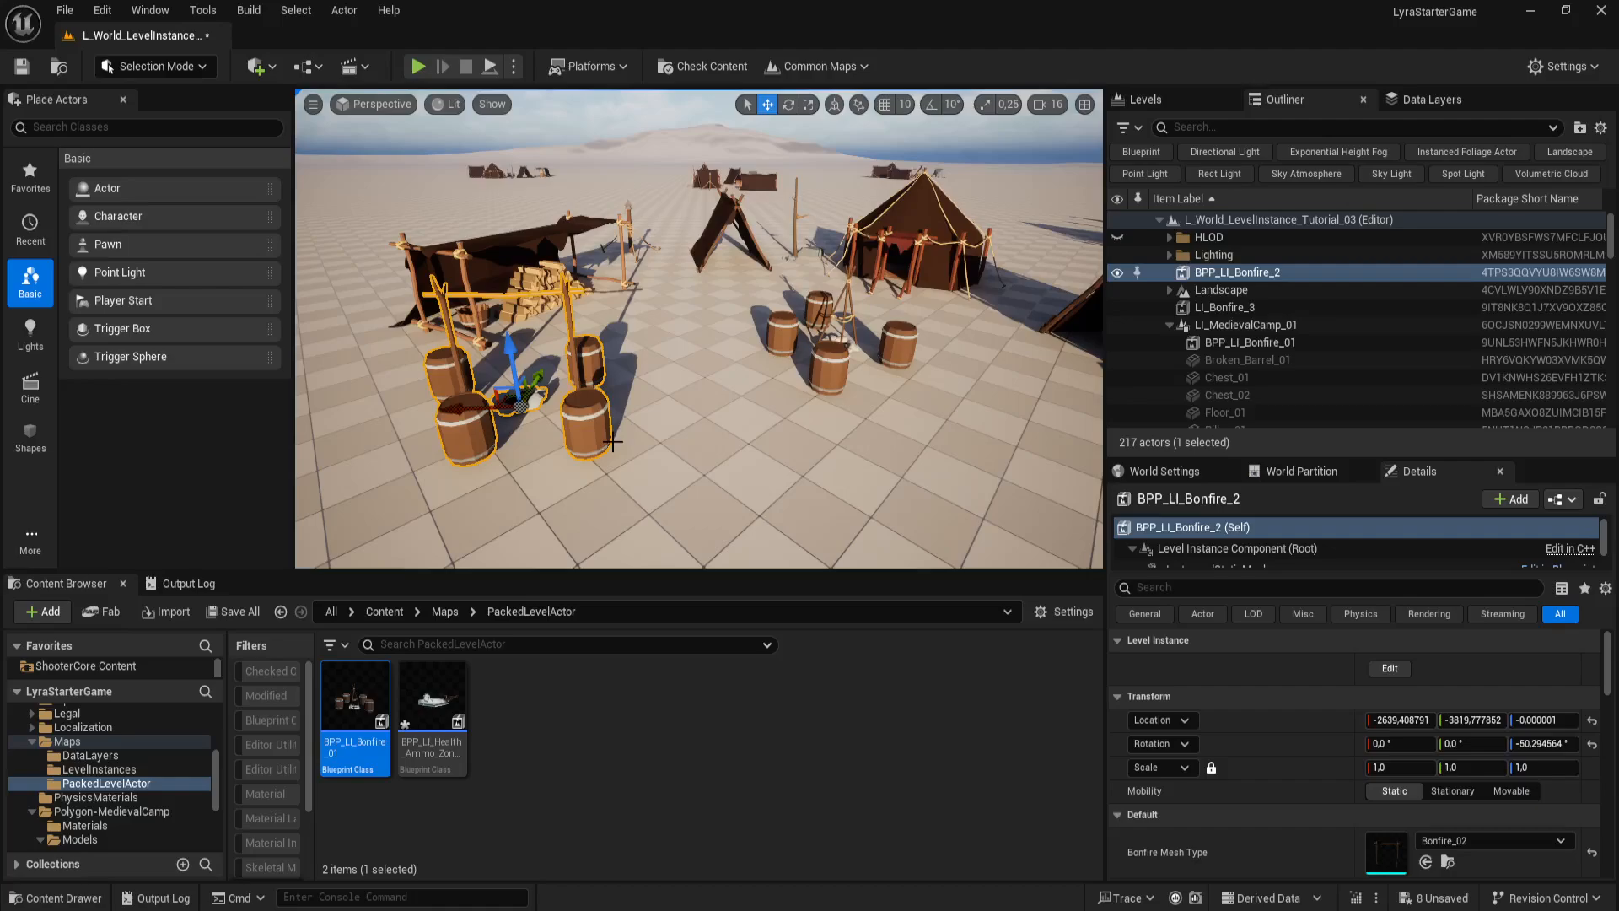
key("Delete")
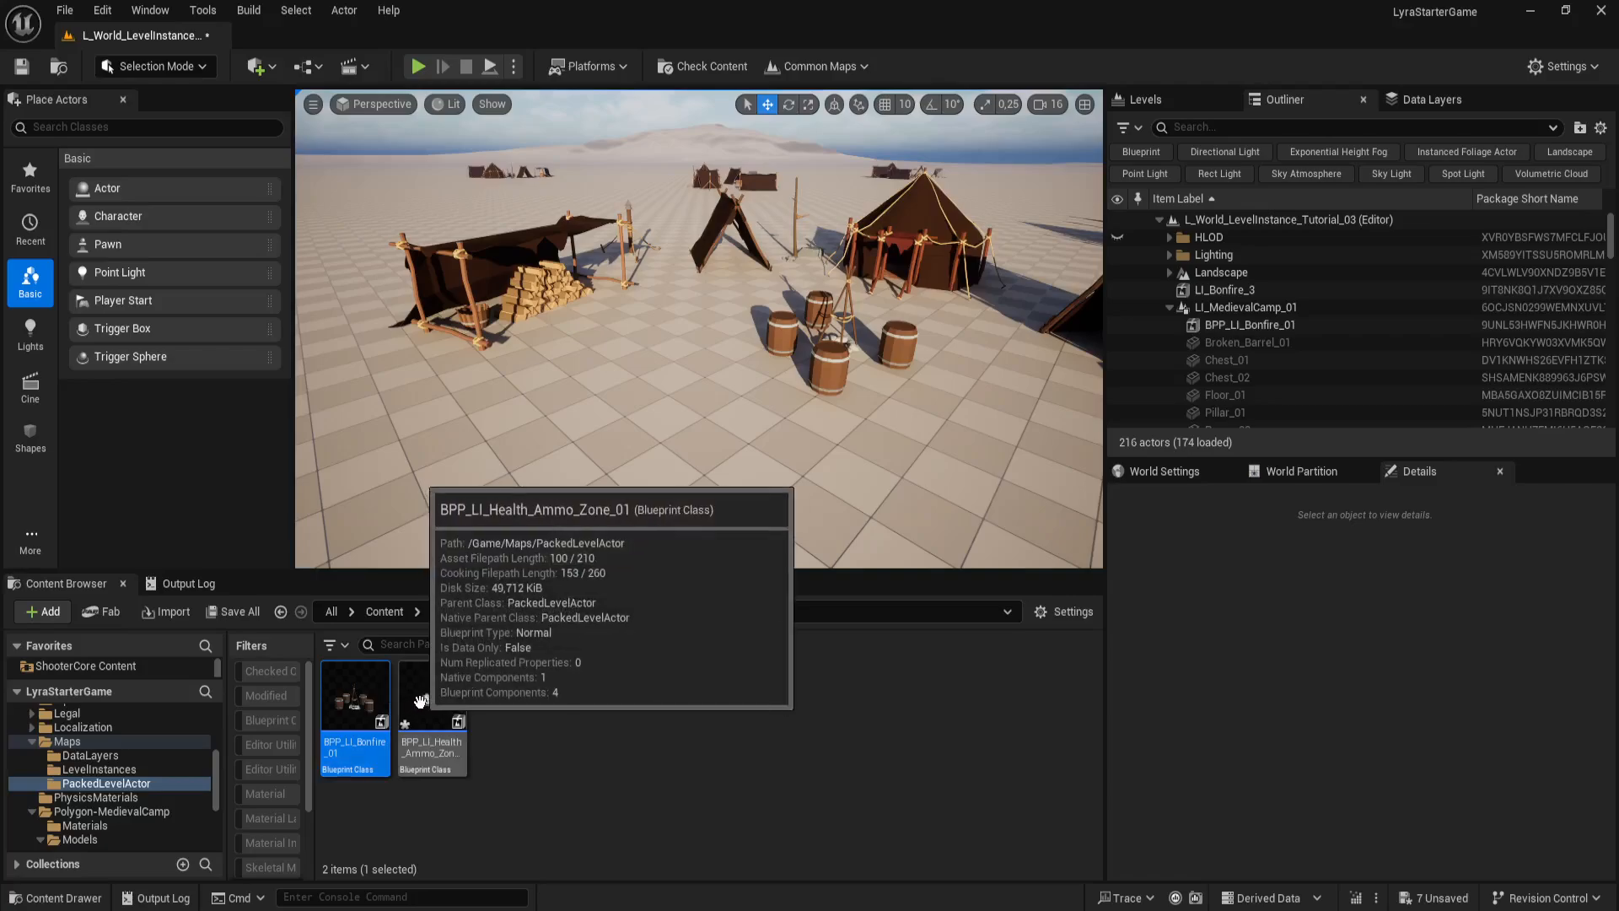
Step: Edit LI_MedievalCamp_01 and its nested BPP_LI_Bonfire_01, delete Barrel_4 from the bonfire, and save the edit
key("w")
right_click_drag(761, 477, 797, 460)
key("s")
key("w")
left_click(820, 380)
key("s")
key("g")
key("w")
key("s")
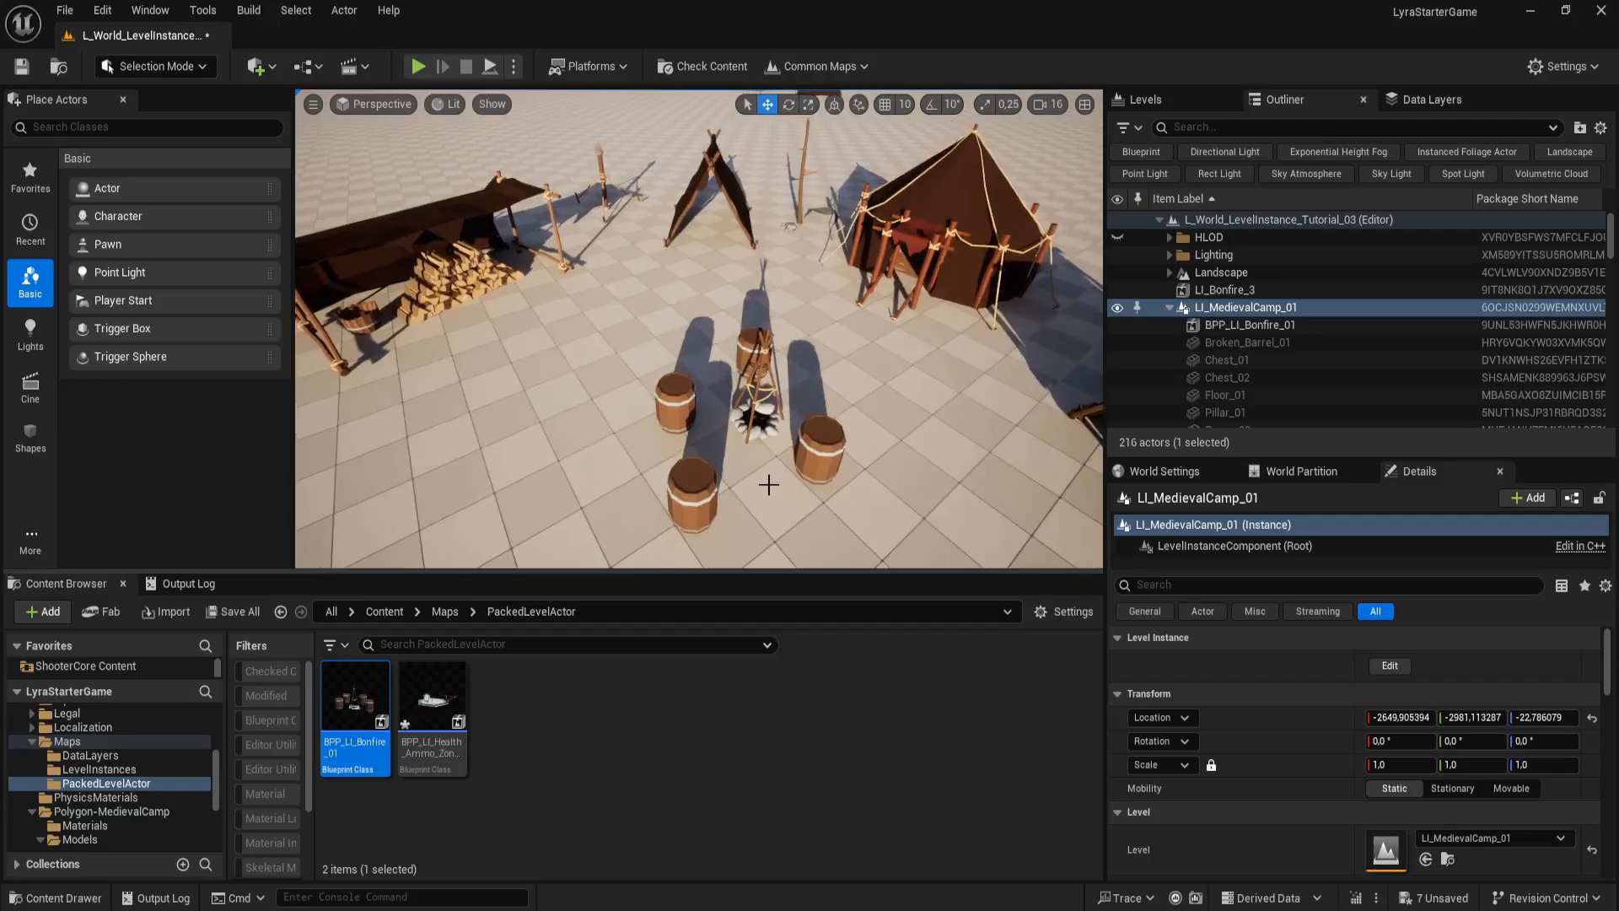
key("g")
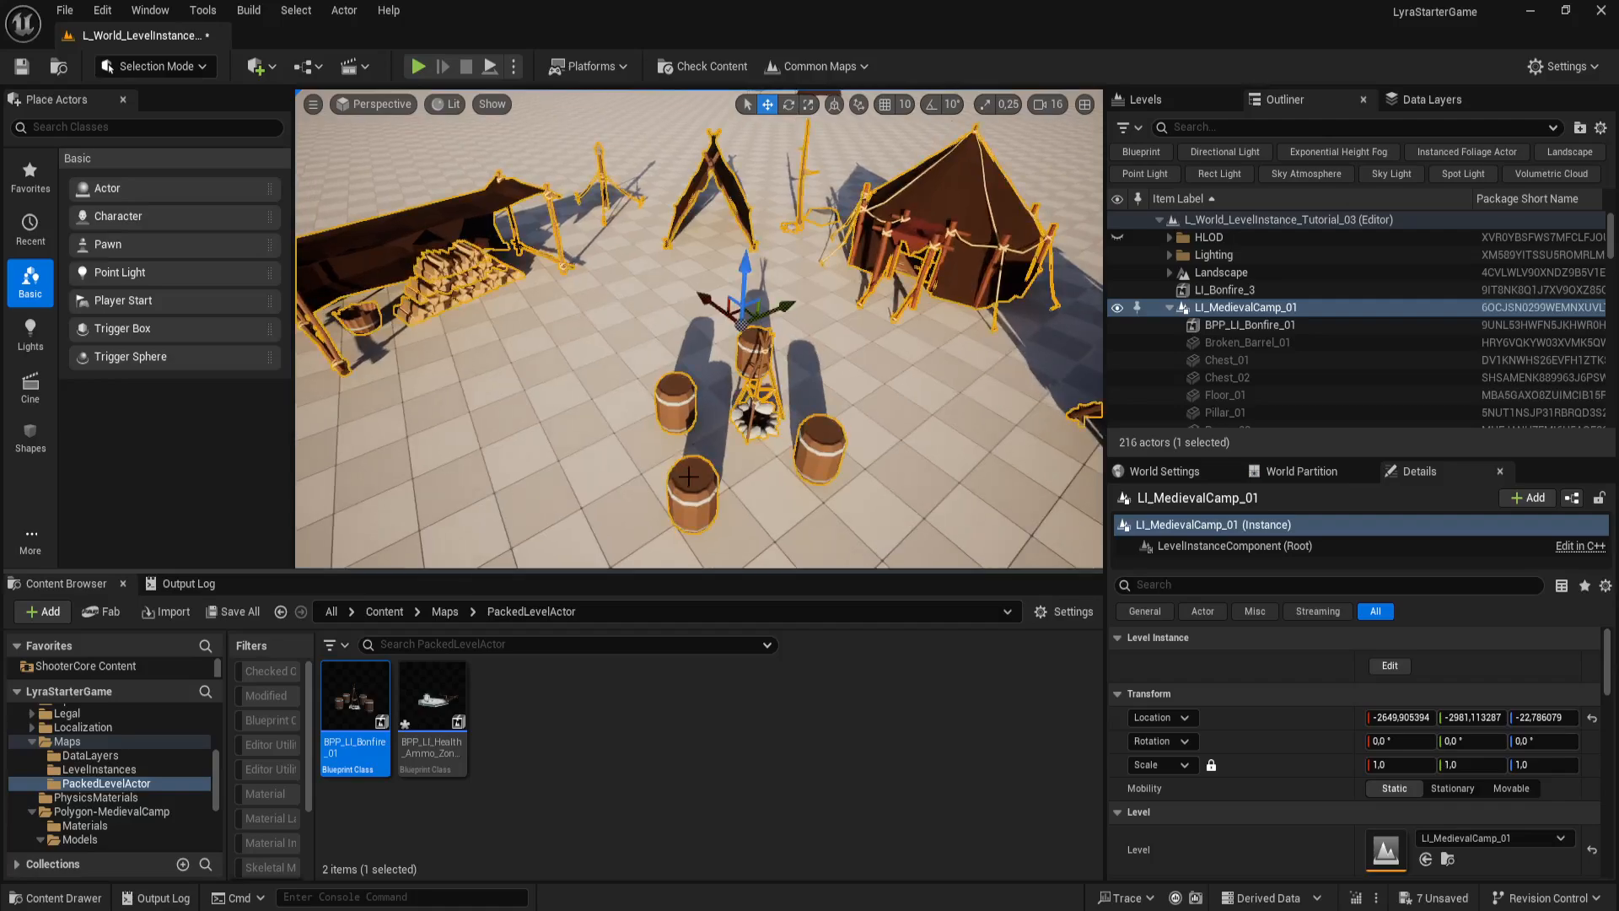
left_click(1390, 666)
left_click(707, 490)
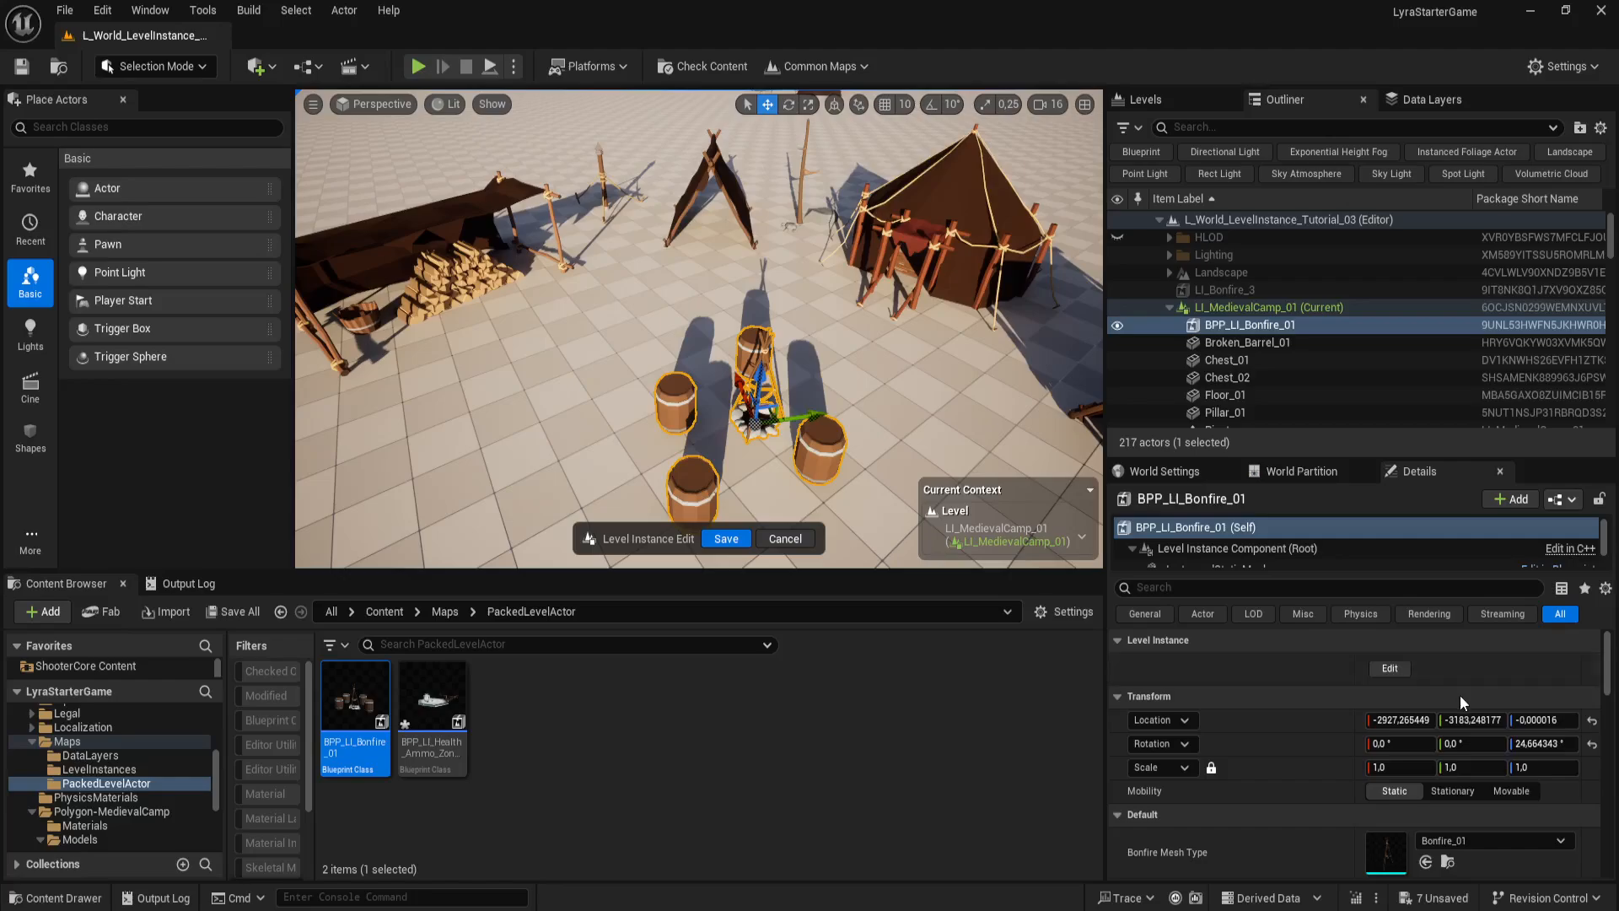
left_click(1391, 668)
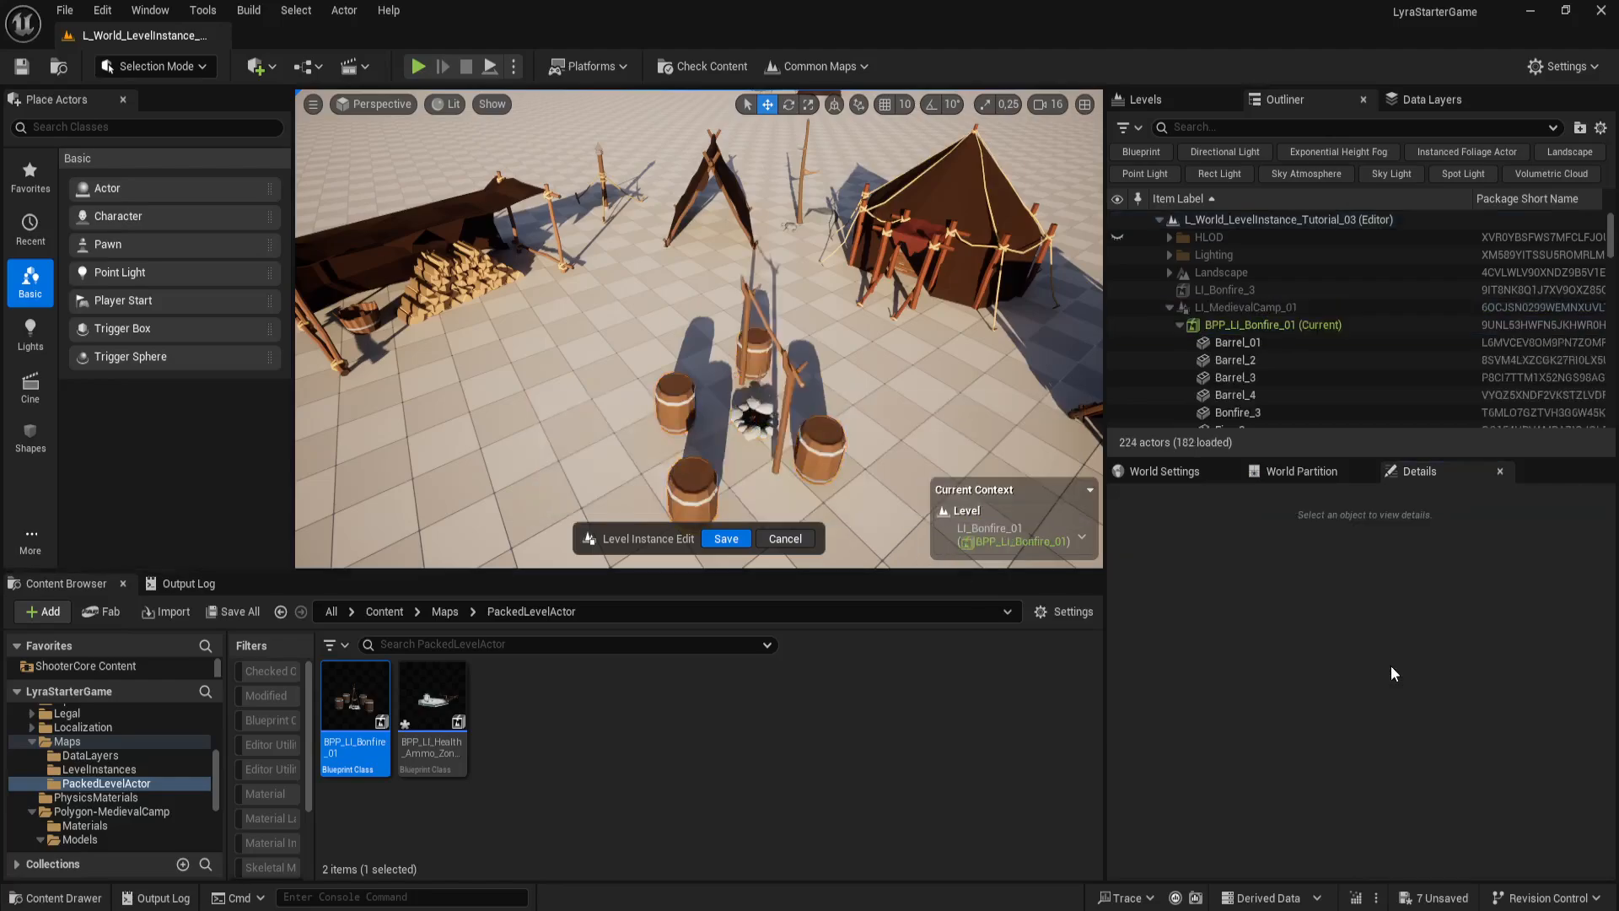
left_click(688, 477)
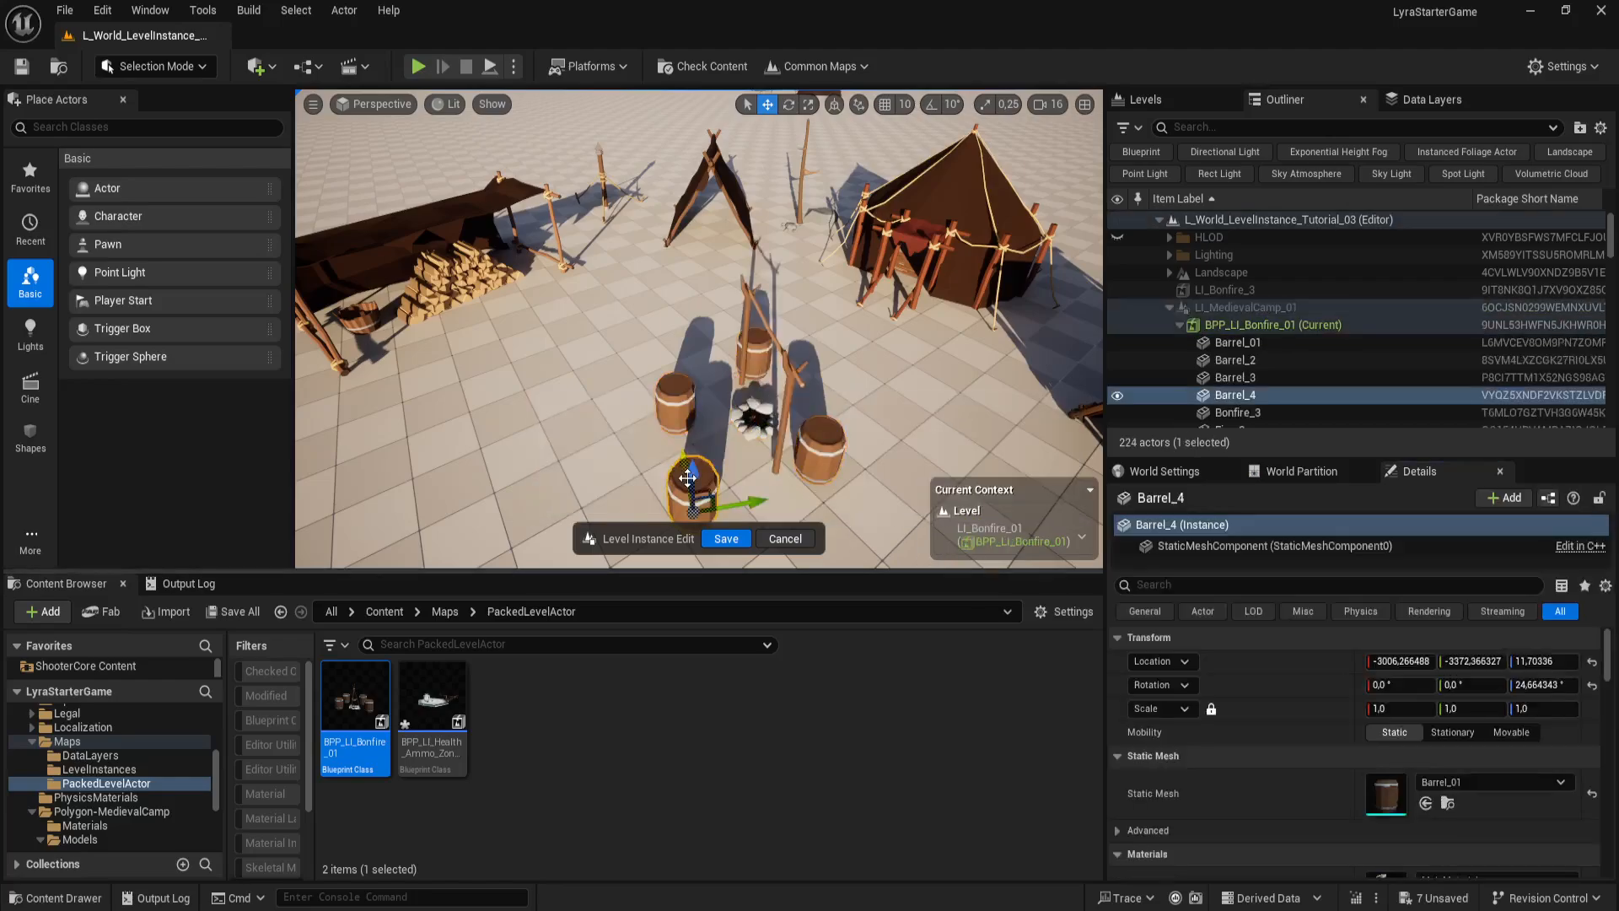
key("Delete")
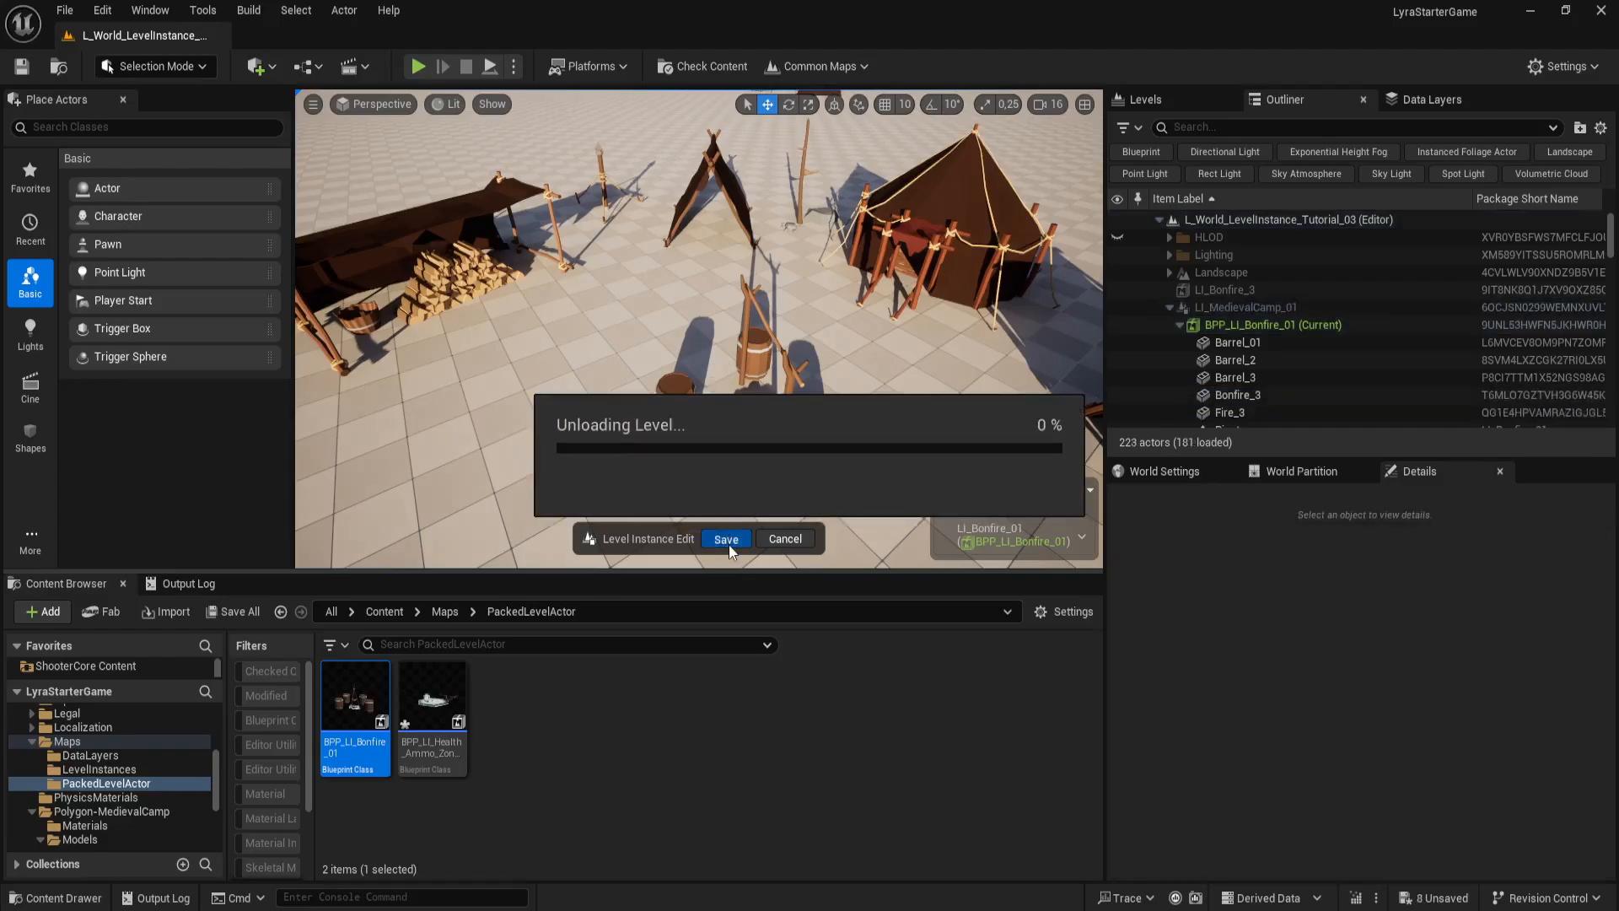
Step: Delete the separate bonfire LI_Bonfire_3 near the neighbouring camp
right_click_drag(778, 481, 876, 425)
key("g")
left_click(867, 313)
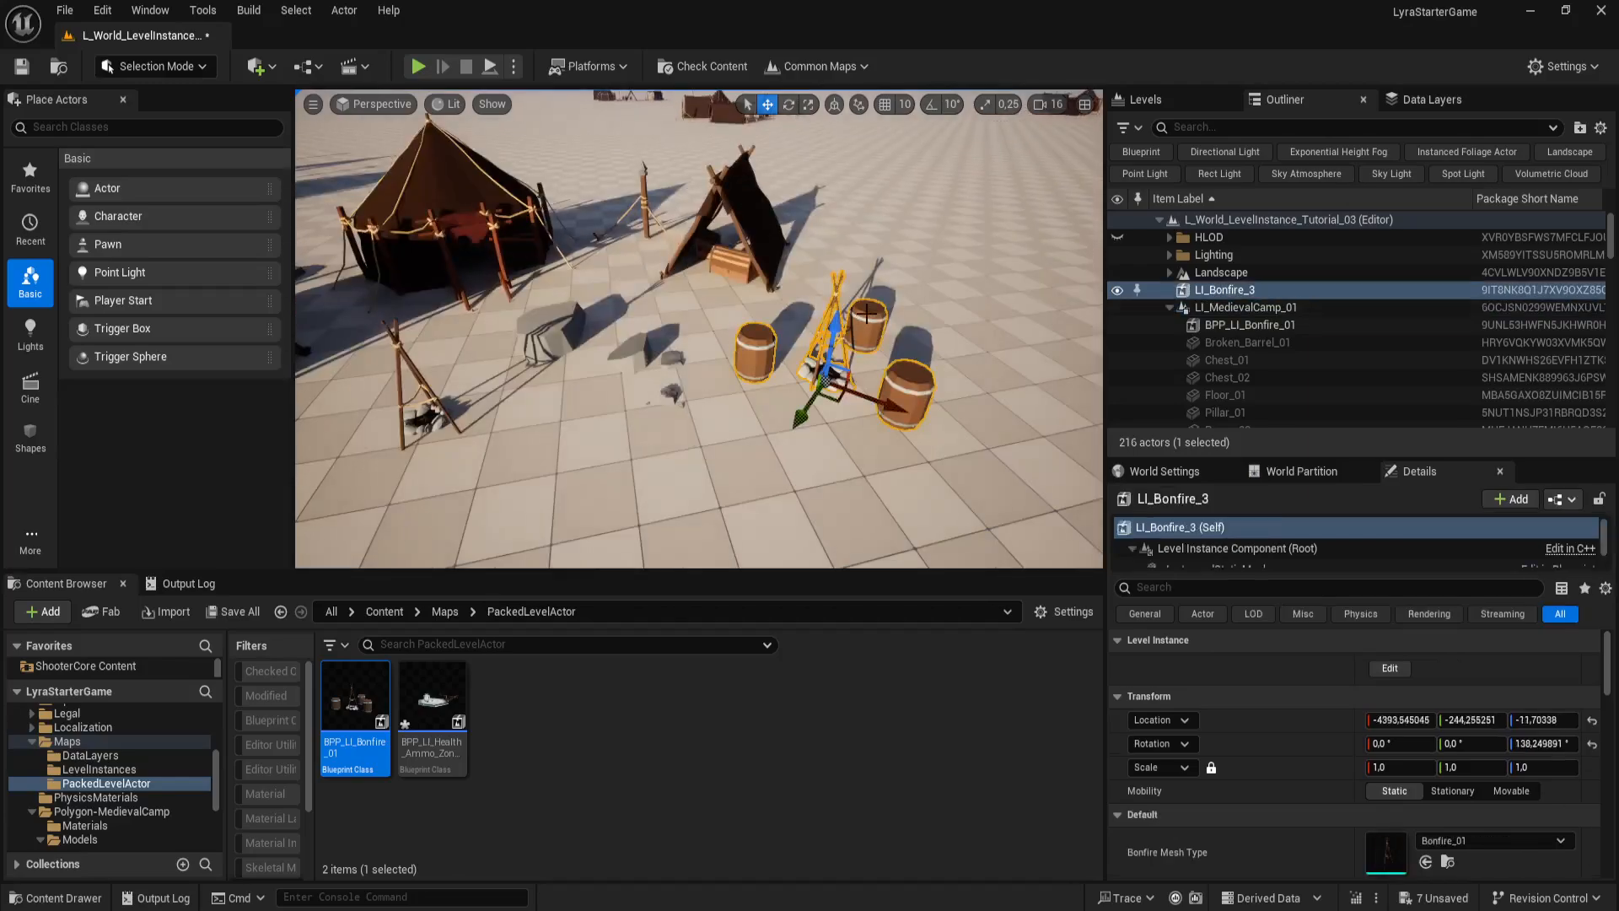
key("Delete")
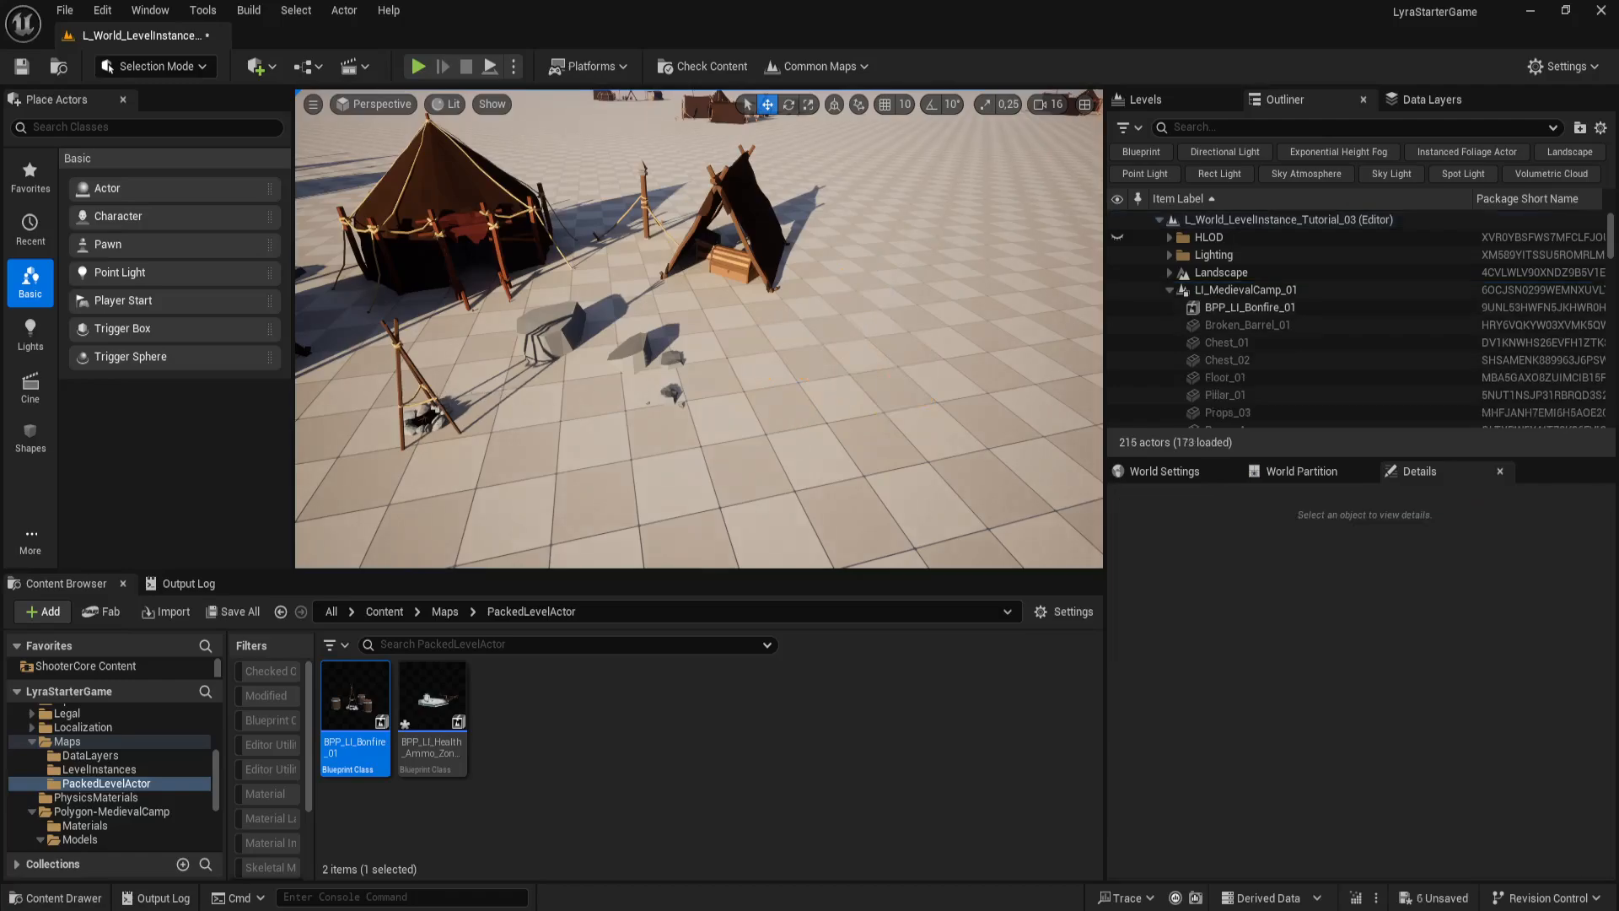
Step: Try to raise LI_MedievalCamp_02 to about Z -76 and undo the move
left_click(746, 223)
right_click_drag(746, 223, 624, 215)
right_click_drag(592, 413, 598, 410)
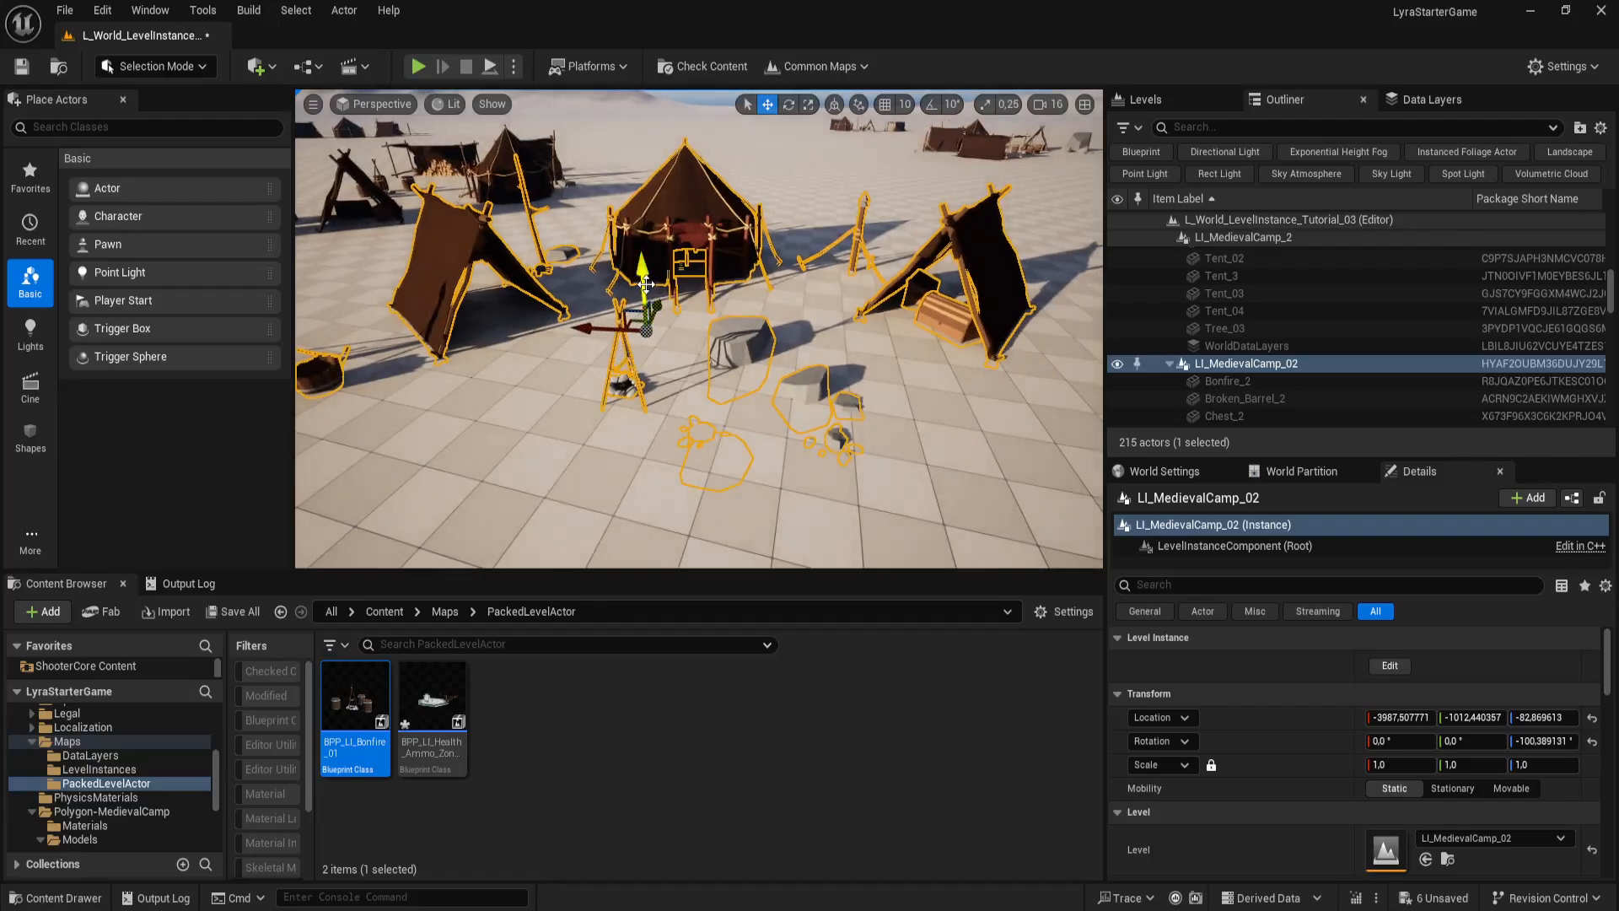
left_click_drag(645, 284, 640, 283)
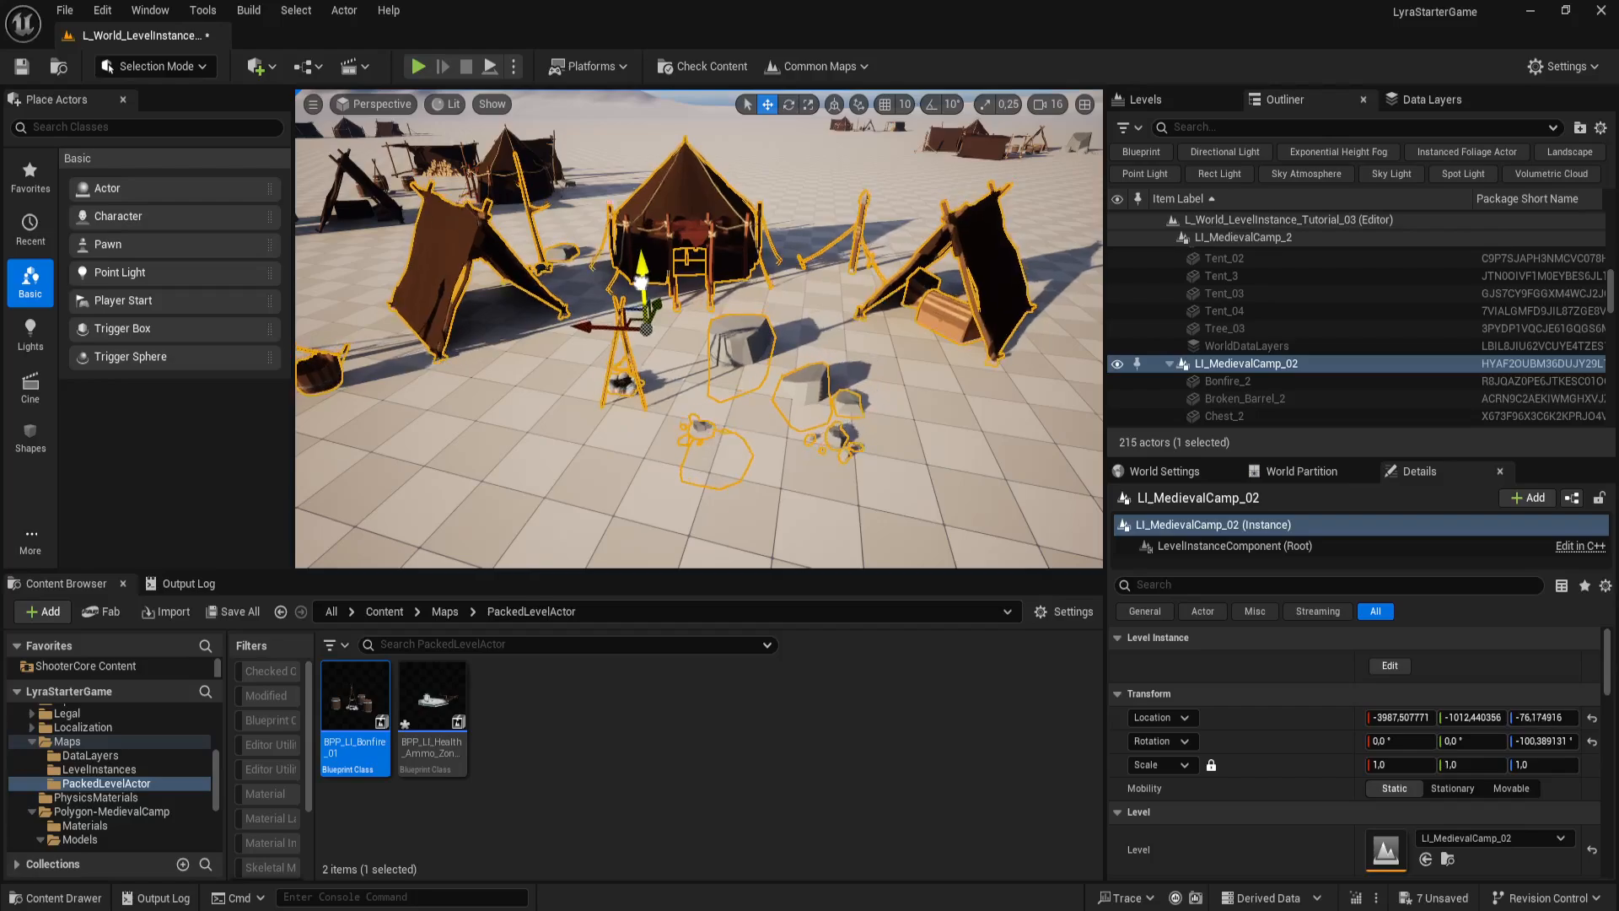
key("ctrl+z")
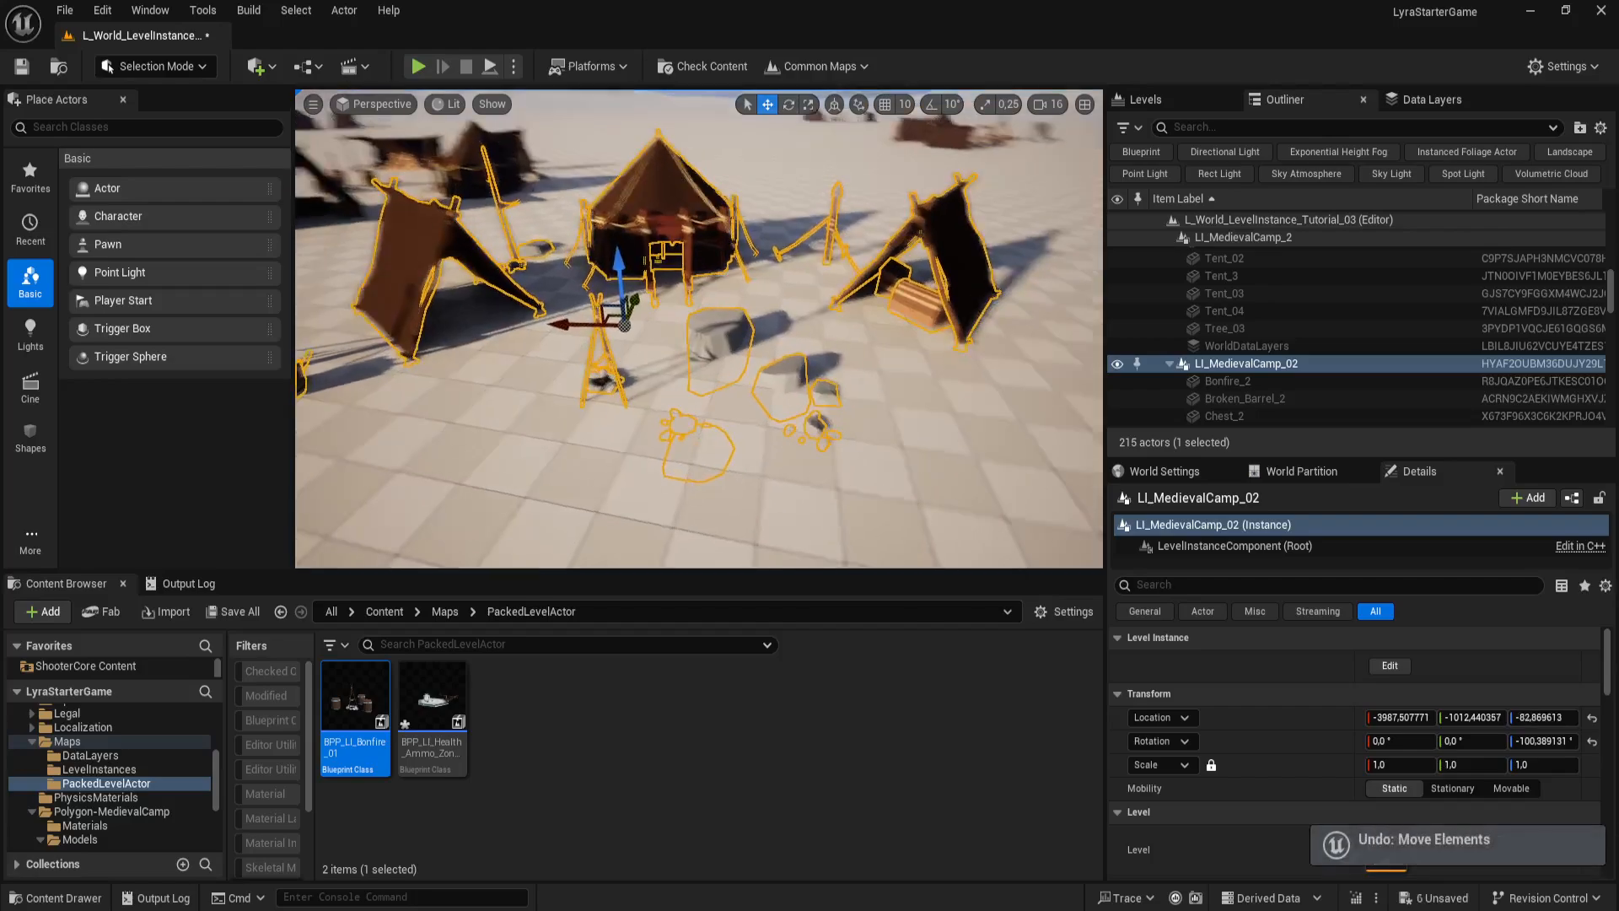
Step: Compare the bonfires of LI_MedievalCamp_02 and the first camp, switching the game view on and off
key("g")
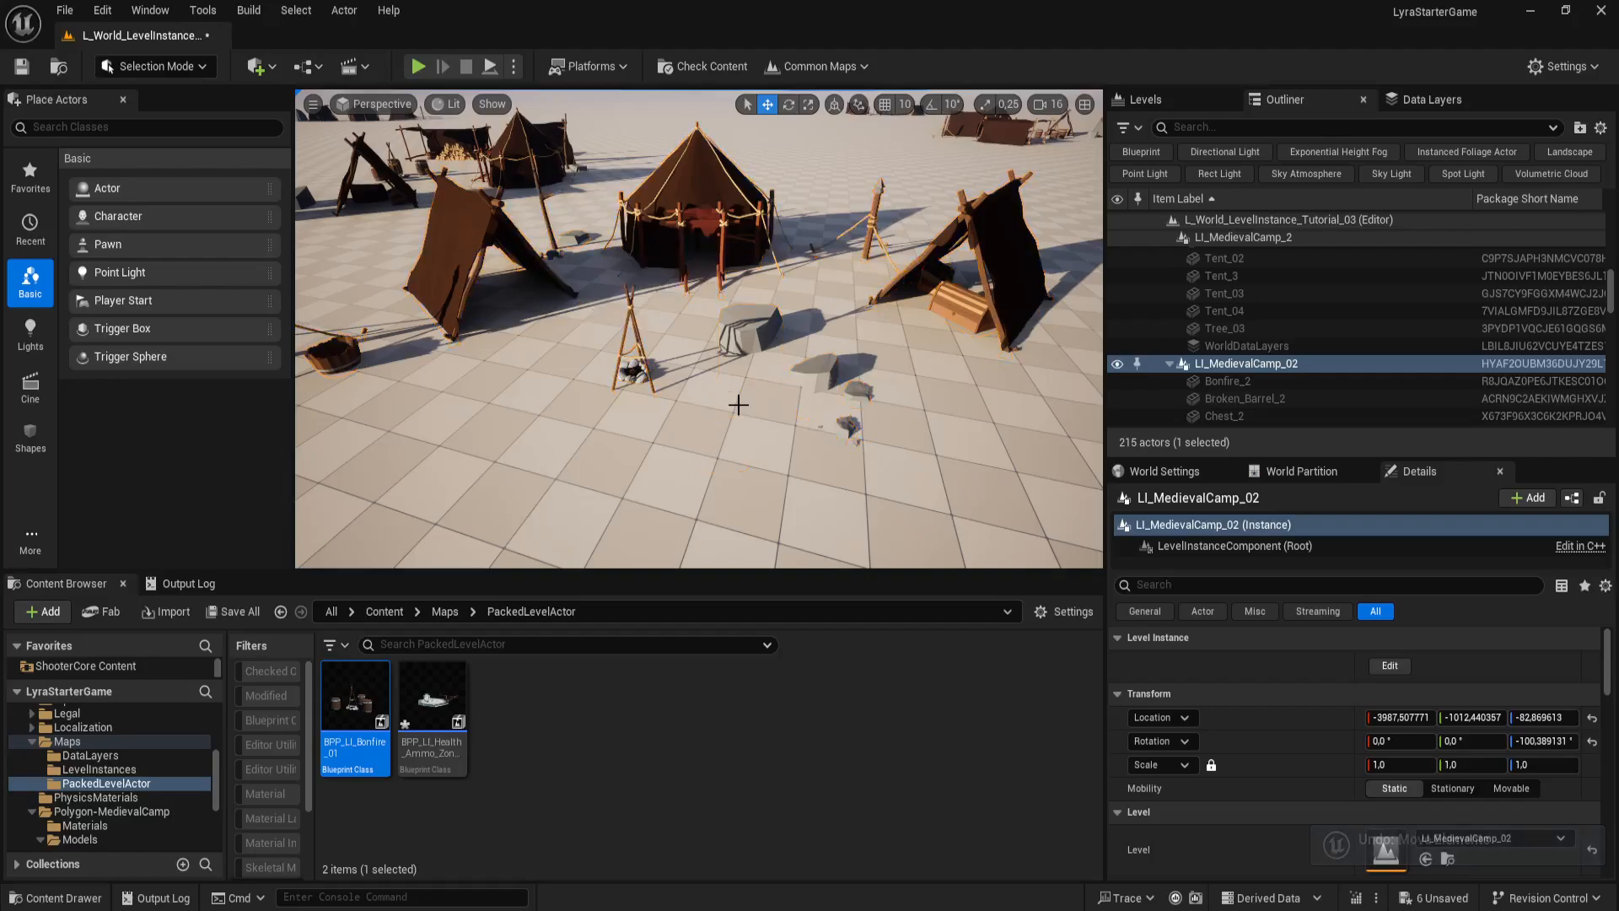
right_click_drag(741, 407, 777, 426)
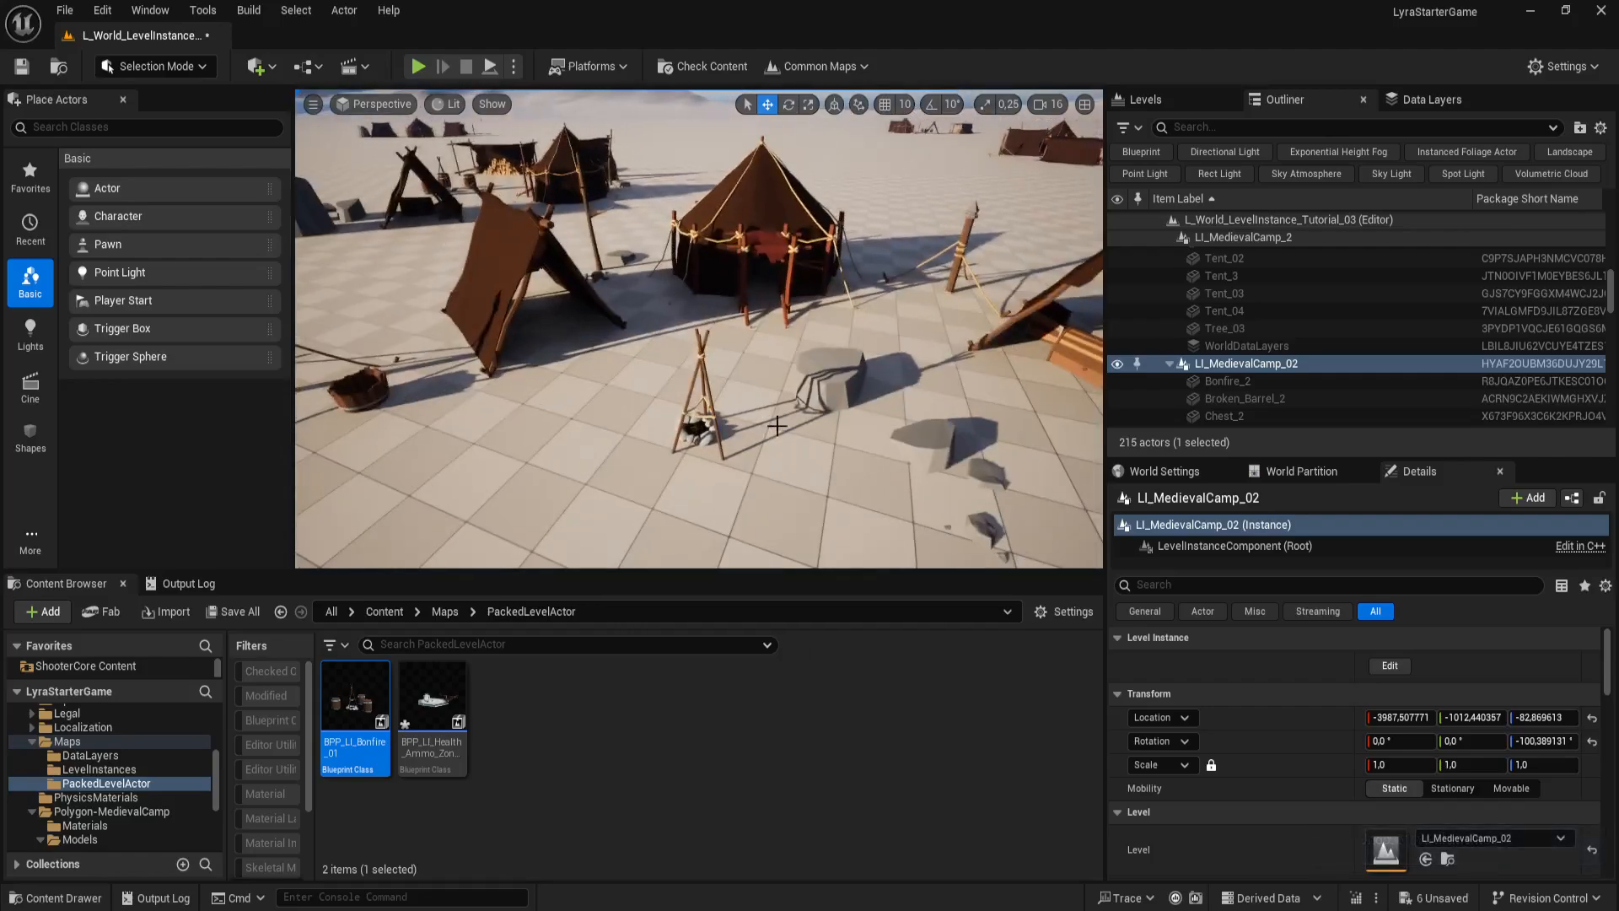
key("g")
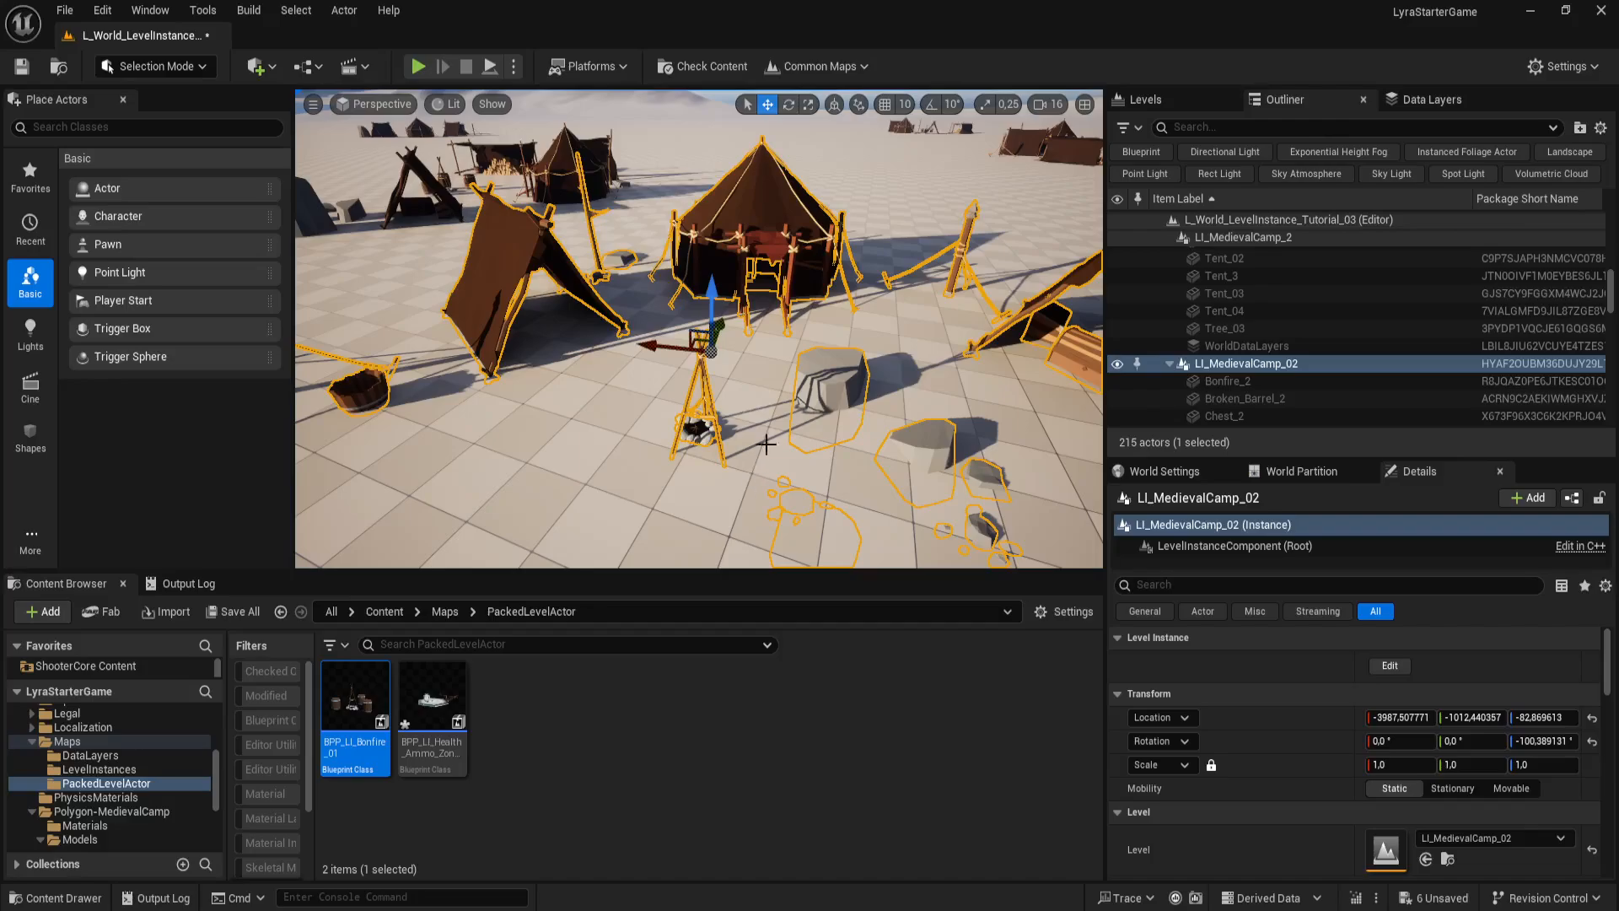
right_click_drag(765, 463, 816, 447)
key("g")
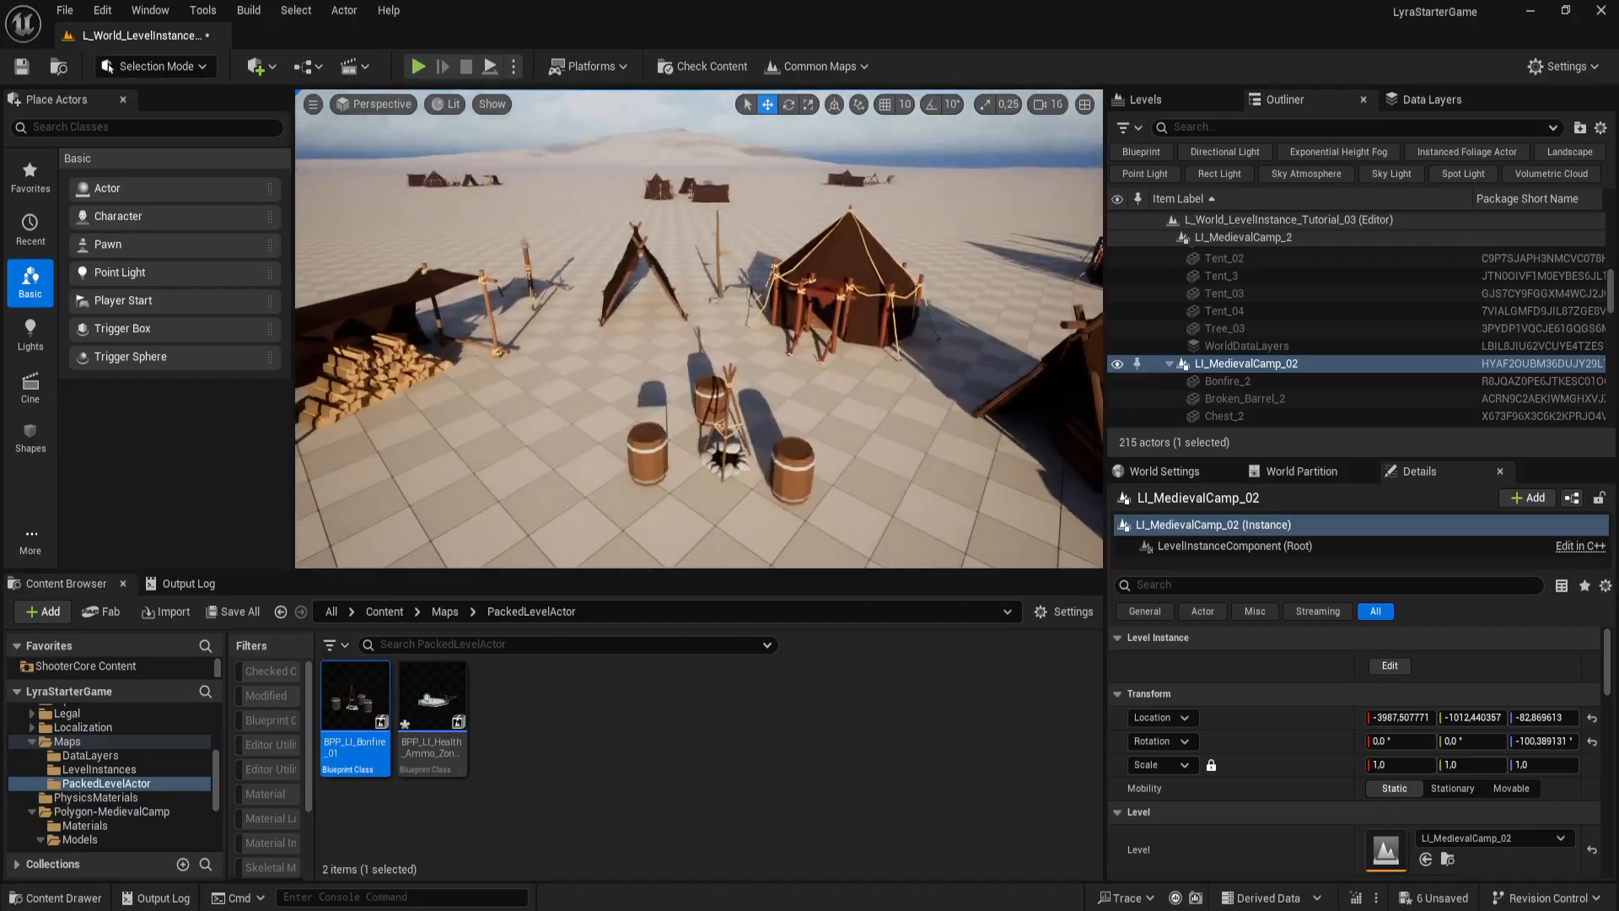
Step: Enlarge the viewport to full screen, select LI_MedievalCamp_01, and examine it with its nested bonfire from several angles
key("F11")
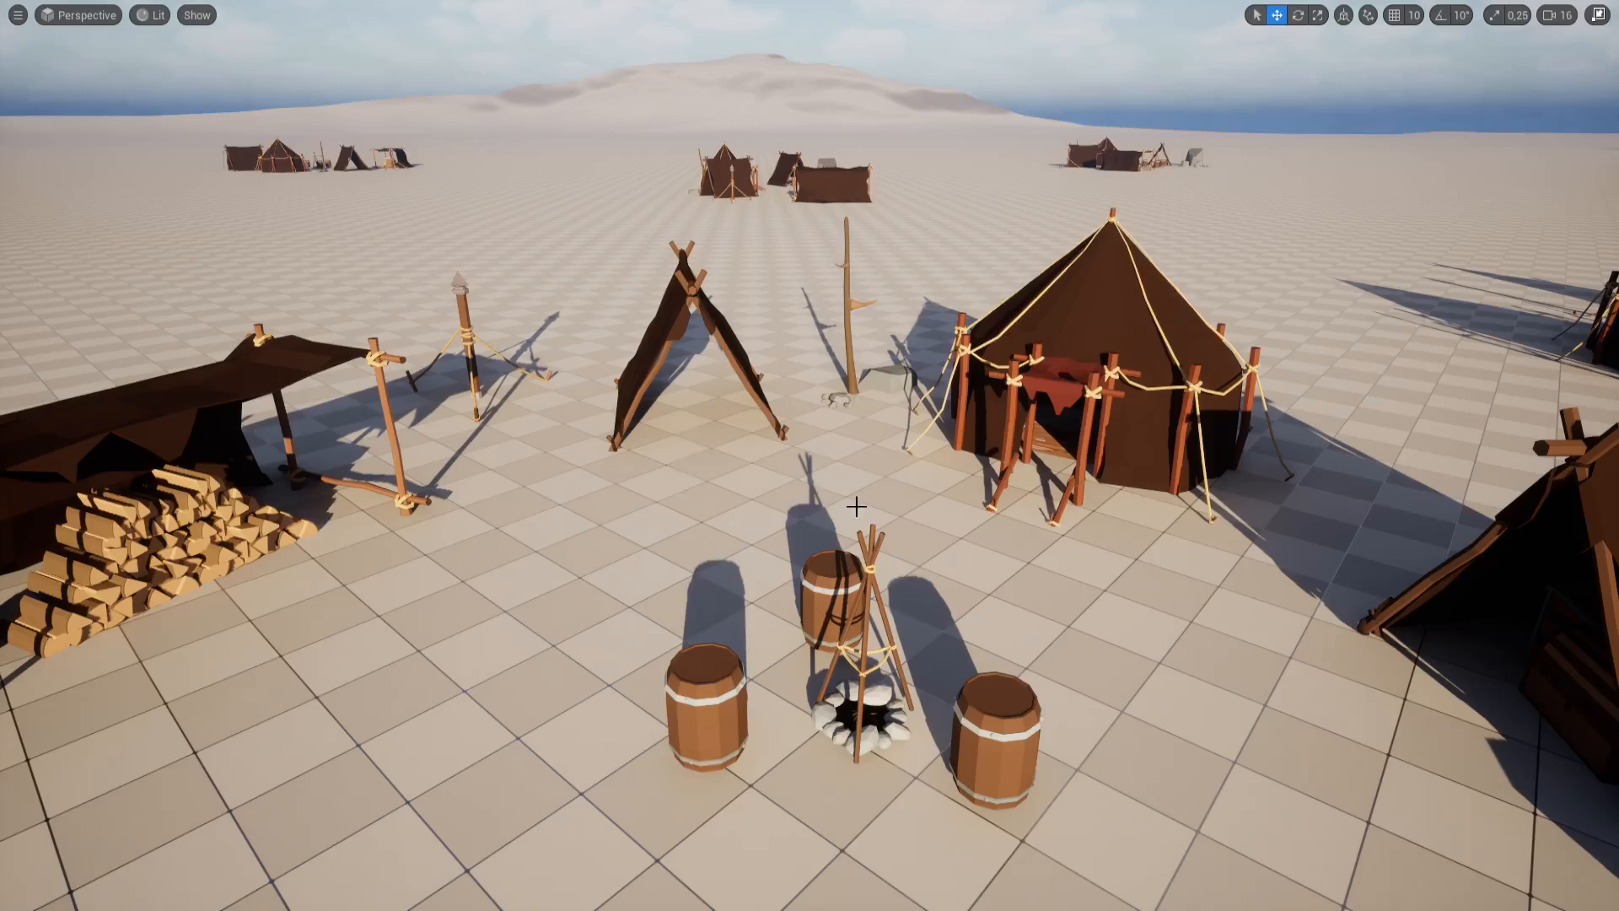
right_click_drag(922, 567, 911, 519)
key("d")
left_click(895, 488)
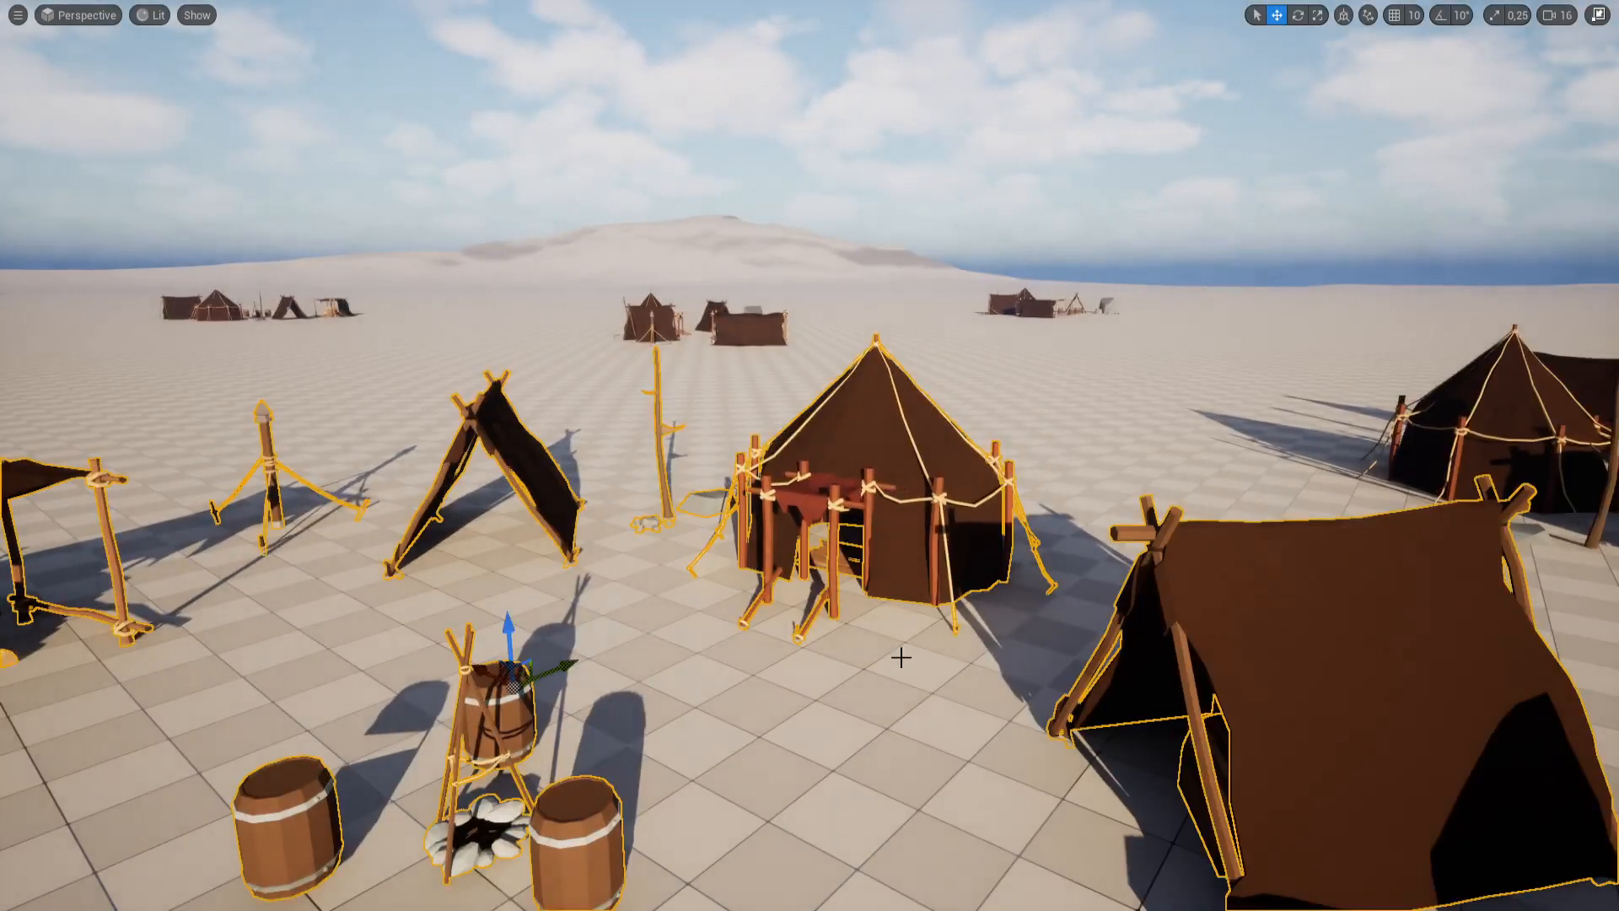
right_click_drag(900, 654, 953, 641)
right_click_drag(767, 641, 797, 641)
key("s")
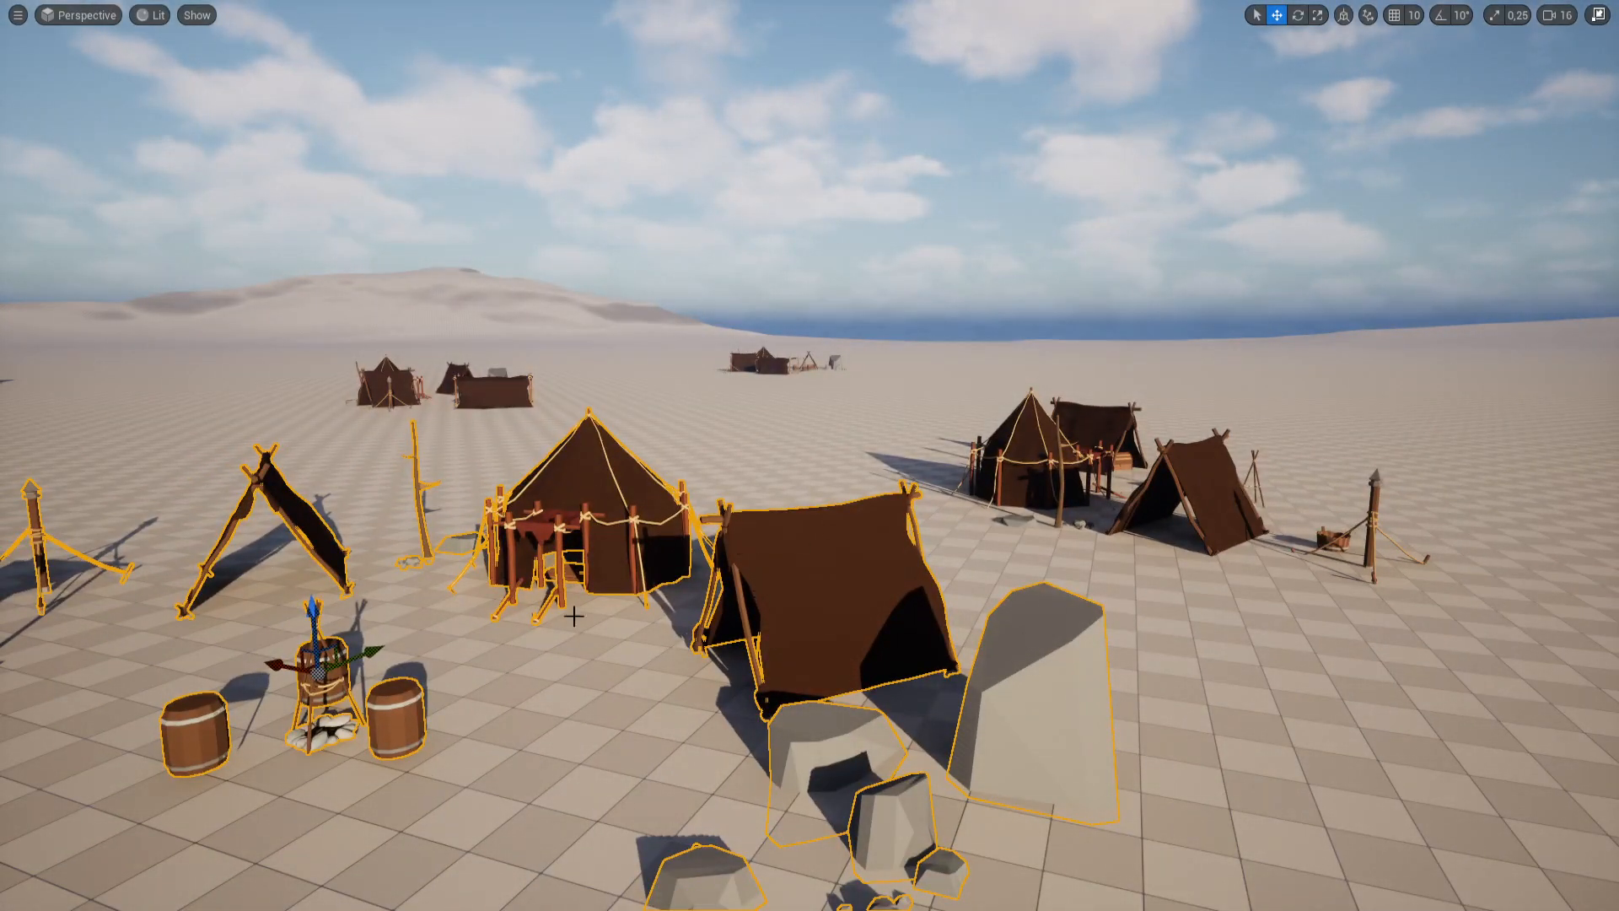
mouse_move(622, 605)
right_mouse_down()
mouse_move(565, 644)
mouse_move(592, 653)
mouse_move(644, 591)
right_mouse_up()
key("e")
key("a")
key("q")
key("w")
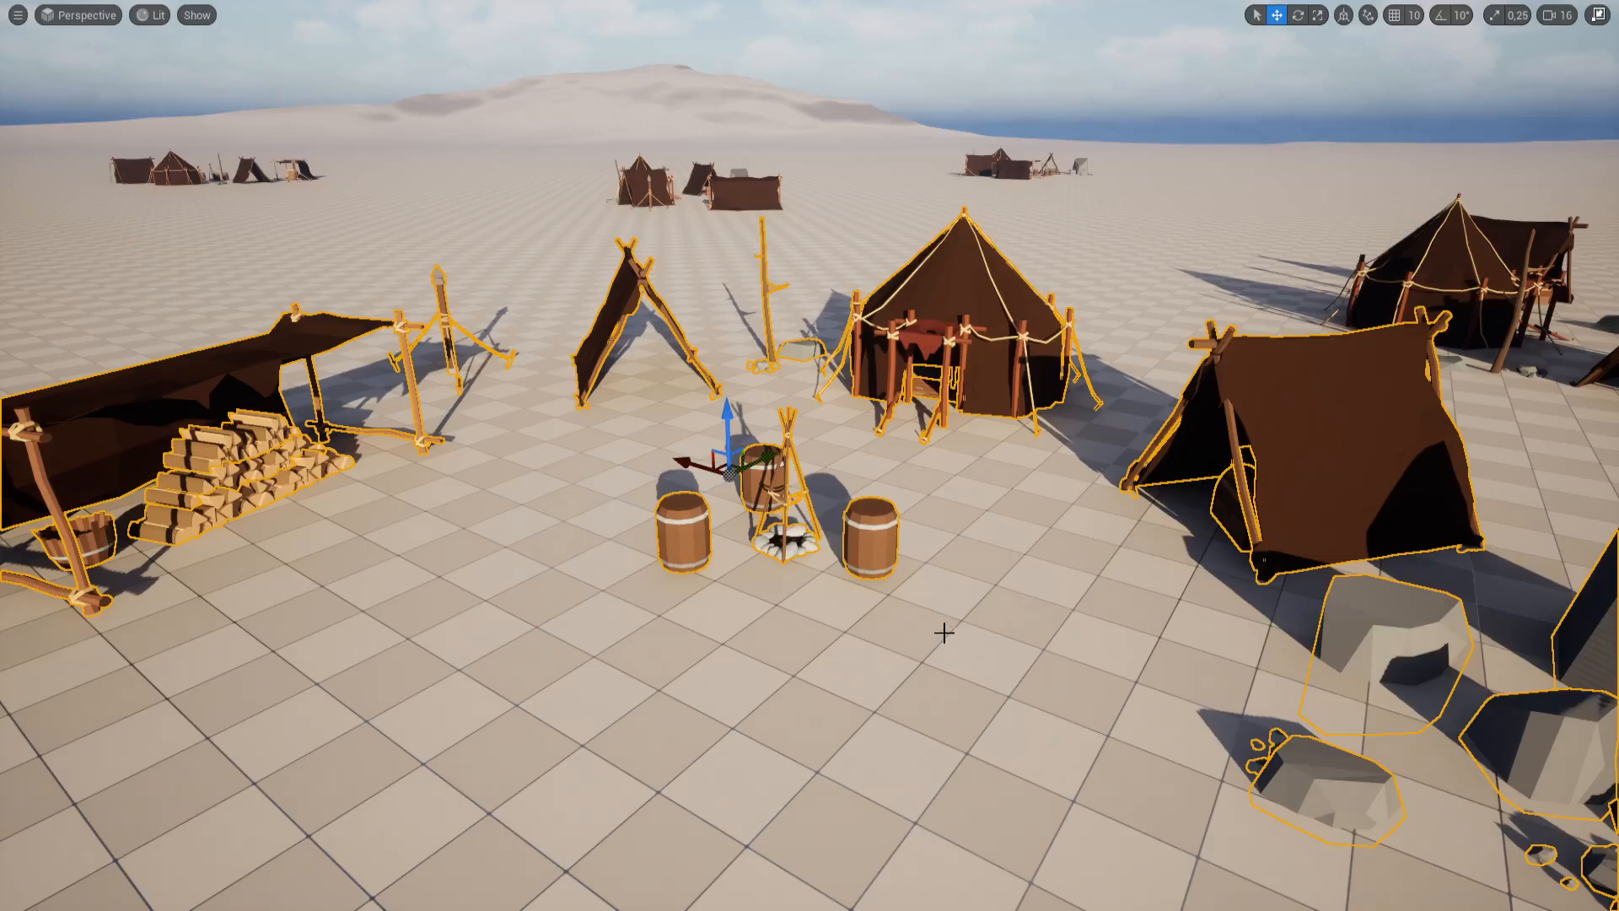
mouse_move(945, 634)
right_mouse_down()
mouse_move(894, 616)
mouse_move(953, 609)
right_mouse_up()
key("d")
key("q")
key("a")
key("s")
key("w")
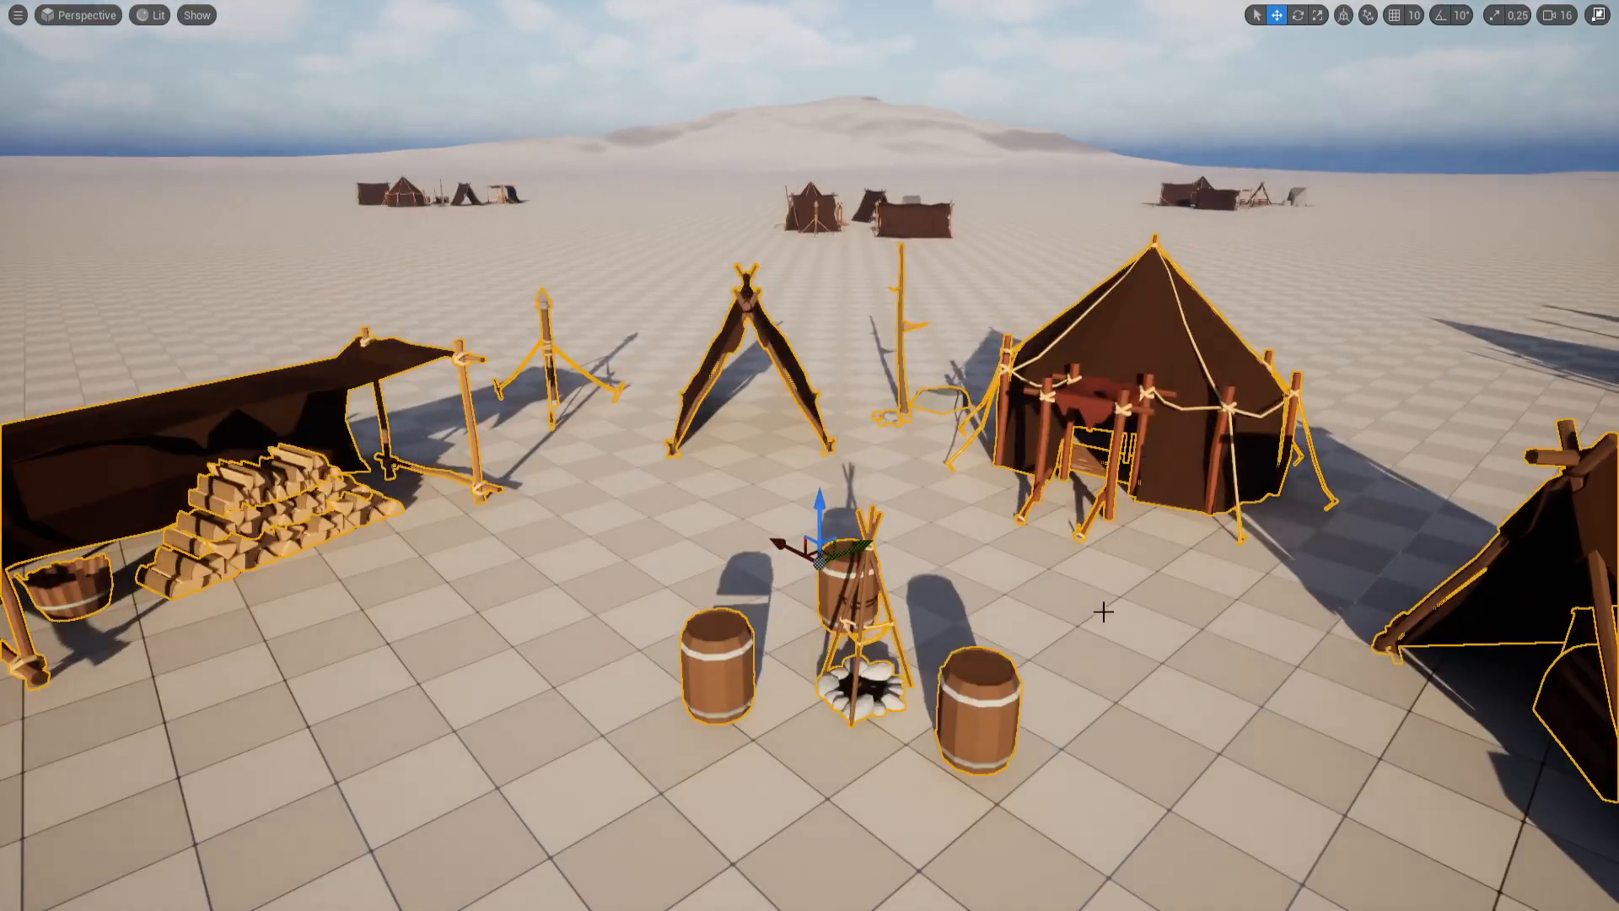
right_click_drag(1106, 620, 1146, 604)
right_click_drag(1000, 611, 1023, 608)
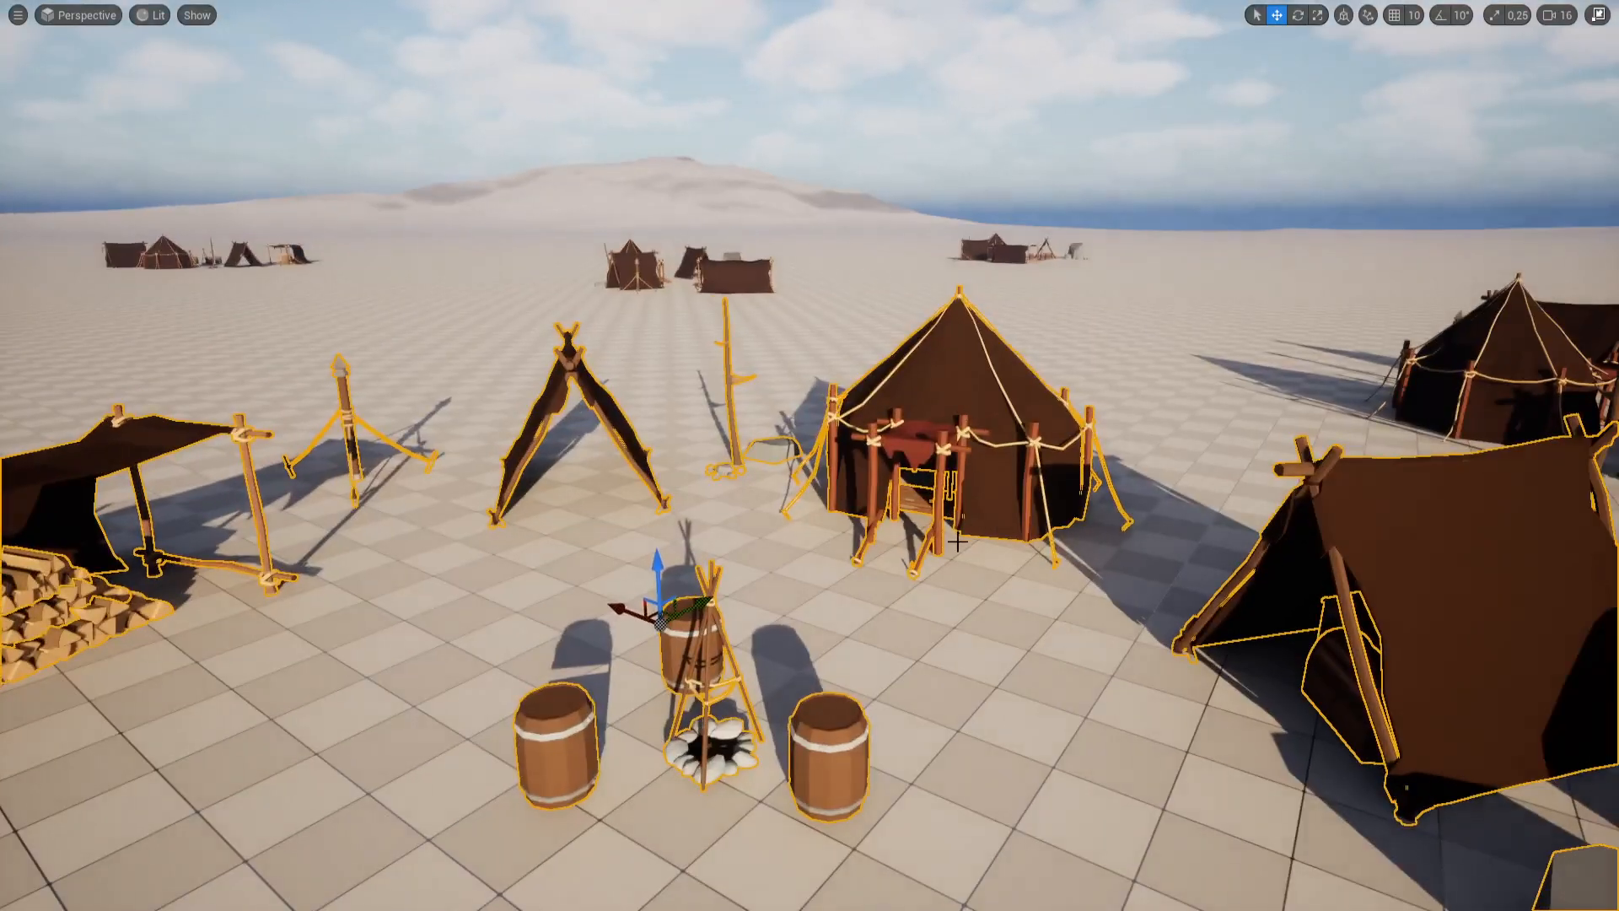
Step: Examine the selected camp from above together with the more distant camp instances across the landscape
right_click_drag(959, 541, 1005, 441)
key("e")
key("d")
key("s")
right_click_drag(959, 541, 926, 654)
key("a")
key("q")
key("e")
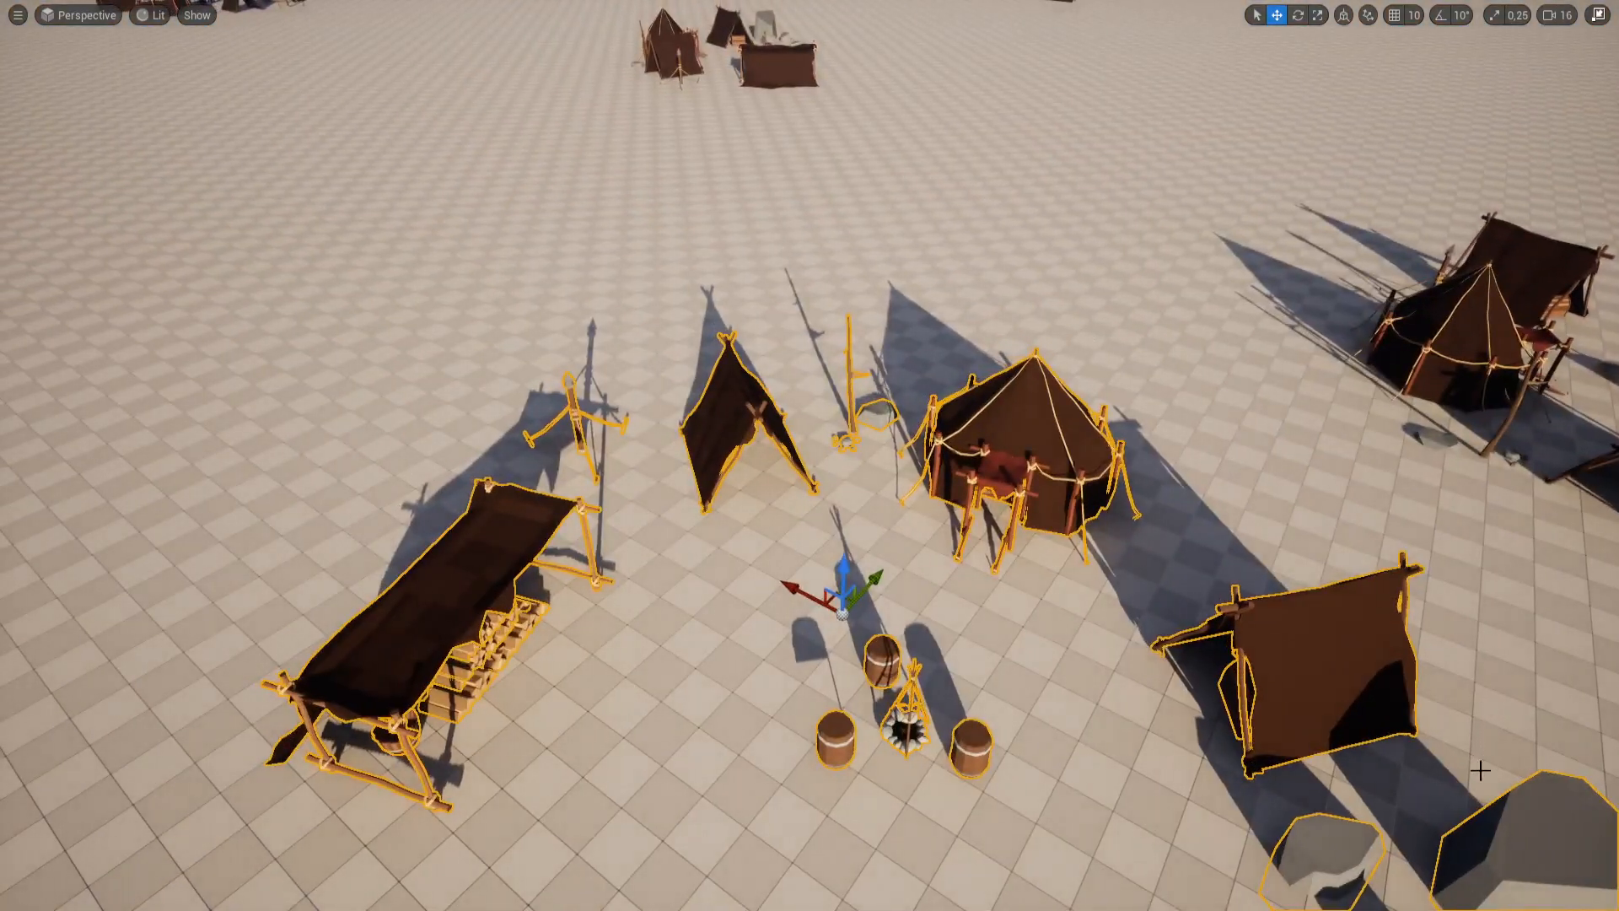
right_click_drag(962, 493, 734, 175)
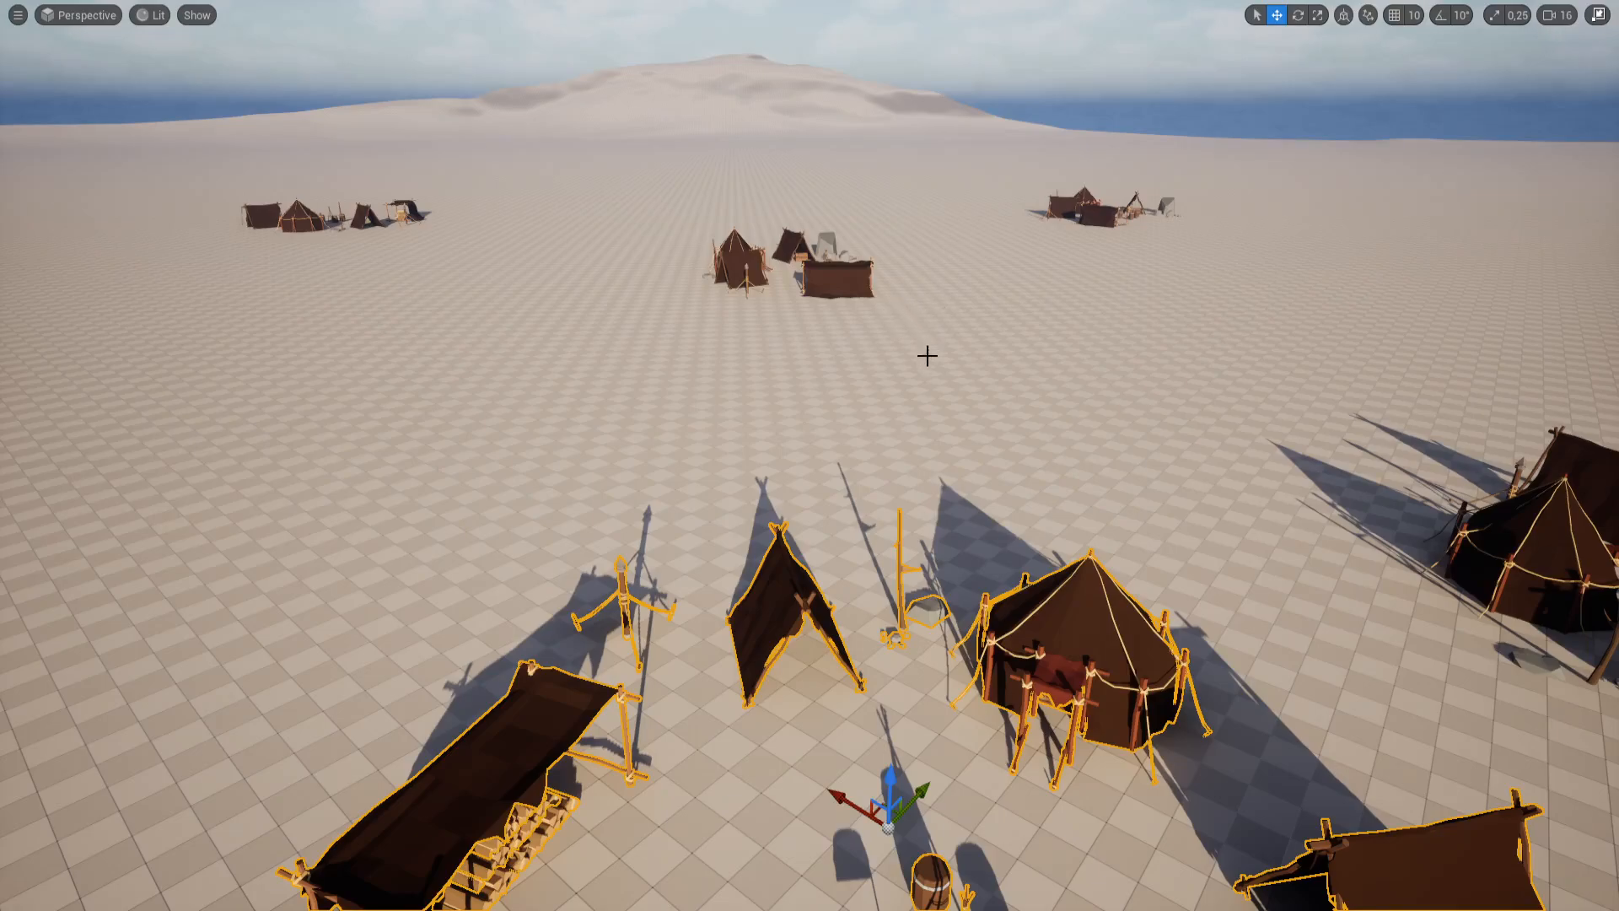
right_click_drag(937, 415, 1016, 325)
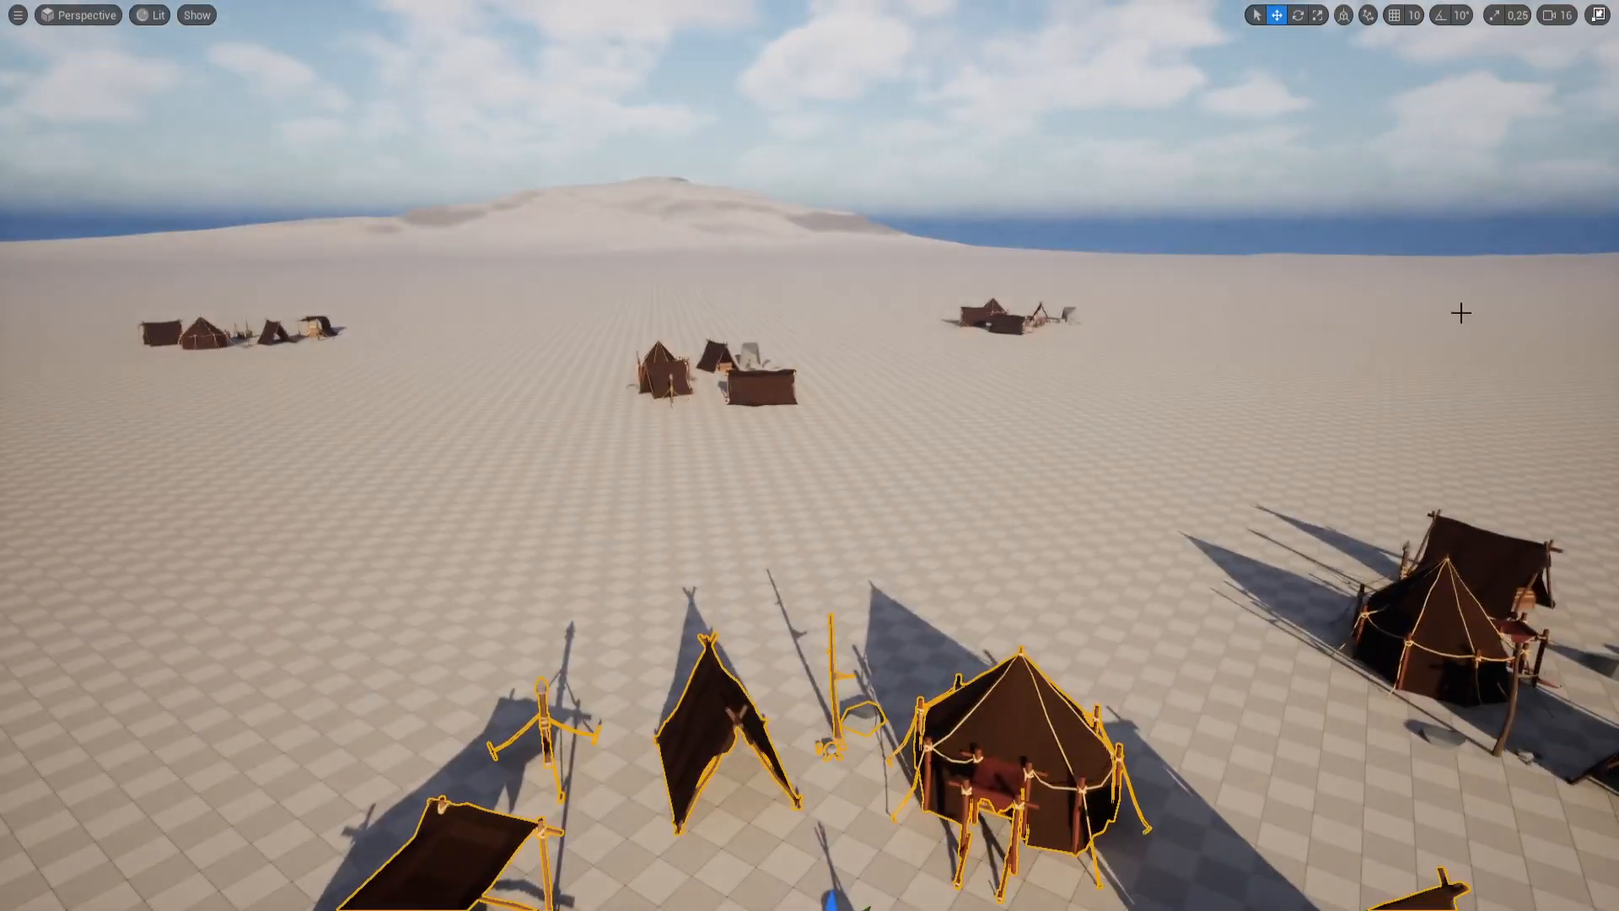
right_click_drag(1362, 434, 1228, 448)
key("q")
key("q")
key("d")
key("d")
key("a")
right_click_drag(1332, 427, 1319, 428)
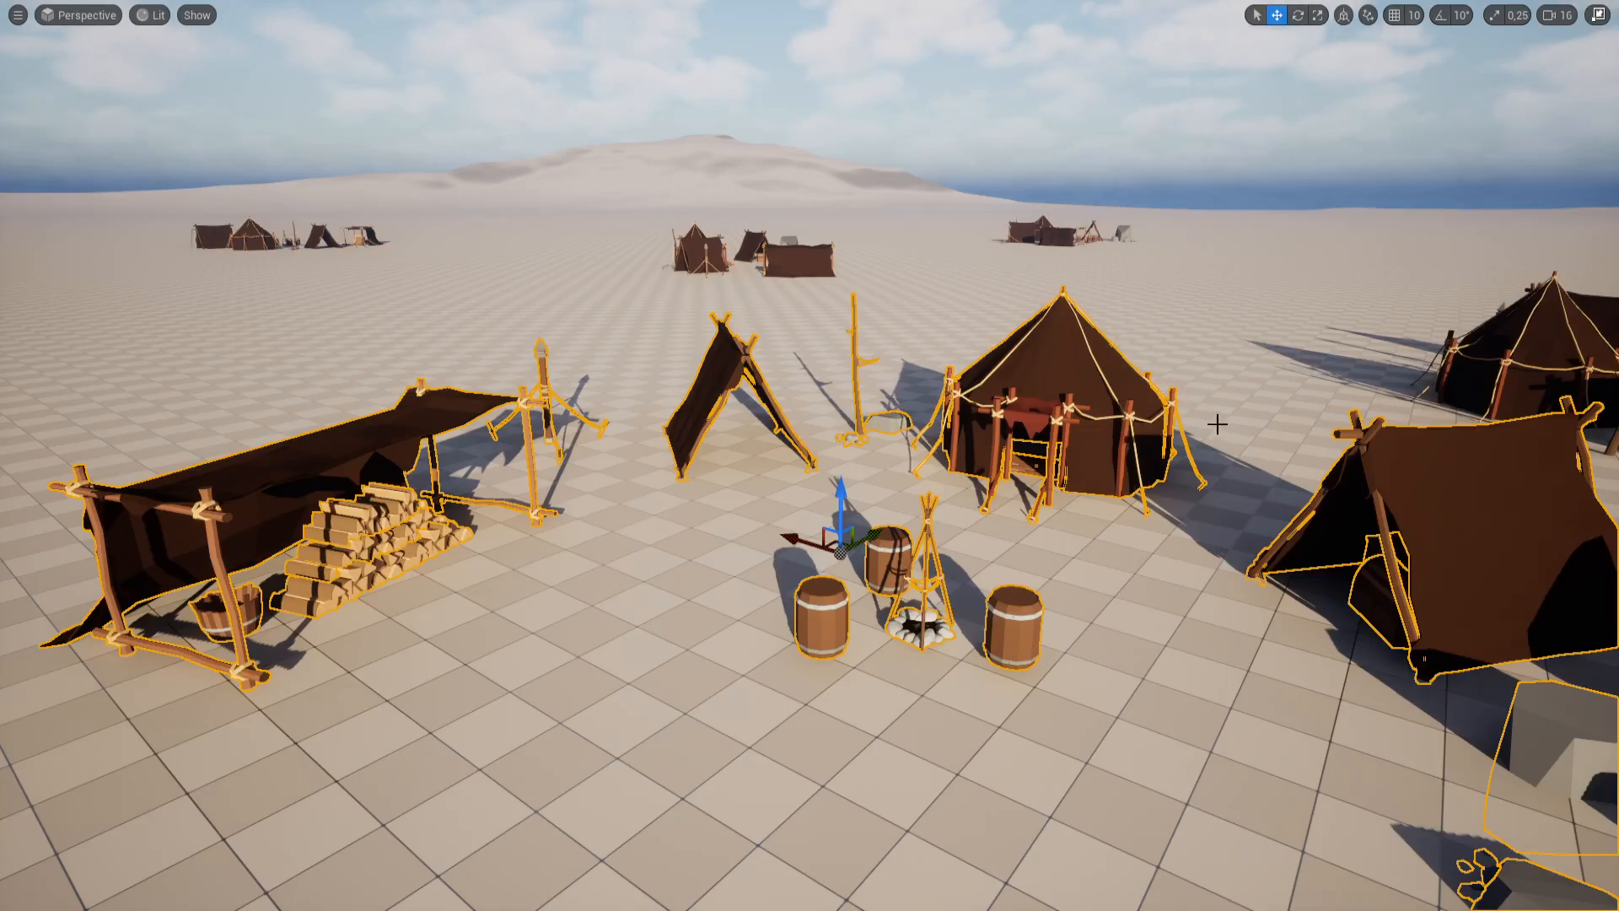
Step: Hide the selection outlines around the camp and return the viewport to its normal size
right_click_drag(1098, 543, 1046, 548)
key("Escape")
key("d")
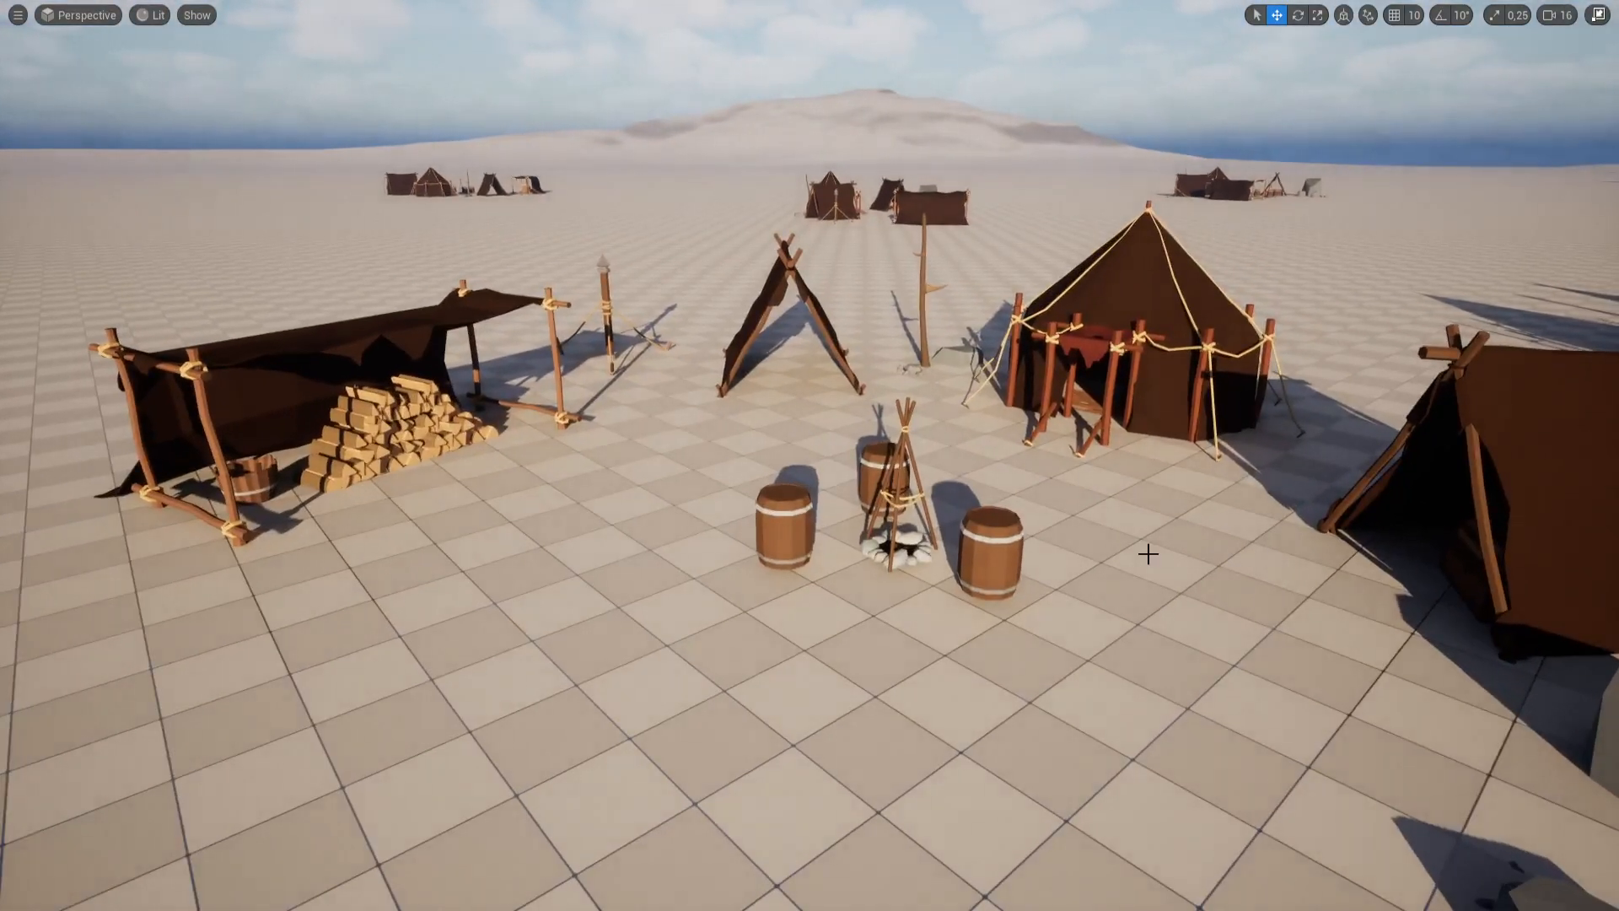
key("F11")
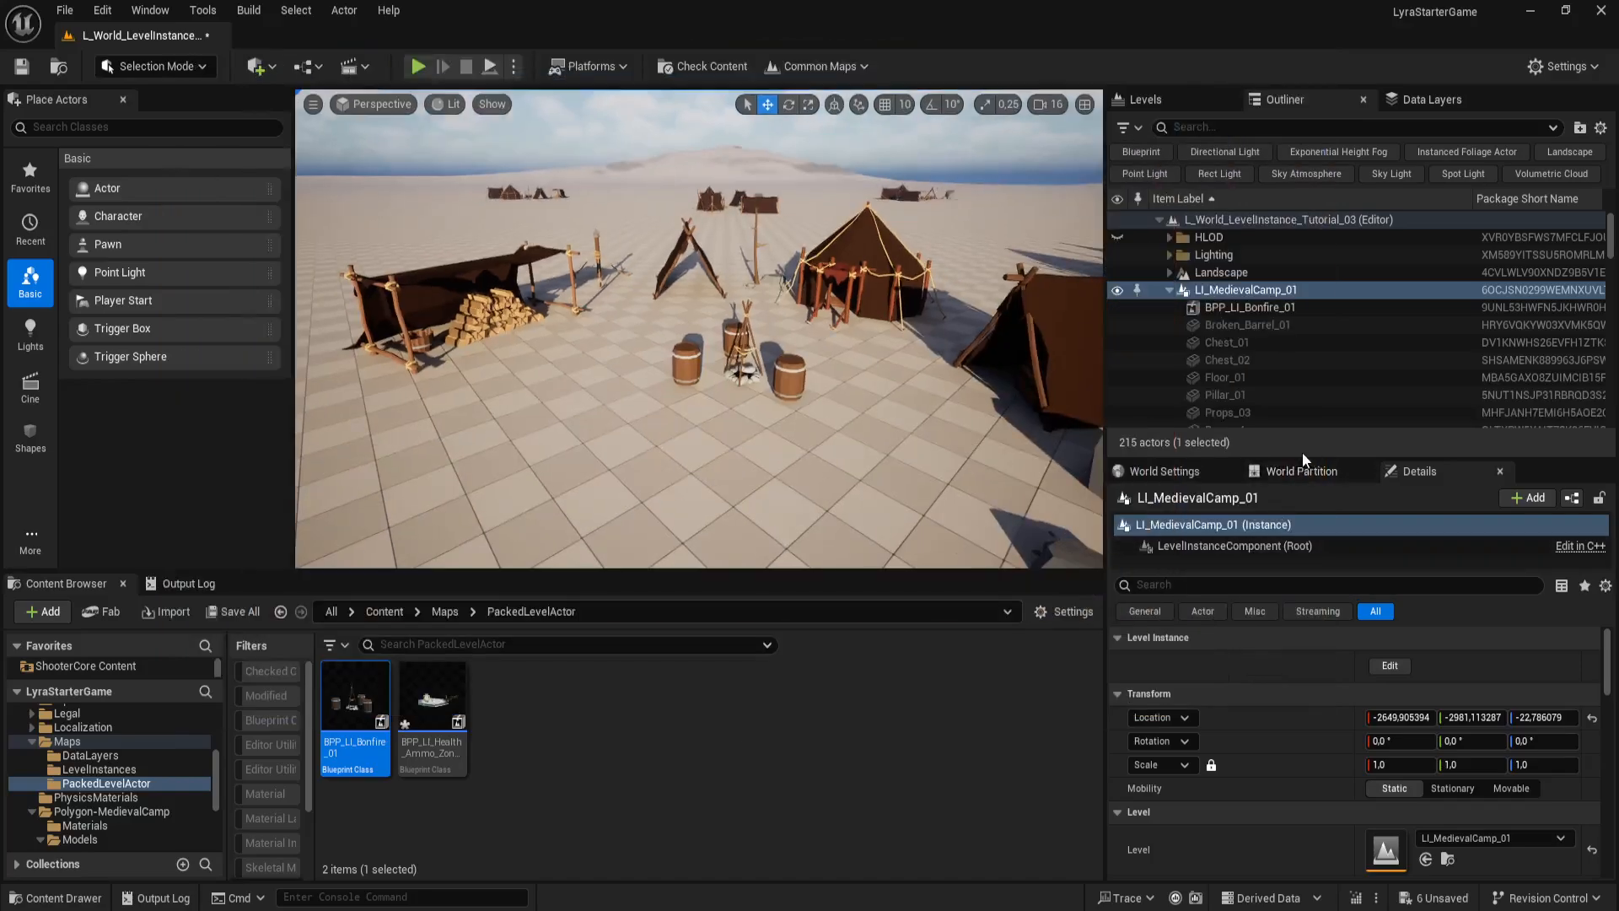
Step: Collapse the expanded LI_MedievalCamp instances in the Outliner so only their top-level entries are listed
left_click(1168, 289)
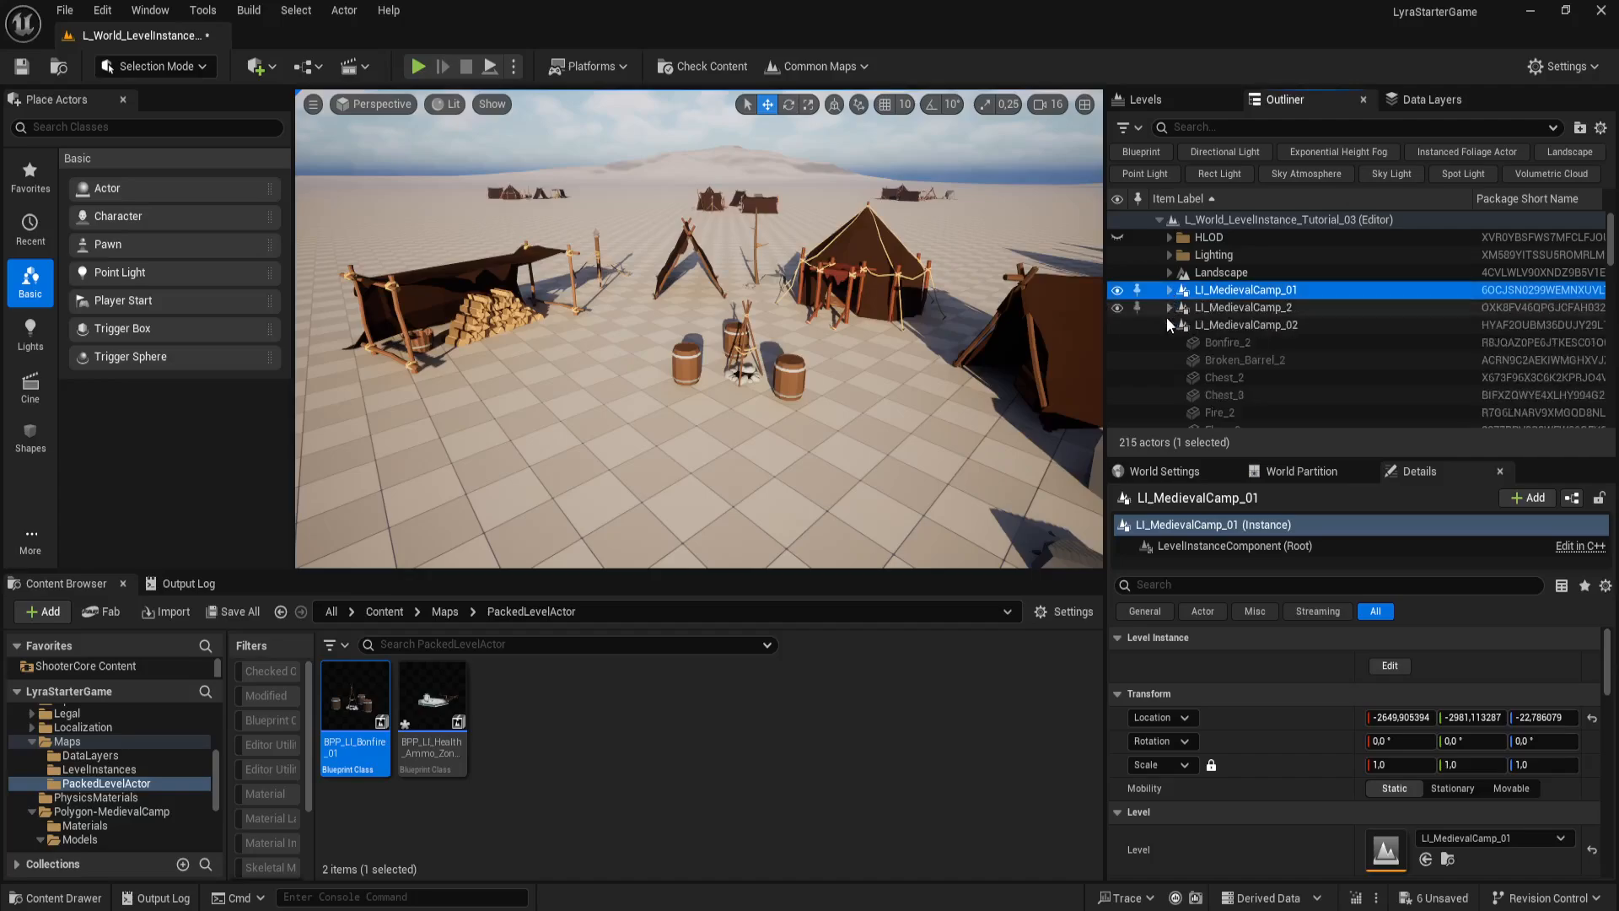
left_click(1168, 324)
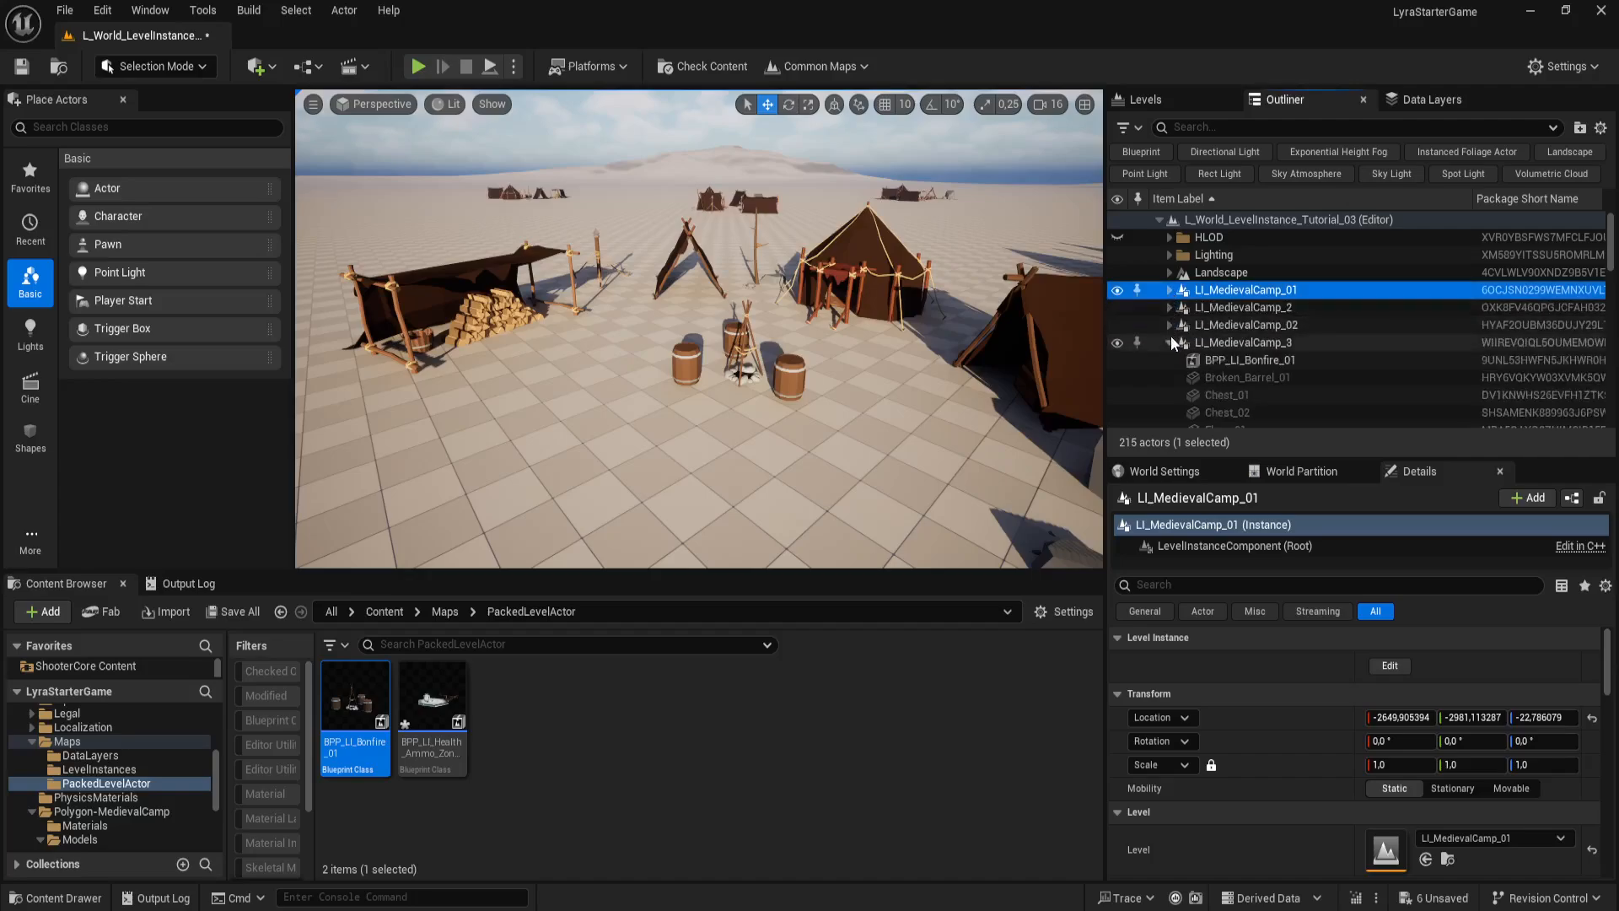
left_click(1168, 342)
left_click(1169, 360)
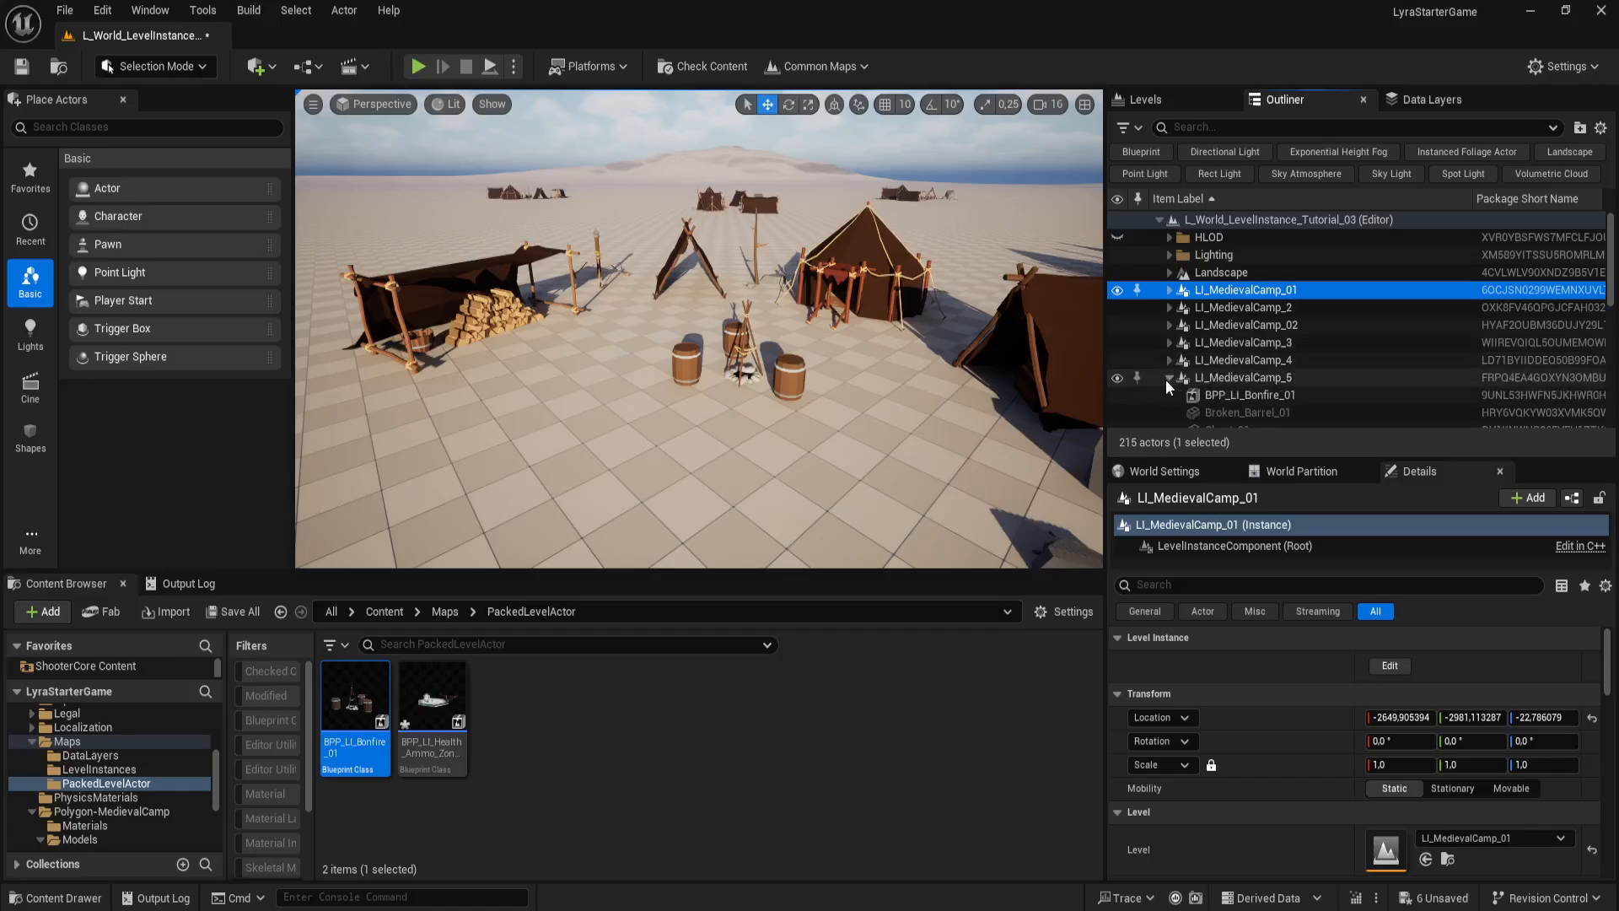
left_click(1168, 377)
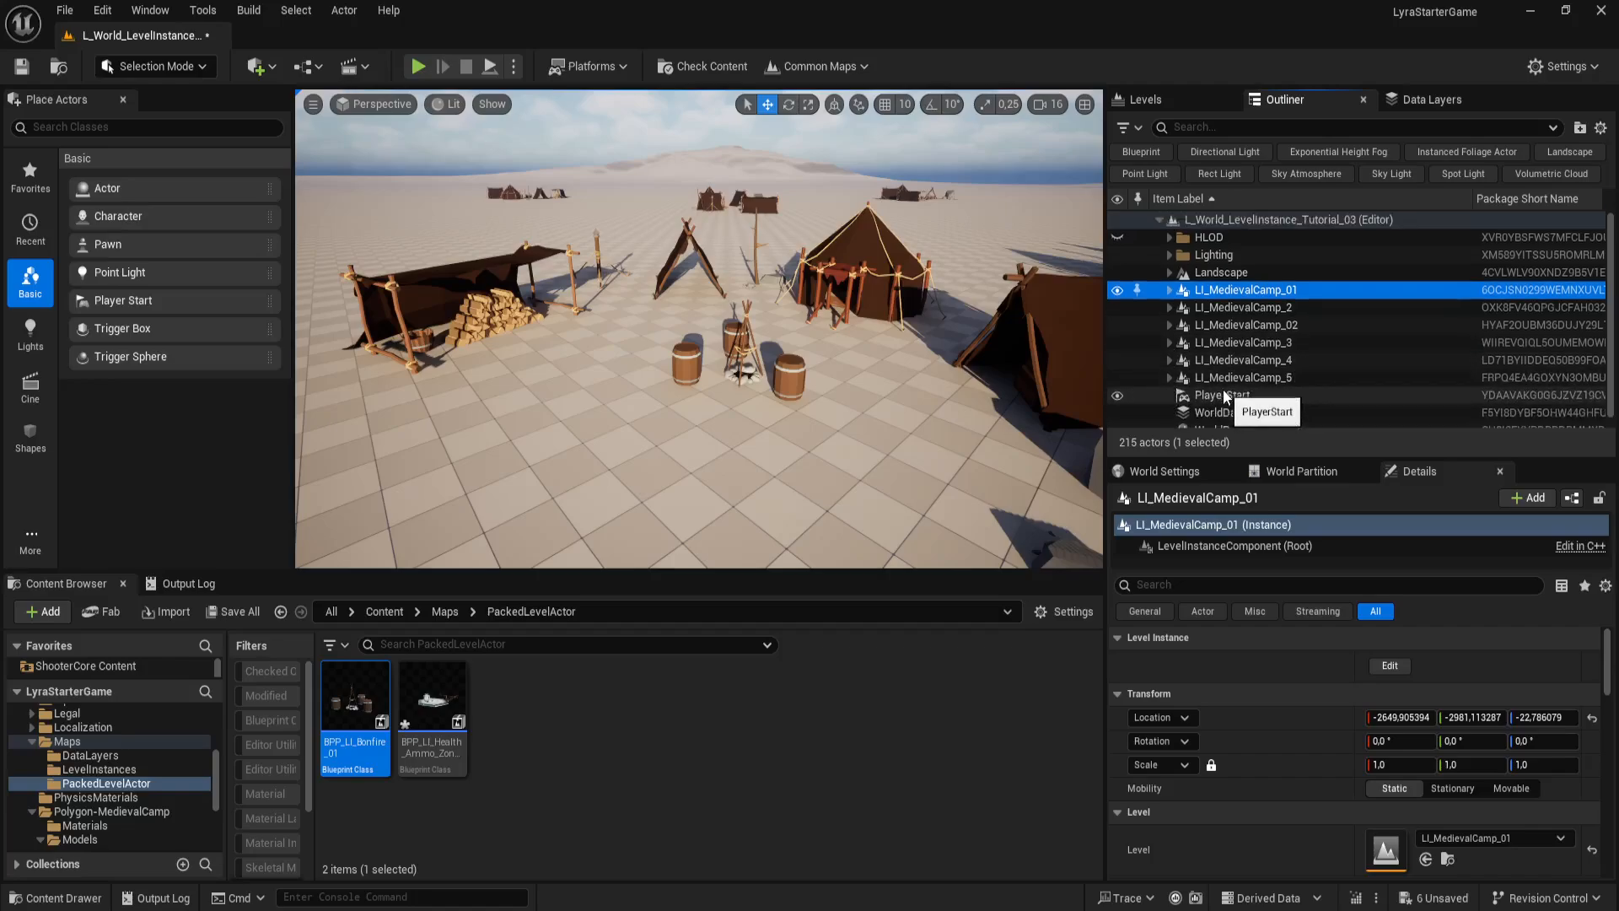
Step: Show the level's data layers and select the LI_MedievalCamp_01 instance in the viewport
left_click(1415, 99)
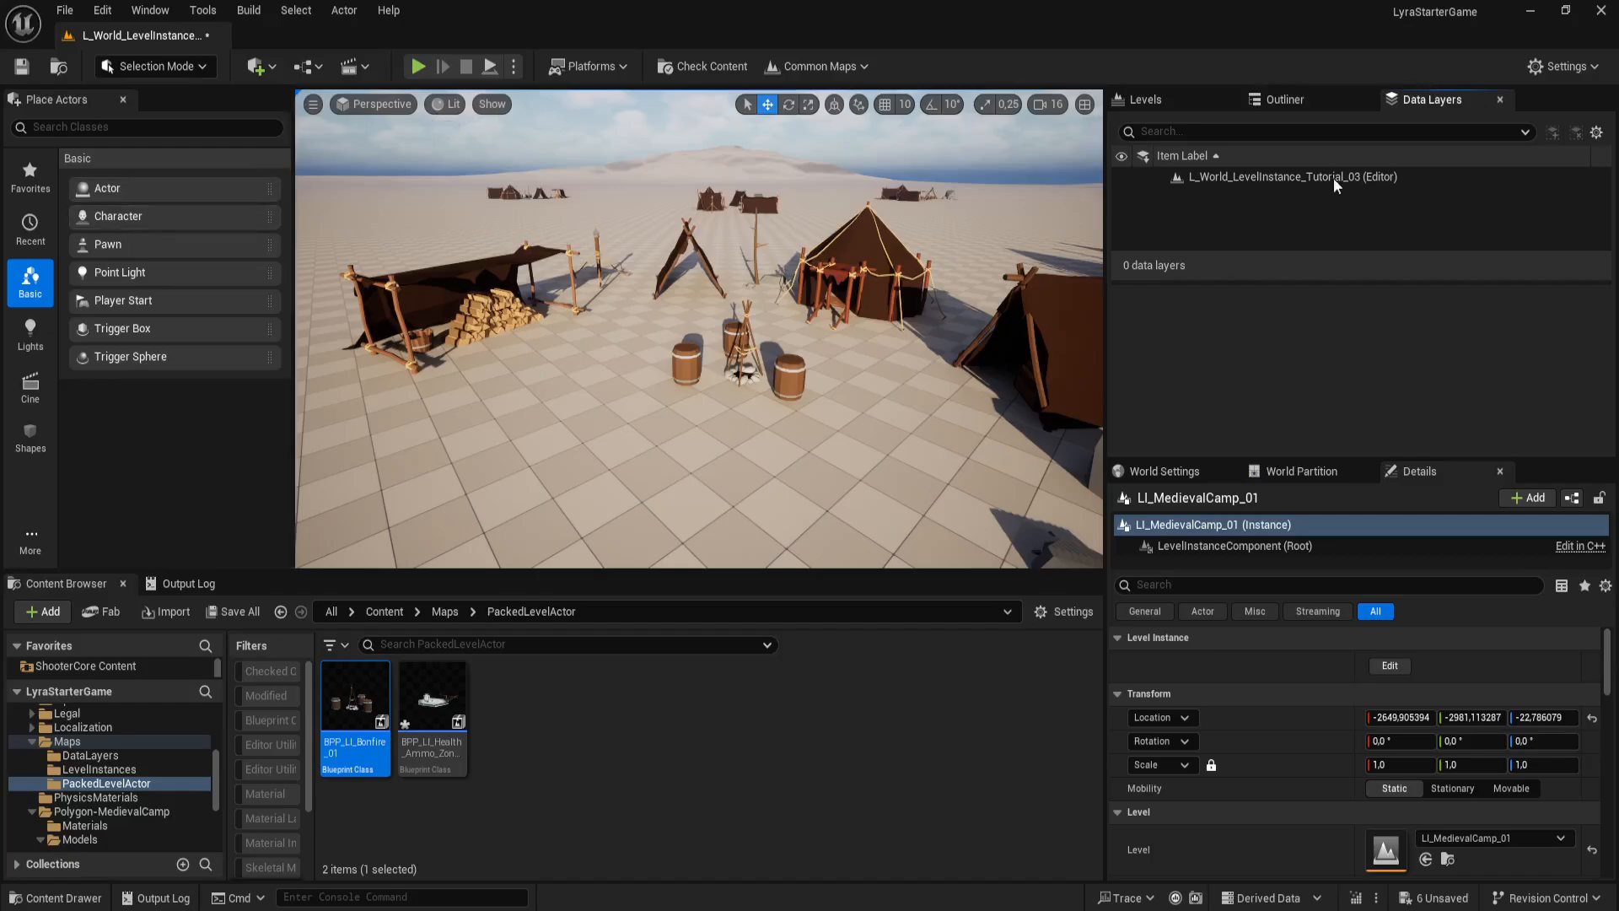
right_click_drag(985, 203, 1039, 230)
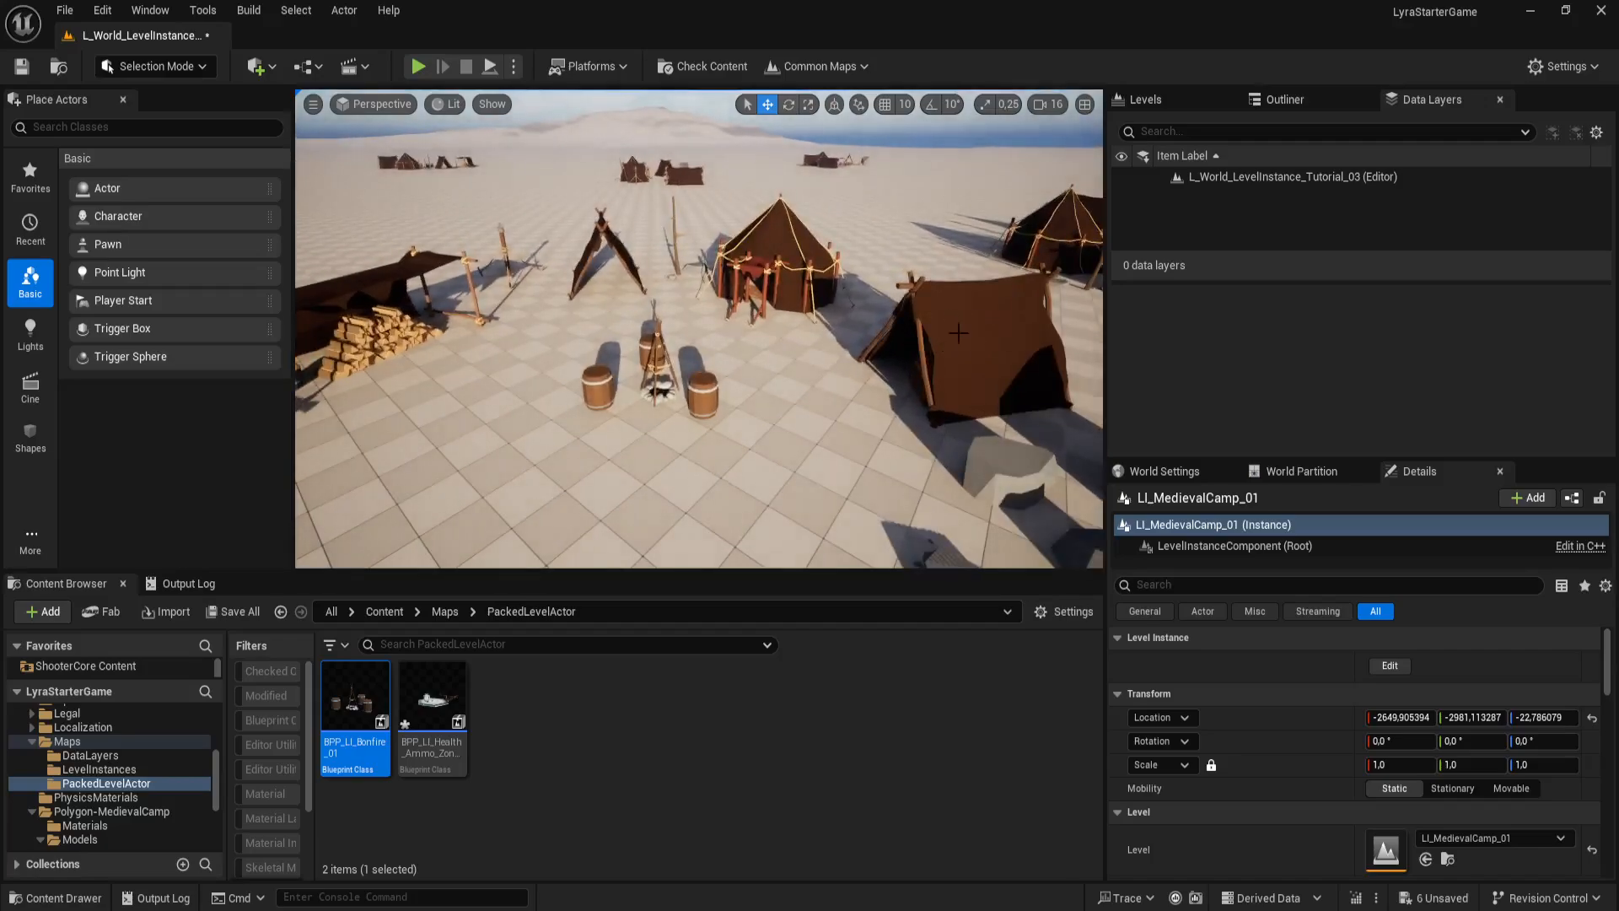
right_click_drag(726, 456, 709, 477)
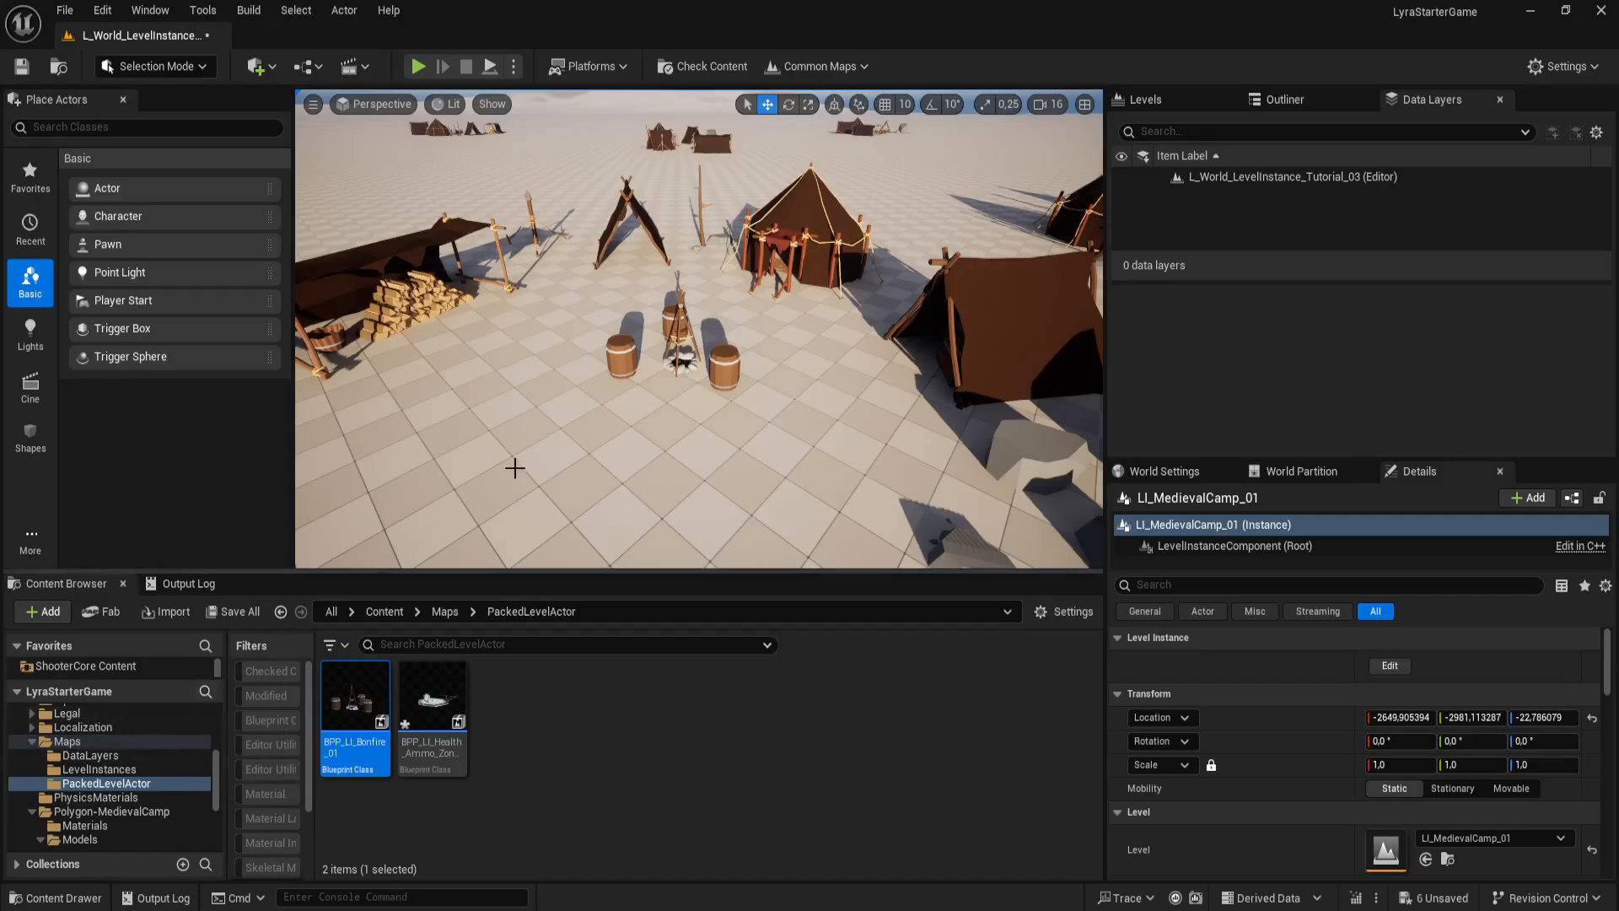
right_click_drag(537, 453, 540, 506)
key("e")
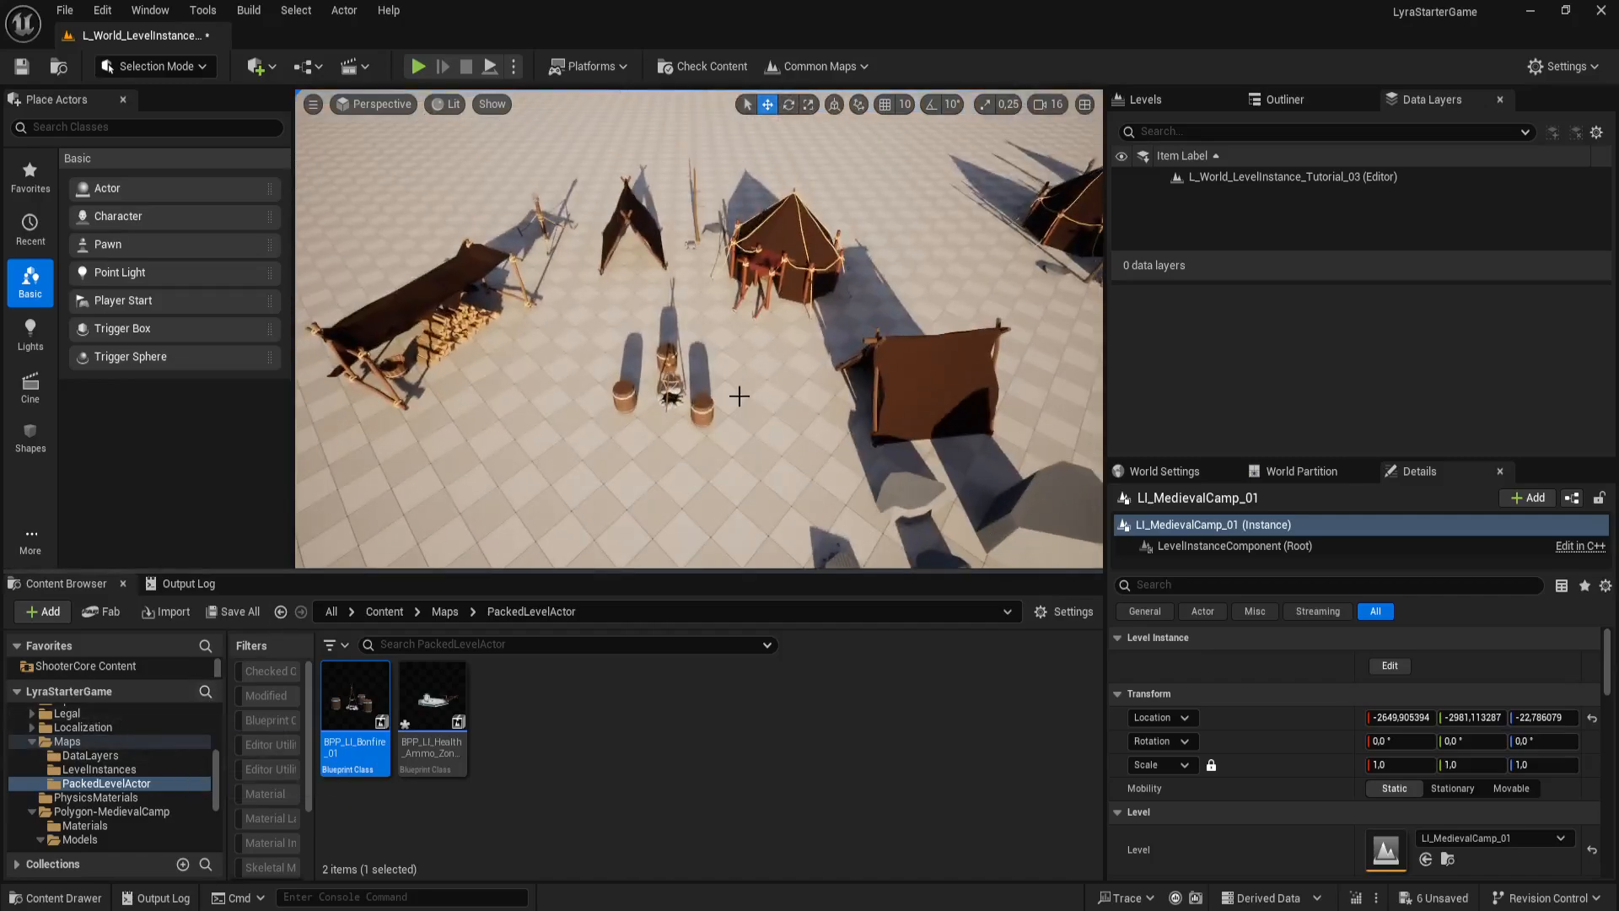
left_click(901, 390)
right_click_drag(729, 461, 763, 481)
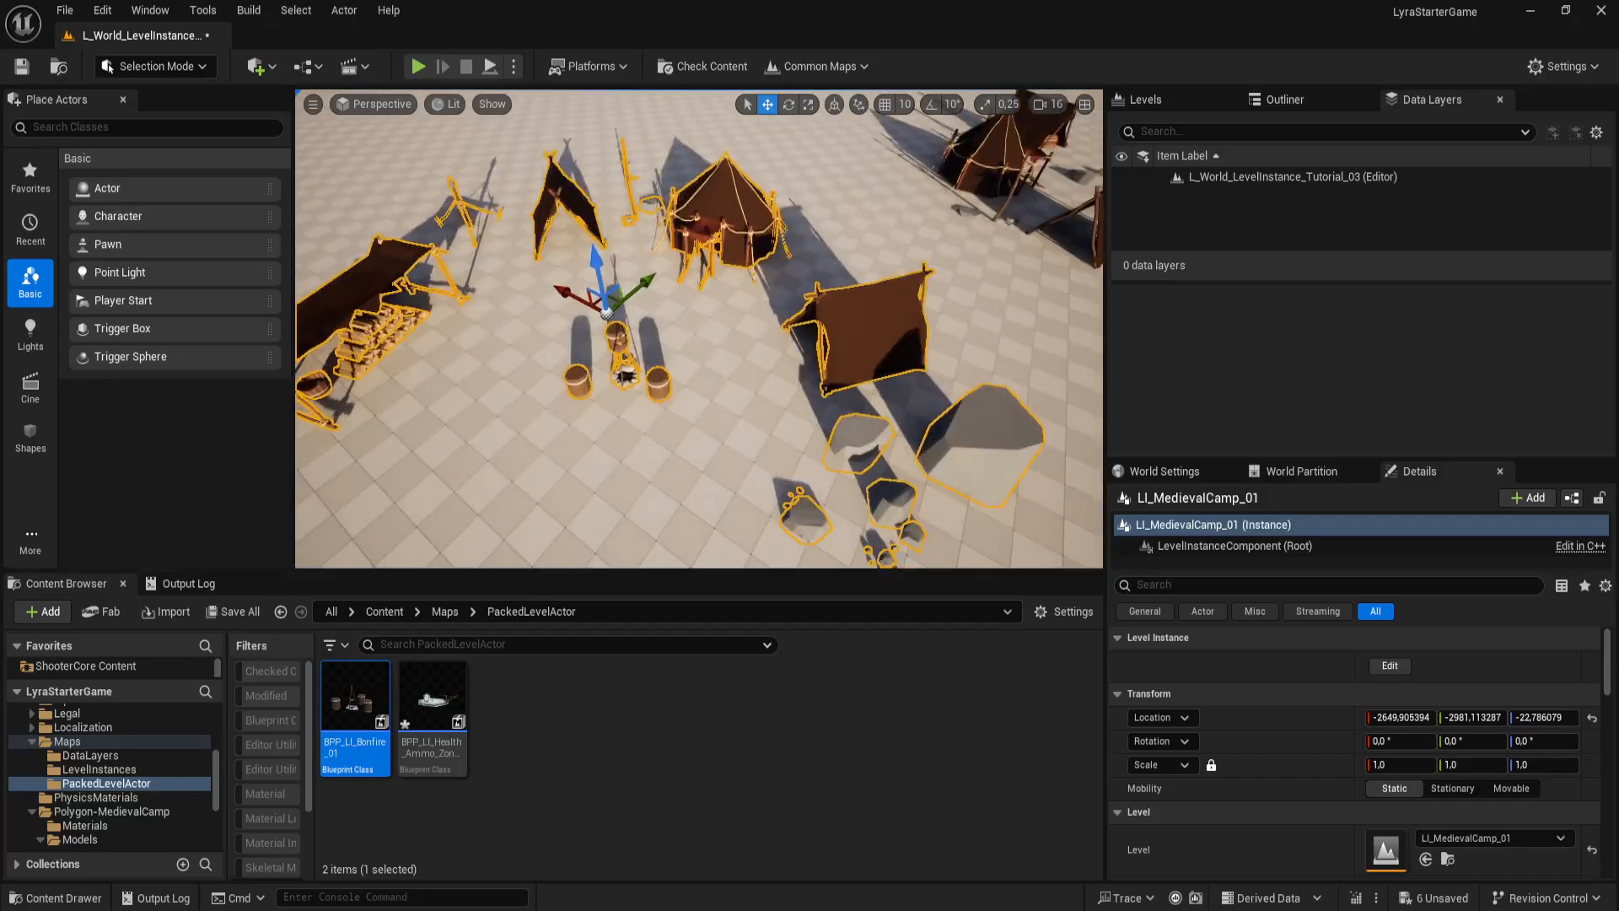
Step: Create a new data layer with a new asset named DL_Camps_POI, saved in the Maps/DataLayers folder
left_click(90, 755)
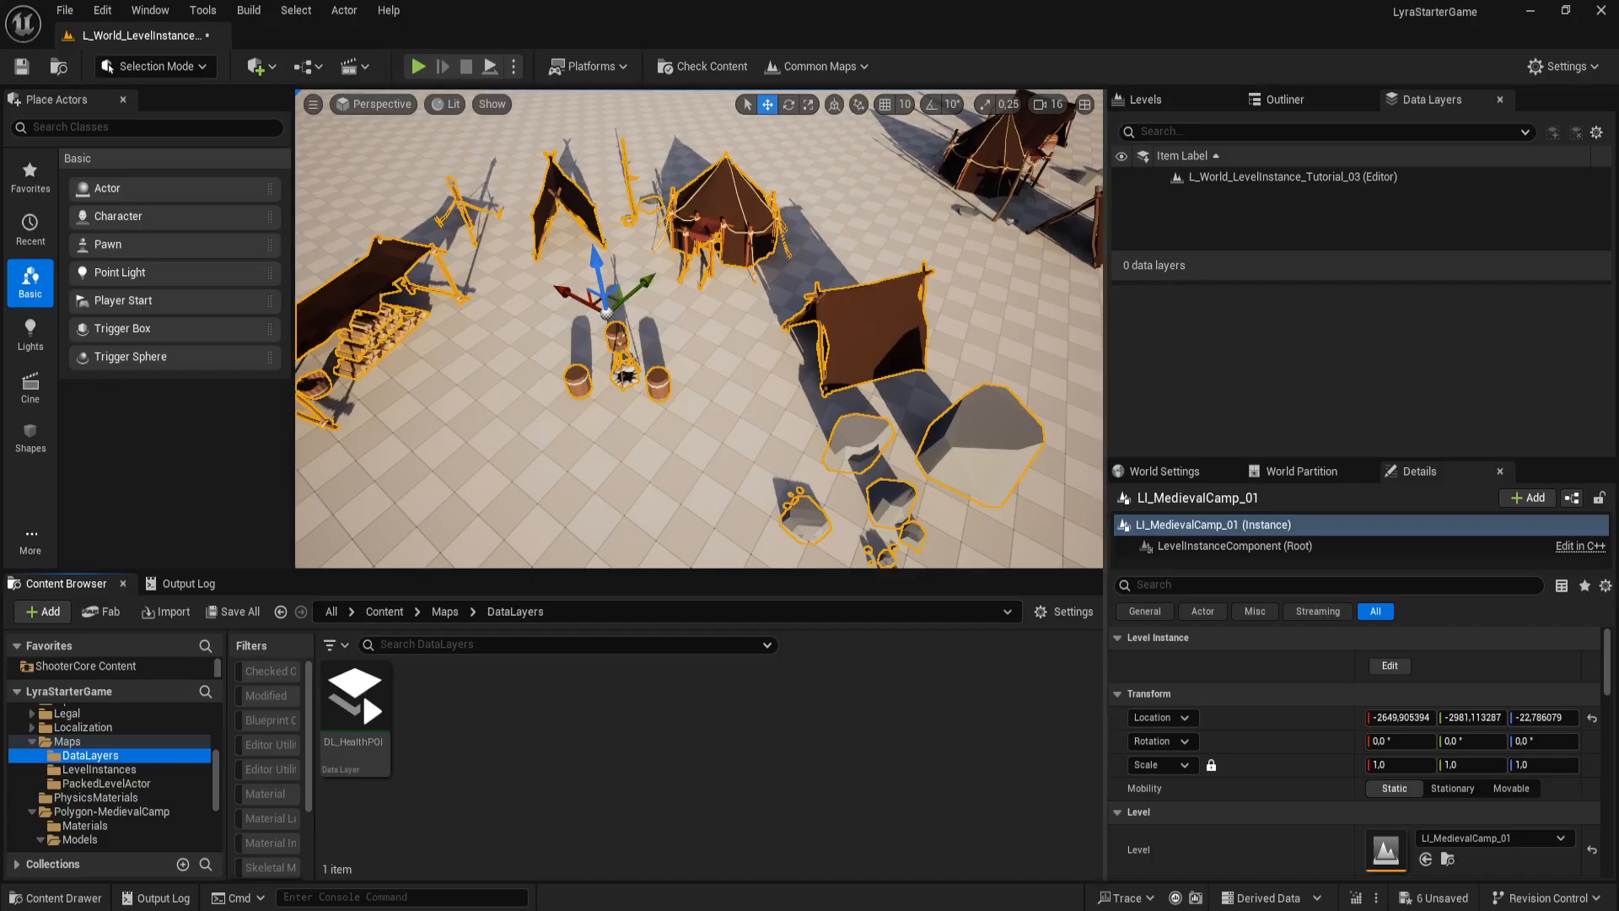
right_click_drag(884, 316, 865, 285)
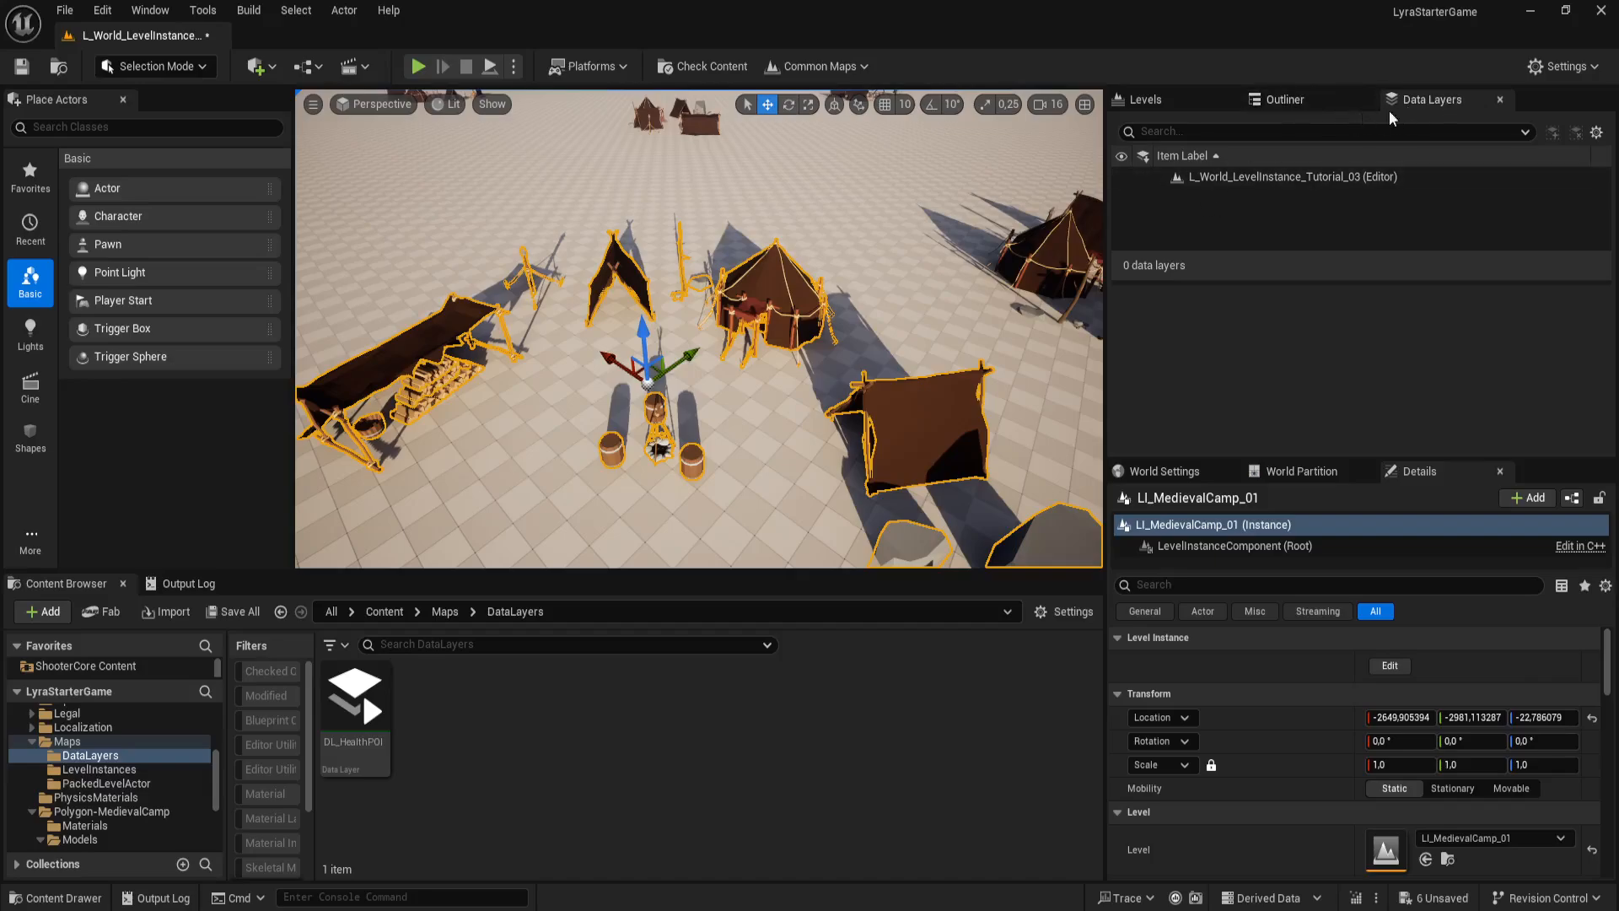
right_click(1172, 194)
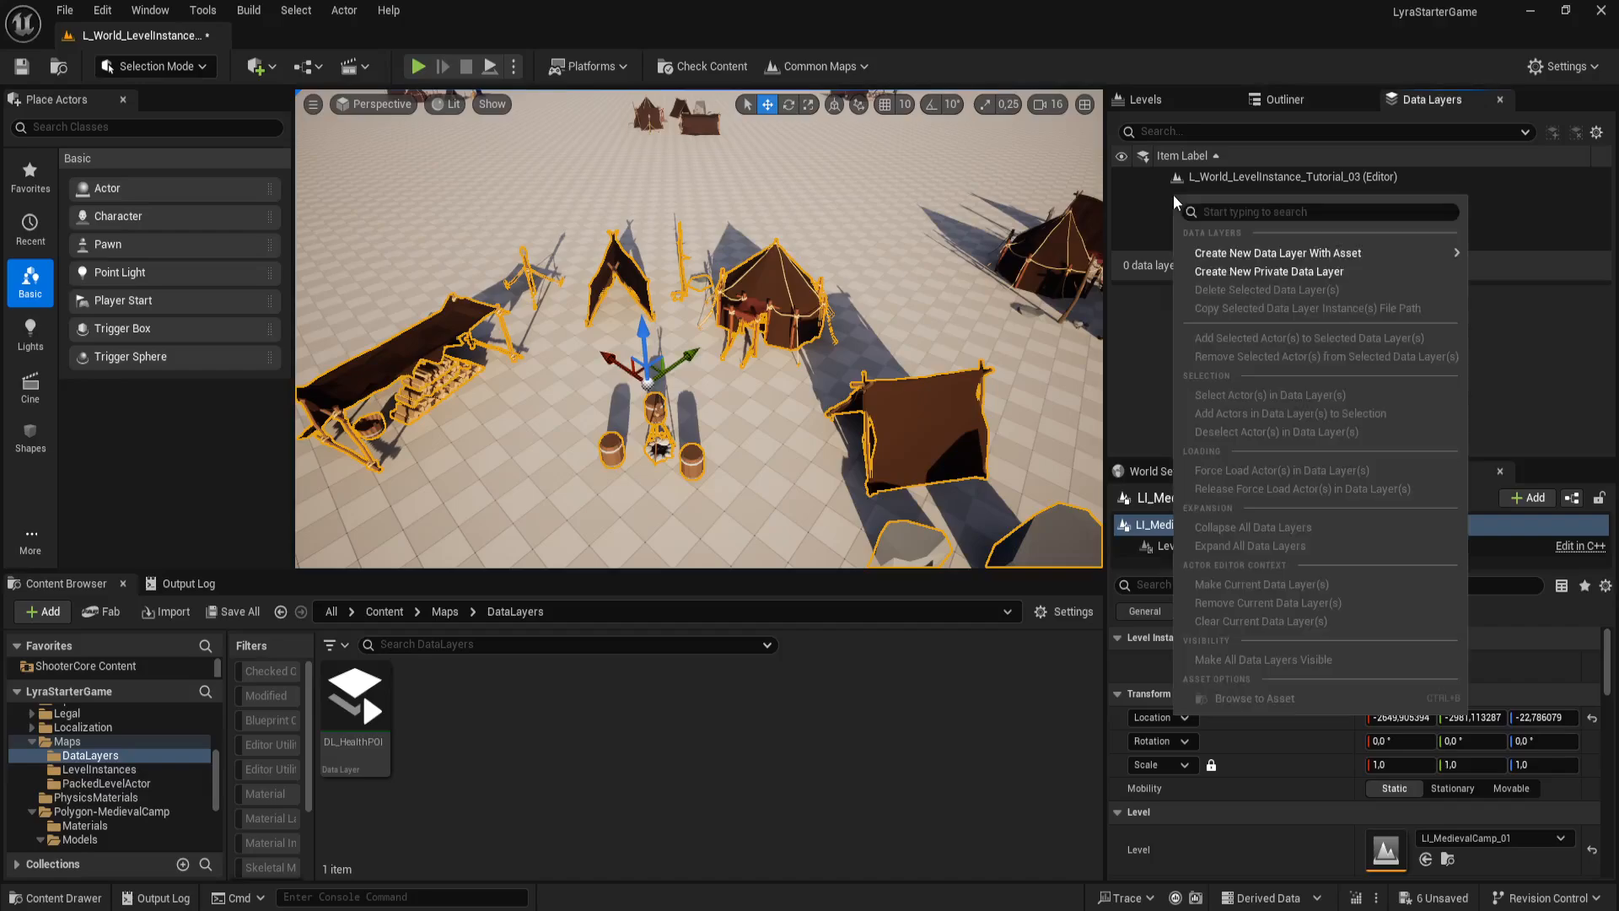
mouse_move(1273, 259)
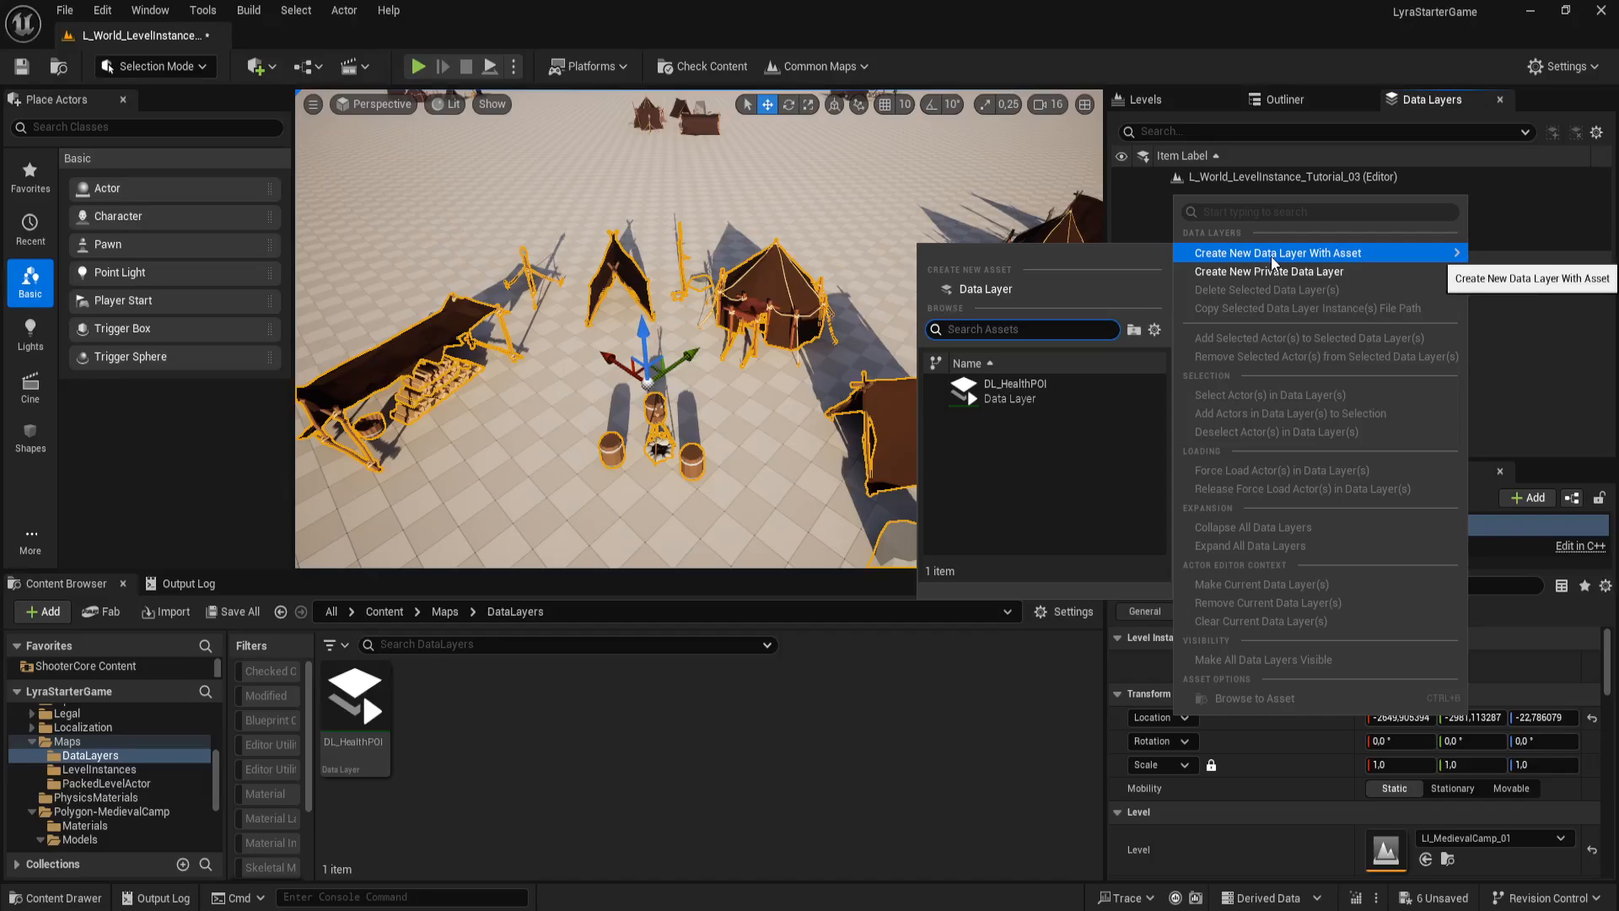
left_click(992, 291)
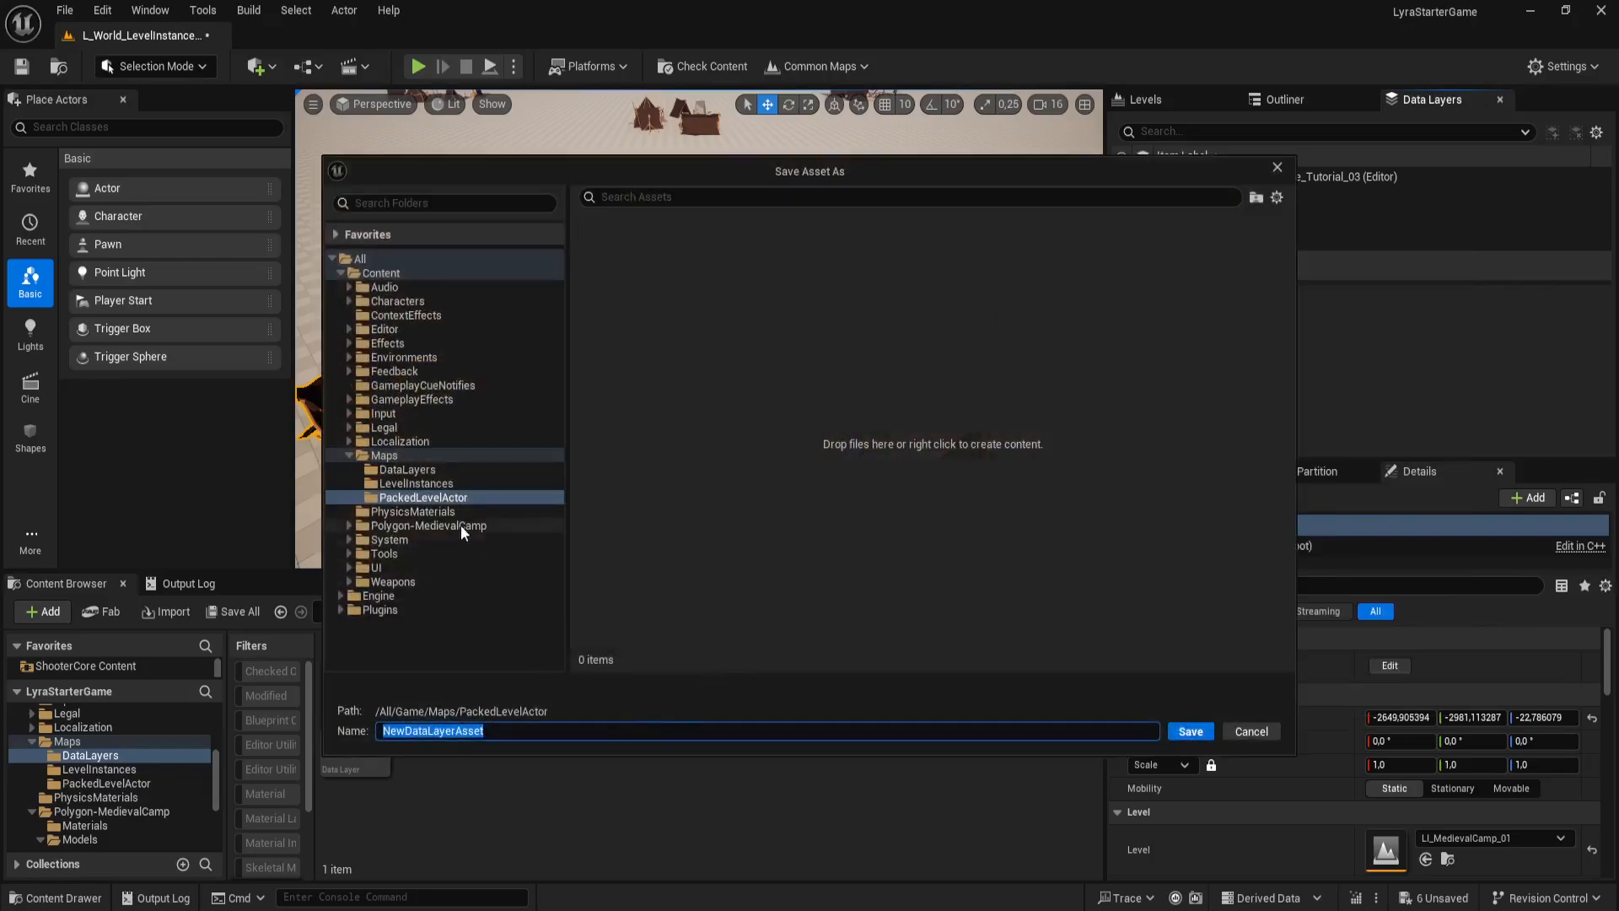
left_click(413, 470)
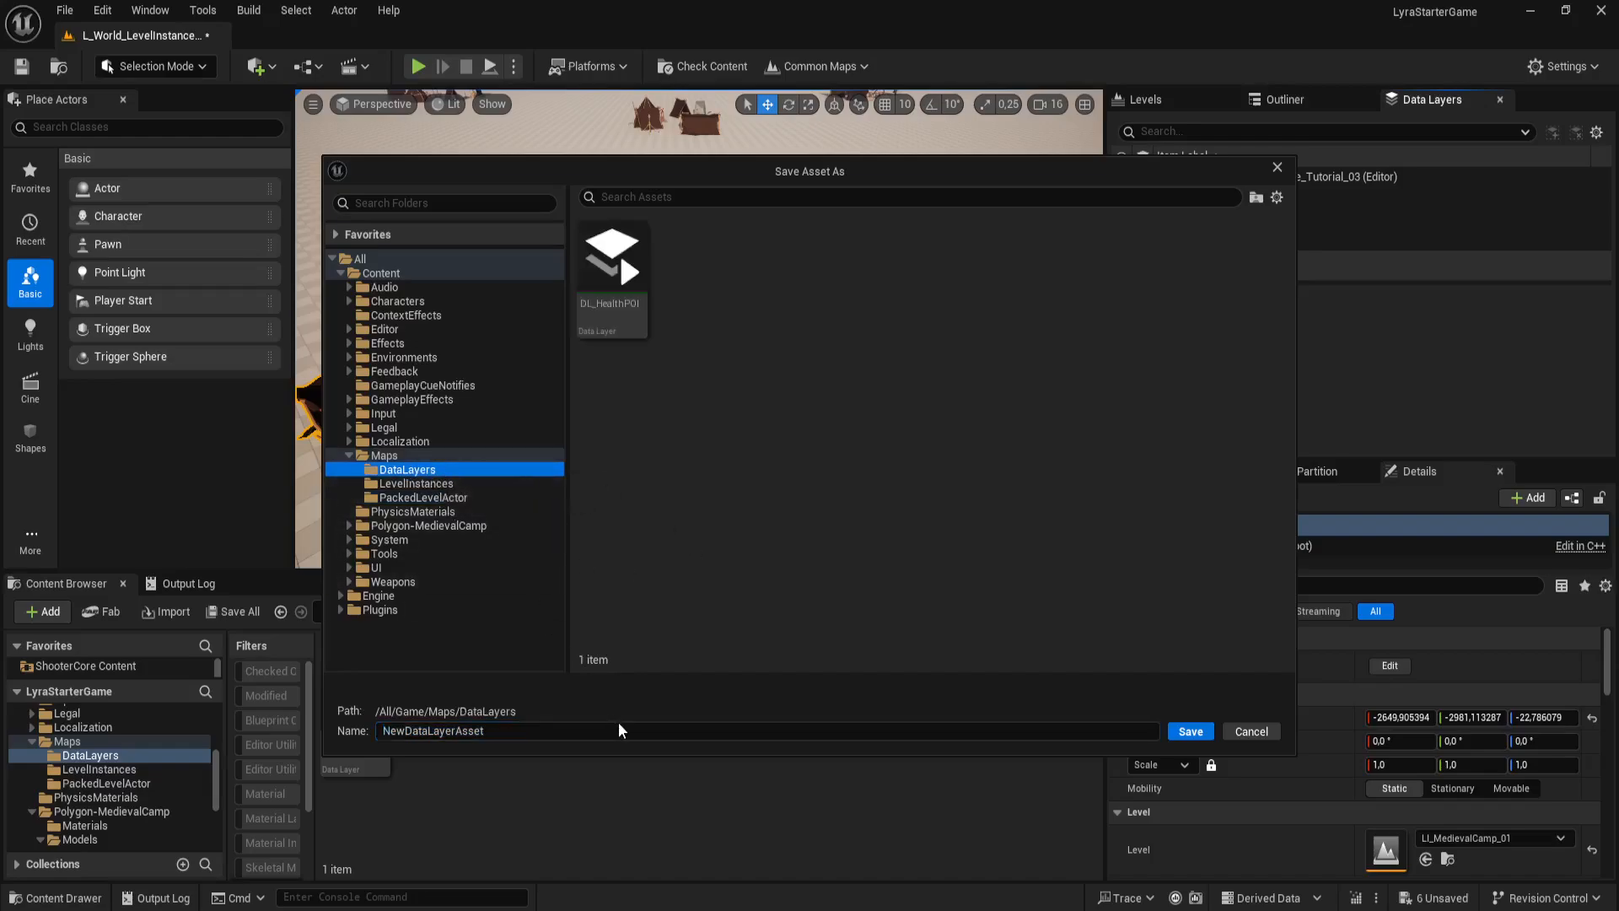
left_click(509, 732)
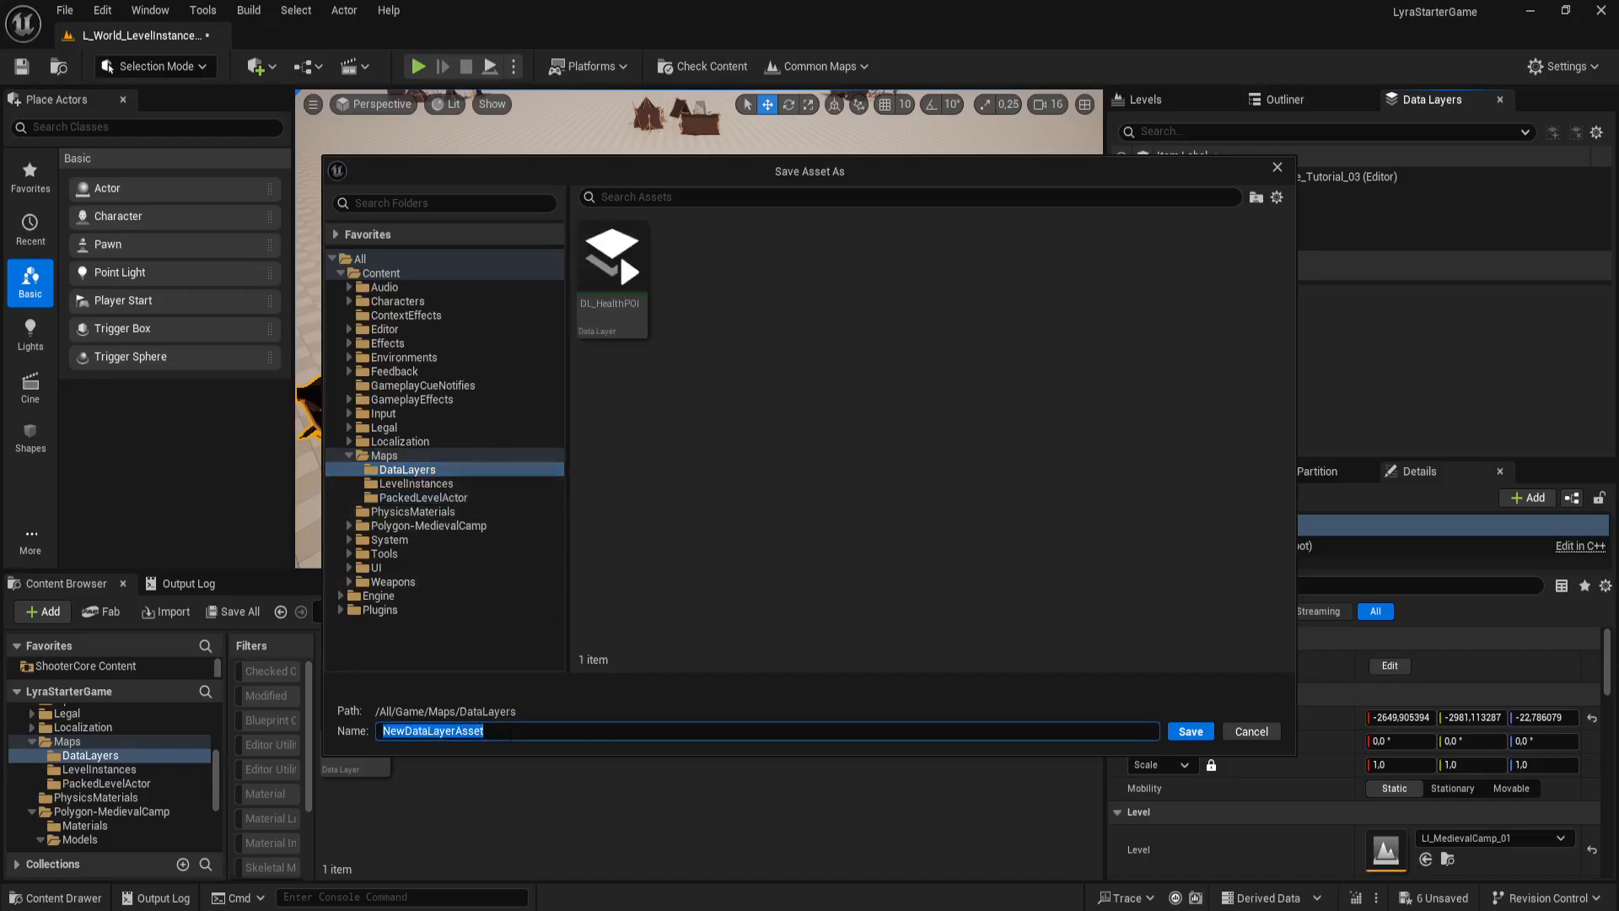
type("DL_")
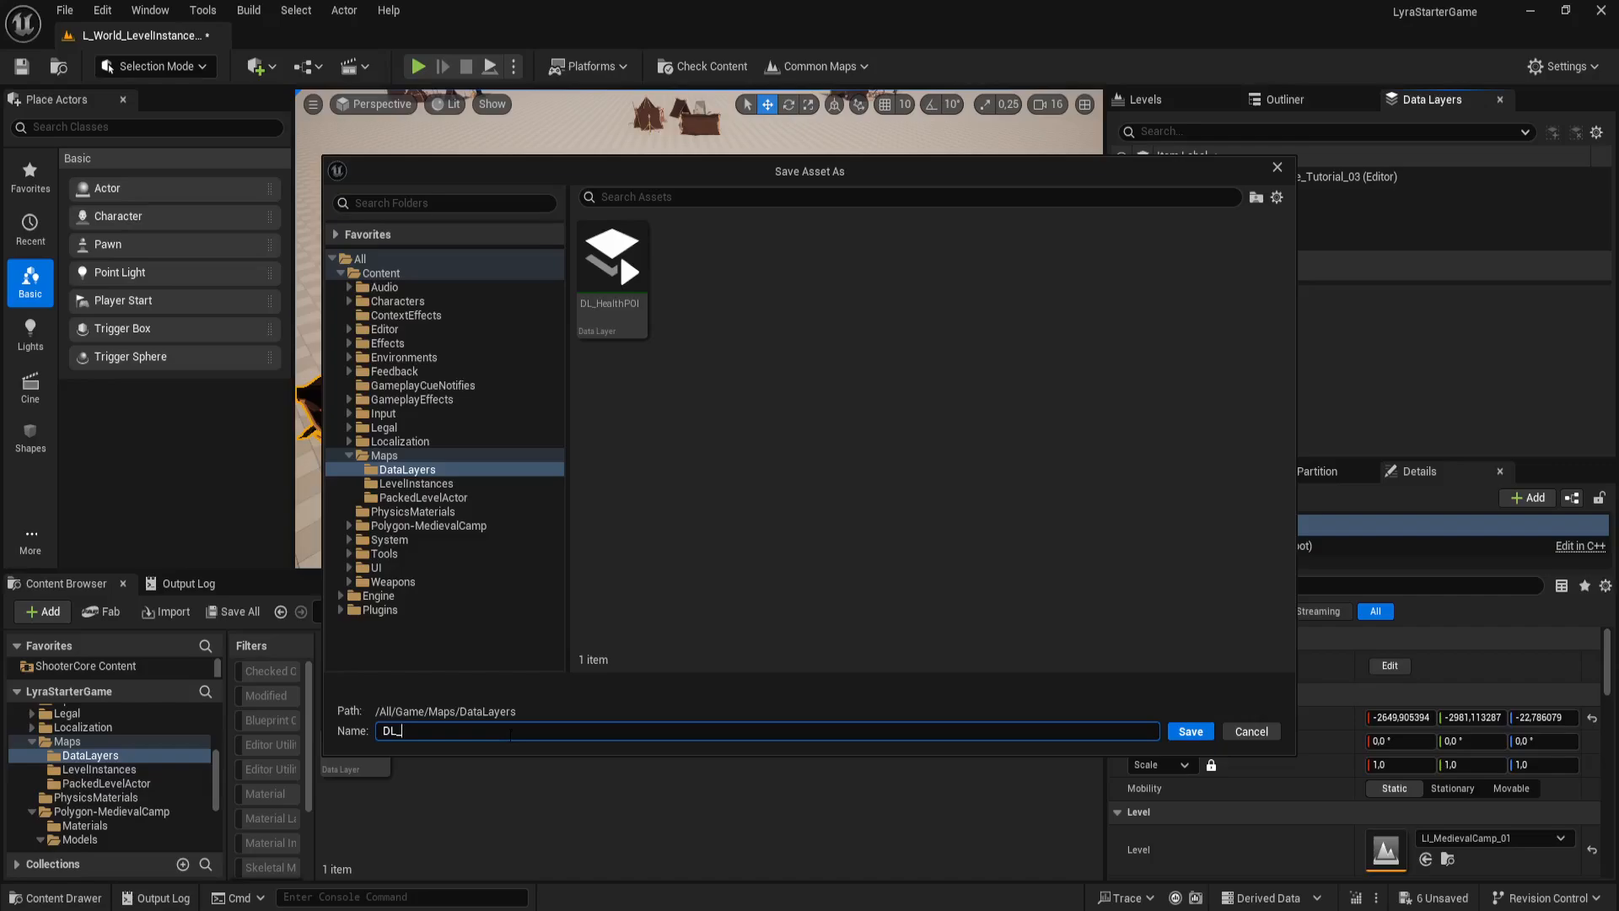
type("Camps_POI")
left_click(1186, 736)
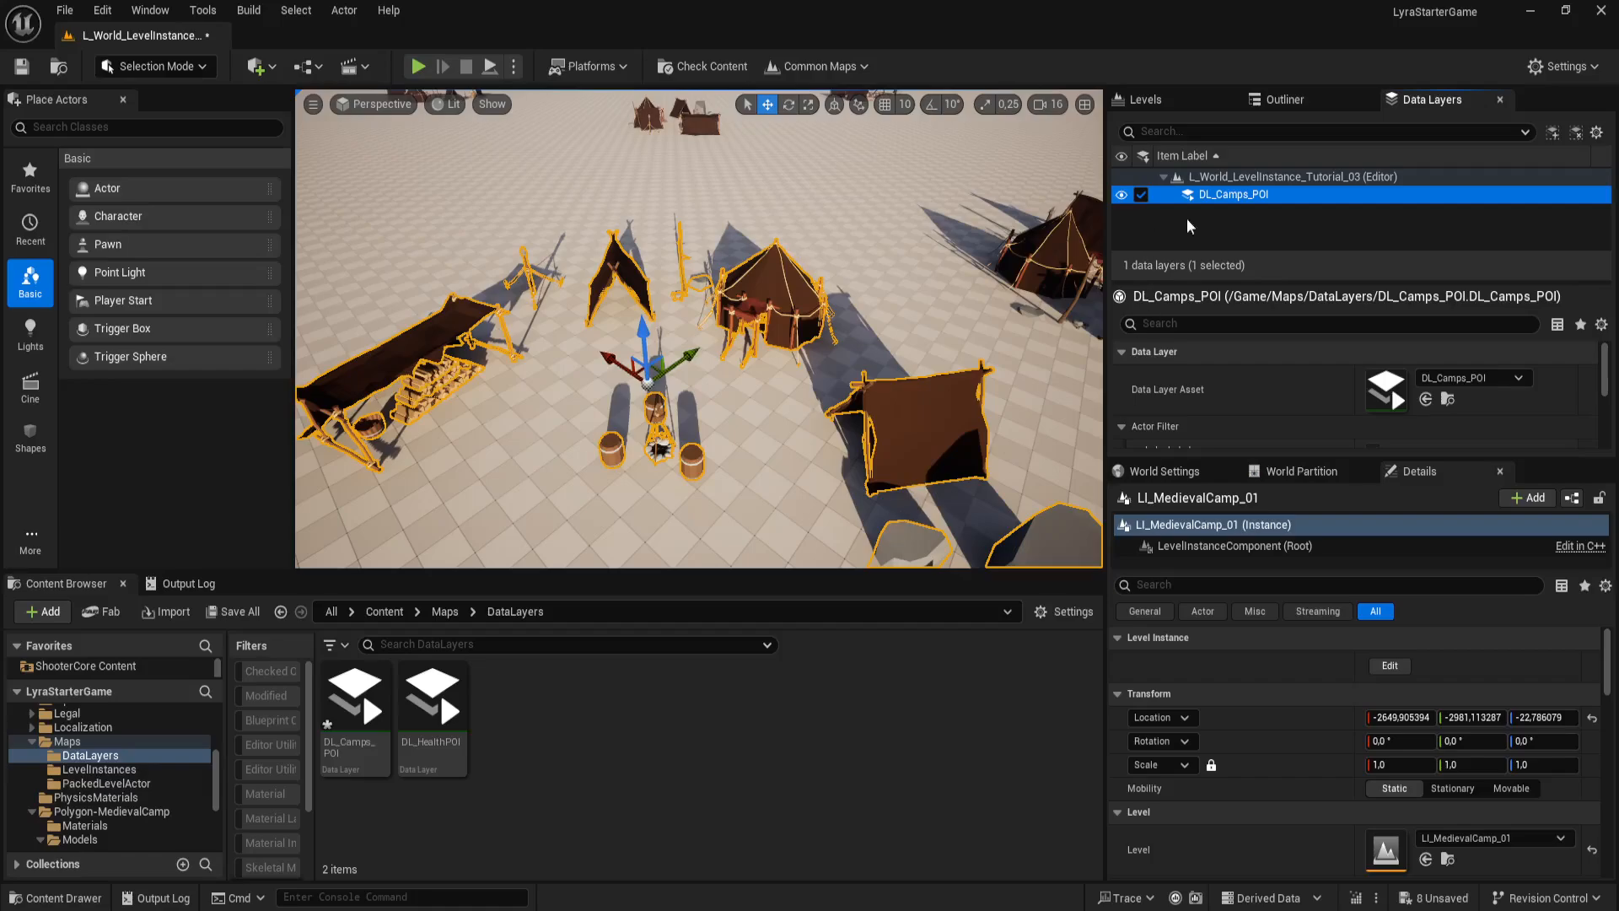
Step: Clear the data layer selection and save the DL_Camps_POI asset and the current level
left_click(1229, 210)
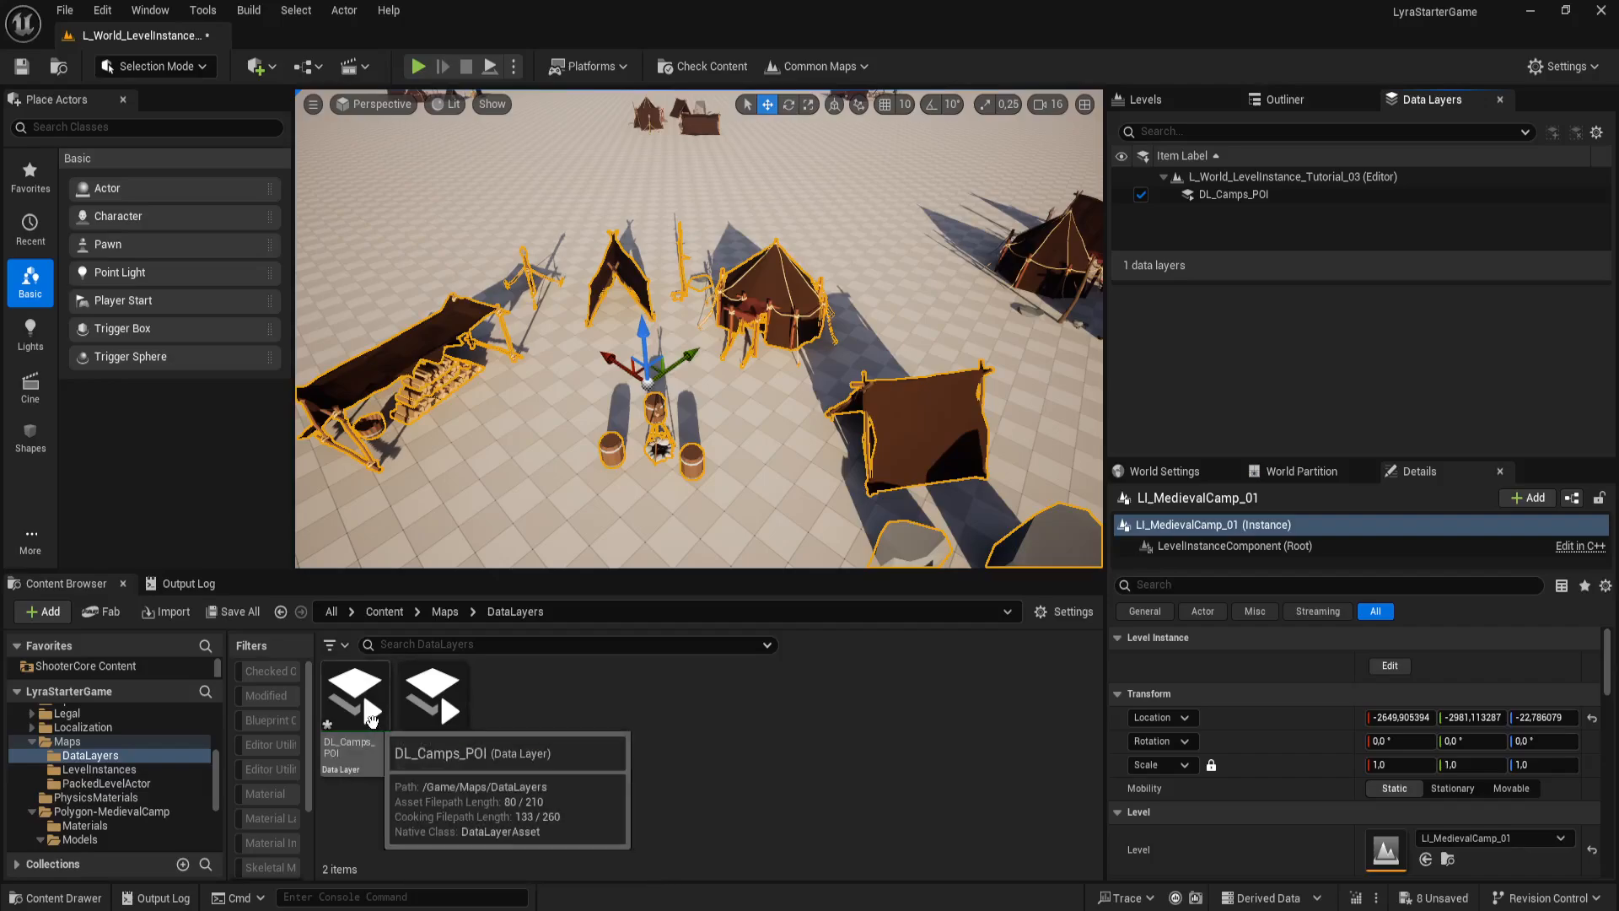
right_click(371, 717)
left_click(489, 376)
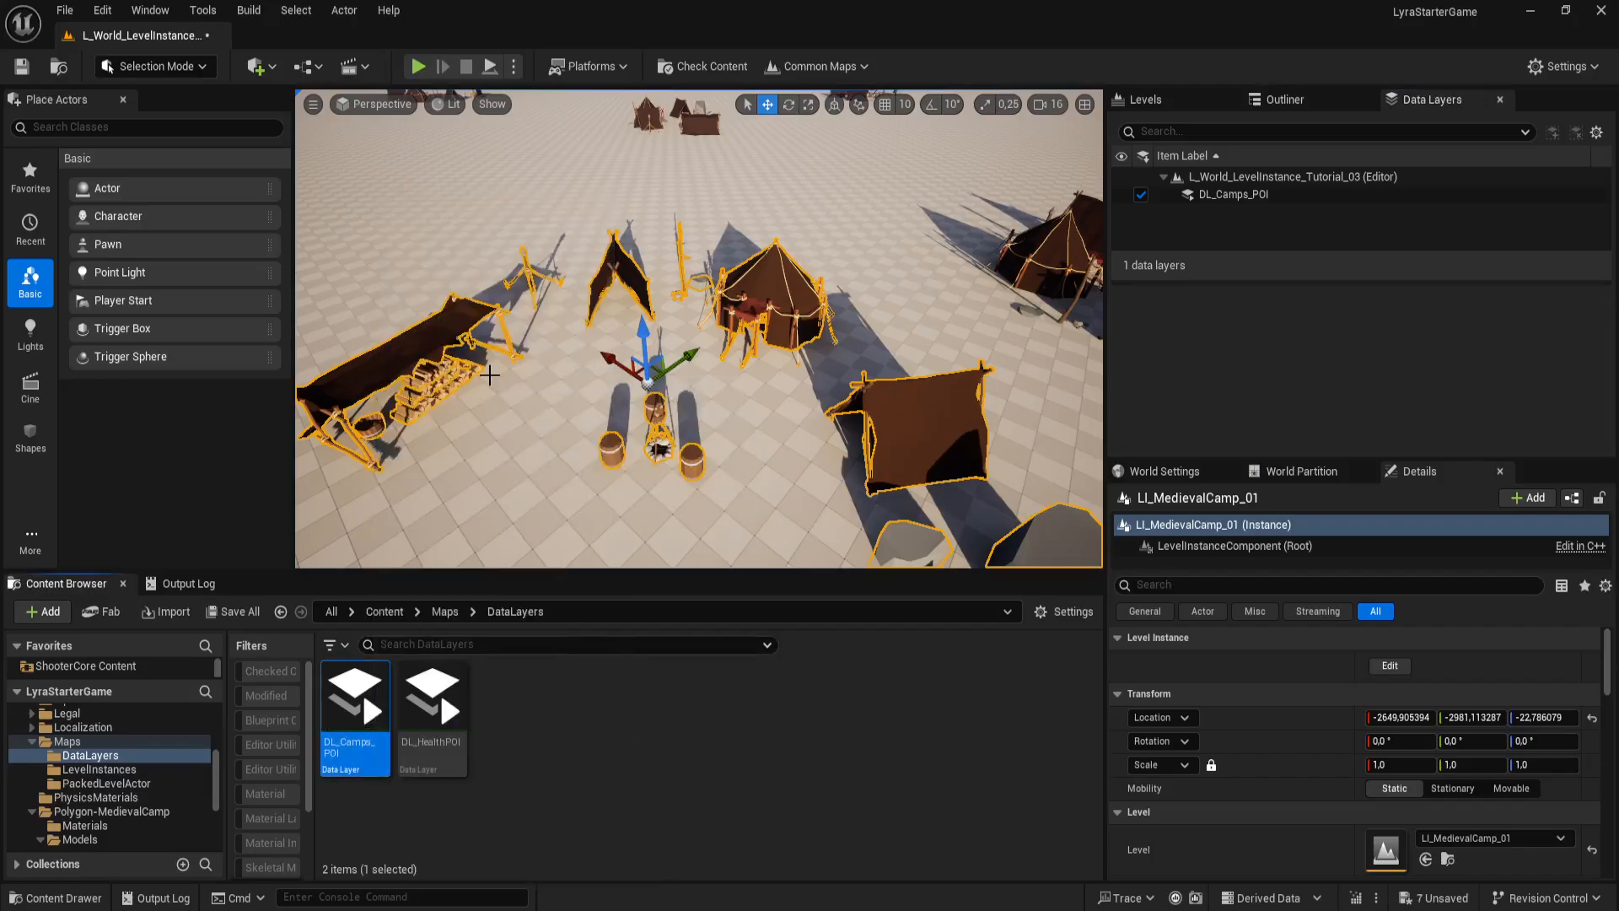
left_click(65, 10)
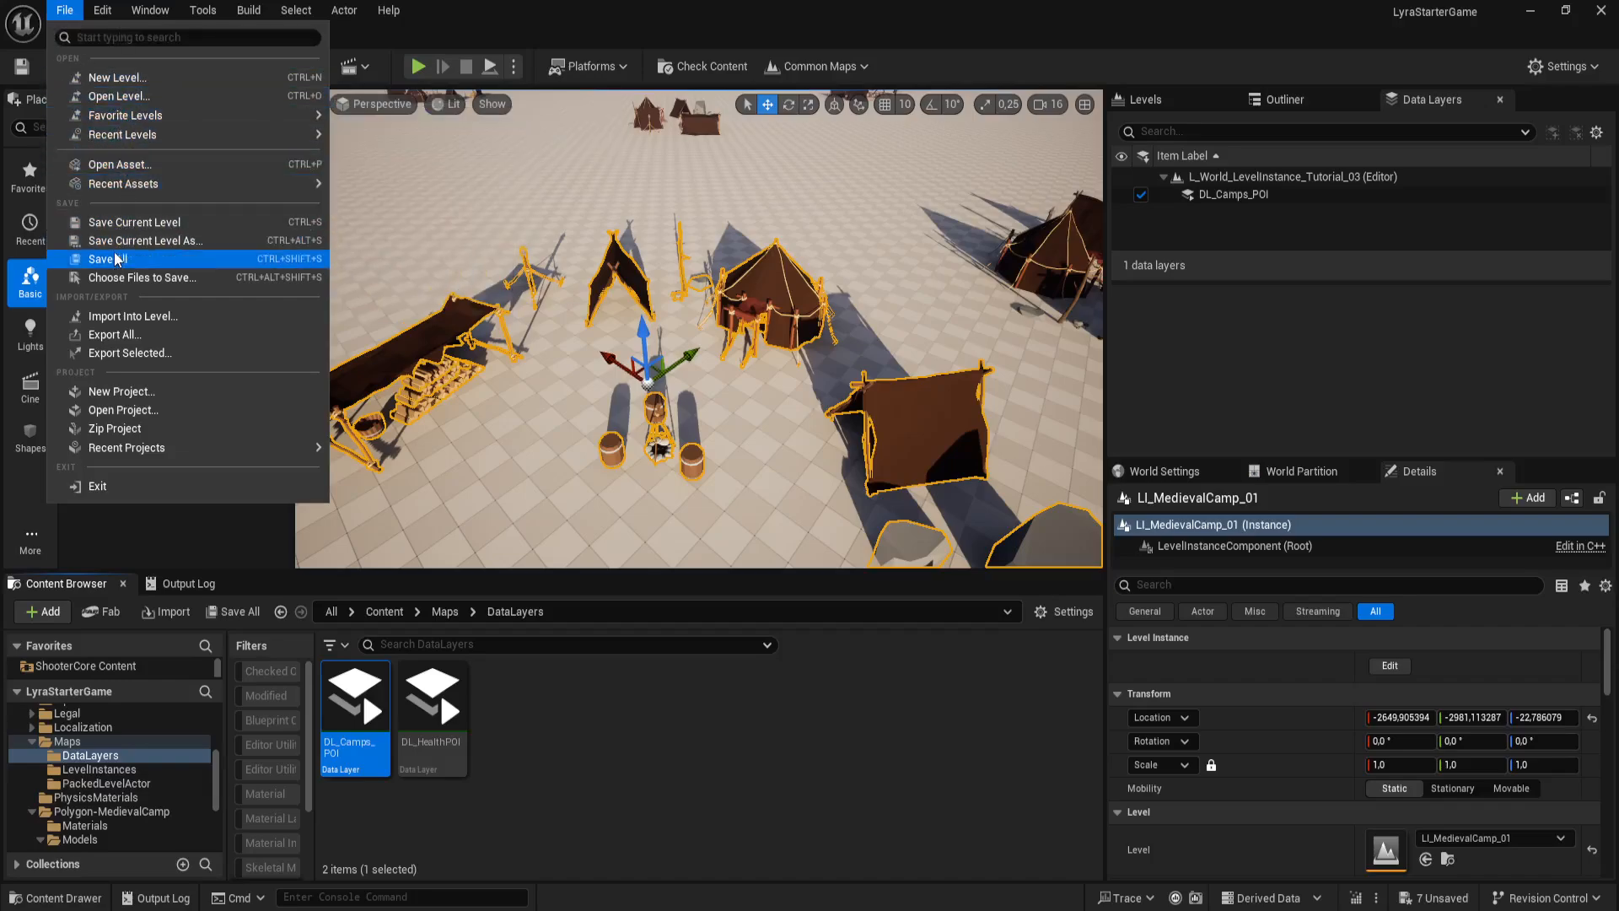
left_click(130, 221)
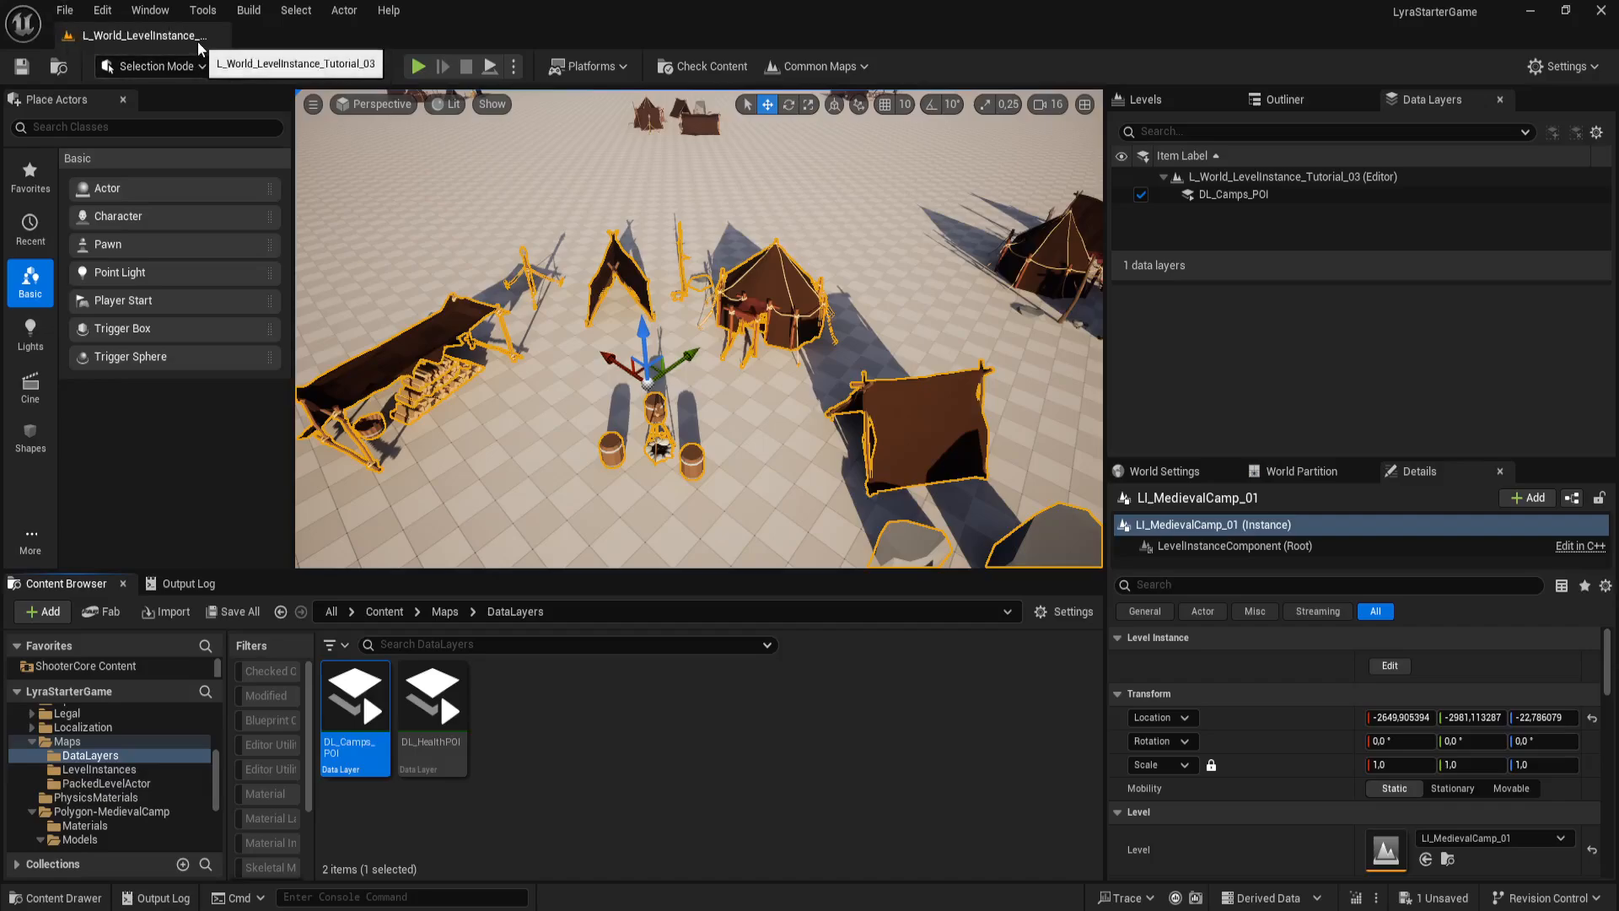
left_click(67, 11)
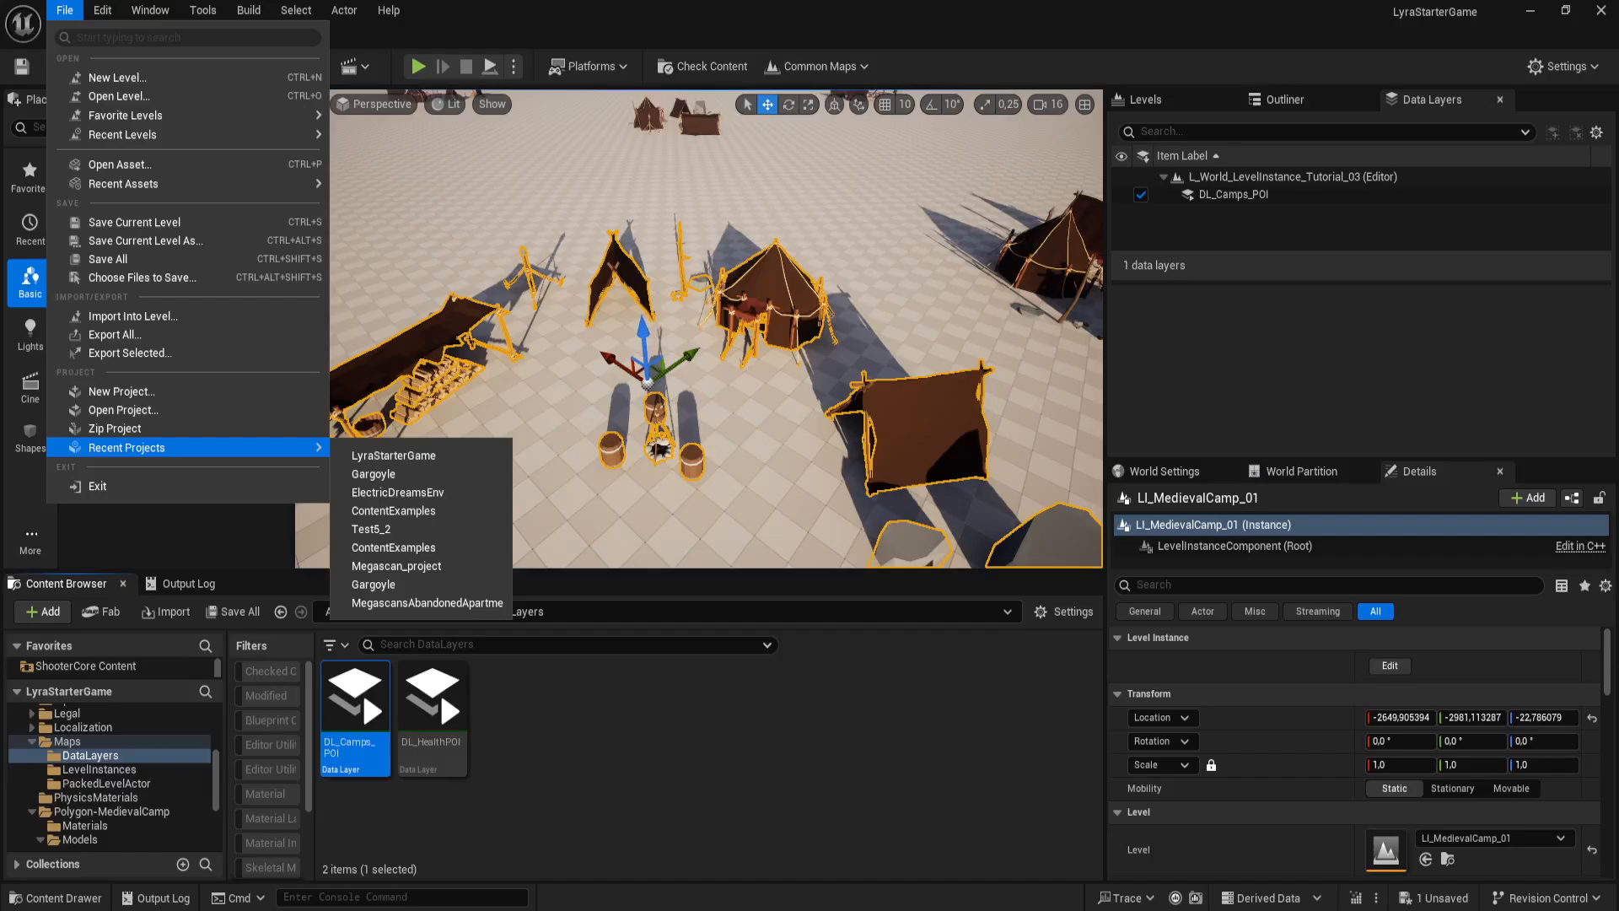
key("Escape")
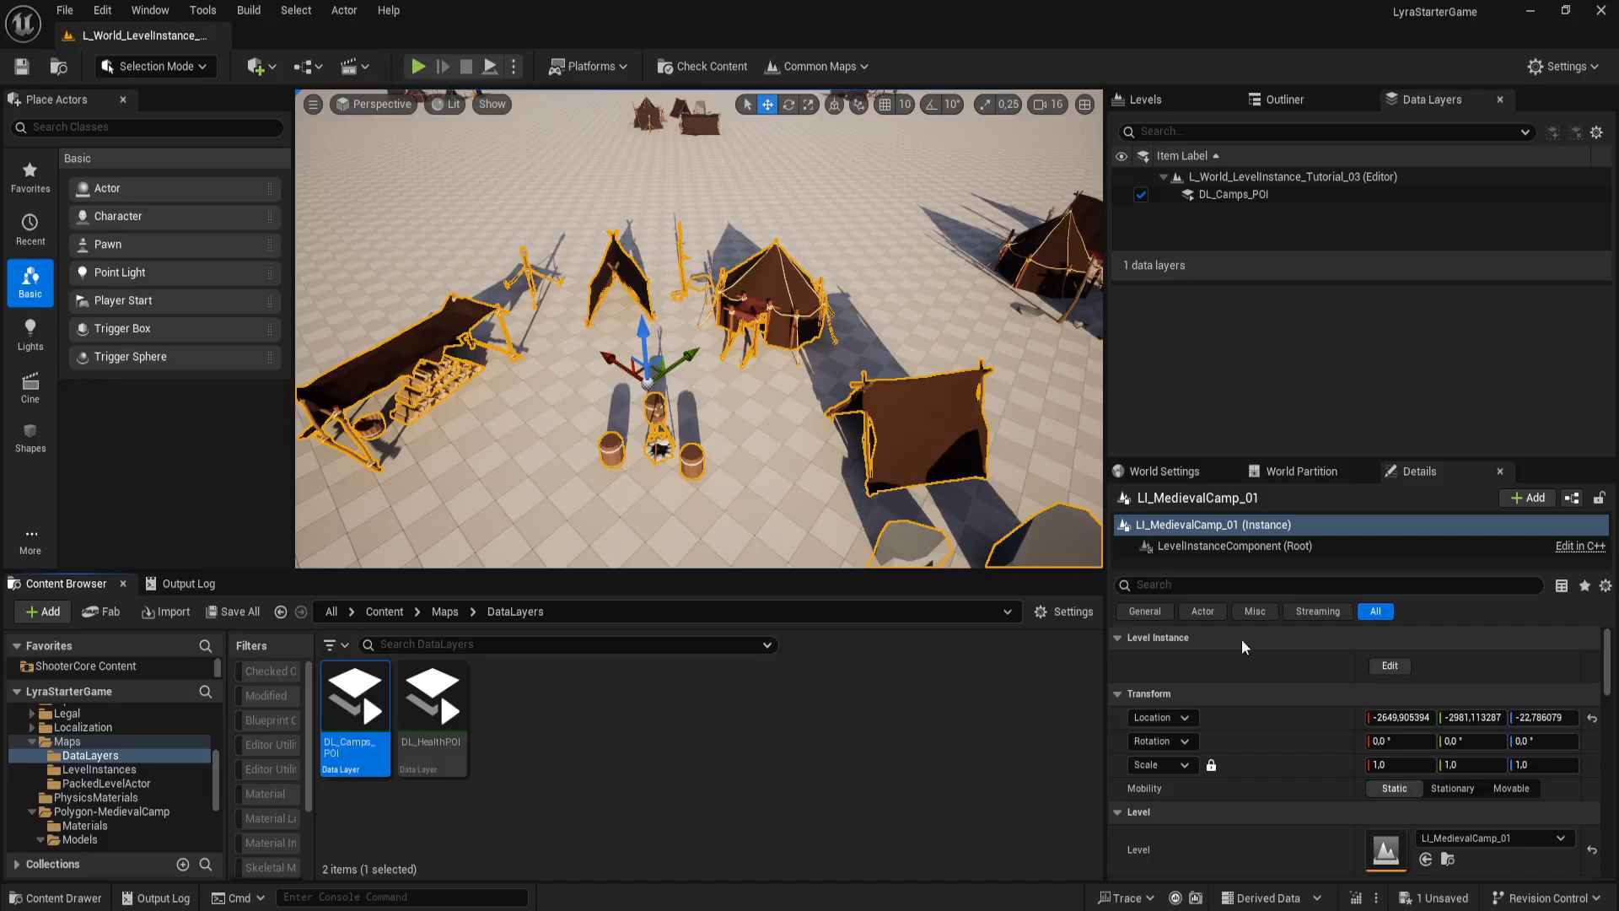
Step: Enlarge the Content Browser upwards and look through the project's Content folder tree
scroll(202, 742, "up", 3)
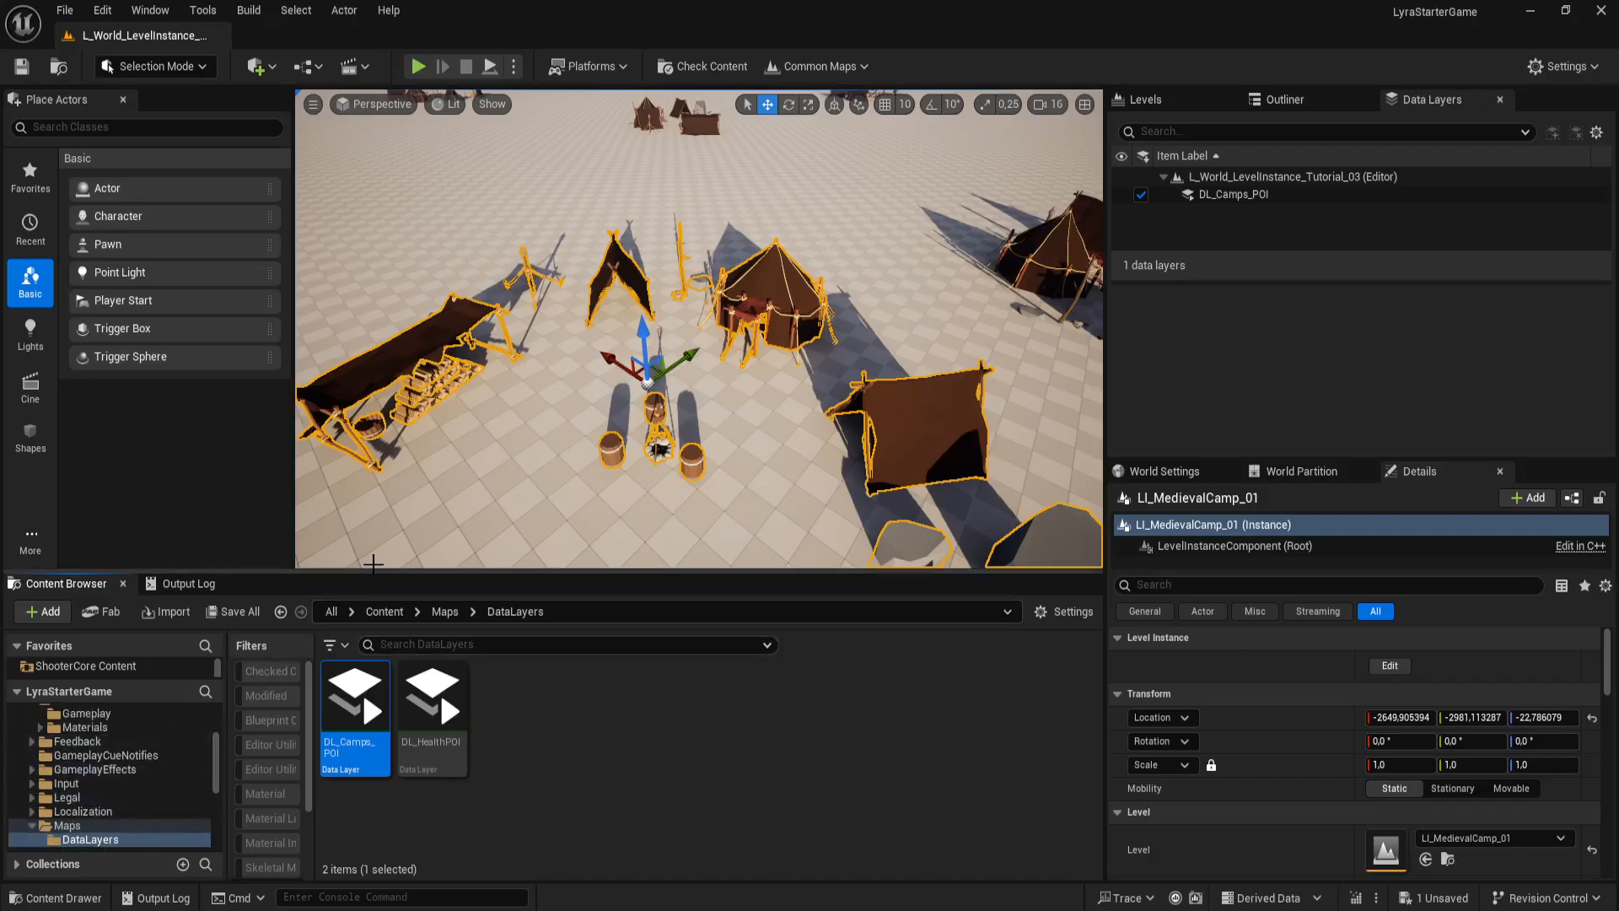
left_click_drag(371, 574, 372, 392)
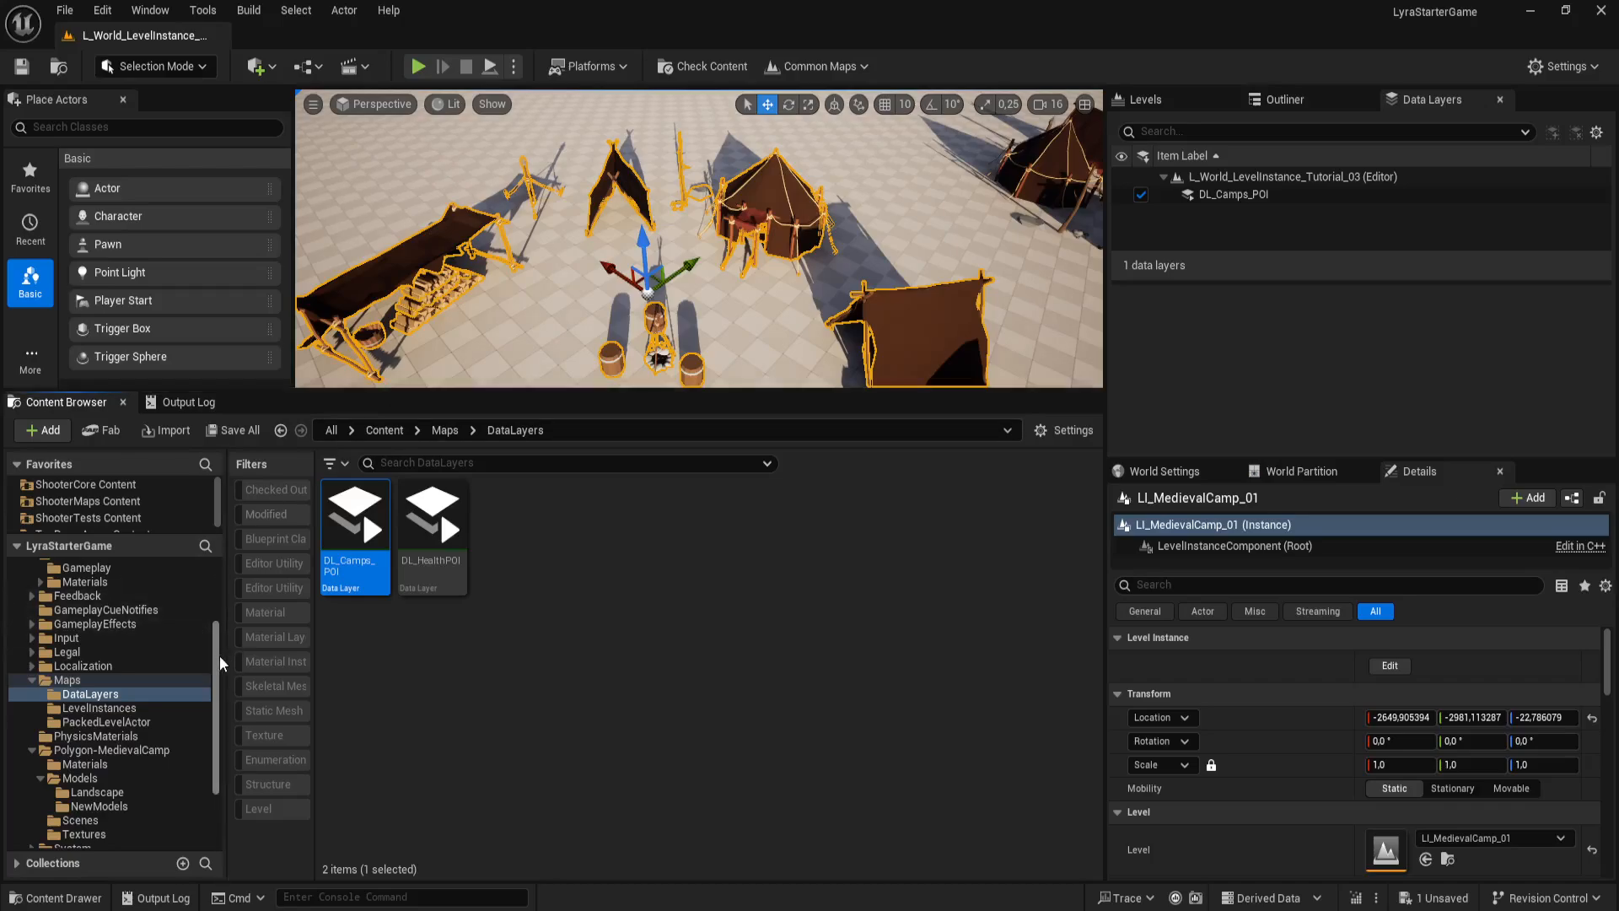
left_click_drag(219, 657, 221, 577)
scroll(76, 800, "down", 5)
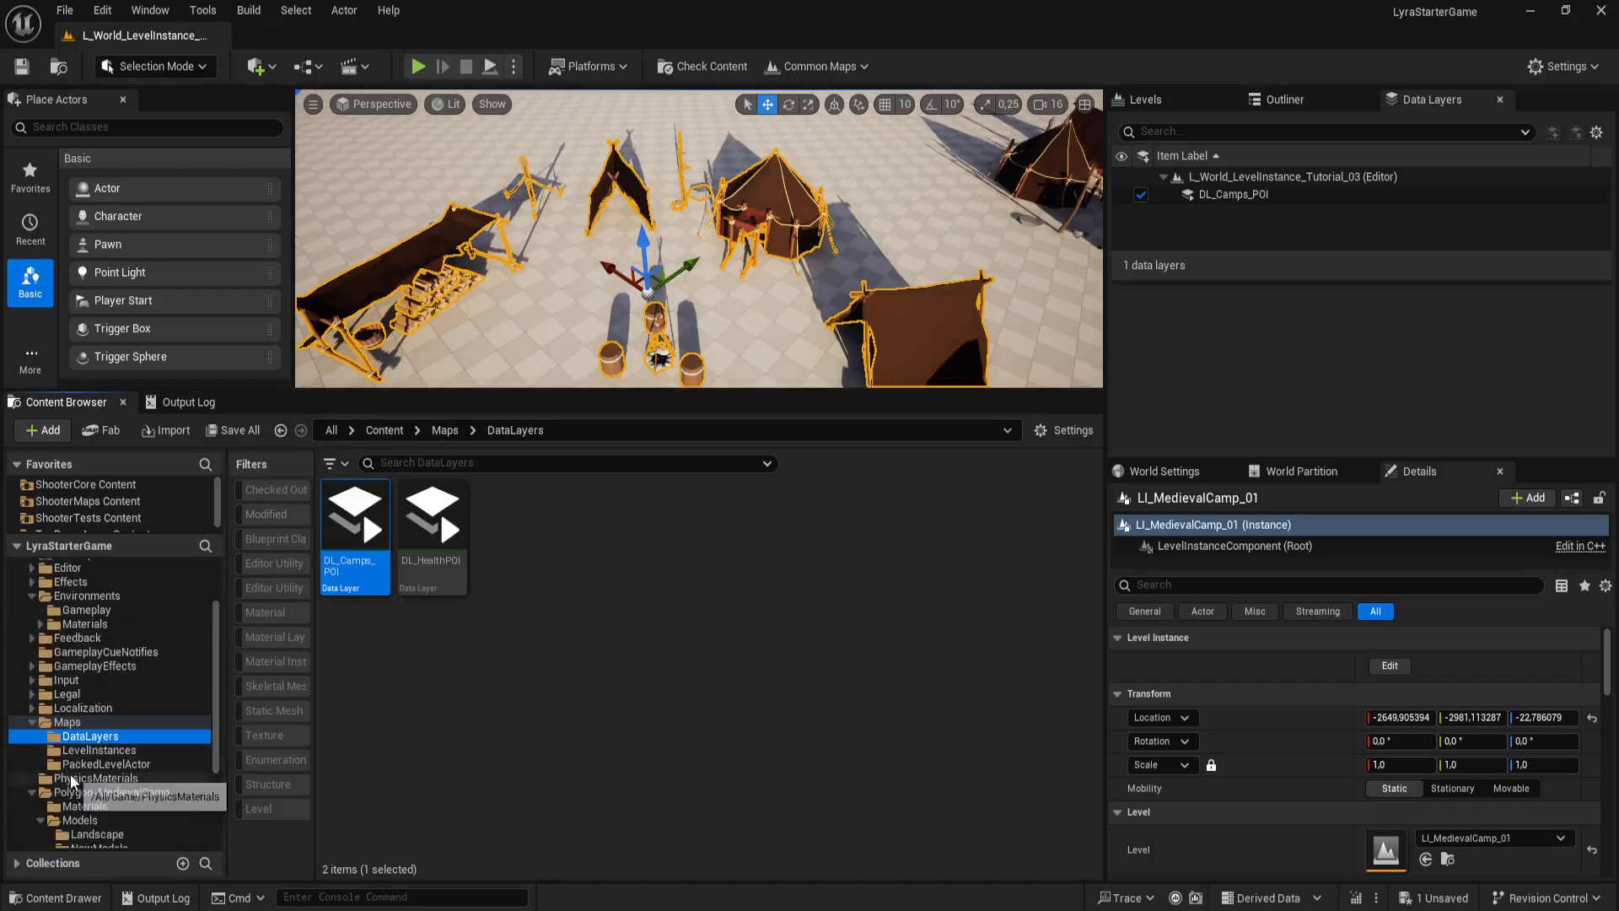
scroll(76, 625, "up", 5)
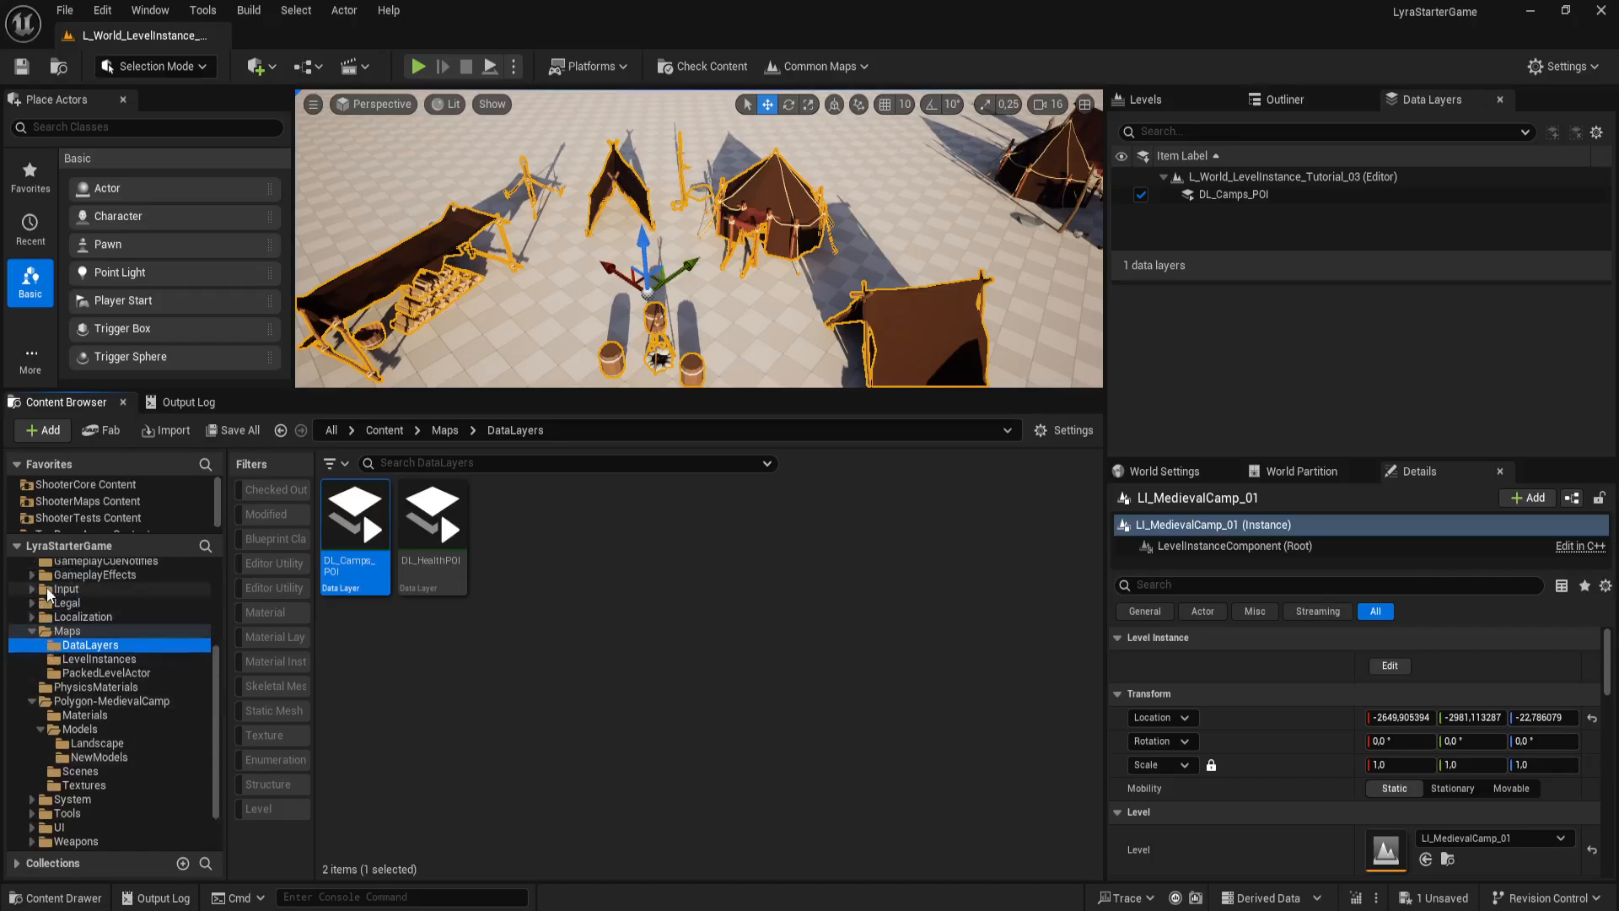
scroll(49, 602, "up", 1)
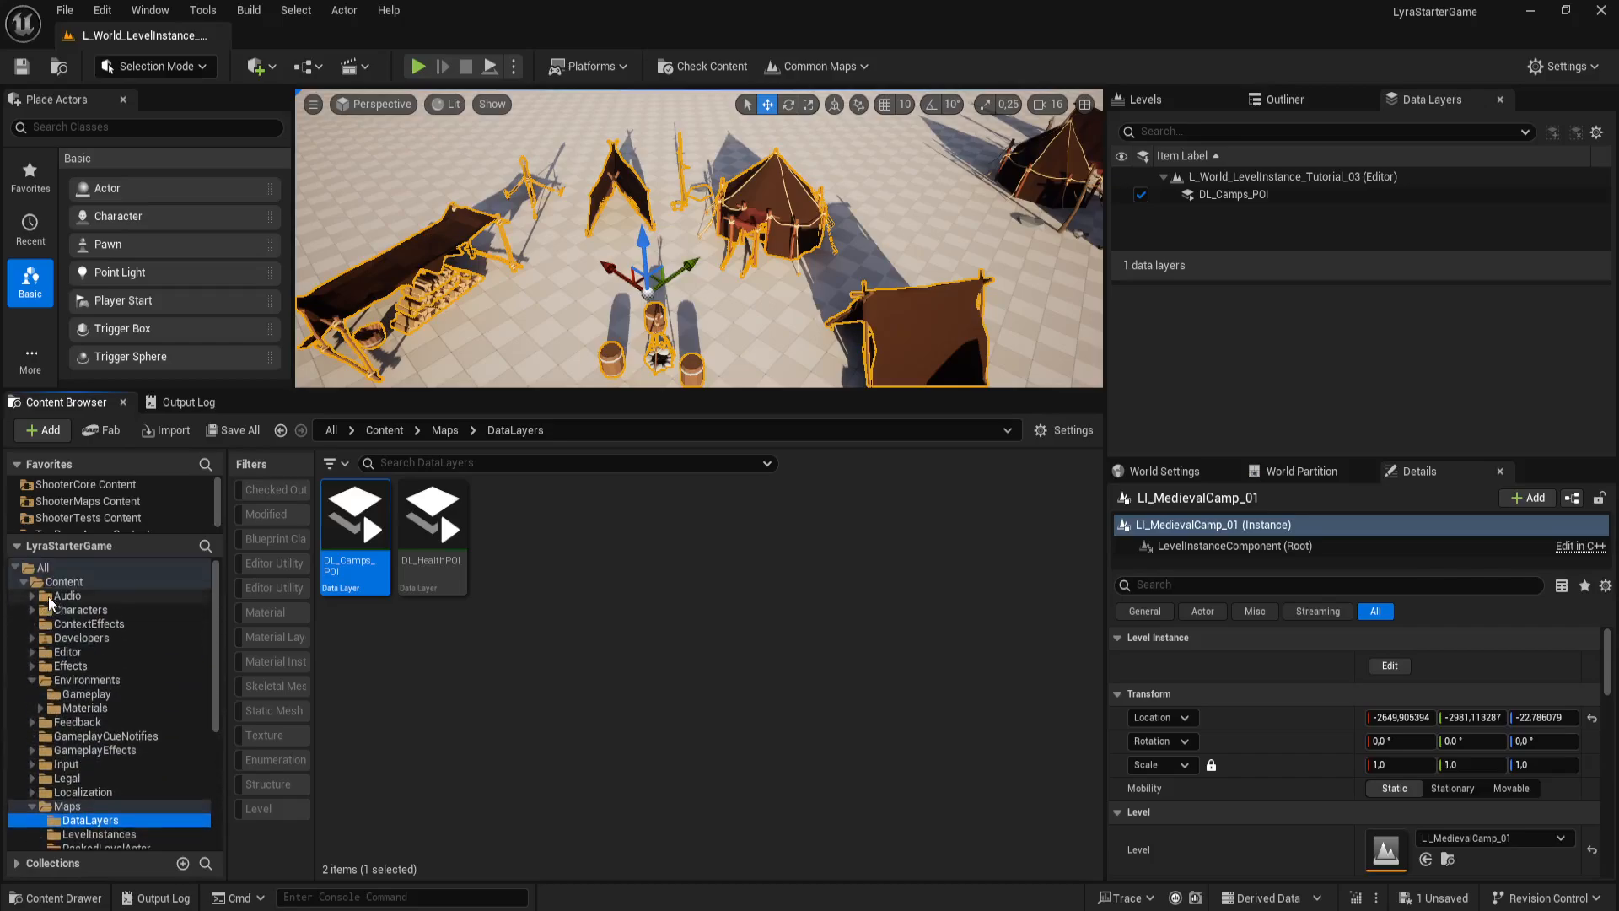
scroll(76, 802, "down", 5)
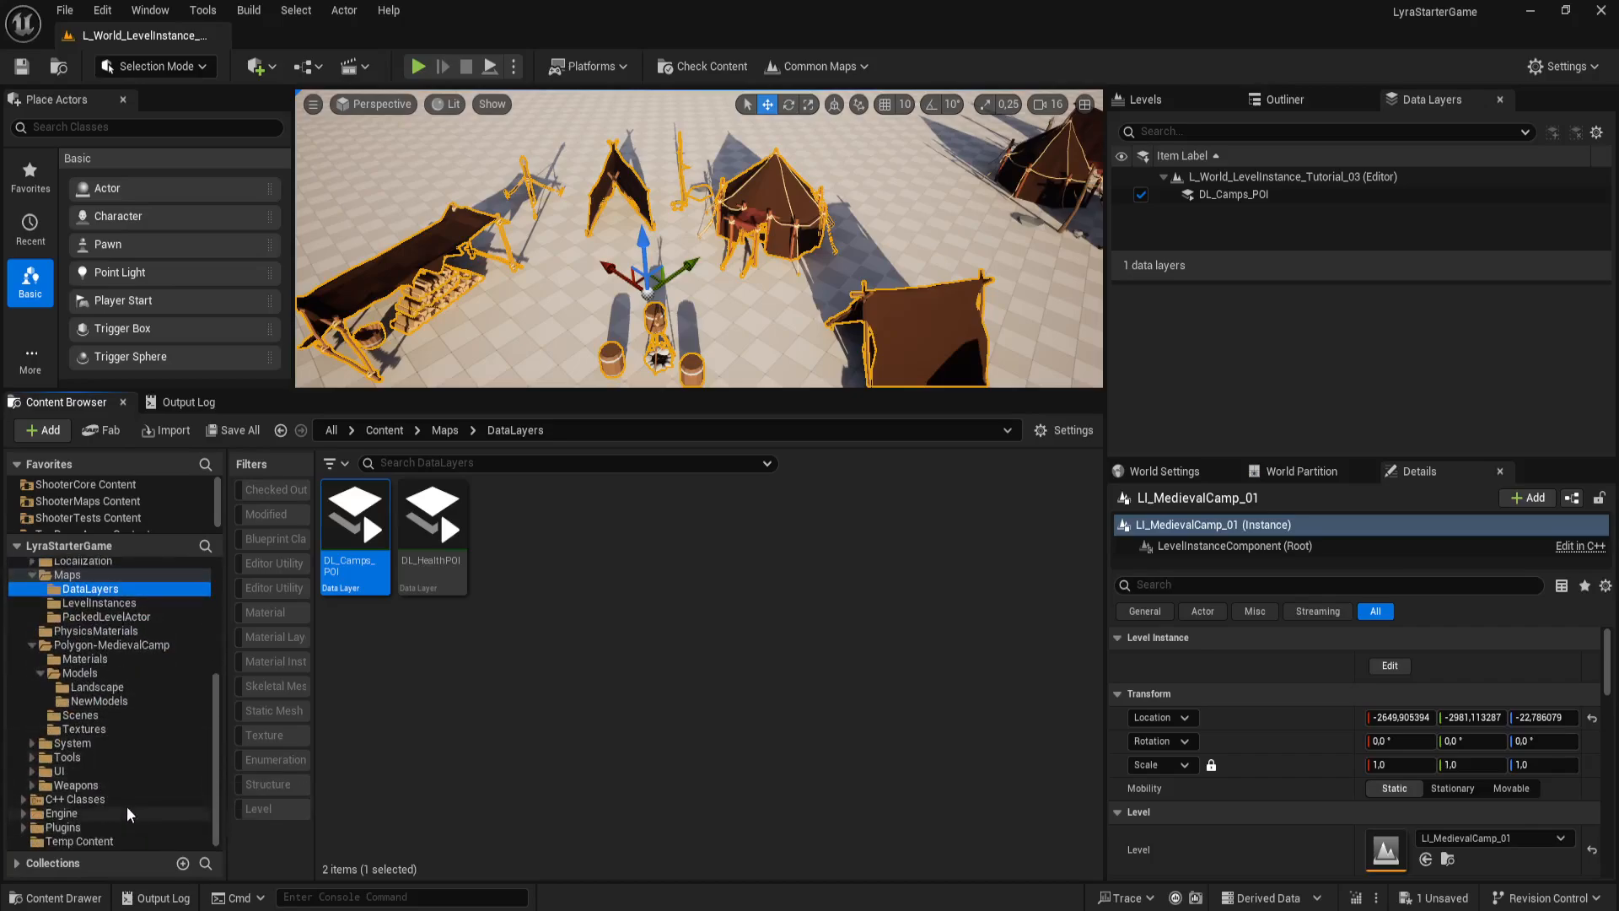
Step: Open the TopDownArena Content folder, then collapse and re-expand the Plugins folder to look through its subfolders
left_click_drag(122, 533, 243, 595)
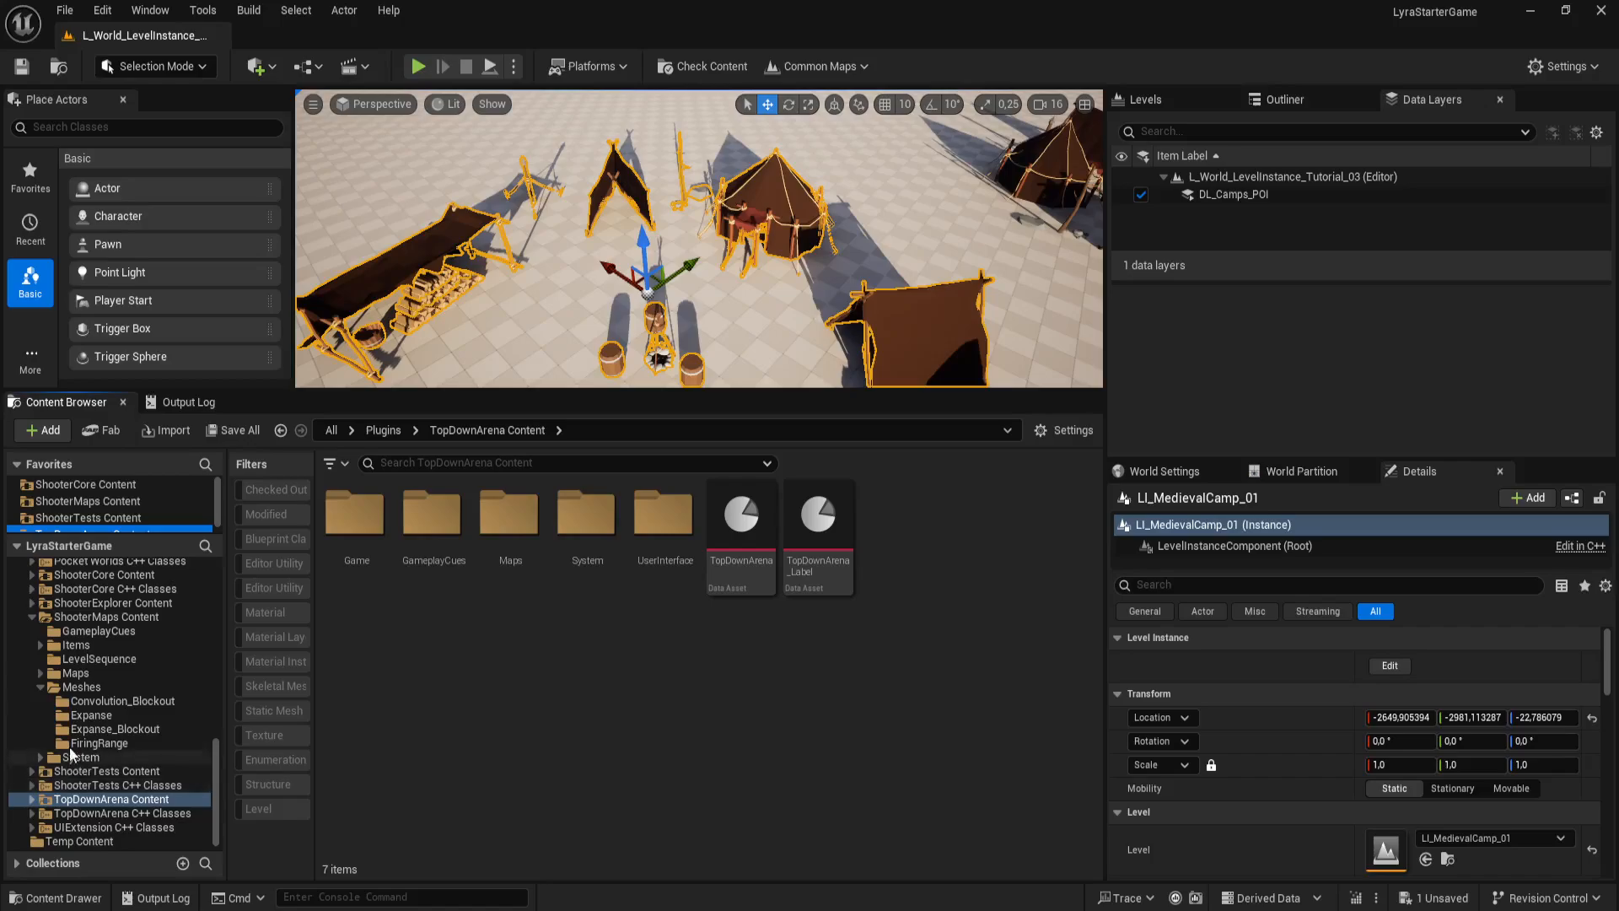
scroll(106, 789, "up", 2)
scroll(110, 784, "up", 3)
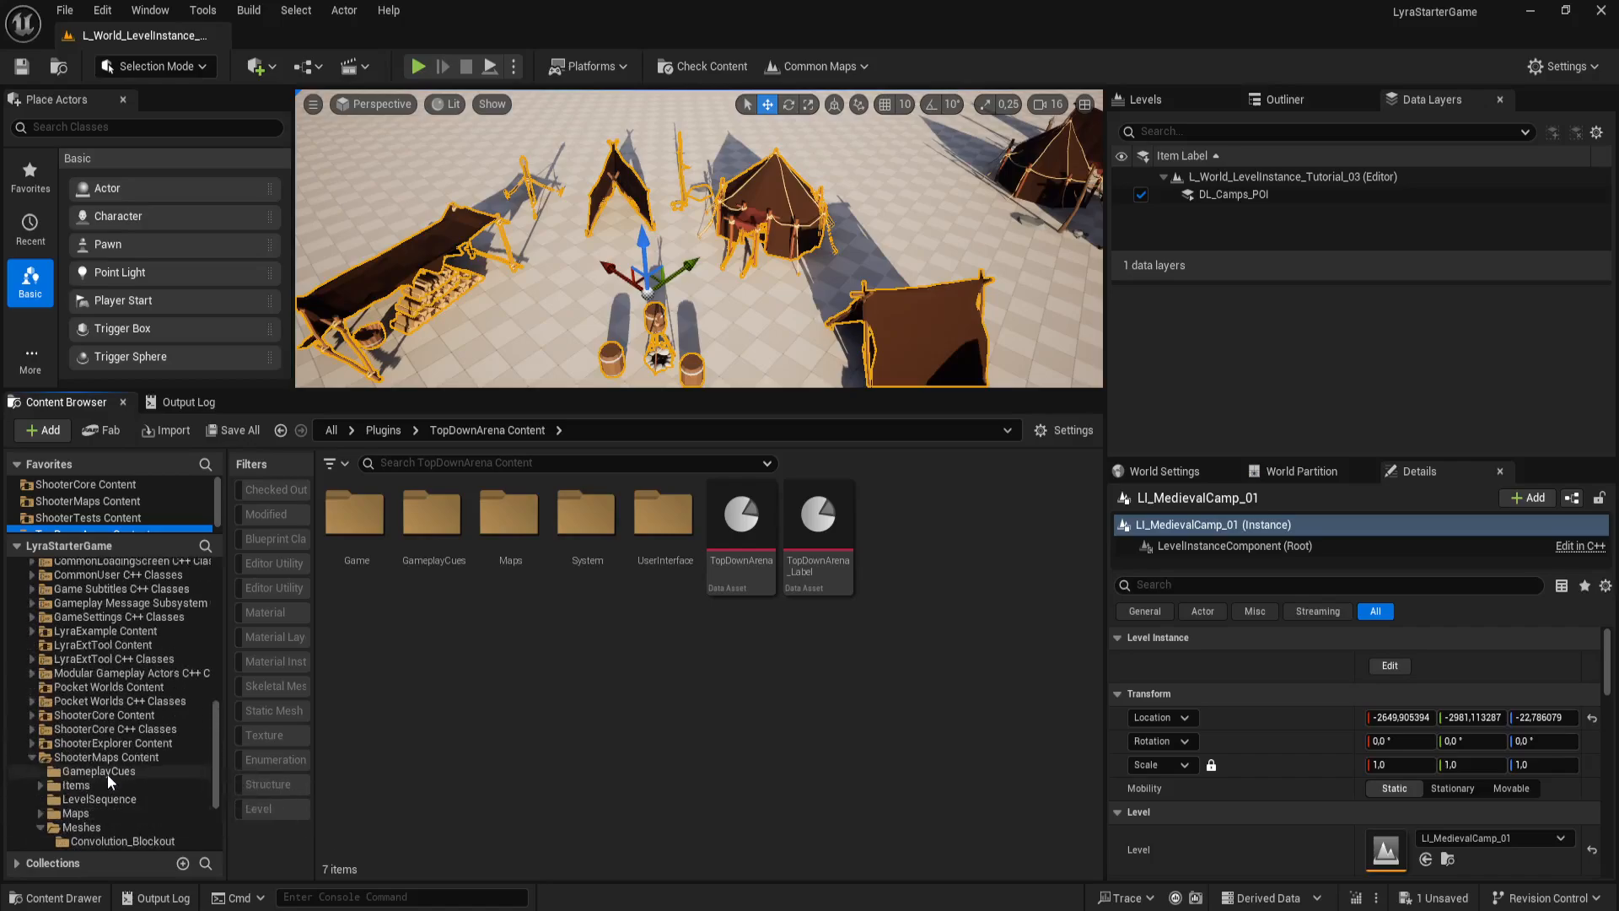
left_click(24, 619)
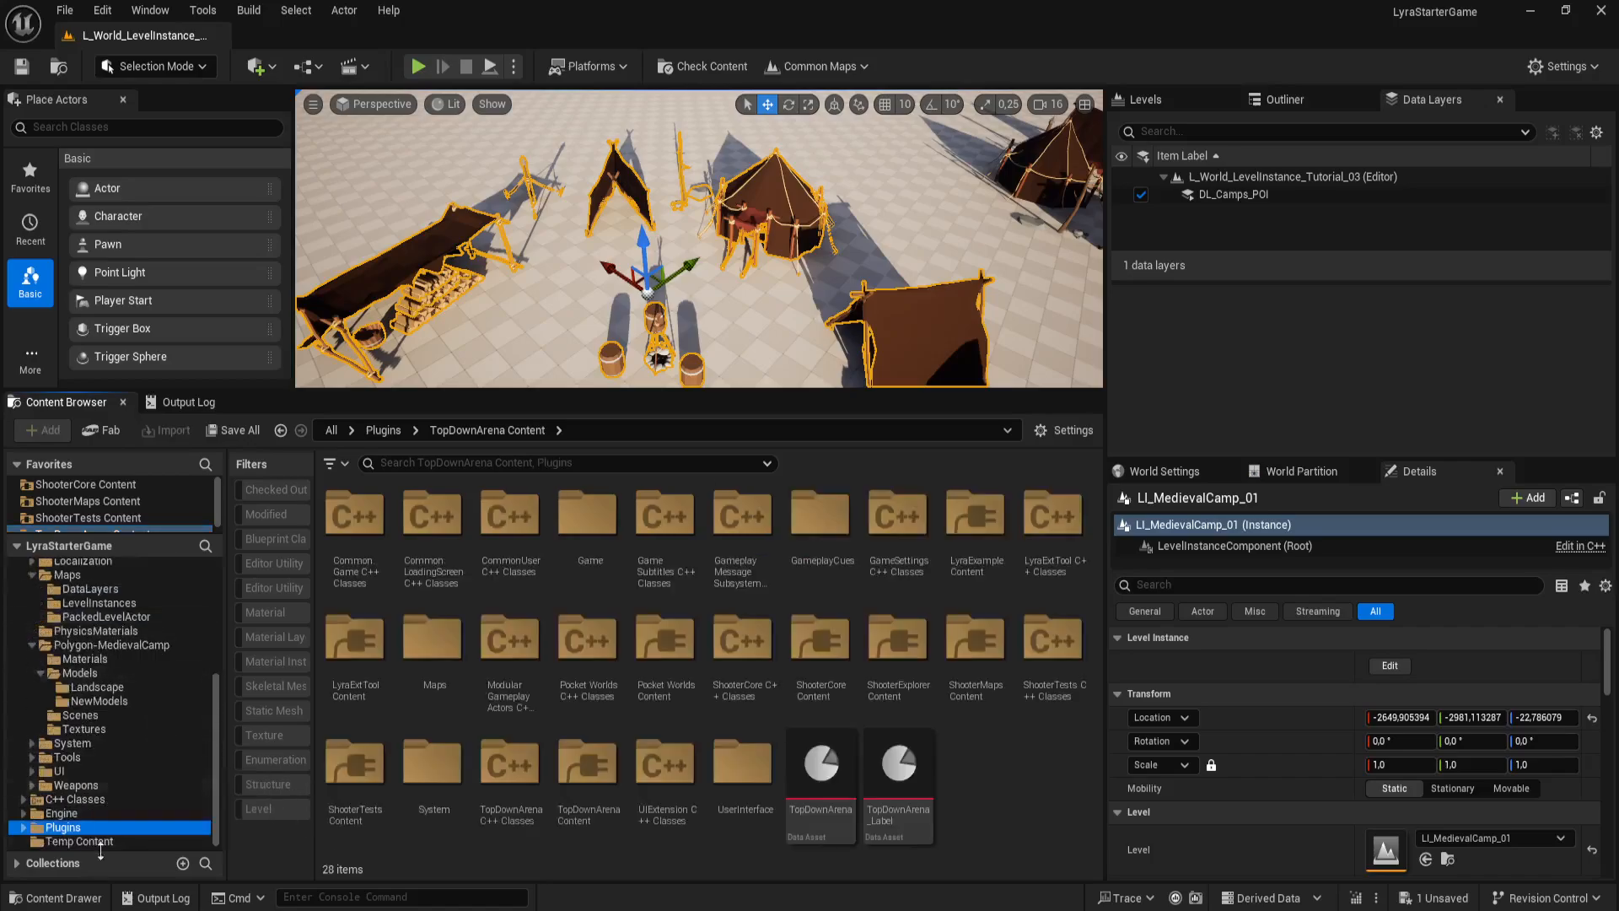
left_click(23, 827)
scroll(161, 800, "down", 2)
scroll(160, 800, "down", 5)
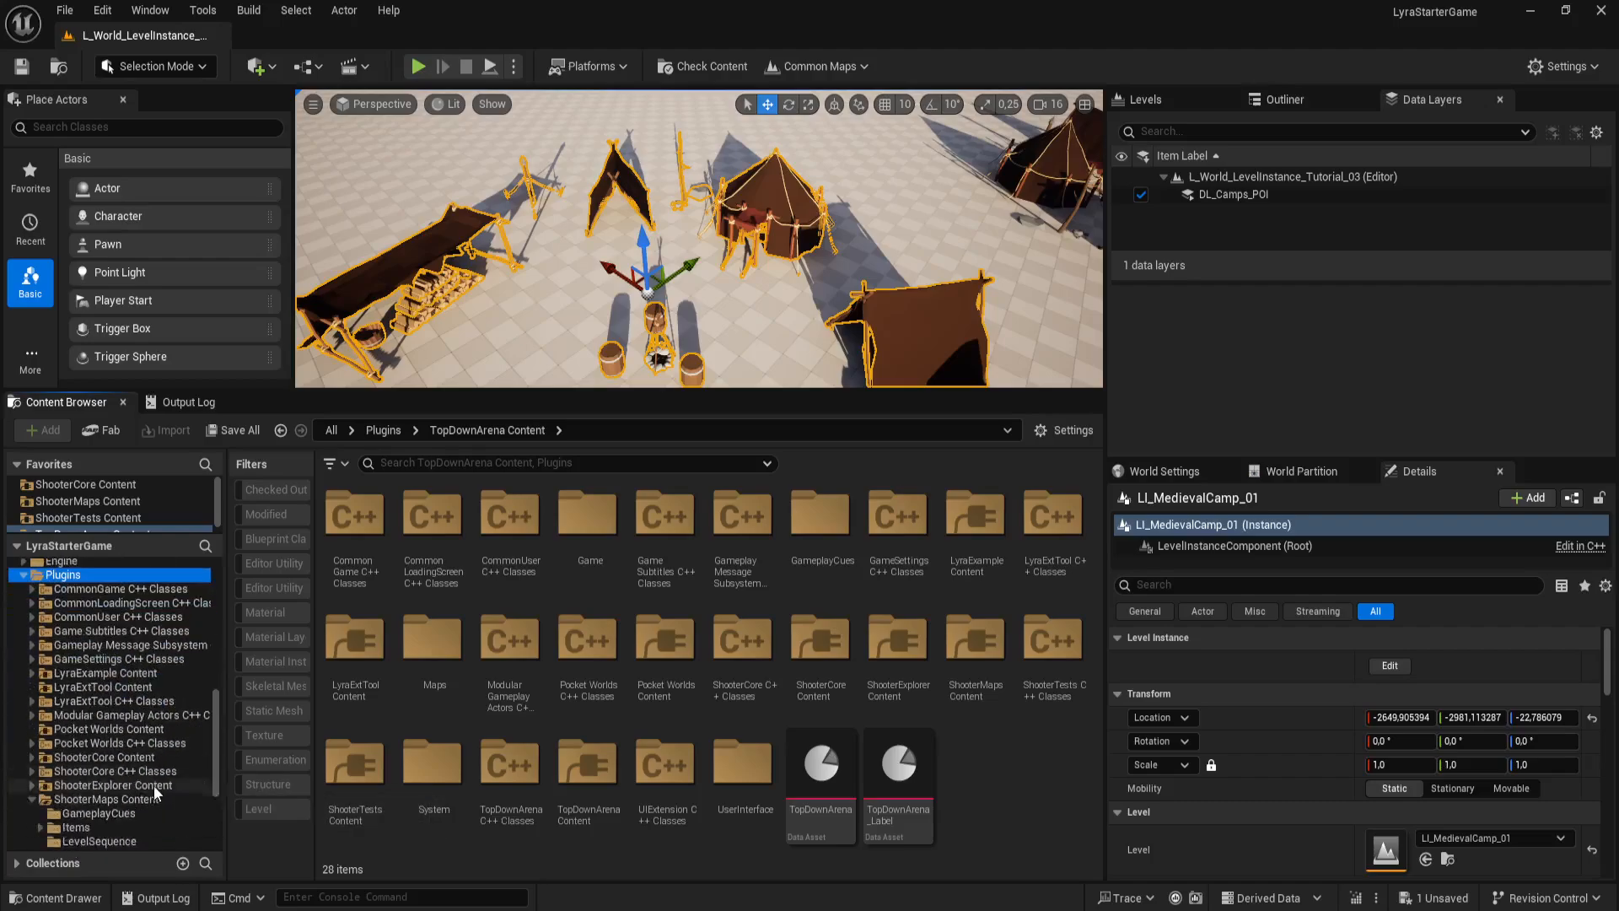
Step: Examine the contents of the Pocket Worlds, ShooterExplorer and ShooterMaps plugin folders
left_click(104, 701)
left_click(98, 674)
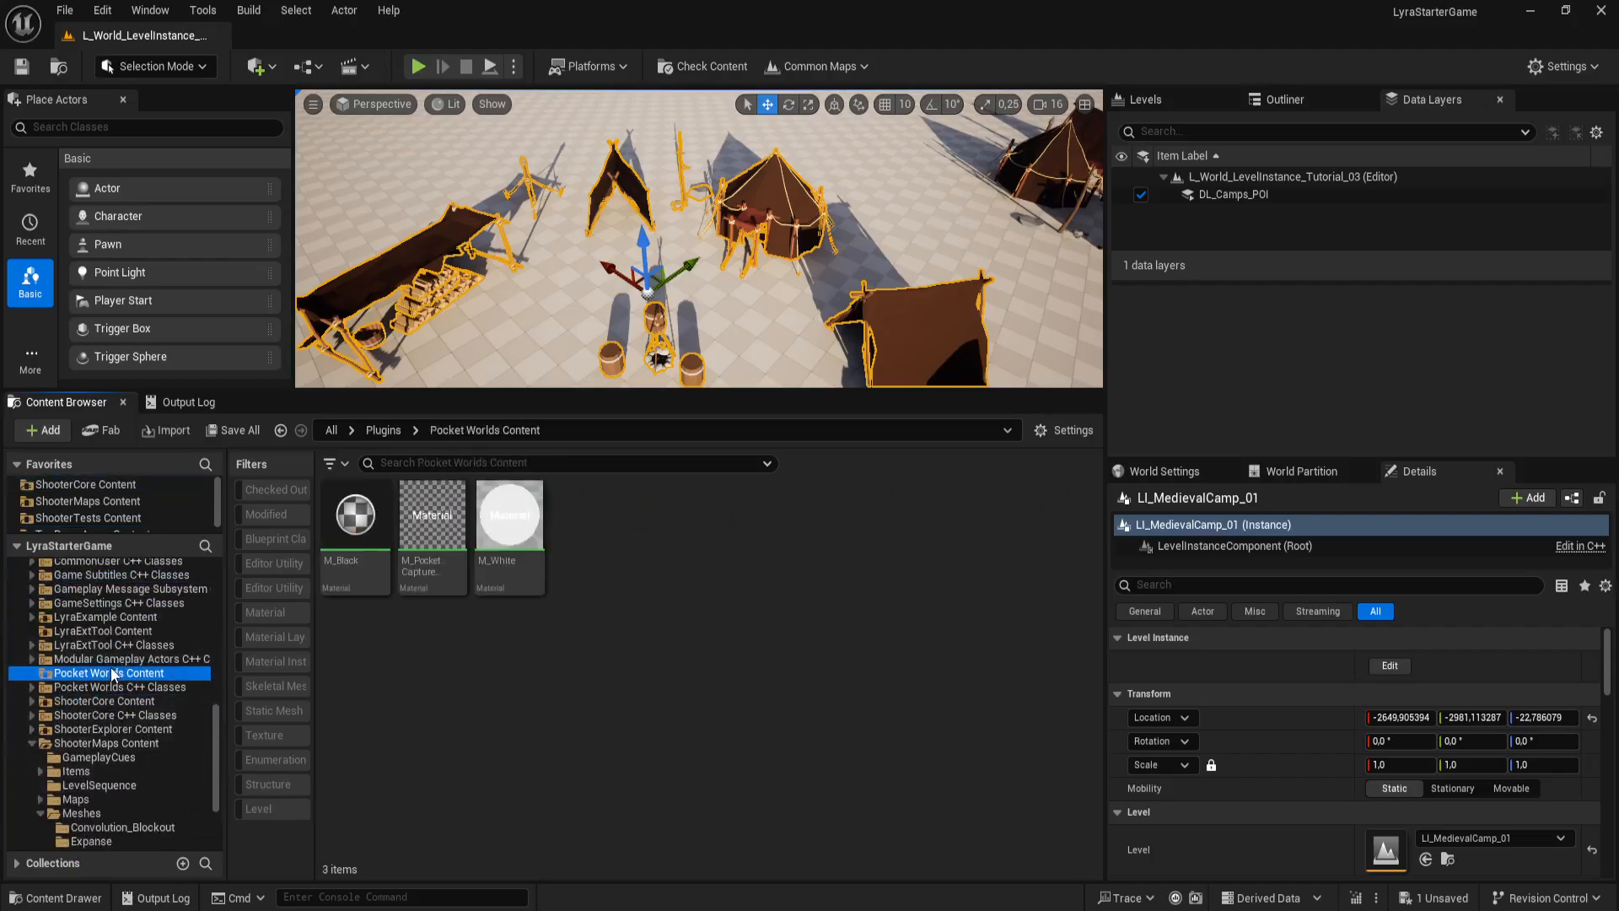
left_click(127, 631)
left_click(128, 674)
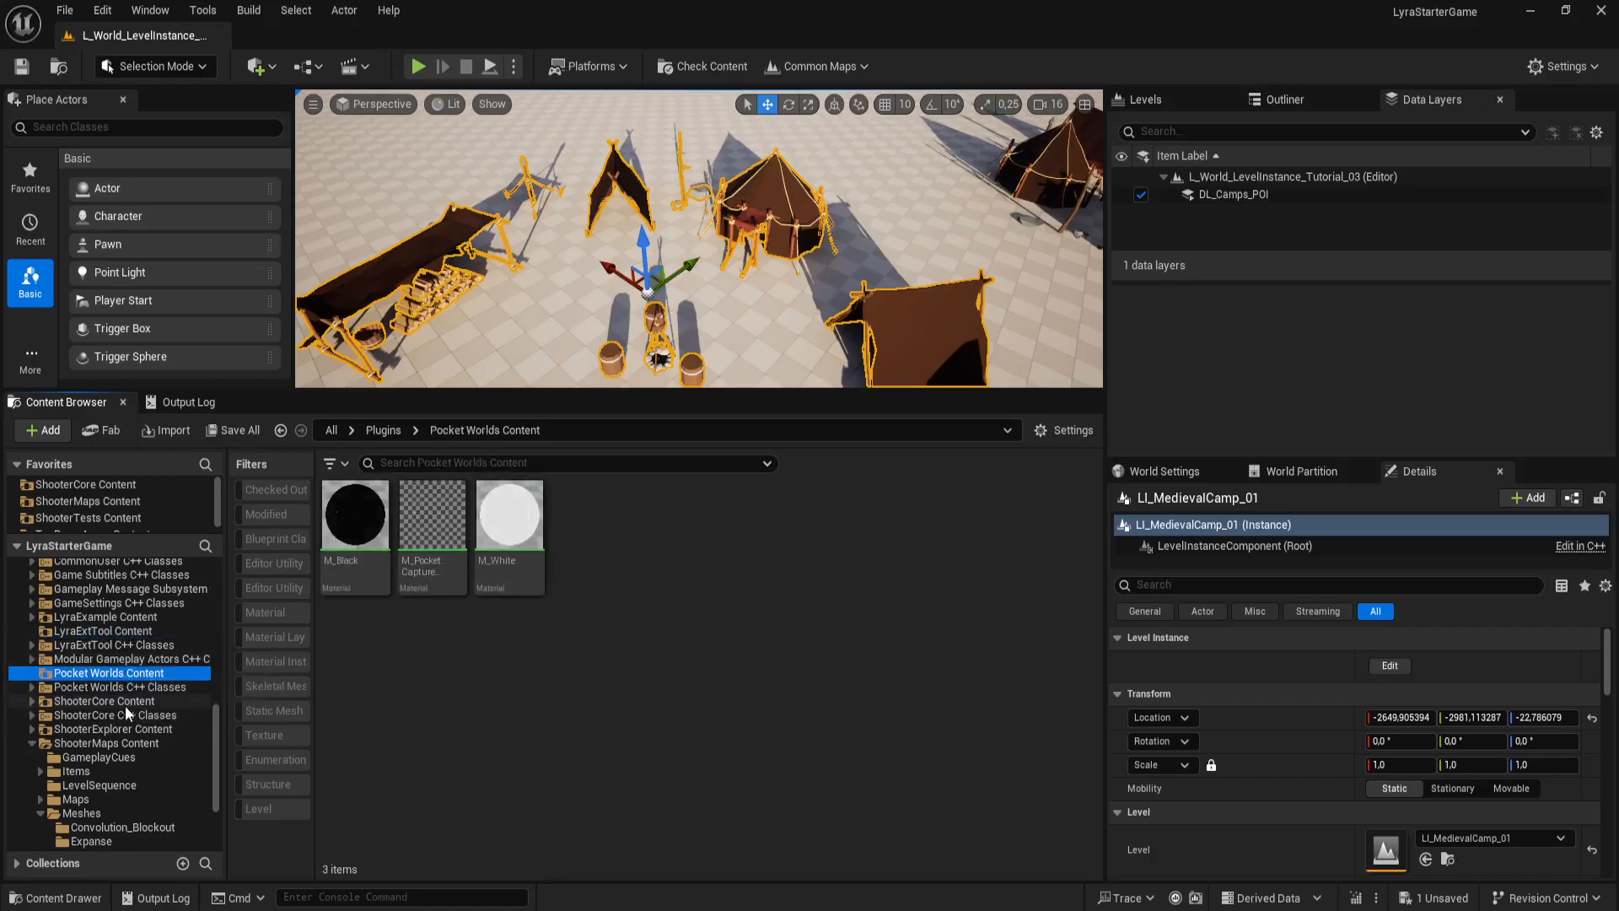
left_click(120, 729)
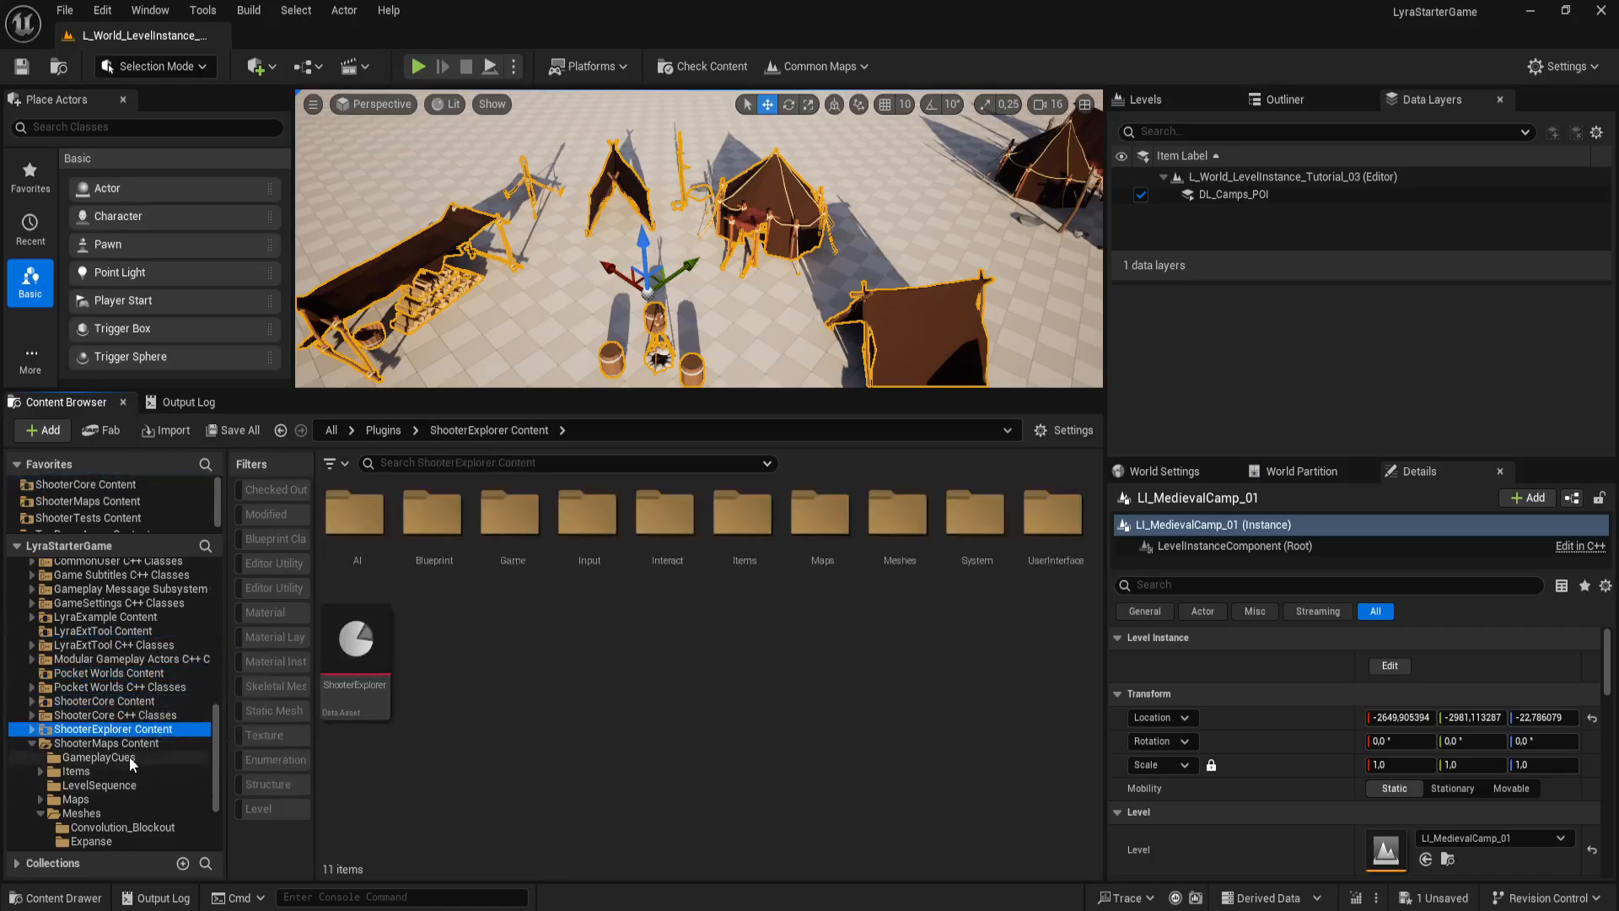
left_click(92, 743)
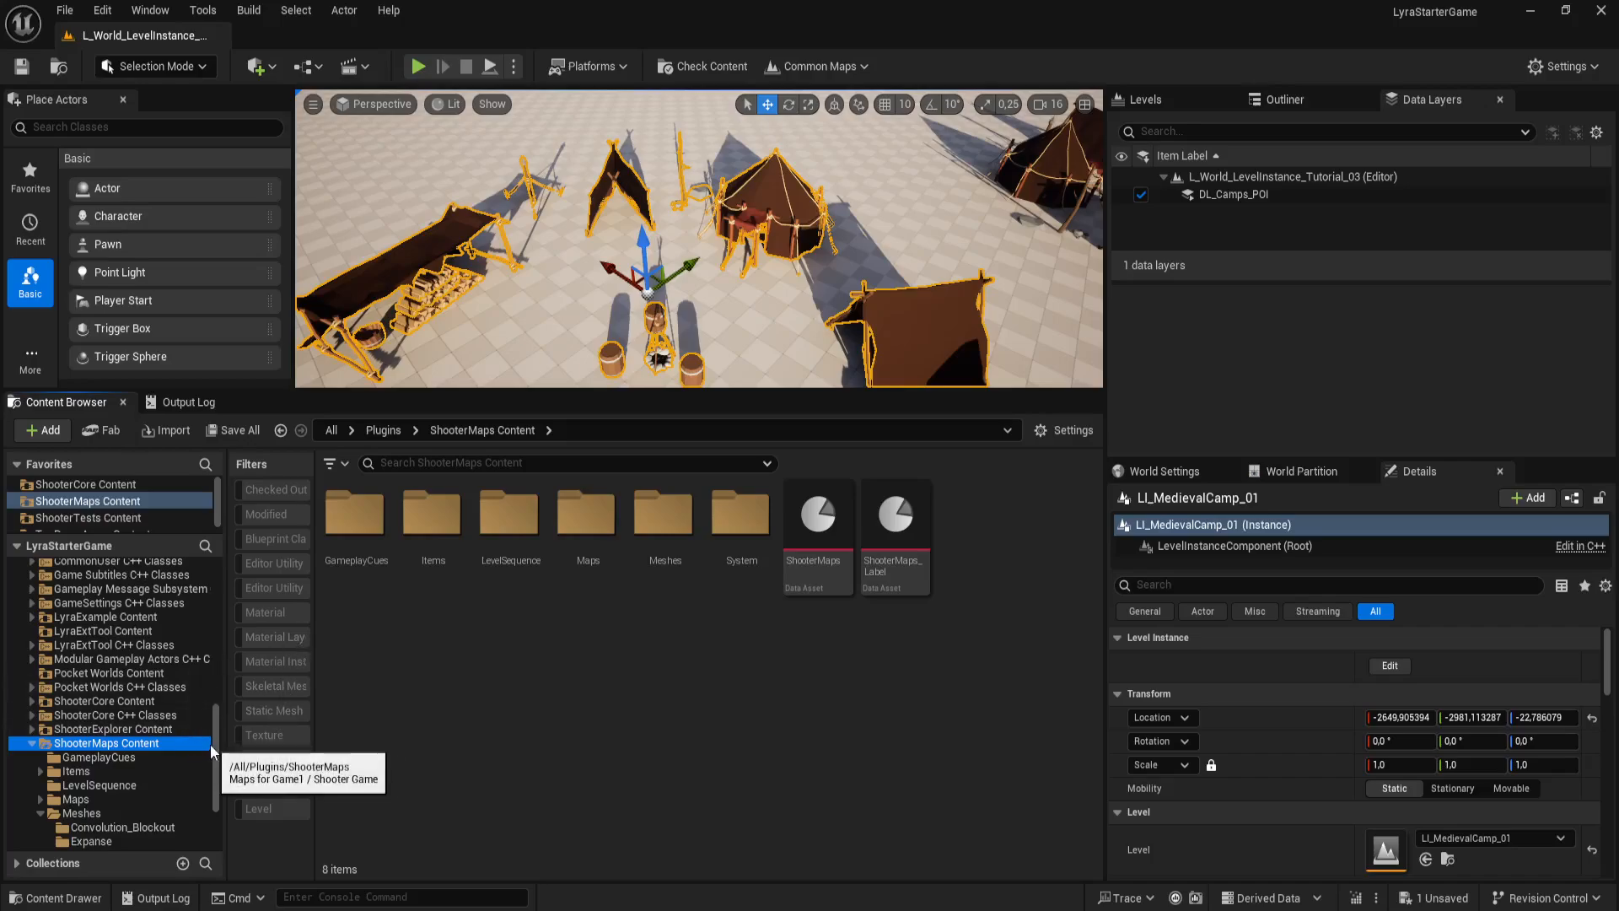
scroll(215, 742, "up", 3)
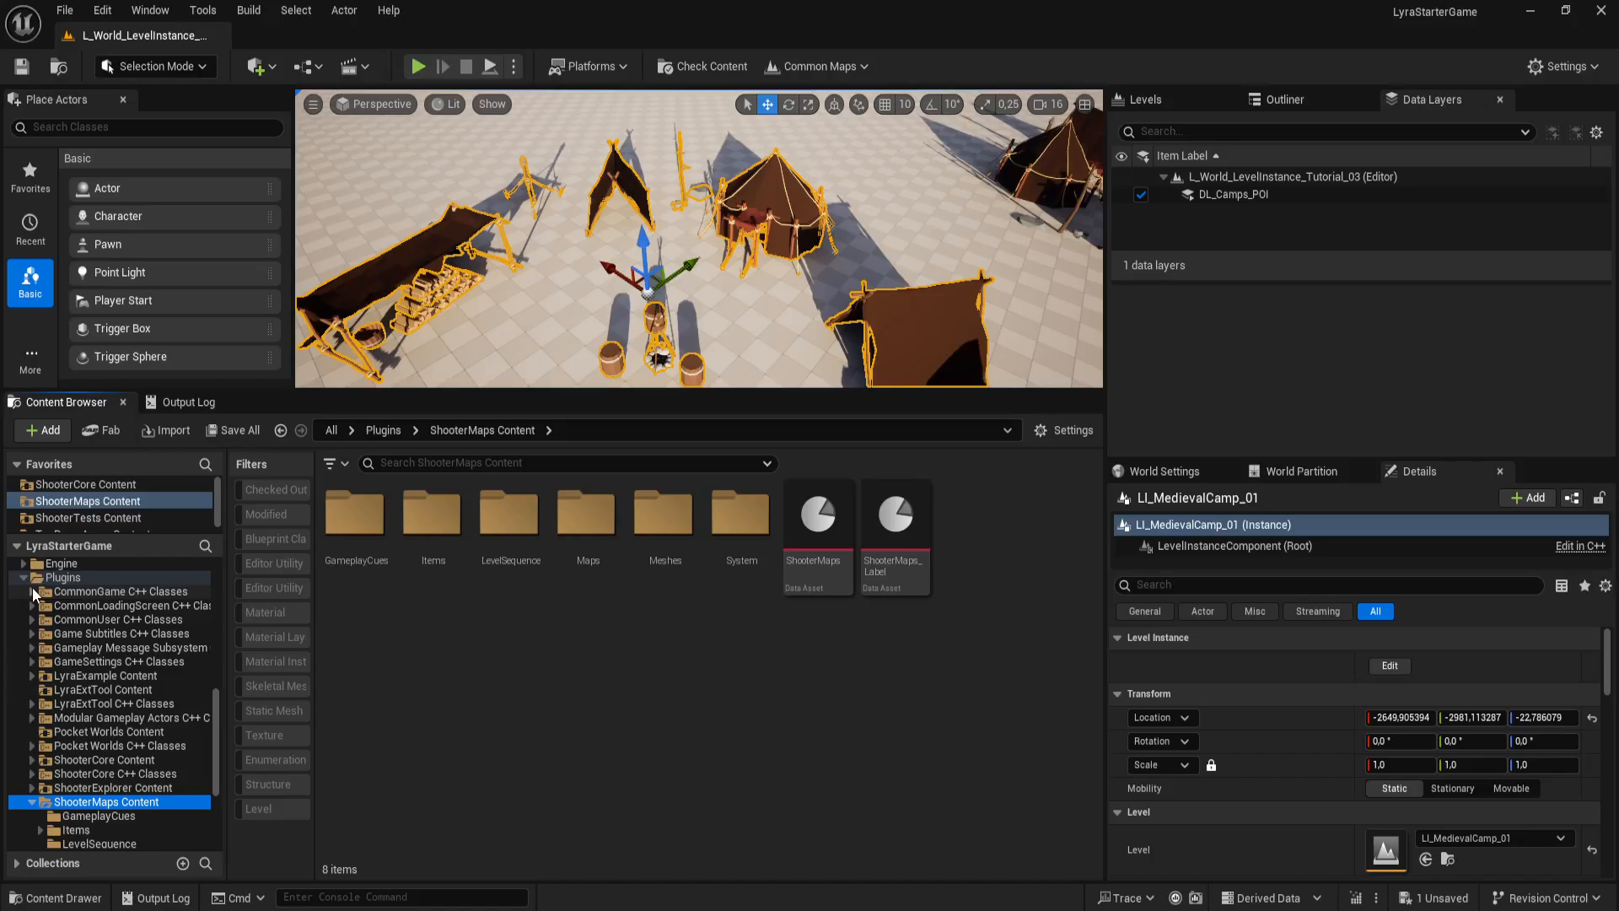
Step: Save the current level and switch the viewport to game view to hide the editor overlays
left_click(65, 10)
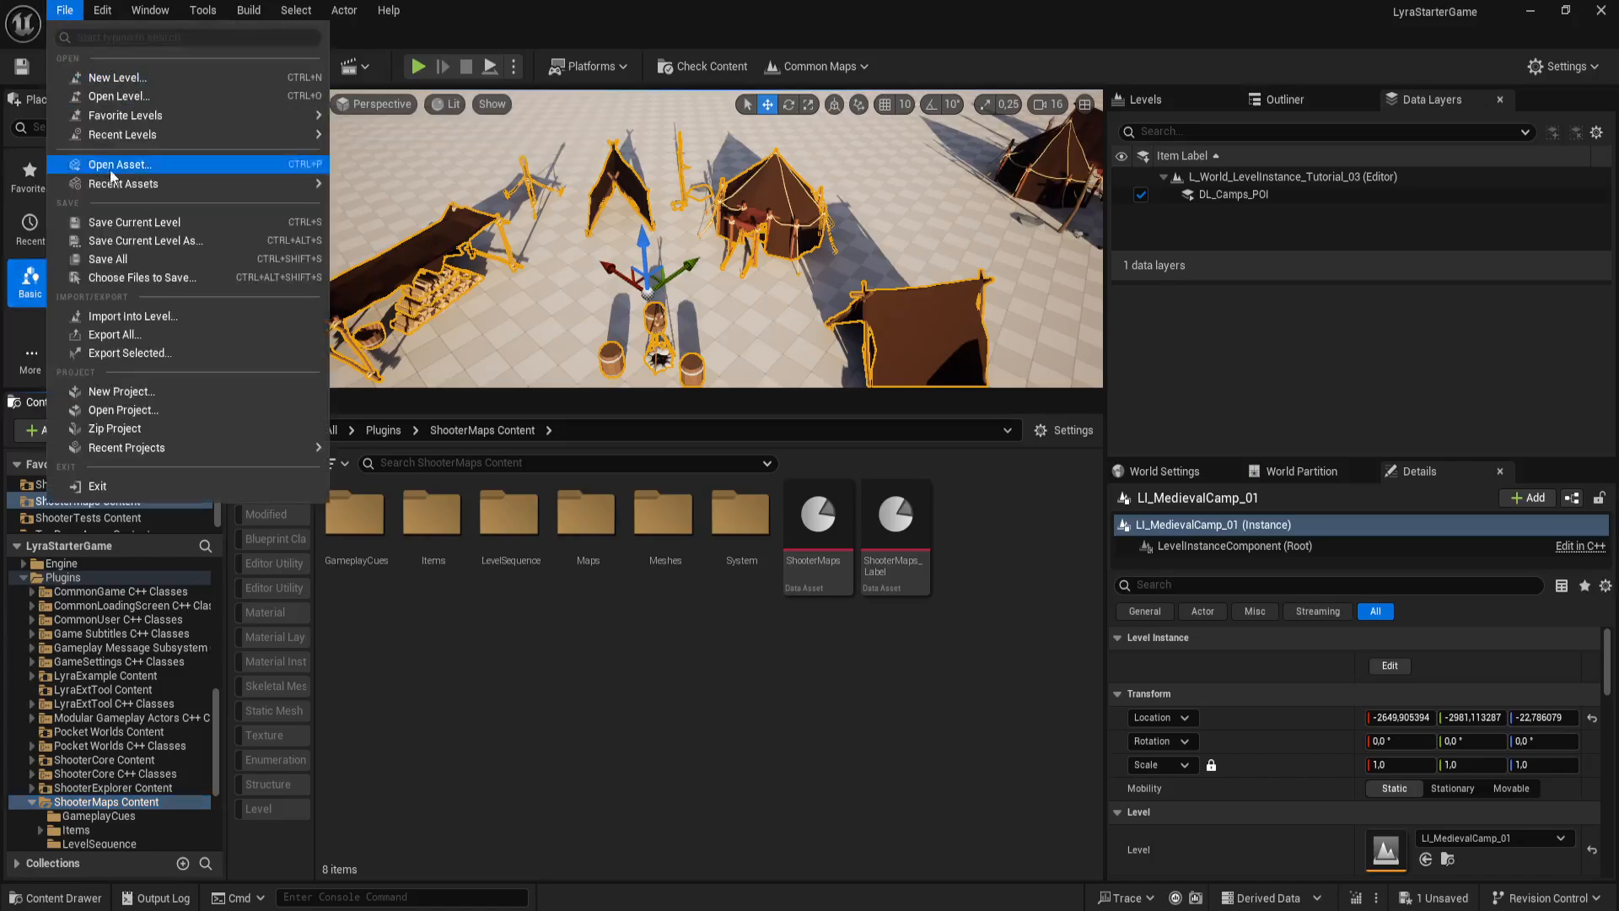
left_click(133, 221)
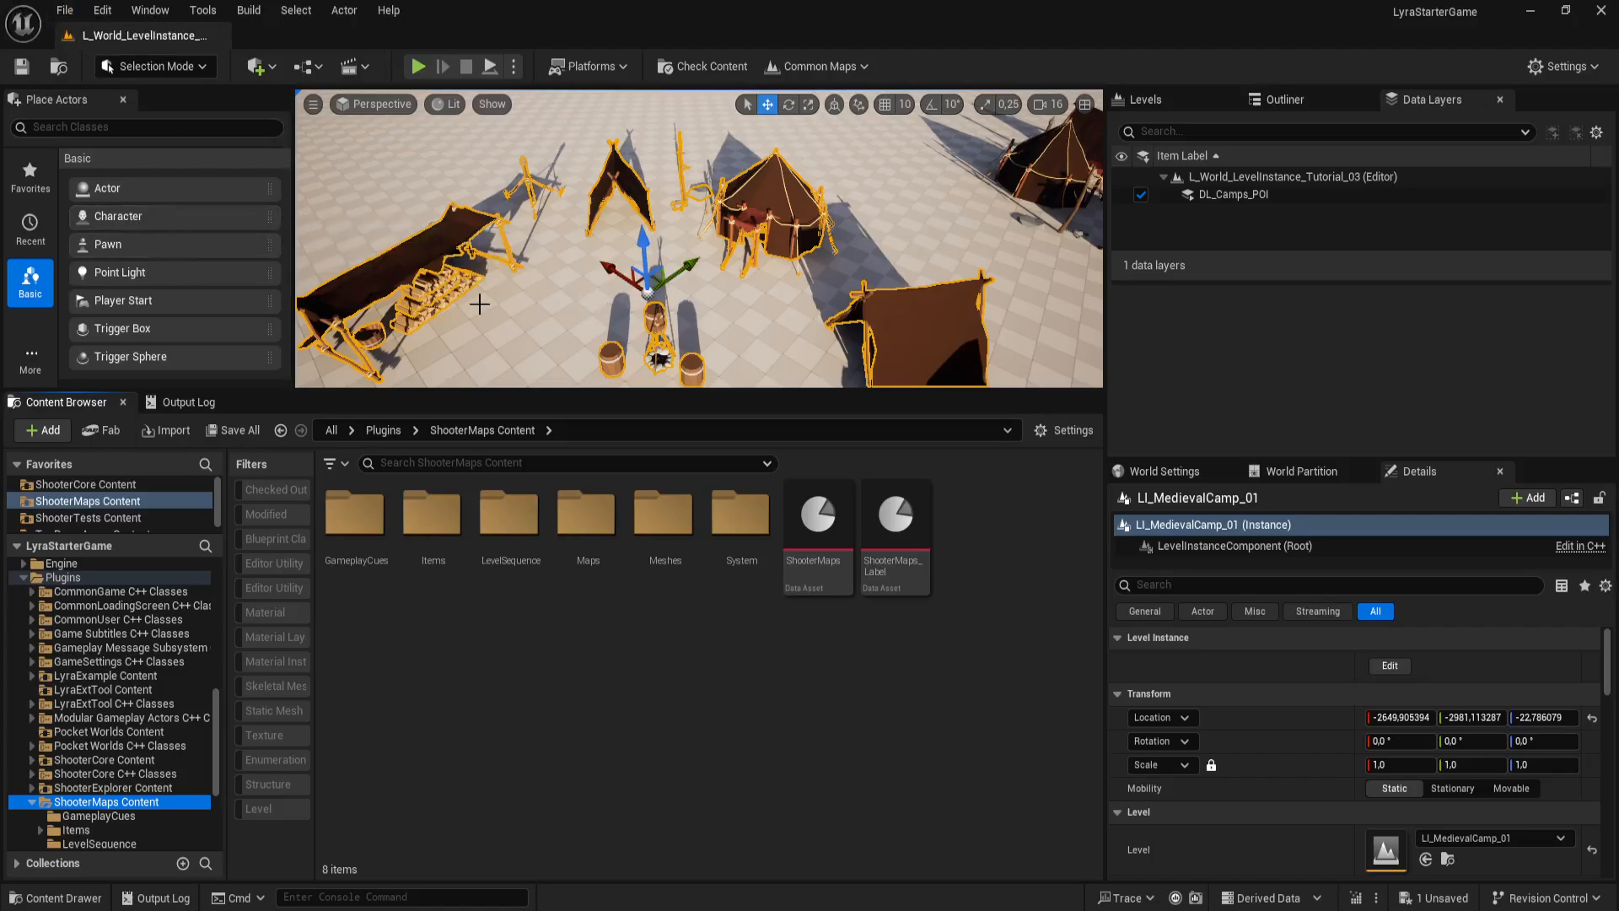
mouse_move(479, 304)
right_mouse_down()
mouse_move(502, 317)
mouse_move(474, 304)
right_mouse_up()
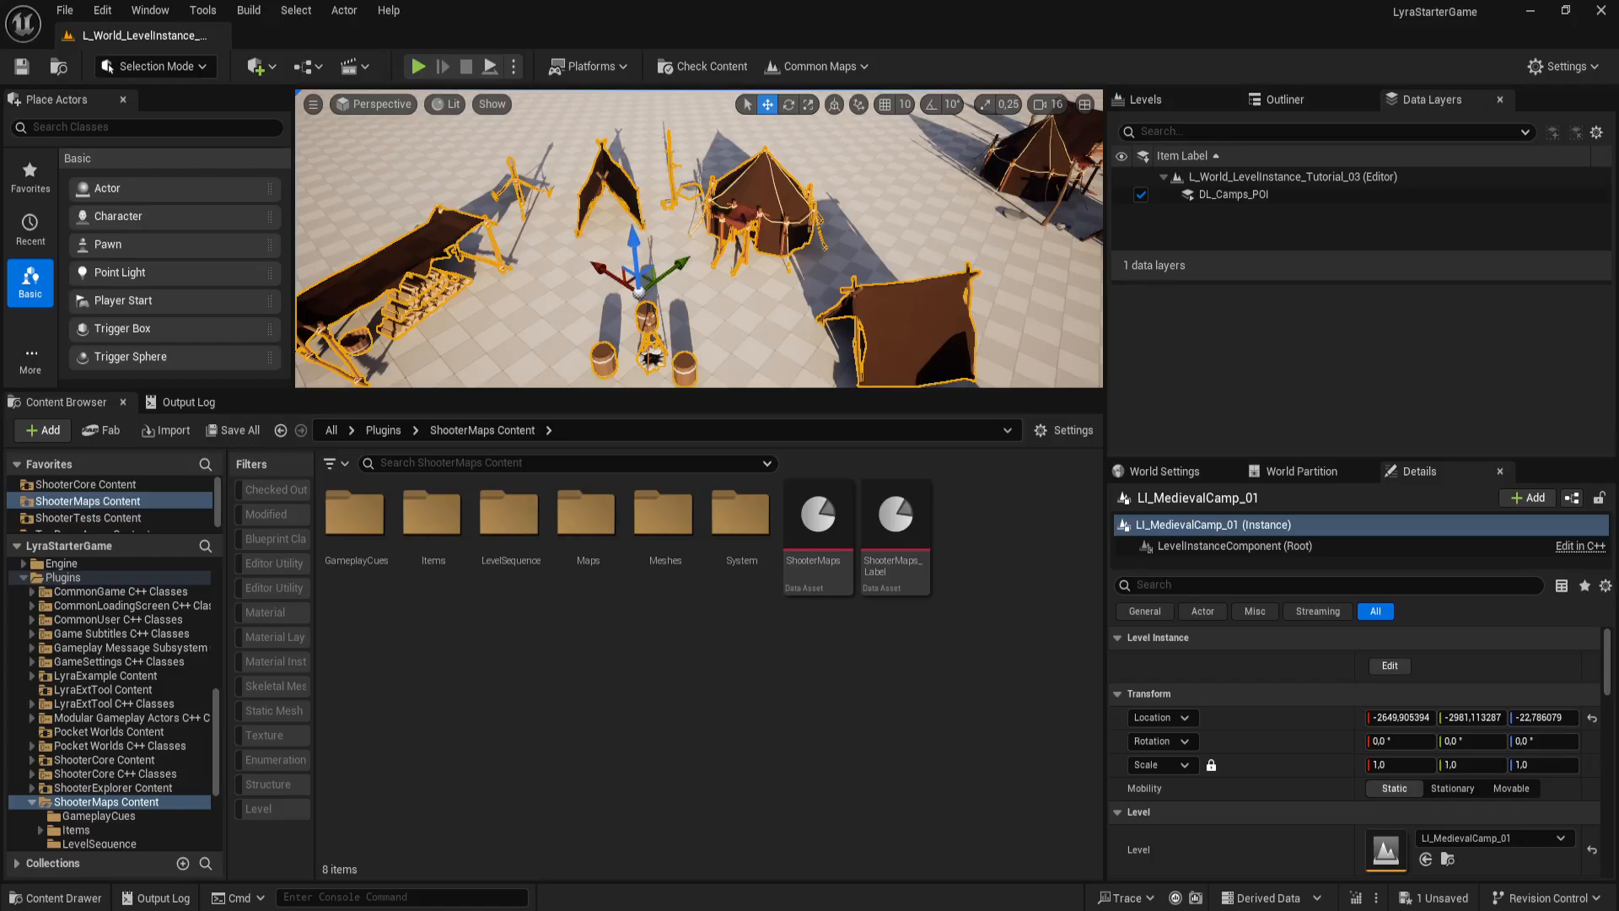
right_click_drag(1033, 309, 1000, 309)
key("g")
Step: Go back to the project's root Content folder in the Content Browser
scroll(182, 610, "up", 10)
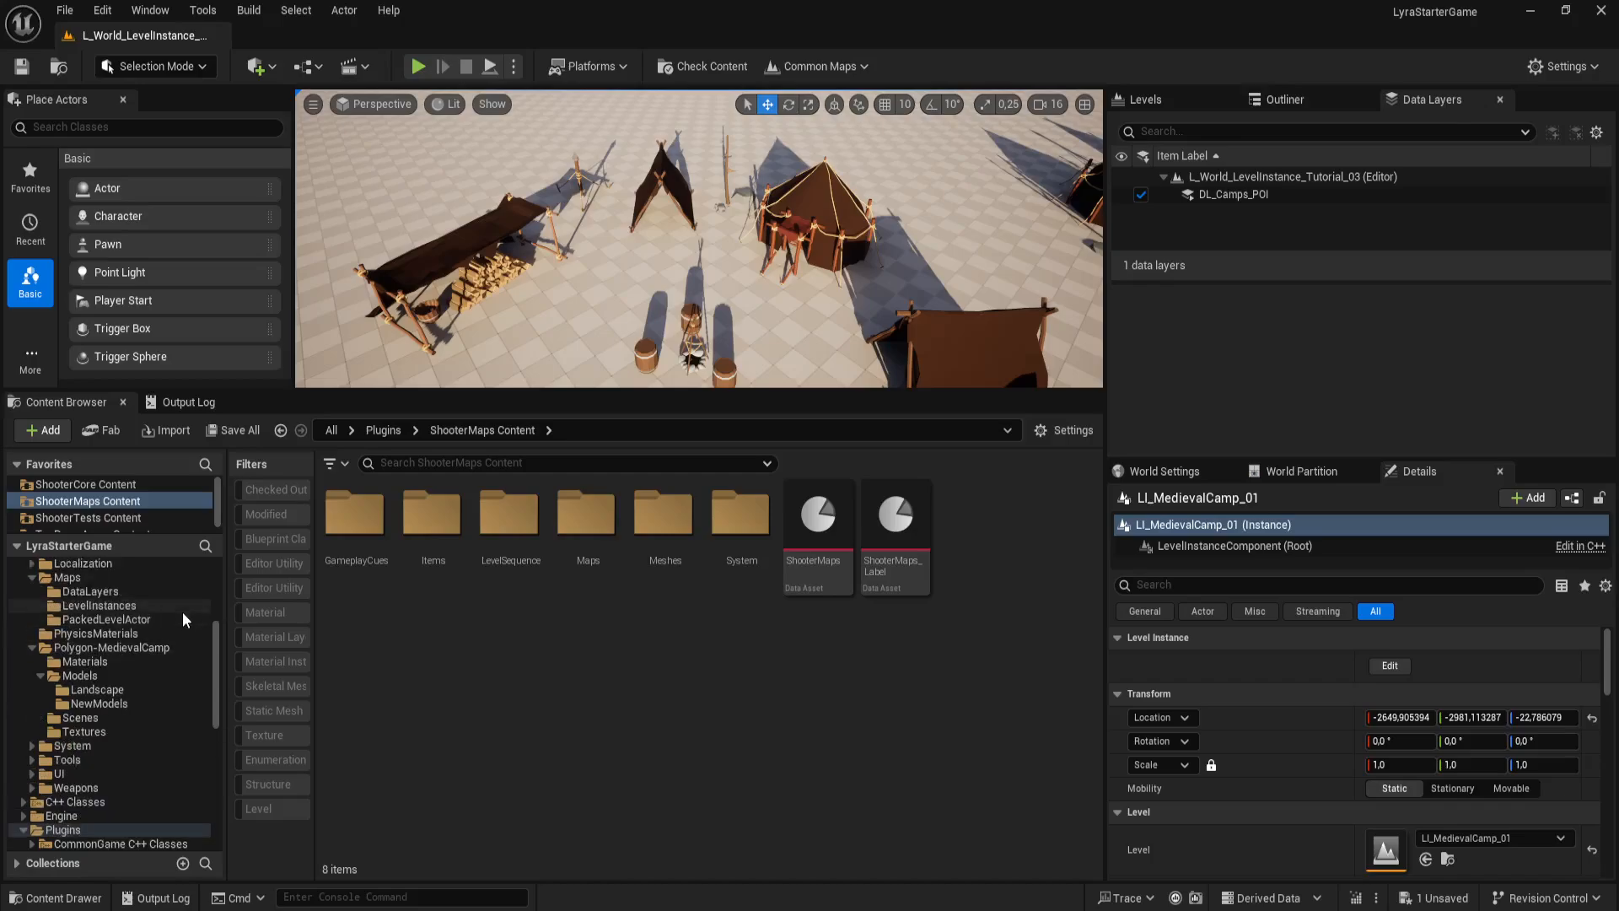
left_click(128, 570)
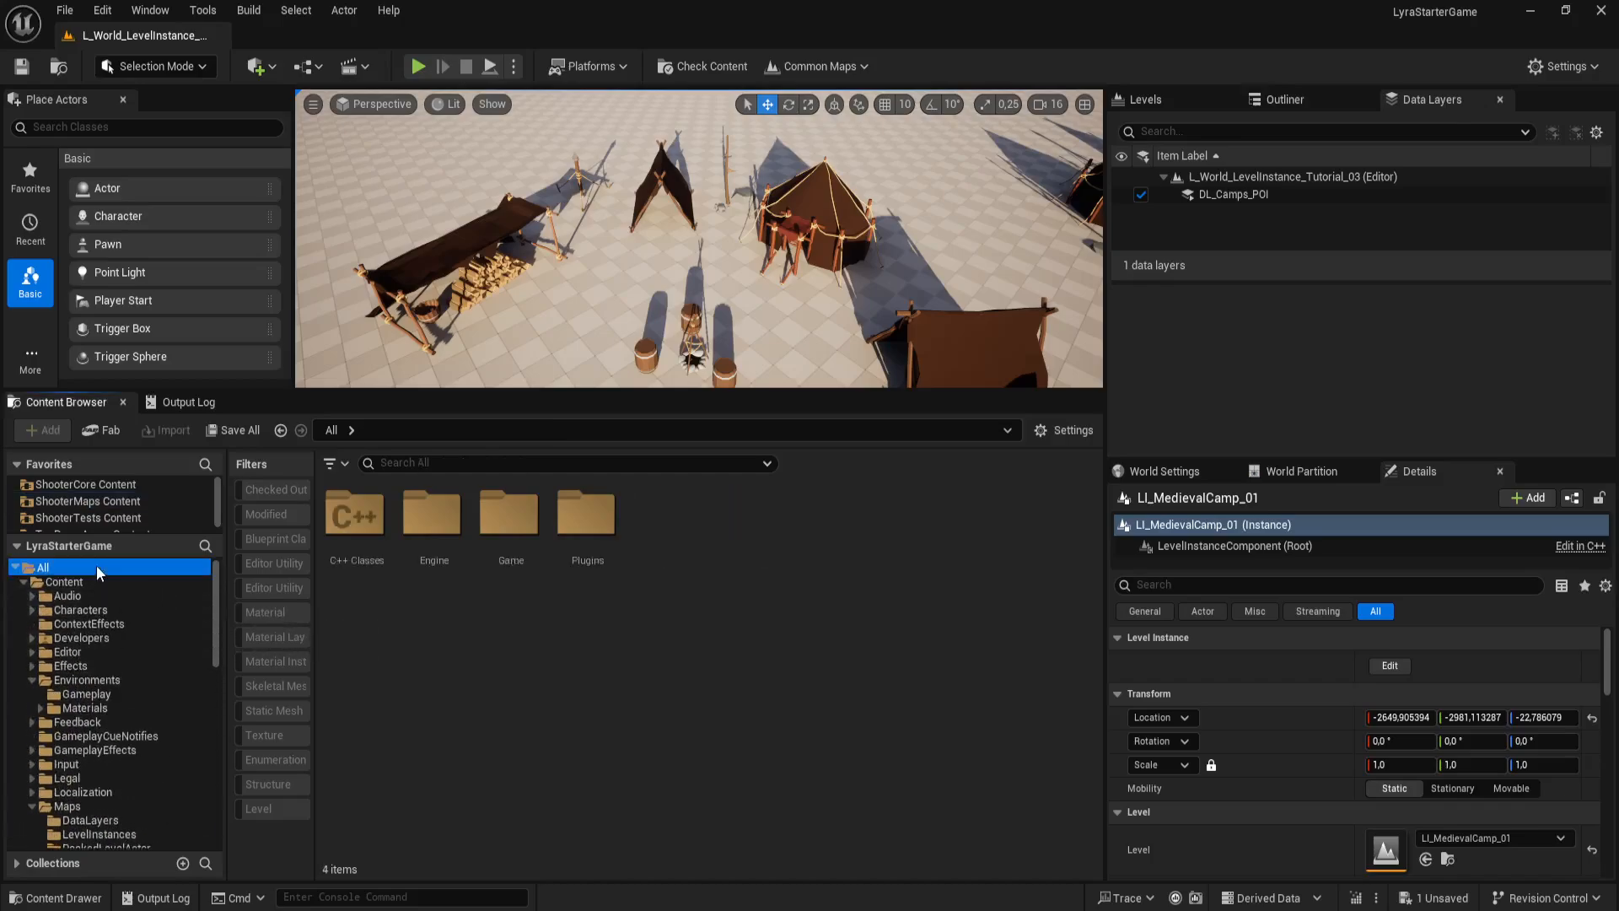
left_click(126, 582)
right_click_drag(693, 278, 704, 316)
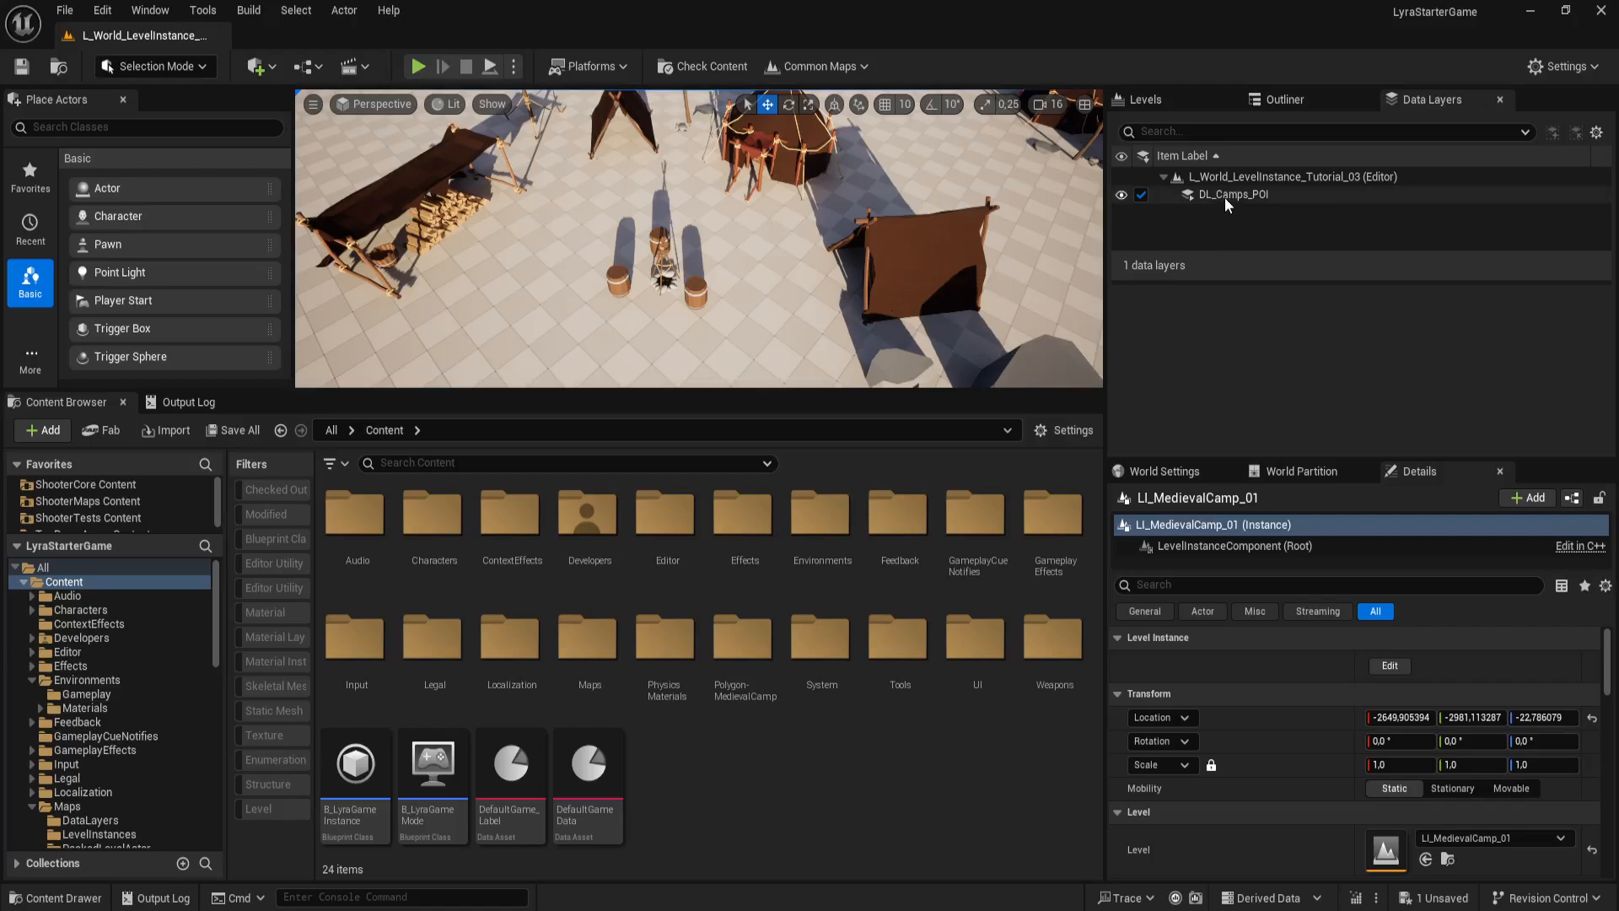
right_click_drag(945, 241, 853, 293)
key("s")
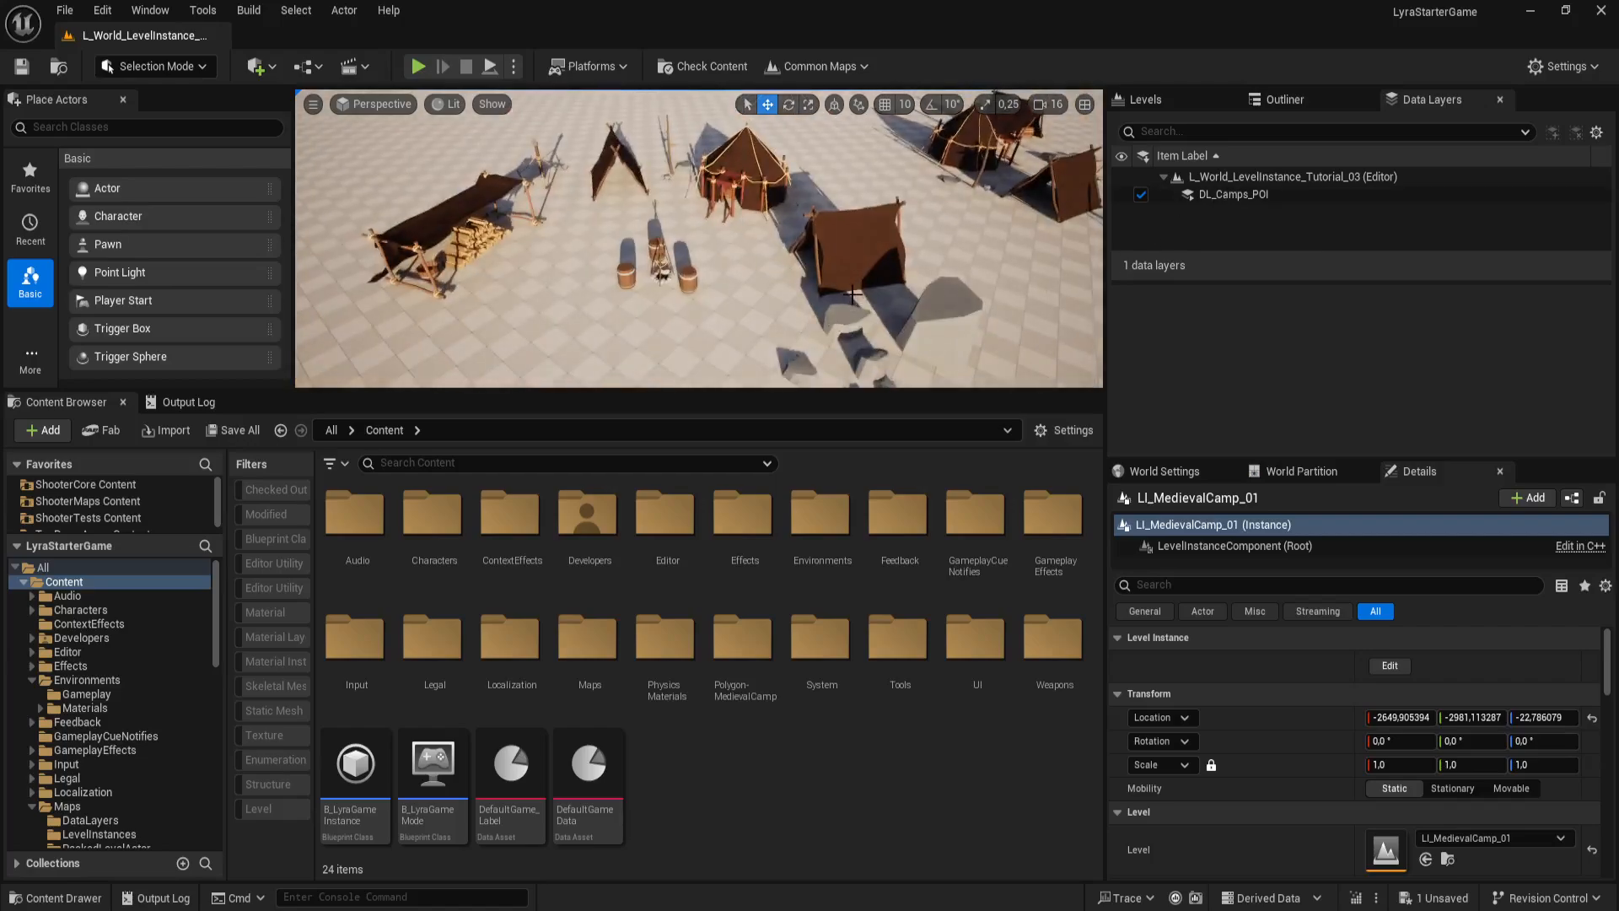
key("F11")
key("F11")
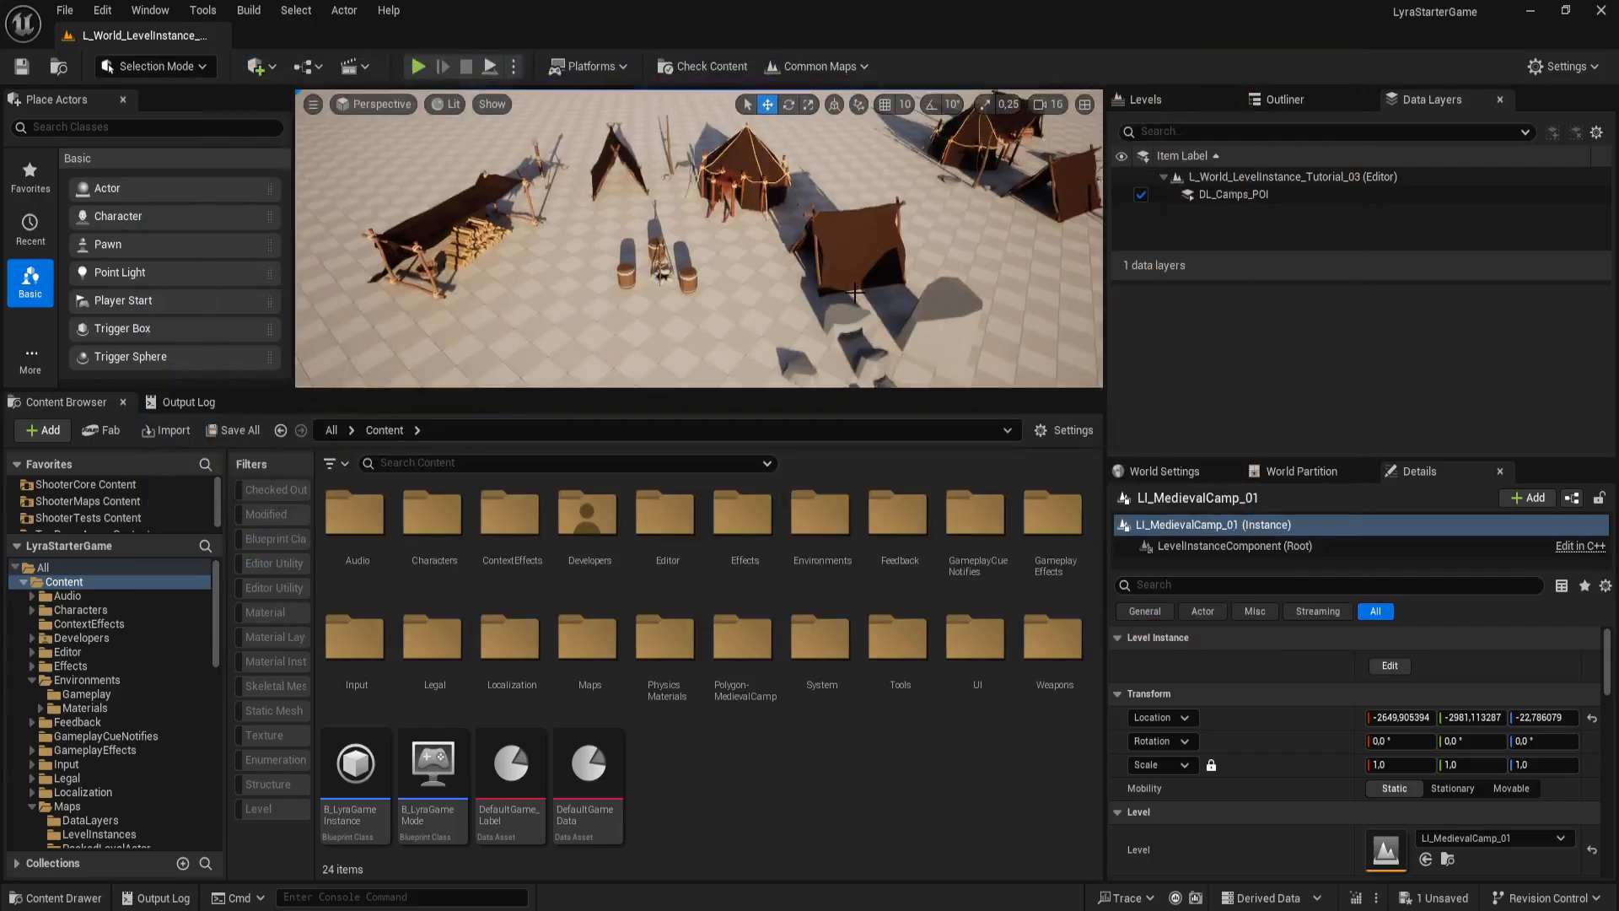
Step: Select all six medieval camp instances across the level and add them to the DL_Camps_POI data layer
right_click_drag(855, 294, 807, 294)
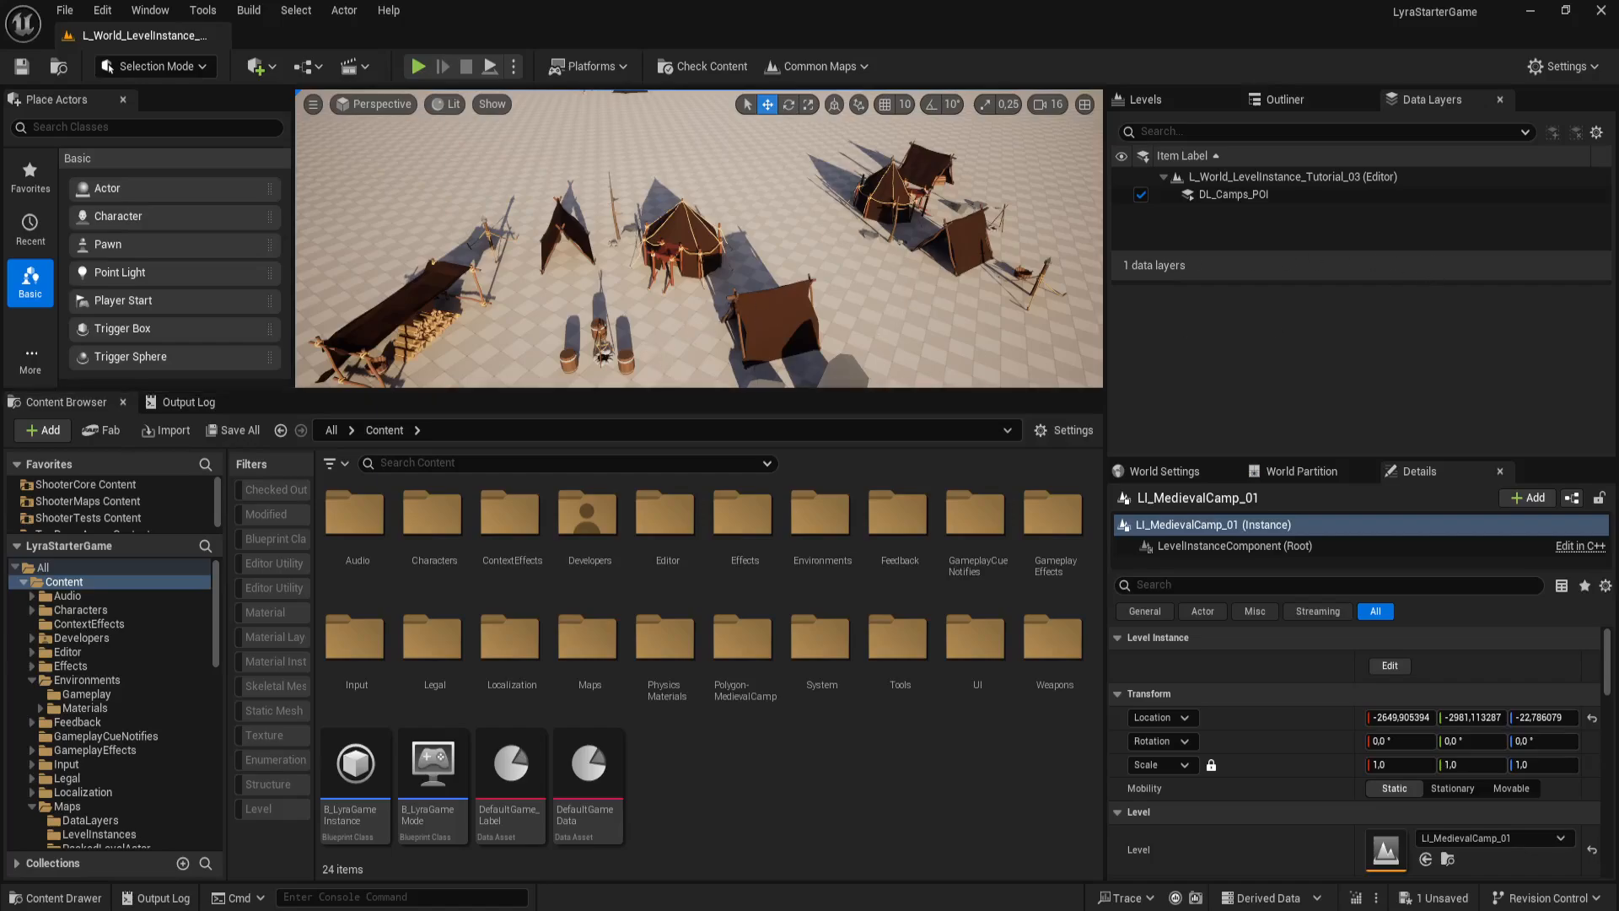
left_click(761, 311)
left_click(954, 234, "ctrl")
right_click_drag(886, 276, 805, 268)
key("s")
left_click(685, 196, "ctrl")
key("s")
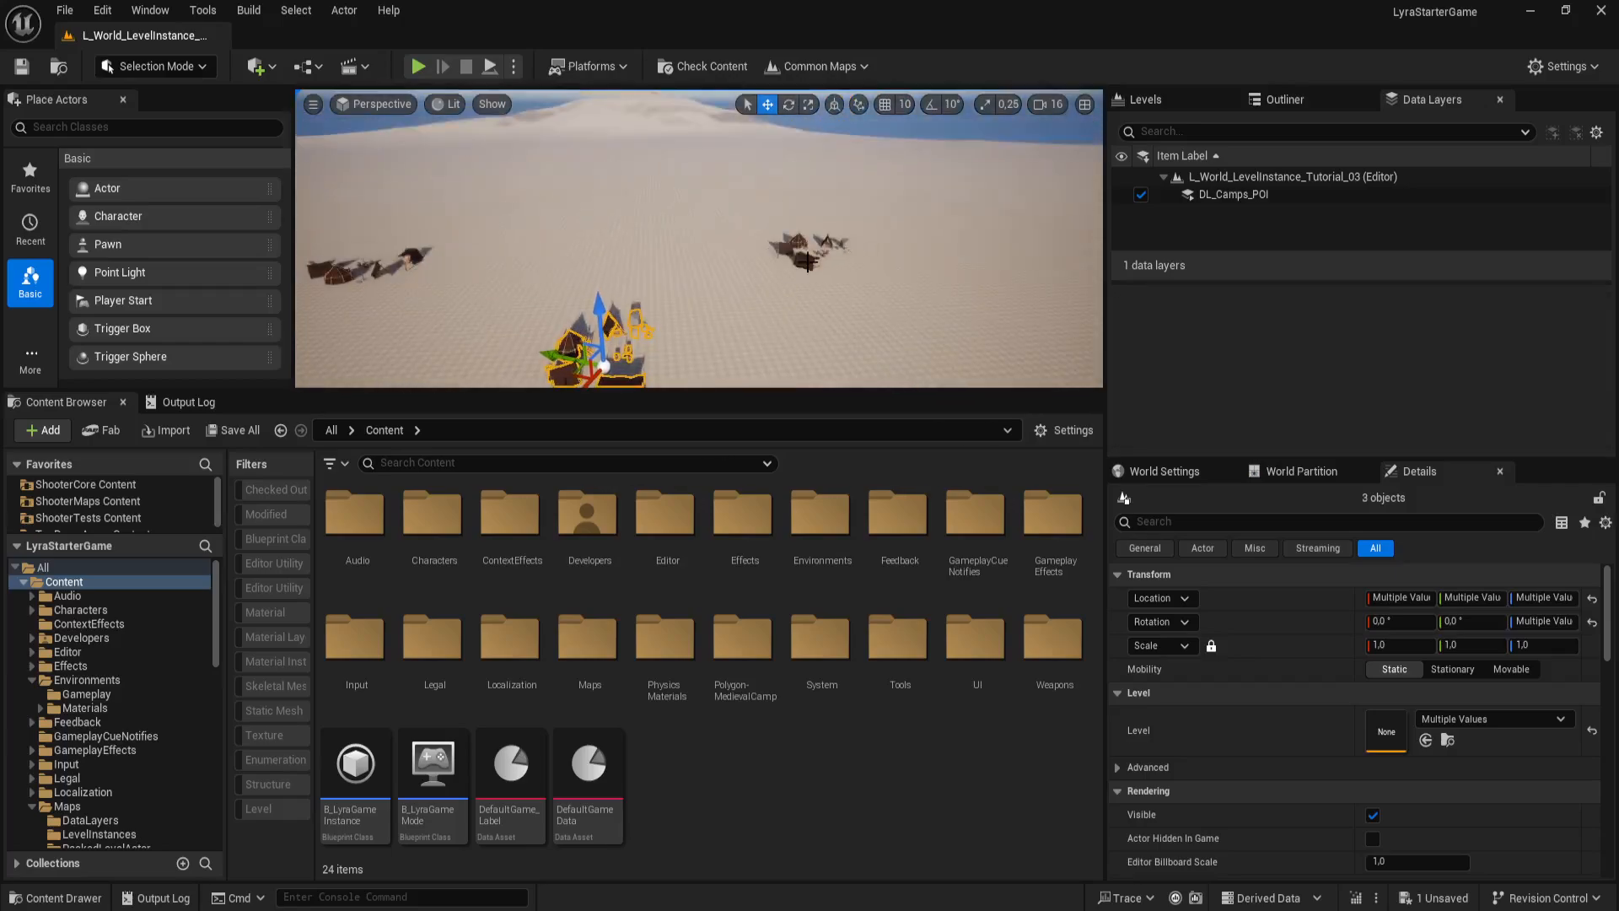
left_click(807, 263, "ctrl")
left_click(333, 275, "ctrl")
key("f")
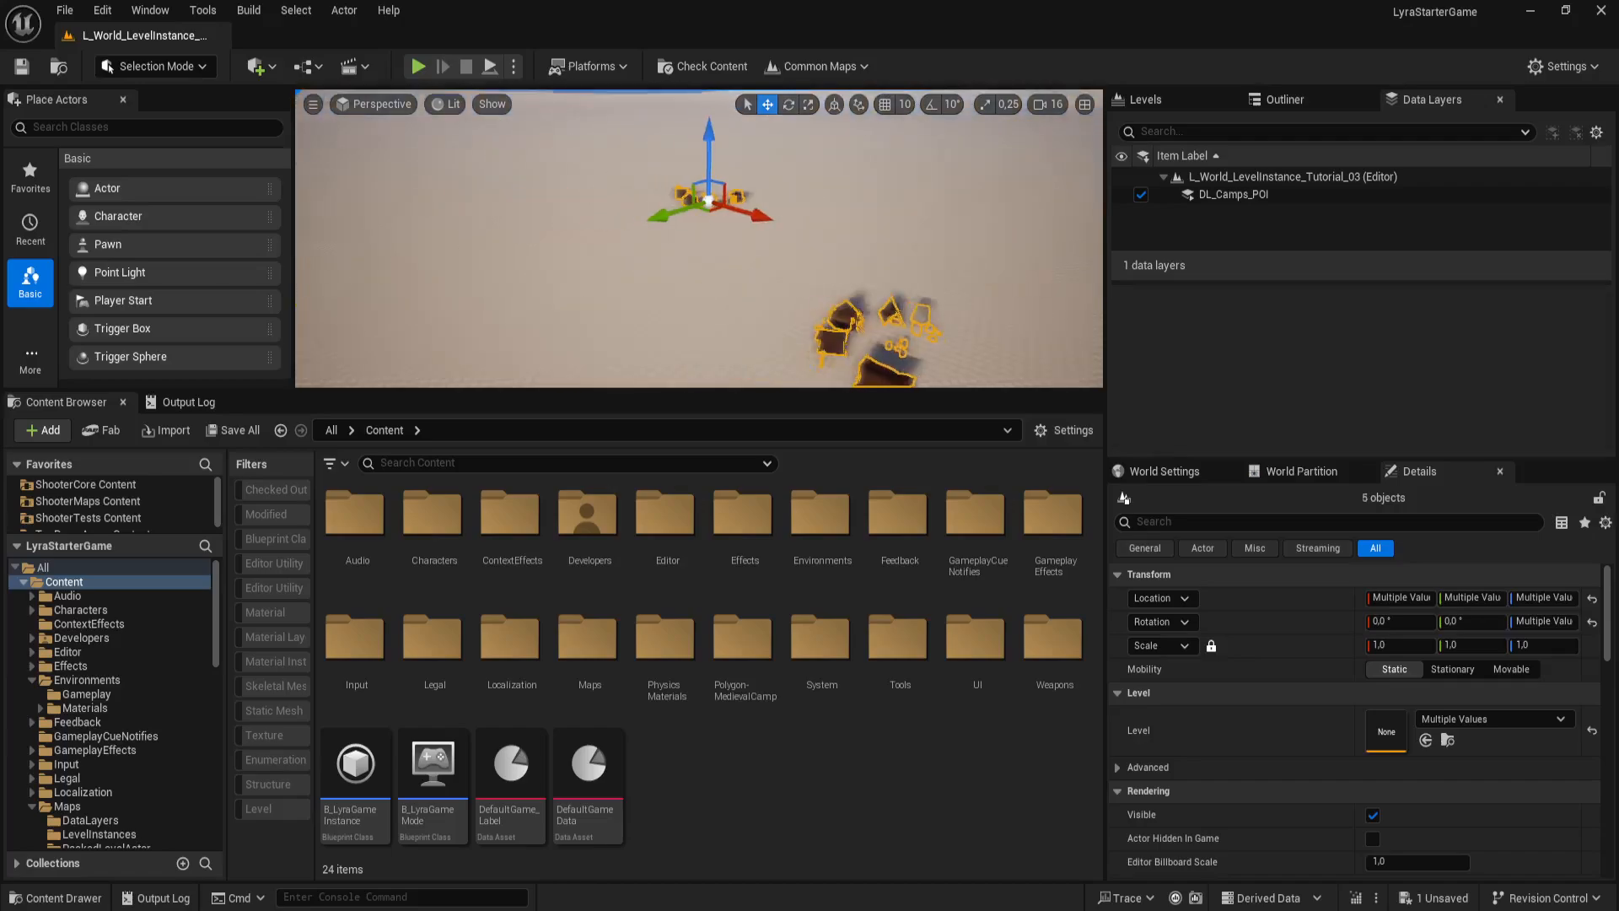
right_click_drag(708, 253, 734, 233)
key("s")
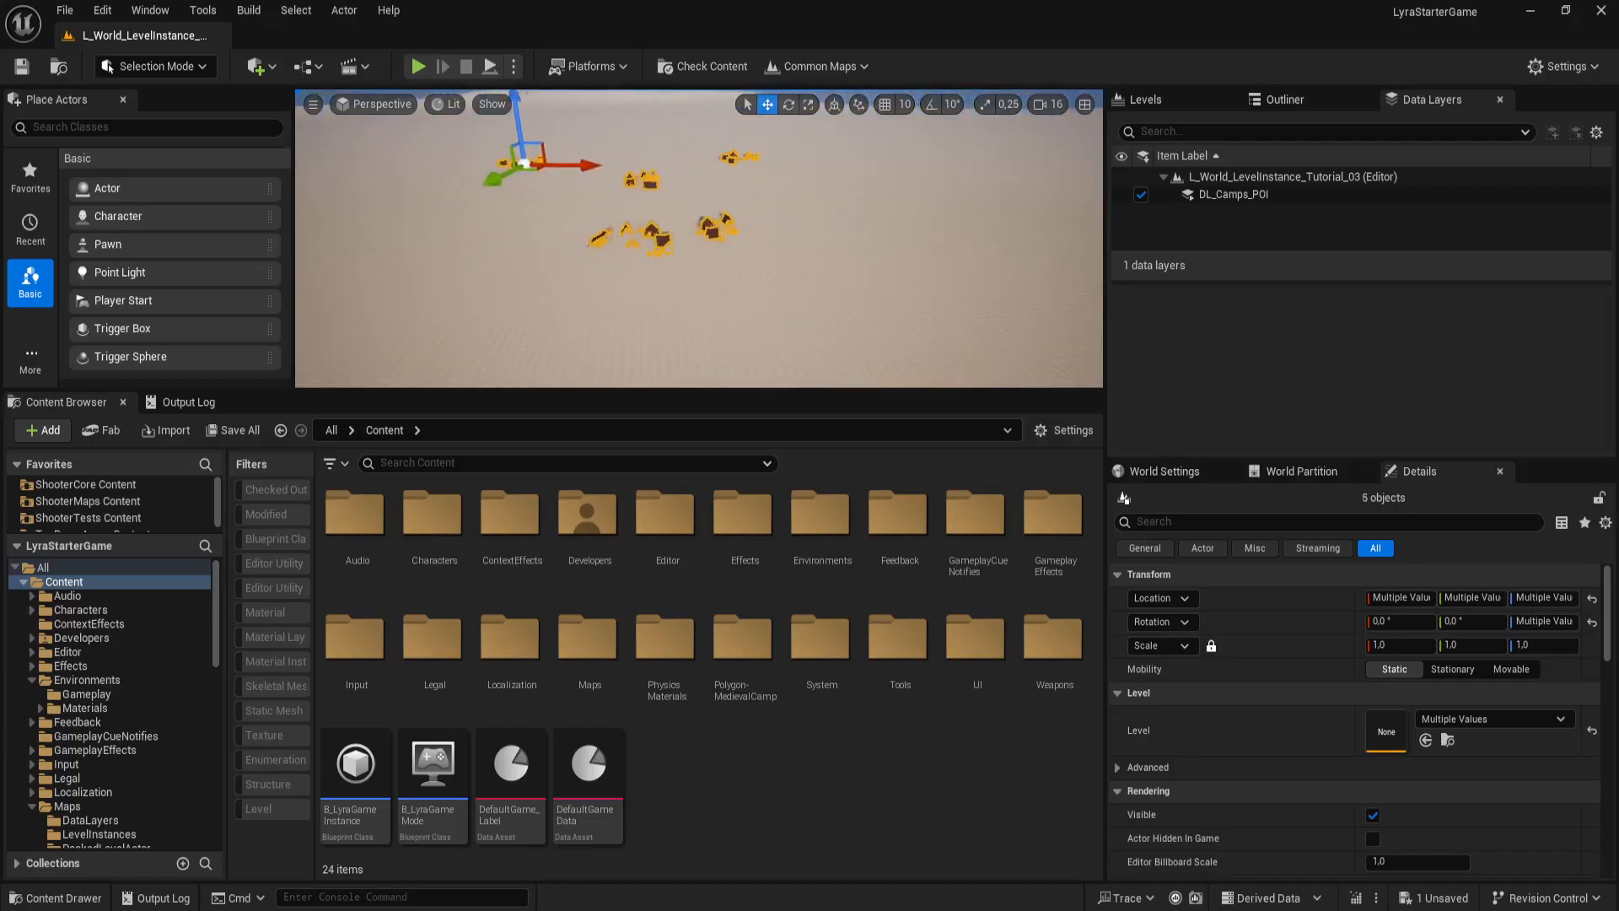
key("w")
right_click_drag(604, 326, 524, 322)
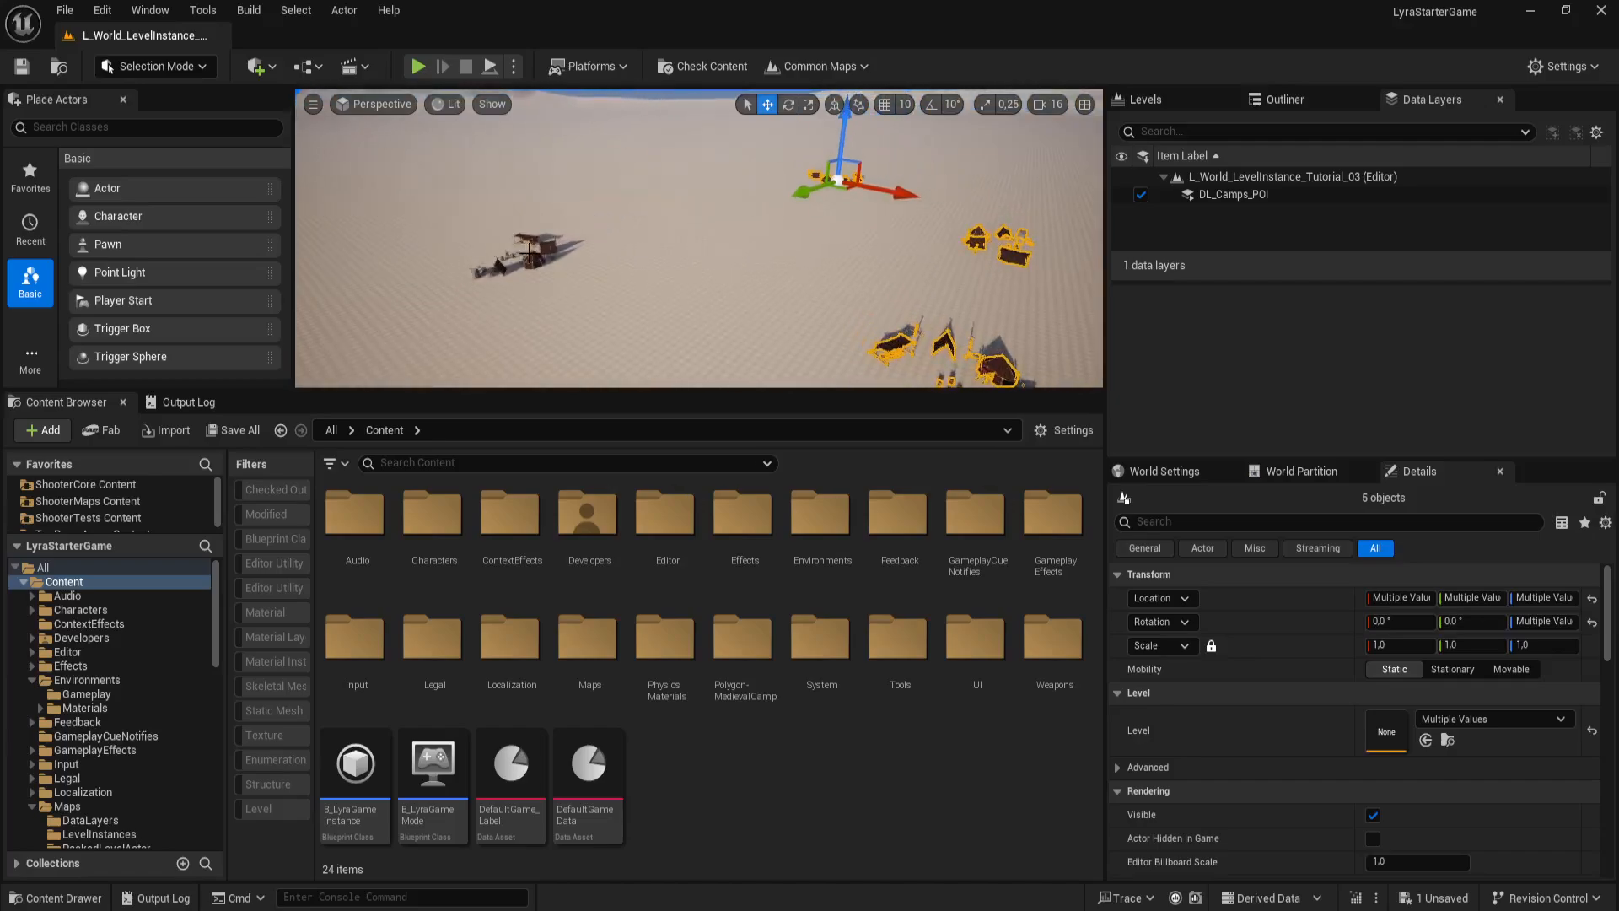
left_click(533, 262, "ctrl")
right_click_drag(556, 266, 354, 253)
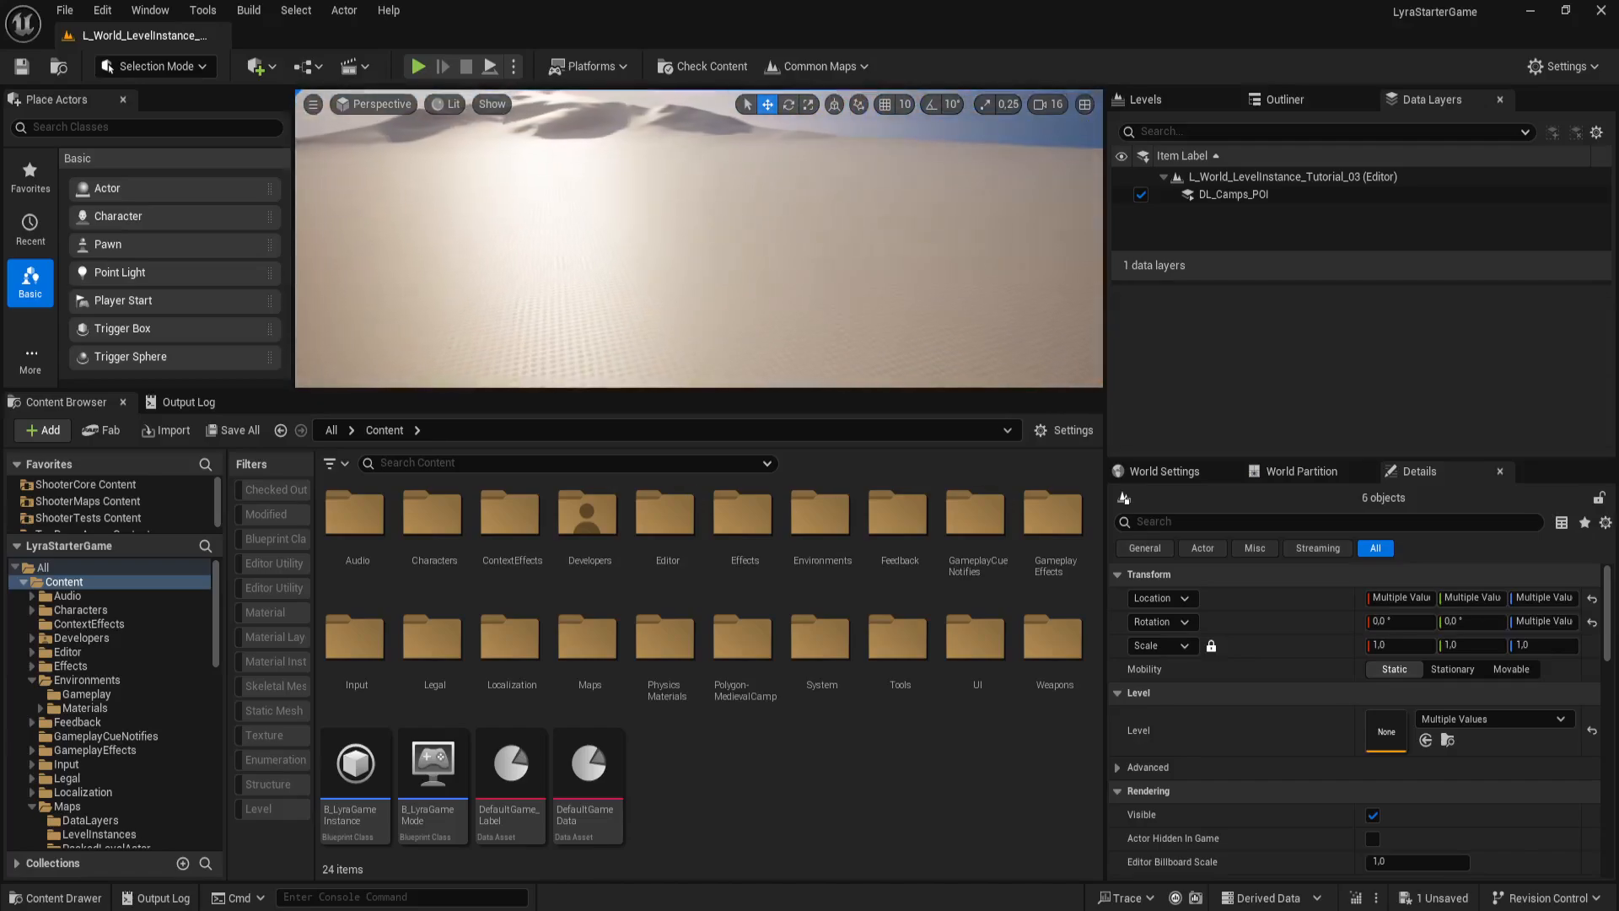
key("f")
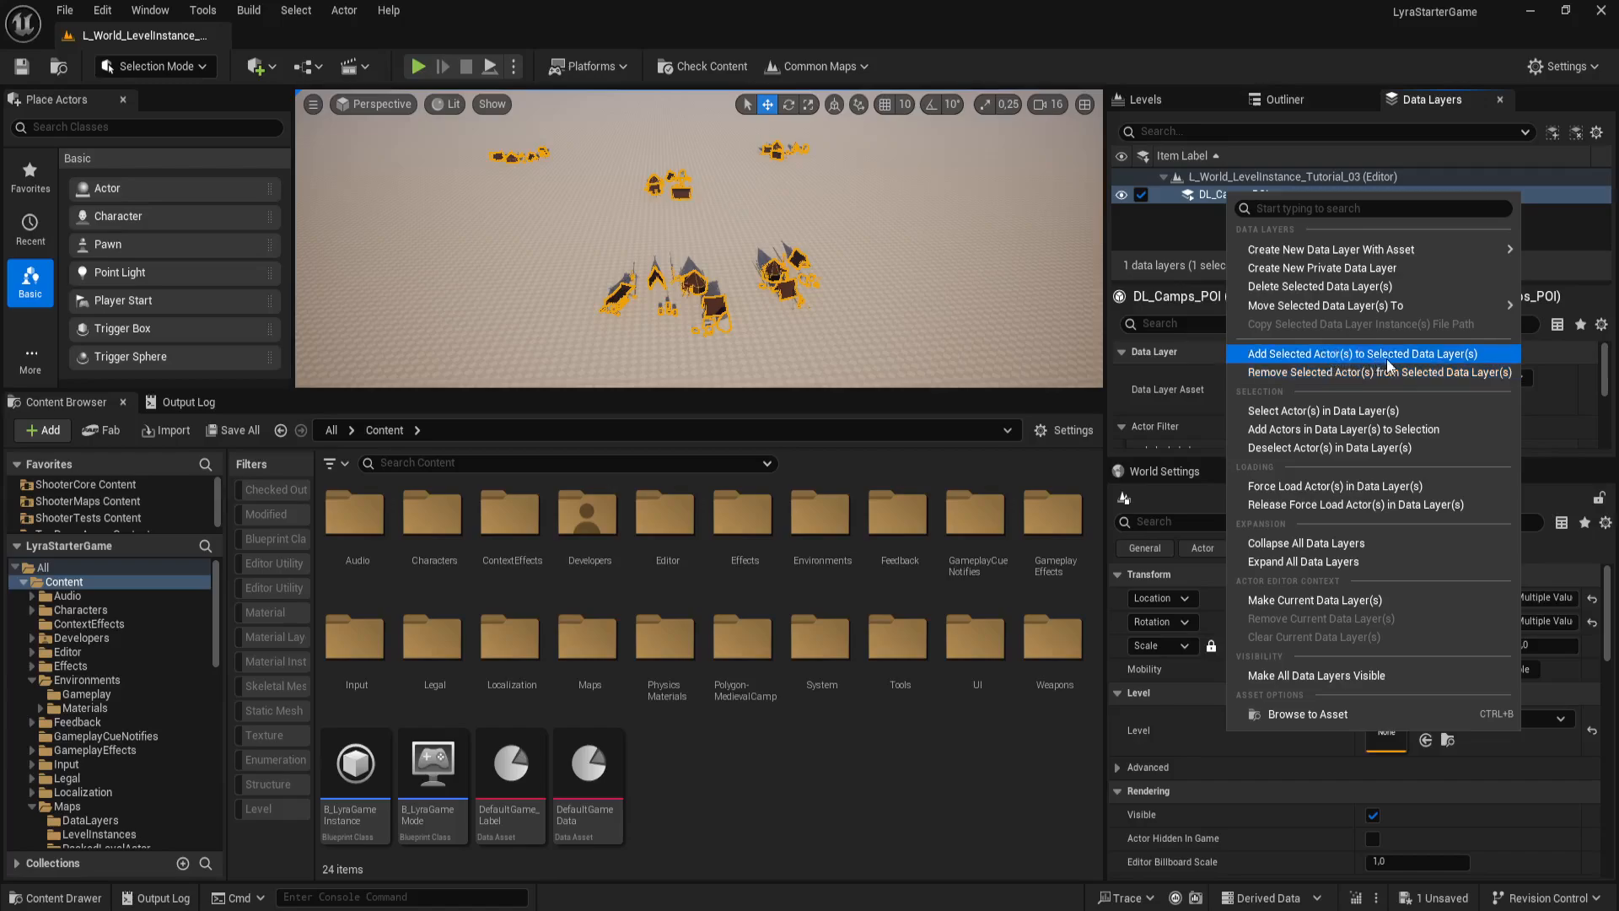
left_click(1417, 353)
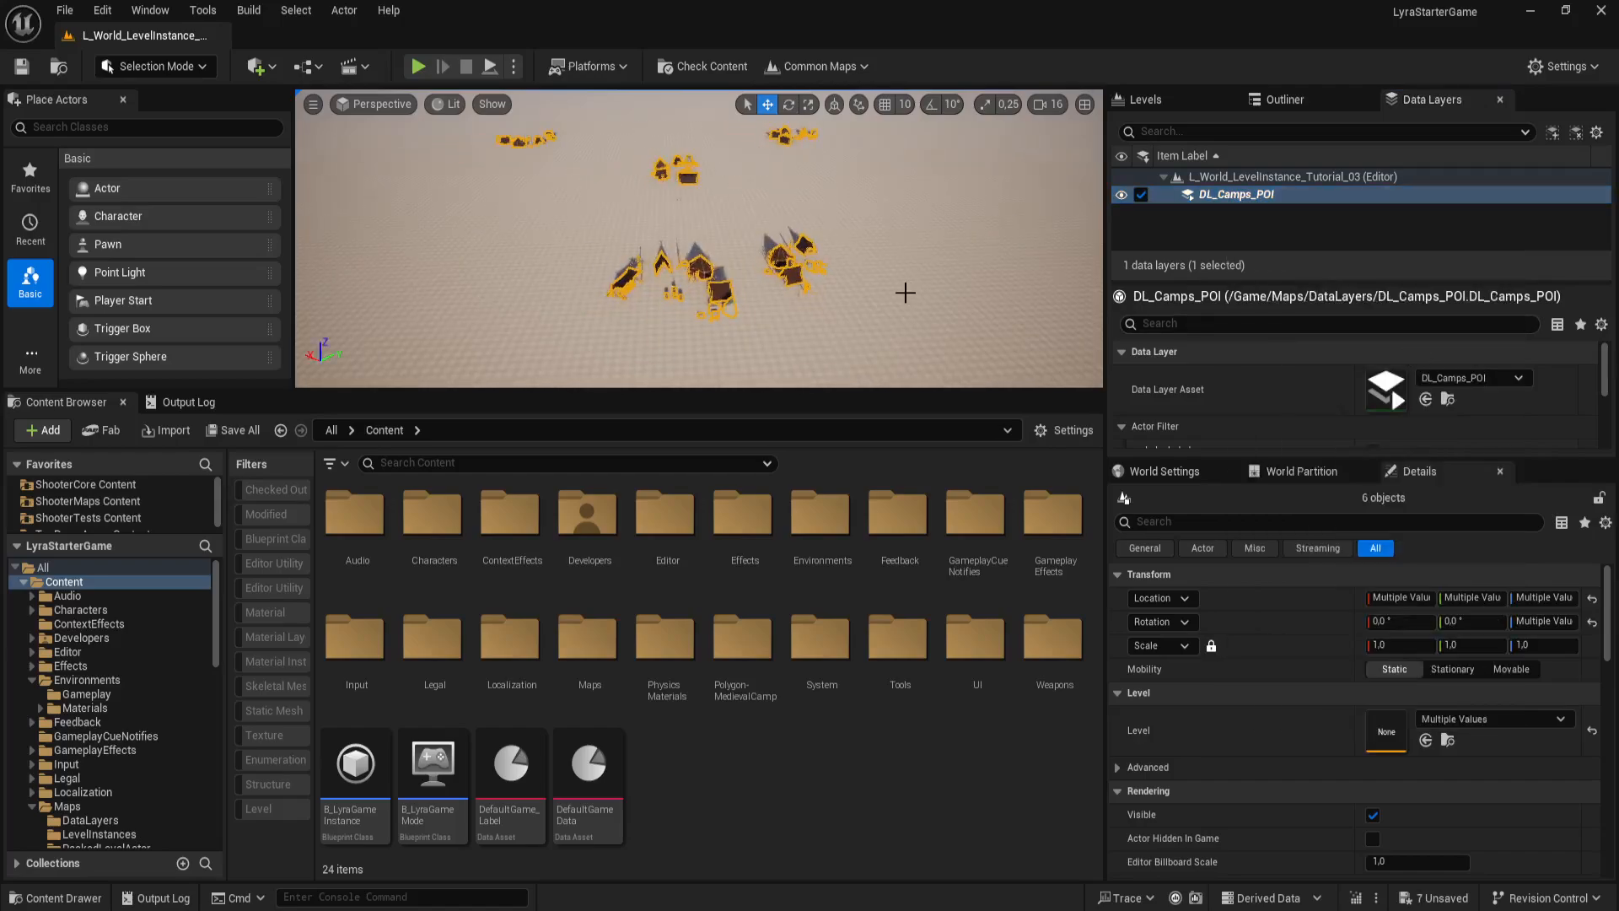
Step: In game view, unload the DL_Camps_POI data layer in the editor and load it again, twice, to test the camps
key("g")
key("w")
mouse_move(883, 292)
right_mouse_down()
mouse_move(867, 337)
mouse_move(901, 279)
mouse_move(895, 291)
right_mouse_up()
left_click(1141, 194)
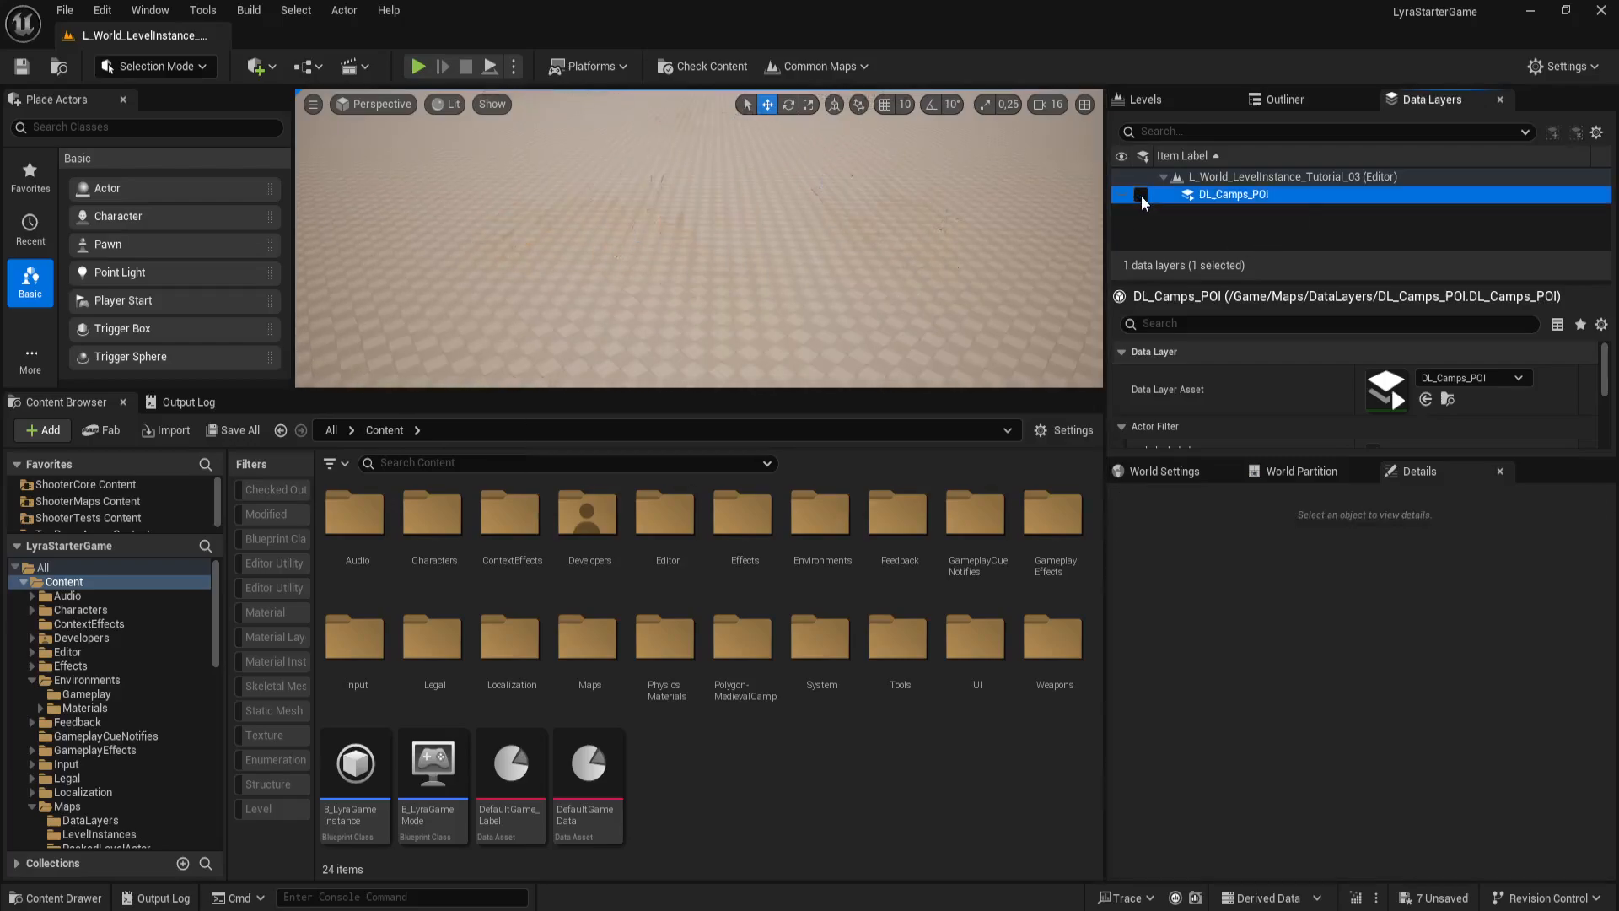
left_click(1141, 195)
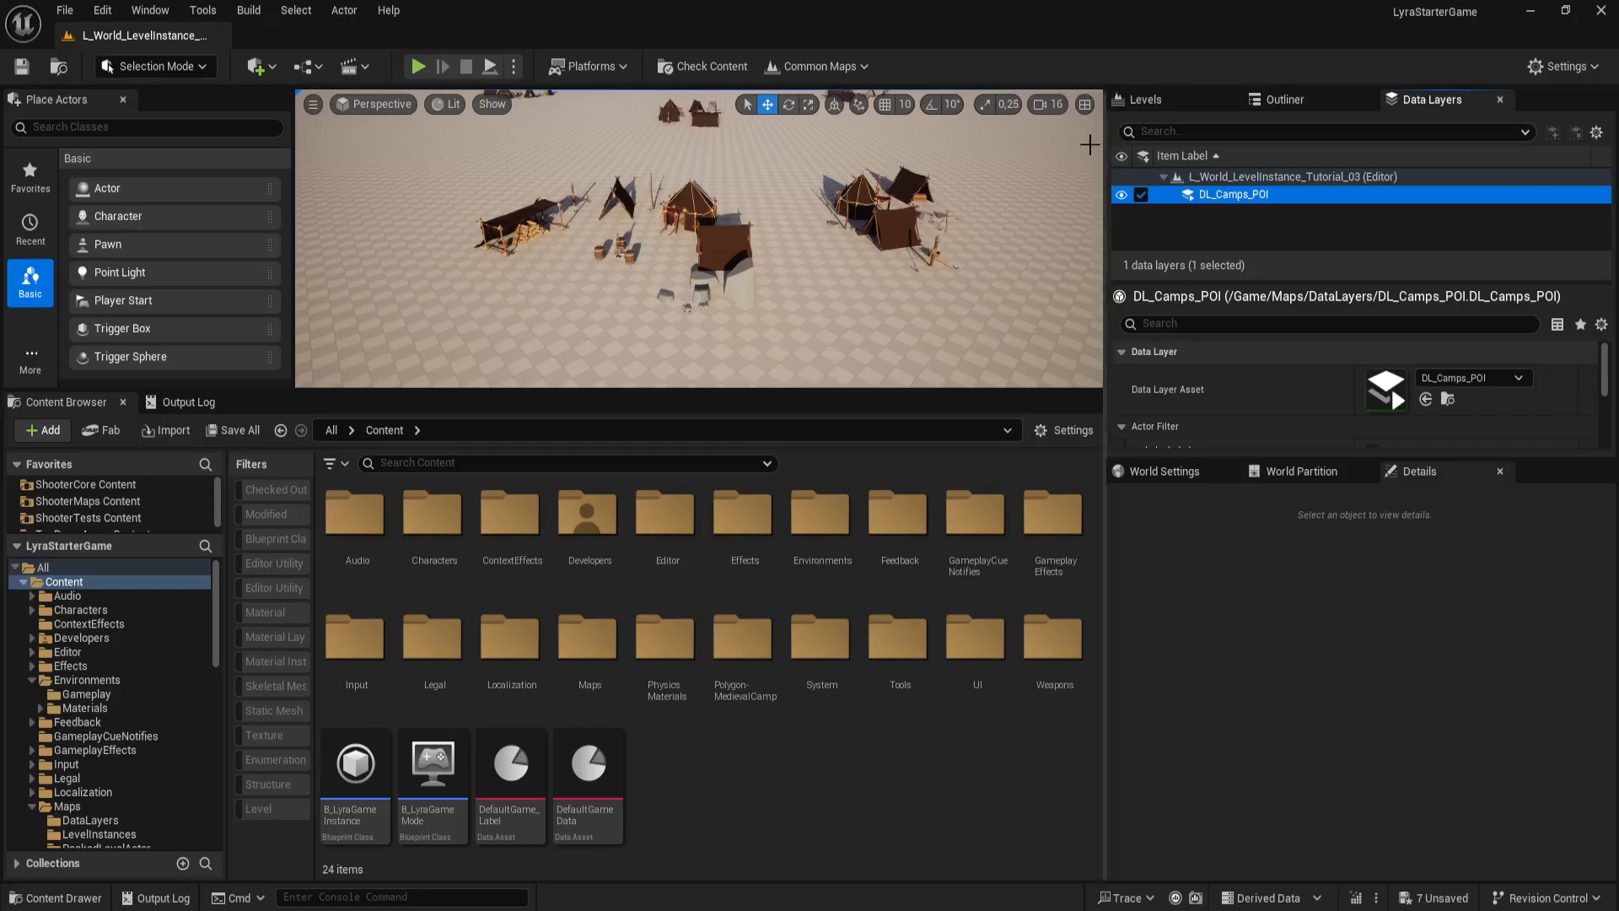
left_click(1141, 195)
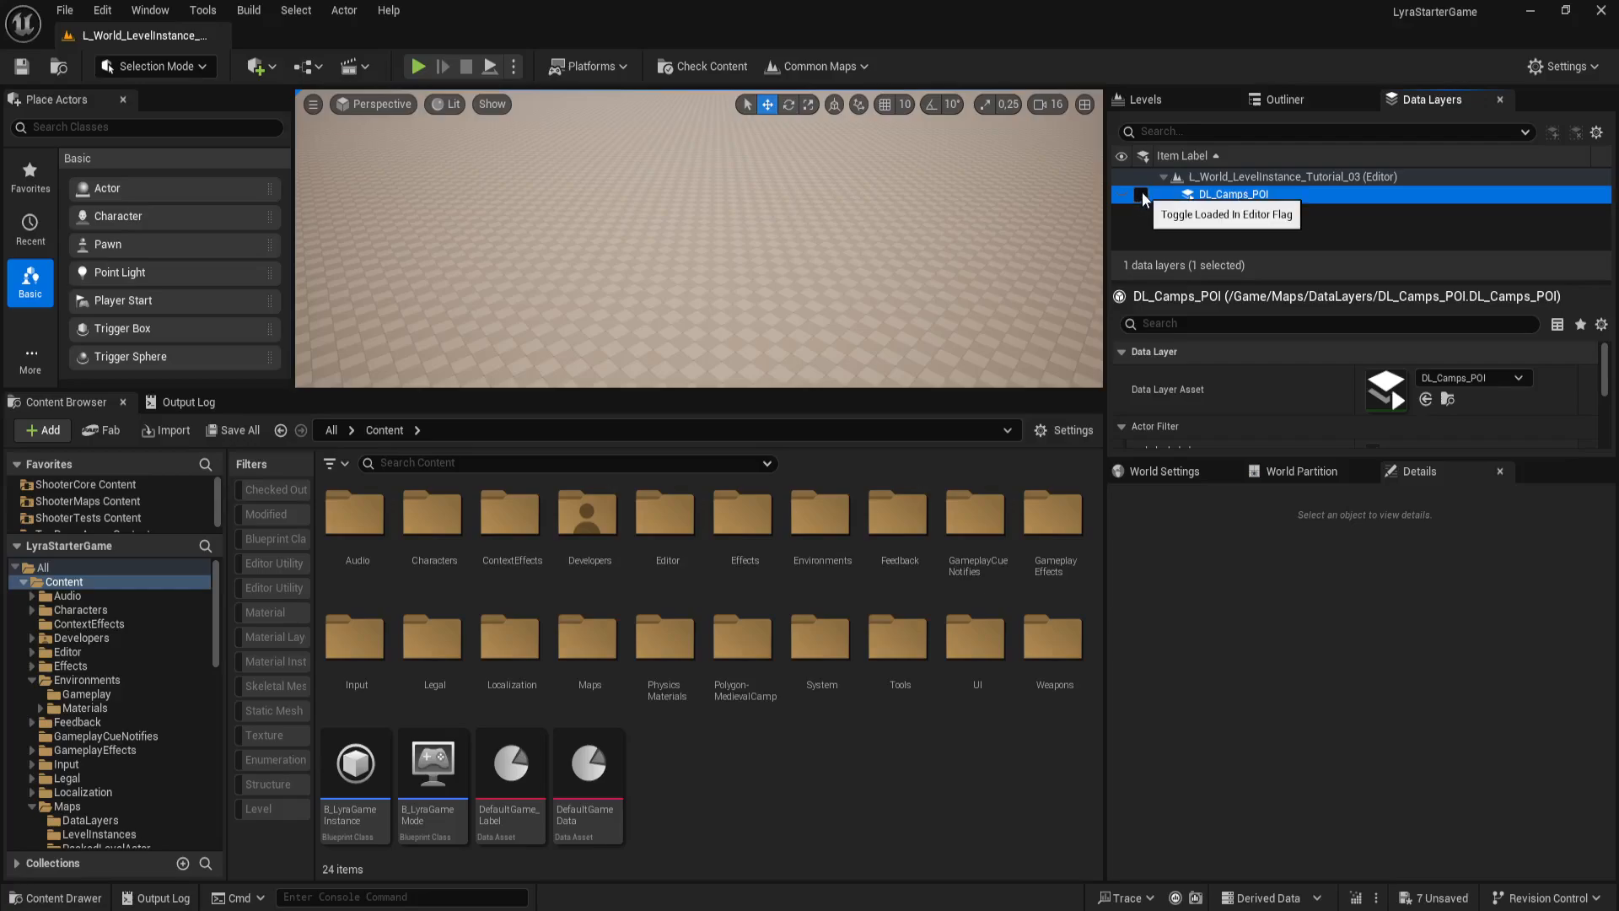
left_click(1143, 194)
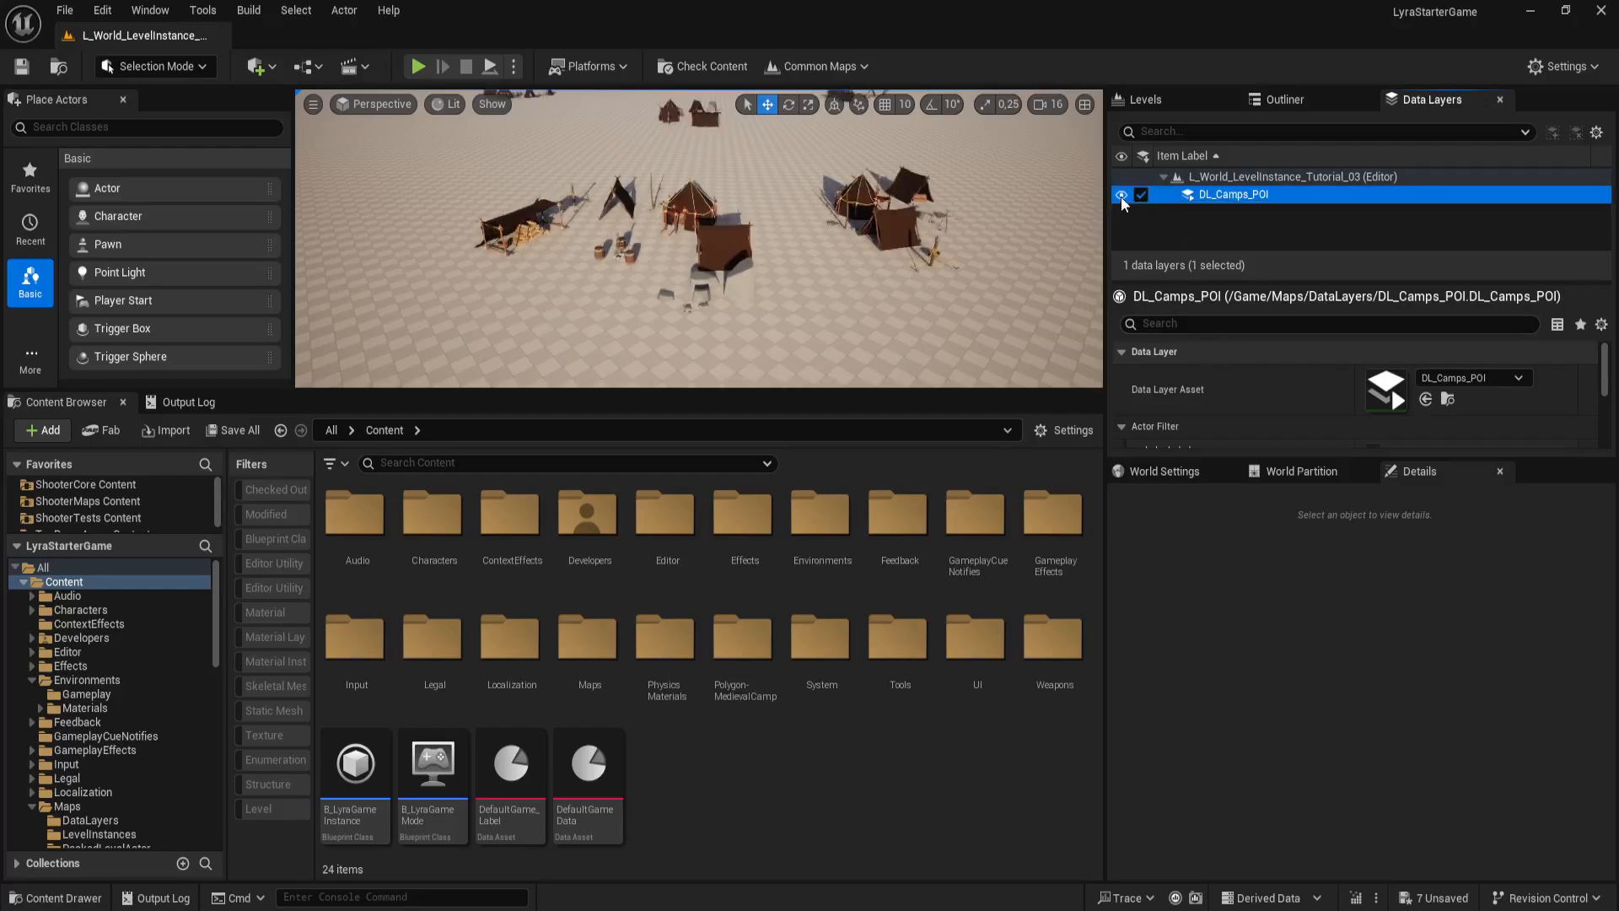
Step: Hide and show the DL_Camps_POI data layer three times to test its visibility toggle
left_click(1121, 196)
left_click(1121, 195)
left_click(1121, 196)
left_click(1121, 196)
left_click(1121, 196)
left_click(1121, 195)
right_click_drag(799, 279, 825, 297)
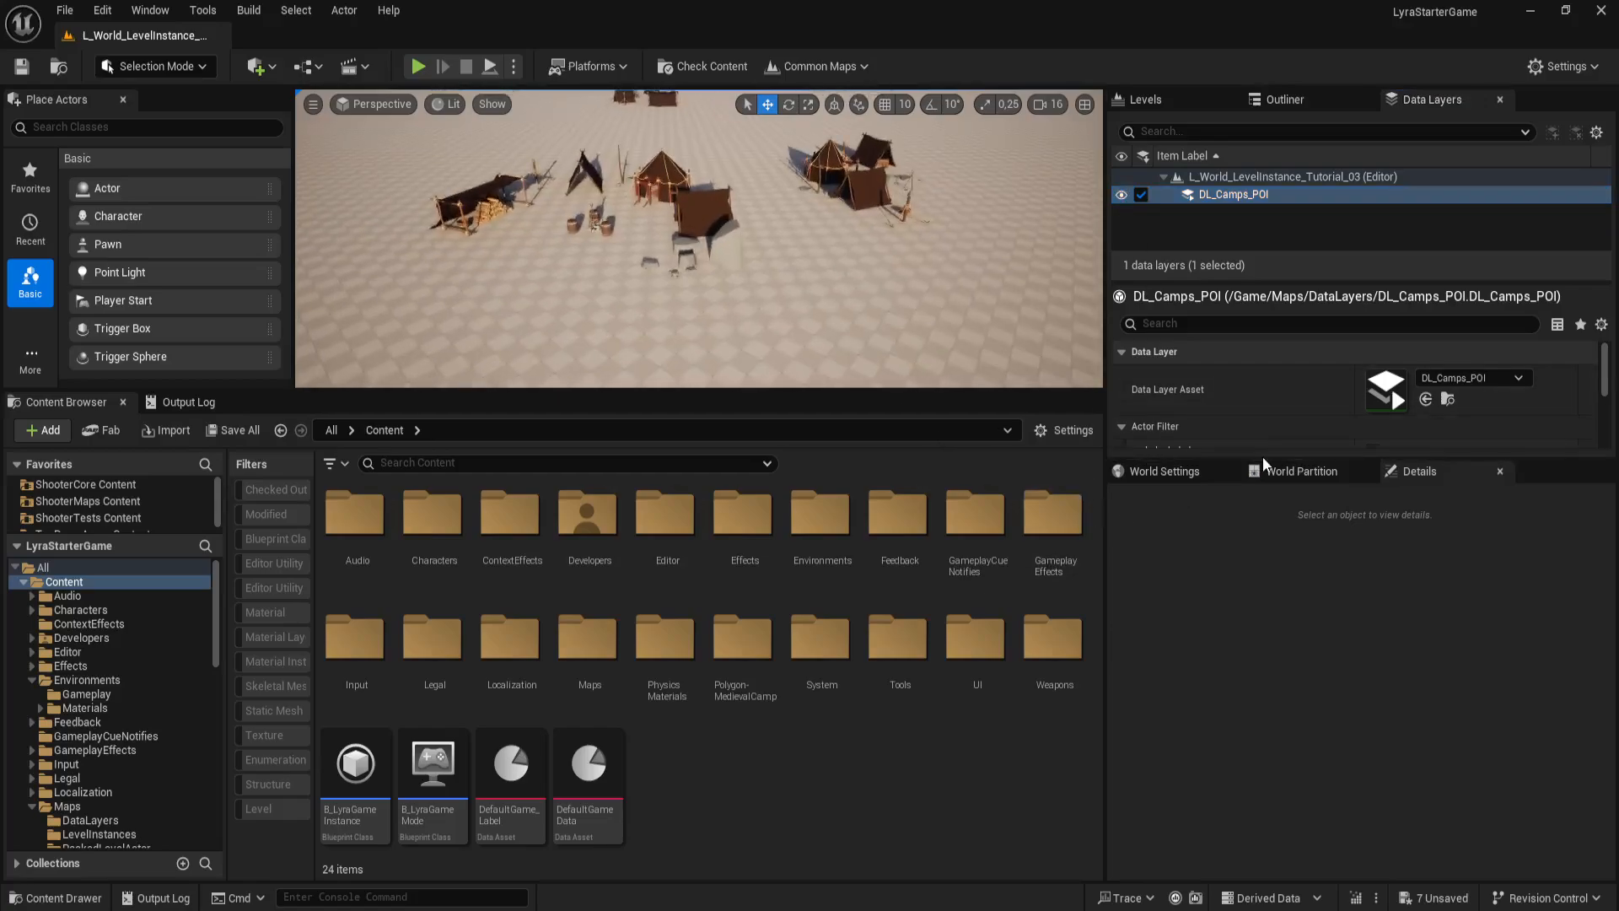
Step: Resize the data layer list and its details area so all DL_Camps_POI settings are shown, with that layer selected
left_click_drag(1261, 460, 1265, 822)
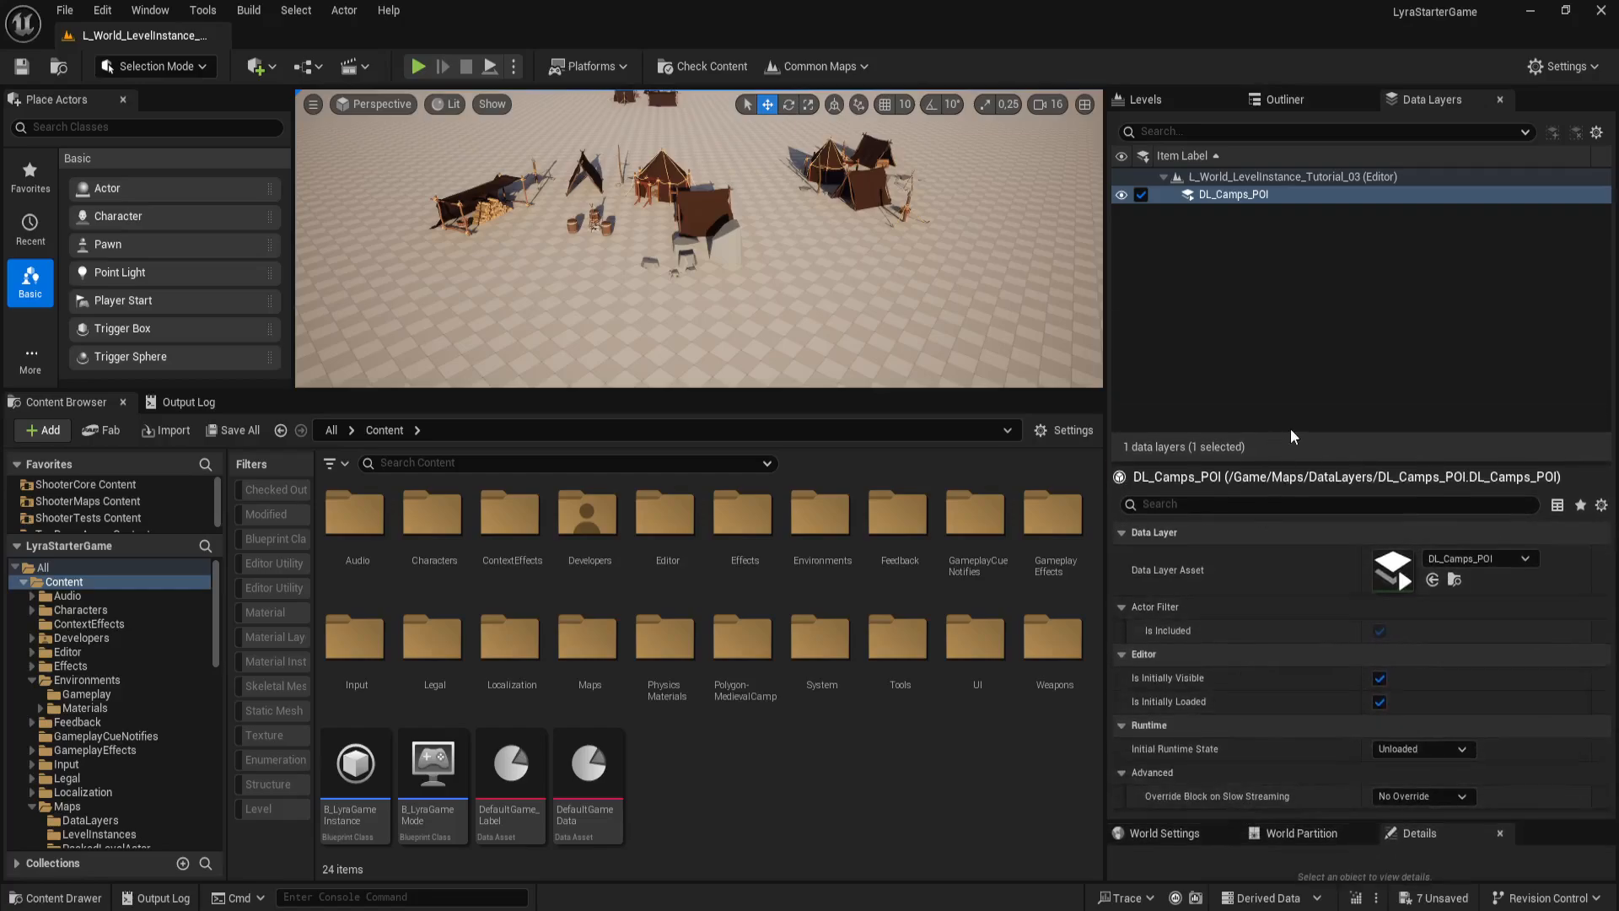
left_click_drag(1301, 461, 1300, 343)
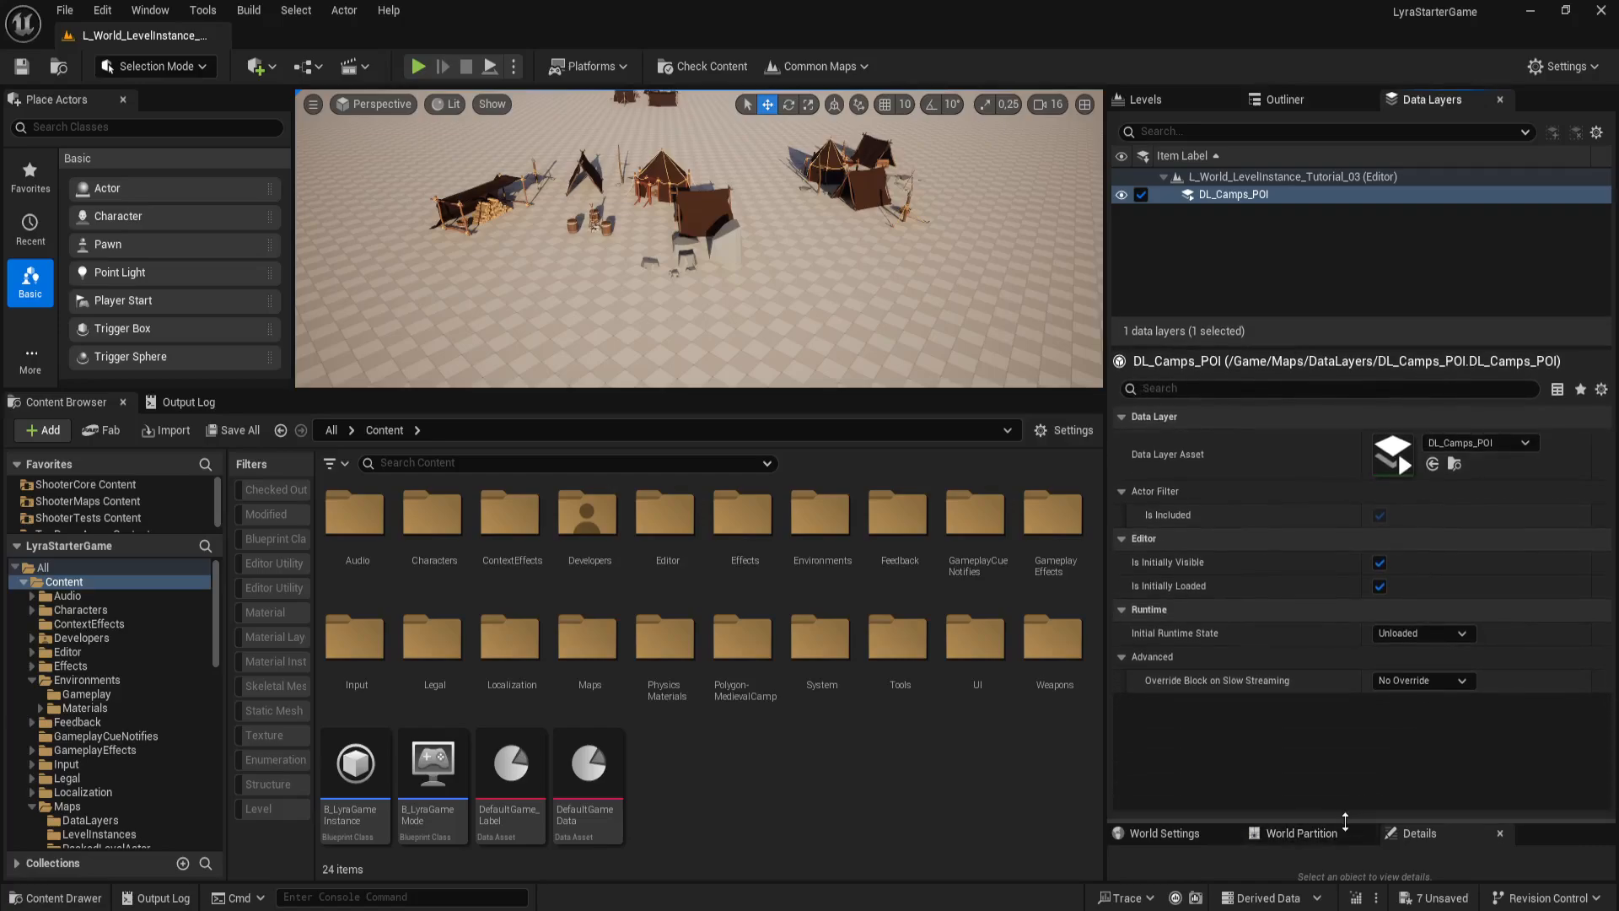
left_click_drag(1349, 821, 1350, 711)
left_click(1233, 195)
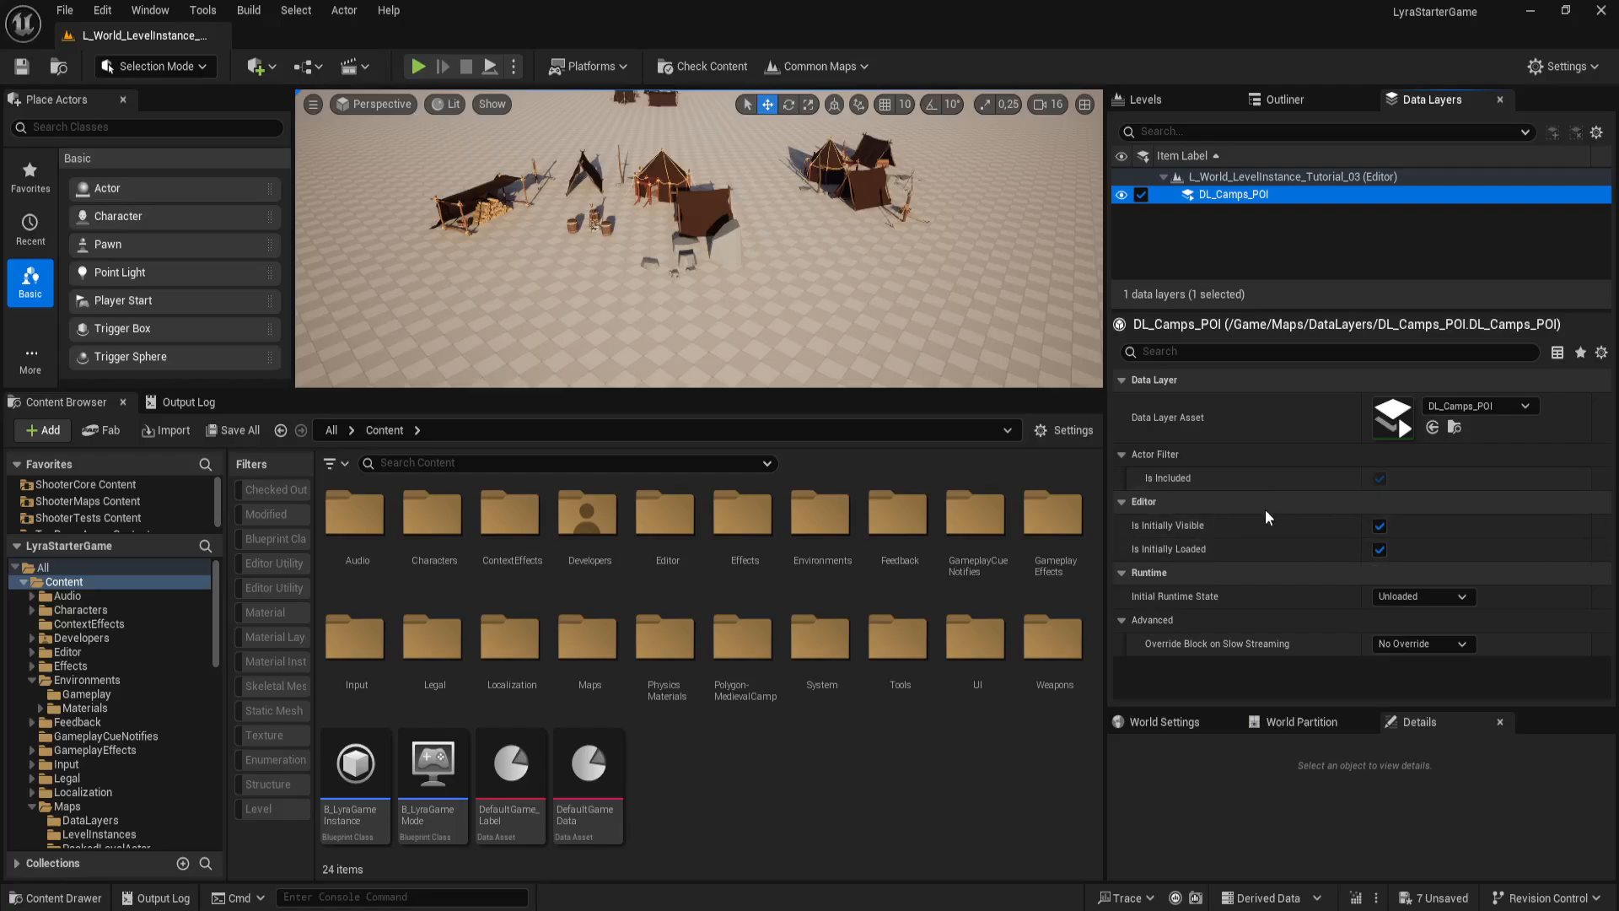
Step: Check the layer's Is Initially Loaded setting and its Initial Runtime State options, choosing Unloaded
left_click(1380, 549)
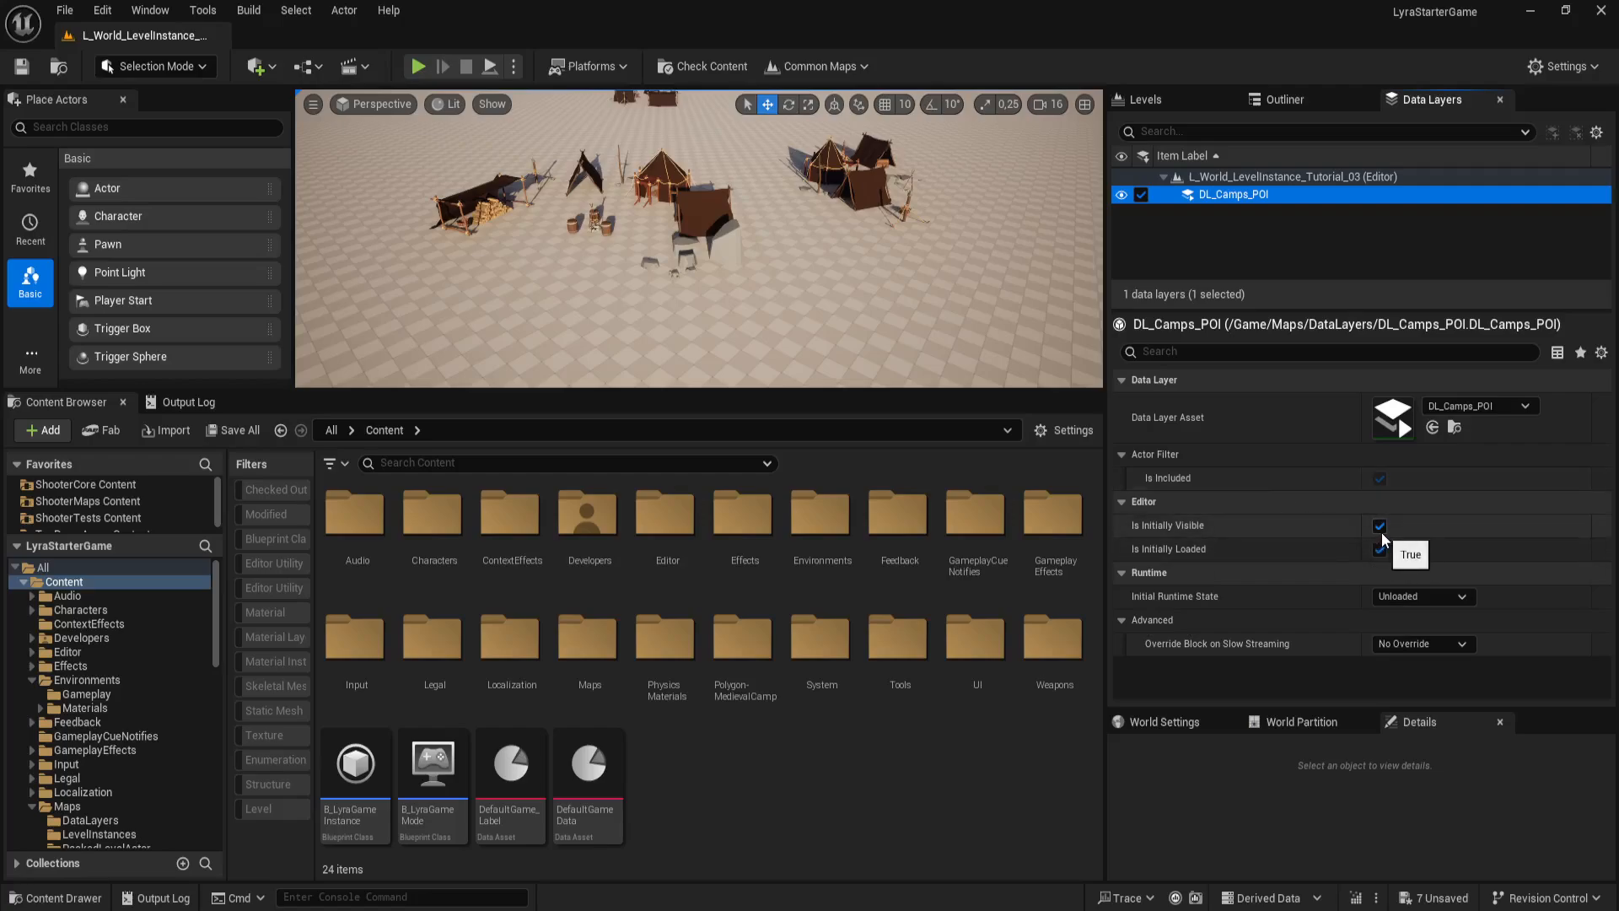
left_click(1380, 549)
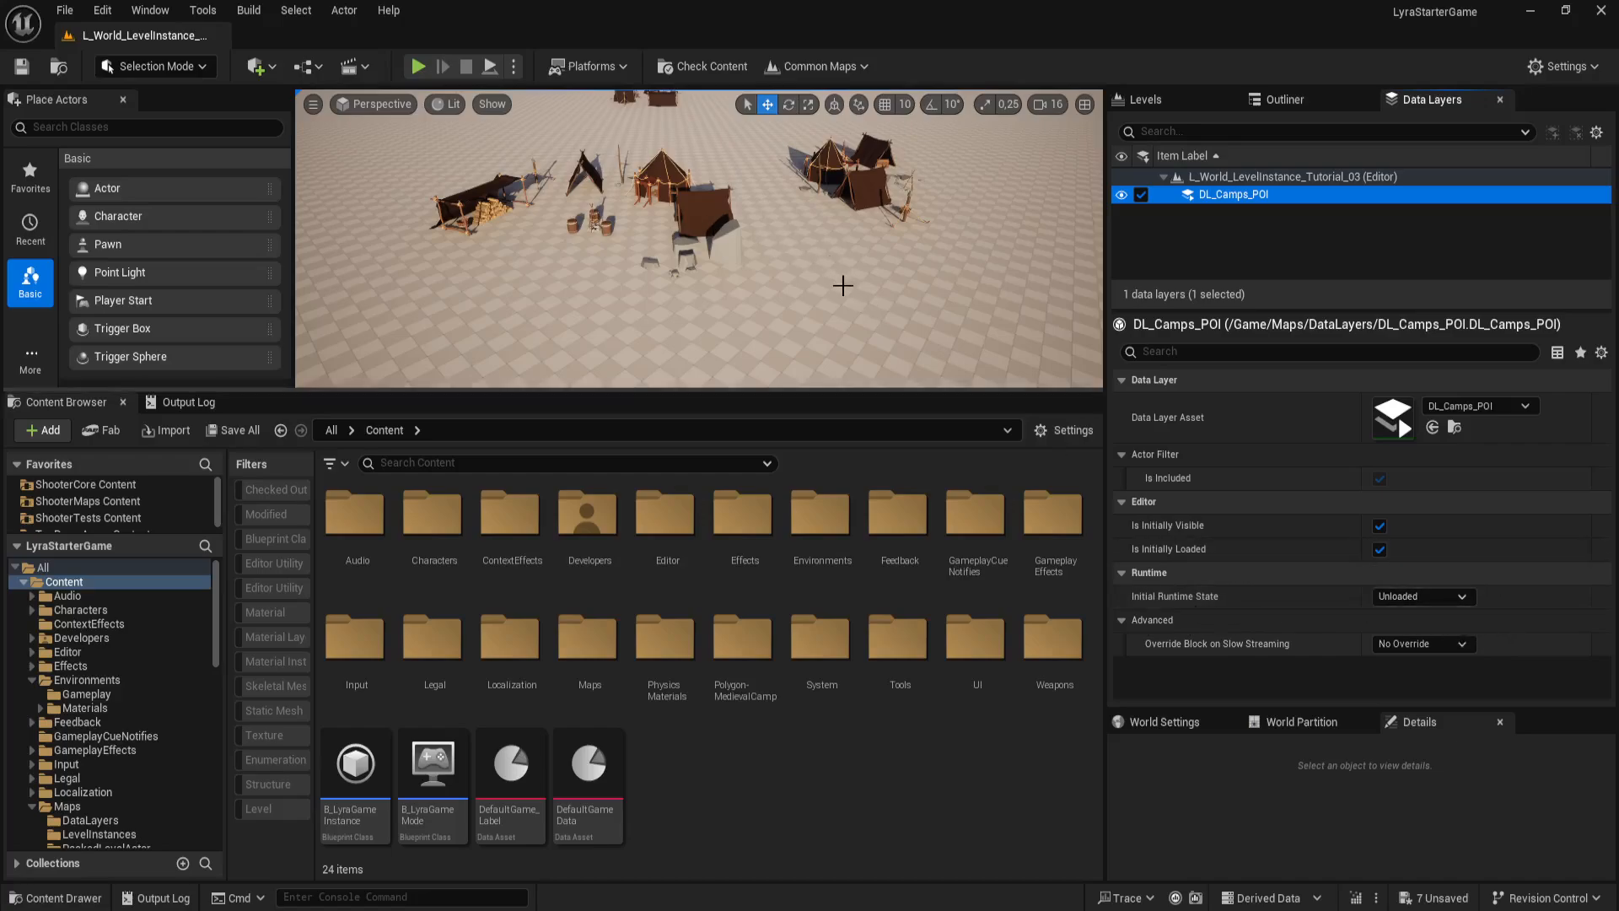
scroll(802, 287, "down", 3)
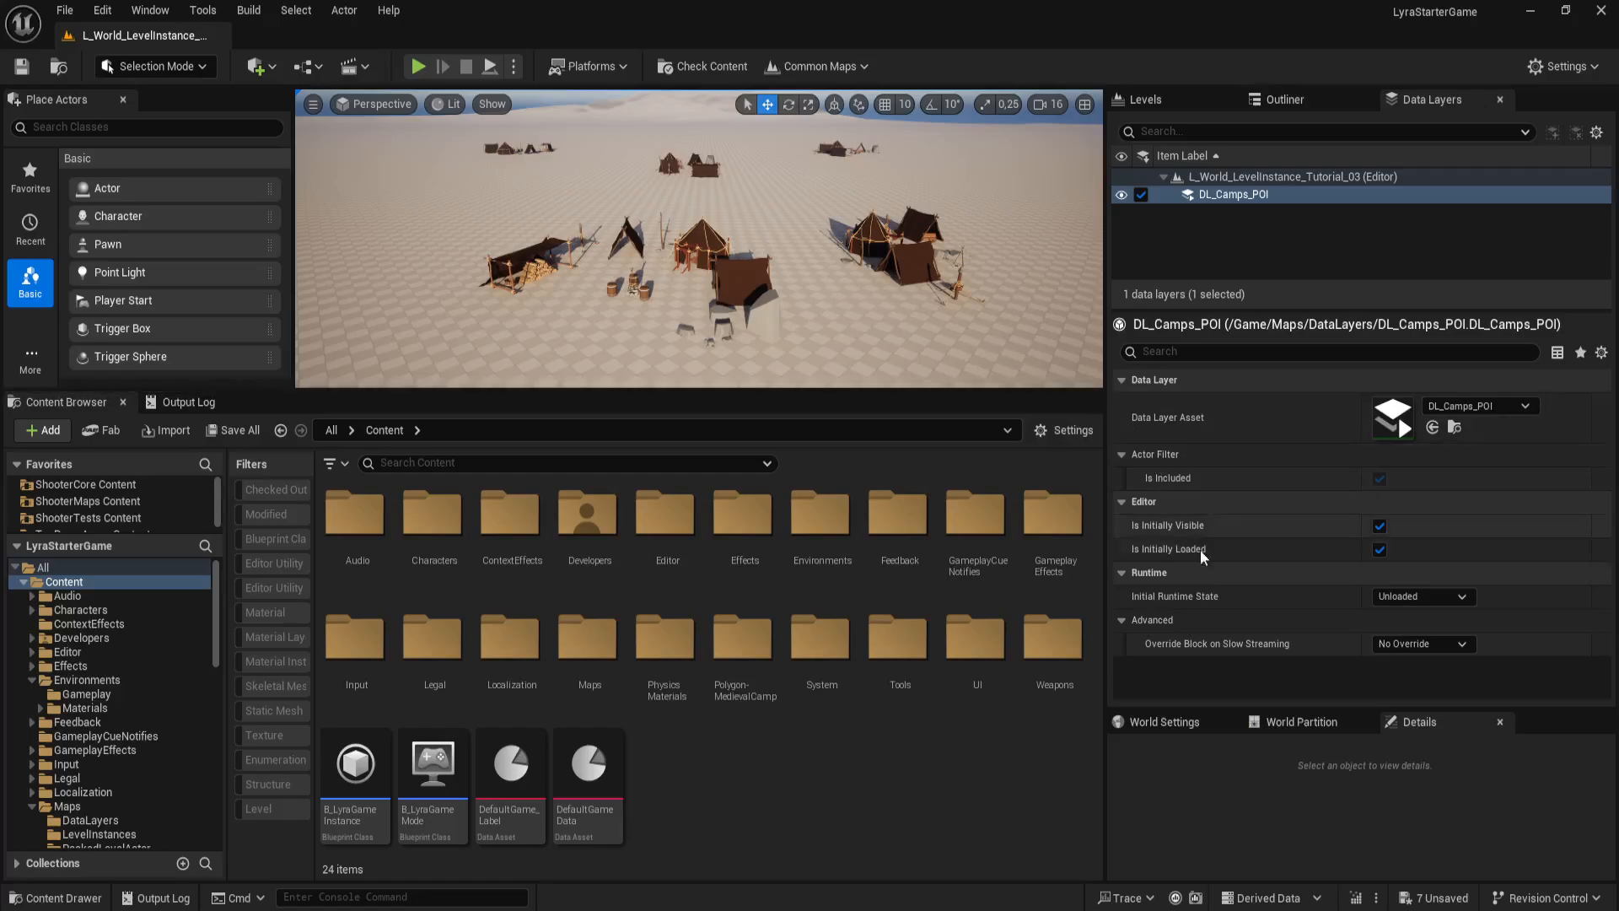
left_click(1443, 600)
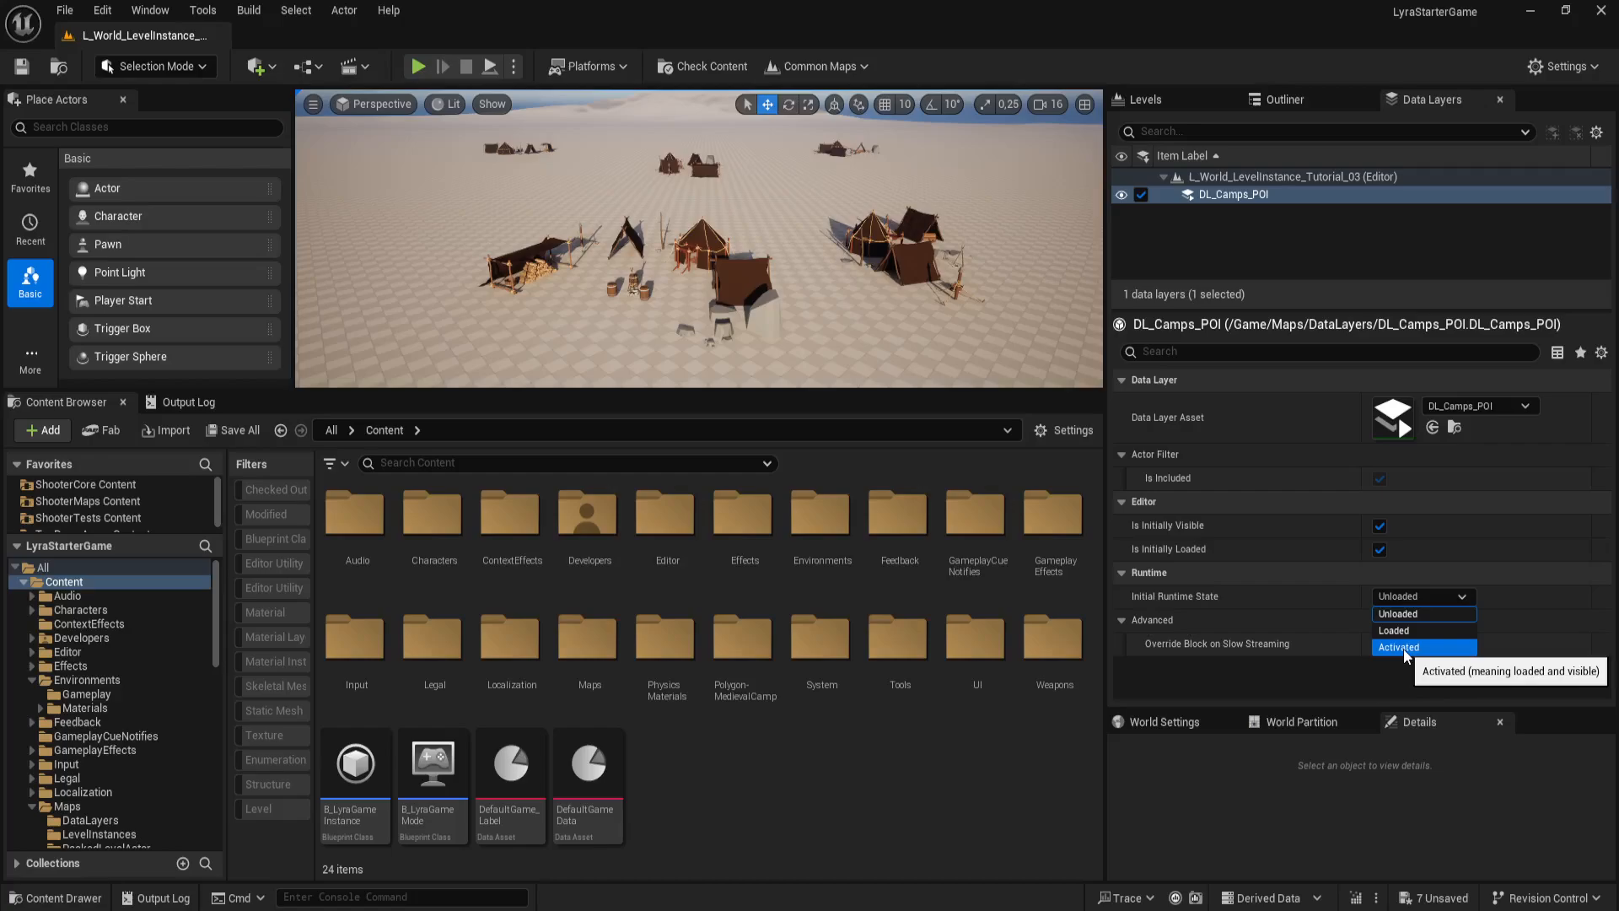
left_click(1407, 618)
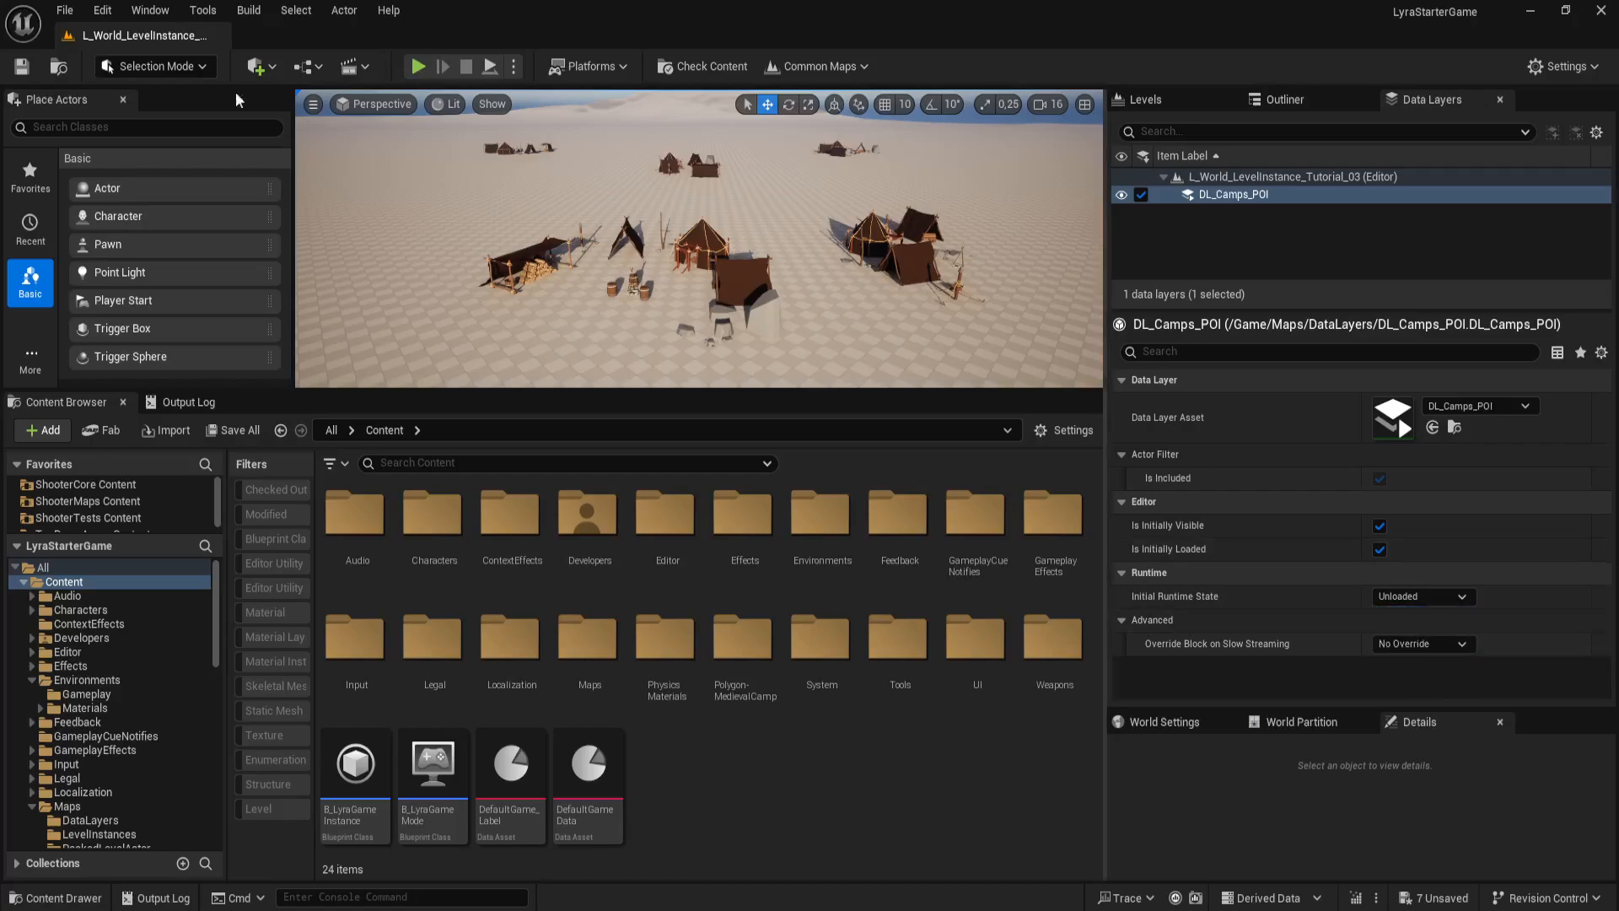
Step: Save the current level with the camp instances' data layer assignment
left_click(54, 11)
mouse_move(92, 139)
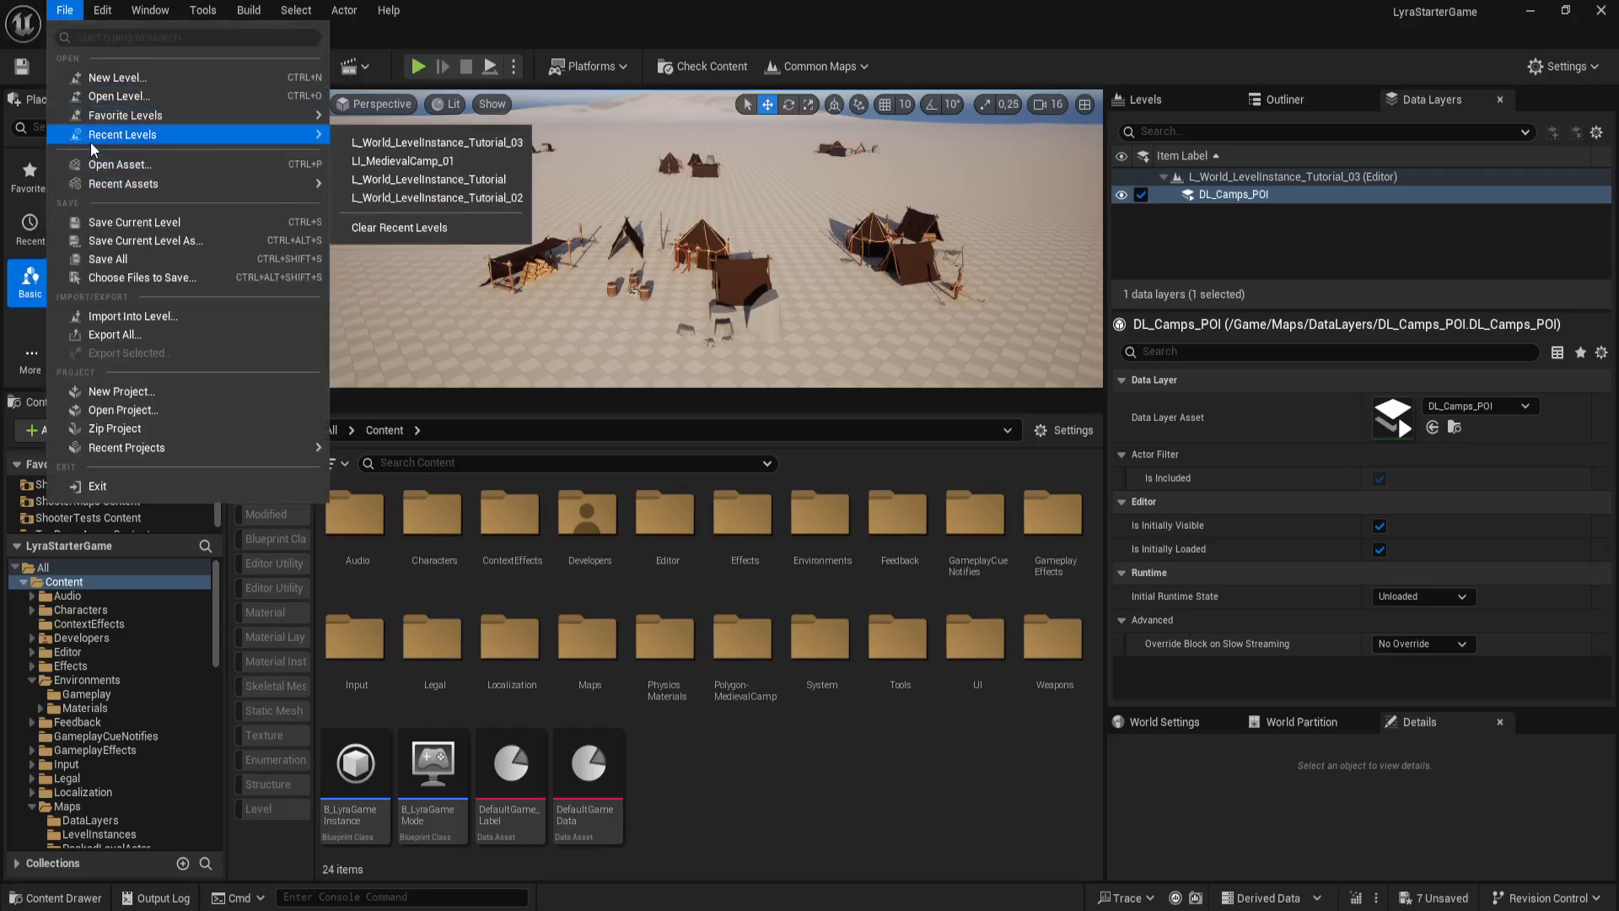
left_click(111, 223)
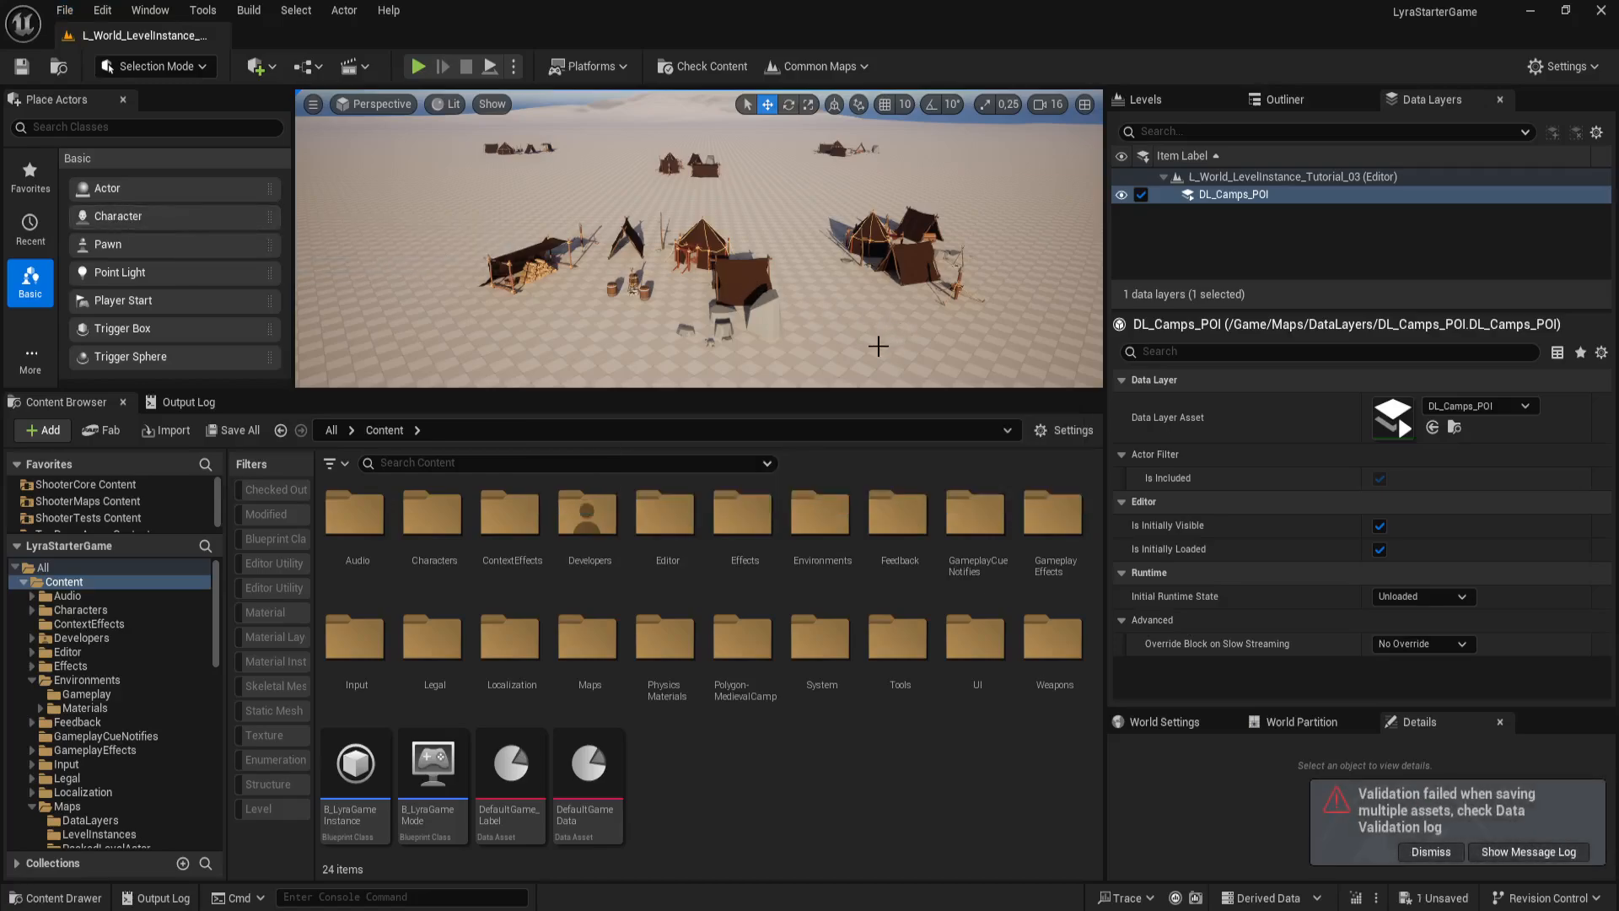
right_click_drag(893, 330, 890, 386)
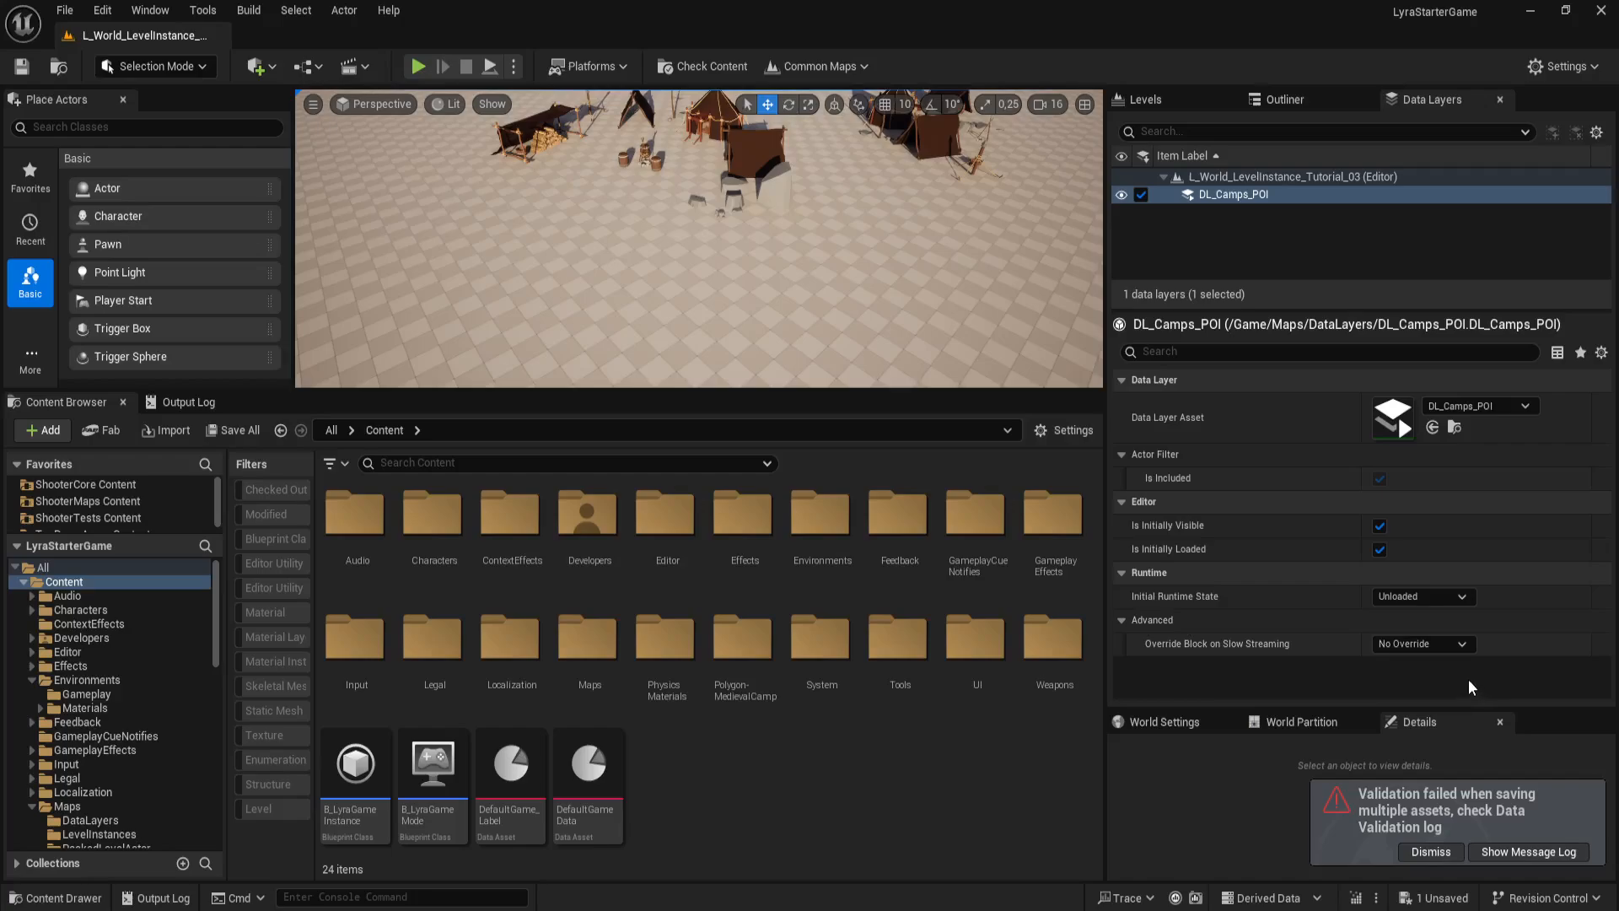
Step: Save the current level two more times and dismiss the validation notification
left_click(65, 10)
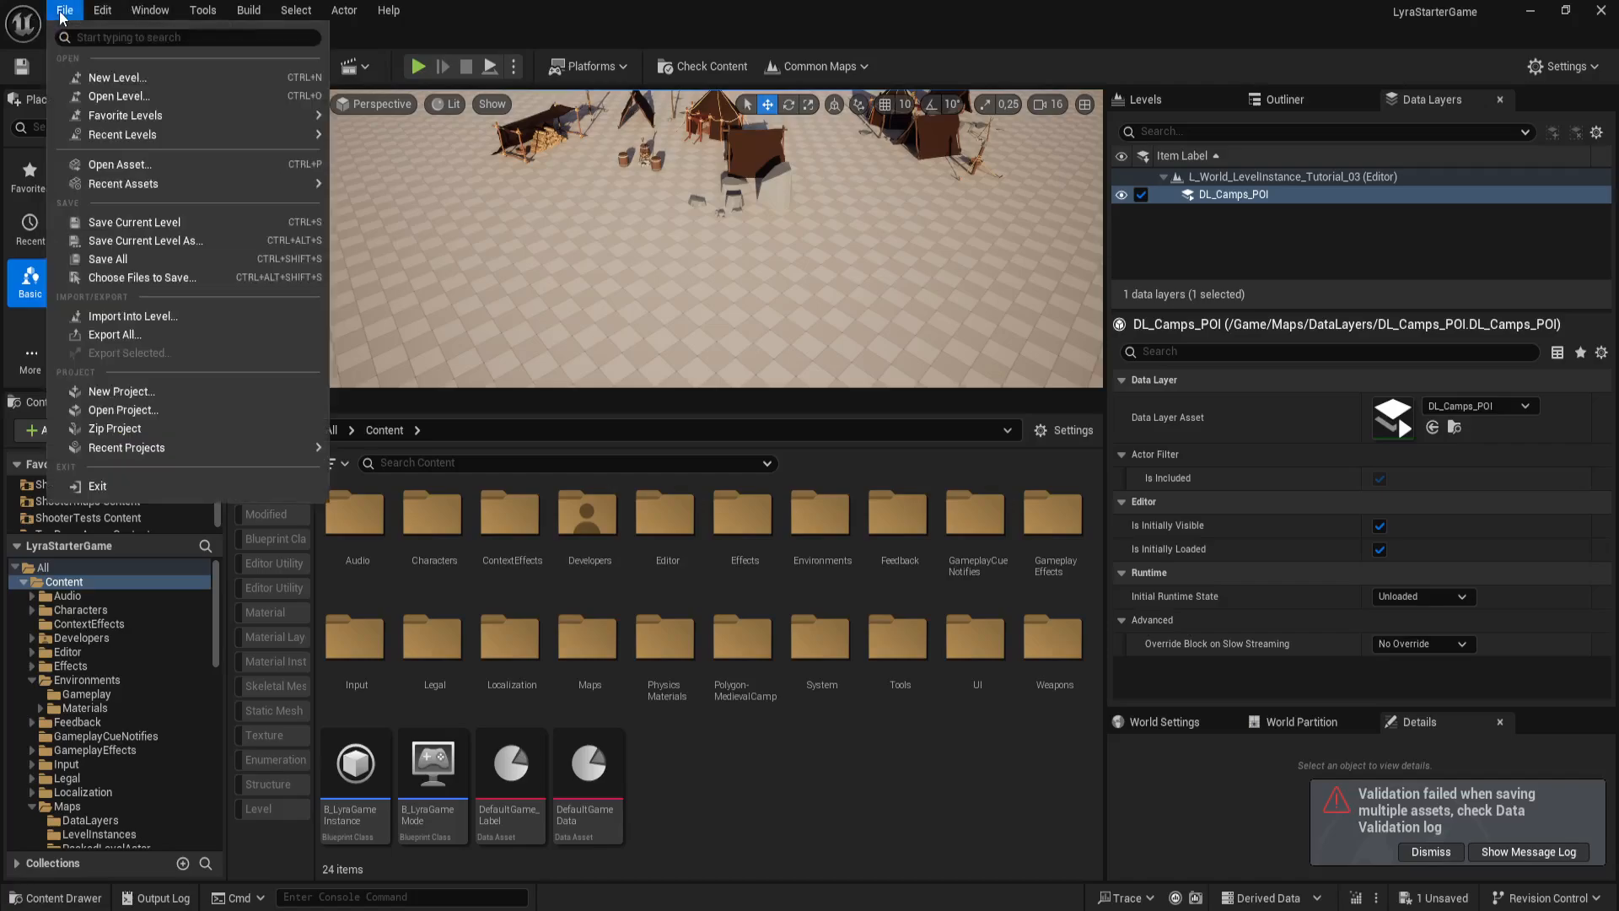
left_click(142, 224)
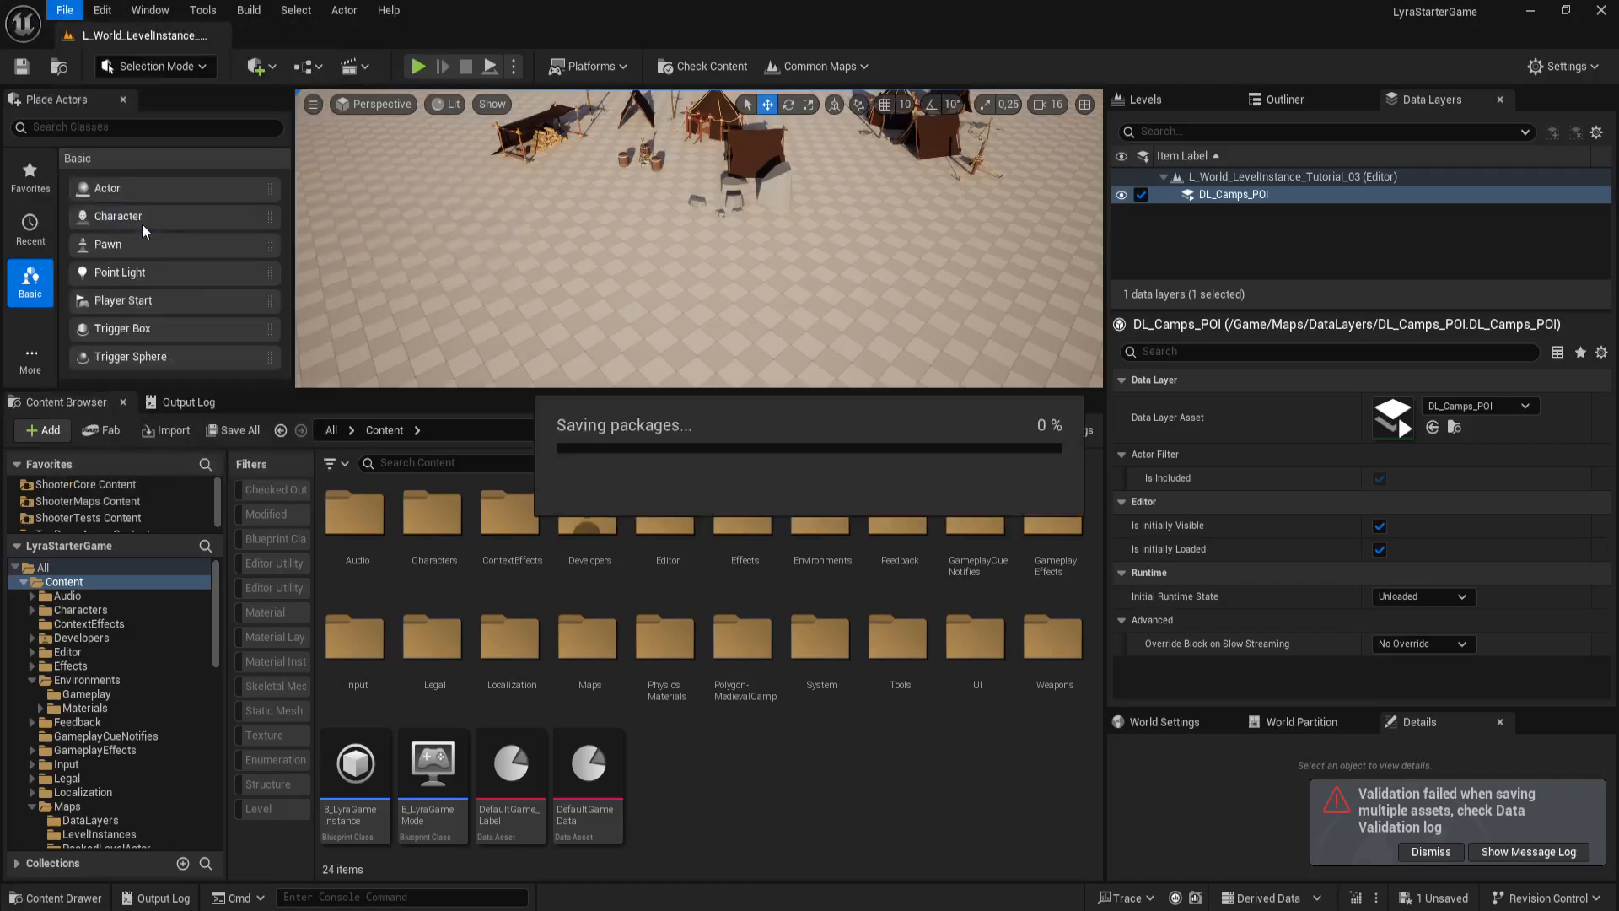
left_click(1439, 854)
left_click(64, 10)
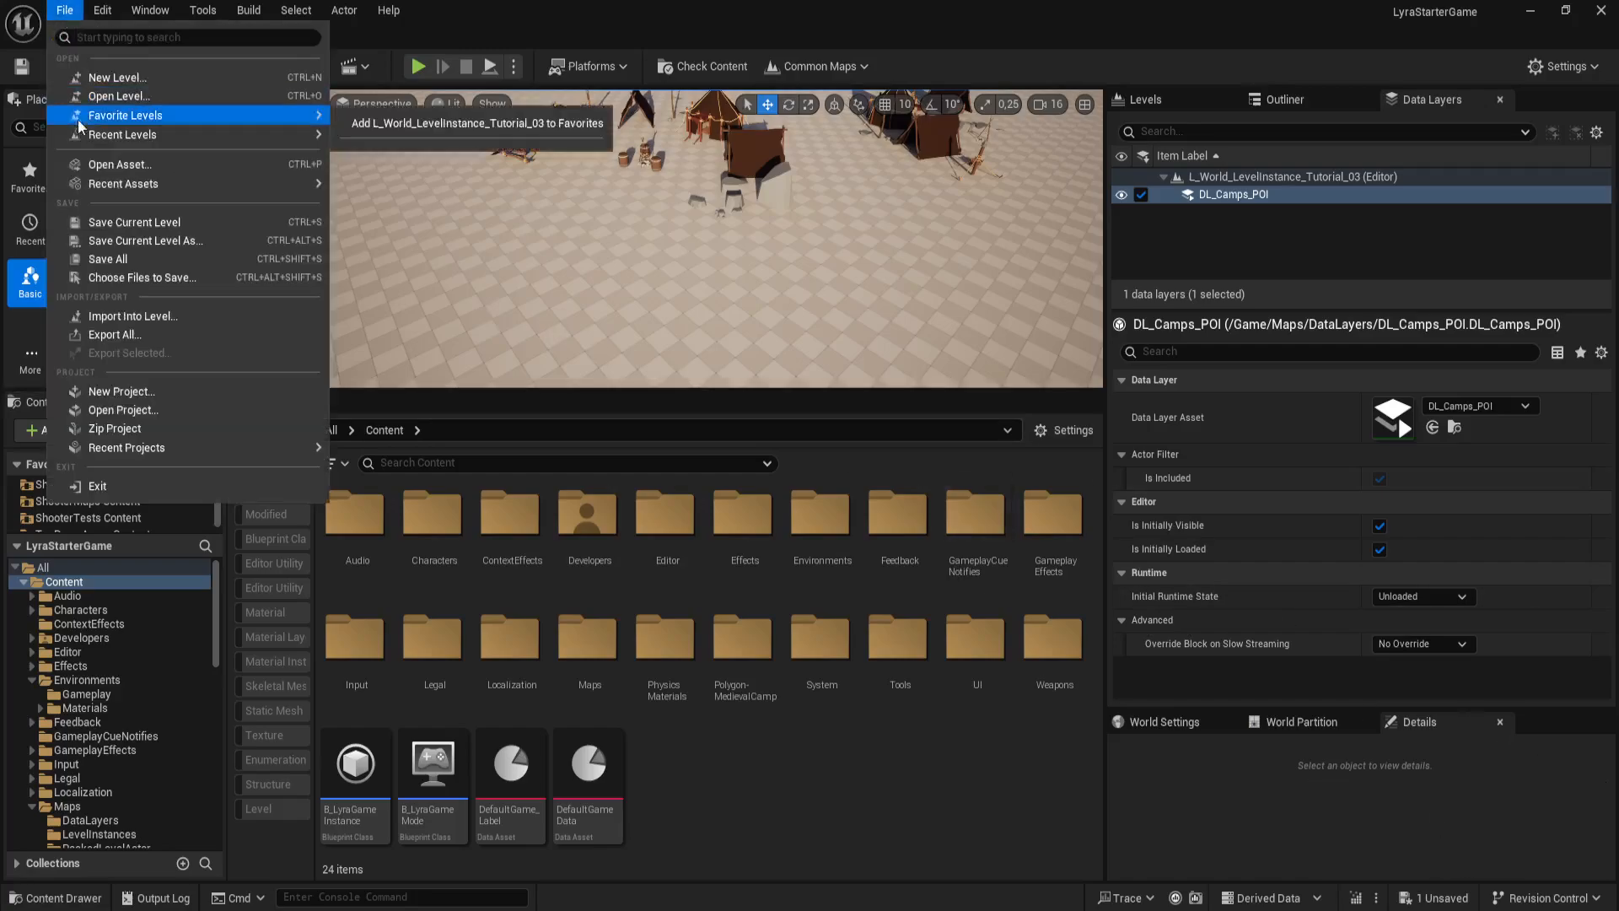
left_click(114, 219)
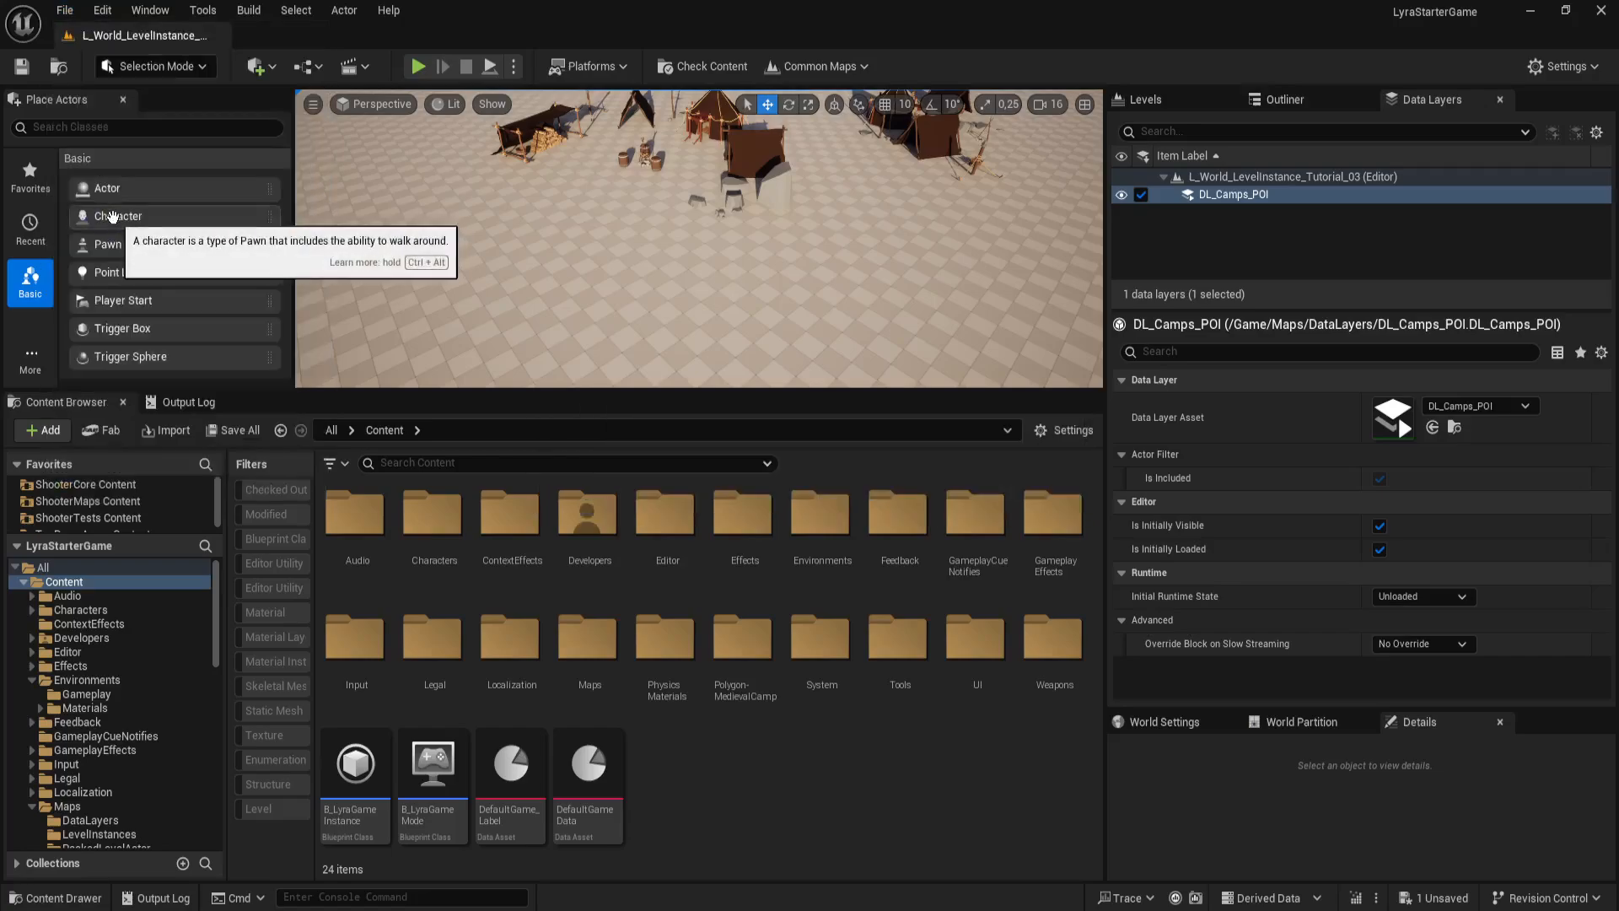
left_click(64, 10)
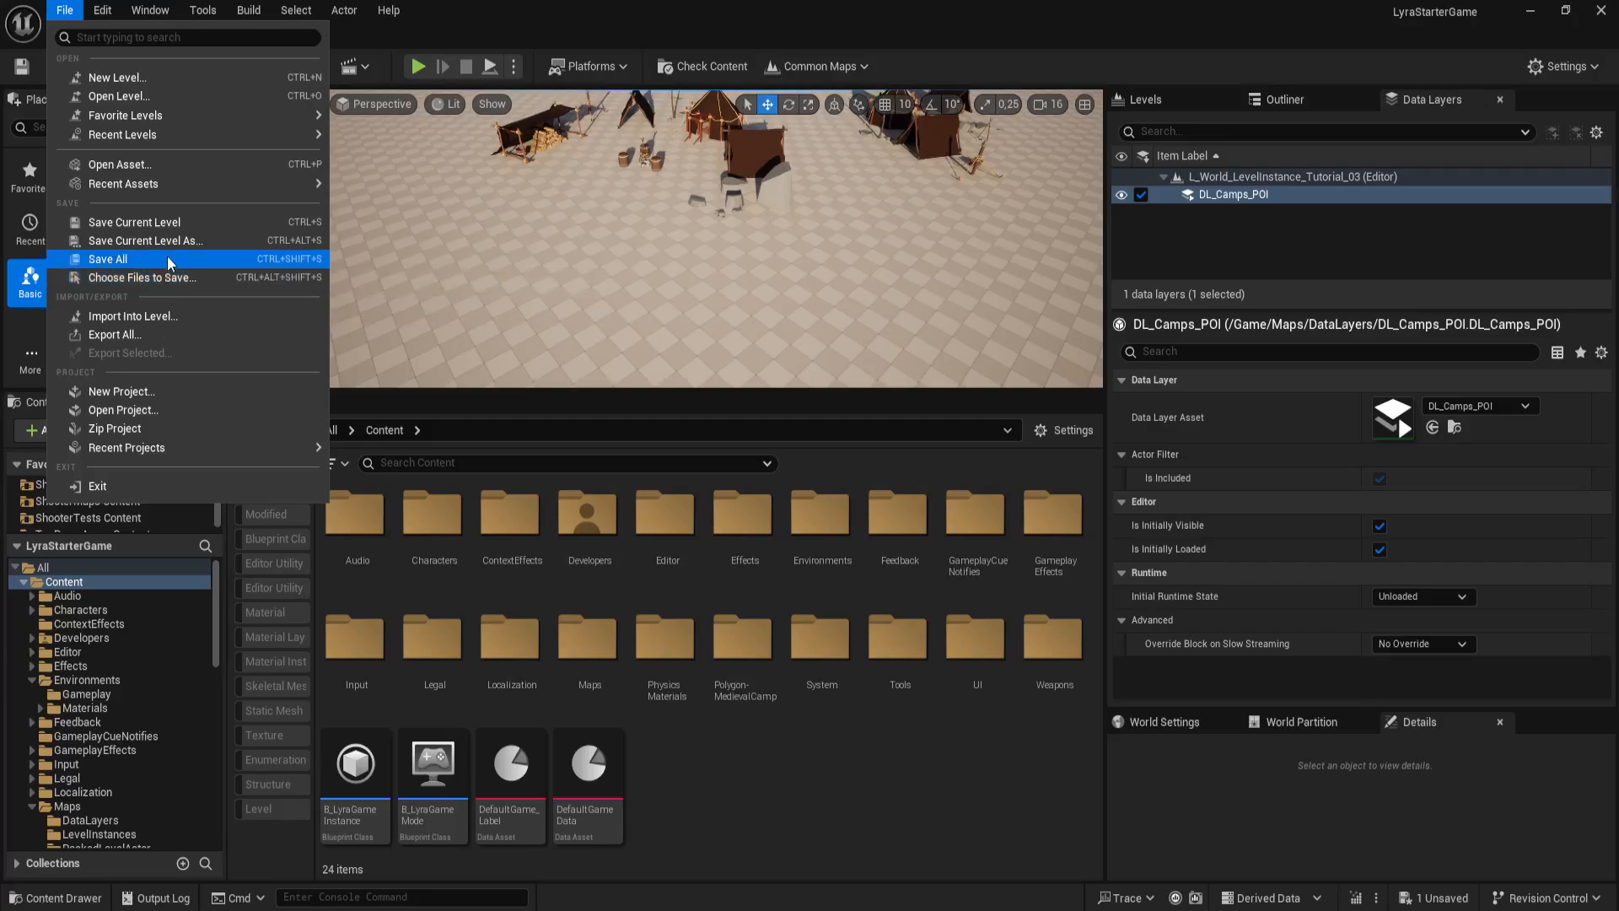
Step: Enlarge the level viewport by shrinking the content browser below it, with the camps in view
mouse_move(849, 309)
right_mouse_down()
mouse_move(805, 309)
mouse_move(850, 307)
right_mouse_up()
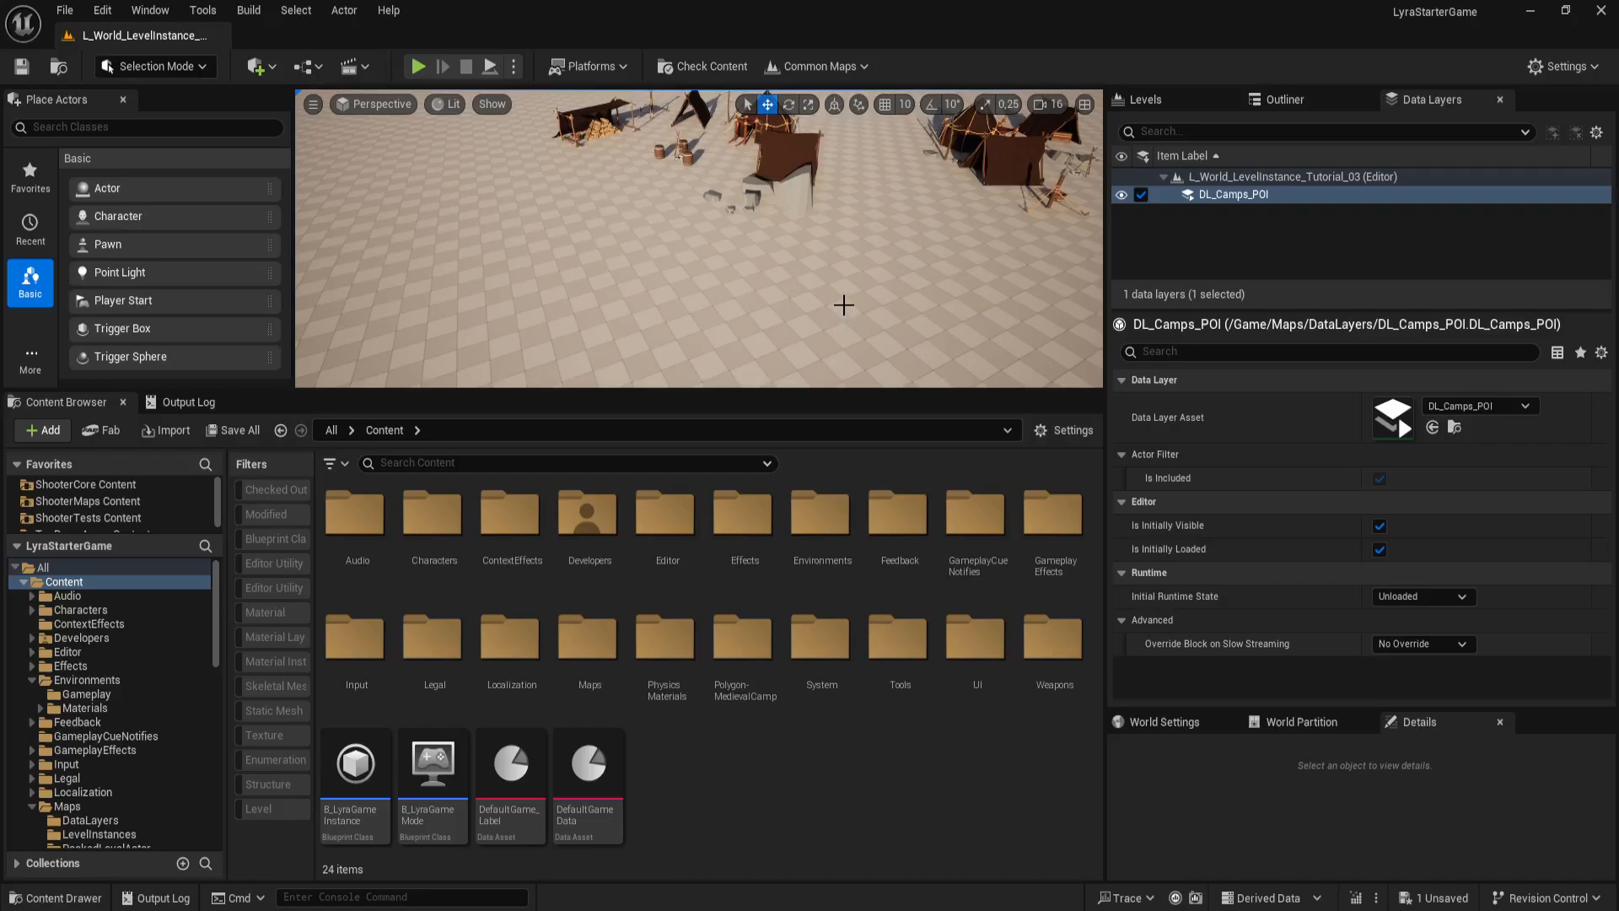
scroll(856, 289, "down", 5)
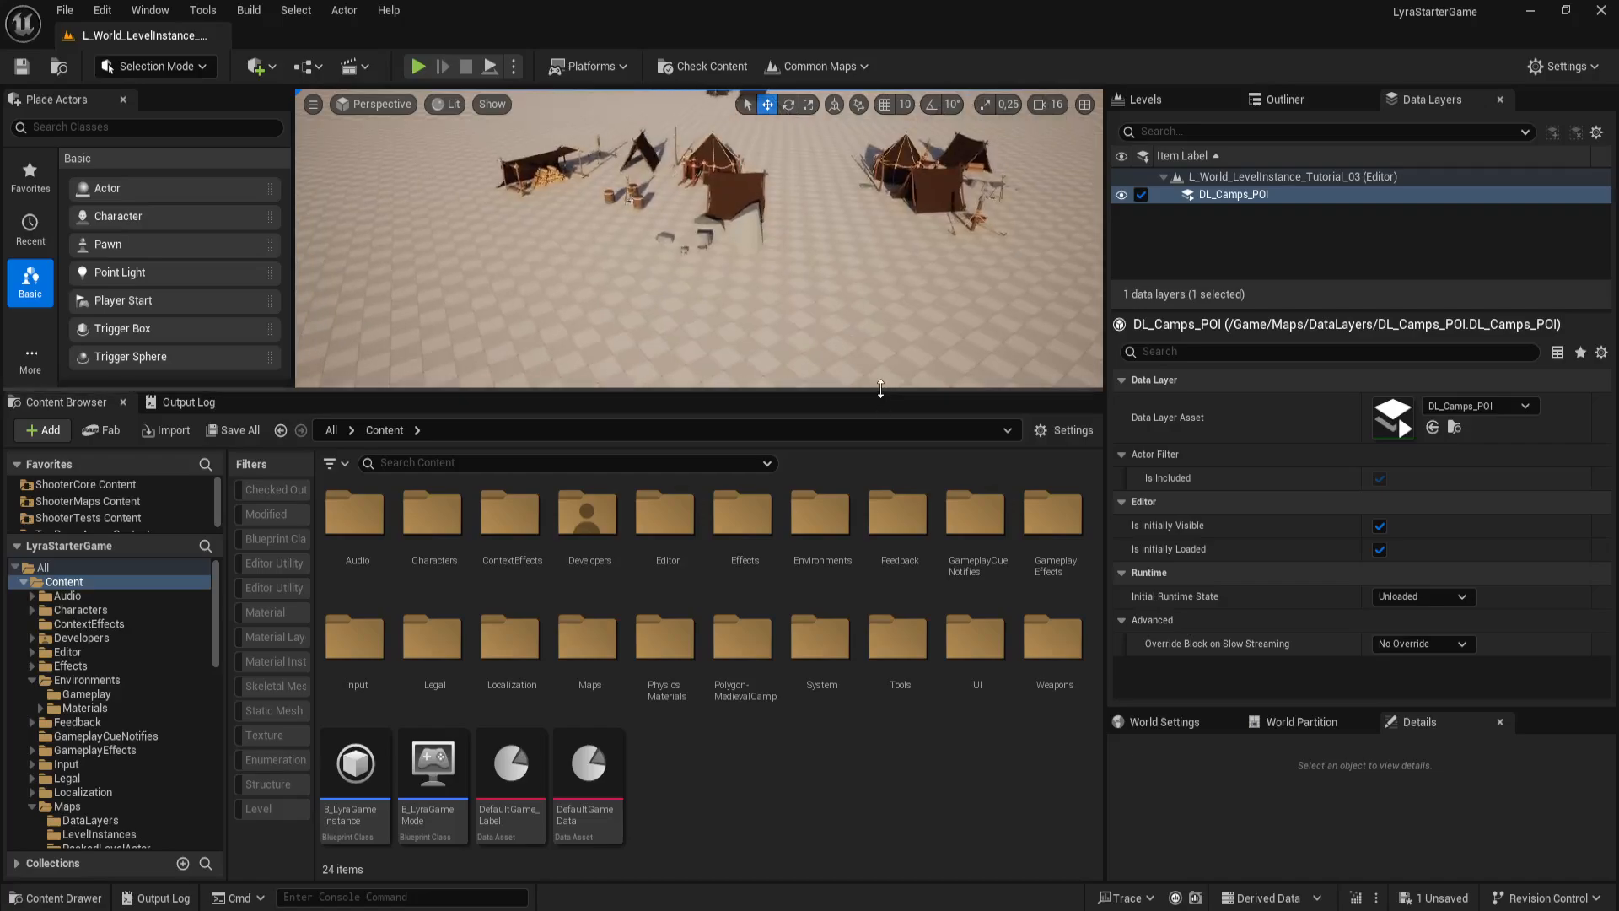
left_click_drag(878, 390, 887, 537)
scroll(860, 441, "up", 3)
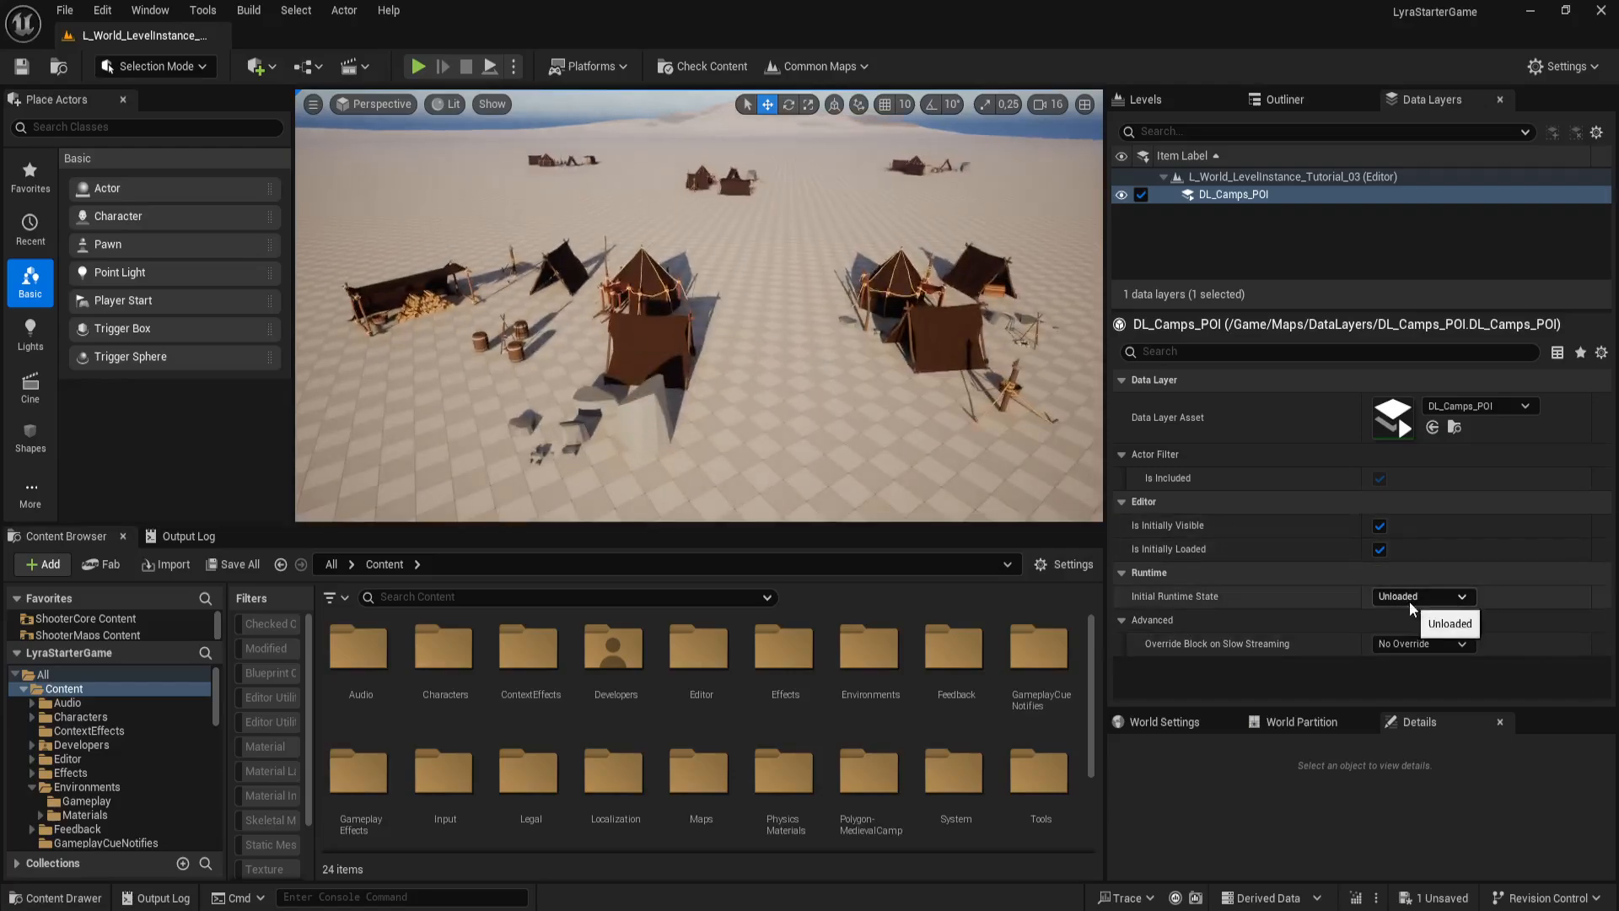
Step: Play the level from the ground near the camps to test the Unloaded runtime state, and stop the preview
right_click_drag(894, 422, 759, 443)
left_click_drag(840, 431, 842, 472)
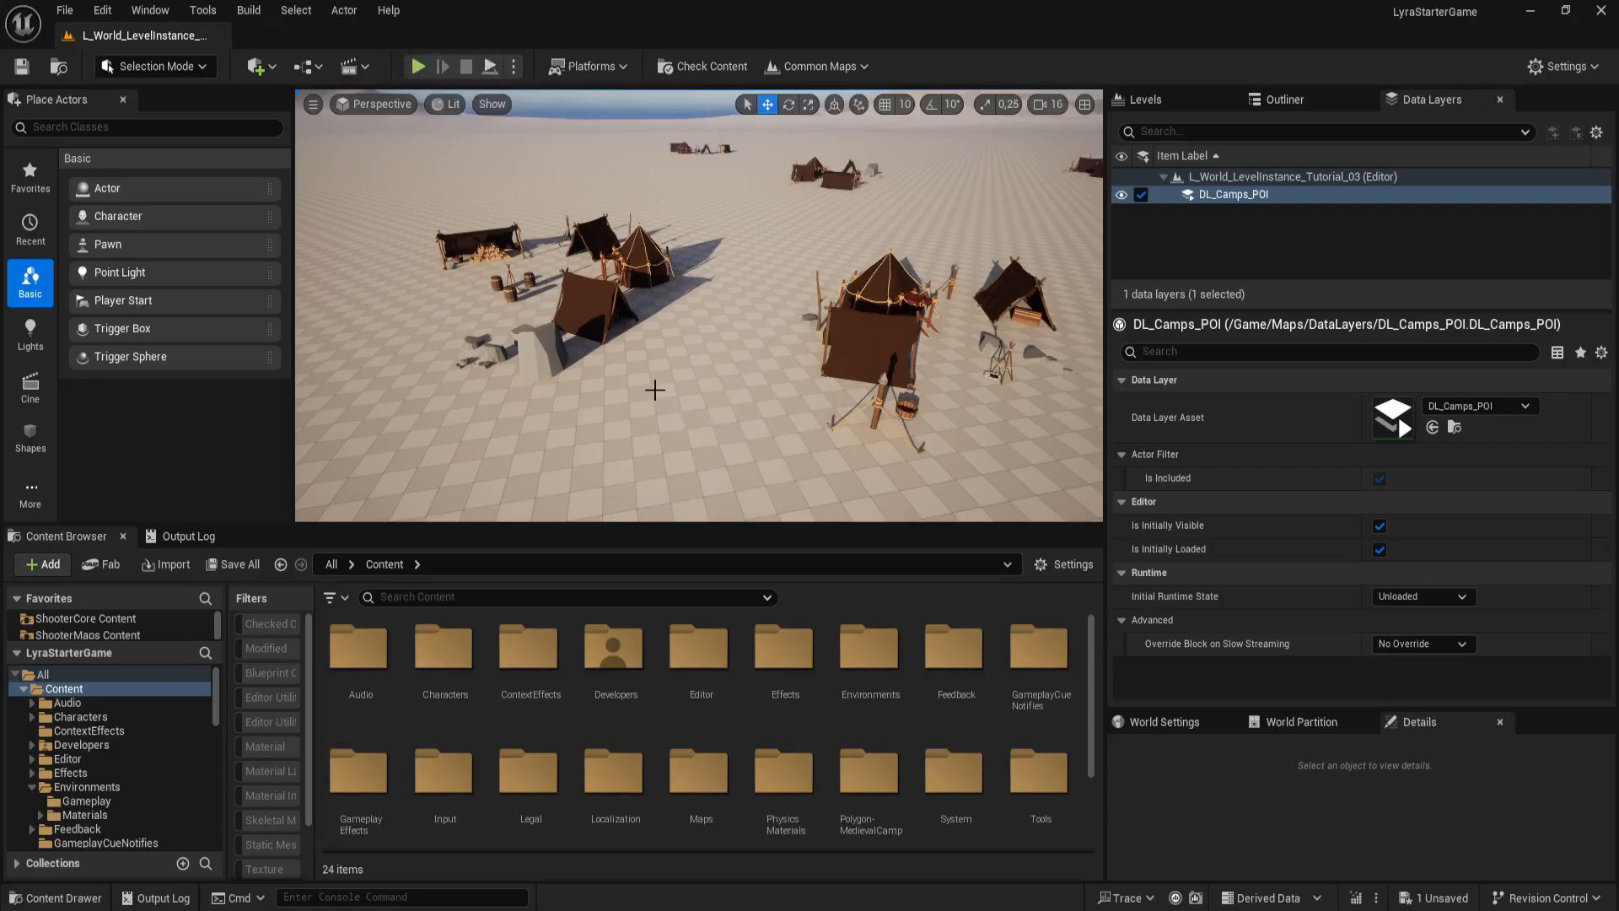
mouse_move(652, 408)
right_mouse_down()
mouse_move(644, 429)
mouse_move(661, 416)
right_mouse_up()
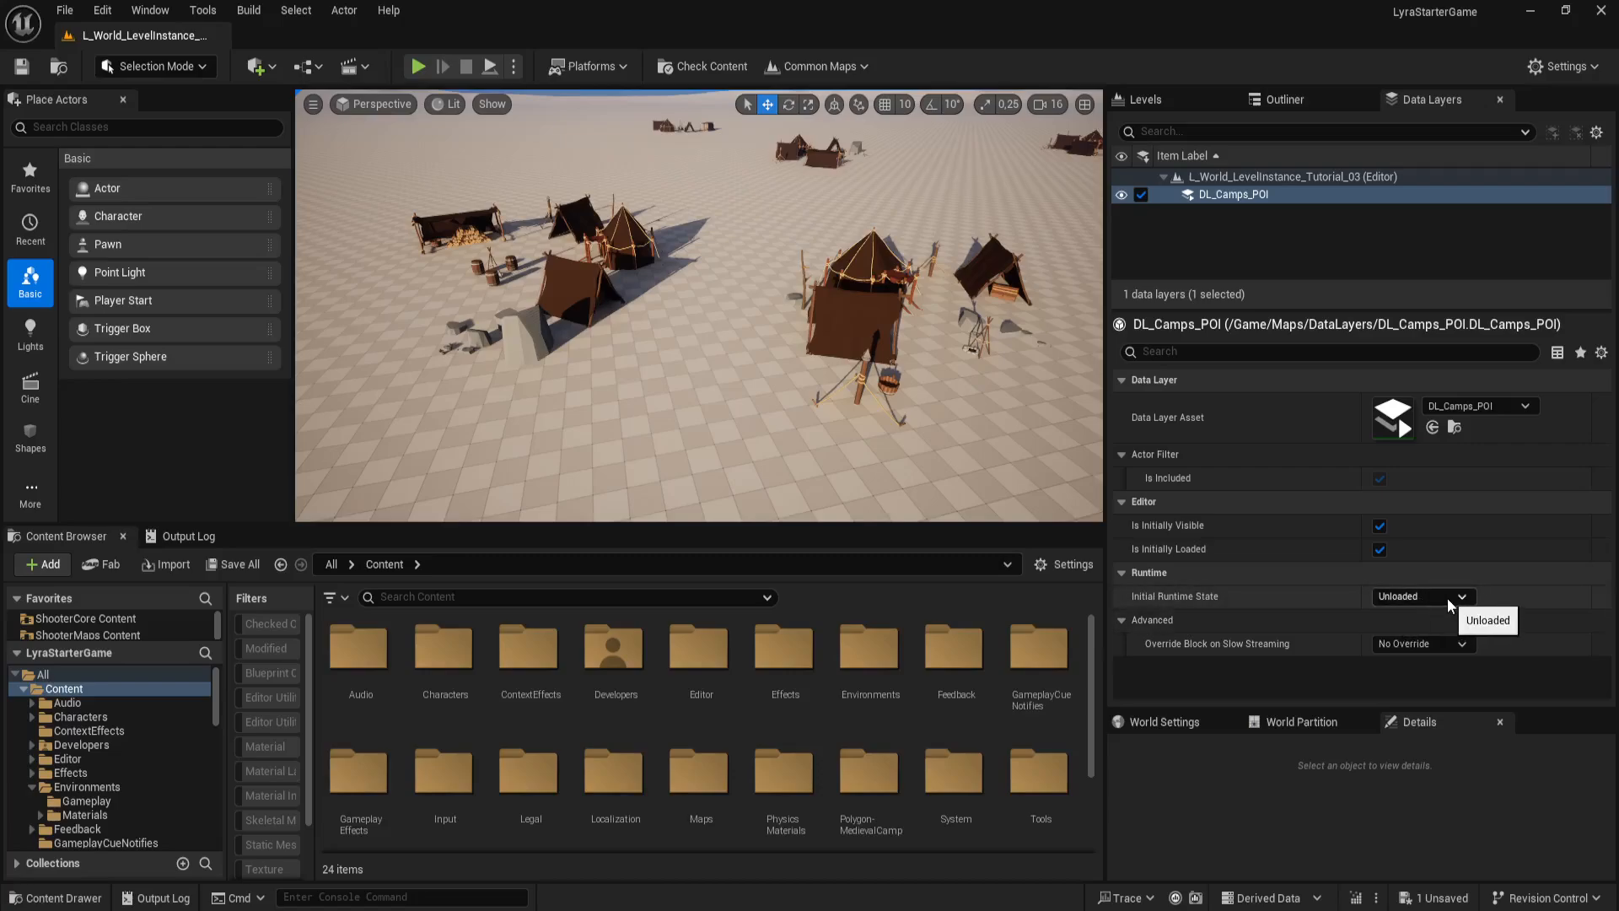
right_click(688, 392)
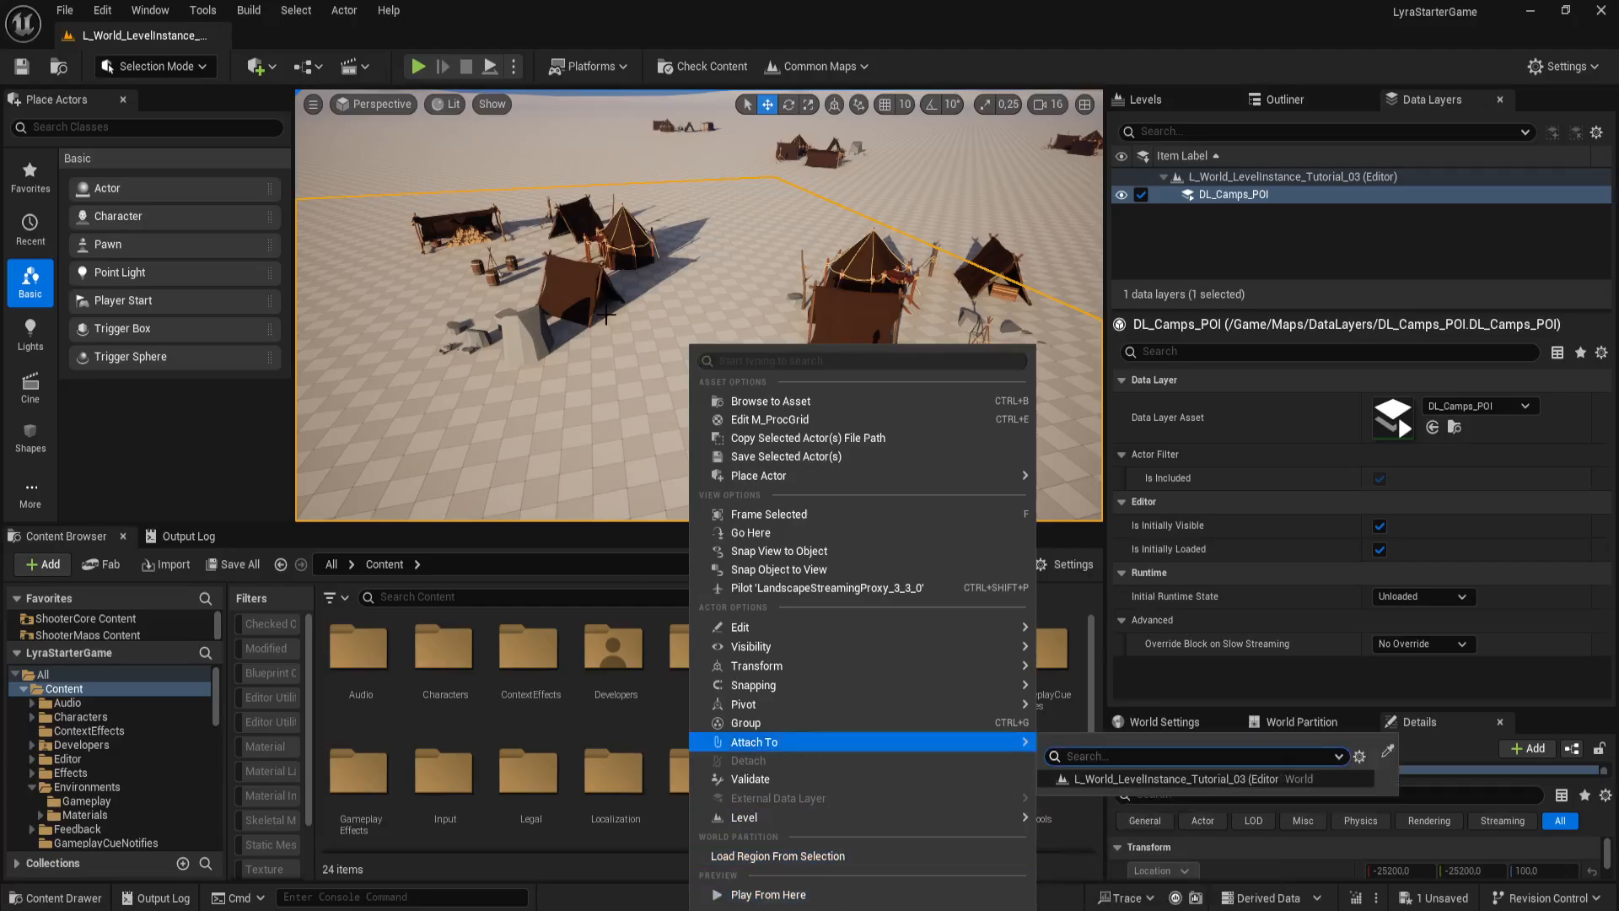
left_click(802, 898)
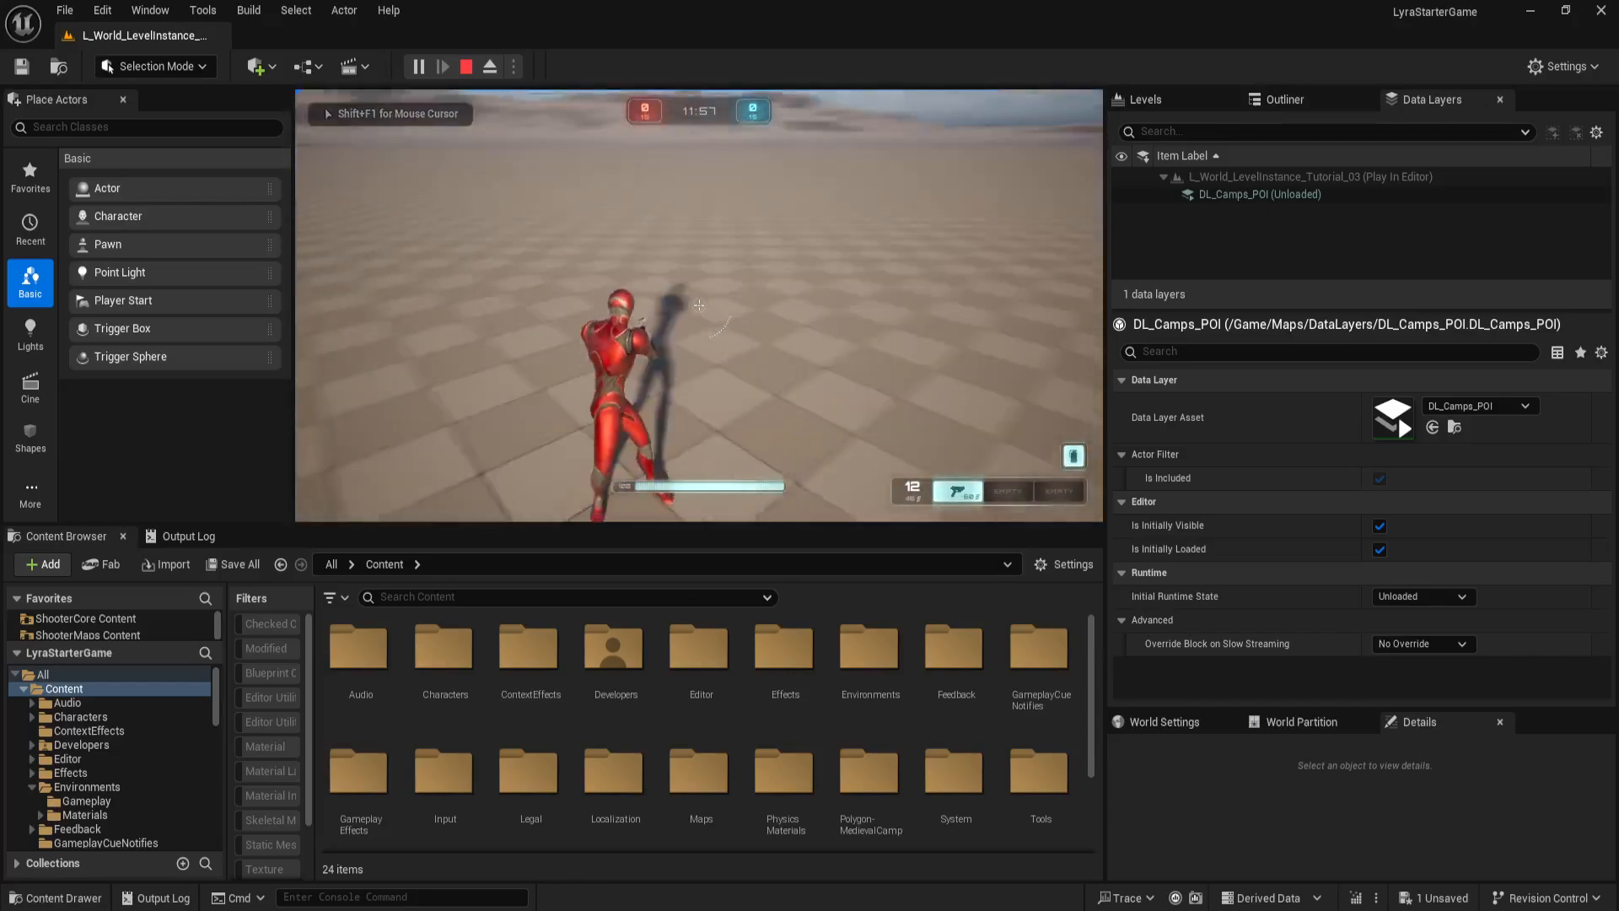
key("shift+F1")
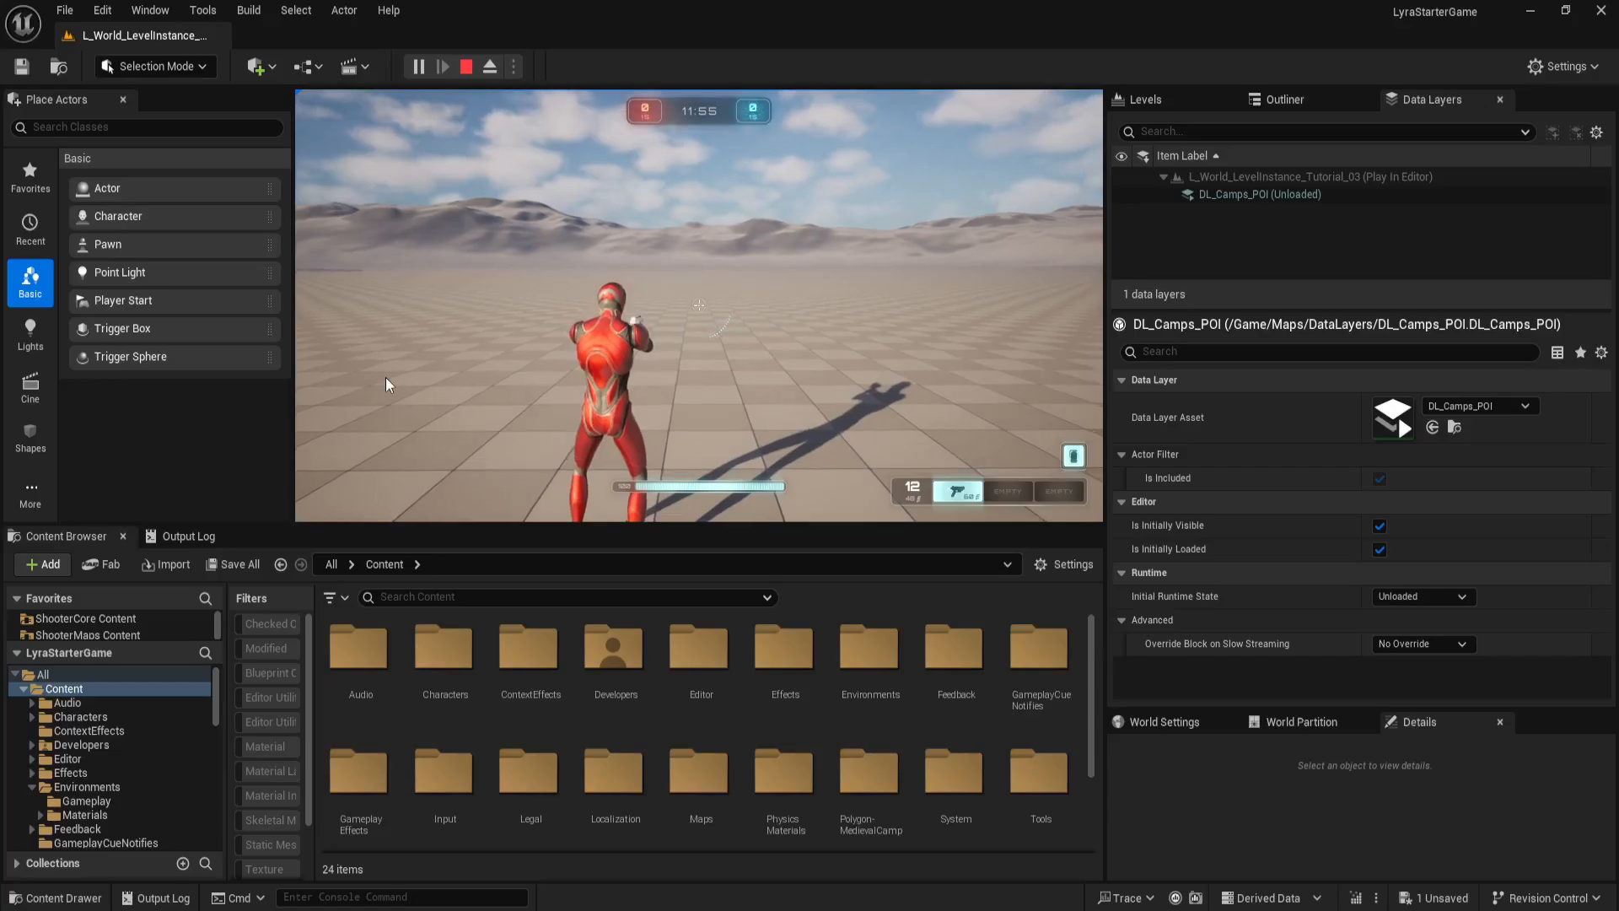
key("Escape")
Step: Set the Initial Runtime State of DL_Camps_POI to Loaded
right_click_drag(657, 257, 711, 295)
key("g")
key("s")
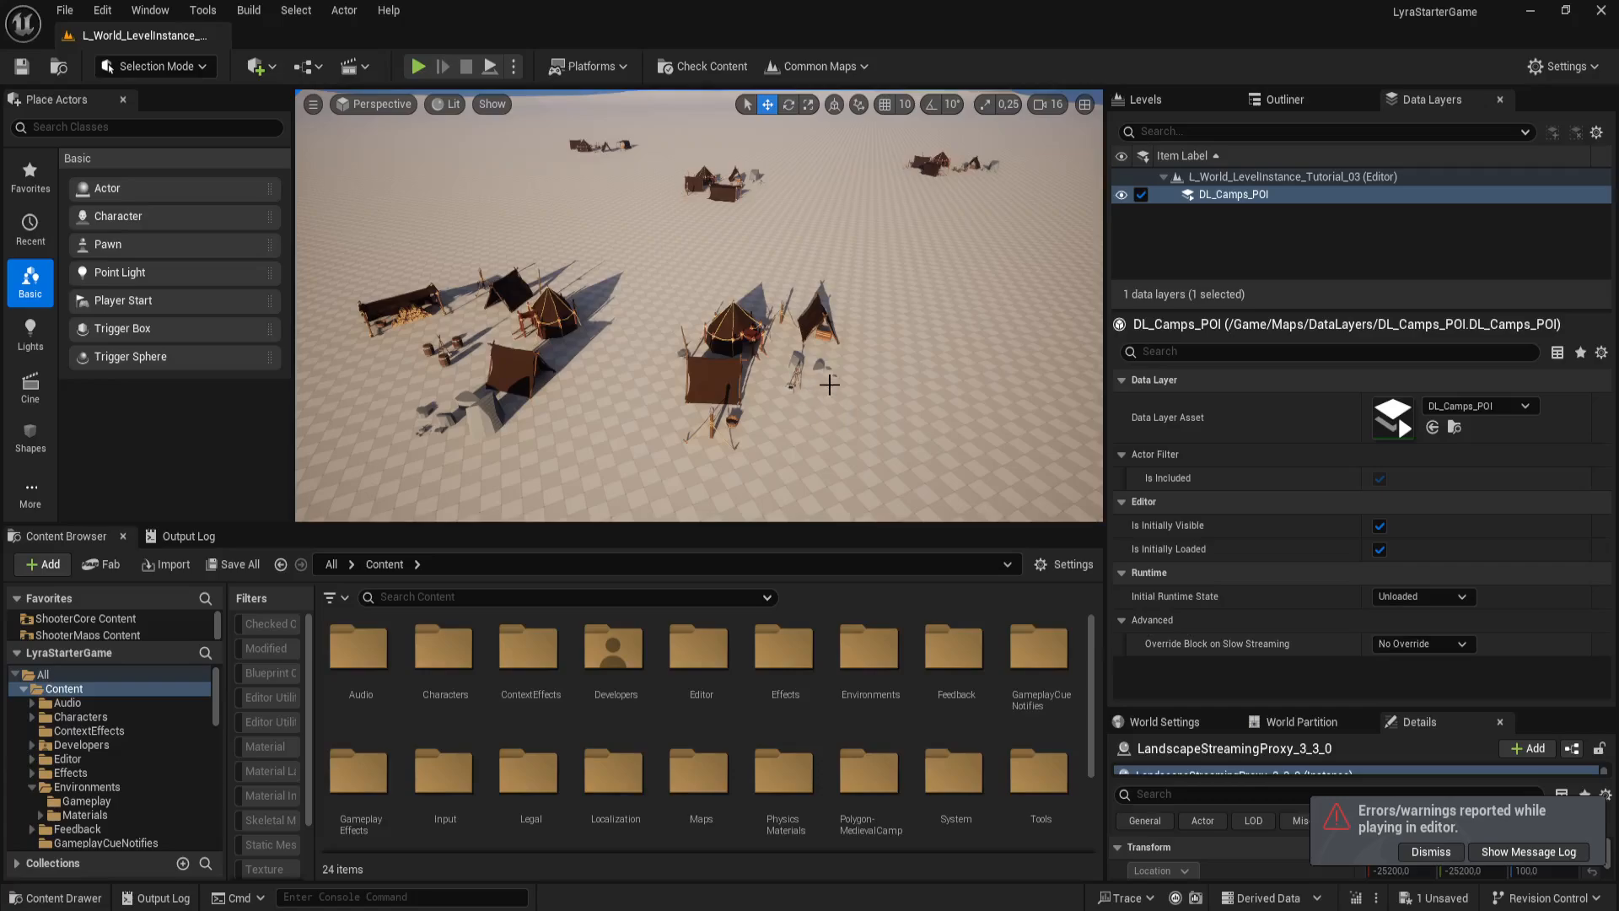
right_click_drag(862, 412, 844, 406)
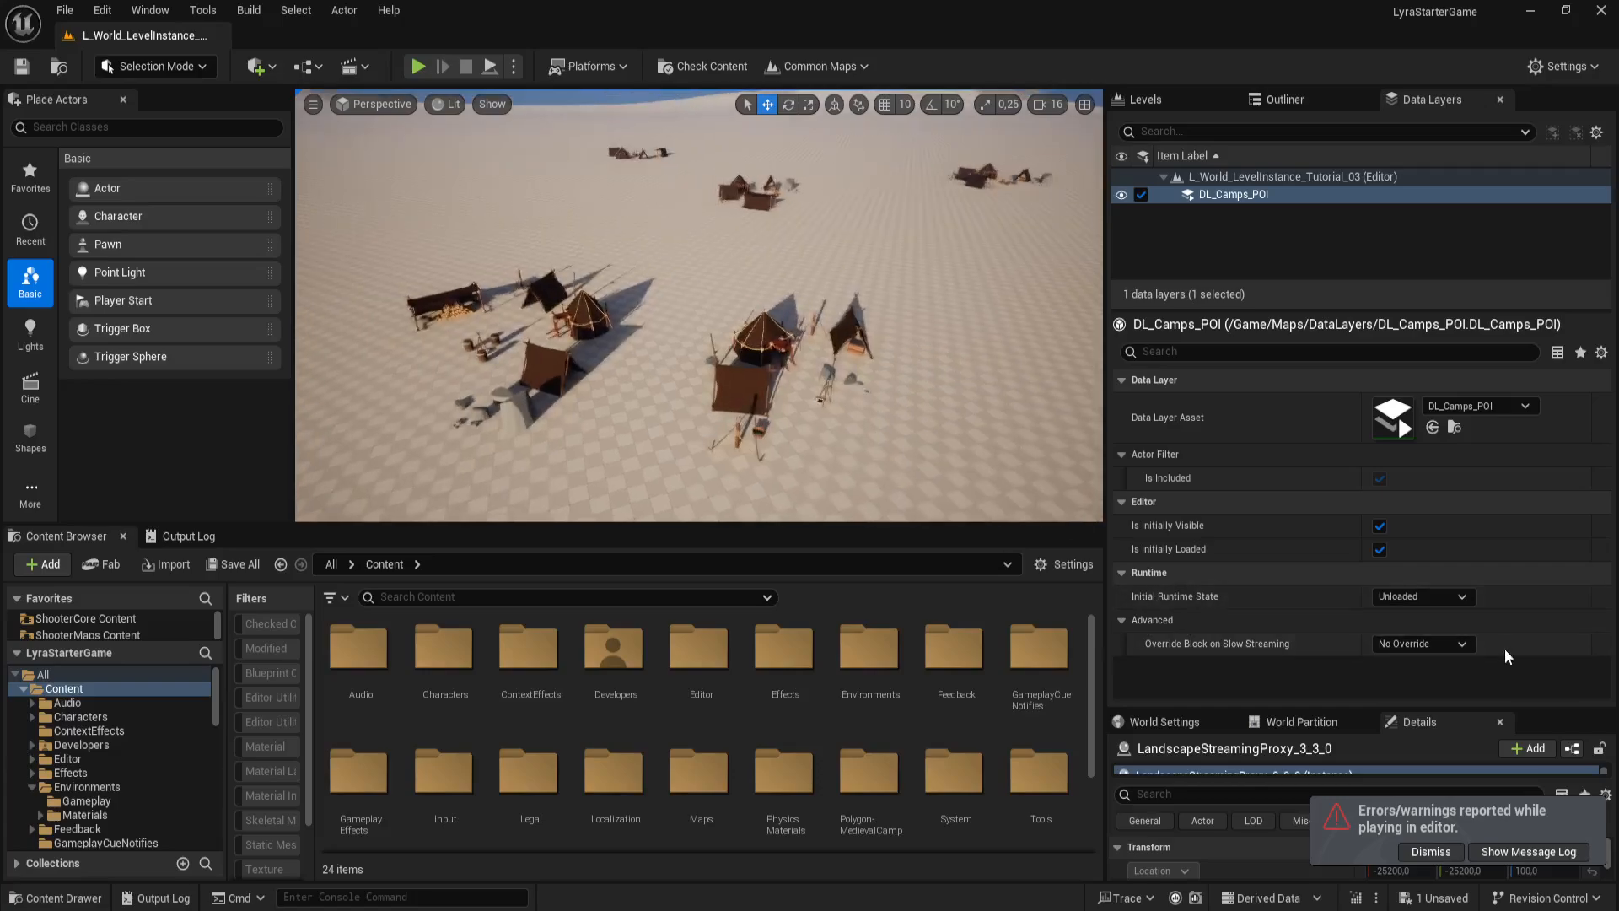
left_click(1452, 597)
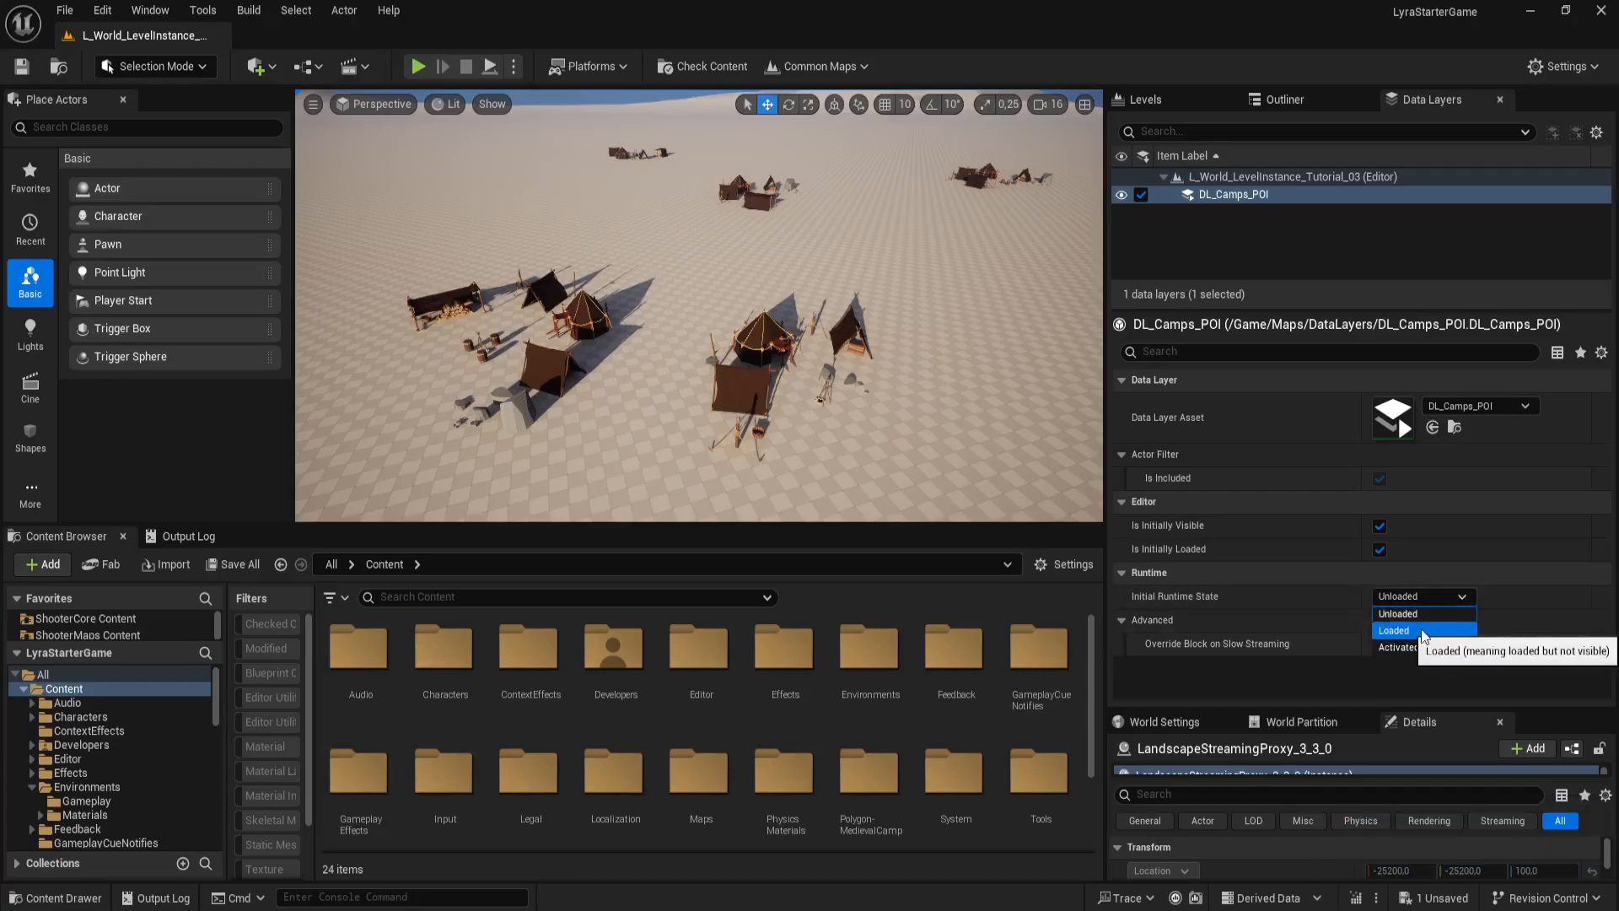
left_click(1426, 631)
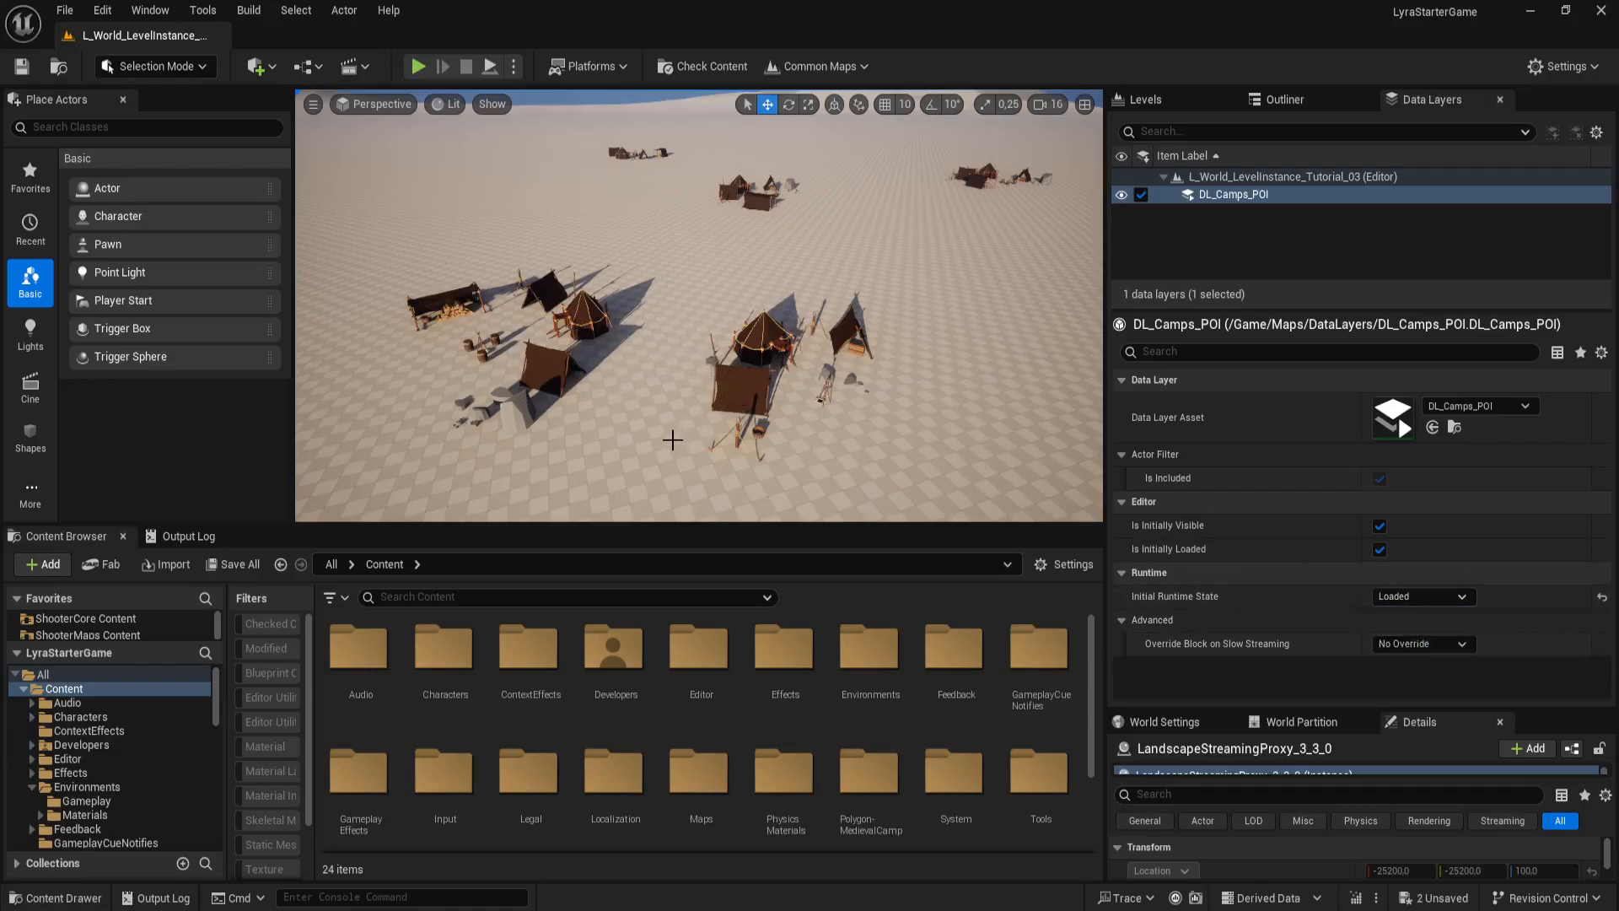
Step: Play the level from the ground near the camps to test the Loaded runtime state, and stop the preview
right_click_drag(646, 424, 628, 444)
right_click(634, 424)
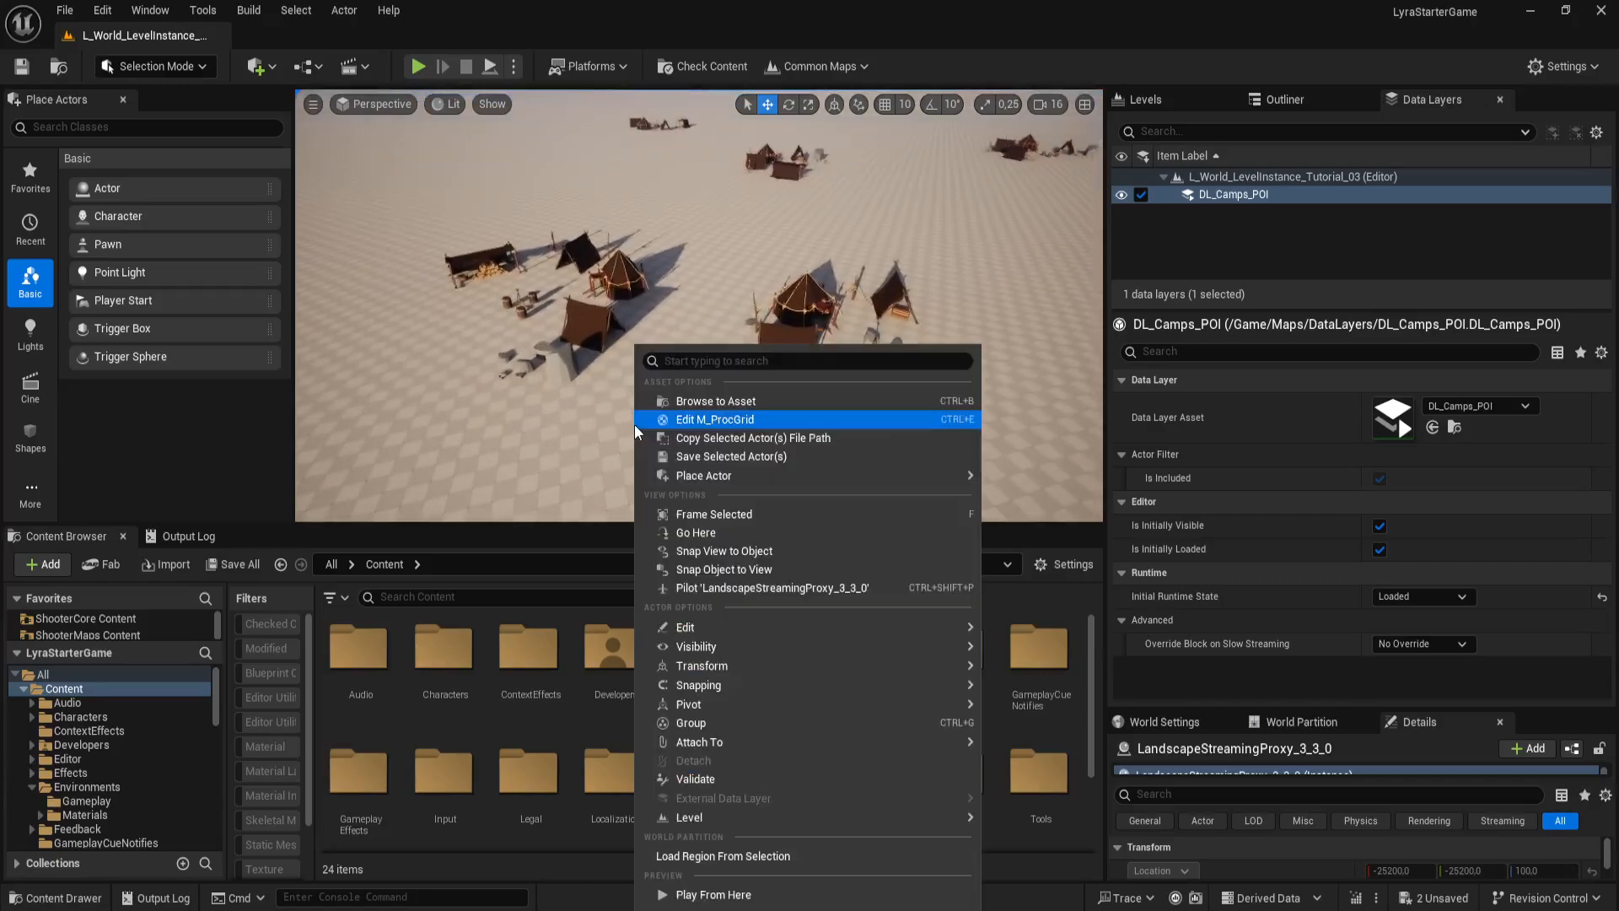
left_click(735, 894)
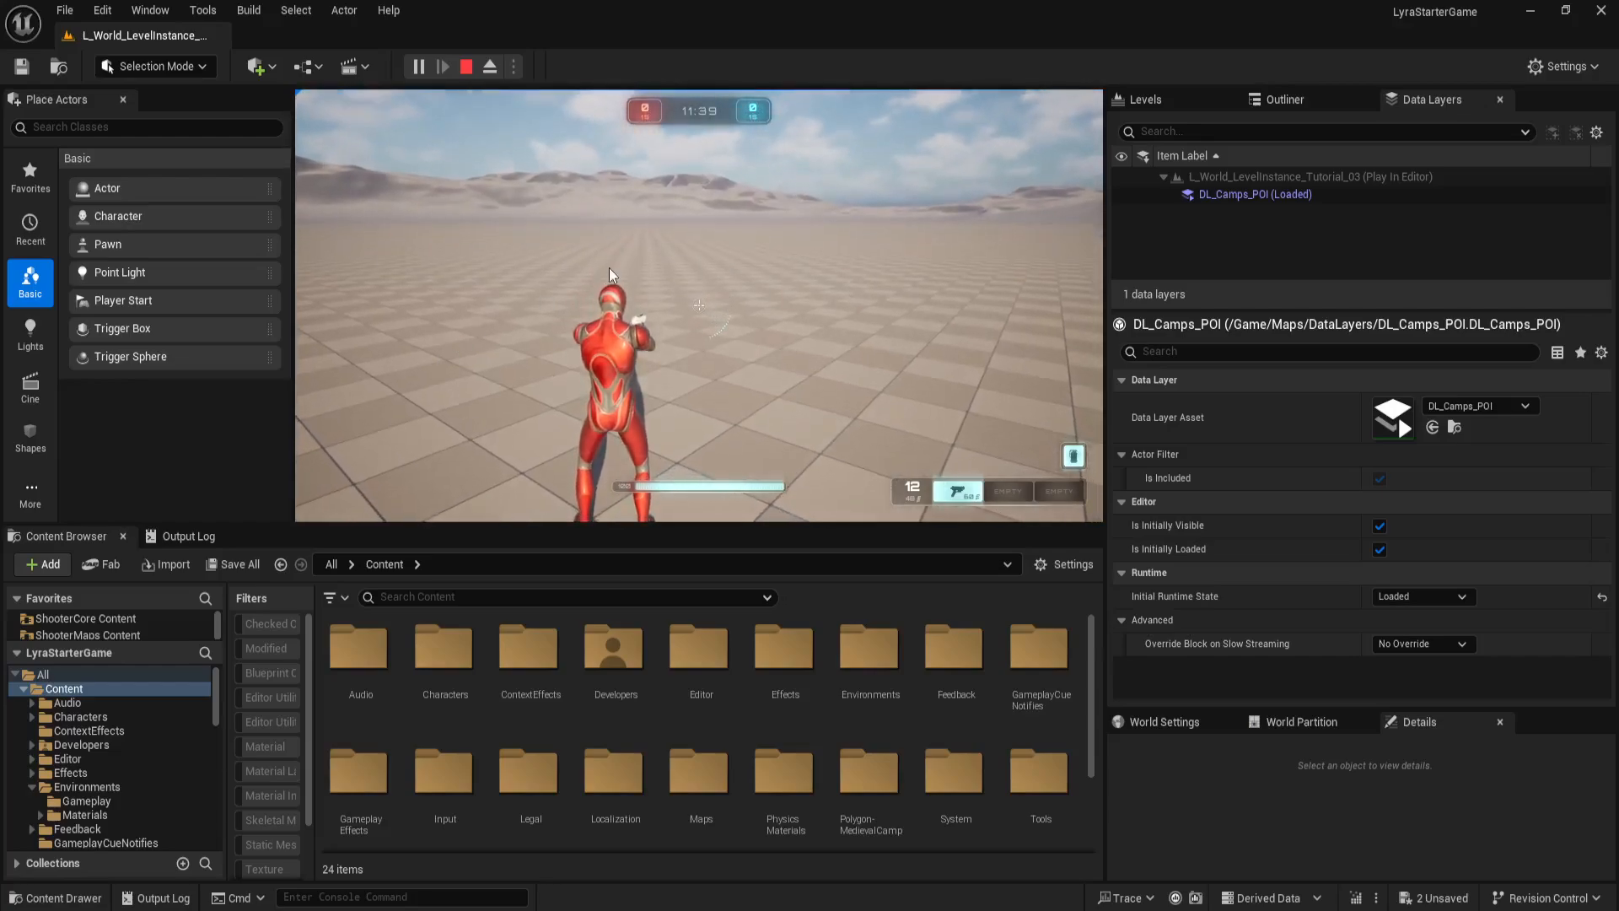
key("Escape")
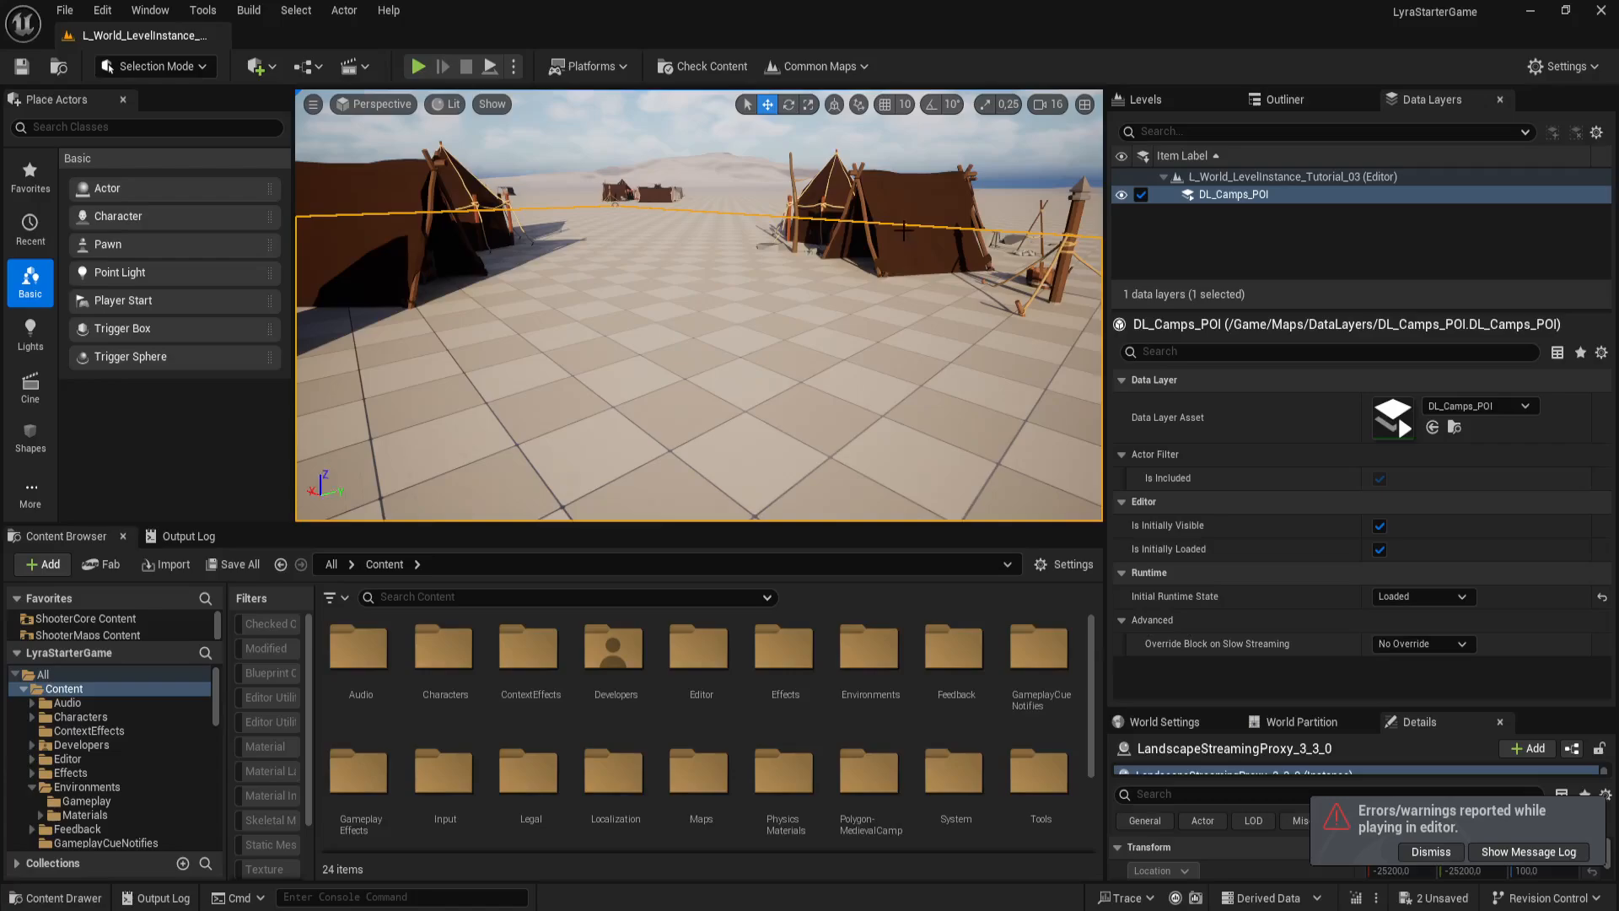
Step: Set the Initial Runtime State of DL_Camps_POI to Activated
key("g")
mouse_move(859, 307)
right_mouse_down()
mouse_move(840, 353)
mouse_move(869, 282)
right_mouse_up()
key("s")
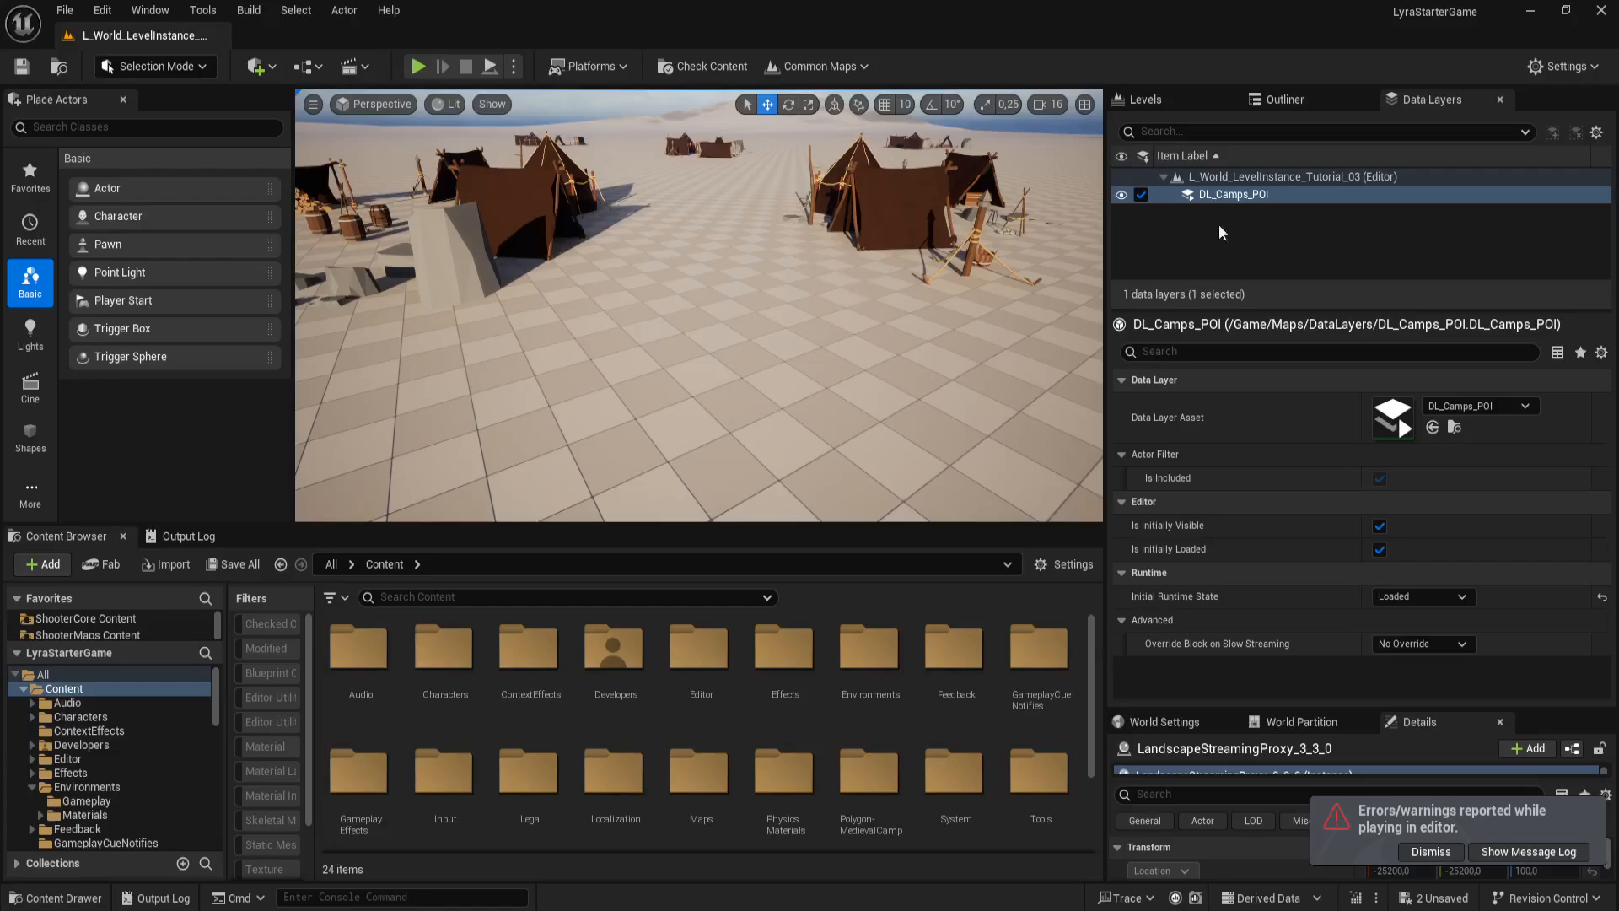
right_click_drag(601, 309, 590, 302)
key("e")
key("a")
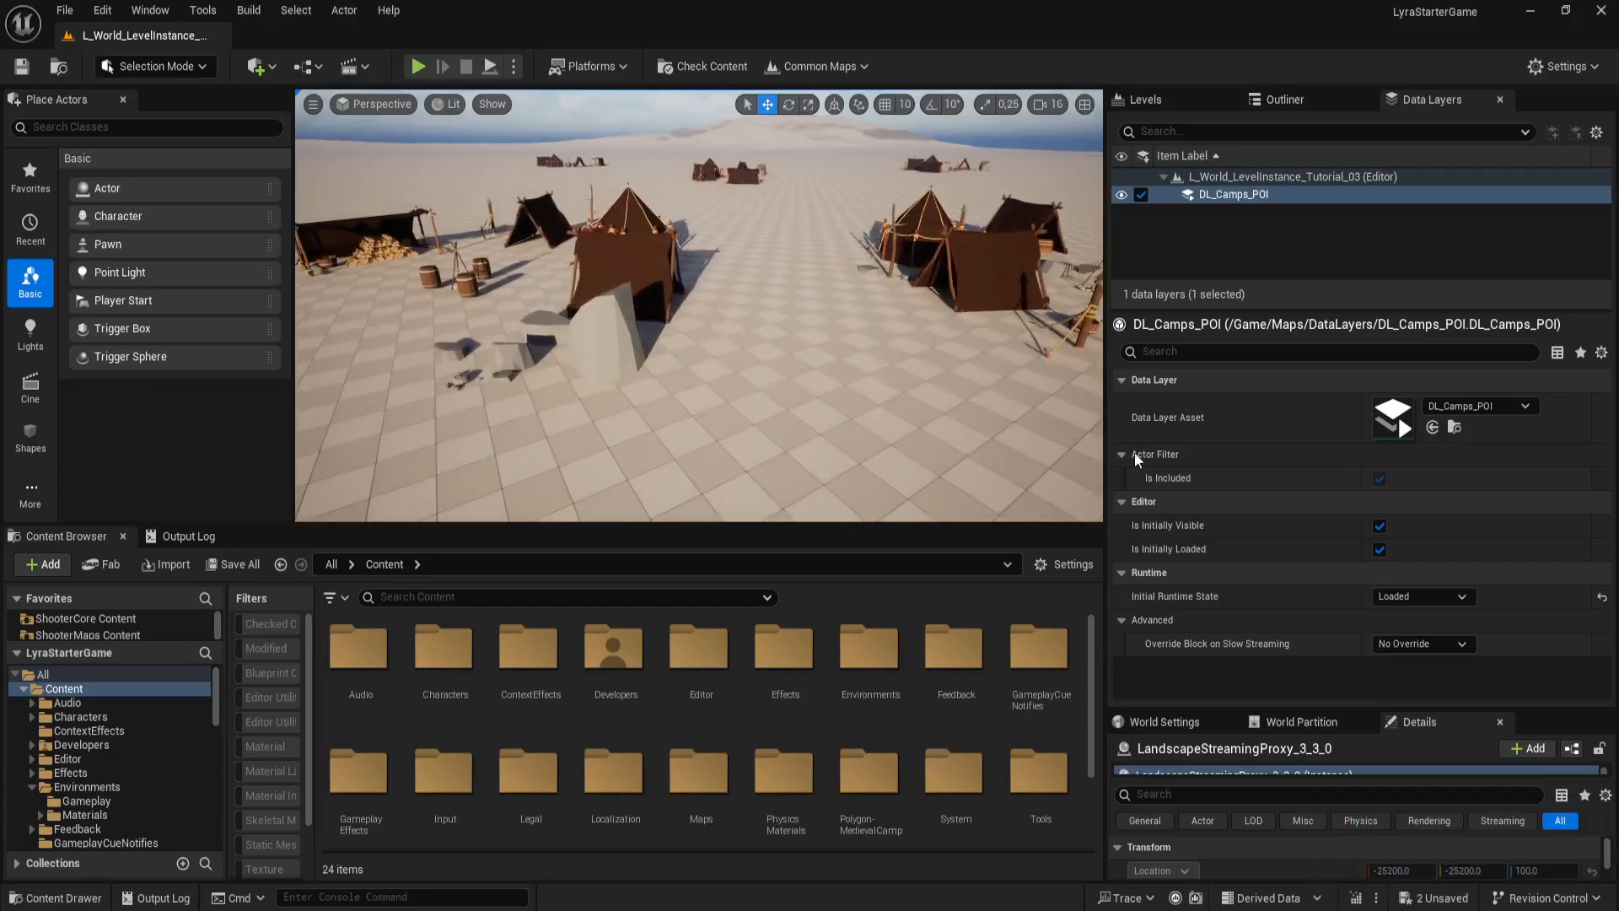
left_click(1466, 598)
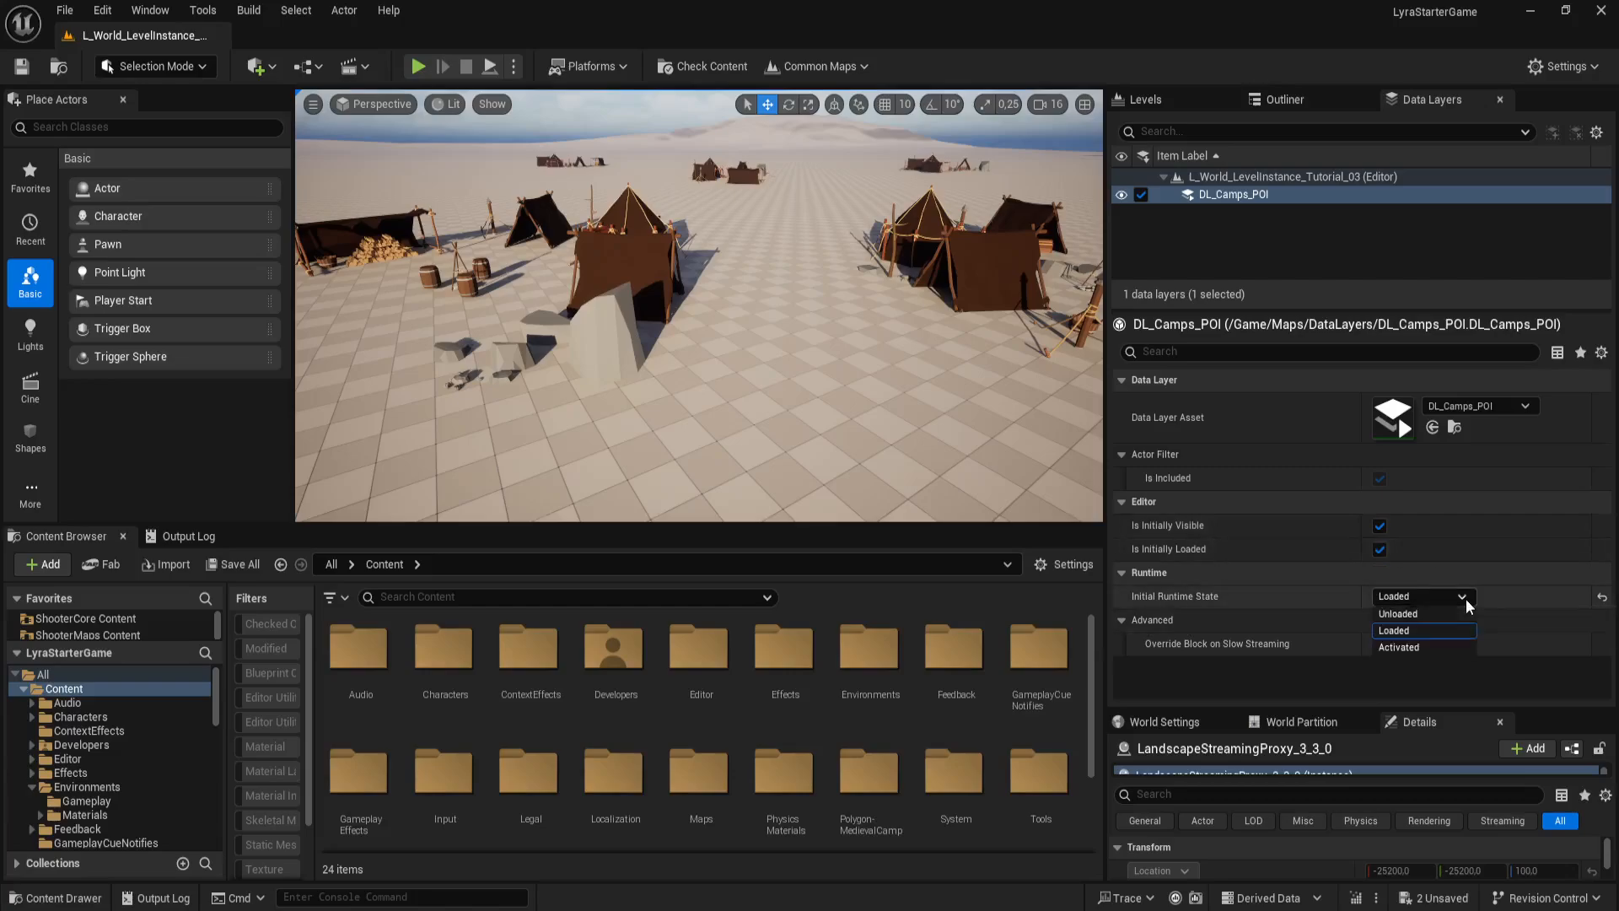
left_click(1414, 647)
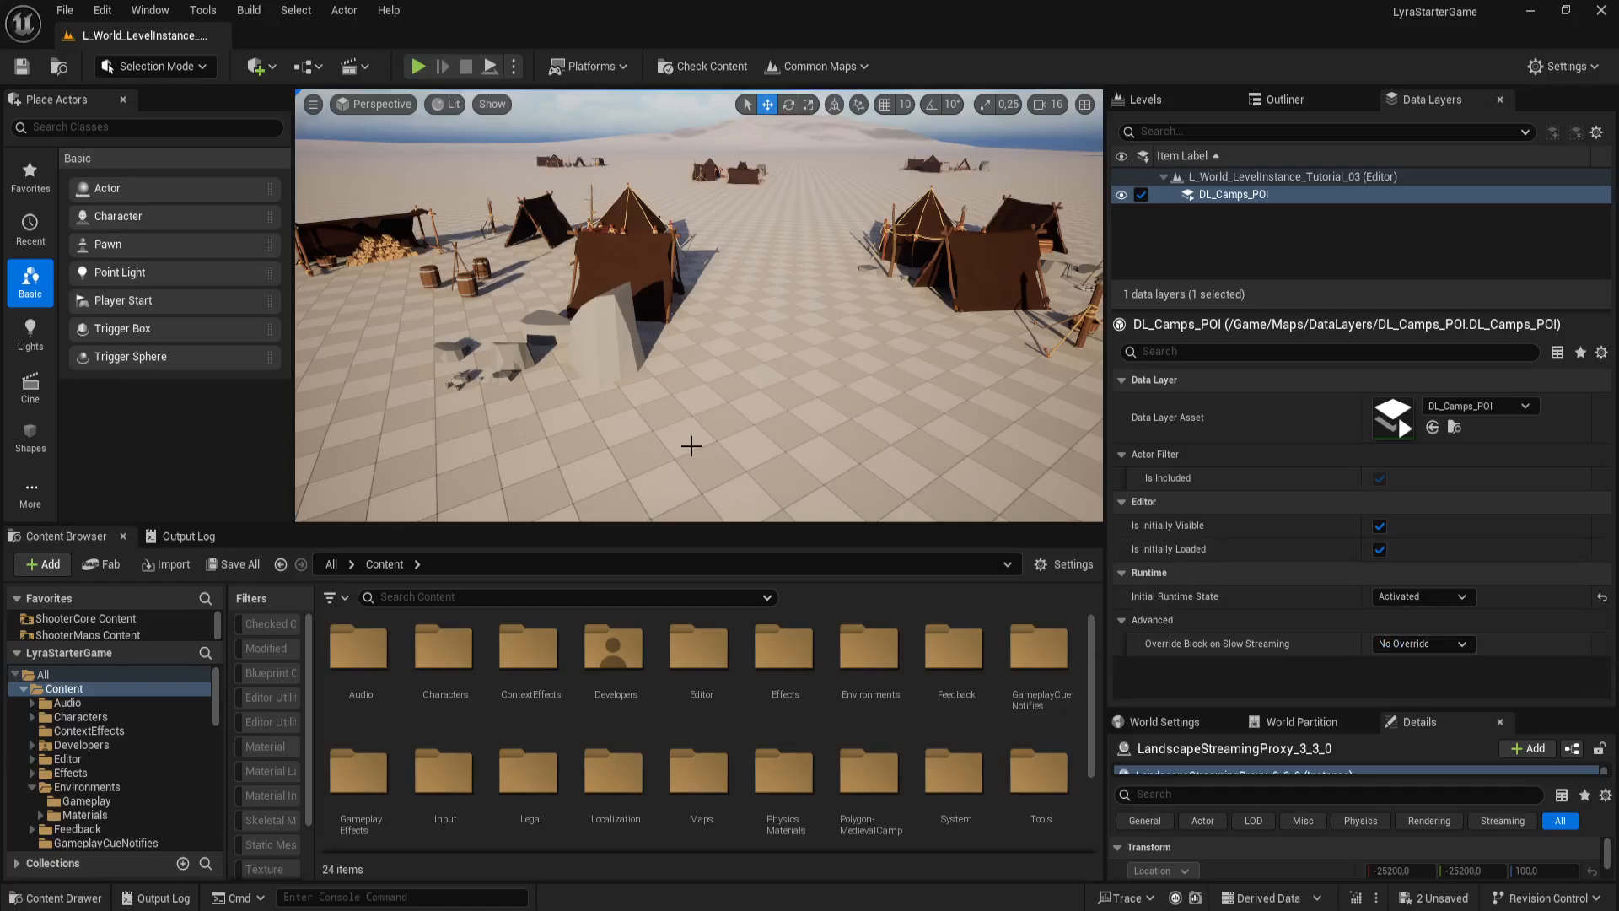
Step: Play the level from the ground near the camps in full screen to test the Activated runtime state, and stop the preview
right_click(688, 424)
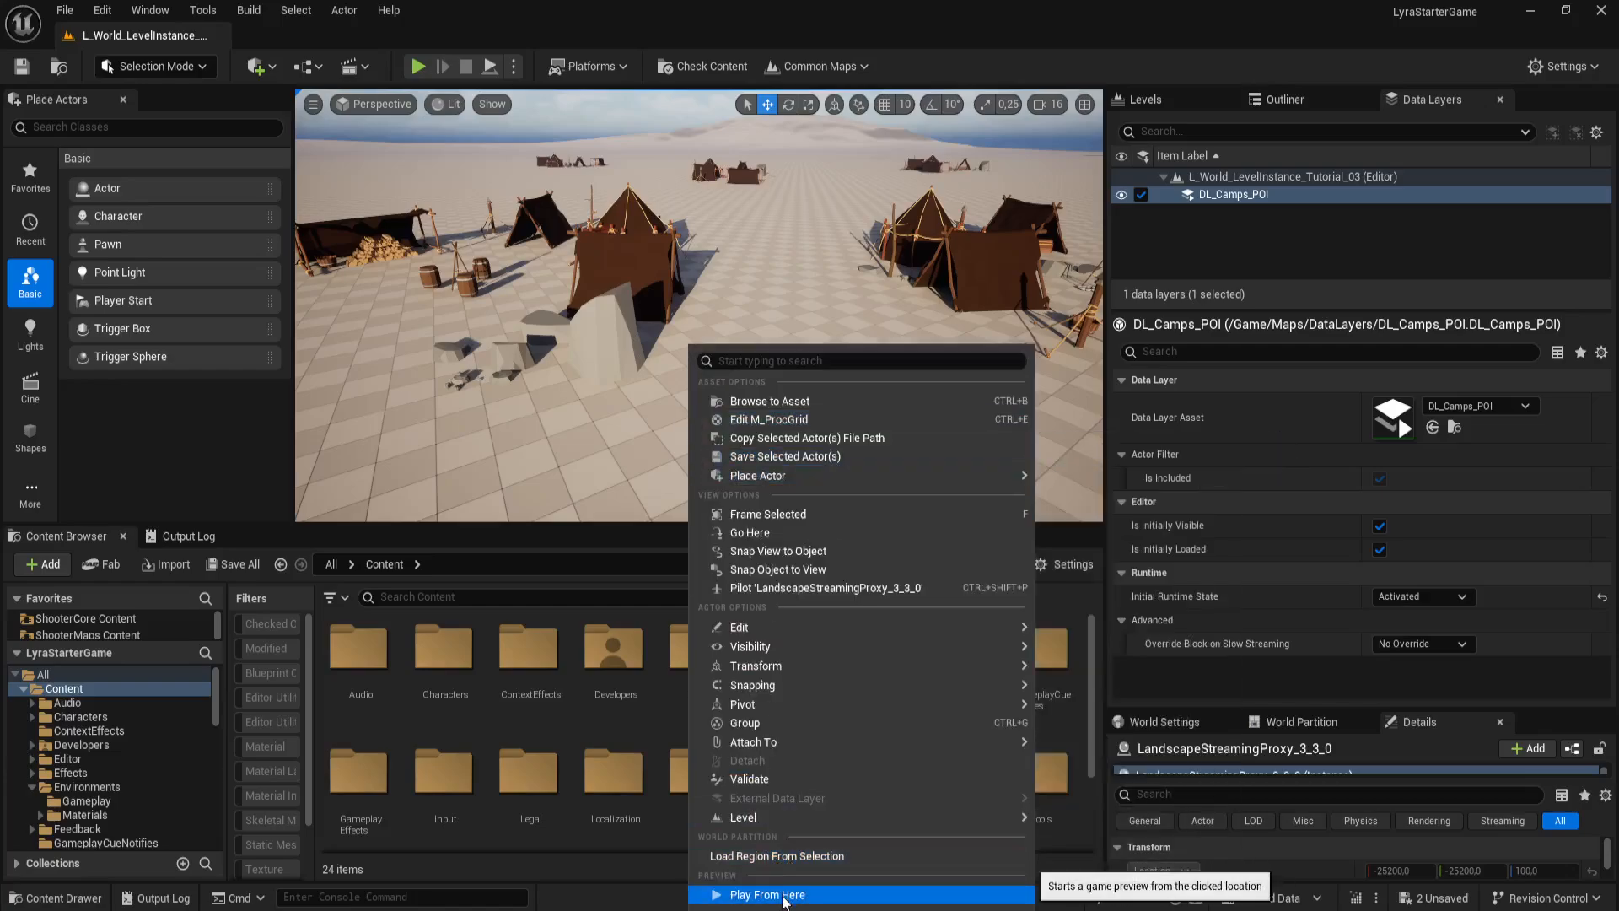
left_click(741, 895)
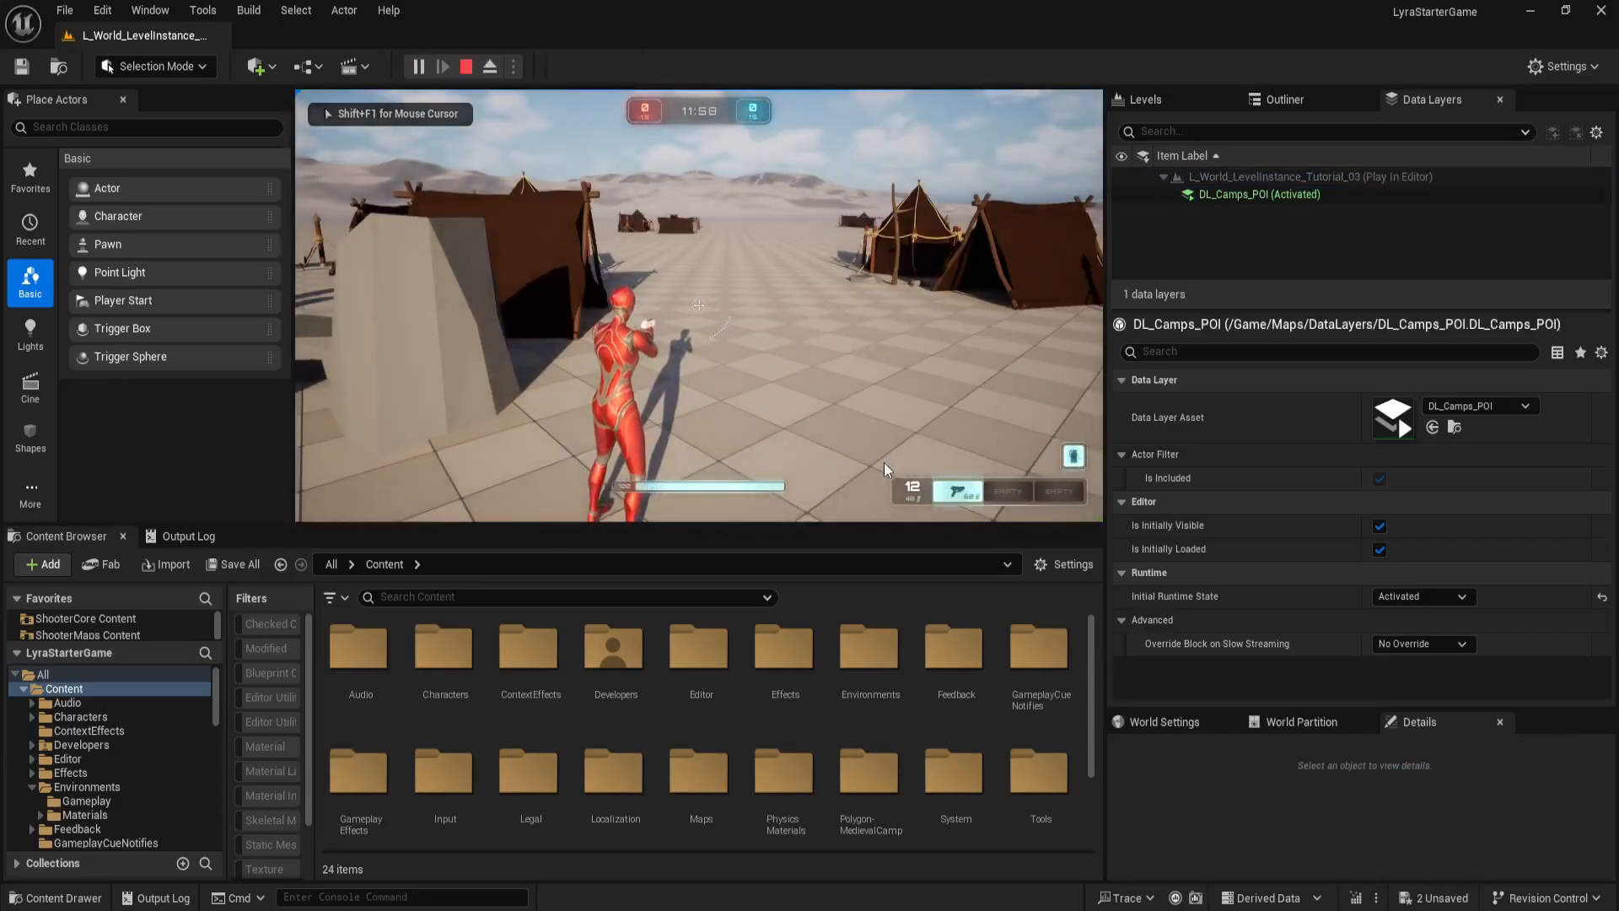
key("F11")
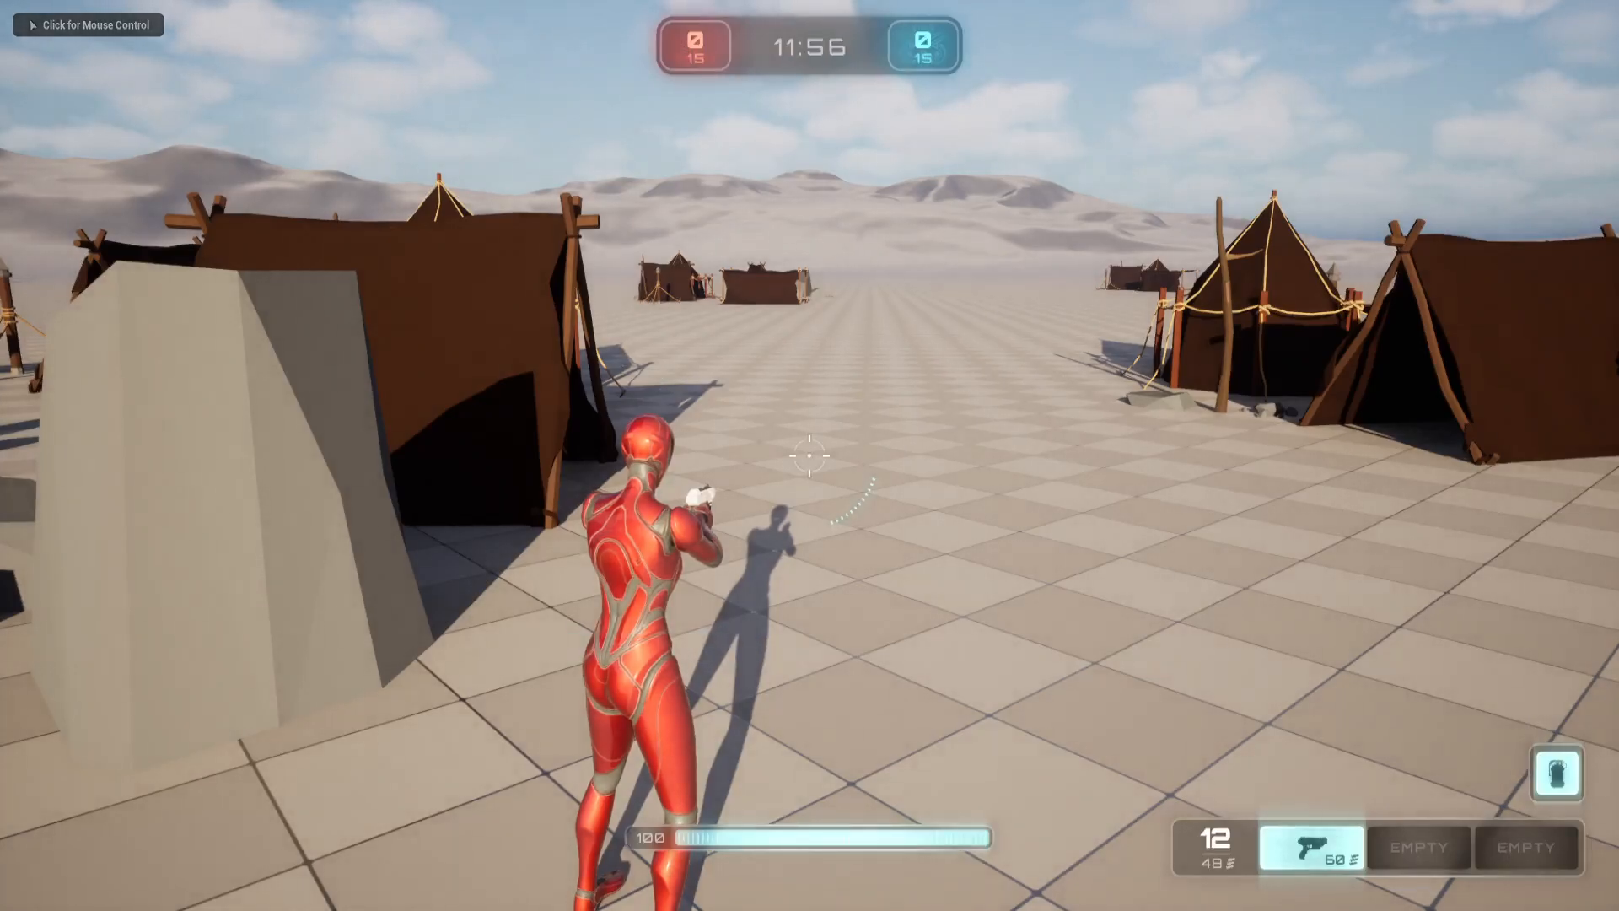
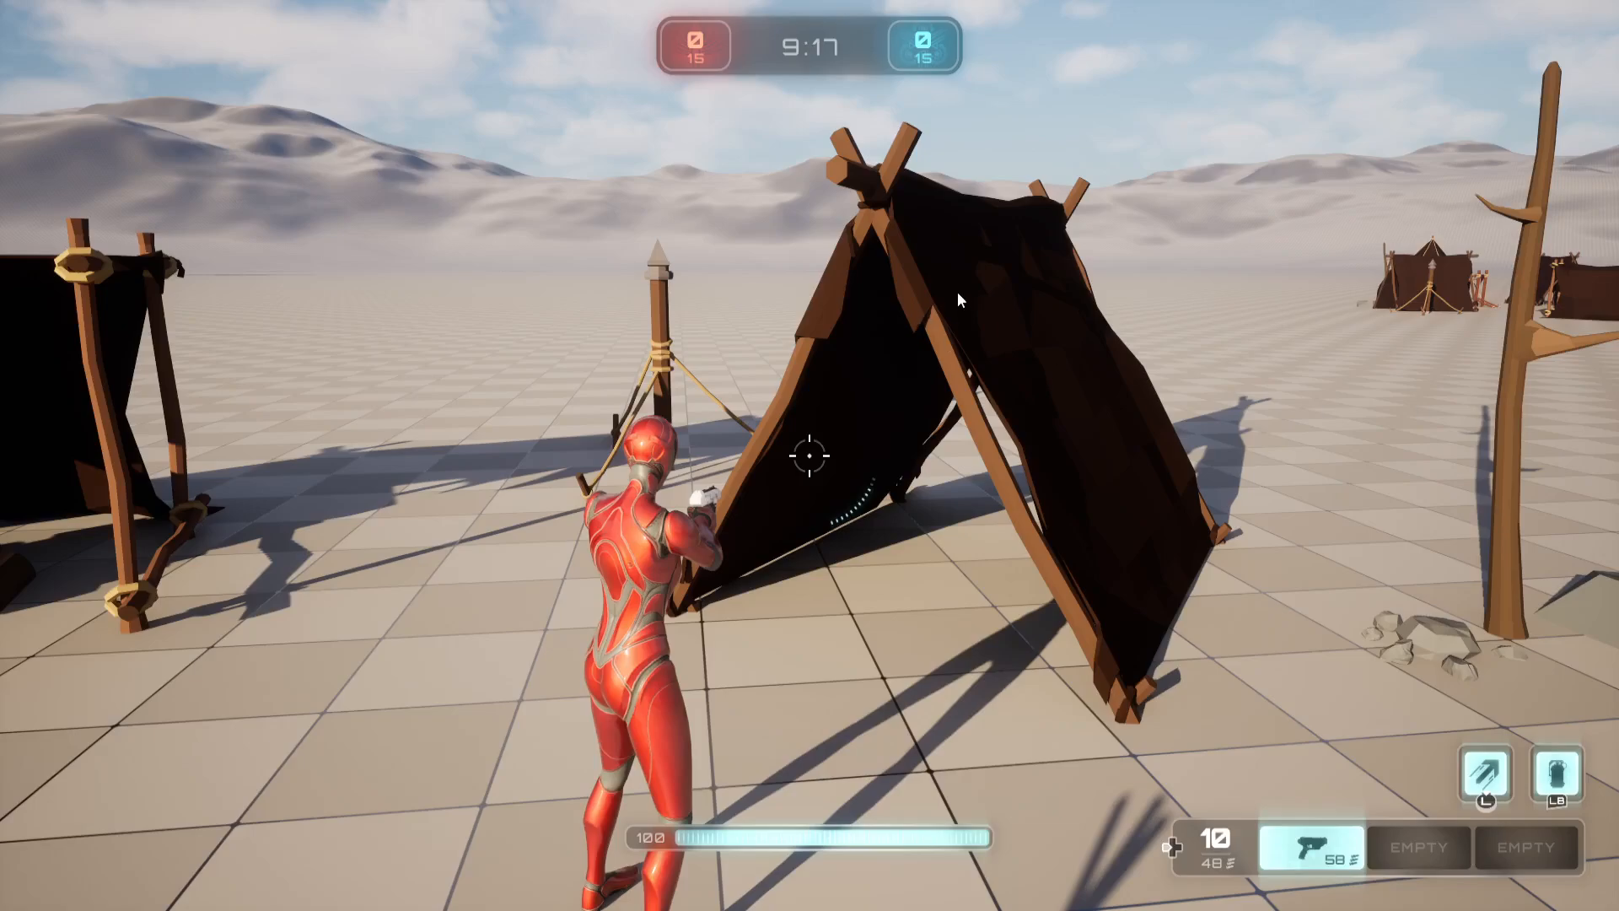
key("Escape")
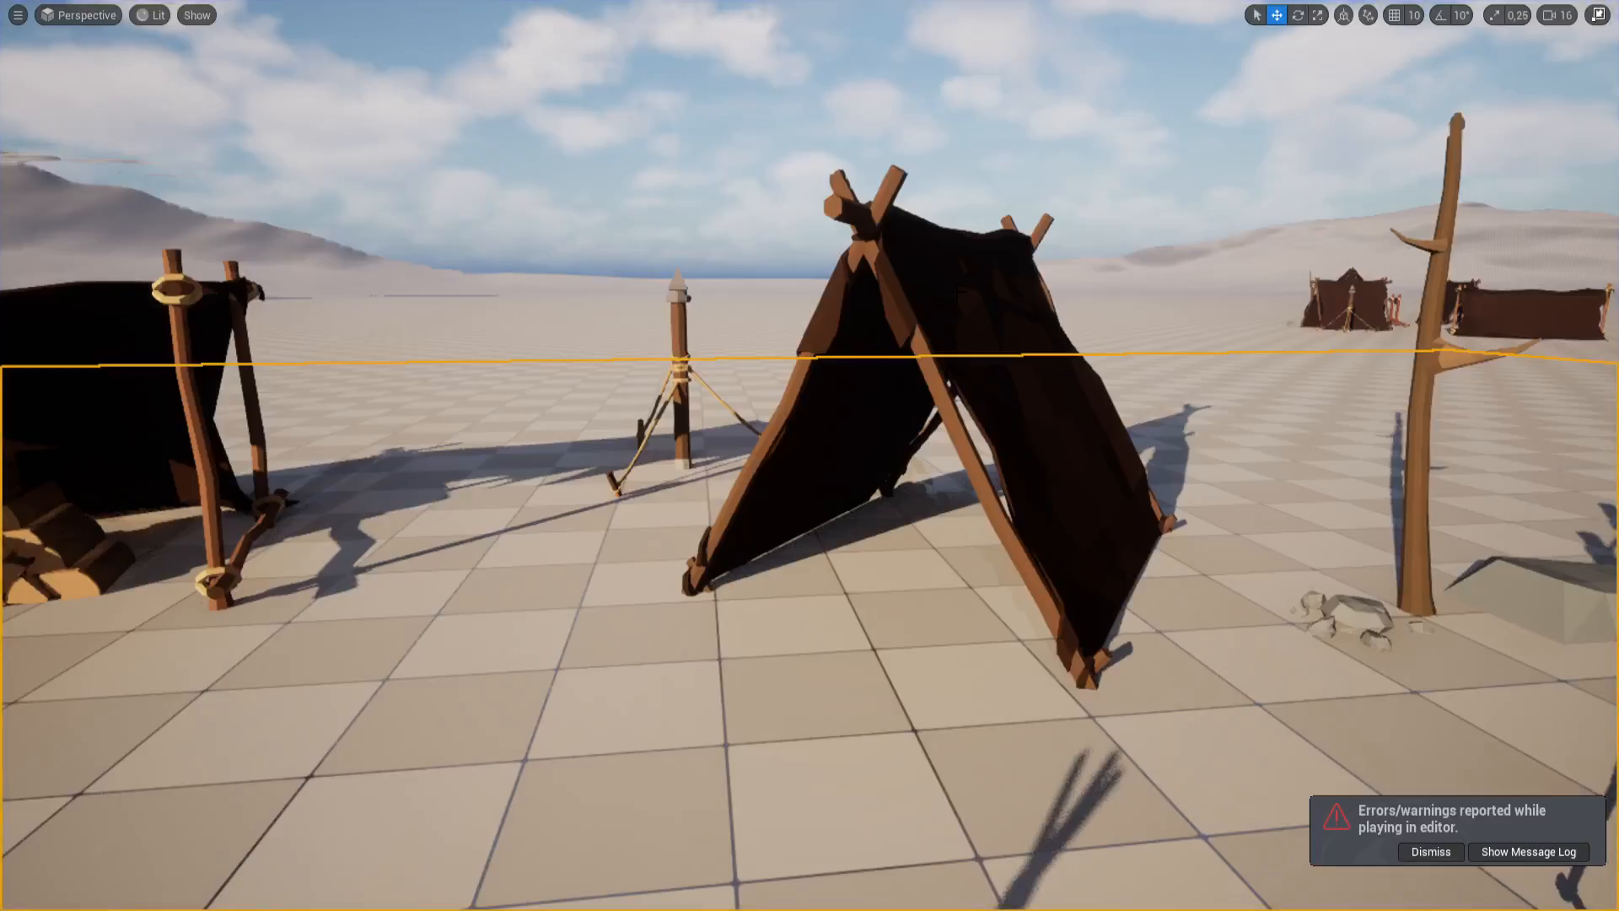
Step: Examine the camp with its tents, barrels and campfire in the full-screen viewport, and return to the normal editor layout
mouse_move(1092, 489)
right_mouse_down()
mouse_move(1118, 495)
mouse_move(1095, 498)
right_mouse_up()
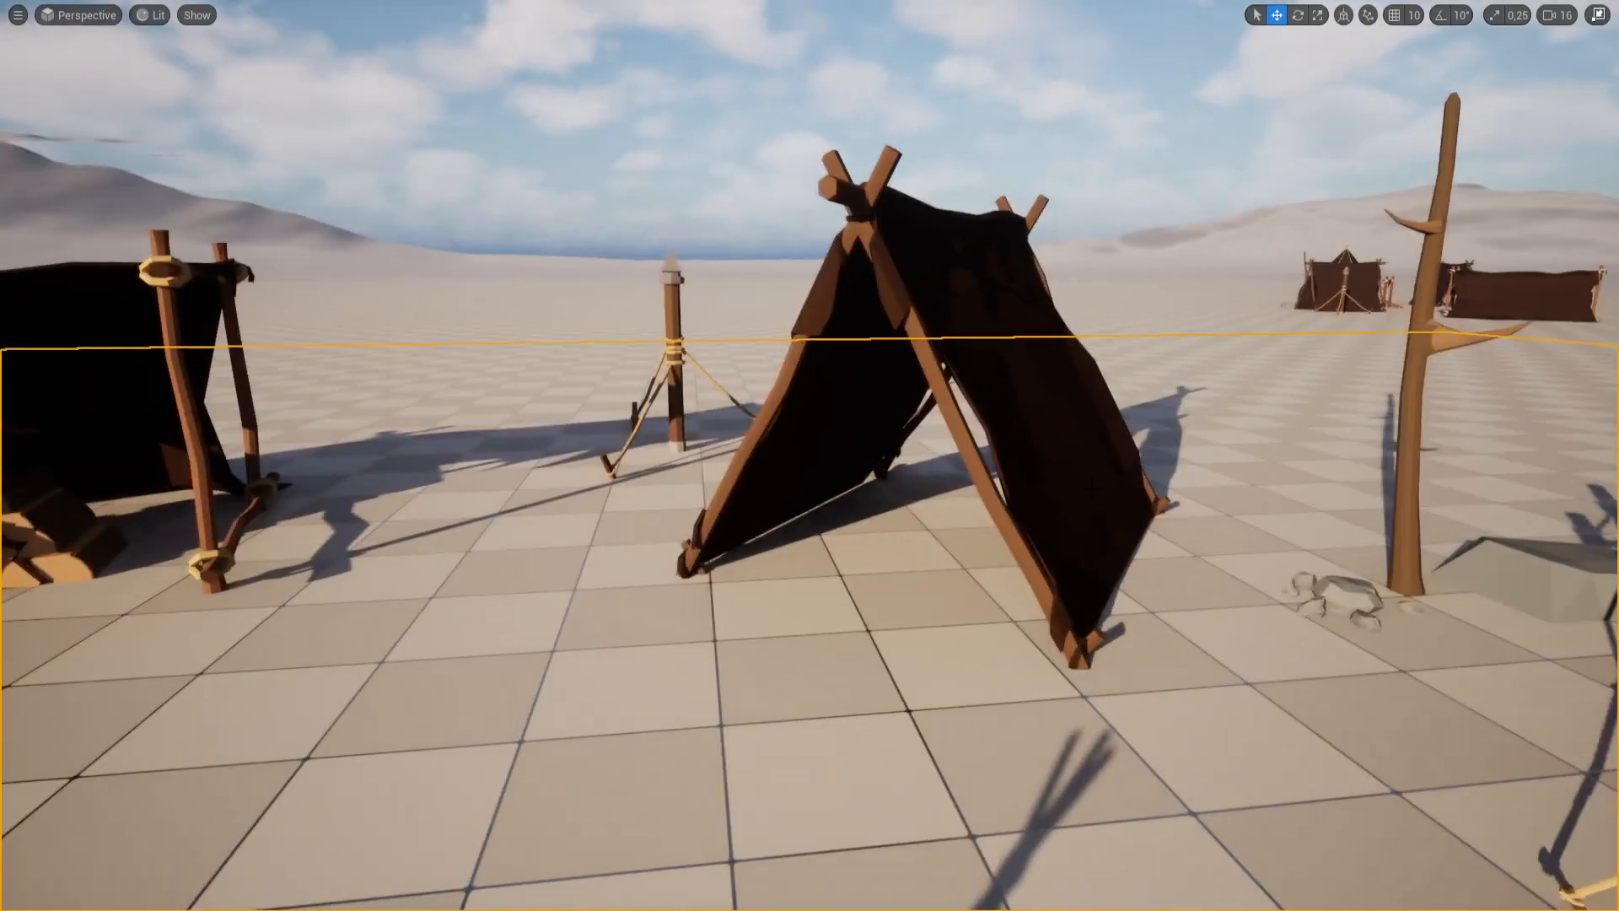
key("Escape")
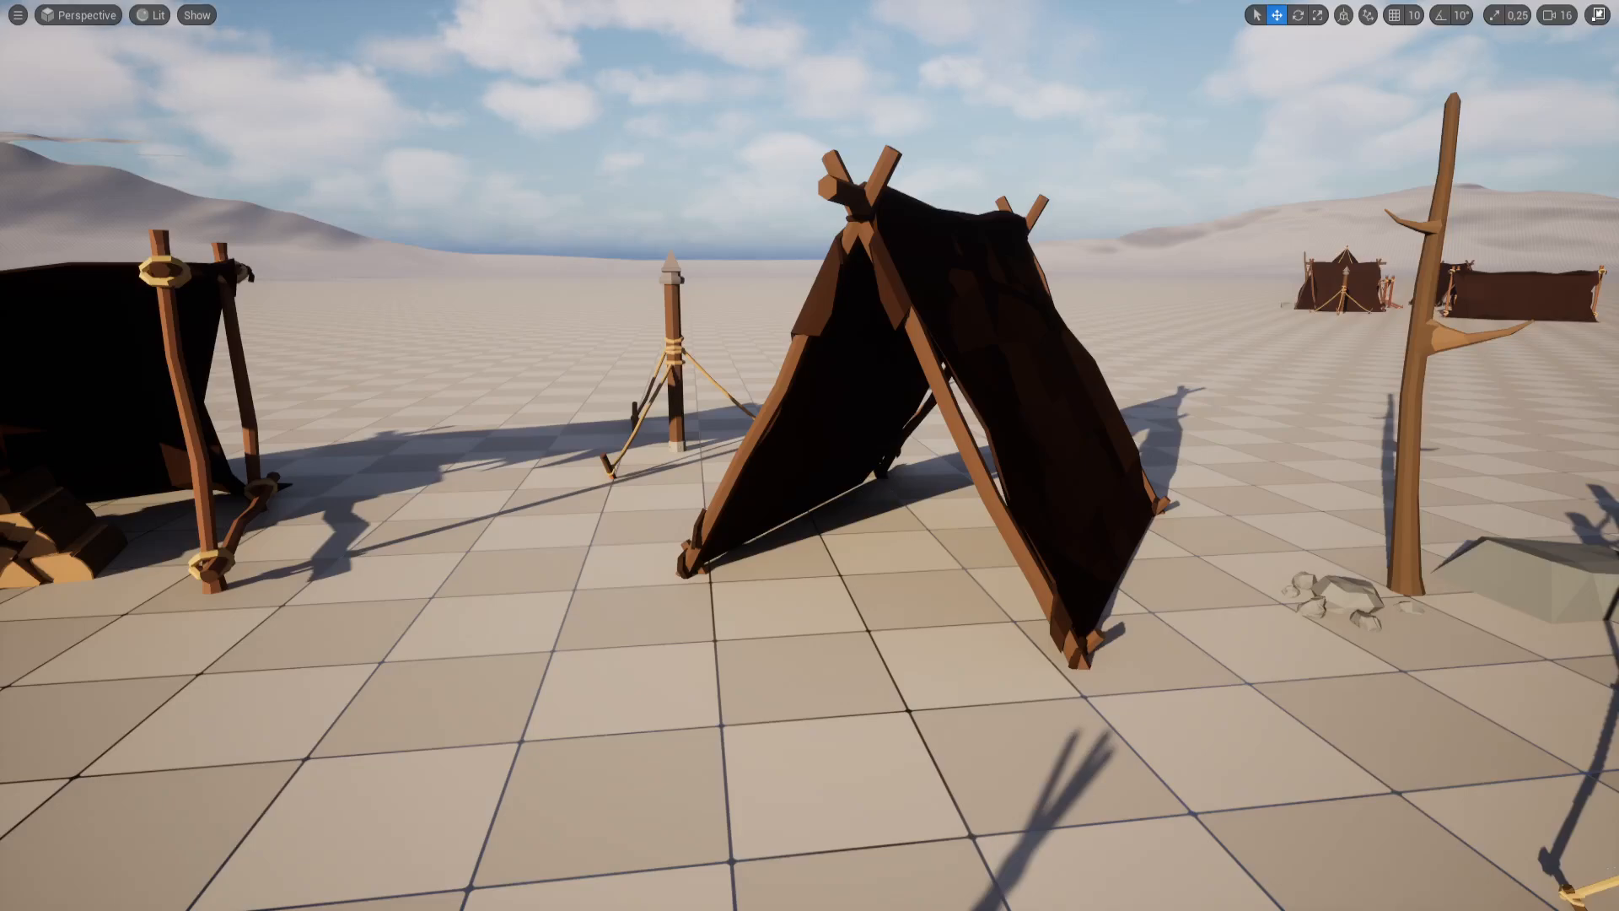
mouse_move(1160, 588)
right_mouse_down()
mouse_move(1417, 658)
mouse_move(1611, 751)
mouse_move(1484, 754)
mouse_move(1135, 569)
right_mouse_up()
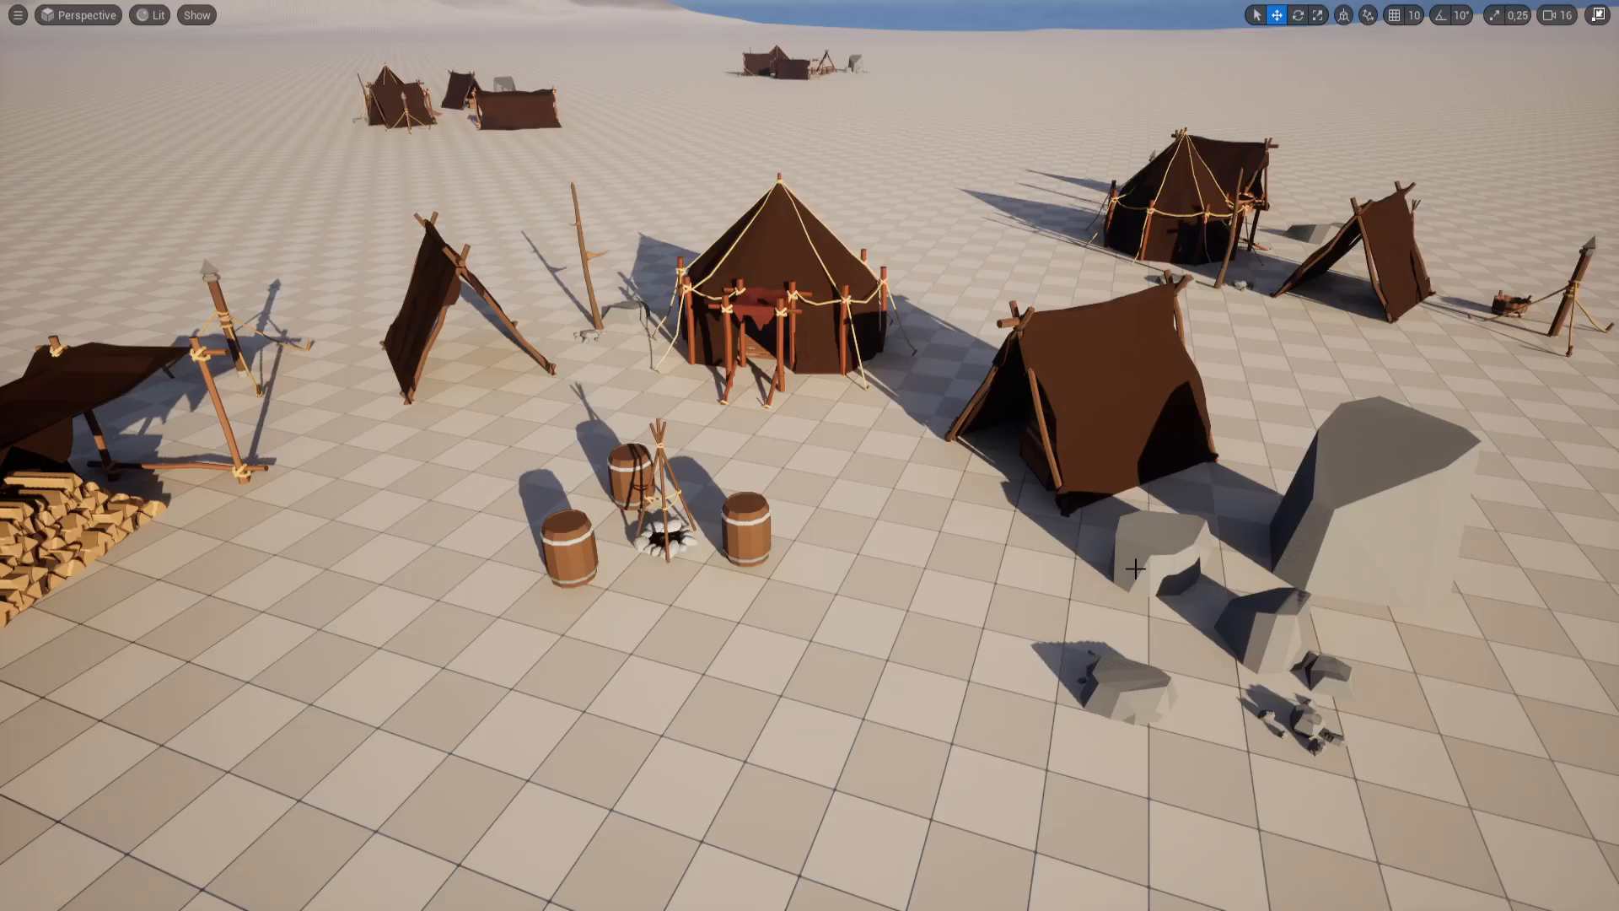
right_click_drag(1136, 504, 1195, 537)
key("w")
key("a")
key("q")
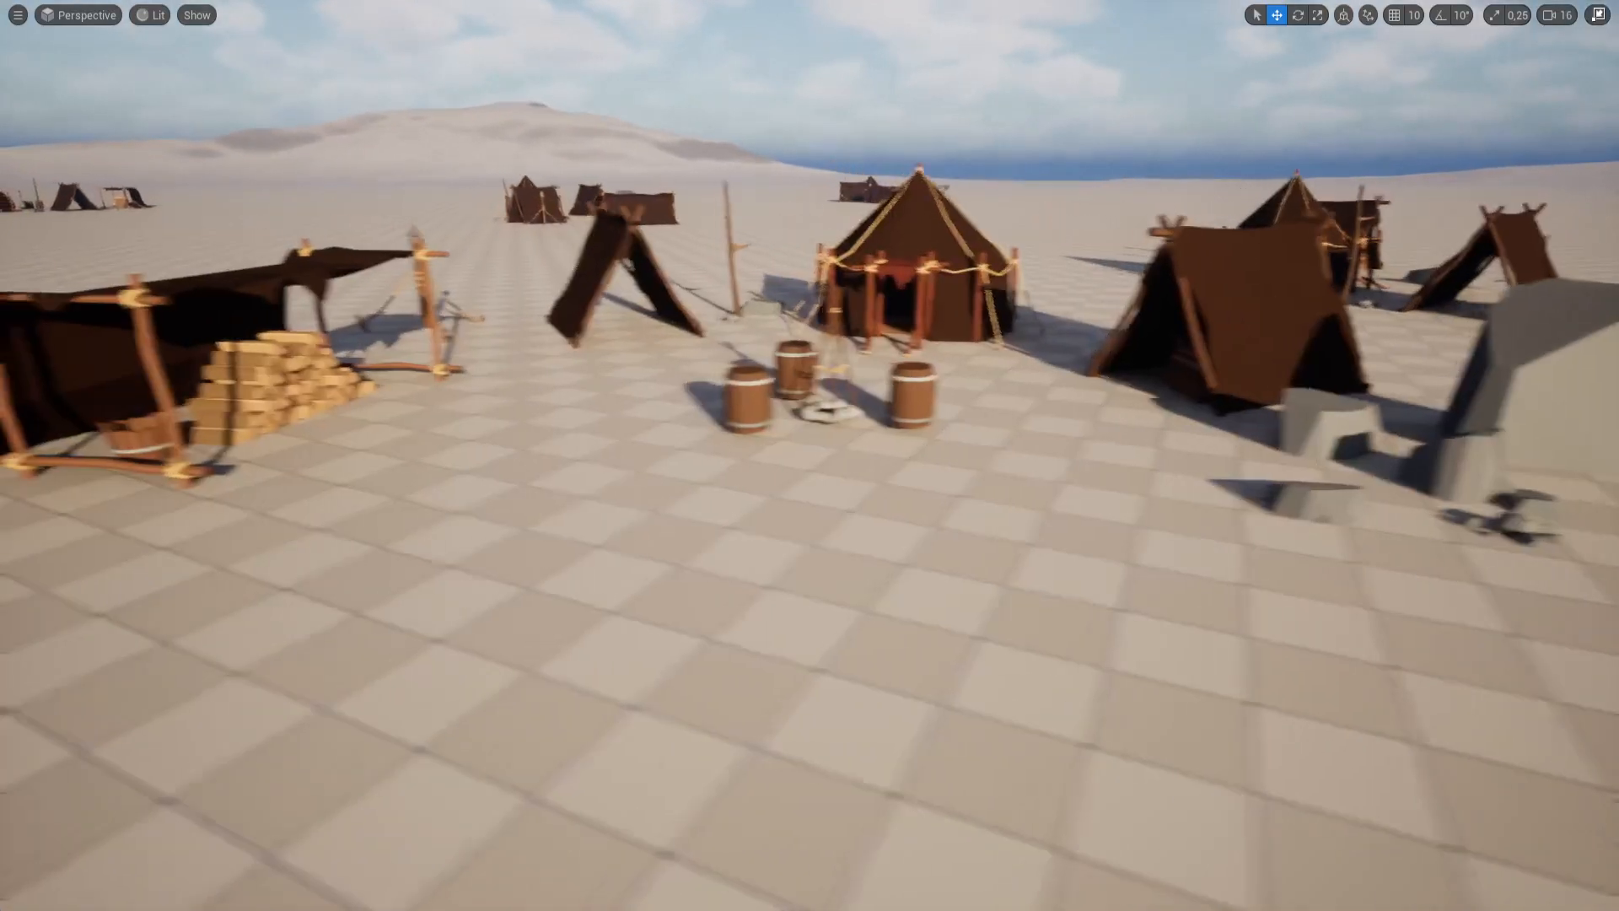
key("e")
key("w")
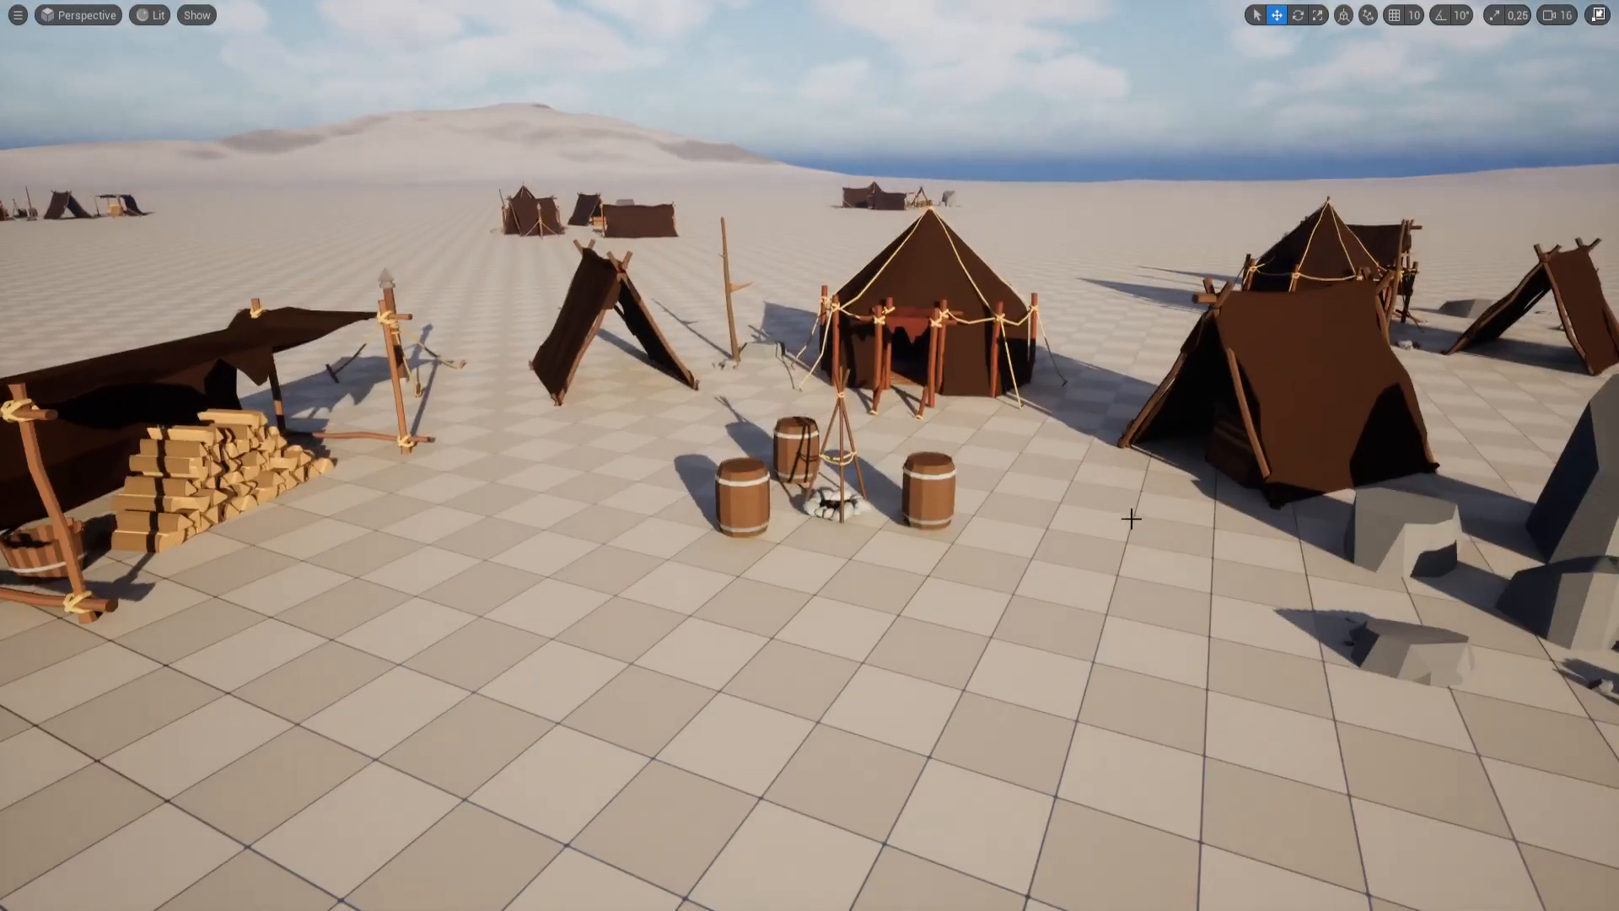
key("F11")
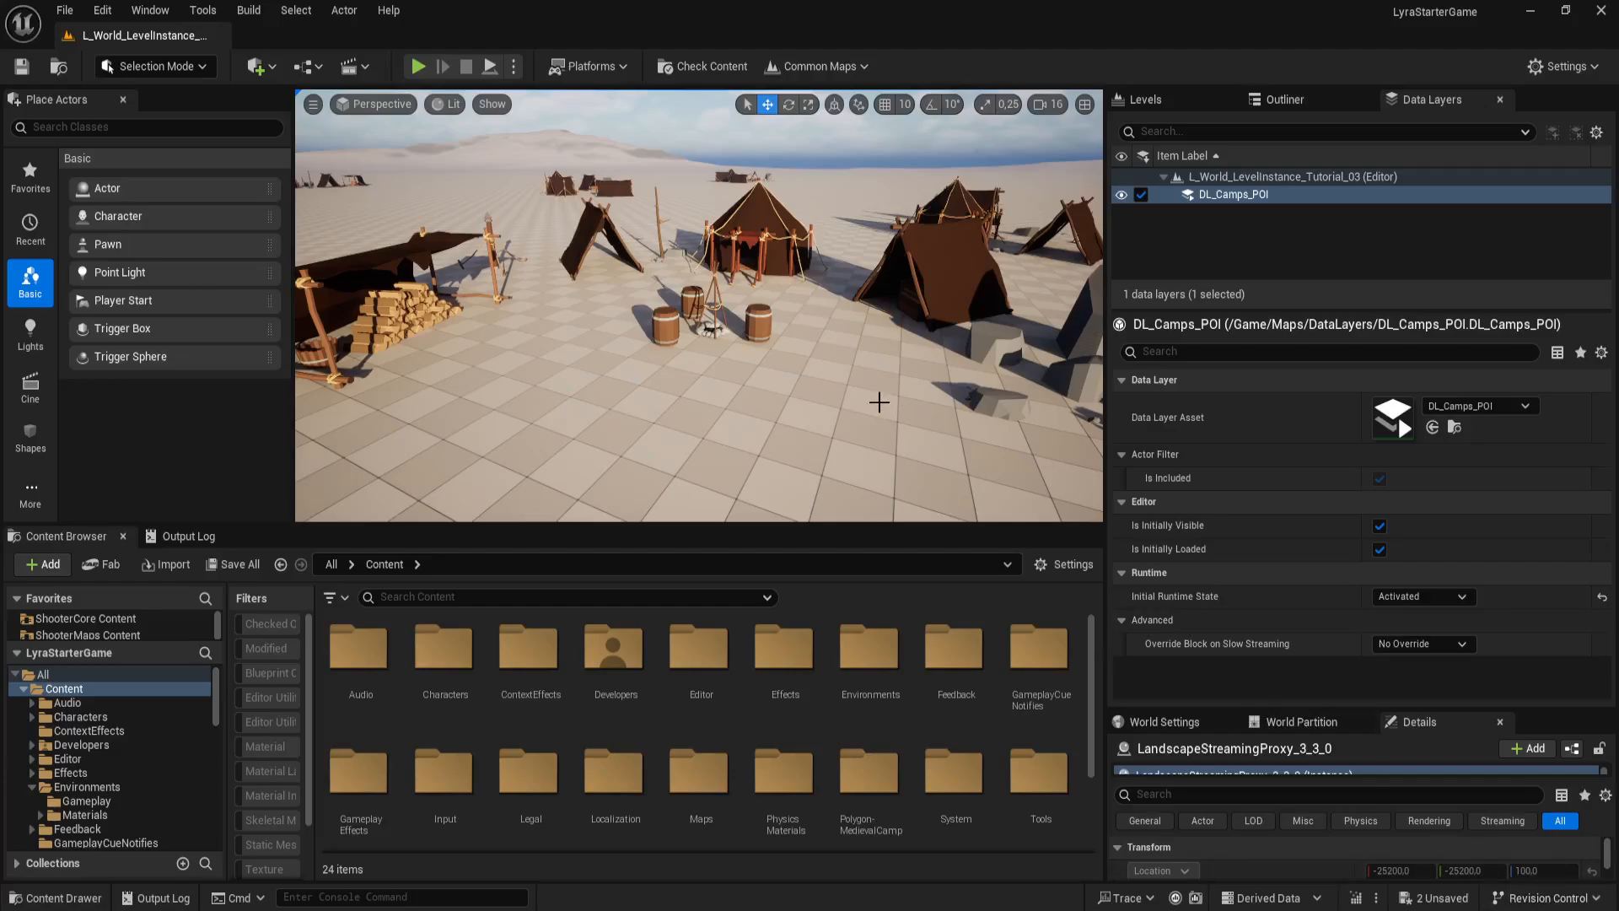
Step: Show the Outliner and widen its area to reveal more of the Package Short Name column
right_click_drag(865, 425, 899, 424)
key("w")
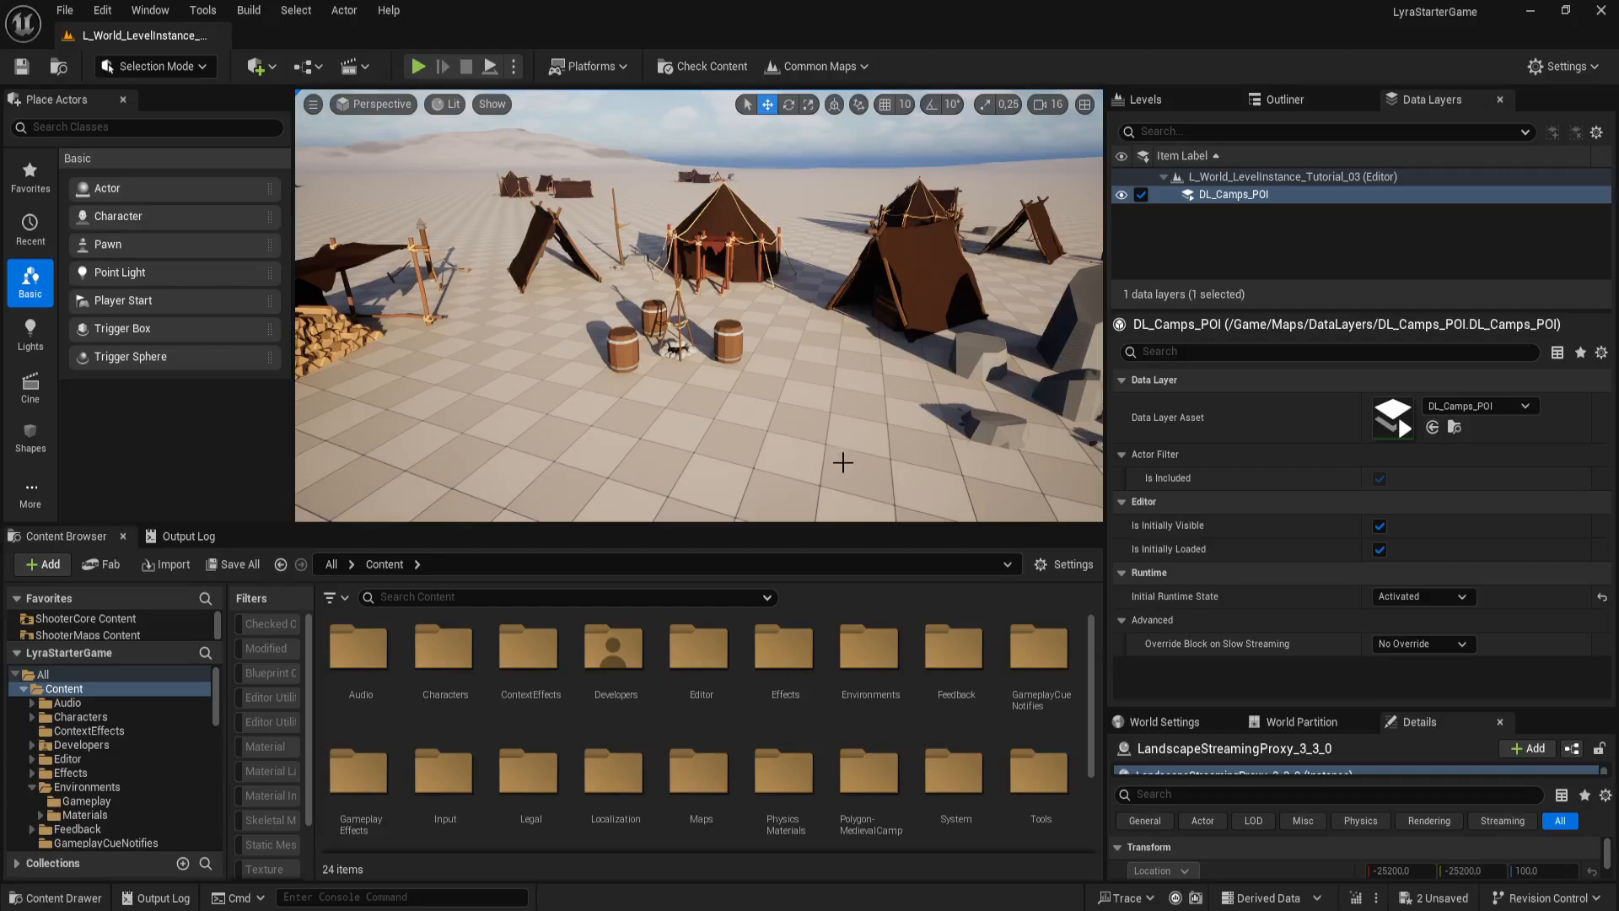
left_click(1173, 101)
left_click(1265, 103)
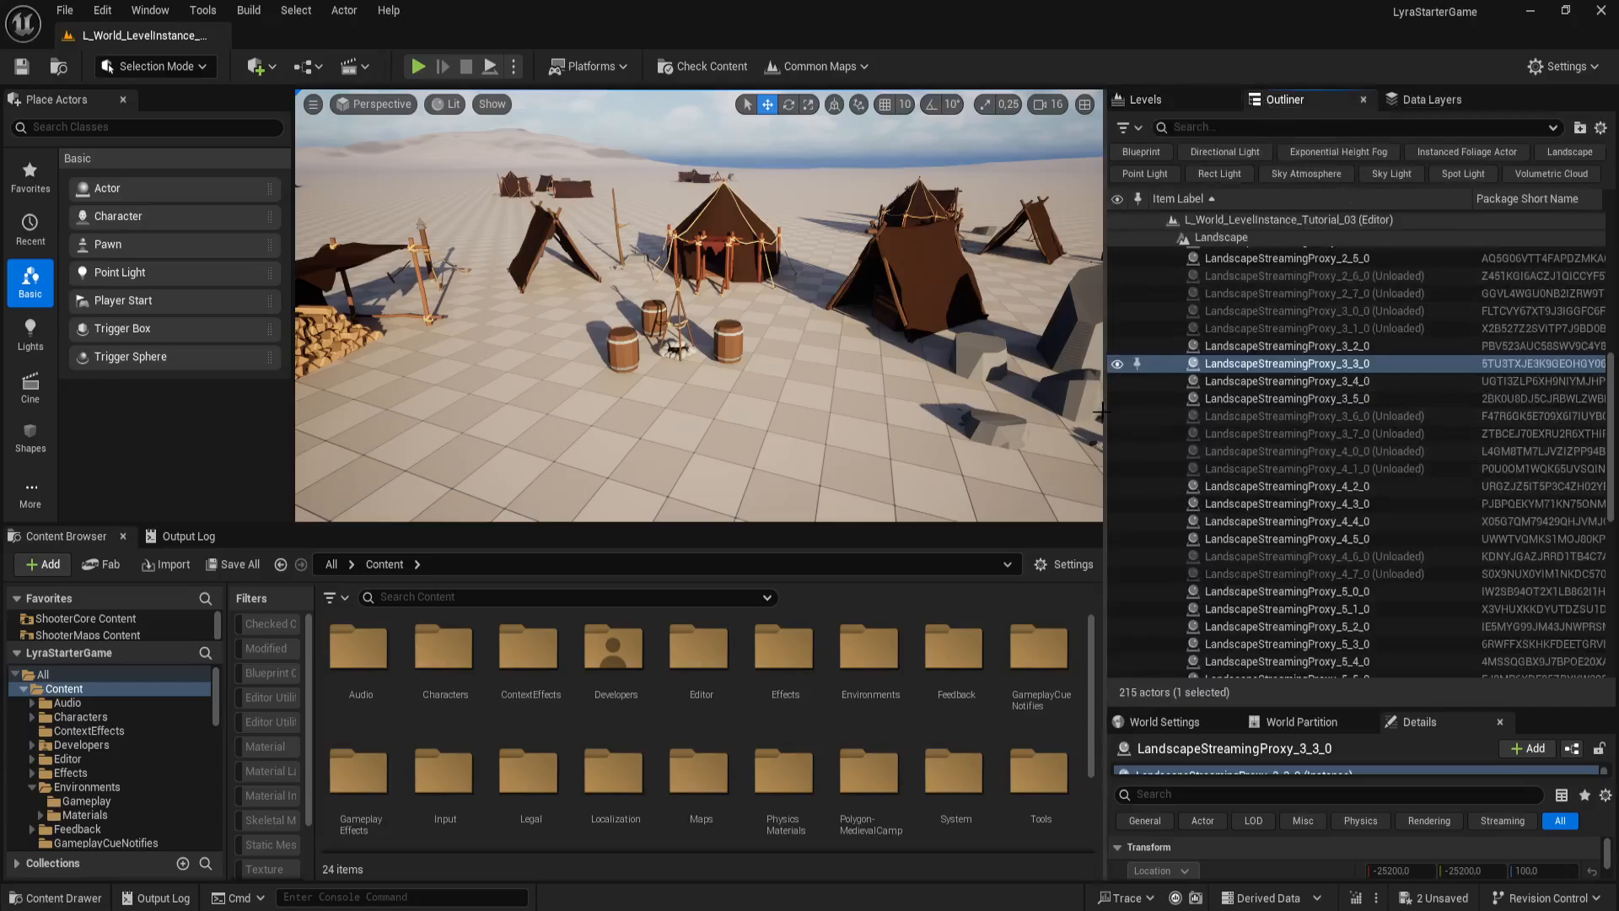
left_click_drag(1094, 413, 1041, 414)
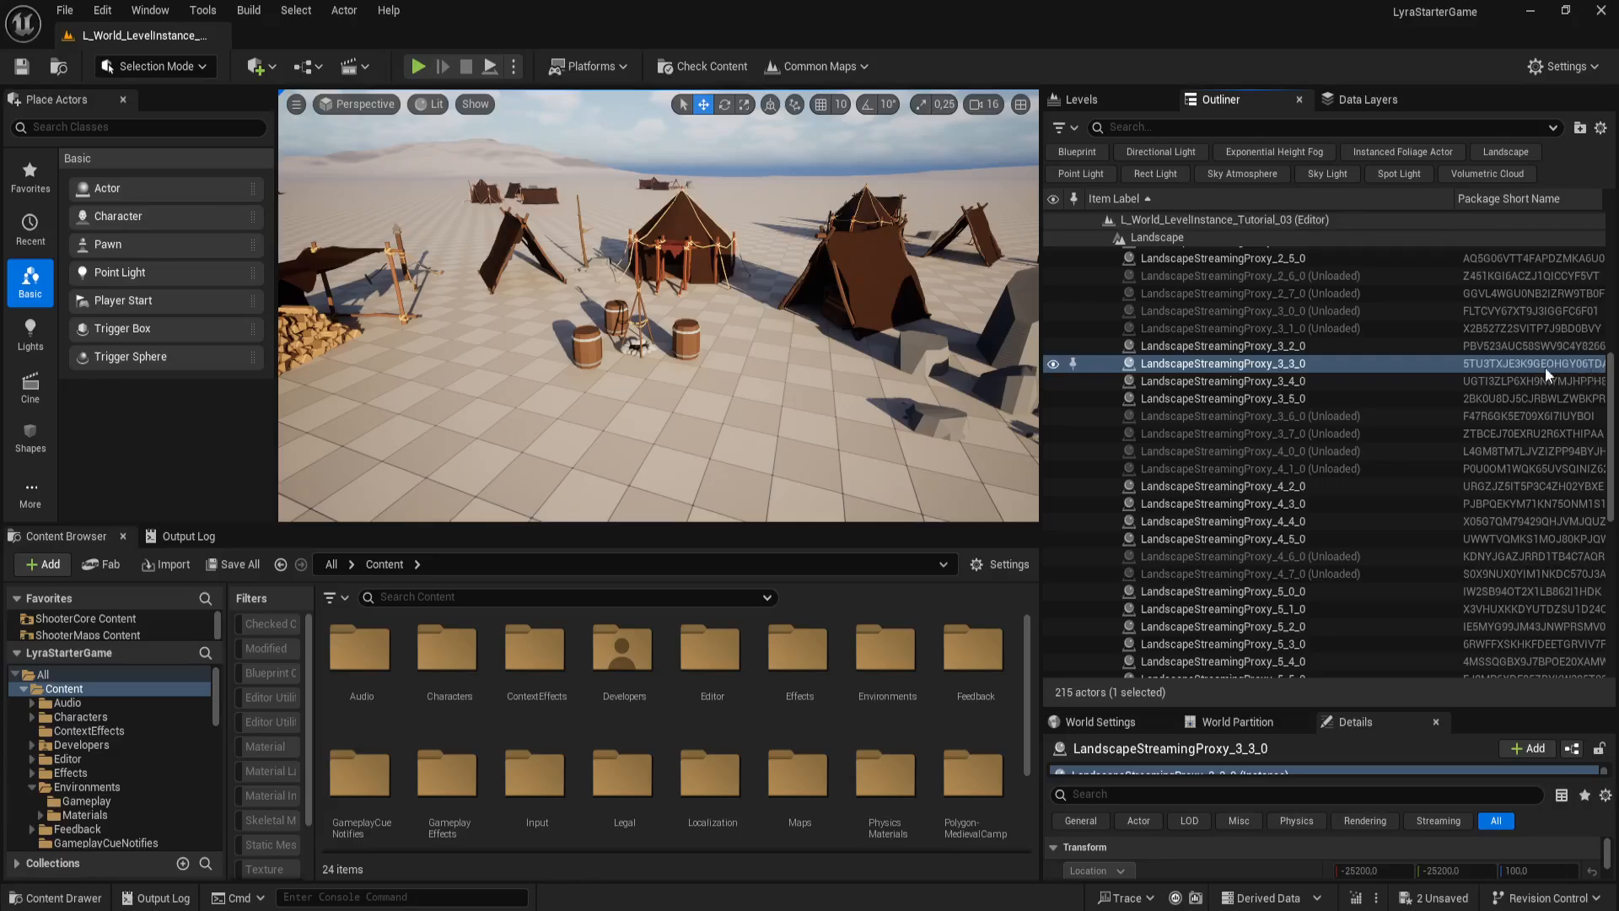
Step: Return to the Data Layers list and select LI_MedievalCamp_01, then LI_MedievalCamp_02, to check which data layer each belongs to
key("w")
mouse_move(701, 372)
right_mouse_down()
mouse_move(662, 383)
mouse_move(729, 370)
right_mouse_up()
key("s")
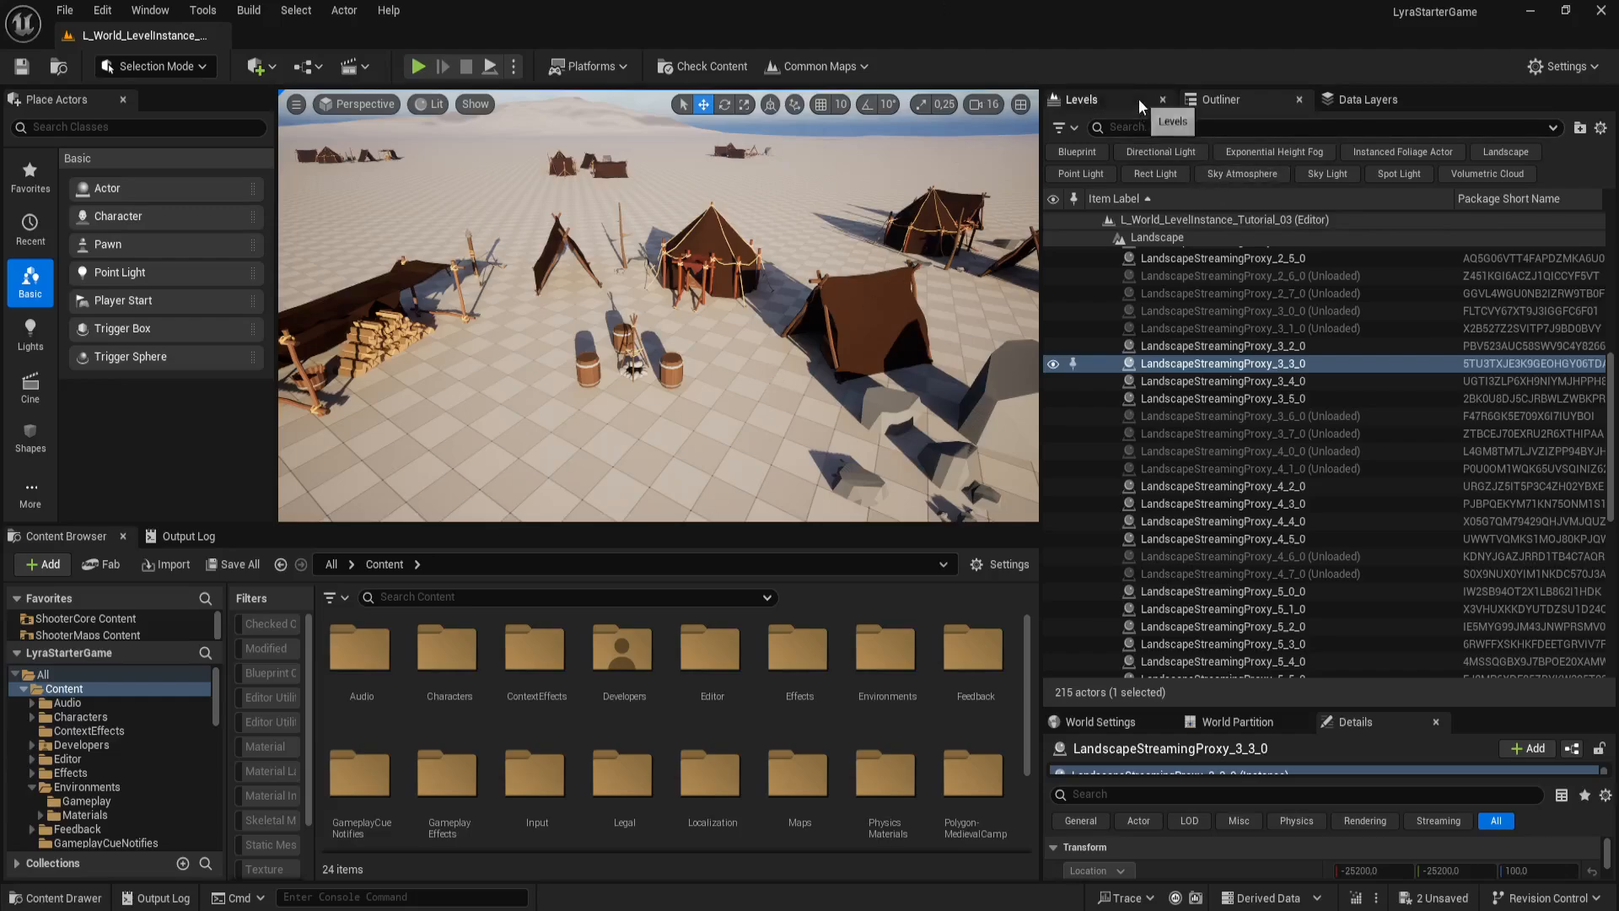
left_click(1367, 101)
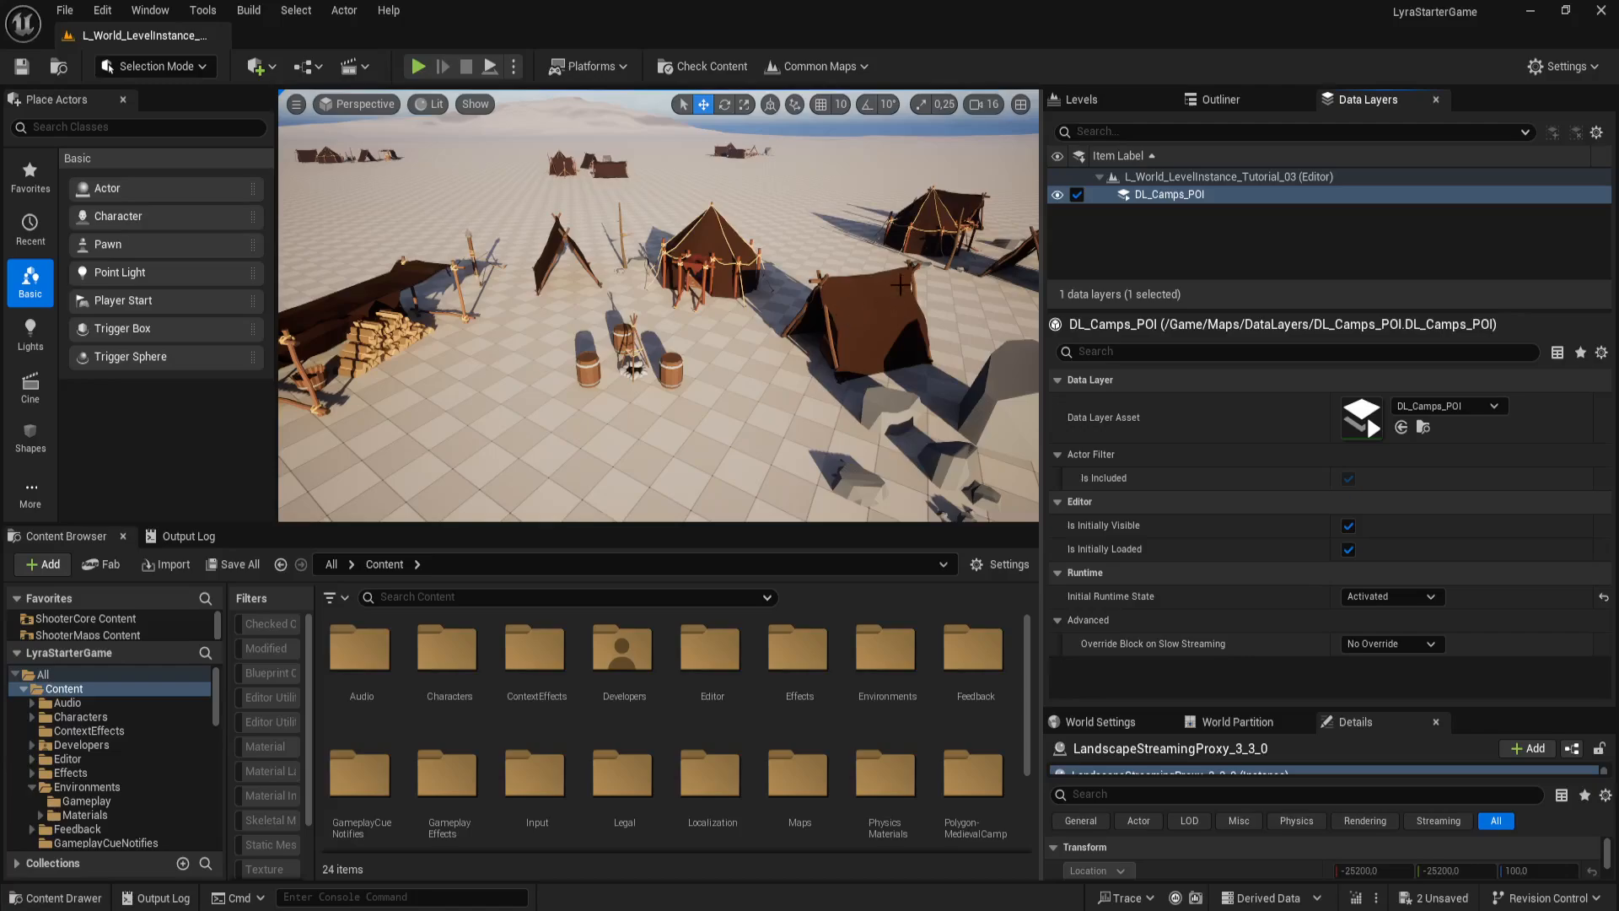
right_click_drag(828, 273, 814, 321)
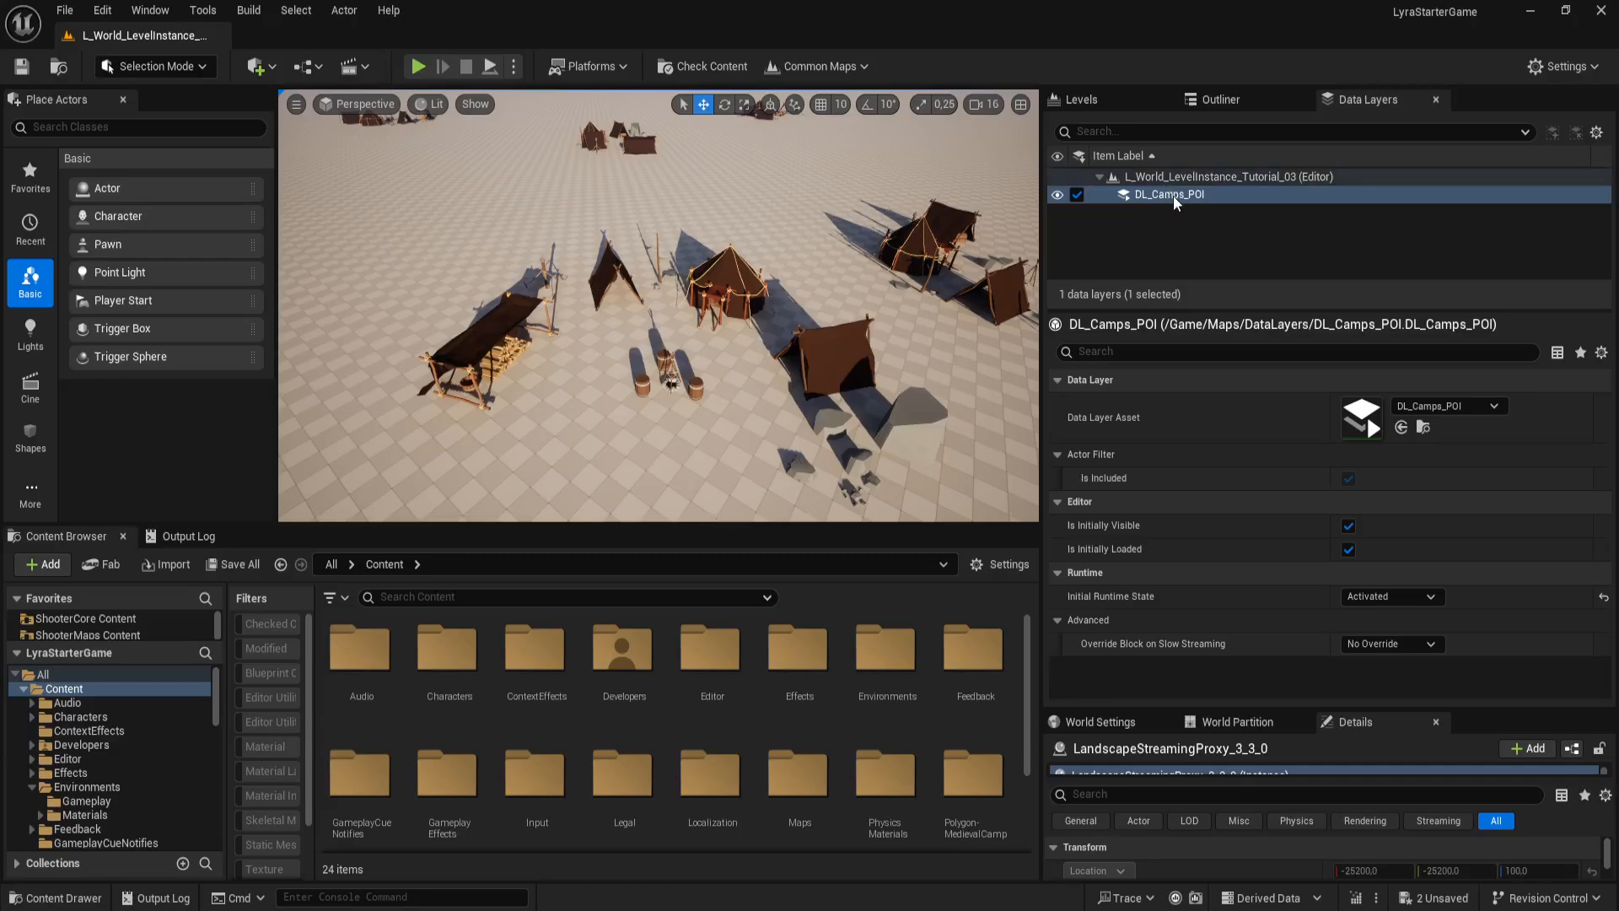
left_click(836, 344)
right_click_drag(836, 345, 852, 337)
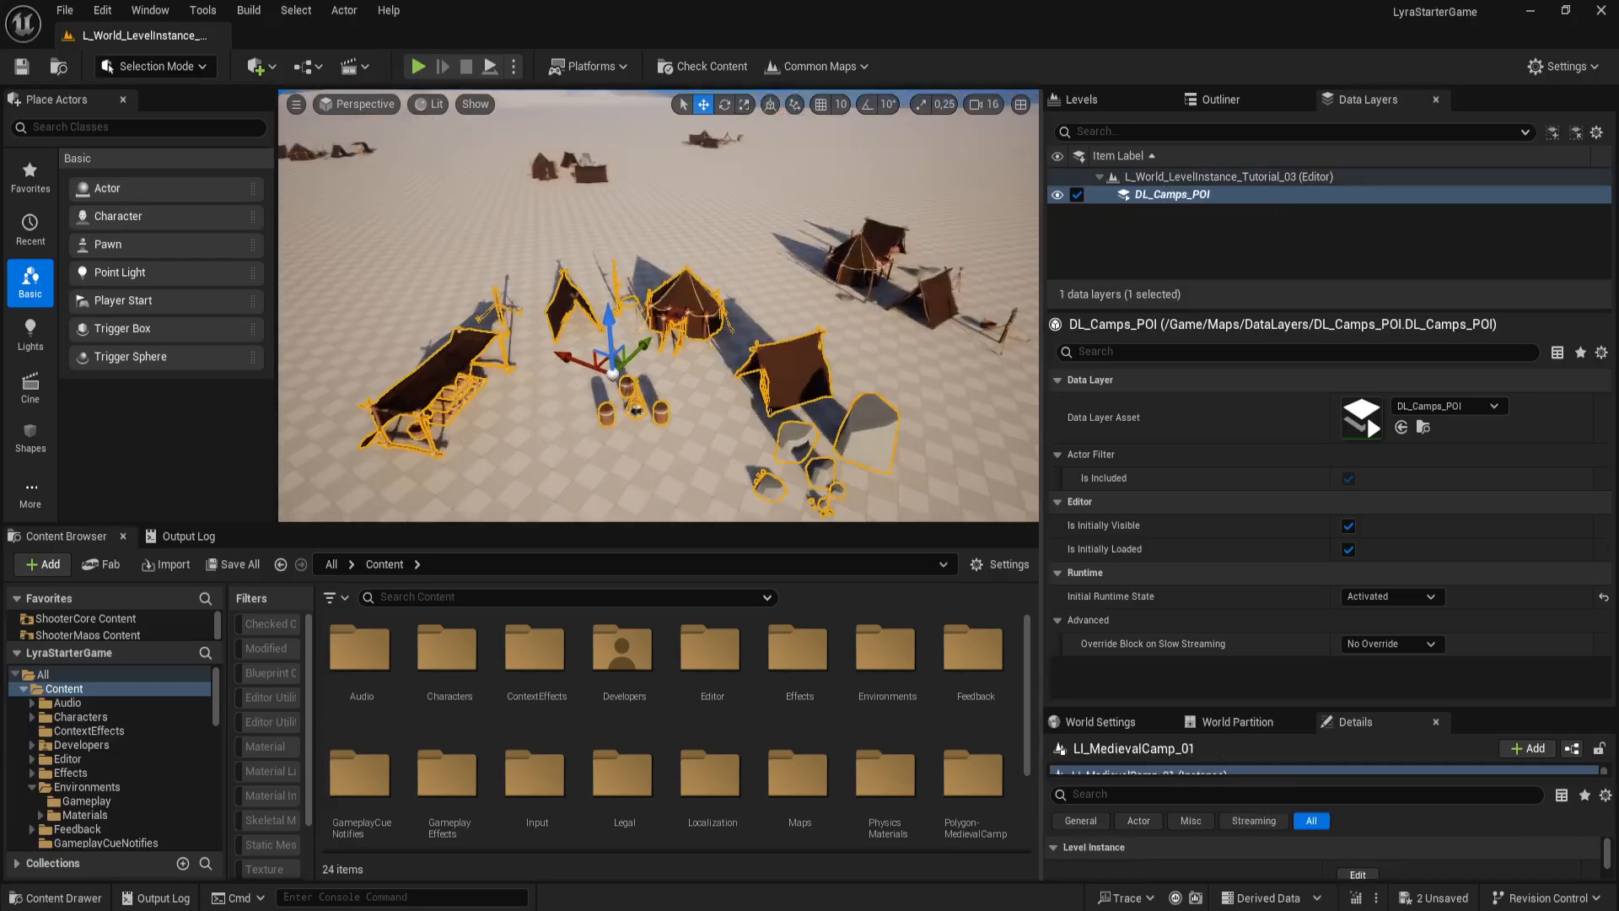
left_click(945, 293)
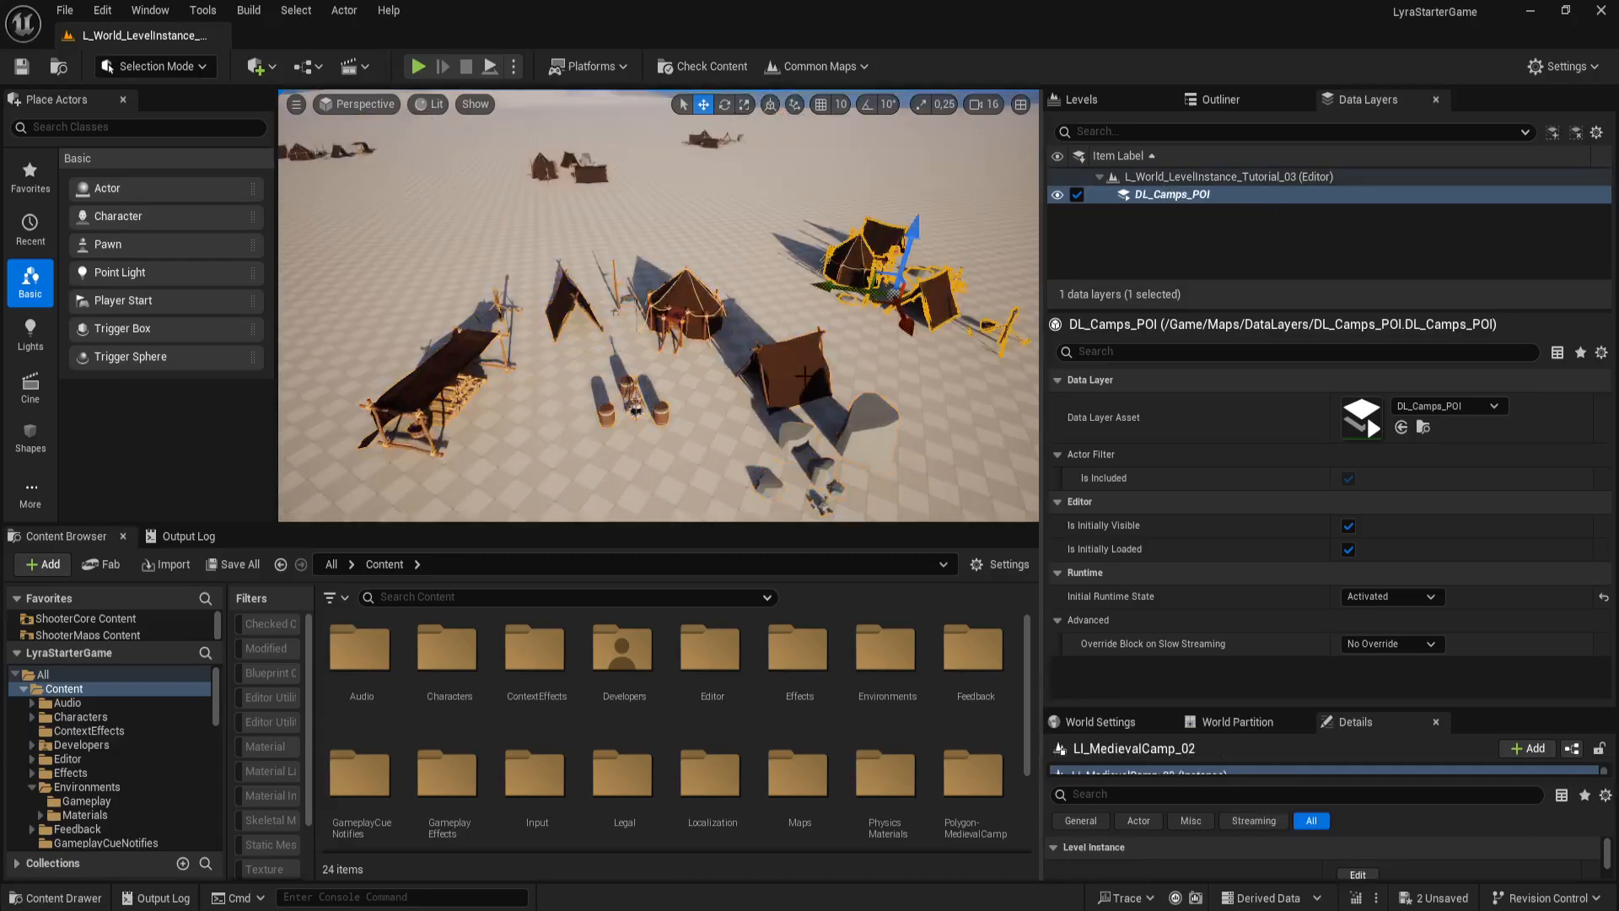
Step: Select all actors in the DL_Camps_POI data layer and view every camp from above
right_click(1194, 197)
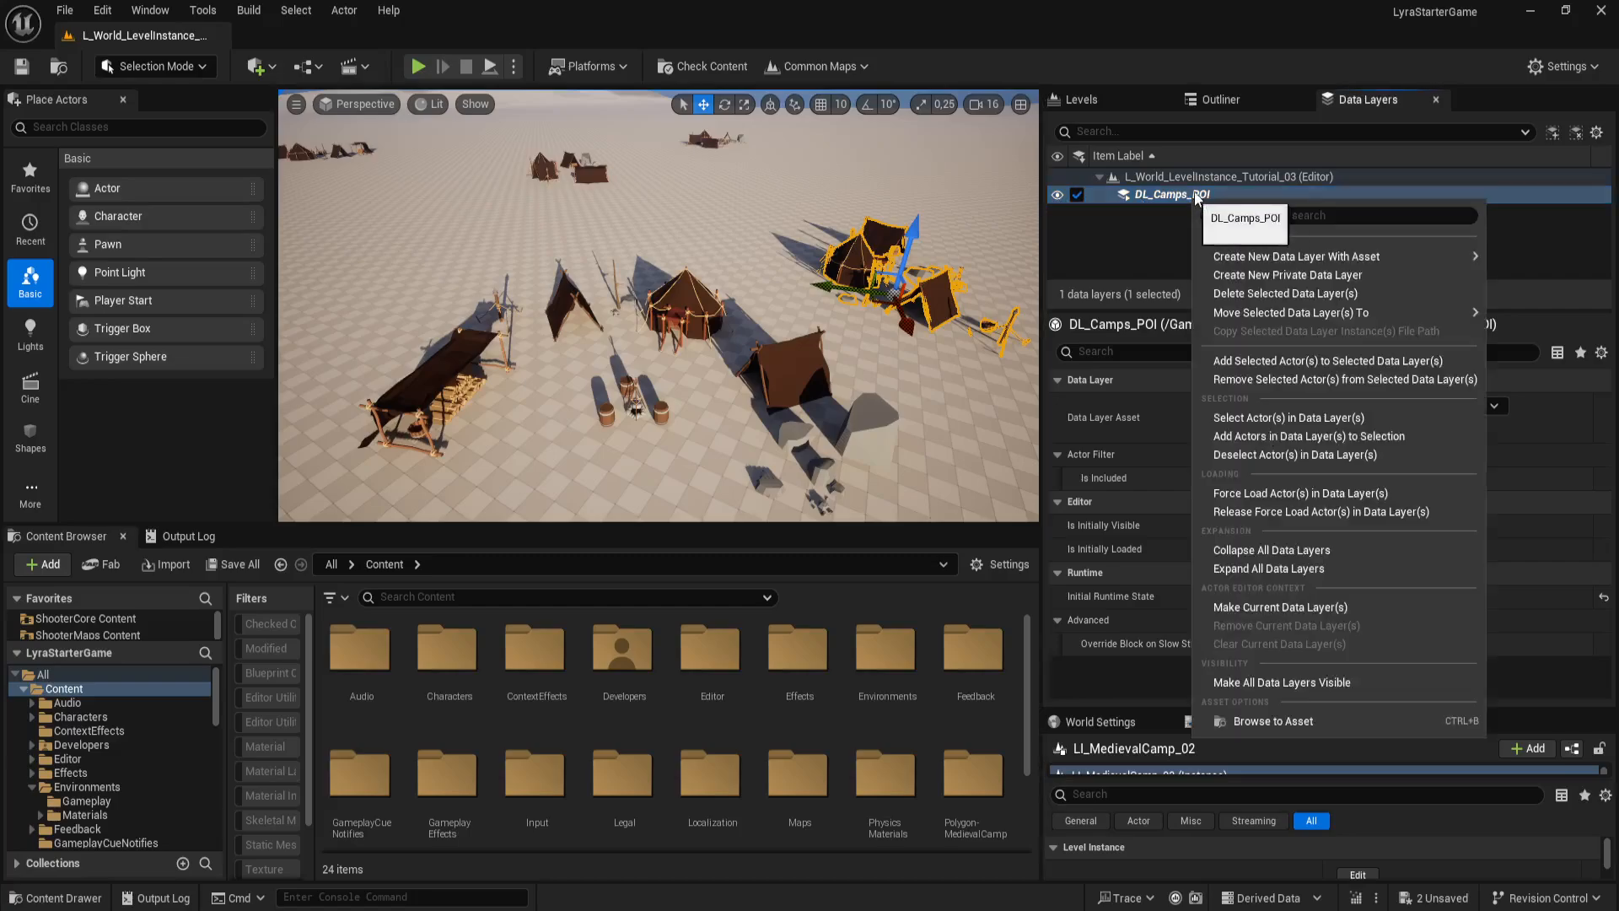
left_click(1288, 415)
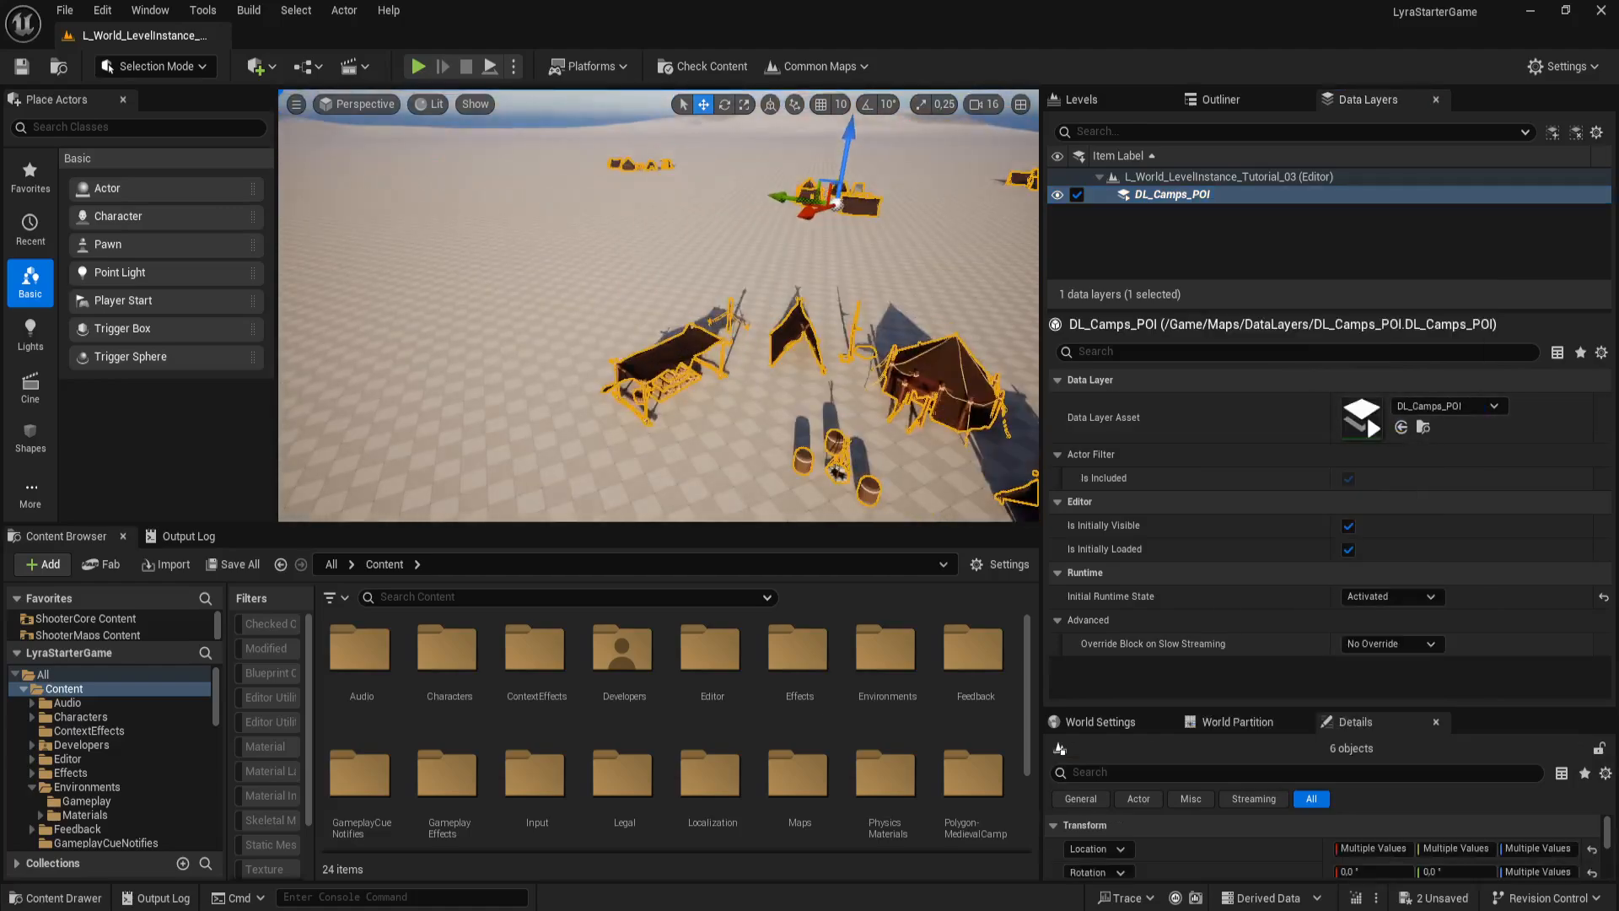
right_click_drag(843, 313, 837, 485)
key("s")
Step: Force load the actors in the DL_Camps_POI data layer
right_click(1187, 196)
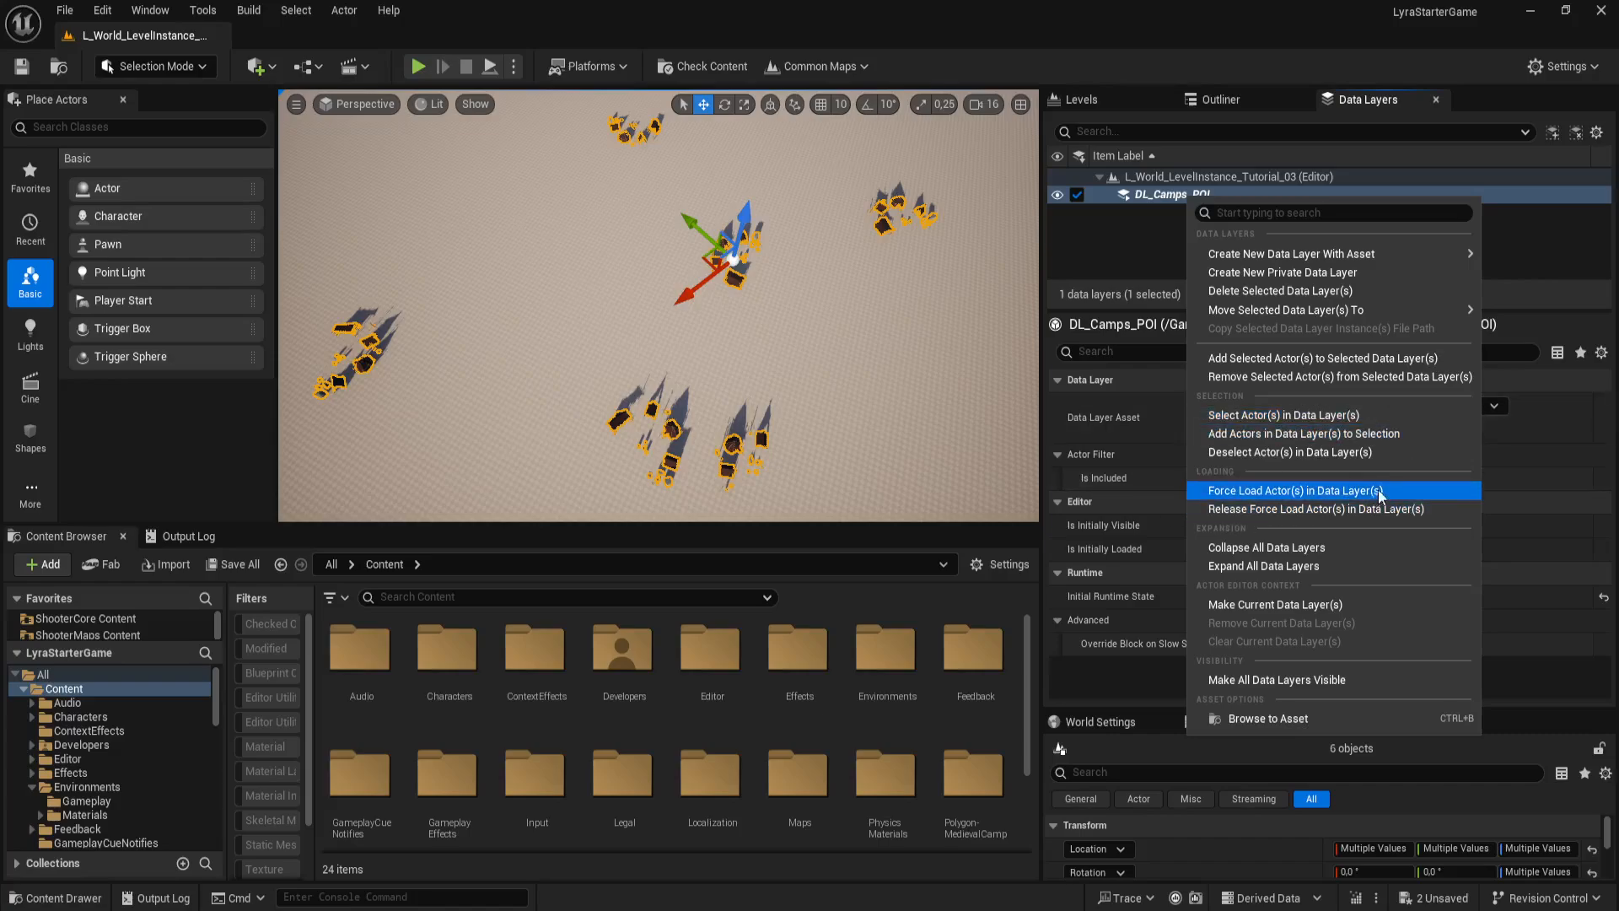
mouse_move(939, 419)
right_mouse_down()
mouse_move(940, 405)
mouse_move(938, 447)
mouse_move(940, 432)
right_mouse_up()
key("w")
left_click(1189, 196)
right_click(1189, 195)
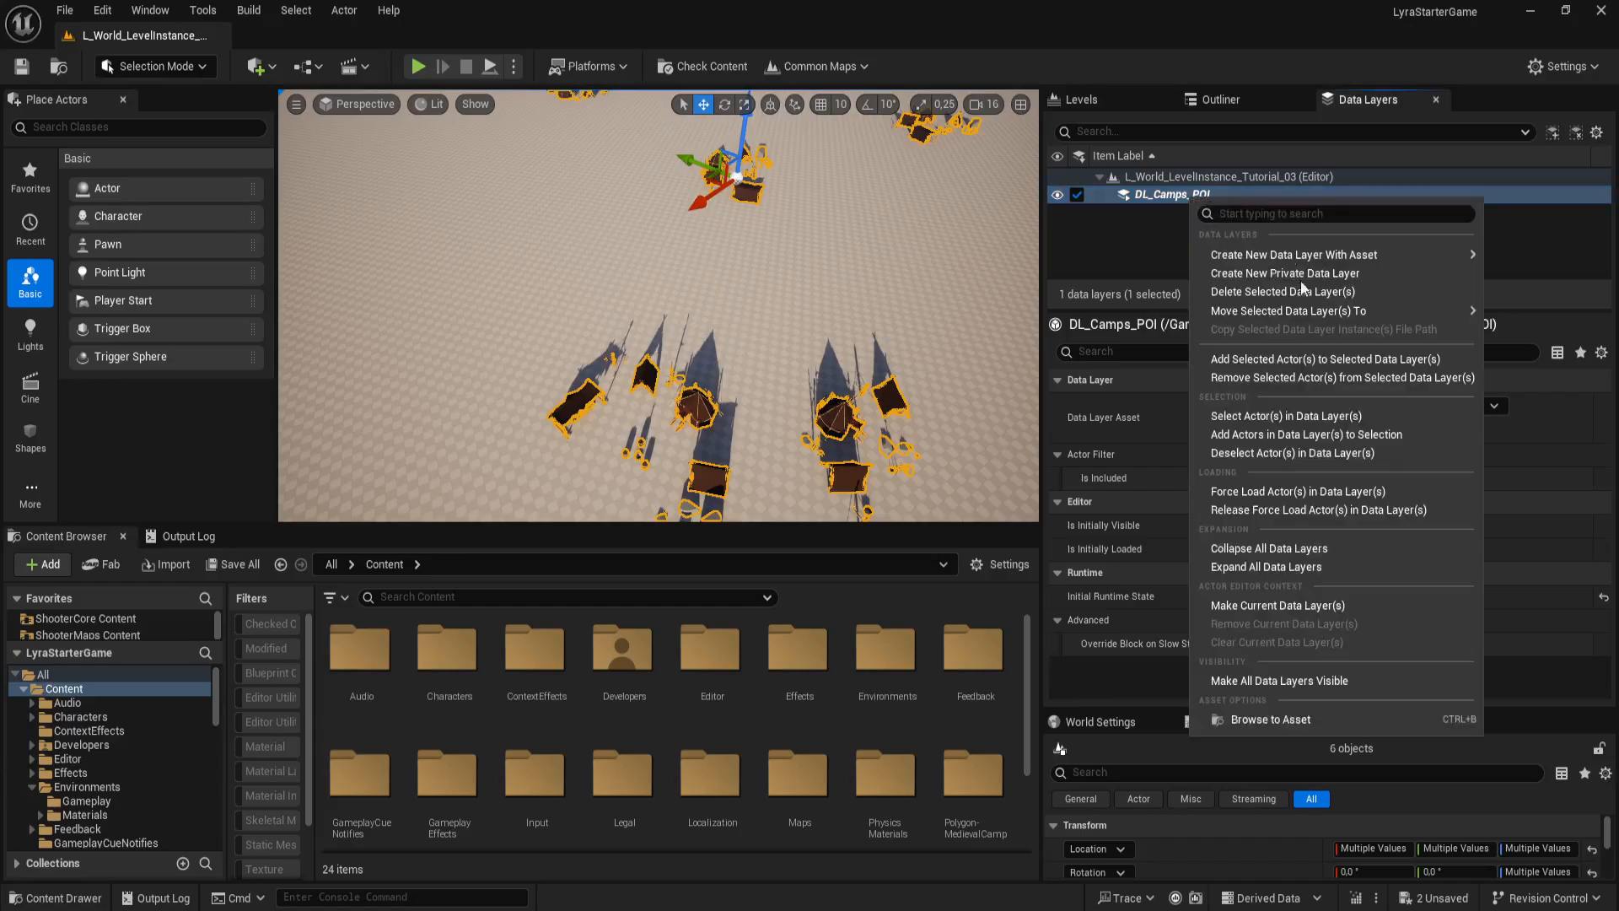
left_click(1328, 492)
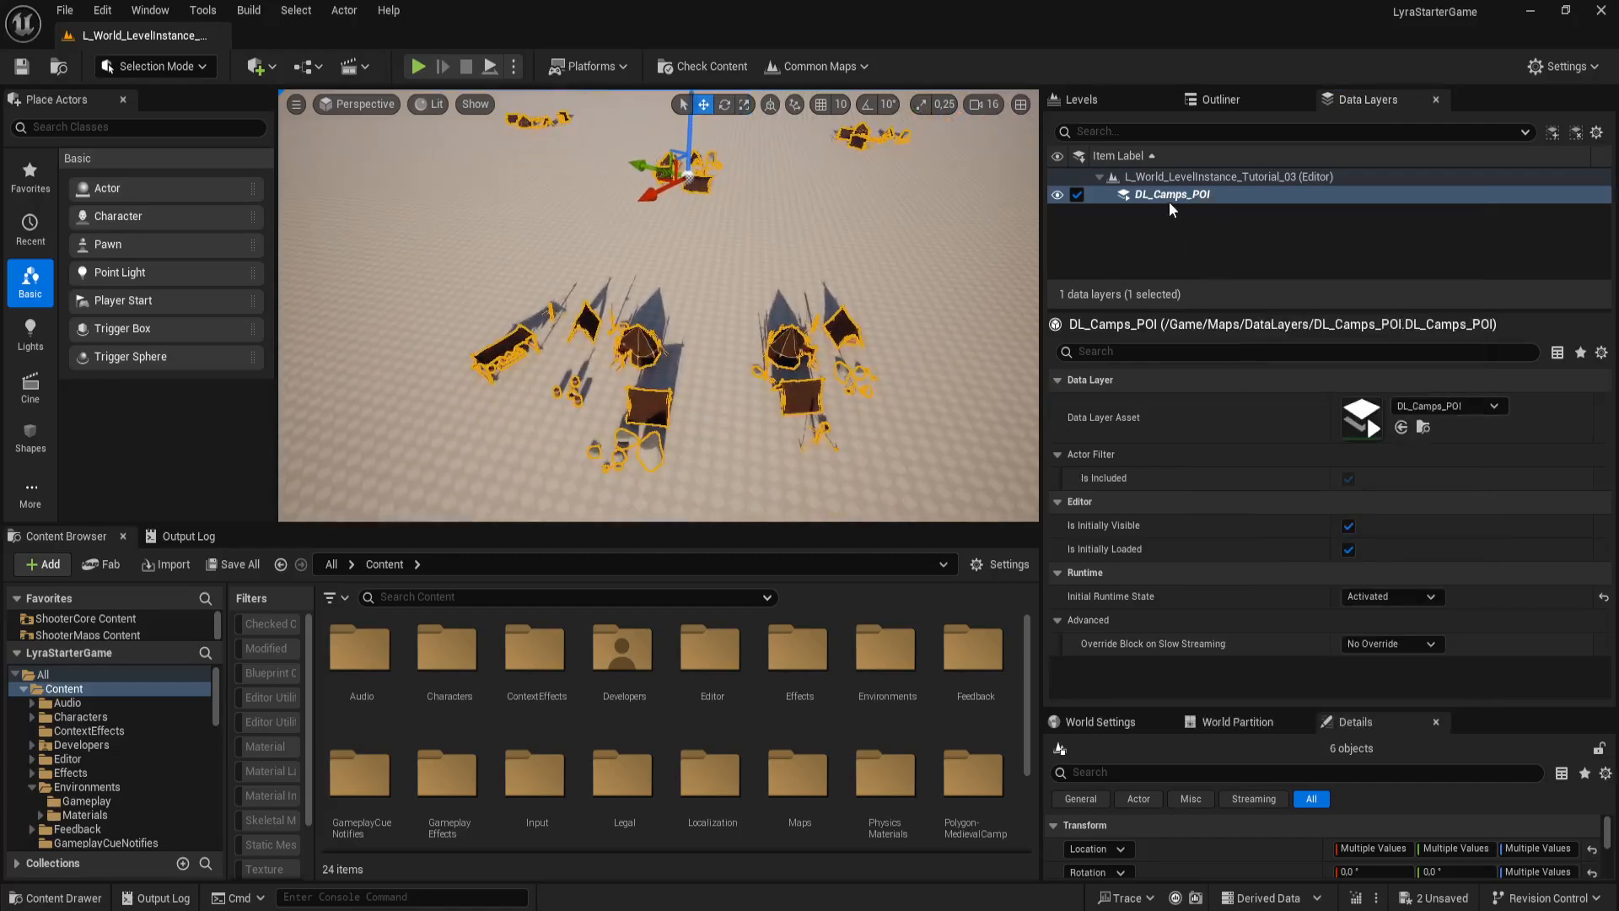
Step: Hide the selection outlines with game view and look over the camps in the viewport
right_click(1170, 199)
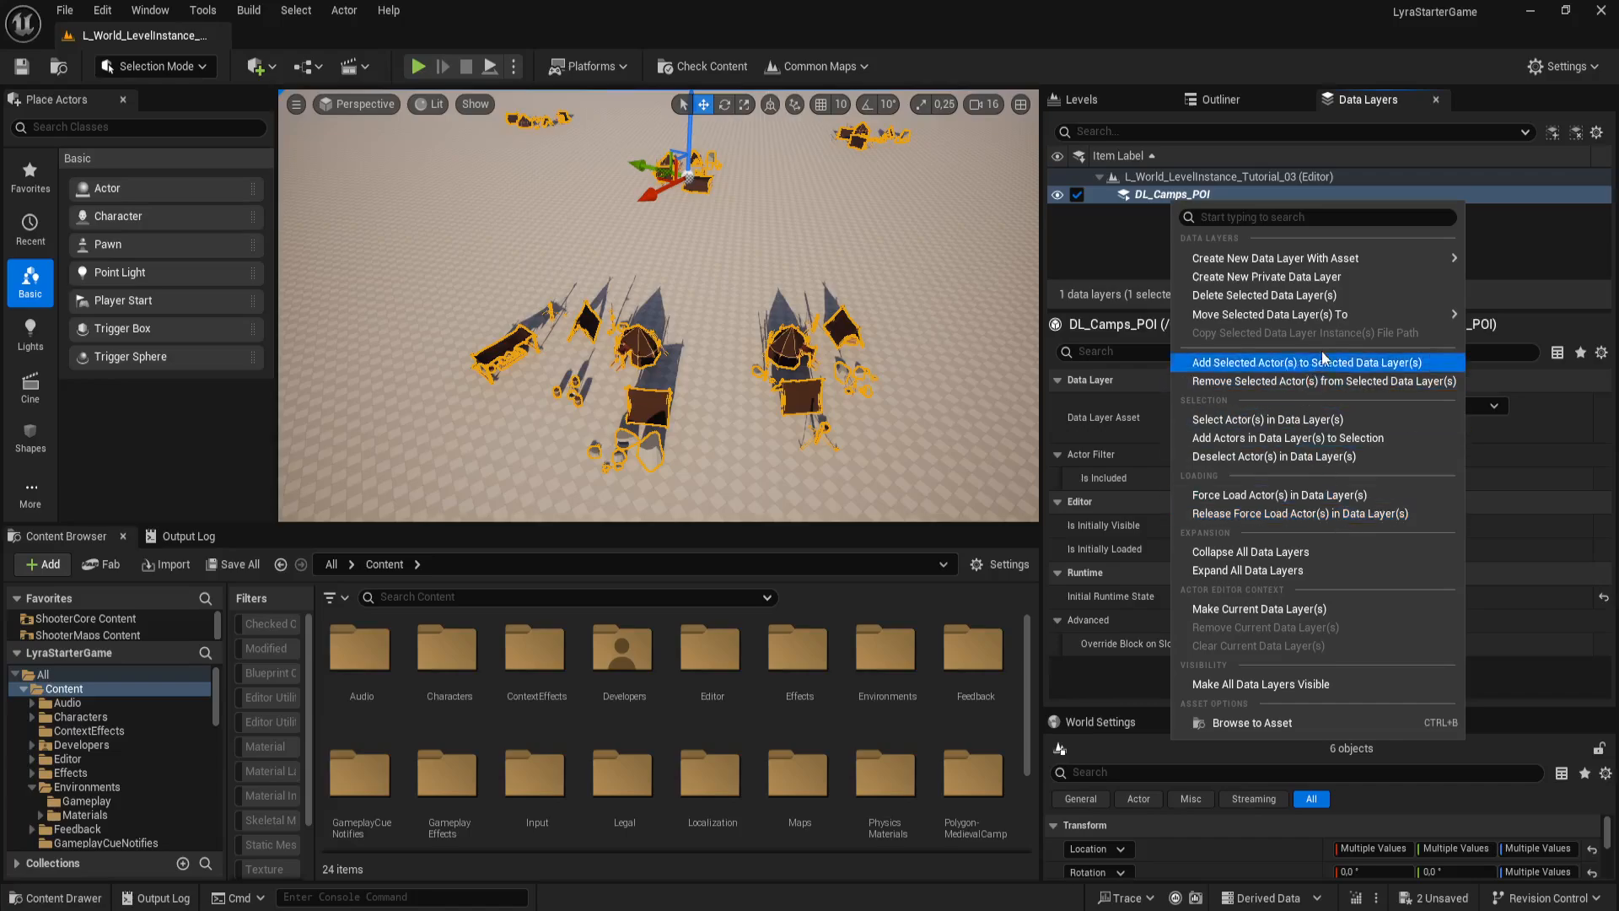
right_click_drag(689, 355, 681, 305)
key("w")
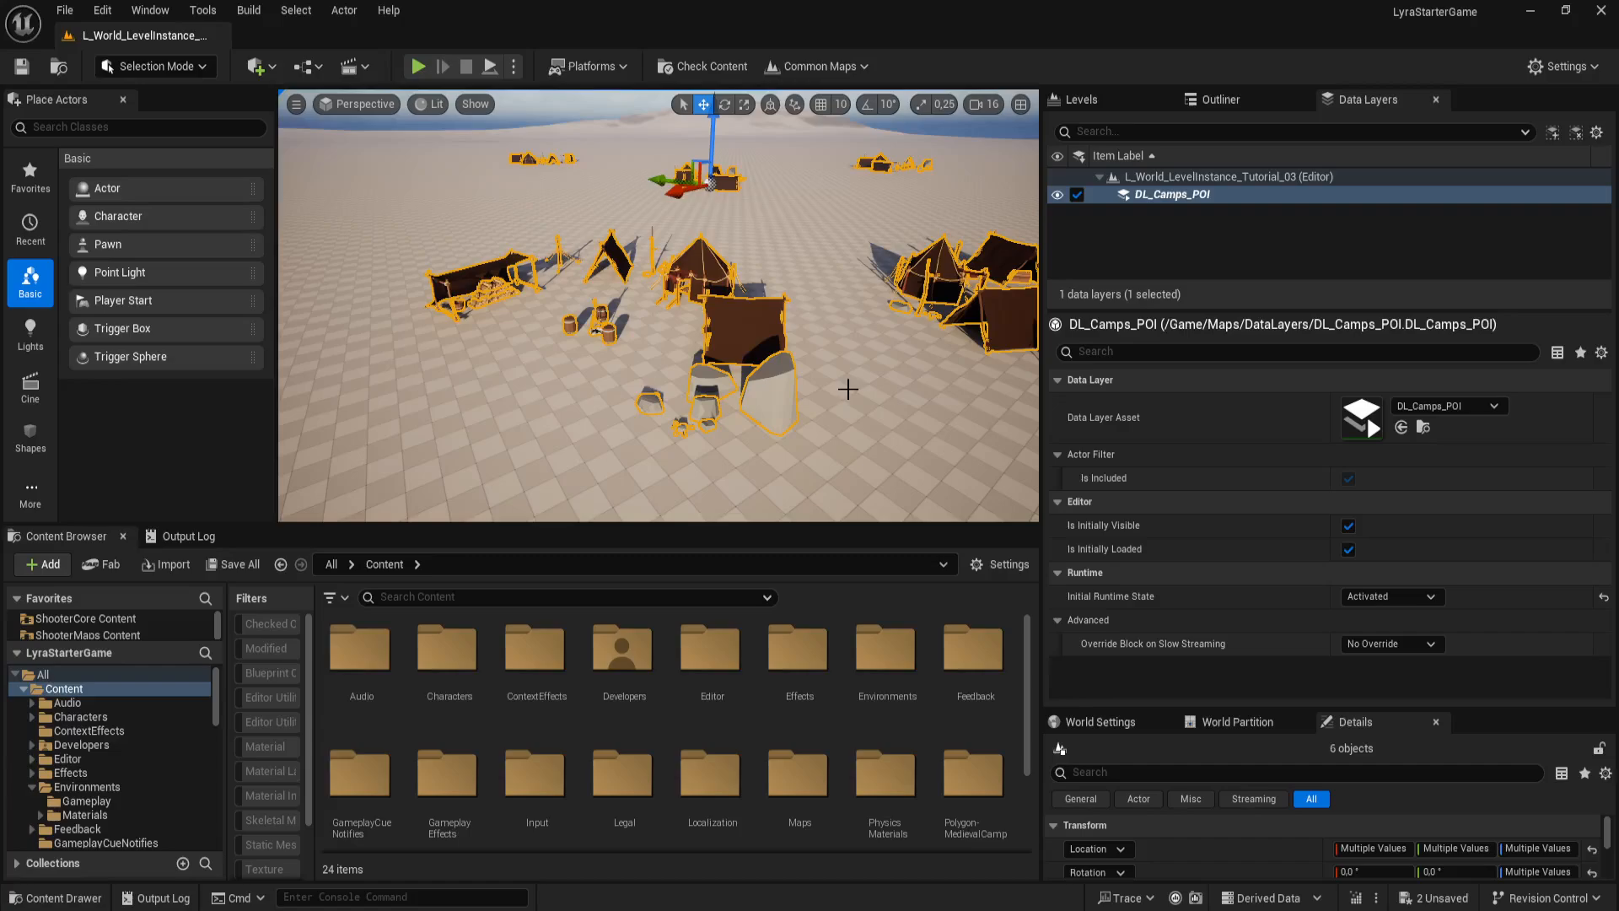
key("g")
key("a")
right_click_drag(850, 389, 927, 388)
key("w")
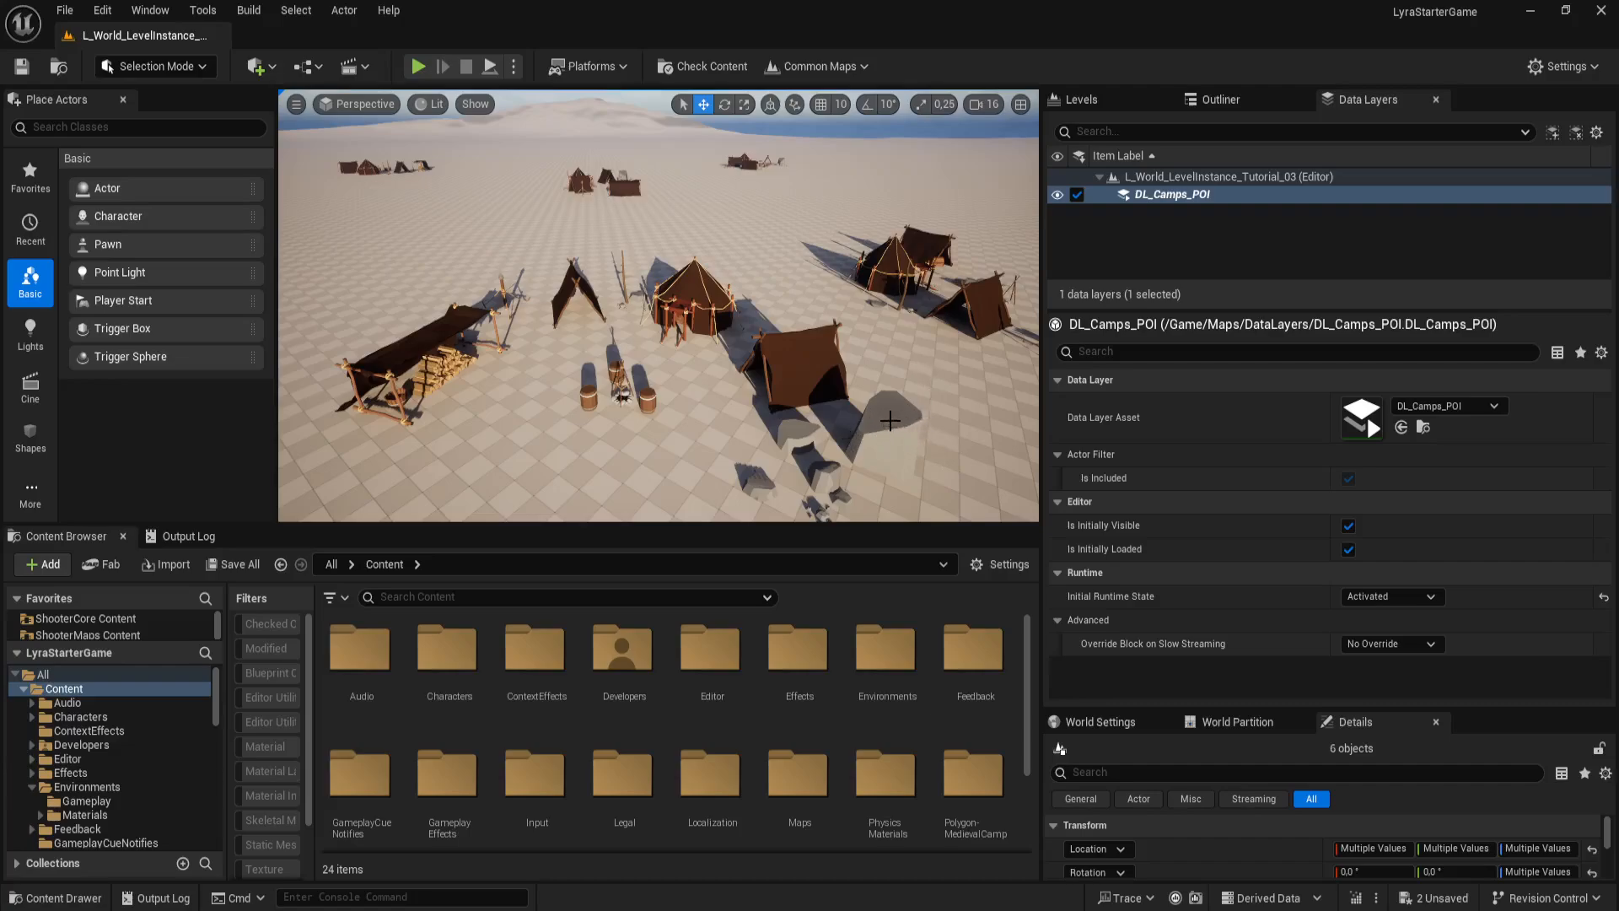
right_click_drag(916, 355, 915, 361)
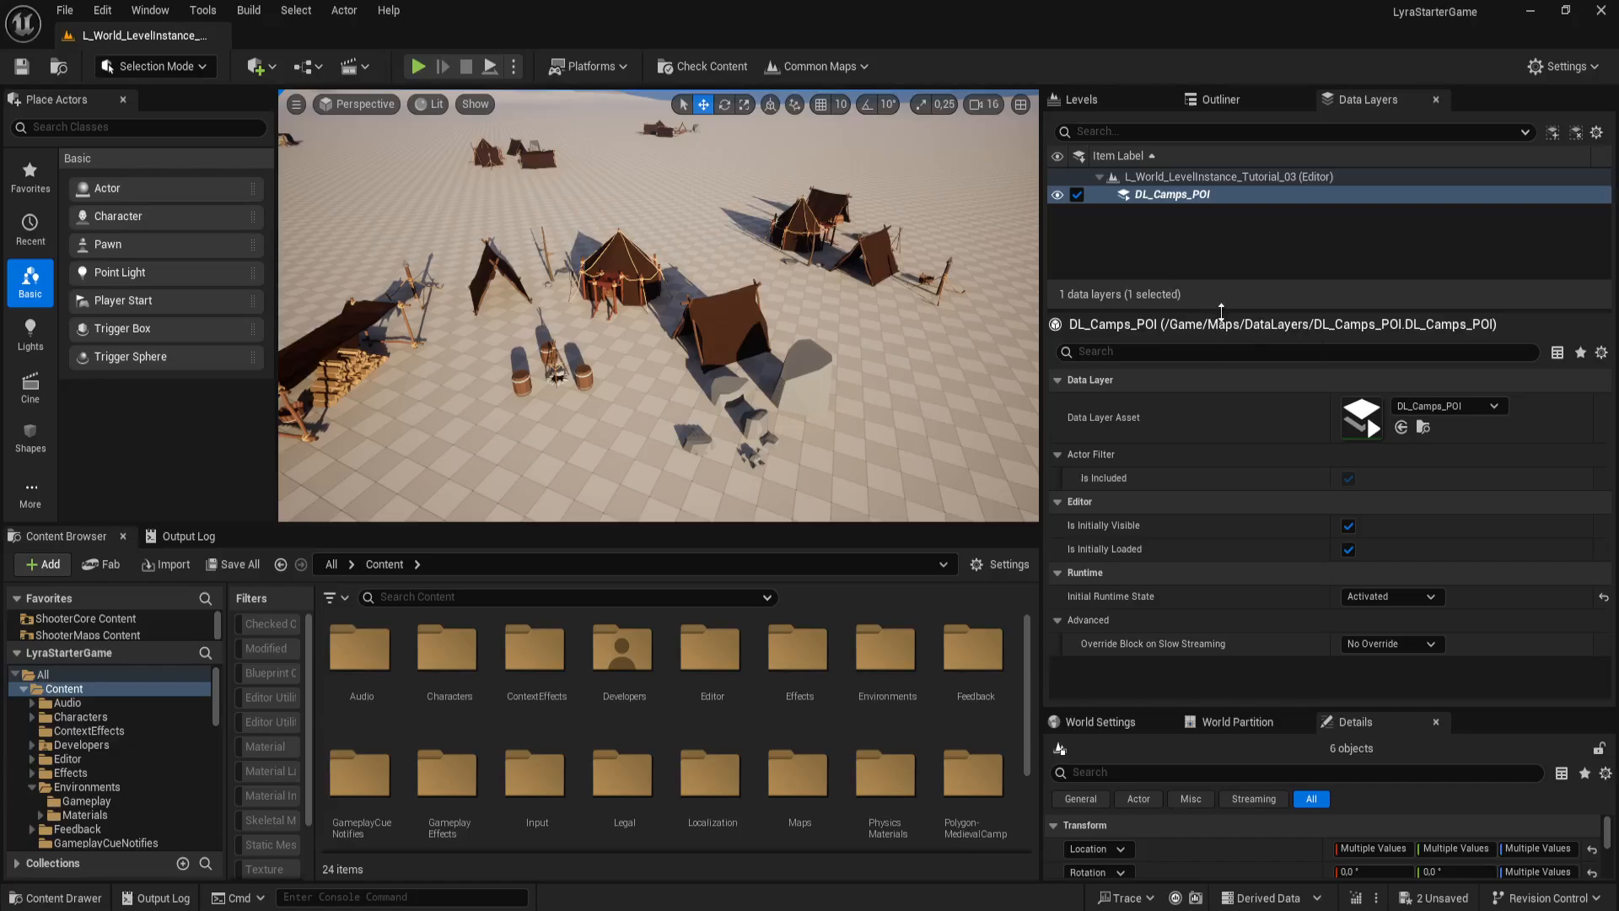
Step: Enlarge the Data Layers list and the Details area, and open the LI_MedievalCamp_01 level instance for editing
left_click_drag(1221, 311, 1217, 436)
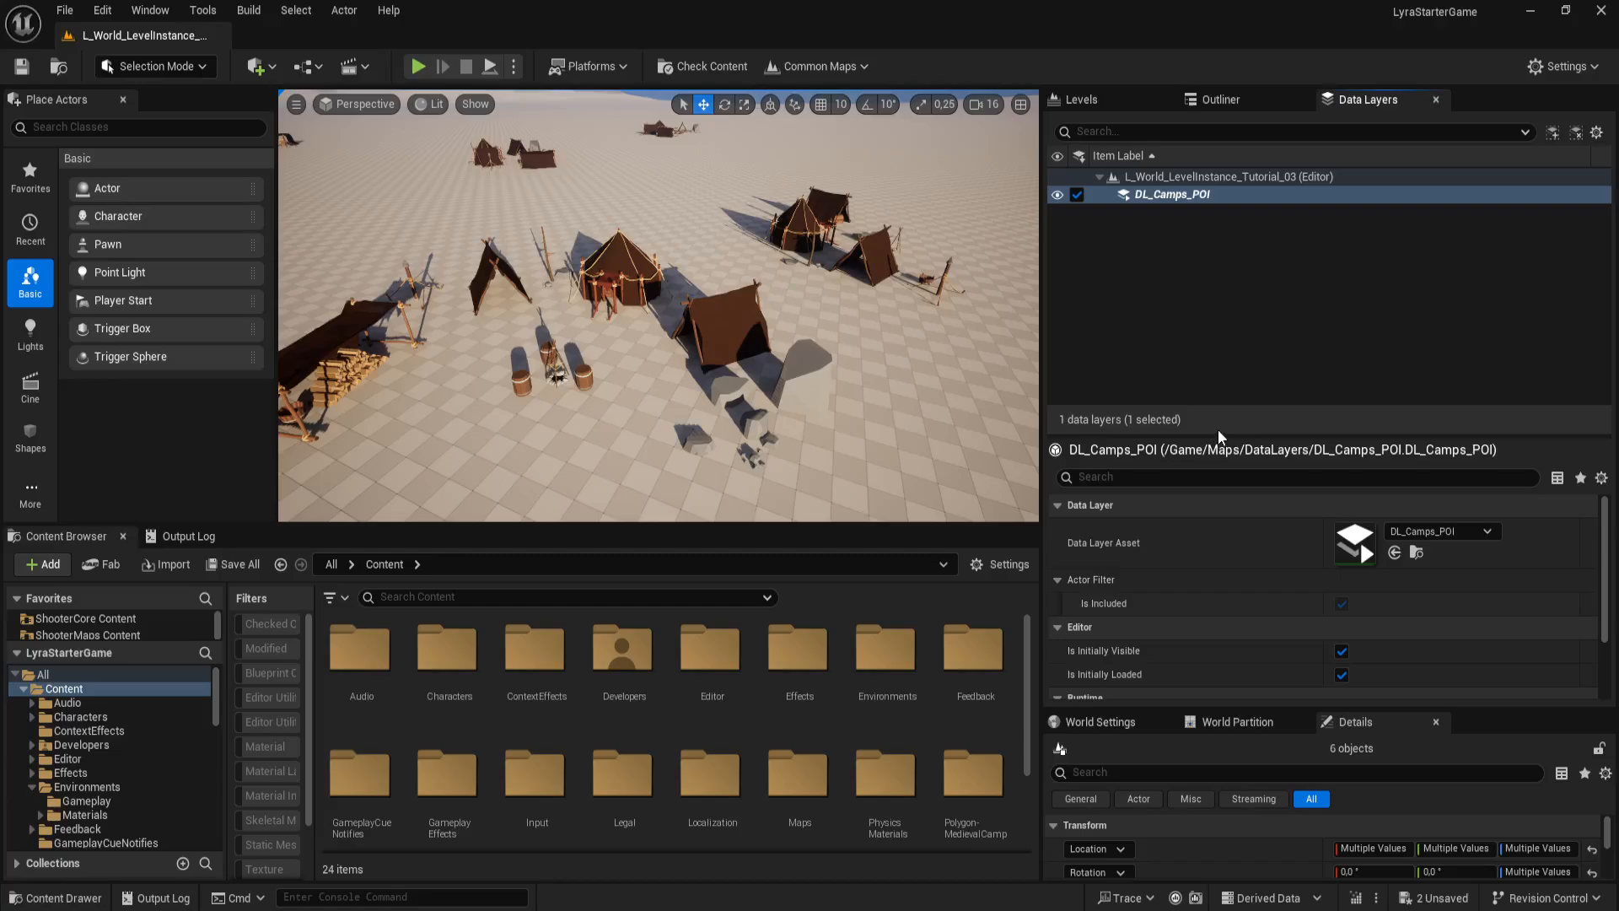
right_click_drag(822, 381, 789, 409)
key("w")
left_click(771, 317)
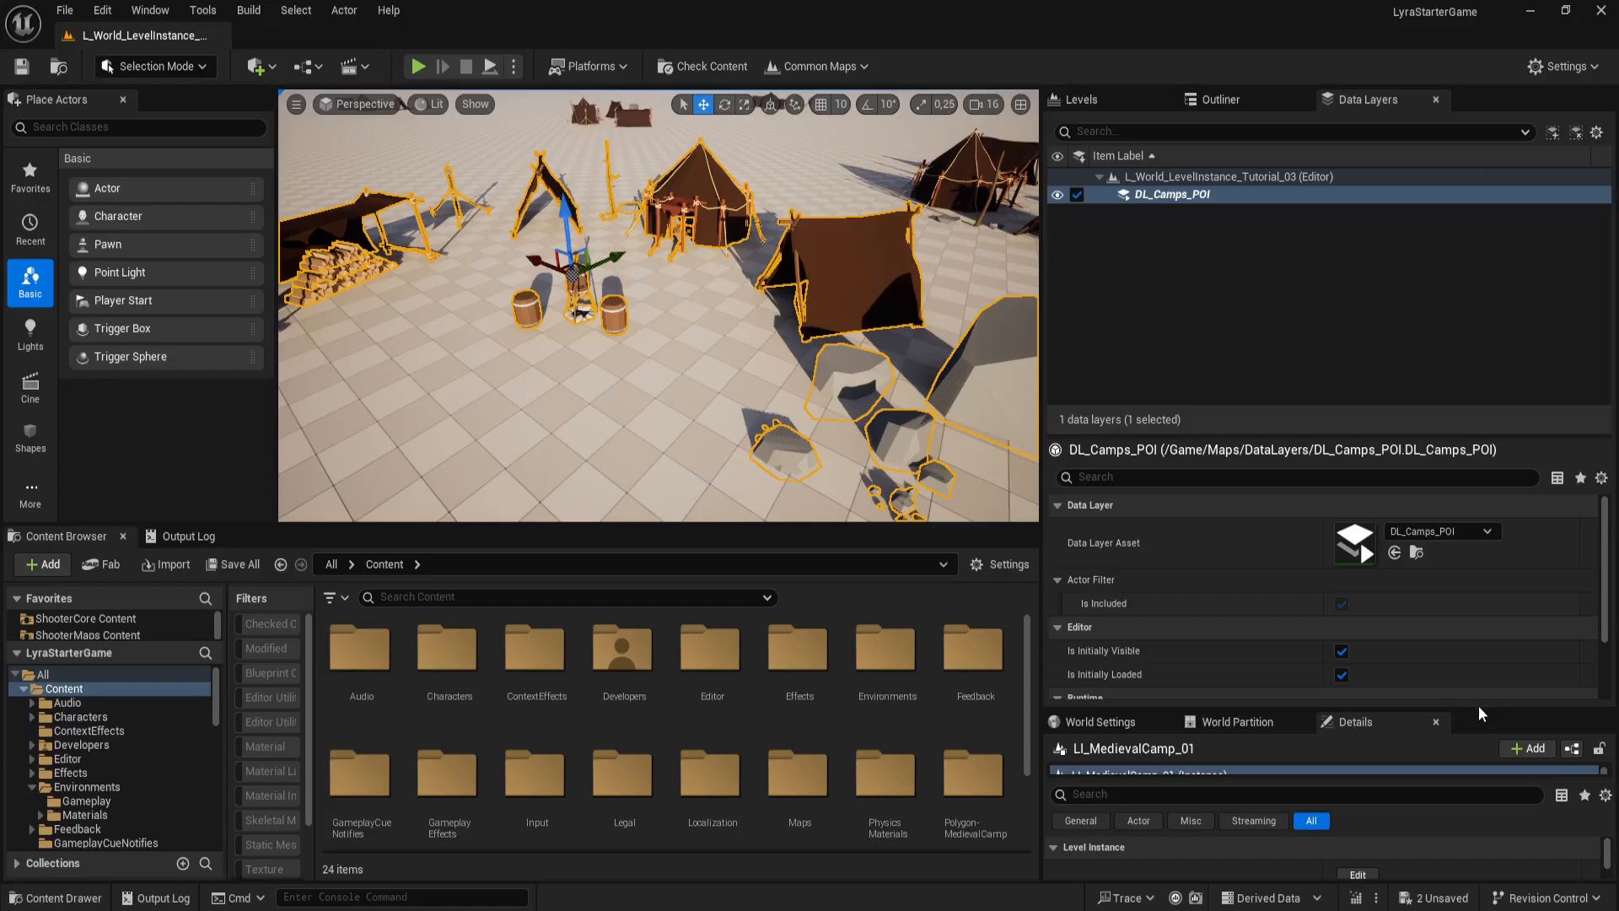
left_click_drag(1476, 711, 1476, 636)
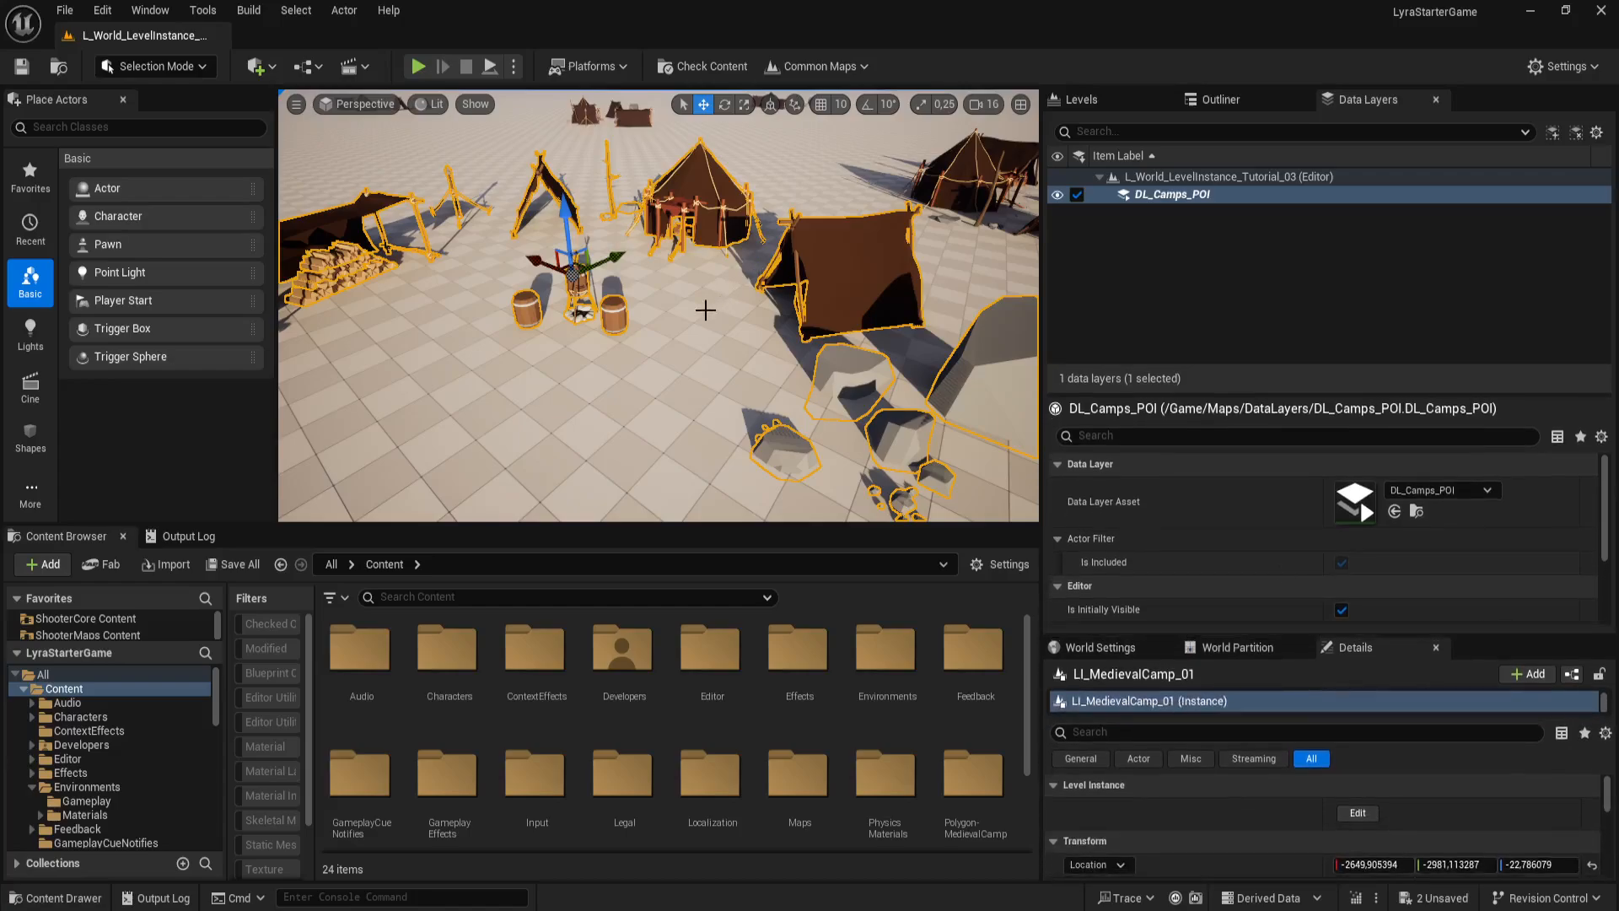
left_click(1358, 812)
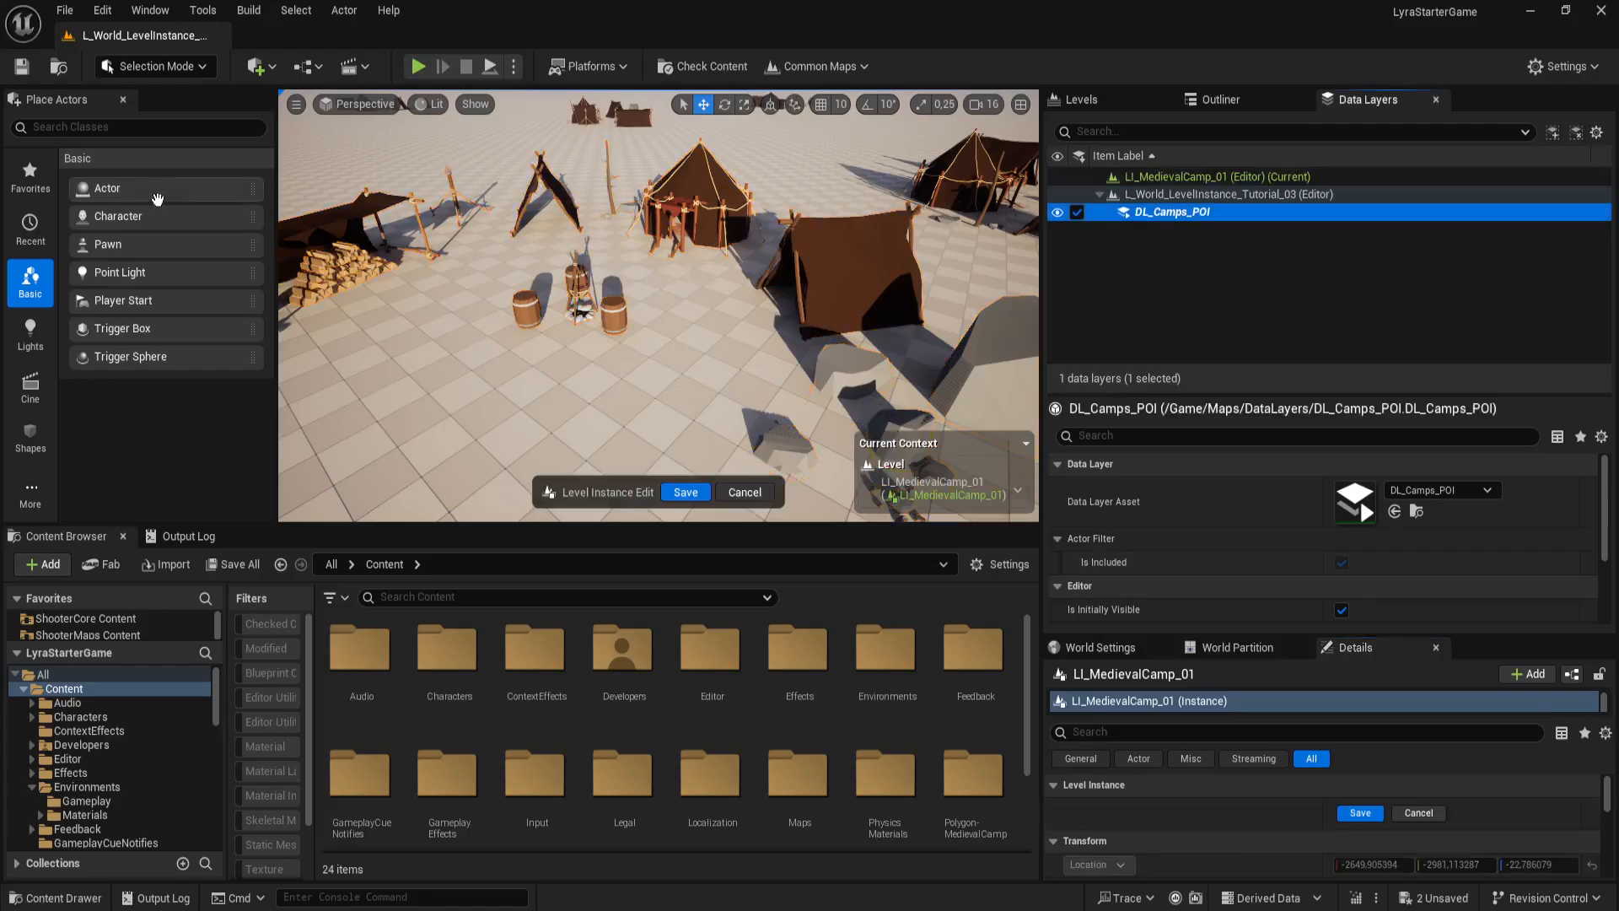
Step: Place a point light at the campfire between the barrels and move it to the centre above the fire
left_click(44, 335)
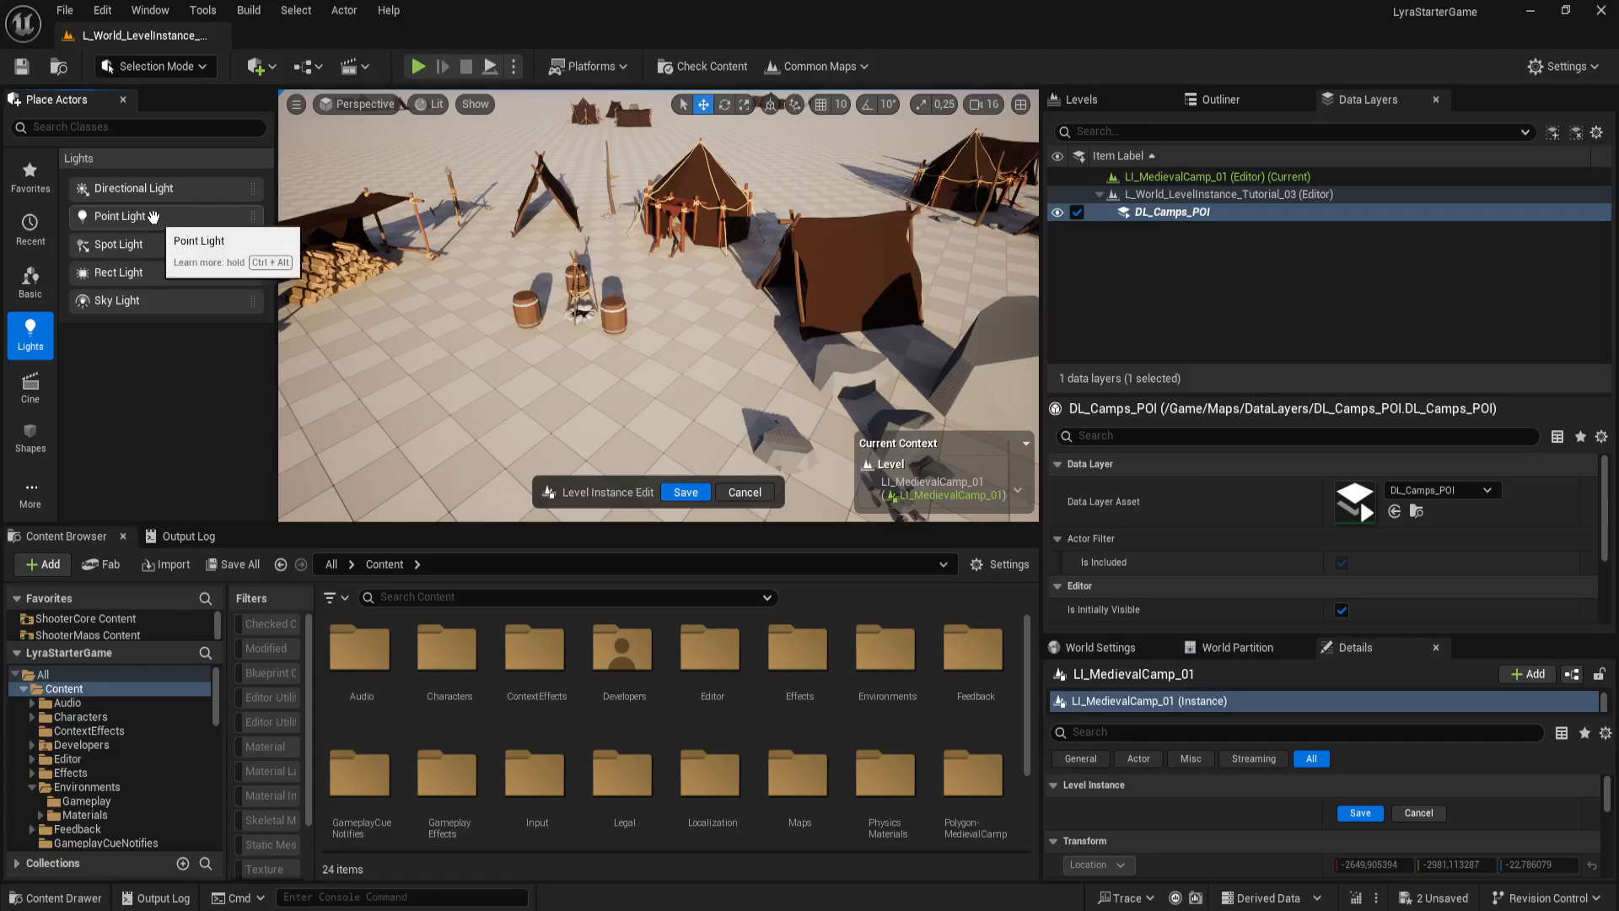
left_click_drag(143, 216, 580, 308)
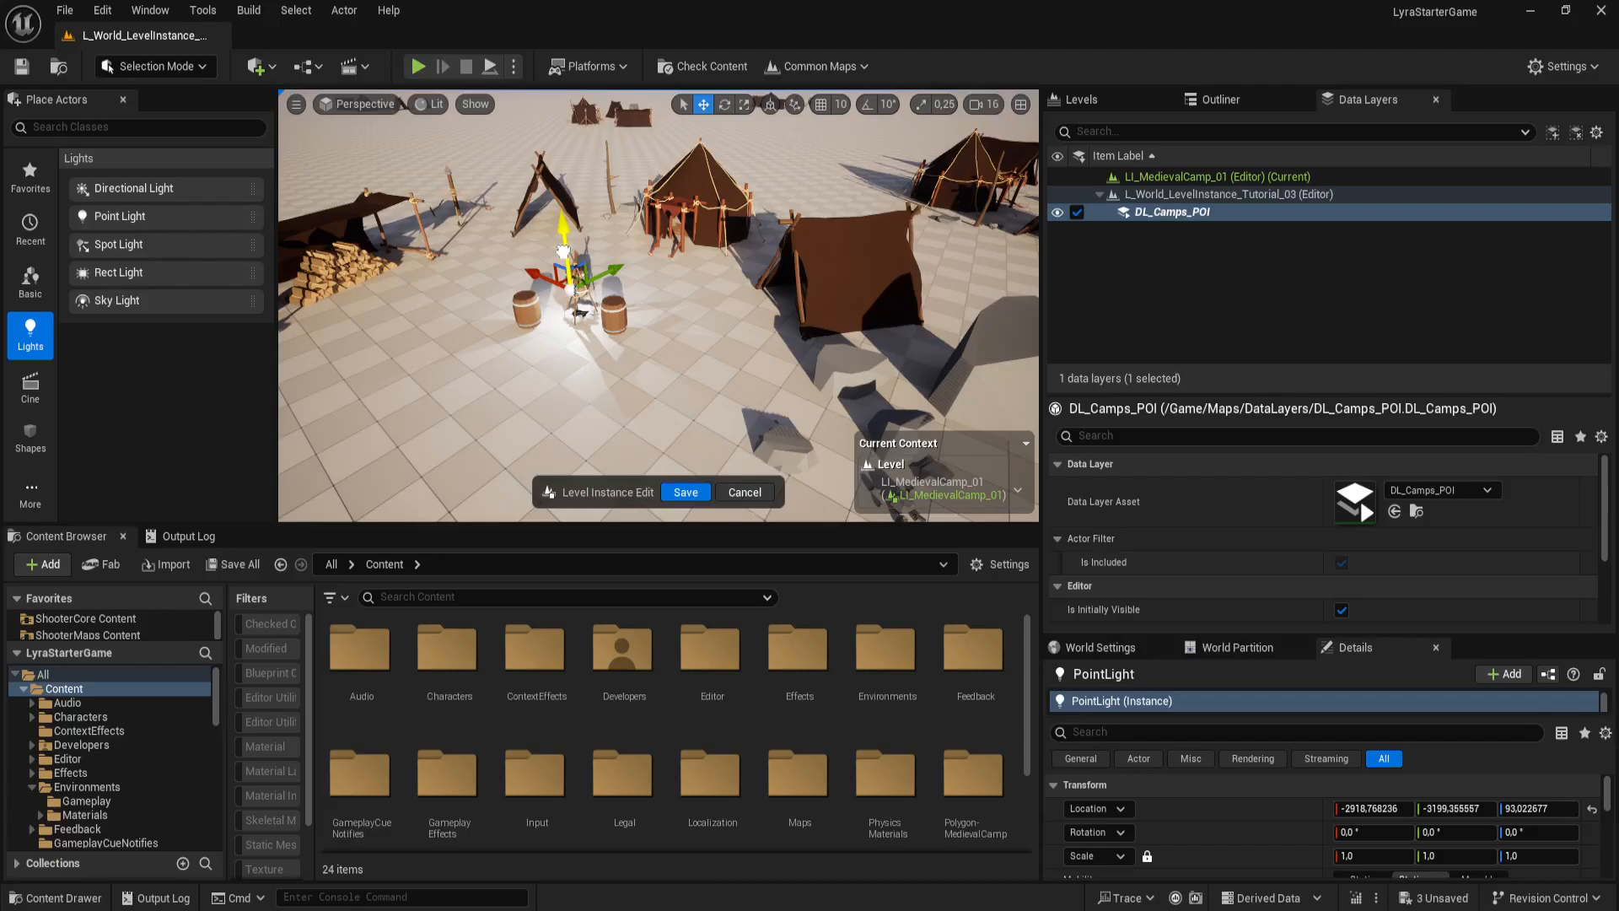
right_click_drag(600, 350, 573, 325)
key("w")
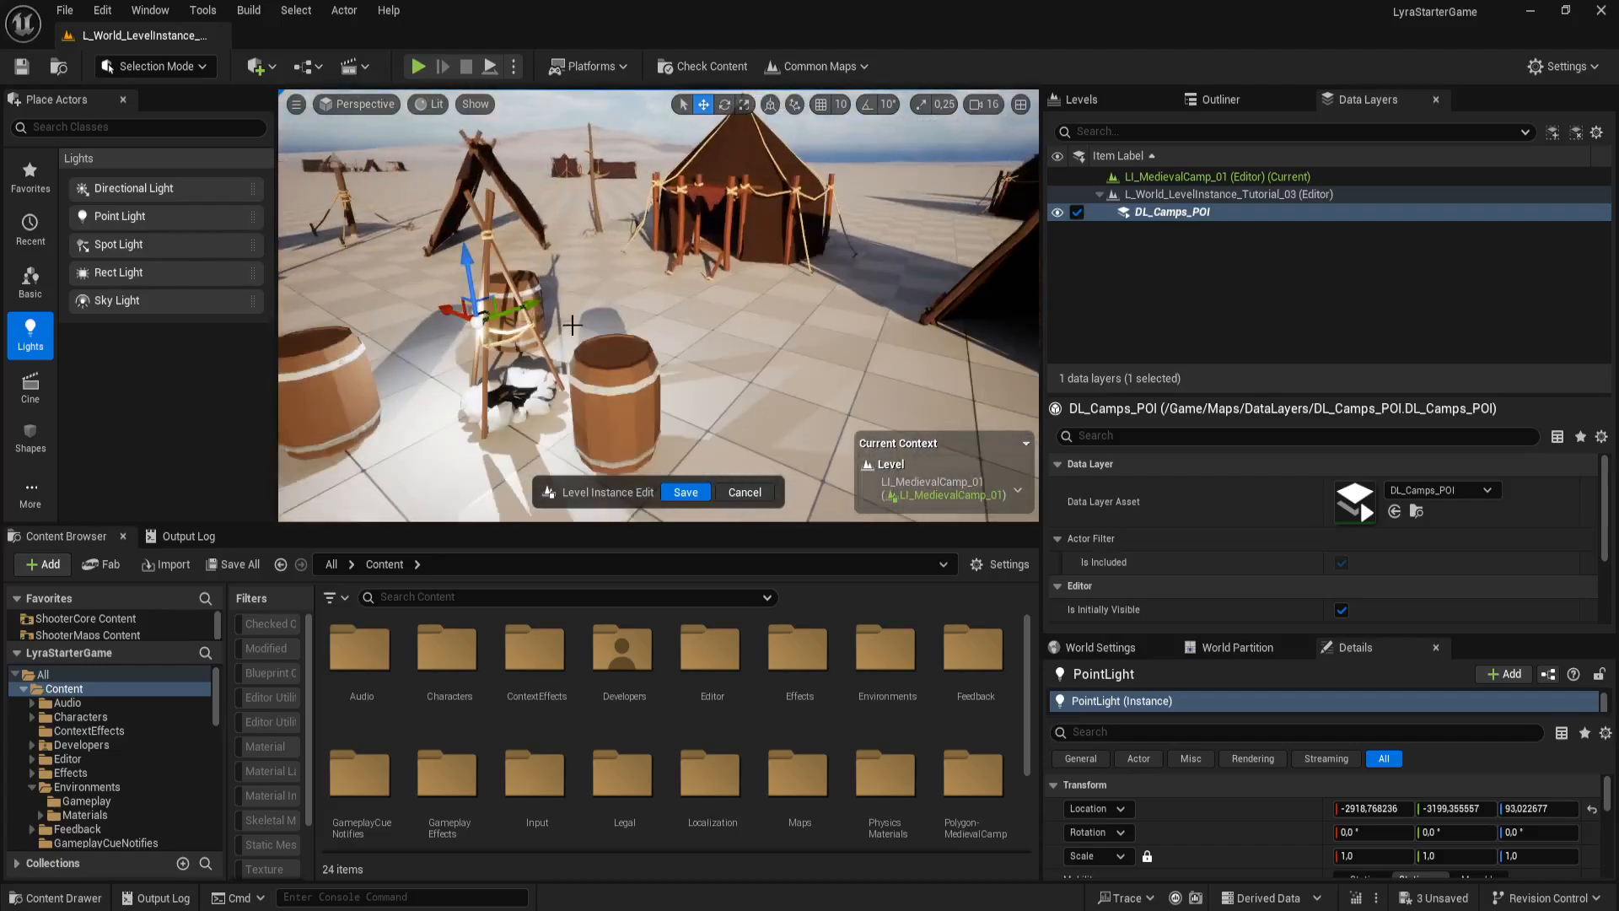
left_click_drag(449, 312, 484, 313)
Step: Set the point light's Light Color to a warm orange, hex sRGB FFAD3EFF
scroll(1440, 784, "down", 3)
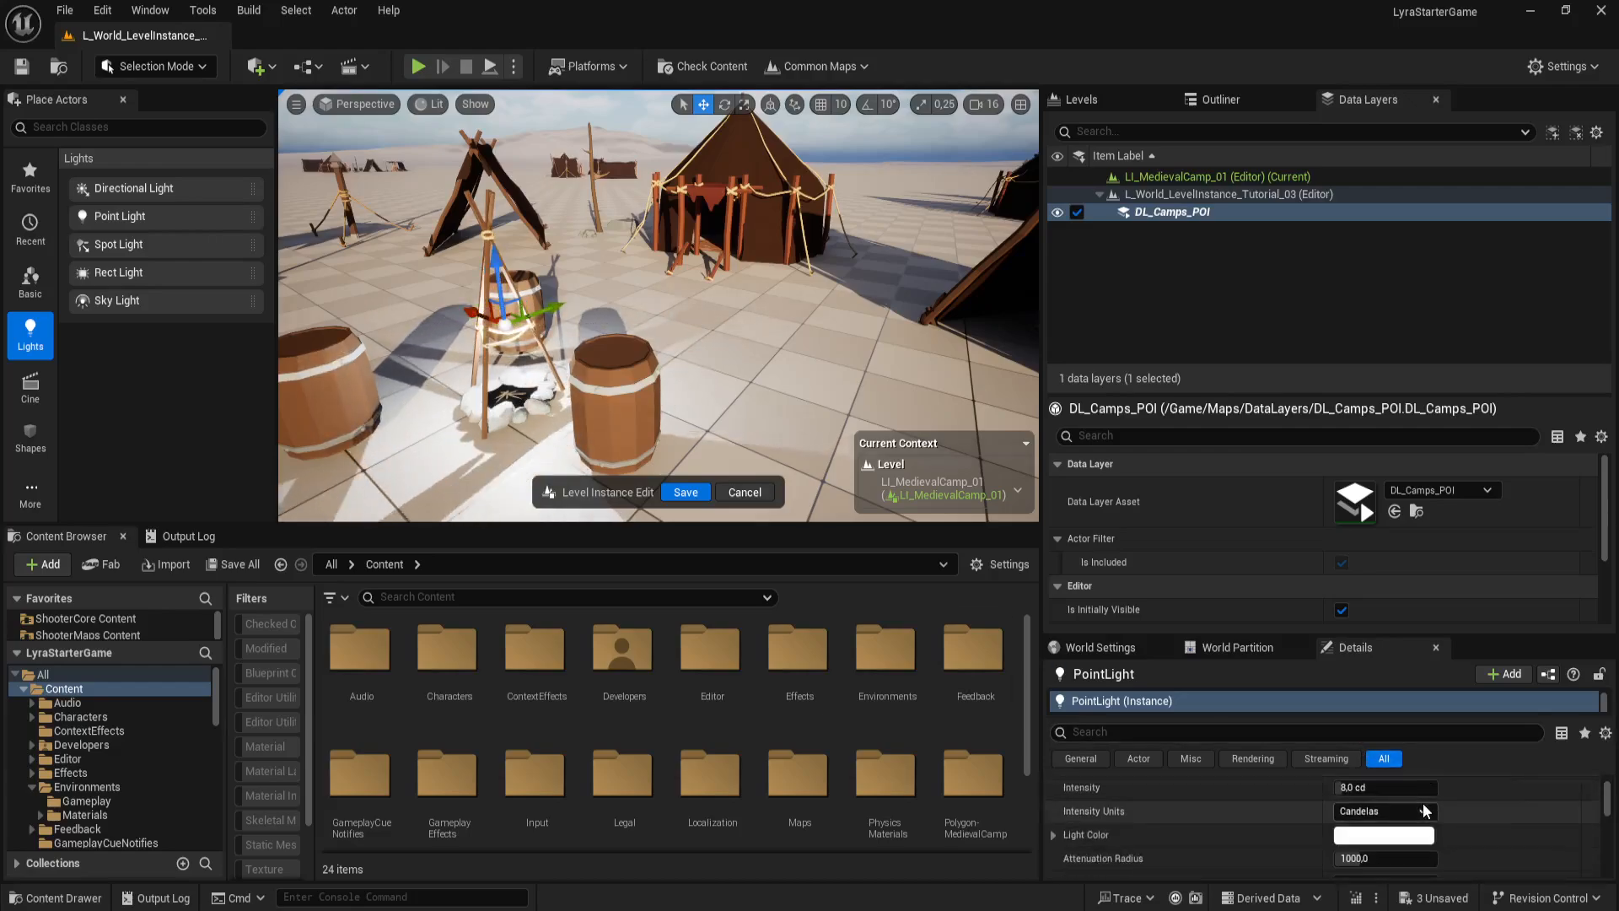
left_click(1400, 835)
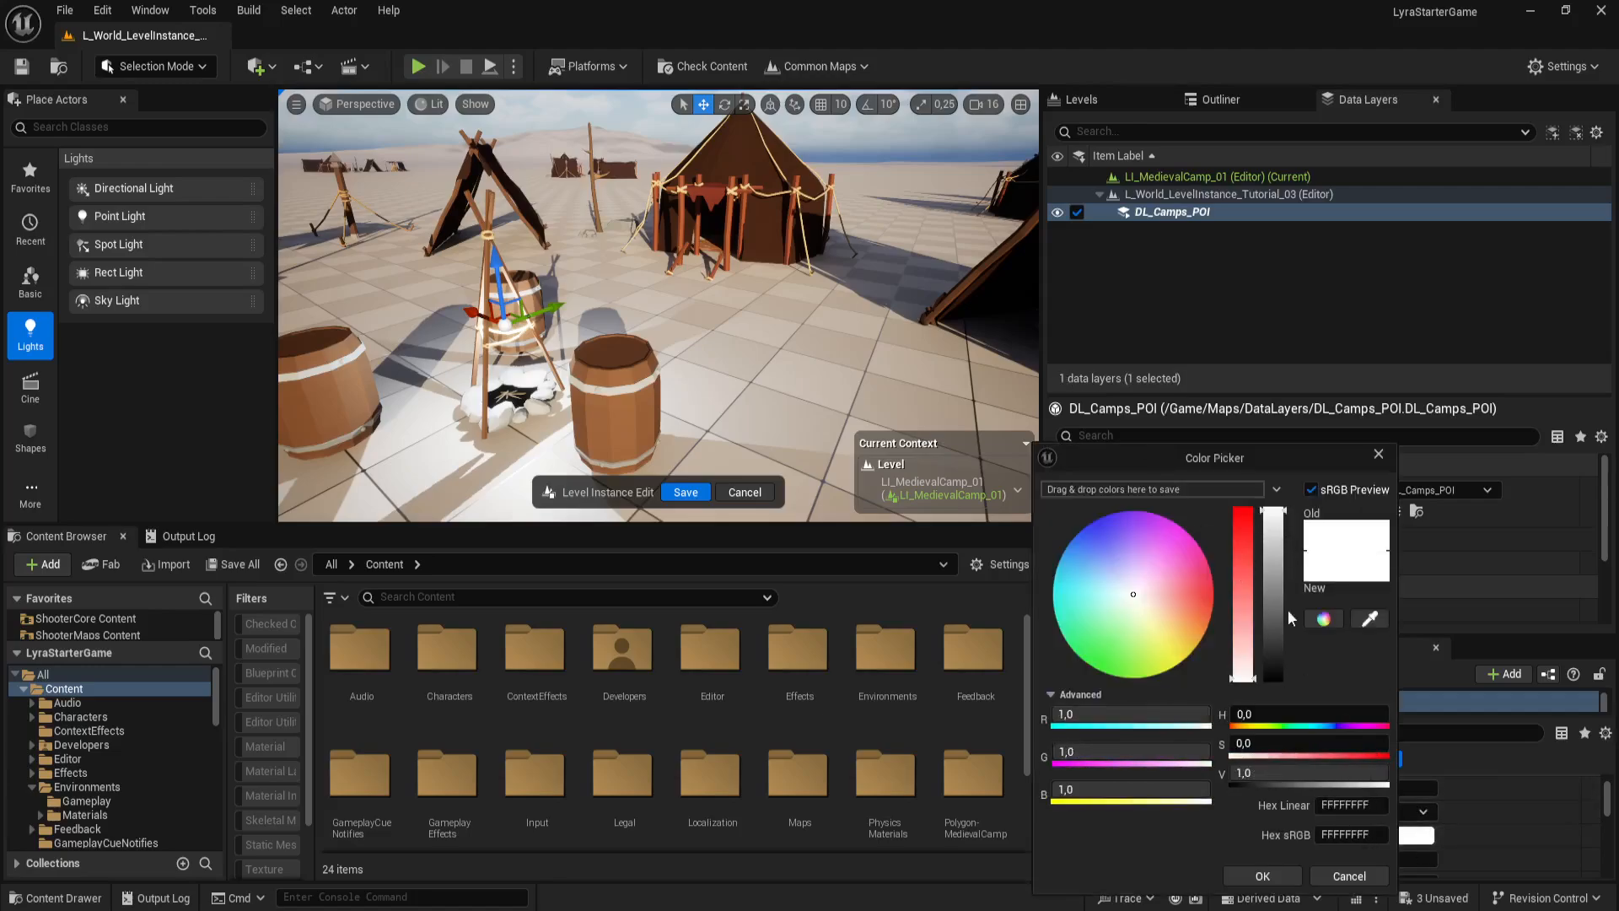
left_click_drag(1179, 577, 1206, 626)
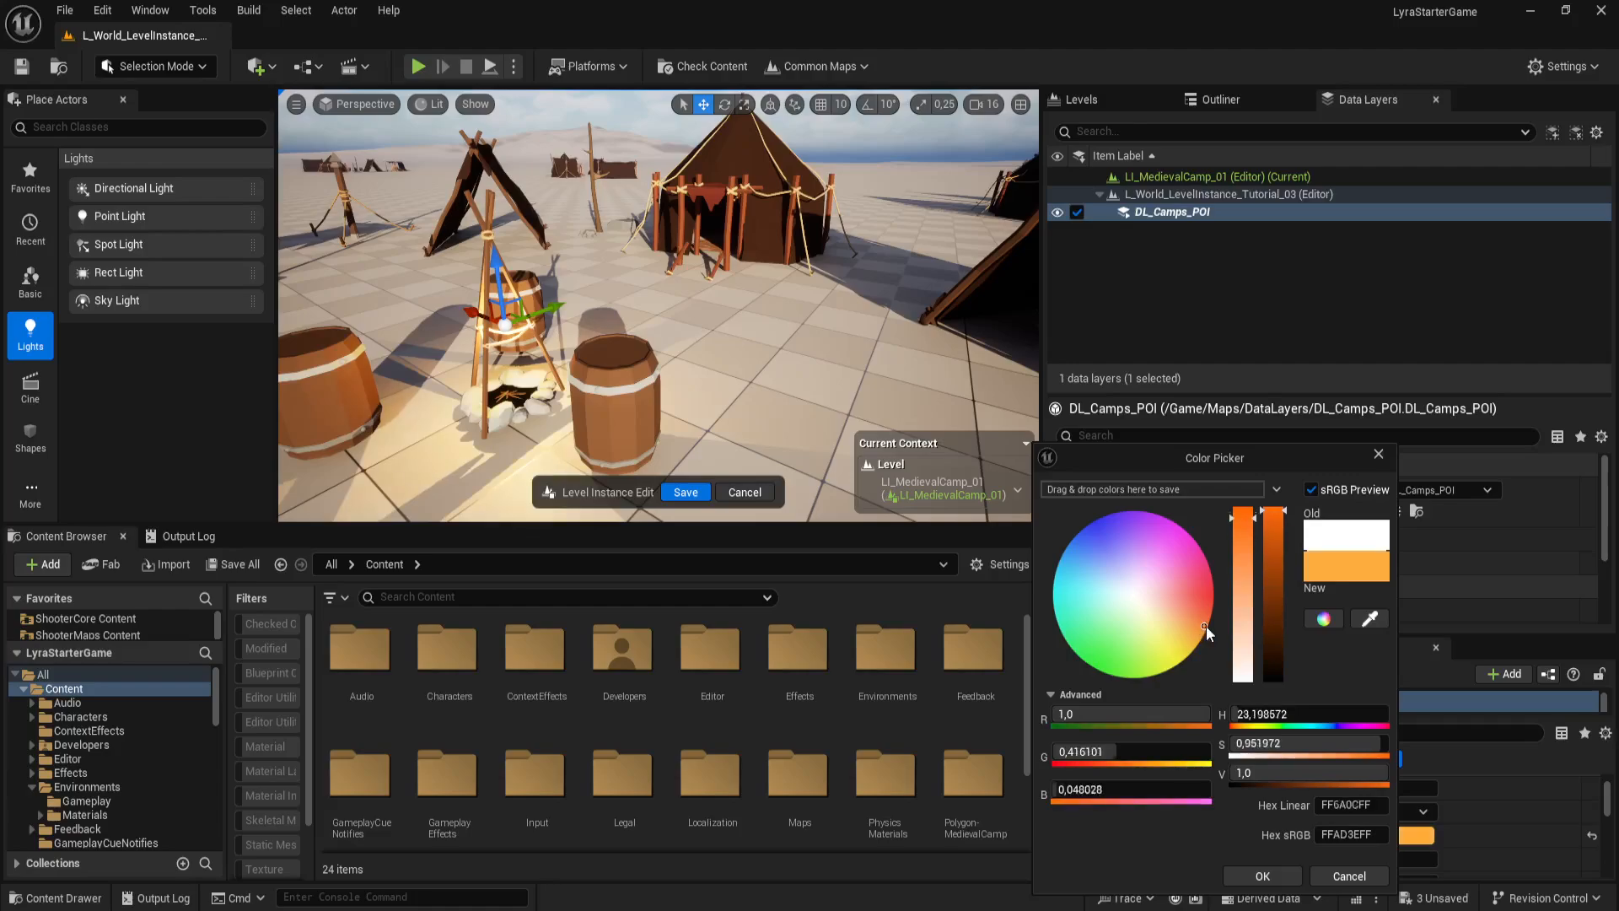
left_click(1263, 875)
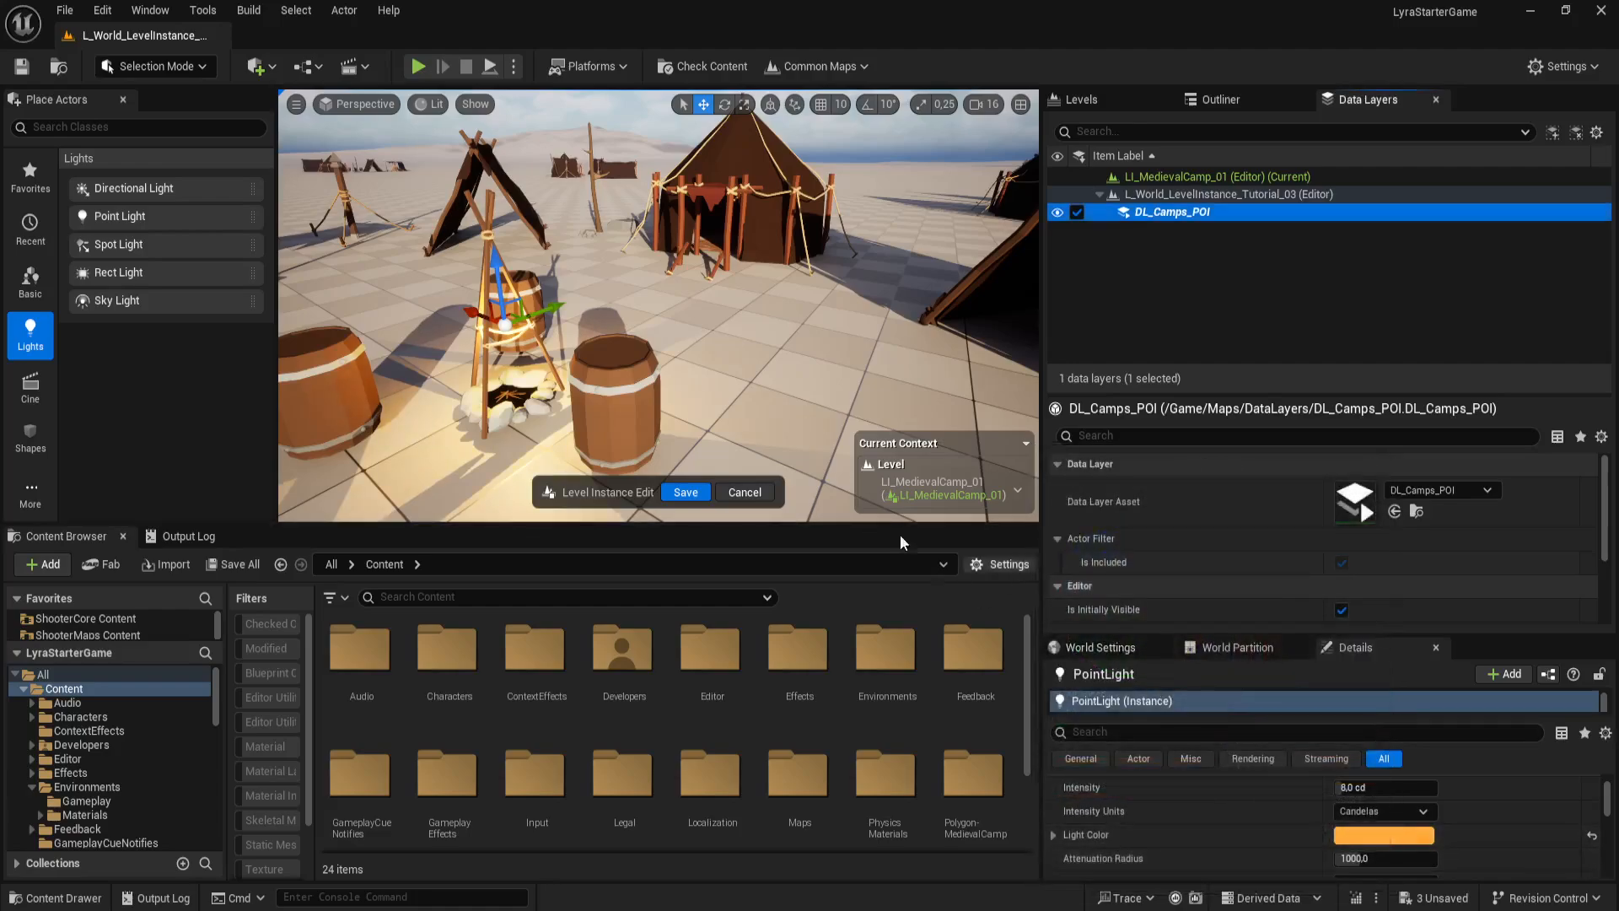
Step: Save the LI_MedievalCamp_01 level instance edit and view the lit campfire from above
left_click(686, 492)
right_click_drag(743, 324, 694, 348)
key("g")
key("e")
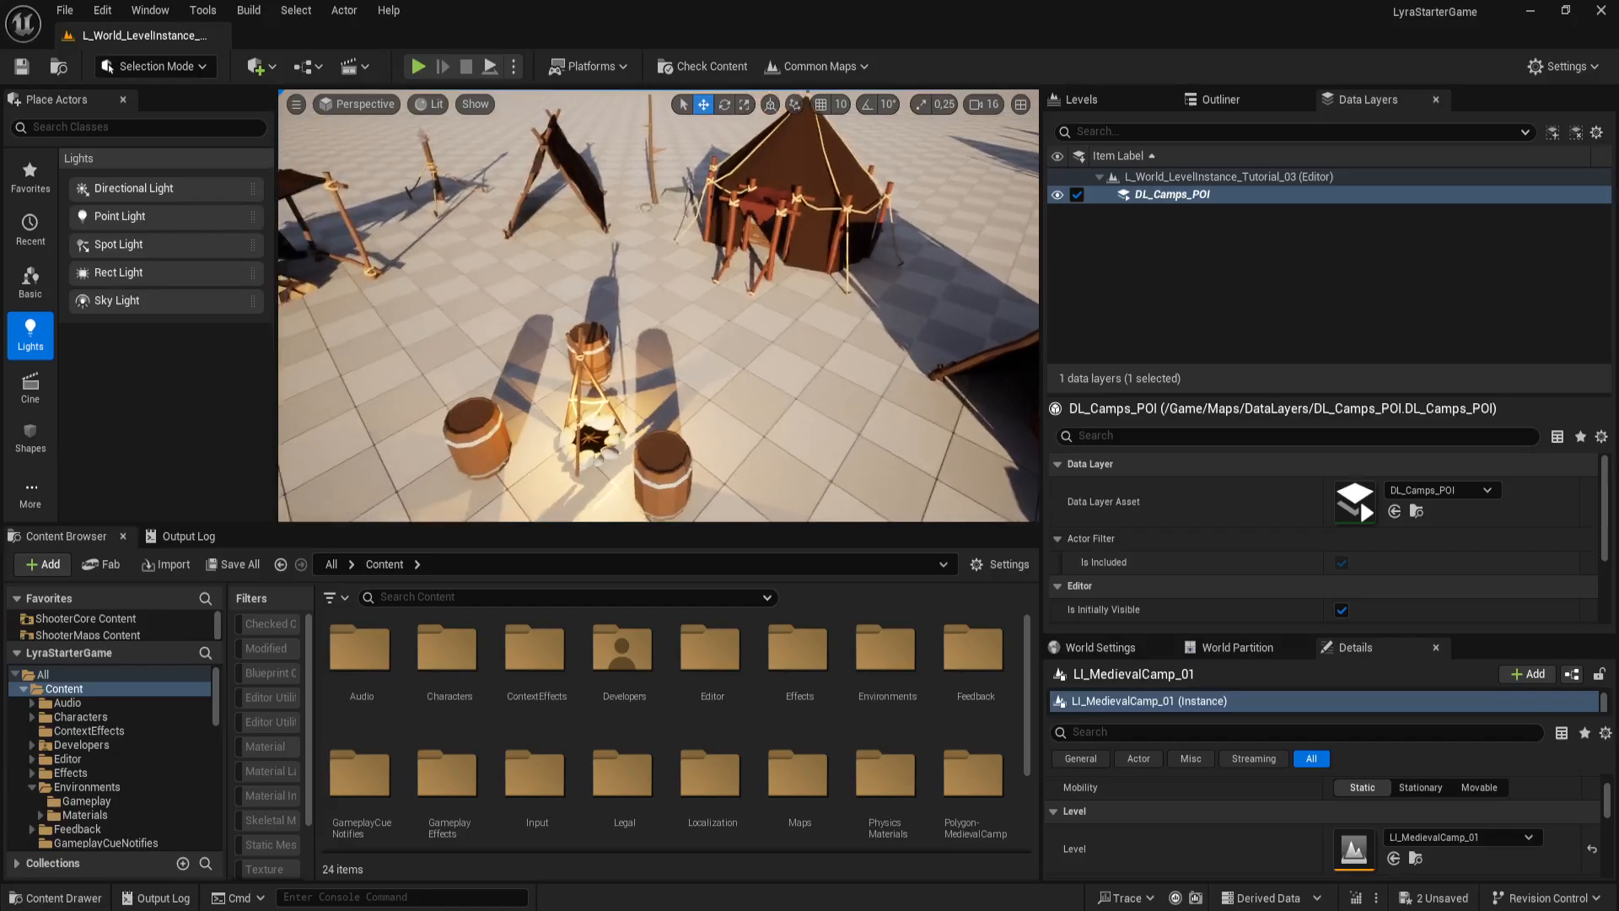
Step: Turn off game view and reopen the LI_MedievalCamp_01 level instance for editing
key("g")
left_click(595, 400)
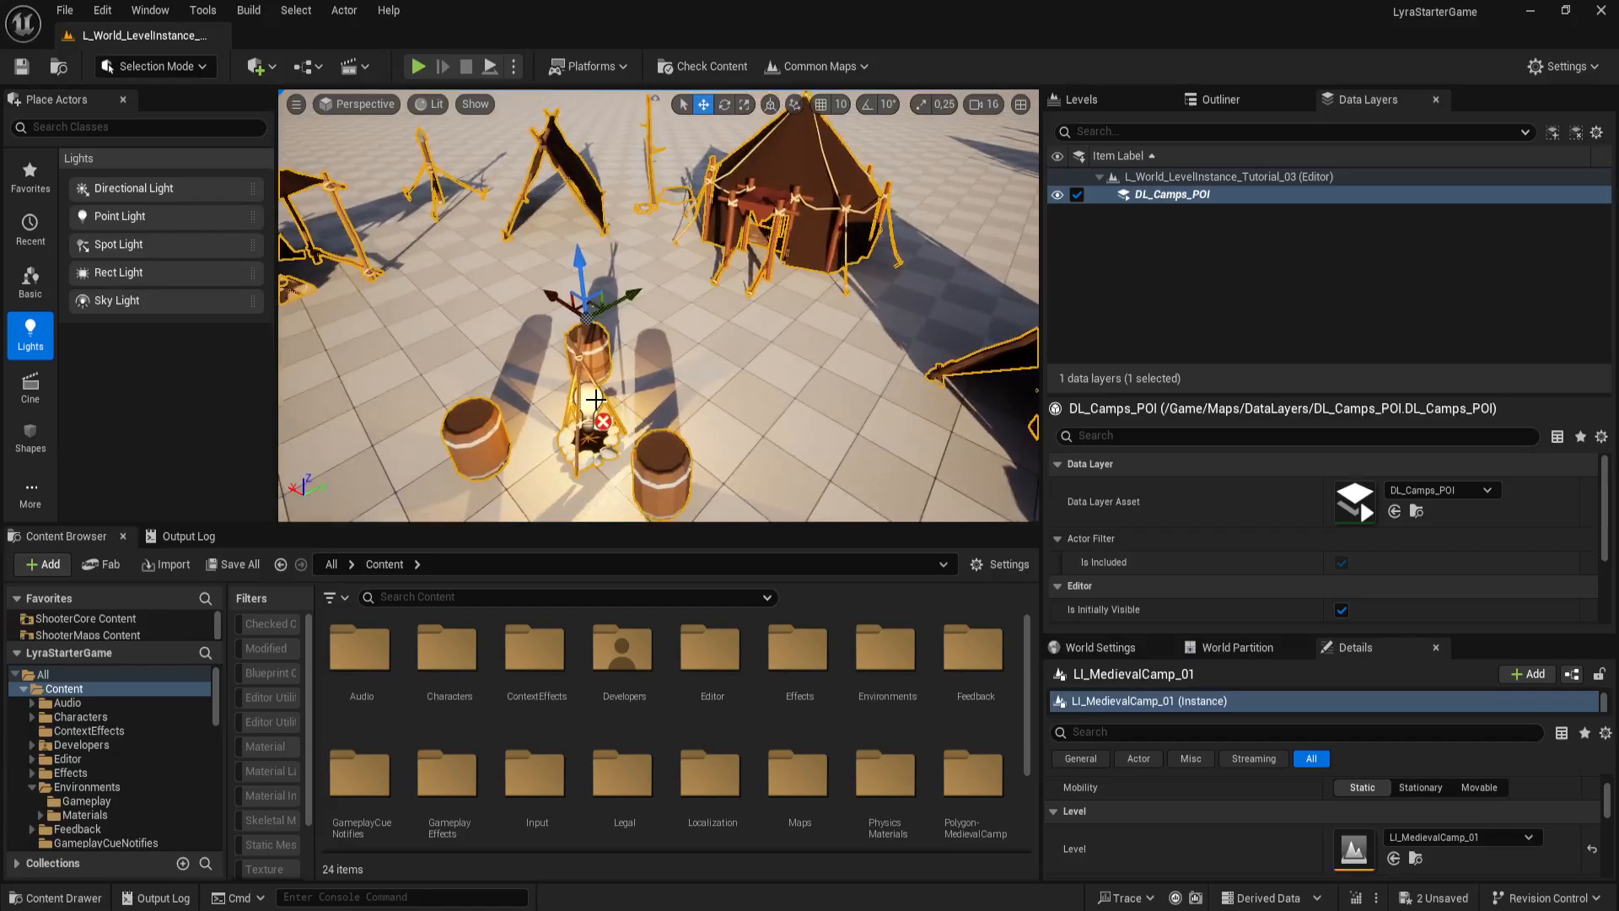
right_click_drag(676, 357, 651, 378)
key("w")
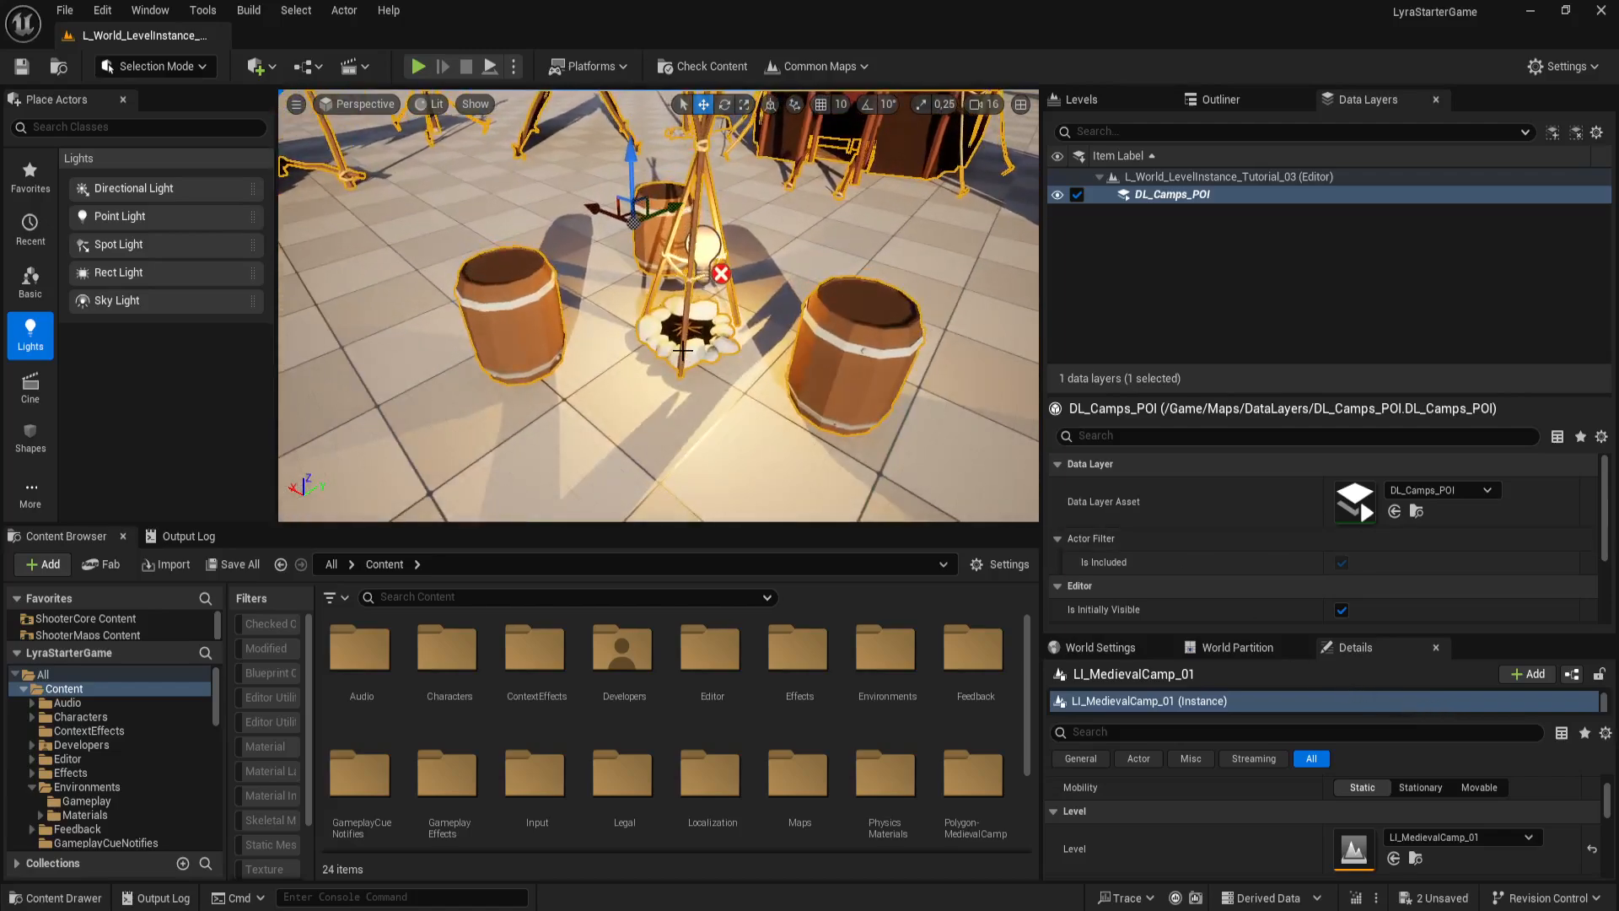
scroll(1433, 784, "down", 3)
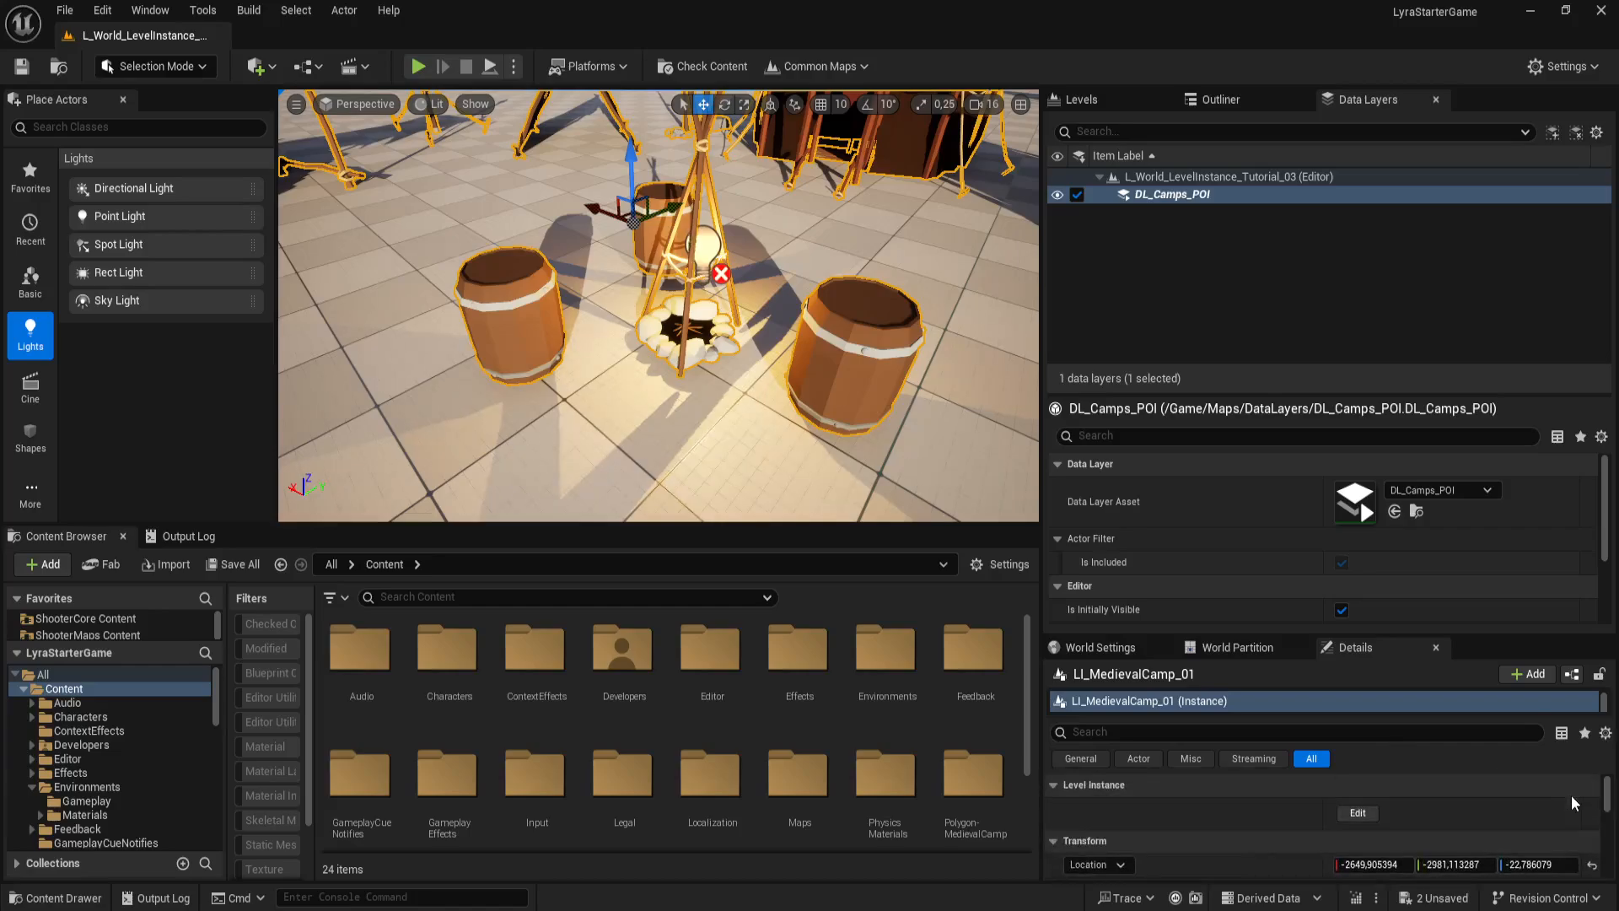
left_click(1358, 812)
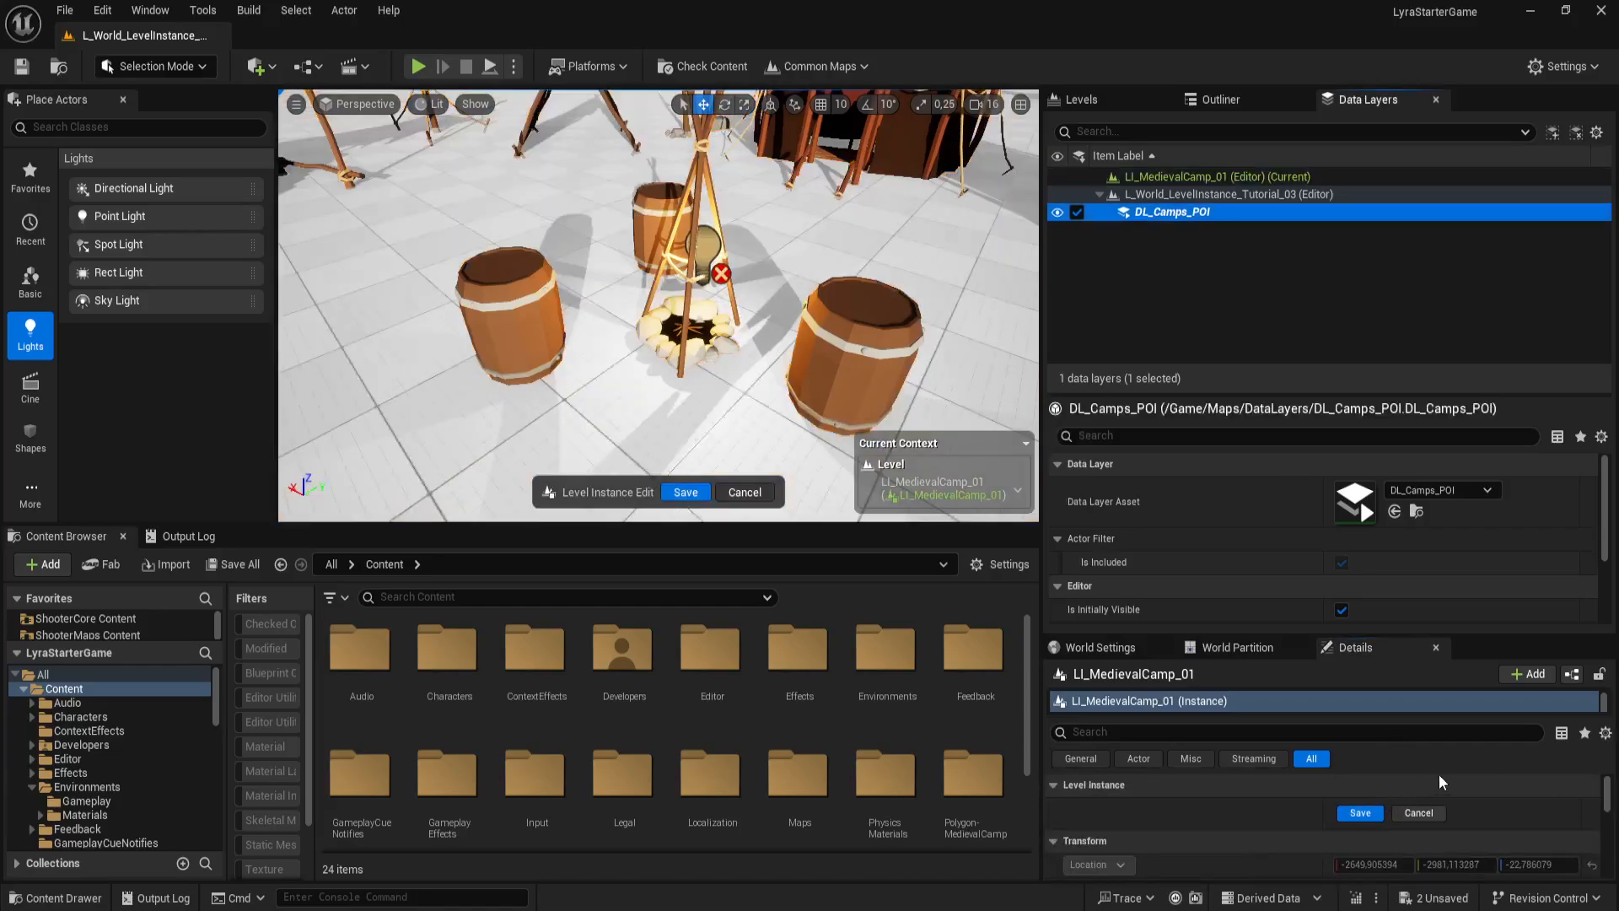
Step: Set the Mobility of the campfire's point light to Movable
left_click(702, 249)
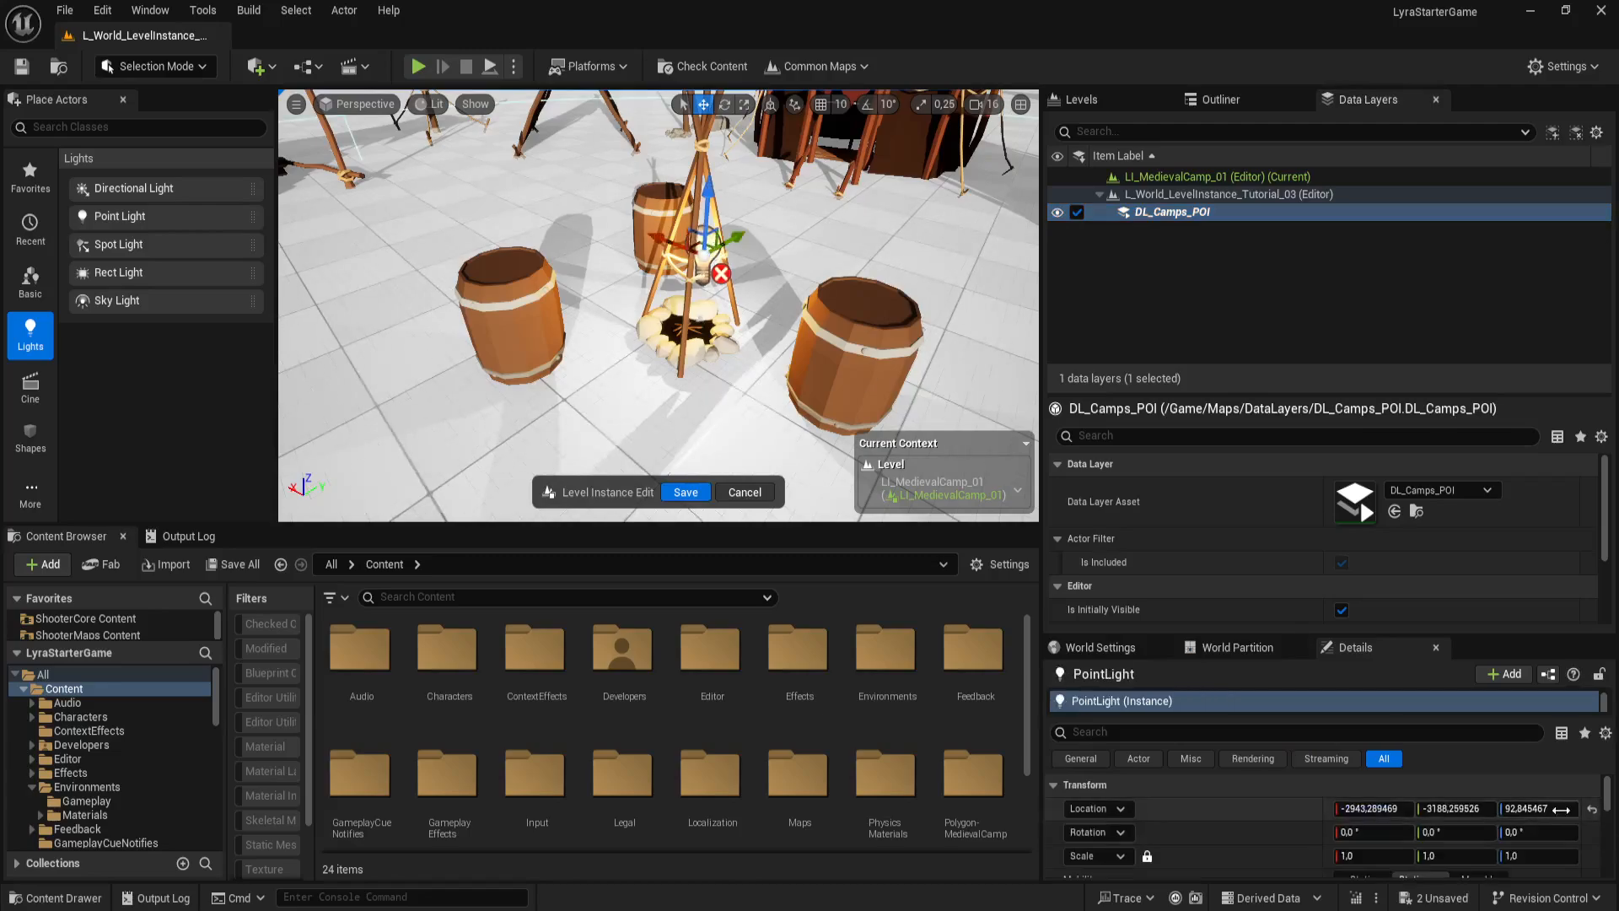
scroll(1562, 810, "down", 2)
left_click(1499, 796)
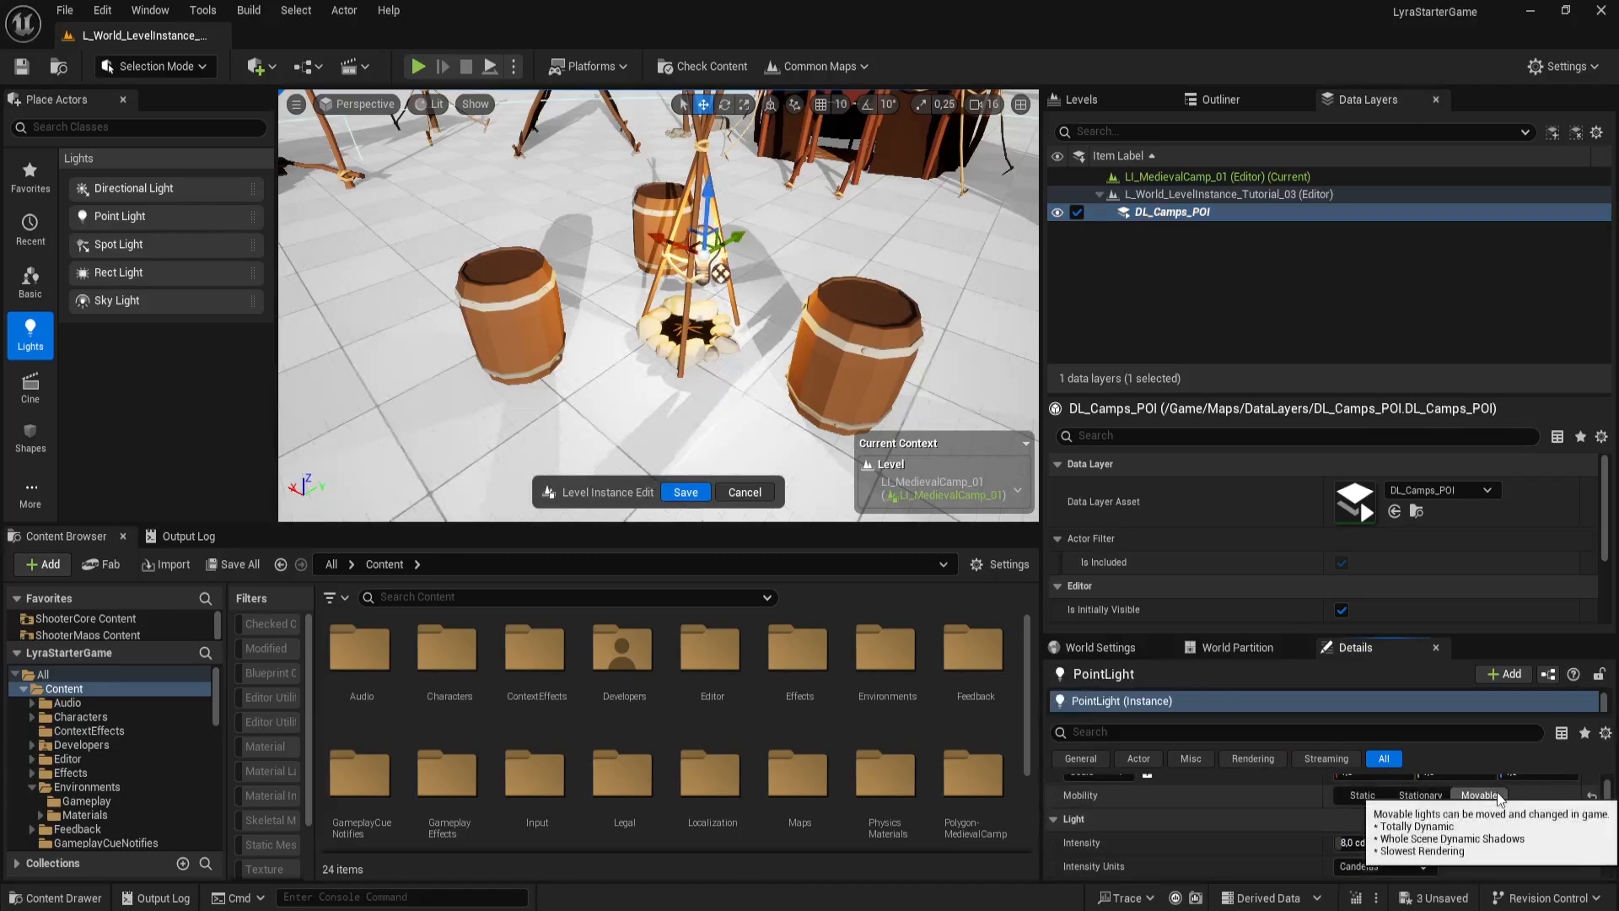
Step: Nudge the campfire's point light slightly sideways and set its Mobility to Static
left_click_drag(681, 247, 669, 243)
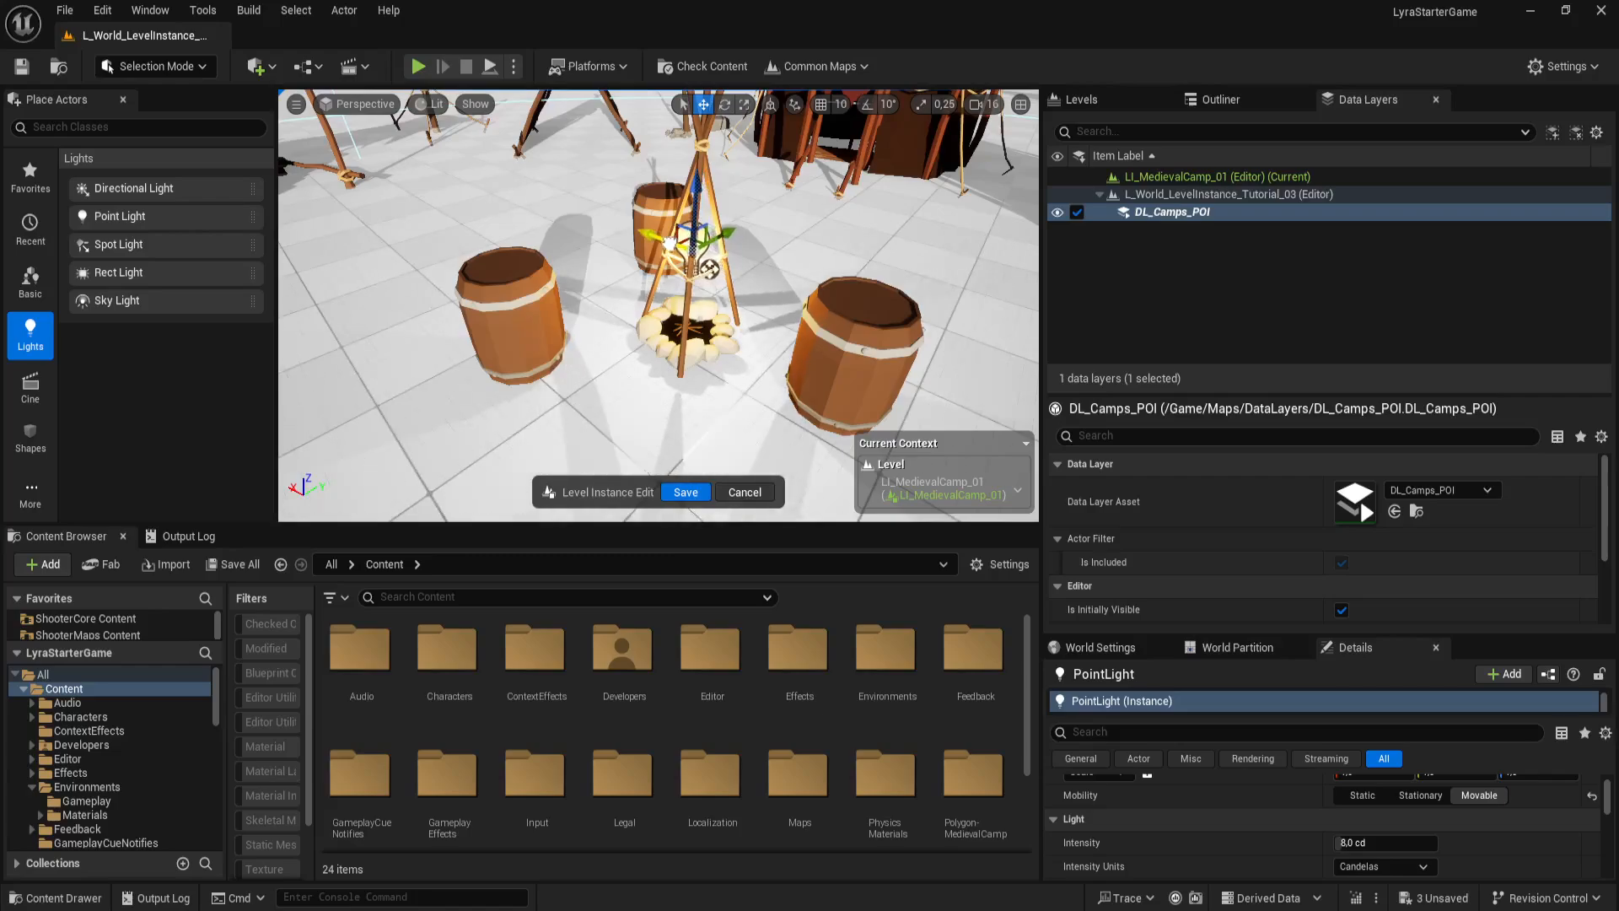
left_click(1362, 796)
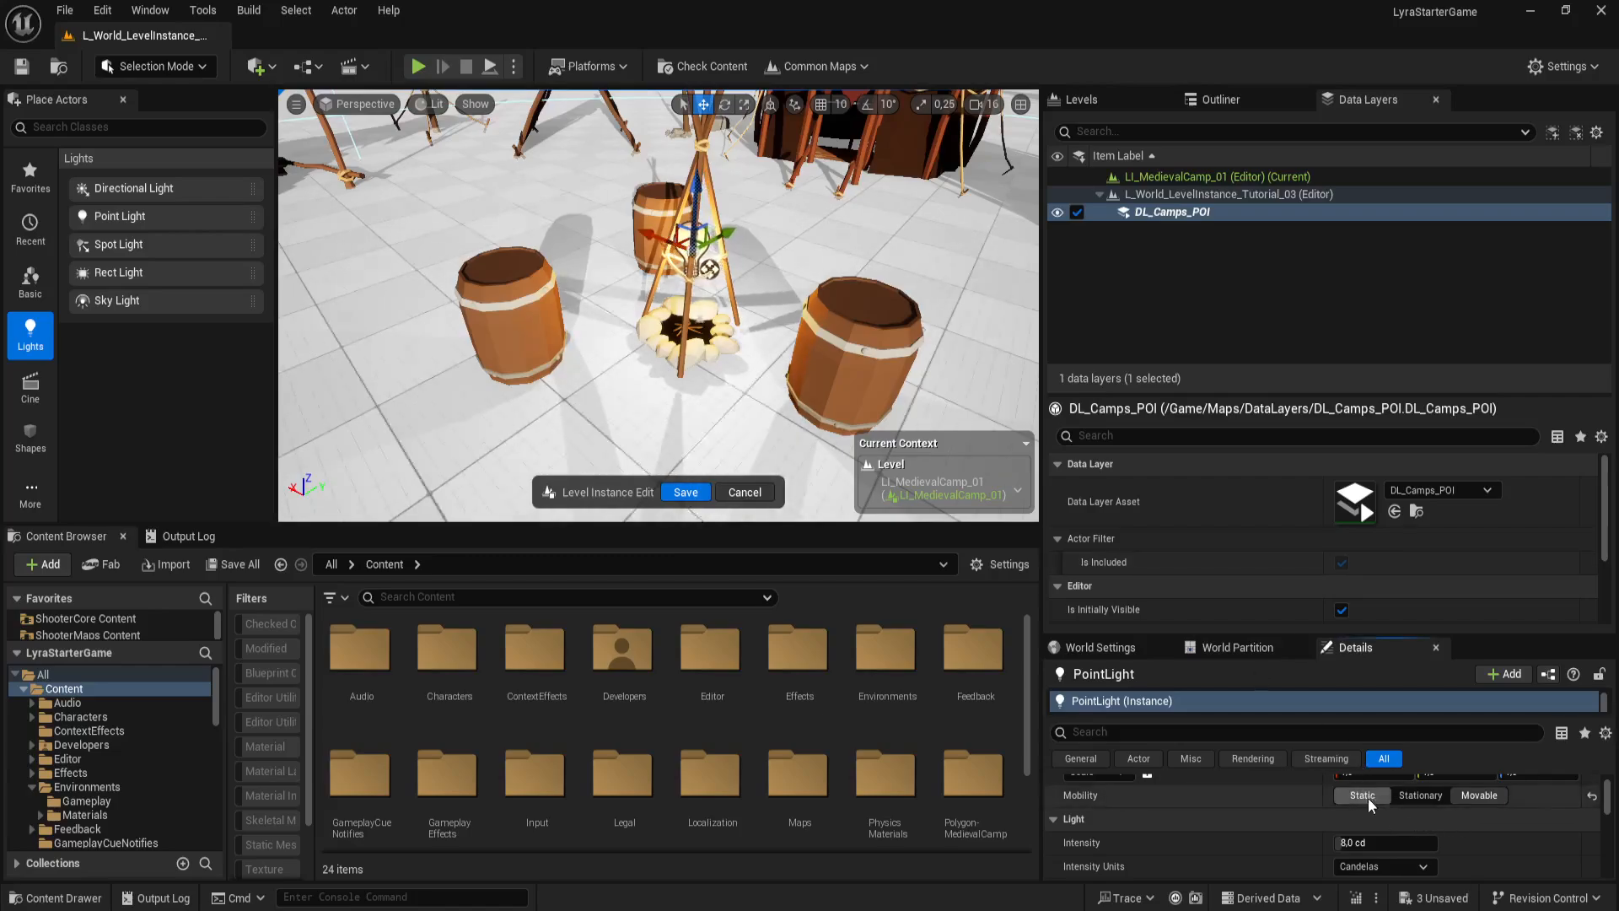
left_click(1363, 796)
right_click_drag(658, 338, 607, 329)
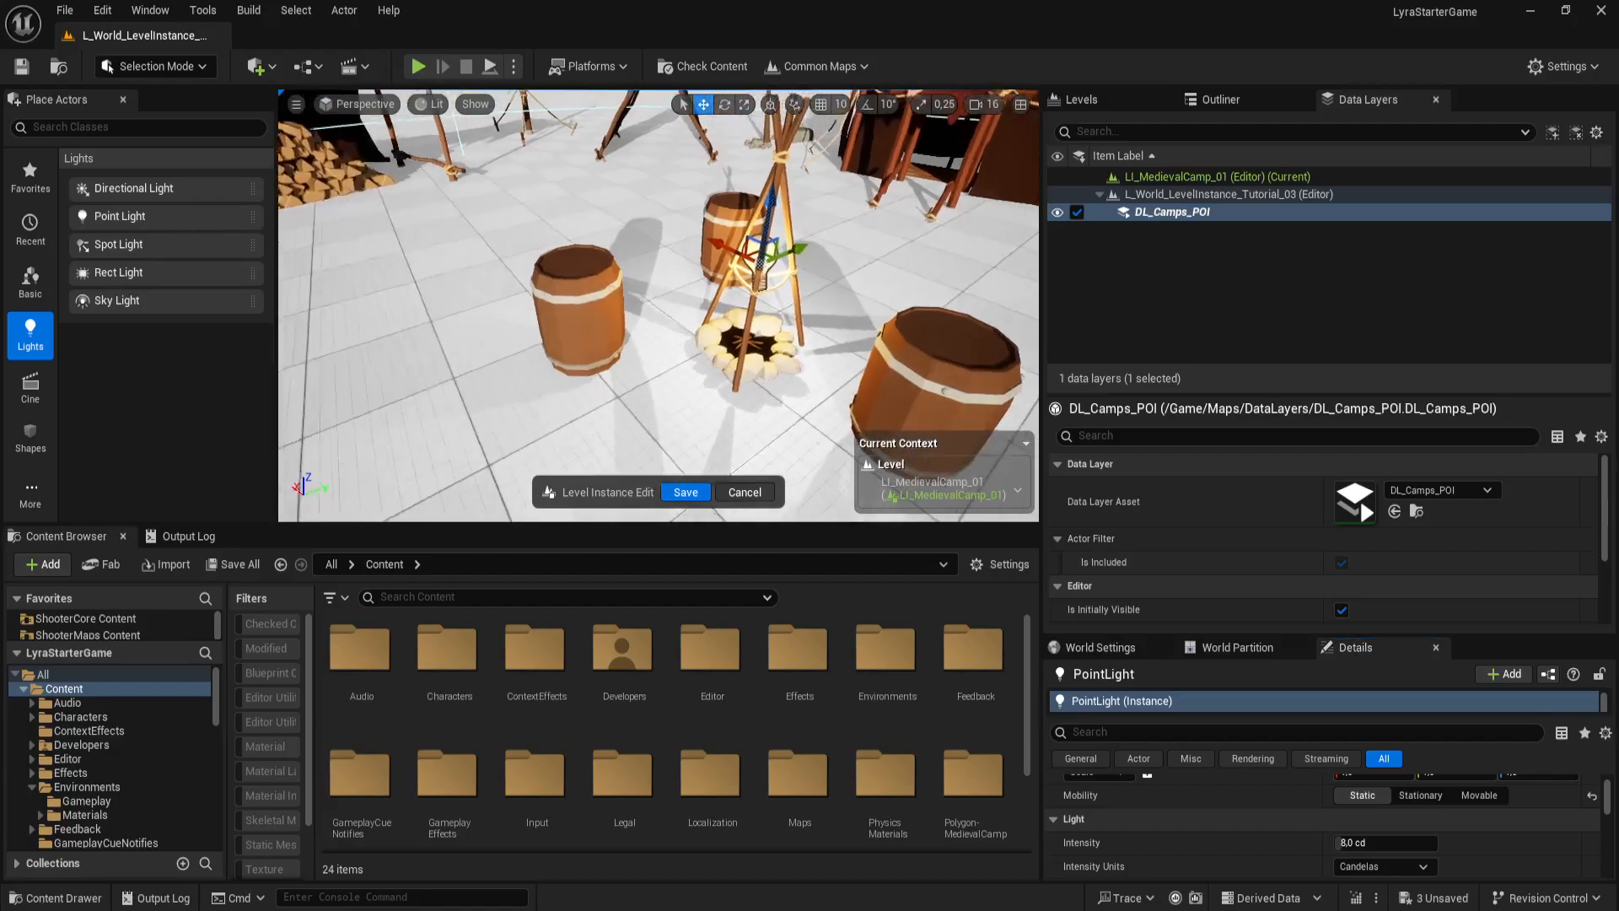
right_click_drag(769, 346, 839, 339)
key("g")
key("g")
key("g")
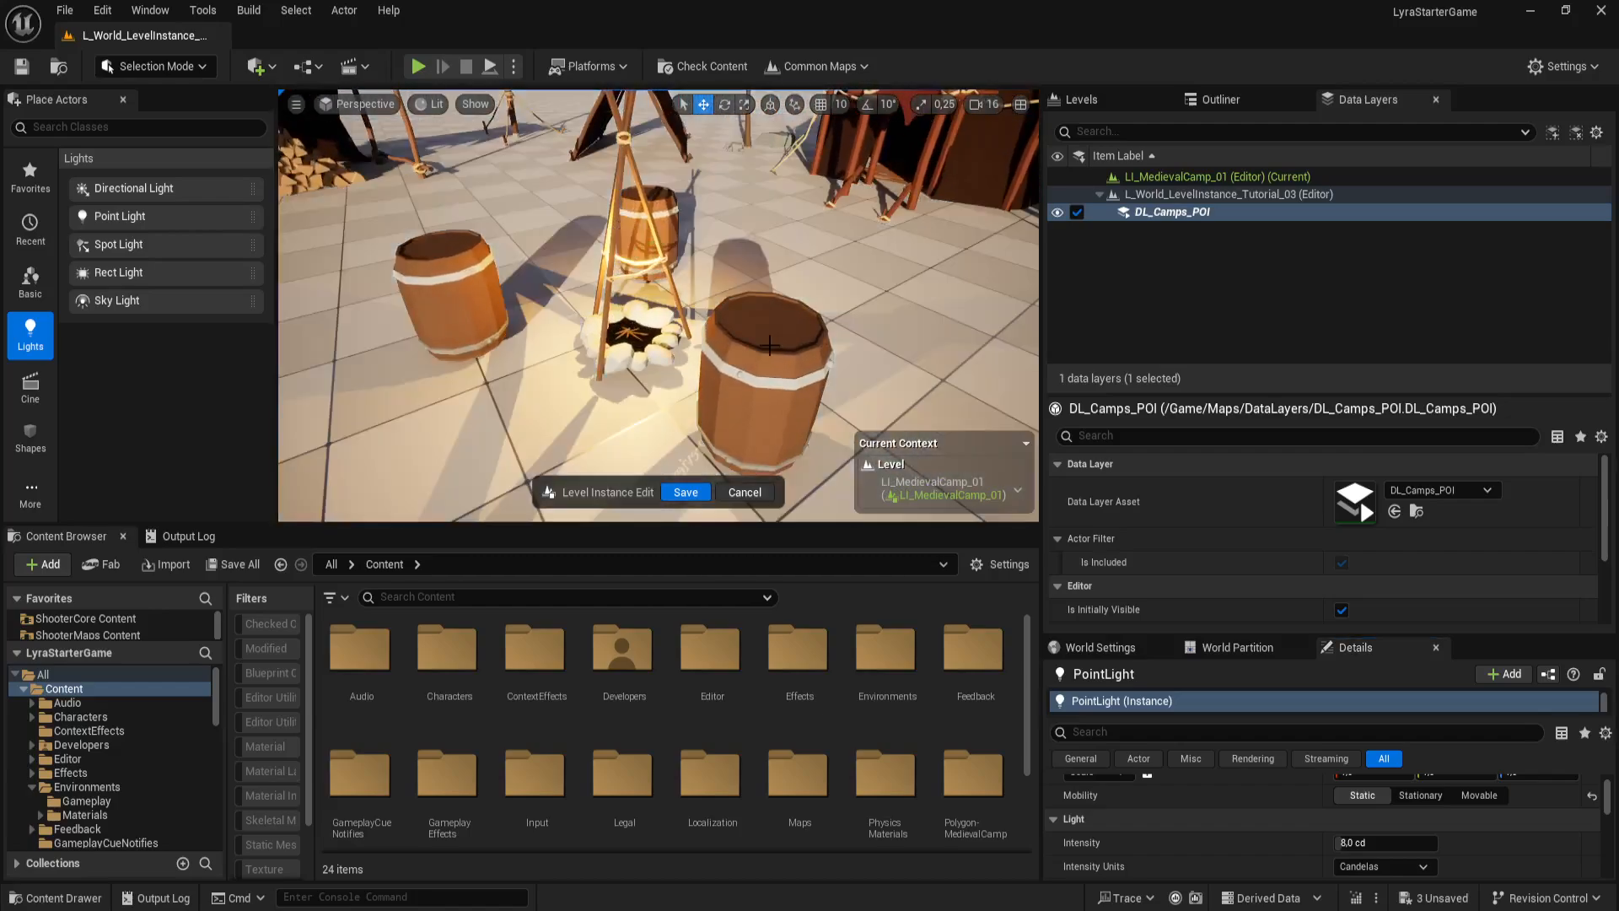
Step: Save the level instance edit with the static point light and look at the campfire from farther away
left_click(686, 491)
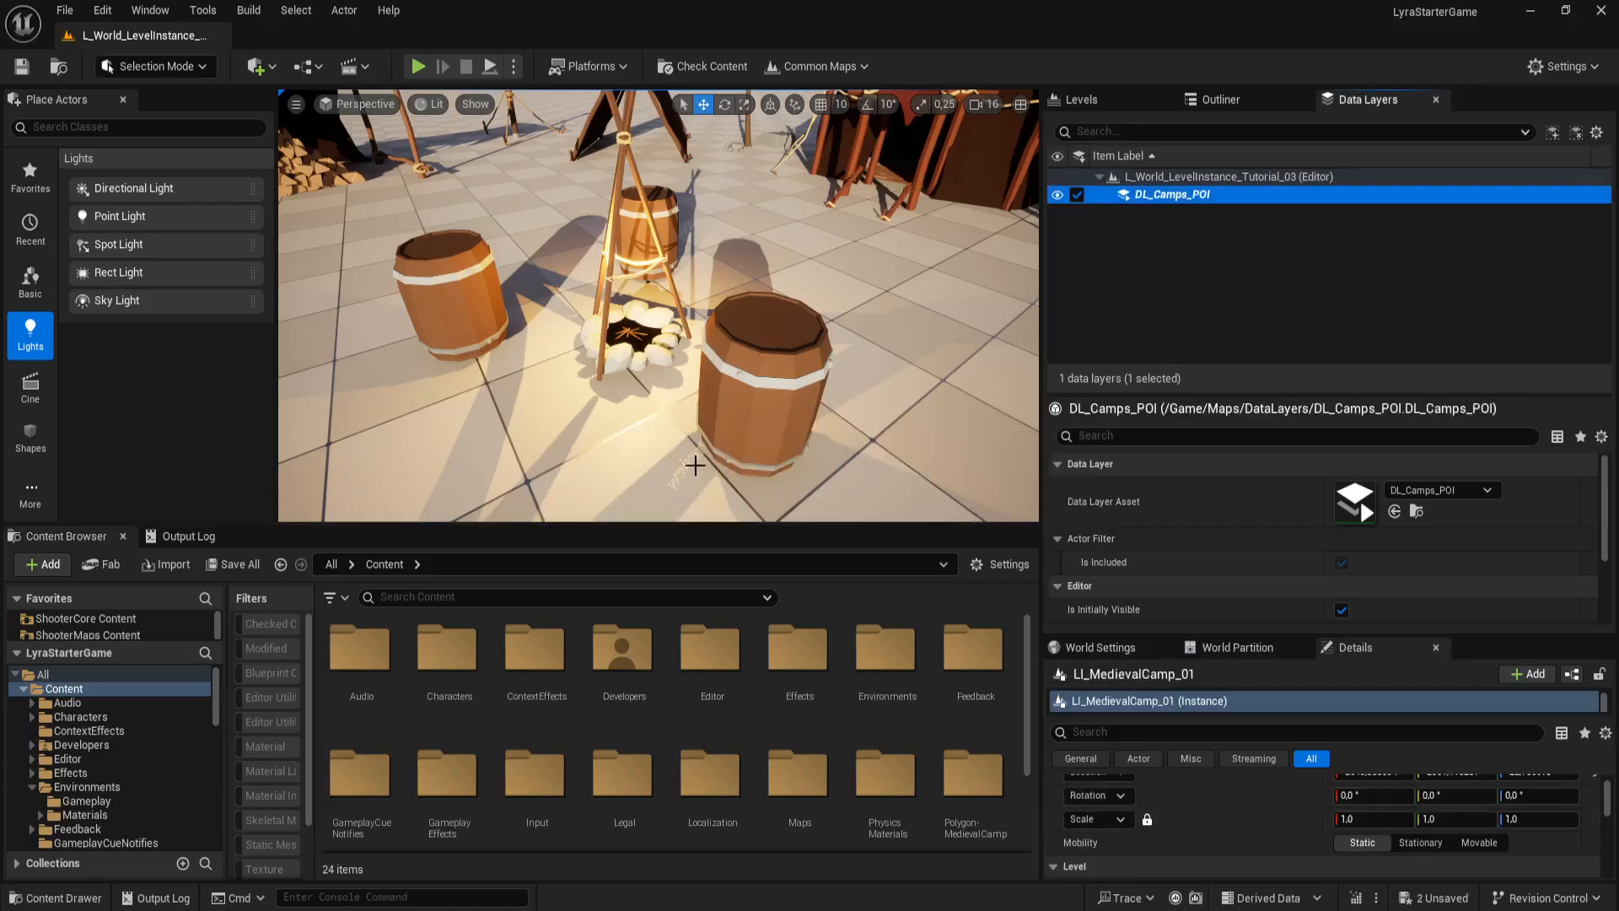
mouse_move(695, 391)
right_mouse_down()
mouse_move(712, 414)
mouse_move(696, 413)
right_mouse_up()
key("s")
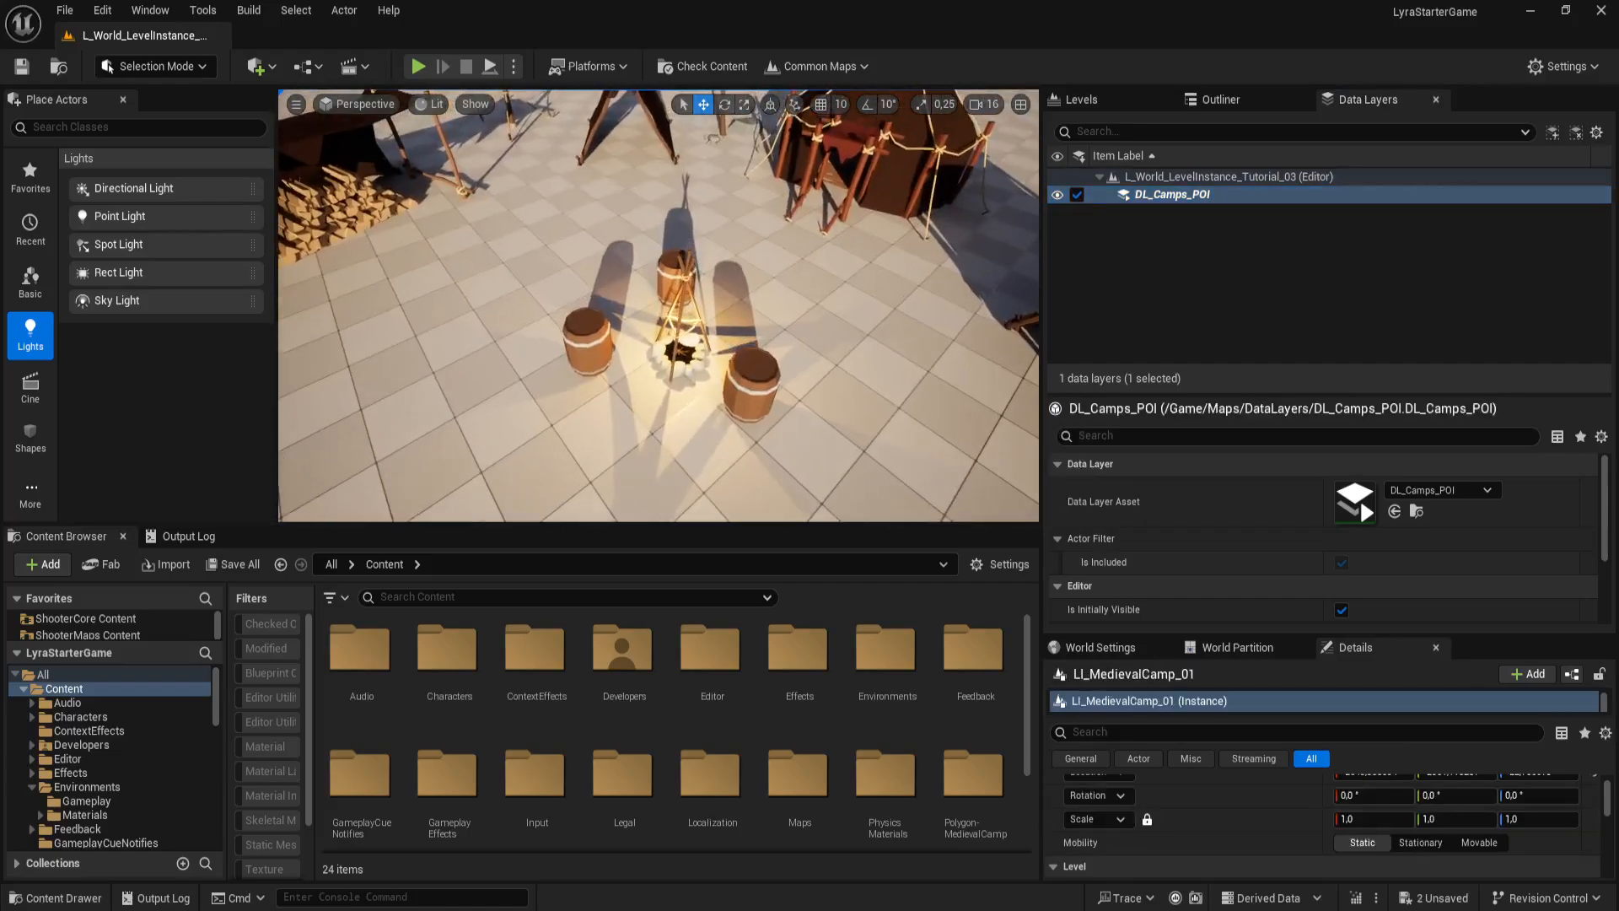
right_click_drag(762, 353, 766, 363)
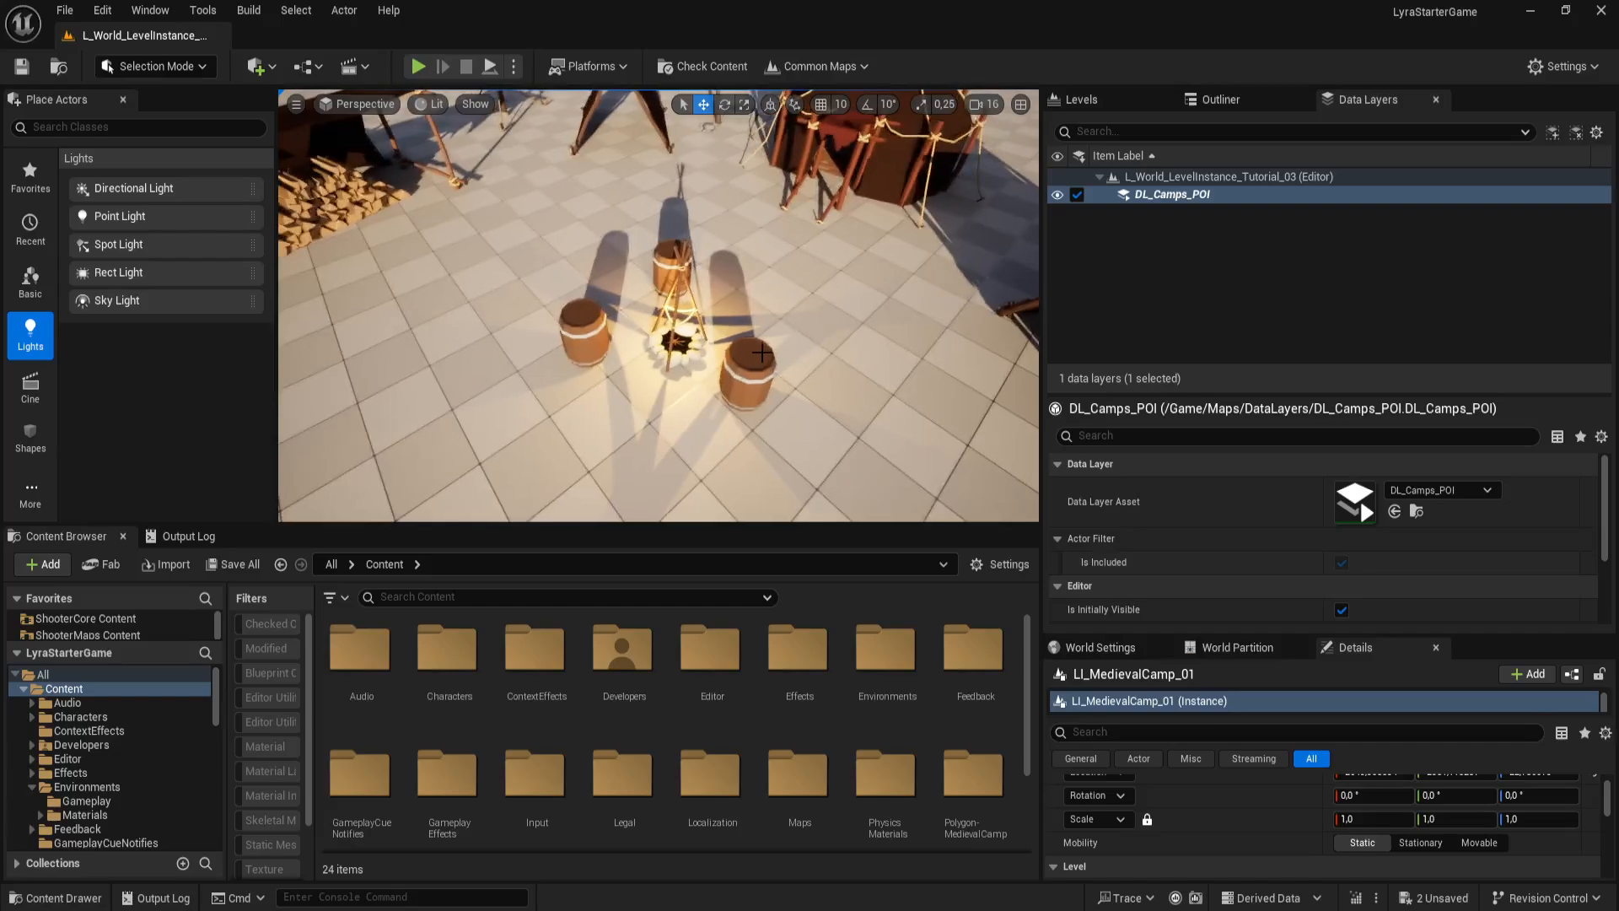
Step: Edit LI_MedievalCamp_01 again to set the campfire point light's Mobility to Movable, and save the level instance edit
left_click(682, 275)
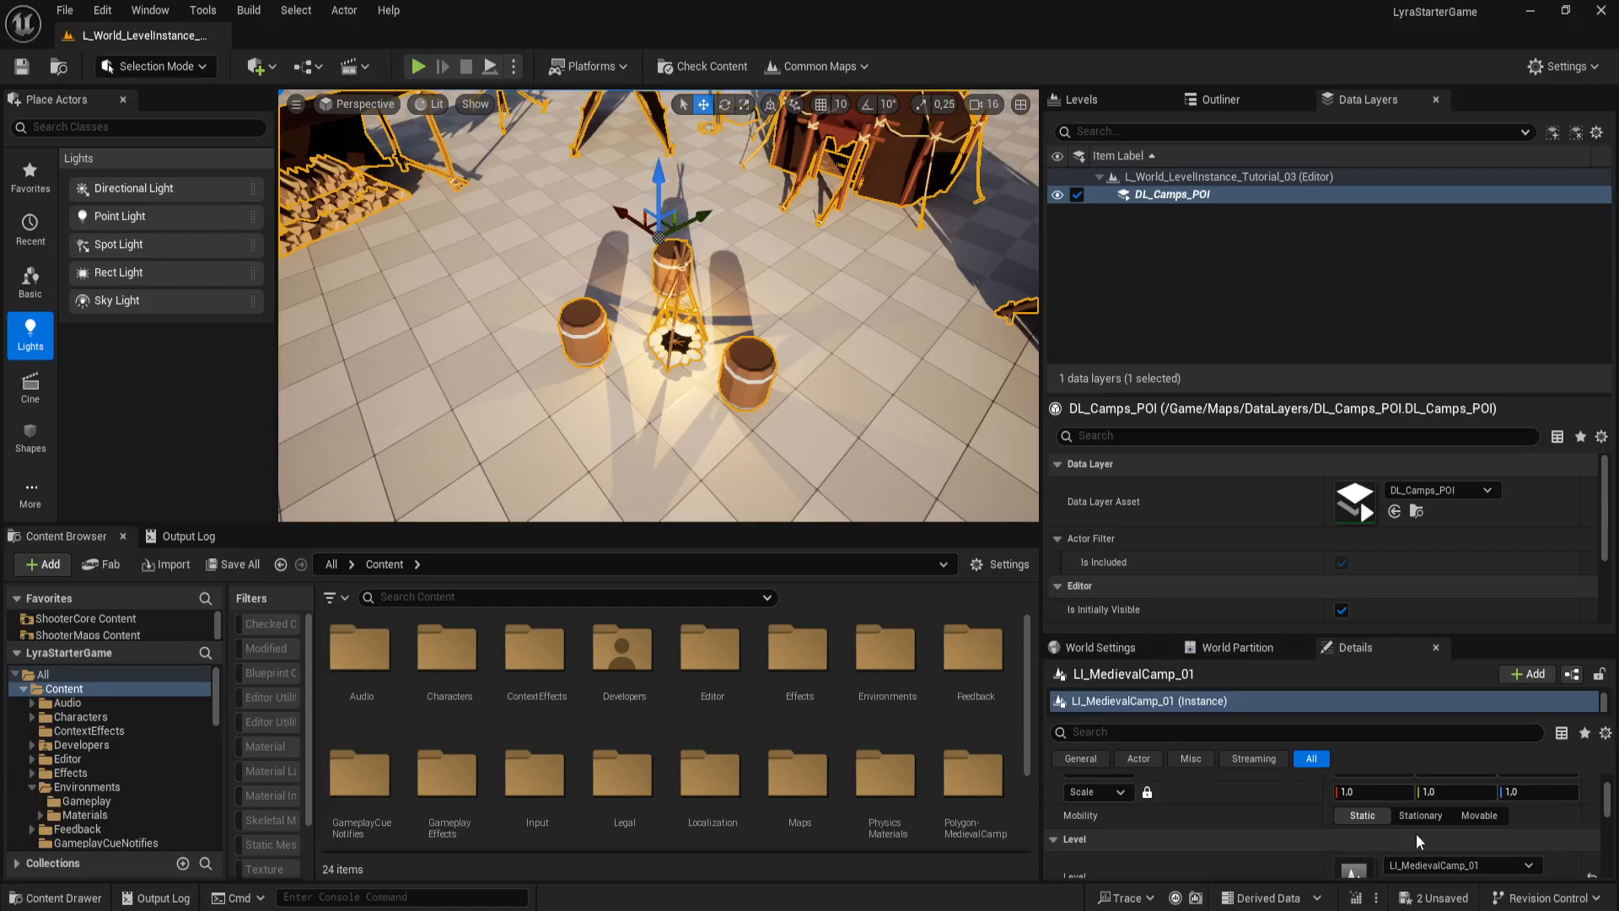
scroll(1415, 834, "up", 1)
scroll(1415, 833, "up", 1)
left_click(1360, 804)
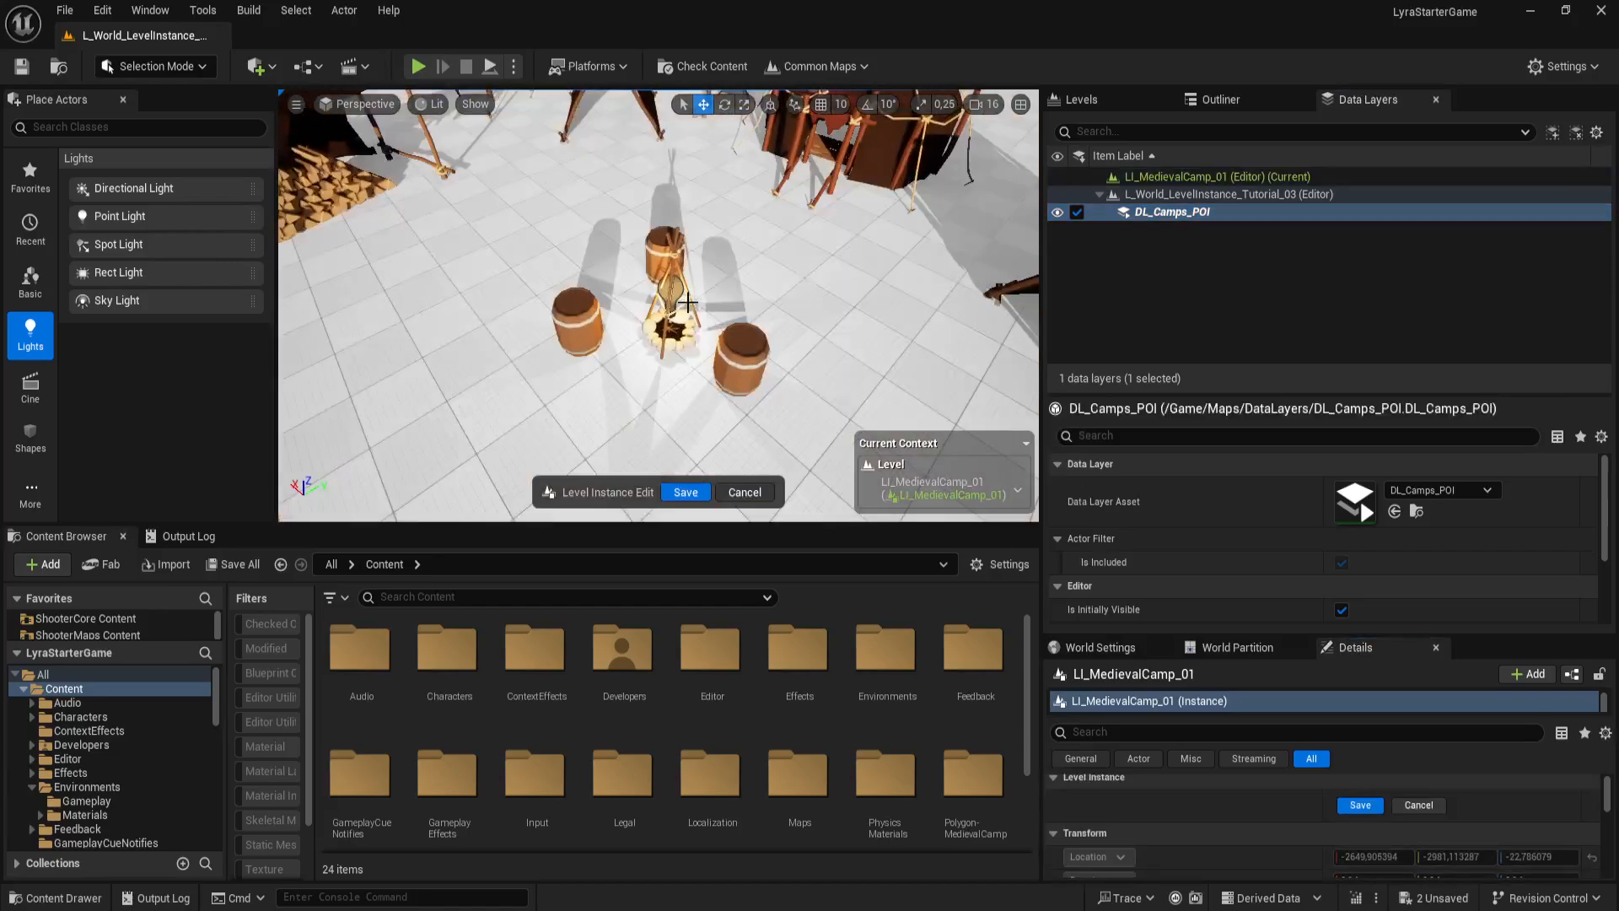
left_click(676, 290)
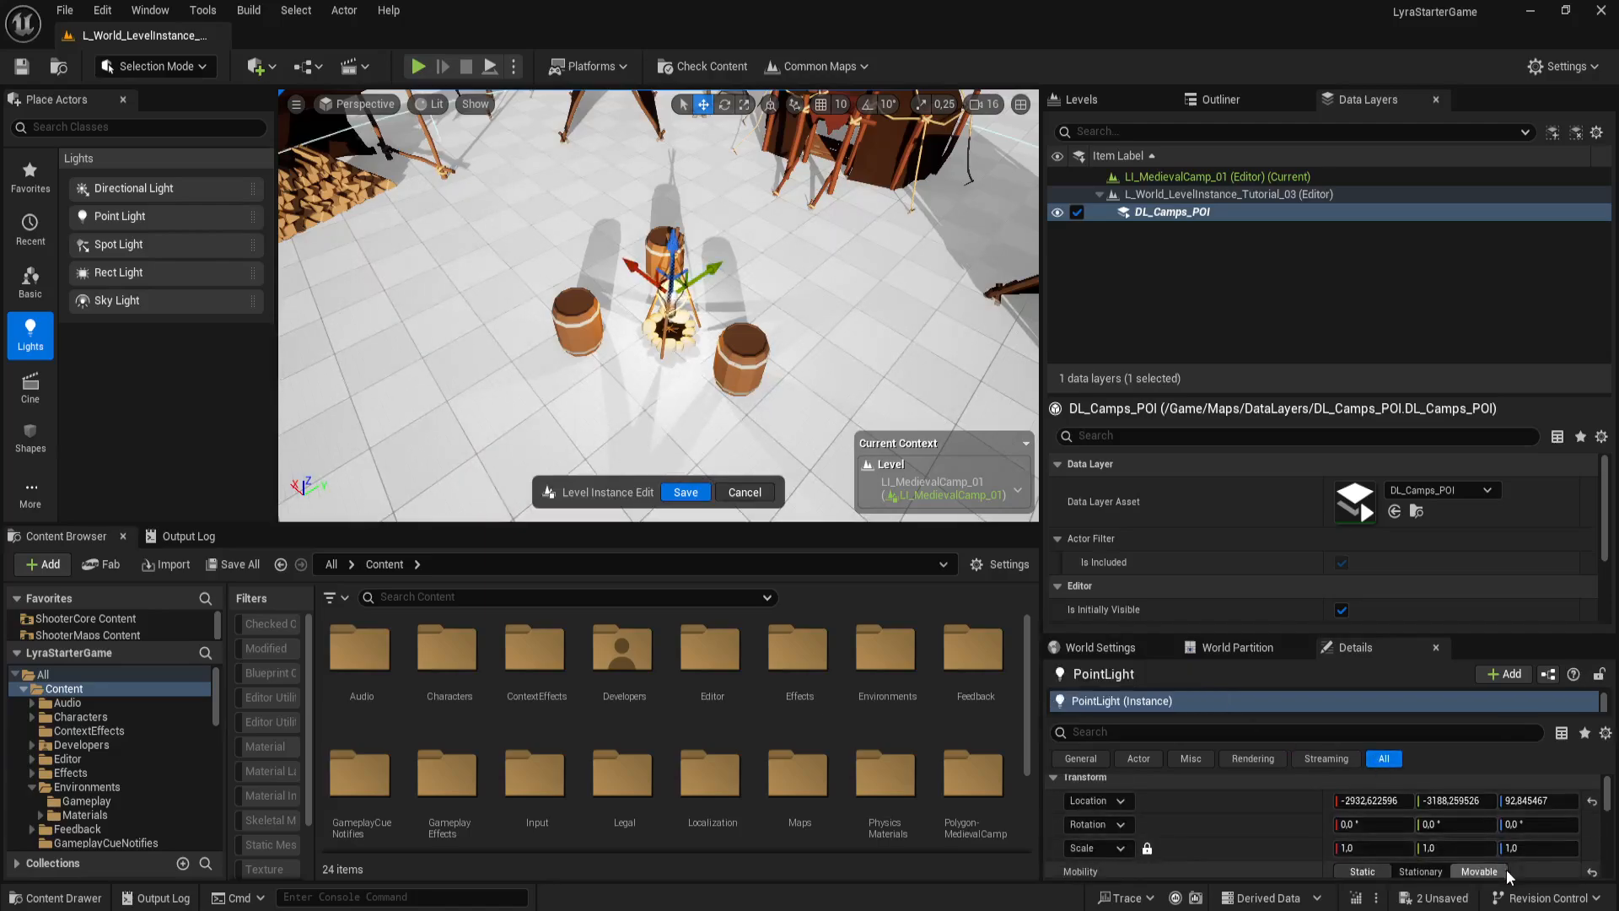
left_click(1479, 871)
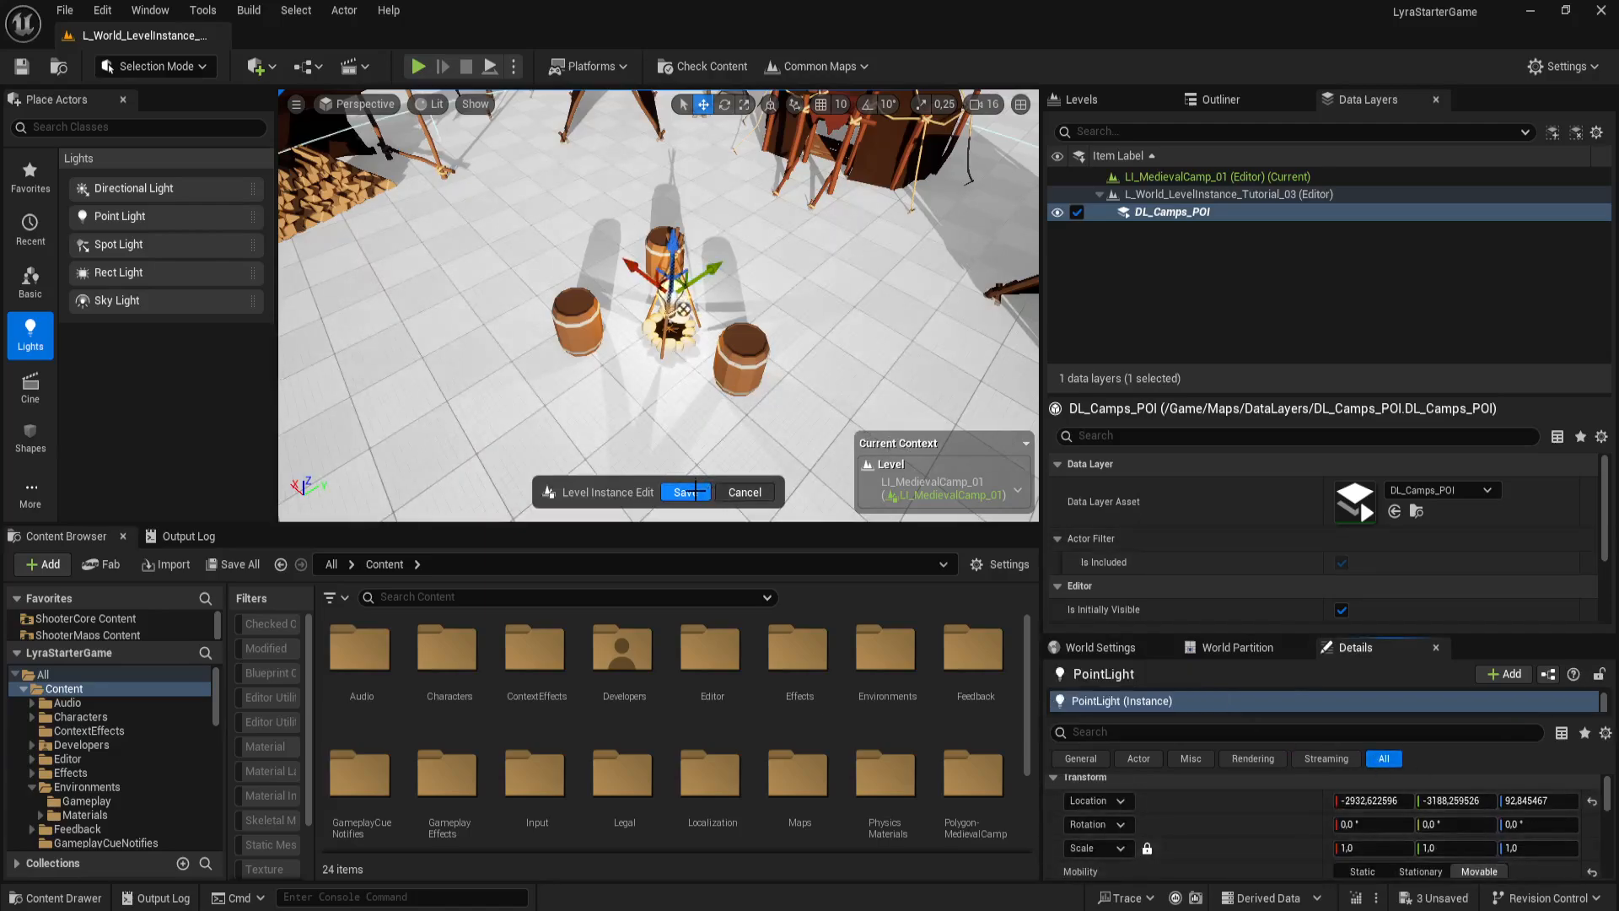
right_click_drag(767, 412, 833, 380)
right_click_drag(743, 357, 781, 344)
right_click_drag(876, 395, 823, 386)
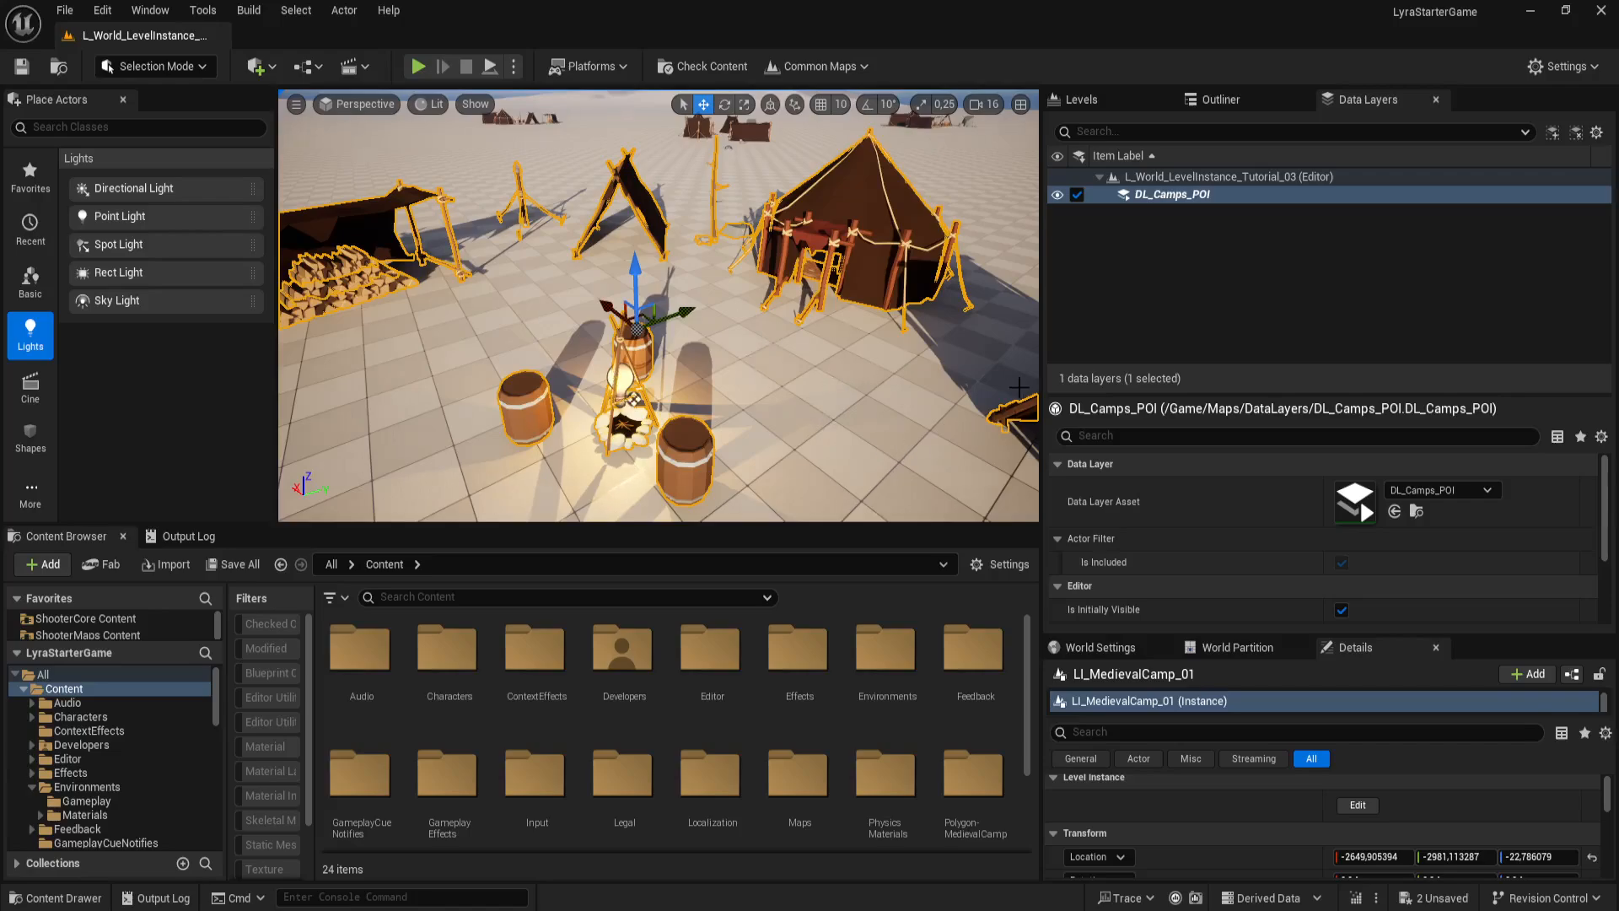
Step: Widen the level viewport by narrowing the neighbouring panels, keeping the editor window maximized
left_click_drag(1041, 378, 1174, 378)
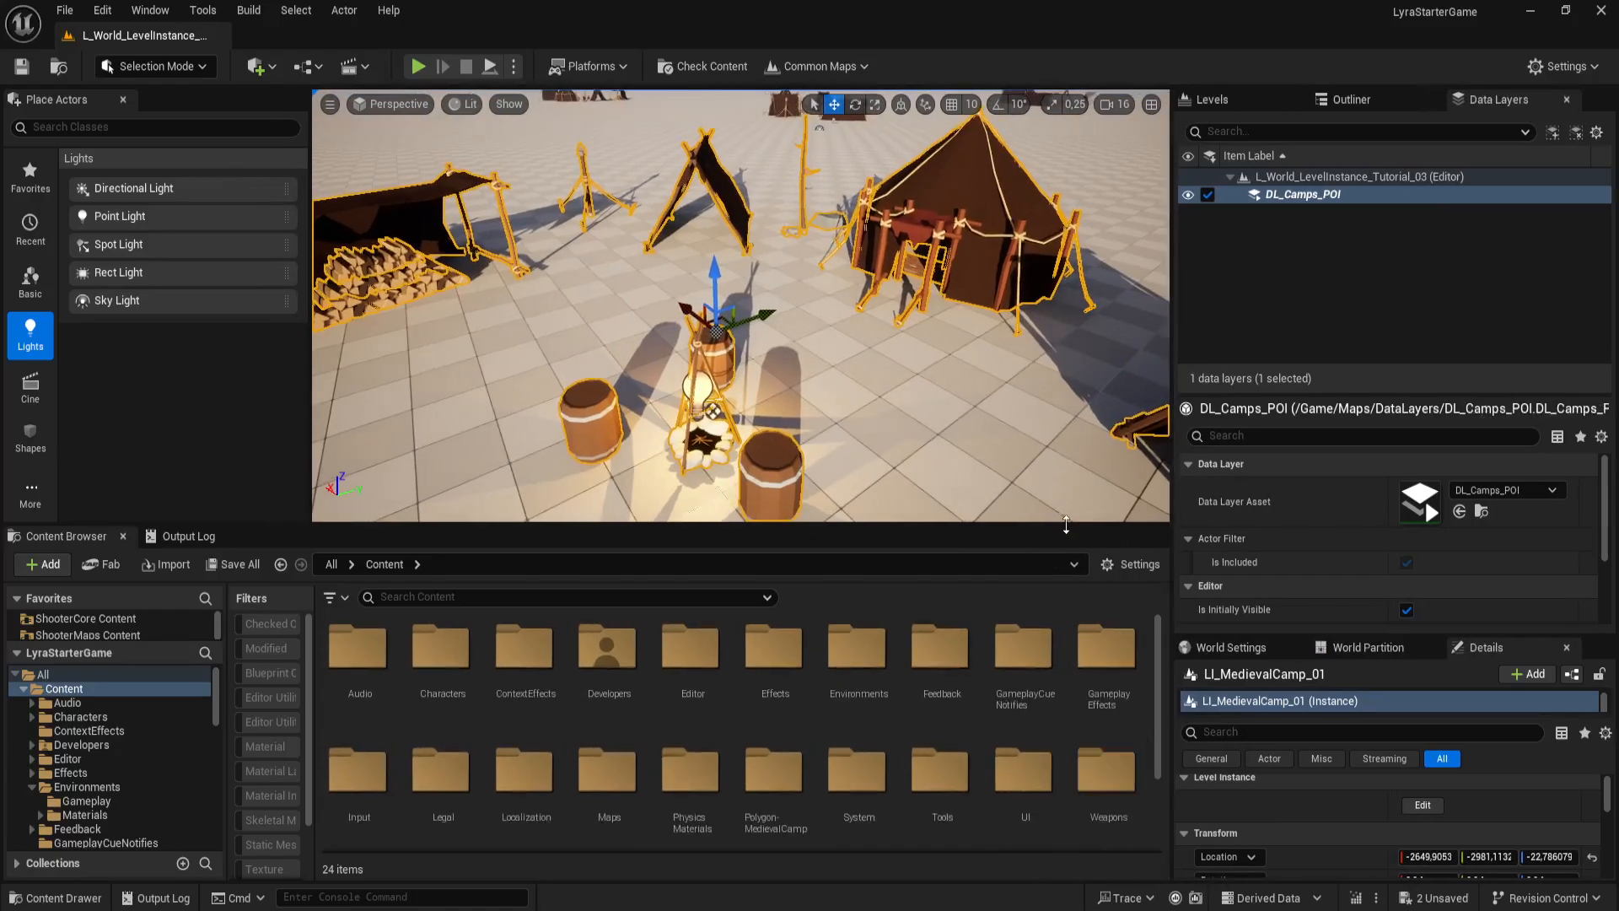
key("super+Down")
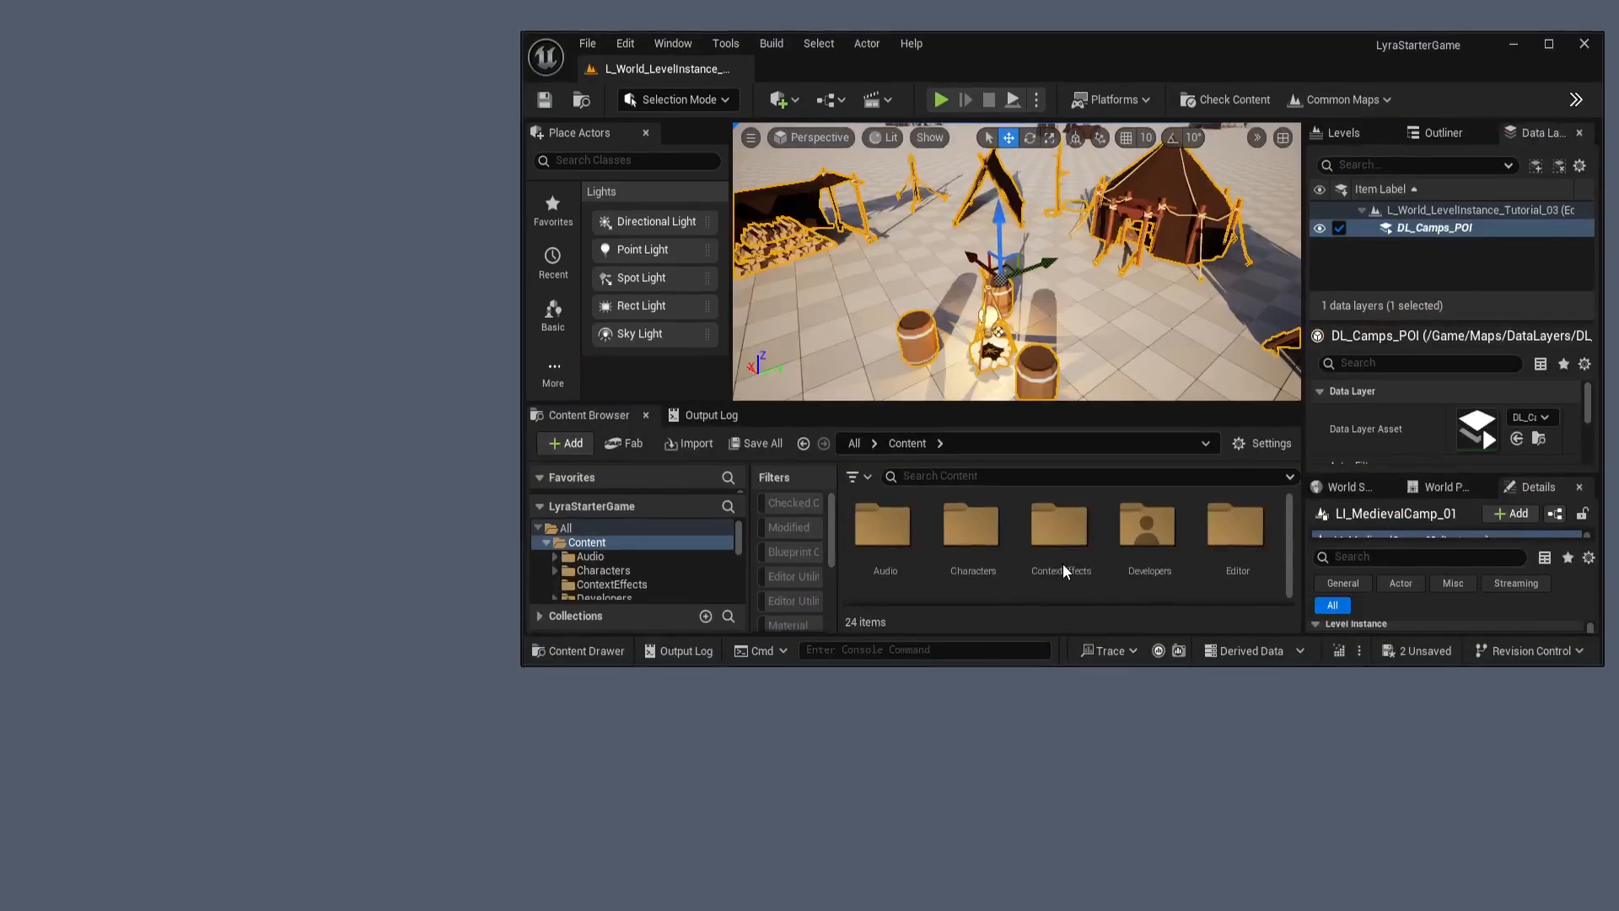
double_click(1233, 46)
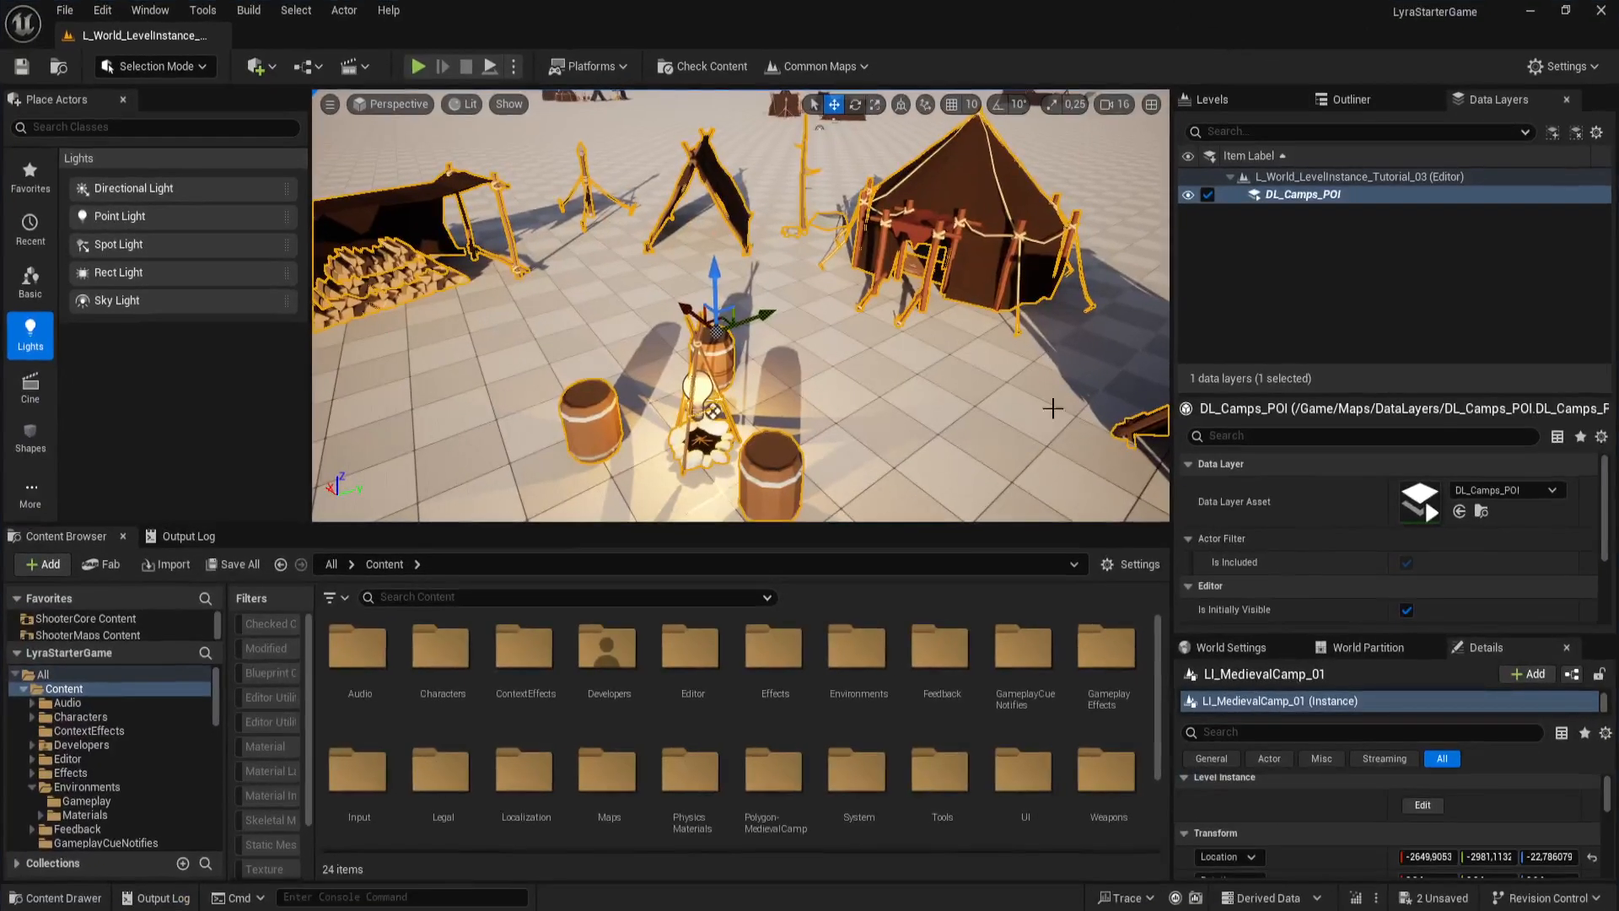
Step: Examine the campfire's light among the camp tents from several distances, with game view on and off
right_click_drag(885, 420, 894, 456)
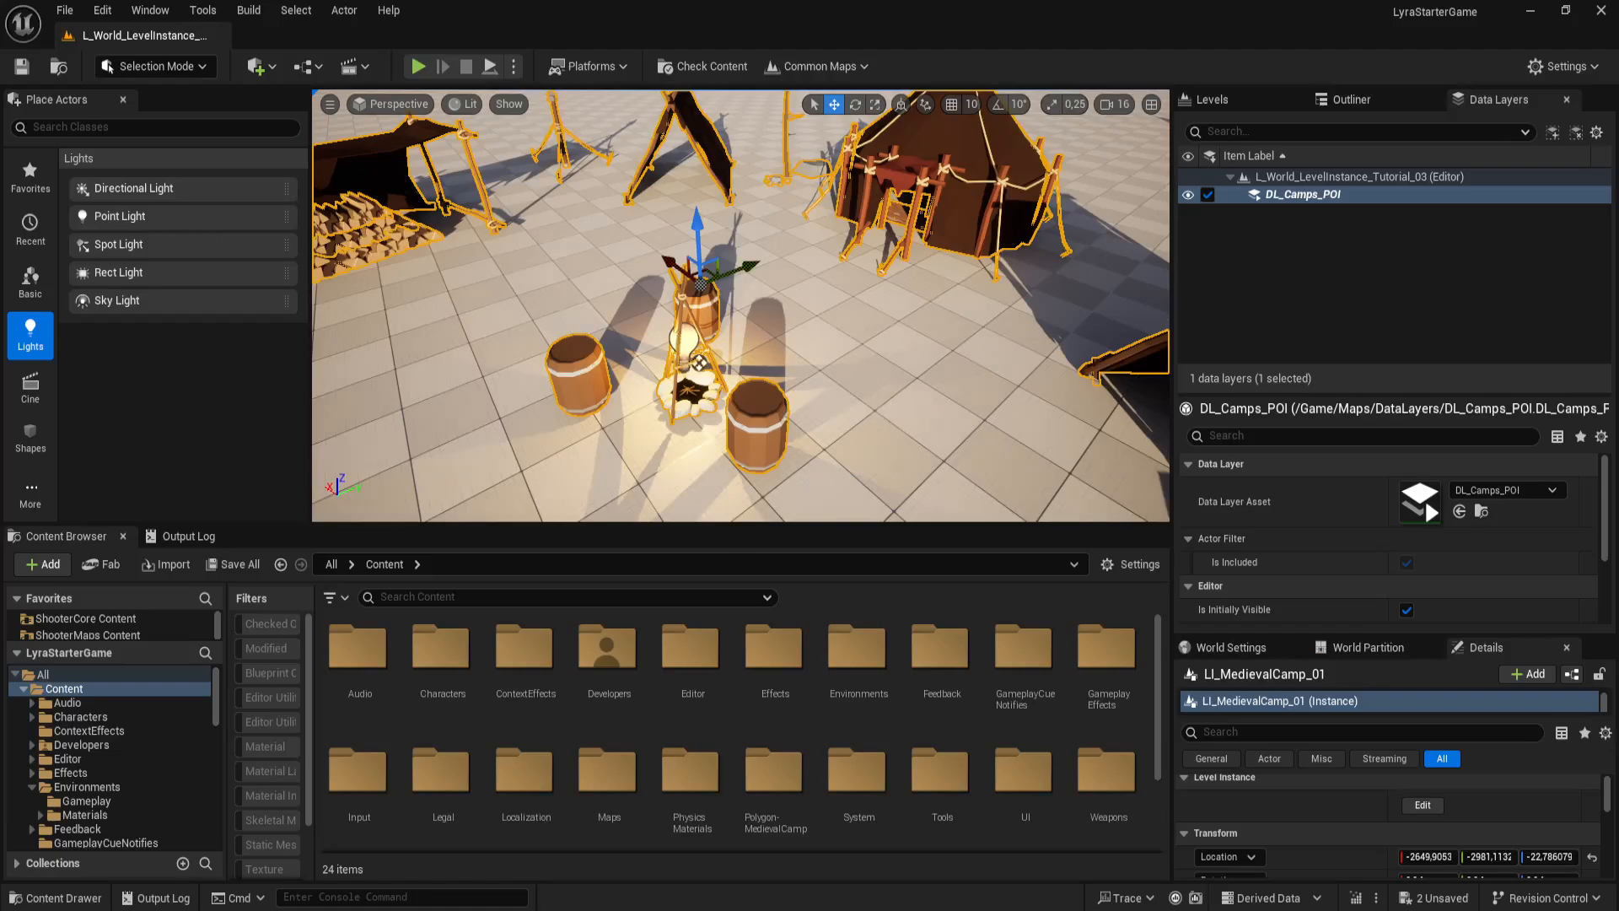
scroll(889, 413, "down", 3)
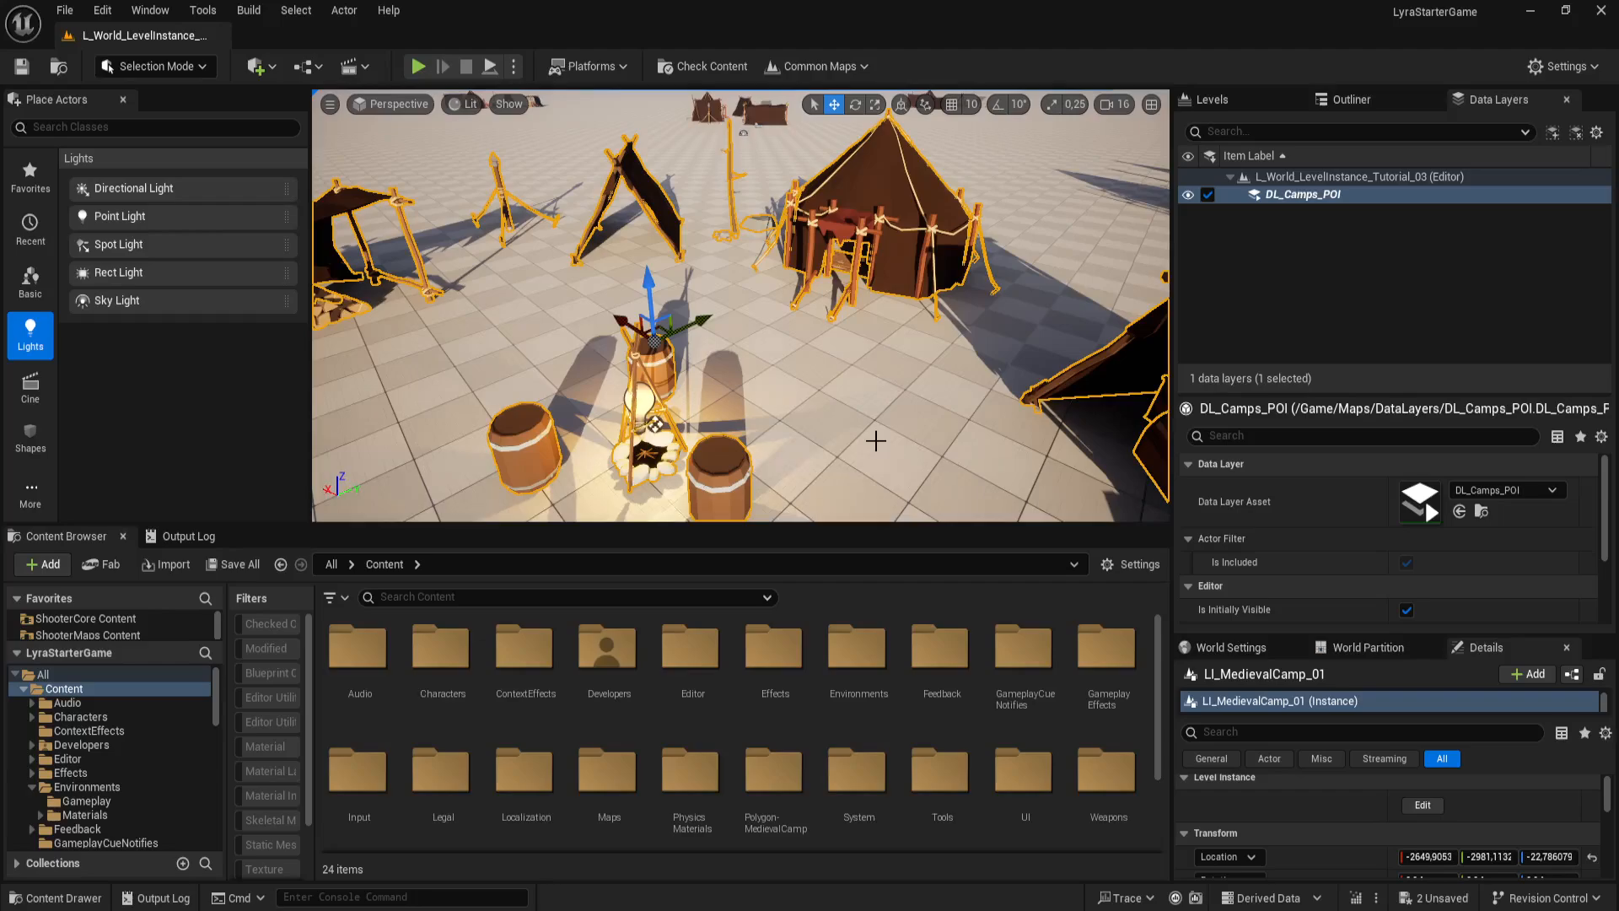
scroll(872, 446, "down", 6)
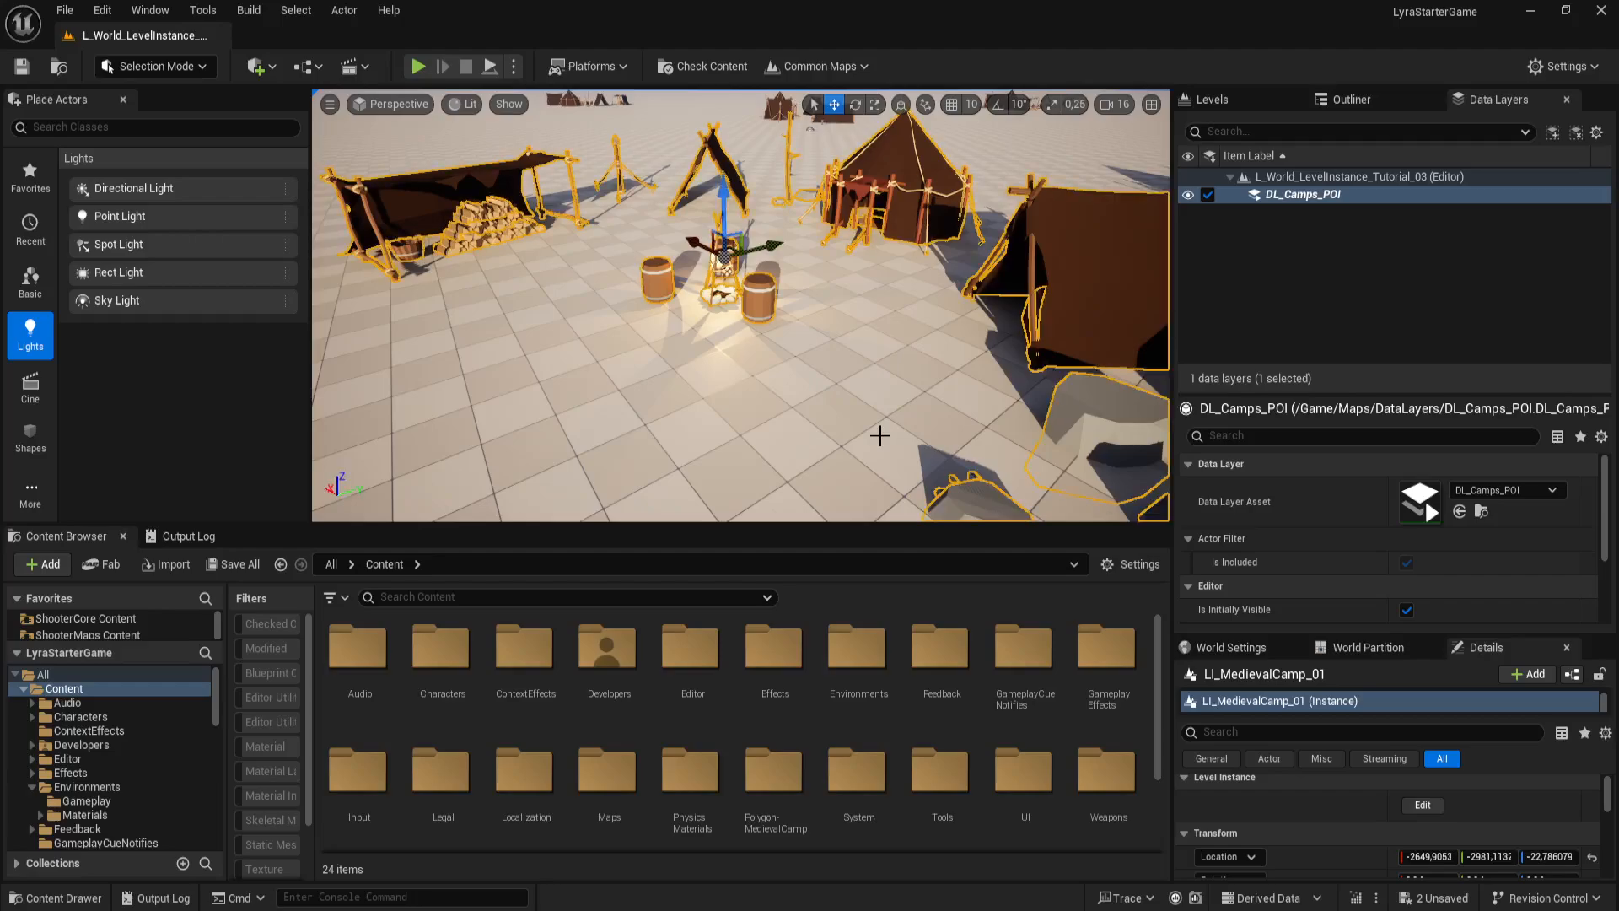
key("g")
left_click_drag(880, 435, 880, 380)
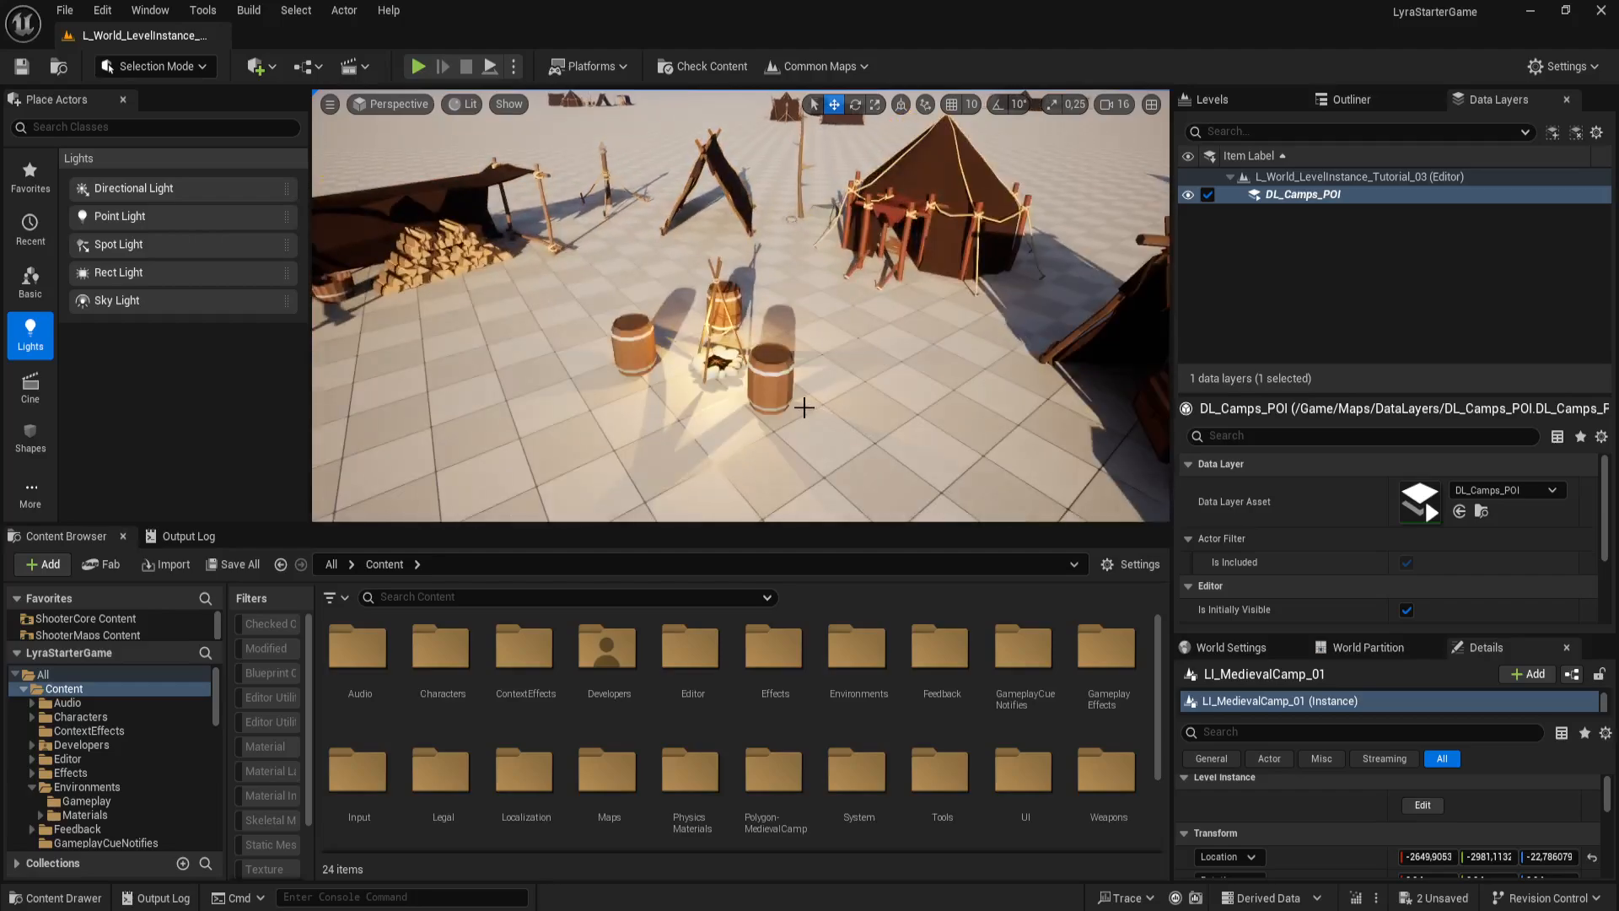
key("g")
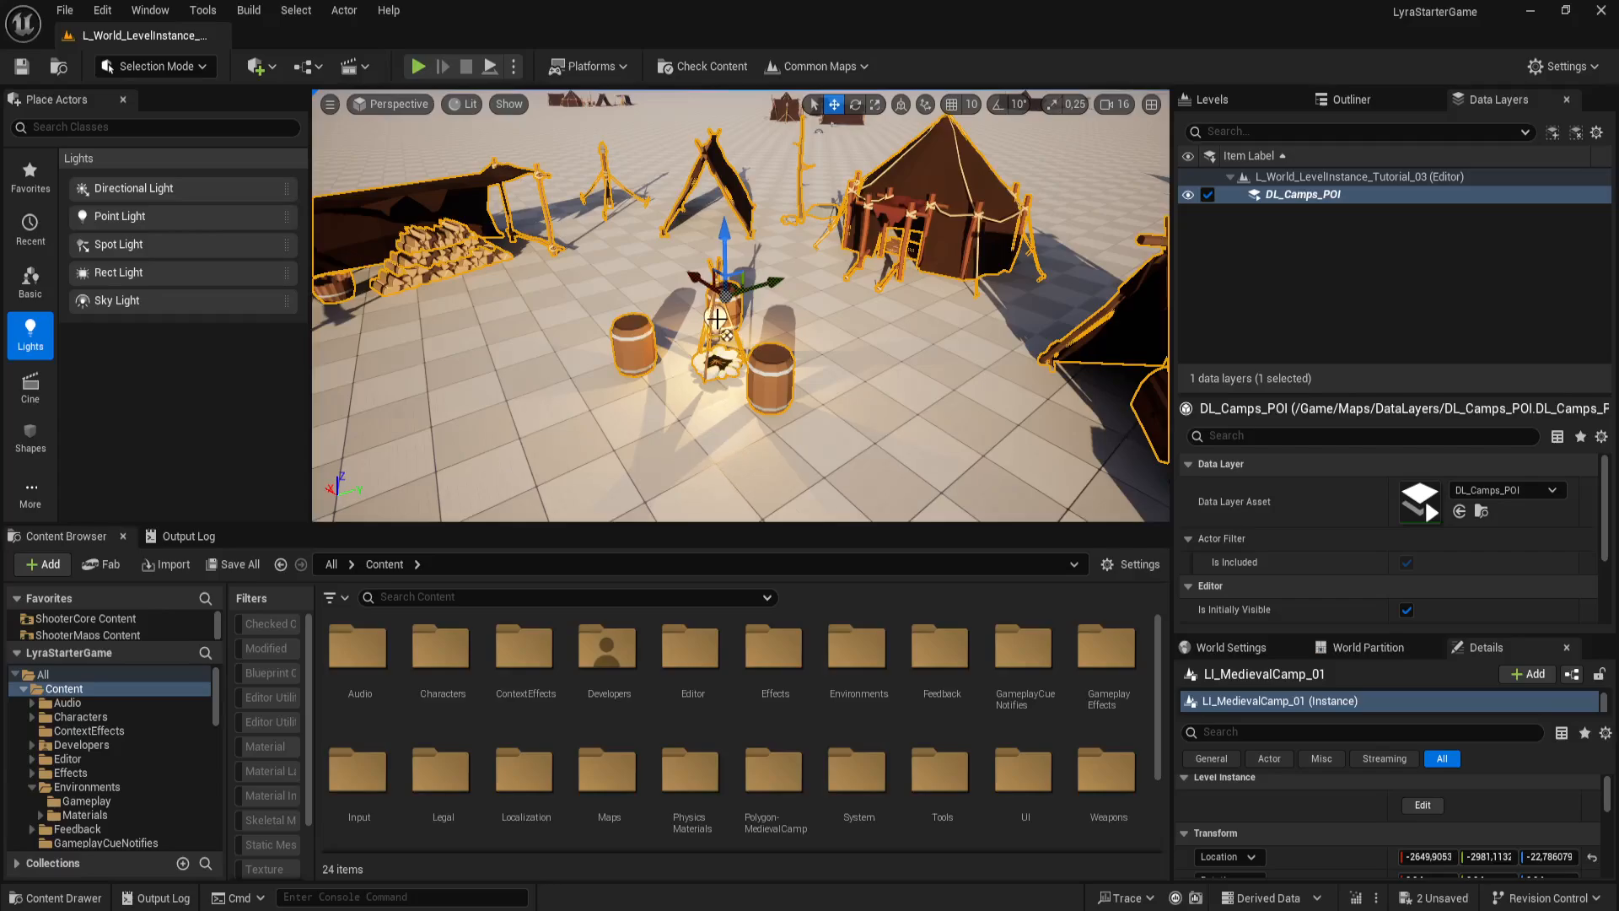
right_click_drag(839, 361, 743, 346)
key("g")
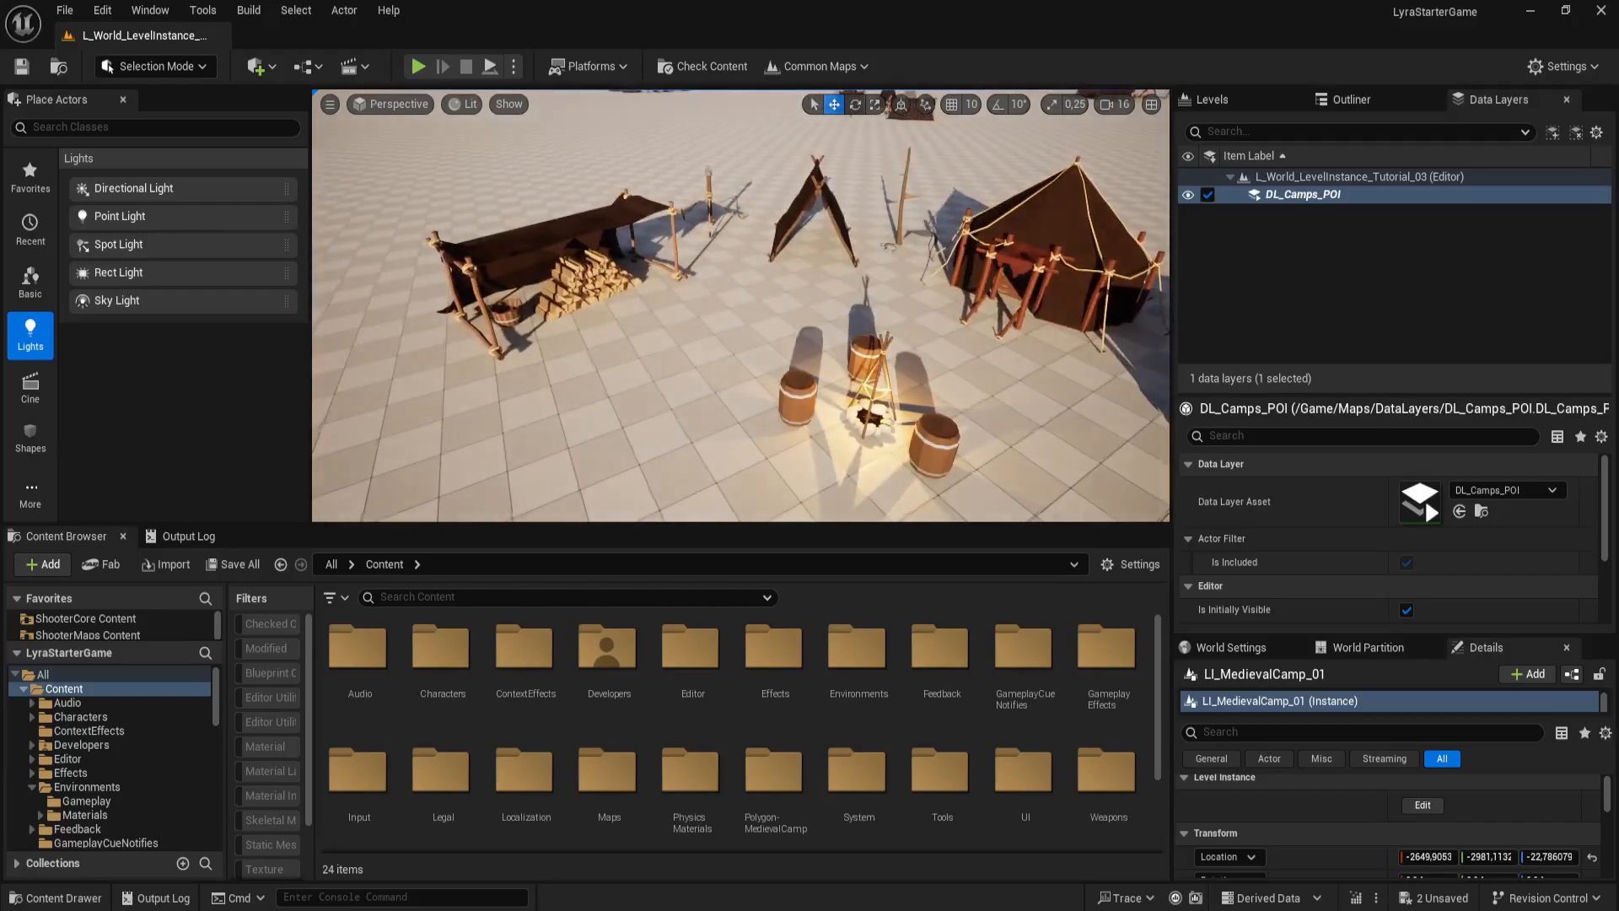
right_click_drag(859, 398, 899, 398)
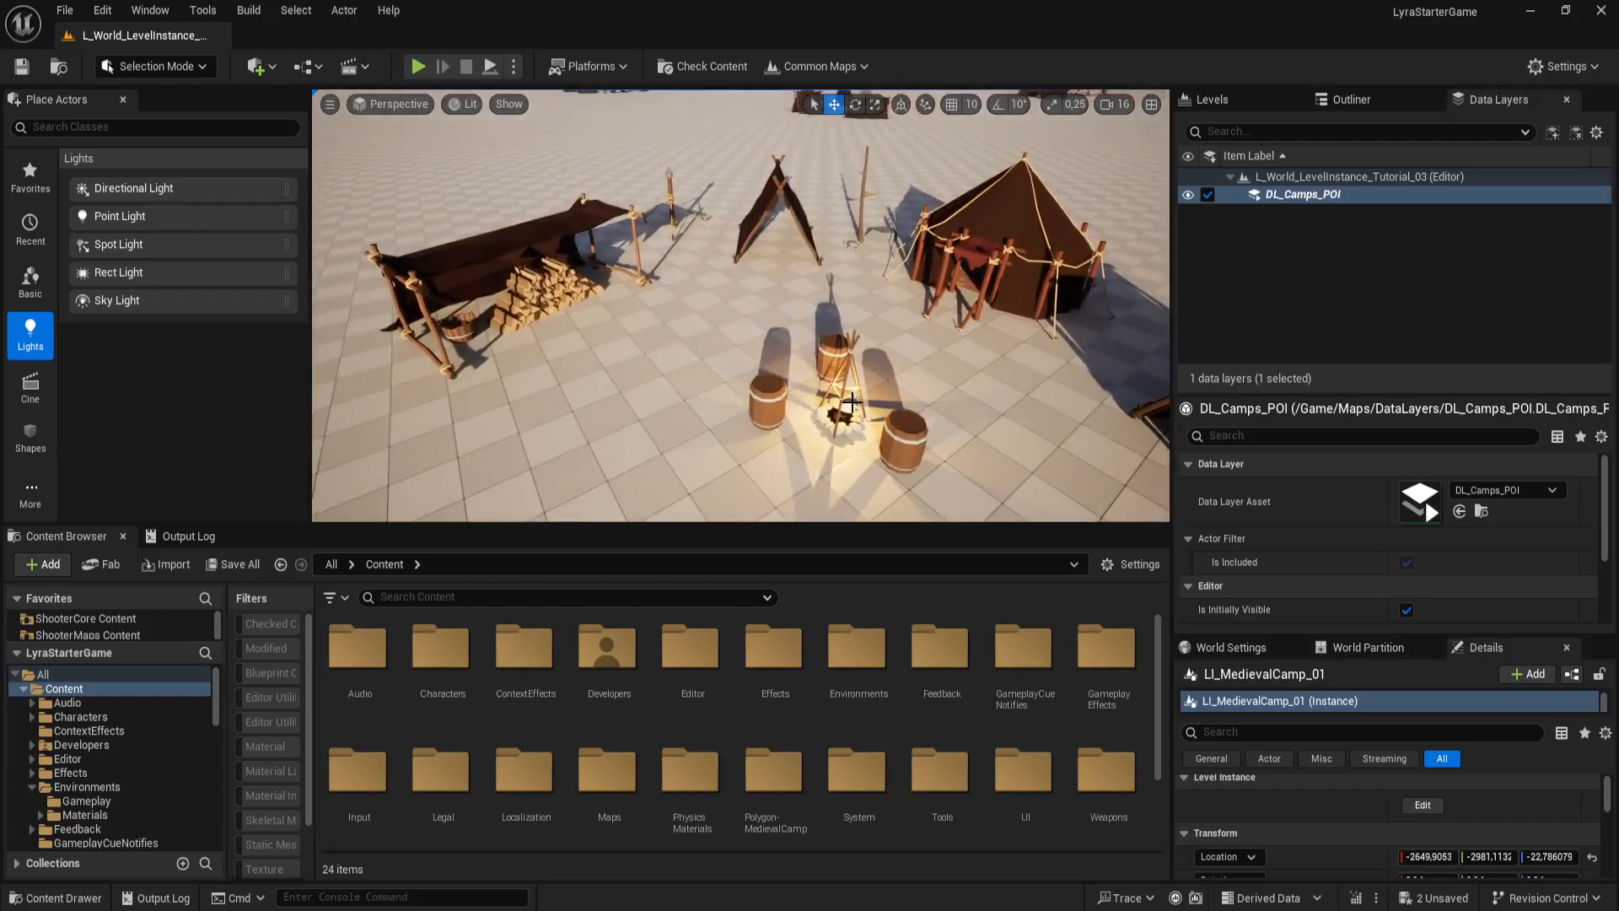
Step: Delete the campfire's point light inside the LI_MedievalCamp_01 level instance and save the edit
left_click(852, 403)
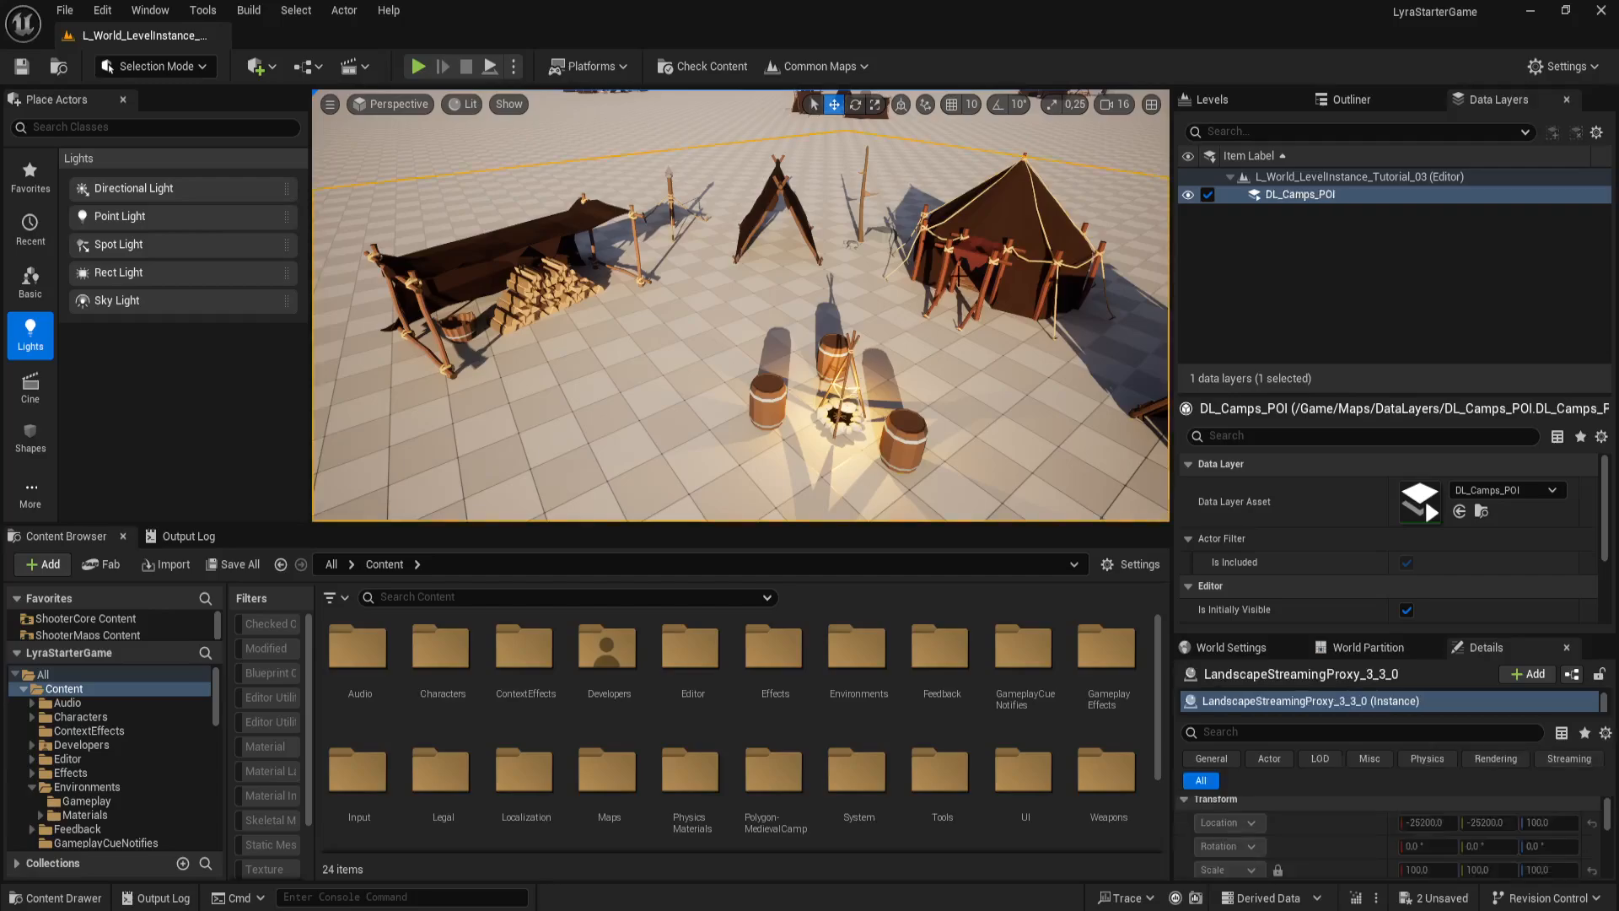
left_click(959, 276)
key("f")
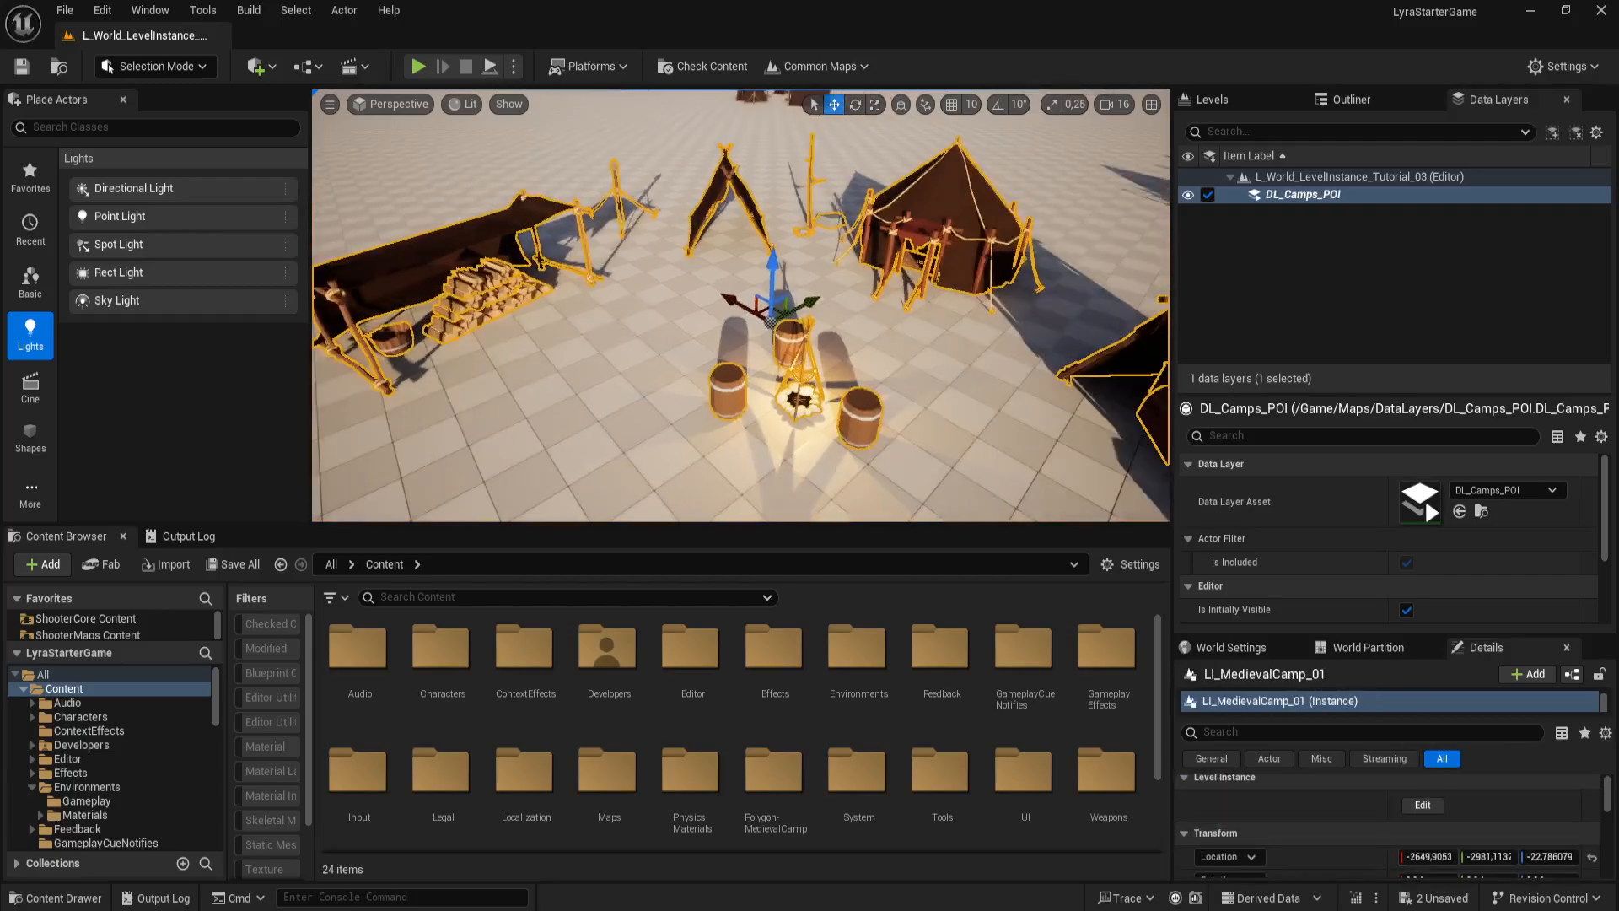
left_click(1422, 805)
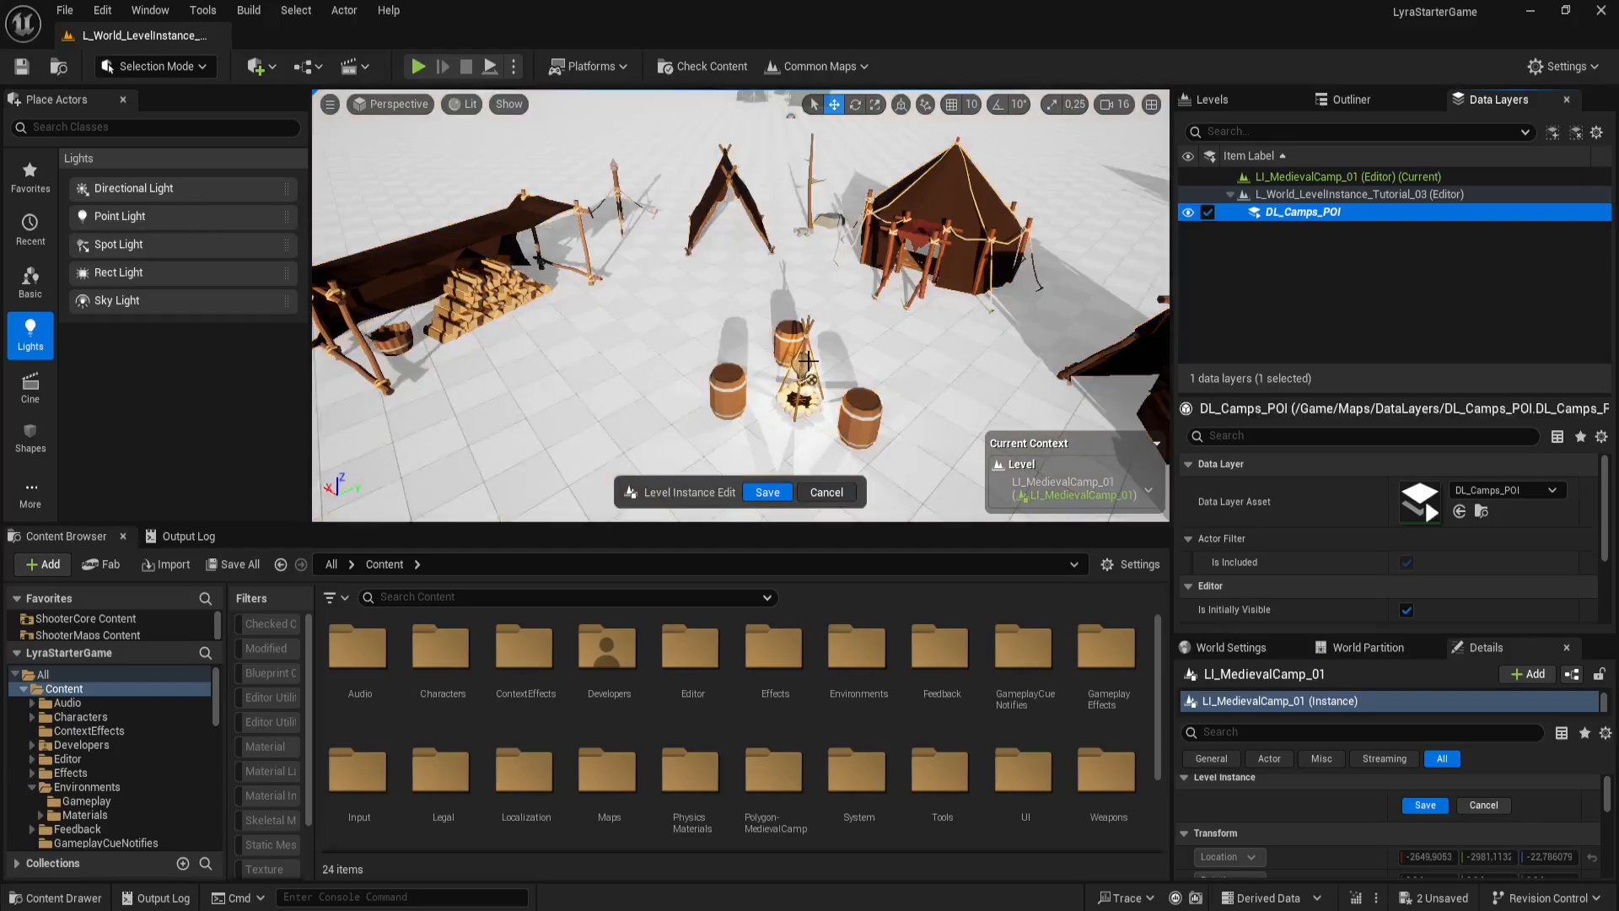
left_click(808, 361)
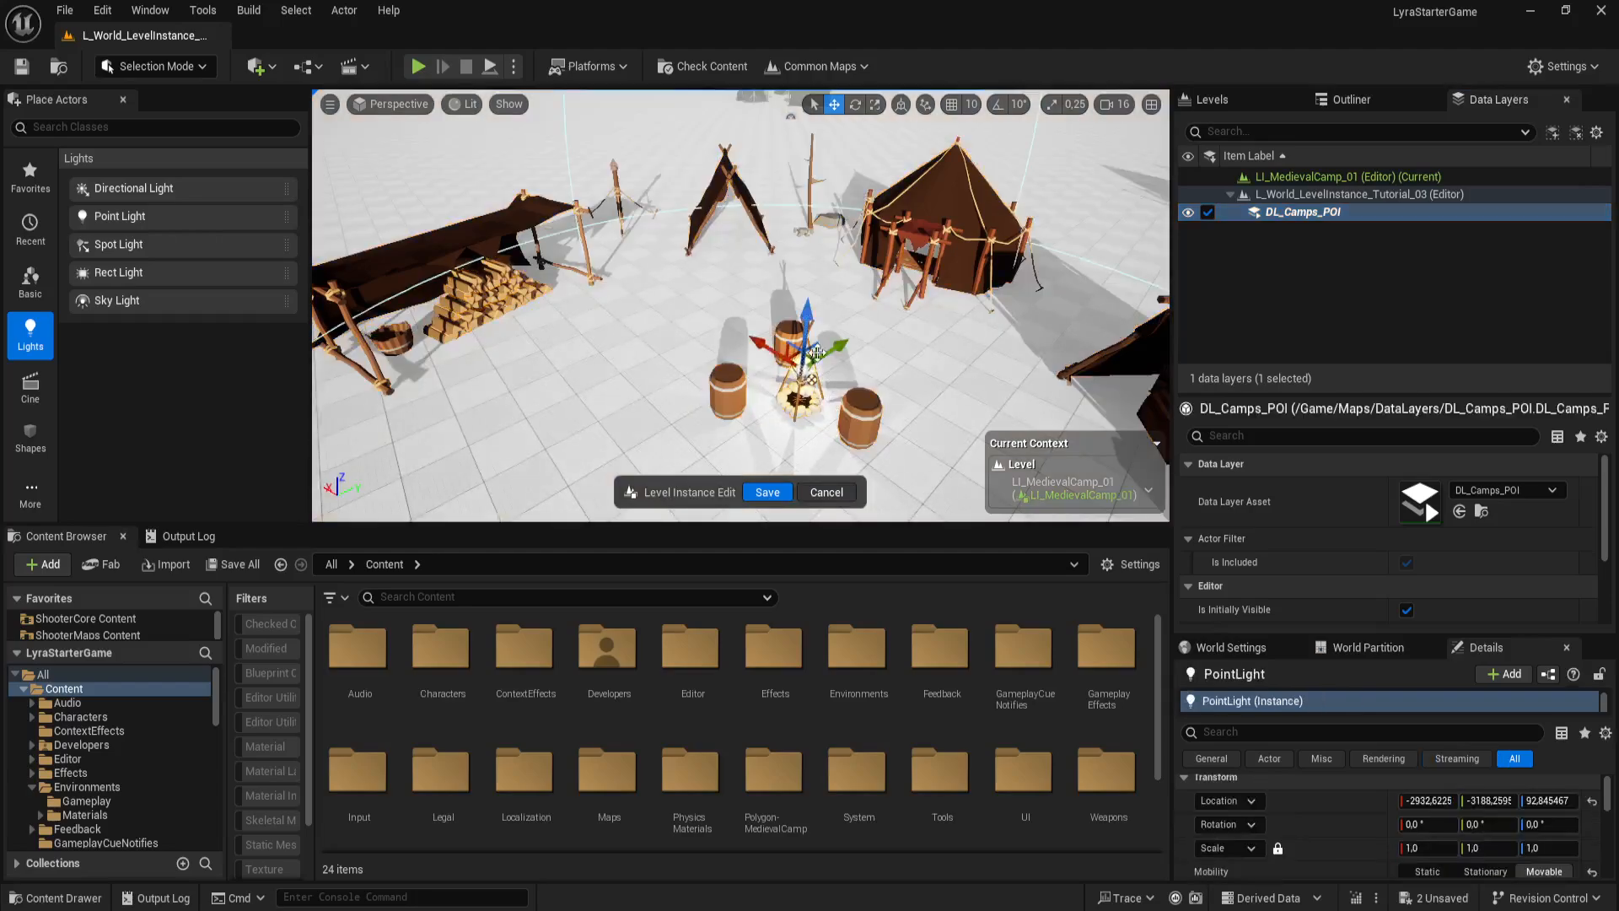
key("Delete")
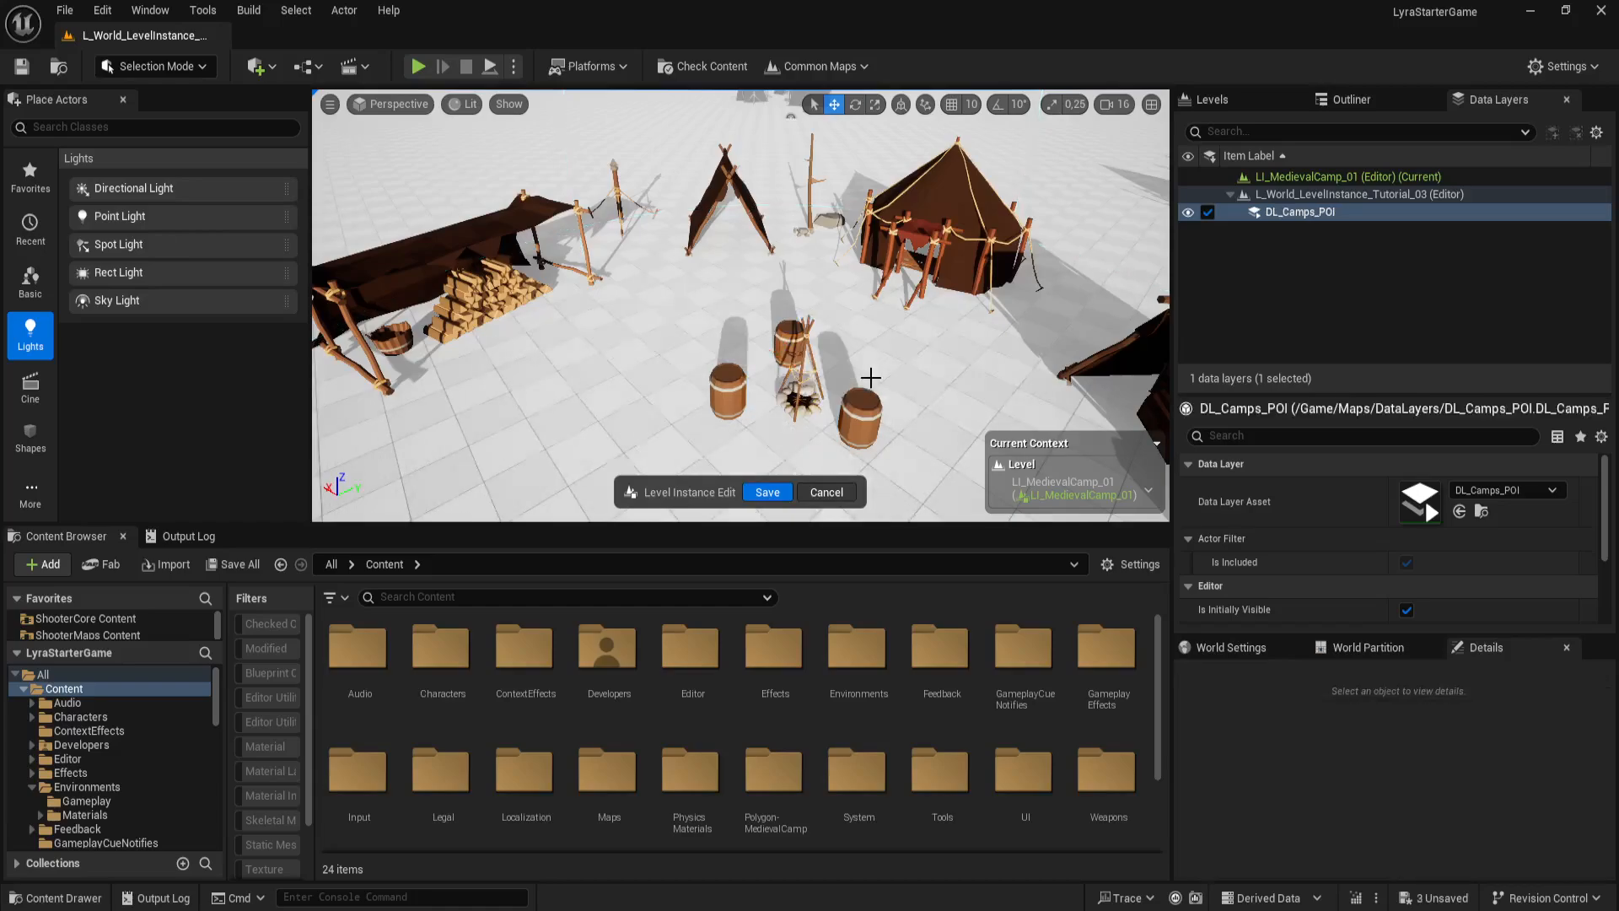
left_click(768, 492)
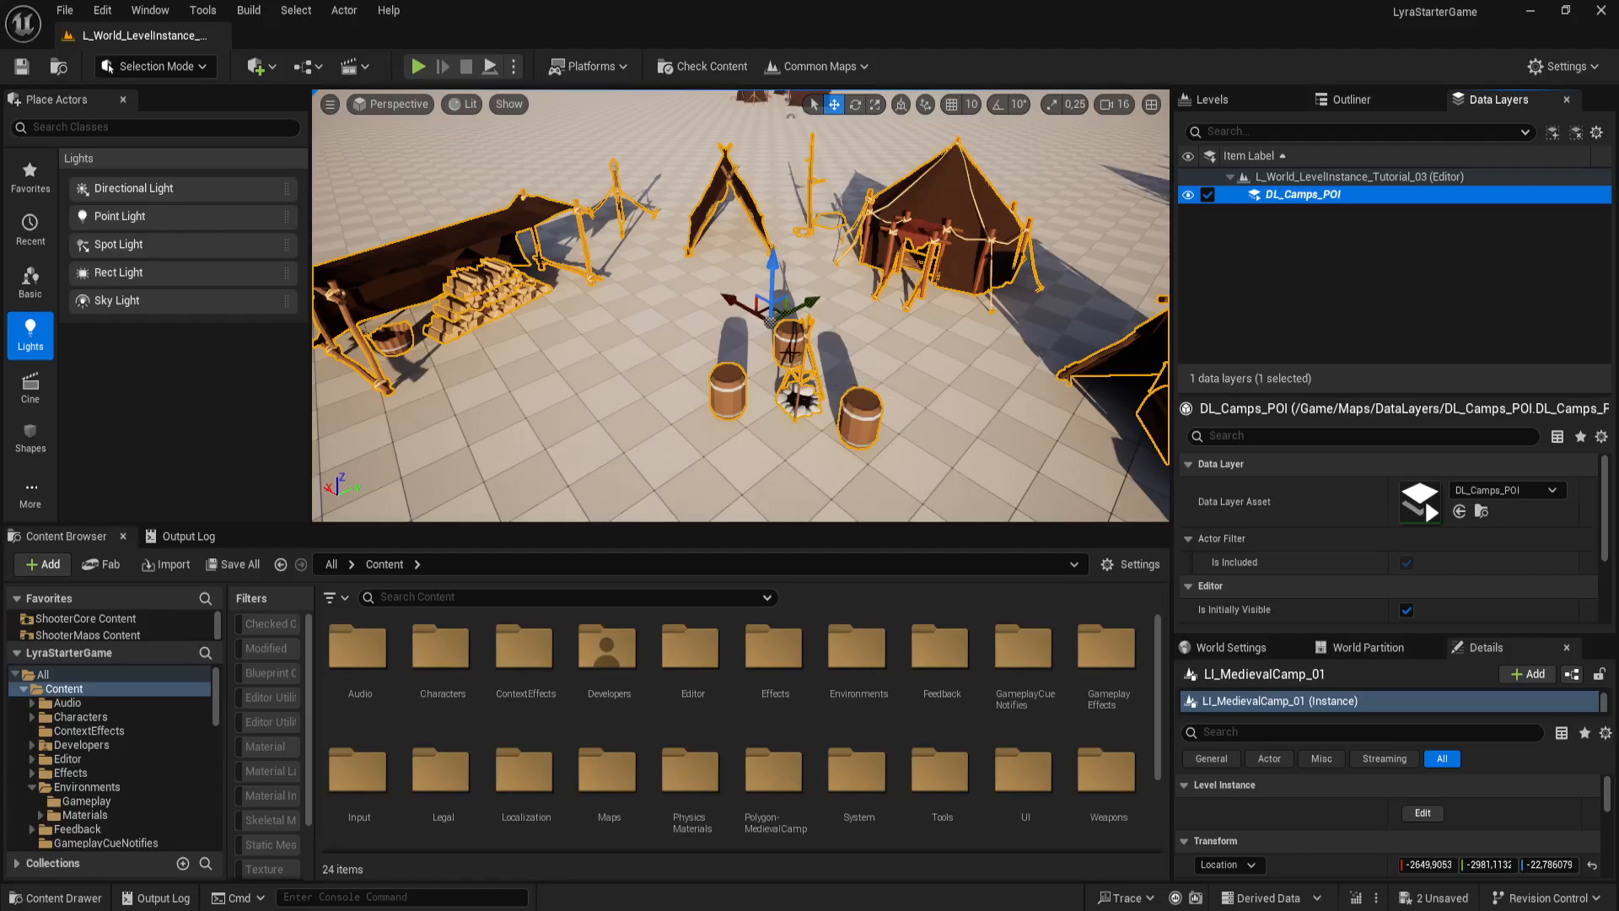
Step: Reopen LI_MedievalCamp_01 for editing and view the whole camp against the surrounding level
right_click_drag(882, 362, 890, 356)
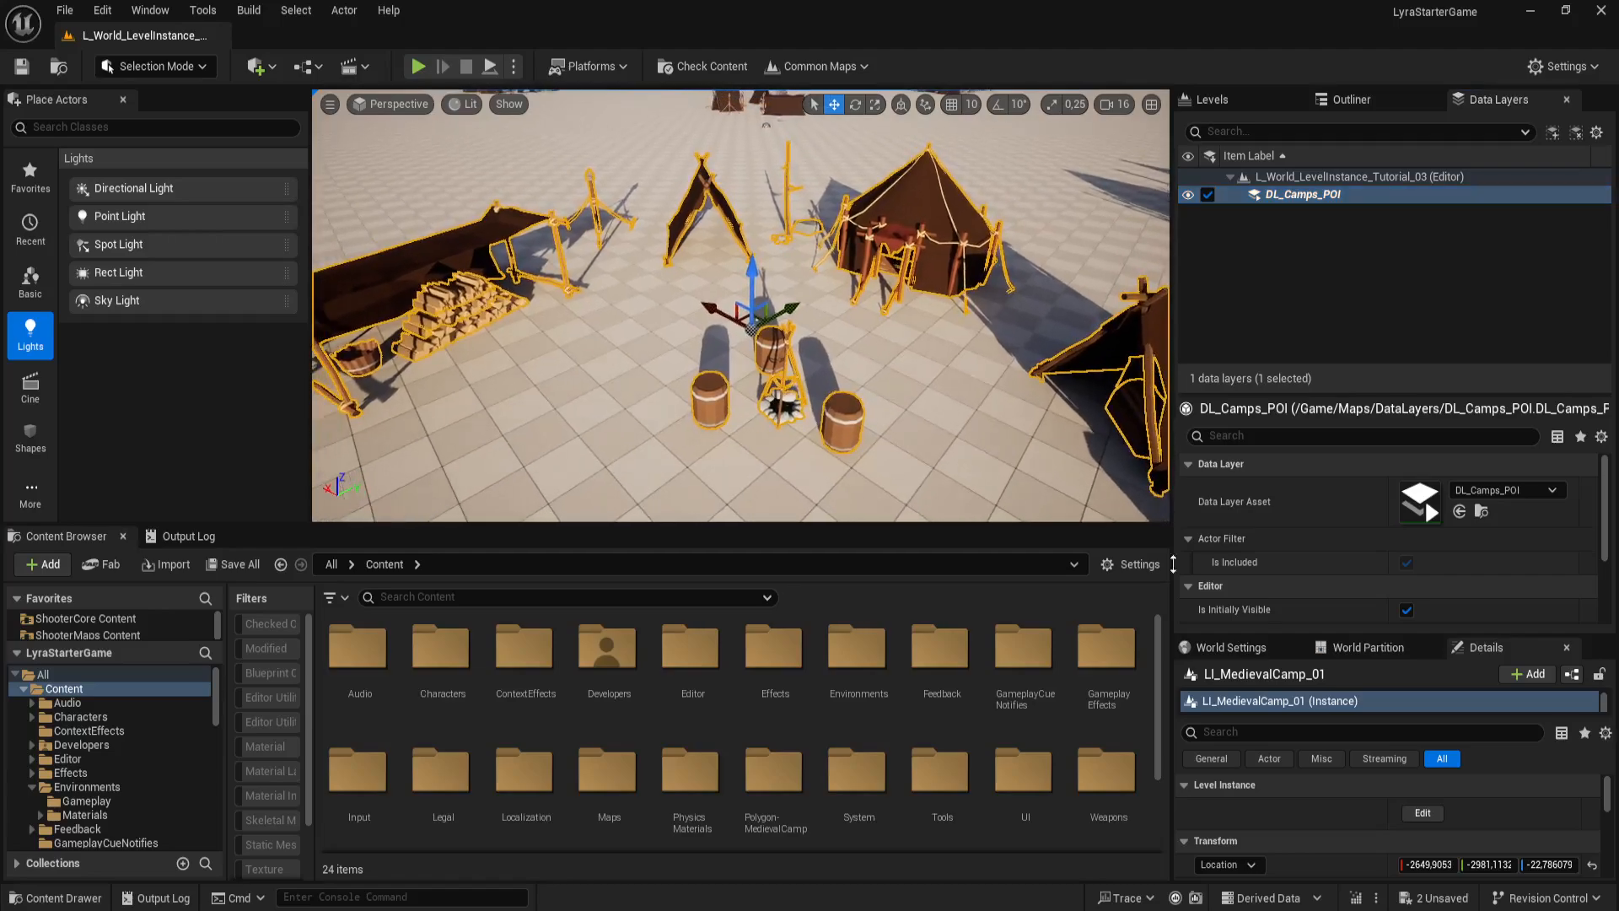
left_click(1425, 814)
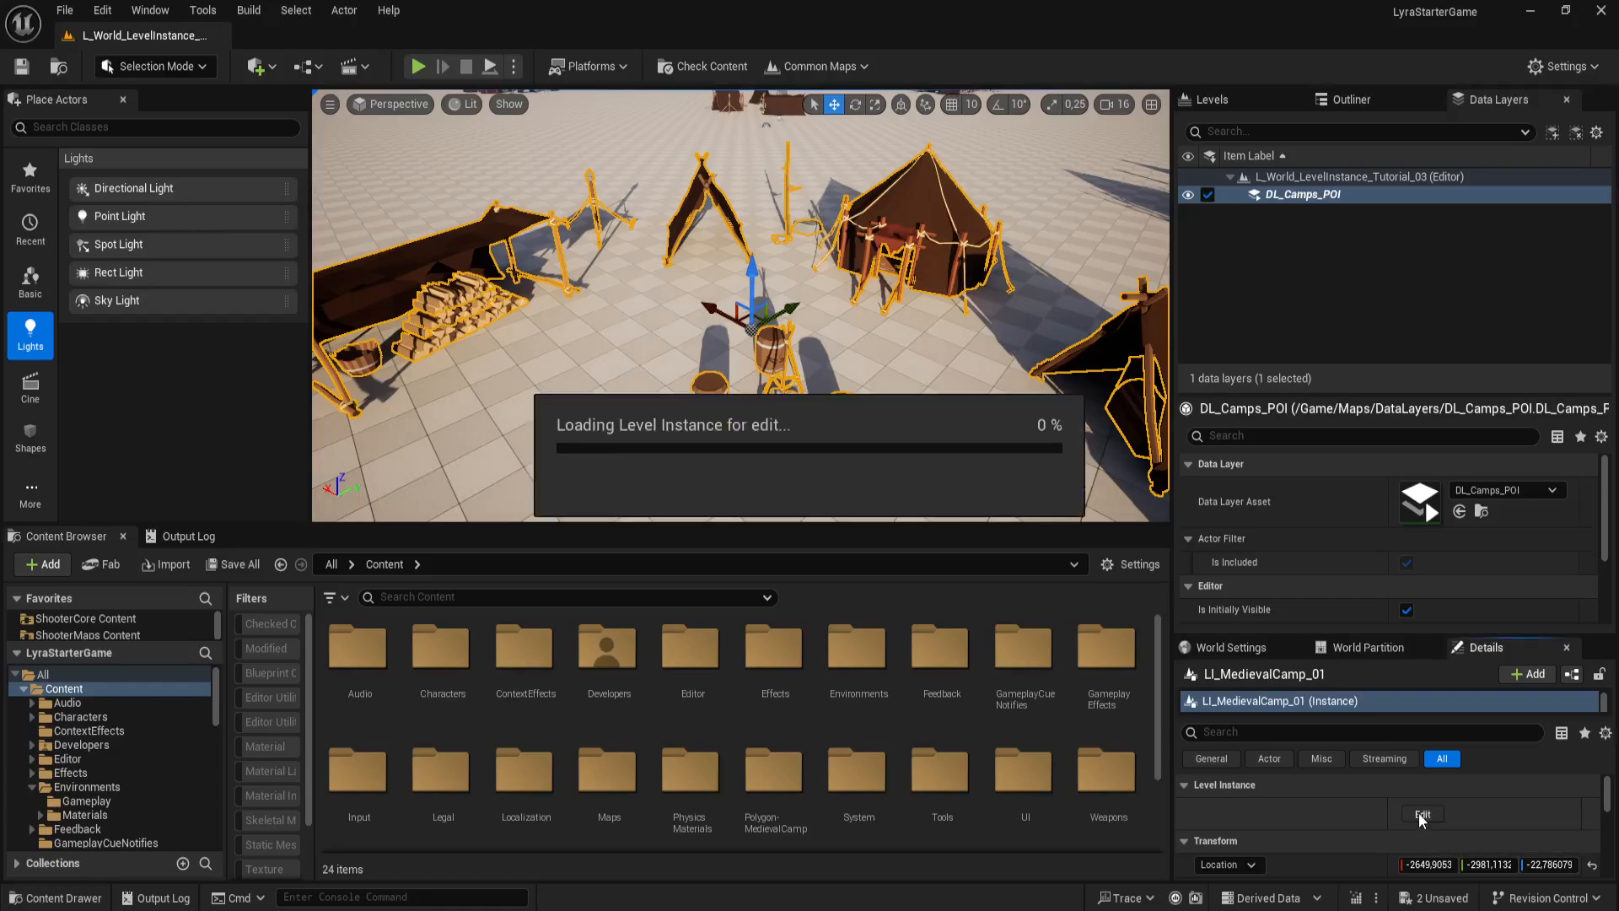
right_click_drag(868, 362, 825, 363)
key("g")
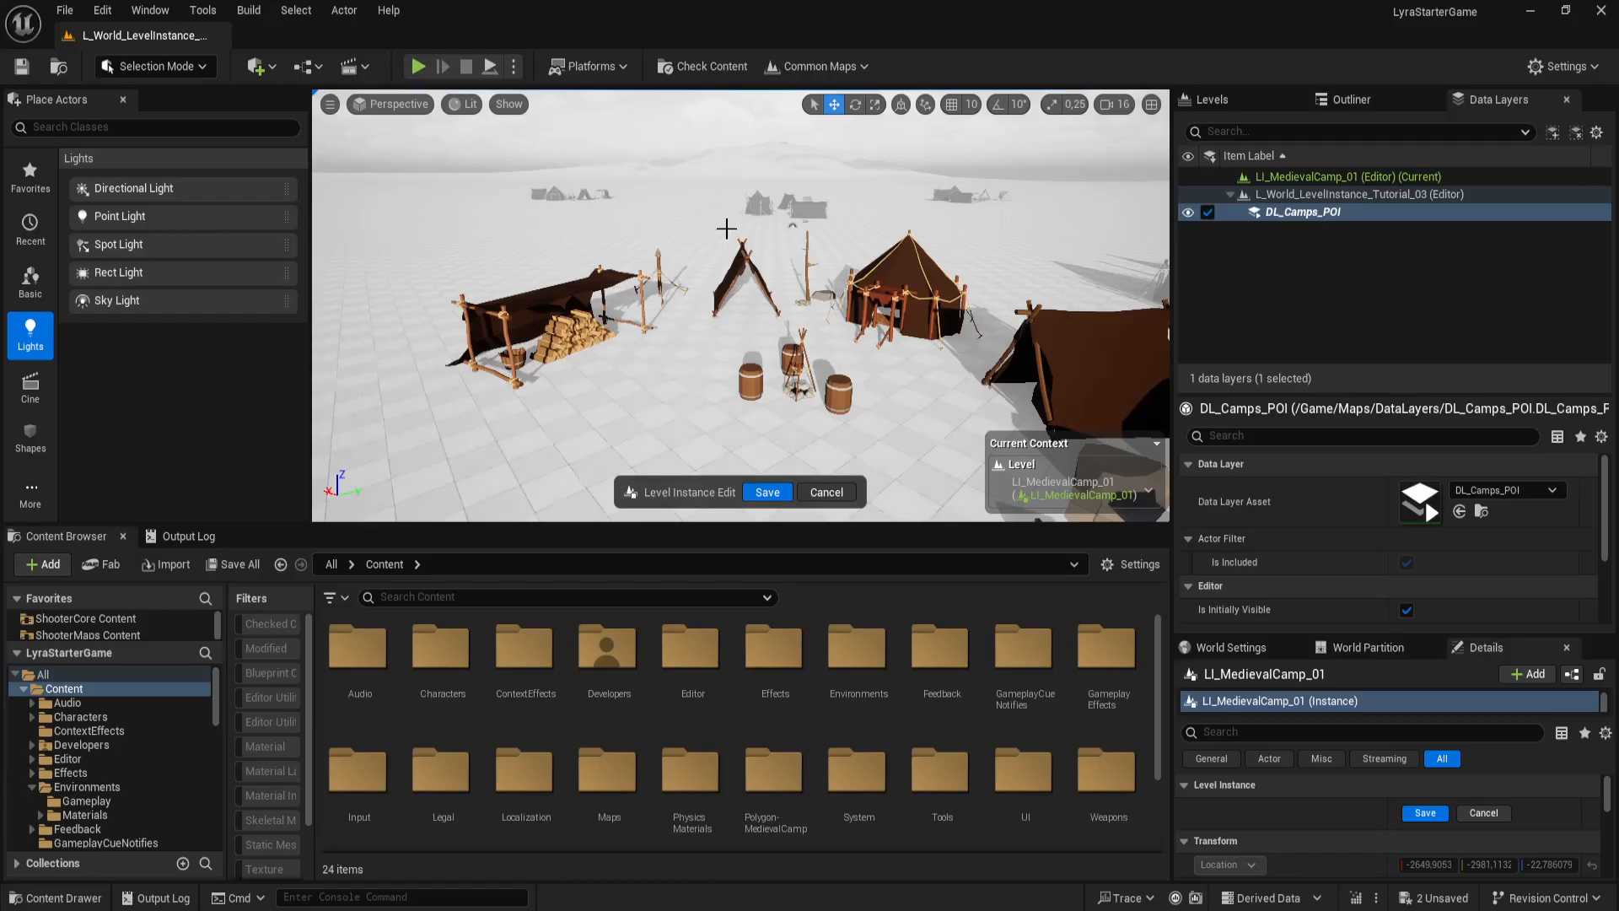
right_click_drag(941, 364, 999, 339)
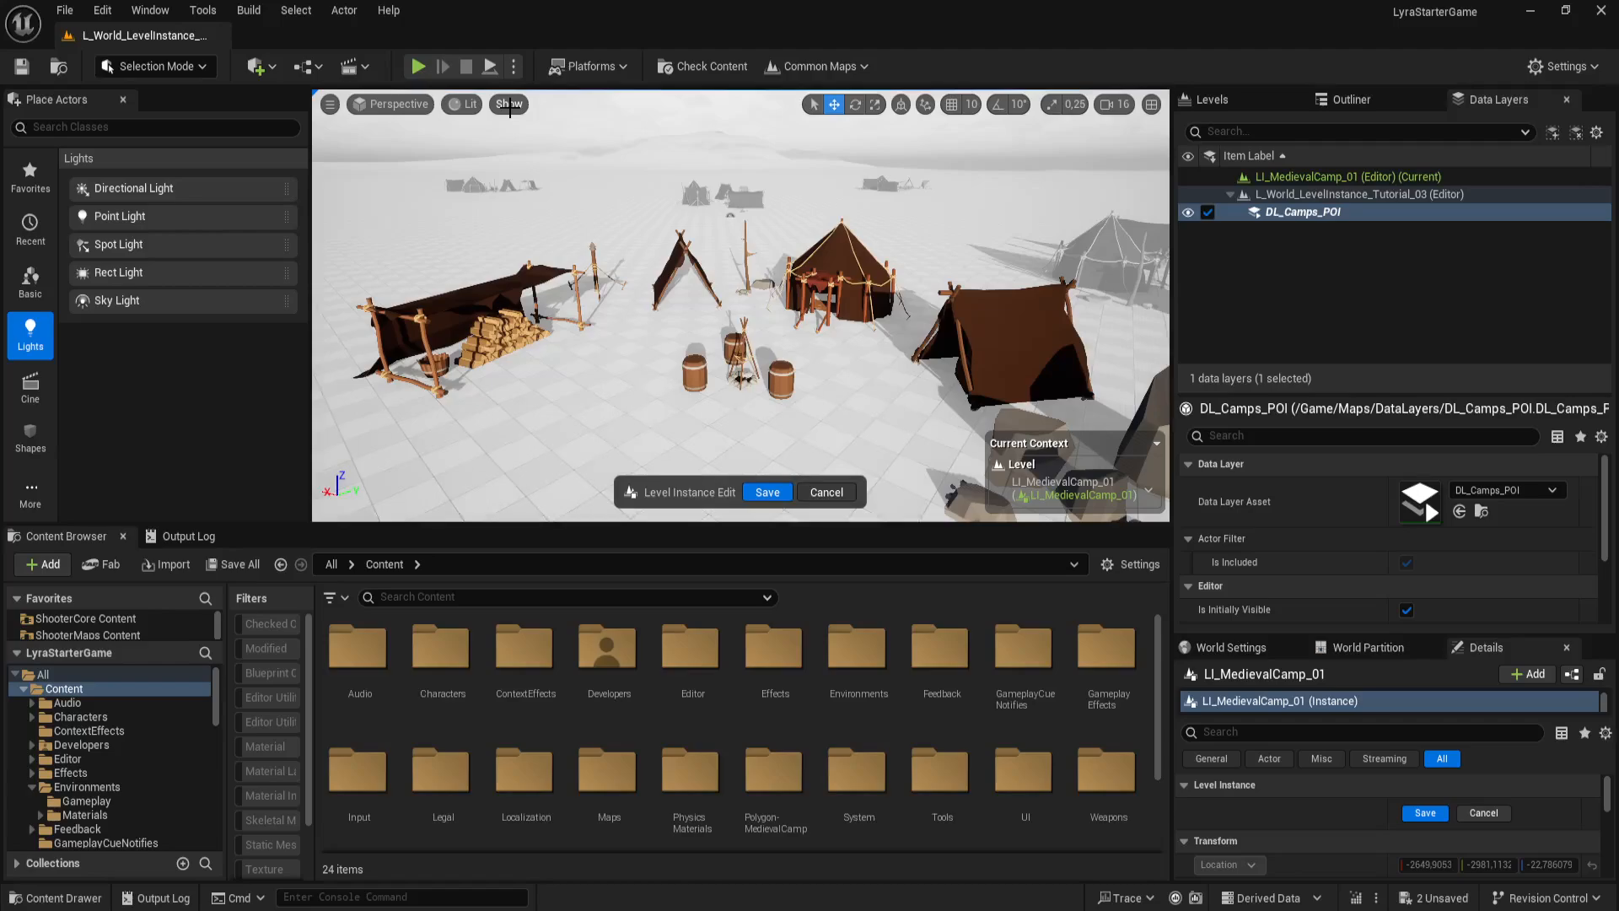
Step: Find the Visualize Level Instance Editing show flag by searching for "level", and switch it off and on again
left_click(509, 104)
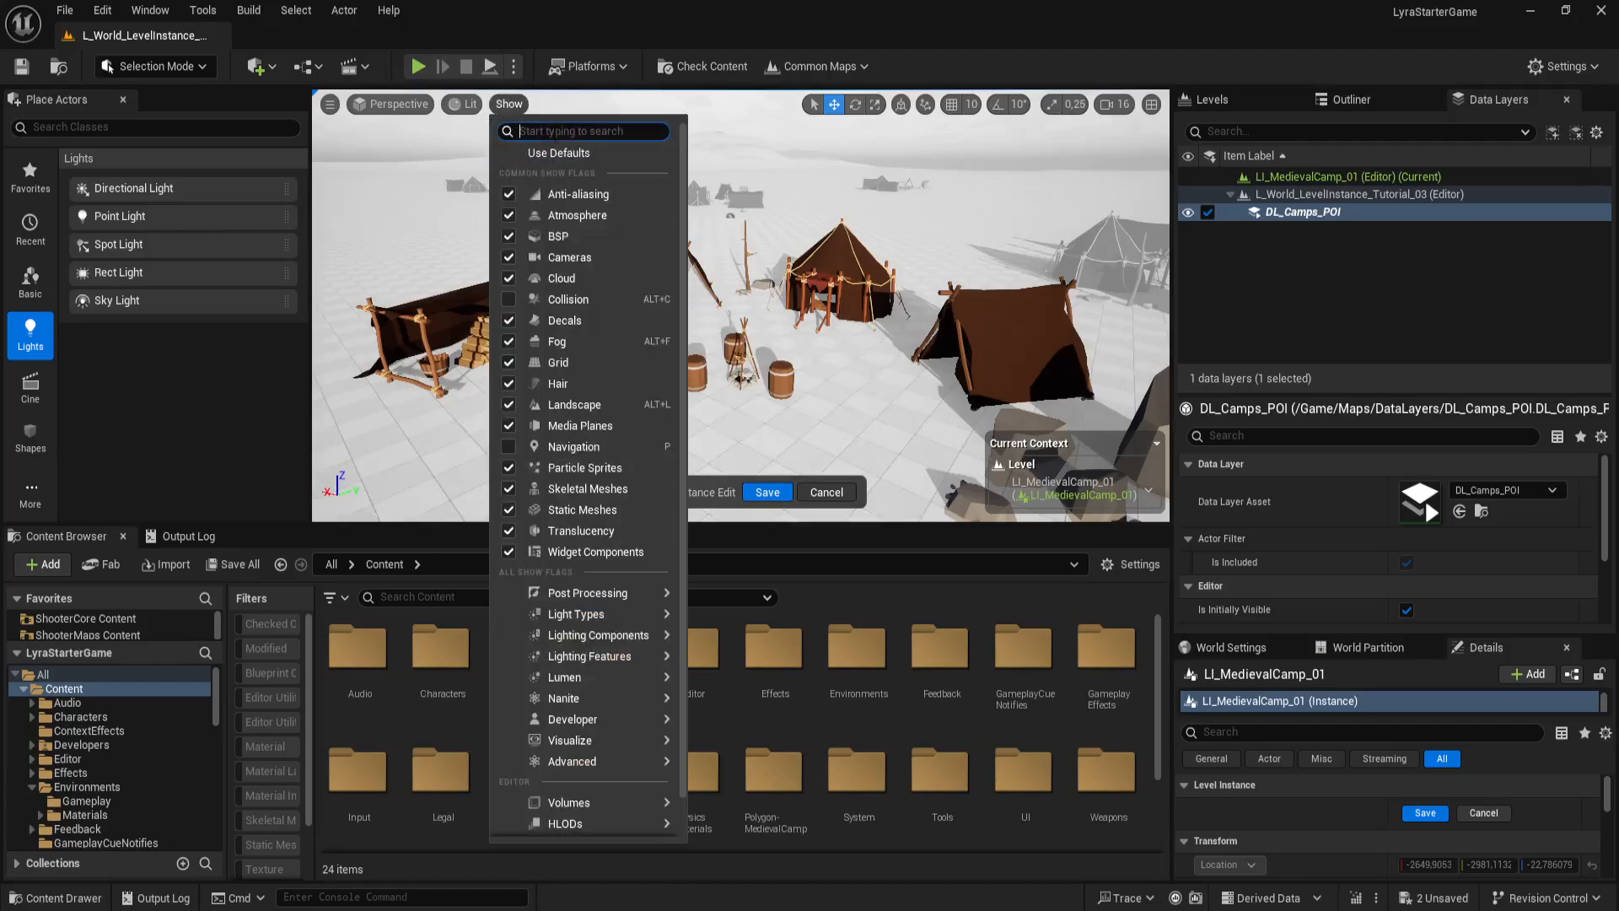
type("level")
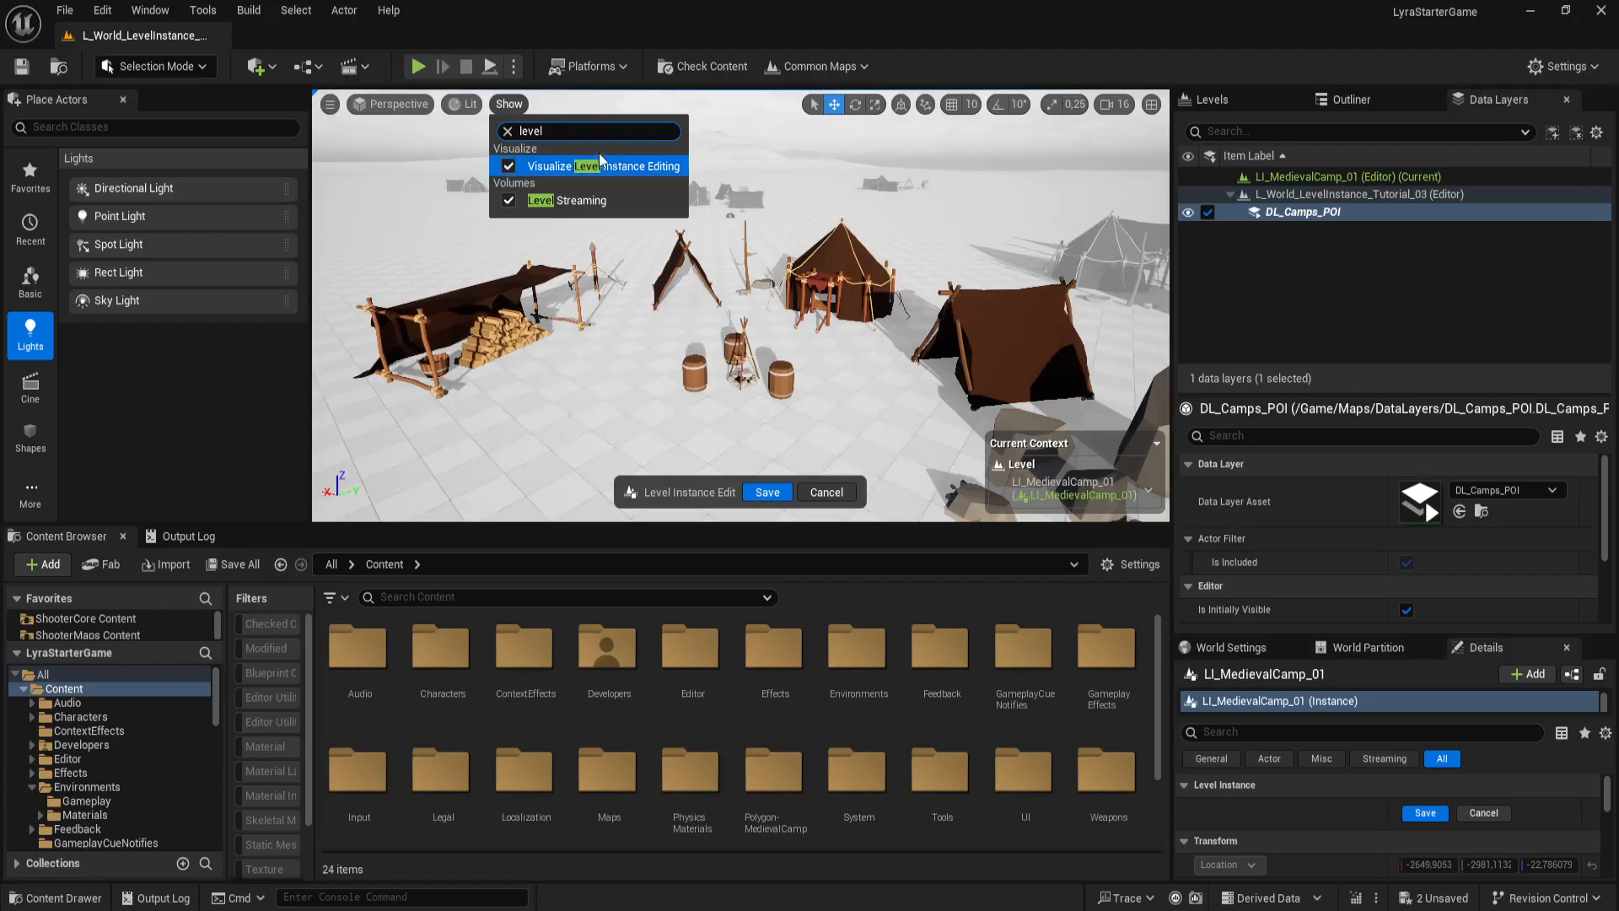
left_click(510, 166)
left_click(509, 167)
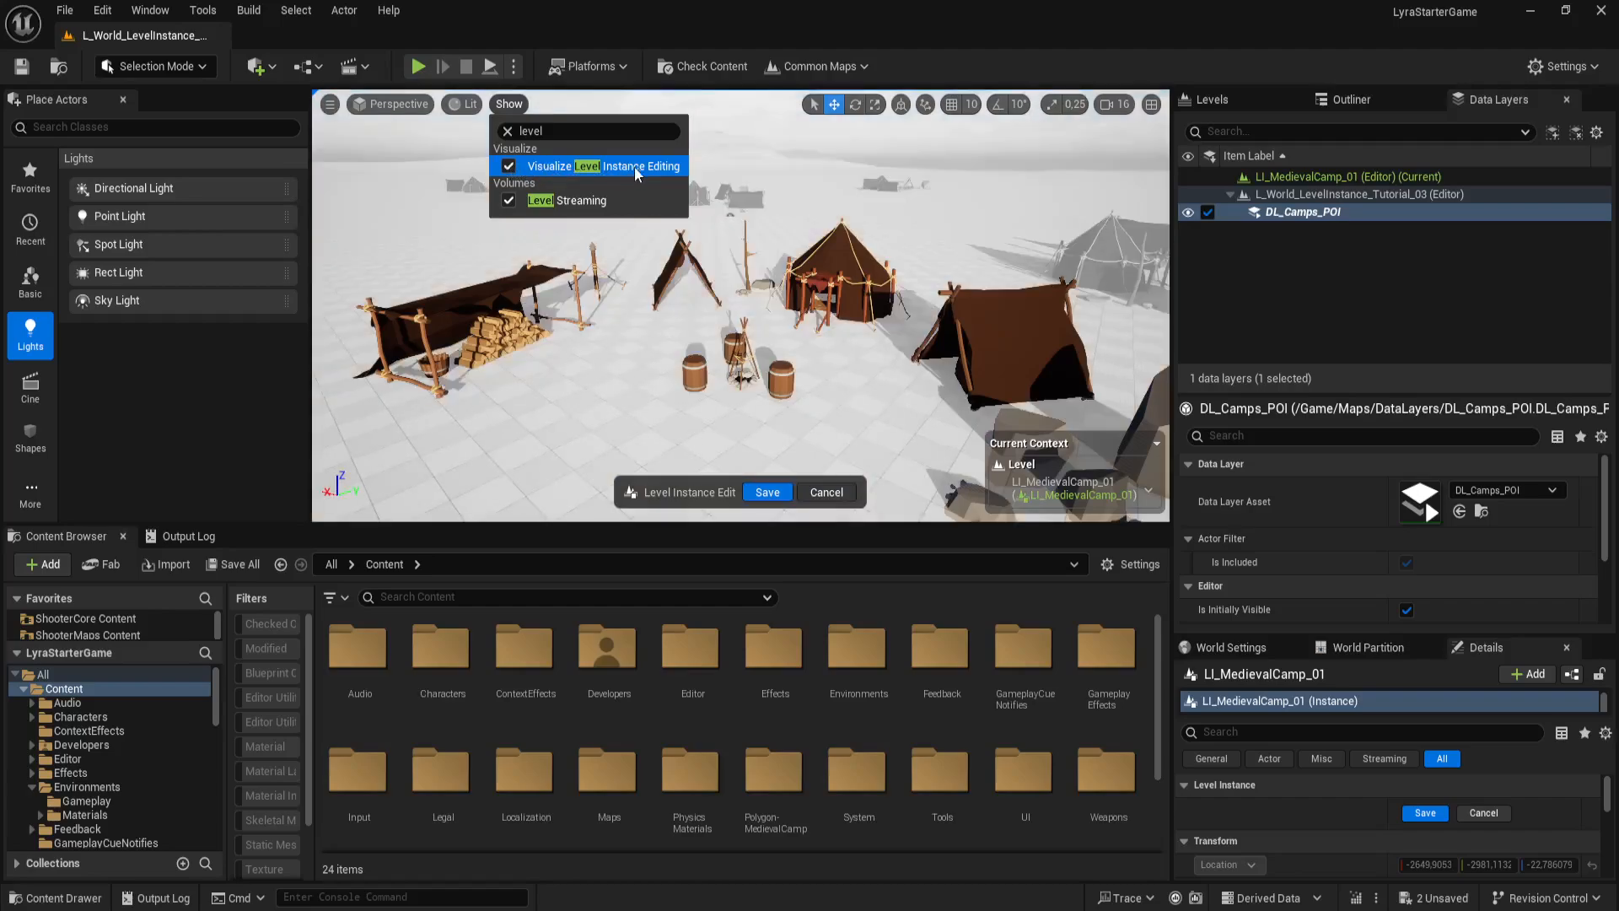
Step: Find the Visualize Level Instance Editing flag in the Visualize group of the viewport's show flags
left_click(507, 131)
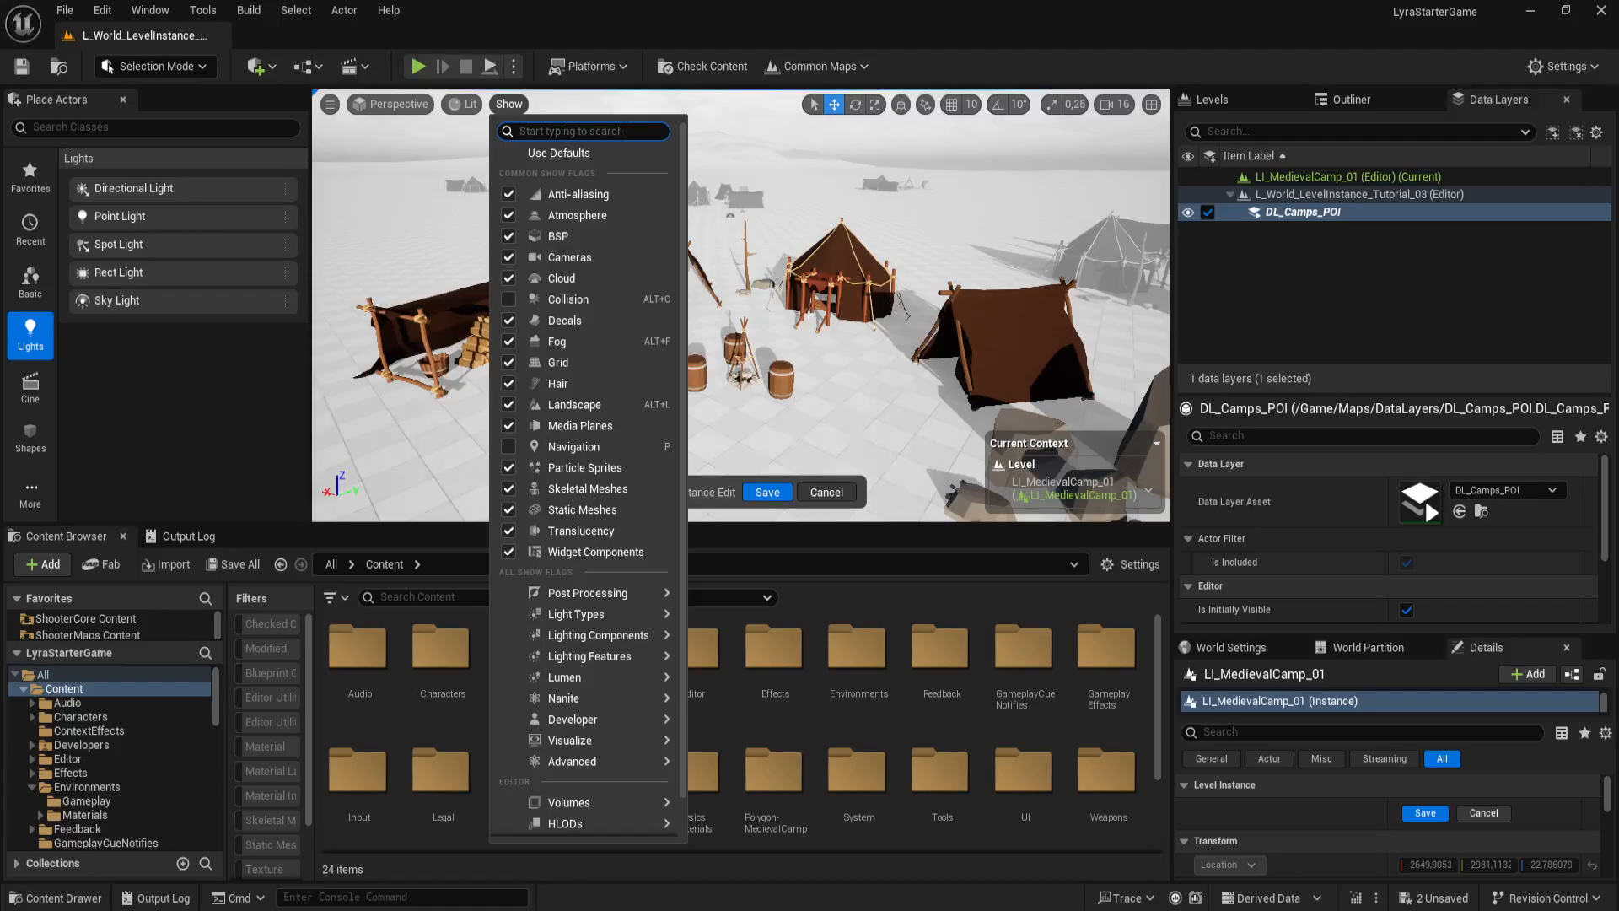
mouse_move(618, 719)
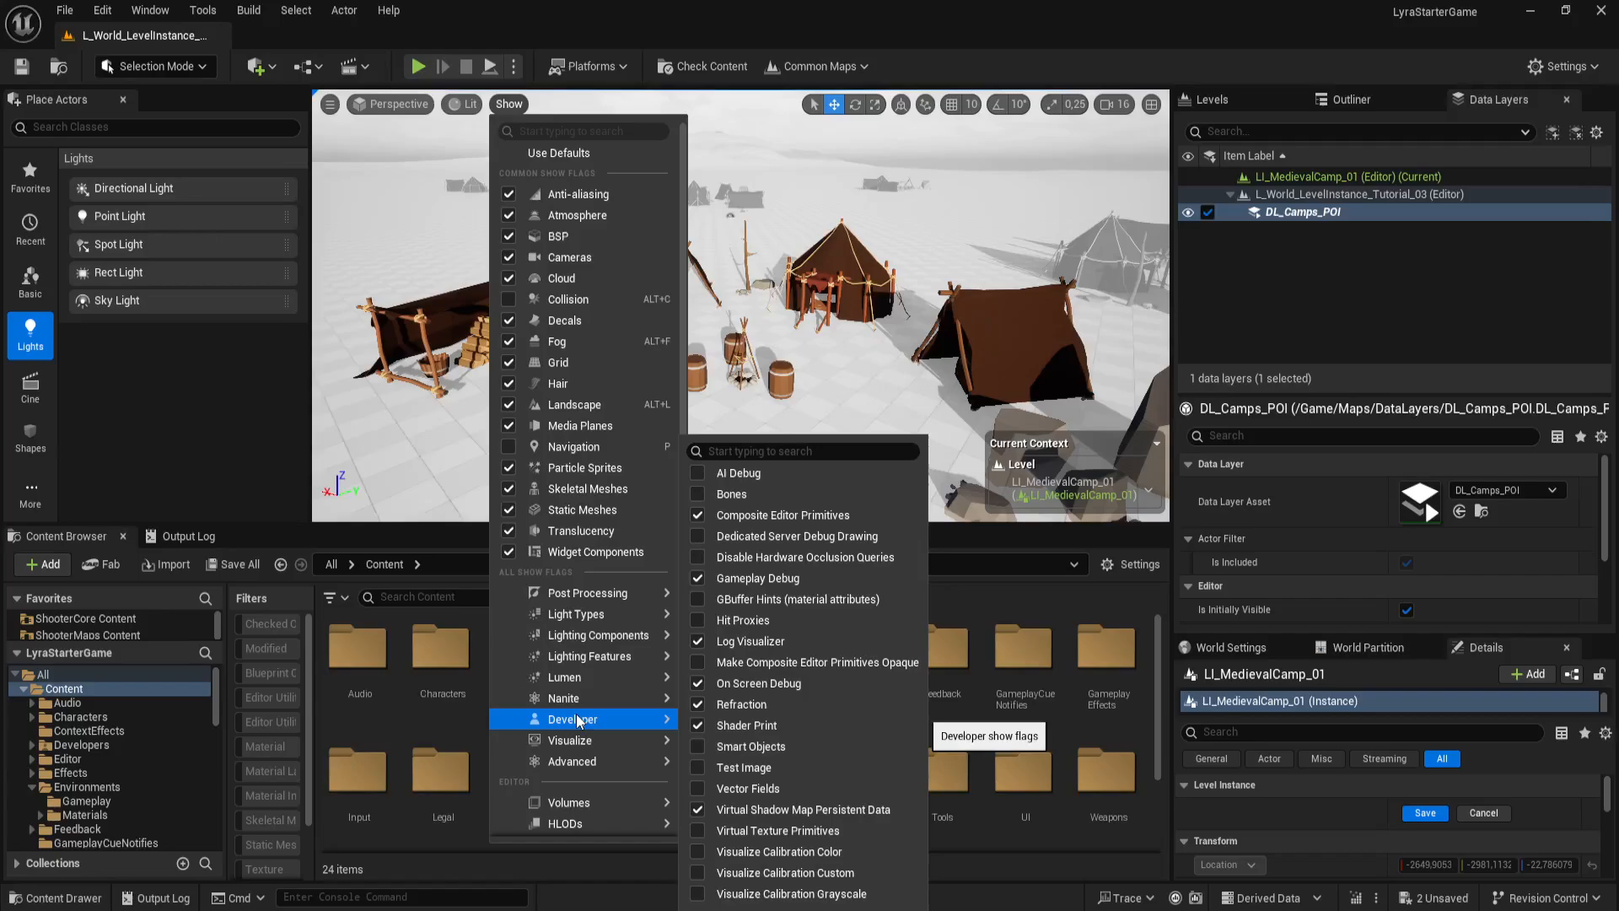
mouse_move(586, 742)
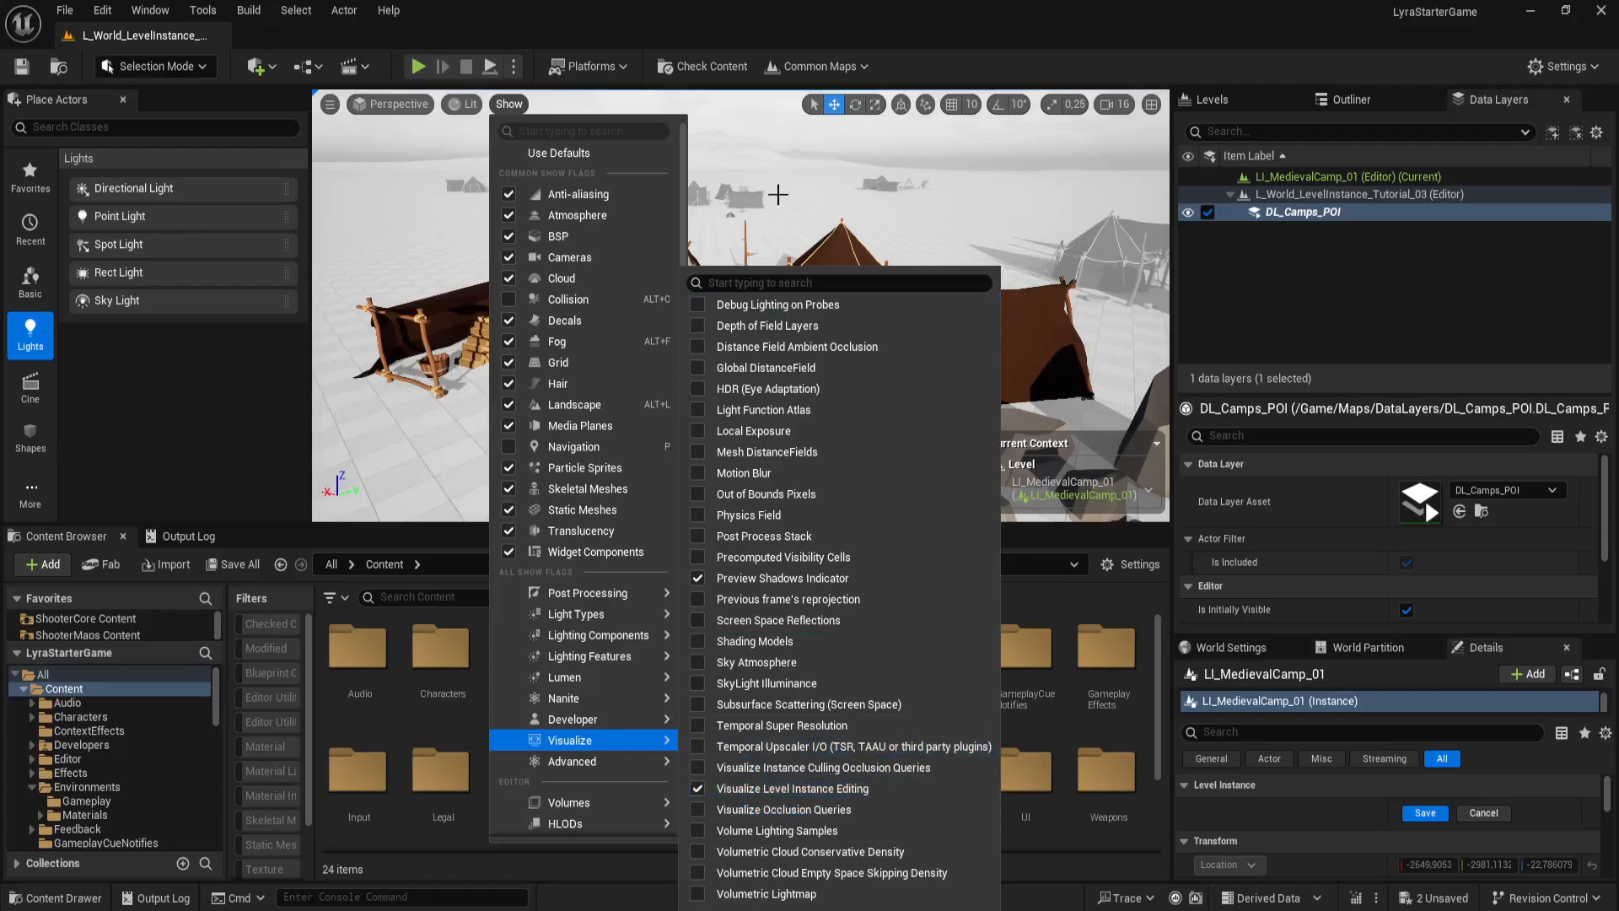
right_click_drag(813, 190, 801, 196)
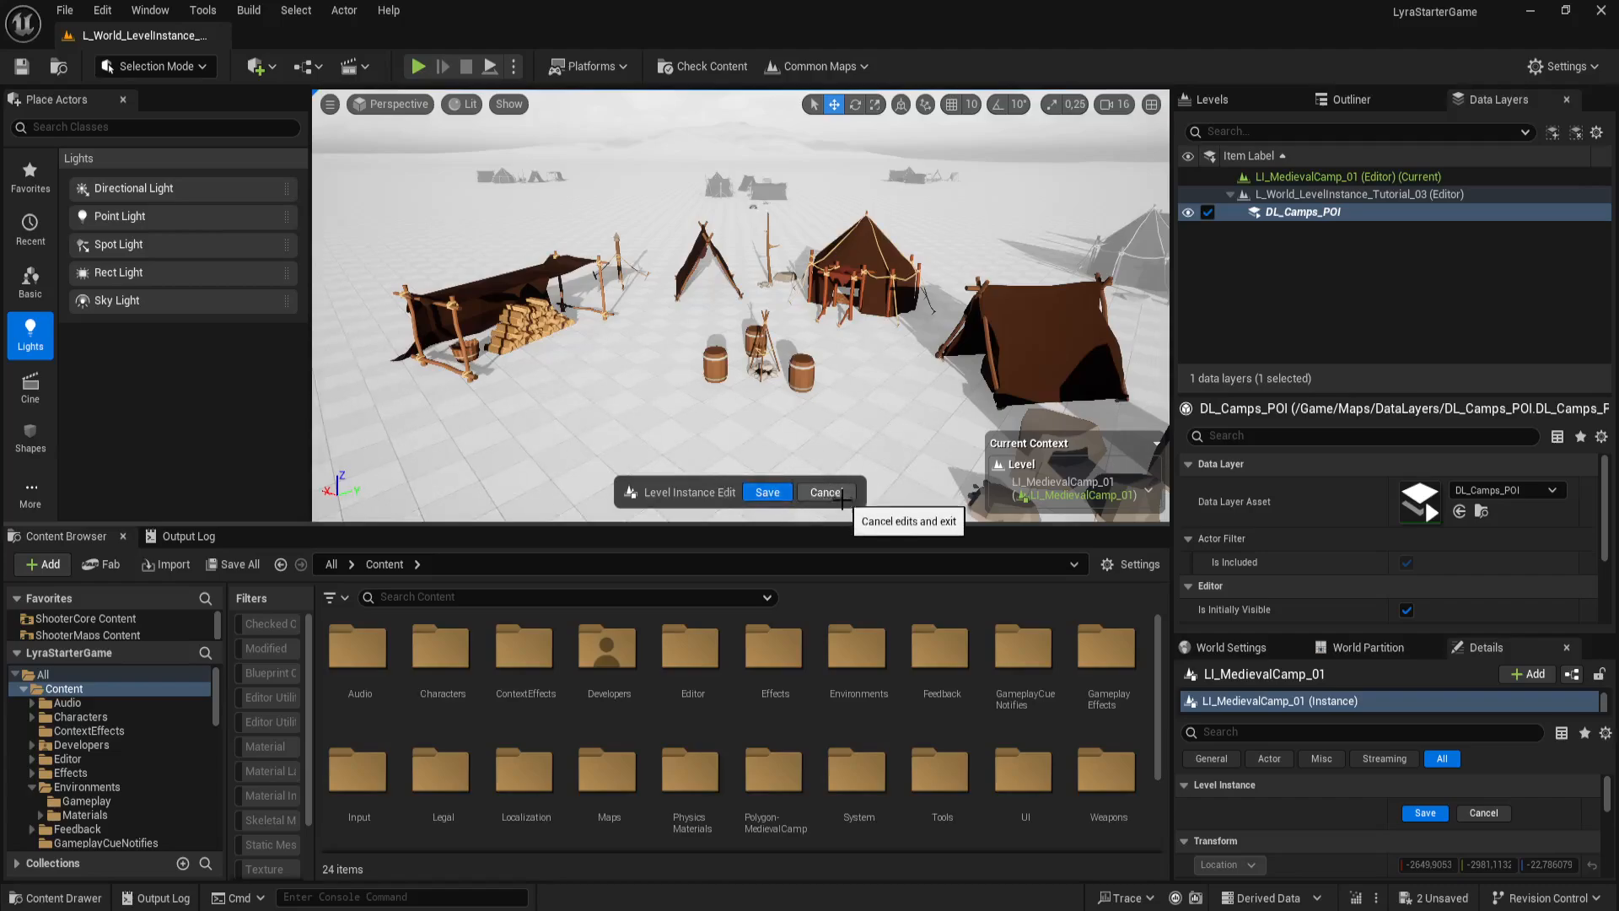
Step: Save and exit the LI_MedievalCamp_01 edit, and view the camp closer up in the main level
right_click_drag(806, 416, 839, 435)
left_click(769, 492)
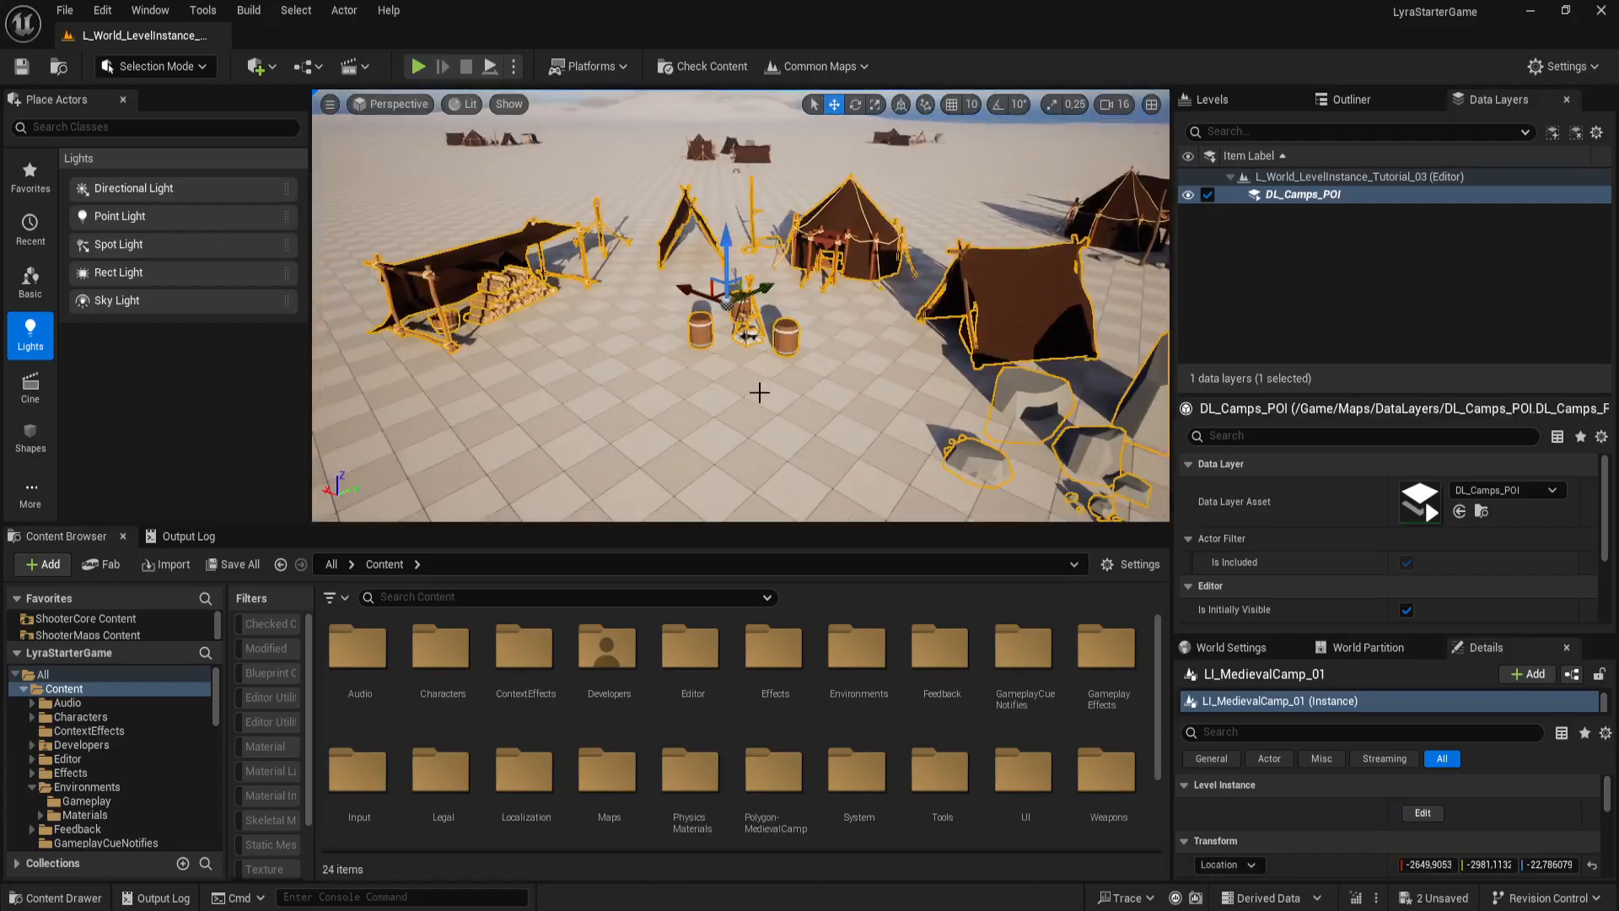
left_click(761, 391)
scroll(760, 424, "up", 3)
left_click(762, 426)
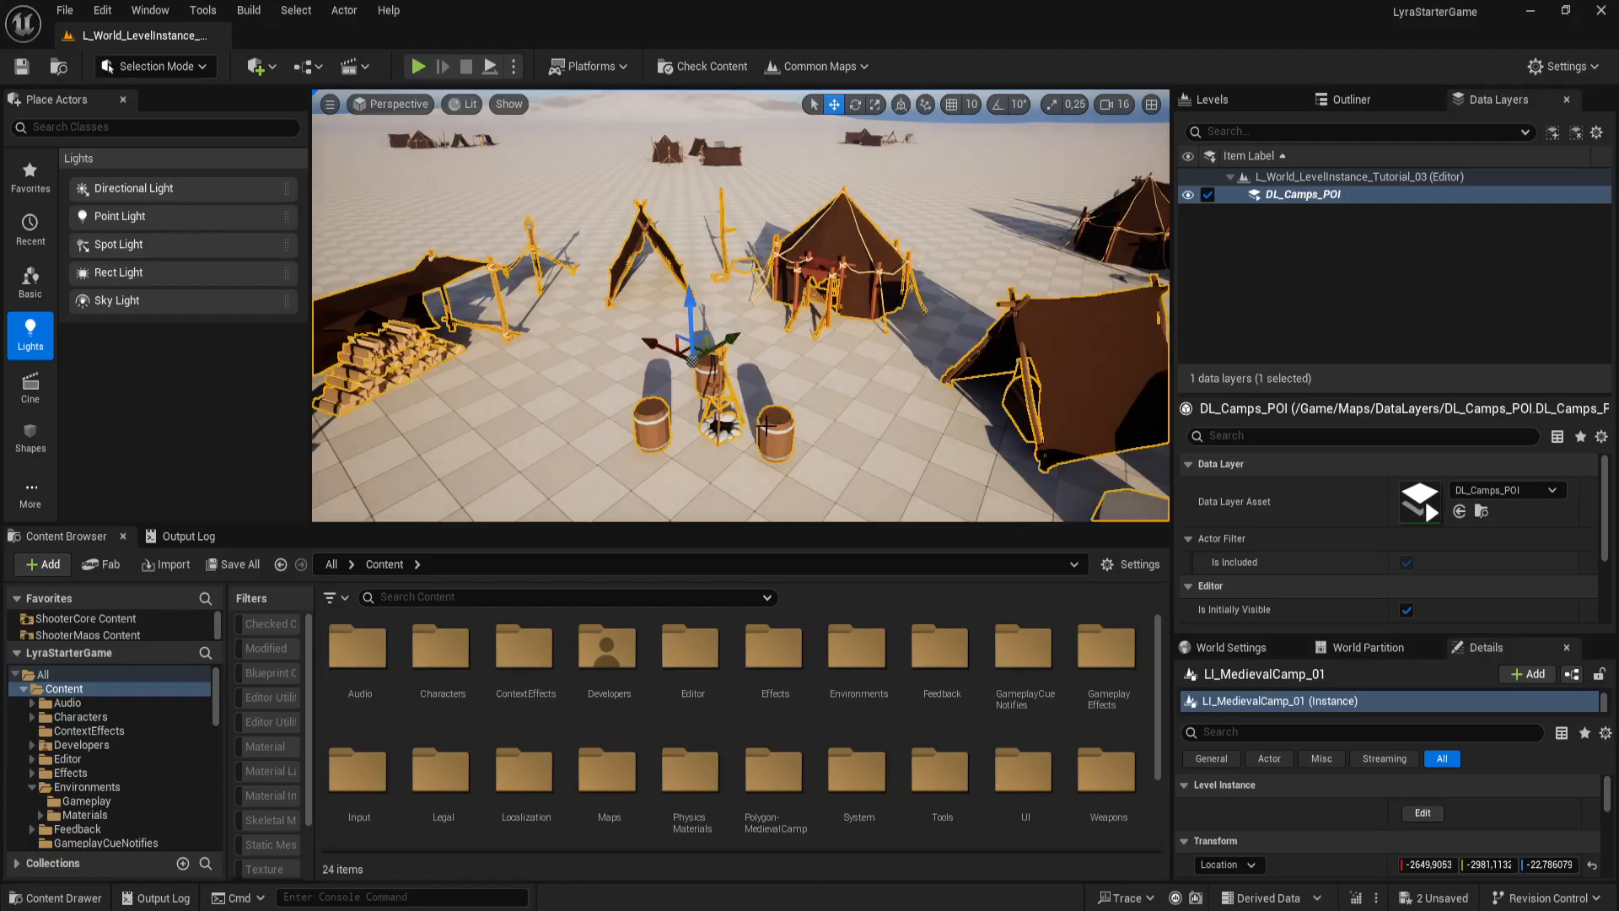
right_click_drag(808, 428, 849, 459)
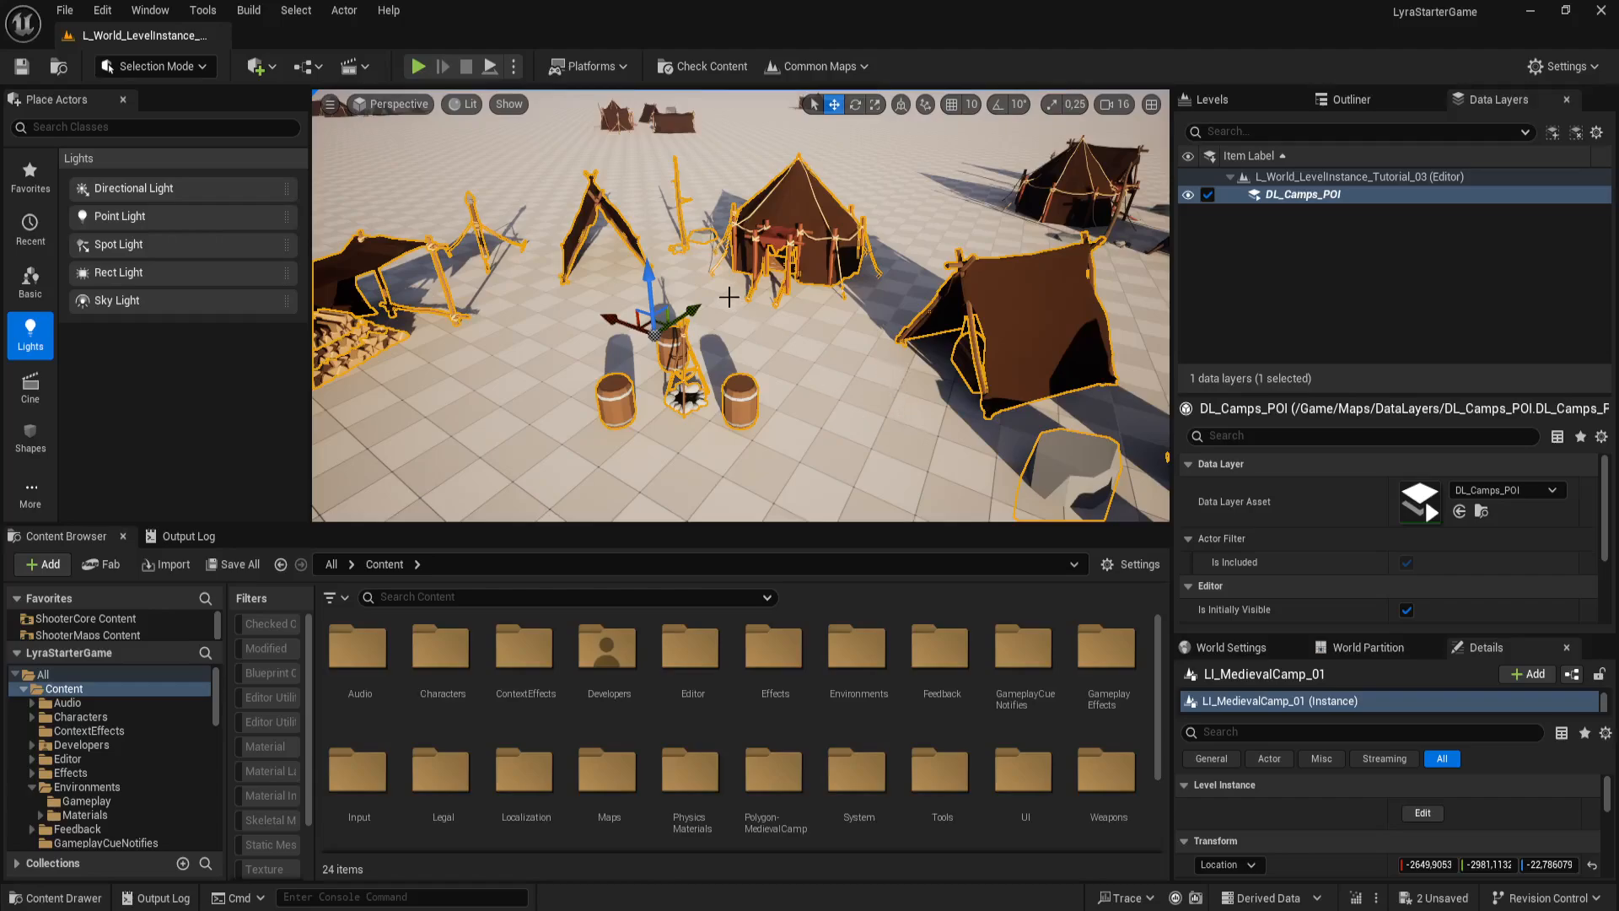
right_click_drag(810, 391, 780, 334)
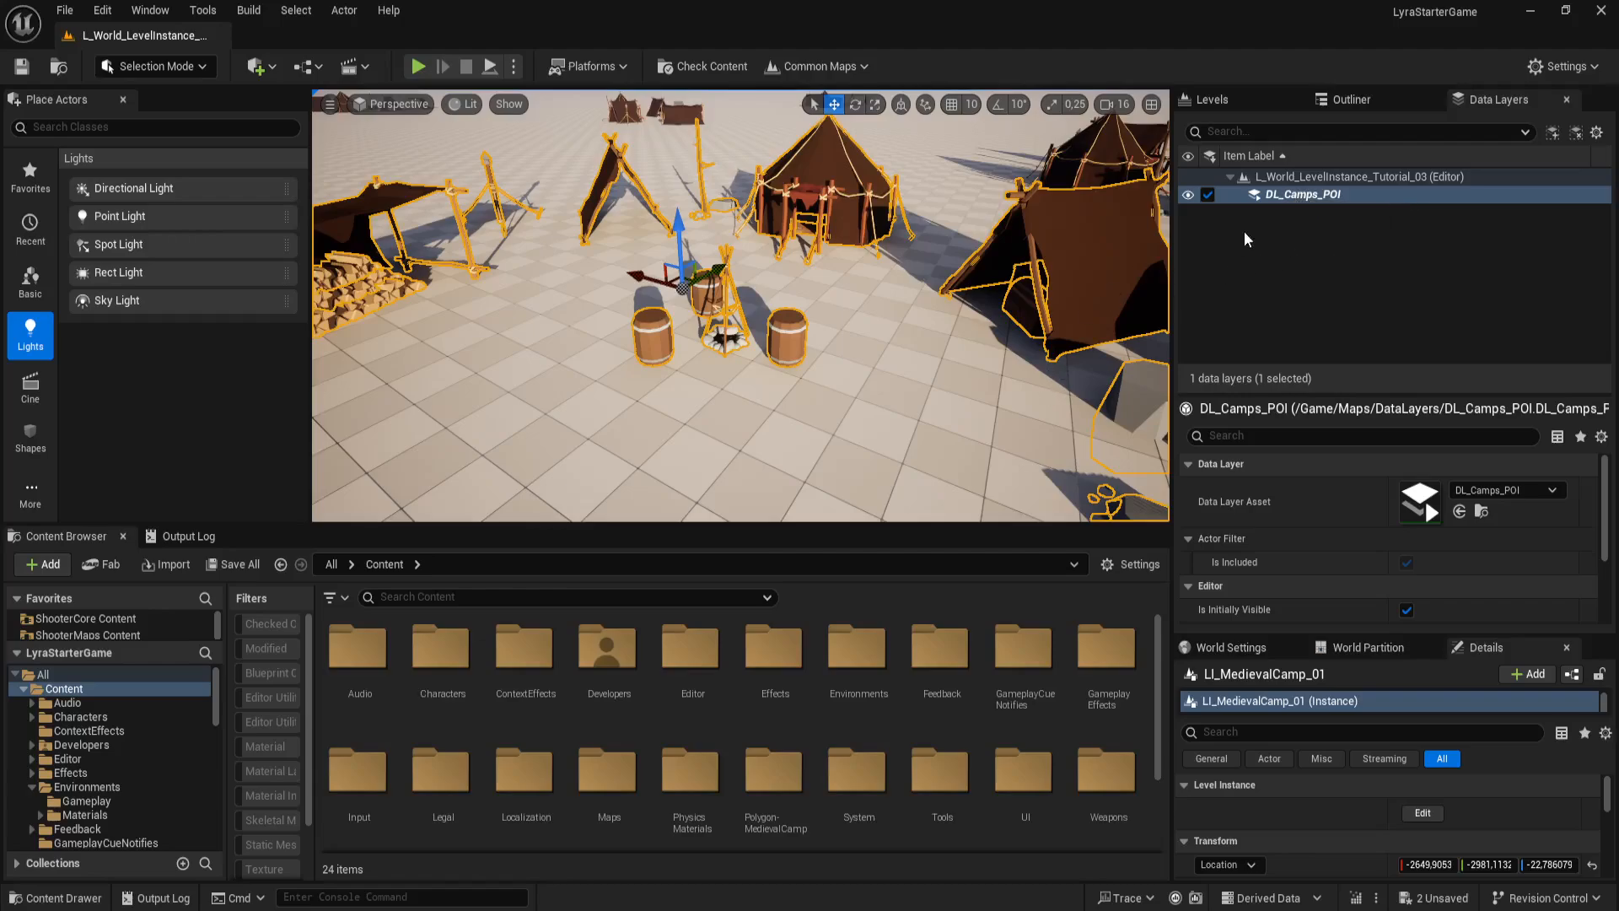
Step: Make DL_Camps_POI the current data layer and place Broken_Barrel_01 from Polygon-MedievalCamp/Models on the ground in front of the campfire
double_click(1303, 196)
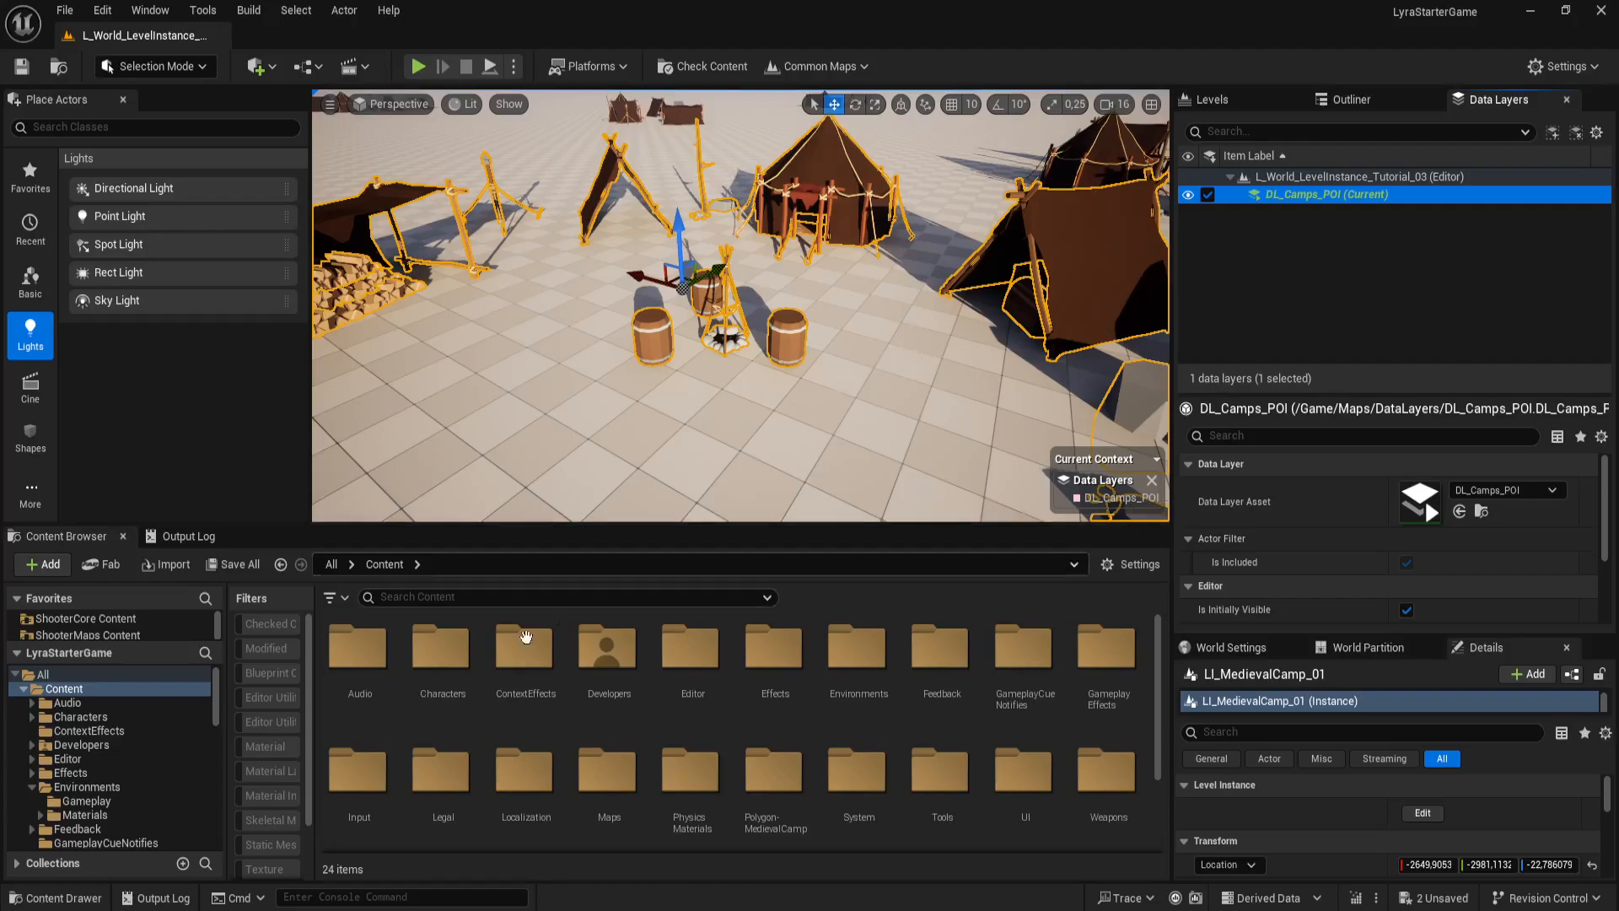
scroll(119, 734, "down", 8)
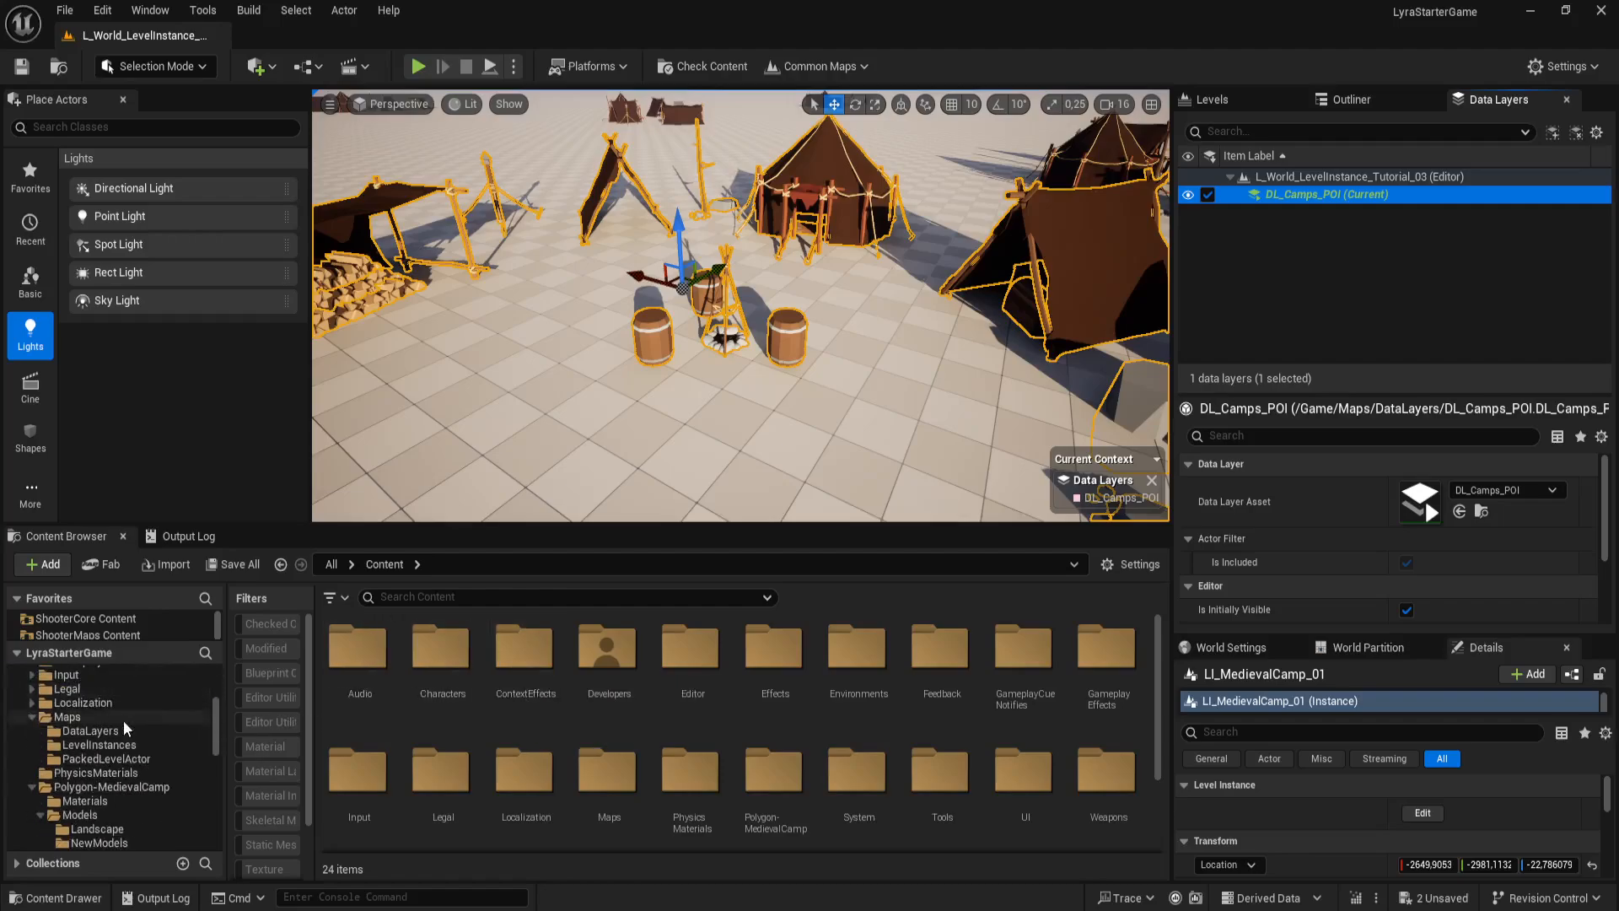
scroll(172, 736, "down", 8)
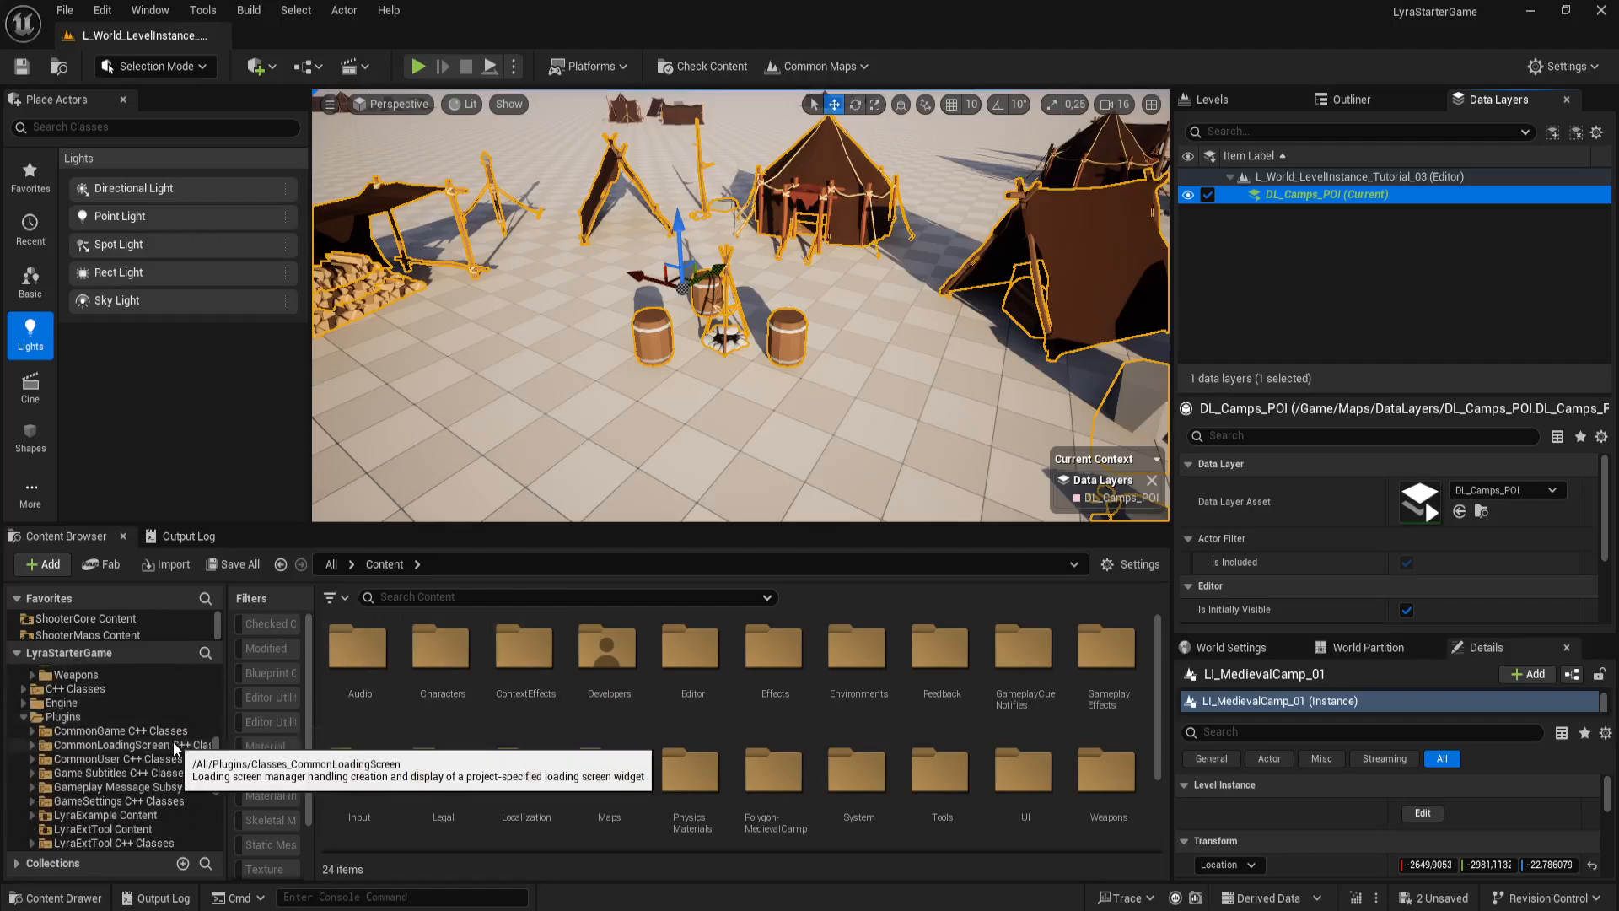
scroll(171, 735, "up", 6)
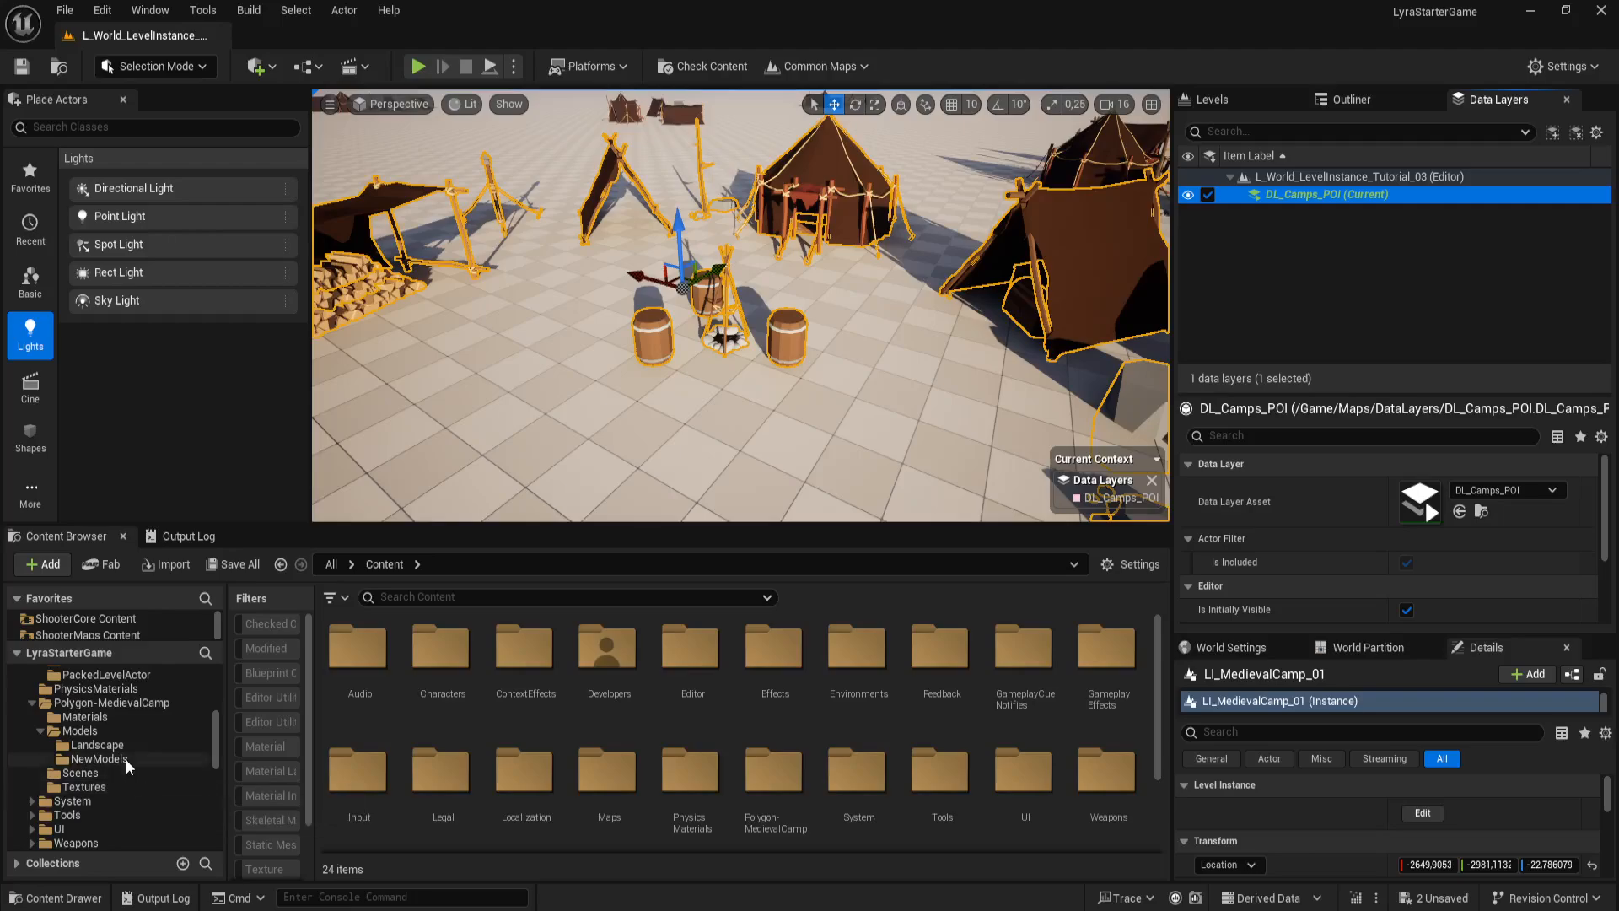
left_click(129, 731)
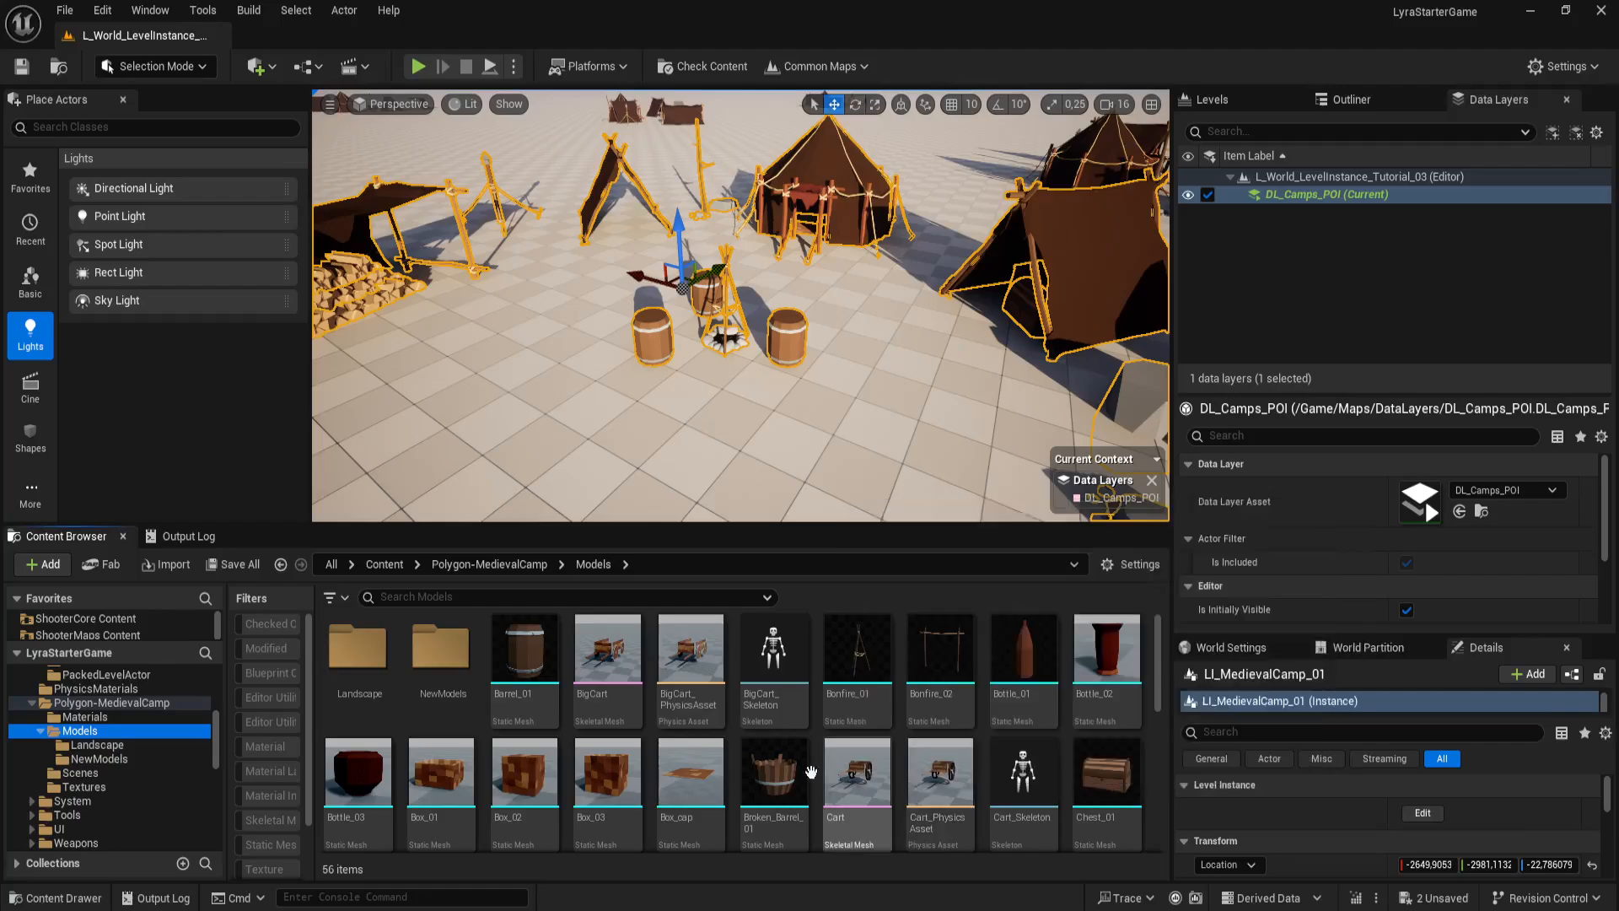
left_click_drag(774, 771, 557, 467)
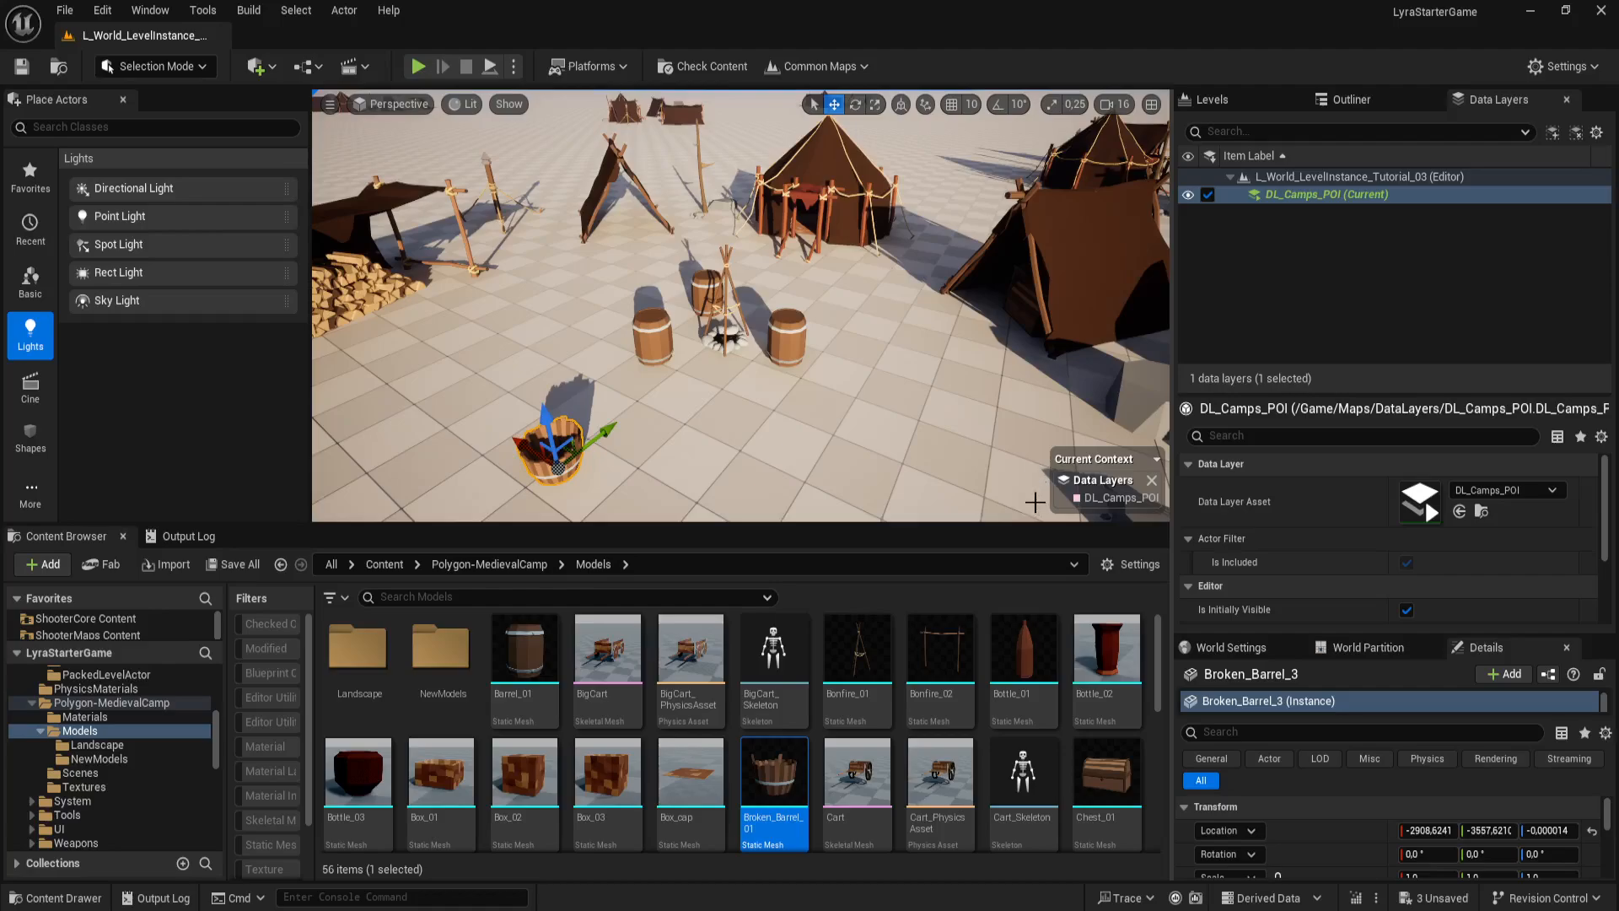
Step: Open the LI_MedievalCamp_01 level instance for editing and select its bonfire actor
left_click(794, 331)
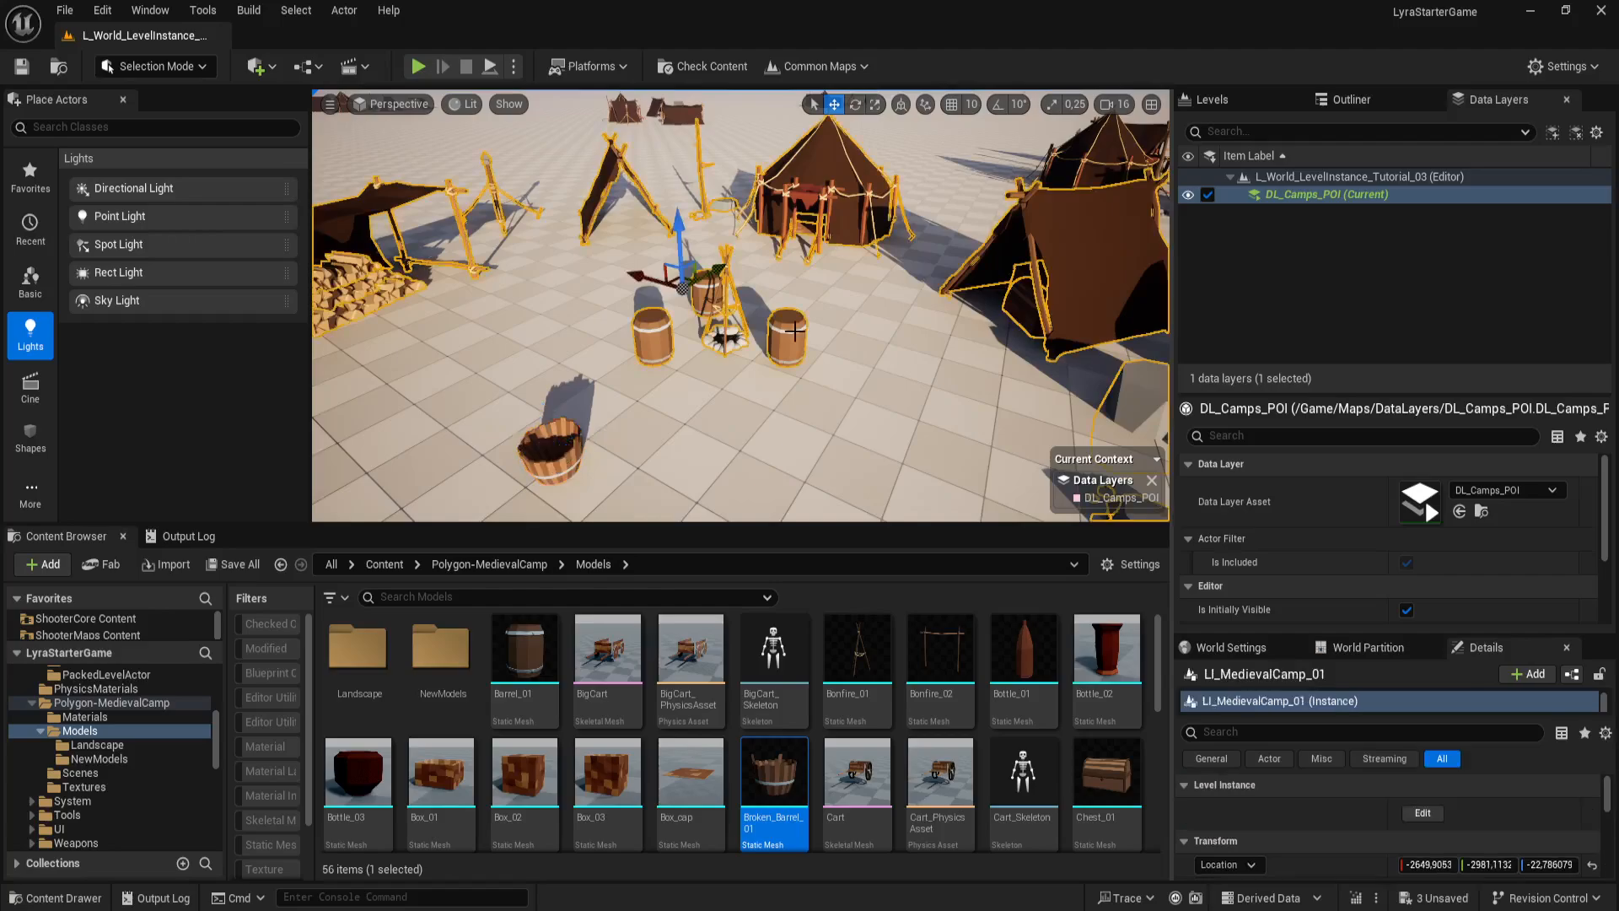
left_click(1423, 813)
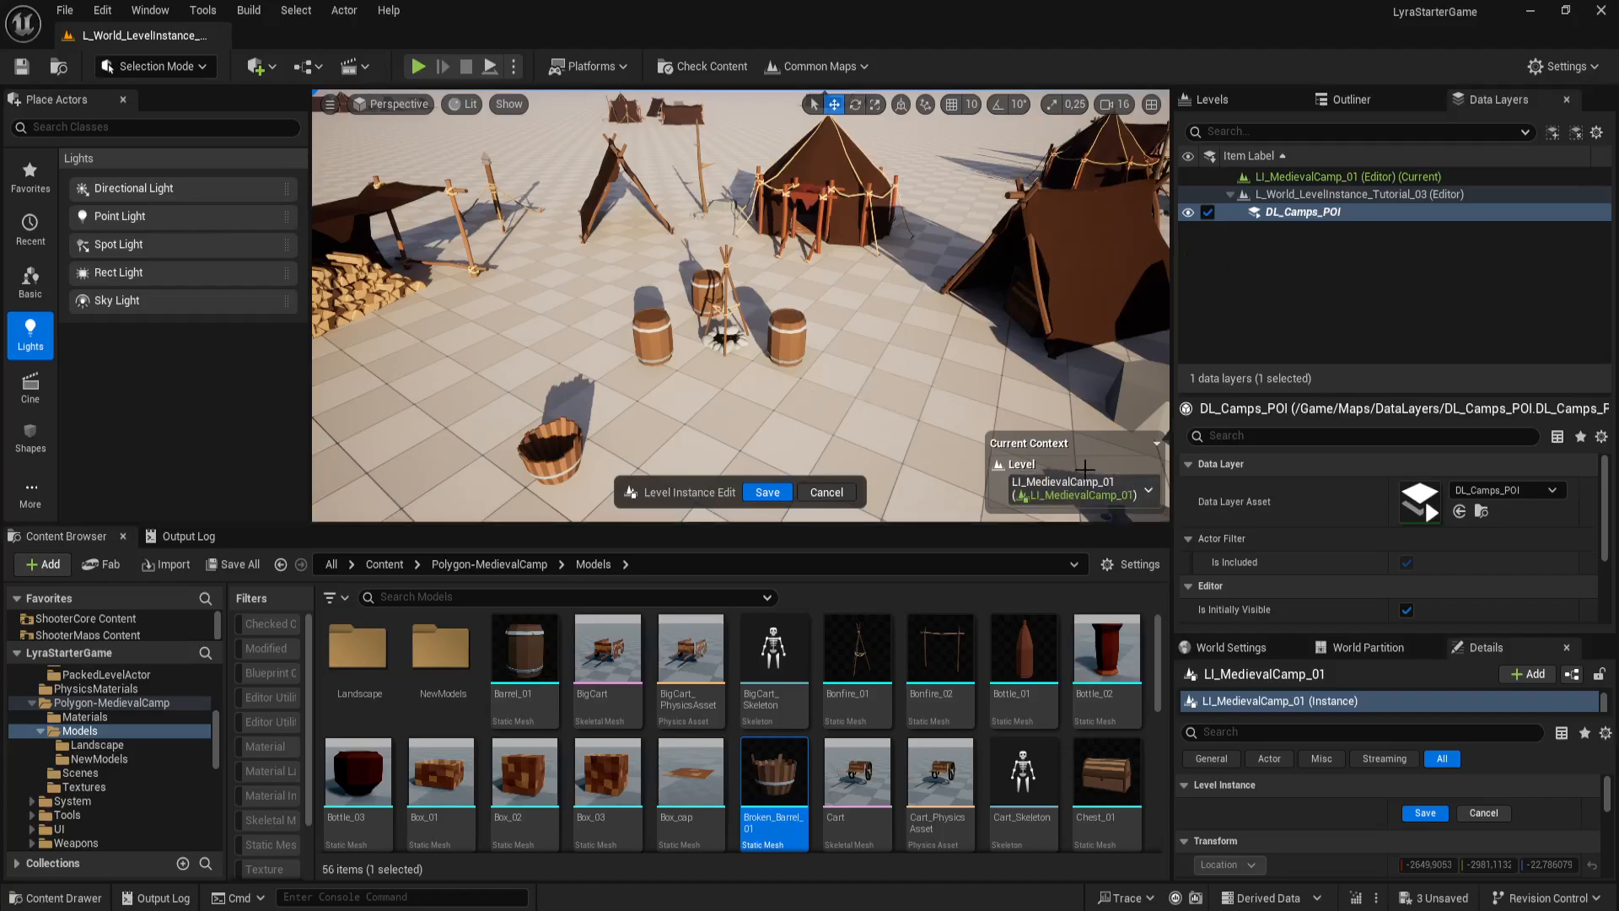
left_click(1064, 284)
left_click(792, 333)
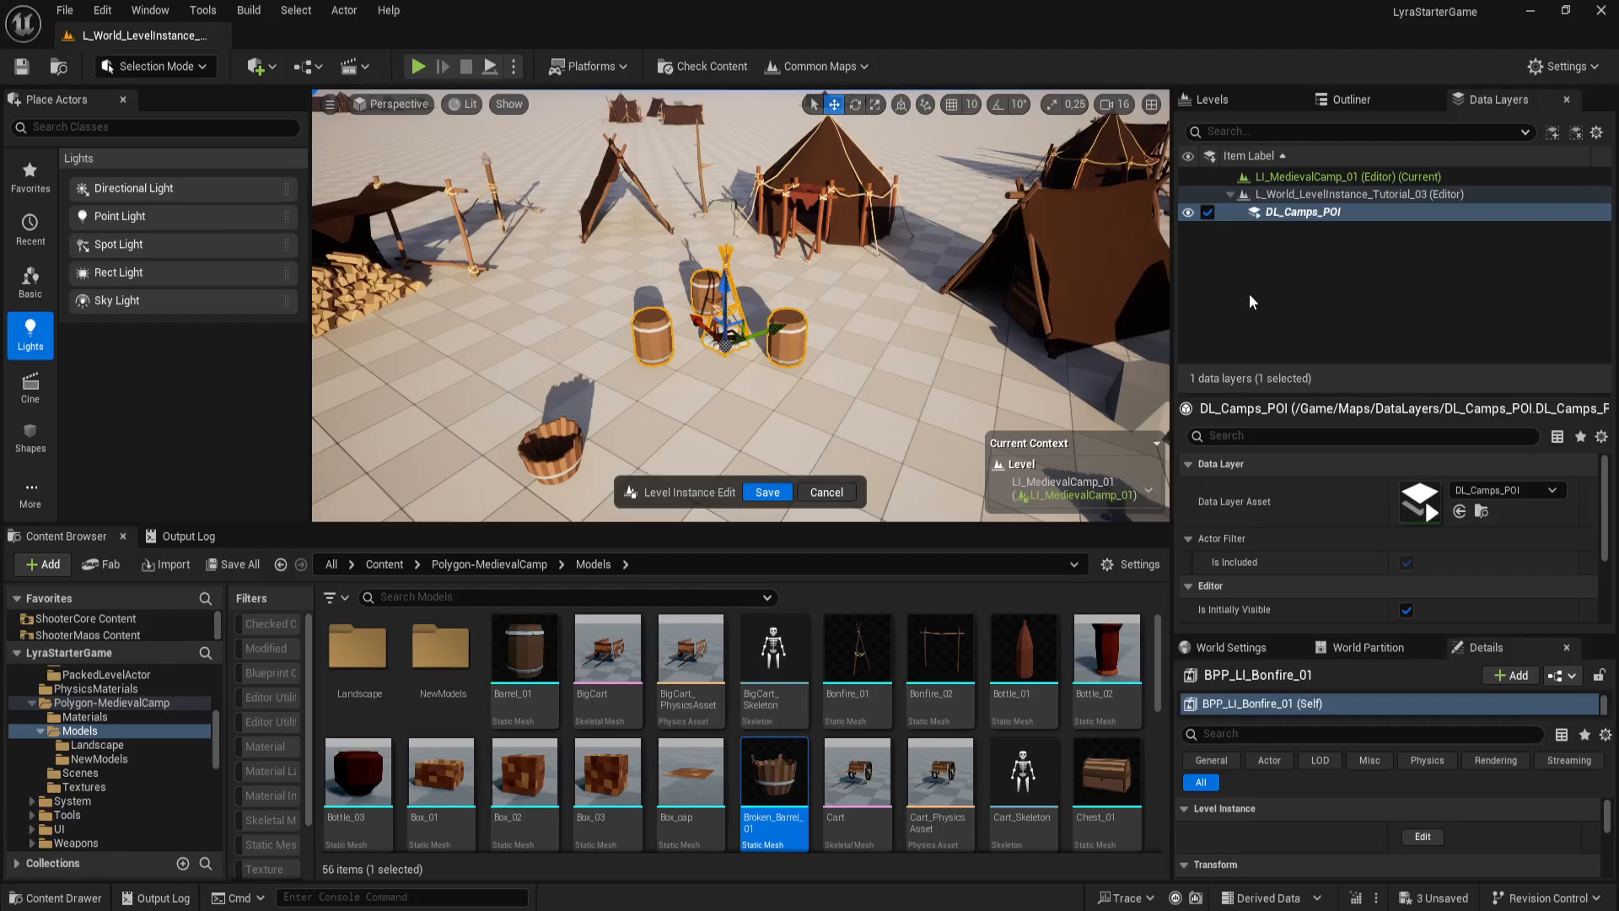
right_click_drag(940, 372, 951, 394)
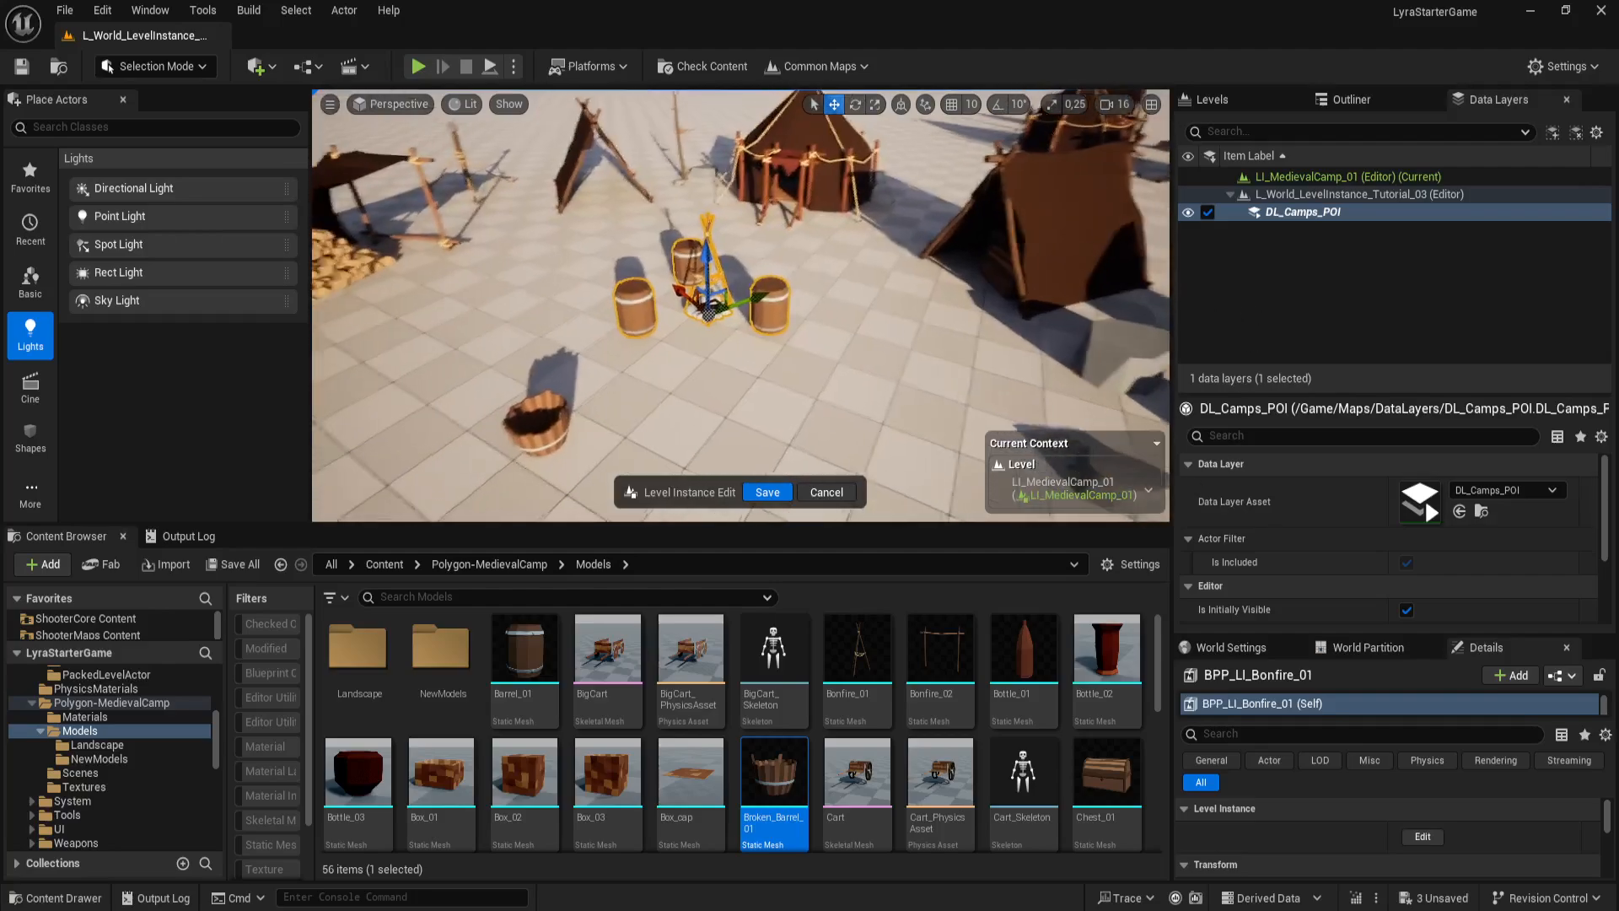
Step: With DL_Camps_POI as the current data layer, place Bottle_02 near the campfire inside LI_MedievalCamp_01 and save the edit
double_click(1297, 213)
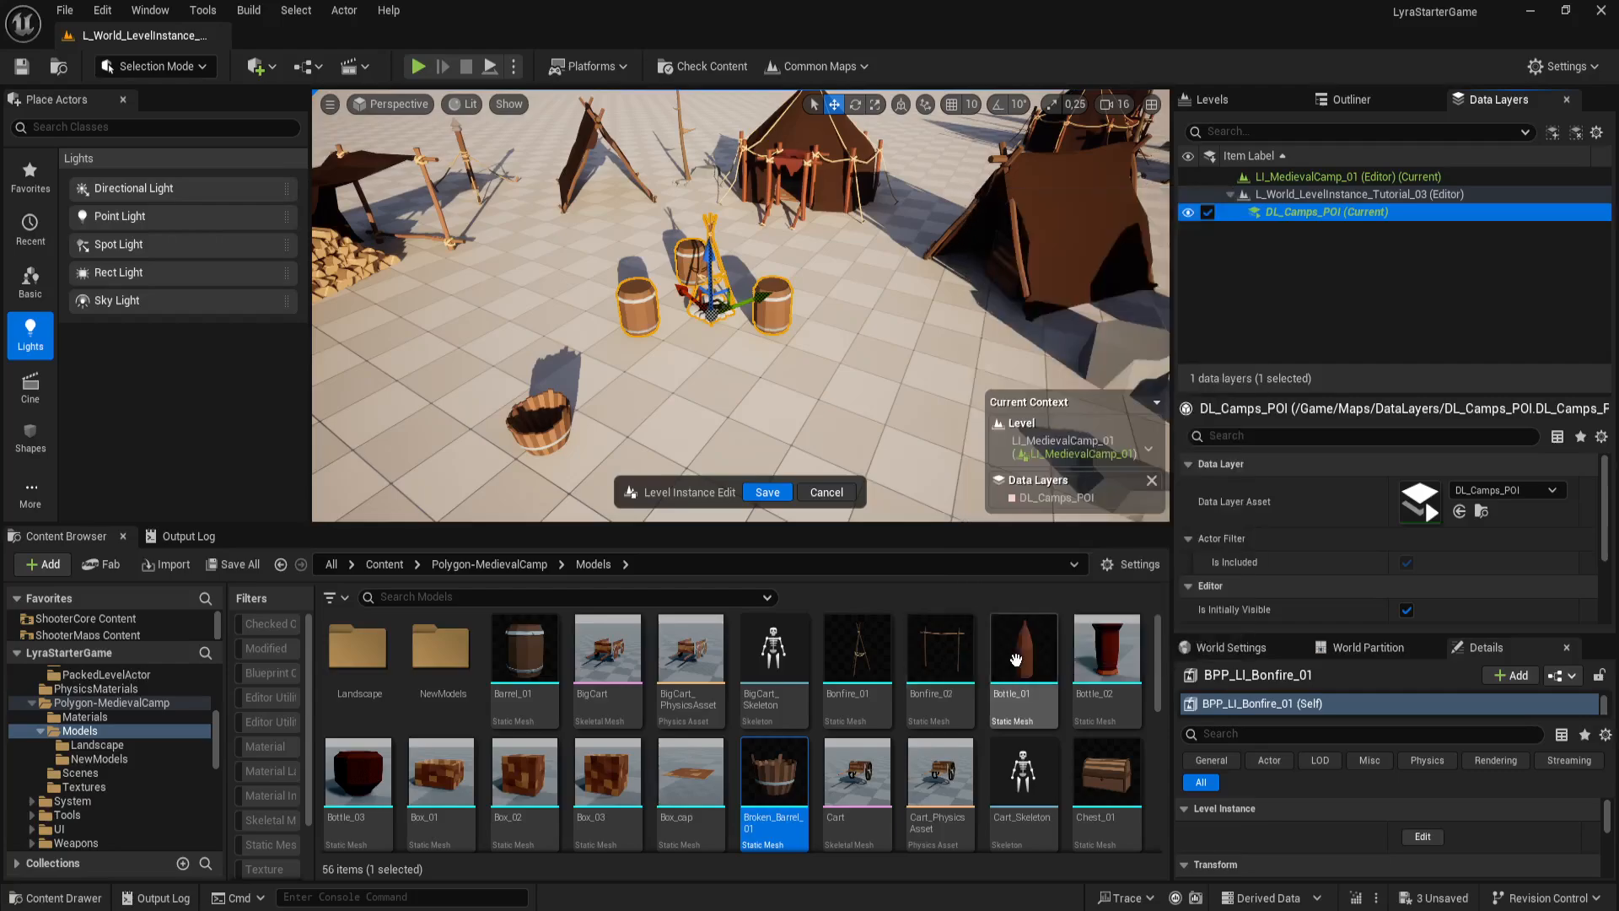
left_click_drag(1107, 651, 805, 404)
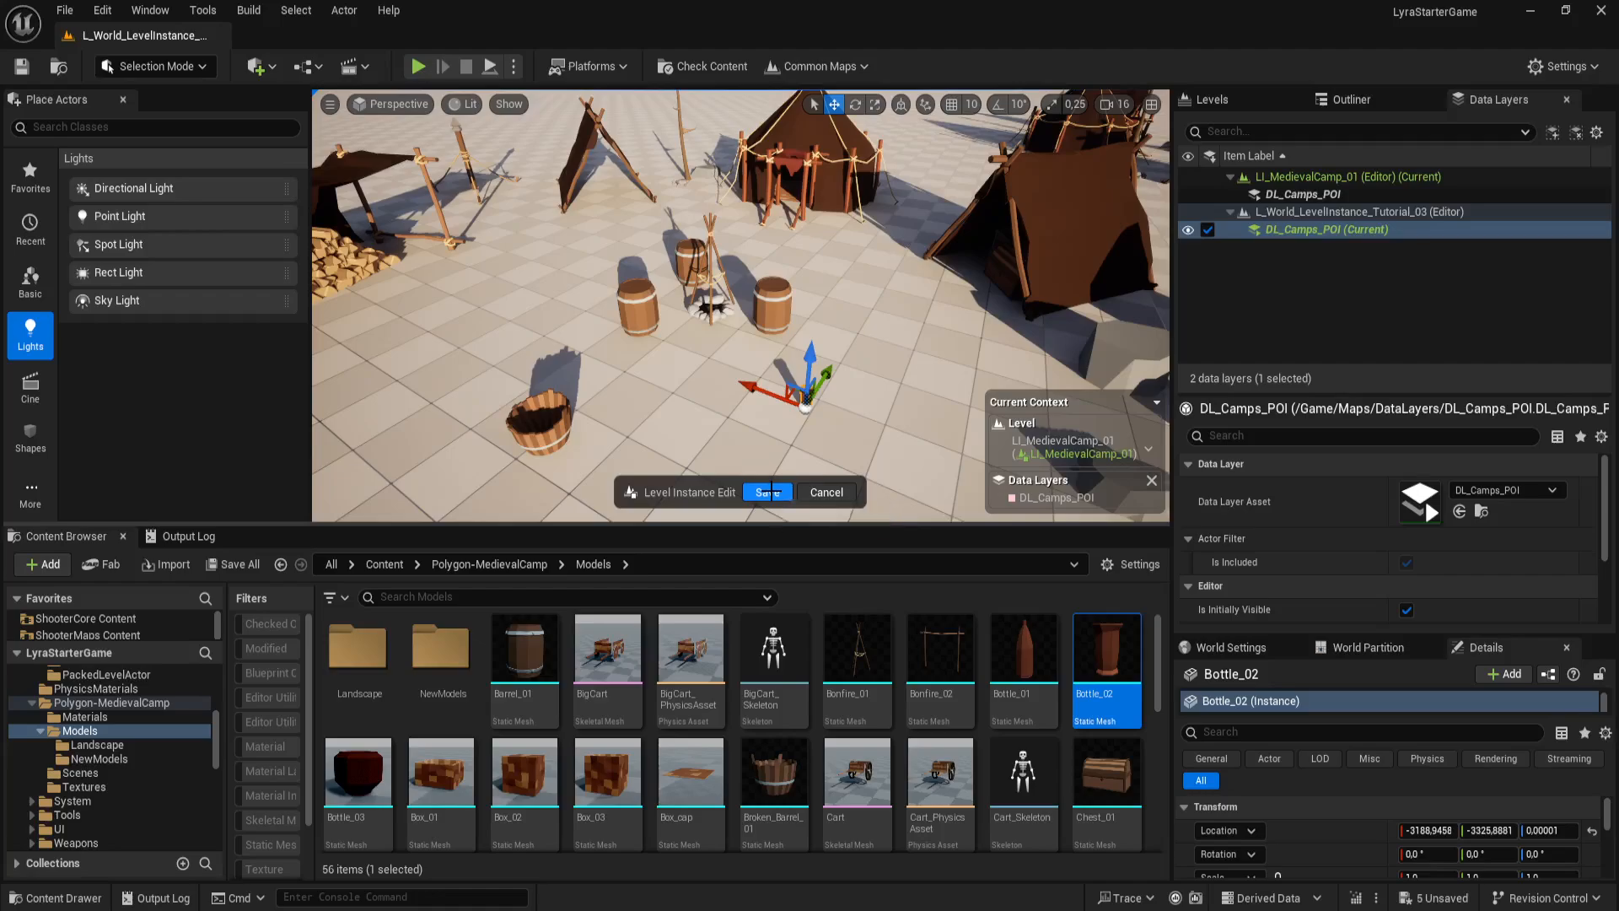
left_click(767, 493)
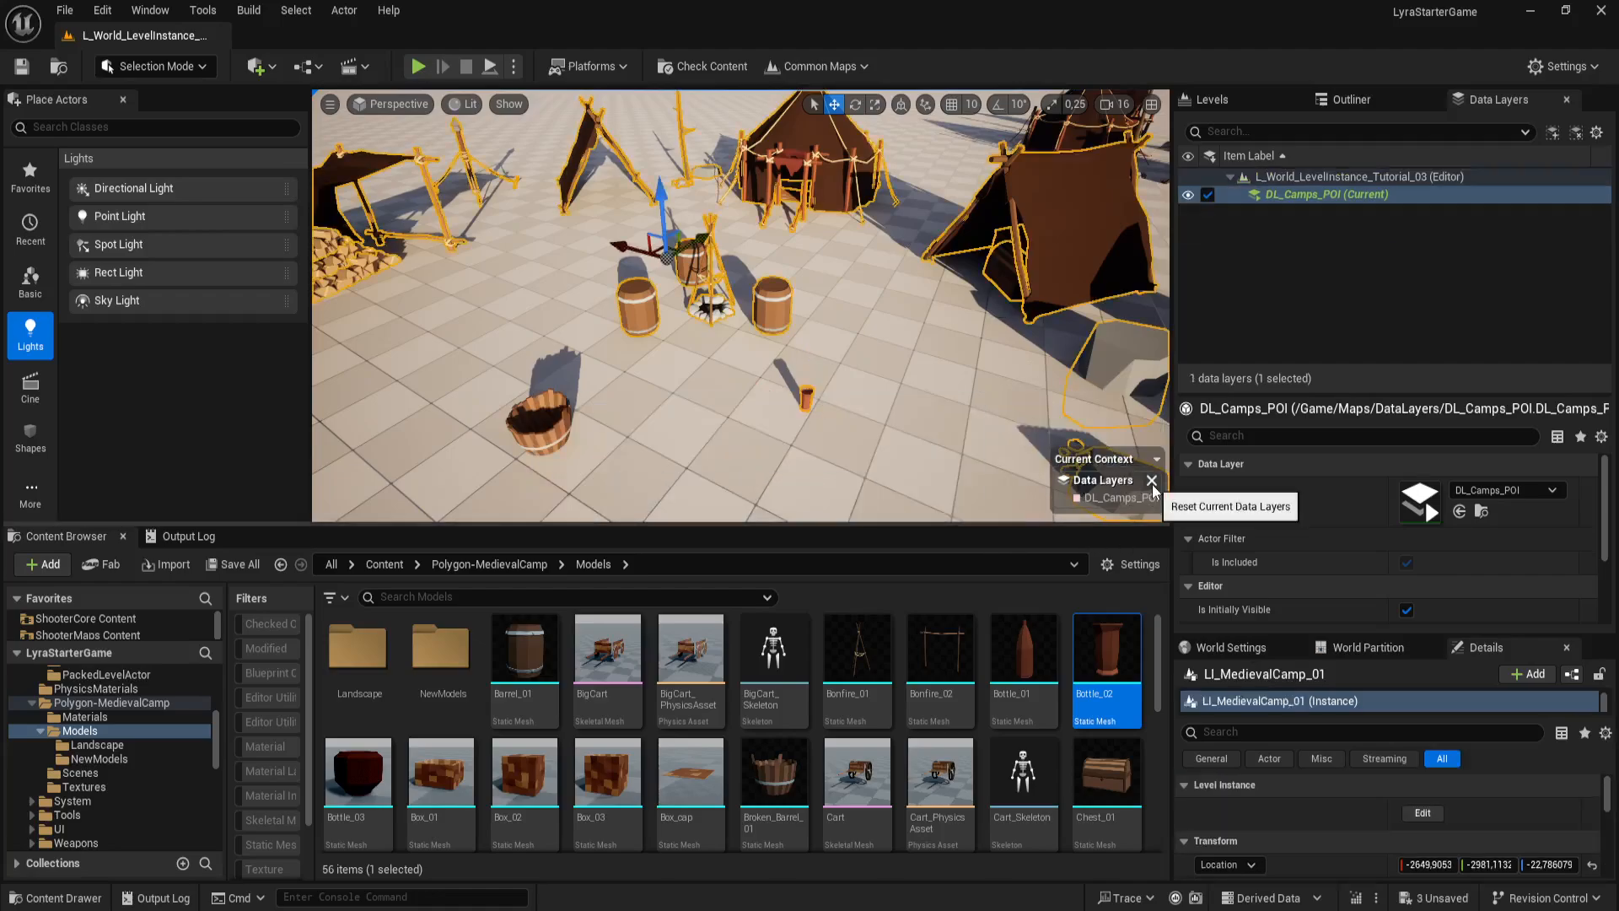
Step: Reset the current data layers and view the camp with the placed bottle and broken barrel in game view
left_click(1152, 480)
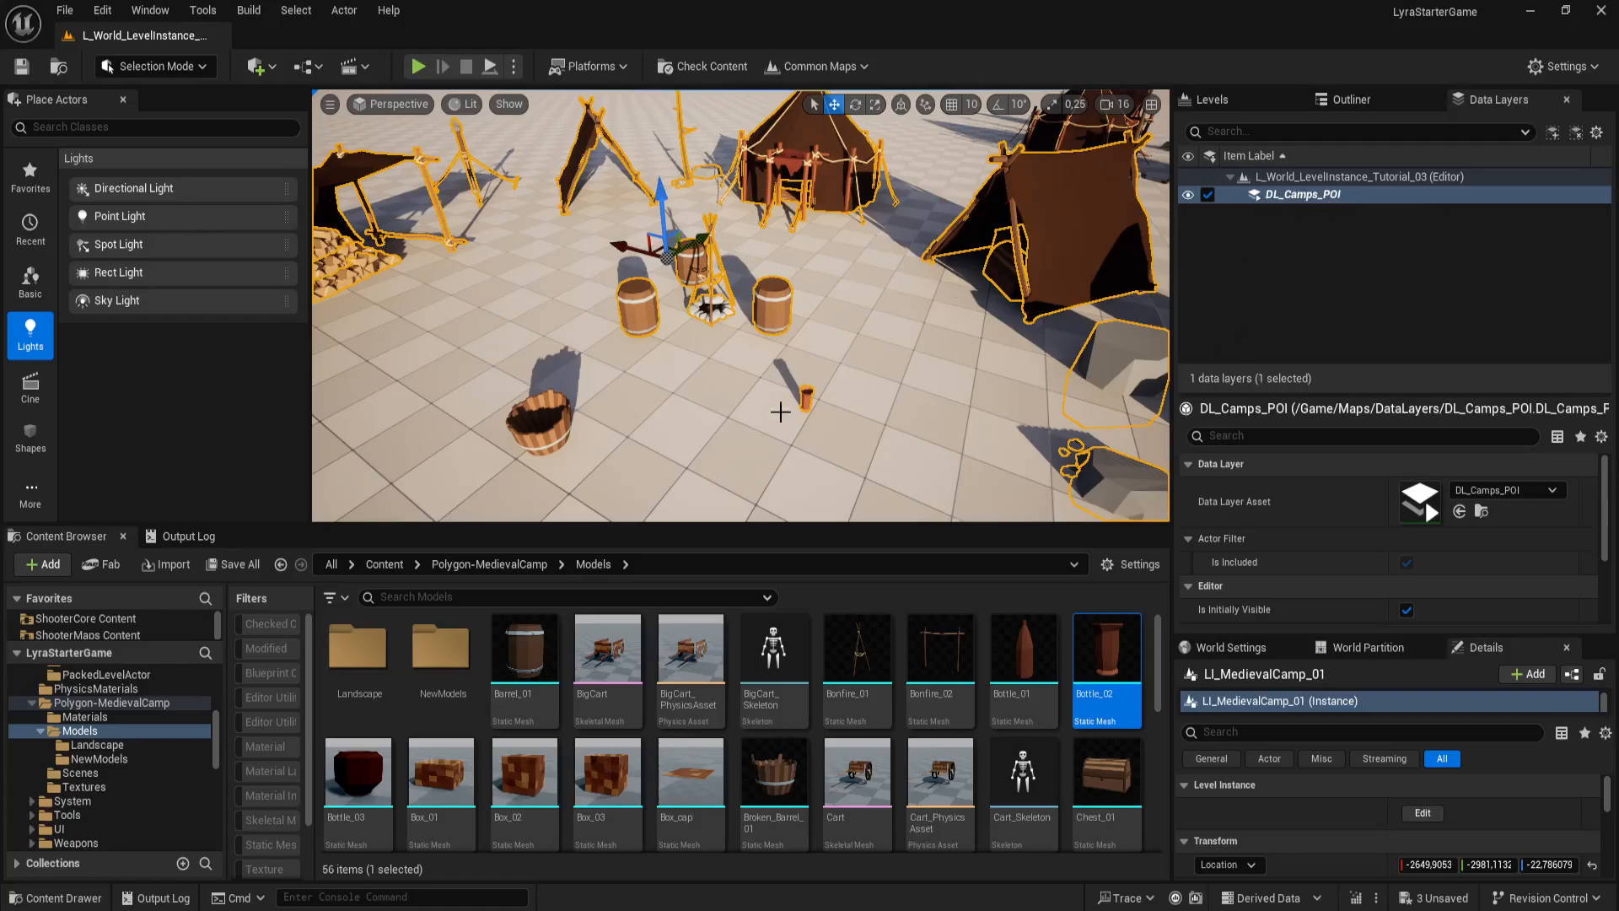
right_click_drag(780, 411, 862, 445)
key("g")
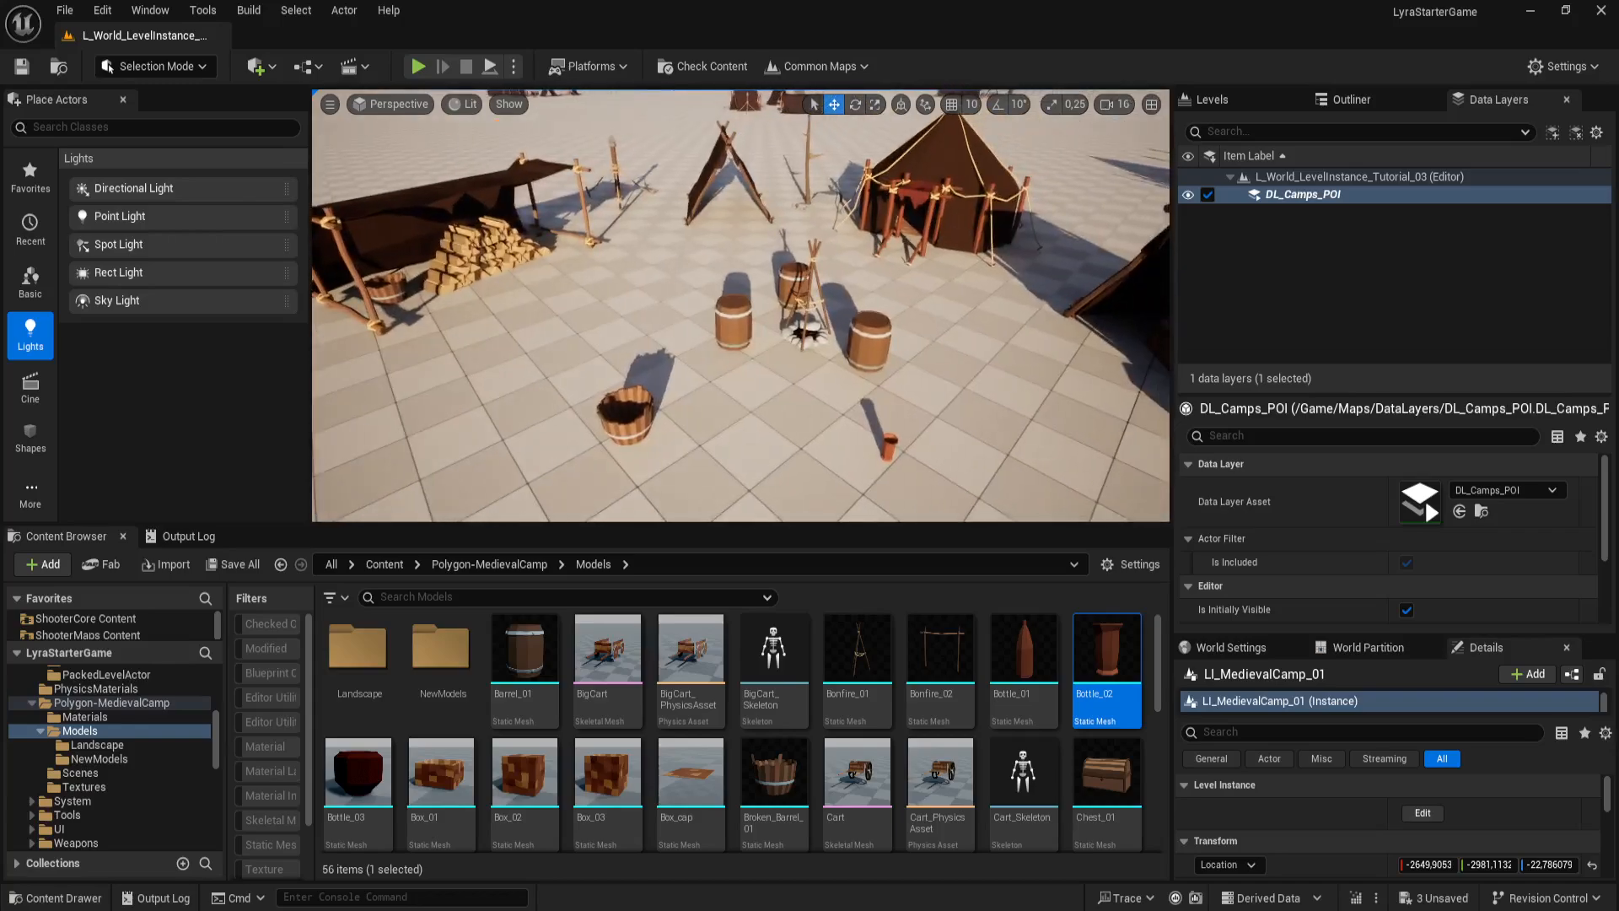
Step: Delete Bottle_02 inside LI_MedievalCamp_01 and save the edit, and delete the broken barrel from the main level
left_click(853, 438)
left_click(889, 444)
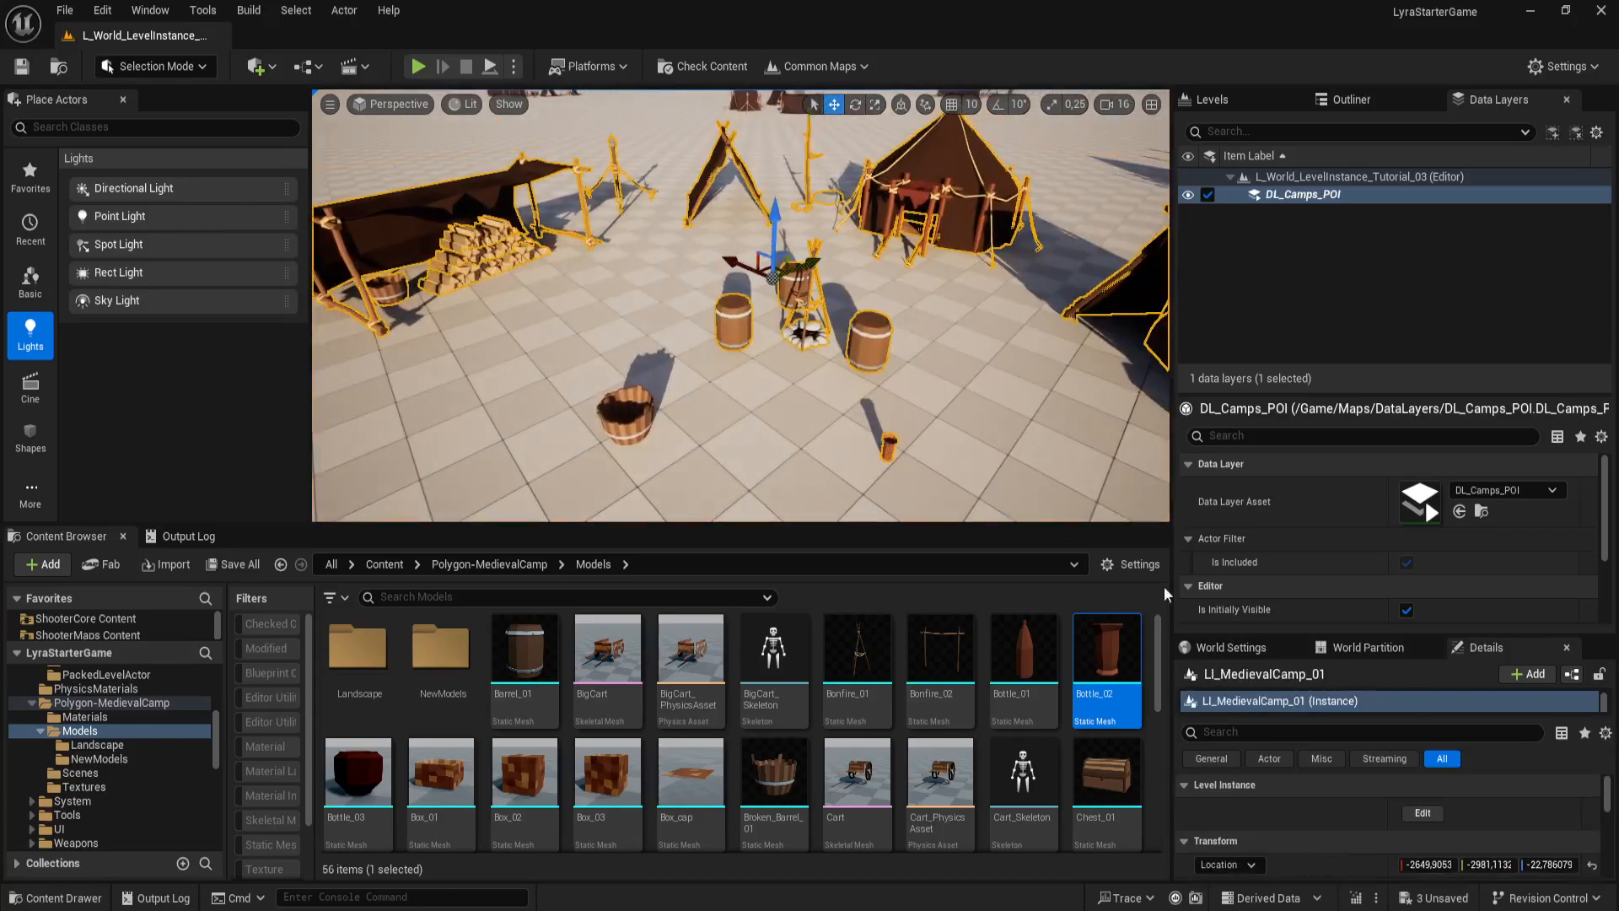
left_click(1435, 807)
left_click(890, 451)
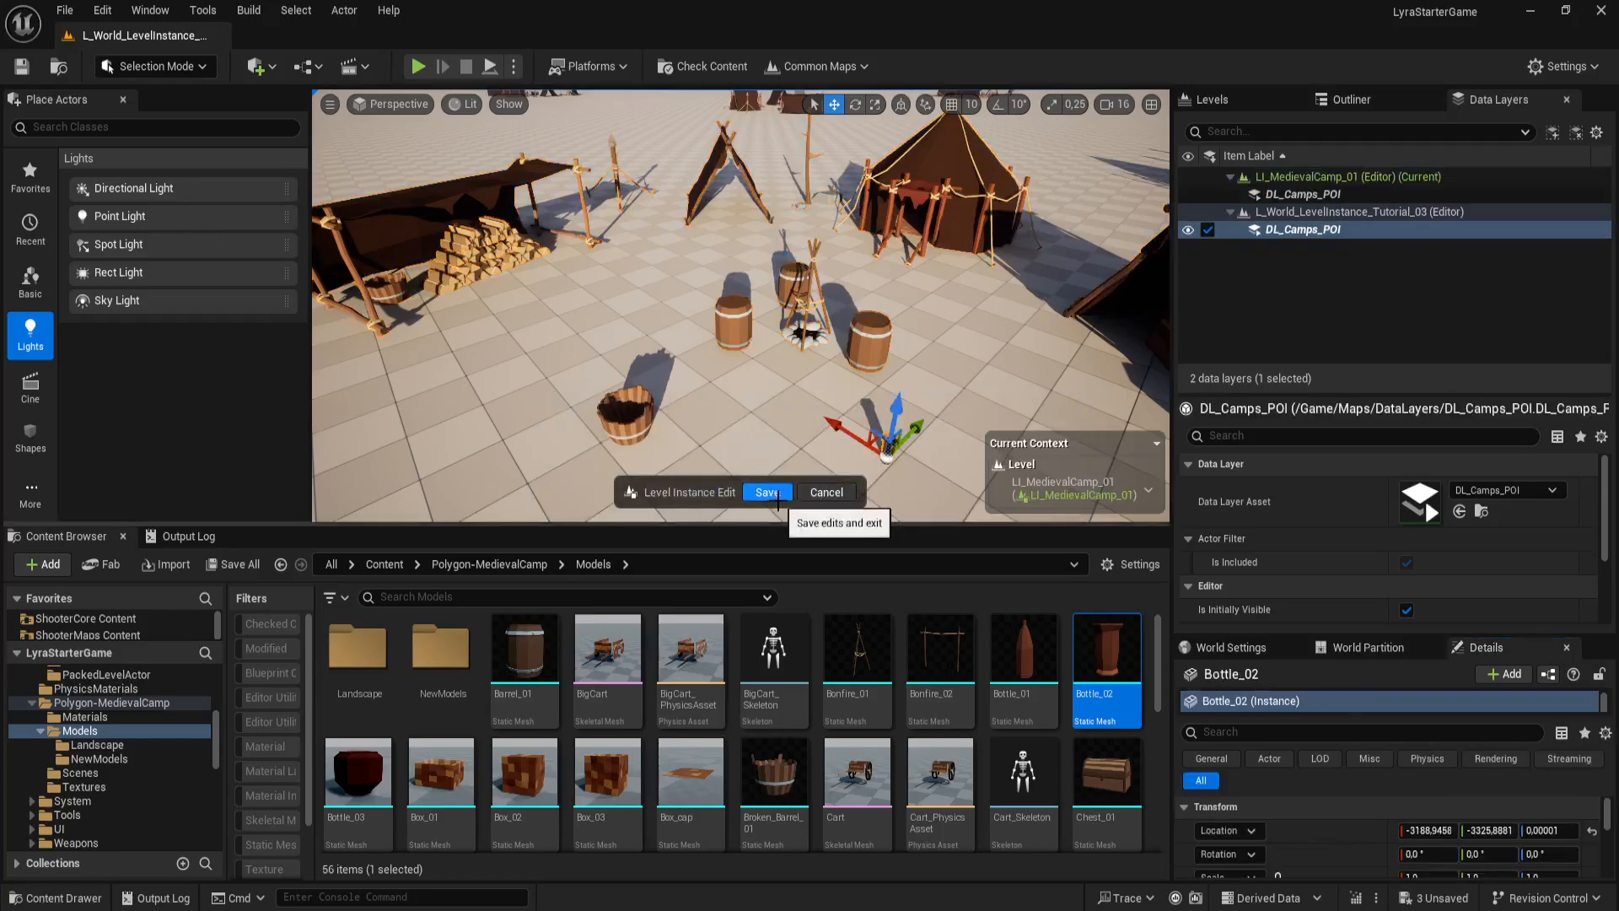
right_click_drag(887, 455, 942, 463)
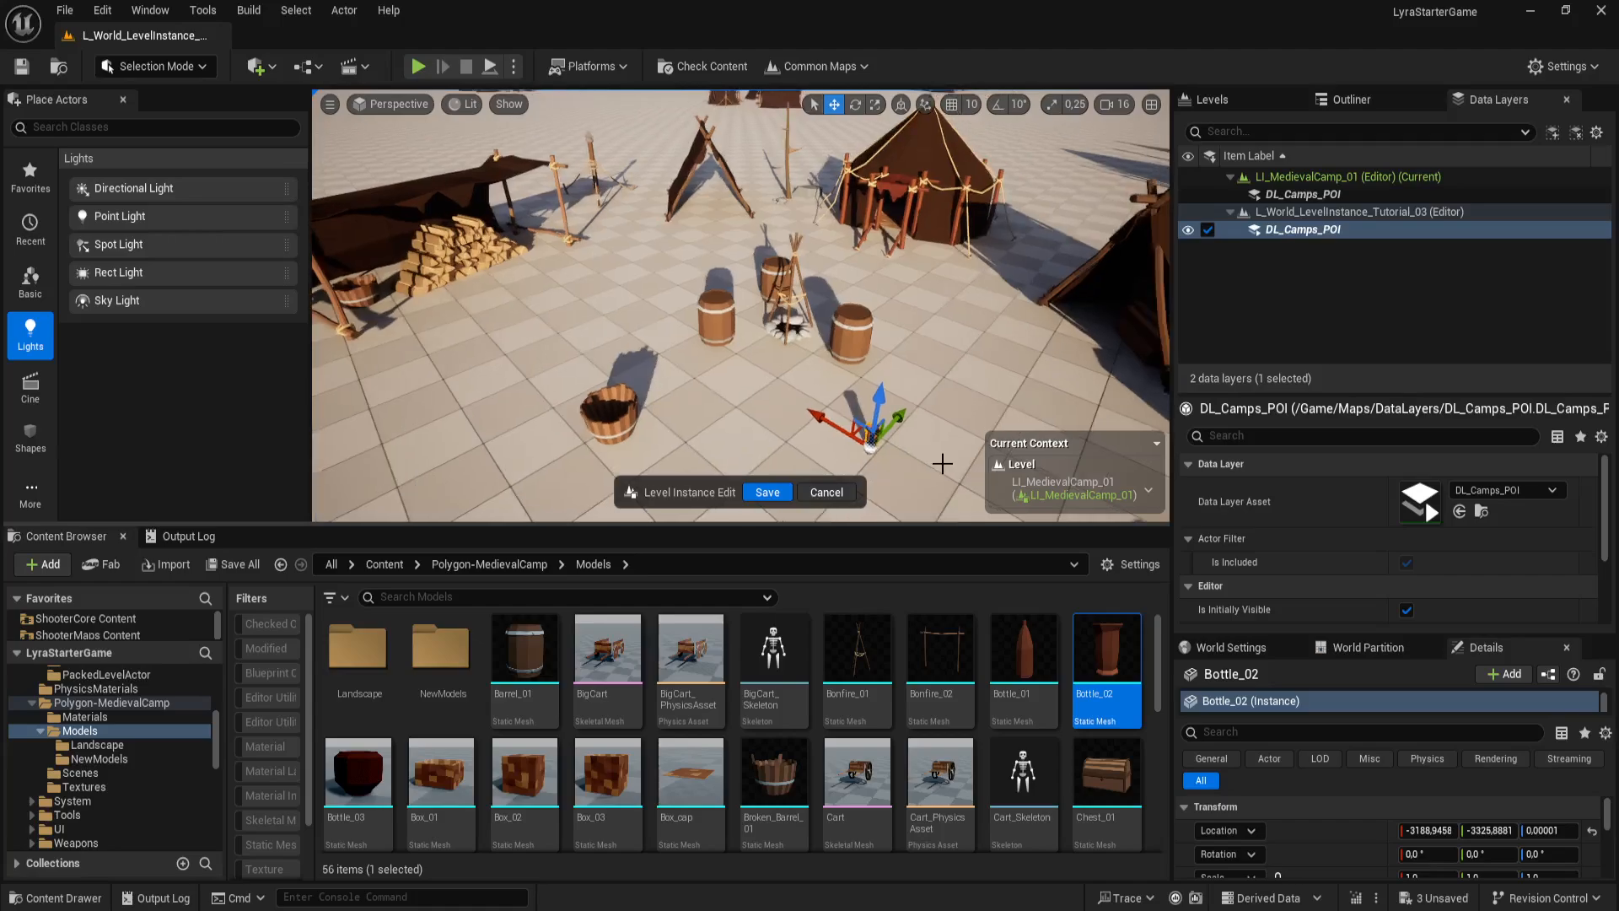
key("Delete")
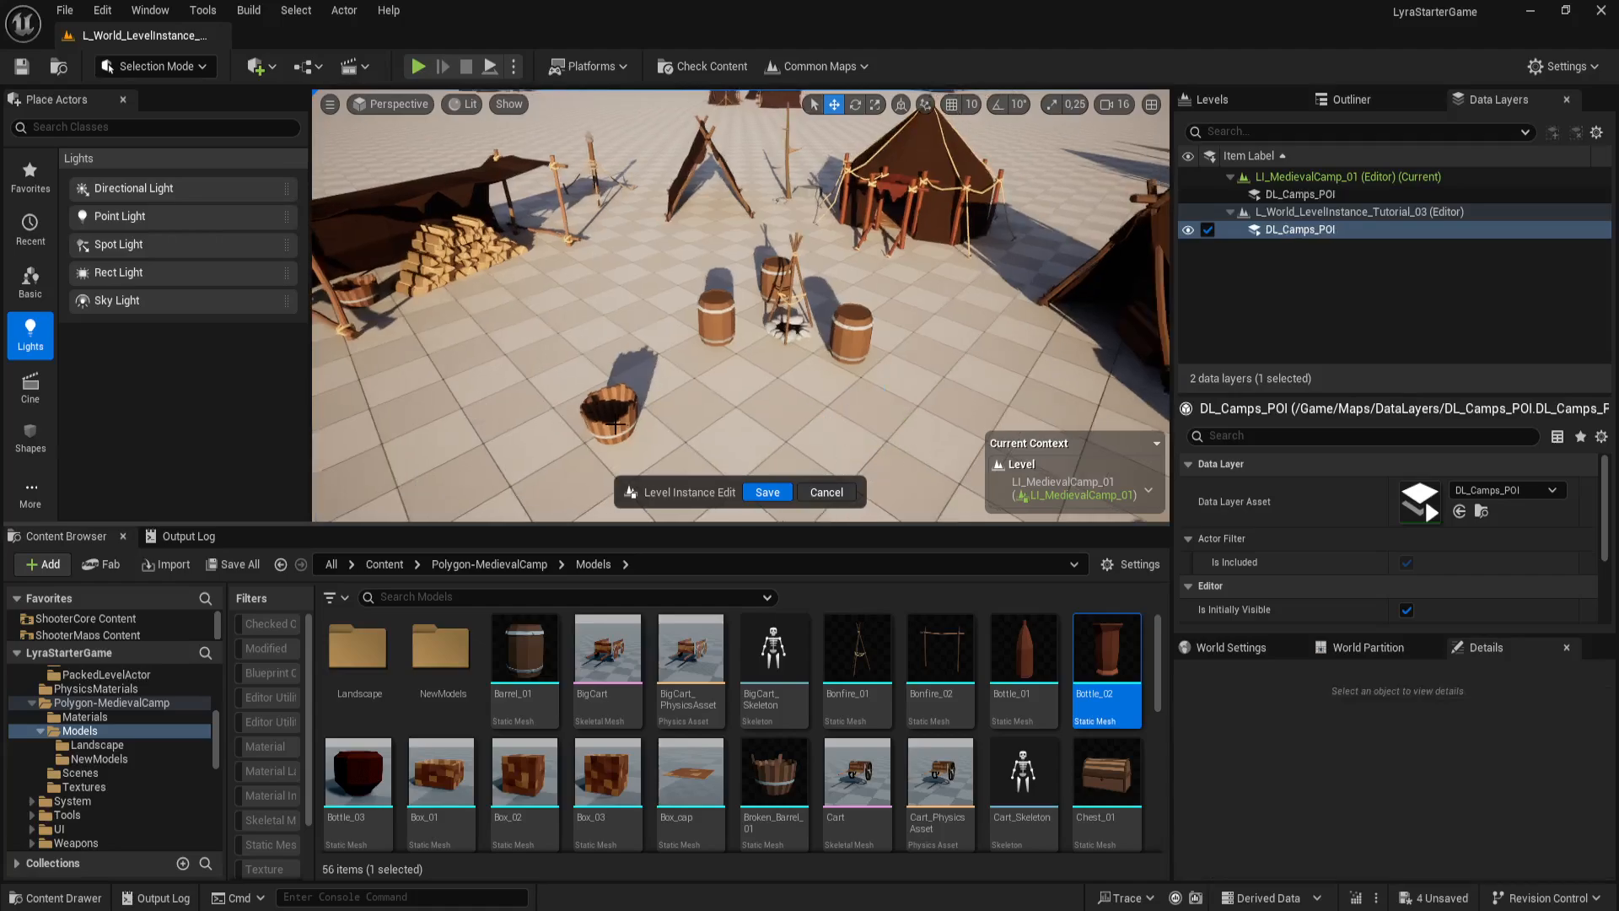
left_click(768, 492)
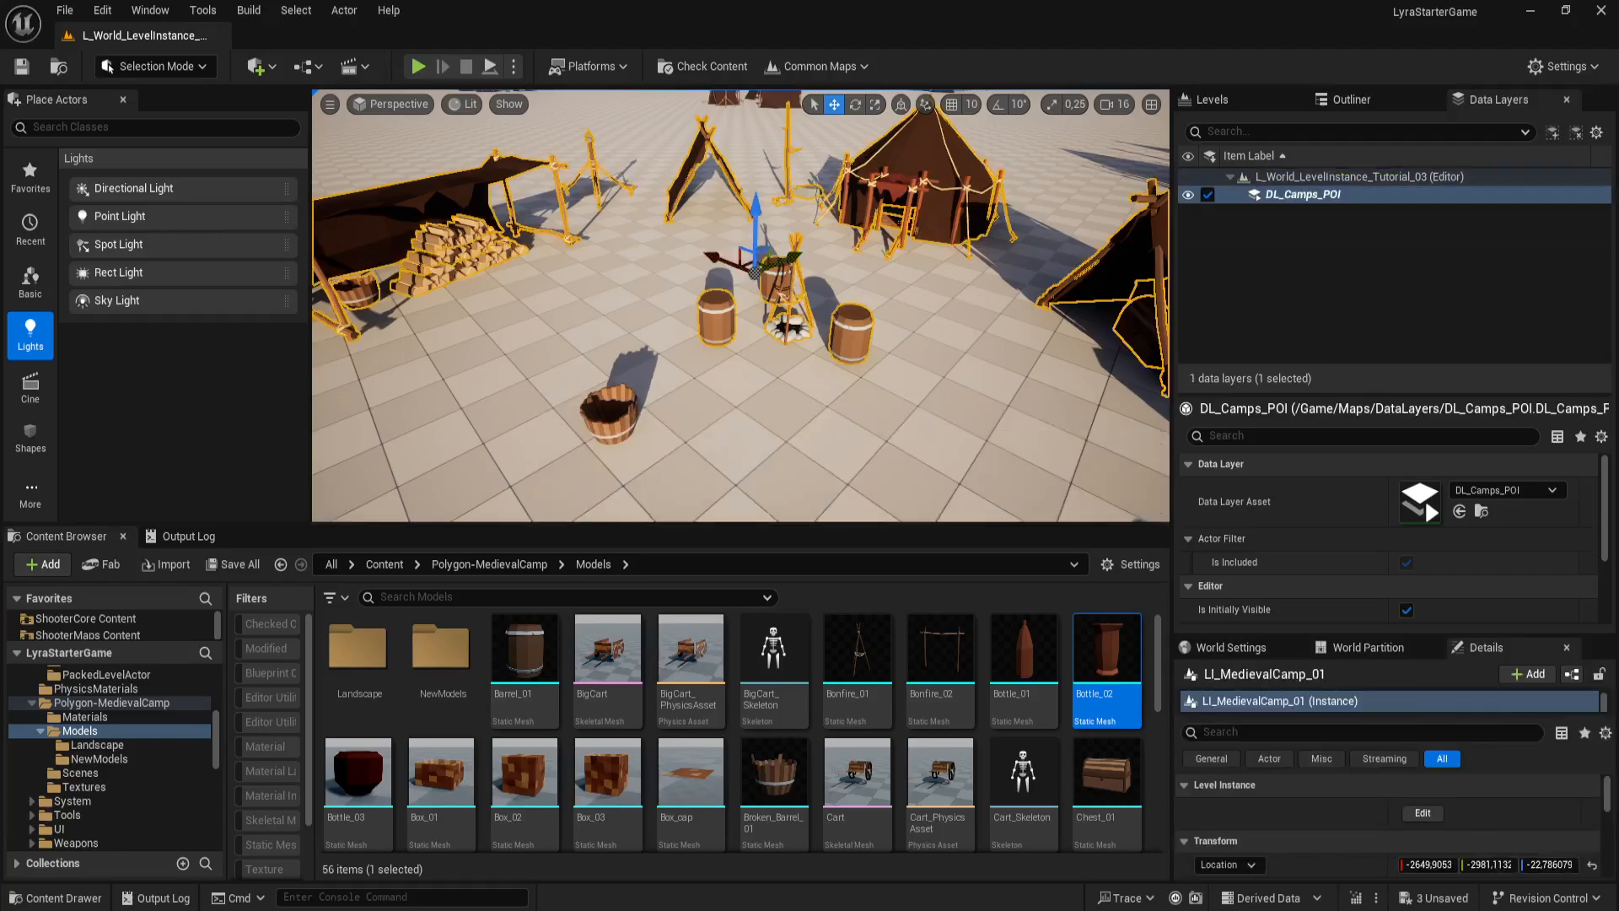
left_click(631, 415)
key("Delete")
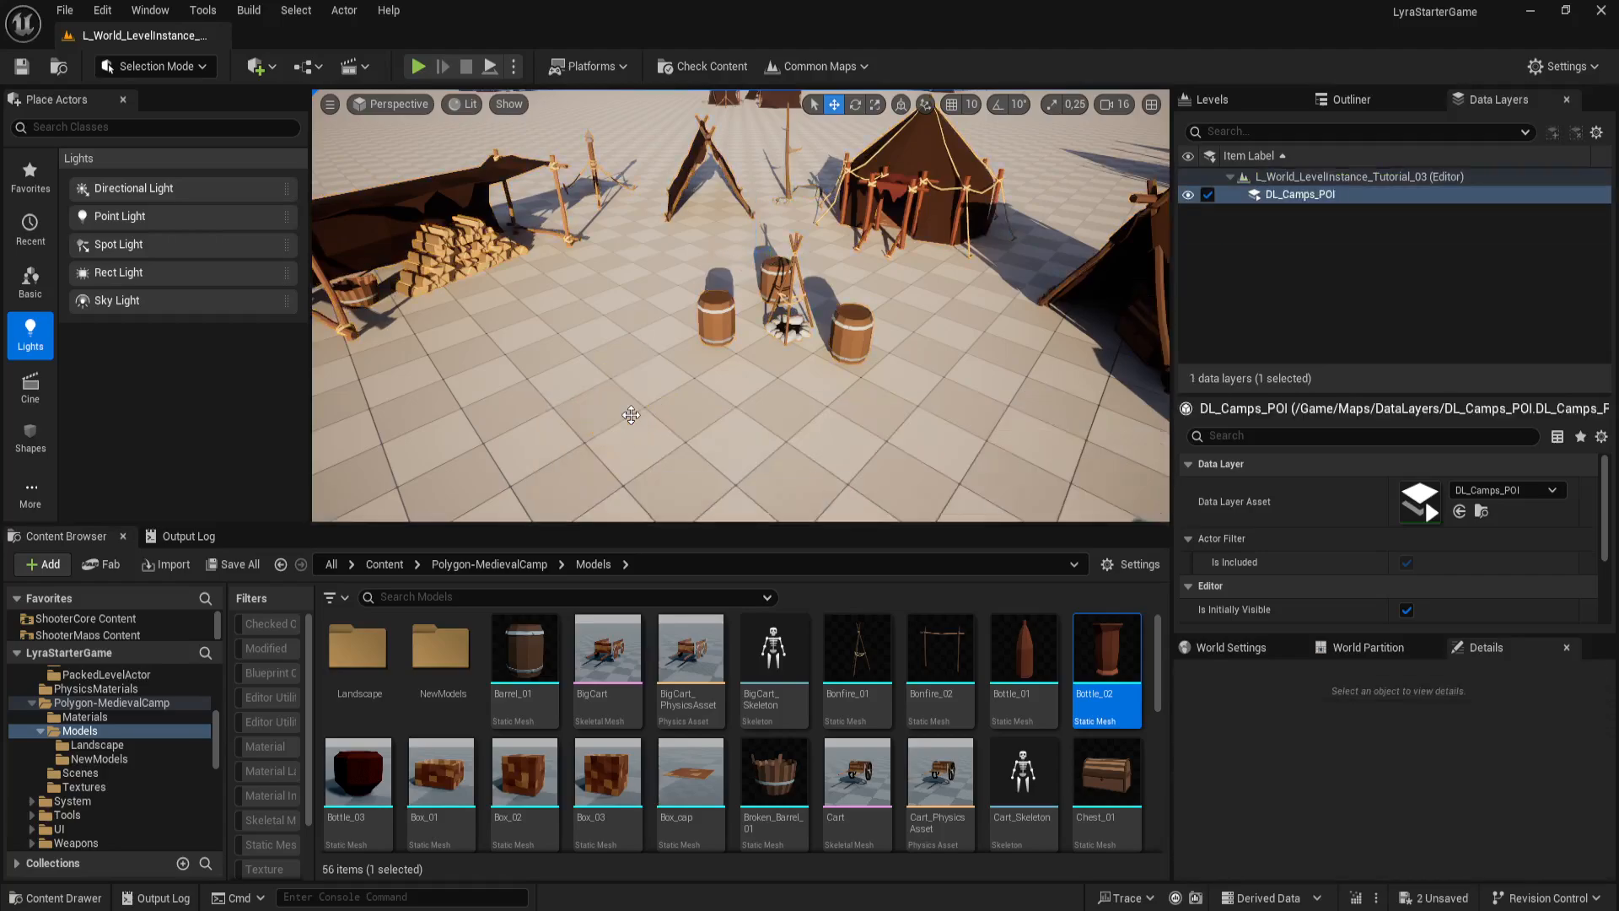
Step: Collapse the Landscape entry in the Outliner and create a new folder named LevelInstance_MedievalCamp
left_click(1230, 97)
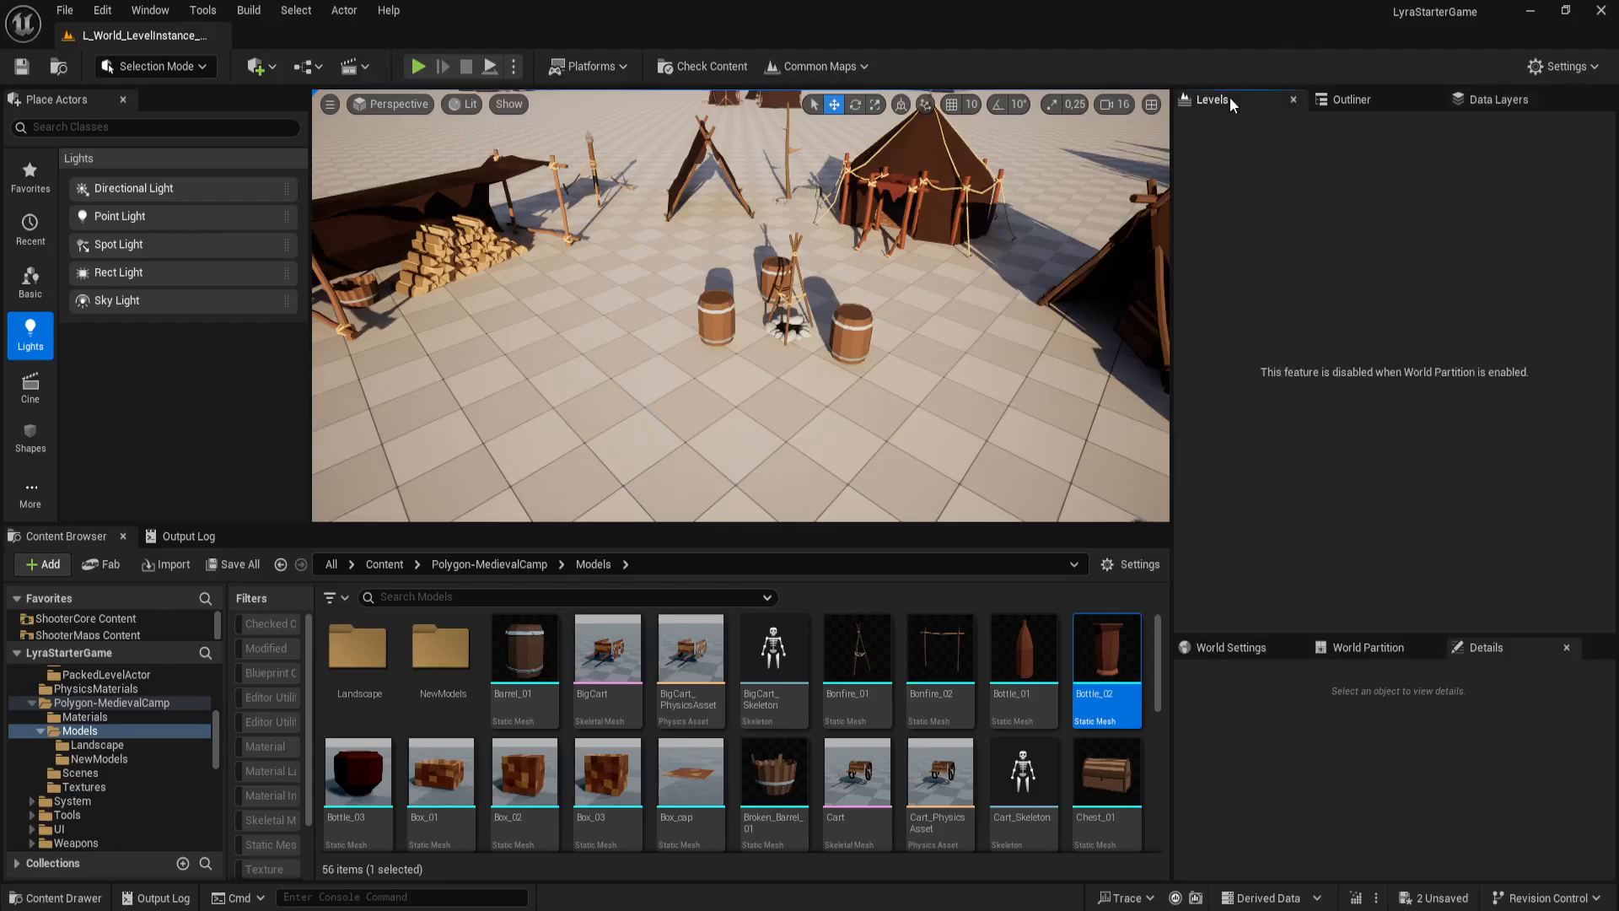
left_click(1349, 103)
scroll(1265, 264, "up", 6)
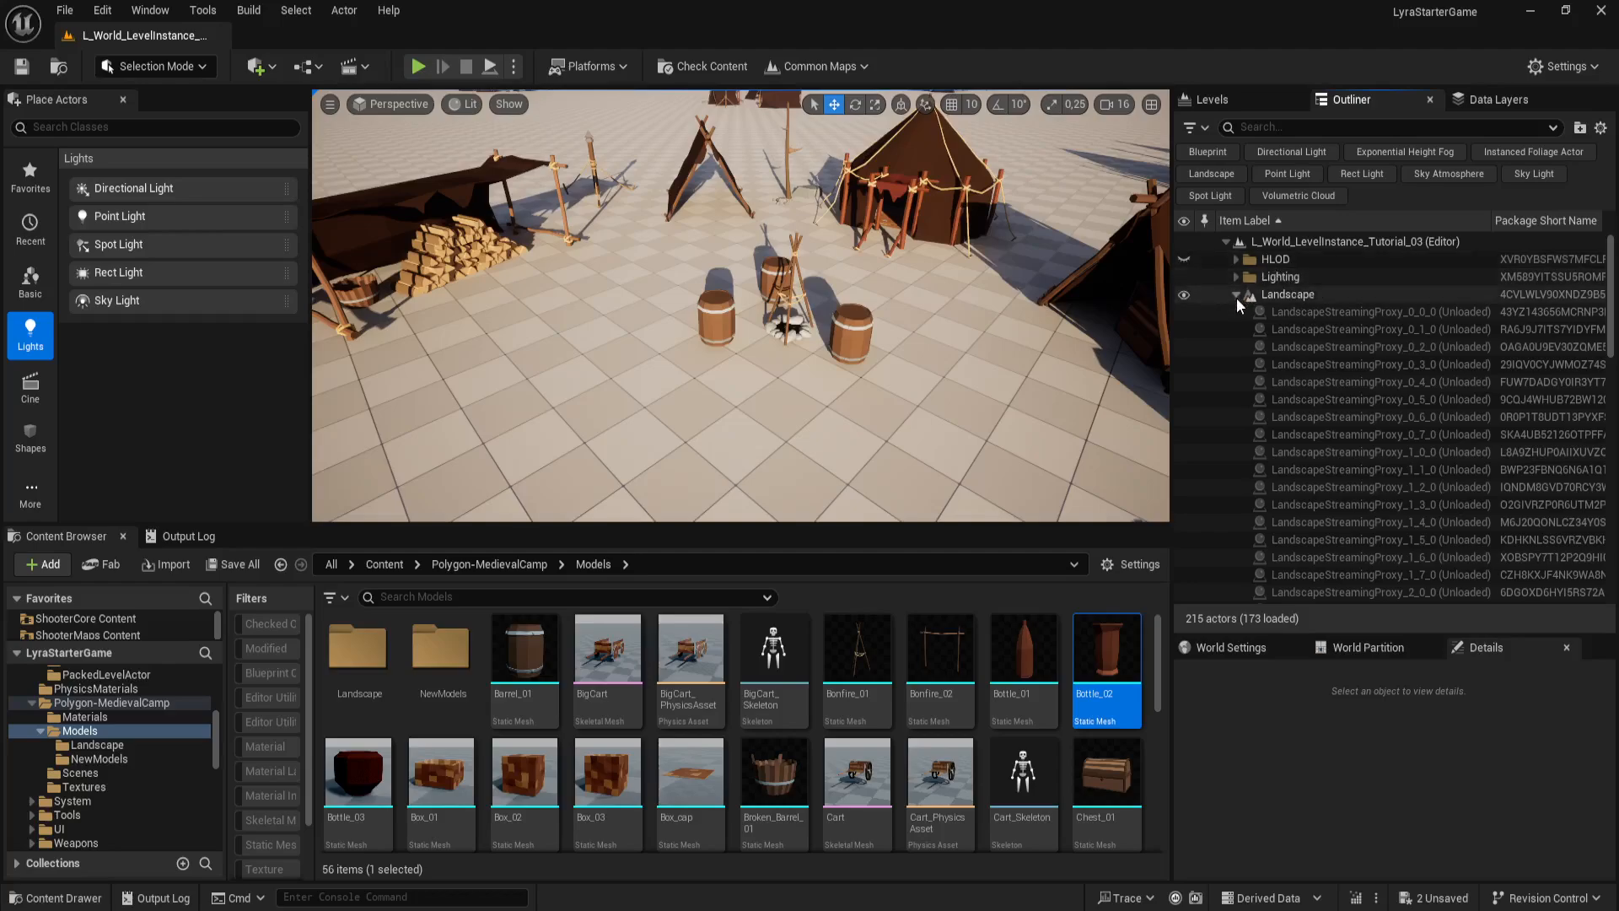
left_click(1237, 294)
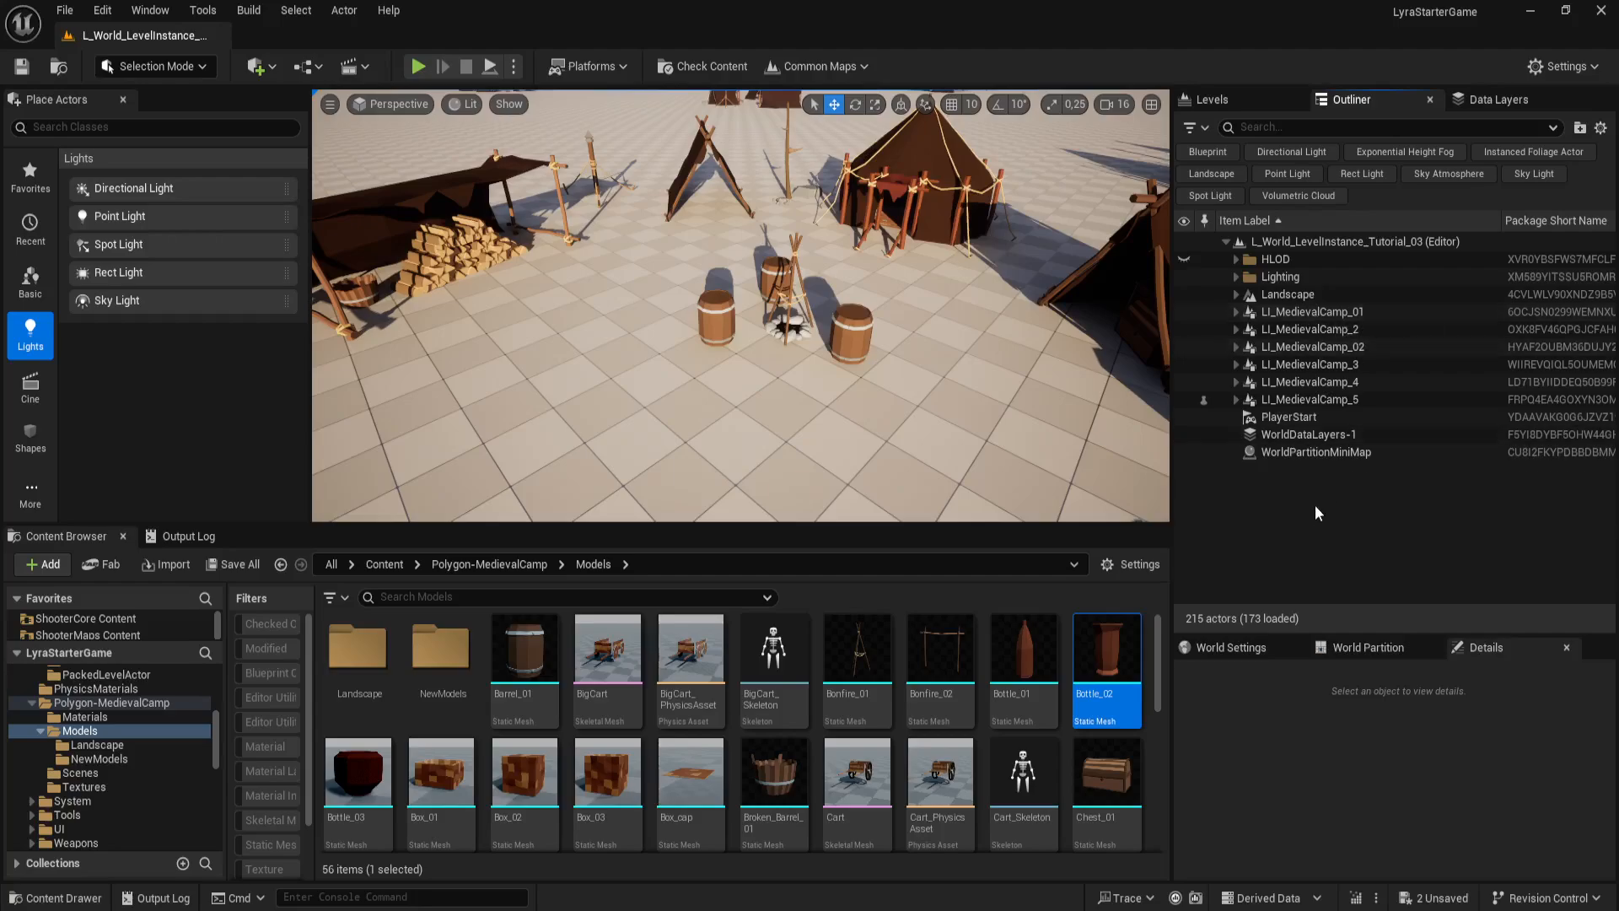
right_click(1278, 486)
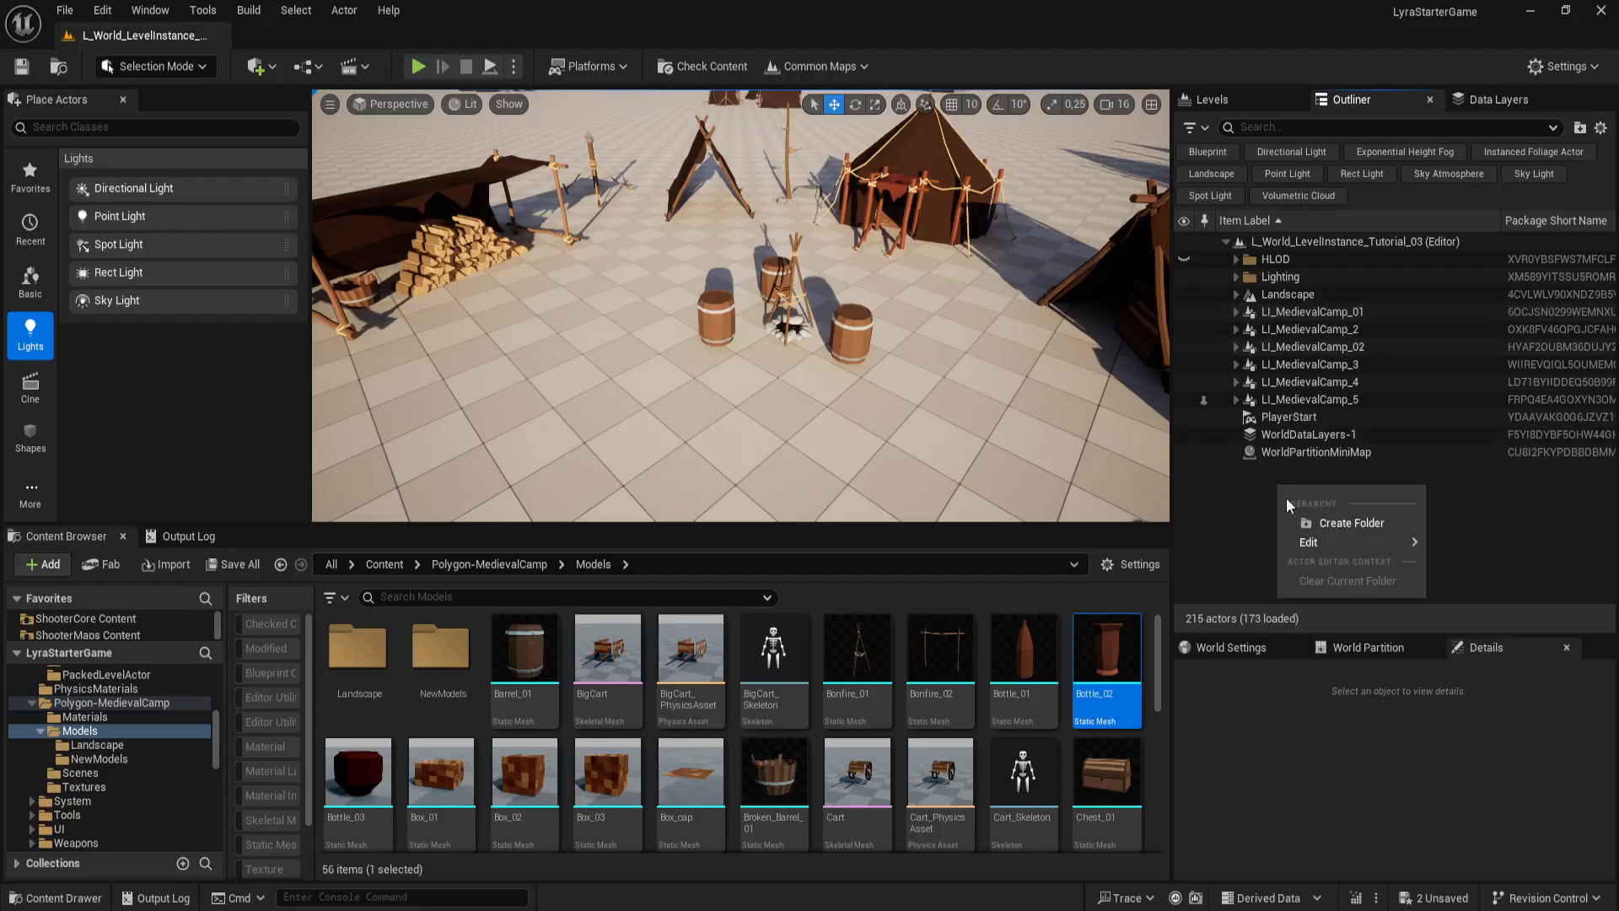
left_click(1354, 523)
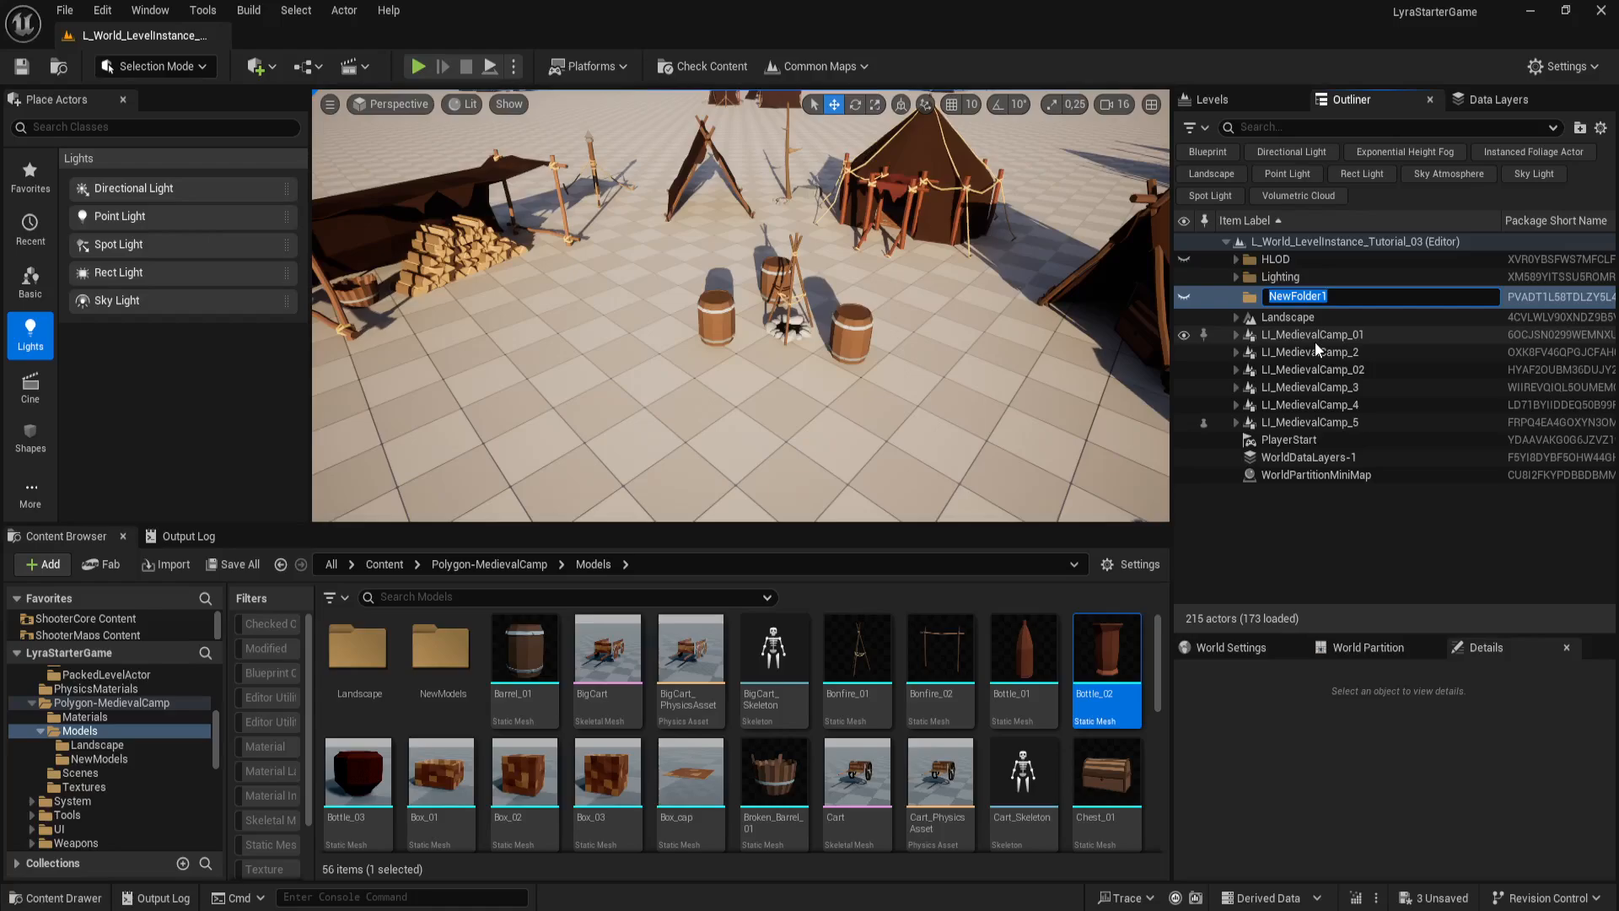
type("LI")
type("edievalCamp")
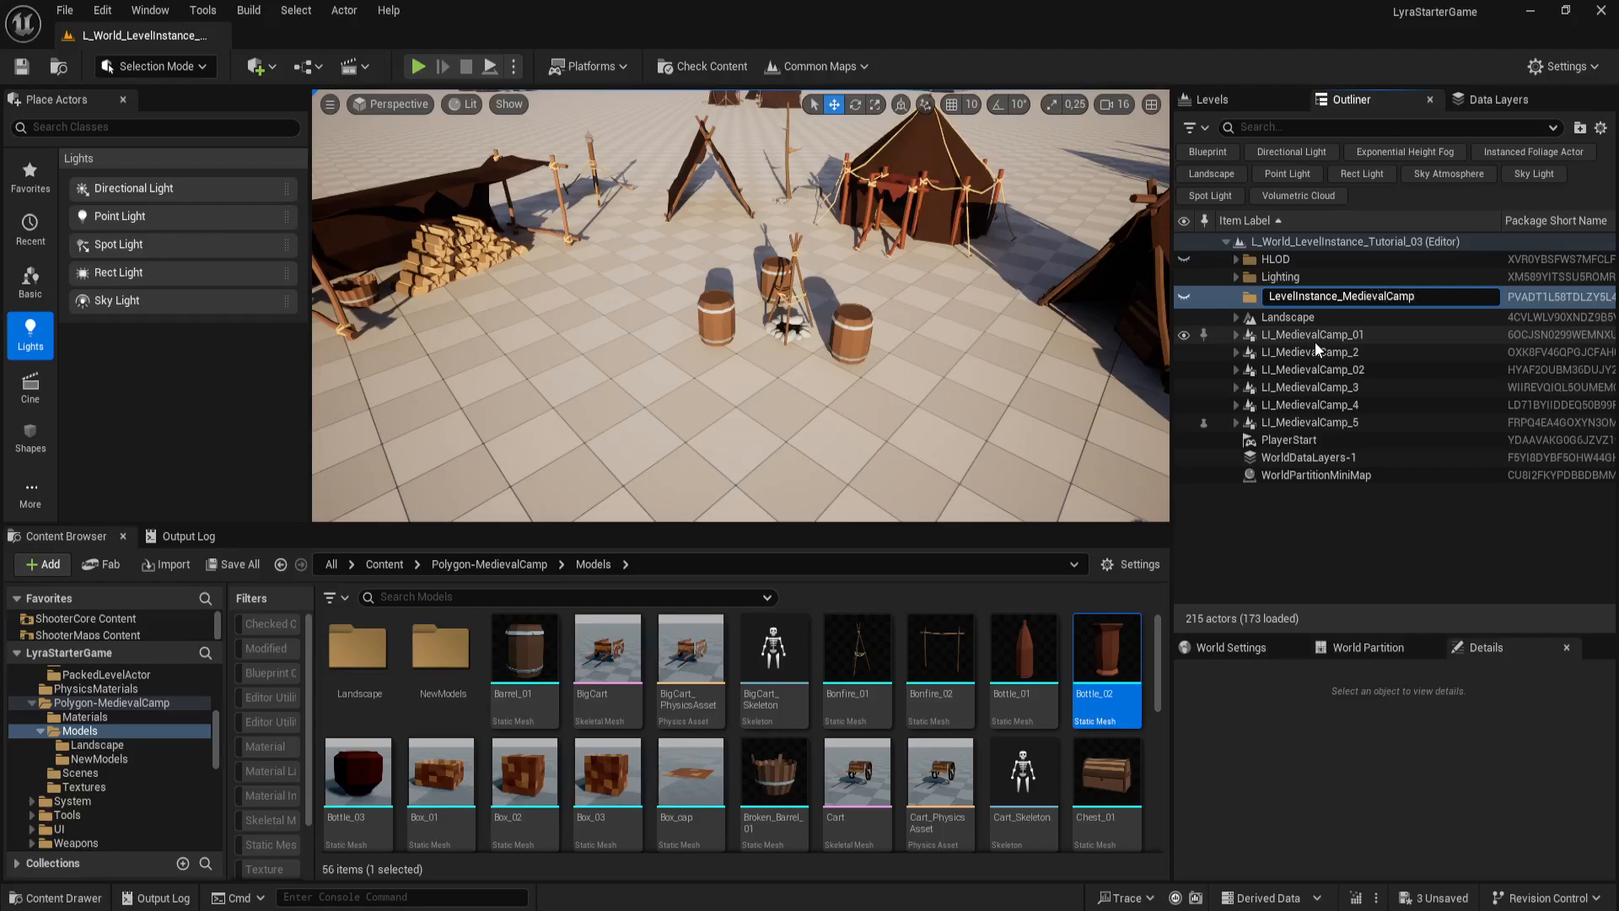
key("Return")
Step: Move the level instances LI_MedievalCamp_01 through LI_MedievalCamp_5 into the LevelInstance_MedievalCamp folder and expand it
left_click(1315, 328)
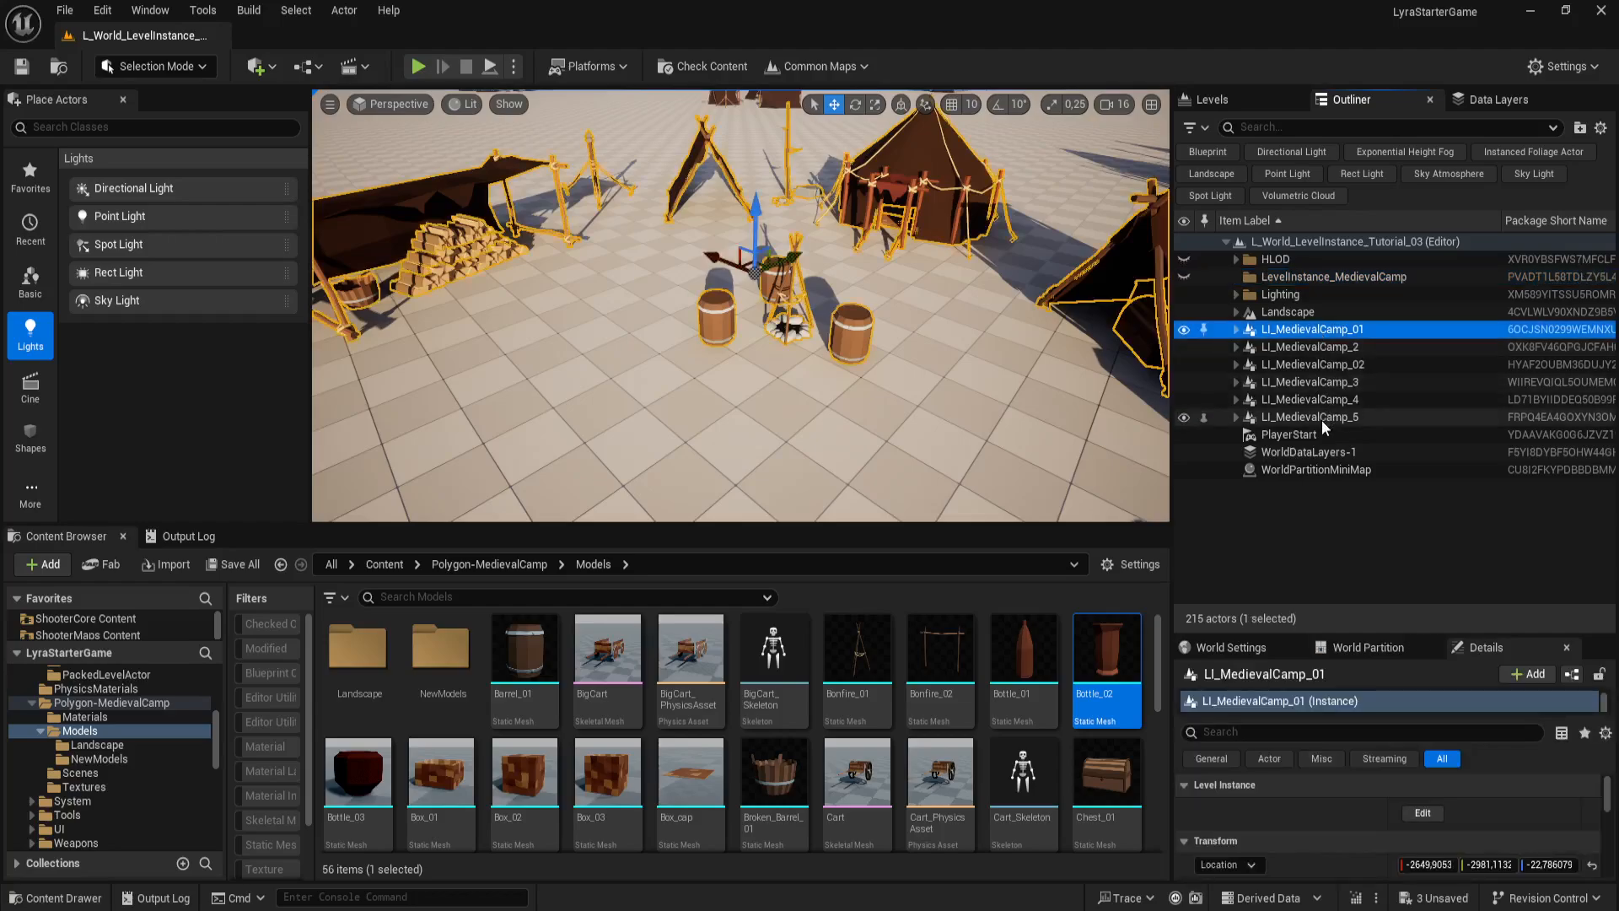
left_click(1322, 418, "shift")
left_click_drag(1312, 329, 1333, 280)
left_click(1236, 277)
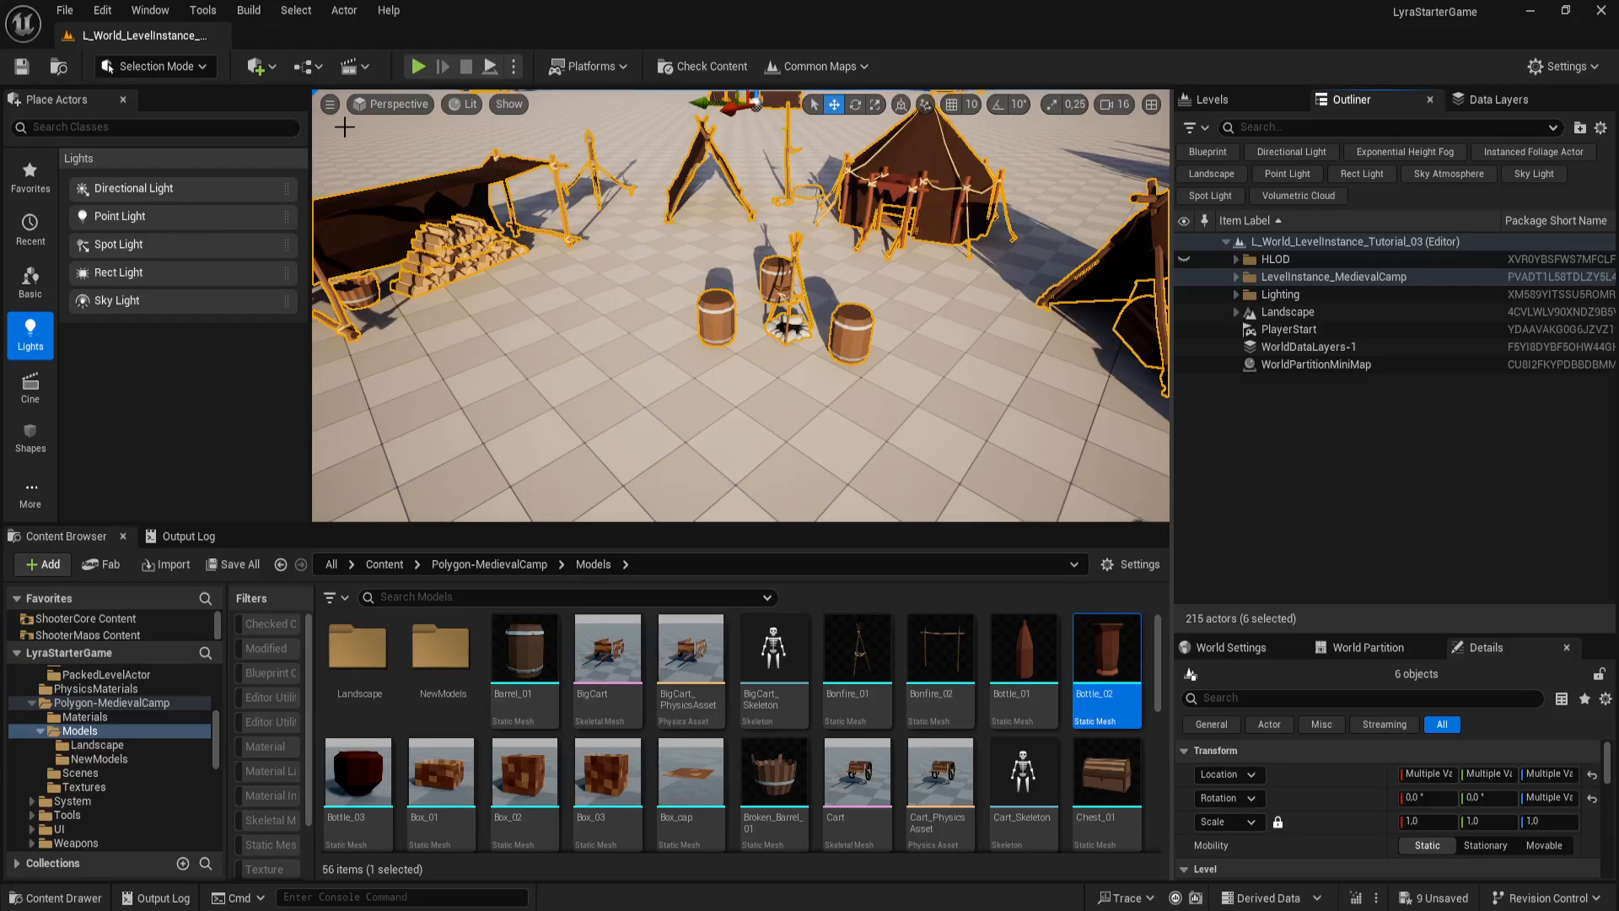
Step: Save the level, dismiss the validation notification, and save the current level again
left_click(21, 67)
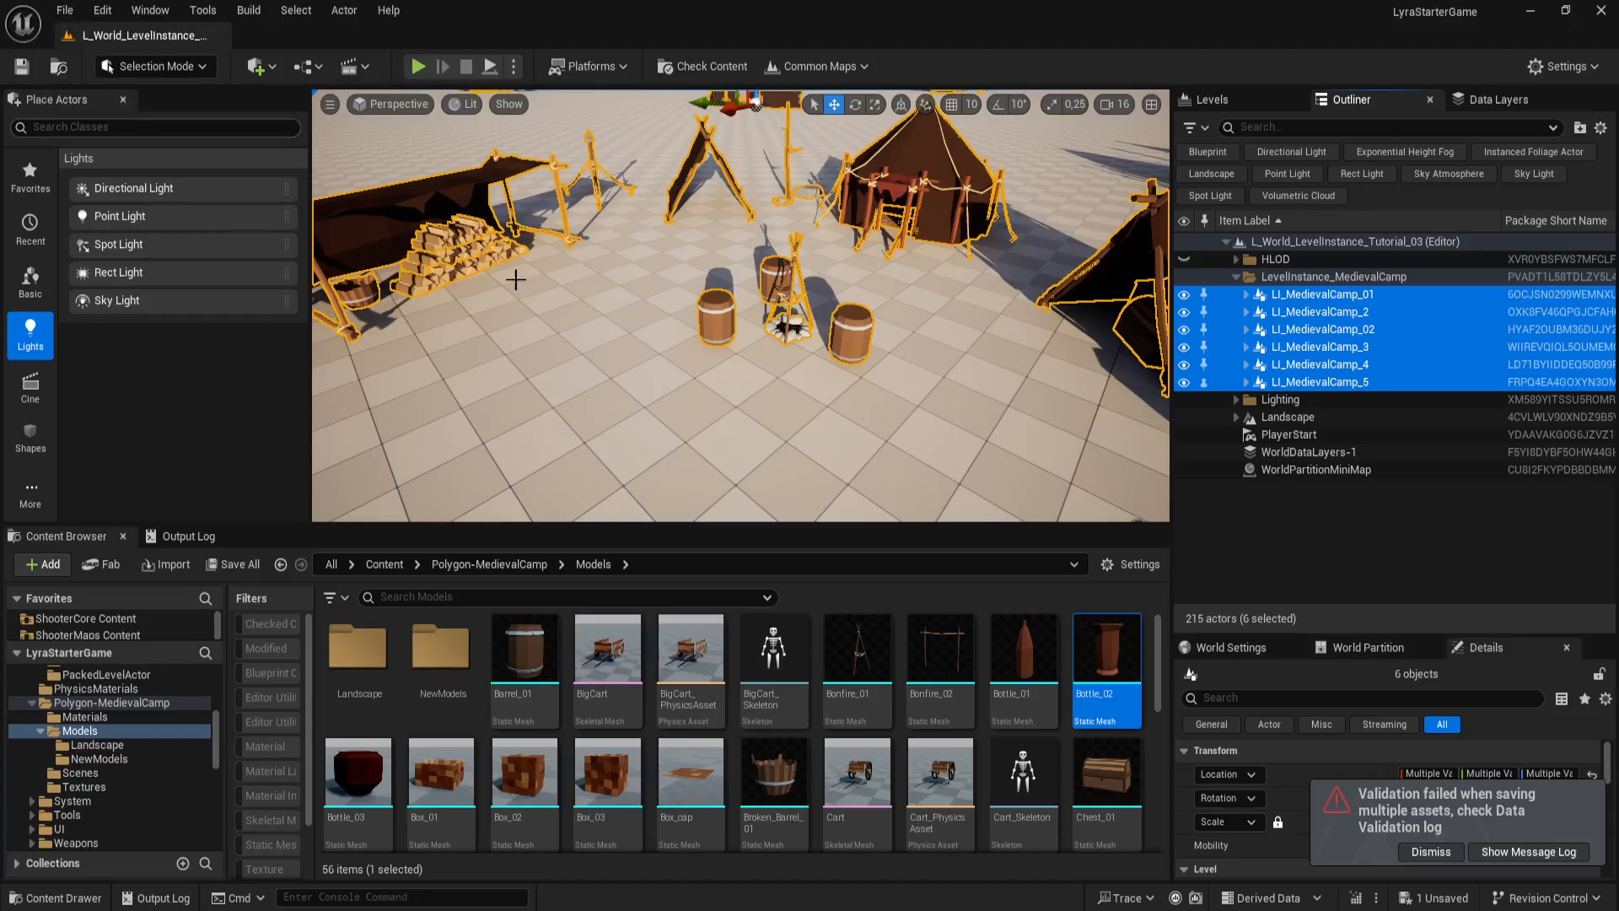
left_click(1429, 852)
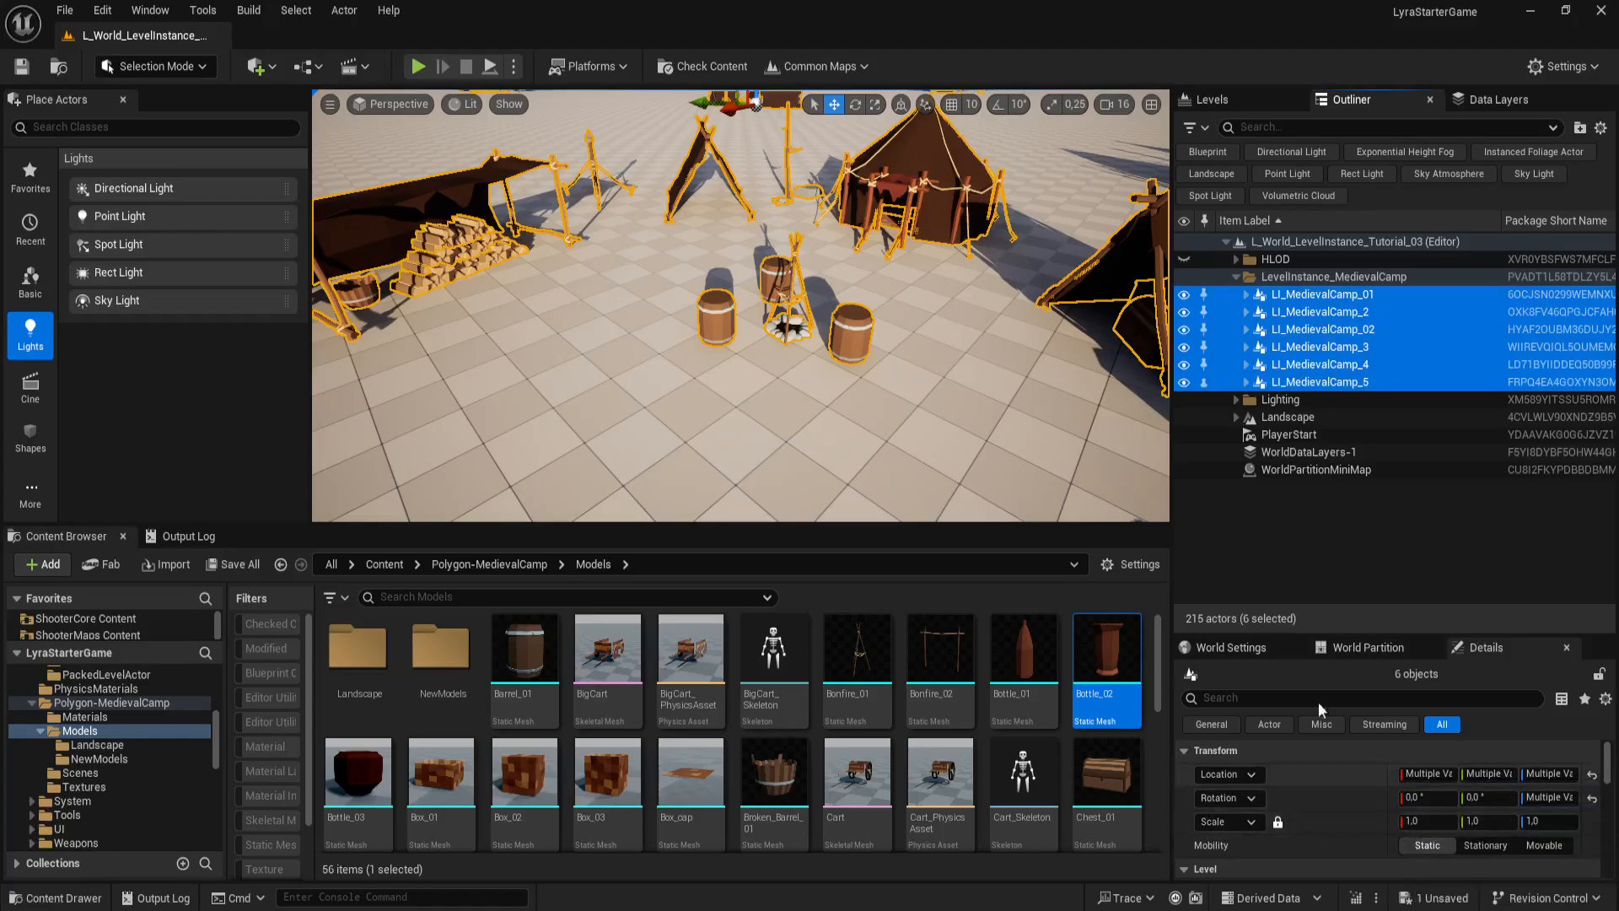
left_click(61, 12)
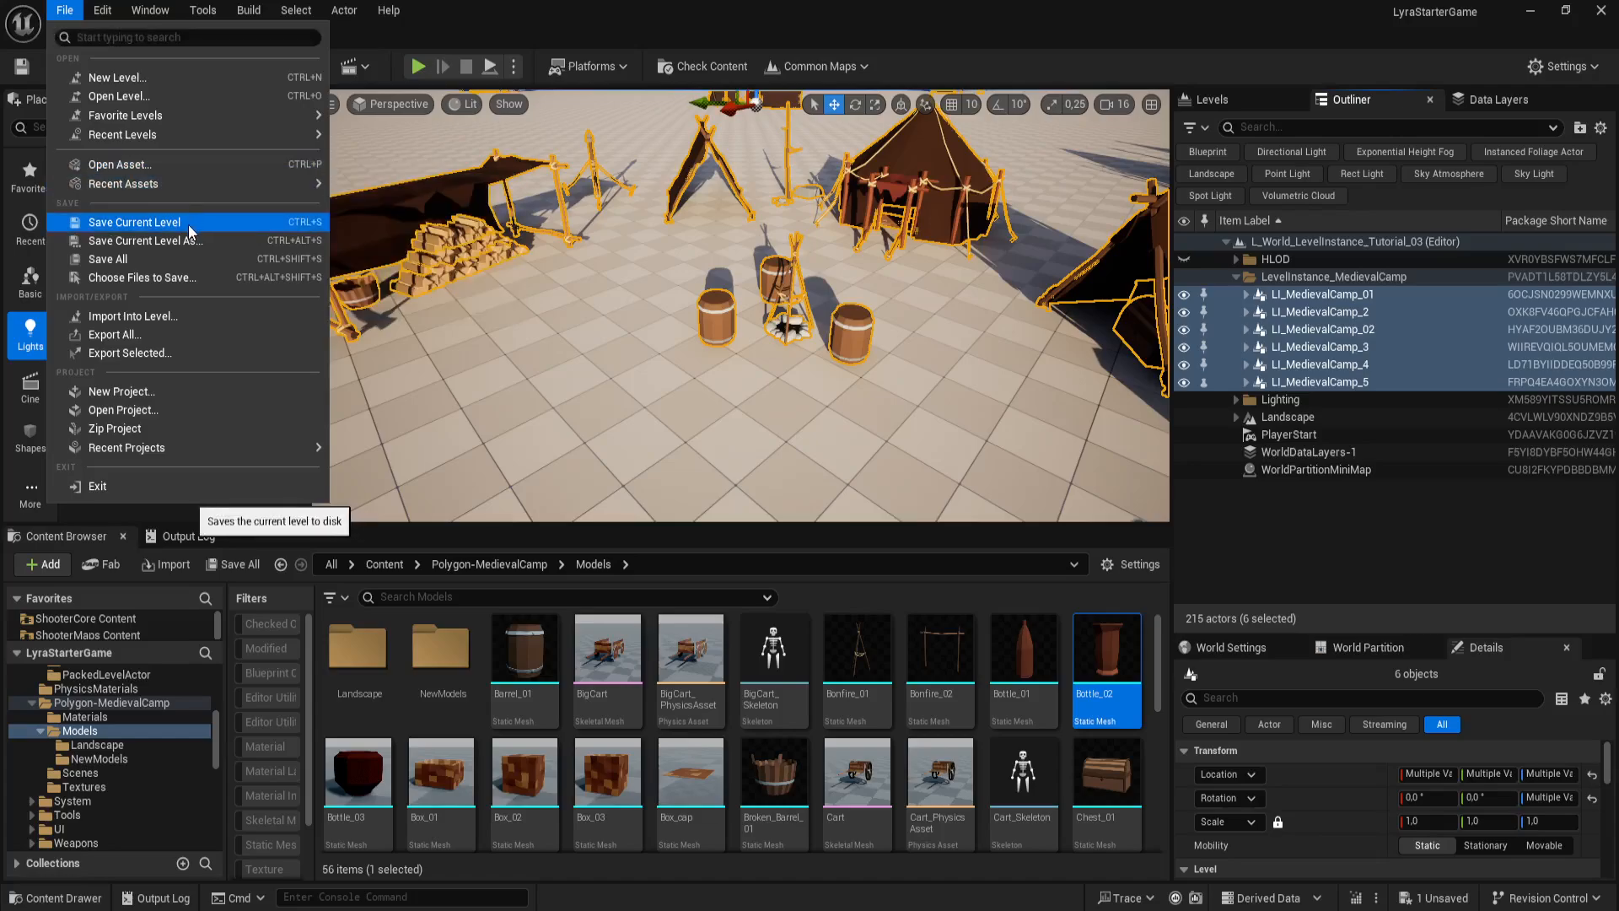
left_click(135, 222)
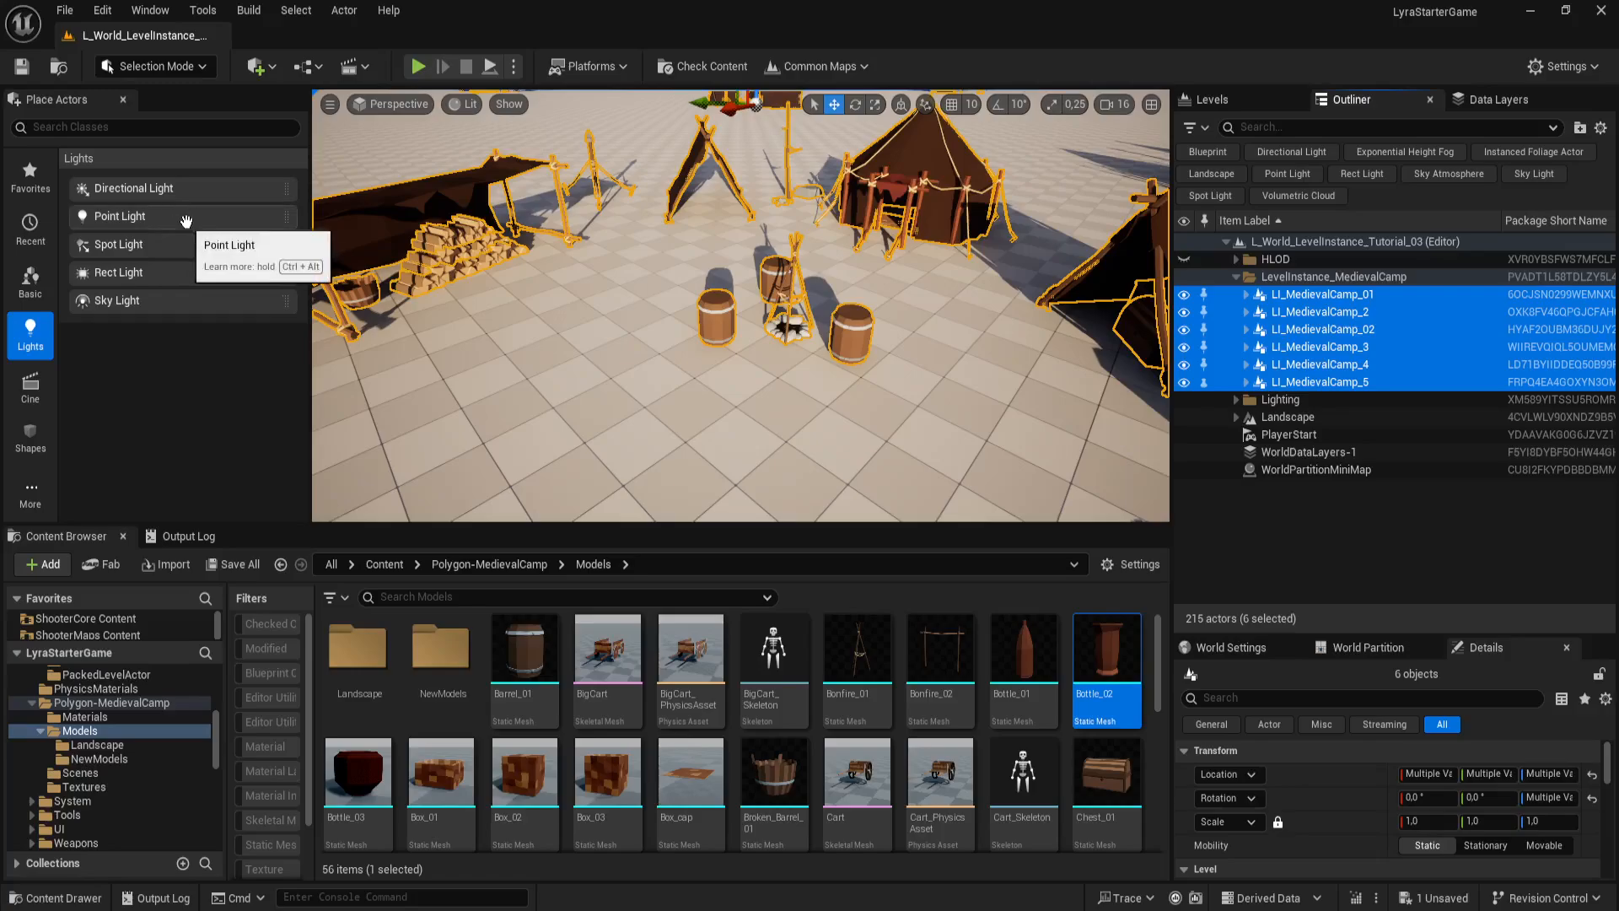
Step: Select LI_MedievalCamp_01 in the Outliner, collapse the LevelInstance_MedievalCamp folder, and view the camps in game view
right_click_drag(692, 281, 633, 281)
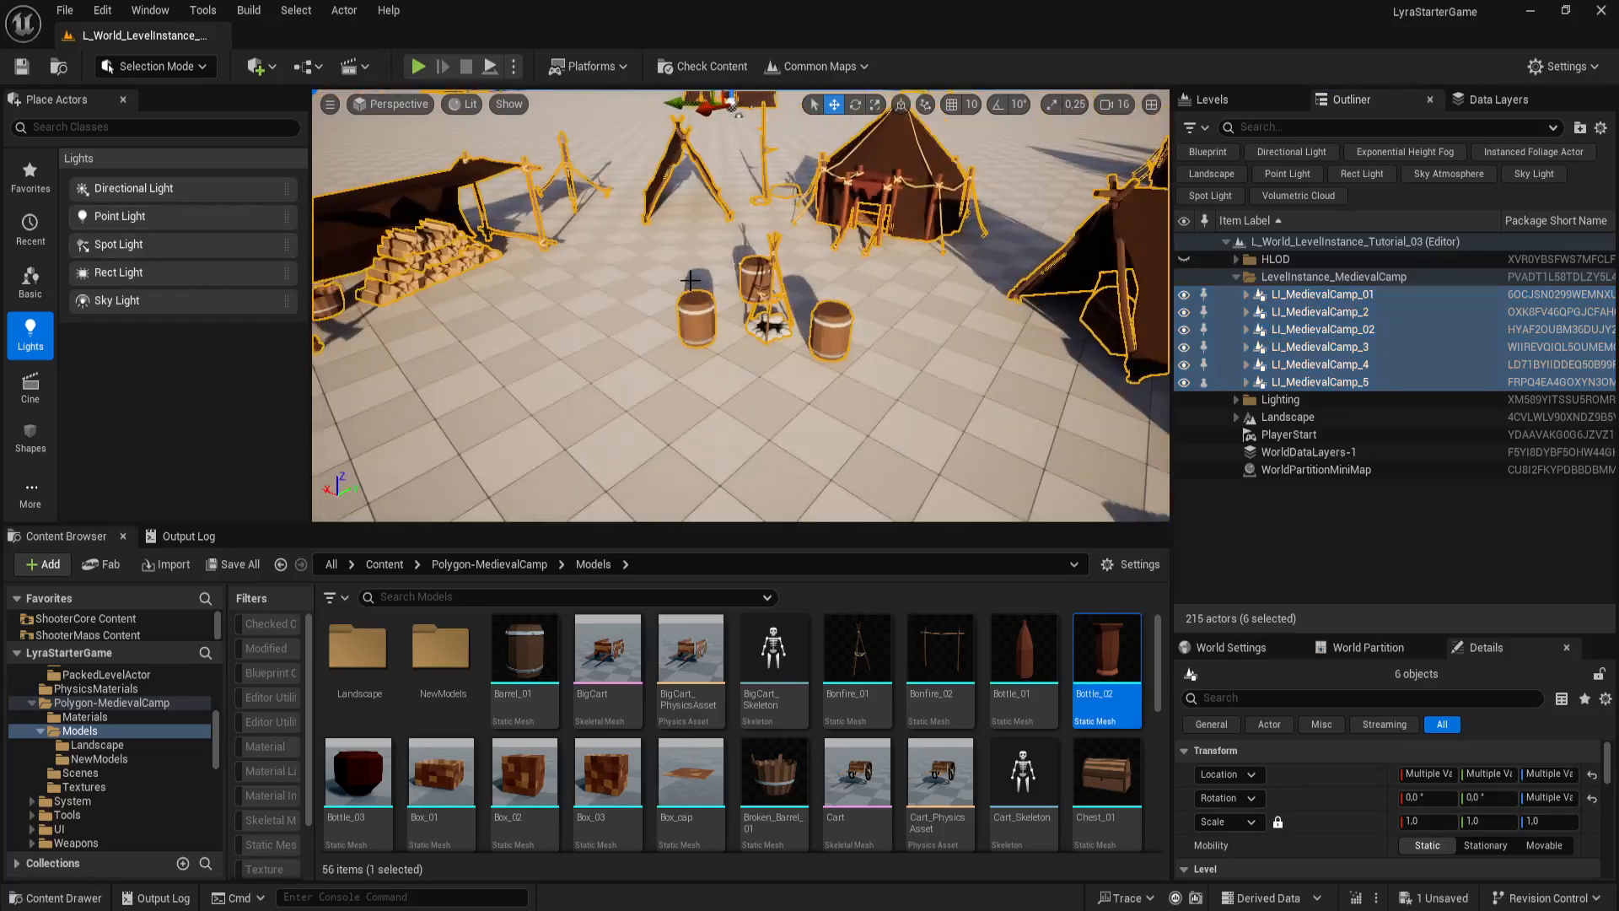
key("g")
left_click(1356, 395)
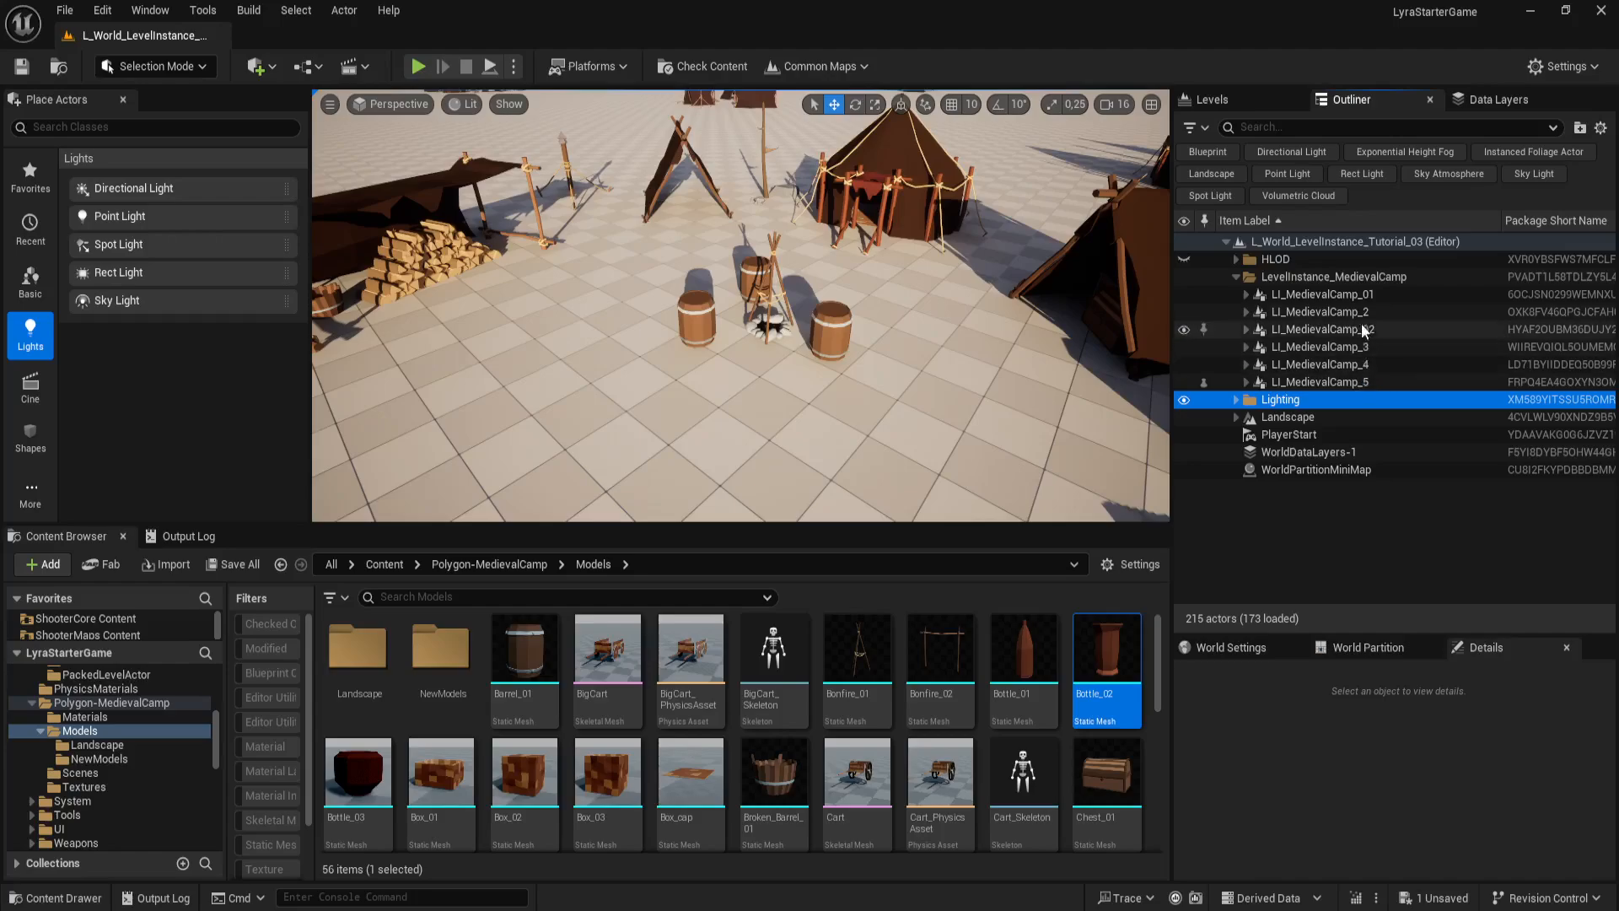
left_click(1359, 297)
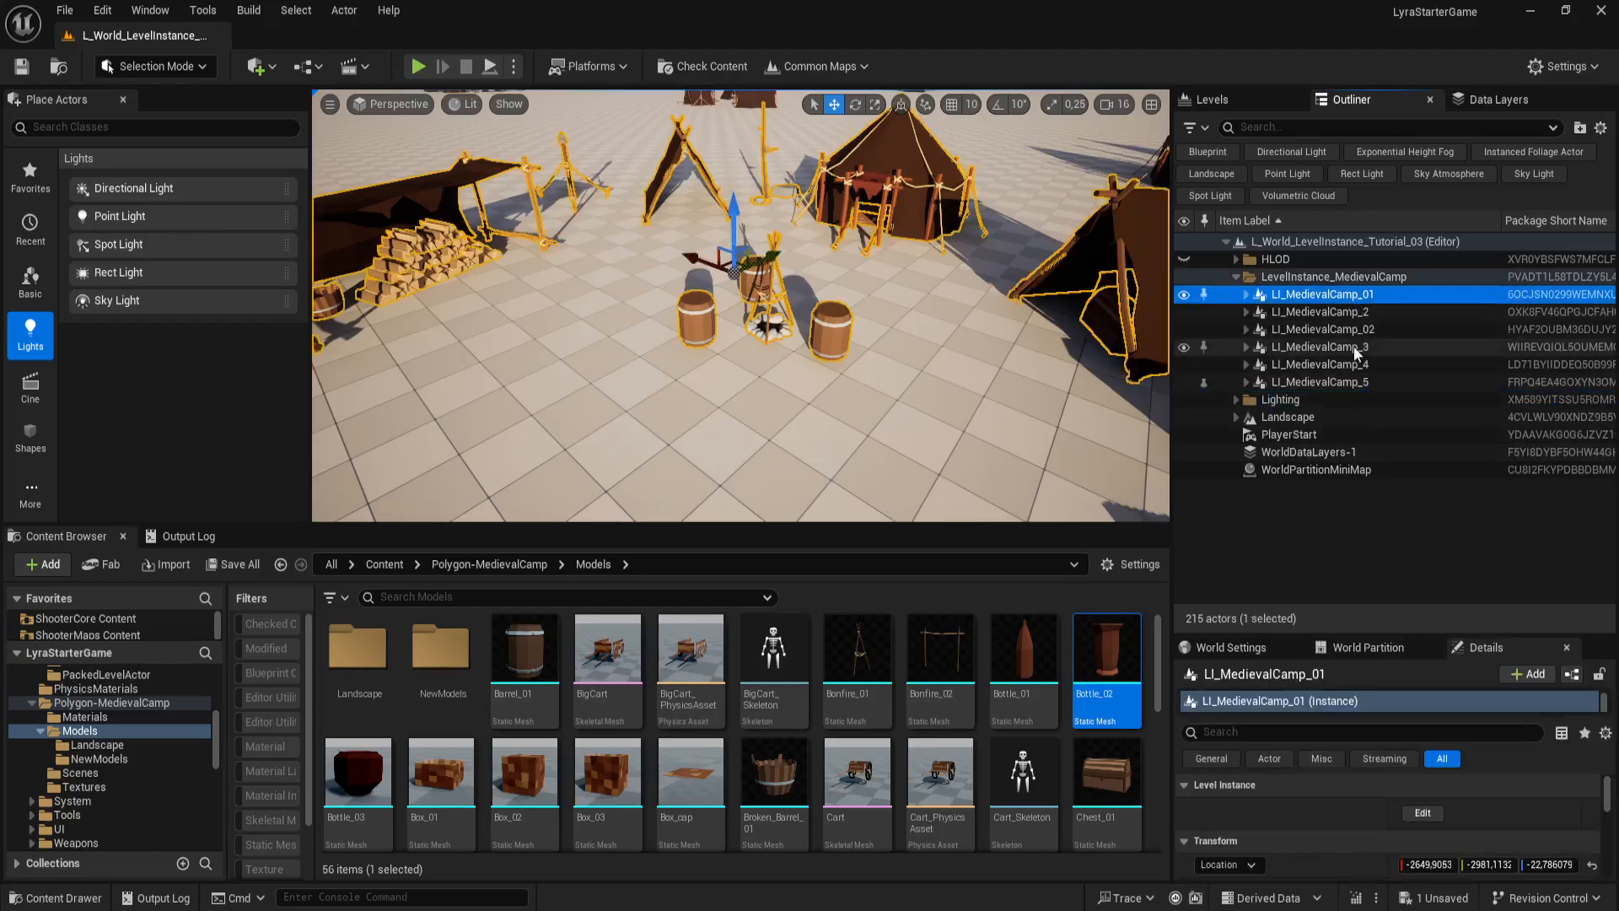
left_click(1238, 276)
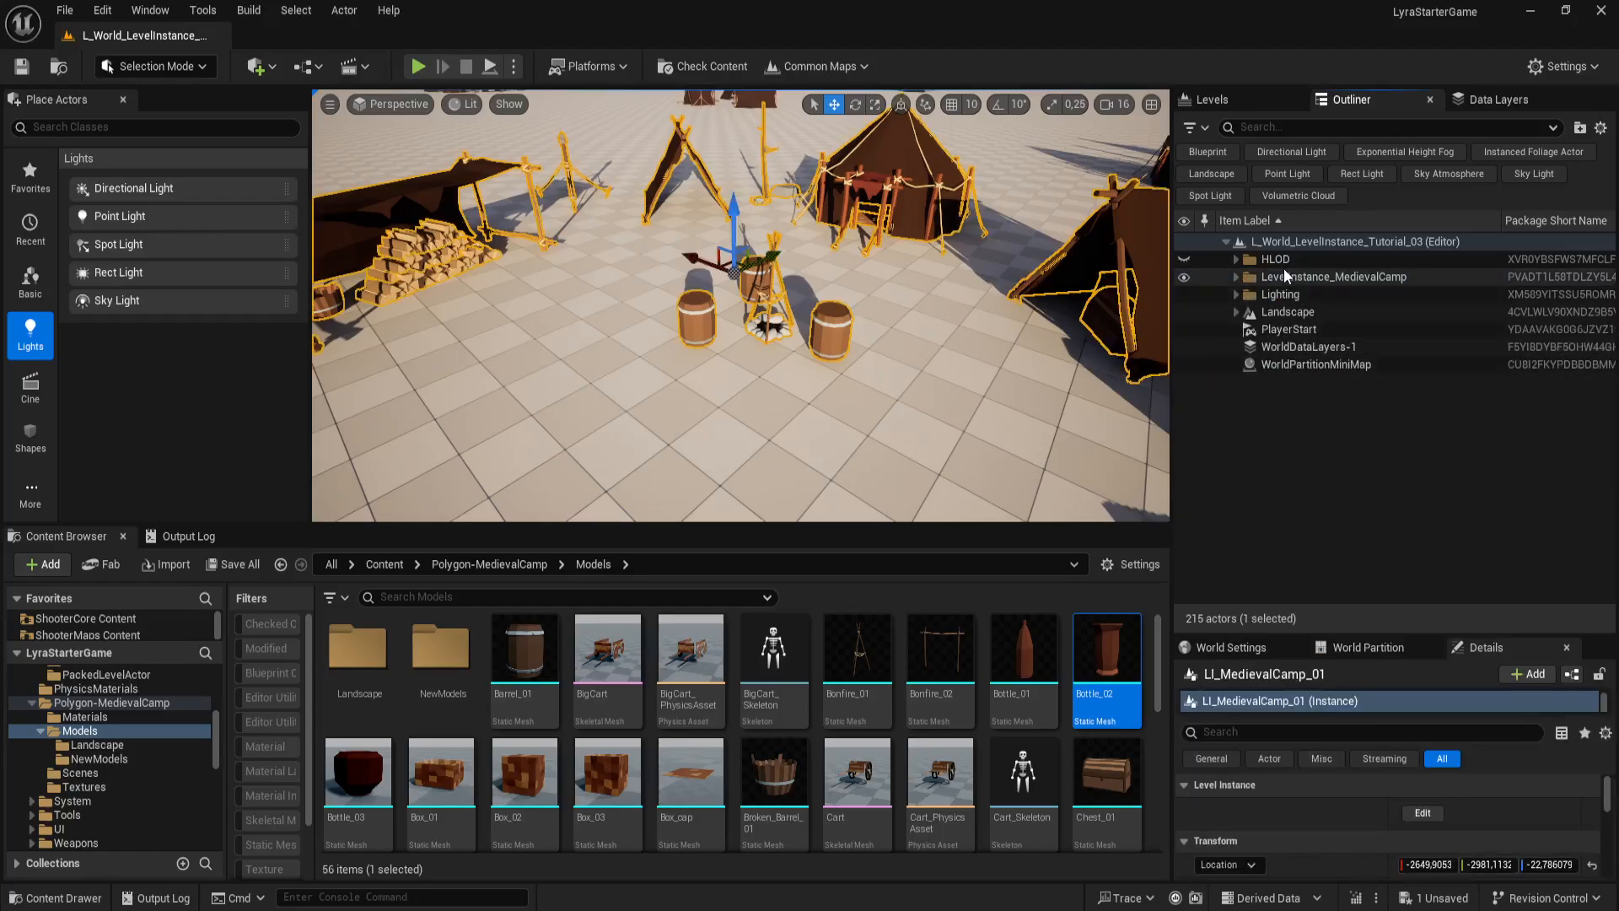
mouse_move(790, 314)
right_mouse_down()
mouse_move(839, 285)
mouse_move(799, 289)
right_mouse_up()
key("g")
Step: Toggle the DL_Camps_POI data layer's visibility off and on and examine the camps in the viewport
left_click(1497, 99)
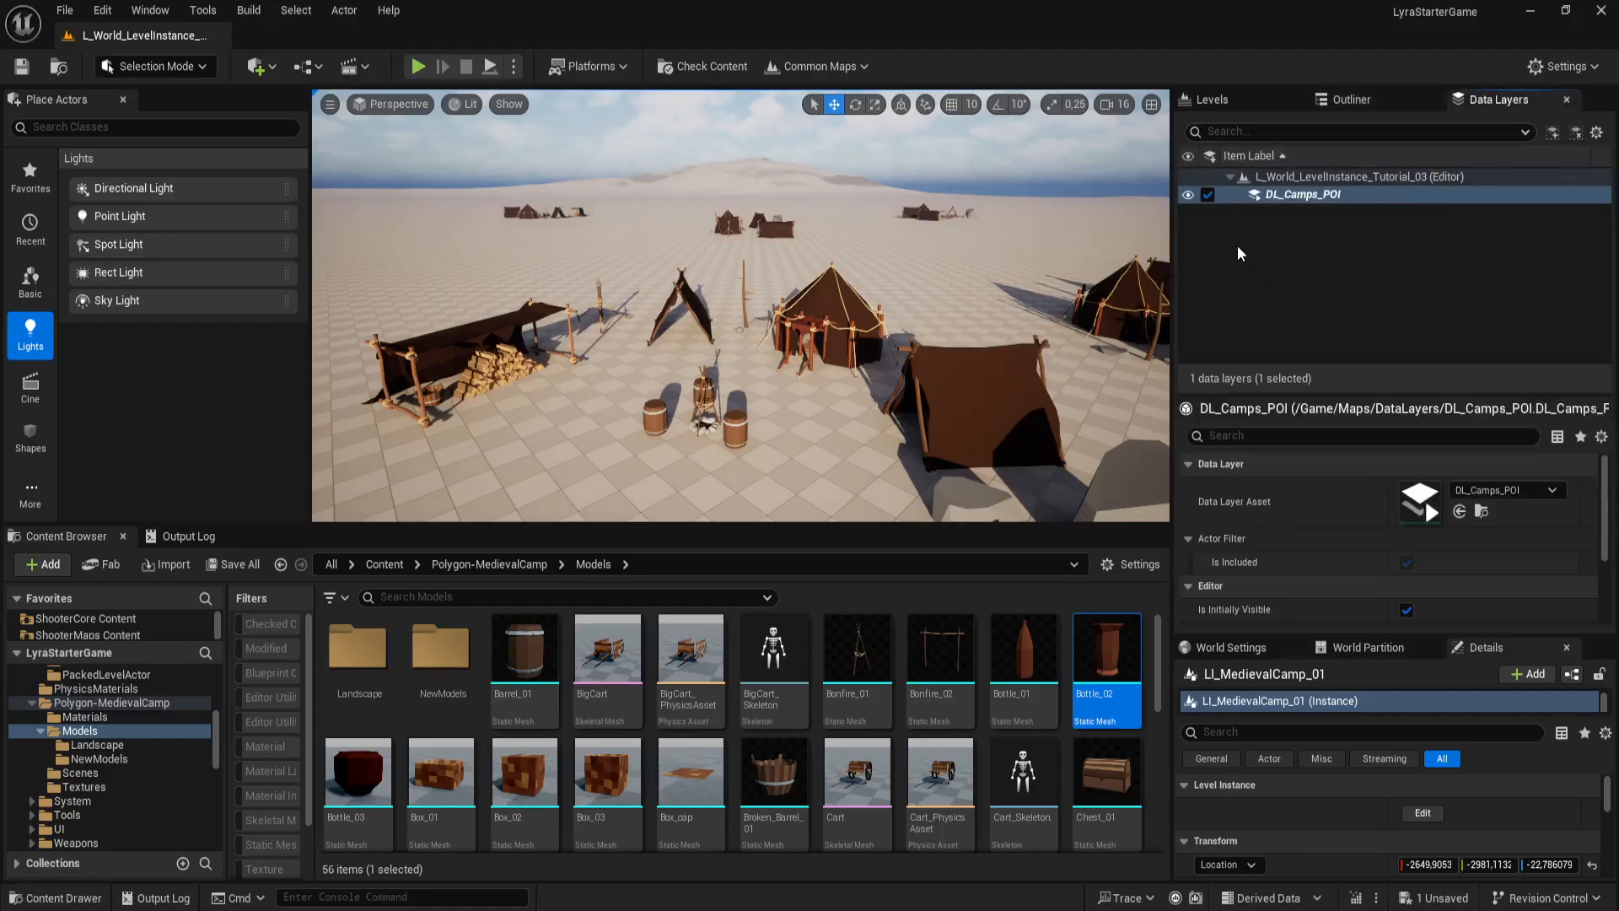
left_click(1190, 196)
left_click(1190, 195)
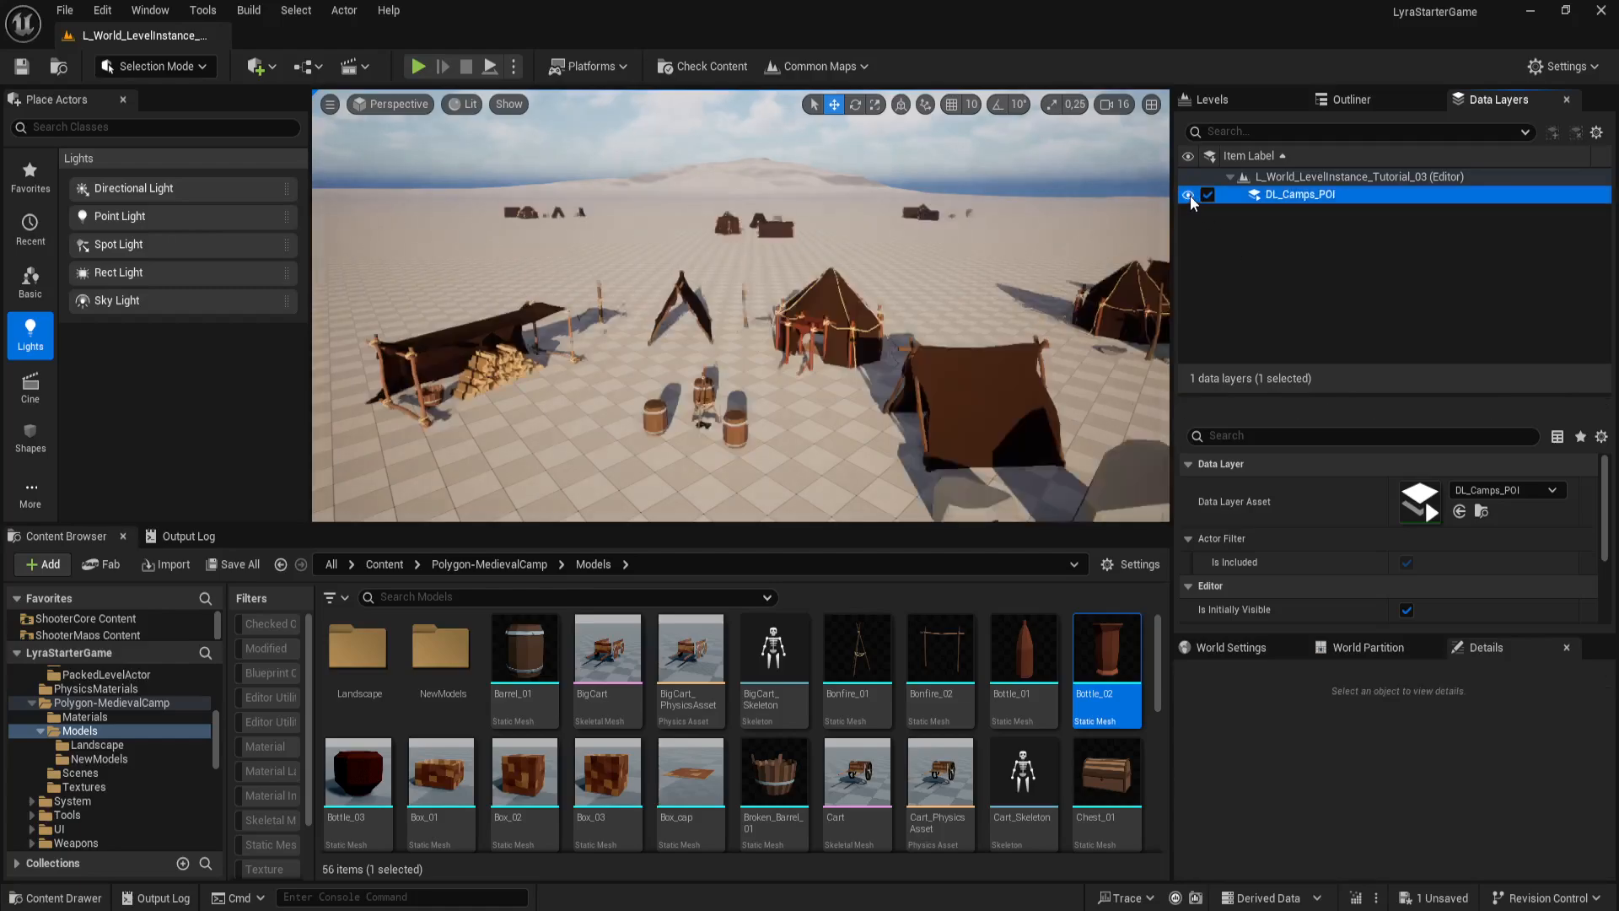
right_click_drag(1037, 262, 1113, 271)
key("a")
right_click_drag(872, 235, 784, 236)
key("d")
key("a")
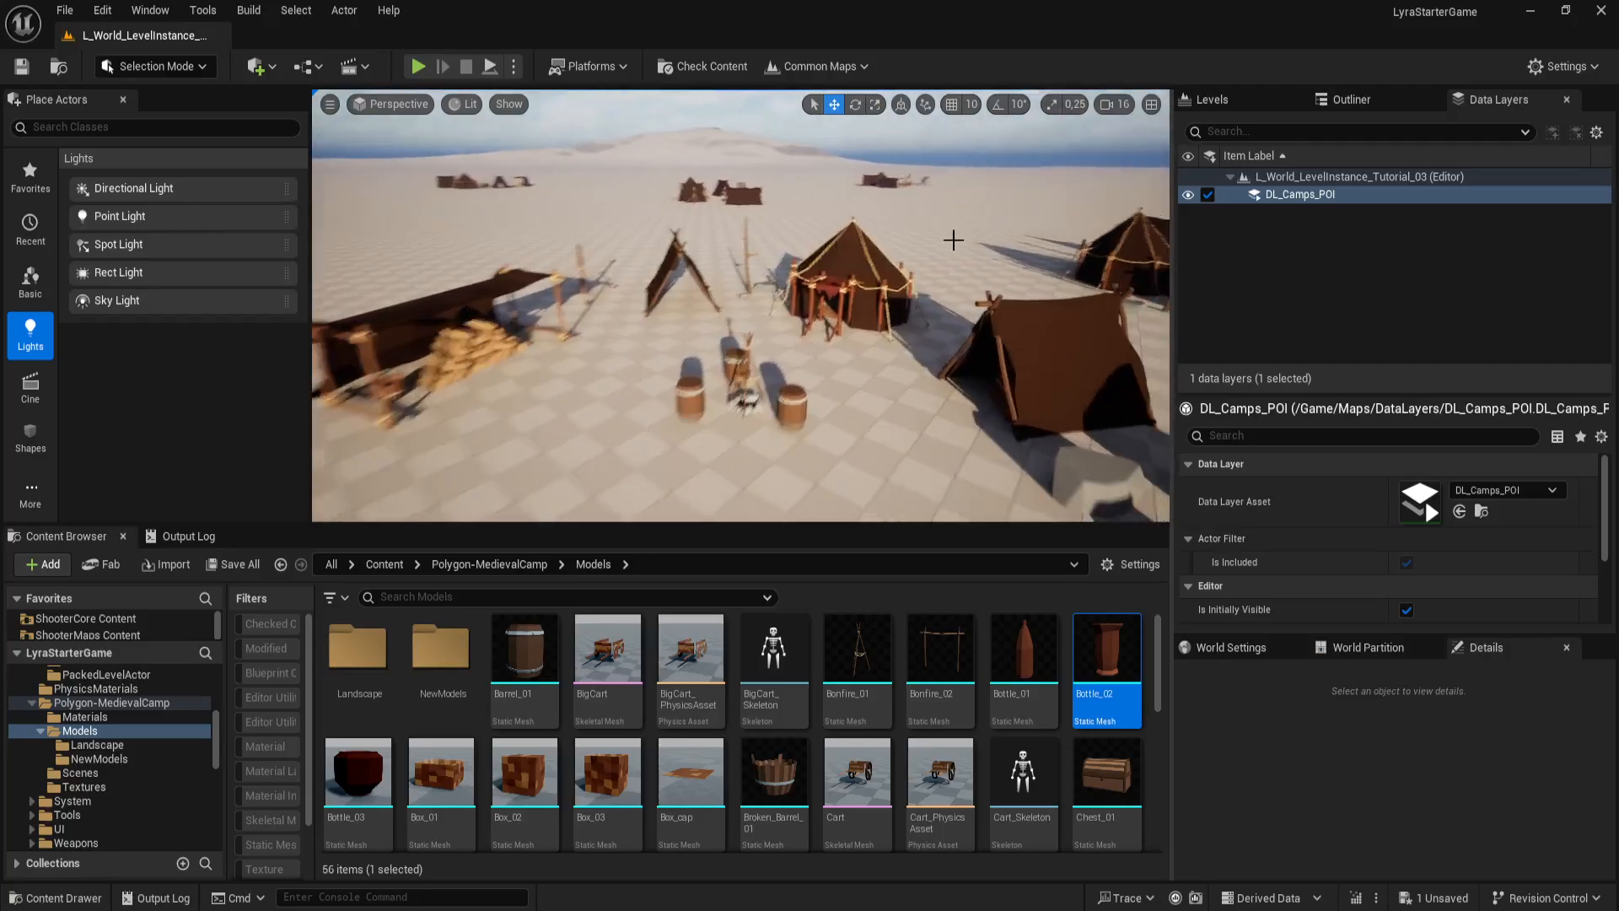
Step: Select LI_MedievalCamp_01 and move it away from the neighbouring camp to a Y location of about -4083
left_click(1212, 99)
left_click(1350, 101)
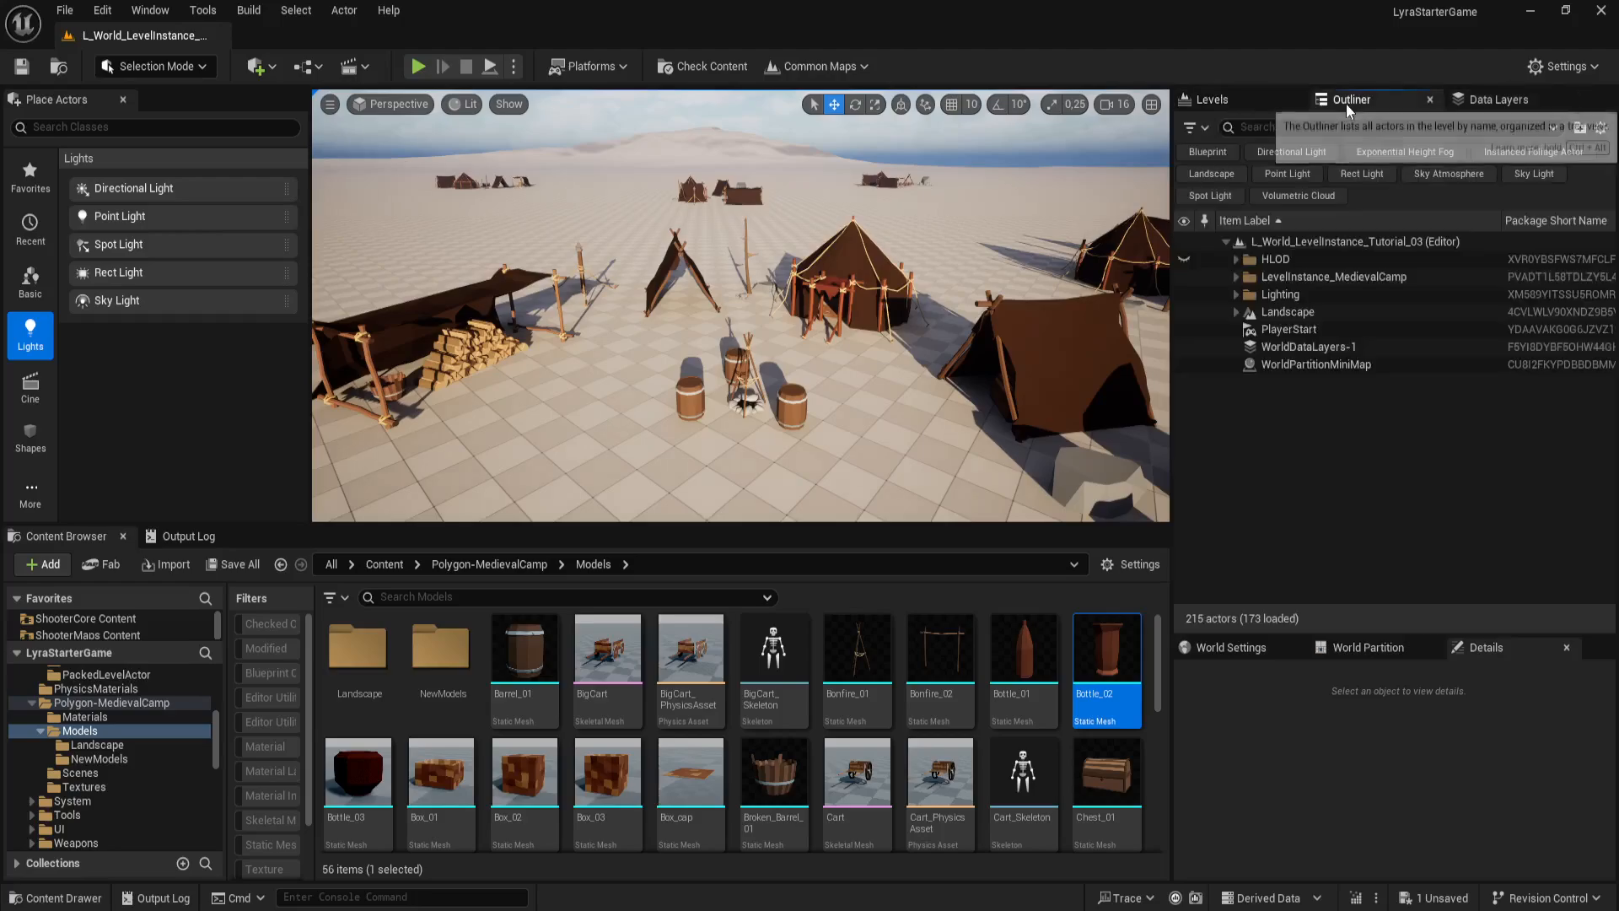
right_click_drag(937, 284, 909, 354)
left_click(929, 320)
right_click_drag(947, 143, 924, 156)
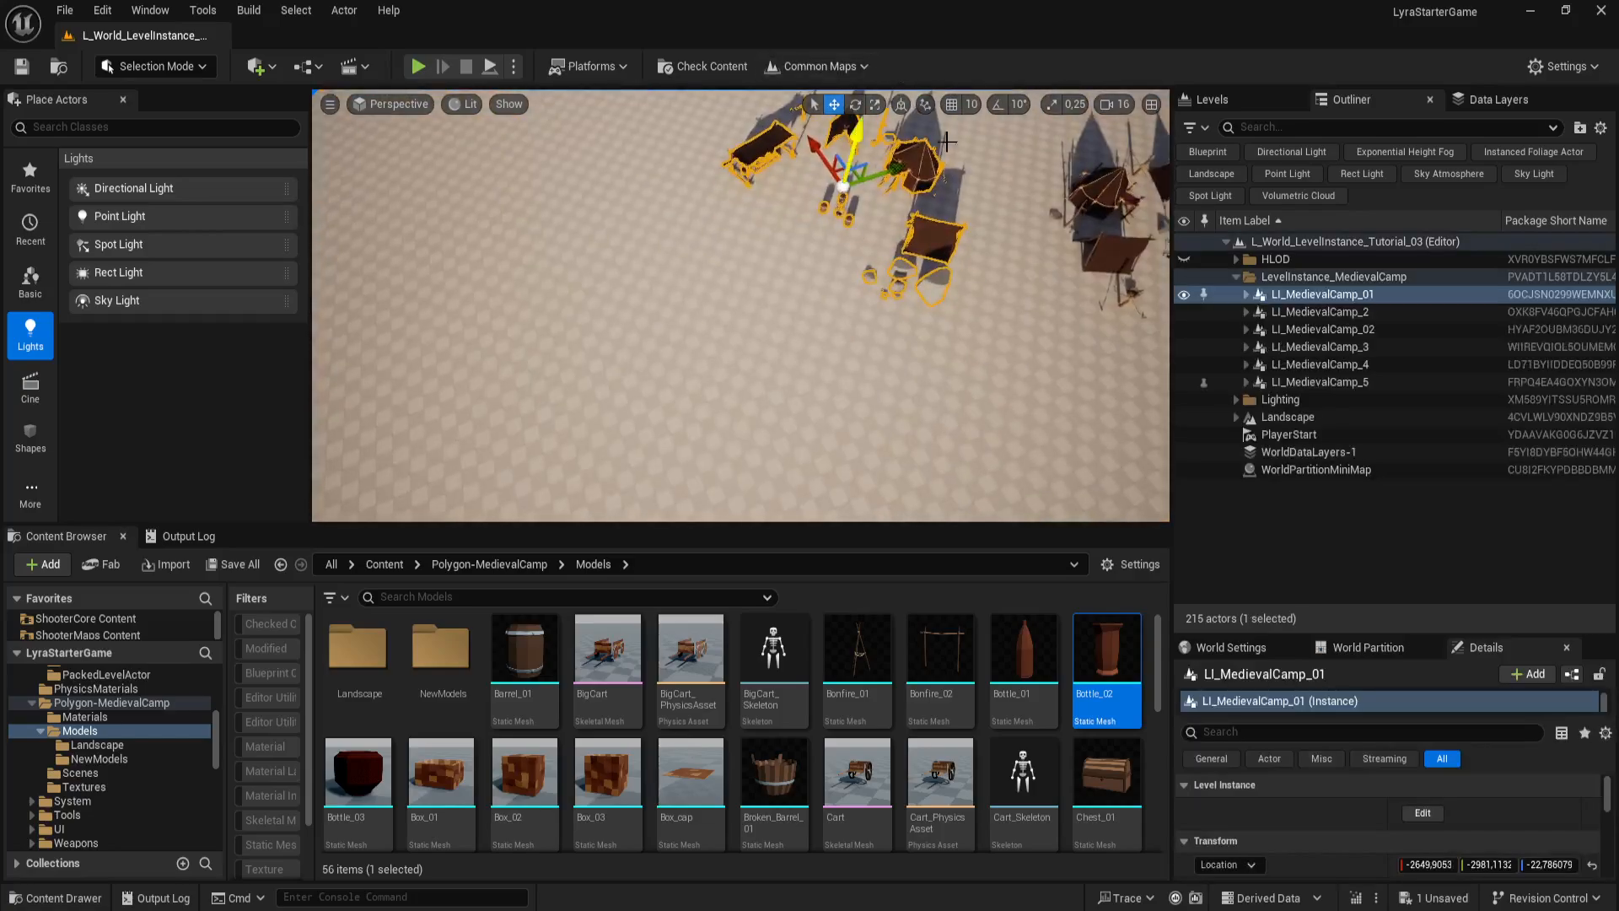
left_click_drag(877, 175, 753, 189)
right_click_drag(905, 268, 885, 172)
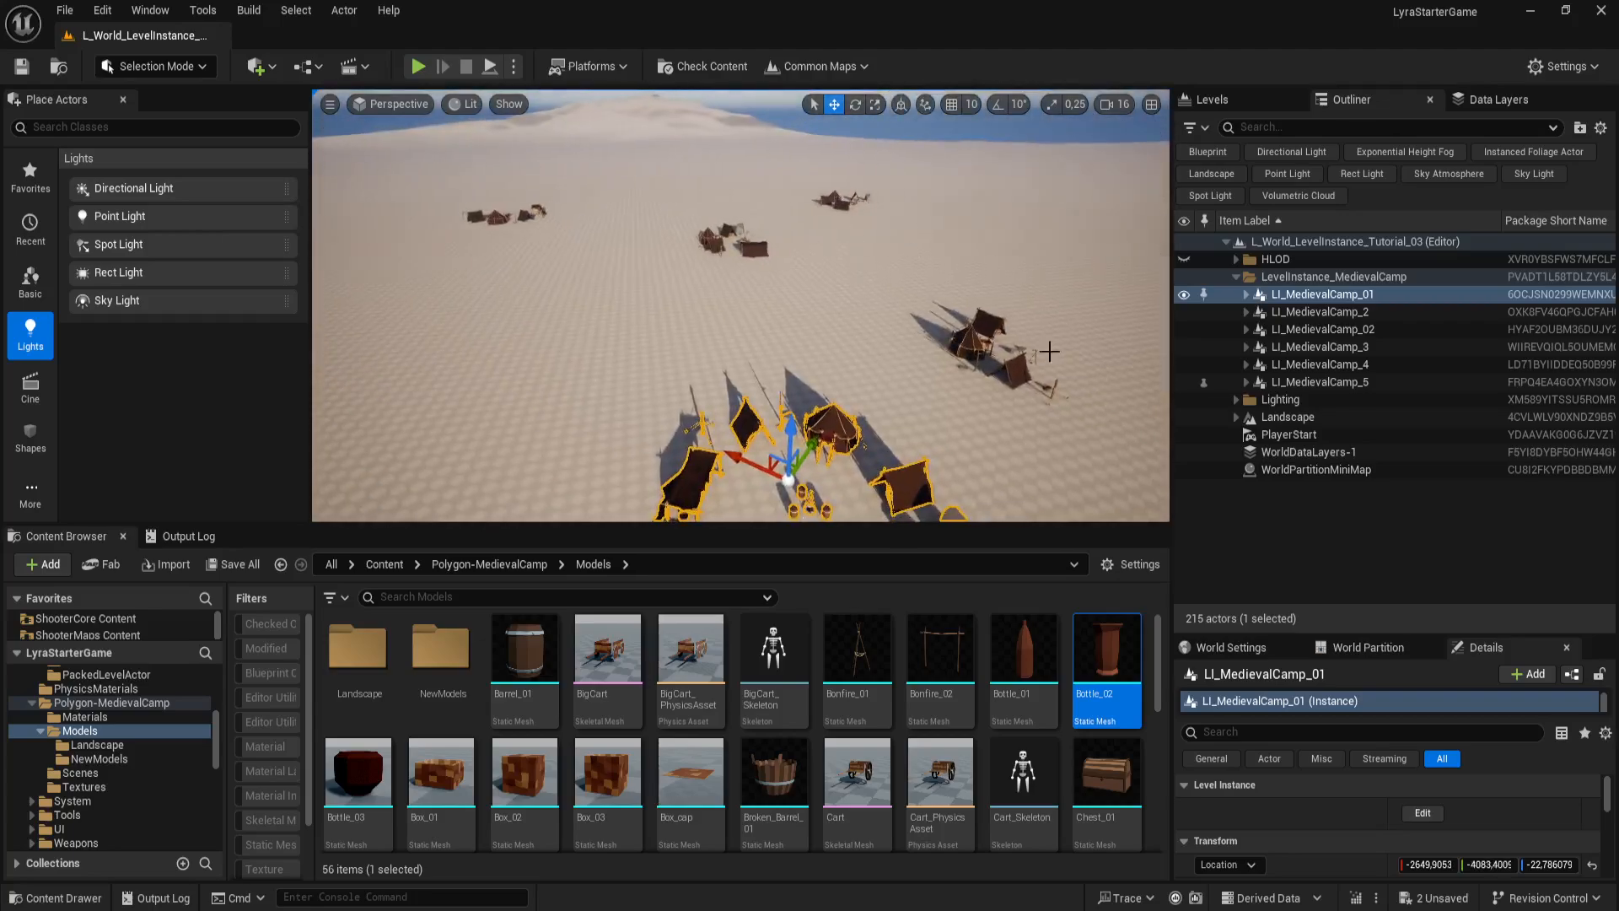
Step: Duplicate the camp next to LI_MedievalCamp_01 and place the copy far across the terrain at about X 8209, Y 7051
key("d")
right_click_drag(960, 352, 1046, 327)
right_click_drag(824, 363, 824, 361)
key("a")
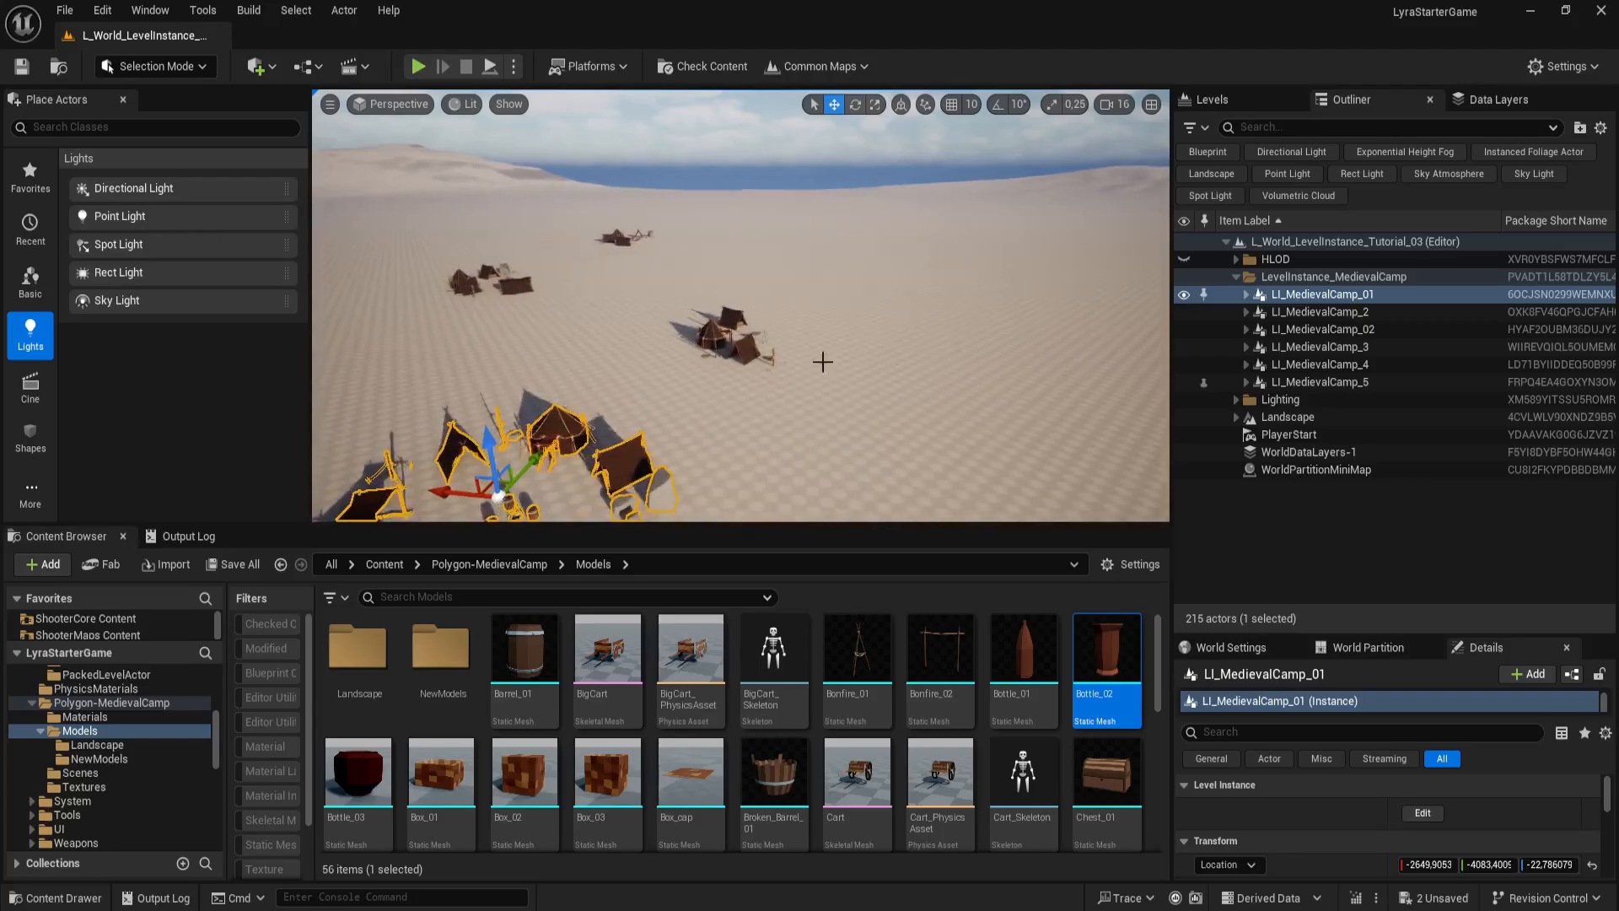
left_click(747, 347)
left_click_drag(683, 352, 421, 250)
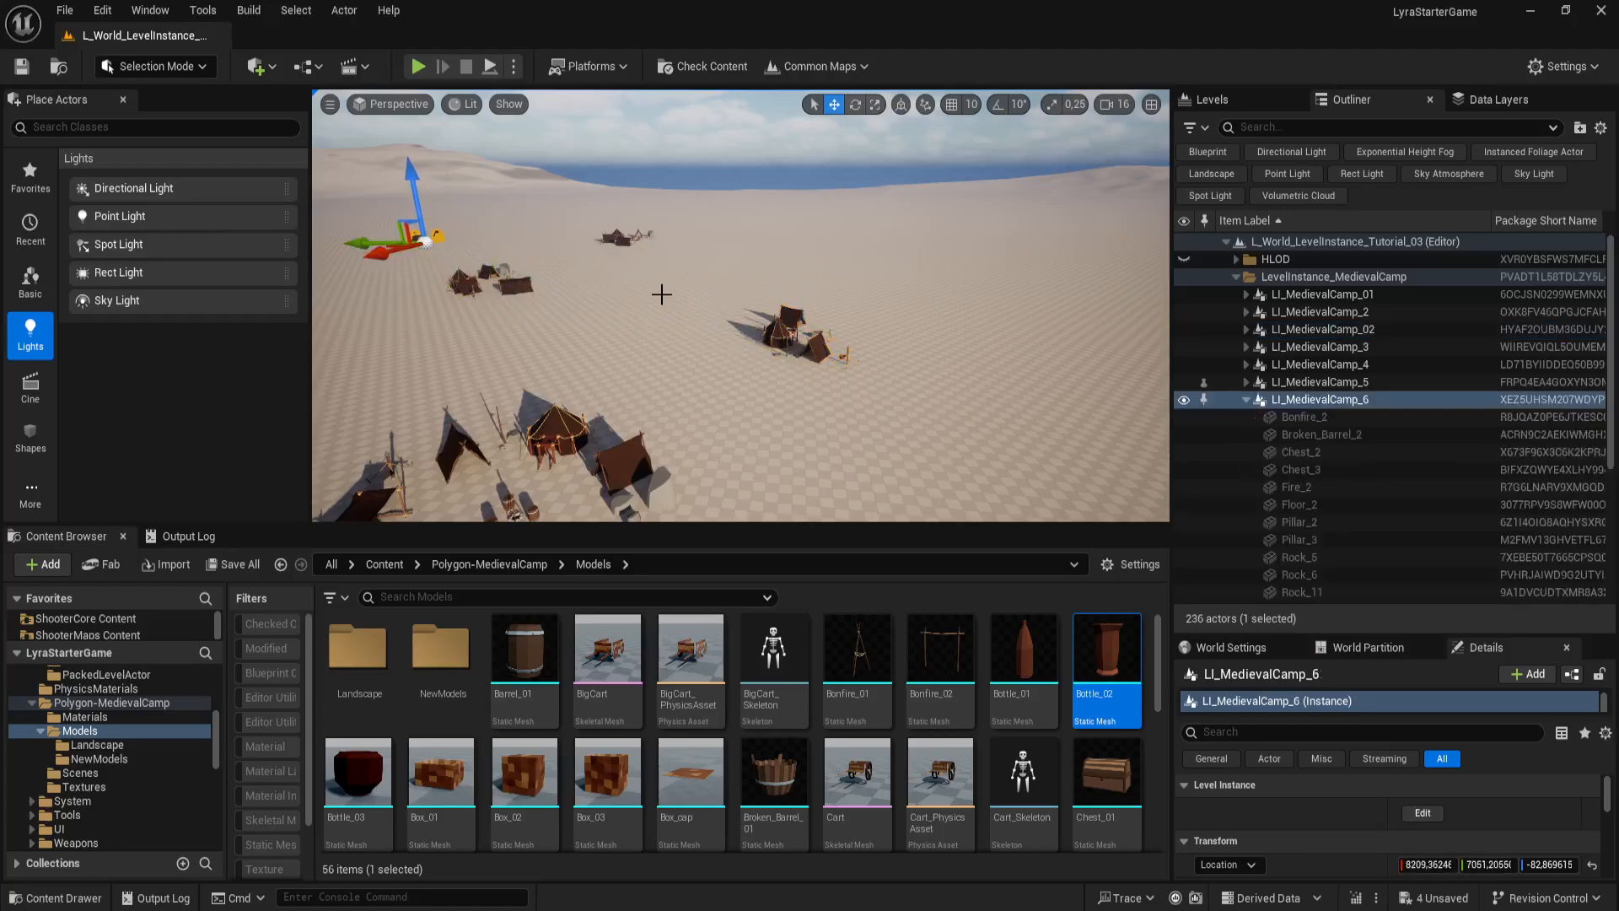
Step: Shift the new camp copy to about X 8151, Y 6733 and rotate it around its vertical axis
key("f")
right_click_drag(725, 338, 809, 303)
left_click_drag(675, 358, 638, 381)
key("e")
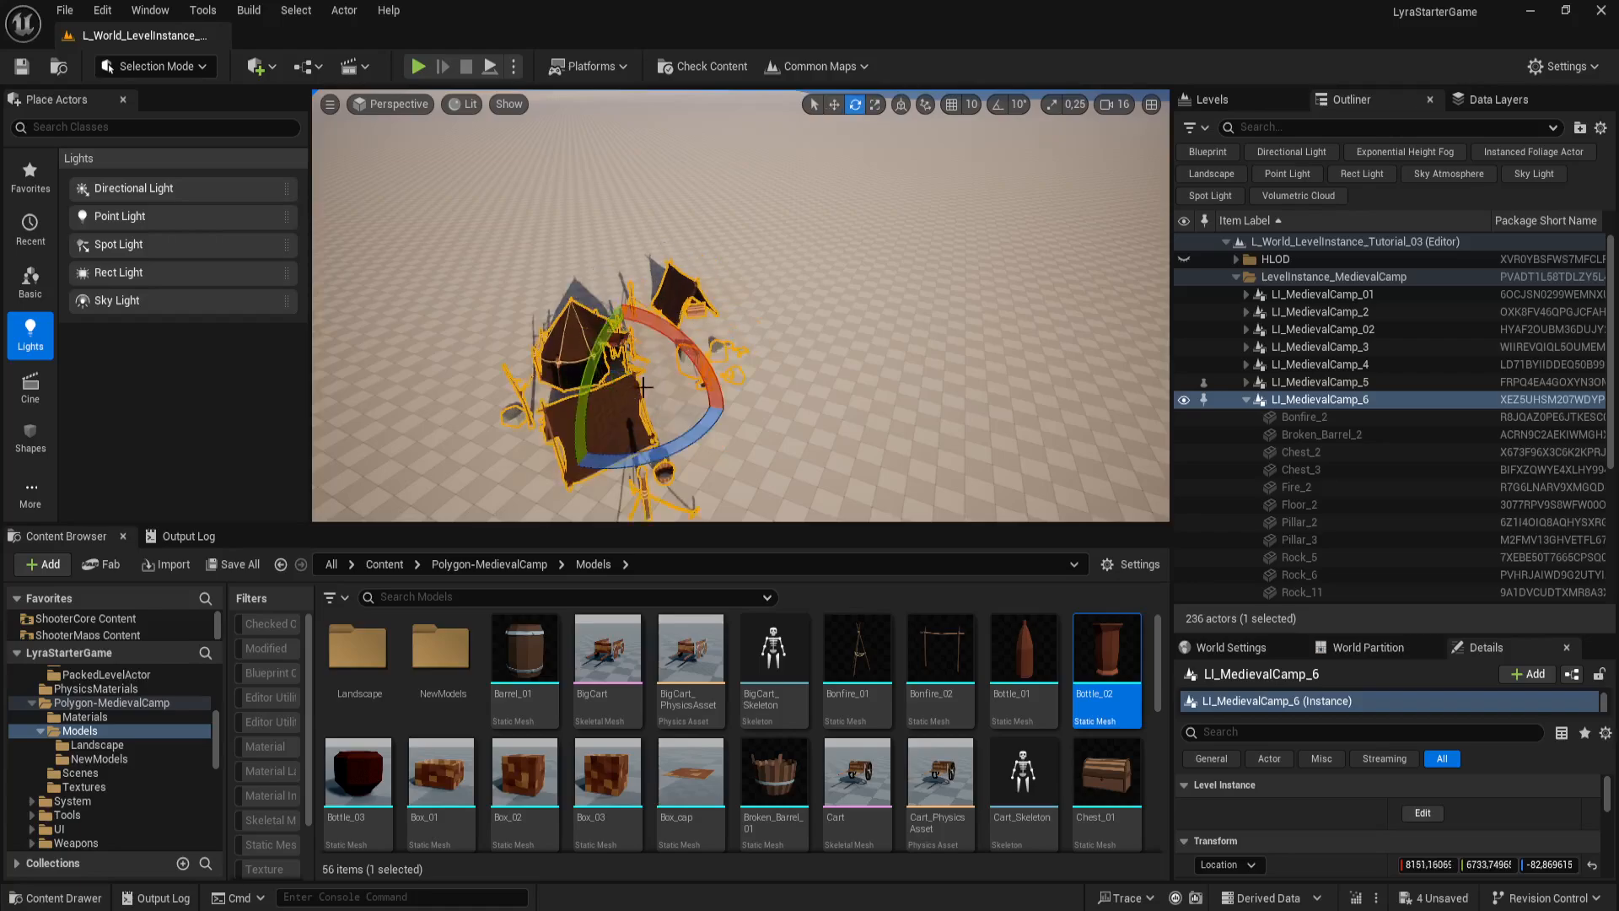
left_click_drag(671, 451, 812, 428)
right_click_drag(812, 428, 696, 464)
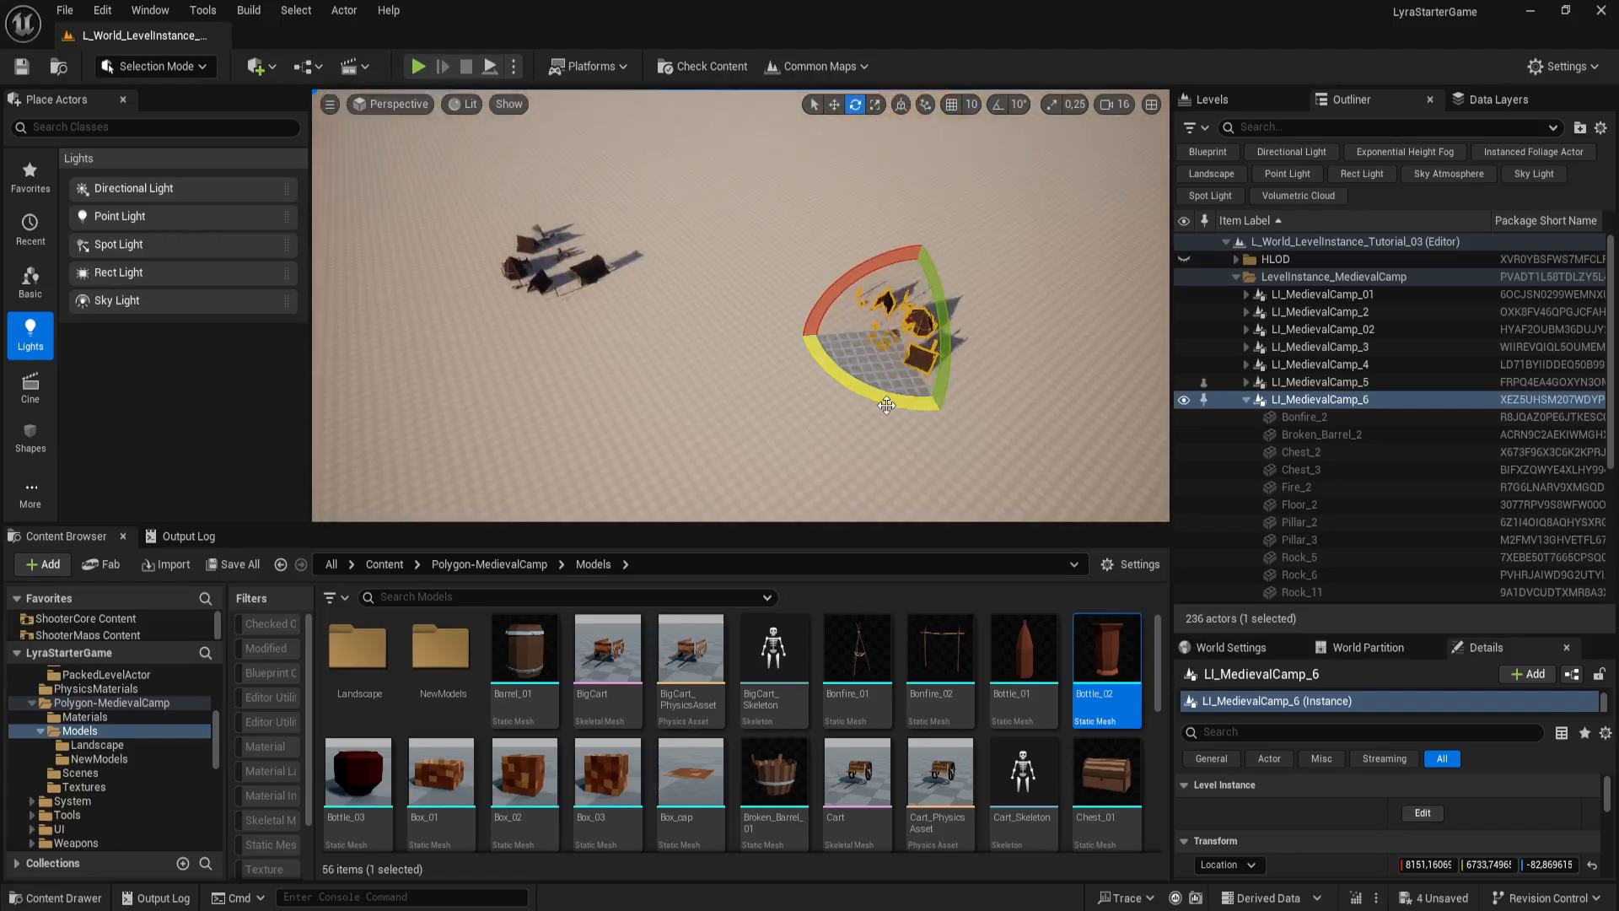
Step: Duplicate the rotated camp and place the second copy at about X 6560, Y 1171
key("w")
left_click_drag(932, 327, 596, 336, "shift")
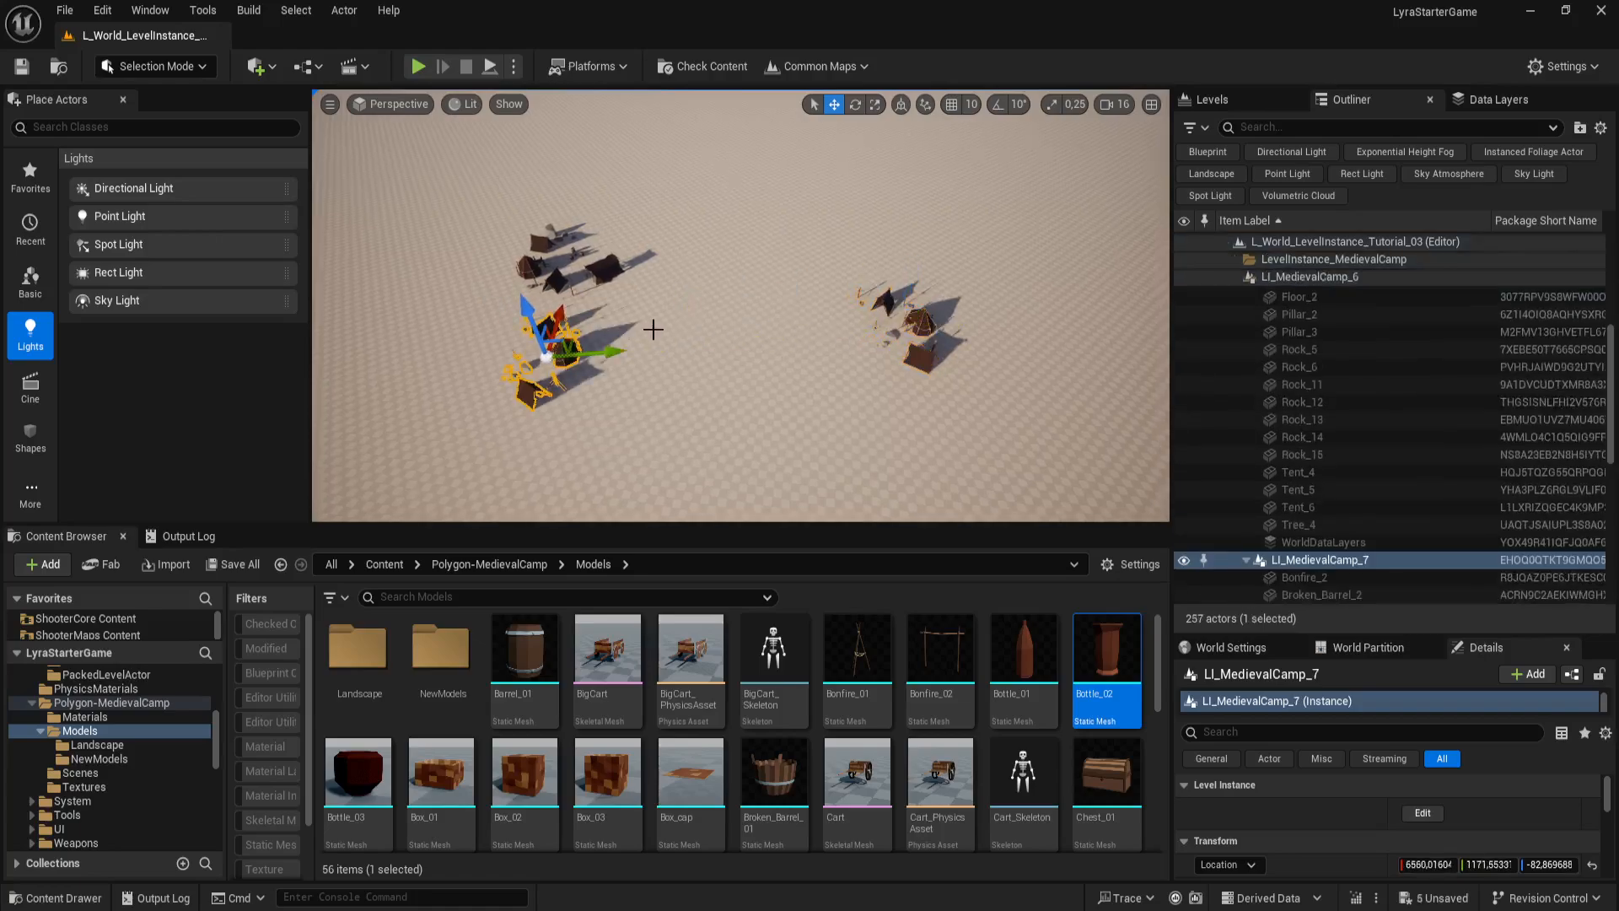
right_click_drag(640, 379, 603, 426)
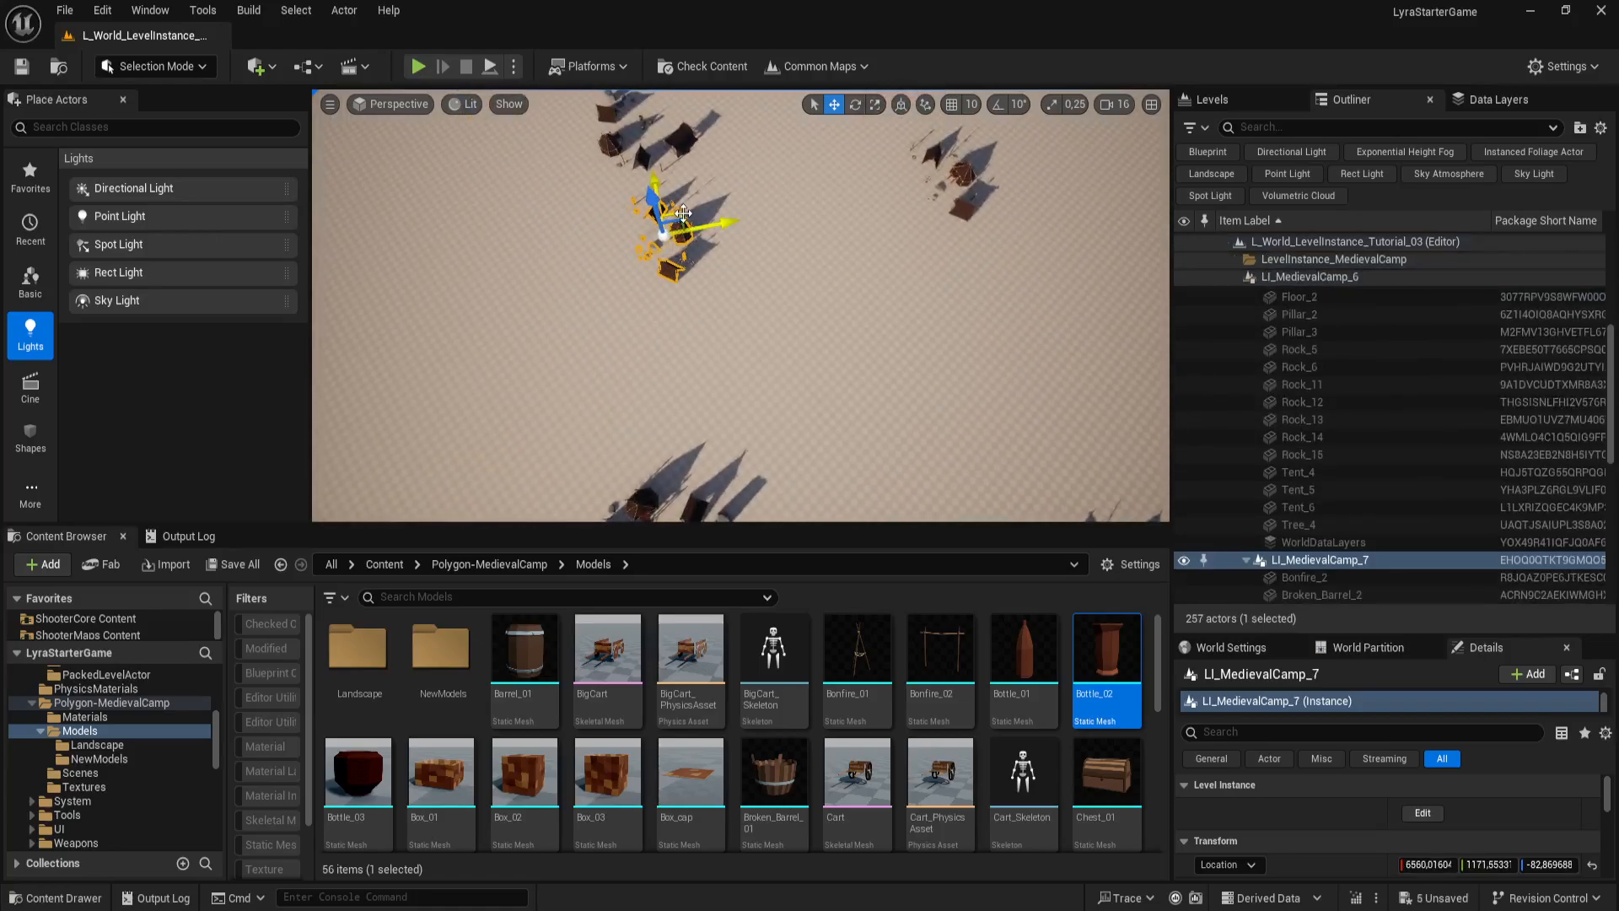
Step: Try repositioning the second camp copy across the terrain at about X 5605, Y 9650, and undo a further move
left_click_drag(683, 213, 1144, 287)
mouse_move(1131, 326)
right_mouse_down()
mouse_move(1215, 322)
mouse_move(1131, 313)
right_mouse_up()
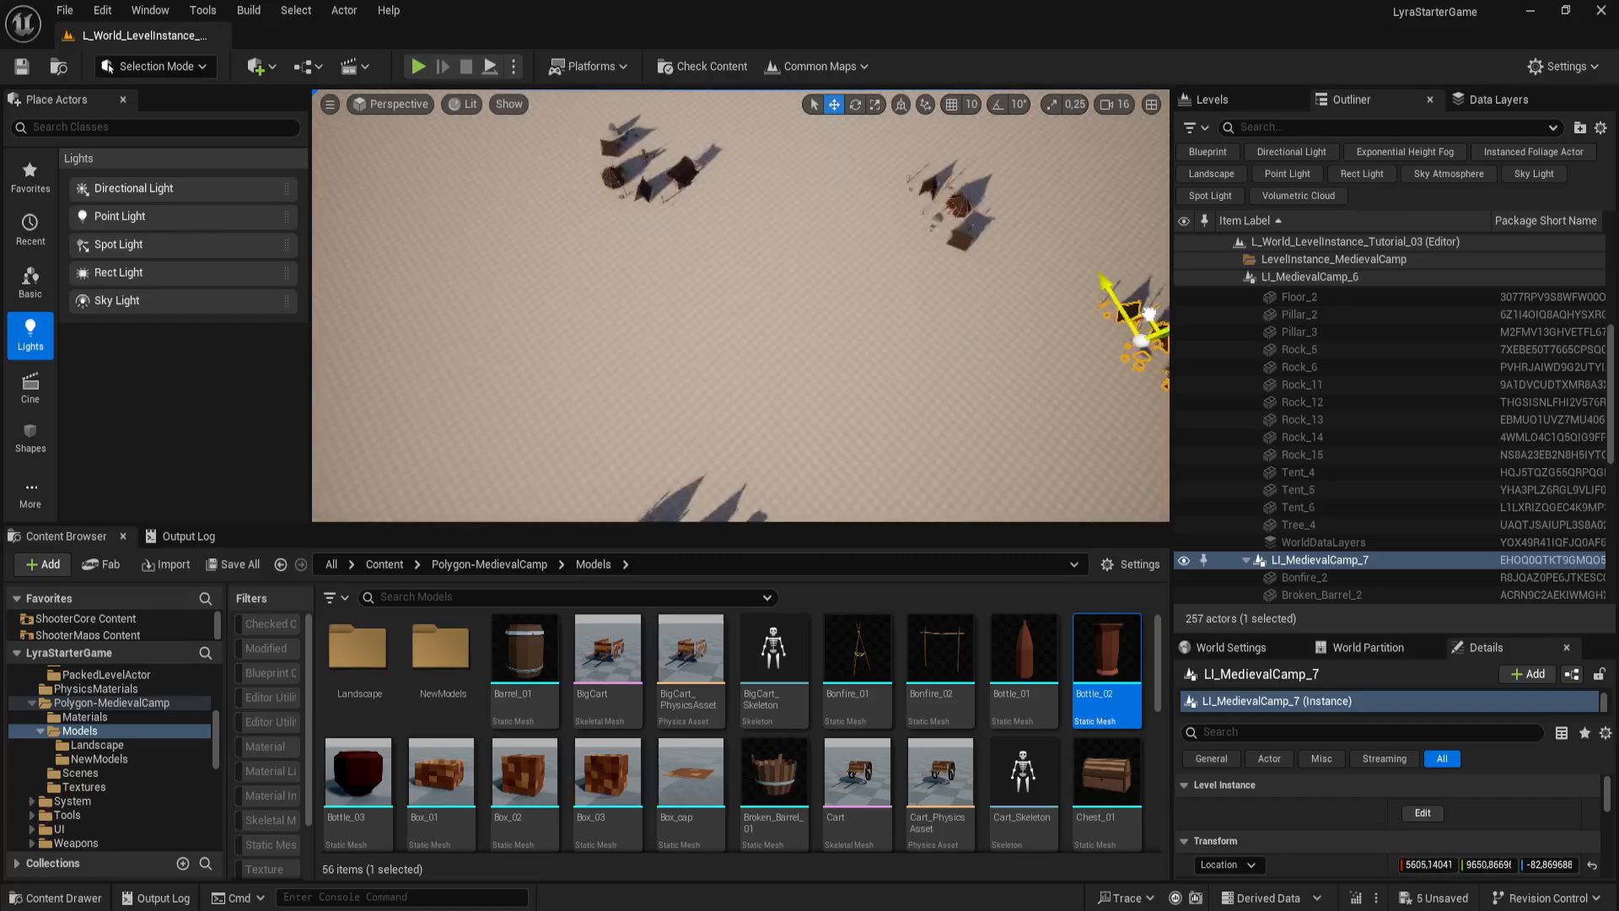
left_click_drag(1134, 325, 430, 253)
key("ctrl+z")
Step: Move the second camp copy to the far side of the other camps, at about X 9683, Y -12527
key("f")
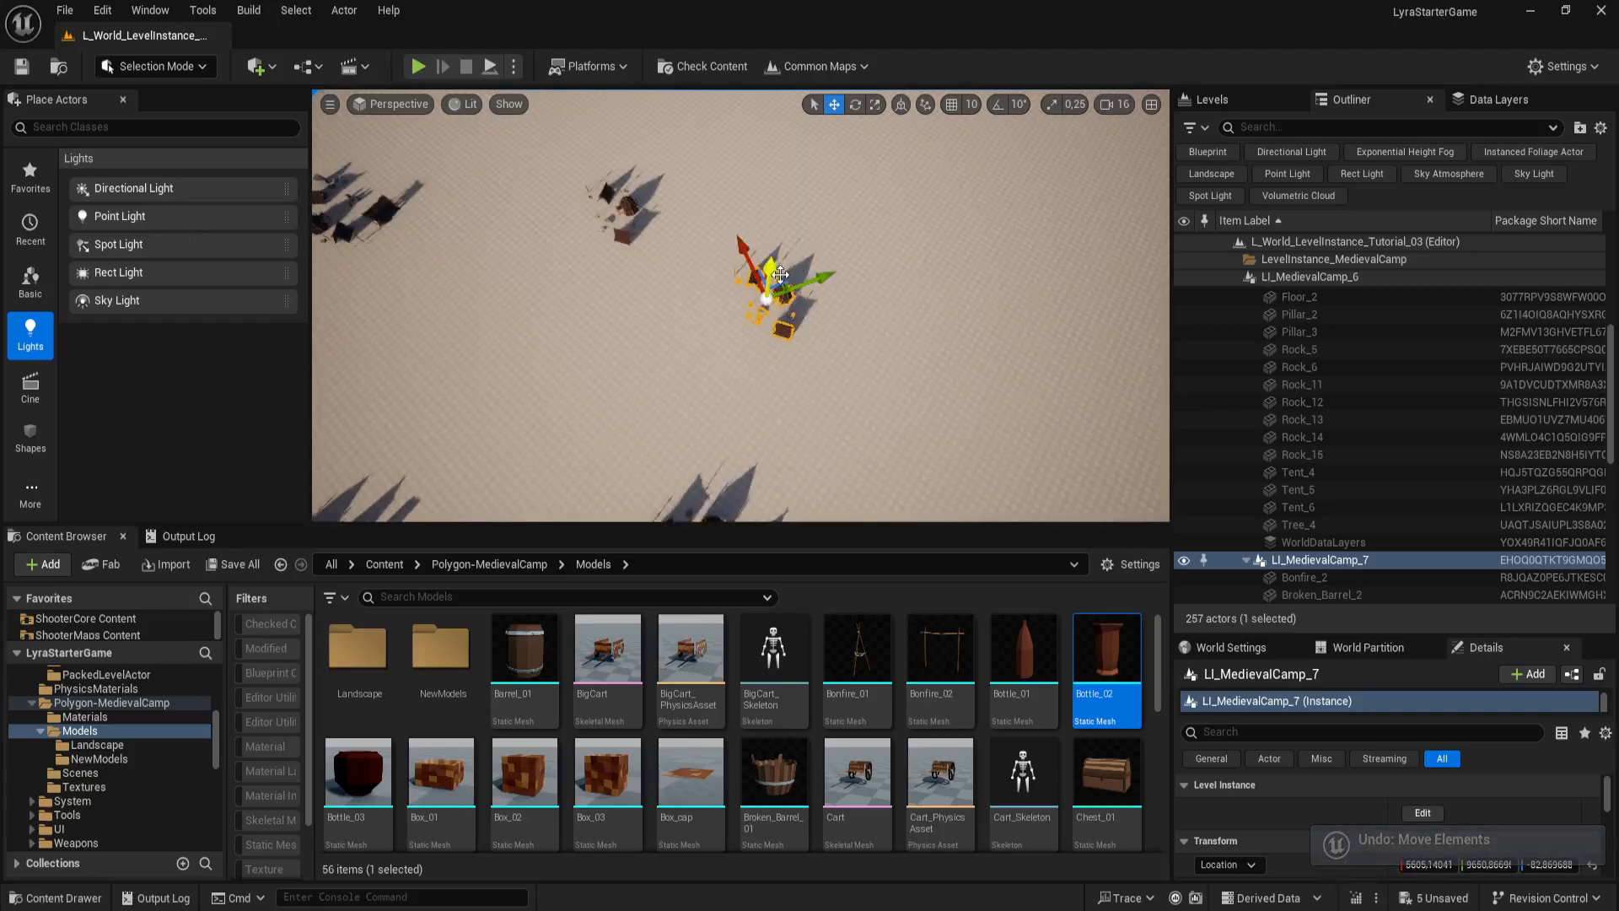
left_click_drag(784, 284, 322, 285)
right_click_drag(690, 370, 523, 364)
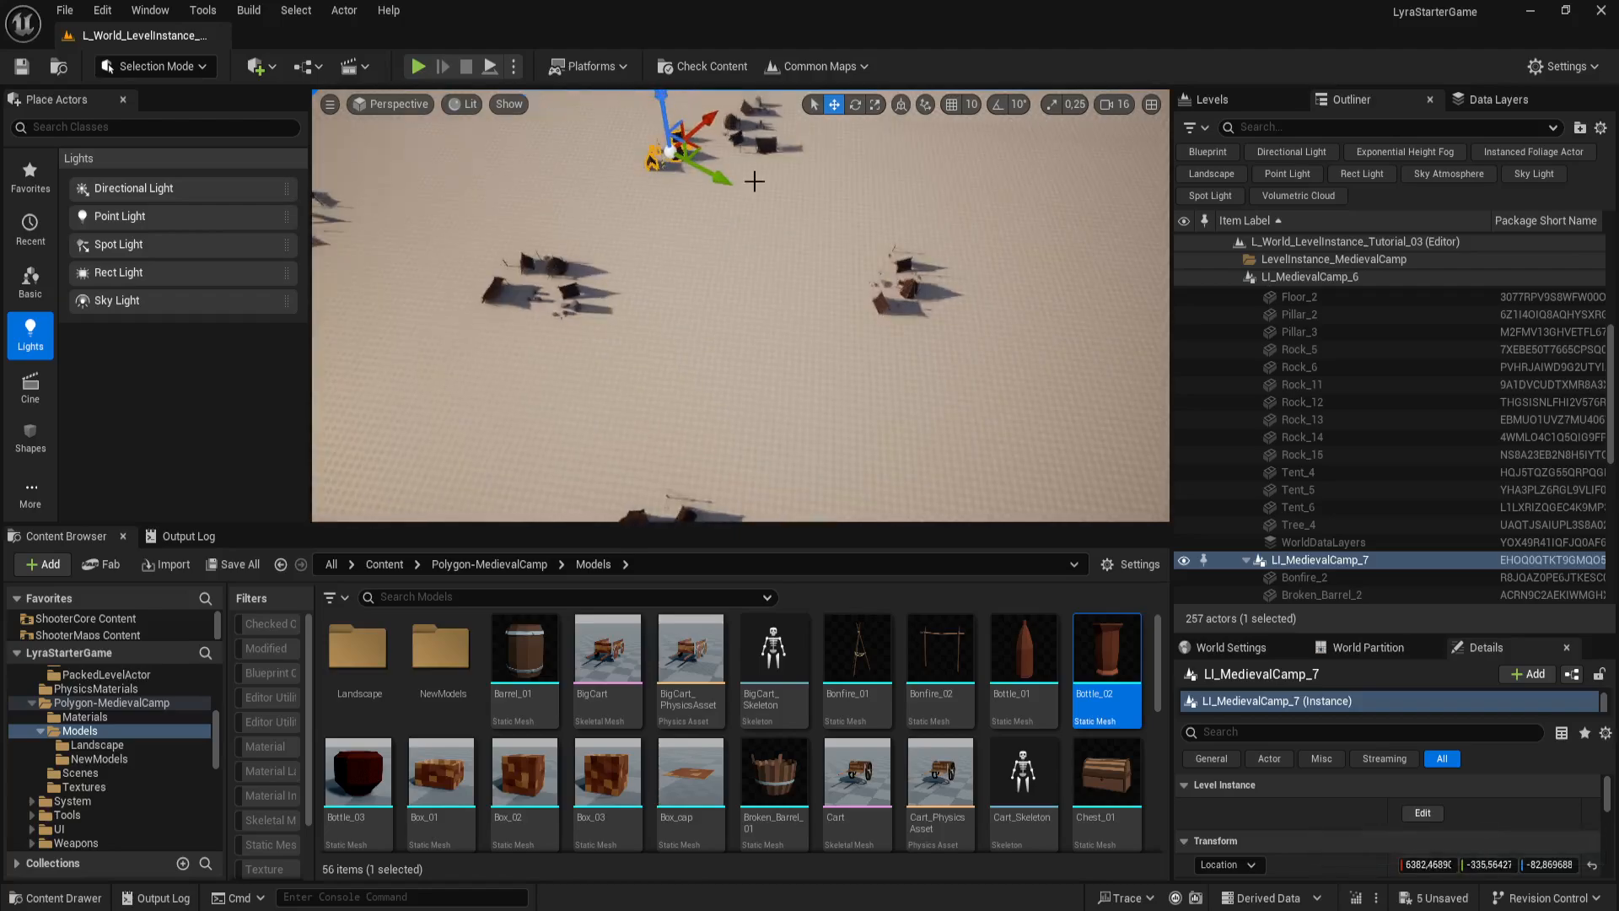
left_click_drag(698, 157, 631, 93)
right_click_drag(722, 210, 709, 173)
left_click_drag(723, 297, 481, 163)
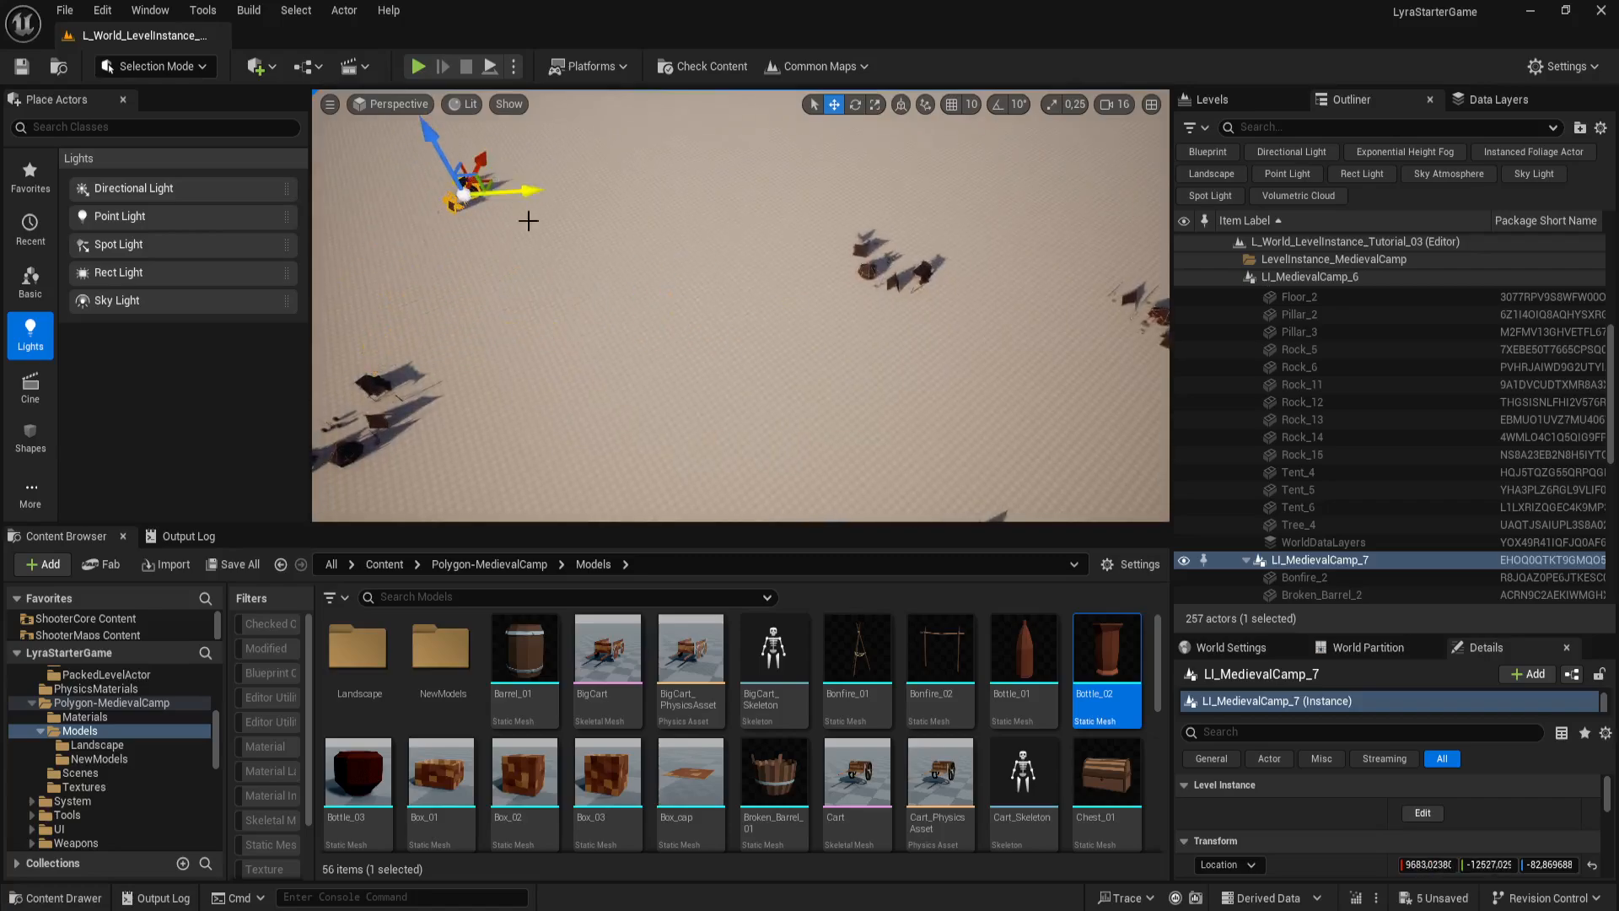
Step: Rotate the second camp copy around its vertical axis to vary its orientation
key("e")
left_click_drag(517, 248, 627, 220)
right_click_drag(548, 314, 595, 330)
Step: Examine the distributed camps and the campfire area in a full-screen game view
key("g")
key("F11")
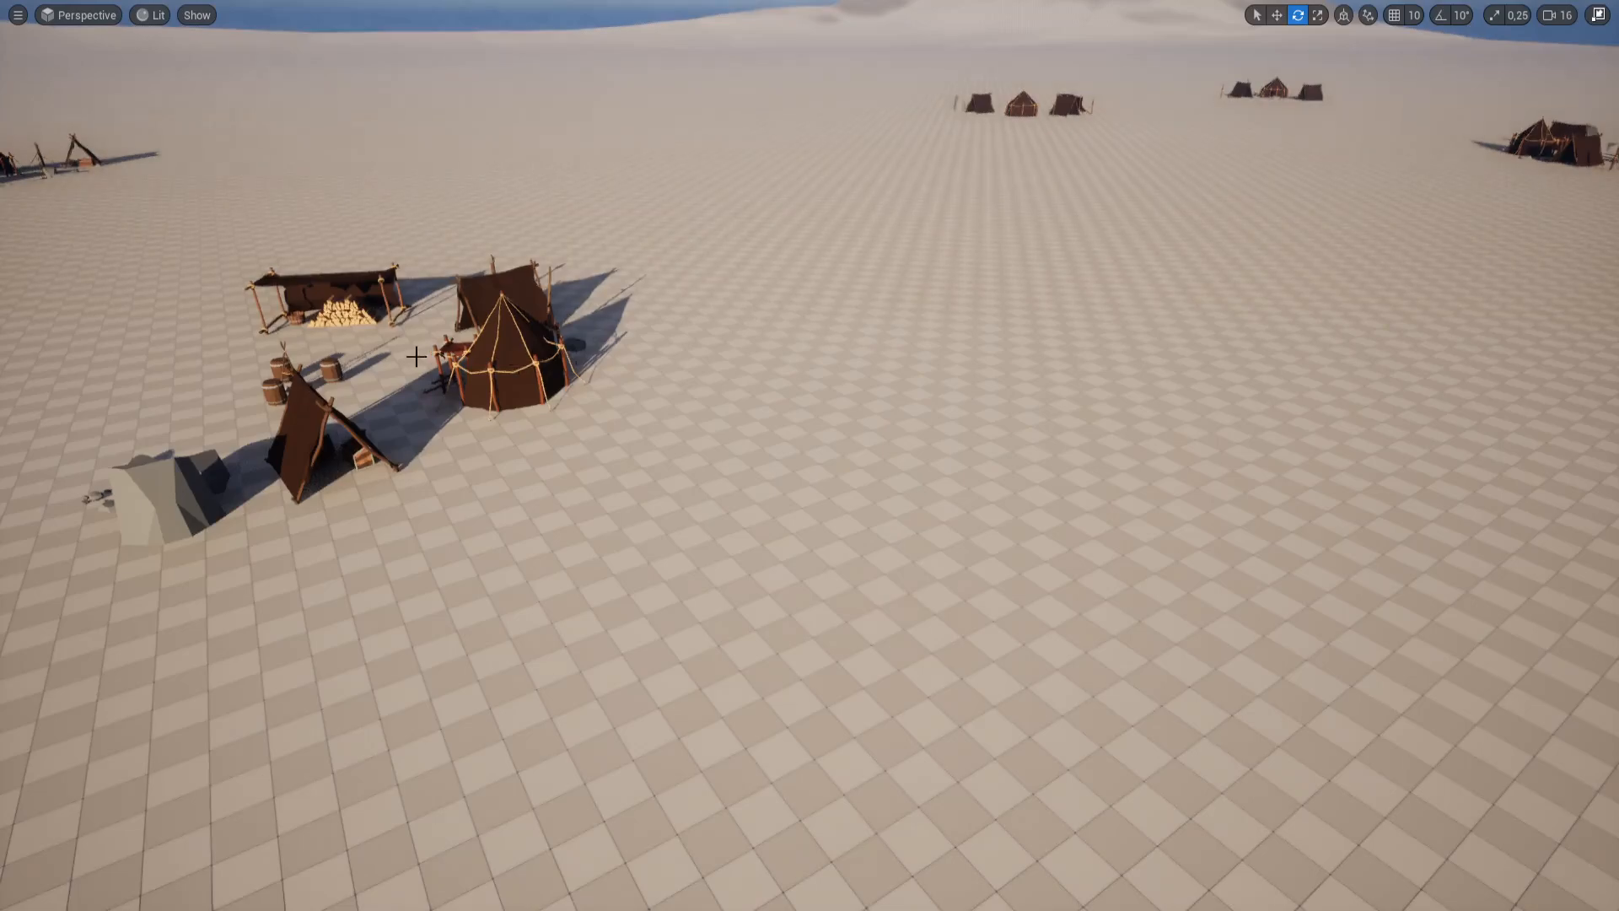
right_click_drag(416, 356, 465, 367)
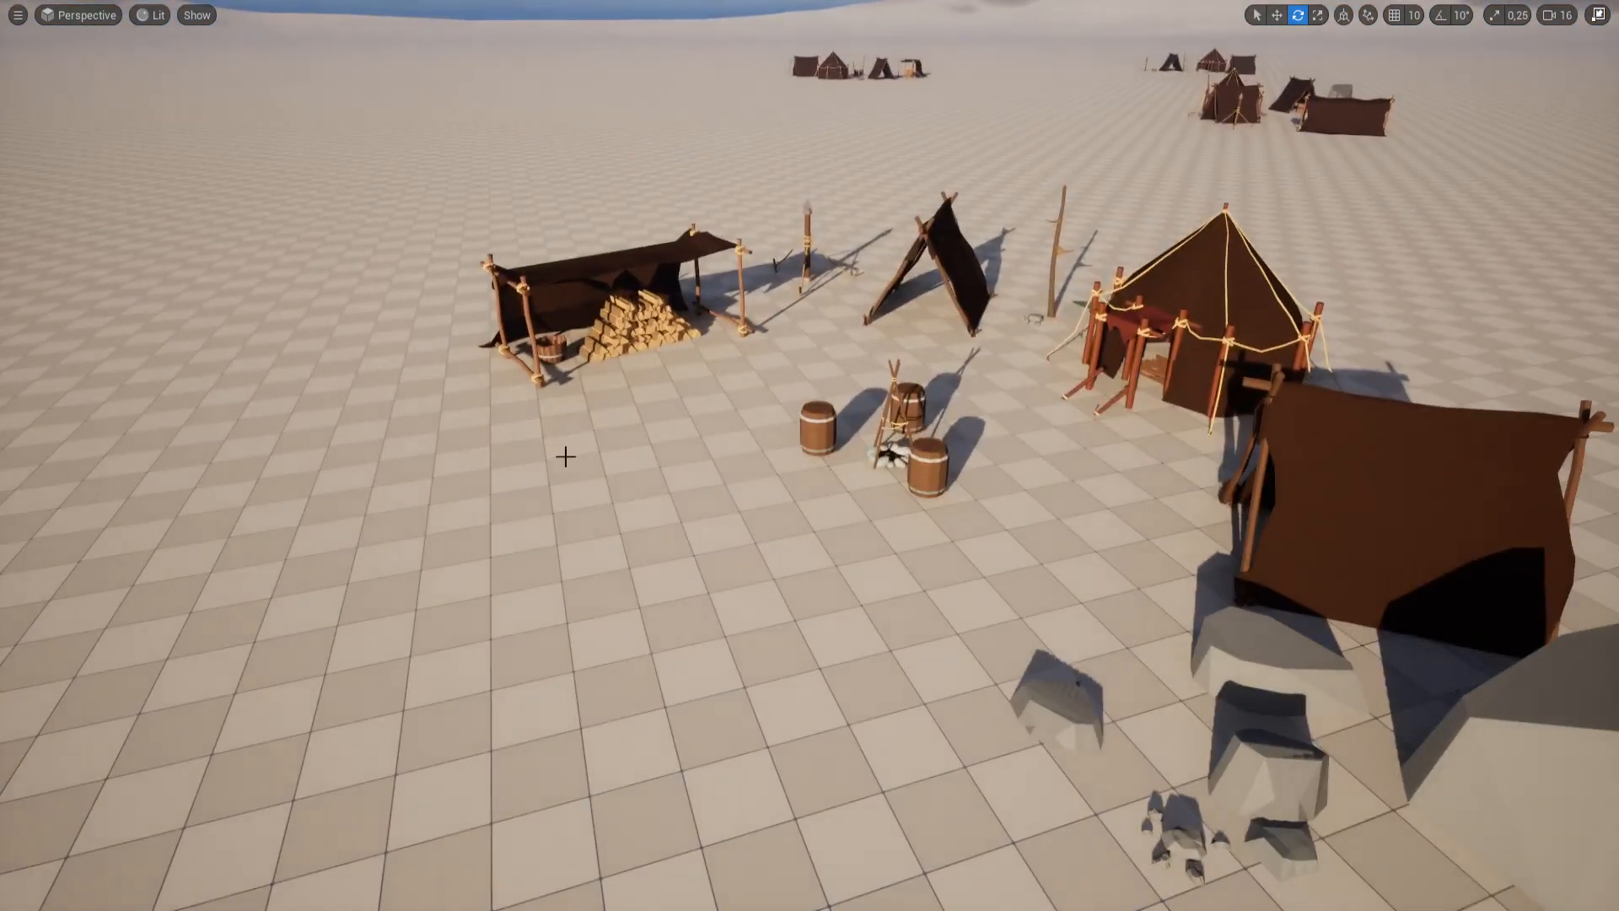
right_click_drag(636, 539, 764, 592)
key("w")
key("s")
mouse_move(679, 563)
right_mouse_down()
mouse_move(666, 485)
mouse_move(690, 565)
mouse_move(691, 511)
mouse_move(693, 549)
right_mouse_up()
key("w")
key("s")
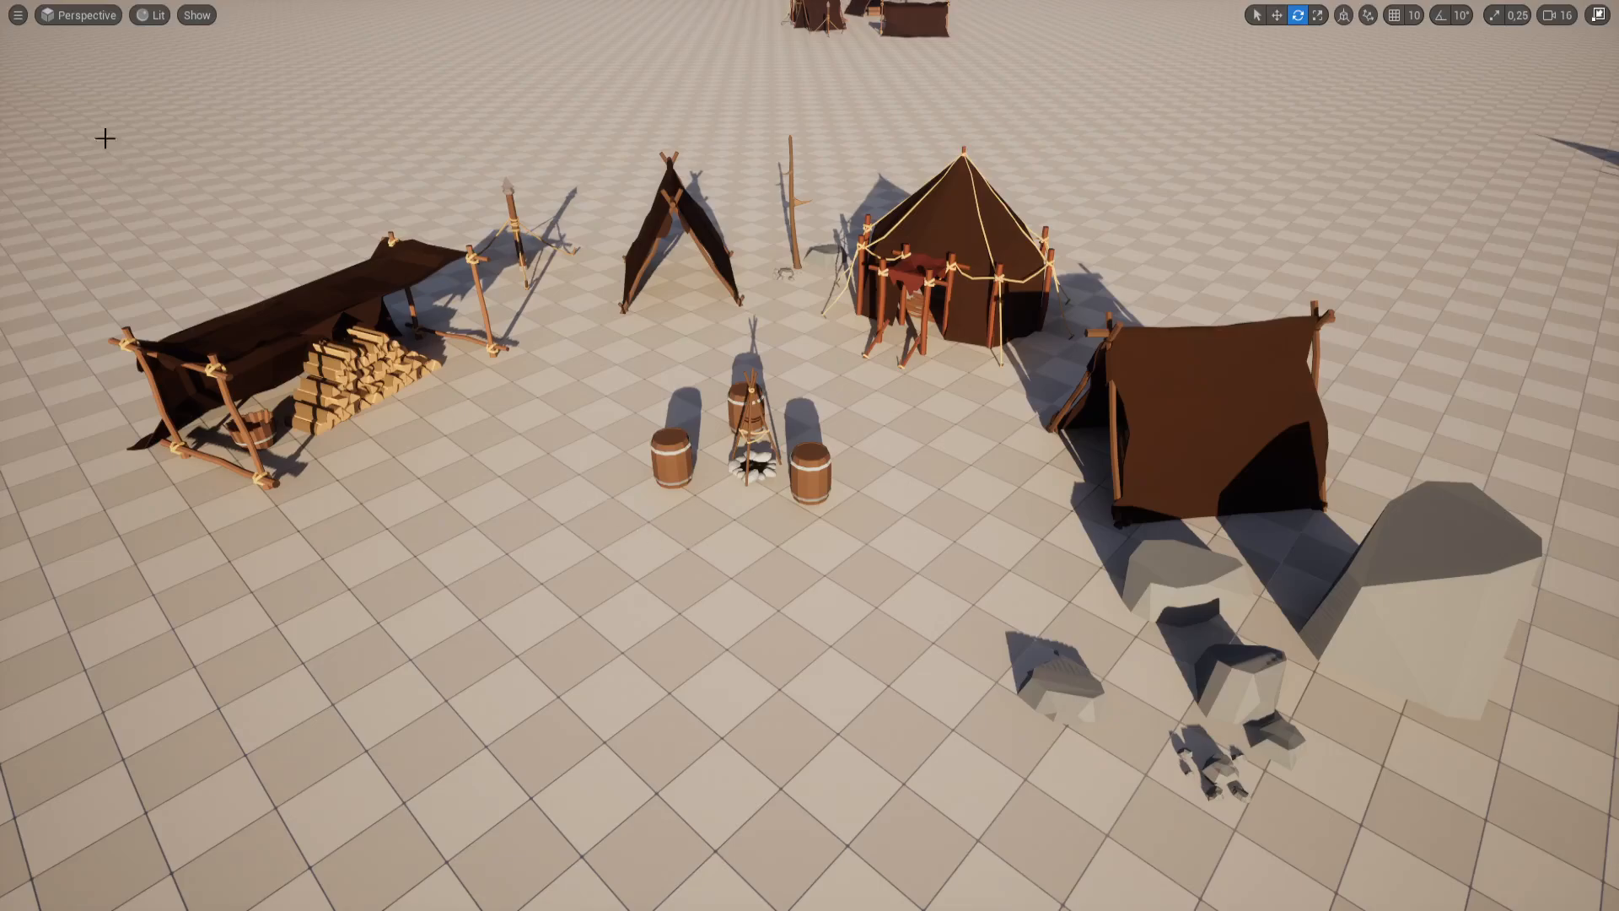
Step: Capture high-resolution screenshots of the camp view with a screenshot size multiplier of 1.0
left_click(17, 15)
left_click(80, 14)
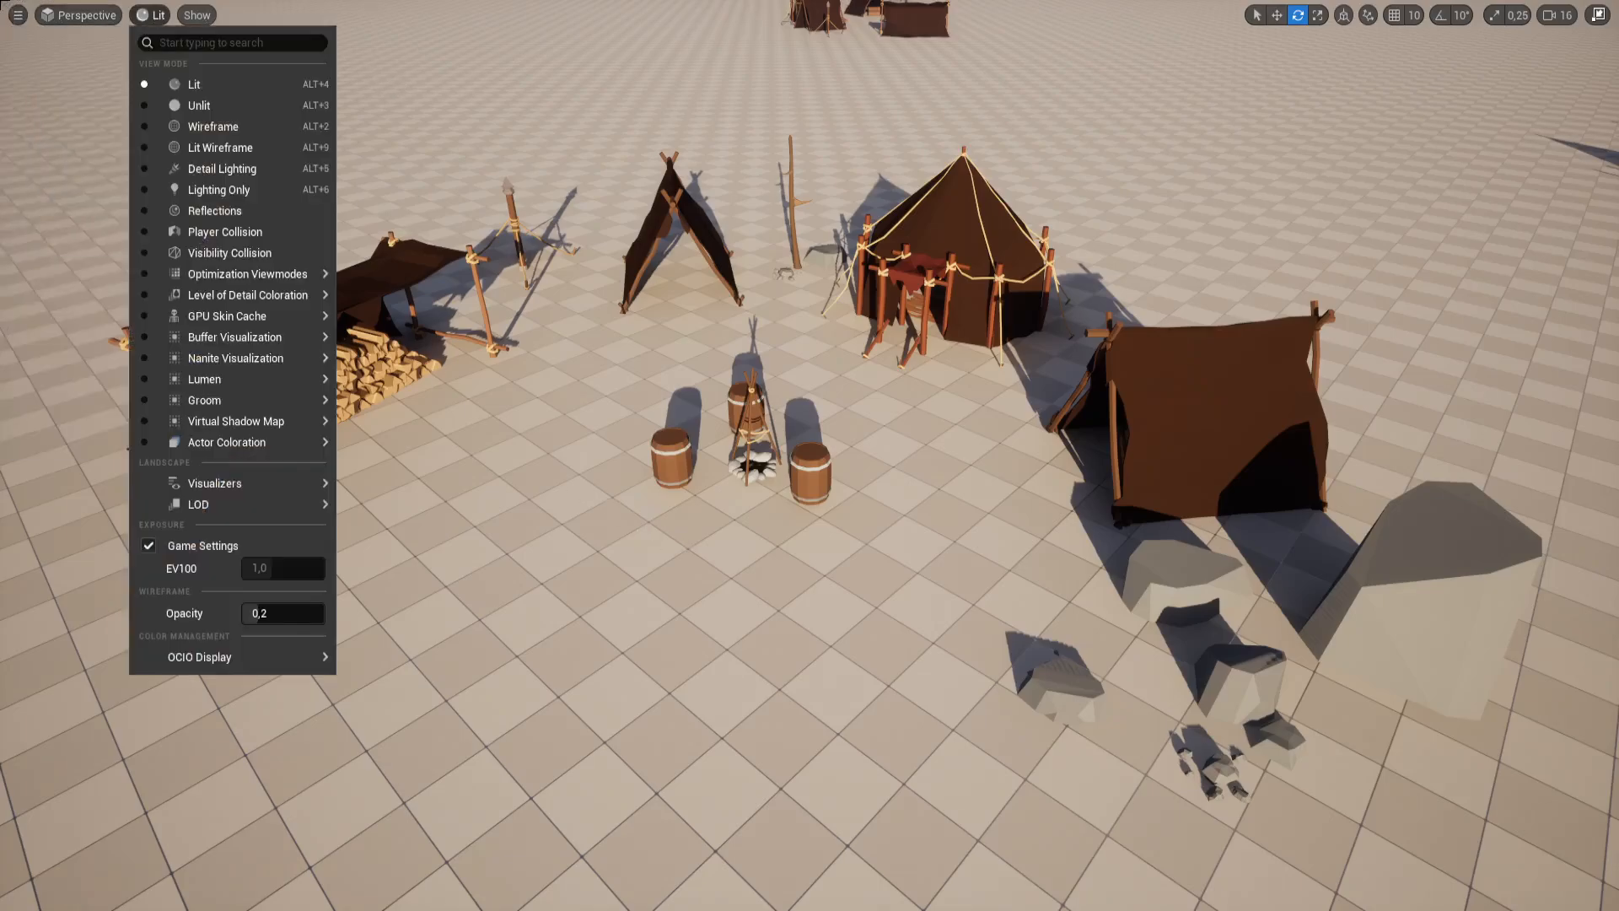
mouse_move(20, 12)
left_click(108, 399)
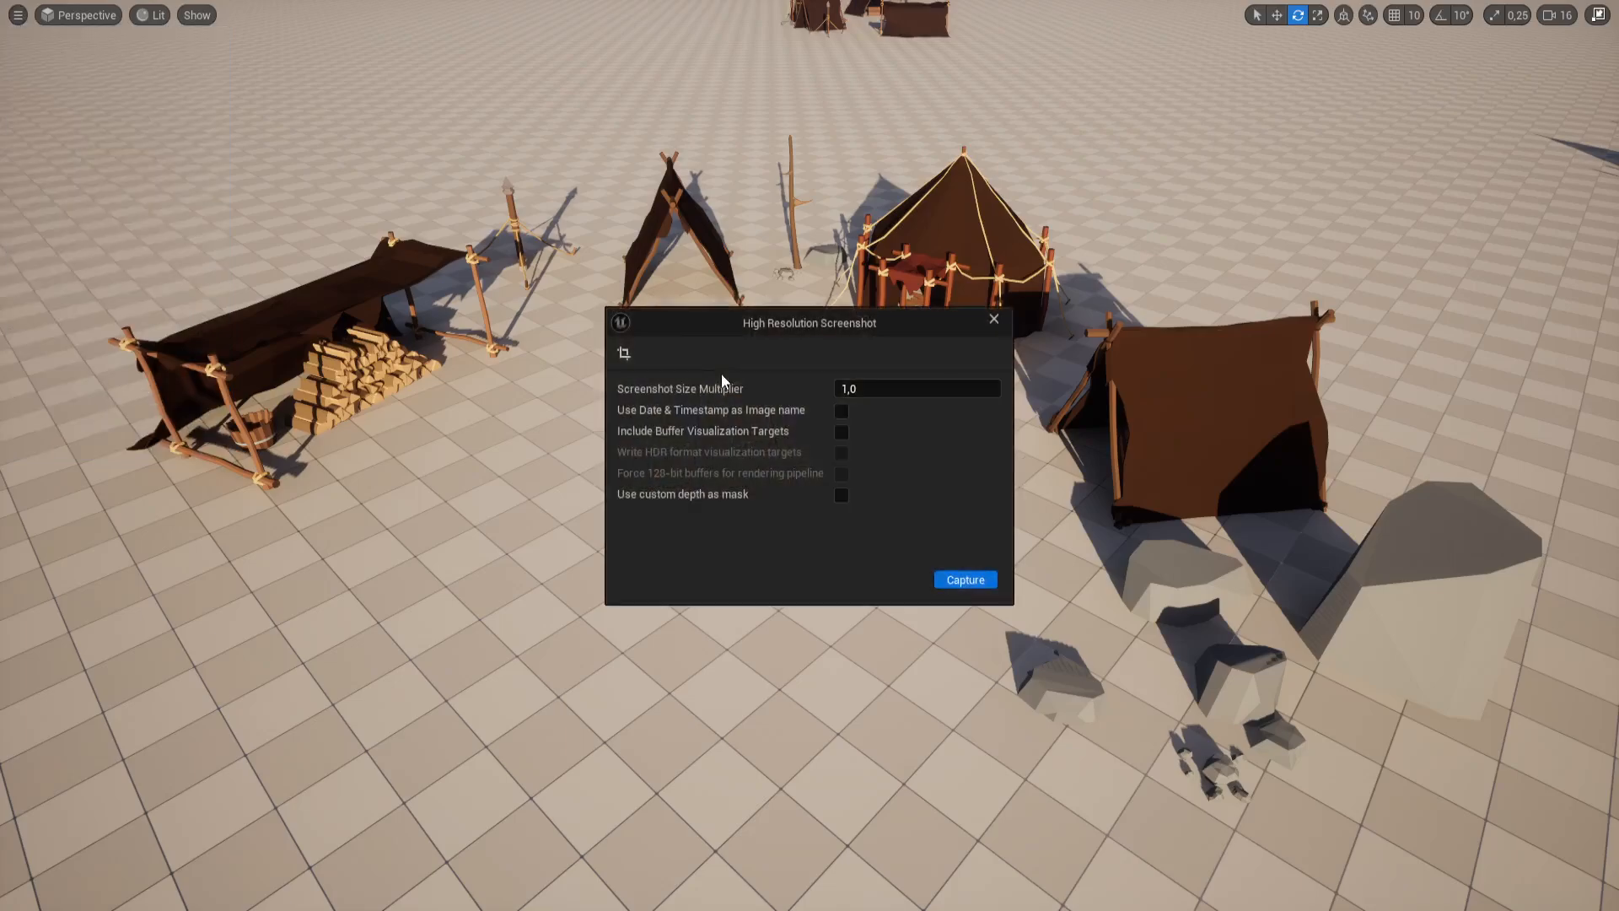
left_click(860, 388)
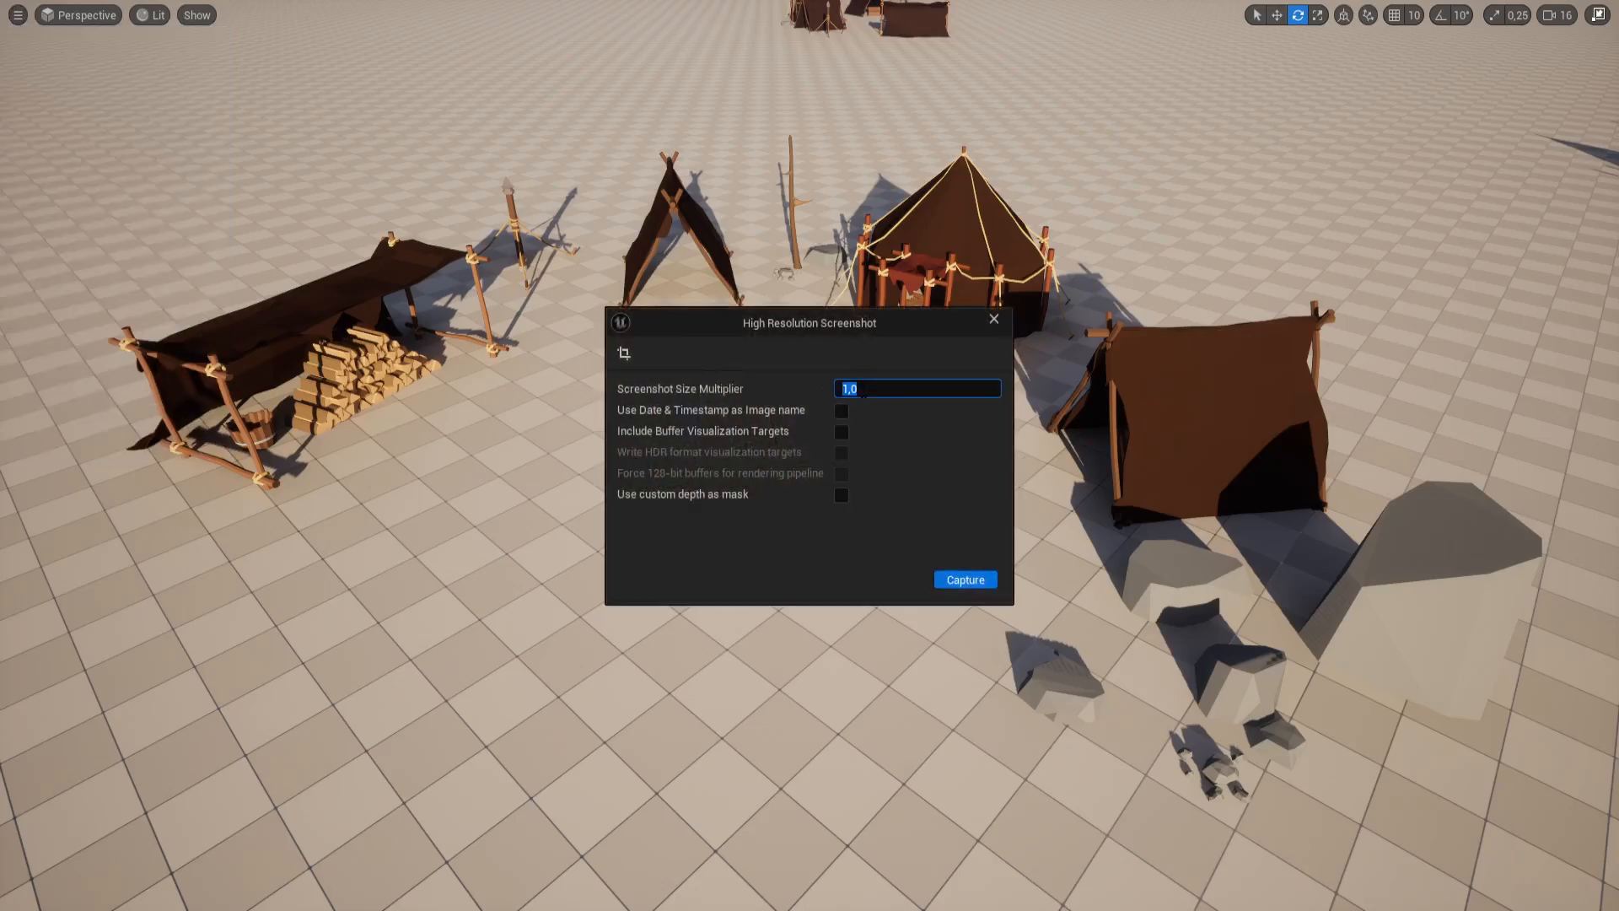
left_click(969, 584)
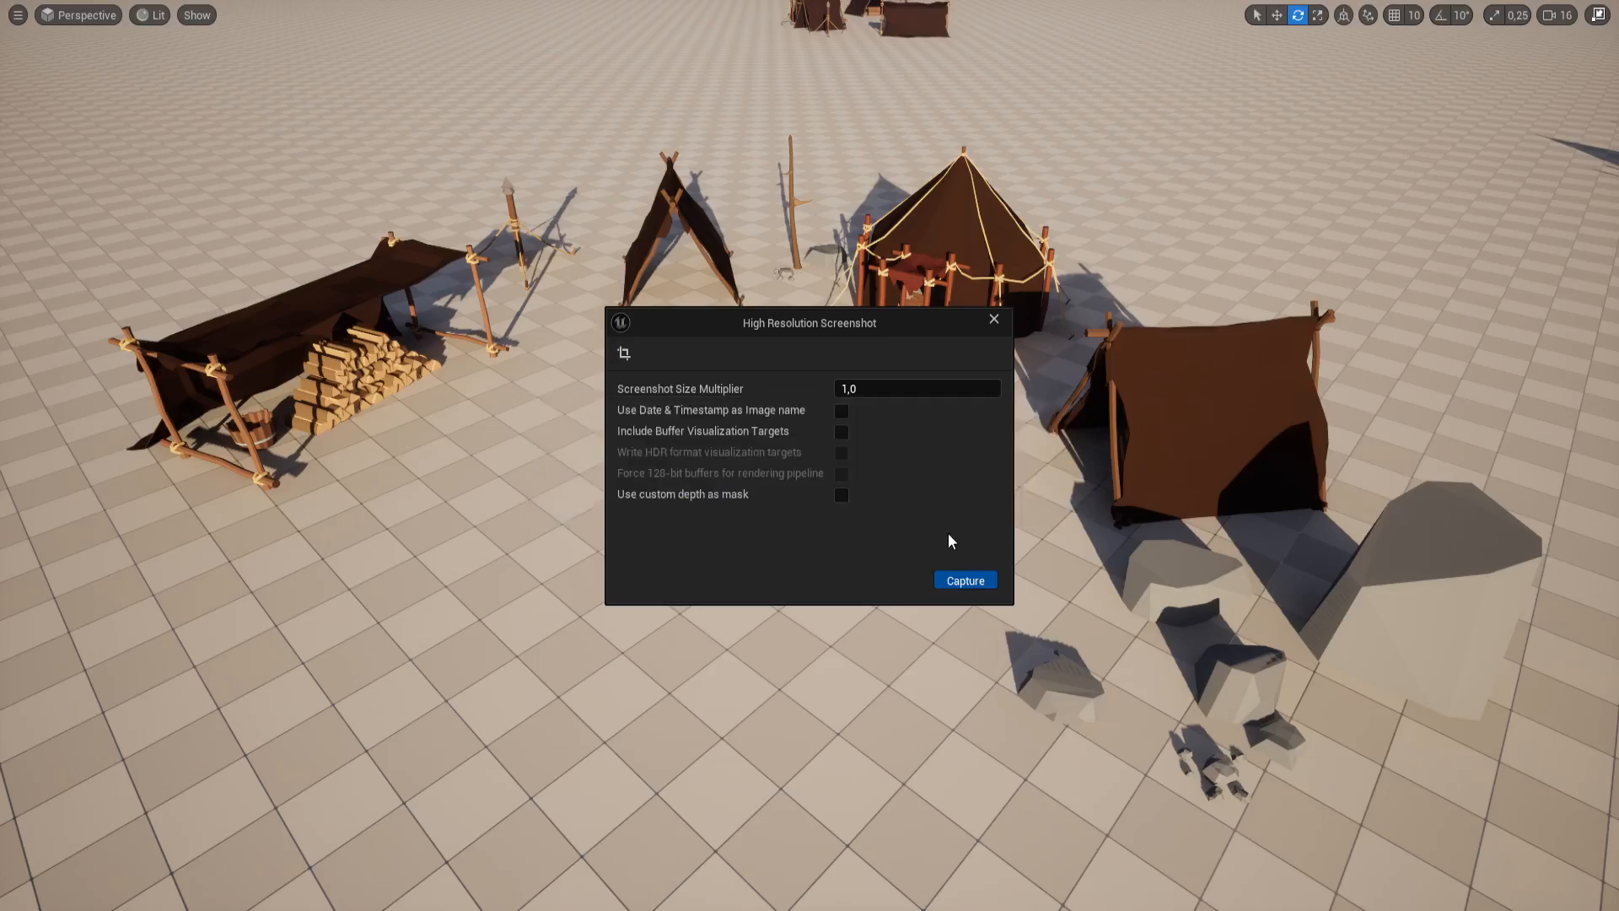
left_click(965, 580)
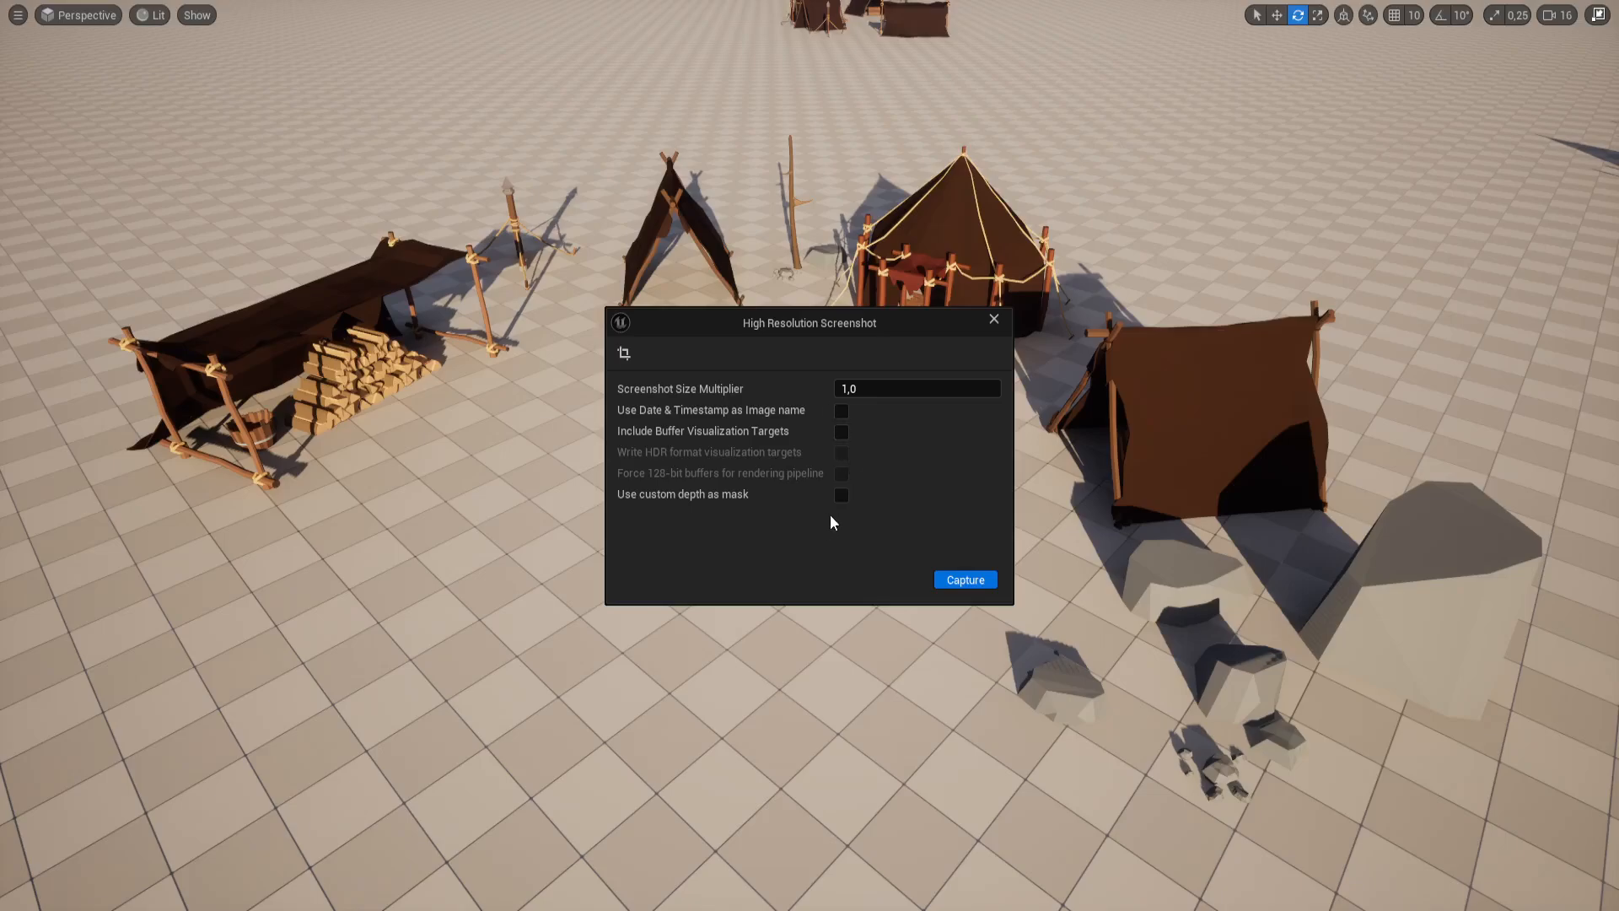
left_click(994, 320)
Step: Examine the tents, barrels, campfire and rocks of the nearest camp together with the camp copies distributed in the distance
mouse_move(888, 413)
right_mouse_down()
mouse_move(928, 419)
mouse_move(911, 419)
right_mouse_up()
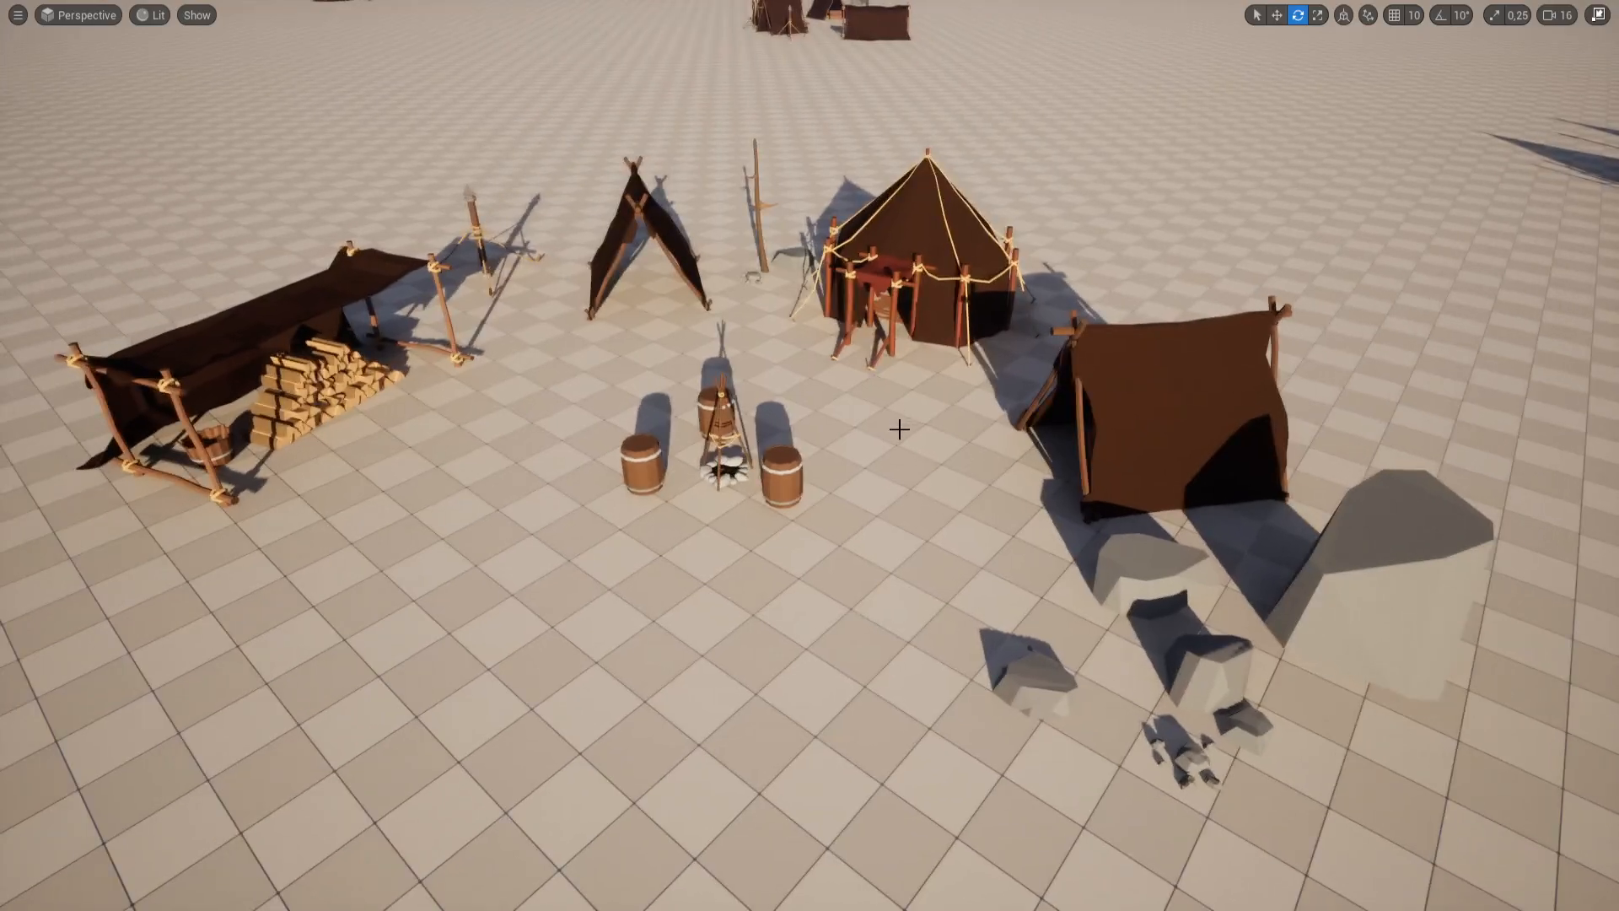
right_click_drag(815, 476, 793, 509)
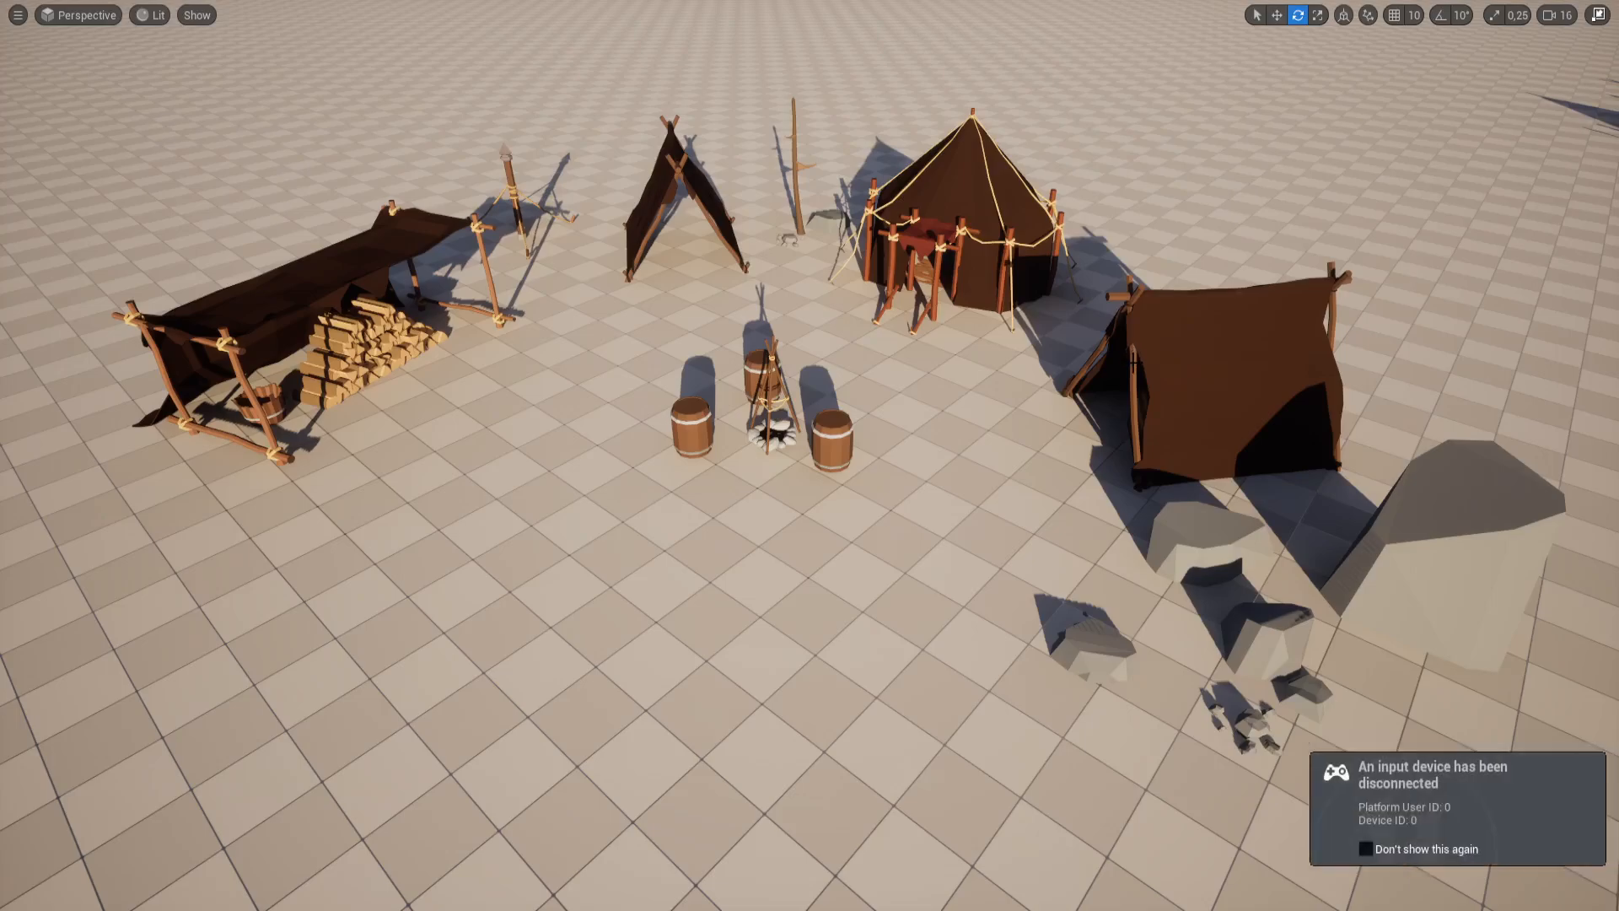
right_click_drag(1135, 365, 1155, 397)
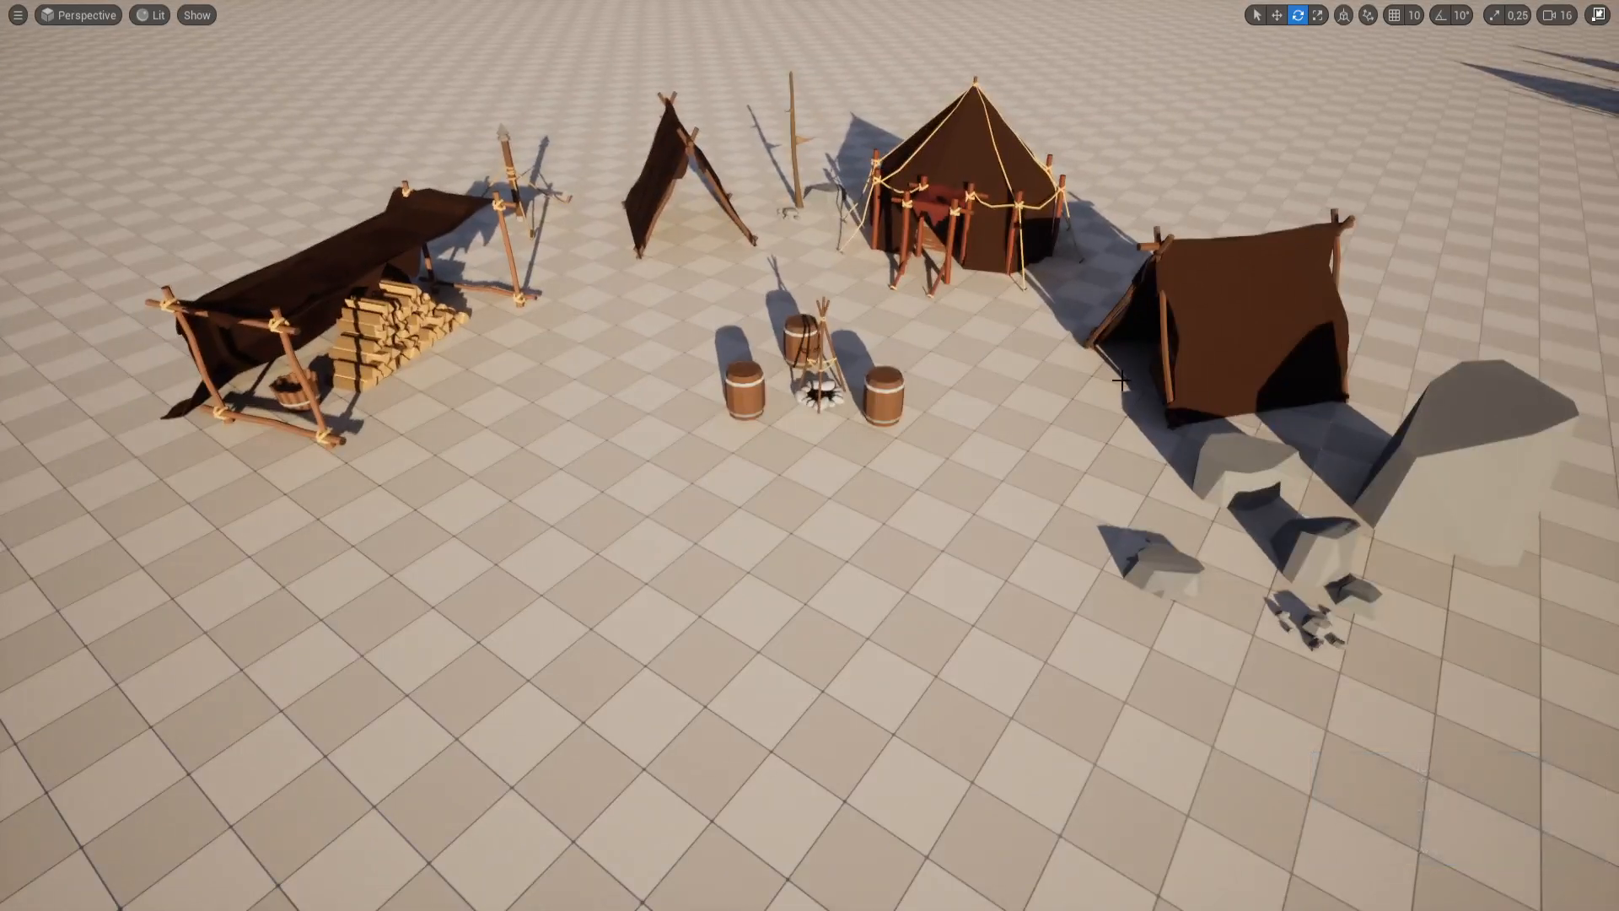
left_click(1127, 372)
mouse_move(1095, 371)
right_mouse_down()
mouse_move(1134, 382)
mouse_move(1083, 343)
right_mouse_up()
key("g")
key("g")
key("w")
key("s")
key("w")
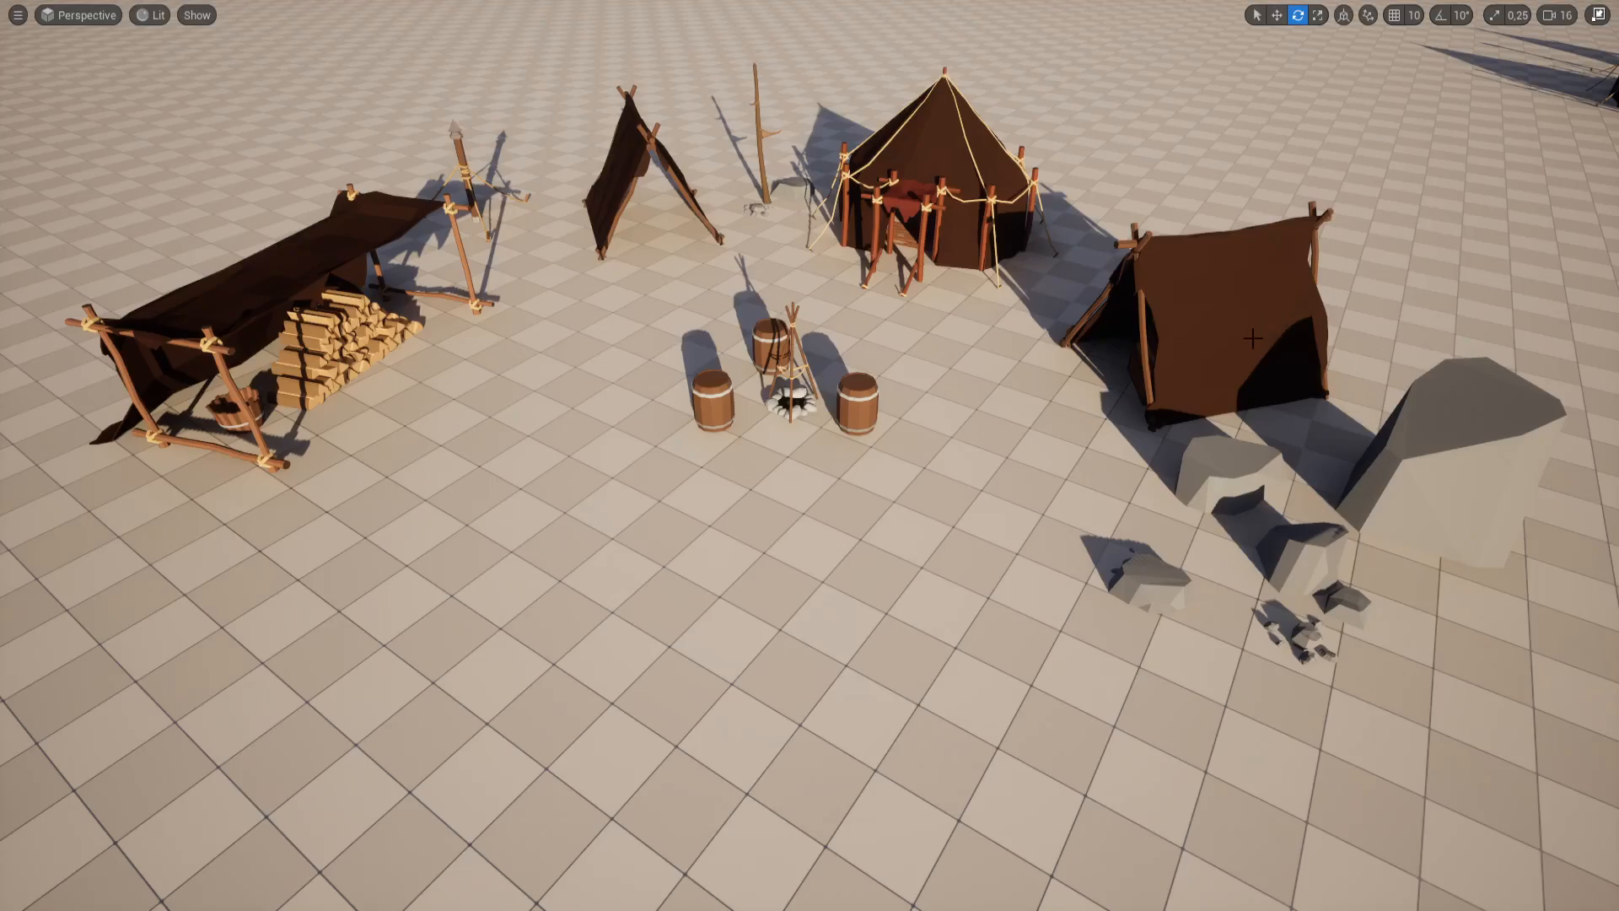
right_click_drag(1207, 320, 1248, 196)
key("s")
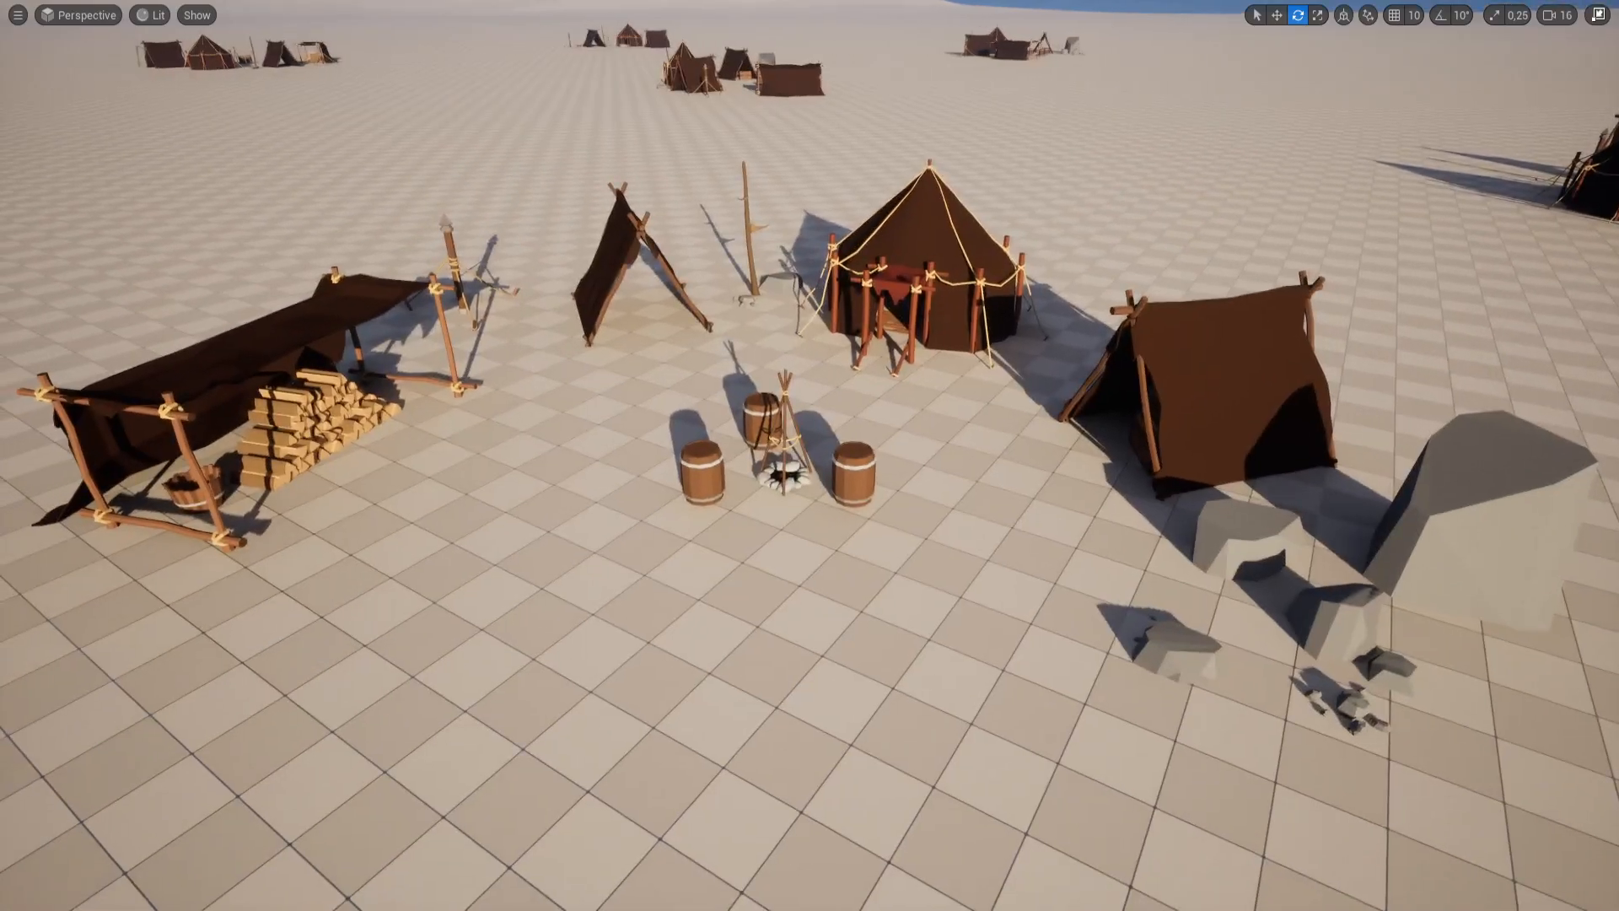
right_click_drag(810, 455, 799, 487)
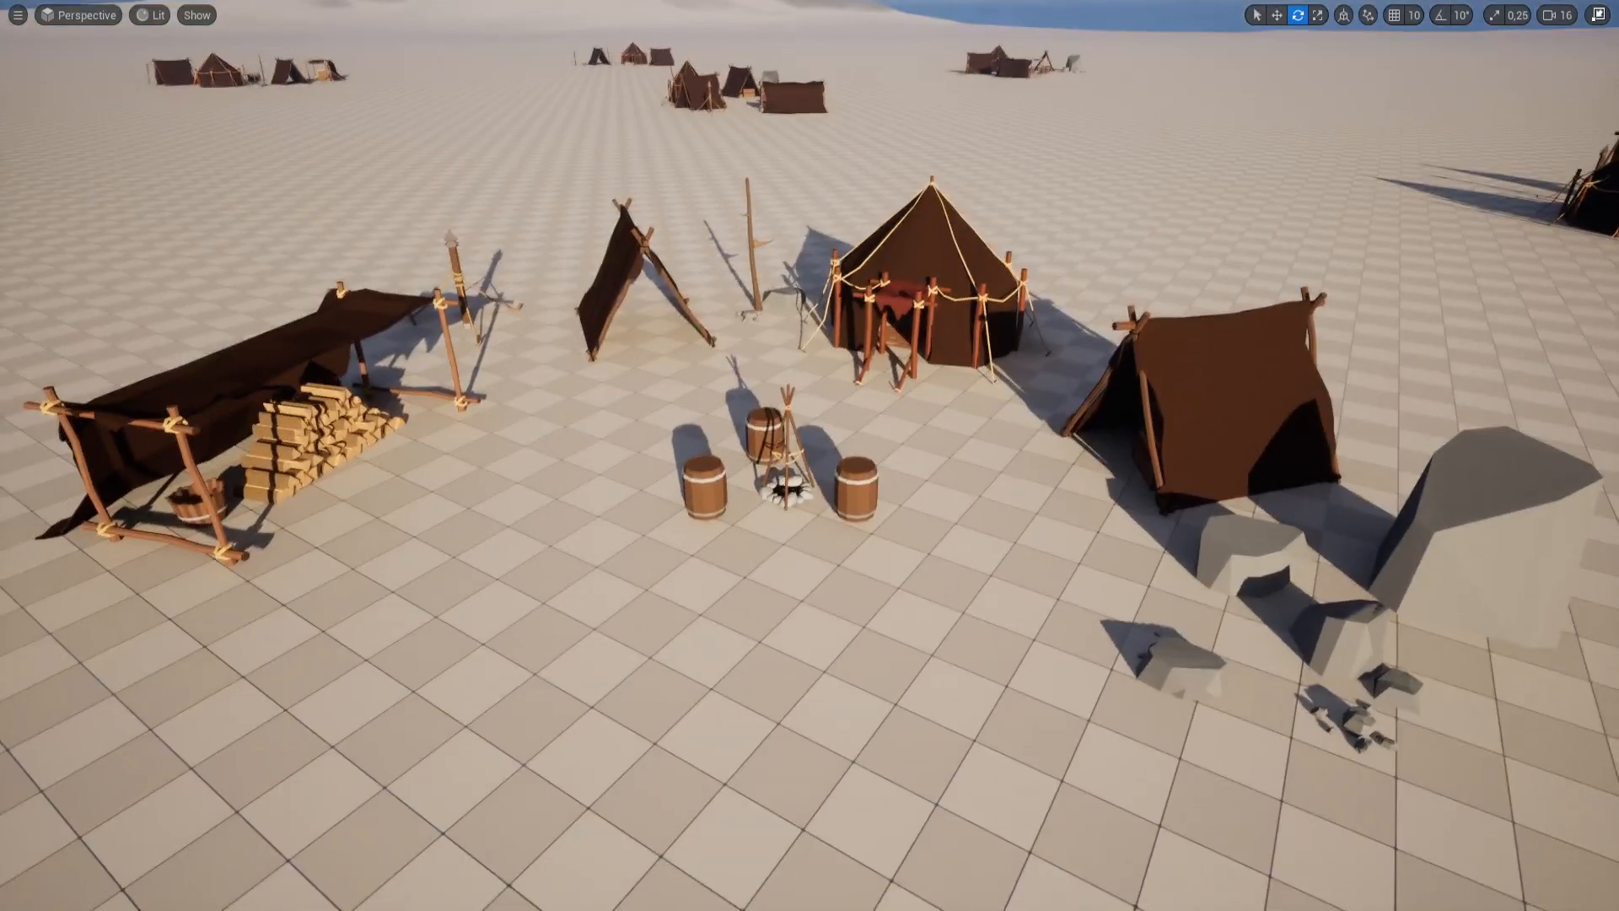
right_click_drag(1166, 457, 1167, 484)
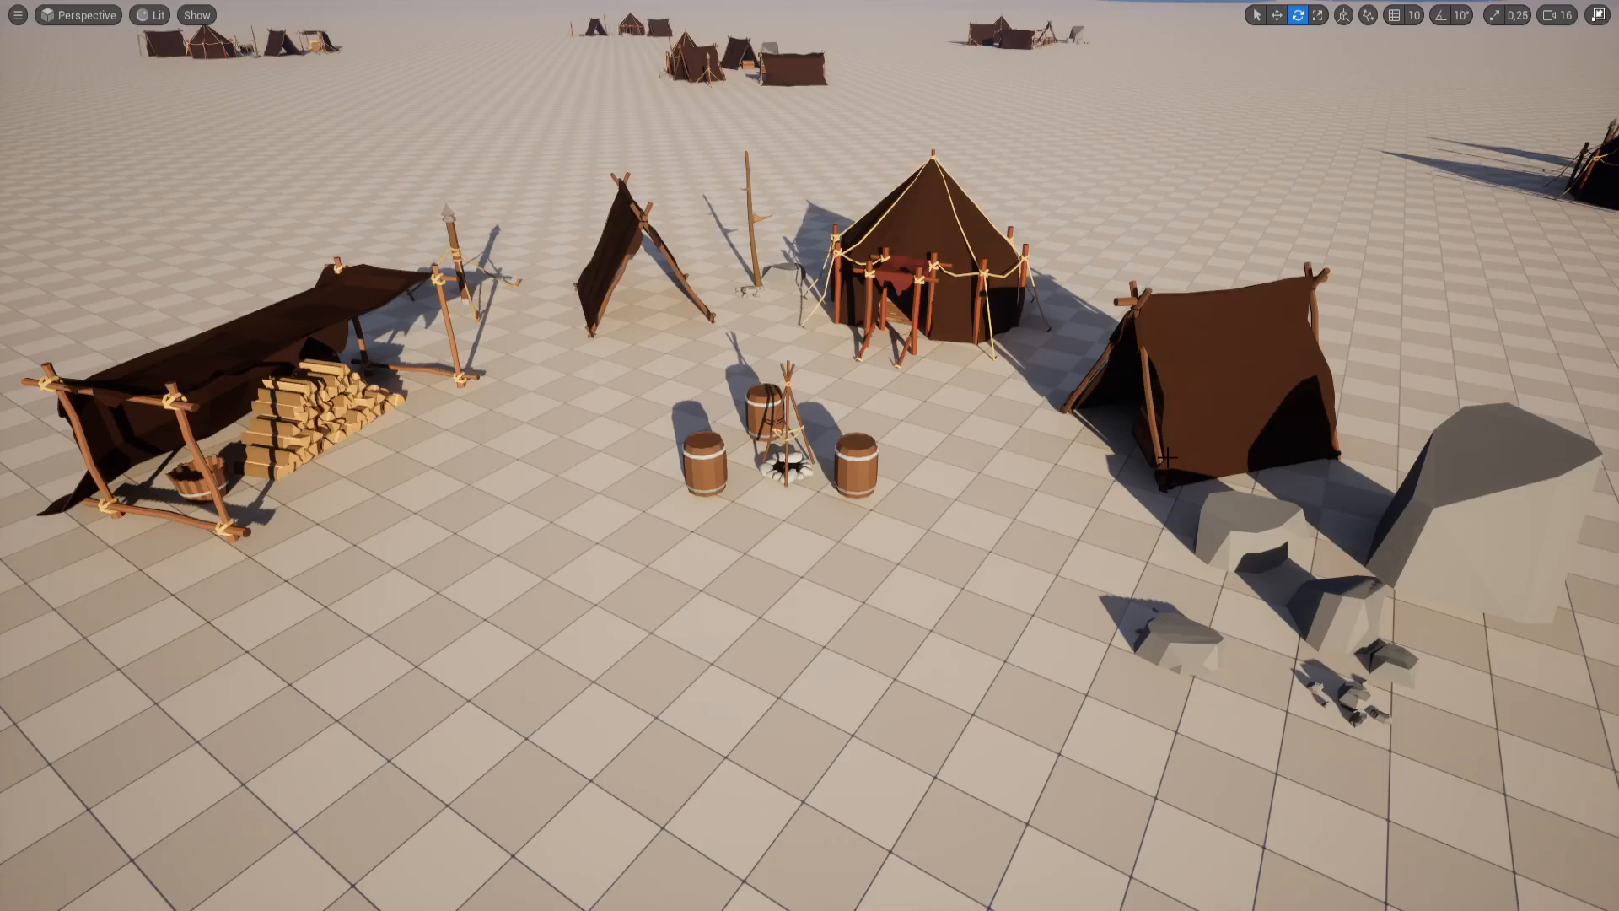
right_click_drag(1167, 458, 1179, 471)
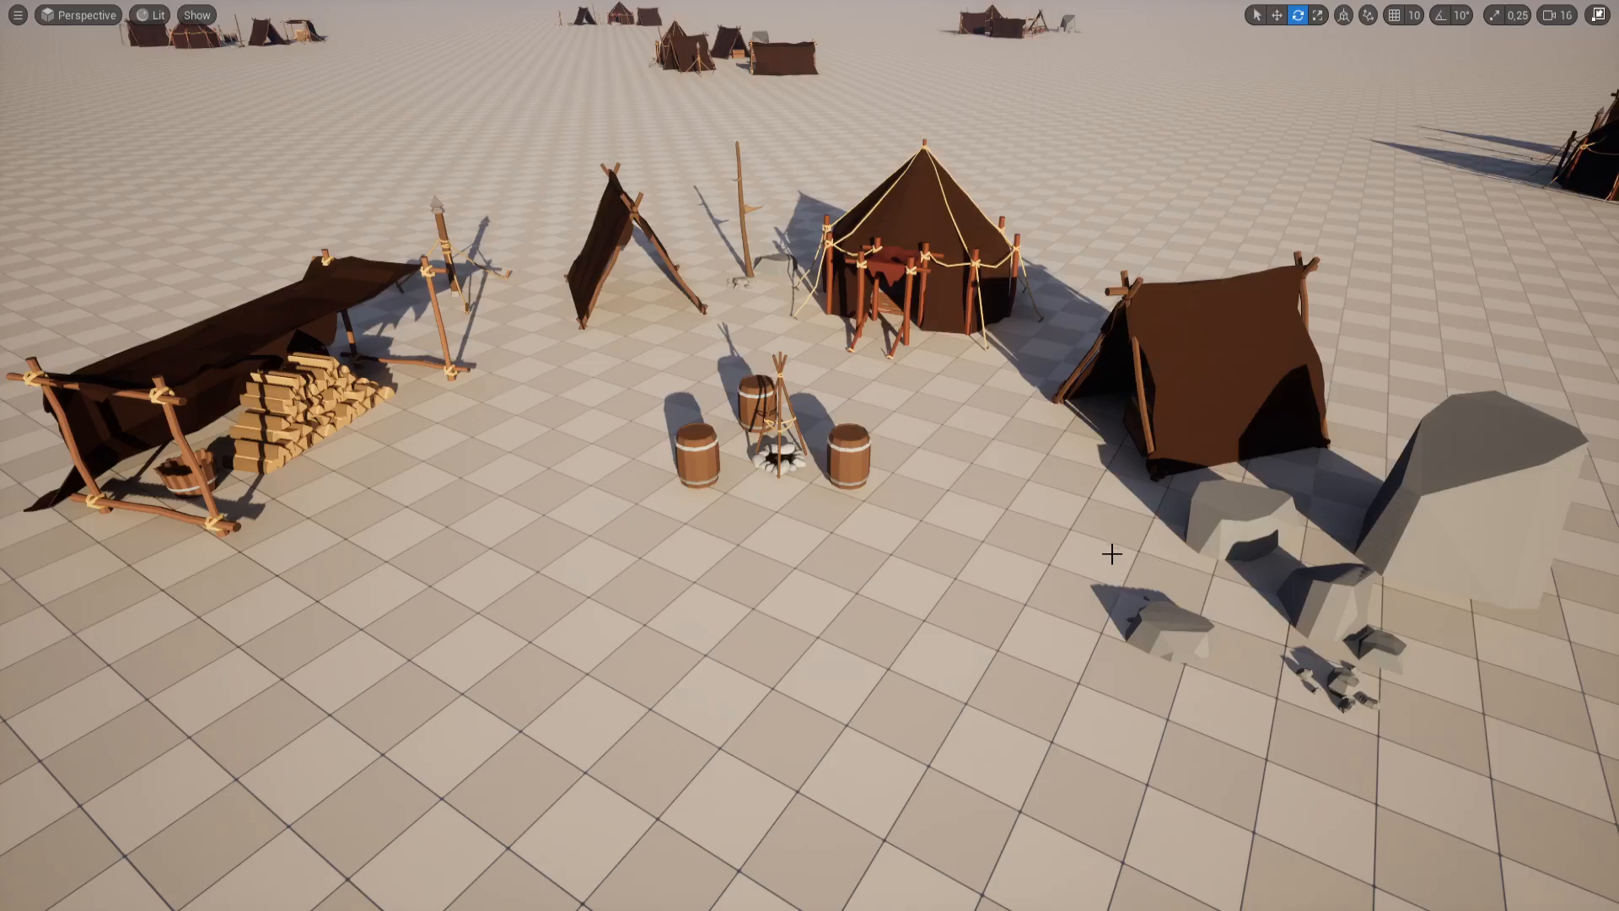
right_click_drag(1094, 560, 971, 626)
key("e")
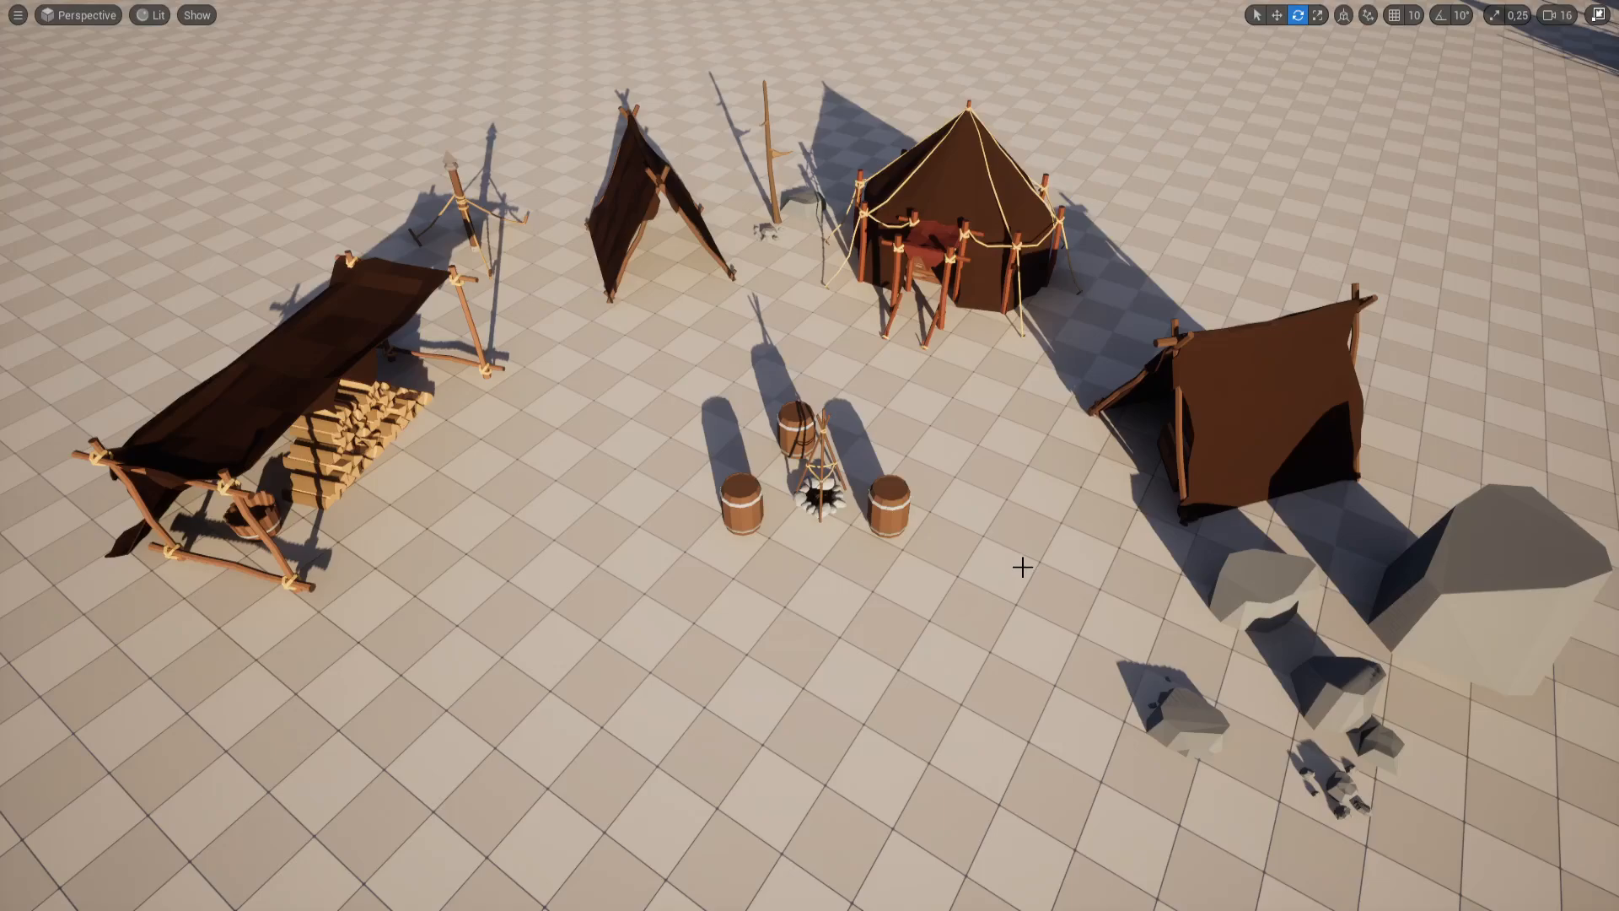
right_click_drag(1061, 595, 1062, 599)
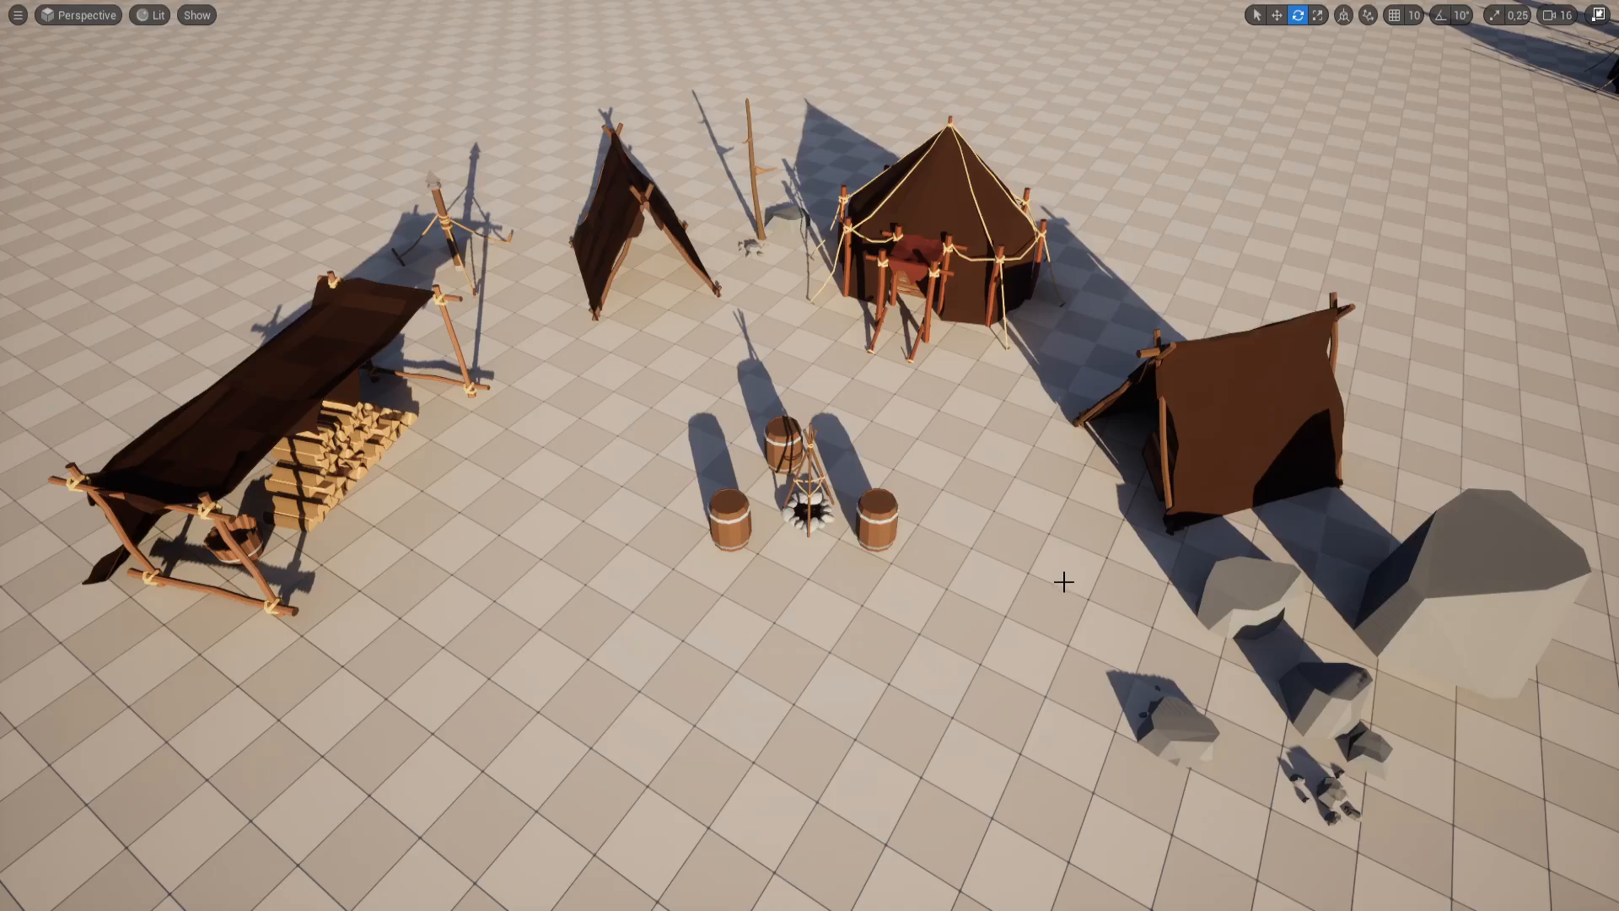
mouse_move(1017, 600)
right_mouse_down()
mouse_move(1027, 569)
mouse_move(1002, 607)
mouse_move(1011, 630)
mouse_move(999, 620)
right_mouse_up()
key("s")
key("w")
key("s")
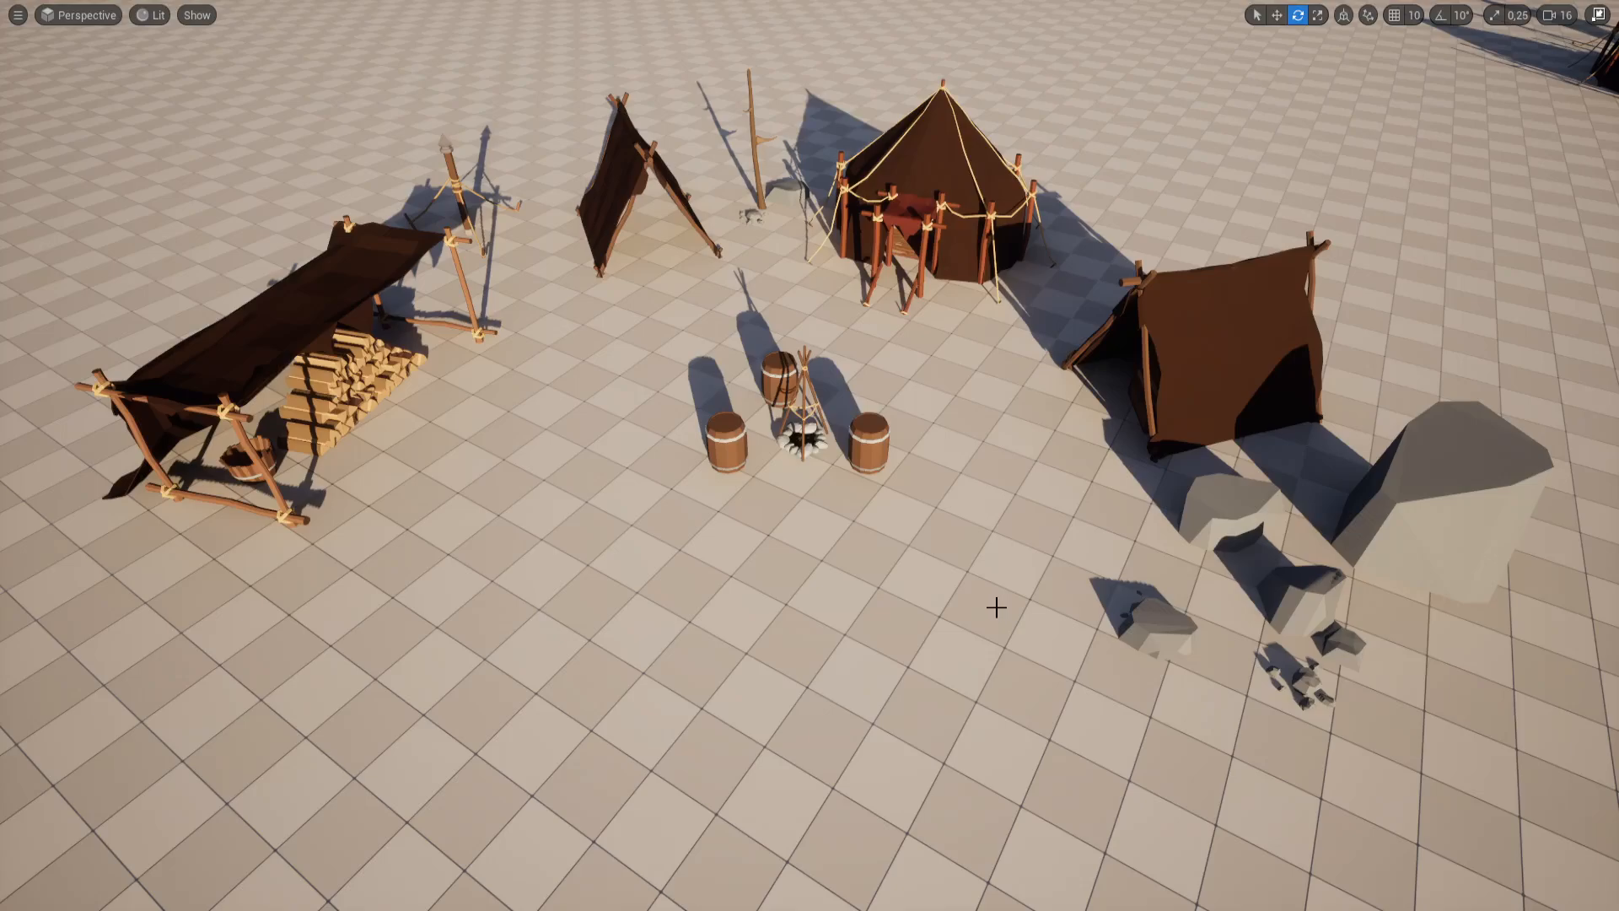
right_click_drag(1000, 621, 1000, 622)
right_click_drag(1366, 348, 1339, 341)
key("d")
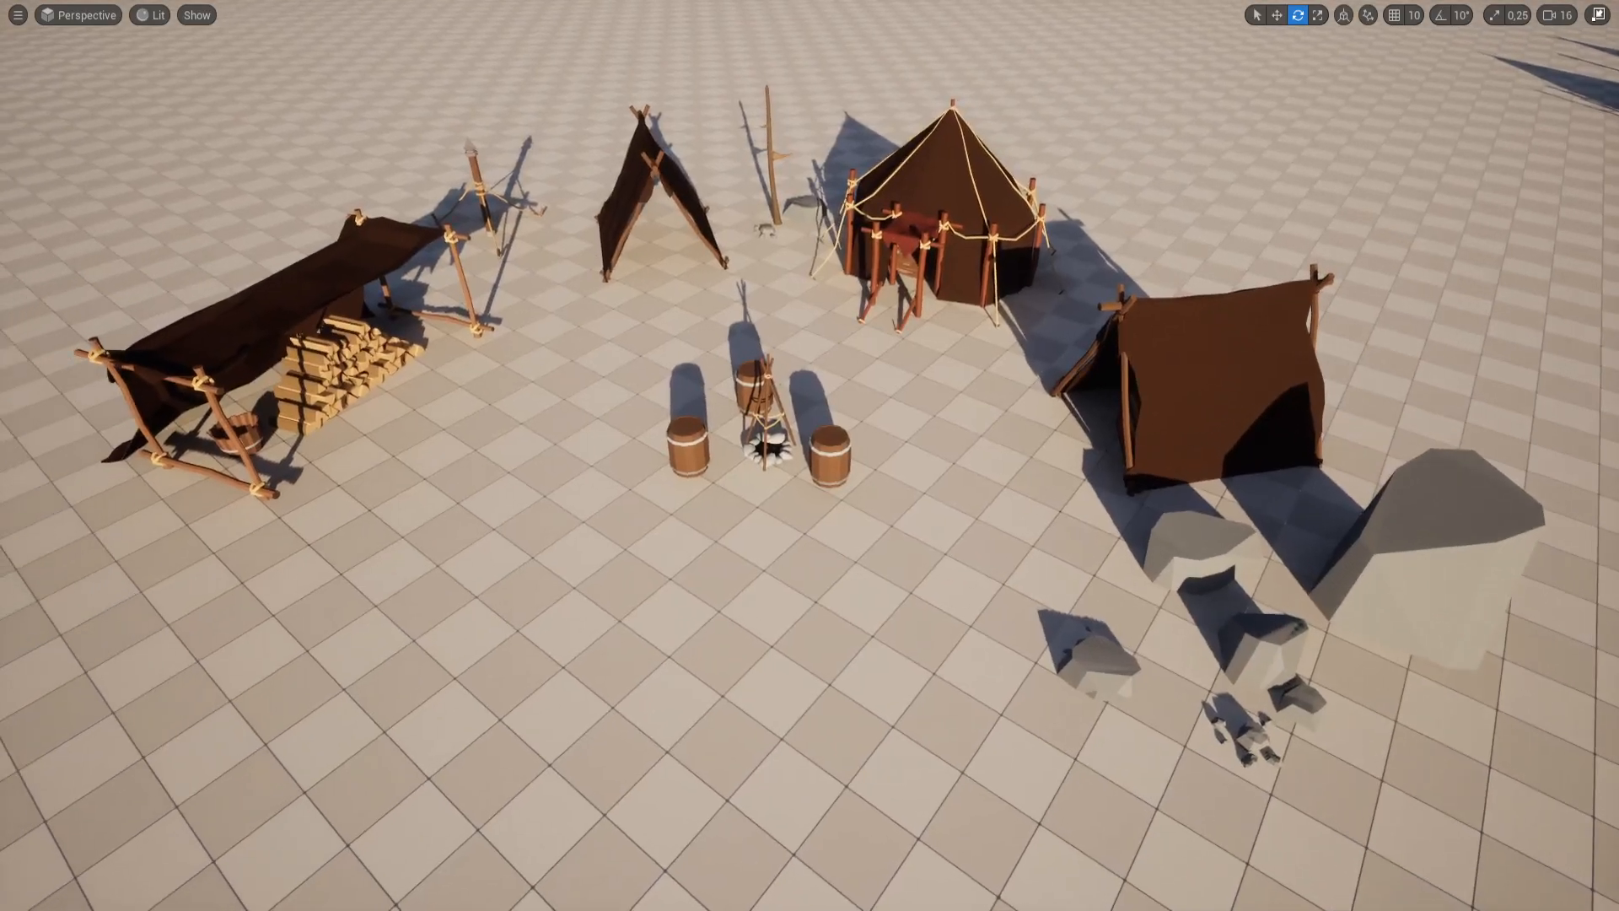